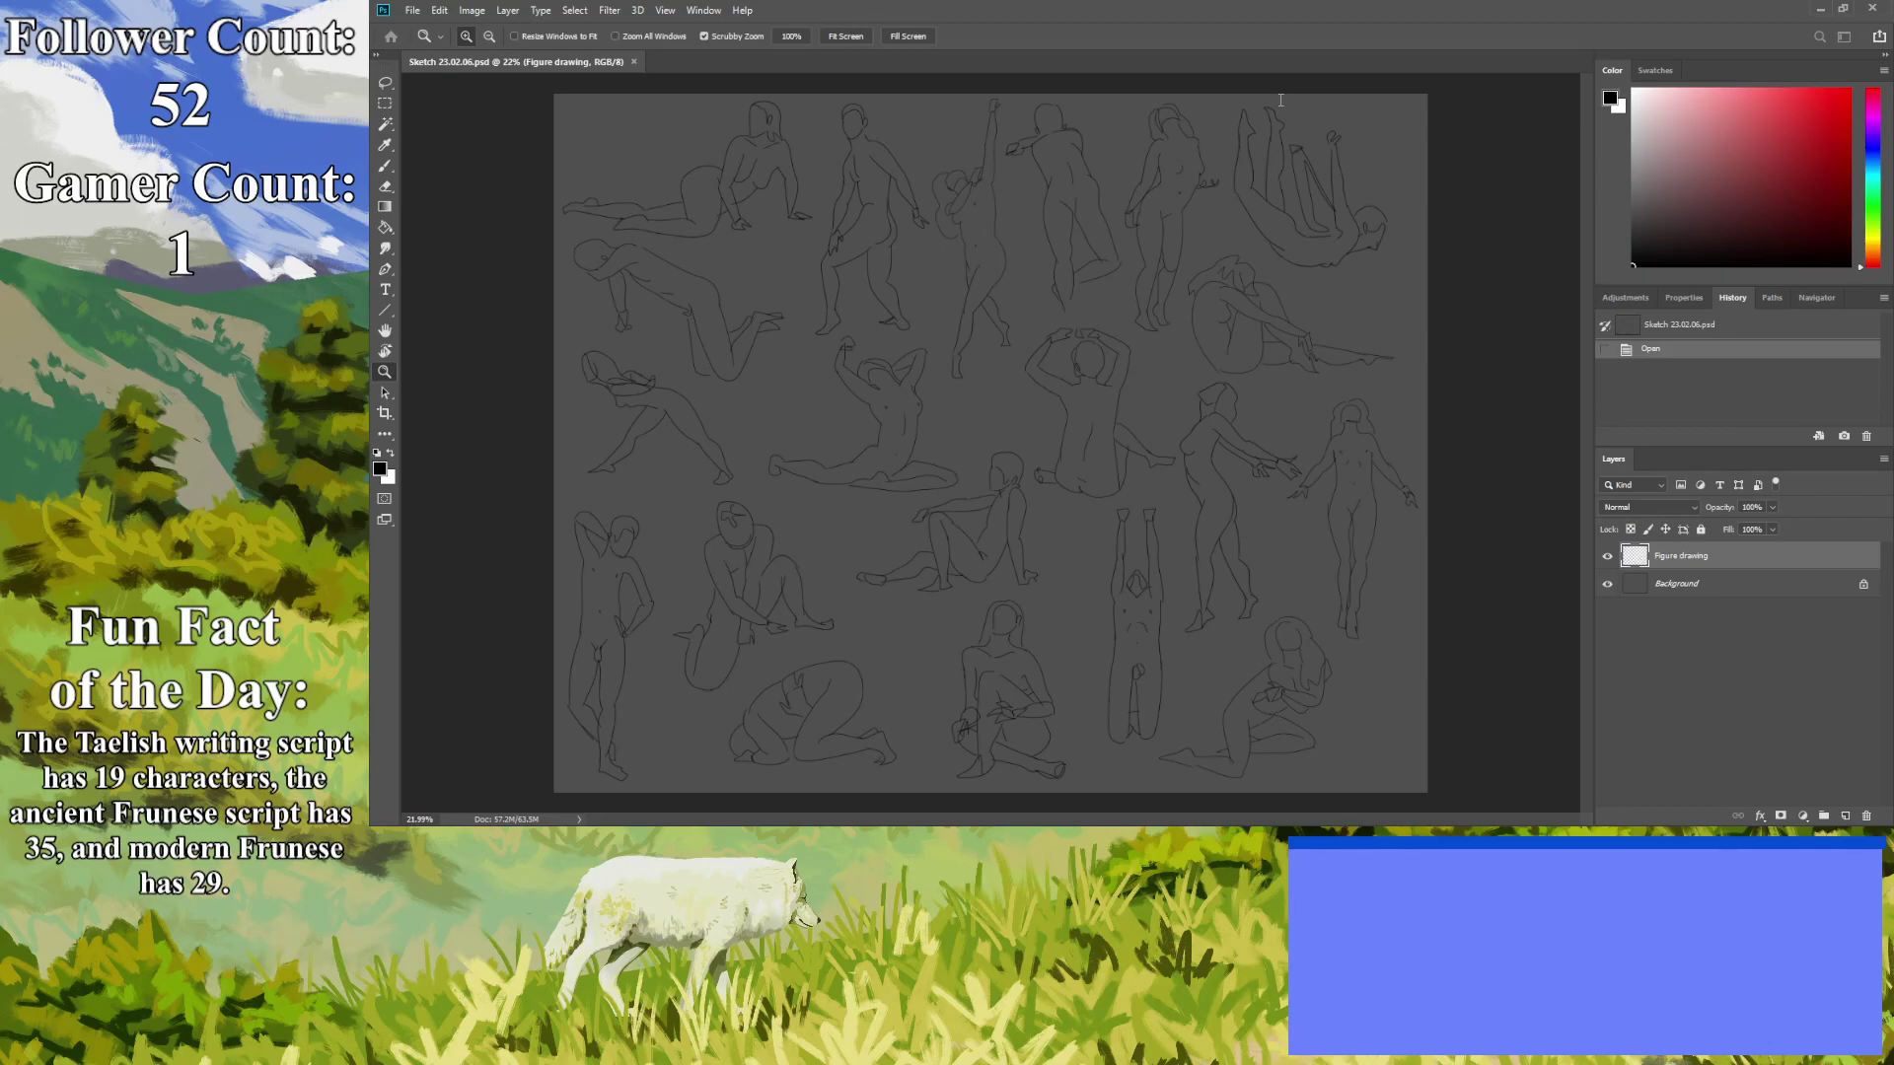
# Create the document Sketch refs 23.02.06 and copy all three reference image layers from Sketch refs 23.01.29.psd into it.
pyautogui.hotkey('ctrl', 'alt', 'n')
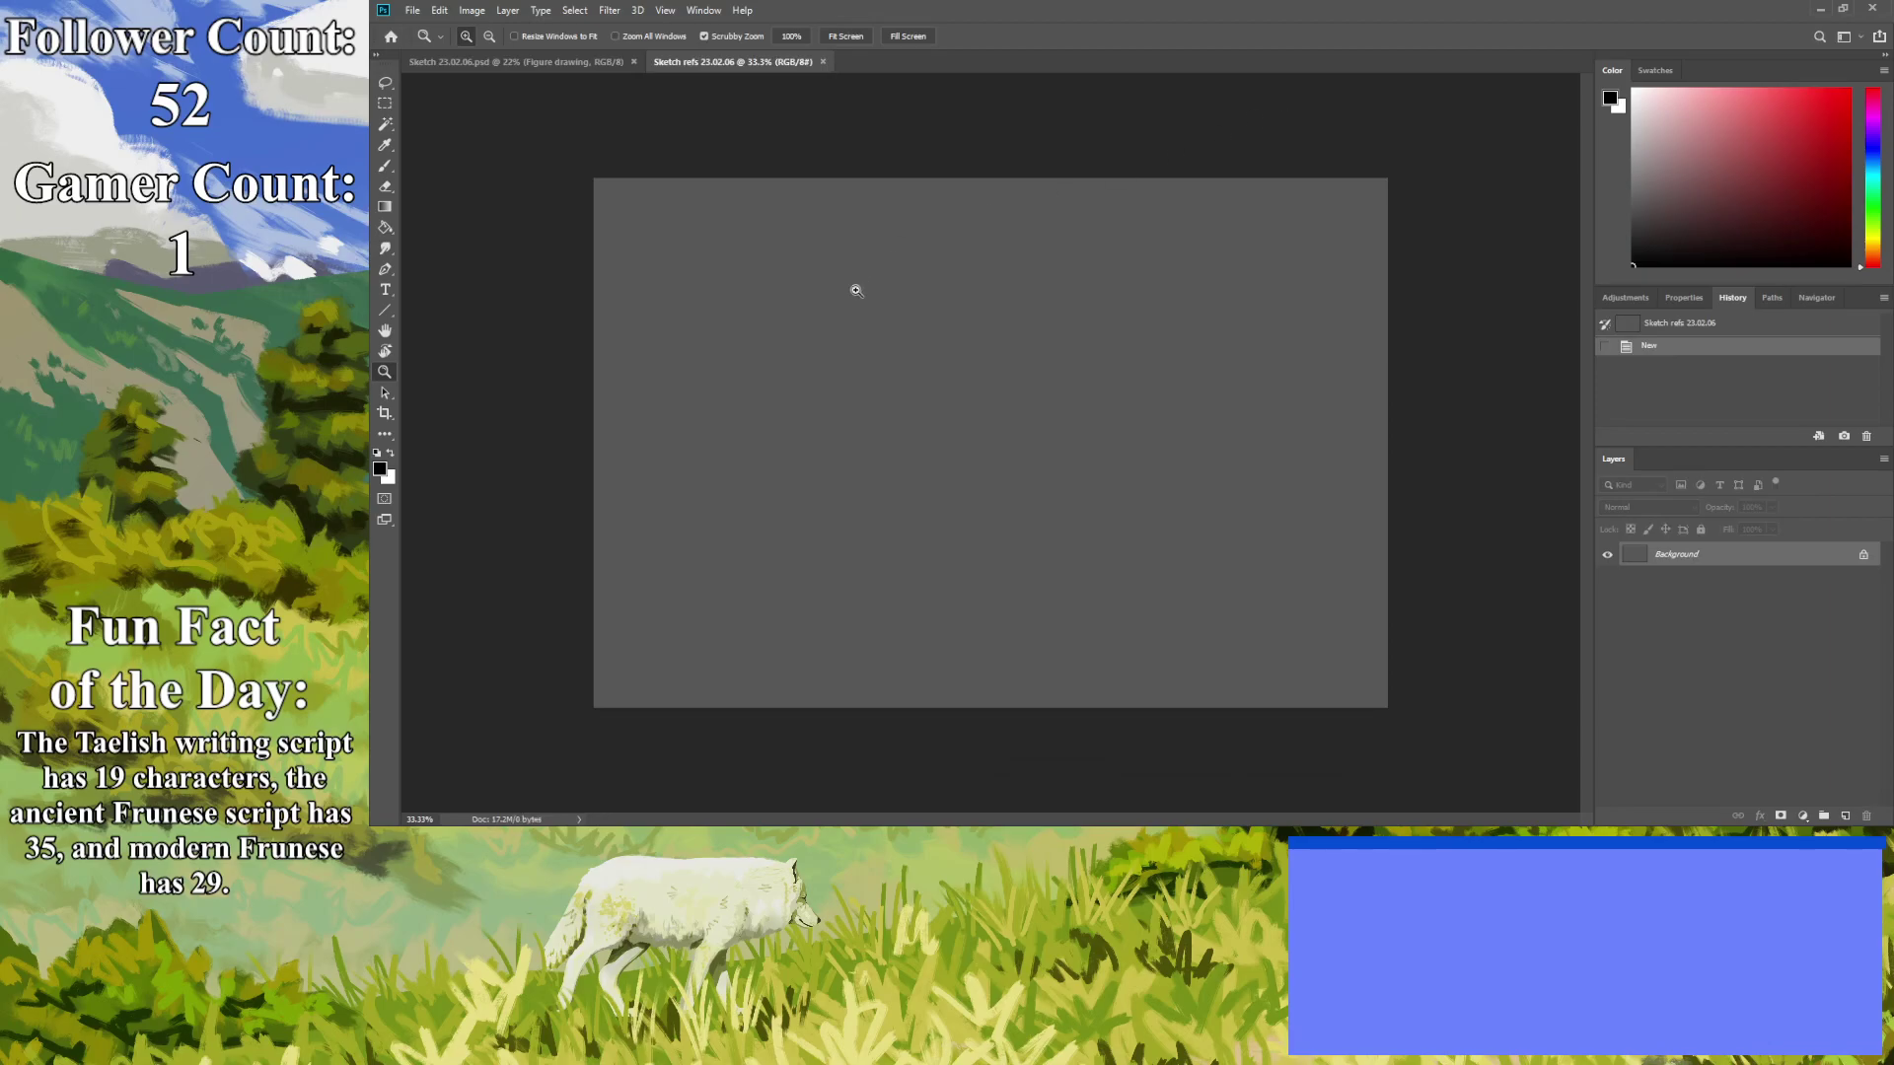
pyautogui.scroll(2, 873, 412)
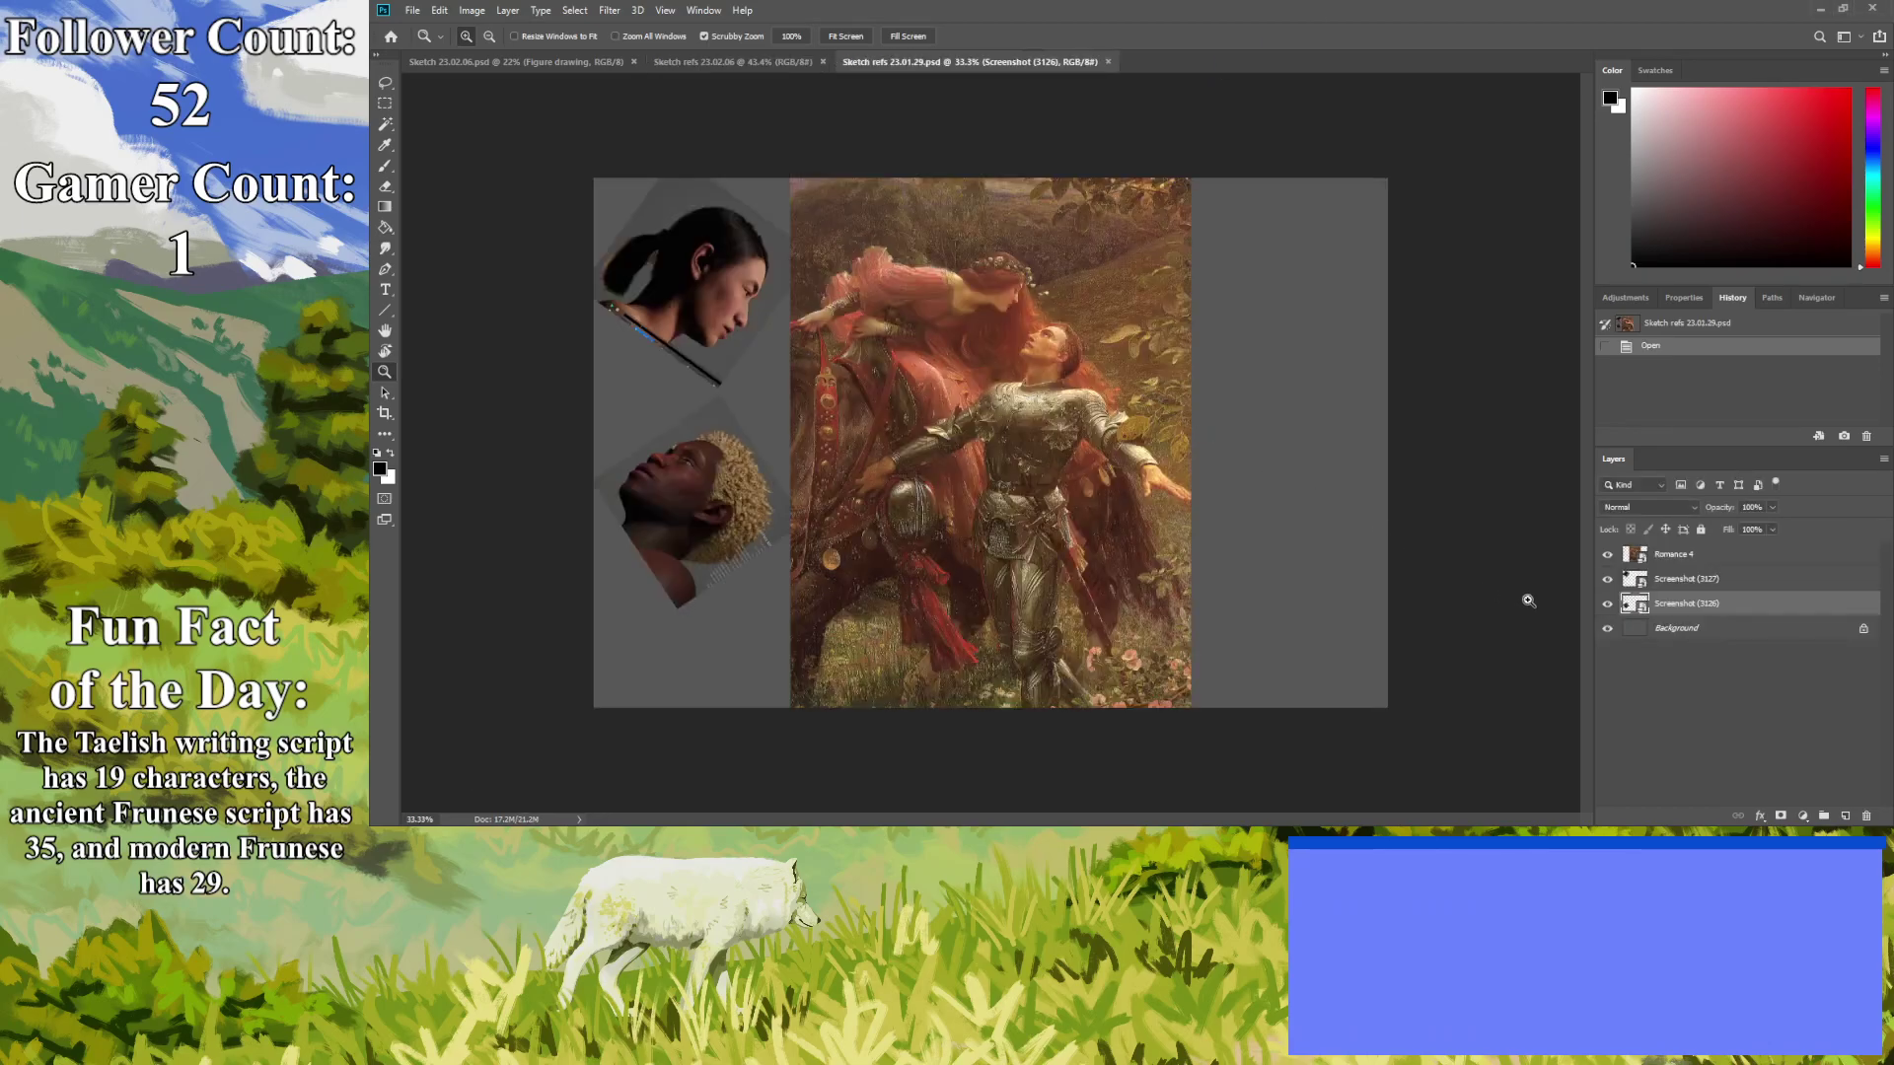
pyautogui.keyDown('shift'); pyautogui.click(1676, 557); pyautogui.keyUp('shift')
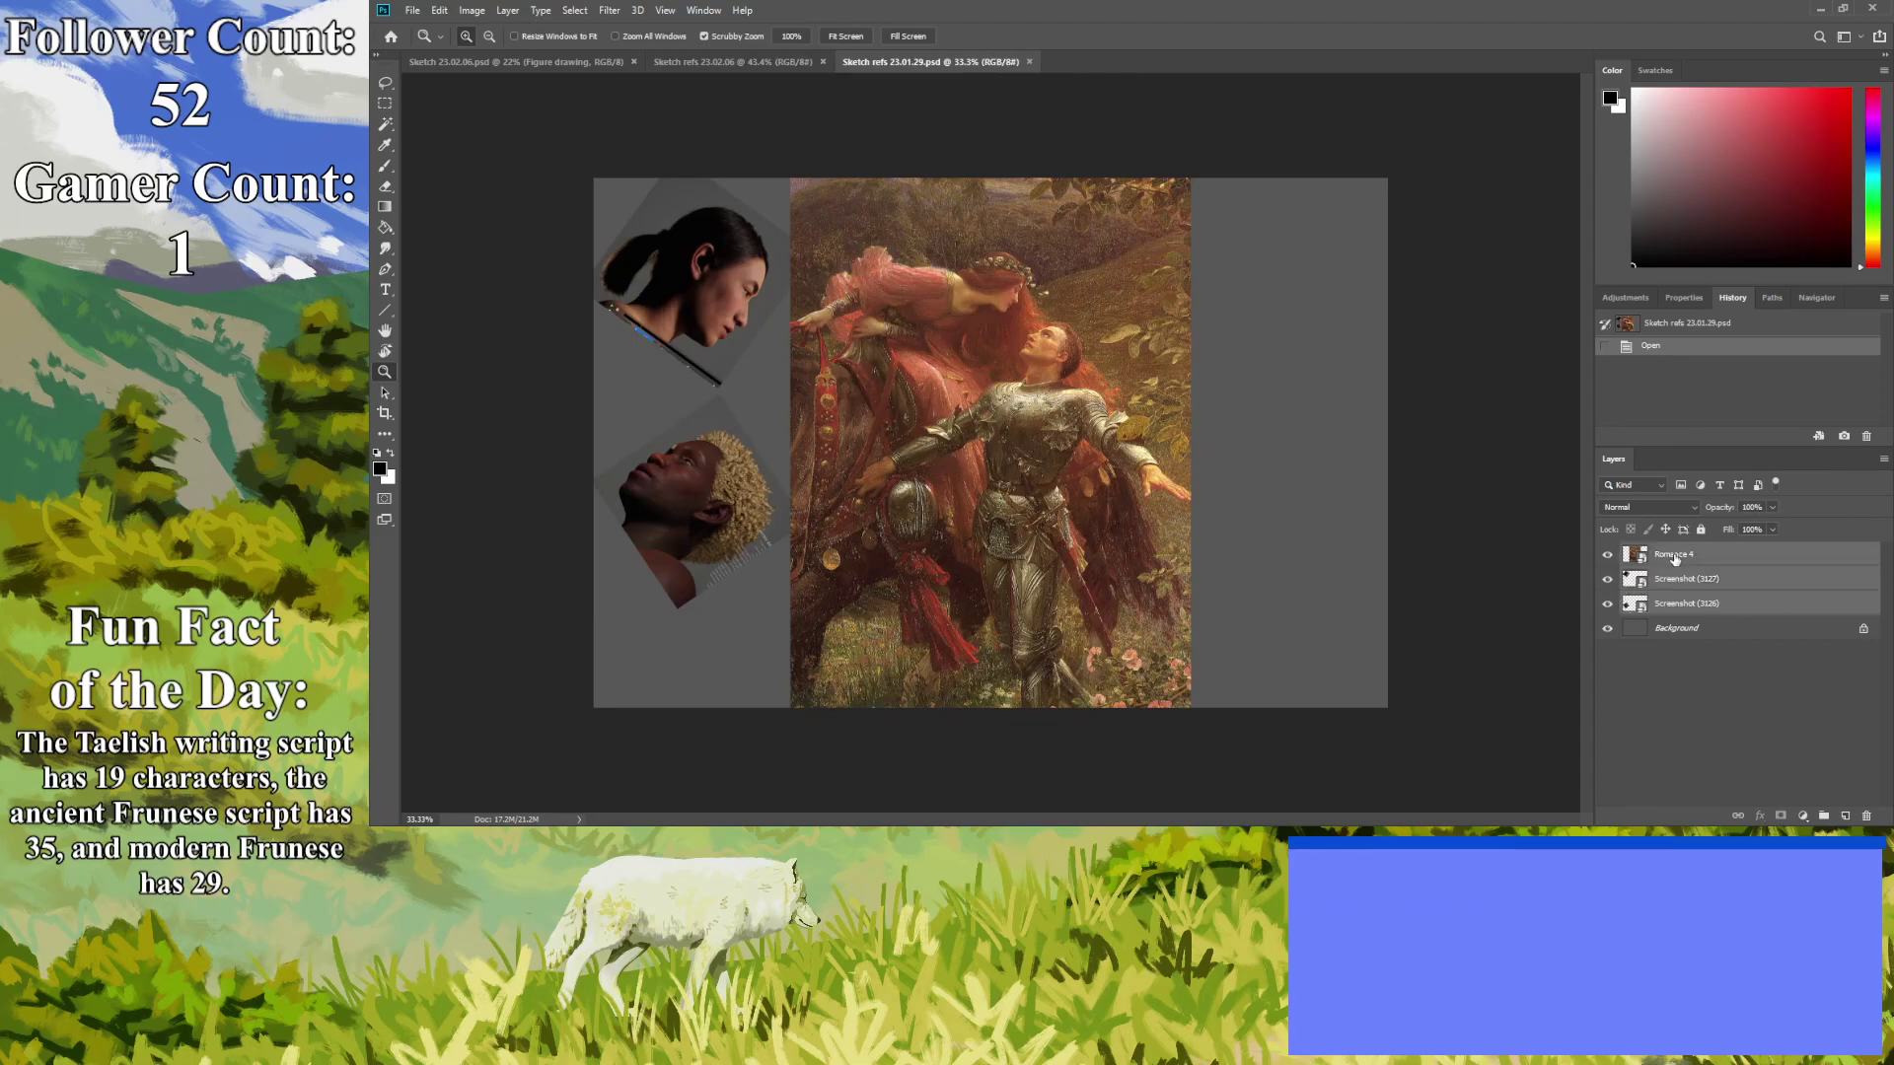
pyautogui.moveTo(703, 63); pyautogui.dragTo(1060, 385)
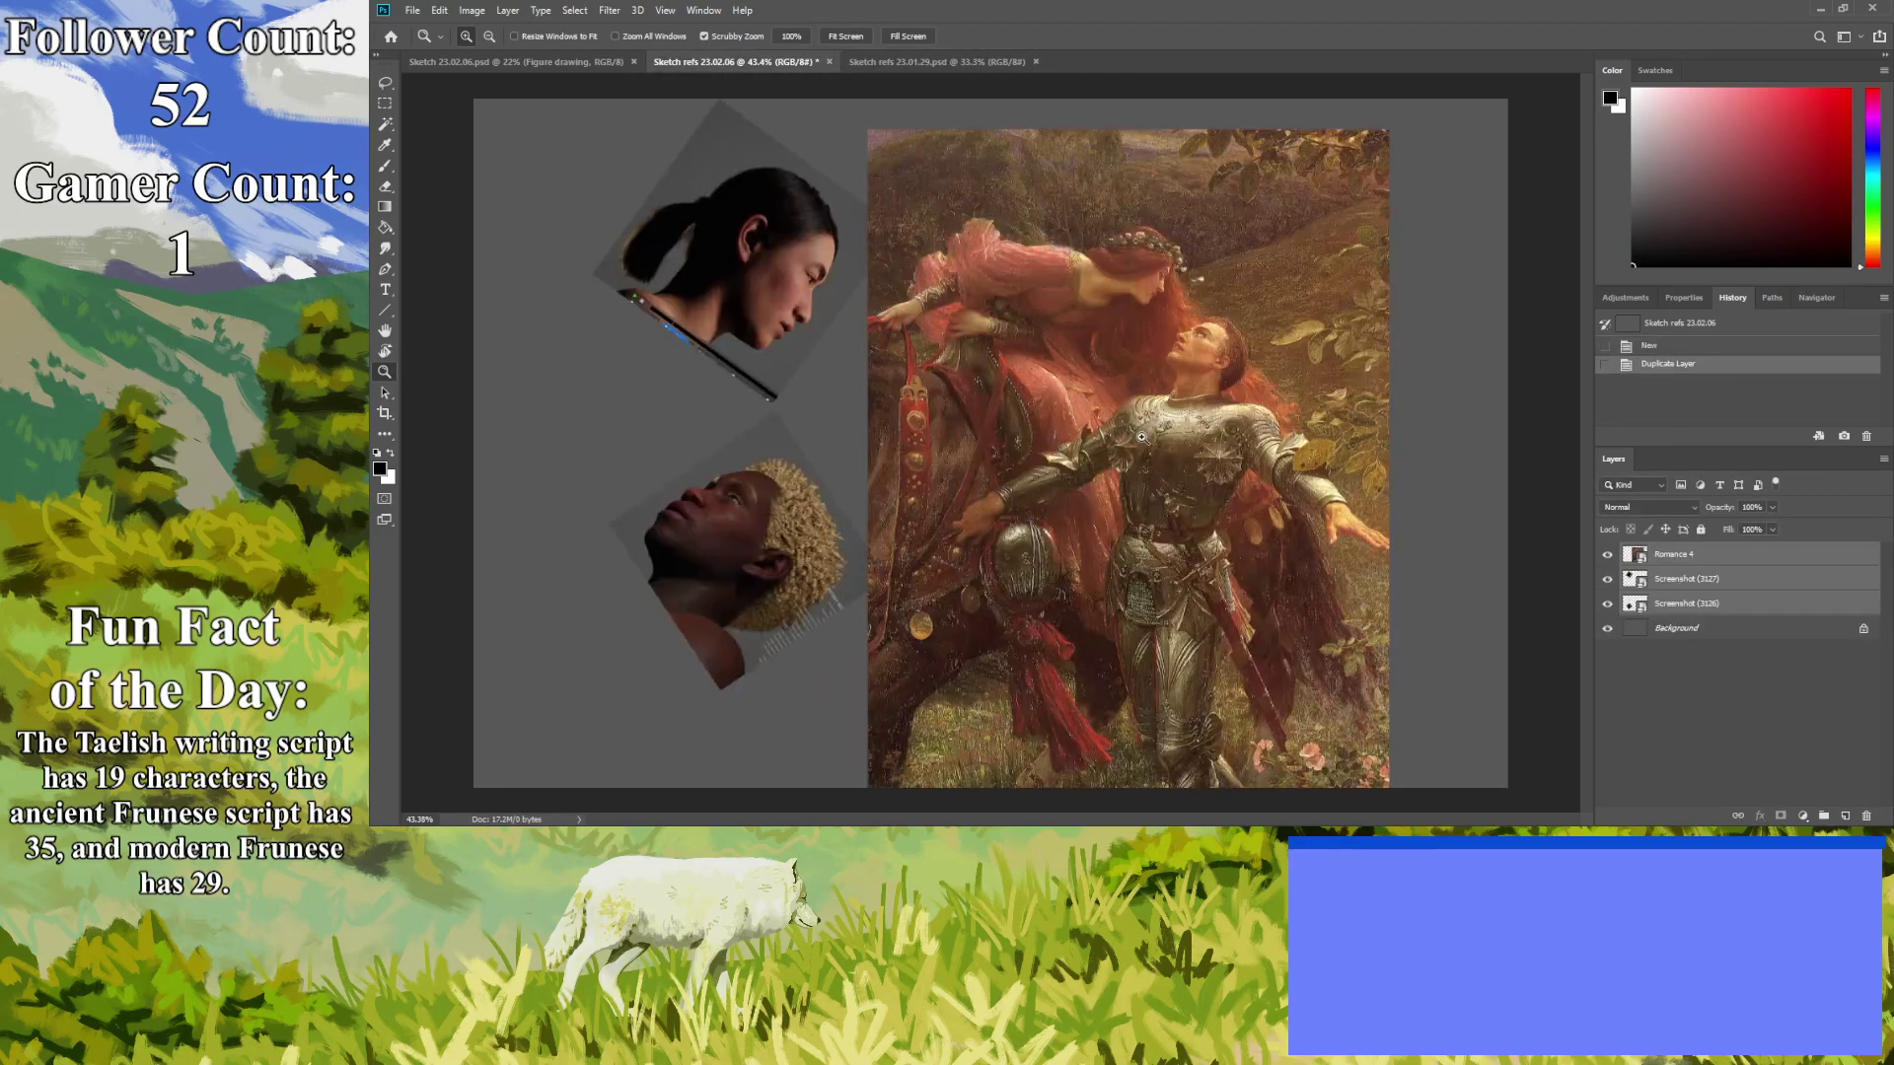
# Move the three copied reference images together towards the left edge of the canvas.
pyautogui.hotkey('ctrl', 't')
pyautogui.moveTo(1067, 493); pyautogui.dragTo(932, 453)
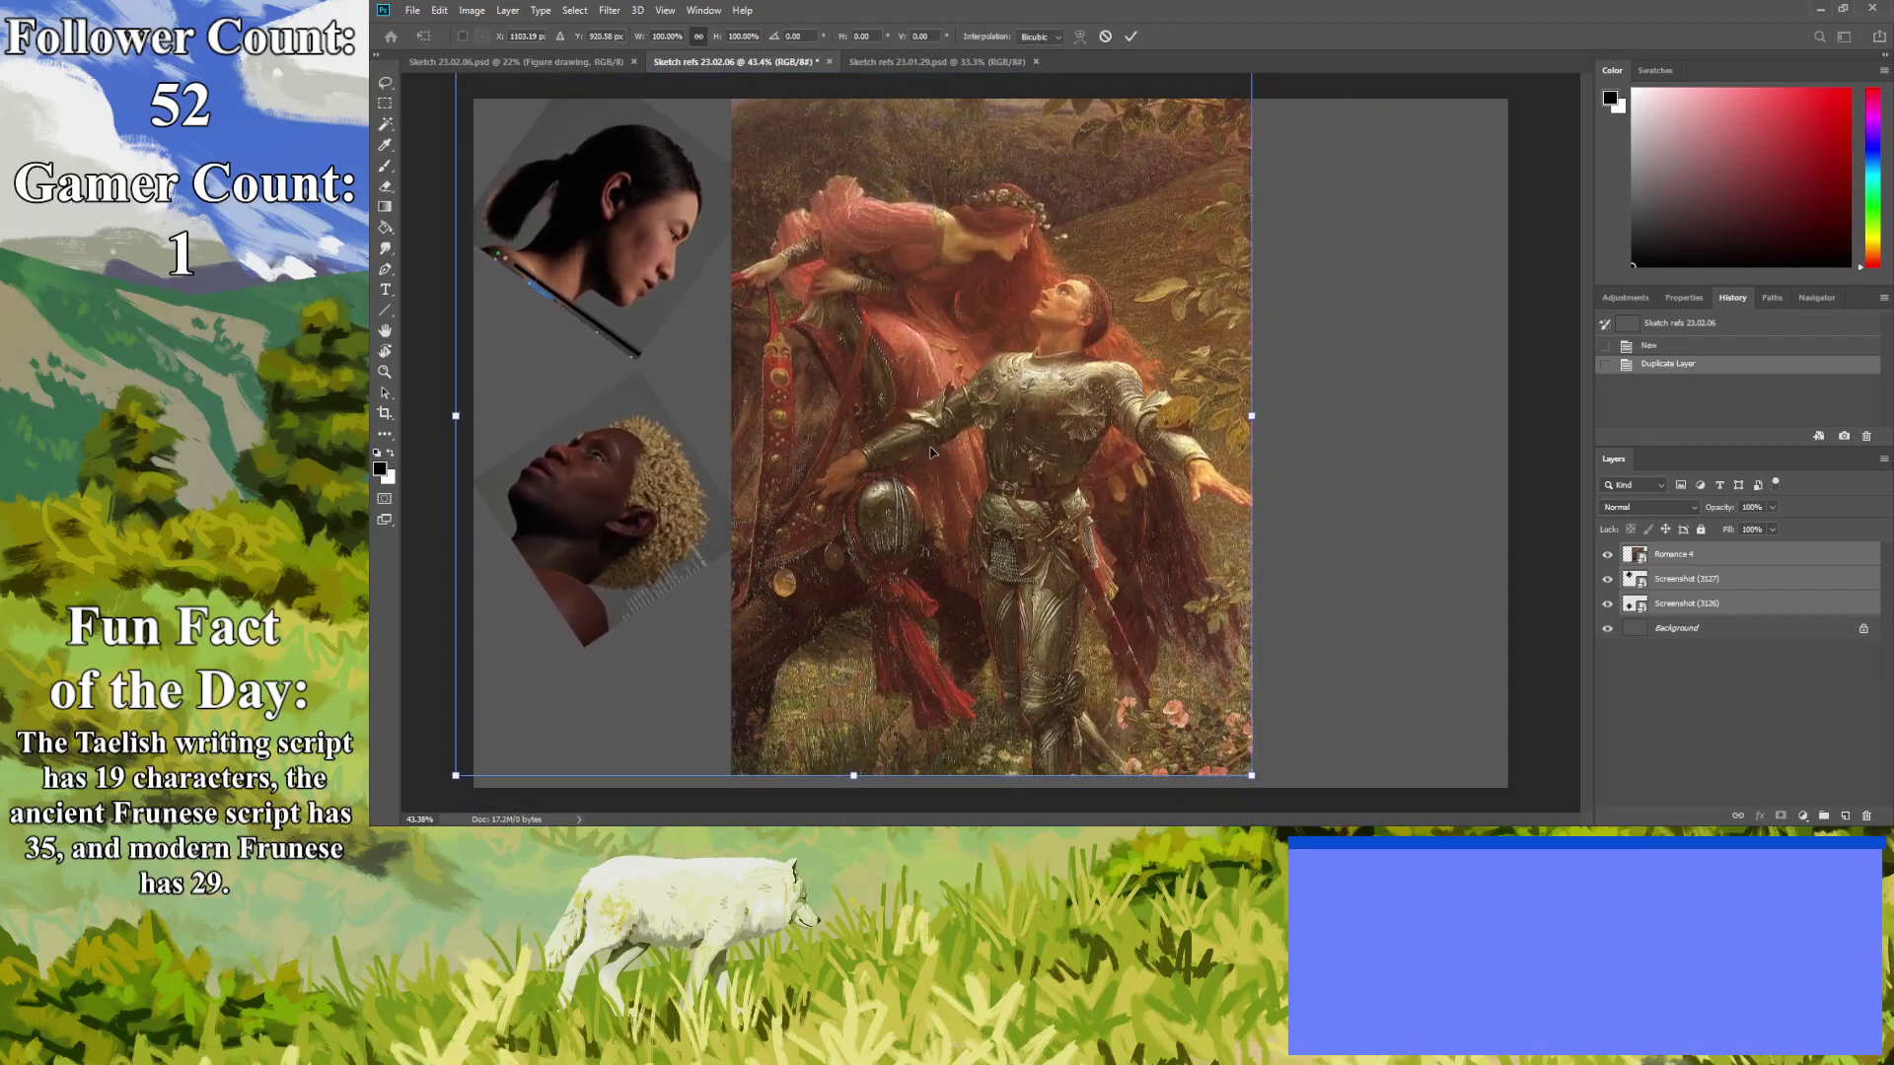
pyautogui.click(1135, 476)
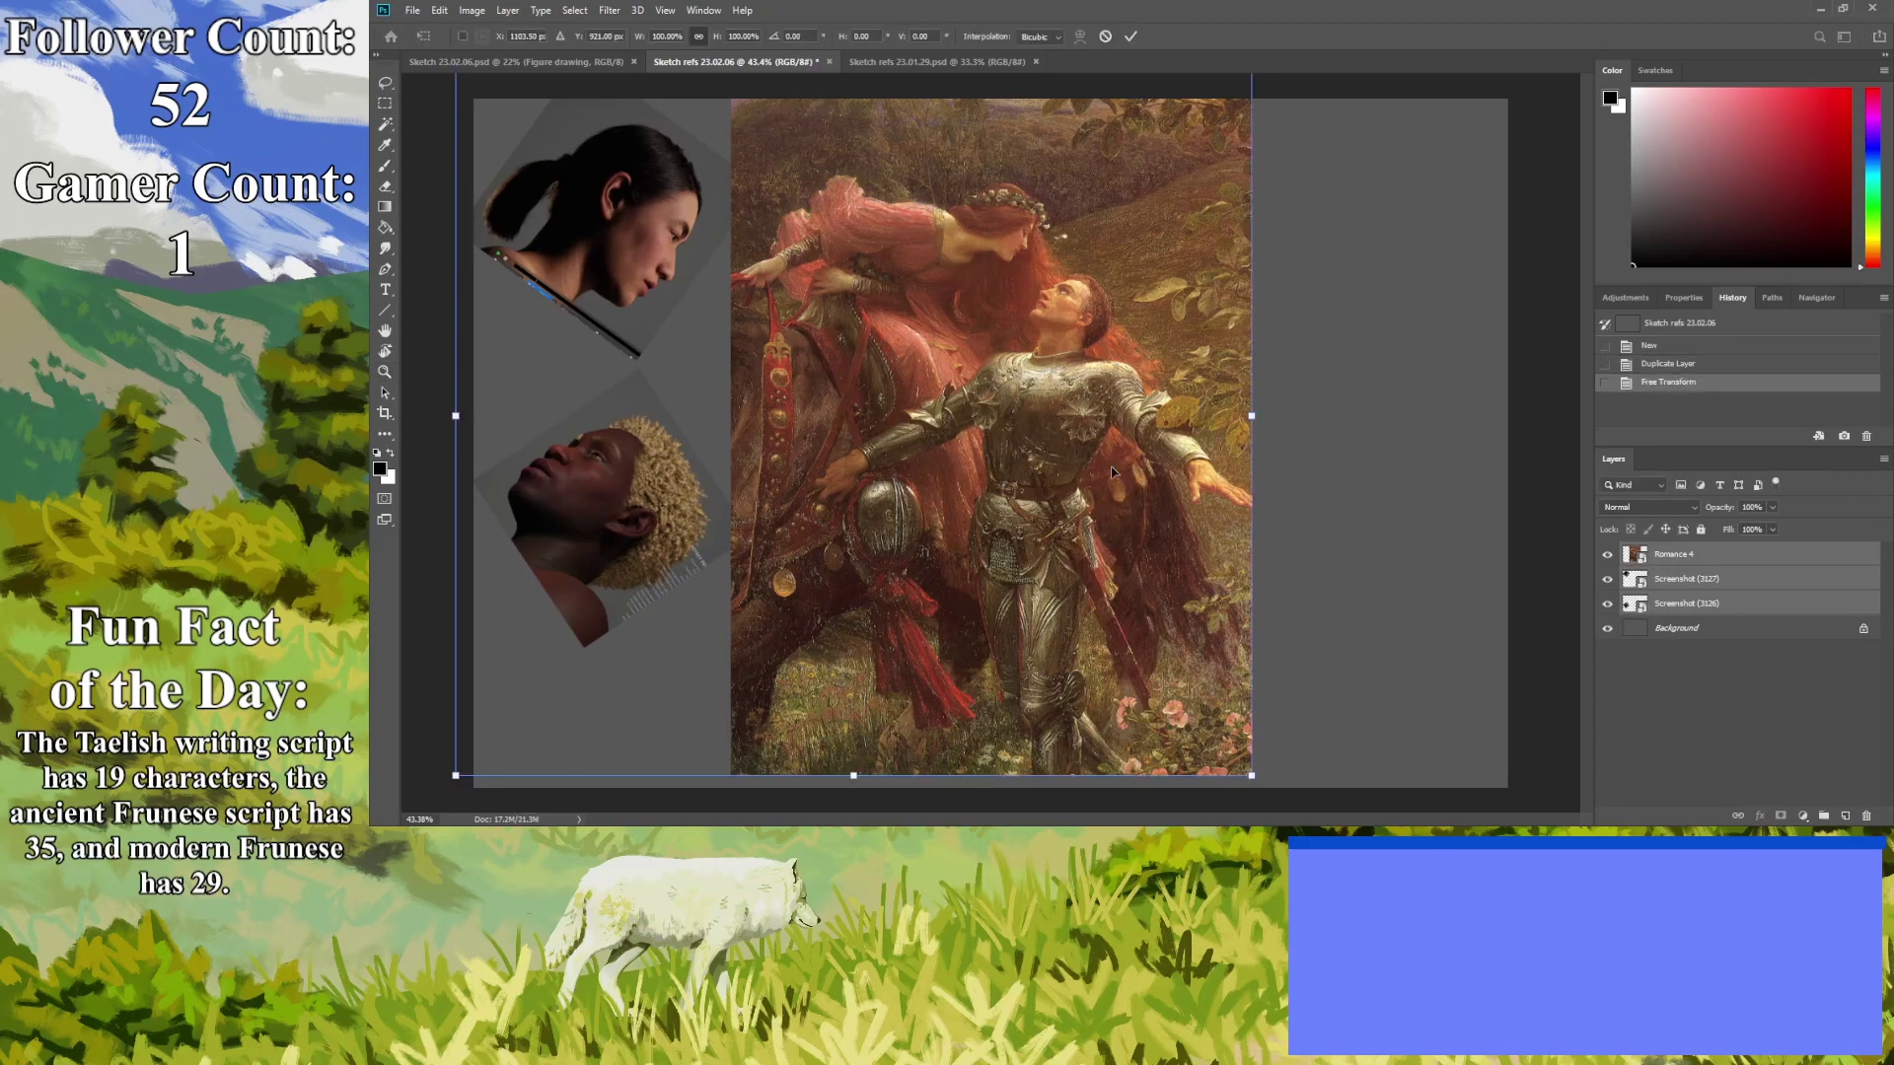
# Nudge the three reference images down until the painting's lower edge meets the bottom of the canvas.
pyautogui.hotkey('shift', 'Down')
pyautogui.hotkey('shift', 'Down')
pyautogui.hotkey('shift', 'Down')
pyautogui.press('Down')
pyautogui.press('Down')
pyautogui.press('Down')
pyautogui.press('Down')
pyautogui.press('Down')
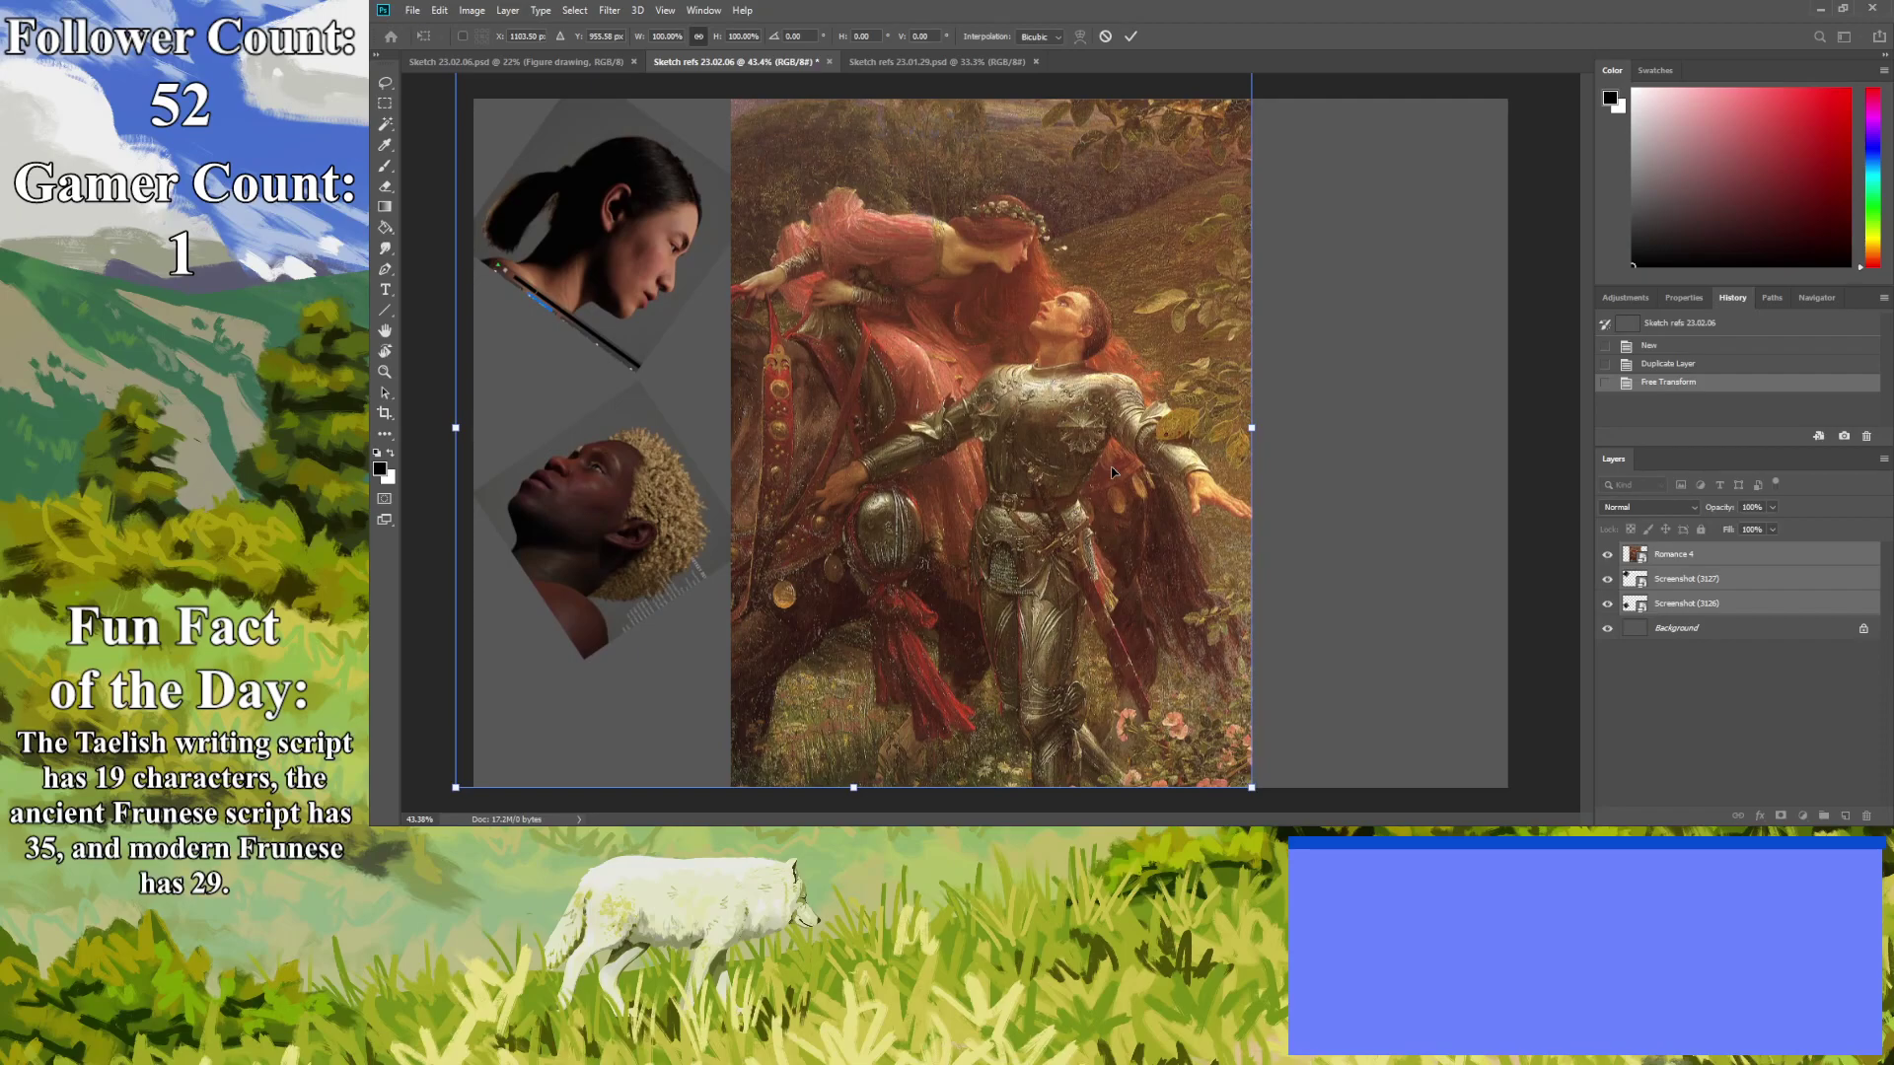
pyautogui.click(385, 372)
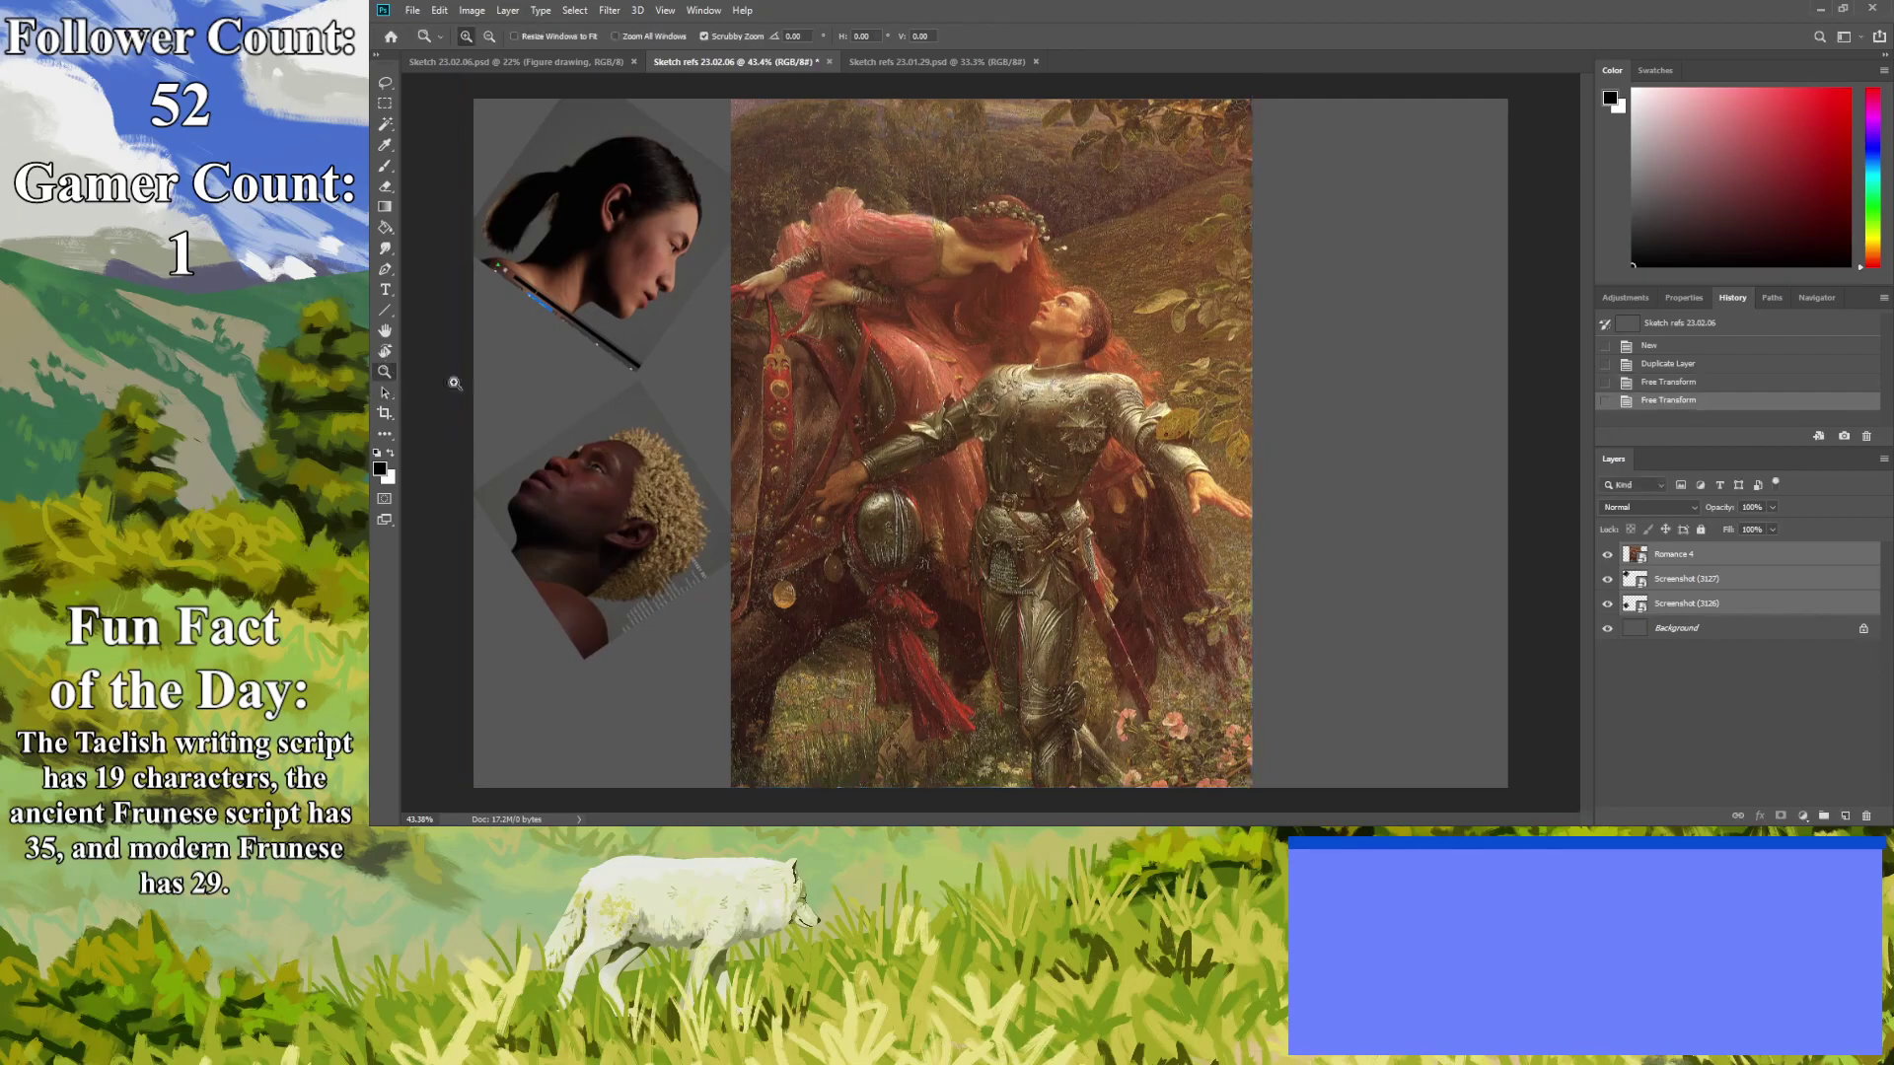
# Scale the three reference images down towards the canvas's upper left corner and toggle the Screenshot (3127) layer's visibility off and on.
pyautogui.moveTo(891, 426)
pyautogui.mouseDown()
pyautogui.moveTo(799, 426)
pyautogui.moveTo(879, 426)
pyautogui.mouseUp()
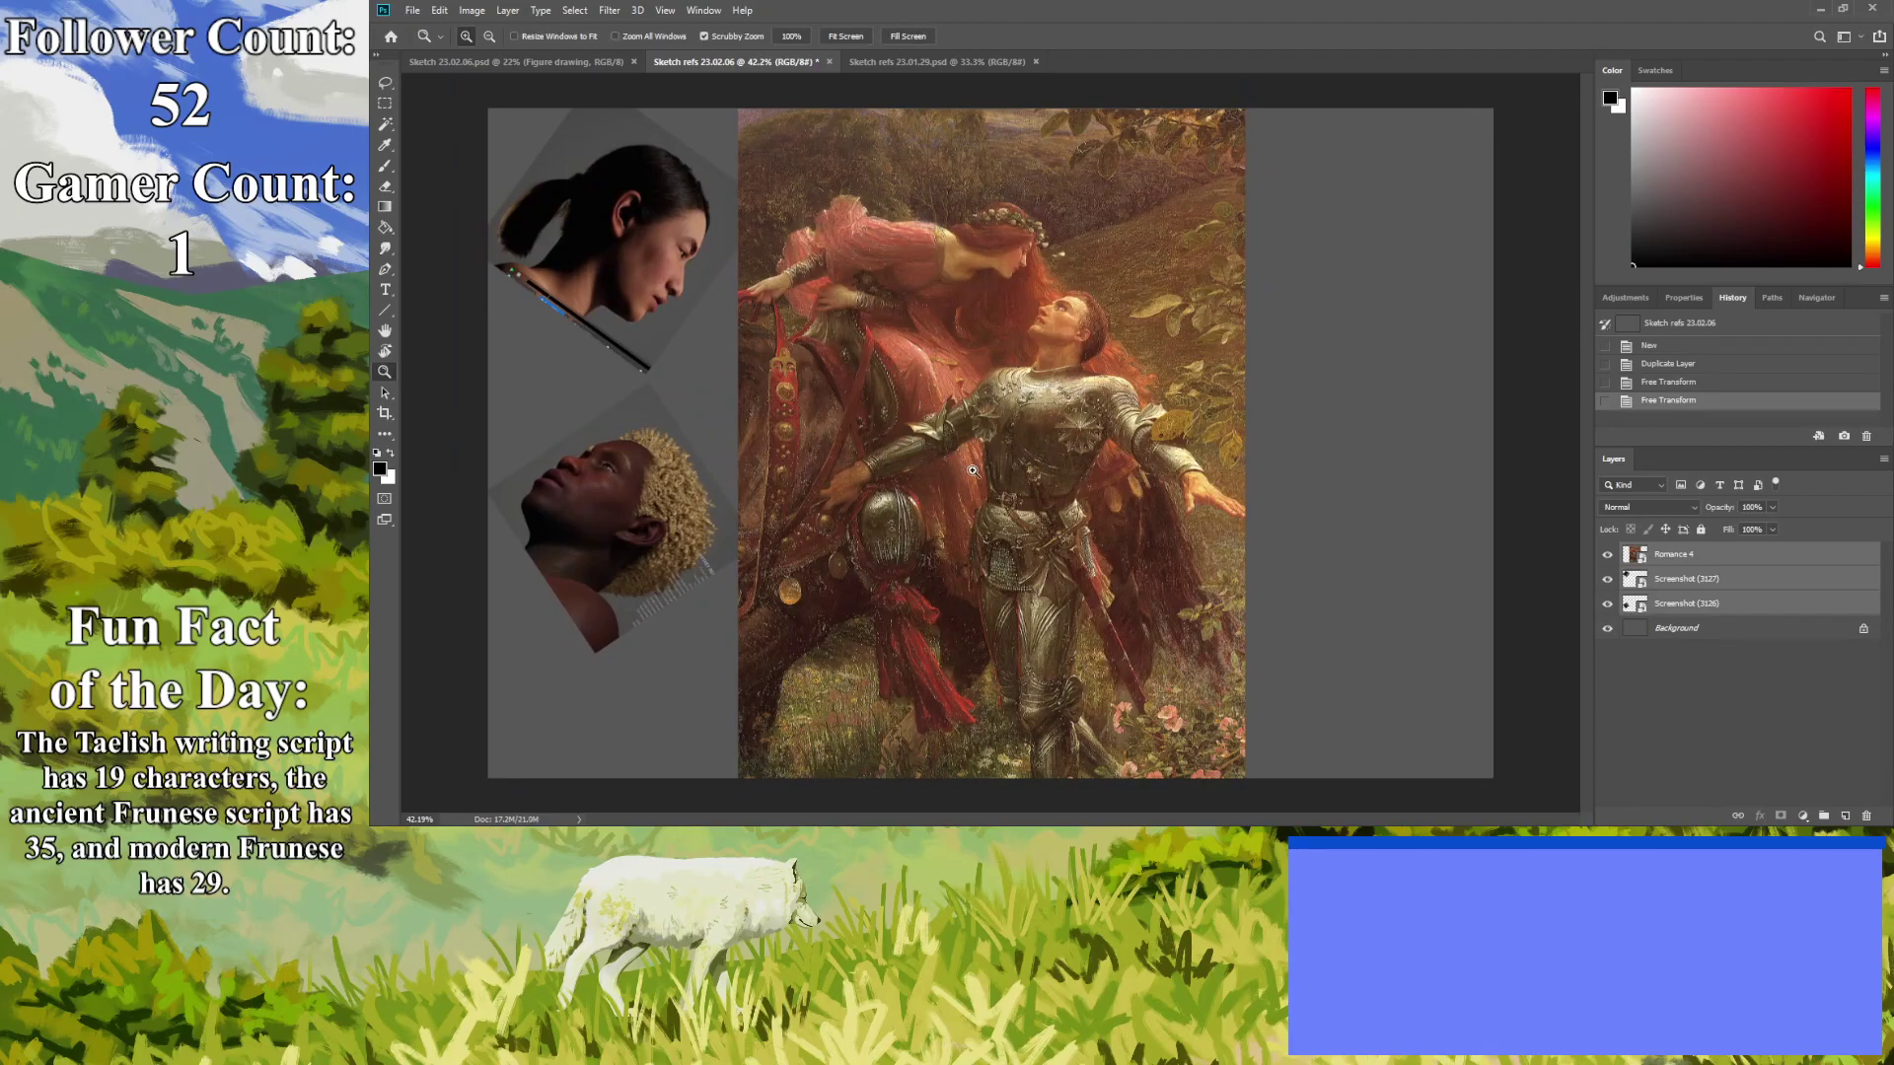
pyautogui.hotkey('ctrl', 't')
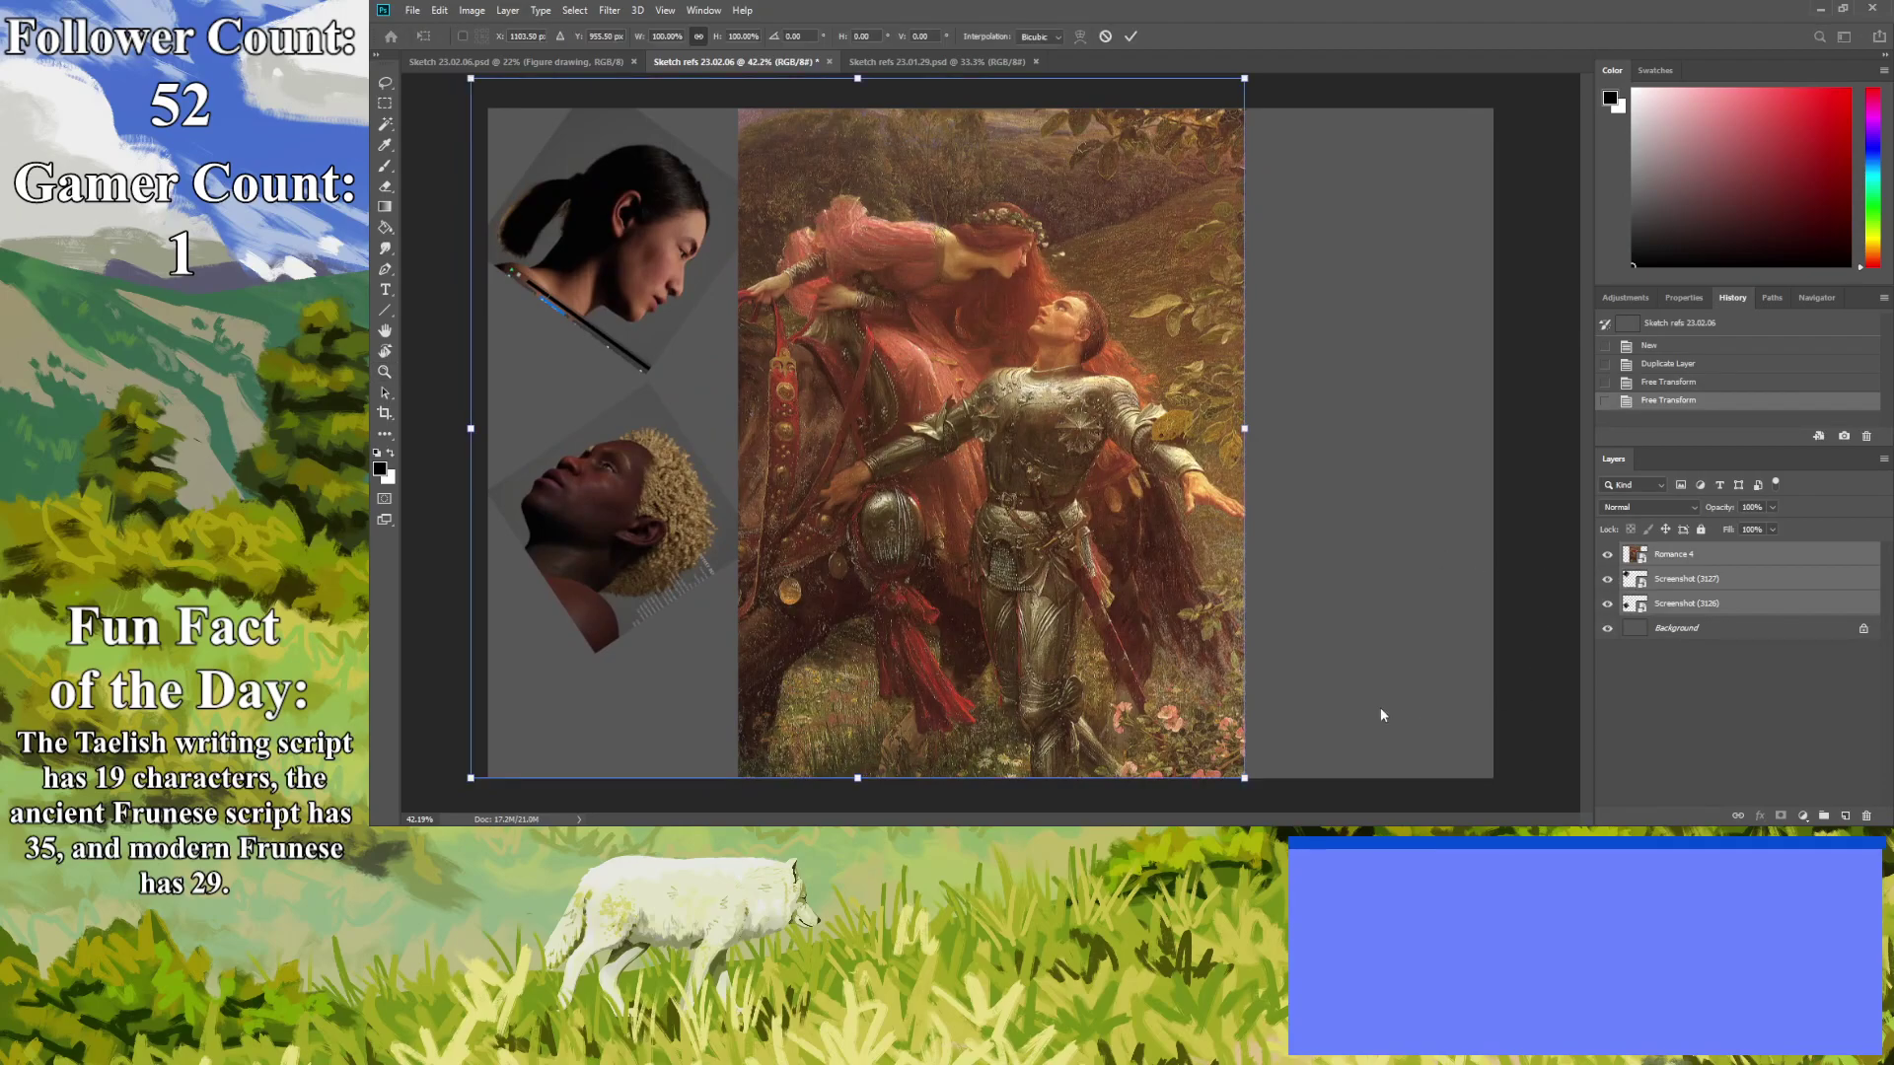
pyautogui.moveTo(1244, 778); pyautogui.dragTo(1087, 638)
pyautogui.press('Return')
pyautogui.press('z')
pyautogui.click(1607, 579)
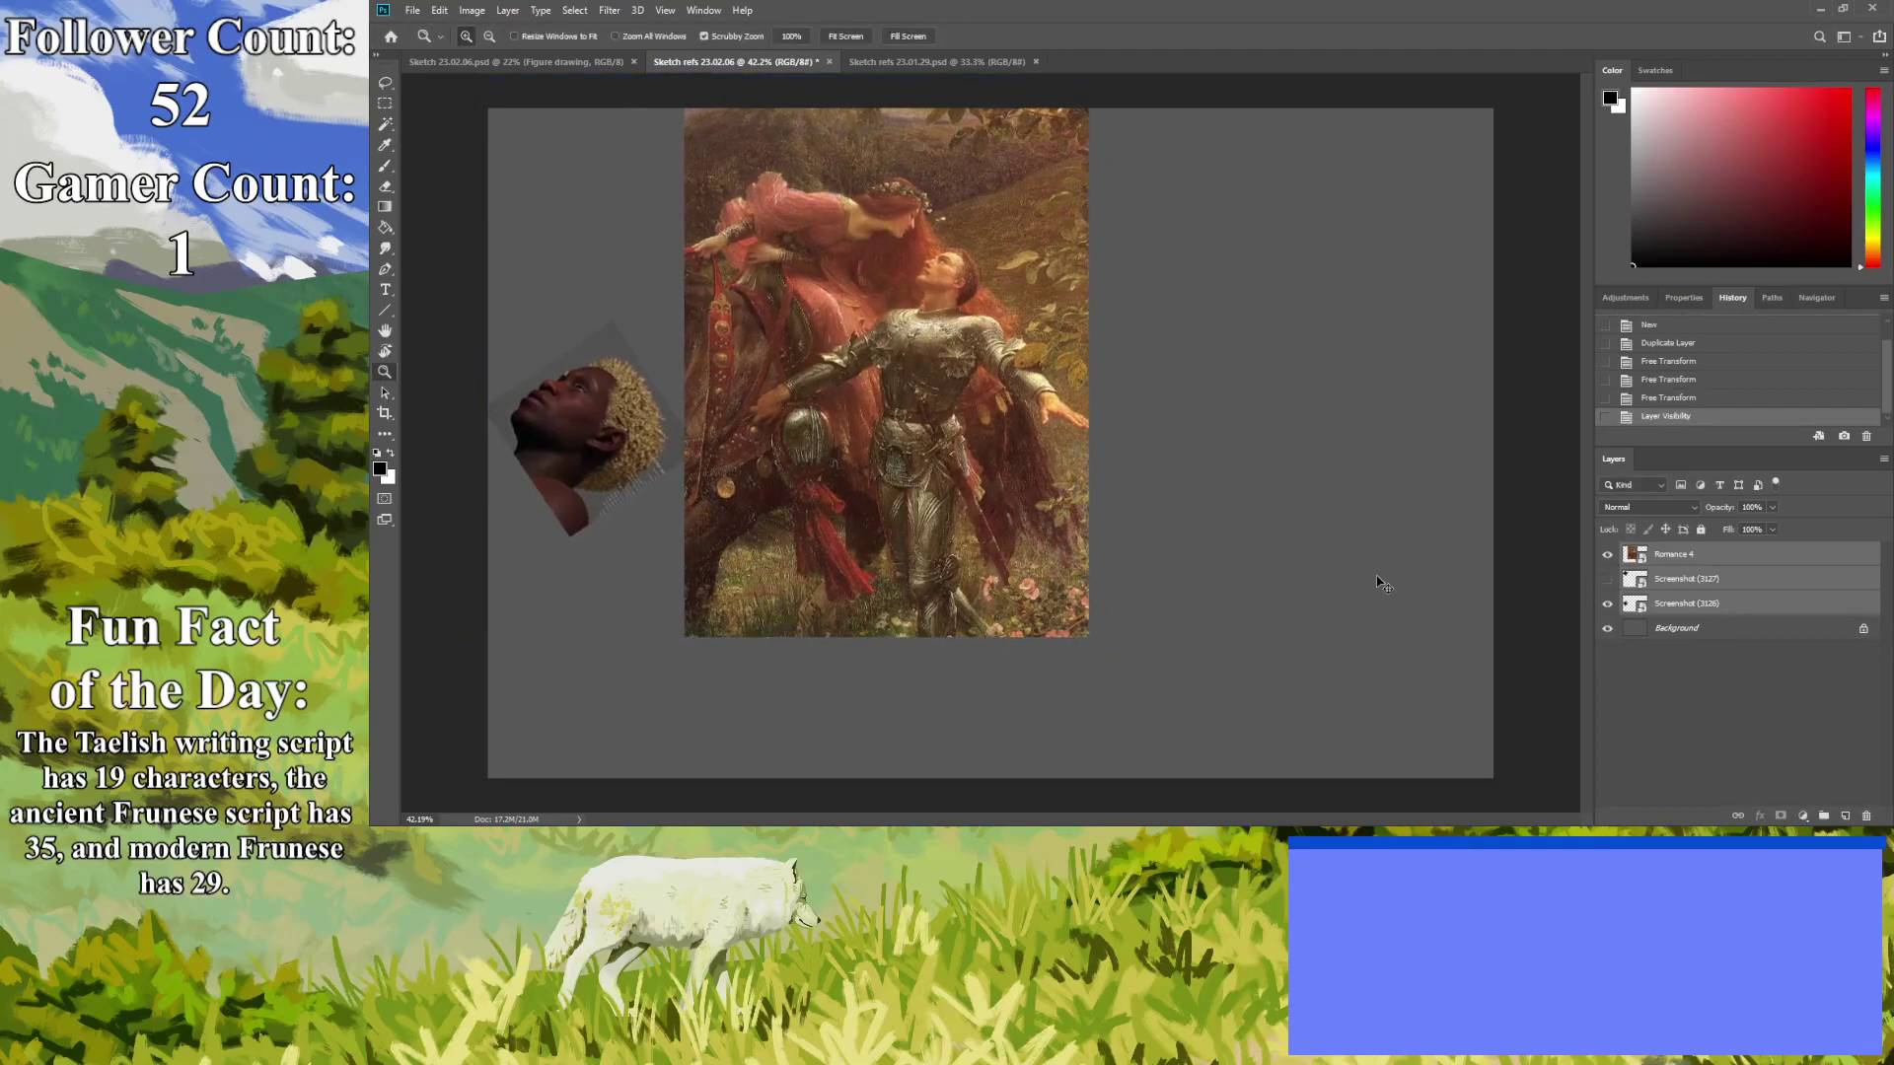
pyautogui.click(1607, 579)
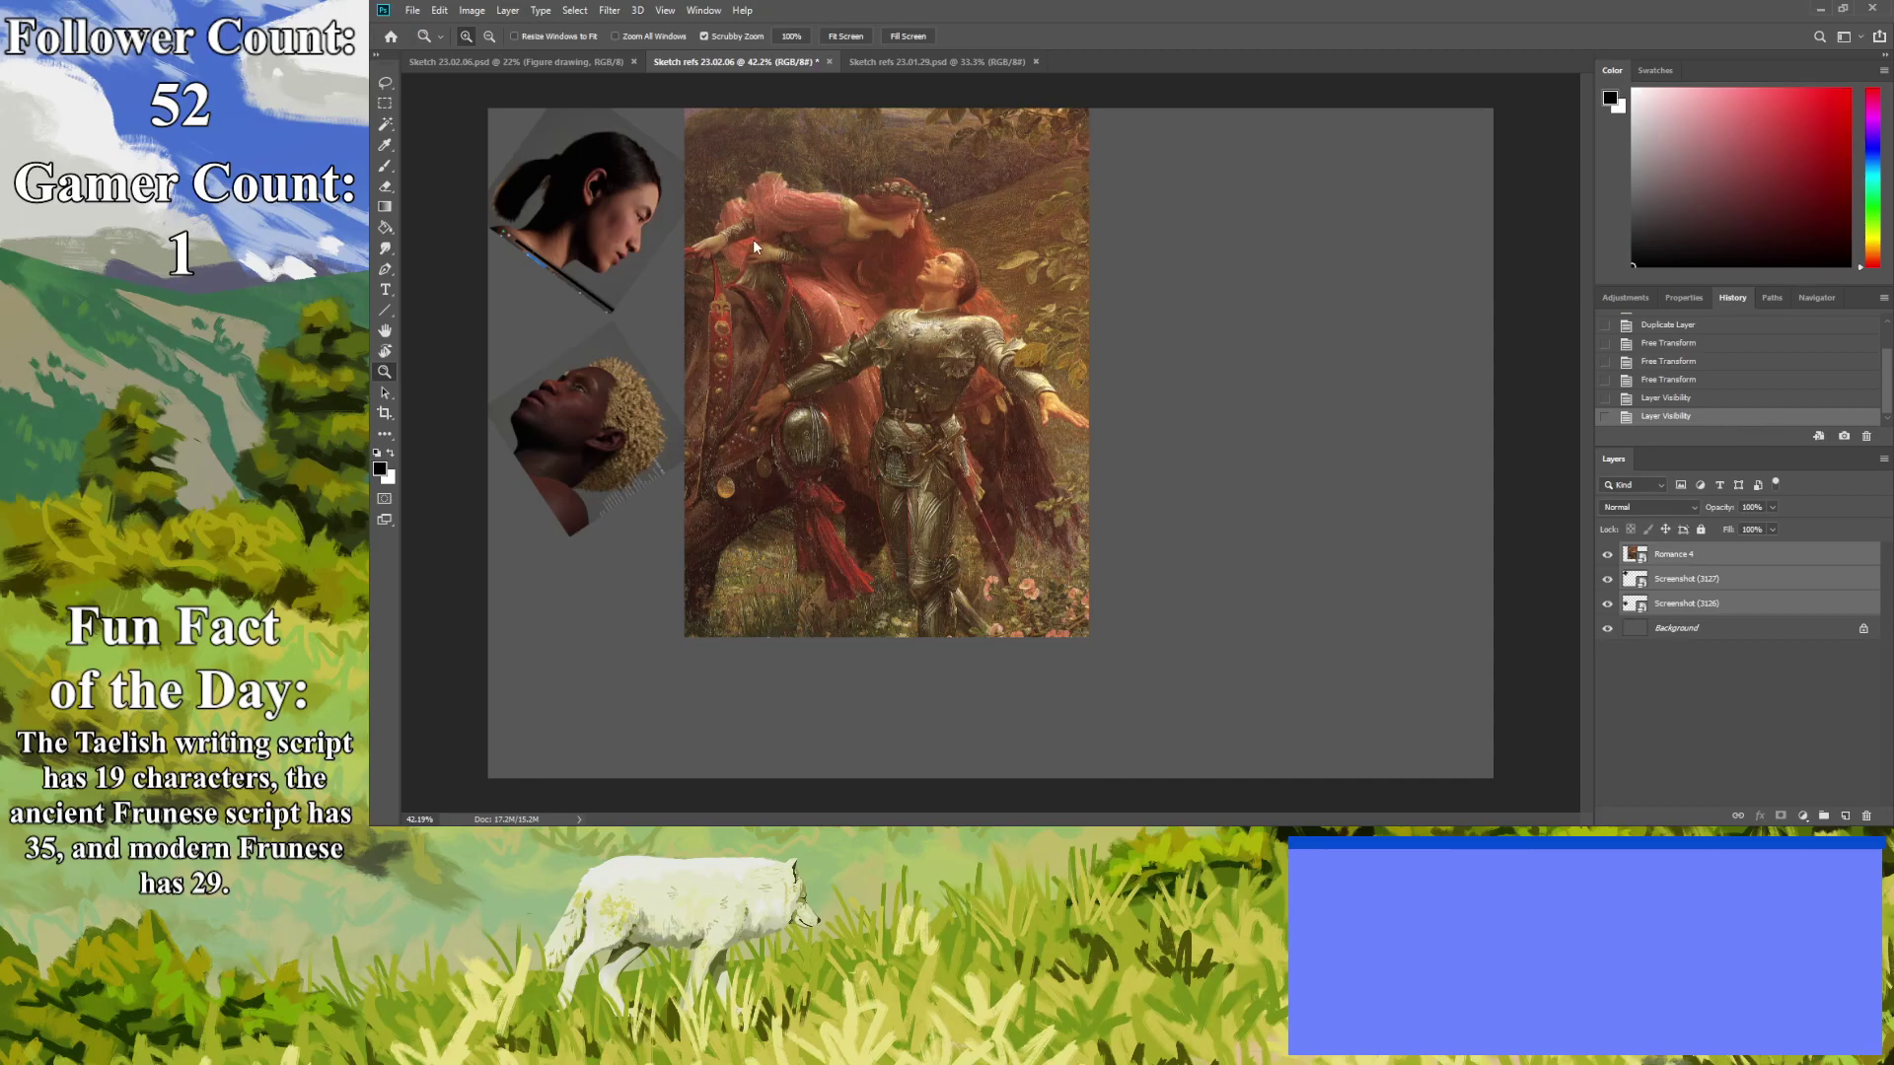
# Place the Background ref 37 castle image in the canvas's upper right corner, scaled down to fit beside the knight painting.
pyautogui.hotkey('ctrl', 'v')
pyautogui.moveTo(942, 474); pyautogui.dragTo(1124, 303)
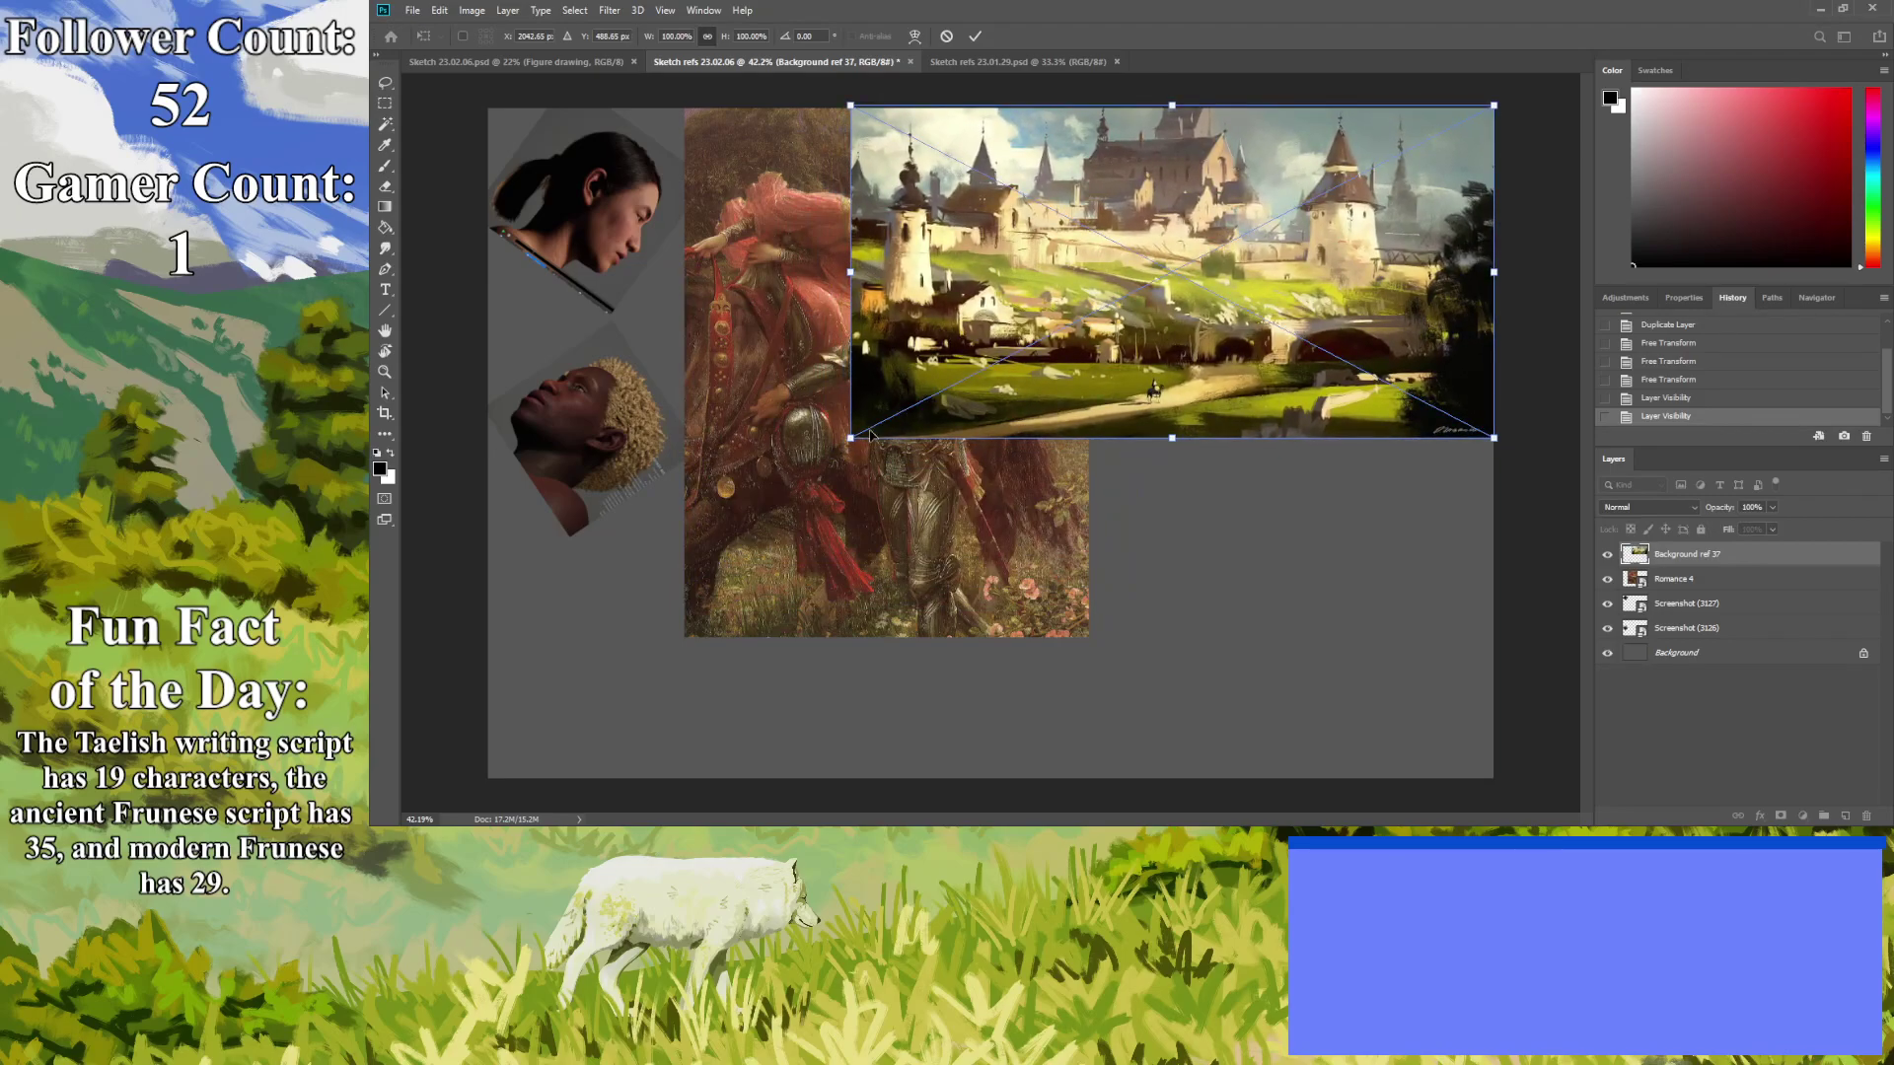
pyautogui.moveTo(850, 432); pyautogui.dragTo(1084, 318)
pyautogui.press('Return')
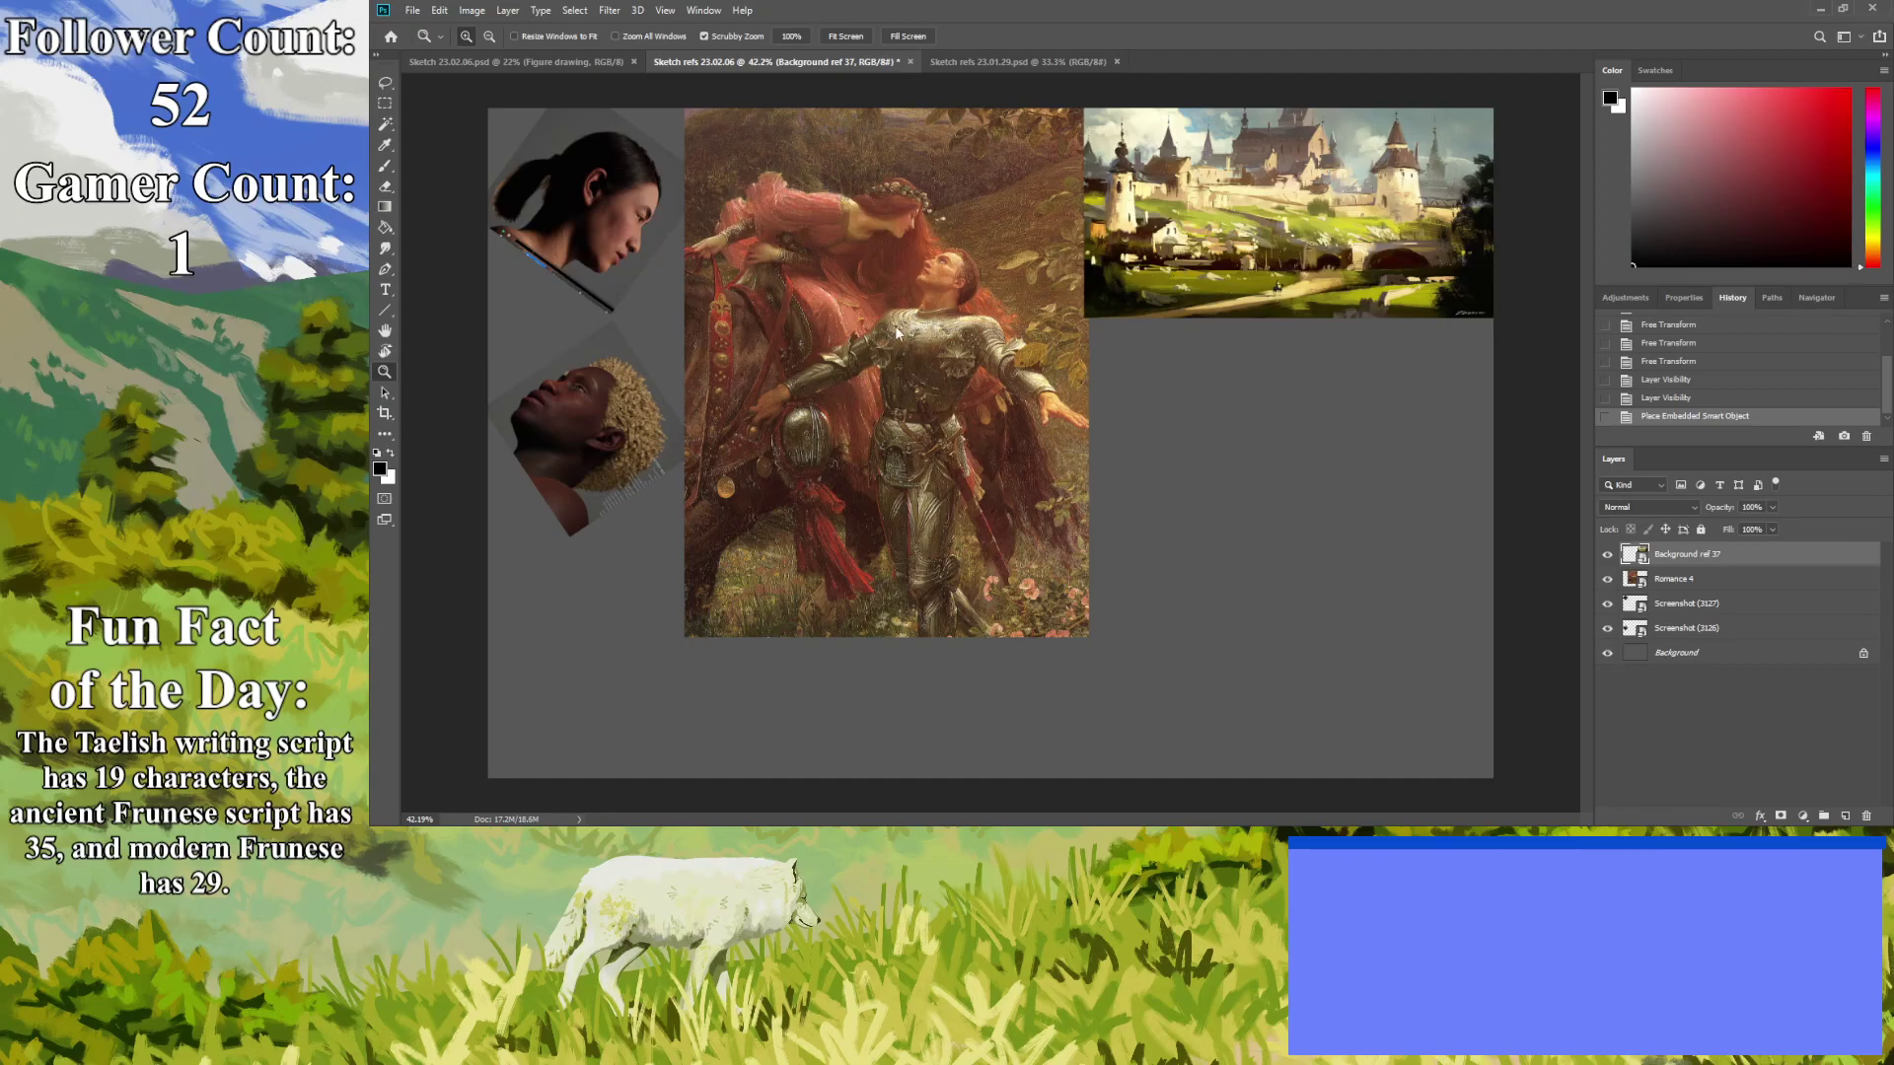
# Place the forest river image directly below the castle image and enlarge it to the same width.
pyautogui.moveTo(1007, 462); pyautogui.dragTo(1359, 434)
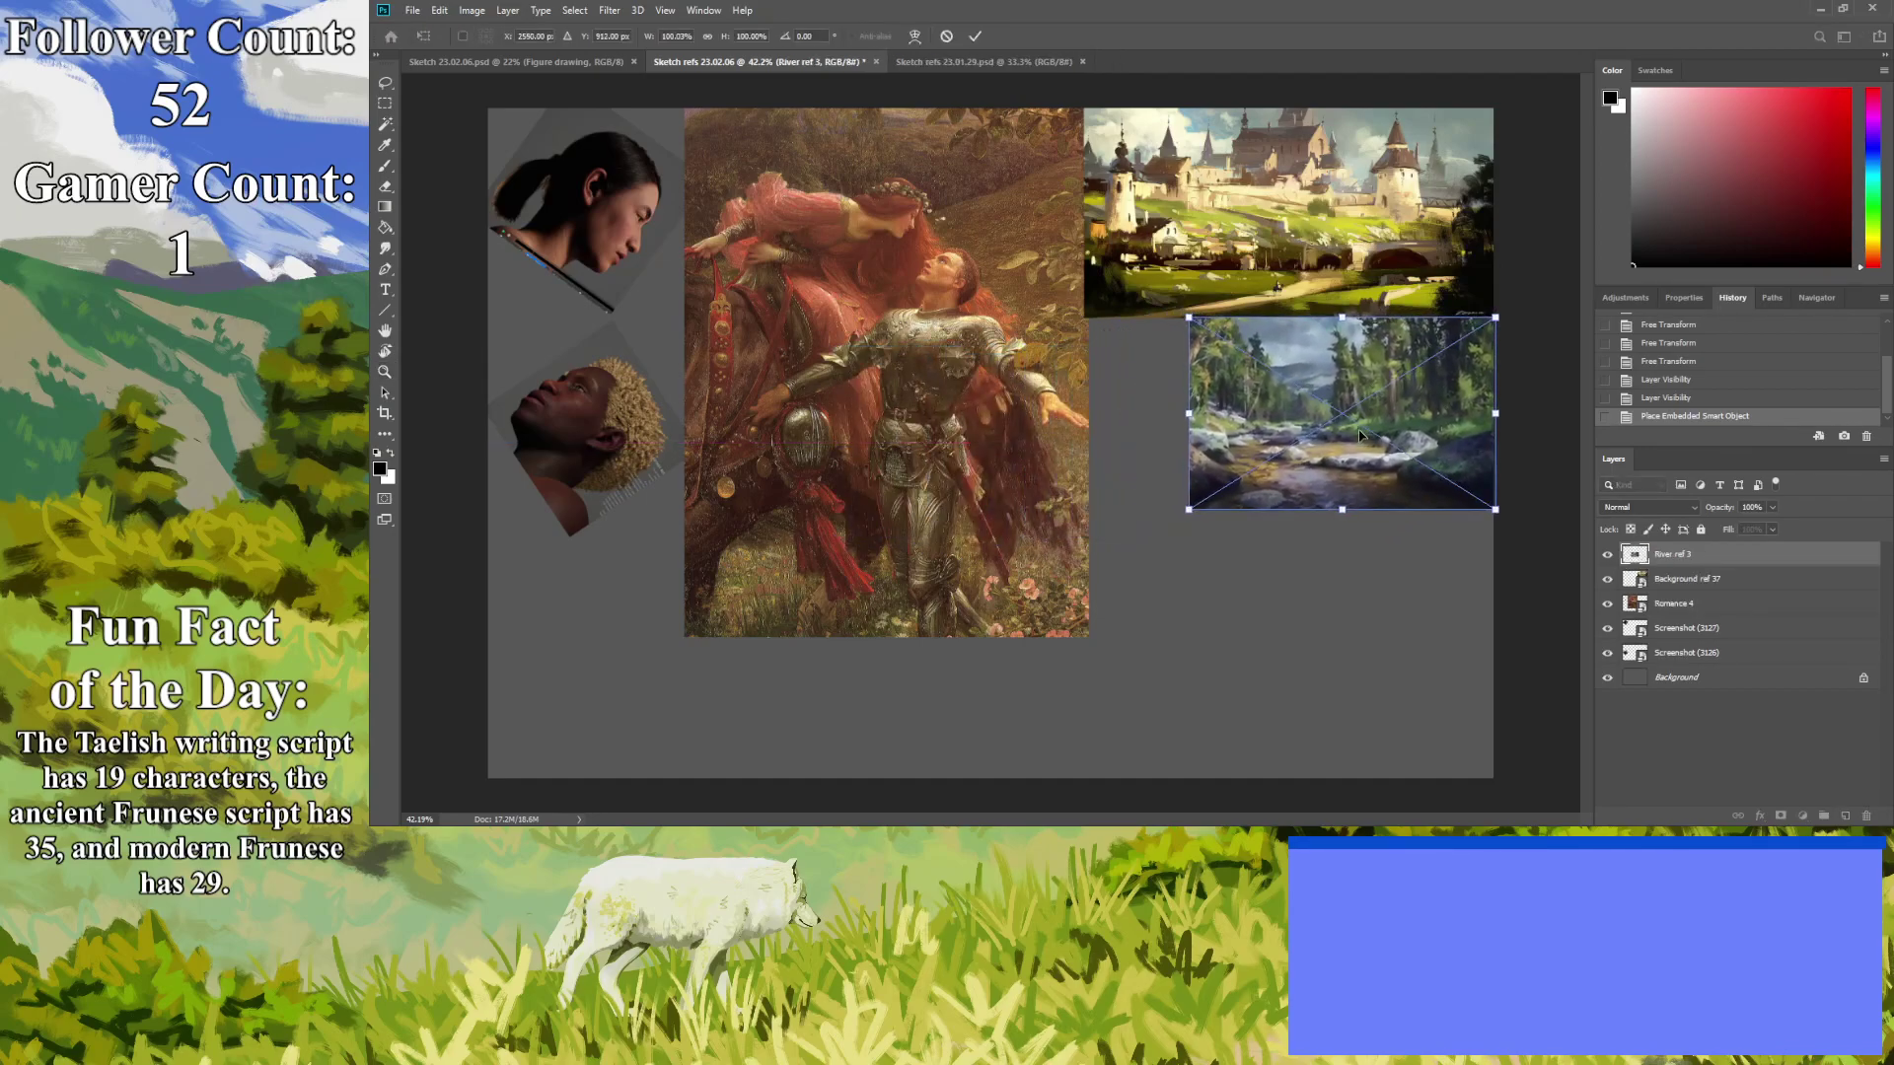
pyautogui.moveTo(1187, 506); pyautogui.dragTo(1082, 564)
pyautogui.press('Return')
pyautogui.press('z')
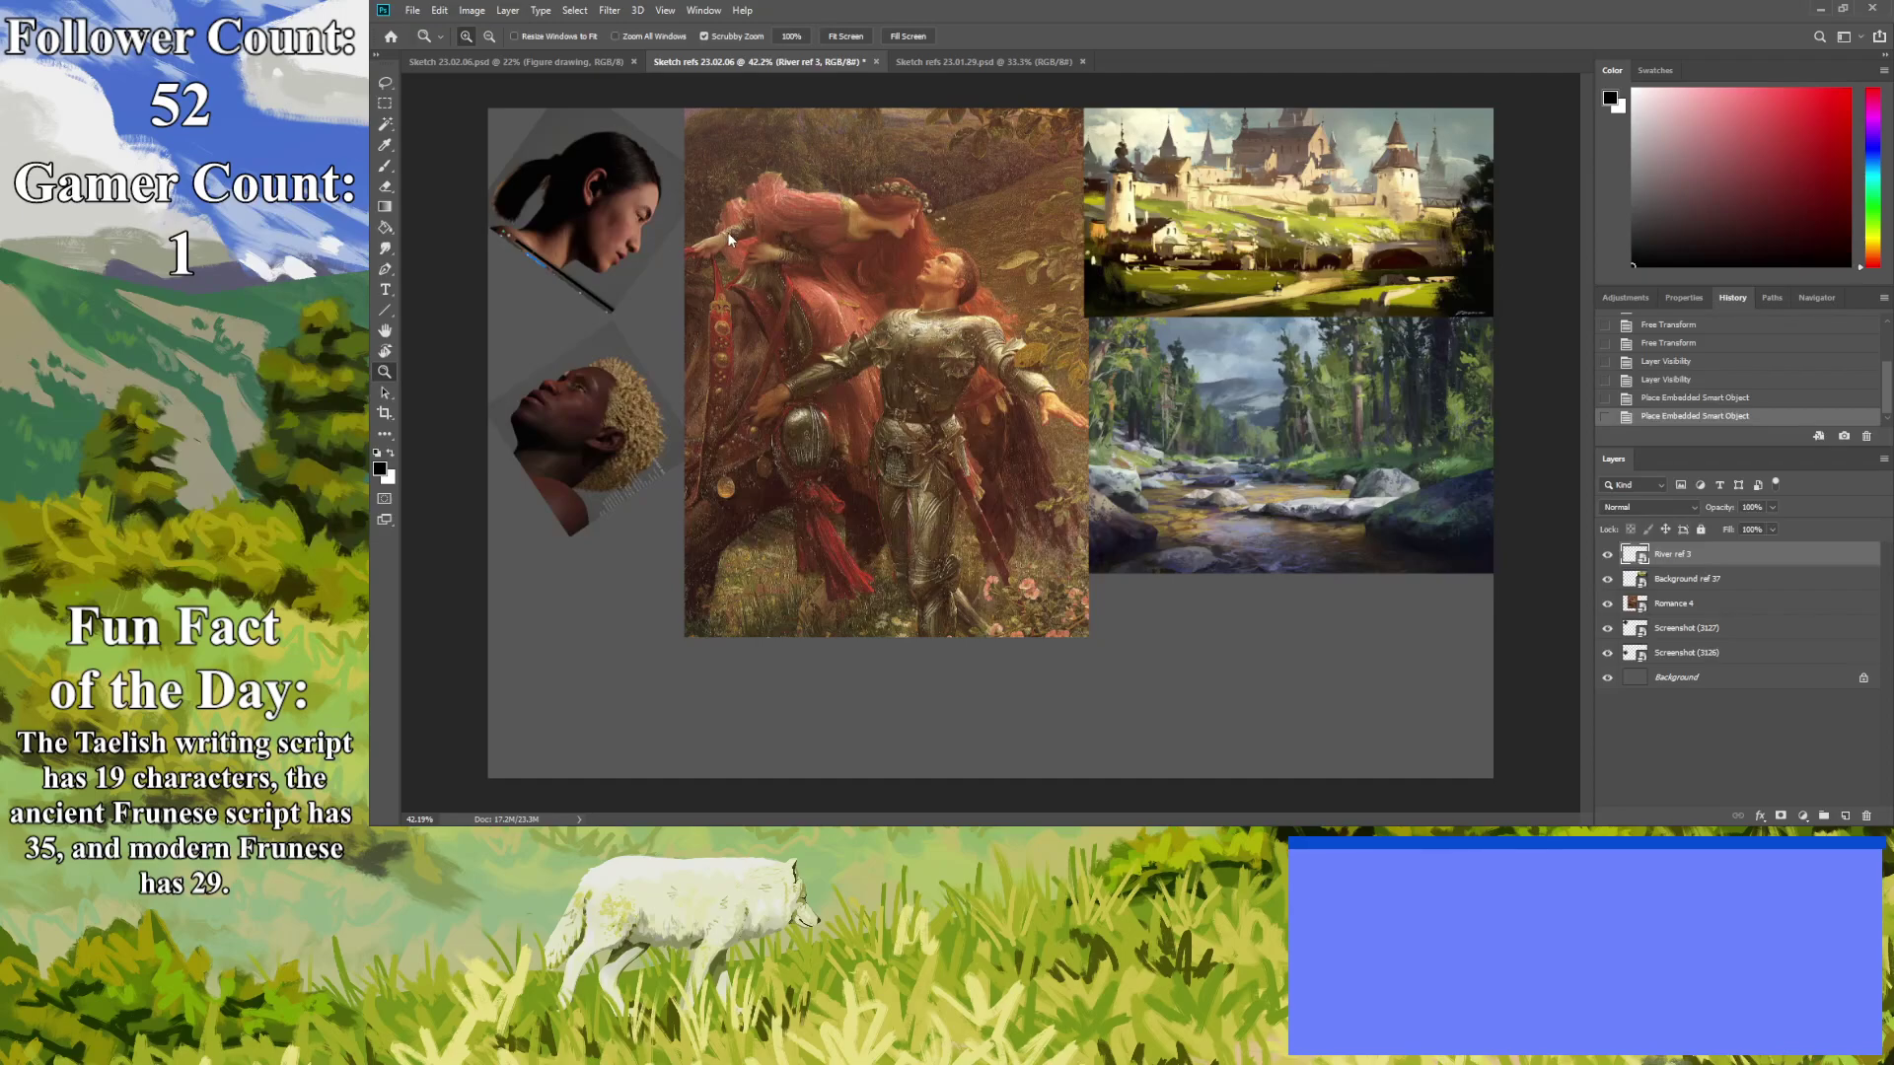
# Try placing the Scene ref 55 street image and the Scene ref 56 night image on the reference canvas.
pyautogui.press('Return')
pyautogui.press('z')
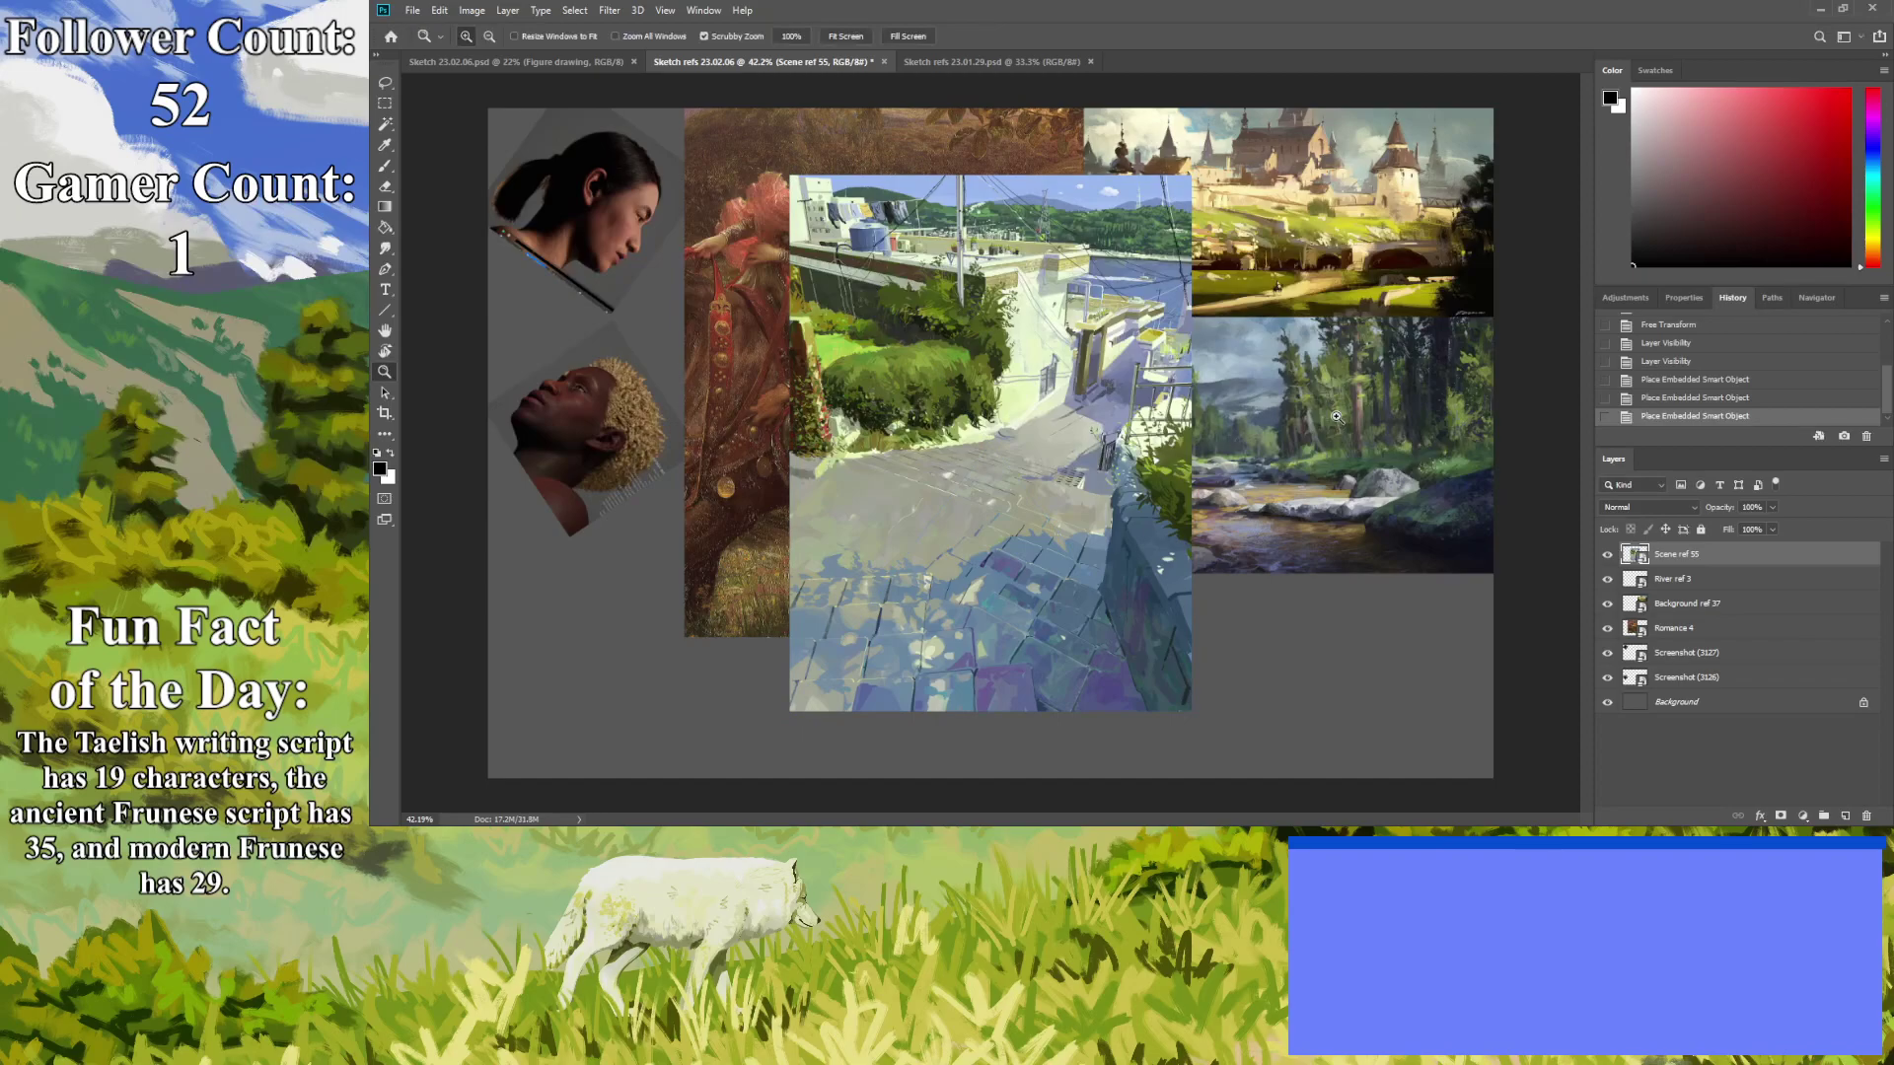
pyautogui.hotkey('ctrl', 'z')
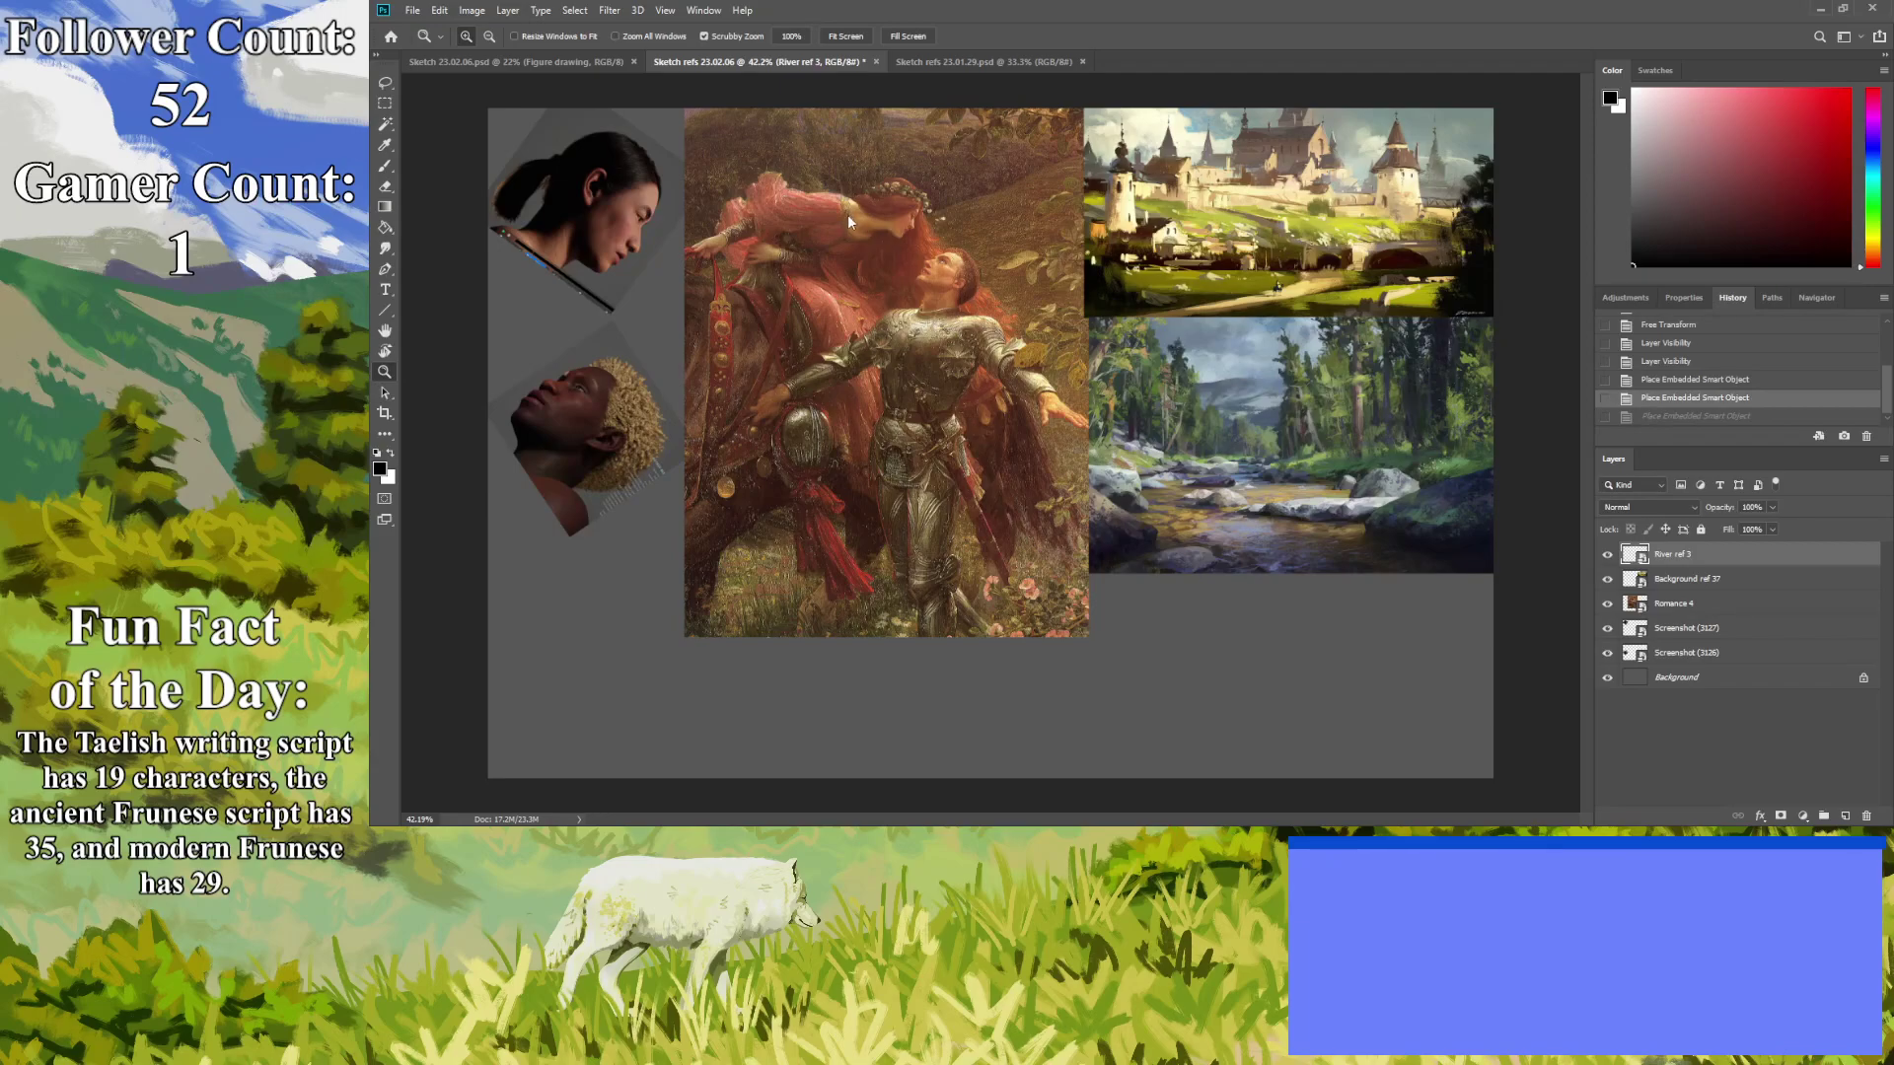
pyautogui.press('Return')
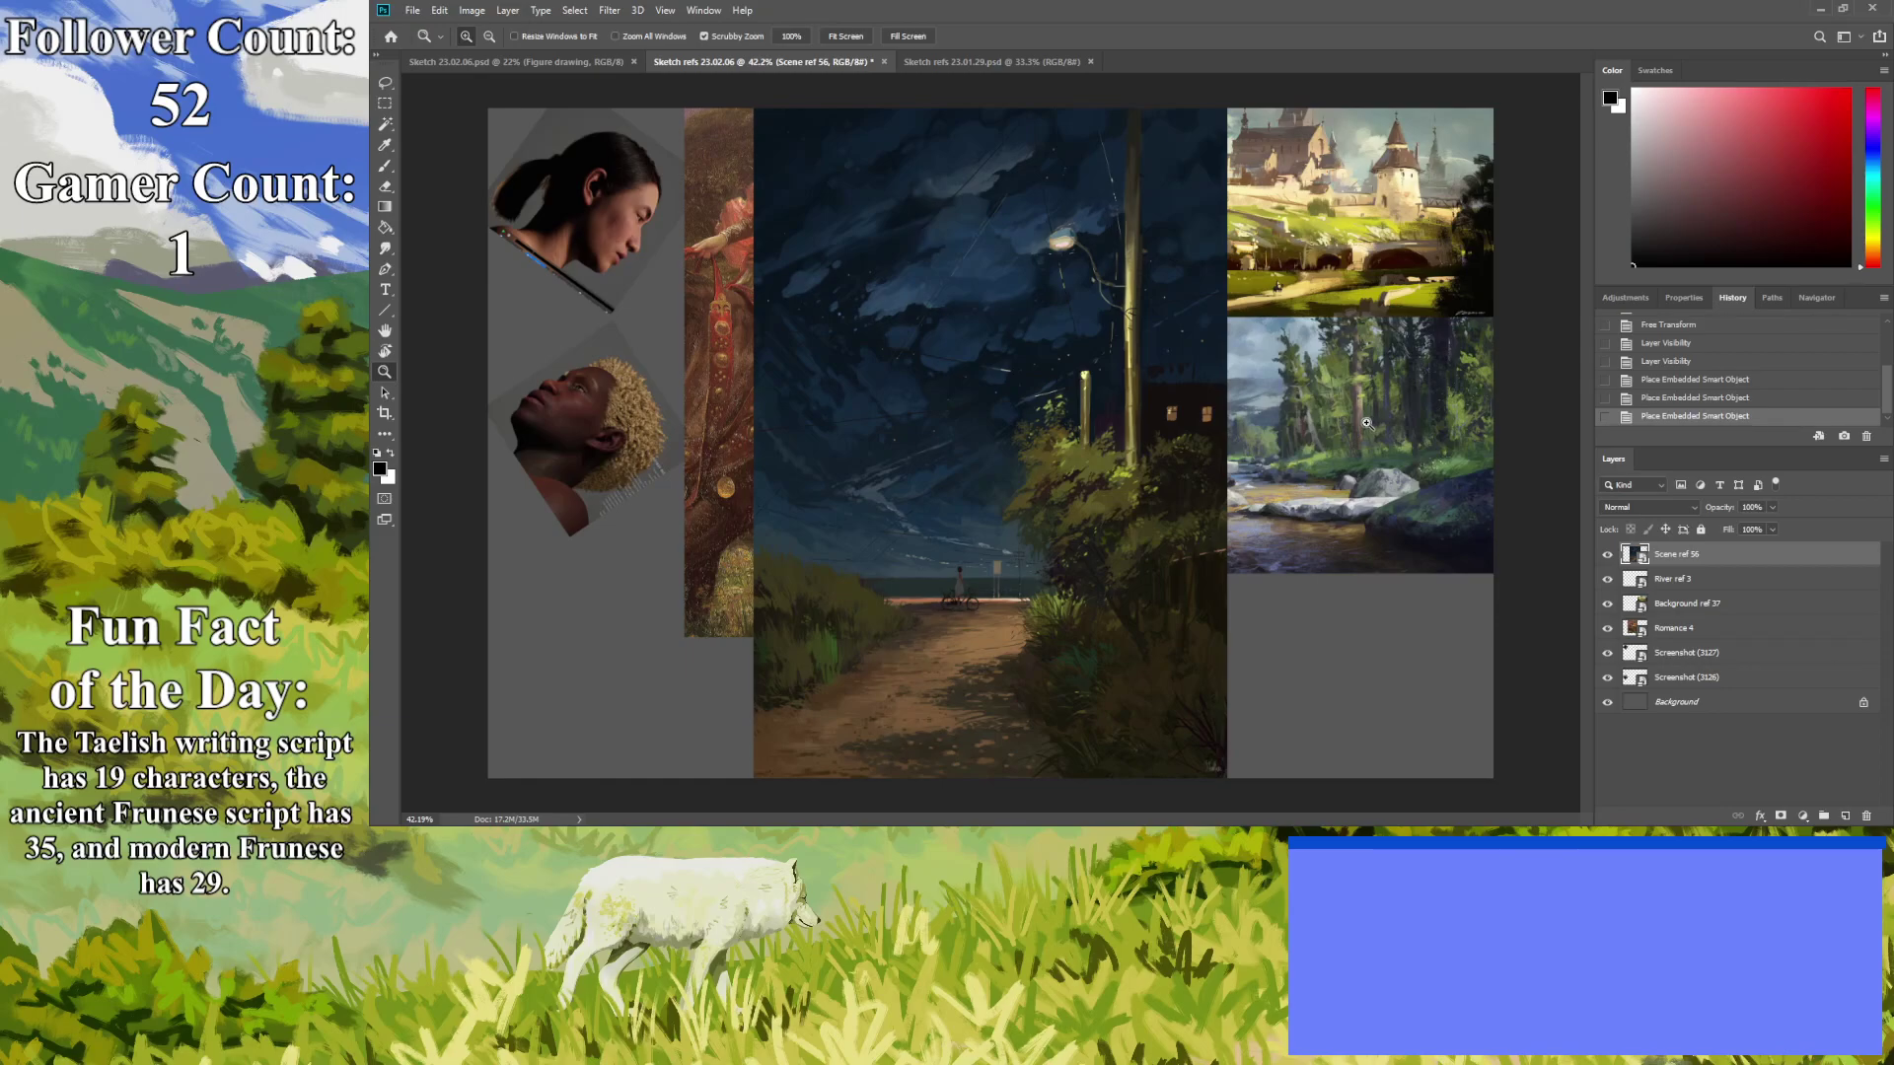
pyautogui.hotkey('ctrl', 'z')
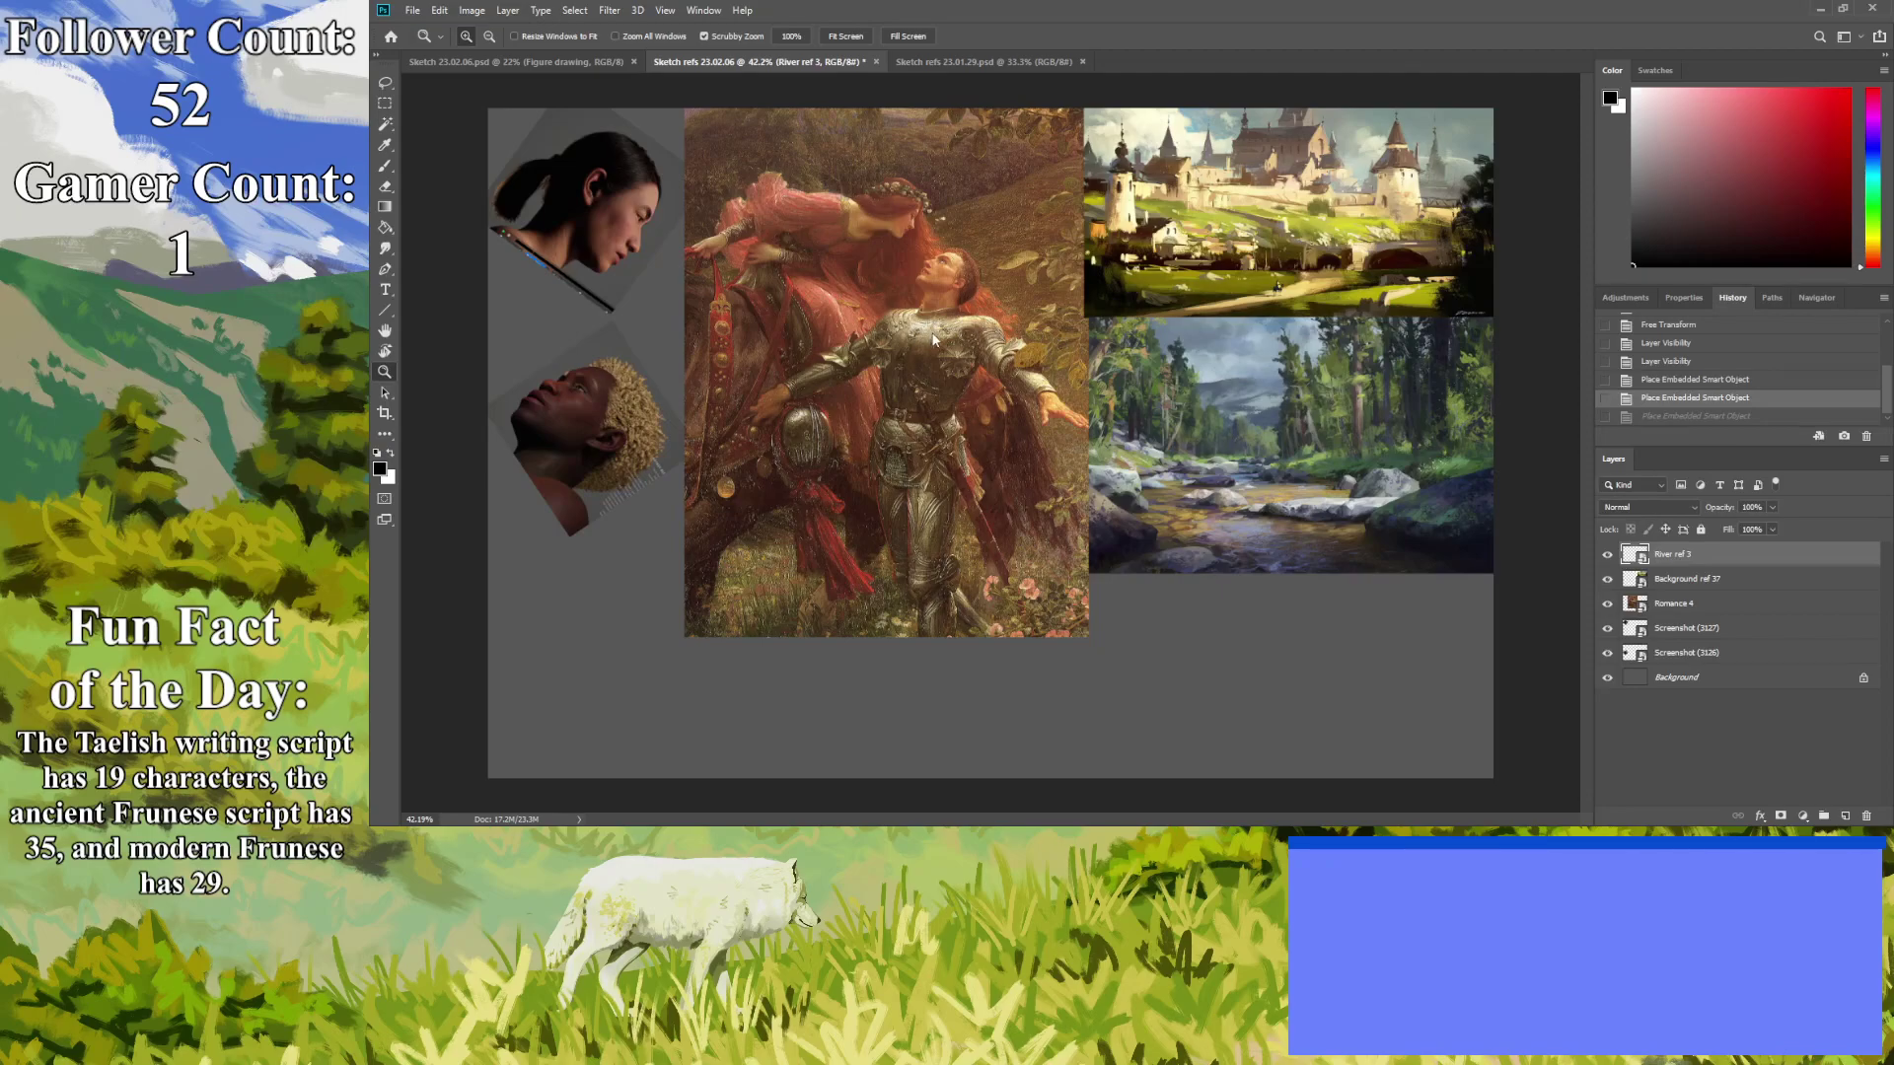
# Place the snowy redwood forest image in the canvas's lower right corner, below the river image.
pyautogui.moveTo(933, 340); pyautogui.dragTo(986, 444)
pyautogui.moveTo(898, 399); pyautogui.dragTo(969, 519)
pyautogui.moveTo(1046, 589); pyautogui.dragTo(1122, 570)
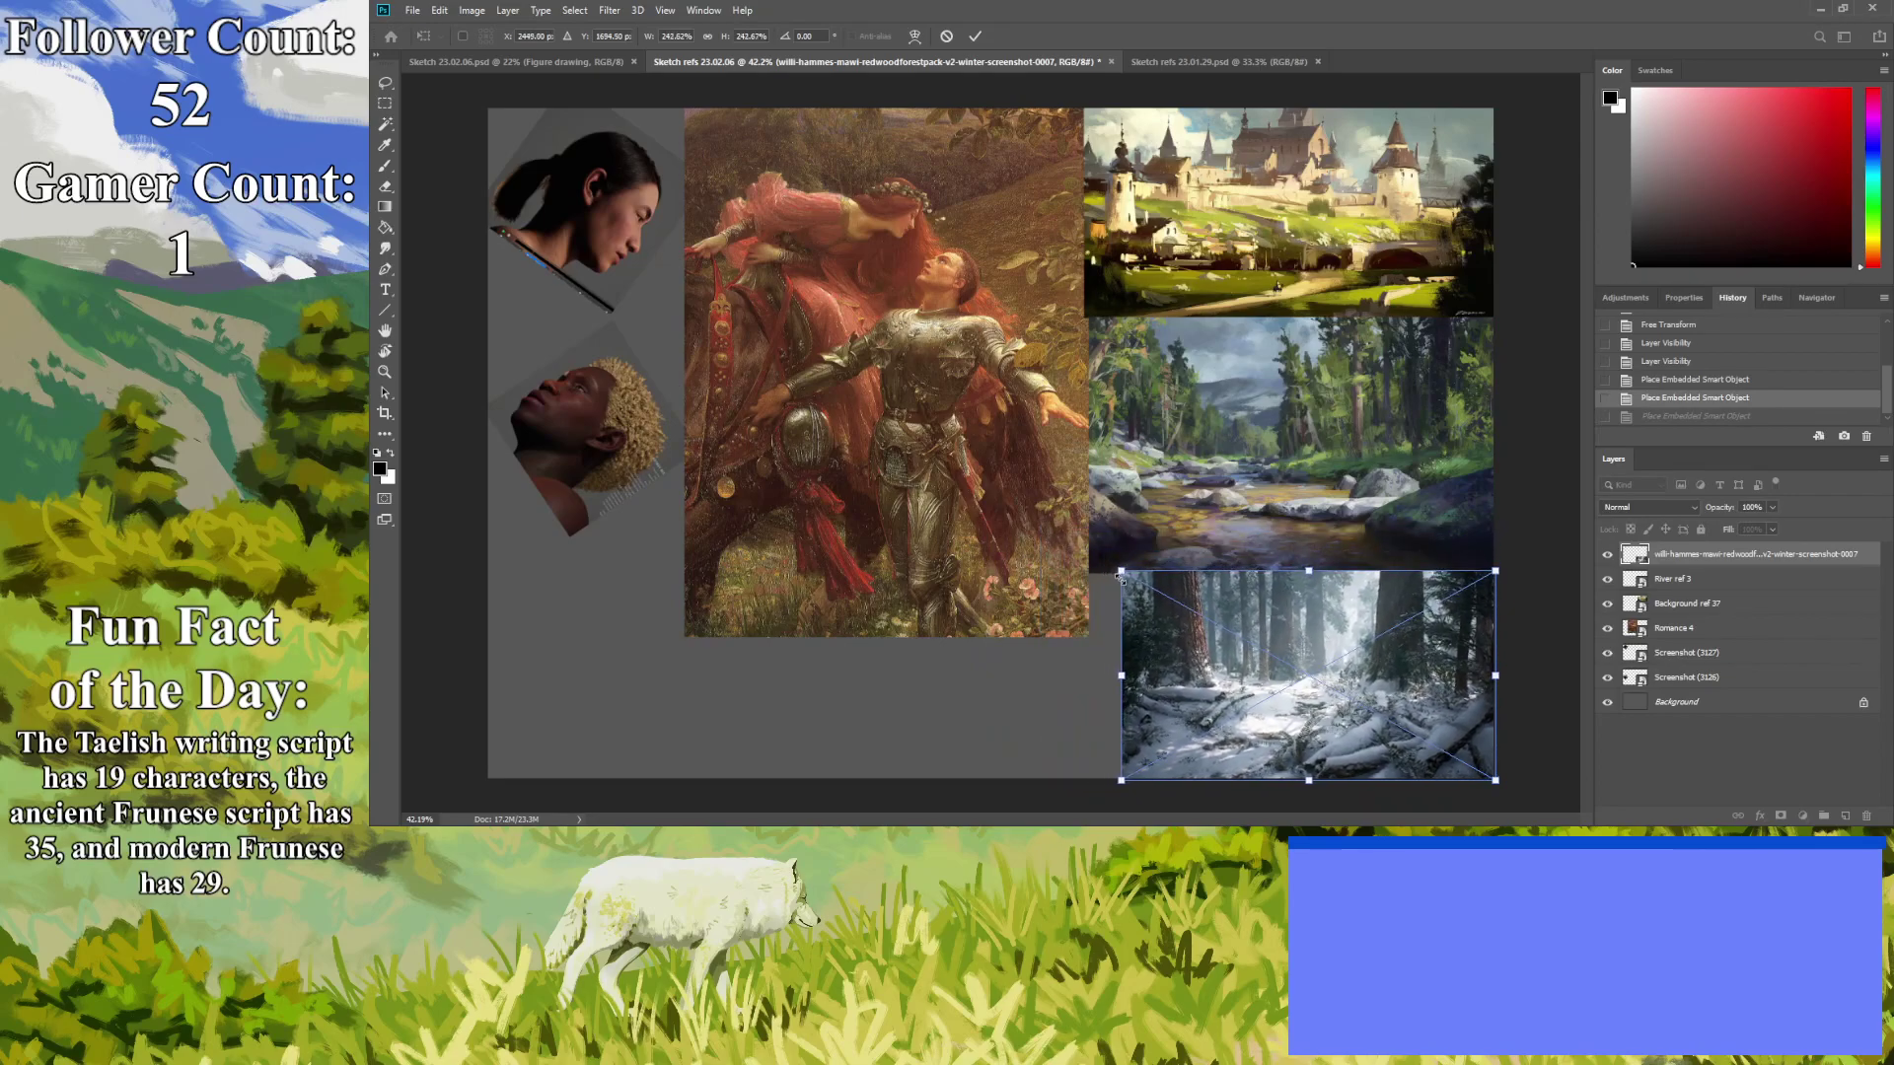
pyautogui.press('z')
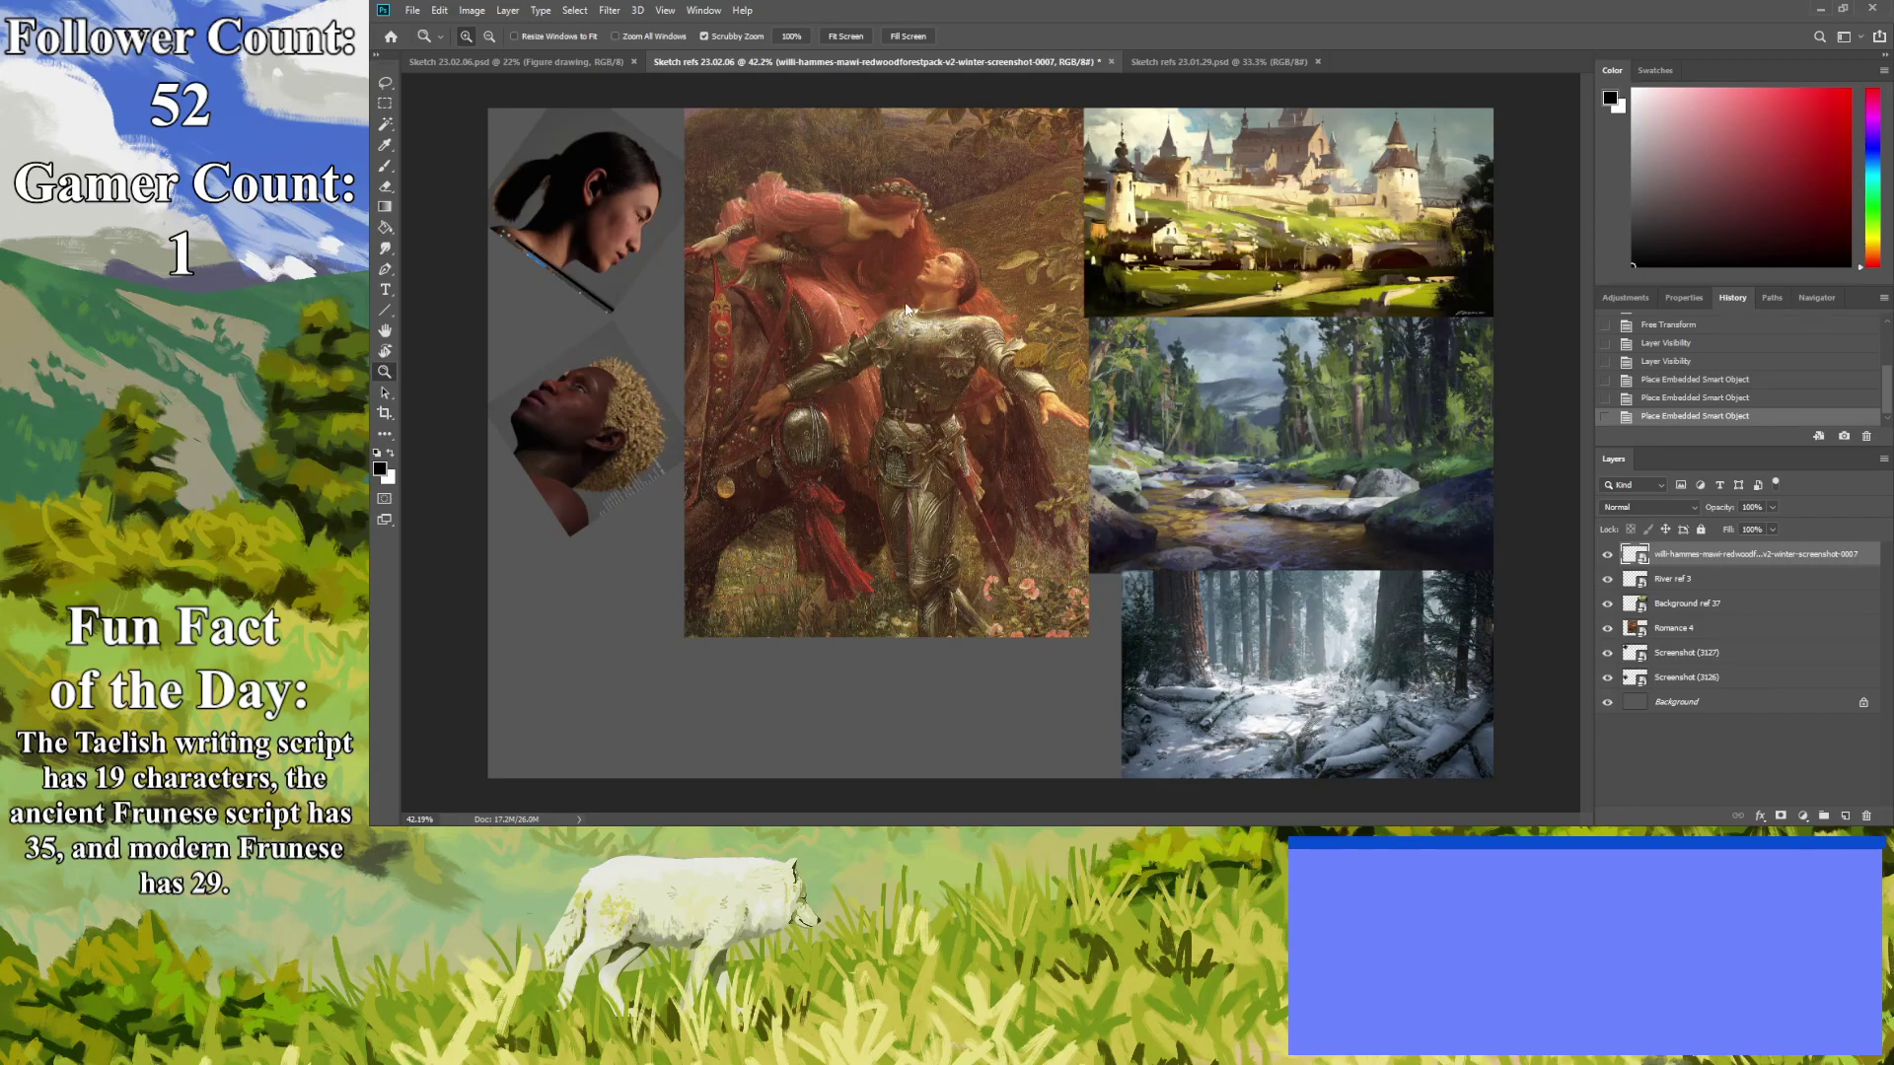
# Place the dark misty forest image in the canvas's lower left corner and enlarge it slightly to overlap the painting's lower edge.
pyautogui.moveTo(975, 364); pyautogui.dragTo(794, 558)
pyautogui.moveTo(1134, 499); pyautogui.dragTo(846, 661)
pyautogui.press('Return')
pyautogui.press('z')
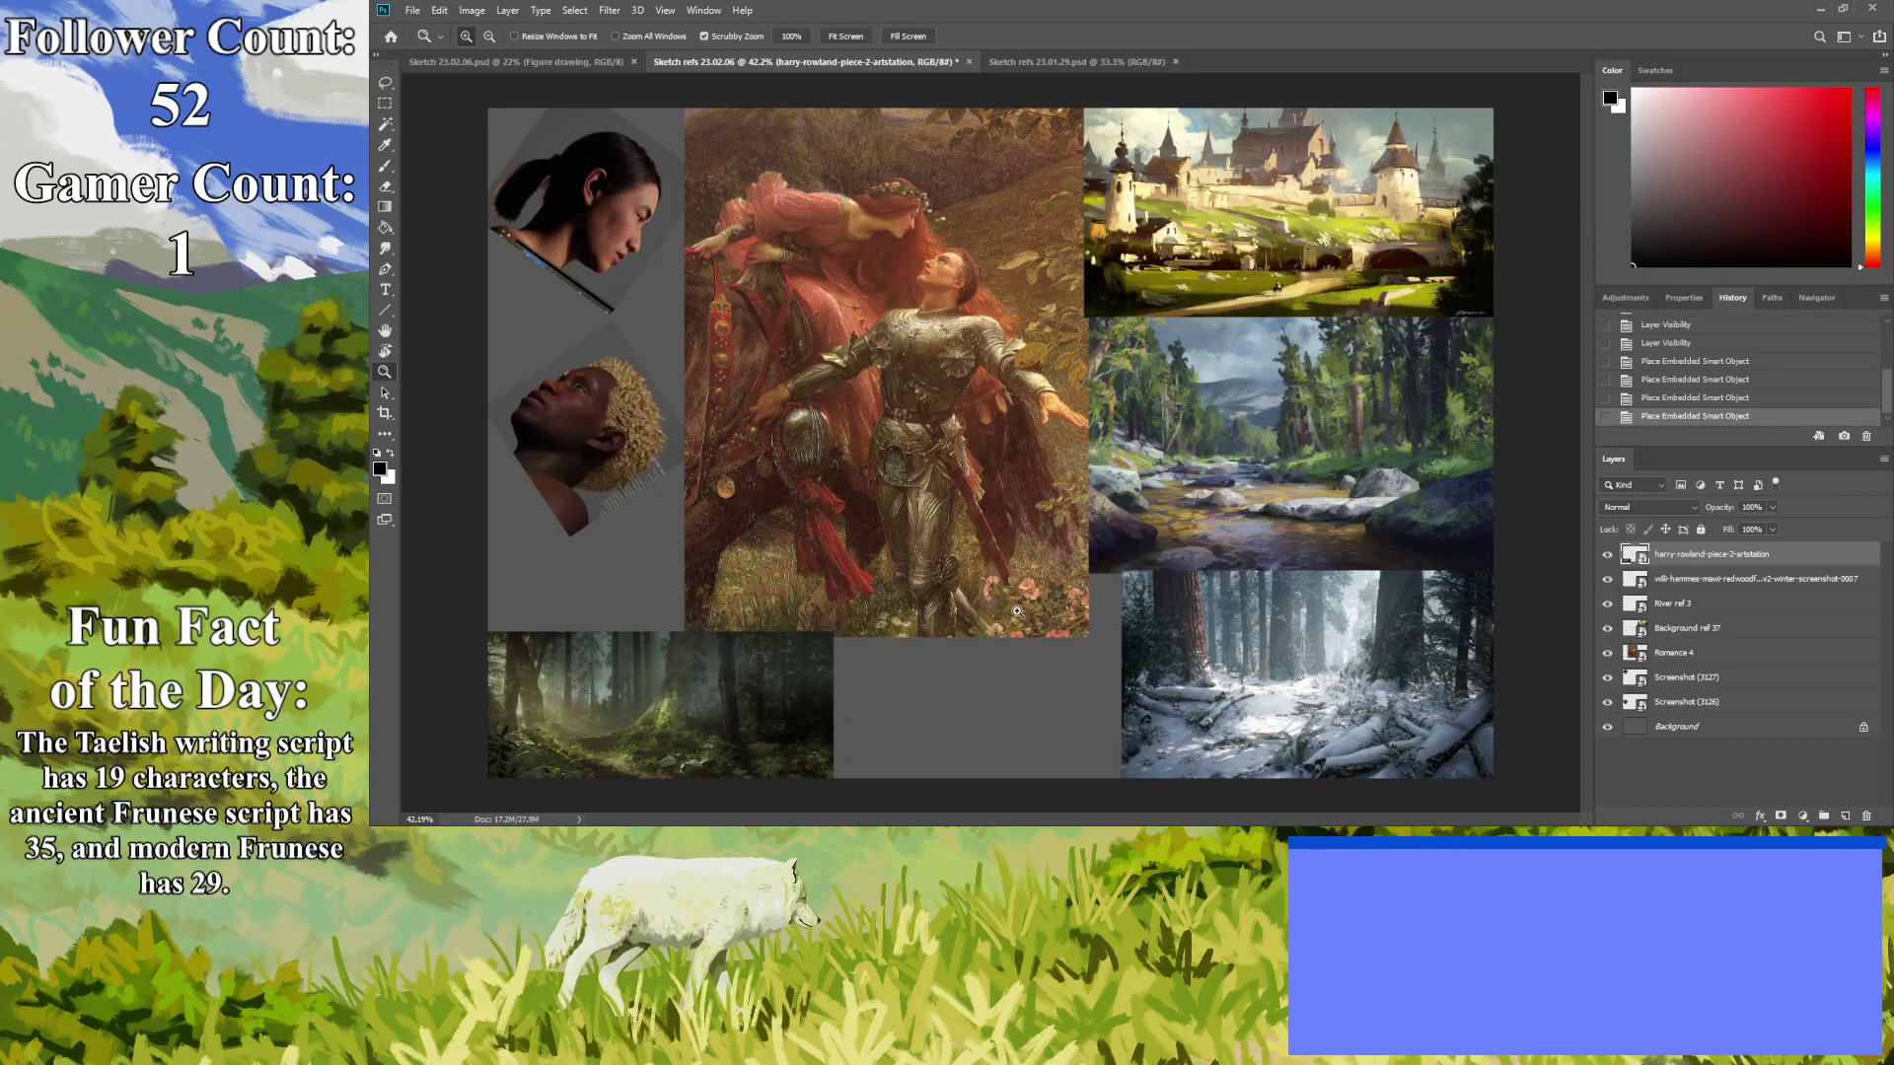
pyautogui.hotkey('ctrl', 't')
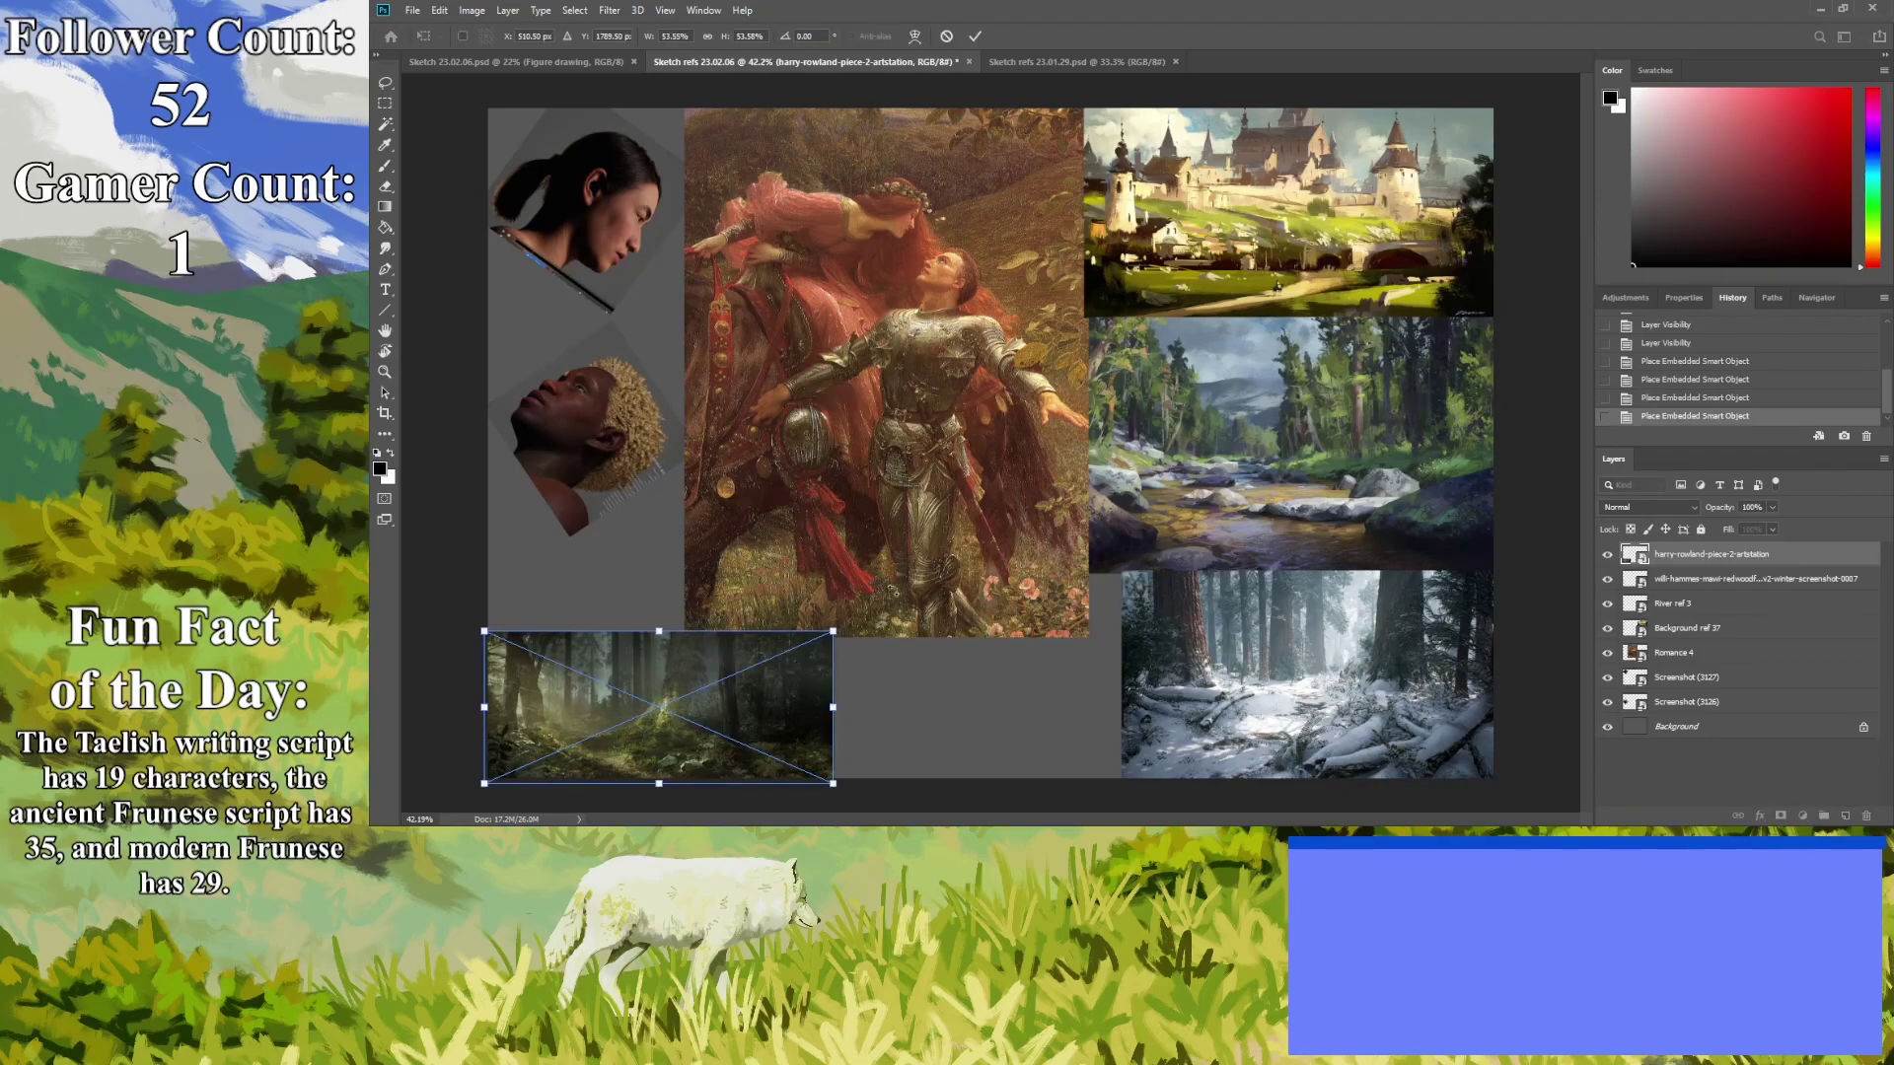
pyautogui.moveTo(833, 630); pyautogui.dragTo(865, 618)
pyautogui.press('Return')
pyautogui.press('z')
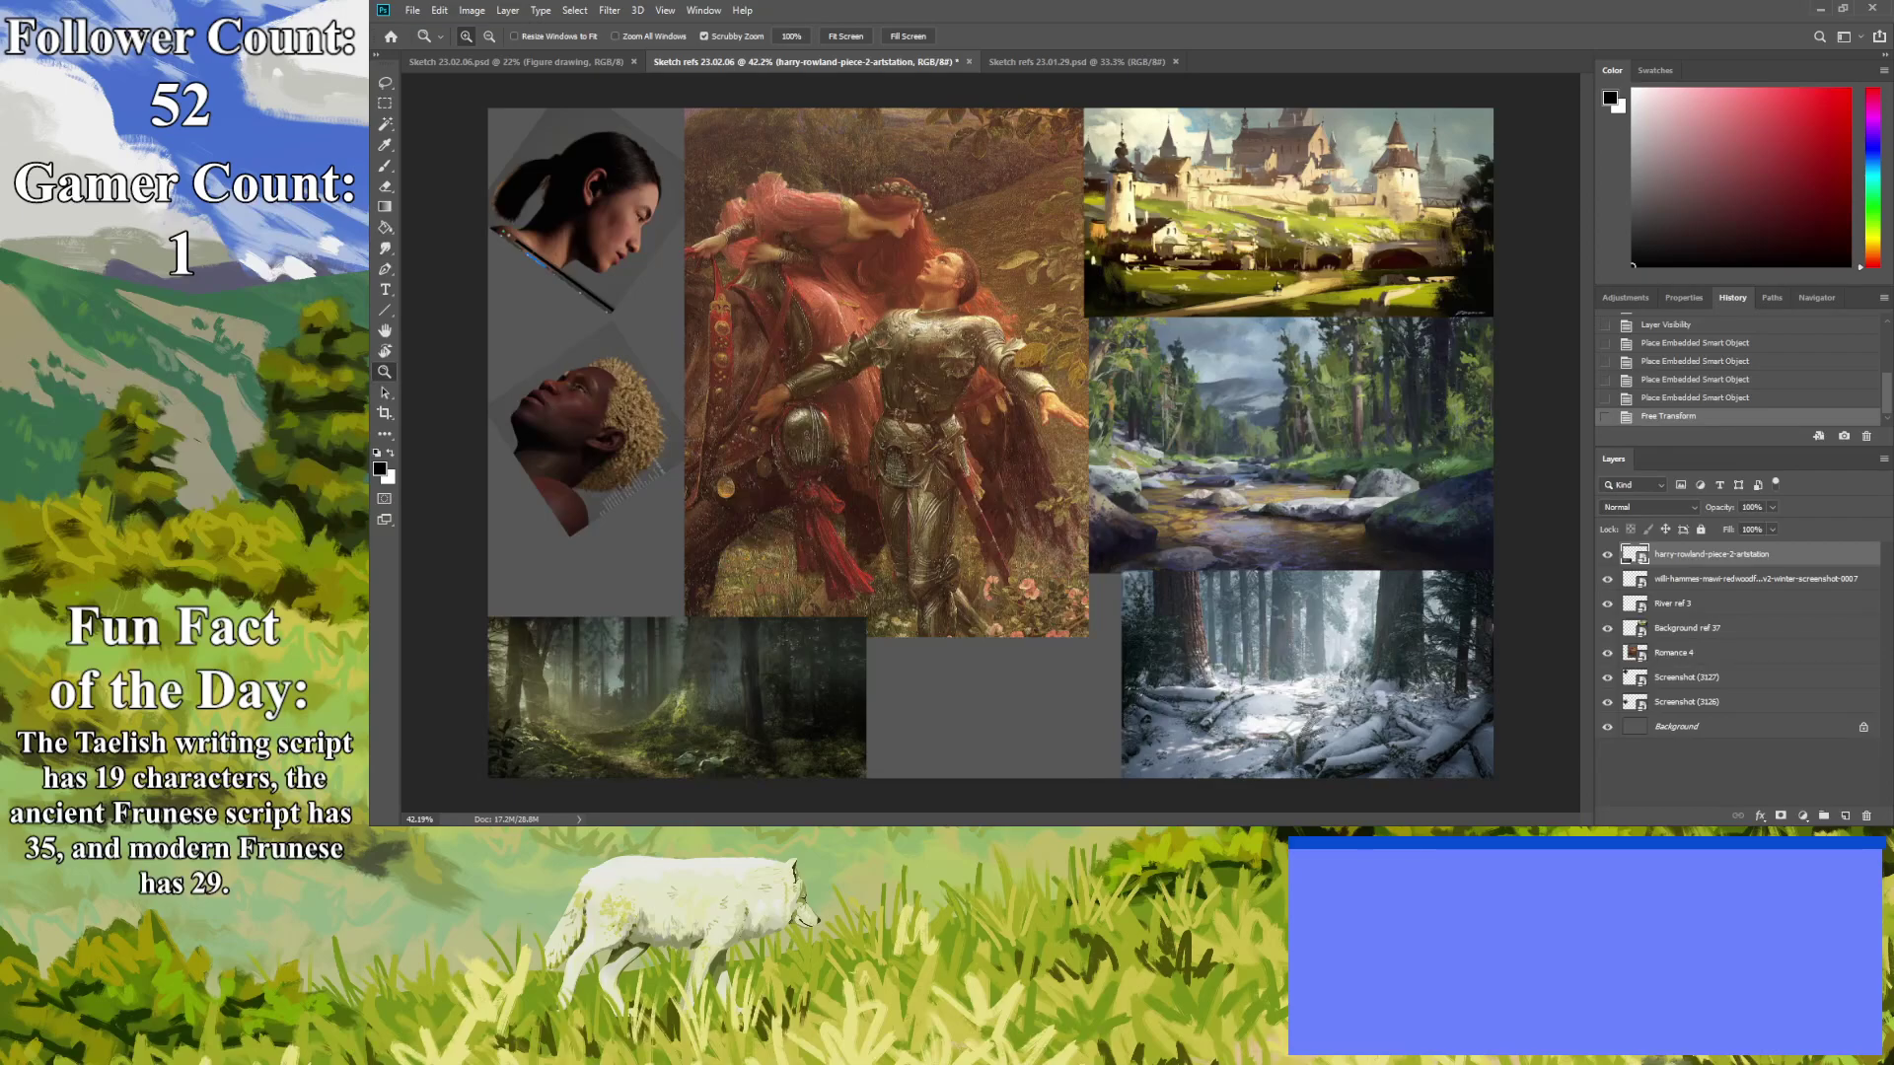
# Save the reference sheet as Sketch refs 23.02.06.psd and close both reference documents.
pyautogui.moveTo(556, 401); pyautogui.dragTo(556, 401)
pyautogui.click(1185, 61)
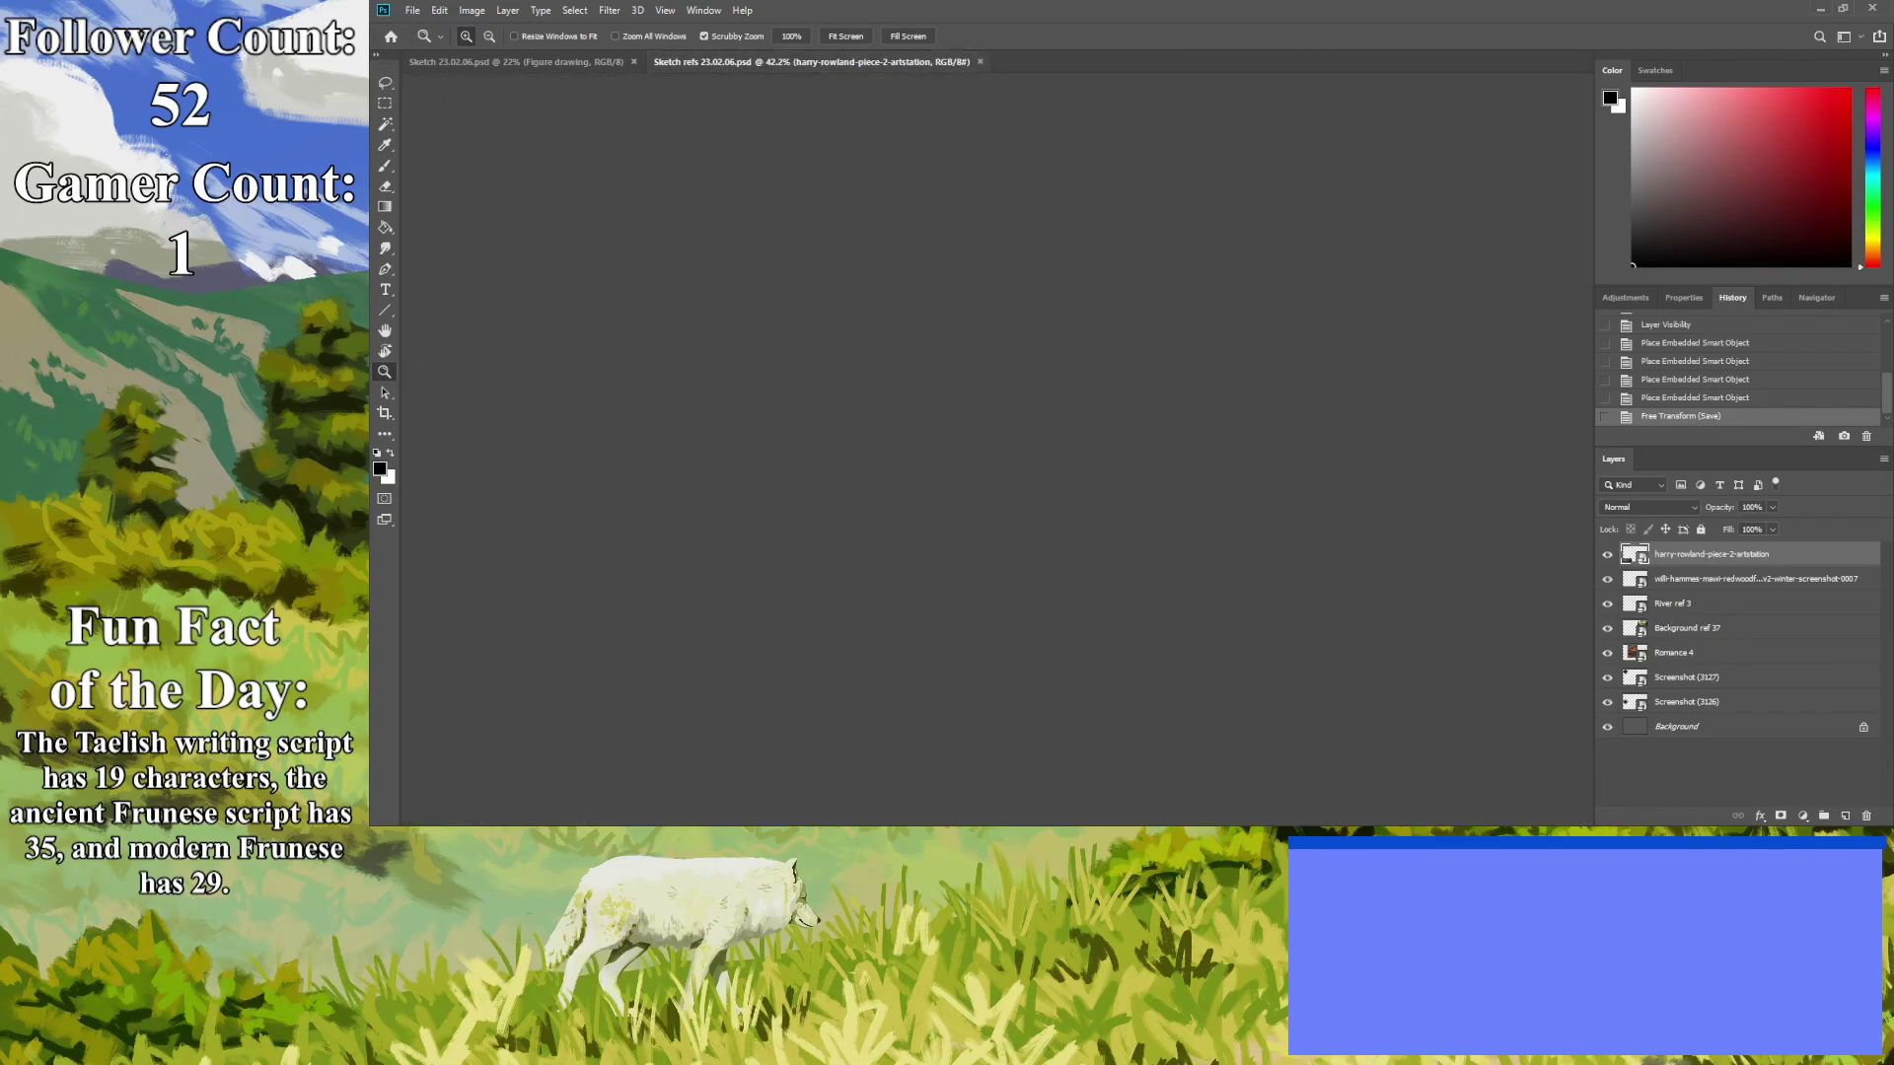
pyautogui.hotkey('ctrl', 'w')
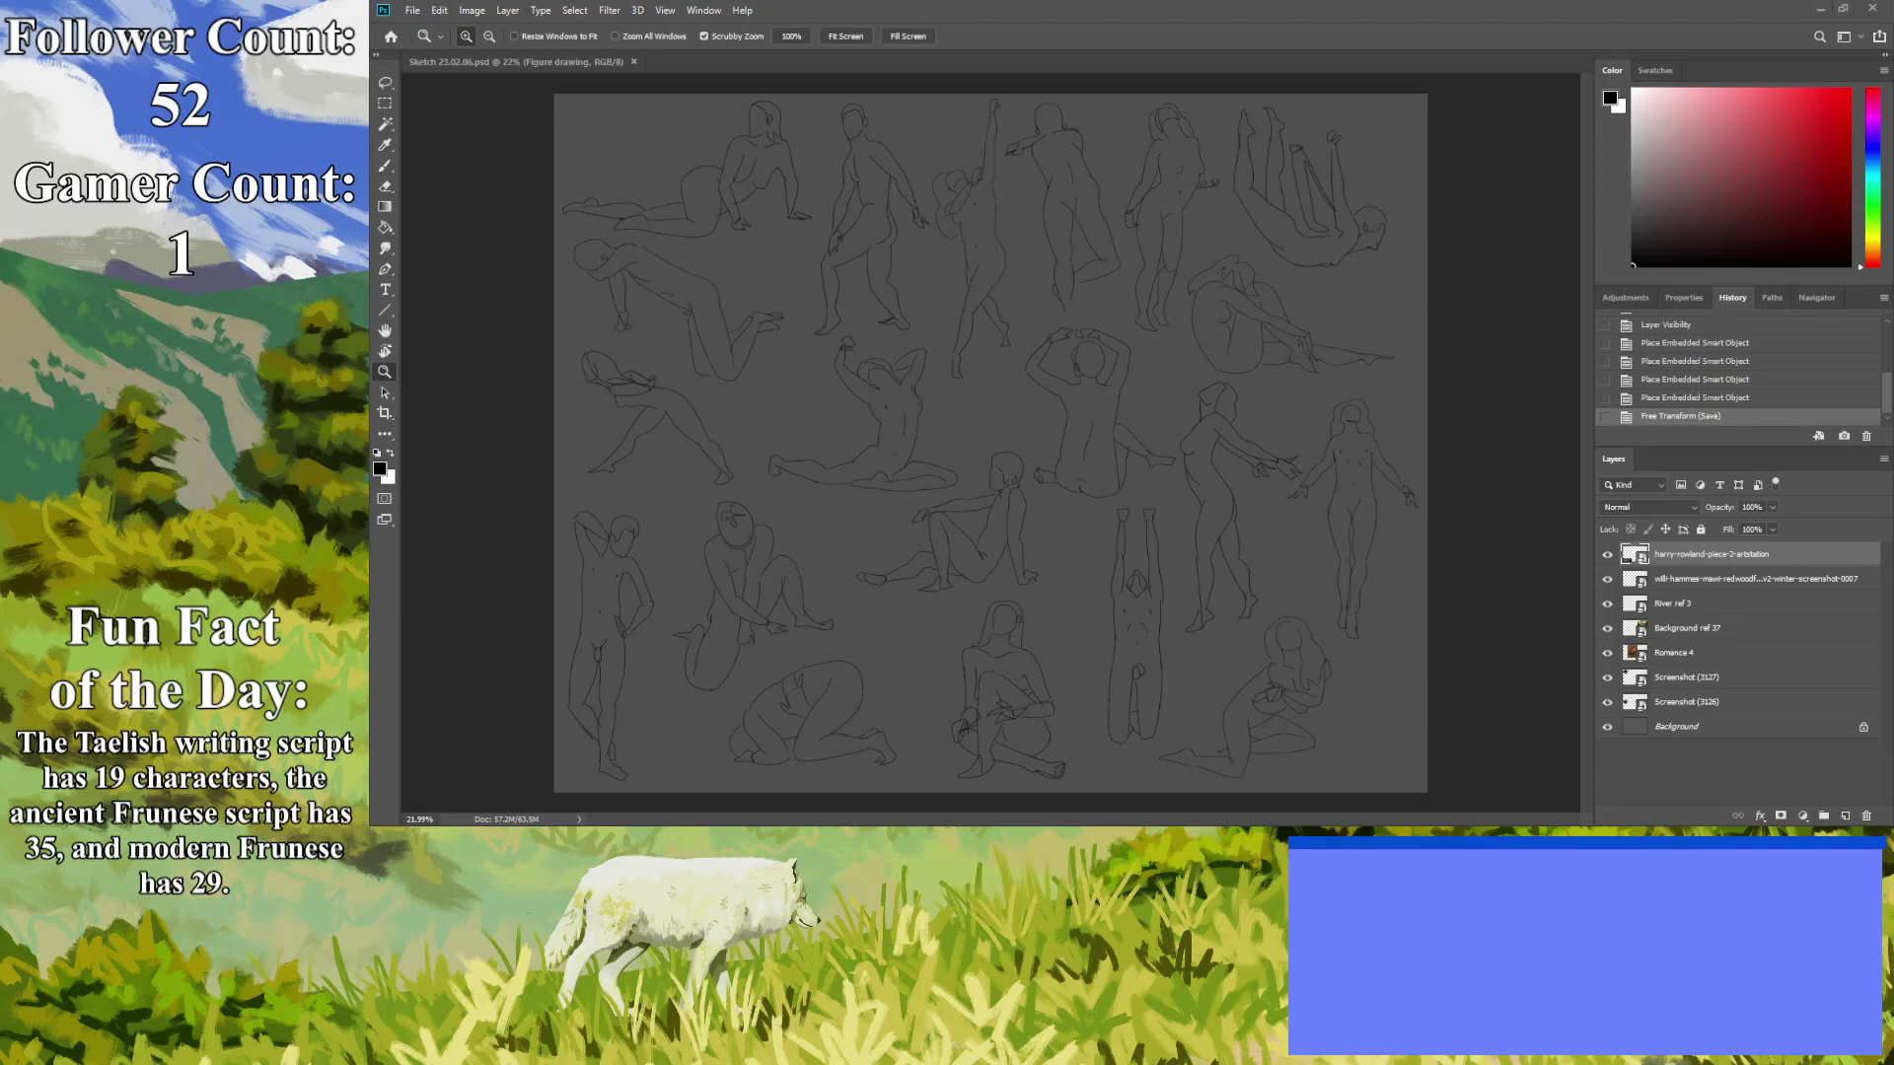
# Hide the Figure drawing layer in Sketch 23.02.06.psd and add a new layer named Thumbnails above it.
pyautogui.click(1607, 558)
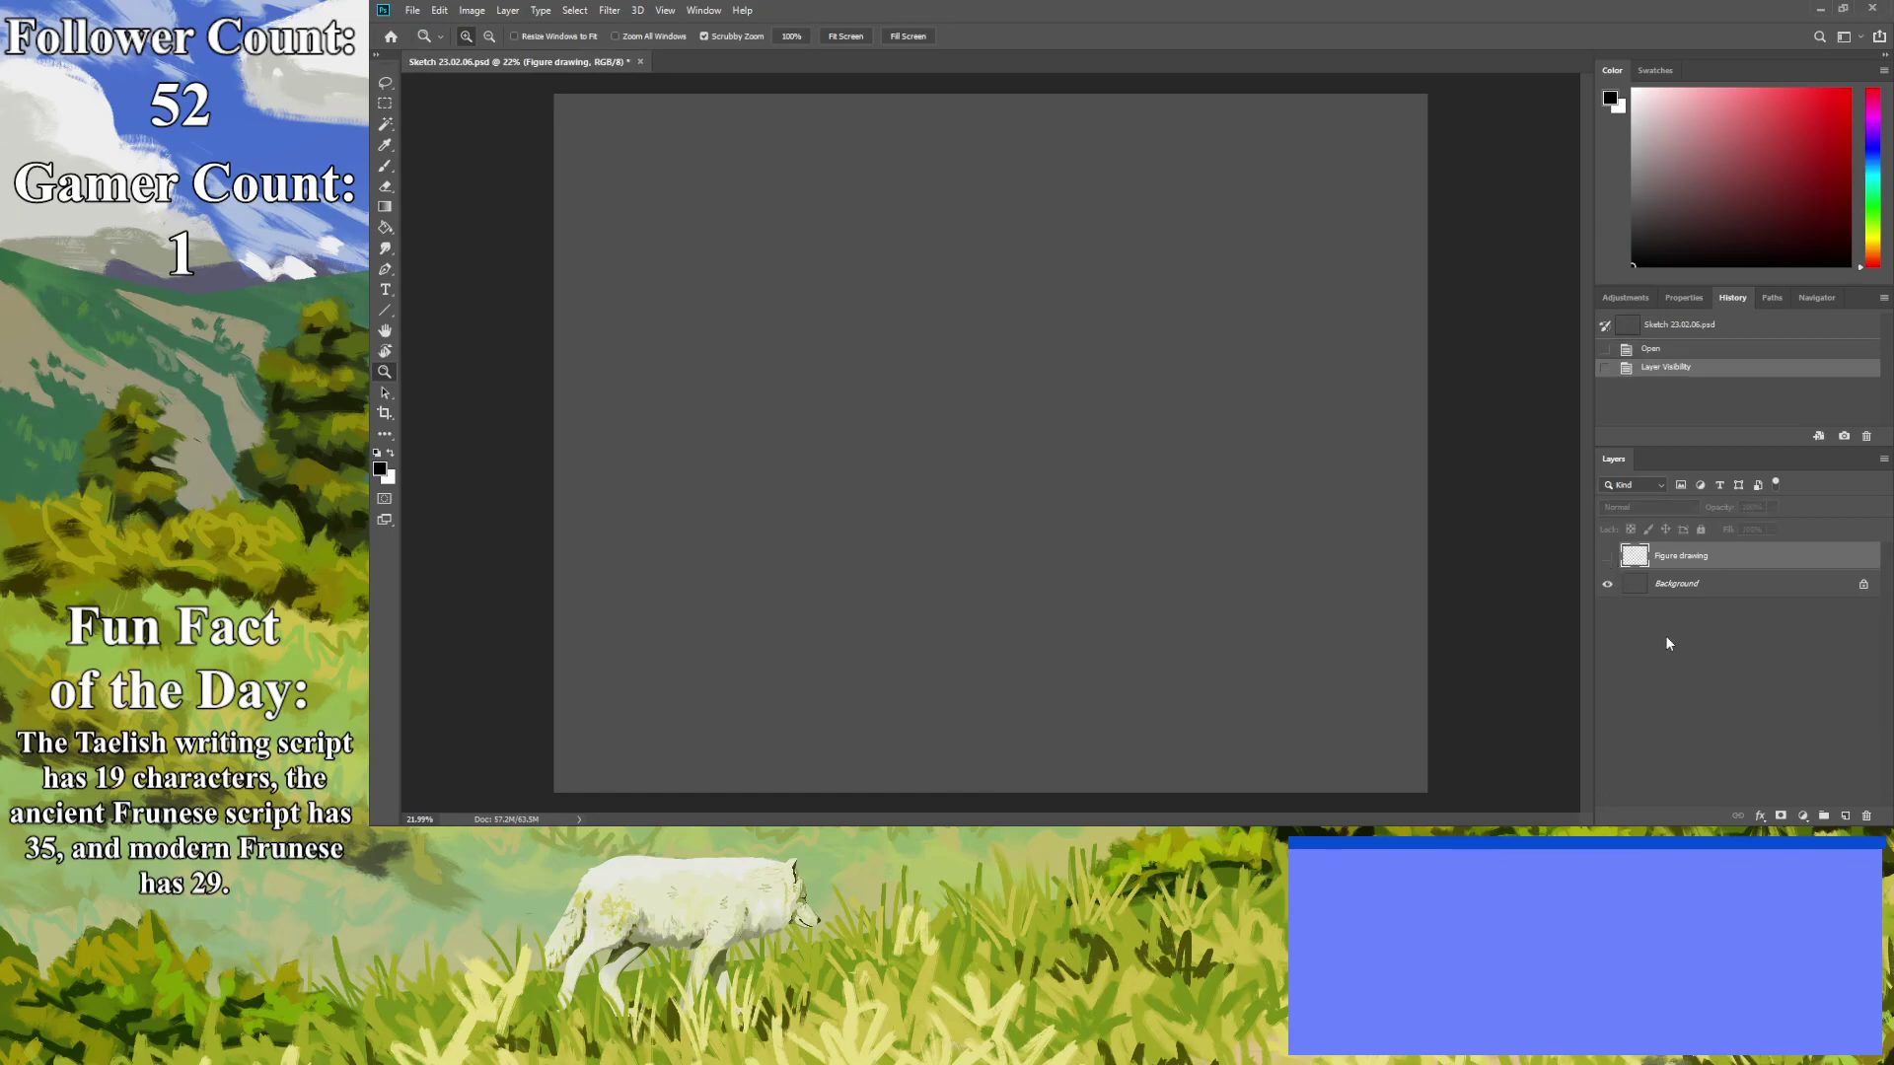
pyautogui.hotkey('ctrl', 'shift', 'alt', 'n')
pyautogui.doubleClick(1668, 556)
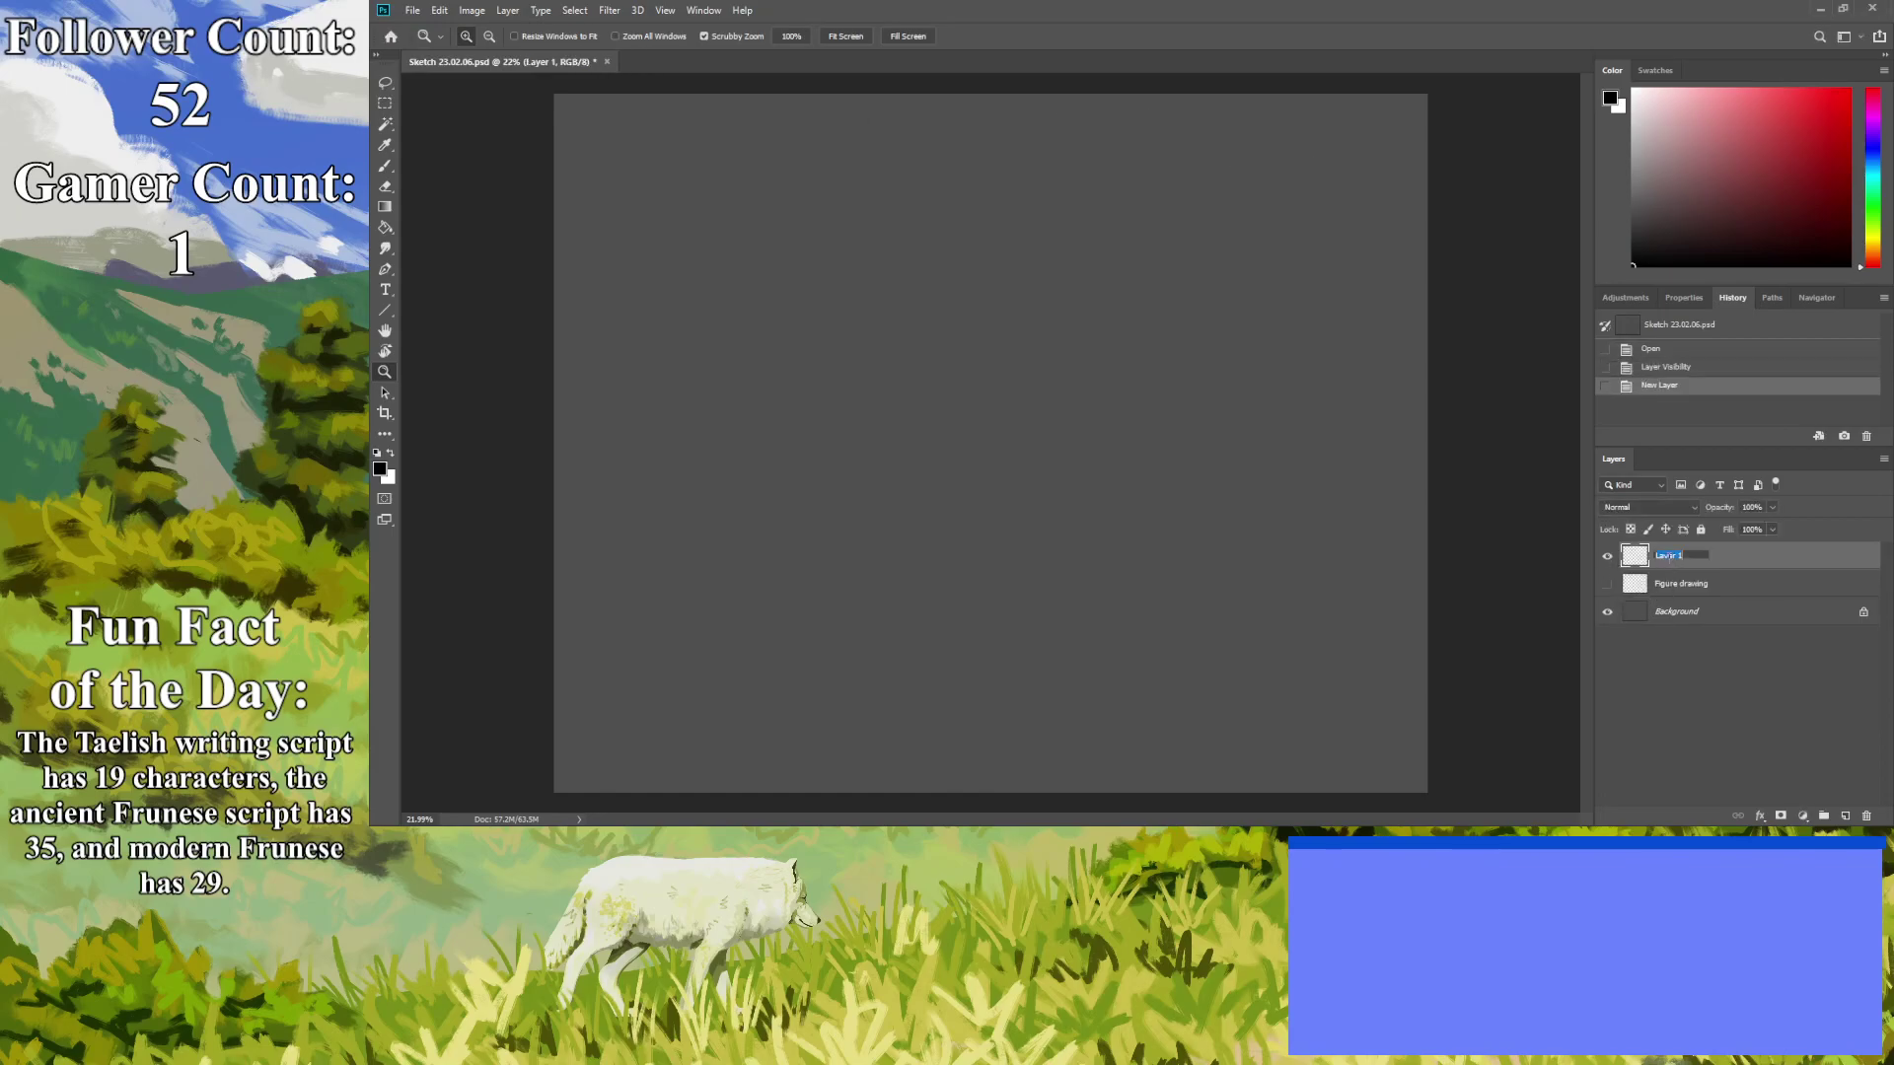
pyautogui.write('Thumbnails')
pyautogui.press('Return')
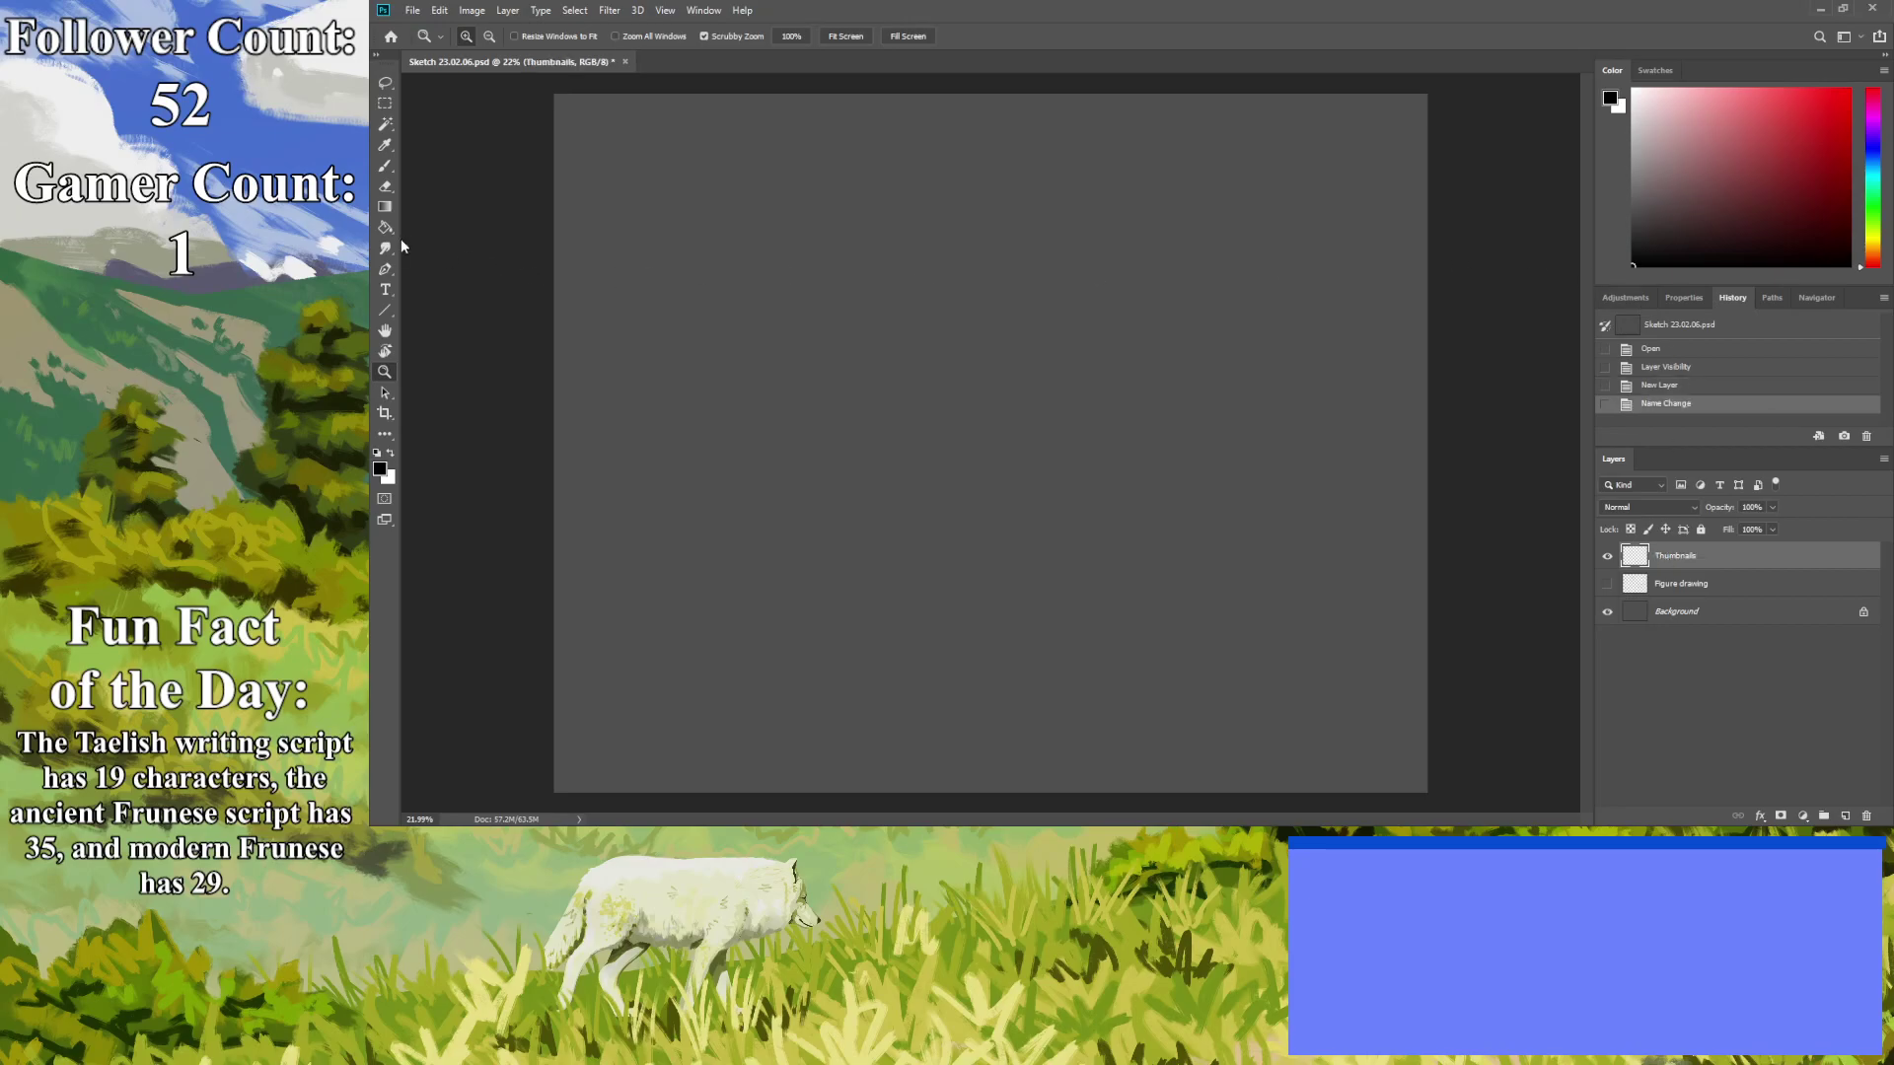
# Paint a solid black upright rectangle near the canvas's upper left corner with the Brush, hiding the Background temporarily to fill gaps.
pyautogui.click(380, 164)
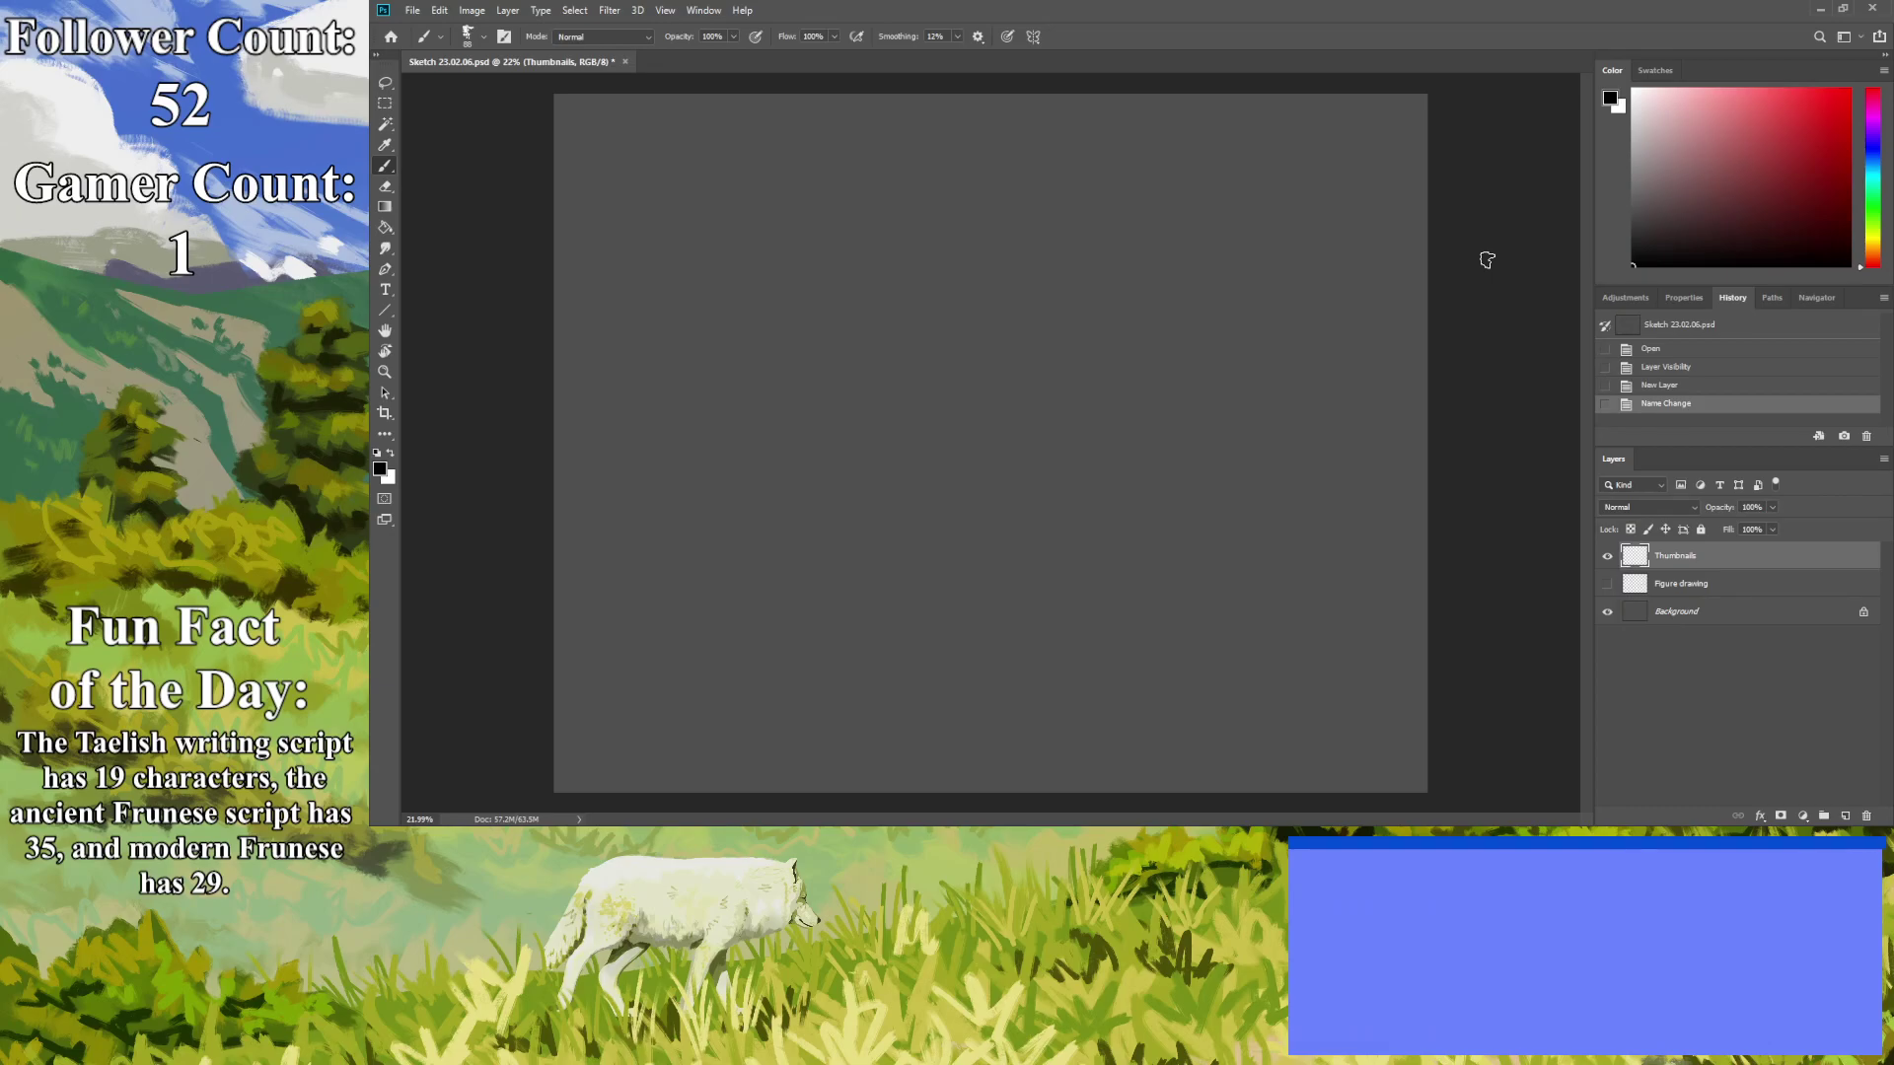
pyautogui.moveTo(619, 156)
pyautogui.mouseDown()
pyautogui.moveTo(620, 372)
pyautogui.moveTo(755, 367)
pyautogui.moveTo(740, 165)
pyautogui.moveTo(620, 170)
pyautogui.mouseUp()
pyautogui.moveTo(744, 162)
pyautogui.mouseDown()
pyautogui.moveTo(733, 269)
pyautogui.moveTo(725, 172)
pyautogui.moveTo(663, 174)
pyautogui.moveTo(737, 250)
pyautogui.moveTo(662, 259)
pyautogui.moveTo(653, 283)
pyautogui.moveTo(720, 332)
pyautogui.moveTo(663, 348)
pyautogui.moveTo(710, 356)
pyautogui.moveTo(660, 355)
pyautogui.moveTo(709, 316)
pyautogui.moveTo(739, 361)
pyautogui.moveTo(738, 246)
pyautogui.moveTo(734, 345)
pyautogui.moveTo(729, 259)
pyautogui.moveTo(697, 328)
pyautogui.moveTo(655, 359)
pyautogui.moveTo(645, 308)
pyautogui.moveTo(636, 357)
pyautogui.moveTo(628, 300)
pyautogui.moveTo(629, 357)
pyautogui.moveTo(629, 205)
pyautogui.moveTo(657, 311)
pyautogui.moveTo(650, 171)
pyautogui.moveTo(670, 171)
pyautogui.moveTo(643, 208)
pyautogui.moveTo(629, 172)
pyautogui.moveTo(630, 235)
pyautogui.mouseUp()
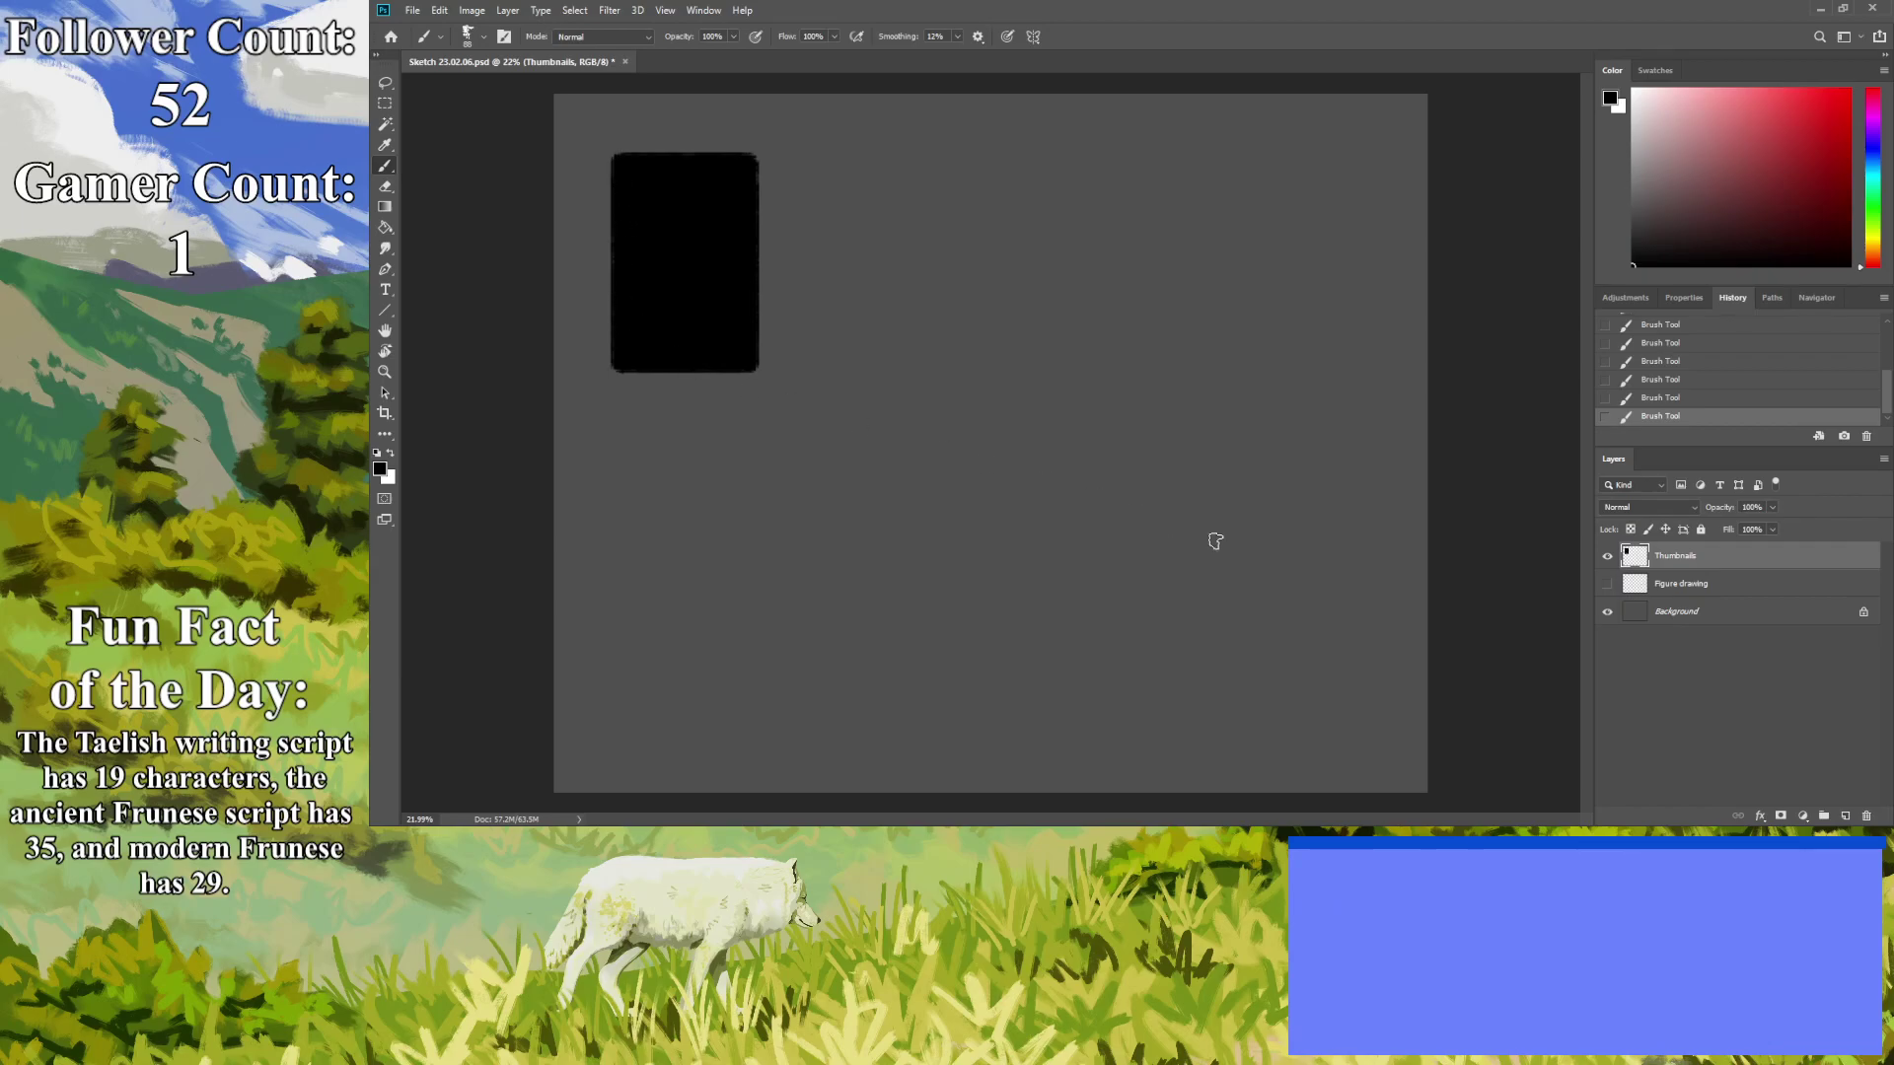
pyautogui.click(1605, 612)
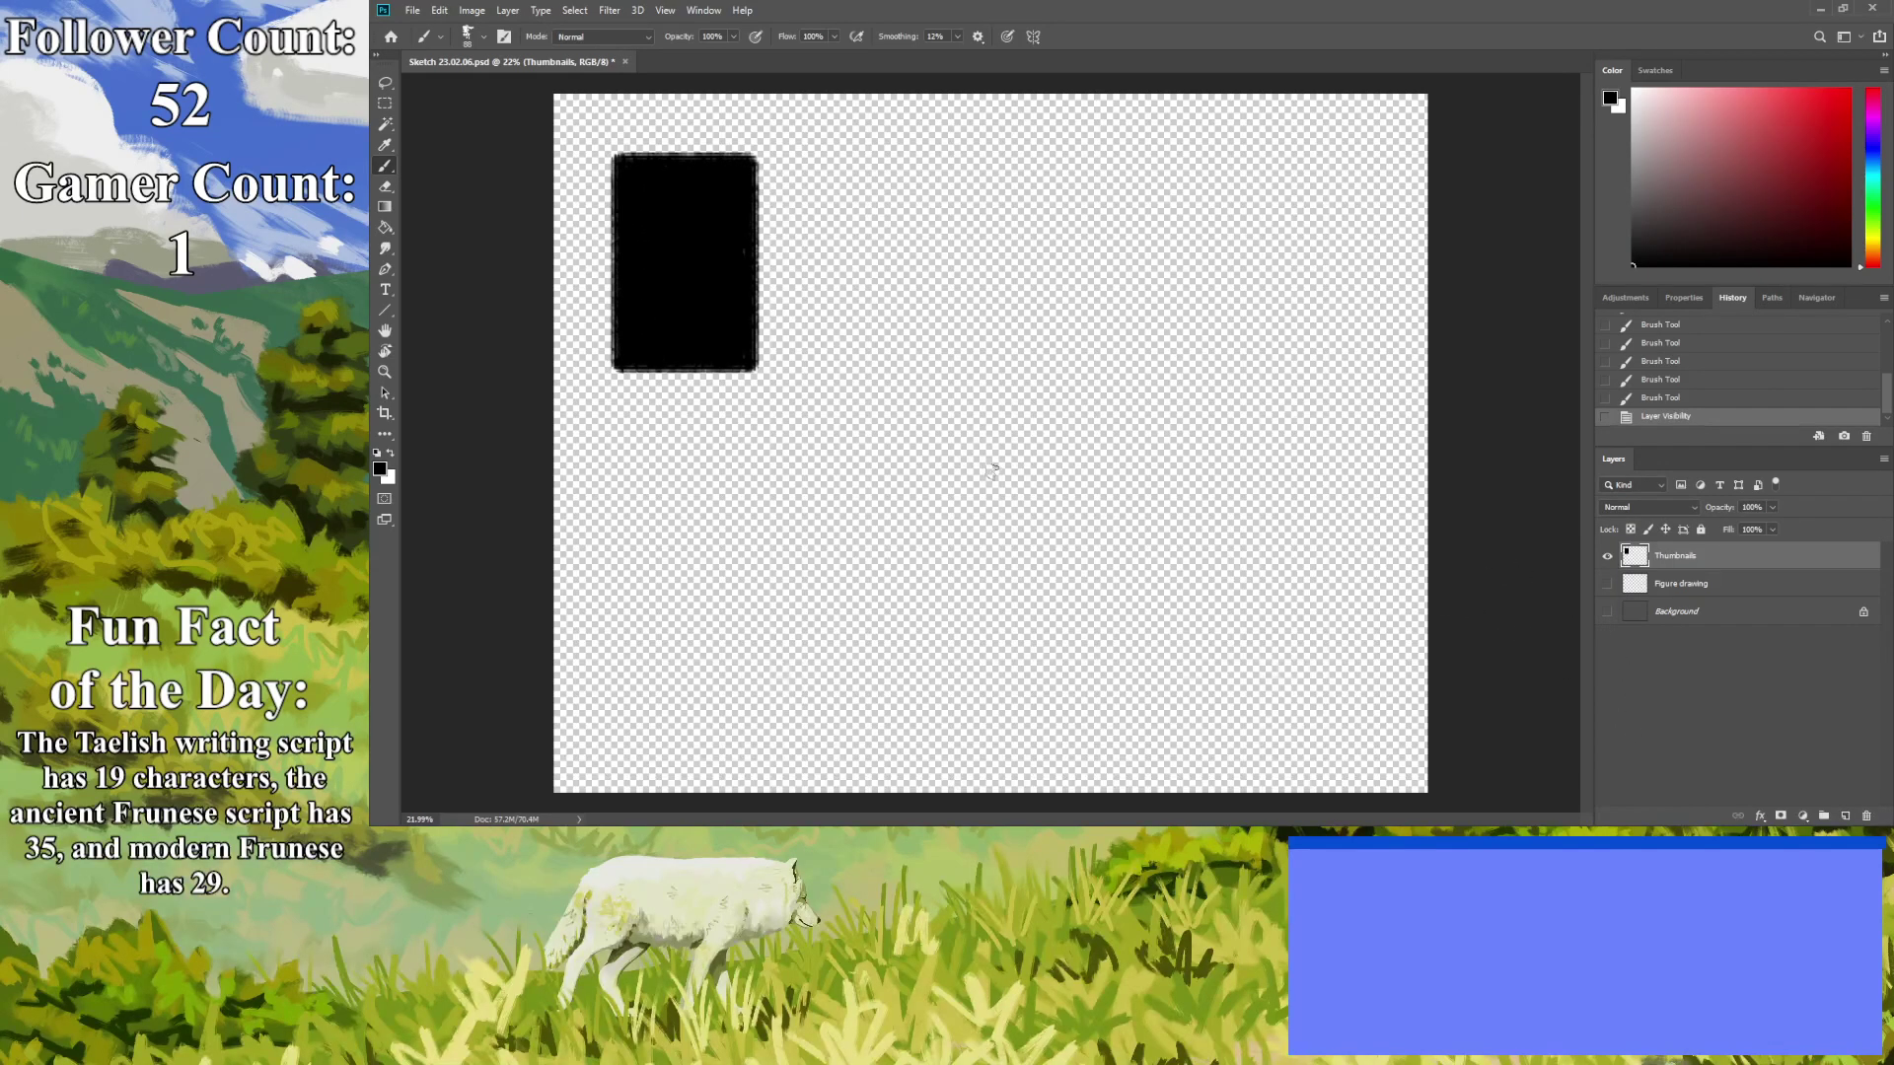
pyautogui.moveTo(731, 220)
pyautogui.mouseDown()
pyautogui.moveTo(630, 169)
pyautogui.moveTo(651, 173)
pyautogui.mouseUp()
pyautogui.click(1608, 612)
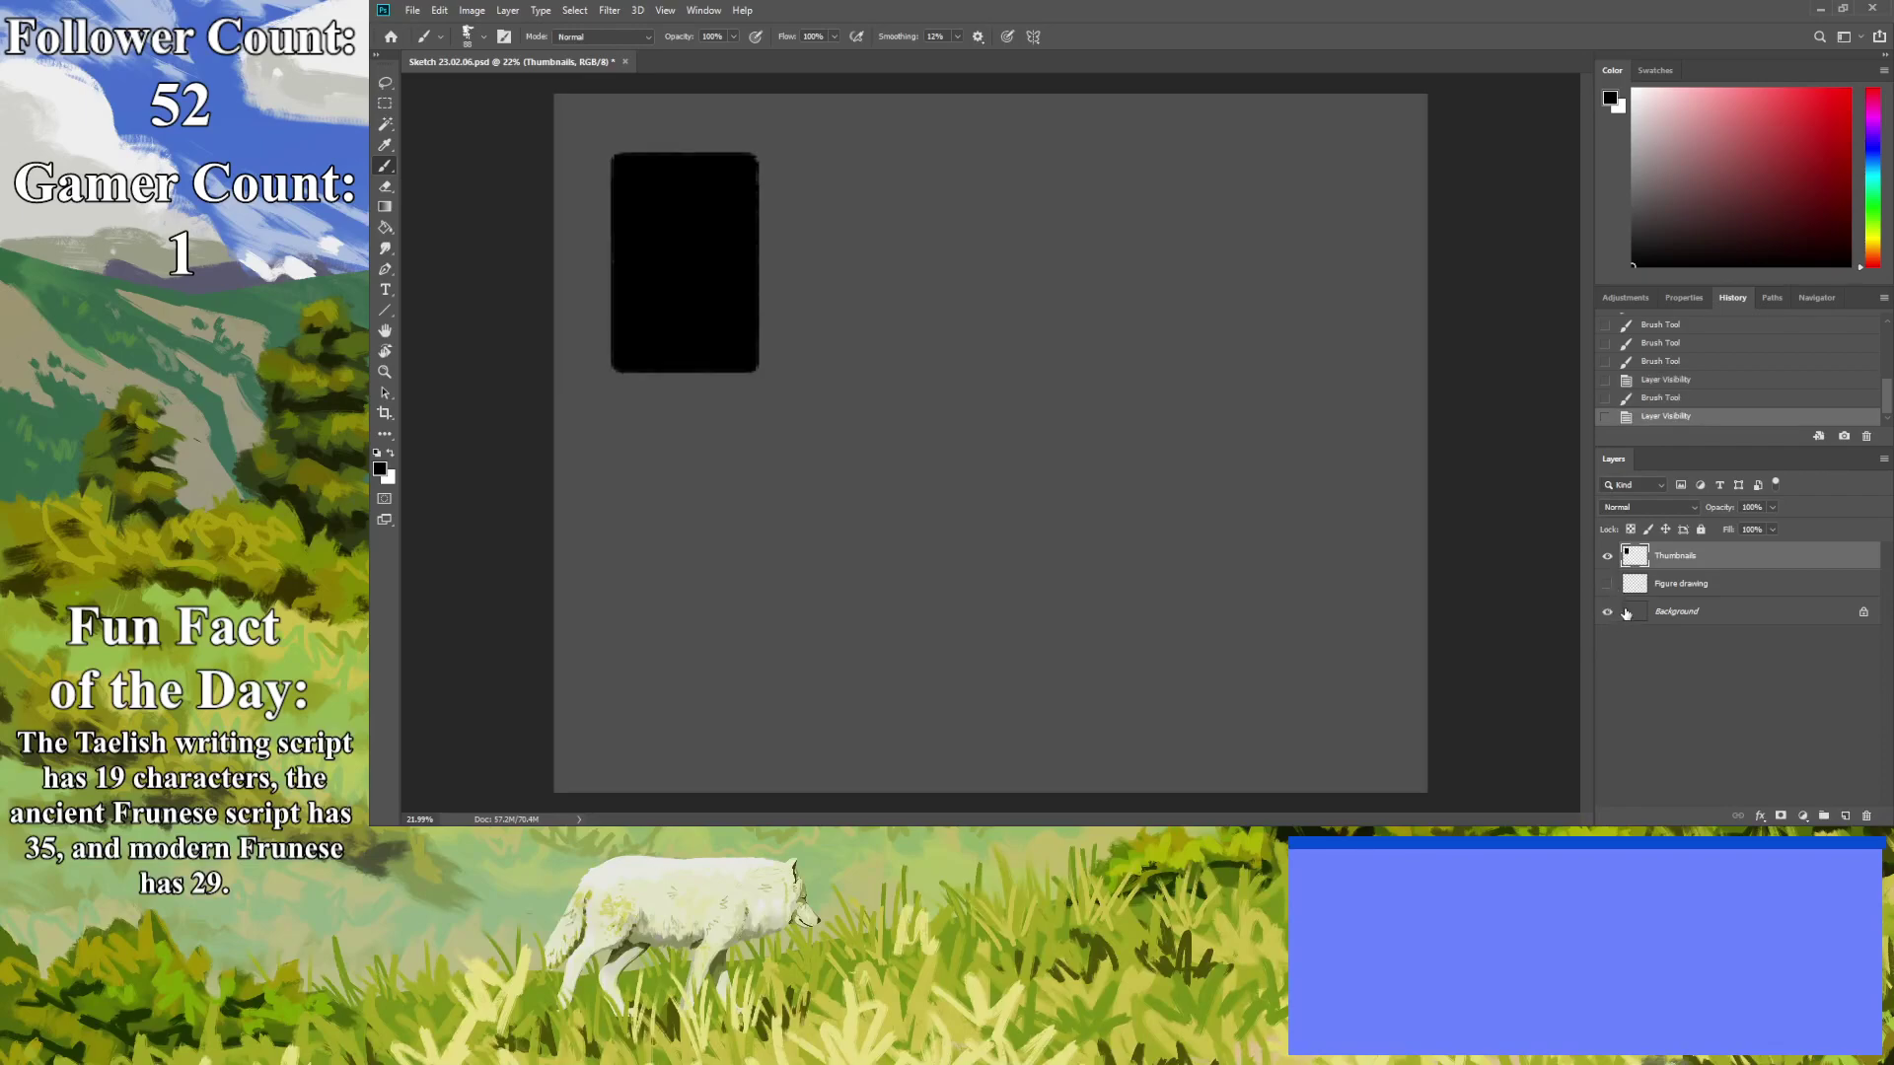
# Paint a solid black wide rectangle to the right of the upright one, hiding the Background layer to fill the remaining gaps.
pyautogui.moveTo(876, 163)
pyautogui.mouseDown()
pyautogui.moveTo(1201, 207)
pyautogui.moveTo(1197, 172)
pyautogui.moveTo(1201, 324)
pyautogui.mouseUp()
pyautogui.hotkey('ctrl', 'z')
pyautogui.moveTo(1201, 178)
pyautogui.mouseDown()
pyautogui.moveTo(1200, 329)
pyautogui.moveTo(866, 327)
pyautogui.mouseUp()
pyautogui.moveTo(865, 162); pyautogui.dragTo(881, 336)
pyautogui.moveTo(1164, 255)
pyautogui.mouseDown()
pyautogui.moveTo(1099, 250)
pyautogui.moveTo(1076, 329)
pyautogui.moveTo(949, 268)
pyautogui.moveTo(925, 275)
pyautogui.moveTo(893, 316)
pyautogui.mouseUp()
pyautogui.moveTo(1089, 306)
pyautogui.mouseDown()
pyautogui.moveTo(1172, 307)
pyautogui.moveTo(953, 315)
pyautogui.moveTo(1176, 322)
pyautogui.moveTo(873, 323)
pyautogui.mouseUp()
pyautogui.moveTo(865, 248)
pyautogui.mouseDown()
pyautogui.moveTo(885, 307)
pyautogui.moveTo(888, 215)
pyautogui.moveTo(904, 295)
pyautogui.moveTo(921, 279)
pyautogui.moveTo(897, 171)
pyautogui.moveTo(922, 171)
pyautogui.moveTo(882, 170)
pyautogui.moveTo(883, 191)
pyautogui.moveTo(1017, 252)
pyautogui.moveTo(1059, 250)
pyautogui.moveTo(1060, 217)
pyautogui.moveTo(976, 177)
pyautogui.moveTo(1100, 182)
pyautogui.moveTo(907, 175)
pyautogui.moveTo(965, 173)
pyautogui.moveTo(1035, 225)
pyautogui.moveTo(1008, 224)
pyautogui.moveTo(1003, 195)
pyautogui.moveTo(1139, 175)
pyautogui.moveTo(913, 176)
pyautogui.moveTo(1185, 183)
pyautogui.moveTo(1188, 257)
pyautogui.moveTo(1178, 171)
pyautogui.moveTo(1087, 178)
pyautogui.moveTo(1155, 188)
pyautogui.moveTo(1084, 175)
pyautogui.moveTo(1161, 181)
pyautogui.moveTo(1195, 228)
pyautogui.moveTo(1184, 281)
pyautogui.moveTo(1154, 267)
pyautogui.moveTo(1163, 309)
pyautogui.mouseUp()
pyautogui.click(1607, 612)
pyautogui.moveTo(1065, 224)
pyautogui.mouseDown()
pyautogui.moveTo(914, 185)
pyautogui.moveTo(938, 176)
pyautogui.moveTo(841, 183)
pyautogui.moveTo(871, 164)
pyautogui.moveTo(872, 325)
pyautogui.moveTo(1184, 330)
pyautogui.mouseUp()
pyautogui.moveTo(886, 324)
pyautogui.mouseDown()
pyautogui.moveTo(857, 334)
pyautogui.moveTo(888, 321)
pyautogui.mouseUp()
pyautogui.hotkey('ctrl', 'z')
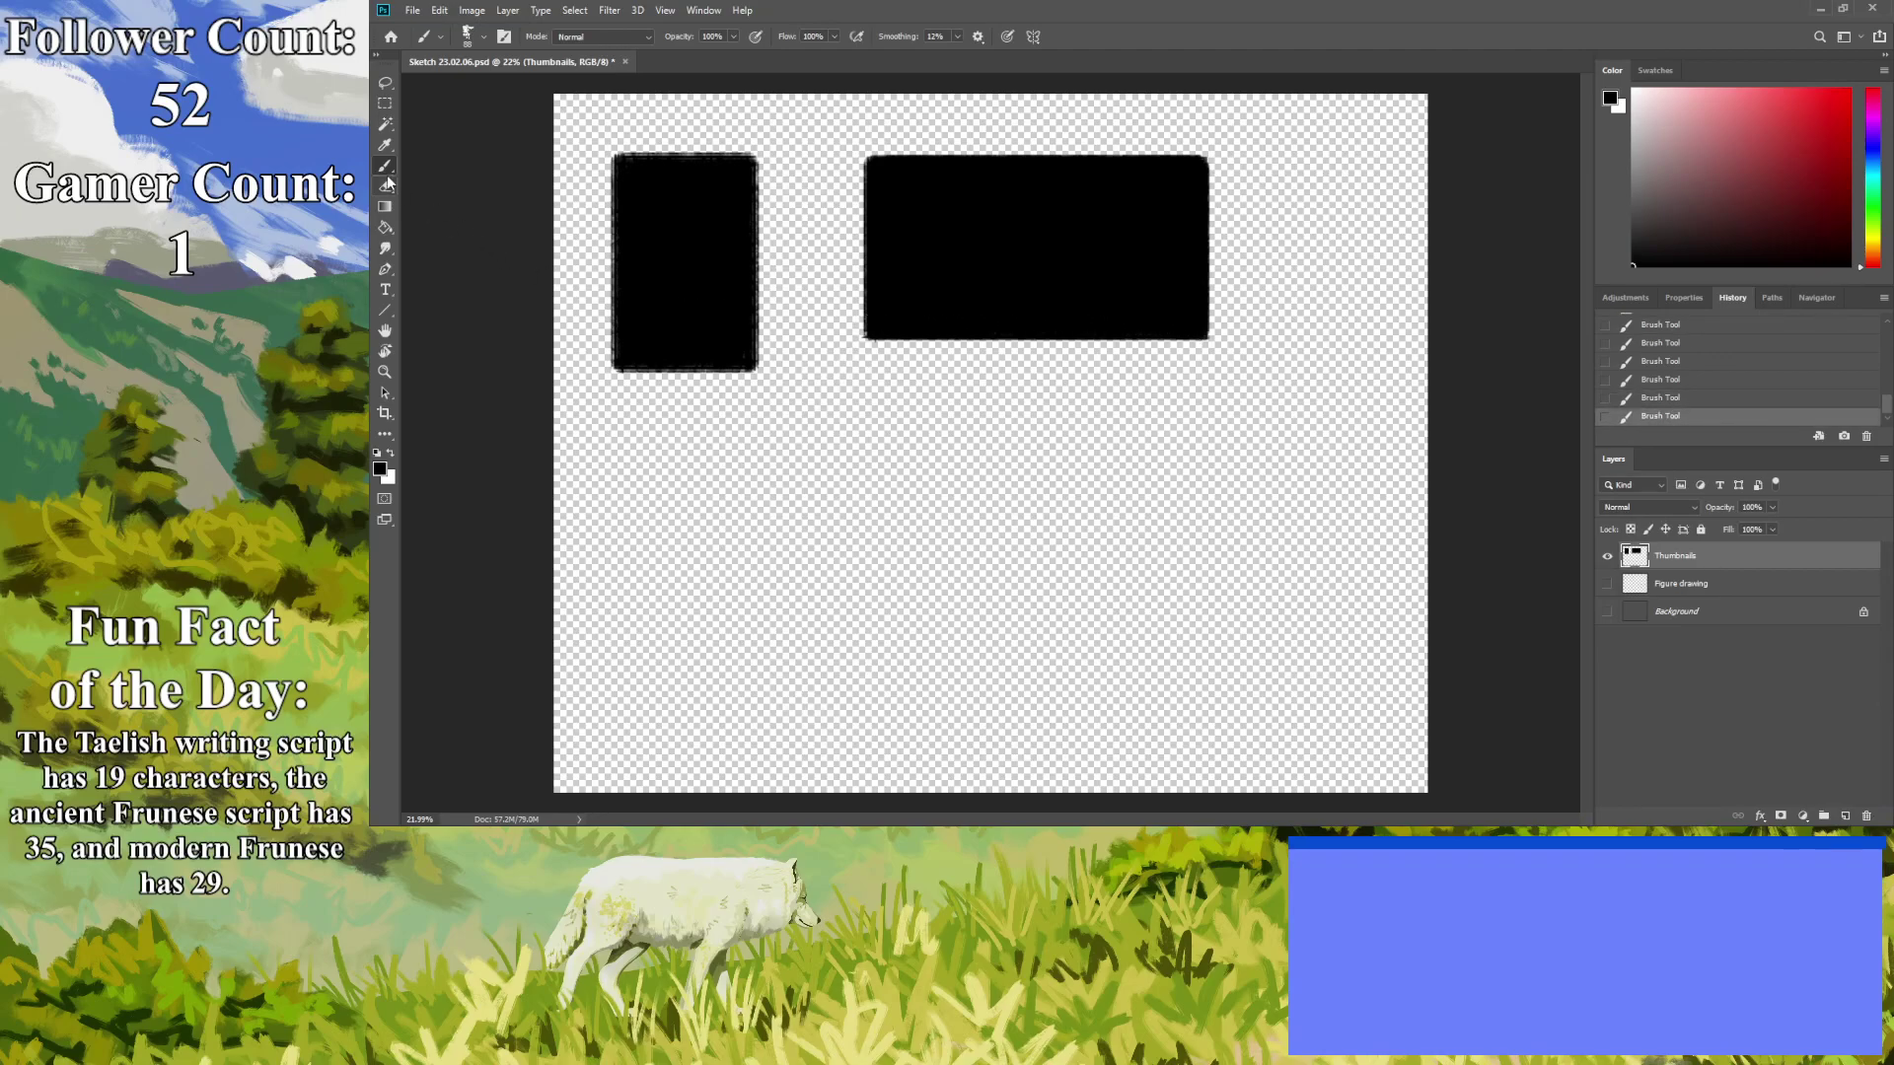
# Show the Background layer again behind the two painted rectangles, keeping the Figure drawing layer hidden.
pyautogui.click(1607, 583)
pyautogui.click(1607, 584)
pyautogui.click(1607, 611)
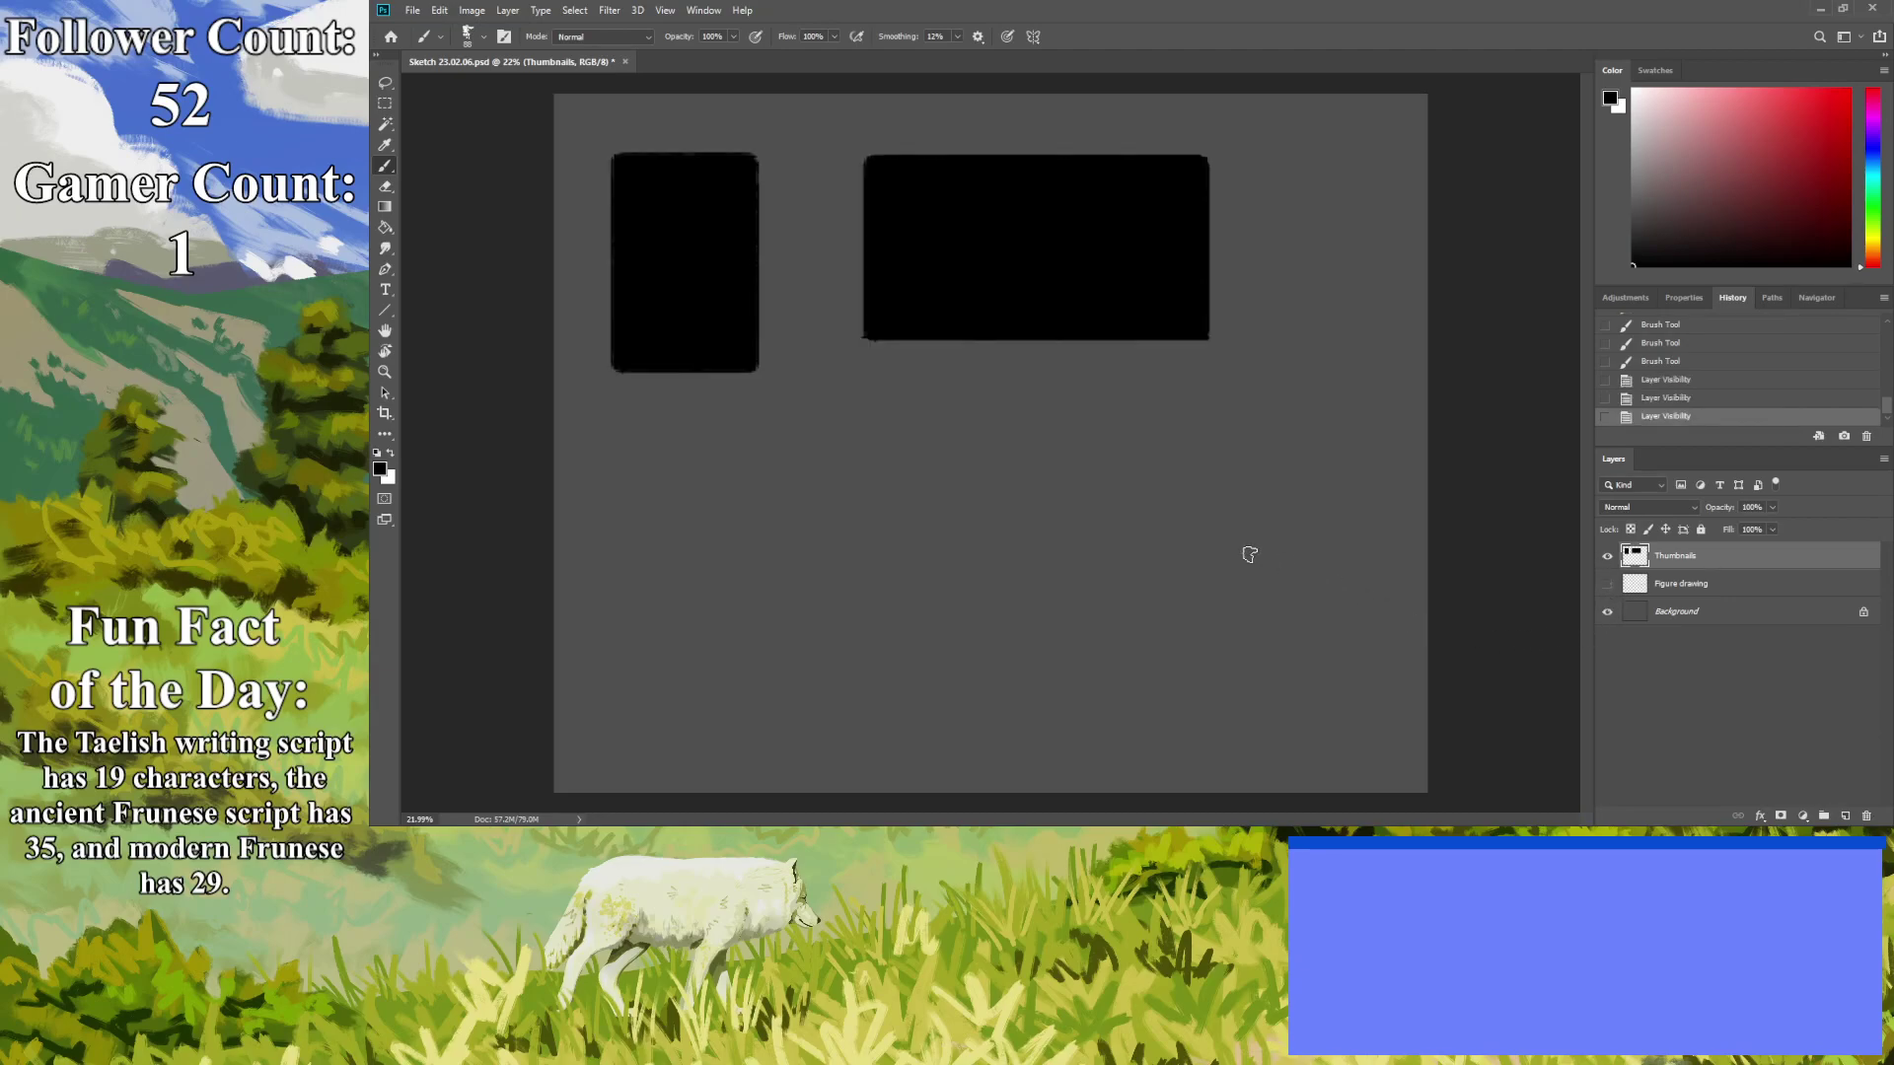
pyautogui.moveTo(876, 462)
pyautogui.mouseDown()
pyautogui.moveTo(1065, 478)
pyautogui.moveTo(1151, 462)
pyautogui.mouseUp()
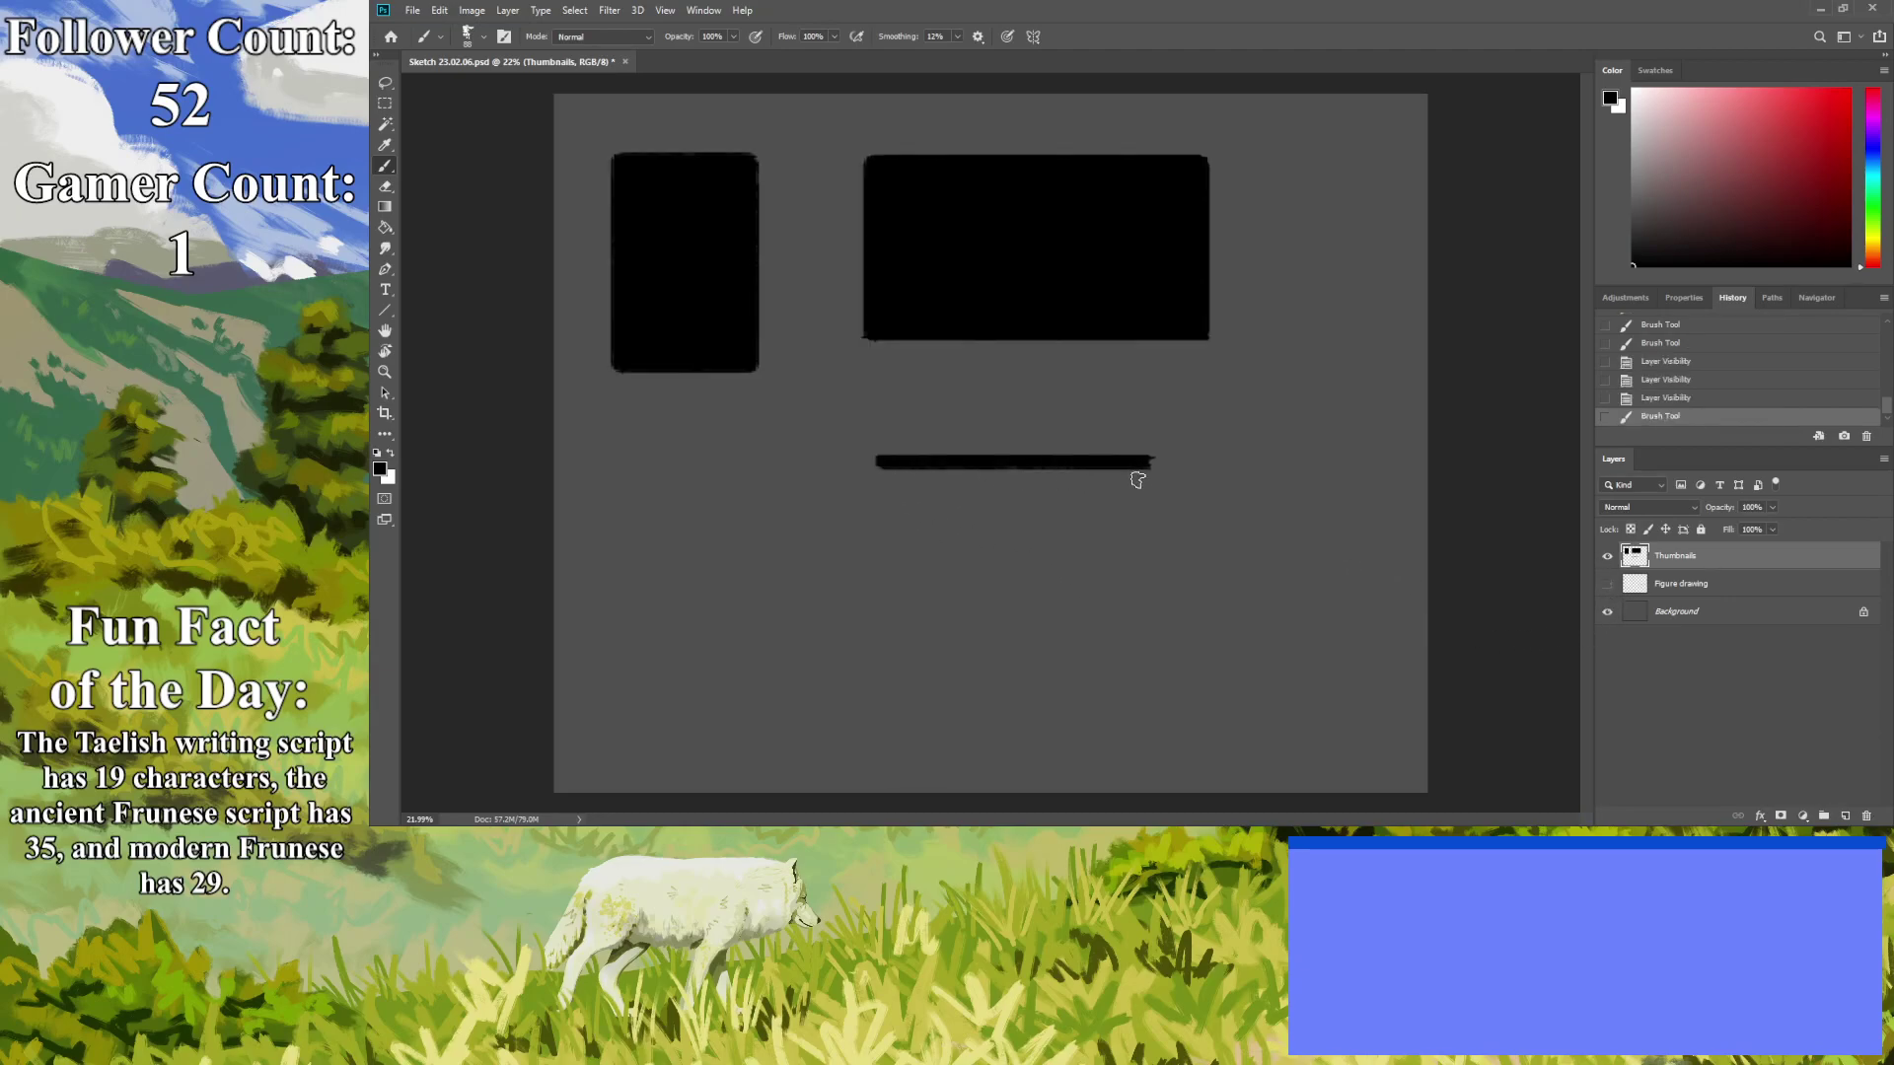
pyautogui.keyDown('shift'); pyautogui.click(1147, 623); pyautogui.keyUp('shift')
pyautogui.hotkey('ctrl', 'z')
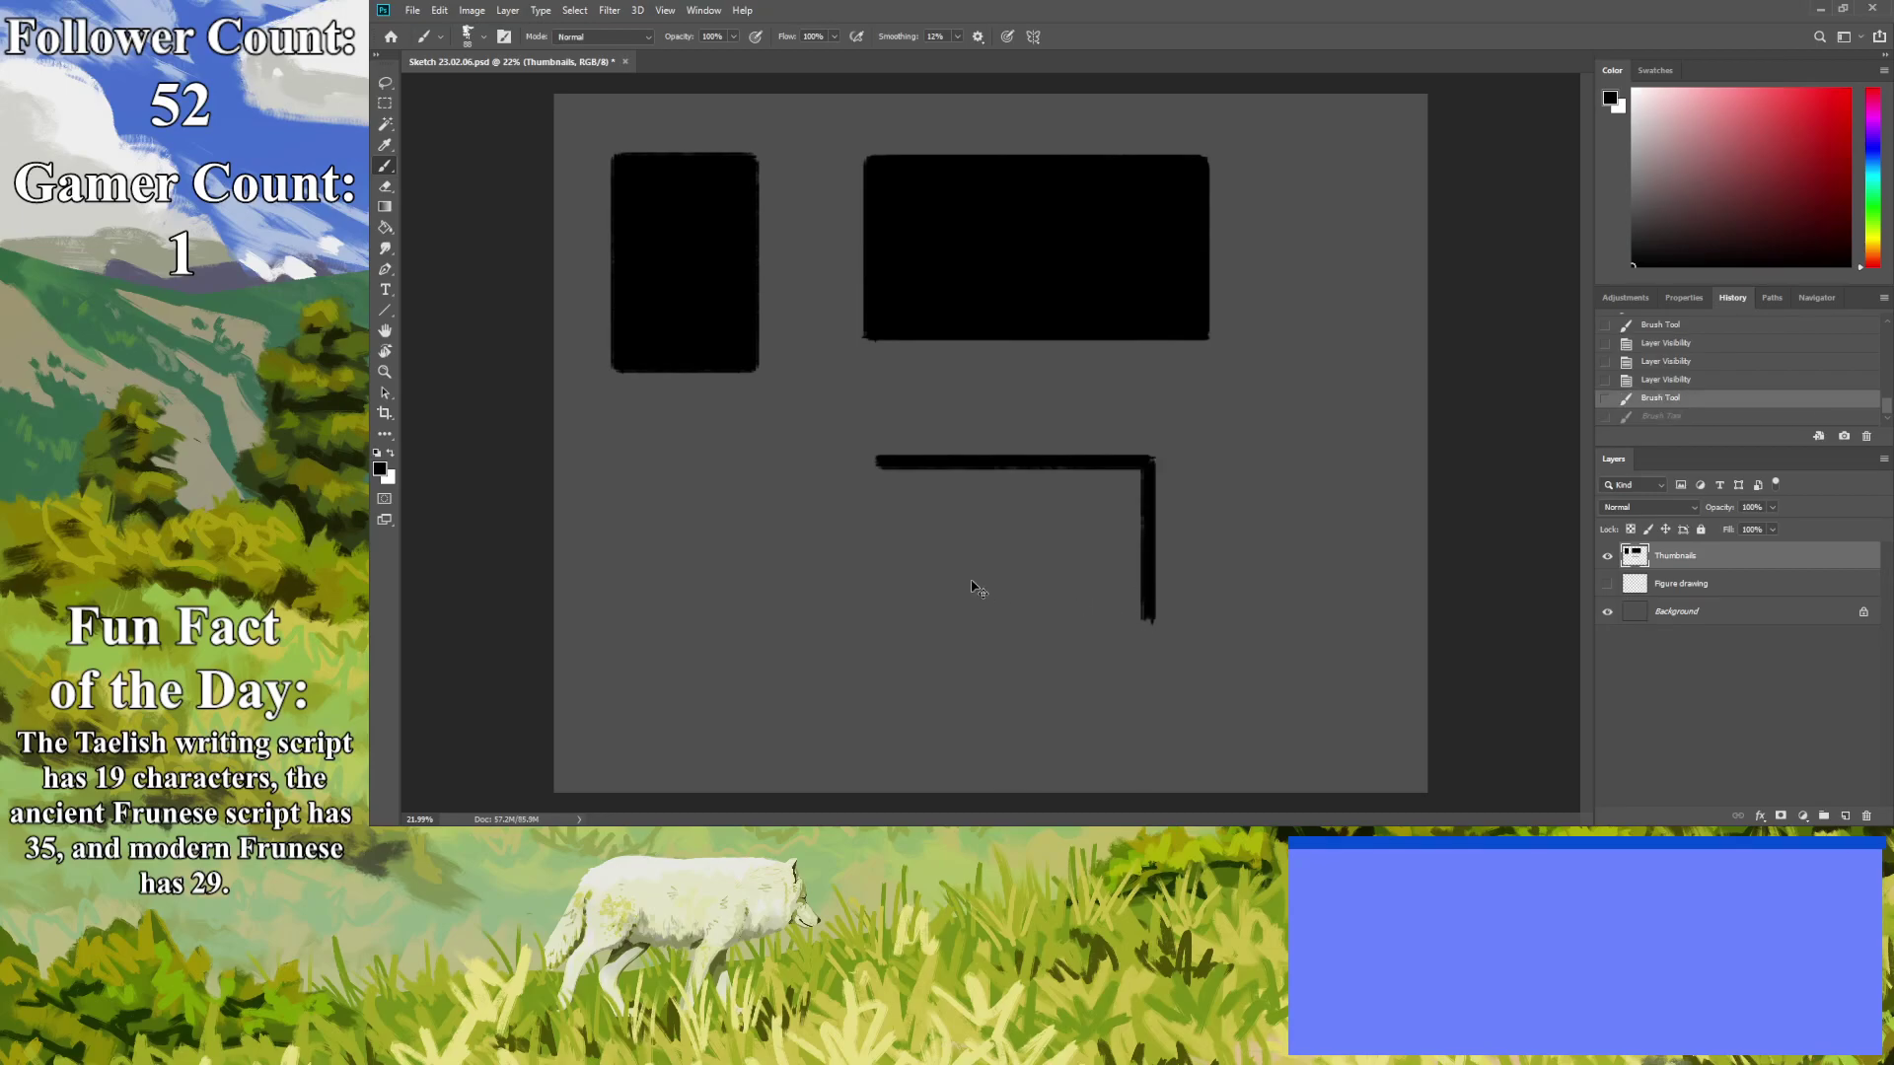
pyautogui.hotkey('ctrl', 'z')
pyautogui.hotkey('ctrl', 'z')
pyautogui.click(1607, 611)
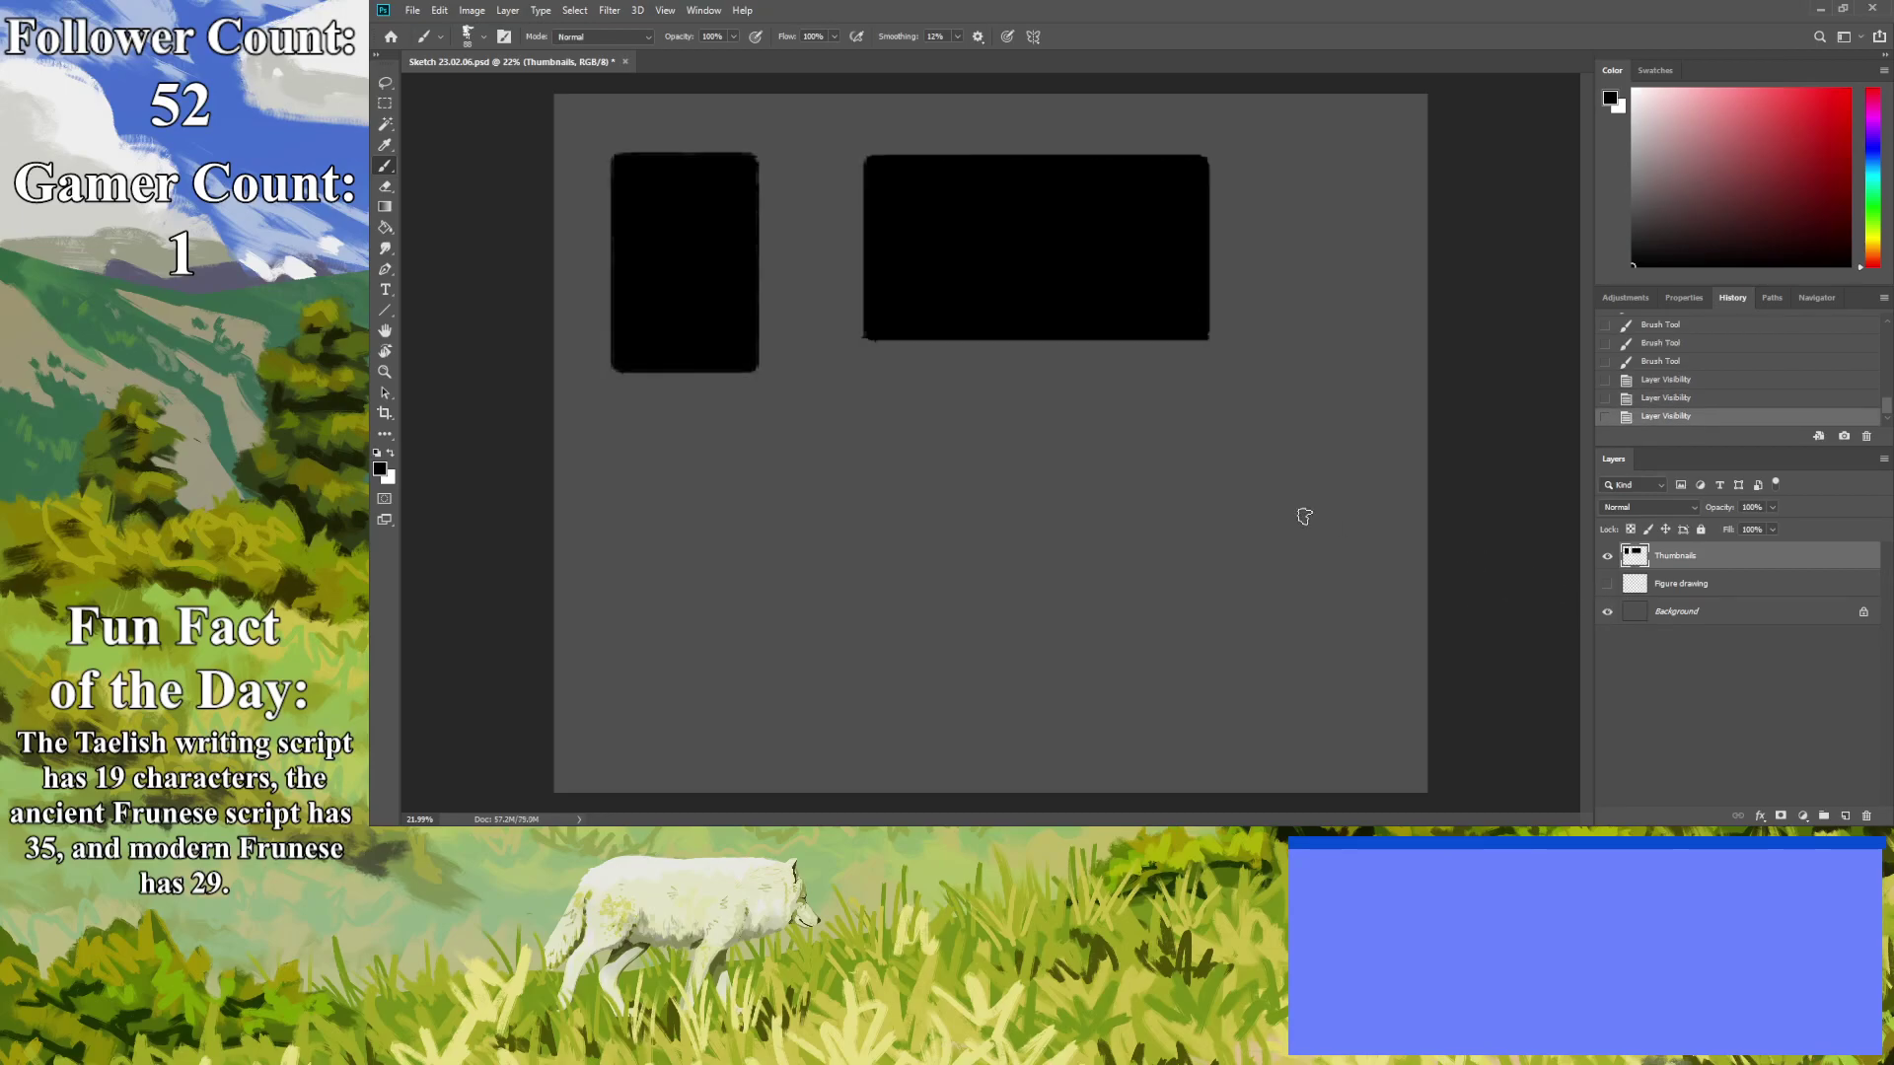
# Paint a solid black wide rectangle below the upright one with the Brush, outlining it before filling the interior.
pyautogui.moveTo(630, 453)
pyautogui.mouseDown()
pyautogui.moveTo(960, 480)
pyautogui.moveTo(914, 473)
pyautogui.moveTo(963, 459)
pyautogui.moveTo(966, 651)
pyautogui.mouseUp()
pyautogui.hotkey('ctrl', 'z')
pyautogui.moveTo(964, 458)
pyautogui.mouseDown()
pyautogui.moveTo(959, 611)
pyautogui.moveTo(655, 599)
pyautogui.mouseUp()
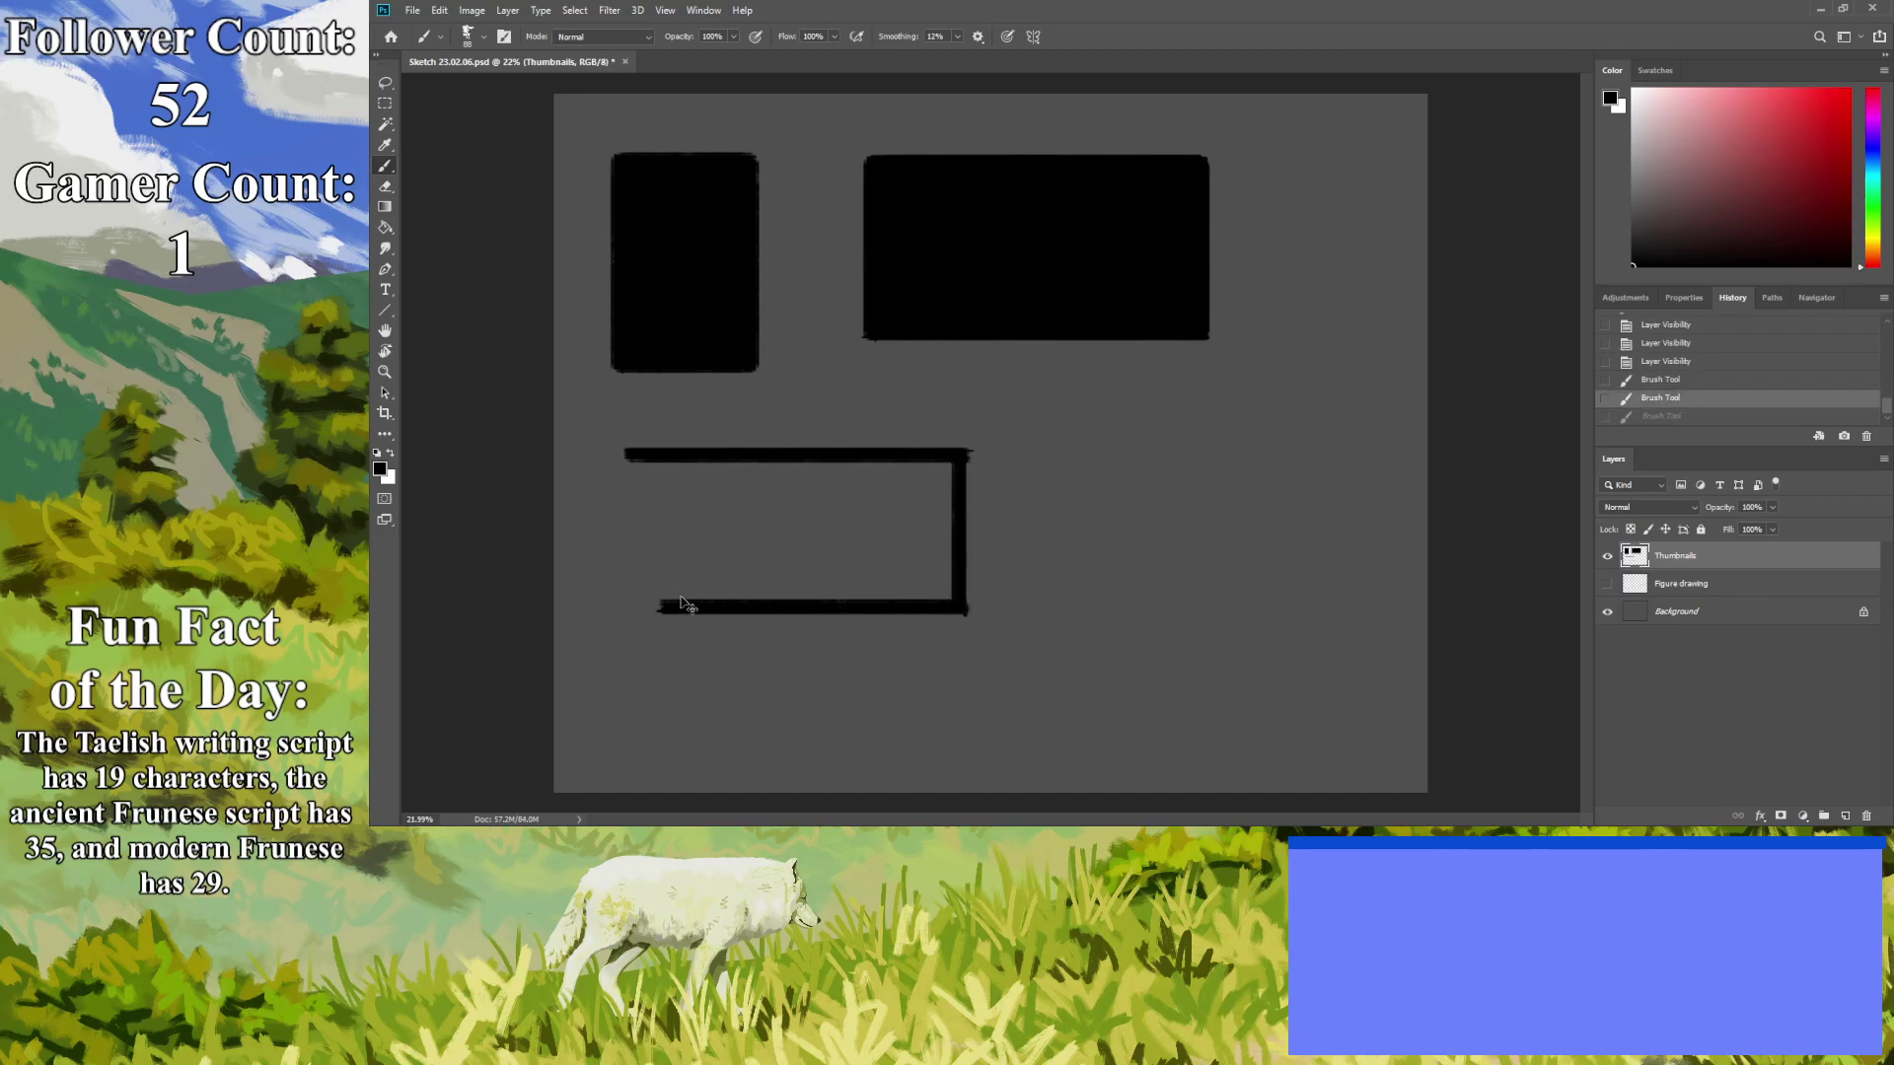
pyautogui.hotkey('ctrl', 'z')
pyautogui.hotkey('ctrl', 'z')
pyautogui.moveTo(966, 456)
pyautogui.mouseDown()
pyautogui.moveTo(968, 603)
pyautogui.moveTo(624, 601)
pyautogui.mouseUp()
pyautogui.moveTo(628, 464)
pyautogui.mouseDown()
pyautogui.moveTo(632, 601)
pyautogui.moveTo(954, 586)
pyautogui.moveTo(957, 478)
pyautogui.moveTo(935, 466)
pyautogui.moveTo(958, 488)
pyautogui.moveTo(823, 497)
pyautogui.moveTo(874, 550)
pyautogui.moveTo(668, 579)
pyautogui.moveTo(741, 561)
pyautogui.moveTo(803, 503)
pyautogui.moveTo(868, 499)
pyautogui.moveTo(955, 535)
pyautogui.moveTo(797, 469)
pyautogui.moveTo(906, 460)
pyautogui.moveTo(683, 473)
pyautogui.moveTo(716, 485)
pyautogui.moveTo(670, 521)
pyautogui.moveTo(738, 563)
pyautogui.moveTo(680, 577)
pyautogui.moveTo(605, 573)
pyautogui.moveTo(628, 485)
pyautogui.moveTo(664, 557)
pyautogui.moveTo(663, 484)
pyautogui.moveTo(652, 585)
pyautogui.moveTo(637, 486)
pyautogui.moveTo(682, 549)
pyautogui.moveTo(673, 468)
pyautogui.moveTo(622, 520)
pyautogui.mouseUp()
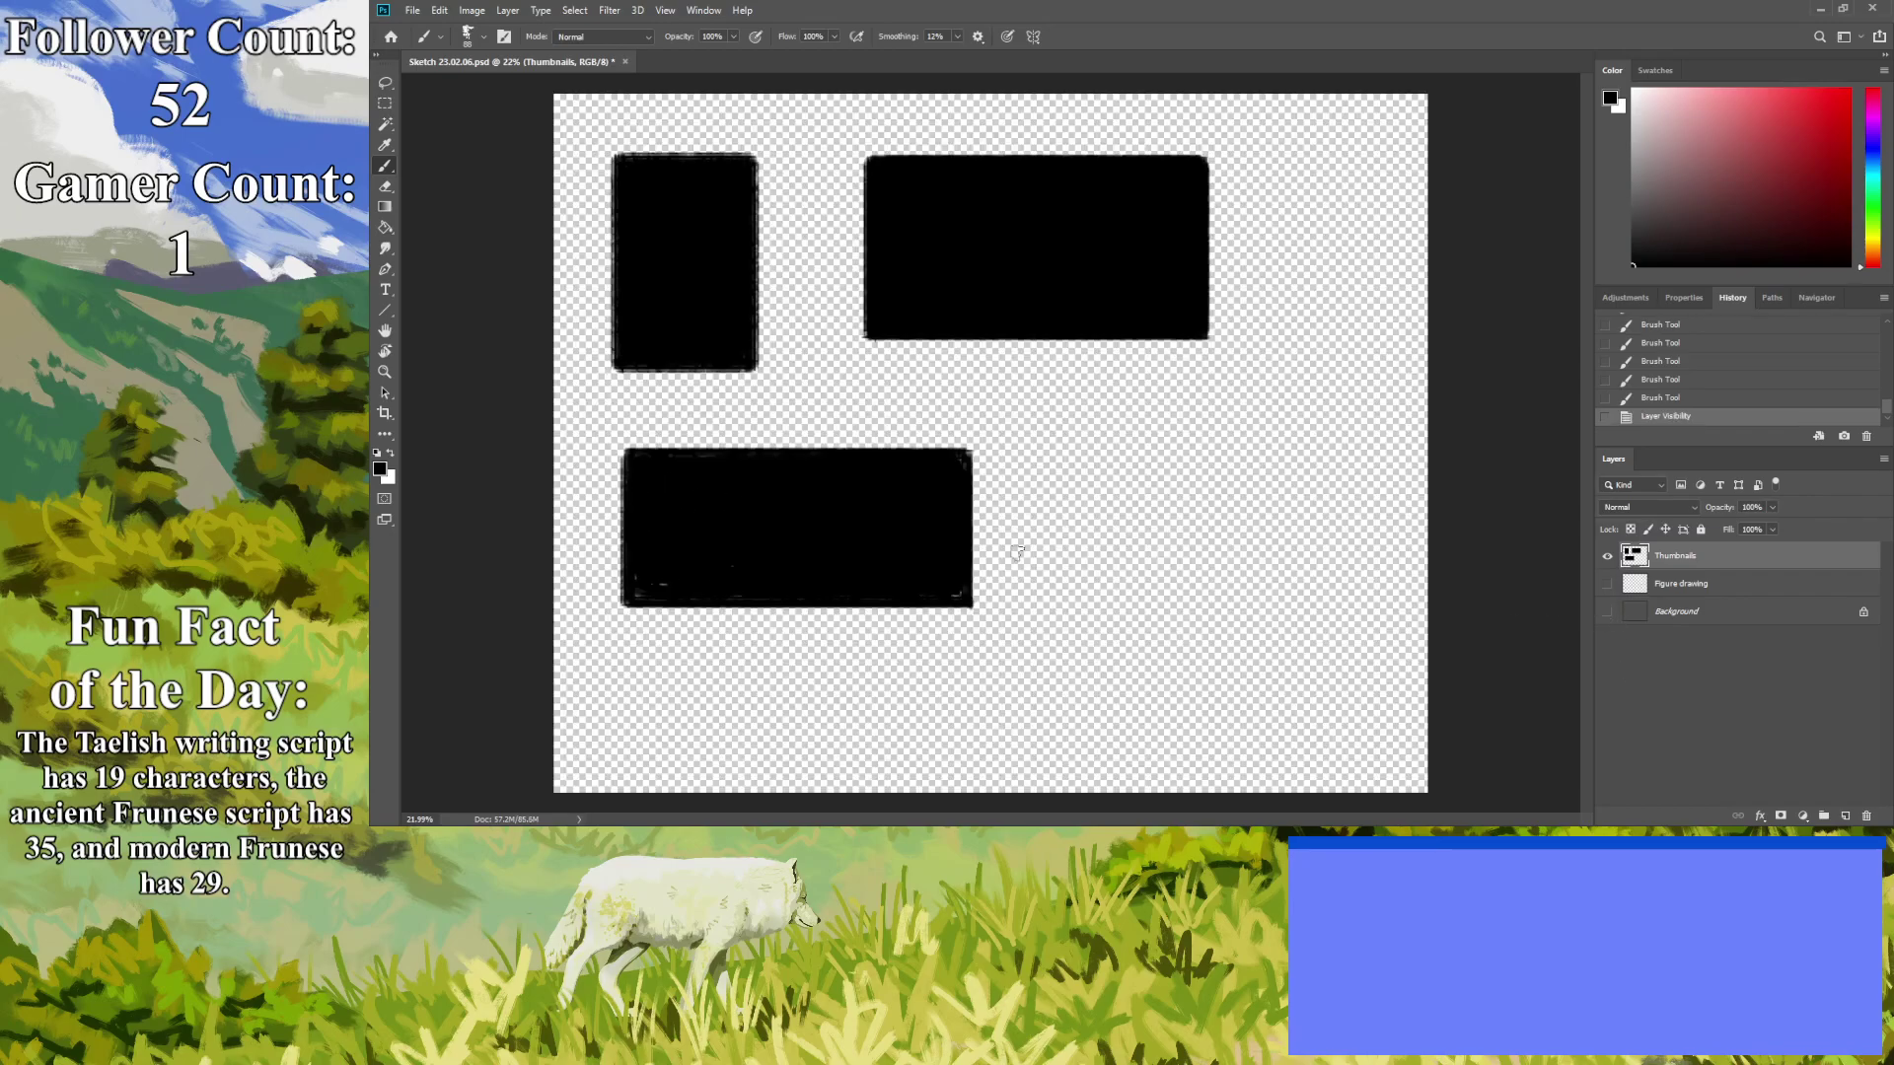
# Fill the remaining gaps in the lower wide rectangle with black while the Background is hidden, and show the Background again.
pyautogui.moveTo(960, 596); pyautogui.dragTo(952, 580)
pyautogui.click(811, 592)
pyautogui.moveTo(795, 541)
pyautogui.mouseDown()
pyautogui.moveTo(634, 588)
pyautogui.moveTo(648, 535)
pyautogui.mouseUp()
pyautogui.moveTo(954, 495); pyautogui.dragTo(879, 562)
pyautogui.click(1609, 609)
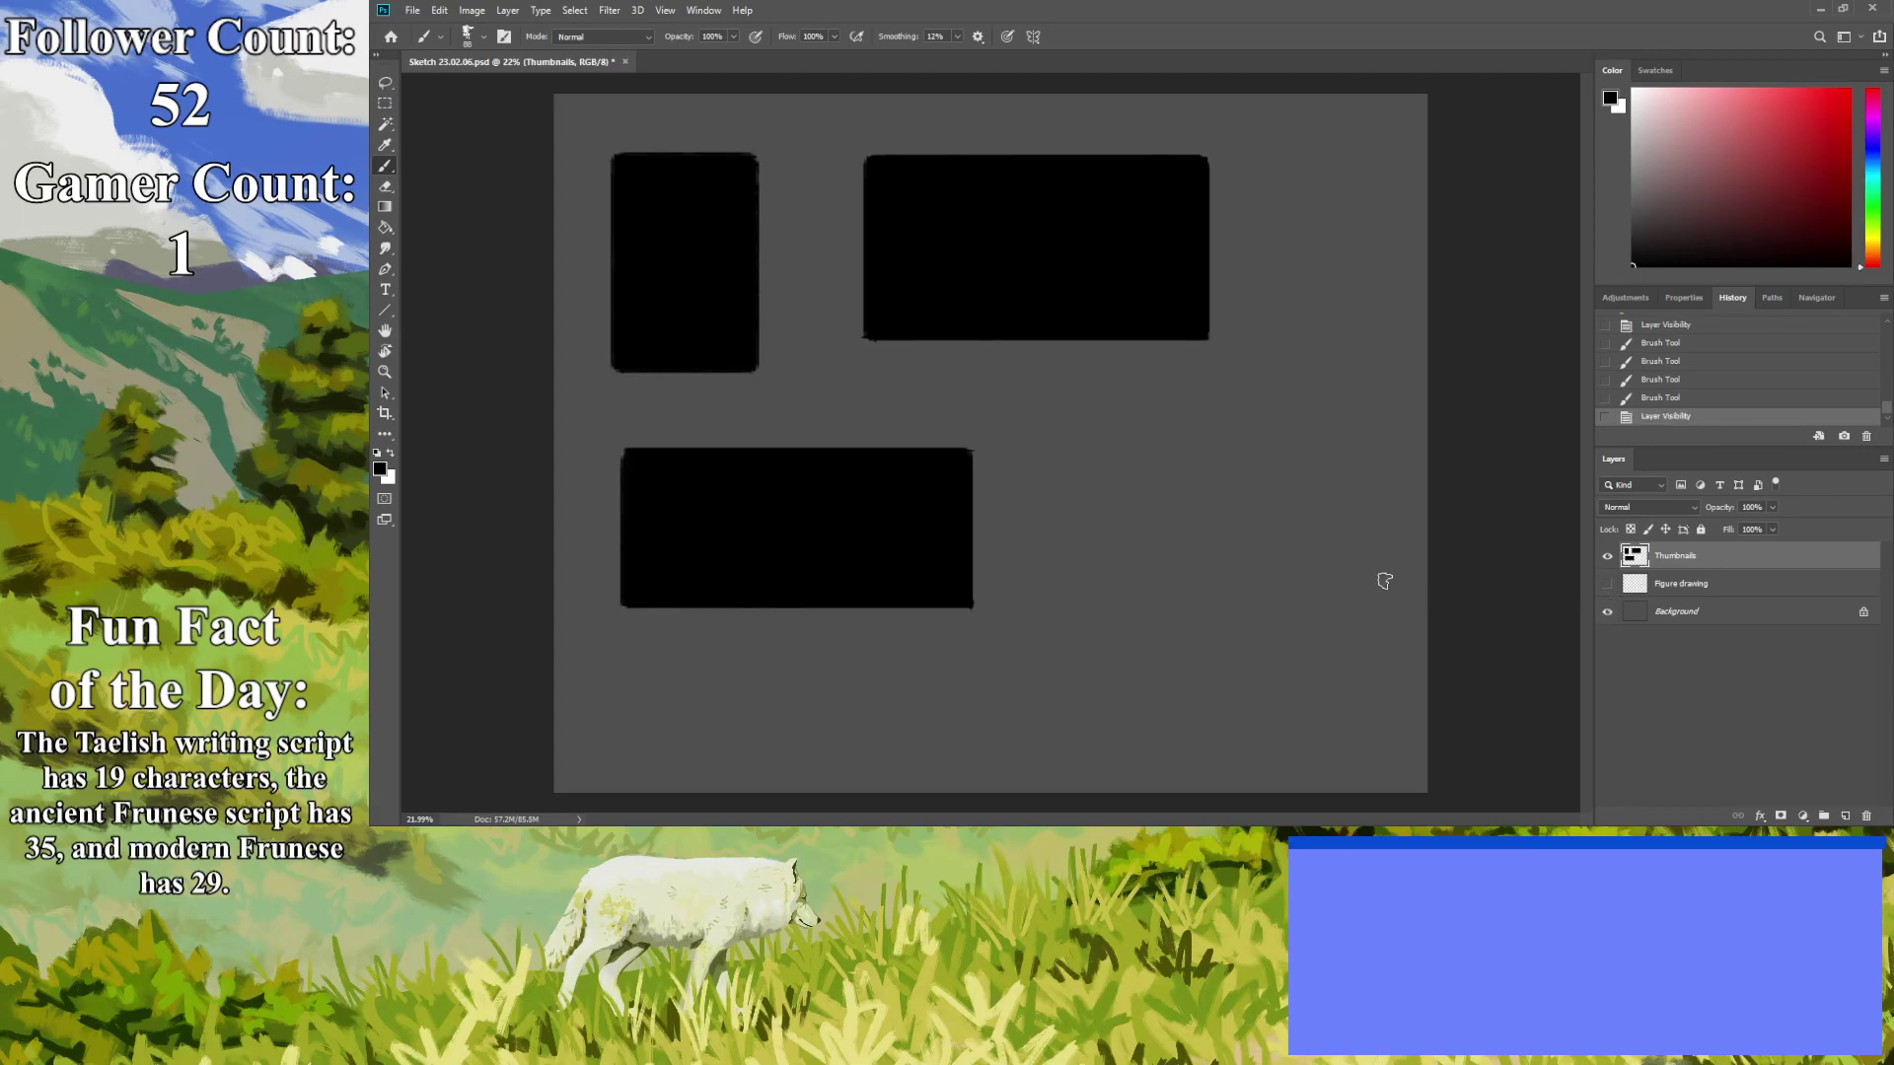
pyautogui.moveTo(1107, 459)
pyautogui.mouseDown()
pyautogui.moveTo(1102, 712)
pyautogui.moveTo(1231, 708)
pyautogui.moveTo(1199, 467)
pyautogui.moveTo(1231, 459)
pyautogui.moveTo(1103, 462)
pyautogui.mouseUp()
pyautogui.hotkey('ctrl', 'z')
pyautogui.hotkey('ctrl', 'z')
pyautogui.moveTo(1233, 459); pyautogui.dragTo(1102, 464)
pyautogui.moveTo(1224, 469)
pyautogui.mouseDown()
pyautogui.moveTo(1226, 574)
pyautogui.moveTo(1214, 468)
pyautogui.moveTo(1212, 564)
pyautogui.moveTo(1196, 480)
pyautogui.moveTo(1184, 602)
pyautogui.moveTo(1167, 477)
pyautogui.moveTo(1128, 616)
pyautogui.moveTo(1114, 500)
pyautogui.moveTo(1118, 559)
pyautogui.moveTo(1122, 512)
pyautogui.moveTo(1203, 476)
pyautogui.mouseUp()
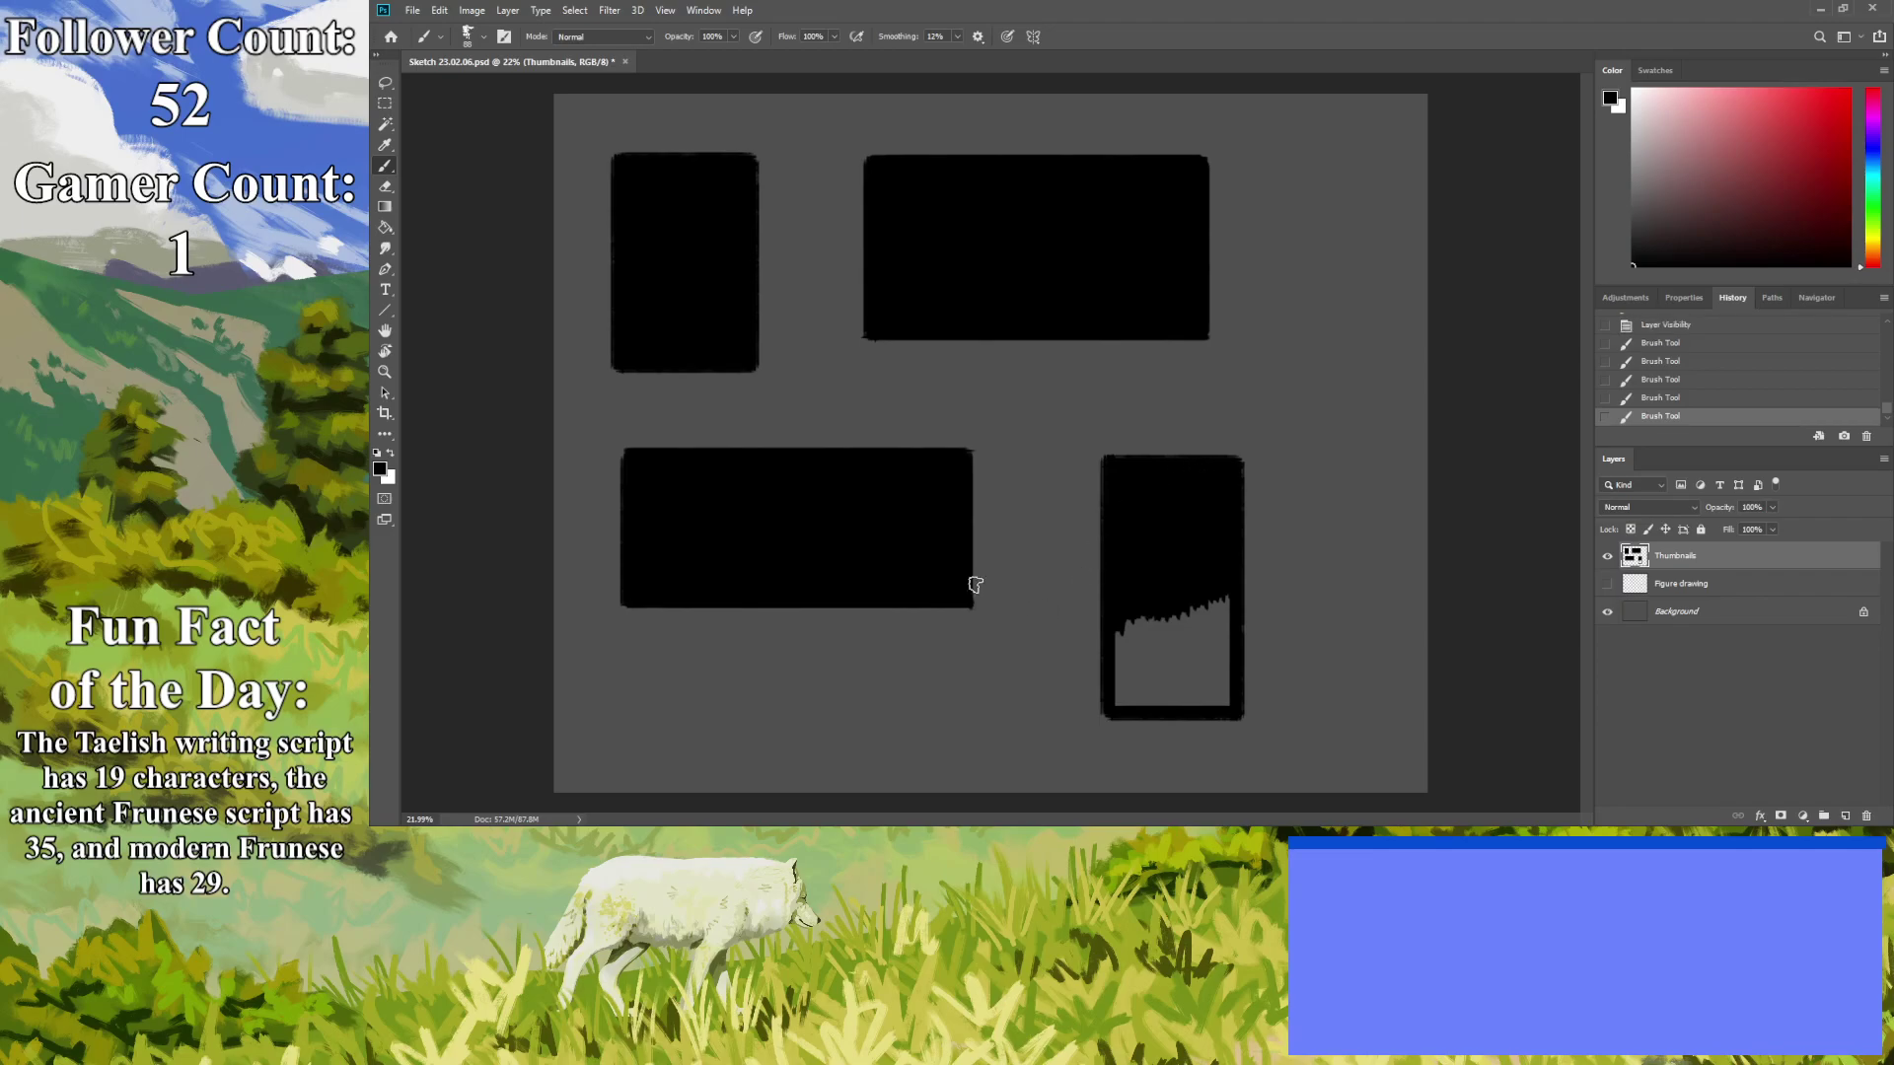
pyautogui.click(385, 82)
pyautogui.moveTo(1049, 525)
pyautogui.mouseDown()
pyautogui.moveTo(1055, 478)
pyautogui.moveTo(1056, 690)
pyautogui.moveTo(1045, 622)
pyautogui.mouseUp()
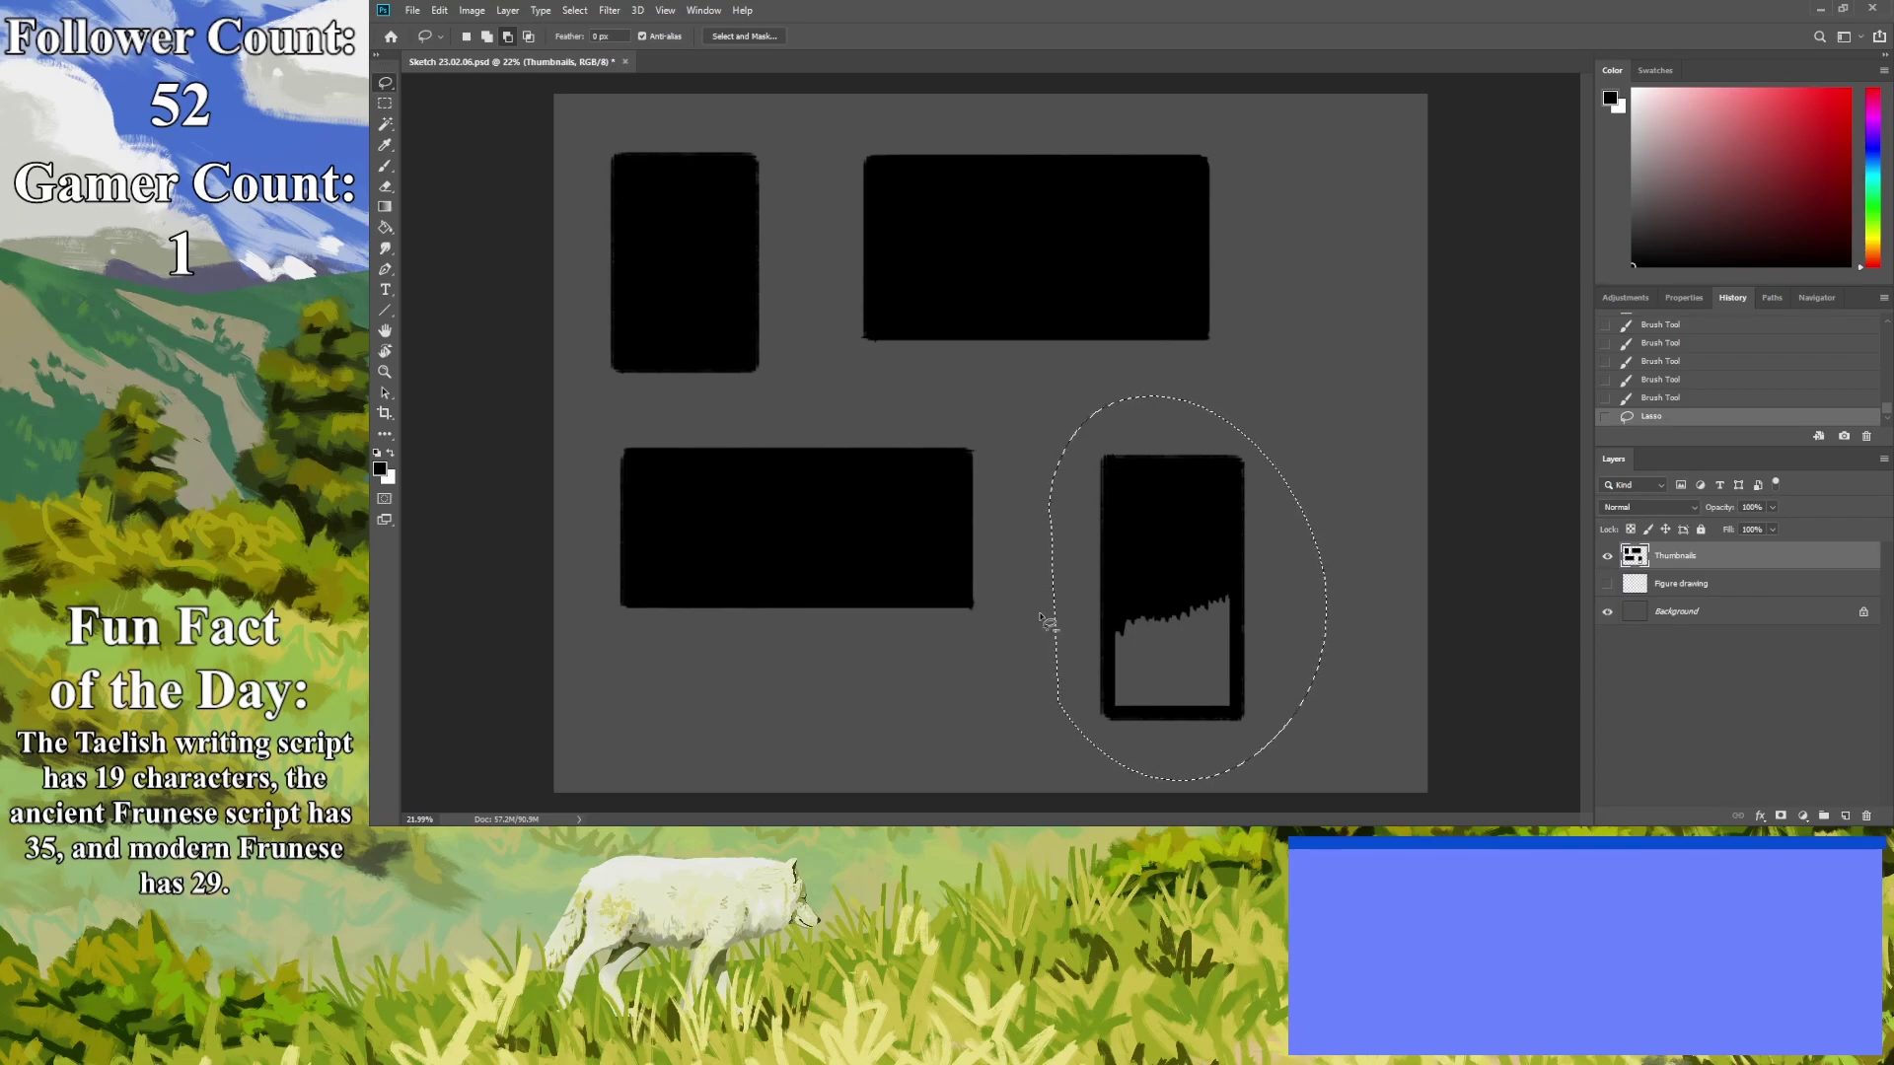
pyautogui.press('Delete')
pyautogui.hotkey('ctrl', 'd')
# Paint a smaller solid black landscape rectangle to the right of the lower wide one with the Brush.
pyautogui.click(384, 166)
pyautogui.moveTo(1114, 483)
pyautogui.mouseDown()
pyautogui.moveTo(1314, 508)
pyautogui.moveTo(1315, 478)
pyautogui.moveTo(1296, 608)
pyautogui.moveTo(1312, 615)
pyautogui.moveTo(1112, 604)
pyautogui.moveTo(1114, 472)
pyautogui.mouseUp()
pyautogui.moveTo(1305, 530)
pyautogui.mouseDown()
pyautogui.moveTo(1303, 578)
pyautogui.moveTo(1305, 492)
pyautogui.moveTo(1165, 492)
pyautogui.moveTo(1277, 508)
pyautogui.moveTo(1180, 491)
pyautogui.moveTo(1128, 520)
pyautogui.moveTo(1194, 584)
pyautogui.moveTo(1157, 594)
pyautogui.moveTo(1305, 599)
pyautogui.moveTo(1285, 518)
pyautogui.moveTo(1300, 593)
pyautogui.moveTo(1272, 544)
pyautogui.moveTo(1218, 561)
pyautogui.moveTo(1221, 578)
pyautogui.moveTo(1130, 593)
pyautogui.moveTo(1126, 535)
pyautogui.moveTo(1128, 600)
pyautogui.moveTo(1124, 515)
pyautogui.moveTo(1123, 593)
pyautogui.moveTo(1126, 483)
pyautogui.moveTo(1211, 487)
pyautogui.moveTo(1122, 489)
pyautogui.moveTo(1132, 539)
pyautogui.mouseUp()
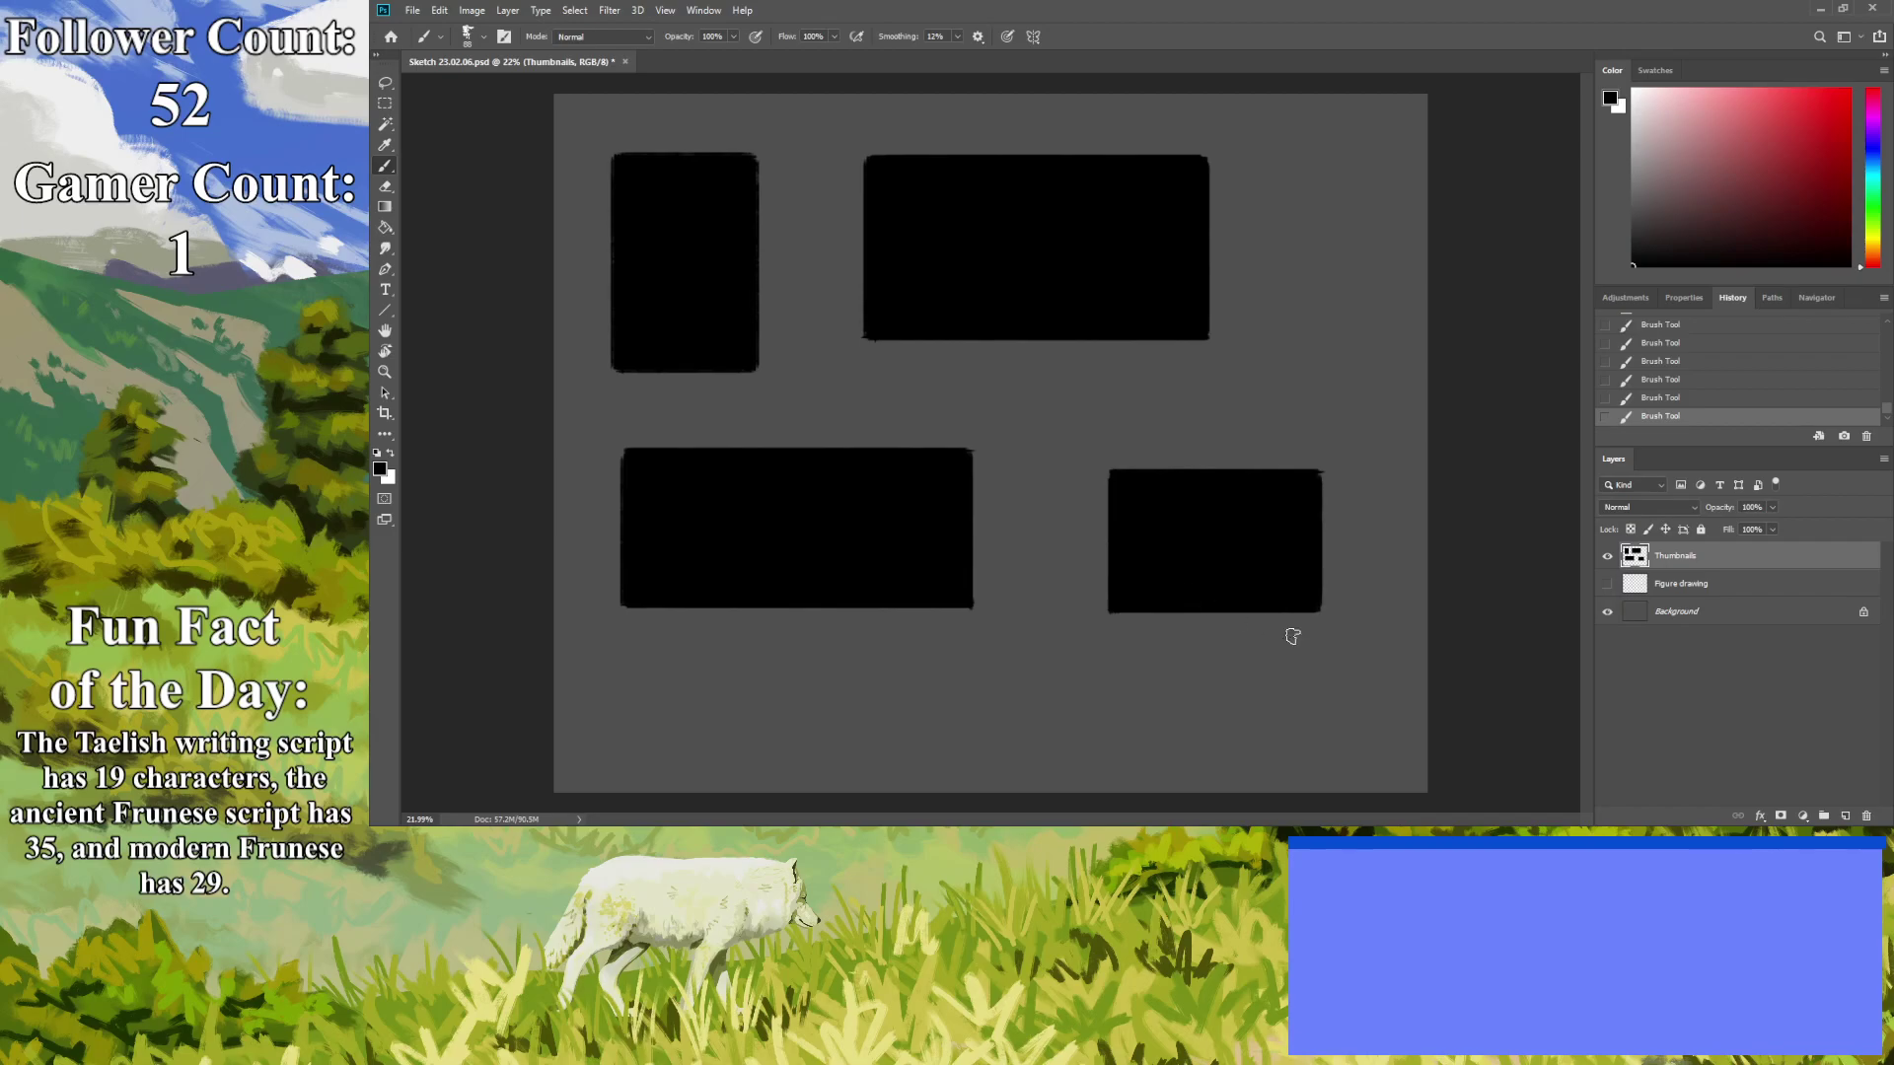
# Hide the Background, fill the gaps along the small rectangle's edges with black, and show the Background again.
pyautogui.click(1607, 612)
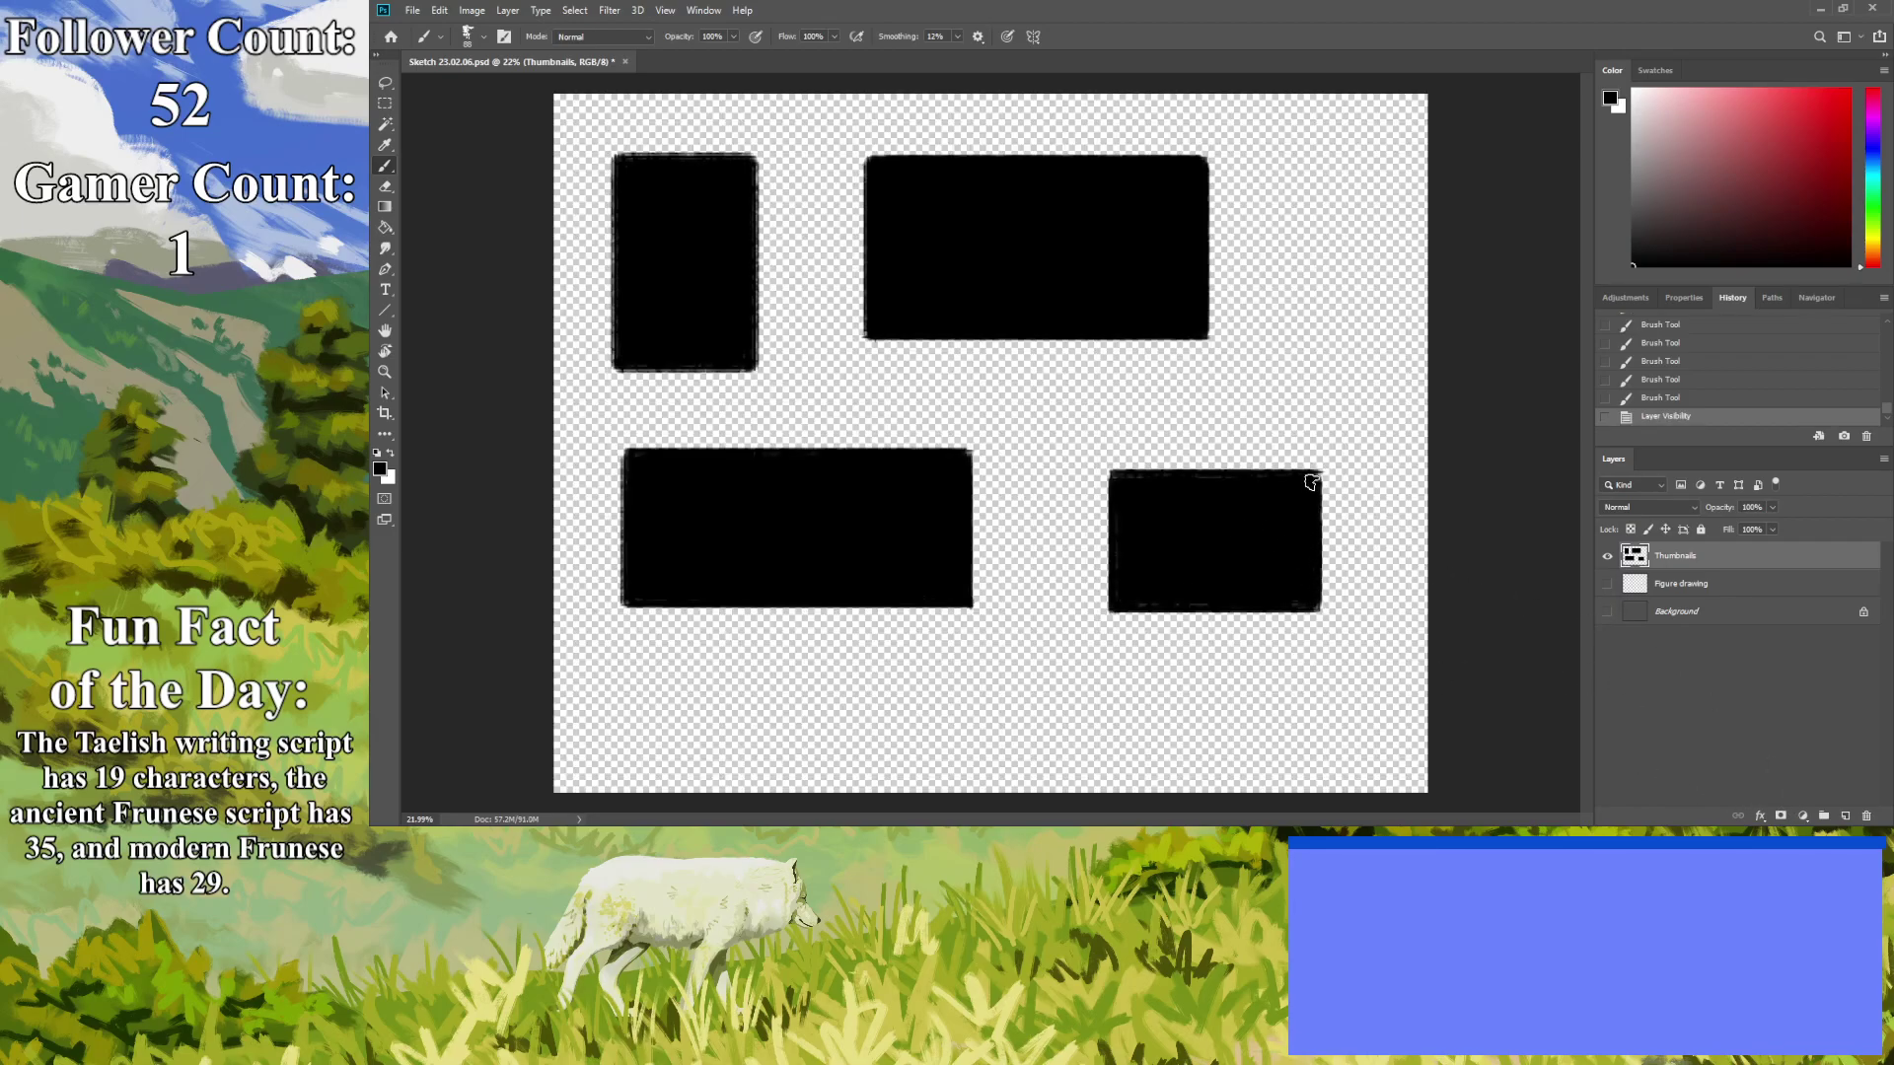
pyautogui.moveTo(1236, 477)
pyautogui.mouseDown()
pyautogui.moveTo(1162, 477)
pyautogui.moveTo(1192, 490)
pyautogui.mouseUp()
pyautogui.moveTo(1115, 592); pyautogui.dragTo(1307, 597)
pyautogui.hotkey('ctrl', 'z')
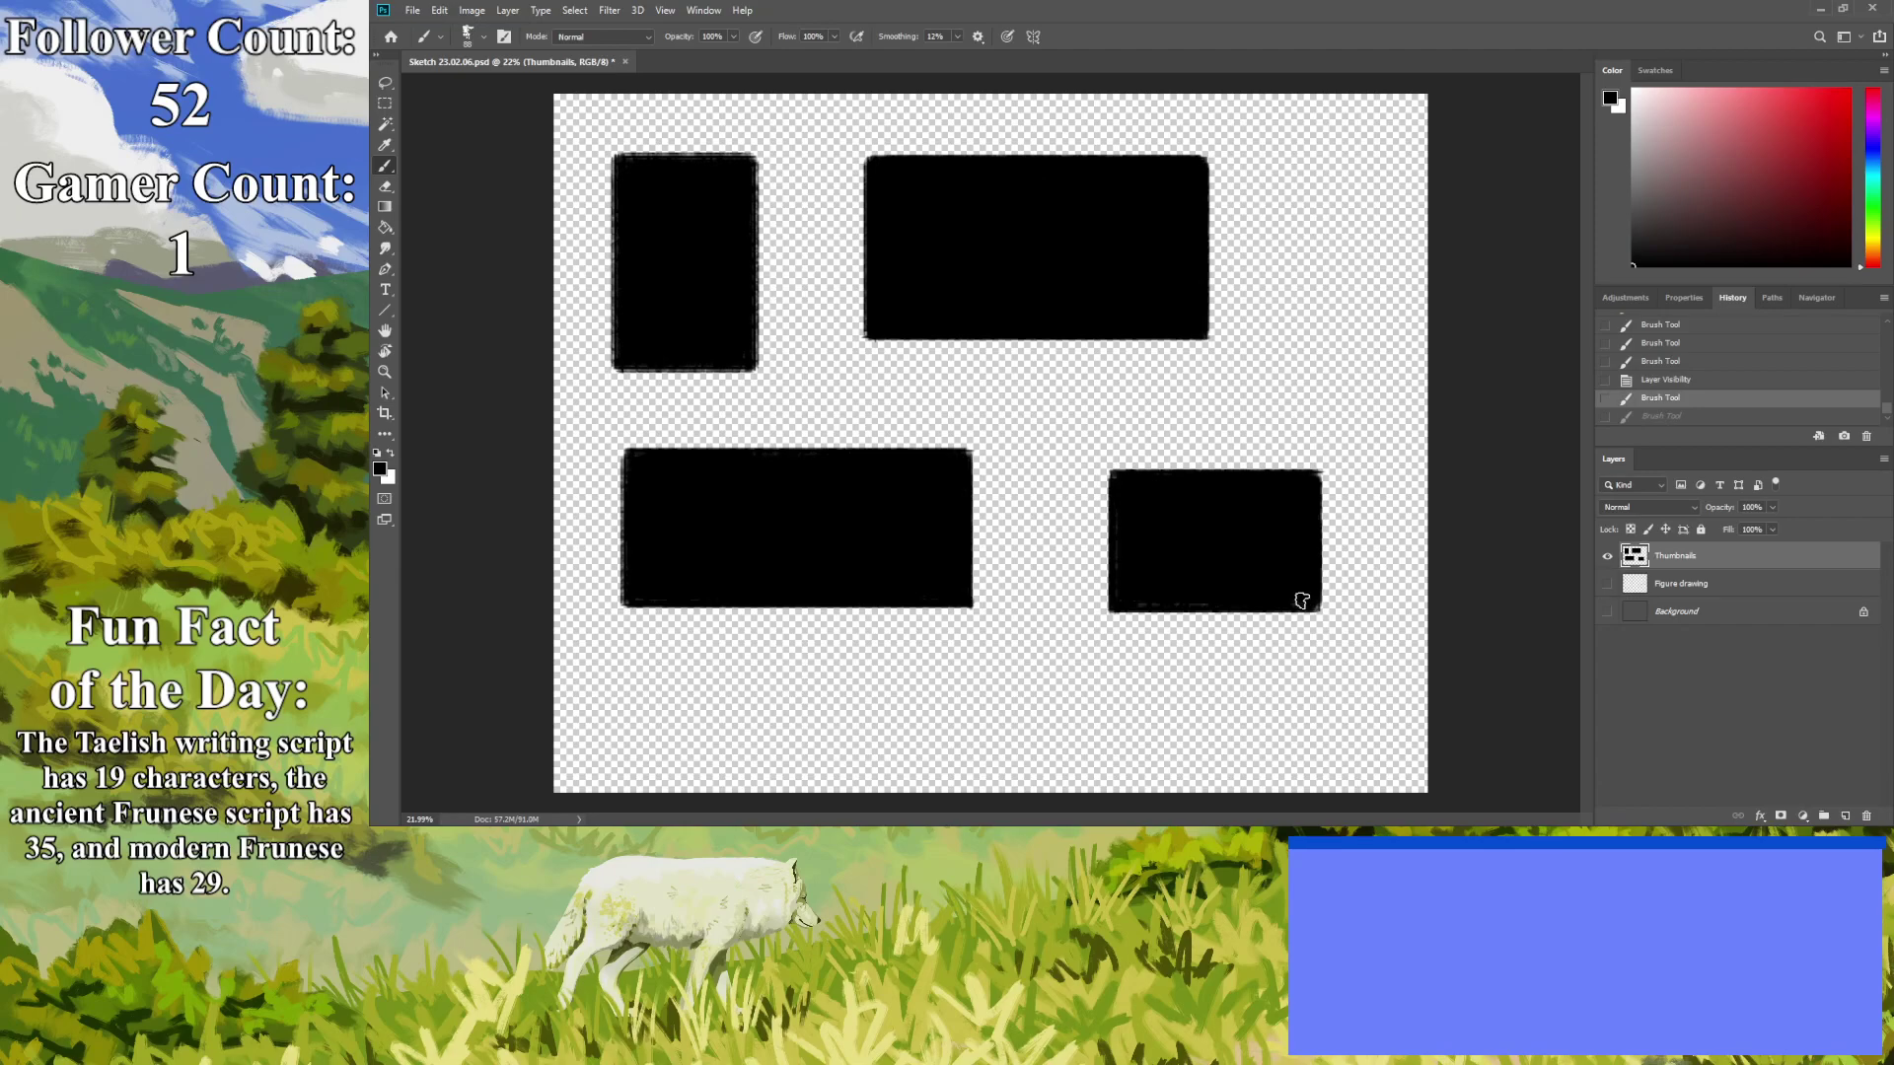
pyautogui.moveTo(1140, 599)
pyautogui.mouseDown()
pyautogui.moveTo(1116, 591)
pyautogui.moveTo(1116, 483)
pyautogui.moveTo(1122, 545)
pyautogui.mouseUp()
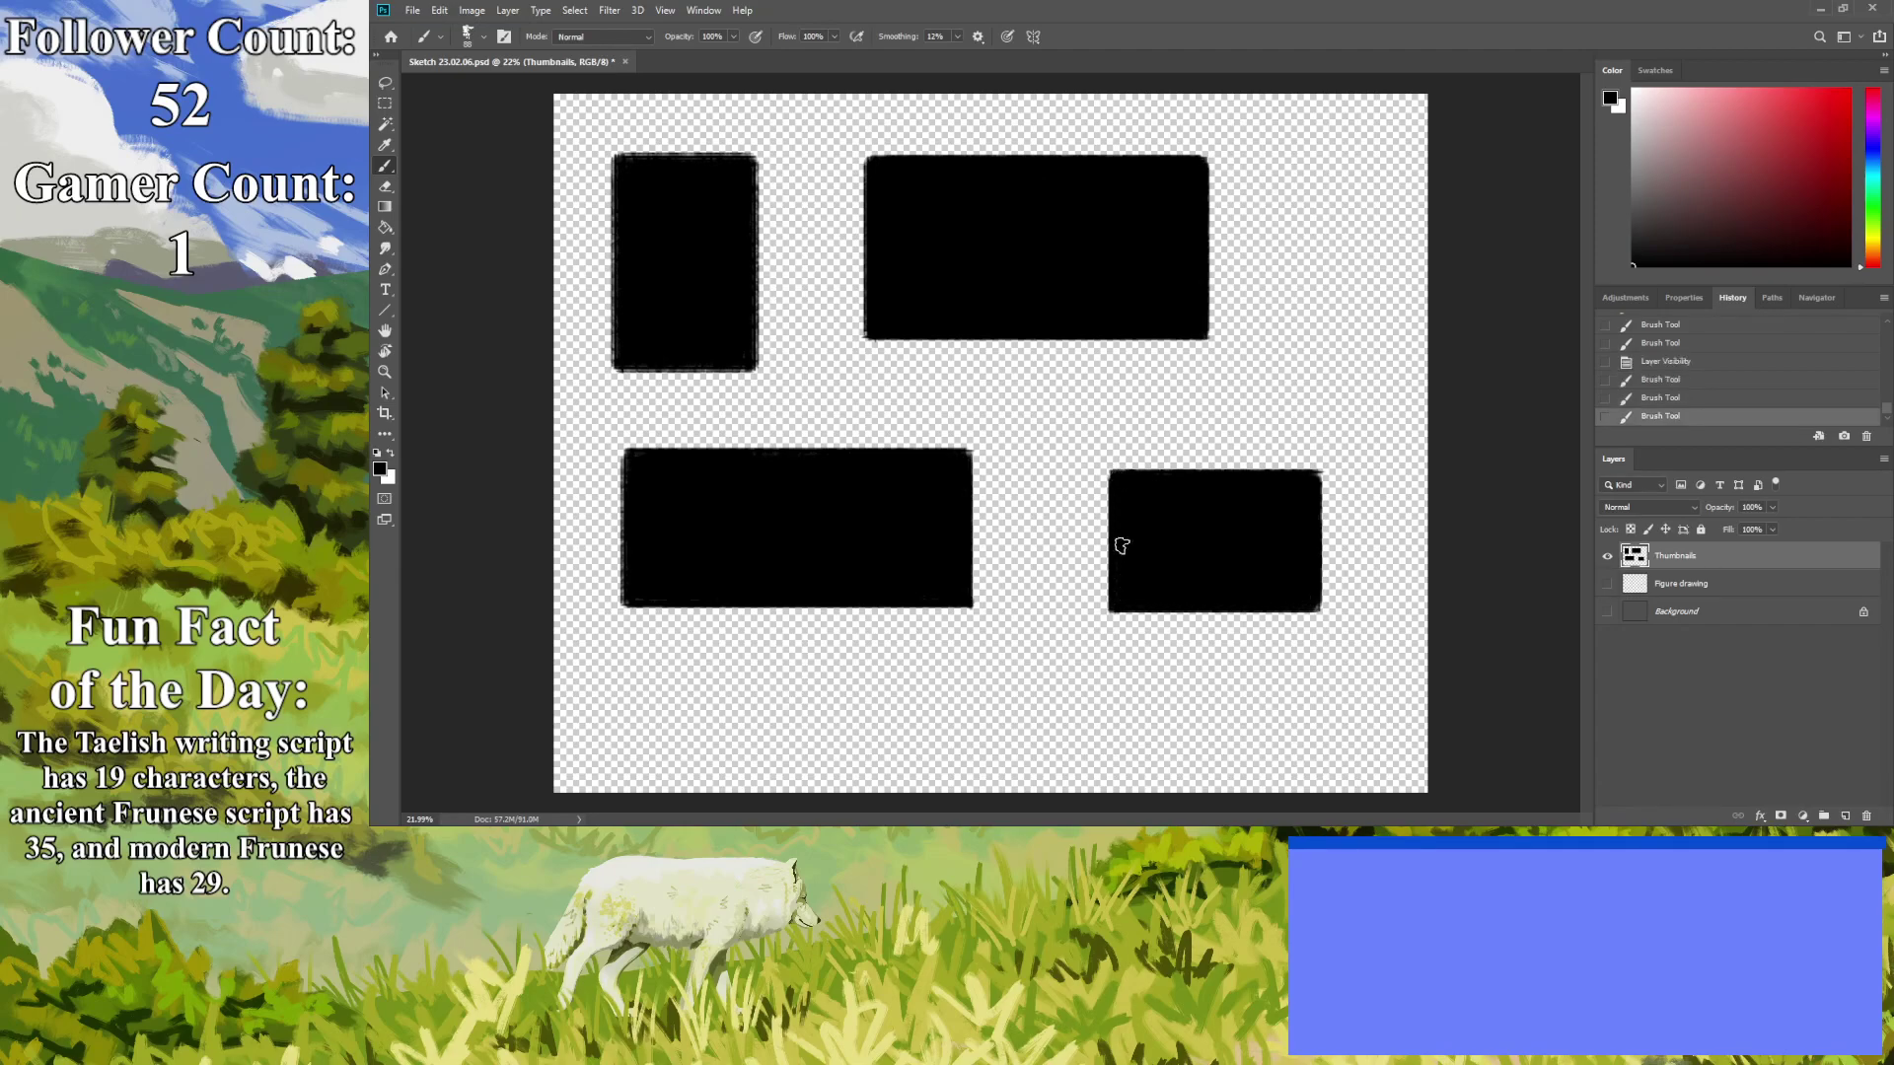
pyautogui.click(1607, 612)
# Scale all four rectangles together to about 118% with Free Transform, extending them toward the canvas's side edges.
pyautogui.hotkey('ctrl', 't')
pyautogui.moveTo(1323, 617); pyautogui.dragTo(1414, 673)
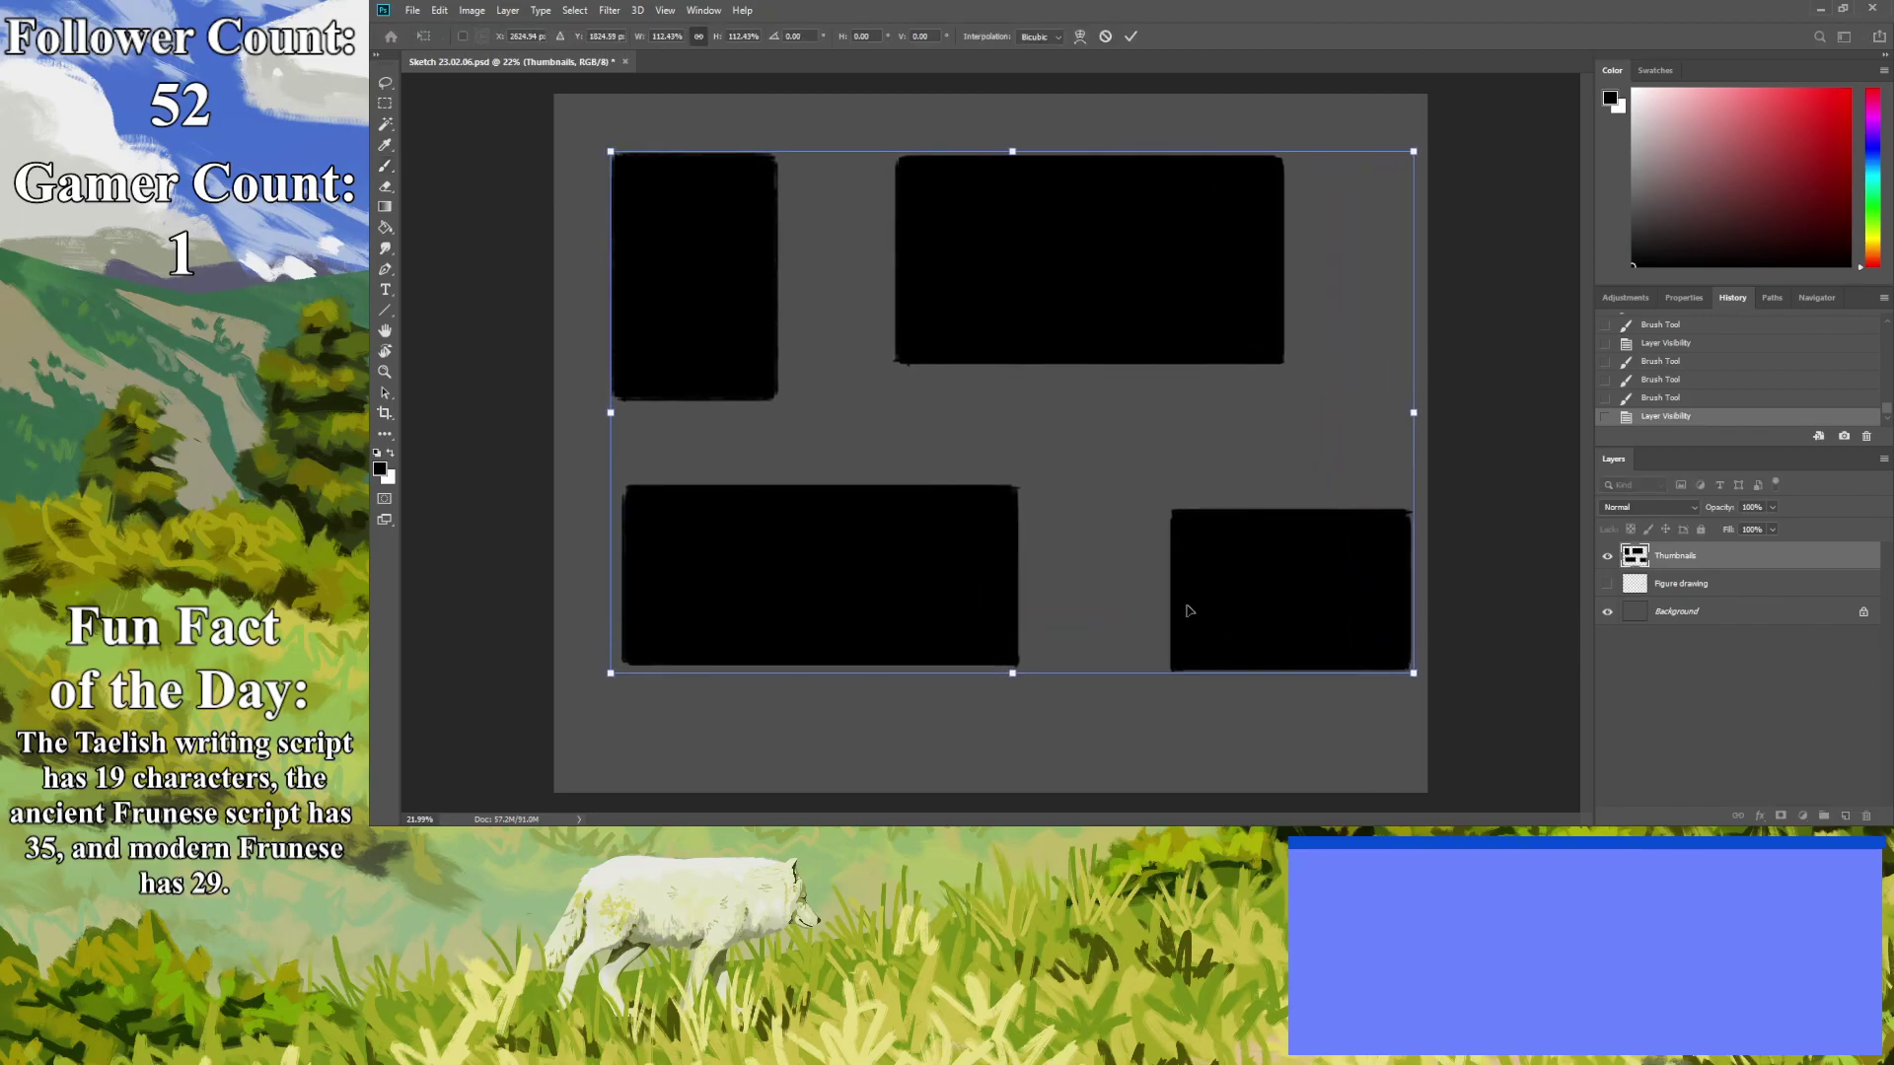
pyautogui.moveTo(609, 414); pyautogui.dragTo(572, 415)
pyautogui.press('Return')
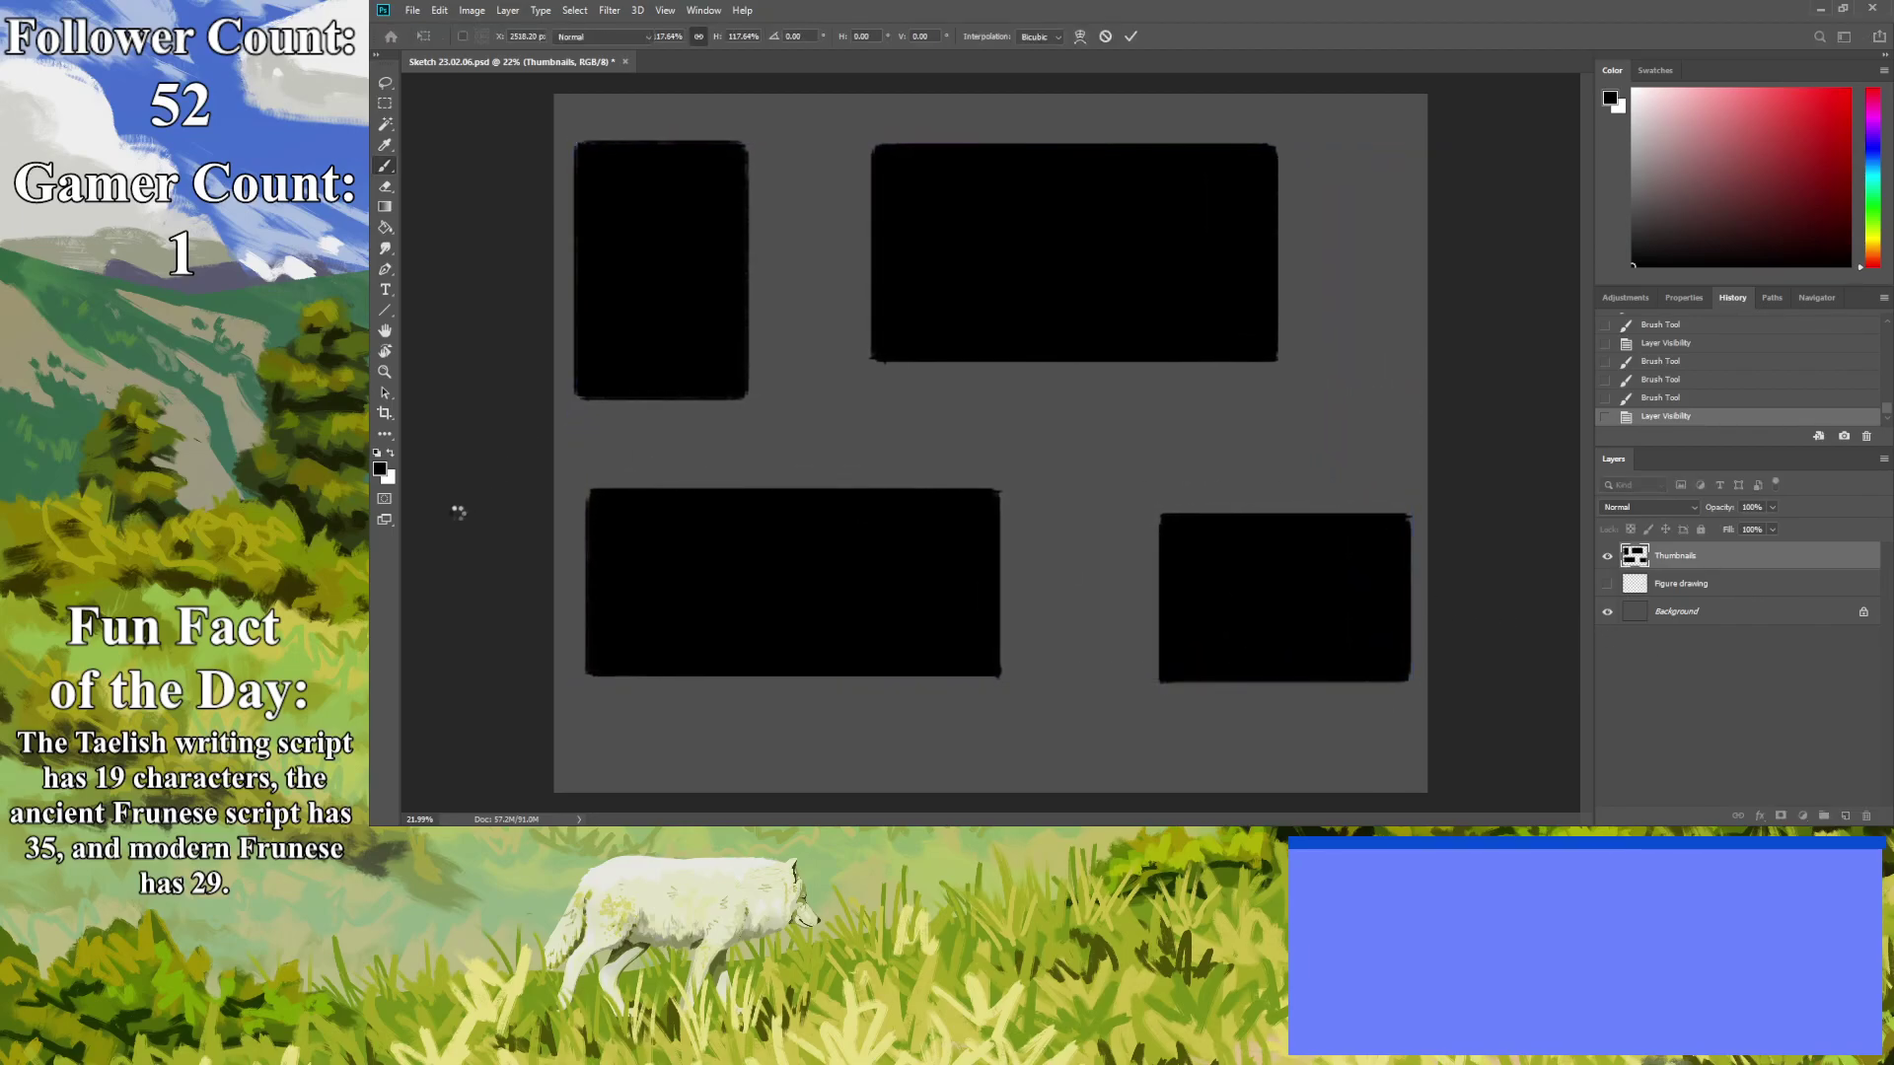
# Lasso the lower right rectangle, enlarge it up and to the left with Free Transform, and deselect it.
pyautogui.click(385, 83)
pyautogui.moveTo(1088, 705)
pyautogui.mouseDown()
pyautogui.moveTo(1069, 668)
pyautogui.moveTo(1424, 766)
pyautogui.mouseUp()
pyautogui.hotkey('ctrl', 't')
pyautogui.moveTo(1056, 426); pyautogui.dragTo(982, 361)
pyautogui.moveTo(1045, 515); pyautogui.dragTo(988, 536)
pyautogui.press('Return')
pyautogui.hotkey('ctrl', 'd')
# Scale the whole Thumbnails layer up to about 107% with Free Transform, keeping its upper left corner in place.
pyautogui.hotkey('ctrl', 't')
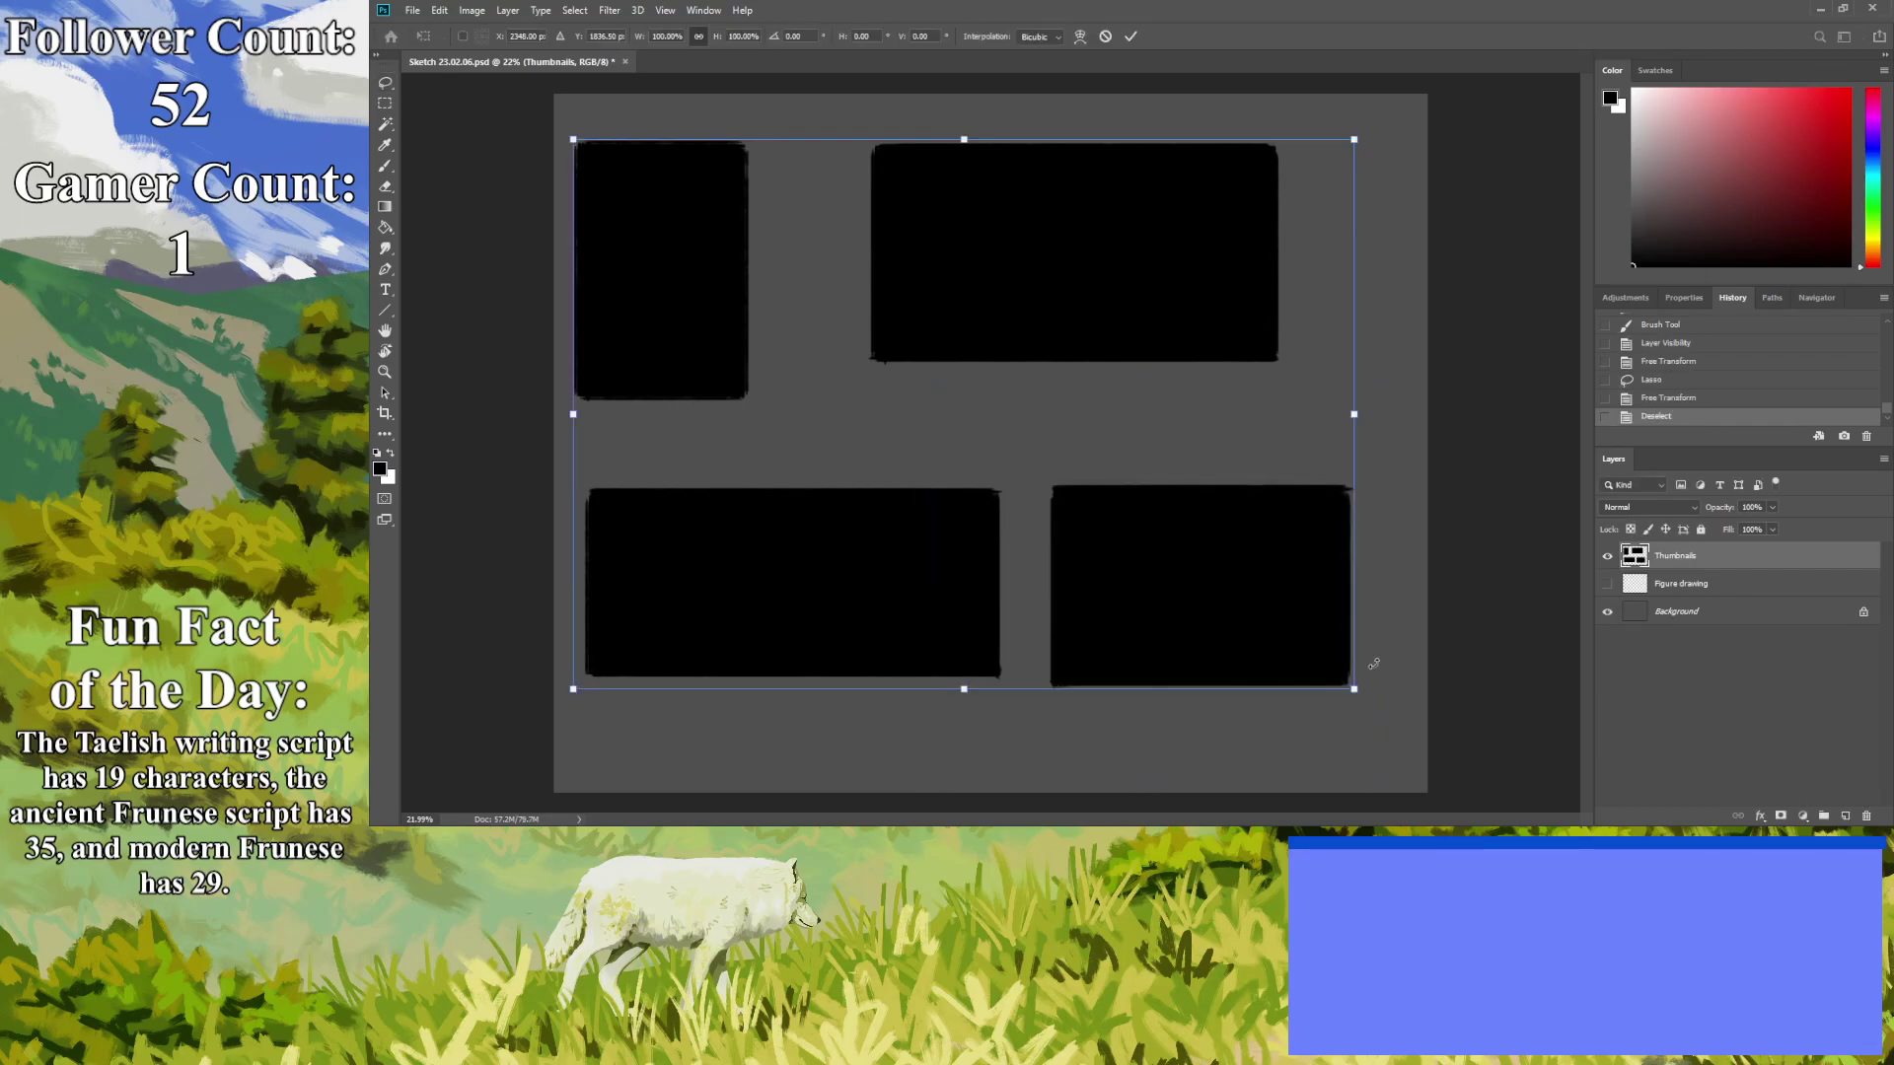
pyautogui.moveTo(1350, 692)
pyautogui.mouseDown()
pyautogui.moveTo(1406, 757)
pyautogui.moveTo(1388, 738)
pyautogui.mouseUp()
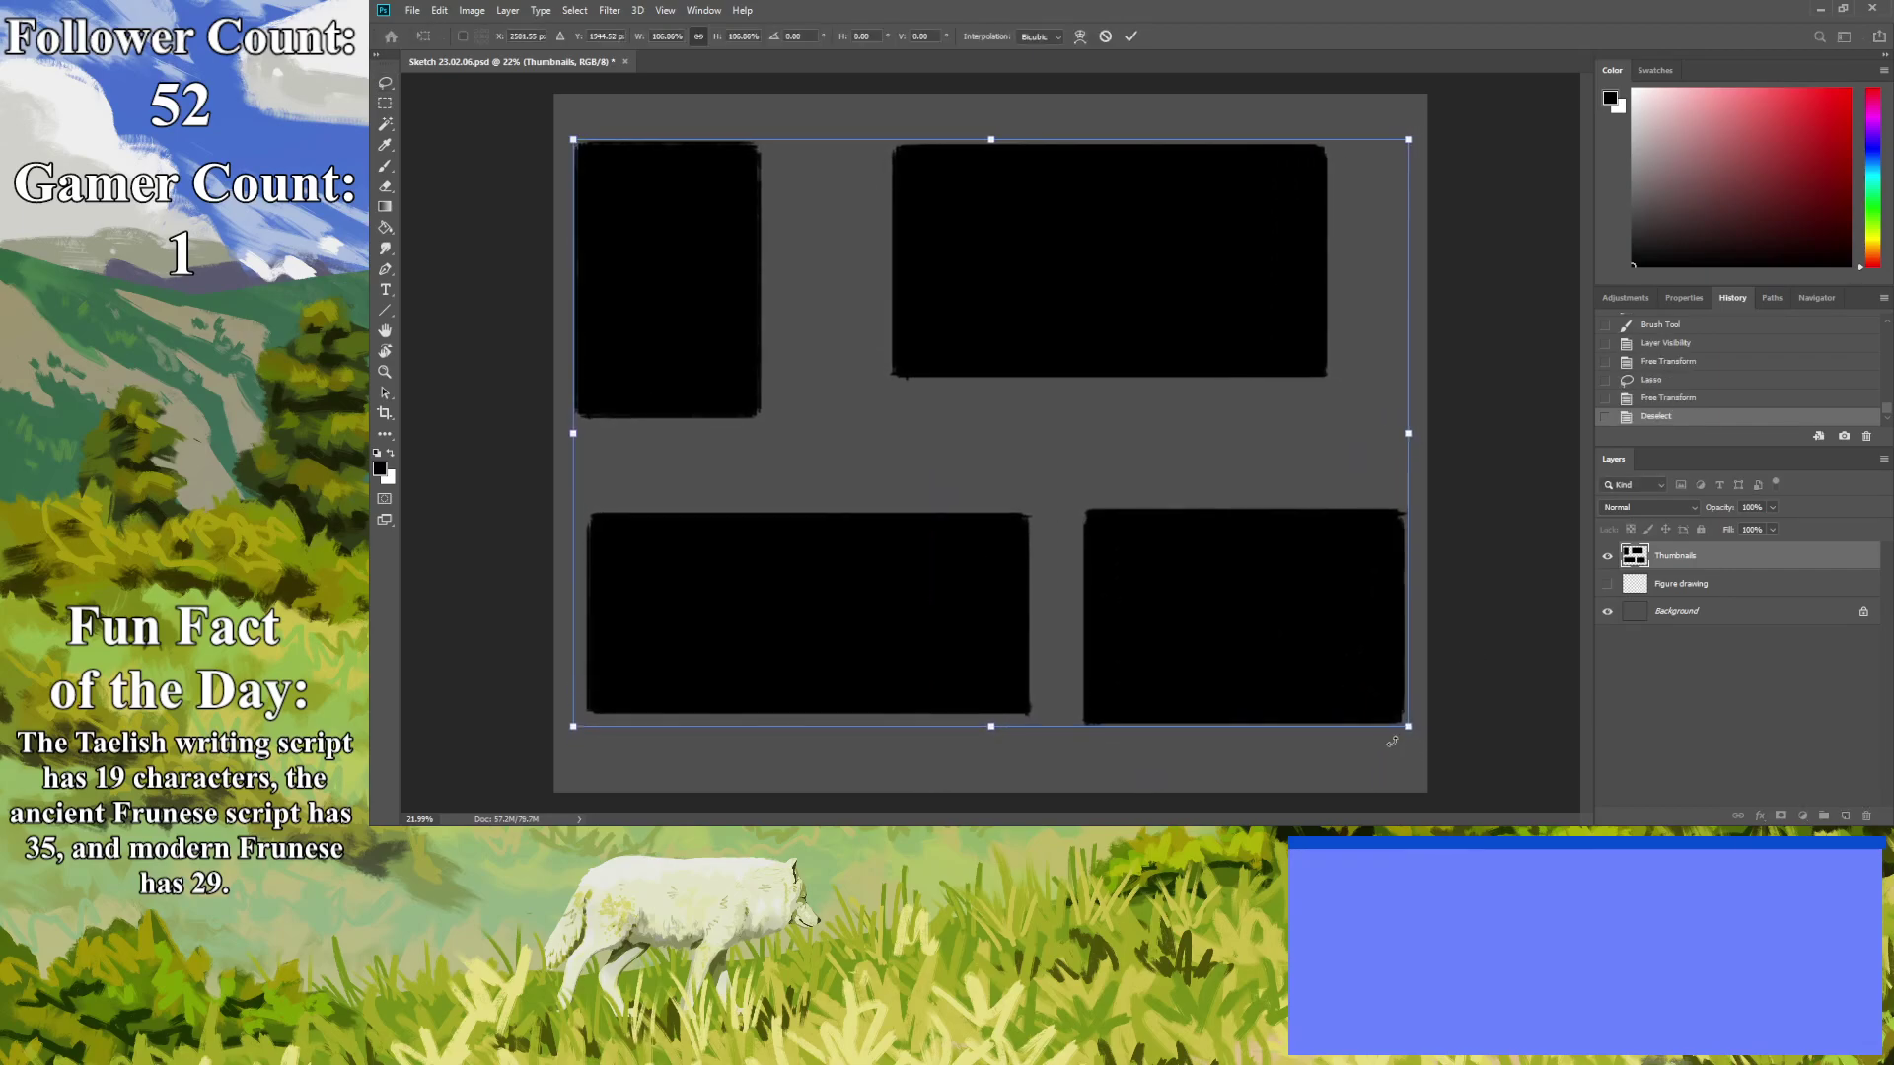
pyautogui.press('Return')
# Lasso the upright rectangle at the upper left, enlarge it with Free Transform, and deselect it.
pyautogui.moveTo(560, 462)
pyautogui.mouseDown()
pyautogui.moveTo(734, 465)
pyautogui.moveTo(495, 356)
pyautogui.moveTo(553, 453)
pyautogui.mouseUp()
pyautogui.hotkey('ctrl', 't')
pyautogui.moveTo(820, 464); pyautogui.dragTo(880, 512)
pyautogui.press('Return')
pyautogui.hotkey('ctrl', 'd')
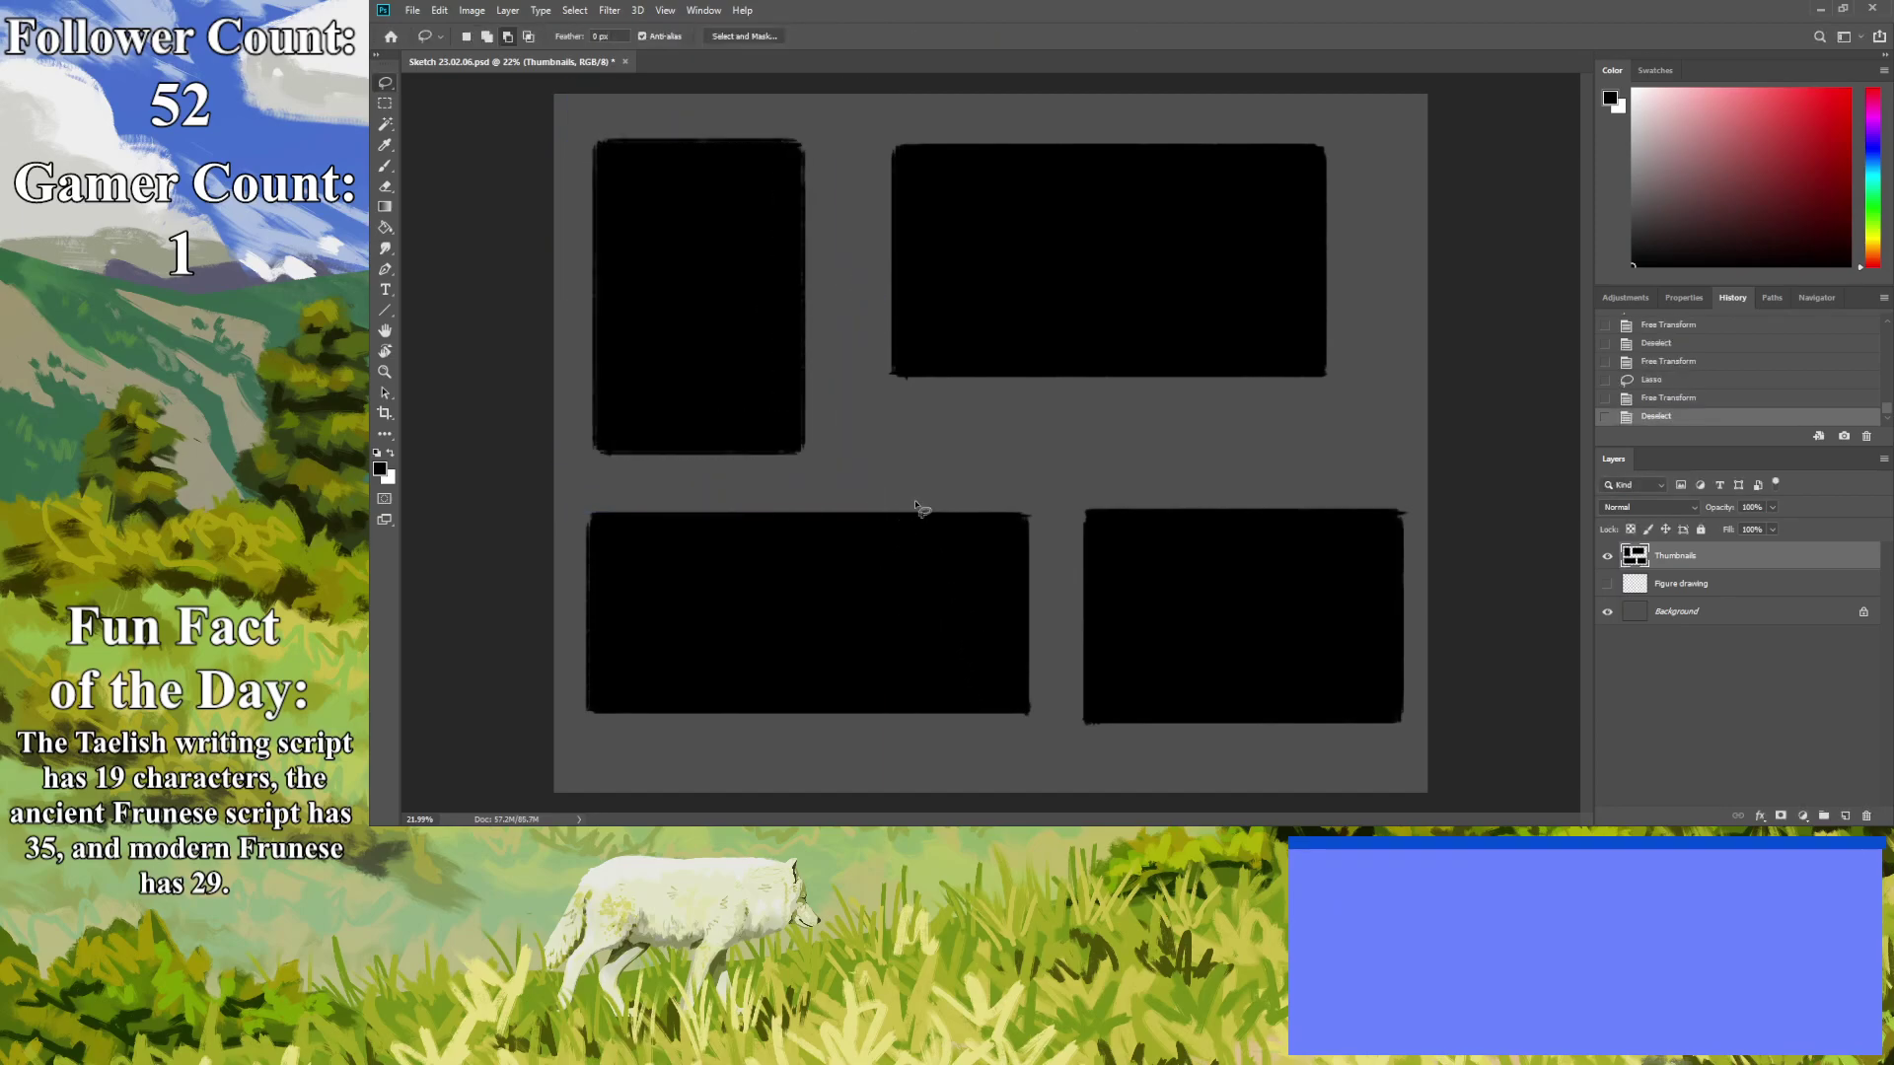
# Lasso the upper right wide rectangle, enlarge it with Free Transform, and deselect it.
pyautogui.moveTo(975, 447)
pyautogui.mouseDown()
pyautogui.moveTo(871, 155)
pyautogui.moveTo(1416, 383)
pyautogui.moveTo(976, 449)
pyautogui.mouseUp()
pyautogui.hotkey('ctrl', 't')
pyautogui.moveTo(1131, 472); pyautogui.dragTo(1130, 521)
pyautogui.press('Return')
pyautogui.hotkey('ctrl', 'd')
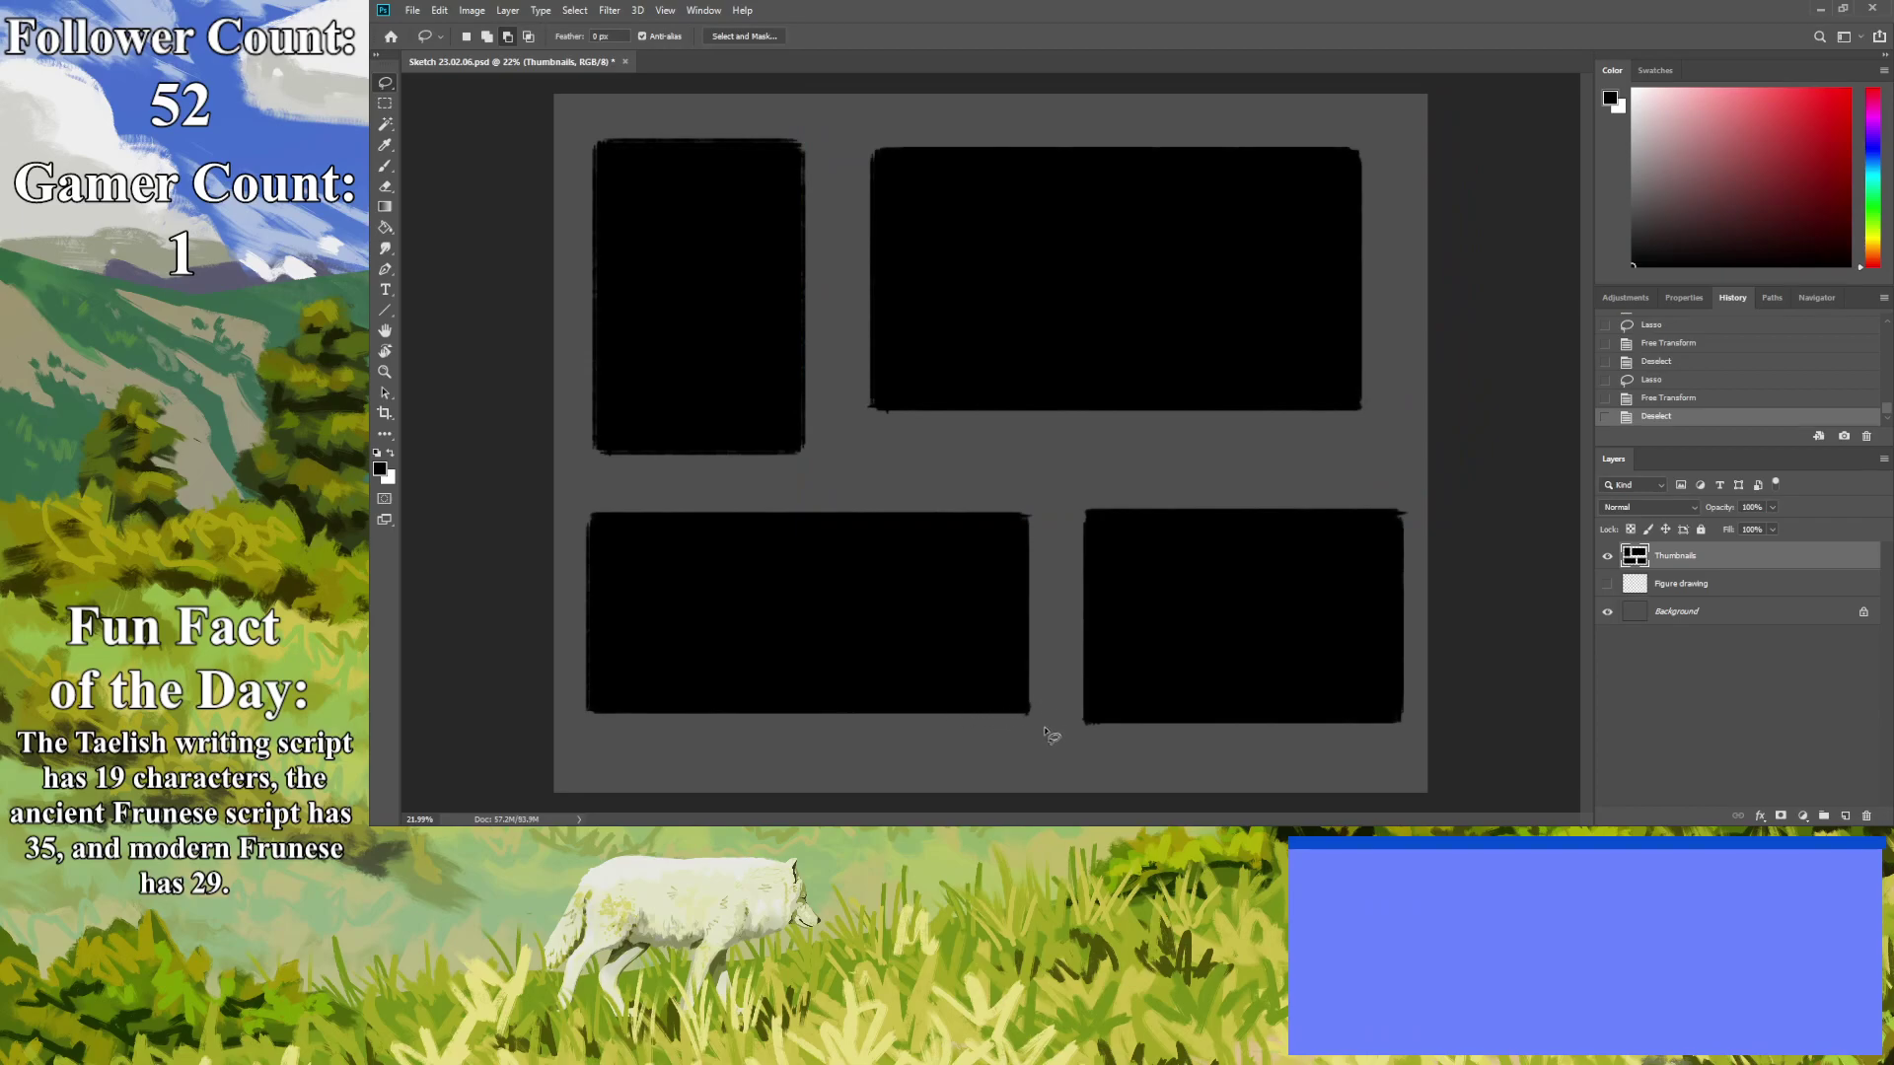
# Add a new layer named 1 above the Thumbnails layer.
pyautogui.click(385, 372)
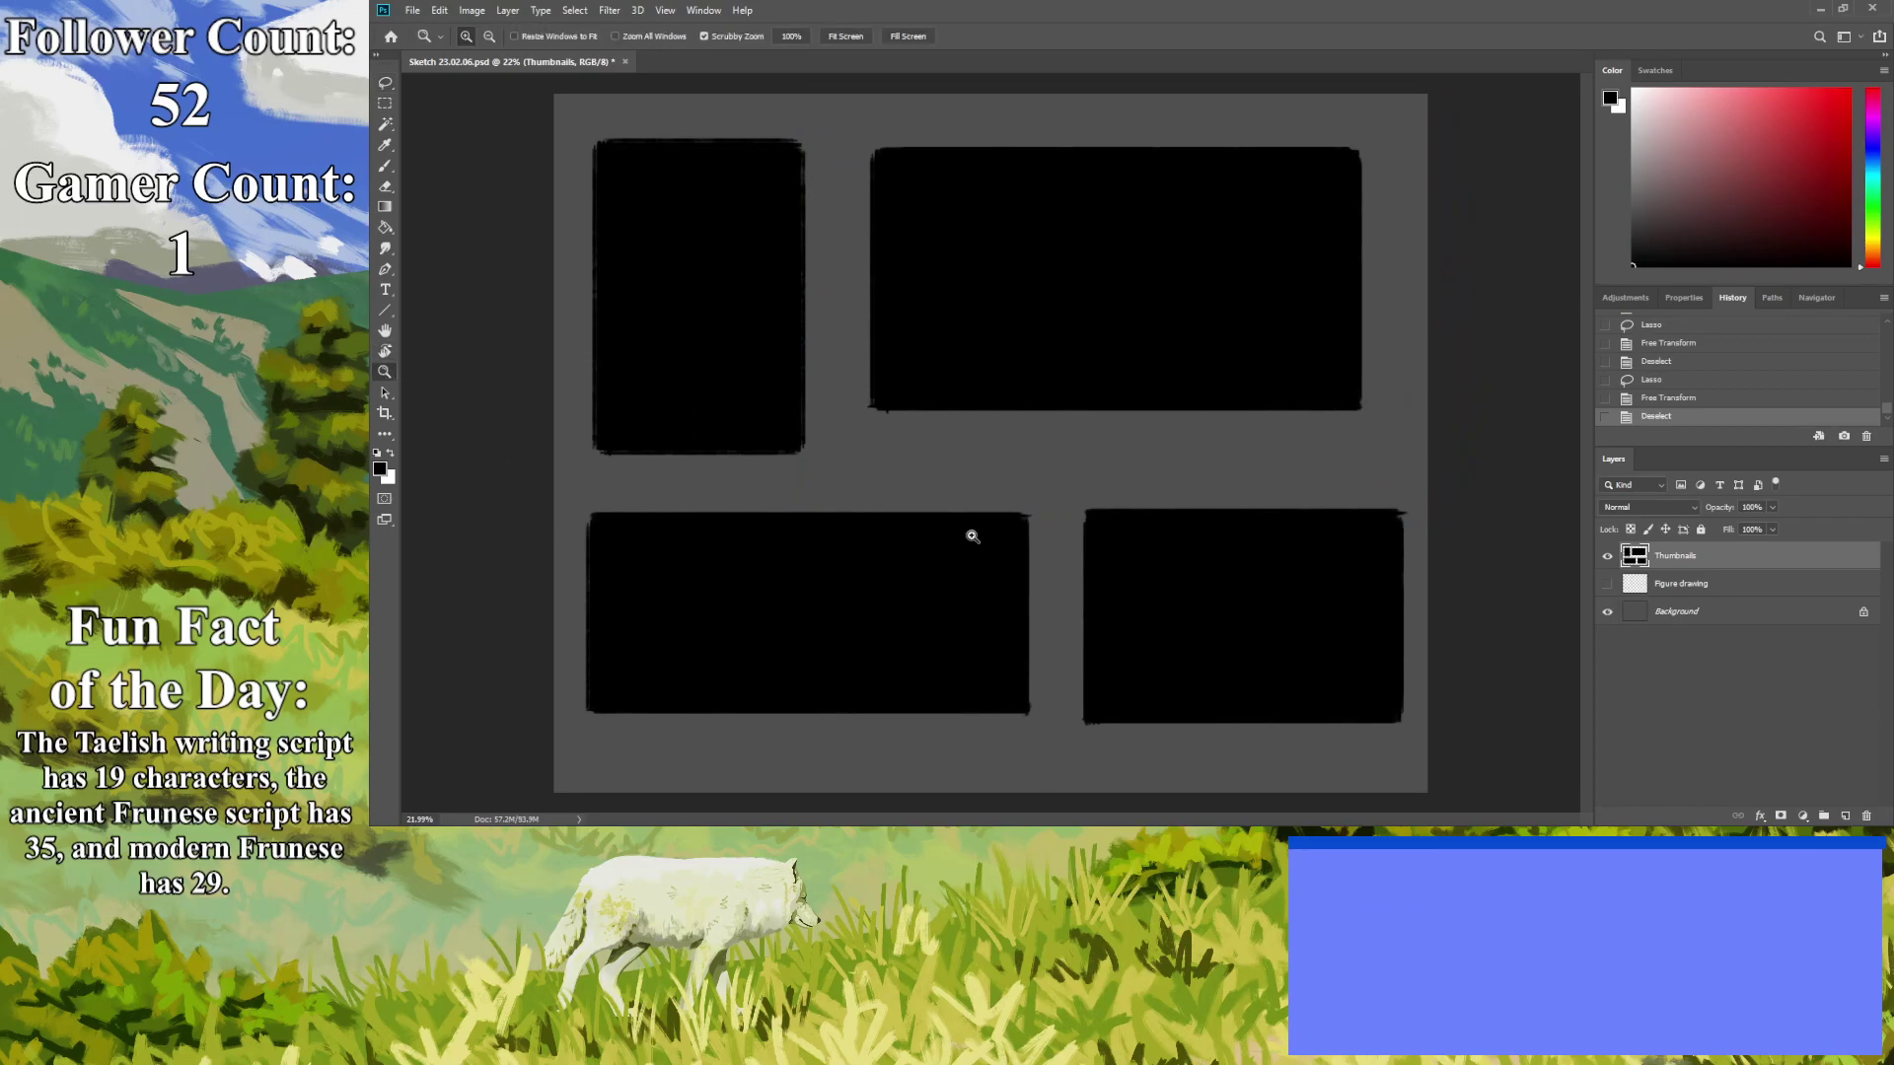
pyautogui.moveTo(973, 536); pyautogui.dragTo(888, 516)
pyautogui.moveTo(697, 589); pyautogui.dragTo(855, 668)
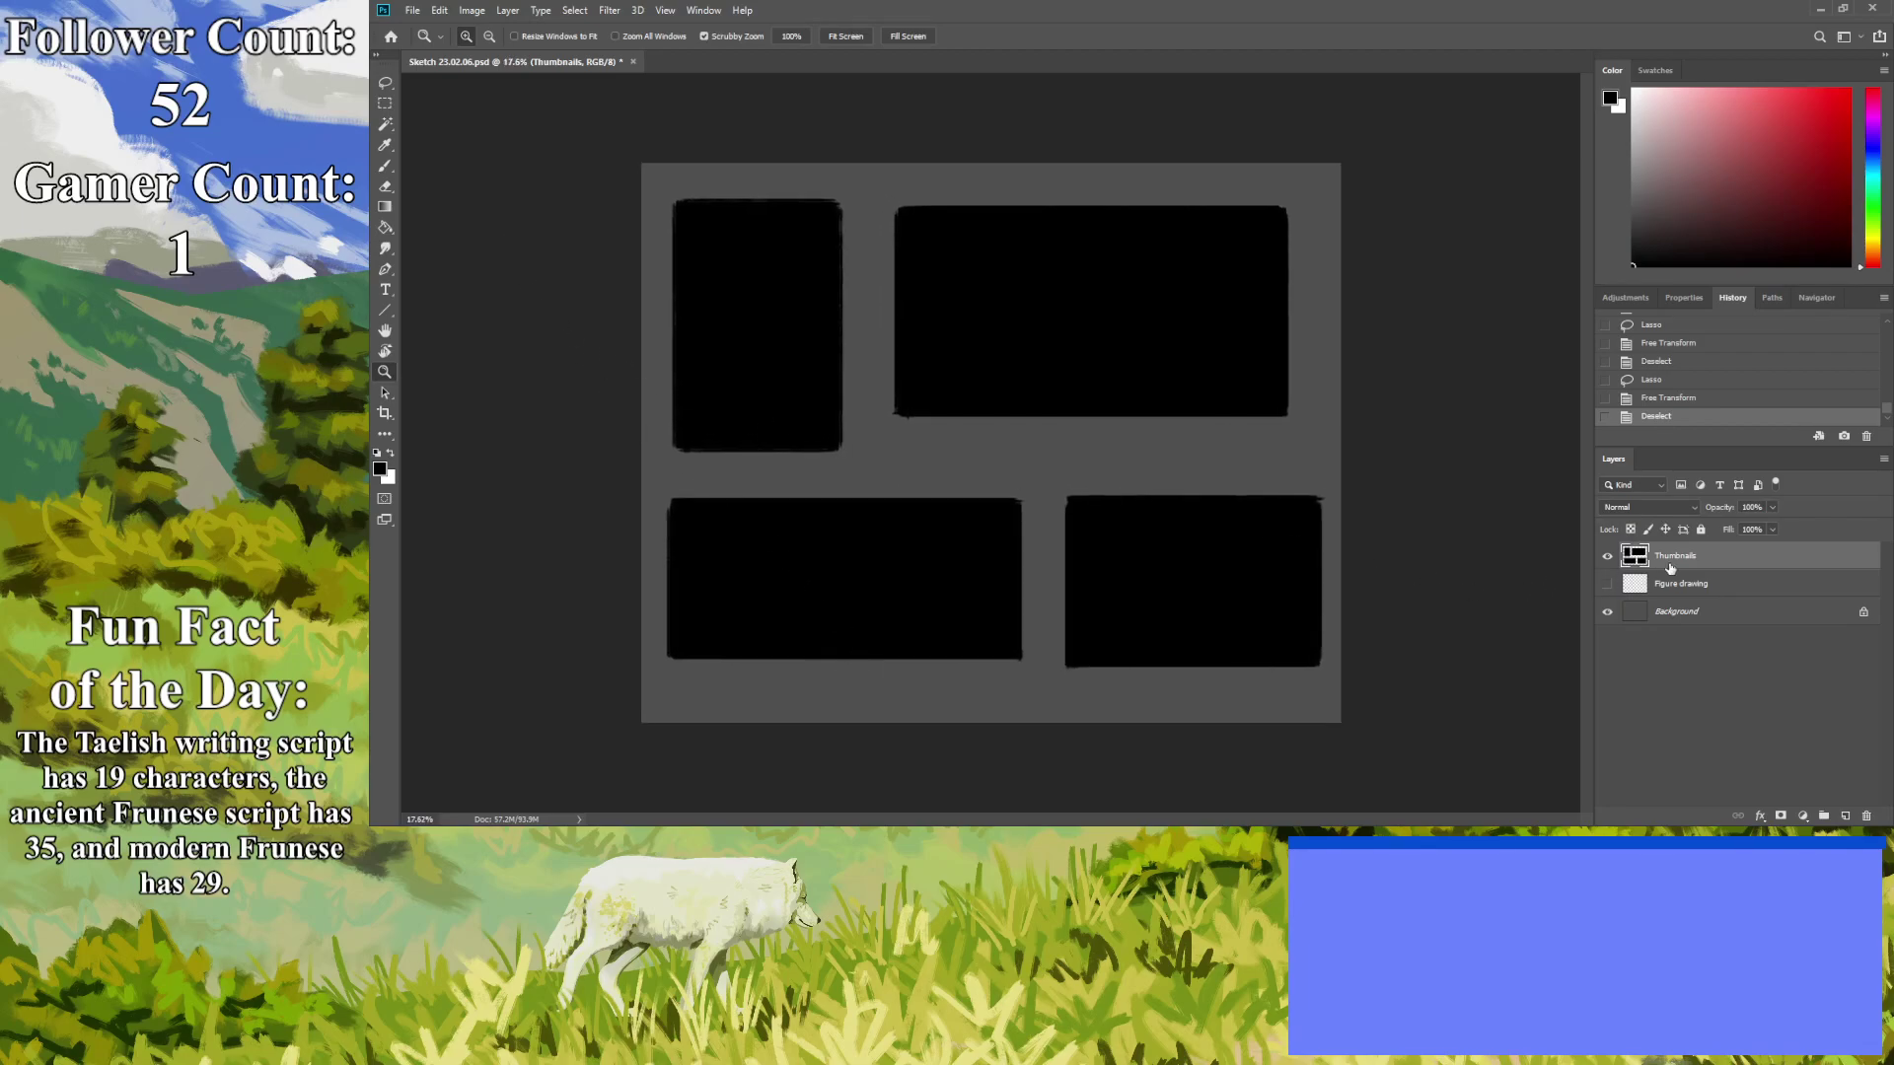
pyautogui.write('1')
pyautogui.press('Return')
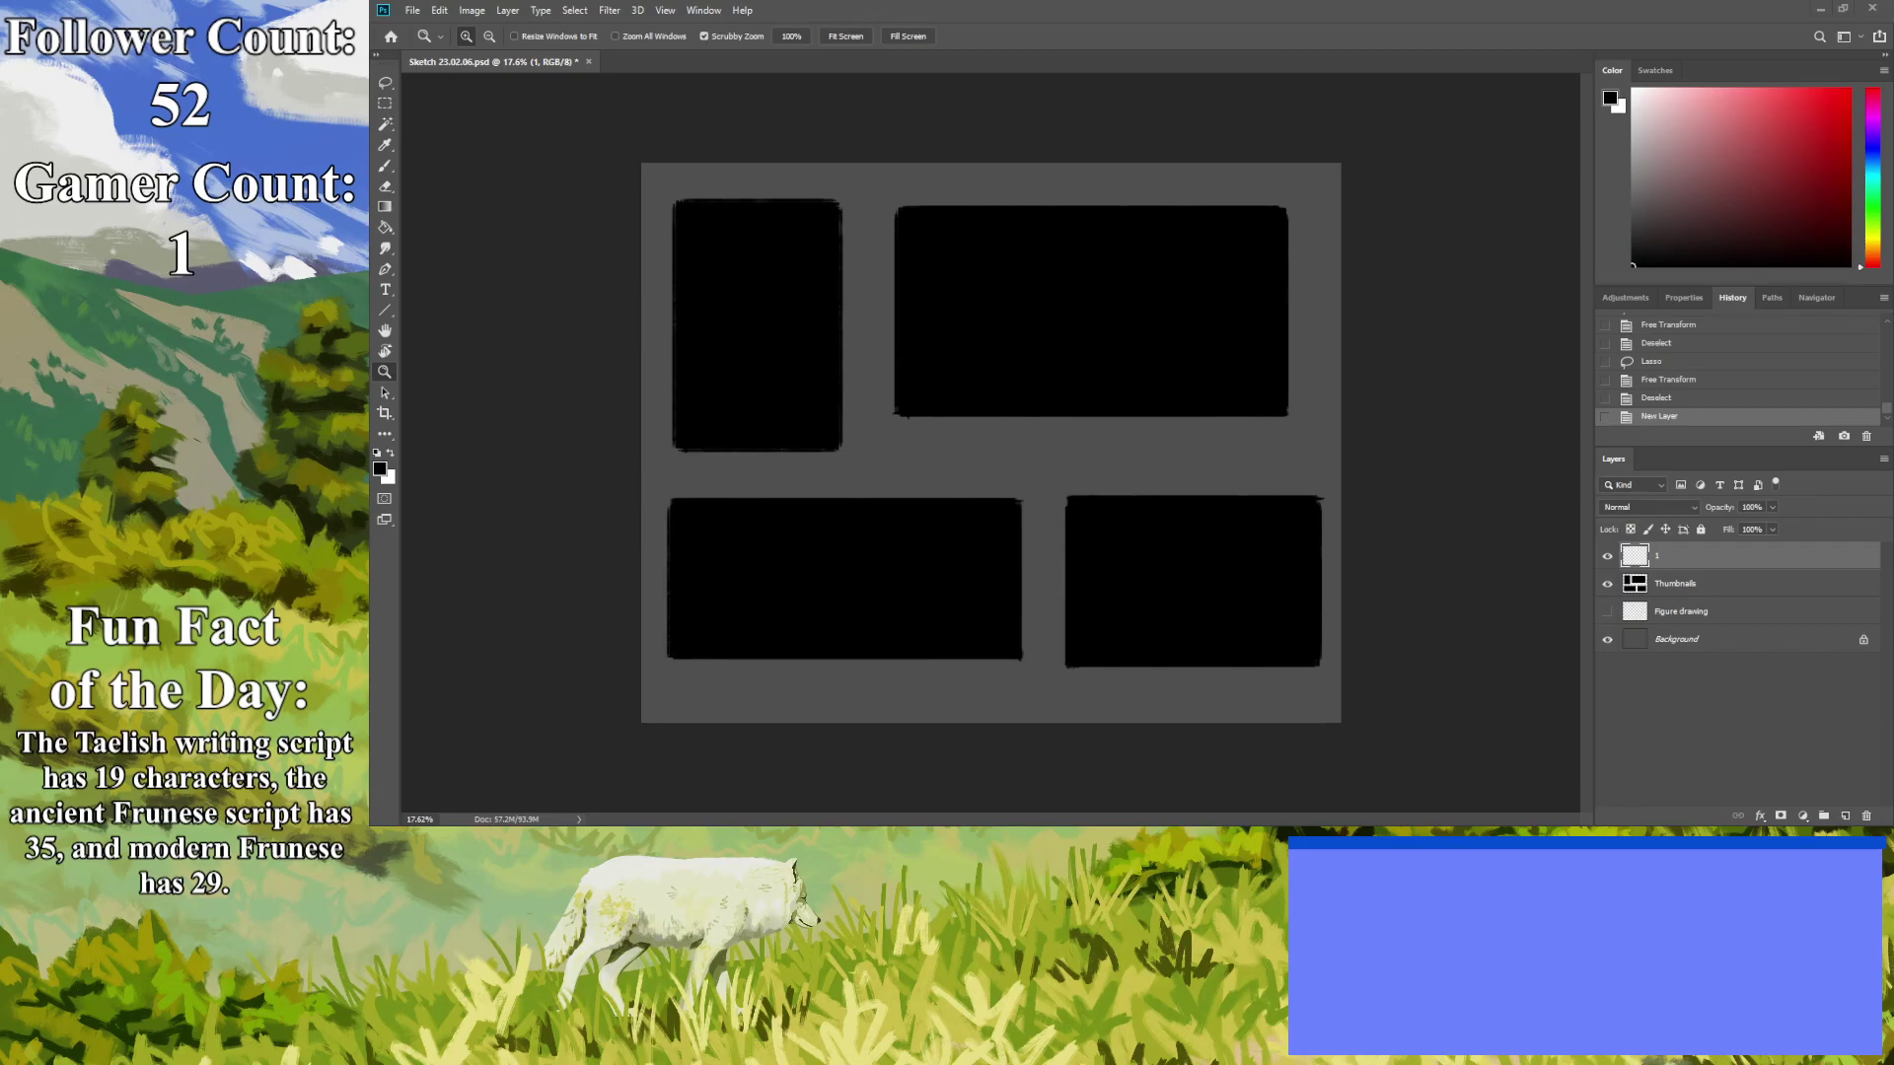
# Switch to the reference sheet document, then scale and reposition all seven reference image layers together with Free Transform.
pyautogui.hotkey('ctrl', 'Tab')
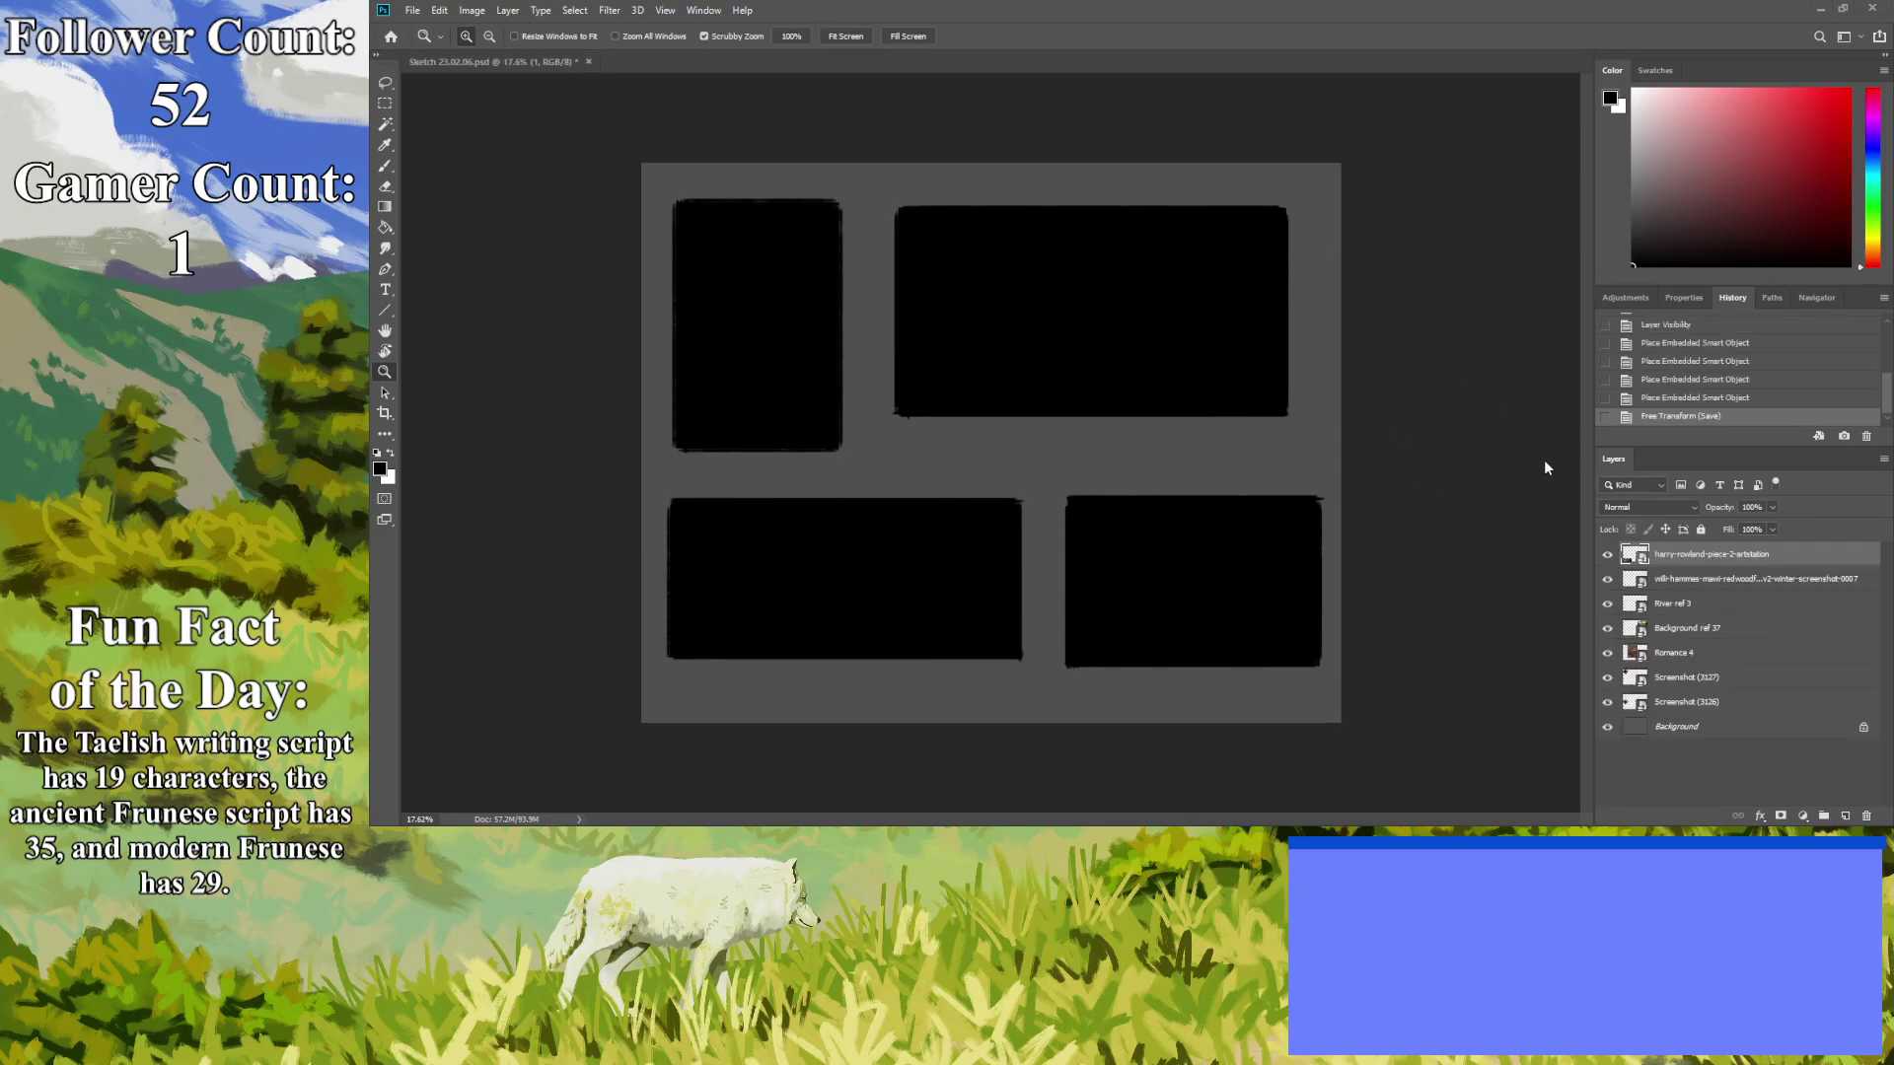
pyautogui.keyDown('shift'); pyautogui.click(1683, 702); pyautogui.keyUp('shift')
pyautogui.hotkey('ctrl', 't')
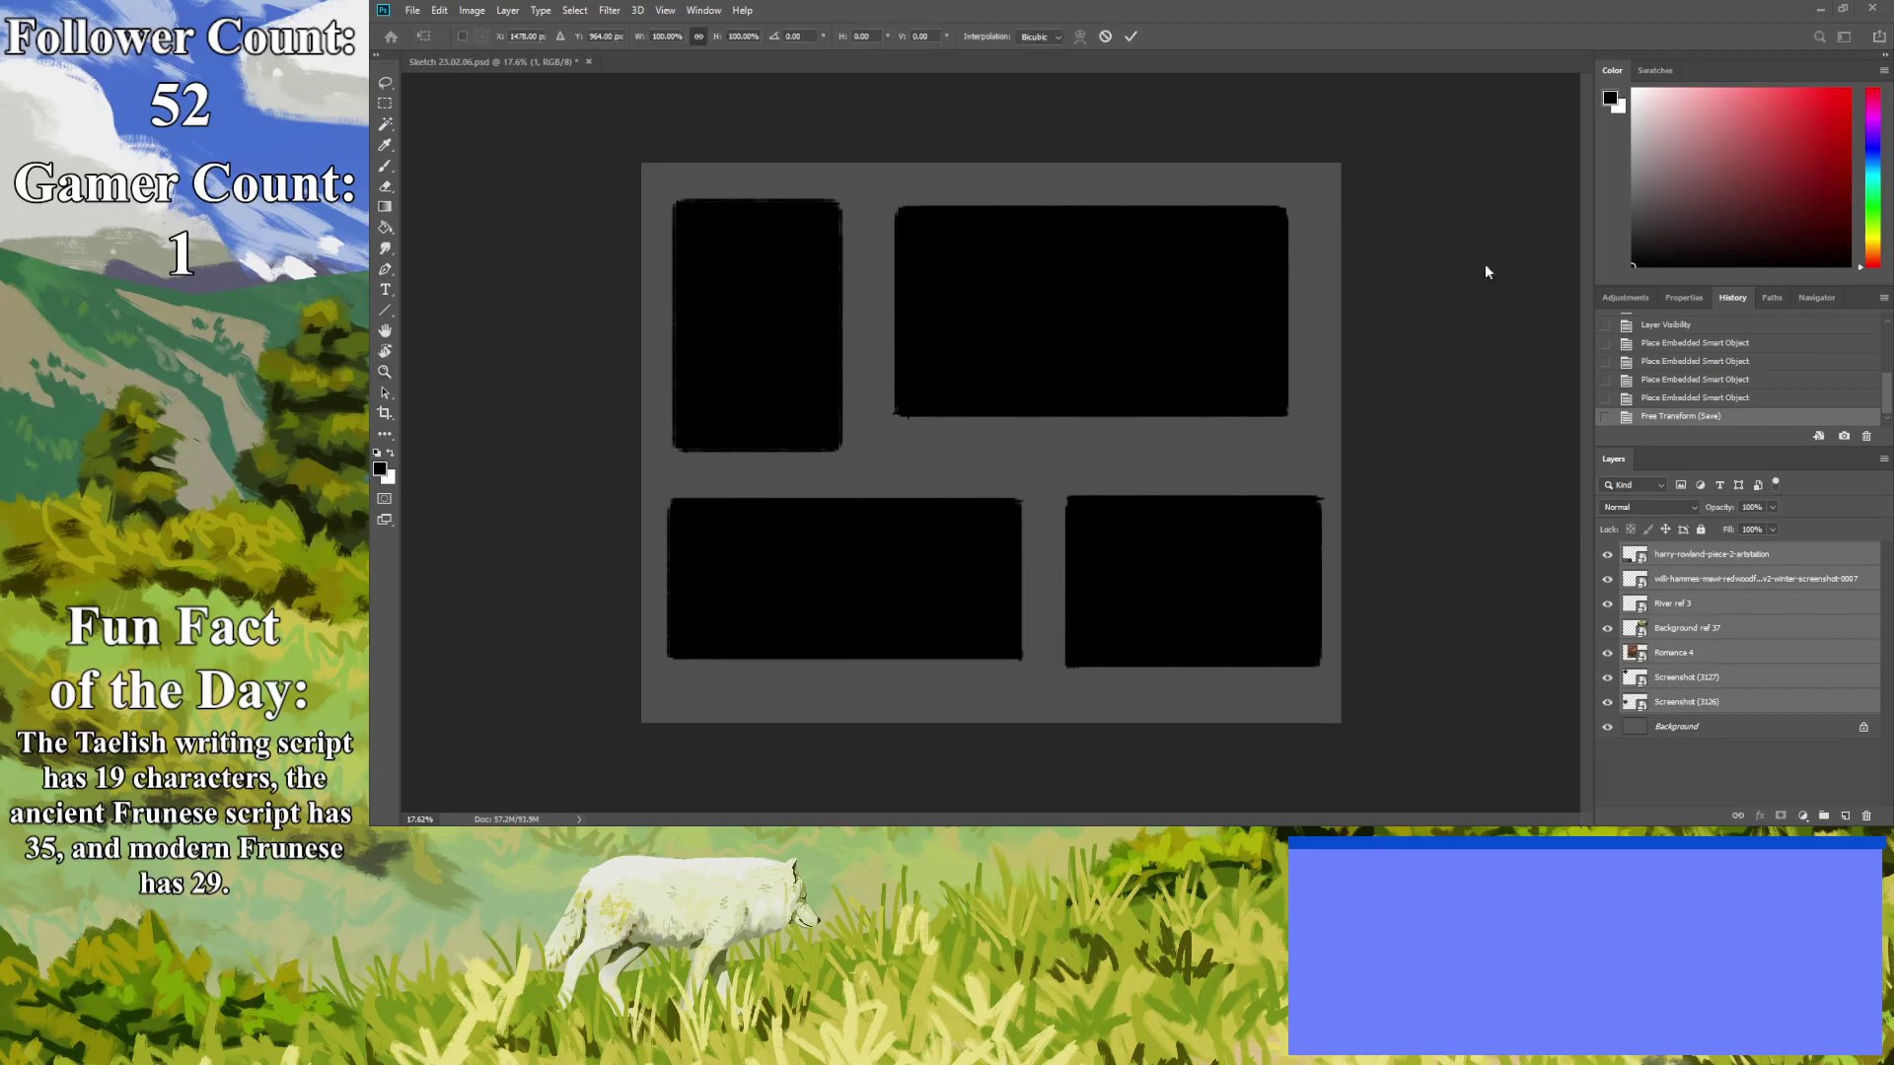
pyautogui.press('Return')
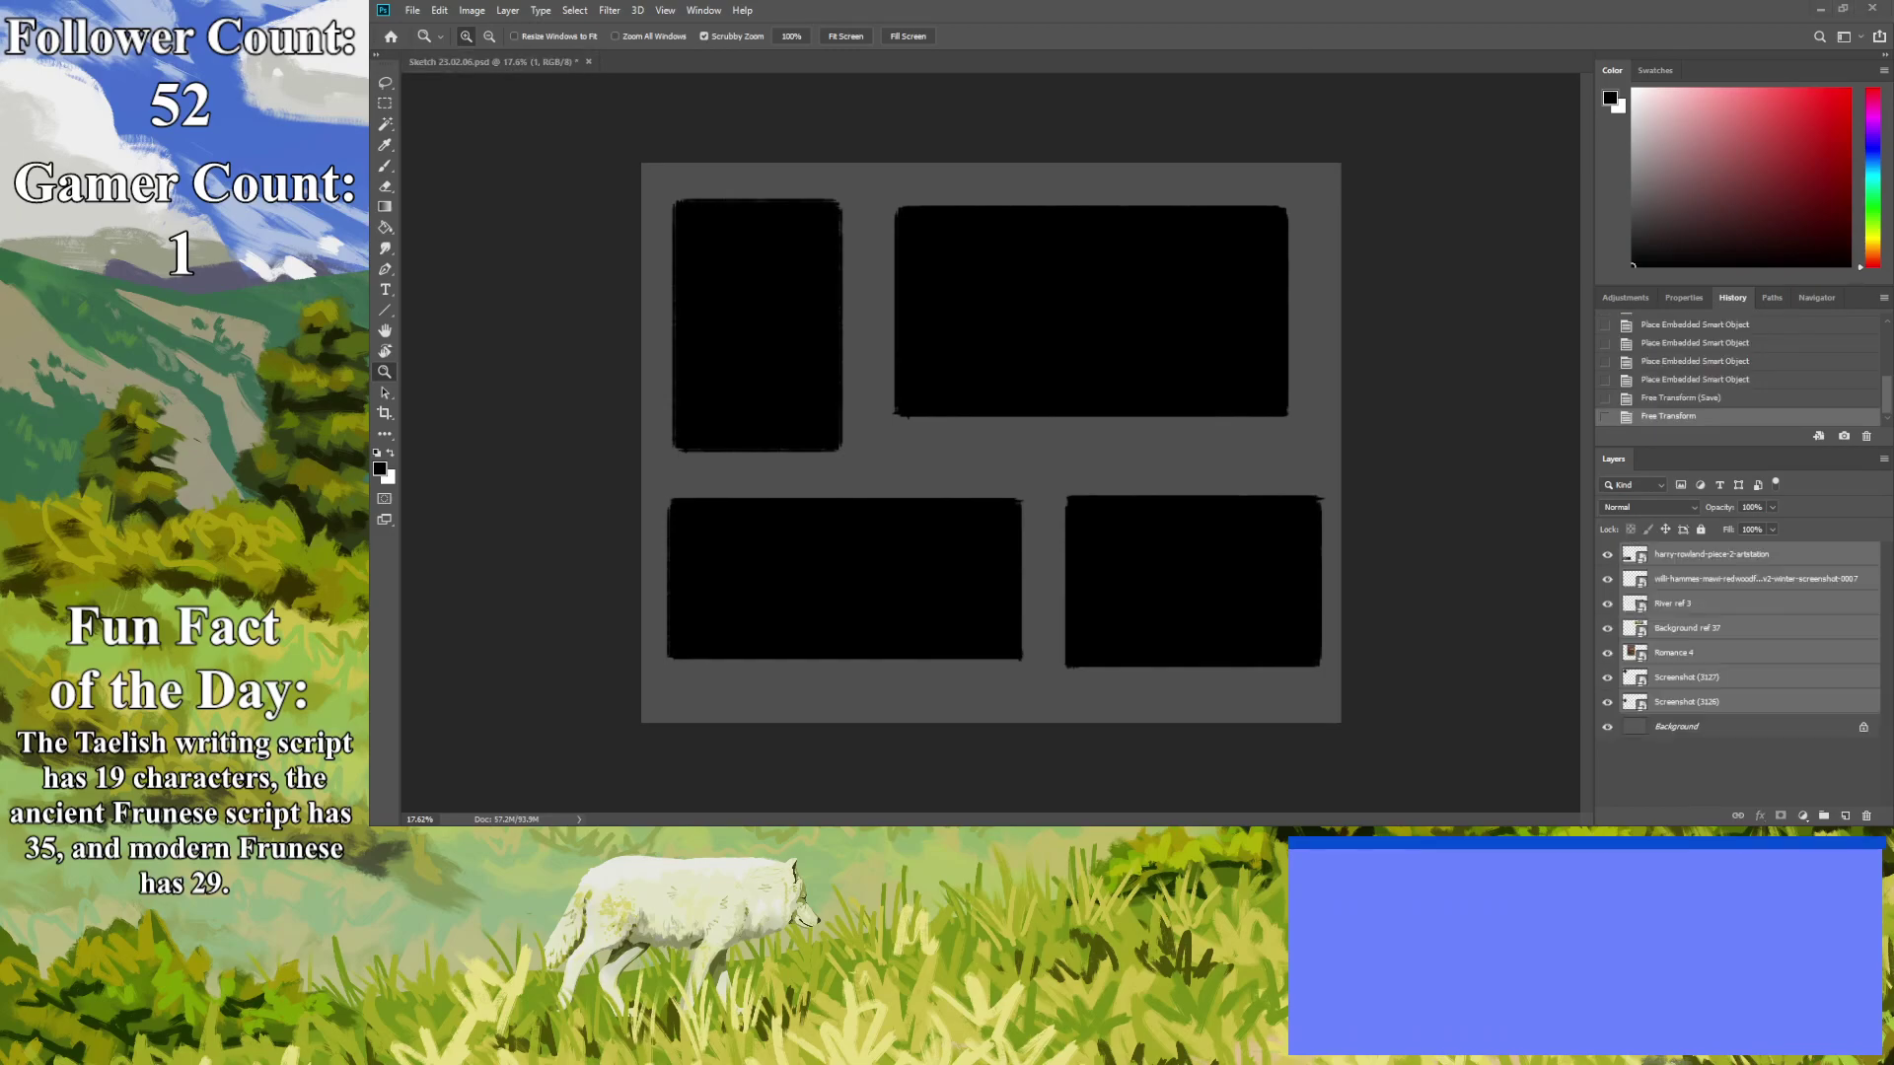
pyautogui.hotkey('ctrl', 't')
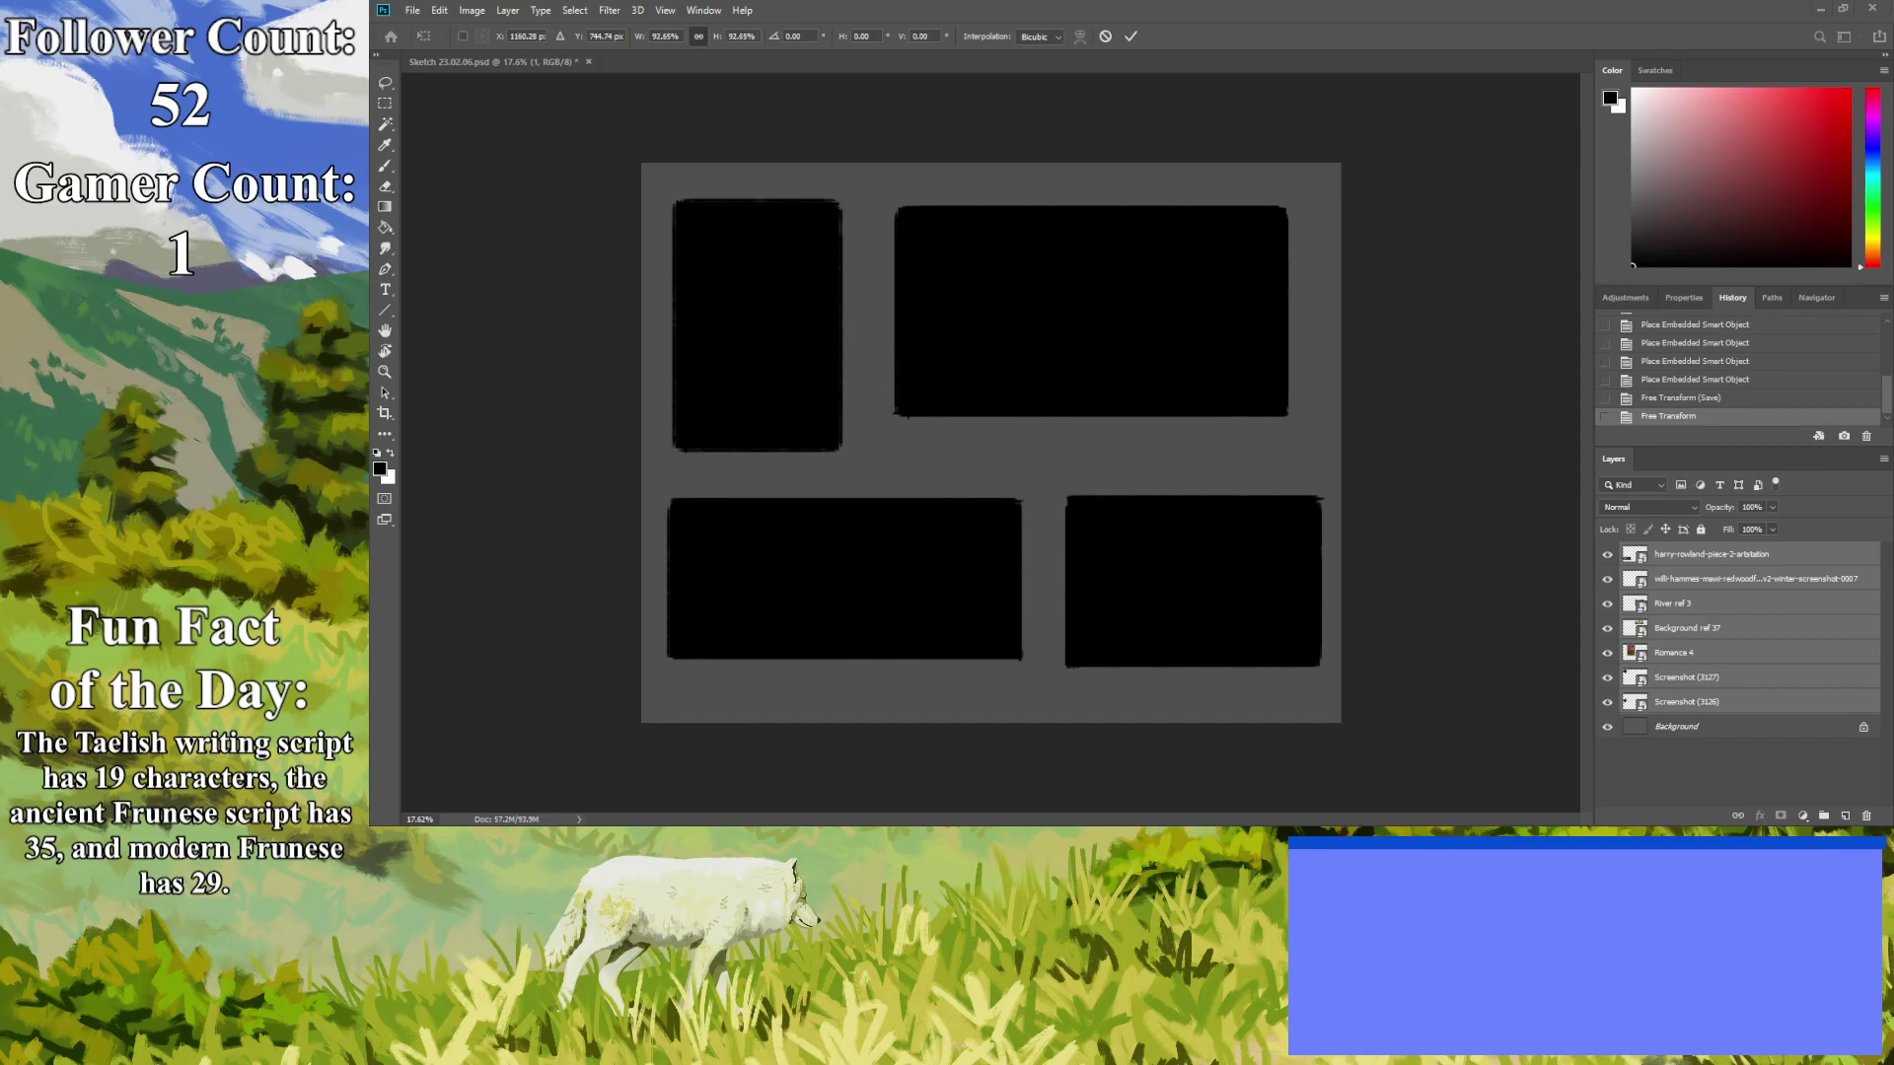
pyautogui.press('Return')
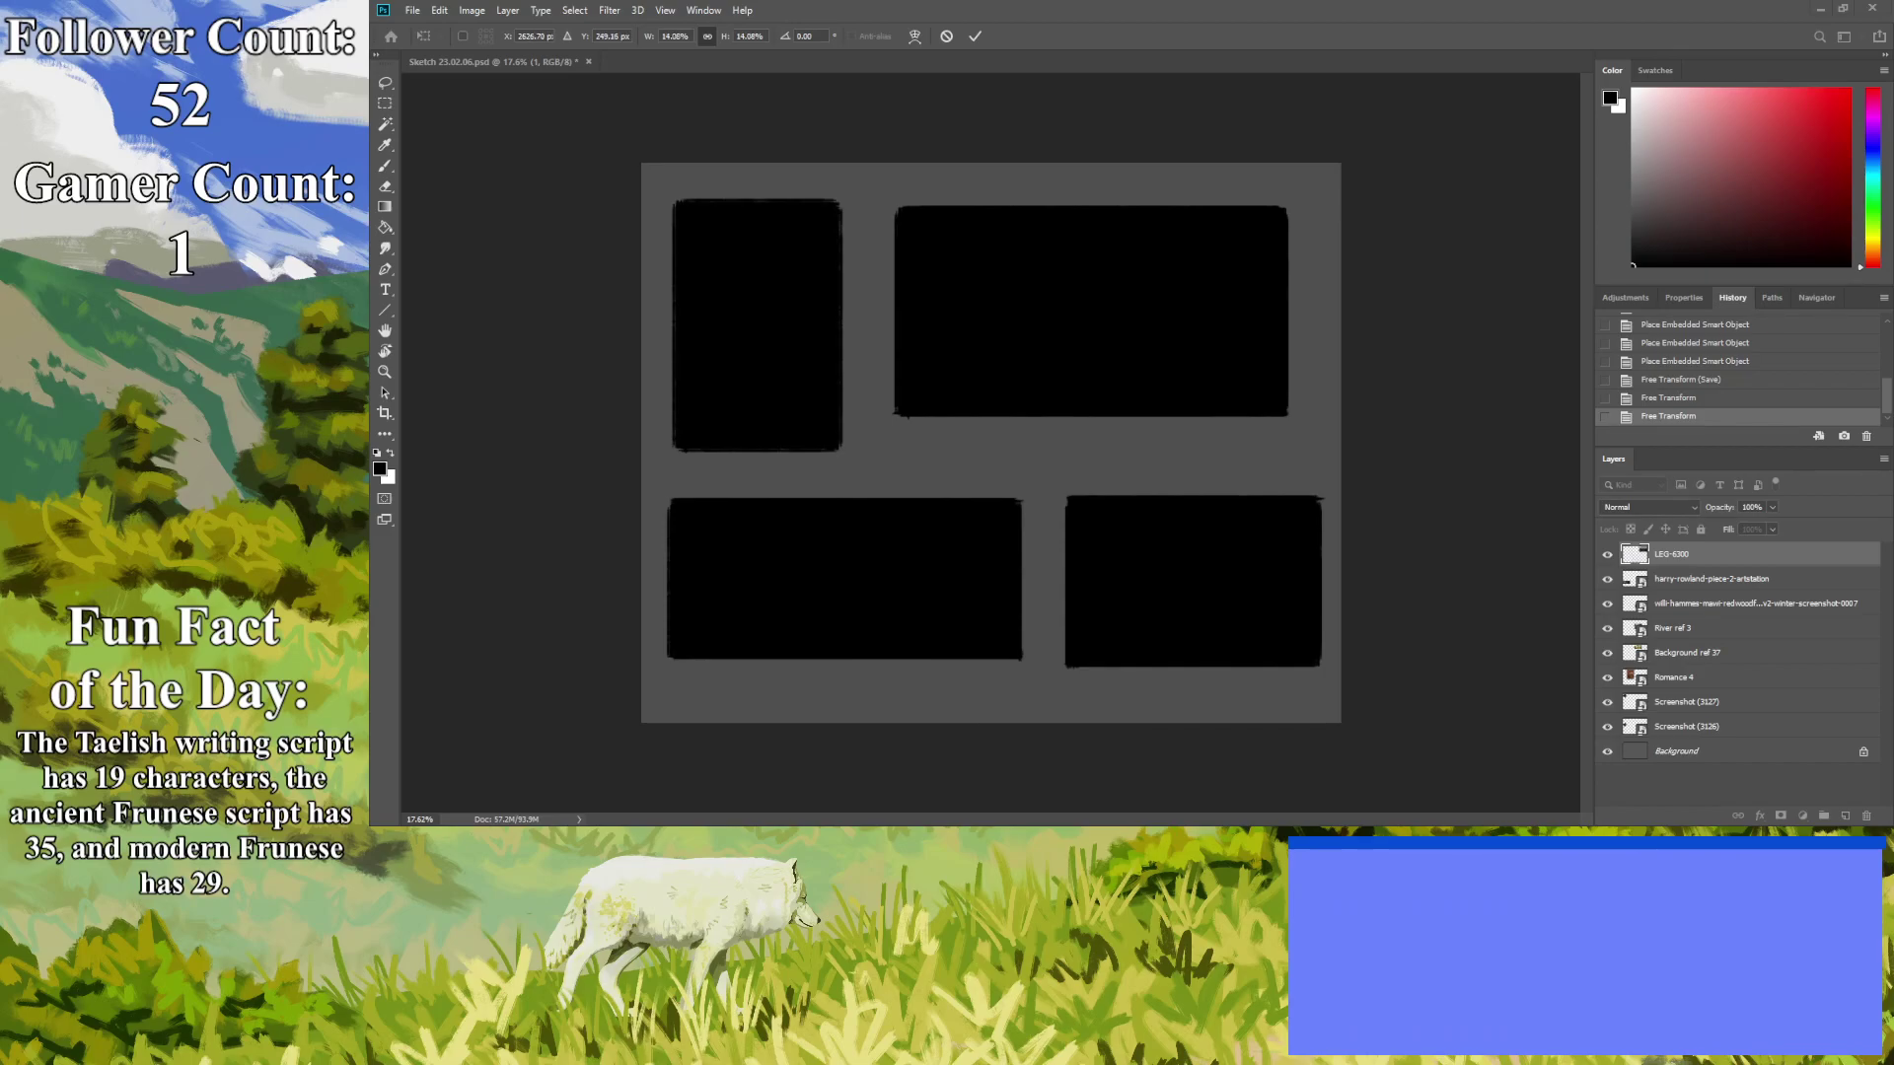
# Place an additional reference image at about 14% scale above the existing reference layers.
pyautogui.press('Return')
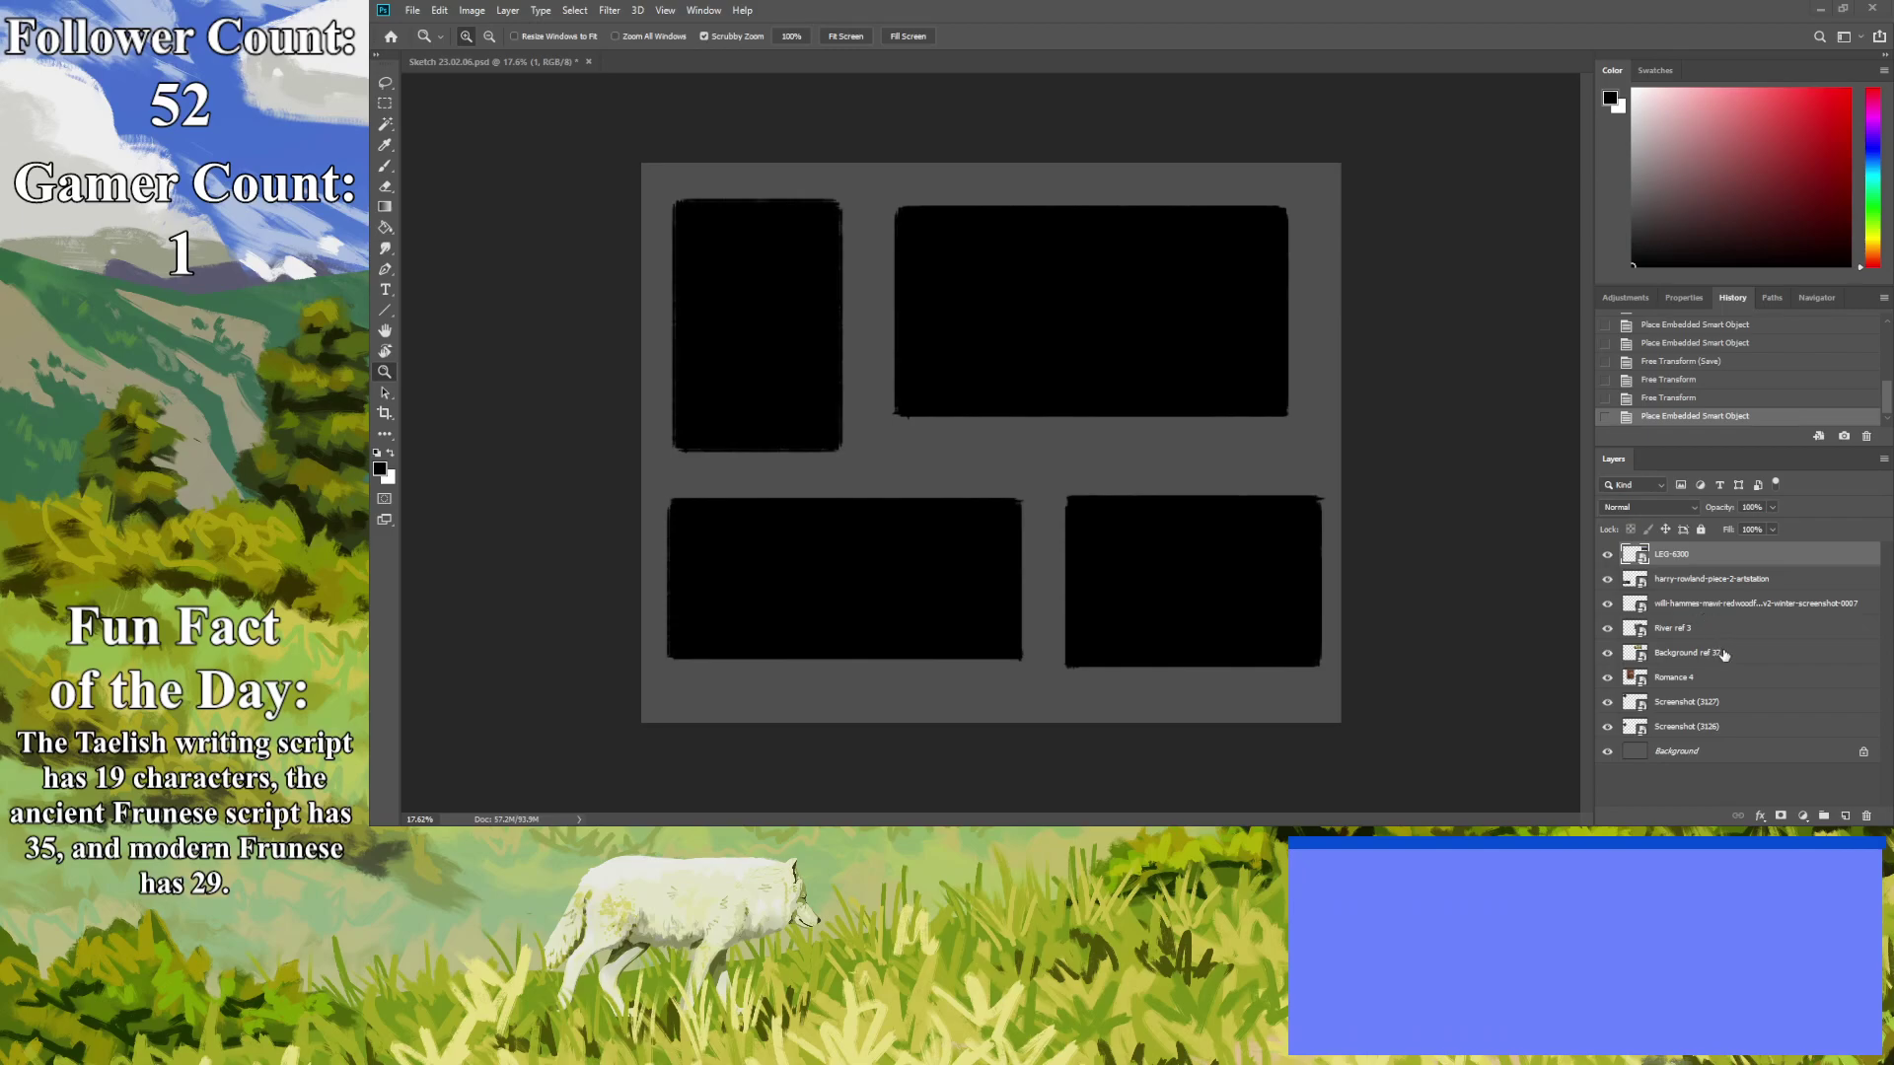
pyautogui.keyDown('shift'); pyautogui.click(1692, 728); pyautogui.keyUp('shift')
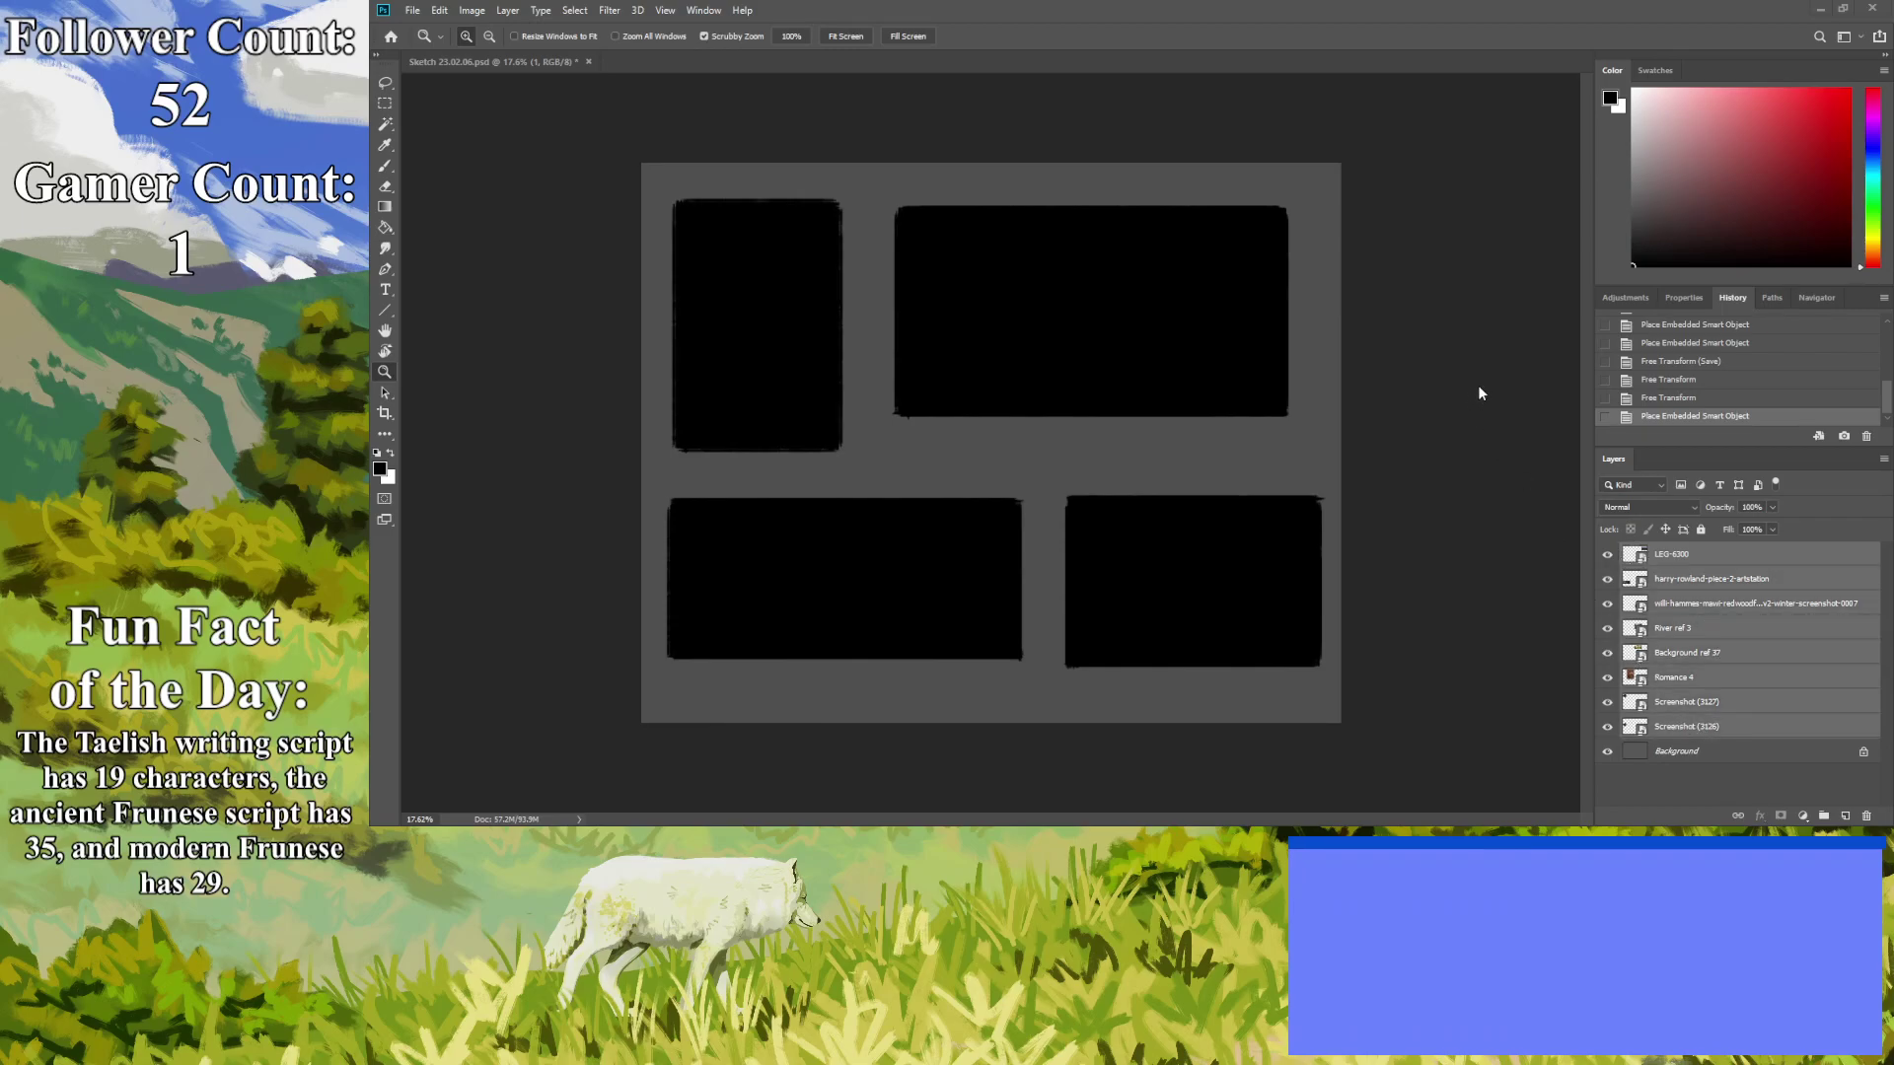
# Adjust the Romance 4 reference image on its own with Free Transform.
pyautogui.click(1673, 681)
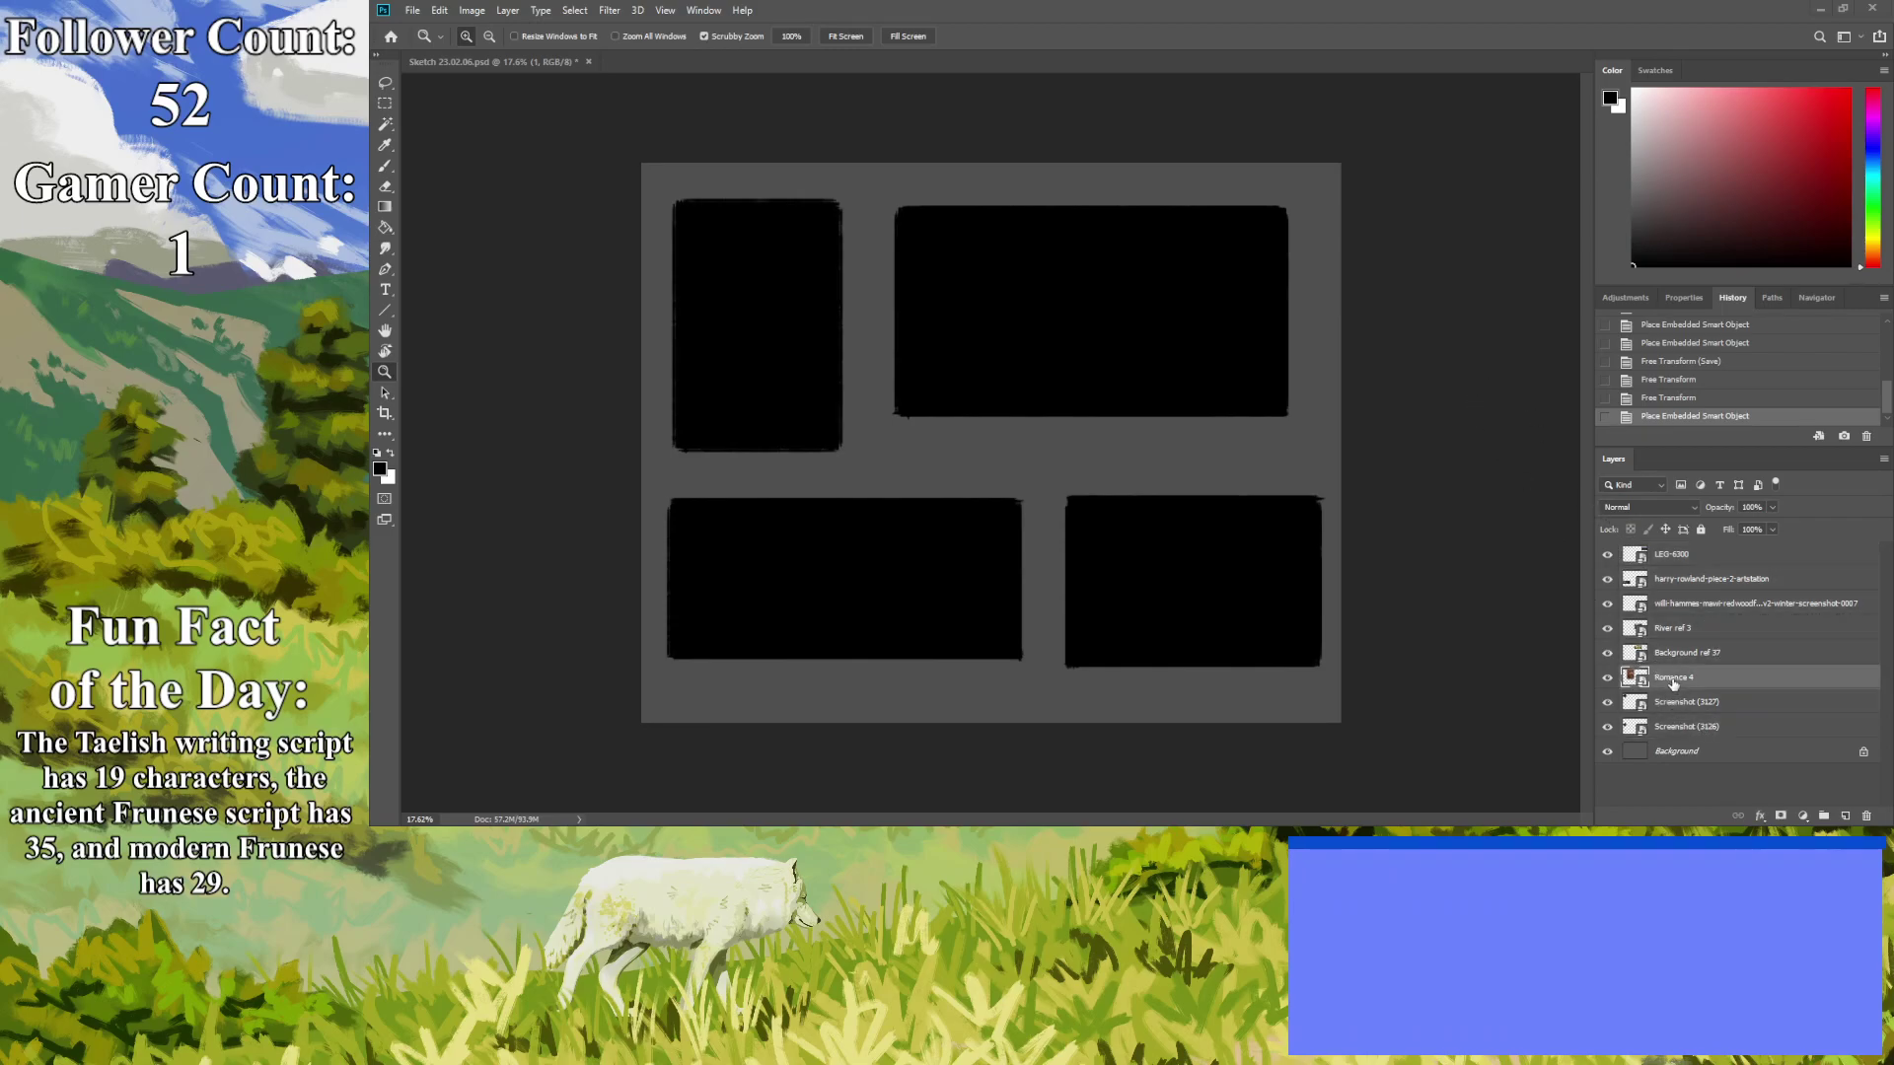
pyautogui.hotkey('ctrl', 't')
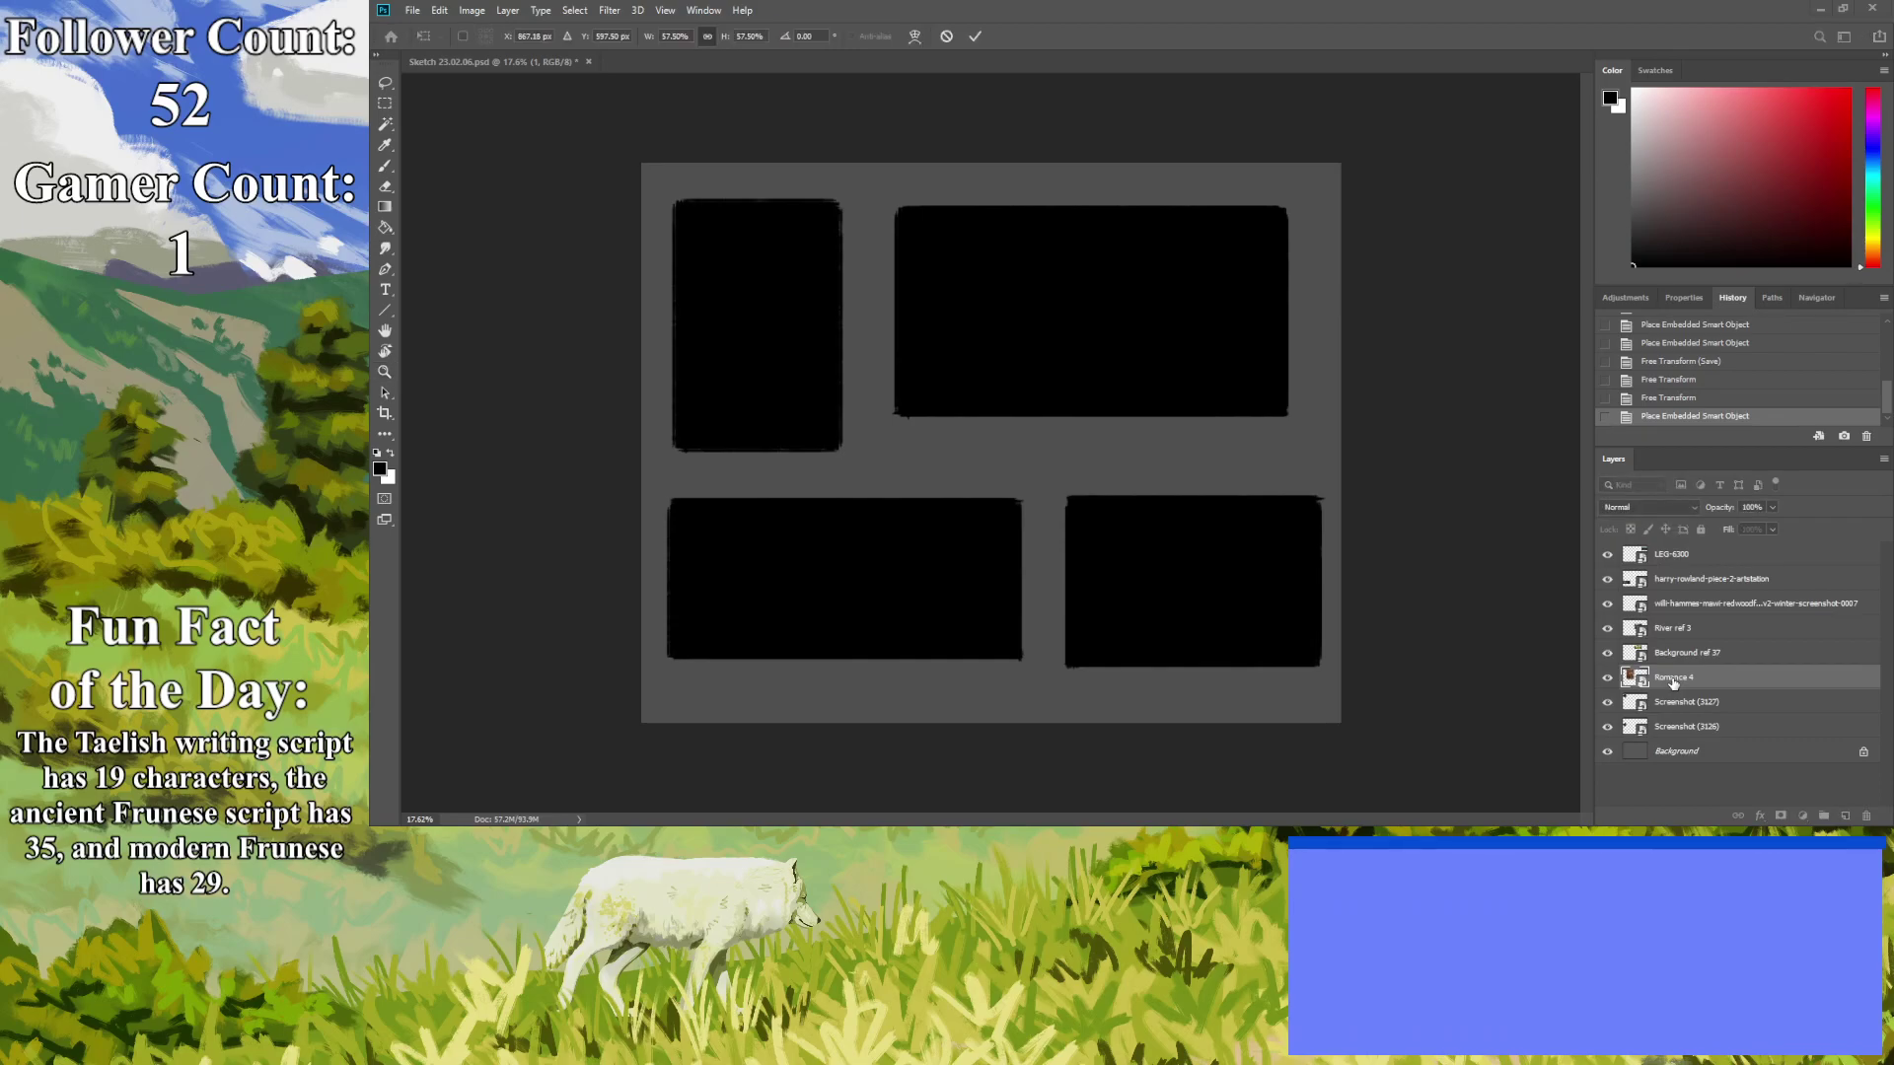
pyautogui.press('Return')
# Adjust the Background ref 37, River ref 3 and winter screenshot layers together with Free Transform.
pyautogui.click(1689, 654)
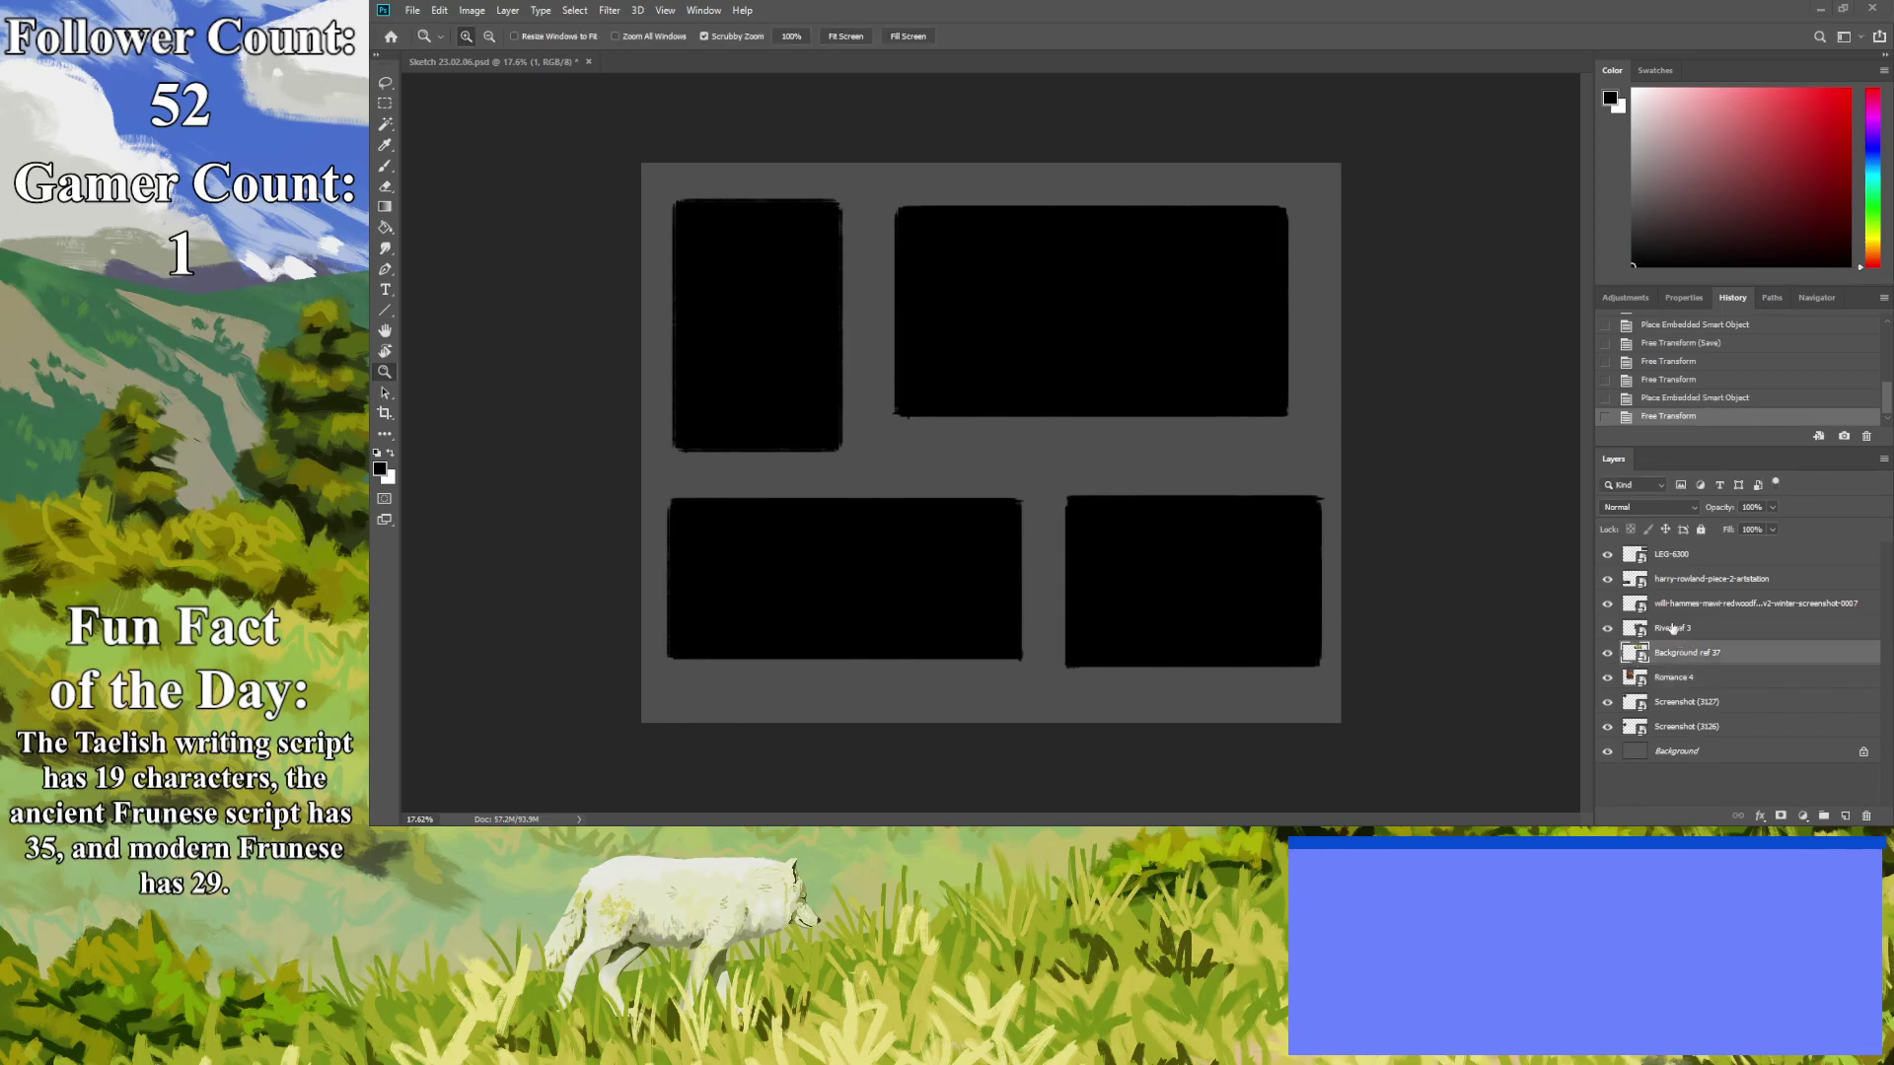
pyautogui.keyDown('shift'); pyautogui.click(1695, 606); pyautogui.keyUp('shift')
pyautogui.hotkey('ctrl', 't')
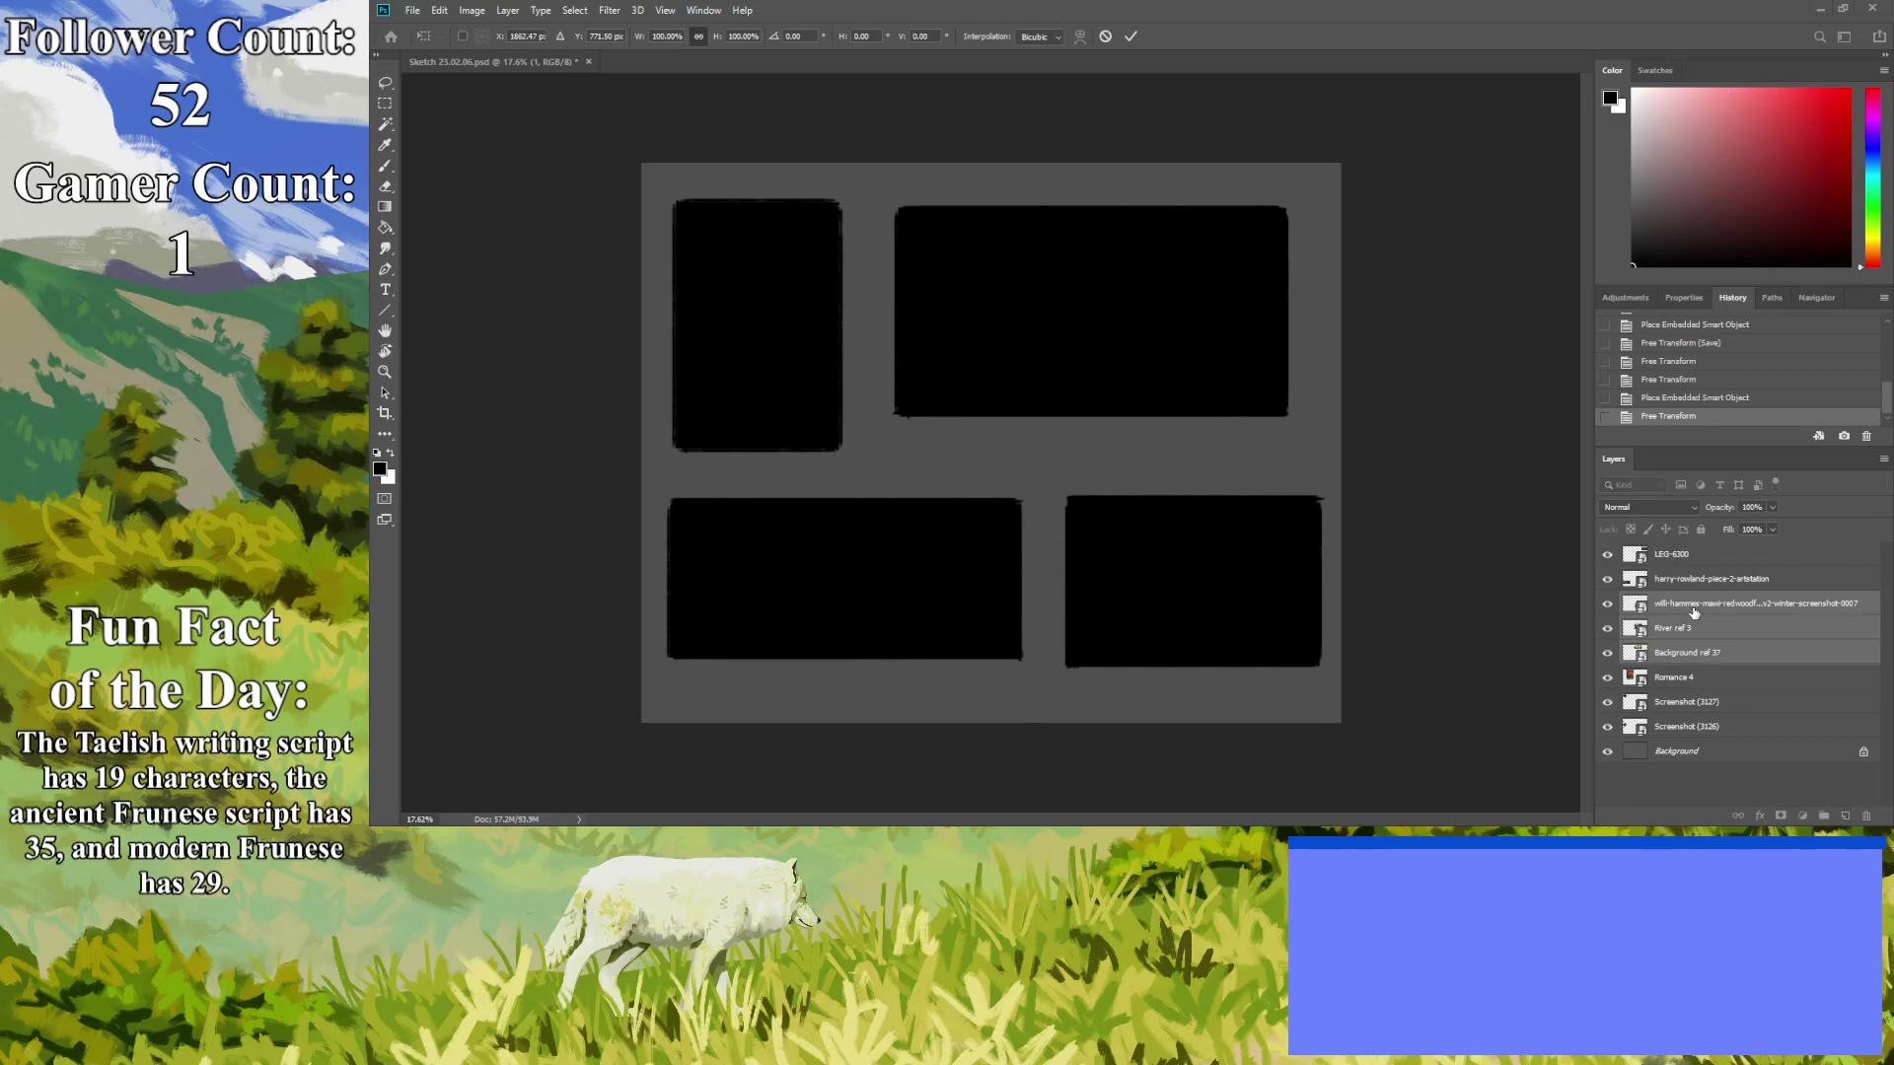
pyautogui.press('Return')
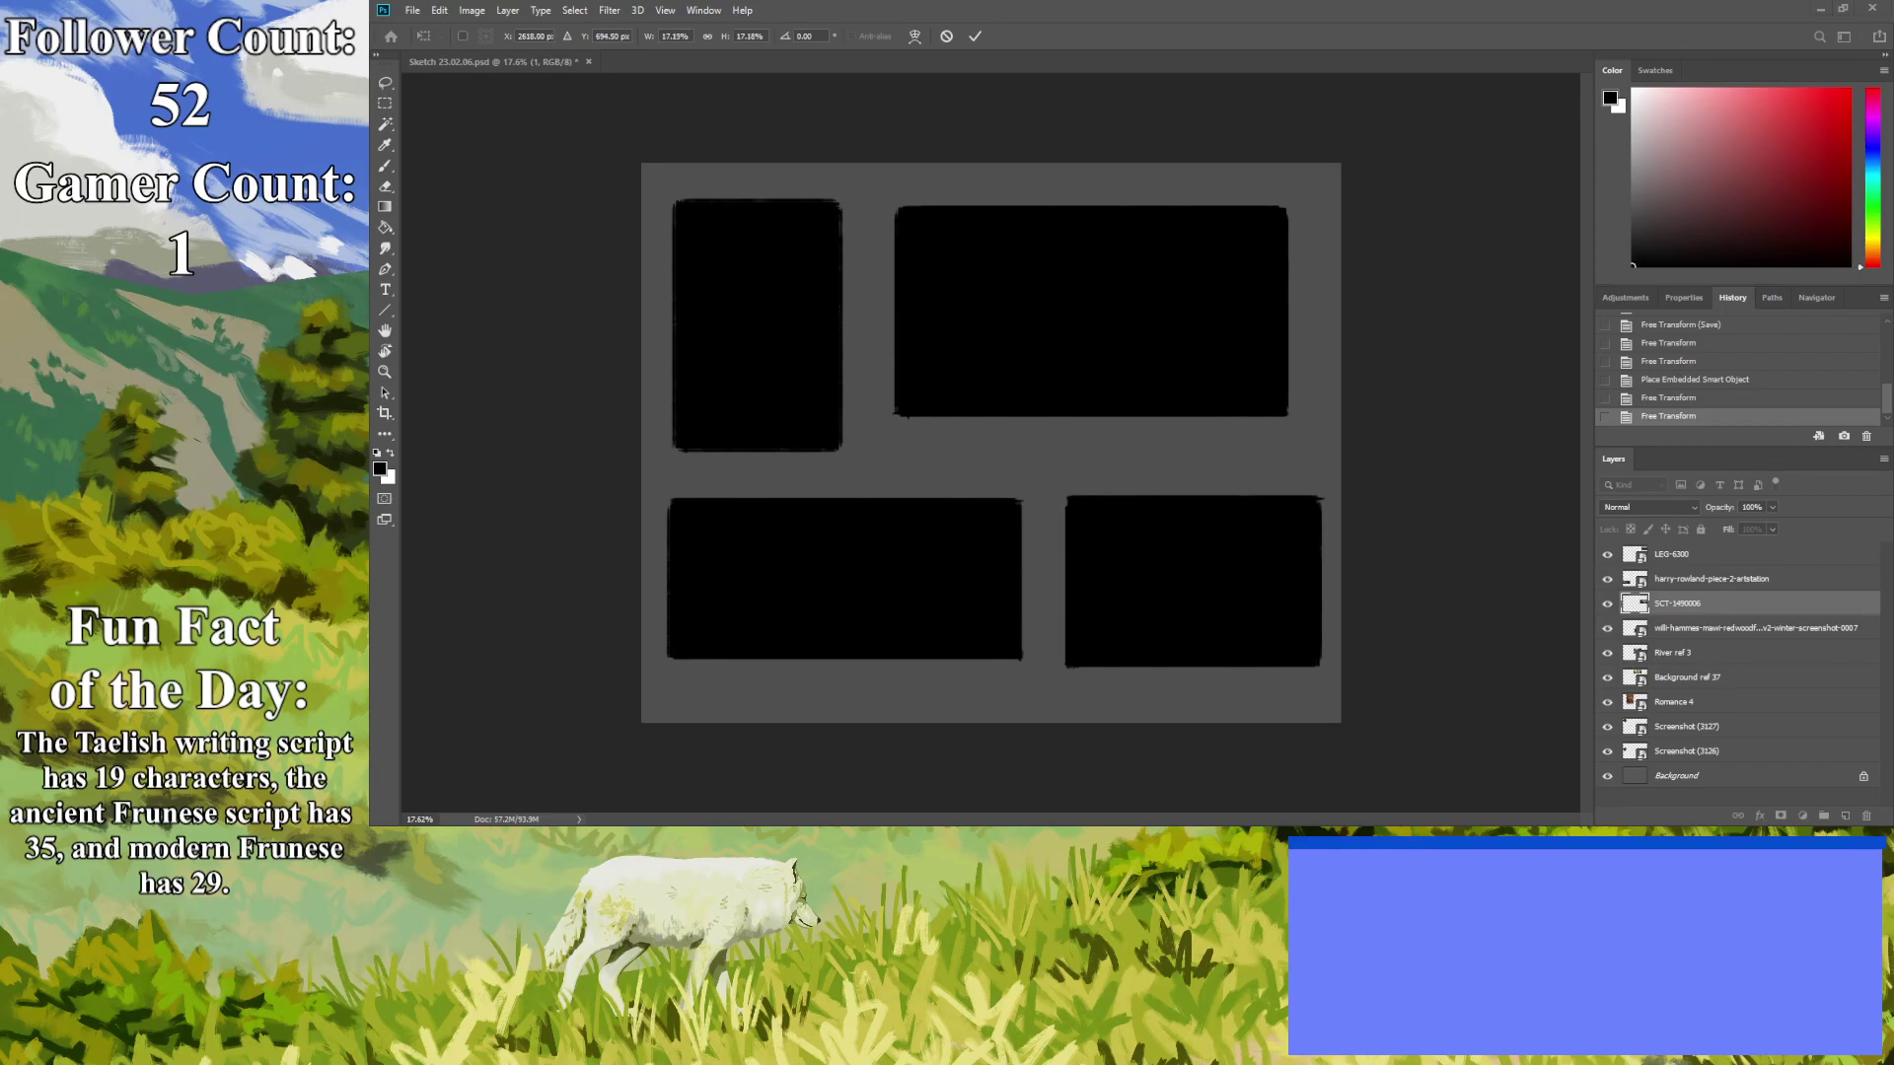
# Place another reference image at about 17% scale directly above the winter screenshot layer.
pyautogui.press('Return')
pyautogui.press('z')
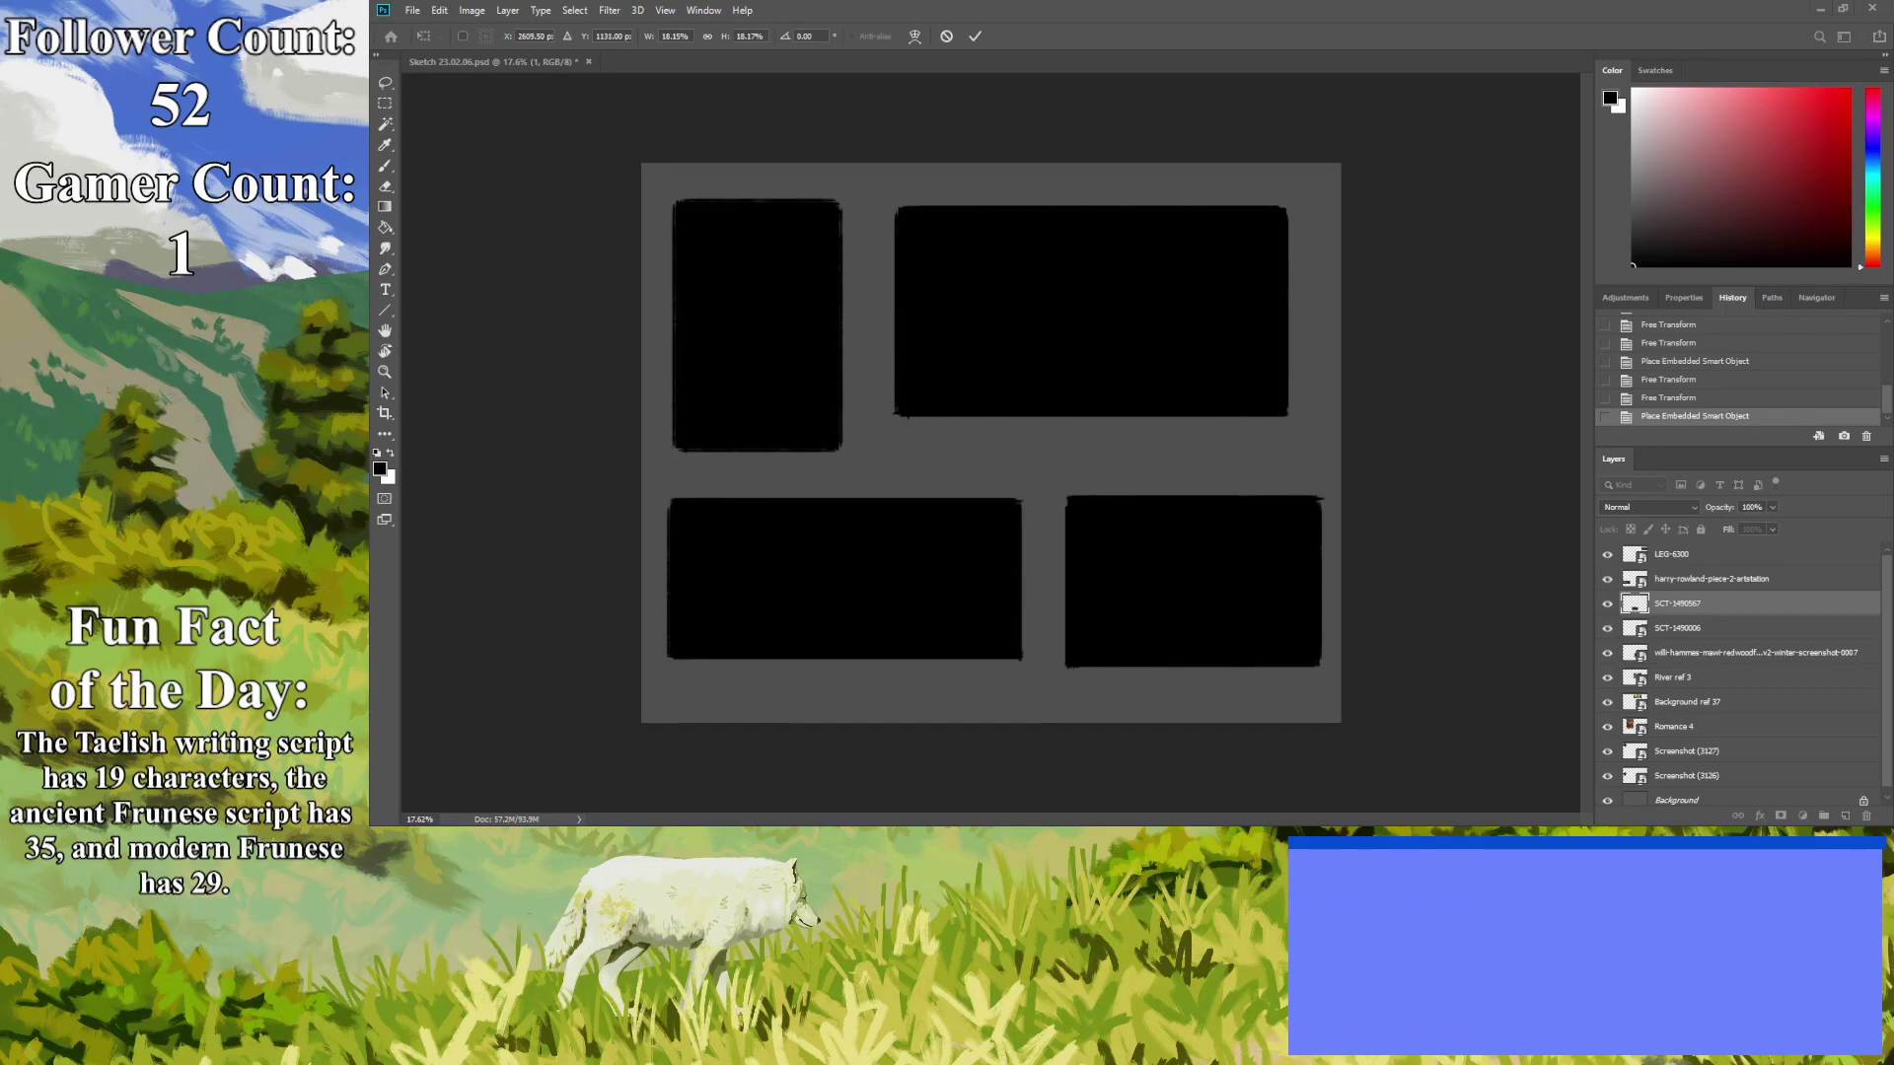
pyautogui.press('Return')
pyautogui.press('z')
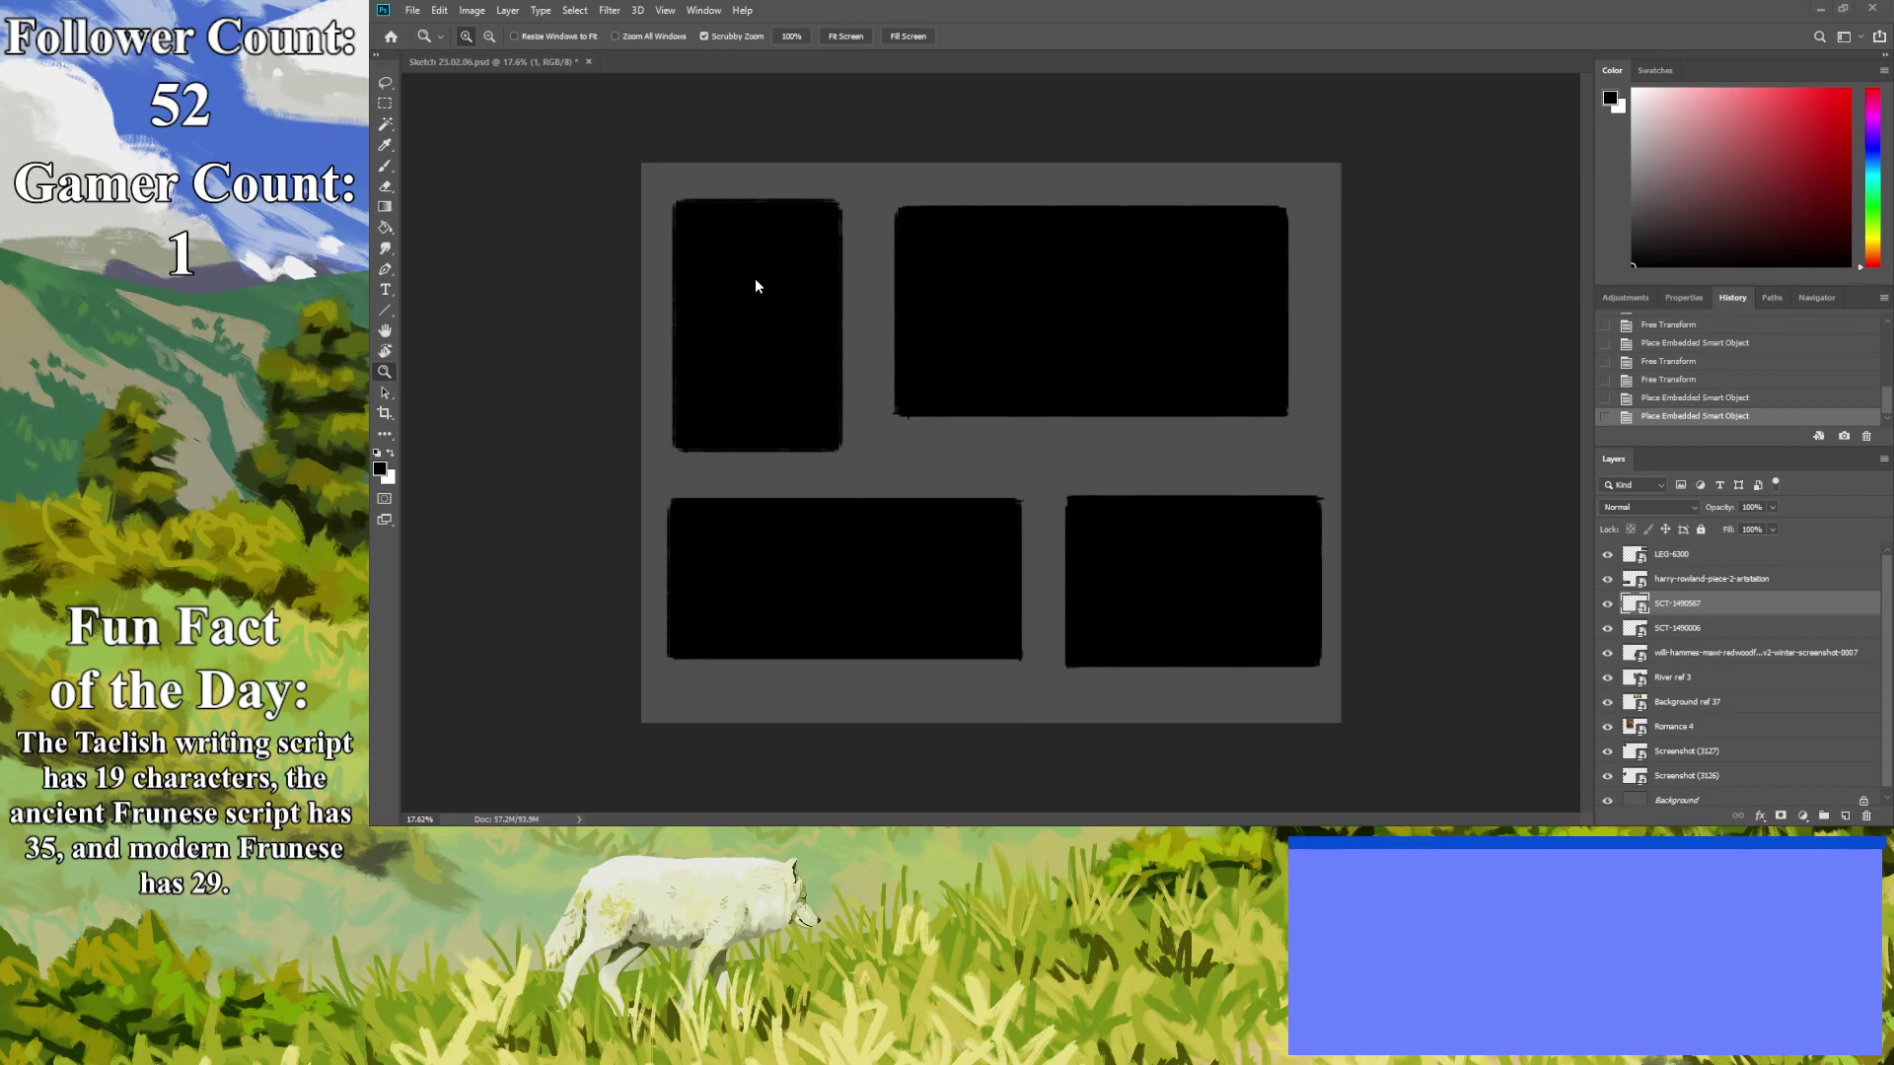
pyautogui.hotkey('ctrl', 'v')
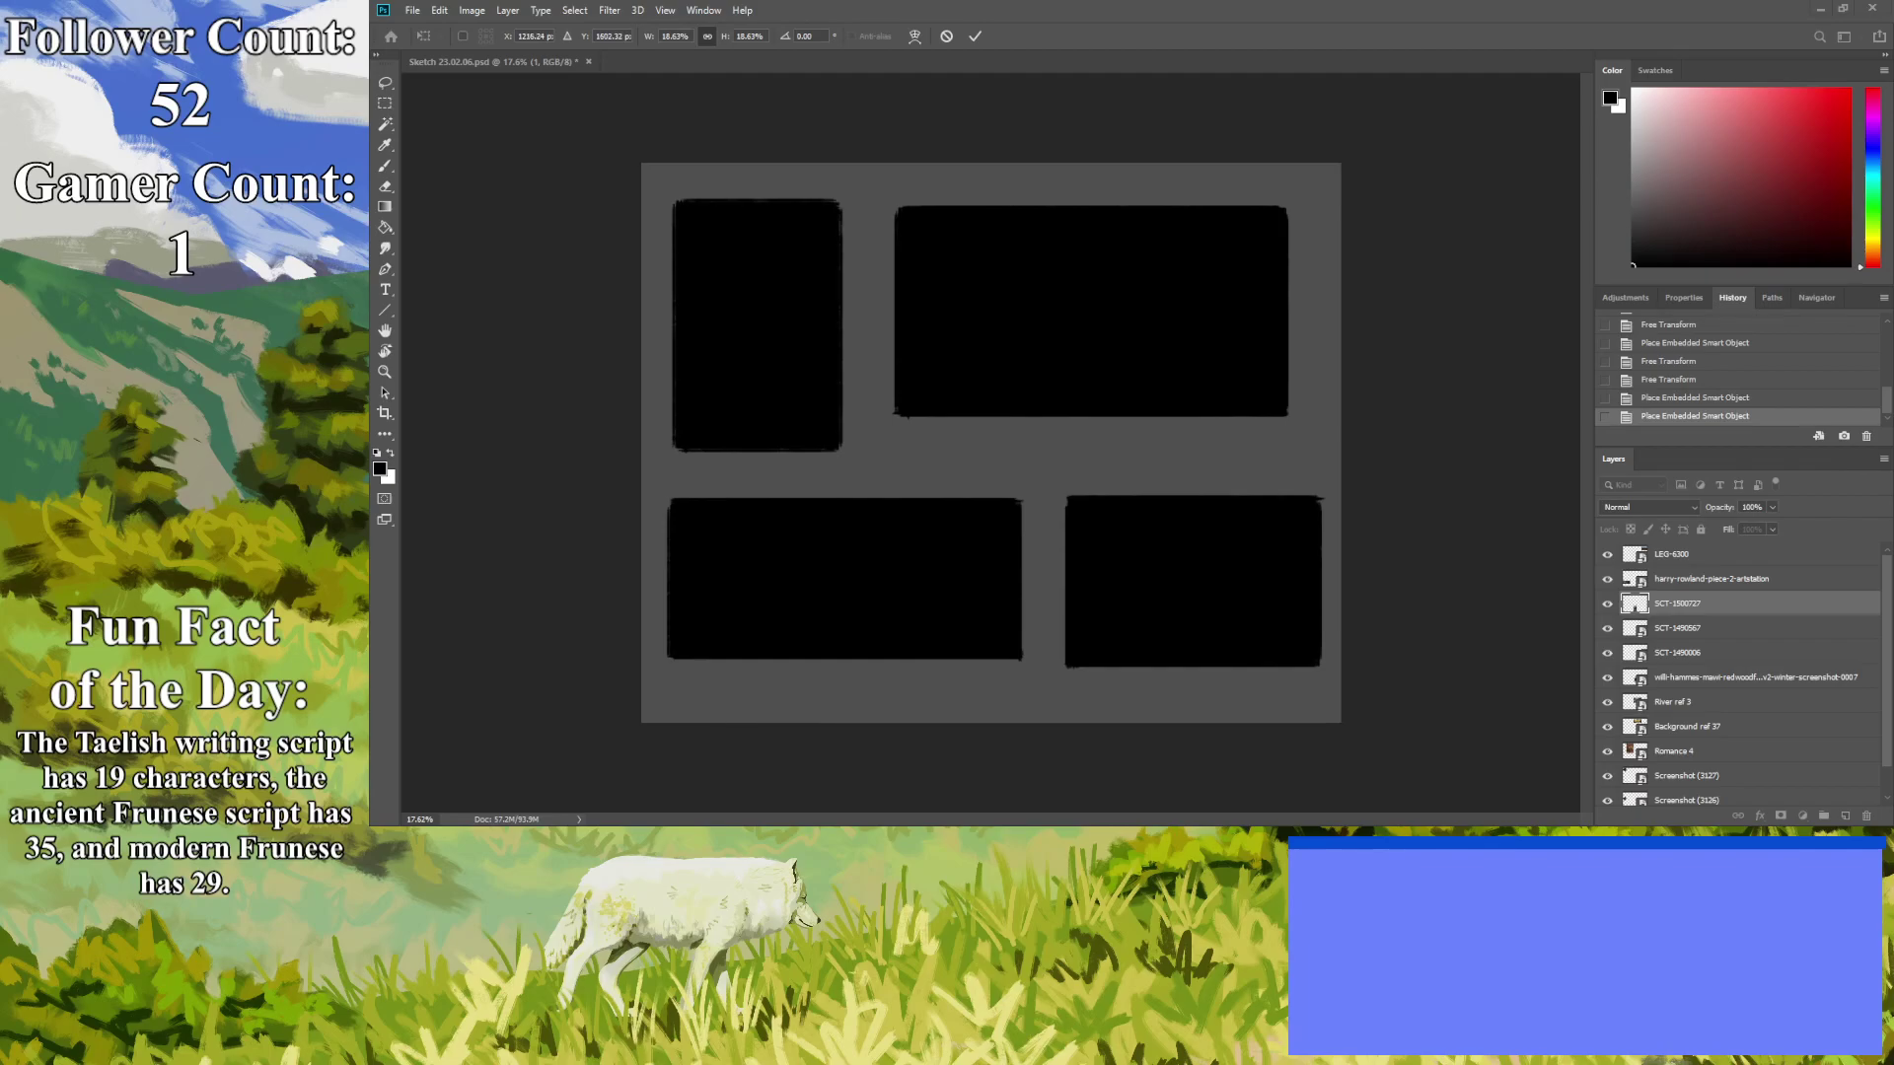
pyautogui.press('Return')
pyautogui.press('z')
# Move the newest reference image directly below the Romance 4 layer and save the document.
pyautogui.moveTo(1677, 614); pyautogui.dragTo(1676, 773)
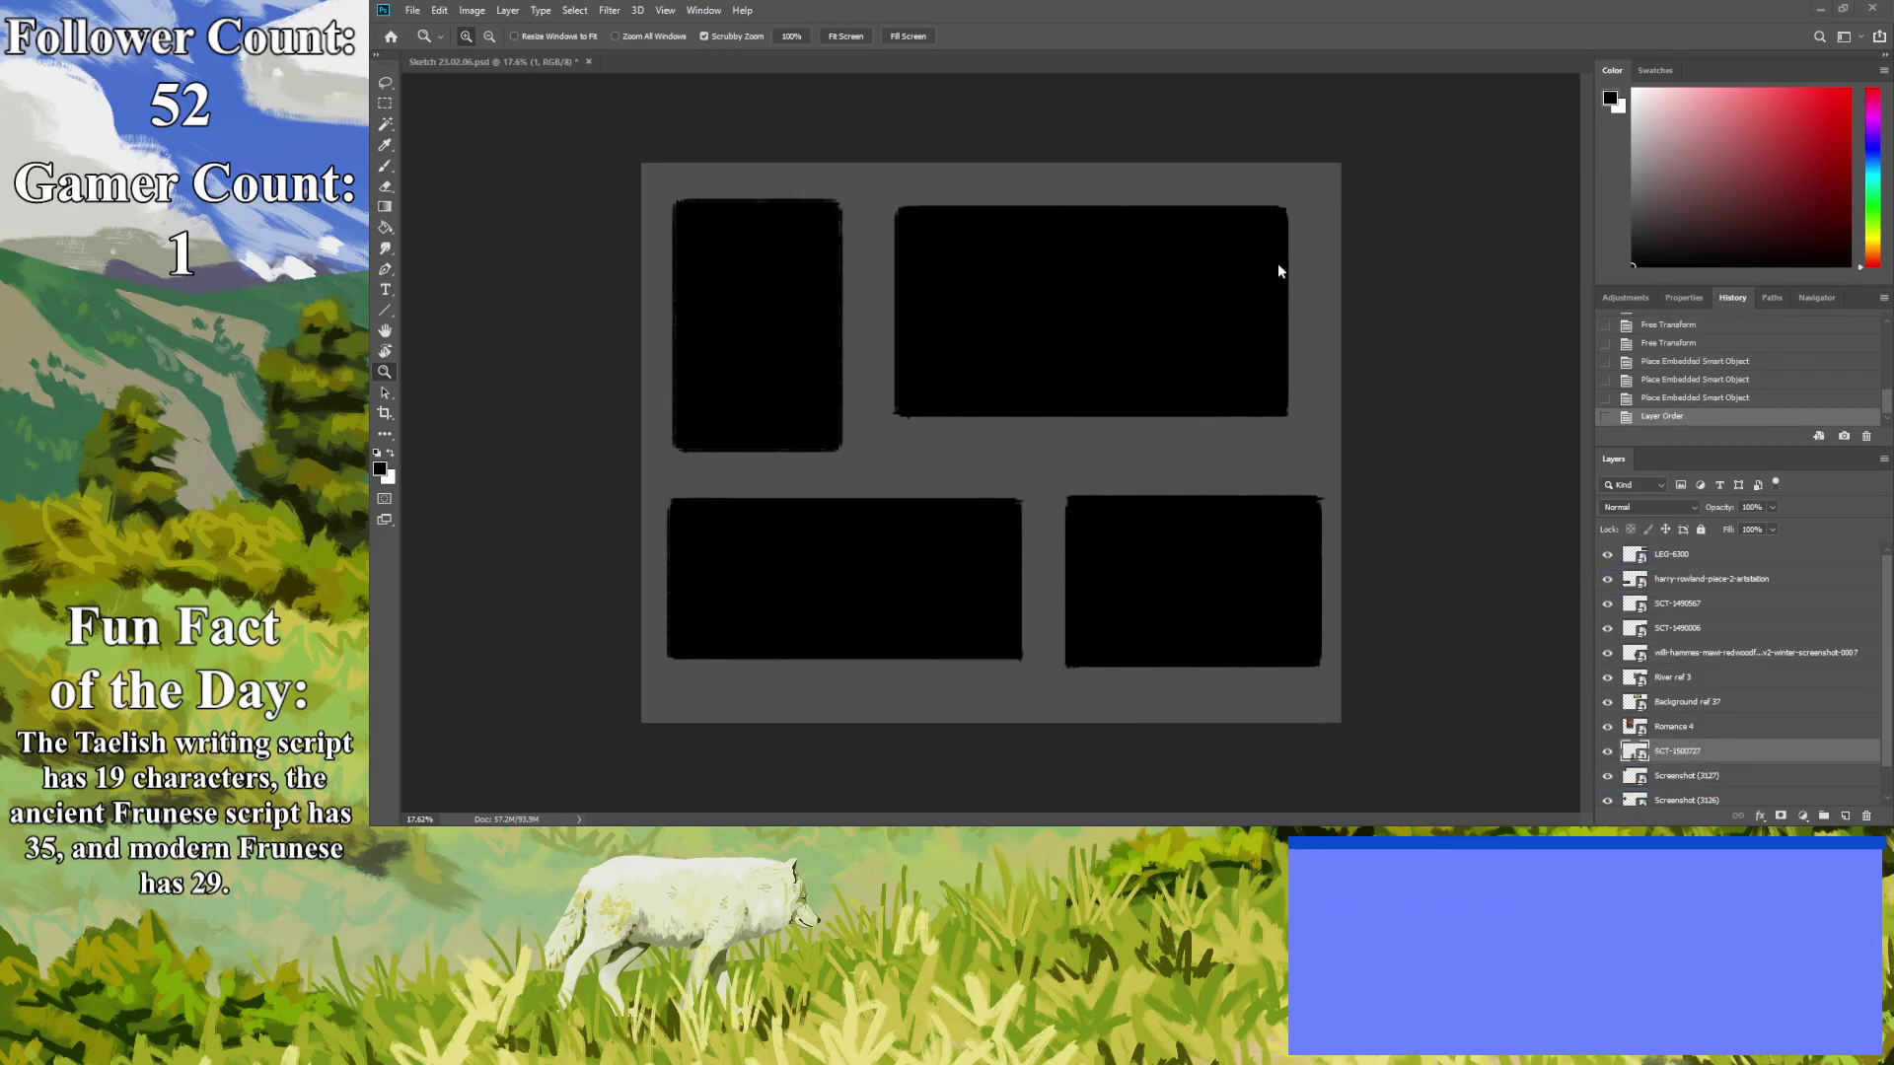
pyautogui.hotkey('ctrl', 's')
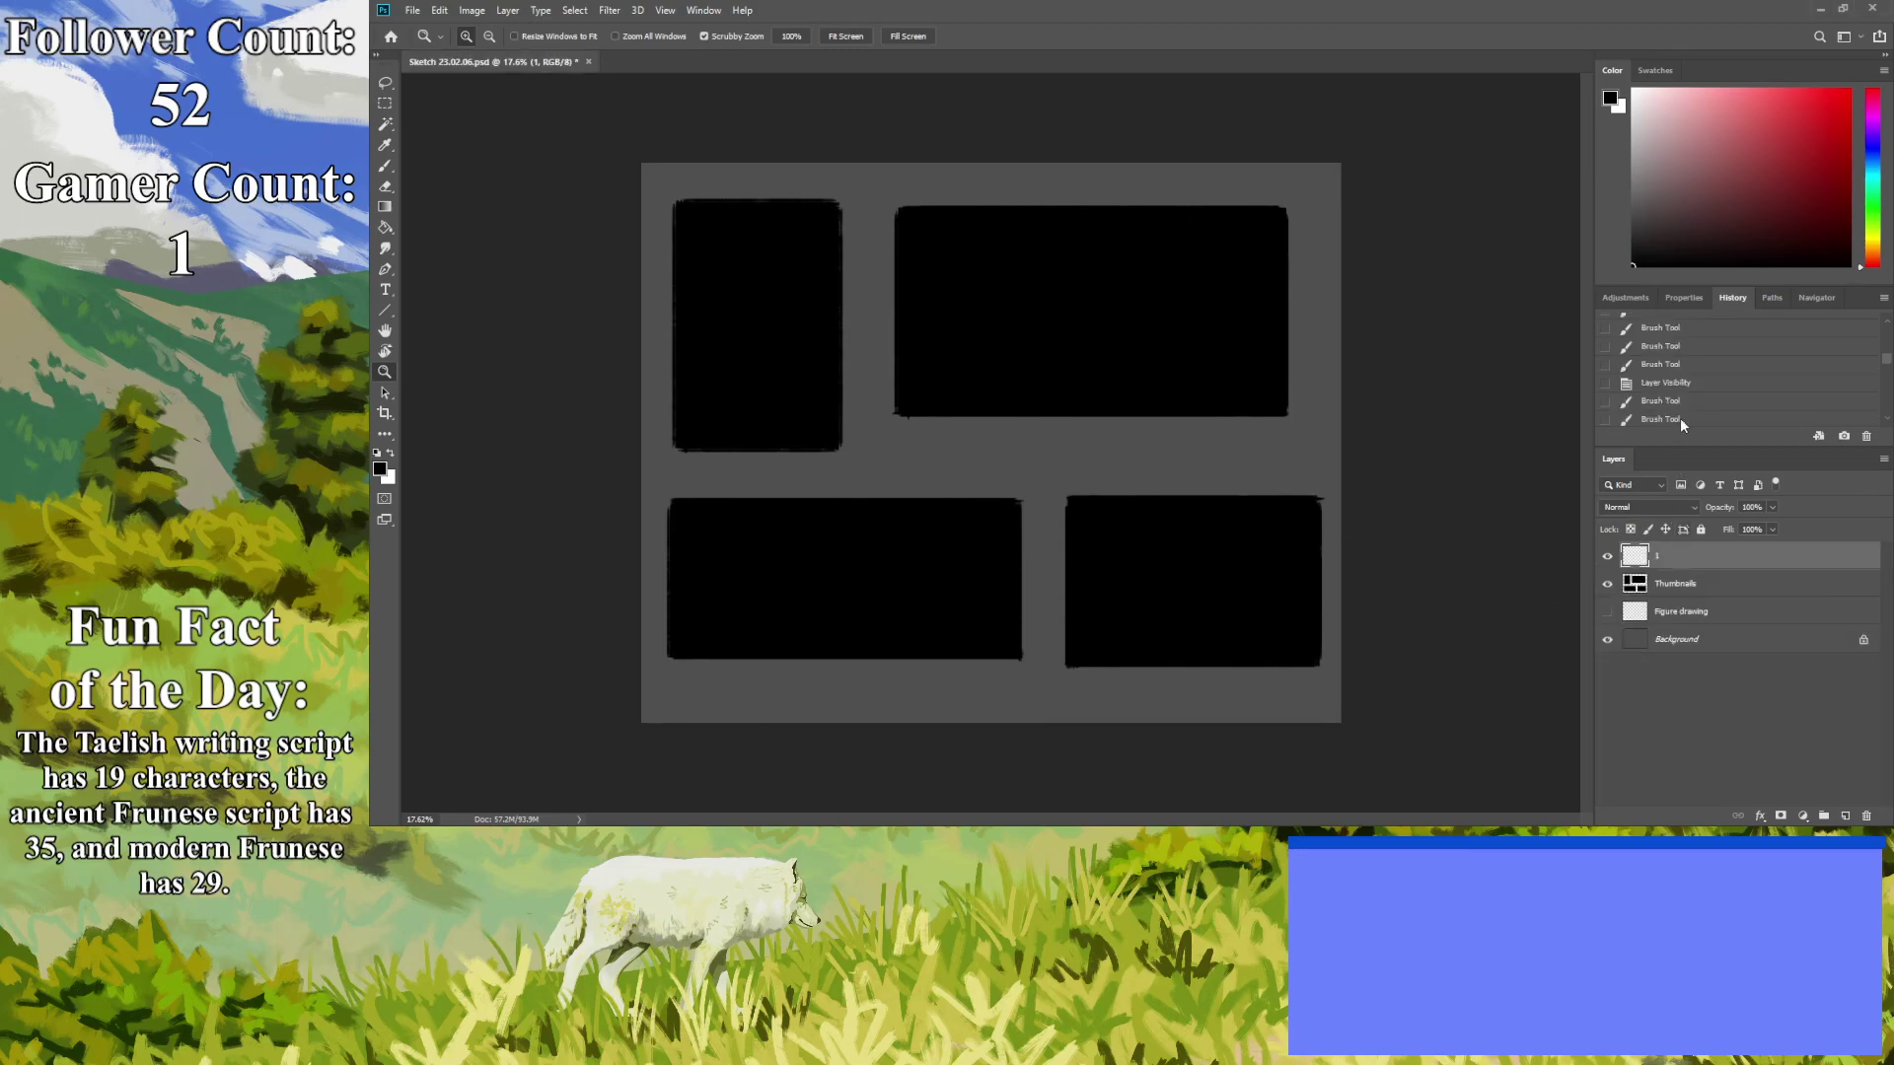
# Clip layer 1 to the Thumbnails layer and brush near-white over the entire portrait frame.
pyautogui.hotkey('ctrl', 'alt', 'g')
pyautogui.click(1639, 163)
pyautogui.moveTo(1638, 163); pyautogui.dragTo(1632, 105)
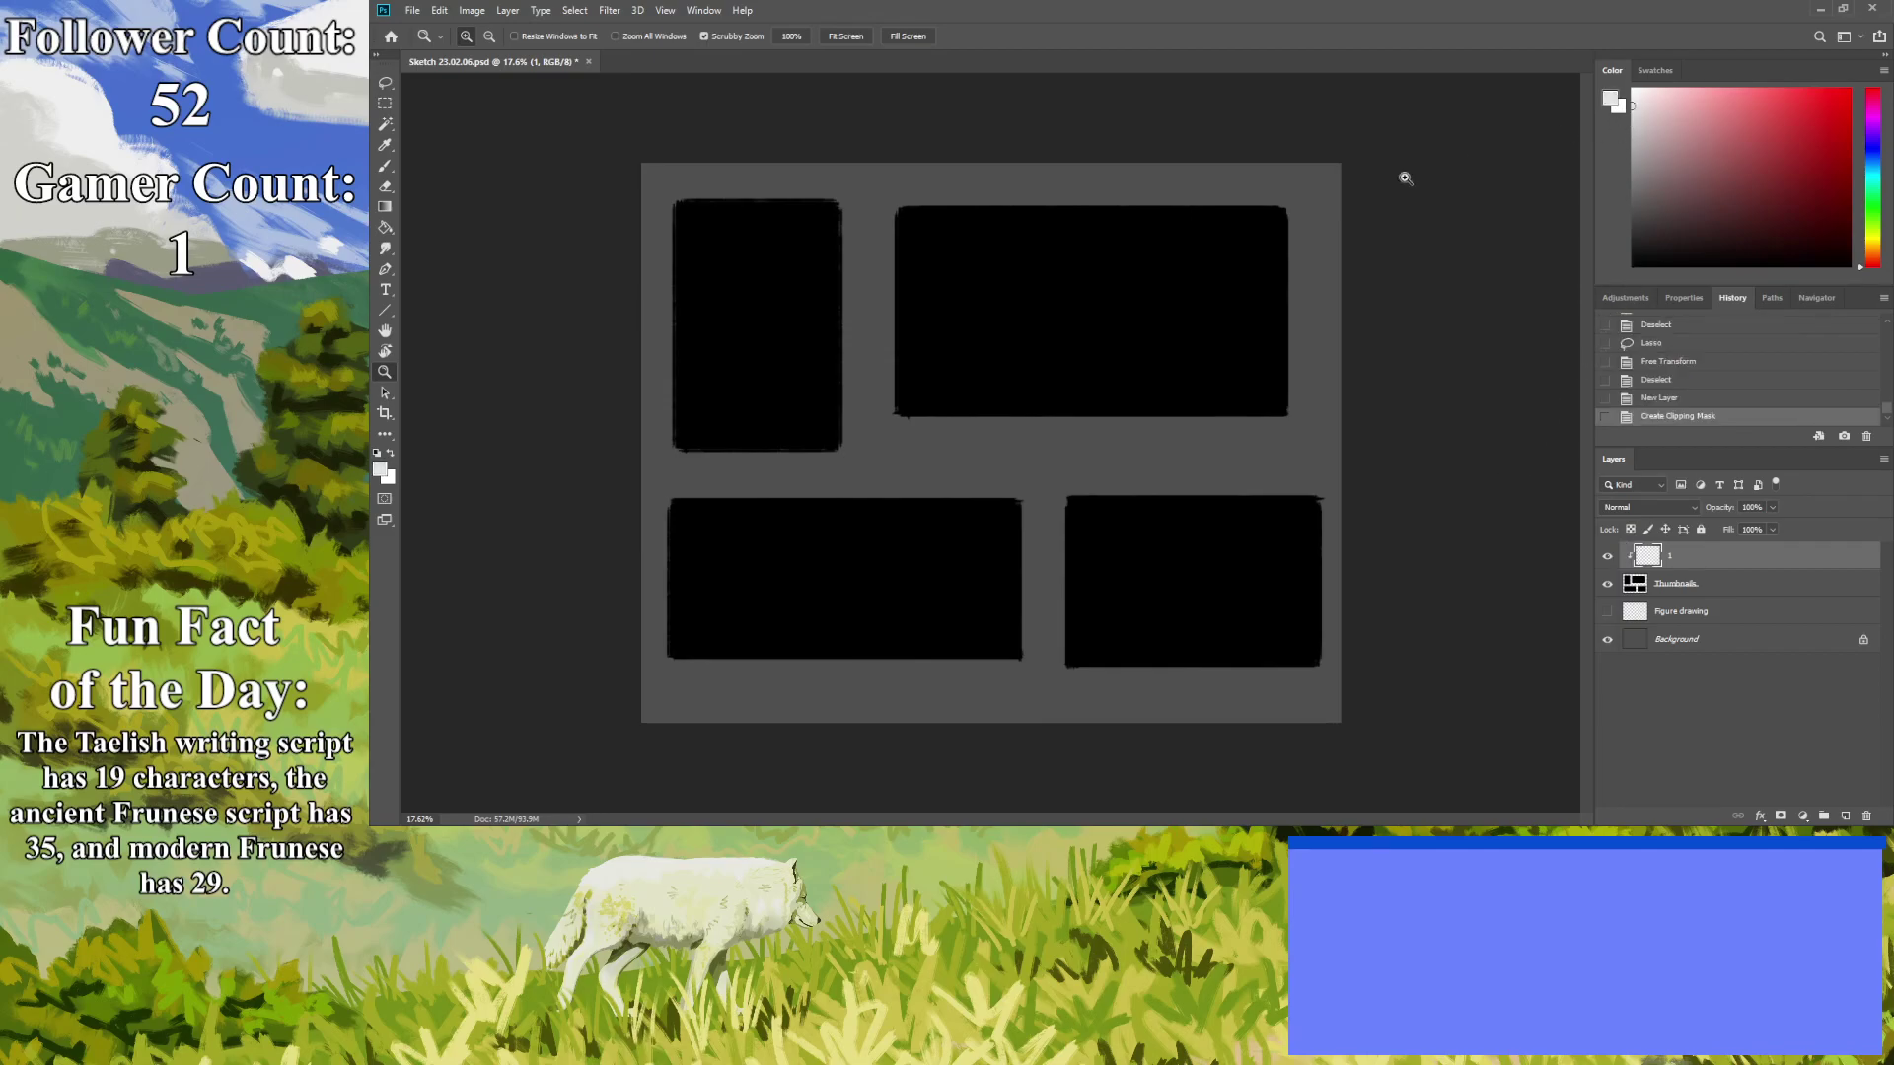
pyautogui.click(386, 168)
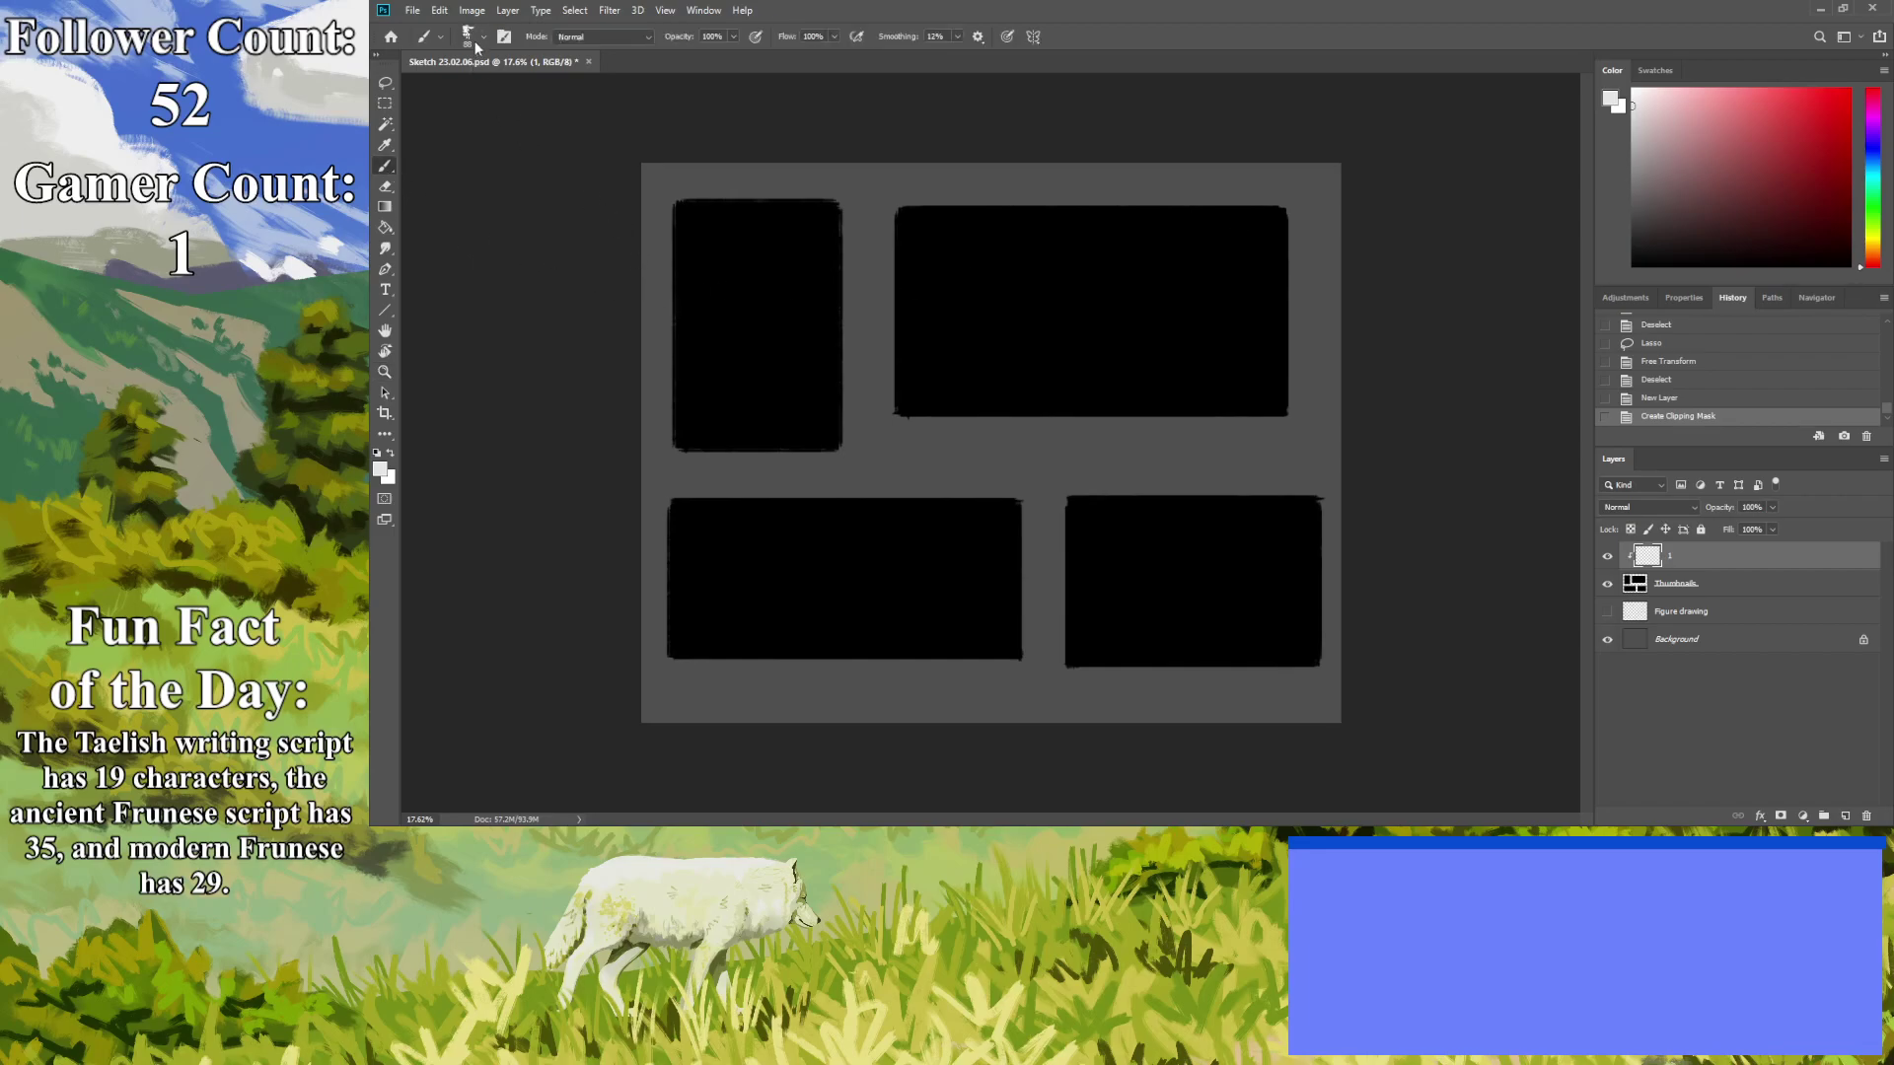
pyautogui.moveTo(807, 325)
pyautogui.mouseDown()
pyautogui.moveTo(820, 189)
pyautogui.moveTo(840, 222)
pyautogui.moveTo(840, 315)
pyautogui.mouseUp()
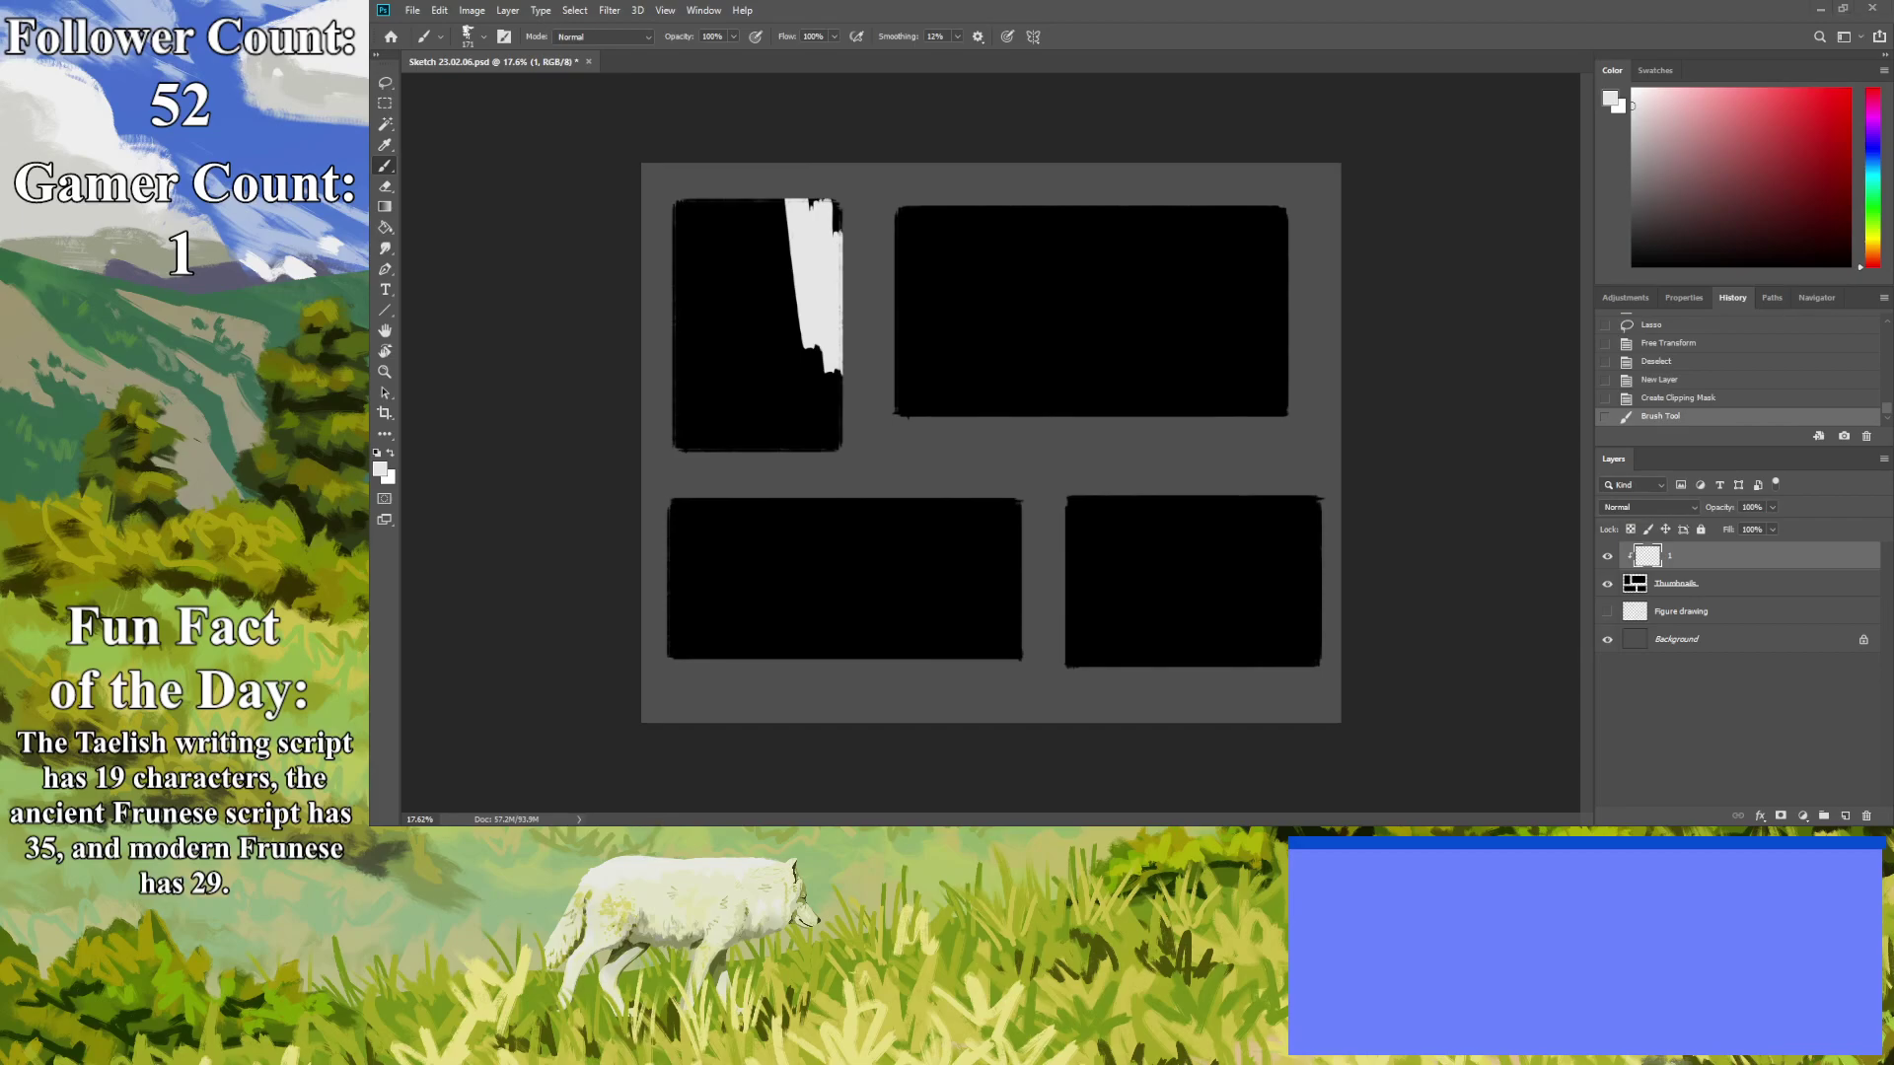
pyautogui.moveTo(824, 185)
pyautogui.mouseDown()
pyautogui.moveTo(727, 195)
pyautogui.moveTo(832, 198)
pyautogui.moveTo(677, 200)
pyautogui.moveTo(791, 246)
pyautogui.moveTo(782, 263)
pyautogui.moveTo(677, 239)
pyautogui.moveTo(801, 323)
pyautogui.moveTo(686, 291)
pyautogui.moveTo(789, 373)
pyautogui.moveTo(686, 325)
pyautogui.moveTo(772, 290)
pyautogui.moveTo(837, 422)
pyautogui.moveTo(838, 367)
pyautogui.moveTo(809, 335)
pyautogui.moveTo(828, 456)
pyautogui.moveTo(705, 320)
pyautogui.moveTo(796, 434)
pyautogui.moveTo(725, 377)
pyautogui.moveTo(770, 449)
pyautogui.moveTo(670, 343)
pyautogui.moveTo(746, 469)
pyautogui.moveTo(684, 435)
pyautogui.mouseUp()
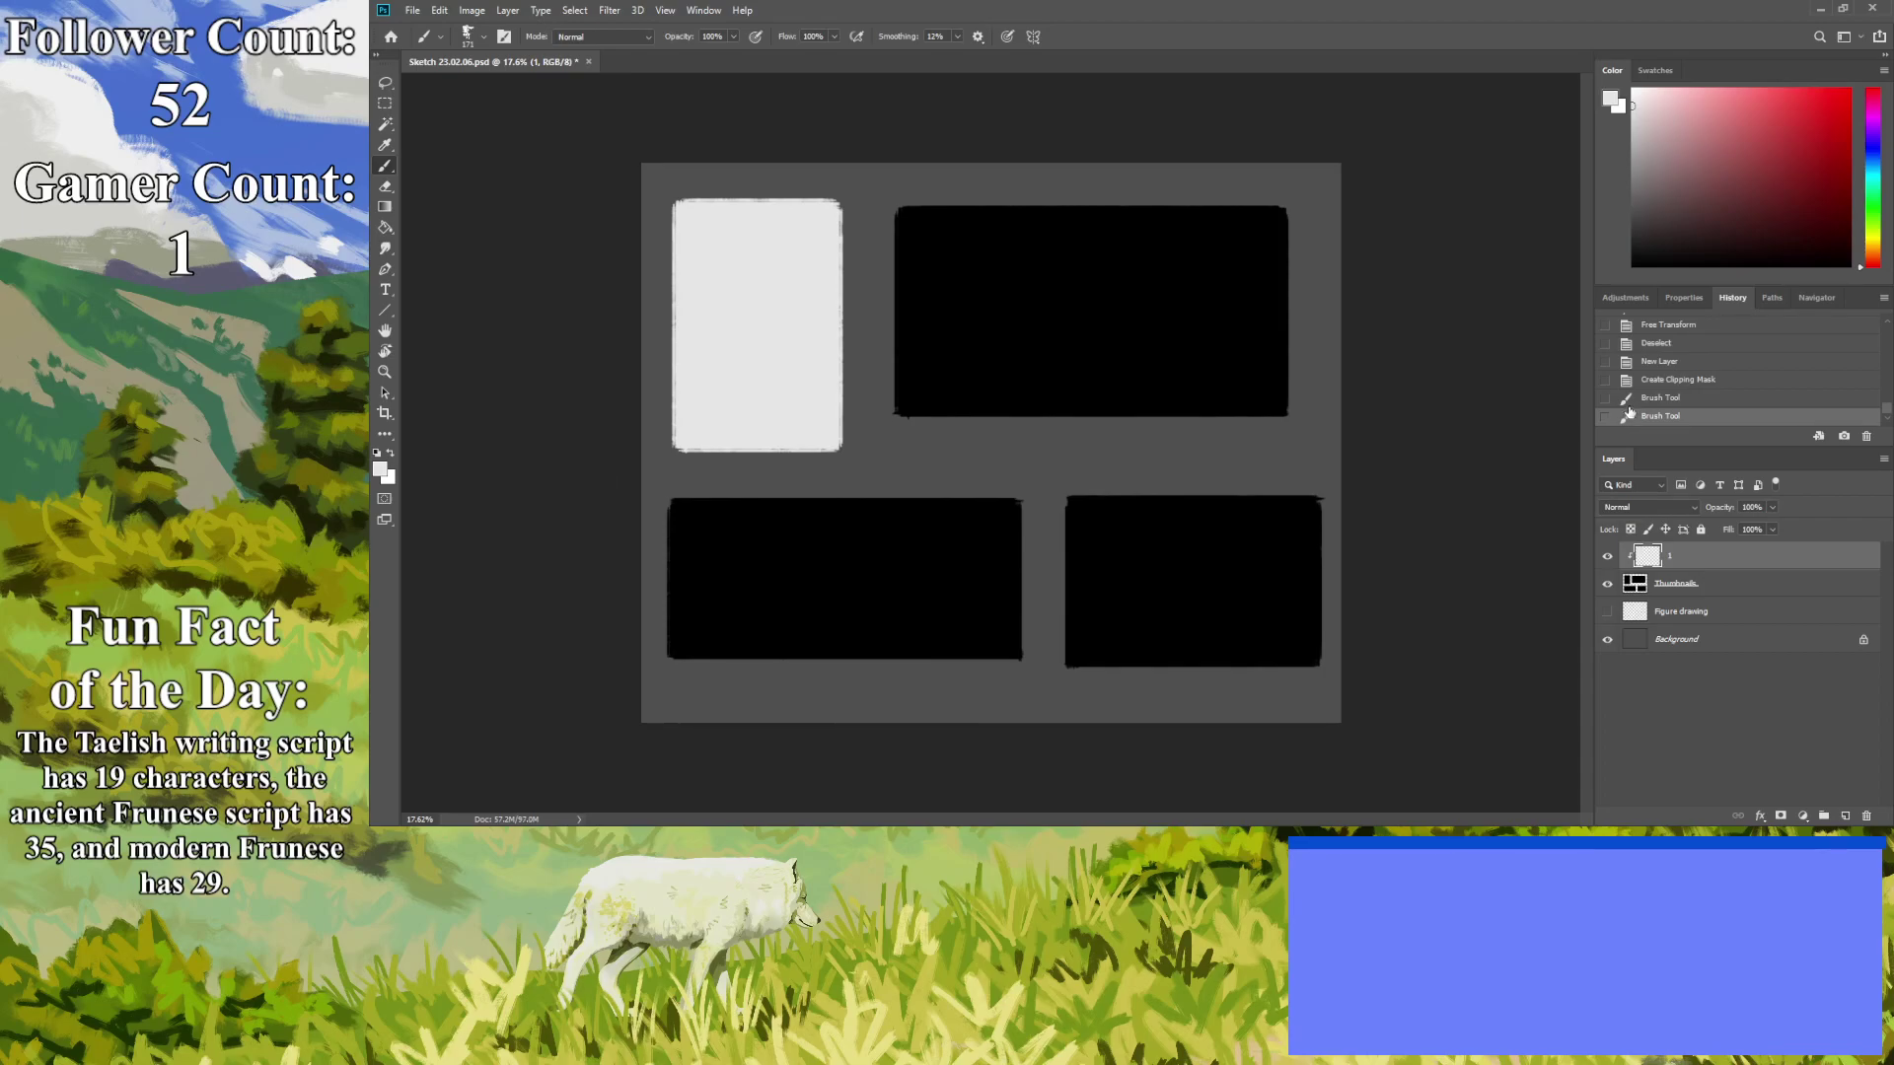
# Lock layer 1's transparent pixels and paint light-grey and mid-grey ground areas below the sky in the portrait thumbnail.
pyautogui.click(1630, 530)
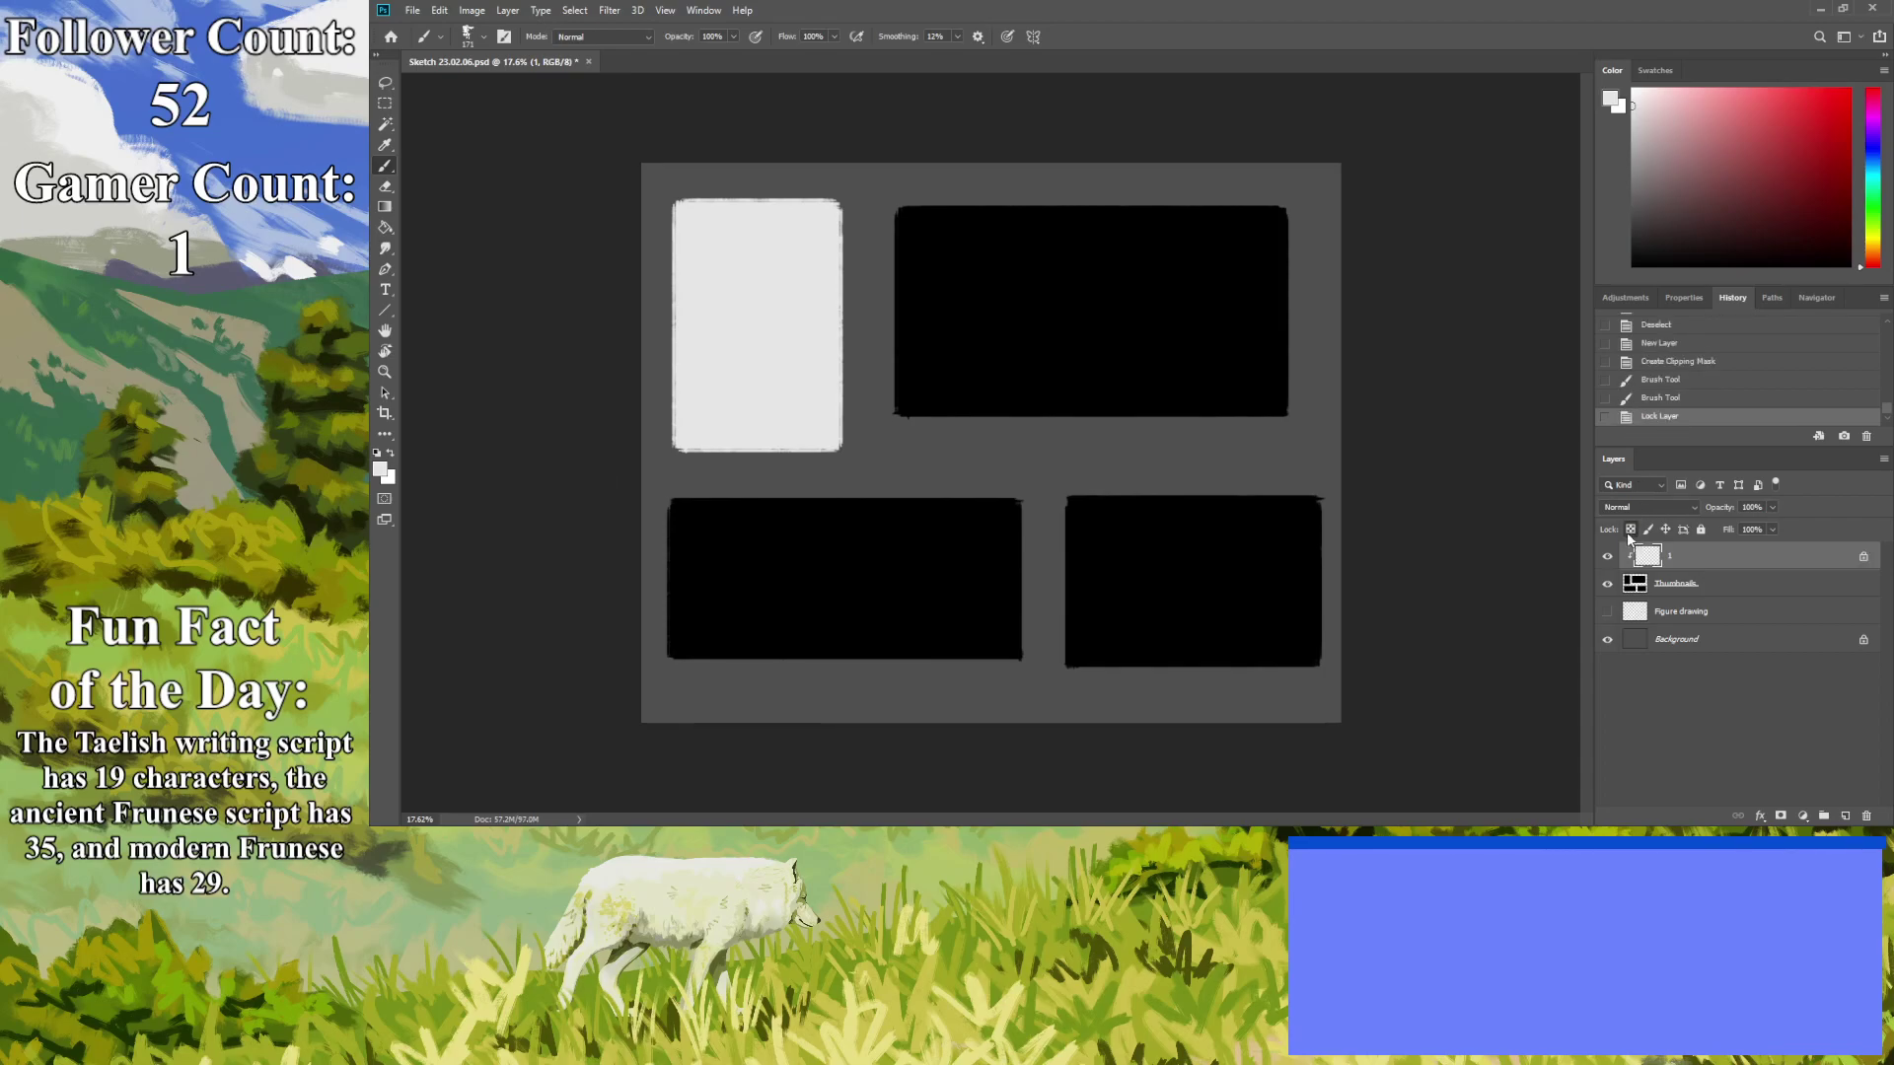
pyautogui.click(1632, 130)
pyautogui.moveTo(843, 293)
pyautogui.mouseDown()
pyautogui.moveTo(661, 286)
pyautogui.moveTo(838, 303)
pyautogui.moveTo(691, 327)
pyautogui.moveTo(661, 357)
pyautogui.moveTo(680, 383)
pyautogui.moveTo(846, 414)
pyautogui.moveTo(850, 440)
pyautogui.moveTo(687, 397)
pyautogui.moveTo(677, 476)
pyautogui.mouseUp()
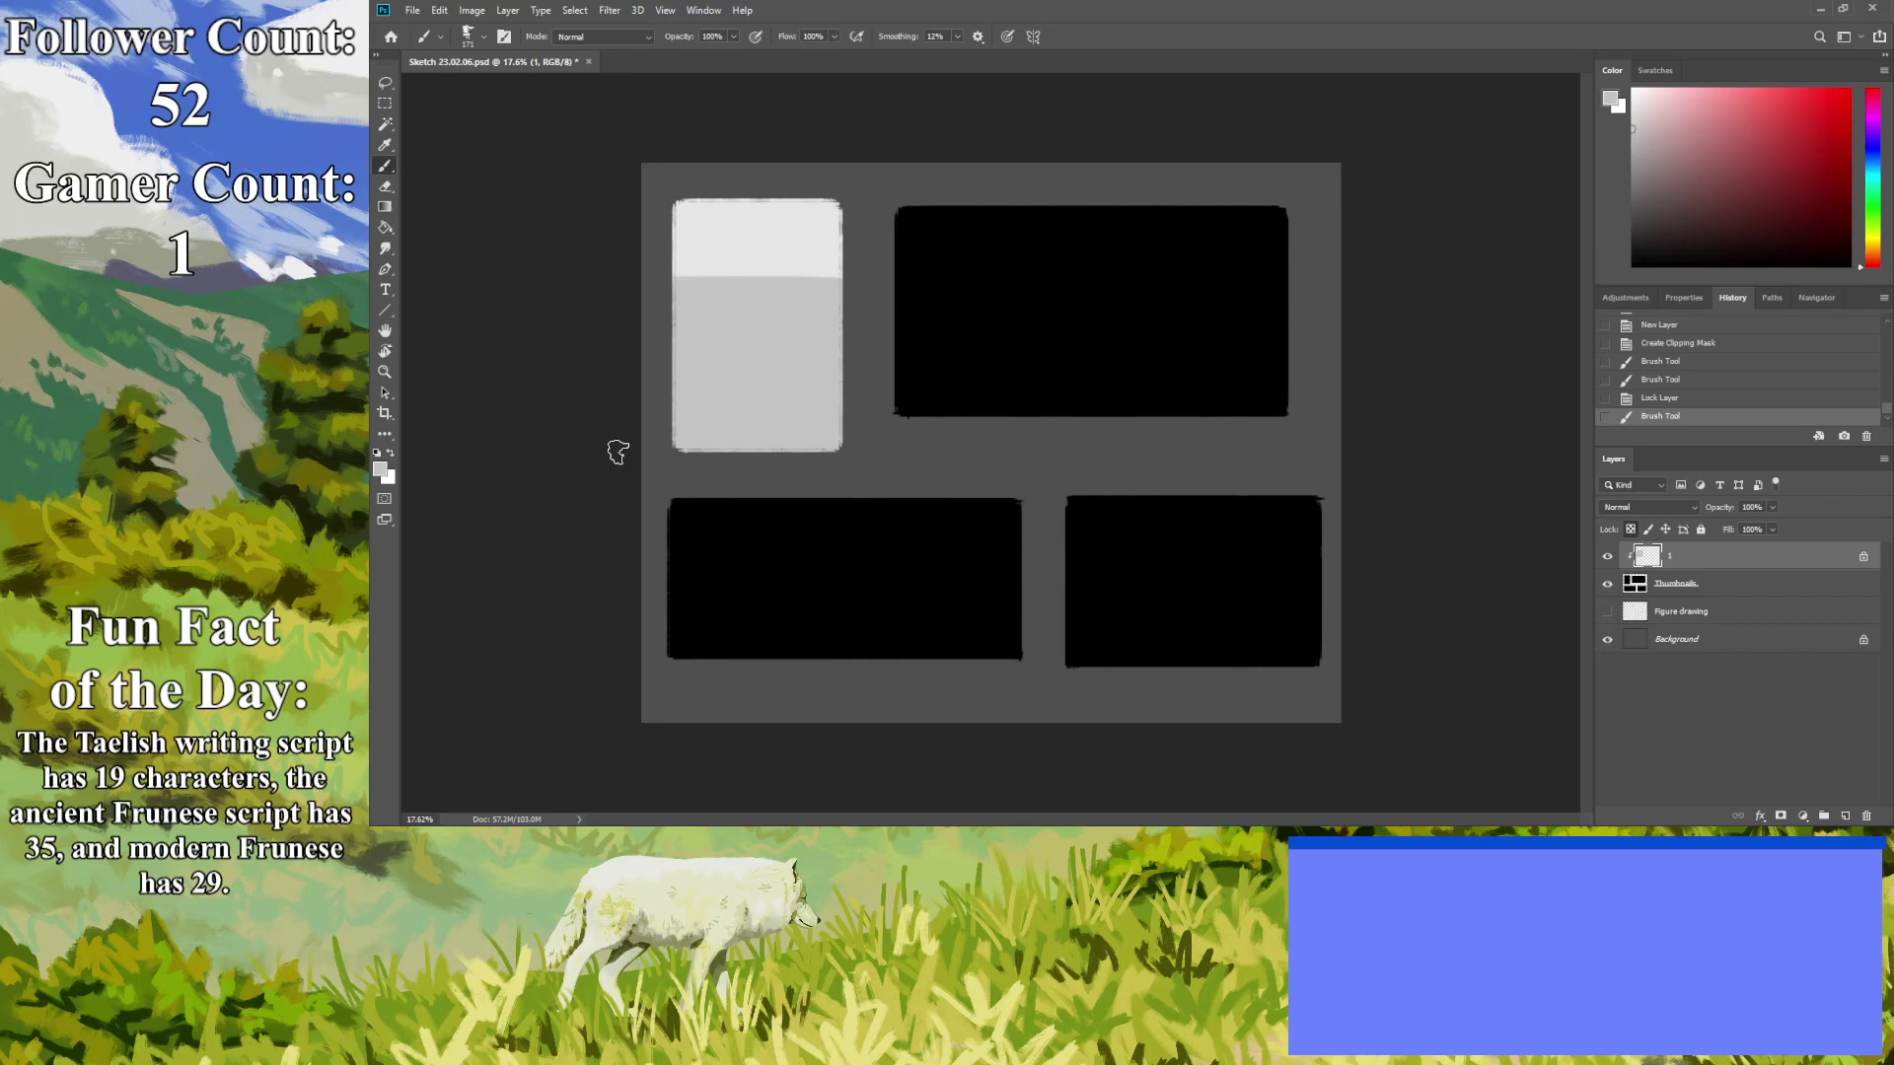
pyautogui.click(1633, 187)
pyautogui.moveTo(830, 353)
pyautogui.mouseDown()
pyautogui.moveTo(756, 374)
pyautogui.moveTo(784, 356)
pyautogui.moveTo(658, 399)
pyautogui.moveTo(841, 368)
pyautogui.moveTo(652, 449)
pyautogui.moveTo(777, 458)
pyautogui.moveTo(849, 368)
pyautogui.mouseUp()
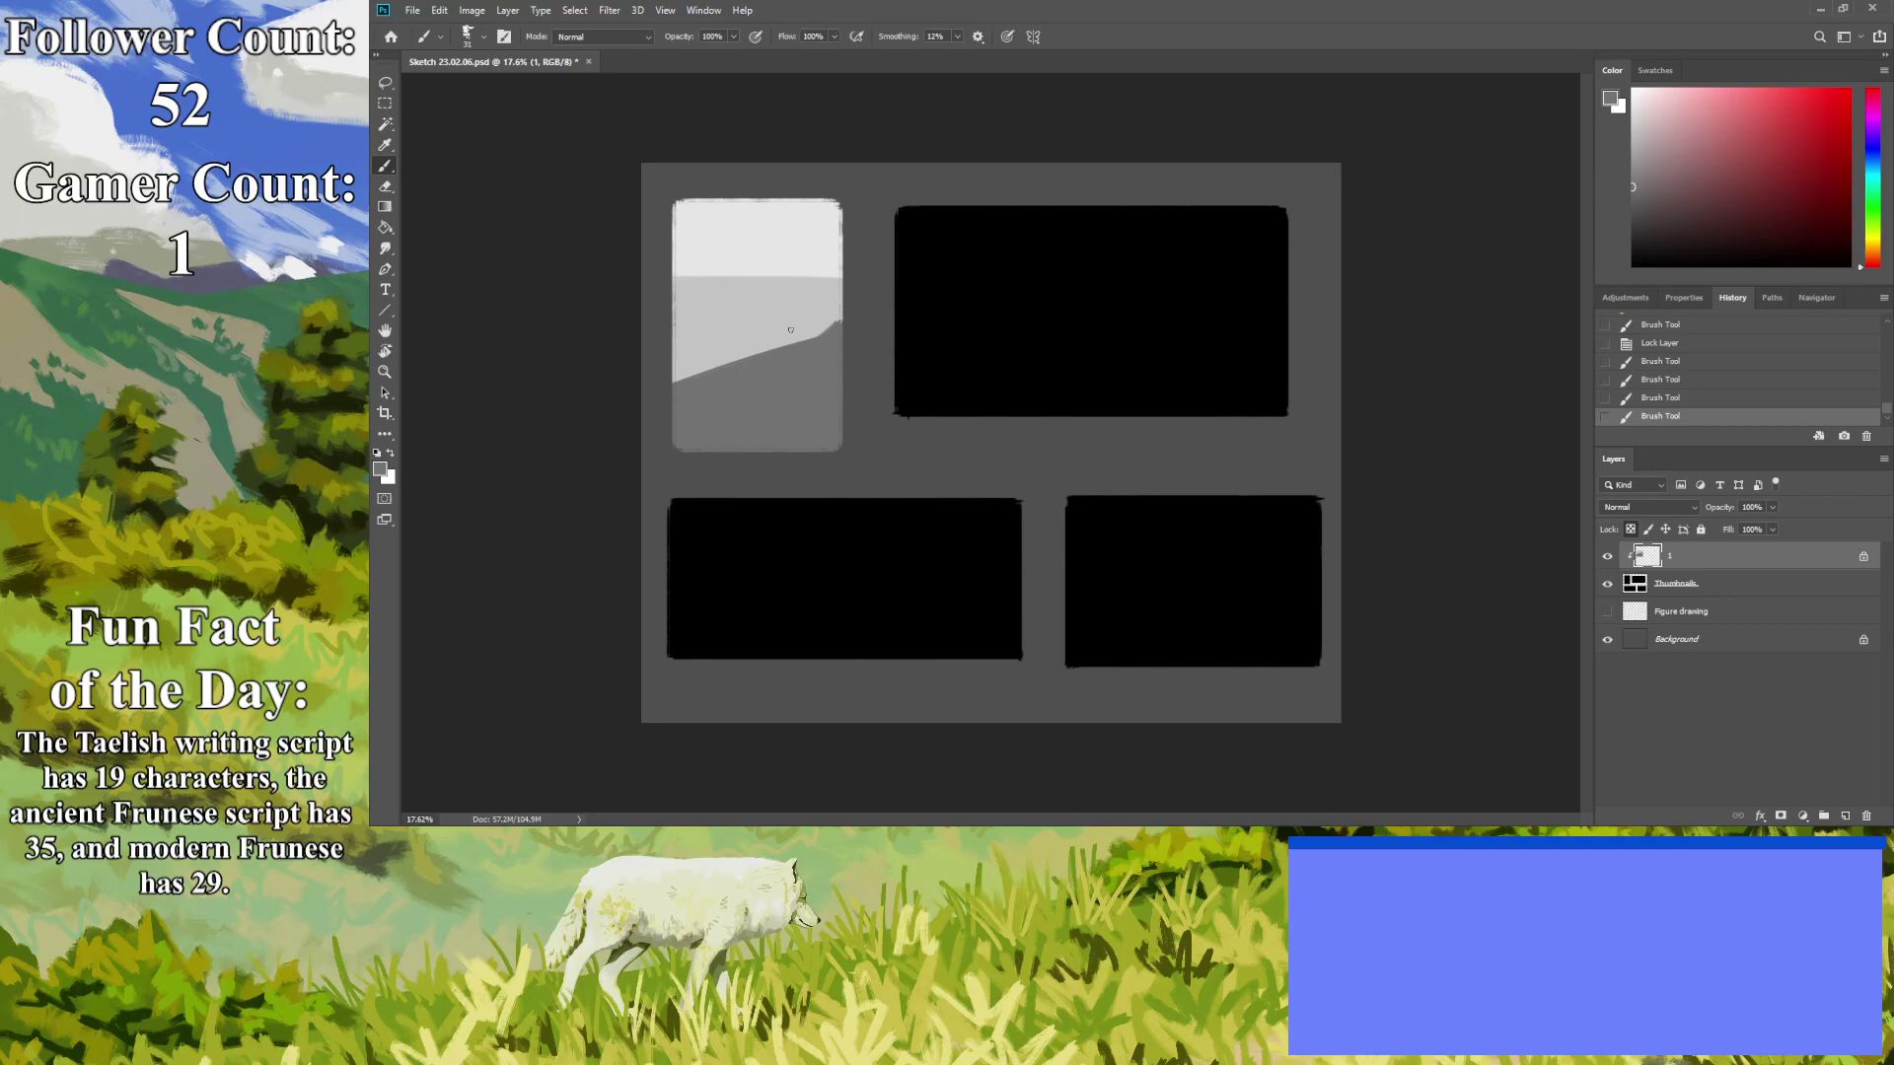
# Paint a solid mid-grey cliff shape at the portrait thumbnail's right edge and add darker grey strokes on it.
pyautogui.moveTo(852, 265)
pyautogui.mouseDown()
pyautogui.moveTo(776, 258)
pyautogui.moveTo(768, 313)
pyautogui.moveTo(746, 314)
pyautogui.moveTo(826, 333)
pyautogui.moveTo(763, 323)
pyautogui.moveTo(833, 319)
pyautogui.moveTo(818, 298)
pyautogui.mouseUp()
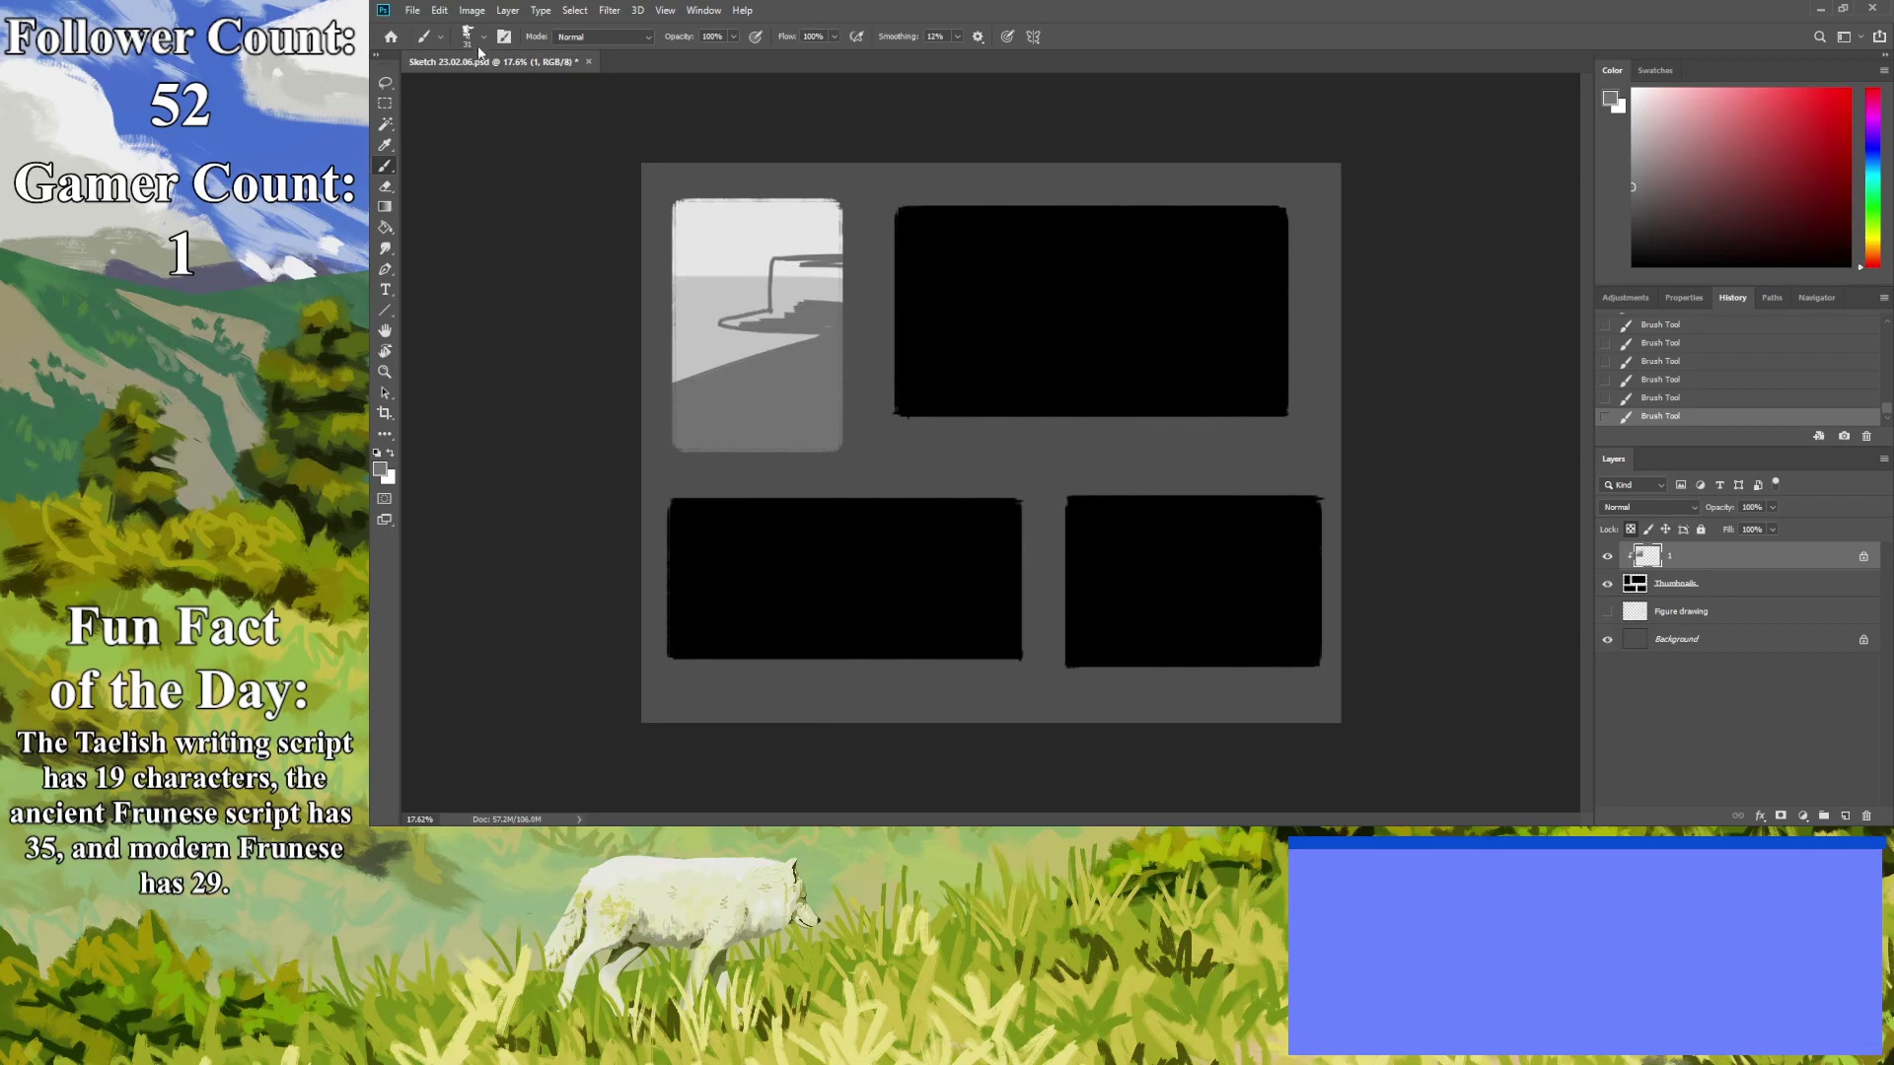
pyautogui.press(']')
pyautogui.press(']')
pyautogui.press(']')
pyautogui.press(']')
pyautogui.press(']')
pyautogui.moveTo(832, 320)
pyautogui.mouseDown()
pyautogui.moveTo(741, 321)
pyautogui.moveTo(833, 288)
pyautogui.moveTo(782, 268)
pyautogui.moveTo(838, 298)
pyautogui.moveTo(799, 276)
pyautogui.moveTo(817, 301)
pyautogui.moveTo(795, 310)
pyautogui.moveTo(776, 265)
pyautogui.moveTo(779, 295)
pyautogui.mouseUp()
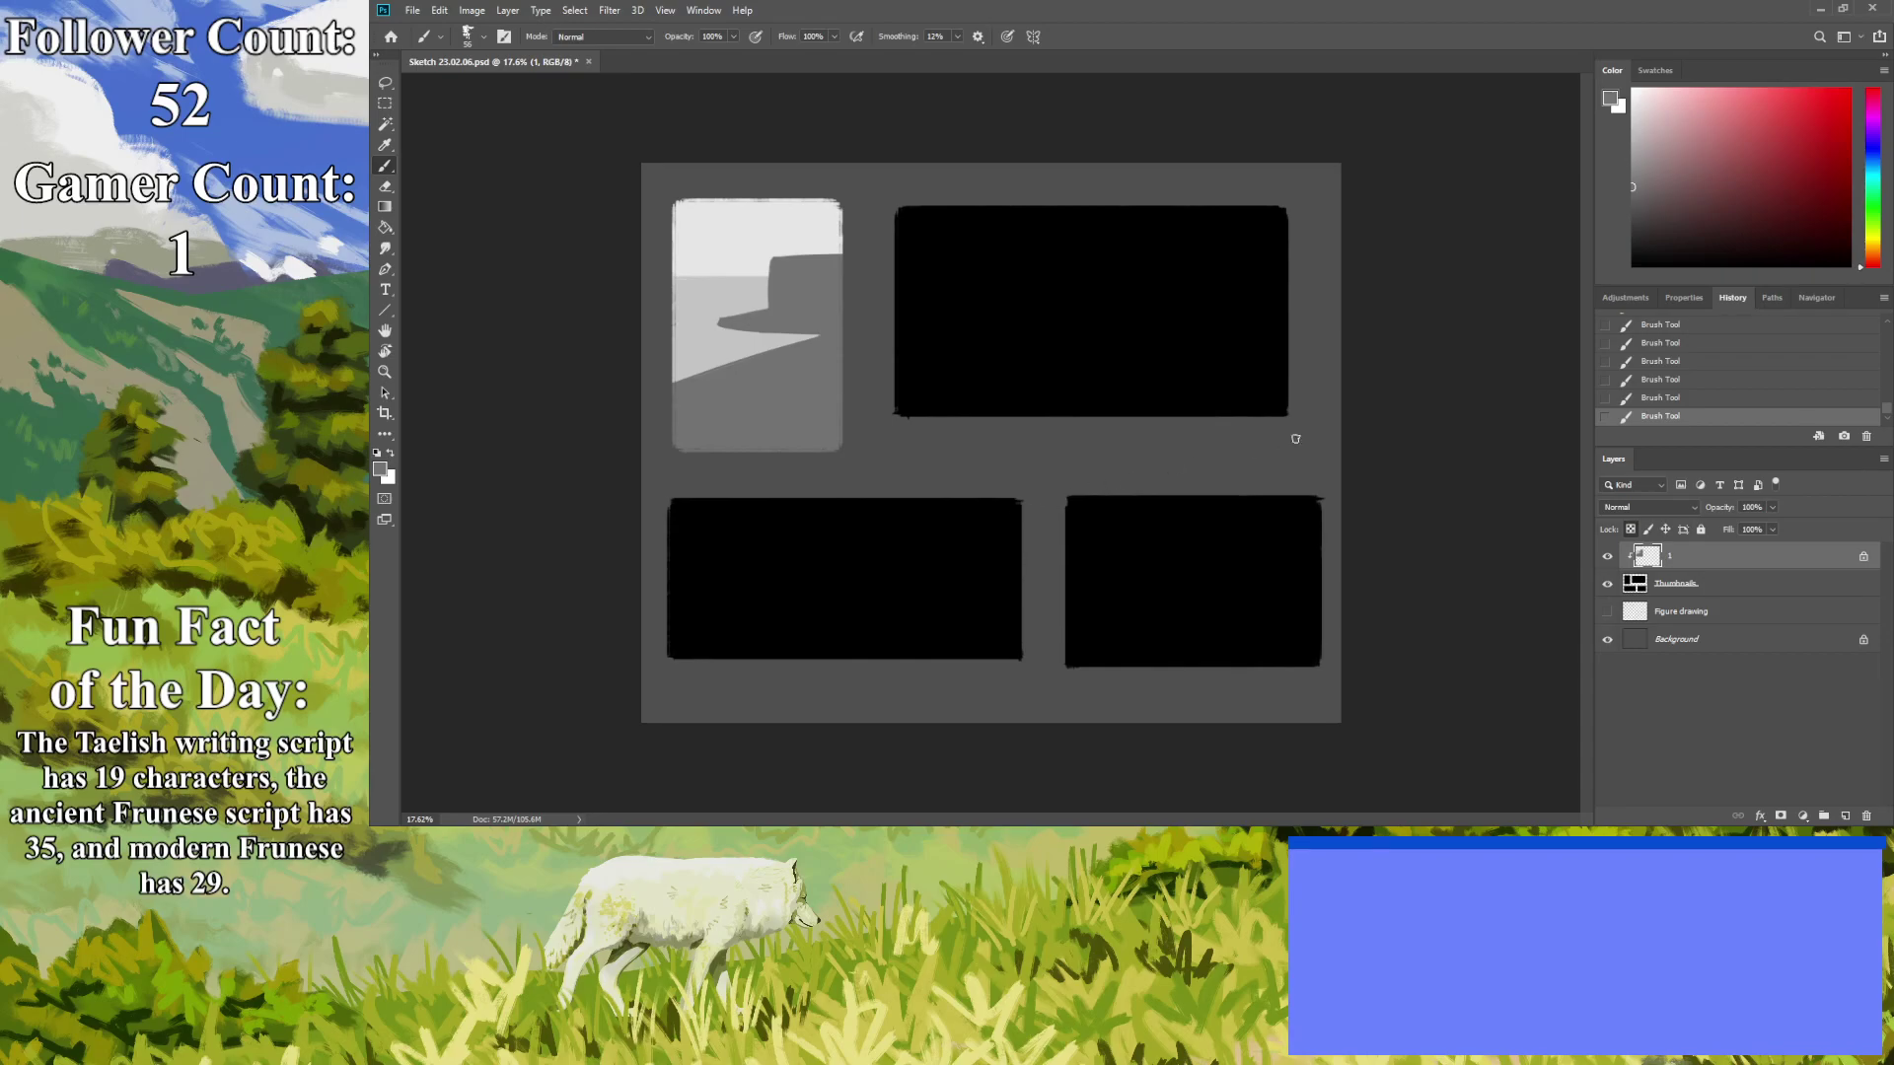
pyautogui.click(1632, 215)
pyautogui.moveTo(825, 325)
pyautogui.mouseDown()
pyautogui.moveTo(828, 280)
pyautogui.moveTo(836, 336)
pyautogui.moveTo(825, 296)
pyautogui.moveTo(821, 327)
pyautogui.moveTo(817, 293)
pyautogui.moveTo(806, 304)
pyautogui.moveTo(823, 327)
pyautogui.moveTo(833, 293)
pyautogui.moveTo(804, 323)
pyautogui.mouseUp()
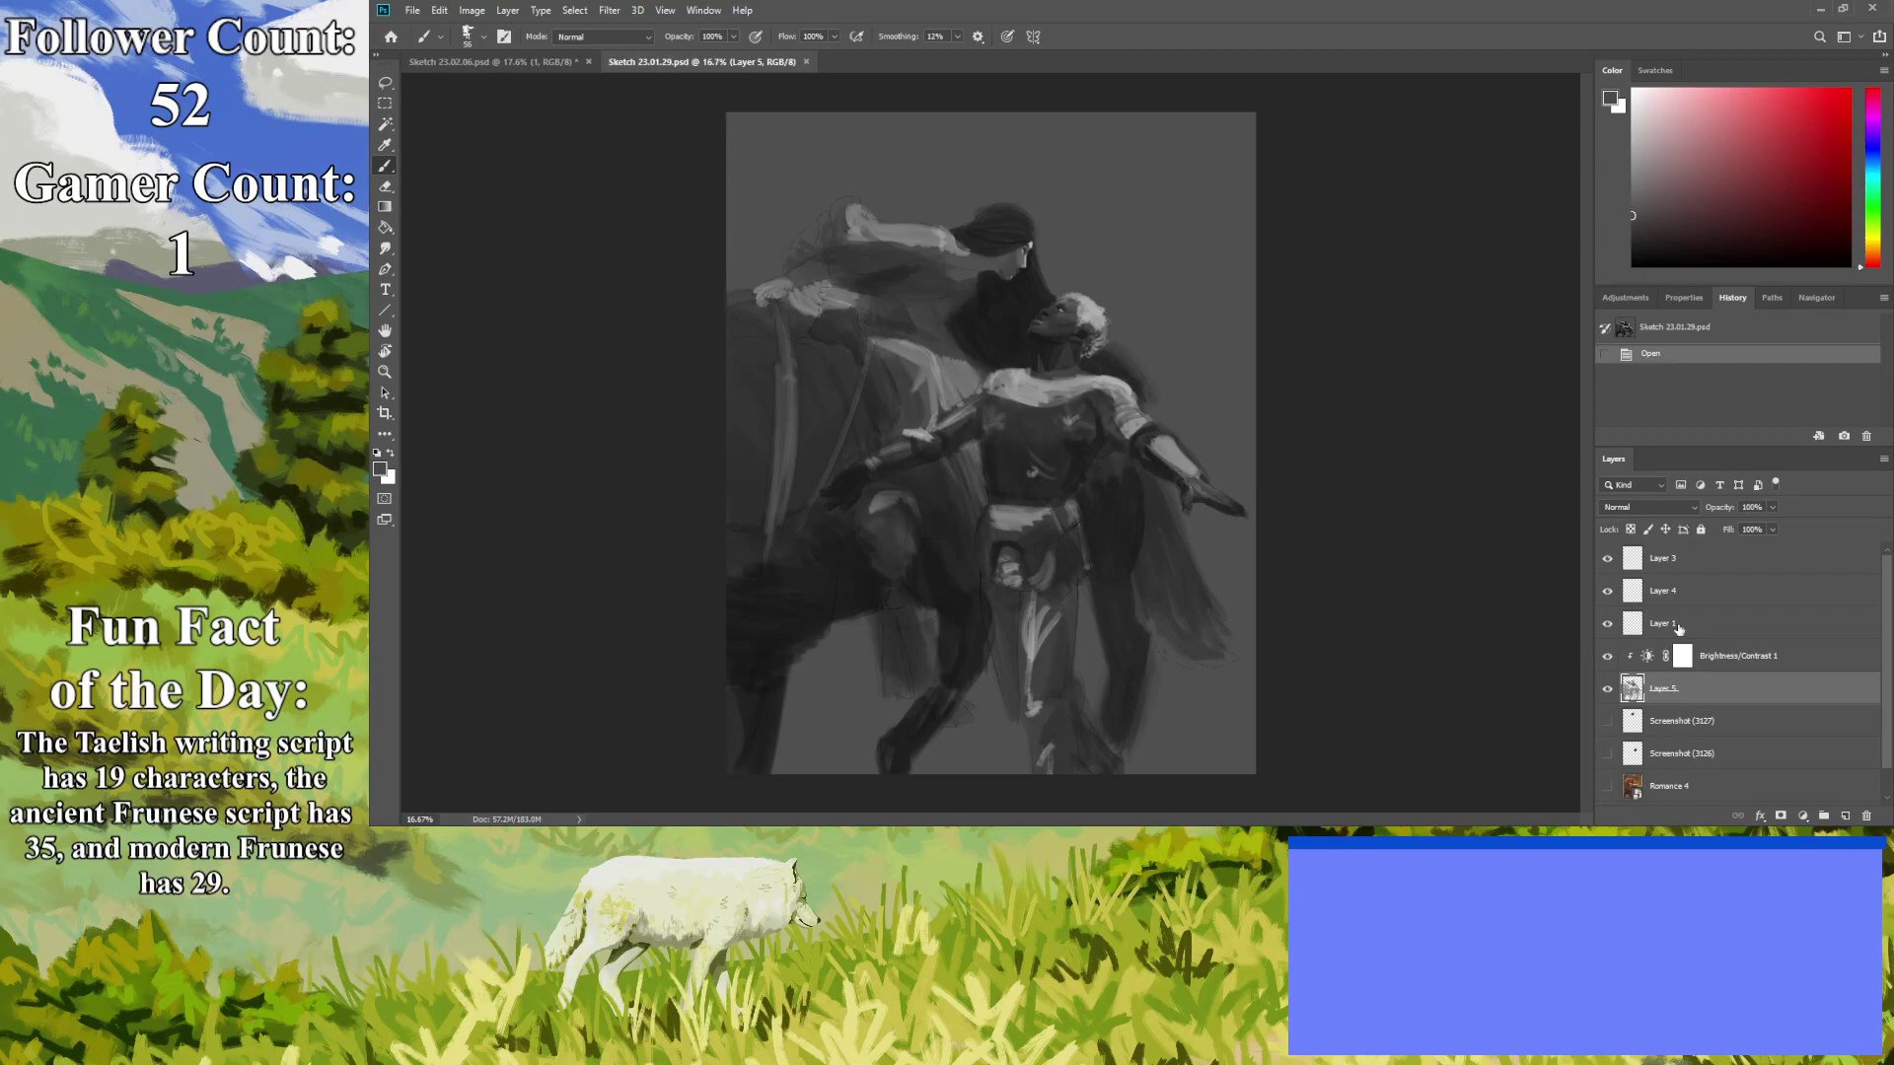
# Copy the visible figure layers, including Brightness/Contrast 1, from Sketch 23.01.29.psd into Sketch 23.02.06.psd.
pyautogui.keyDown('shift'); pyautogui.click(1672, 560); pyautogui.keyUp('shift')
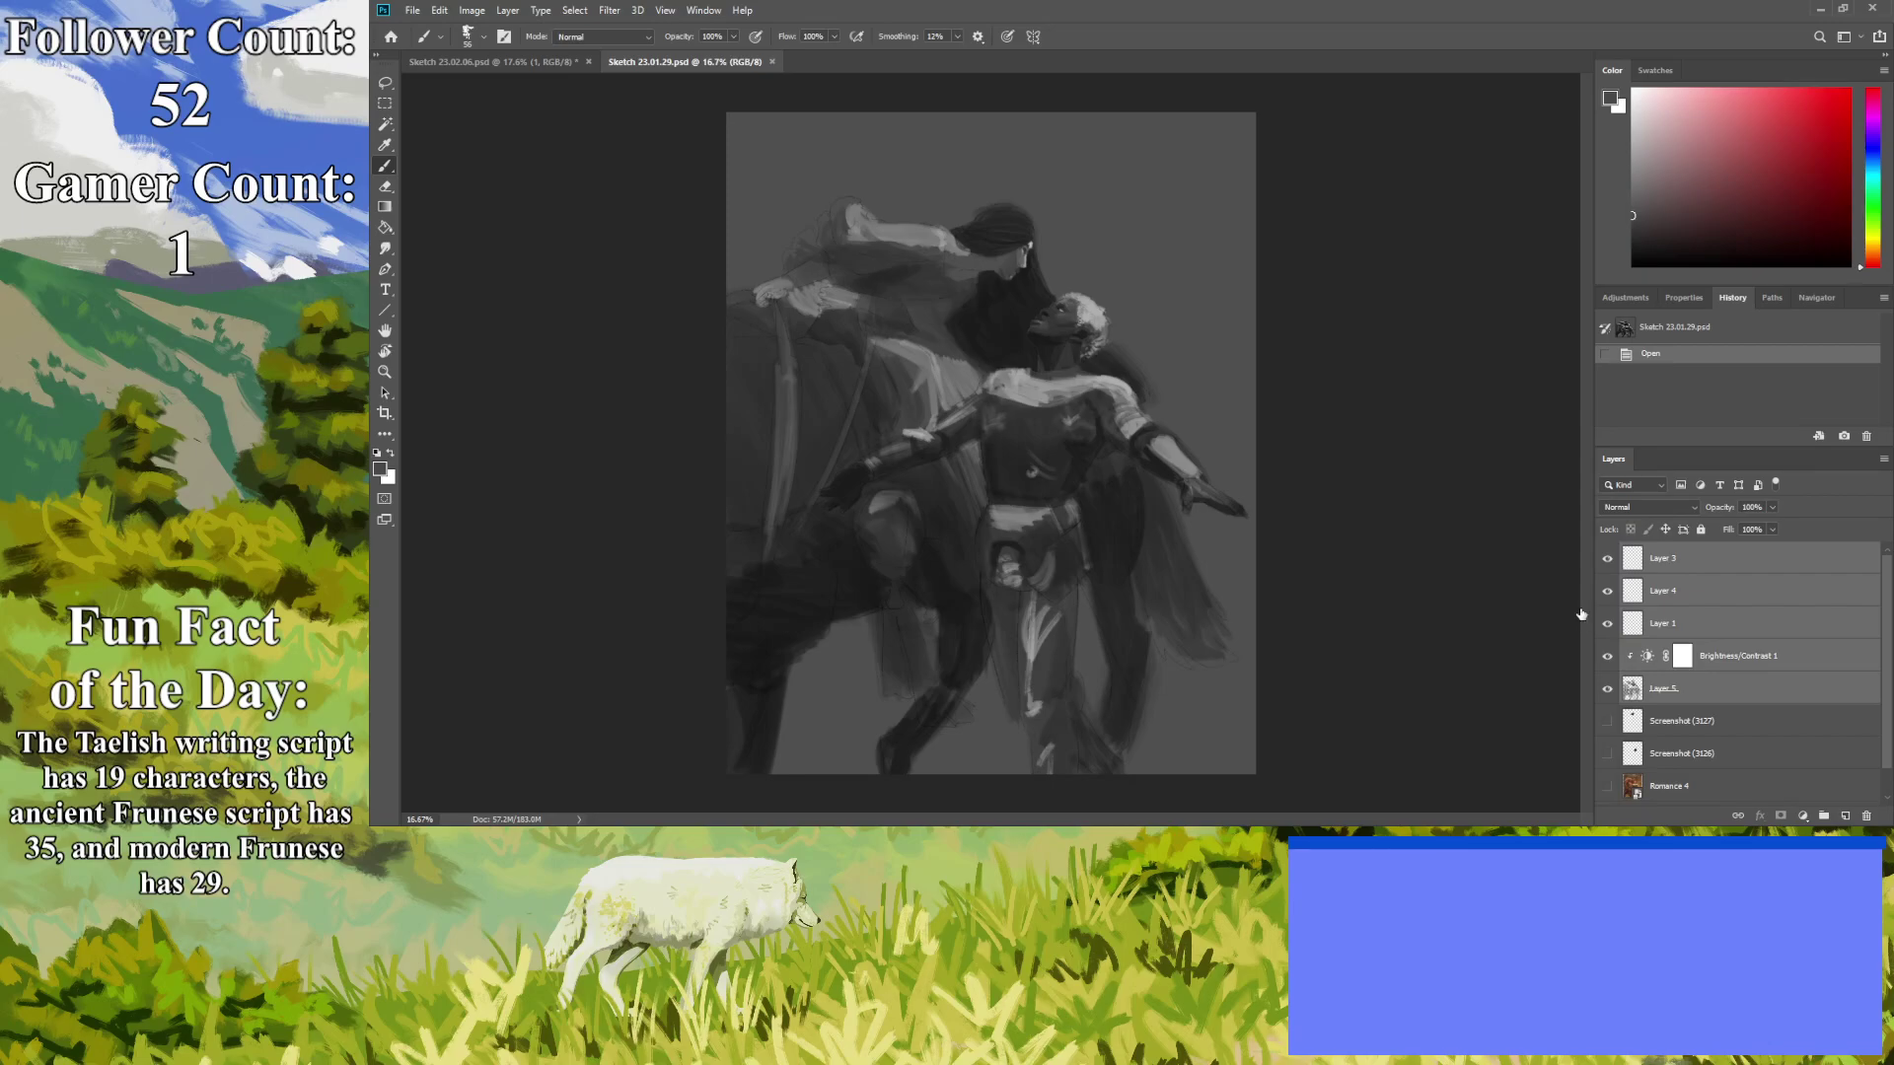
pyautogui.click(508, 59)
pyautogui.moveTo(603, 116); pyautogui.dragTo(1006, 311)
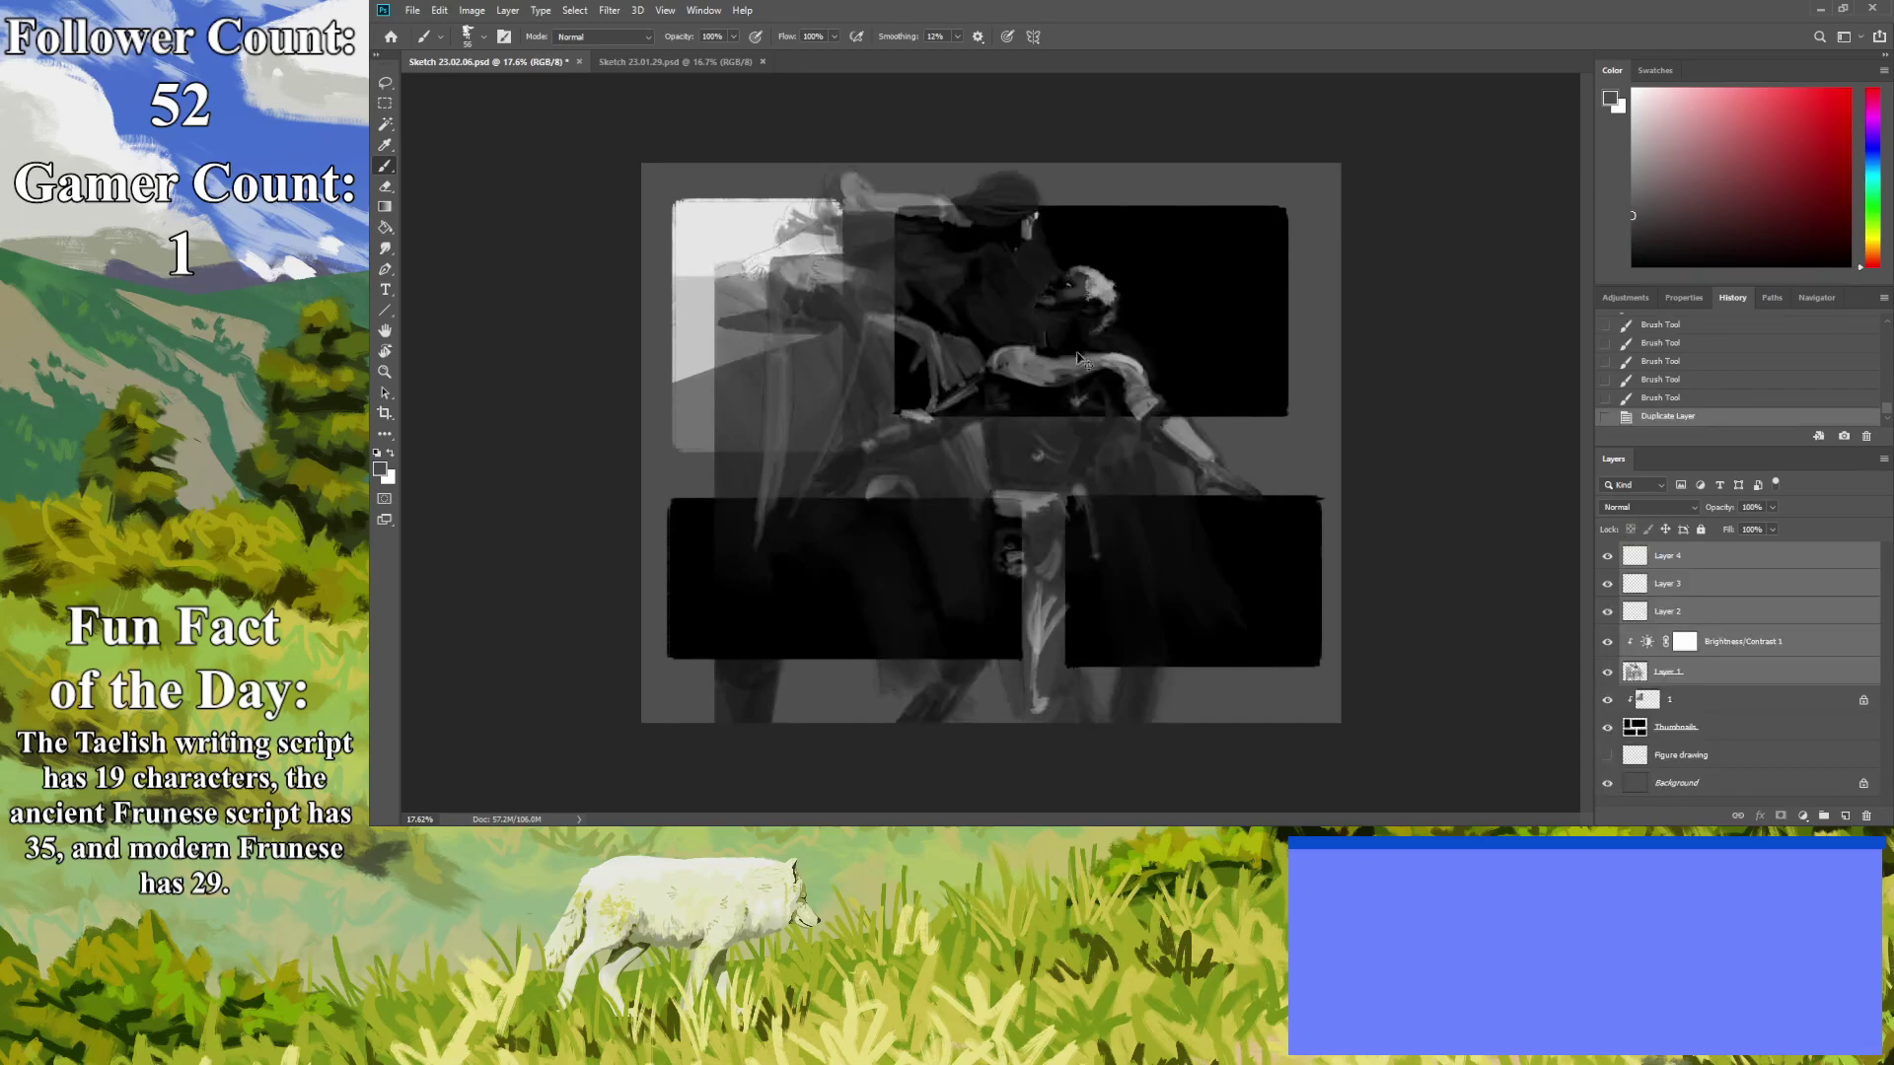
# Scale the copied figure layers to about 42% and place them in the lower middle of the canvas with Free Transform.
pyautogui.hotkey('ctrl', 't')
pyautogui.moveTo(714, 160); pyautogui.dragTo(836, 427)
pyautogui.moveTo(899, 516); pyautogui.dragTo(897, 506)
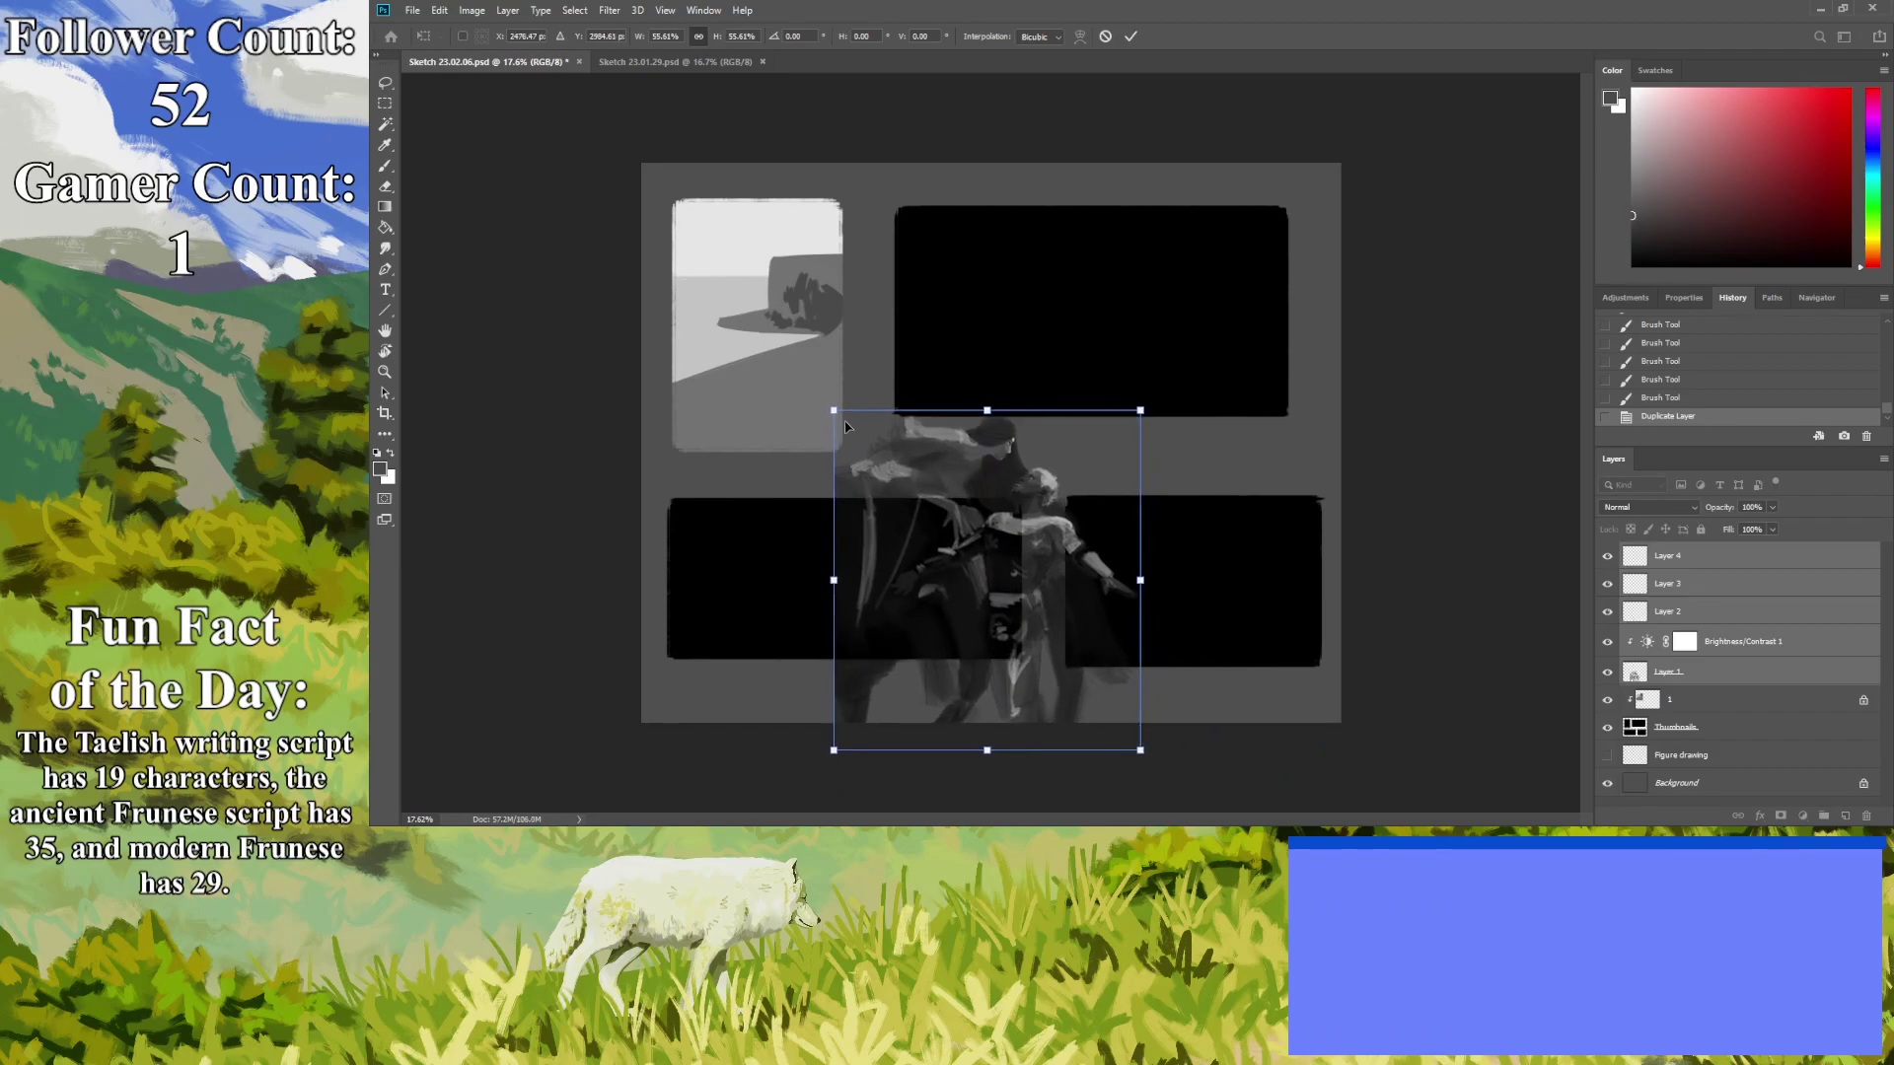
pyautogui.moveTo(831, 407); pyautogui.dragTo(999, 486)
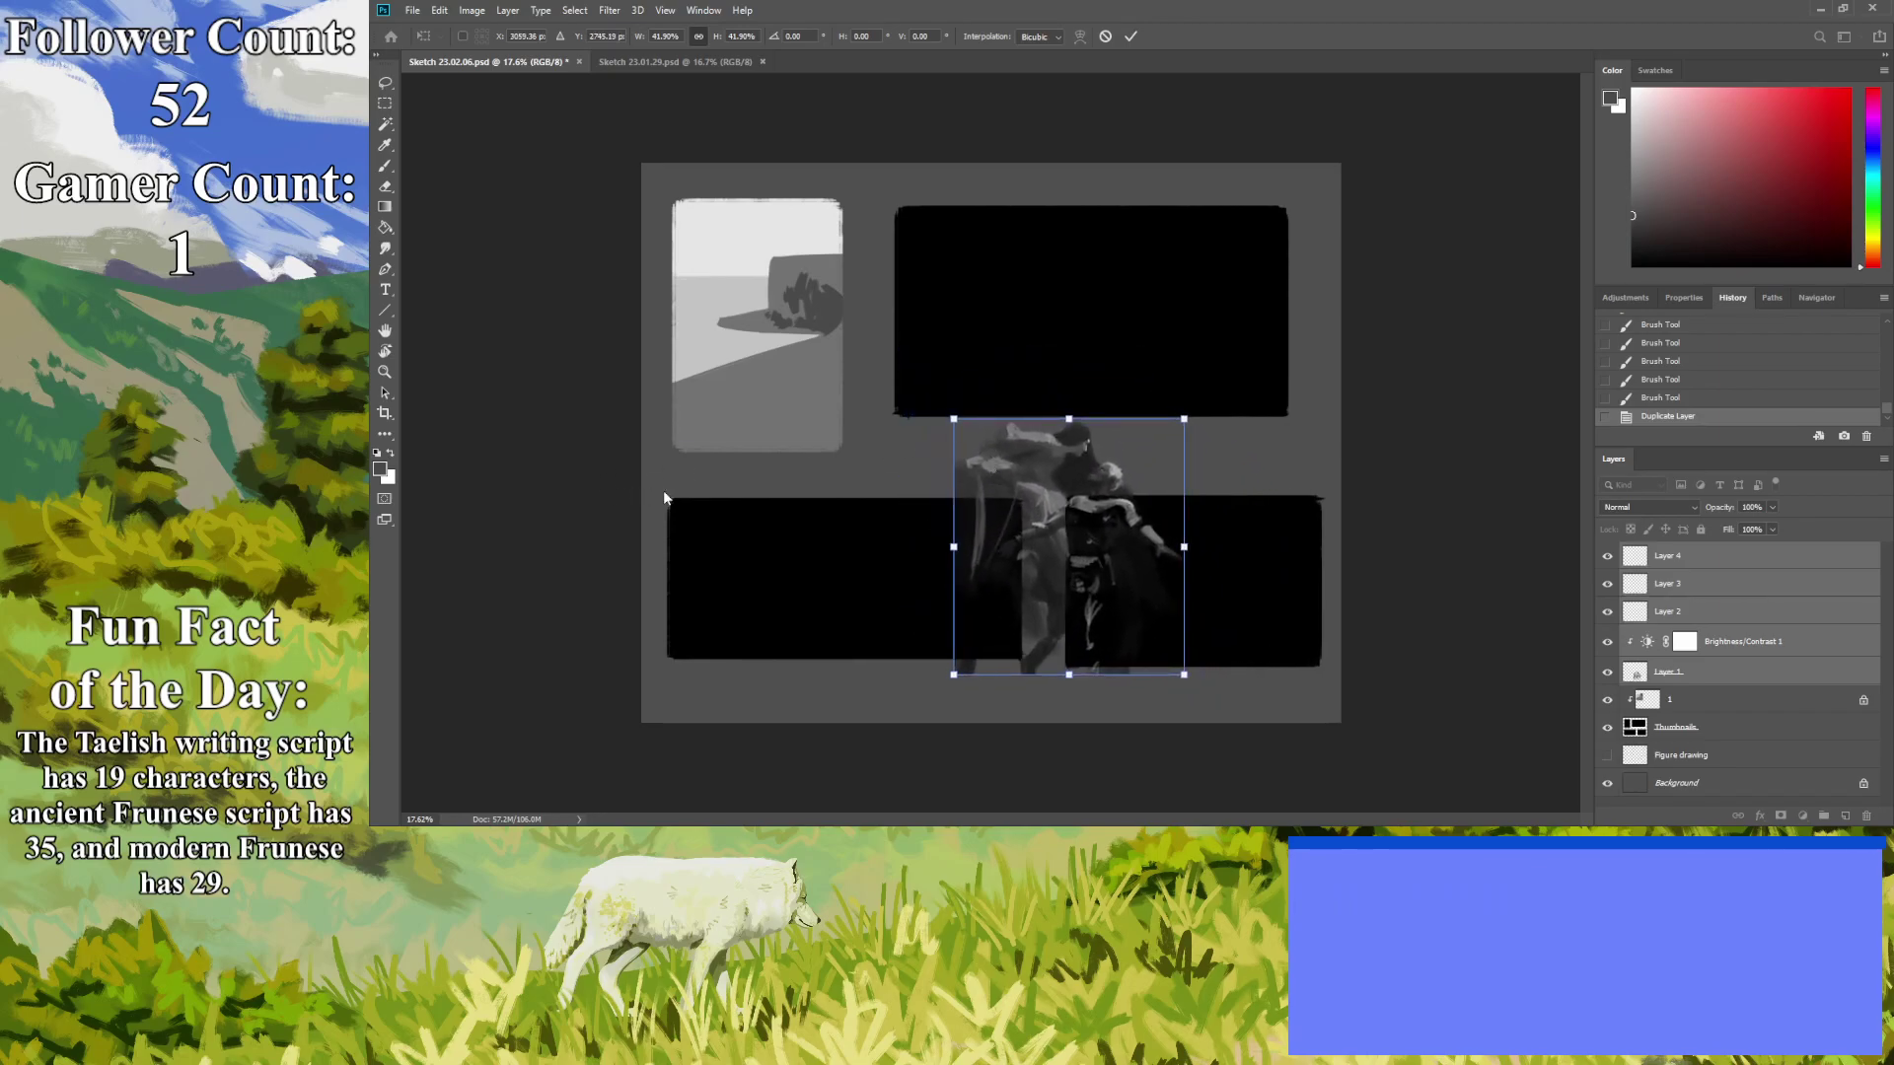
pyautogui.press('Return')
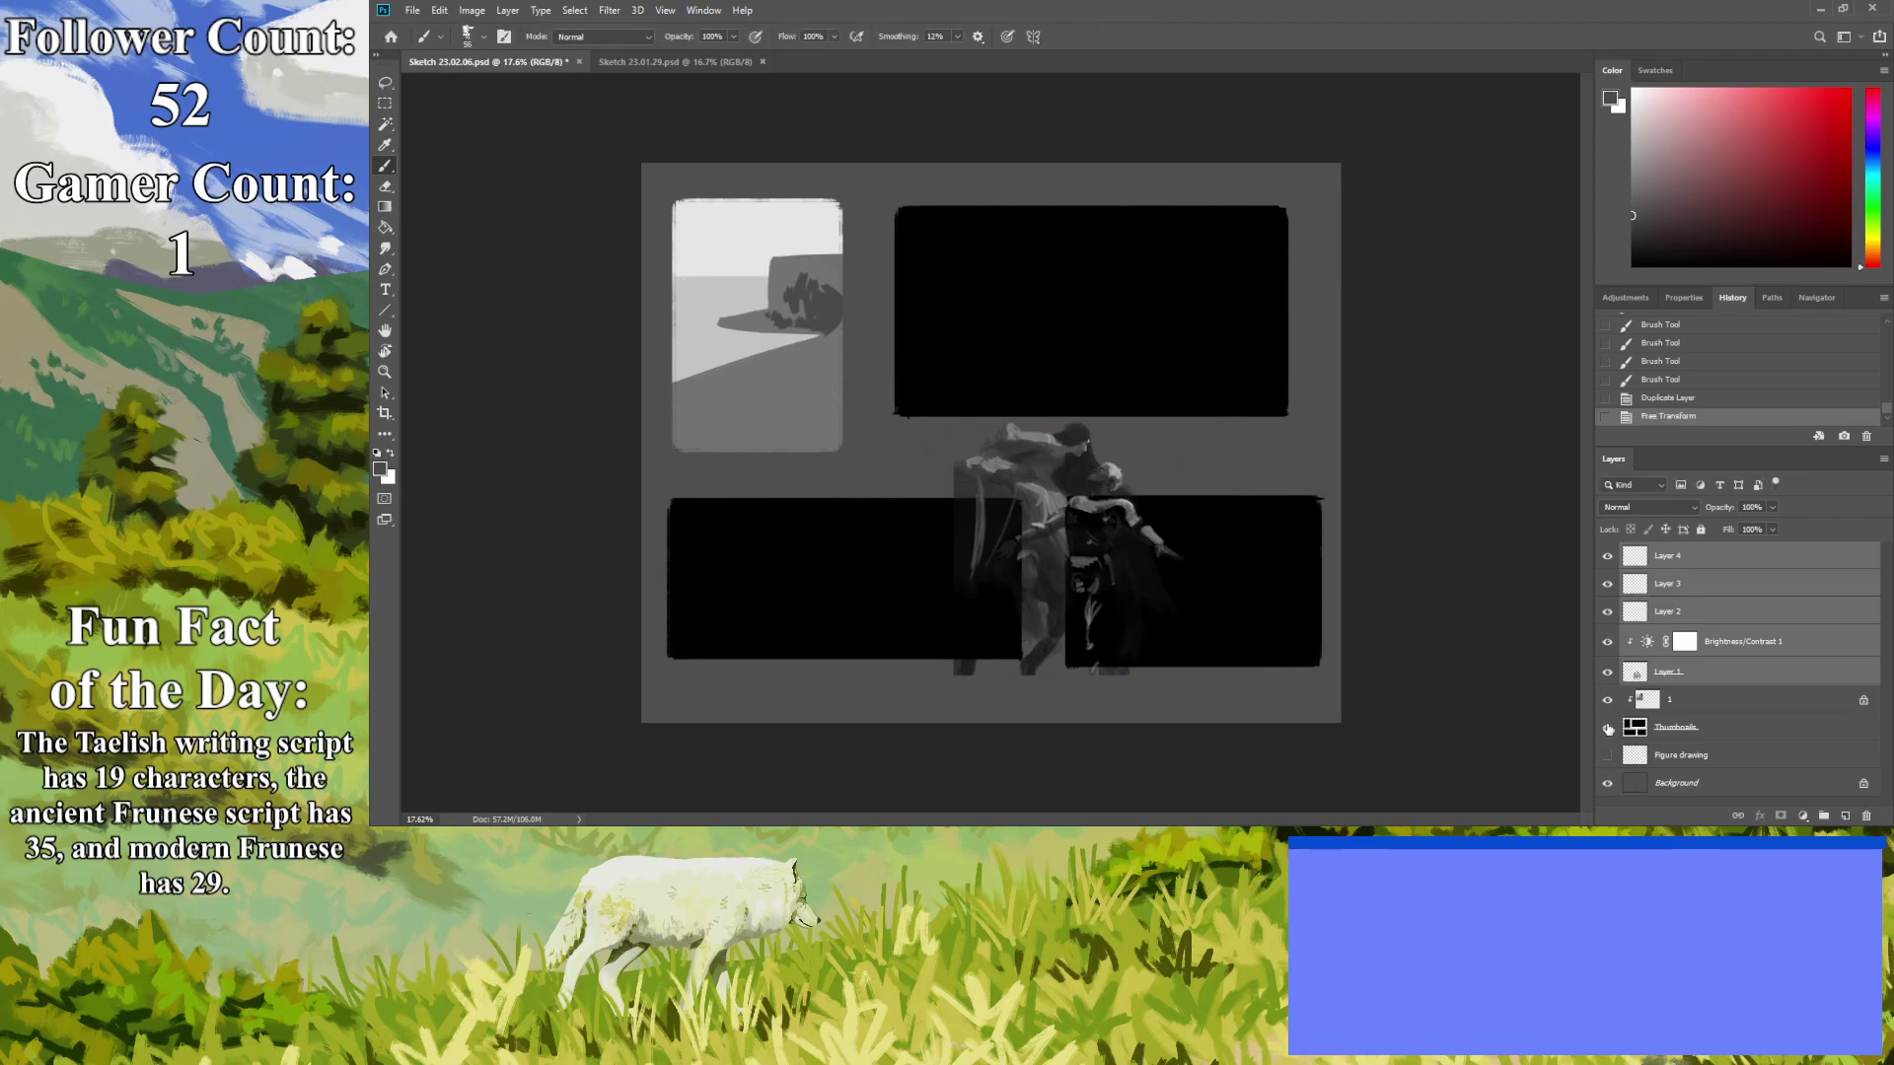
# Hide the Thumbnails layer and add an empty layer above layer 1, ready for the Brush tool.
pyautogui.click(1608, 727)
pyautogui.click(1671, 729)
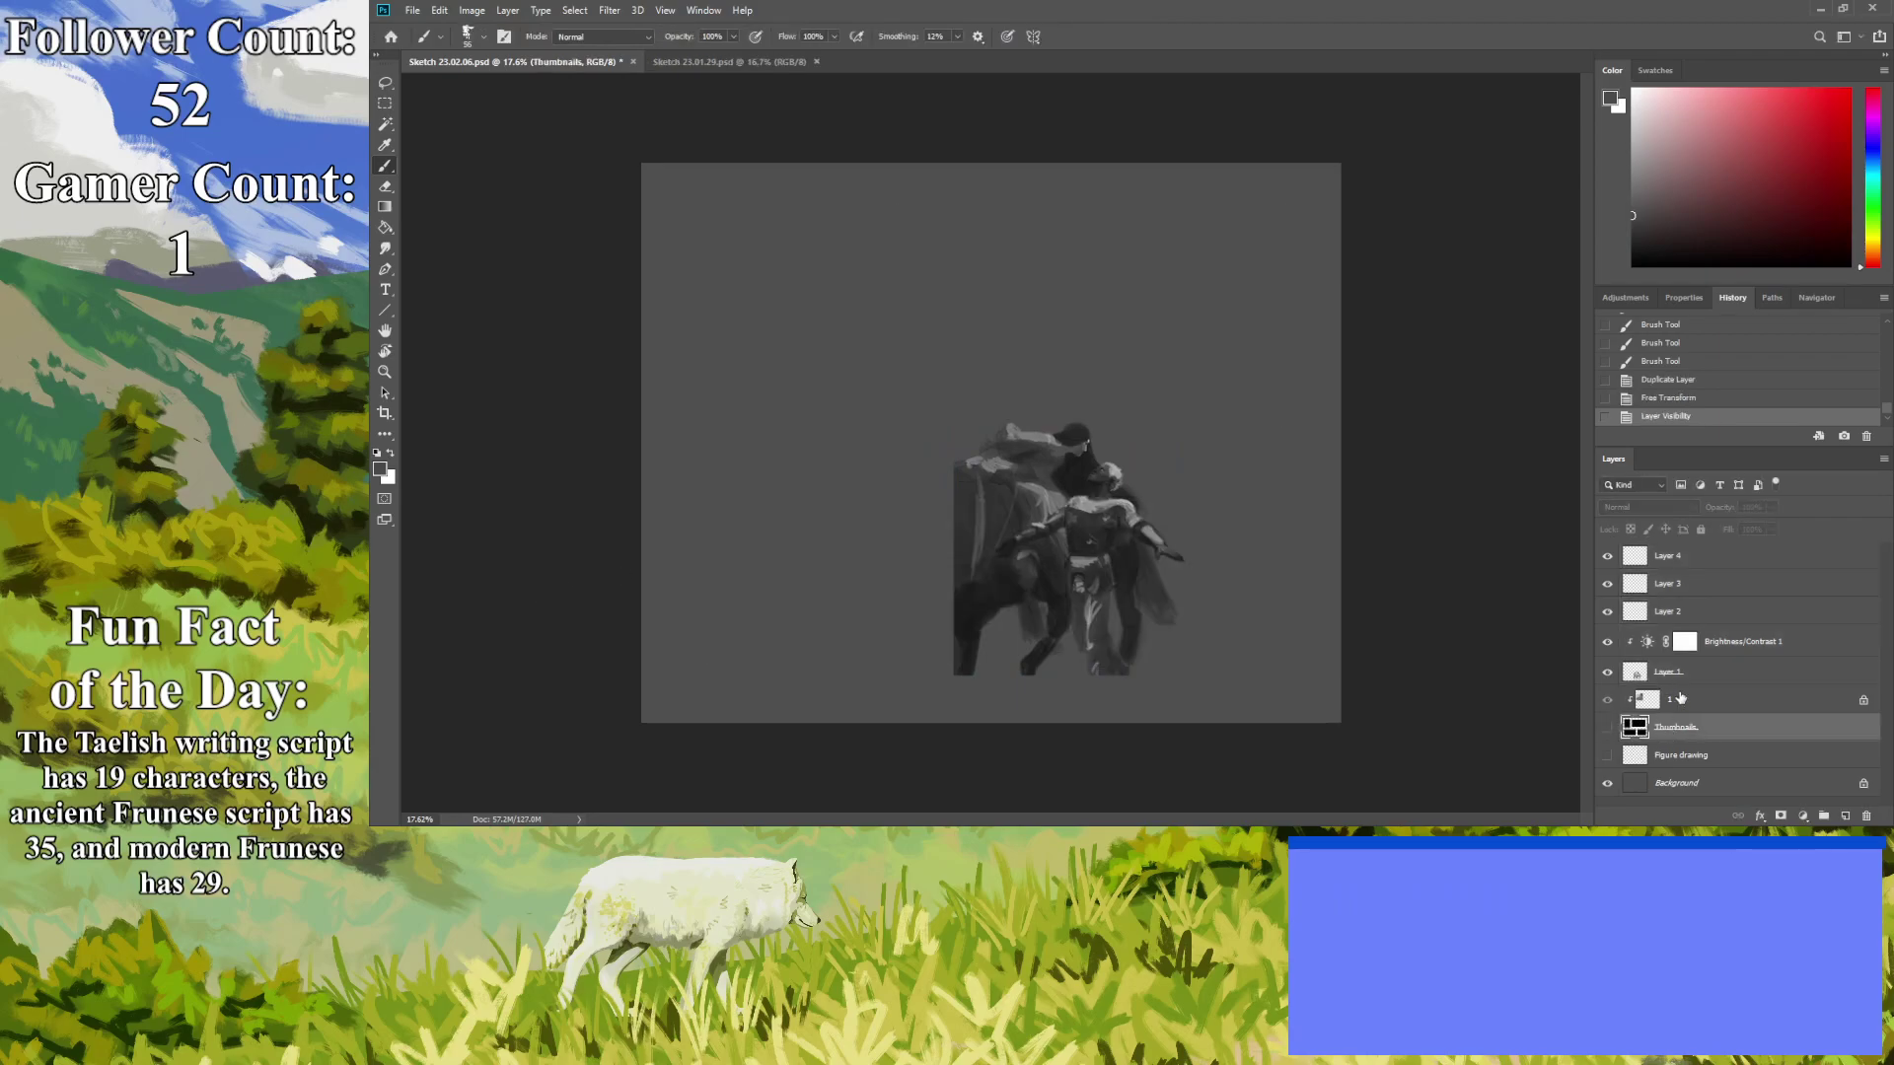
pyautogui.click(1682, 704)
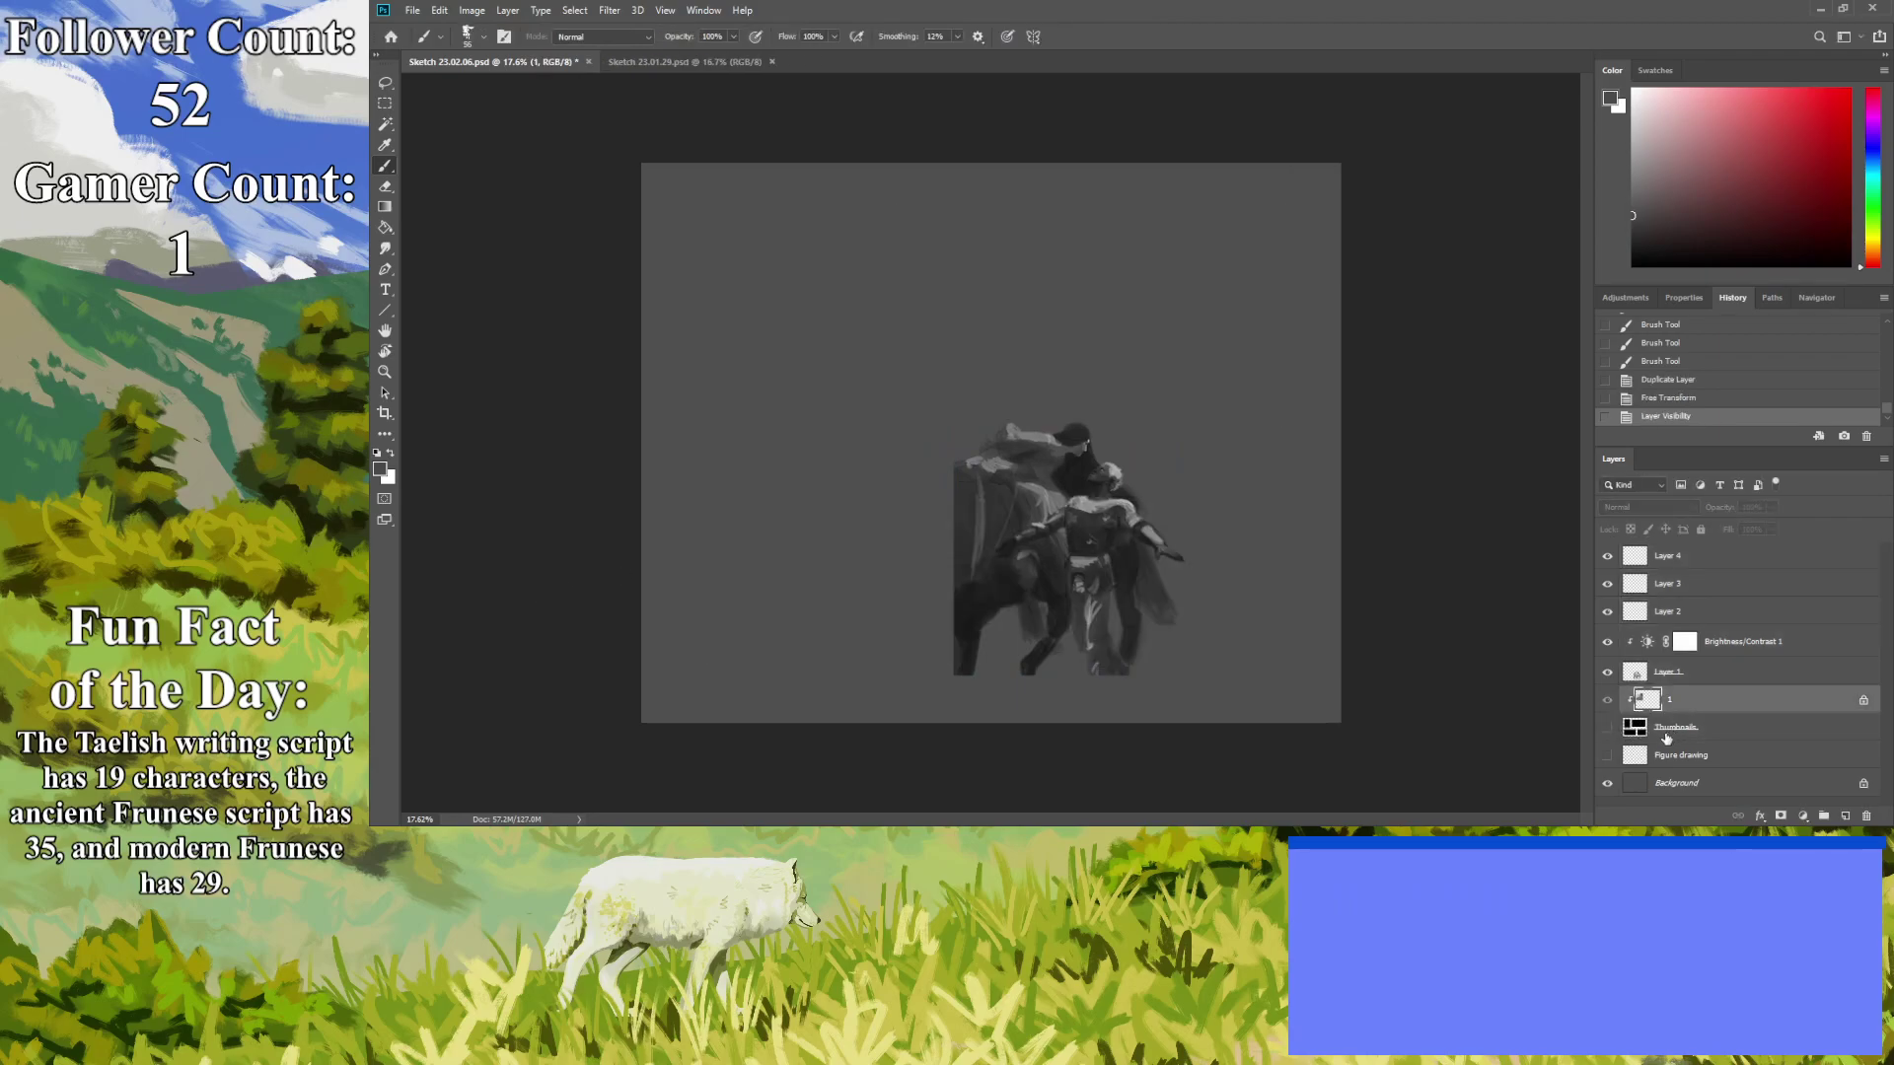
pyautogui.hotkey('ctrl', 'shift', 'alt', 'n')
pyautogui.press('i')
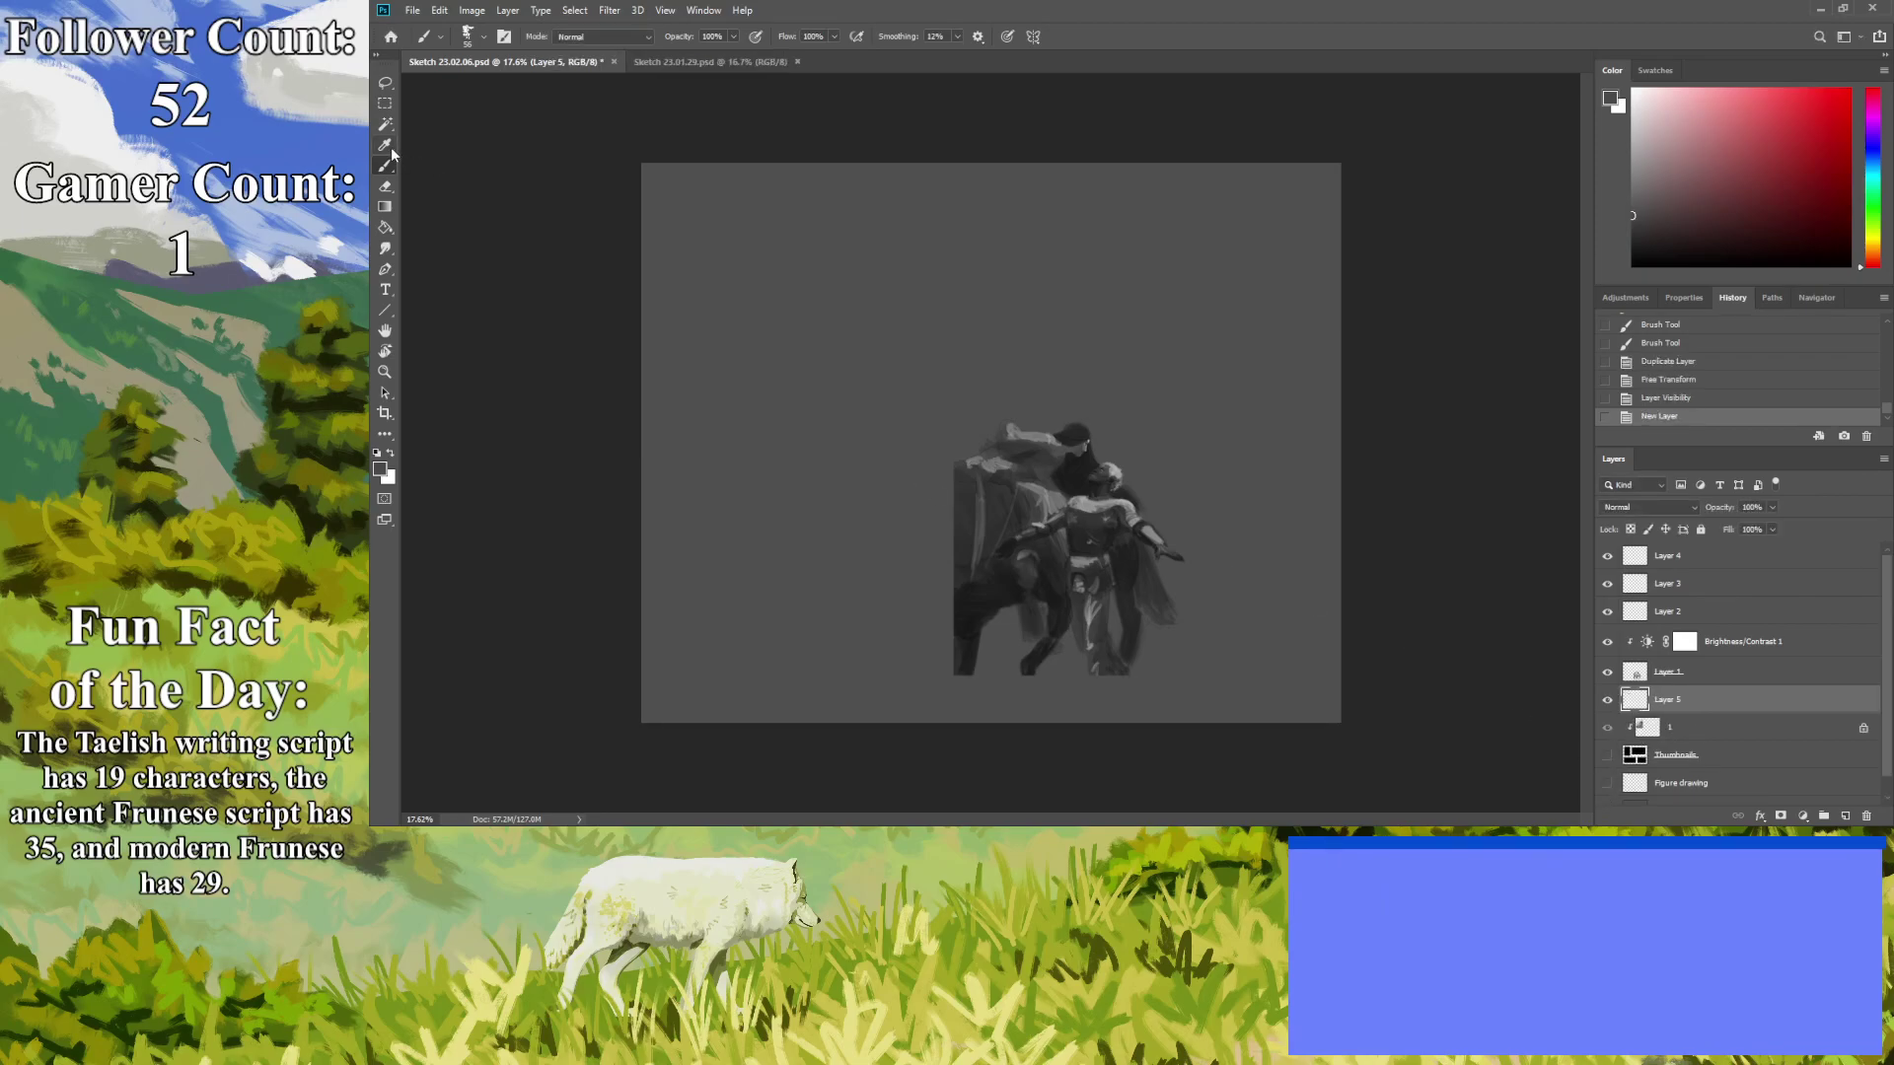
pyautogui.click(392, 167)
# Temporarily hide the Background layer to examine the copied figures' transparency and edges up close.
pyautogui.scroll(-1, 1826, 796)
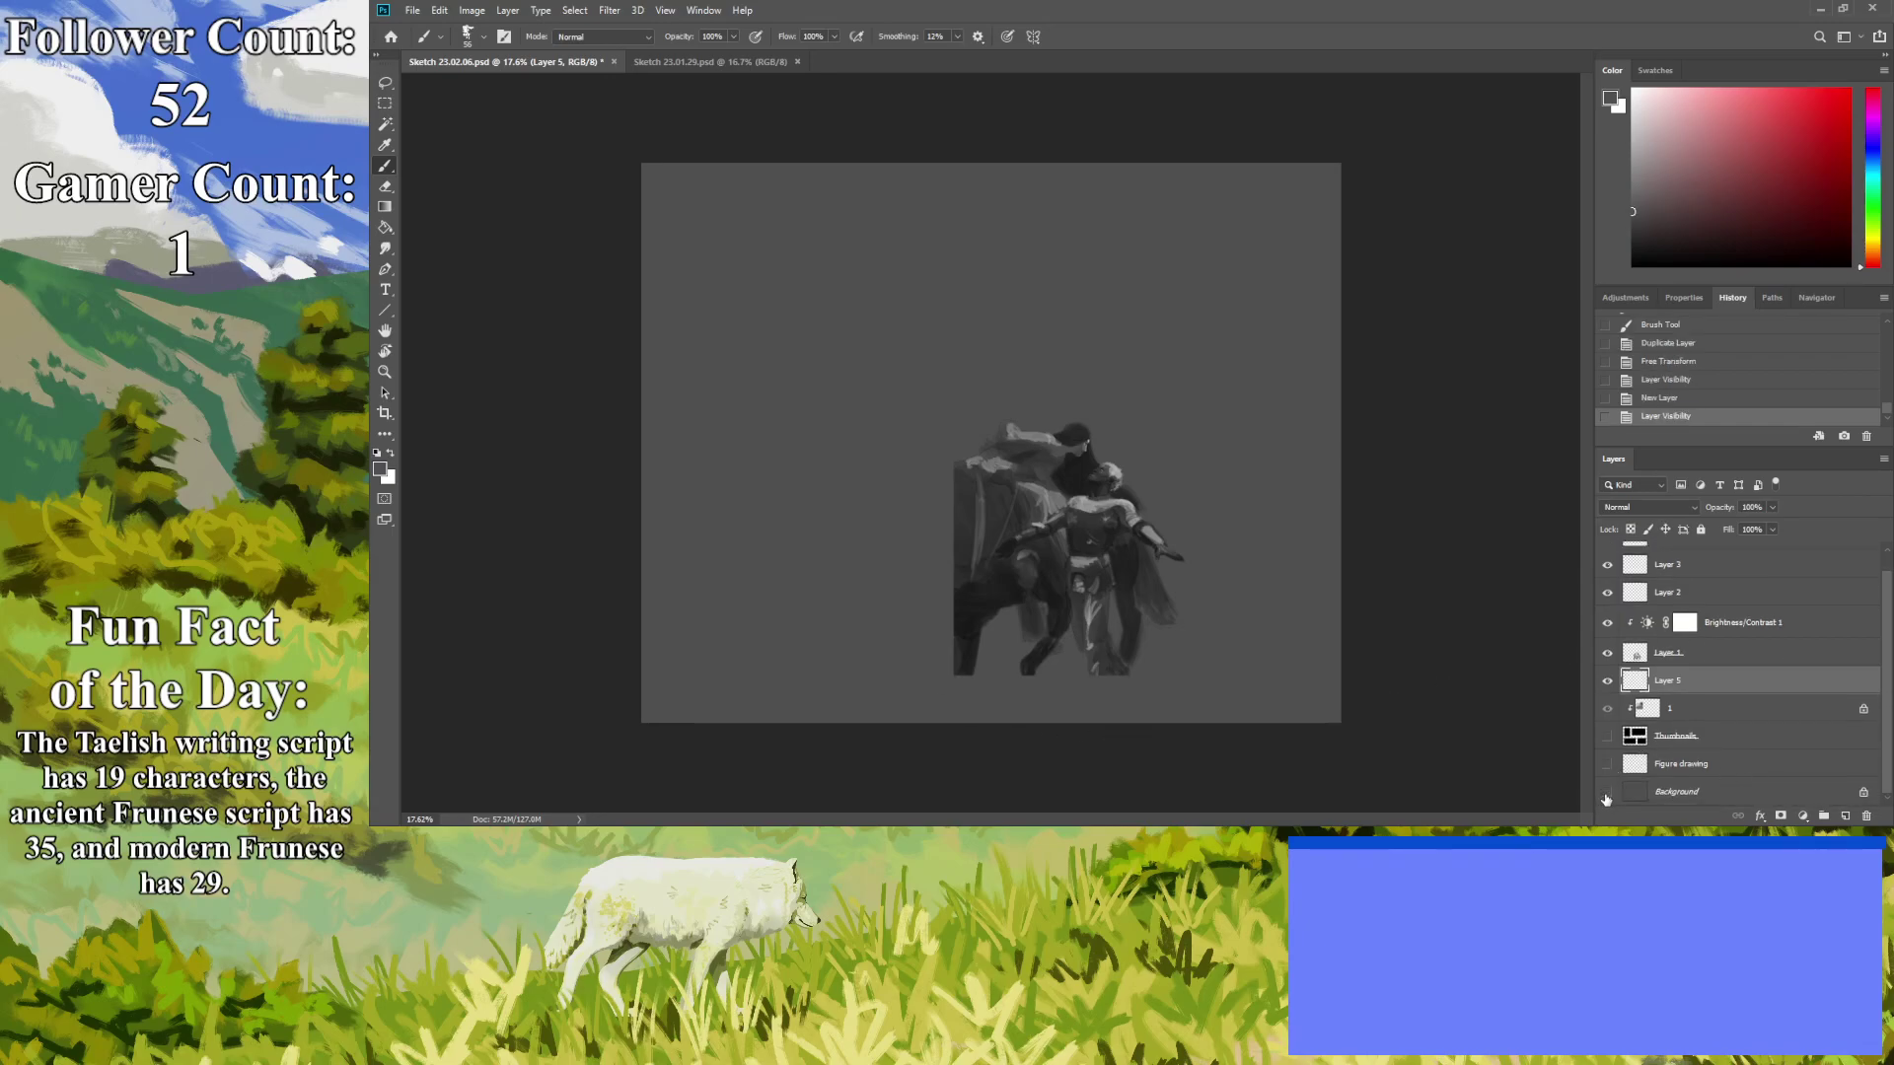
pyautogui.click(1607, 794)
pyautogui.click(385, 371)
pyautogui.moveTo(1007, 627); pyautogui.dragTo(1022, 575)
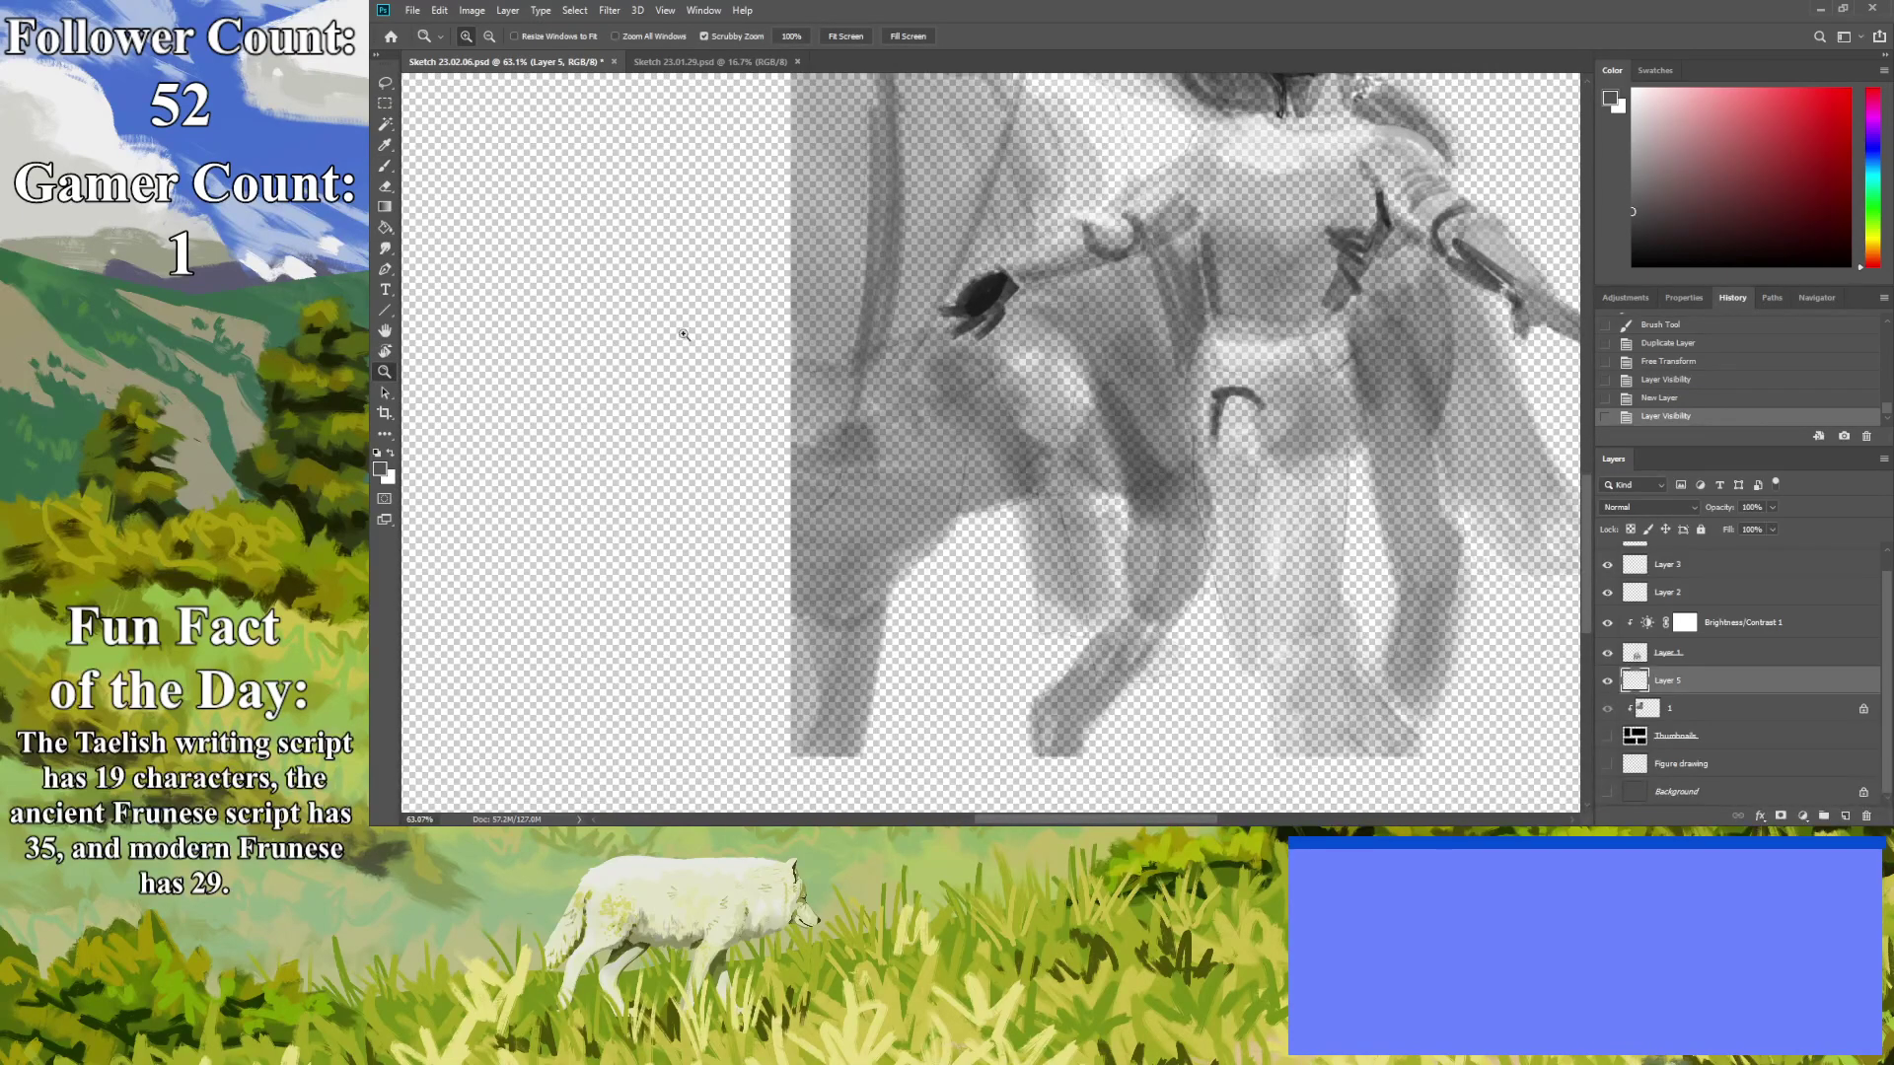
pyautogui.click(1679, 792)
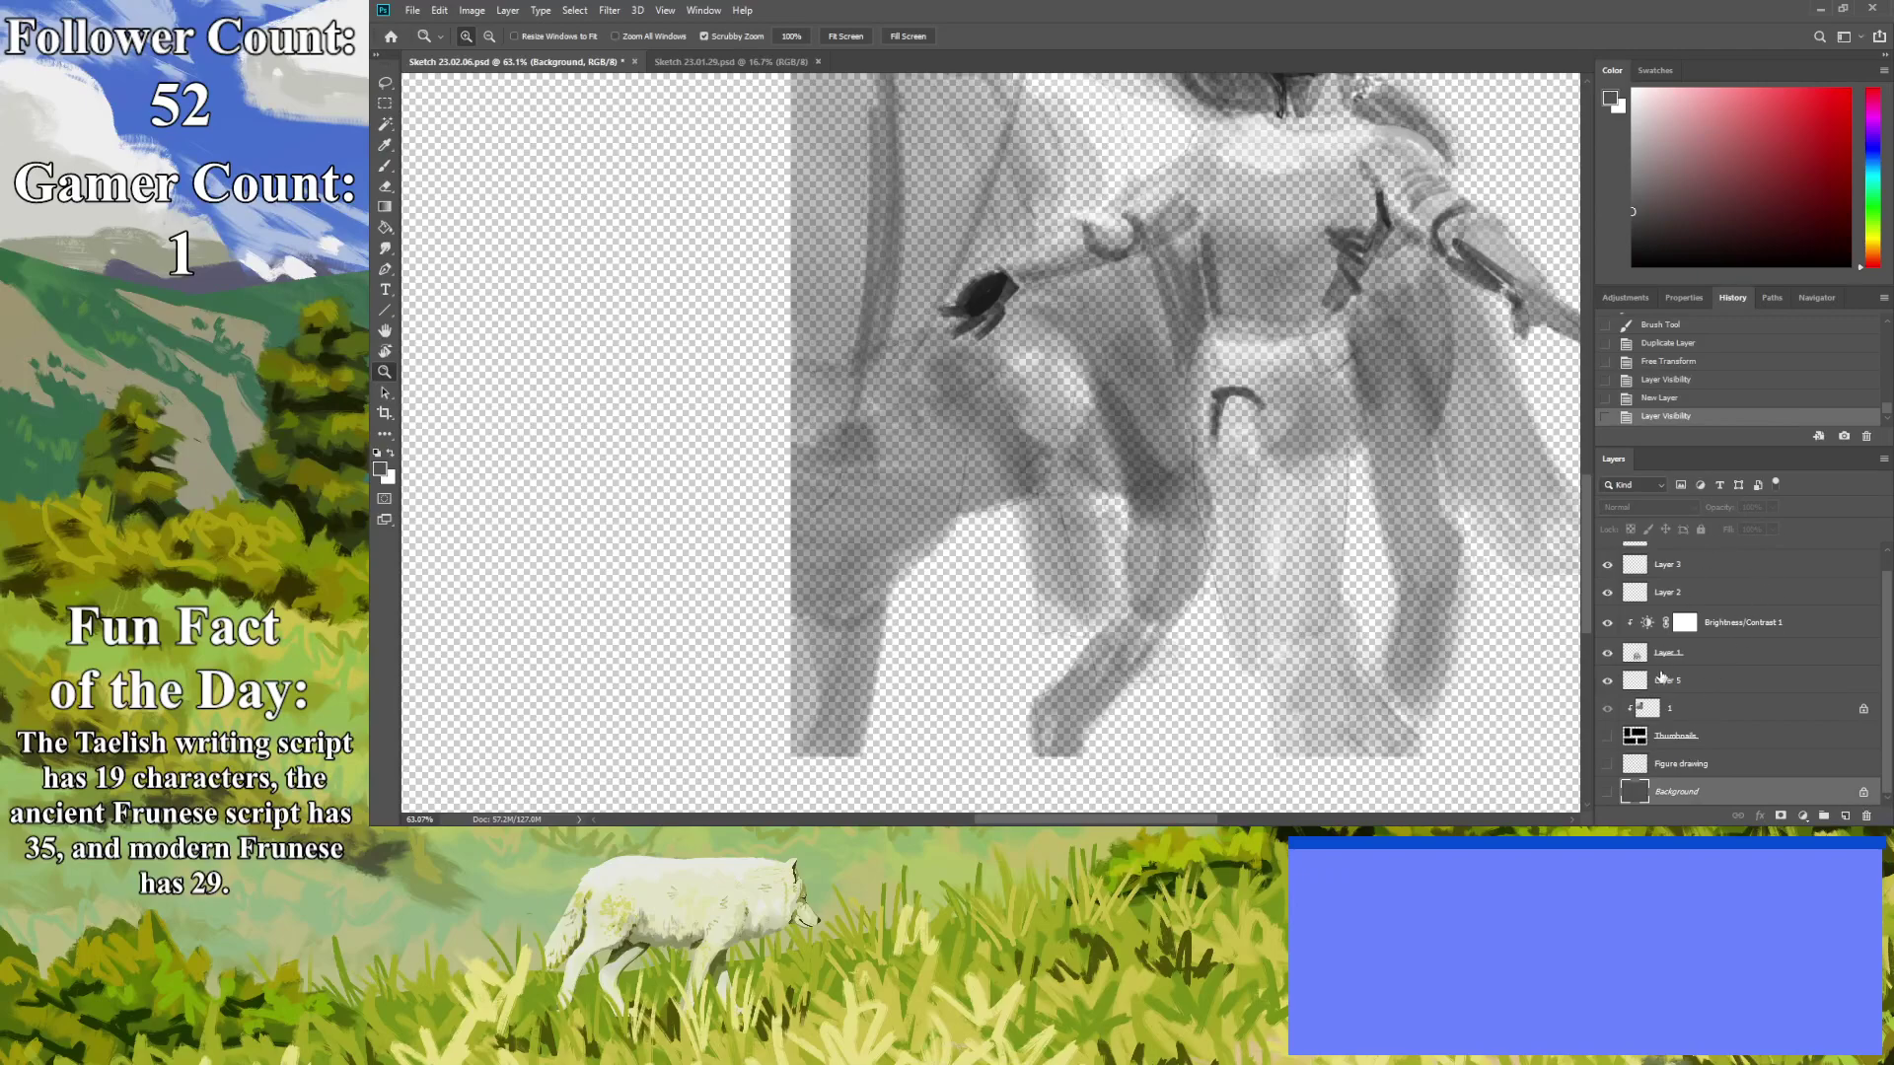
pyautogui.click(1607, 793)
pyautogui.press('b')
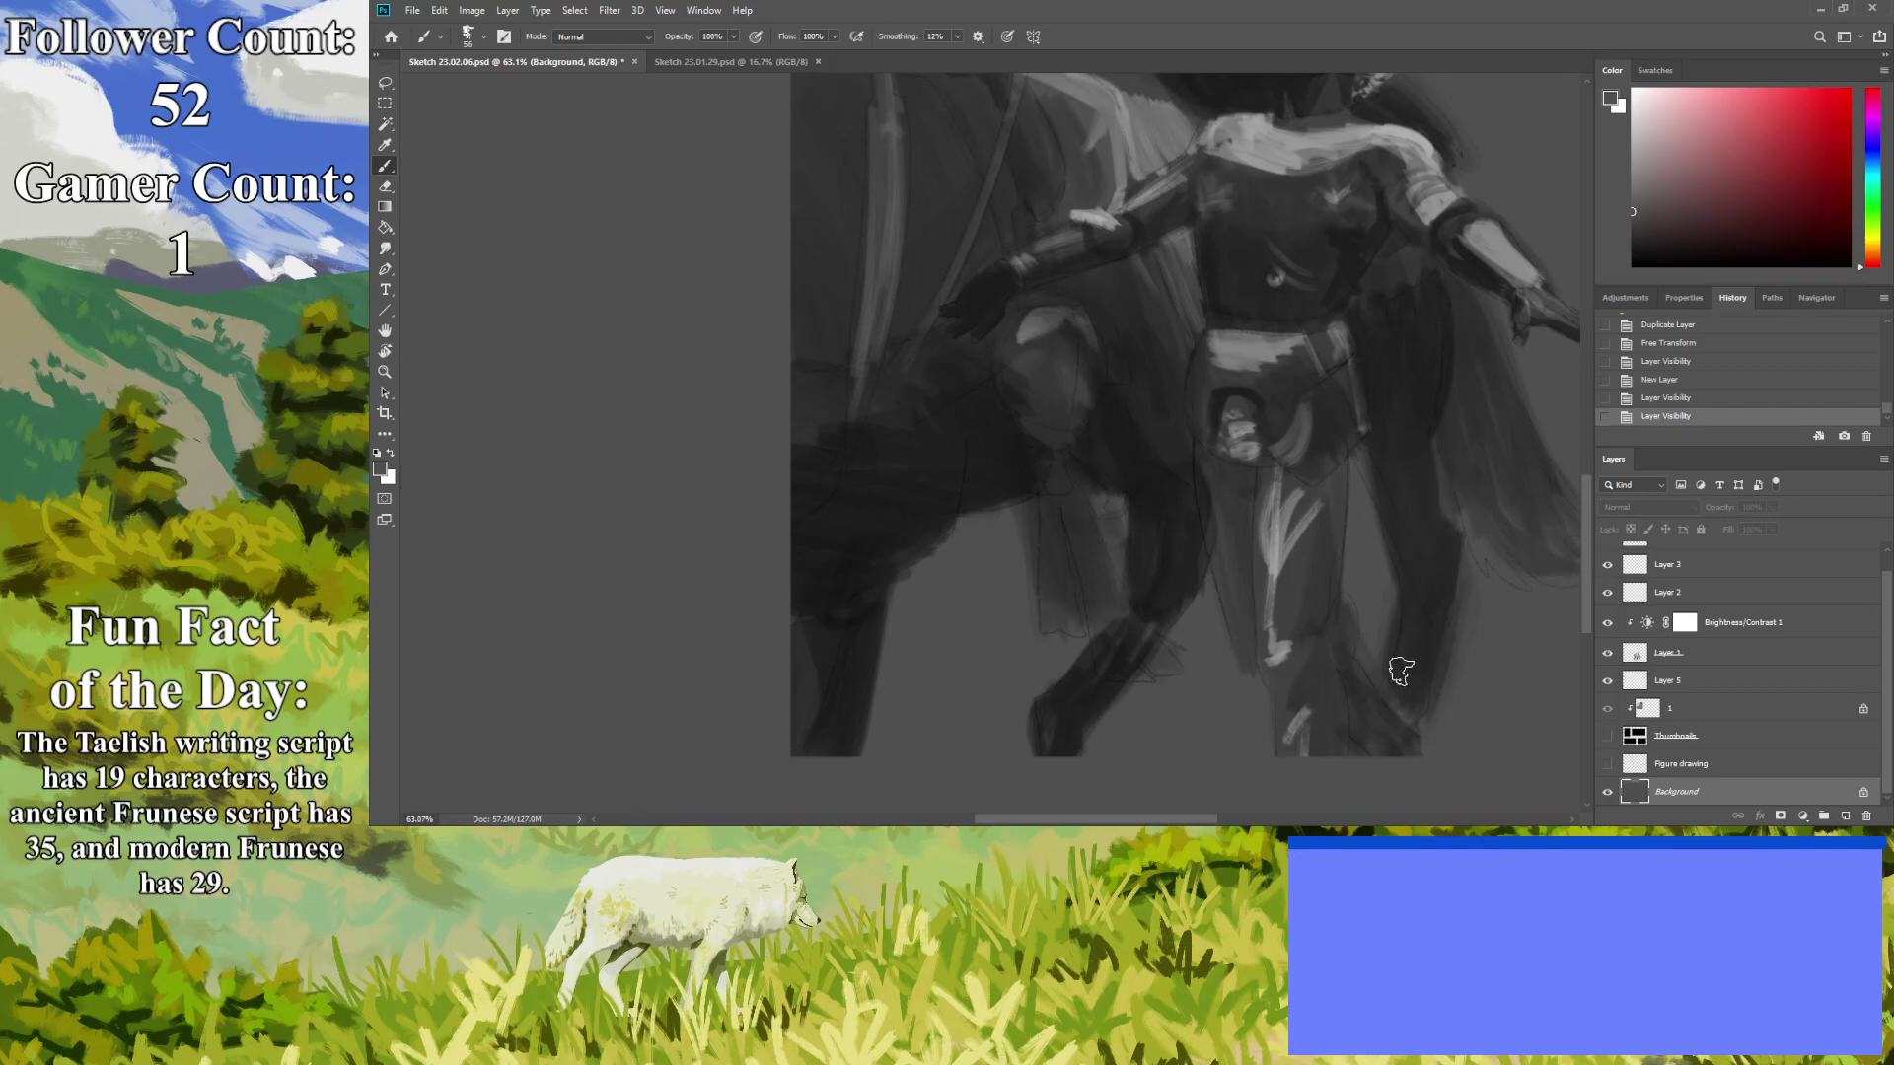
pyautogui.click(1364, 426)
pyautogui.moveTo(1176, 822); pyautogui.dragTo(1195, 822)
pyautogui.hotkey('ctrl', 'z')
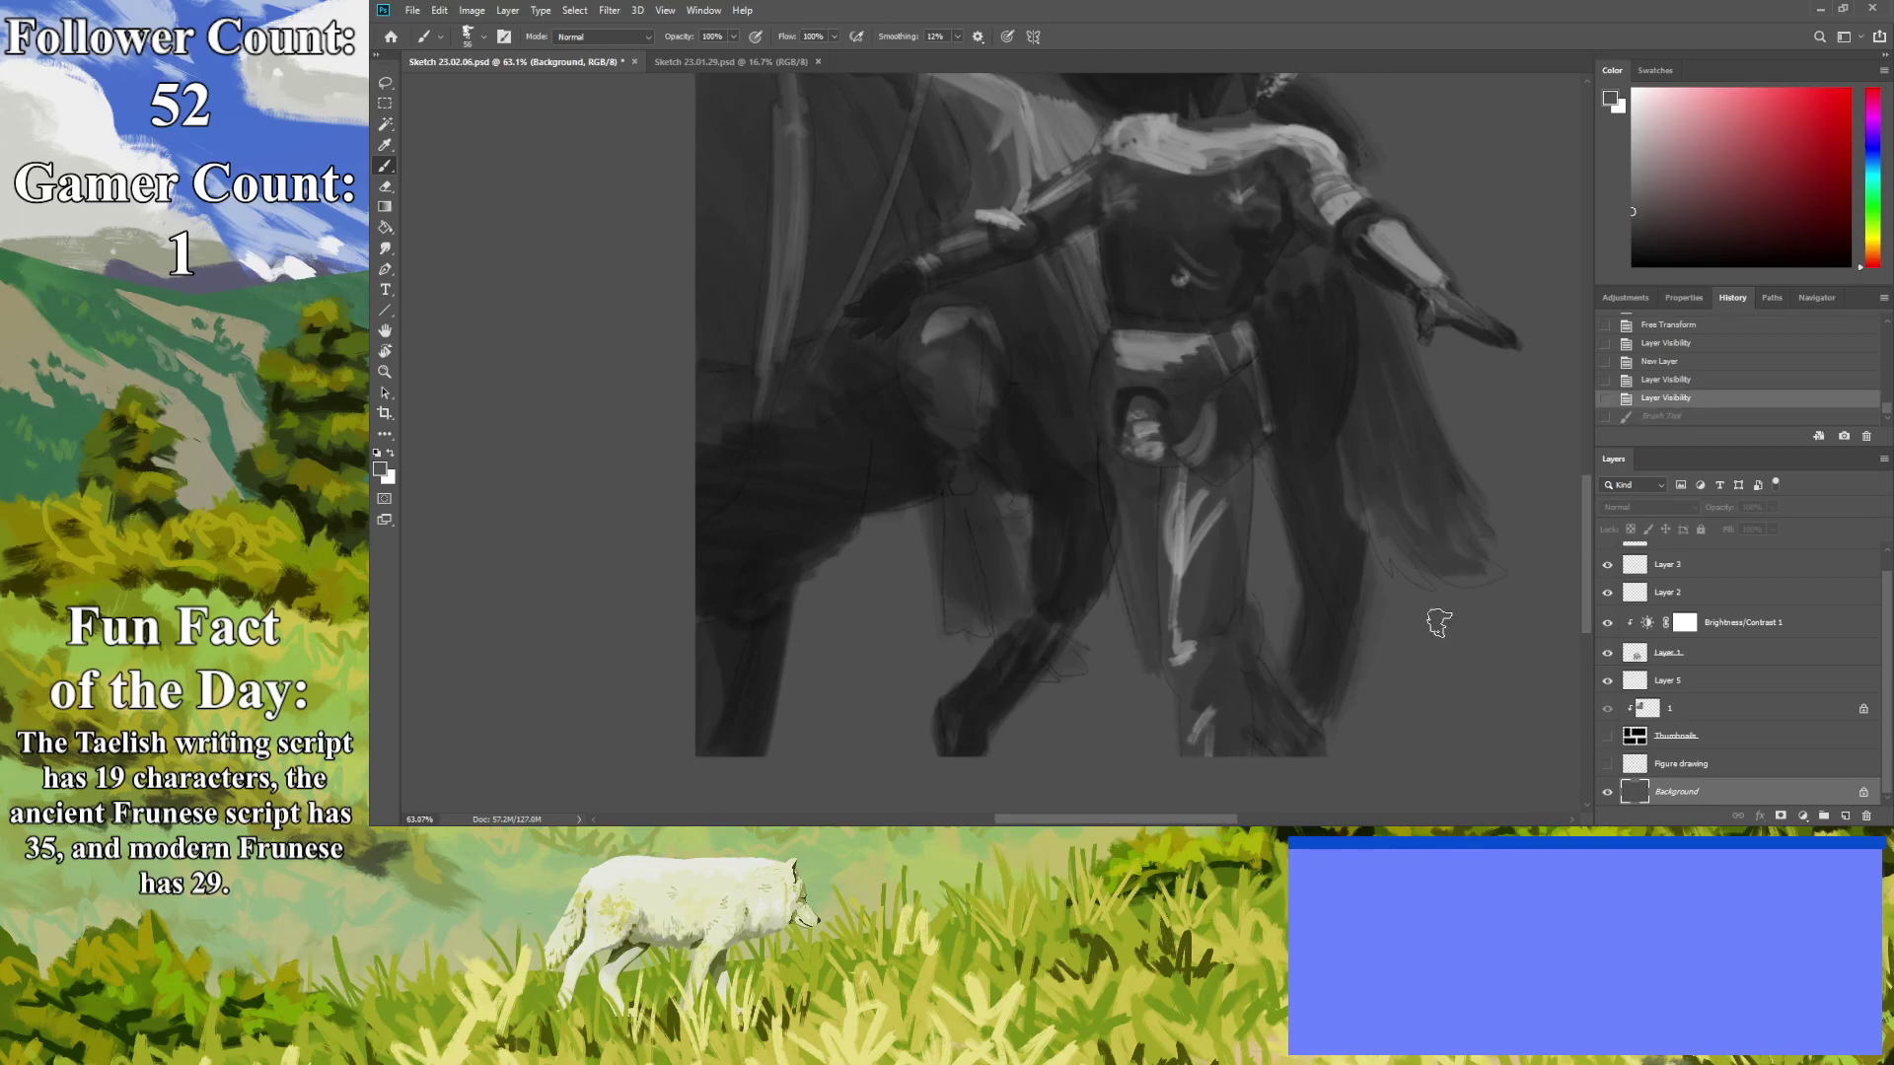
# Trace a Lasso selection around the horse's legs, the standing figure, the tail and the outstretched arm.
pyautogui.press('l')
pyautogui.moveTo(693, 769)
pyautogui.mouseDown()
pyautogui.moveTo(754, 771)
pyautogui.moveTo(802, 569)
pyautogui.moveTo(856, 519)
pyautogui.moveTo(939, 496)
pyautogui.moveTo(949, 636)
pyautogui.moveTo(996, 640)
pyautogui.moveTo(941, 700)
pyautogui.moveTo(940, 757)
pyautogui.moveTo(984, 756)
pyautogui.moveTo(1028, 697)
pyautogui.mouseUp()
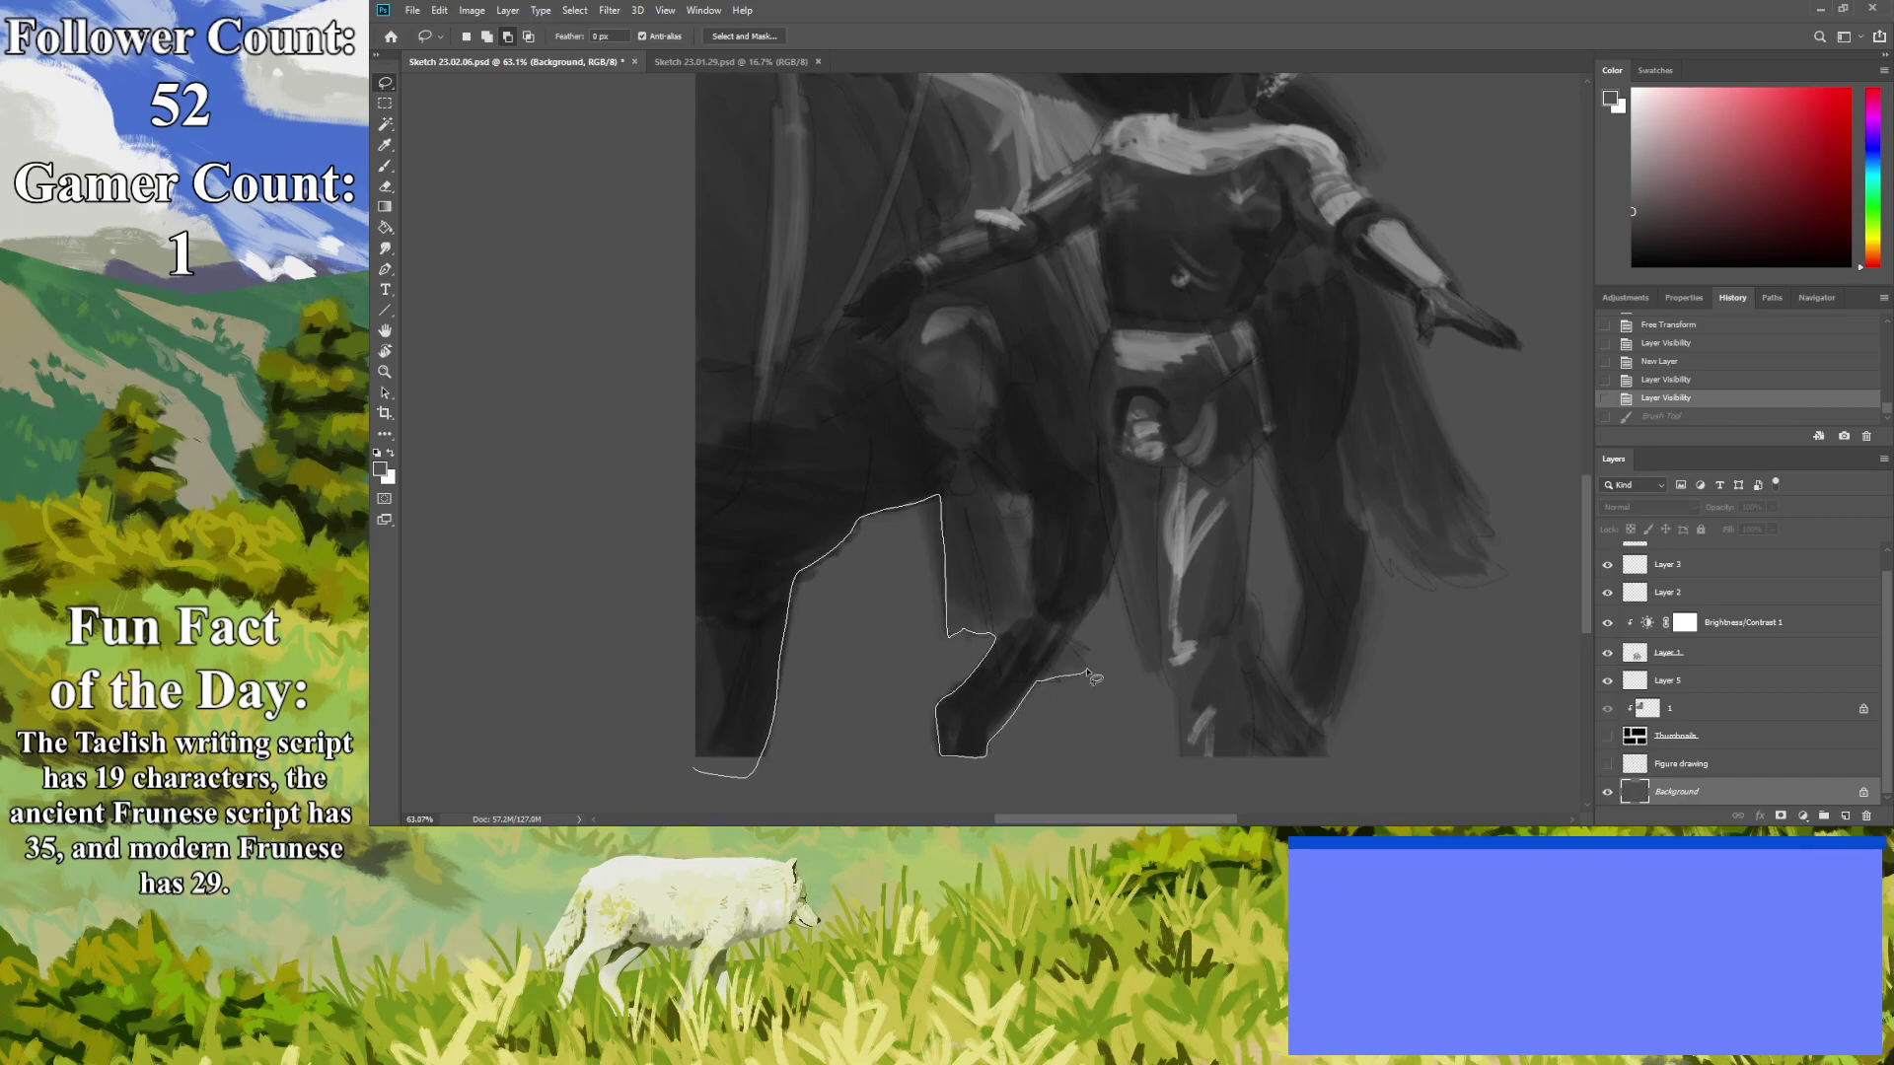
pyautogui.moveTo(1080, 639)
pyautogui.mouseDown()
pyautogui.moveTo(1103, 590)
pyautogui.moveTo(1125, 600)
pyautogui.moveTo(1188, 754)
pyautogui.moveTo(1327, 768)
pyautogui.moveTo(1364, 532)
pyautogui.moveTo(1337, 436)
pyautogui.moveTo(1401, 589)
pyautogui.moveTo(1467, 589)
pyautogui.moveTo(1504, 564)
pyautogui.moveTo(1400, 336)
pyautogui.mouseUp()
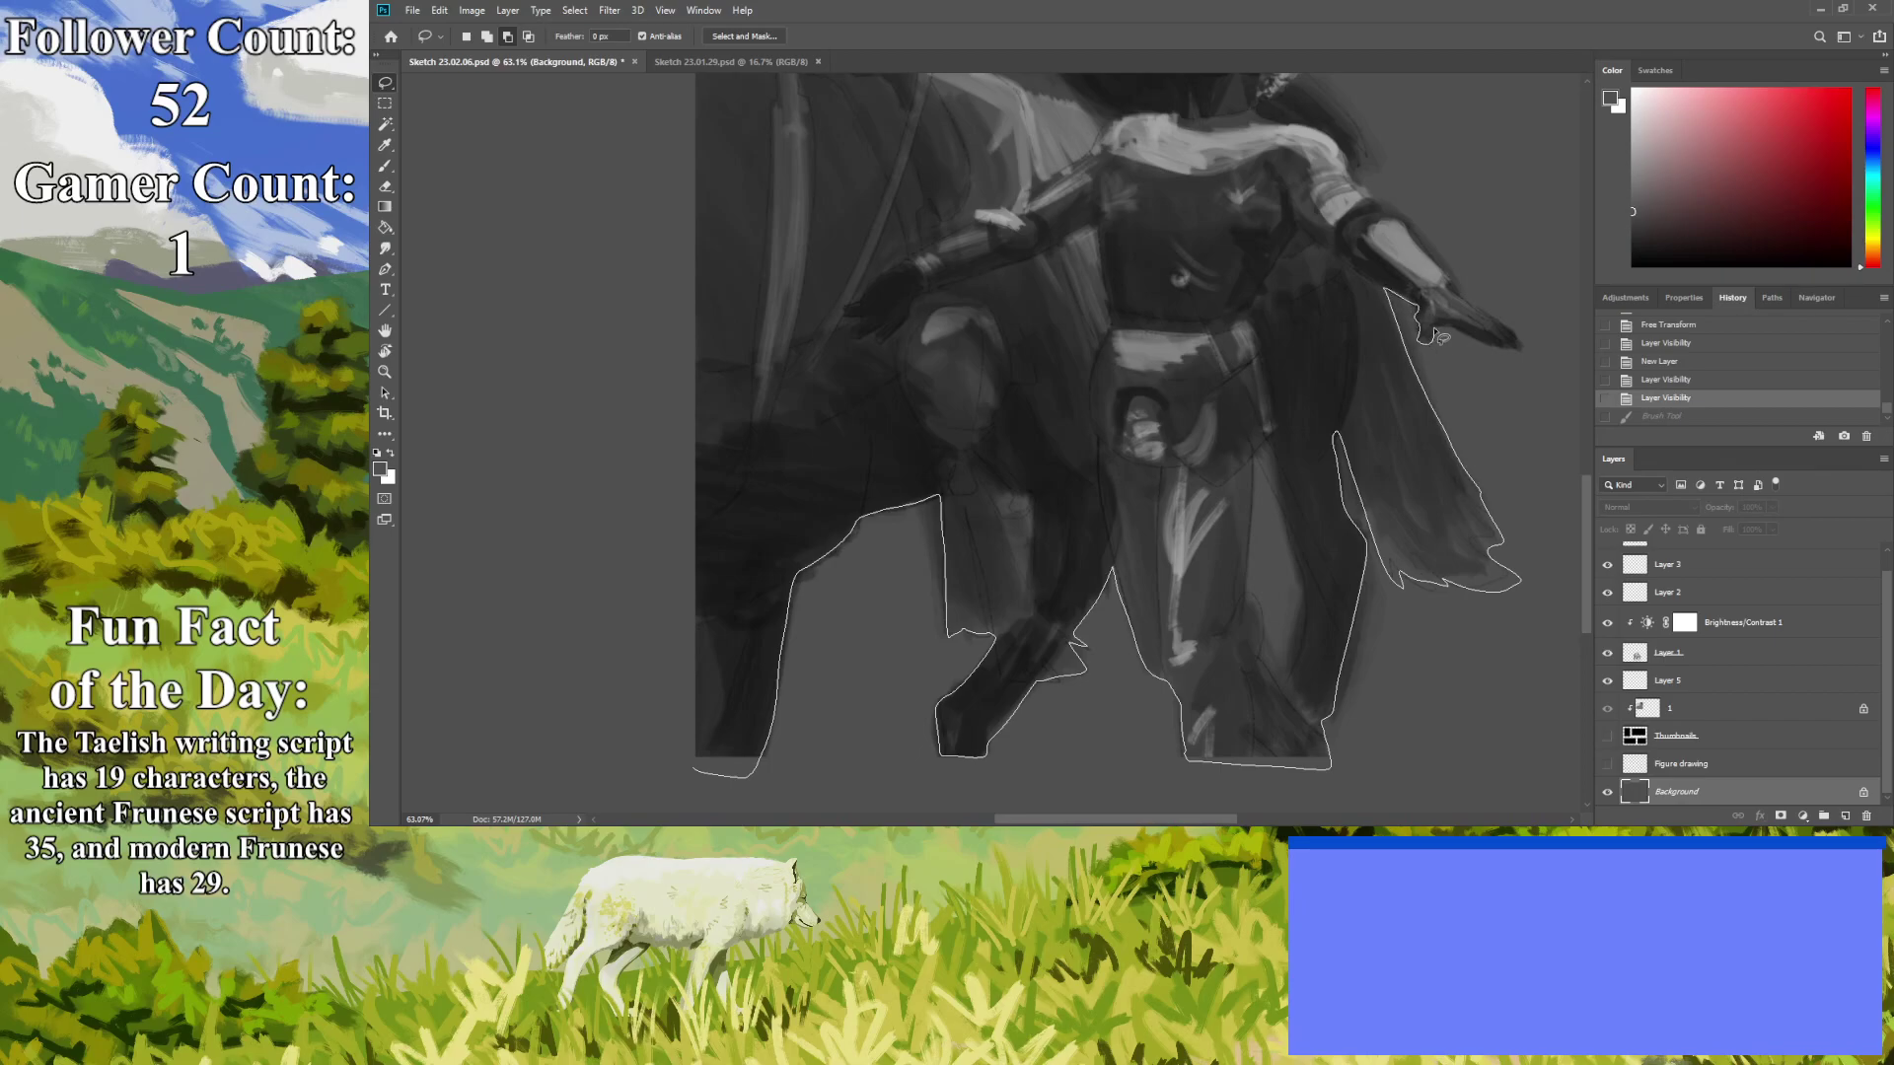
pyautogui.moveTo(1461, 336); pyautogui.dragTo(1503, 351)
pyautogui.moveTo(1362, 161)
pyautogui.mouseDown()
pyautogui.moveTo(1326, 101)
pyautogui.moveTo(1088, 86)
pyautogui.moveTo(752, 127)
pyautogui.moveTo(703, 206)
pyautogui.moveTo(713, 325)
pyautogui.moveTo(680, 560)
pyautogui.moveTo(687, 757)
pyautogui.mouseUp()
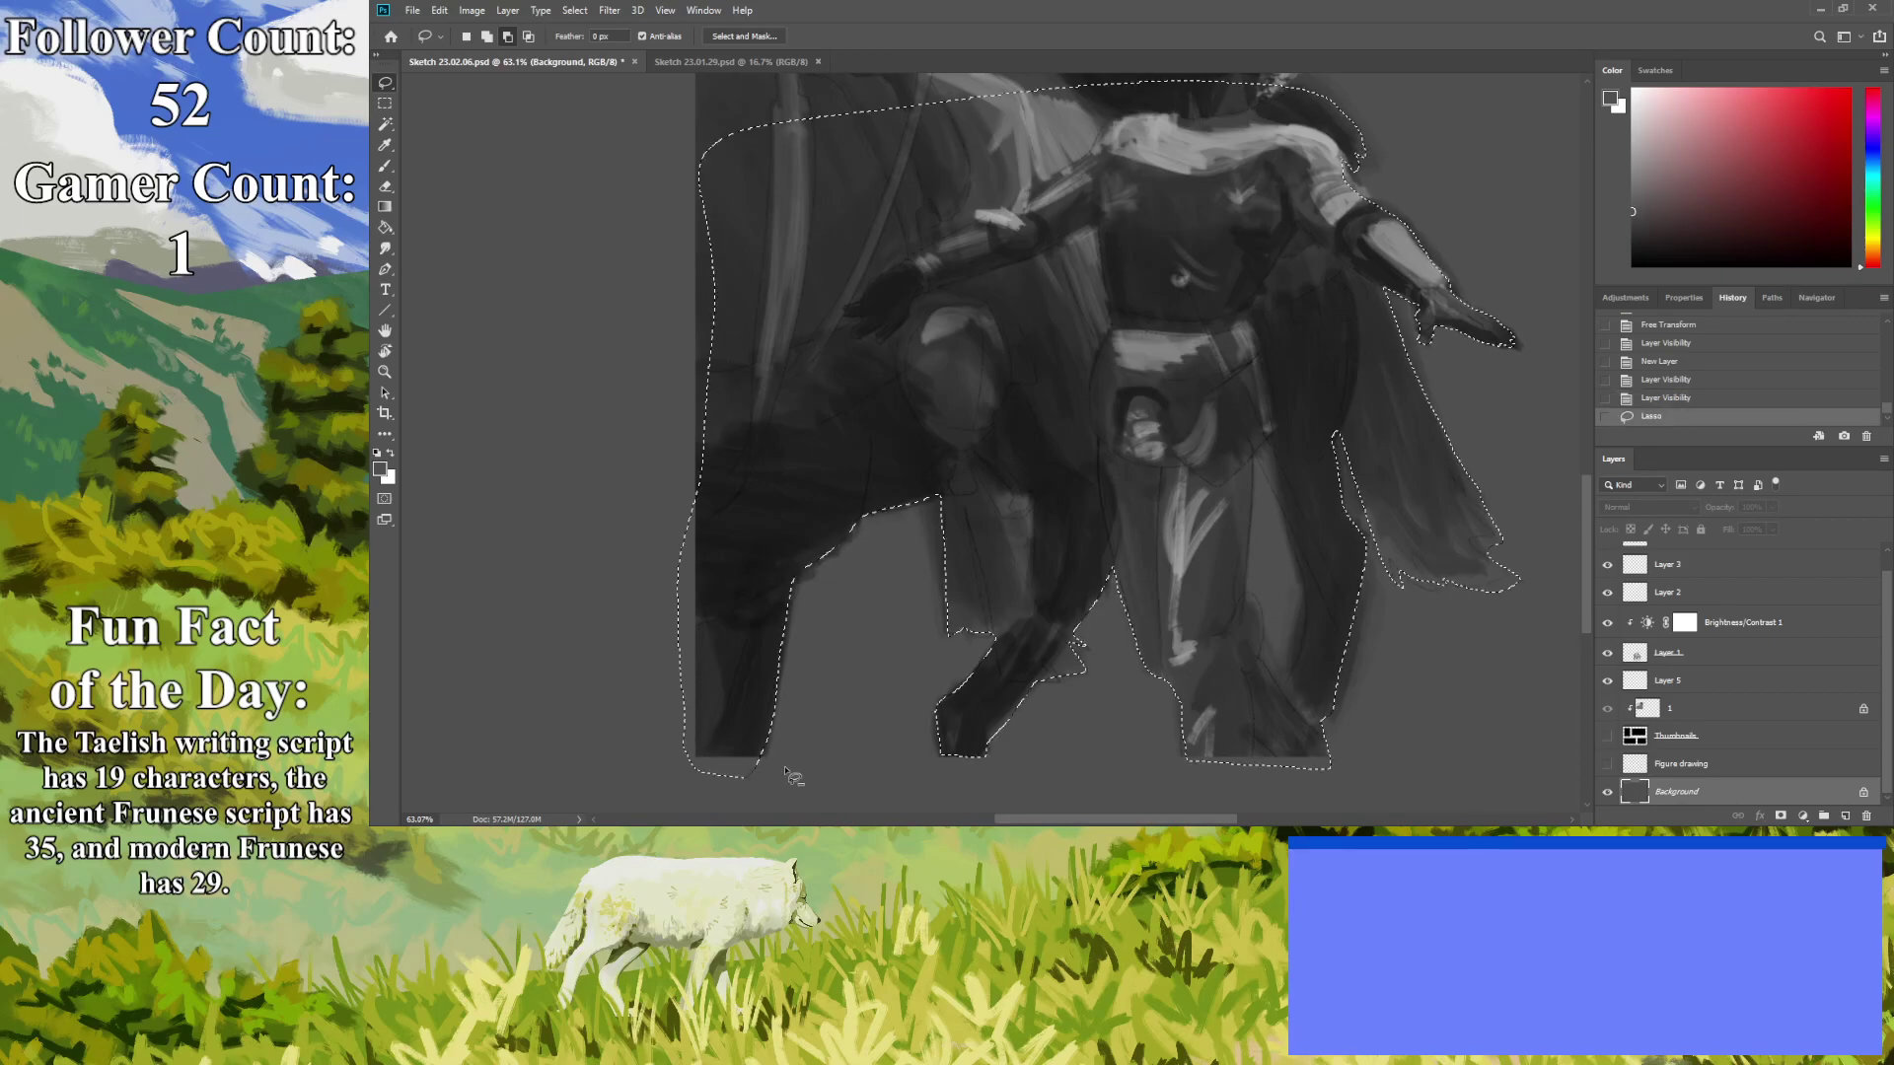
# Add the rider, both heads and the horse's outer edge to the existing Lasso selection.
pyautogui.moveTo(1586, 517); pyautogui.dragTo(1583, 449)
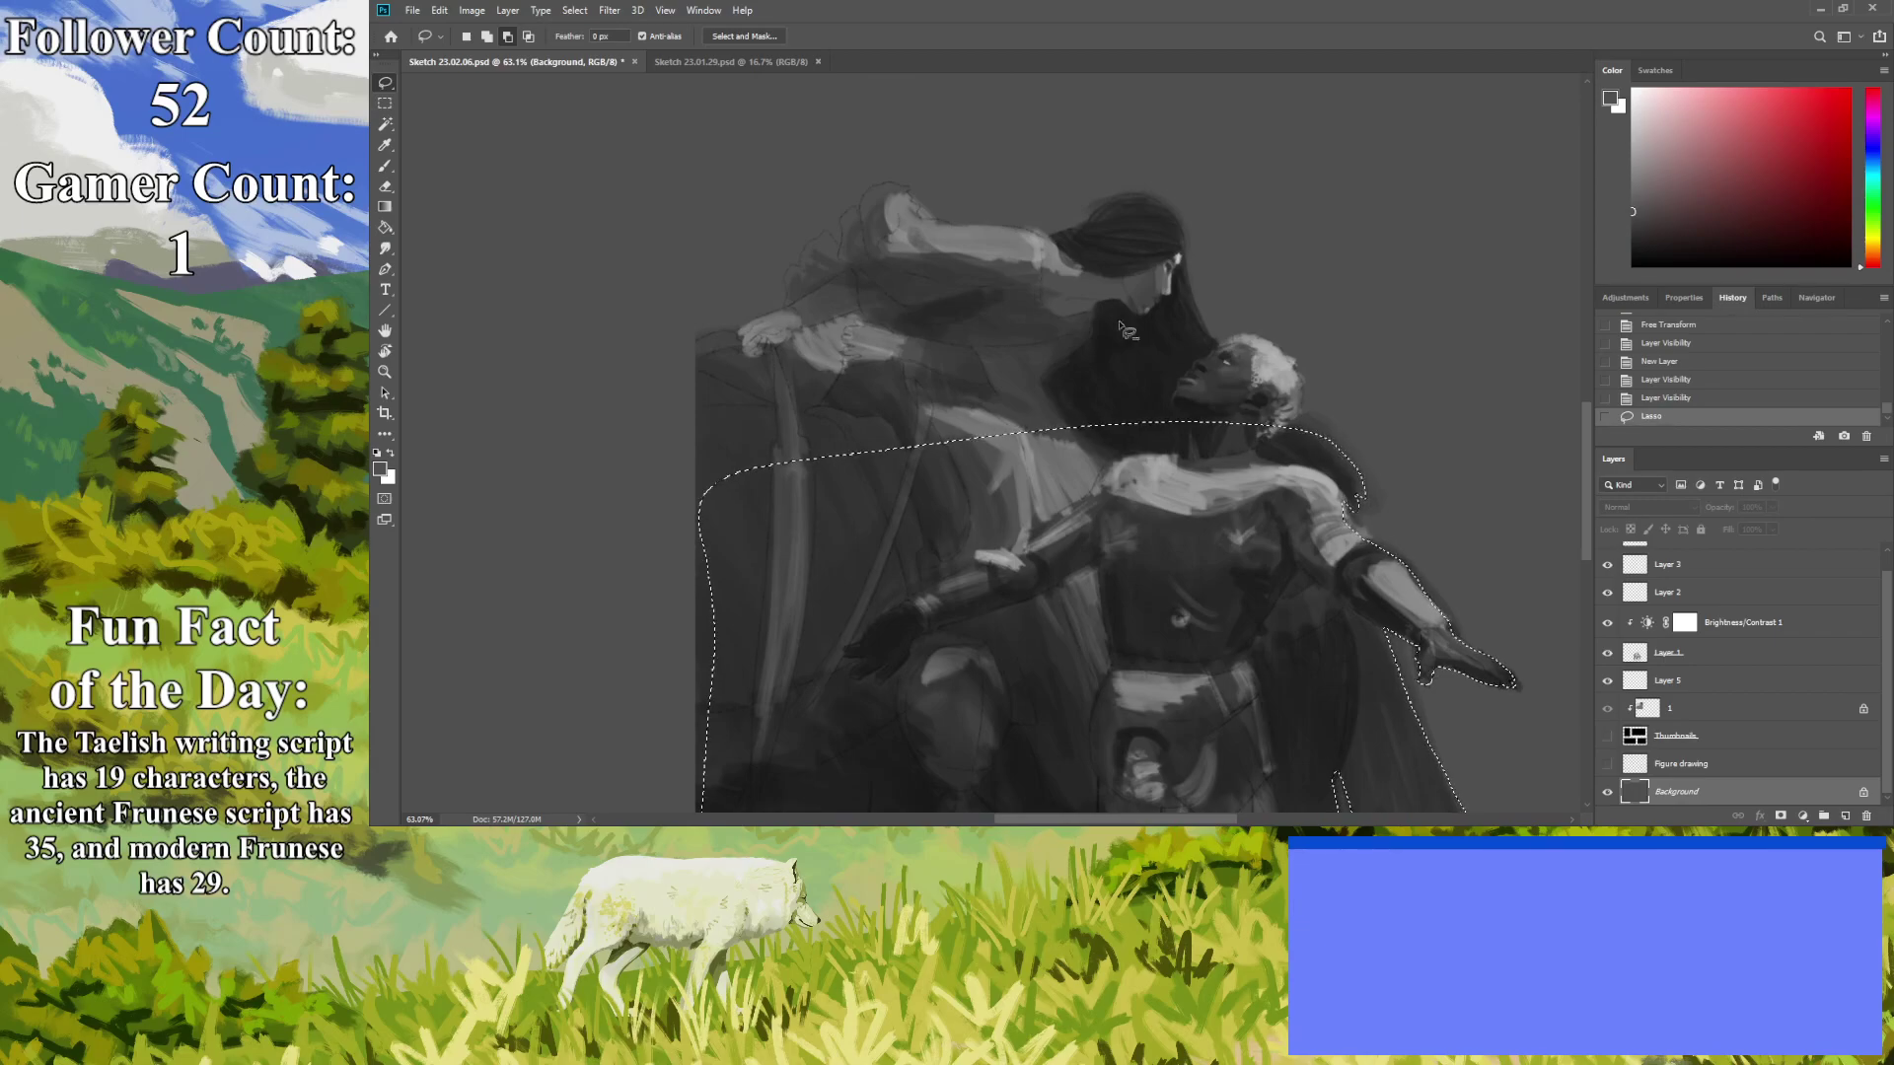
pyautogui.click(488, 36)
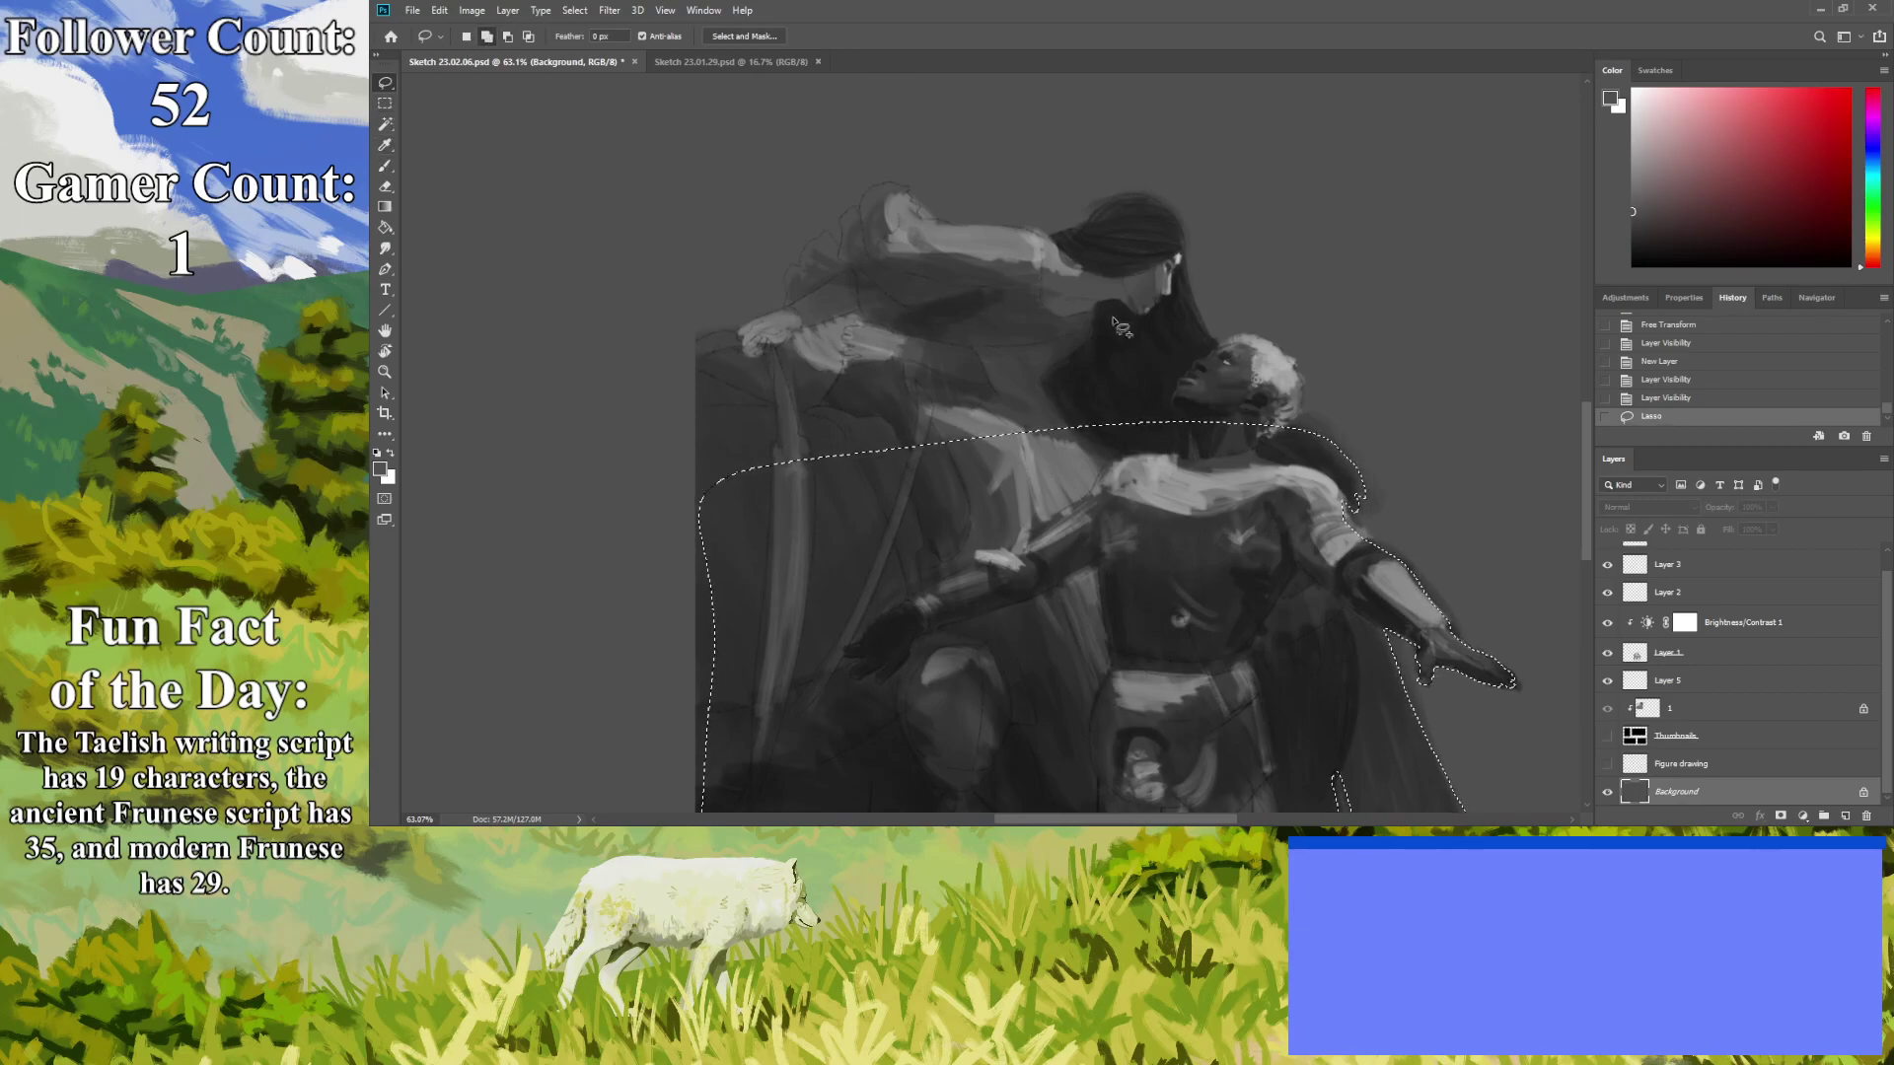
pyautogui.moveTo(1301, 393)
pyautogui.mouseDown()
pyautogui.moveTo(1259, 339)
pyautogui.moveTo(1215, 345)
pyautogui.moveTo(1154, 199)
pyautogui.moveTo(1045, 238)
pyautogui.moveTo(924, 220)
pyautogui.moveTo(905, 188)
pyautogui.moveTo(860, 199)
pyautogui.moveTo(841, 263)
pyautogui.moveTo(822, 233)
pyautogui.moveTo(785, 314)
pyautogui.moveTo(690, 346)
pyautogui.moveTo(658, 422)
pyautogui.moveTo(632, 779)
pyautogui.moveTo(749, 801)
pyautogui.mouseUp()
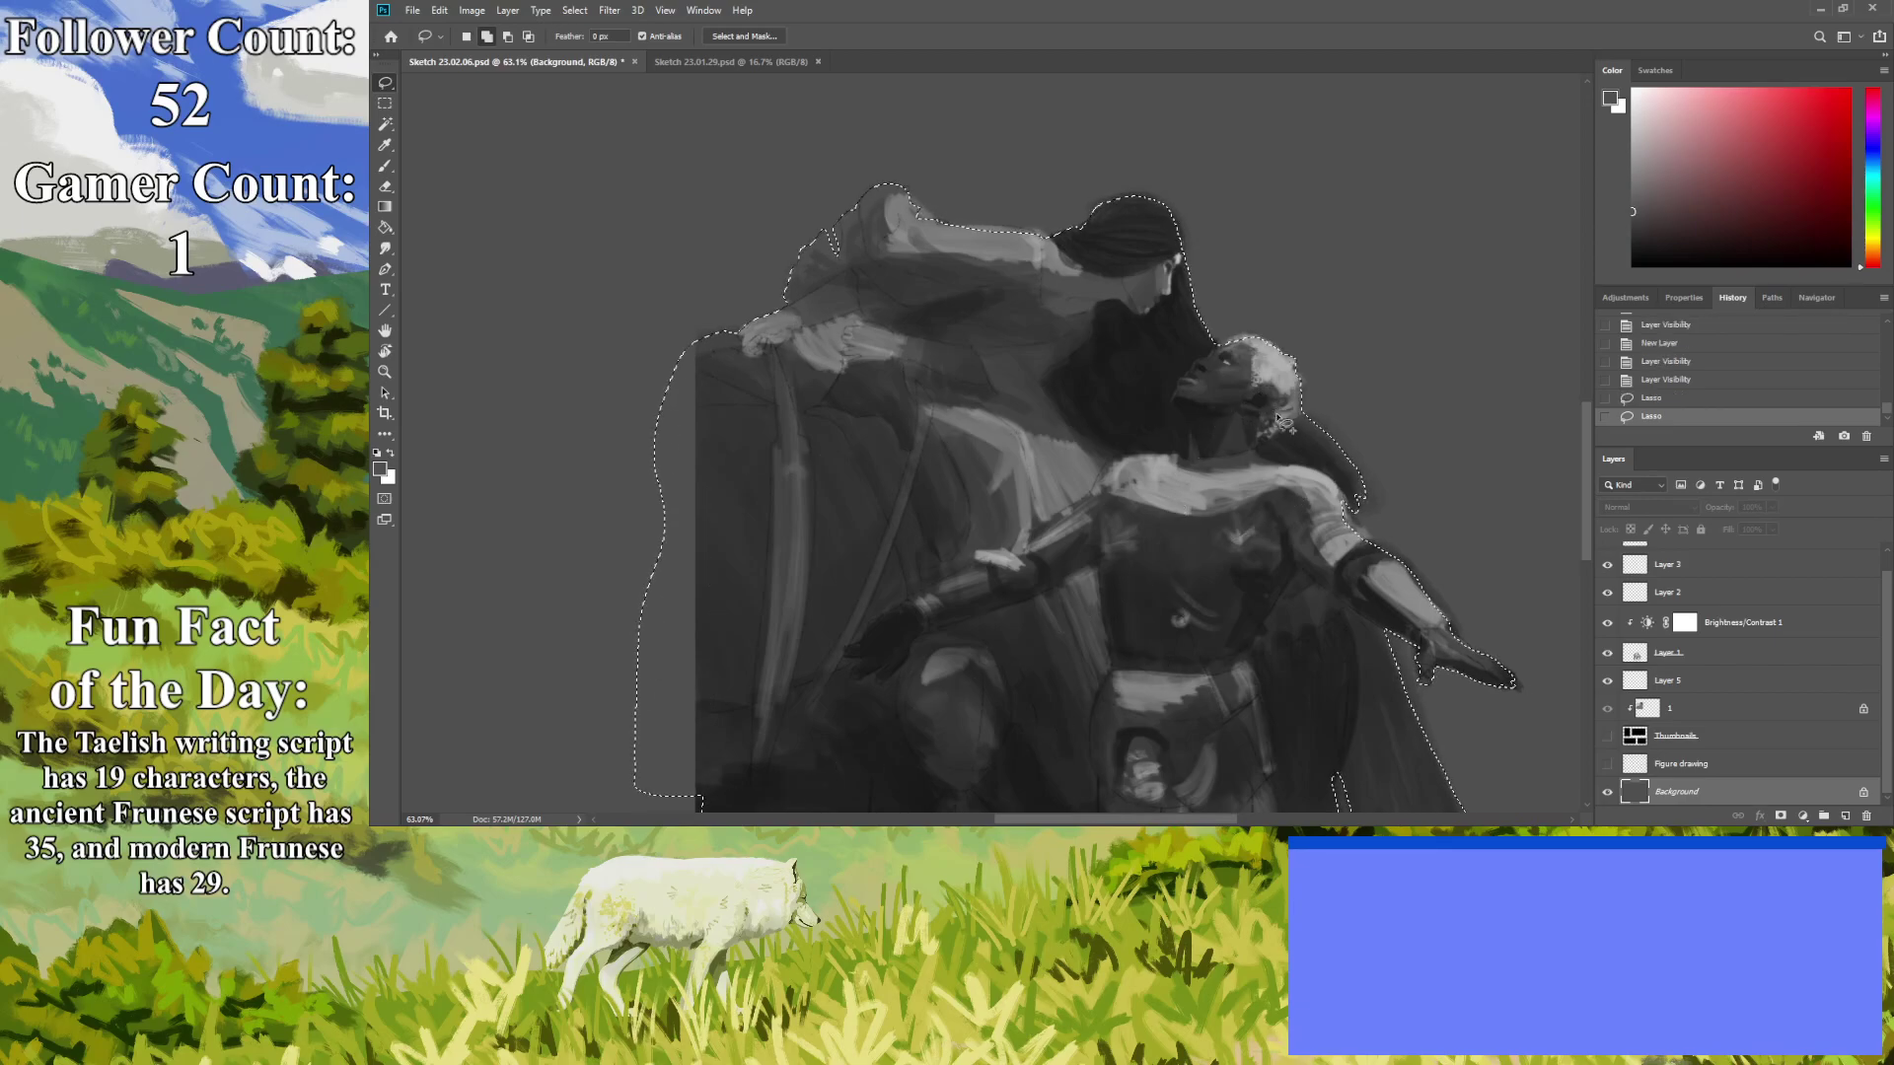
pyautogui.moveTo(1585, 481); pyautogui.dragTo(1589, 544)
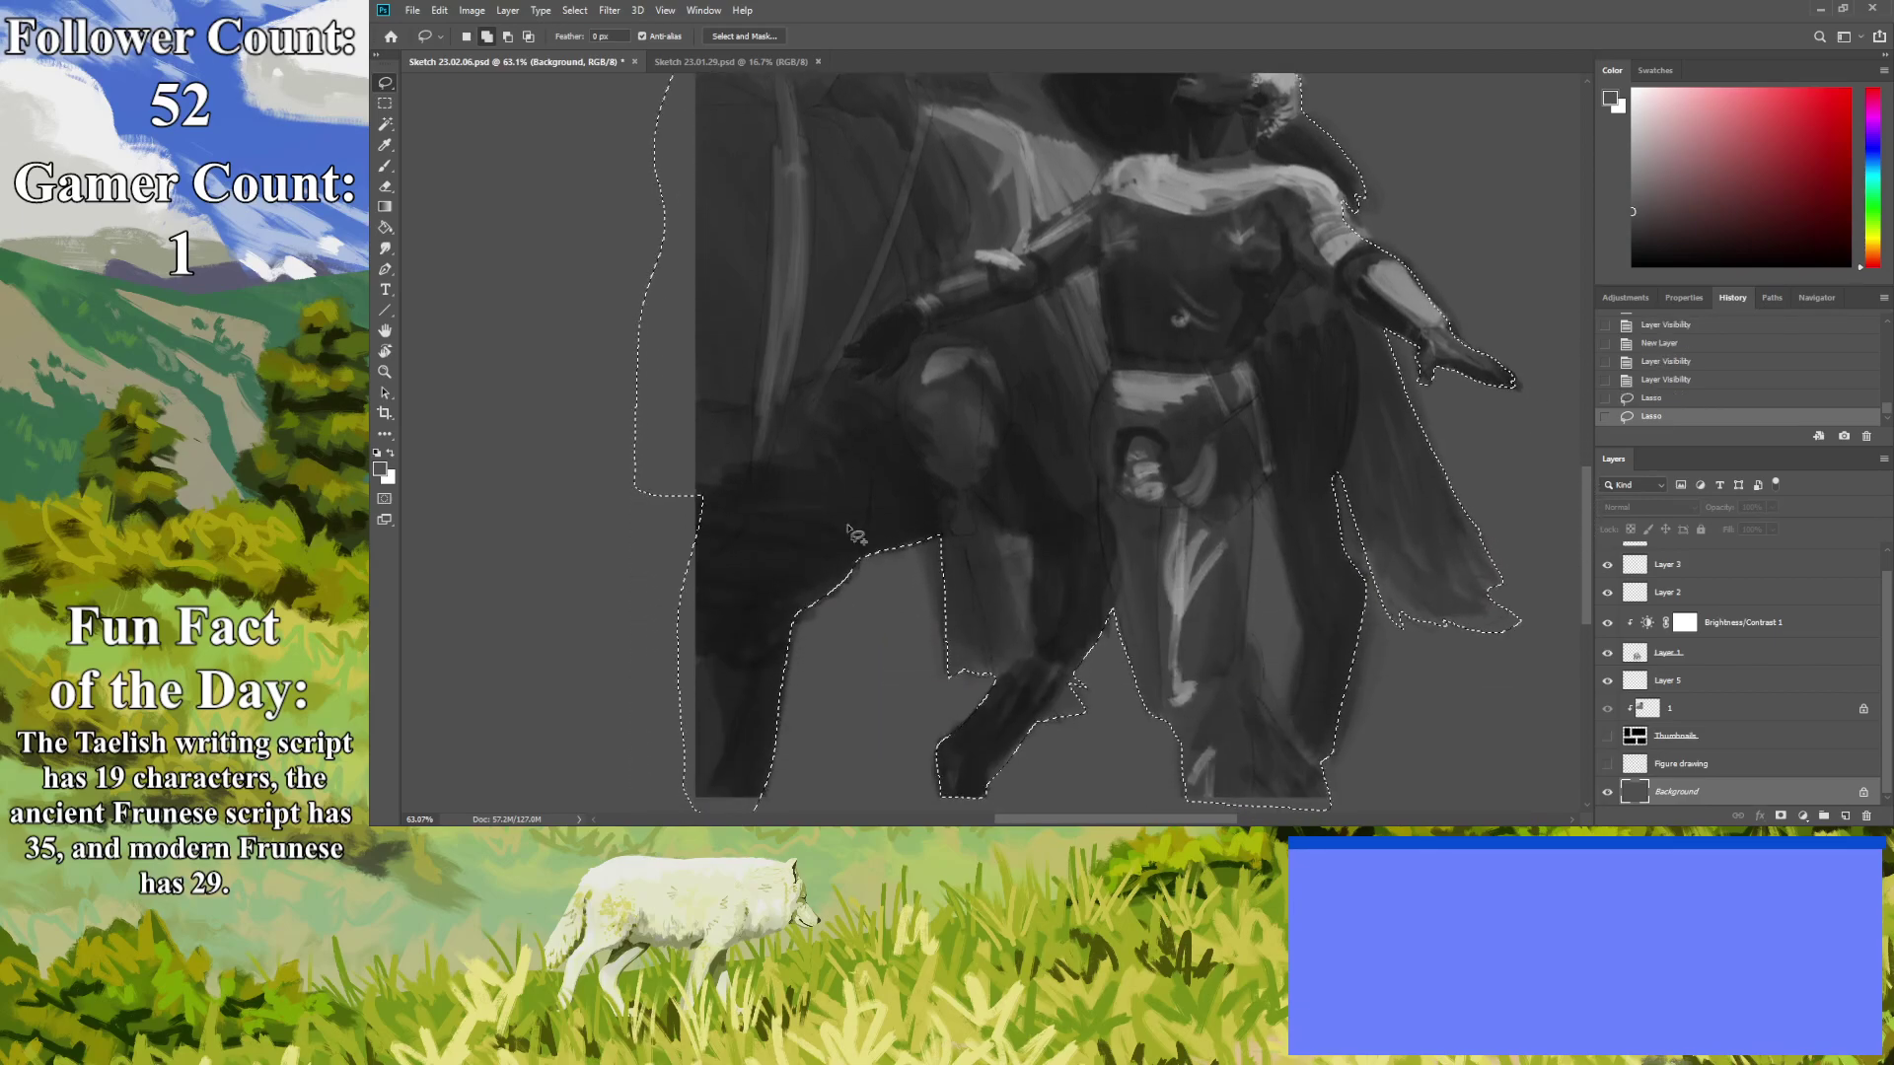
pyautogui.click(643, 619)
# Fill the Lasso silhouette on Layer 5 with the foreground grey using the Paint Bucket, and hide the Background layer.
pyautogui.click(384, 166)
pyautogui.press('i')
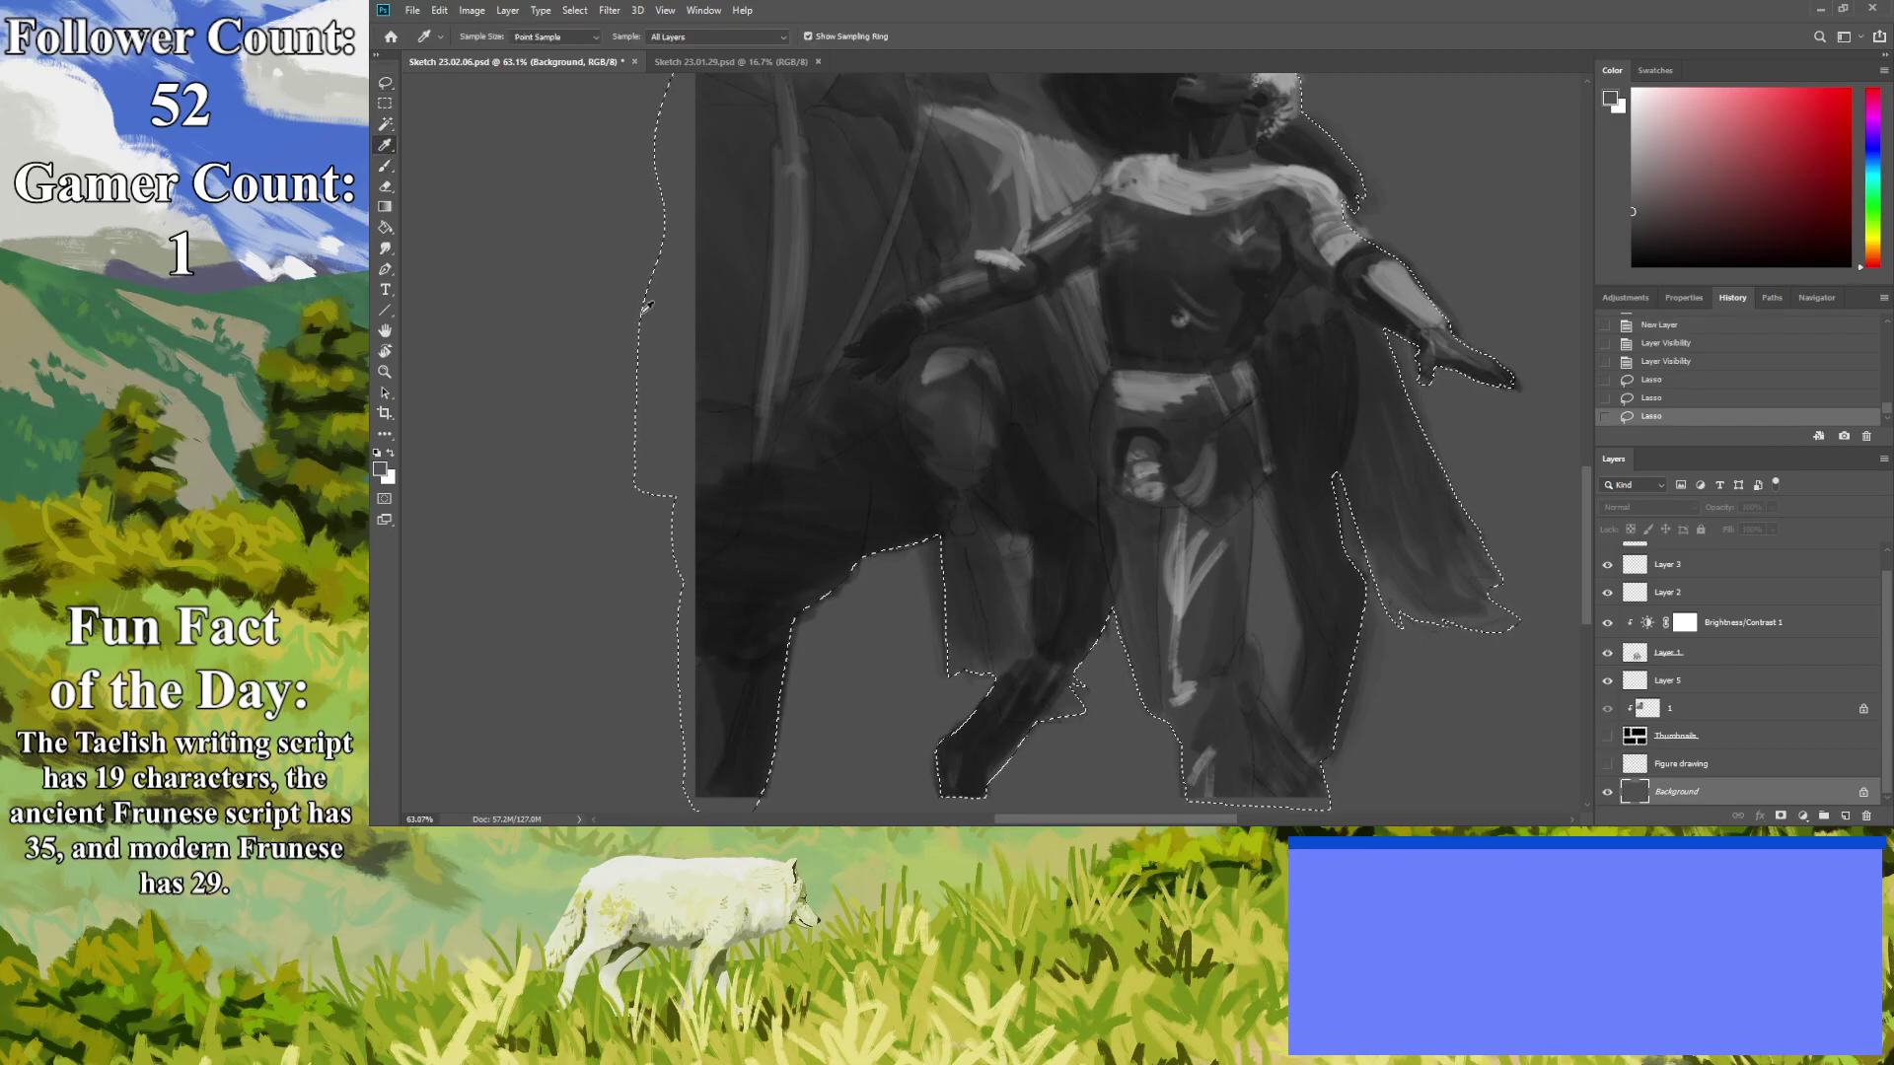
pyautogui.click(386, 229)
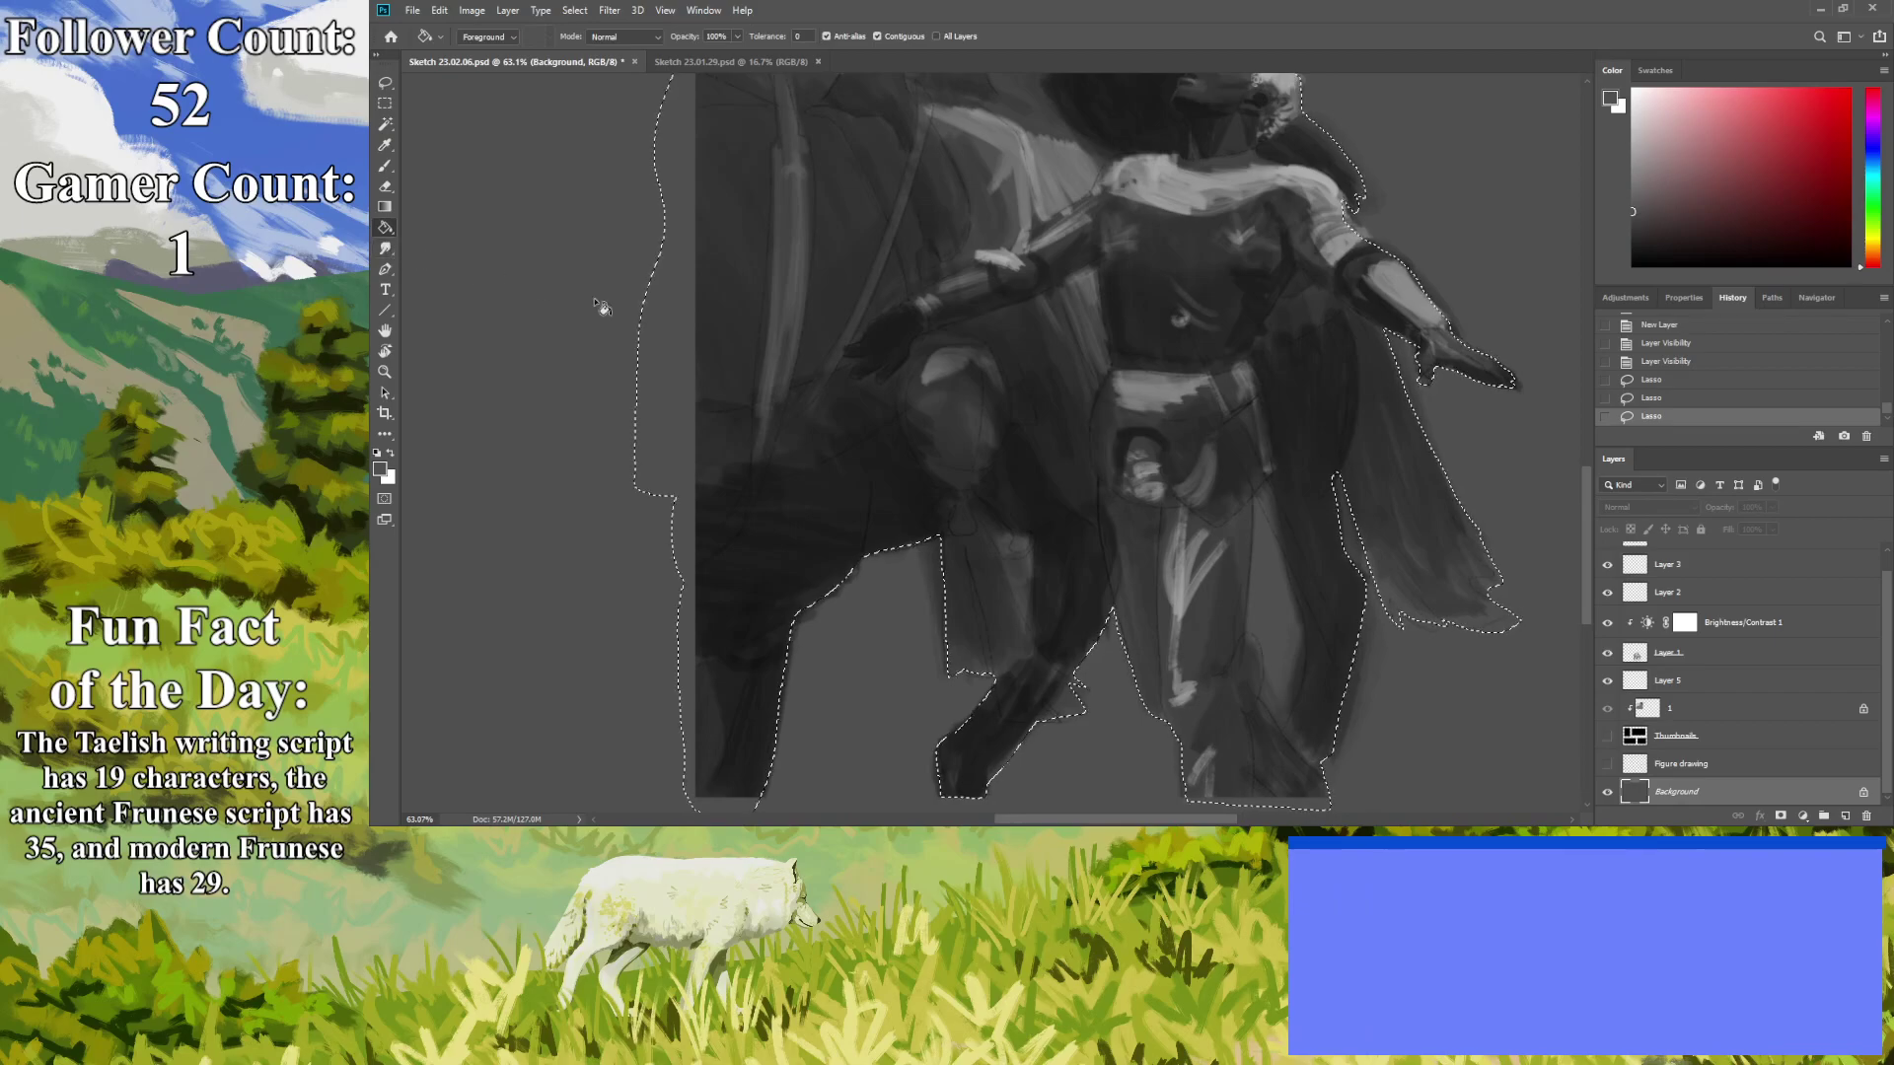
pyautogui.click(1220, 623)
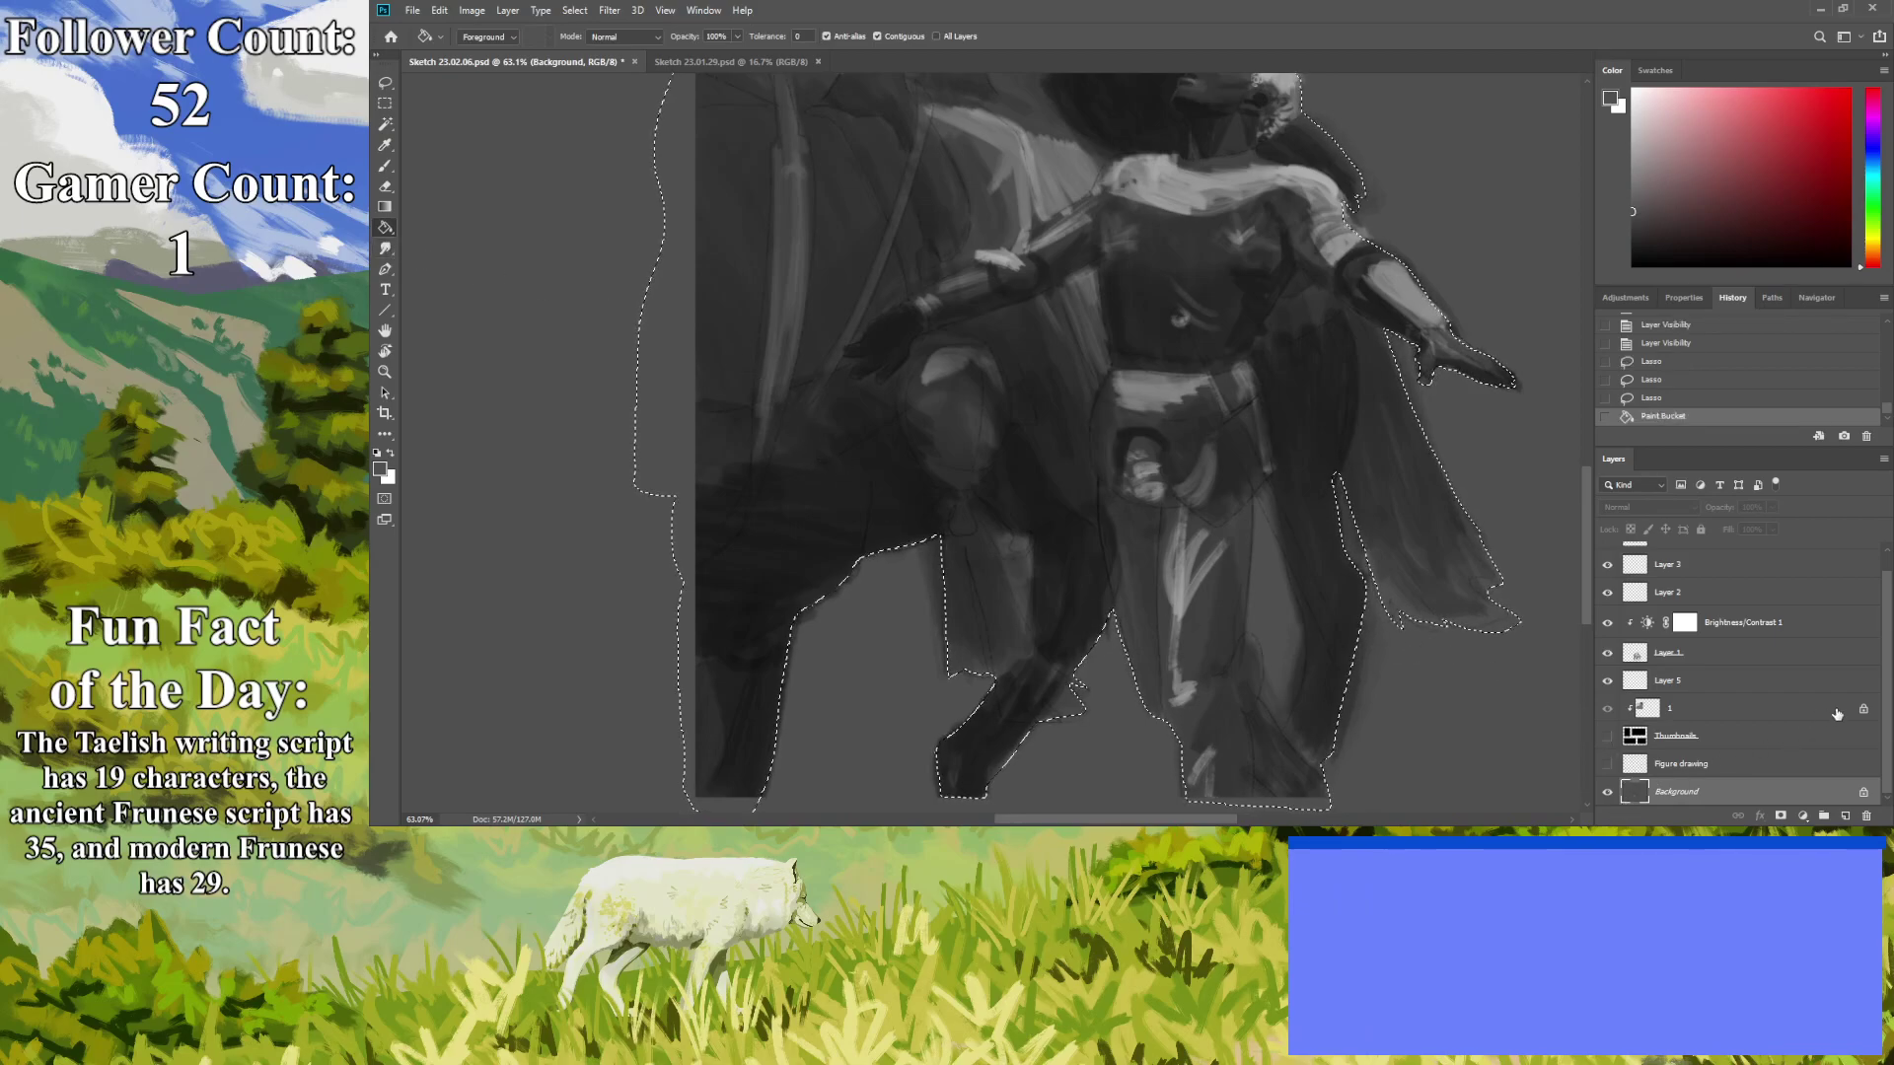
pyautogui.click(1677, 680)
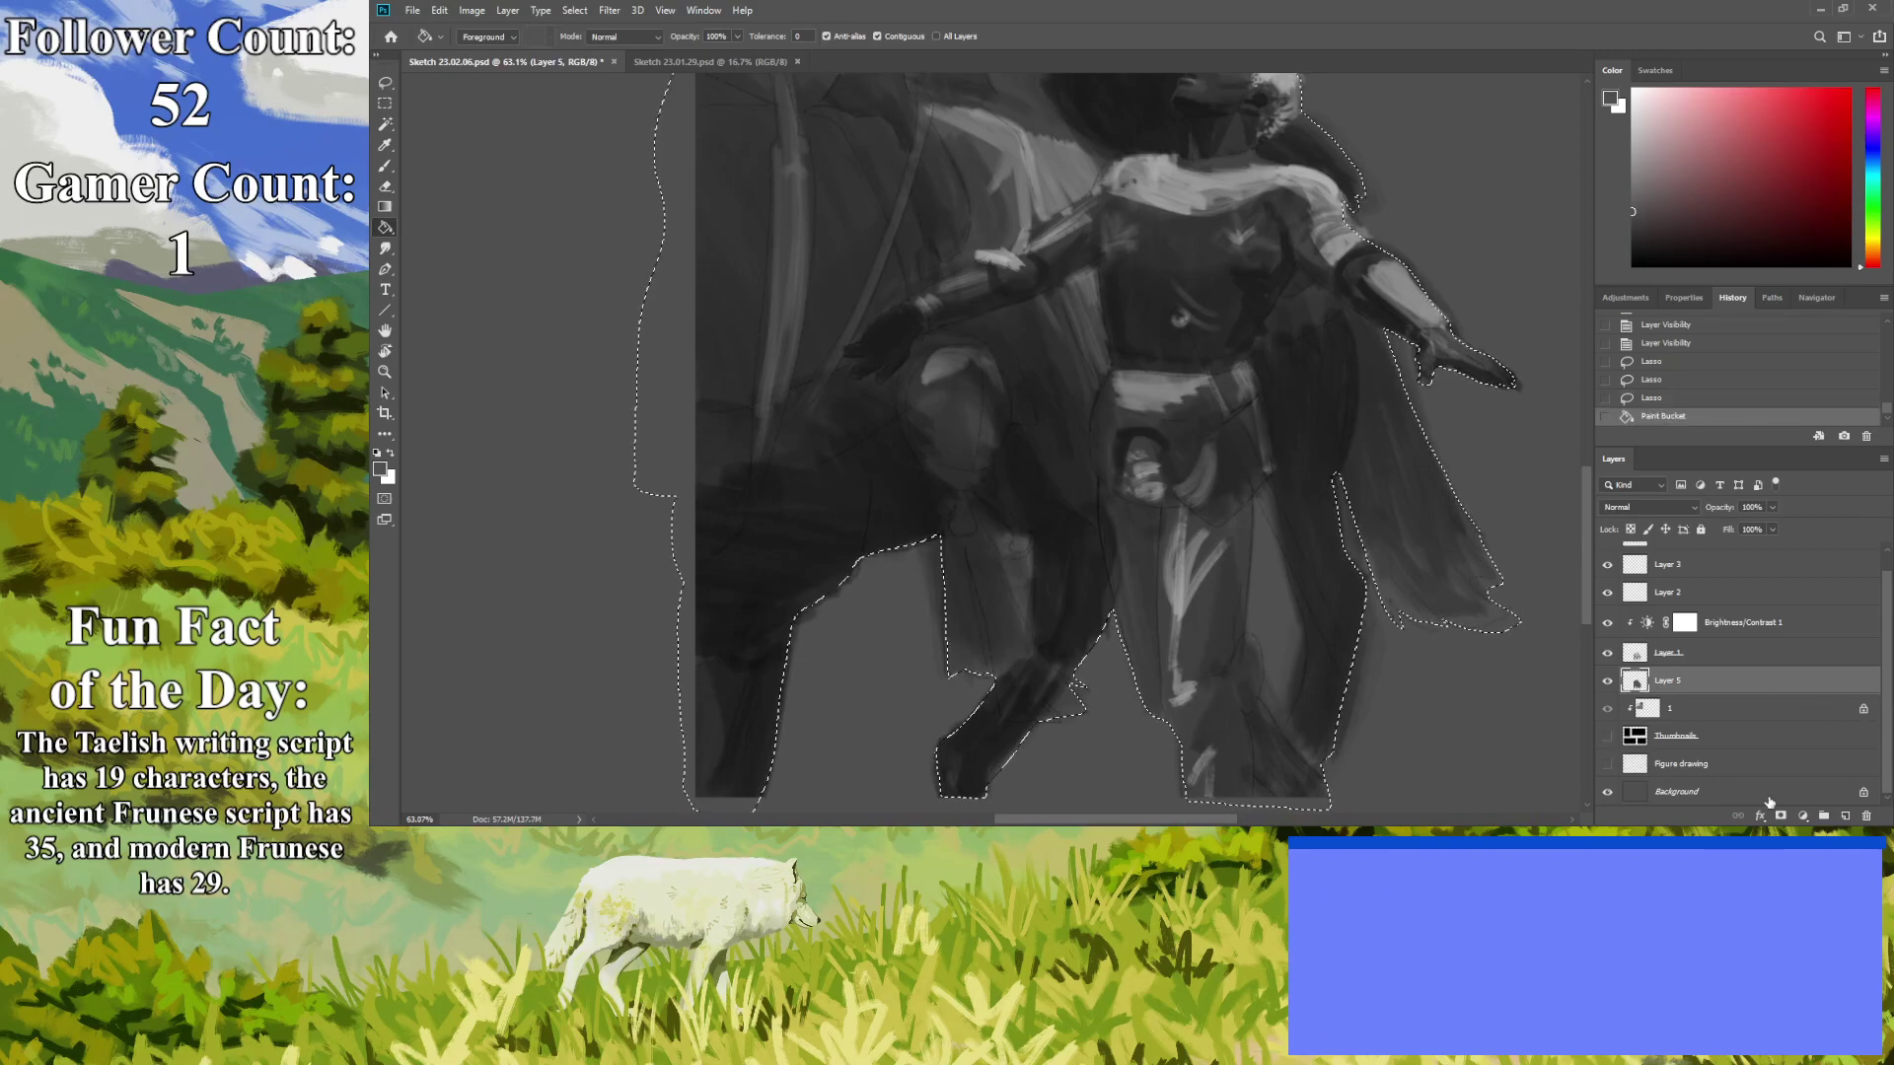
pyautogui.click(1606, 791)
pyautogui.press('z')
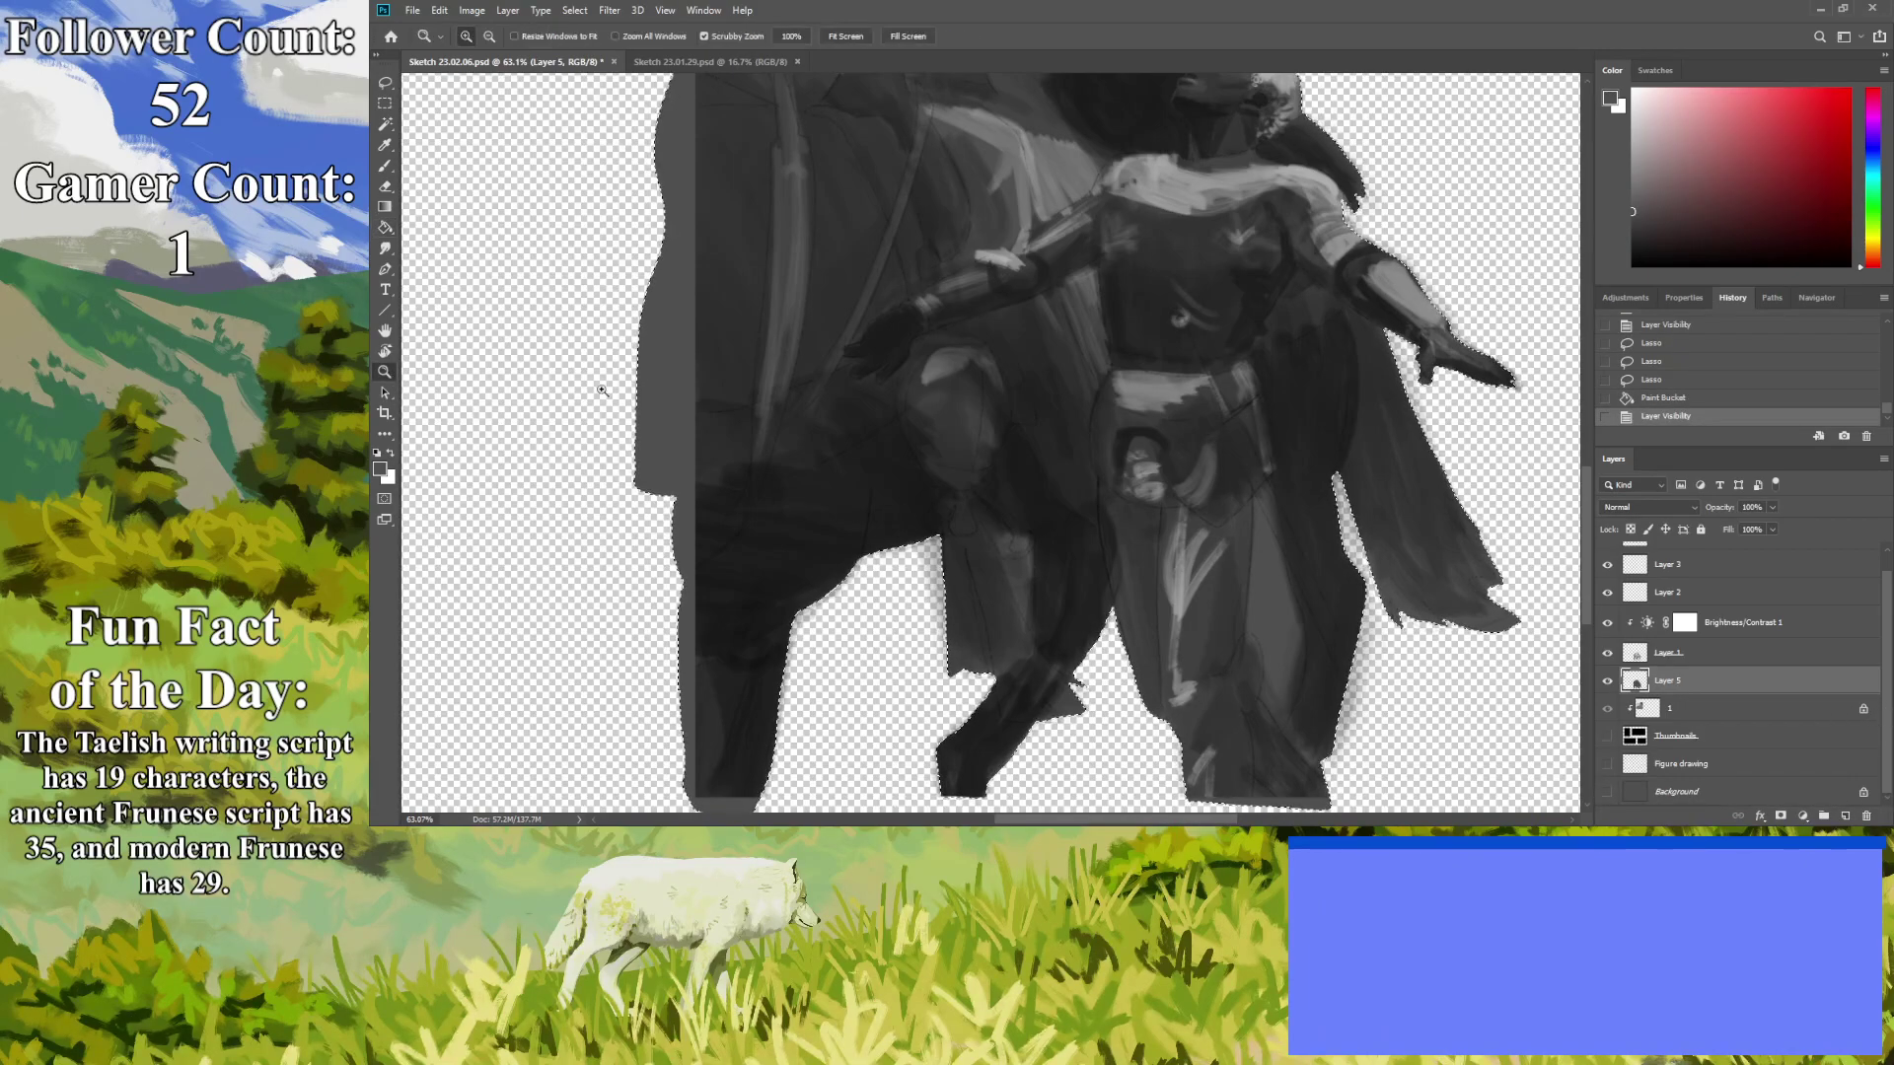
# Save the document, and use a rectangular marquee to delete the grey fill spilling past the horse's straight cut edge.
pyautogui.moveTo(553, 385); pyautogui.dragTo(464, 387)
pyautogui.moveTo(669, 530); pyautogui.dragTo(749, 554)
pyautogui.hotkey('ctrl', 's')
pyautogui.hotkey('ctrl', 'd')
pyautogui.click(385, 102)
pyautogui.moveTo(865, 631); pyautogui.dragTo(875, 698)
pyautogui.press('Delete')
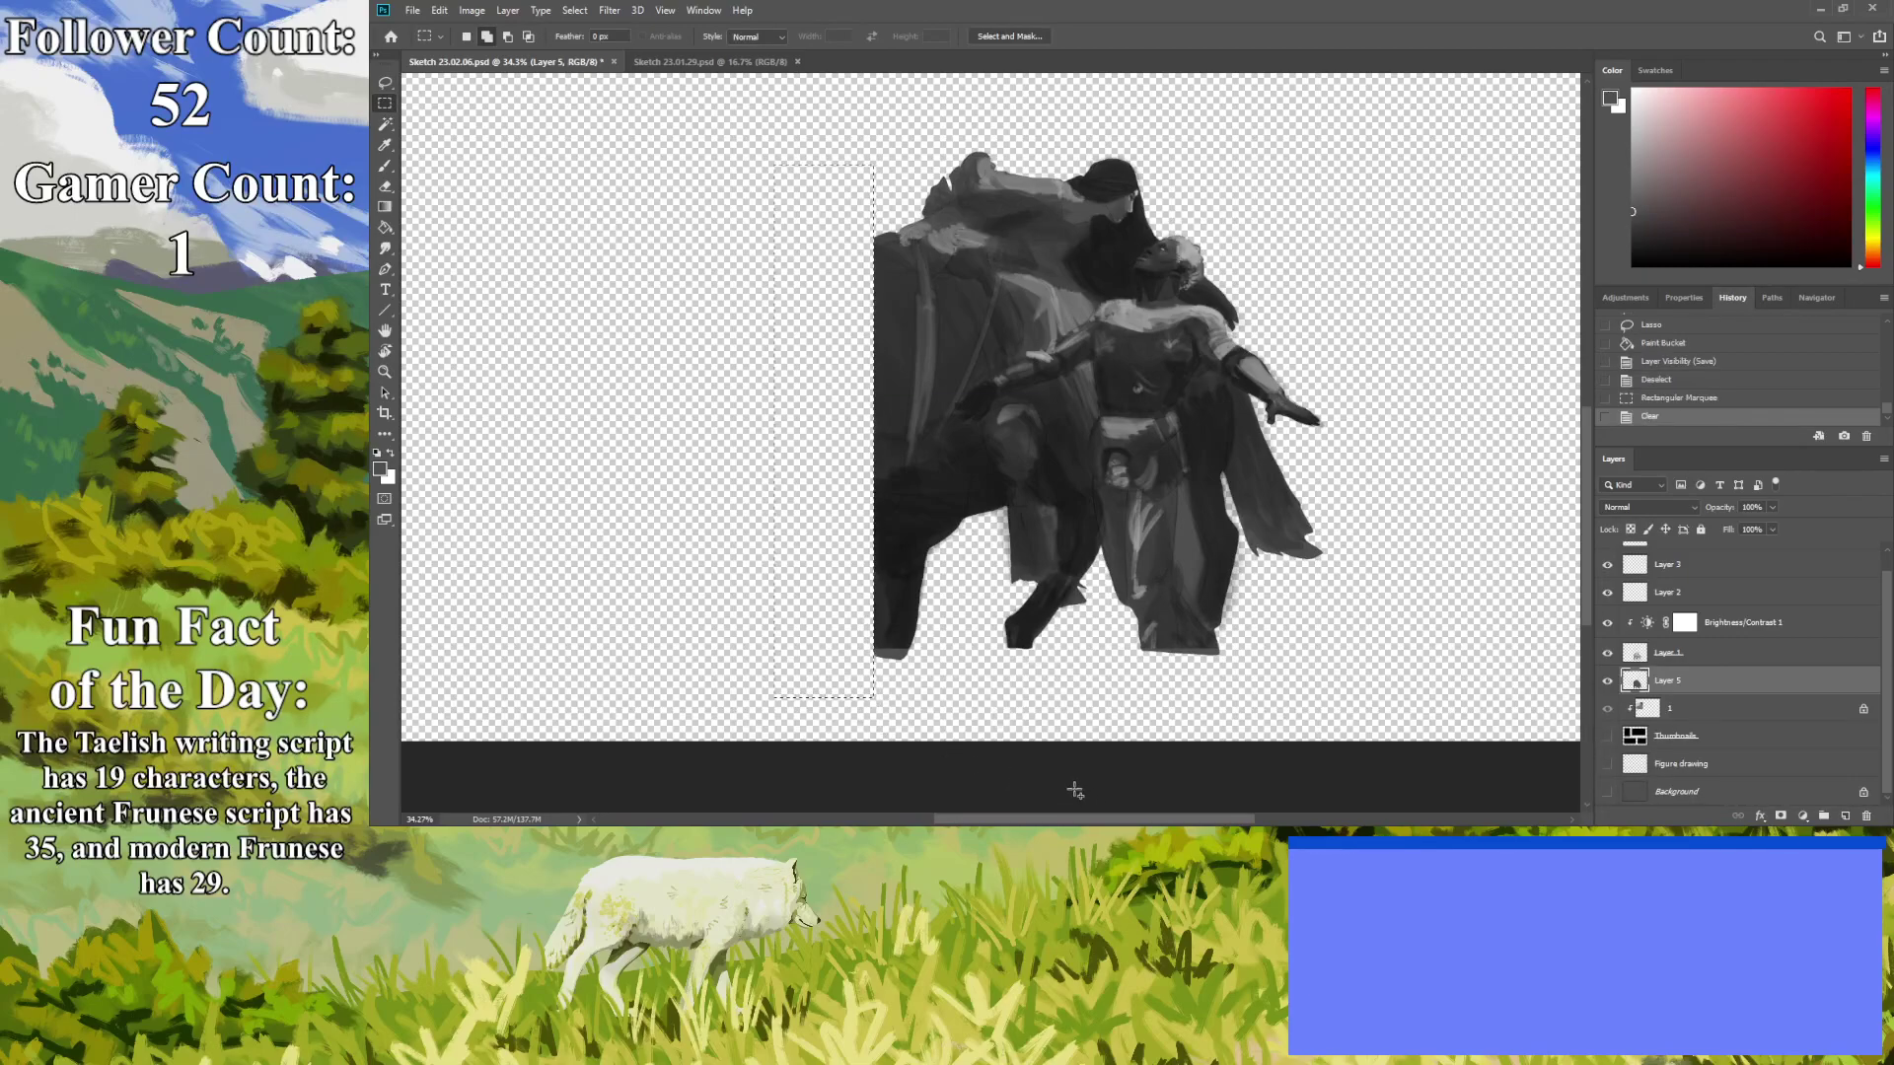
pyautogui.hotkey('ctrl', 'd')
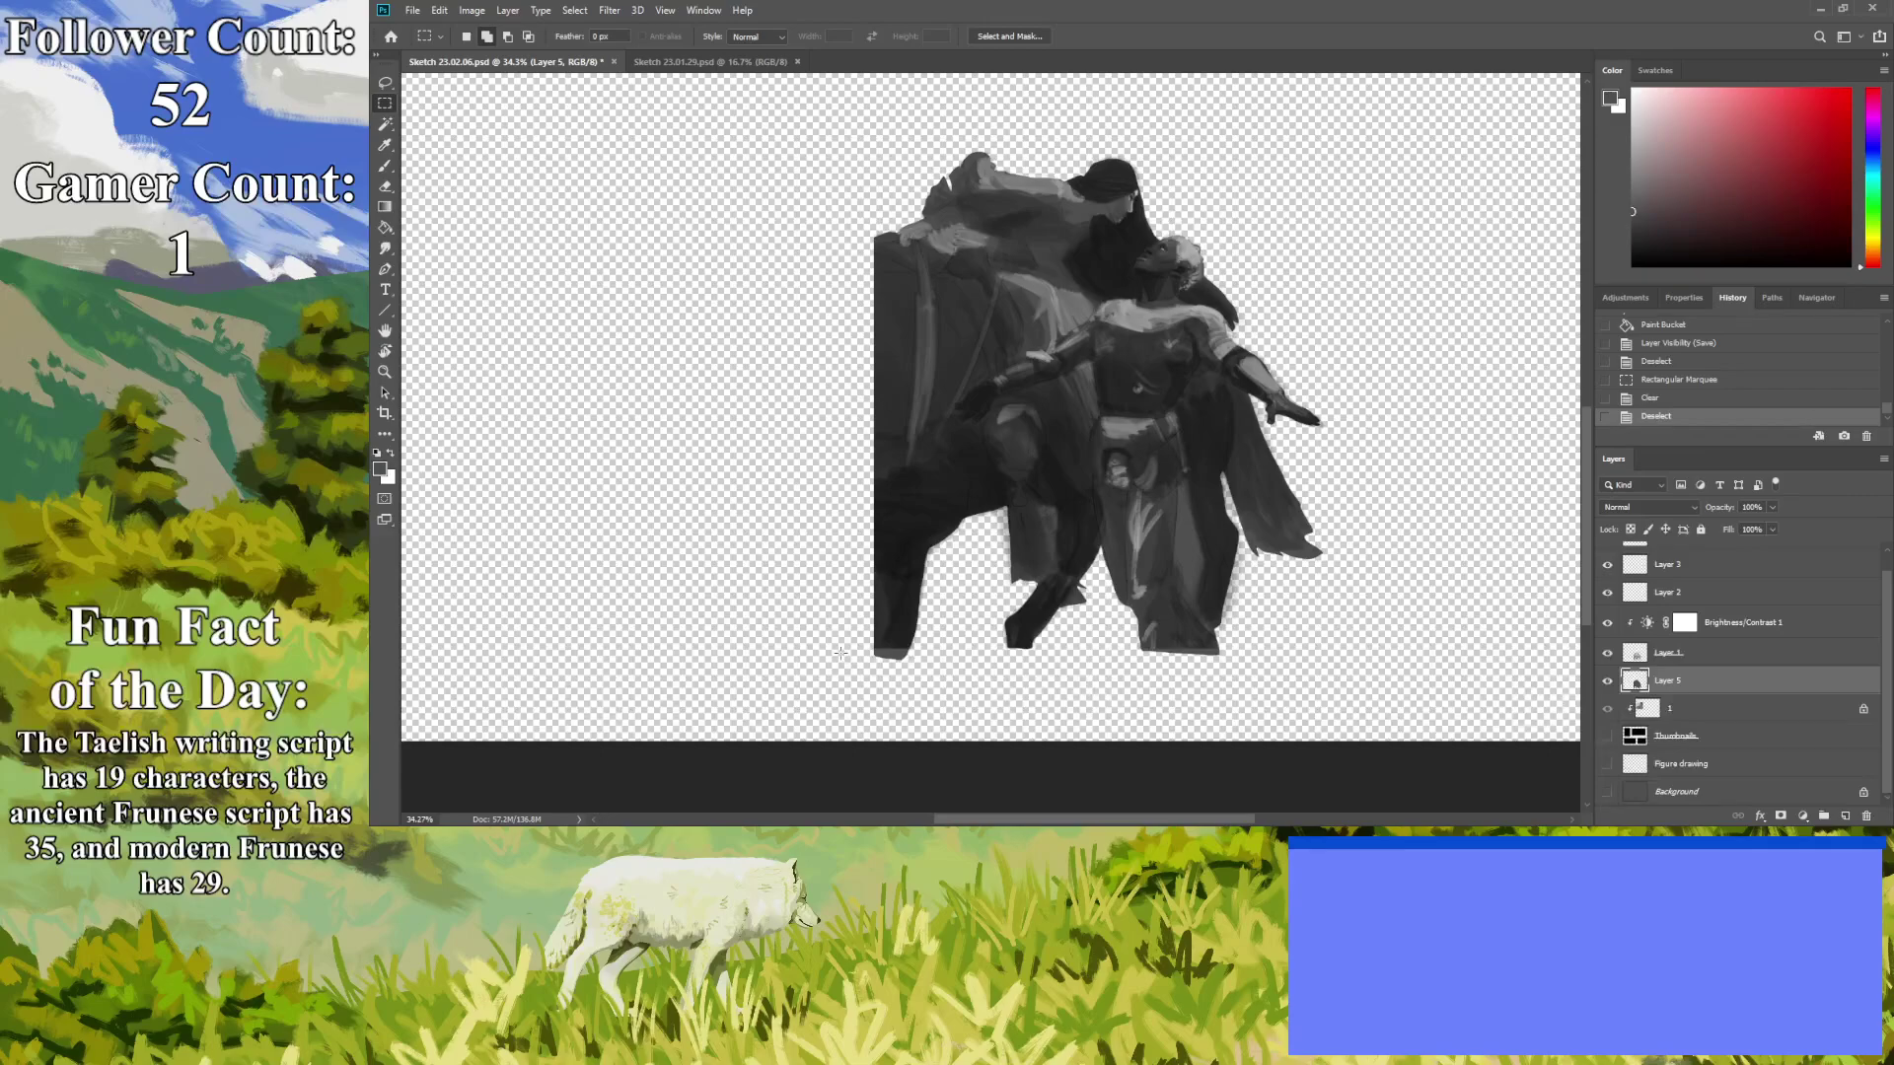
# Delete the excess grey fill below the horse's hooves and the standing figure's feet, and clear the selection.
pyautogui.moveTo(1263, 735); pyautogui.dragTo(846, 648)
pyautogui.moveTo(1119, 621)
pyautogui.mouseDown()
pyautogui.moveTo(821, 560)
pyautogui.moveTo(1267, 648)
pyautogui.mouseUp()
pyautogui.press('Delete')
pyautogui.hotkey('ctrl', 'd')
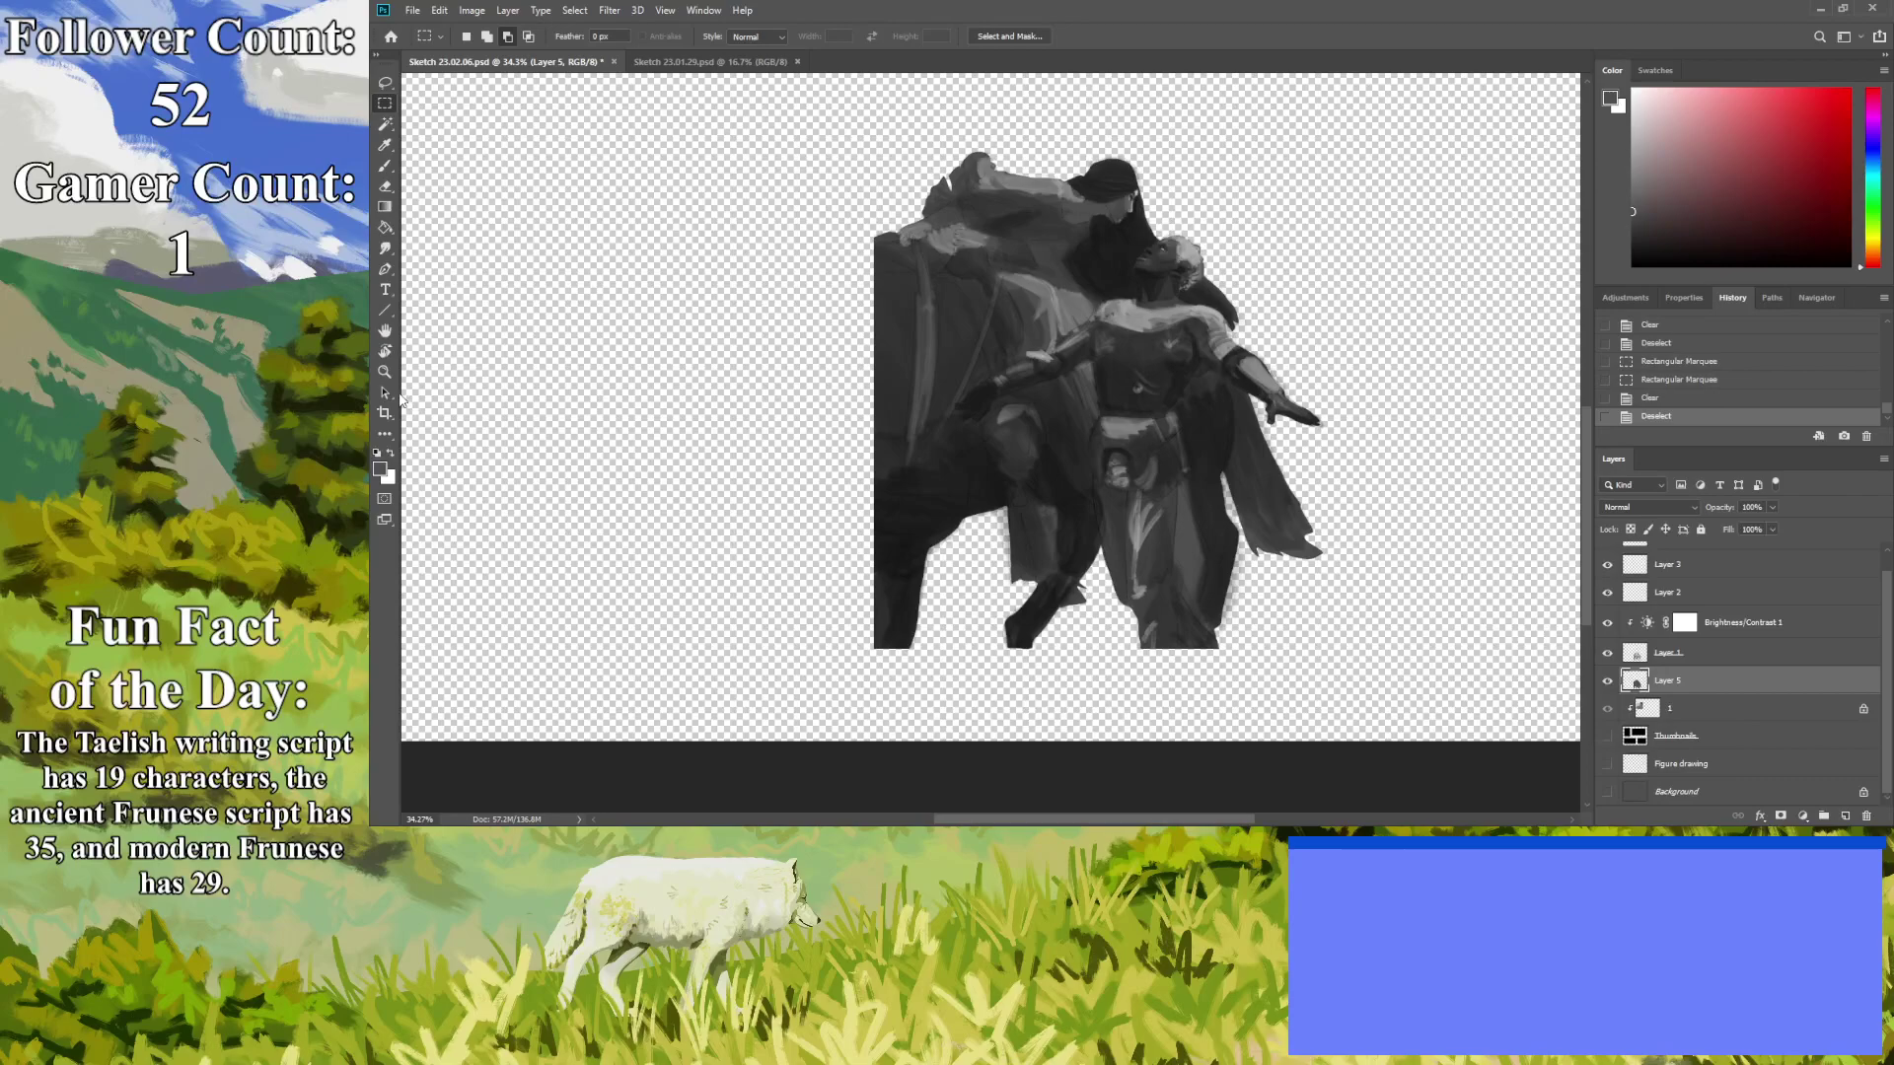
# Merge Layer 4 through Layer 5 into a single layer and rename it after the two characters.
pyautogui.press('z')
pyautogui.moveTo(1045, 582); pyautogui.dragTo(1023, 615)
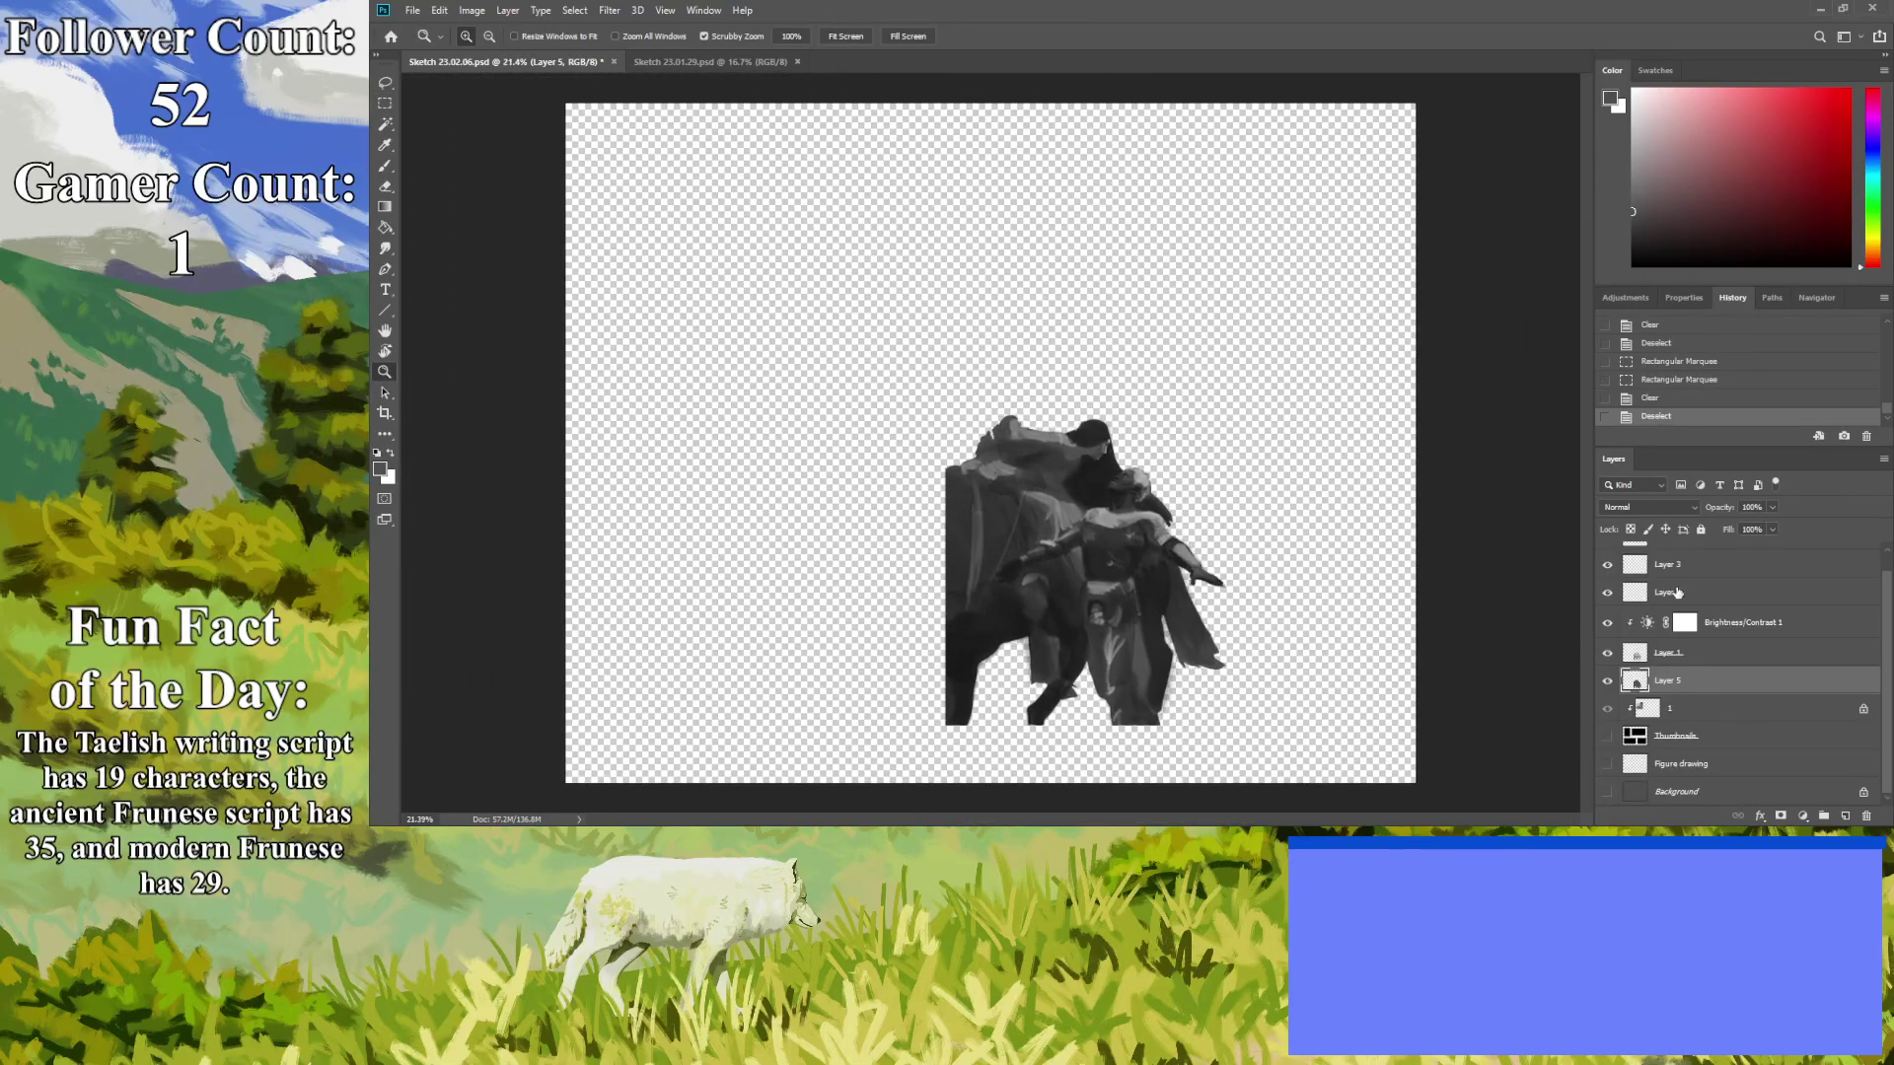
pyautogui.scroll(1, 1861, 584)
pyautogui.click(1676, 563)
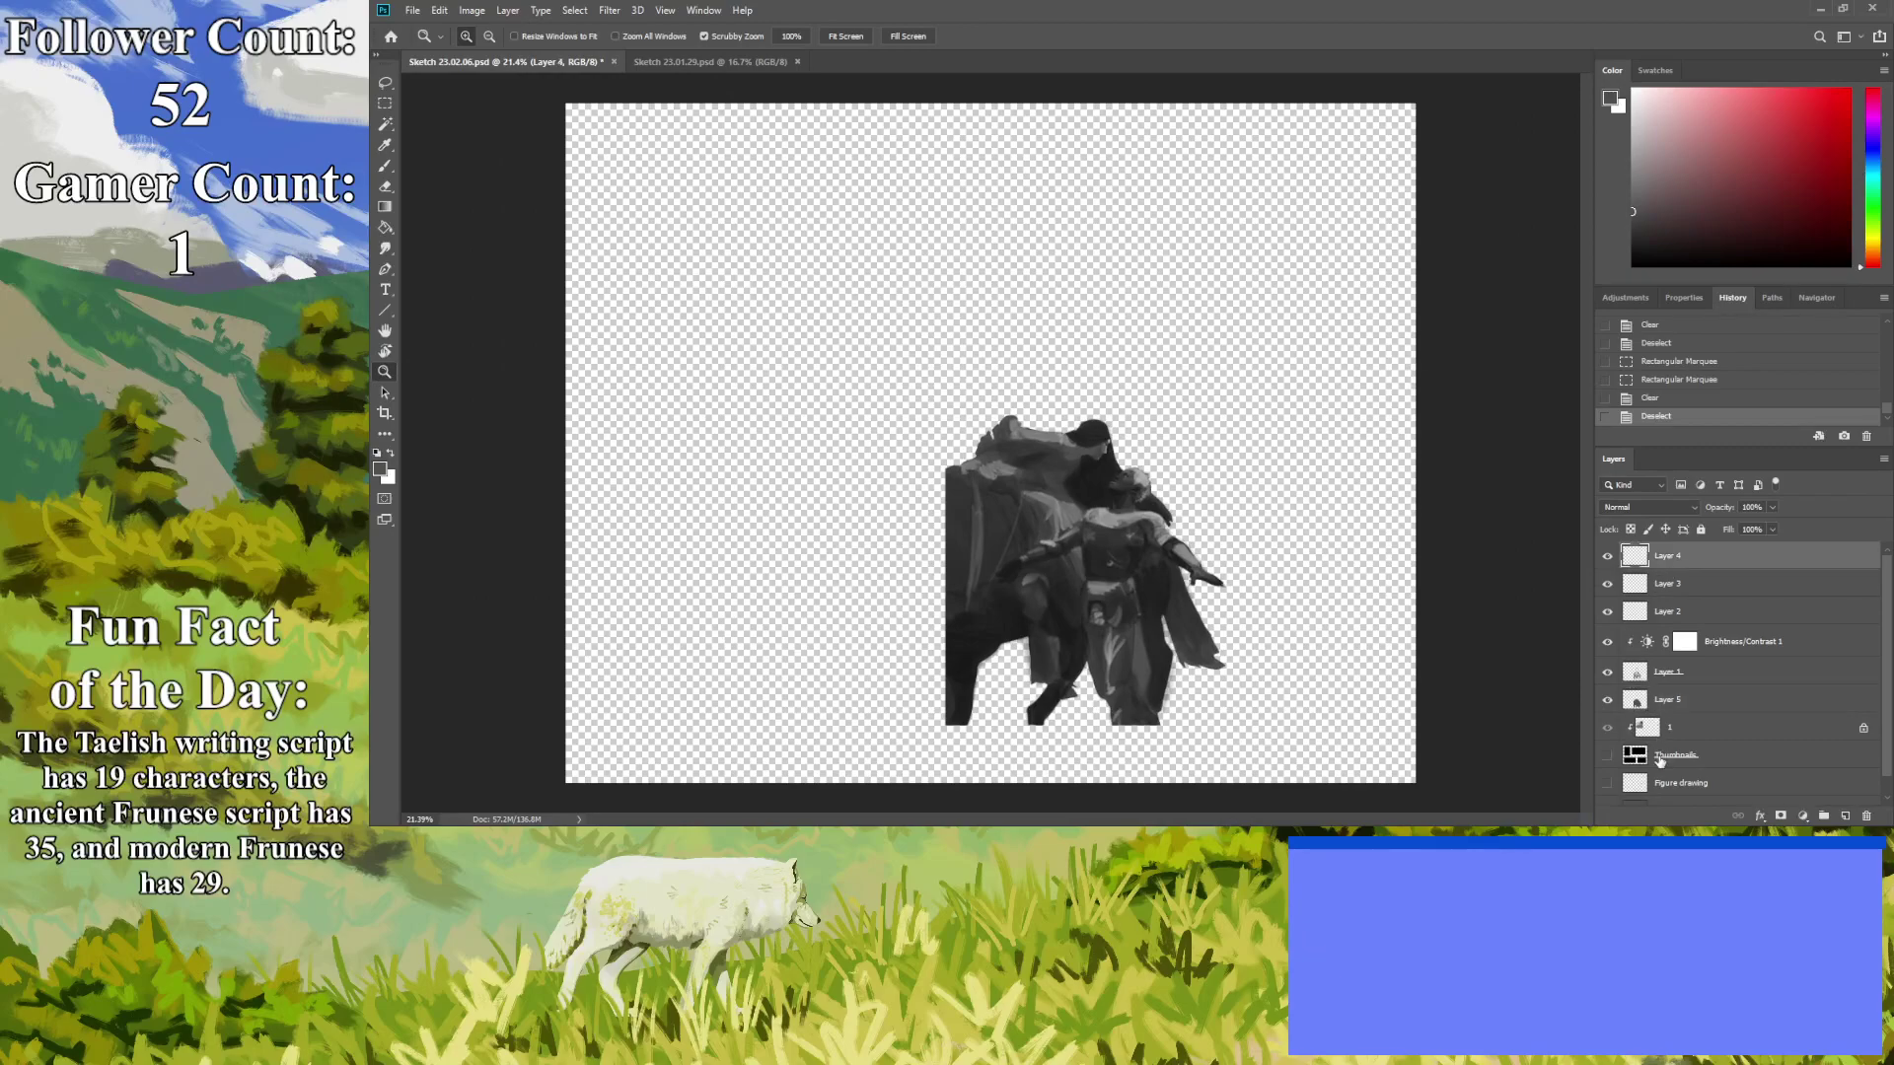
pyautogui.keyDown('shift'); pyautogui.click(1674, 706); pyautogui.keyUp('shift')
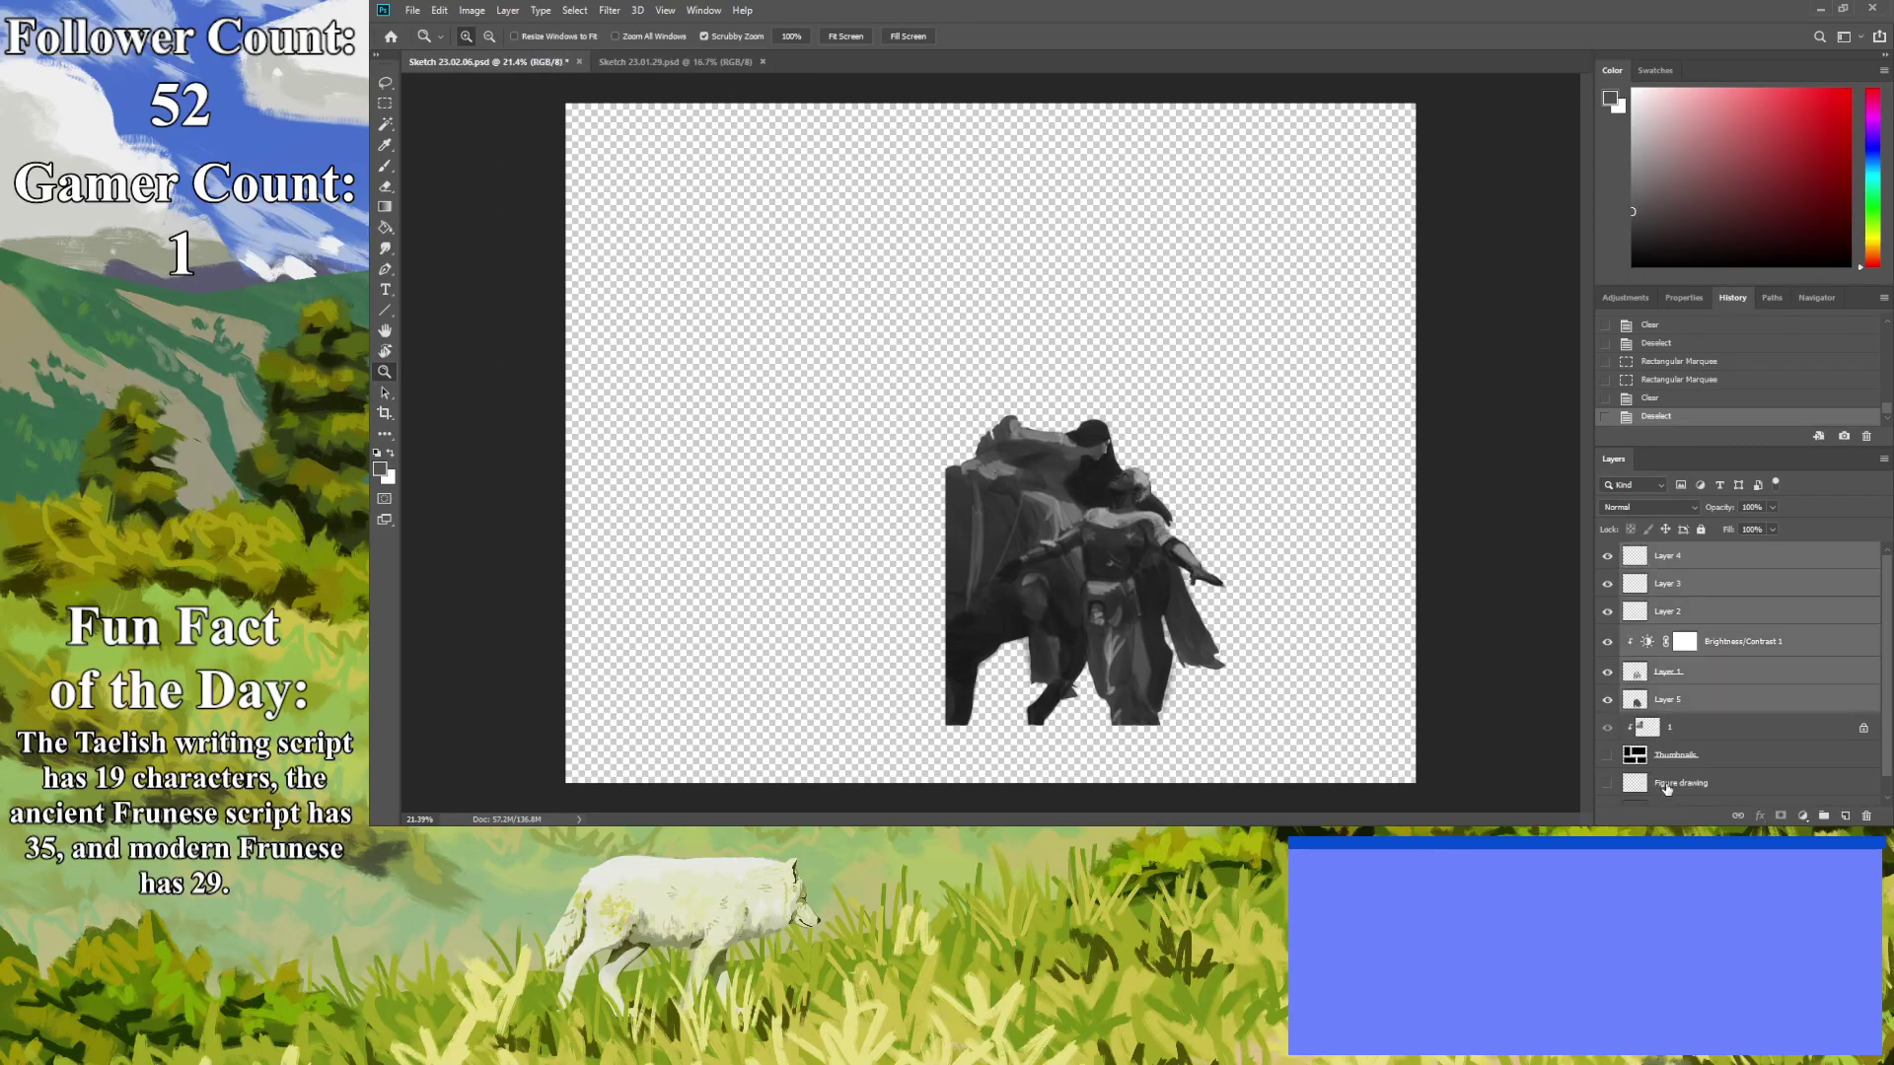
pyautogui.hotkey('ctrl', 'e')
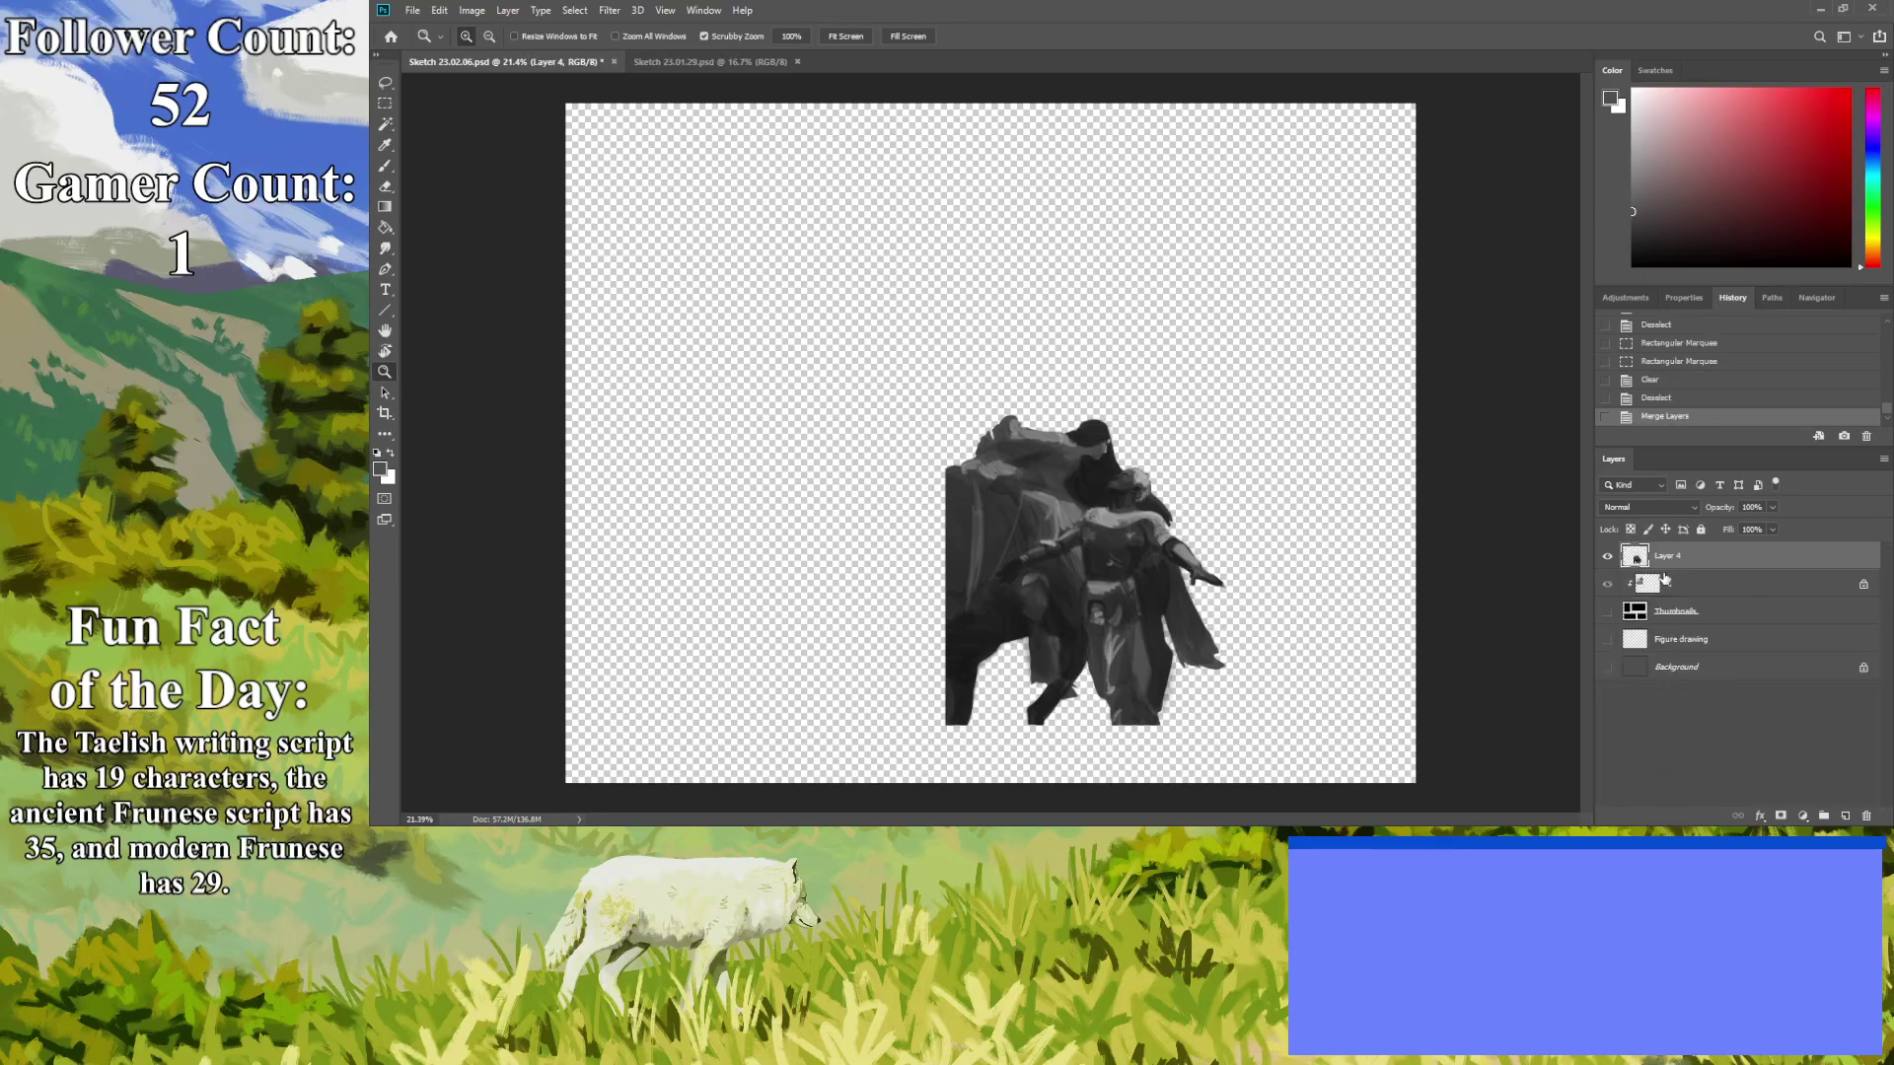
pyautogui.doubleClick(1666, 558)
pyautogui.write('nd Da')
pyautogui.press('Return')
# Enlarge the merged horse-and-figures artwork to nearly the full canvas height and center it on the canvas.
pyautogui.hotkey('ctrl', 't')
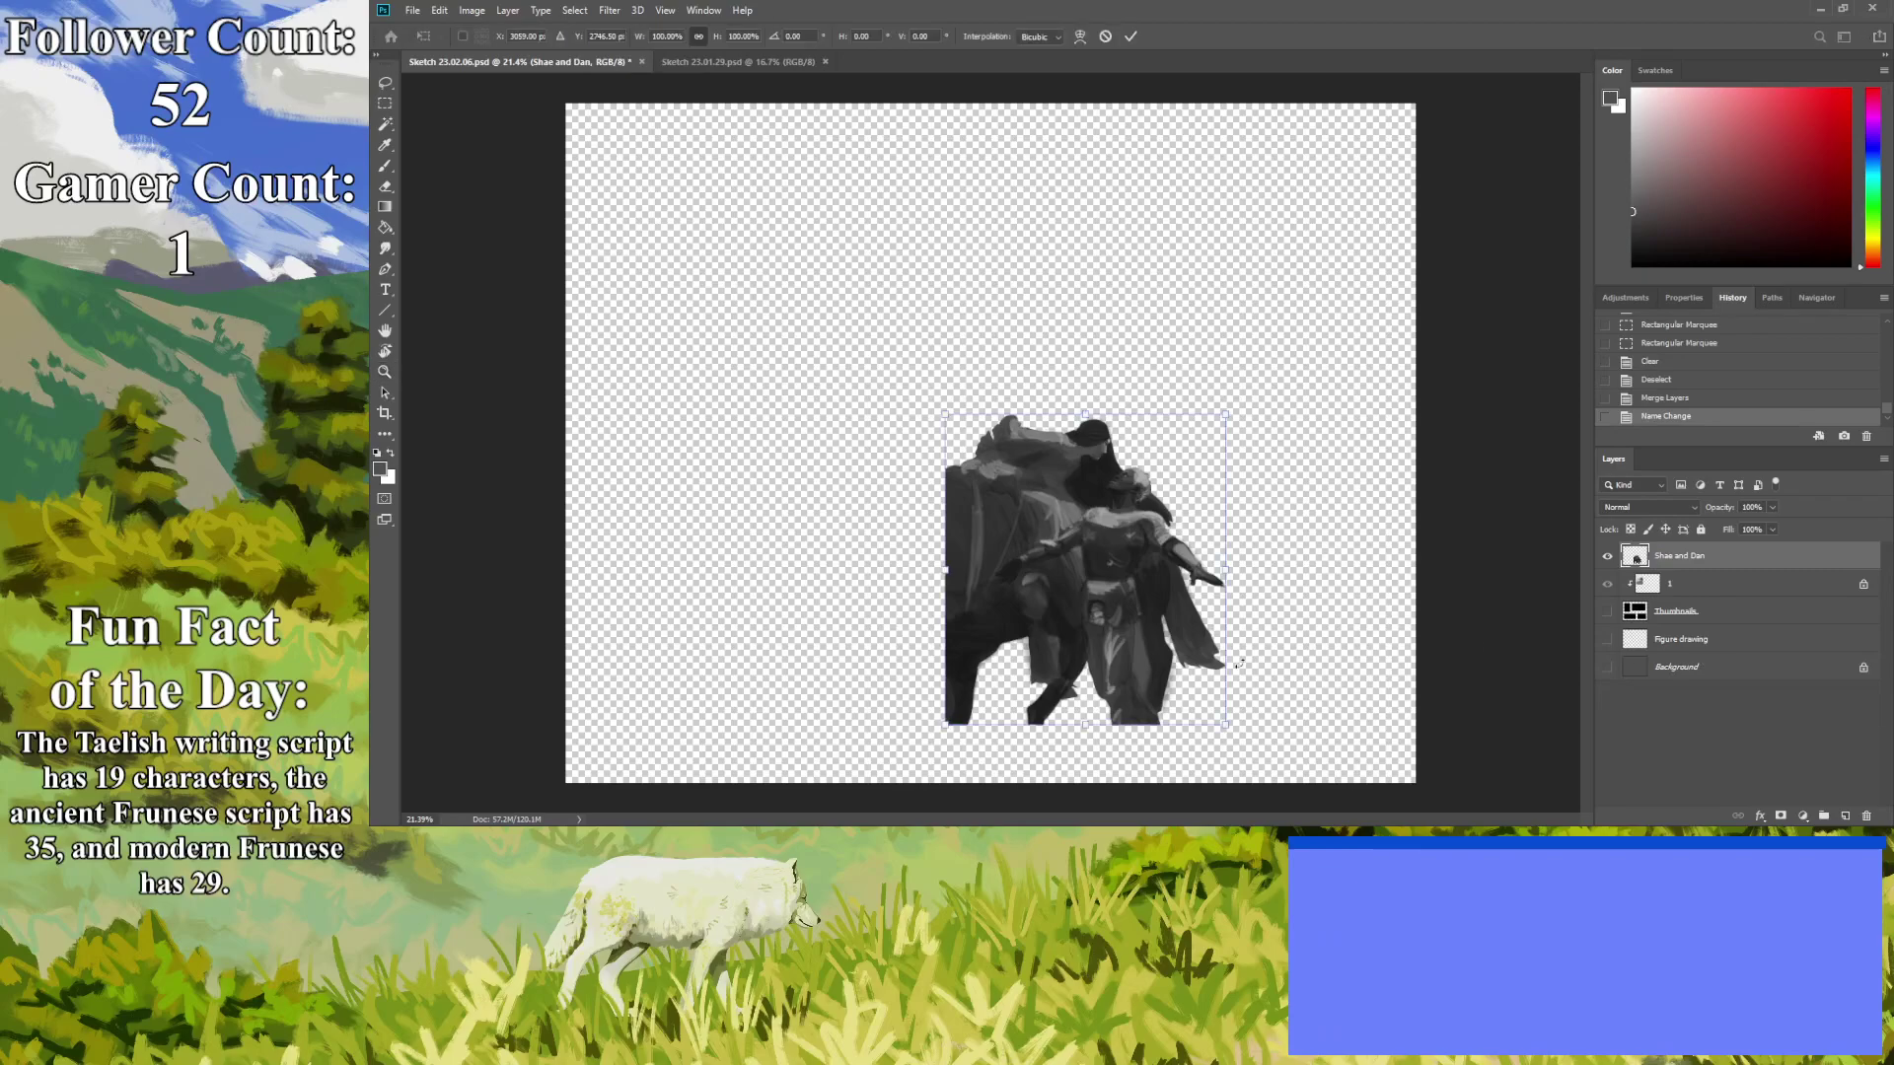
pyautogui.moveTo(942, 411); pyautogui.dragTo(635, 101)
pyautogui.moveTo(676, 370); pyautogui.dragTo(781, 396)
pyautogui.click(385, 372)
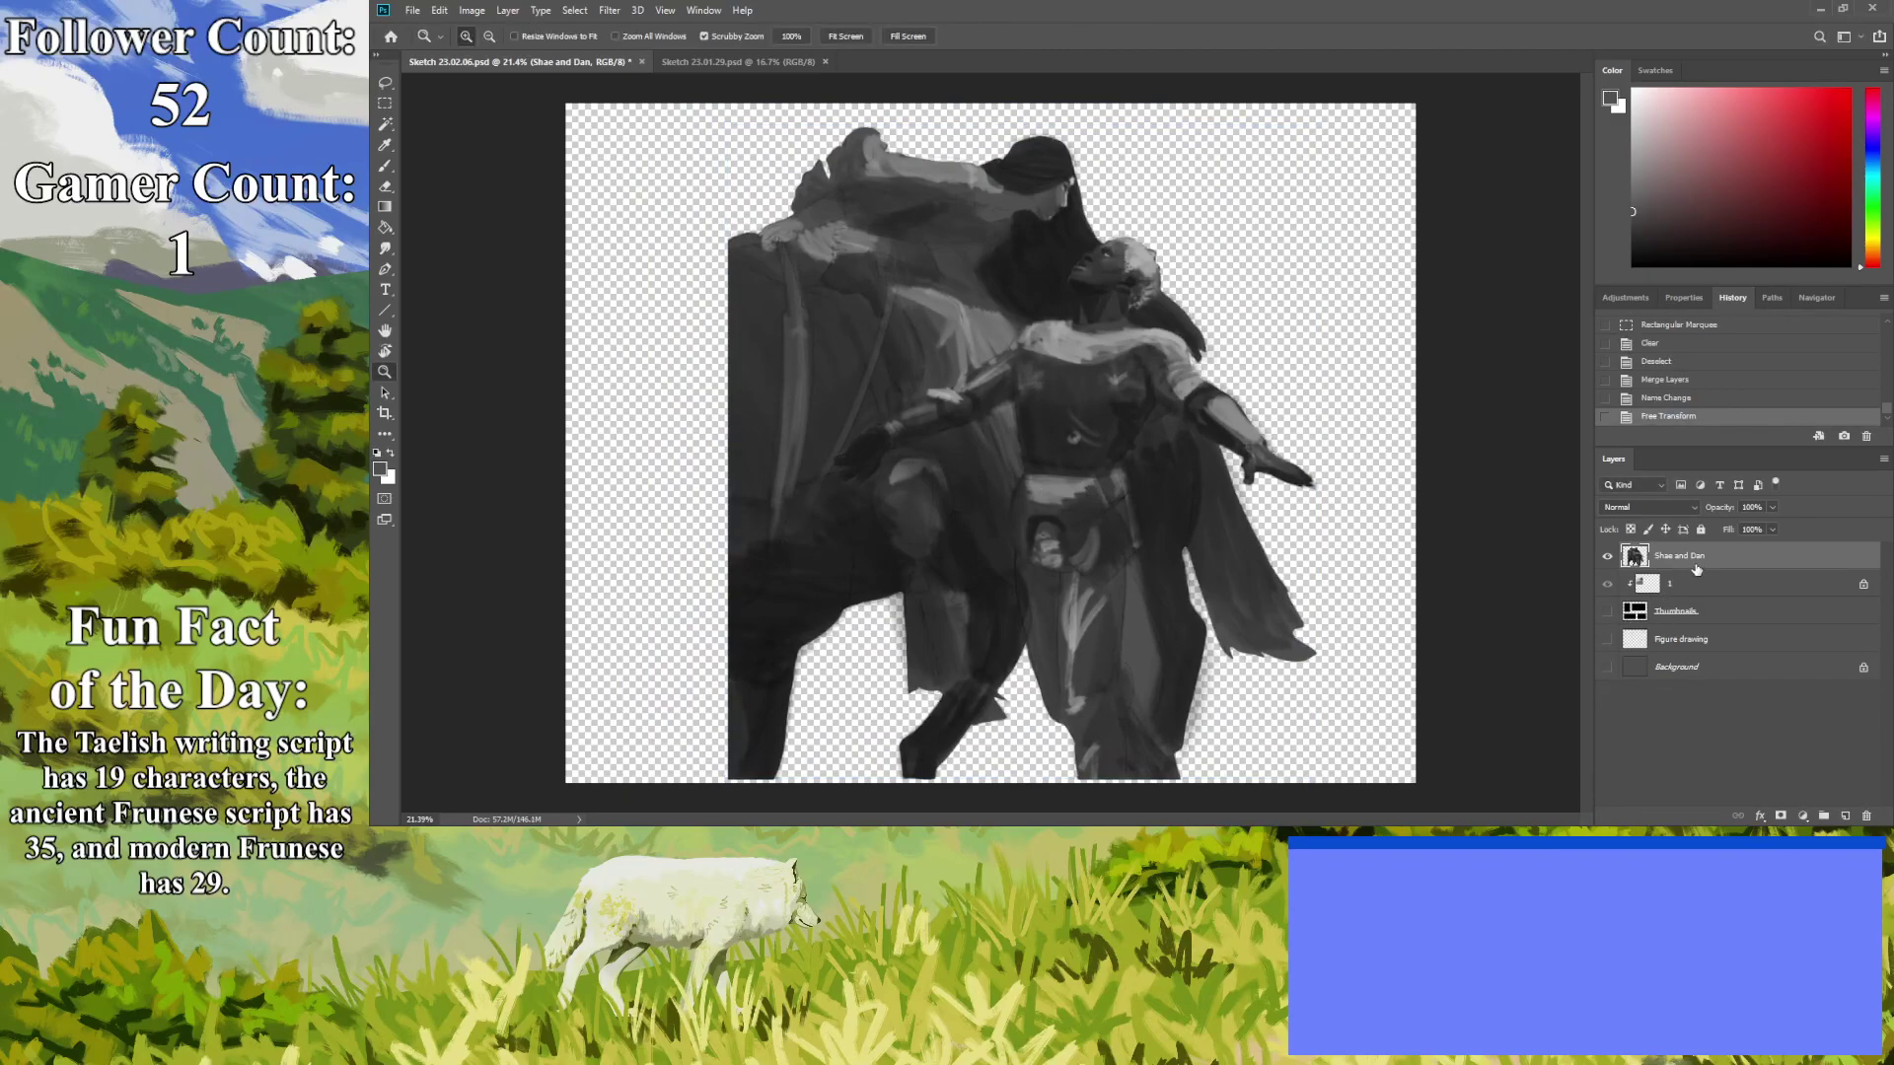
# Duplicate the merged figures layer, hide the original, and show the Thumbnails layer.
pyautogui.hotkey('ctrl', 'j')
pyautogui.click(1607, 584)
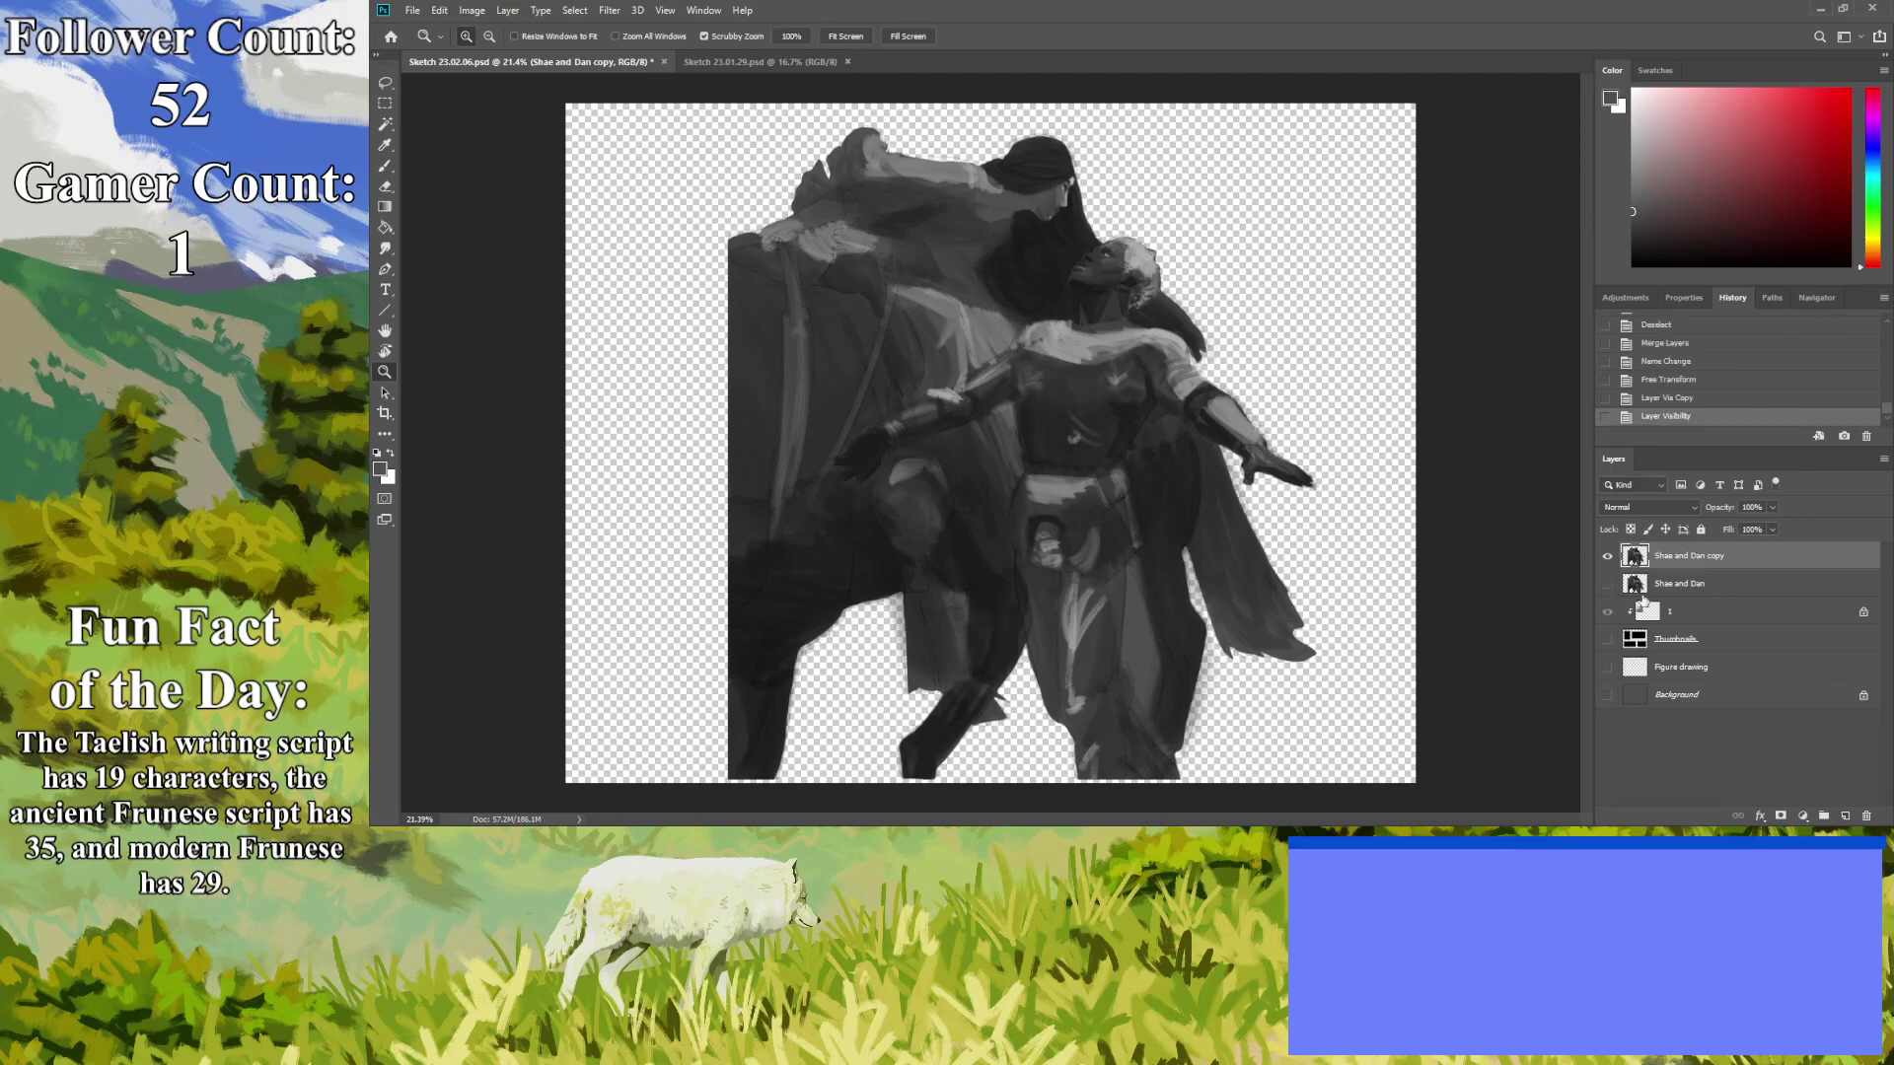
pyautogui.click(1608, 641)
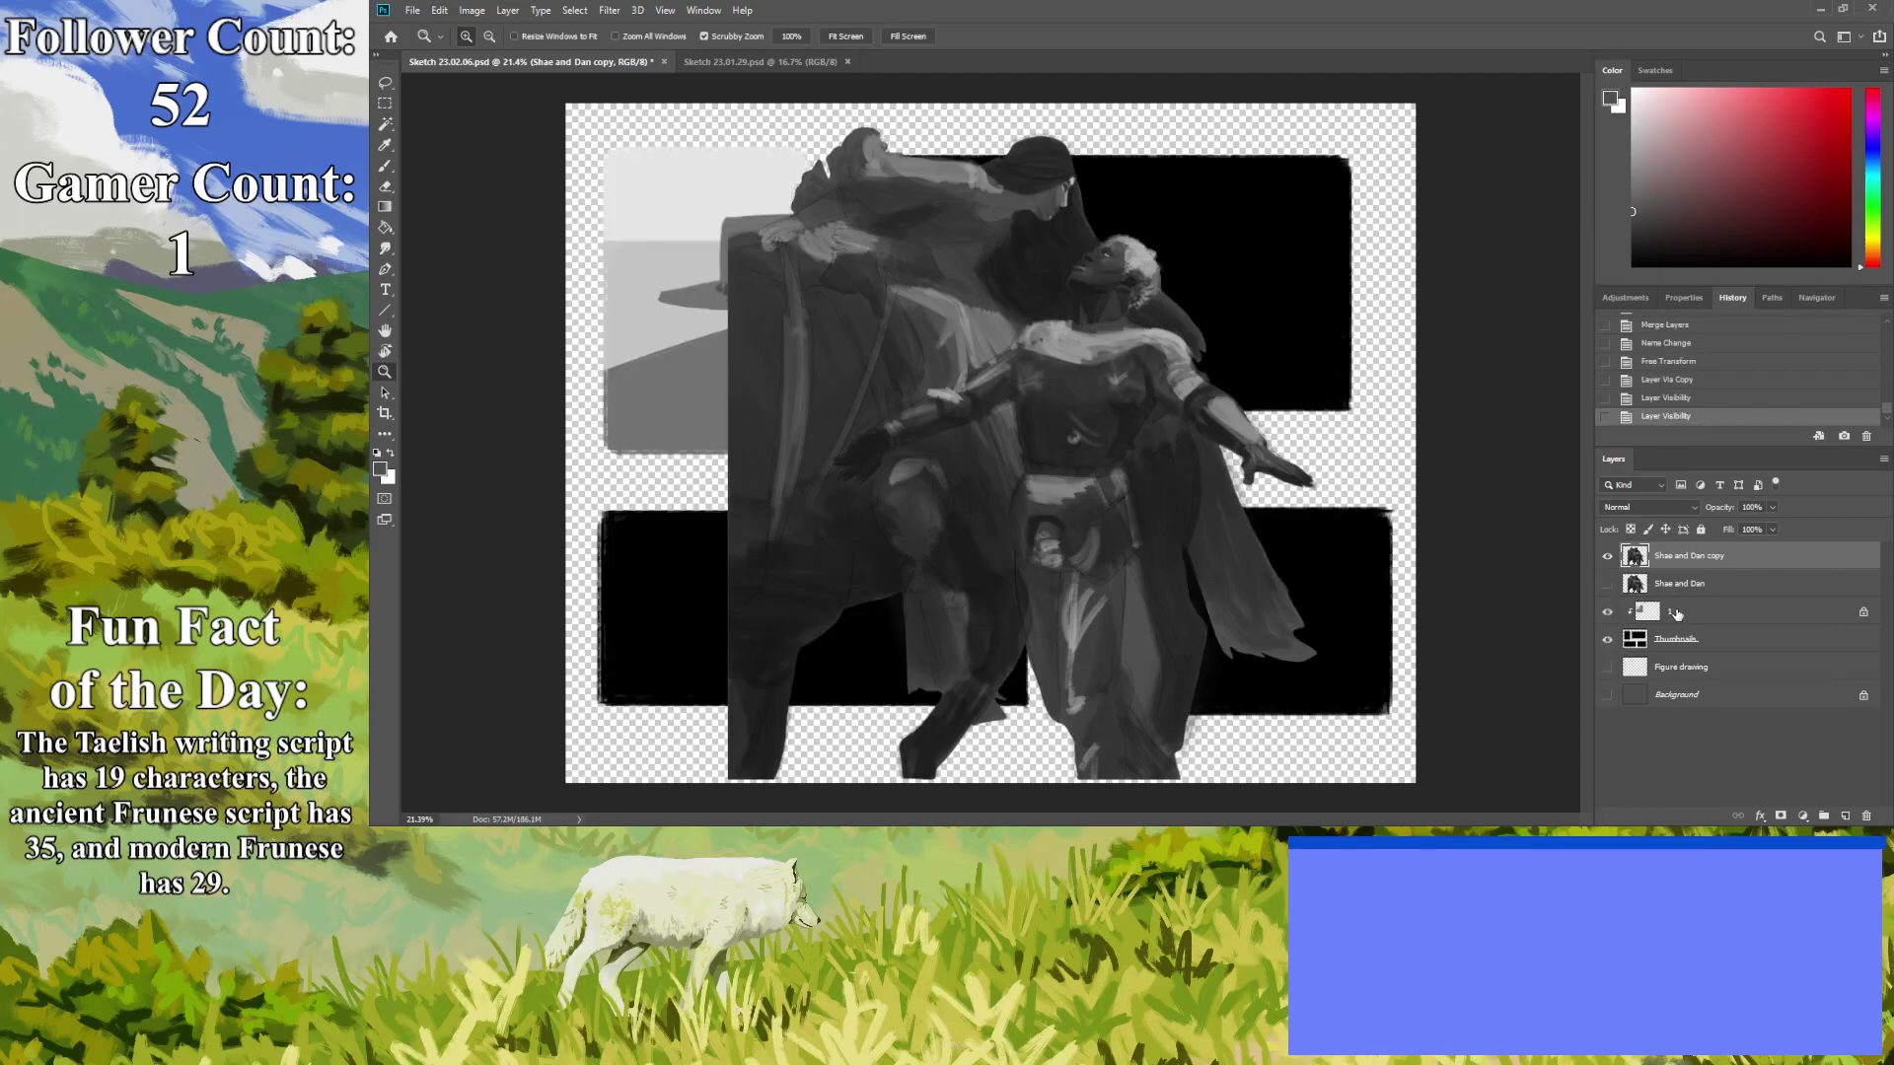
# Scale the figures copy to about 28%, flip it horizontally, and place it at the base of the portrait thumbnail.
pyautogui.hotkey('ctrl', 't')
pyautogui.moveTo(1313, 140); pyautogui.dragTo(773, 288)
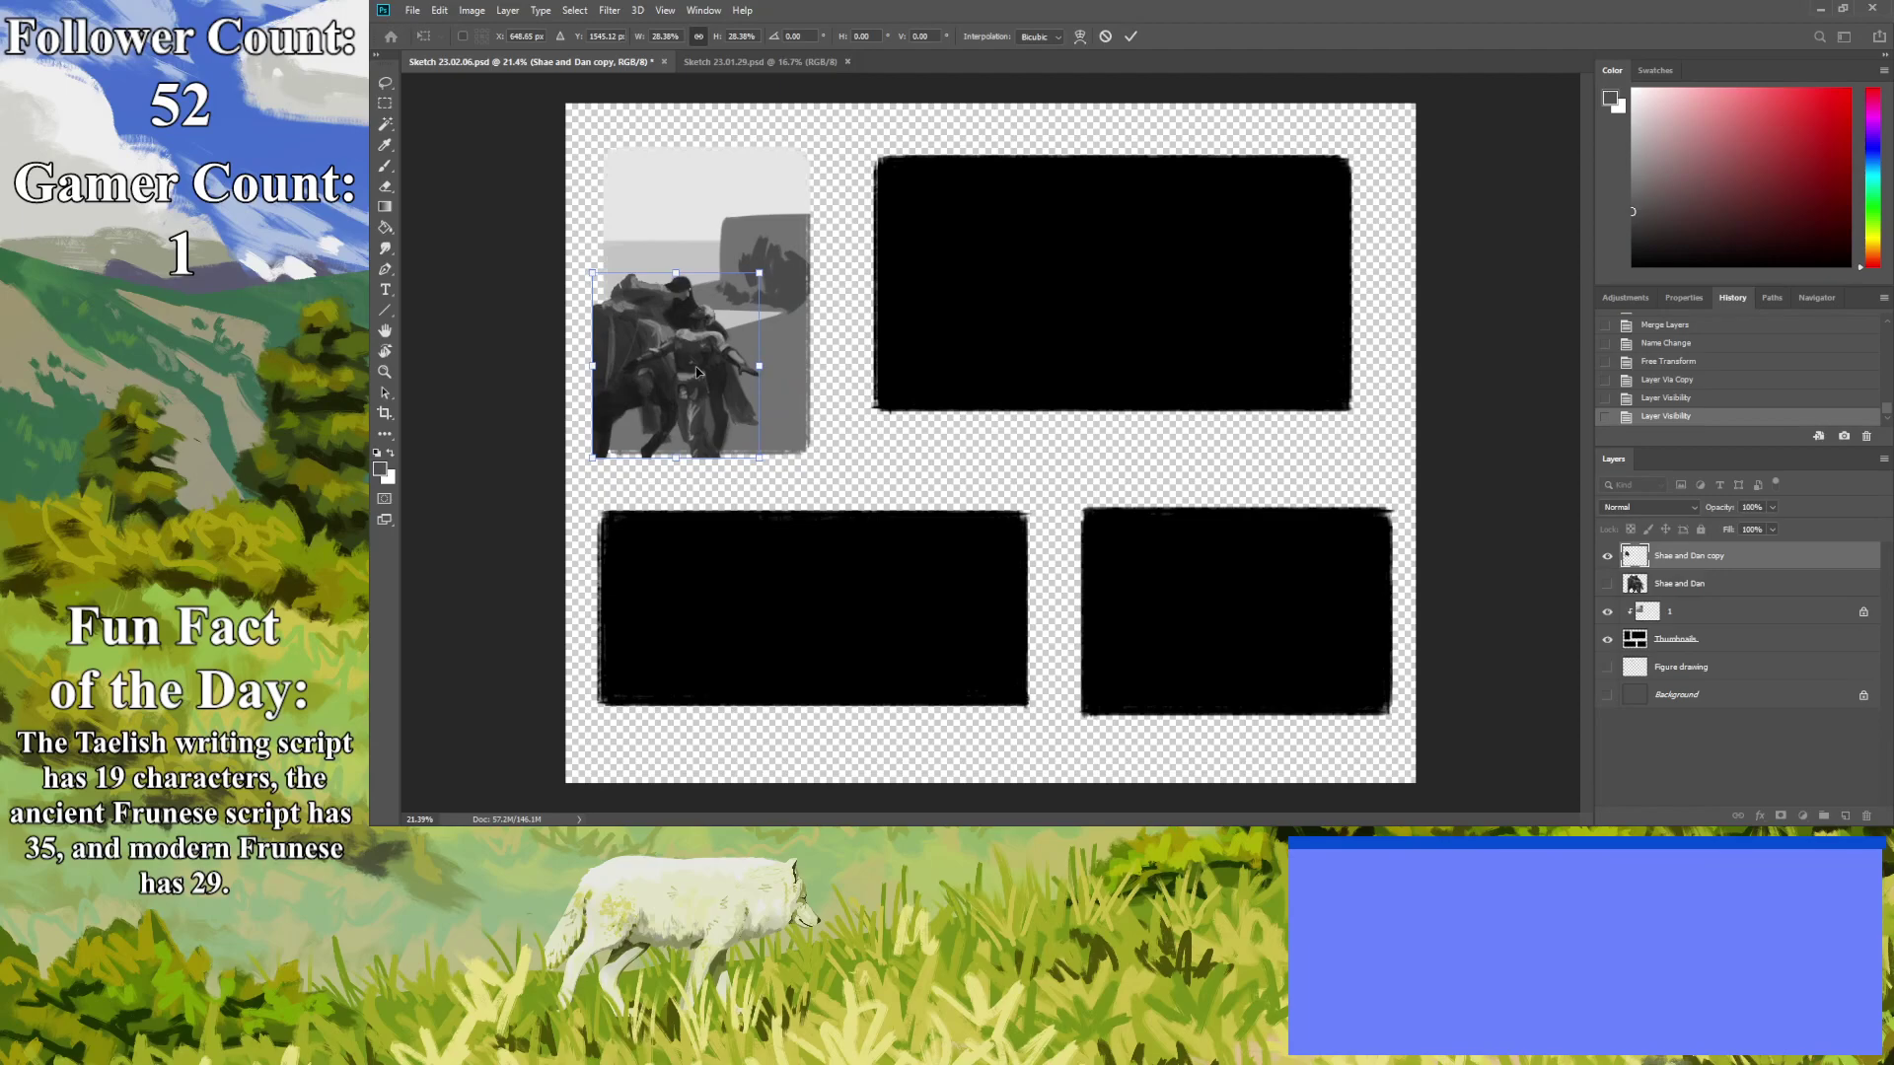
pyautogui.moveTo(697, 371); pyautogui.dragTo(732, 371)
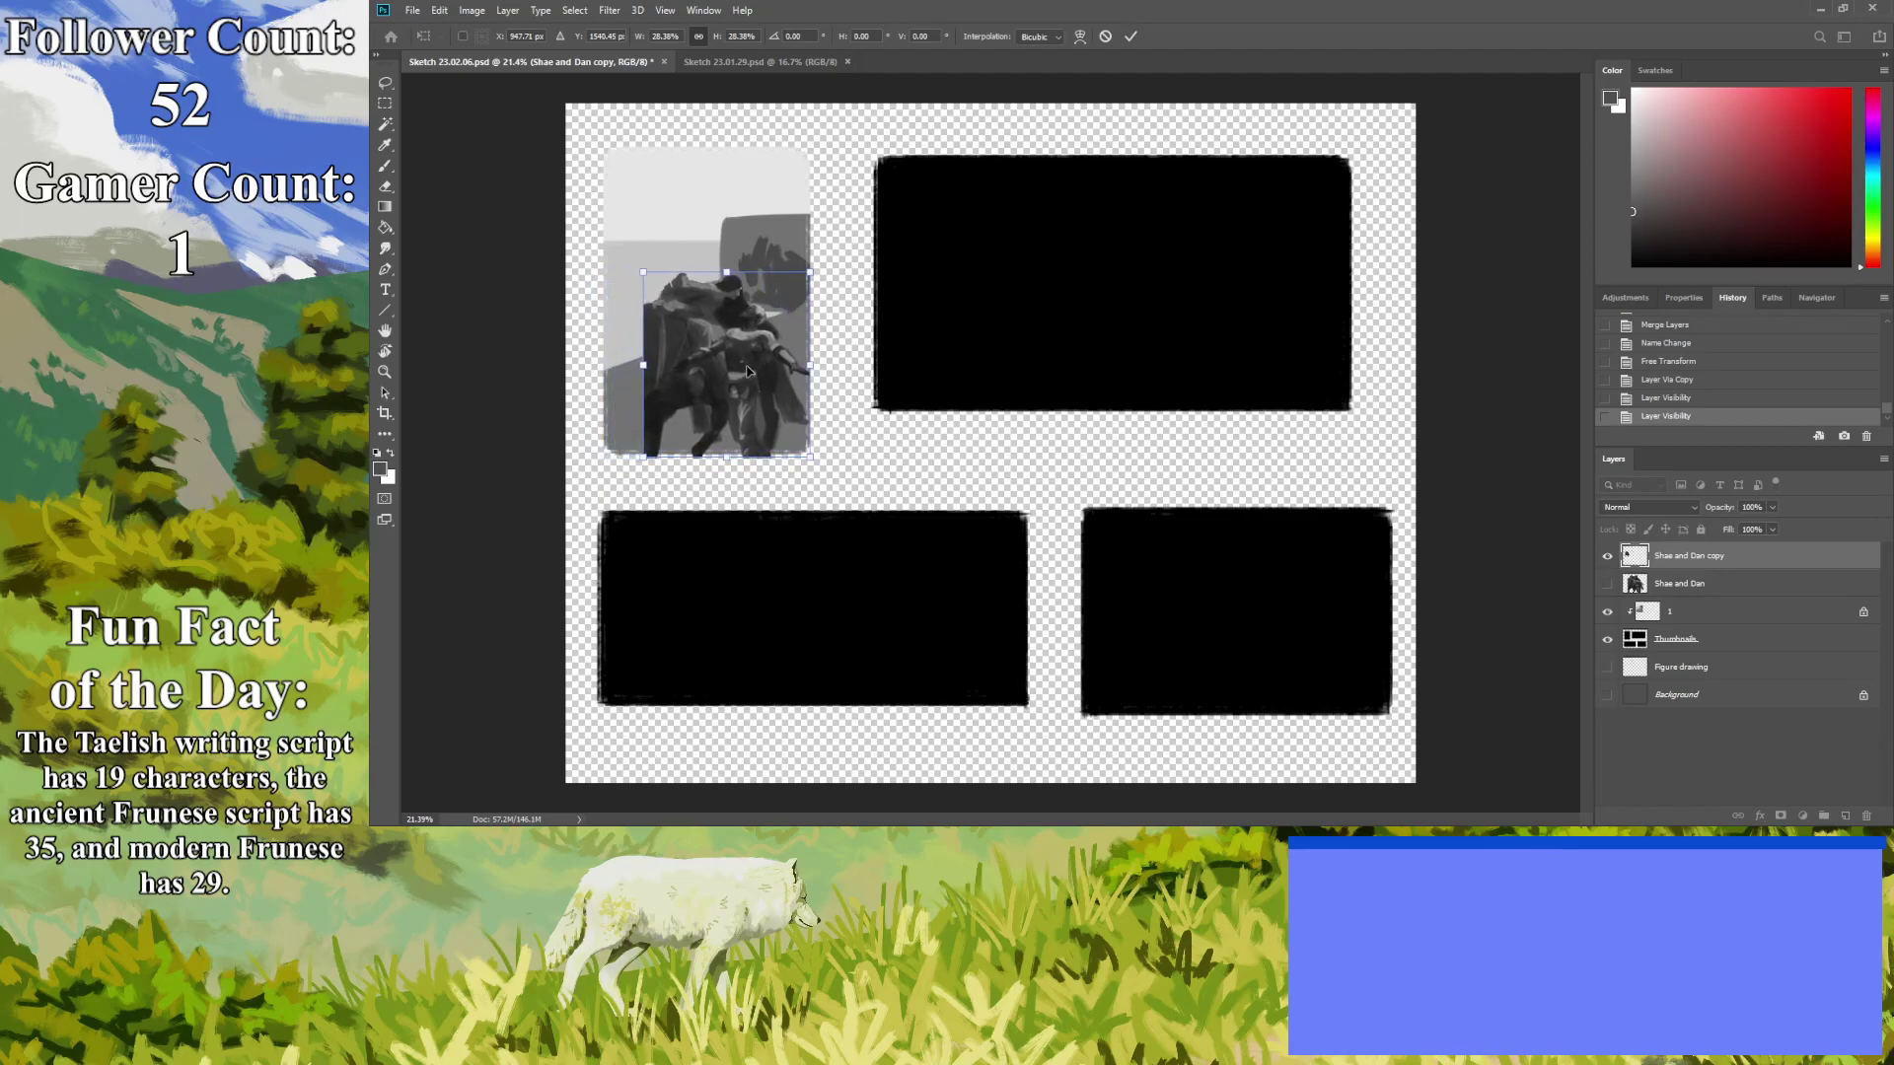
pyautogui.moveTo(729, 396); pyautogui.dragTo(707, 396)
pyautogui.press('Return')
# Finish placing the Horse ref 7 image in the reference document and return to the thumbnail sketch.
pyautogui.press('z')
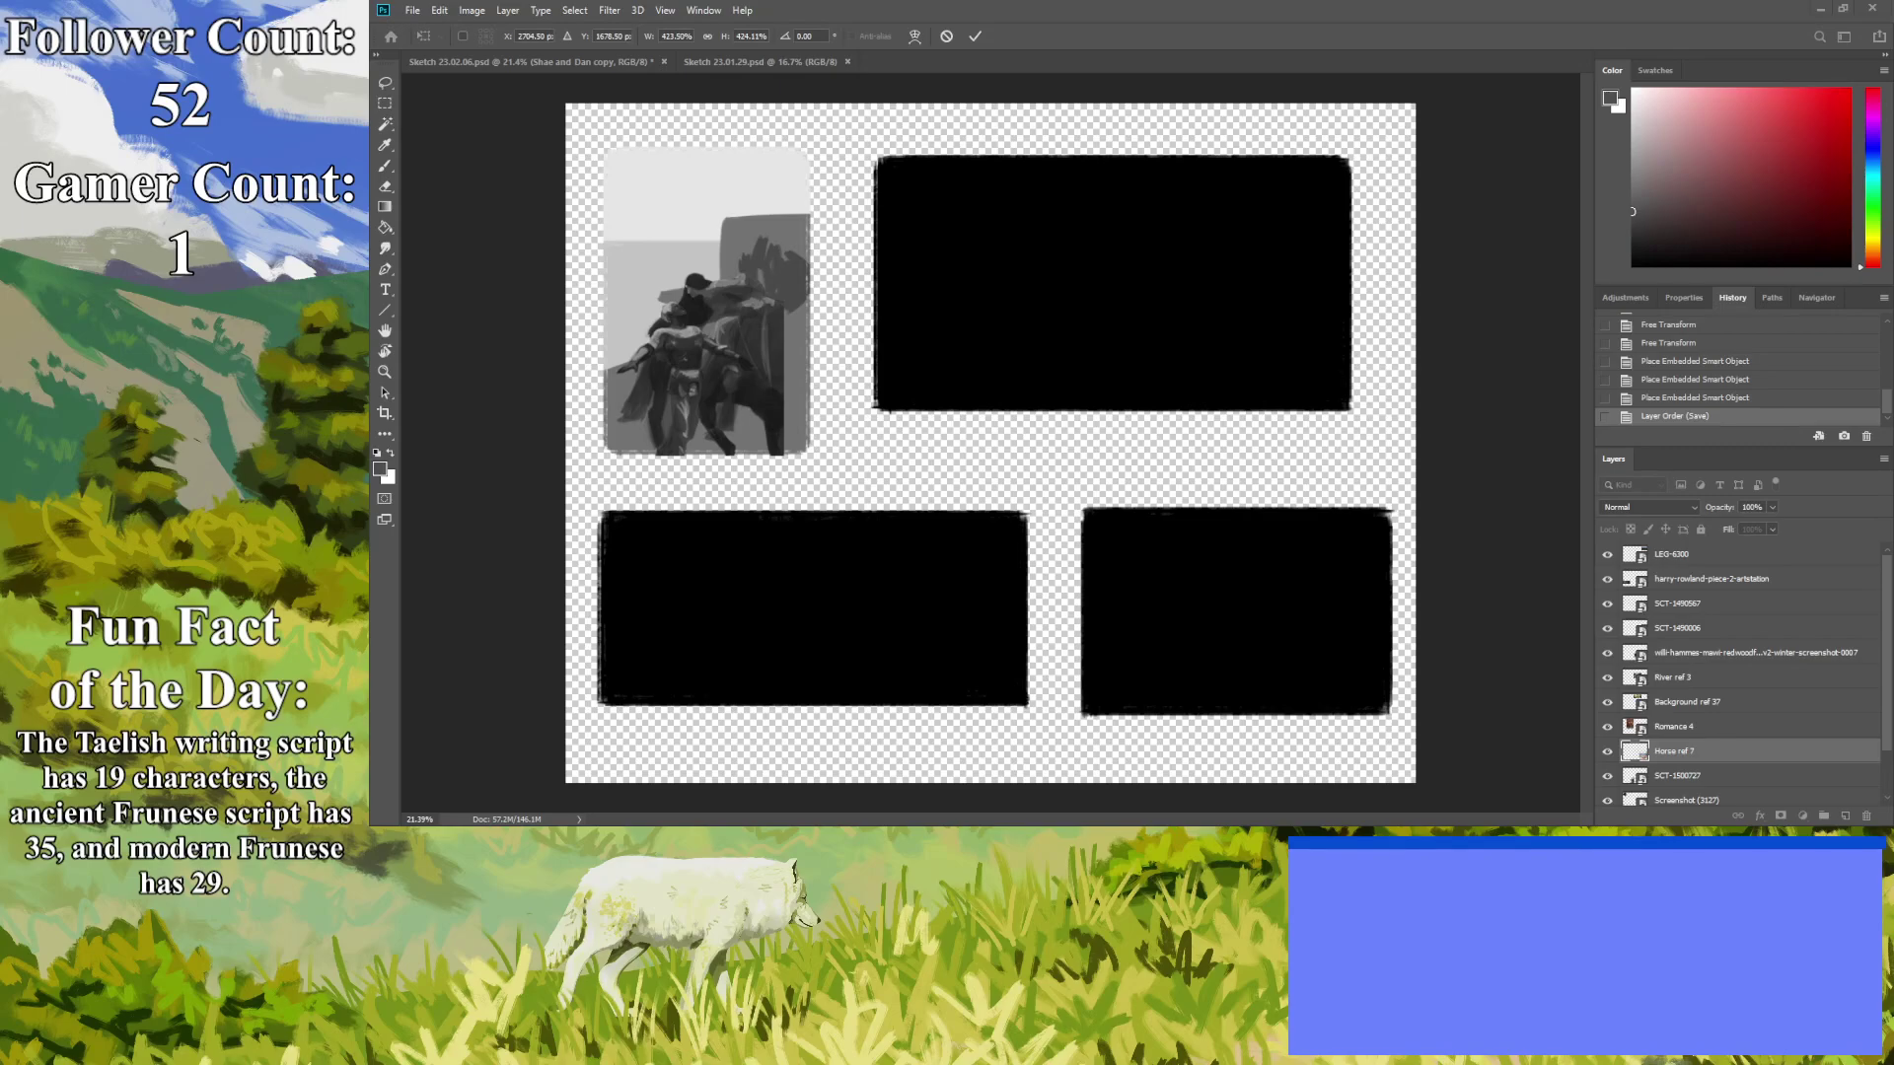
pyautogui.press('Return')
pyautogui.press('z')
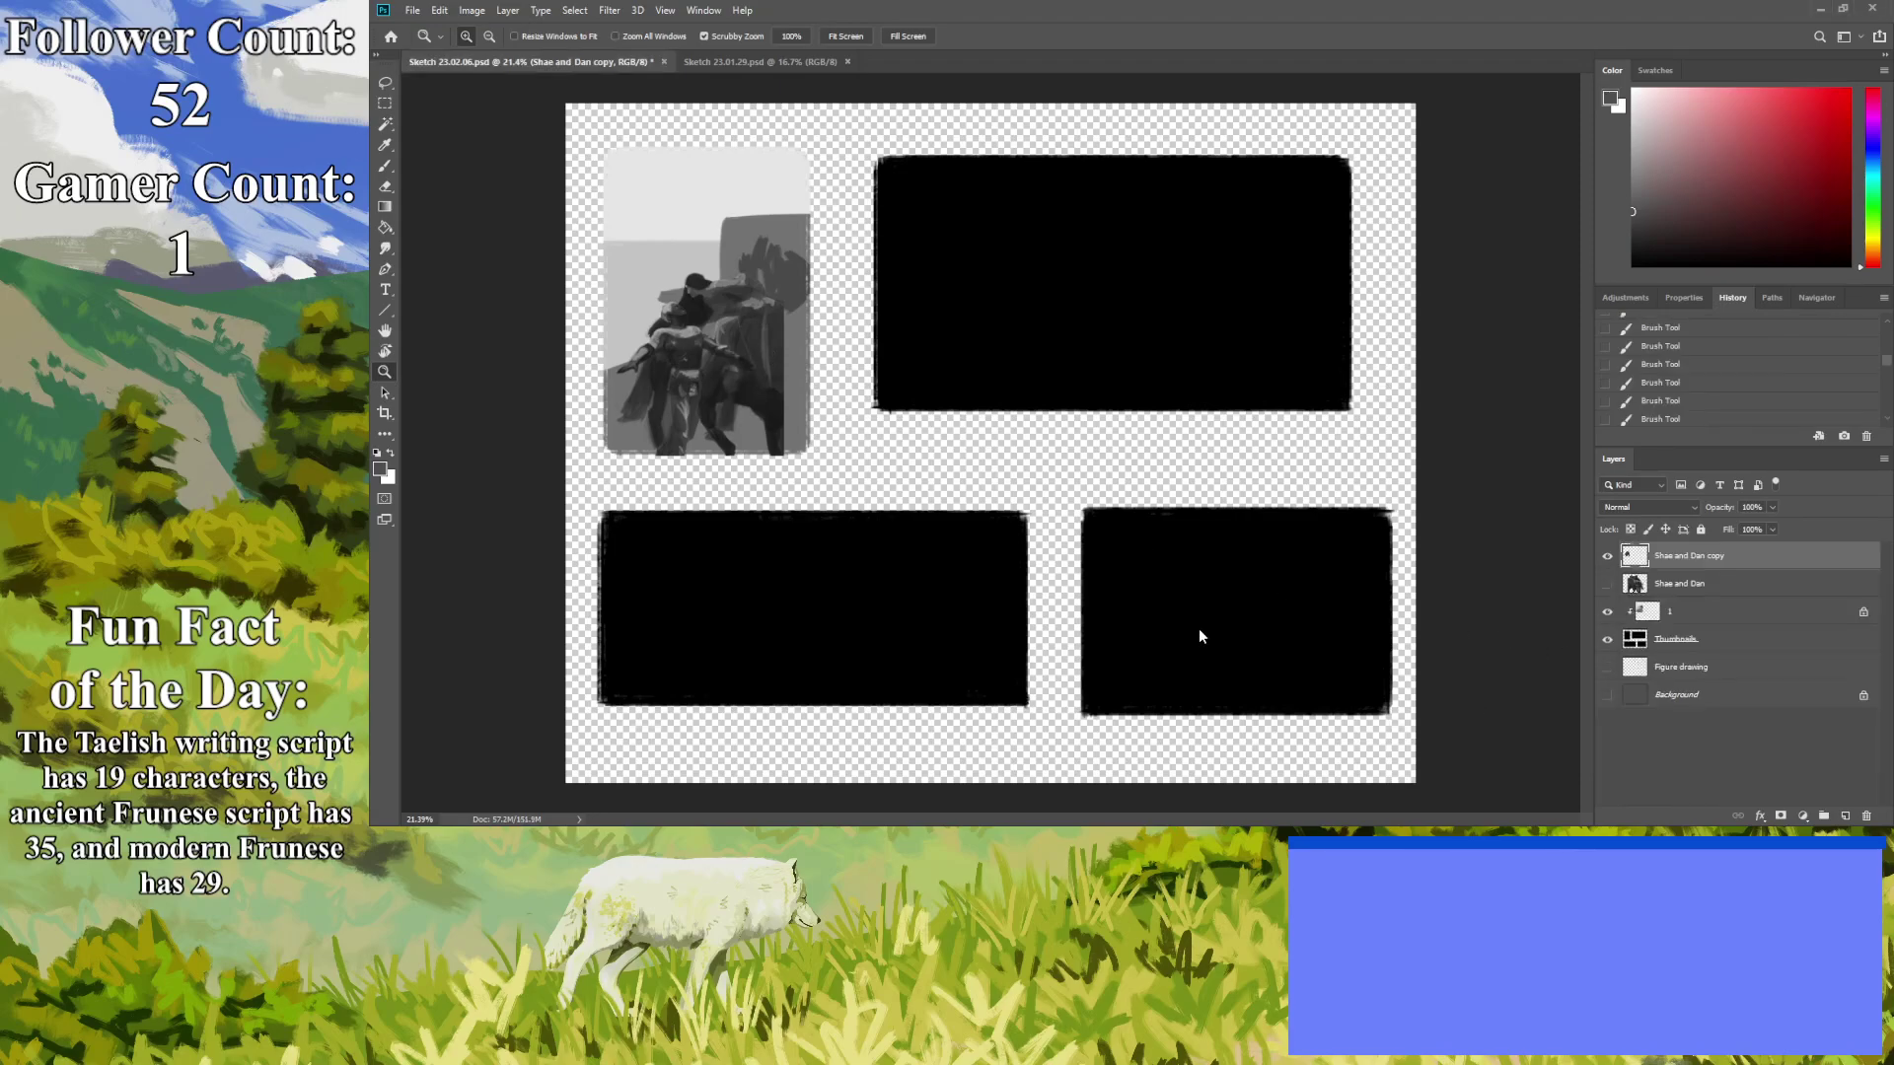
# Move the hidden original figures layer below Thumbnails and clip the figures copy to the thumbnail frames.
pyautogui.moveTo(671, 325); pyautogui.dragTo(785, 422)
pyautogui.scroll(2, 784, 422)
pyautogui.scroll(2, 785, 422)
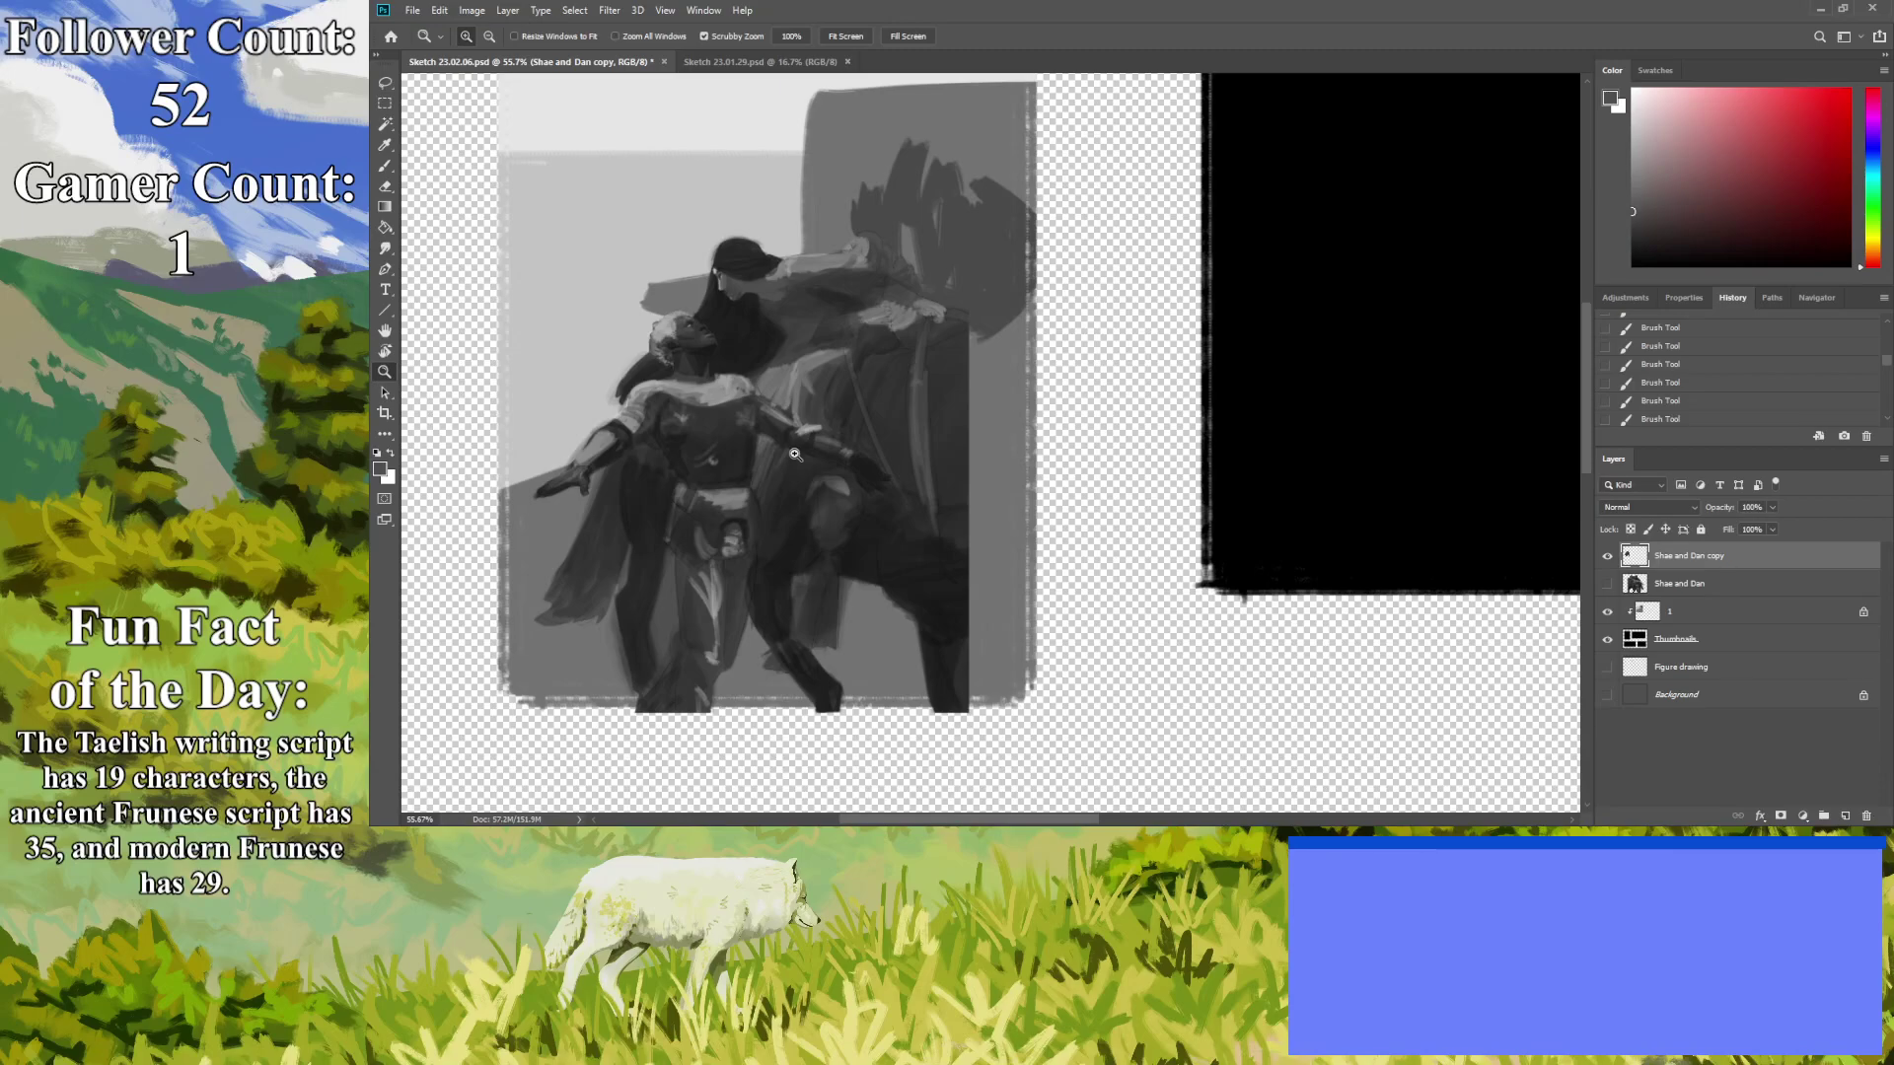
pyautogui.moveTo(1682, 558); pyautogui.dragTo(1664, 657)
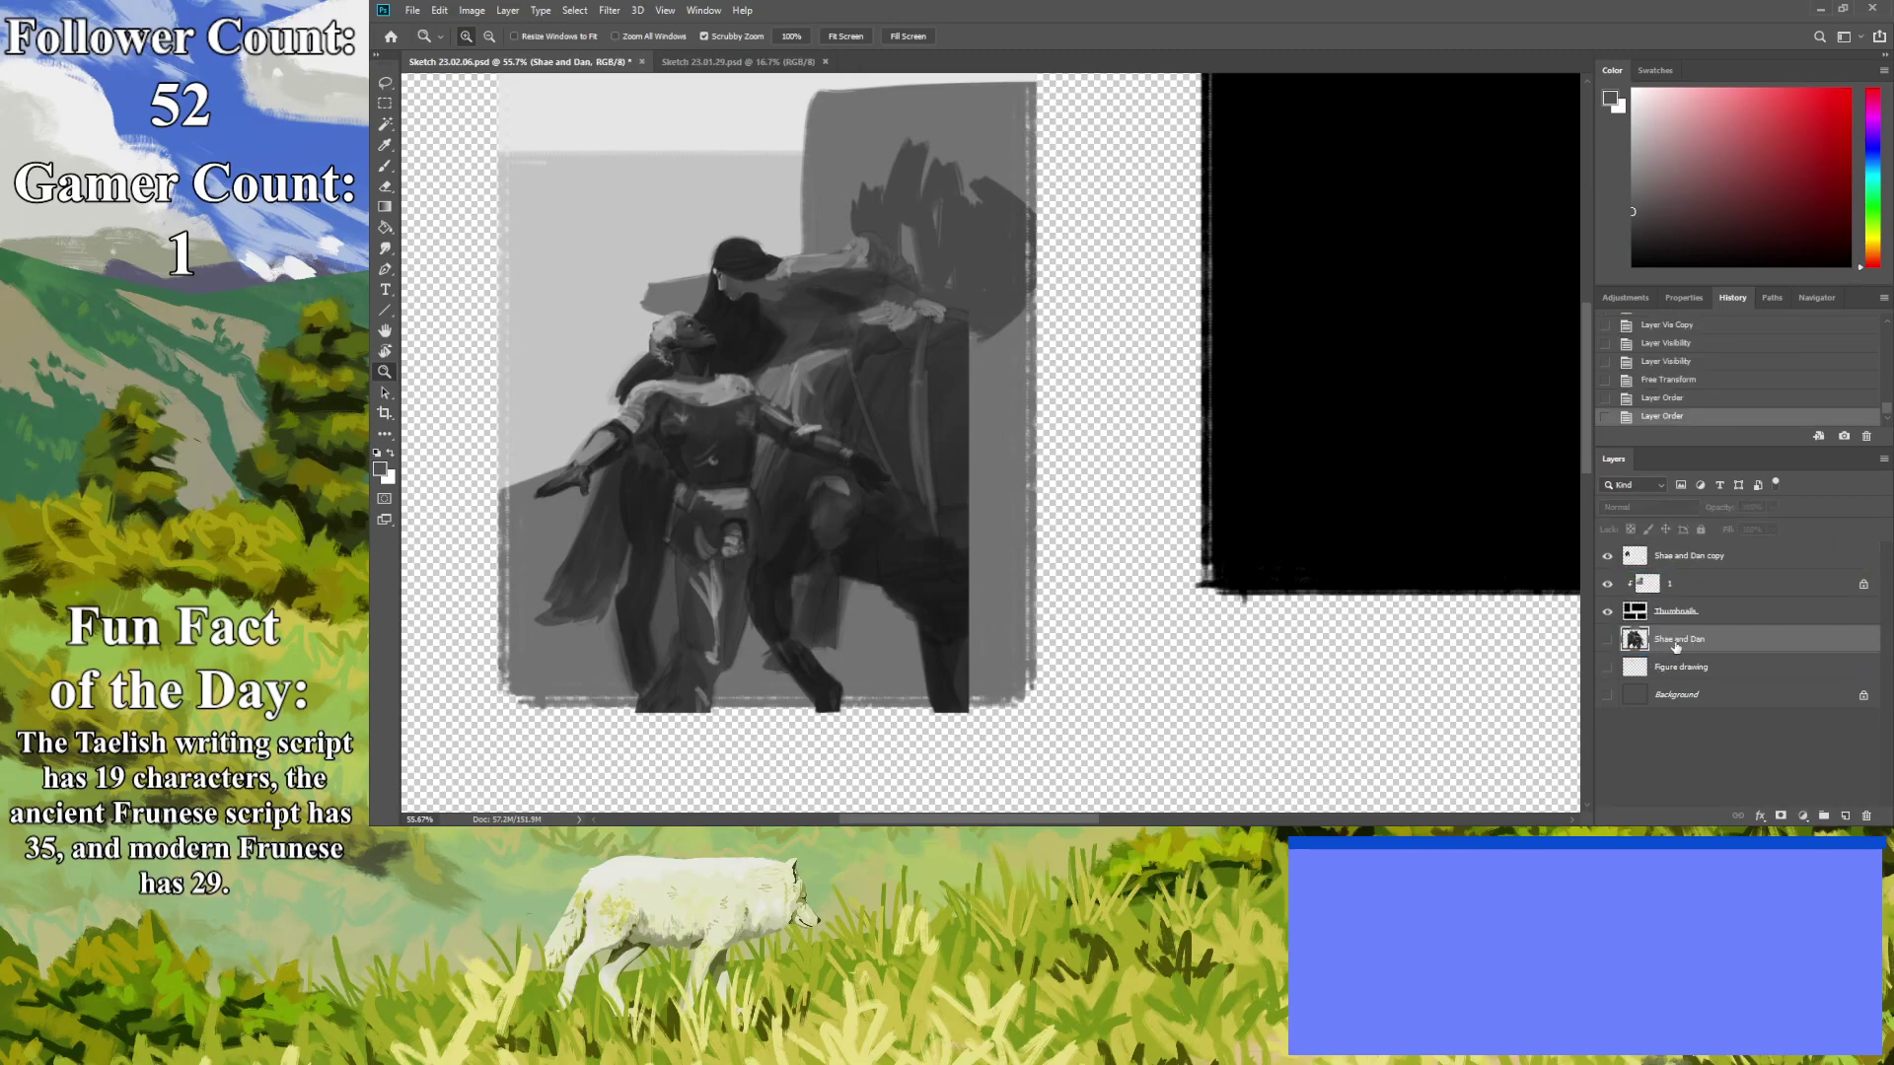
pyautogui.click(1696, 557)
pyautogui.hotkey('ctrl', 'alt', 'g')
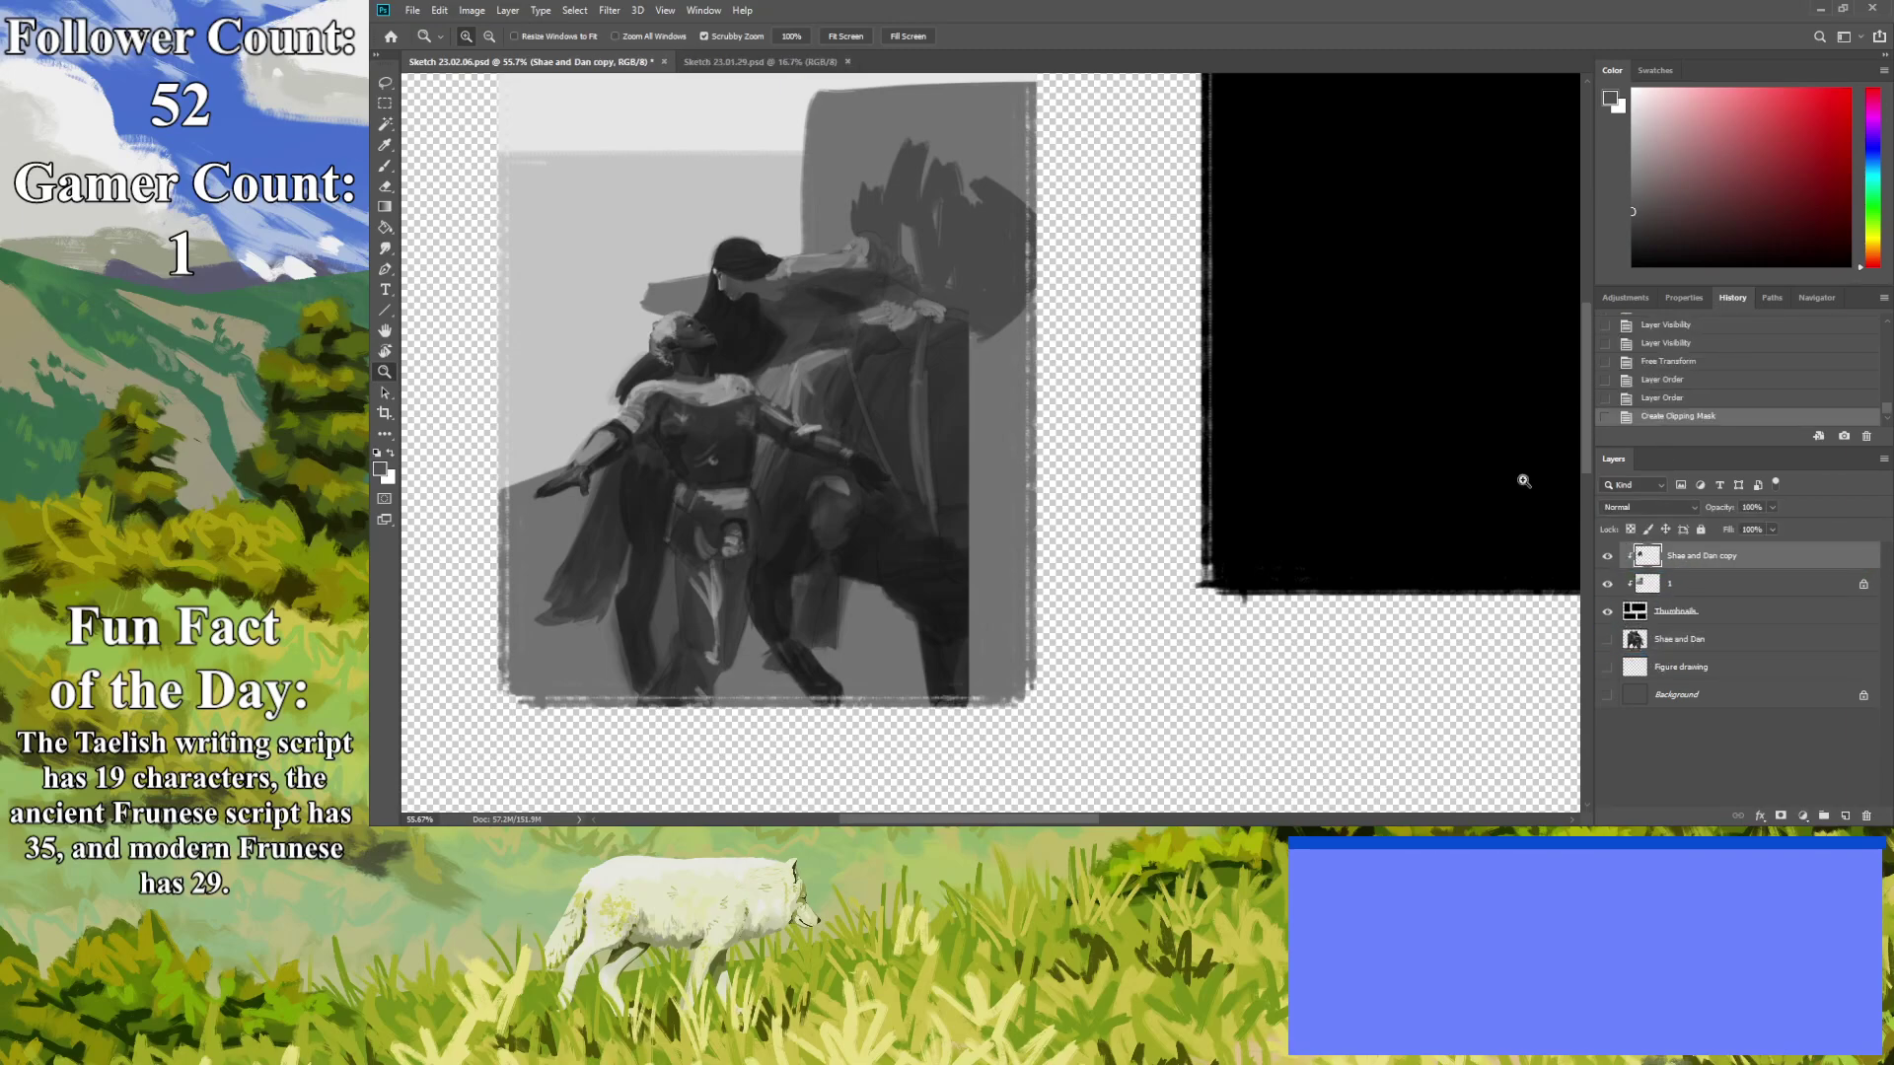
# Sample the horse's darkest tone and brush in its missing body beyond the cut edge, up to the portrait frame's border.
pyautogui.hotkey('ctrl', '0')
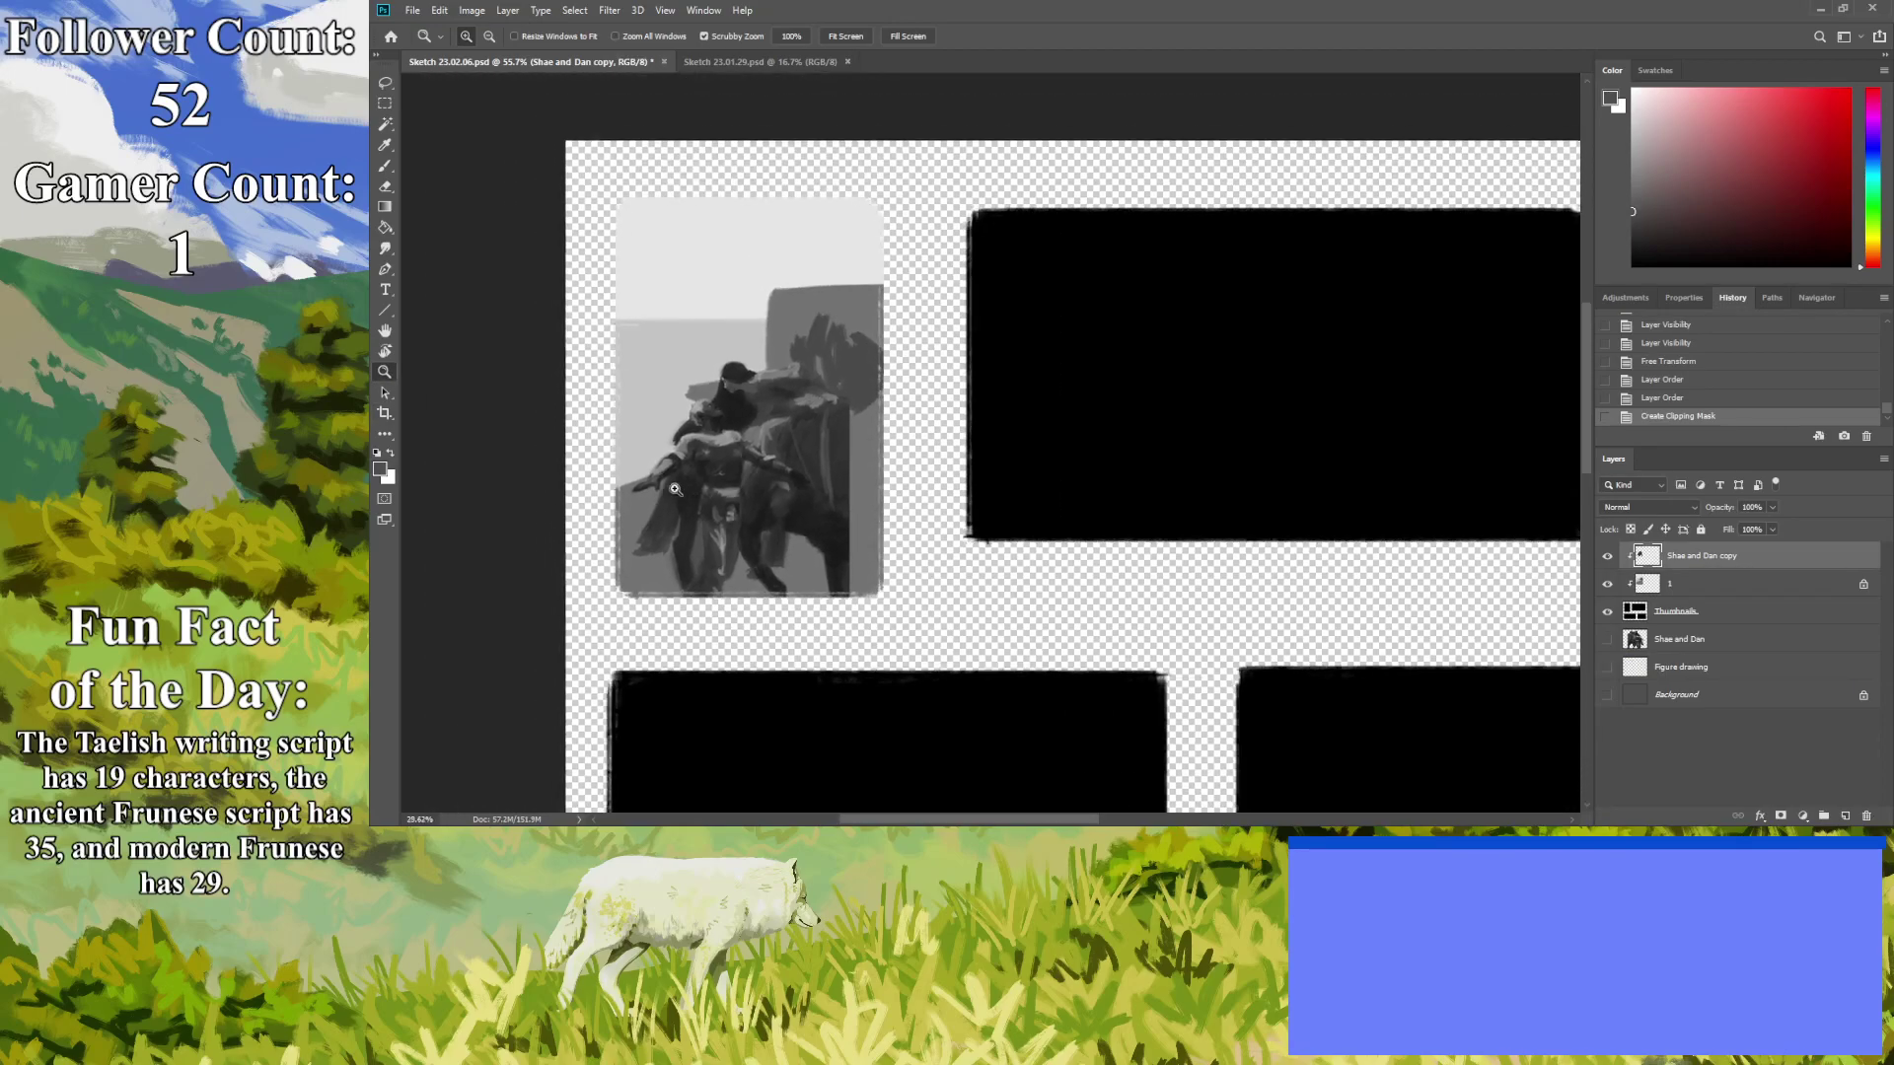
pyautogui.scroll(4, 486, 295)
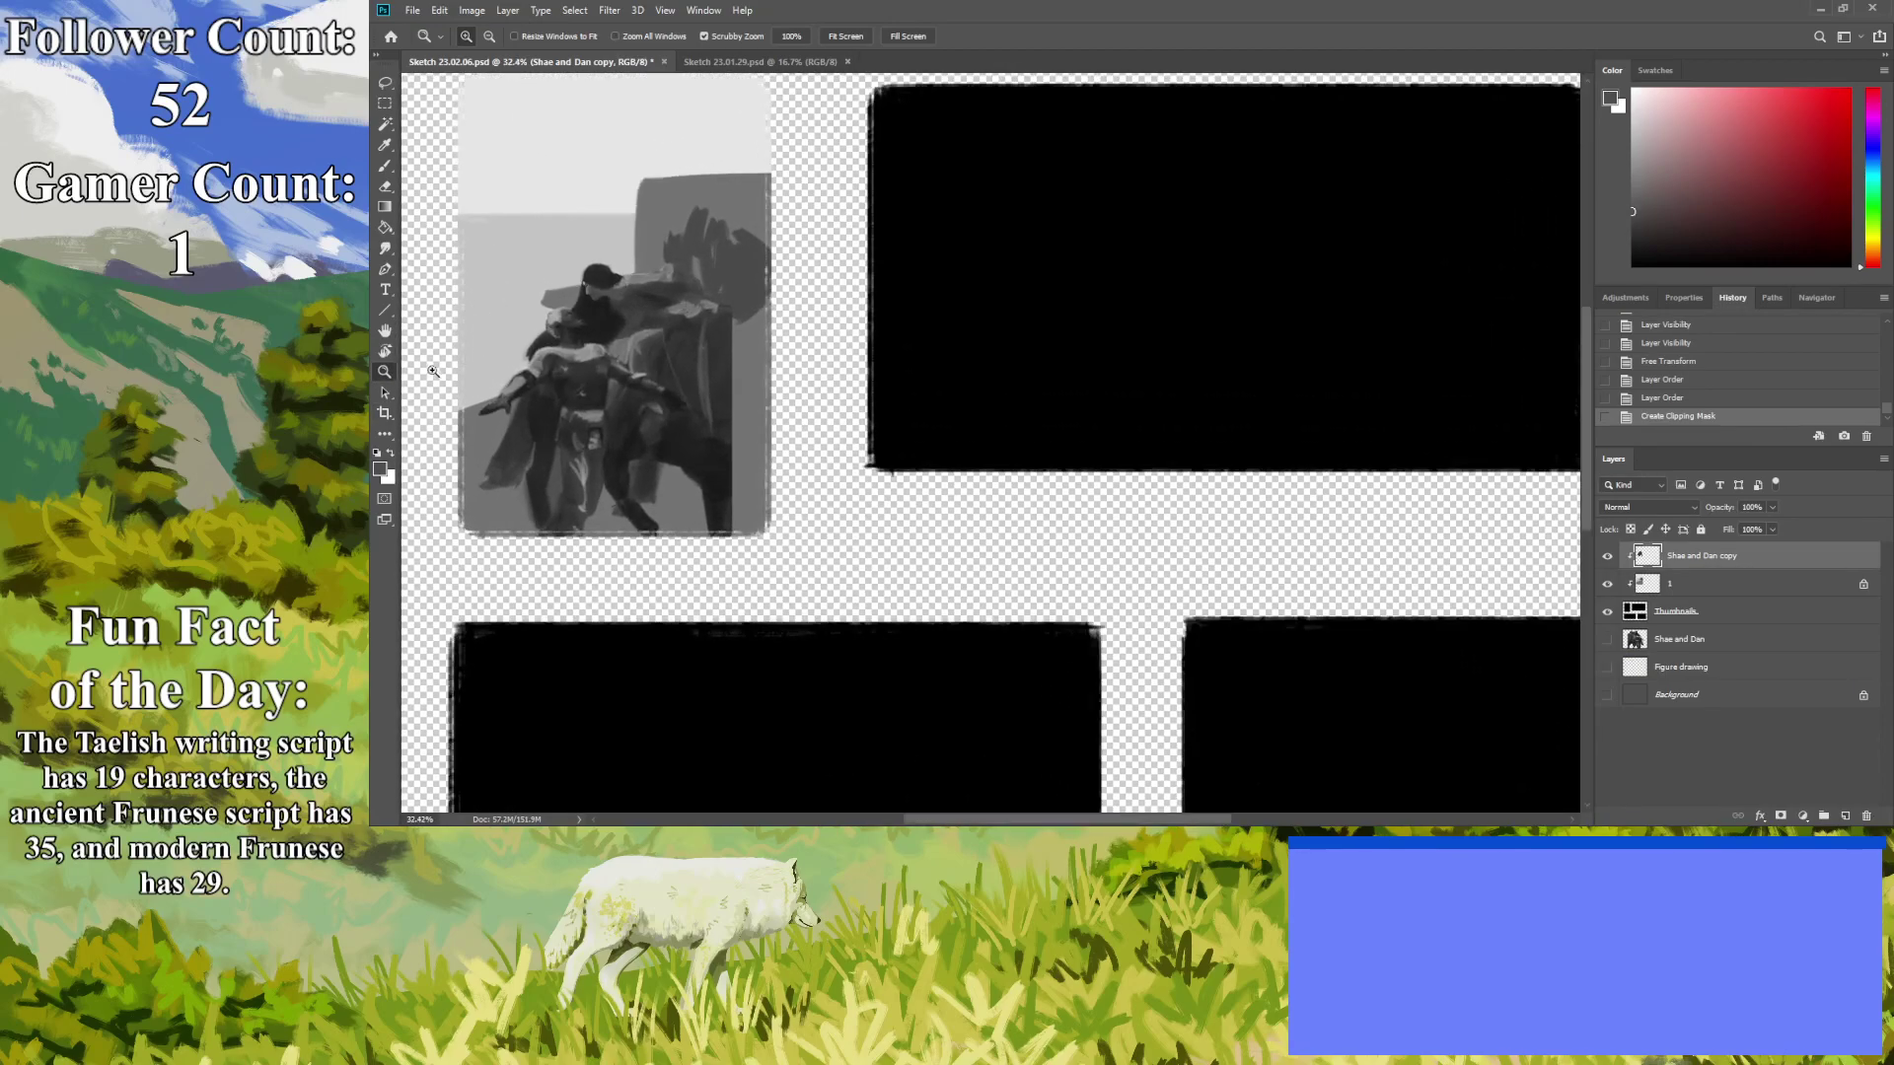
pyautogui.scroll(-3, 449, 383)
pyautogui.scroll(4, 454, 384)
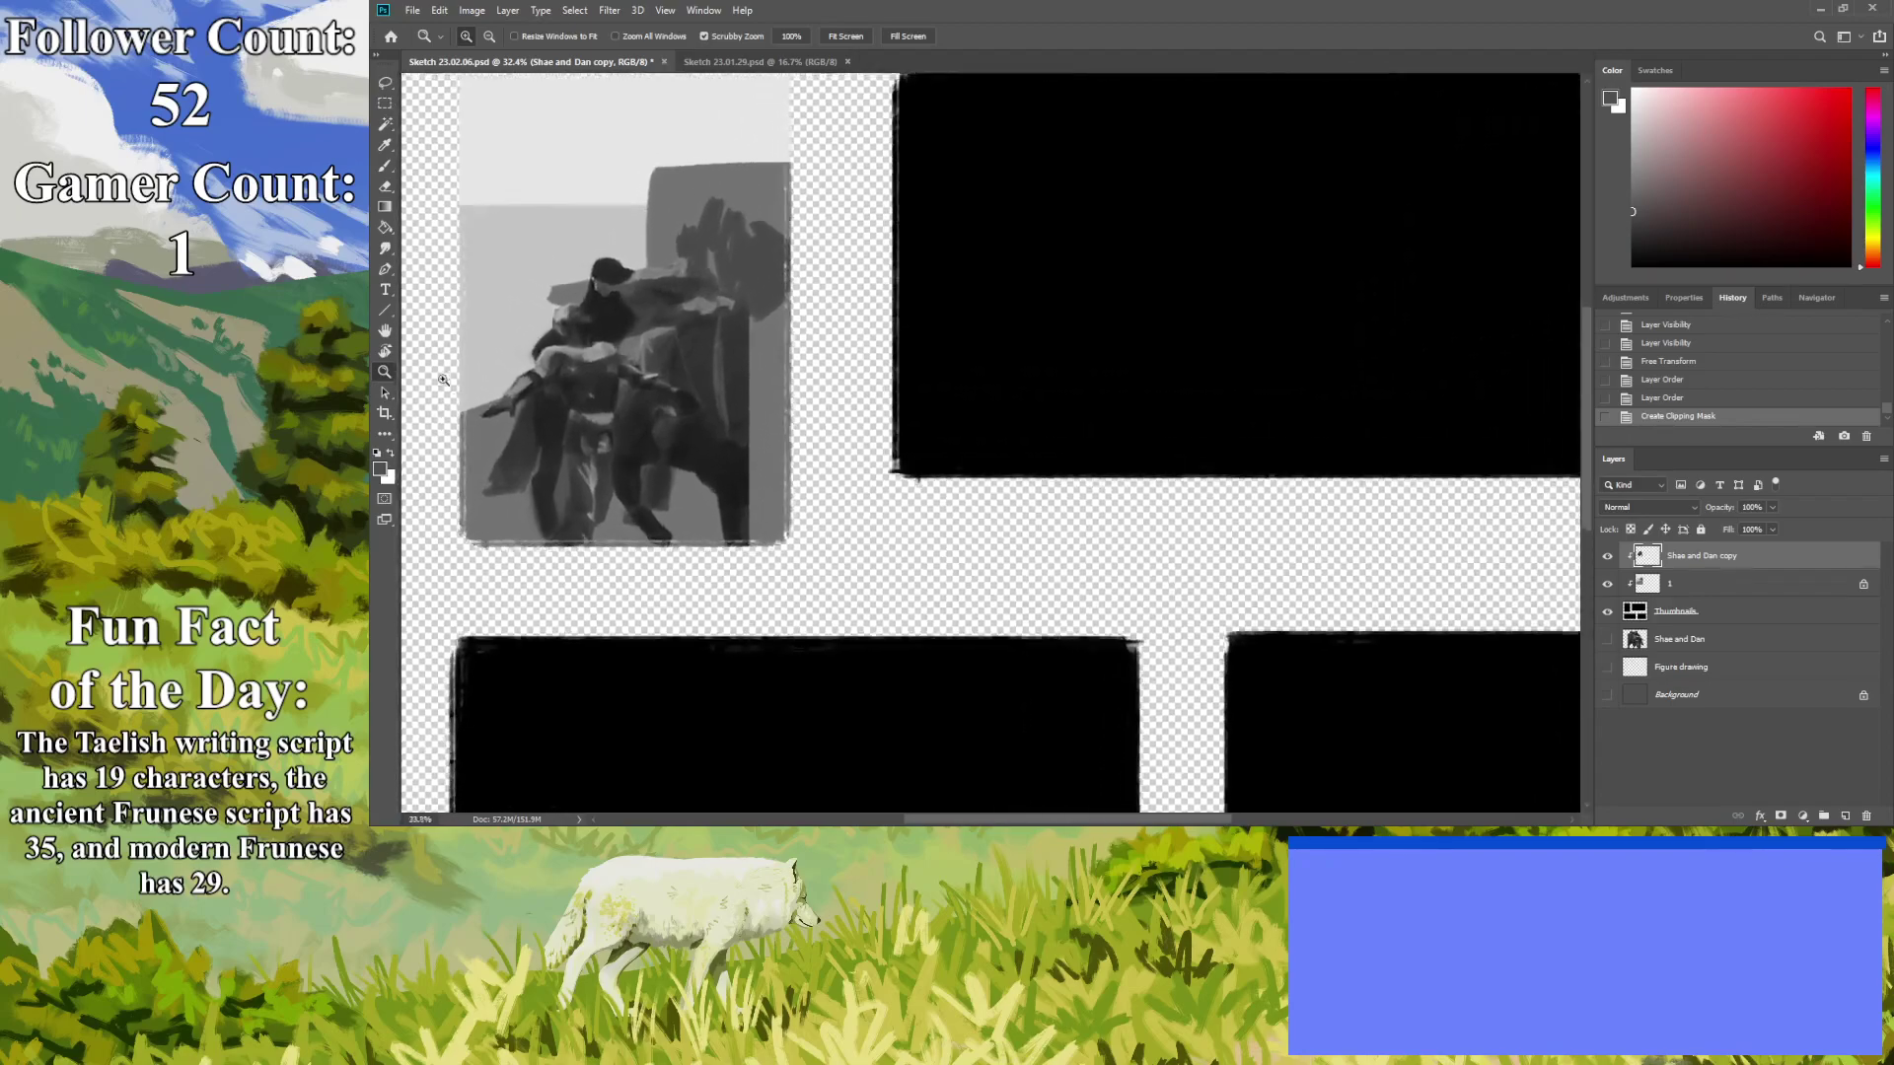
pyautogui.scroll(1, 459, 385)
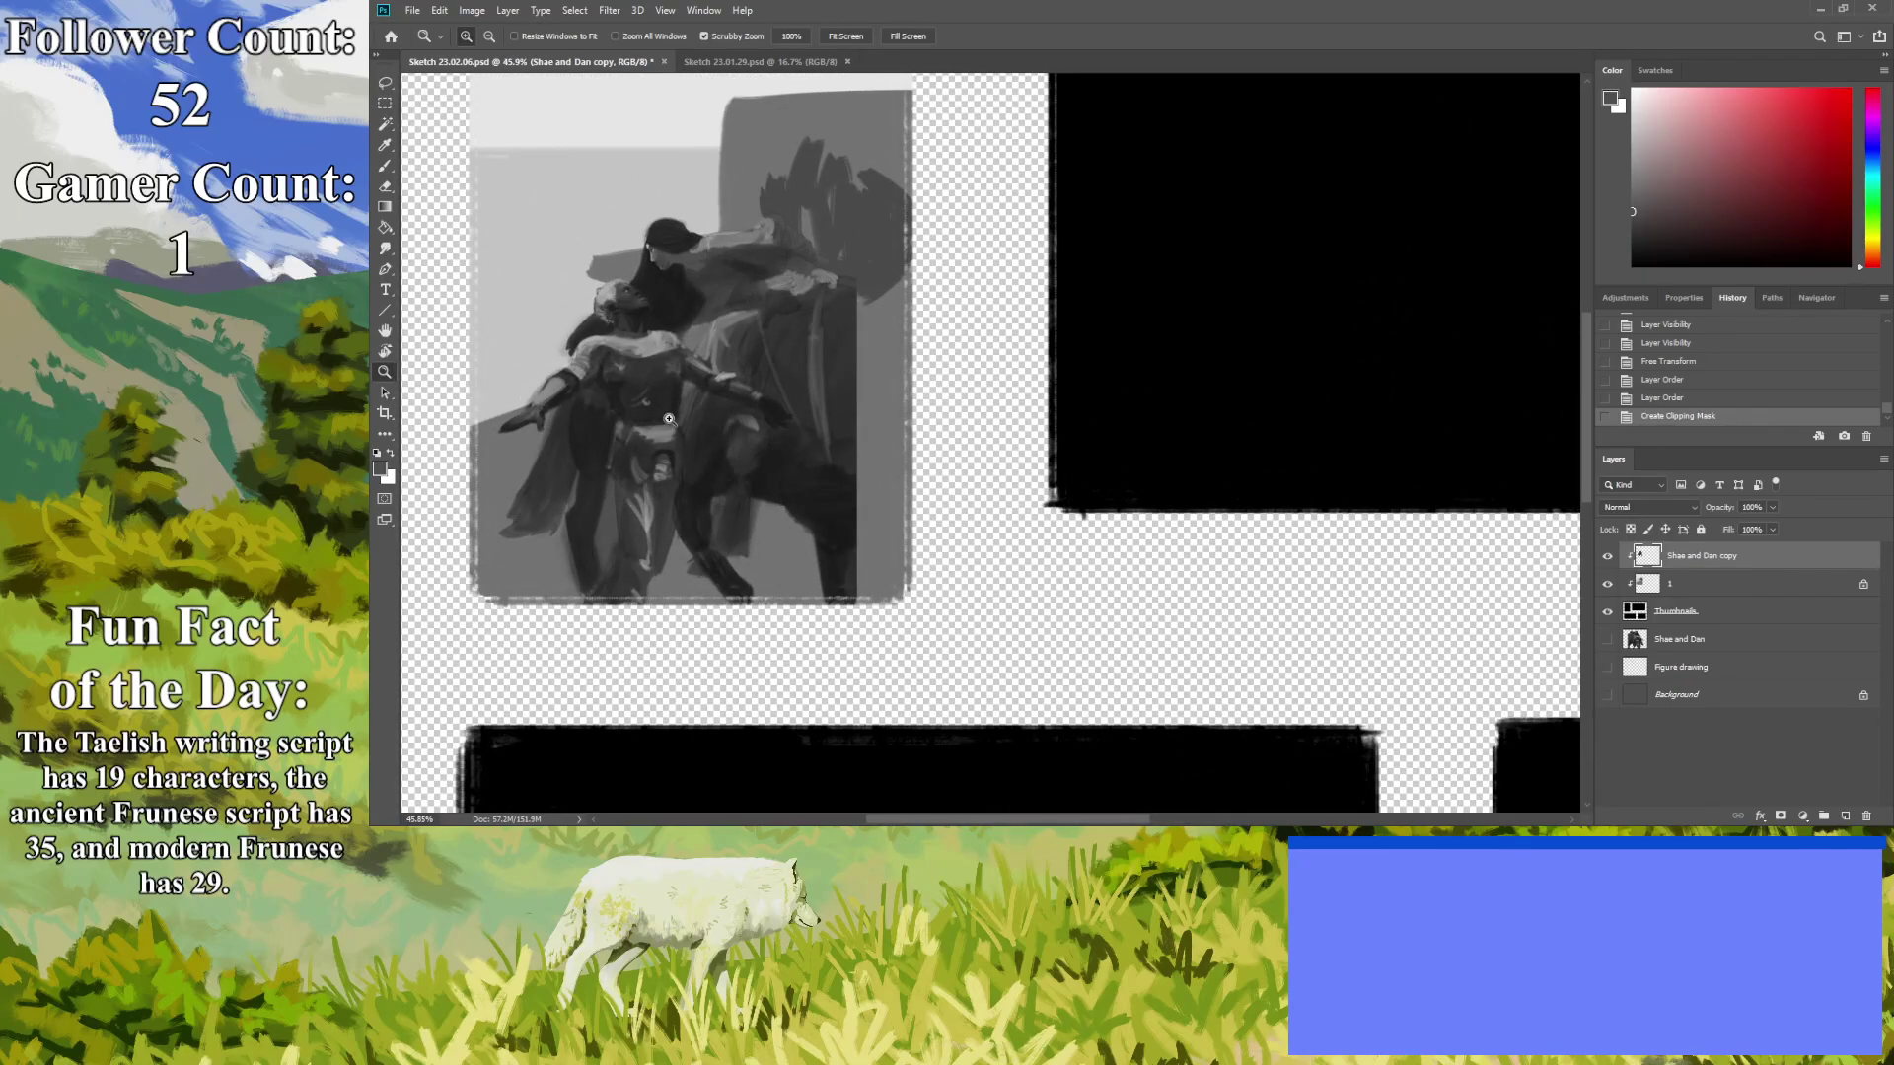
pyautogui.click(385, 146)
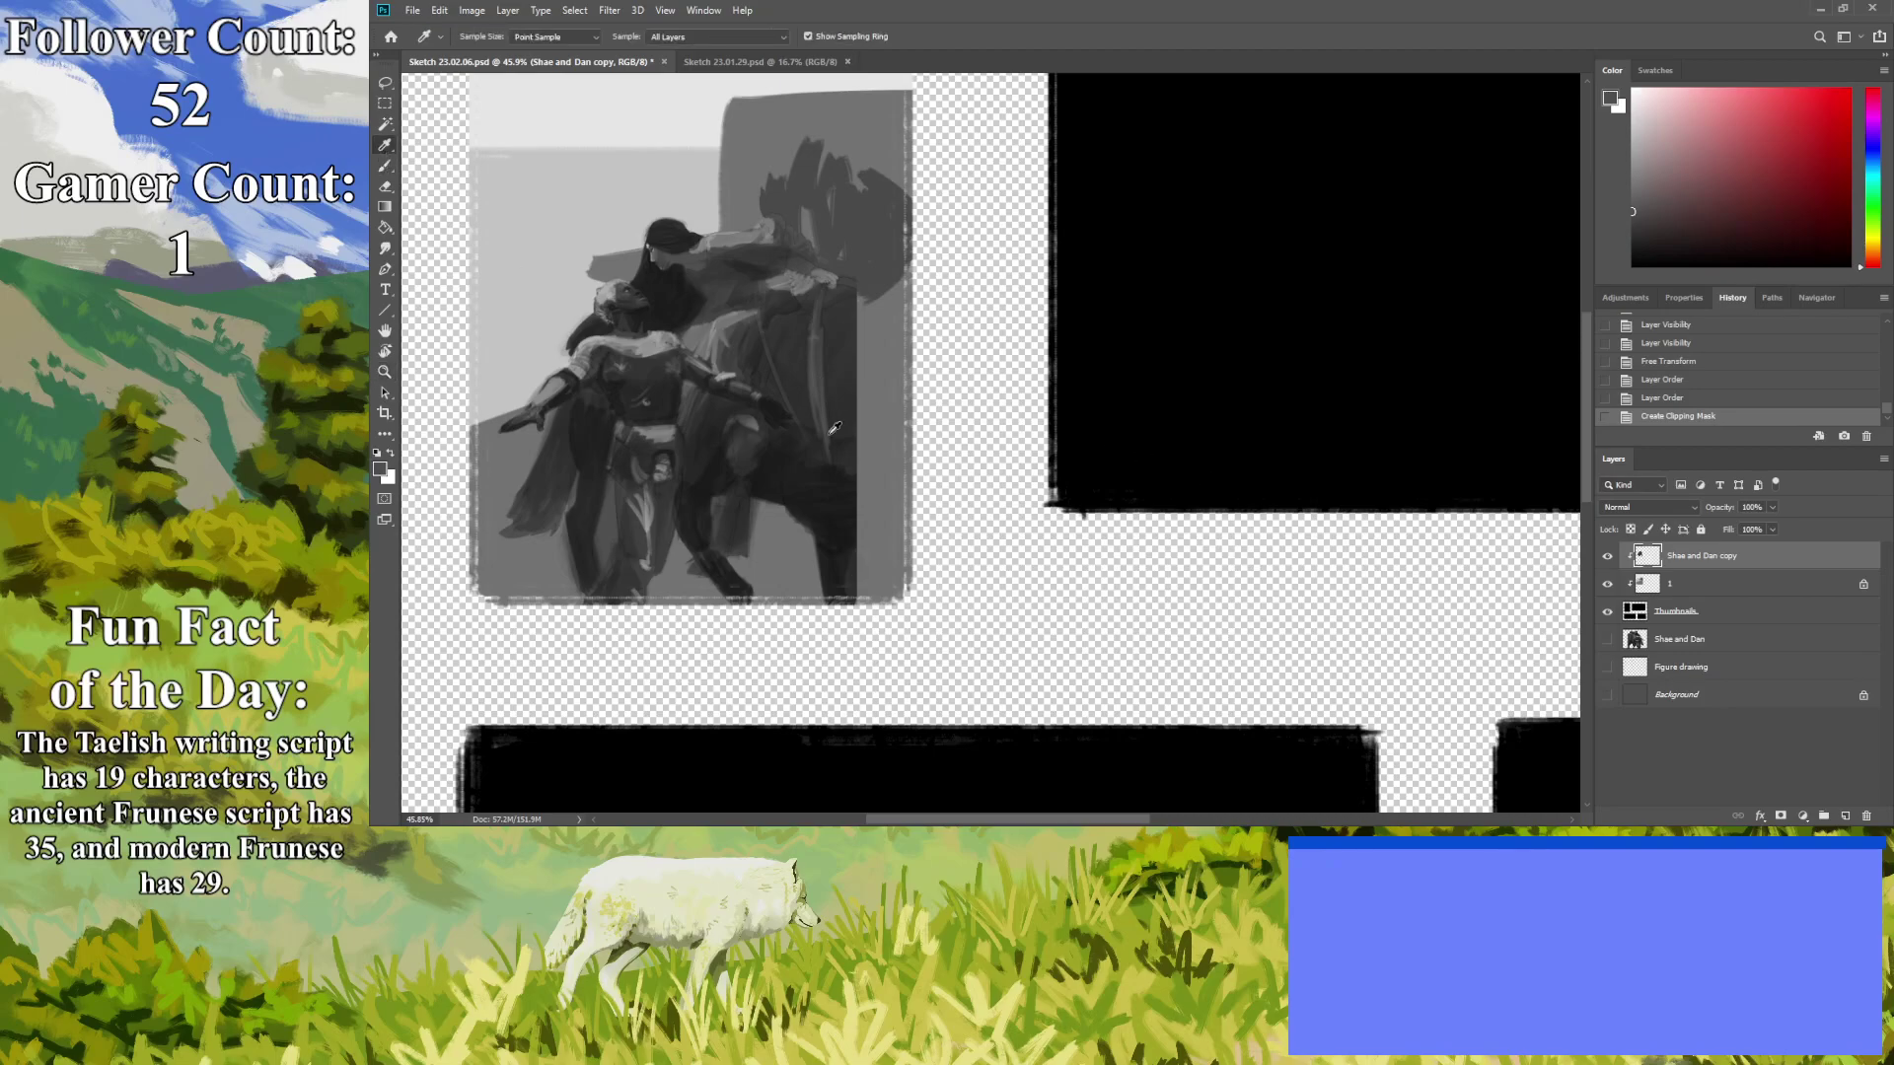
pyautogui.click(851, 521)
pyautogui.click(386, 167)
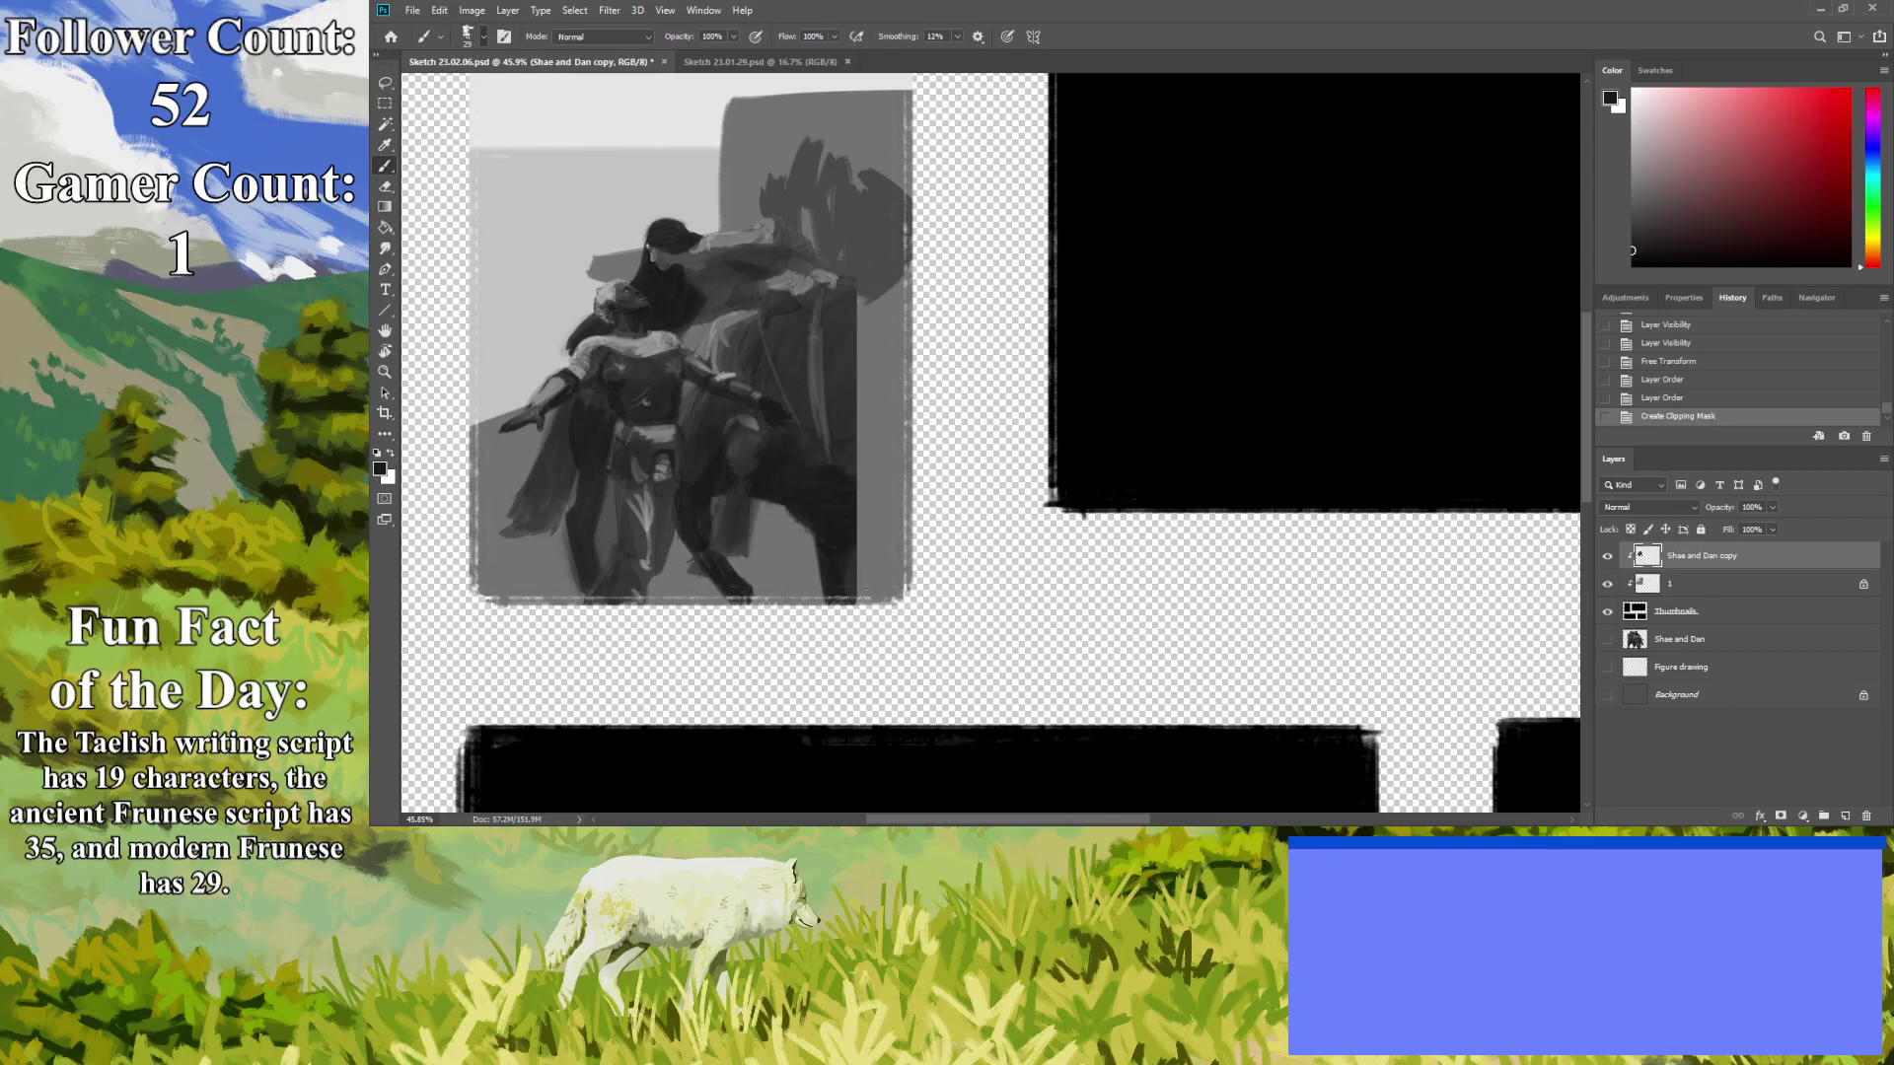
pyautogui.moveTo(857, 534); pyautogui.dragTo(878, 493)
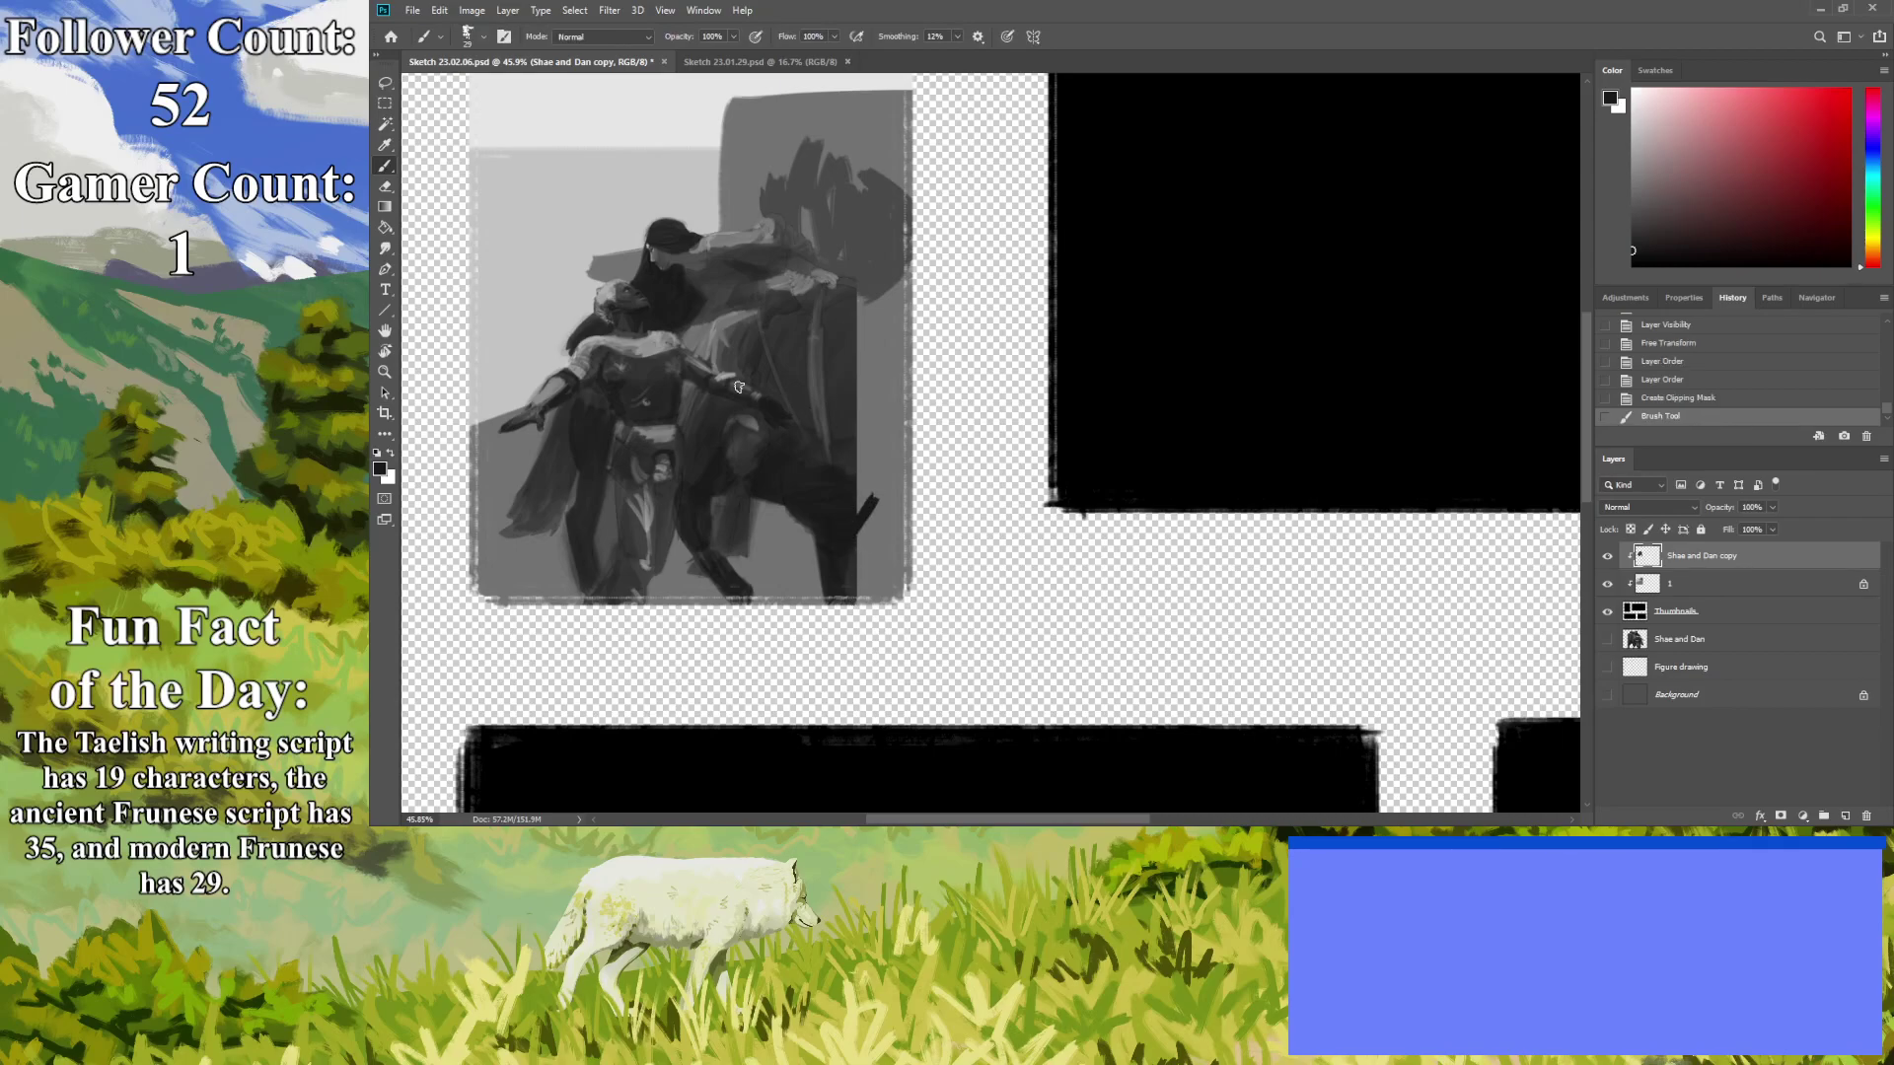
pyautogui.moveTo(868, 505)
pyautogui.mouseDown()
pyautogui.moveTo(888, 503)
pyautogui.moveTo(896, 592)
pyautogui.moveTo(909, 489)
pyautogui.moveTo(897, 518)
pyautogui.mouseUp()
pyautogui.moveTo(902, 406)
pyautogui.mouseDown()
pyautogui.moveTo(902, 496)
pyautogui.moveTo(862, 447)
pyautogui.moveTo(860, 510)
pyautogui.moveTo(860, 394)
pyautogui.moveTo(858, 482)
pyautogui.mouseUp()
pyautogui.moveTo(898, 409)
pyautogui.mouseDown()
pyautogui.moveTo(903, 343)
pyautogui.moveTo(907, 472)
pyautogui.moveTo(906, 314)
pyautogui.mouseUp()
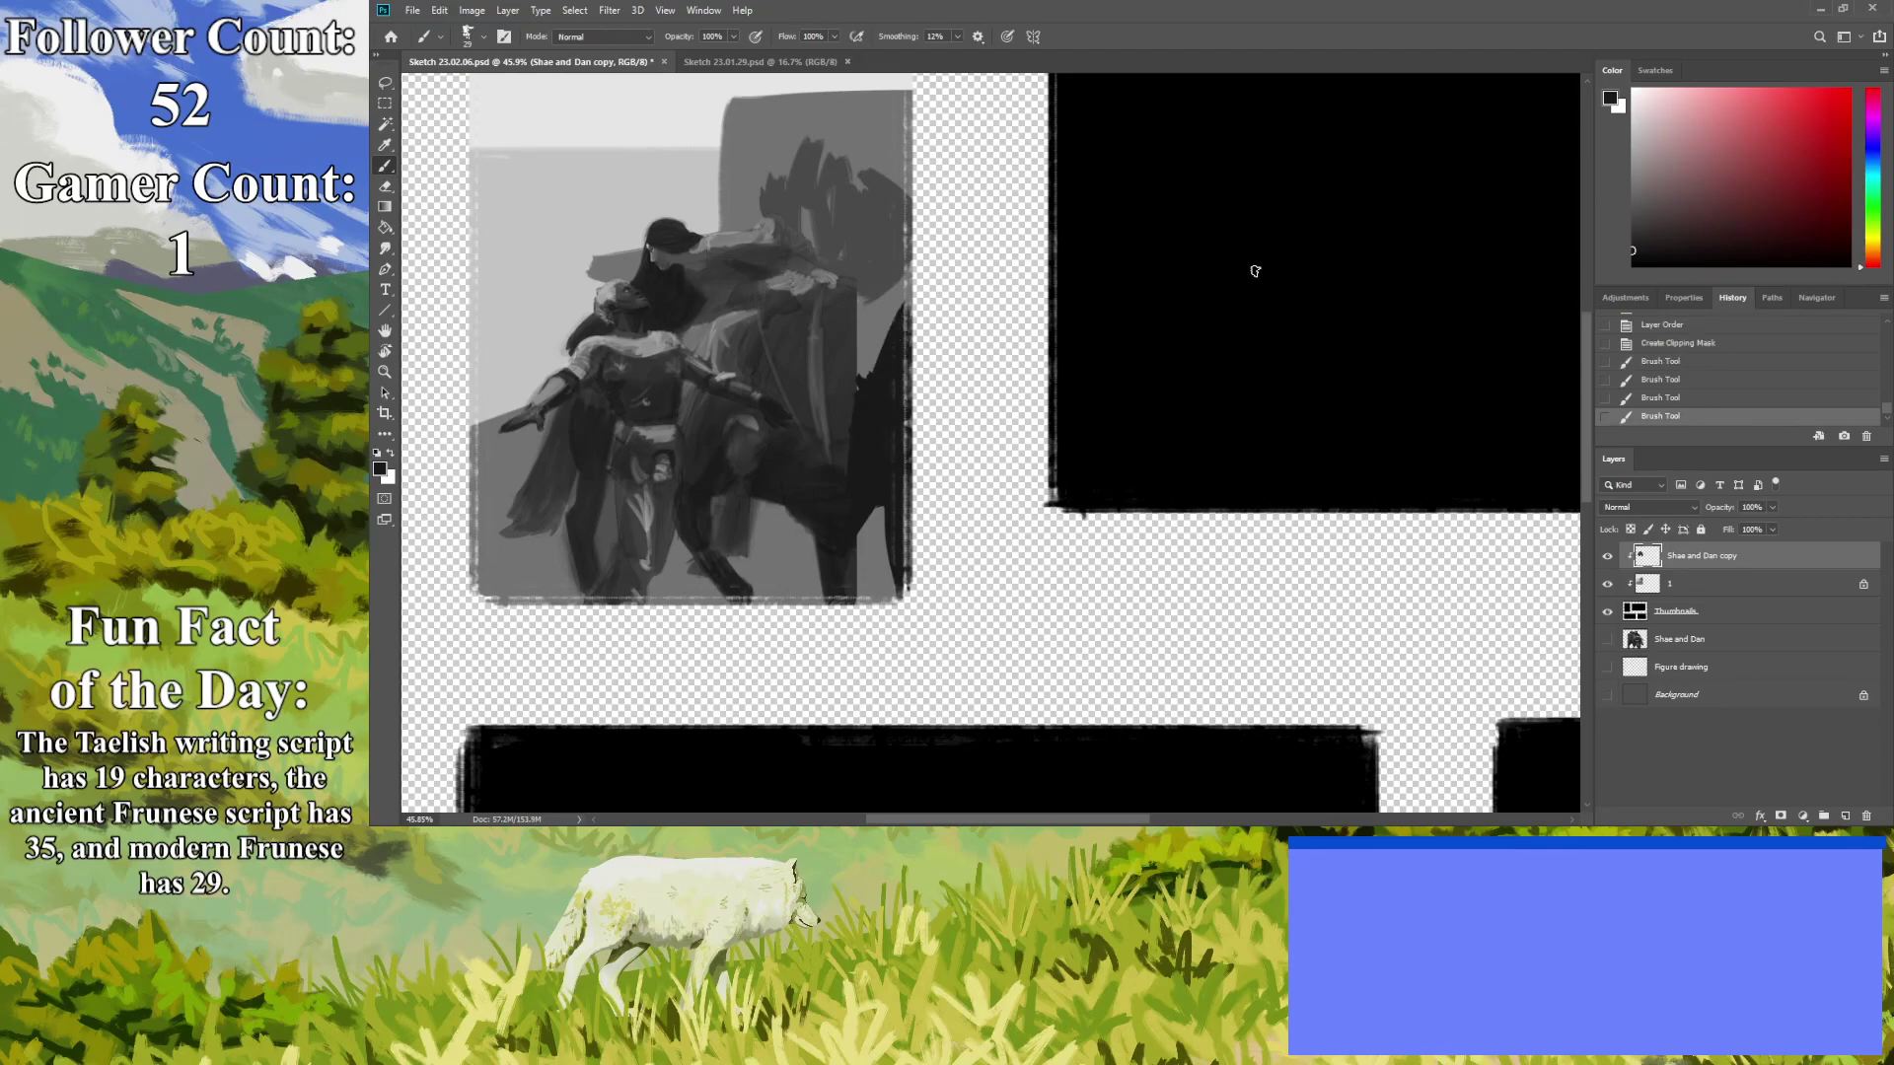
# Sample a dark grey from the draped cloth and paint over the gap between the cut edge and the new black shape.
pyautogui.click(385, 145)
pyautogui.click(820, 350)
pyautogui.click(385, 166)
pyautogui.moveTo(858, 297)
pyautogui.mouseDown()
pyautogui.moveTo(899, 266)
pyautogui.moveTo(842, 316)
pyautogui.moveTo(901, 264)
pyautogui.moveTo(831, 308)
pyautogui.moveTo(903, 263)
pyautogui.moveTo(897, 307)
pyautogui.moveTo(910, 296)
pyautogui.moveTo(895, 277)
pyautogui.moveTo(865, 334)
pyautogui.mouseUp()
pyautogui.moveTo(872, 408)
pyautogui.mouseDown()
pyautogui.moveTo(865, 370)
pyautogui.moveTo(855, 398)
pyautogui.moveTo(813, 371)
pyautogui.mouseUp()
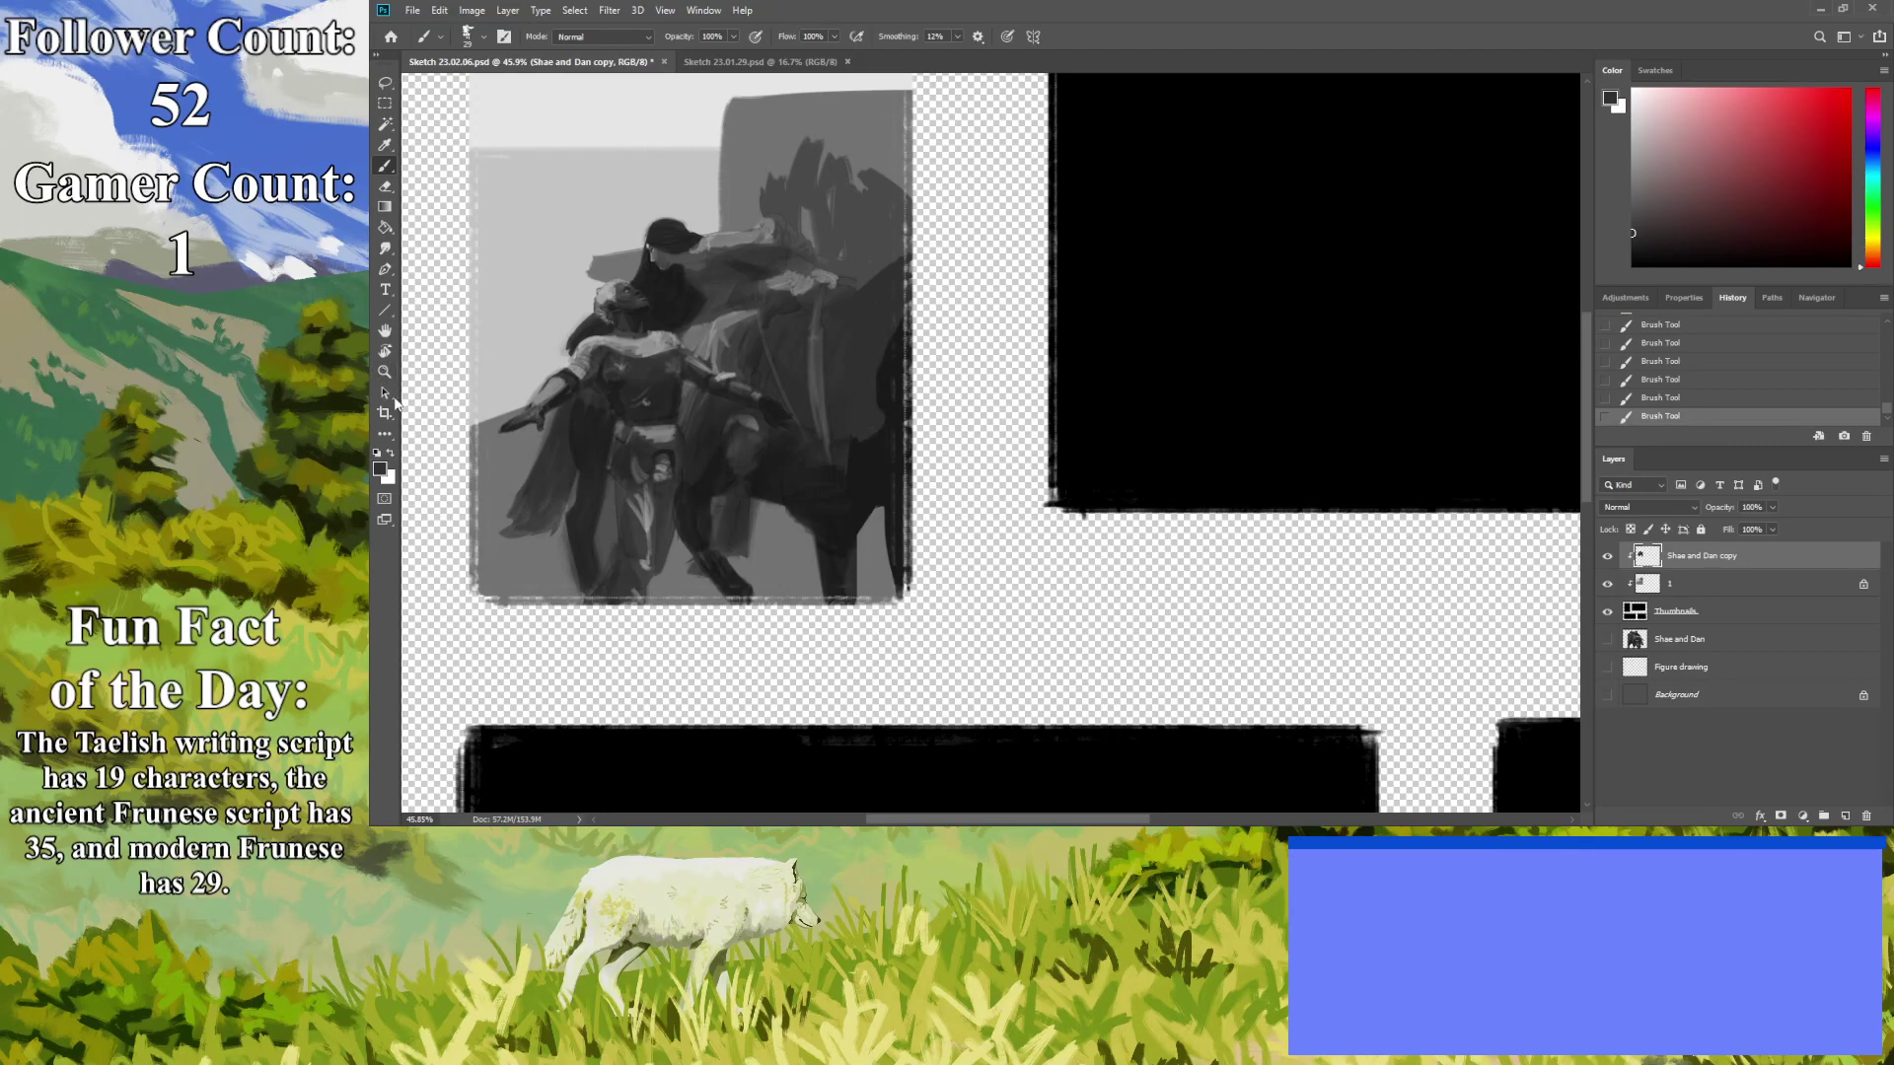
# Scale the clipped figures-and-horse layer down with Free Transform so it fits inside the portrait frame.
pyautogui.click(384, 372)
pyautogui.moveTo(707, 552); pyautogui.dragTo(530, 594)
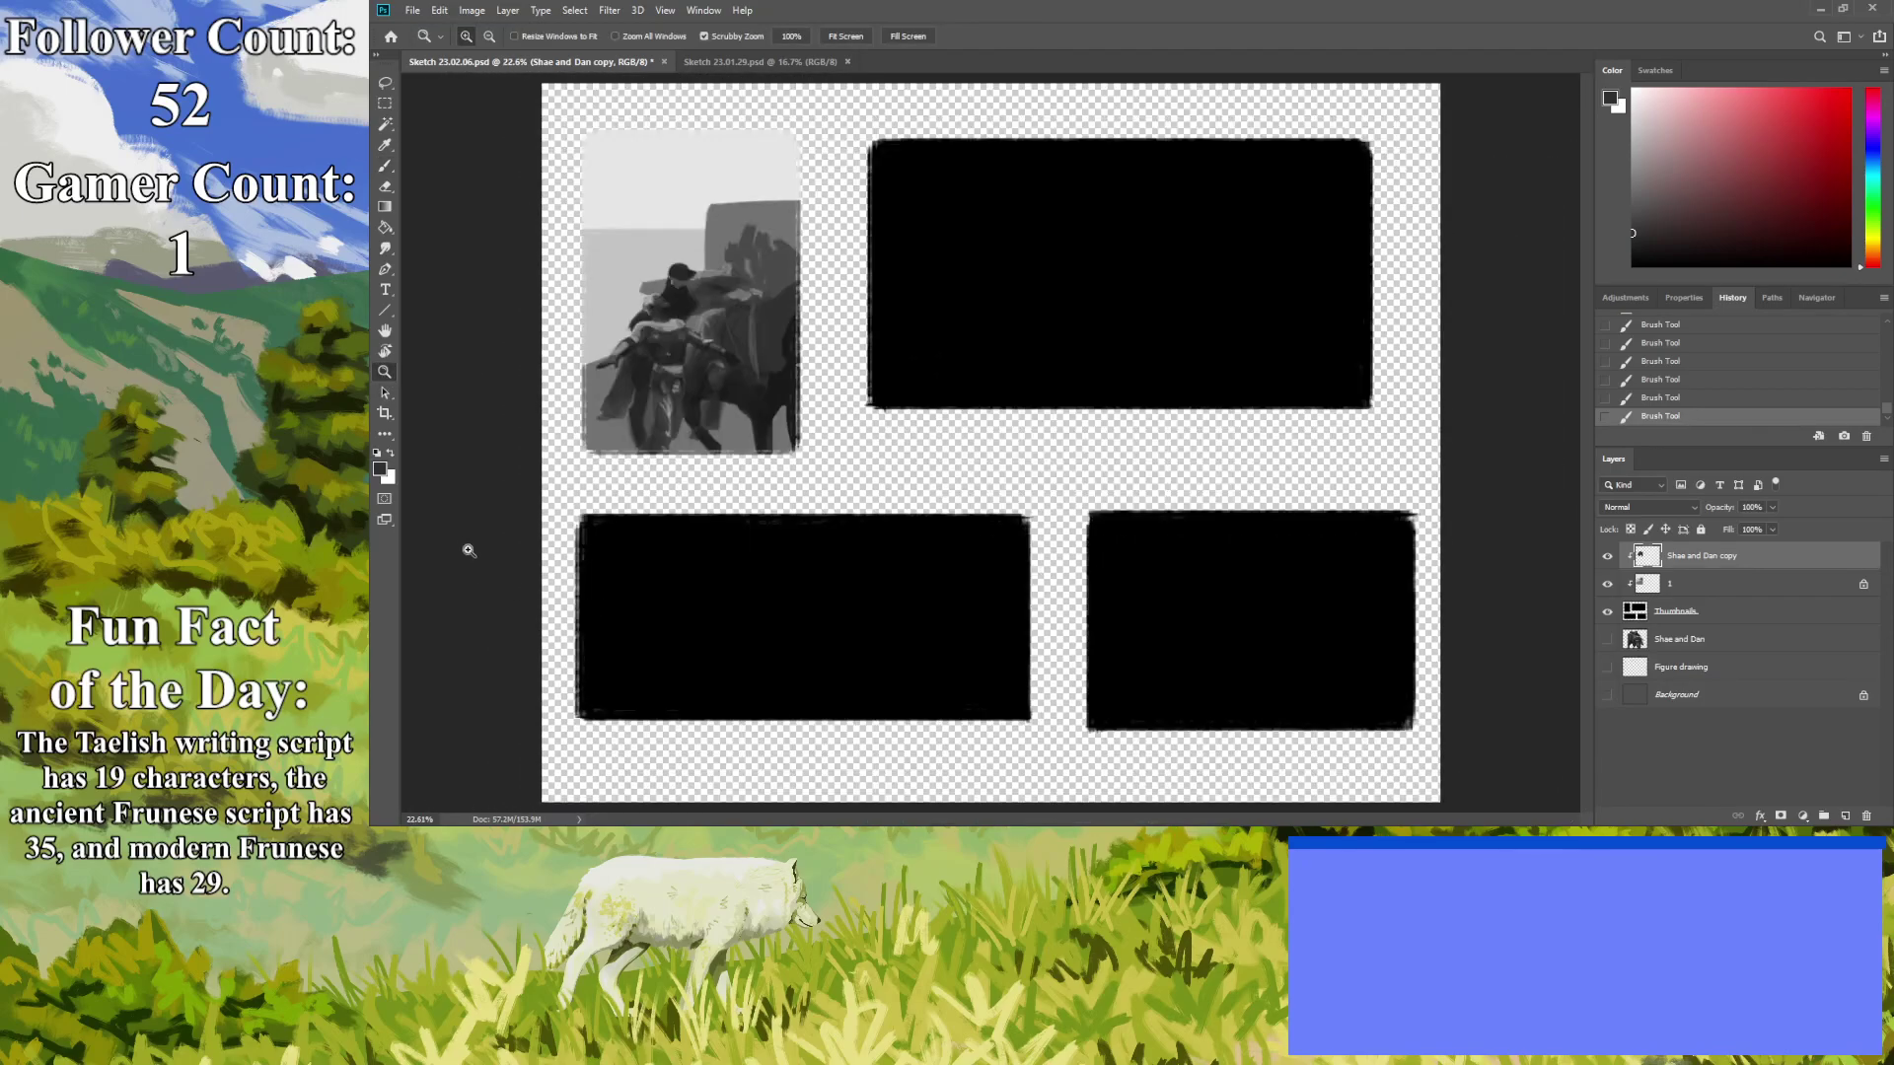
pyautogui.moveTo(497, 325); pyautogui.dragTo(483, 389)
pyautogui.moveTo(450, 483); pyautogui.dragTo(483, 493)
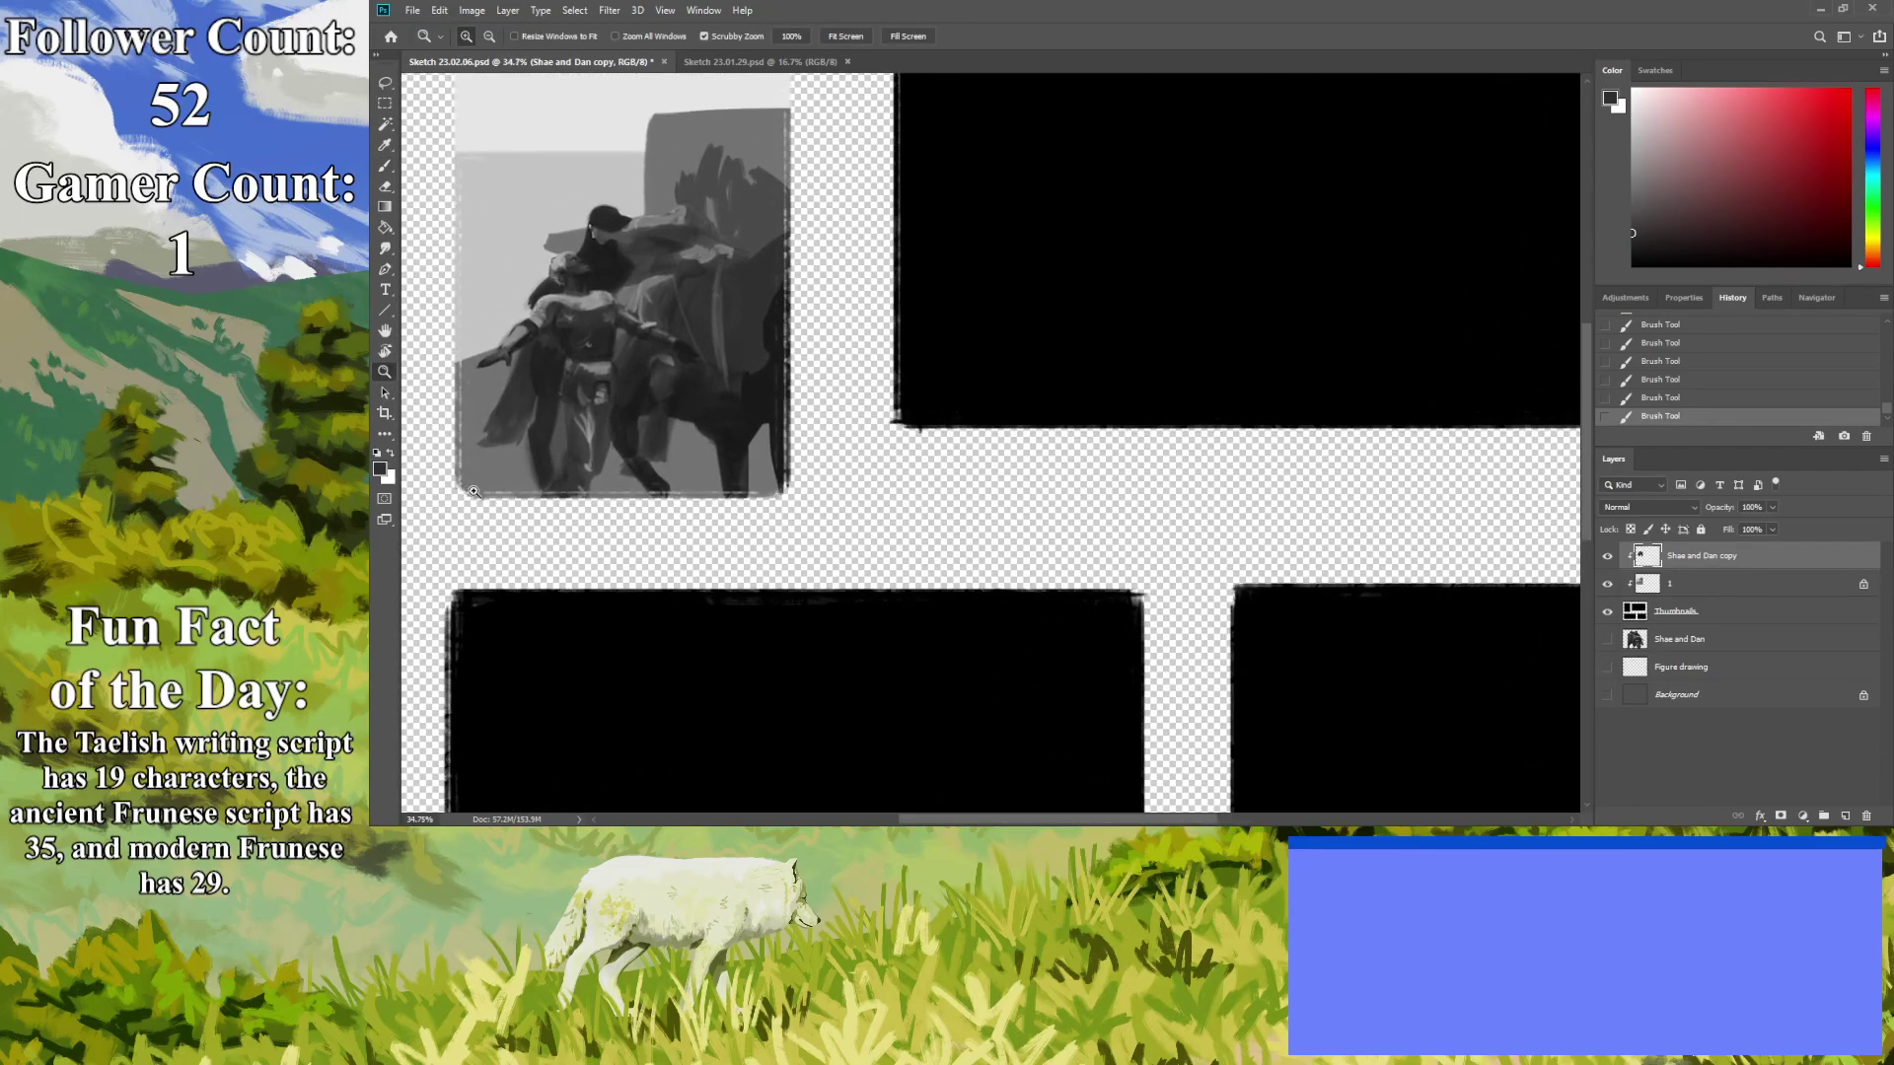
pyautogui.moveTo(655, 513); pyautogui.dragTo(530, 460)
pyautogui.moveTo(449, 365); pyautogui.dragTo(513, 400)
pyautogui.hotkey('ctrl', 't')
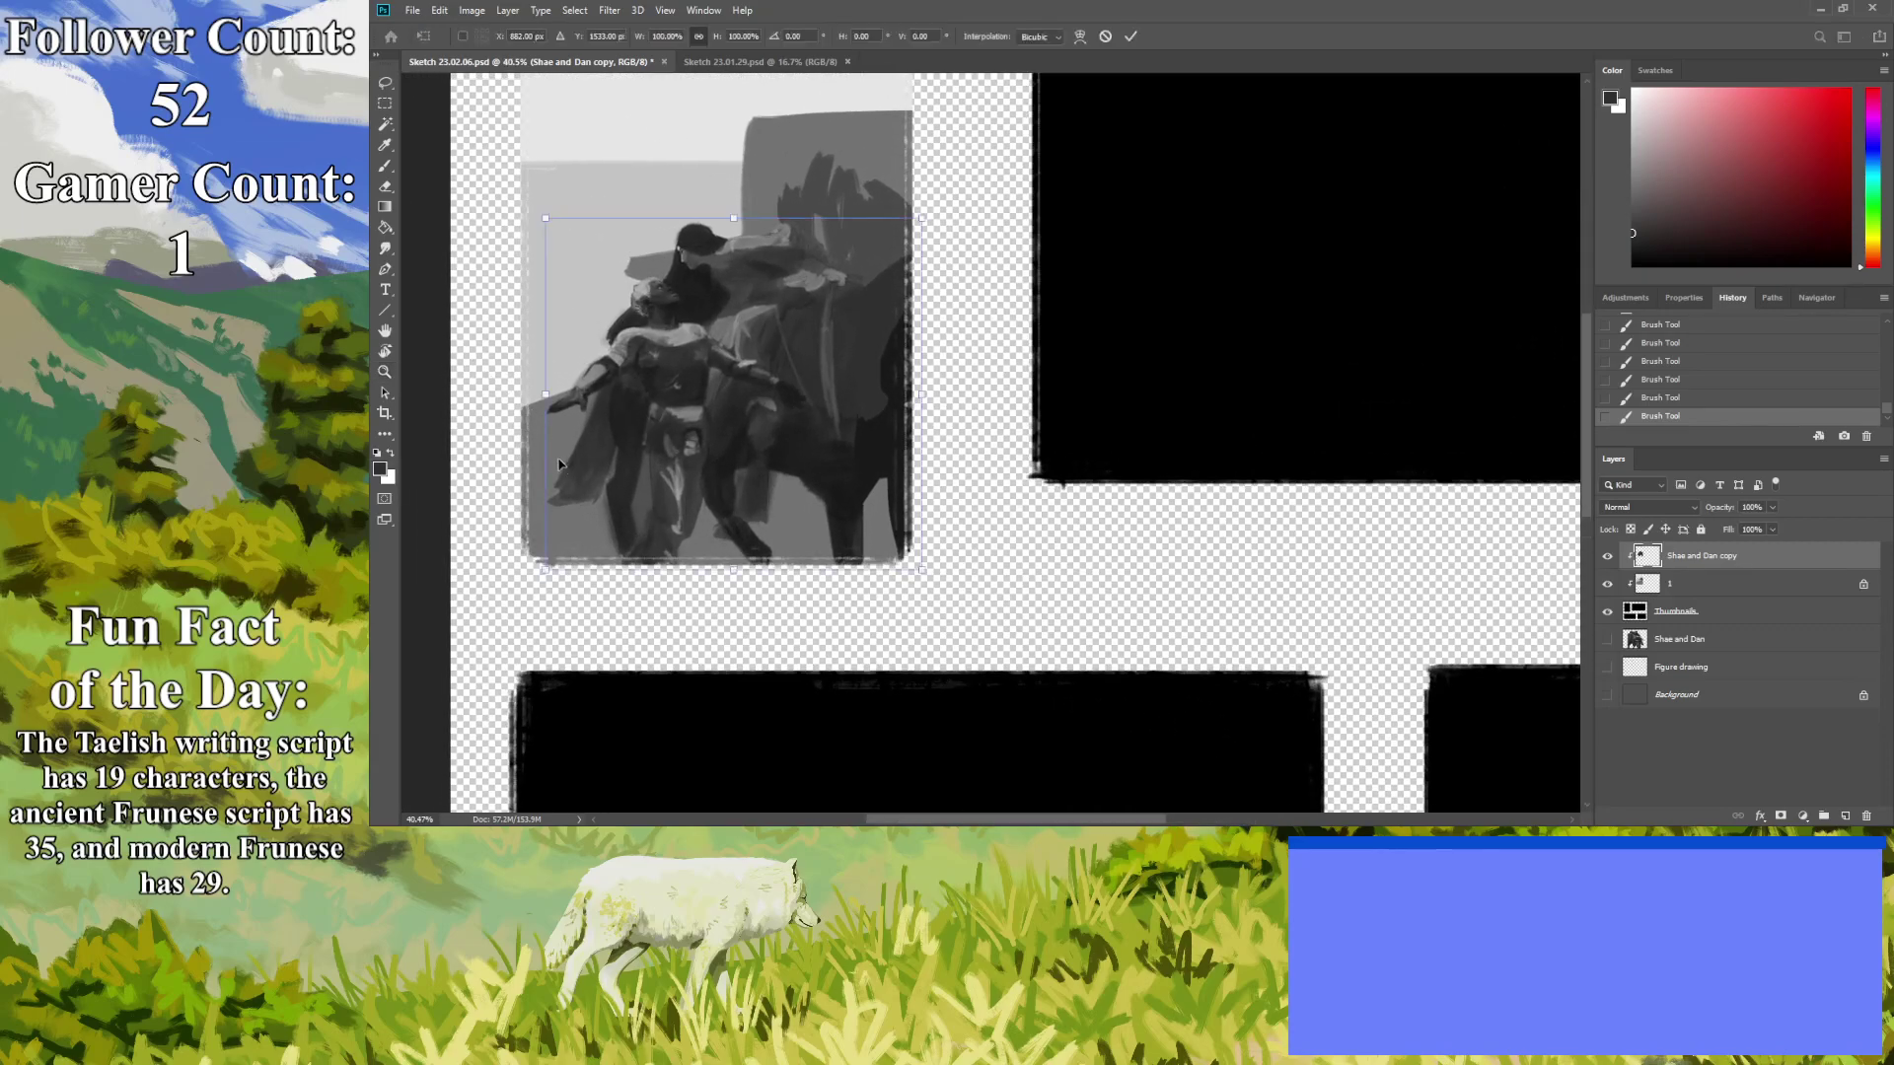
pyautogui.moveTo(921, 221); pyautogui.dragTo(874, 265)
pyautogui.press('Return')
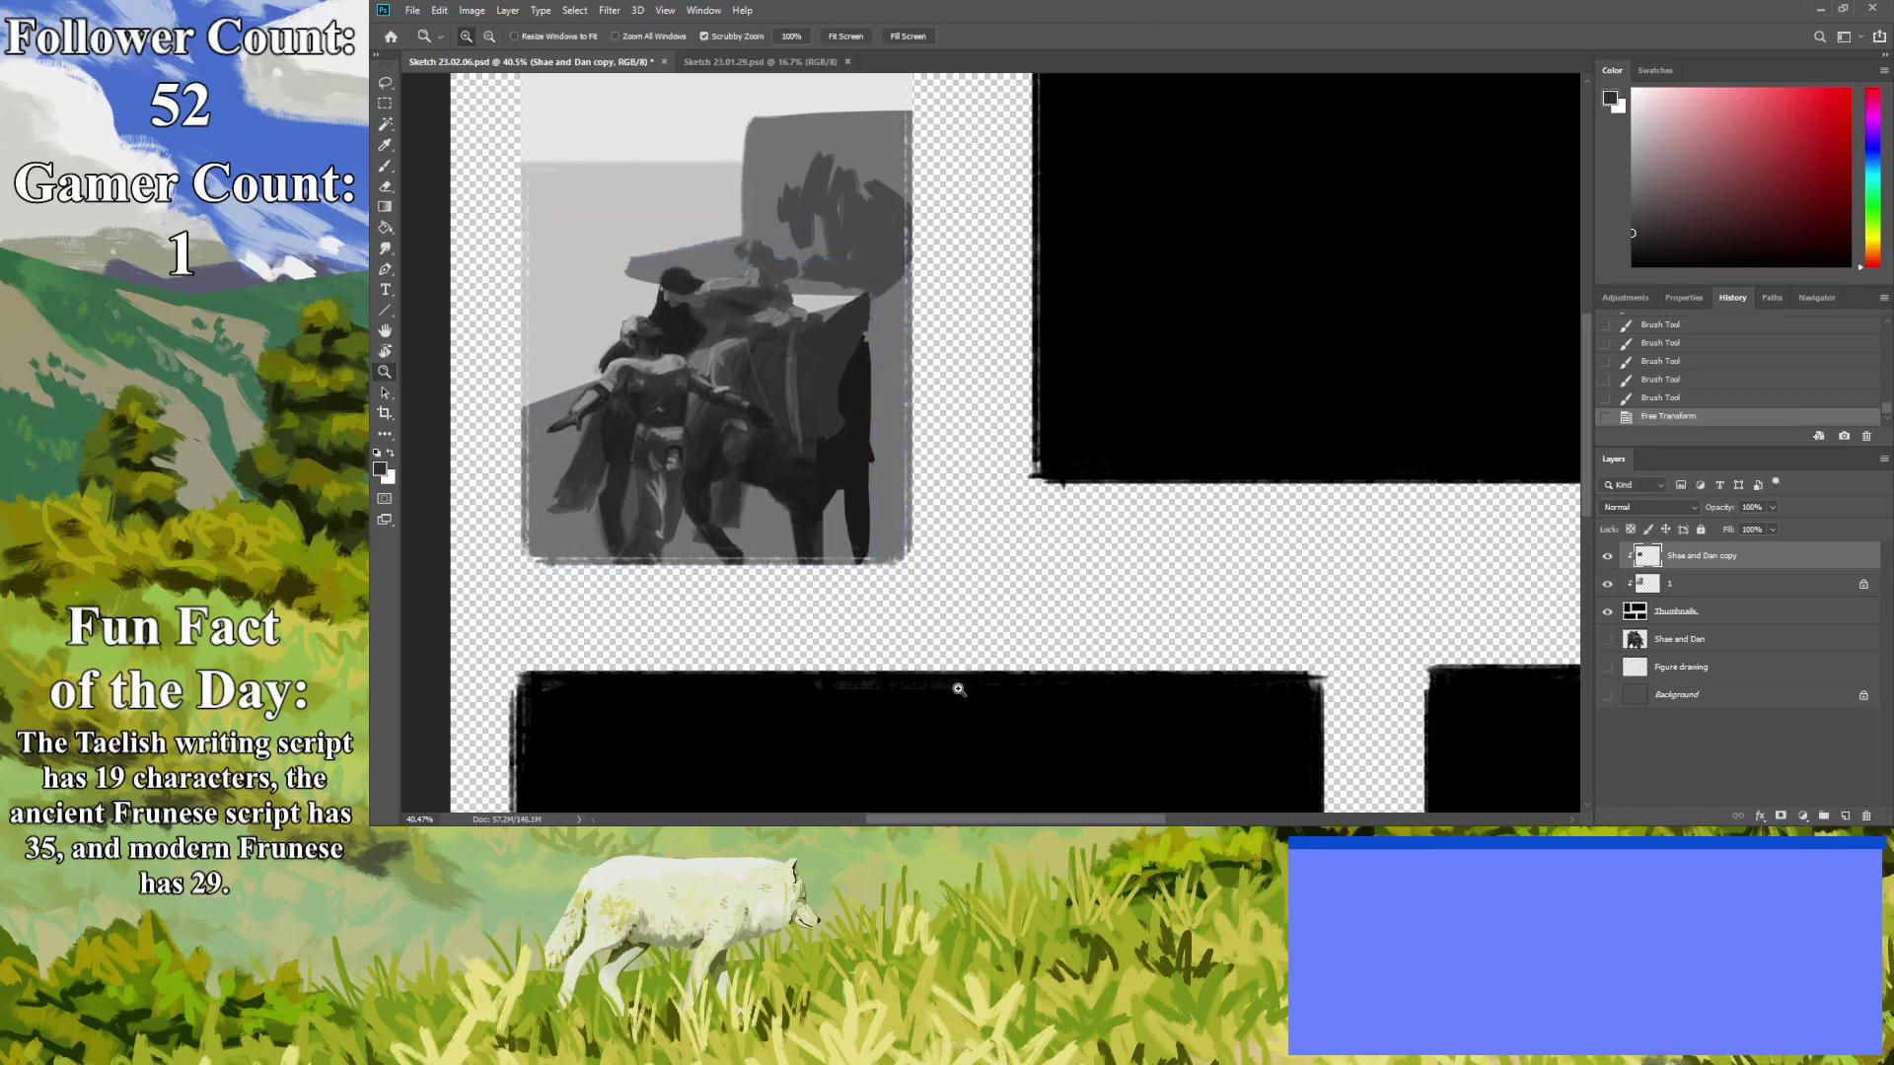
# Move the scaled figures and horse up, away from the portrait frame's lower edge.
pyautogui.moveTo(738, 565); pyautogui.dragTo(693, 568)
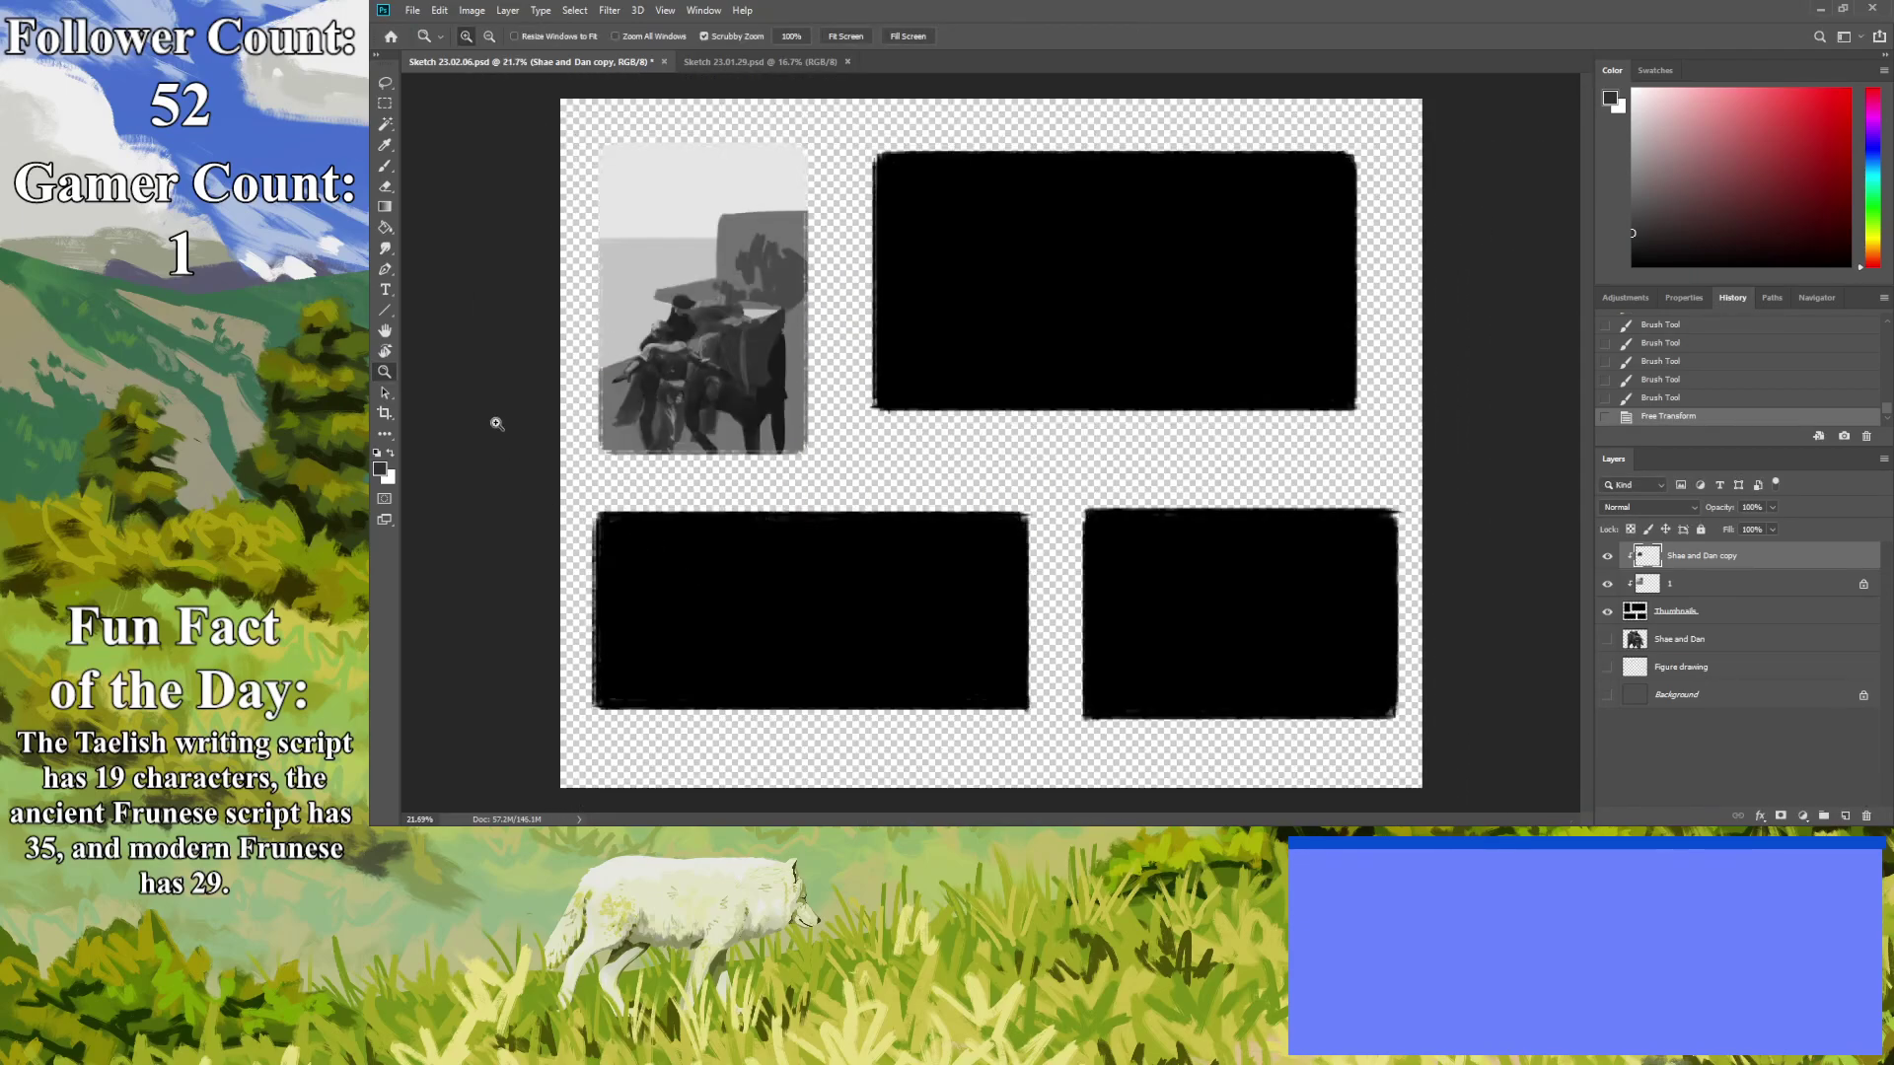
pyautogui.scroll(2, 494, 414)
pyautogui.hotkey('ctrl', 't')
pyautogui.moveTo(541, 424); pyautogui.dragTo(541, 404)
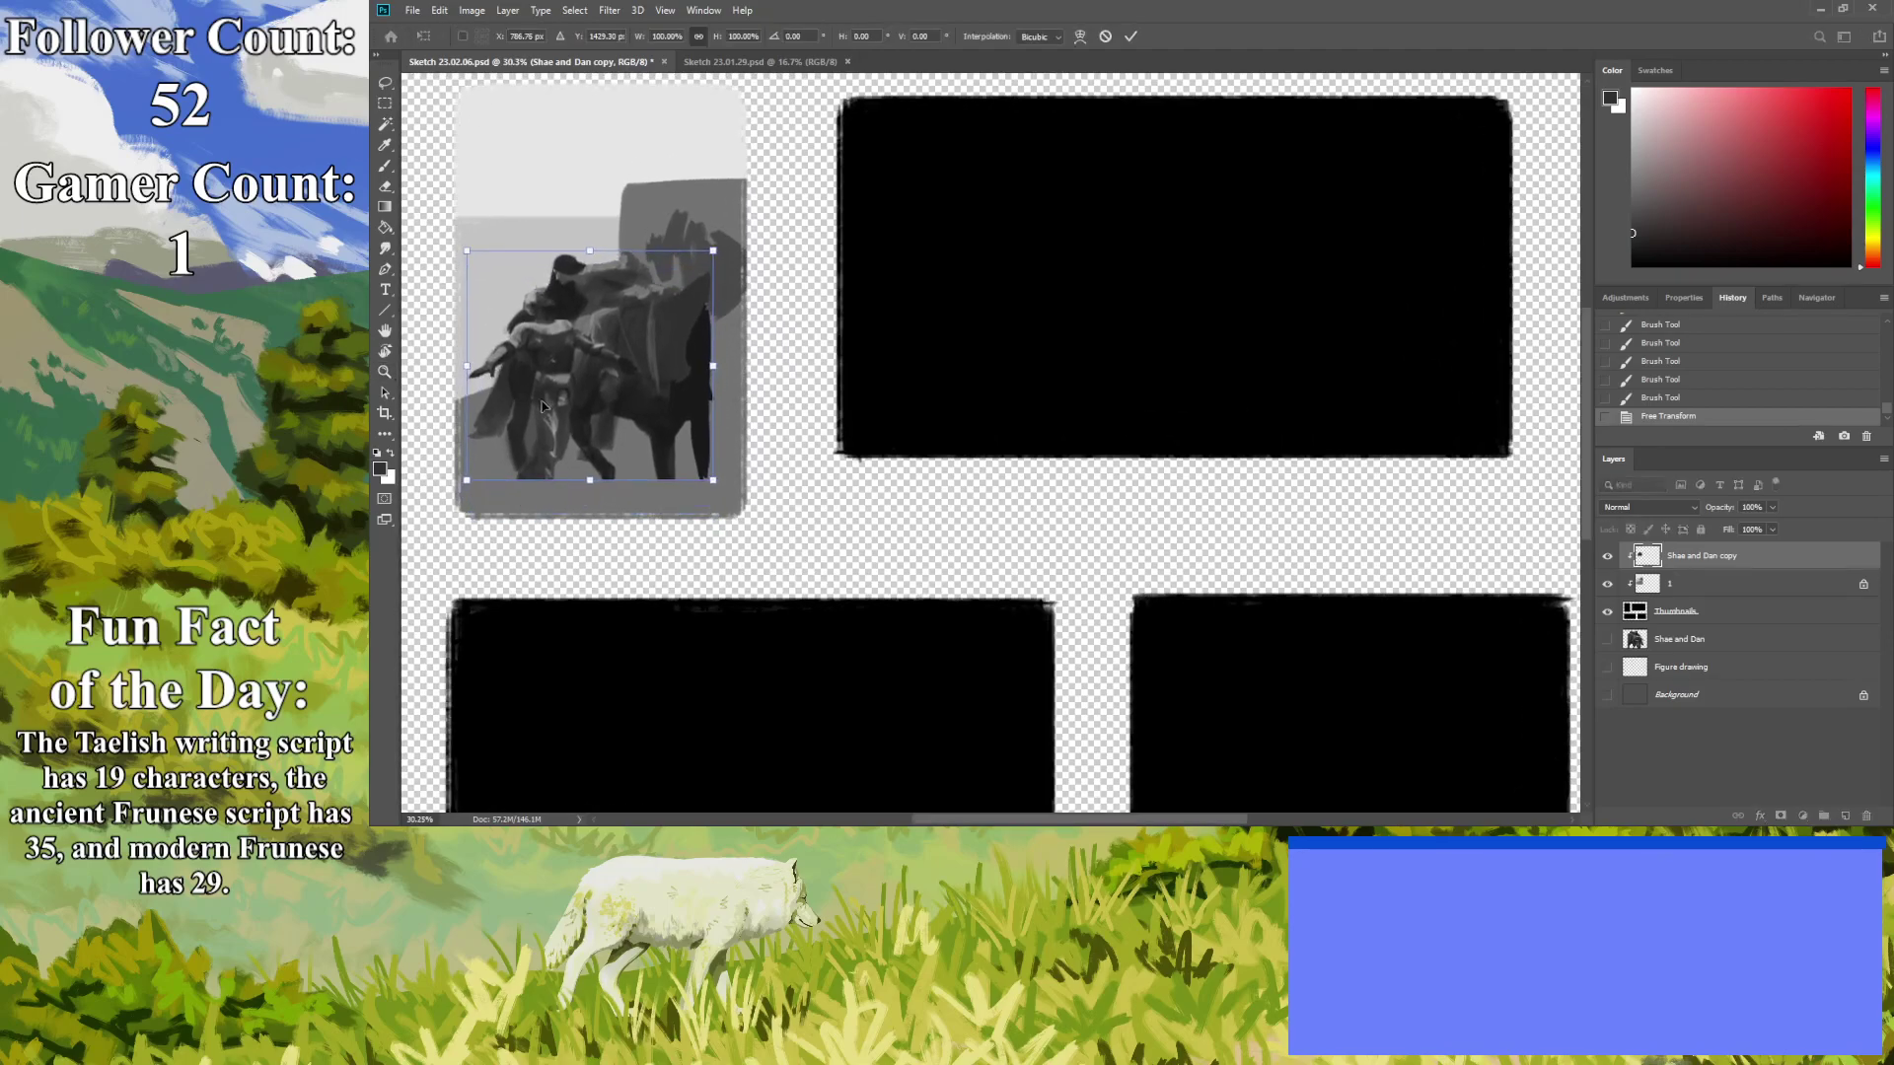
pyautogui.press('Return')
# Move the figures and horse down until their feet meet the portrait frame's lower edge.
pyautogui.scroll(-3, 494, 495)
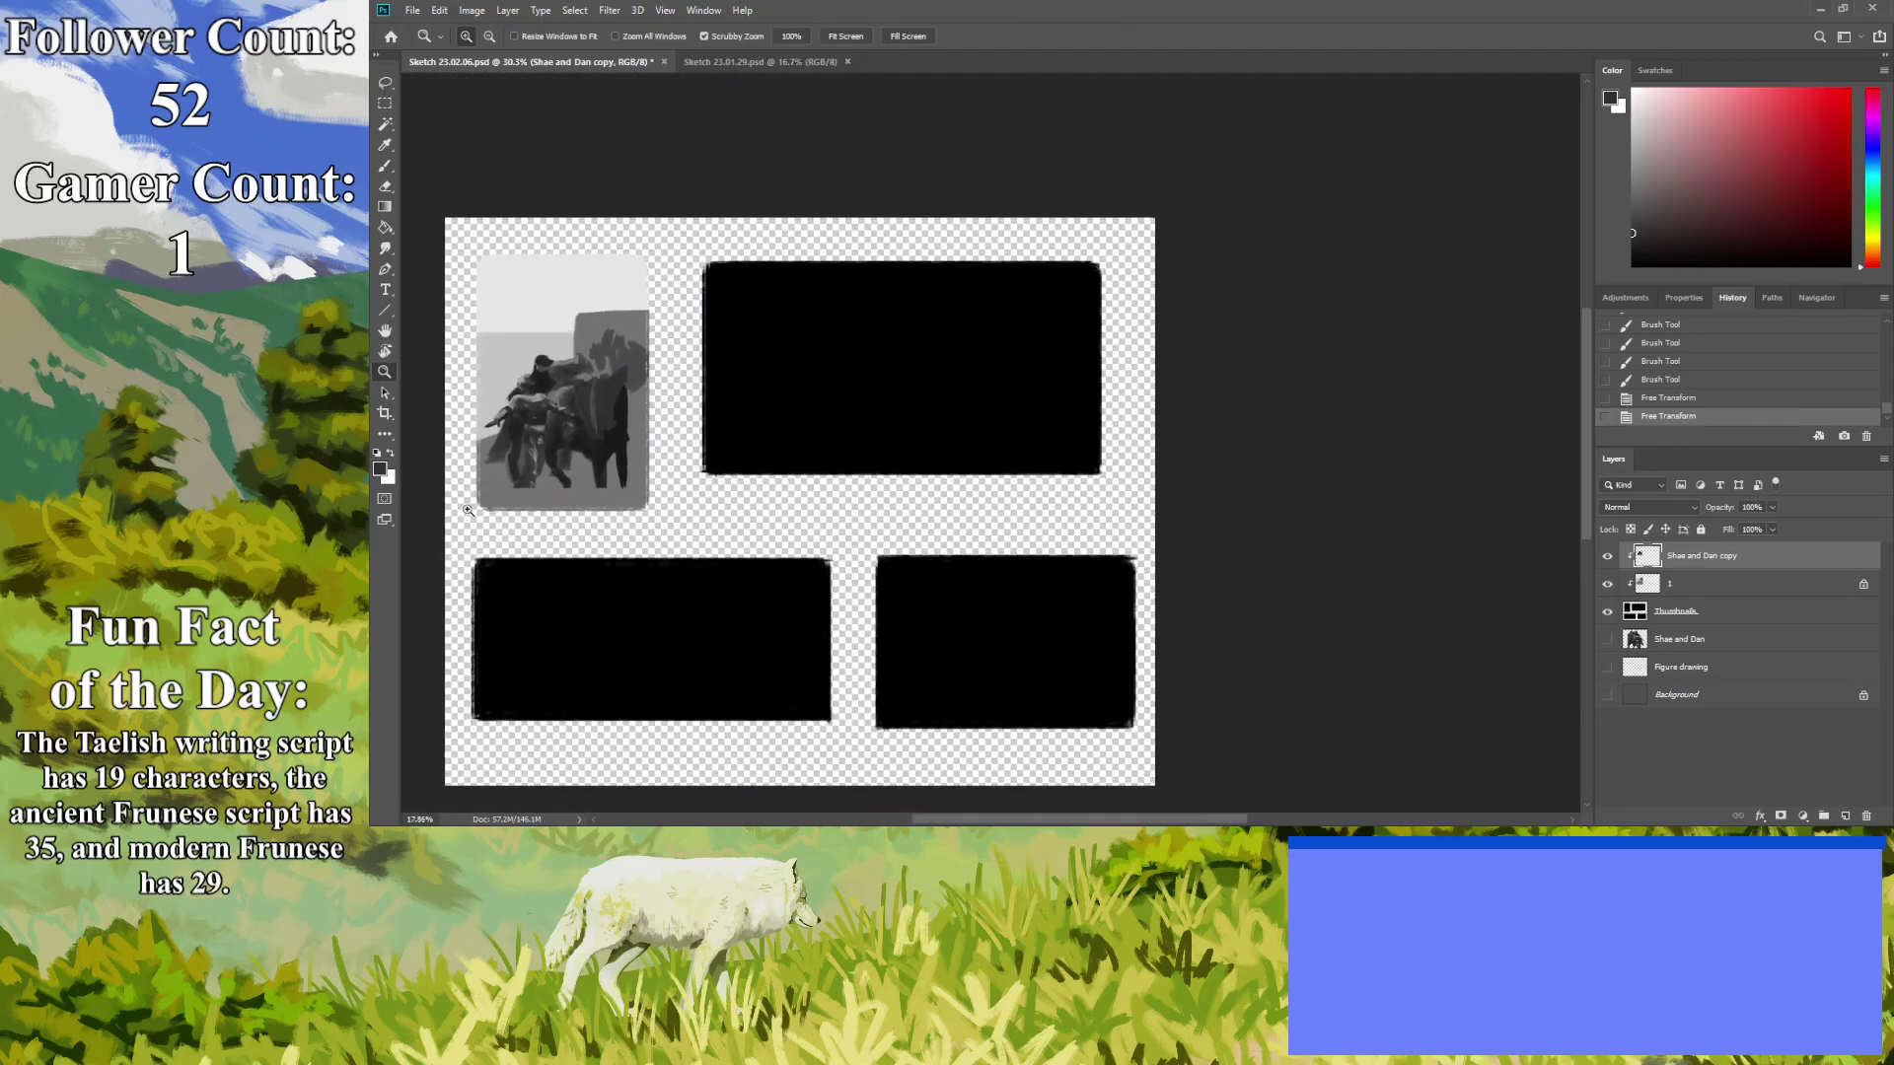
pyautogui.scroll(2, 493, 508)
pyautogui.scroll(3, 424, 342)
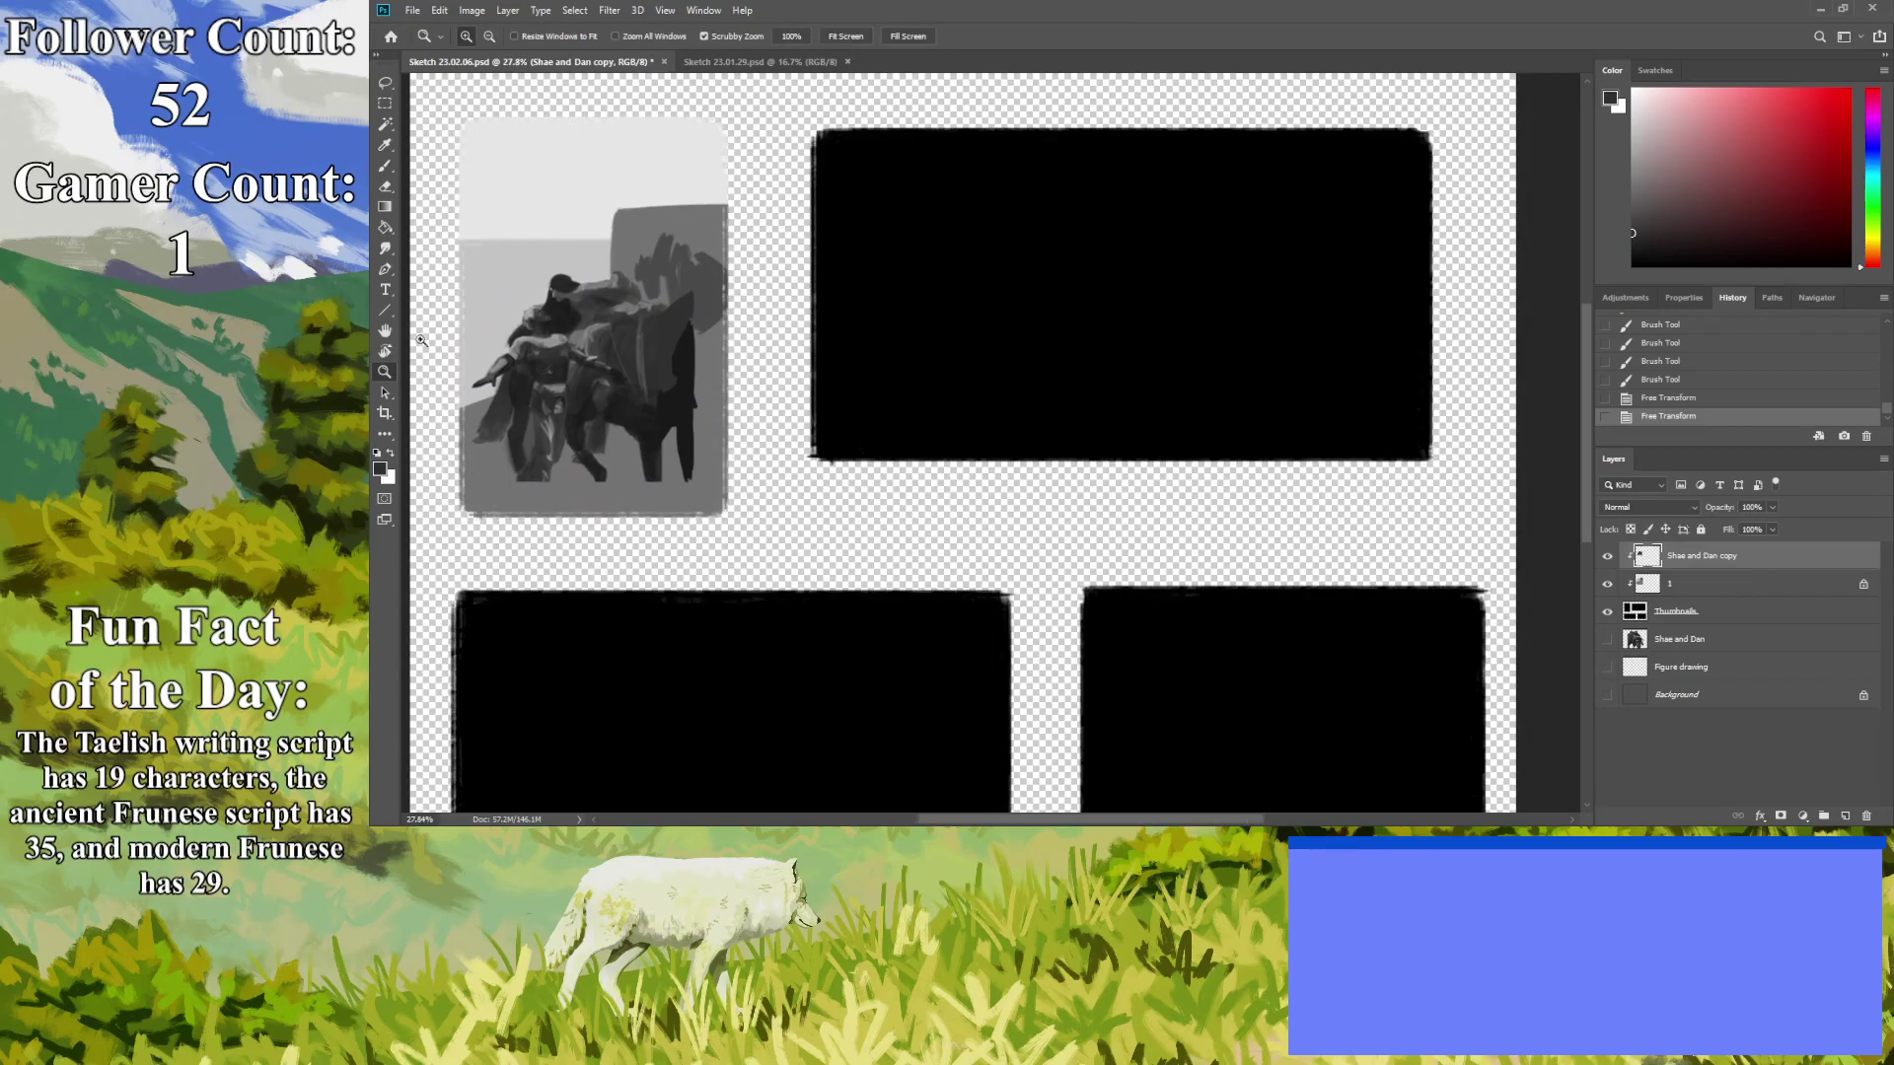
pyautogui.hotkey('ctrl', 't')
pyautogui.moveTo(579, 440); pyautogui.dragTo(581, 492)
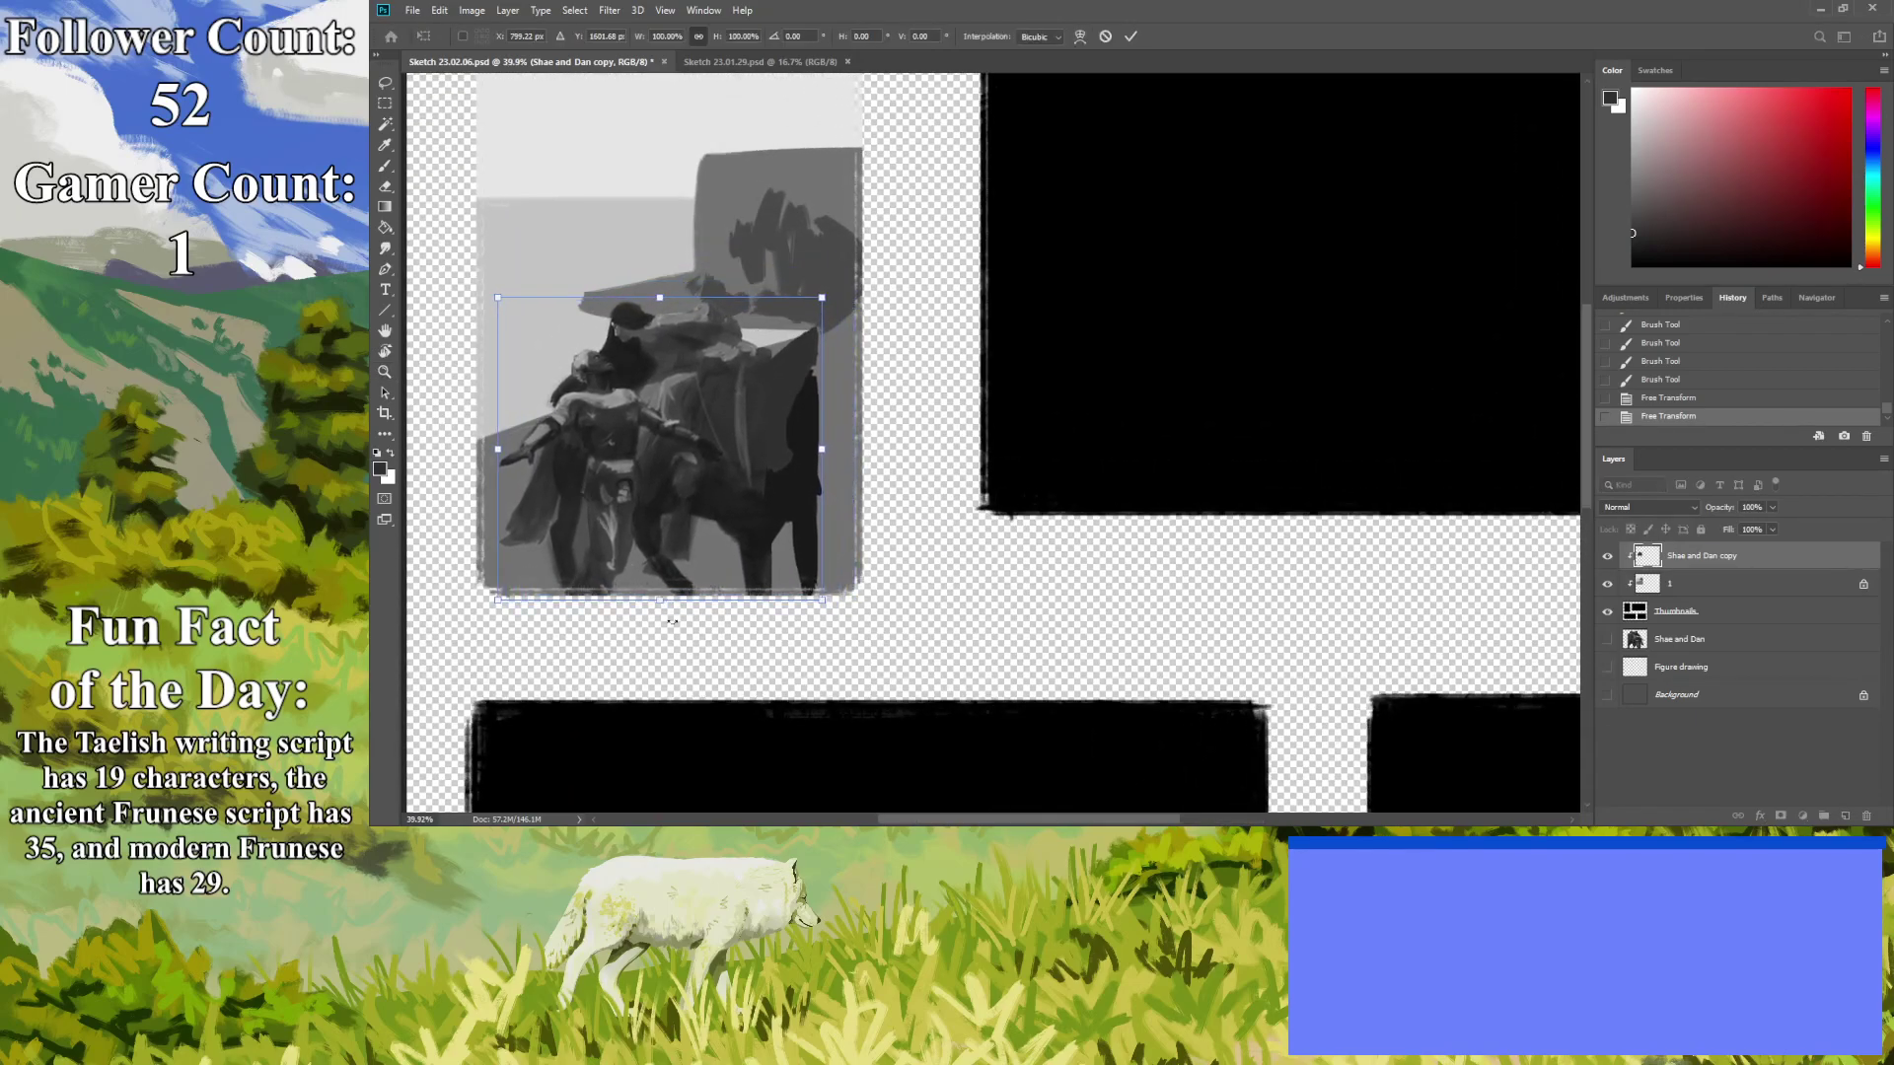
pyautogui.press('Return')
pyautogui.press('z')
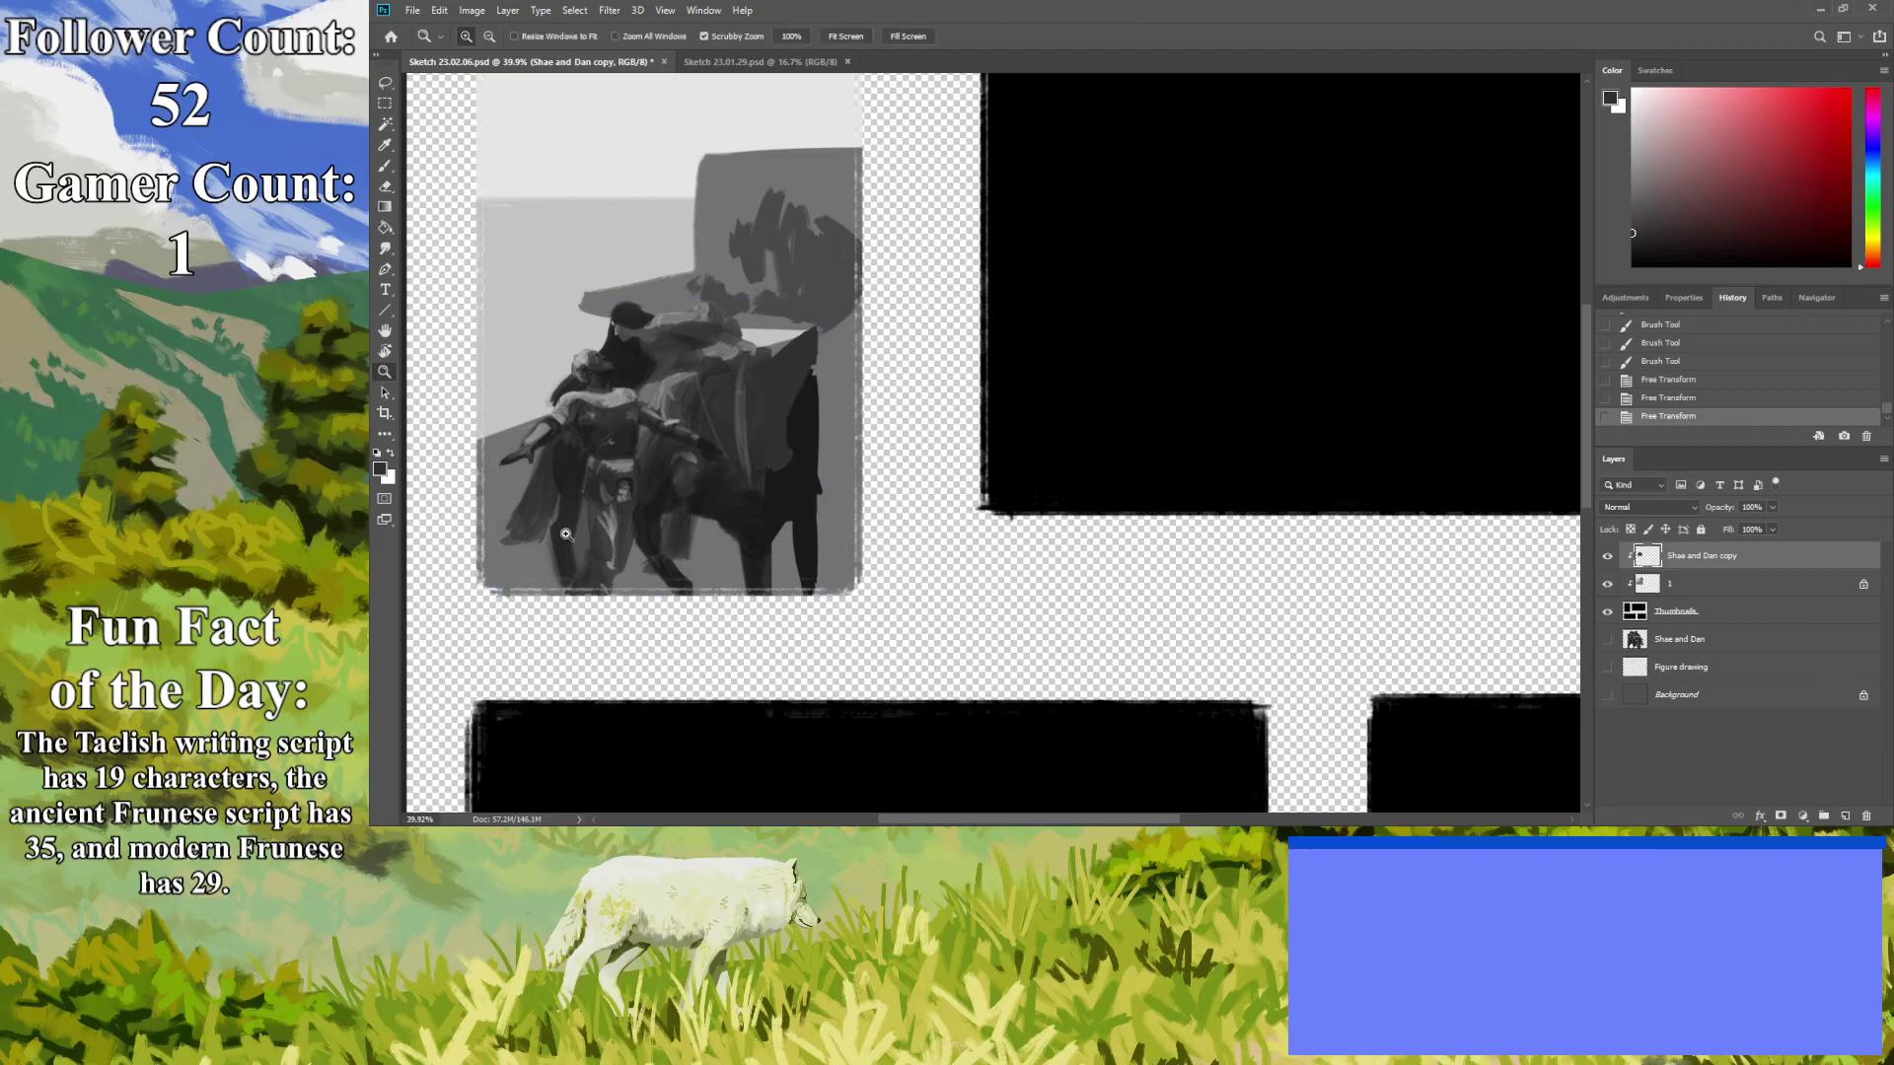
# Brush in the horse's foreleg, chest and throat with a near-black tone beyond the cut edge.
pyautogui.press('b')
pyautogui.moveTo(813, 548)
pyautogui.mouseDown()
pyautogui.moveTo(825, 329)
pyautogui.moveTo(814, 489)
pyautogui.mouseUp()
pyautogui.hotkey('ctrl', 'z')
pyautogui.moveTo(850, 402); pyautogui.dragTo(819, 369)
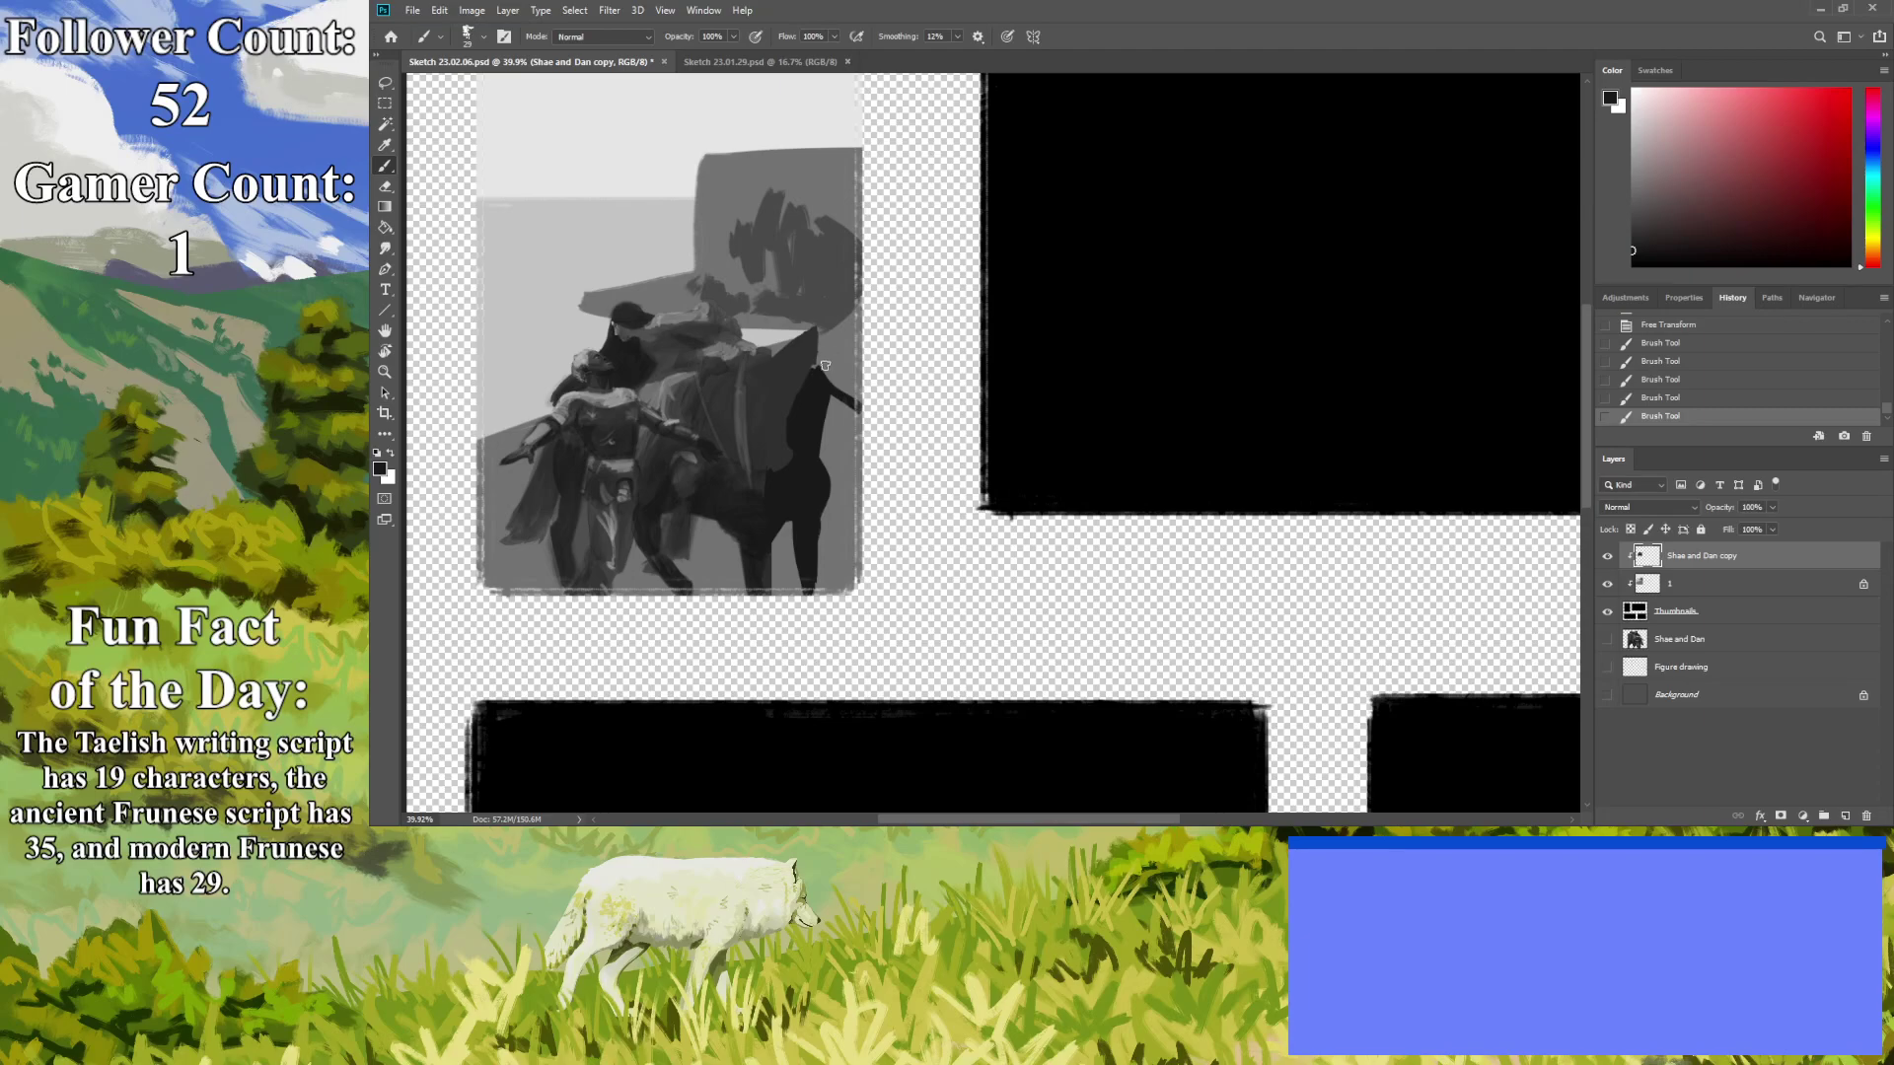
# Sample the dark grey of the horse's upper body and paint its neck and head toward the frame's border.
pyautogui.press('i')
pyautogui.click(775, 357)
pyautogui.click(385, 166)
pyautogui.moveTo(815, 330)
pyautogui.mouseDown()
pyautogui.moveTo(854, 367)
pyautogui.moveTo(846, 395)
pyautogui.moveTo(820, 362)
pyautogui.moveTo(848, 390)
pyautogui.moveTo(834, 331)
pyautogui.moveTo(826, 351)
pyautogui.mouseUp()
pyautogui.keyDown('alt'); pyautogui.click(844, 424); pyautogui.keyUp('alt')
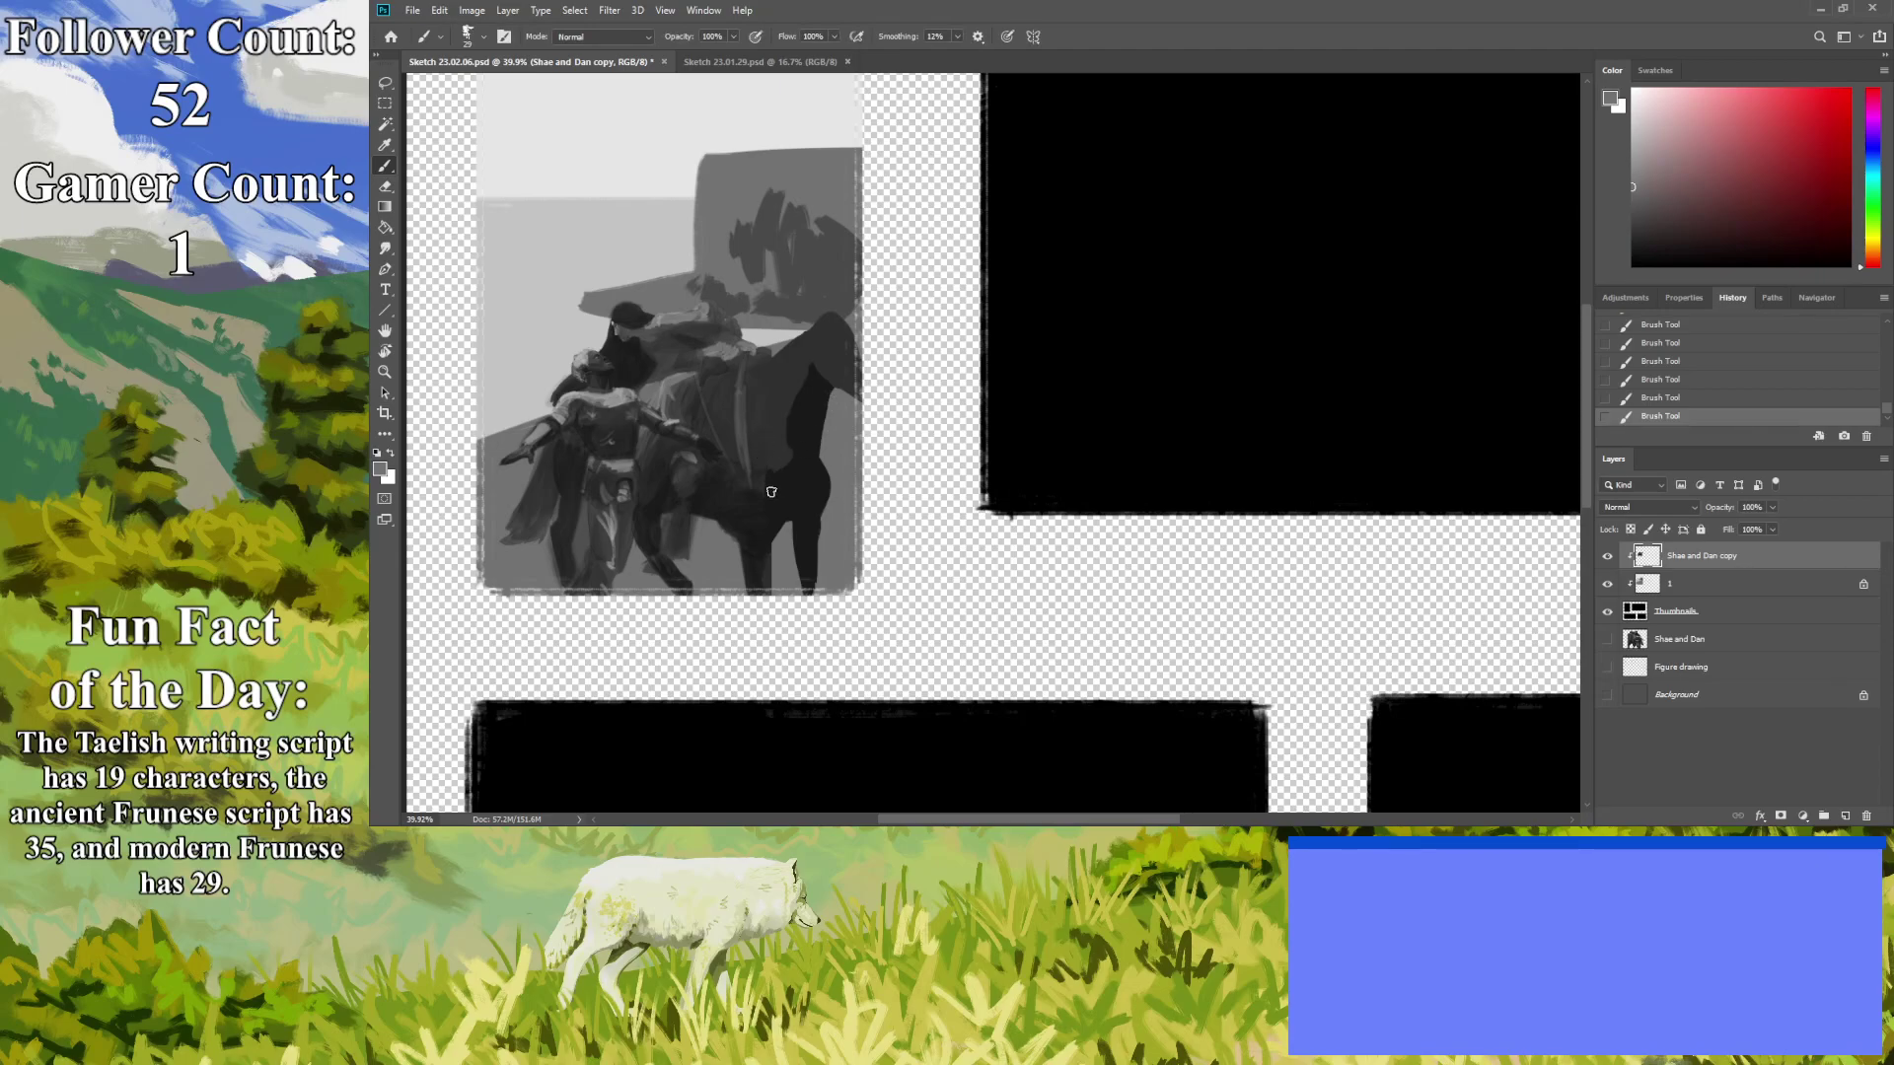
# Sample the near-black tone from the horse's throat and touch up the shadow beneath its head and neck.
pyautogui.click(385, 145)
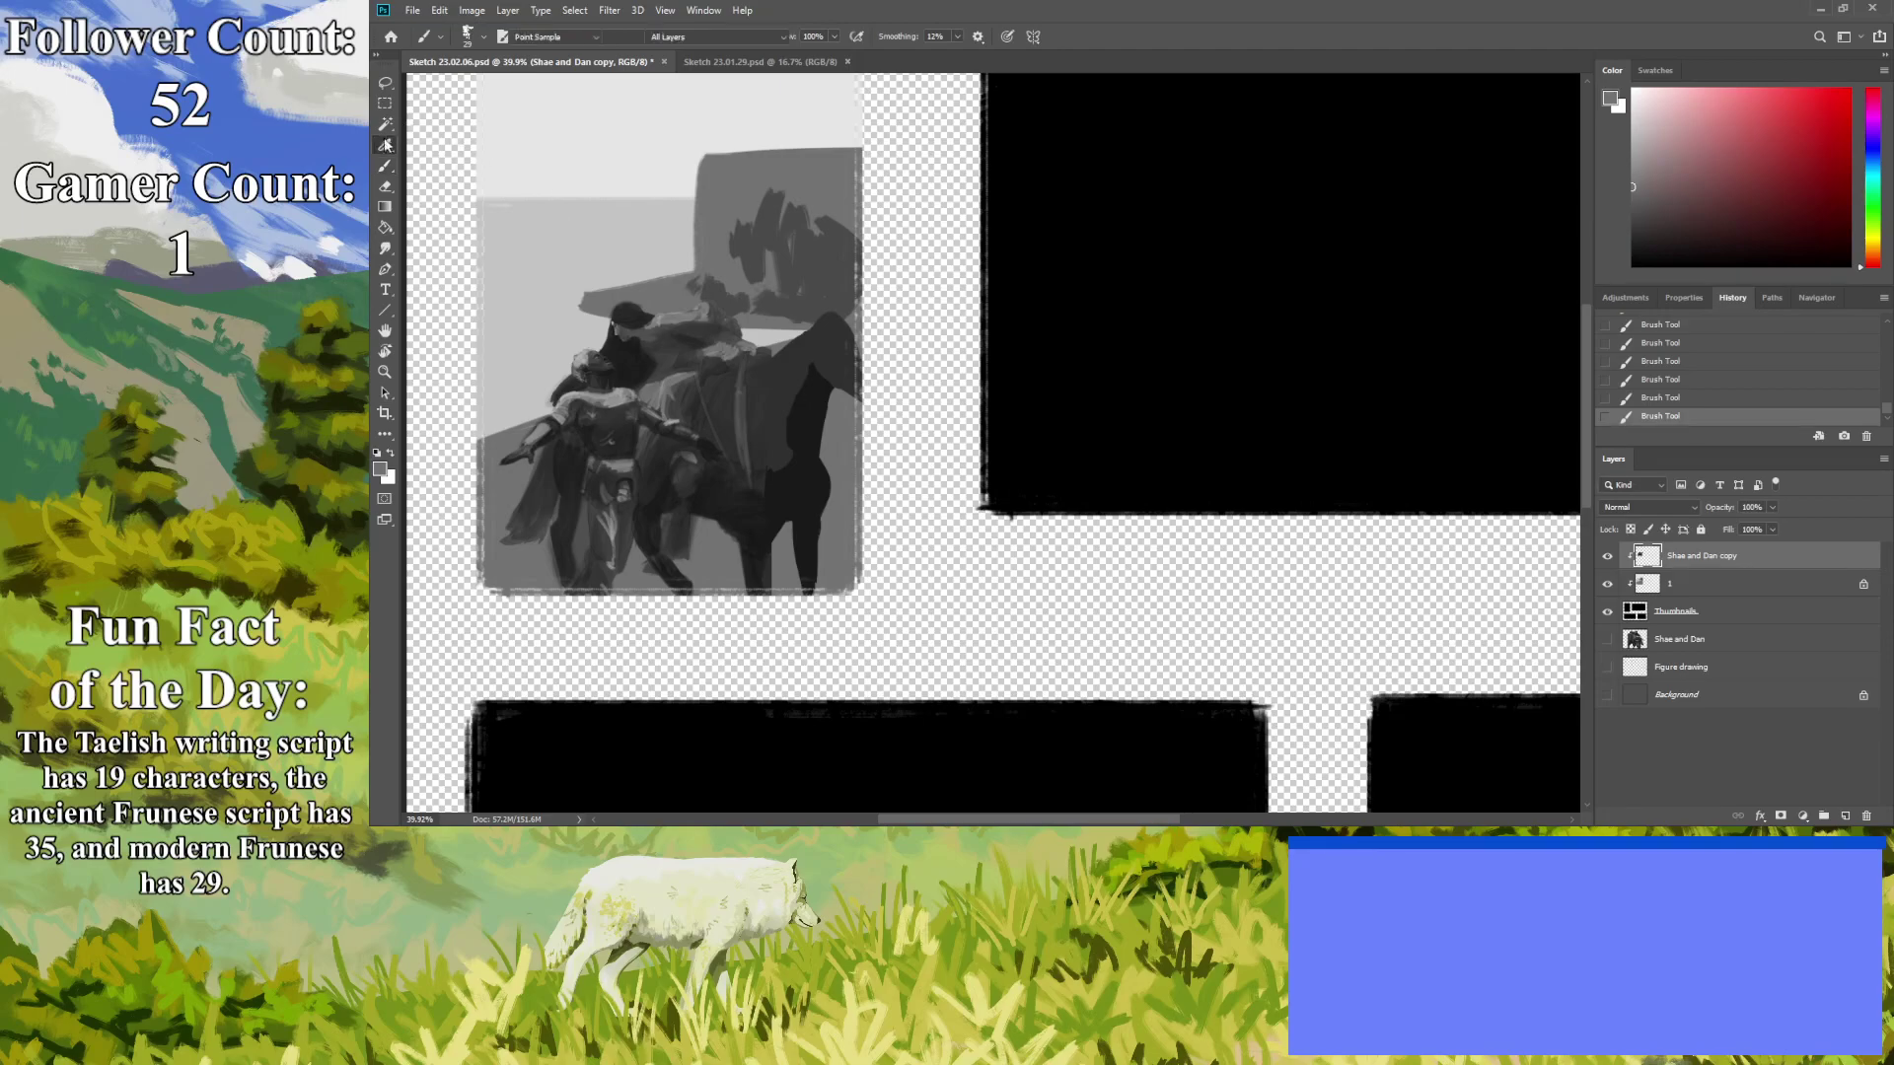
pyautogui.click(817, 390)
pyautogui.click(385, 166)
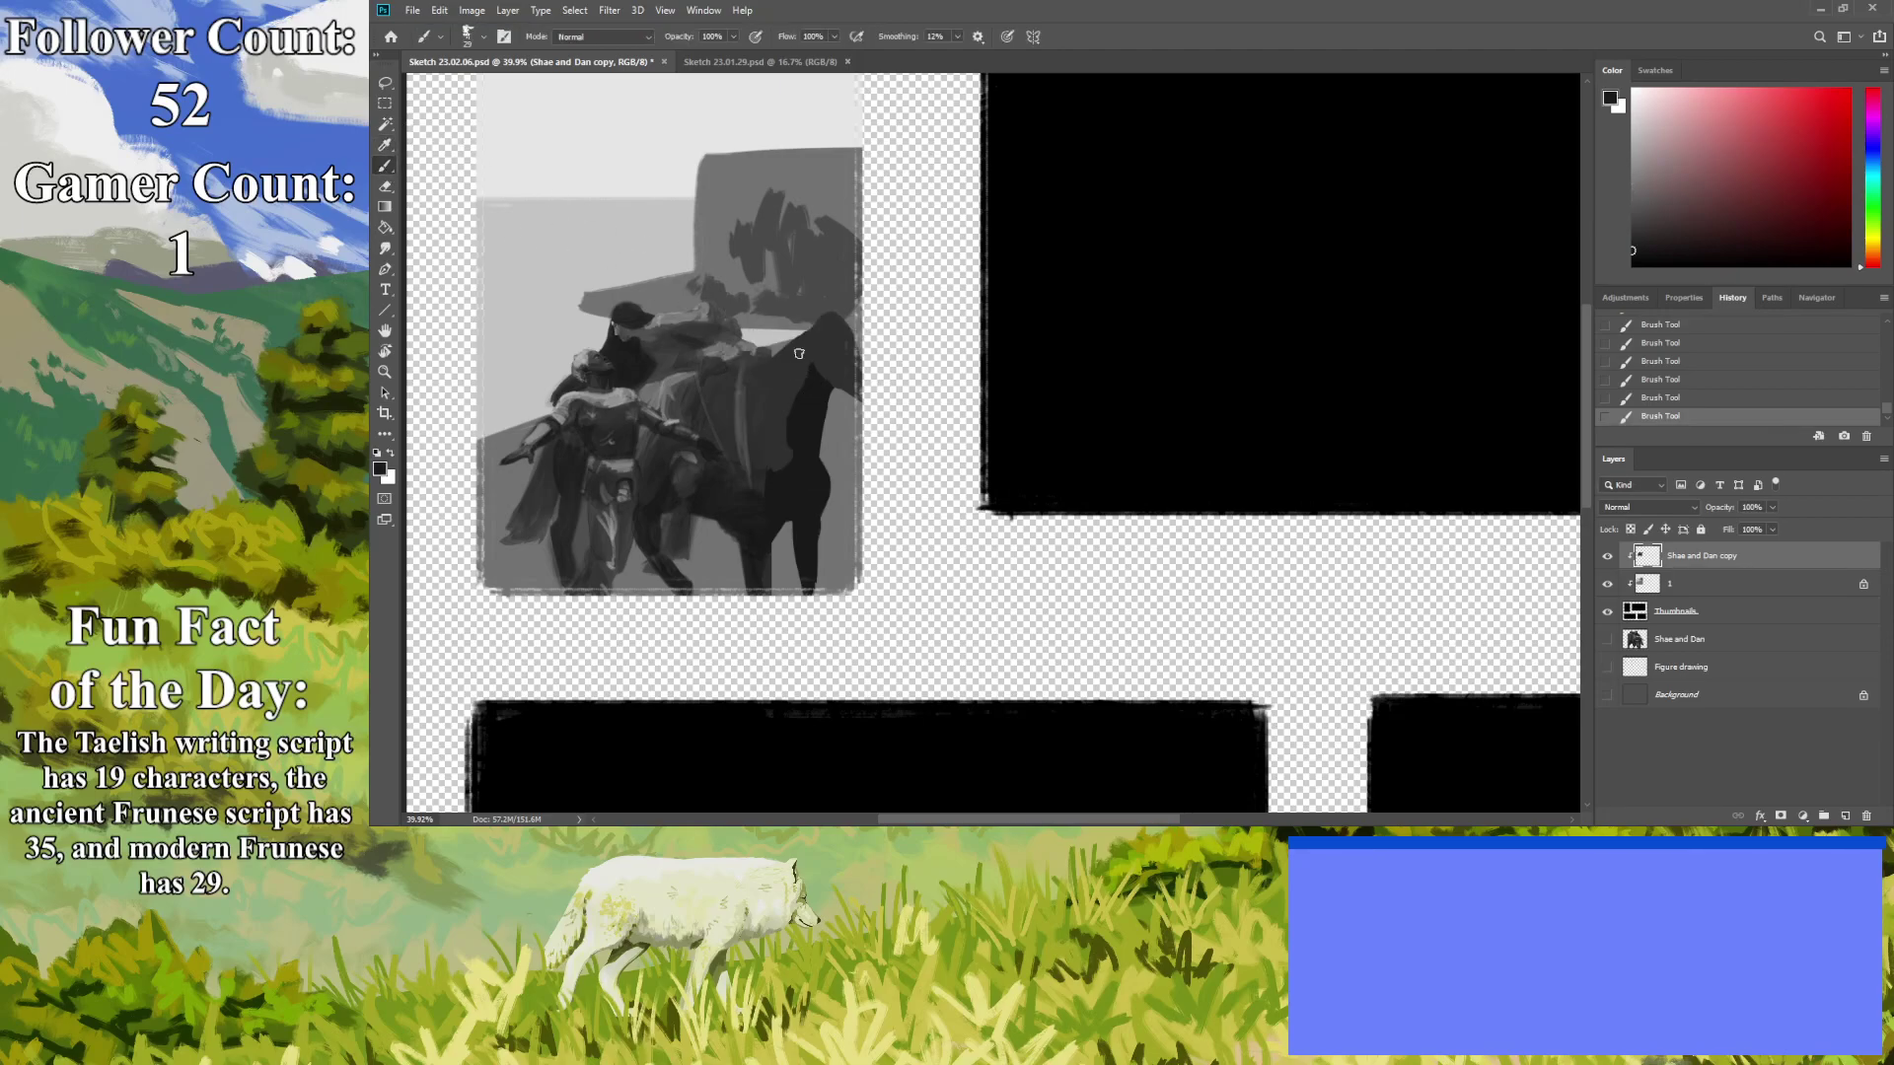
pyautogui.moveTo(847, 390); pyautogui.dragTo(809, 362)
# Sample the dark grey of the horse's neck, paint ears on its head and save the document.
pyautogui.press('i')
pyautogui.click(804, 347)
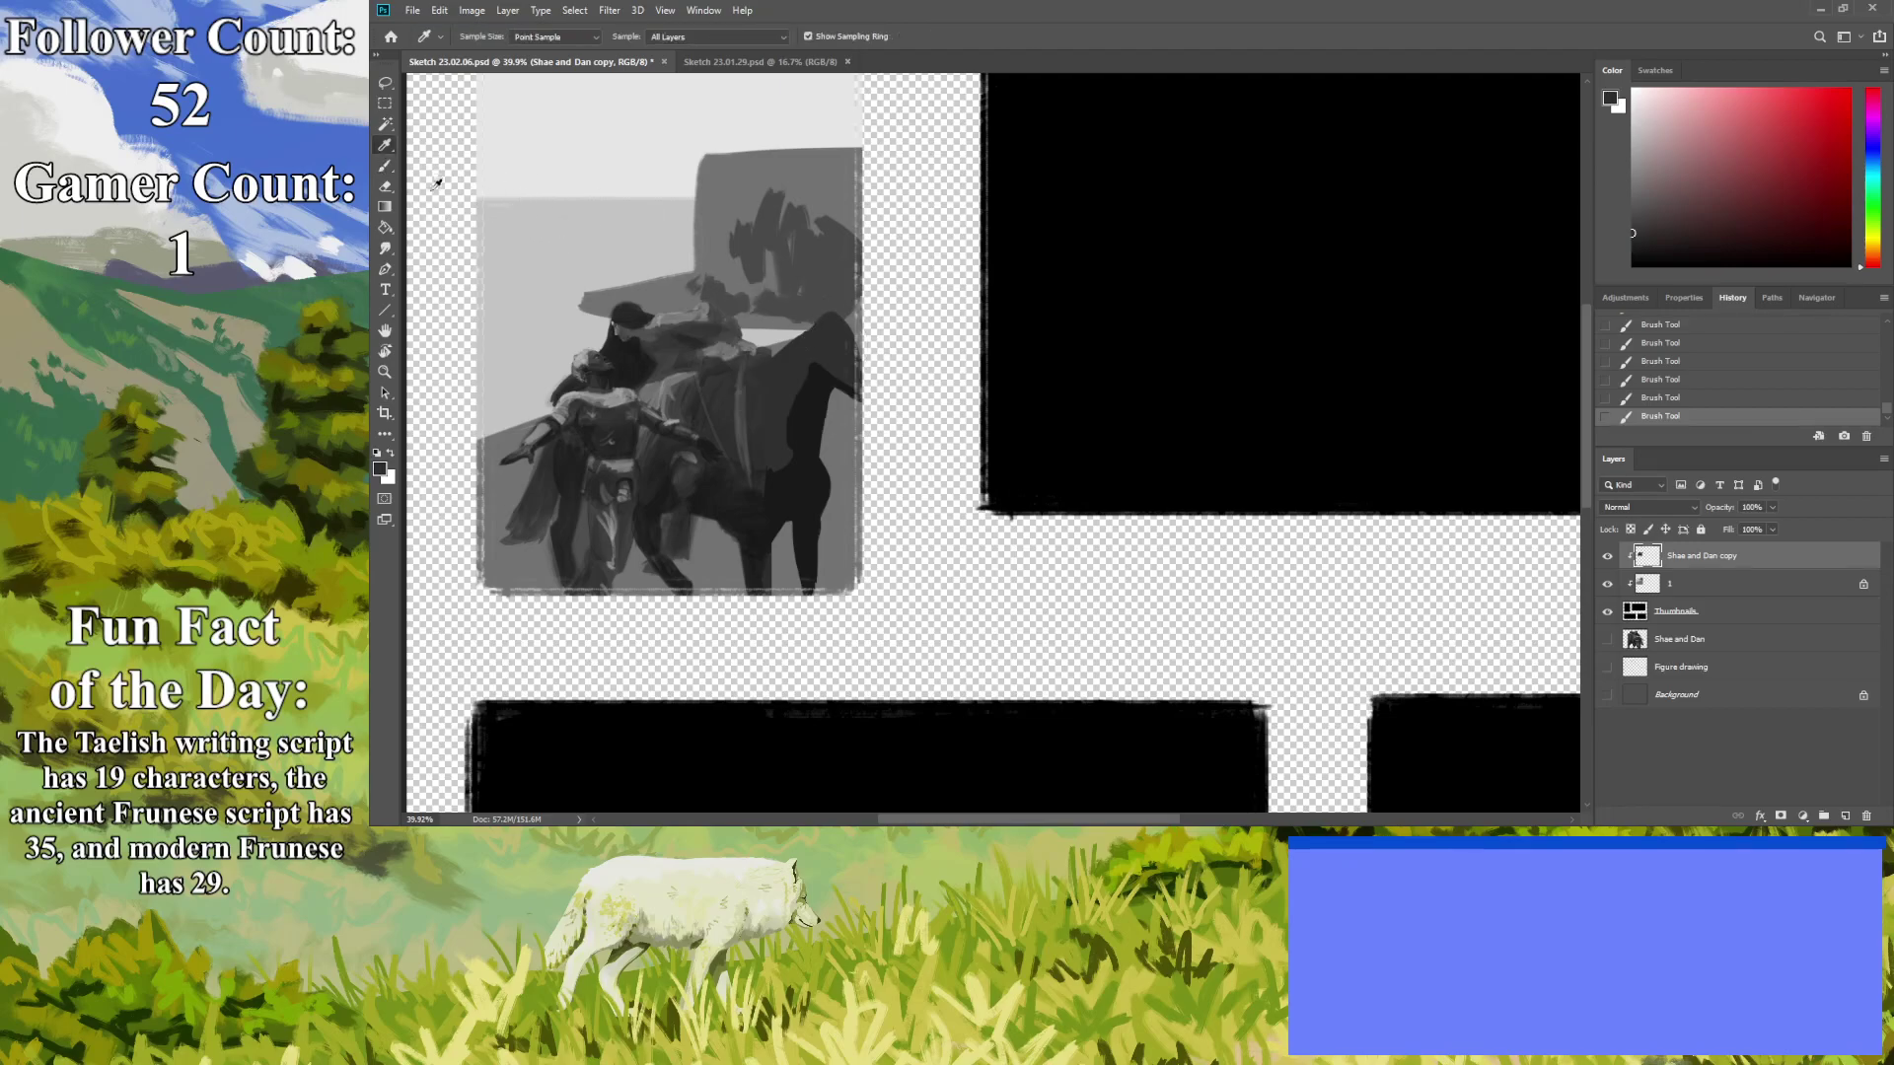
pyautogui.press('b')
pyautogui.hotkey('ctrl', 's')
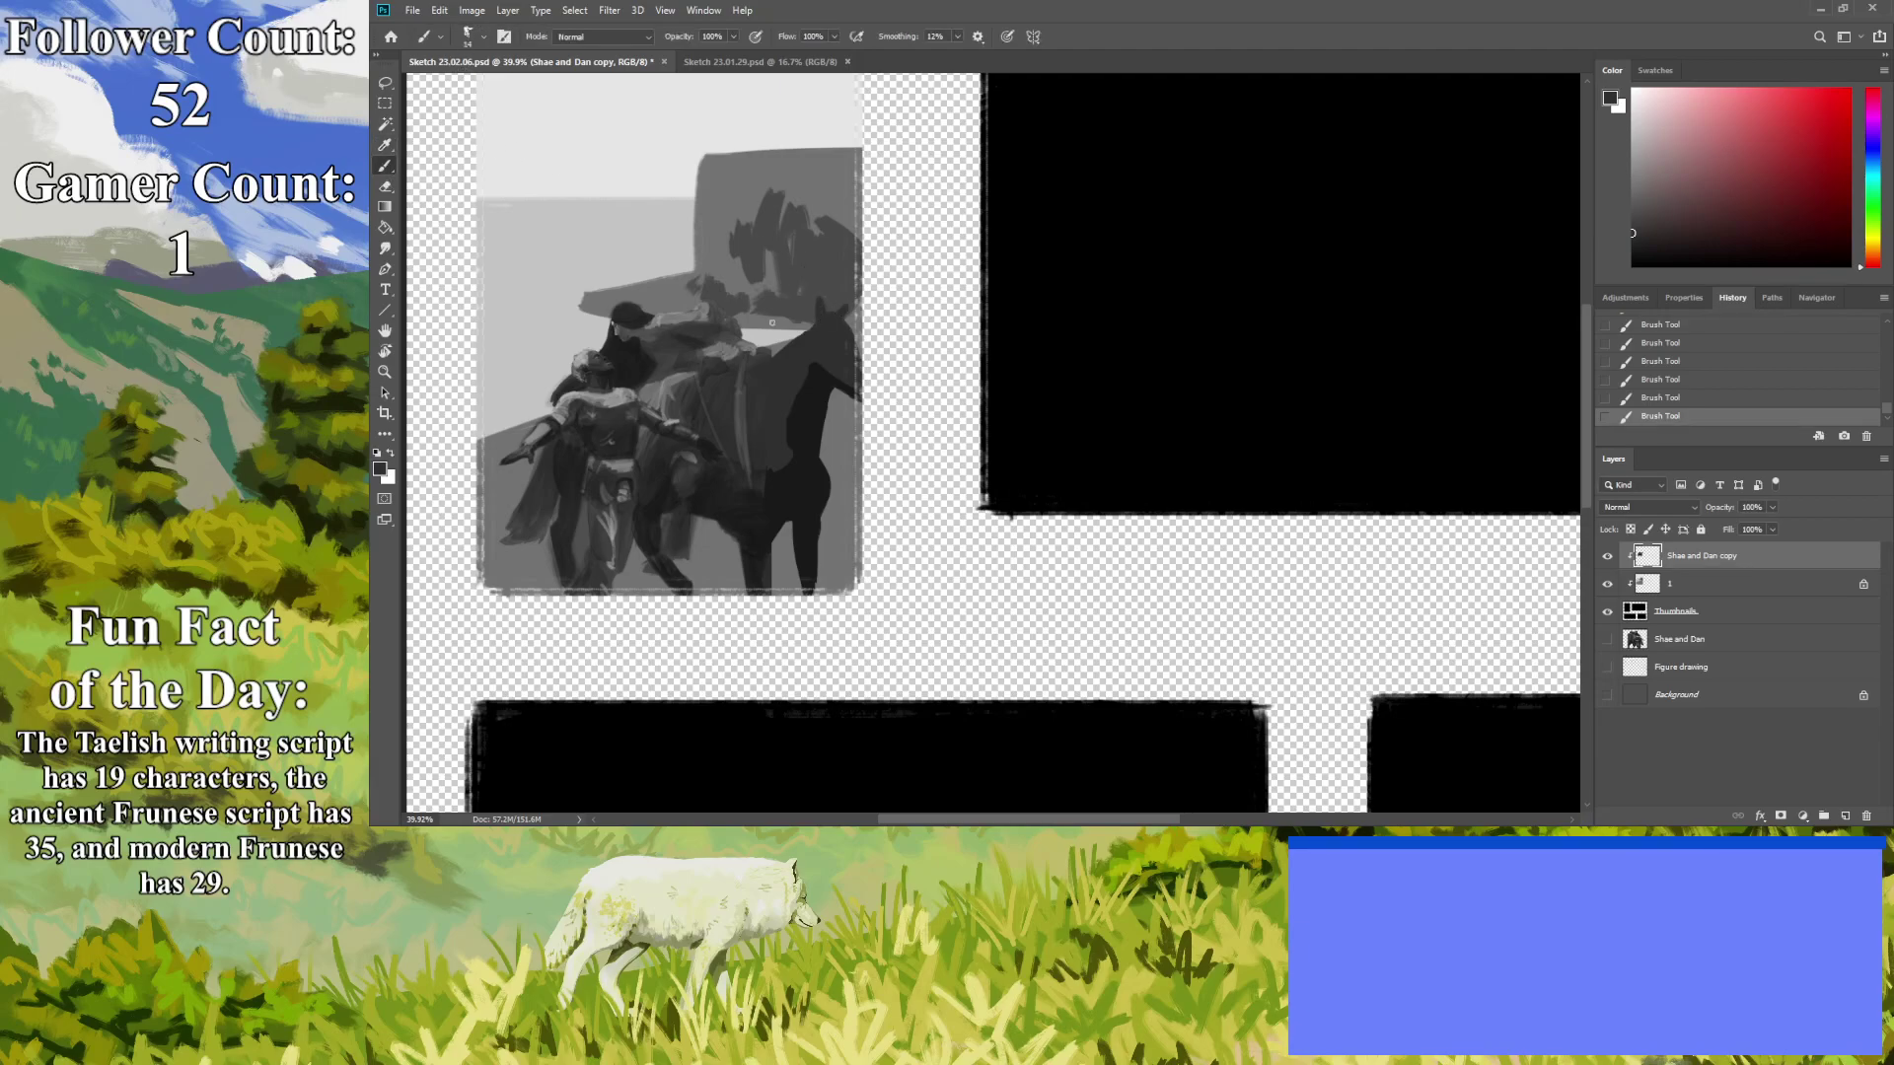
# Lasso the horse's newly painted front, stretch it upward and outward with Free Transform, and deselect.
pyautogui.click(384, 145)
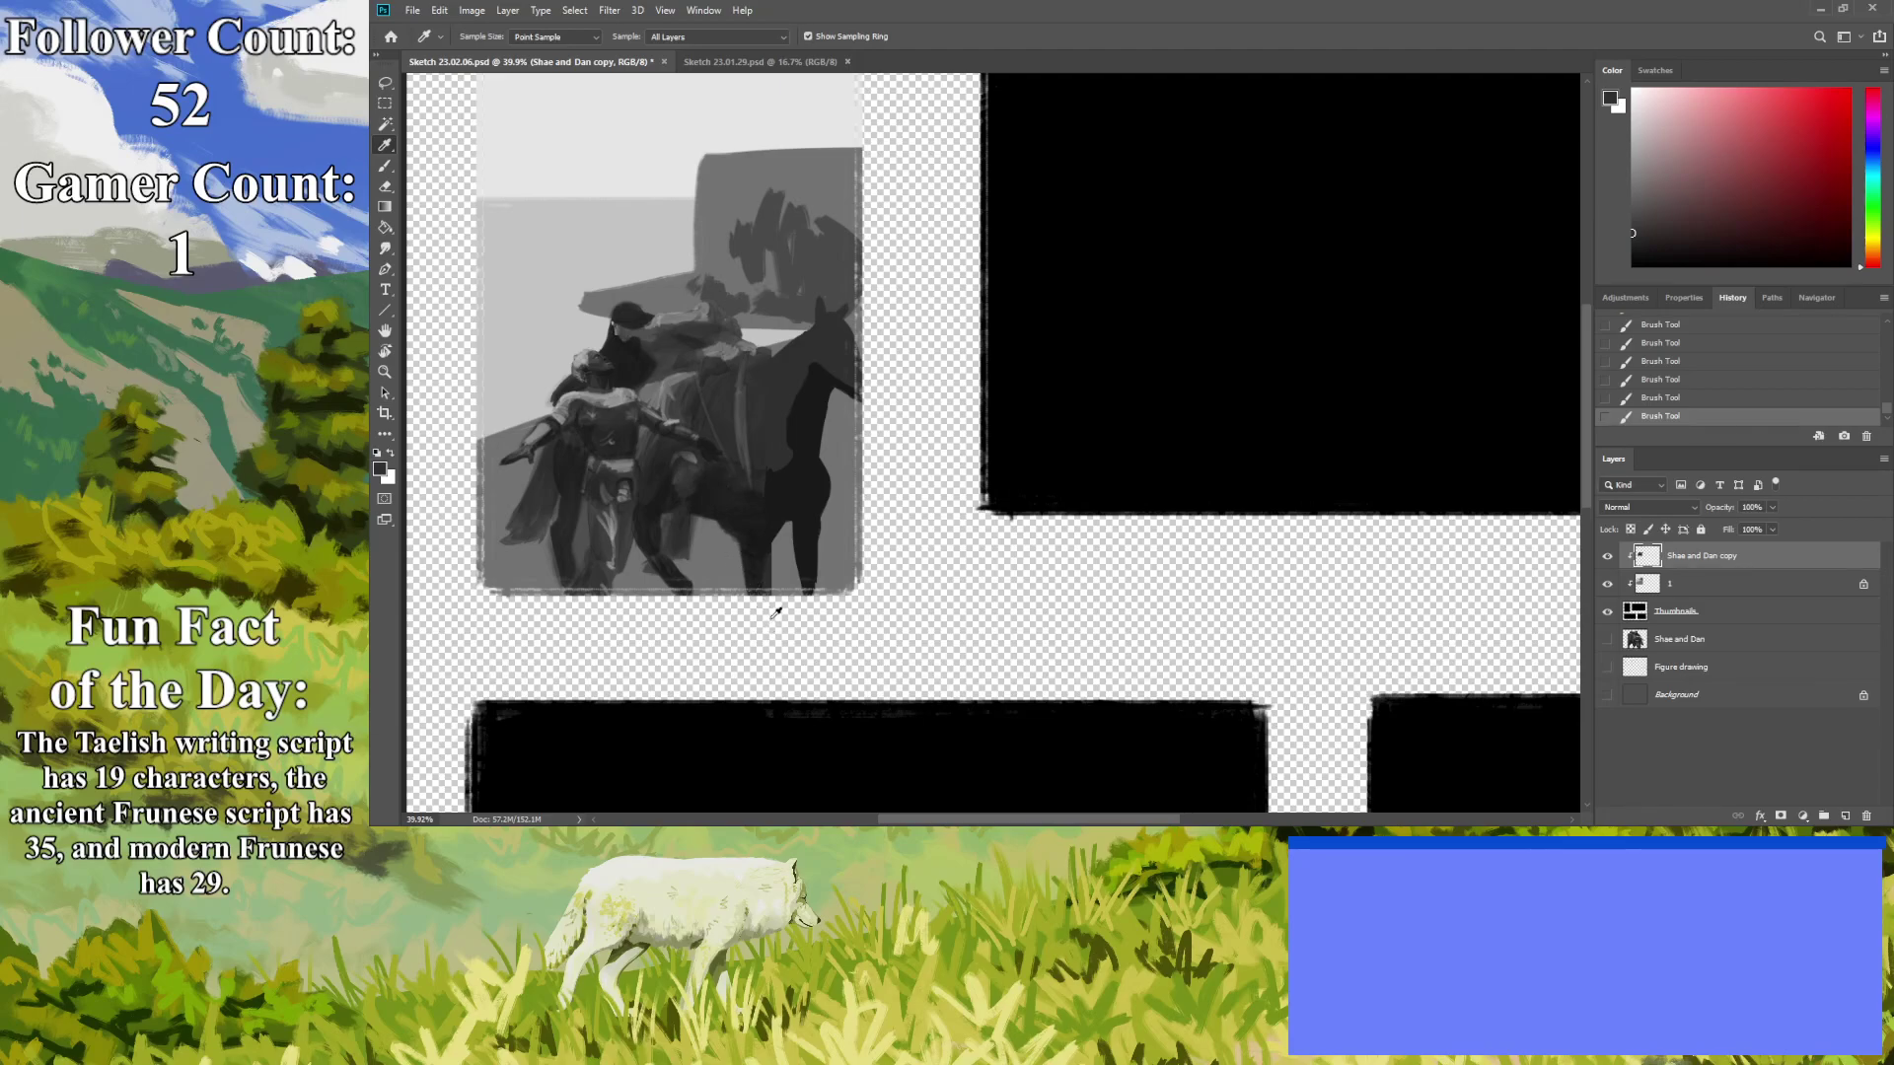
pyautogui.press('l')
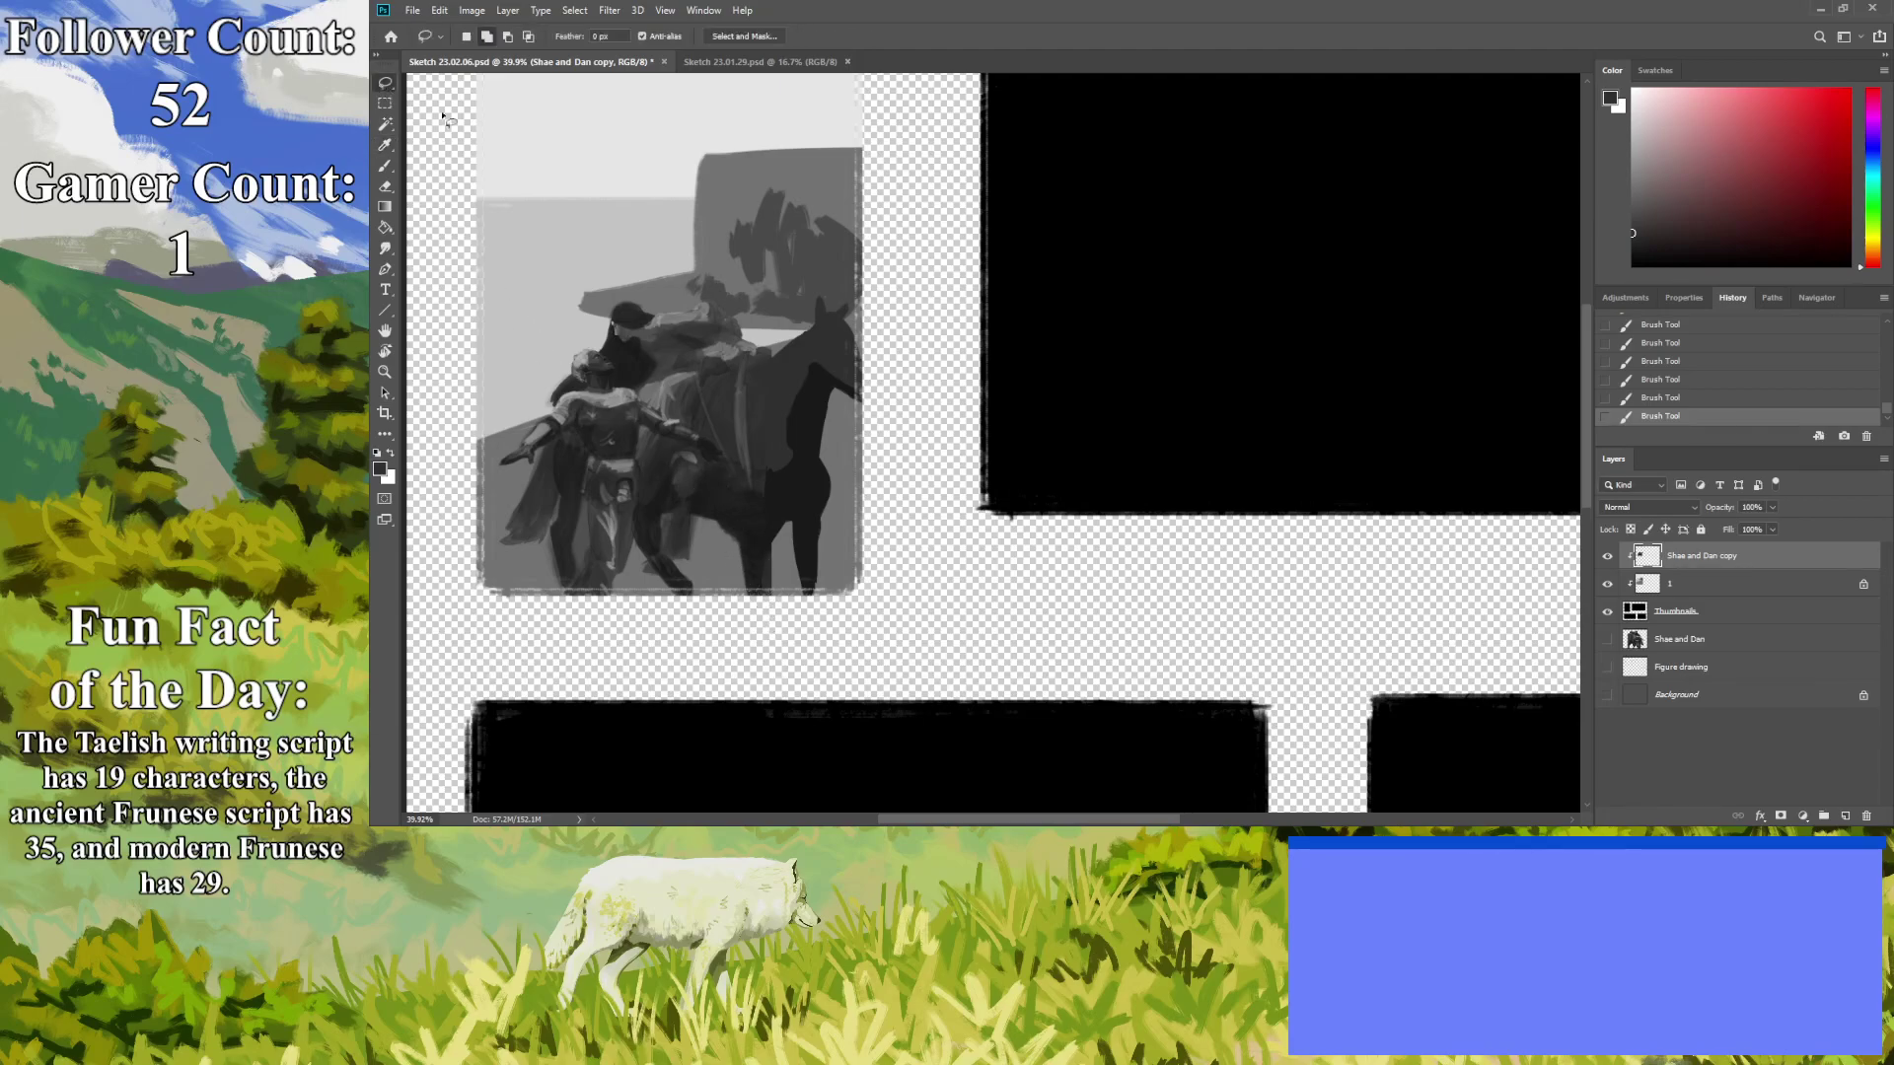
pyautogui.moveTo(781, 567)
pyautogui.mouseDown()
pyautogui.moveTo(774, 483)
pyautogui.moveTo(895, 304)
pyautogui.moveTo(819, 642)
pyautogui.moveTo(779, 570)
pyautogui.mouseUp()
pyautogui.hotkey('ctrl', 't')
pyautogui.moveTo(949, 292); pyautogui.dragTo(947, 310)
pyautogui.press('Return')
pyautogui.hotkey('ctrl', 'd')
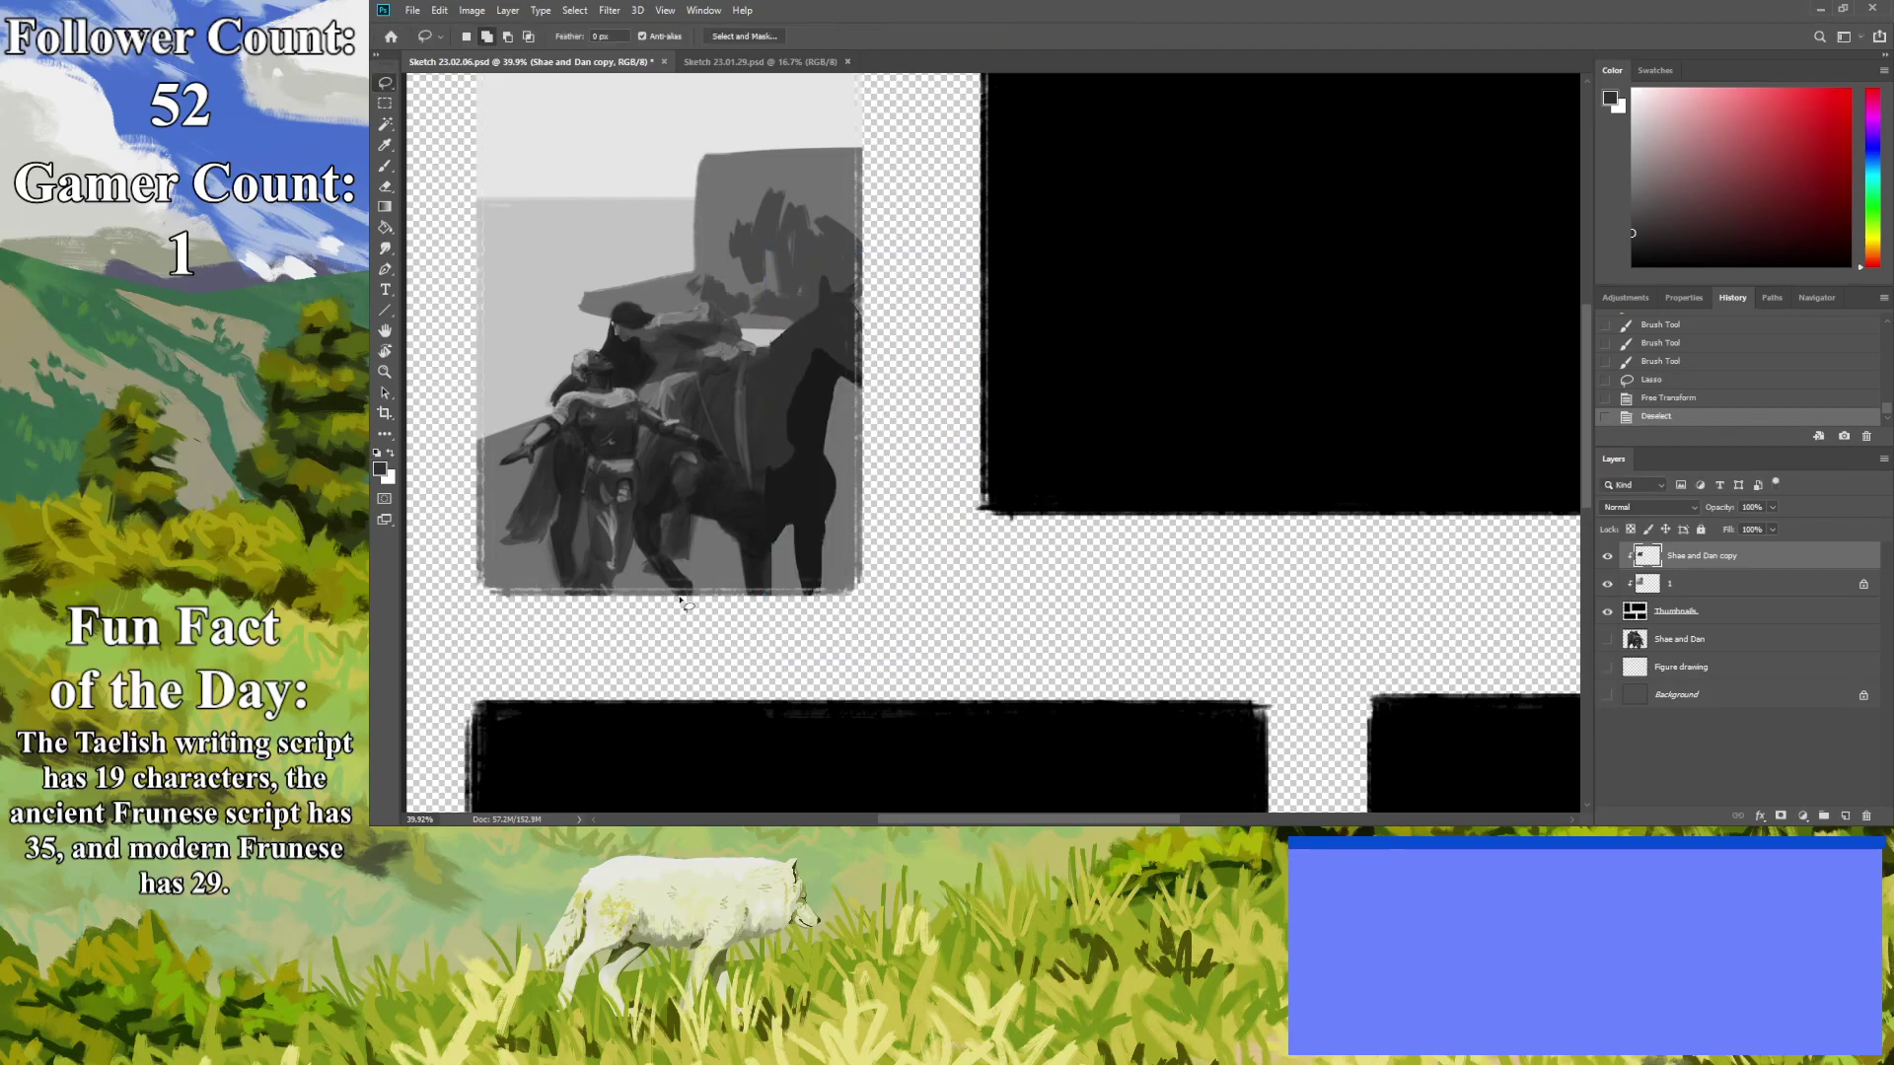
# Refine the contour of the horse's back and the base of its neck with a much smaller eraser.
pyautogui.press('i')
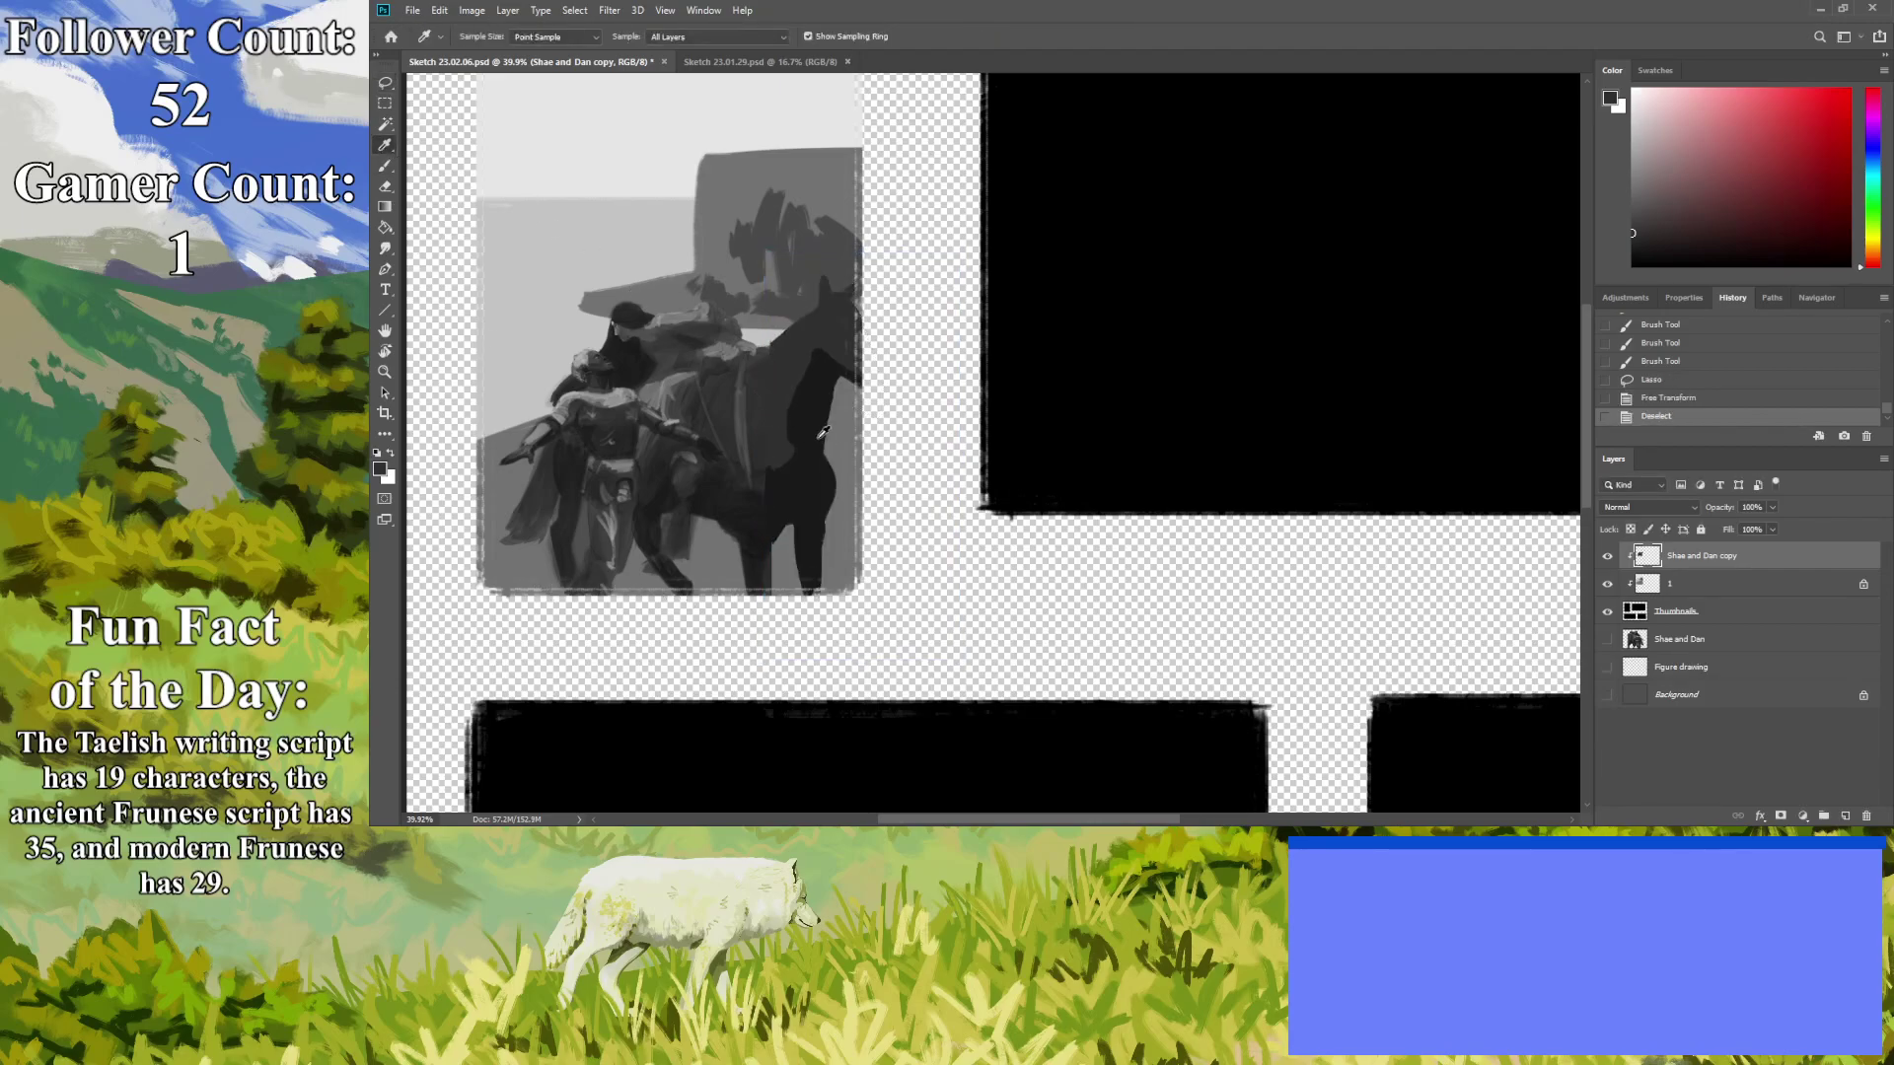
pyautogui.click(385, 373)
pyautogui.moveTo(750, 516); pyautogui.dragTo(646, 516)
pyautogui.scroll(5, 528, 450)
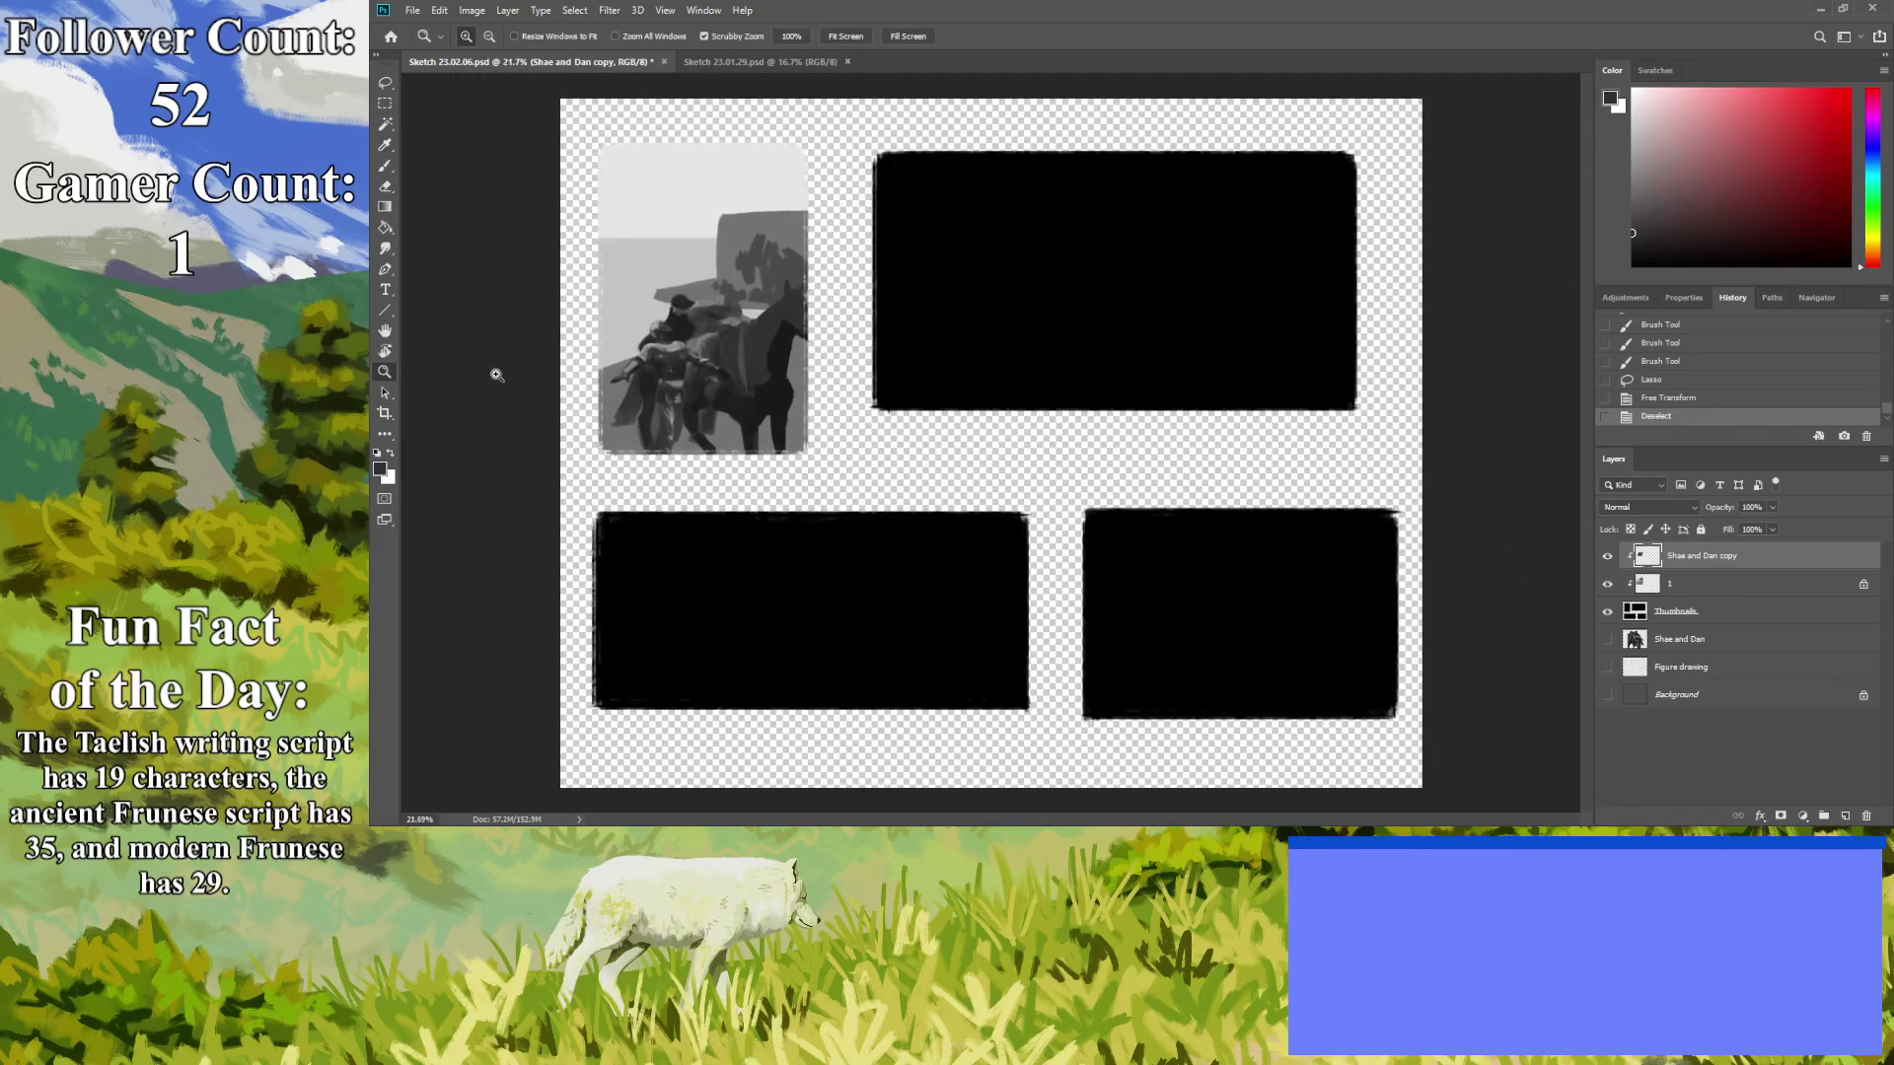
pyautogui.scroll(1, 473, 326)
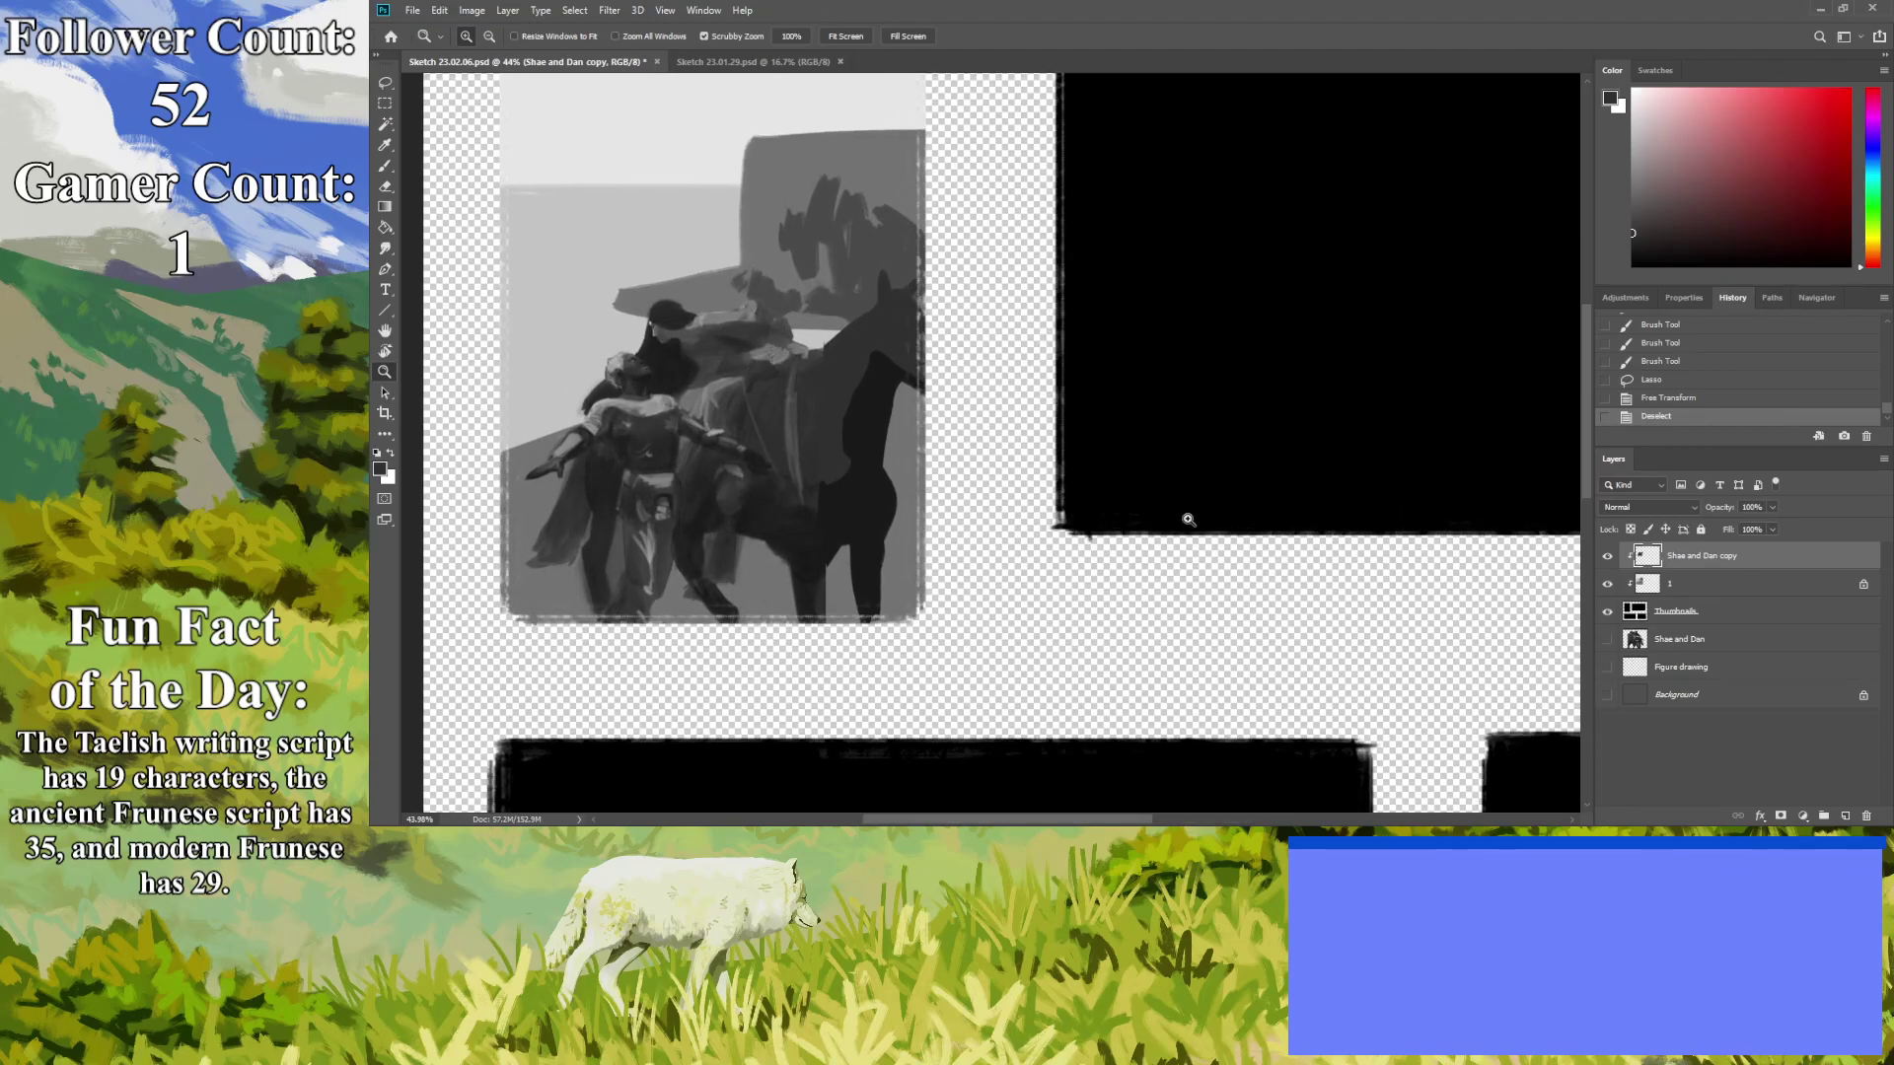
pyautogui.click(385, 185)
pyautogui.moveTo(827, 321)
pyautogui.mouseDown()
pyautogui.moveTo(819, 337)
pyautogui.moveTo(829, 313)
pyautogui.mouseUp()
pyautogui.press('[')
pyautogui.press('[')
pyautogui.press('[')
pyautogui.press('[')
pyautogui.press('[')
pyautogui.press('[')
pyautogui.press('[')
pyautogui.press('[')
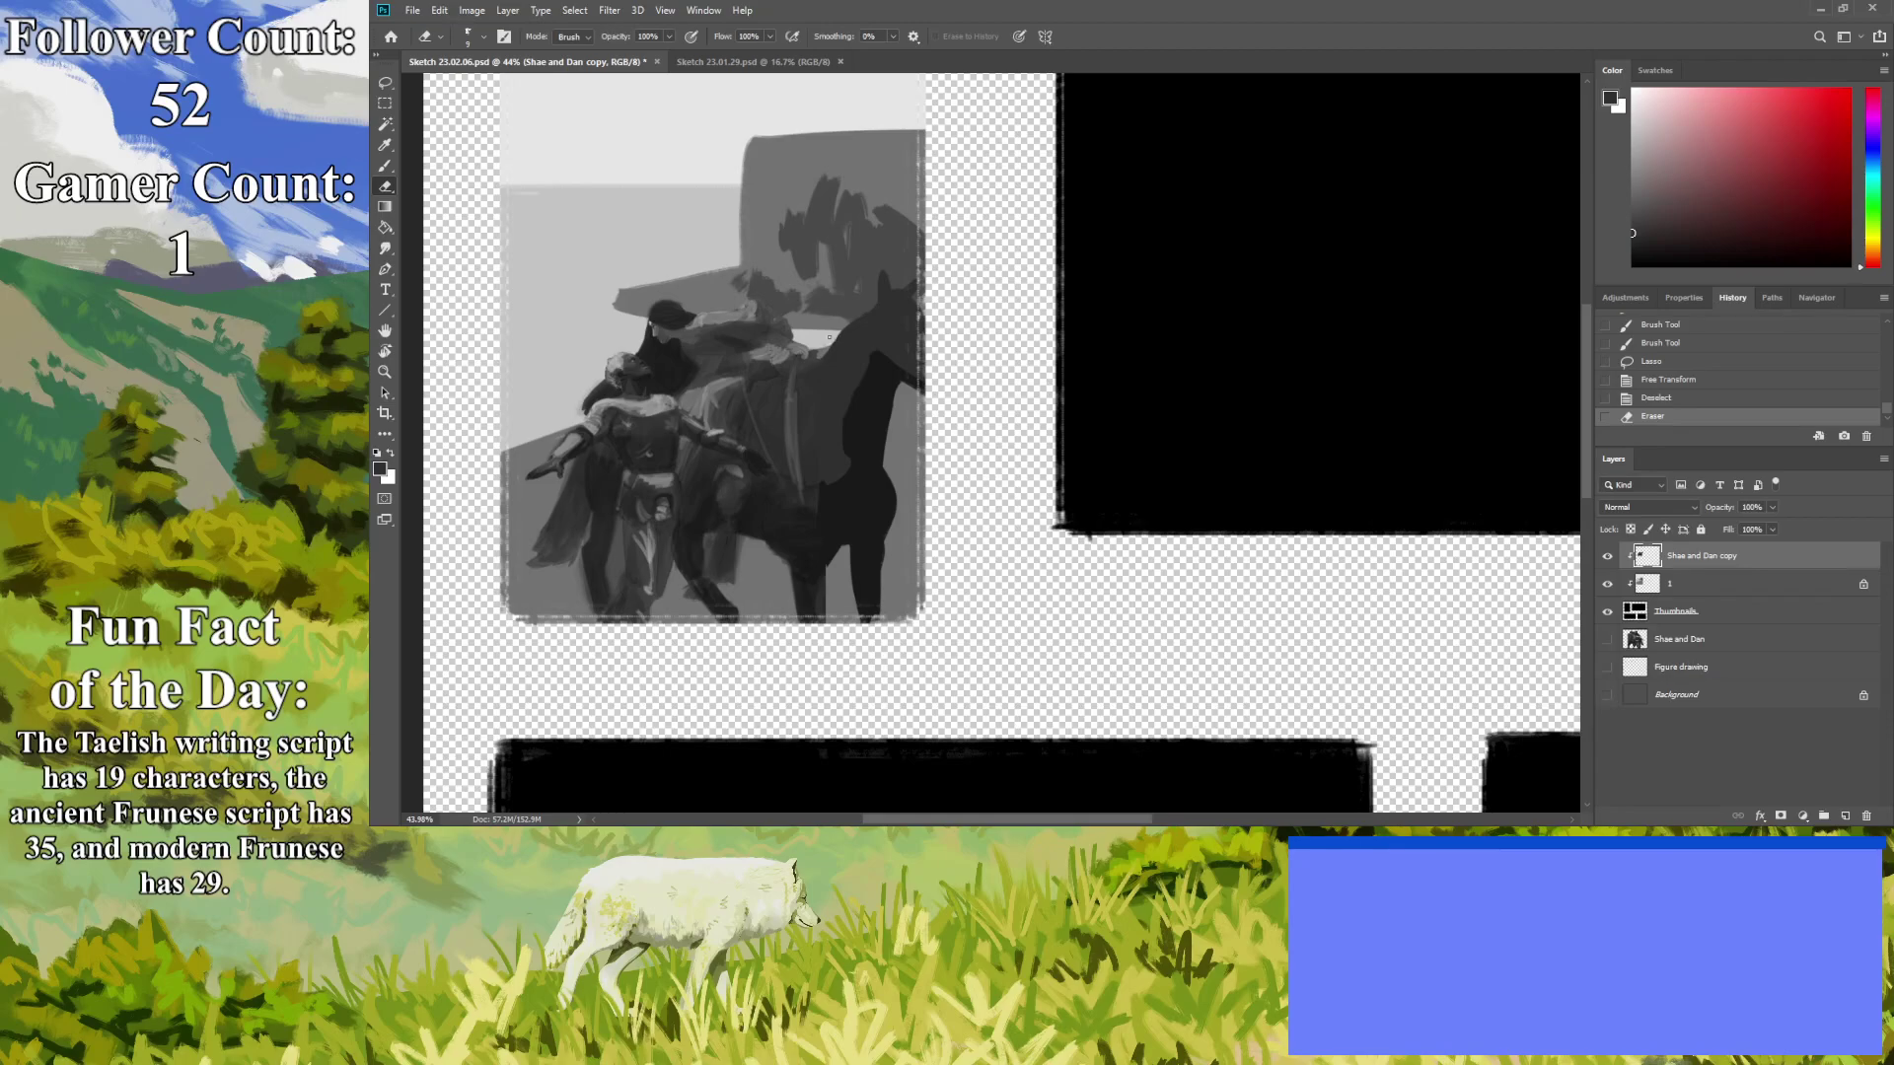
pyautogui.moveTo(809, 335); pyautogui.dragTo(801, 341)
pyautogui.moveTo(824, 349); pyautogui.dragTo(834, 320)
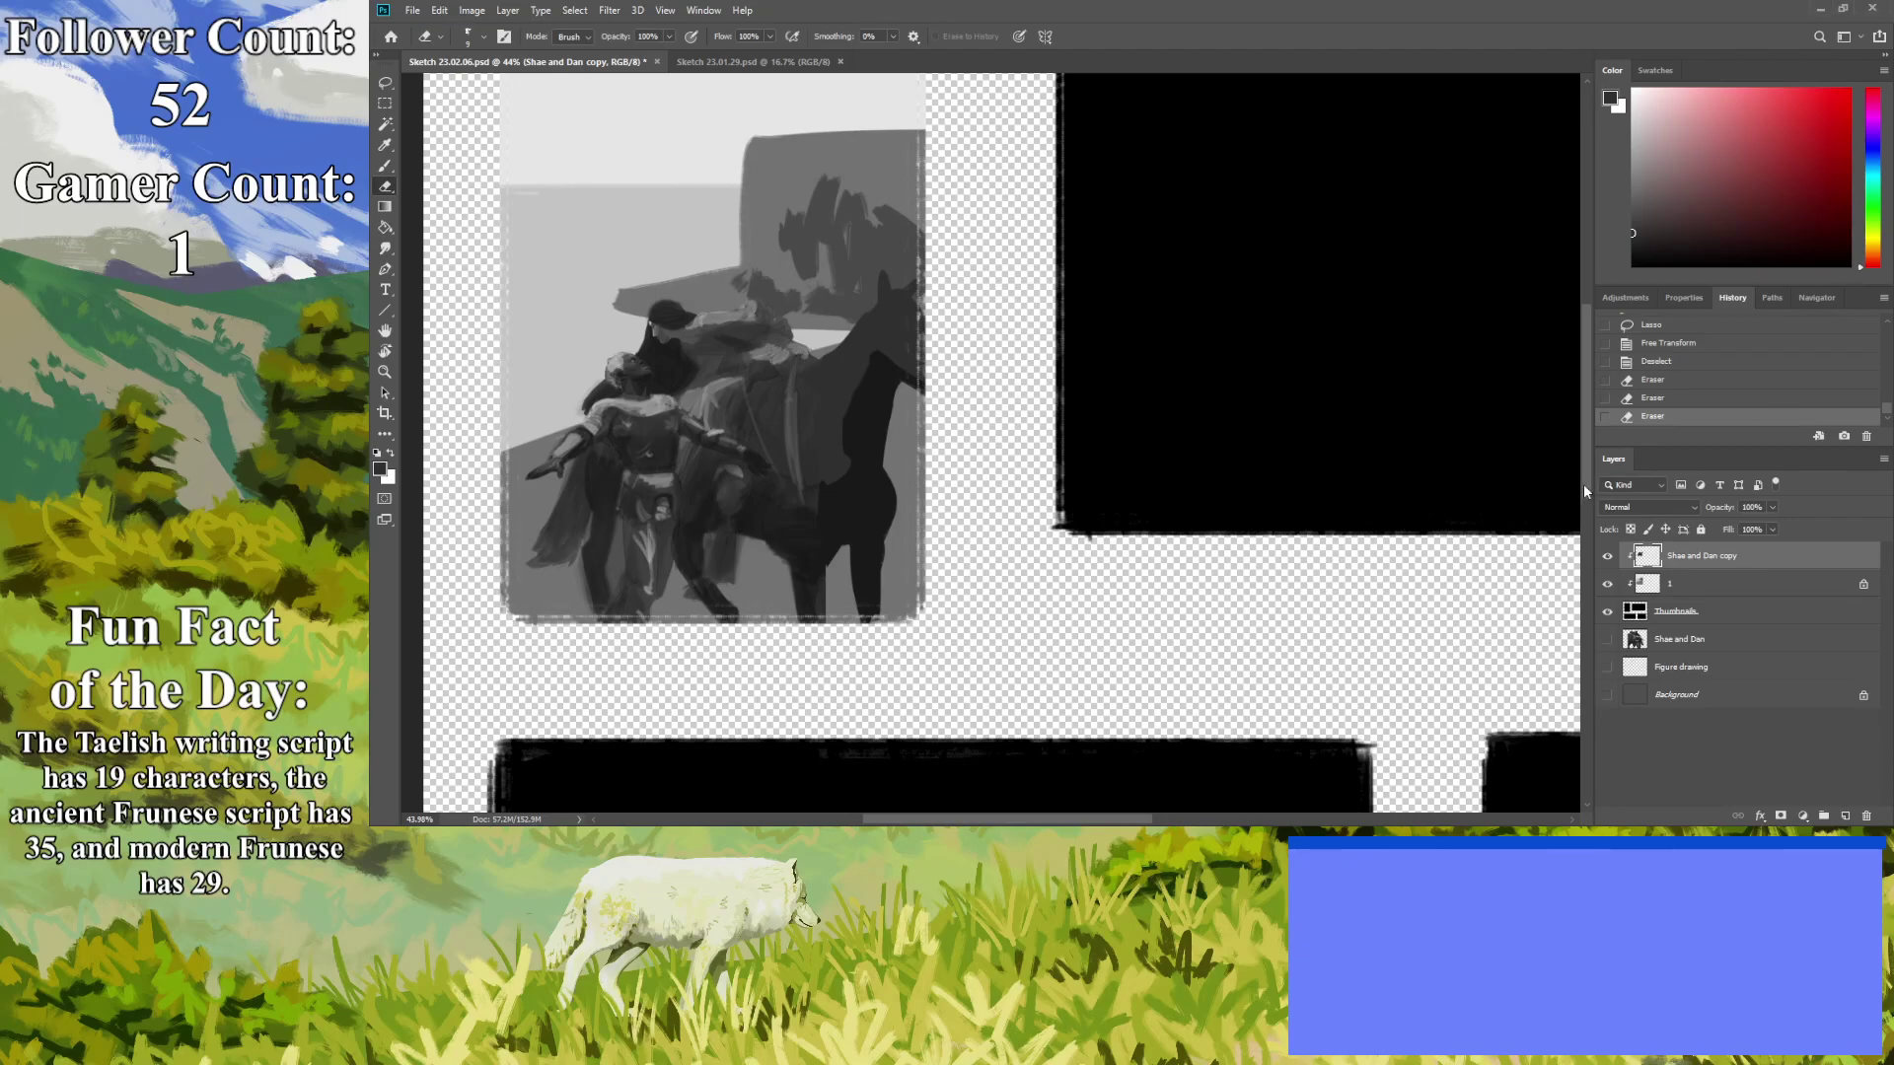
# On layer 1, sample the light background grey and paint out the old shapes around the figures and horse.
pyautogui.click(384, 372)
pyautogui.moveTo(765, 528); pyautogui.dragTo(541, 574)
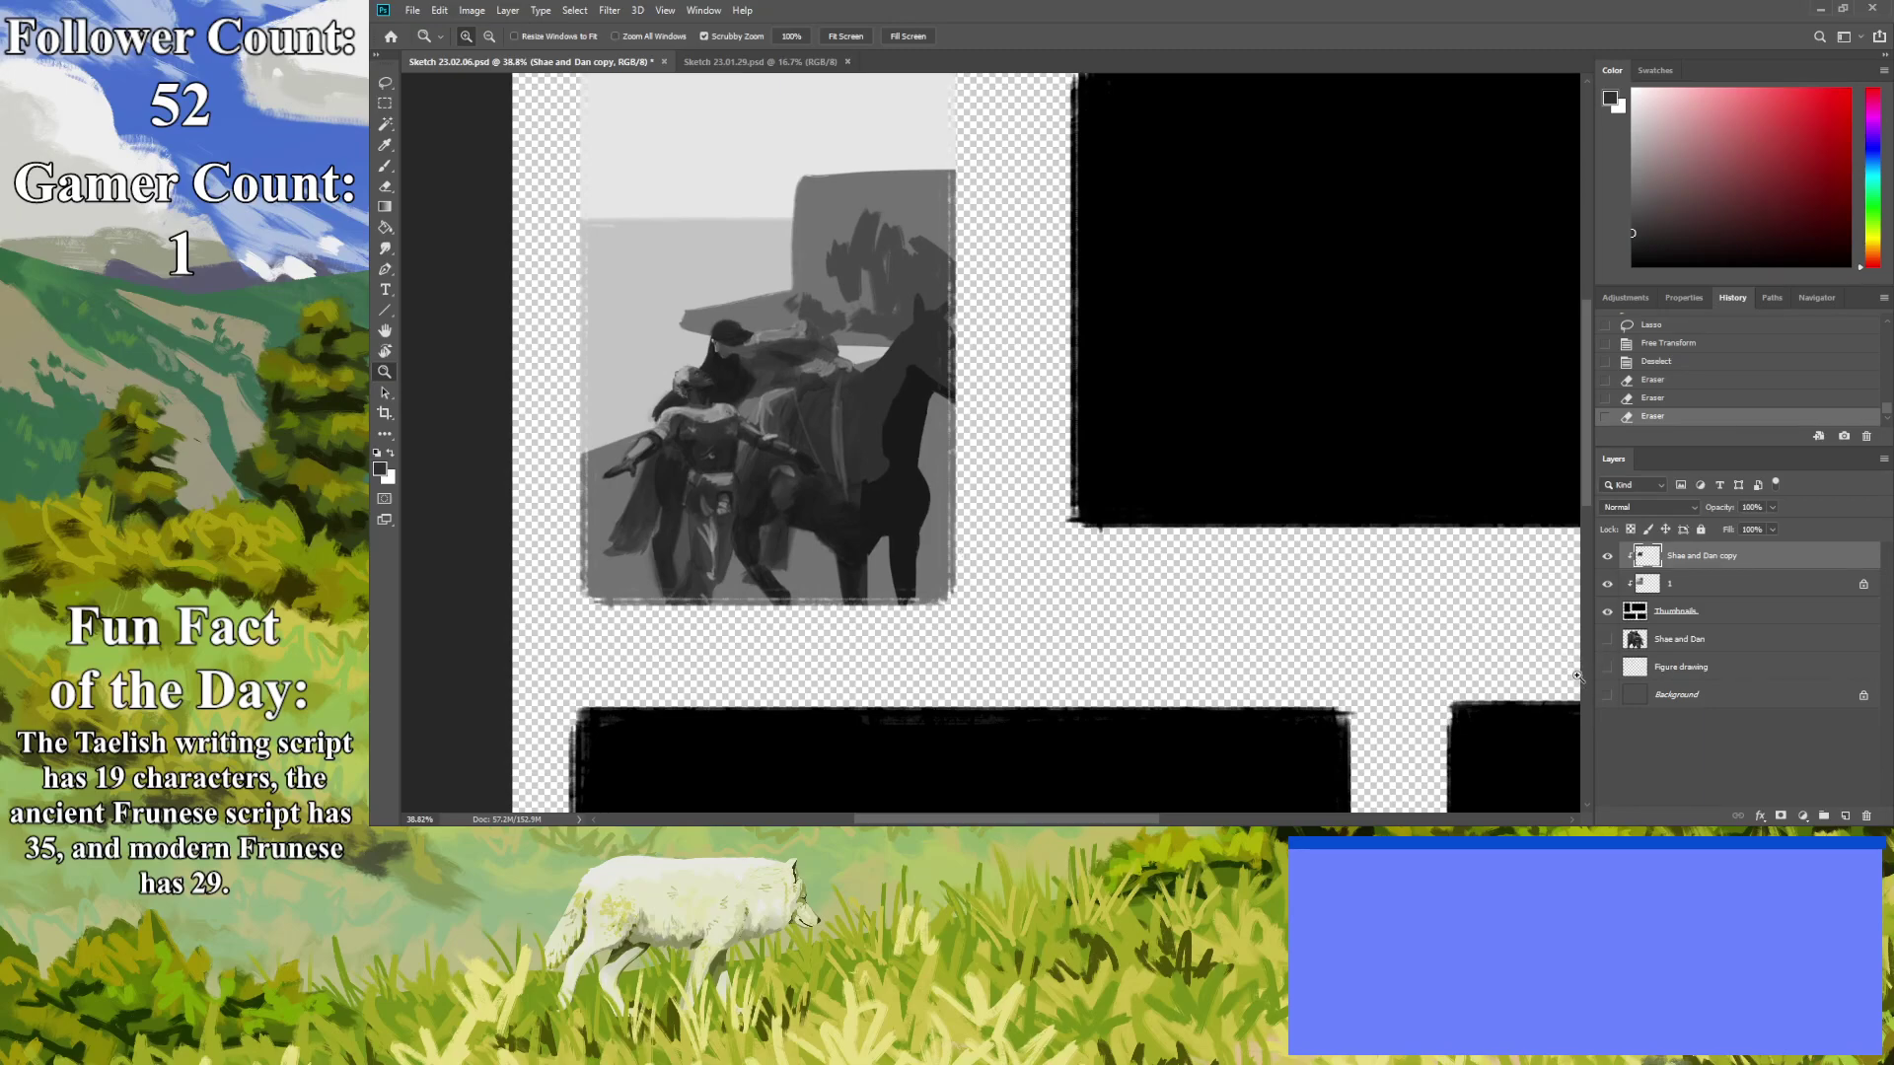
pyautogui.click(1671, 591)
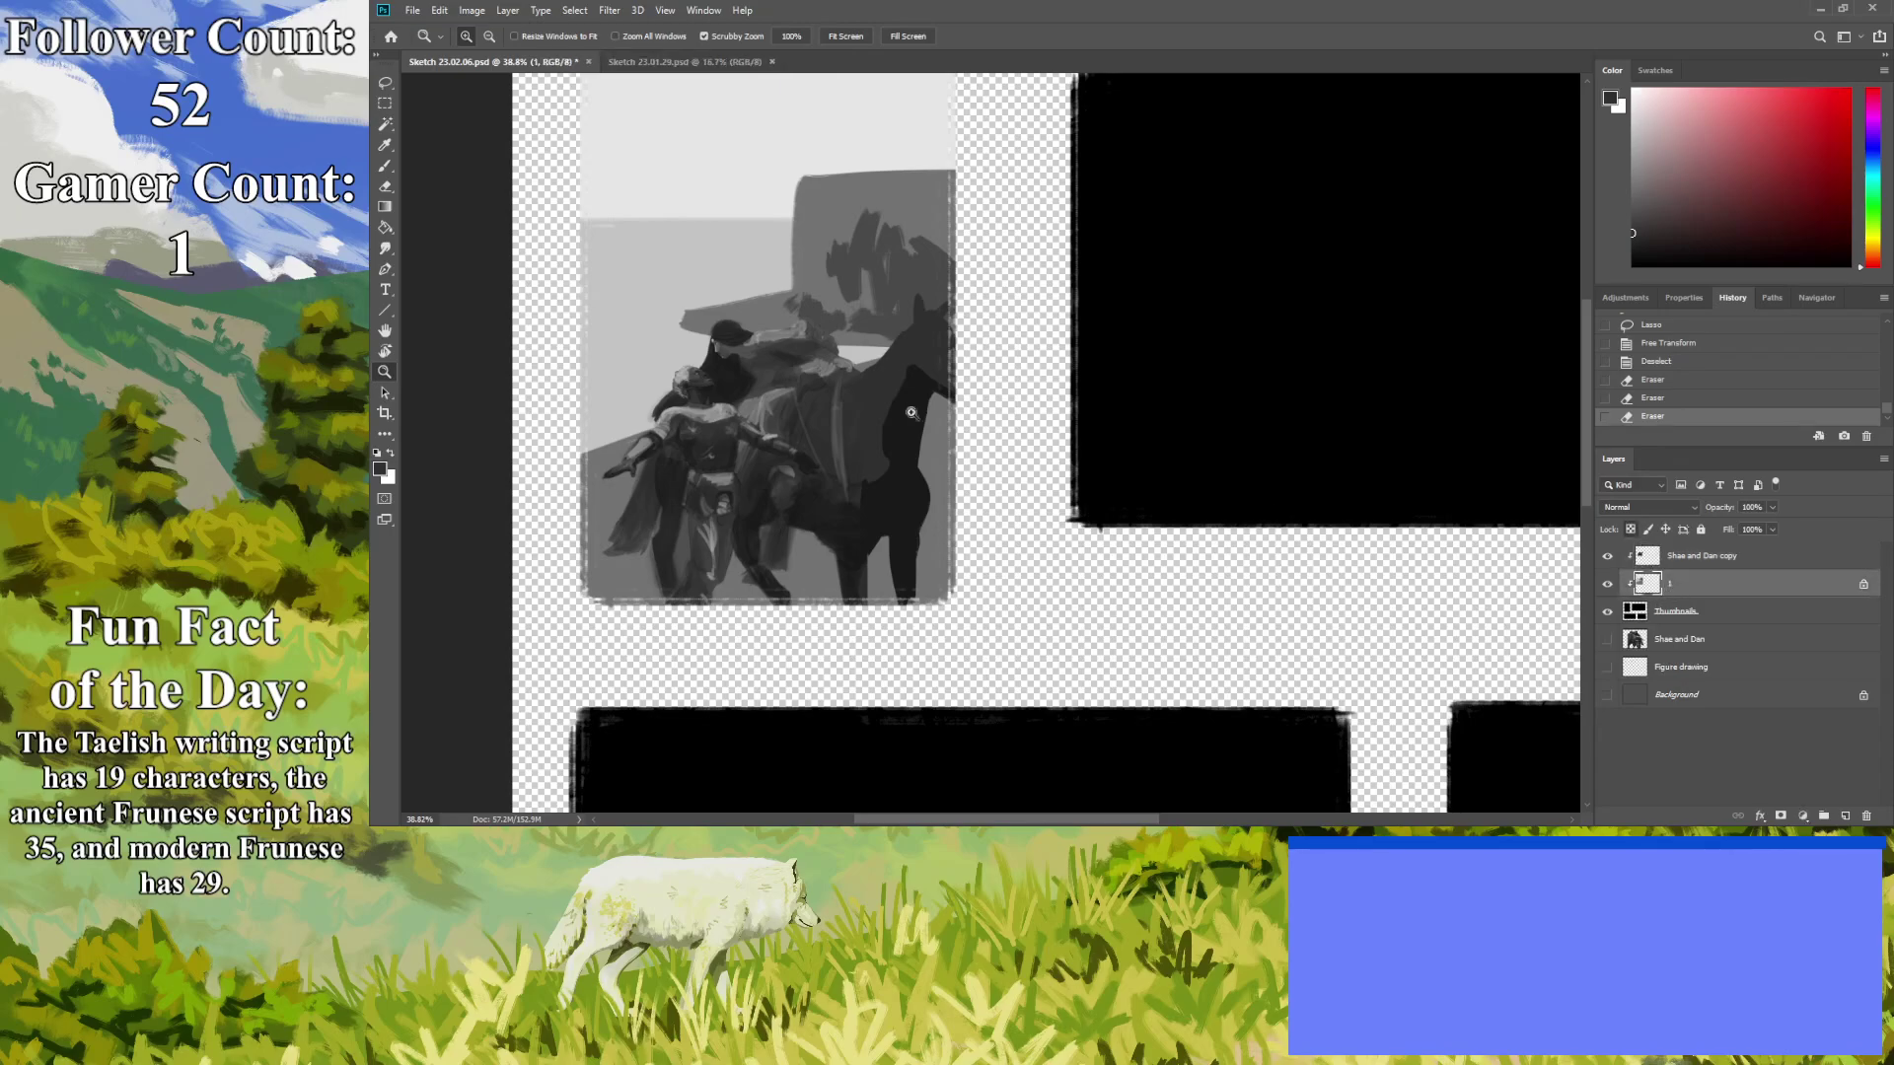
pyautogui.click(385, 145)
pyautogui.click(632, 325)
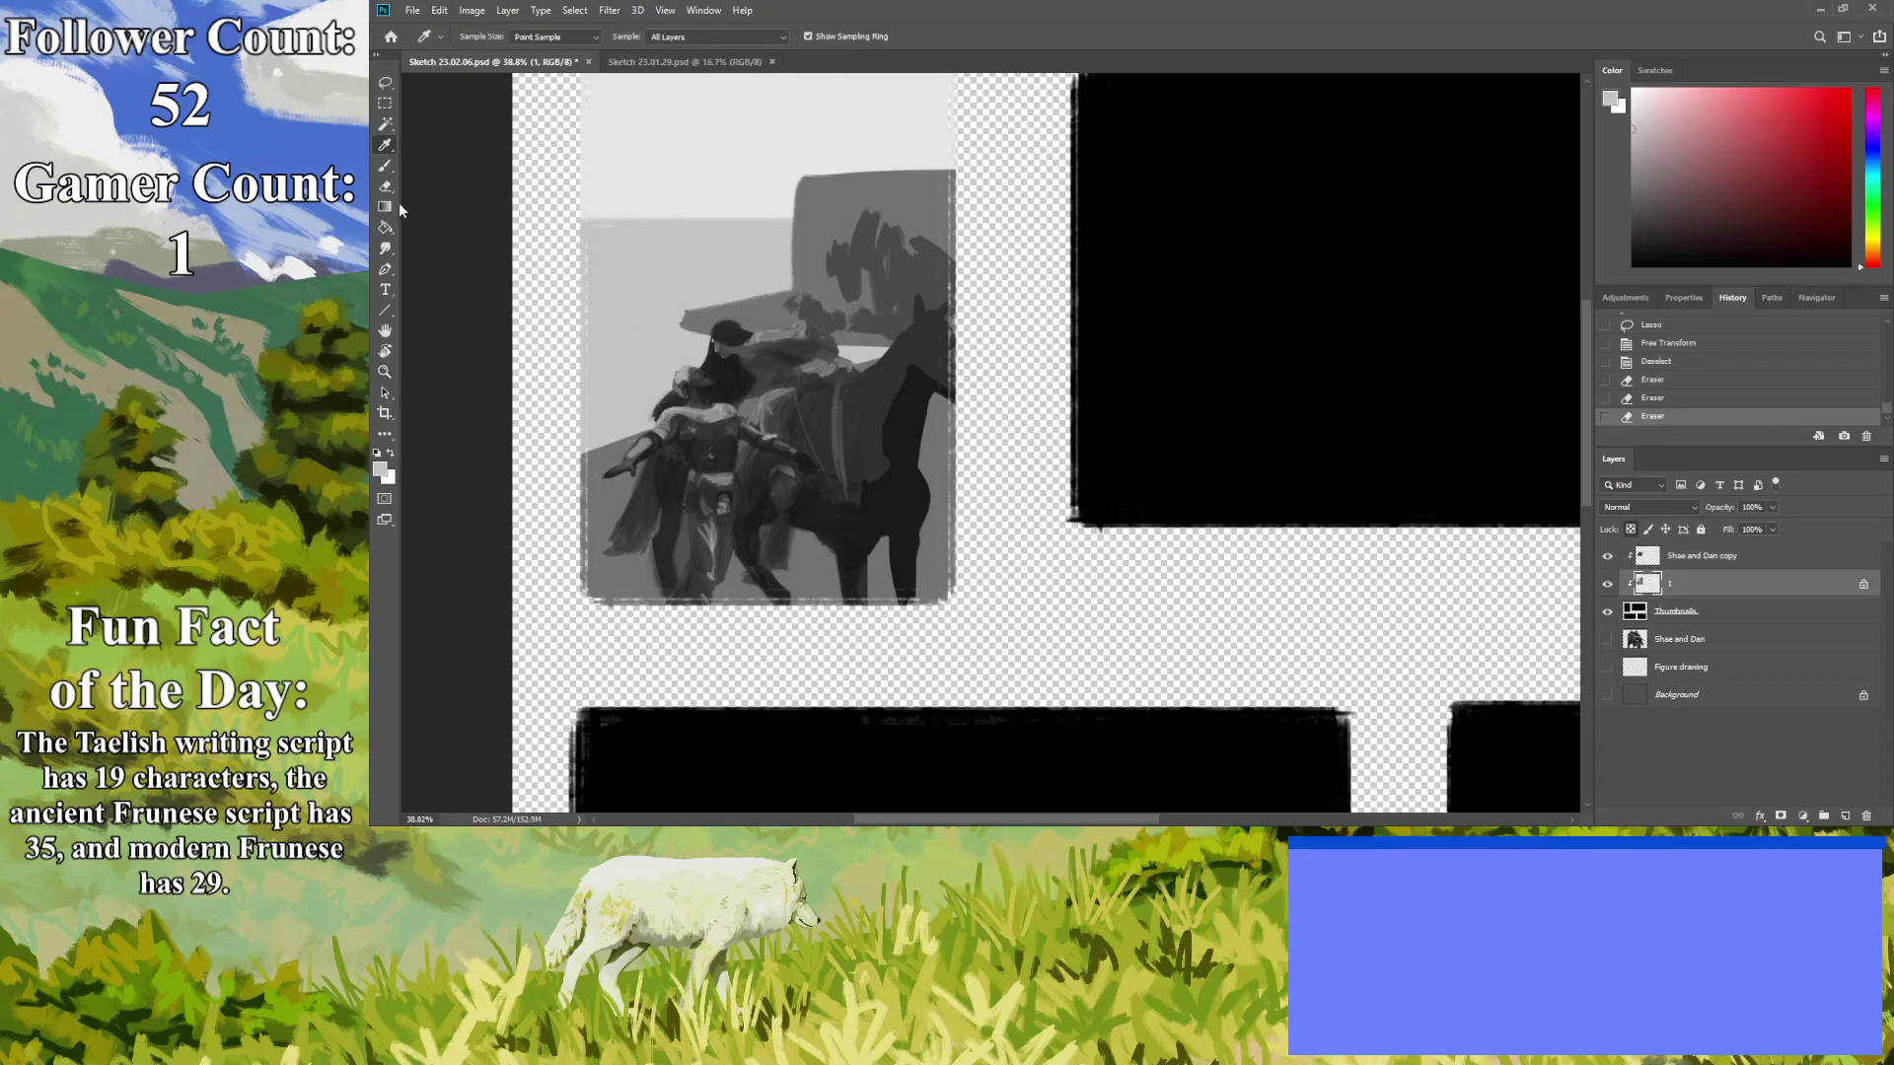
pyautogui.click(385, 165)
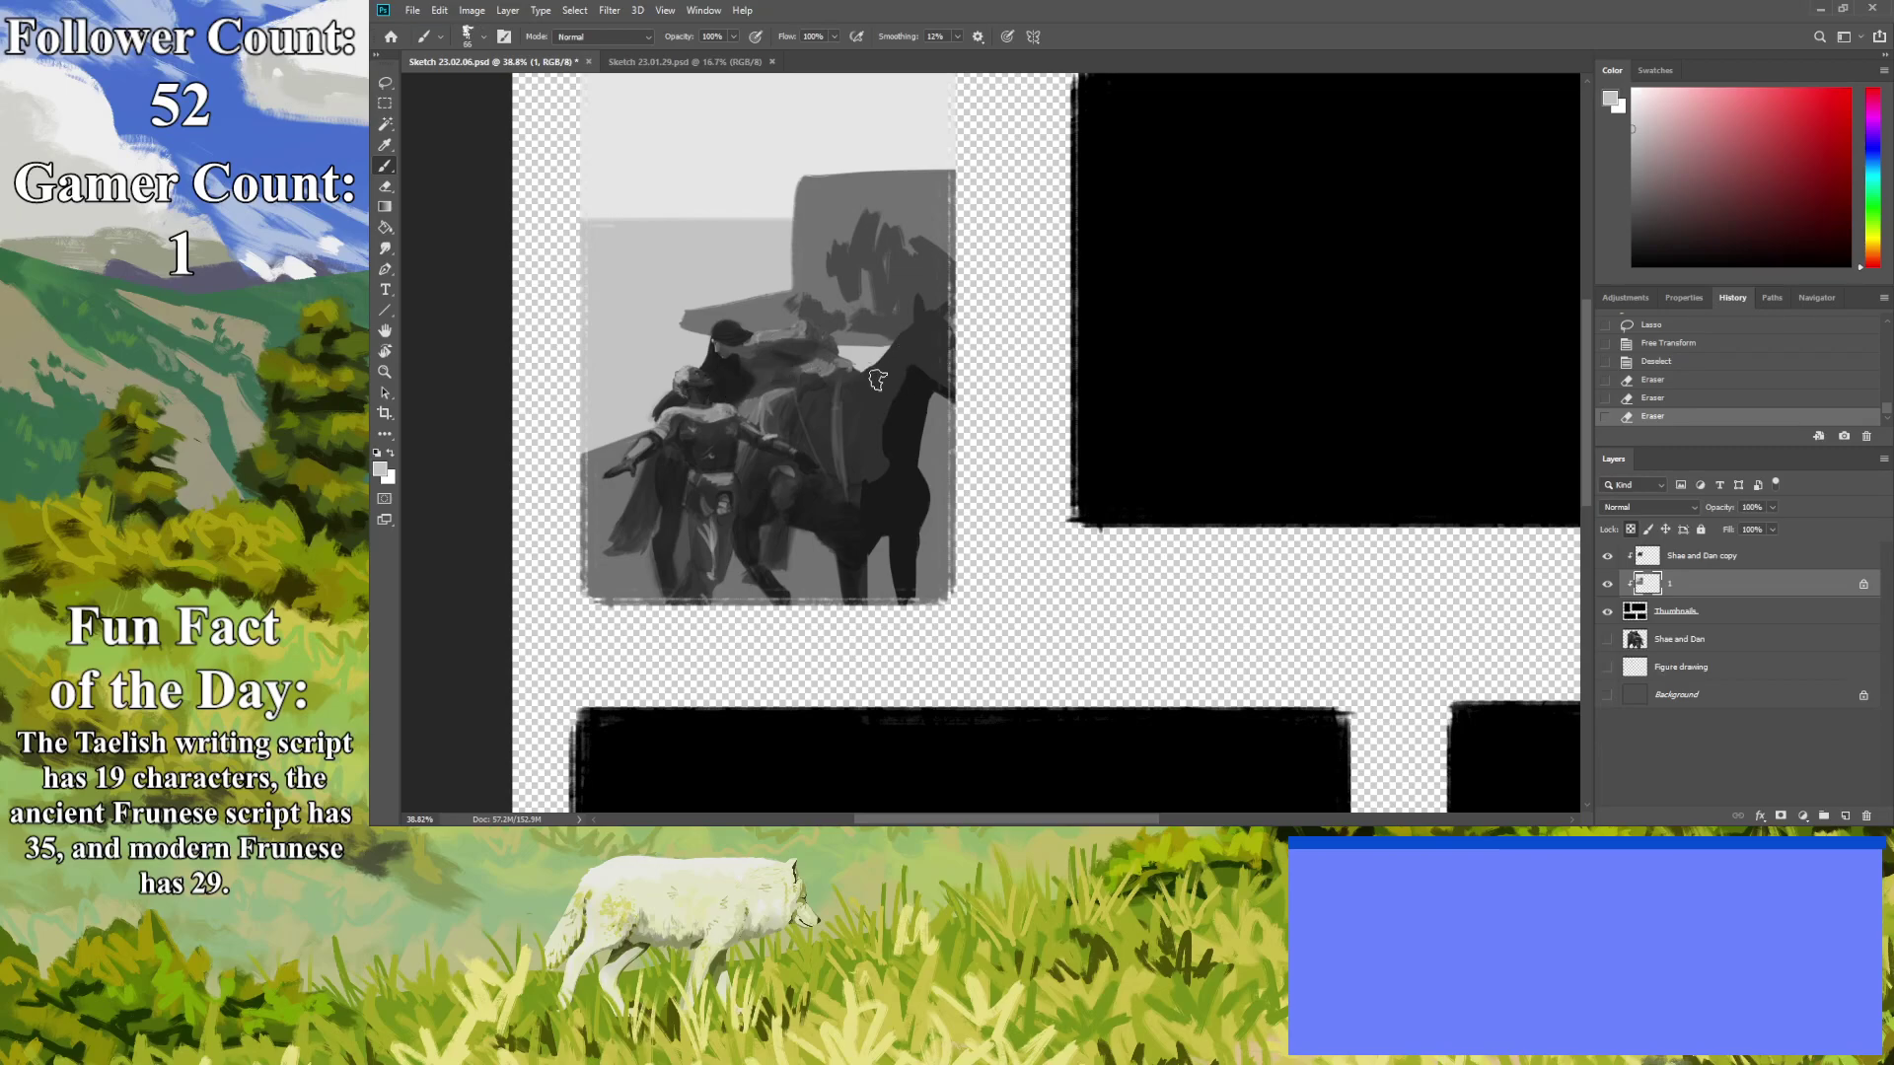
pyautogui.moveTo(742, 396); pyautogui.dragTo(756, 396)
pyautogui.moveTo(629, 350)
pyautogui.mouseDown()
pyautogui.moveTo(867, 342)
pyautogui.moveTo(935, 334)
pyautogui.moveTo(885, 315)
pyautogui.moveTo(950, 315)
pyautogui.moveTo(889, 297)
pyautogui.moveTo(971, 308)
pyautogui.moveTo(760, 295)
pyautogui.moveTo(680, 319)
pyautogui.moveTo(870, 333)
pyautogui.moveTo(649, 347)
pyautogui.moveTo(542, 408)
pyautogui.moveTo(423, 431)
pyautogui.moveTo(437, 446)
pyautogui.moveTo(769, 308)
pyautogui.moveTo(913, 299)
pyautogui.moveTo(770, 312)
pyautogui.mouseUp()
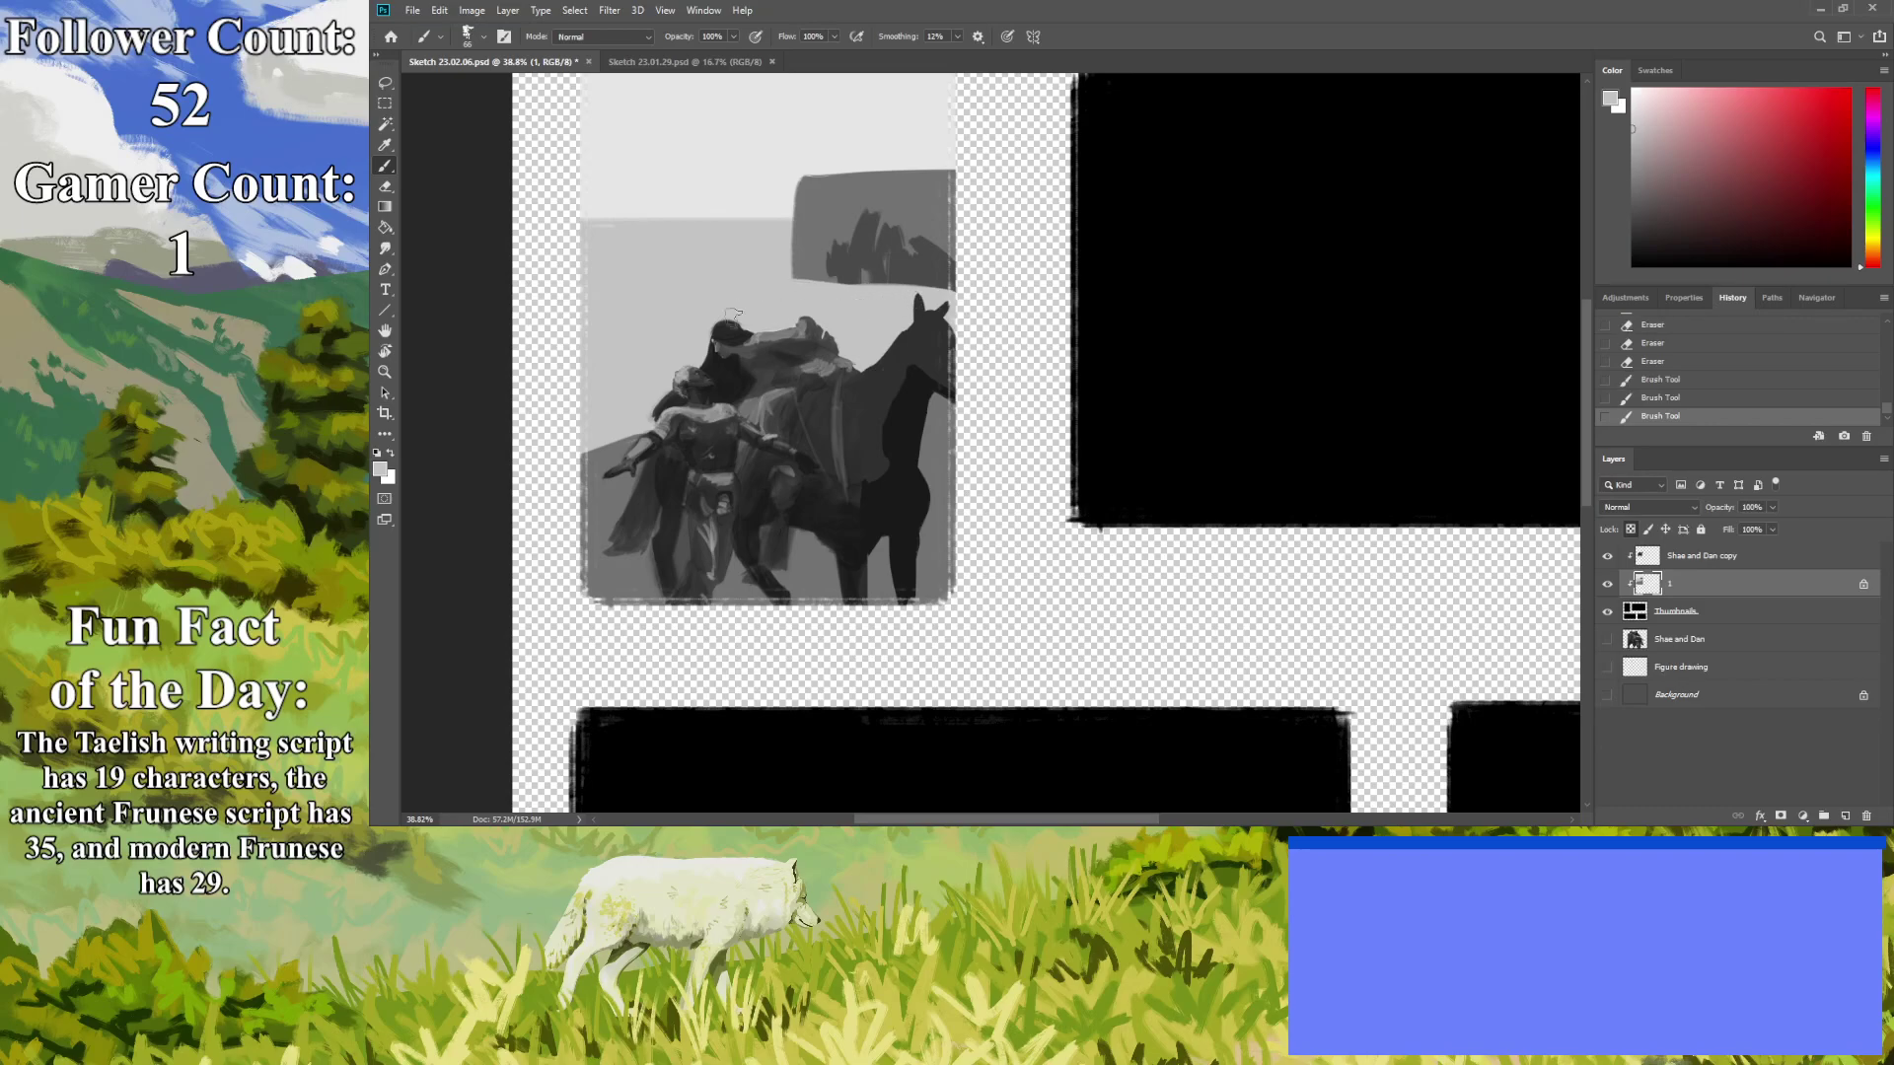
# Sample the dark grey of the background texture and paint a large jagged mass above the figures and horse.
pyautogui.click(385, 145)
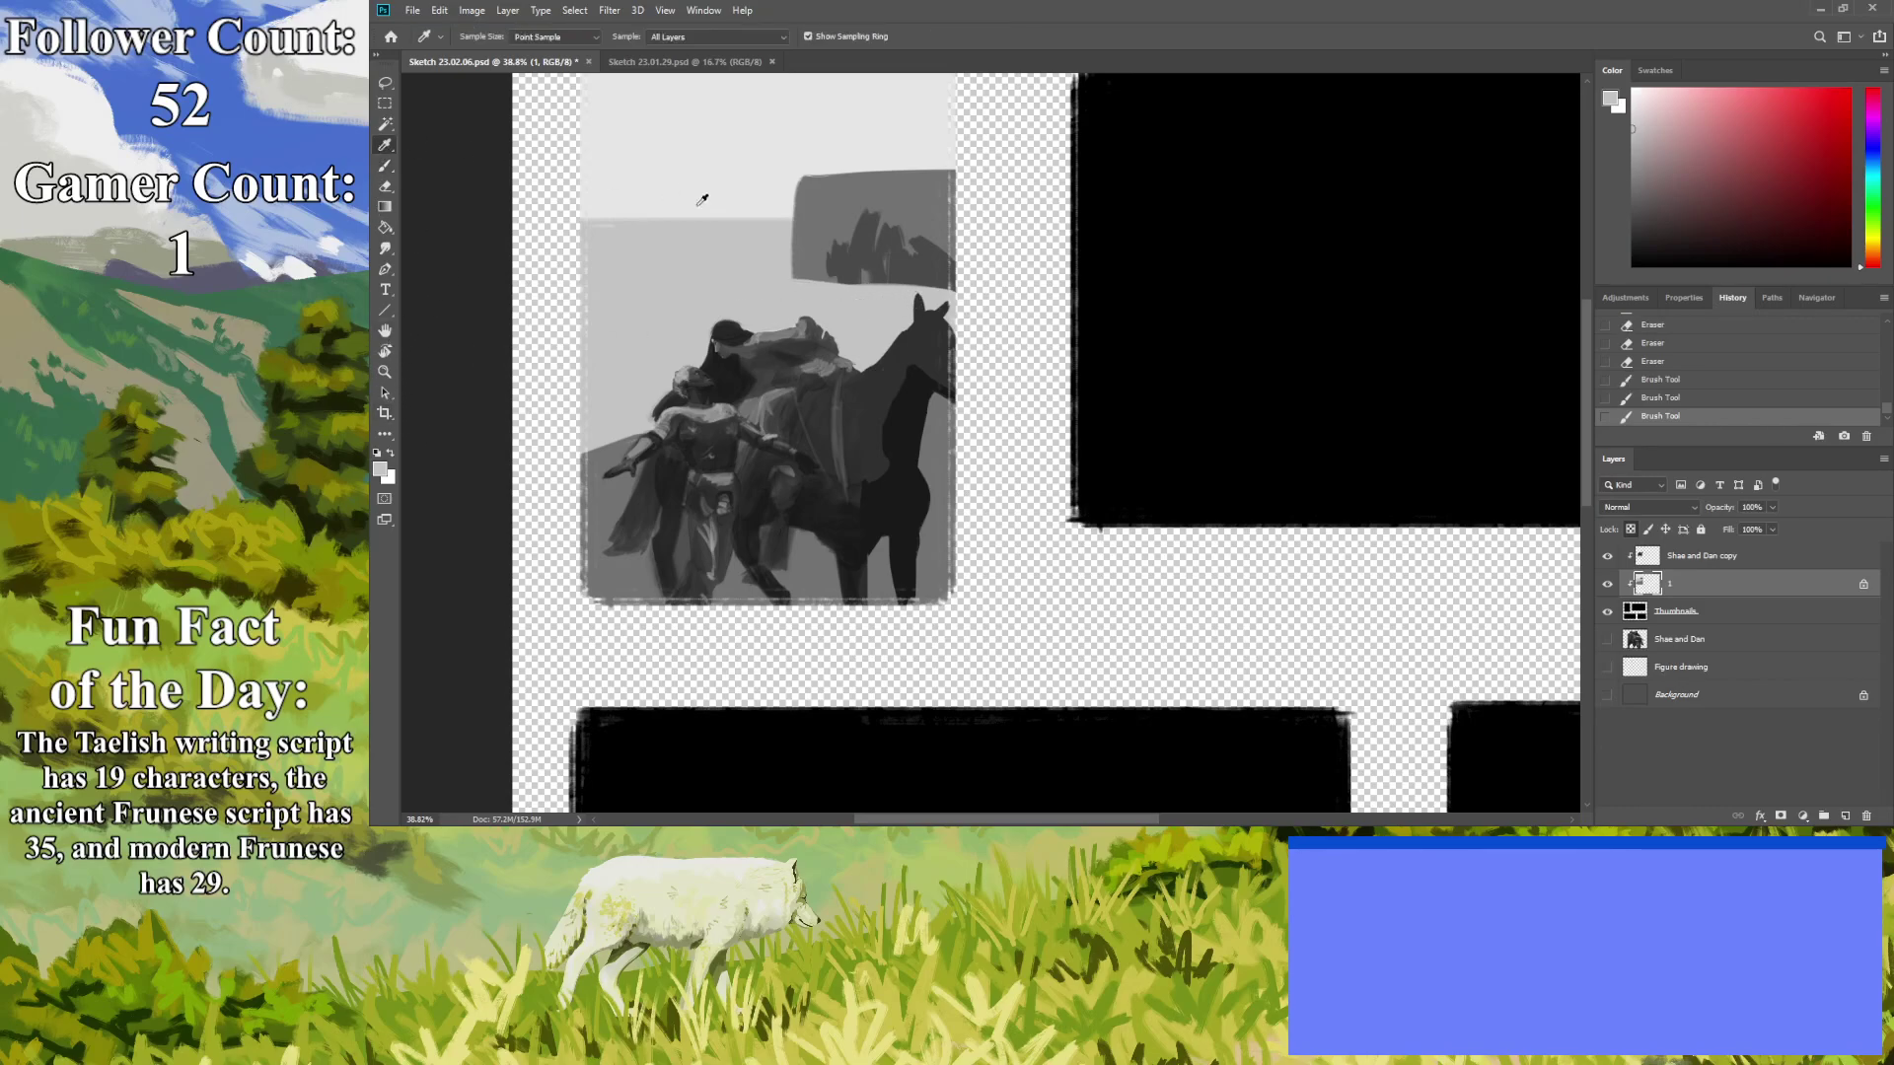
pyautogui.click(900, 265)
pyautogui.click(385, 166)
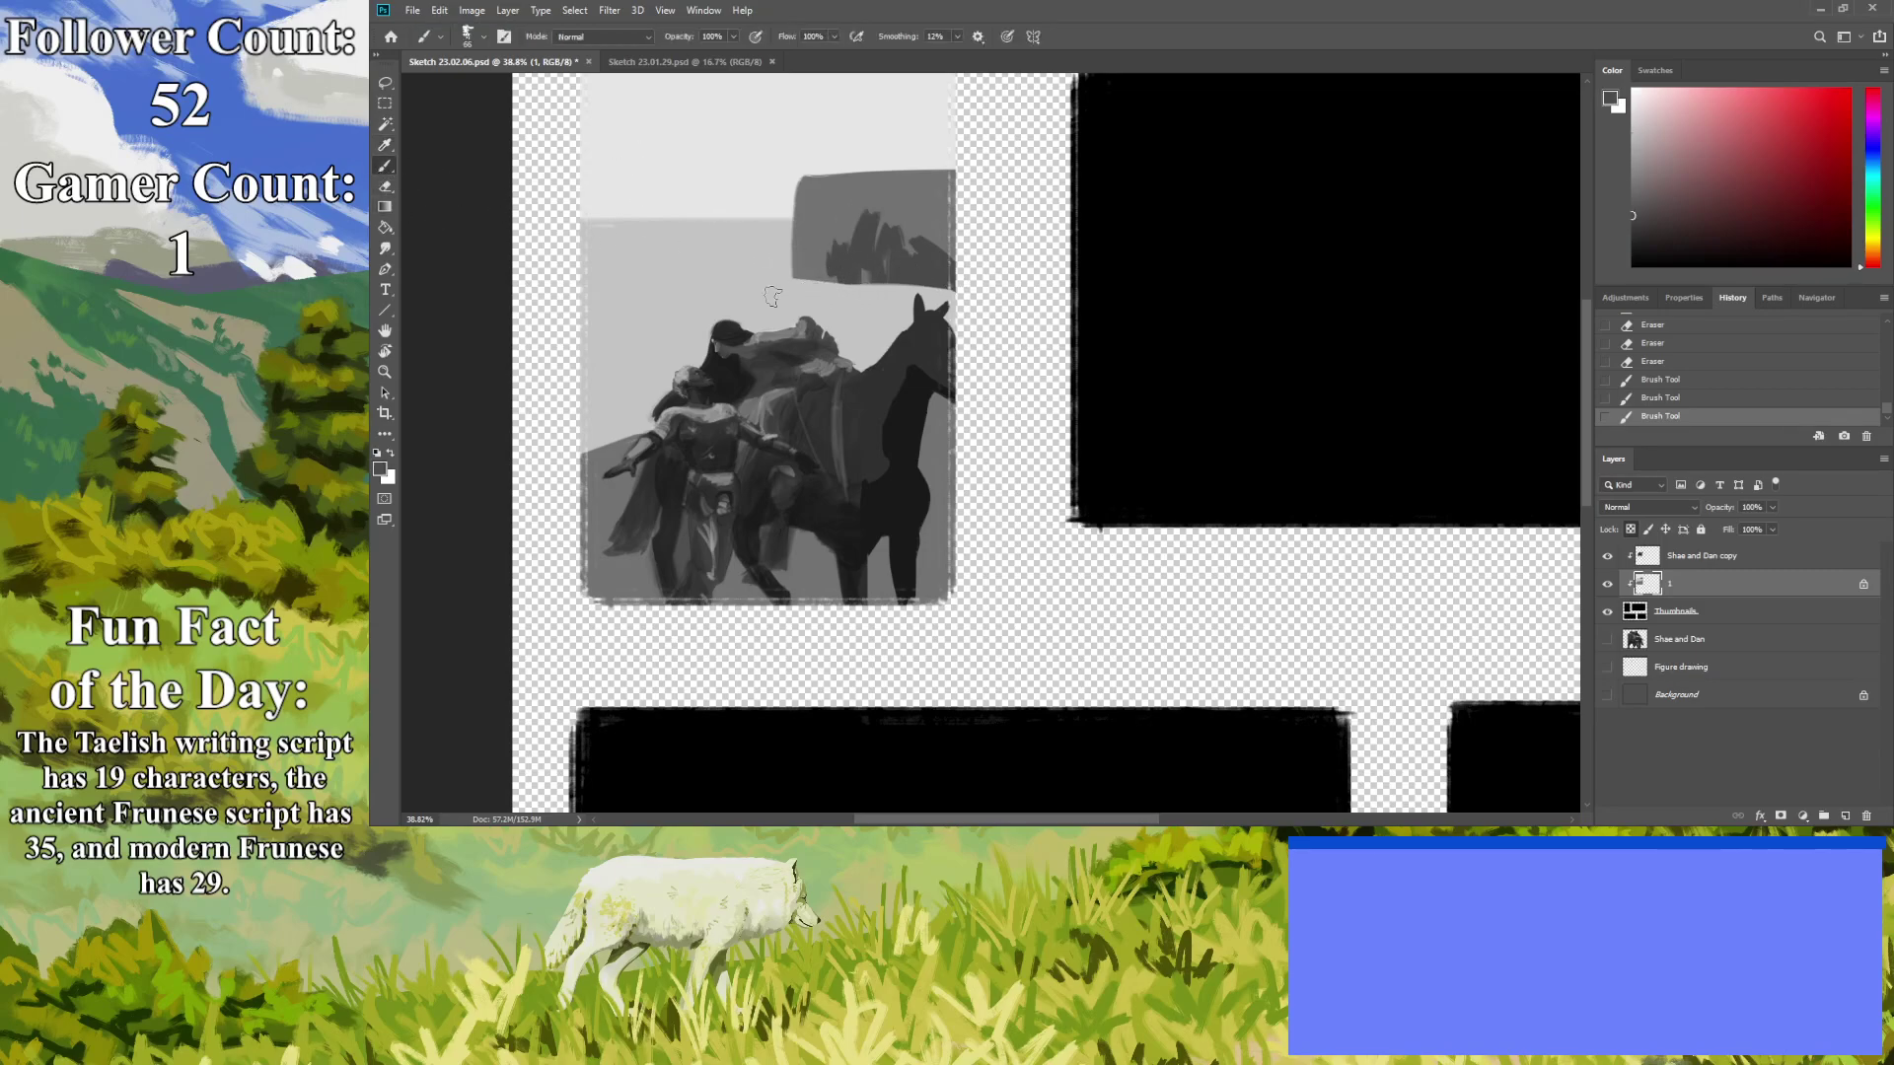
pyautogui.moveTo(912, 286)
pyautogui.mouseDown()
pyautogui.moveTo(785, 286)
pyautogui.moveTo(718, 248)
pyautogui.moveTo(797, 231)
pyautogui.moveTo(773, 222)
pyautogui.moveTo(771, 262)
pyautogui.moveTo(773, 246)
pyautogui.moveTo(867, 253)
pyautogui.moveTo(916, 283)
pyautogui.moveTo(875, 282)
pyautogui.moveTo(931, 296)
pyautogui.moveTo(868, 271)
pyautogui.mouseUp()
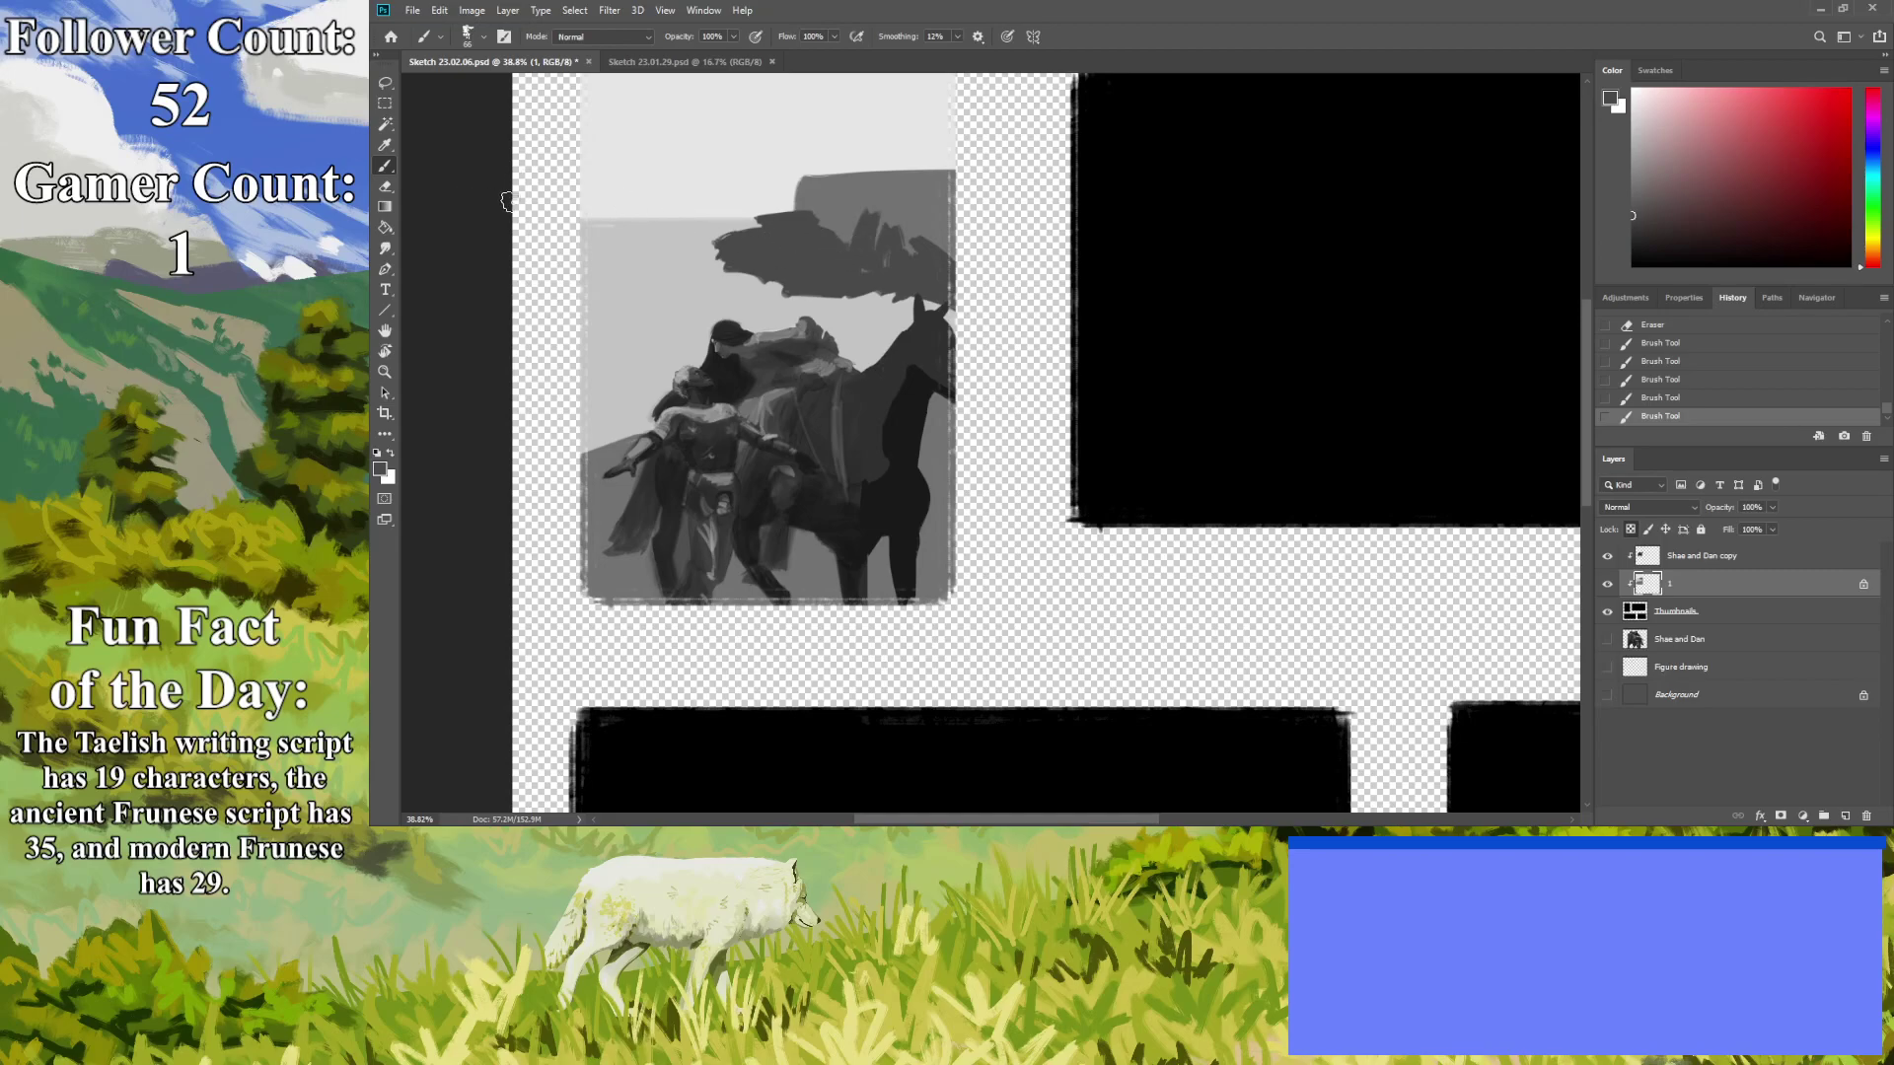
pyautogui.moveTo(933, 260)
pyautogui.mouseDown()
pyautogui.moveTo(888, 195)
pyautogui.moveTo(806, 163)
pyautogui.moveTo(801, 250)
pyautogui.moveTo(818, 122)
pyautogui.moveTo(906, 216)
pyautogui.moveTo(826, 188)
pyautogui.moveTo(821, 227)
pyautogui.moveTo(904, 242)
pyautogui.mouseUp()
# Sample the mid grey of the background block and extend the block up behind the dark mass.
pyautogui.click(385, 145)
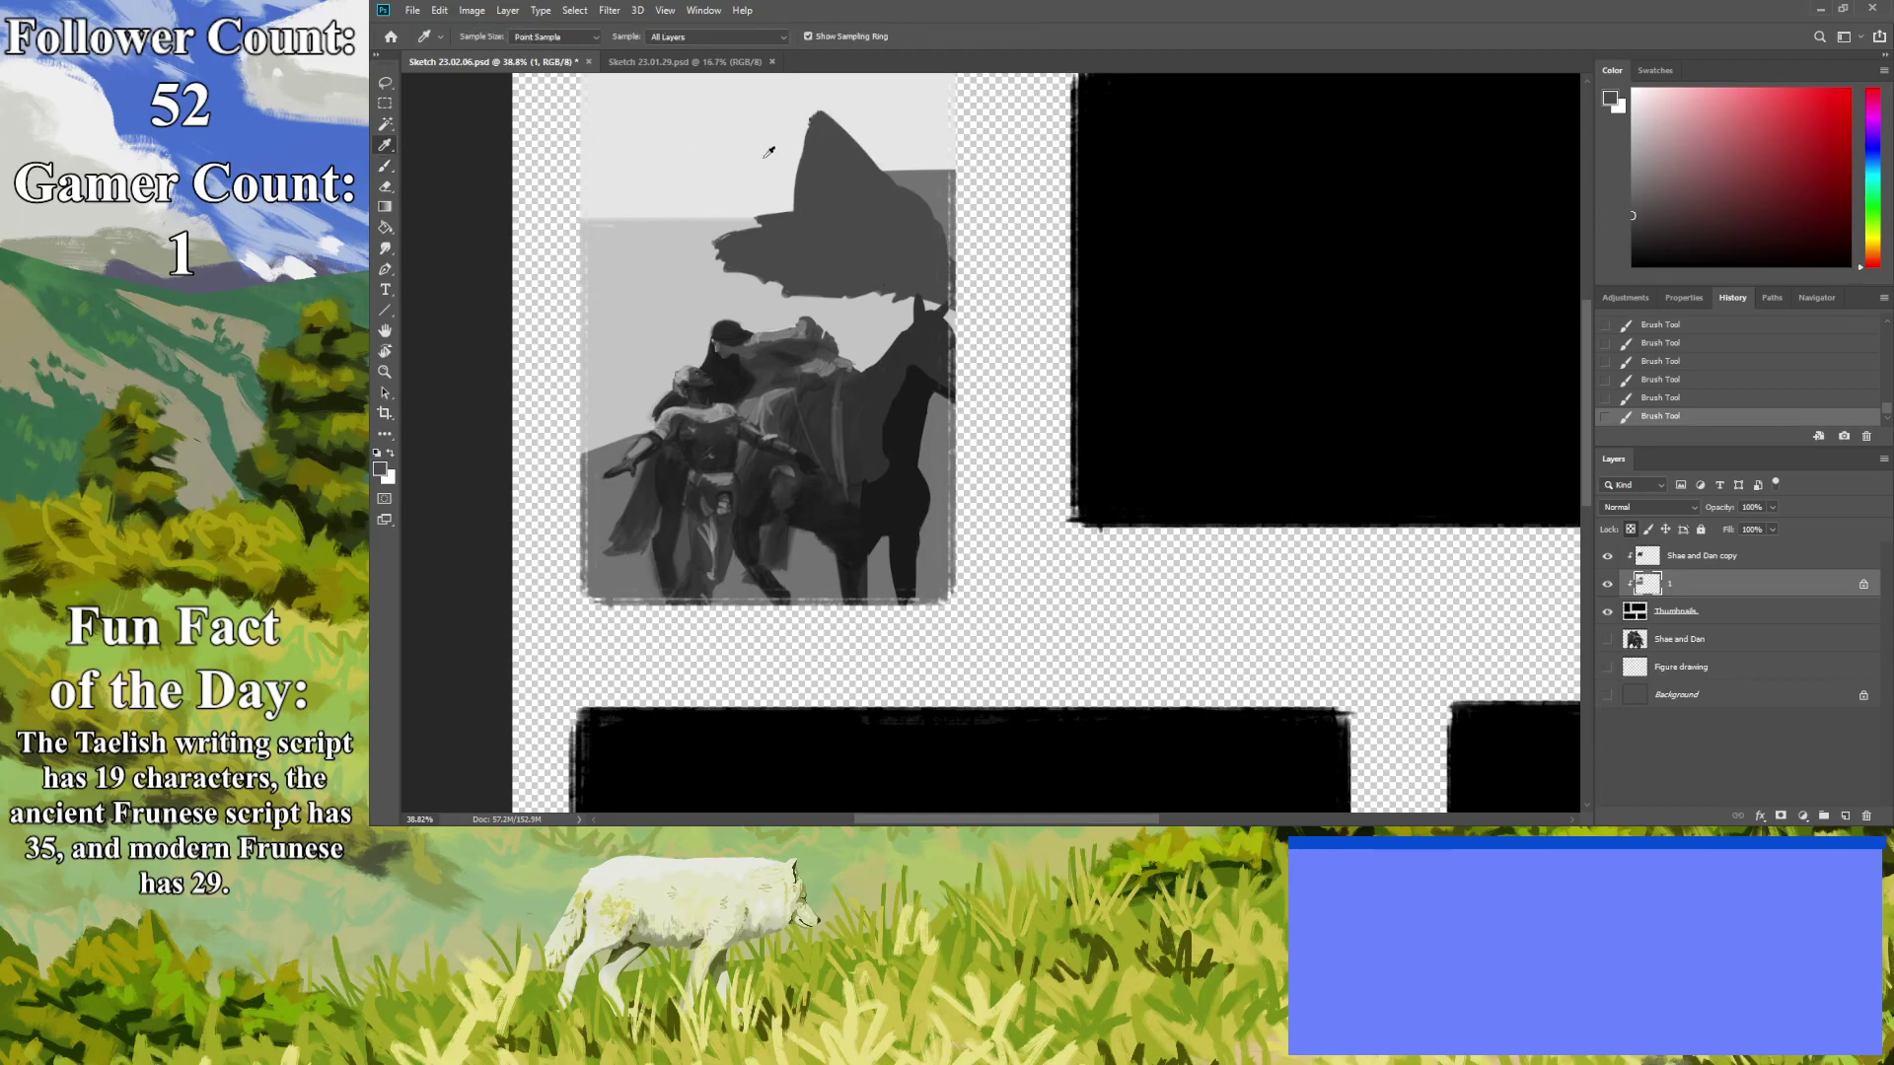
pyautogui.click(866, 146)
pyautogui.press('b')
pyautogui.moveTo(930, 118)
pyautogui.mouseDown()
pyautogui.moveTo(980, 118)
pyautogui.moveTo(852, 114)
pyautogui.moveTo(958, 130)
pyautogui.moveTo(849, 124)
pyautogui.moveTo(885, 170)
pyautogui.moveTo(823, 119)
pyautogui.mouseUp()
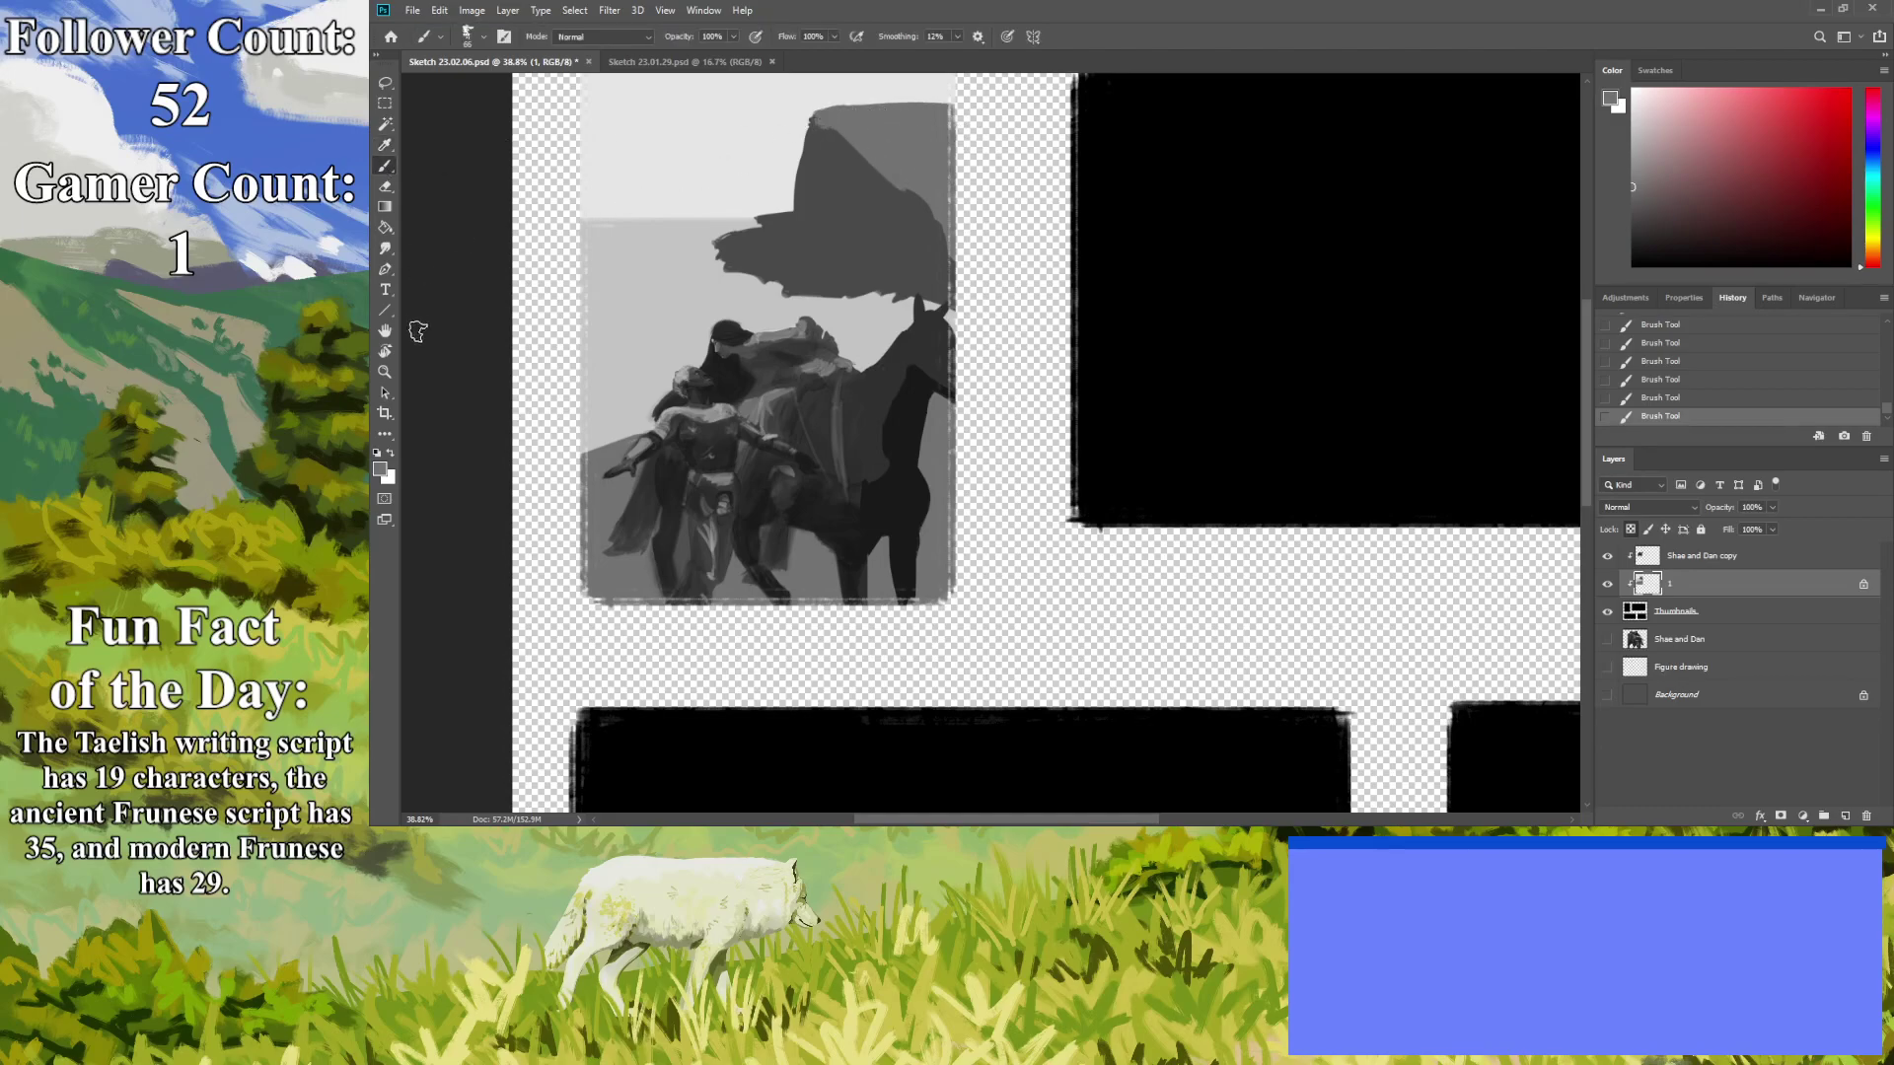
pyautogui.click(384, 371)
pyautogui.moveTo(784, 458); pyautogui.dragTo(647, 444)
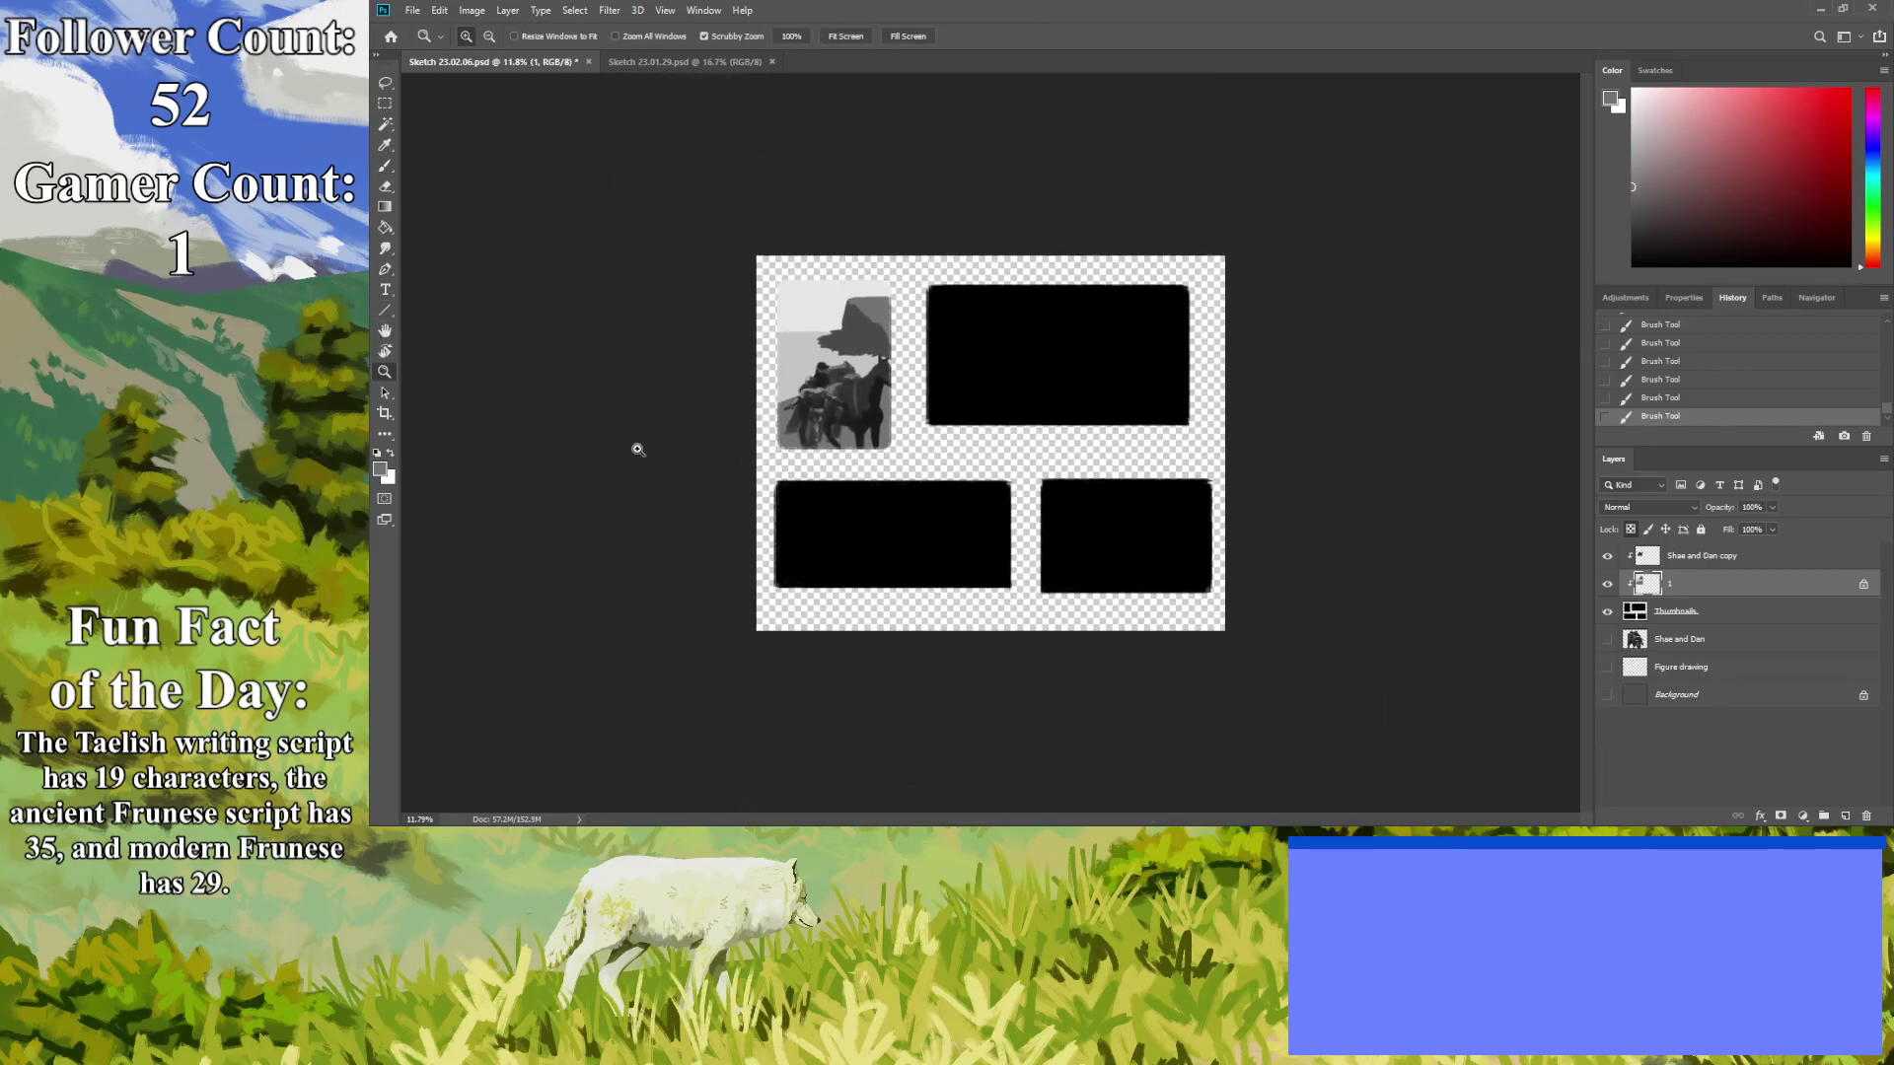
# Sample a mid grey and paint a jagged ground mass behind the figures and horse in the portrait thumbnail.
pyautogui.moveTo(495, 296); pyautogui.dragTo(533, 309)
pyautogui.moveTo(483, 230); pyautogui.dragTo(508, 255)
pyautogui.click(385, 145)
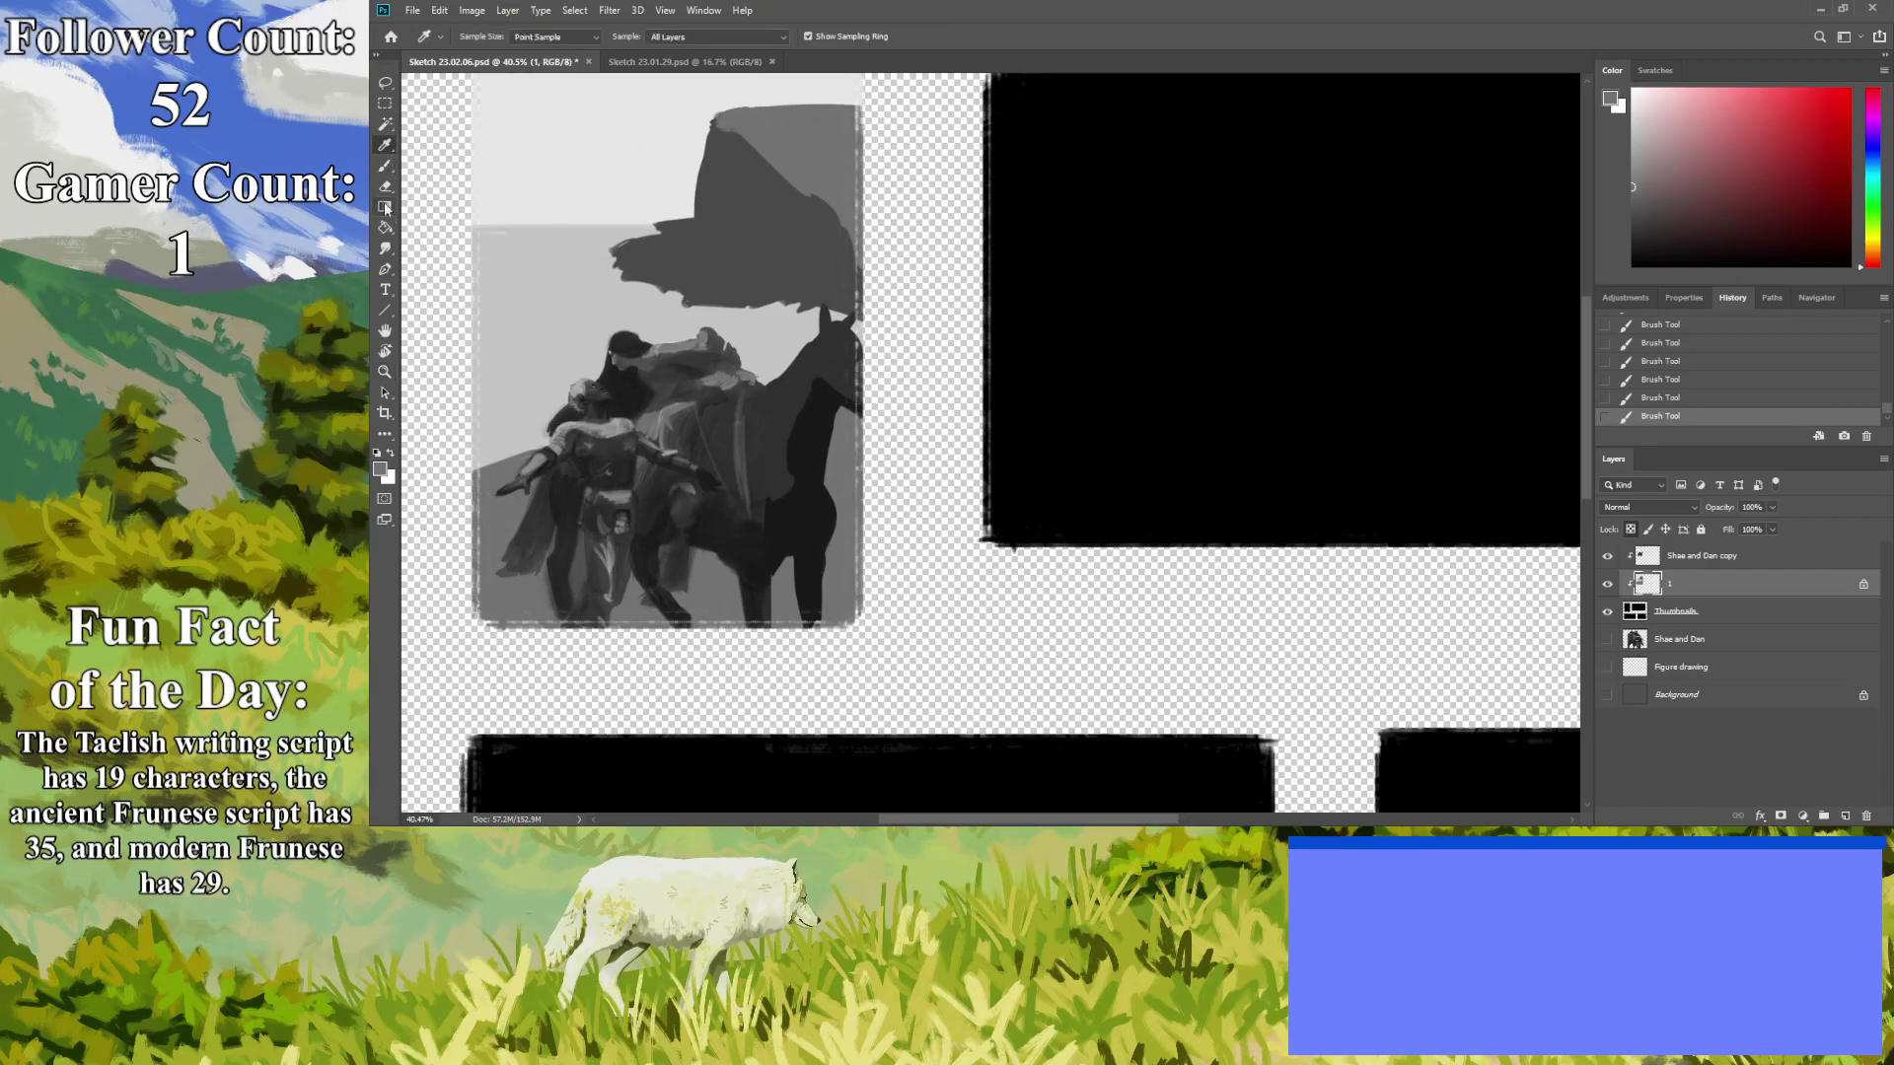
pyautogui.click(385, 165)
pyautogui.moveTo(590, 357)
pyautogui.mouseDown()
pyautogui.moveTo(574, 318)
pyautogui.moveTo(652, 298)
pyautogui.moveTo(704, 336)
pyautogui.moveTo(643, 346)
pyautogui.moveTo(745, 364)
pyautogui.moveTo(746, 344)
pyautogui.moveTo(816, 327)
pyautogui.moveTo(677, 300)
pyautogui.moveTo(847, 302)
pyautogui.moveTo(723, 306)
pyautogui.mouseUp()
# Paint out the dark mass and the block above it with the sampled background grey and sky grey.
pyautogui.keyDown('alt'); pyautogui.click(403, 184); pyautogui.keyUp('alt')
pyautogui.moveTo(865, 236)
pyautogui.mouseDown()
pyautogui.moveTo(583, 244)
pyautogui.moveTo(760, 229)
pyautogui.moveTo(577, 268)
pyautogui.moveTo(764, 258)
pyautogui.moveTo(859, 281)
pyautogui.moveTo(596, 278)
pyautogui.moveTo(865, 279)
pyautogui.mouseUp()
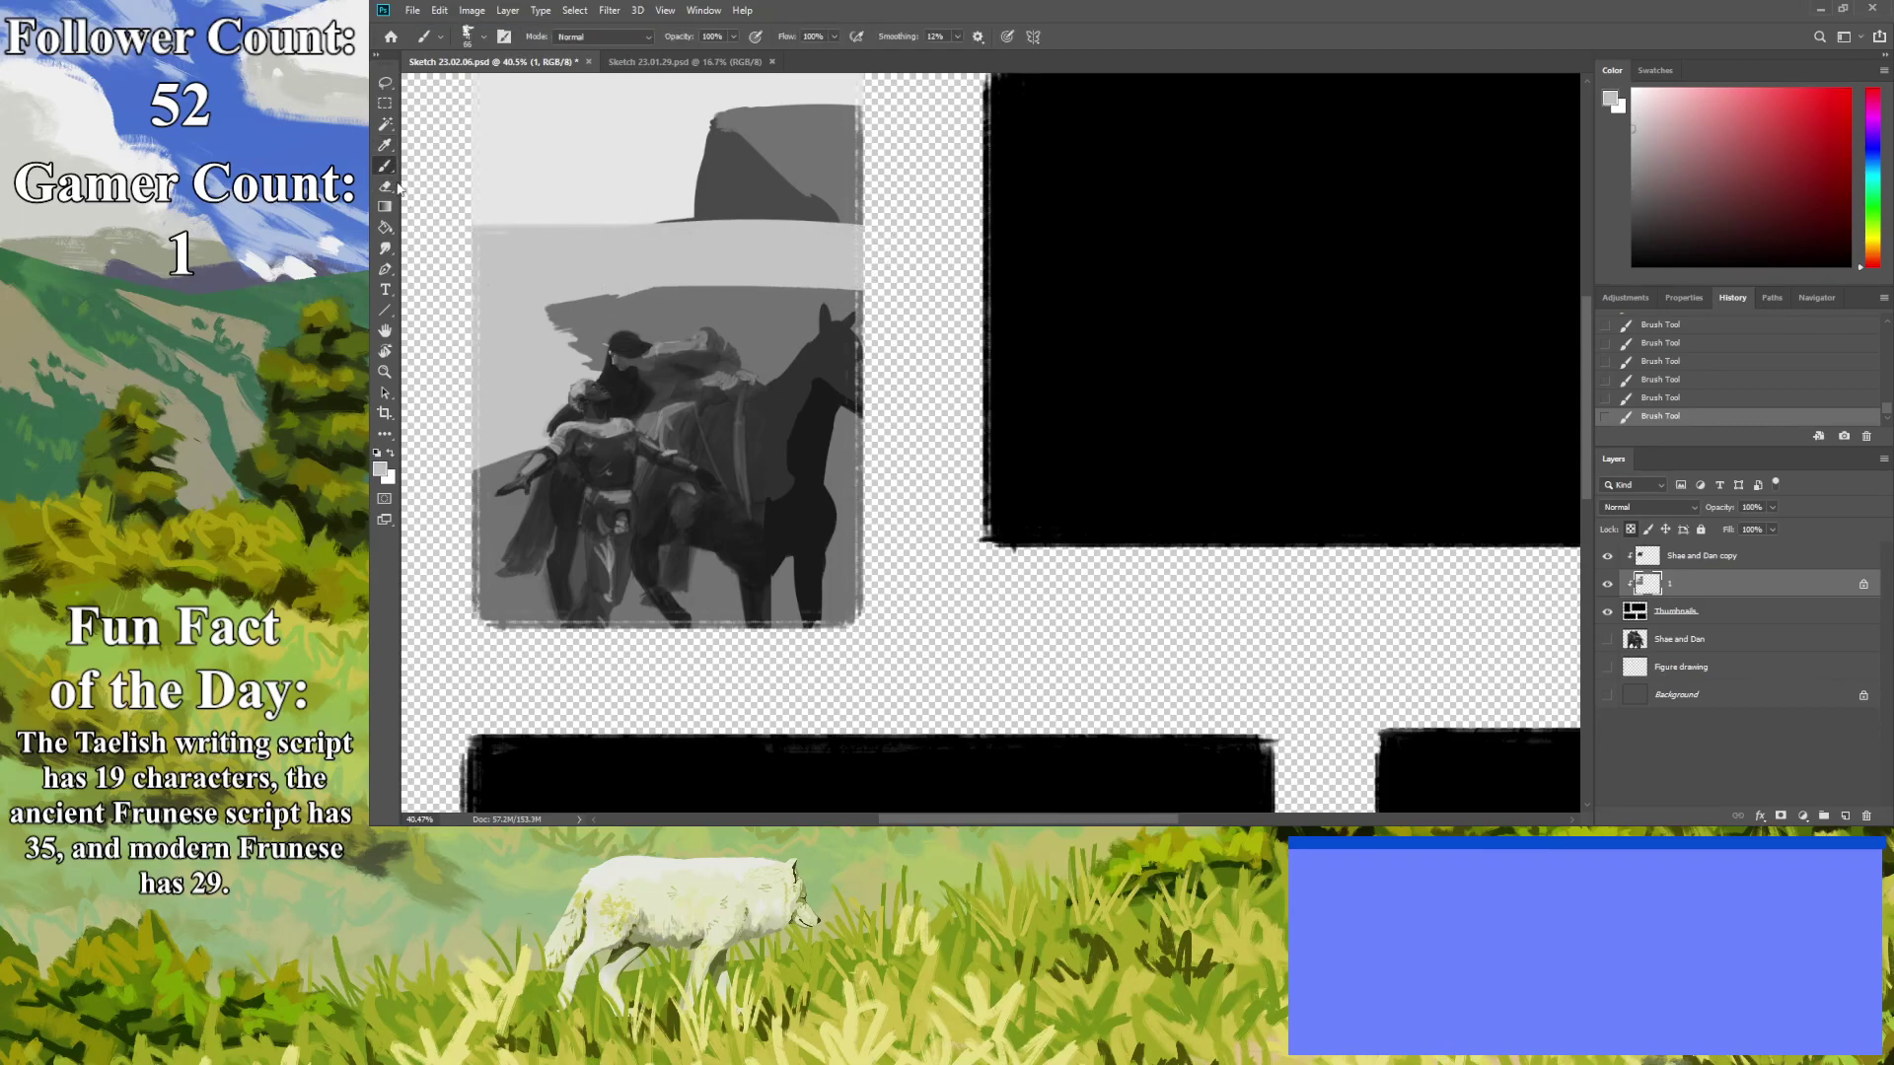
pyautogui.keyDown('alt'); pyautogui.click(460, 160); pyautogui.keyUp('alt')
pyautogui.moveTo(858, 107)
pyautogui.mouseDown()
pyautogui.moveTo(668, 119)
pyautogui.moveTo(882, 133)
pyautogui.moveTo(850, 166)
pyautogui.moveTo(656, 211)
pyautogui.moveTo(876, 210)
pyautogui.moveTo(627, 217)
pyautogui.moveTo(900, 214)
pyautogui.mouseUp()
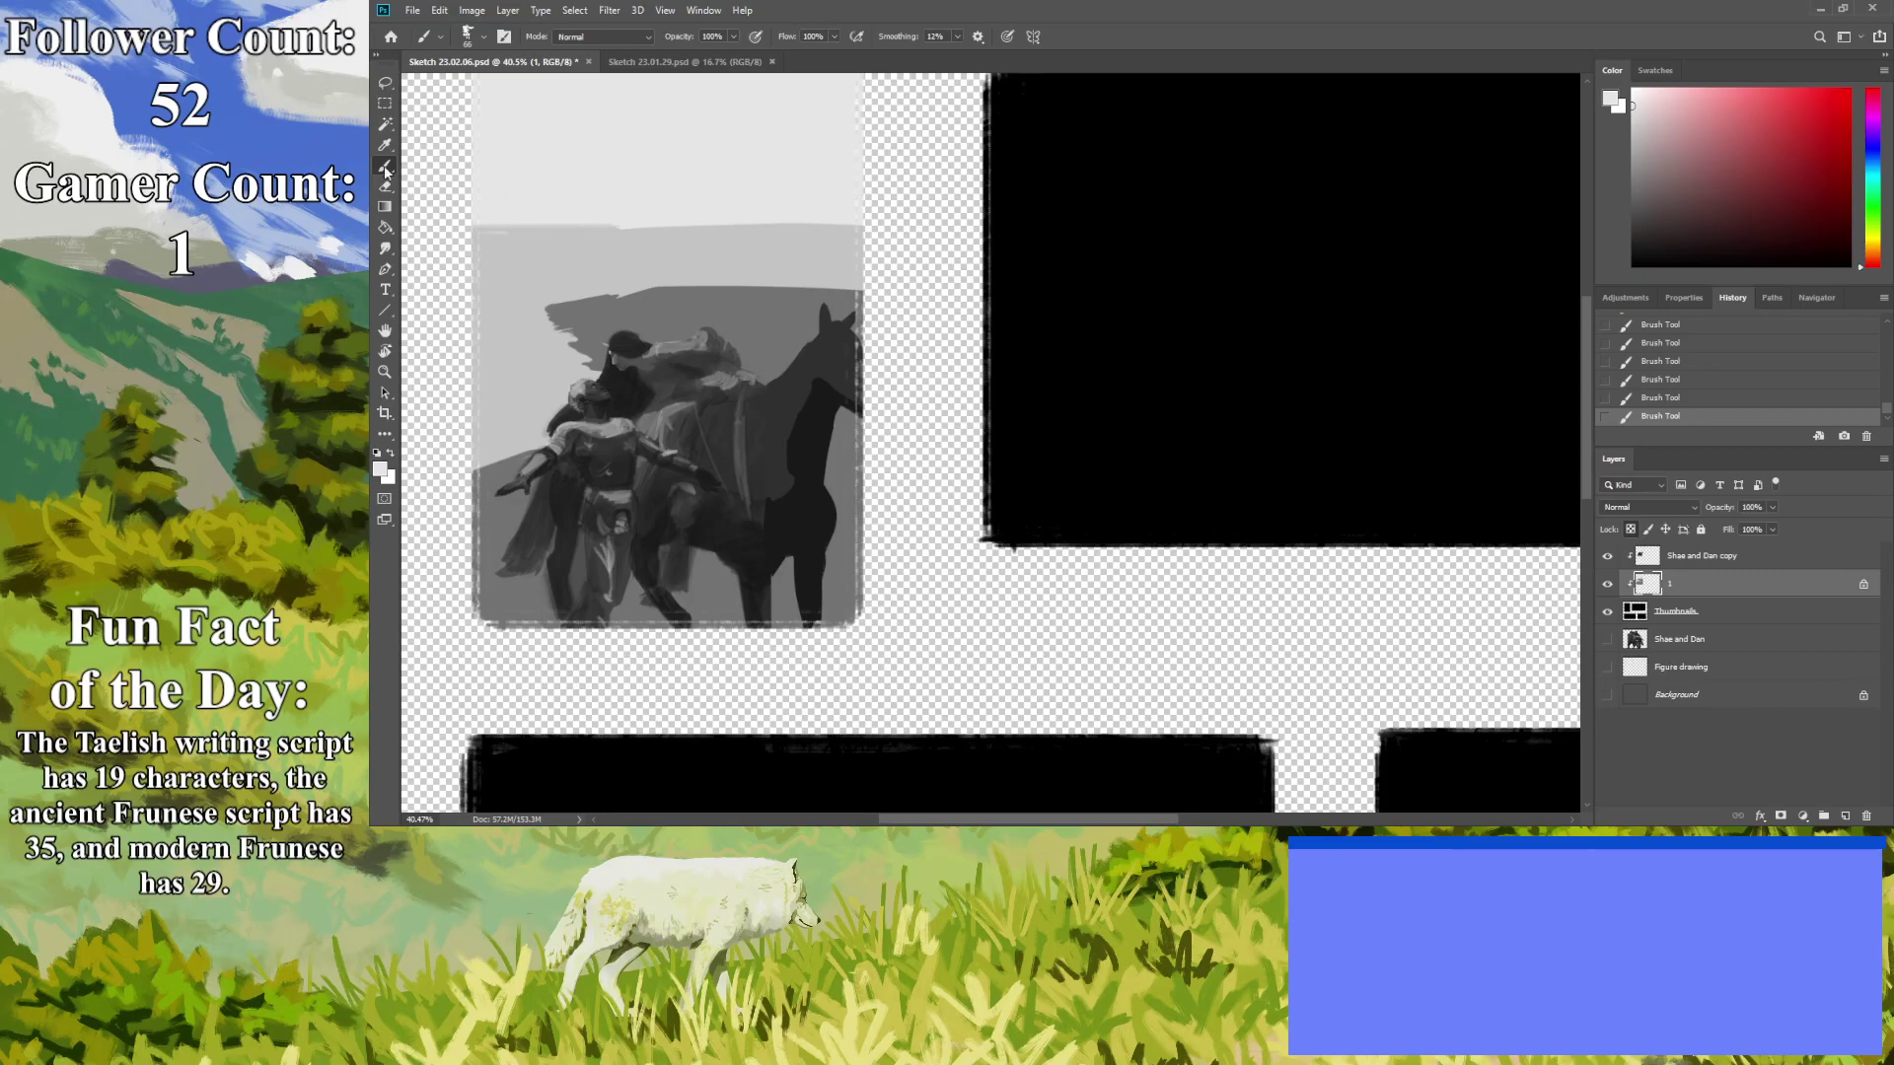
# Sample the mid grey of the ground mass and paint a tall cliff rising from it behind the horse.
pyautogui.keyDown('alt'); pyautogui.click(671, 302); pyautogui.keyUp('alt')
pyautogui.moveTo(632, 292); pyautogui.dragTo(654, 225)
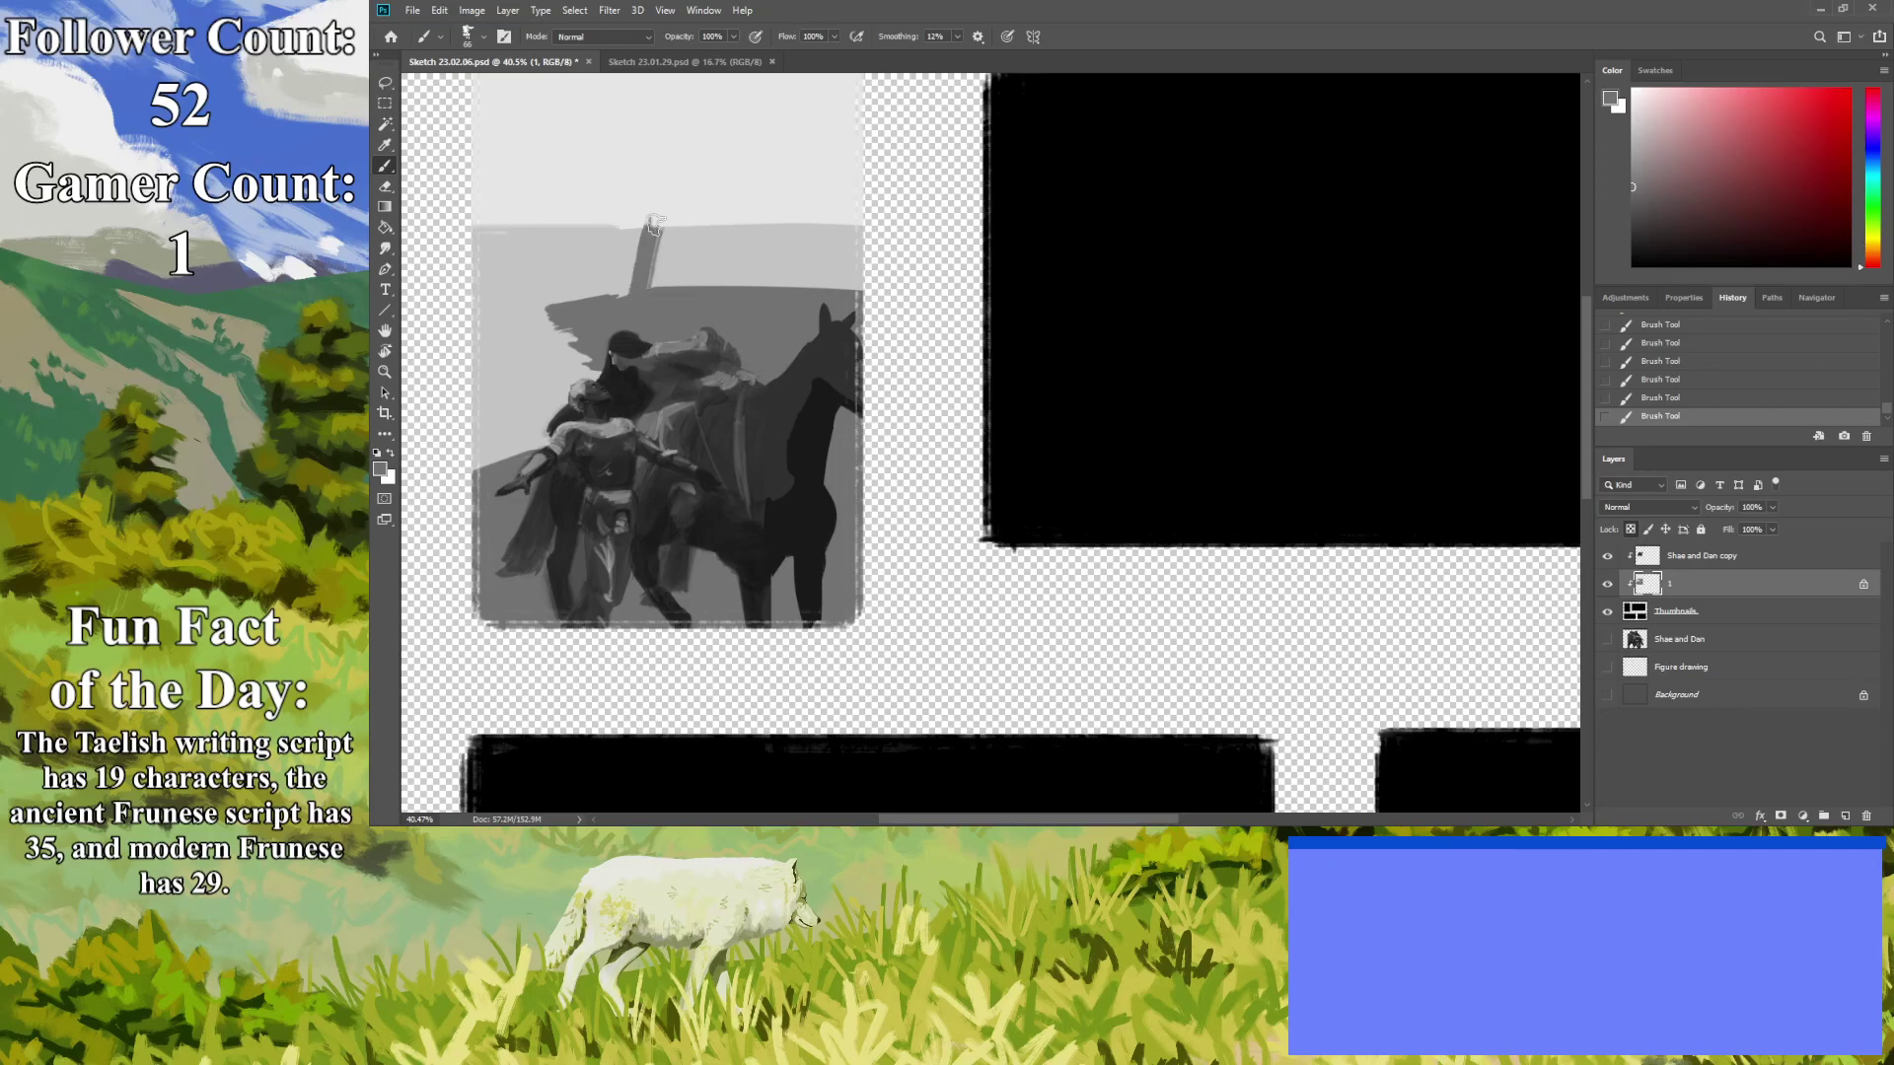
pyautogui.moveTo(633, 296)
pyautogui.mouseDown()
pyautogui.moveTo(677, 202)
pyautogui.moveTo(865, 174)
pyautogui.moveTo(779, 202)
pyautogui.moveTo(904, 218)
pyautogui.moveTo(836, 199)
pyautogui.moveTo(711, 209)
pyautogui.moveTo(741, 197)
pyautogui.moveTo(886, 209)
pyautogui.moveTo(667, 233)
pyautogui.moveTo(697, 279)
pyautogui.moveTo(785, 287)
pyautogui.moveTo(848, 249)
pyautogui.moveTo(689, 272)
pyautogui.moveTo(661, 243)
pyautogui.moveTo(677, 226)
pyautogui.moveTo(667, 270)
pyautogui.mouseUp()
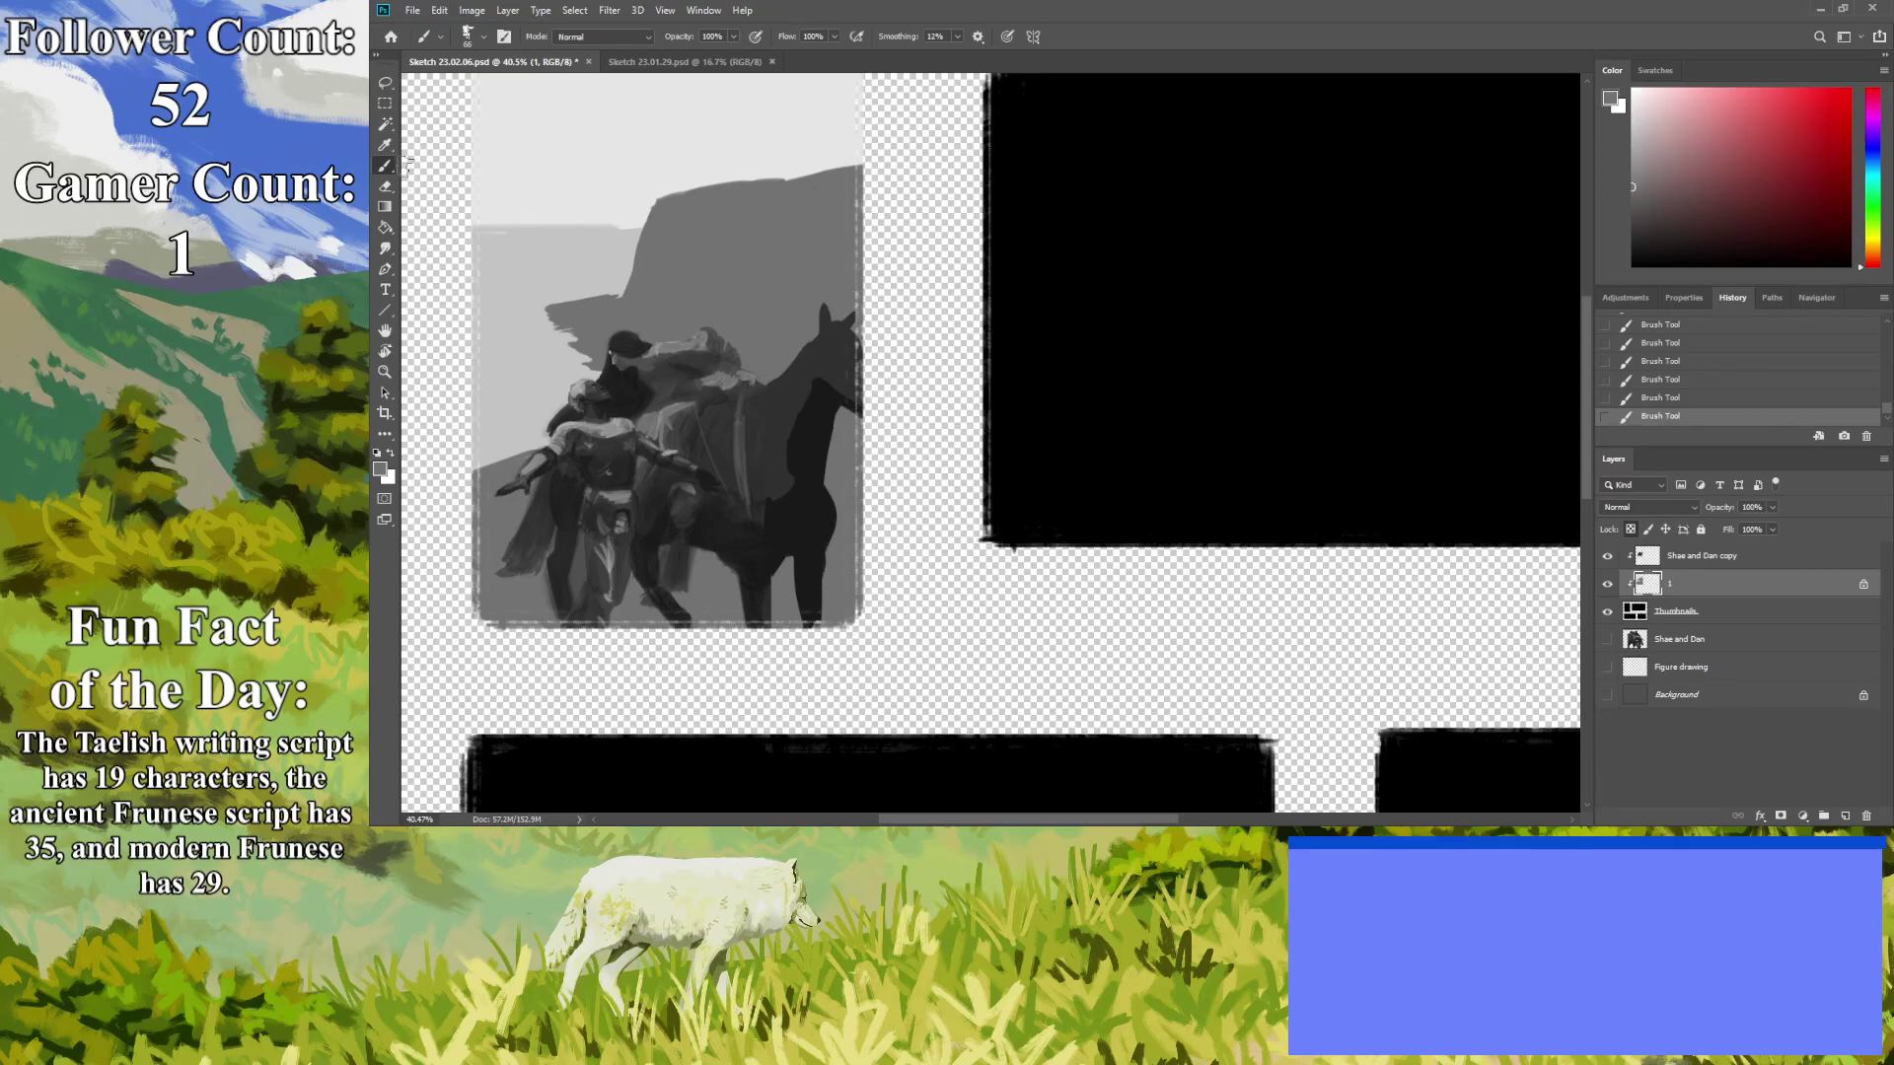
# Pick a lighter grey and paint the cliff's top plane with a broken lower edge.
pyautogui.press('i')
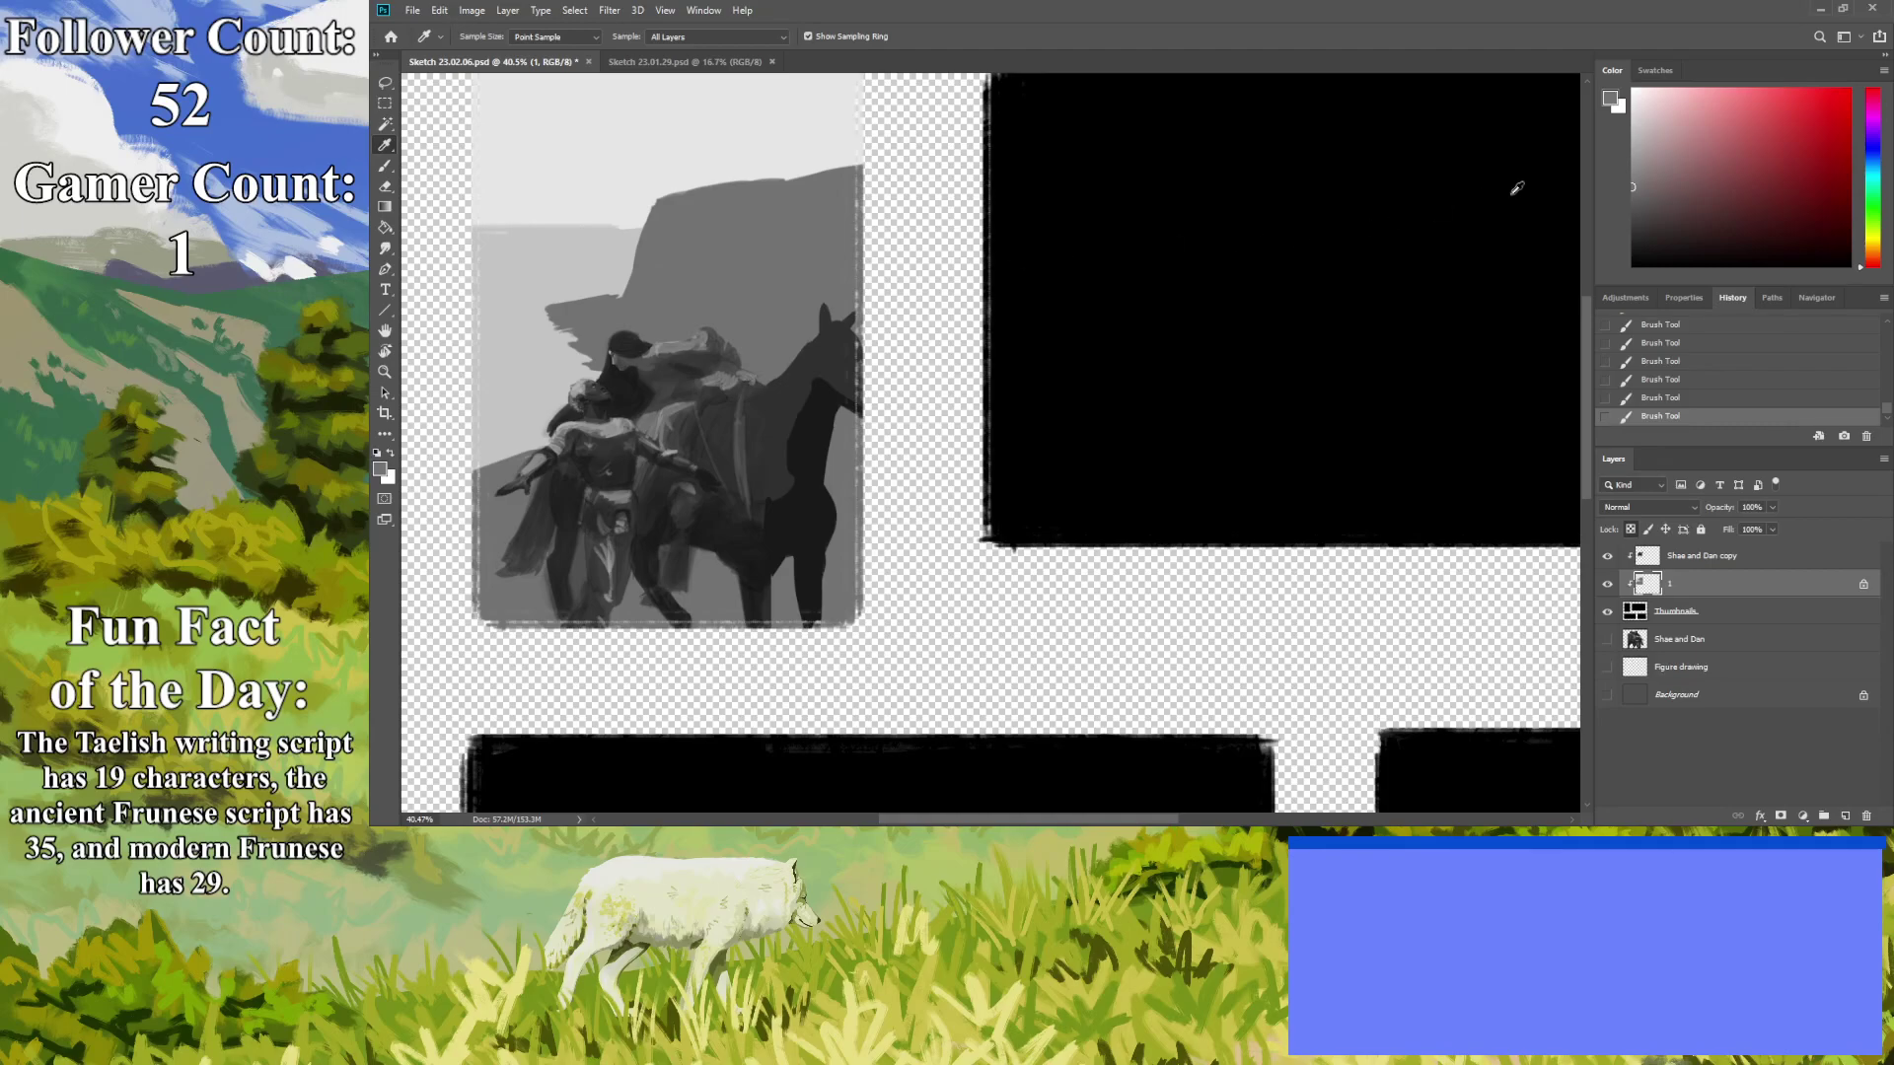
pyautogui.click(638, 161)
pyautogui.press('b')
pyautogui.moveTo(830, 222)
pyautogui.mouseDown()
pyautogui.moveTo(867, 243)
pyautogui.moveTo(827, 205)
pyautogui.moveTo(697, 202)
pyautogui.moveTo(869, 171)
pyautogui.moveTo(741, 188)
pyautogui.moveTo(845, 201)
pyautogui.moveTo(651, 204)
pyautogui.mouseUp()
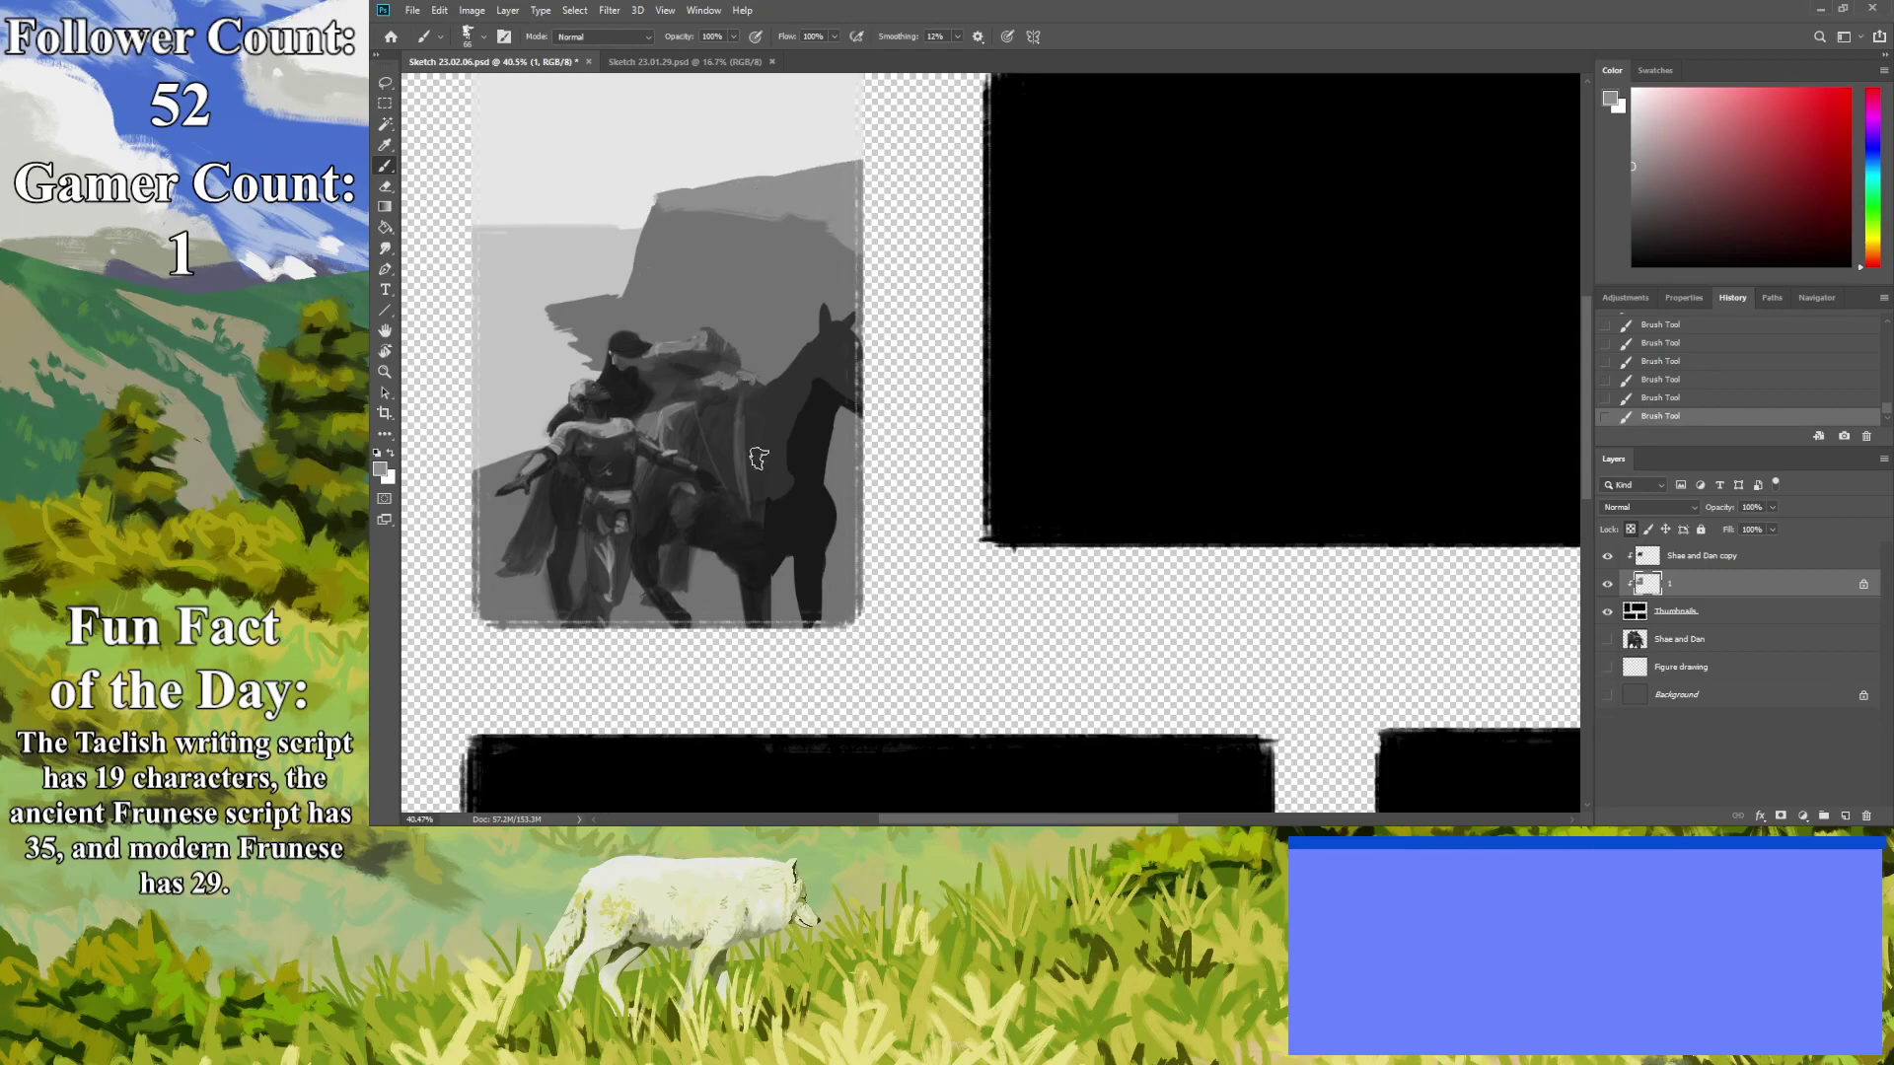
pyautogui.moveTo(732, 235)
pyautogui.mouseDown()
pyautogui.moveTo(703, 214)
pyautogui.moveTo(799, 239)
pyautogui.mouseUp()
# Pick a darker grey and paint vertical shadow strokes down the cliff face above the horse's back.
pyautogui.click(385, 372)
pyautogui.moveTo(637, 508); pyautogui.dragTo(575, 519)
pyautogui.moveTo(518, 286)
pyautogui.mouseDown()
pyautogui.moveTo(524, 241)
pyautogui.moveTo(478, 241)
pyautogui.moveTo(482, 205)
pyautogui.mouseUp()
pyautogui.click(384, 145)
pyautogui.click(982, 328)
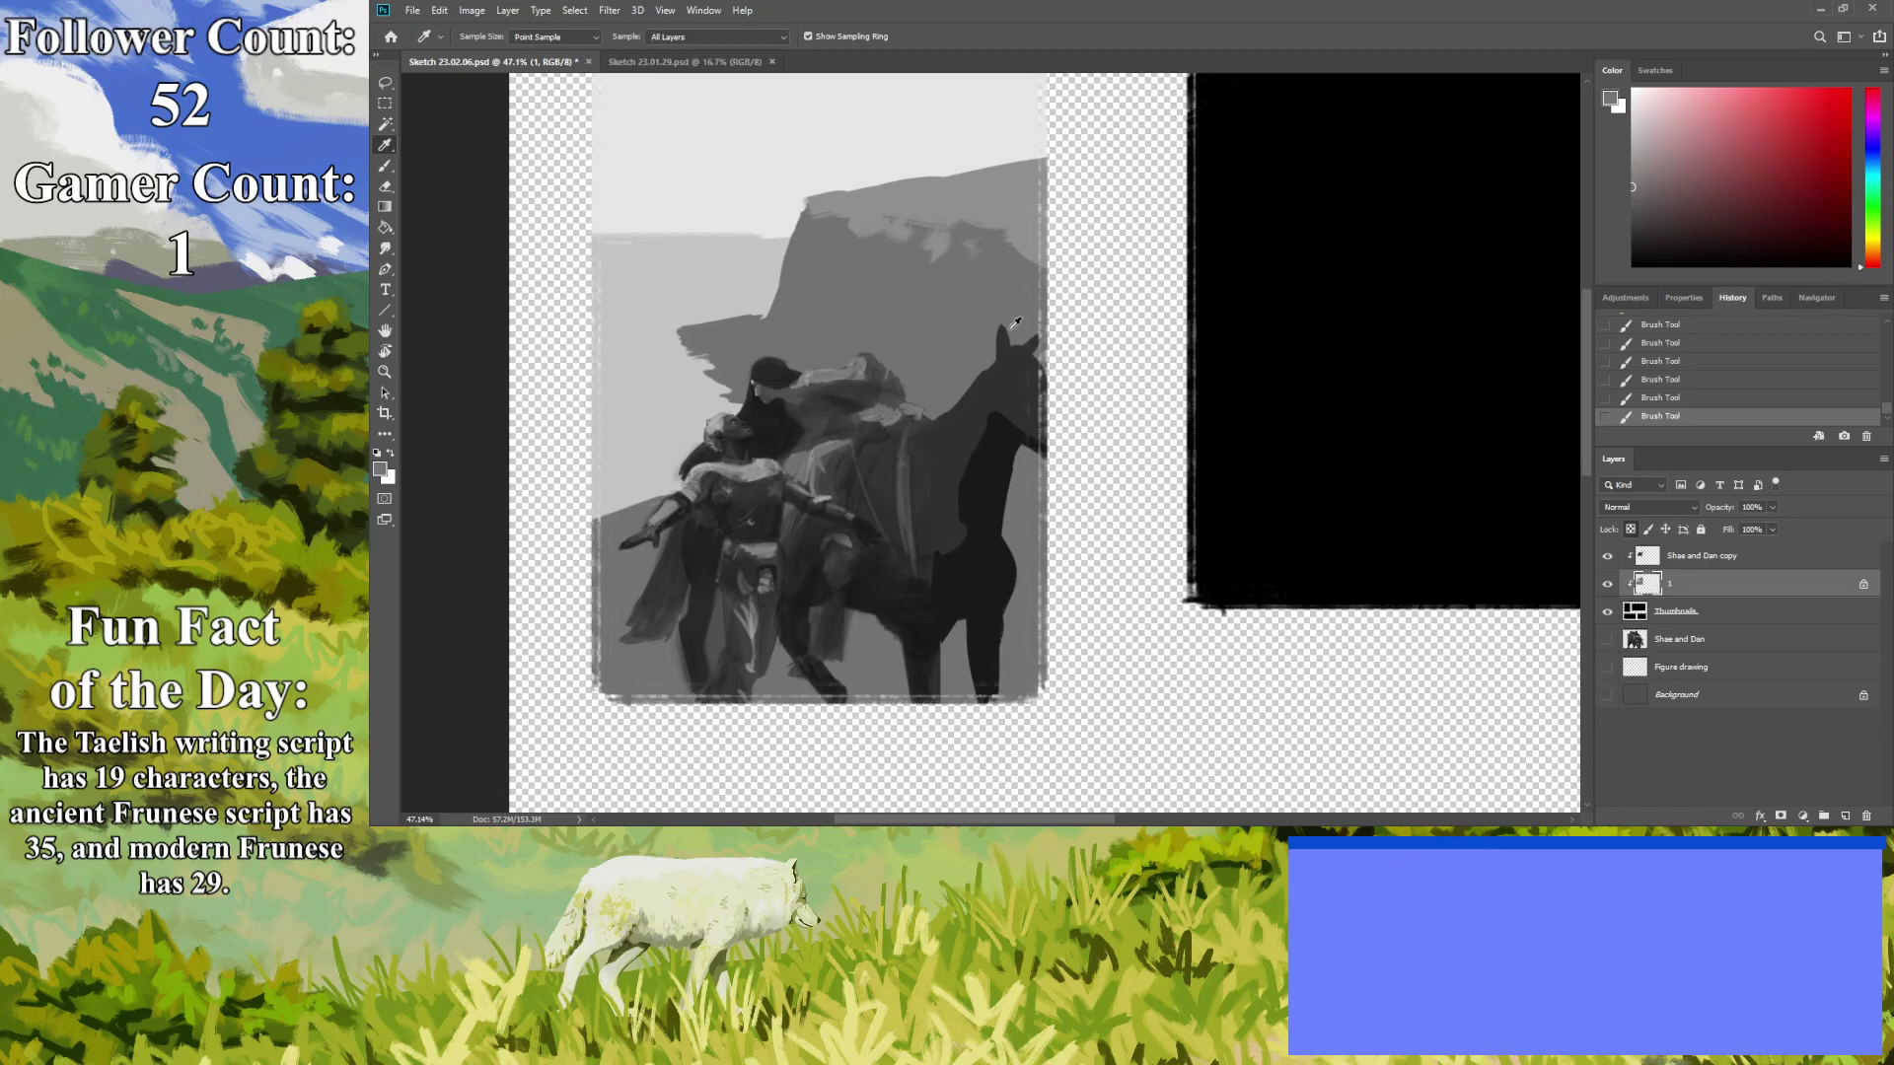
pyautogui.click(1633, 202)
pyautogui.press('b')
pyautogui.moveTo(948, 330); pyautogui.dragTo(950, 406)
pyautogui.moveTo(924, 288)
pyautogui.mouseDown()
pyautogui.moveTo(907, 395)
pyautogui.moveTo(892, 261)
pyautogui.moveTo(895, 335)
pyautogui.moveTo(871, 390)
pyautogui.moveTo(872, 277)
pyautogui.mouseUp()
pyautogui.moveTo(850, 390)
pyautogui.mouseDown()
pyautogui.moveTo(829, 244)
pyautogui.moveTo(809, 367)
pyautogui.mouseUp()
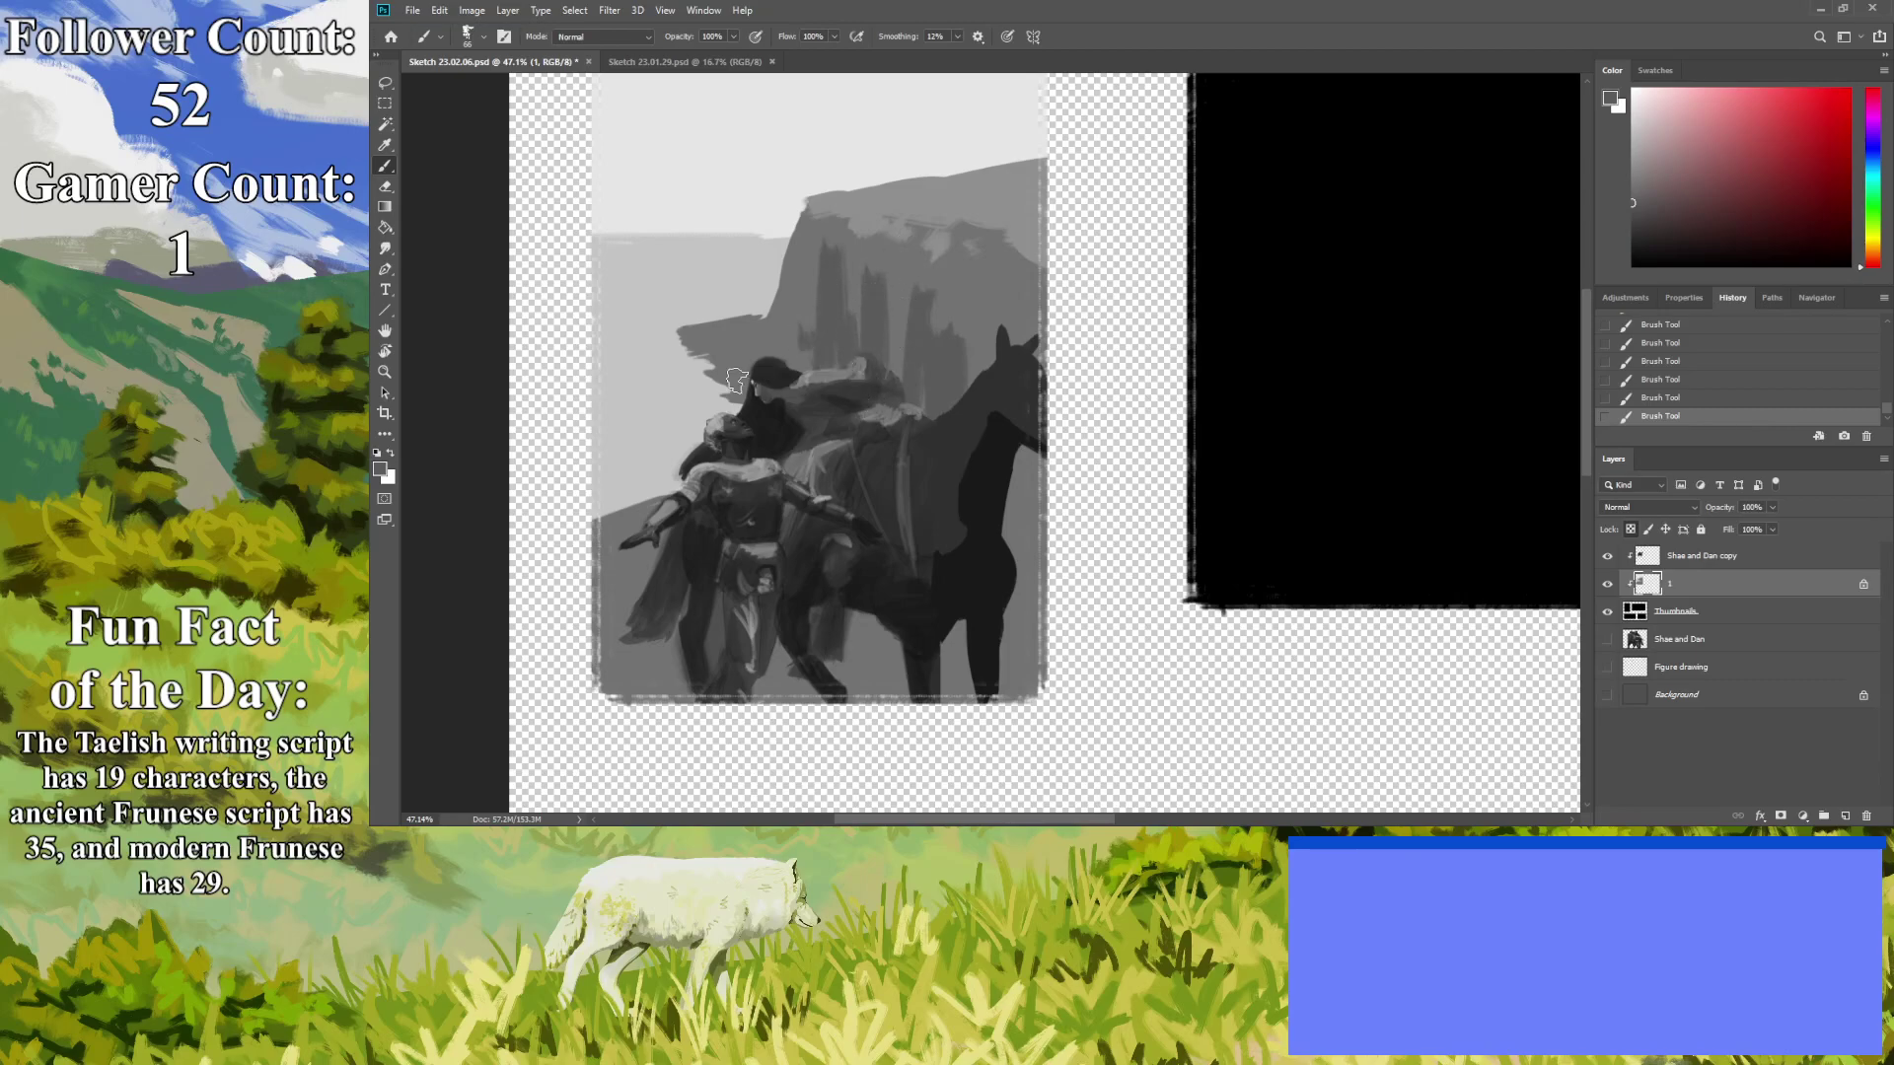
# Sample the light background grey, lighten it and paint patchy highlights beside the figures below the cliff's ledge.
pyautogui.click(384, 145)
pyautogui.click(648, 371)
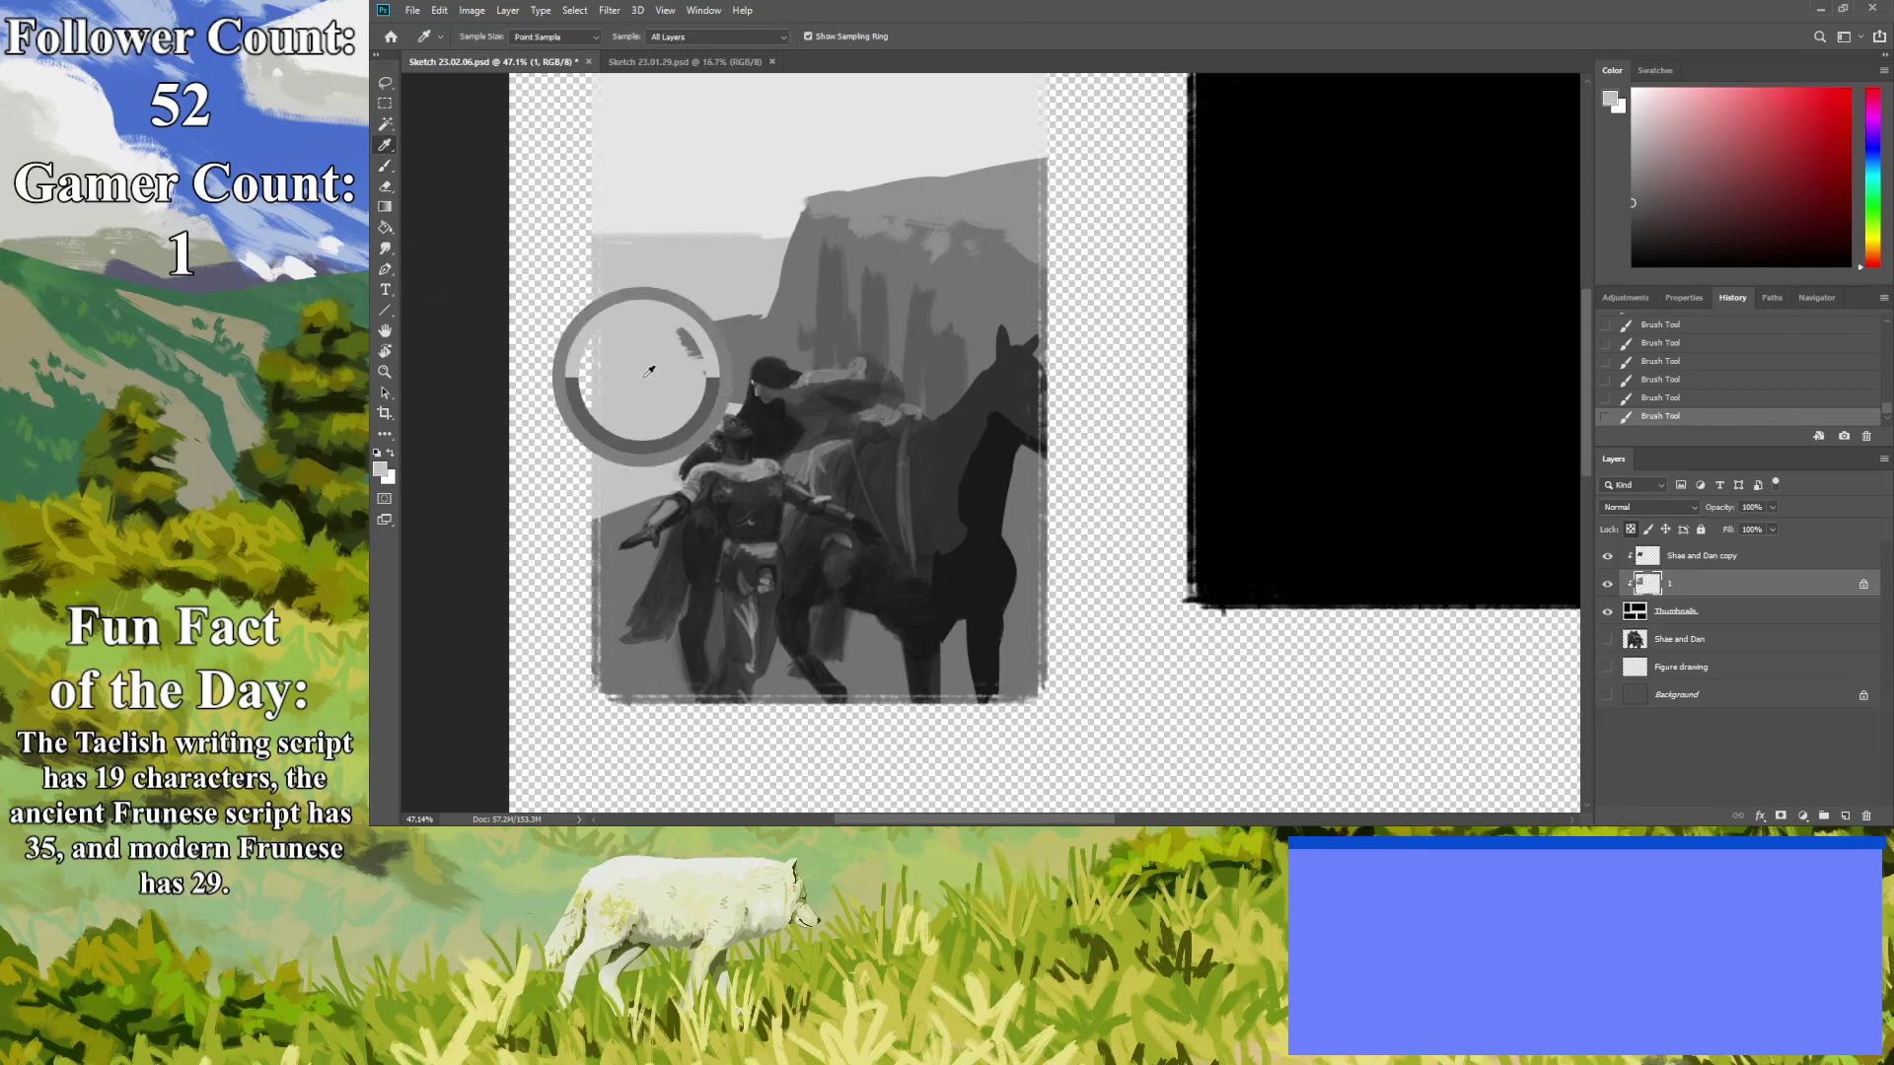
pyautogui.click(1633, 120)
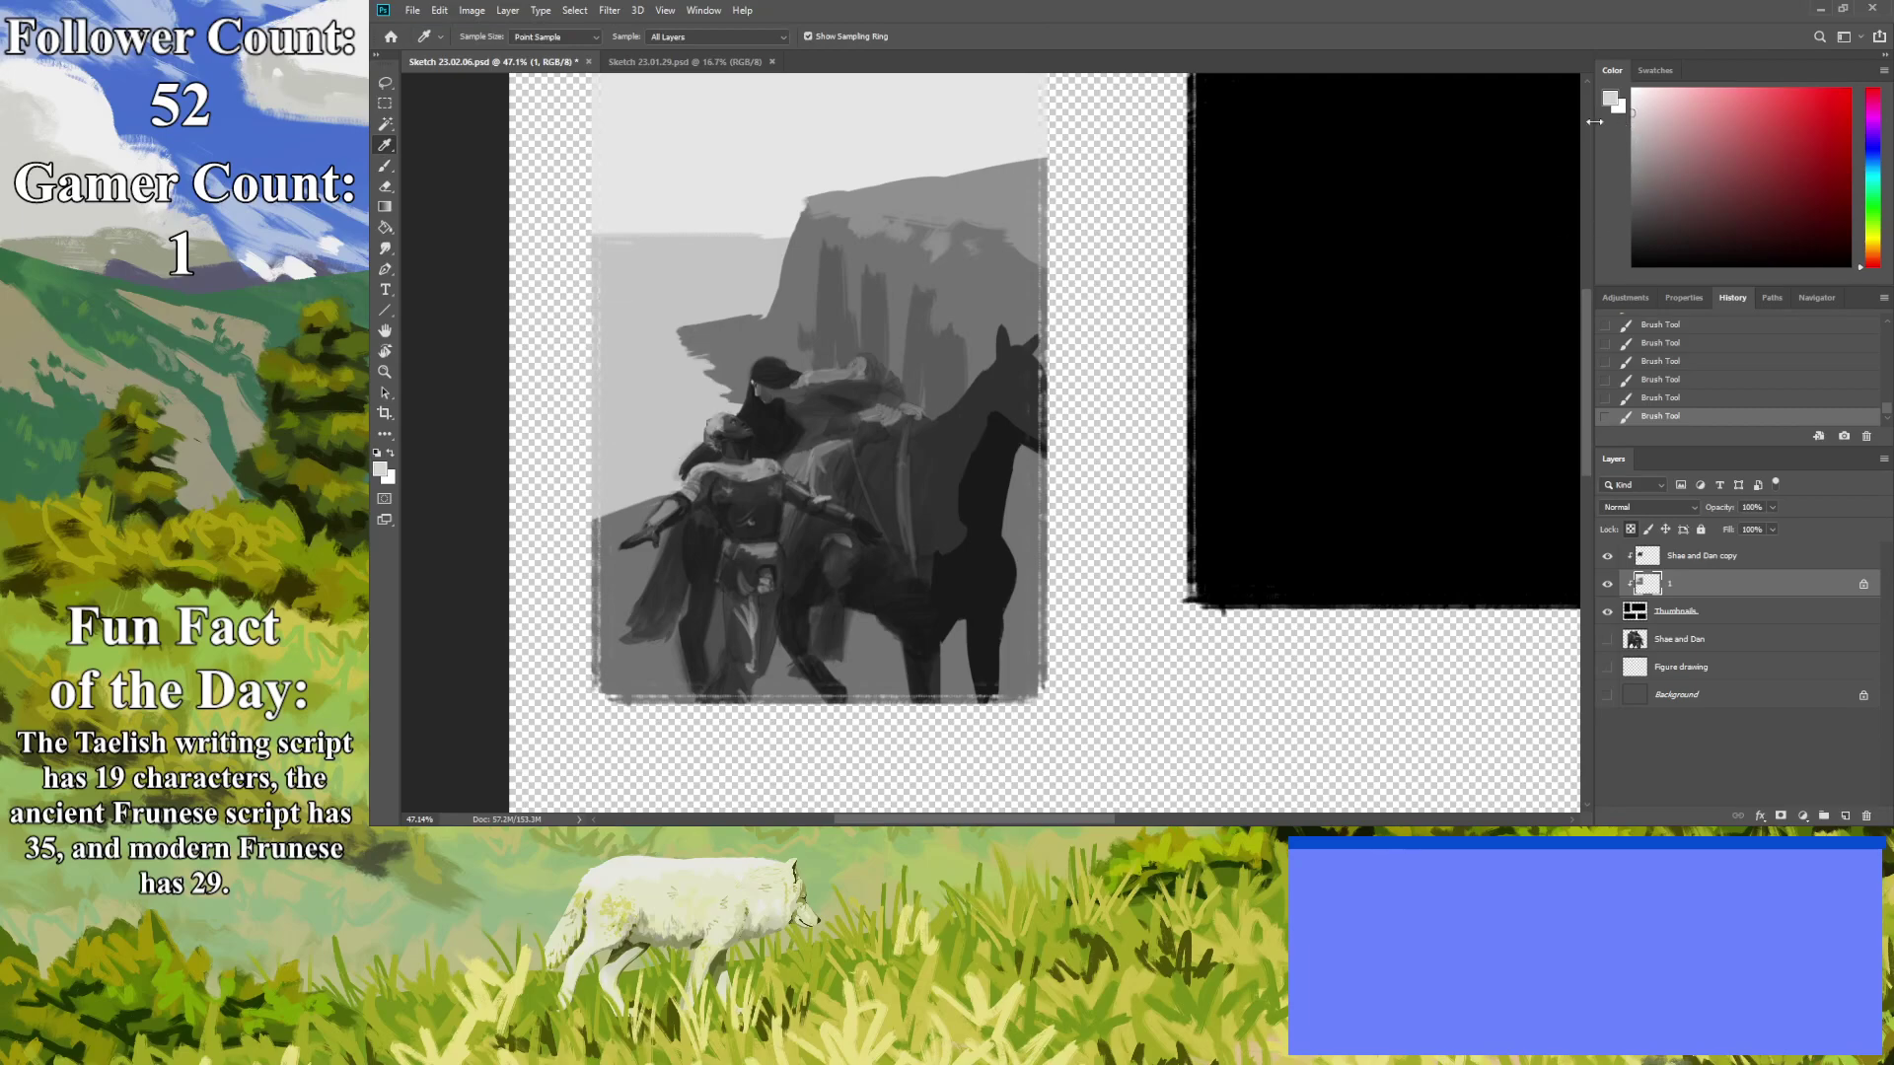
pyautogui.click(385, 165)
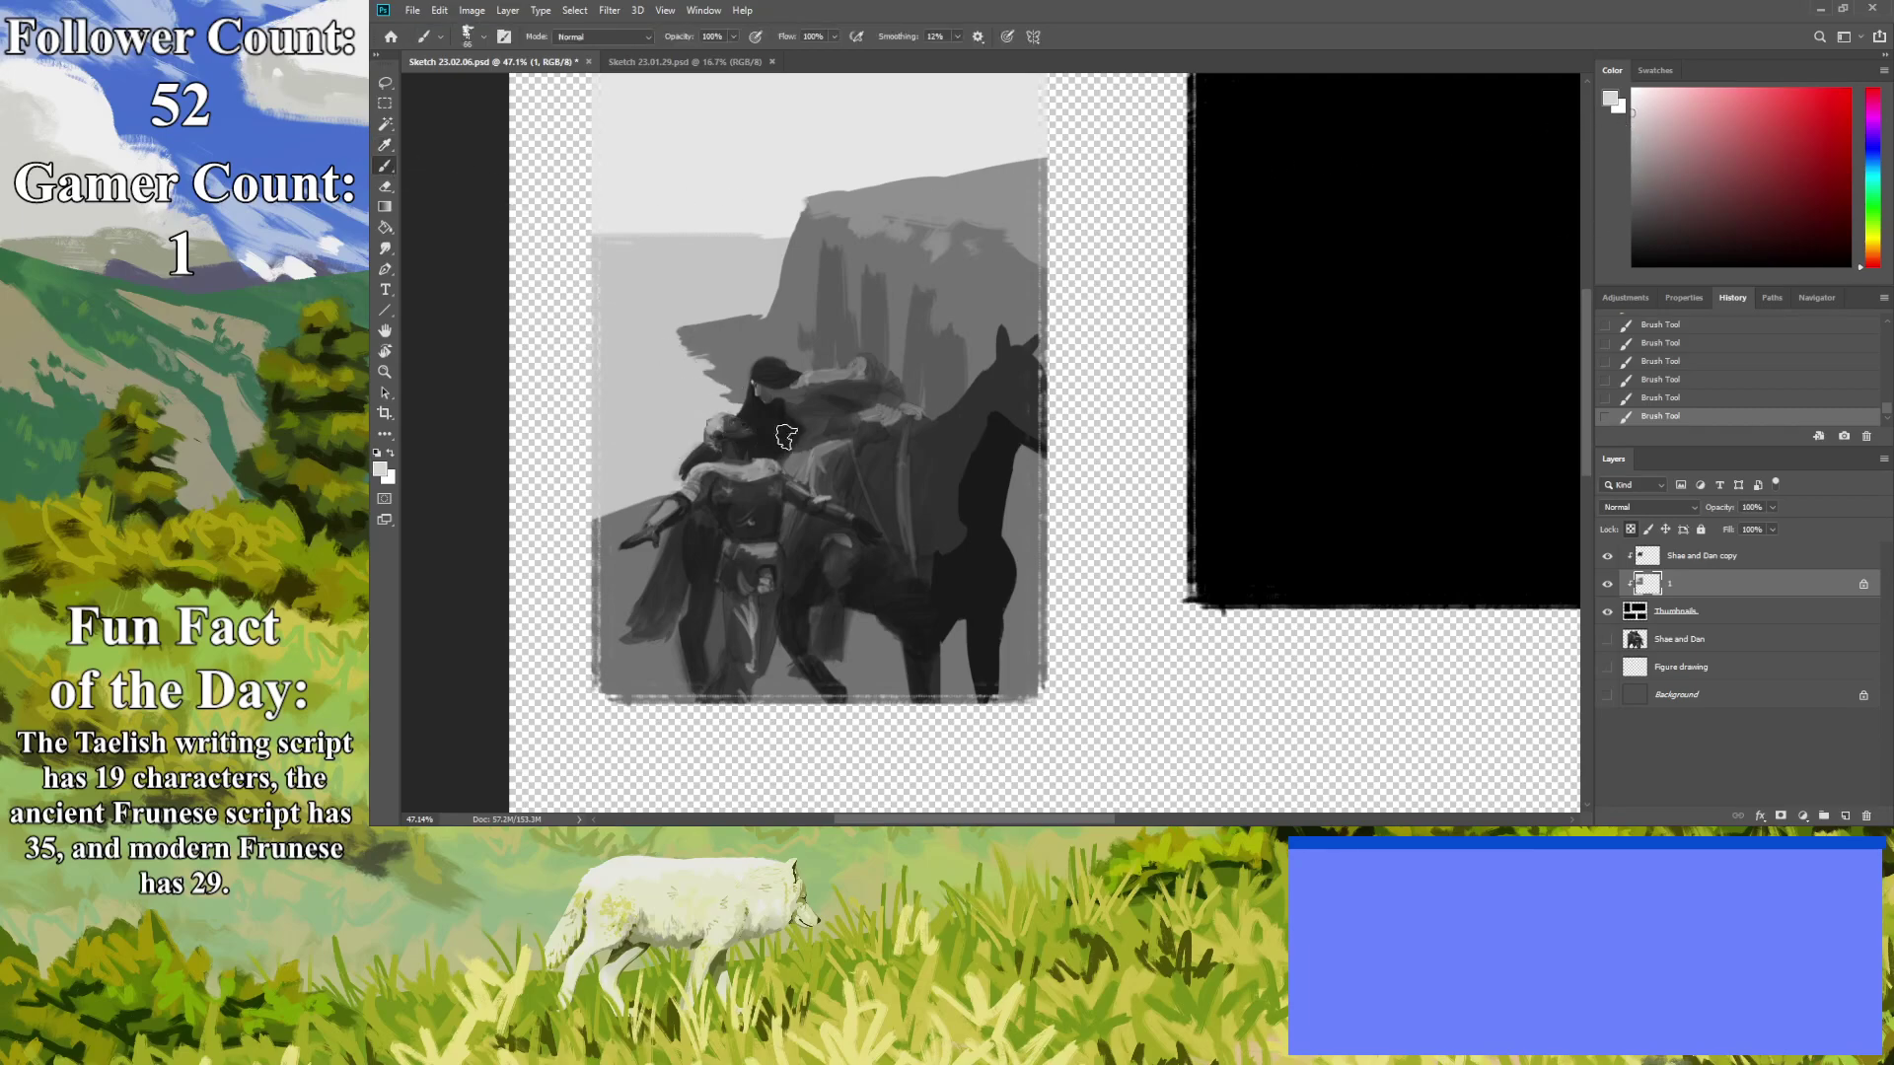
pyautogui.moveTo(735, 415)
pyautogui.mouseDown()
pyautogui.moveTo(657, 389)
pyautogui.moveTo(681, 341)
pyautogui.mouseUp()
pyautogui.moveTo(660, 424)
pyautogui.mouseDown()
pyautogui.moveTo(705, 453)
pyautogui.moveTo(602, 476)
pyautogui.mouseUp()
pyautogui.moveTo(648, 321)
pyautogui.mouseDown()
pyautogui.moveTo(703, 311)
pyautogui.moveTo(622, 316)
pyautogui.mouseUp()
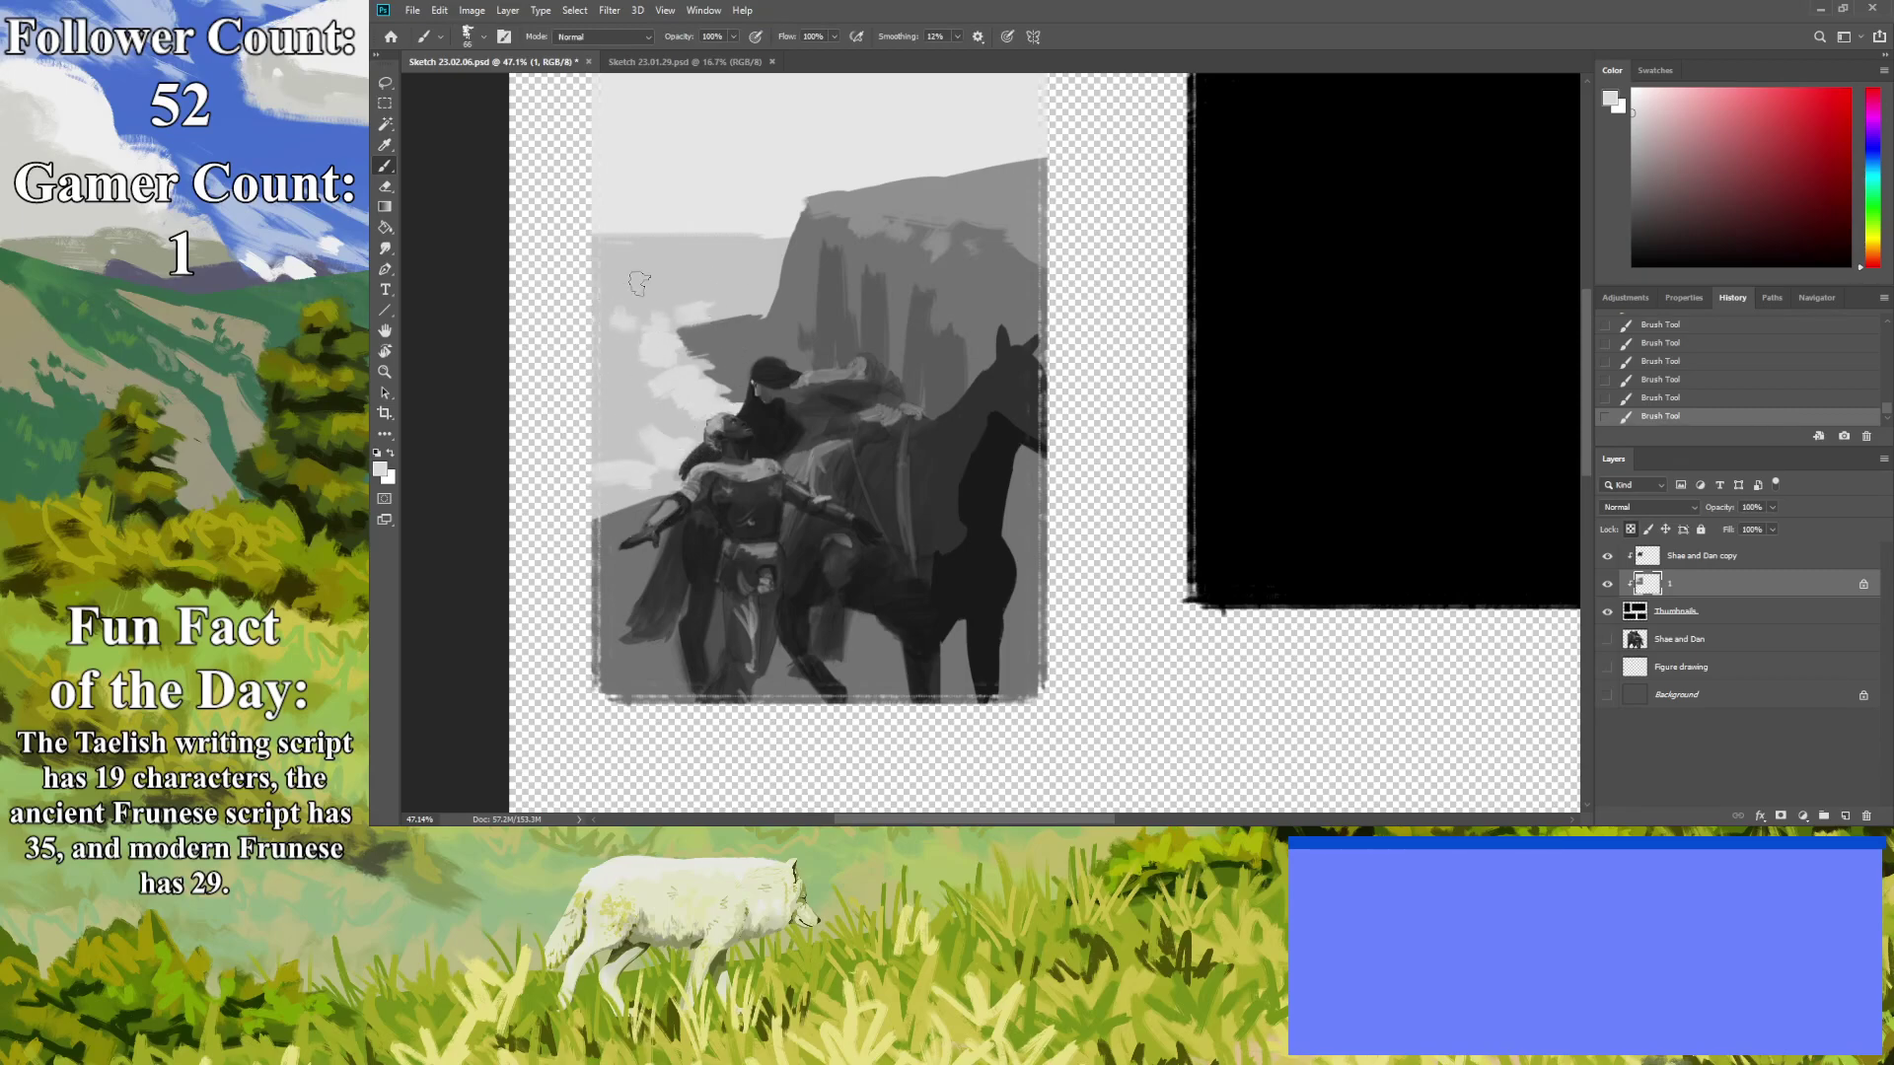
# Raise the cliff top with its sampled light grey and reshape the upper edge of the cliff face in mid grey.
pyautogui.click(384, 372)
pyautogui.moveTo(779, 446); pyautogui.dragTo(700, 449)
pyautogui.moveTo(504, 253); pyautogui.dragTo(574, 171)
pyautogui.click(392, 147)
pyautogui.click(731, 217)
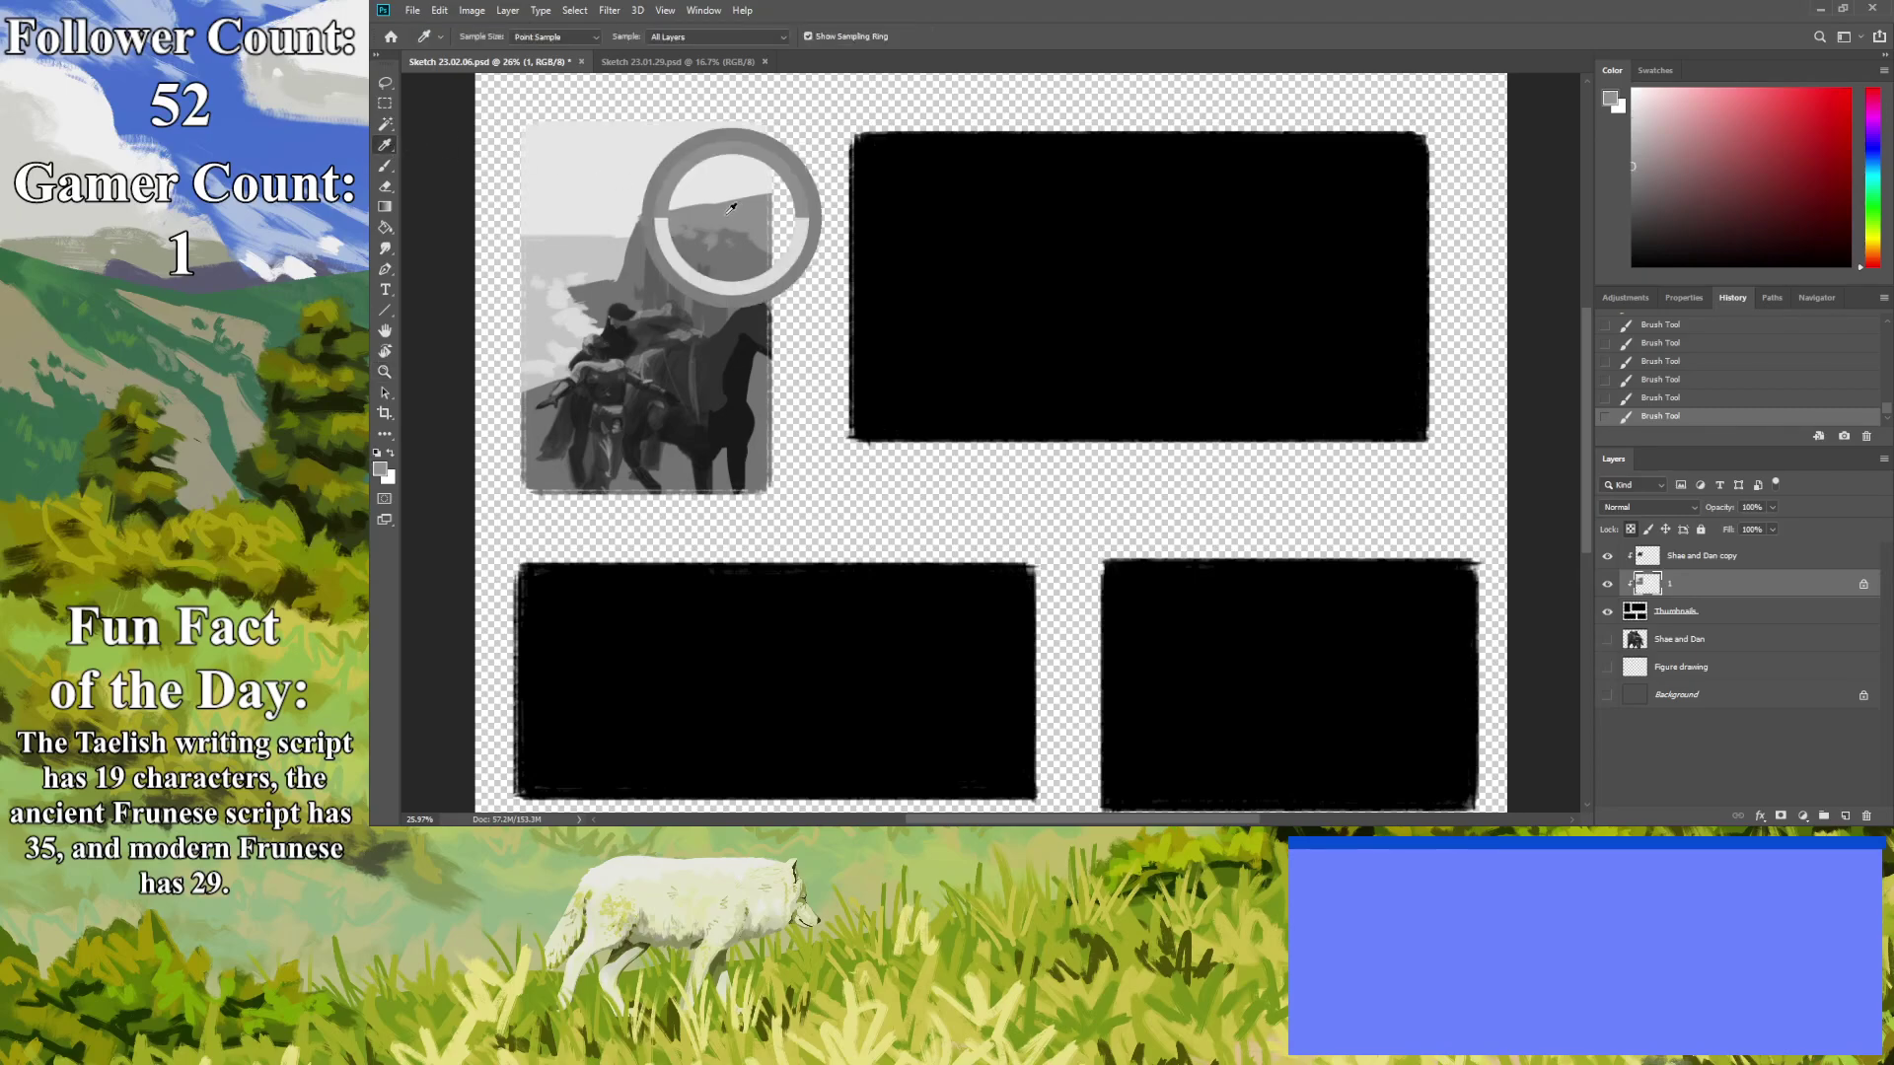
pyautogui.press('b')
pyautogui.moveTo(770, 166)
pyautogui.mouseDown()
pyautogui.moveTo(653, 191)
pyautogui.moveTo(643, 215)
pyautogui.moveTo(764, 187)
pyautogui.moveTo(707, 202)
pyautogui.mouseUp()
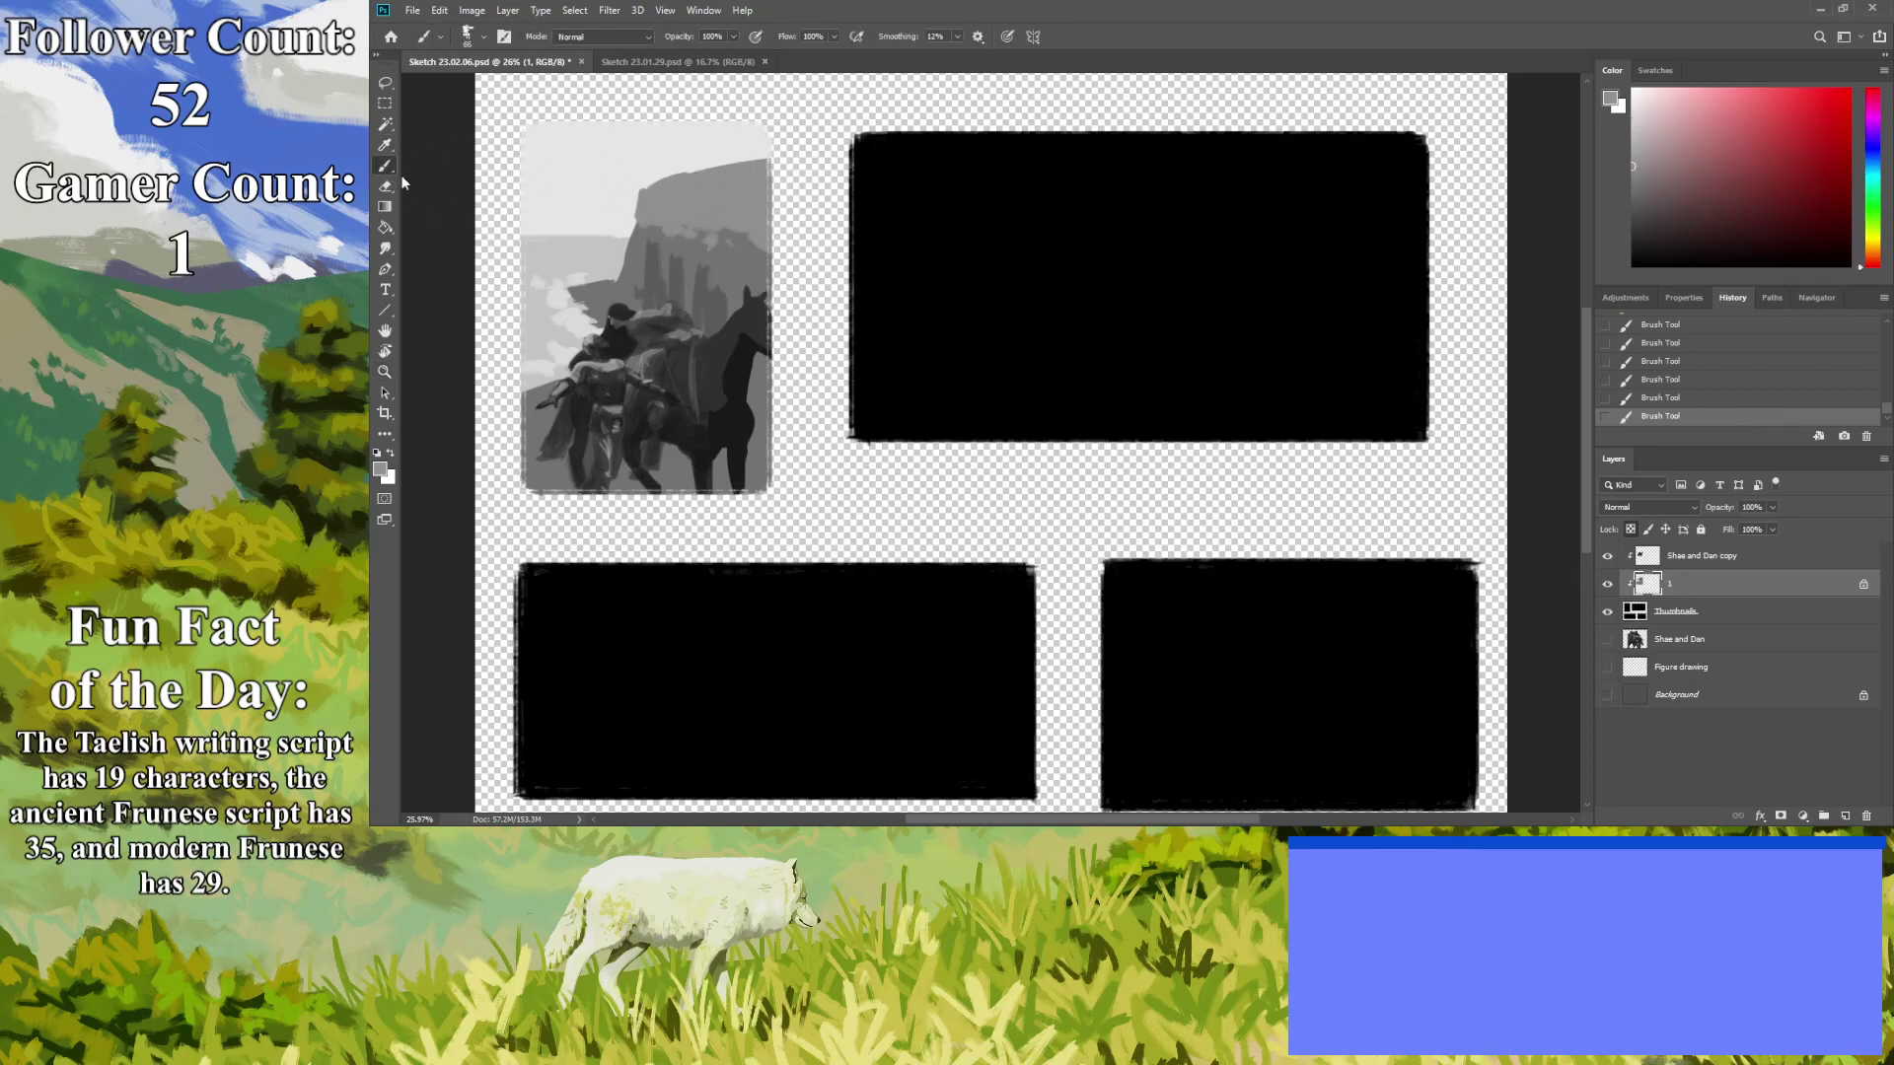
pyautogui.keyDown('alt'); pyautogui.click(648, 250); pyautogui.keyUp('alt')
pyautogui.moveTo(738, 238)
pyautogui.mouseDown()
pyautogui.moveTo(659, 203)
pyautogui.moveTo(643, 238)
pyautogui.mouseUp()
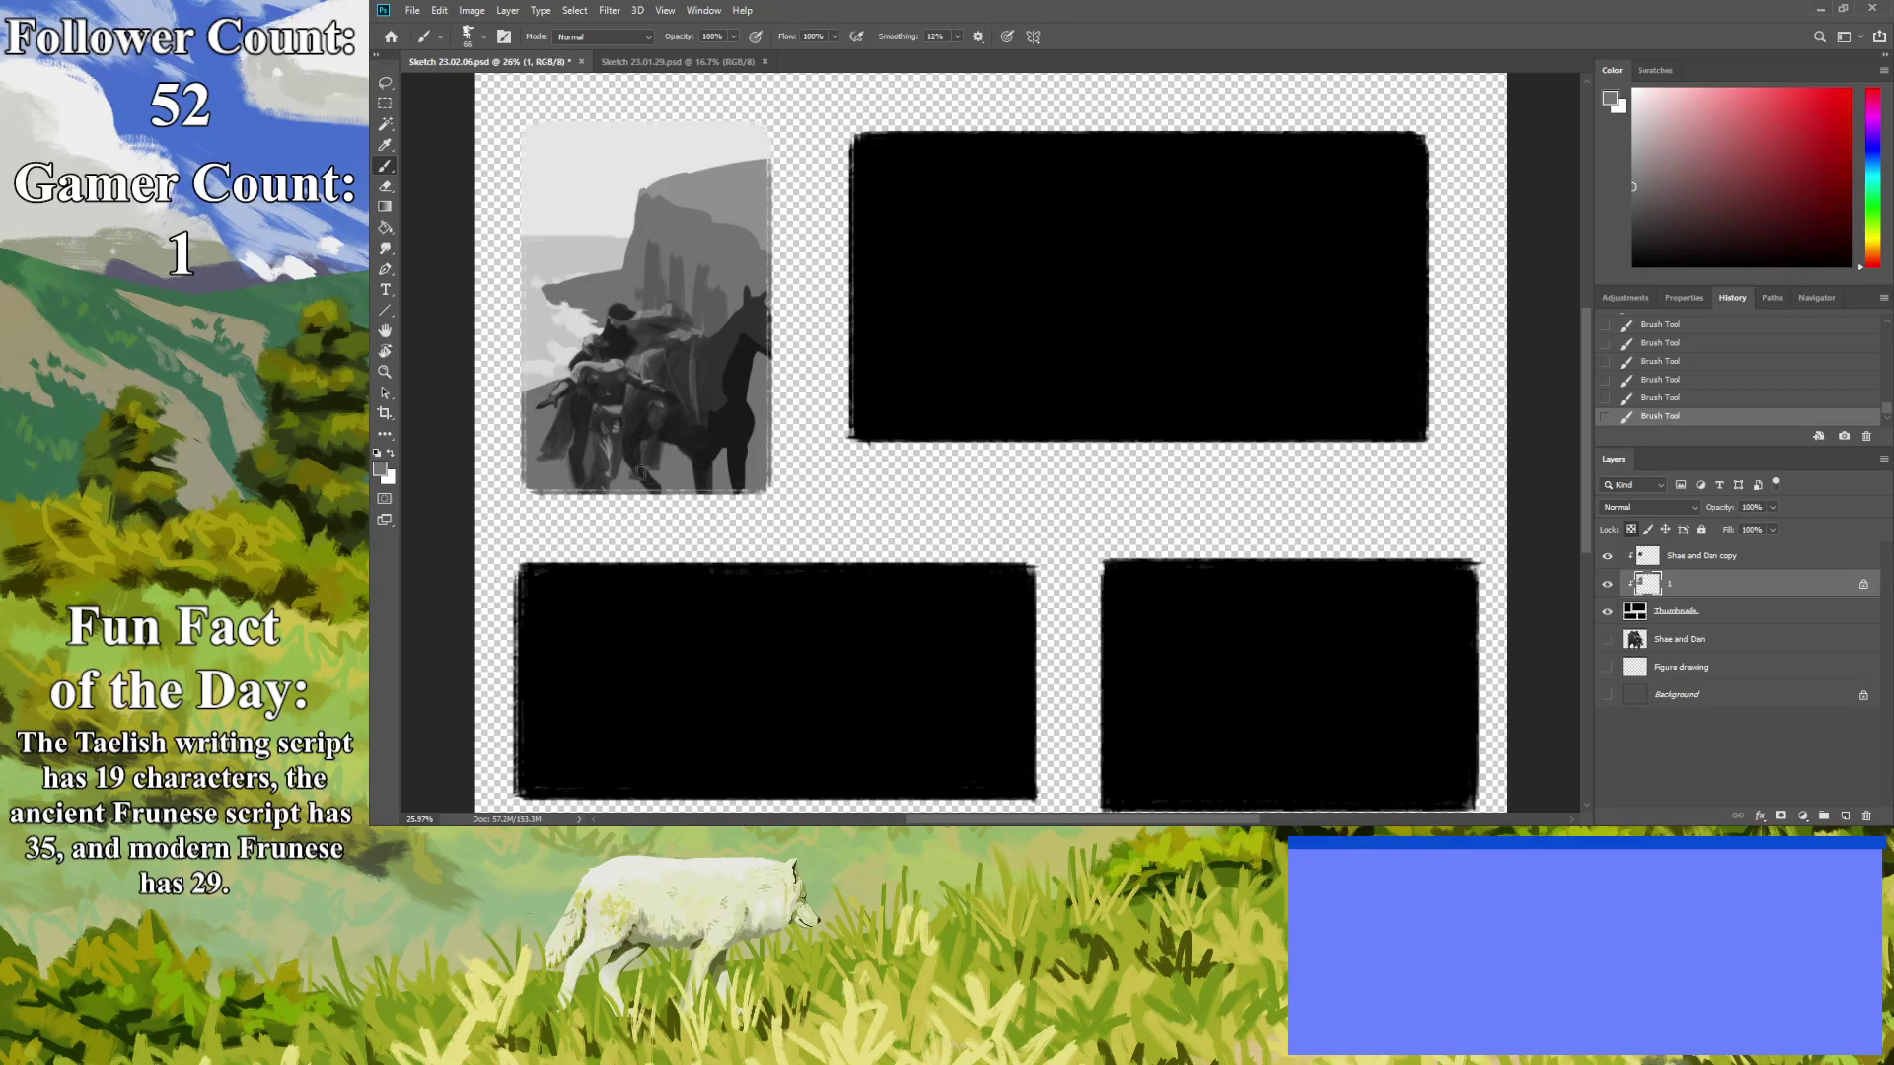
# Pick a near-white grey and paint cloud strokes across the sky next to the cliff.
pyautogui.click(385, 145)
pyautogui.click(572, 160)
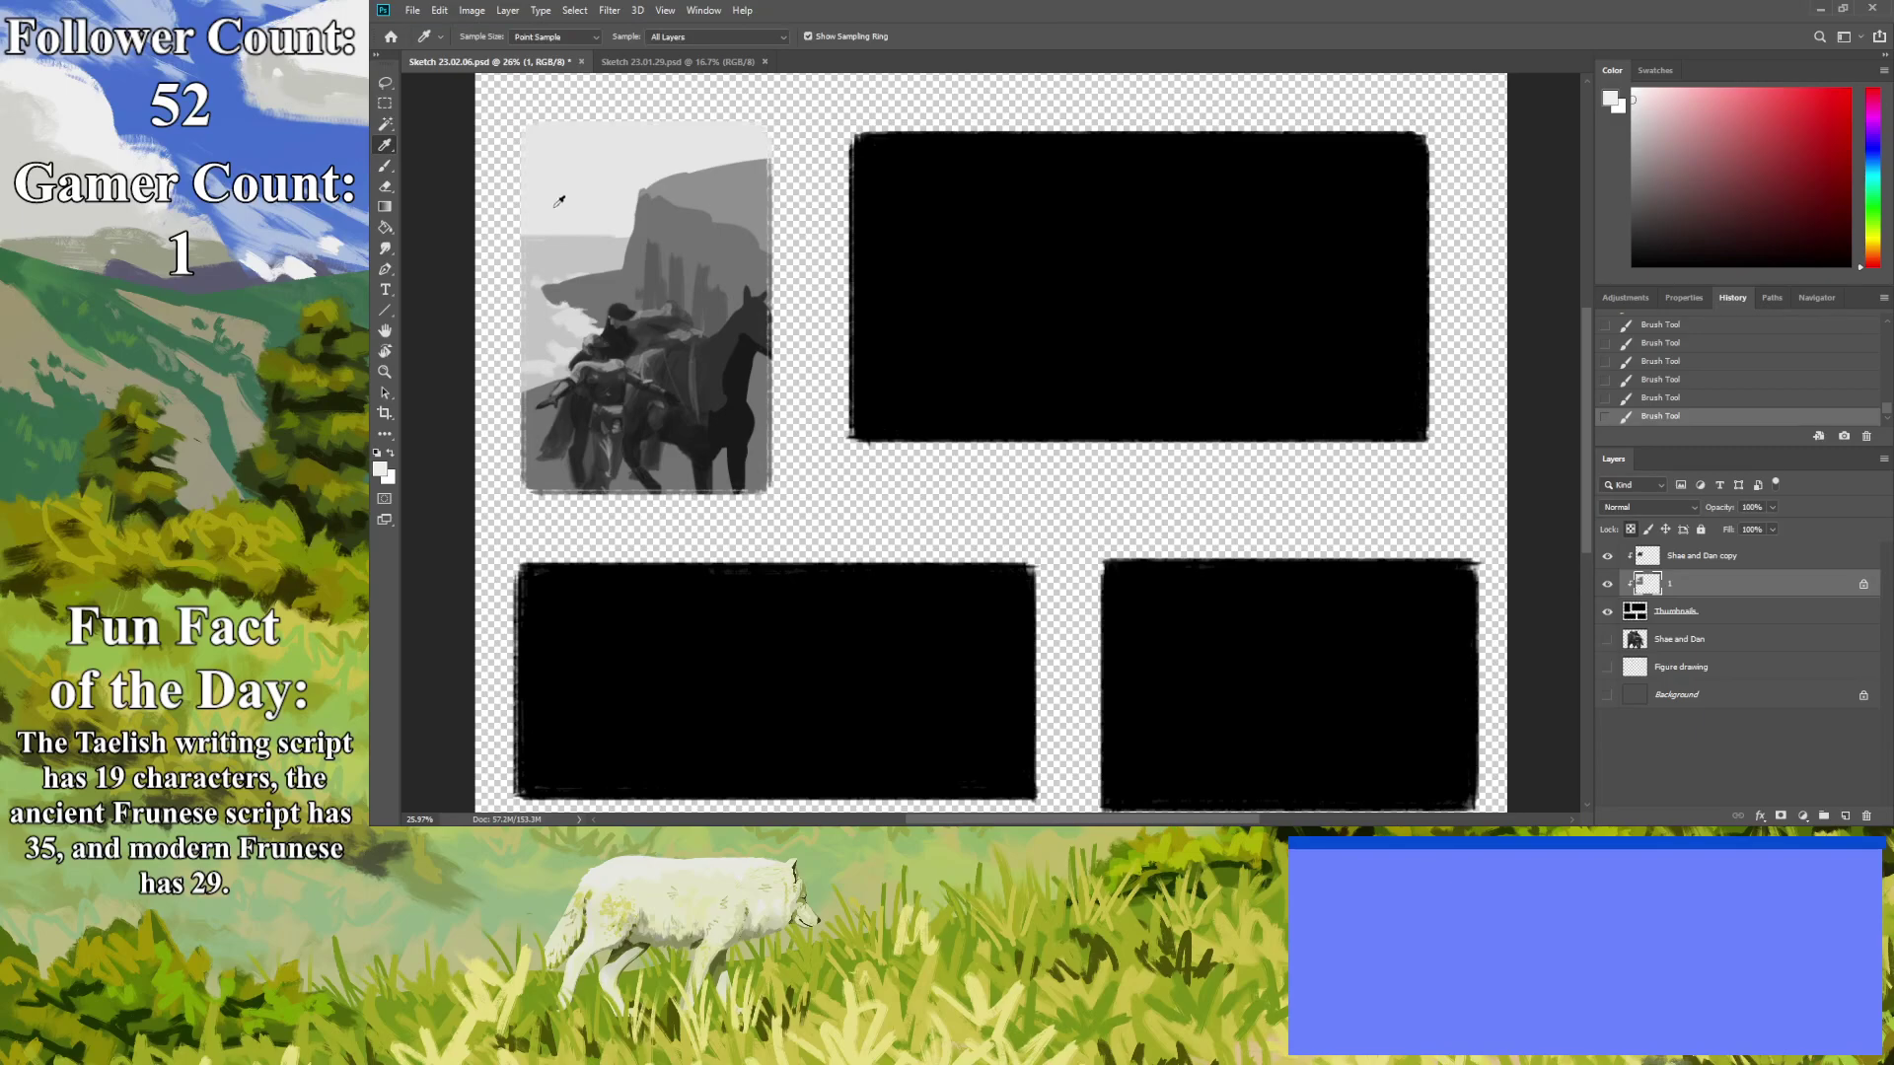
pyautogui.click(385, 166)
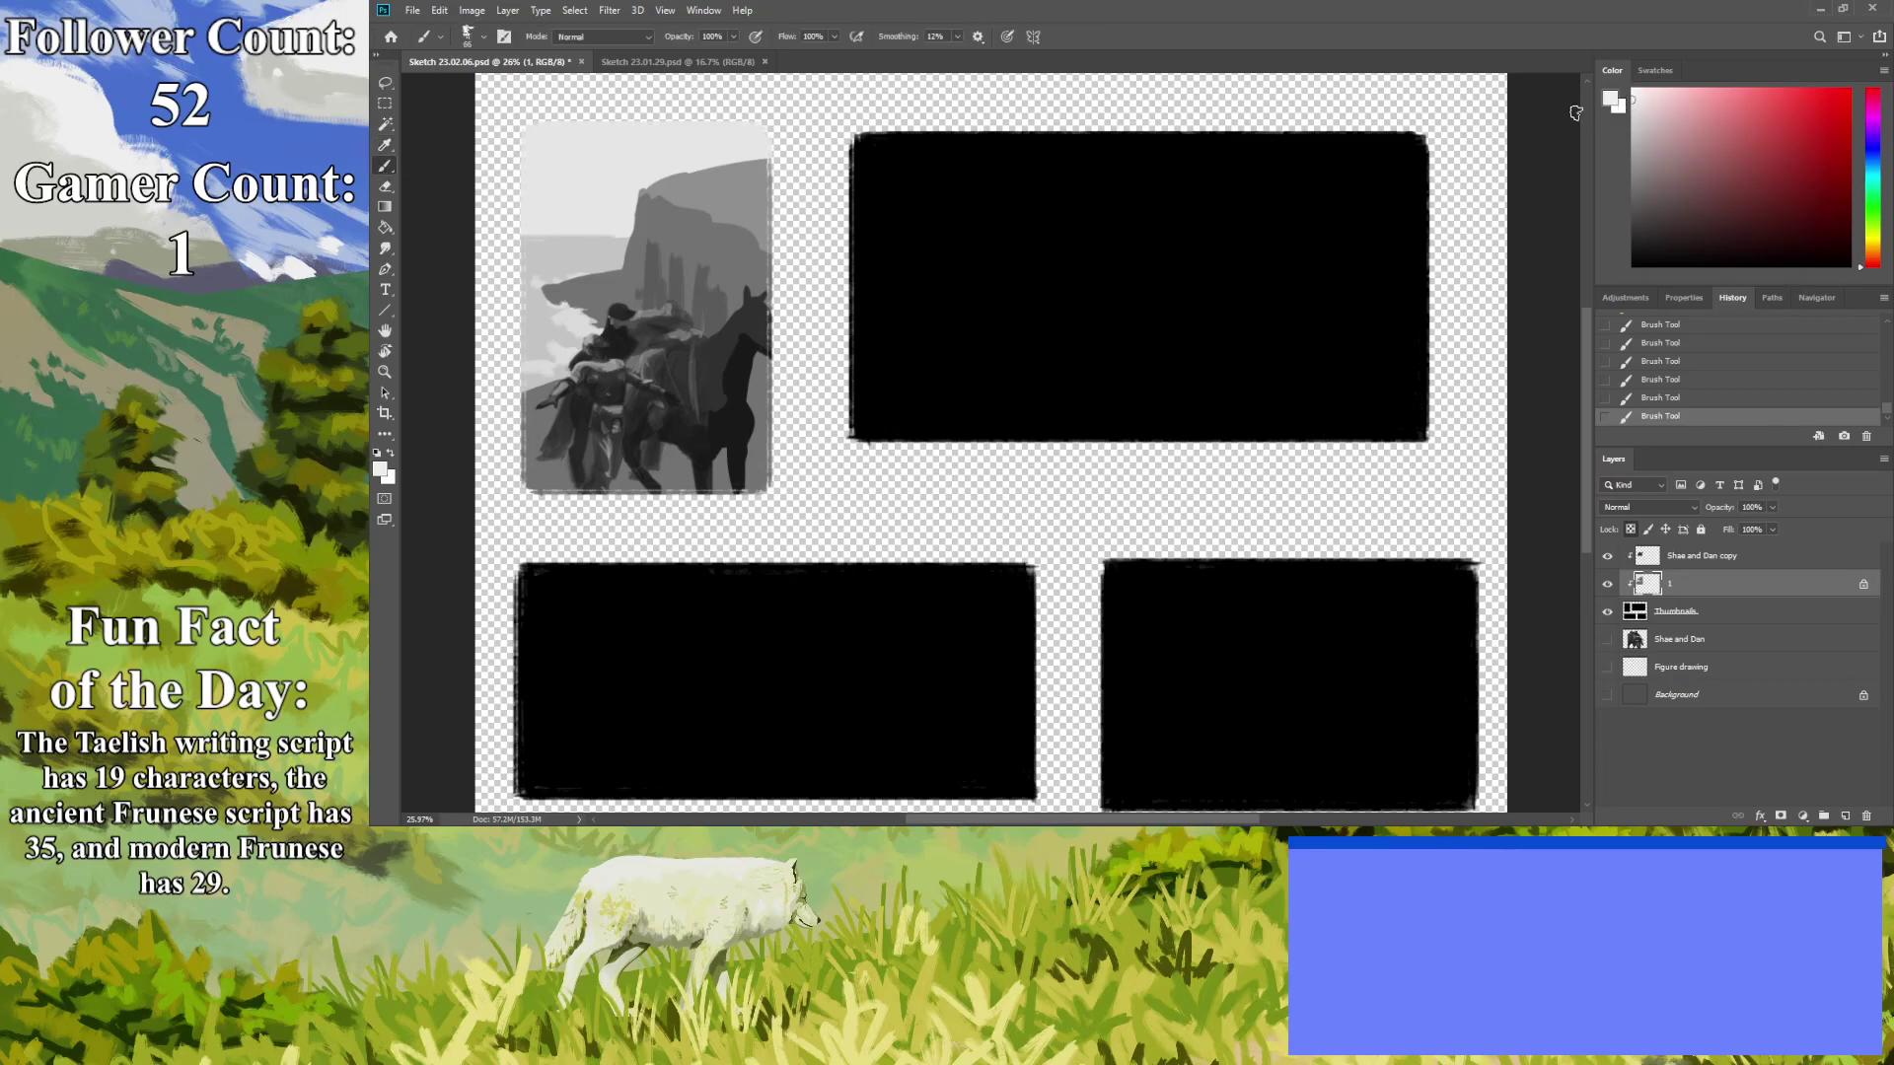
pyautogui.moveTo(574, 146)
pyautogui.mouseDown()
pyautogui.moveTo(597, 198)
pyautogui.moveTo(562, 208)
pyautogui.moveTo(522, 164)
pyautogui.moveTo(588, 125)
pyautogui.moveTo(622, 213)
pyautogui.mouseUp()
# With a much smaller brush, paint a tower and a lower building in the cliff-top grey, adding mid-grey shading to the building.
pyautogui.click(387, 374)
pyautogui.moveTo(723, 393); pyautogui.dragTo(574, 453)
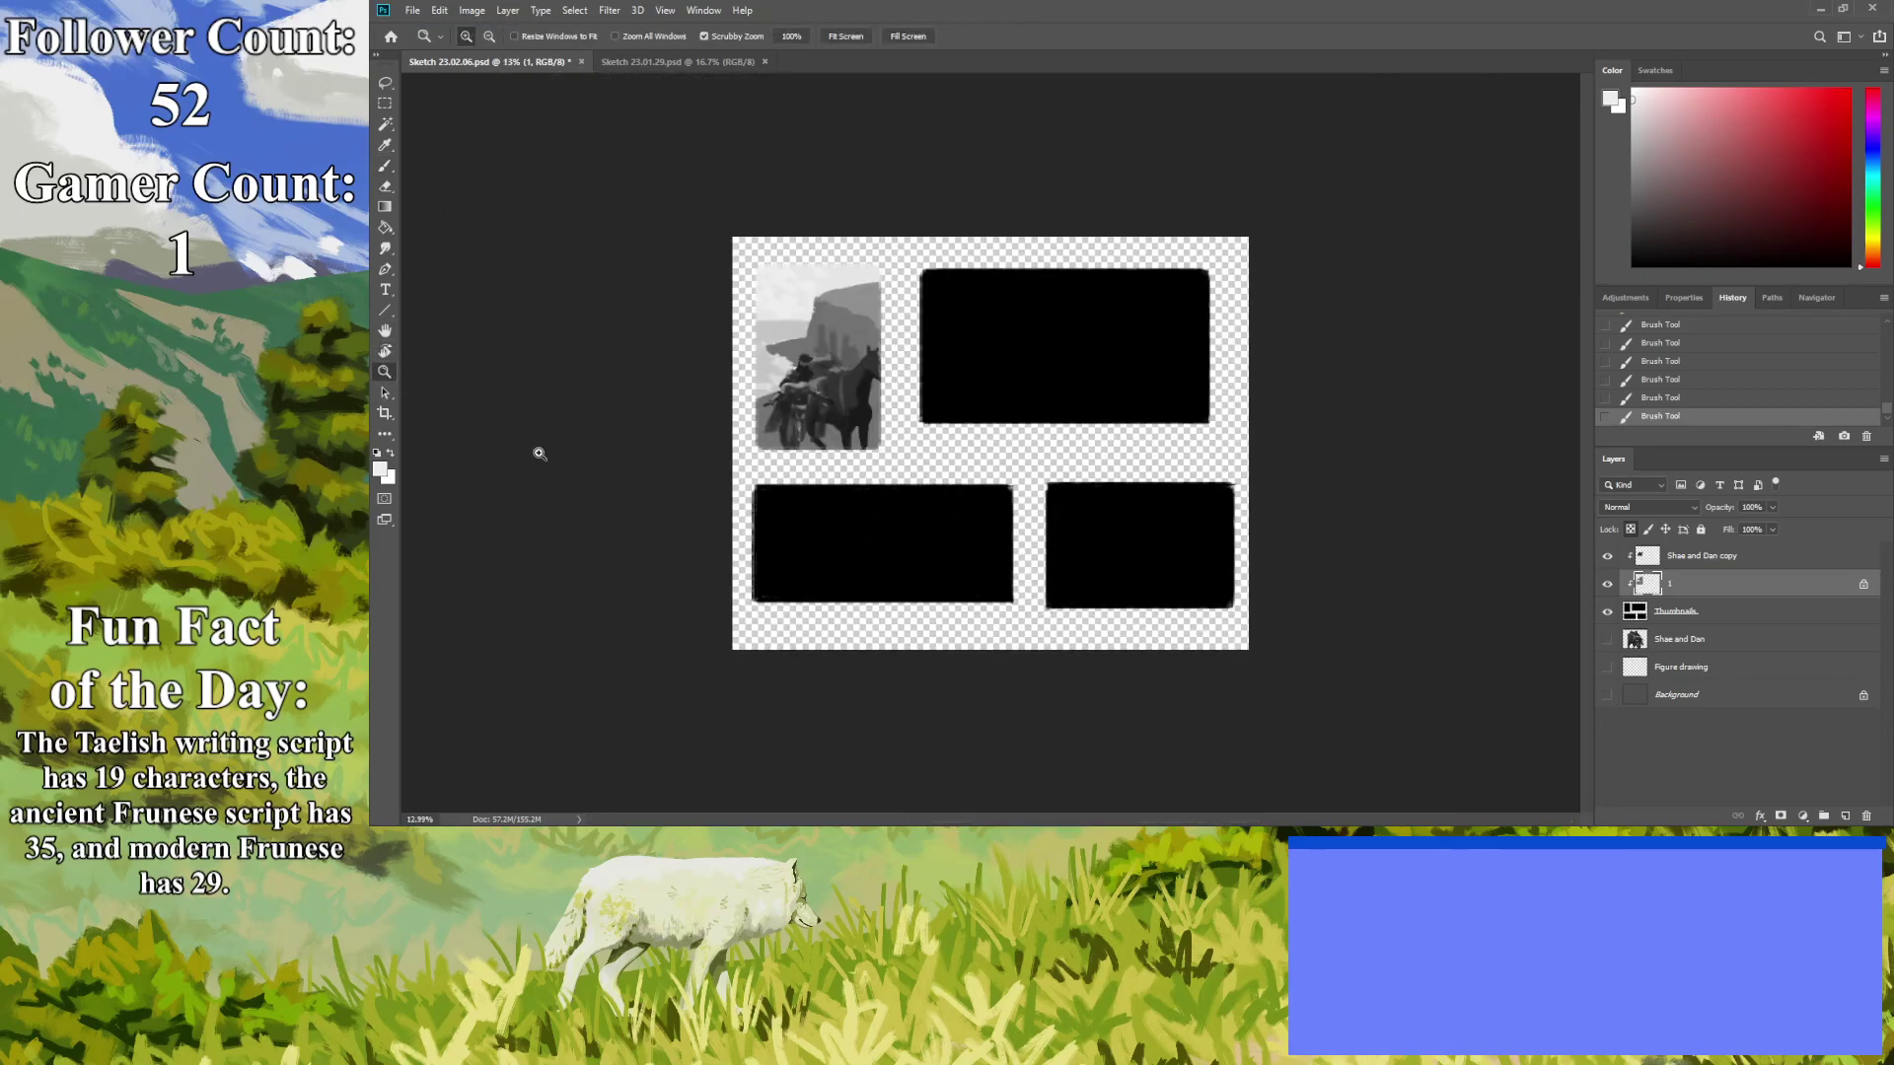
pyautogui.moveTo(582, 523); pyautogui.dragTo(512, 384)
pyautogui.moveTo(486, 299); pyautogui.dragTo(471, 367)
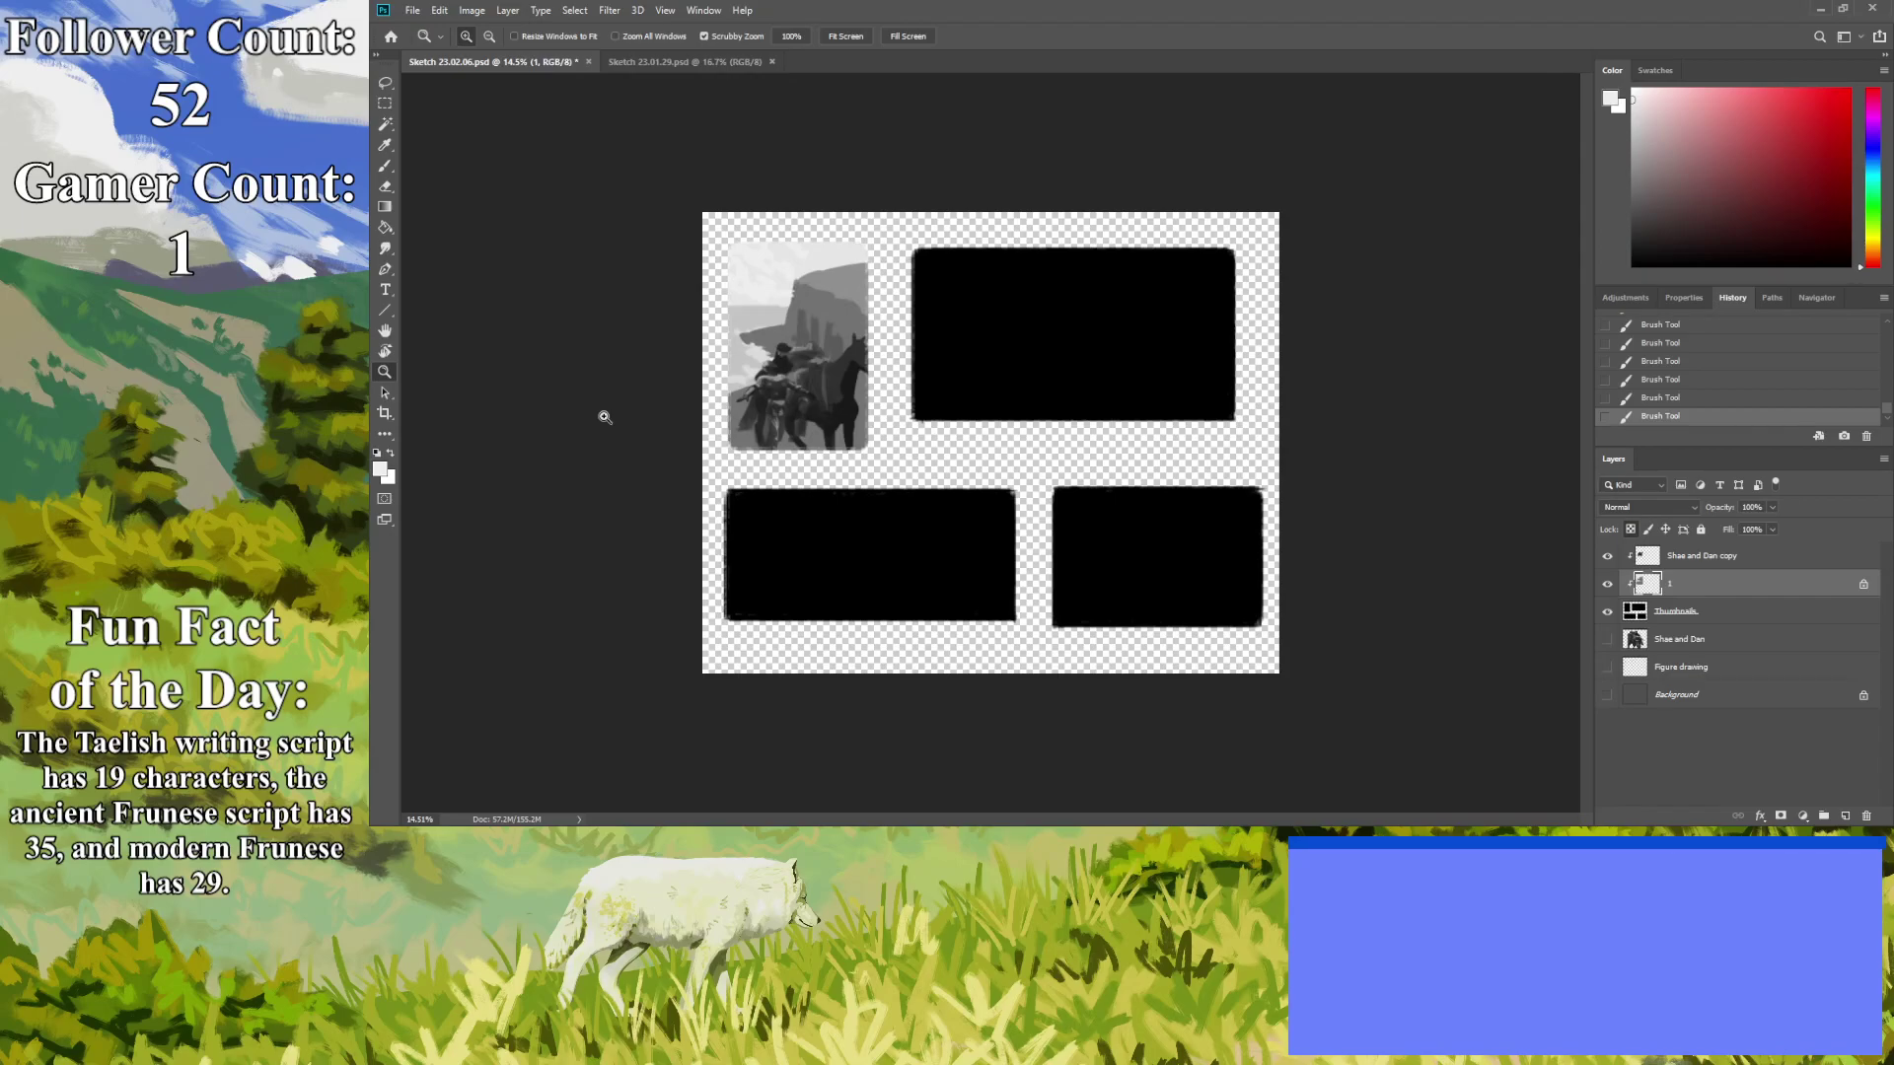
pyautogui.moveTo(580, 245); pyautogui.dragTo(470, 224)
pyautogui.click(384, 145)
pyautogui.click(868, 158)
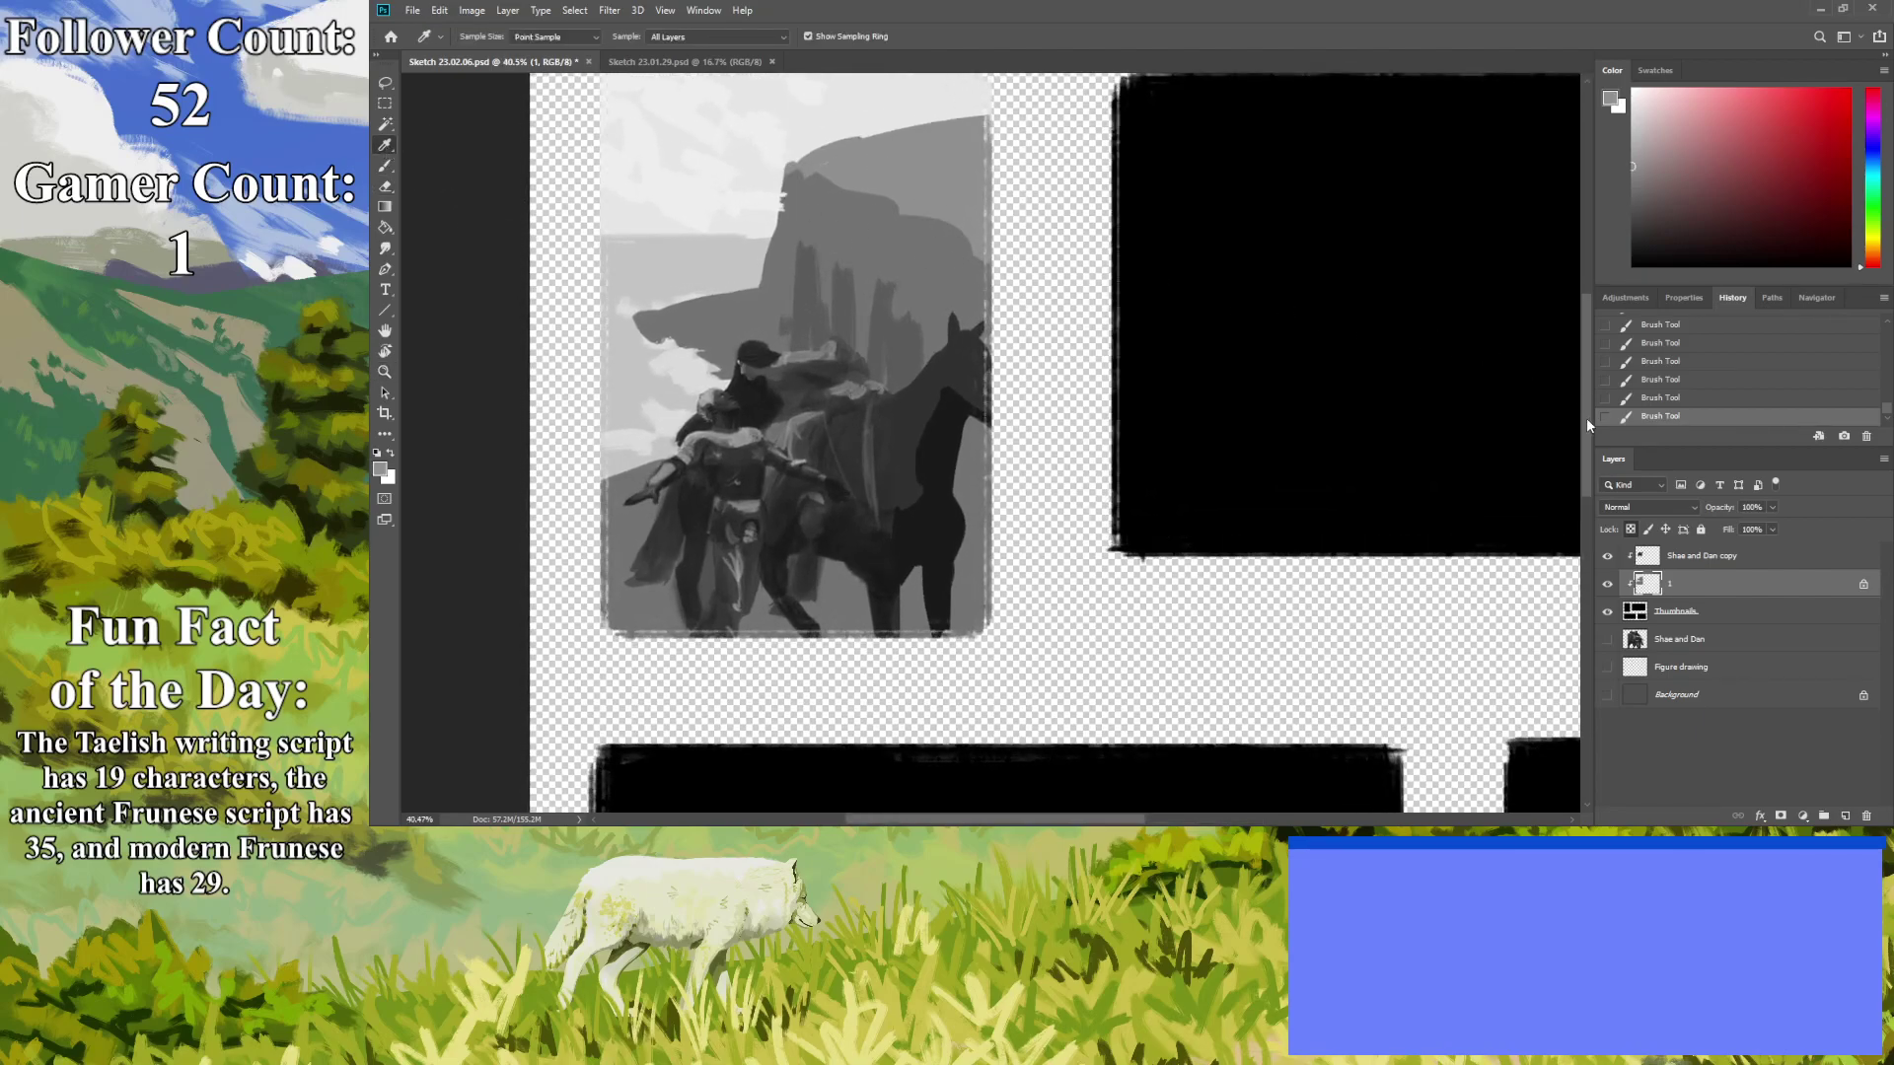
pyautogui.scroll(3, 1381, 306)
pyautogui.click(385, 166)
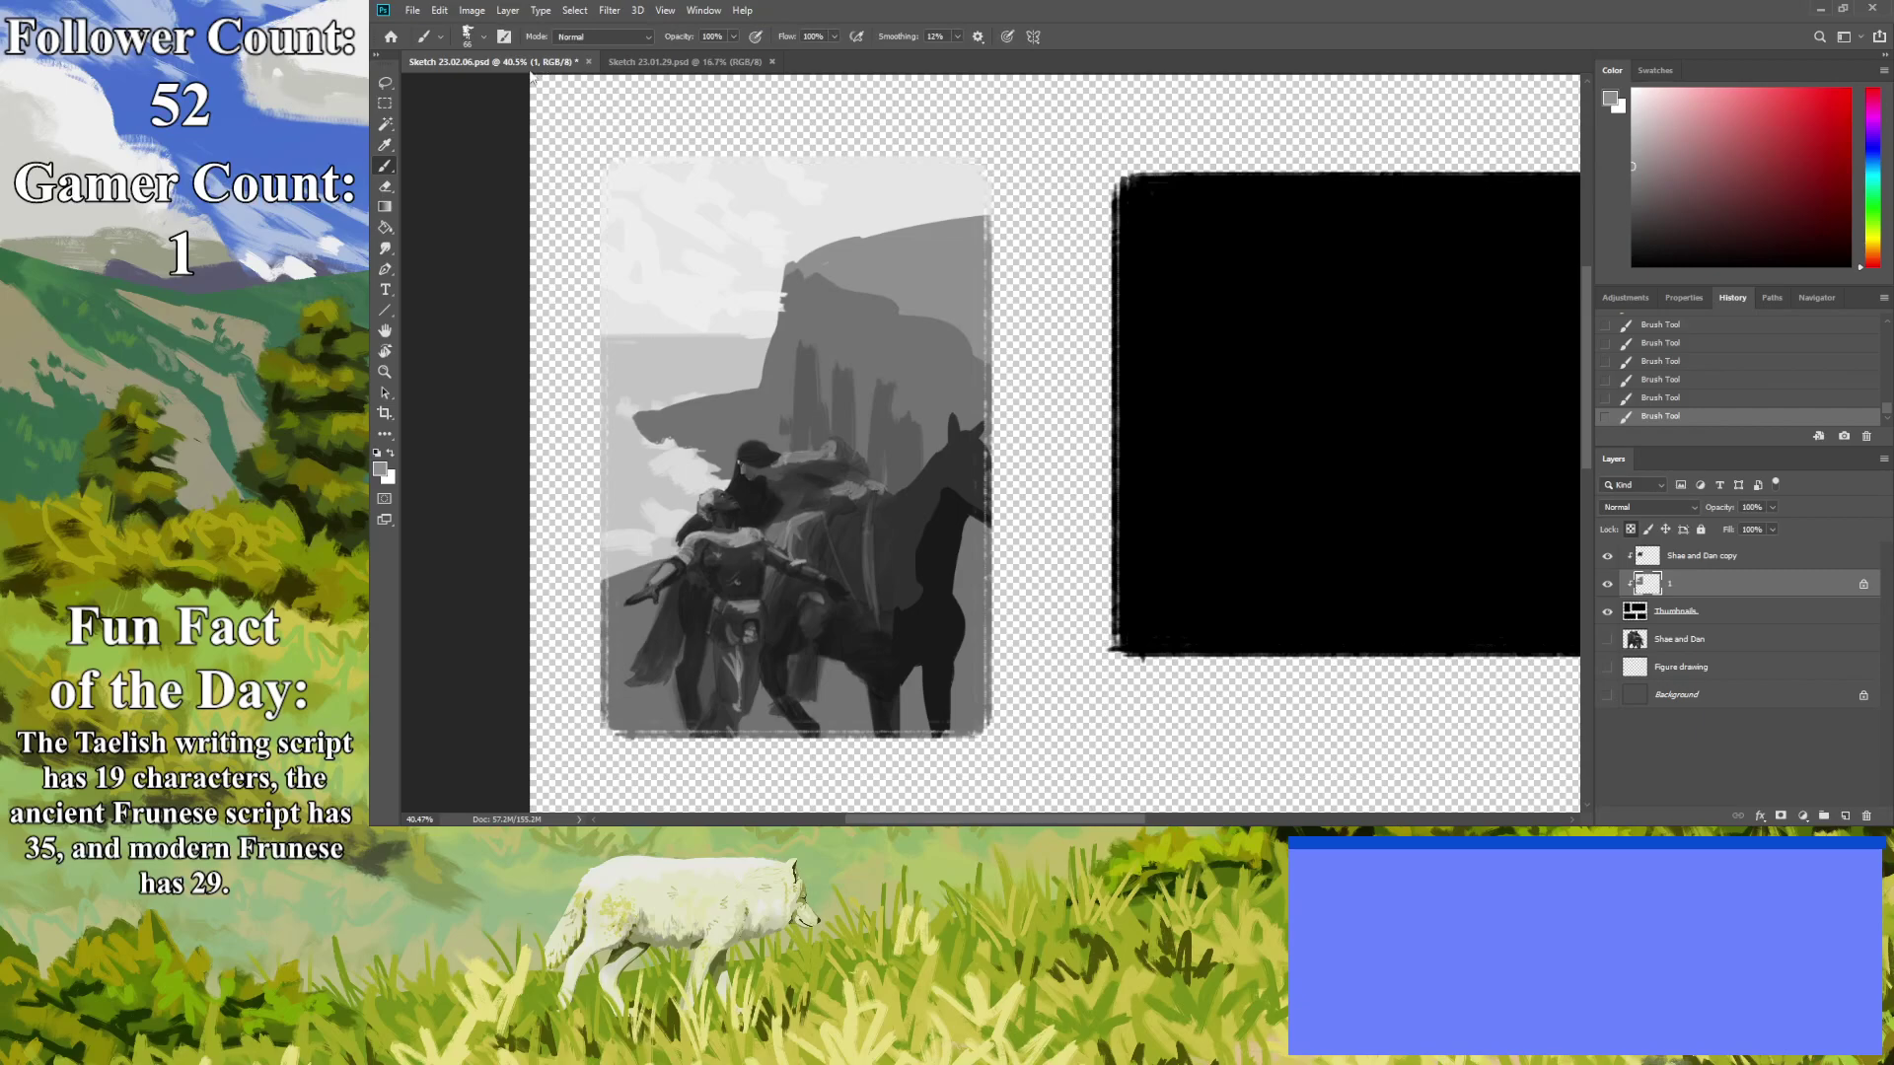
pyautogui.press('[')
pyautogui.press('[')
pyautogui.press('[')
pyautogui.press('[')
pyautogui.press('[')
pyautogui.moveTo(814, 255)
pyautogui.mouseDown()
pyautogui.moveTo(825, 159)
pyautogui.moveTo(838, 209)
pyautogui.moveTo(869, 208)
pyautogui.moveTo(890, 239)
pyautogui.moveTo(882, 151)
pyautogui.moveTo(881, 194)
pyautogui.moveTo(850, 153)
pyautogui.moveTo(827, 185)
pyautogui.moveTo(823, 242)
pyautogui.mouseUp()
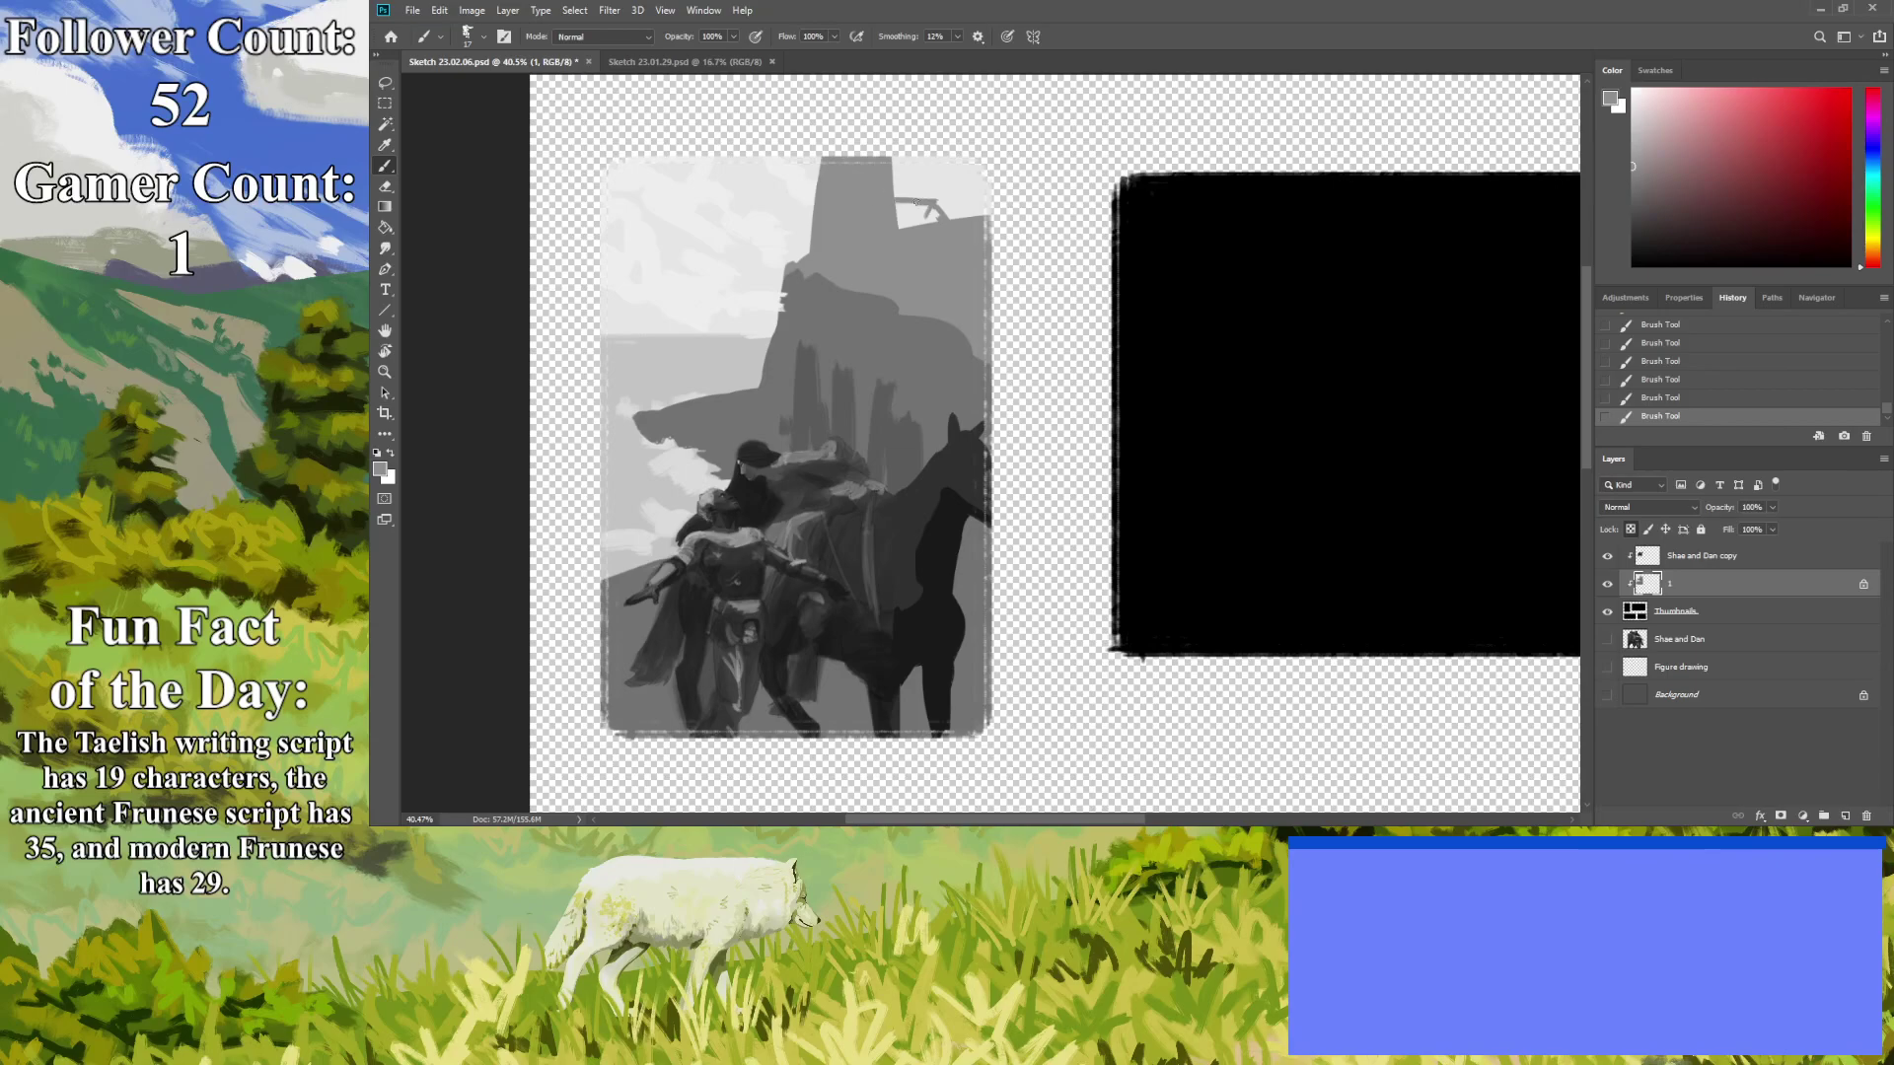
pyautogui.moveTo(910, 202); pyautogui.dragTo(910, 217)
pyautogui.keyDown('alt'); pyautogui.click(936, 282); pyautogui.keyUp('alt')
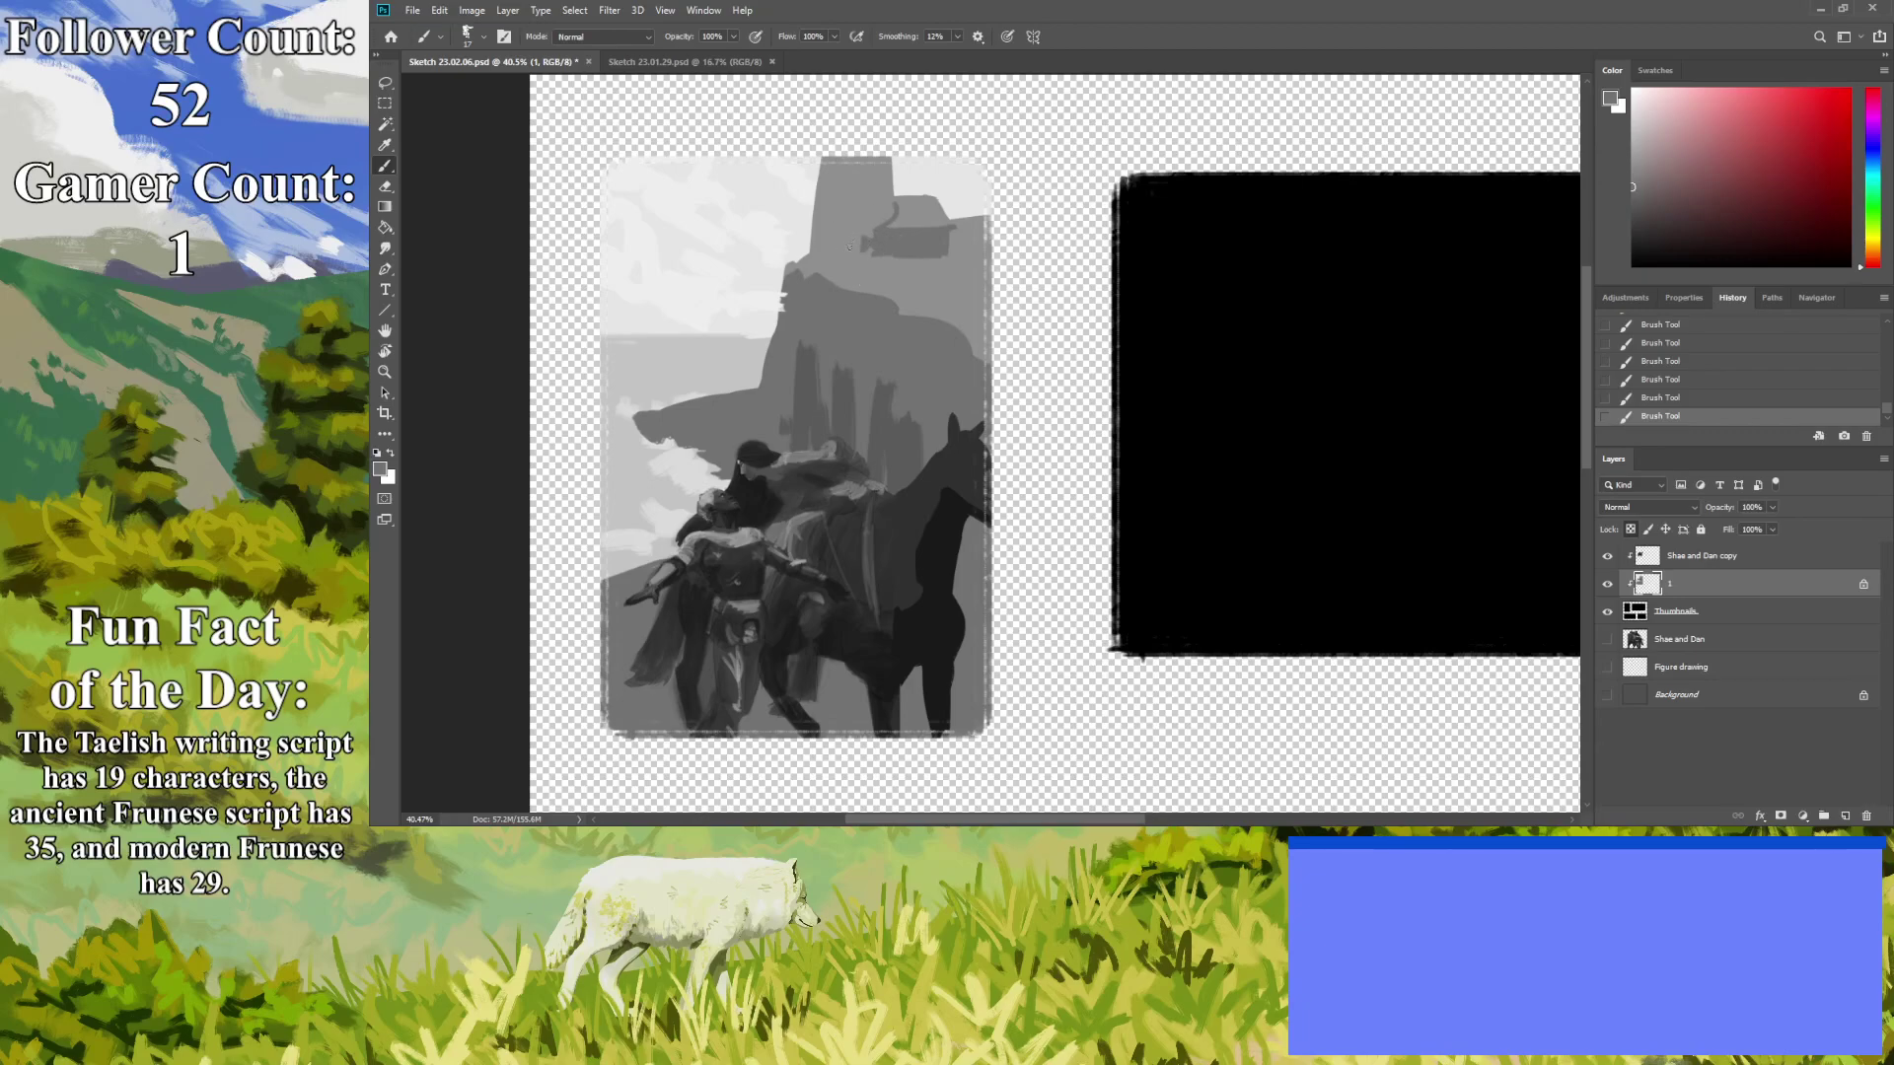
# Shift the horse-and-figures layer slightly left within the portrait thumbnail using Free Transform.
pyautogui.press('z')
pyautogui.moveTo(764, 497); pyautogui.dragTo(675, 509)
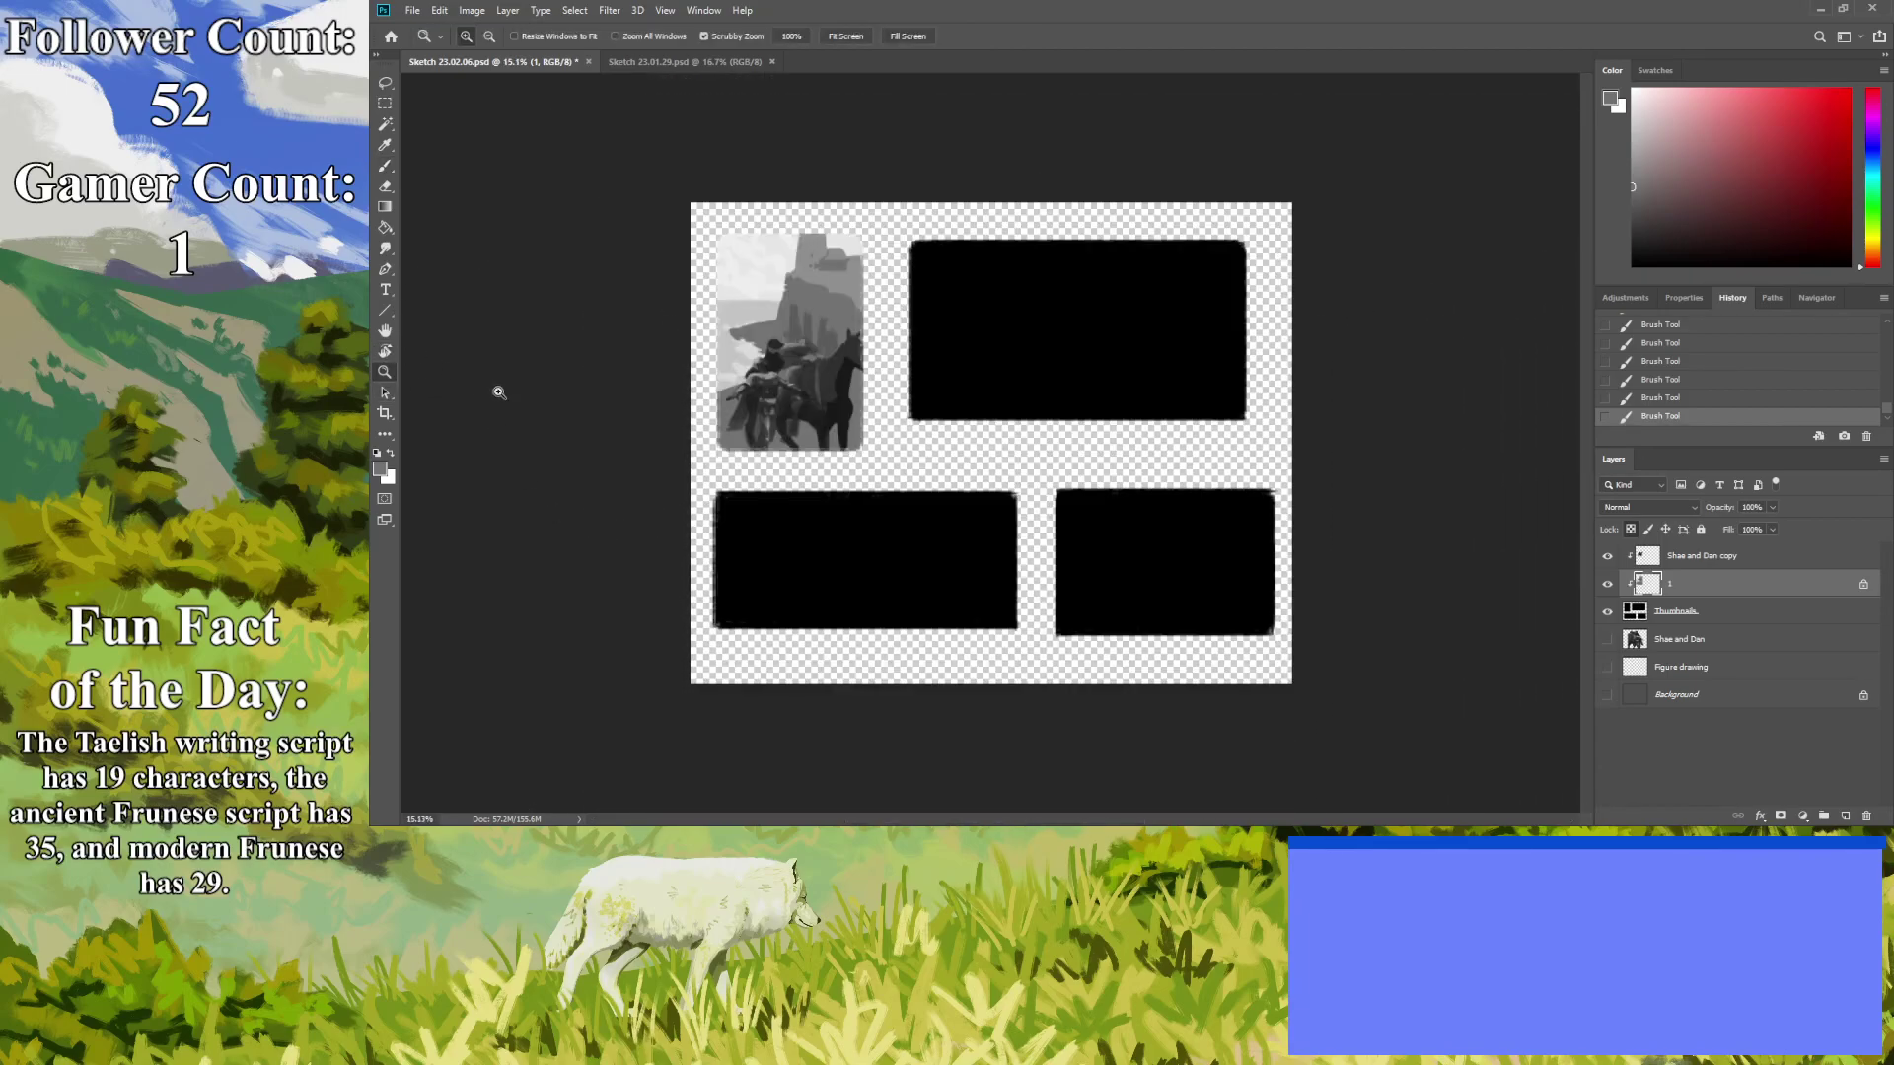
pyautogui.moveTo(490, 467); pyautogui.dragTo(515, 473)
pyautogui.hotkey('ctrl', '+')
pyautogui.hotkey('ctrl', '+')
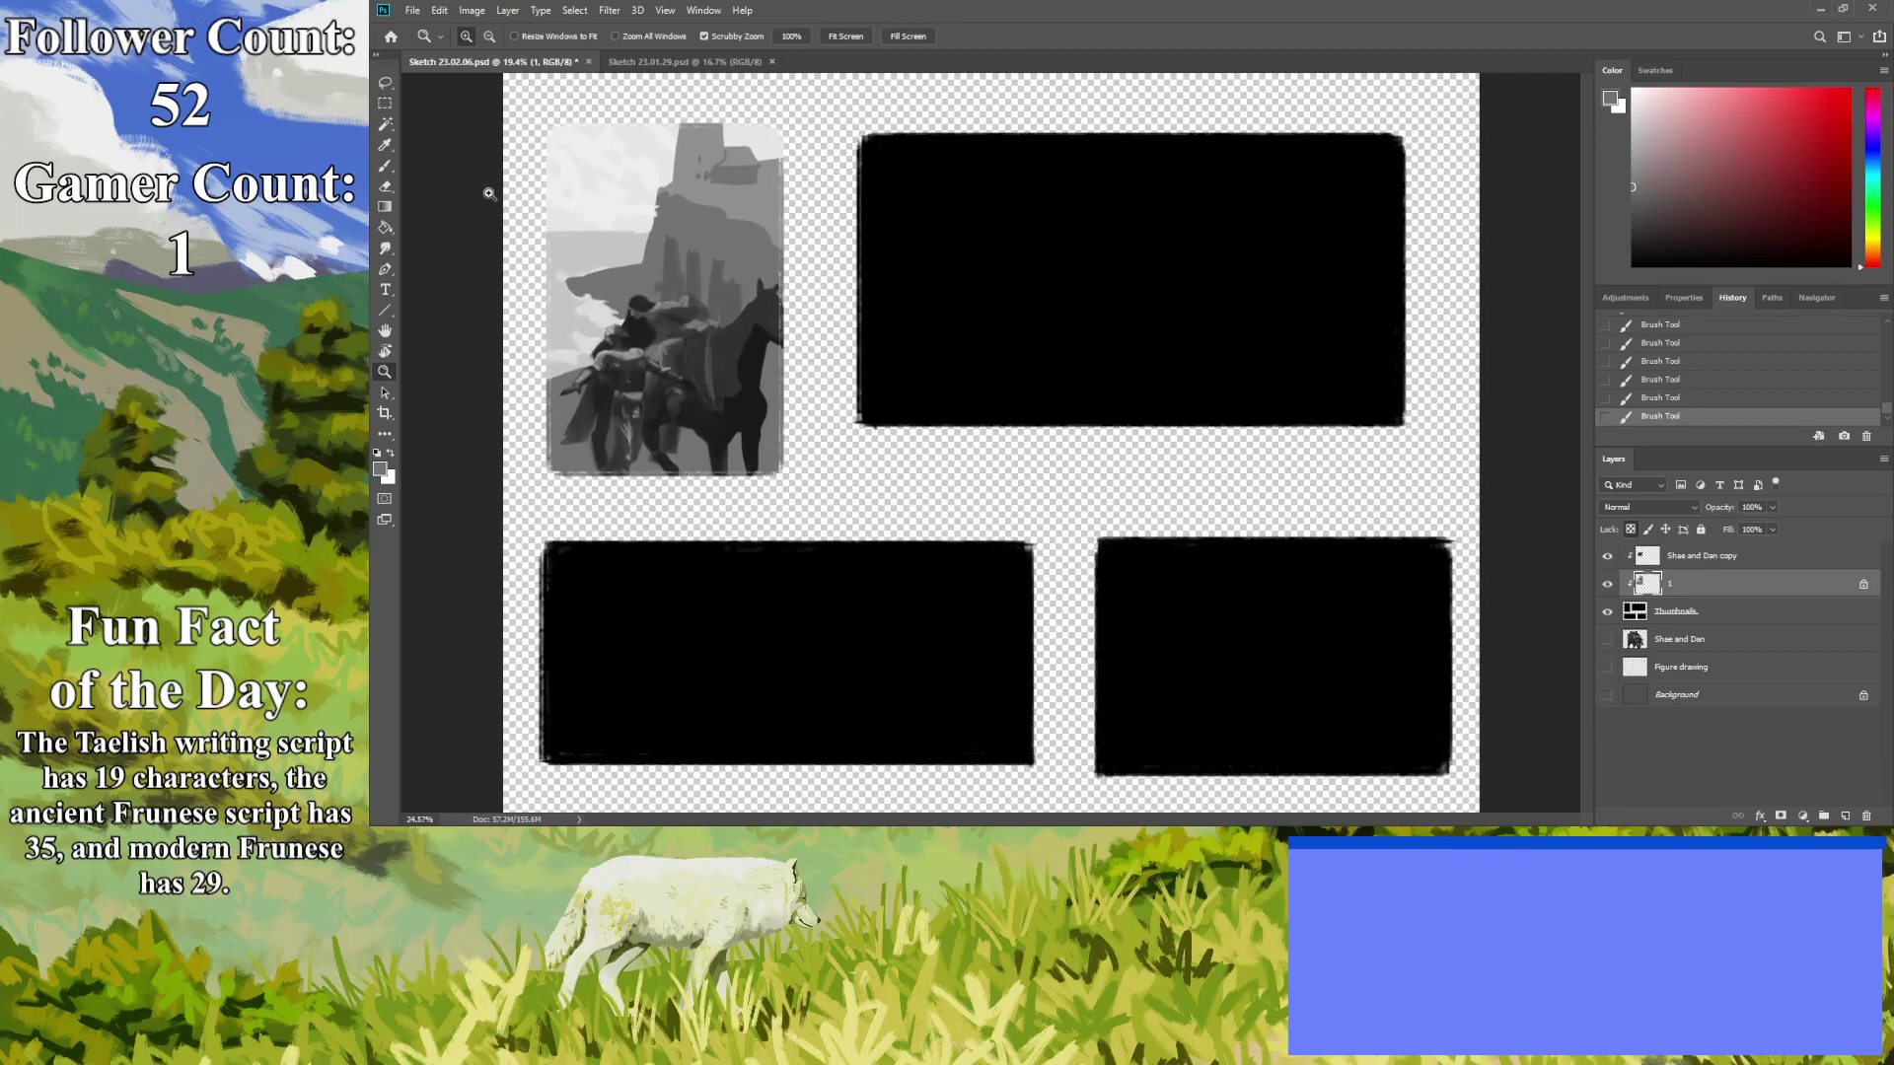
pyautogui.moveTo(440, 347); pyautogui.dragTo(487, 336)
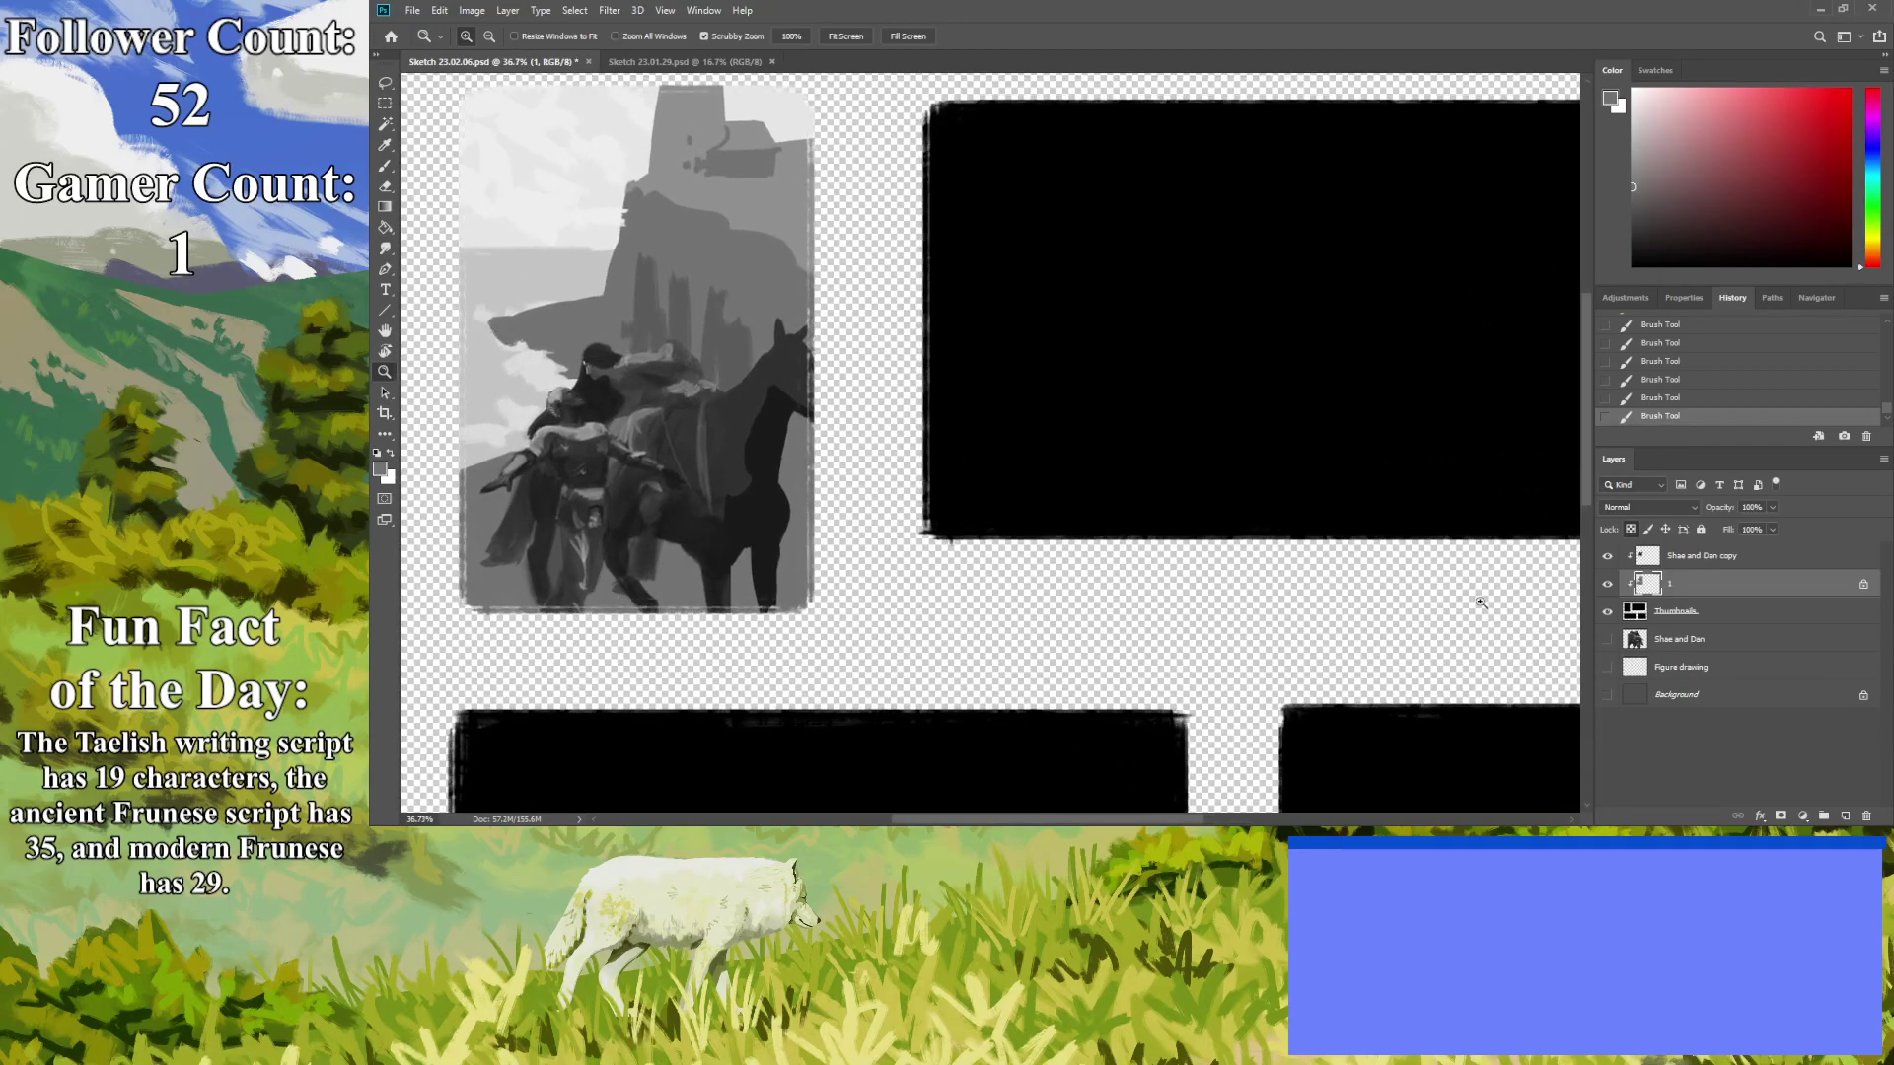
pyautogui.click(1678, 563)
pyautogui.hotkey('ctrl', 't')
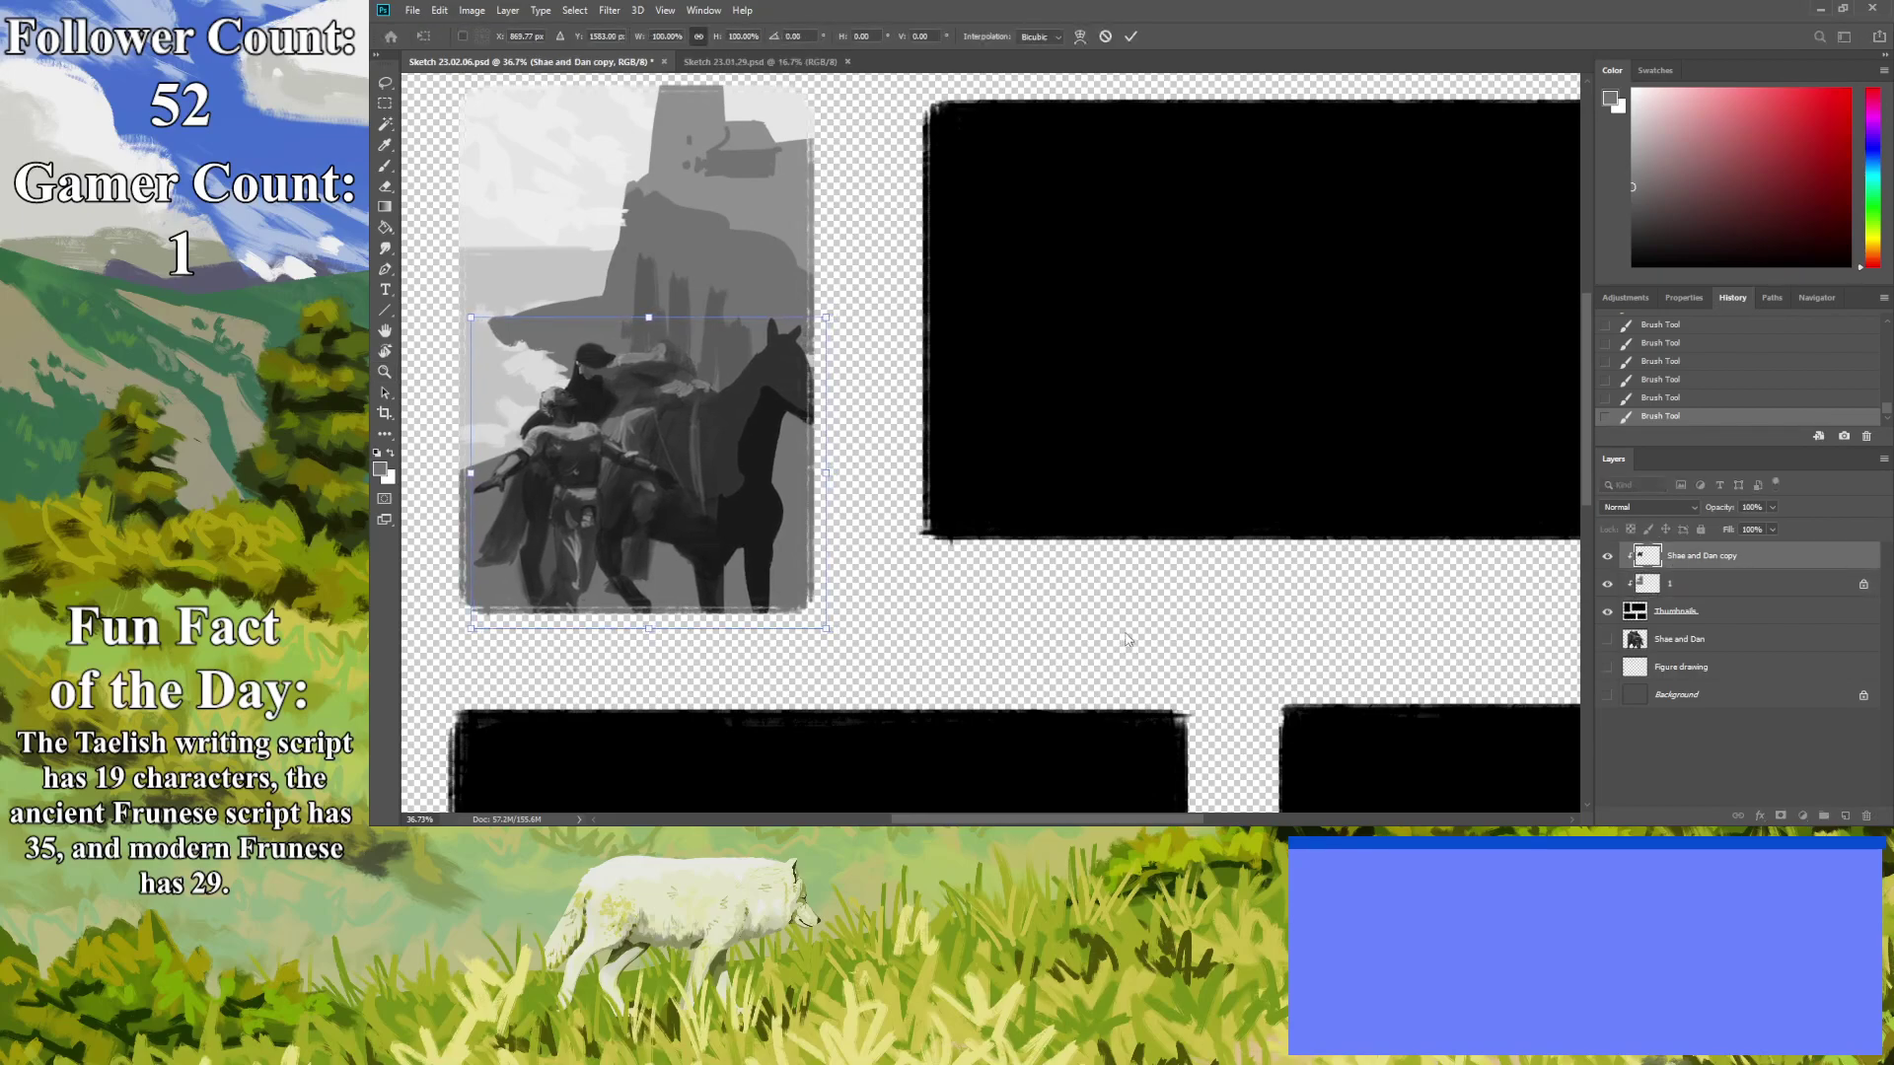
pyautogui.press('Return')
pyautogui.press('z')
pyautogui.moveTo(734, 506); pyautogui.dragTo(642, 524)
pyautogui.scroll(3, 503, 276)
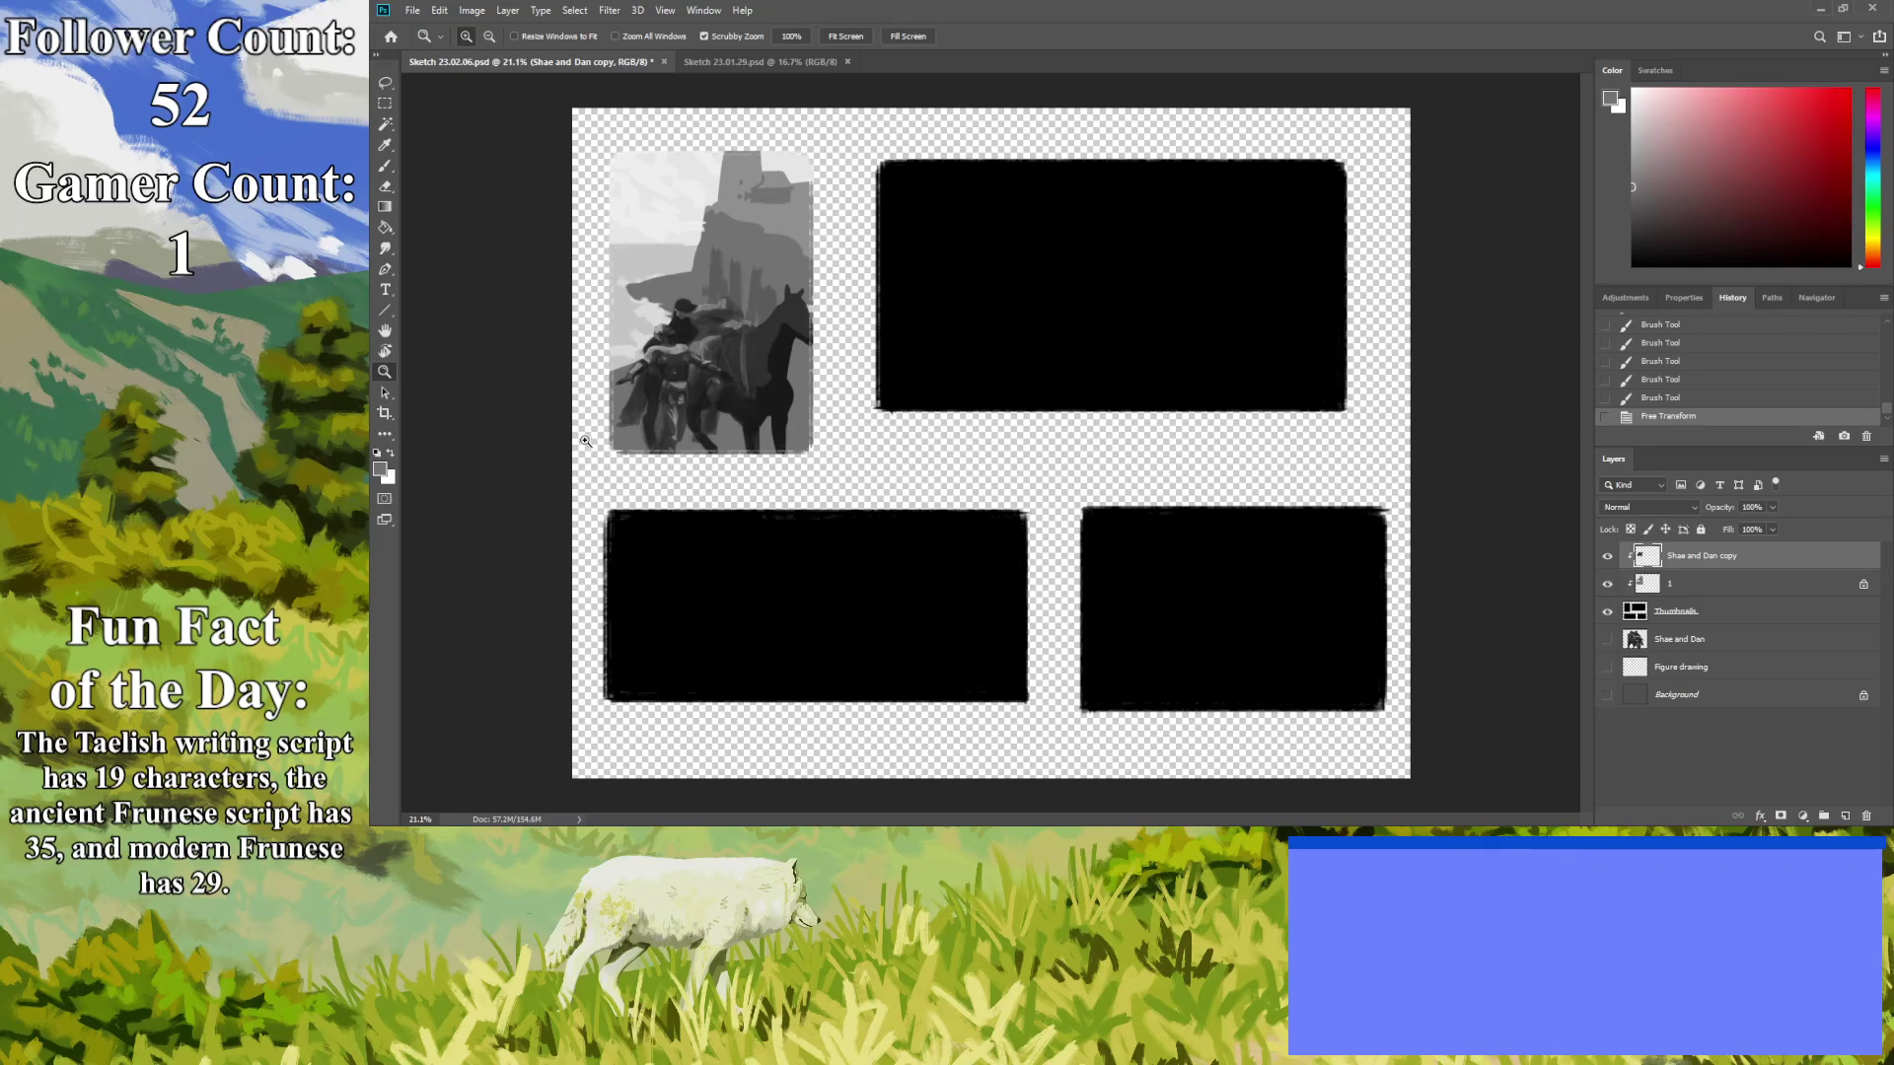
# On layer 1, pick a darker grey and paint a jagged rock shape along the thumbnail's left edge beside the figures.
pyautogui.click(1677, 588)
pyautogui.click(393, 146)
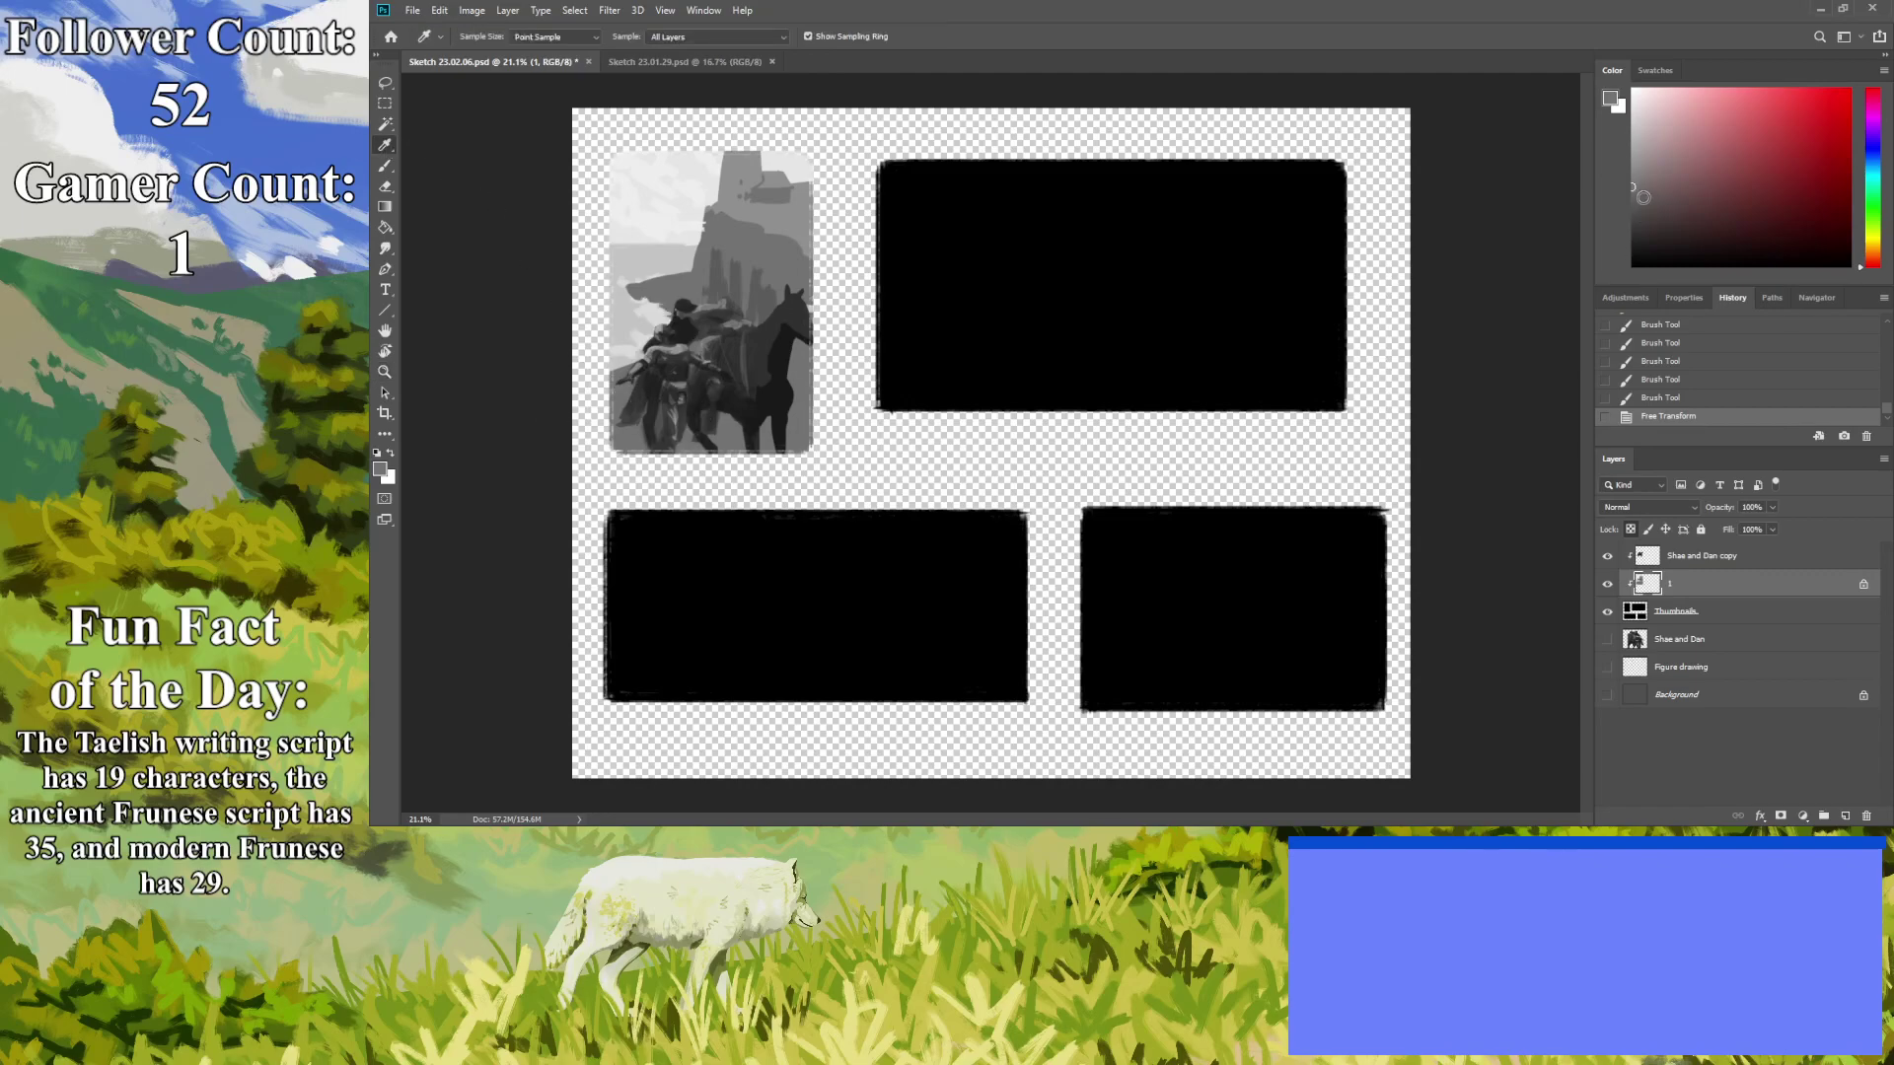
pyautogui.click(1629, 204)
pyautogui.press('b')
pyautogui.moveTo(624, 382)
pyautogui.mouseDown()
pyautogui.moveTo(636, 324)
pyautogui.moveTo(614, 299)
pyautogui.mouseUp()
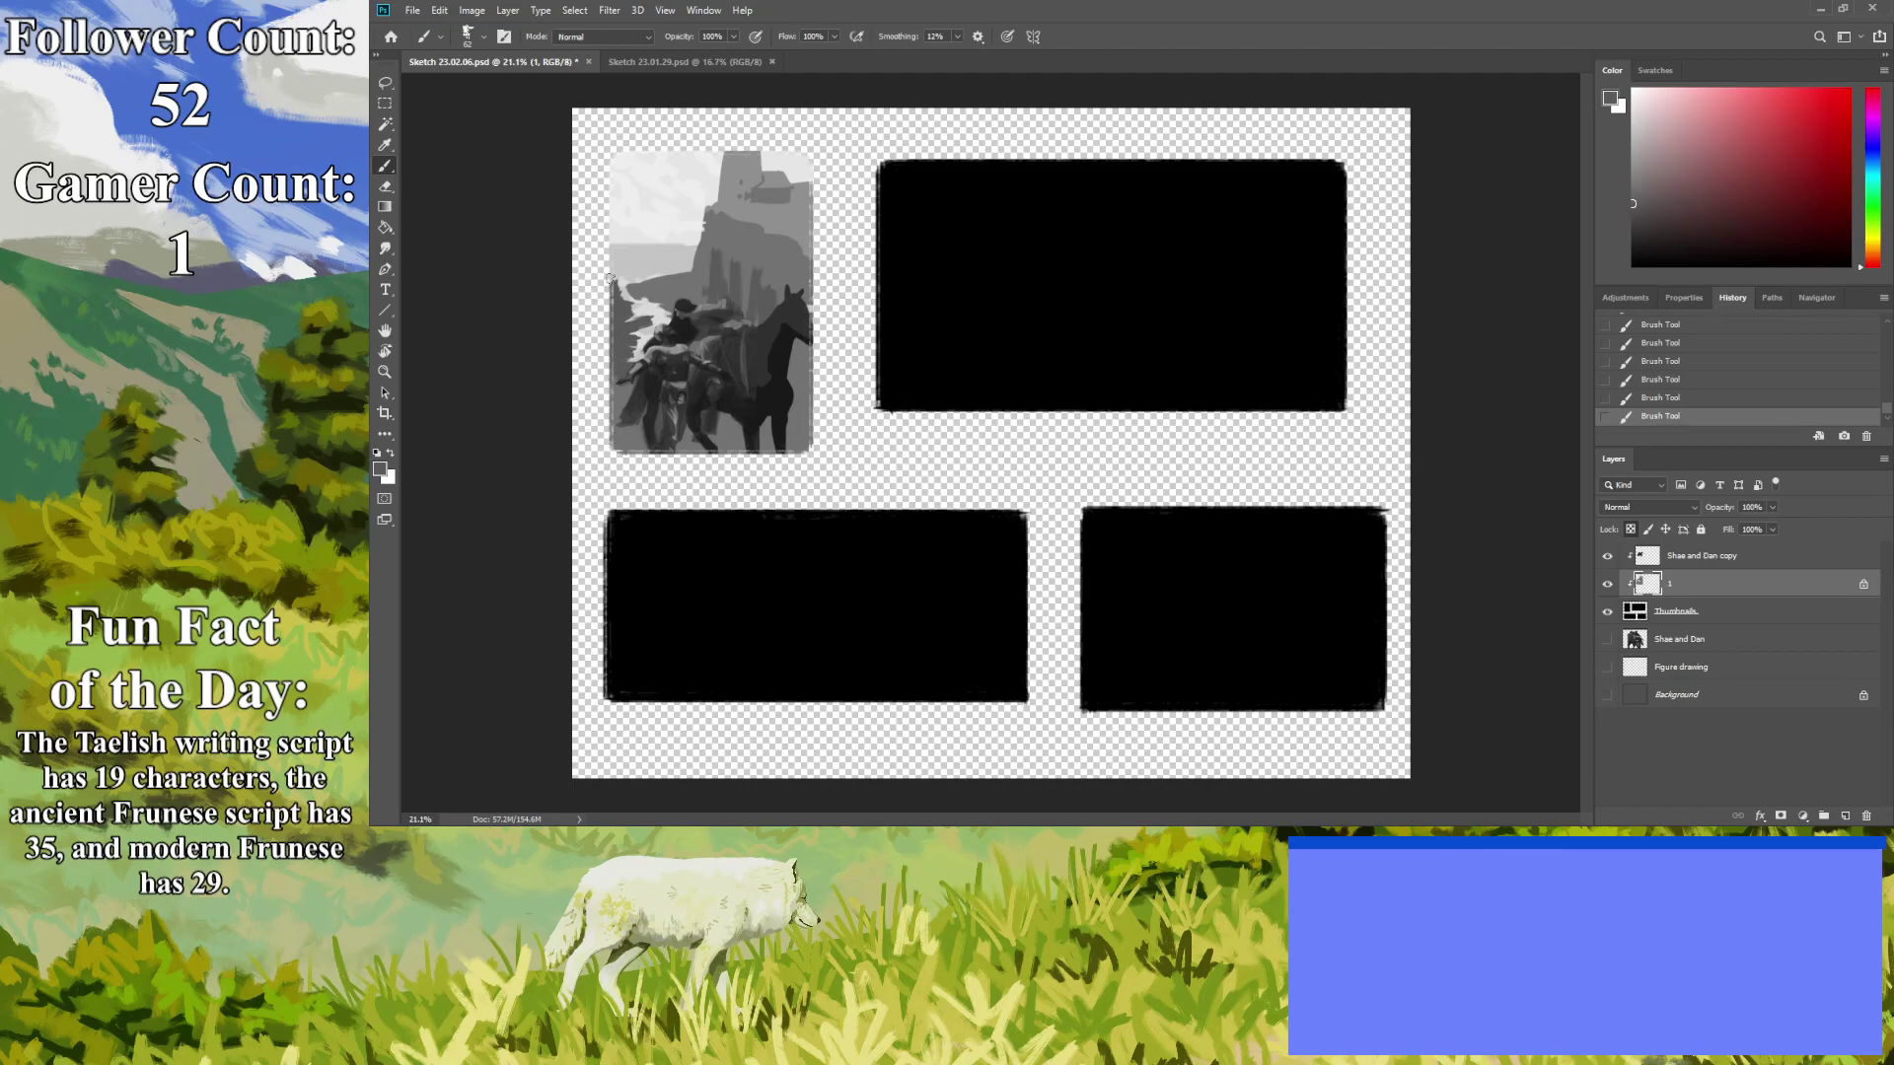
# Sample the light grey behind the figures and rework the highlight area next to the dark rock.
pyautogui.click(384, 145)
pyautogui.click(651, 320)
pyautogui.click(385, 168)
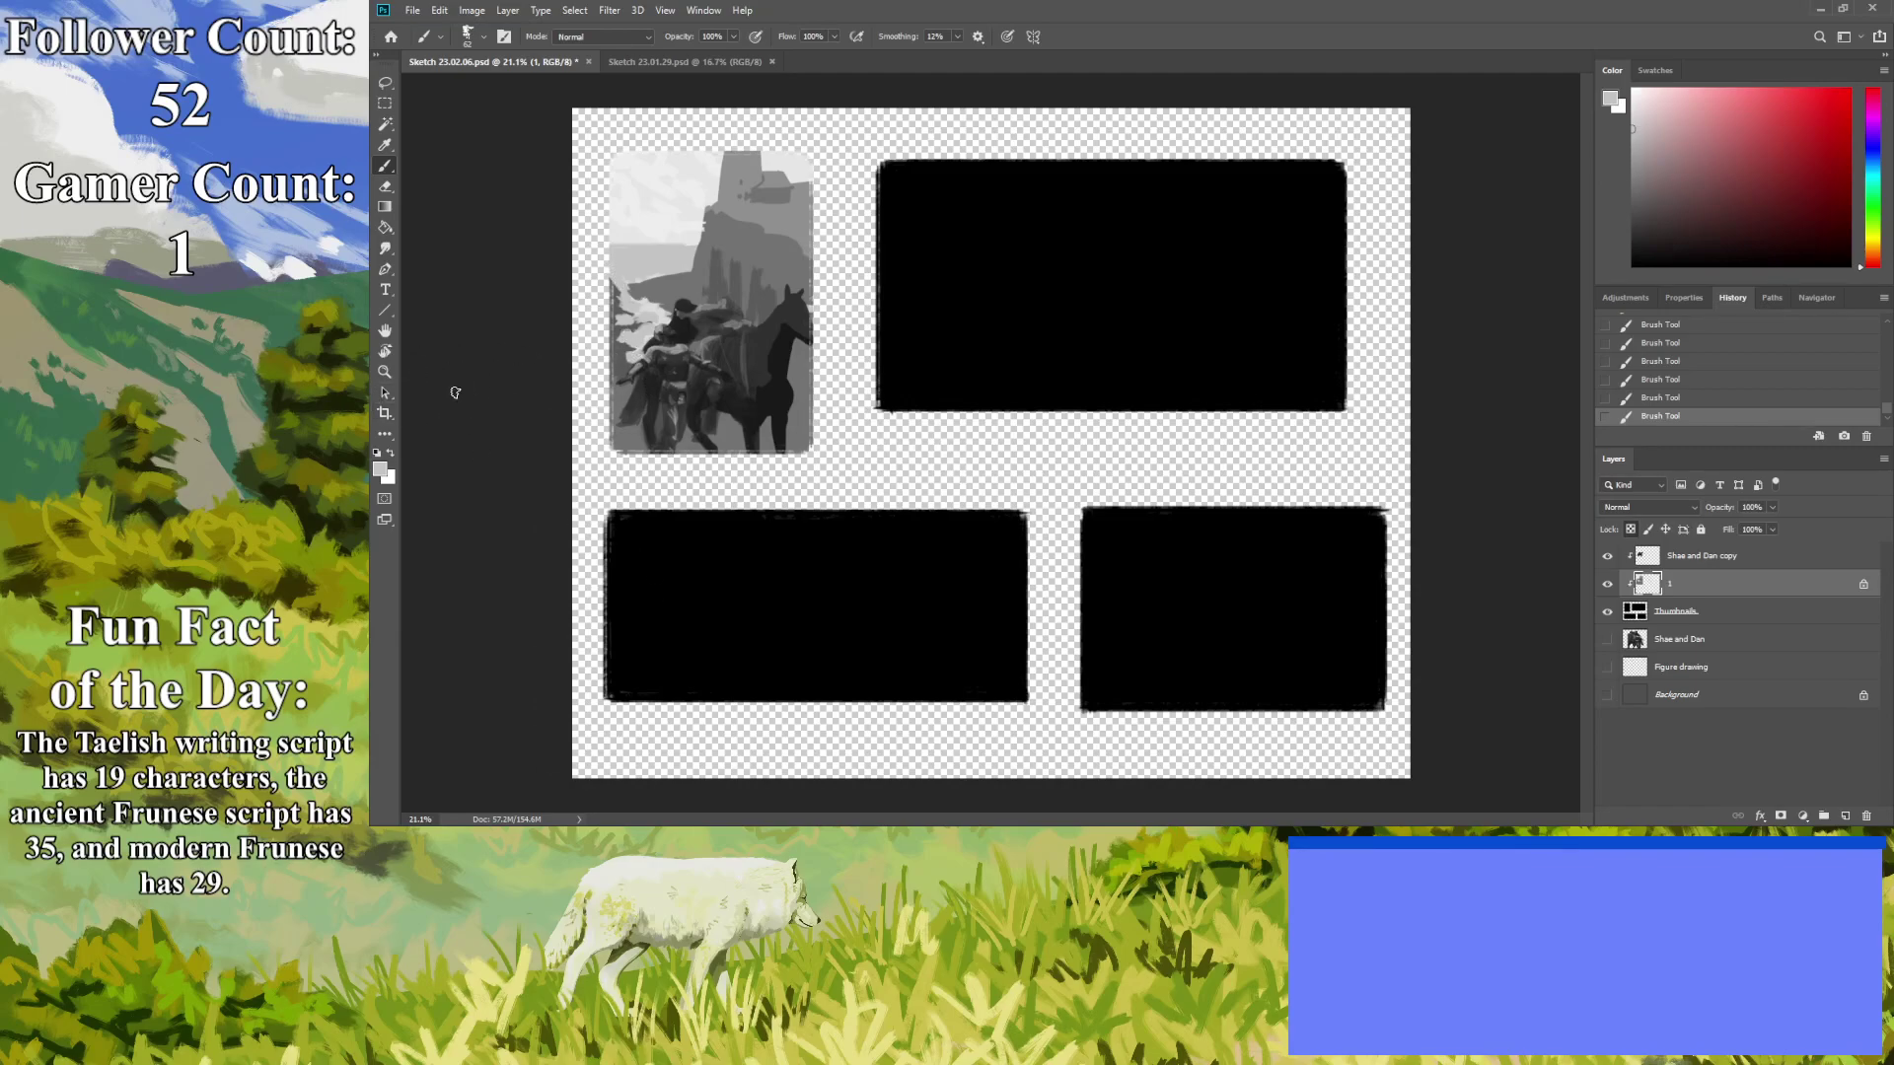
# Sample the palest grey beside the dark rock and paint a bright area behind the figures, along the base of the cliff.
pyautogui.click(384, 370)
pyautogui.moveTo(673, 468); pyautogui.dragTo(589, 488)
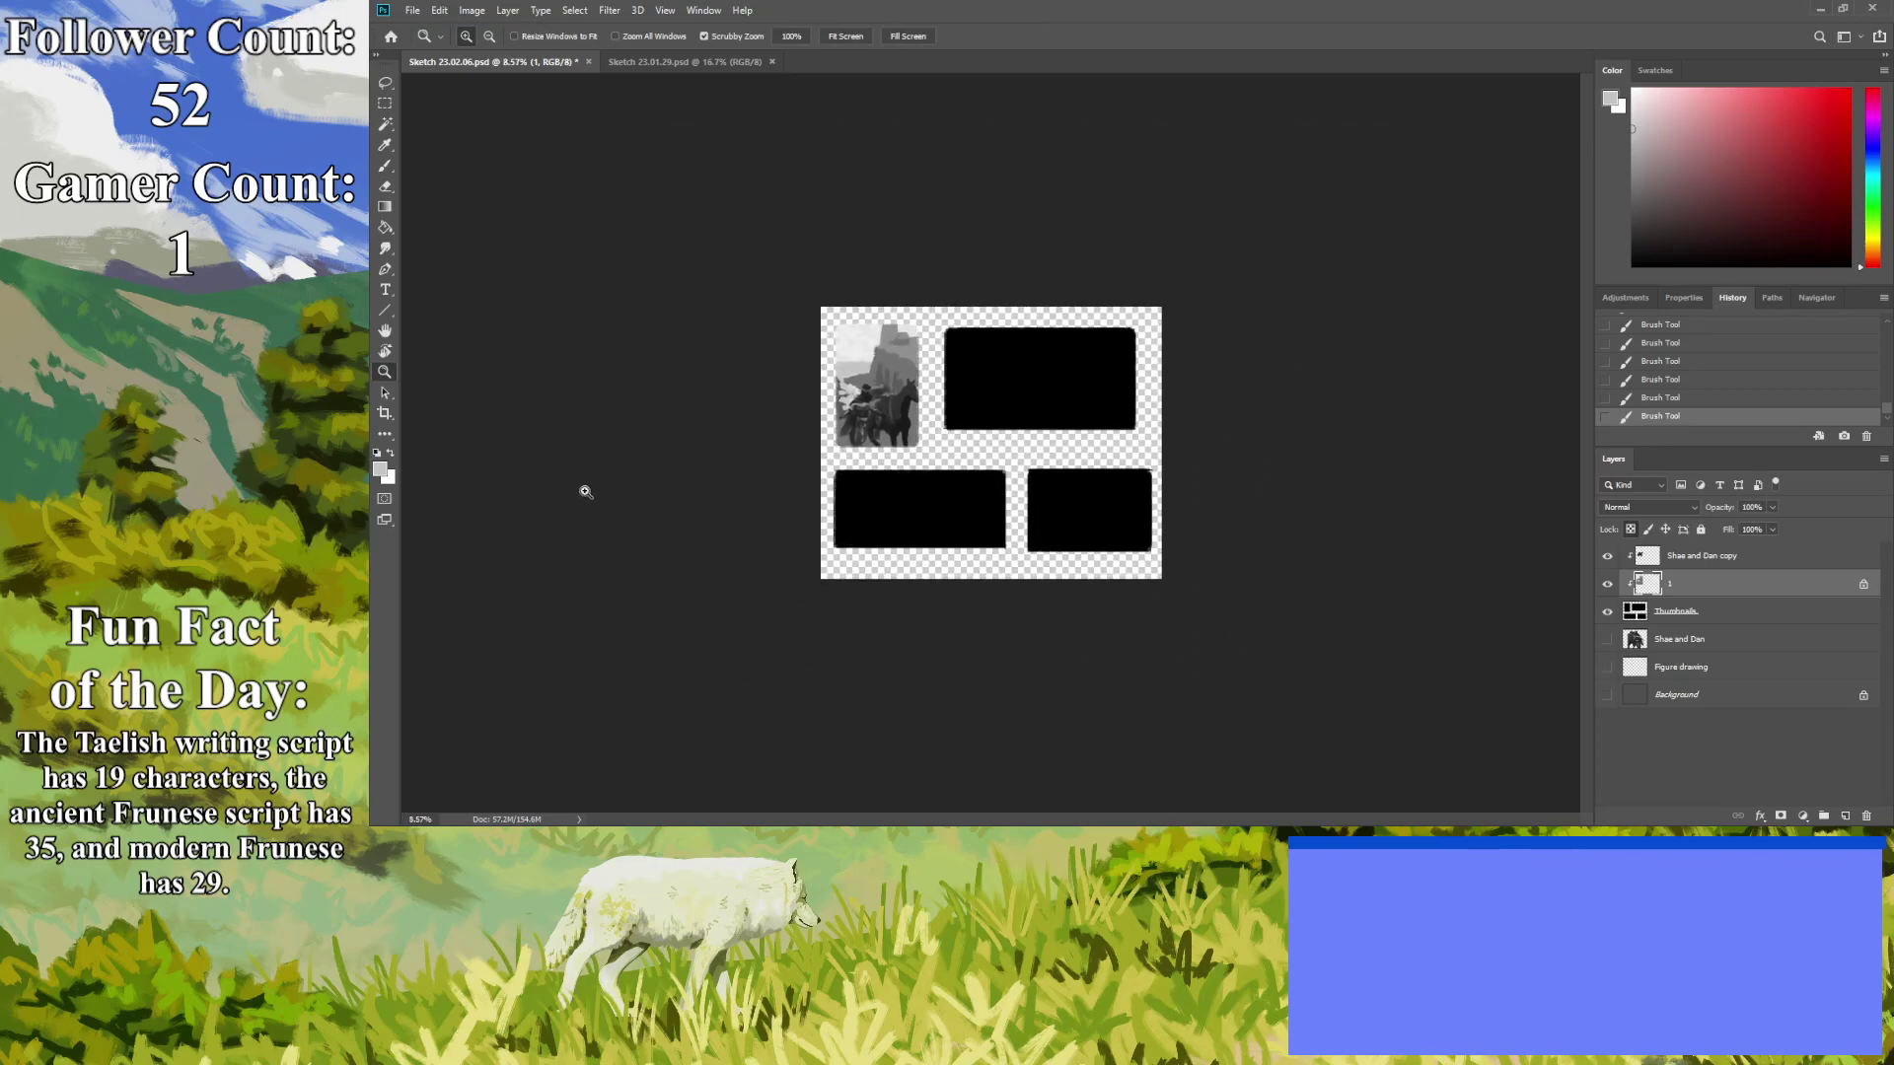
pyautogui.moveTo(520, 372); pyautogui.dragTo(552, 397)
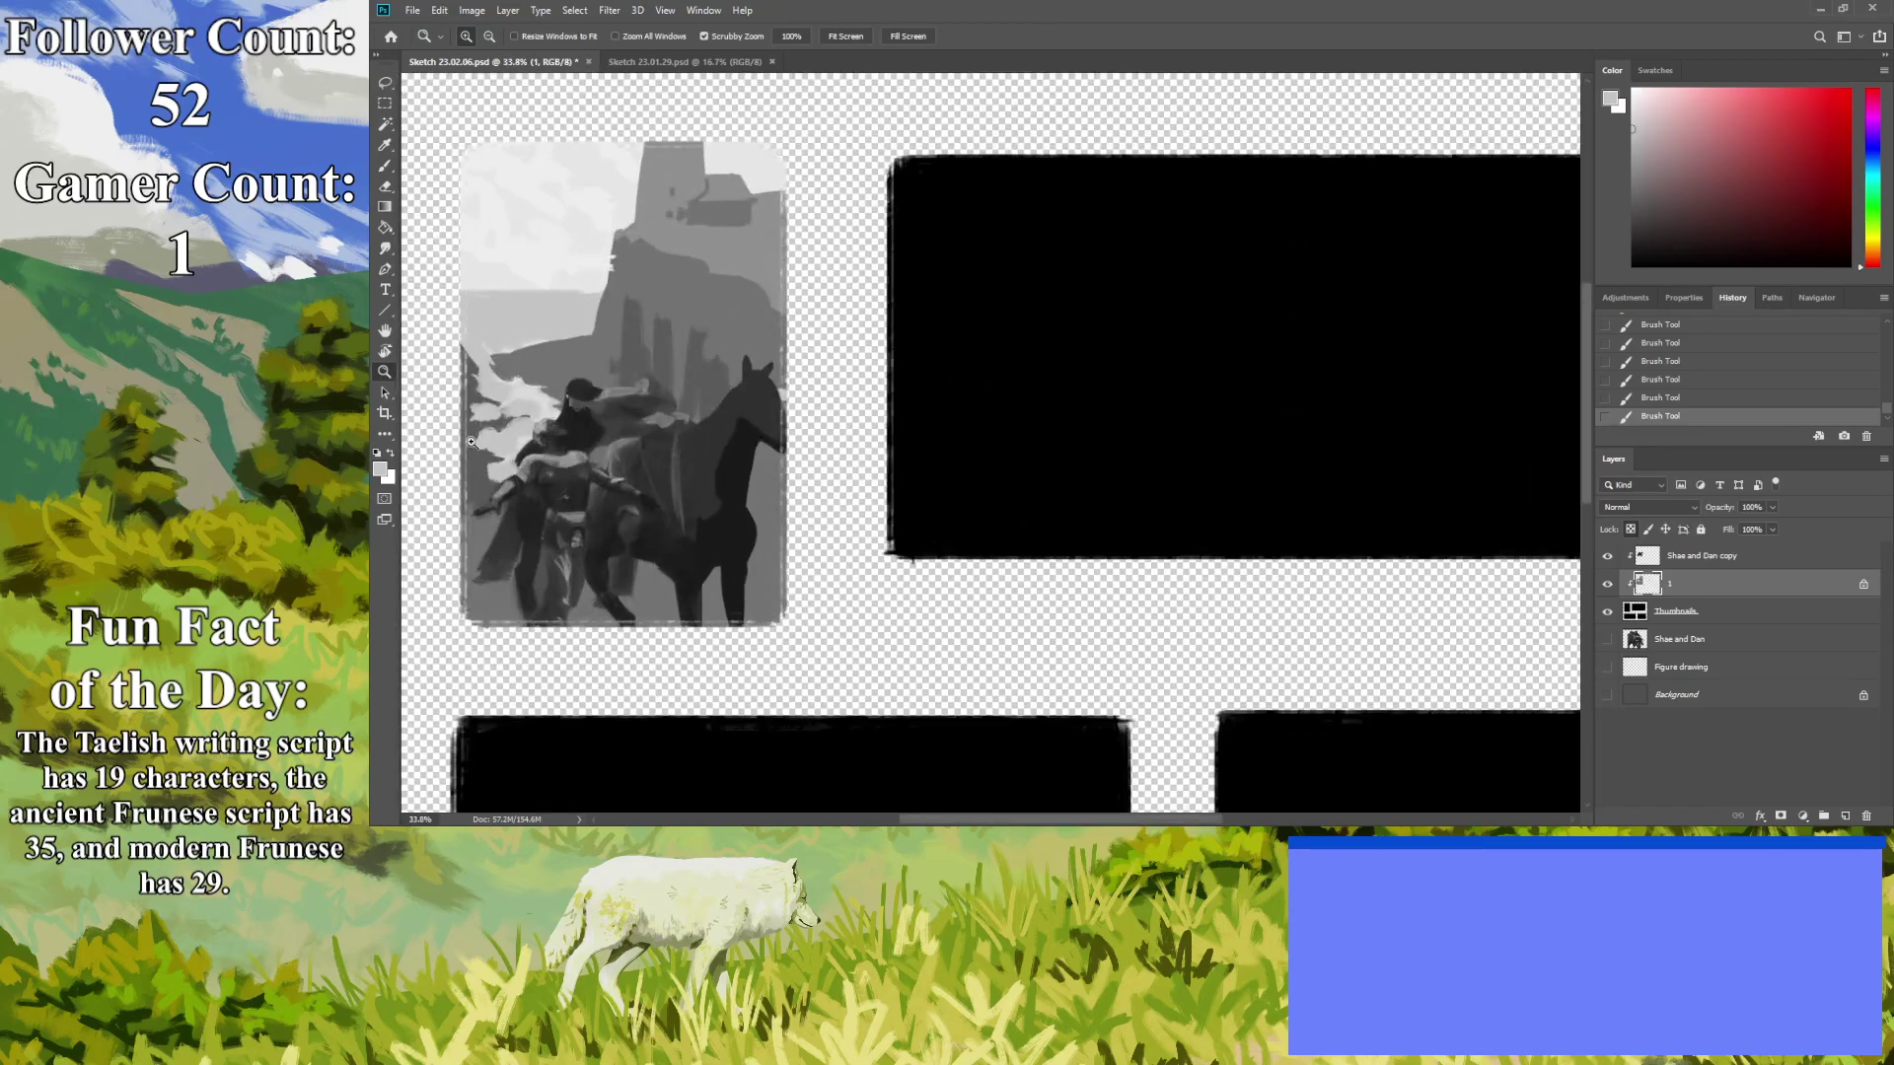
pyautogui.moveTo(469, 439); pyautogui.dragTo(475, 435)
pyautogui.press('i')
pyautogui.click(541, 389)
pyautogui.click(385, 165)
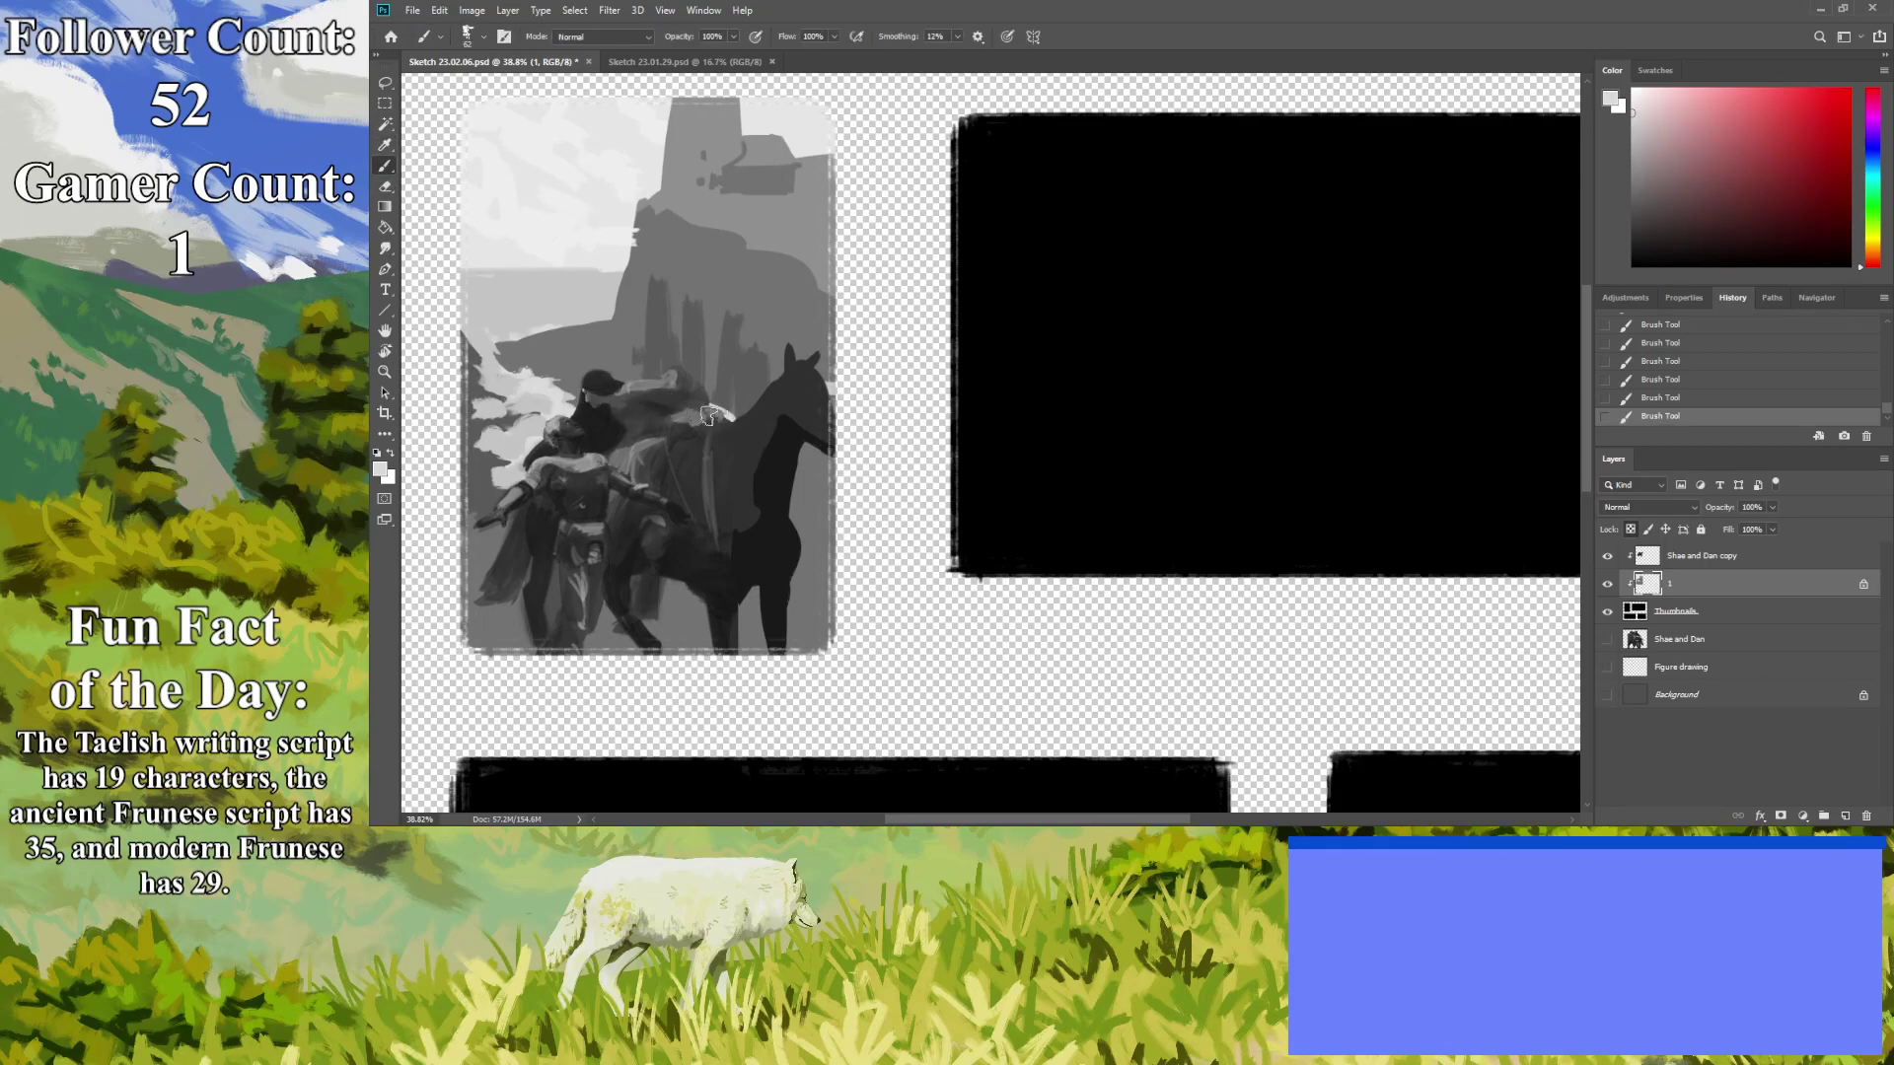
pyautogui.moveTo(568, 400)
pyautogui.mouseDown()
pyautogui.moveTo(499, 365)
pyautogui.moveTo(537, 409)
pyautogui.mouseUp()
pyautogui.moveTo(713, 419); pyautogui.dragTo(635, 386)
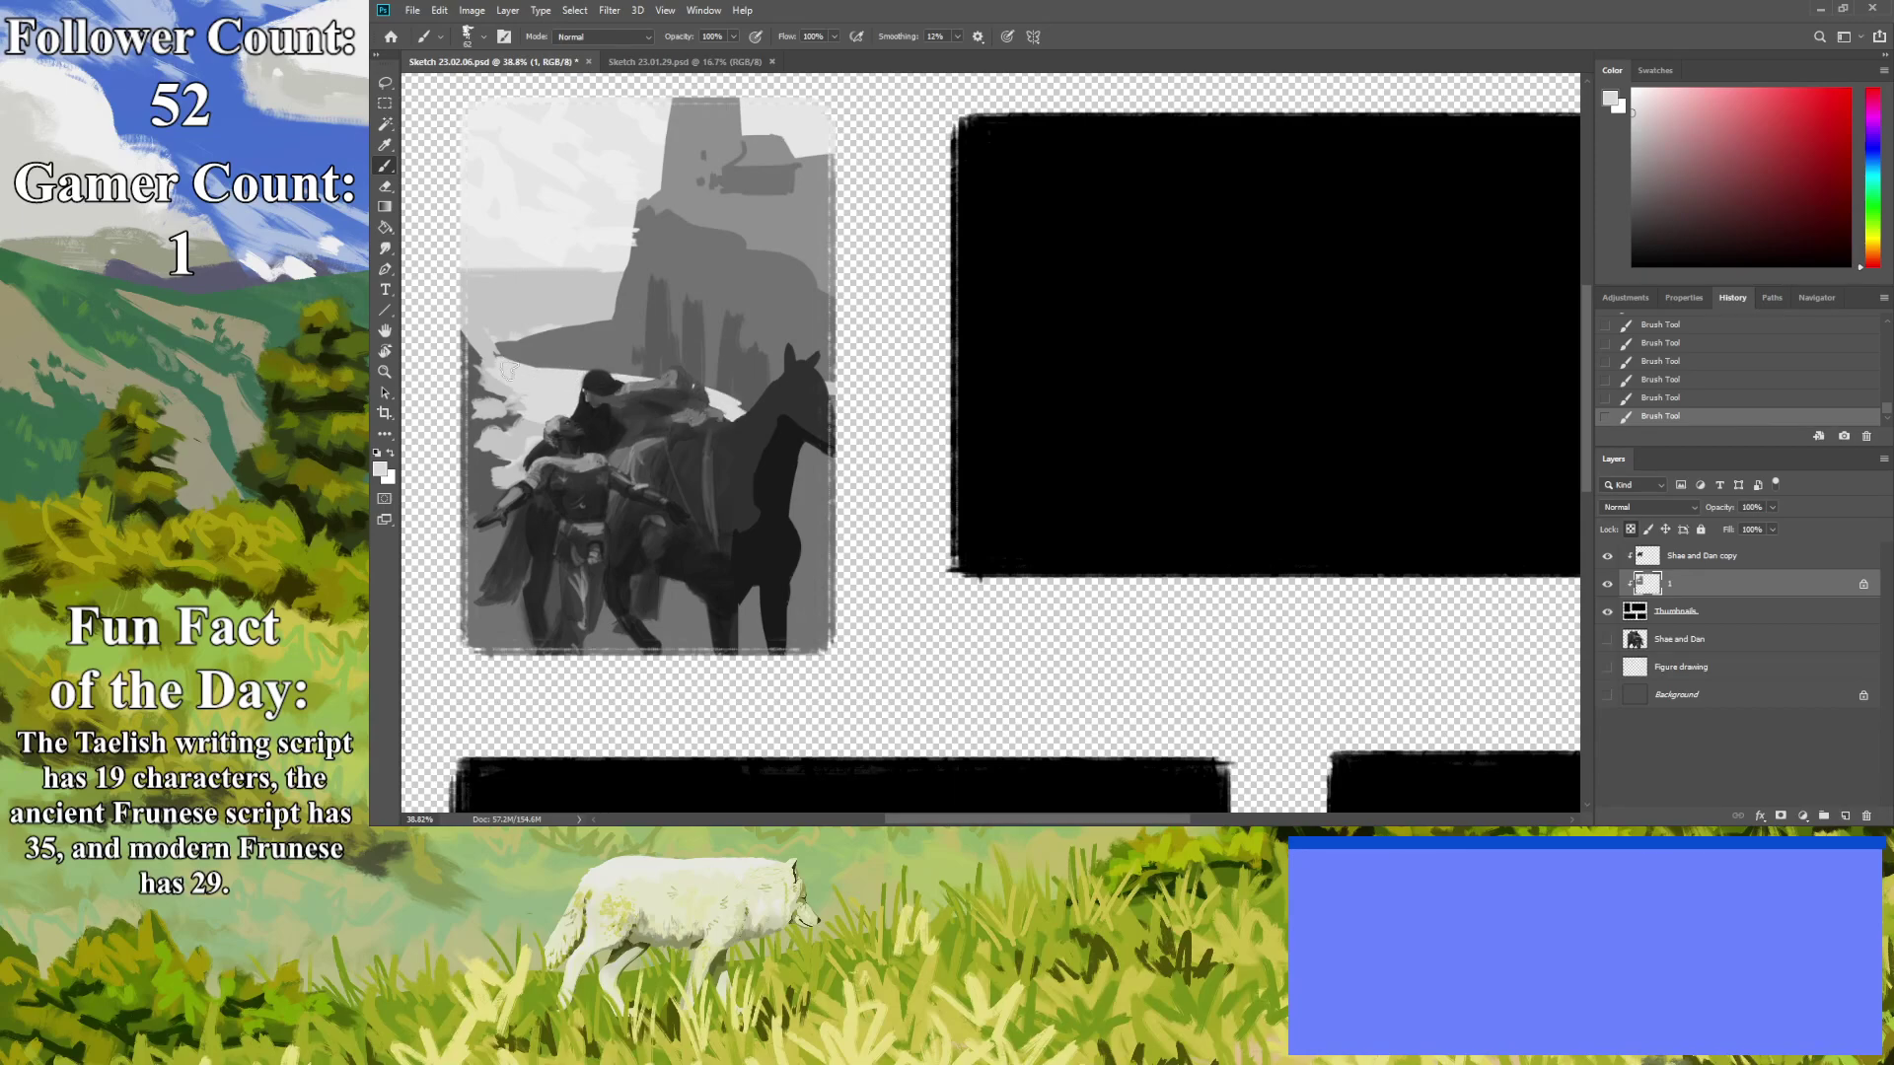
pyautogui.moveTo(745, 420)
pyautogui.mouseDown()
pyautogui.moveTo(709, 391)
pyautogui.moveTo(607, 373)
pyautogui.moveTo(641, 369)
pyautogui.moveTo(500, 361)
pyautogui.mouseUp()
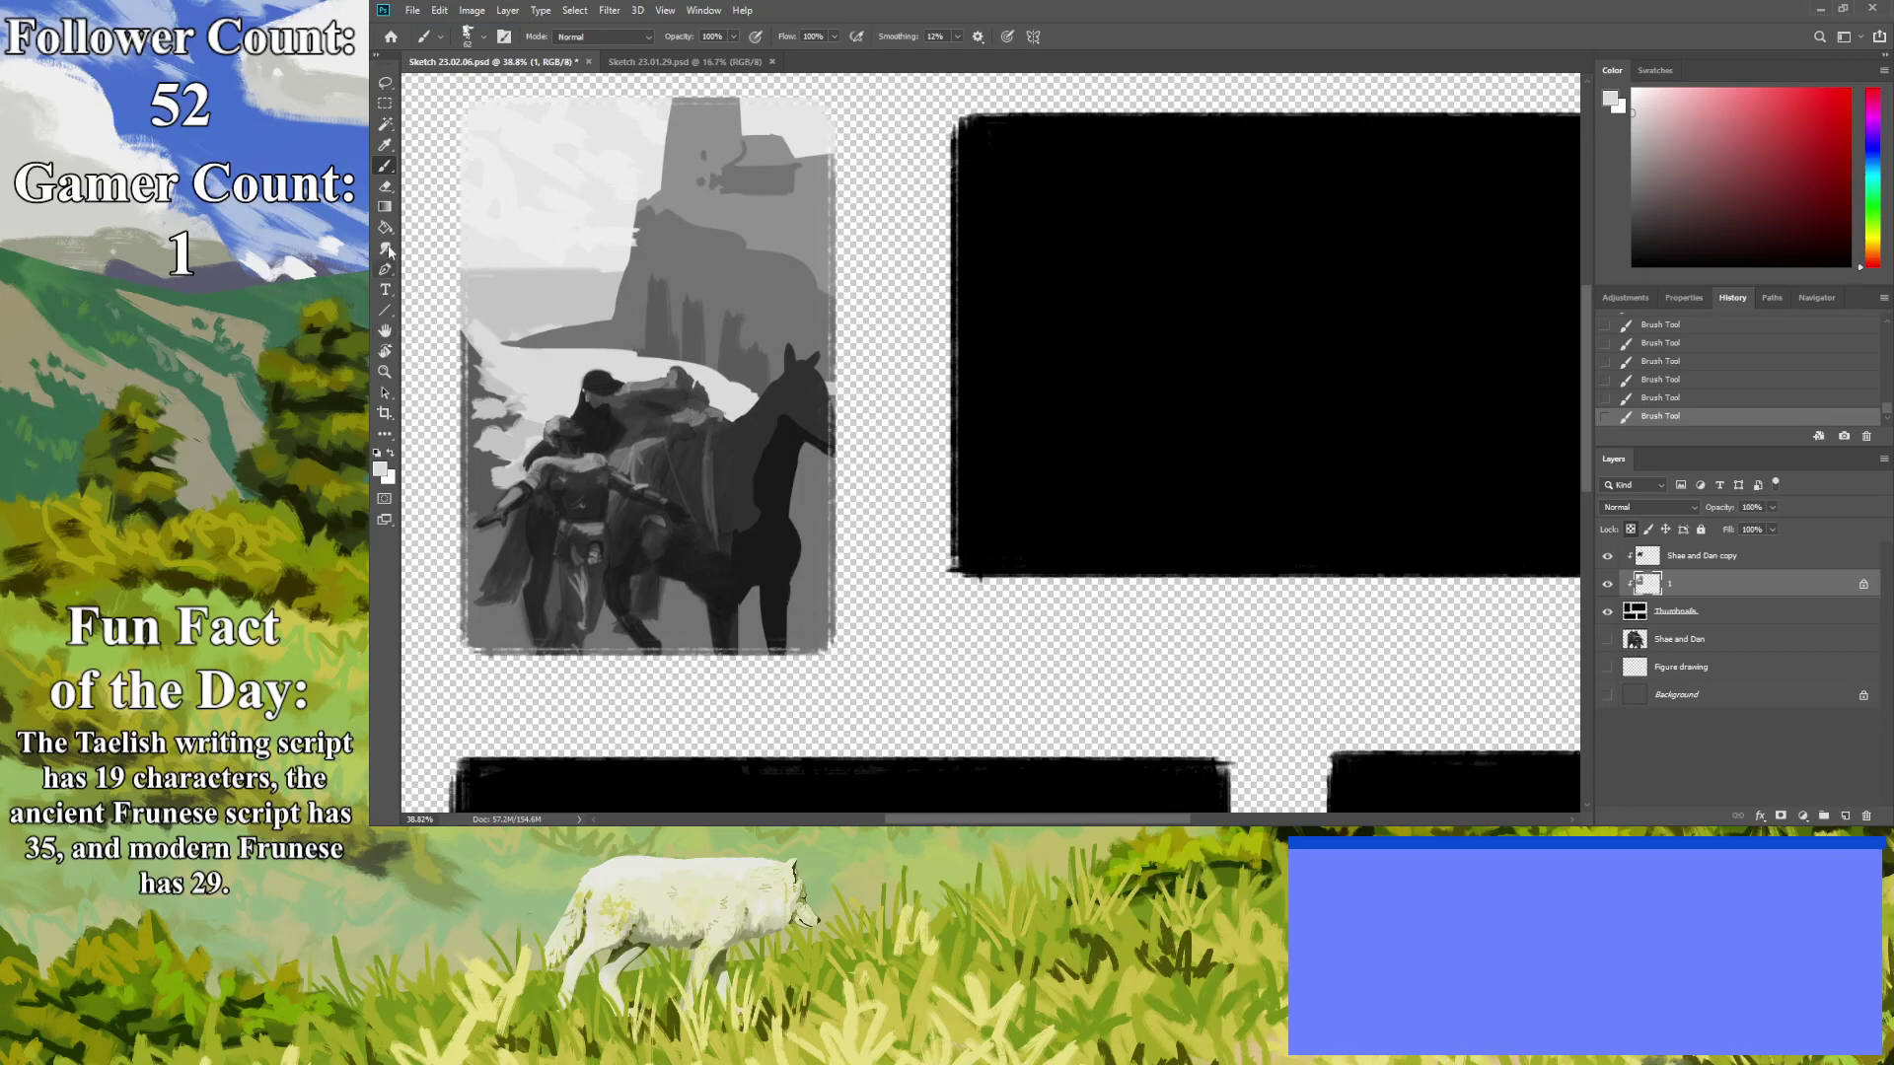
pyautogui.click(384, 145)
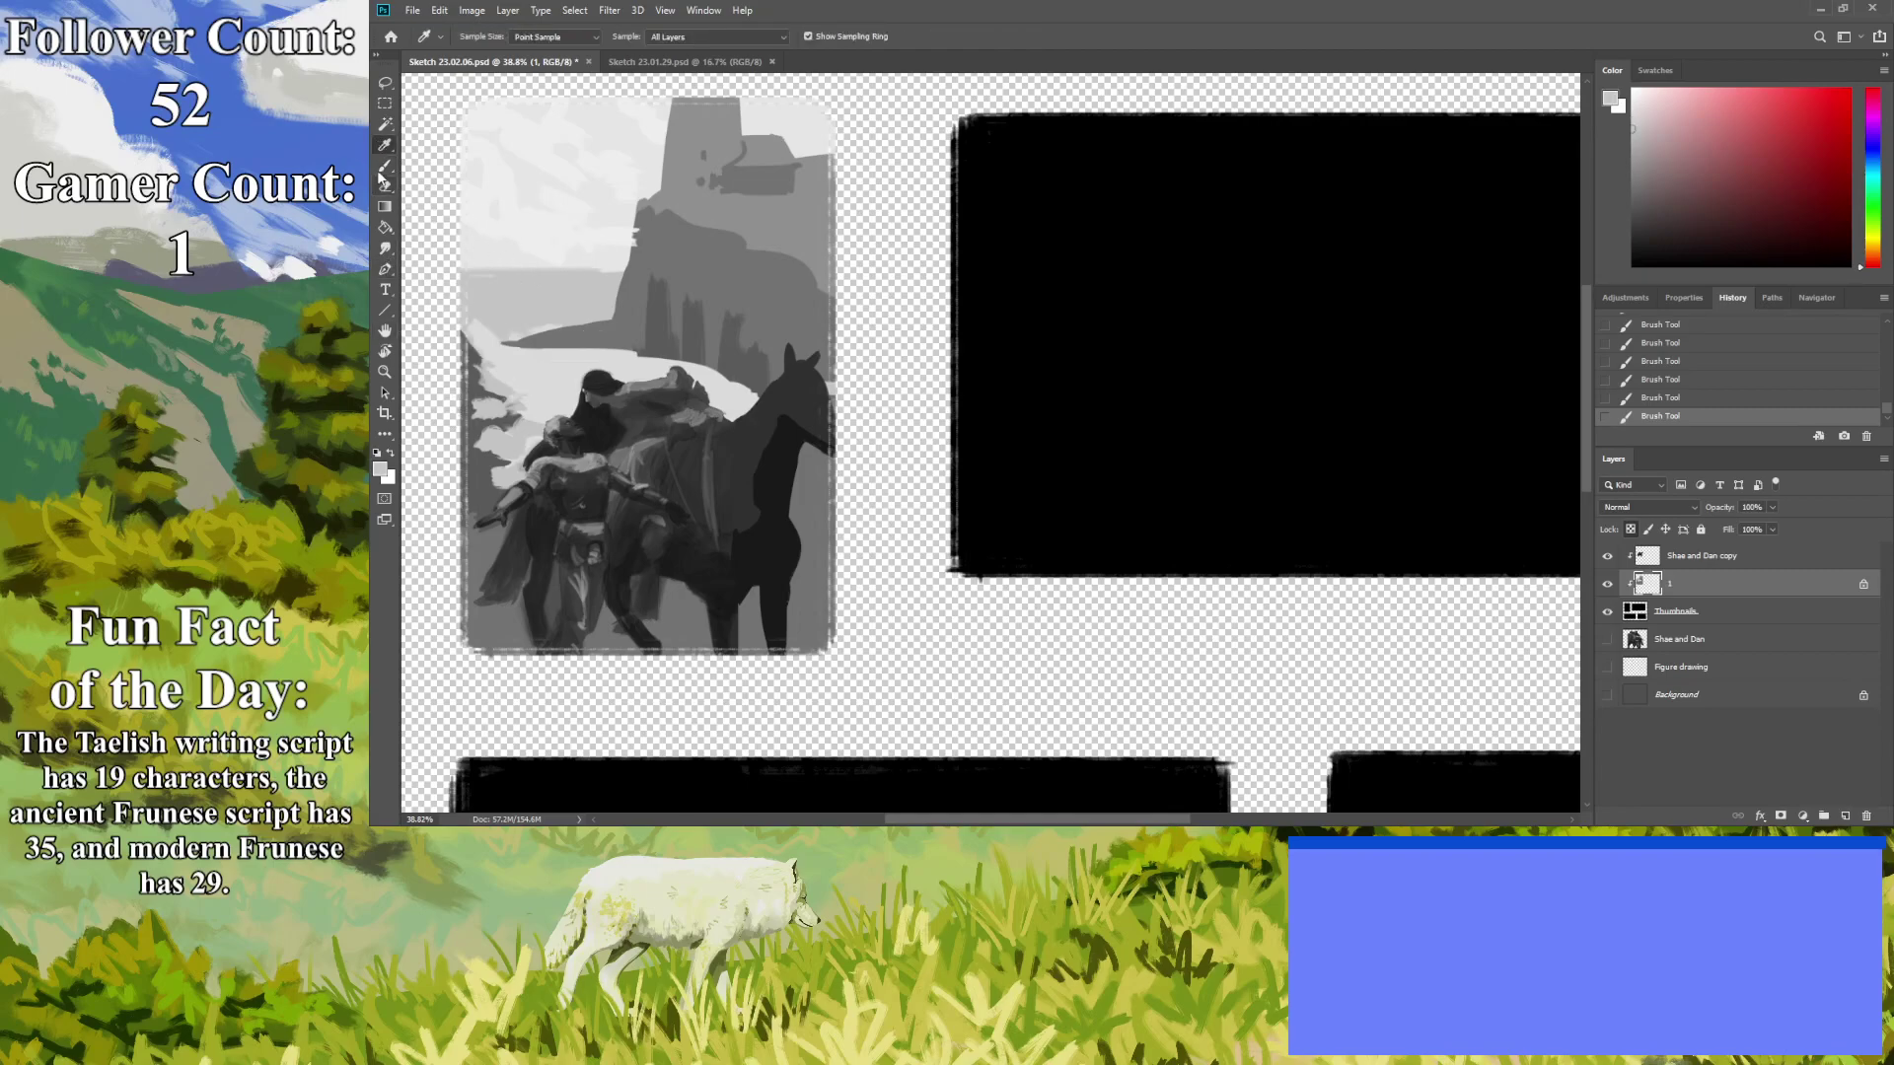
pyautogui.click(385, 170)
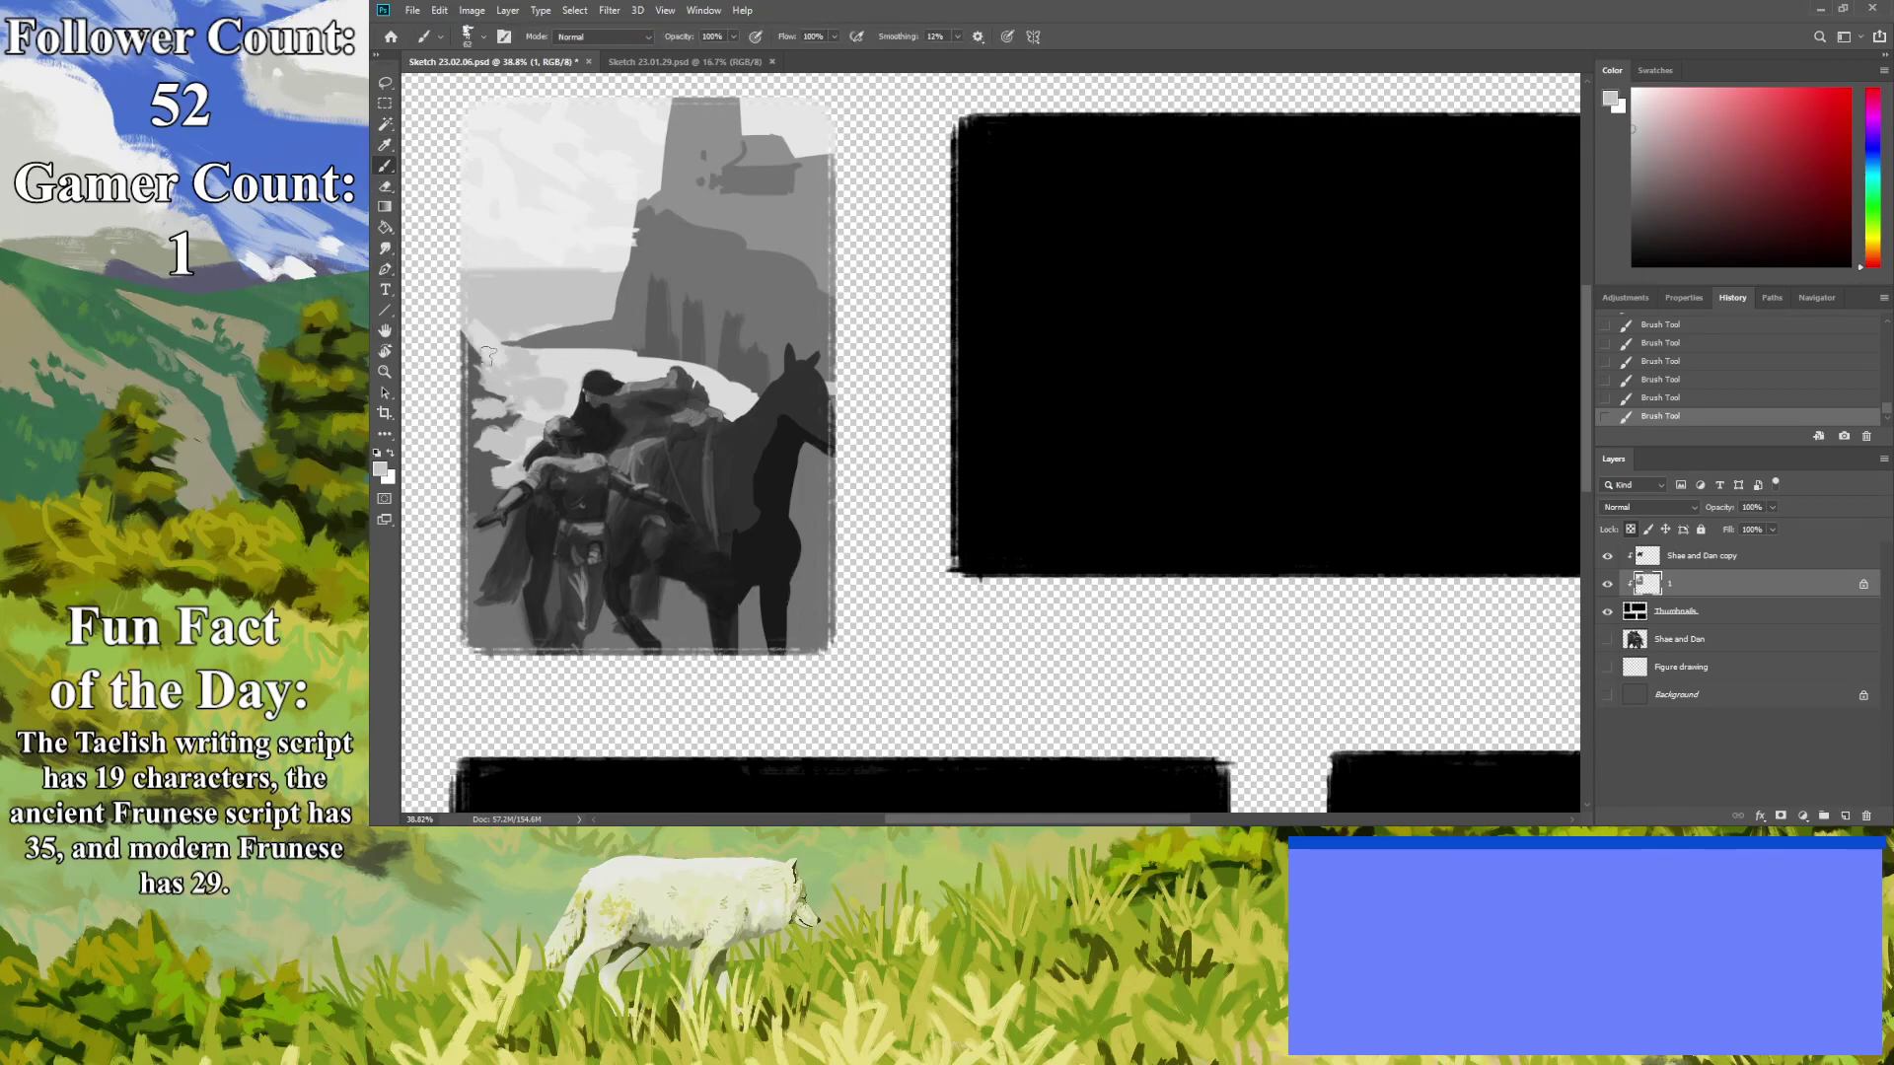
# Make the Background layer visible behind the four thumbnail frames.
pyautogui.click(385, 372)
pyautogui.moveTo(625, 470); pyautogui.dragTo(546, 705)
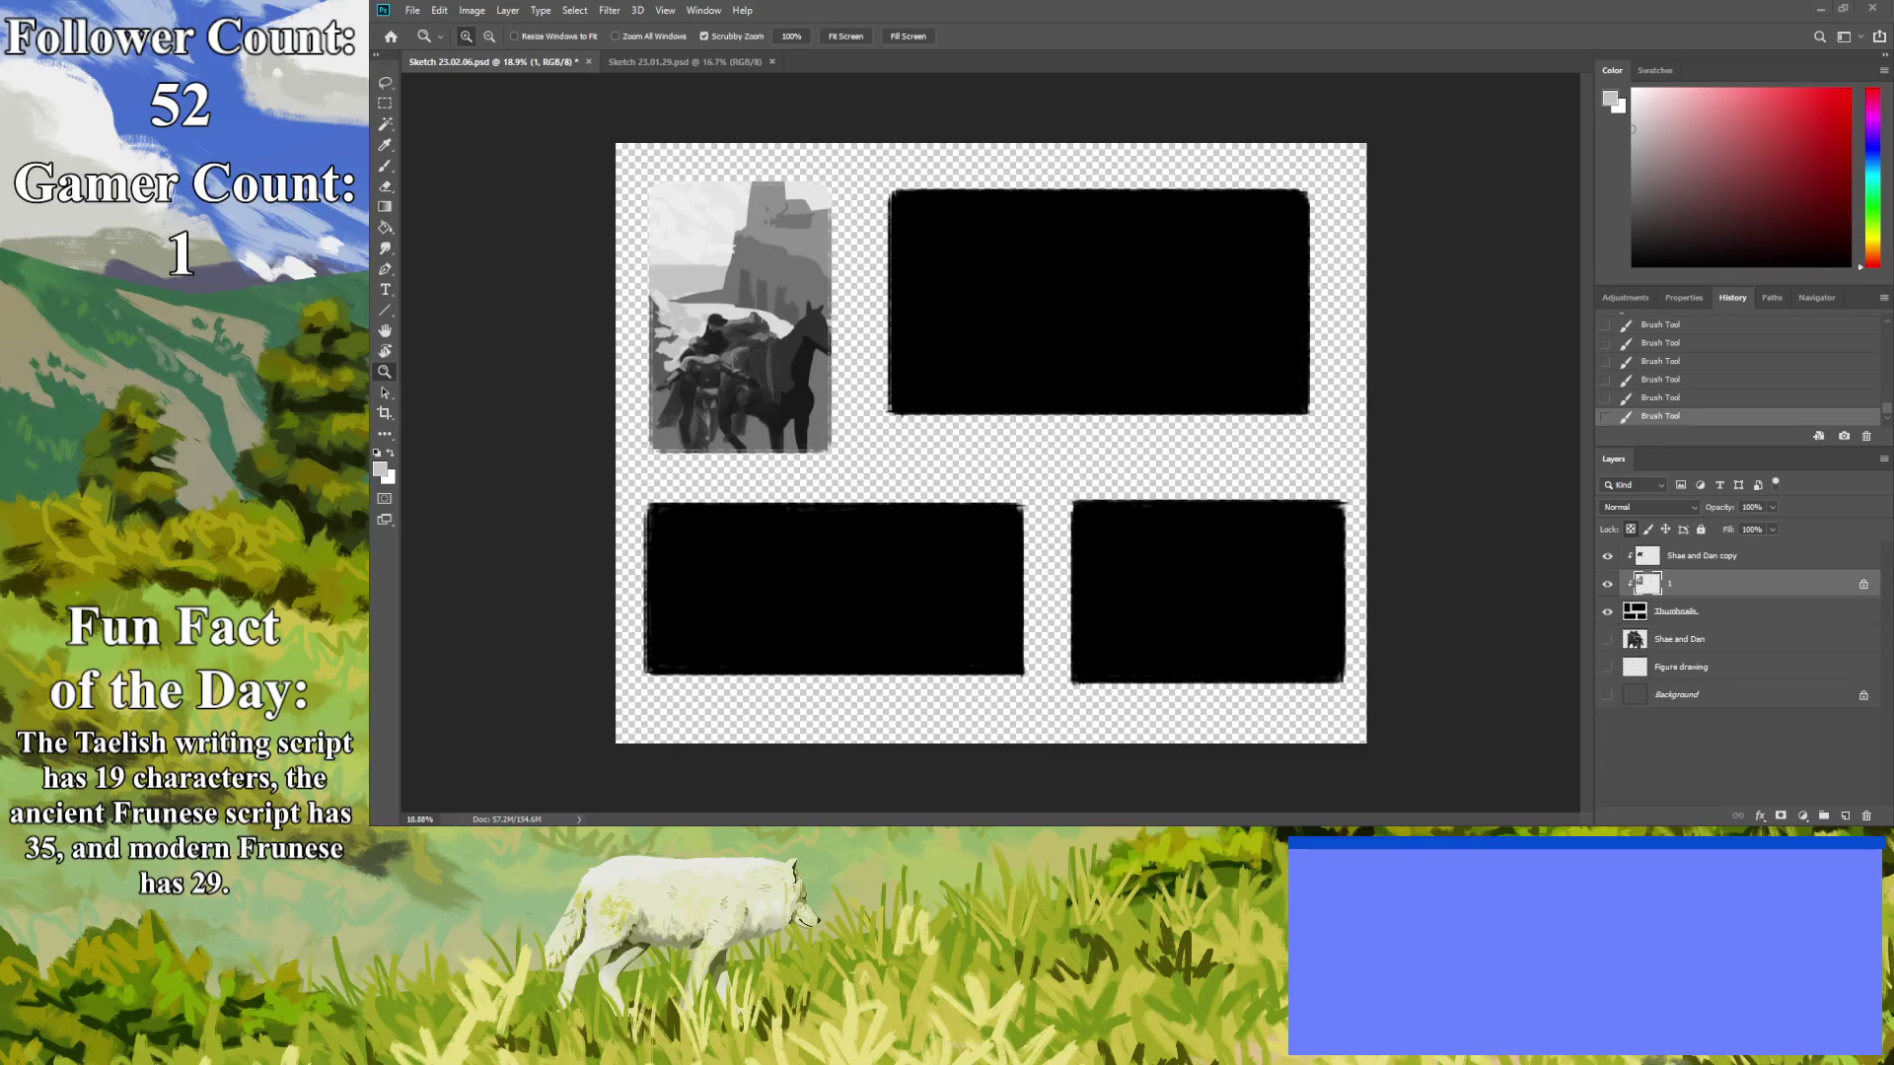
pyautogui.click(1485, 622)
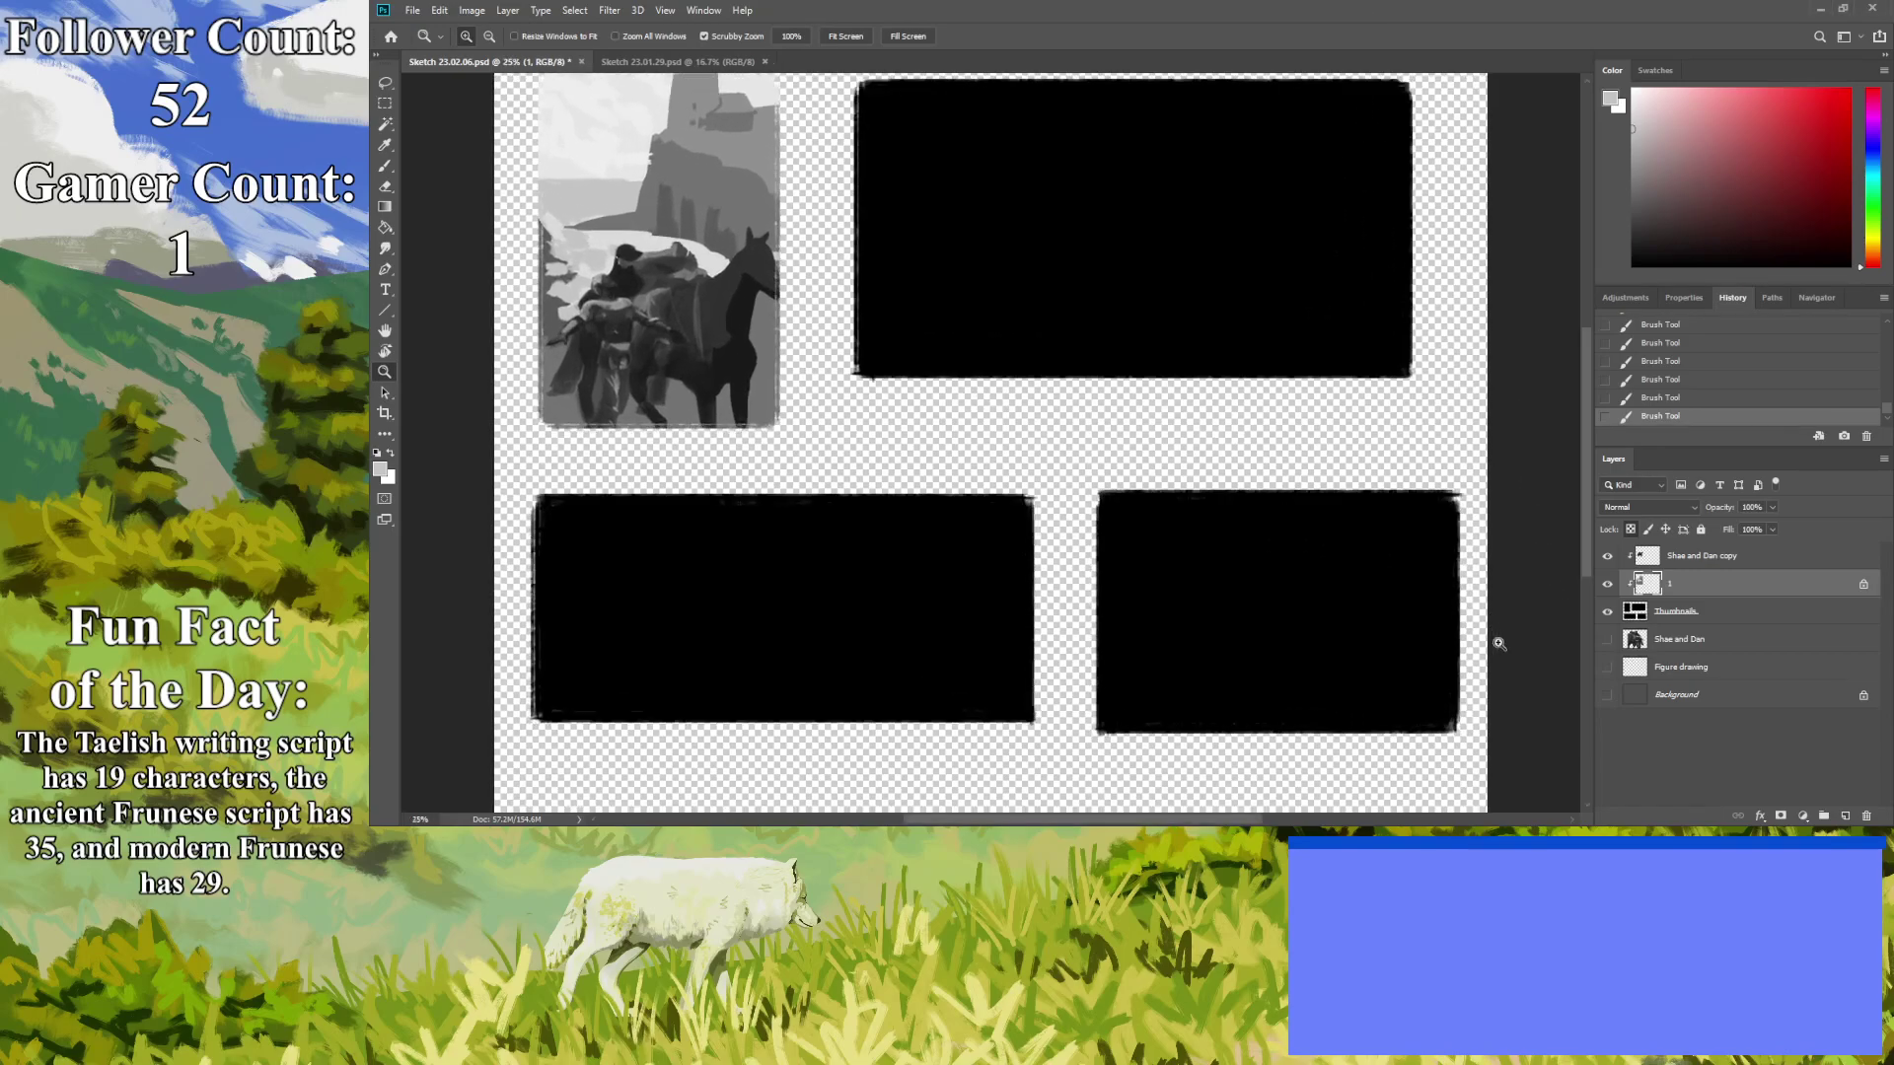
pyautogui.moveTo(1477, 652); pyautogui.dragTo(1469, 657)
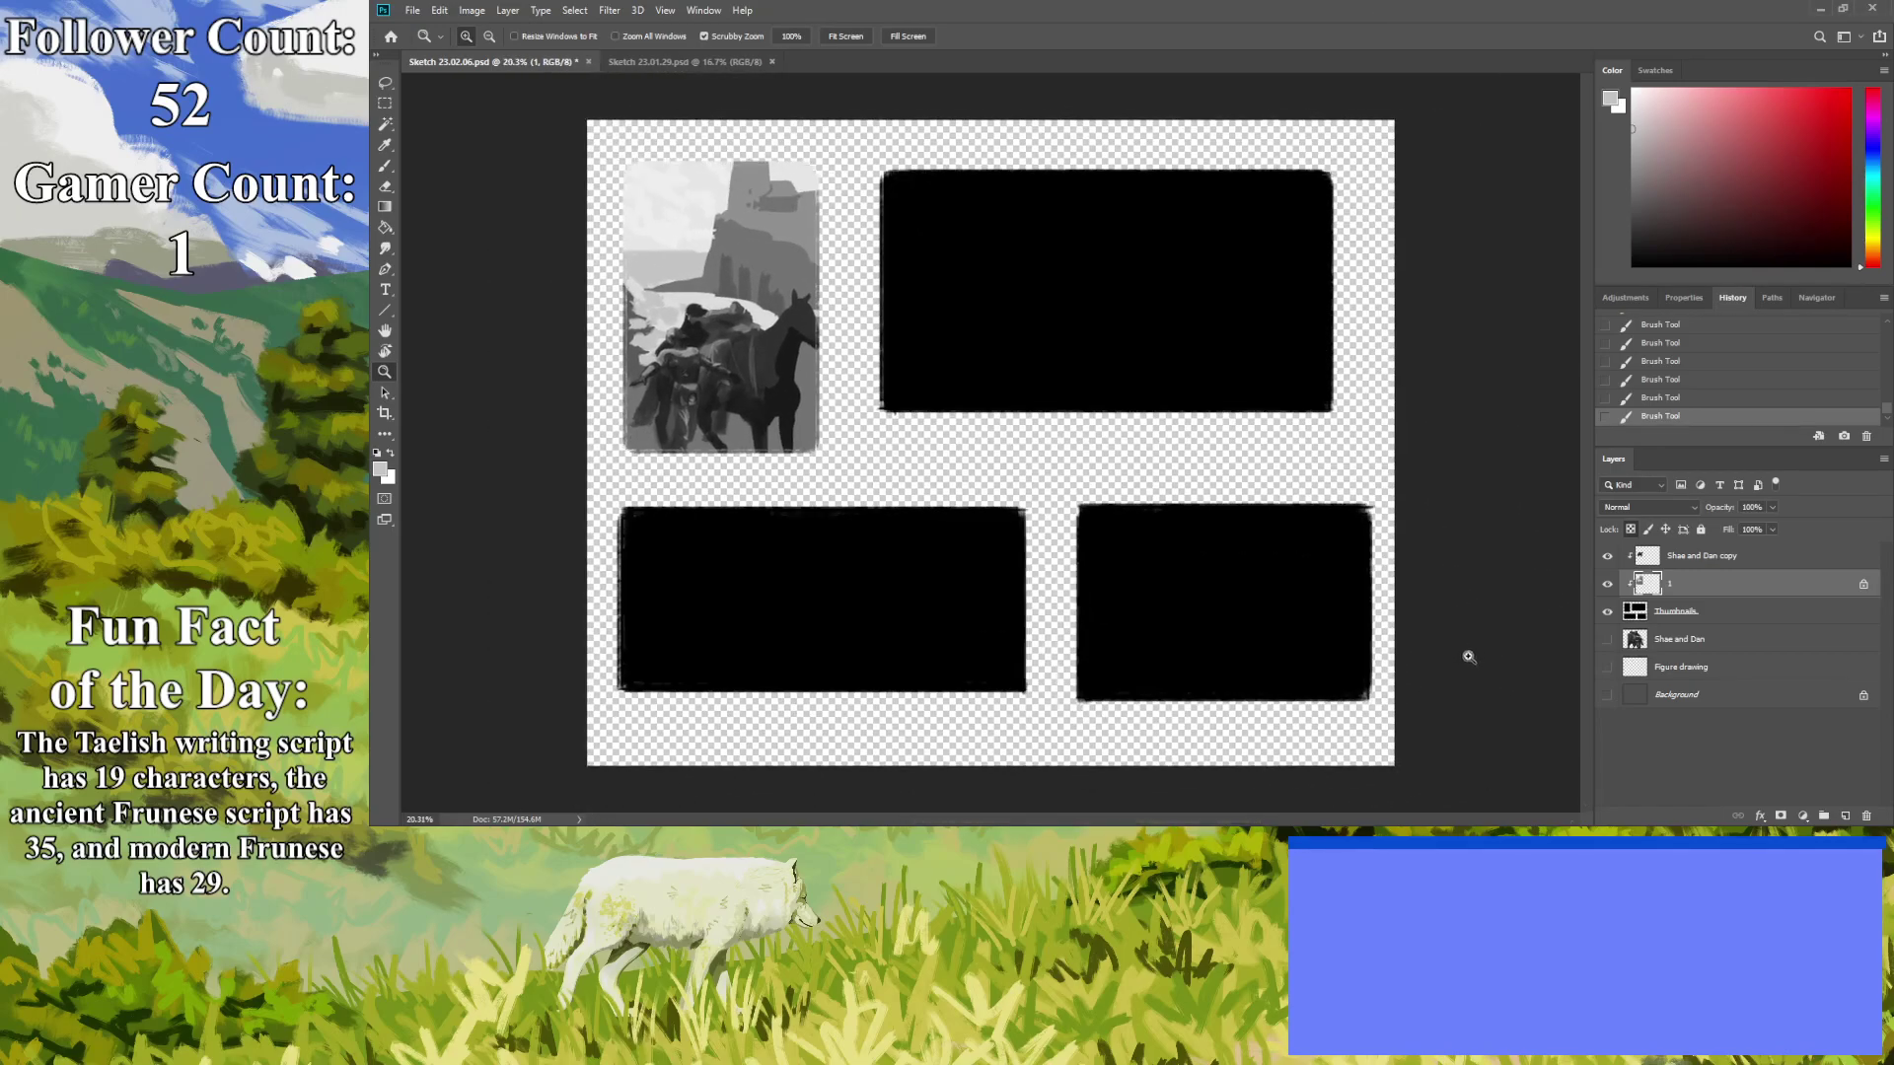
pyautogui.click(1608, 696)
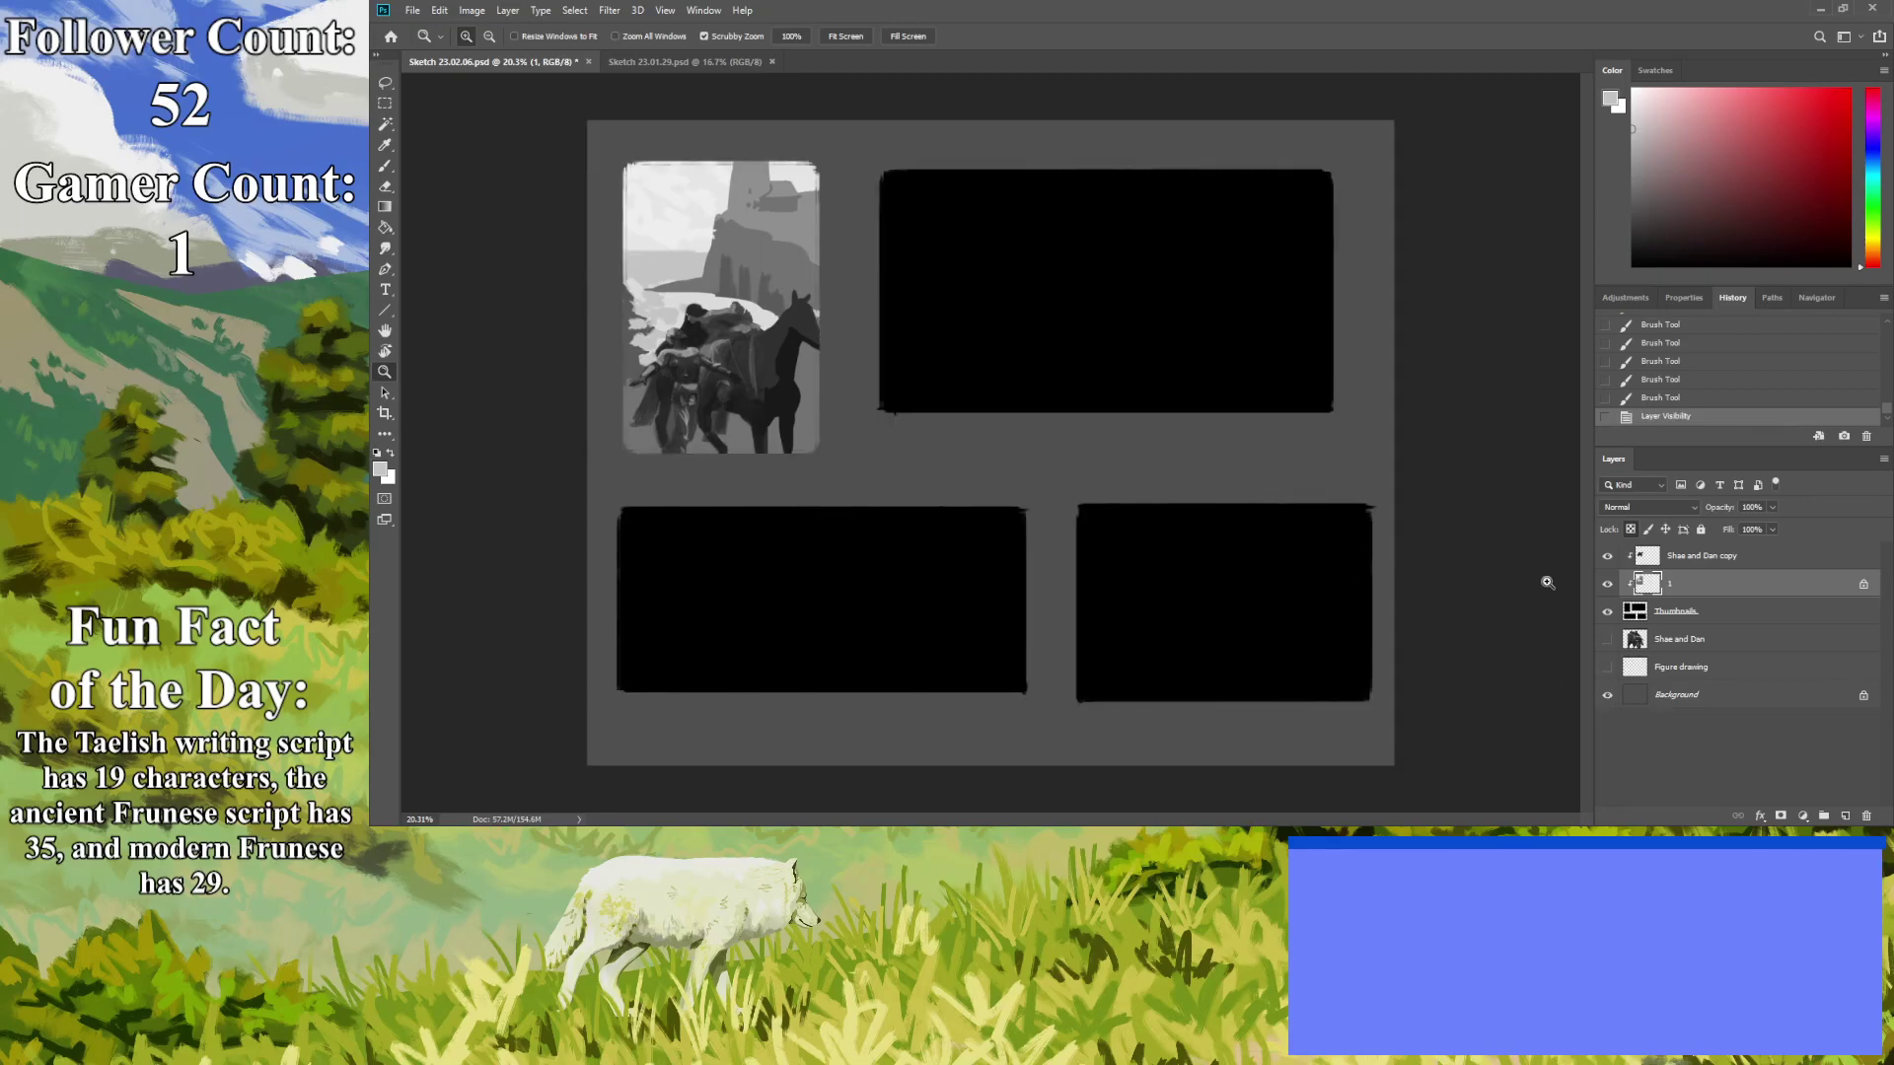
# Rename the horse-and-figures copy layer so its name ends in 1 instead of copy.
pyautogui.doubleClick(1690, 557)
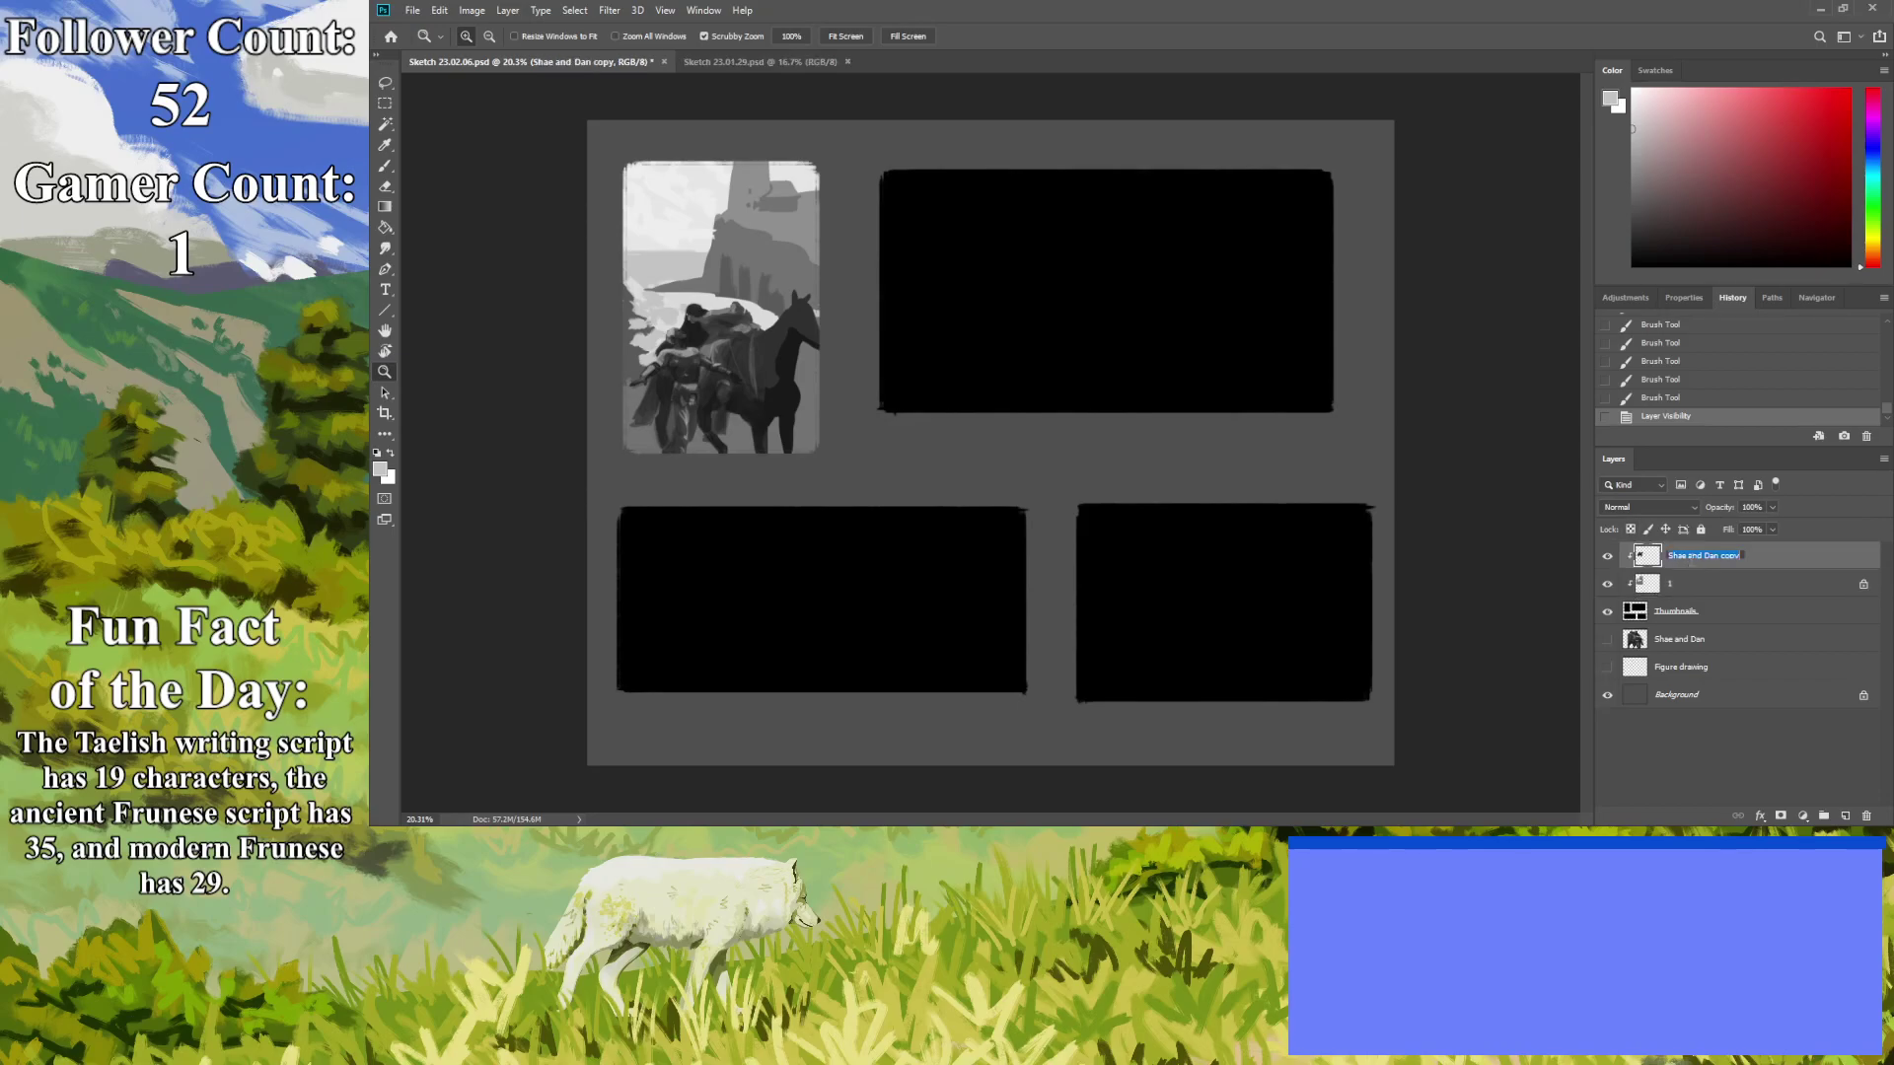
pyautogui.press('Right')
pyautogui.write('1')
pyautogui.press('Return')
# Create a new layer named 2 above the others and clip it to the thumbnail frames.
pyautogui.hotkey('ctrl', 'shift', 'alt', 'n')
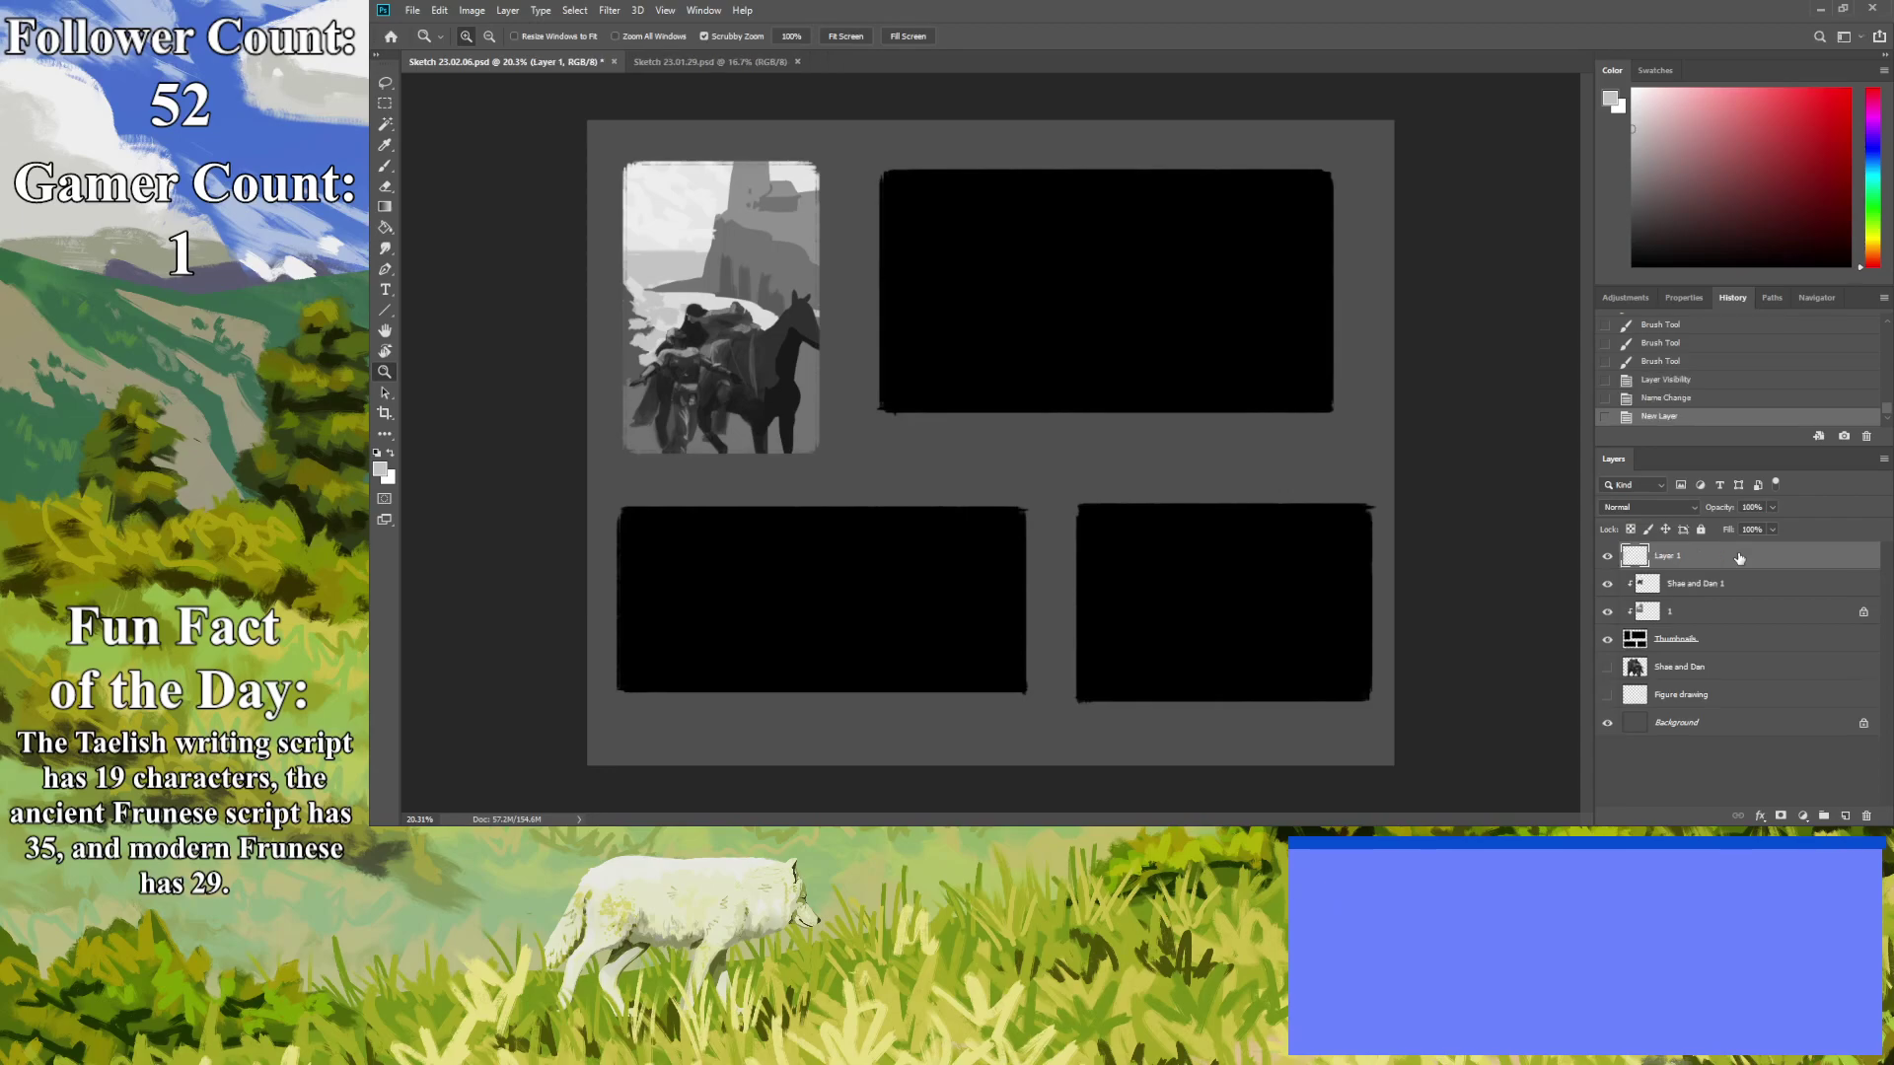
pyautogui.doubleClick(1668, 558)
pyautogui.write('2')
pyautogui.press('Return')
pyautogui.hotkey('ctrl', 'alt', 'g')
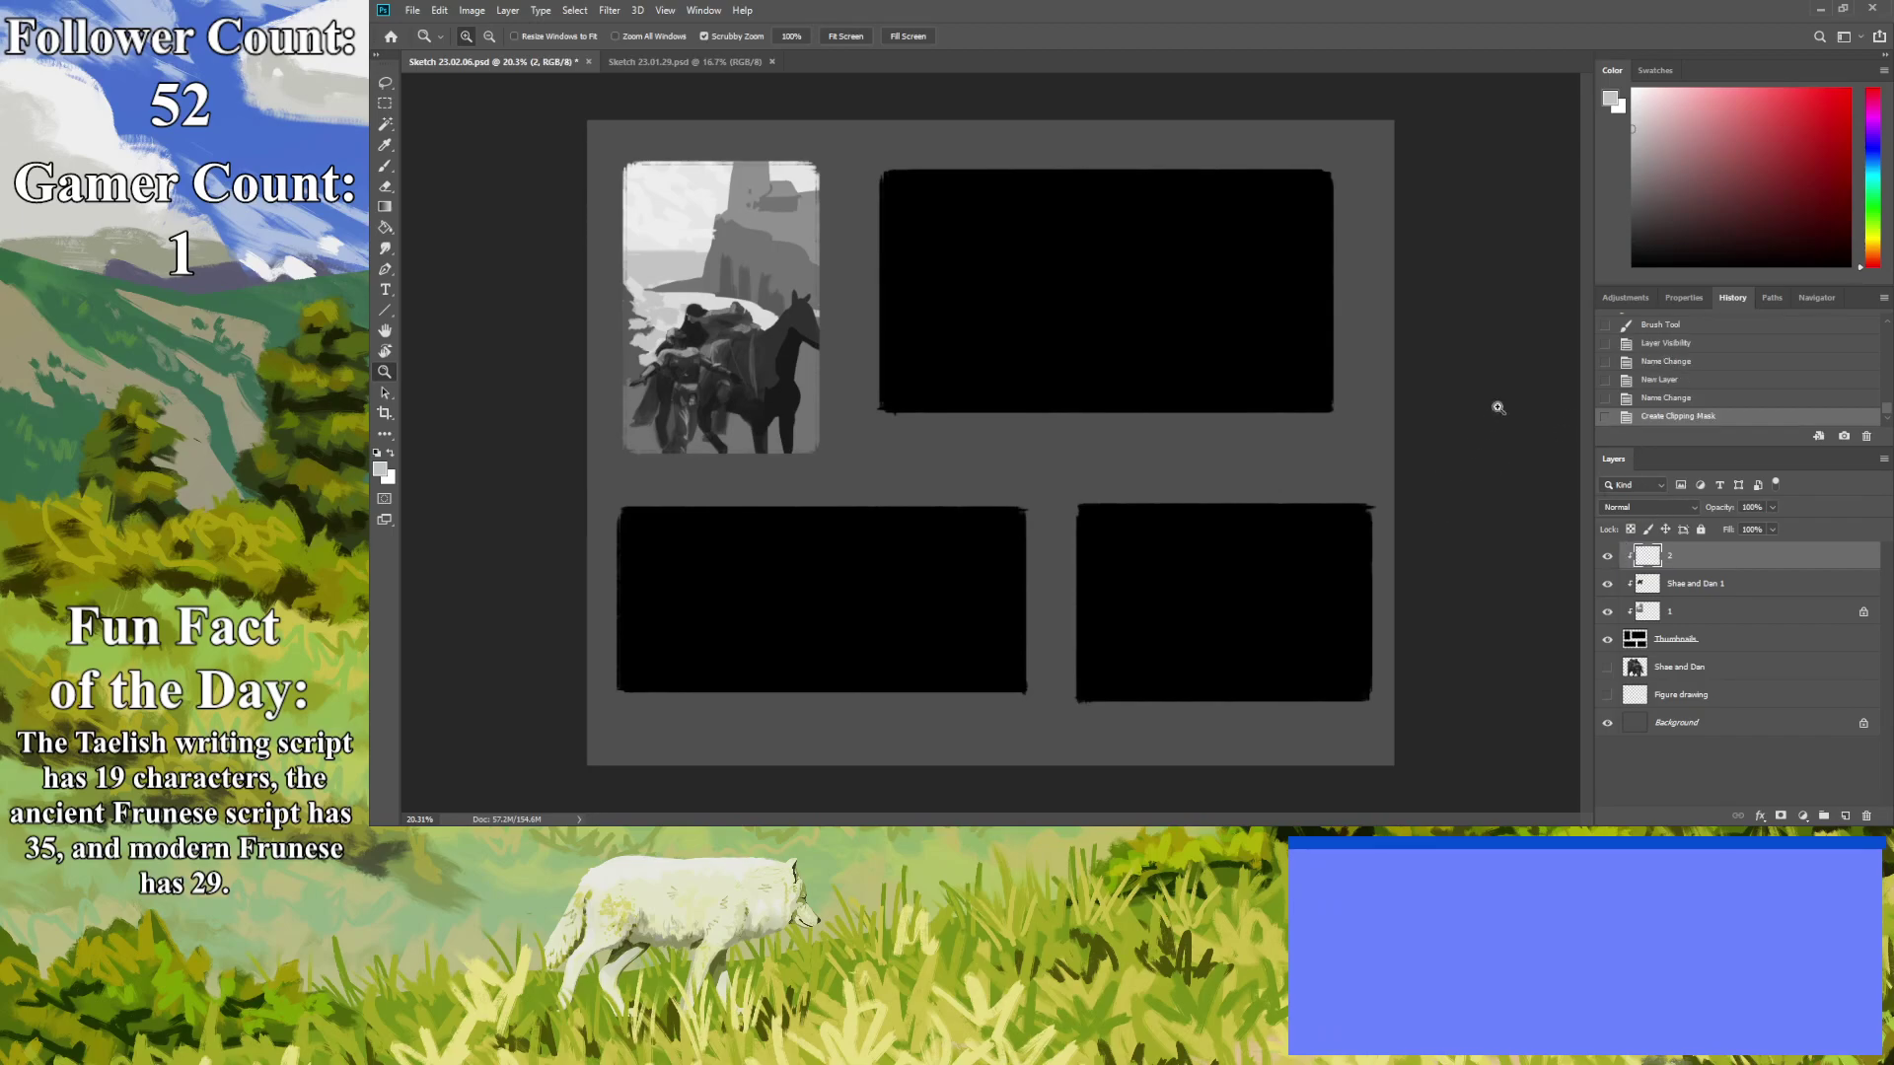
# Fill the upper wide thumbnail with near-white using a large brush, and lock layer 2's transparent pixels.
pyautogui.moveTo(1632, 110); pyautogui.dragTo(1631, 101)
pyautogui.click(385, 165)
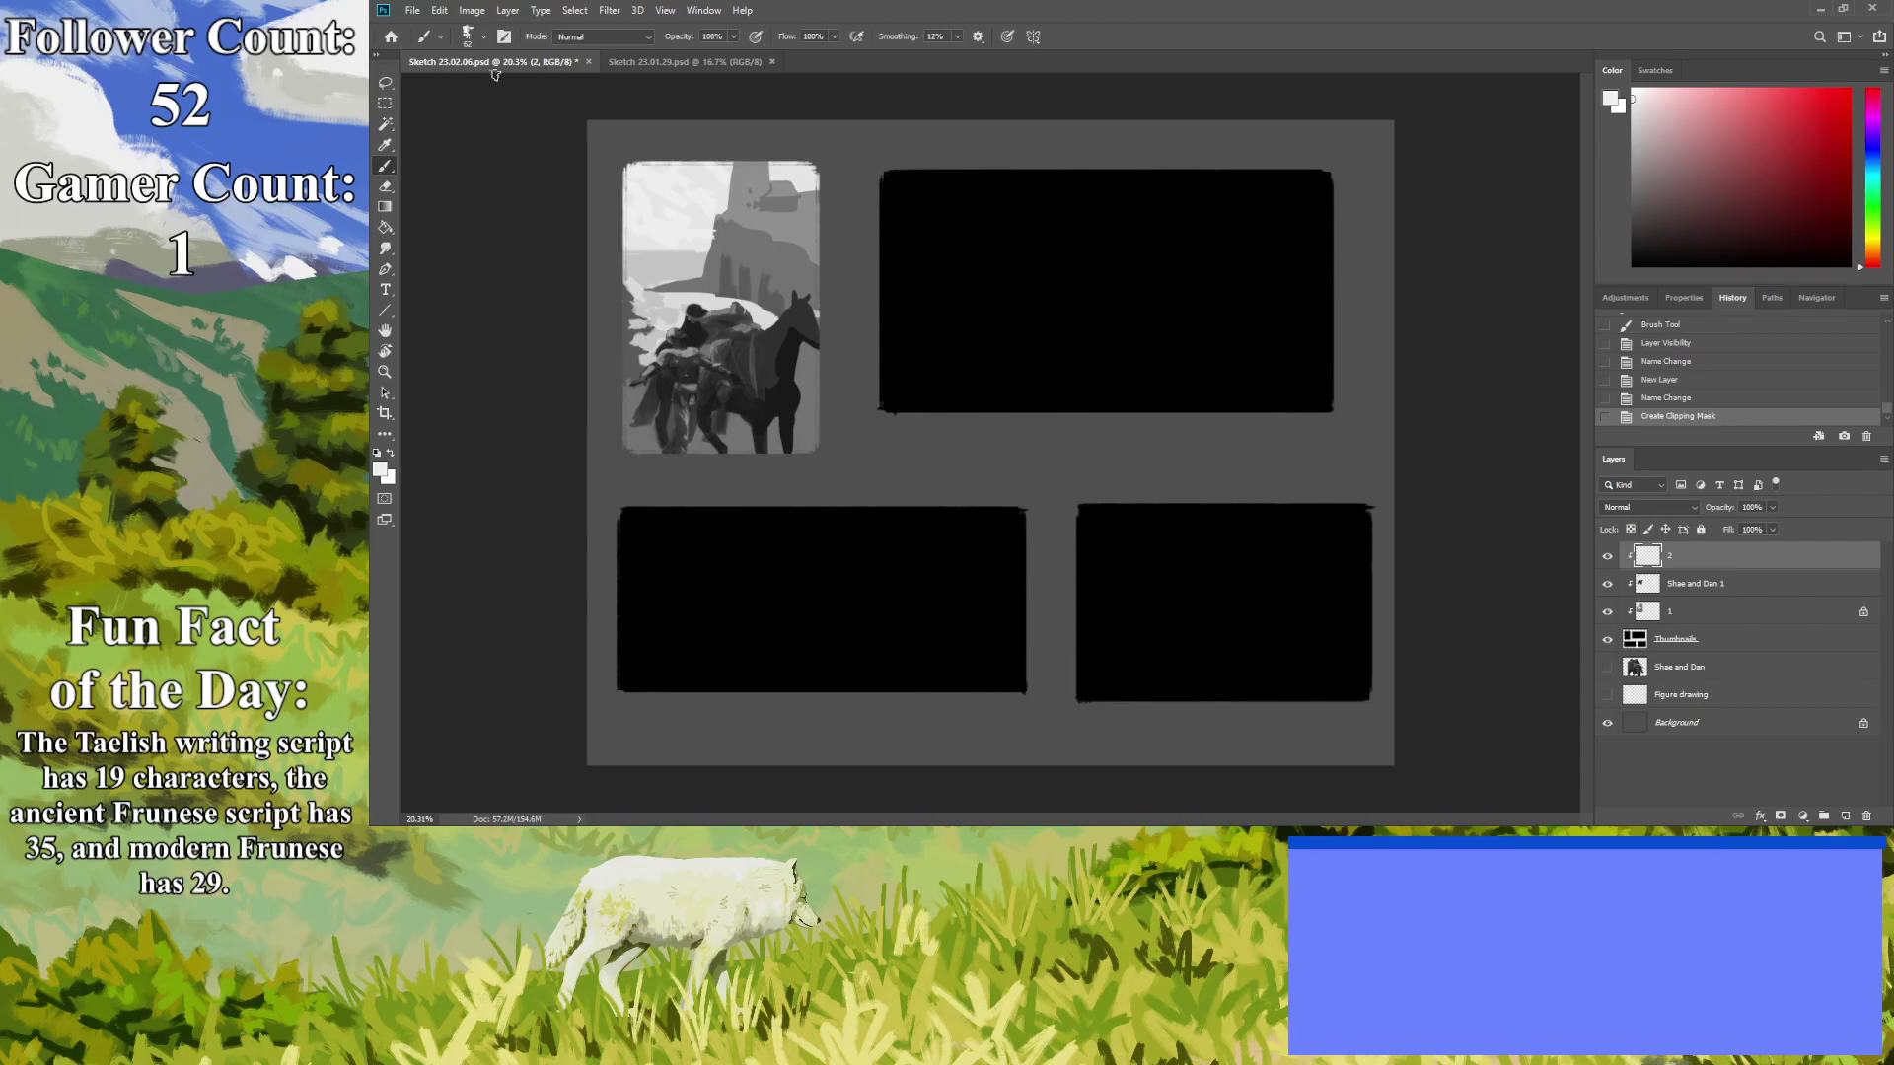
pyautogui.click(611, 412)
pyautogui.moveTo(1317, 394)
pyautogui.mouseDown()
pyautogui.moveTo(1348, 201)
pyautogui.moveTo(1332, 433)
pyautogui.moveTo(1300, 161)
pyautogui.moveTo(1303, 374)
pyautogui.moveTo(1260, 154)
pyautogui.moveTo(1270, 416)
pyautogui.moveTo(1285, 173)
pyautogui.moveTo(1083, 157)
pyautogui.moveTo(1205, 216)
pyautogui.moveTo(932, 186)
pyautogui.moveTo(1176, 183)
pyautogui.moveTo(926, 177)
pyautogui.moveTo(1098, 217)
pyautogui.moveTo(1013, 219)
pyautogui.moveTo(1010, 252)
pyautogui.moveTo(912, 268)
pyautogui.moveTo(887, 221)
pyautogui.moveTo(947, 417)
pyautogui.moveTo(871, 302)
pyautogui.moveTo(878, 422)
pyautogui.moveTo(978, 419)
pyautogui.moveTo(928, 355)
pyautogui.moveTo(954, 401)
pyautogui.moveTo(981, 378)
pyautogui.moveTo(908, 284)
pyautogui.moveTo(1006, 341)
pyautogui.moveTo(1035, 327)
pyautogui.moveTo(1025, 276)
pyautogui.moveTo(958, 211)
pyautogui.moveTo(1125, 241)
pyautogui.moveTo(1252, 303)
pyautogui.moveTo(1273, 304)
pyautogui.moveTo(1265, 258)
pyautogui.moveTo(1255, 329)
pyautogui.moveTo(1029, 321)
pyautogui.moveTo(1003, 335)
pyautogui.moveTo(1006, 367)
pyautogui.moveTo(992, 343)
pyautogui.moveTo(1167, 423)
pyautogui.moveTo(1206, 412)
pyautogui.moveTo(1266, 335)
pyautogui.mouseUp()
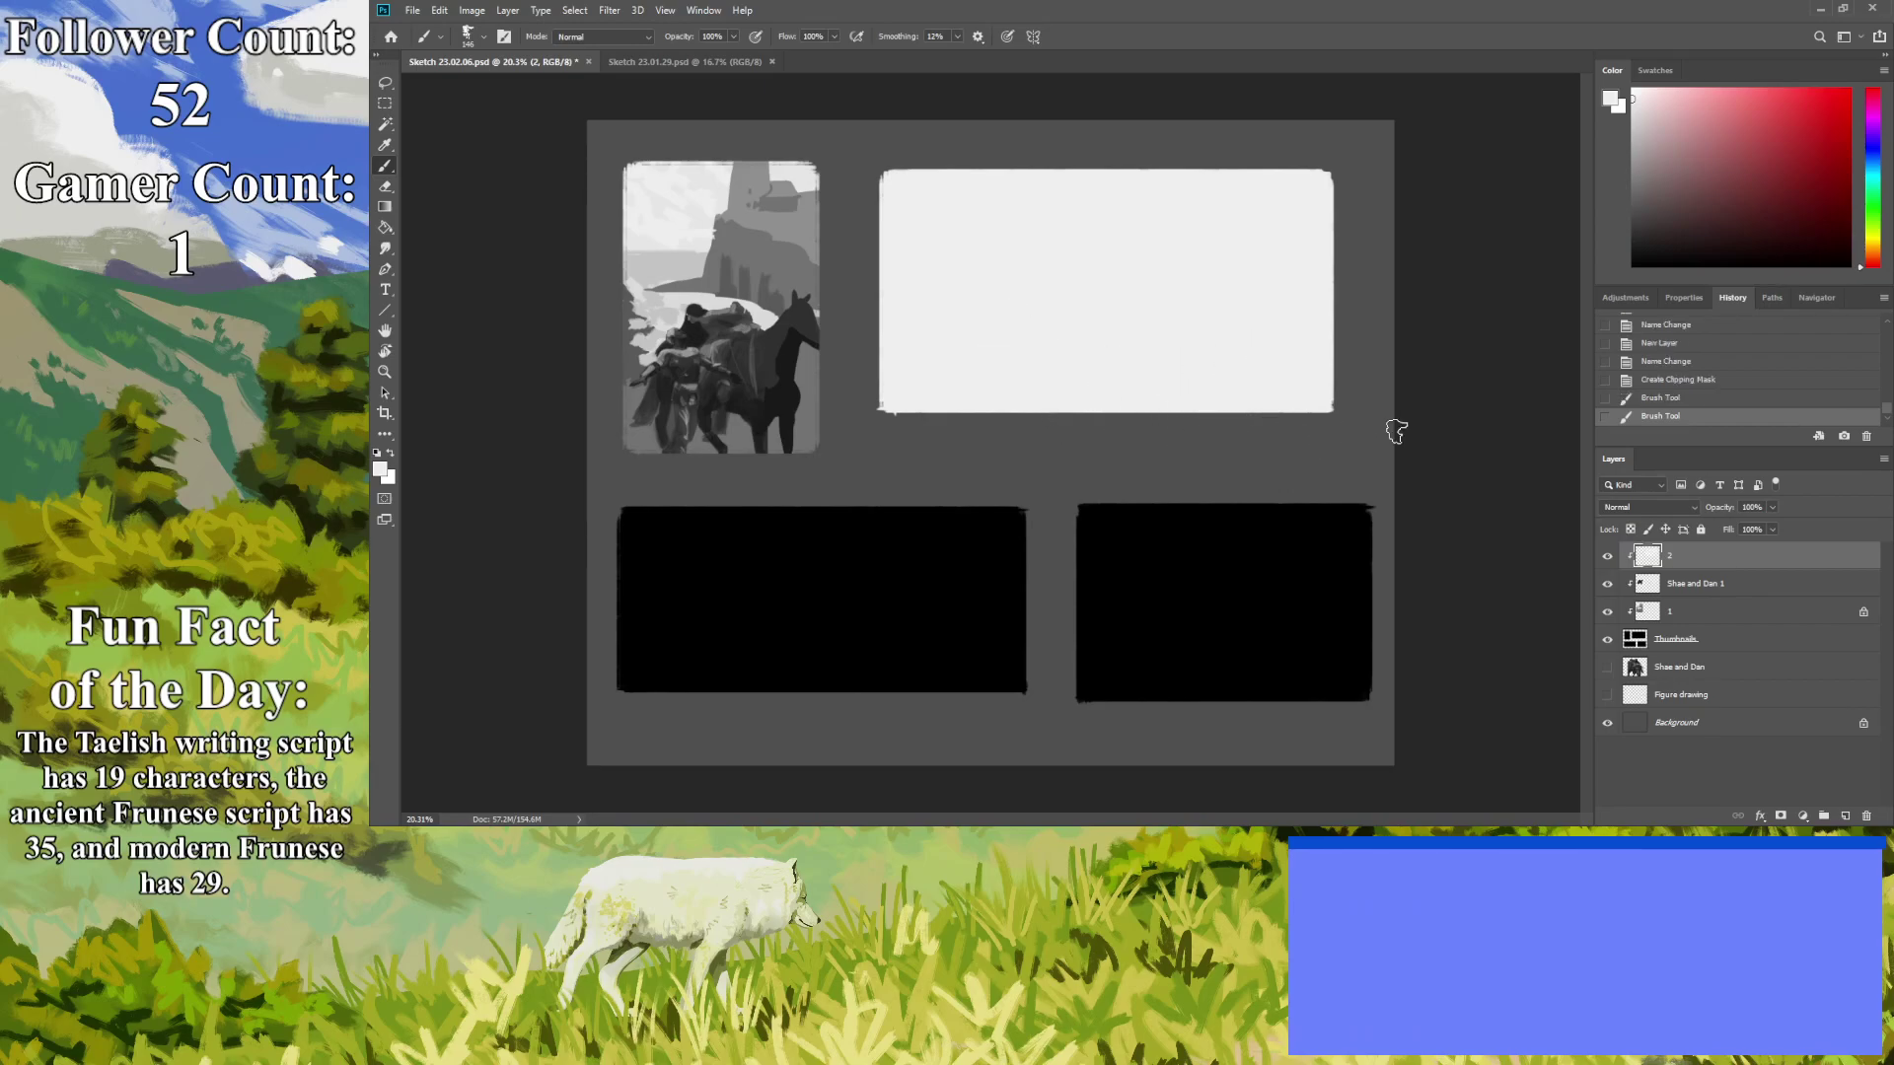
pyautogui.click(1188, 353)
pyautogui.click(1627, 530)
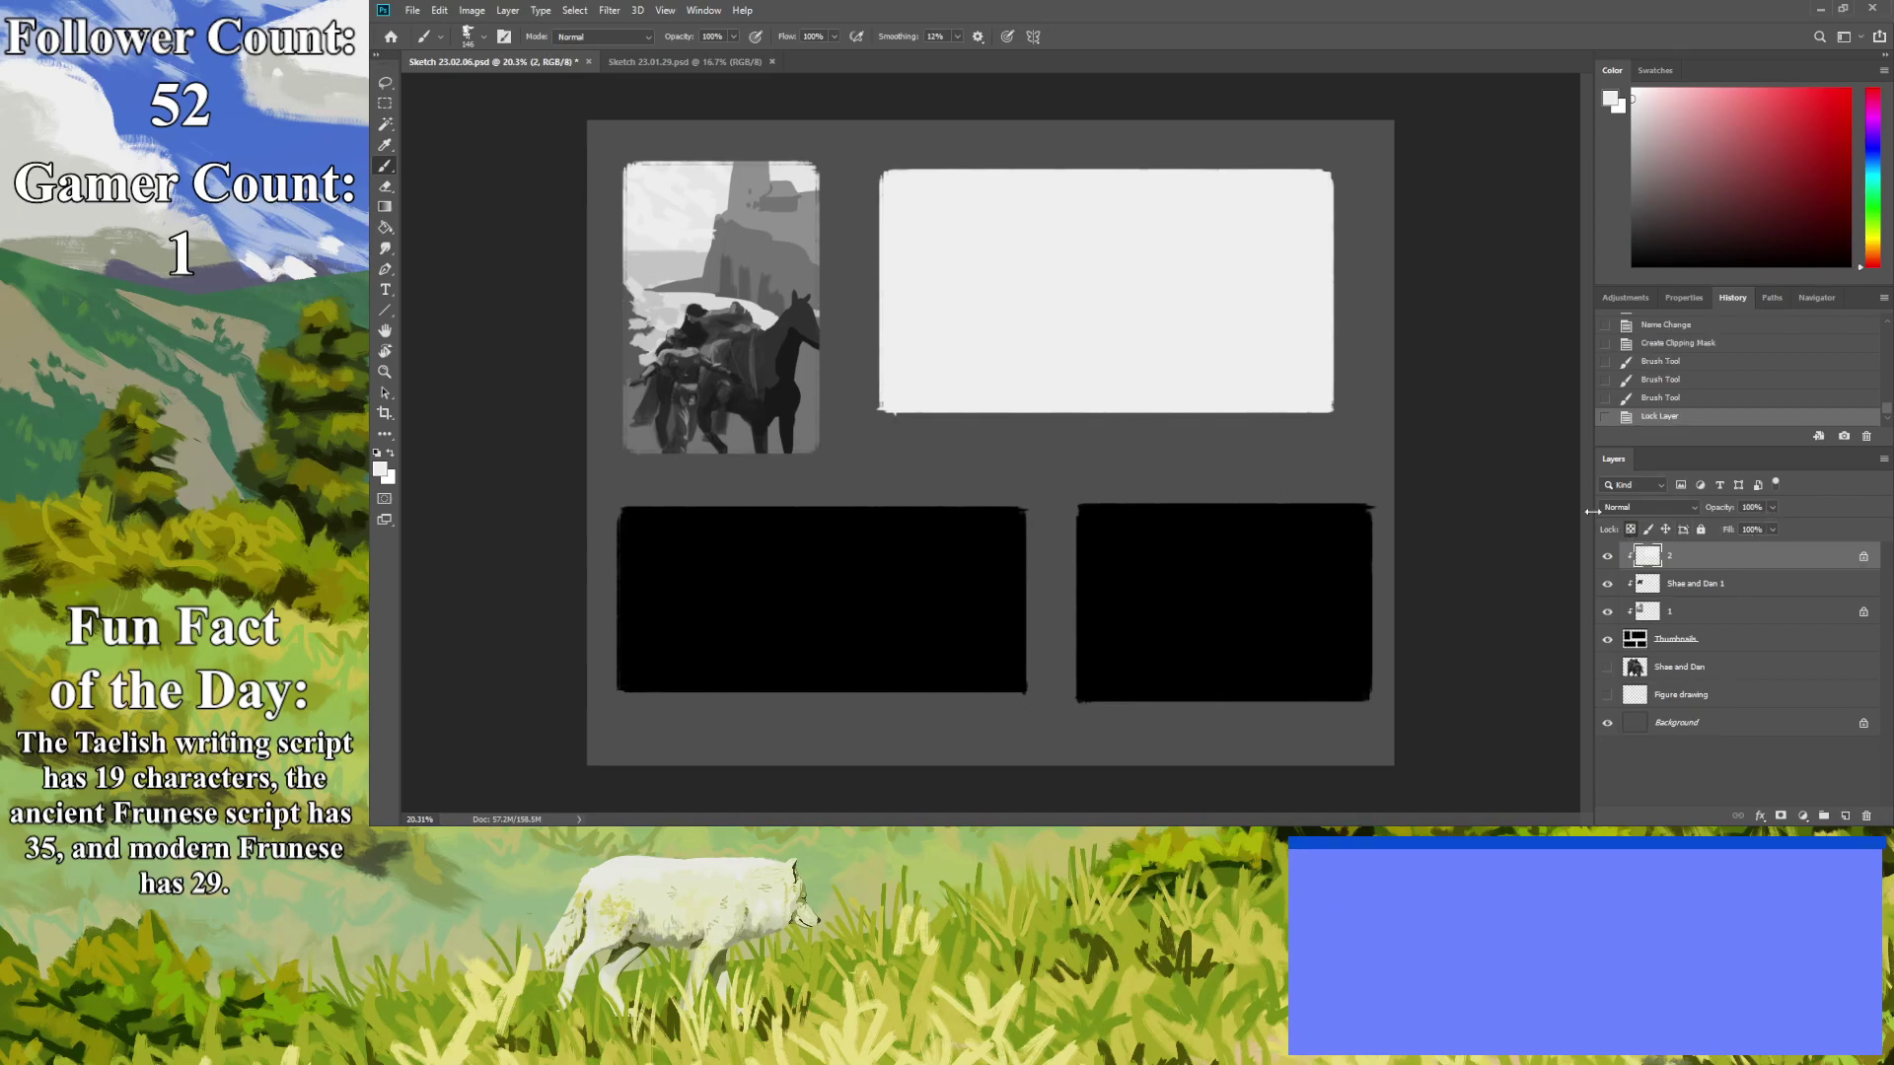
# Pick a light grey and paint a ragged cloud band across the wide thumbnail's sky, plus a flat patch in its lower right area.
pyautogui.click(1633, 129)
pyautogui.moveTo(1337, 214); pyautogui.dragTo(1139, 209)
pyautogui.moveTo(1271, 198)
pyautogui.mouseDown()
pyautogui.moveTo(1329, 178)
pyautogui.moveTo(1250, 190)
pyautogui.moveTo(1324, 178)
pyautogui.moveTo(1188, 171)
pyautogui.moveTo(1123, 209)
pyautogui.moveTo(1043, 201)
pyautogui.moveTo(1154, 171)
pyautogui.moveTo(981, 204)
pyautogui.moveTo(907, 168)
pyautogui.moveTo(888, 200)
pyautogui.moveTo(853, 177)
pyautogui.moveTo(927, 231)
pyautogui.mouseUp()
pyautogui.moveTo(1174, 204)
pyautogui.mouseDown()
pyautogui.moveTo(1256, 188)
pyautogui.moveTo(1283, 207)
pyautogui.moveTo(1122, 219)
pyautogui.mouseUp()
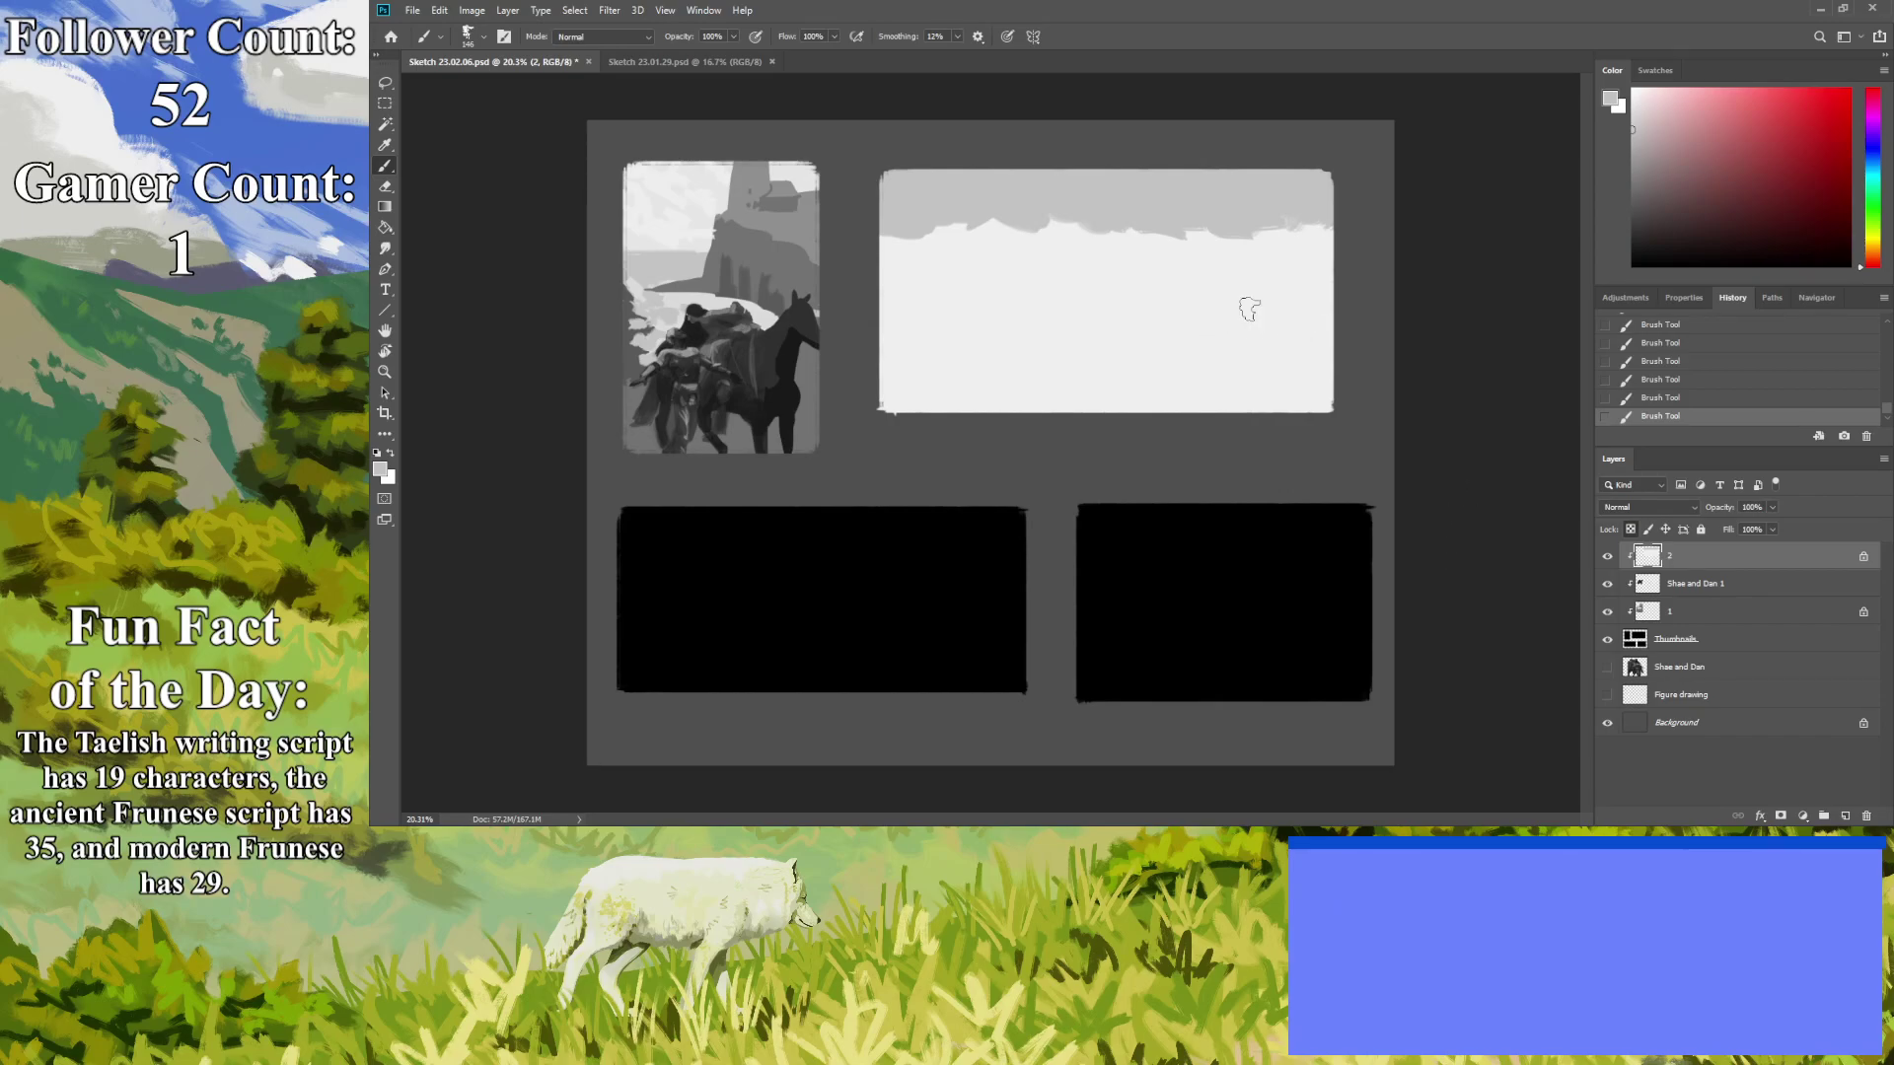
pyautogui.moveTo(1312, 340)
pyautogui.mouseDown()
pyautogui.moveTo(1219, 317)
pyautogui.moveTo(1095, 348)
pyautogui.moveTo(1347, 332)
pyautogui.mouseUp()
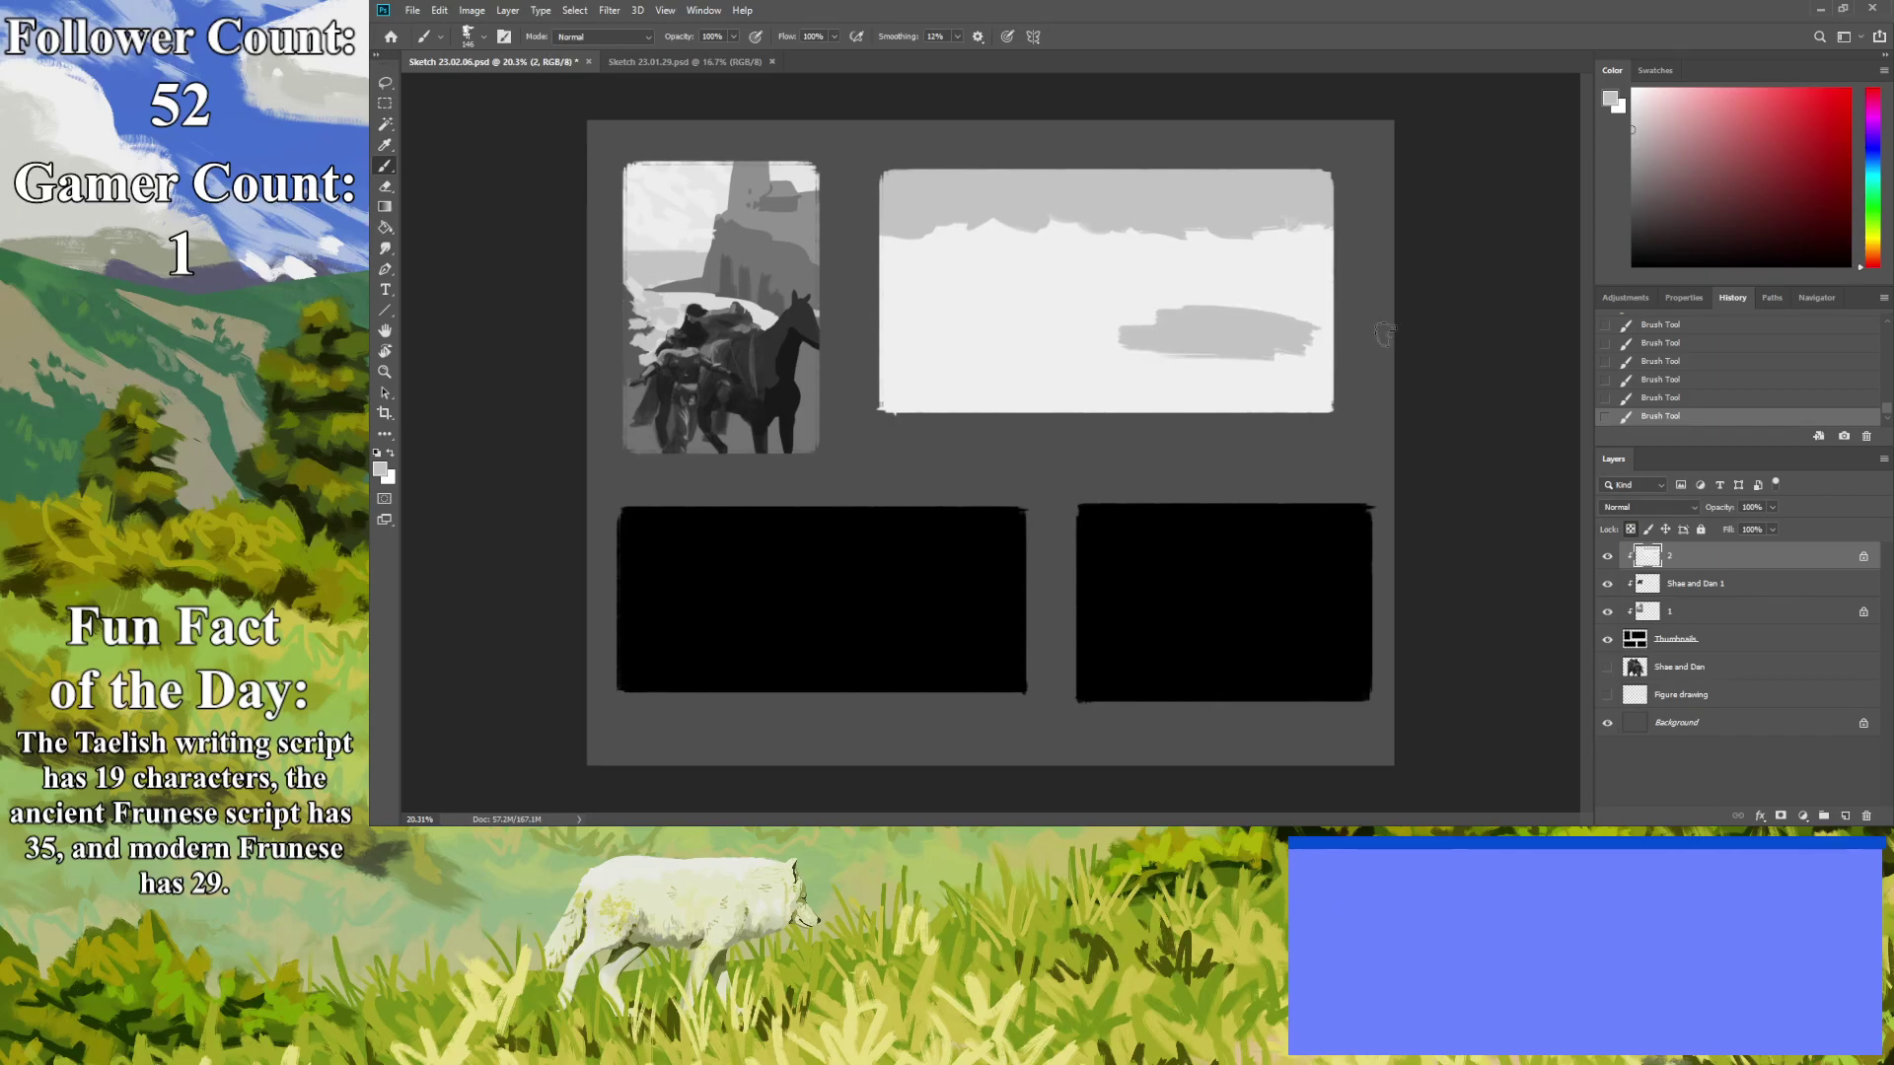
# In mid-grey, paint a large hill sloping down from the thumbnail's left edge, adding slightly lighter distant hills on the right.
pyautogui.click(1633, 175)
pyautogui.moveTo(1169, 311); pyautogui.dragTo(1038, 243)
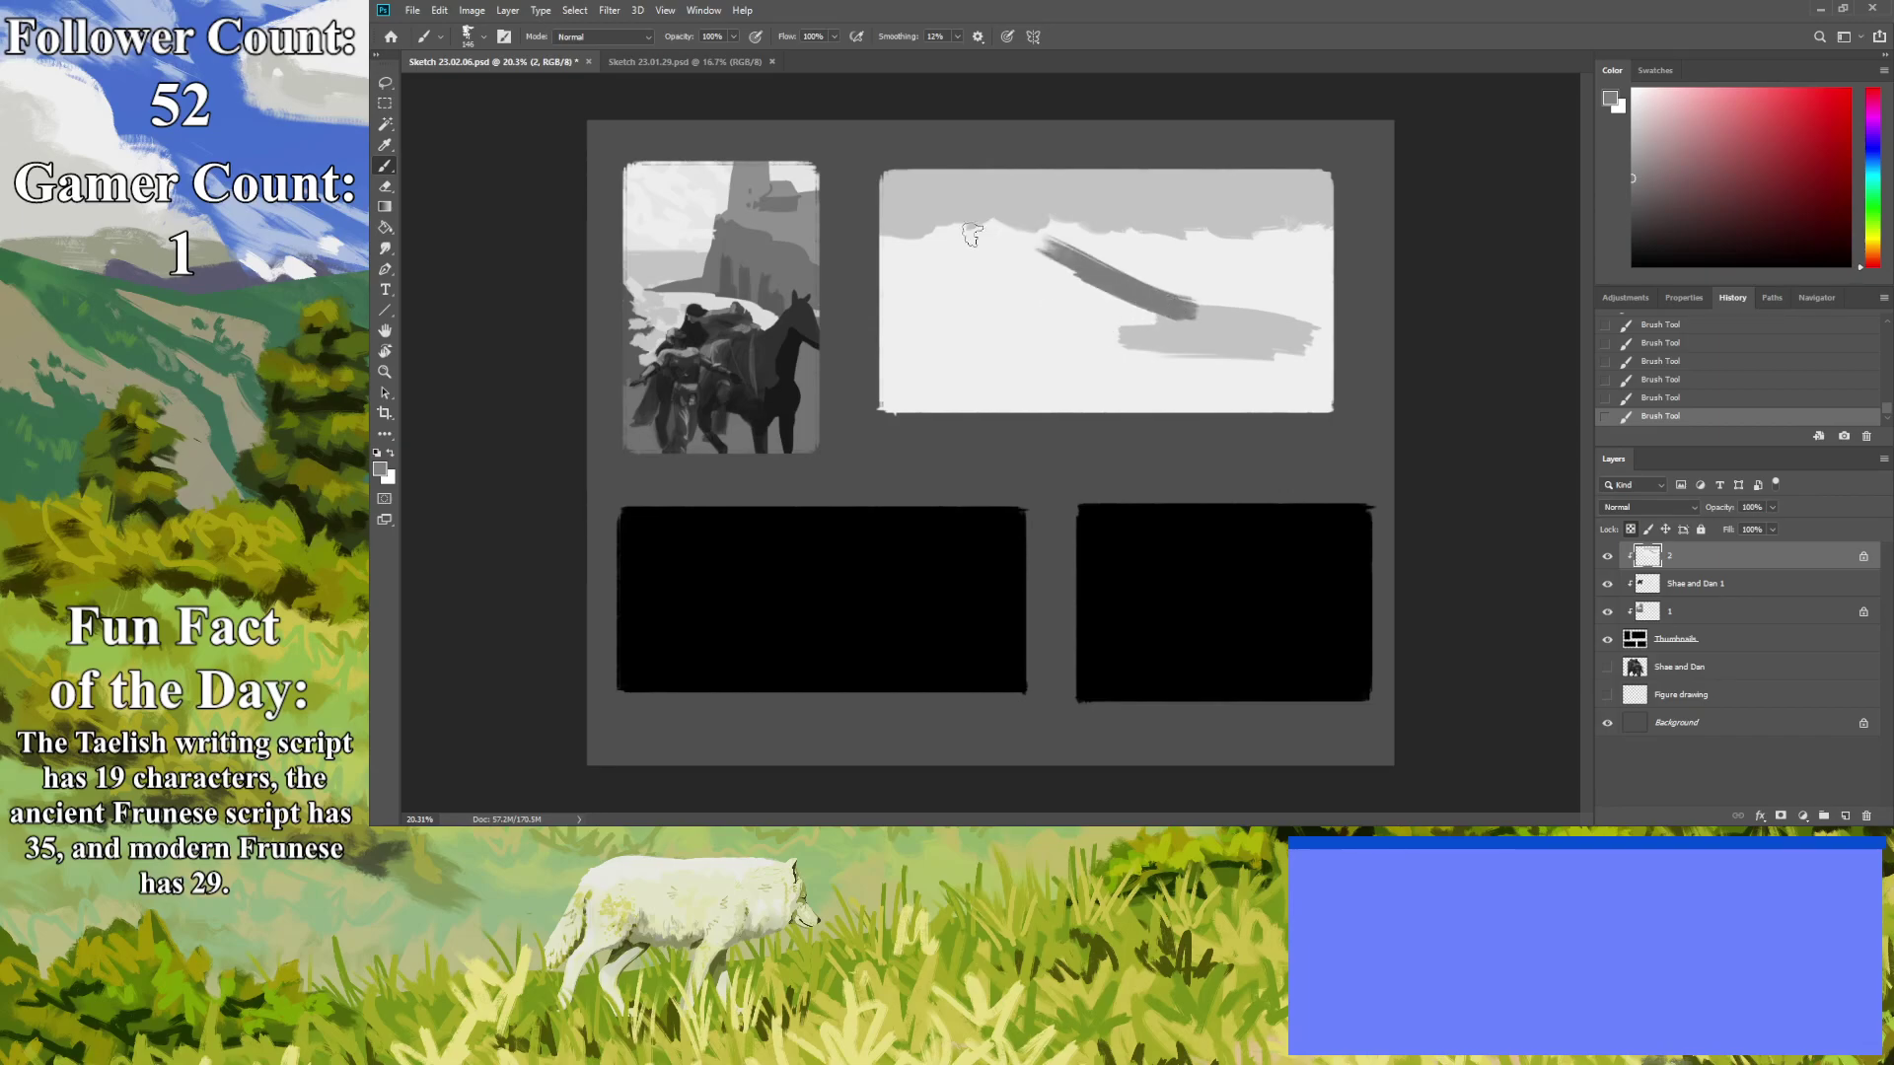
pyautogui.moveTo(1109, 299)
pyautogui.mouseDown()
pyautogui.moveTo(994, 223)
pyautogui.moveTo(880, 205)
pyautogui.moveTo(1059, 264)
pyautogui.mouseUp()
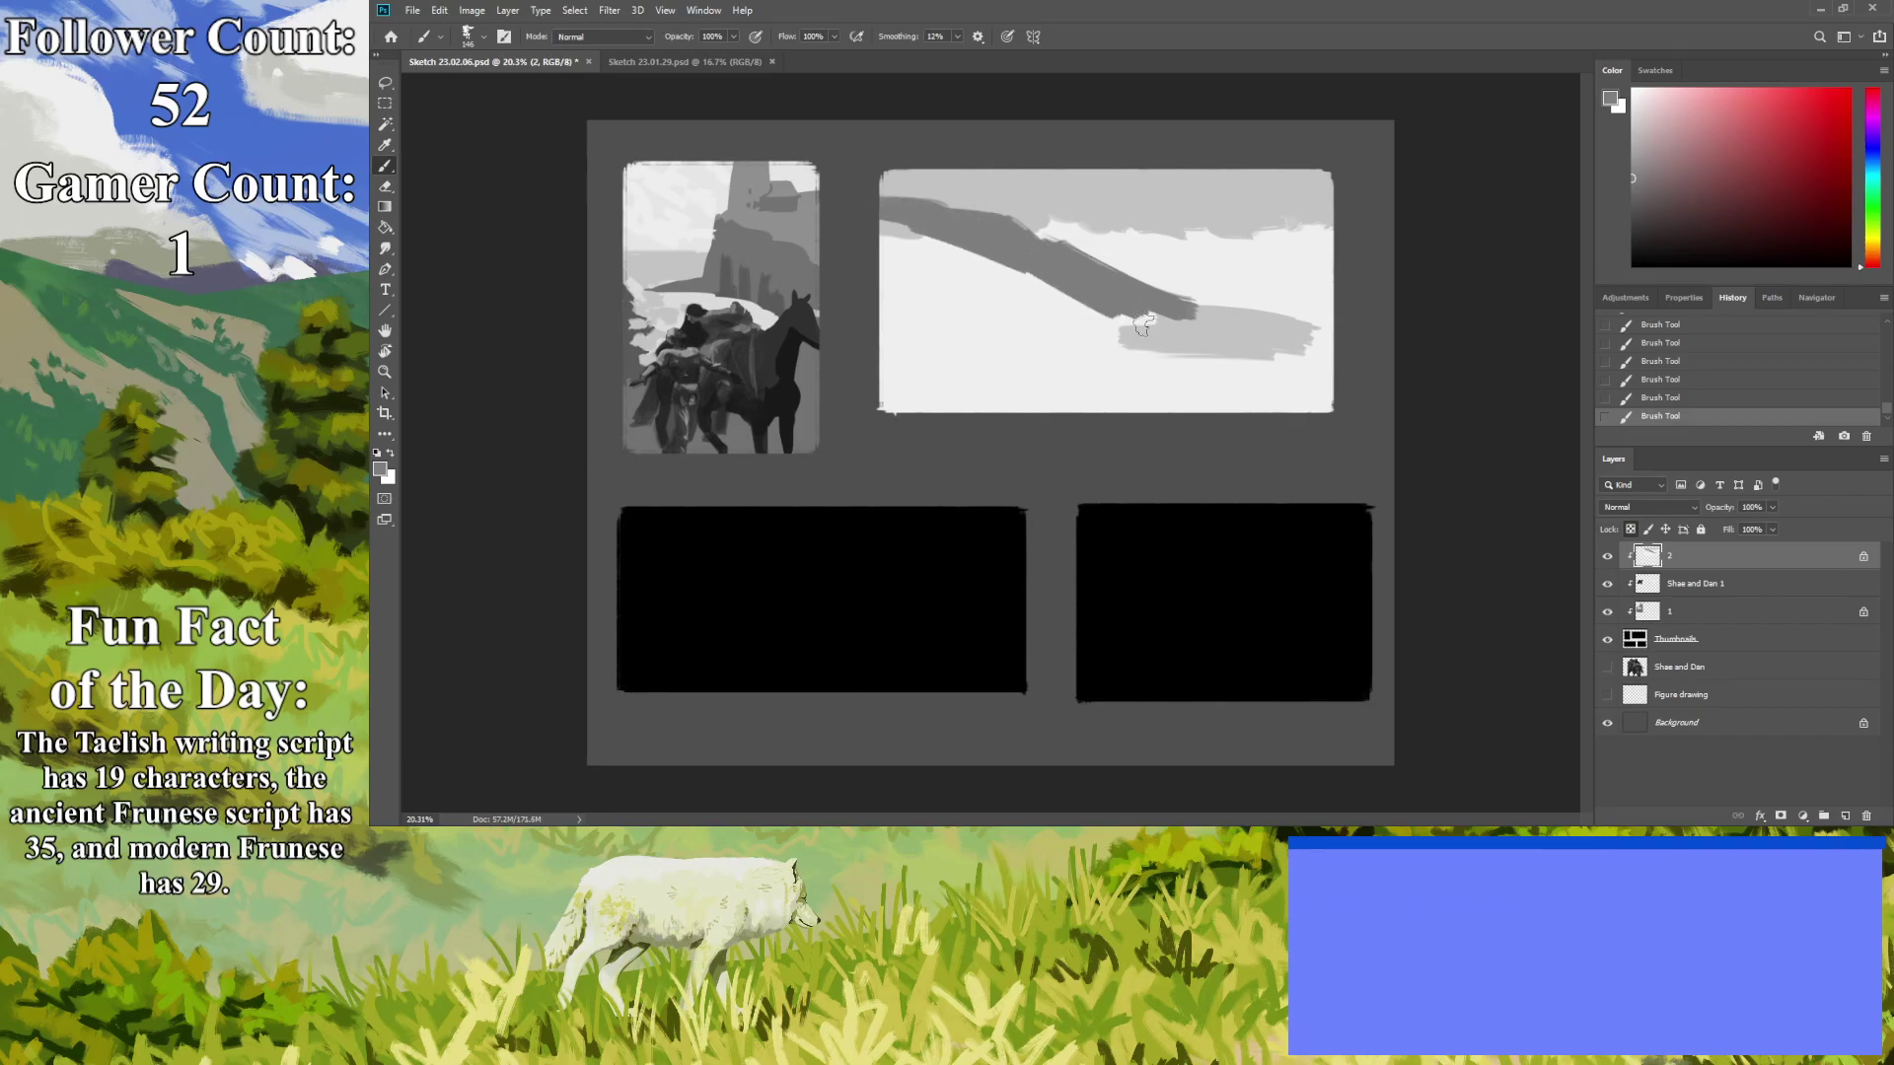
pyautogui.moveTo(1144, 314)
pyautogui.mouseDown()
pyautogui.moveTo(1031, 219)
pyautogui.moveTo(888, 193)
pyautogui.moveTo(952, 197)
pyautogui.mouseUp()
pyautogui.moveTo(1125, 315)
pyautogui.mouseDown()
pyautogui.moveTo(1016, 301)
pyautogui.moveTo(1145, 323)
pyautogui.moveTo(1026, 301)
pyautogui.mouseUp()
pyautogui.moveTo(903, 244)
pyautogui.mouseDown()
pyautogui.moveTo(976, 258)
pyautogui.moveTo(987, 296)
pyautogui.moveTo(896, 327)
pyautogui.moveTo(959, 280)
pyautogui.mouseUp()
pyautogui.moveTo(1077, 314); pyautogui.dragTo(1099, 314)
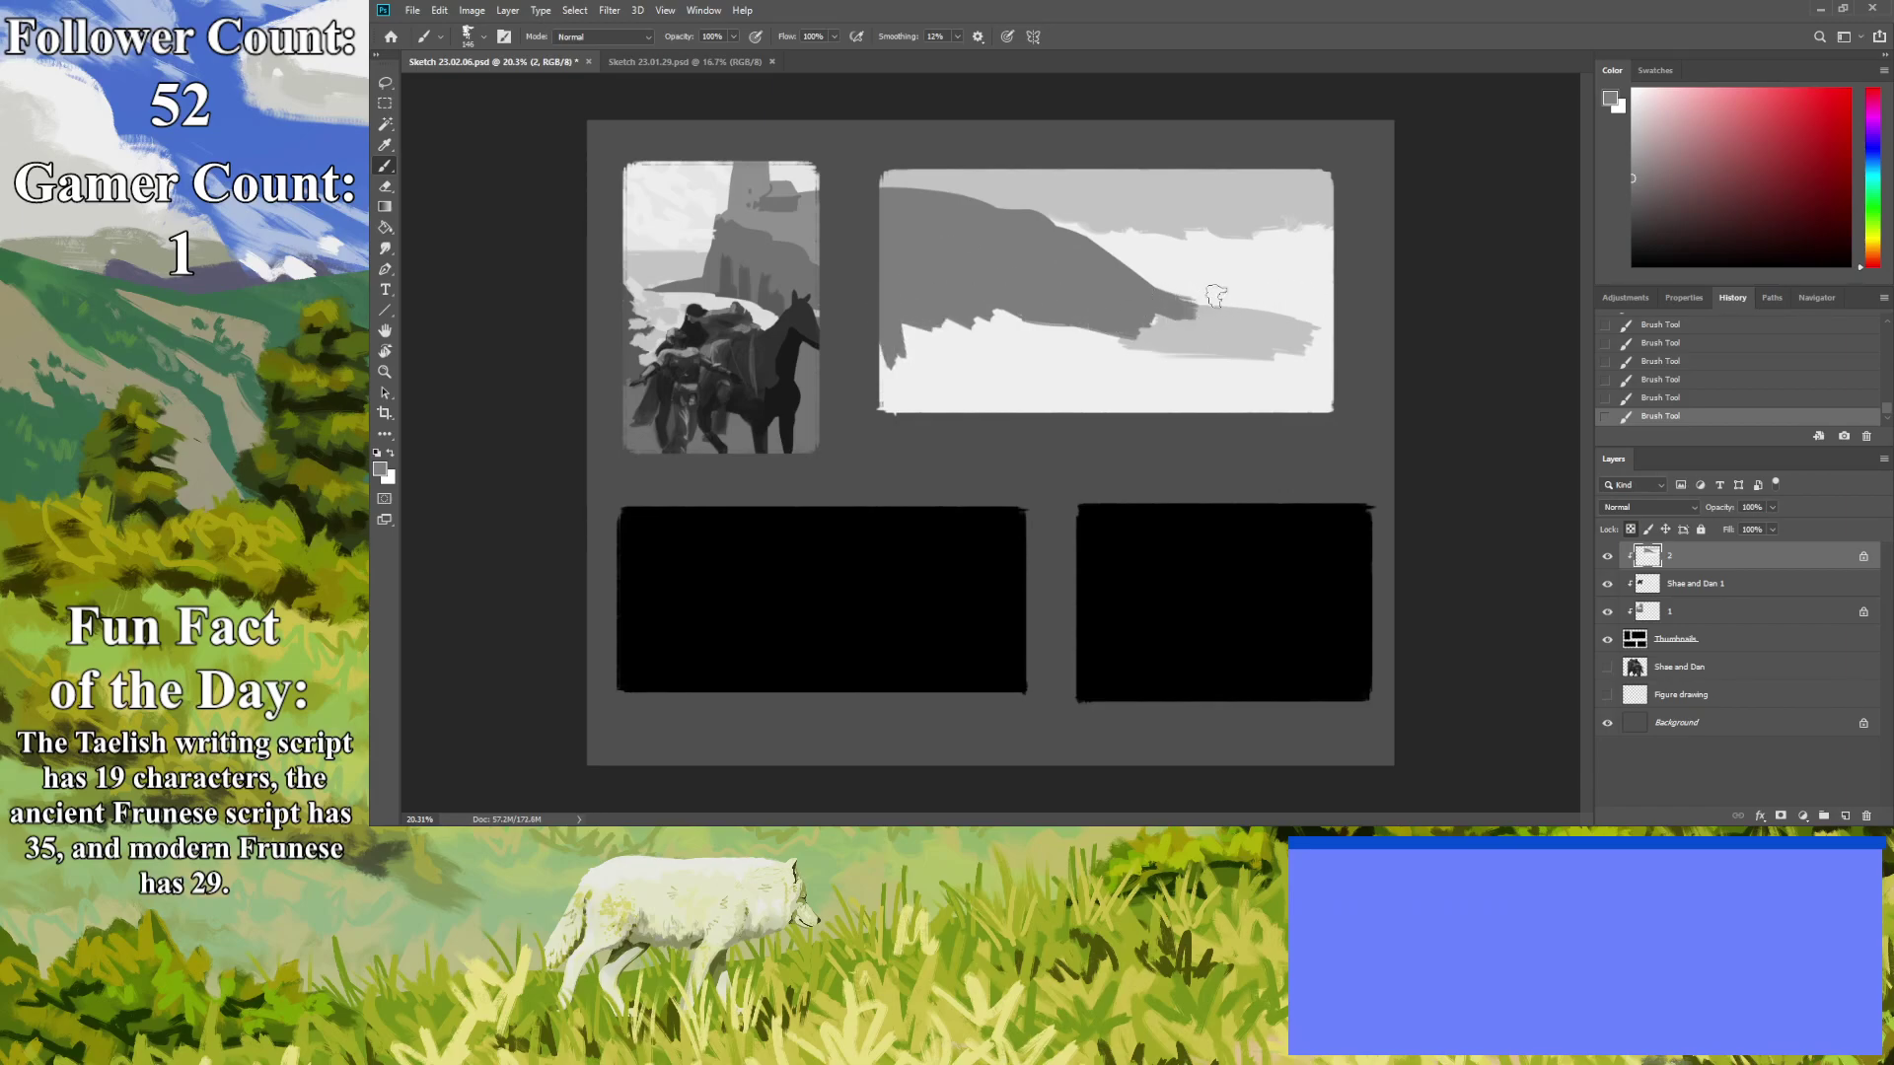
pyautogui.moveTo(1198, 259)
pyautogui.mouseDown()
pyautogui.moveTo(1146, 301)
pyautogui.moveTo(1226, 269)
pyautogui.moveTo(1357, 266)
pyautogui.moveTo(1222, 292)
pyautogui.moveTo(1340, 307)
pyautogui.moveTo(1218, 286)
pyautogui.mouseUp()
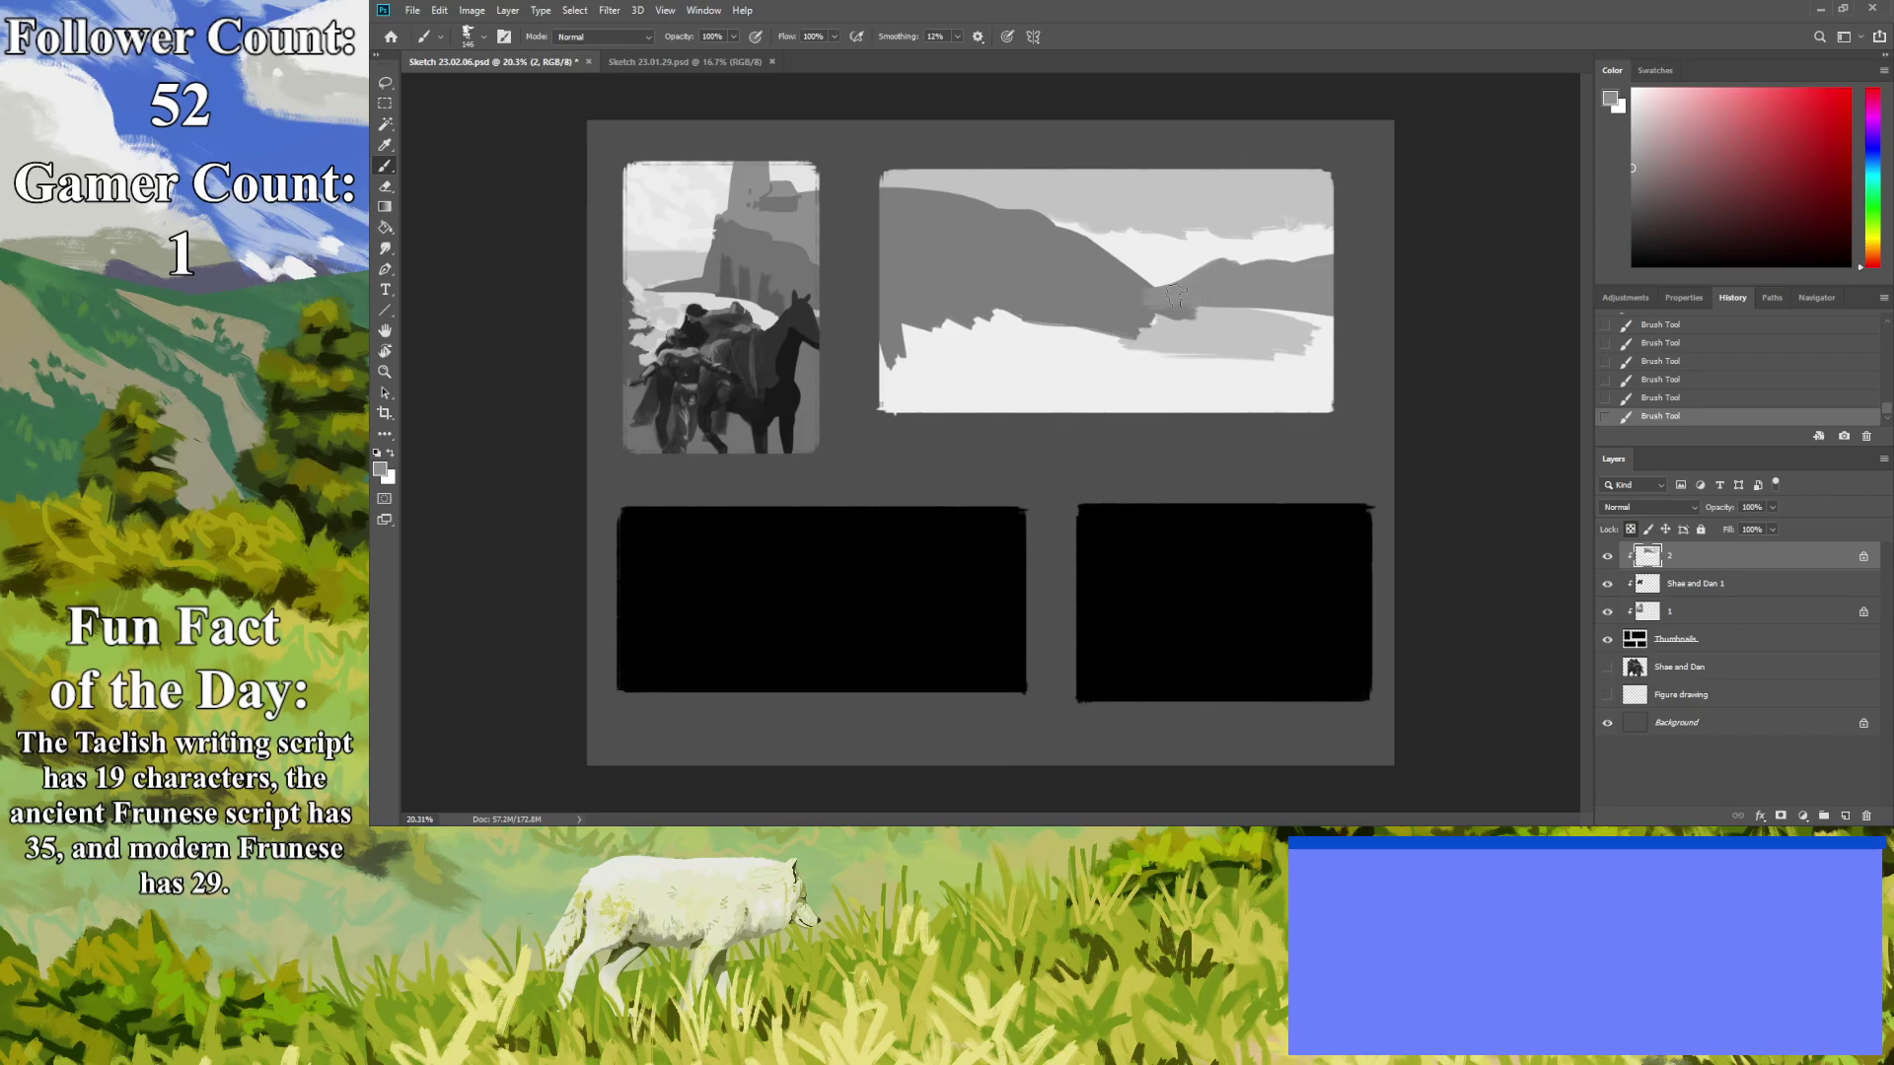
# Sample the large hill's grey and extend it over the ground, leaving a small pale strip of water below the distant hills.
pyautogui.click(385, 145)
pyautogui.click(1011, 266)
pyautogui.click(385, 165)
pyautogui.moveTo(1130, 292); pyautogui.dragTo(1113, 304)
pyautogui.moveTo(1241, 291); pyautogui.dragTo(1284, 300)
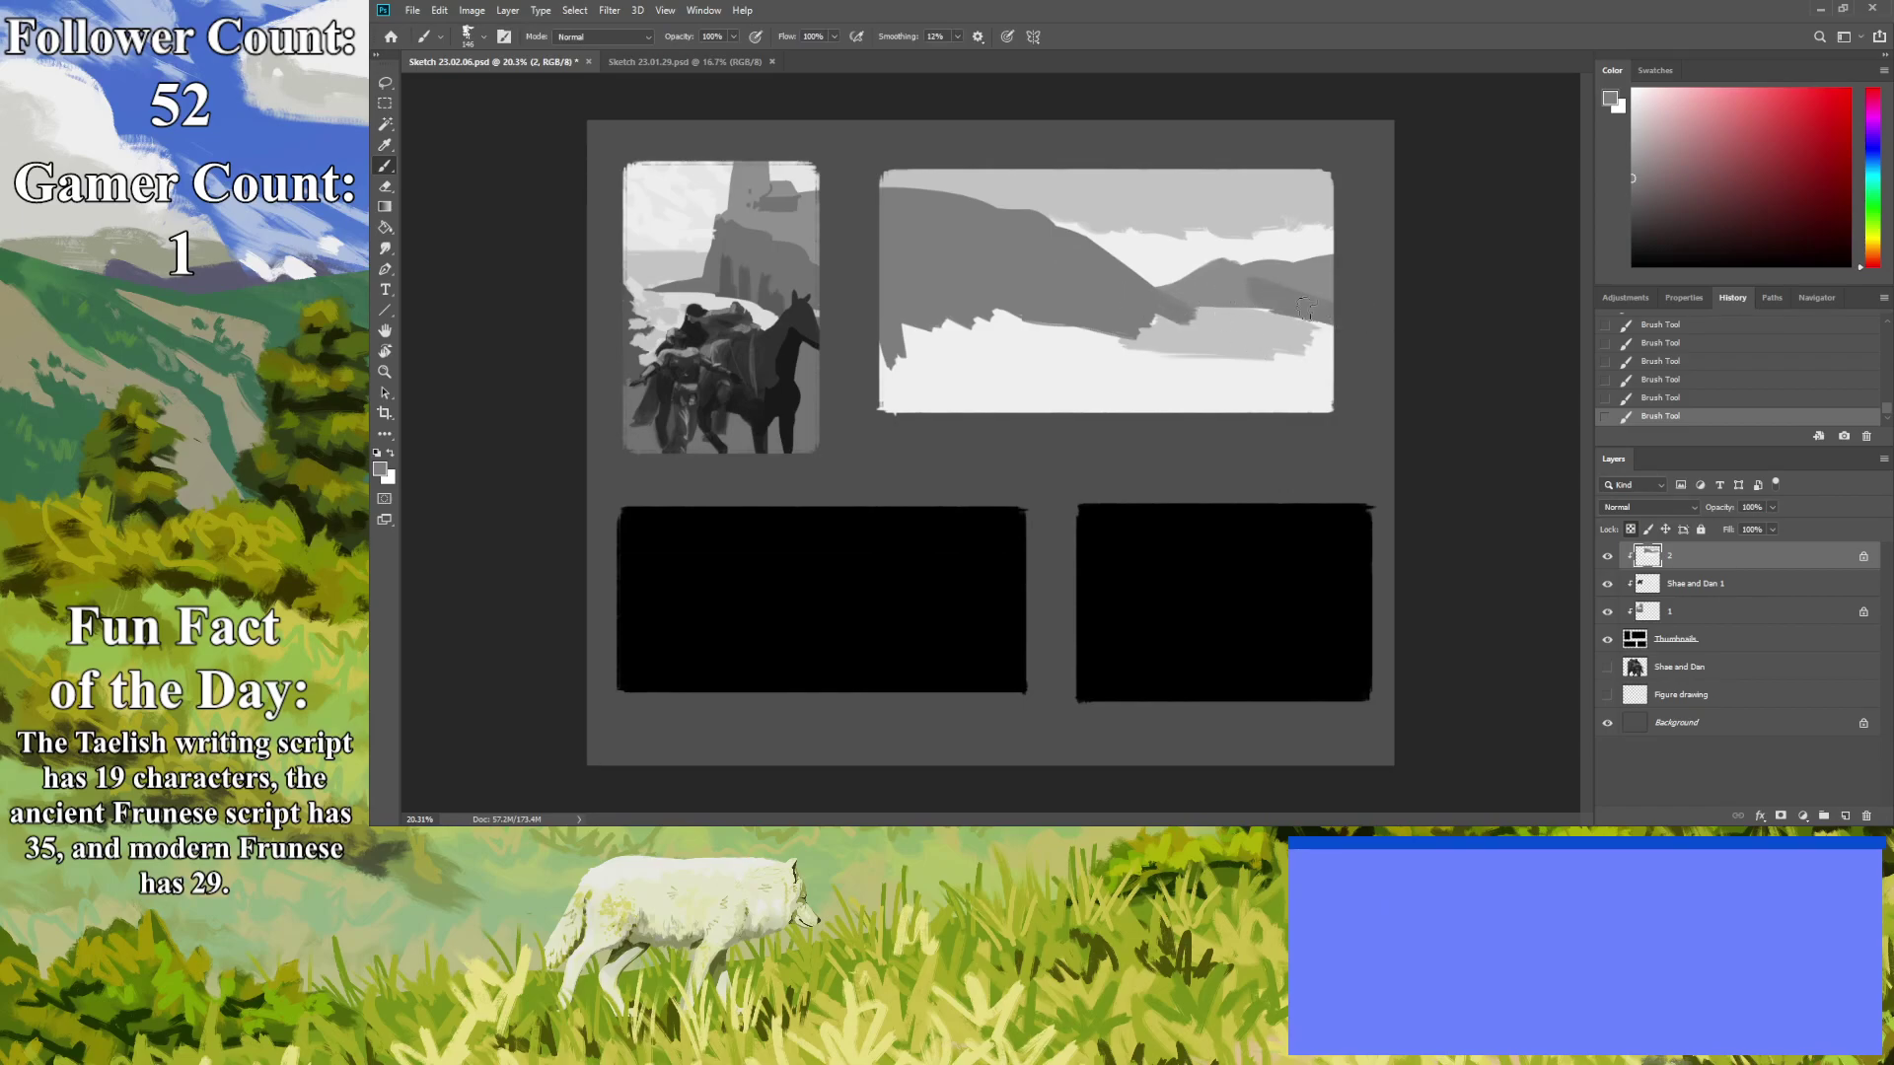
pyautogui.moveTo(1329, 324); pyautogui.dragTo(1219, 334)
pyautogui.moveTo(1097, 321)
pyautogui.mouseDown()
pyautogui.moveTo(1325, 353)
pyautogui.moveTo(1105, 325)
pyautogui.moveTo(1242, 345)
pyautogui.moveTo(1183, 363)
pyautogui.moveTo(1257, 399)
pyautogui.moveTo(1277, 394)
pyautogui.moveTo(1116, 342)
pyautogui.moveTo(1320, 352)
pyautogui.mouseUp()
pyautogui.moveTo(1164, 363)
pyautogui.mouseDown()
pyautogui.moveTo(930, 332)
pyautogui.moveTo(975, 310)
pyautogui.moveTo(1273, 420)
pyautogui.moveTo(953, 387)
pyautogui.moveTo(1288, 422)
pyautogui.moveTo(871, 401)
pyautogui.moveTo(859, 339)
pyautogui.moveTo(1034, 387)
pyautogui.mouseUp()
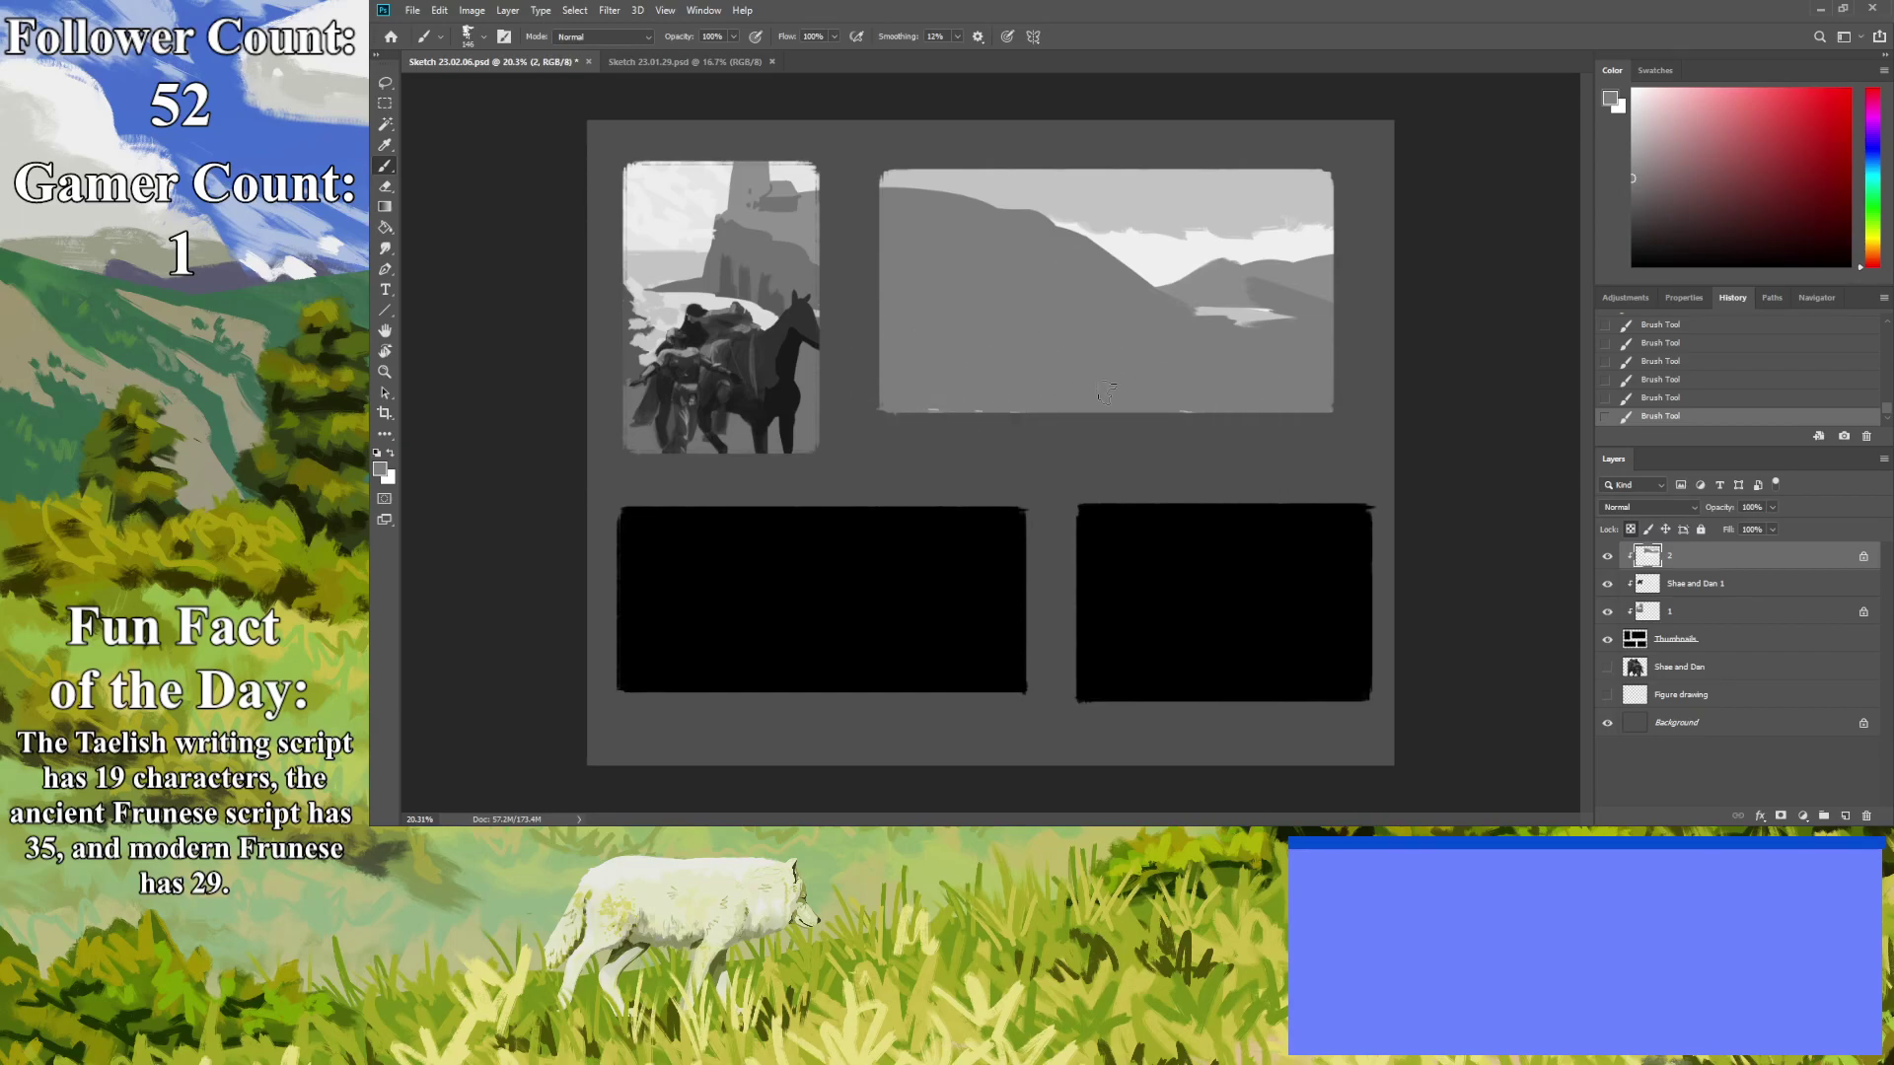
# Sample the distant hills' lighter grey and repaint their slopes in an even tone.
pyautogui.click(385, 145)
pyautogui.press('b')
pyautogui.moveTo(1283, 294); pyautogui.dragTo(1254, 294)
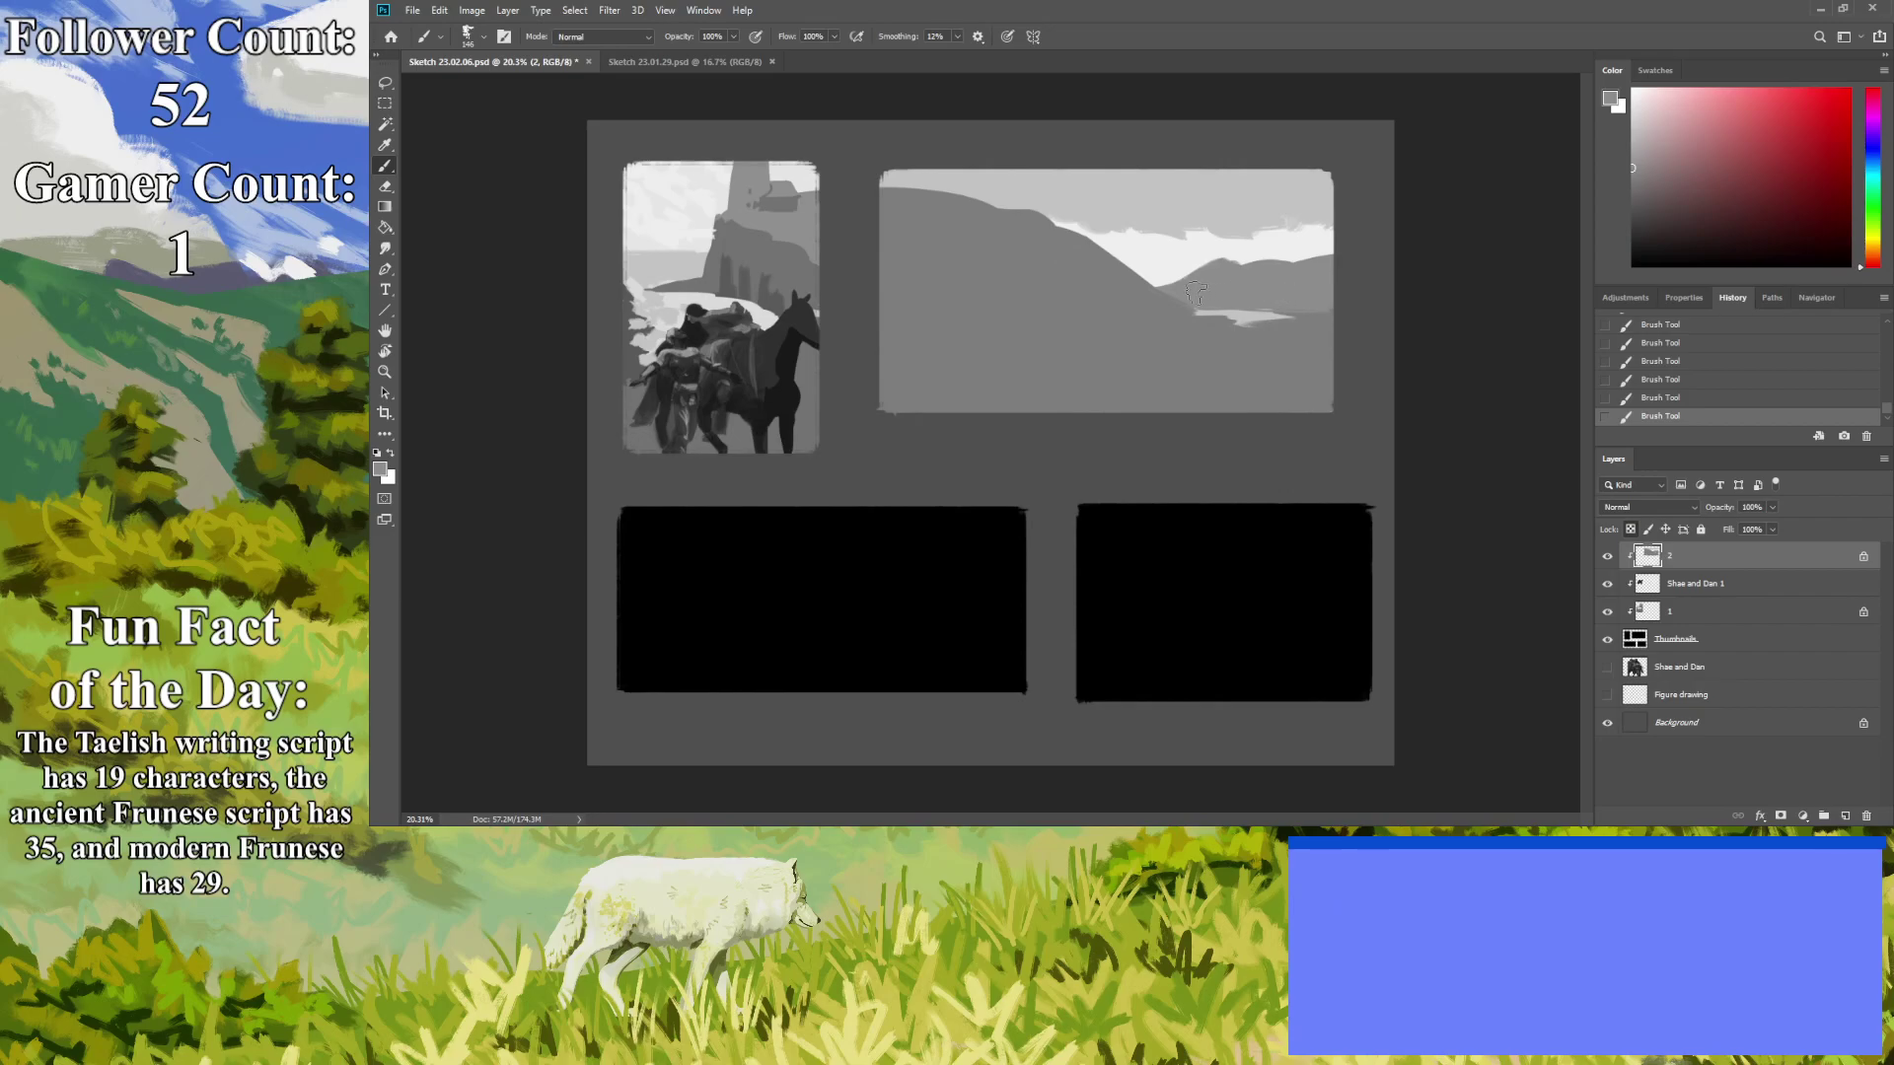
# With a smaller brush and a lighter grey, paint horizontal strokes across the lower part of the wide thumbnail as a flat valley floor.
pyautogui.click(385, 145)
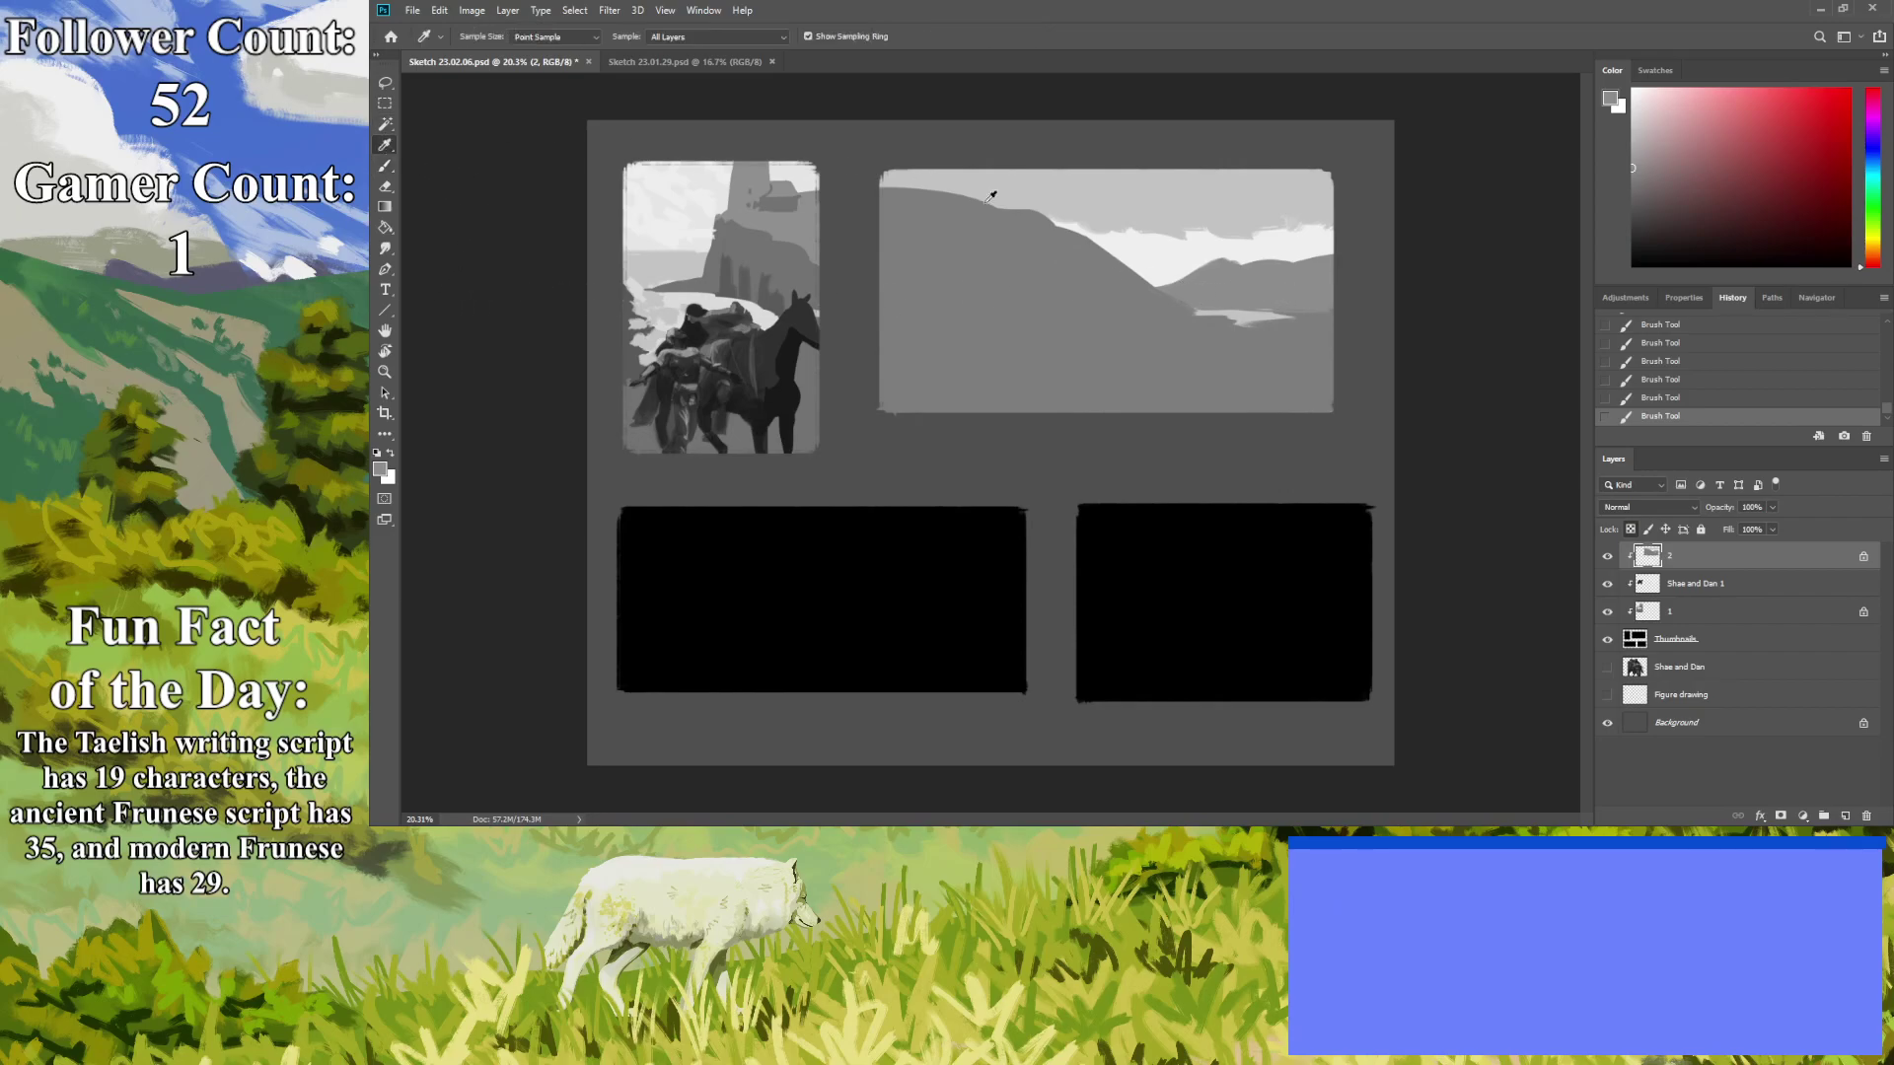
pyautogui.click(1254, 310)
pyautogui.click(386, 166)
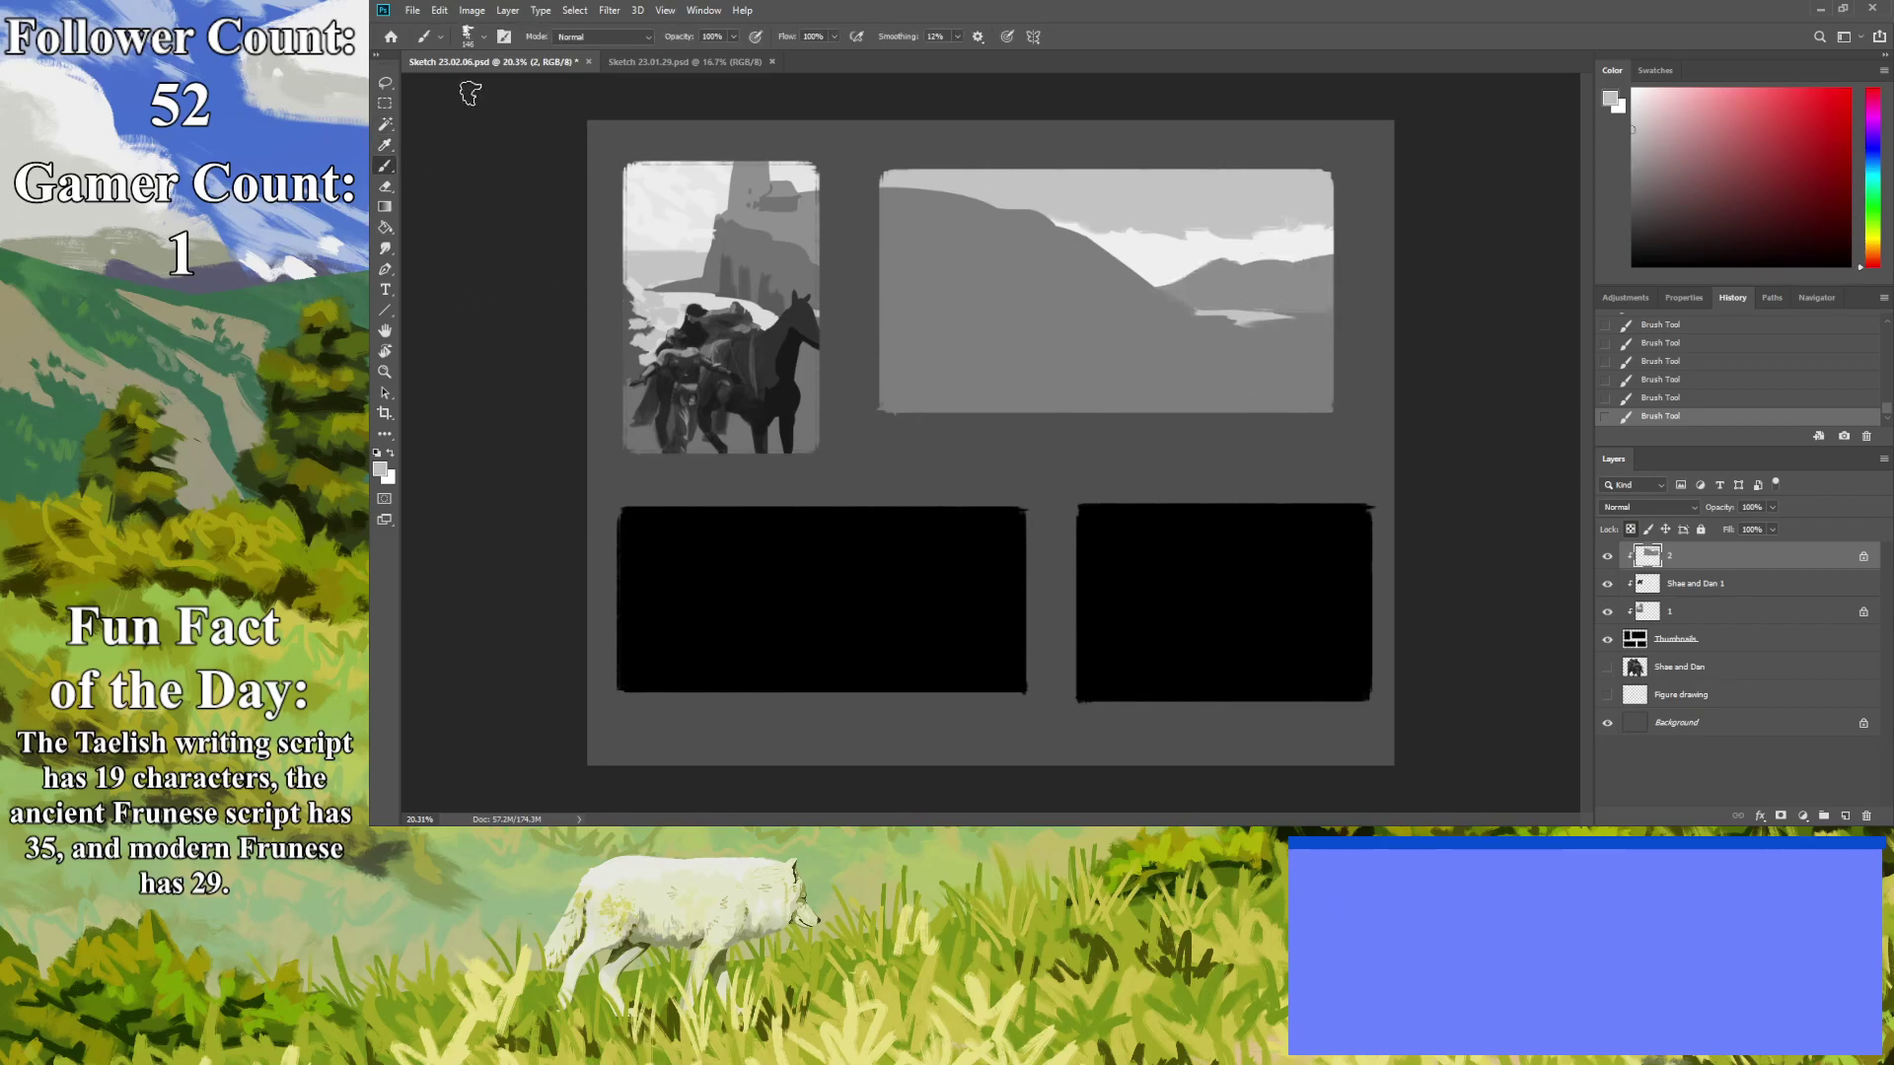
pyautogui.press('[')
pyautogui.press('[')
pyautogui.press('[')
pyautogui.press('[')
pyautogui.press('[')
pyautogui.click(1631, 117)
pyautogui.click(1633, 150)
pyautogui.moveTo(1364, 380)
pyautogui.mouseDown()
pyautogui.moveTo(1169, 359)
pyautogui.moveTo(1385, 349)
pyautogui.moveTo(1059, 353)
pyautogui.moveTo(1357, 383)
pyautogui.moveTo(984, 387)
pyautogui.moveTo(1273, 399)
pyautogui.moveTo(990, 423)
pyautogui.moveTo(1367, 427)
pyautogui.moveTo(1100, 389)
pyautogui.moveTo(1376, 384)
pyautogui.moveTo(1077, 363)
pyautogui.moveTo(1199, 360)
pyautogui.moveTo(928, 387)
pyautogui.moveTo(1204, 414)
pyautogui.moveTo(849, 417)
pyautogui.moveTo(1202, 392)
pyautogui.moveTo(872, 379)
pyautogui.moveTo(1177, 376)
pyautogui.moveTo(879, 350)
pyautogui.mouseUp()
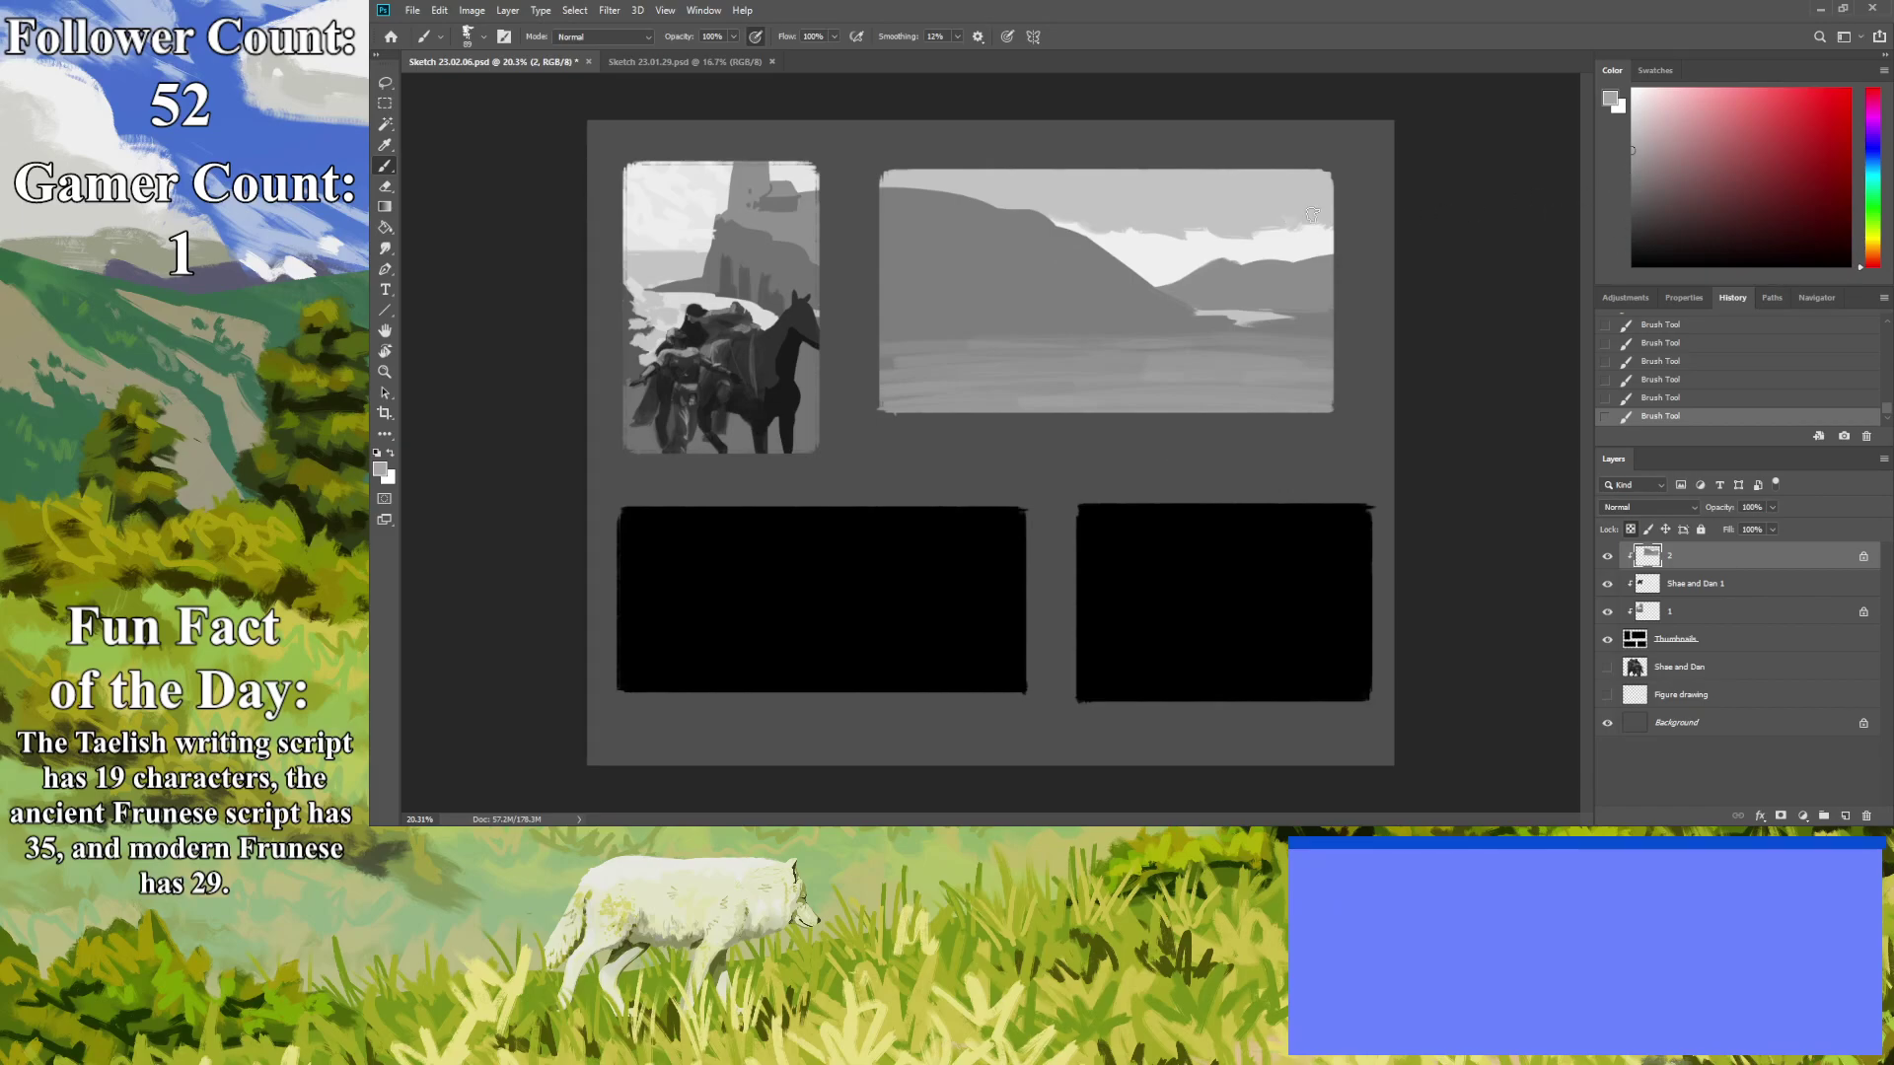
# Reduce the brush further, pick a darker grey, and paint a winding streak on the valley floor and a low mound at its left.
pyautogui.click(1633, 188)
pyautogui.press('[')
pyautogui.press('[')
pyautogui.press('[')
pyautogui.press('[')
pyautogui.moveTo(1251, 341); pyautogui.dragTo(1075, 388)
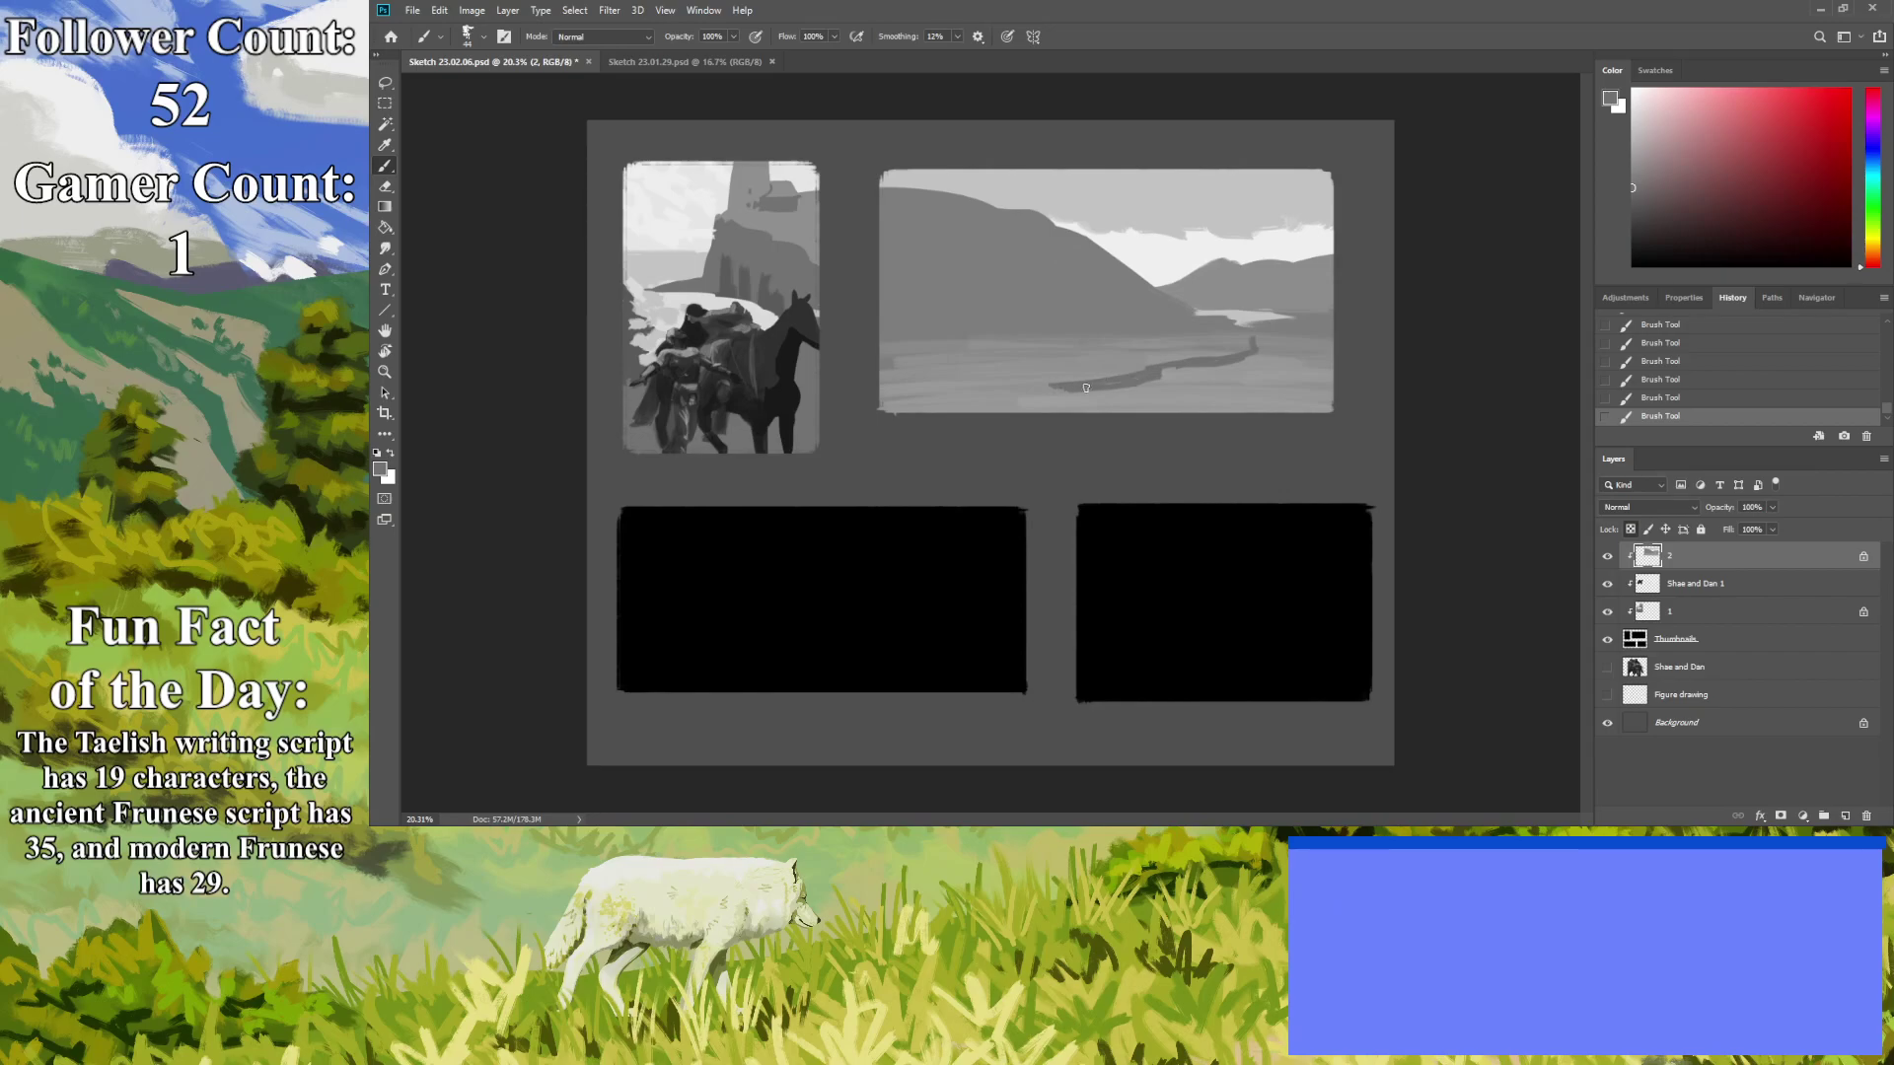
pyautogui.moveTo(1216, 362)
pyautogui.mouseDown()
pyautogui.moveTo(1270, 372)
pyautogui.moveTo(1194, 370)
pyautogui.mouseUp()
pyautogui.moveTo(1010, 358)
pyautogui.mouseDown()
pyautogui.moveTo(893, 338)
pyautogui.moveTo(1006, 350)
pyautogui.moveTo(960, 342)
pyautogui.mouseUp()
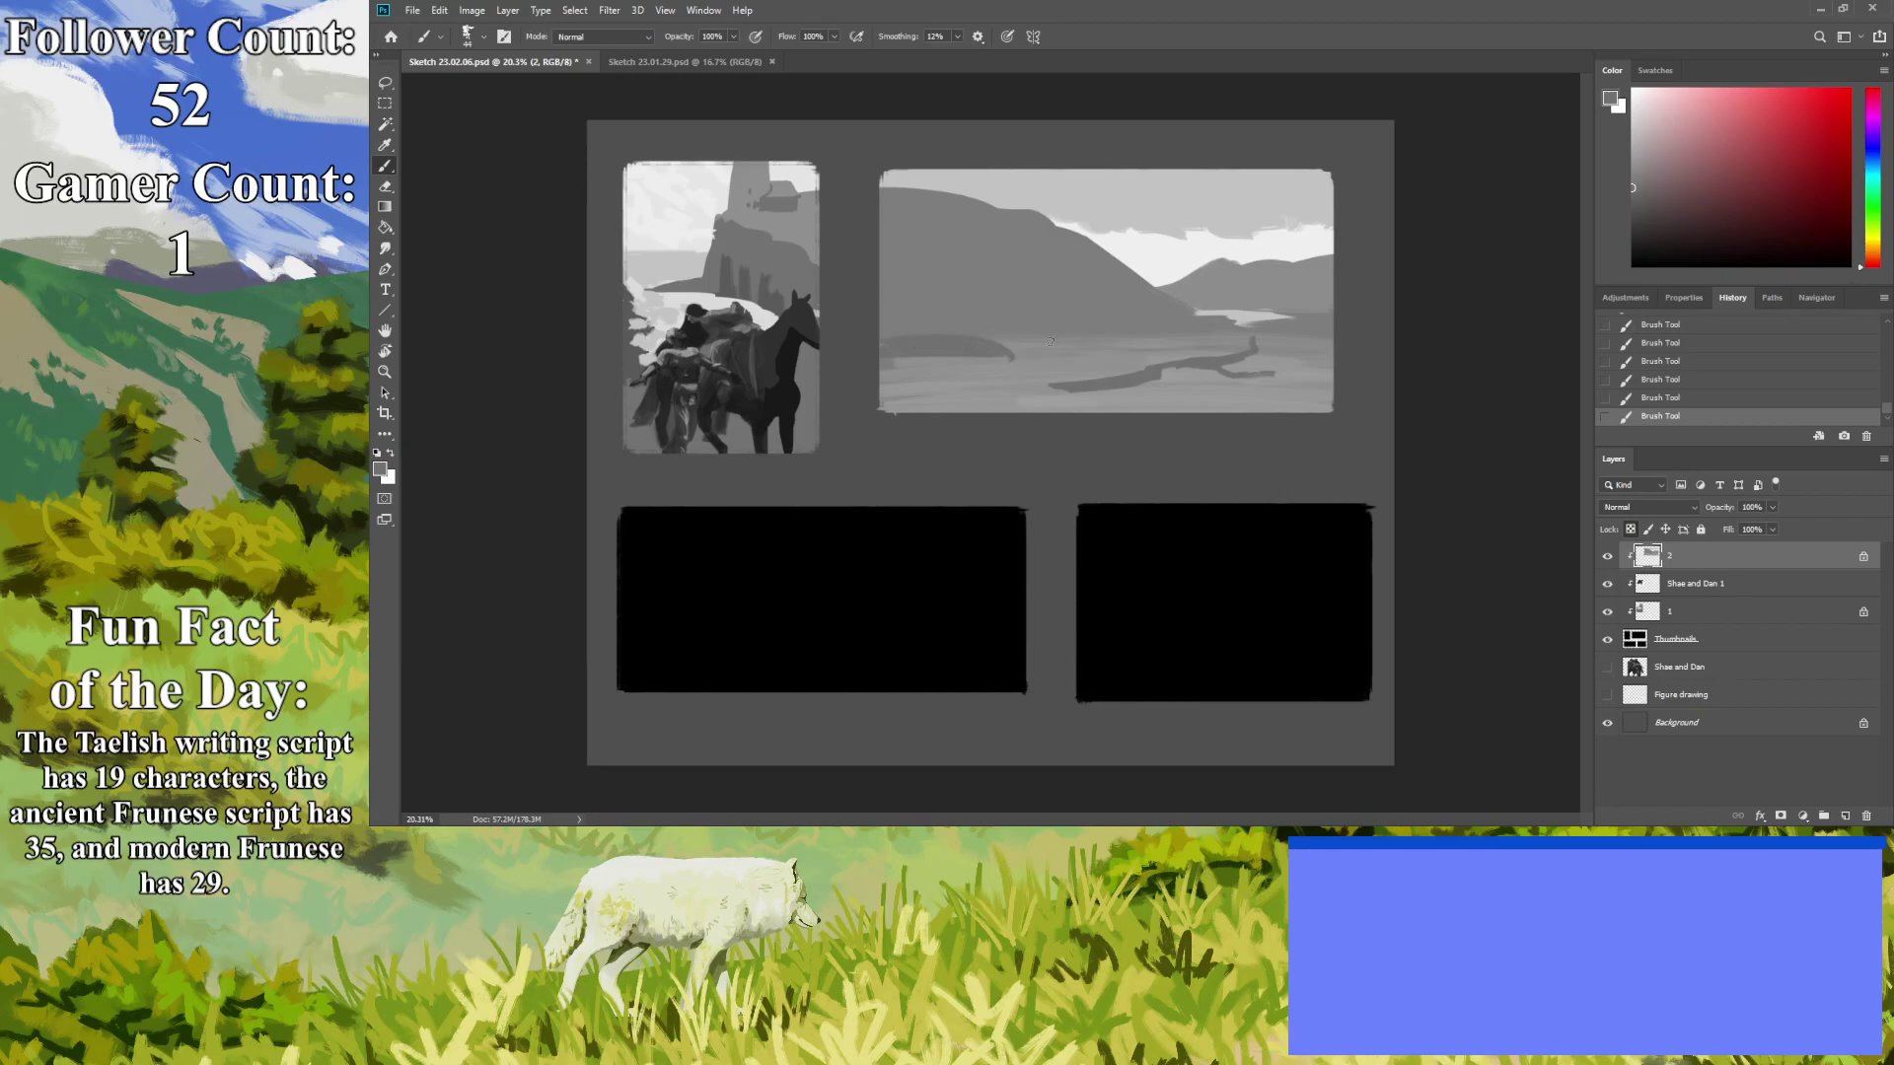
# Add darker contour strokes to the large hill's slopes and foot, plus short streaks on the valley floor.
pyautogui.moveTo(1063, 336)
pyautogui.mouseDown()
pyautogui.moveTo(1124, 334)
pyautogui.moveTo(908, 354)
pyautogui.moveTo(994, 369)
pyautogui.moveTo(909, 381)
pyautogui.moveTo(1017, 384)
pyautogui.moveTo(917, 388)
pyautogui.mouseUp()
pyautogui.moveTo(939, 245)
pyautogui.mouseDown()
pyautogui.moveTo(1022, 312)
pyautogui.moveTo(997, 306)
pyautogui.mouseUp()
pyautogui.moveTo(943, 271); pyautogui.dragTo(889, 239)
pyautogui.moveTo(973, 304)
pyautogui.mouseDown()
pyautogui.moveTo(1030, 335)
pyautogui.moveTo(1116, 324)
pyautogui.moveTo(1038, 269)
pyautogui.mouseUp()
pyautogui.moveTo(1153, 322); pyautogui.dragTo(1073, 242)
pyautogui.moveTo(869, 365)
pyautogui.mouseDown()
pyautogui.moveTo(971, 337)
pyautogui.moveTo(887, 281)
pyautogui.moveTo(909, 319)
pyautogui.mouseUp()
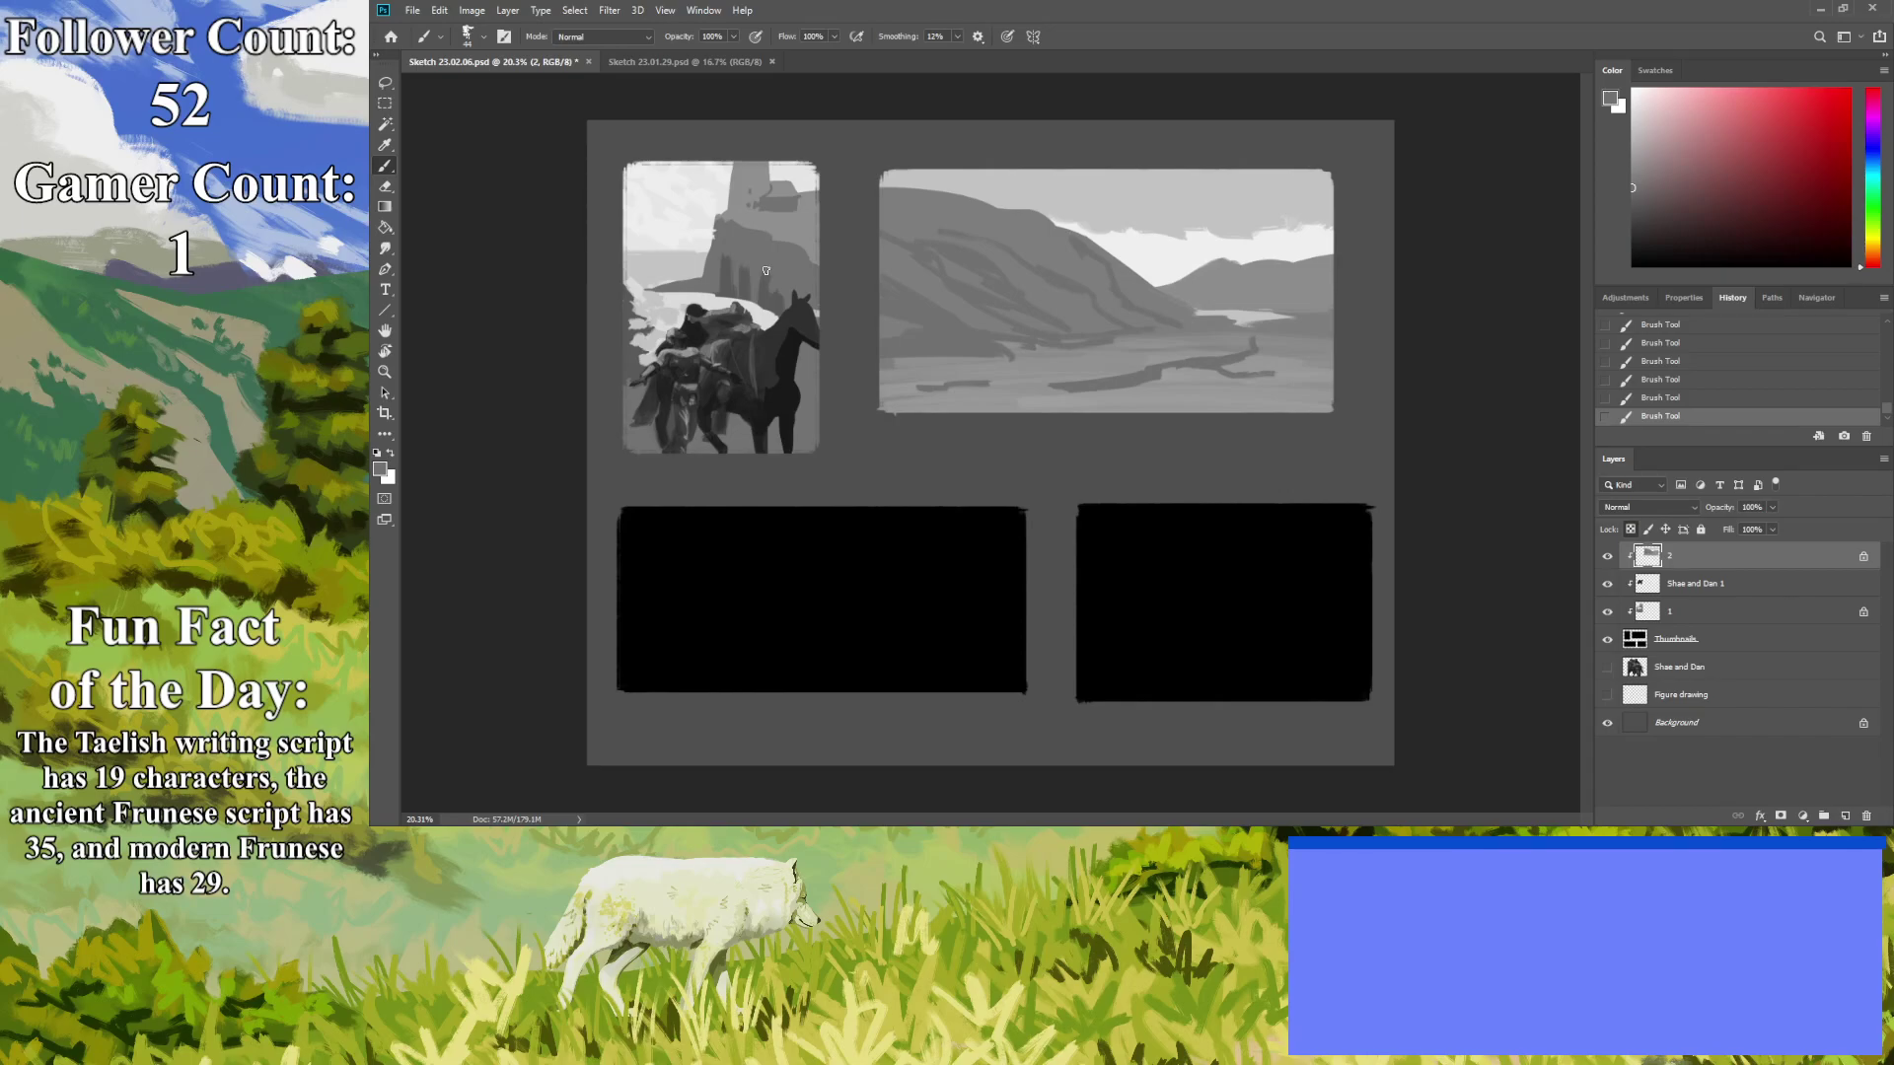
# Pick a dark grey and paint a solid foreground slope along the bottom of the wide thumbnail.
pyautogui.click(1632, 212)
pyautogui.moveTo(1312, 402)
pyautogui.mouseDown()
pyautogui.moveTo(956, 350)
pyautogui.moveTo(1210, 412)
pyautogui.moveTo(1317, 390)
pyautogui.moveTo(1174, 408)
pyautogui.moveTo(1145, 399)
pyautogui.moveTo(1202, 388)
pyautogui.moveTo(1110, 390)
pyautogui.mouseUp()
pyautogui.moveTo(1243, 405); pyautogui.dragTo(1085, 375)
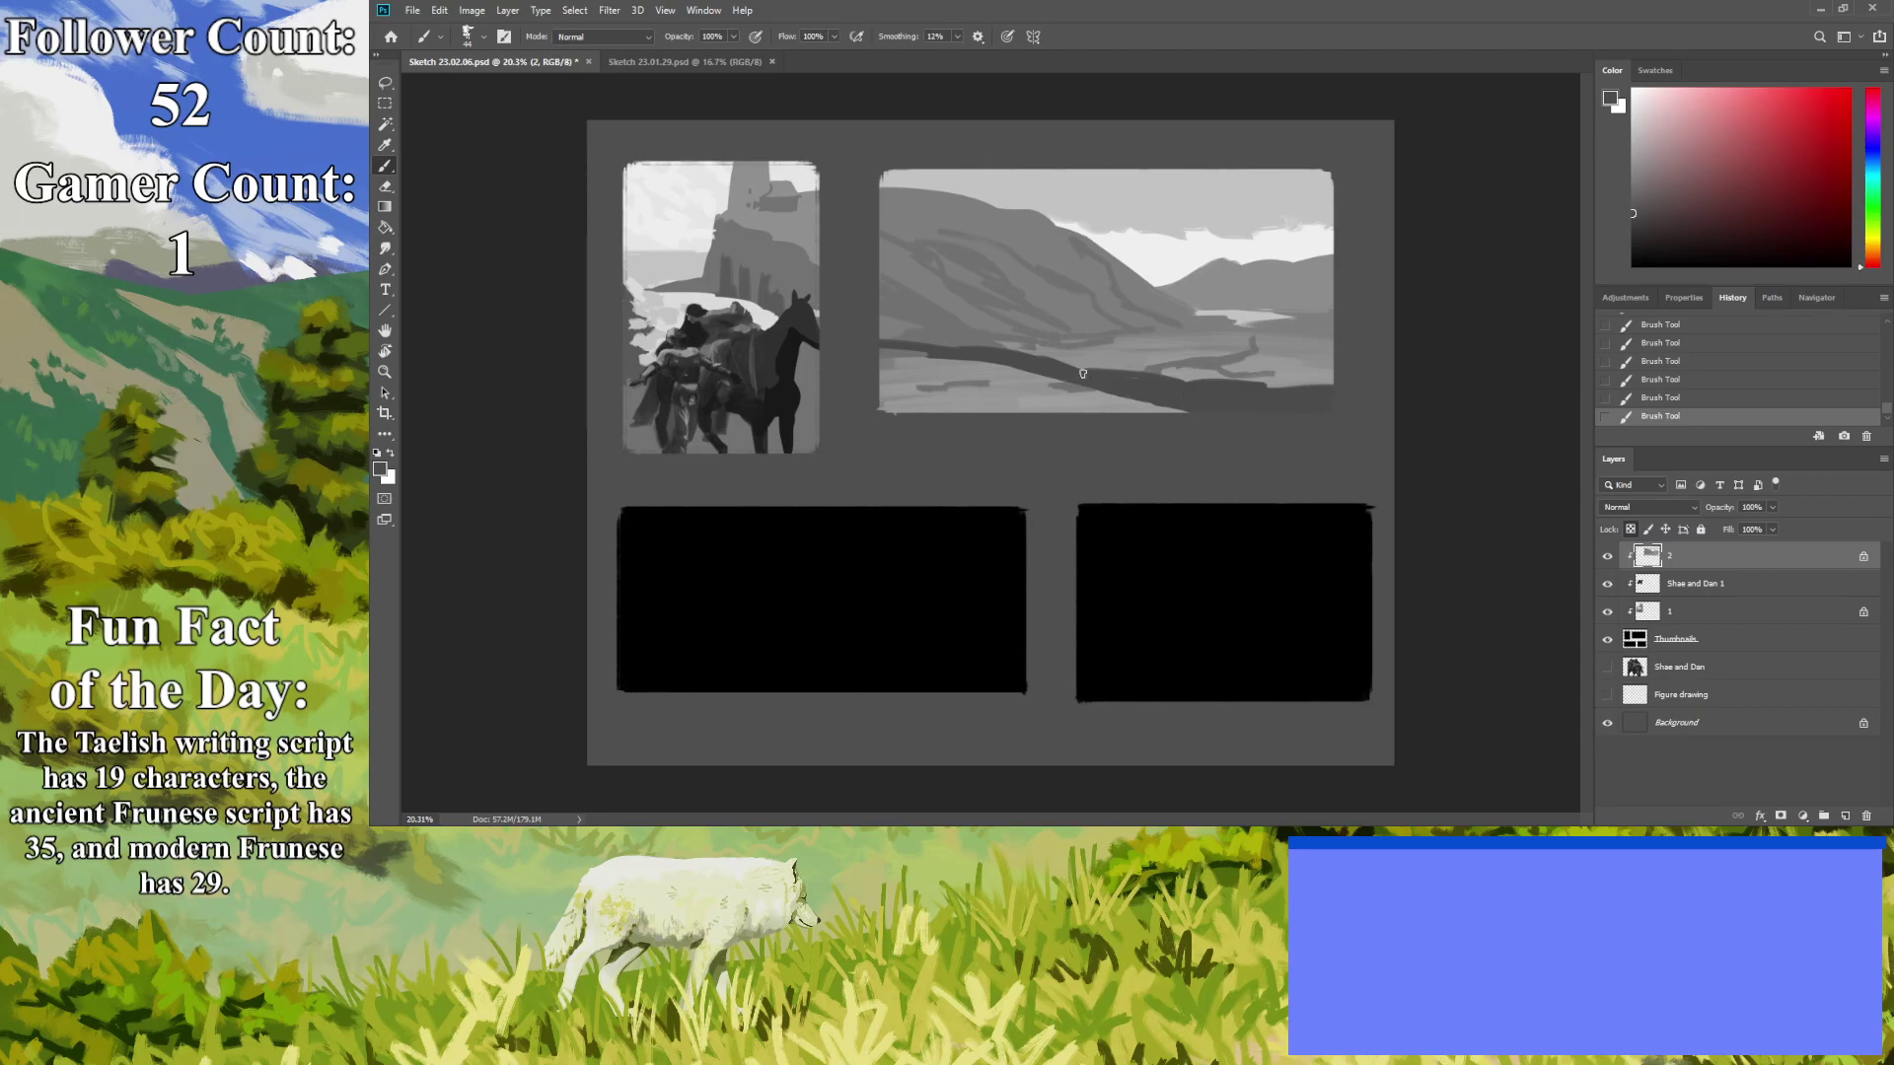
pyautogui.moveTo(1197, 413)
pyautogui.mouseDown()
pyautogui.moveTo(878, 354)
pyautogui.moveTo(1047, 380)
pyautogui.mouseUp()
pyautogui.moveTo(852, 359)
pyautogui.mouseDown()
pyautogui.moveTo(1032, 405)
pyautogui.moveTo(845, 409)
pyautogui.moveTo(1188, 420)
pyautogui.mouseUp()
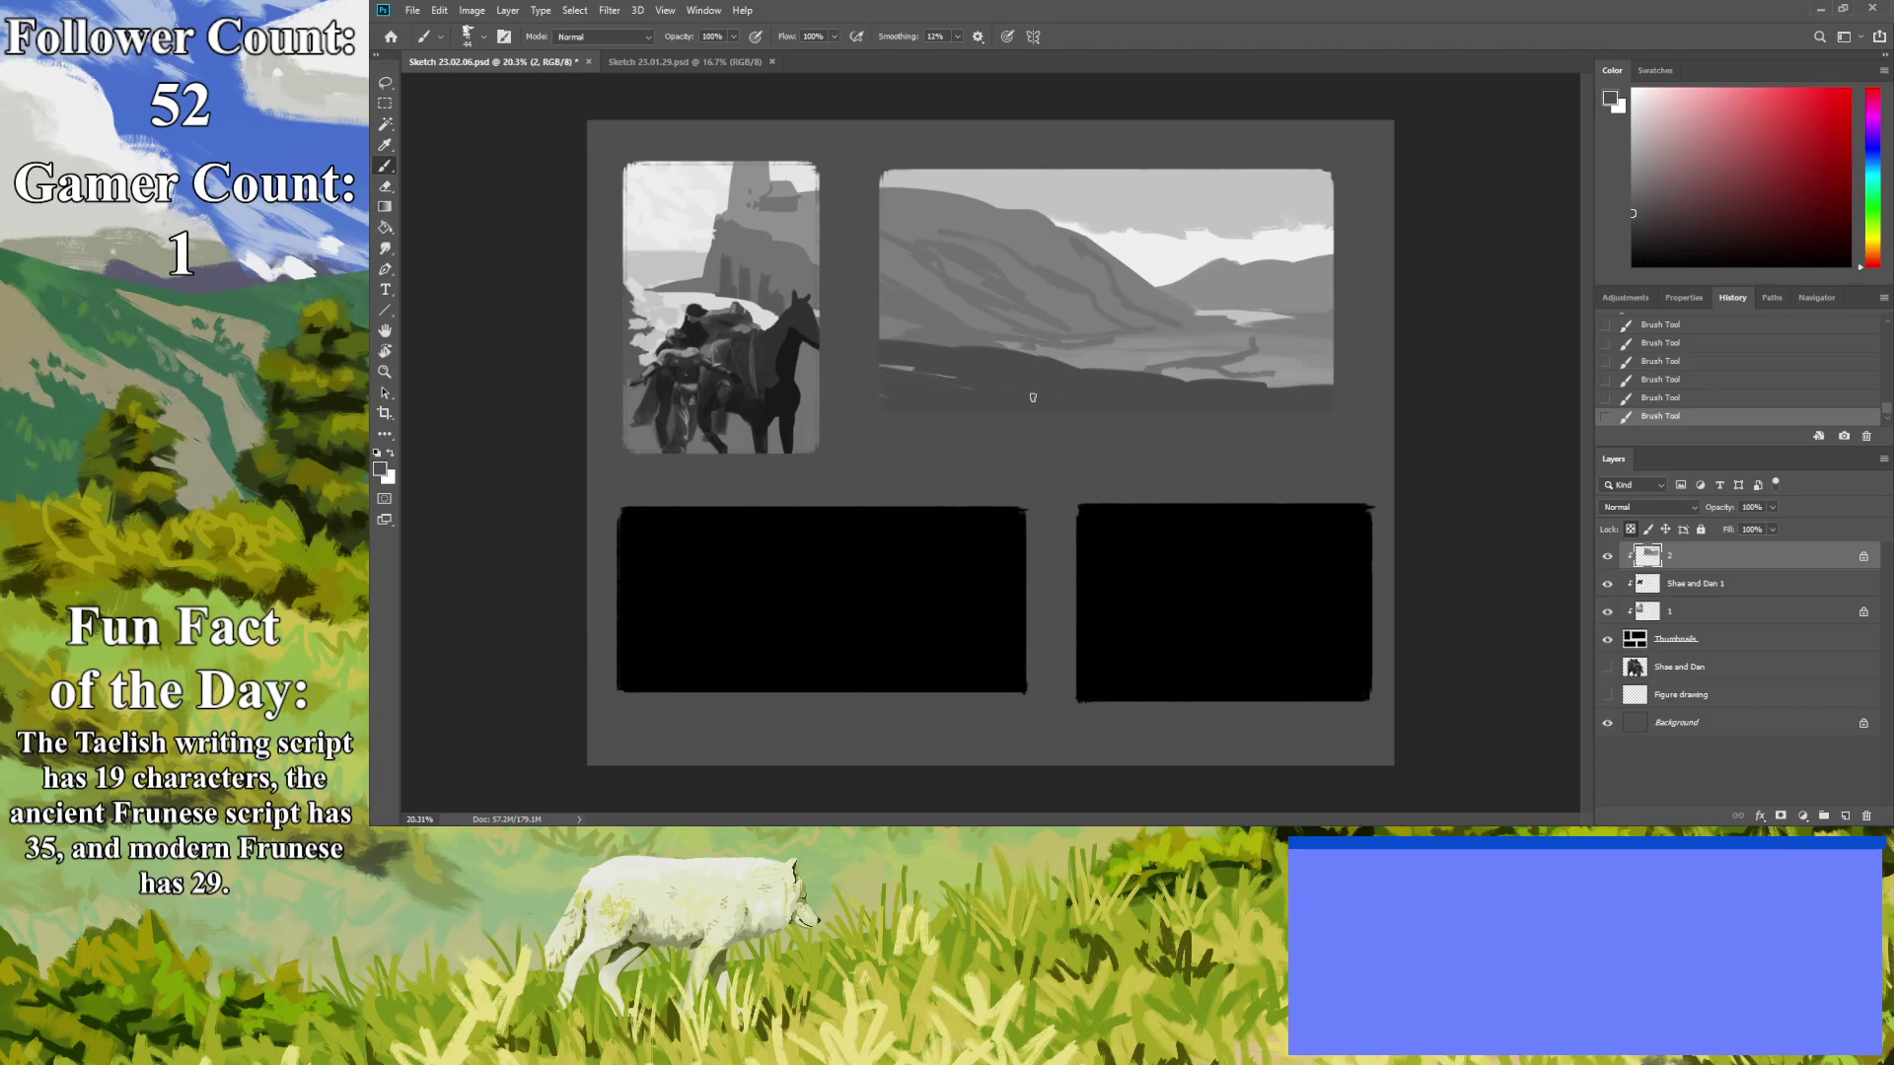
pyautogui.moveTo(912, 369); pyautogui.dragTo(869, 366)
# Pick a near-black grey and paint a small pine tree on the right side of the foreground slope.
pyautogui.moveTo(1633, 215); pyautogui.dragTo(1633, 232)
pyautogui.moveTo(1288, 389)
pyautogui.mouseDown()
pyautogui.moveTo(1275, 336)
pyautogui.moveTo(1253, 377)
pyautogui.moveTo(1288, 392)
pyautogui.moveTo(1269, 373)
pyautogui.mouseUp()
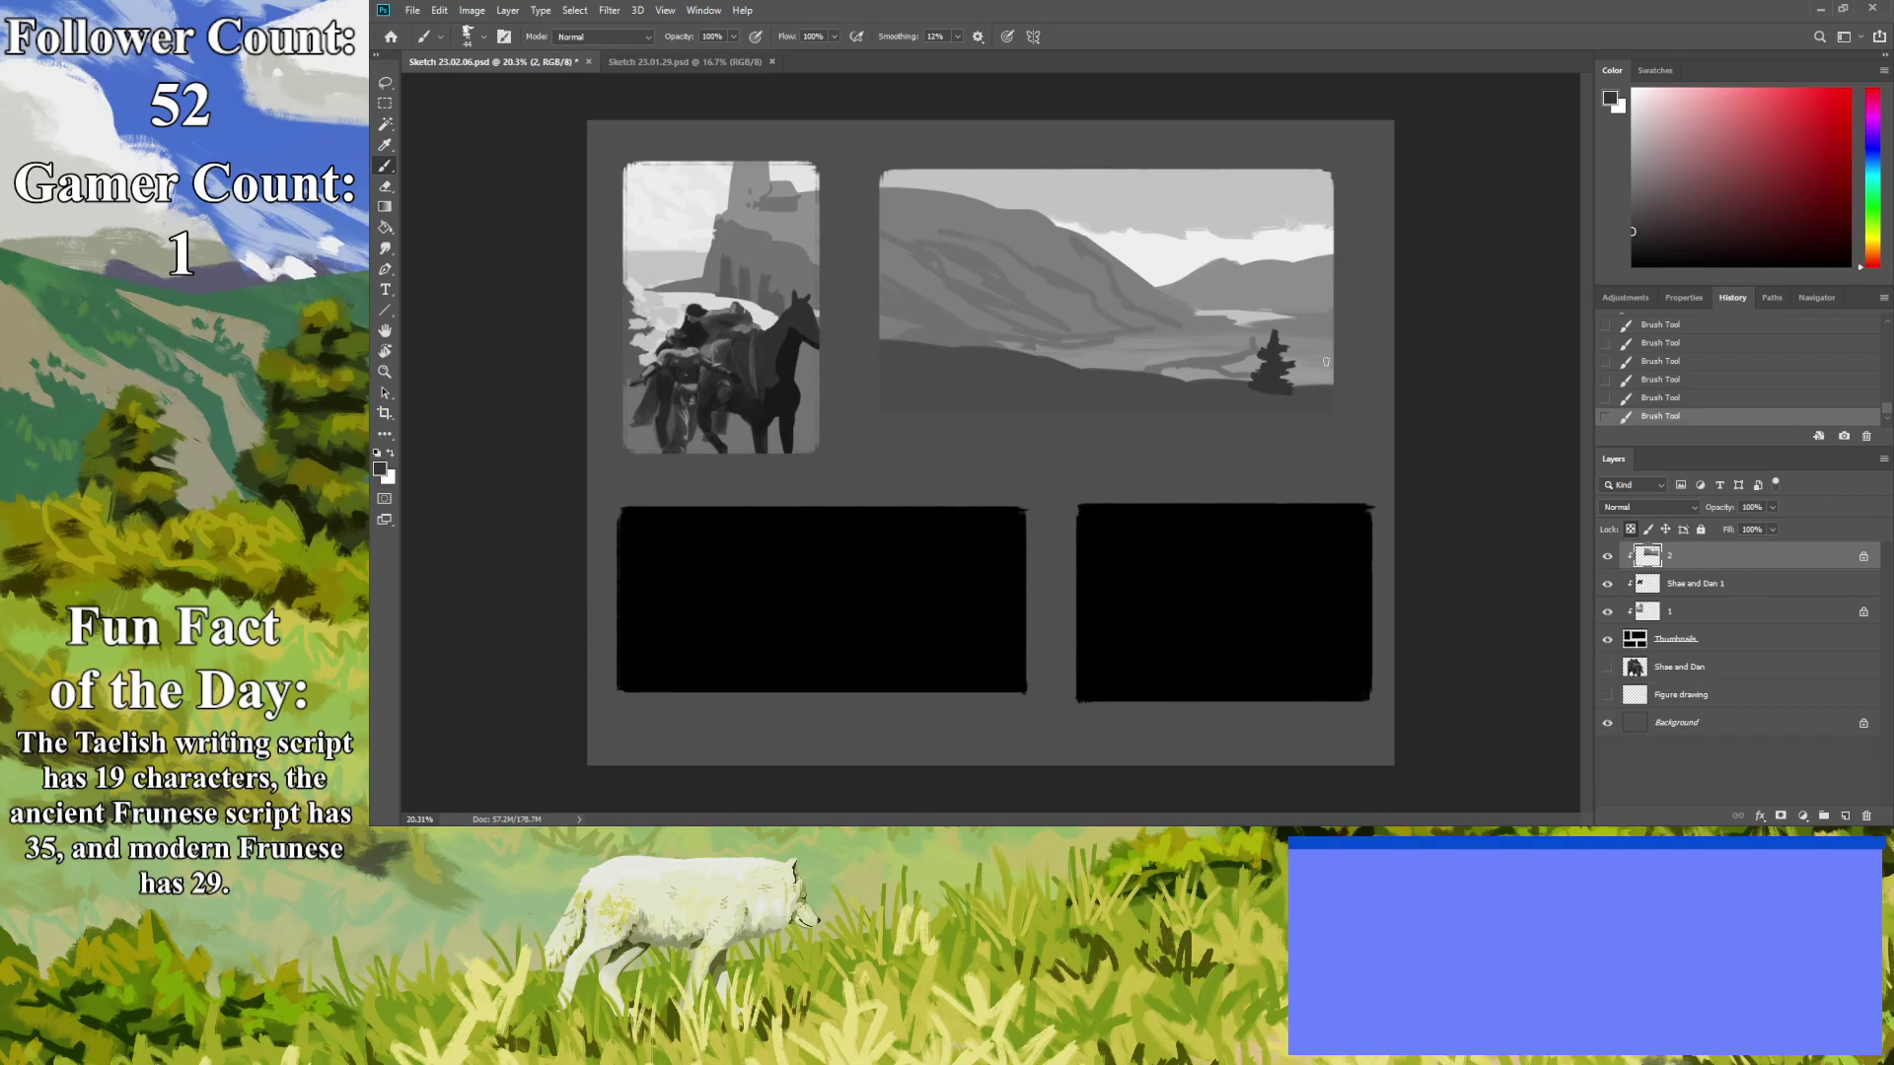
# Paint three more near-black pines on the wide thumbnail's foreground: one at its right edge, one right of centre and one near its left side.
pyautogui.moveTo(1300, 388)
pyautogui.mouseDown()
pyautogui.moveTo(1347, 355)
pyautogui.moveTo(1319, 349)
pyautogui.moveTo(1351, 338)
pyautogui.moveTo(1315, 328)
pyautogui.moveTo(1337, 320)
pyautogui.moveTo(1330, 278)
pyautogui.mouseUp()
pyautogui.moveTo(1179, 389)
pyautogui.mouseDown()
pyautogui.moveTo(1173, 344)
pyautogui.moveTo(1167, 382)
pyautogui.mouseUp()
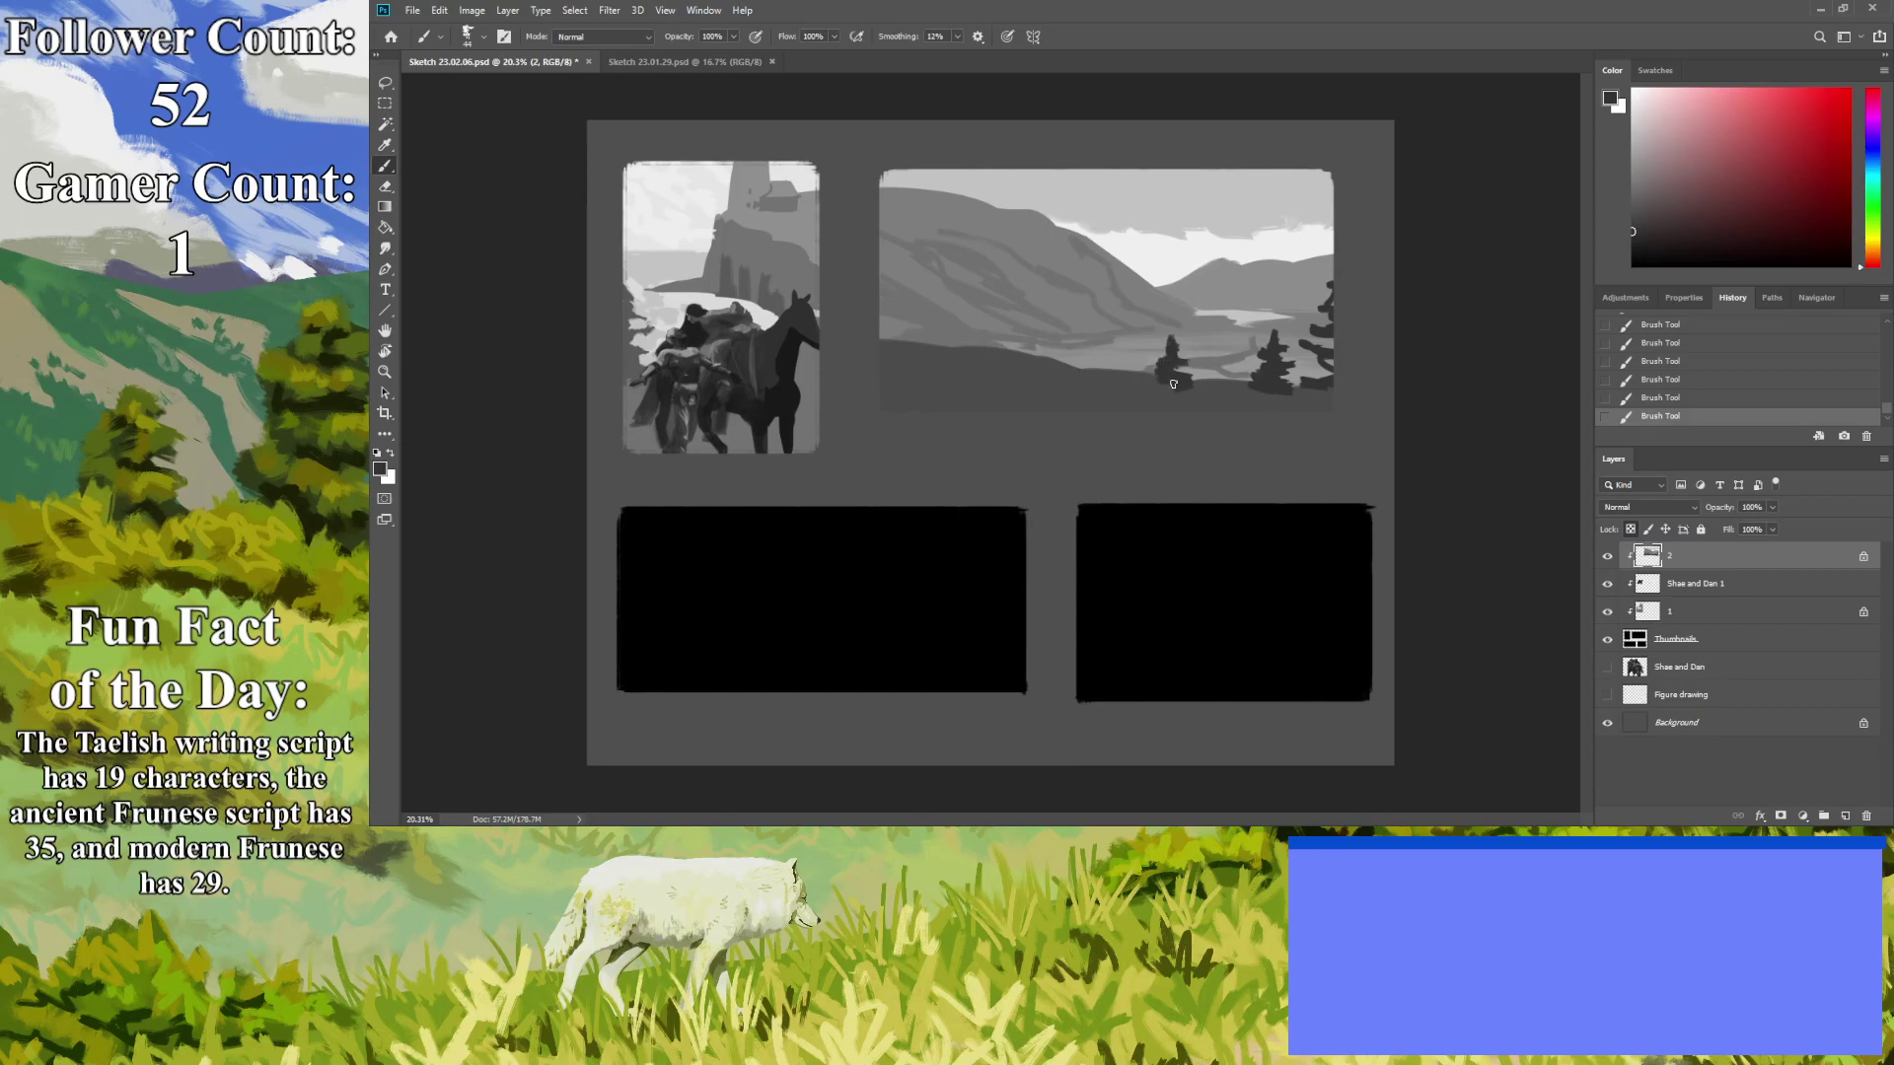
pyautogui.moveTo(947, 421)
pyautogui.mouseDown()
pyautogui.moveTo(944, 329)
pyautogui.moveTo(956, 353)
pyautogui.moveTo(944, 337)
pyautogui.moveTo(938, 405)
pyautogui.mouseUp()
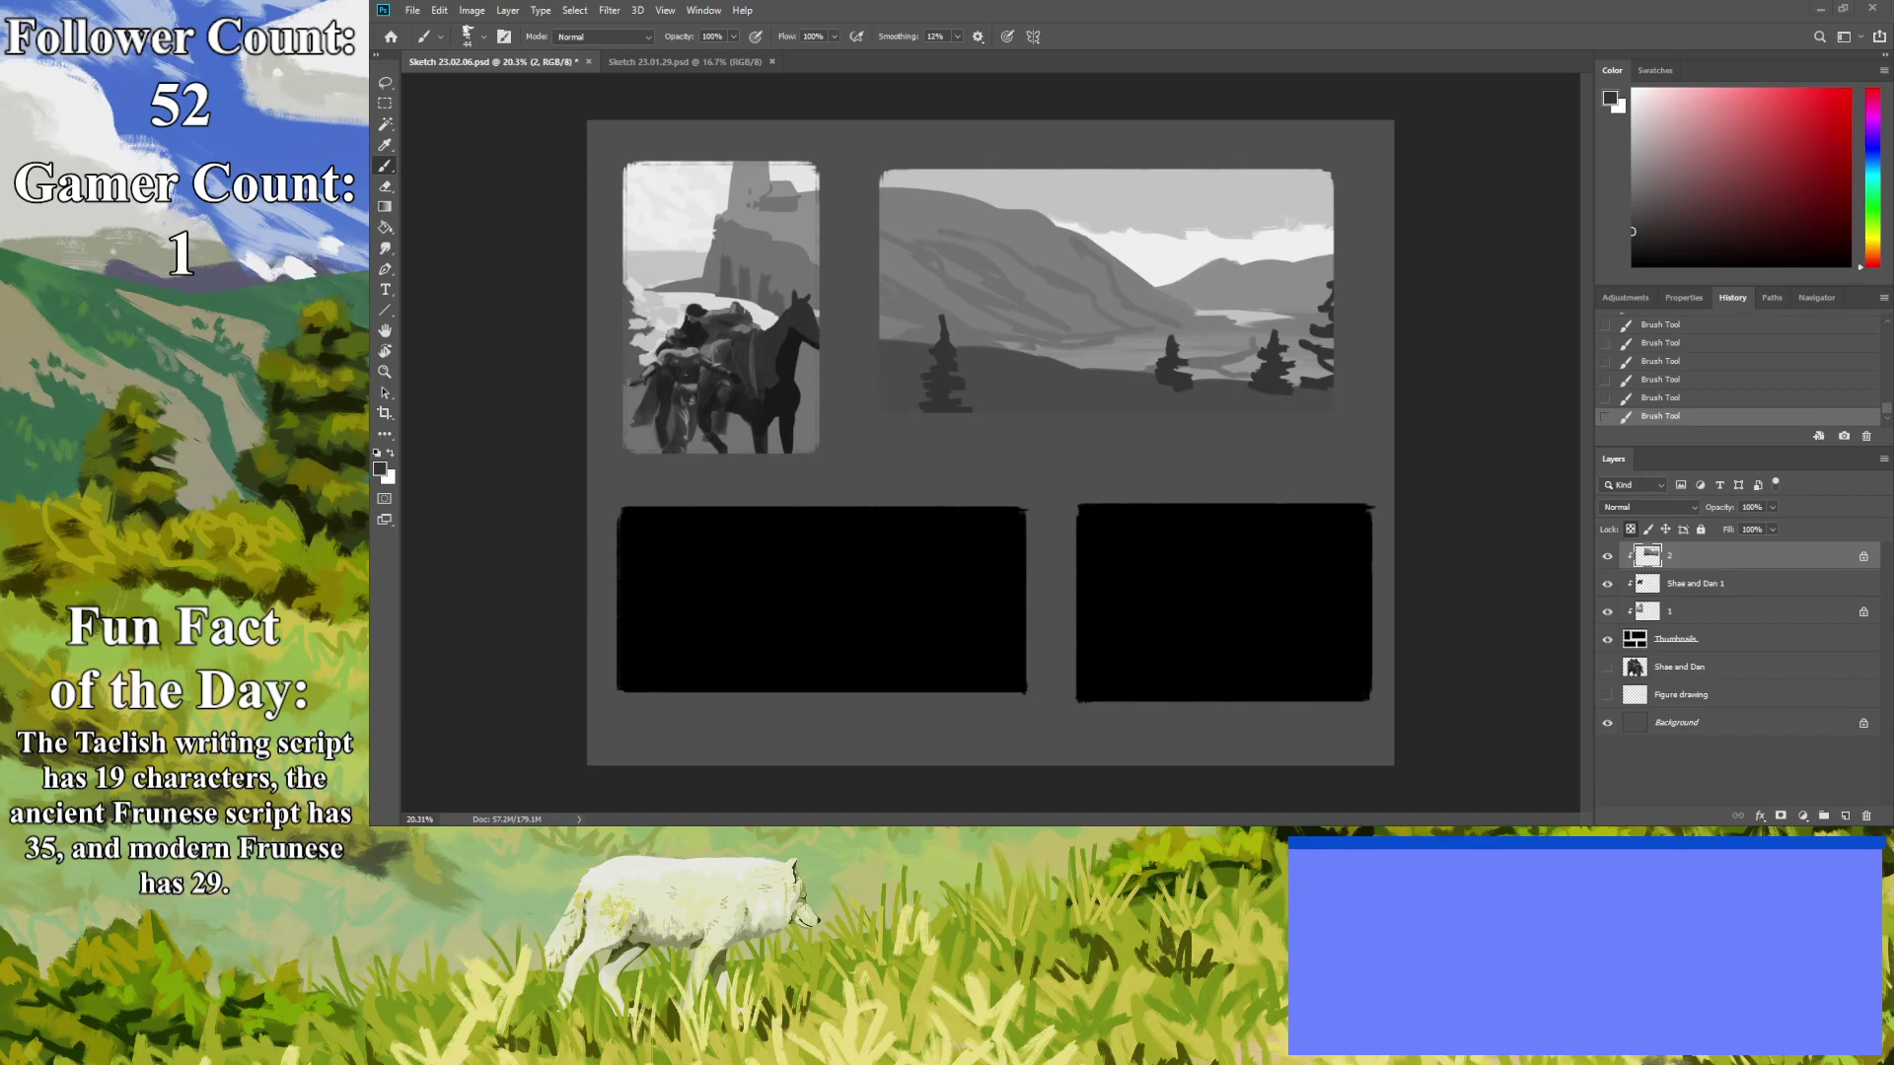
# Switch to the reference document Sketch 23.01.29.psd, commit the placed reference image, and return to the thumbnail sketch with the Brush.
pyautogui.hotkey('ctrl', 'Tab')
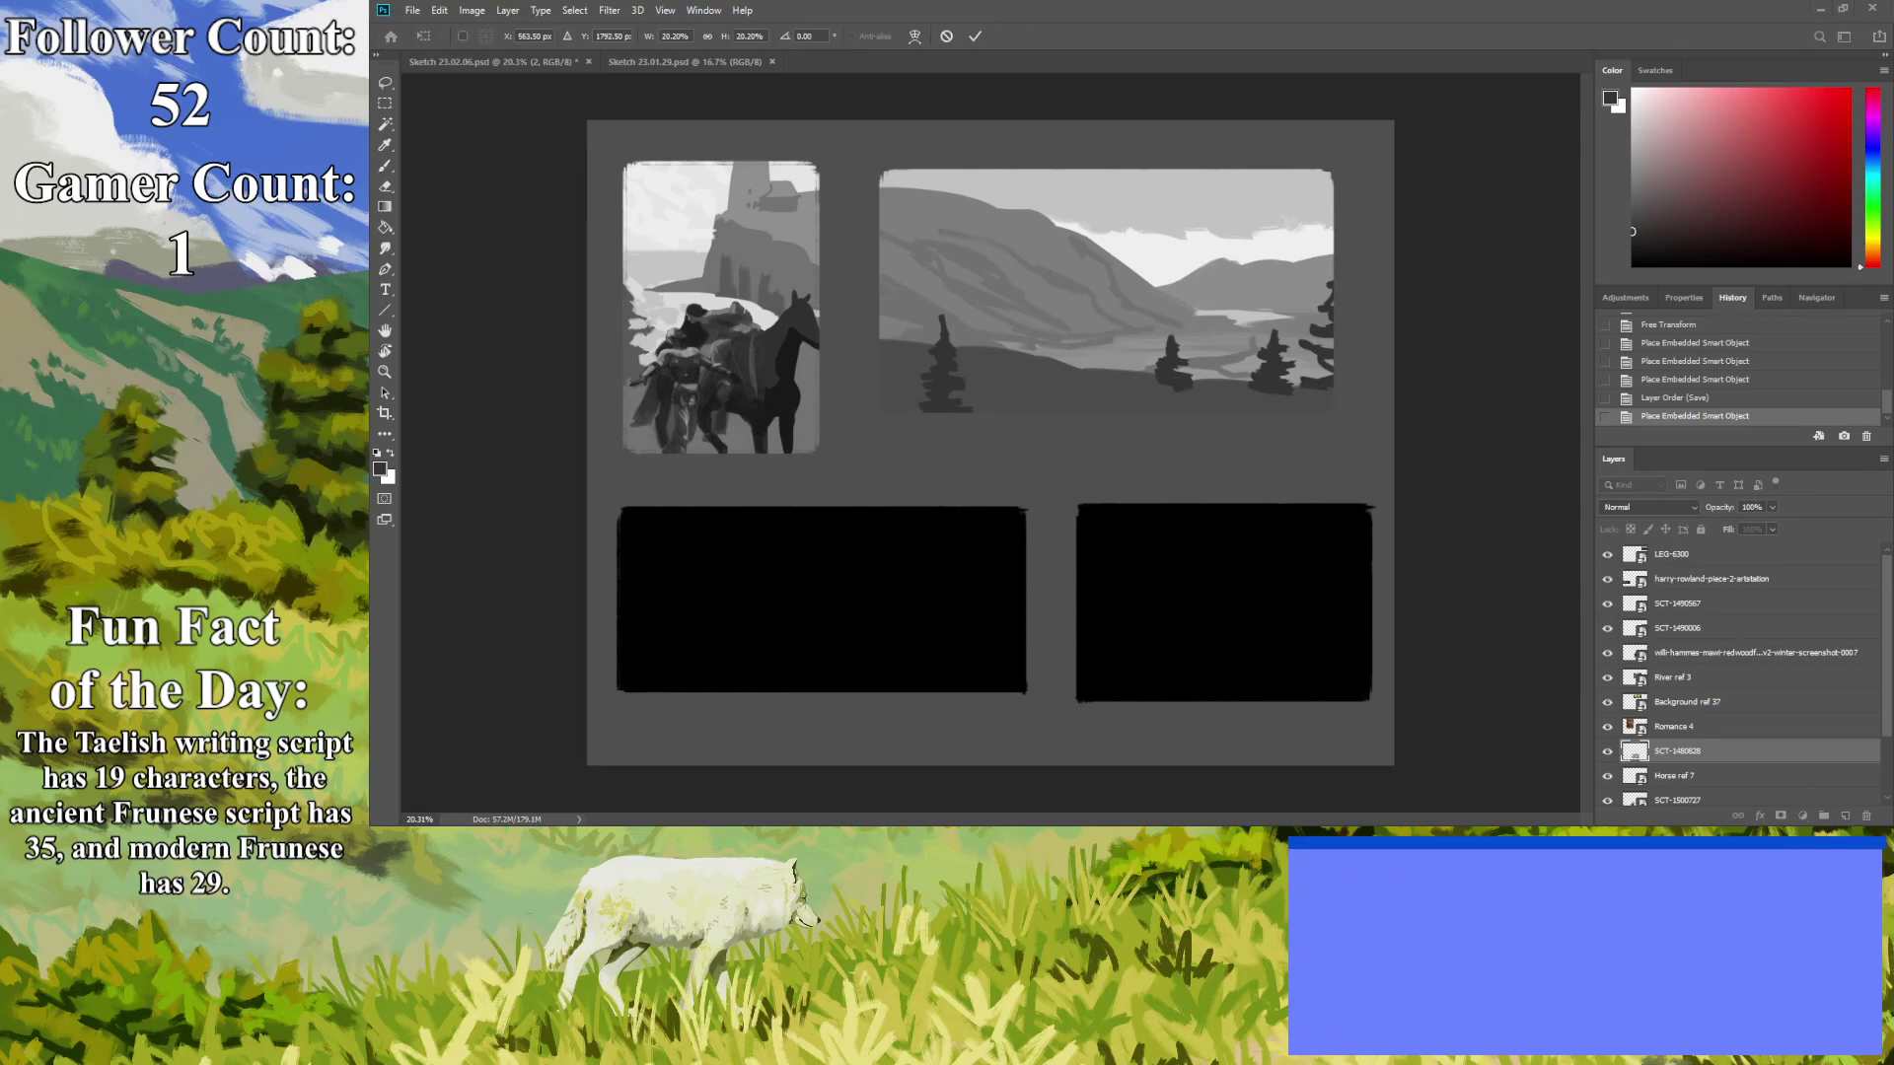
pyautogui.press('Return')
pyautogui.press('b')
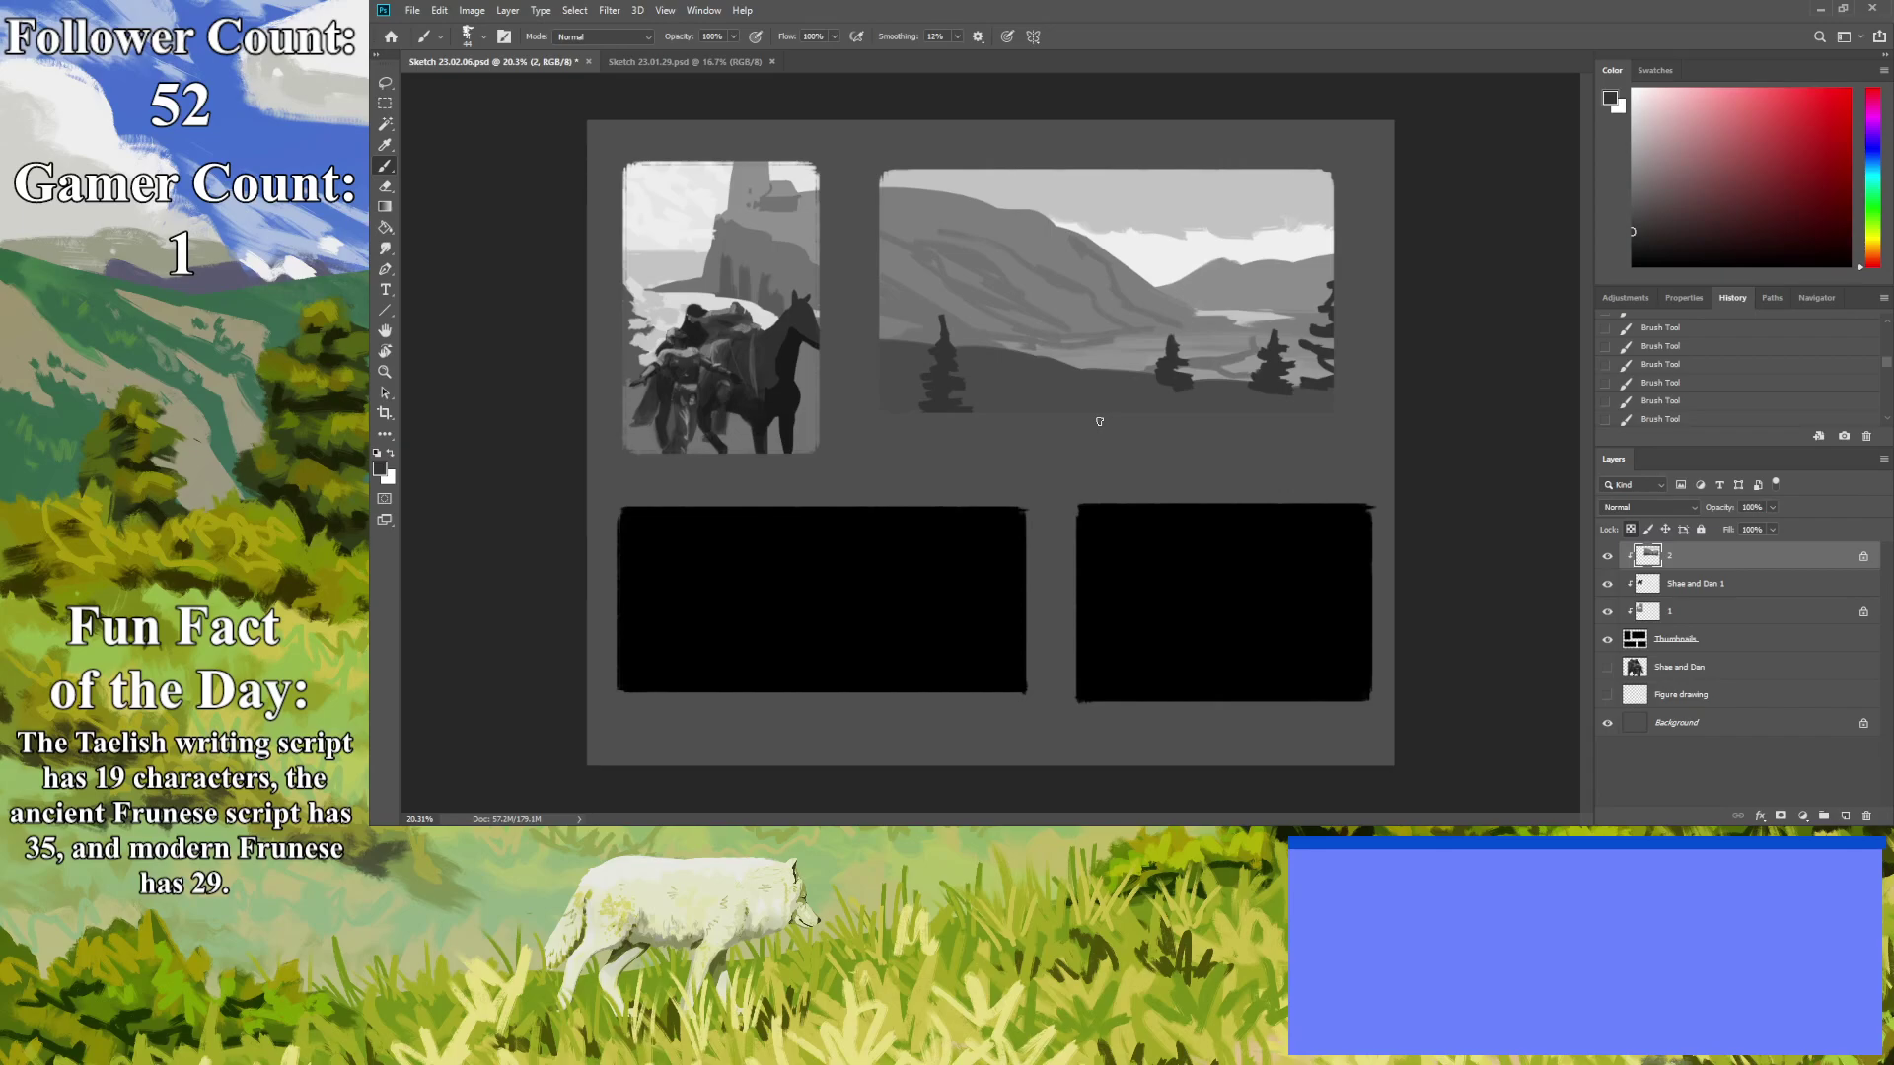
# Duplicate the first thumbnail's horse-and-figures layer, order layer 2 beneath the copy, and clip layer 2 to the thumbnail frames again.
pyautogui.click(1693, 585)
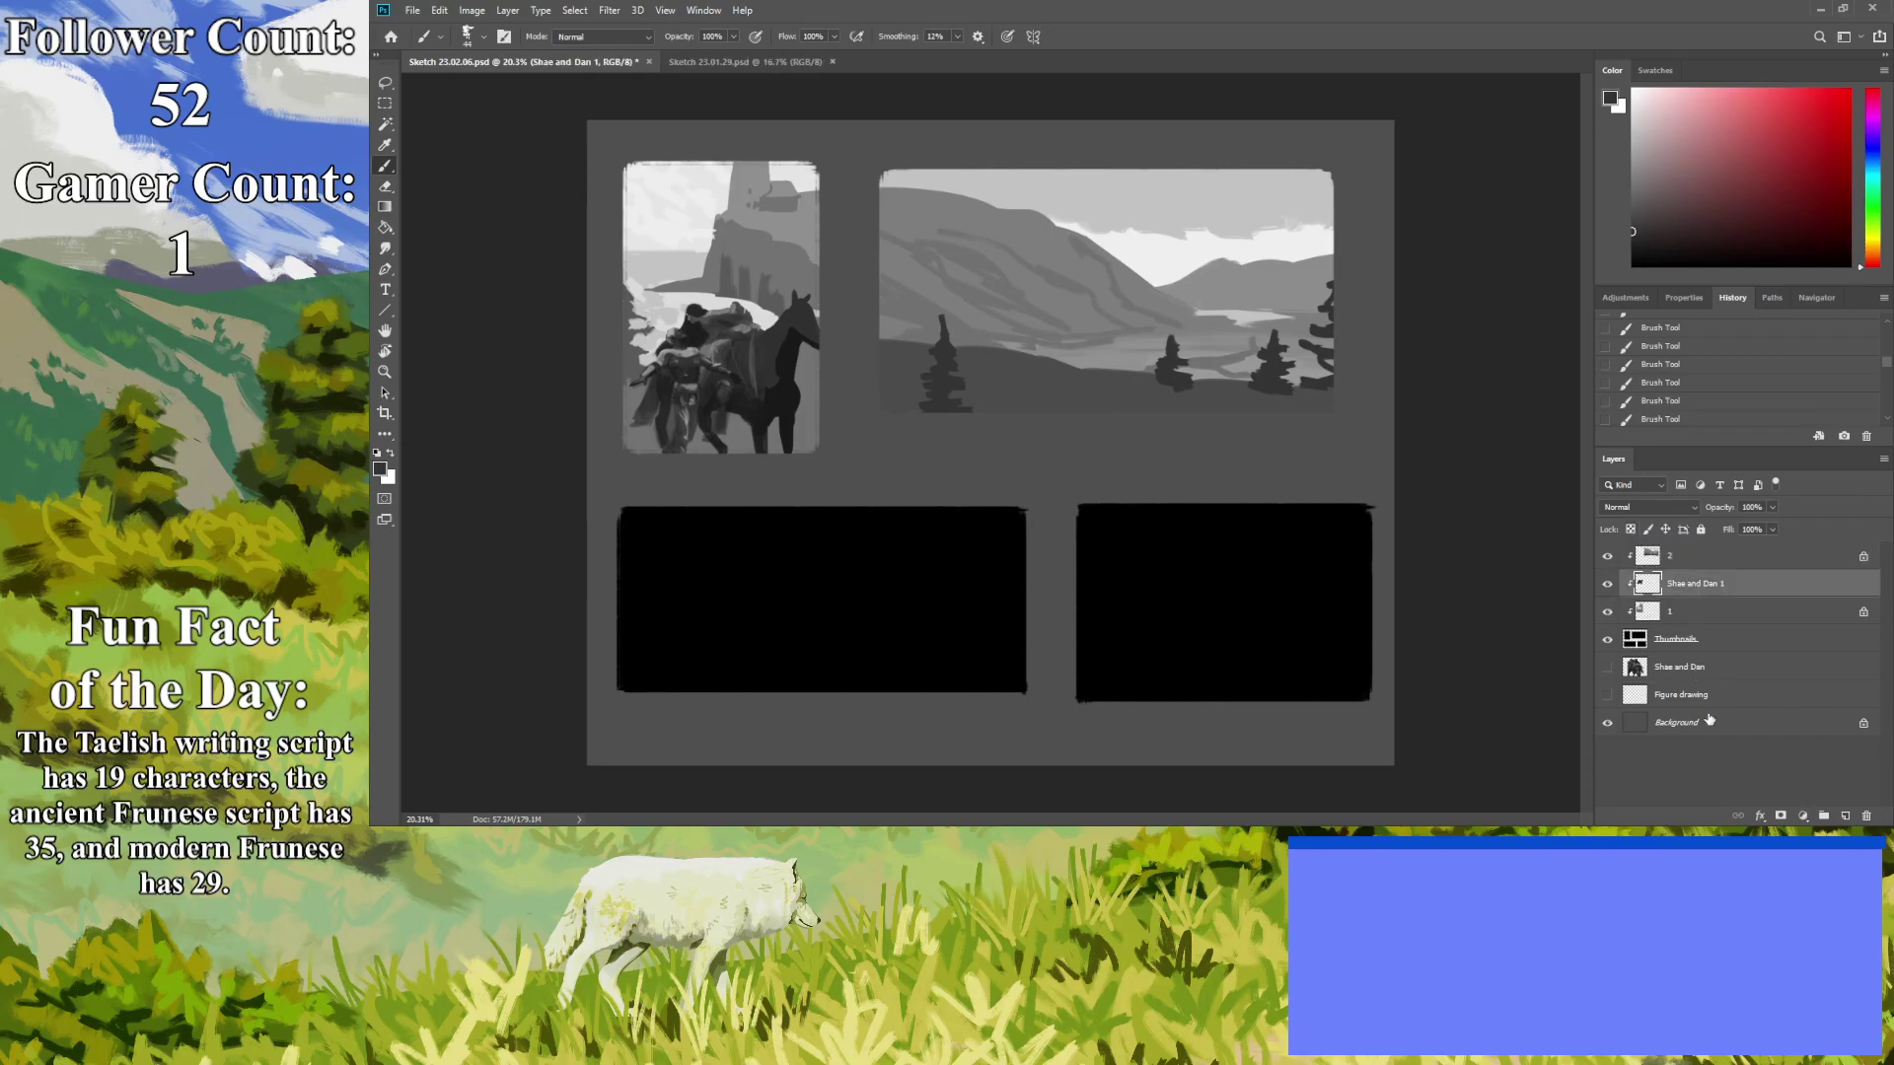
pyautogui.hotkey('ctrl', 'j')
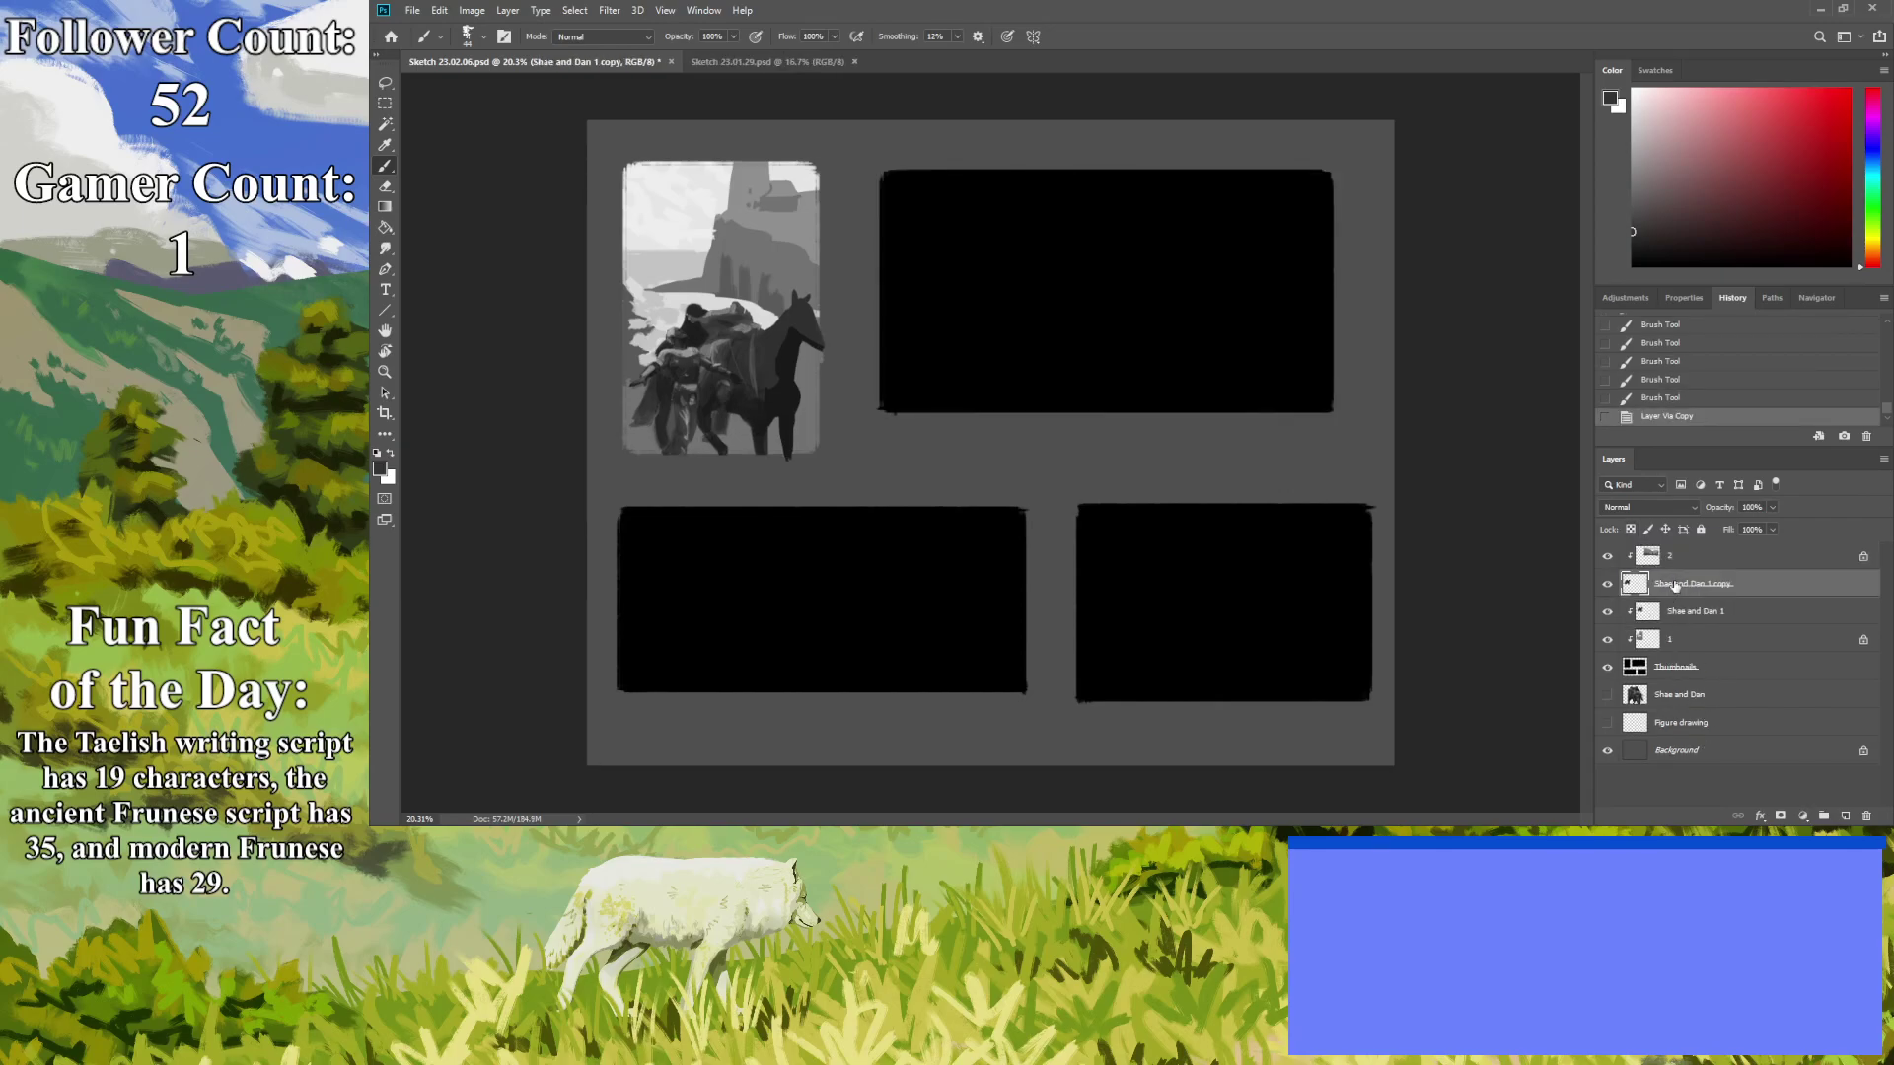
pyautogui.moveTo(1681, 556); pyautogui.dragTo(1669, 590)
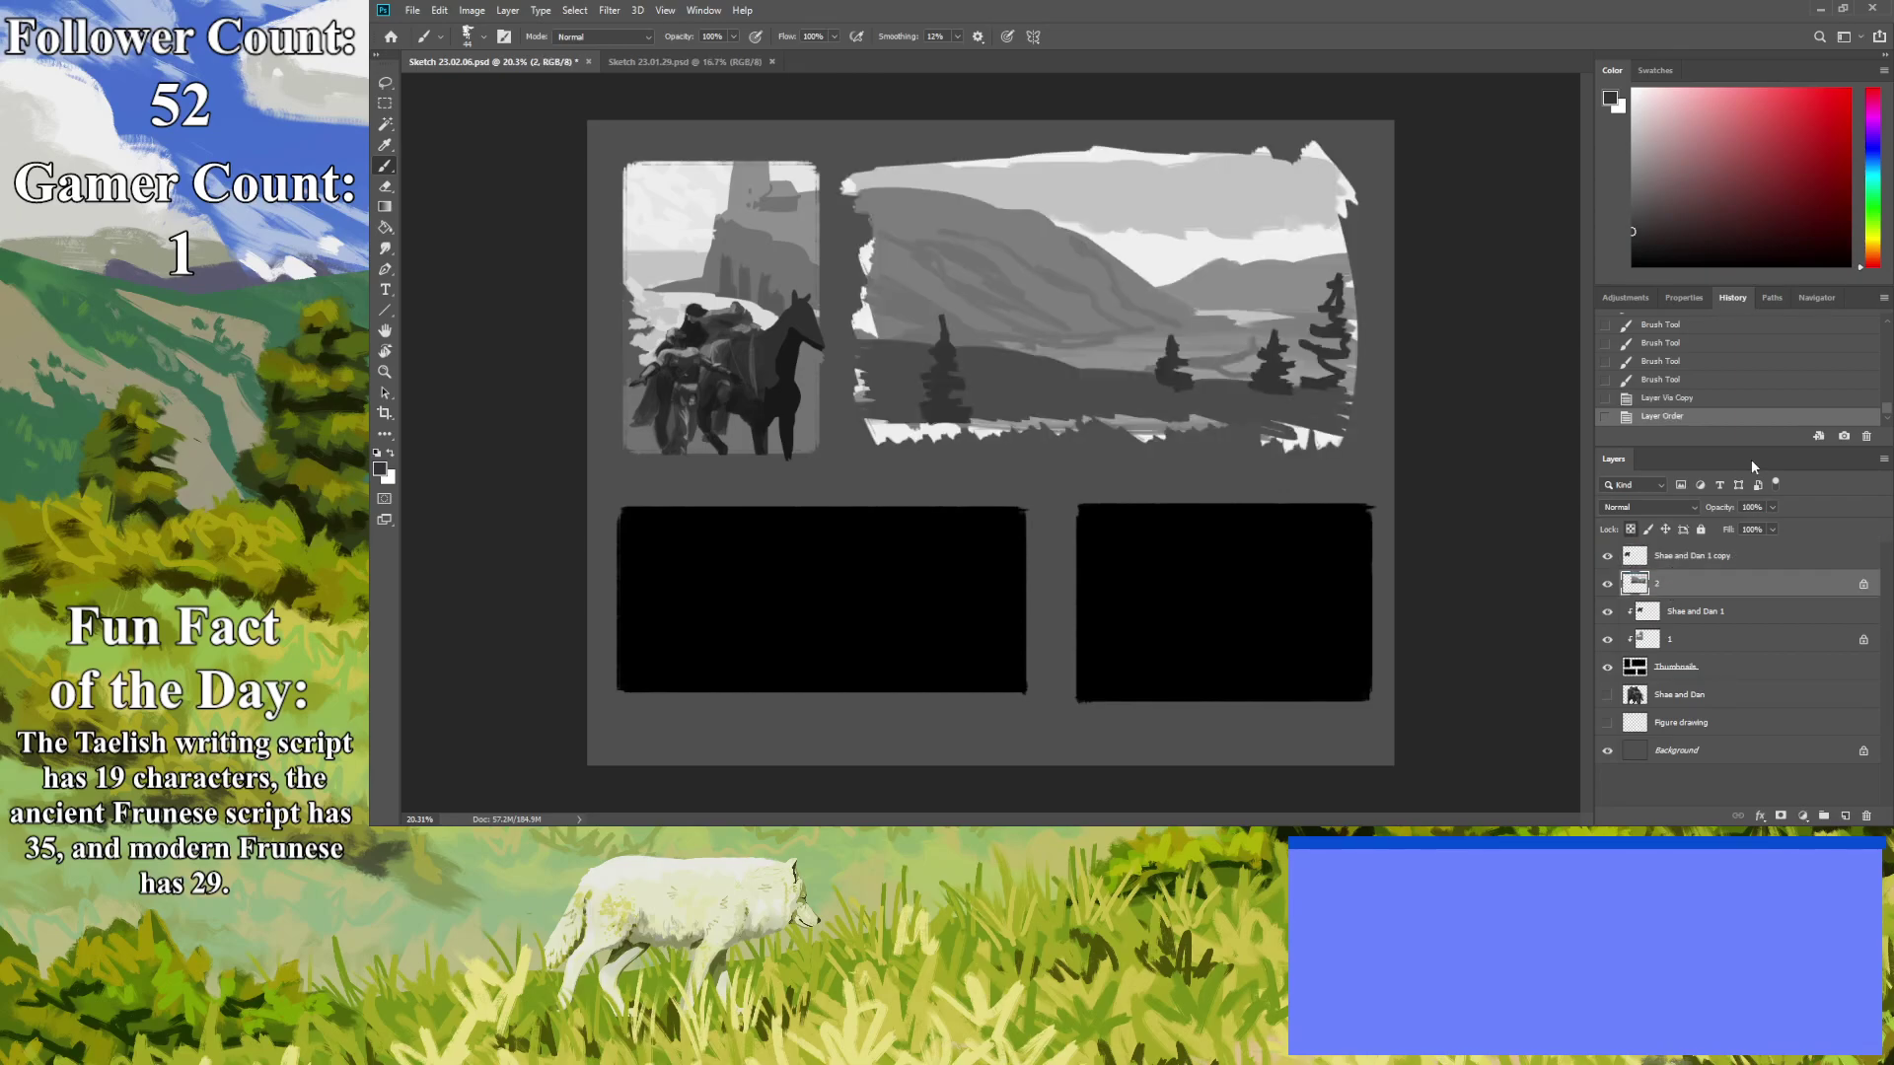
pyautogui.hotkey('ctrl', 'alt', 'g')
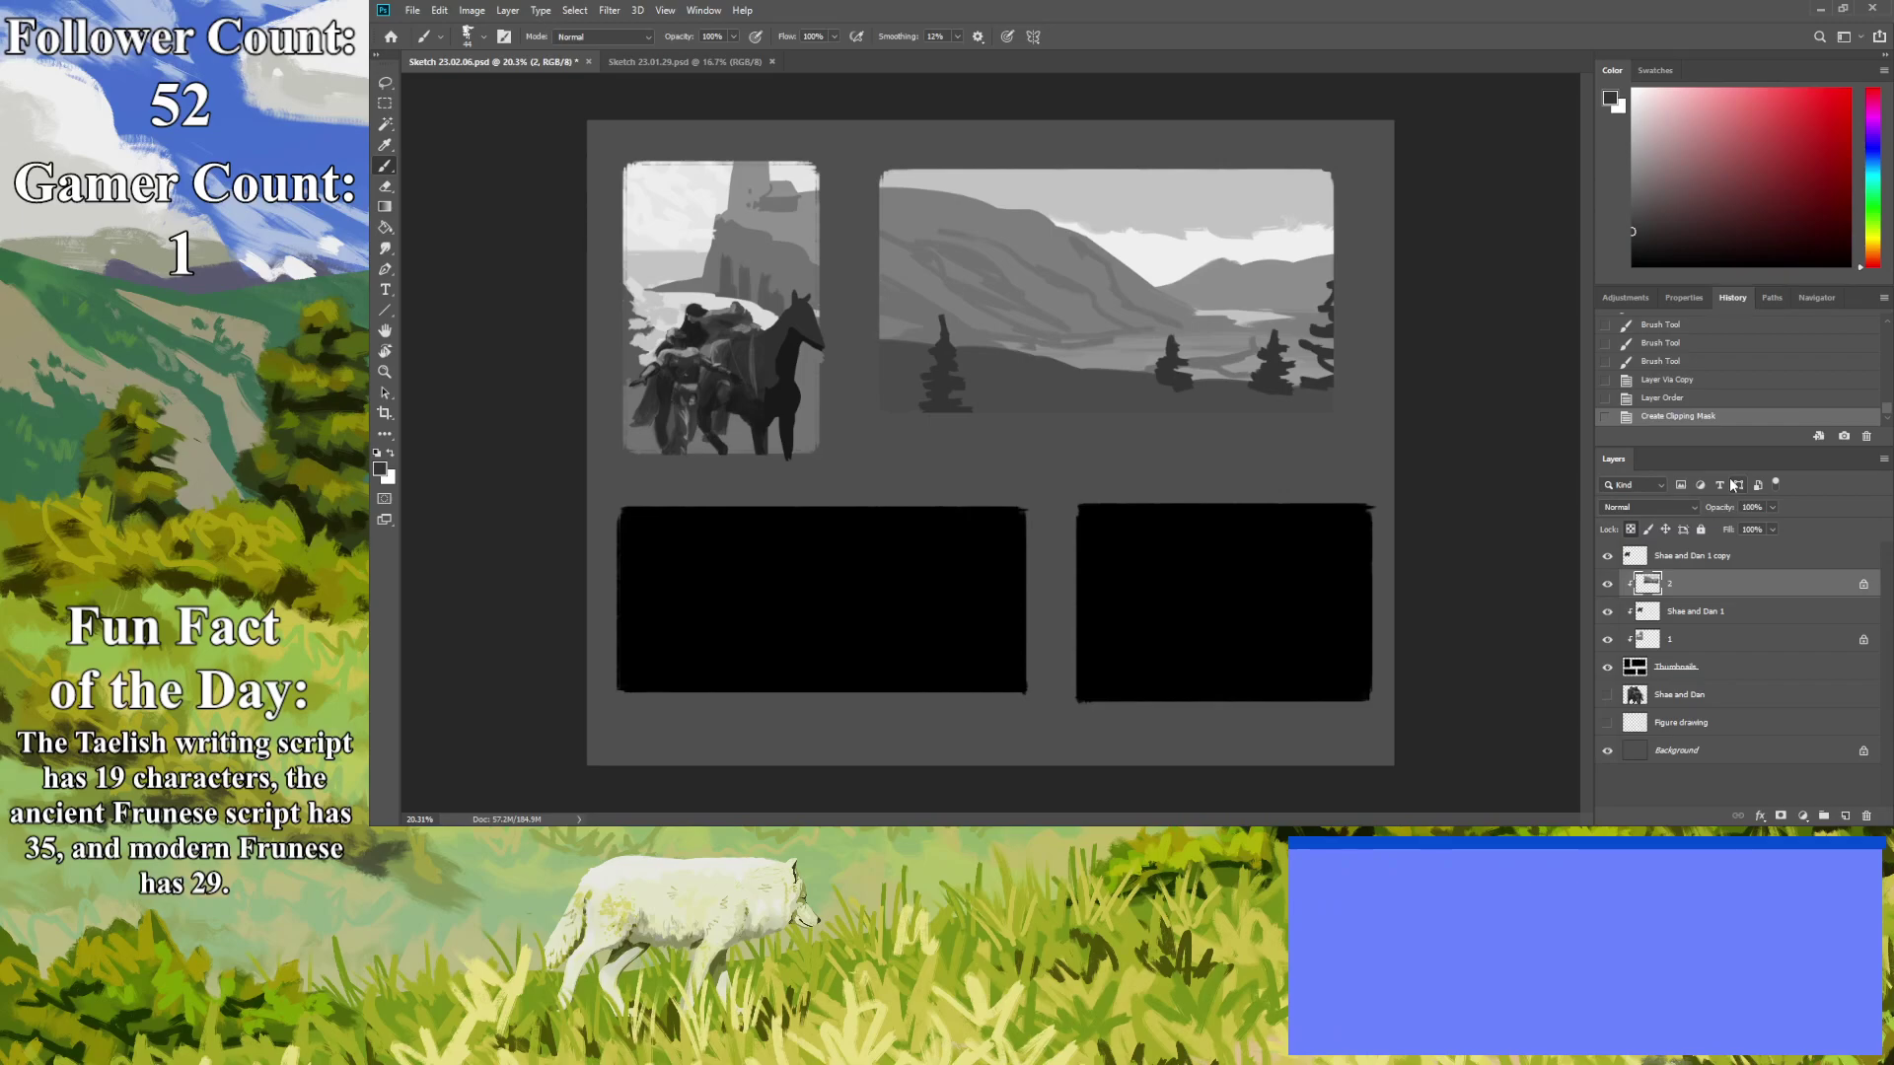
# Move the copied horse and figures onto the wide thumbnail's foreground, just left of its centre, using Free Transform.
pyautogui.click(1687, 556)
pyautogui.hotkey('ctrl', 't')
pyautogui.moveTo(775, 399); pyautogui.dragTo(999, 390)
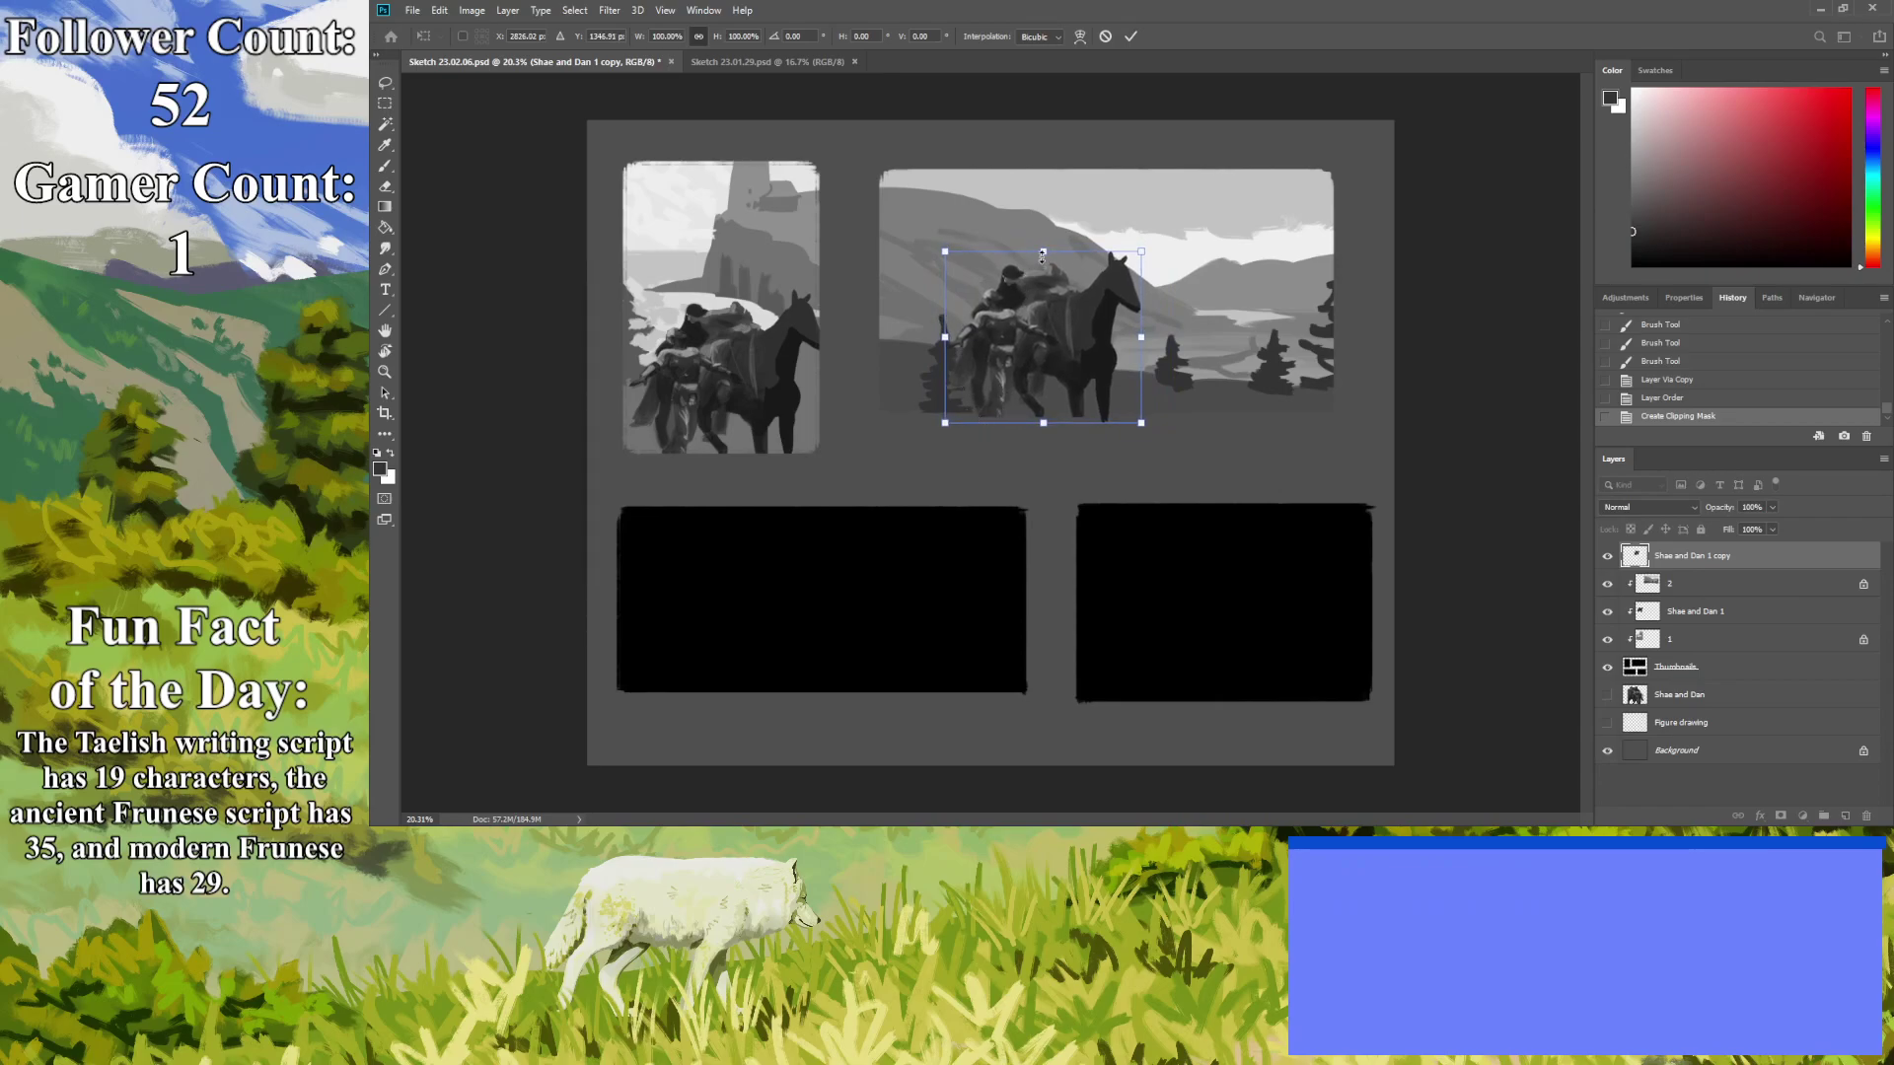
pyautogui.press('Return')
pyautogui.press('b')
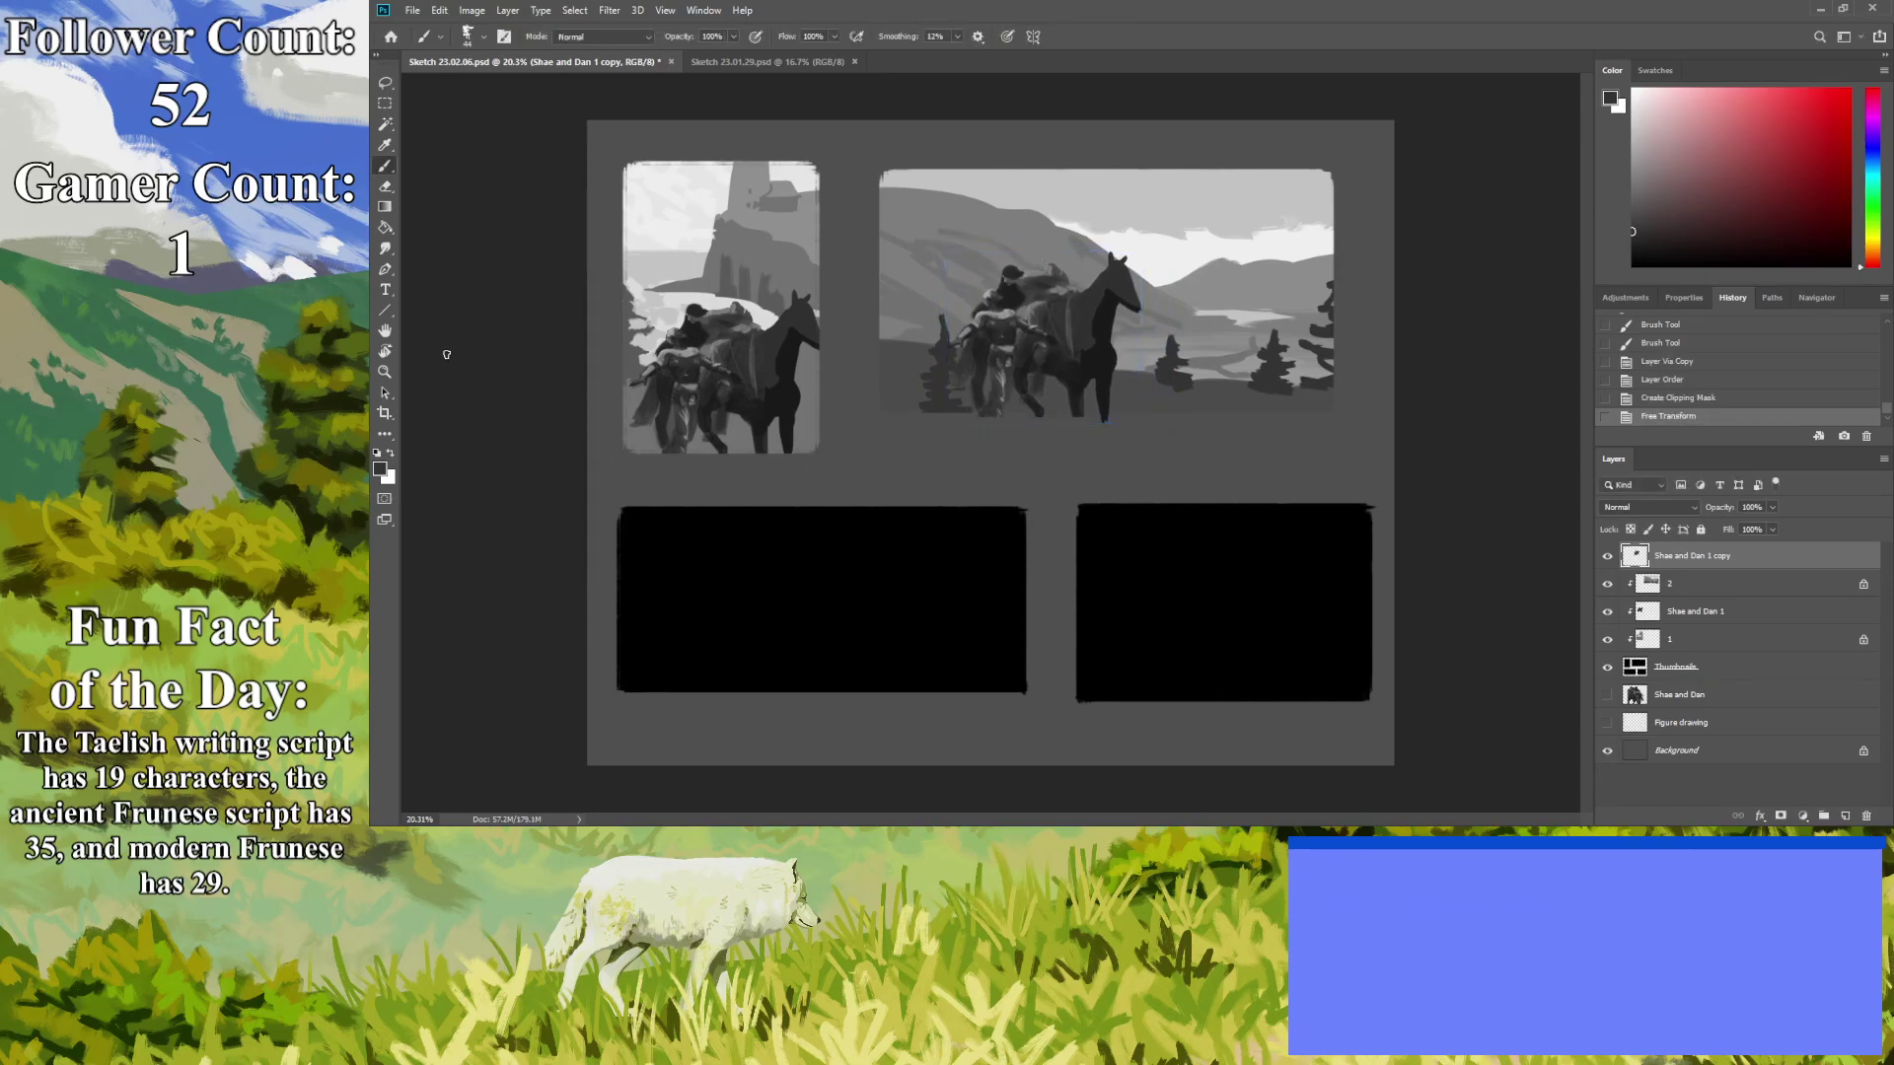
pyautogui.click(384, 372)
pyautogui.moveTo(1058, 444); pyautogui.dragTo(666, 478)
pyautogui.hotkey('ctrl', 't')
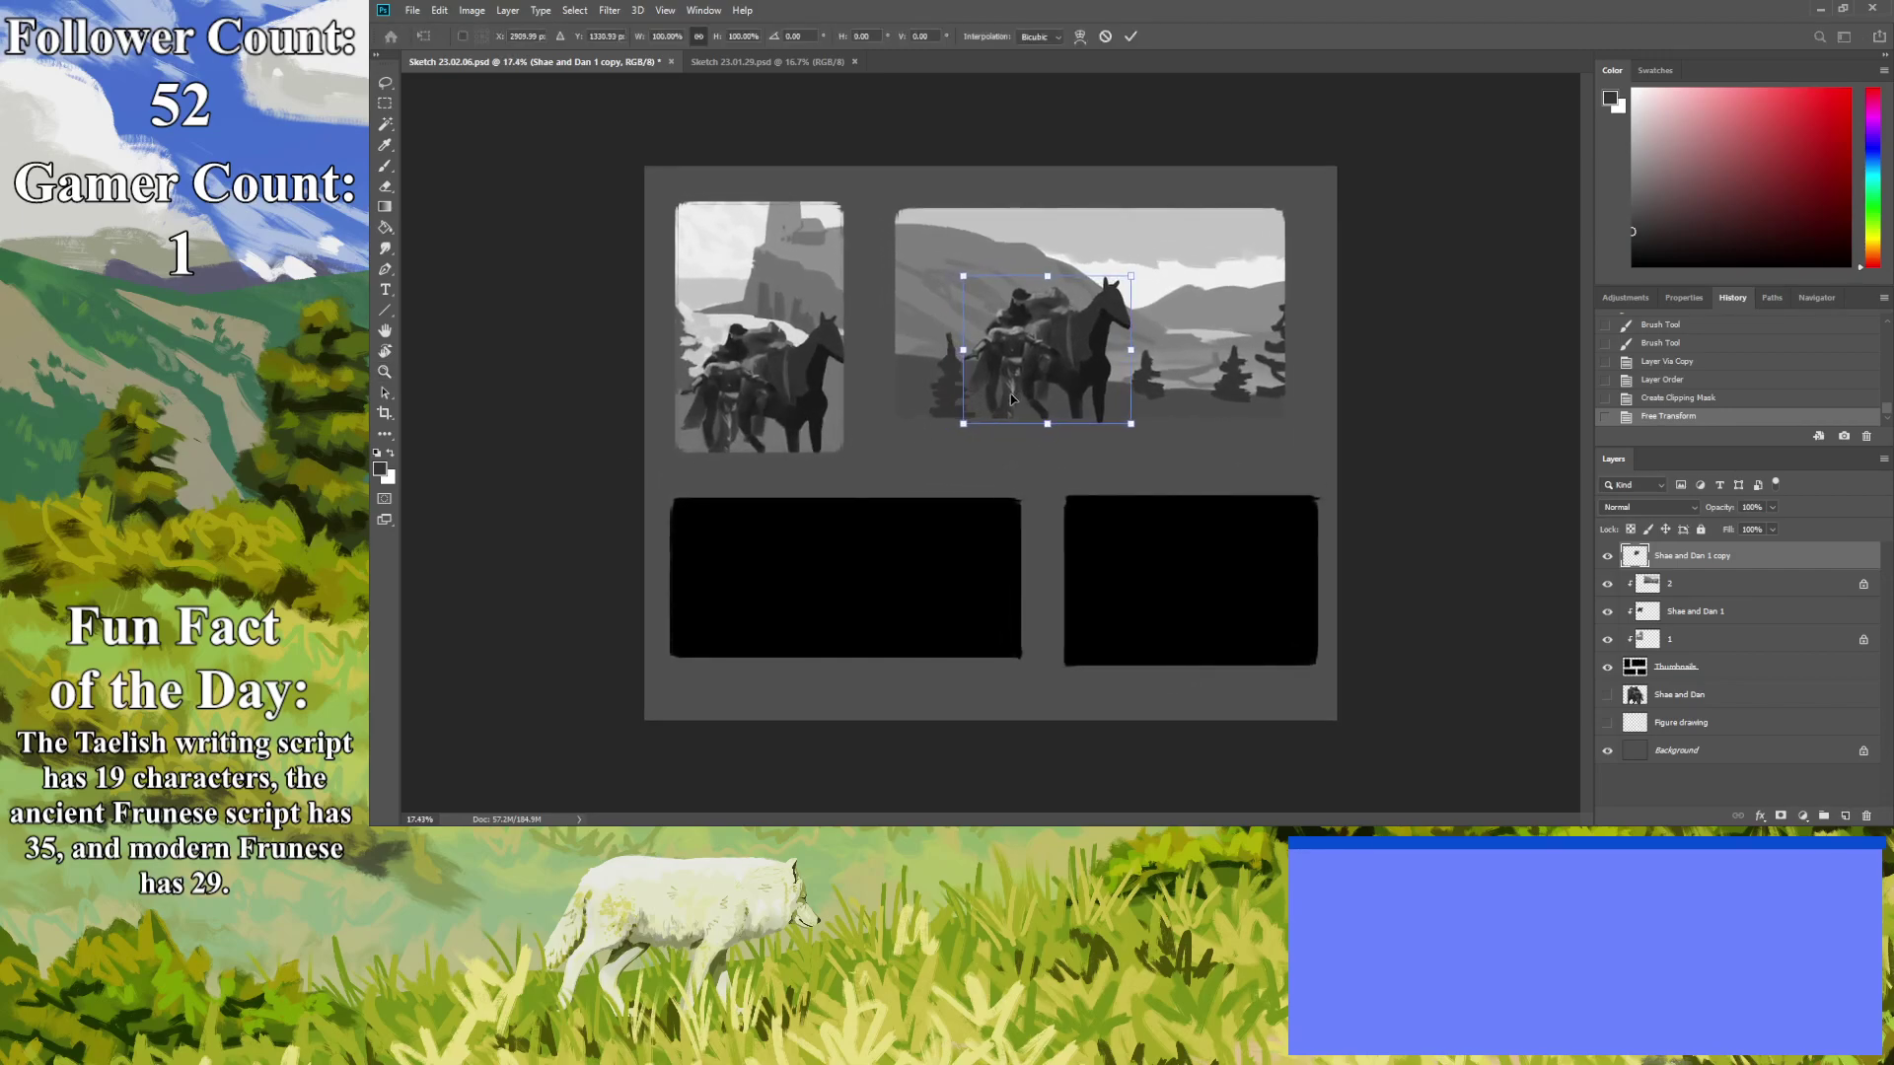
pyautogui.press('Return')
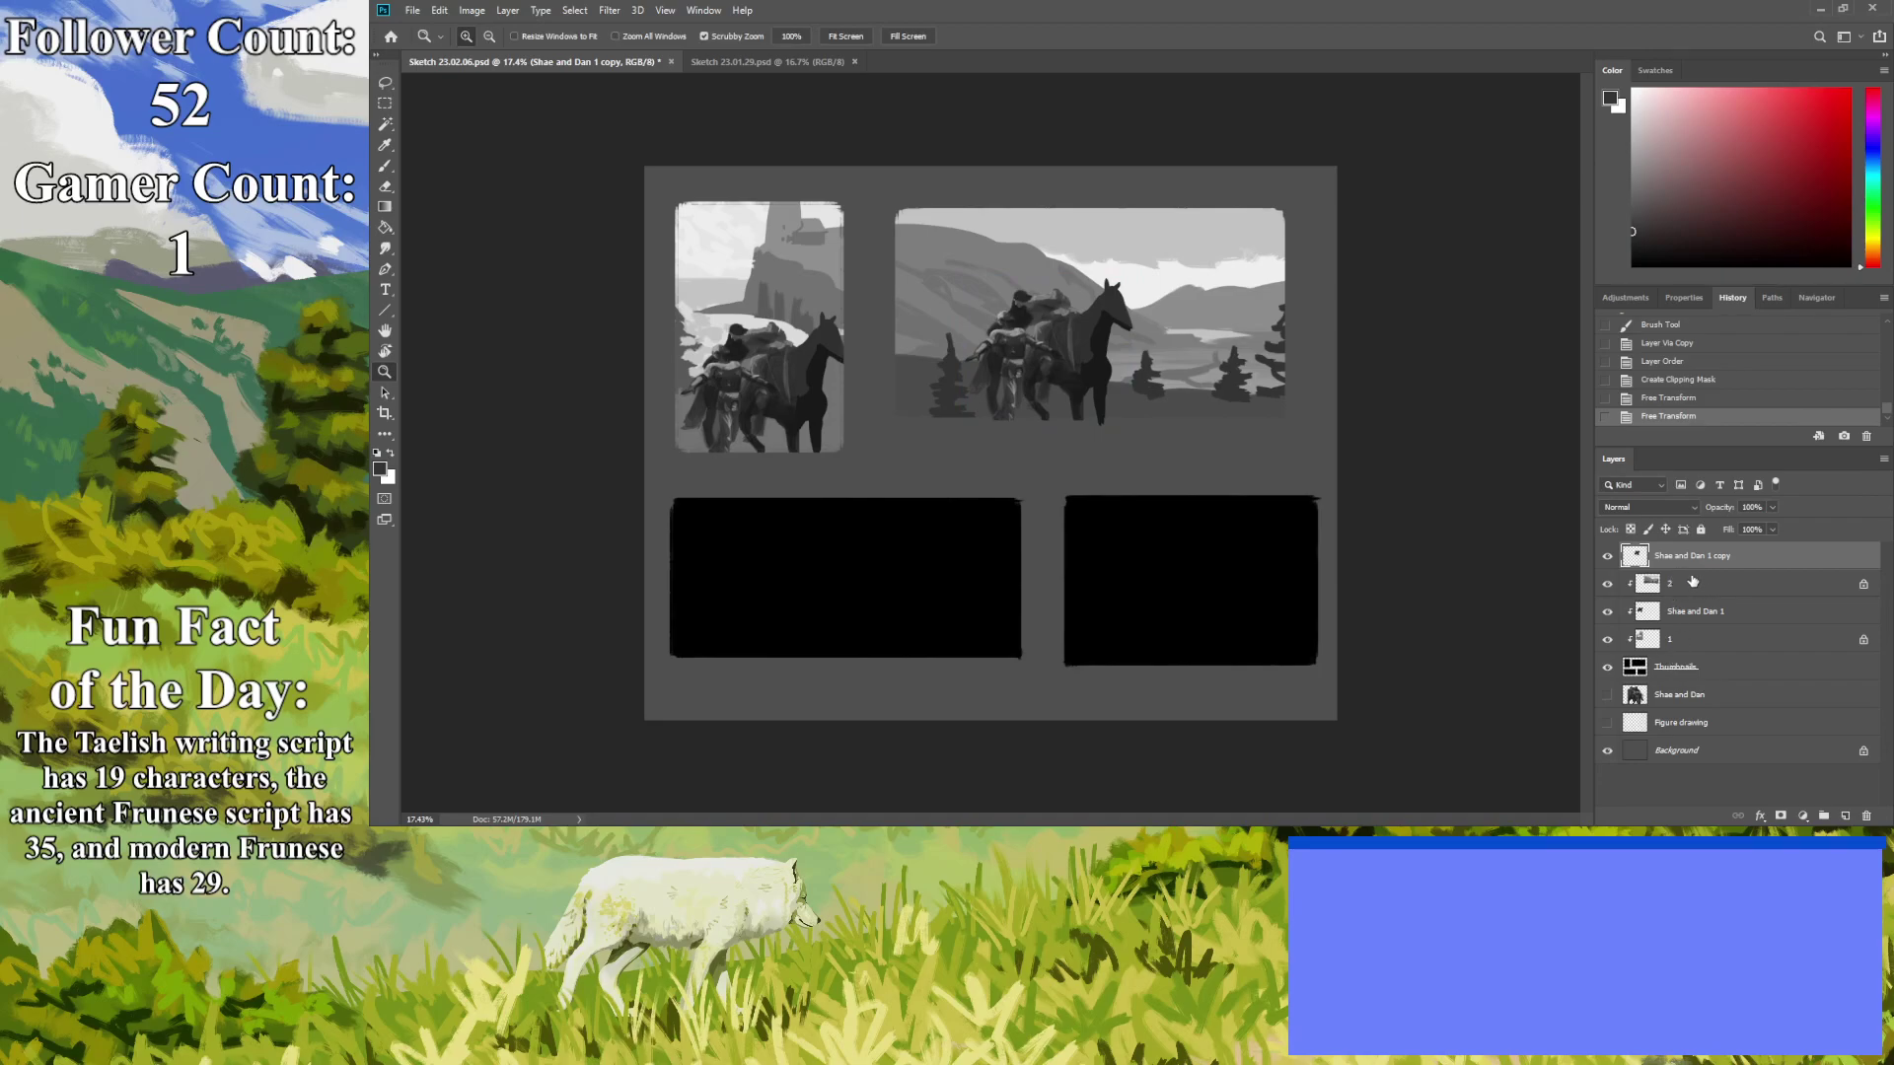
# Duplicate the moved figures layer as a spare and remove the number and copy suffix from the spare's name.
pyautogui.hotkey('ctrl', 'j')
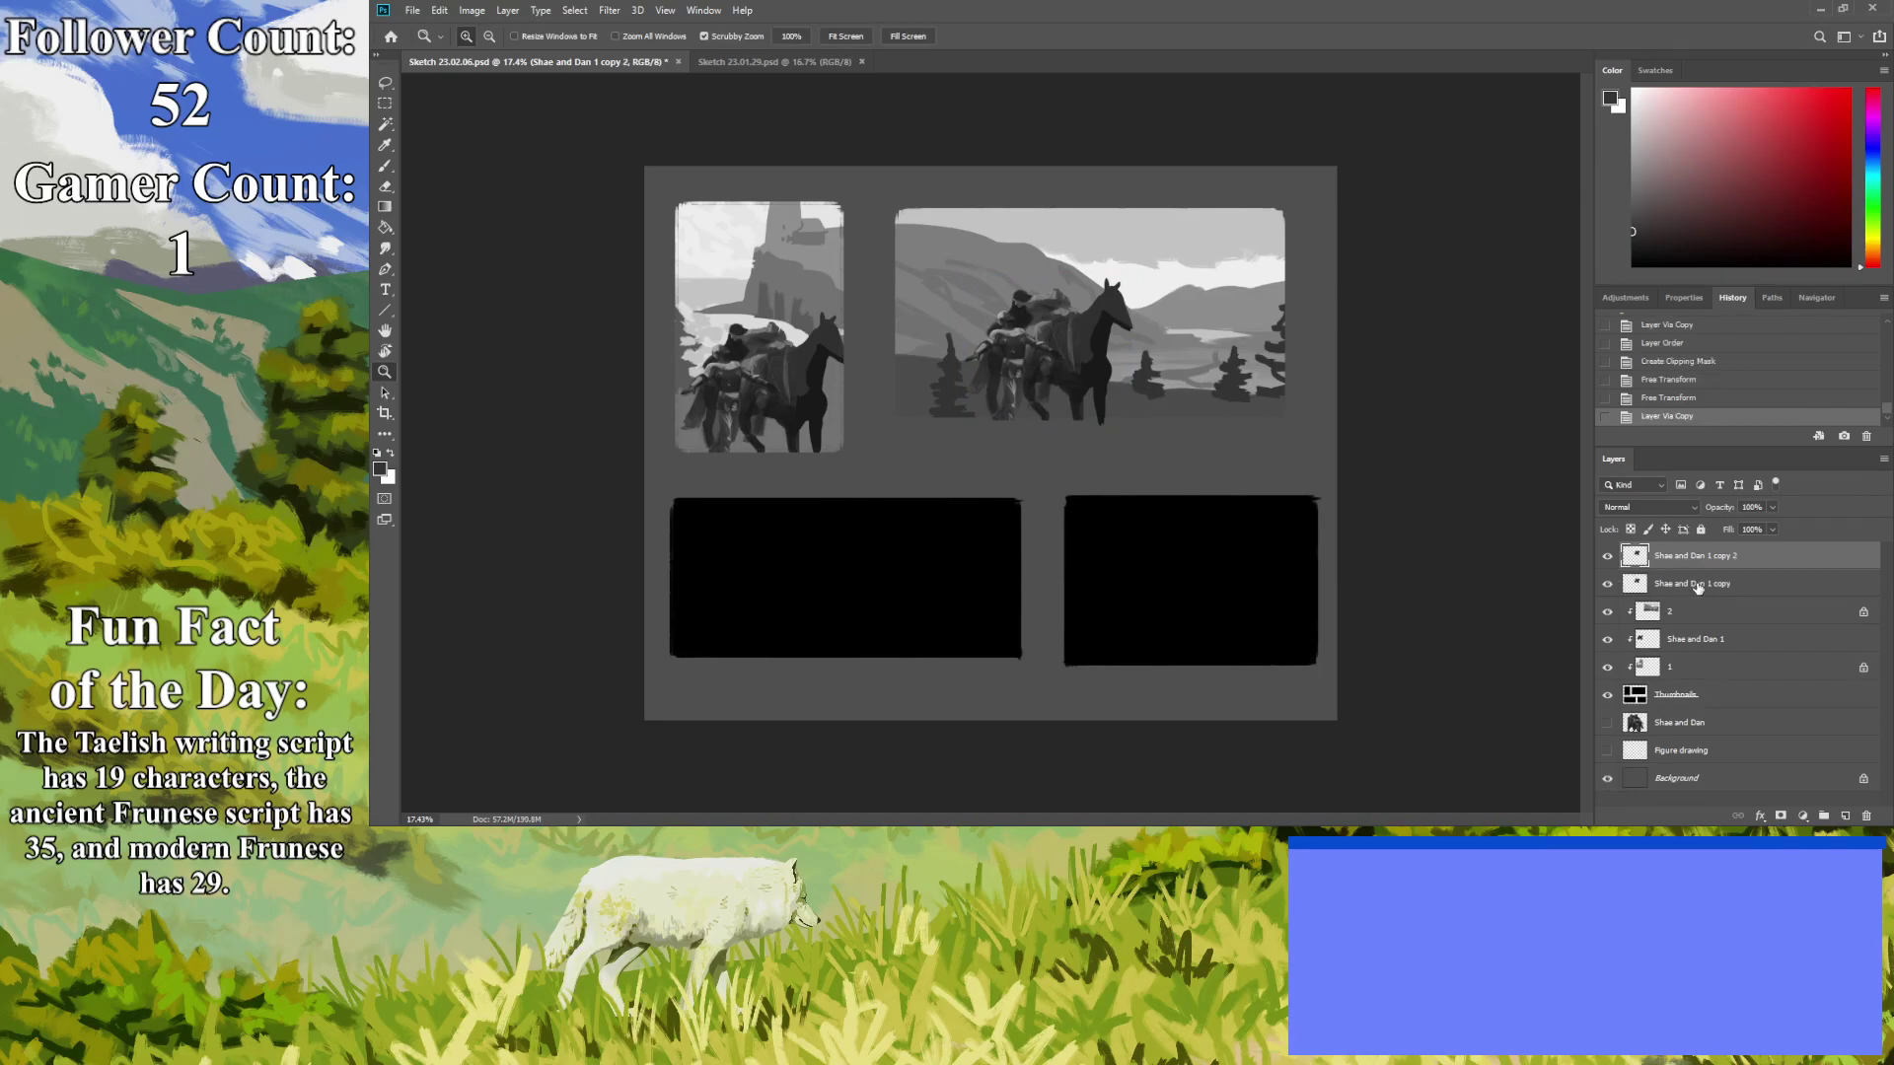
pyautogui.doubleClick(1717, 557)
pyautogui.press('BackSpace')
pyautogui.press('BackSpace')
pyautogui.press('BackSpace')
pyautogui.press('BackSpace')
pyautogui.press('BackSpace')
pyautogui.press('BackSpace')
pyautogui.press('BackSpace')
pyautogui.press('BackSpace')
pyautogui.press('BackSpace')
pyautogui.press('Return')
# Rename the lower figures copy so its name ends in 2 instead of the number and copy suffix.
pyautogui.doubleClick(1712, 584)
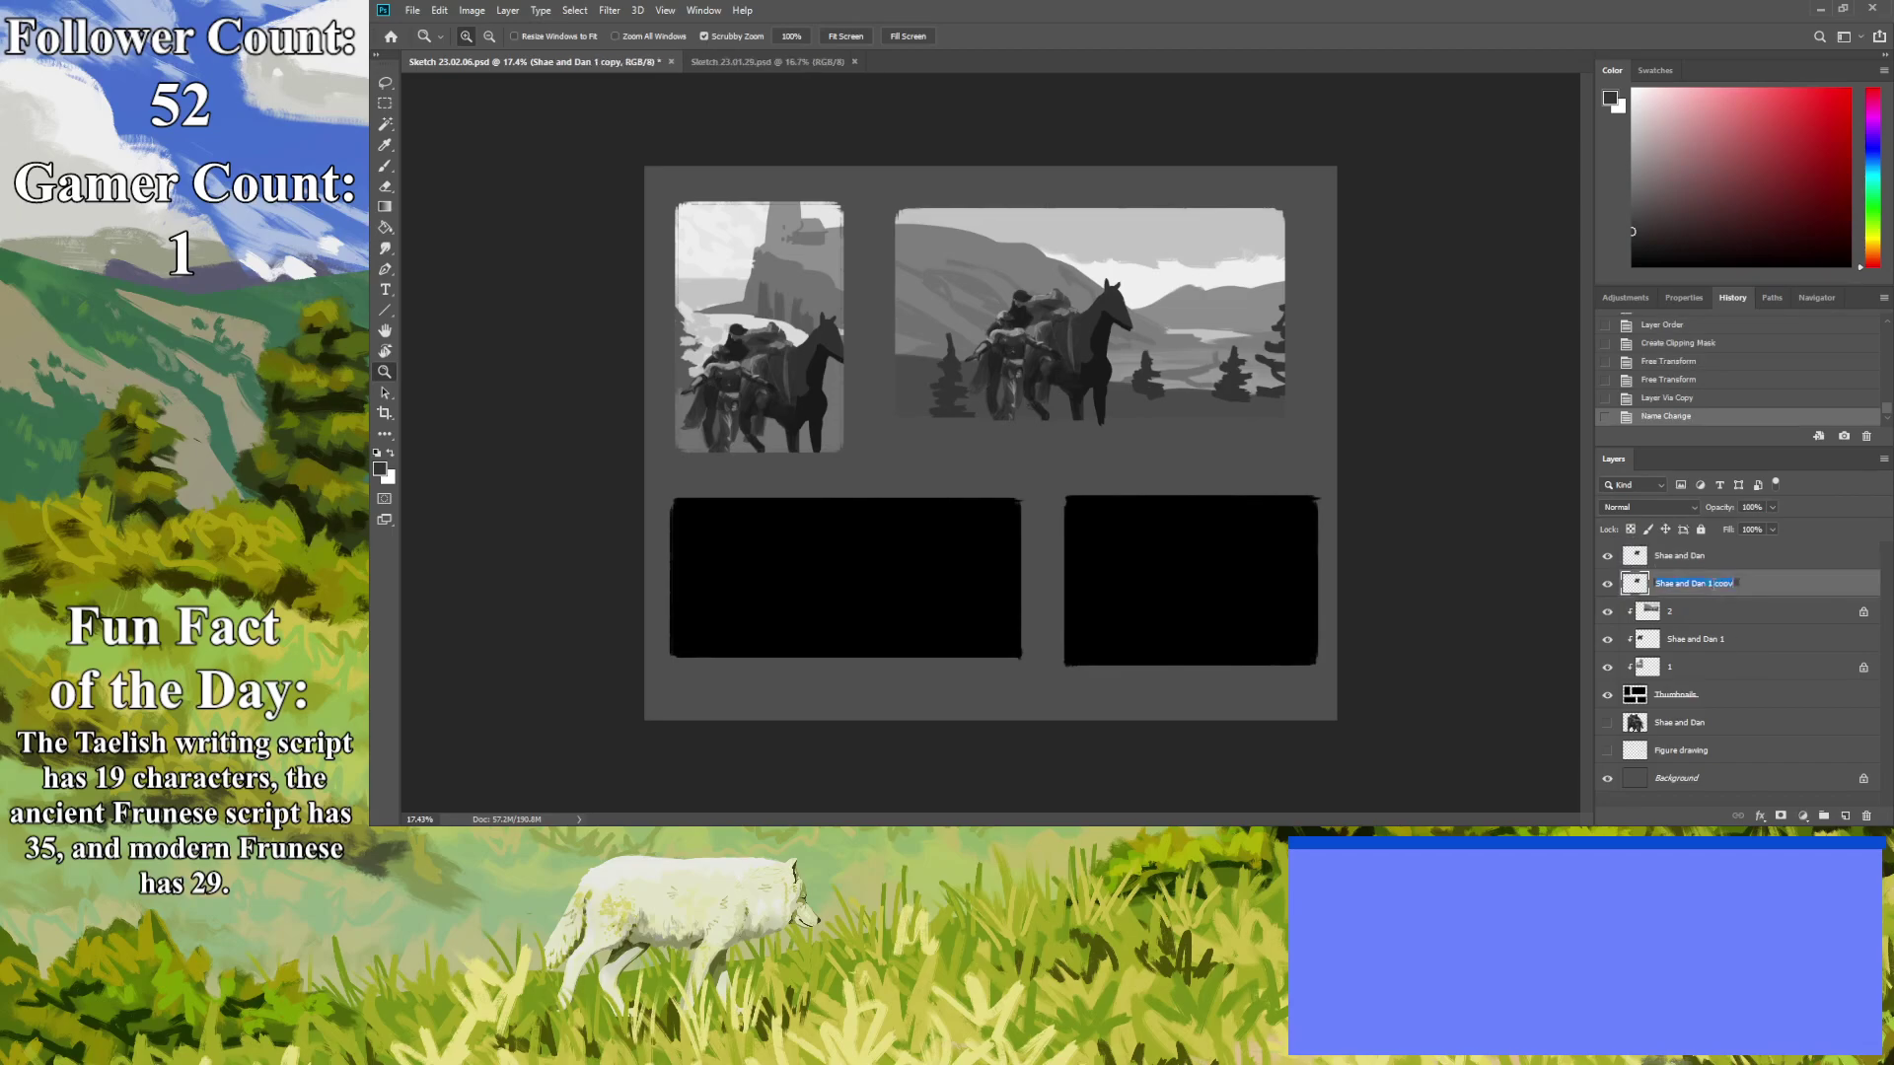
pyautogui.click(1736, 584)
pyautogui.press('BackSpace')
pyautogui.press('BackSpace')
pyautogui.press('BackSpace')
pyautogui.press('BackSpace')
pyautogui.write('2')
pyautogui.press('Return')
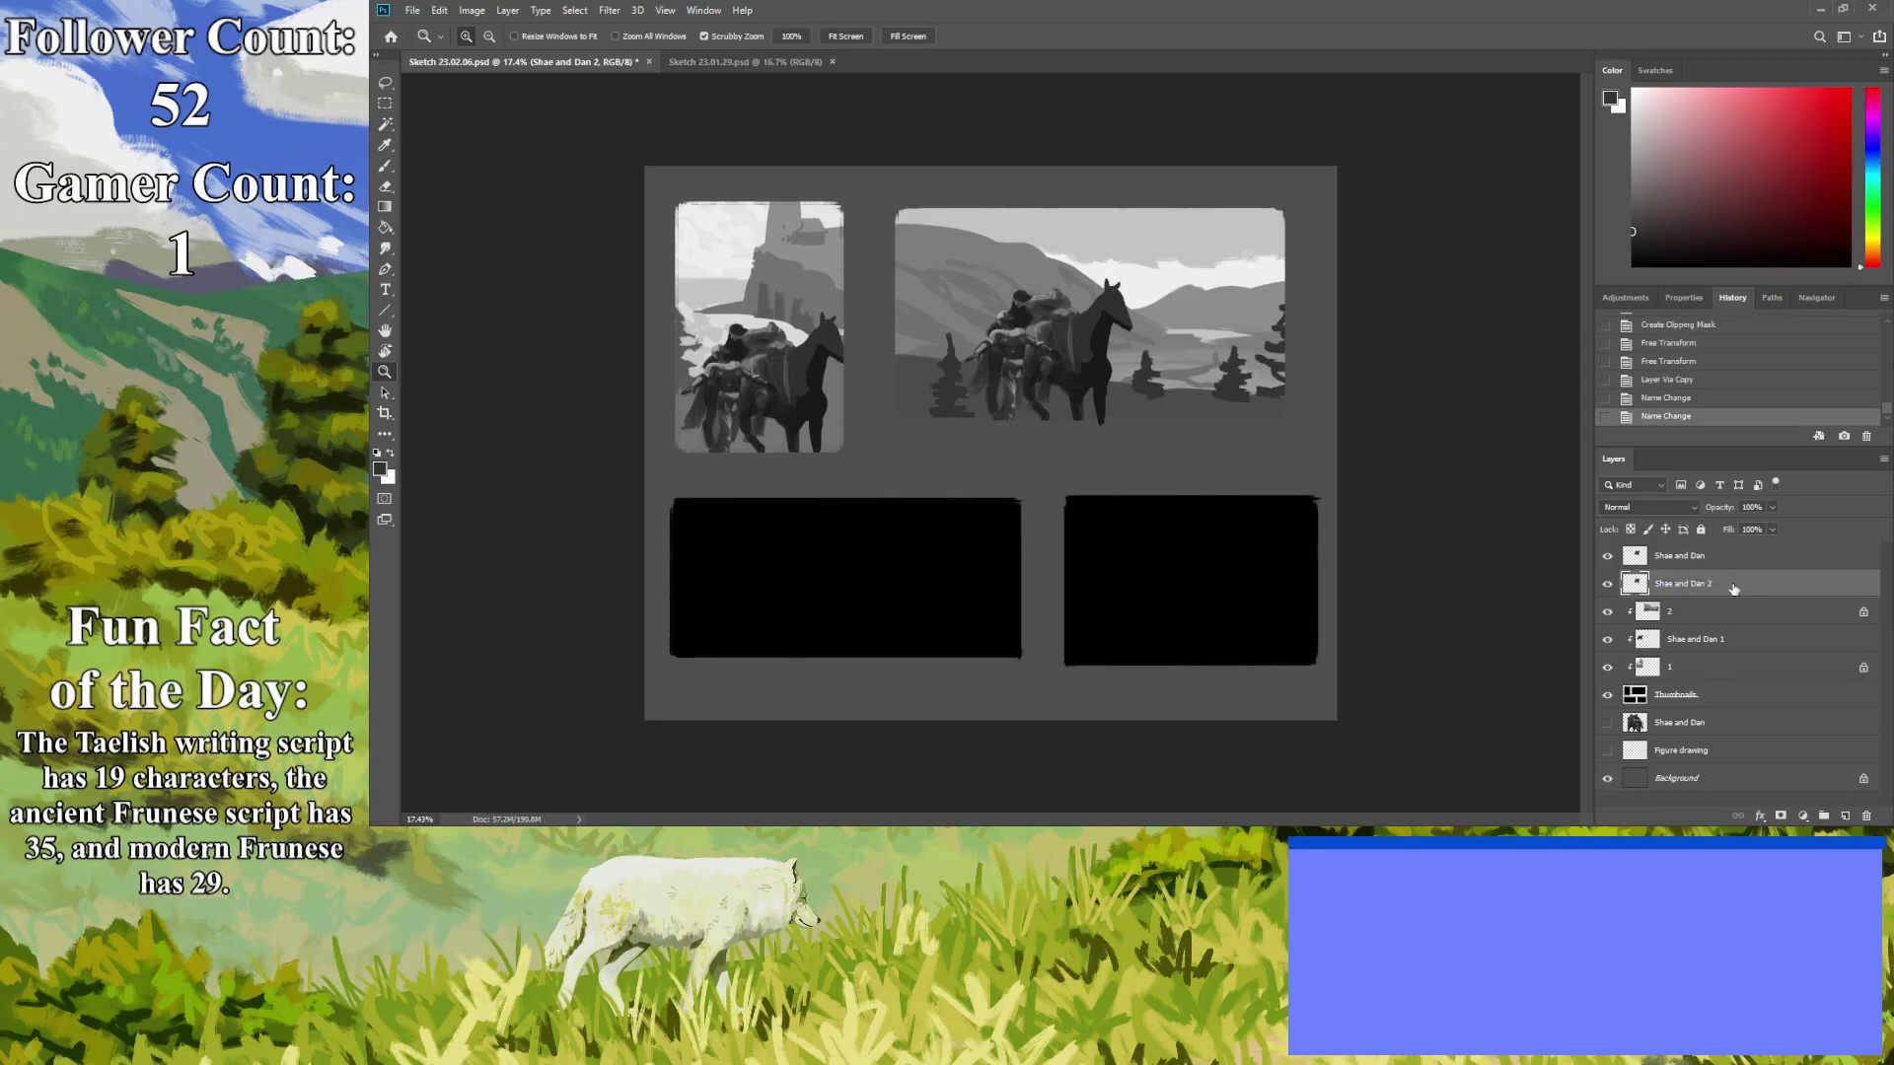
# Clip the renamed figures layer to the thumbnail frames and hide the spare copy above it.
pyautogui.hotkey('ctrl', 'alt', 'g')
pyautogui.click(1607, 557)
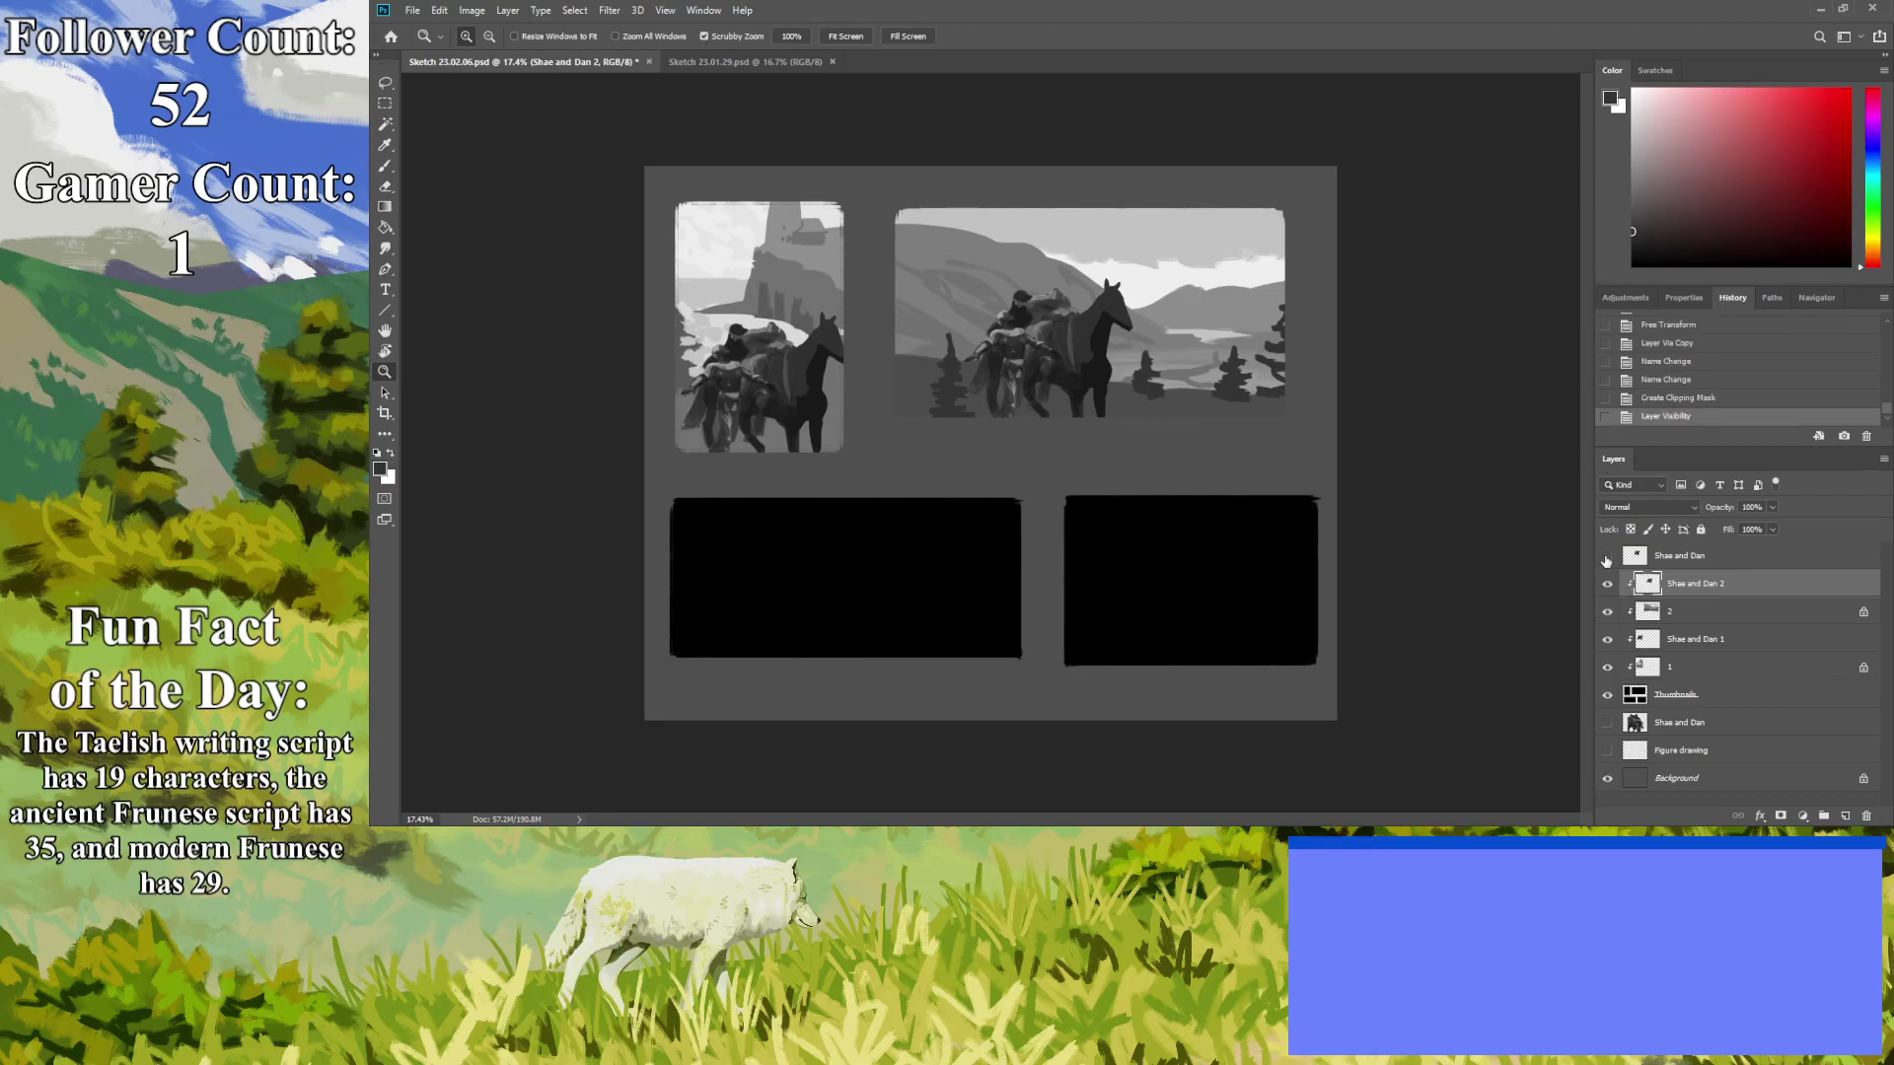
pyautogui.moveTo(1021, 427); pyautogui.dragTo(950, 420)
pyautogui.moveTo(656, 422); pyautogui.dragTo(713, 457)
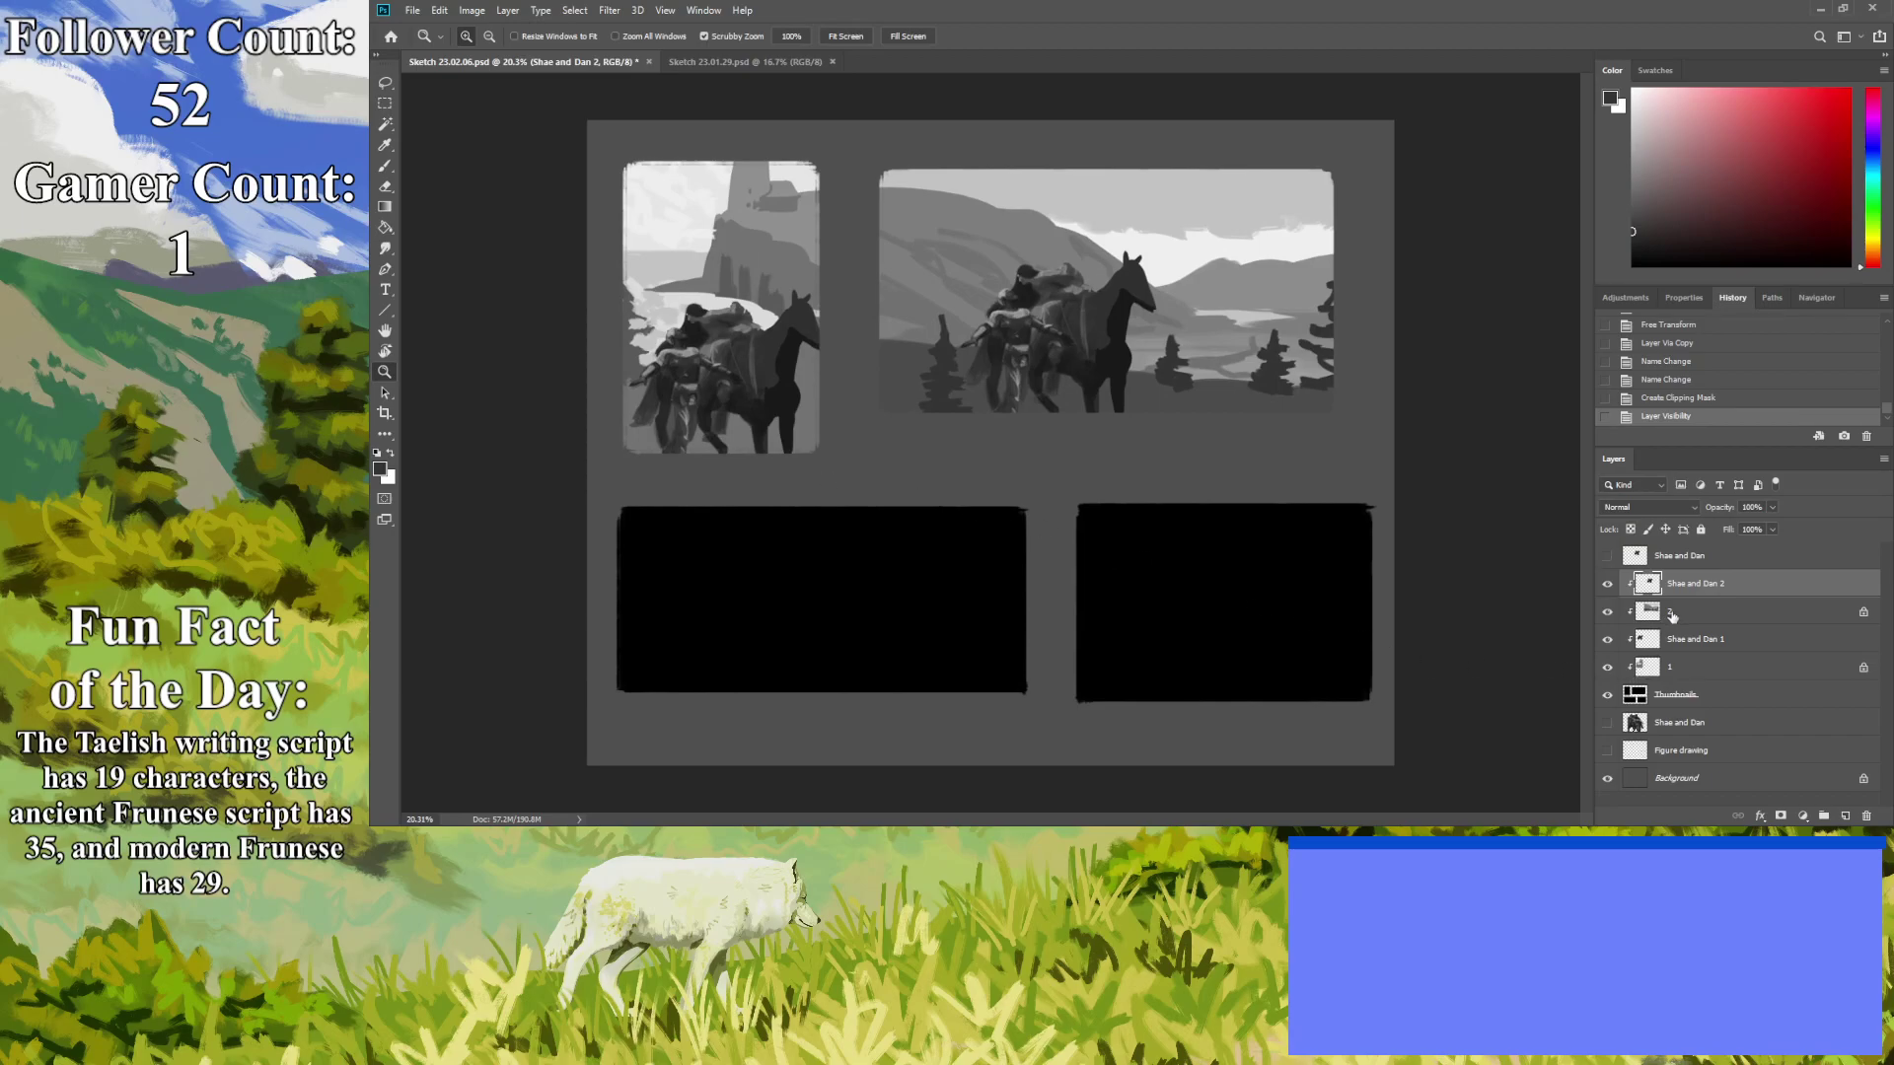
# Paint a large dark pine along the wide thumbnail's left edge on layer 2, its branches reaching over the hill.
pyautogui.click(1672, 614)
pyautogui.click(385, 145)
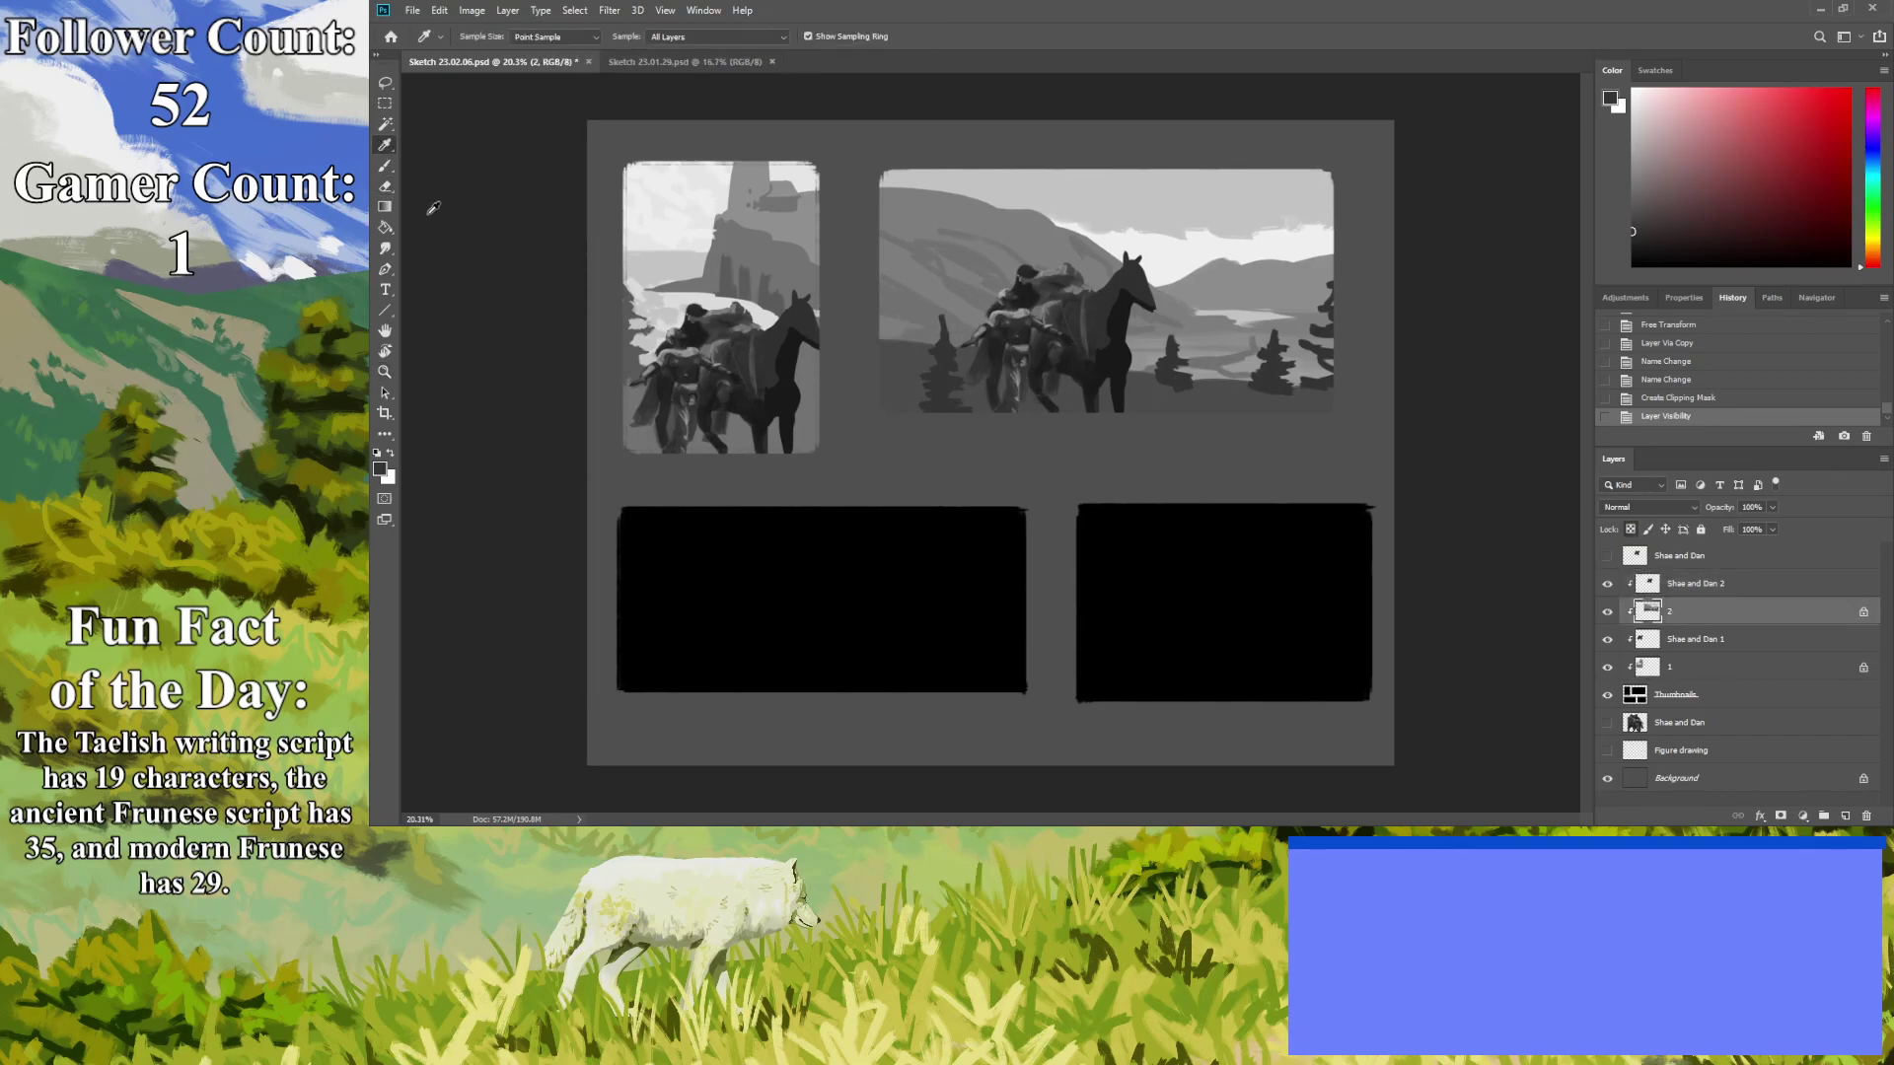
pyautogui.click(385, 165)
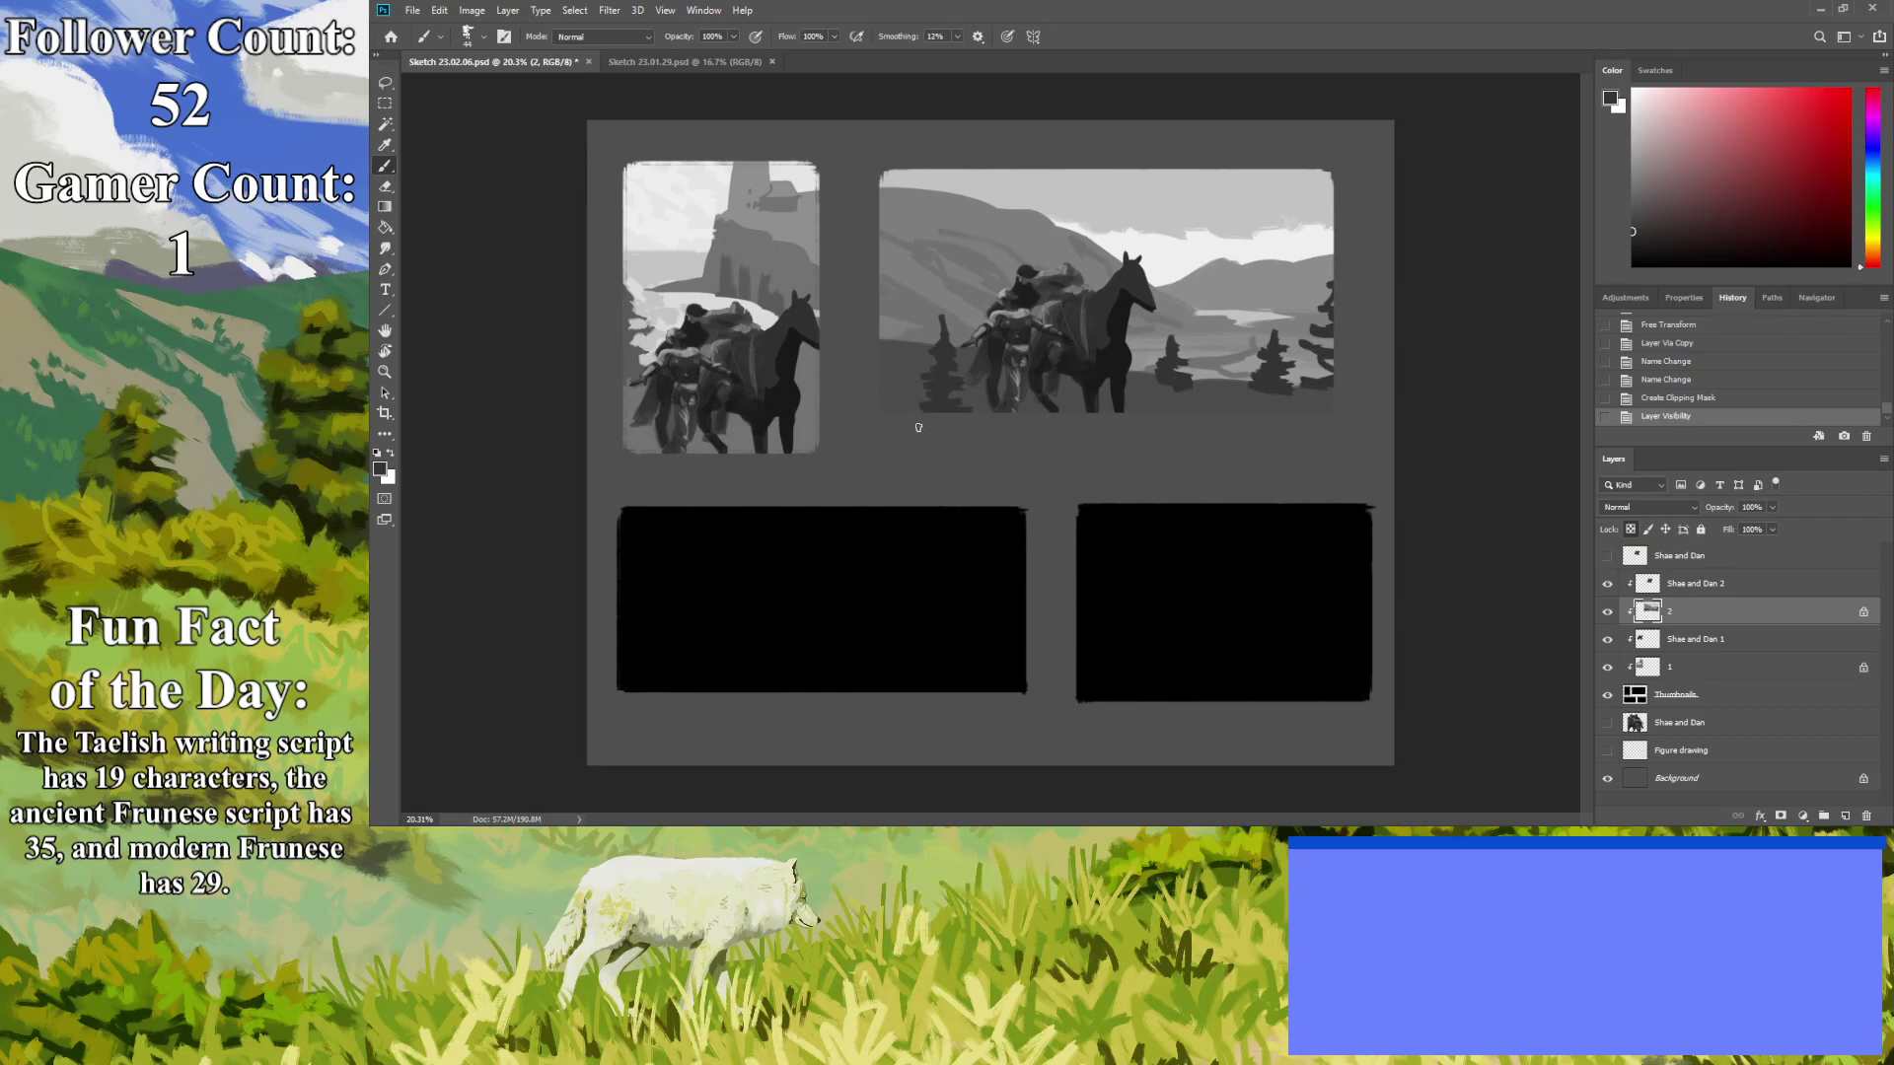
pyautogui.moveTo(883, 413)
pyautogui.mouseDown()
pyautogui.moveTo(913, 358)
pyautogui.moveTo(884, 321)
pyautogui.moveTo(891, 287)
pyautogui.moveTo(930, 279)
pyautogui.moveTo(883, 249)
pyautogui.moveTo(929, 244)
pyautogui.moveTo(873, 189)
pyautogui.moveTo(877, 266)
pyautogui.moveTo(942, 357)
pyautogui.moveTo(888, 335)
pyautogui.moveTo(947, 324)
pyautogui.moveTo(944, 309)
pyautogui.moveTo(956, 323)
pyautogui.moveTo(876, 408)
pyautogui.mouseUp()
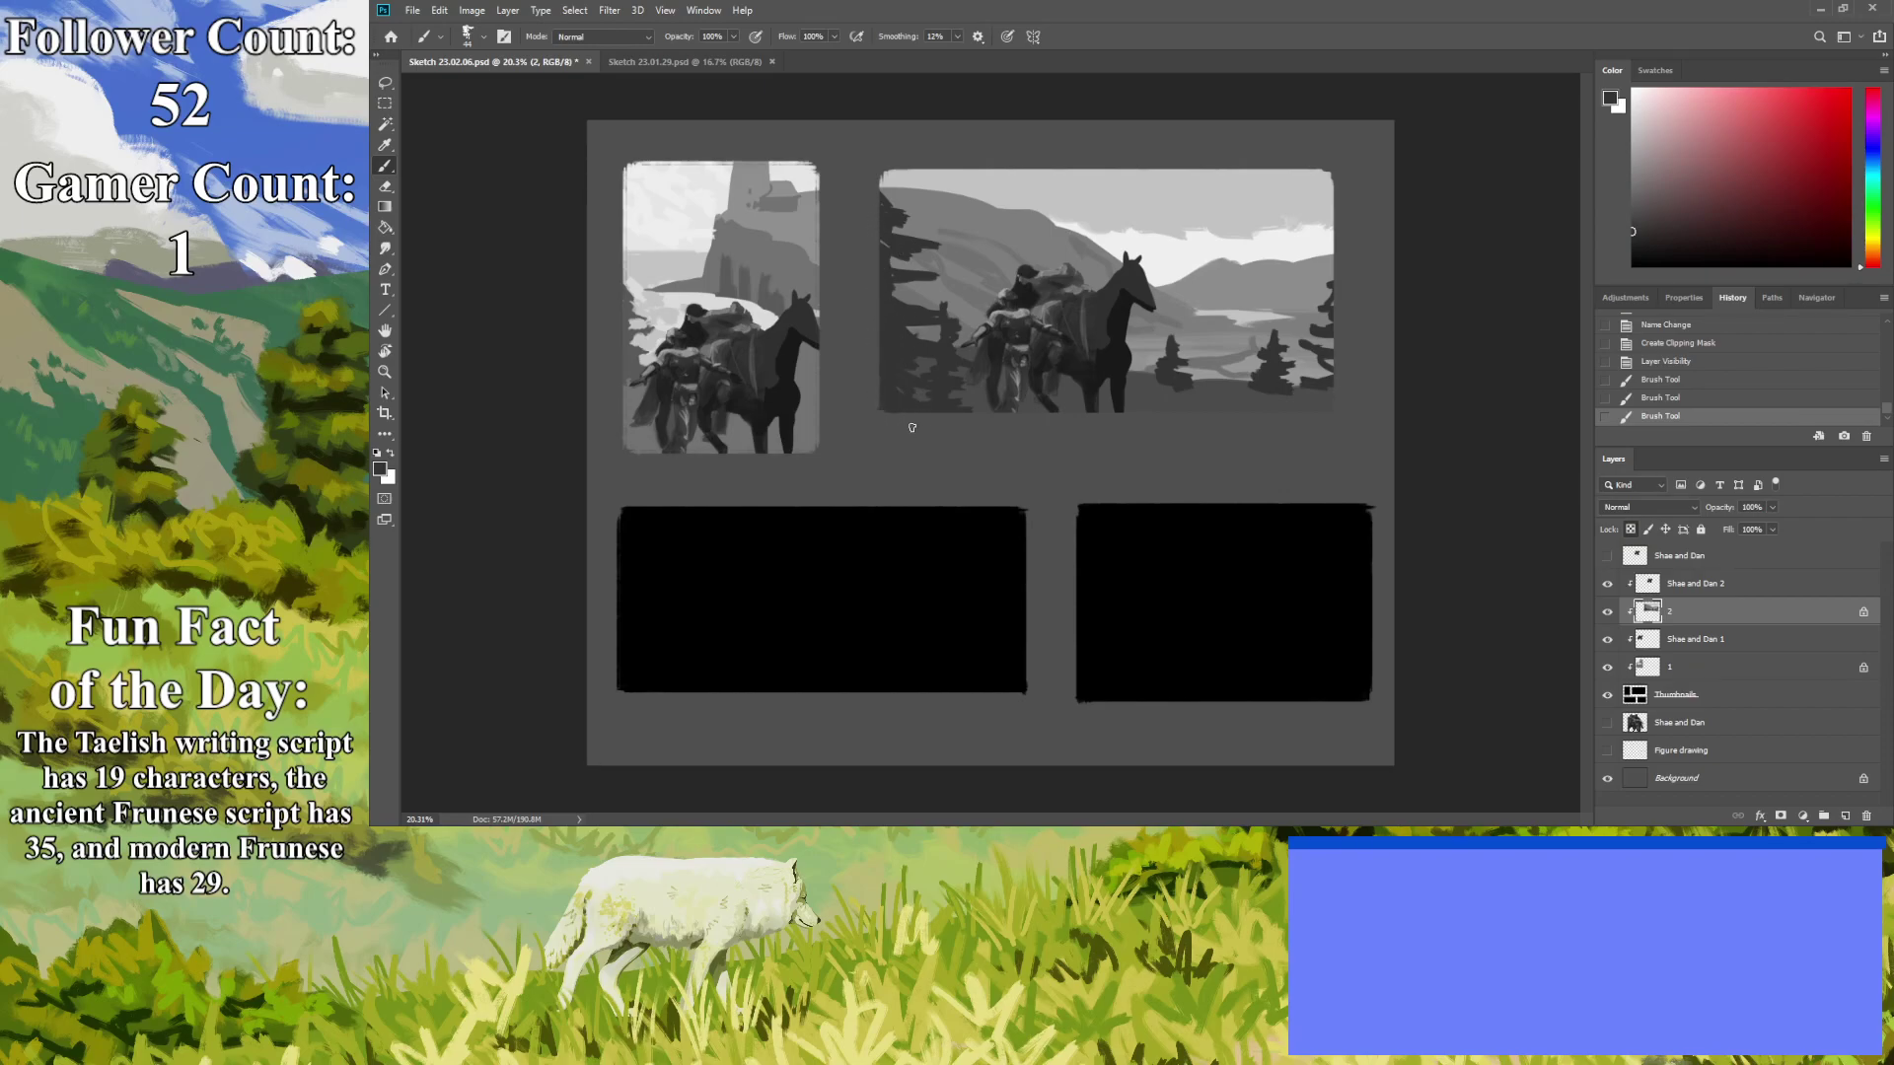
pyautogui.moveTo(882, 273); pyautogui.dragTo(860, 427)
# Sample nearby greys and paint over the small pine behind the horse and figures in the wide thumbnail.
pyautogui.click(385, 145)
pyautogui.click(964, 386)
pyautogui.click(385, 167)
pyautogui.click(960, 412)
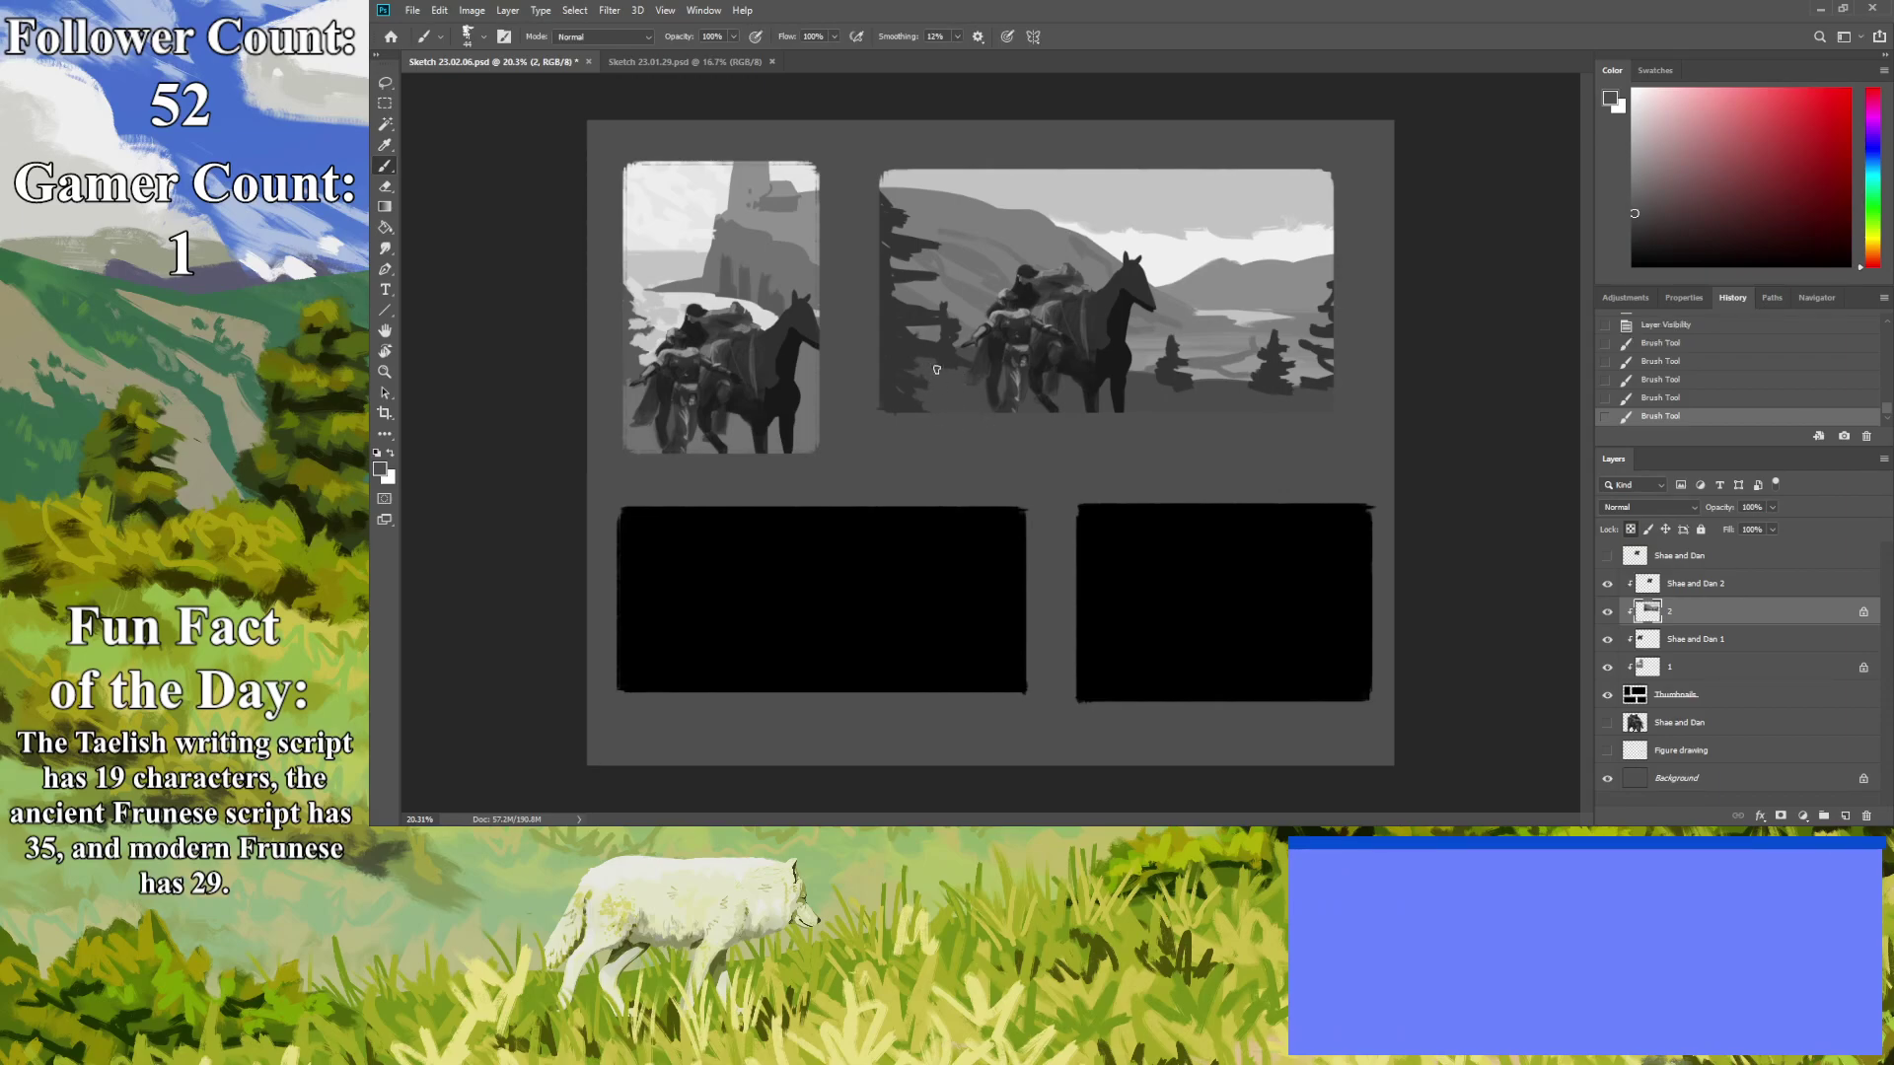
pyautogui.click(949, 354)
pyautogui.press('i')
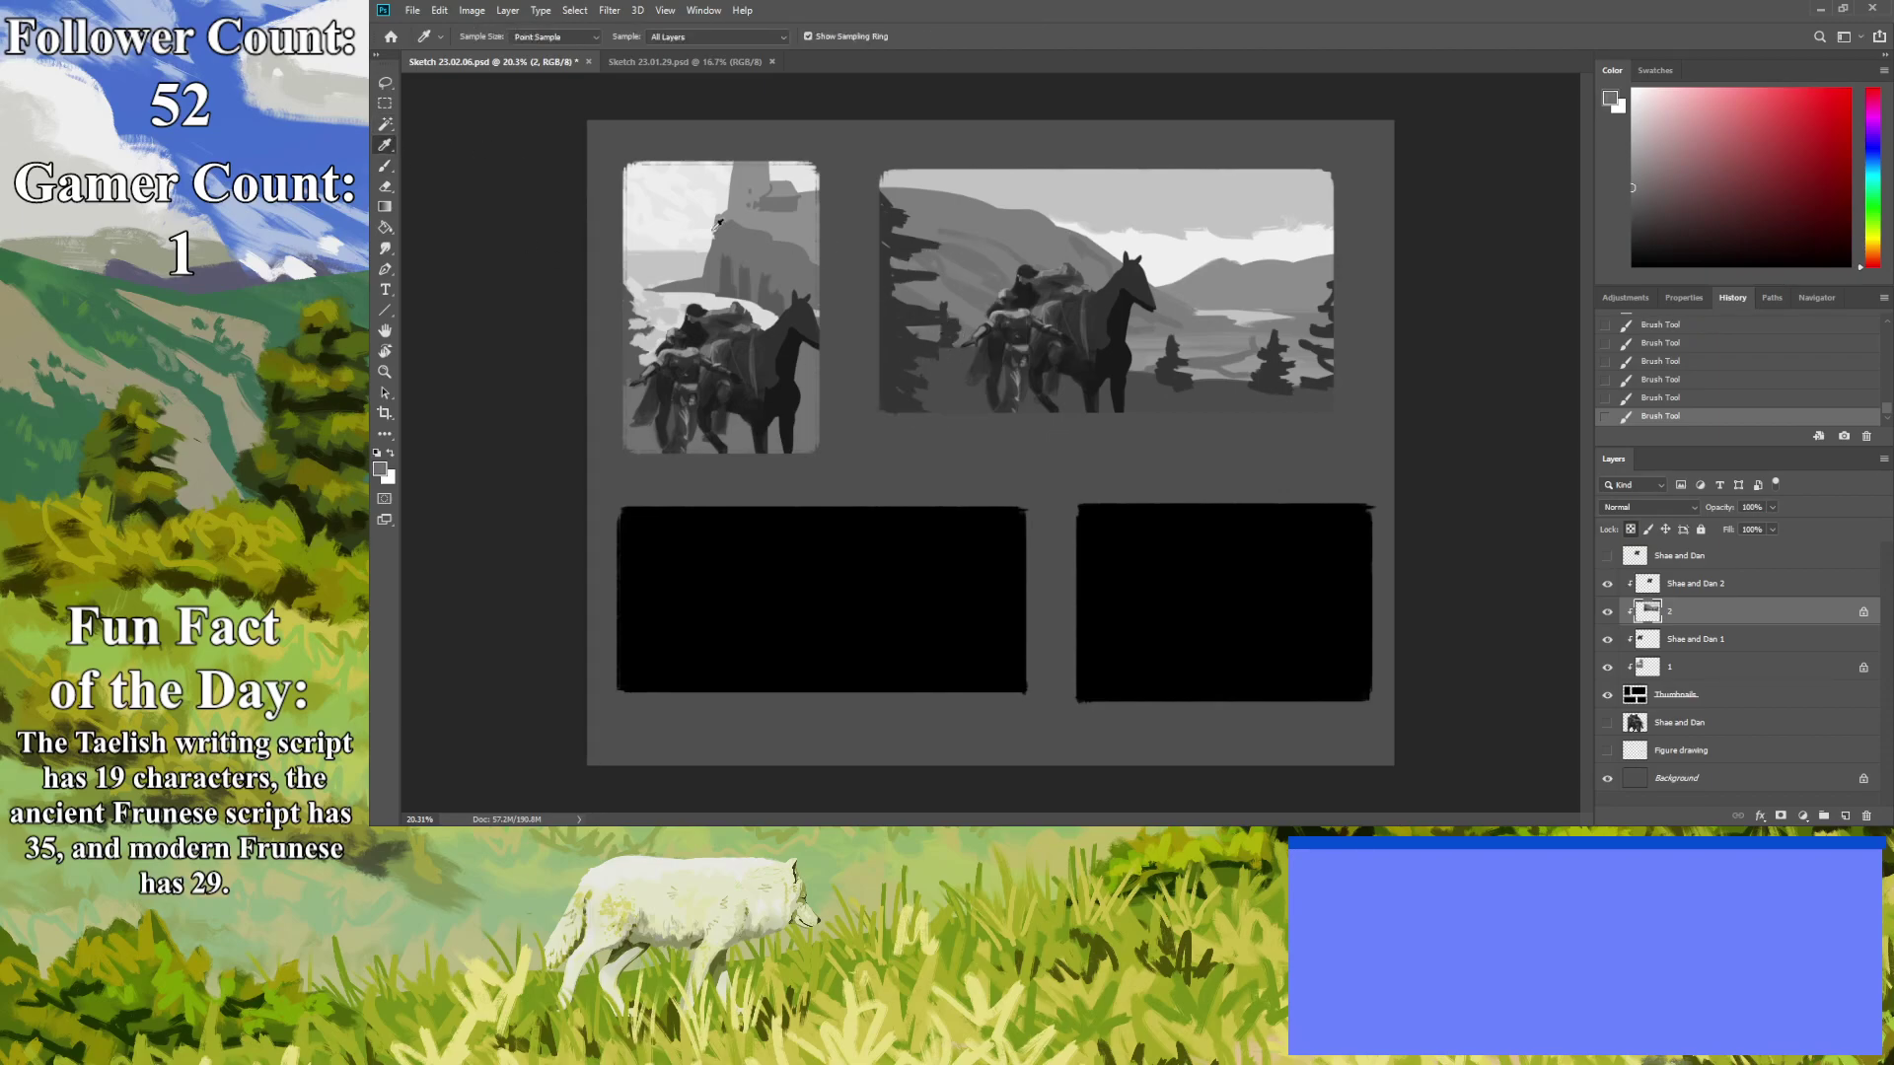
pyautogui.press('b')
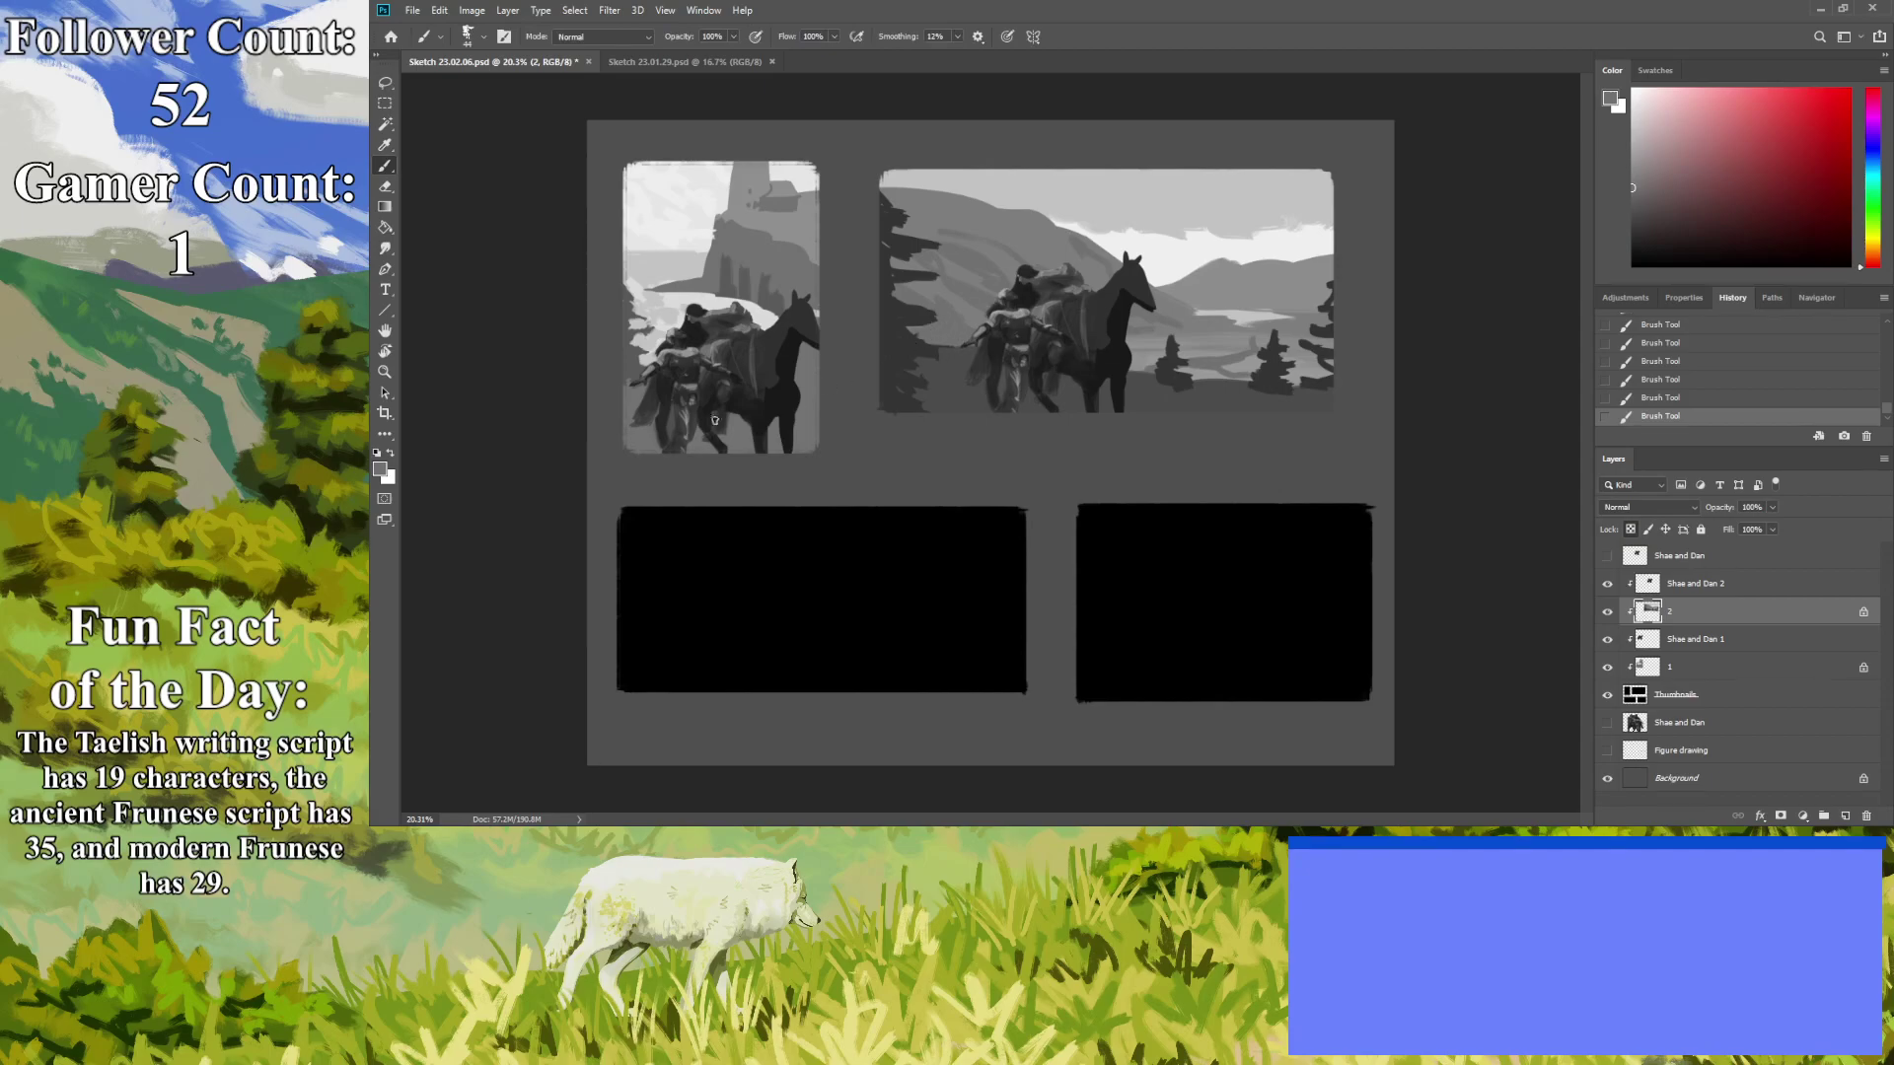
# Pick a near-black and paint a tall leftward-leaning tree trunk at the wide thumbnail's right side, reaching its top edge.
pyautogui.press('i')
pyautogui.click(384, 169)
pyautogui.moveTo(1331, 406); pyautogui.dragTo(1296, 247)
pyautogui.moveTo(1635, 237); pyautogui.dragTo(1610, 259)
pyautogui.moveTo(1327, 414)
pyautogui.mouseDown()
pyautogui.moveTo(1326, 335)
pyautogui.moveTo(1322, 420)
pyautogui.moveTo(1292, 238)
pyautogui.moveTo(1328, 349)
pyautogui.moveTo(1278, 198)
pyautogui.mouseUp()
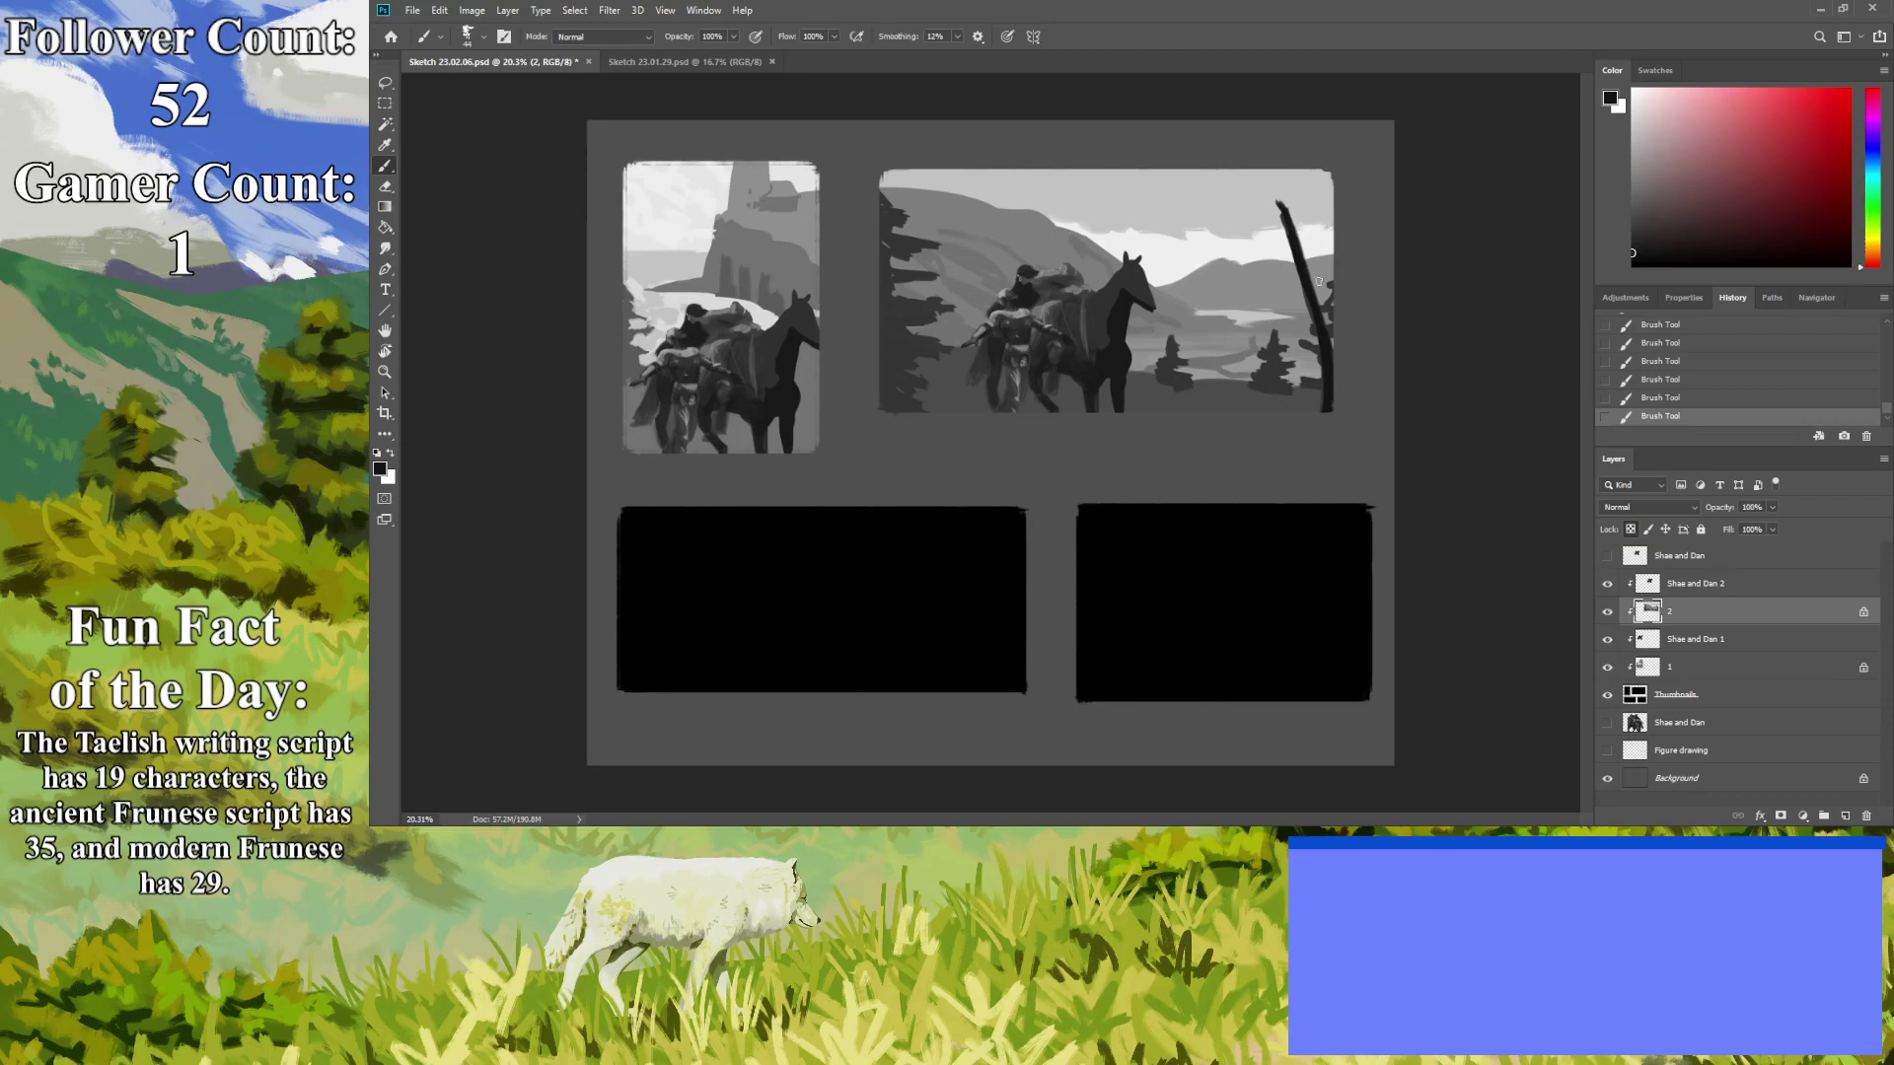
pyautogui.moveTo(1294, 255); pyautogui.dragTo(1251, 161)
# Pick a slightly lighter dark grey and paint branches on the leaning tree, plus a larger pine on the slope beside it.
pyautogui.click(1632, 237)
pyautogui.moveTo(1295, 280)
pyautogui.mouseDown()
pyautogui.moveTo(1283, 292)
pyautogui.moveTo(1281, 259)
pyautogui.moveTo(1263, 268)
pyautogui.moveTo(1287, 259)
pyautogui.moveTo(1270, 242)
pyautogui.moveTo(1233, 246)
pyautogui.moveTo(1268, 225)
pyautogui.moveTo(1244, 233)
pyautogui.moveTo(1278, 252)
pyautogui.moveTo(1249, 256)
pyautogui.moveTo(1271, 207)
pyautogui.moveTo(1224, 202)
pyautogui.moveTo(1245, 183)
pyautogui.moveTo(1302, 192)
pyautogui.moveTo(1292, 222)
pyautogui.moveTo(1322, 227)
pyautogui.moveTo(1301, 242)
pyautogui.moveTo(1322, 247)
pyautogui.moveTo(1298, 255)
pyautogui.mouseUp()
pyautogui.moveTo(1238, 195)
pyautogui.mouseDown()
pyautogui.moveTo(1321, 181)
pyautogui.moveTo(1238, 172)
pyautogui.moveTo(1214, 184)
pyautogui.moveTo(1306, 169)
pyautogui.moveTo(1256, 183)
pyautogui.moveTo(1265, 205)
pyautogui.moveTo(1209, 204)
pyautogui.moveTo(1243, 165)
pyautogui.moveTo(1200, 179)
pyautogui.moveTo(1268, 209)
pyautogui.moveTo(1334, 205)
pyautogui.moveTo(1238, 215)
pyautogui.mouseUp()
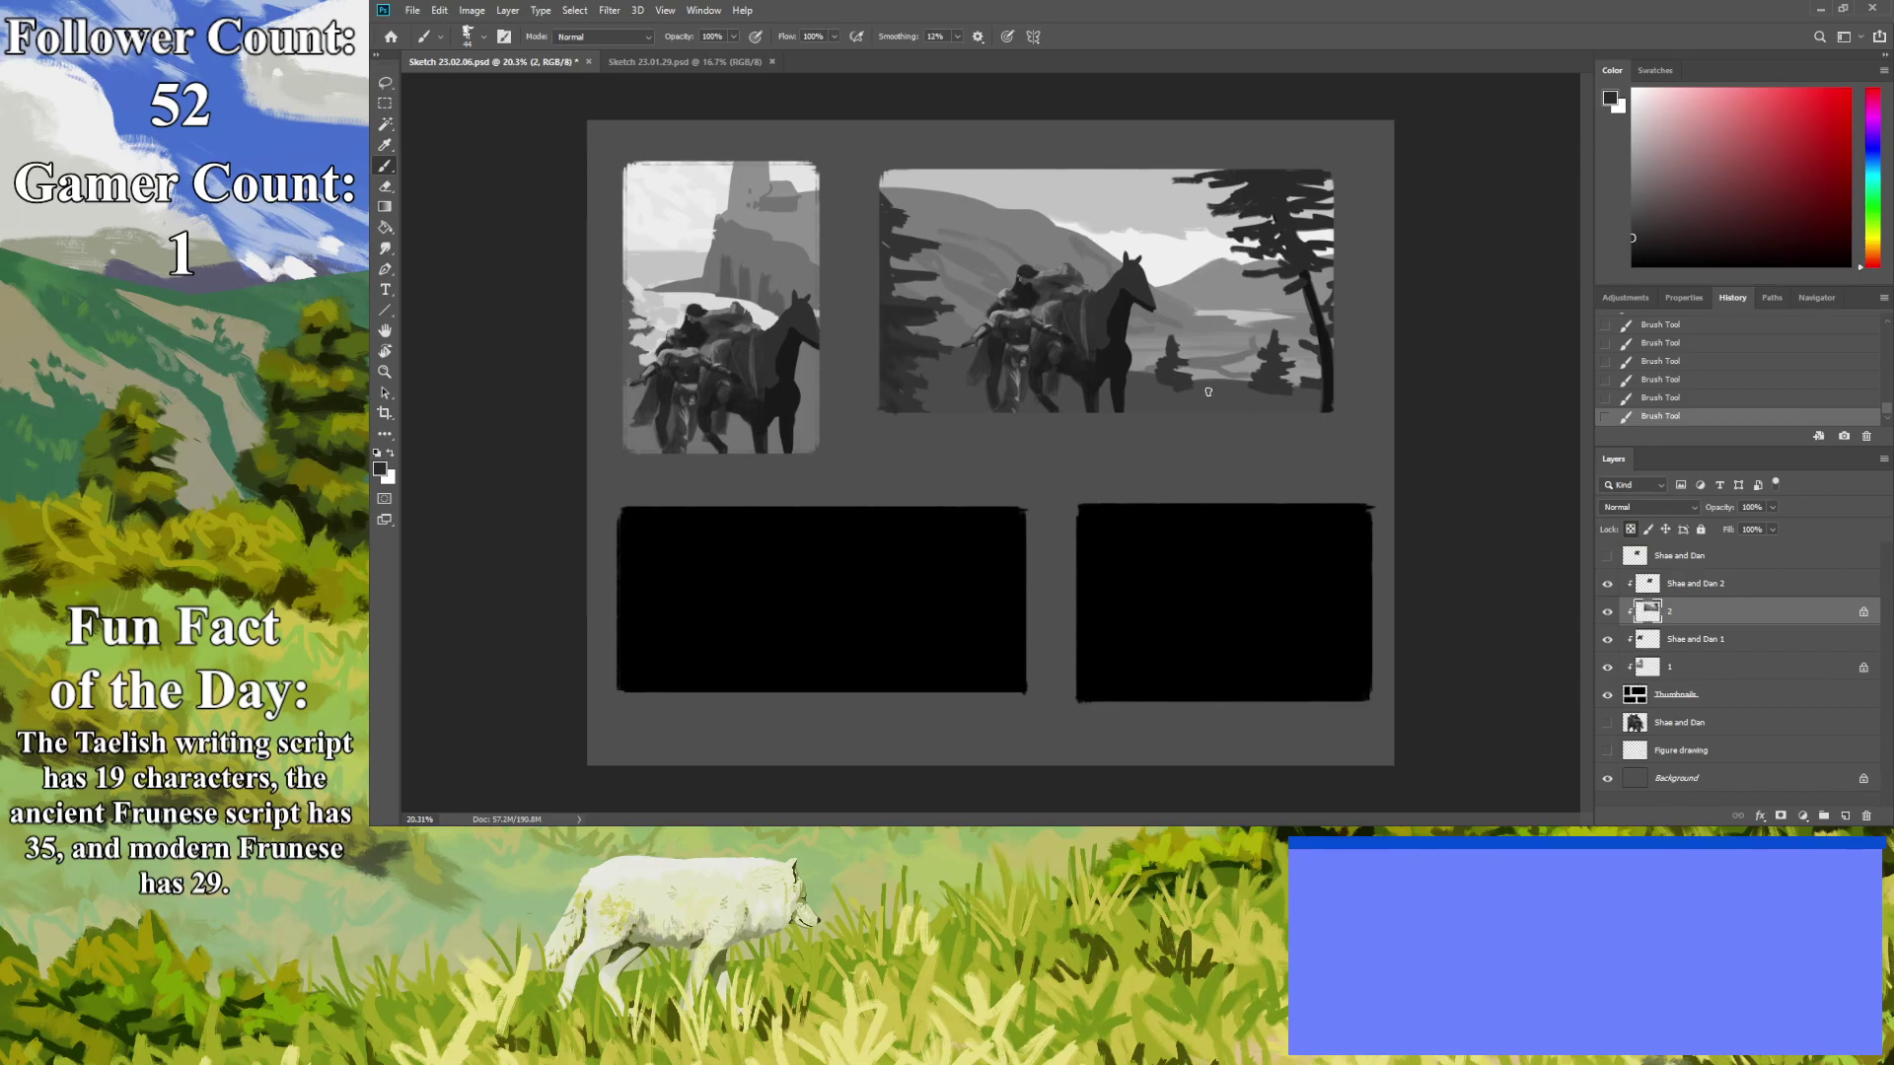
pyautogui.moveTo(1234, 407)
pyautogui.mouseDown()
pyautogui.moveTo(1214, 332)
pyautogui.moveTo(1204, 411)
pyautogui.moveTo(1231, 396)
pyautogui.moveTo(1210, 416)
pyautogui.moveTo(1243, 360)
pyautogui.moveTo(1214, 318)
pyautogui.moveTo(1220, 399)
pyautogui.mouseUp()
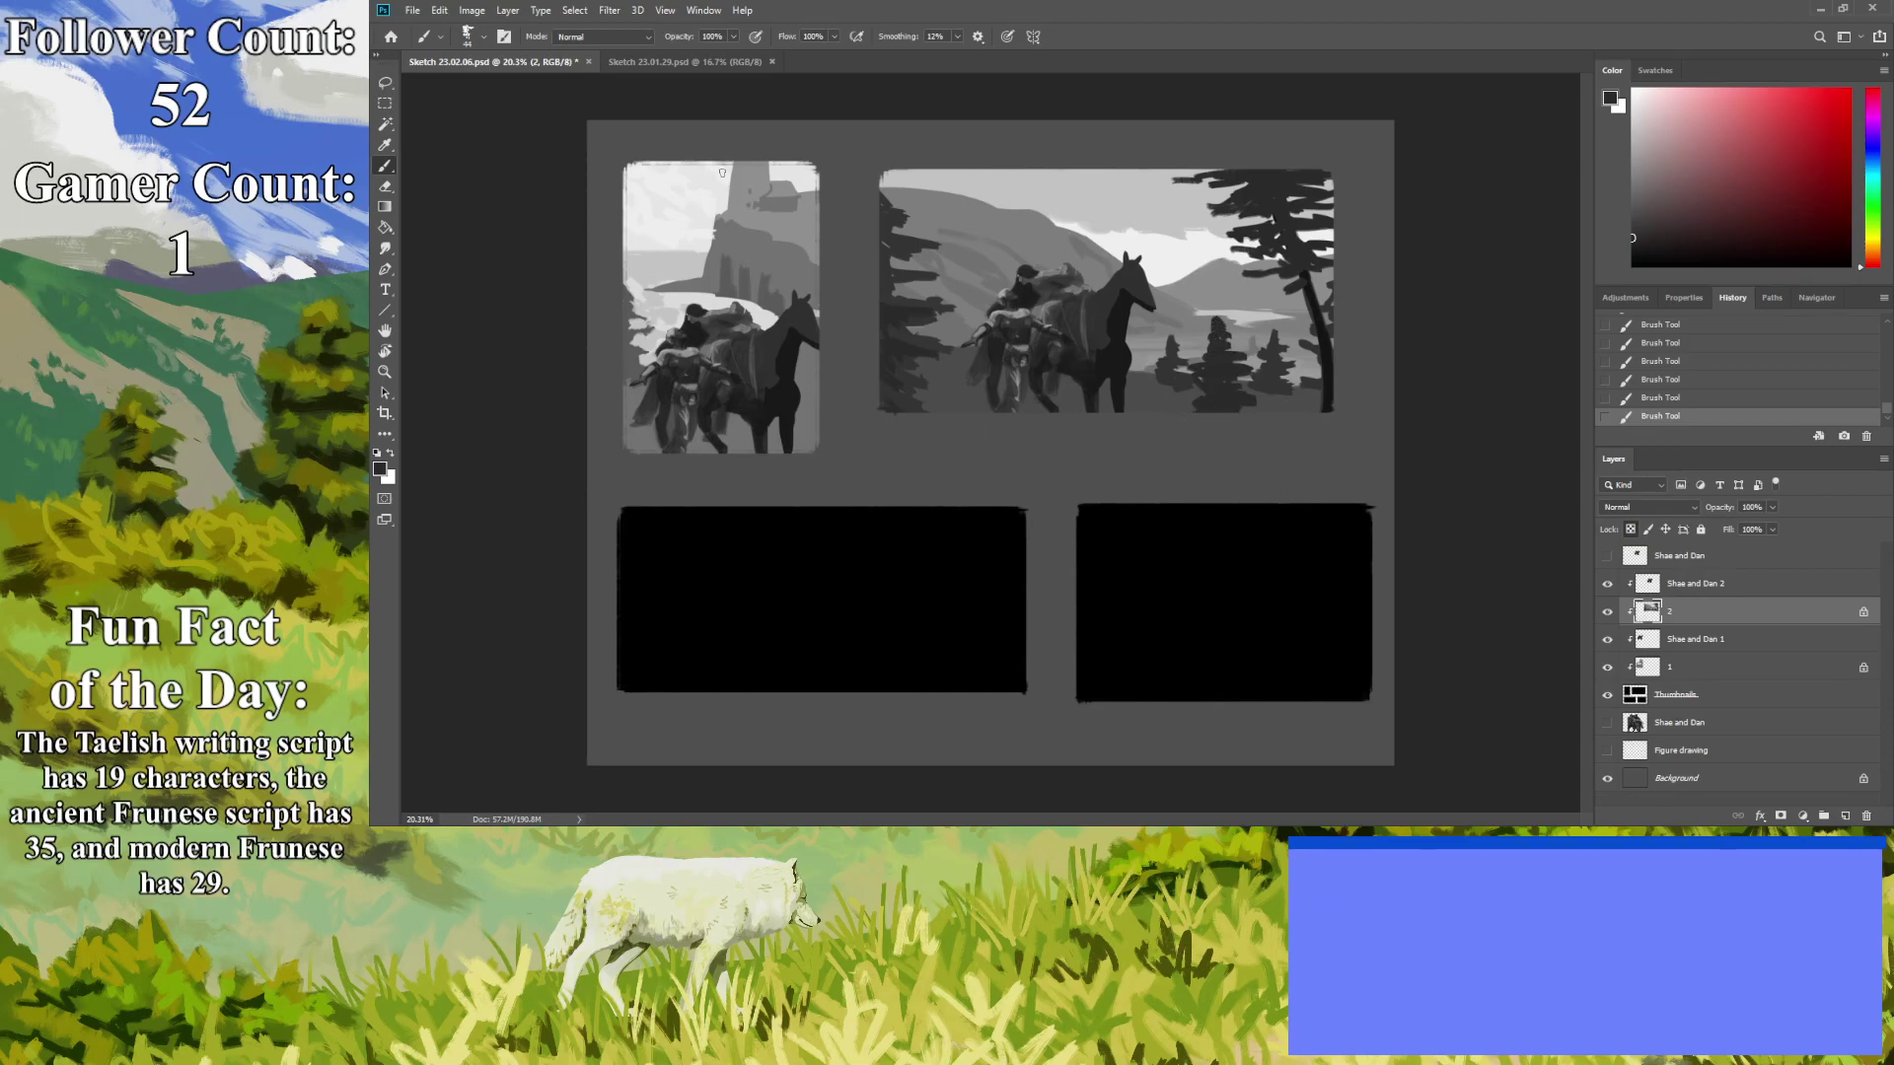
# Sample the near-black and paint trunk strokes through the leaning tree's foliage, the left-edge pine and the larger pine right of the horse.
pyautogui.press('i')
pyautogui.click(1249, 241)
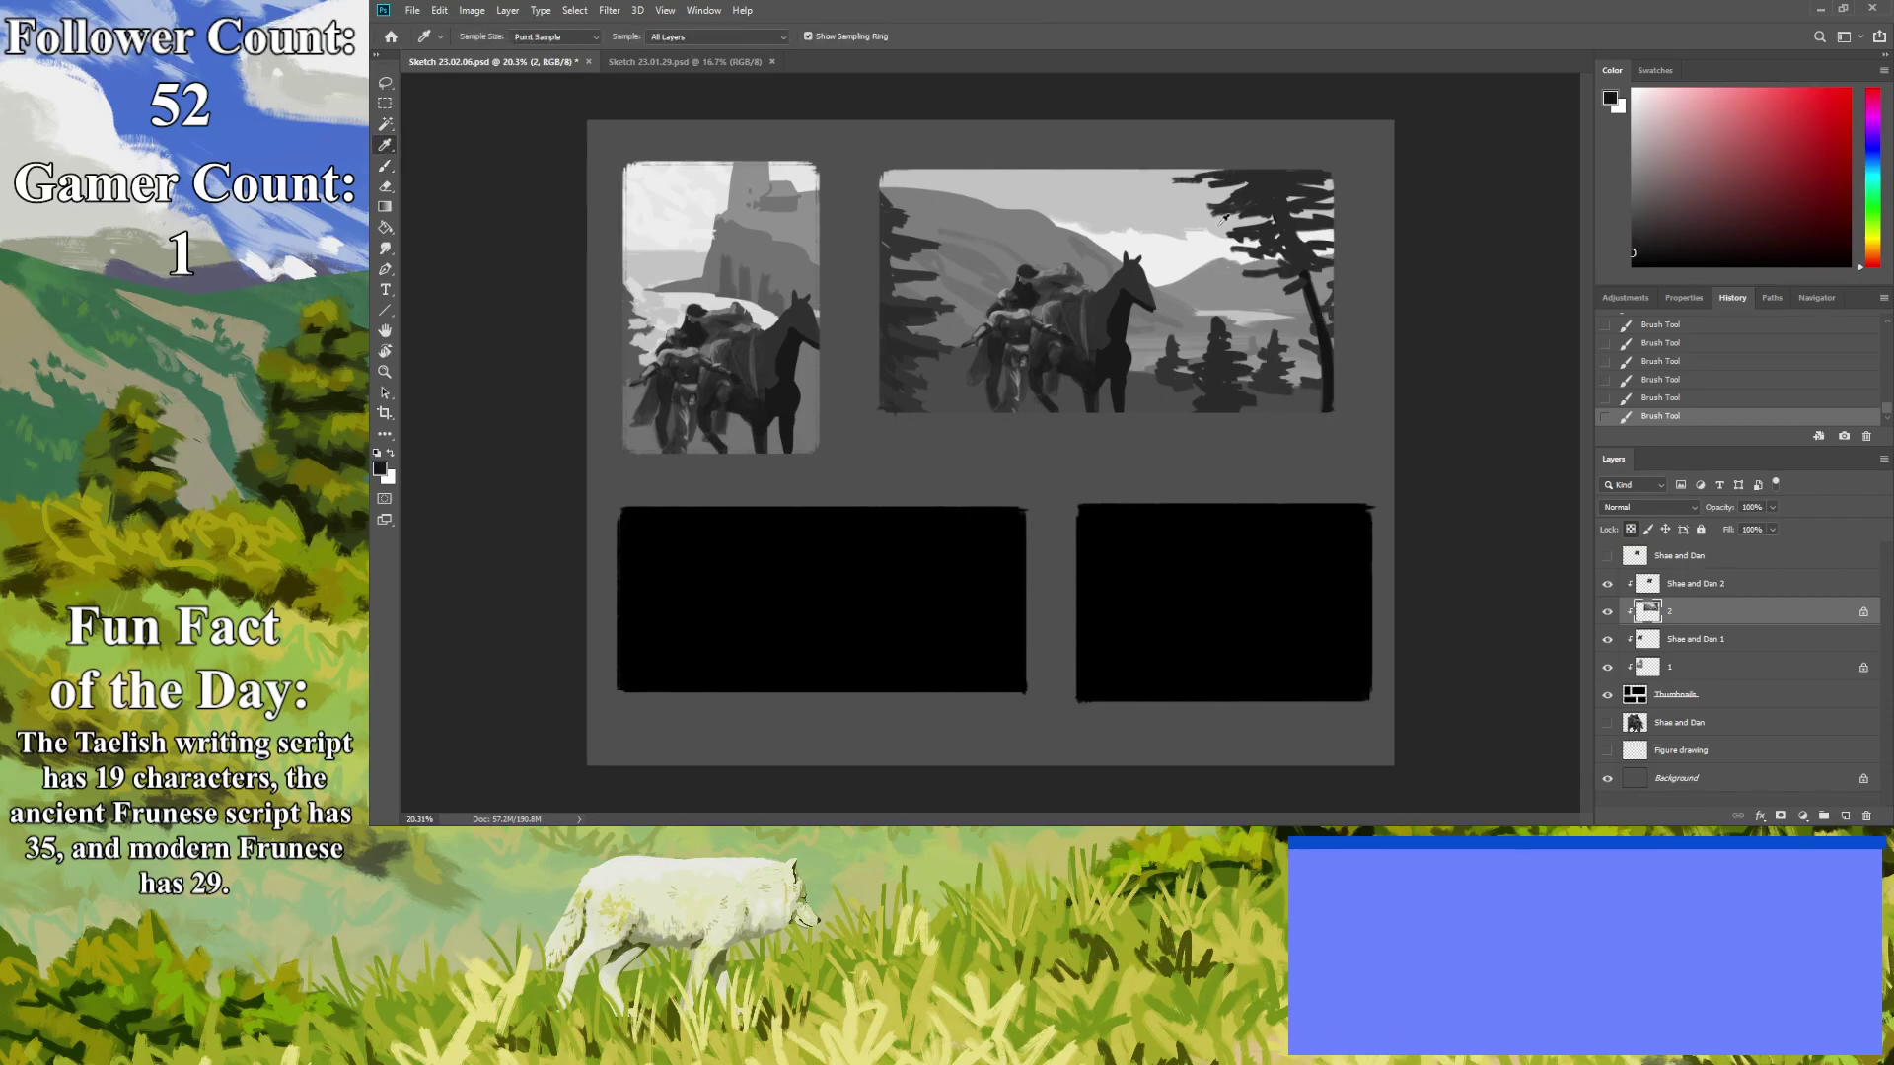
pyautogui.click(385, 166)
pyautogui.moveTo(1284, 225); pyautogui.dragTo(1263, 170)
pyautogui.moveTo(891, 415); pyautogui.dragTo(880, 323)
pyautogui.moveTo(1221, 376); pyautogui.dragTo(1221, 352)
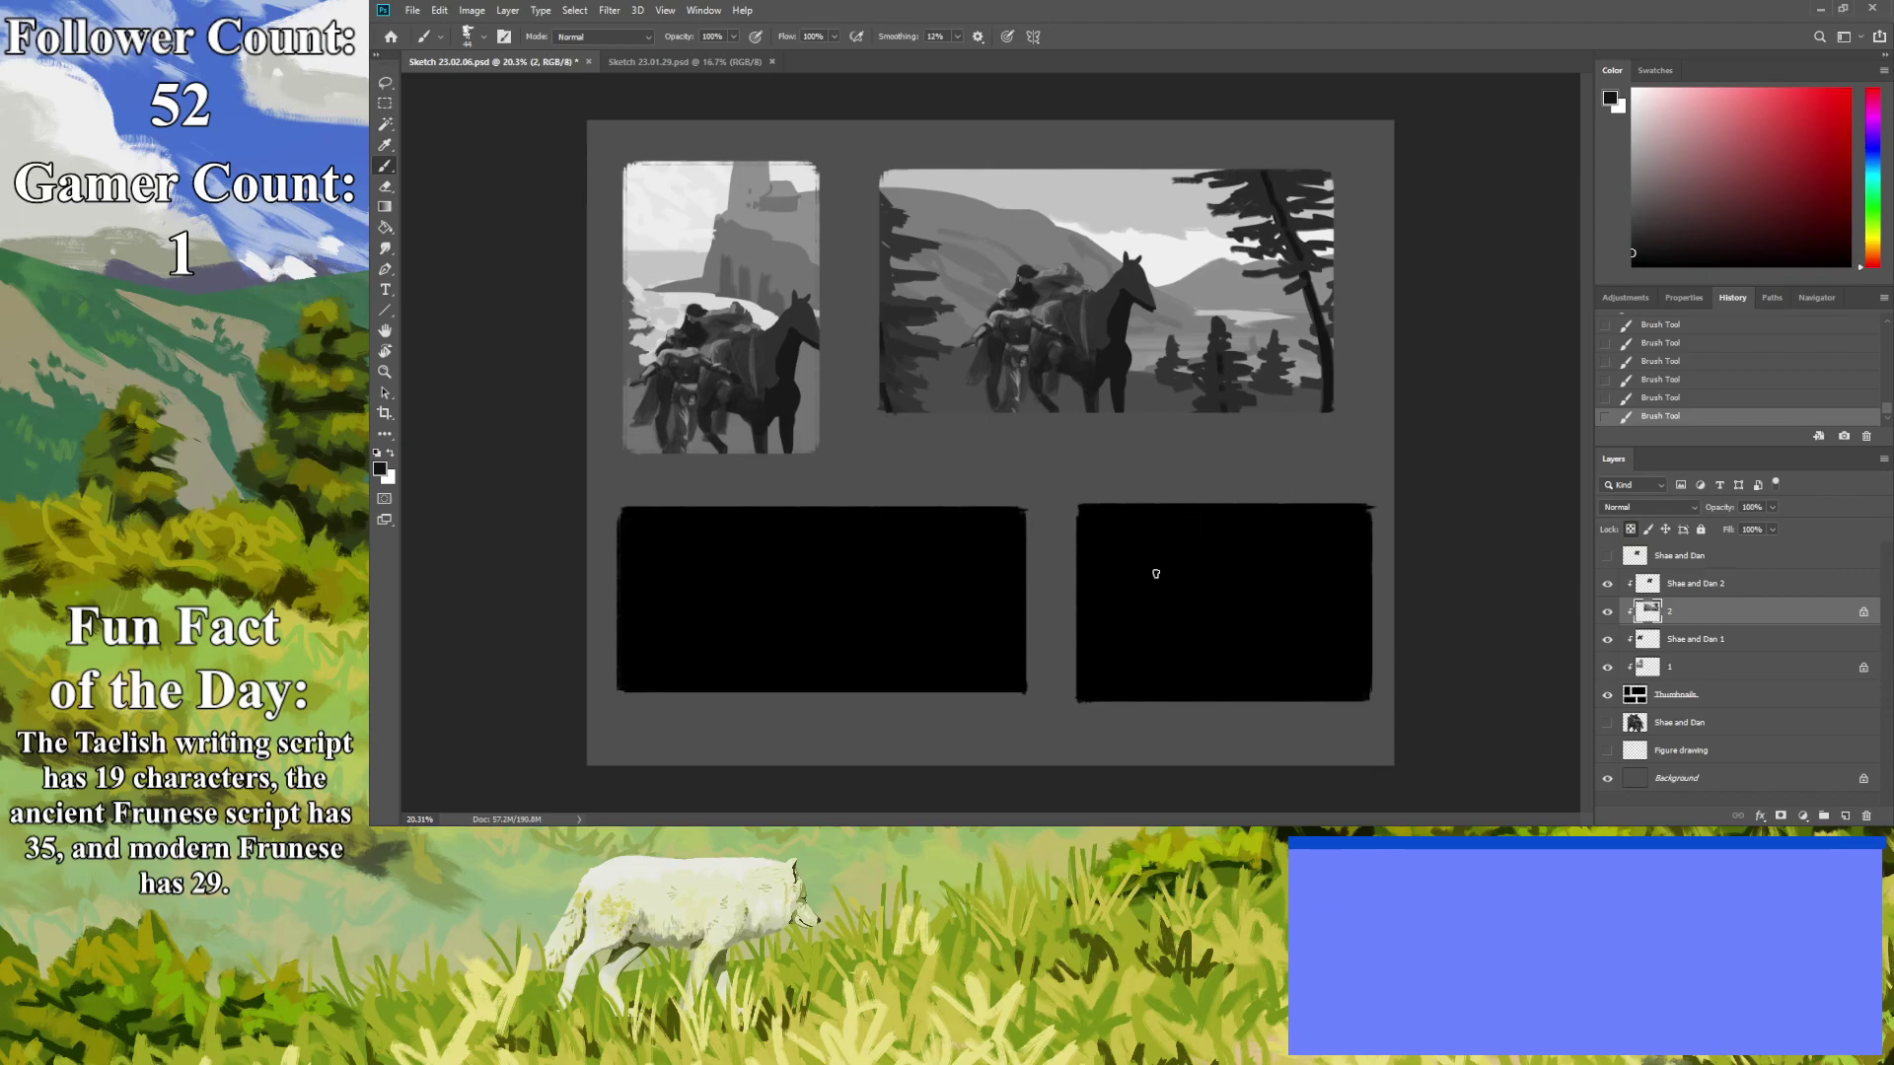
pyautogui.press('r')
pyautogui.moveTo(927, 470)
pyautogui.mouseDown()
pyautogui.moveTo(955, 508)
pyautogui.moveTo(935, 498)
pyautogui.mouseUp()
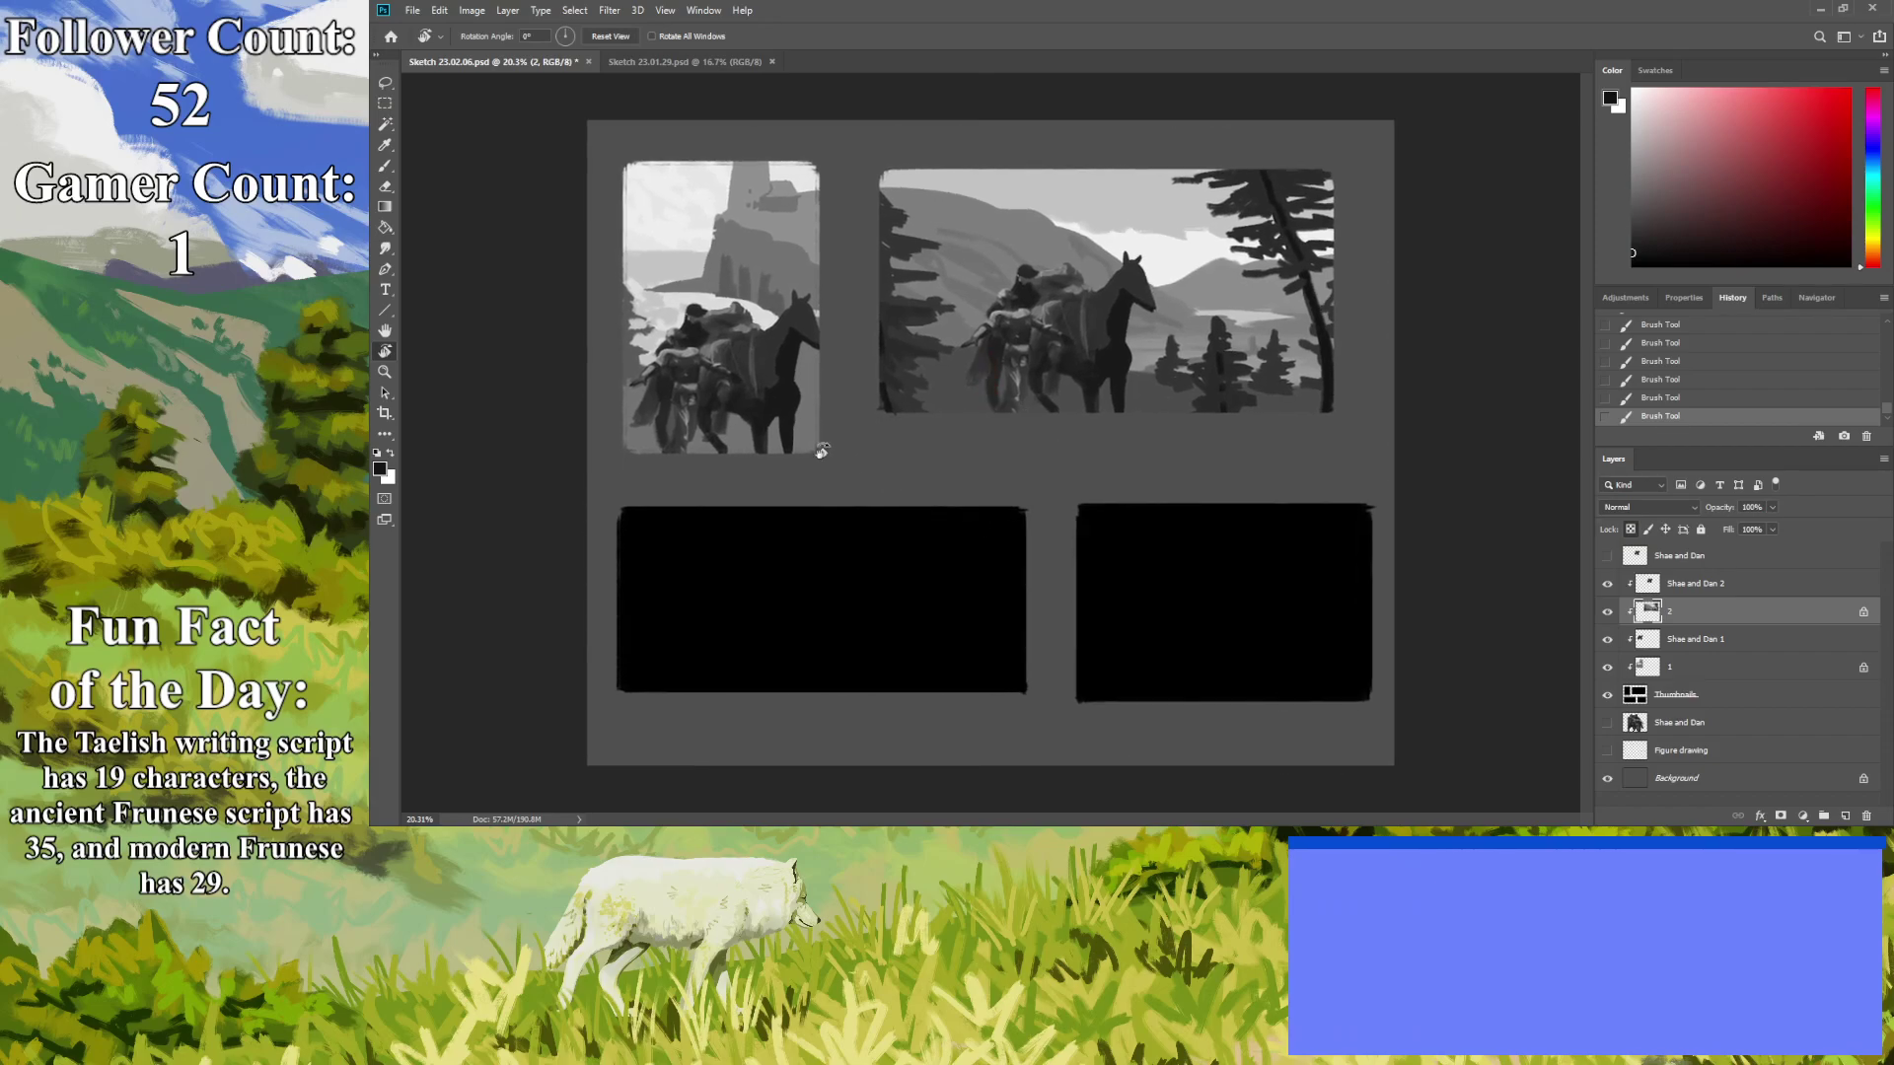
pyautogui.click(385, 372)
pyautogui.moveTo(784, 403); pyautogui.dragTo(681, 397)
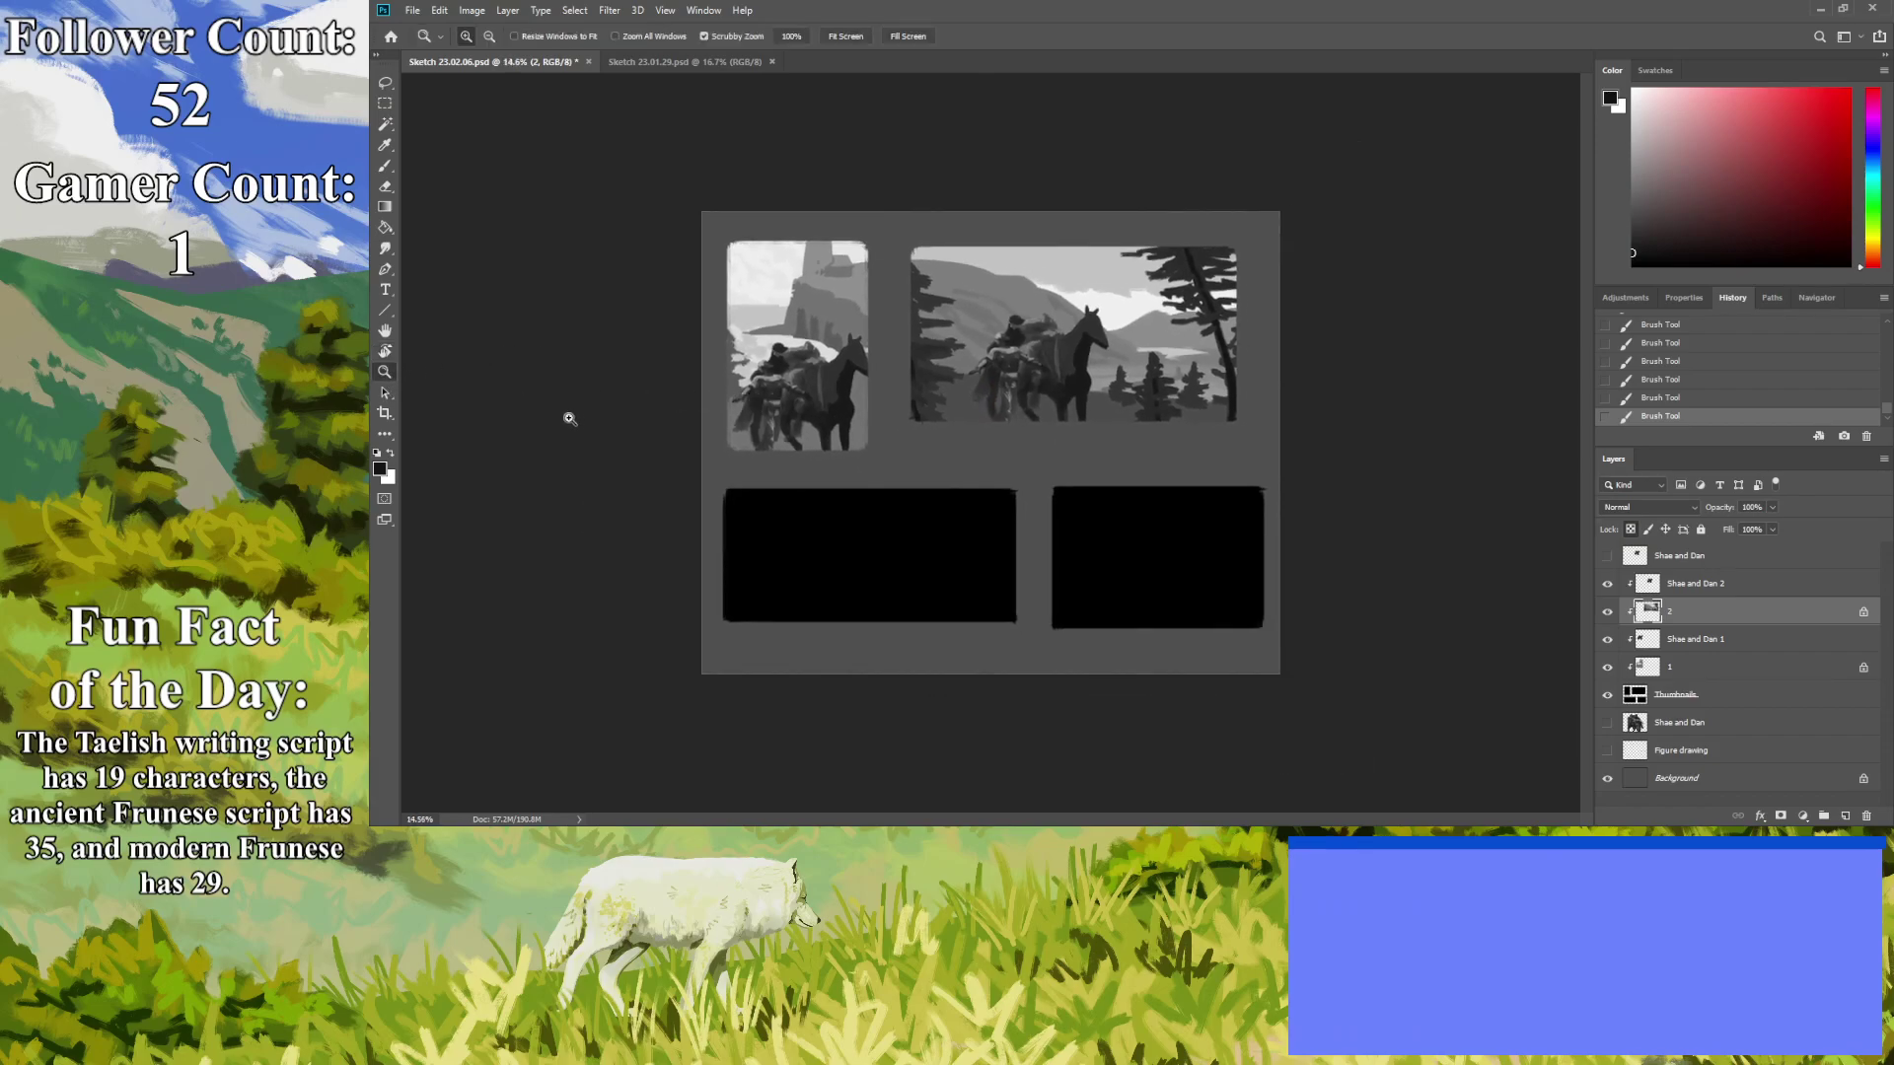
pyautogui.moveTo(569, 422); pyautogui.dragTo(590, 495)
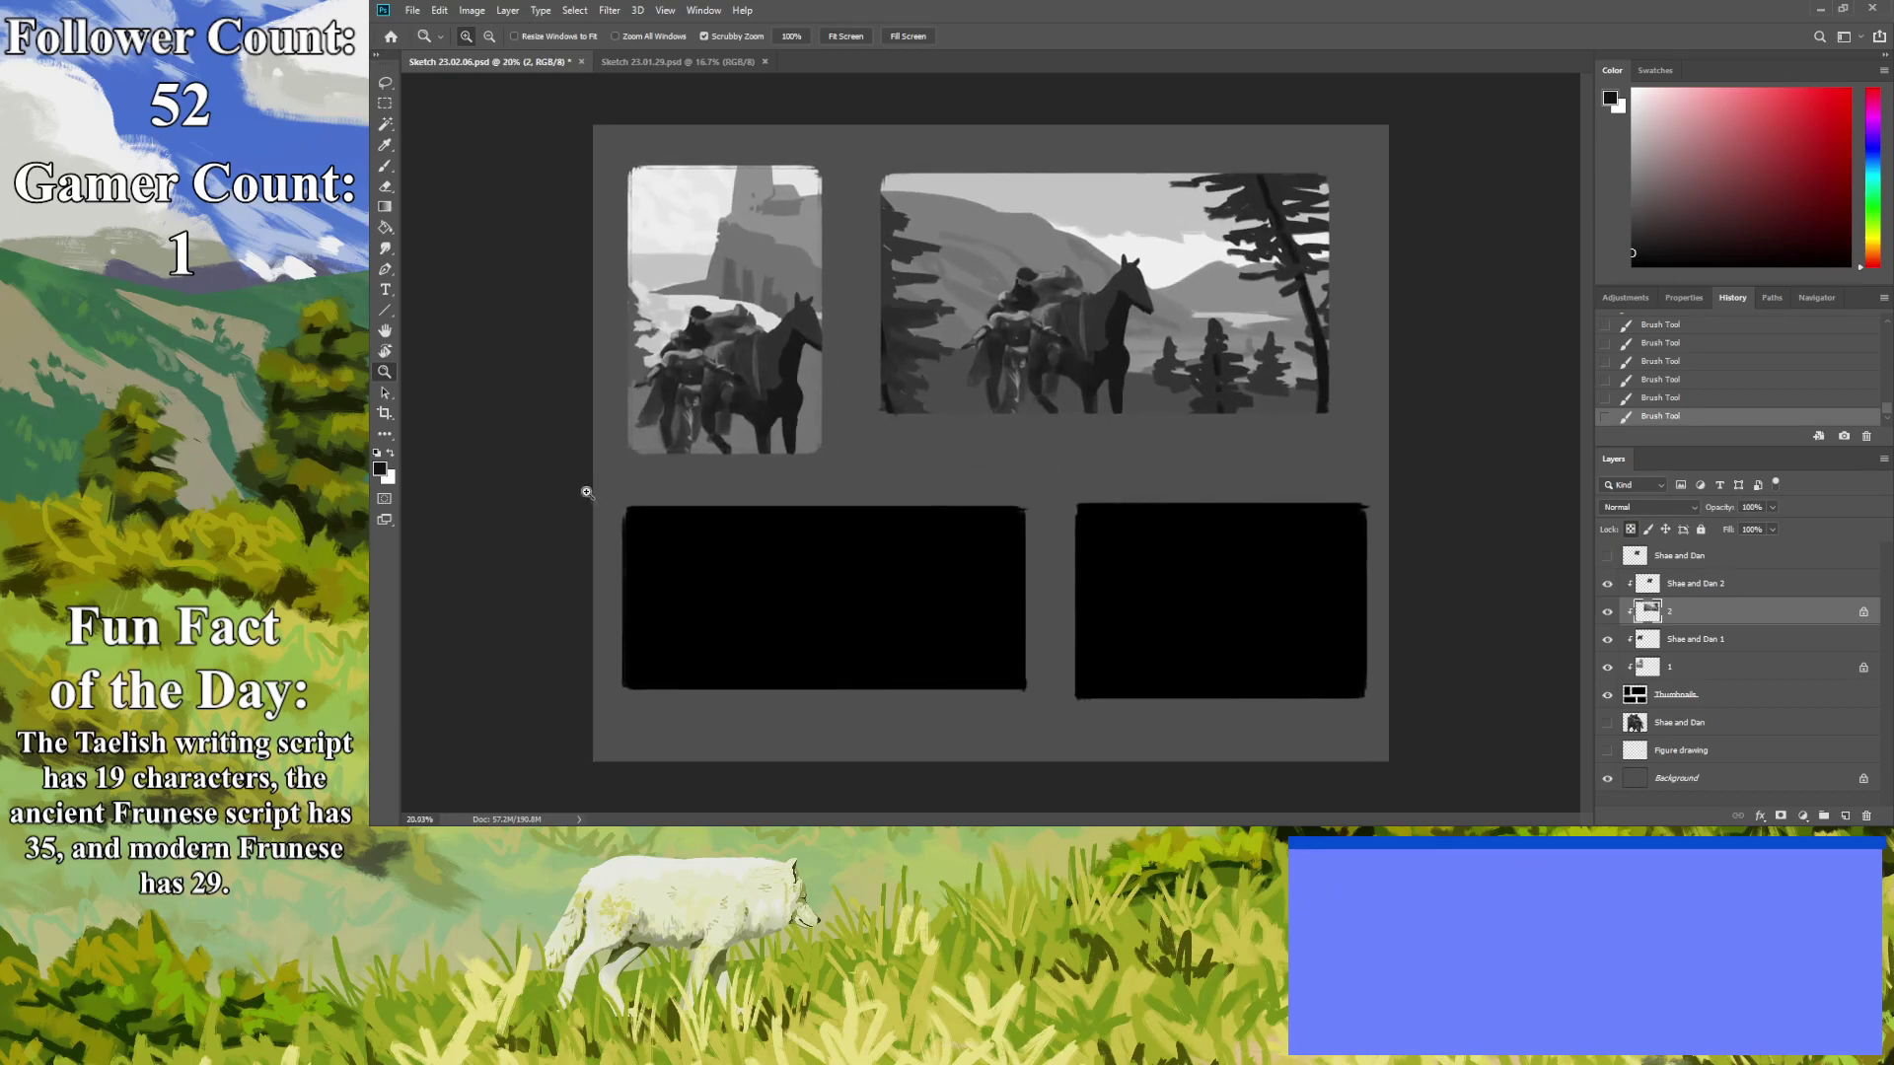
# Add a clipped layer 3 above the wide thumbnail's figure layer and fill the third frame with light grey.
pyautogui.click(1684, 590)
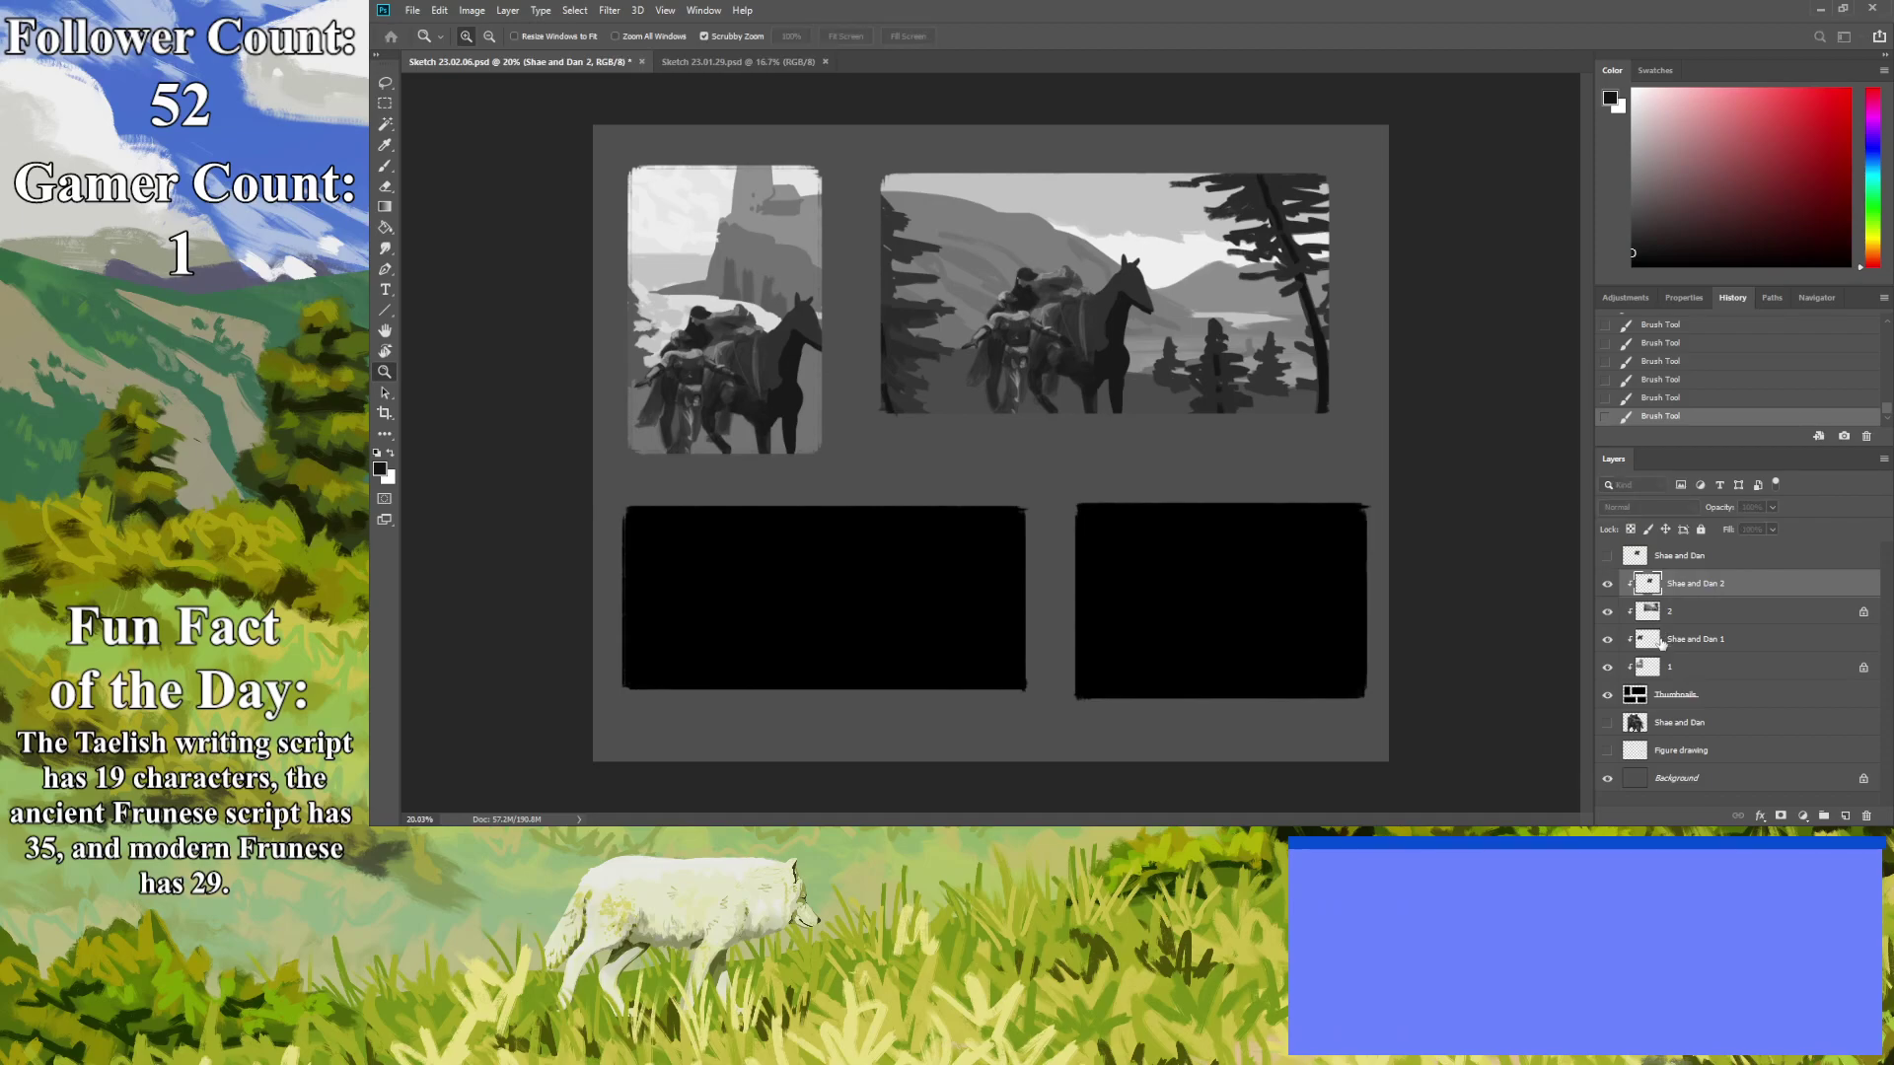
pyautogui.hotkey('ctrl', 'shift', 'alt', 'n')
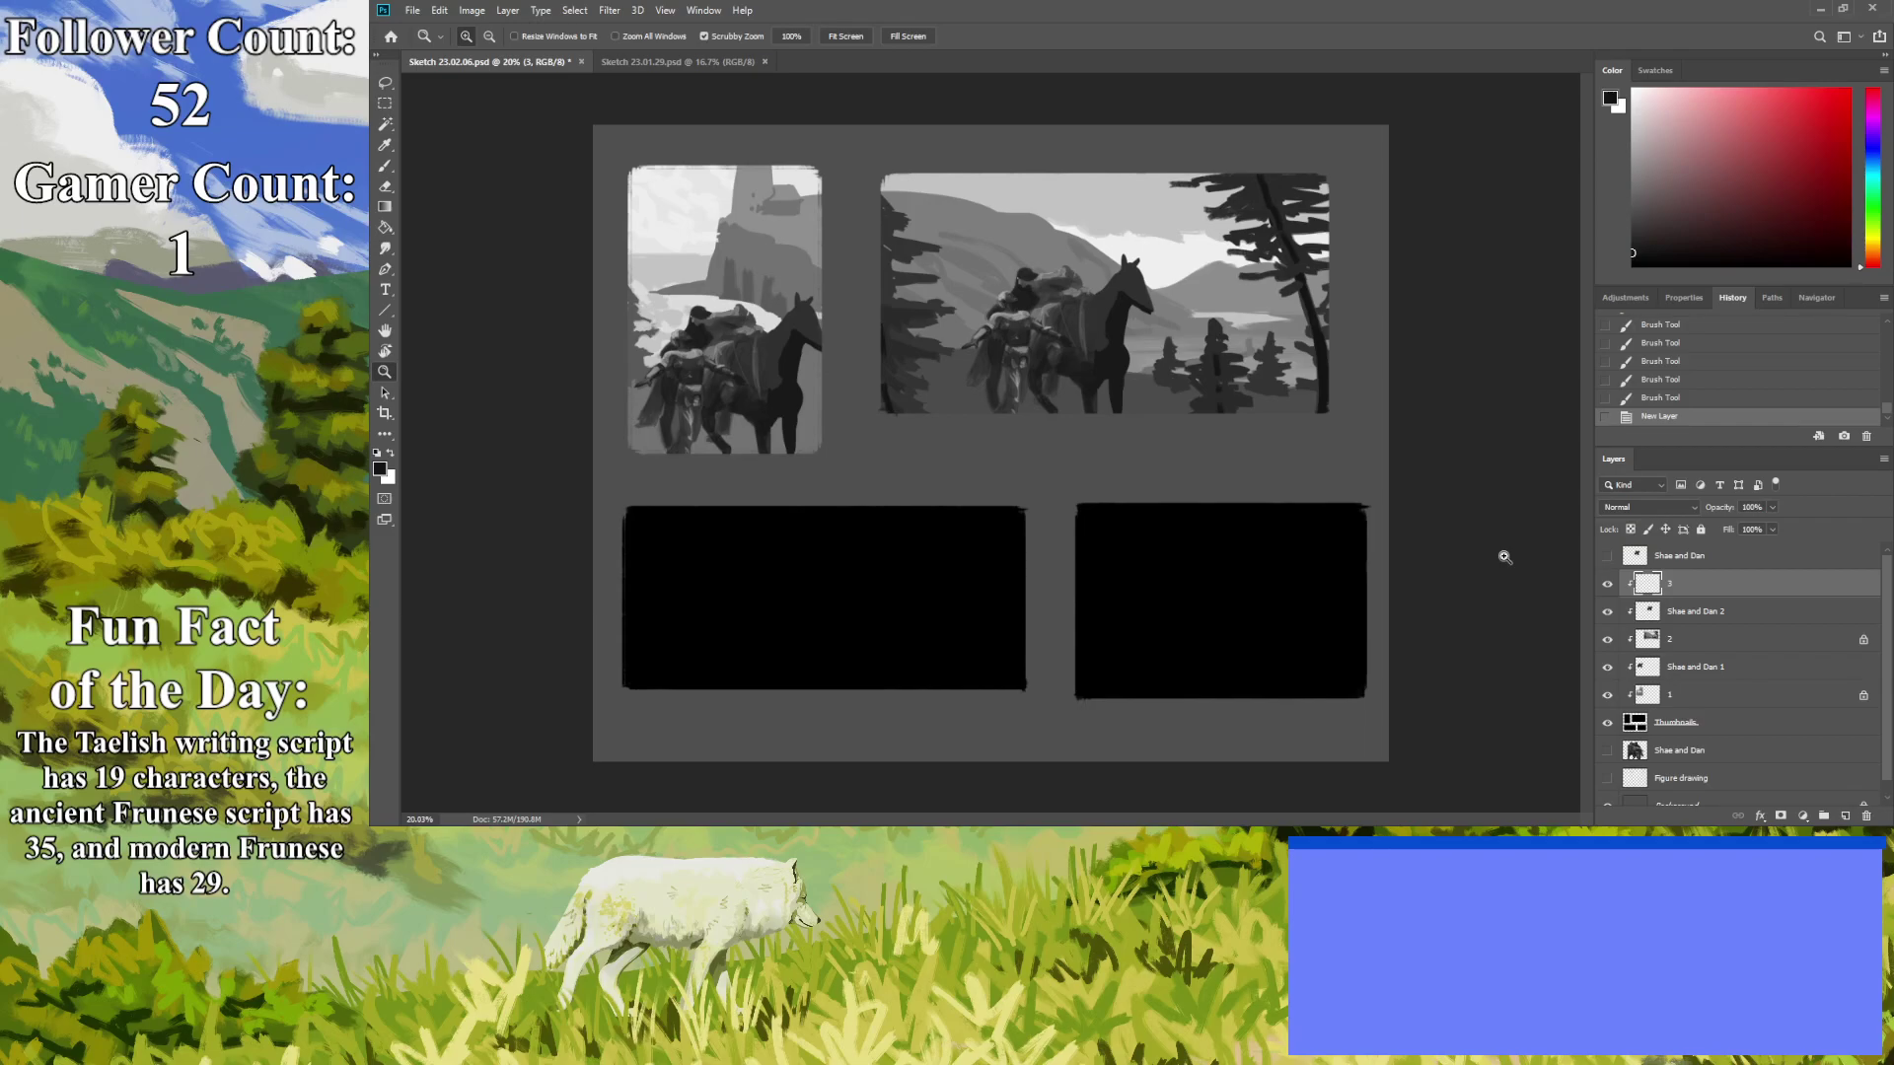
pyautogui.moveTo(1645, 215); pyautogui.dragTo(1628, 150)
pyautogui.click(384, 165)
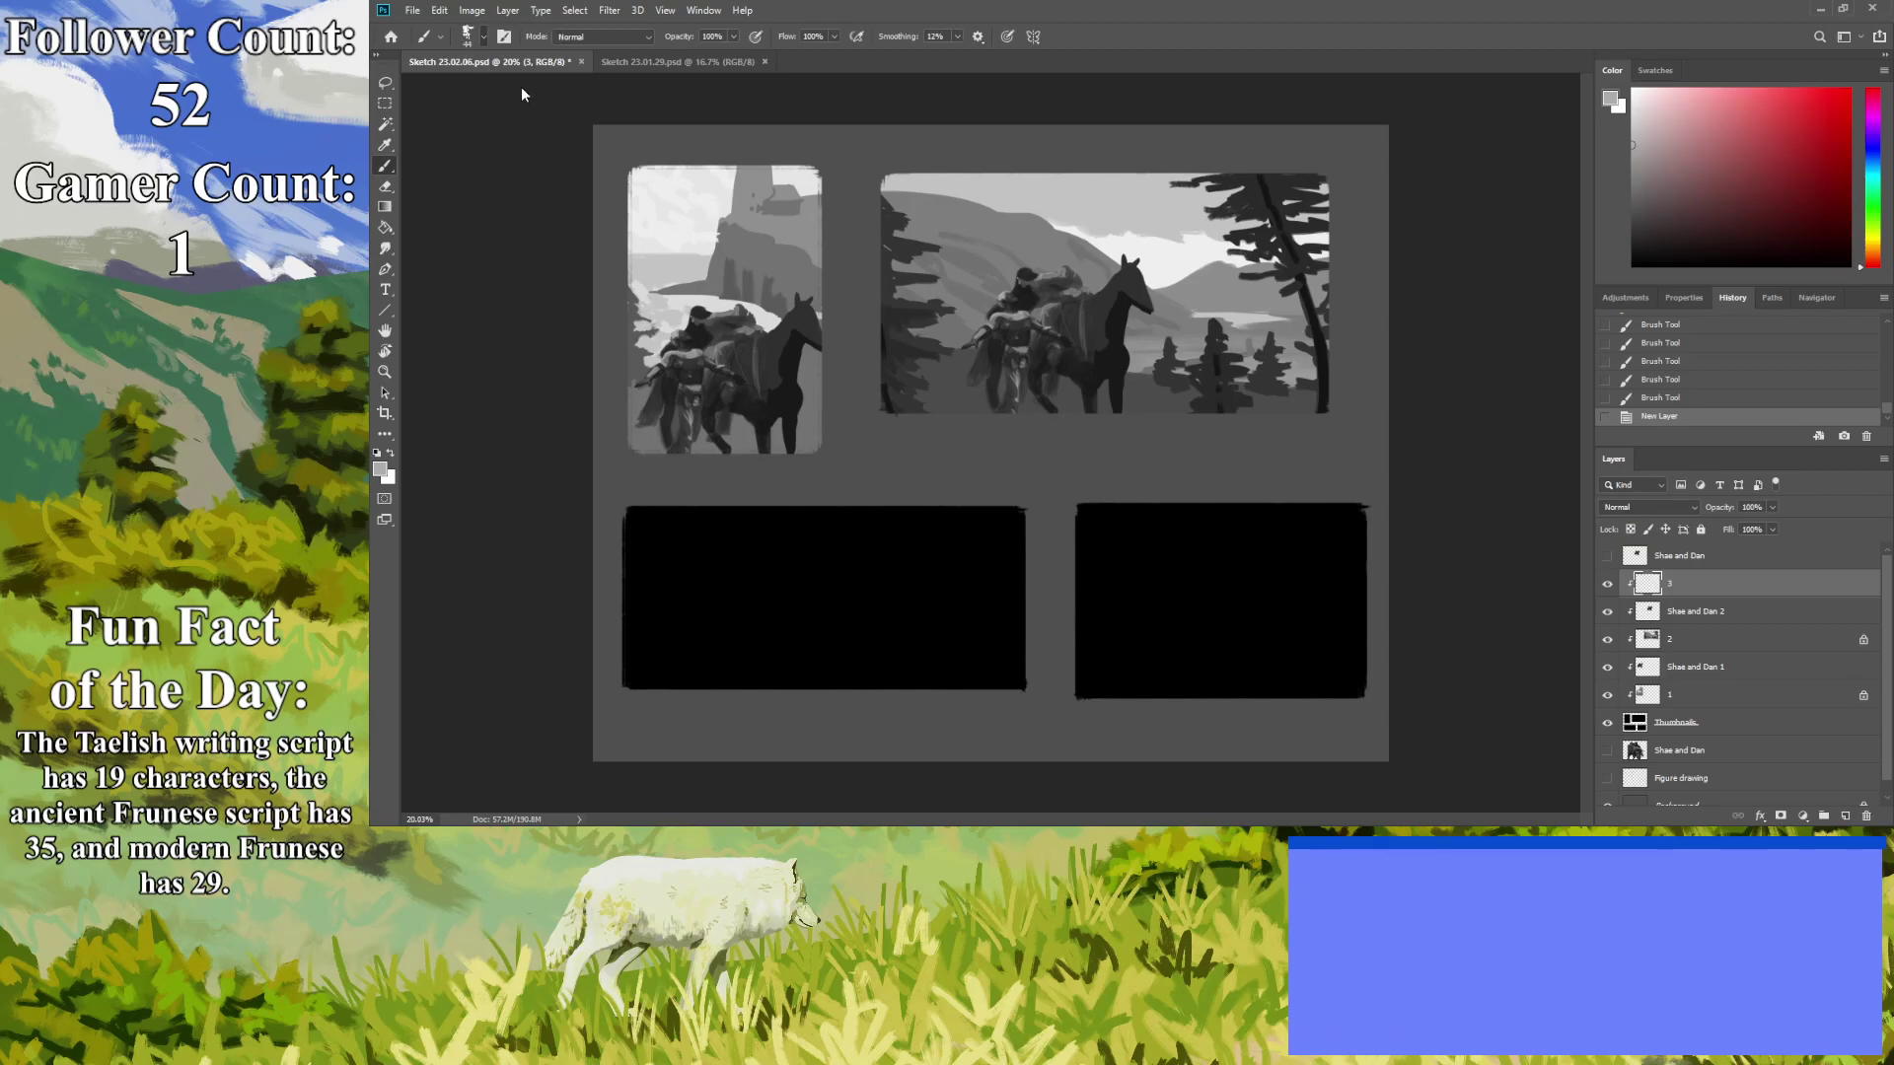
pyautogui.moveTo(998, 664)
pyautogui.mouseDown()
pyautogui.moveTo(1016, 705)
pyautogui.moveTo(1022, 499)
pyautogui.moveTo(1002, 502)
pyautogui.moveTo(1022, 601)
pyautogui.moveTo(988, 603)
pyautogui.moveTo(910, 501)
pyautogui.moveTo(989, 674)
pyautogui.moveTo(889, 536)
pyautogui.moveTo(825, 506)
pyautogui.moveTo(865, 531)
pyautogui.moveTo(649, 516)
pyautogui.moveTo(944, 583)
pyautogui.moveTo(632, 537)
pyautogui.moveTo(885, 602)
pyautogui.moveTo(711, 577)
pyautogui.moveTo(633, 542)
pyautogui.moveTo(677, 685)
pyautogui.moveTo(635, 665)
pyautogui.moveTo(620, 694)
pyautogui.moveTo(809, 707)
pyautogui.moveTo(792, 683)
pyautogui.moveTo(649, 633)
pyautogui.moveTo(819, 673)
pyautogui.moveTo(676, 596)
pyautogui.moveTo(877, 647)
pyautogui.moveTo(831, 607)
pyautogui.moveTo(876, 577)
pyautogui.mouseUp()
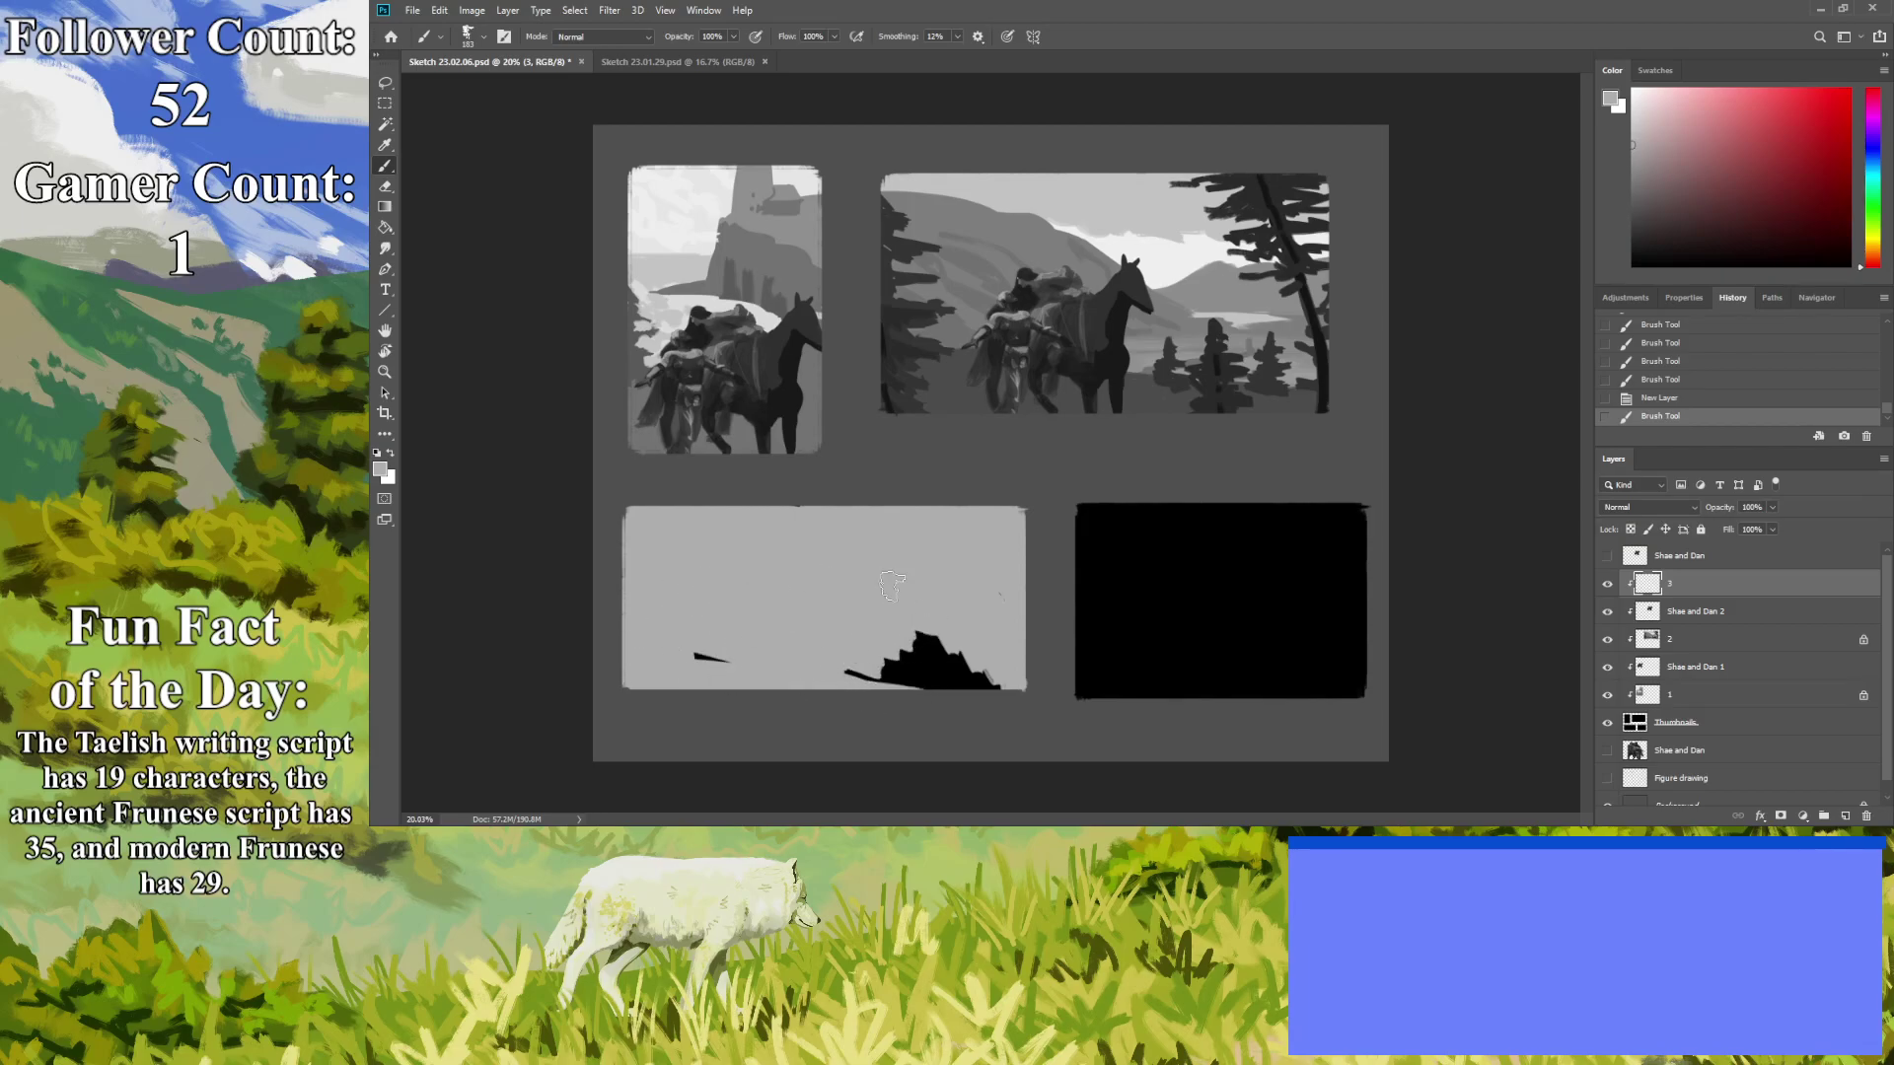
pyautogui.moveTo(994, 586)
pyautogui.mouseDown()
pyautogui.moveTo(891, 624)
pyautogui.moveTo(906, 659)
pyautogui.moveTo(973, 697)
pyautogui.moveTo(701, 658)
pyautogui.mouseUp()
pyautogui.moveTo(825, 525); pyautogui.dragTo(799, 509)
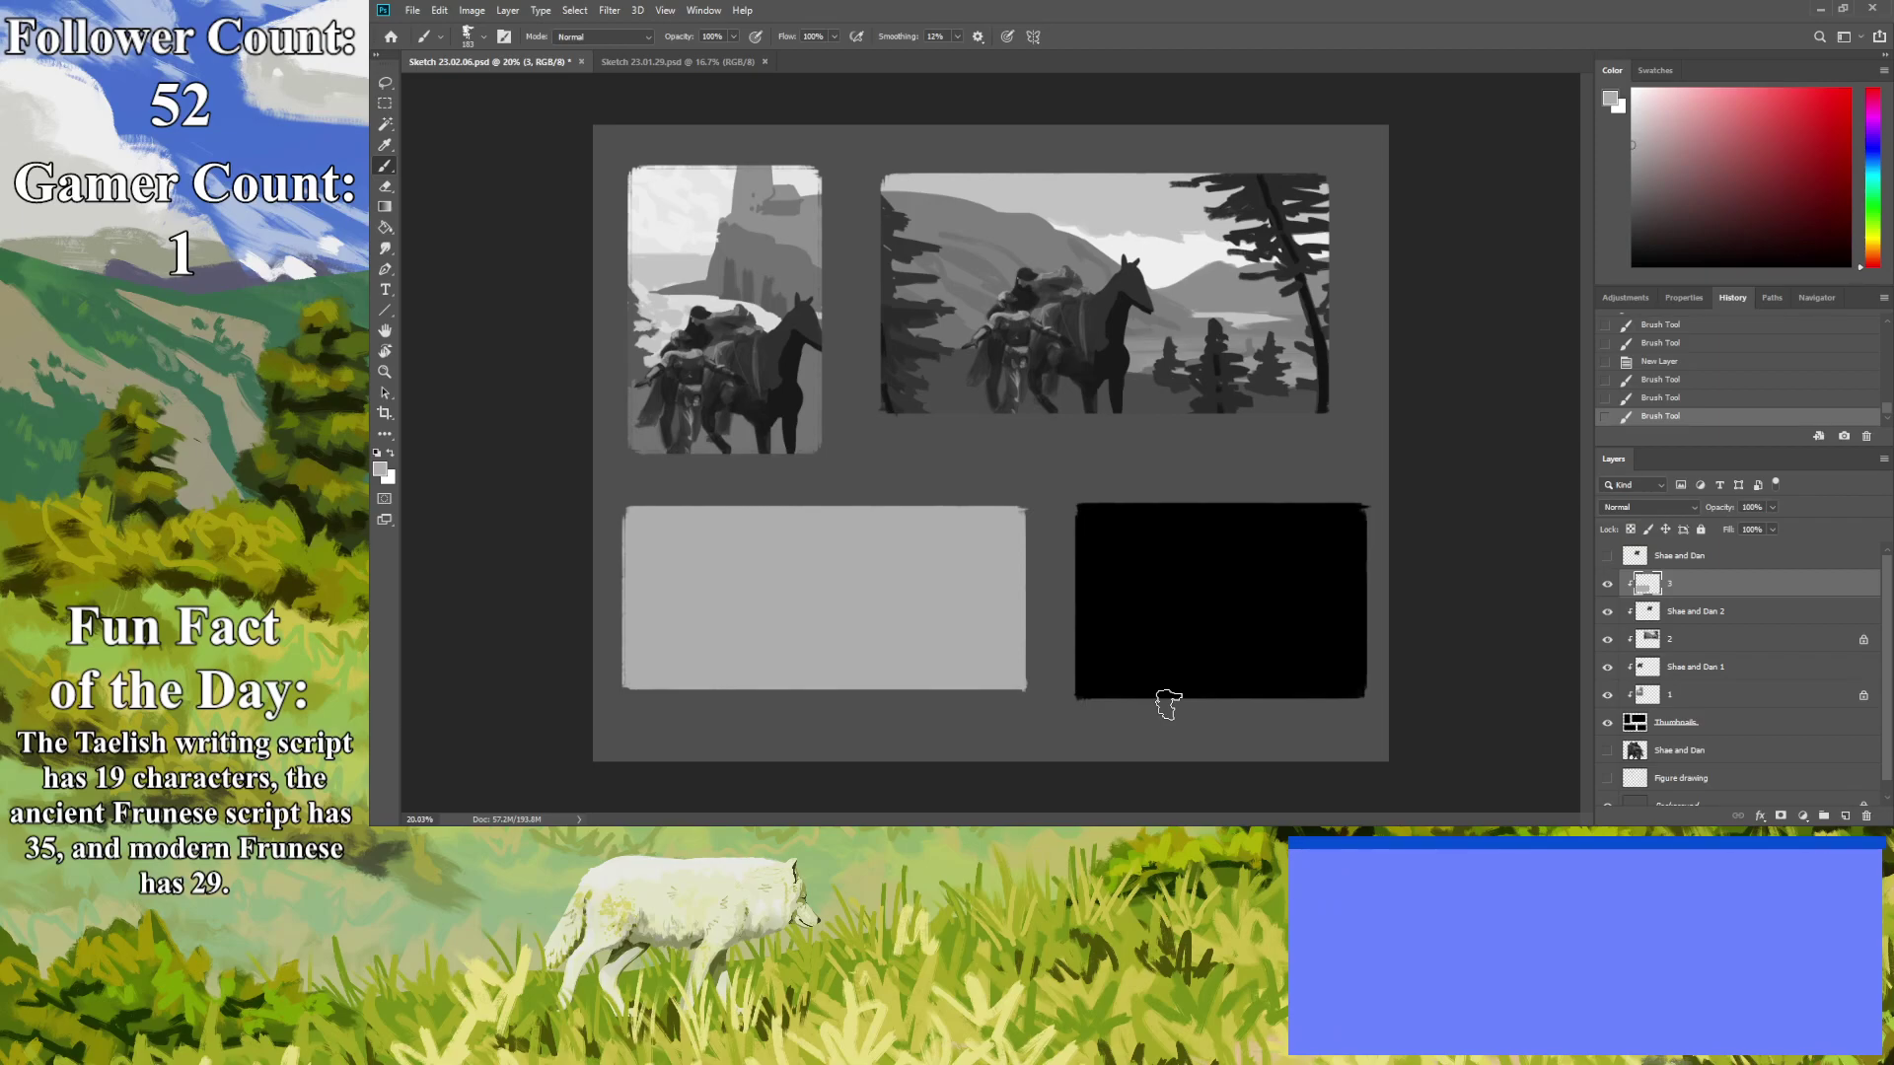
# Pick a mid-grey and paint a ground band across the third thumbnail's lower part, plus thin distant tree trunks rising from it.
pyautogui.keyDown('alt'); pyautogui.click(1488, 496); pyautogui.keyUp('alt')
pyautogui.moveTo(937, 646)
pyautogui.mouseDown()
pyautogui.moveTo(1057, 638)
pyautogui.moveTo(668, 635)
pyautogui.moveTo(966, 652)
pyautogui.moveTo(805, 670)
pyautogui.moveTo(992, 692)
pyautogui.moveTo(591, 684)
pyautogui.moveTo(1038, 686)
pyautogui.moveTo(742, 685)
pyautogui.moveTo(691, 646)
pyautogui.moveTo(605, 644)
pyautogui.moveTo(622, 665)
pyautogui.moveTo(779, 658)
pyautogui.mouseUp()
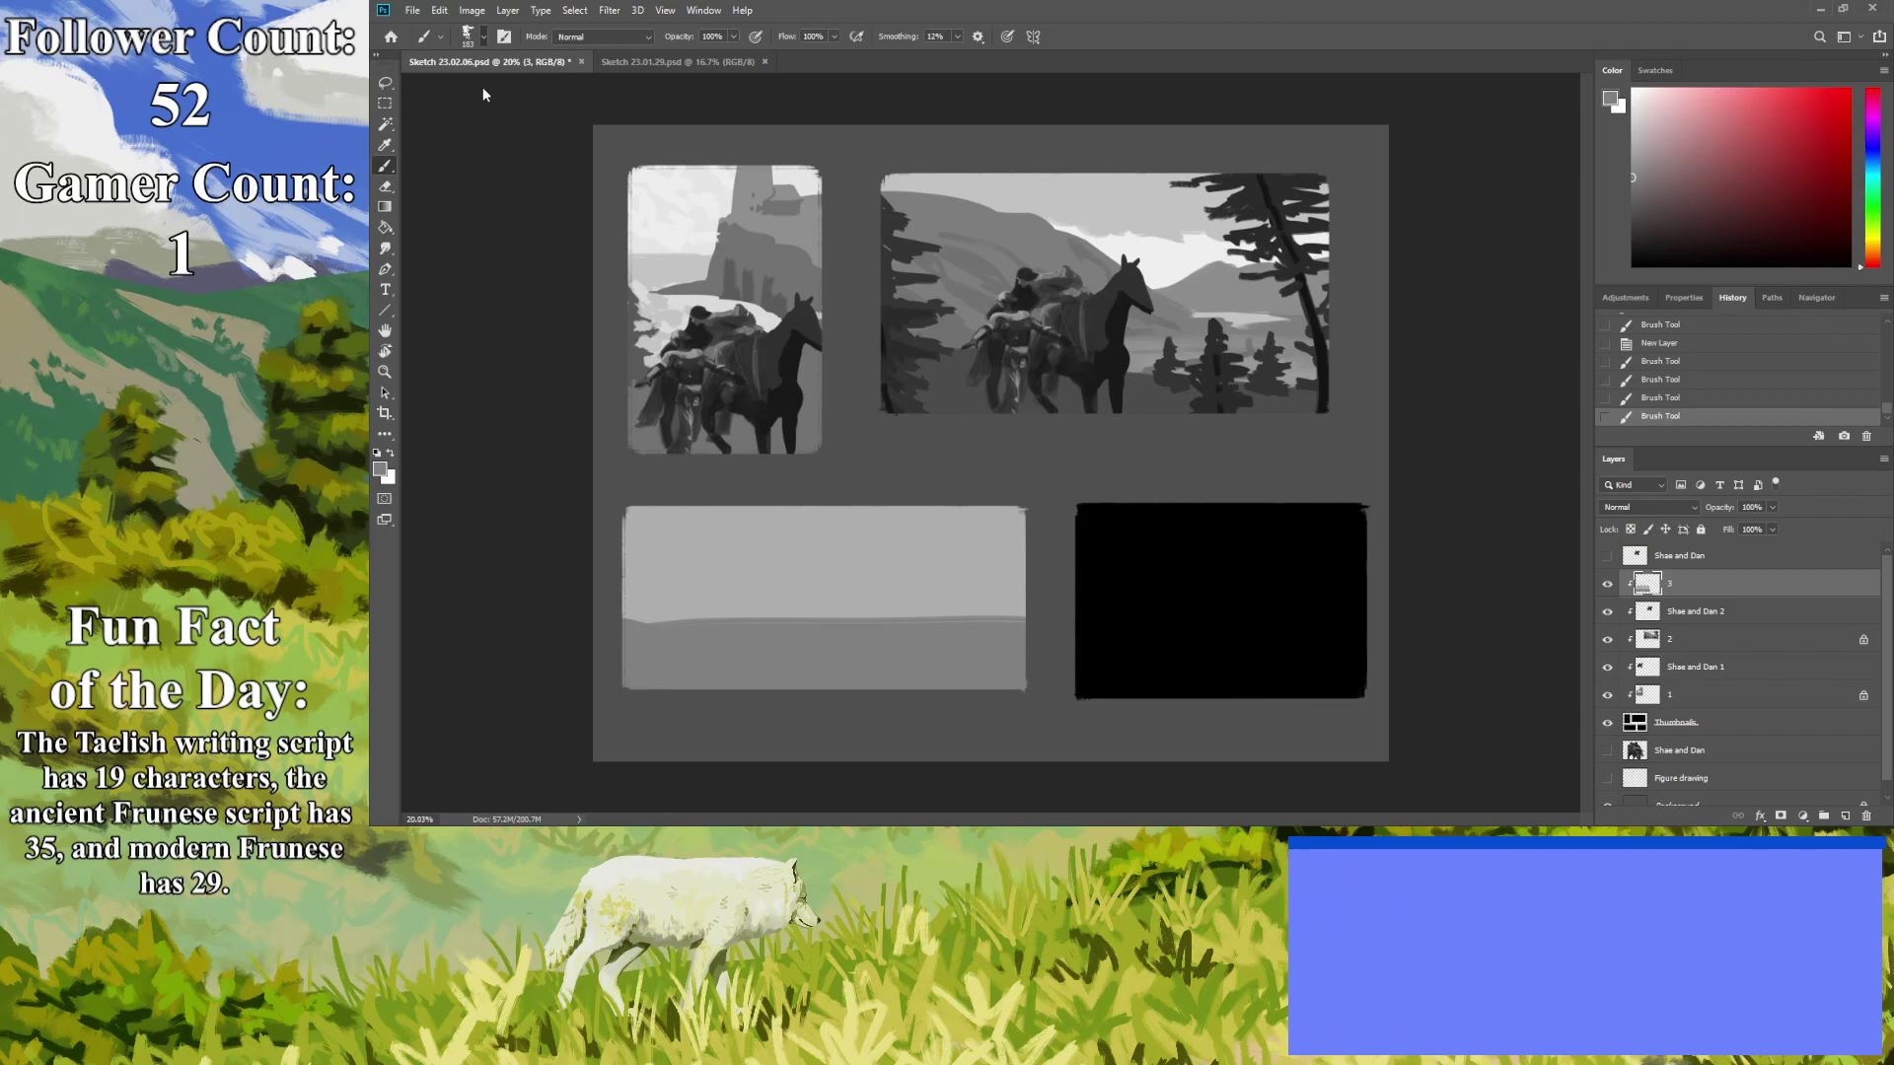
pyautogui.click(602, 460)
pyautogui.moveTo(762, 624)
pyautogui.mouseDown()
pyautogui.moveTo(777, 509)
pyautogui.moveTo(775, 592)
pyautogui.moveTo(785, 539)
pyautogui.mouseUp()
pyautogui.moveTo(820, 618)
pyautogui.mouseDown()
pyautogui.moveTo(820, 493)
pyautogui.moveTo(831, 652)
pyautogui.moveTo(803, 564)
pyautogui.mouseUp()
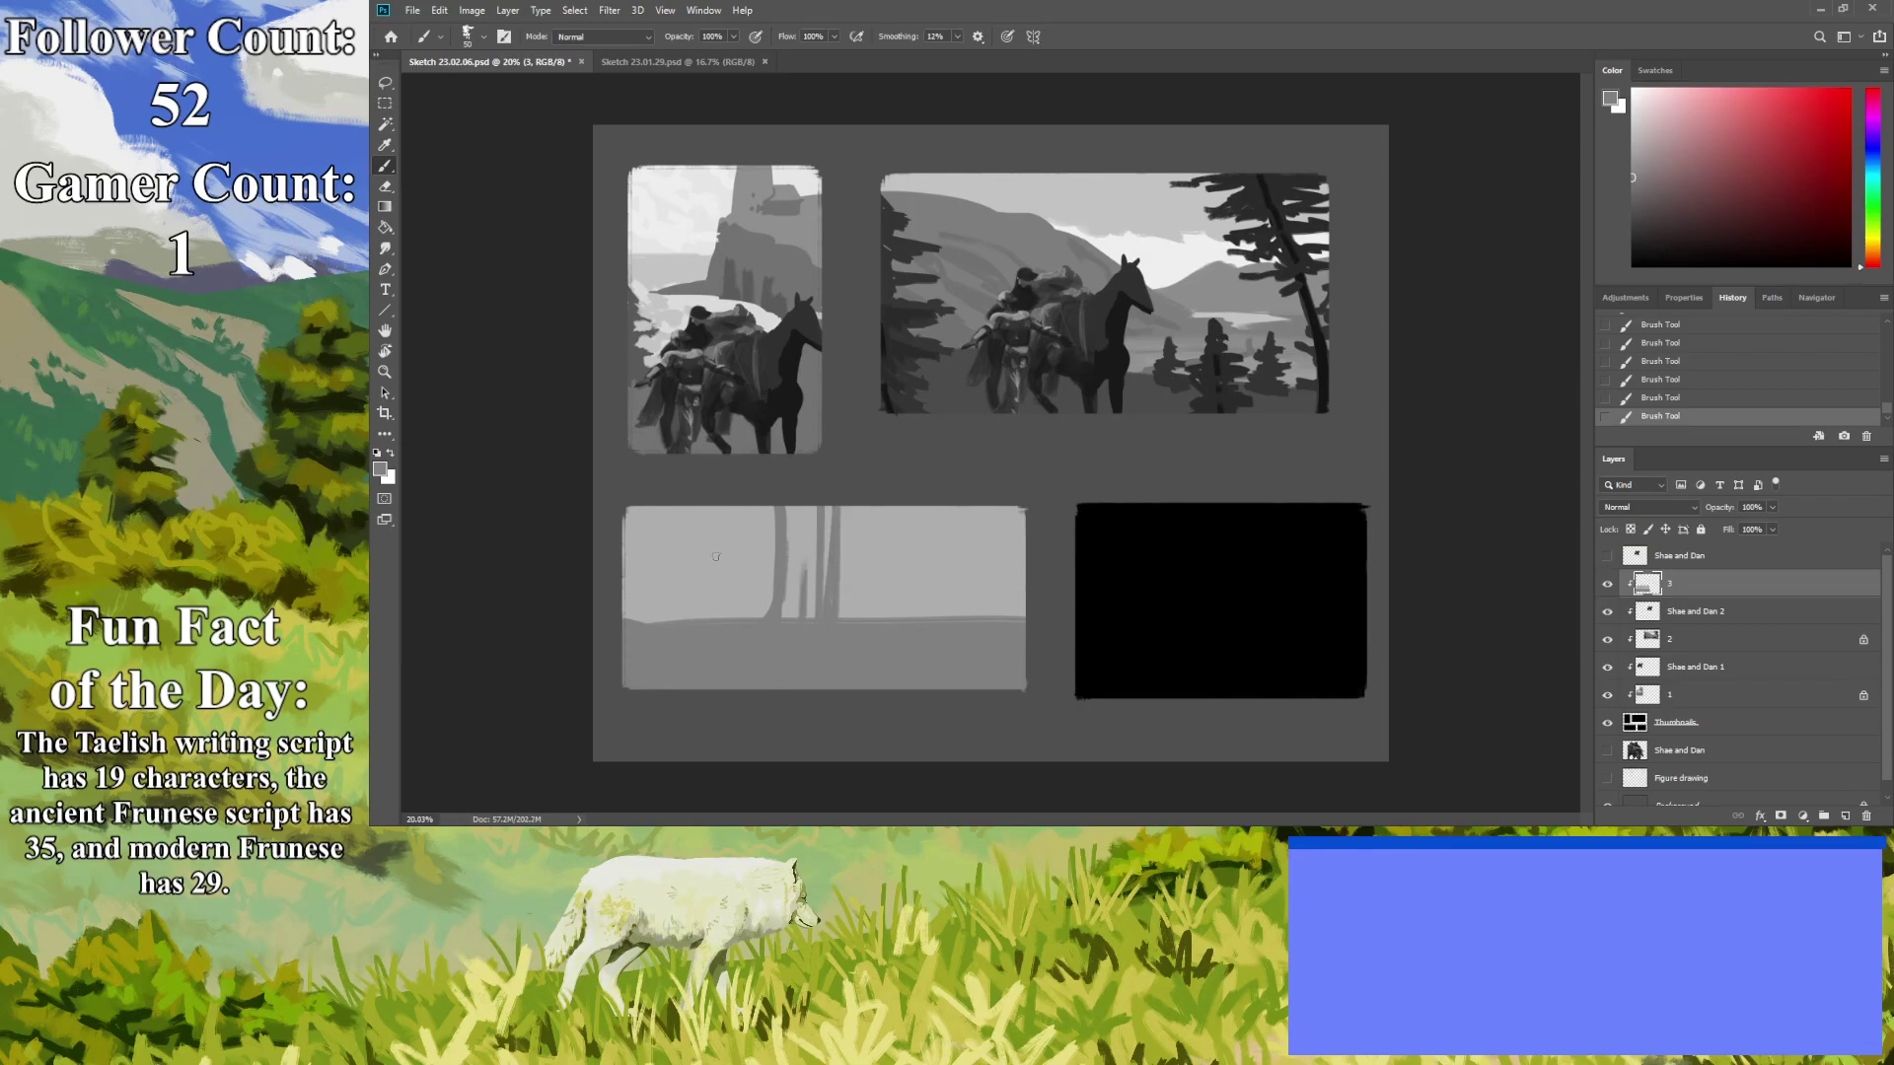
pyautogui.moveTo(708, 618); pyautogui.dragTo(709, 506)
# Pick a darker grey and paint crossed and upright trunks at the third thumbnail's left, plus one trunk right of centre.
pyautogui.click(1633, 201)
pyautogui.moveTo(650, 610)
pyautogui.mouseDown()
pyautogui.moveTo(656, 558)
pyautogui.moveTo(633, 614)
pyautogui.moveTo(660, 511)
pyautogui.moveTo(680, 641)
pyautogui.mouseUp()
pyautogui.moveTo(627, 508)
pyautogui.mouseDown()
pyautogui.moveTo(675, 633)
pyautogui.moveTo(619, 514)
pyautogui.moveTo(708, 632)
pyautogui.mouseUp()
pyautogui.moveTo(714, 523)
pyautogui.mouseDown()
pyautogui.moveTo(702, 628)
pyautogui.moveTo(691, 501)
pyautogui.mouseUp()
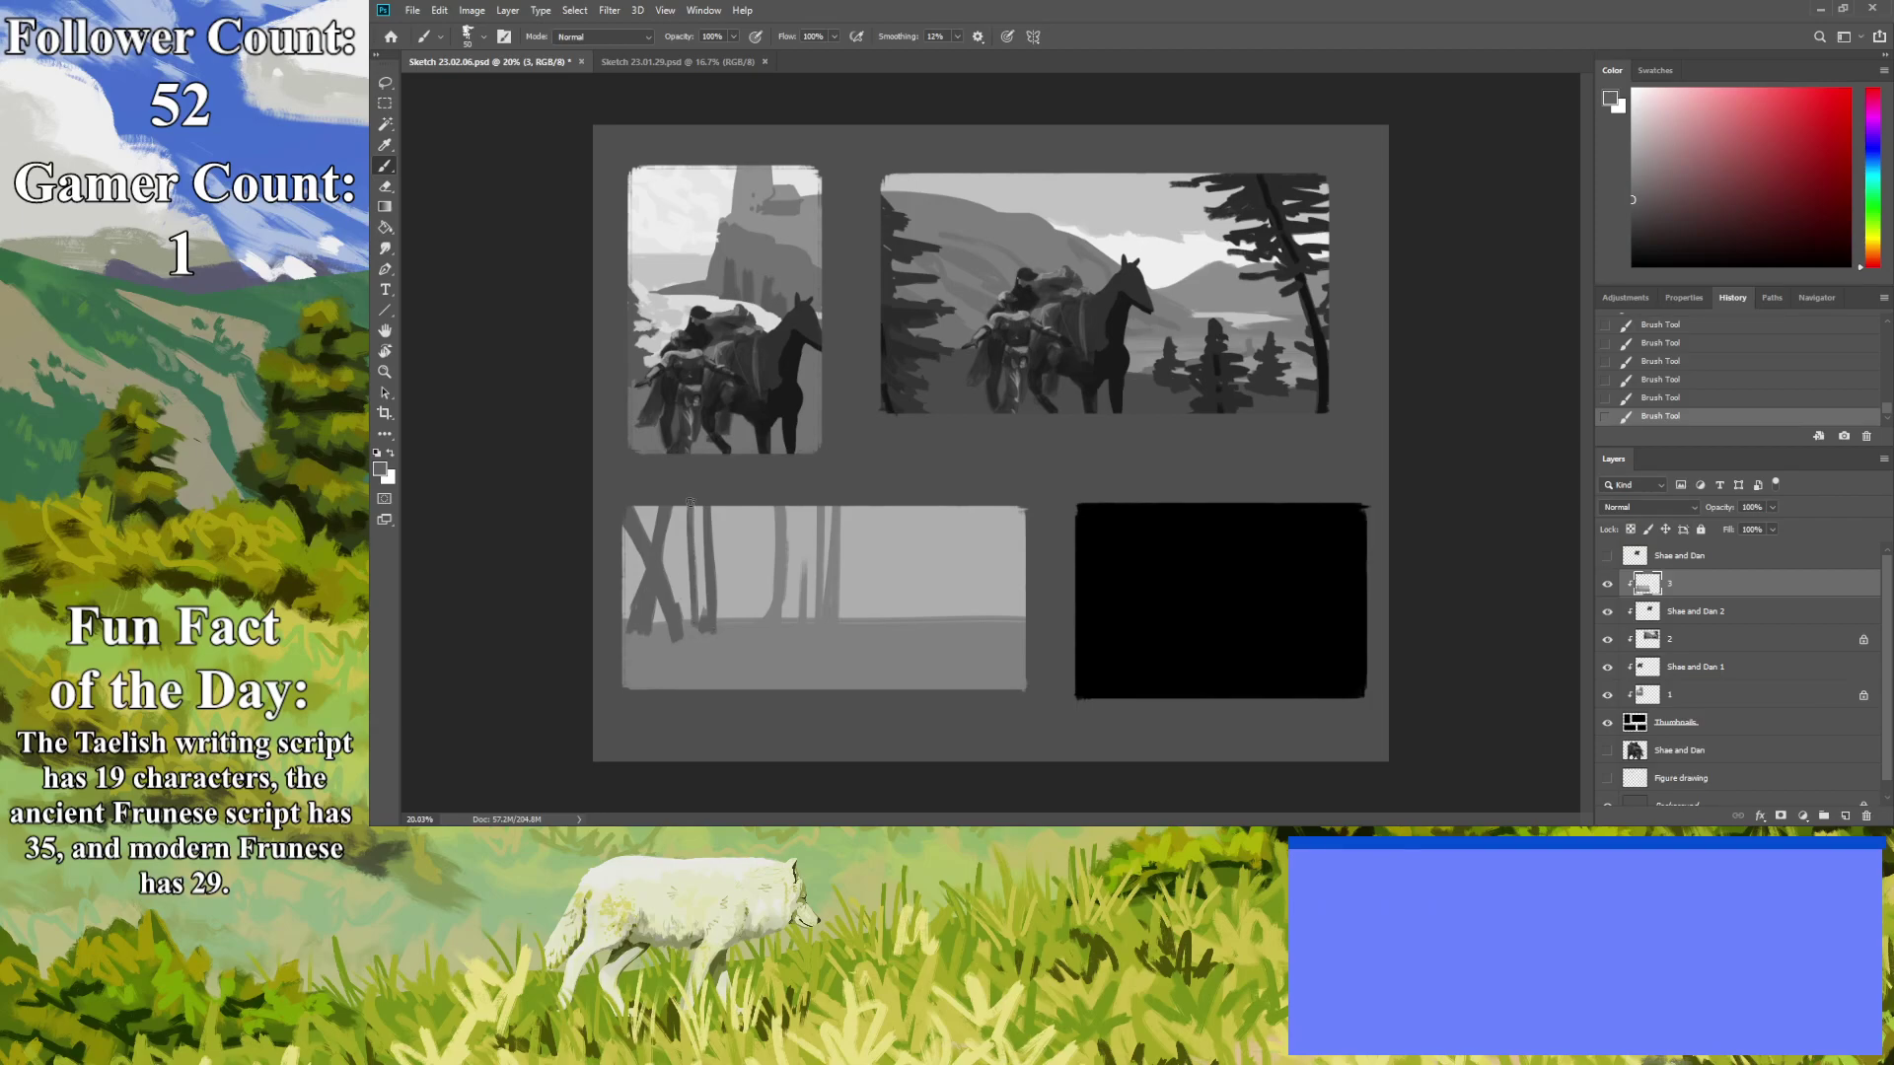
pyautogui.moveTo(894, 651); pyautogui.dragTo(911, 506)
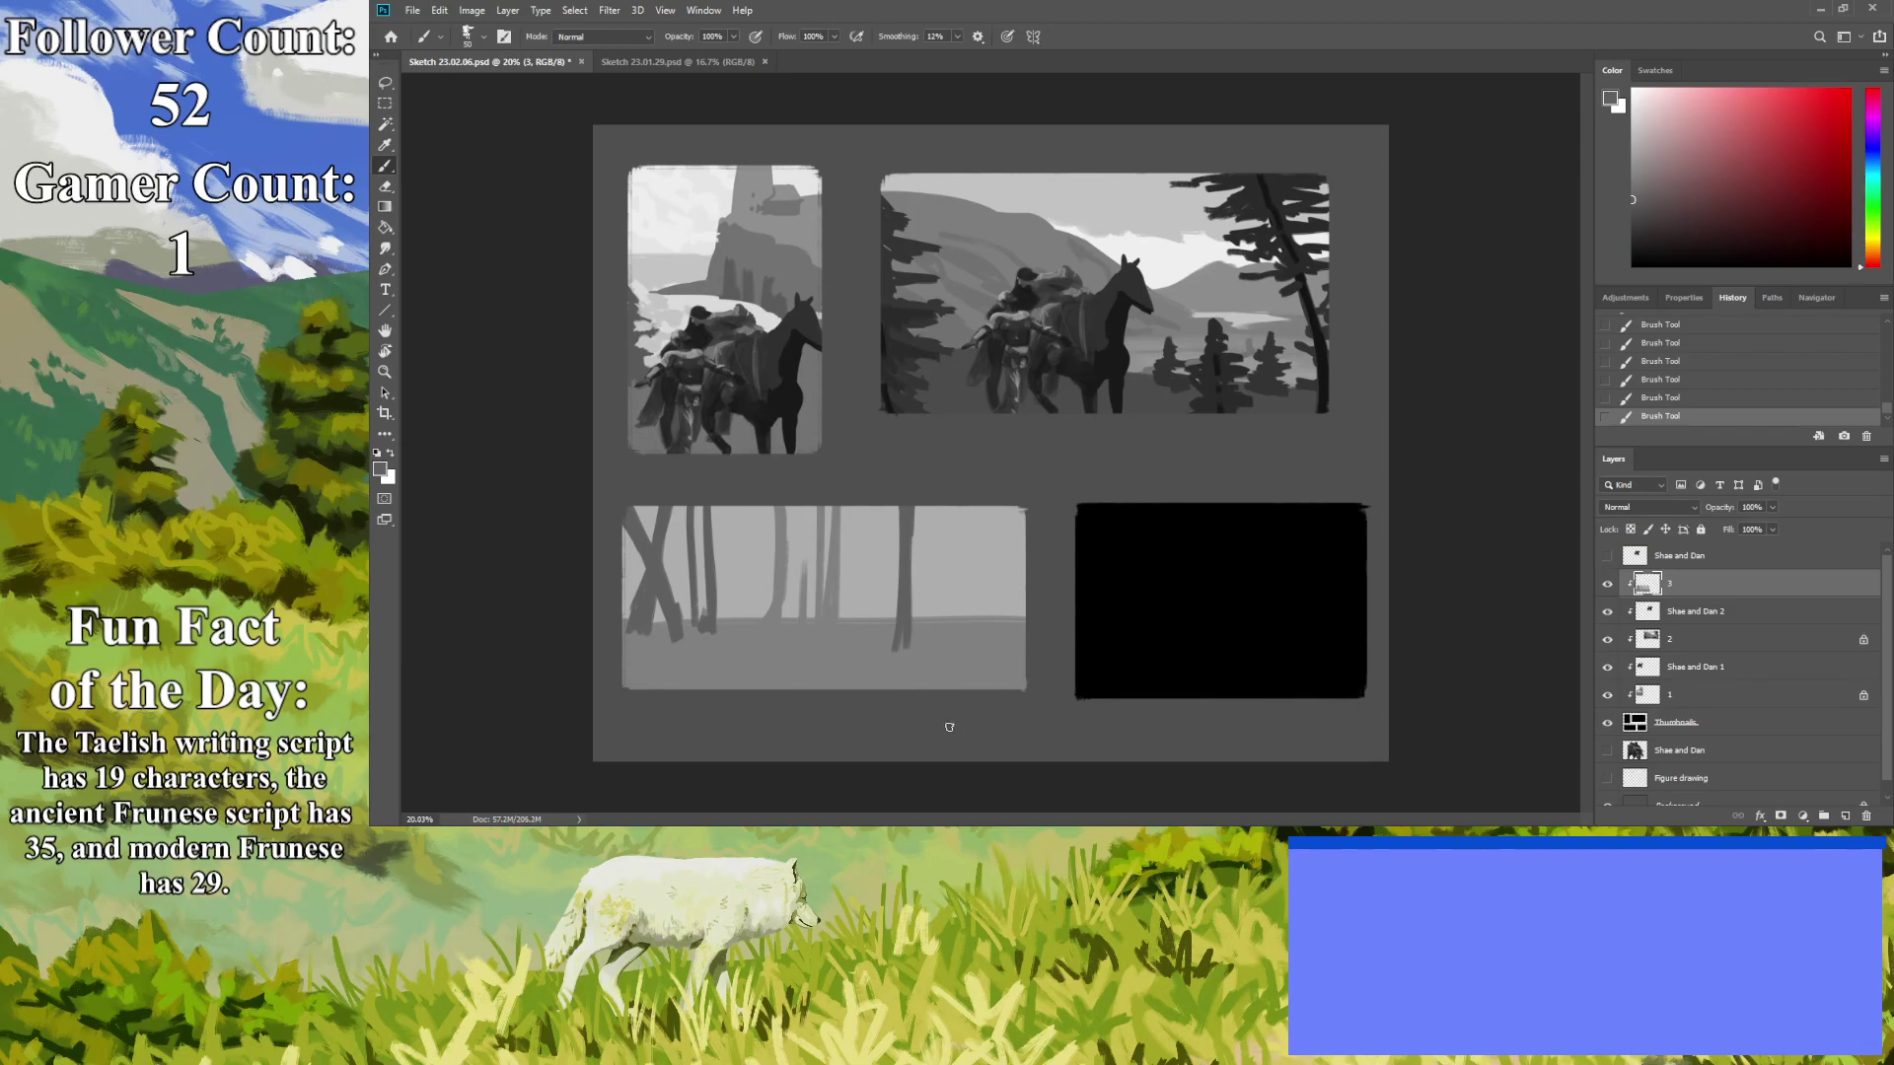
# Pick a near-black and, with a large brush, shade the third thumbnail's right side, lower-left foreground and a diagonal shadow band.
pyautogui.click(1632, 239)
pyautogui.moveTo(1022, 486)
pyautogui.mouseDown()
pyautogui.moveTo(1015, 738)
pyautogui.moveTo(997, 490)
pyautogui.moveTo(968, 676)
pyautogui.moveTo(918, 705)
pyautogui.moveTo(888, 490)
pyautogui.moveTo(846, 716)
pyautogui.moveTo(1030, 555)
pyautogui.moveTo(977, 686)
pyautogui.moveTo(938, 721)
pyautogui.moveTo(858, 552)
pyautogui.moveTo(824, 680)
pyautogui.moveTo(769, 690)
pyautogui.moveTo(608, 652)
pyautogui.moveTo(737, 681)
pyautogui.mouseUp()
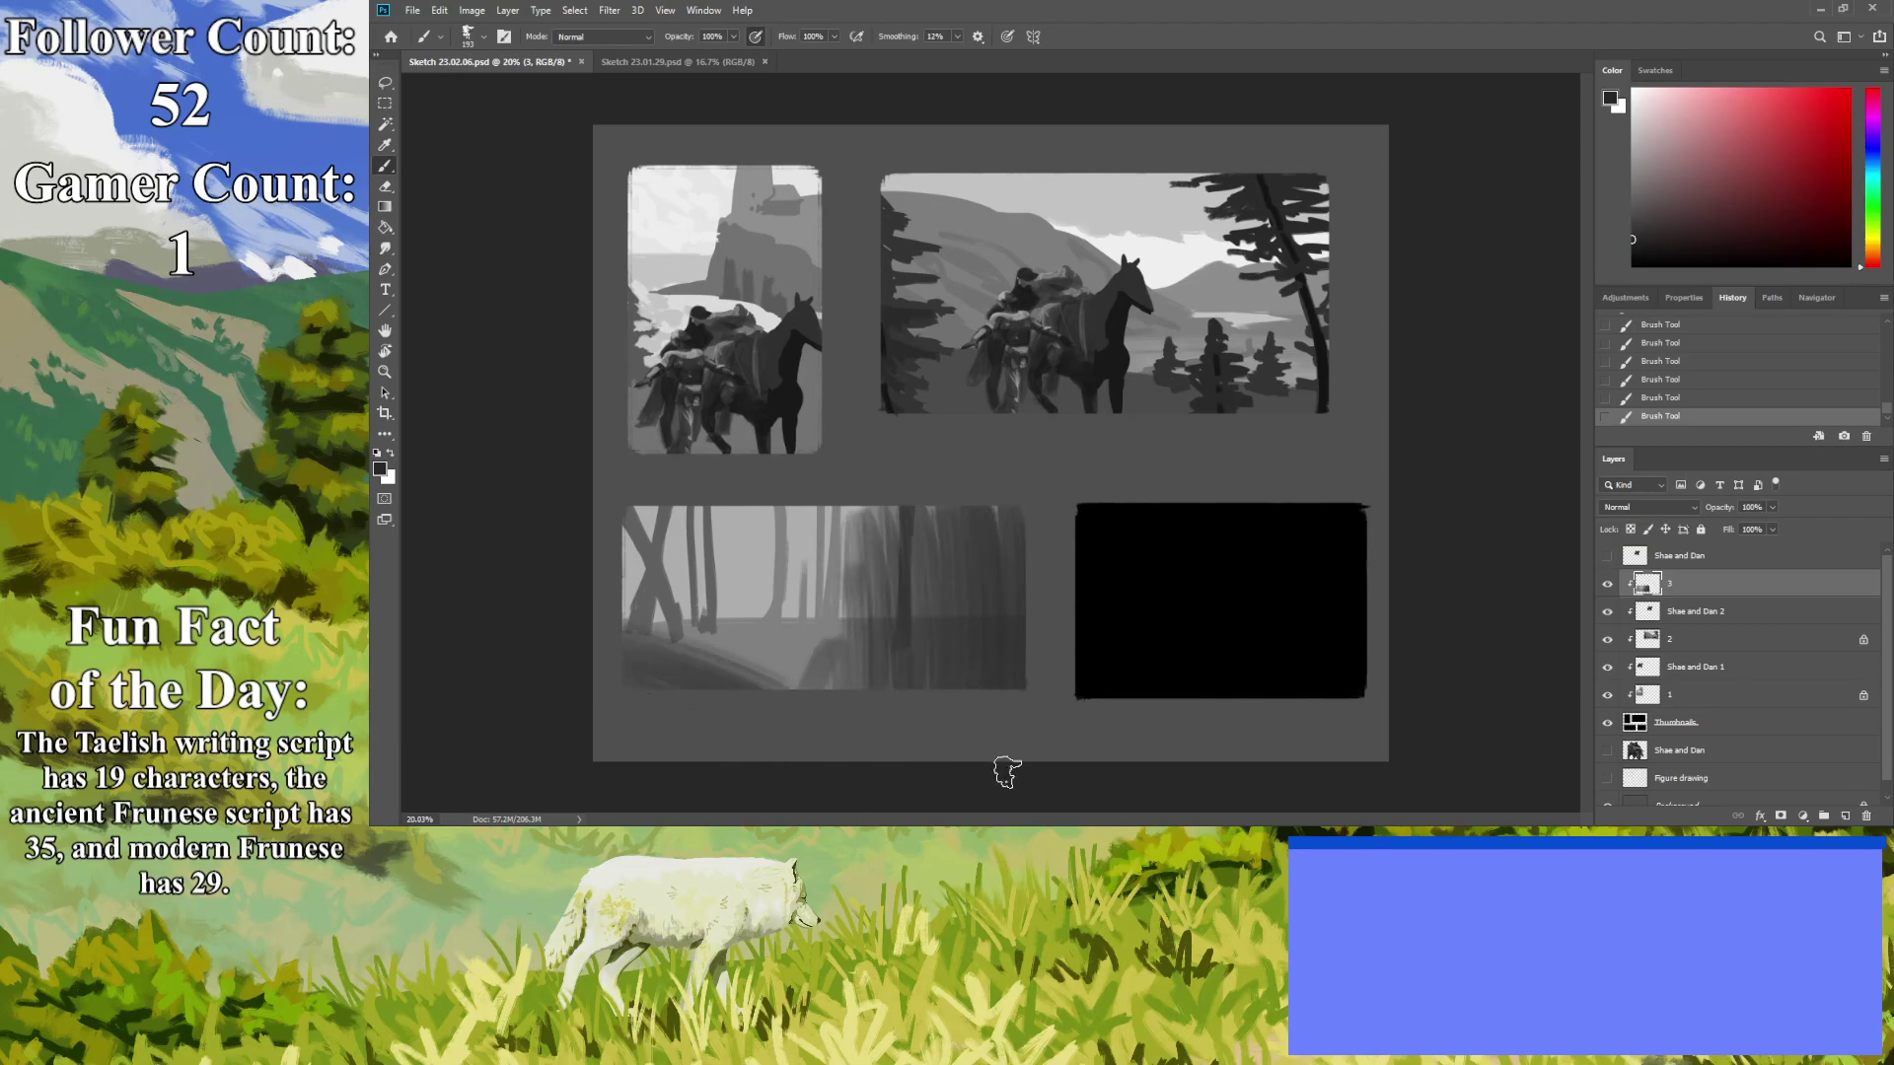
pyautogui.moveTo(947, 513)
pyautogui.mouseDown()
pyautogui.moveTo(897, 516)
pyautogui.moveTo(908, 577)
pyautogui.moveTo(867, 507)
pyautogui.moveTo(1031, 655)
pyautogui.moveTo(992, 706)
pyautogui.moveTo(914, 744)
pyautogui.moveTo(883, 702)
pyautogui.moveTo(997, 690)
pyautogui.mouseUp()
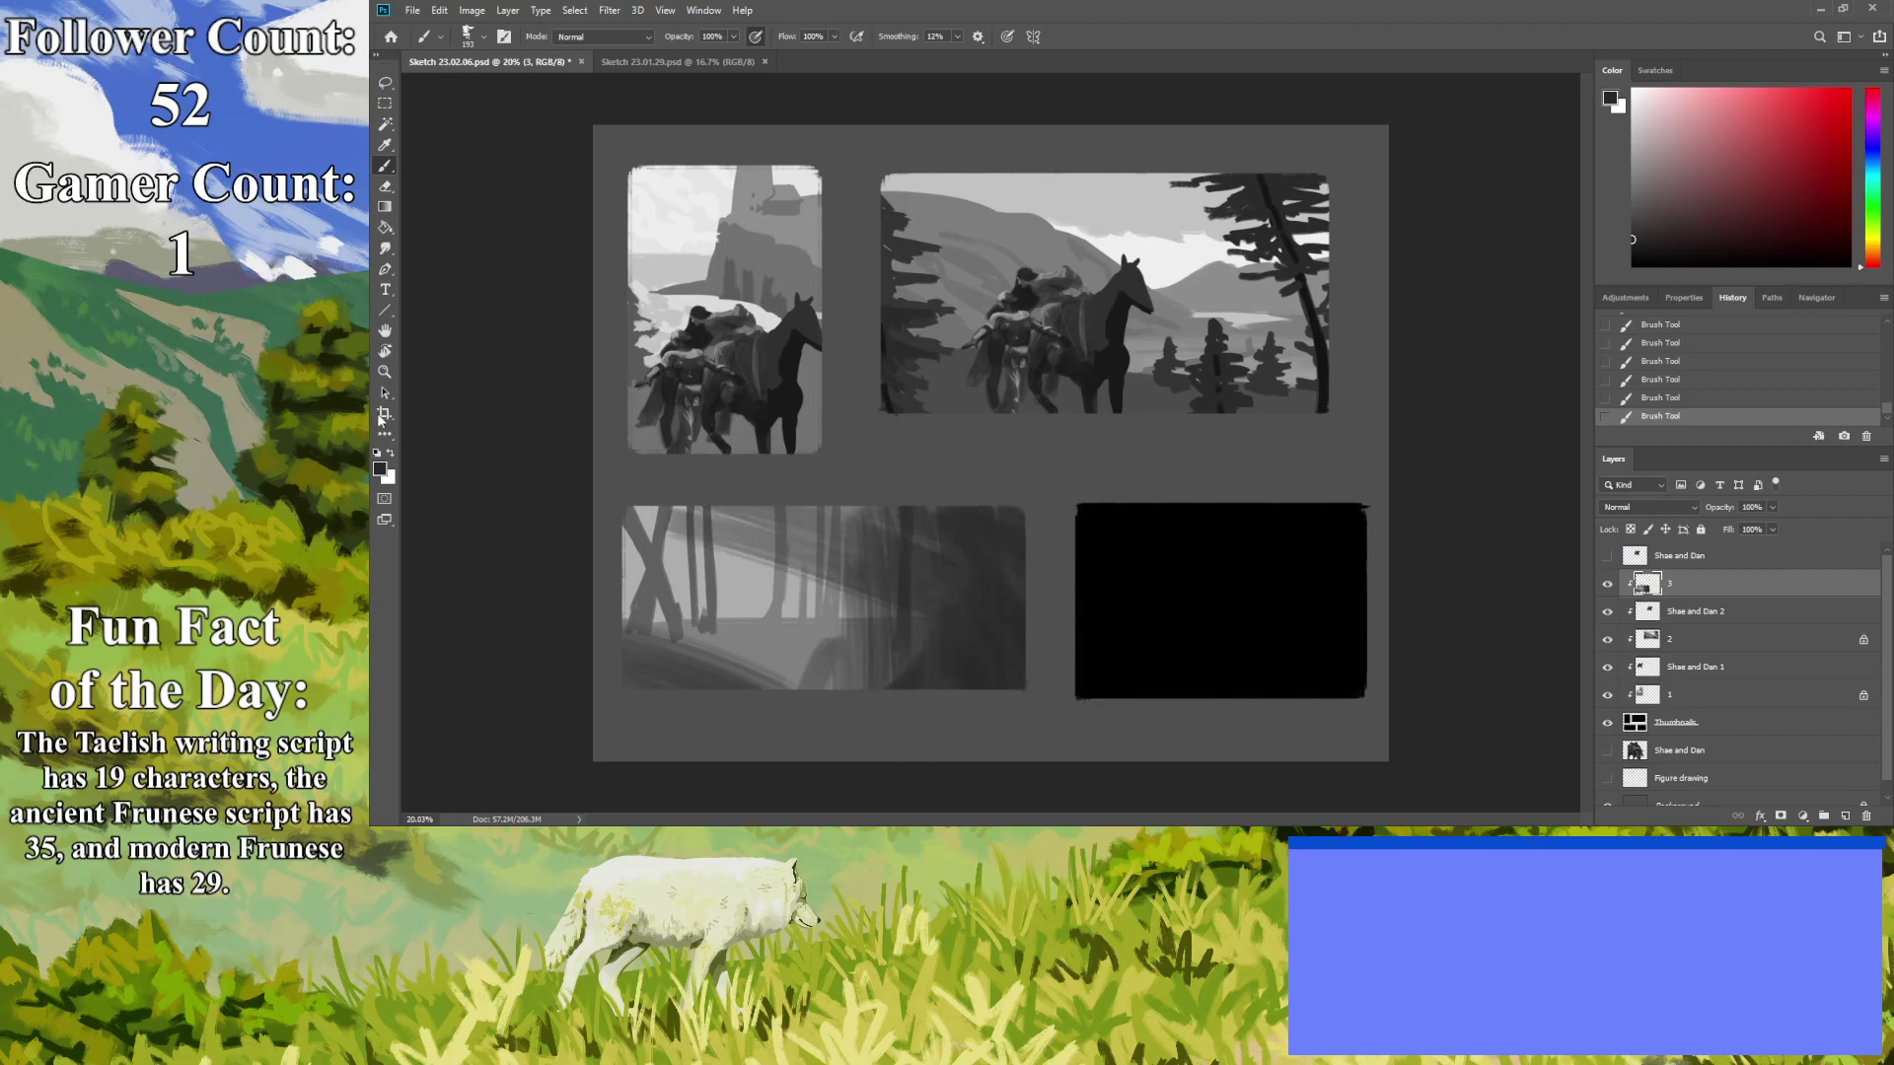
# Reduce the brush size and repaint the trunk right of the third thumbnail's centre in near-black.
pyautogui.click(384, 372)
pyautogui.moveTo(888, 523); pyautogui.dragTo(937, 530)
pyautogui.click(385, 165)
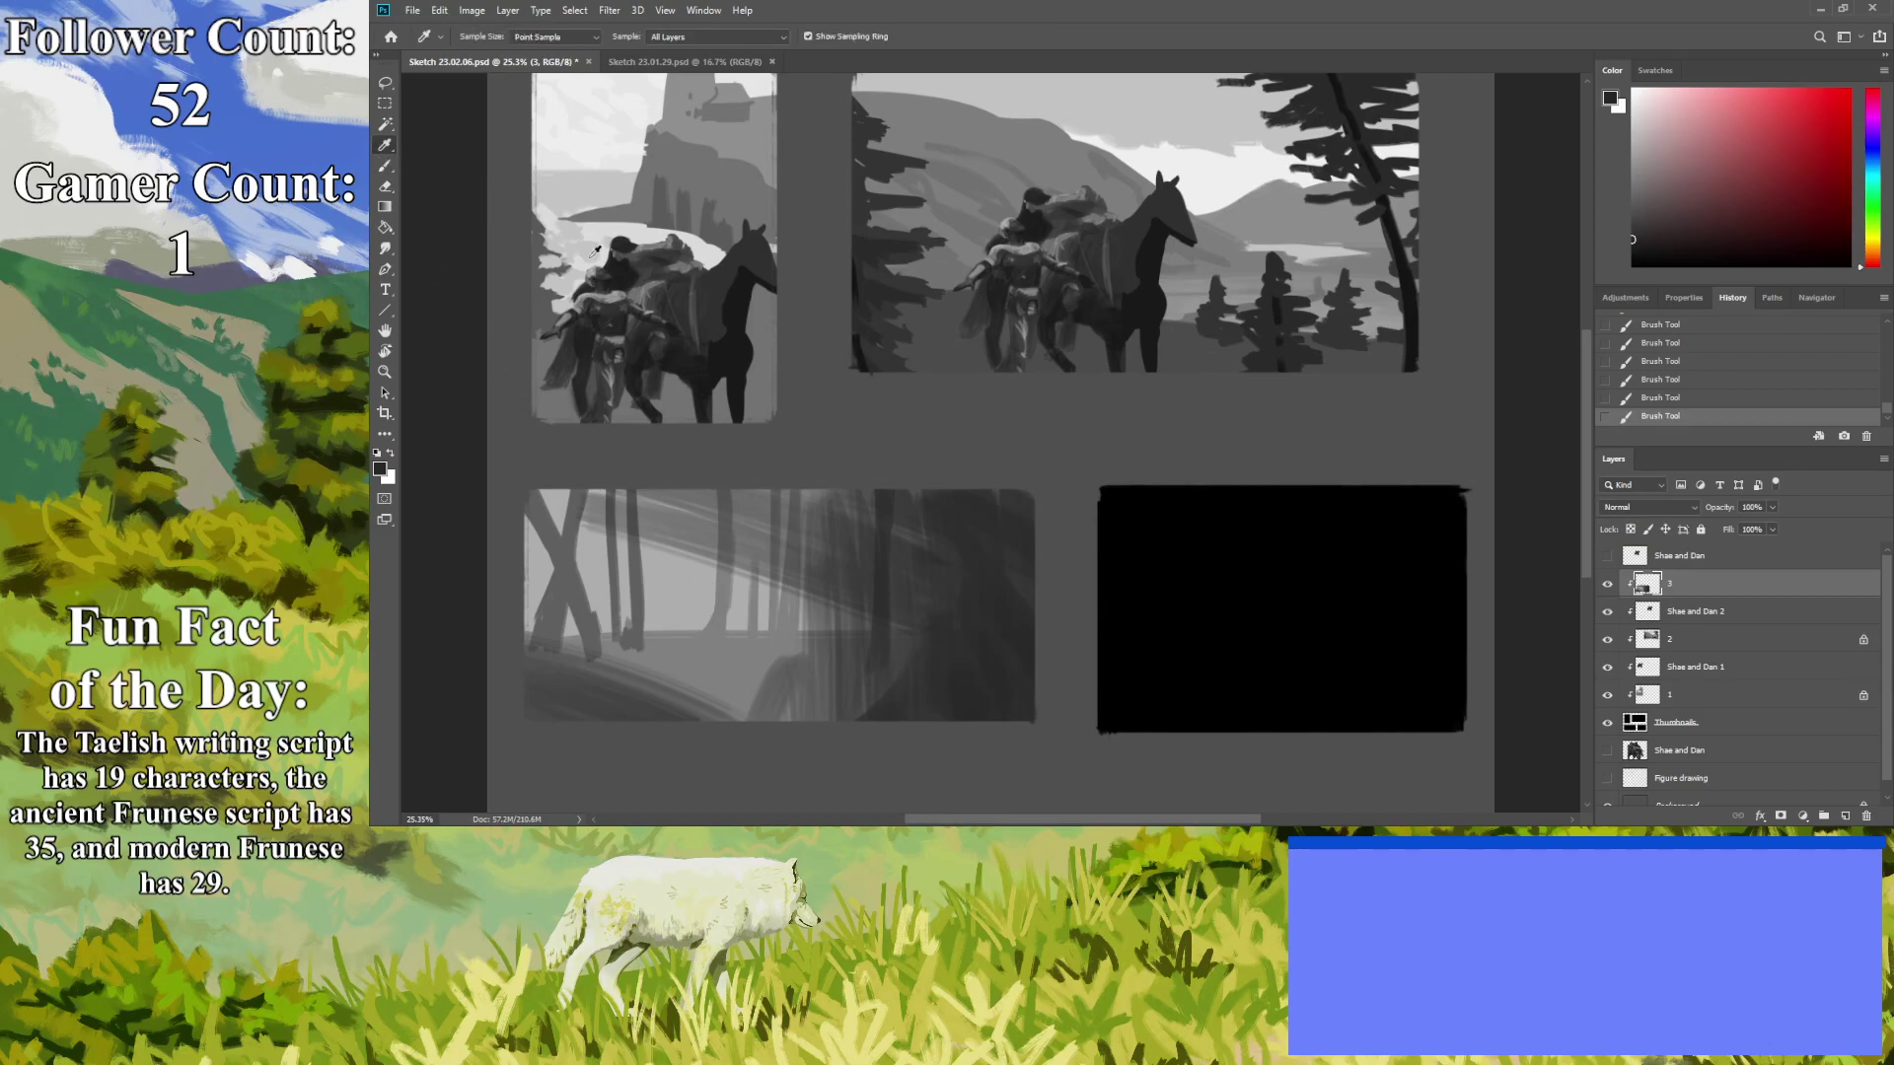
pyautogui.keyDown('alt'); pyautogui.click(888, 606); pyautogui.keyUp('alt')
pyautogui.press('[')
pyautogui.press('[')
pyautogui.press('[')
pyautogui.press('[')
pyautogui.press('[')
pyautogui.press('[')
pyautogui.press('[')
pyautogui.press('[')
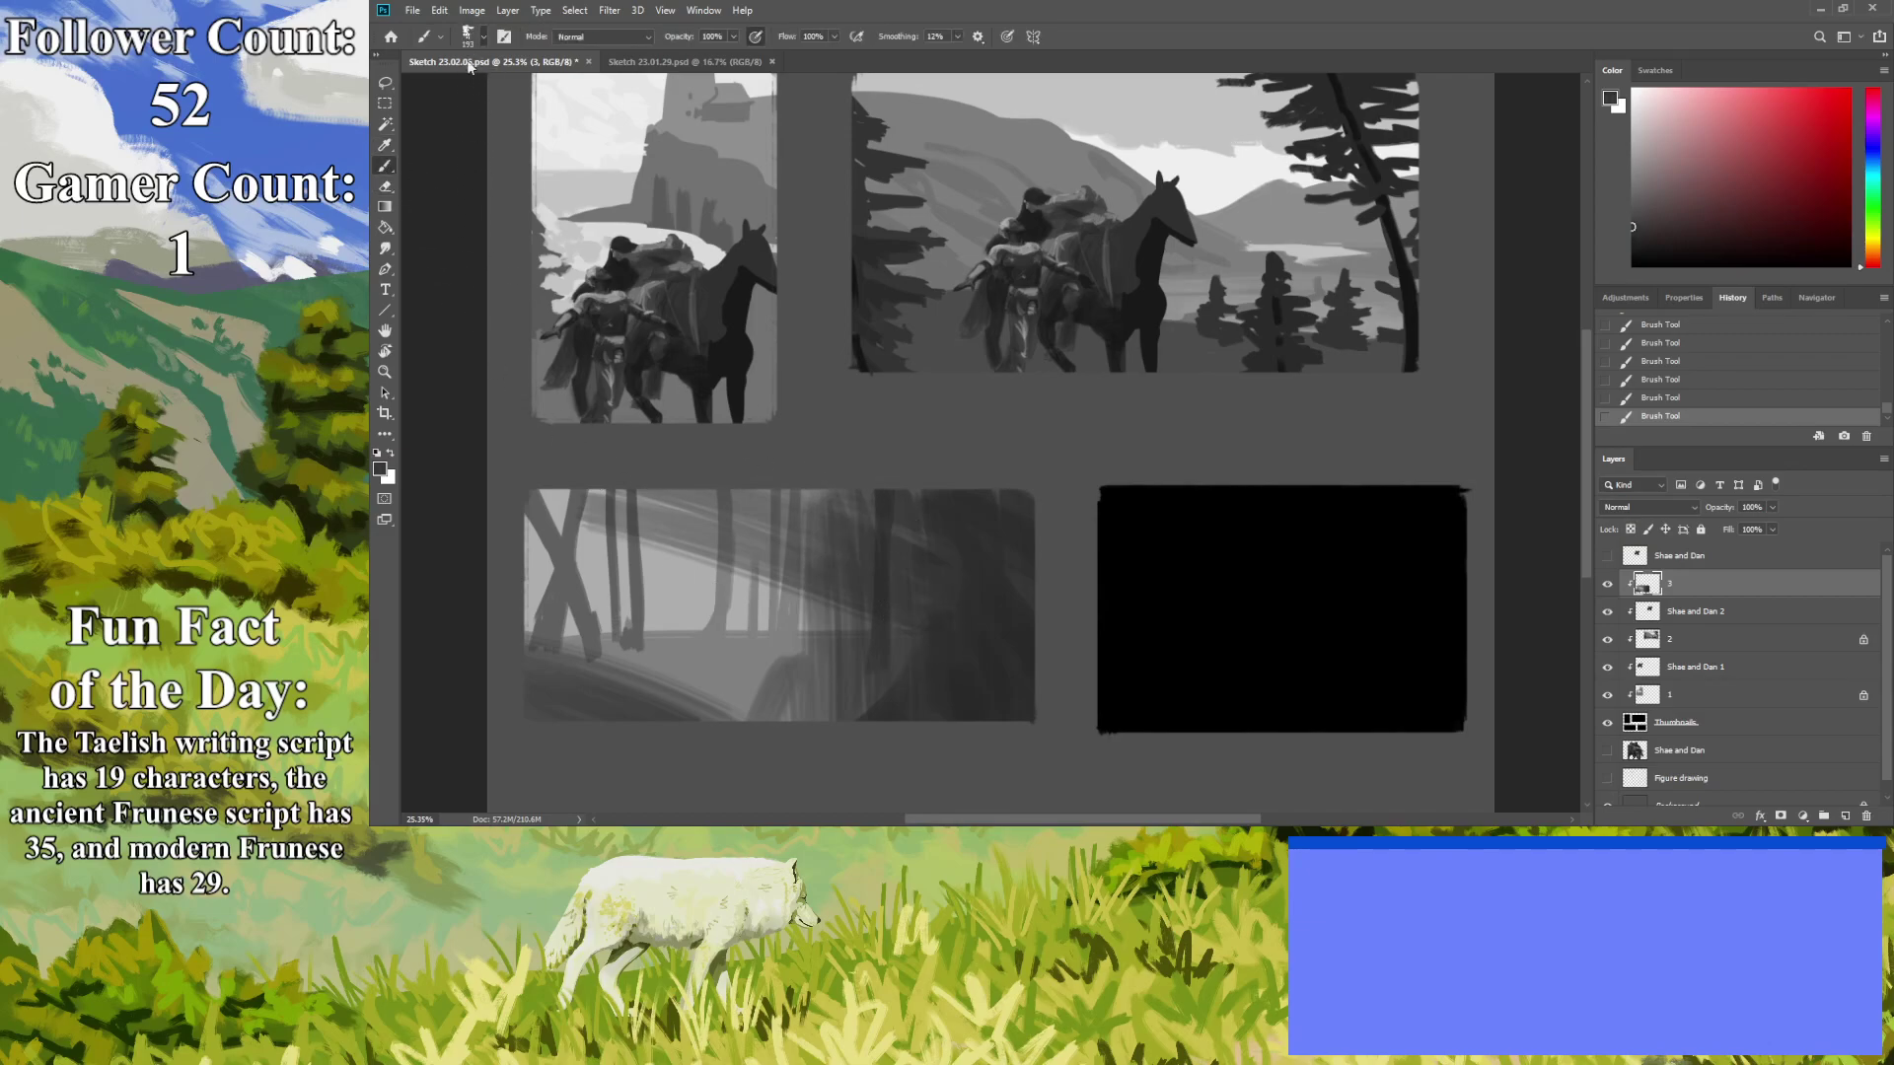
pyautogui.moveTo(885, 559); pyautogui.dragTo(885, 605)
pyautogui.moveTo(1495, 509); pyautogui.dragTo(1584, 273)
pyautogui.moveTo(872, 549)
pyautogui.mouseDown()
pyautogui.moveTo(881, 490)
pyautogui.moveTo(868, 681)
pyautogui.moveTo(895, 520)
pyautogui.moveTo(894, 571)
pyautogui.mouseUp()
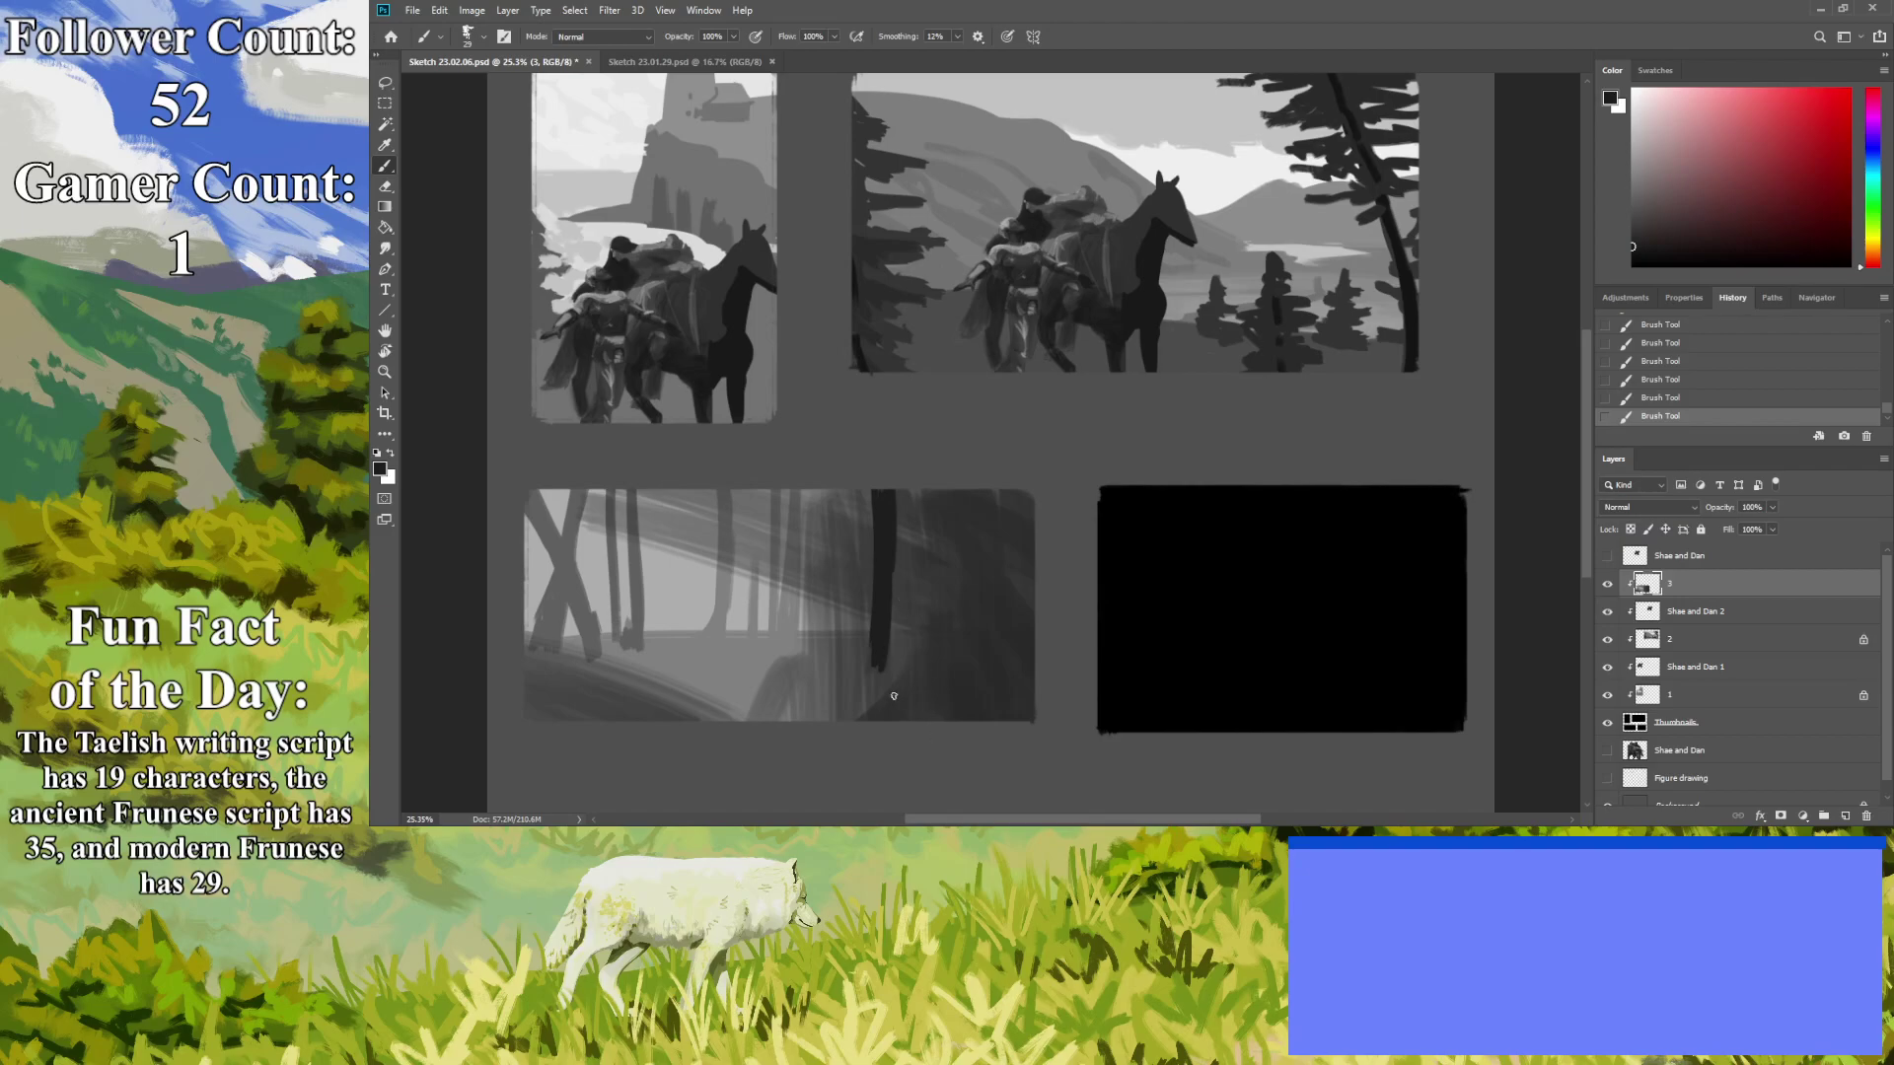
# Paint near-black marks along the third thumbnail's ground and two more dark trunks toward its right edge.
pyautogui.moveTo(895, 670)
pyautogui.mouseDown()
pyautogui.moveTo(893, 702)
pyautogui.moveTo(945, 723)
pyautogui.mouseUp()
pyautogui.moveTo(669, 705)
pyautogui.mouseDown()
pyautogui.moveTo(730, 724)
pyautogui.moveTo(591, 676)
pyautogui.moveTo(548, 708)
pyautogui.moveTo(549, 670)
pyautogui.moveTo(533, 676)
pyautogui.mouseUp()
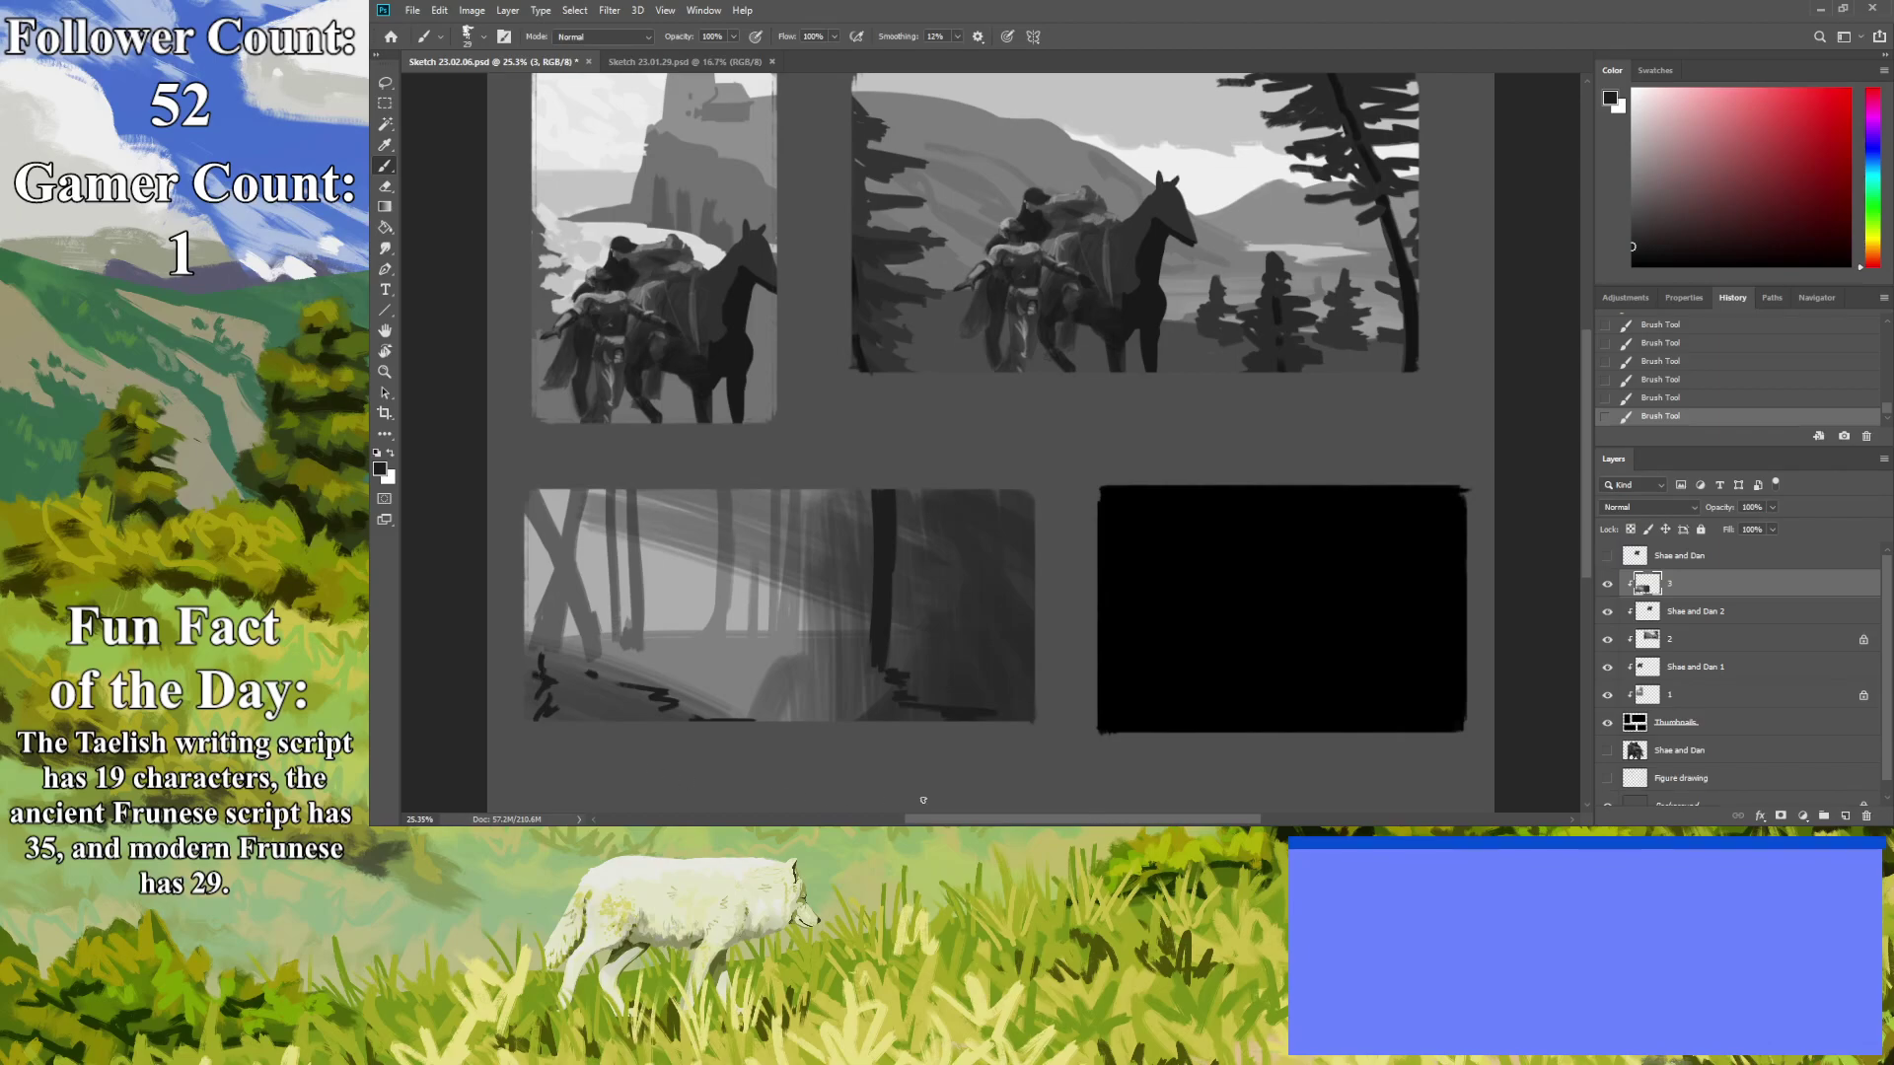
pyautogui.moveTo(939, 490)
pyautogui.mouseDown()
pyautogui.moveTo(944, 678)
pyautogui.moveTo(938, 663)
pyautogui.mouseUp()
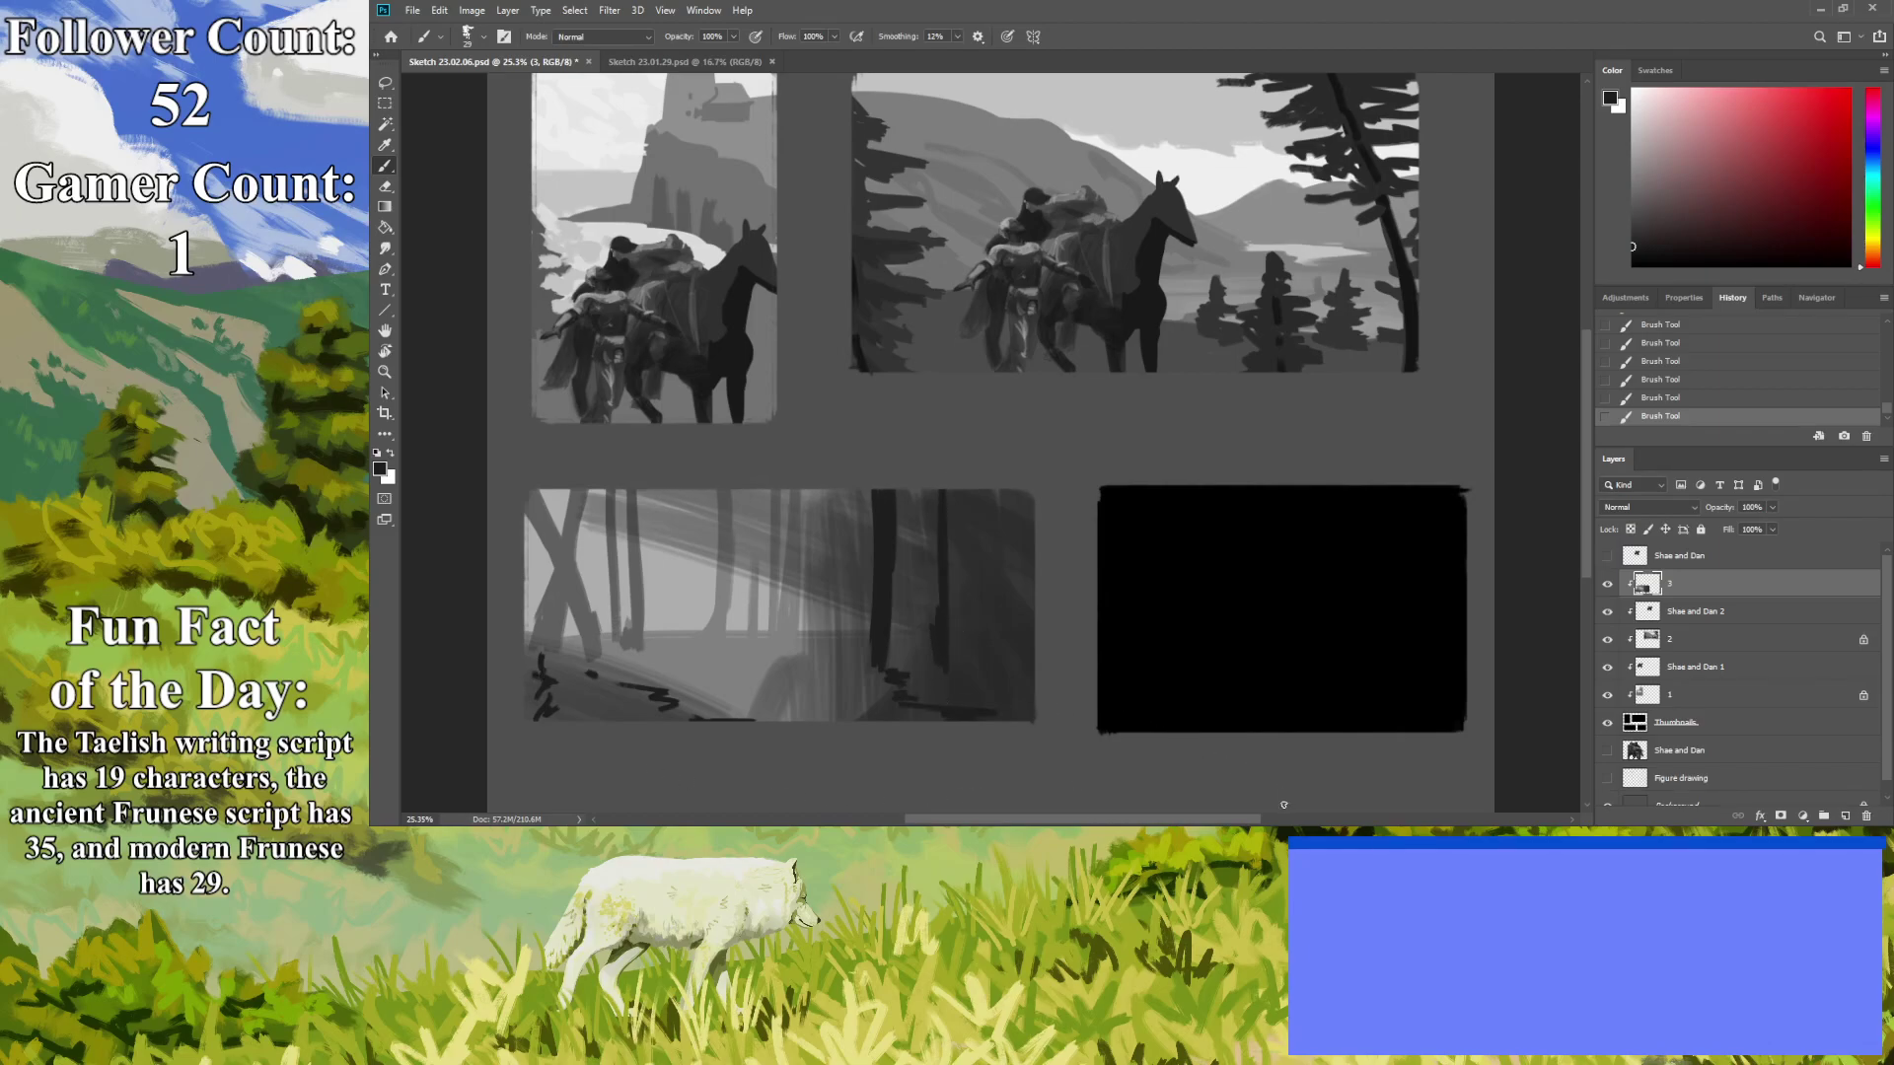
pyautogui.moveTo(972, 649); pyautogui.dragTo(982, 622)
pyautogui.moveTo(1026, 488)
pyautogui.mouseDown()
pyautogui.moveTo(1025, 654)
pyautogui.moveTo(993, 649)
pyautogui.moveTo(990, 694)
pyautogui.moveTo(1044, 697)
pyautogui.moveTo(908, 668)
pyautogui.mouseUp()
# Sample greys from the third thumbnail and paint squiggly foliage gaps among the dark trunks and just left of them.
pyautogui.click(385, 145)
pyautogui.click(692, 538)
pyautogui.click(385, 165)
pyautogui.moveTo(1008, 494)
pyautogui.mouseDown()
pyautogui.moveTo(1006, 614)
pyautogui.moveTo(956, 582)
pyautogui.moveTo(952, 598)
pyautogui.mouseUp()
pyautogui.moveTo(992, 524)
pyautogui.mouseDown()
pyautogui.moveTo(1003, 537)
pyautogui.moveTo(986, 528)
pyautogui.mouseUp()
pyautogui.moveTo(916, 587)
pyautogui.mouseDown()
pyautogui.moveTo(899, 596)
pyautogui.moveTo(927, 503)
pyautogui.moveTo(840, 539)
pyautogui.moveTo(842, 508)
pyautogui.moveTo(819, 541)
pyautogui.mouseUp()
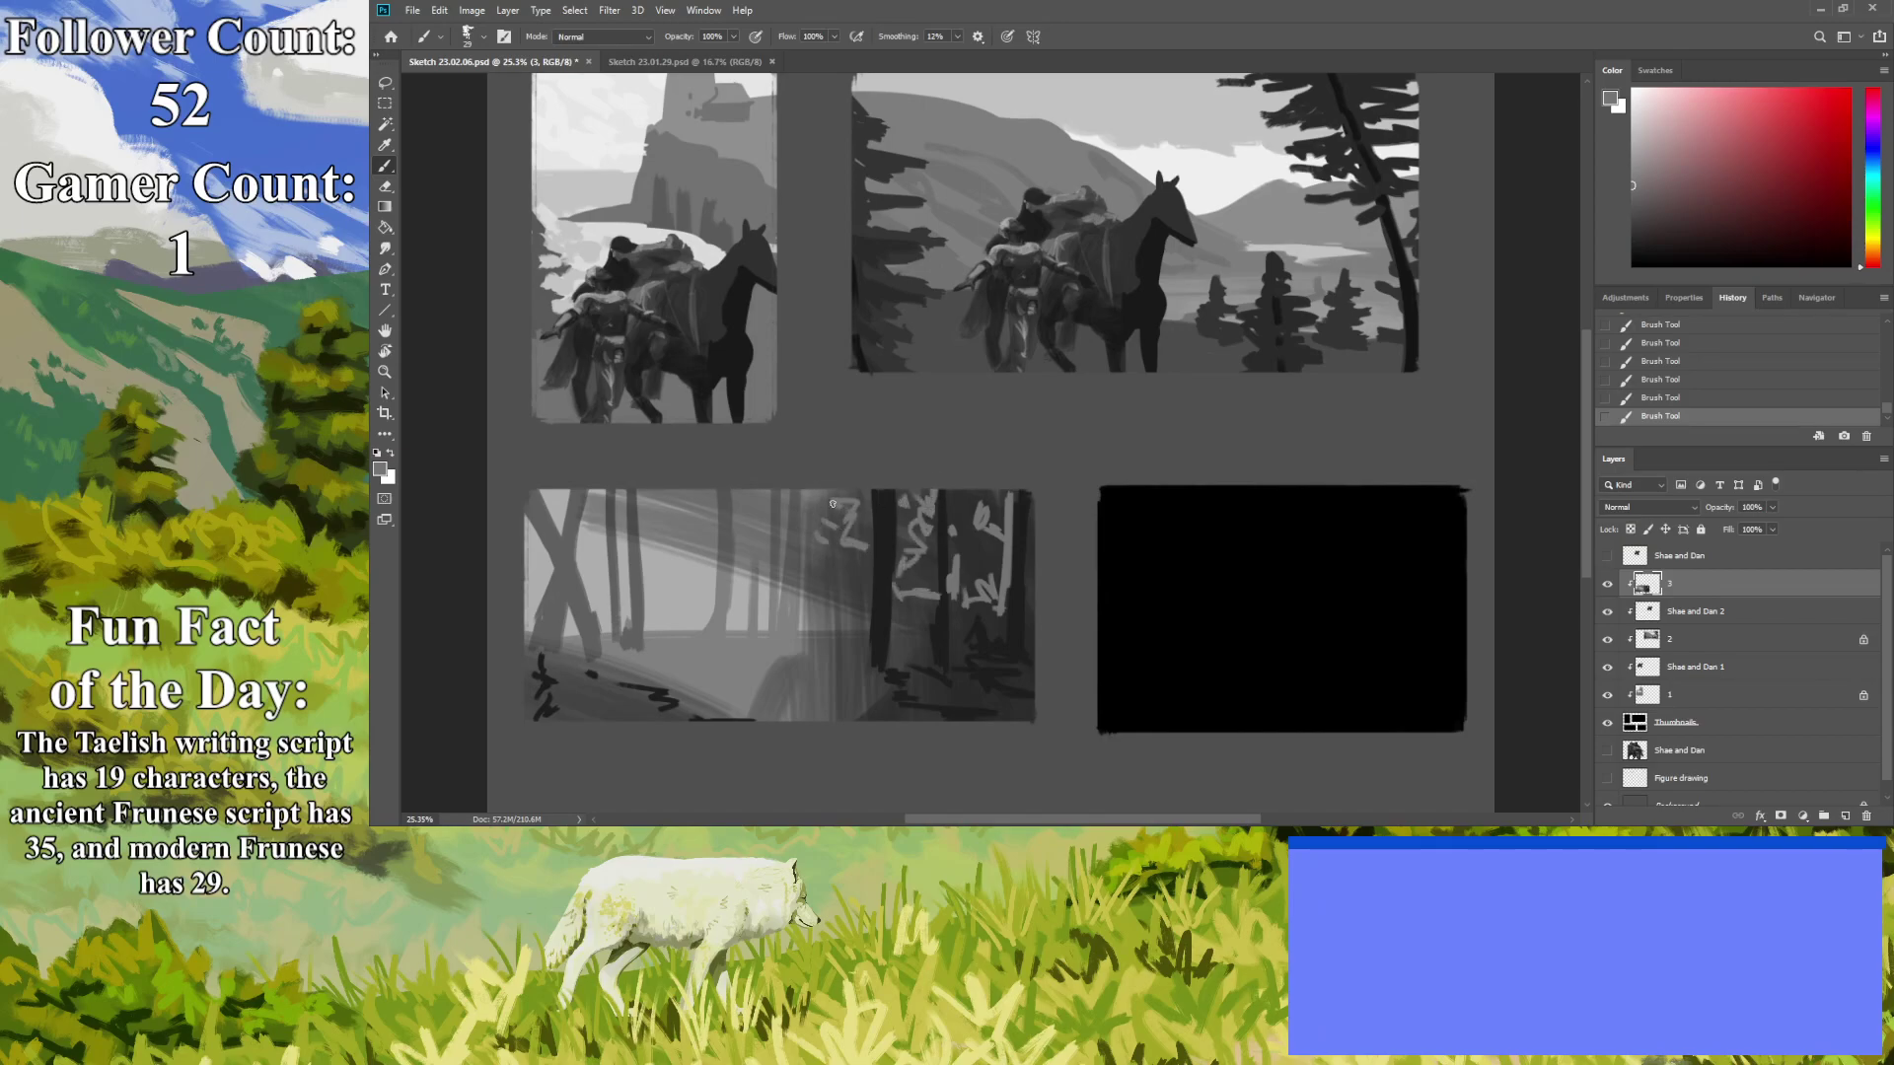
pyautogui.click(385, 145)
pyautogui.click(955, 597)
pyautogui.click(385, 166)
pyautogui.moveTo(1012, 560)
pyautogui.mouseDown()
pyautogui.moveTo(1004, 504)
pyautogui.moveTo(988, 532)
pyautogui.mouseUp()
# Sample the light background grey and paint foliage gaps across the upper left and centre of the forest thumbnail.
pyautogui.click(384, 372)
pyautogui.moveTo(727, 456); pyautogui.dragTo(642, 592)
pyautogui.click(384, 145)
pyautogui.click(687, 560)
pyautogui.click(394, 163)
pyautogui.moveTo(748, 548)
pyautogui.mouseDown()
pyautogui.moveTo(753, 541)
pyautogui.moveTo(768, 510)
pyautogui.moveTo(682, 541)
pyautogui.moveTo(704, 557)
pyautogui.moveTo(717, 513)
pyautogui.moveTo(668, 493)
pyautogui.moveTo(695, 556)
pyautogui.moveTo(648, 539)
pyautogui.mouseUp()
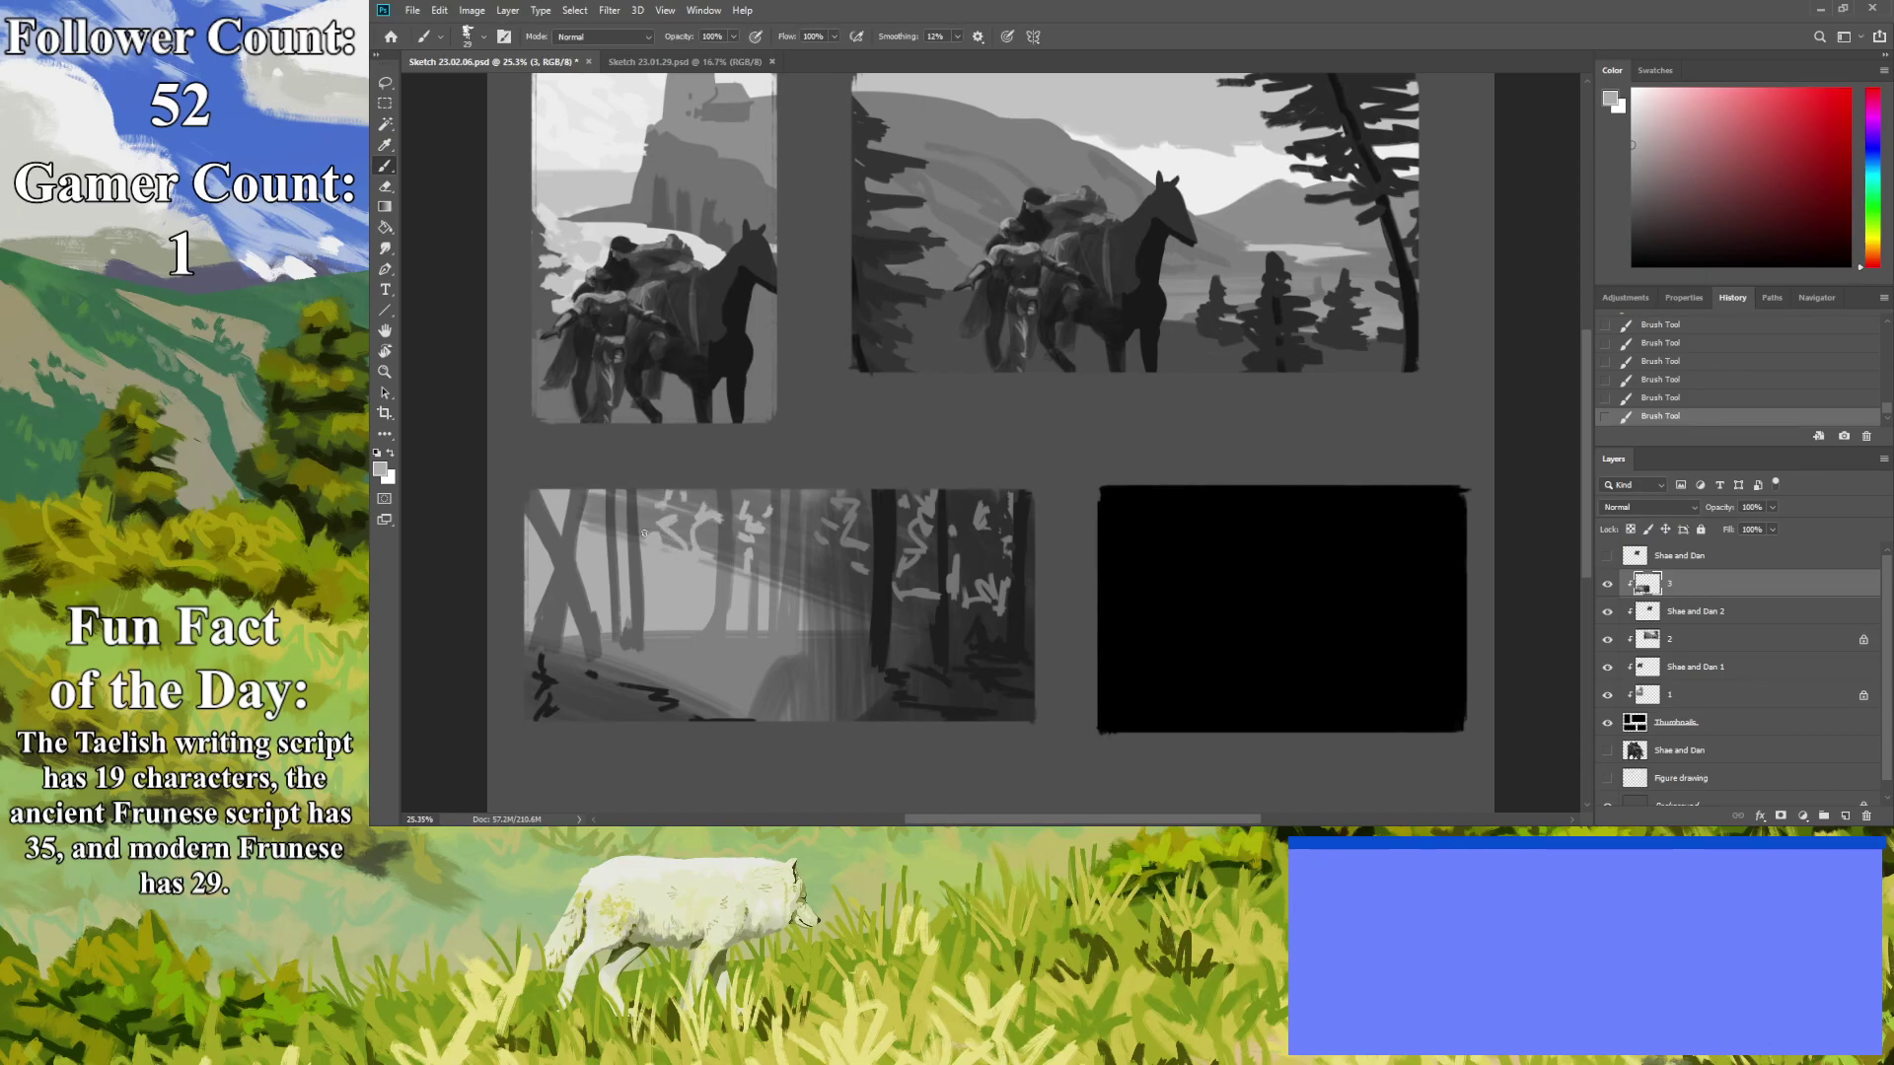
# Sample a dark grey and a deeper tone to paint ground shadows around the light path in the forest thumbnail.
pyautogui.click(384, 145)
pyautogui.click(829, 696)
pyautogui.press('b')
pyautogui.moveTo(742, 651)
pyautogui.mouseDown()
pyautogui.moveTo(701, 629)
pyautogui.moveTo(817, 663)
pyautogui.moveTo(784, 680)
pyautogui.moveTo(878, 718)
pyautogui.mouseUp()
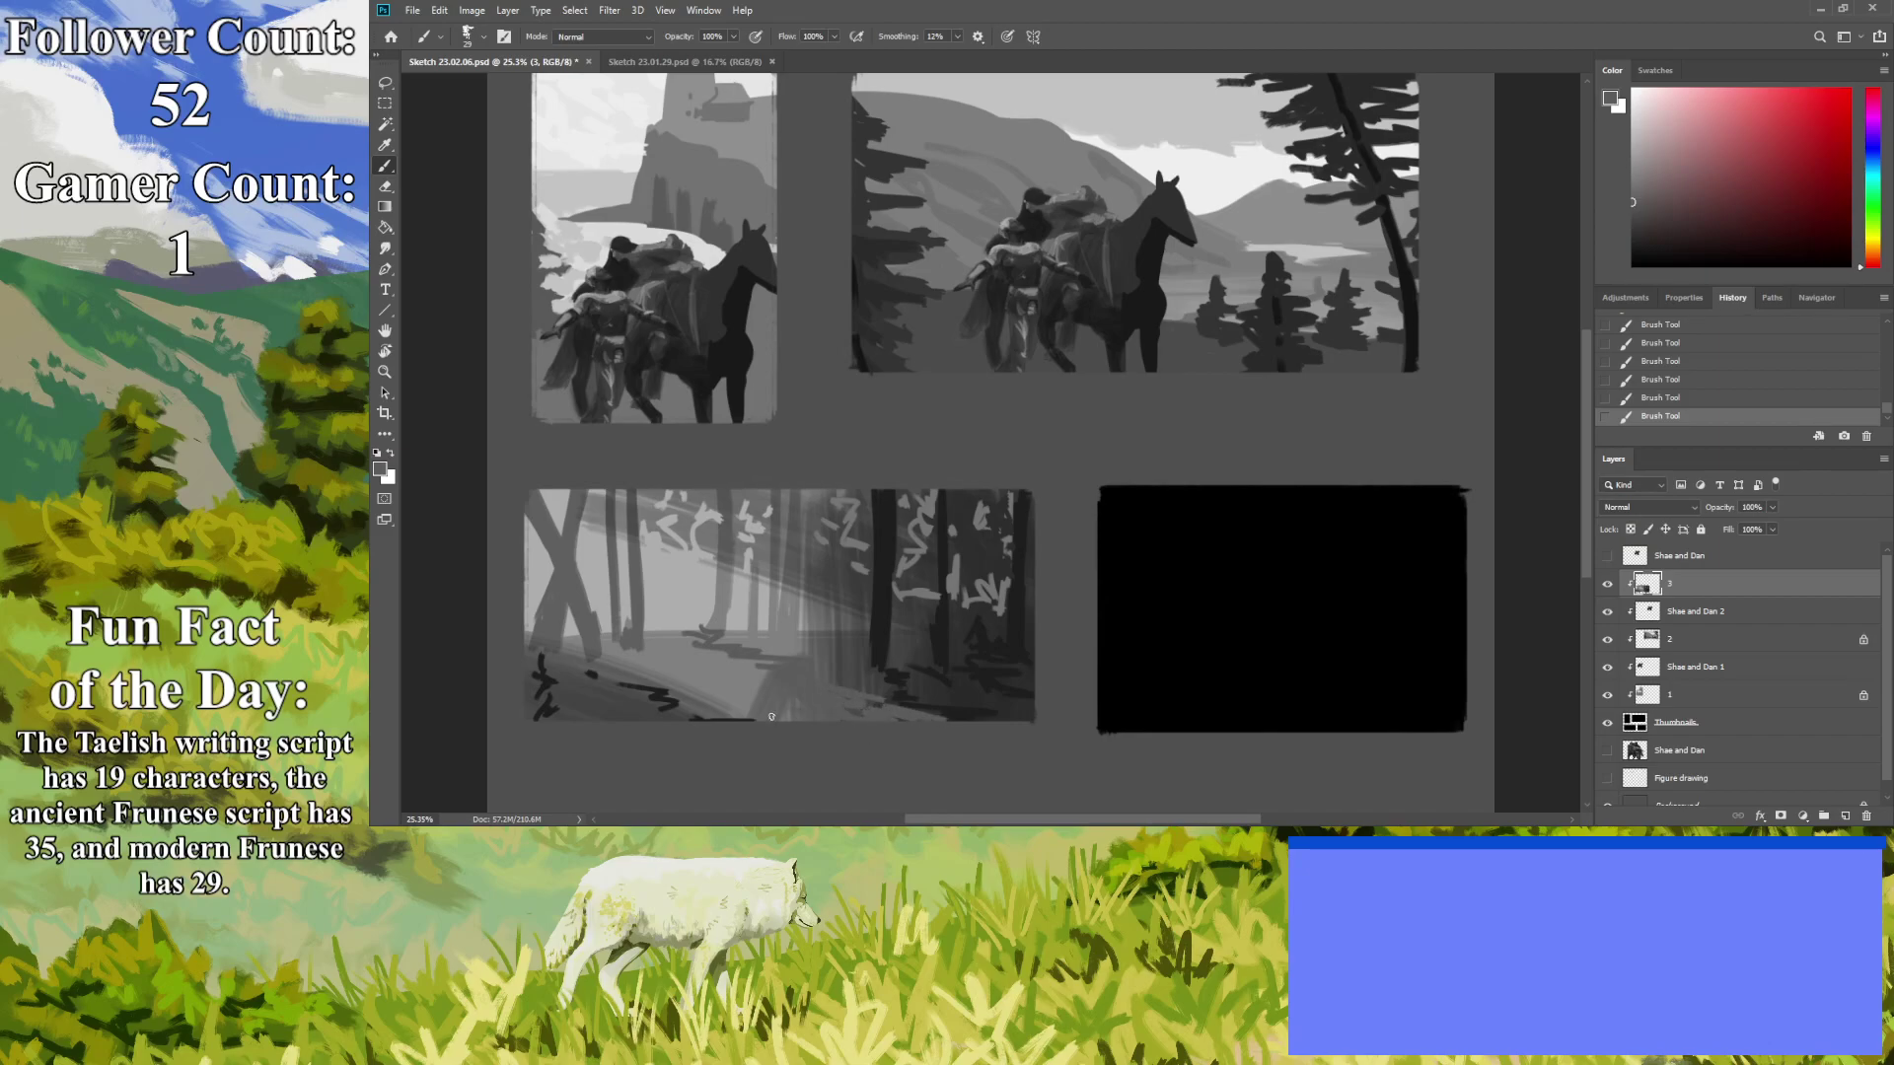
pyautogui.click(1635, 218)
pyautogui.moveTo(853, 720)
pyautogui.mouseDown()
pyautogui.moveTo(842, 709)
pyautogui.moveTo(701, 652)
pyautogui.mouseUp()
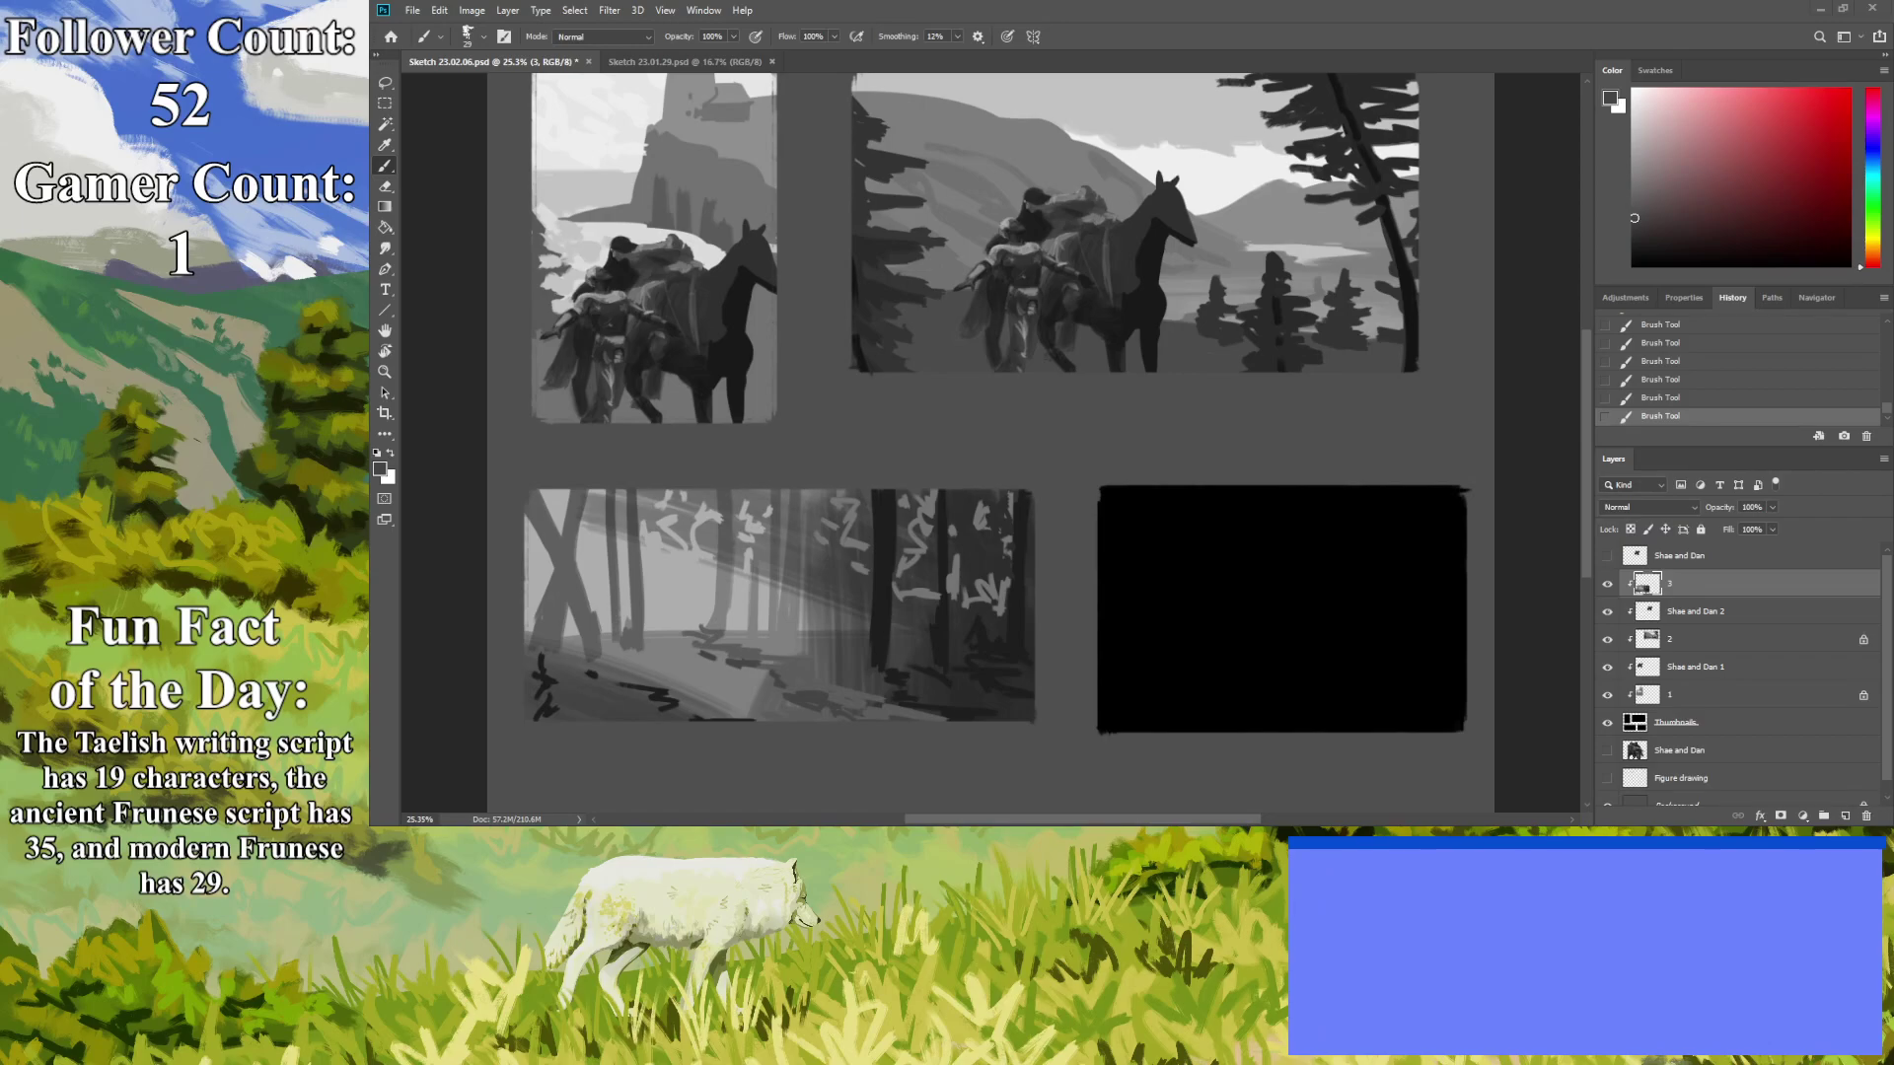
# Sample a mid-grey and paint flat background between the dark right-hand trunks down to the horizon, plus vertical strips left of them.
pyautogui.moveTo(998, 534); pyautogui.dragTo(1002, 611)
pyautogui.moveTo(1007, 498); pyautogui.dragTo(1007, 597)
pyautogui.click(388, 147)
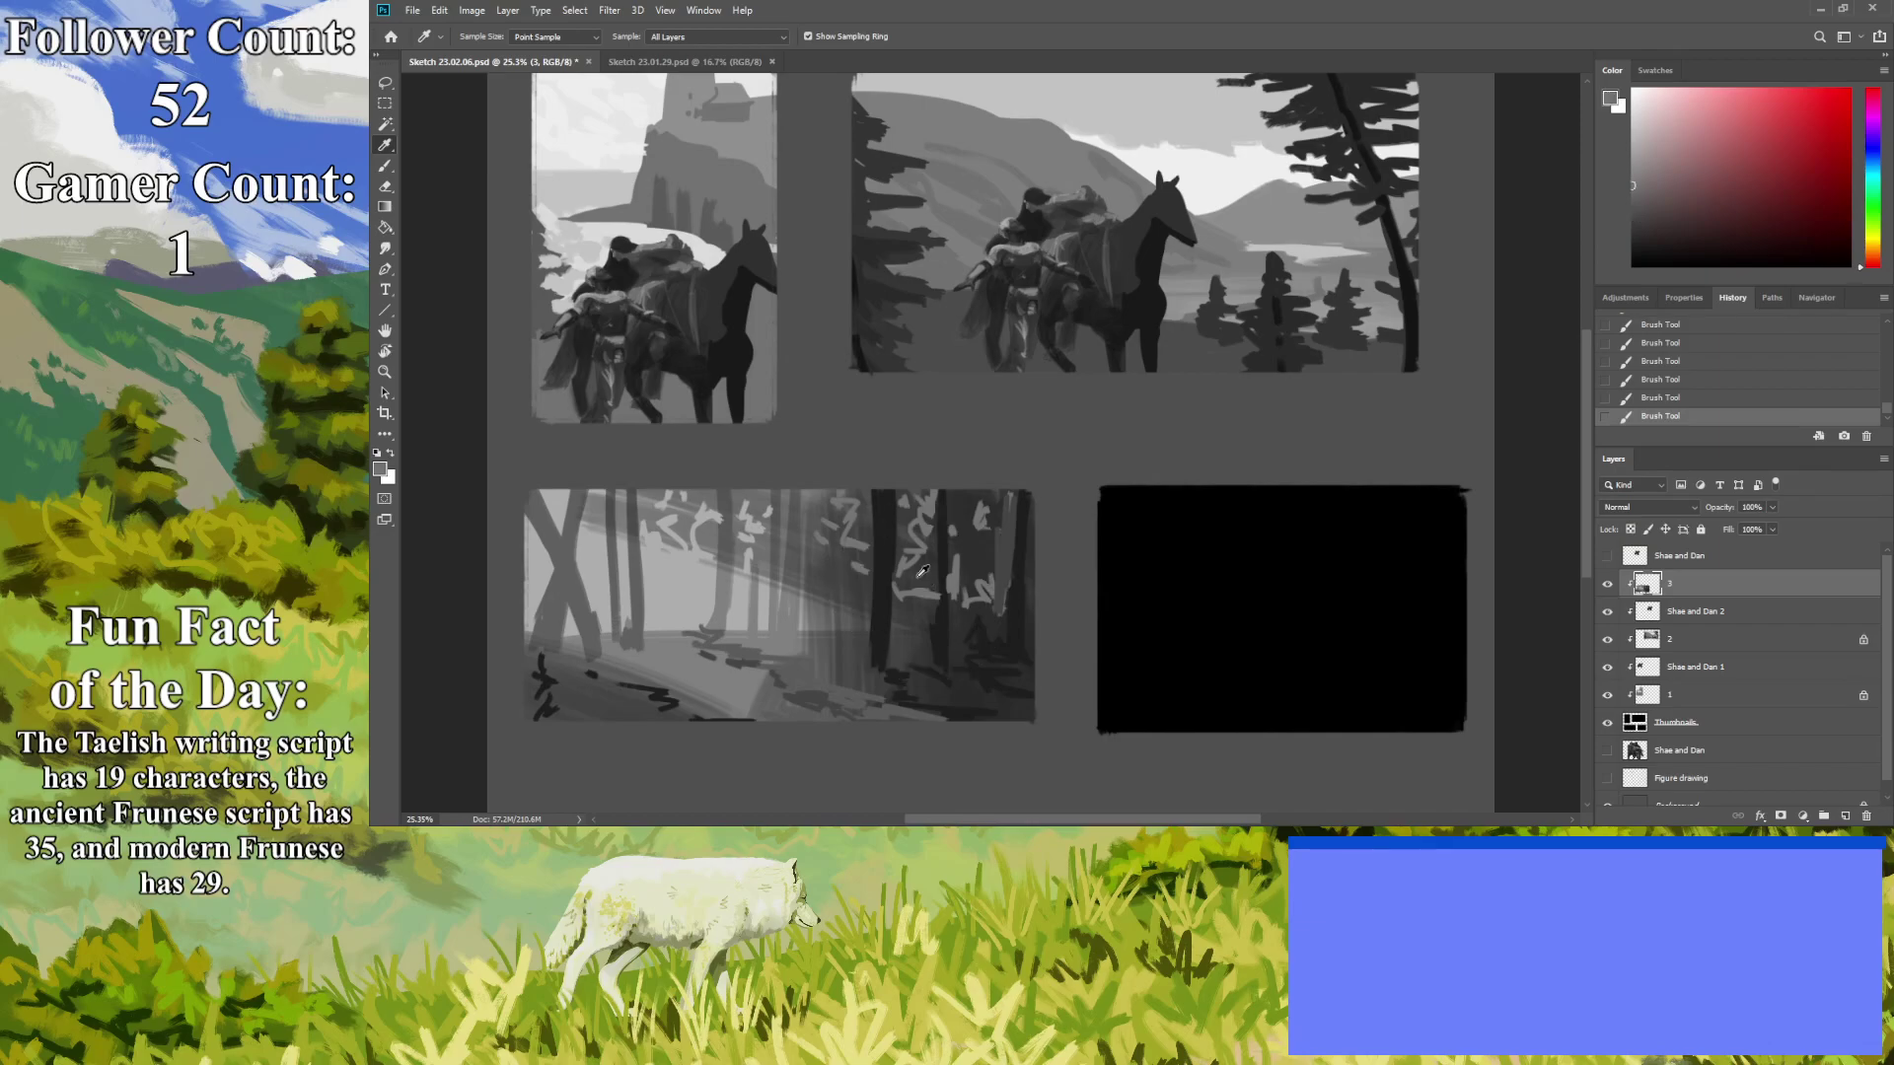
pyautogui.press('b')
pyautogui.moveTo(1006, 513)
pyautogui.mouseDown()
pyautogui.moveTo(1008, 614)
pyautogui.moveTo(1004, 579)
pyautogui.moveTo(995, 619)
pyautogui.moveTo(987, 584)
pyautogui.mouseUp()
pyautogui.moveTo(981, 480)
pyautogui.mouseDown()
pyautogui.moveTo(1004, 613)
pyautogui.moveTo(950, 629)
pyautogui.moveTo(952, 477)
pyautogui.moveTo(960, 626)
pyautogui.moveTo(962, 485)
pyautogui.moveTo(990, 616)
pyautogui.mouseUp()
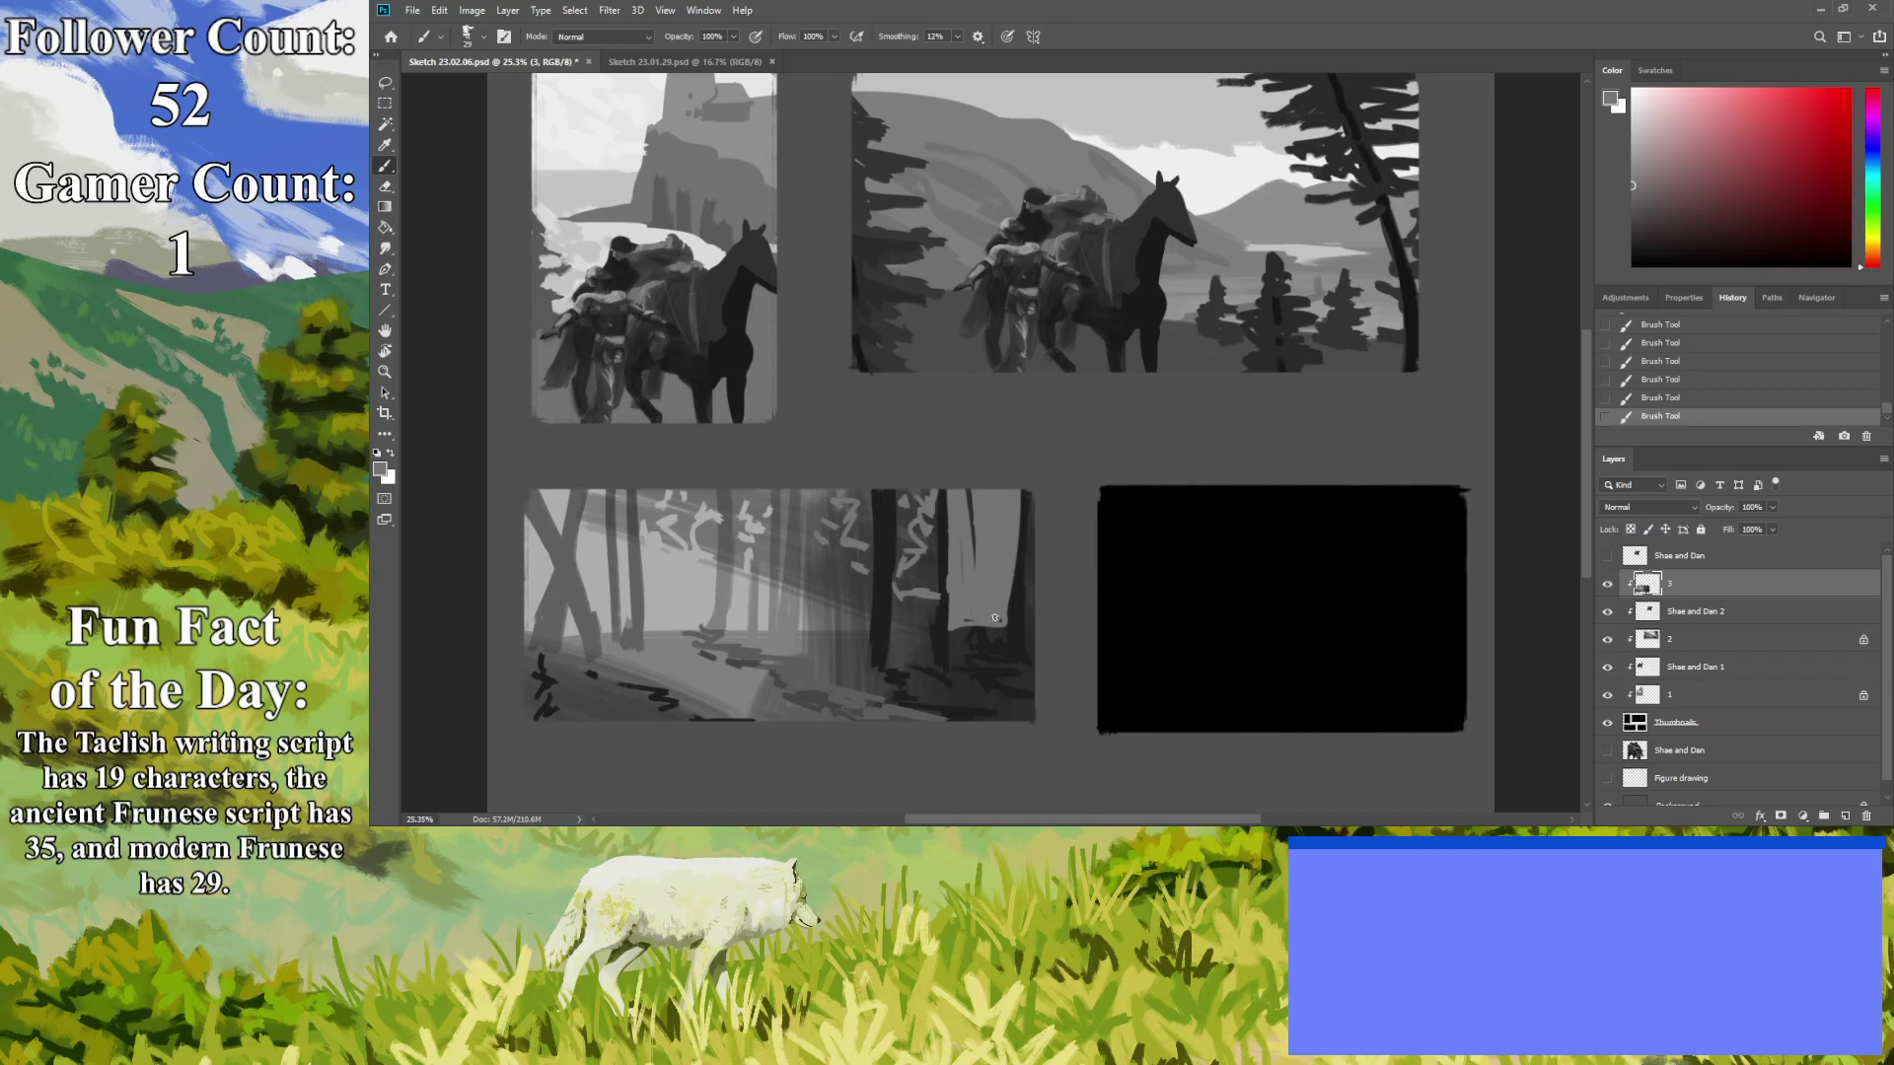
pyautogui.moveTo(972, 489); pyautogui.dragTo(974, 599)
pyautogui.moveTo(1032, 623)
pyautogui.mouseDown()
pyautogui.moveTo(1033, 497)
pyautogui.moveTo(1029, 619)
pyautogui.mouseUp()
pyautogui.moveTo(914, 623)
pyautogui.mouseDown()
pyautogui.moveTo(885, 626)
pyautogui.moveTo(898, 500)
pyautogui.moveTo(907, 592)
pyautogui.moveTo(931, 498)
pyautogui.moveTo(936, 622)
pyautogui.moveTo(935, 505)
pyautogui.moveTo(914, 491)
pyautogui.moveTo(916, 617)
pyautogui.mouseUp()
pyautogui.moveTo(904, 476); pyautogui.dragTo(901, 605)
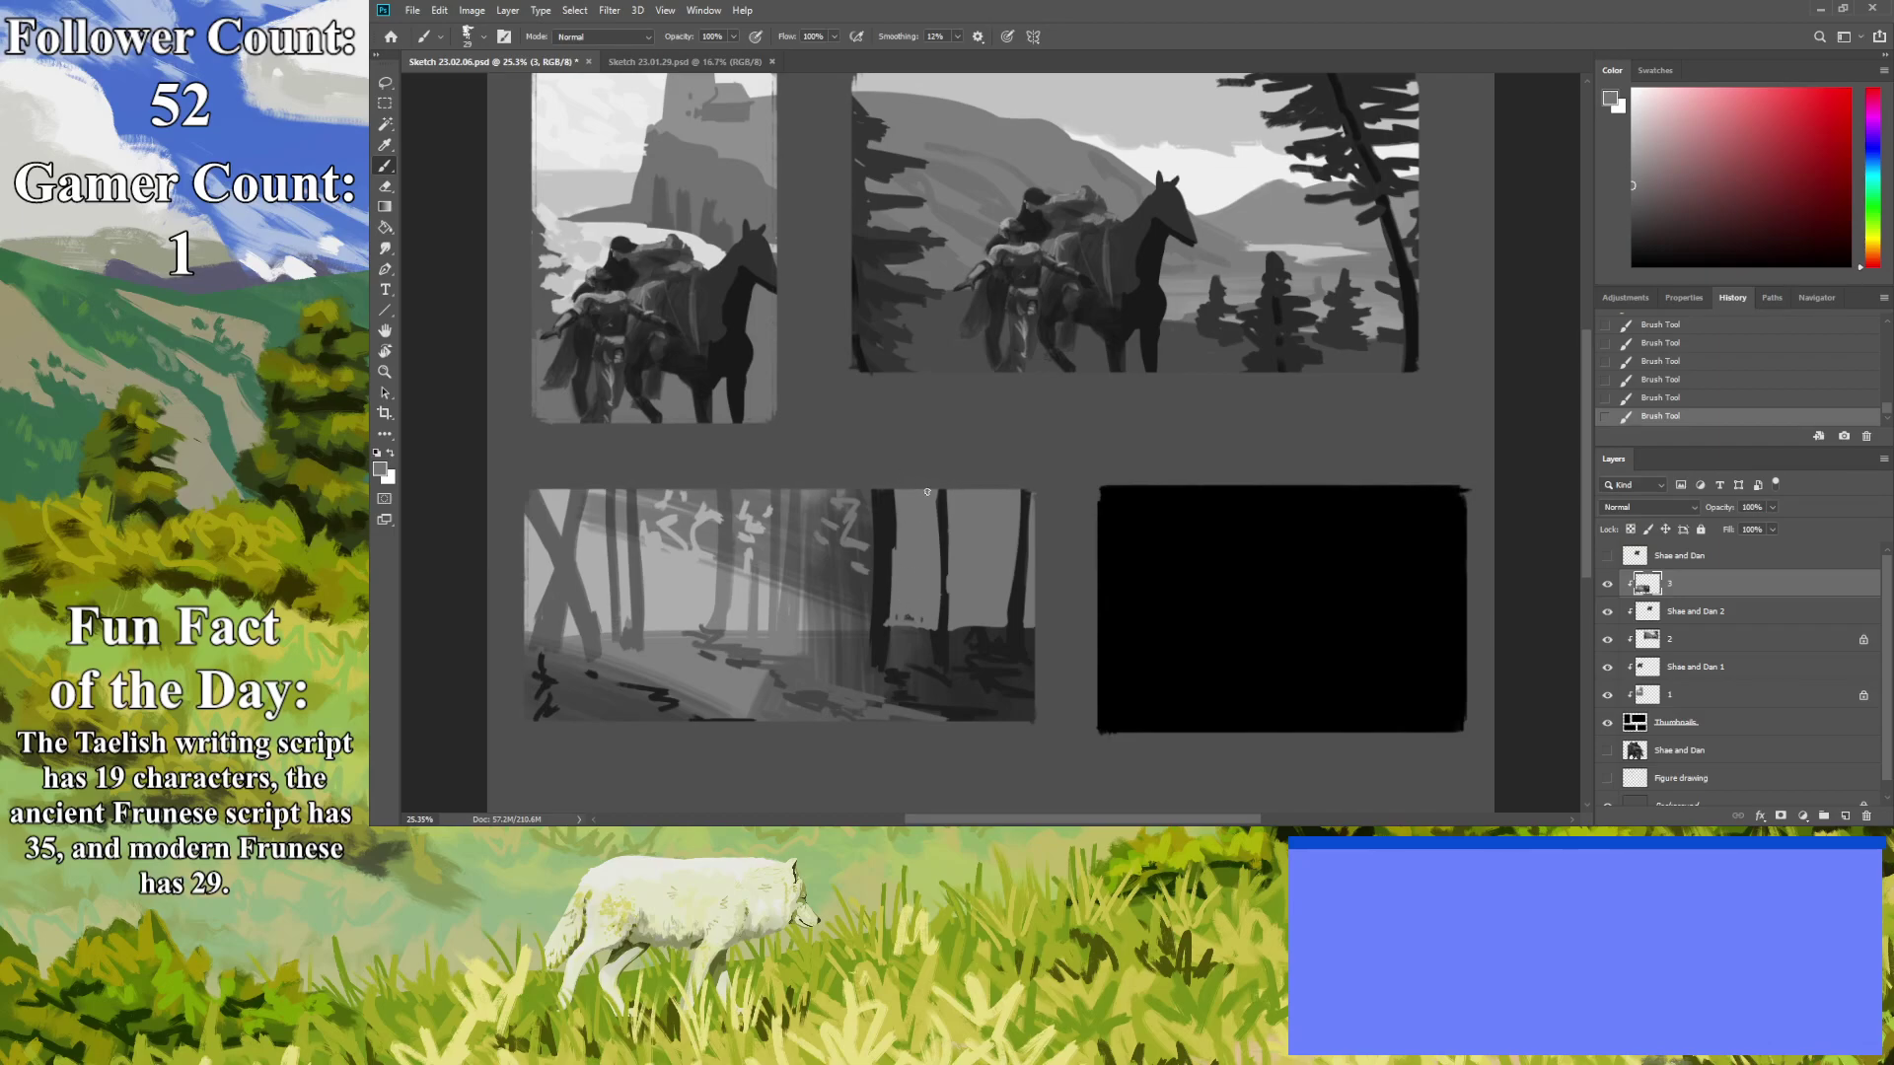
pyautogui.moveTo(866, 628); pyautogui.dragTo(865, 574)
pyautogui.moveTo(862, 493)
pyautogui.mouseDown()
pyautogui.moveTo(868, 615)
pyautogui.moveTo(867, 506)
pyautogui.moveTo(859, 624)
pyautogui.moveTo(835, 604)
pyautogui.moveTo(837, 483)
pyautogui.moveTo(835, 631)
pyautogui.moveTo(814, 588)
pyautogui.moveTo(811, 642)
pyautogui.mouseUp()
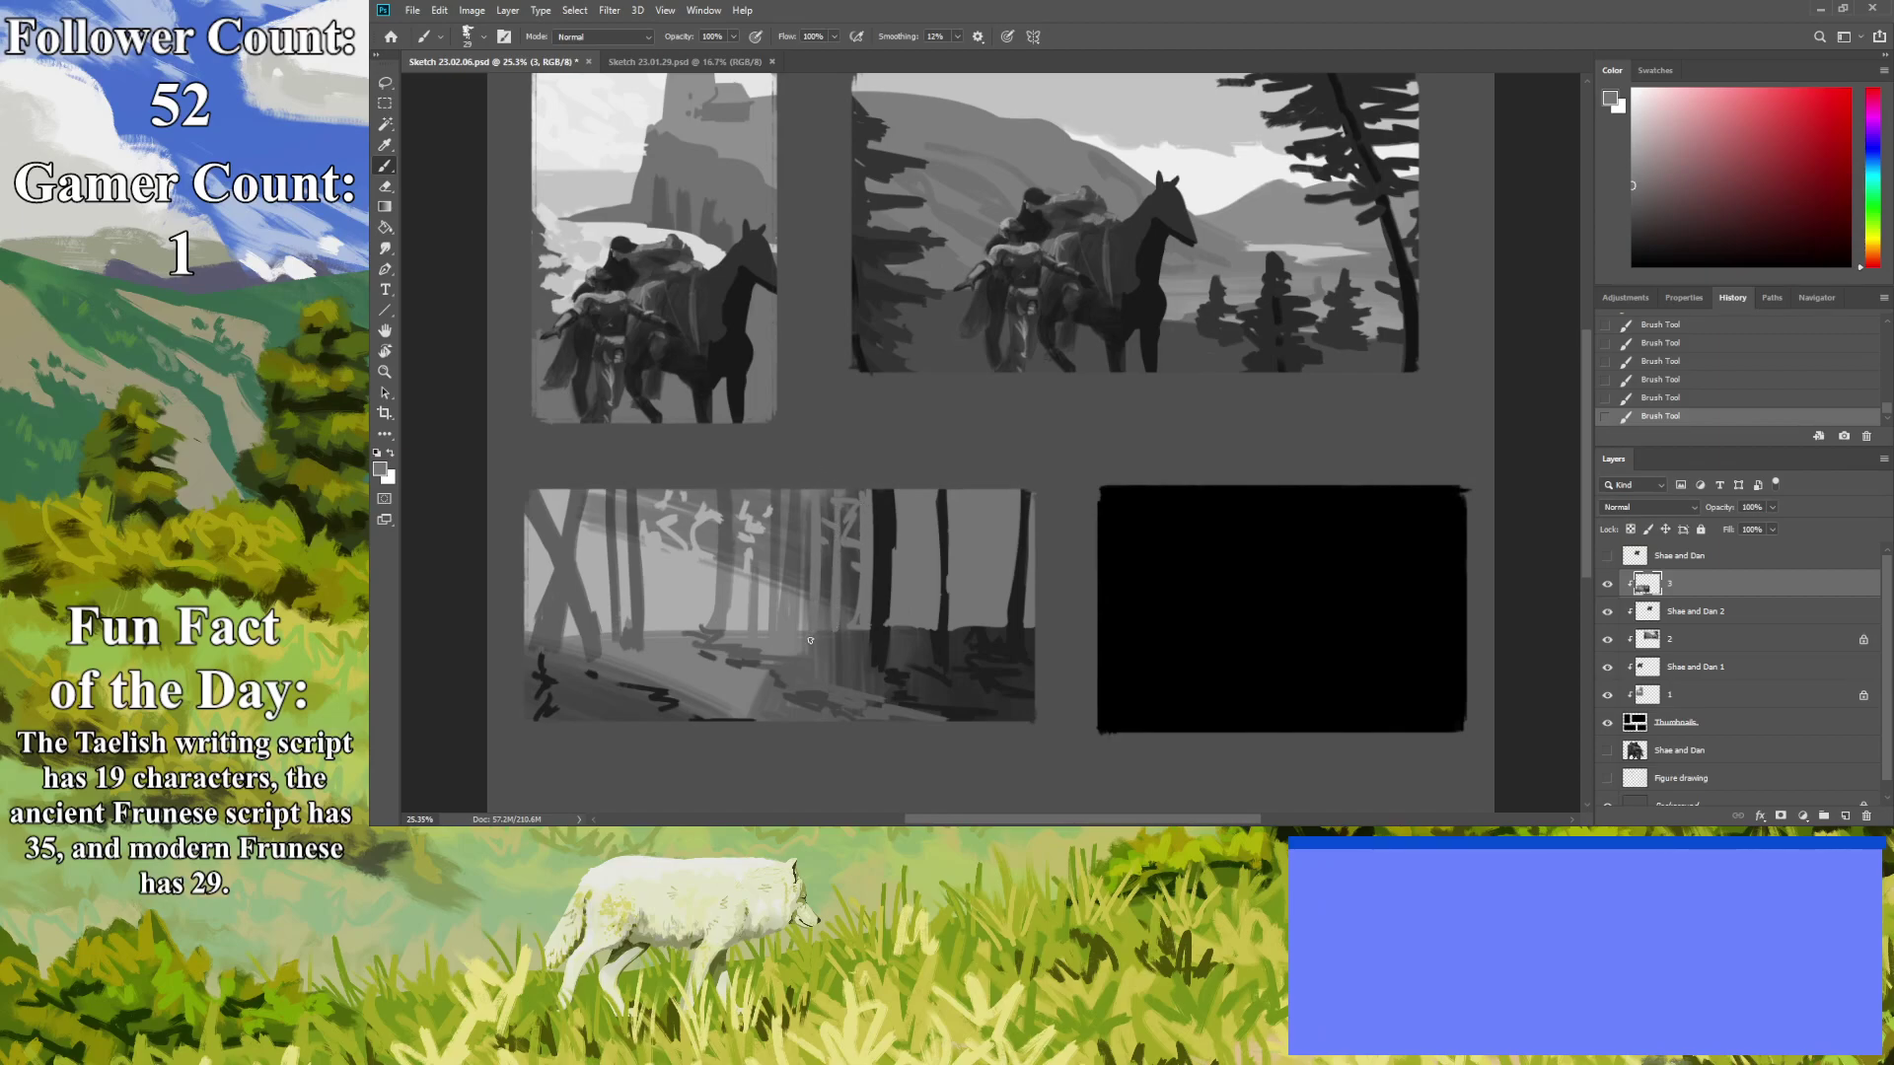
# Sample a dark grey and, with a larger brush, soften the near-black ground marks and right-hand trunks in the forest thumbnail.
pyautogui.click(385, 372)
pyautogui.moveTo(814, 534); pyautogui.dragTo(668, 524)
pyautogui.scroll(6, 660, 605)
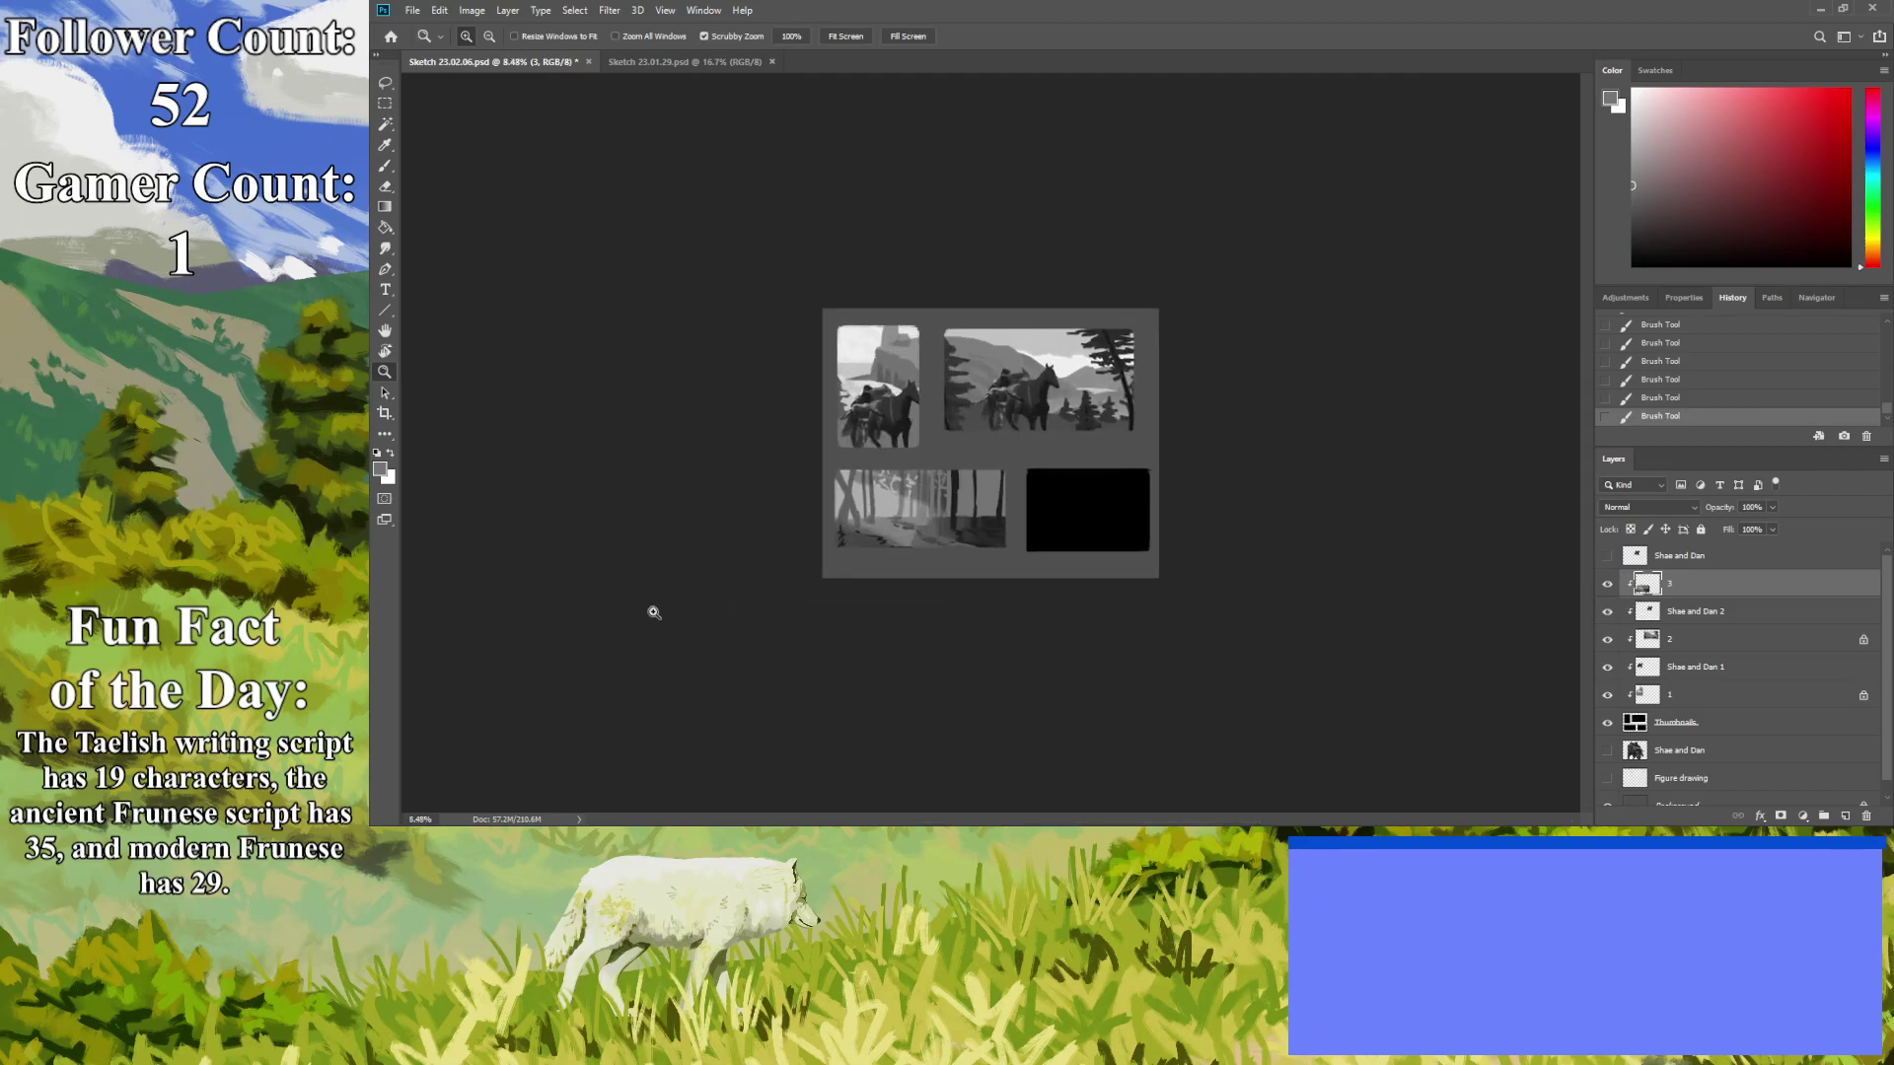
pyautogui.scroll(1, 658, 705)
pyautogui.click(386, 167)
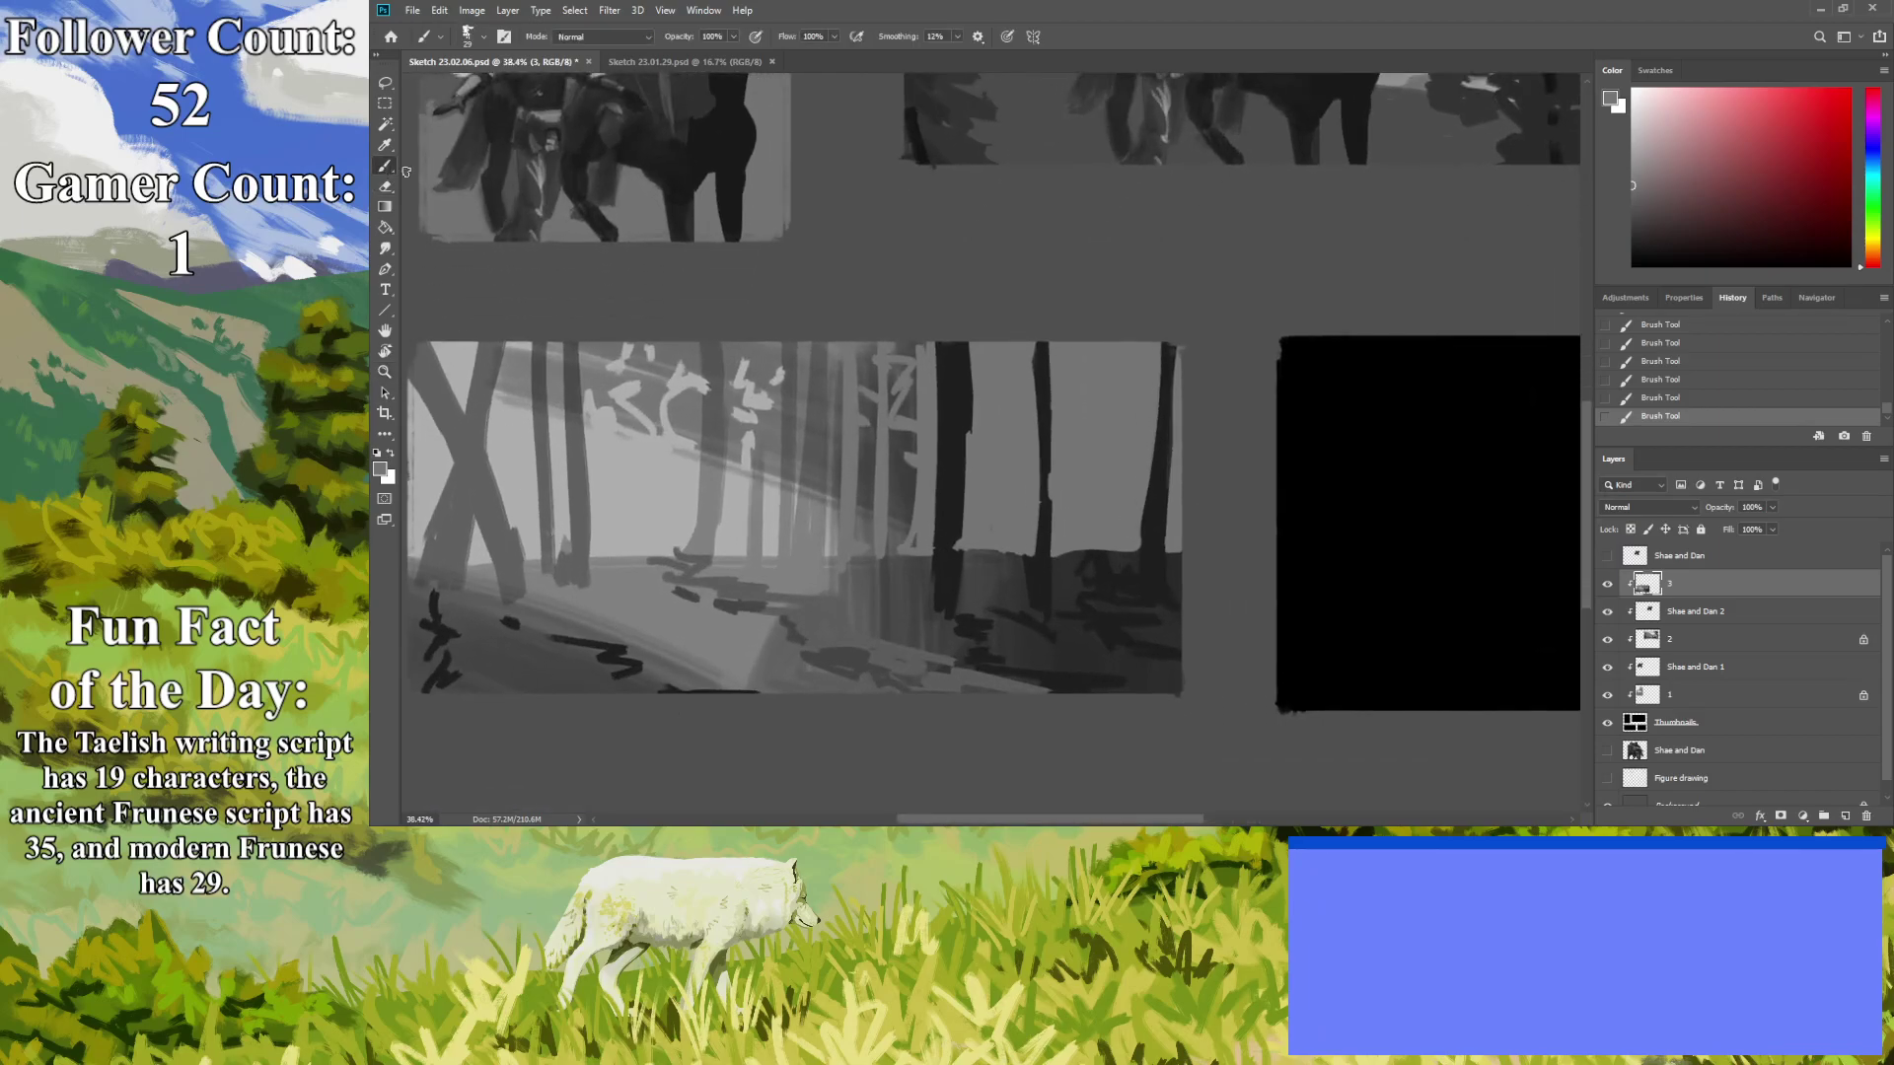
pyautogui.click(386, 145)
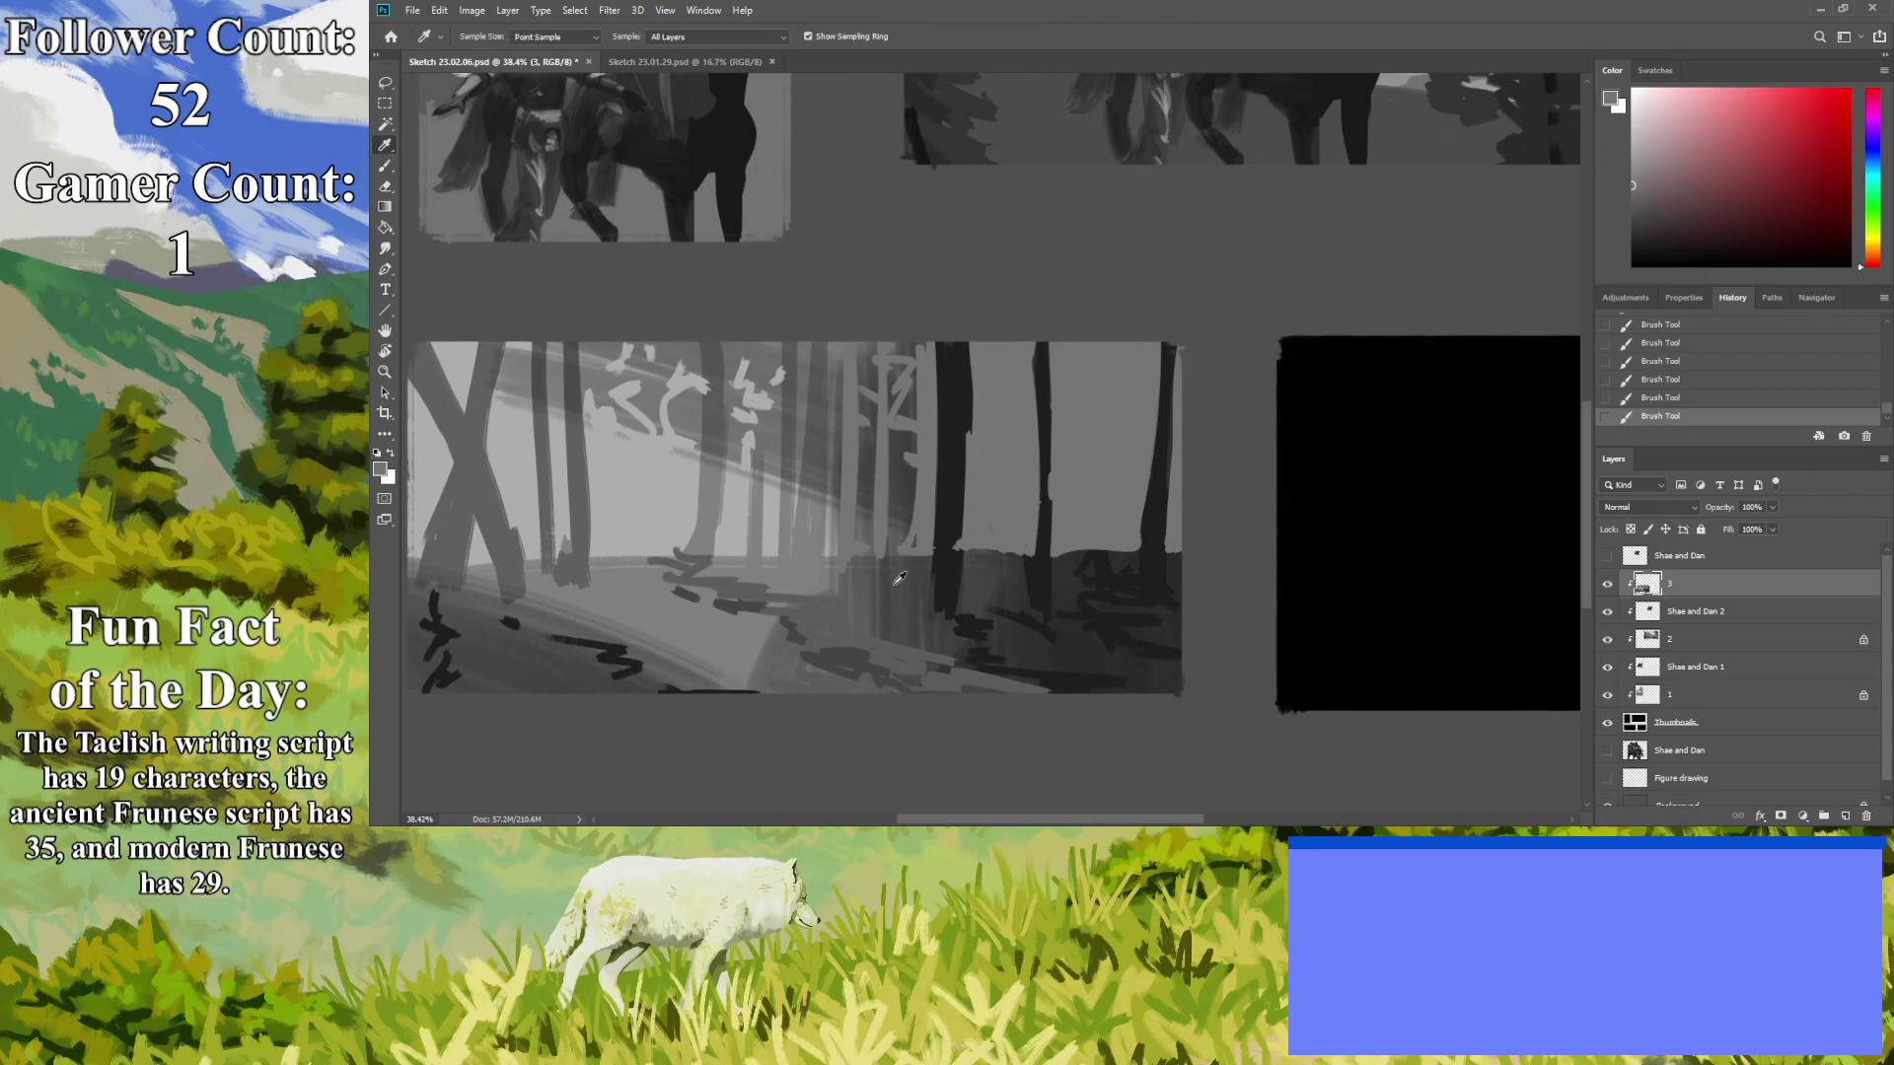
pyautogui.click(426, 238)
pyautogui.click(386, 167)
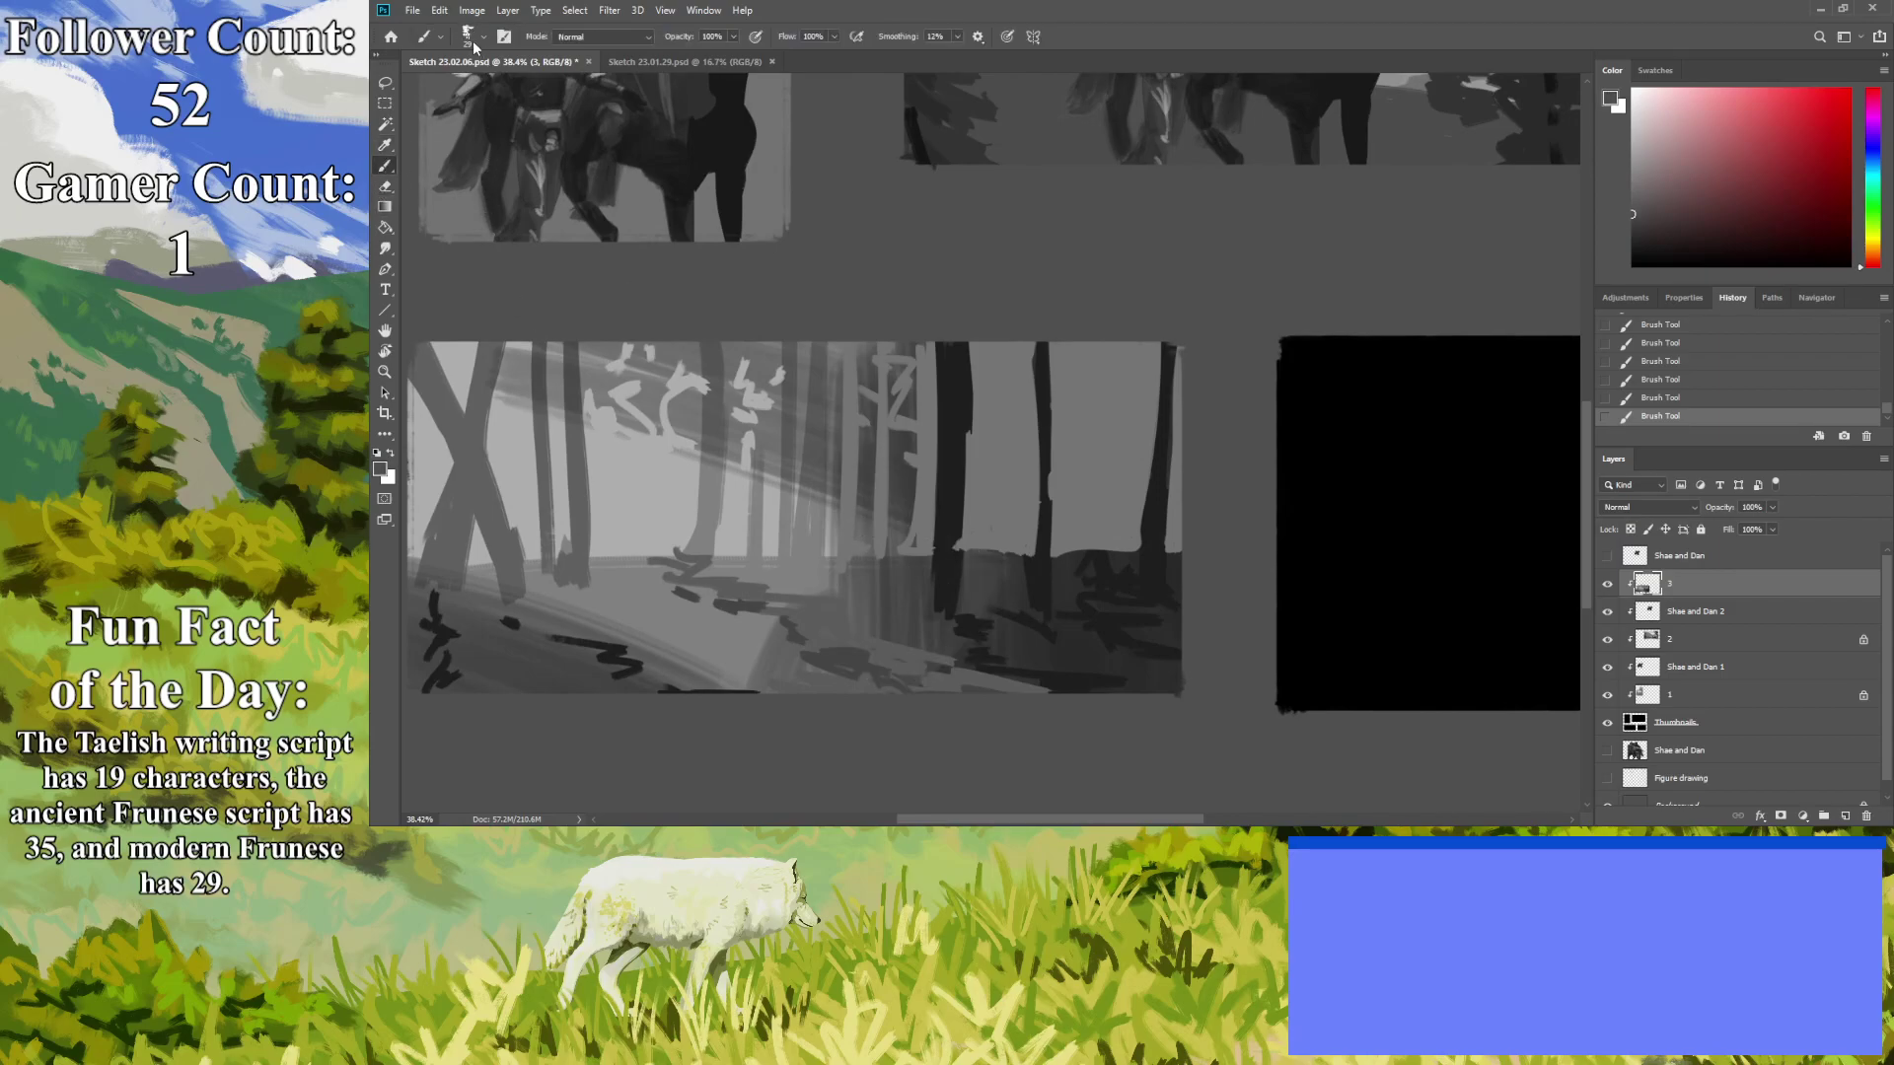
pyautogui.moveTo(1108, 668)
pyautogui.mouseDown()
pyautogui.moveTo(1027, 660)
pyautogui.moveTo(1185, 690)
pyautogui.moveTo(1091, 595)
pyautogui.moveTo(1025, 573)
pyautogui.moveTo(1109, 635)
pyautogui.moveTo(922, 639)
pyautogui.mouseUp()
pyautogui.moveTo(950, 540)
pyautogui.mouseDown()
pyautogui.moveTo(949, 356)
pyautogui.moveTo(944, 569)
pyautogui.moveTo(949, 315)
pyautogui.mouseUp()
pyautogui.moveTo(1047, 569); pyautogui.dragTo(1048, 321)
pyautogui.moveTo(1148, 589); pyautogui.dragTo(1142, 549)
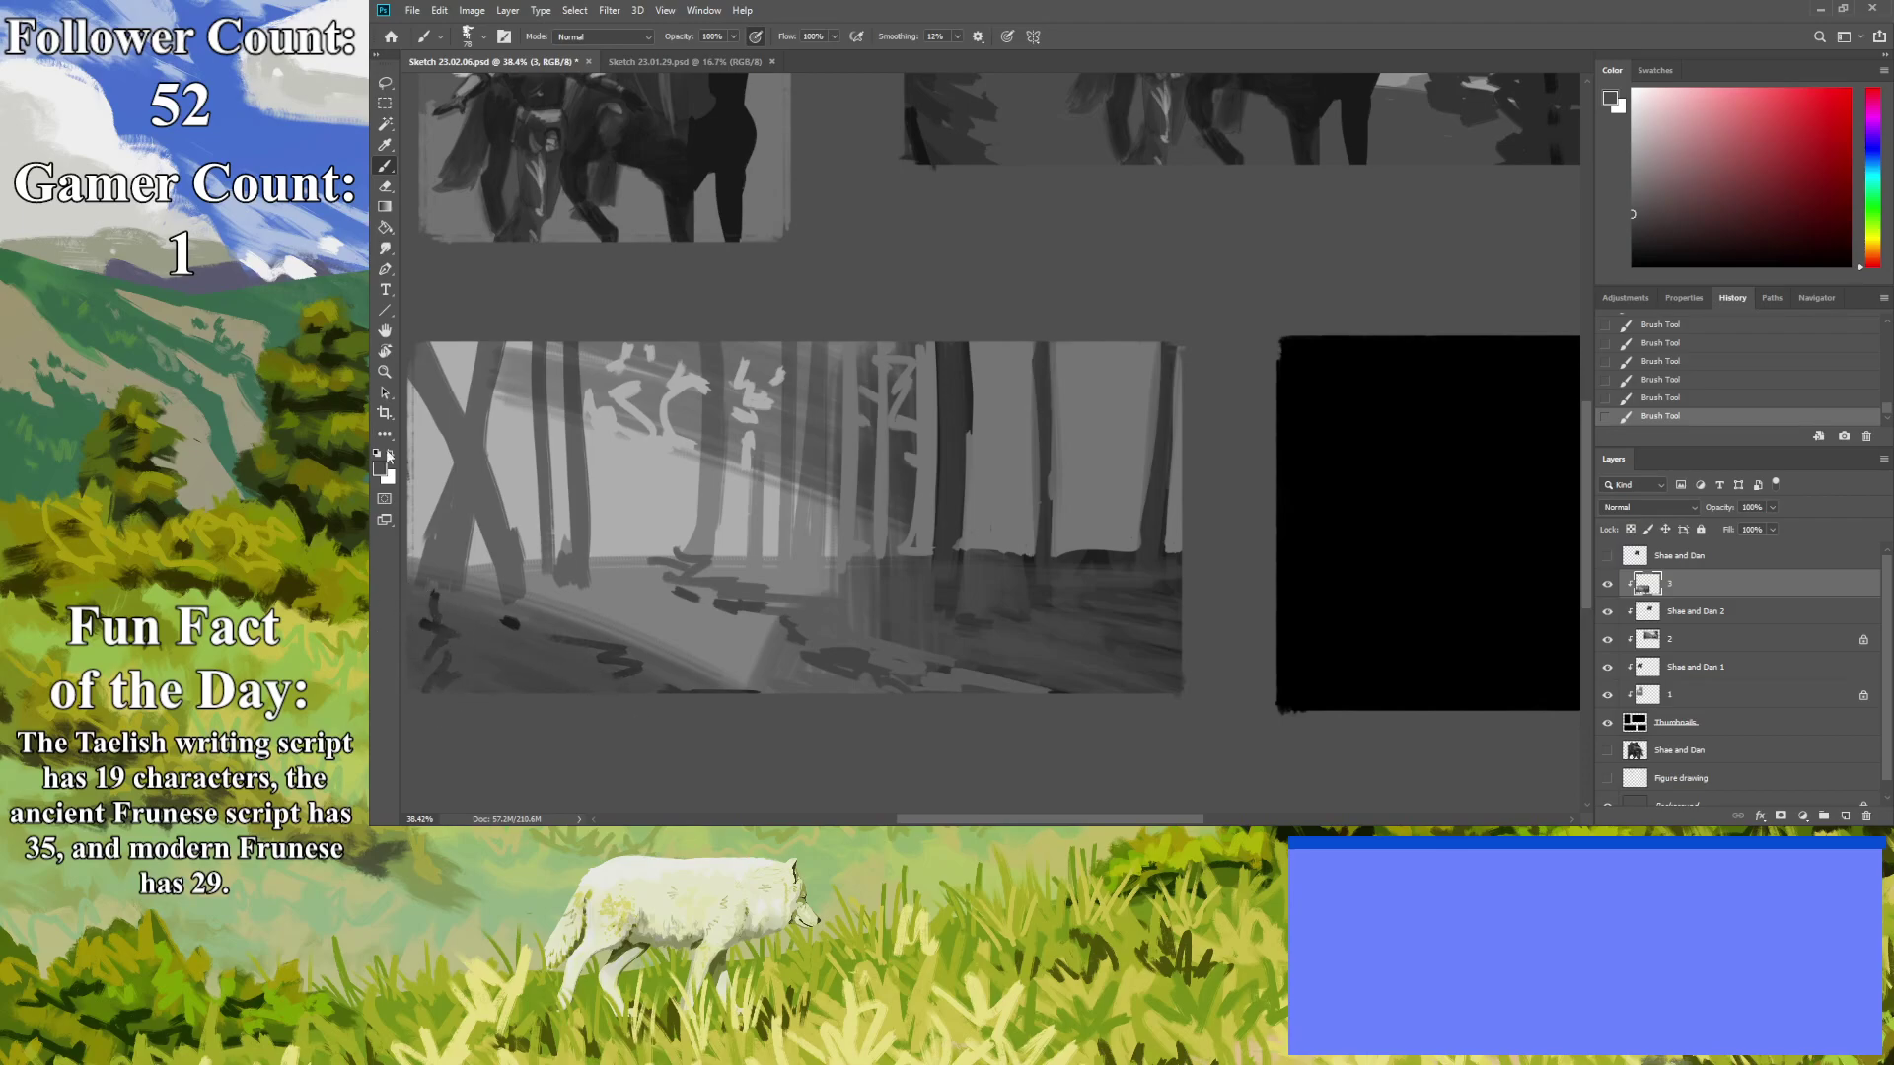
pyautogui.click(384, 393)
pyautogui.press('z')
pyautogui.moveTo(835, 521); pyautogui.dragTo(694, 492)
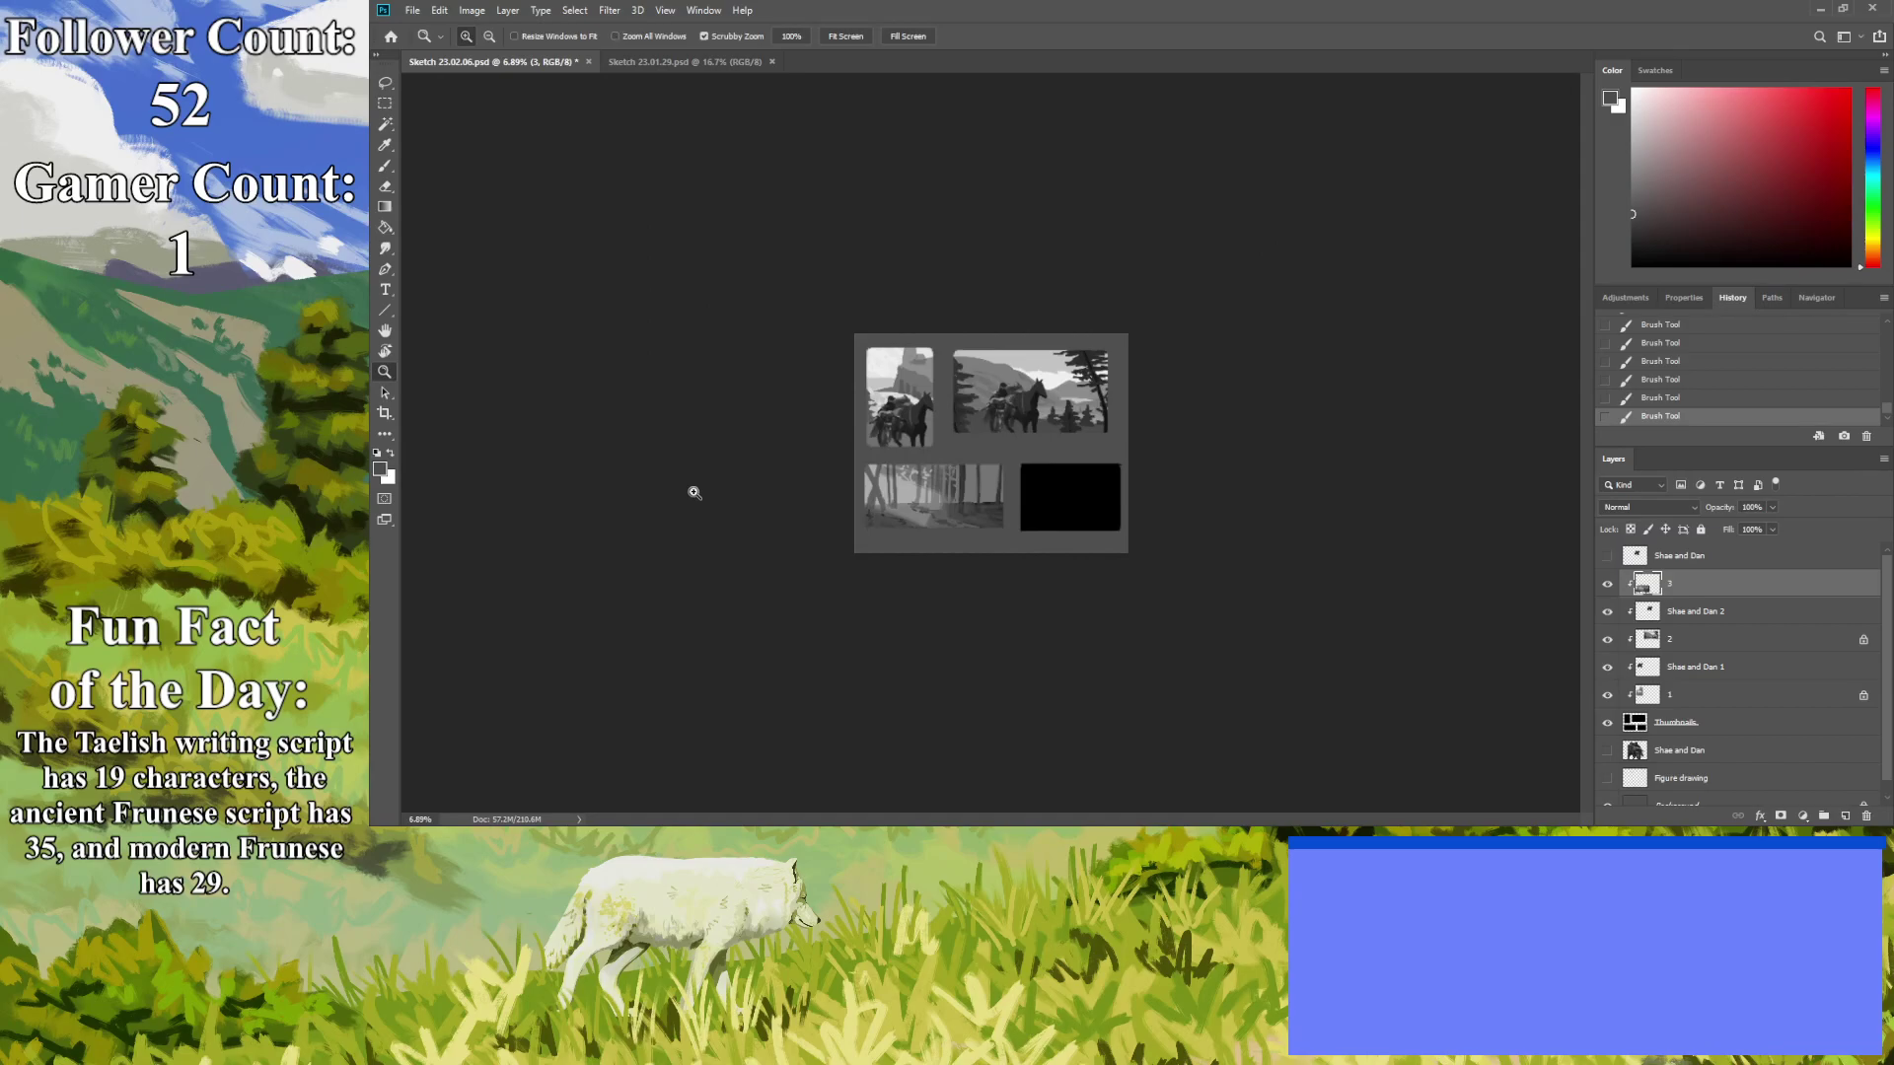
# Sample a light grey and brush a misty glow across the background trees on the right side of the forest thumbnail.
pyautogui.hotkey('ctrl', '+')
pyautogui.hotkey('ctrl', '+')
pyautogui.hotkey('ctrl', '+')
pyautogui.hotkey('ctrl', '+')
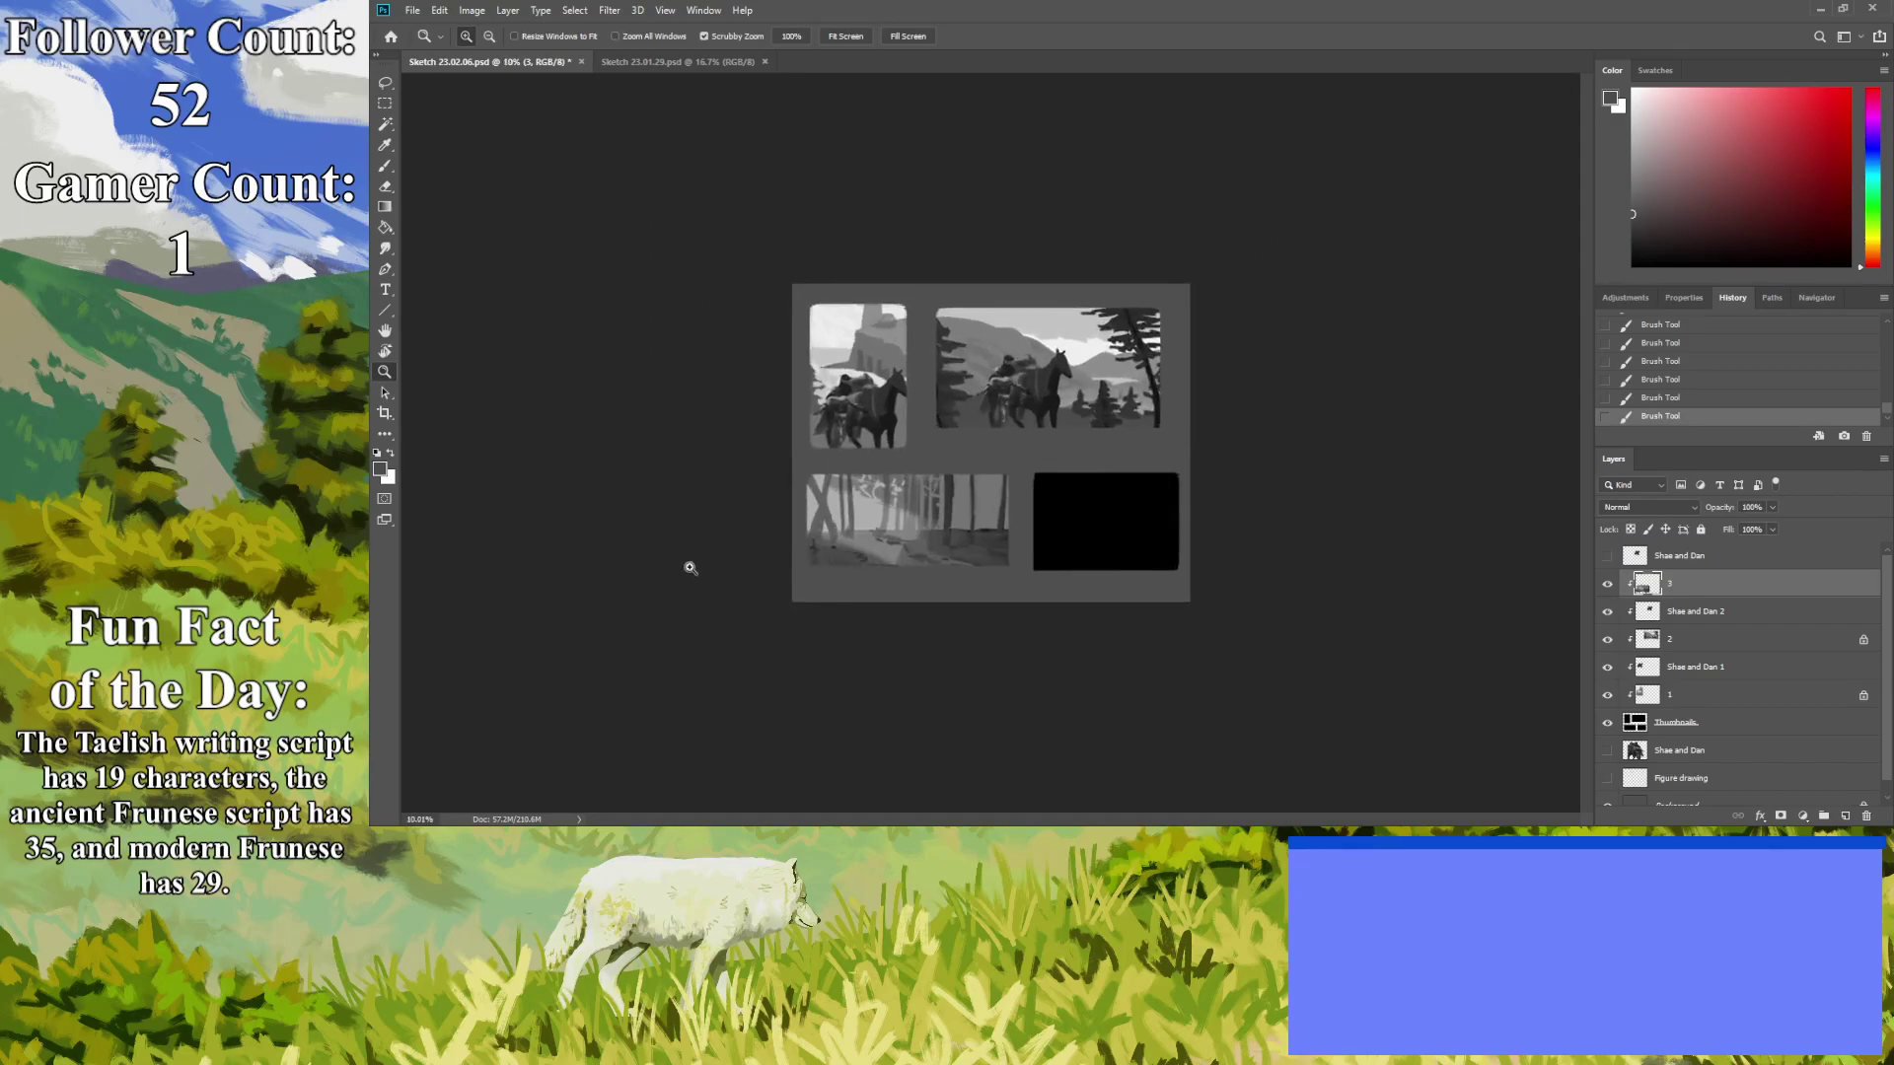
pyautogui.click(385, 145)
pyautogui.click(385, 166)
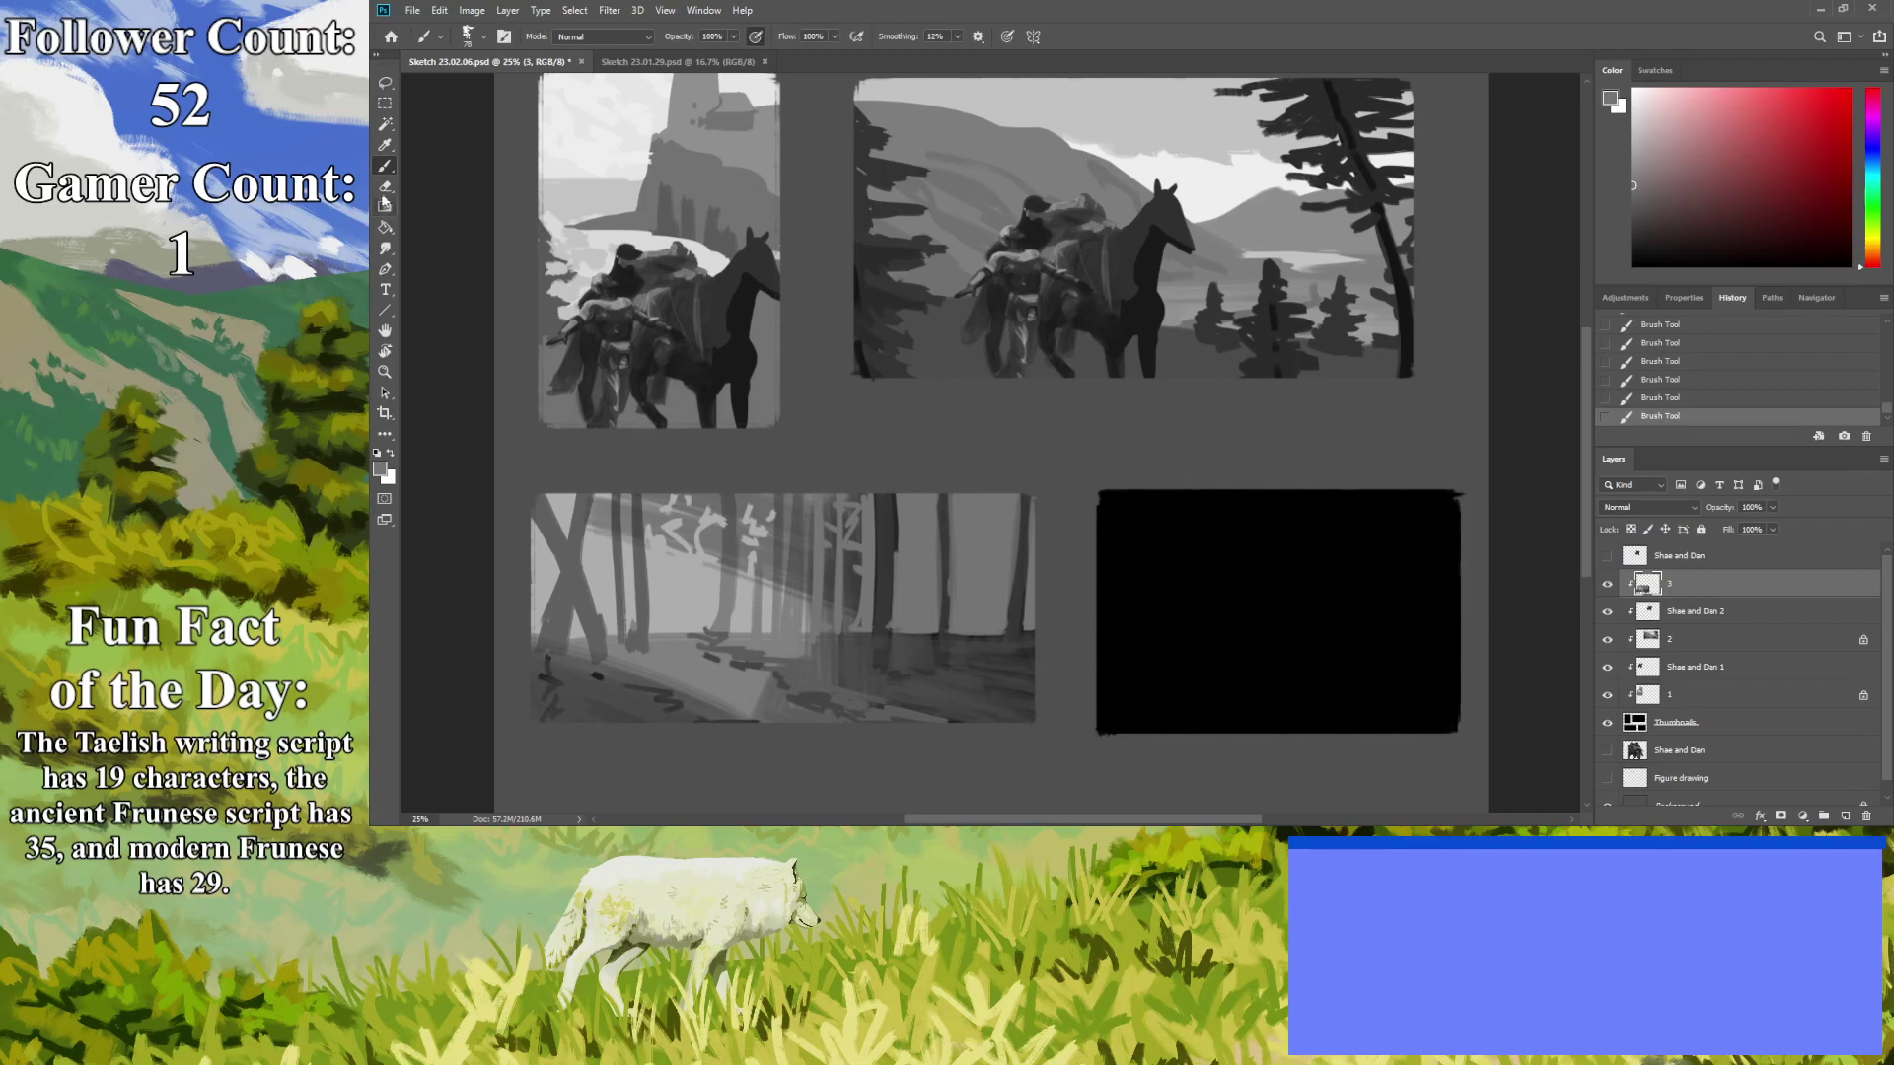
pyautogui.click(385, 145)
pyautogui.click(698, 592)
pyautogui.press('b')
pyautogui.moveTo(1026, 574)
pyautogui.mouseDown()
pyautogui.moveTo(952, 570)
pyautogui.moveTo(989, 571)
pyautogui.moveTo(804, 616)
pyautogui.mouseUp()
pyautogui.moveTo(920, 584)
pyautogui.mouseDown()
pyautogui.moveTo(1036, 559)
pyautogui.moveTo(858, 561)
pyautogui.moveTo(1007, 535)
pyautogui.moveTo(779, 591)
pyautogui.moveTo(774, 622)
pyautogui.moveTo(750, 603)
pyautogui.moveTo(769, 558)
pyautogui.moveTo(888, 570)
pyautogui.moveTo(809, 597)
pyautogui.mouseUp()
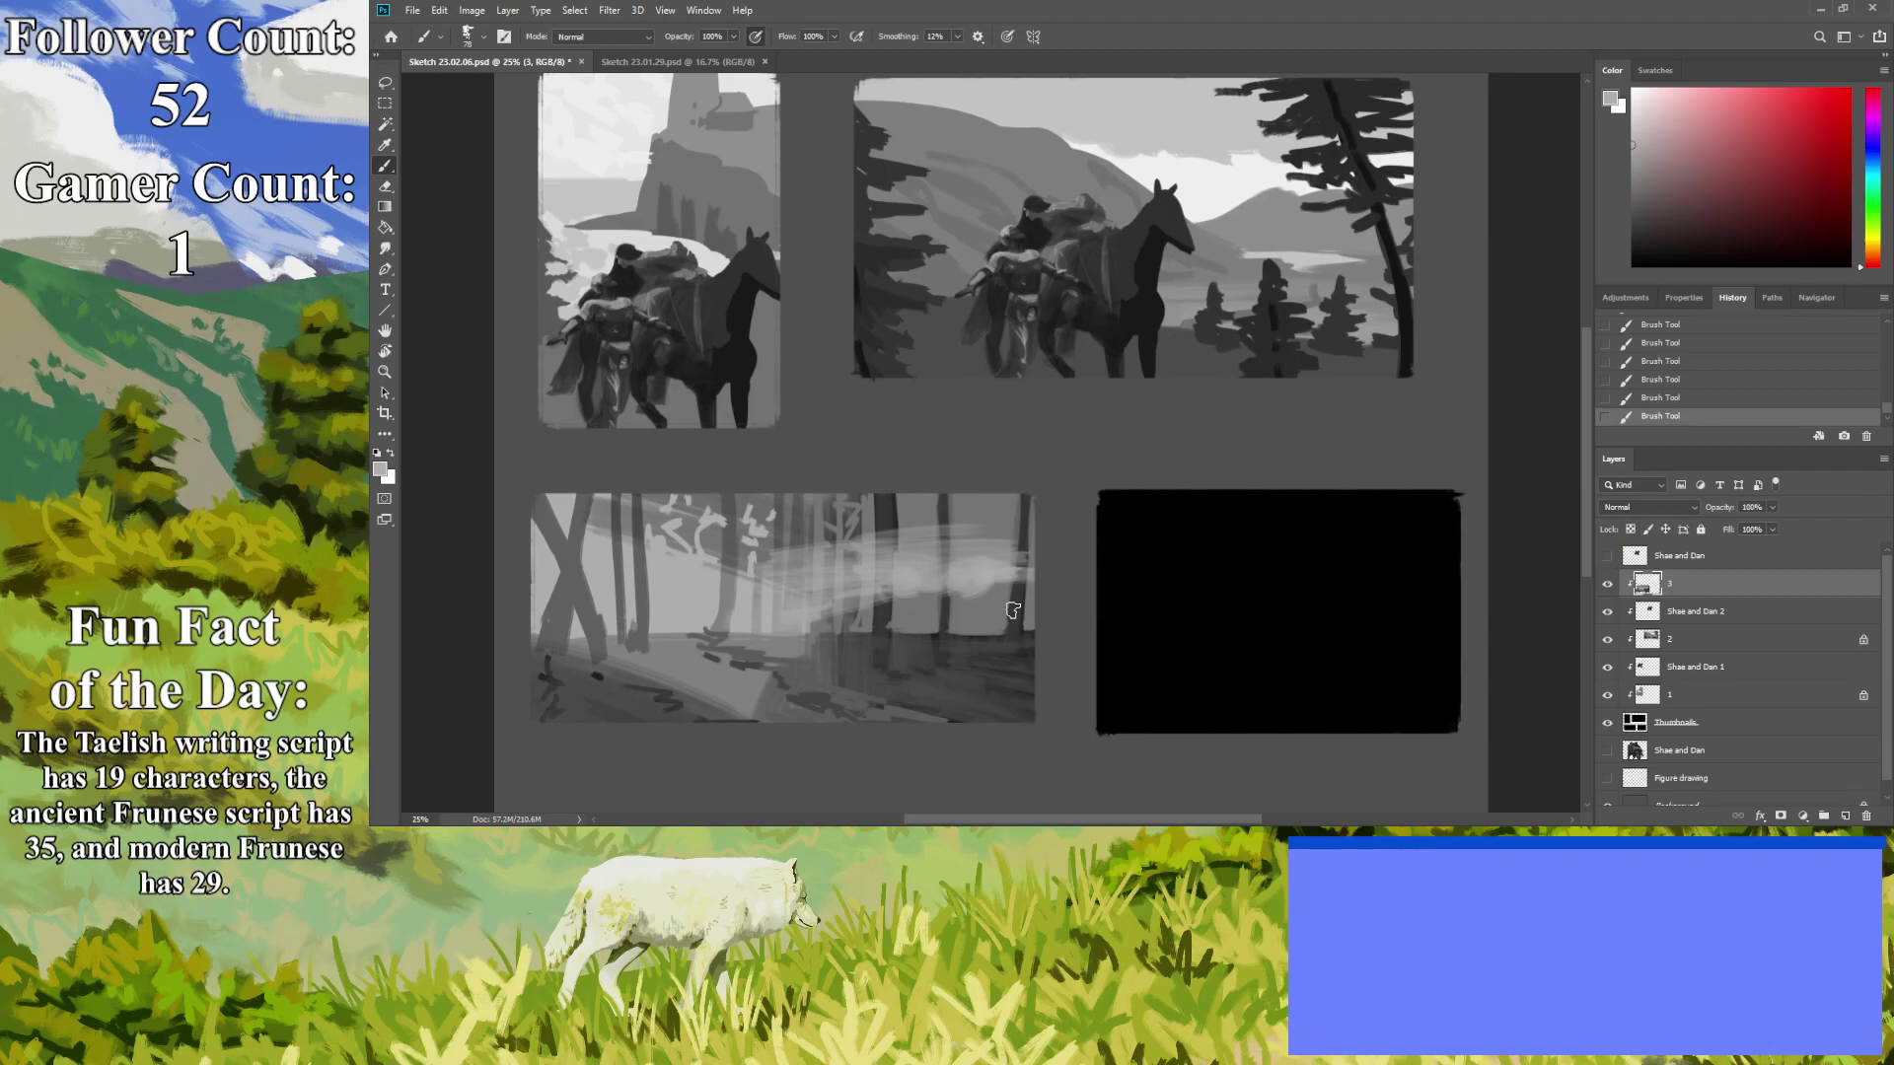
pyautogui.moveTo(678, 574)
pyautogui.mouseDown()
pyautogui.moveTo(830, 564)
pyautogui.moveTo(721, 545)
pyautogui.mouseUp()
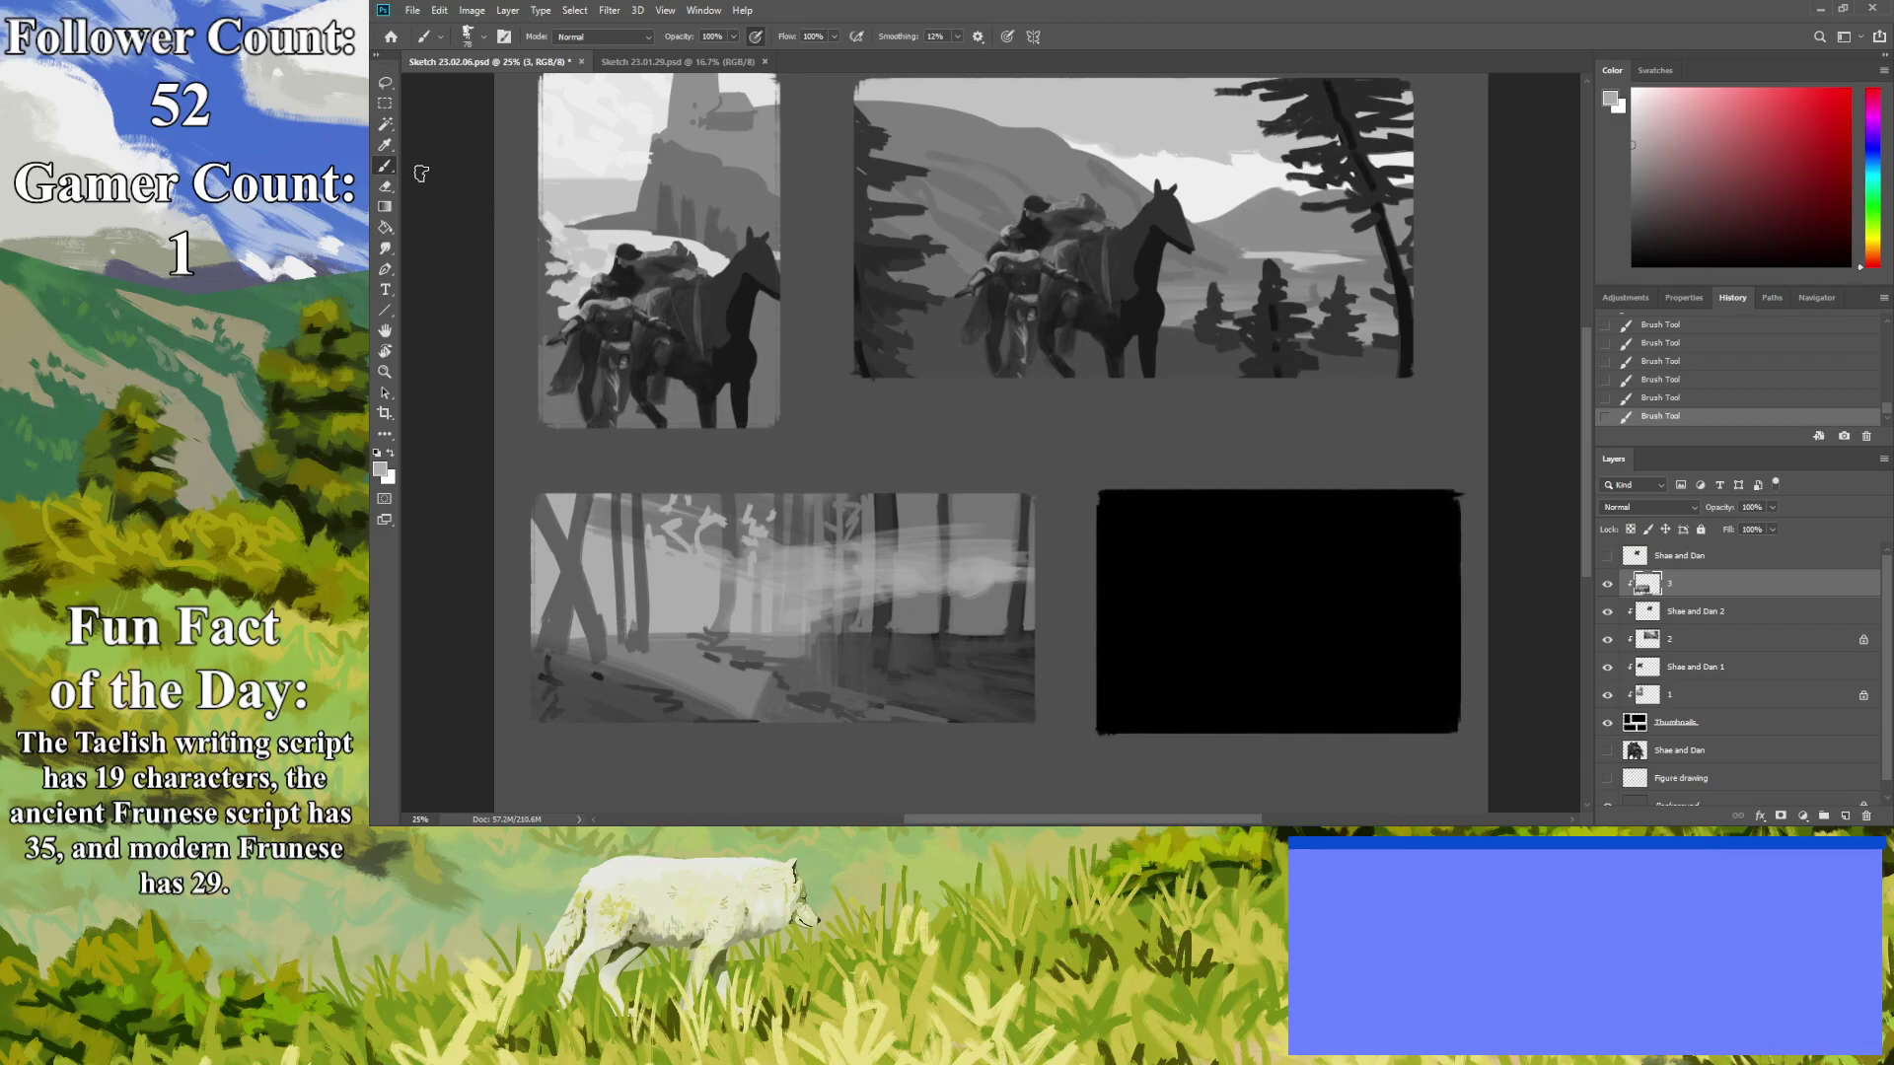
# Sample a darker grey and paint vertical tree trunks over the mist in the right half of the forest thumbnail.
pyautogui.press('i')
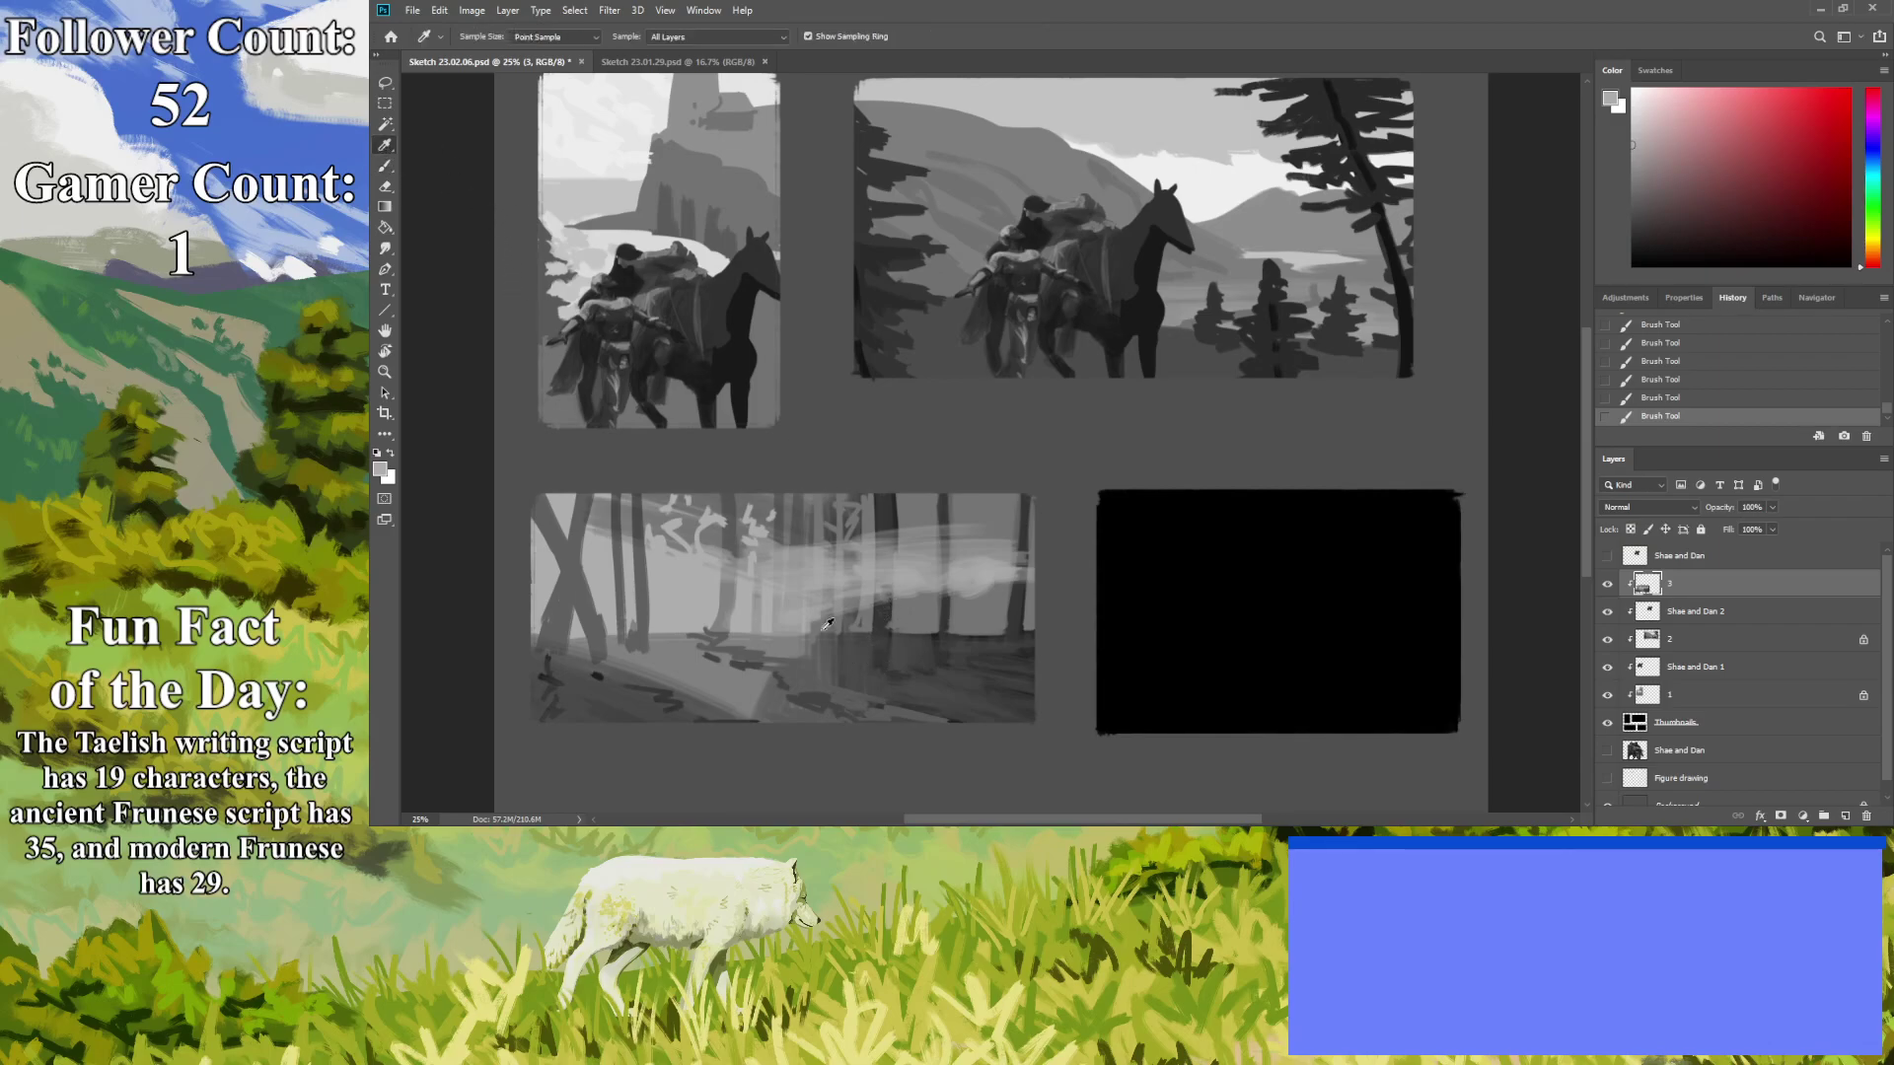
pyautogui.click(758, 481)
pyautogui.press('b')
pyautogui.moveTo(885, 641); pyautogui.dragTo(886, 493)
pyautogui.moveTo(944, 649); pyautogui.dragTo(944, 523)
pyautogui.moveTo(1017, 651); pyautogui.dragTo(1022, 498)
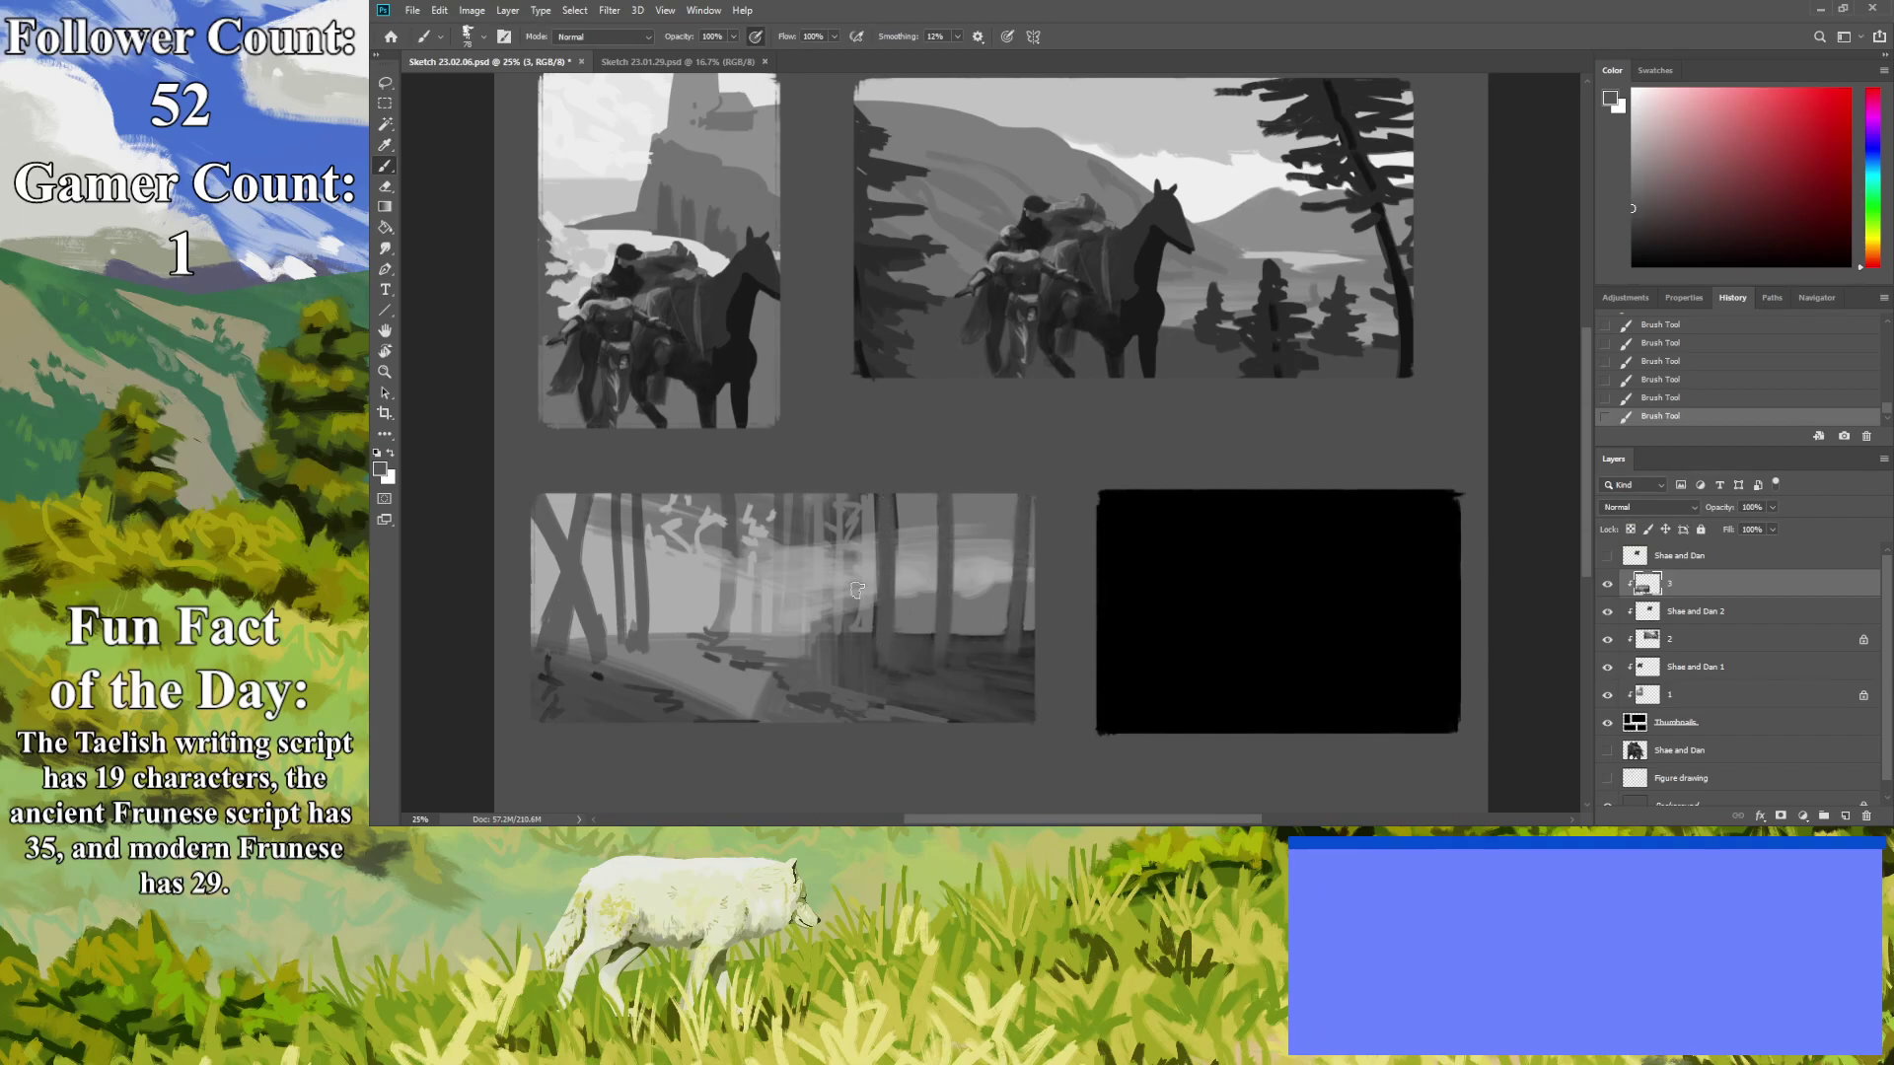
pyautogui.moveTo(851, 655)
pyautogui.mouseDown()
pyautogui.moveTo(853, 506)
pyautogui.moveTo(827, 513)
pyautogui.moveTo(829, 555)
pyautogui.mouseUp()
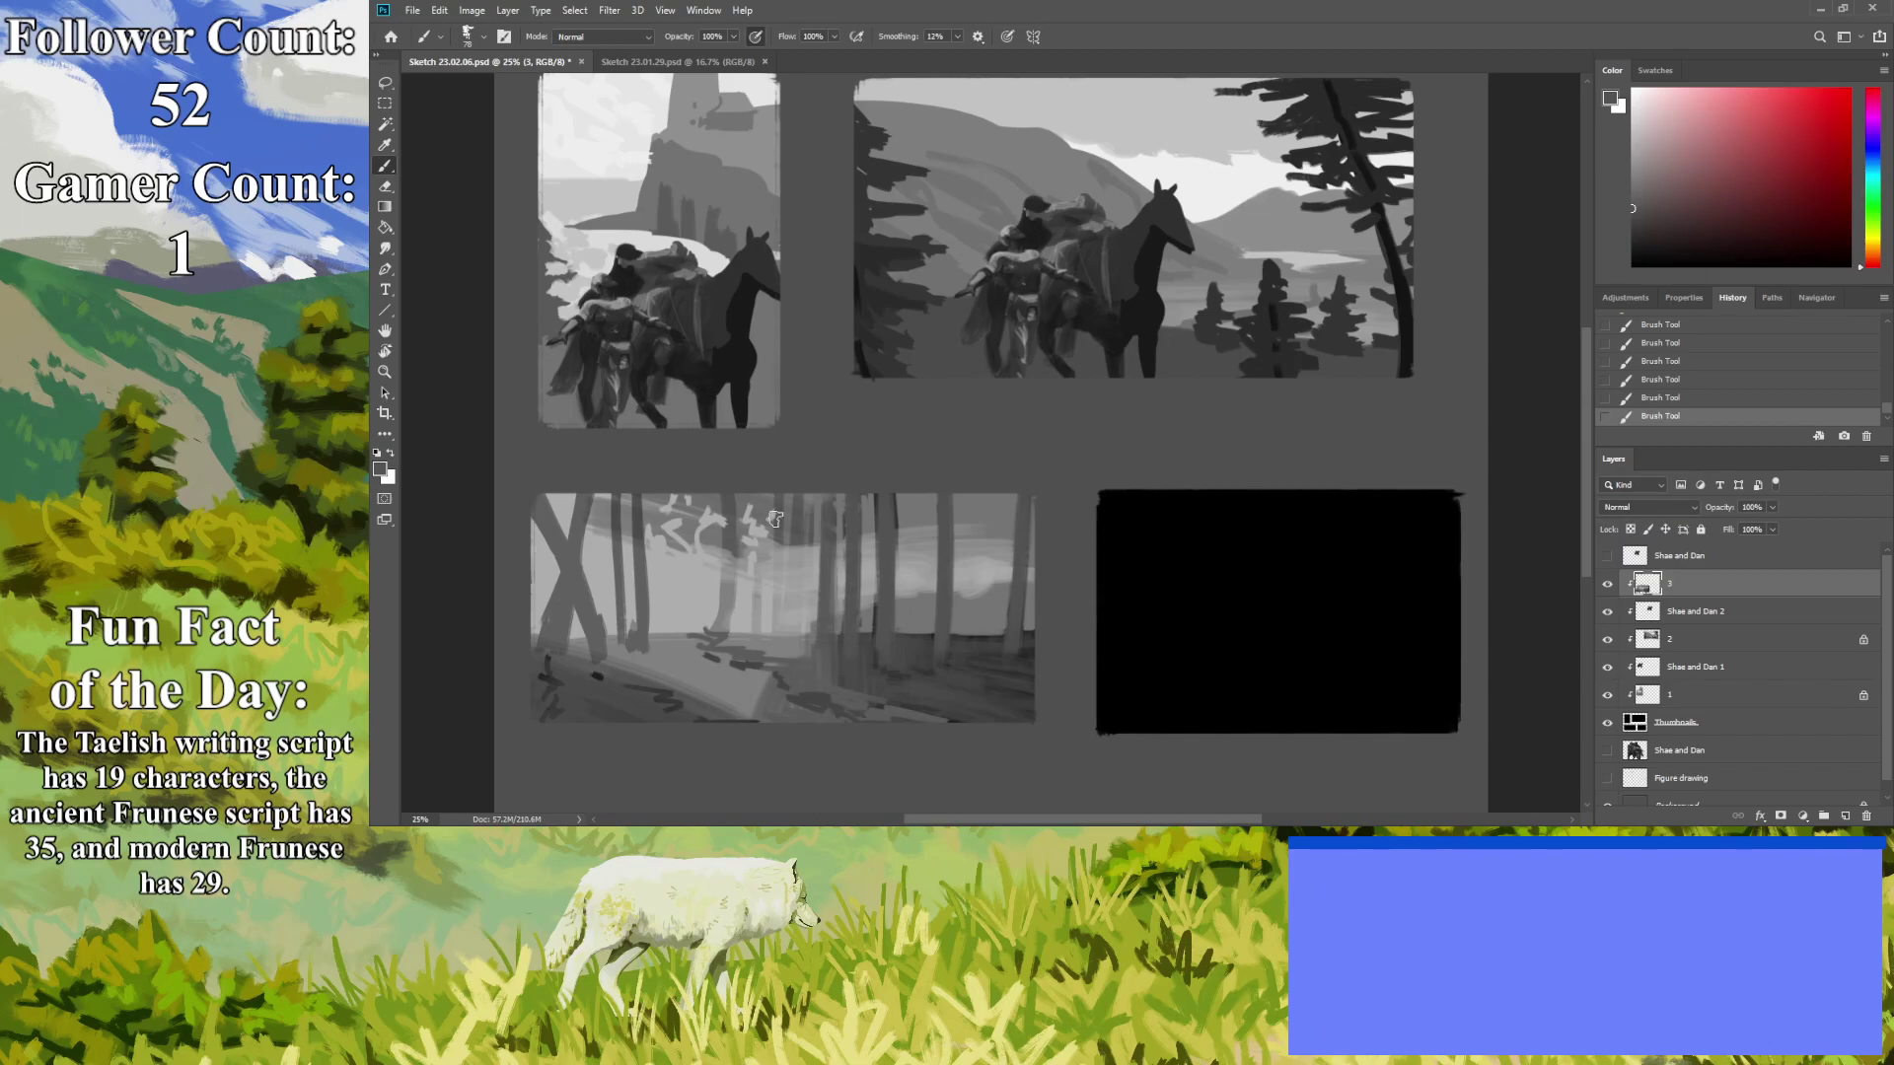
# Choose a darker grey for two trunks near the forest thumbnail's right edge and add more trunks around its centre.
pyautogui.click(1632, 226)
pyautogui.moveTo(983, 651); pyautogui.dragTo(991, 498)
pyautogui.moveTo(983, 642); pyautogui.dragTo(1000, 484)
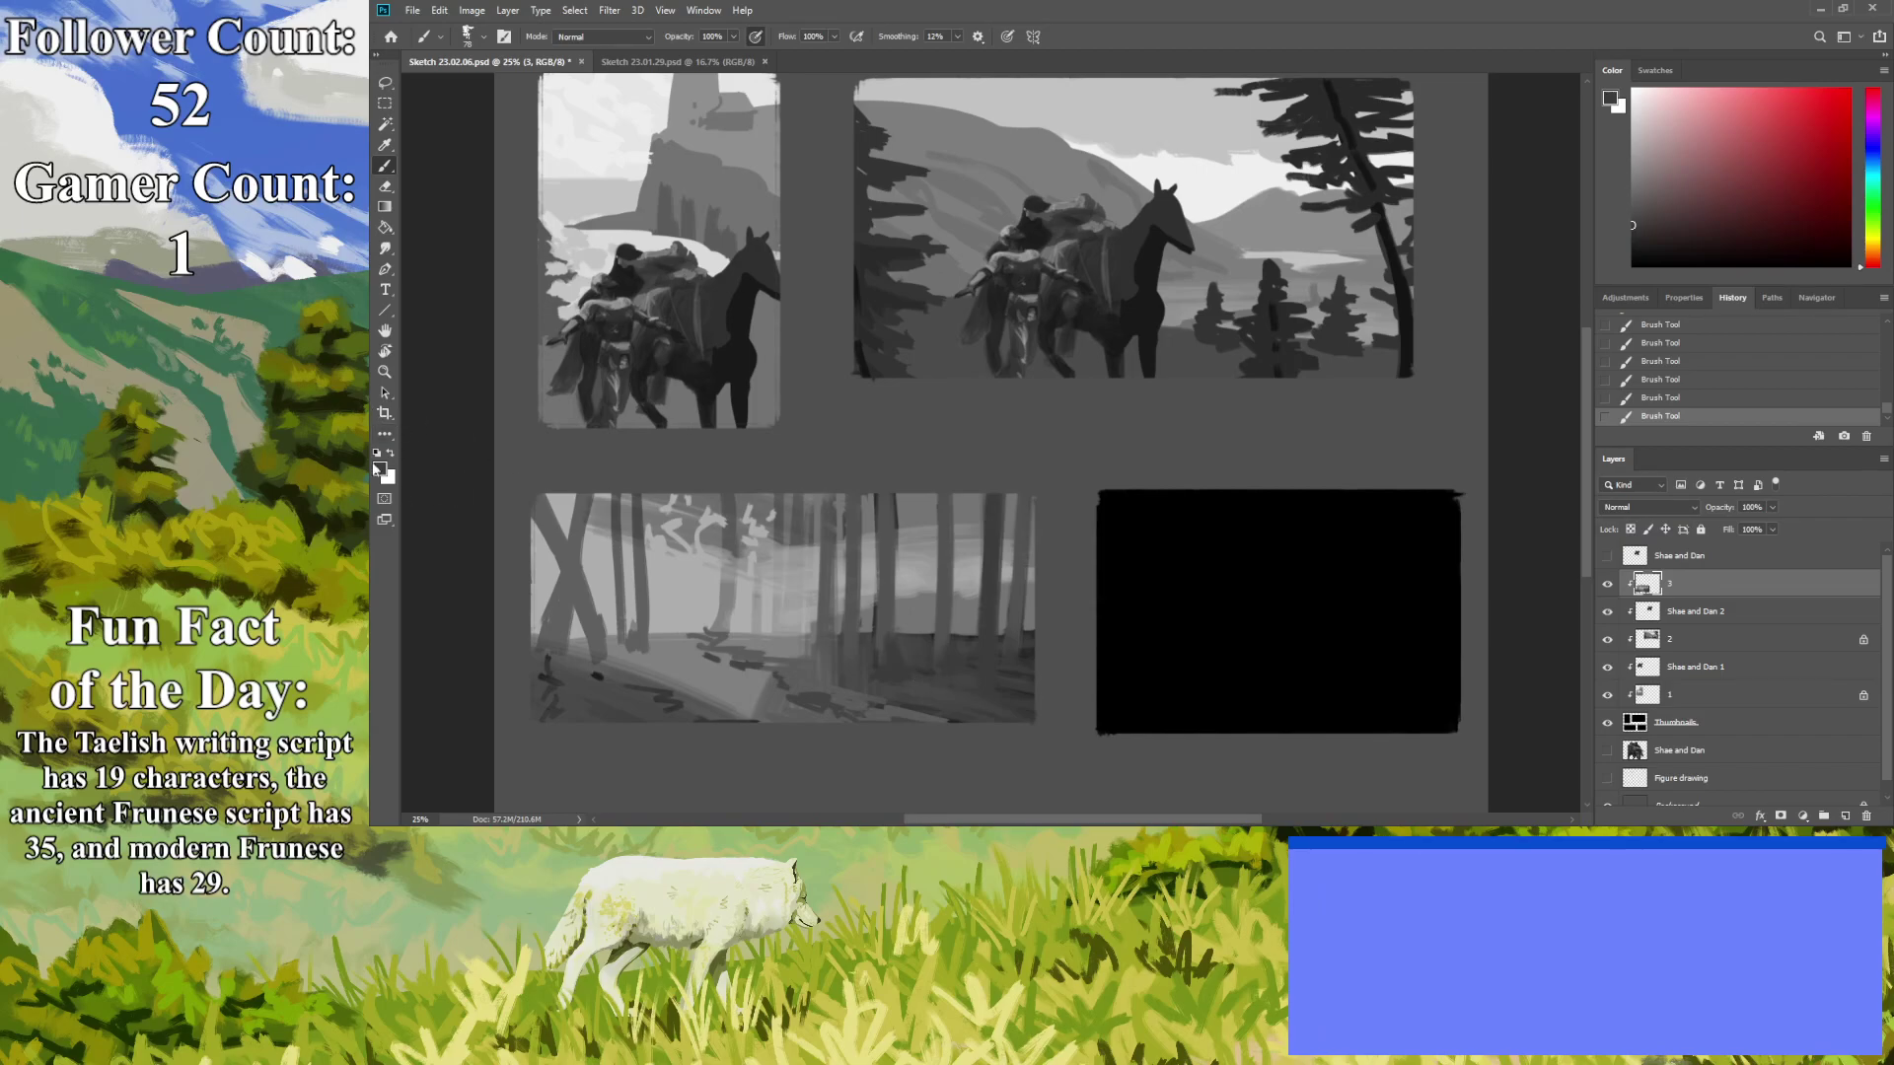
pyautogui.click(385, 372)
pyautogui.moveTo(691, 484)
pyautogui.mouseDown()
pyautogui.moveTo(478, 504)
pyautogui.moveTo(553, 552)
pyautogui.mouseUp()
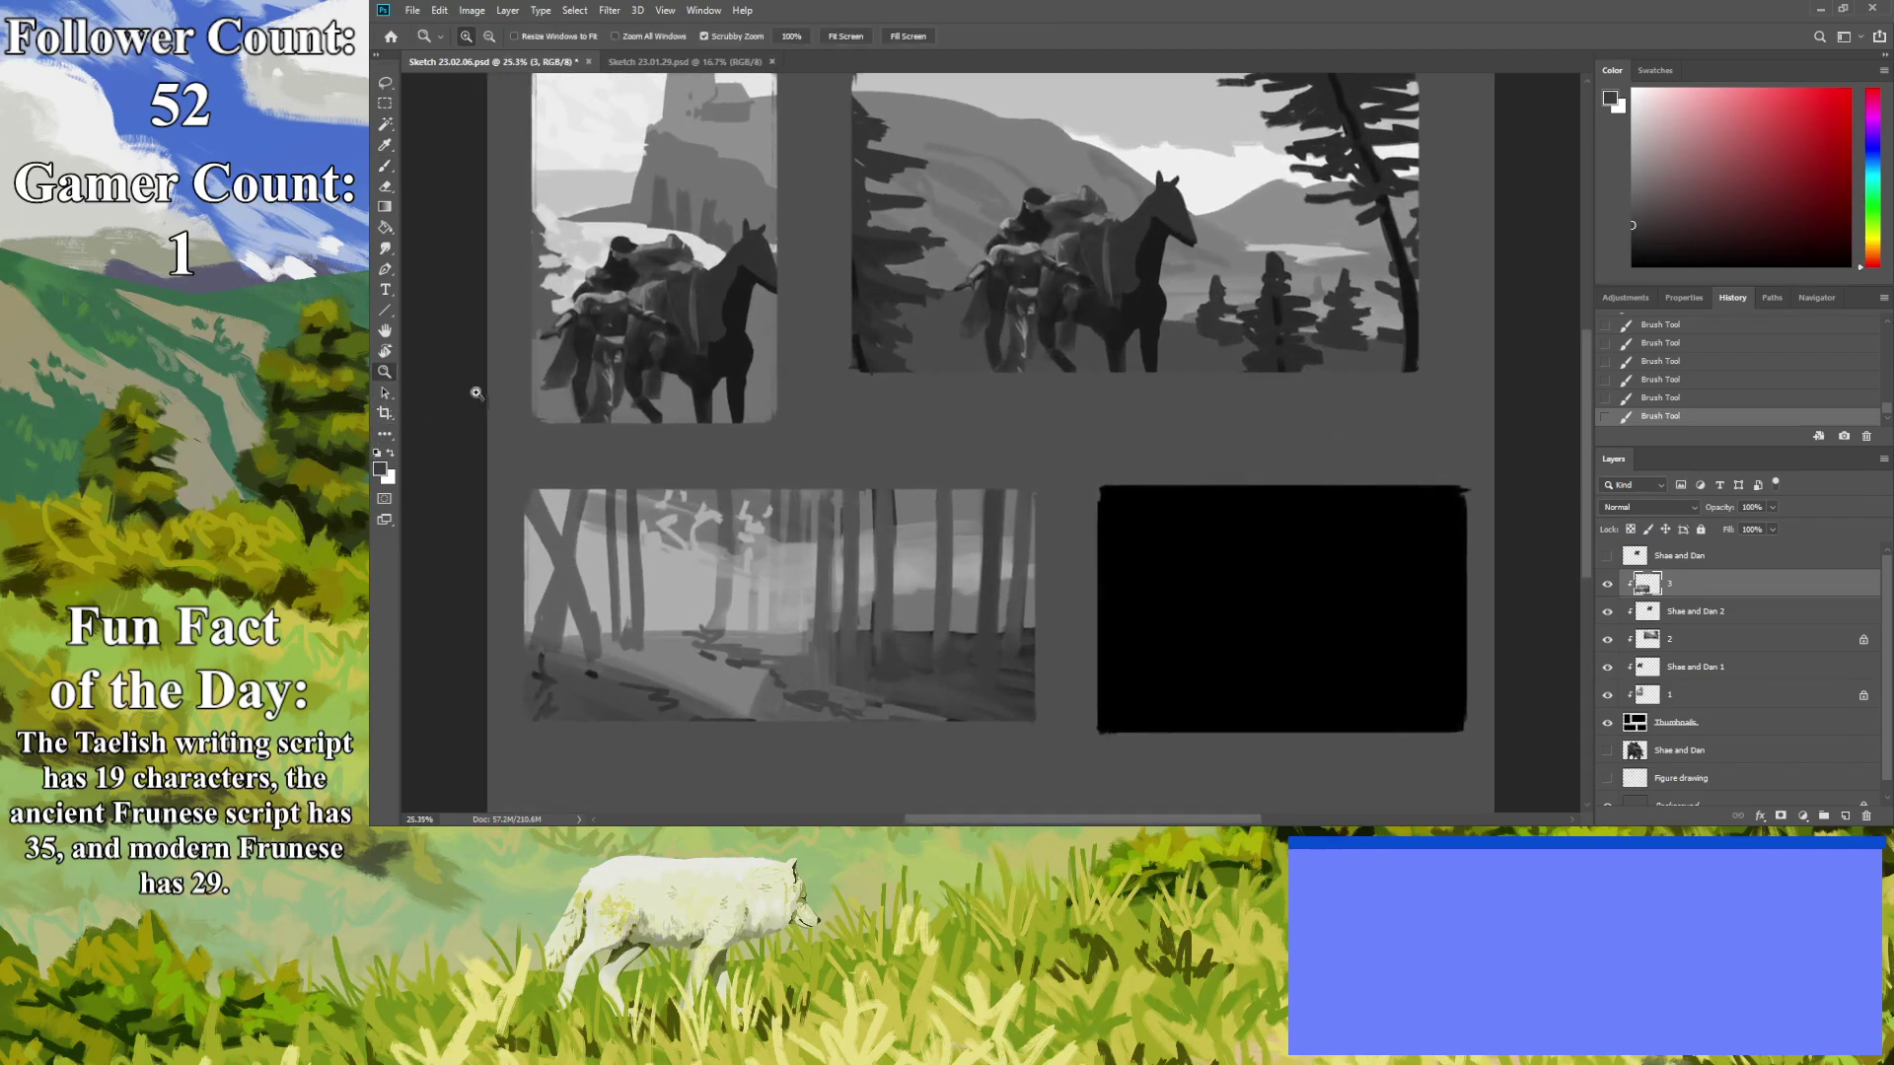
pyautogui.click(382, 167)
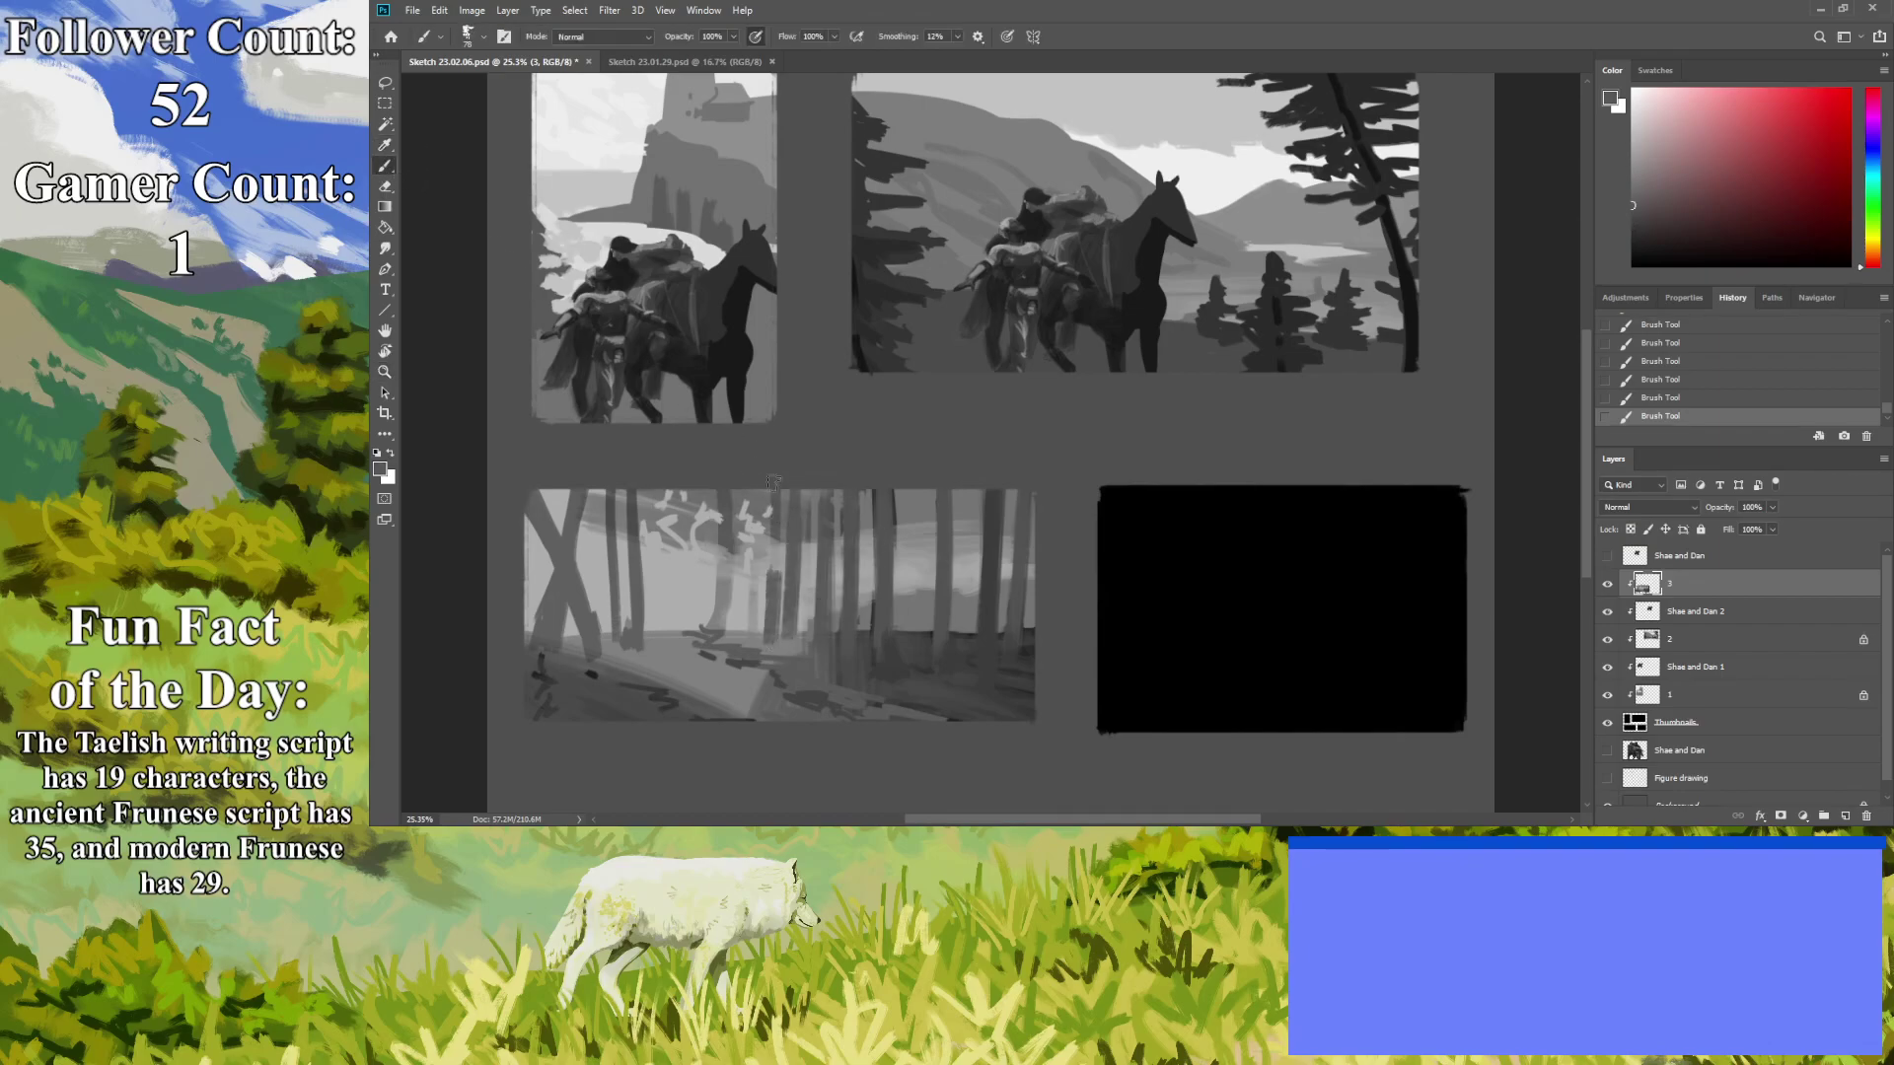
# Brush lighter grey strokes along the path and the lower-right foreground of the forest thumbnail.
pyautogui.click(385, 372)
pyautogui.moveTo(681, 512); pyautogui.dragTo(520, 533)
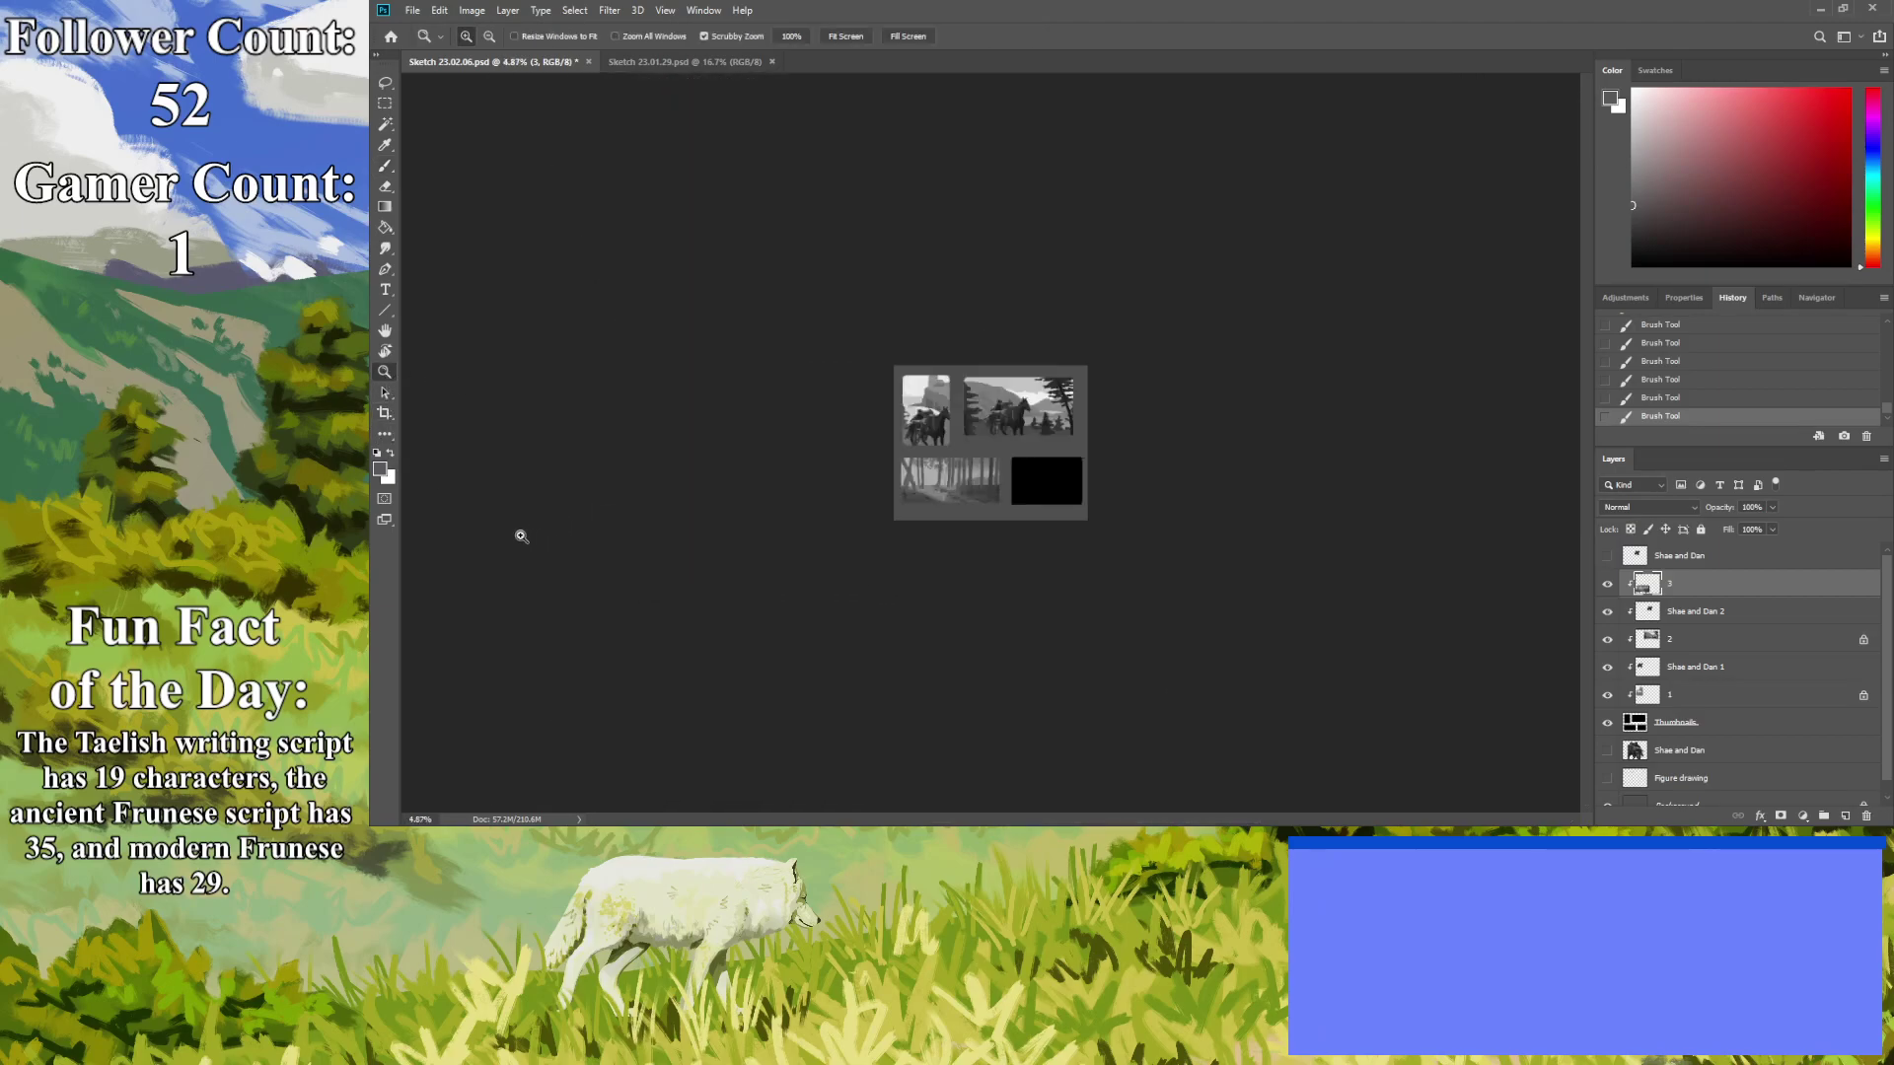
pyautogui.hotkey('ctrl', '0')
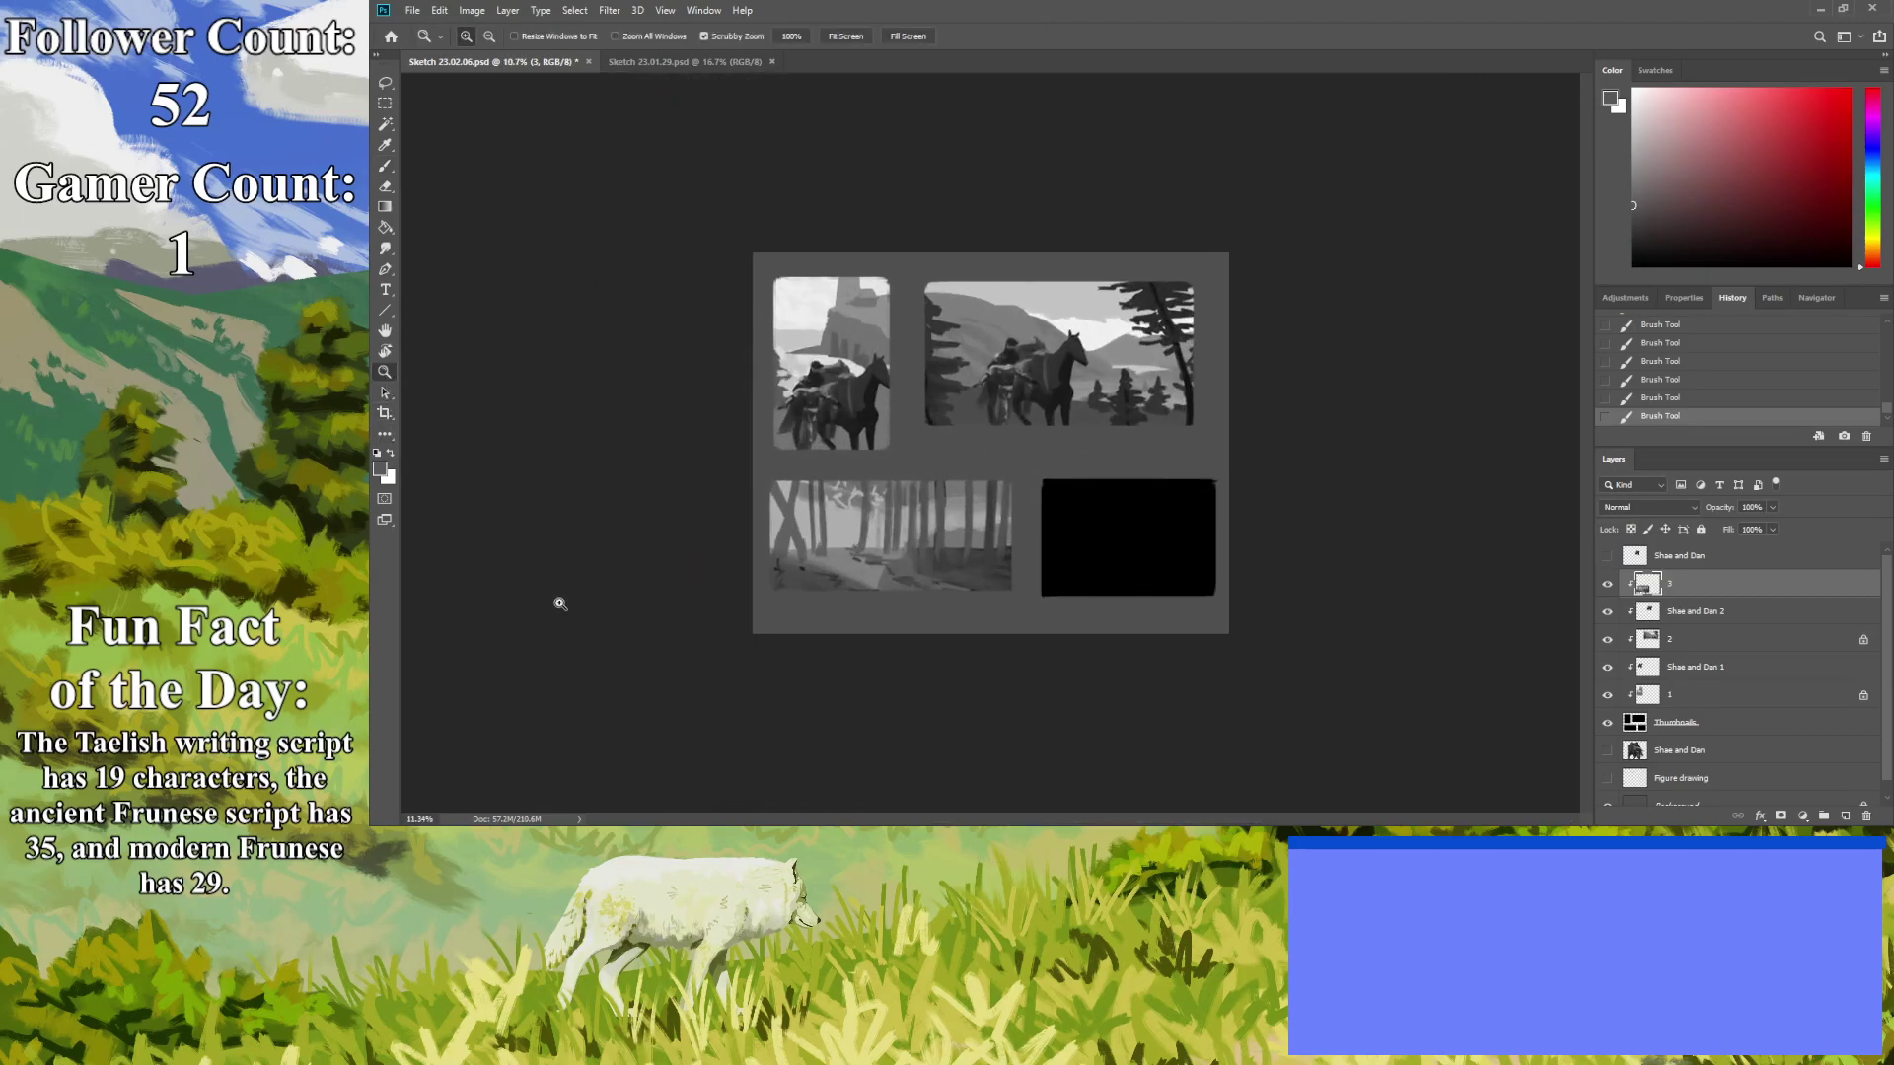
pyautogui.press('b')
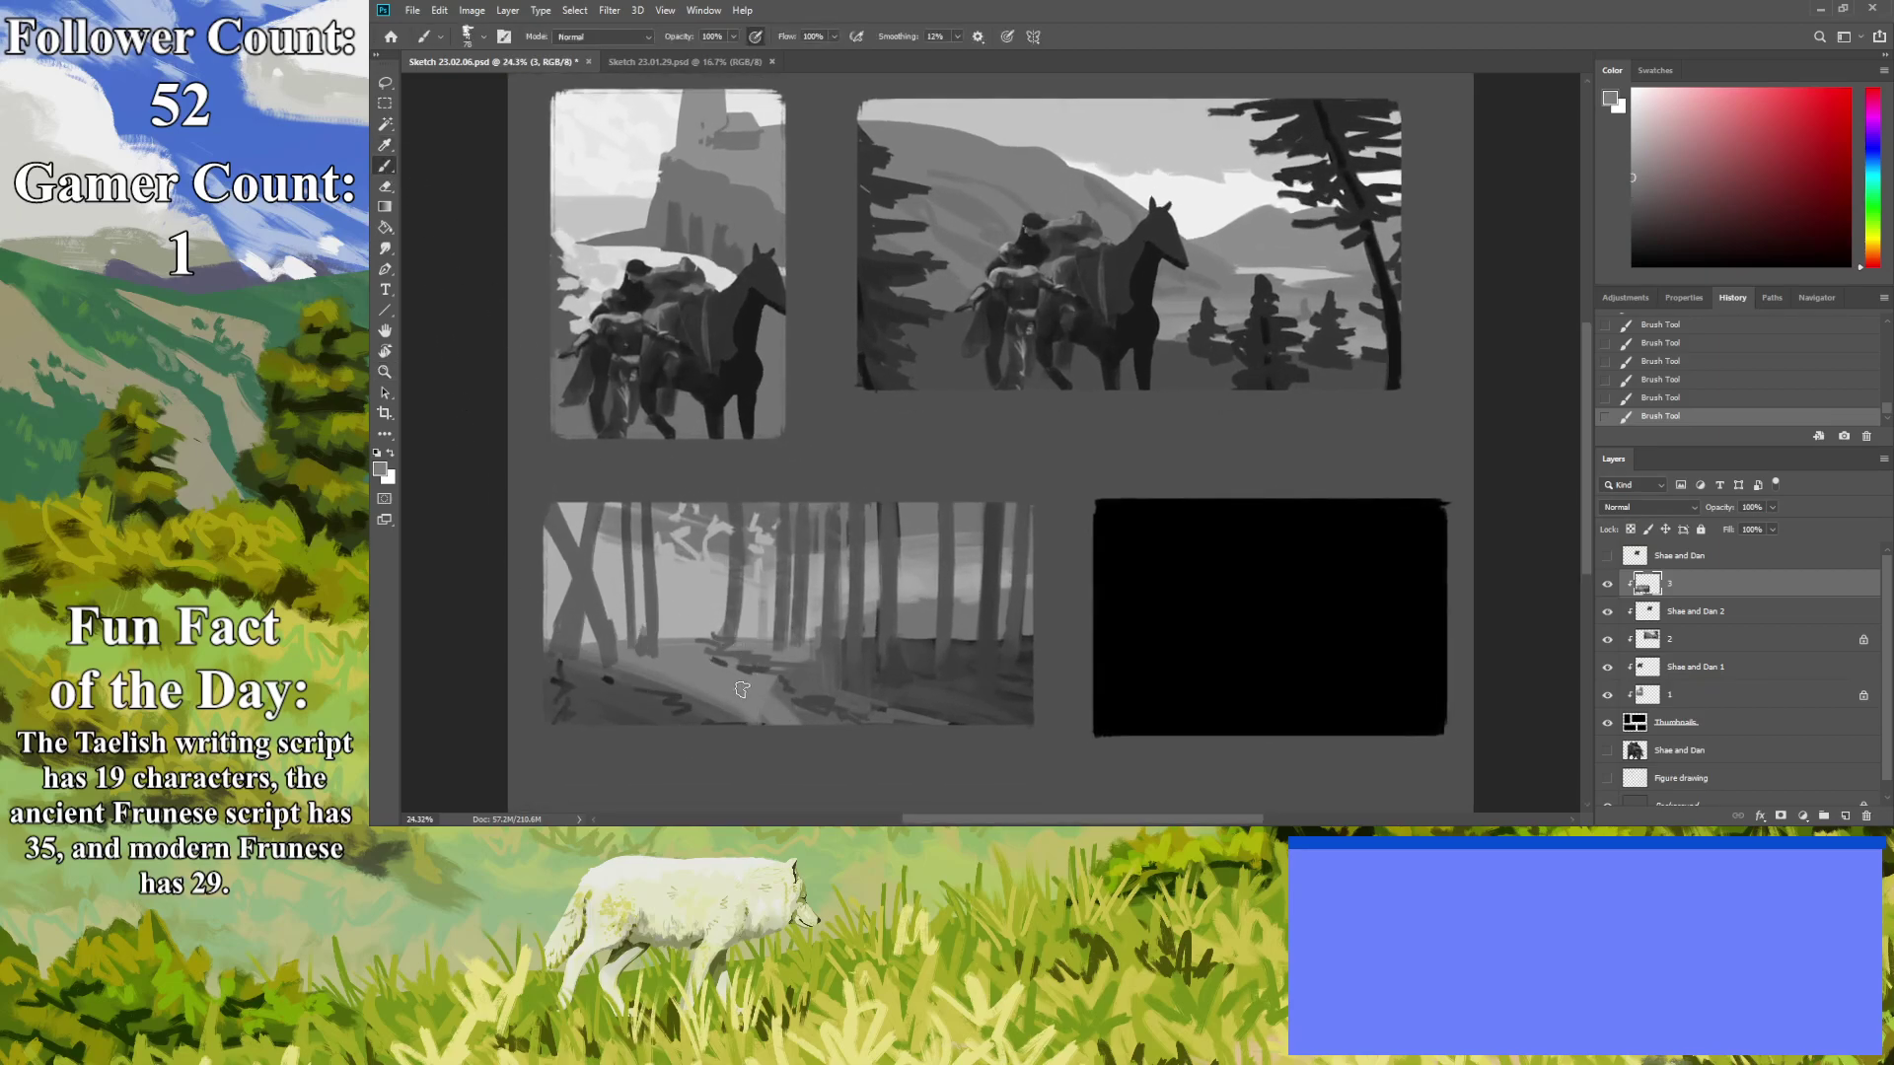
pyautogui.moveTo(892, 733)
pyautogui.mouseDown()
pyautogui.moveTo(861, 703)
pyautogui.moveTo(967, 729)
pyautogui.moveTo(913, 698)
pyautogui.moveTo(959, 706)
pyautogui.mouseUp()
pyautogui.moveTo(815, 682)
pyautogui.mouseDown()
pyautogui.moveTo(710, 702)
pyautogui.moveTo(649, 673)
pyautogui.mouseUp()
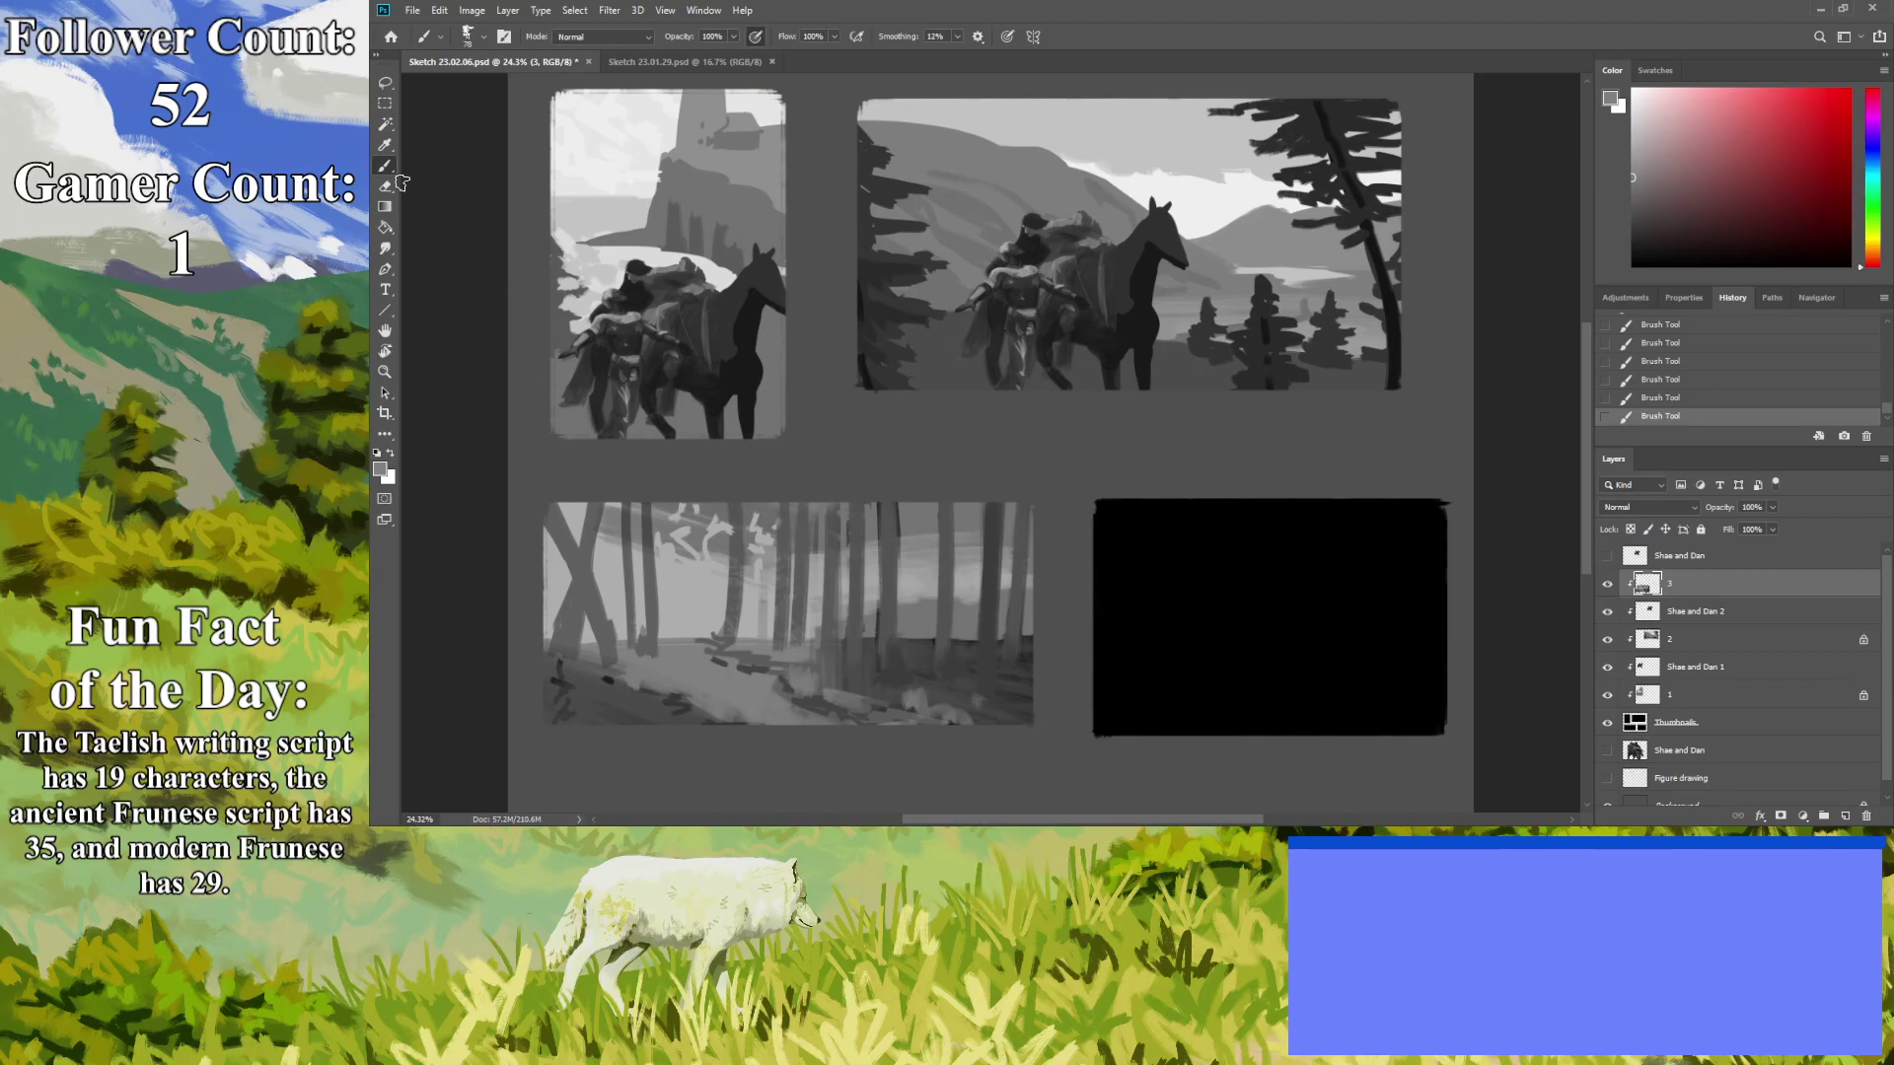
# Sample a dark tree tone, shrink the brush and paint foliage strokes across the treetops of the forest thumbnail.
pyautogui.click(384, 145)
pyautogui.click(901, 514)
pyautogui.press('b')
pyautogui.press('[')
pyautogui.press('[')
pyautogui.press('[')
pyautogui.press('[')
pyautogui.moveTo(907, 509); pyautogui.dragTo(915, 509)
pyautogui.moveTo(877, 530)
pyautogui.mouseDown()
pyautogui.moveTo(820, 481)
pyautogui.moveTo(982, 535)
pyautogui.moveTo(948, 495)
pyautogui.moveTo(933, 515)
pyautogui.moveTo(996, 495)
pyautogui.moveTo(1002, 565)
pyautogui.moveTo(989, 507)
pyautogui.mouseUp()
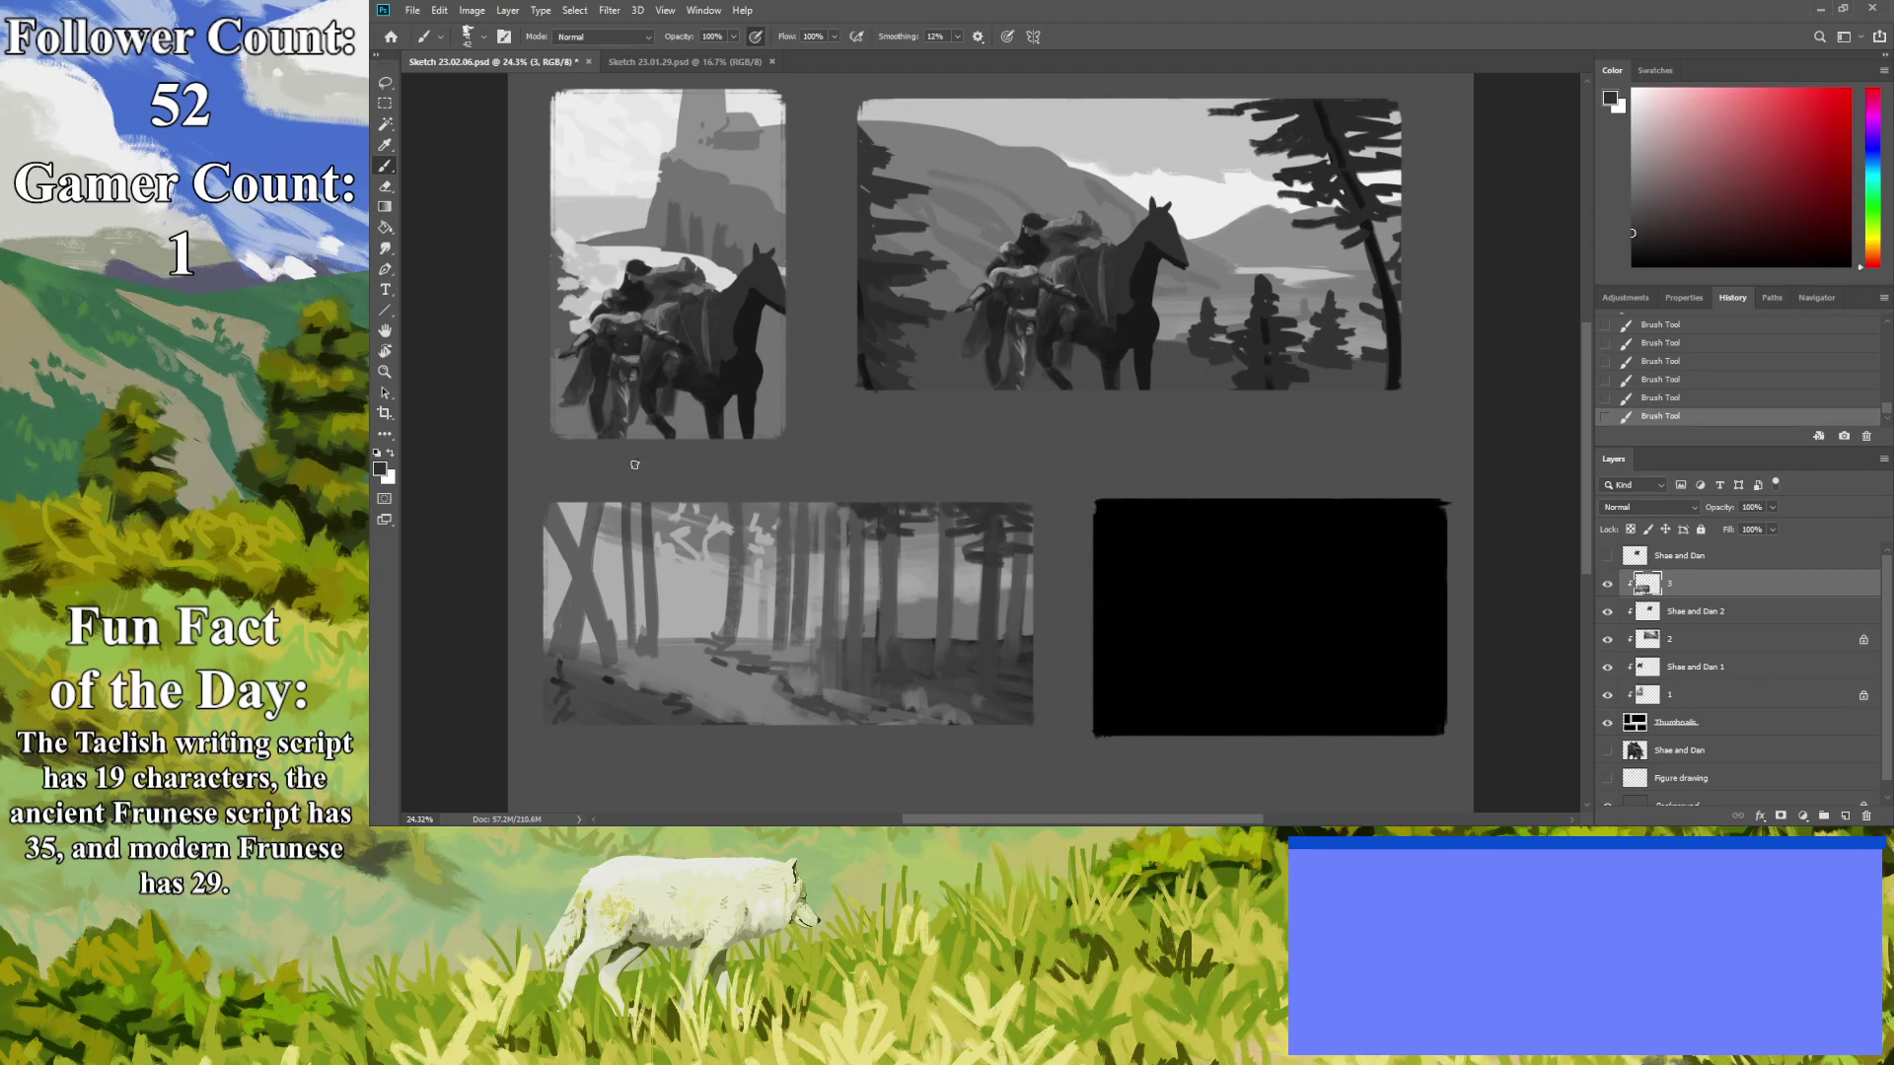
pyautogui.moveTo(813, 535)
pyautogui.mouseDown()
pyautogui.moveTo(831, 515)
pyautogui.moveTo(797, 502)
pyautogui.moveTo(789, 521)
pyautogui.mouseUp()
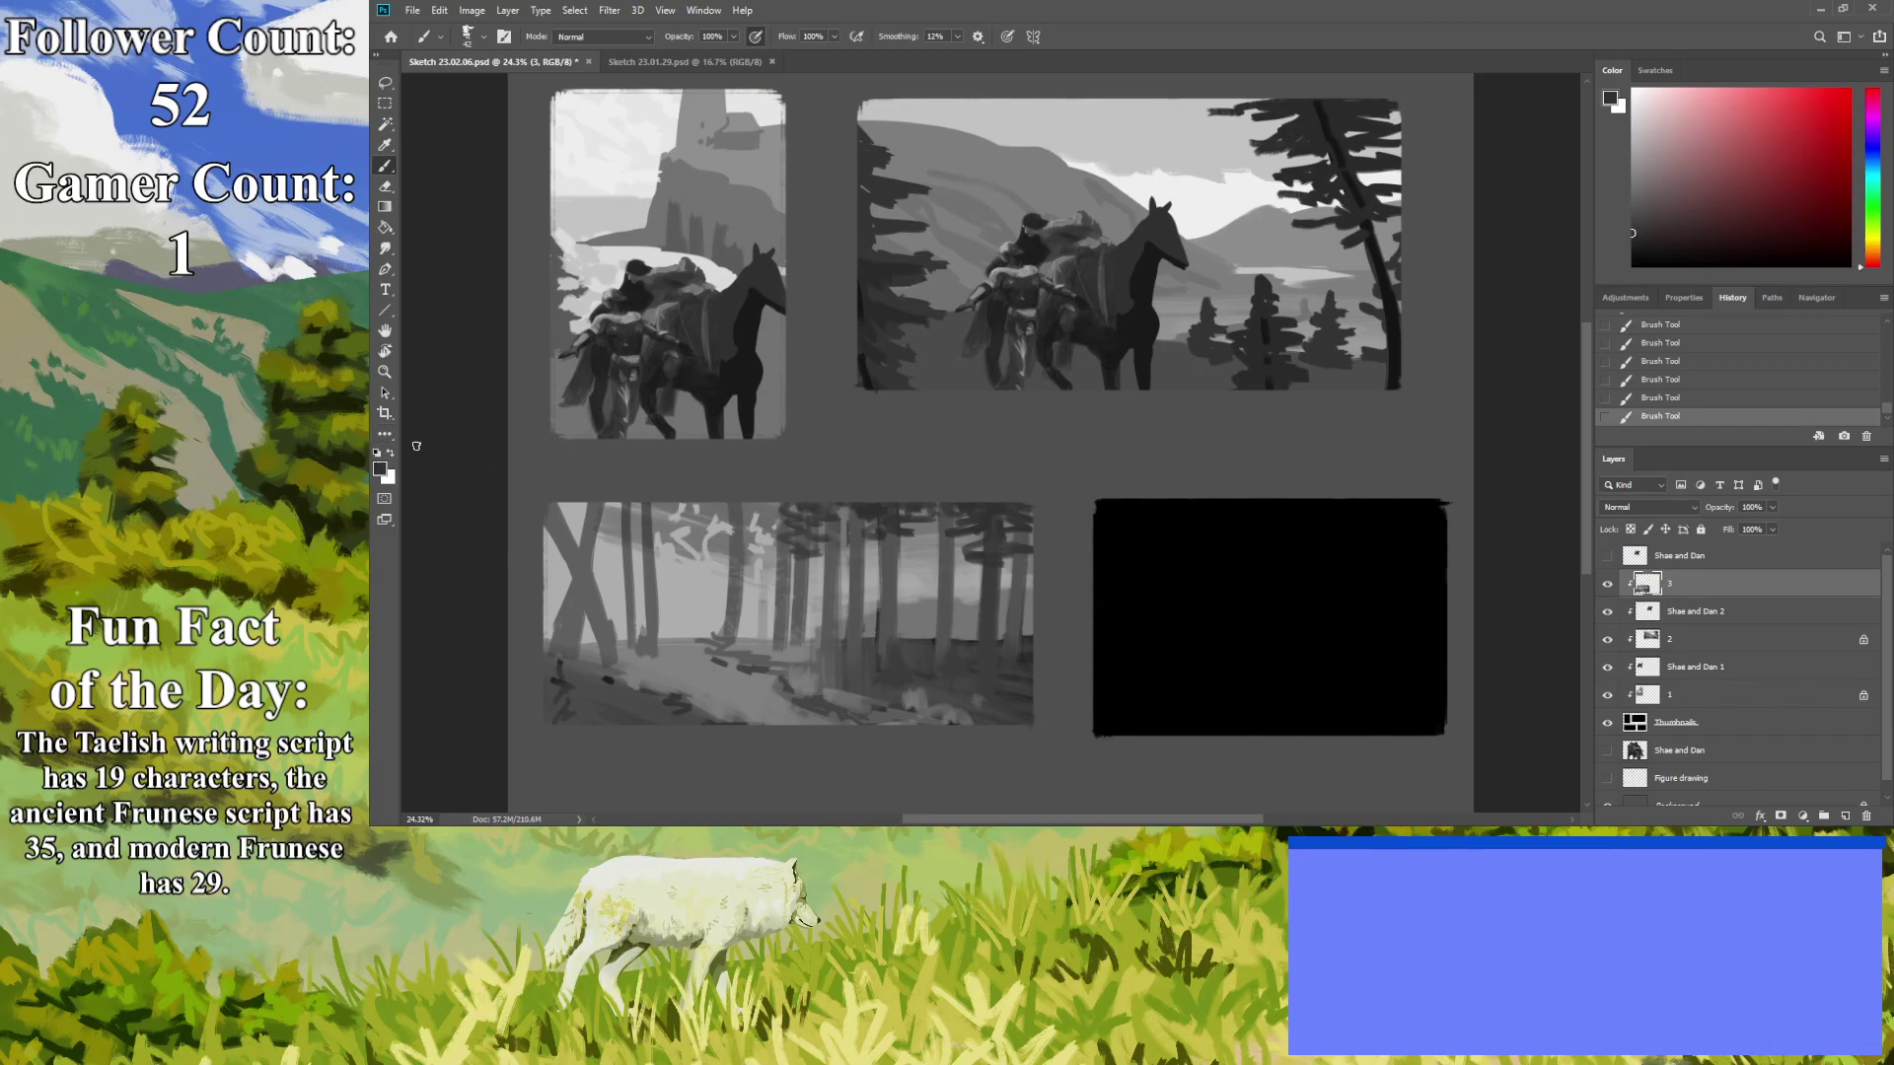
pyautogui.moveTo(600, 524)
pyautogui.mouseDown()
pyautogui.moveTo(609, 508)
pyautogui.moveTo(604, 550)
pyautogui.moveTo(588, 511)
pyautogui.moveTo(568, 527)
pyautogui.mouseUp()
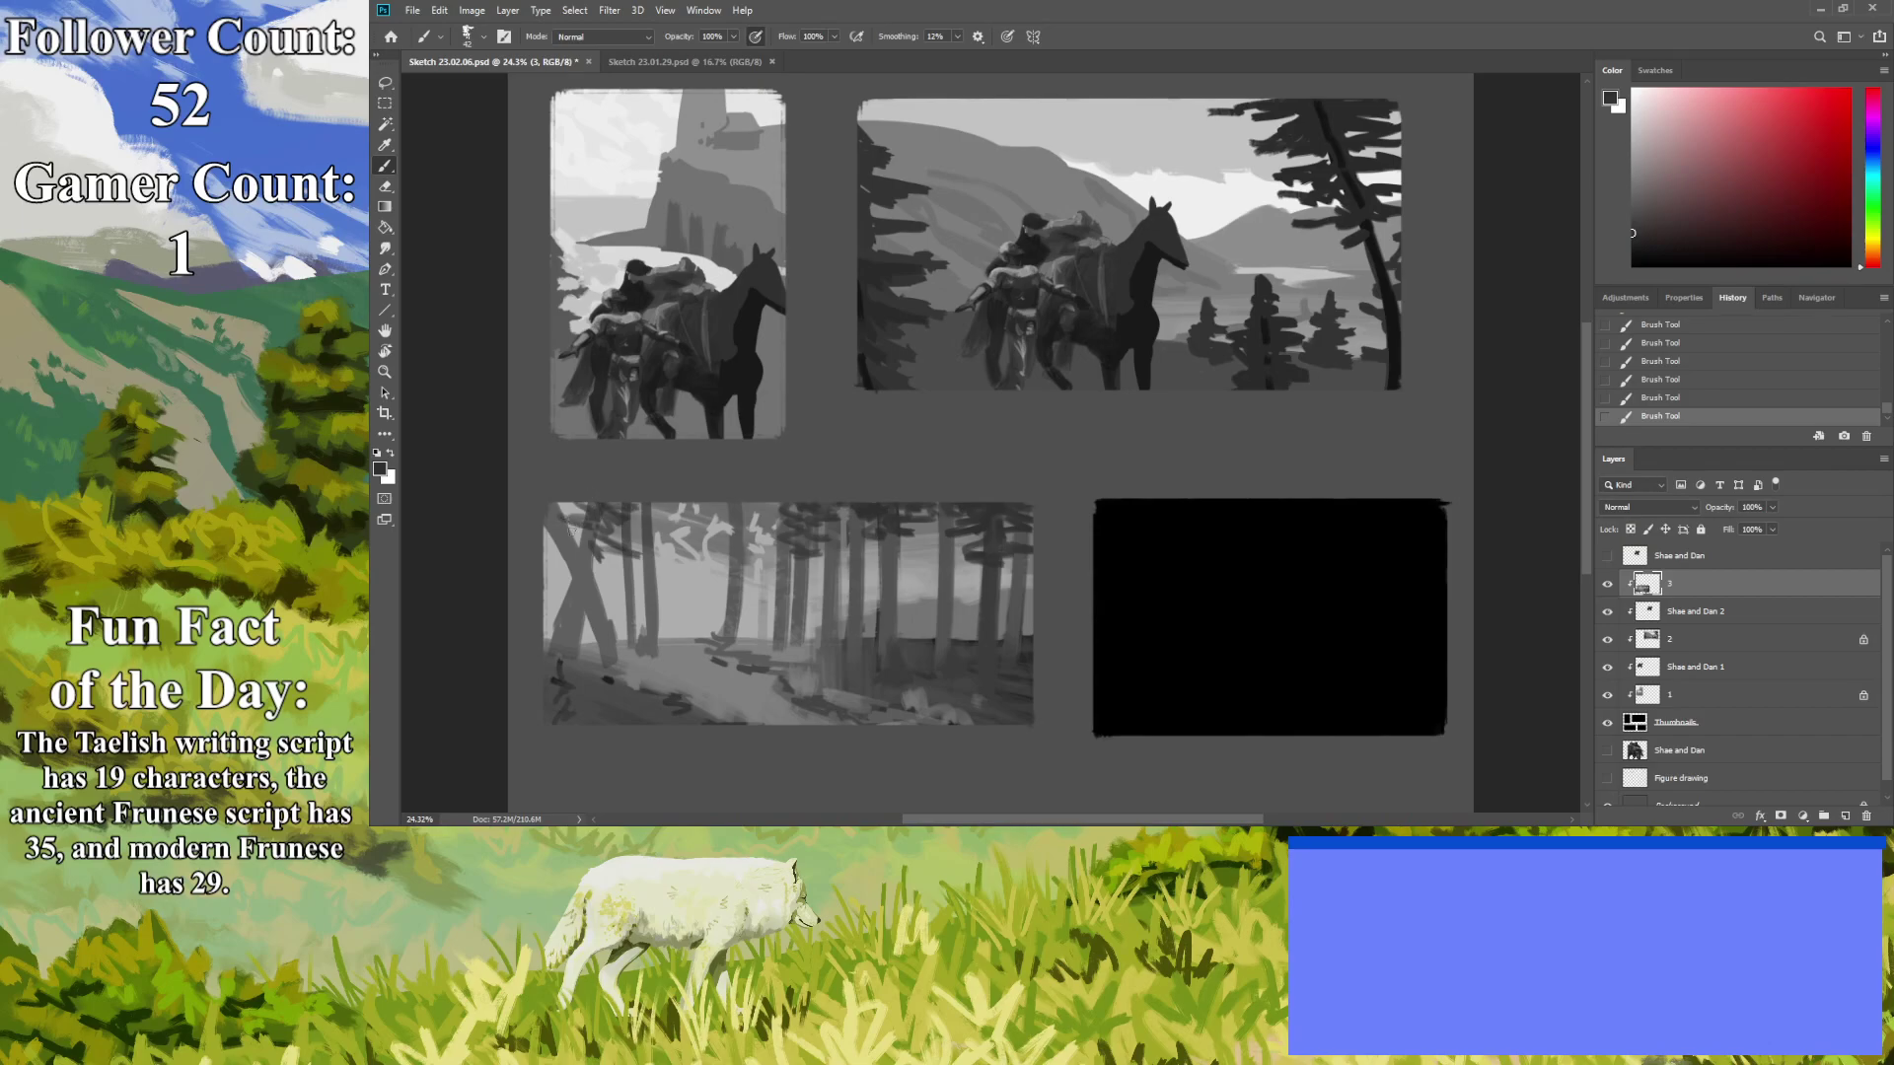
# Duplicate the topmost Shae and Dan layer, make the copy visible and place it directly above layer 3.
pyautogui.click(384, 371)
pyautogui.moveTo(684, 486)
pyautogui.mouseDown()
pyautogui.moveTo(524, 516)
pyautogui.moveTo(536, 562)
pyautogui.moveTo(466, 616)
pyautogui.moveTo(492, 624)
pyautogui.mouseUp()
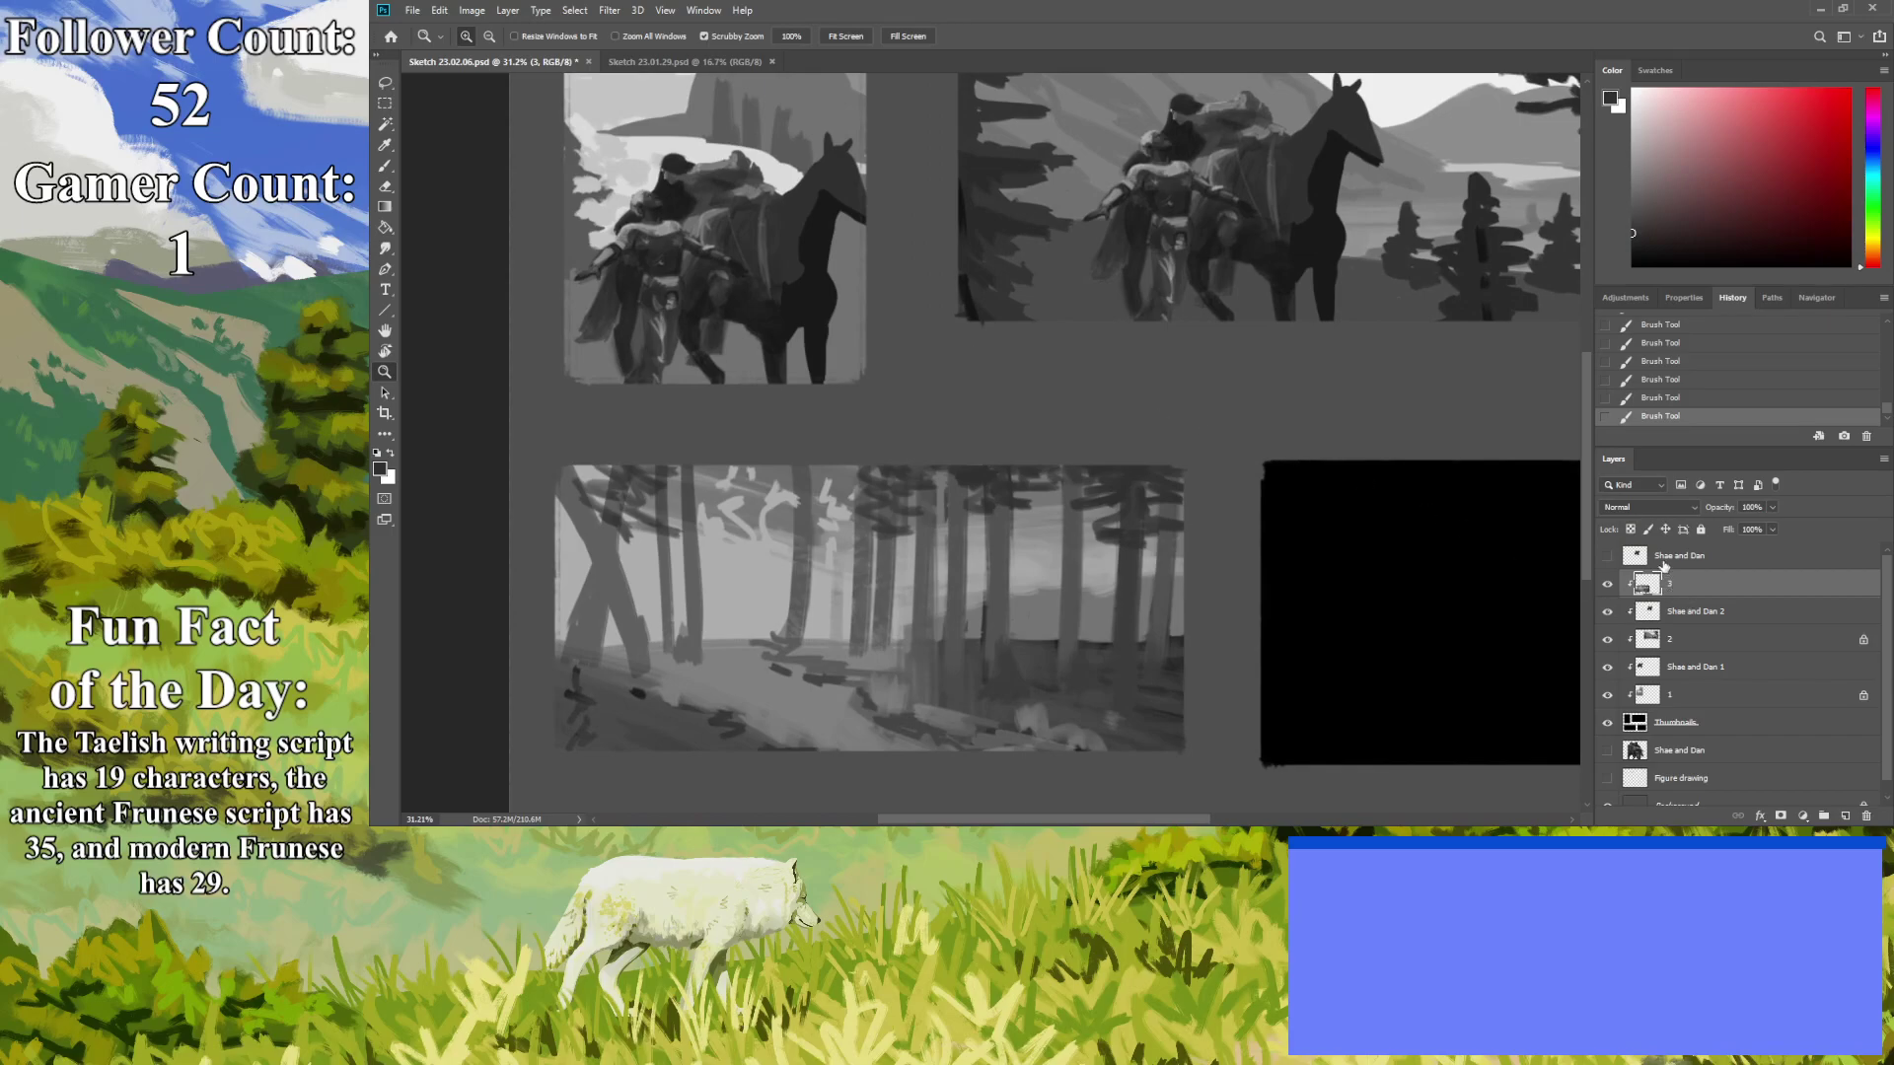
pyautogui.click(1665, 558)
pyautogui.hotkey('ctrl', 'j')
pyautogui.click(1609, 557)
pyautogui.moveTo(1668, 559); pyautogui.dragTo(1677, 597)
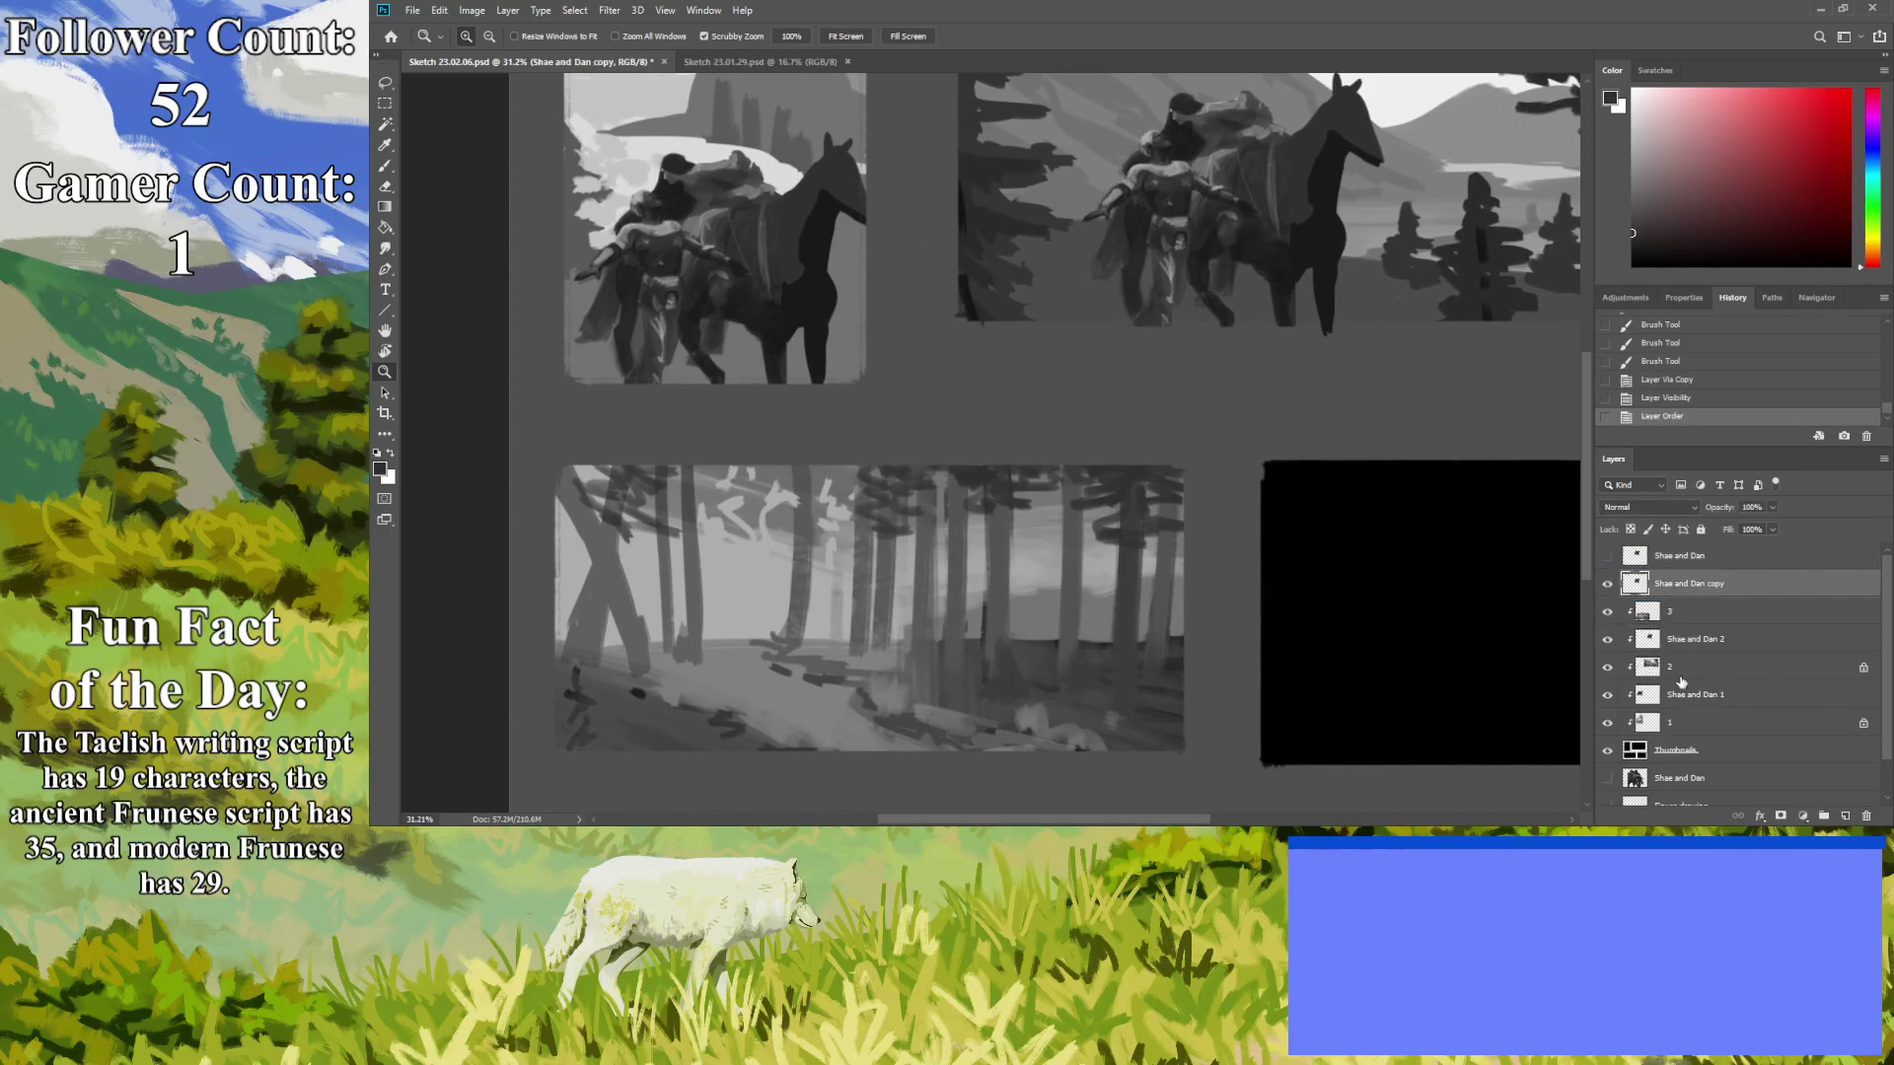
# Free-transform the copied figures and horse, scaling them down and placing them on the forest thumbnail's path.
pyautogui.hotkey('ctrl', 't')
pyautogui.moveTo(1233, 197); pyautogui.dragTo(760, 630)
pyautogui.moveTo(757, 505); pyautogui.dragTo(756, 598)
pyautogui.moveTo(754, 690); pyautogui.dragTo(751, 622)
pyautogui.press('Return')
pyautogui.press('z')
pyautogui.moveTo(755, 718); pyautogui.dragTo(716, 680)
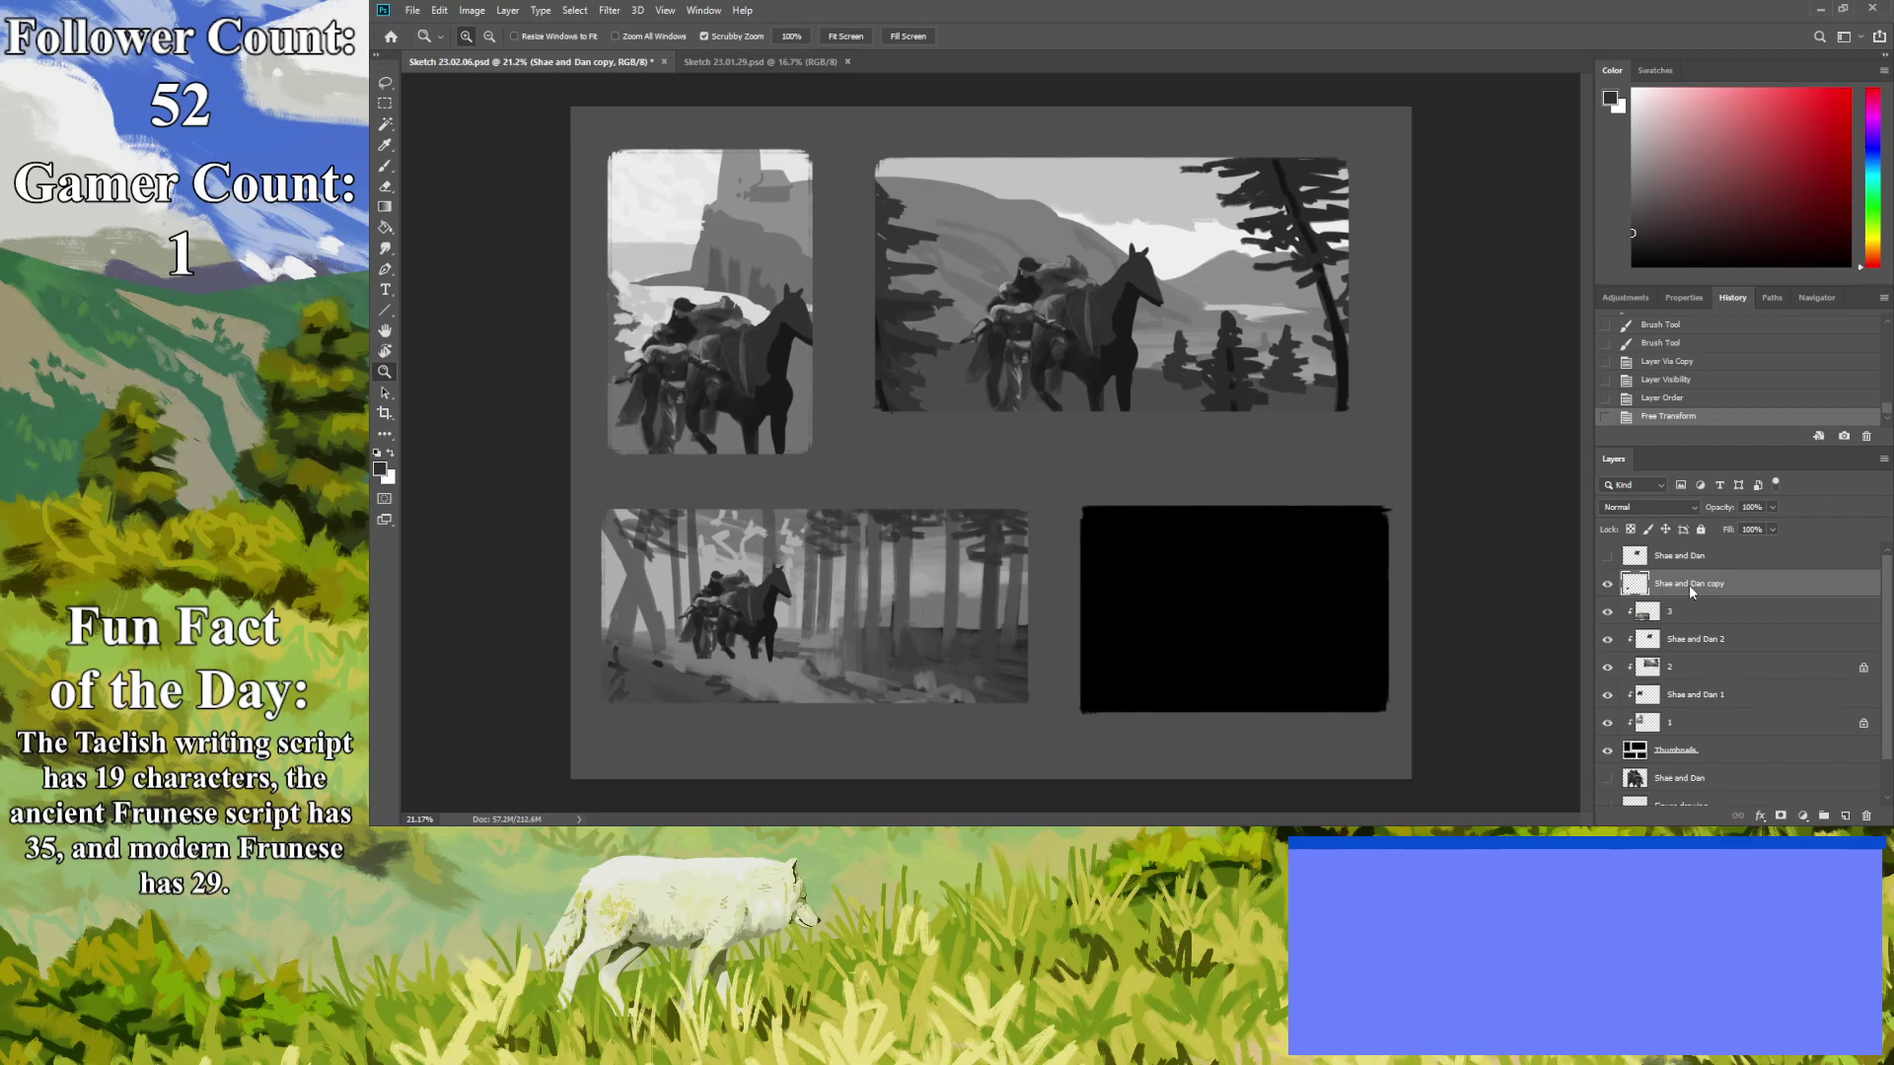
# Clip the copied figure layer to the thumbnails below and rename it Shae and Dan 3.
pyautogui.hotkey('ctrl', 'alt', 'g')
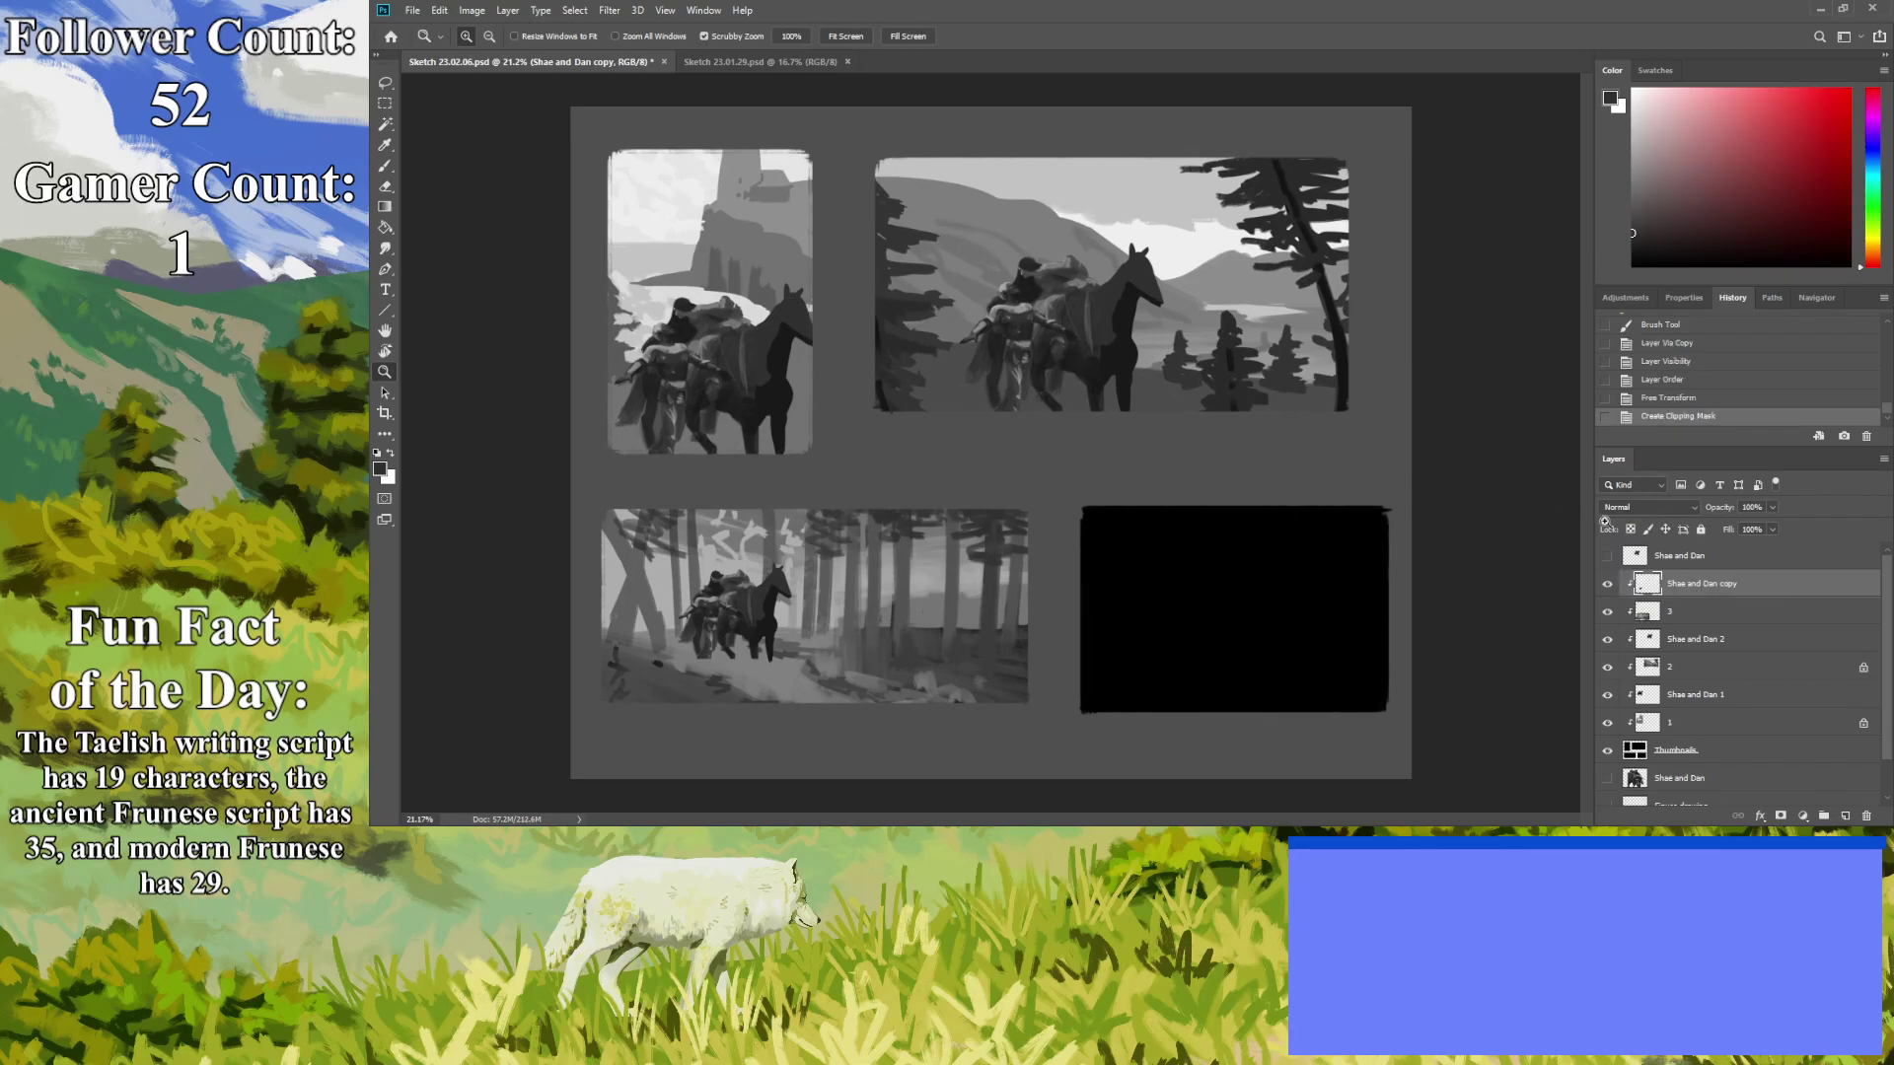
pyautogui.click(1743, 583)
pyautogui.press('BackSpace')
pyautogui.press('BackSpace')
pyautogui.press('BackSpace')
pyautogui.write('3')
pyautogui.press('Return')
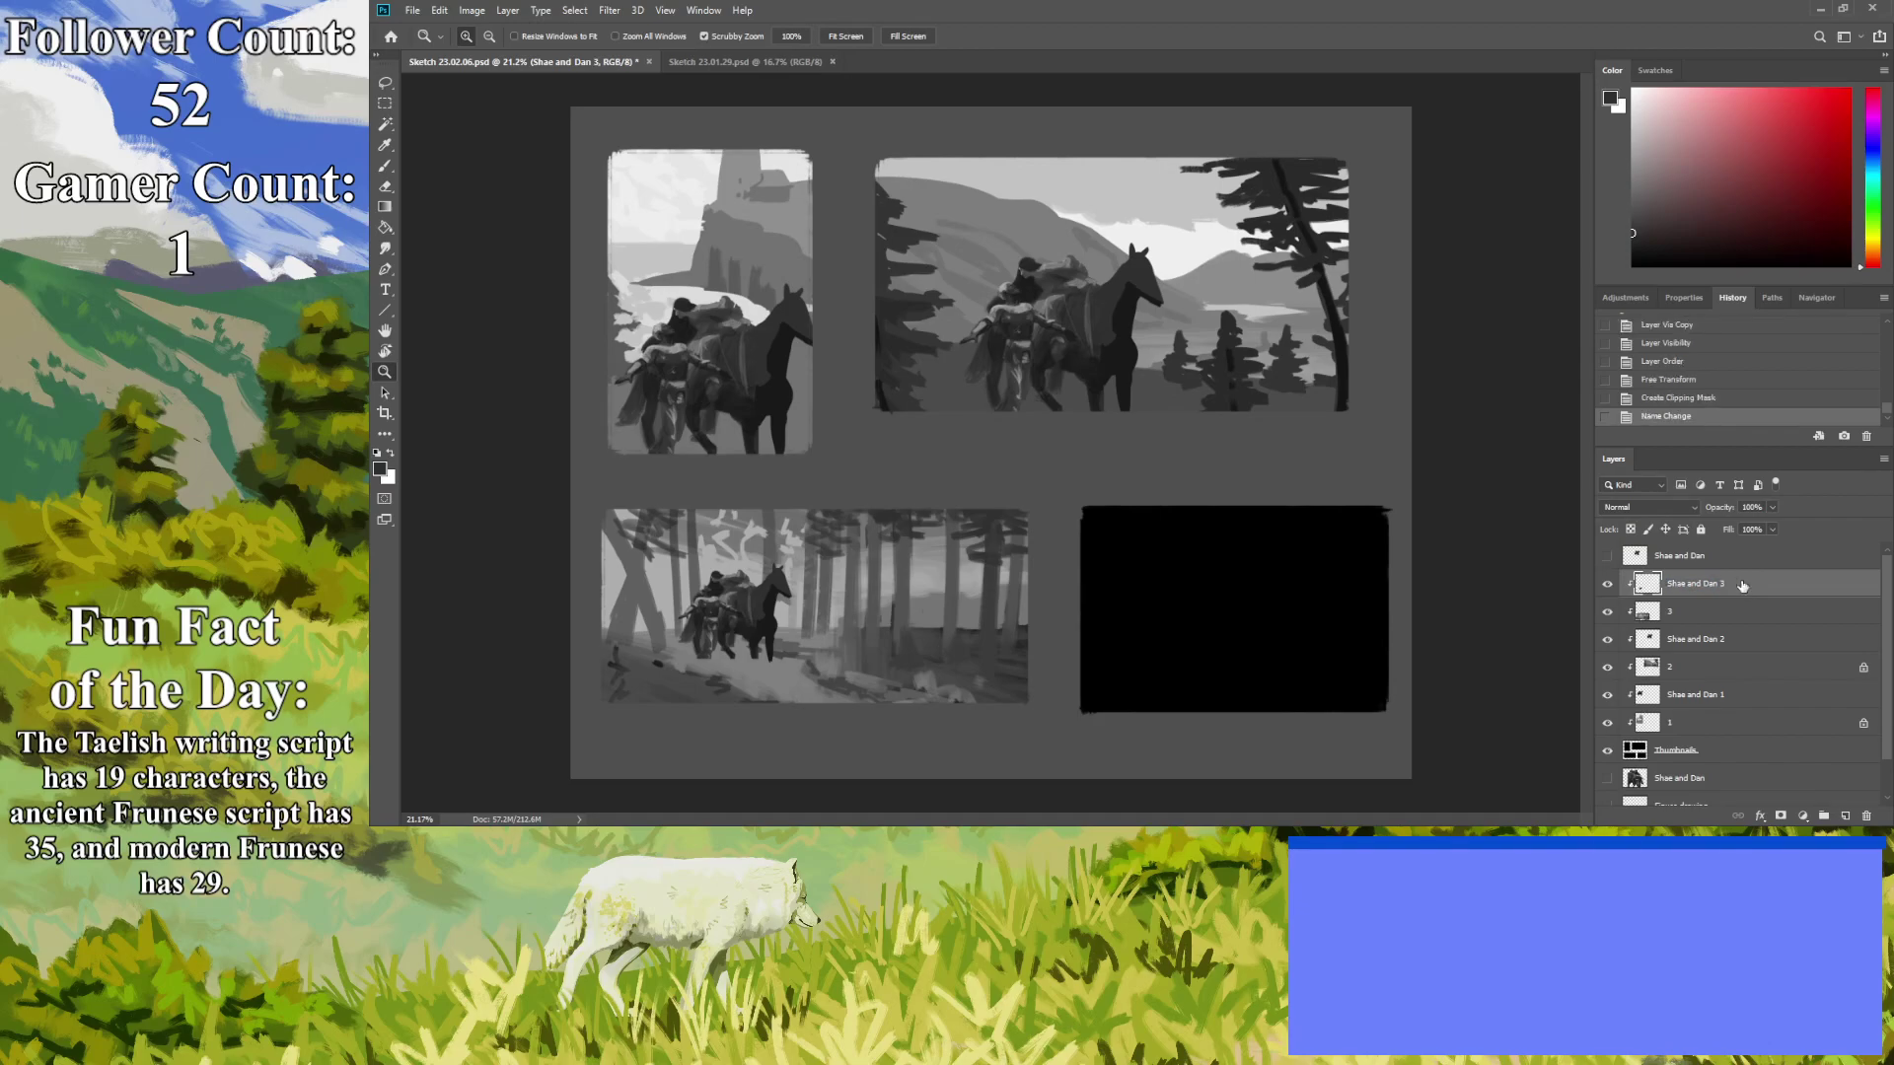
# Sample the horse's near-black tone and paint its cut-off front legs down to the hooves on the path.
pyautogui.moveTo(655, 727); pyautogui.dragTo(548, 532)
pyautogui.press('i')
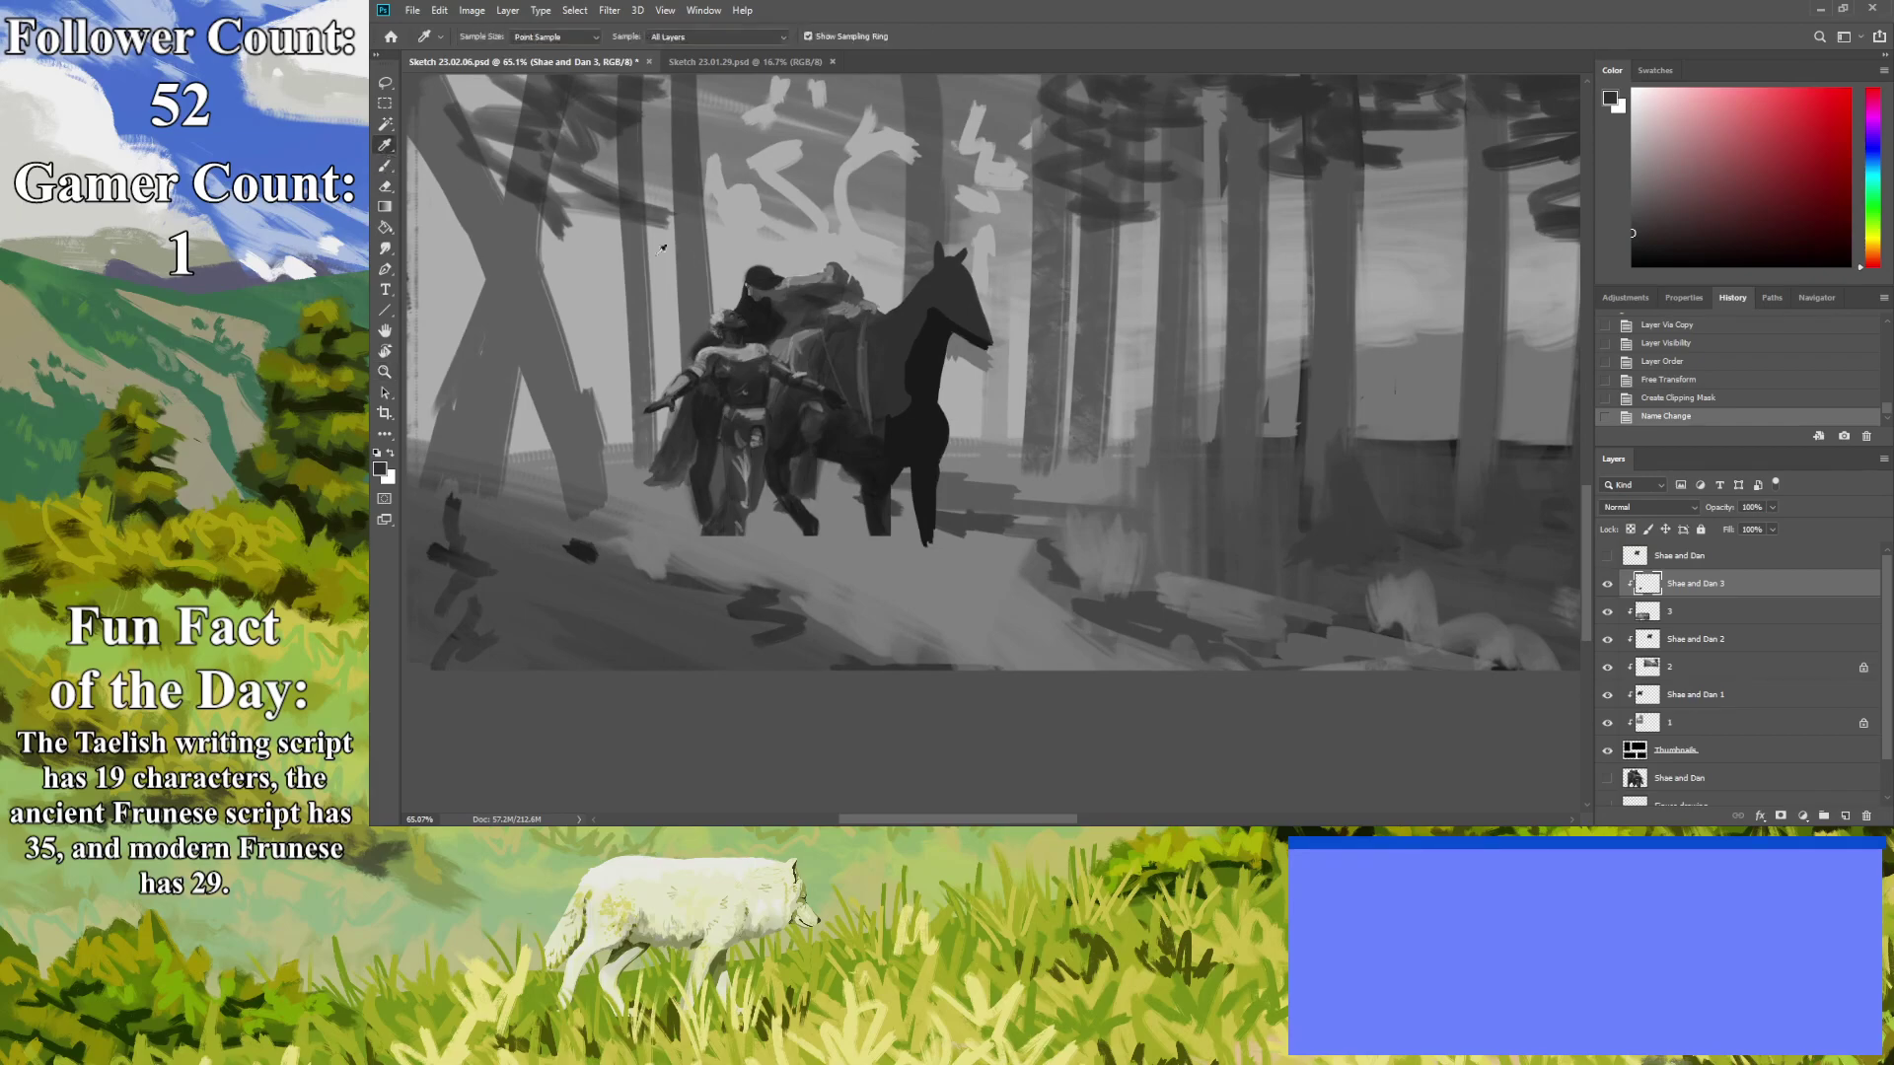
pyautogui.click(924, 474)
pyautogui.press('b')
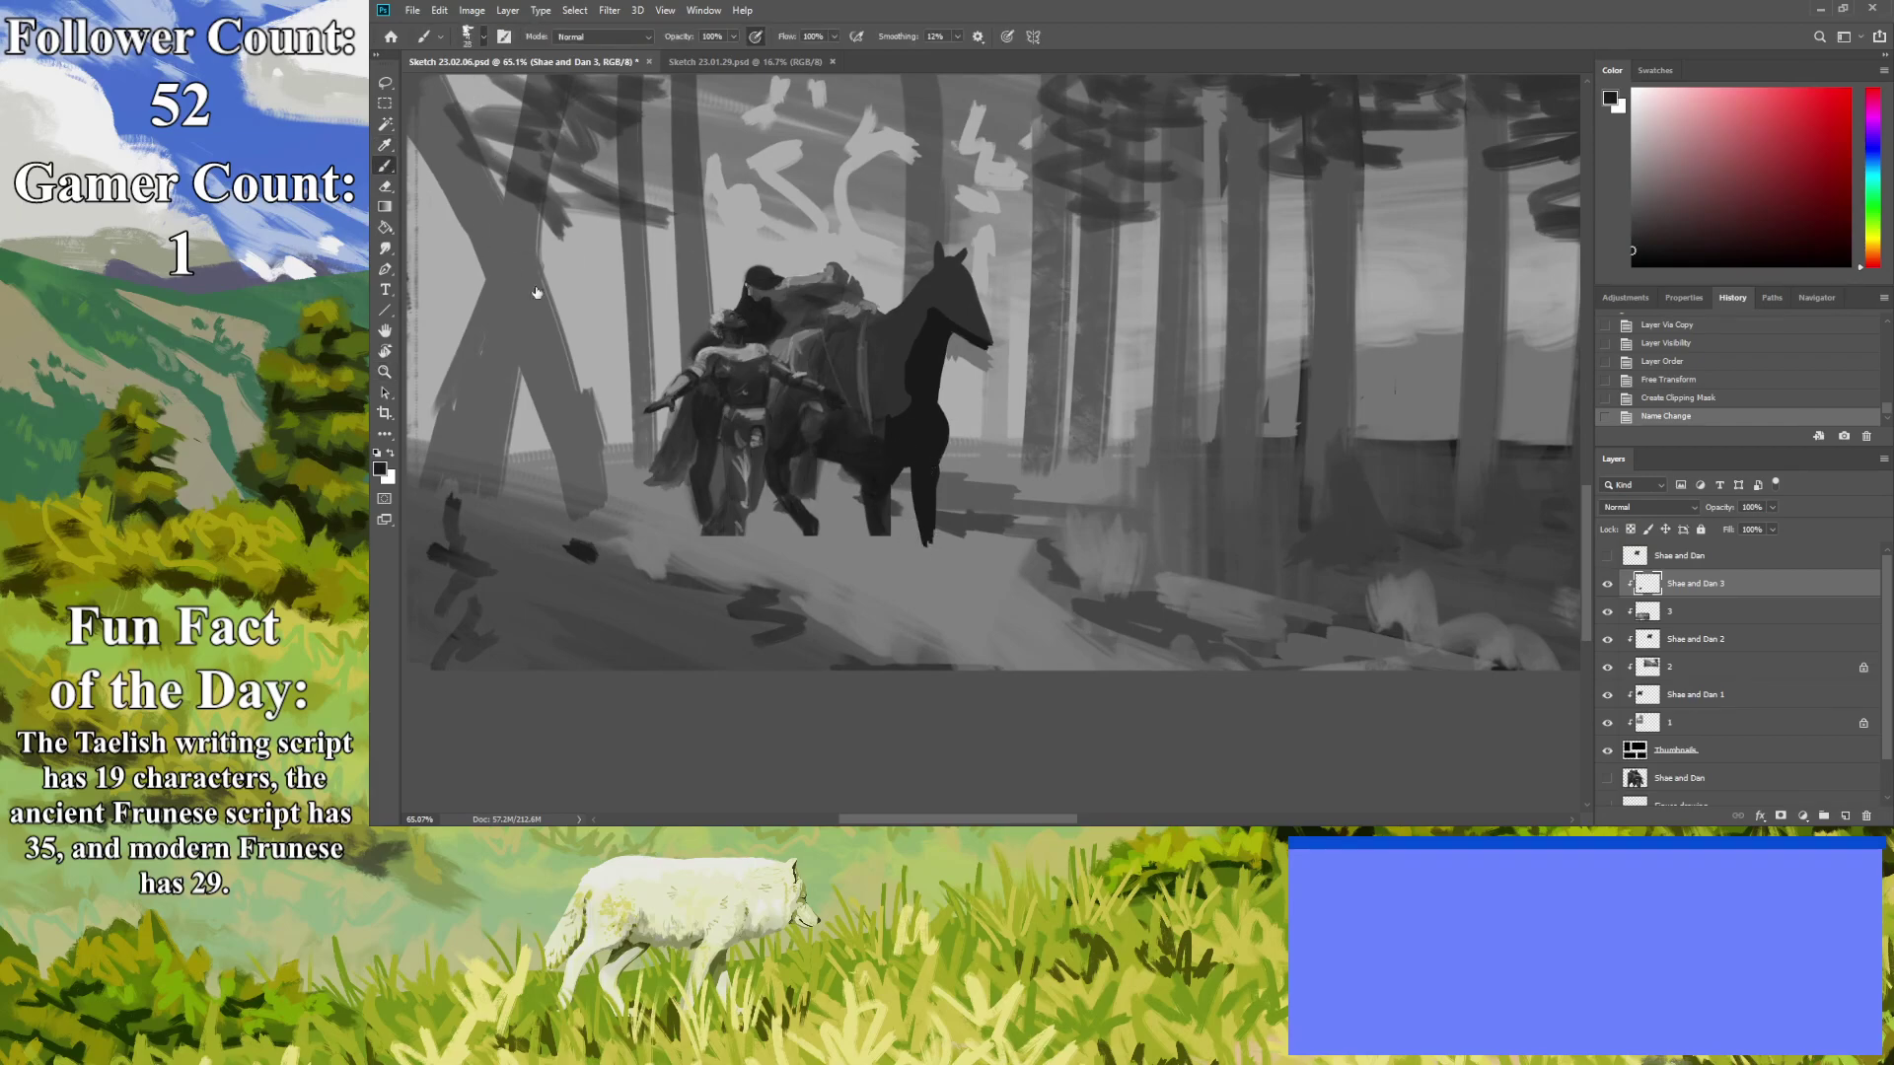
pyautogui.moveTo(930, 533)
pyautogui.mouseDown()
pyautogui.moveTo(931, 583)
pyautogui.moveTo(925, 541)
pyautogui.mouseUp()
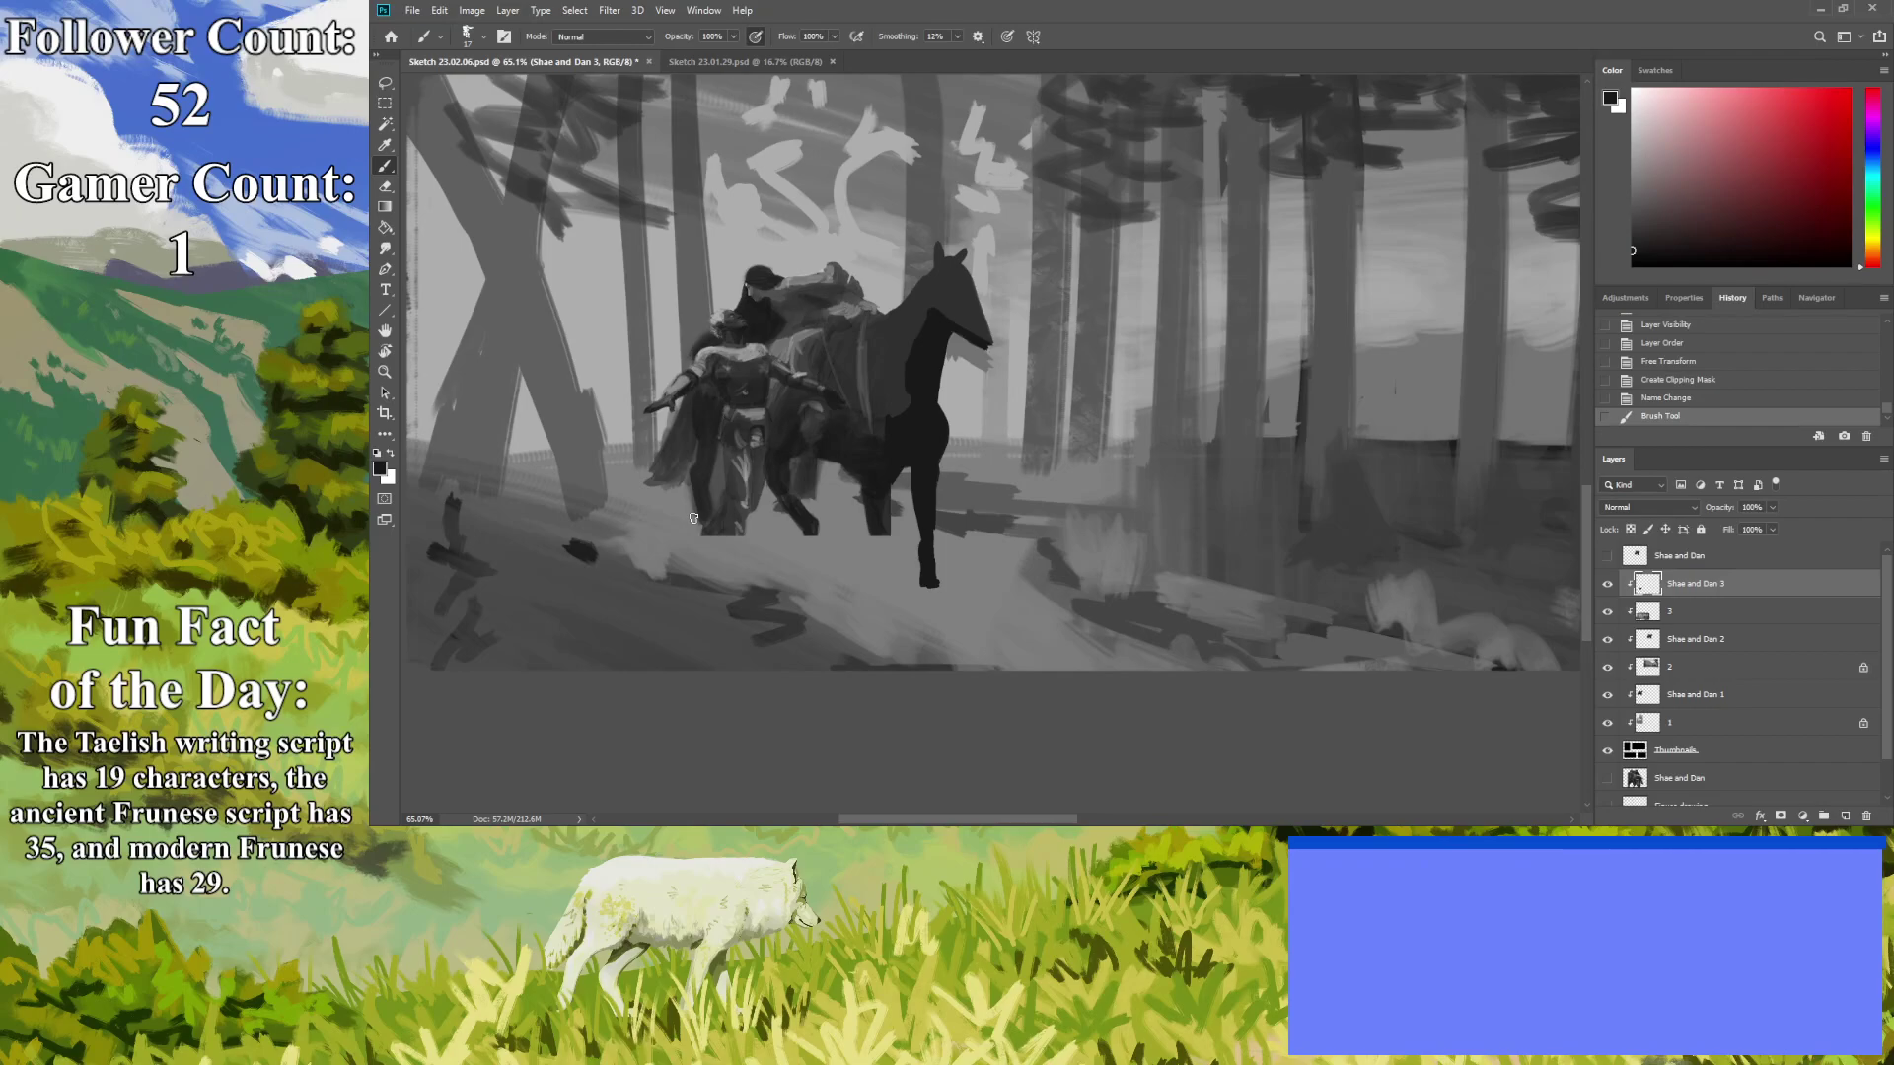
pyautogui.click(884, 537)
pyautogui.moveTo(885, 550)
pyautogui.mouseDown()
pyautogui.moveTo(876, 582)
pyautogui.moveTo(881, 539)
pyautogui.mouseUp()
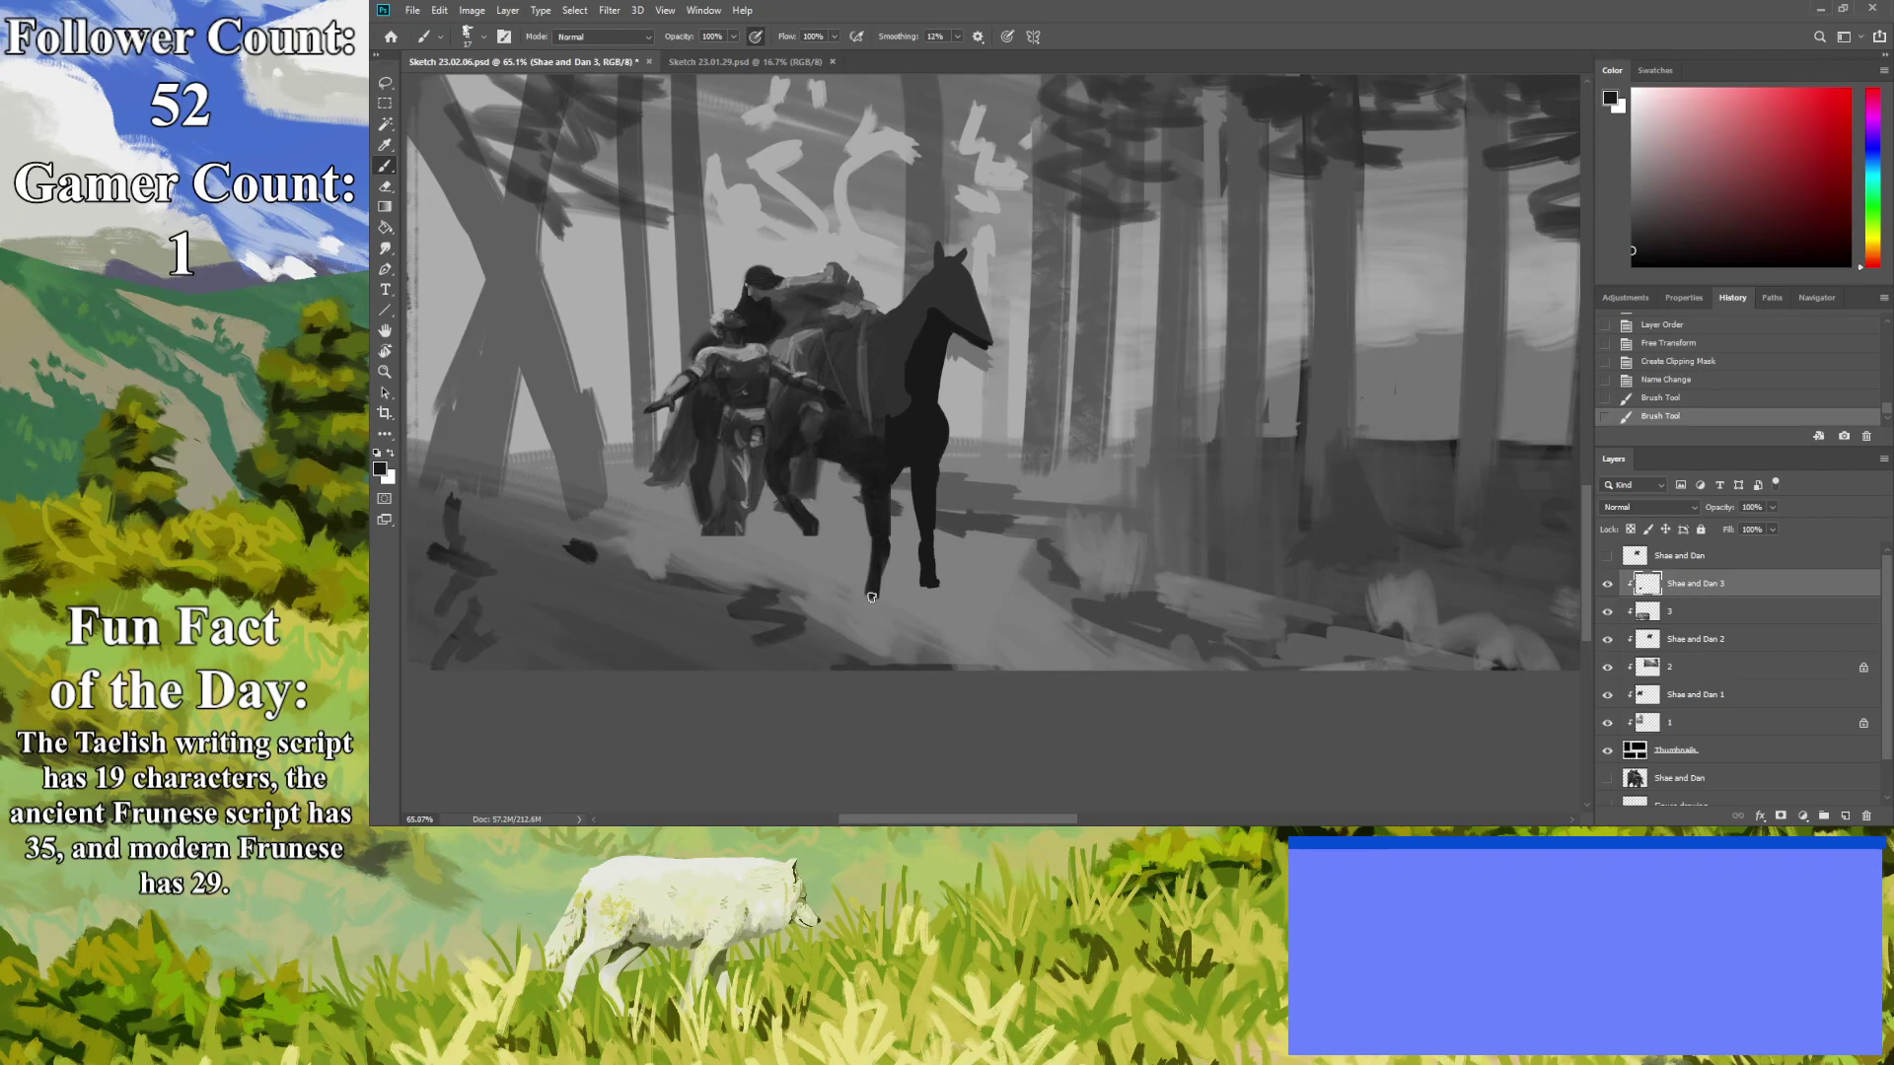
pyautogui.moveTo(872, 610); pyautogui.dragTo(871, 590)
pyautogui.moveTo(932, 597); pyautogui.dragTo(927, 592)
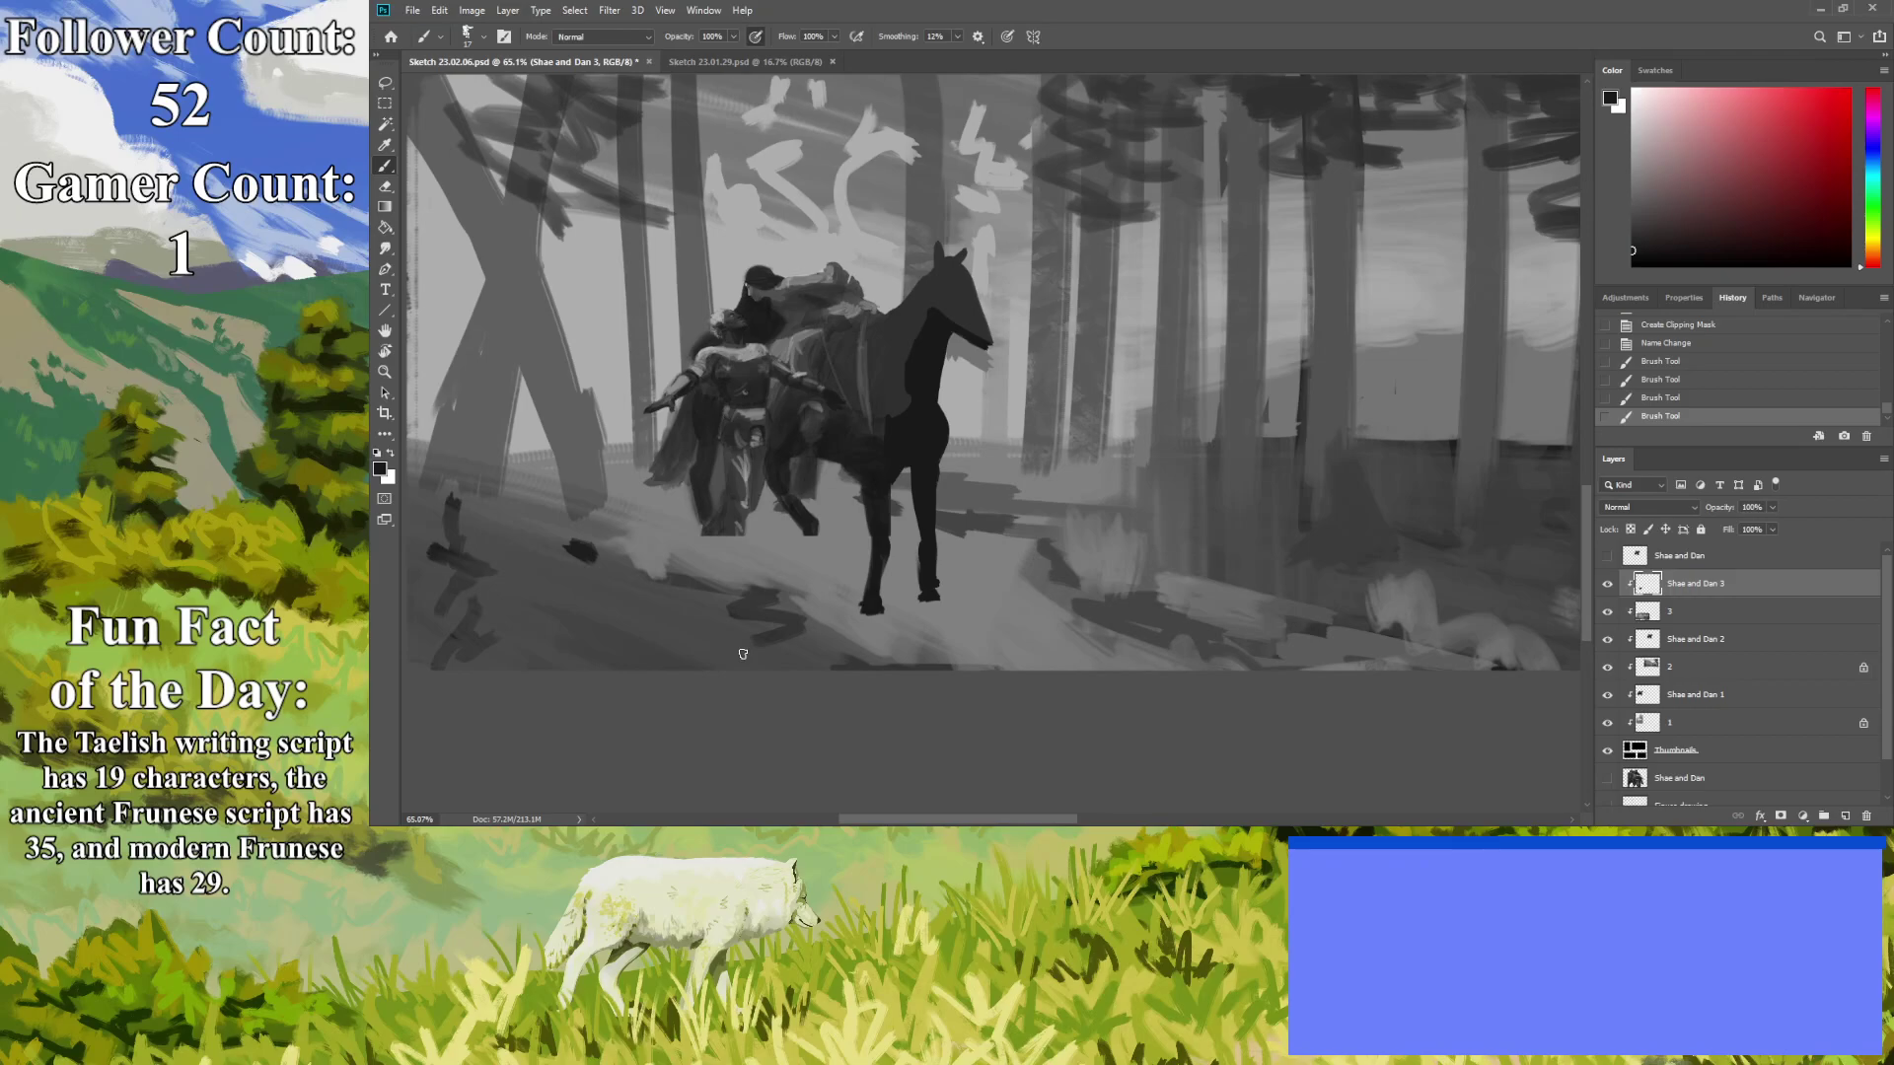
# Sample a dark grey from the walking figure and paint the missing lower legs and feet.
pyautogui.press('i')
pyautogui.click(746, 505)
pyautogui.click(384, 167)
pyautogui.moveTo(740, 536)
pyautogui.mouseDown()
pyautogui.moveTo(745, 587)
pyautogui.moveTo(735, 558)
pyautogui.mouseUp()
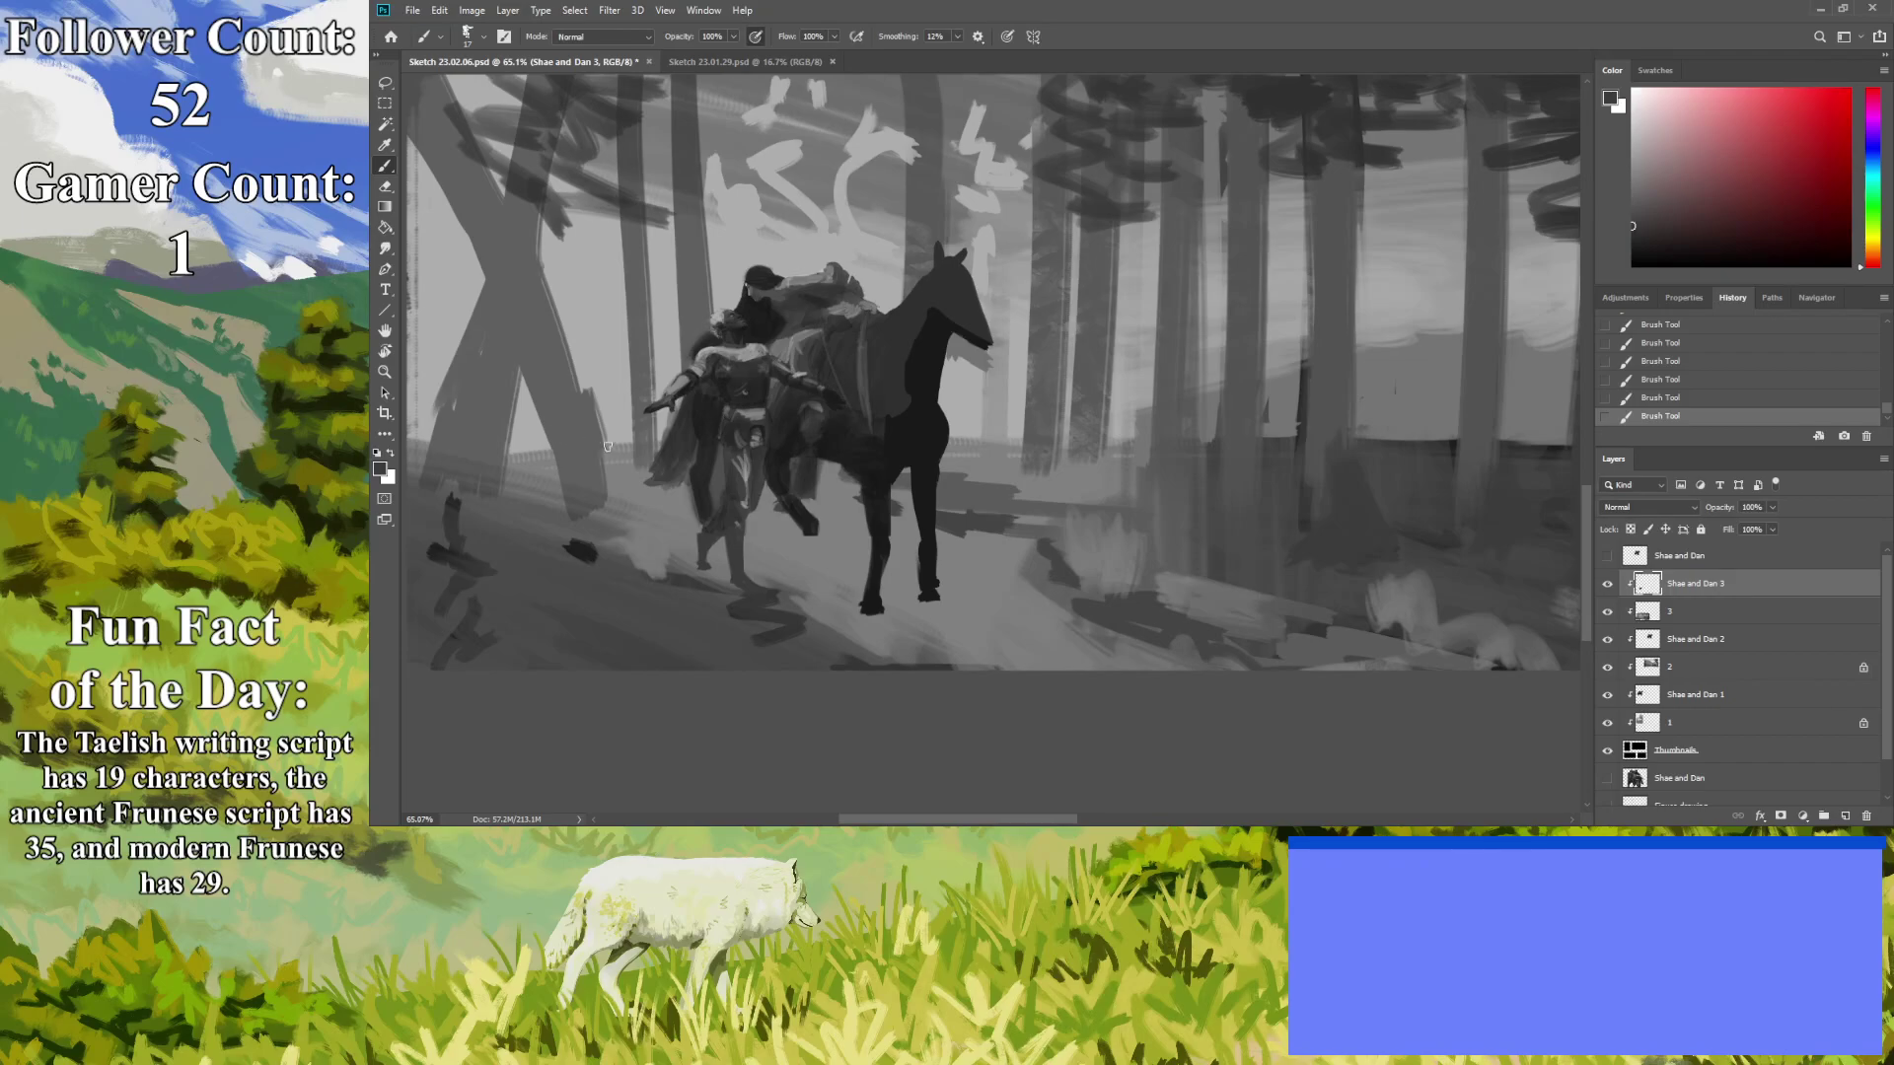
# Move the figures and horse slightly upward on the path and trim their feet and hooves with the Eraser.
pyautogui.hotkey('ctrl', 't')
pyautogui.moveTo(761, 554); pyautogui.dragTo(754, 524)
pyautogui.press('Return')
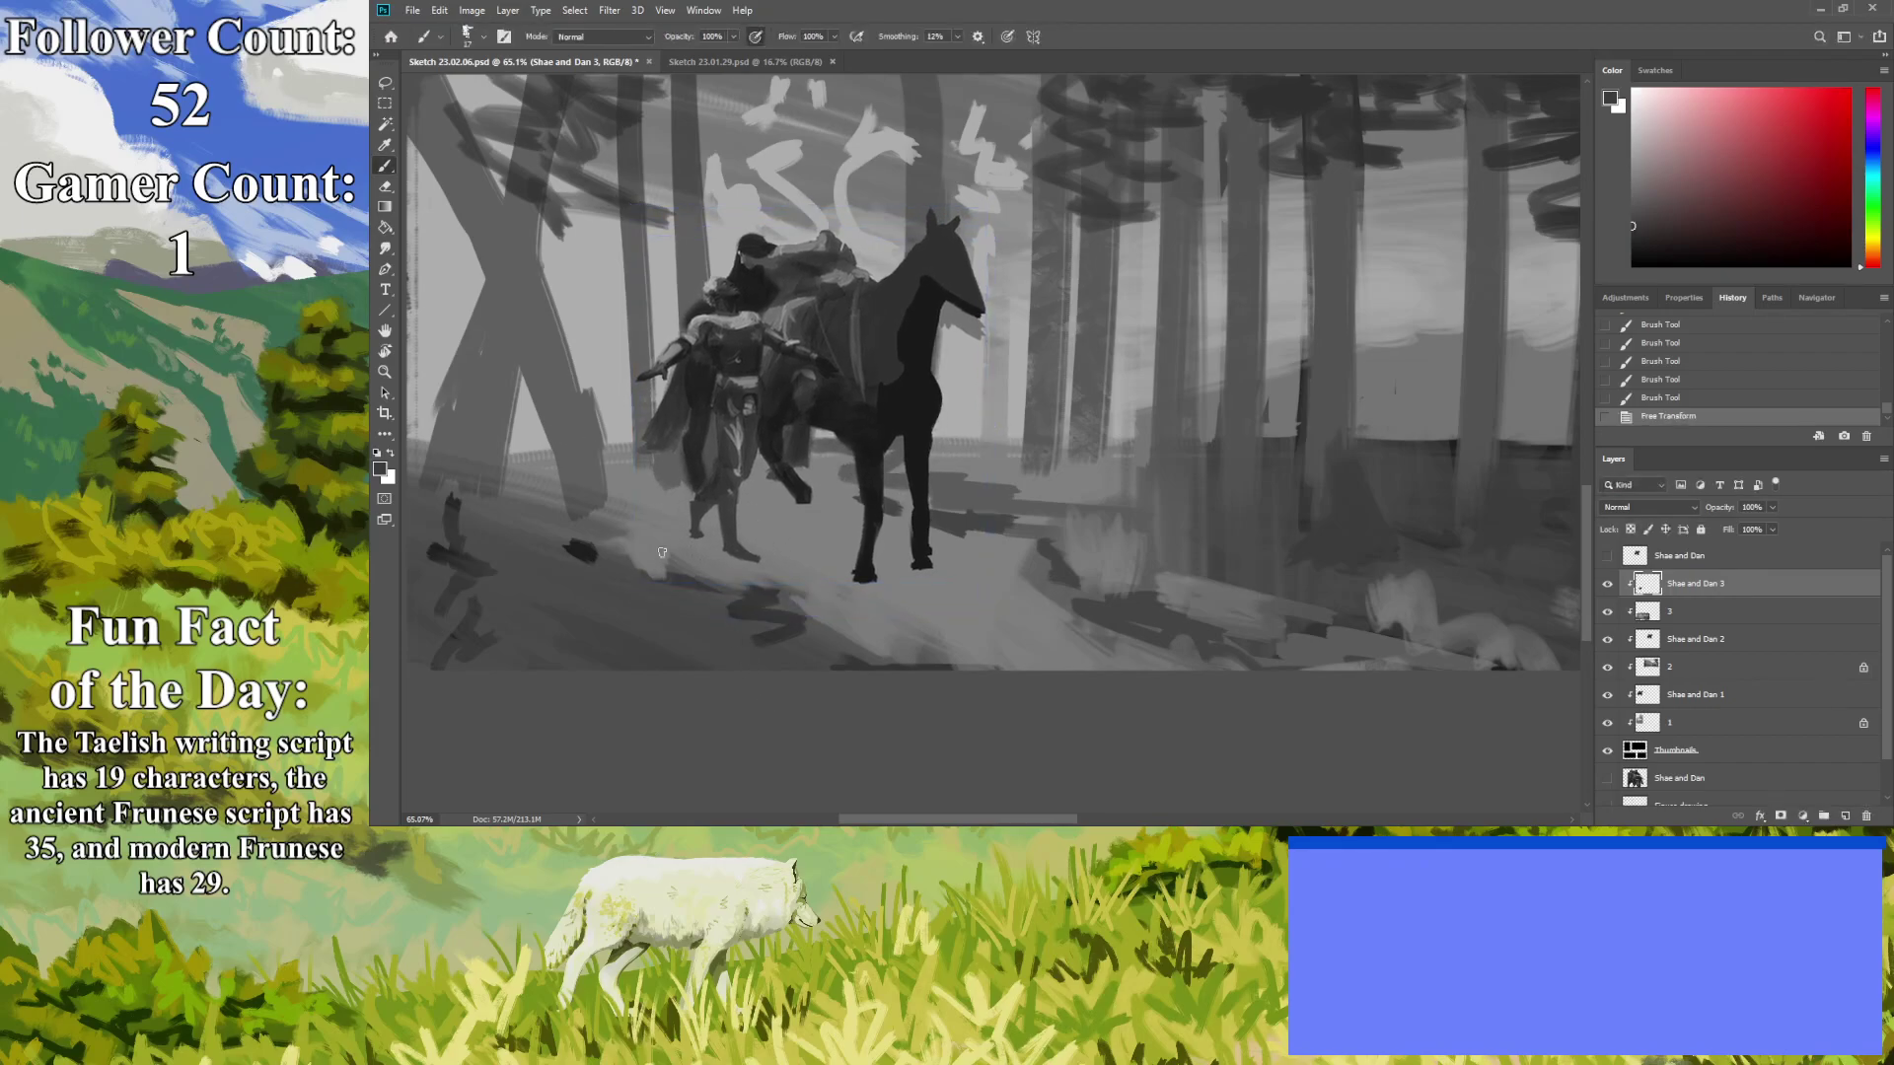
pyautogui.click(385, 185)
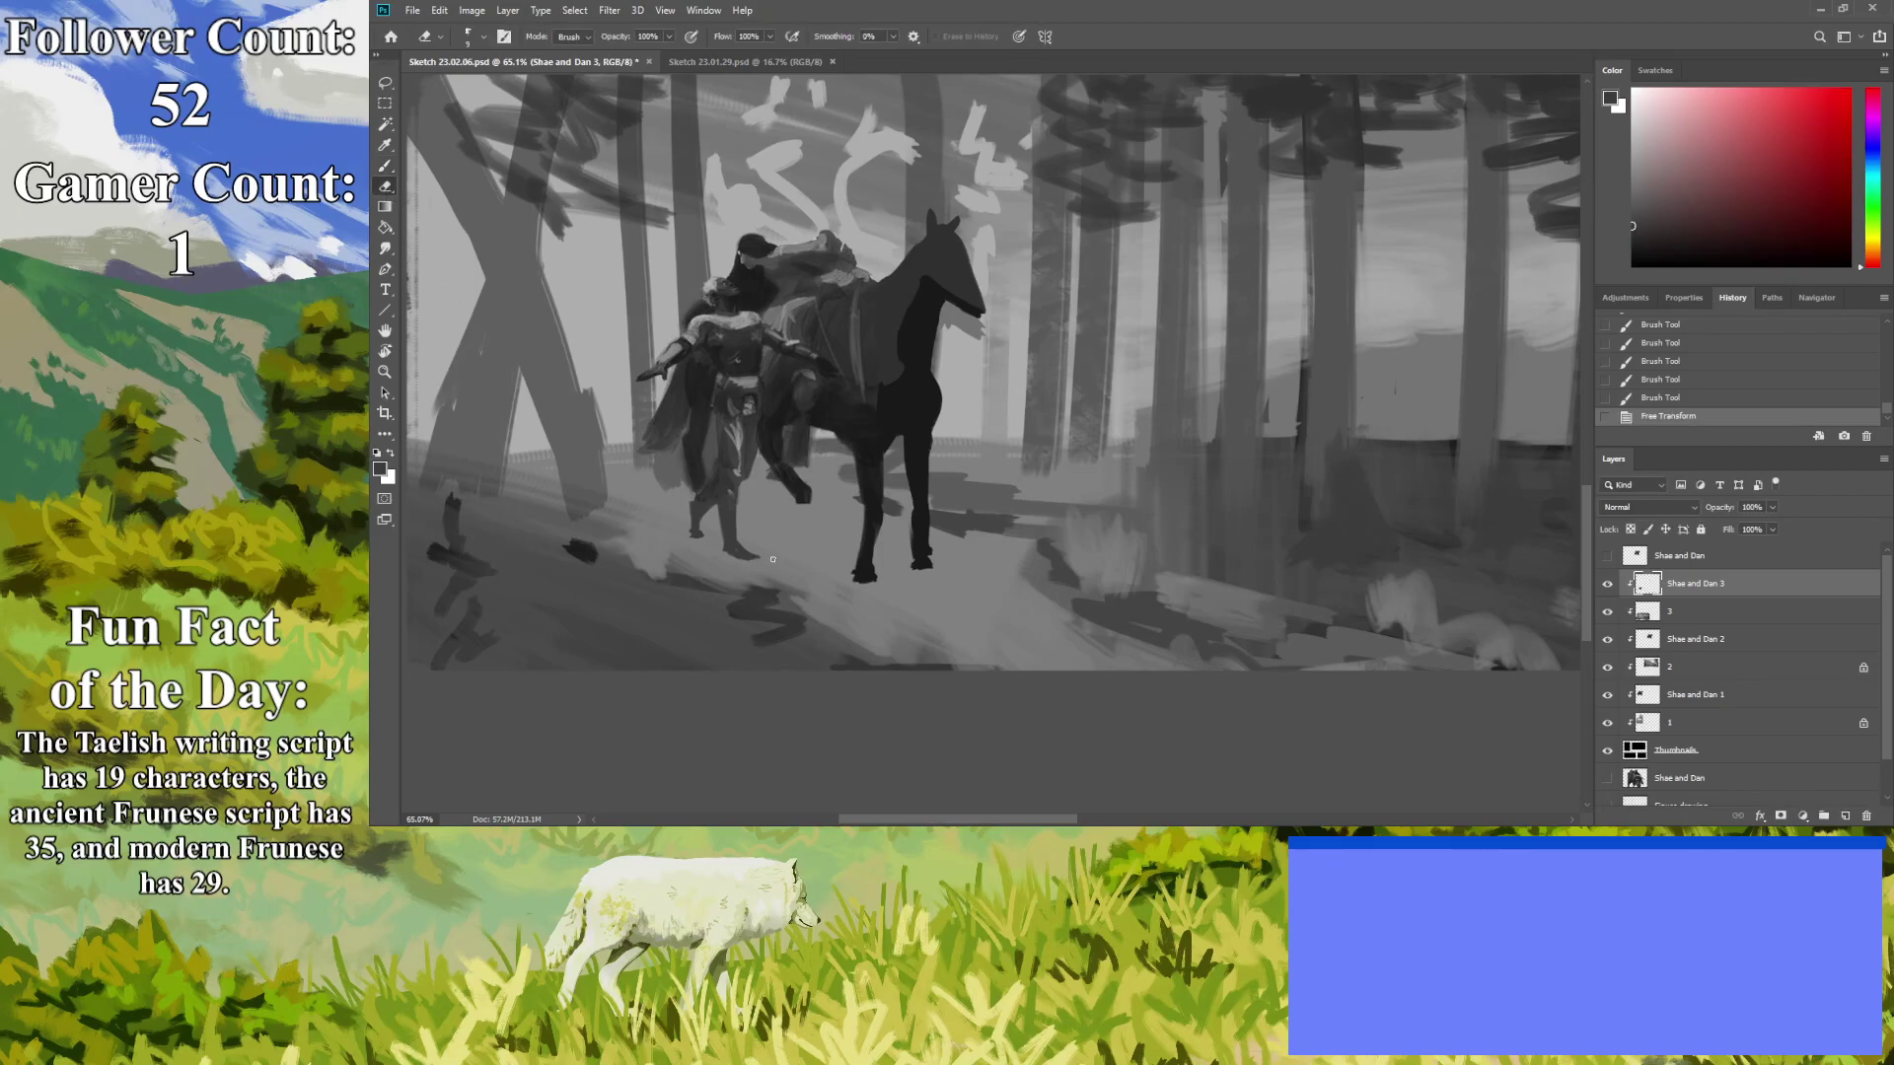
pyautogui.moveTo(731, 559); pyautogui.dragTo(707, 555)
pyautogui.moveTo(848, 553); pyautogui.dragTo(854, 570)
# Switch to the reference document, then scale down and reposition the Horse ref 7 image.
pyautogui.hotkey('ctrl', 'Tab')
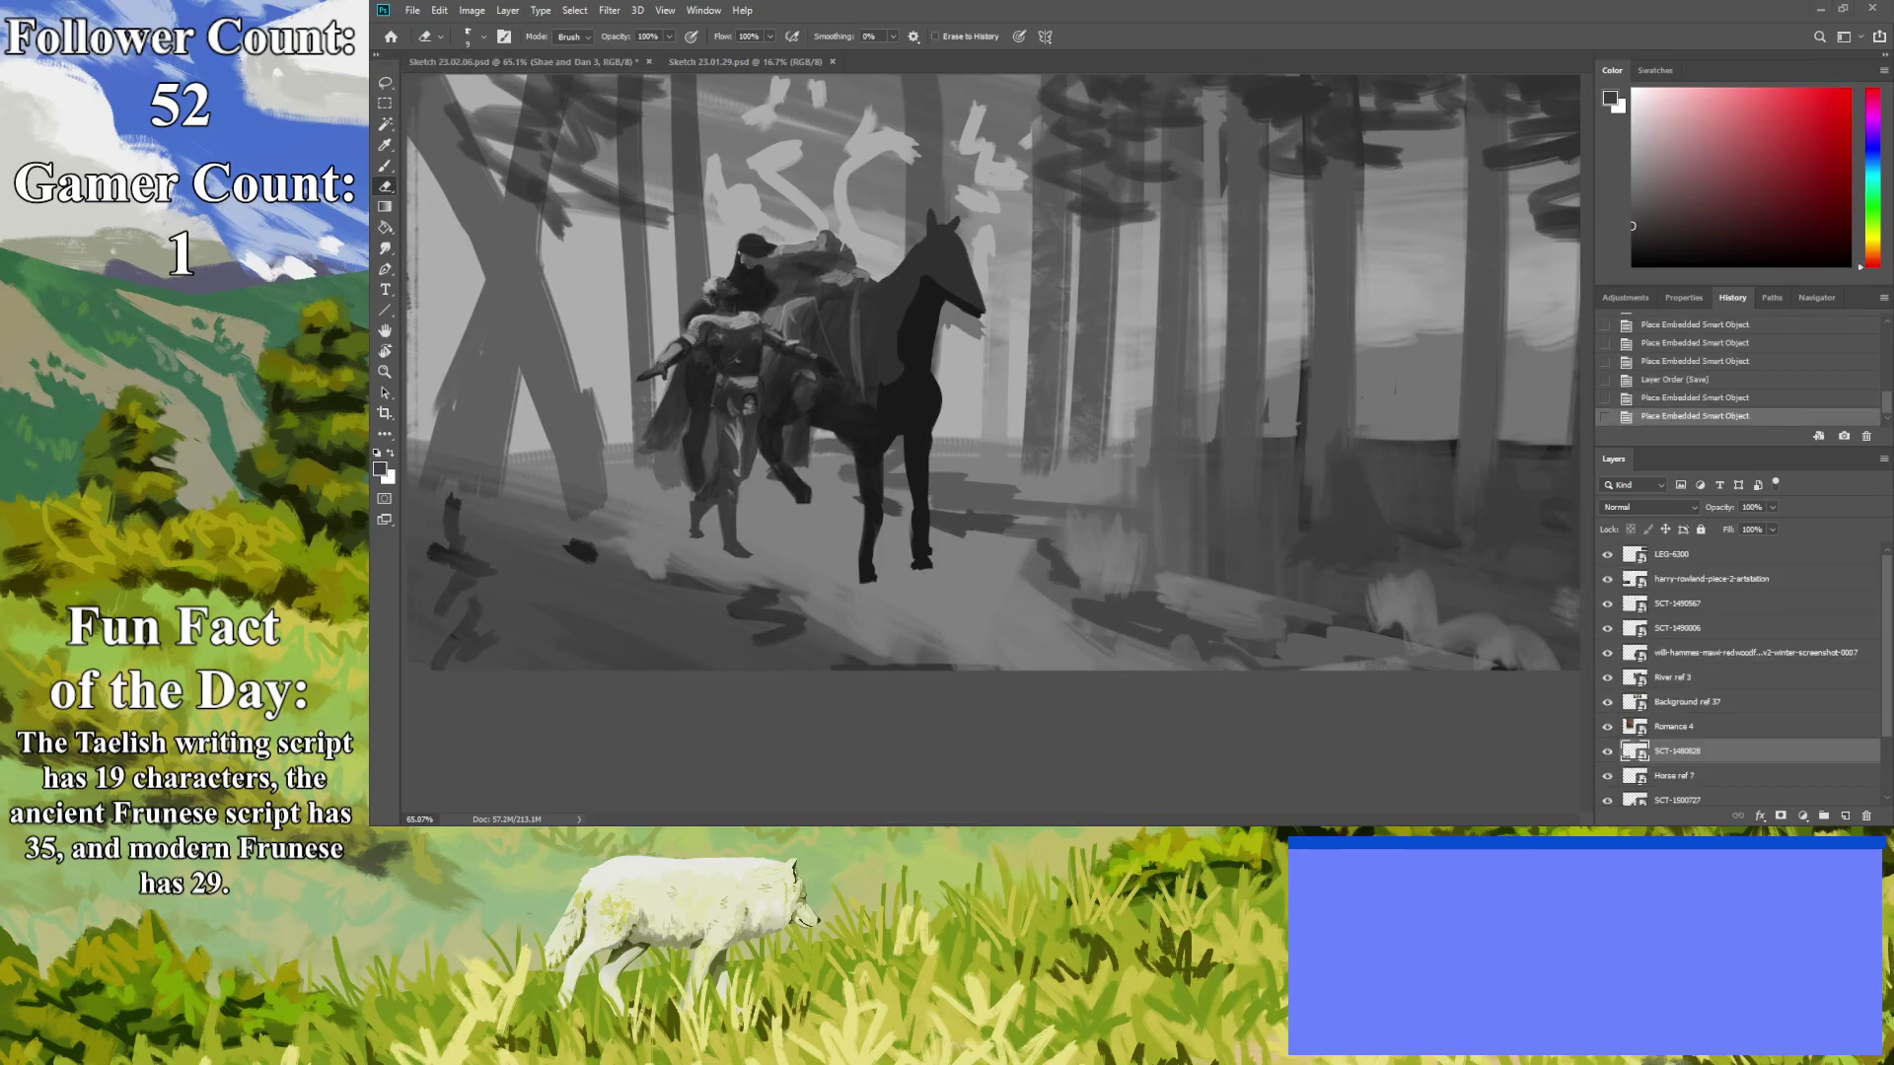
pyautogui.click(1701, 785)
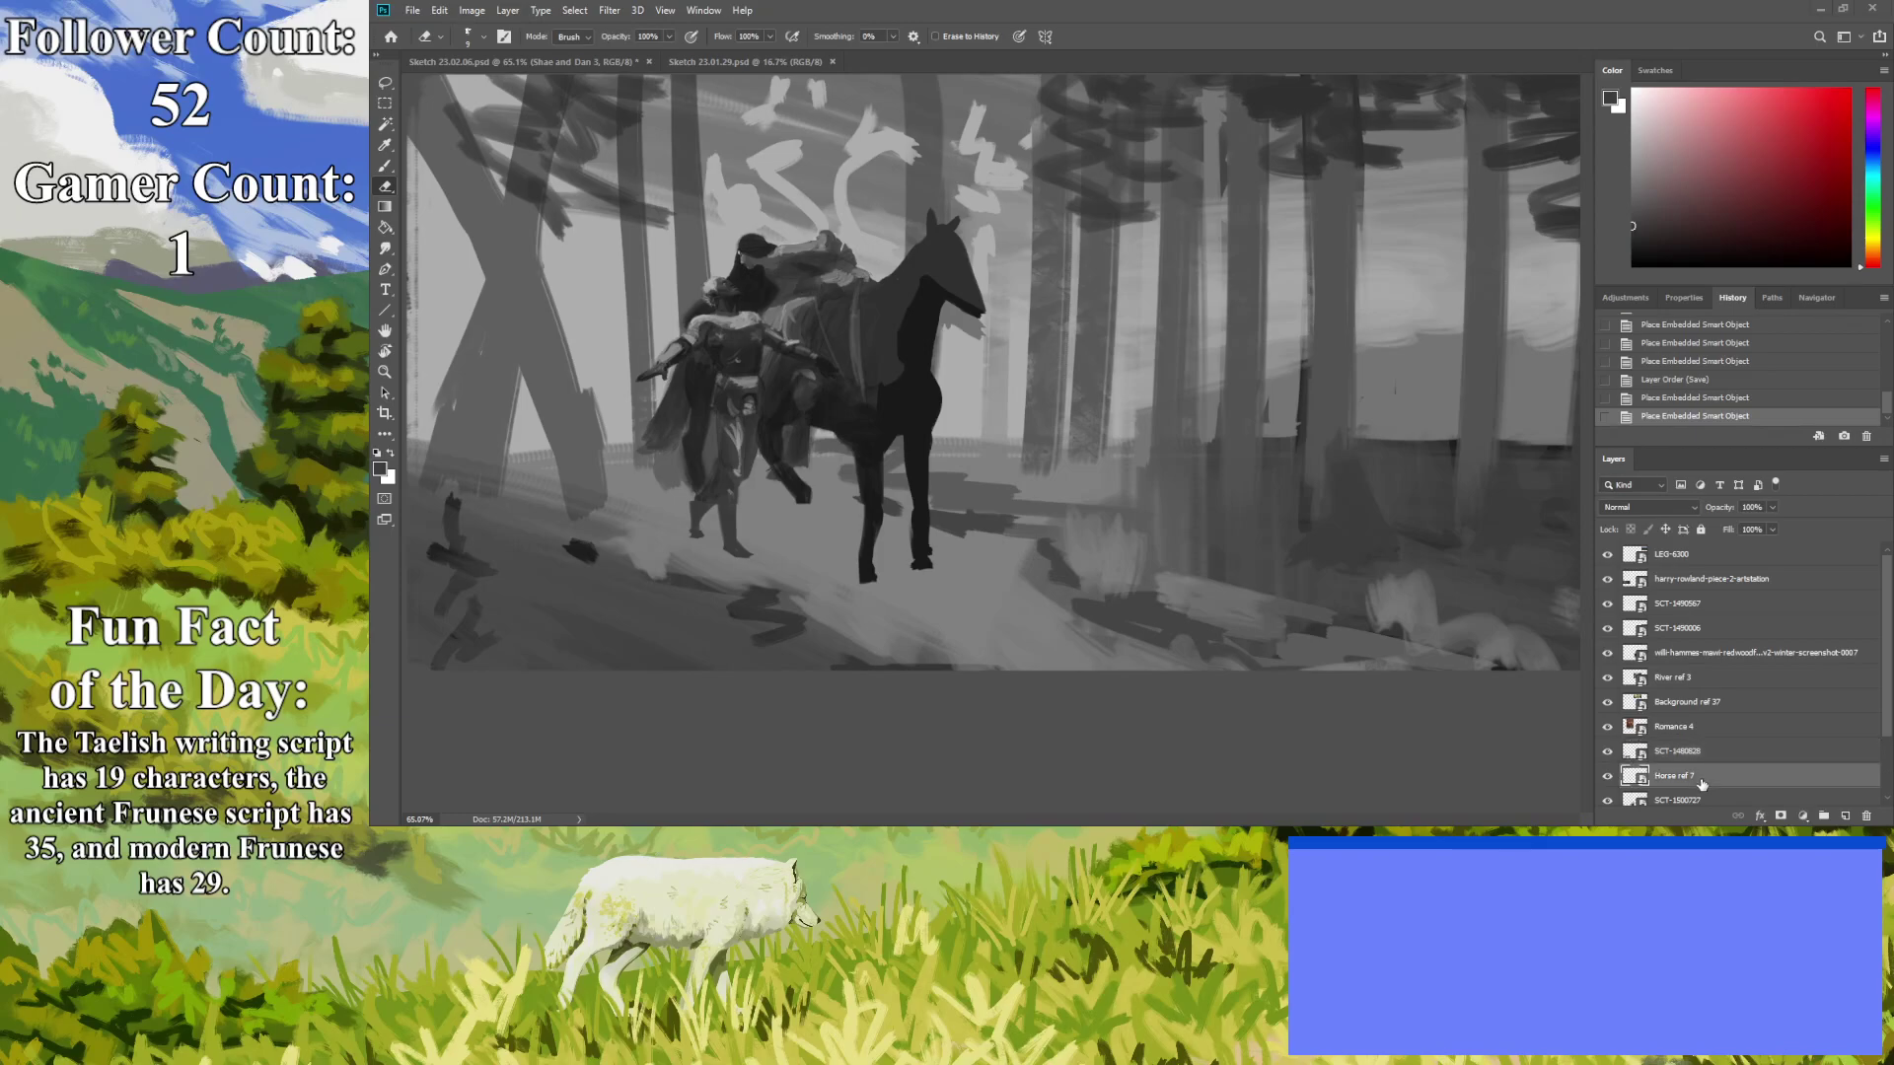
pyautogui.hotkey('ctrl', 't')
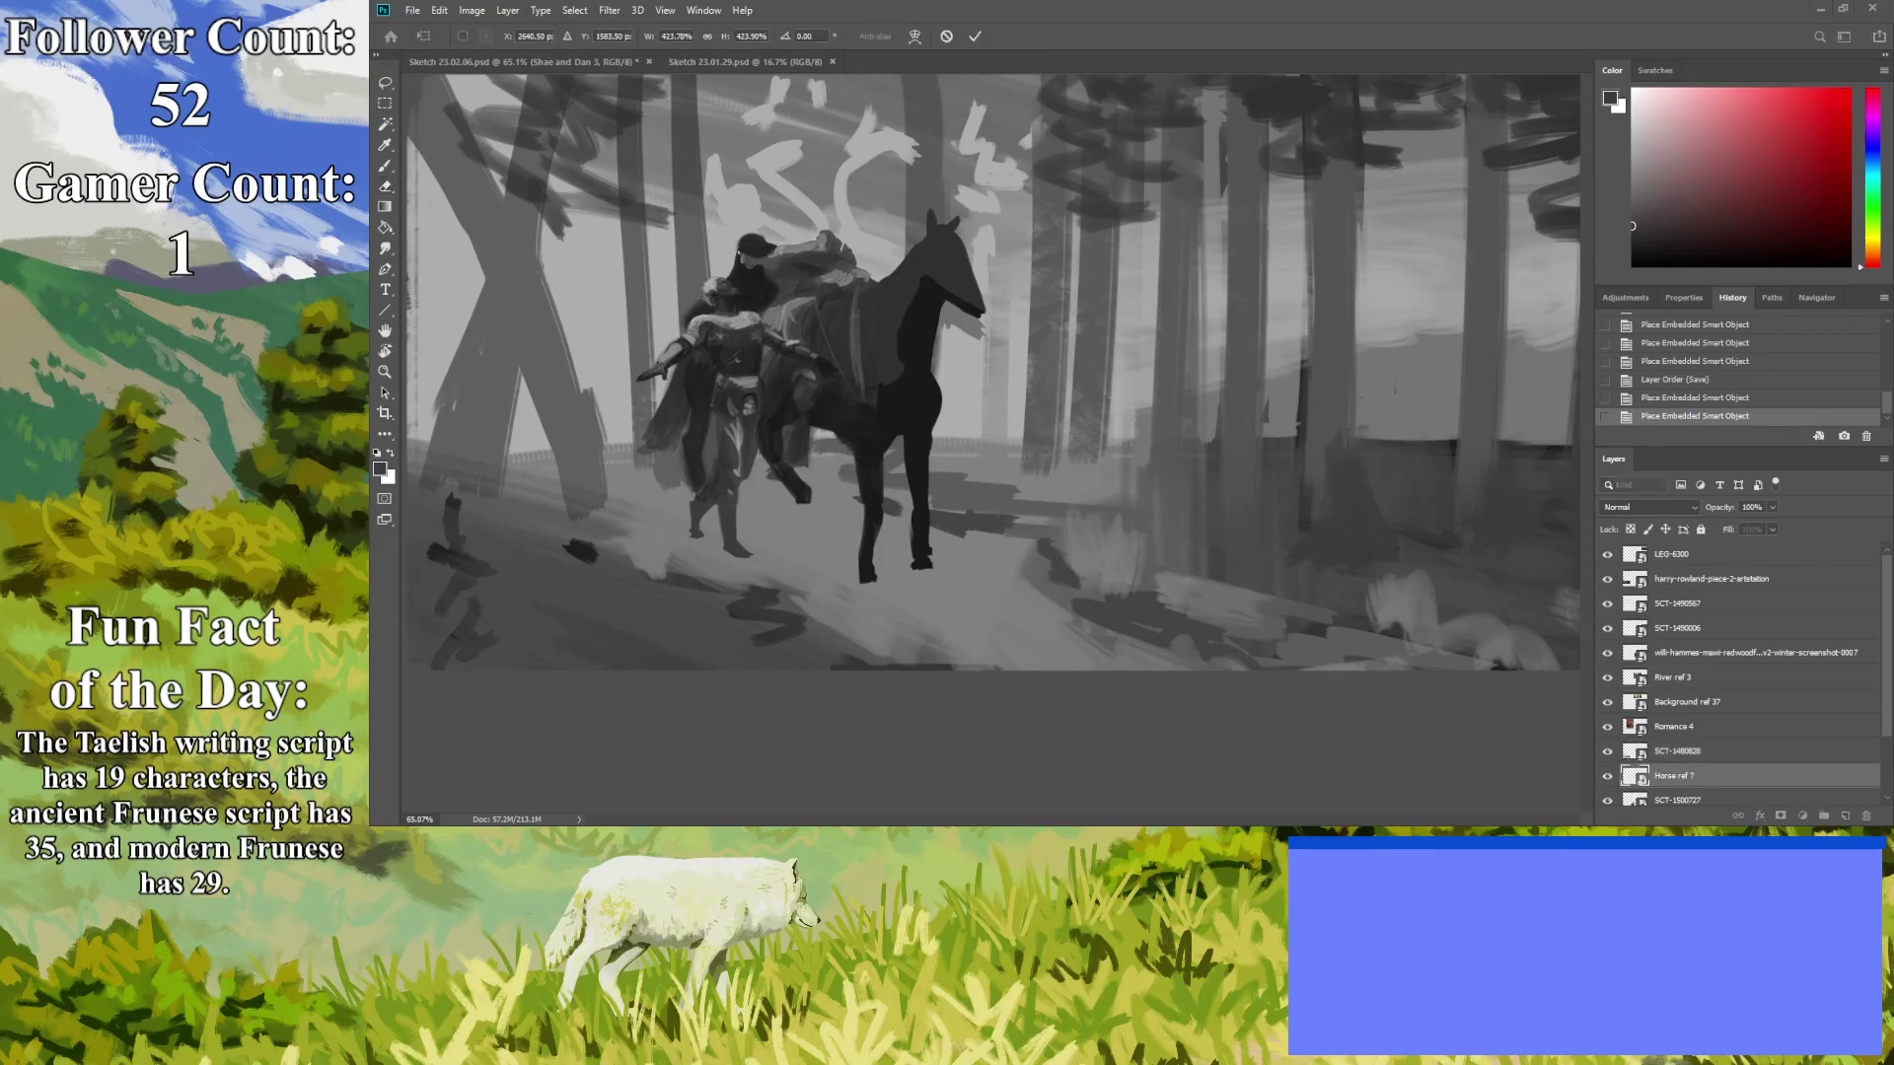
pyautogui.press('Return')
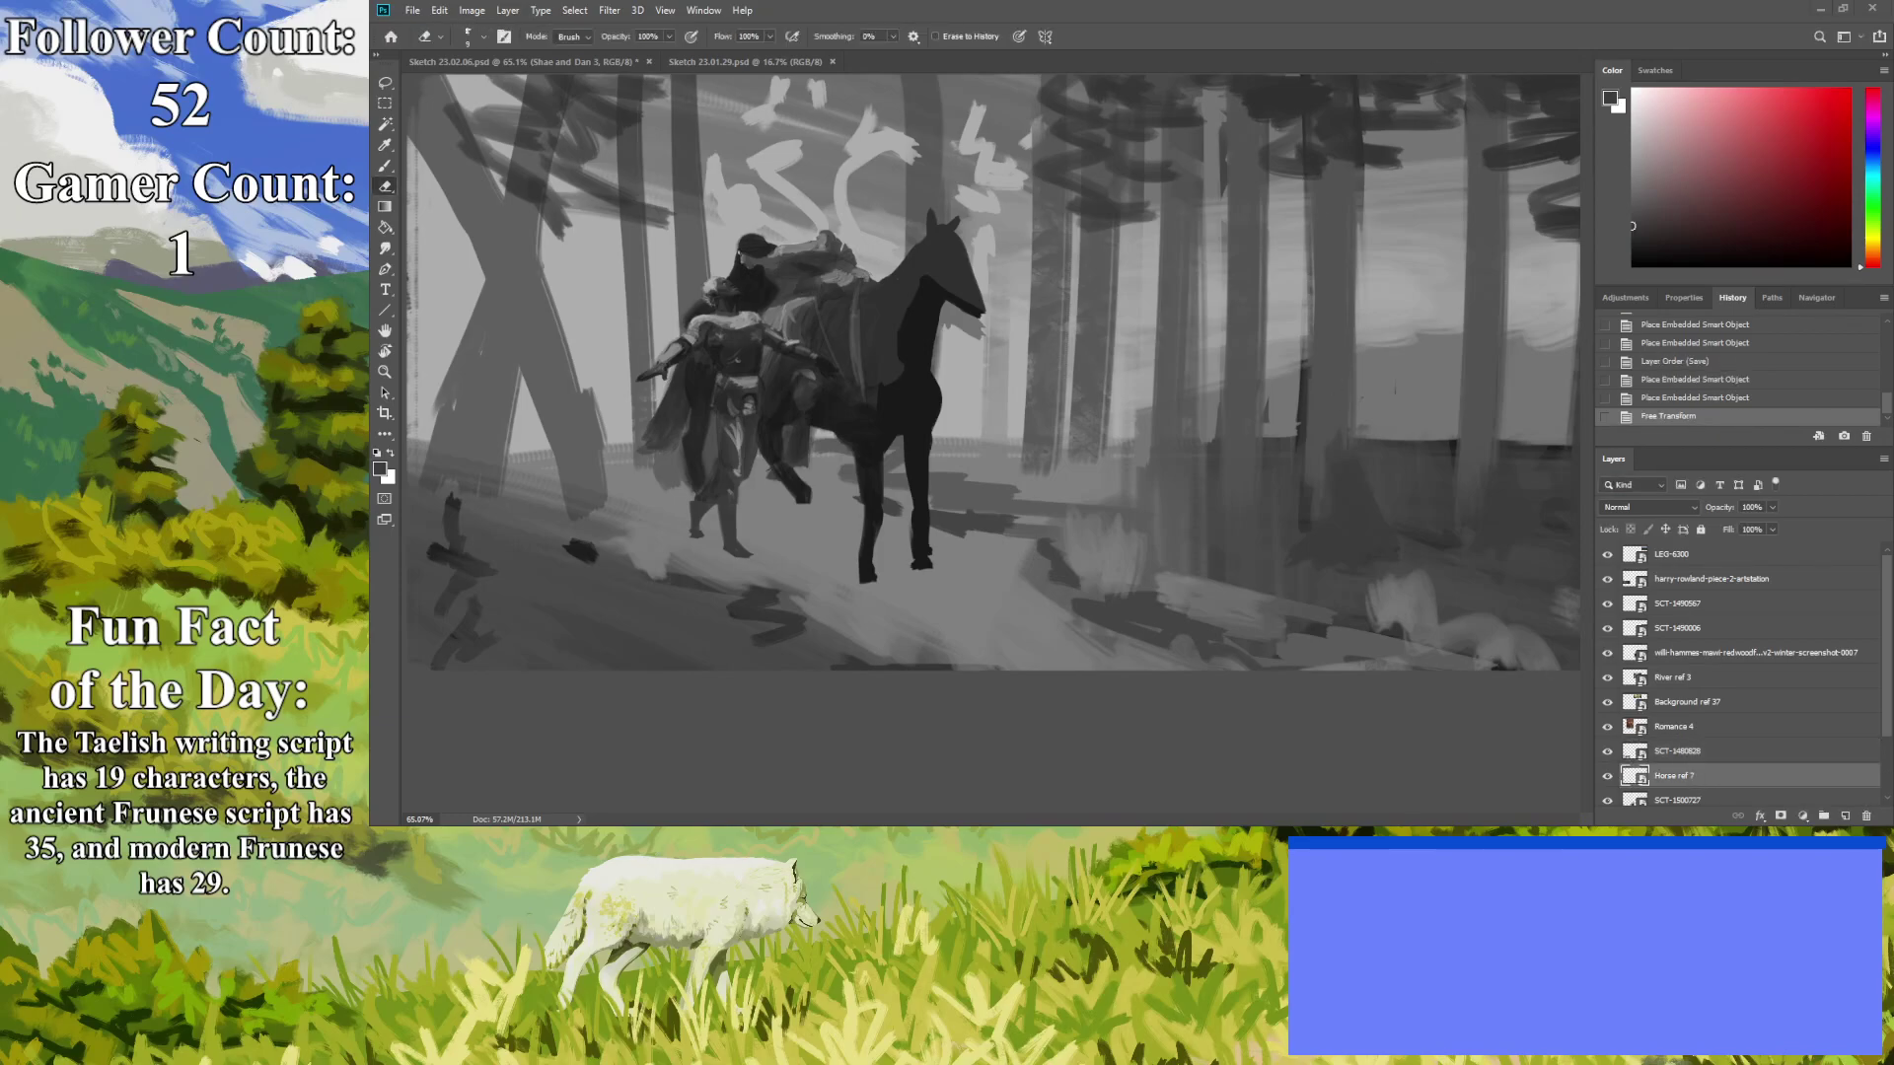
pyautogui.hotkey('ctrl', 't')
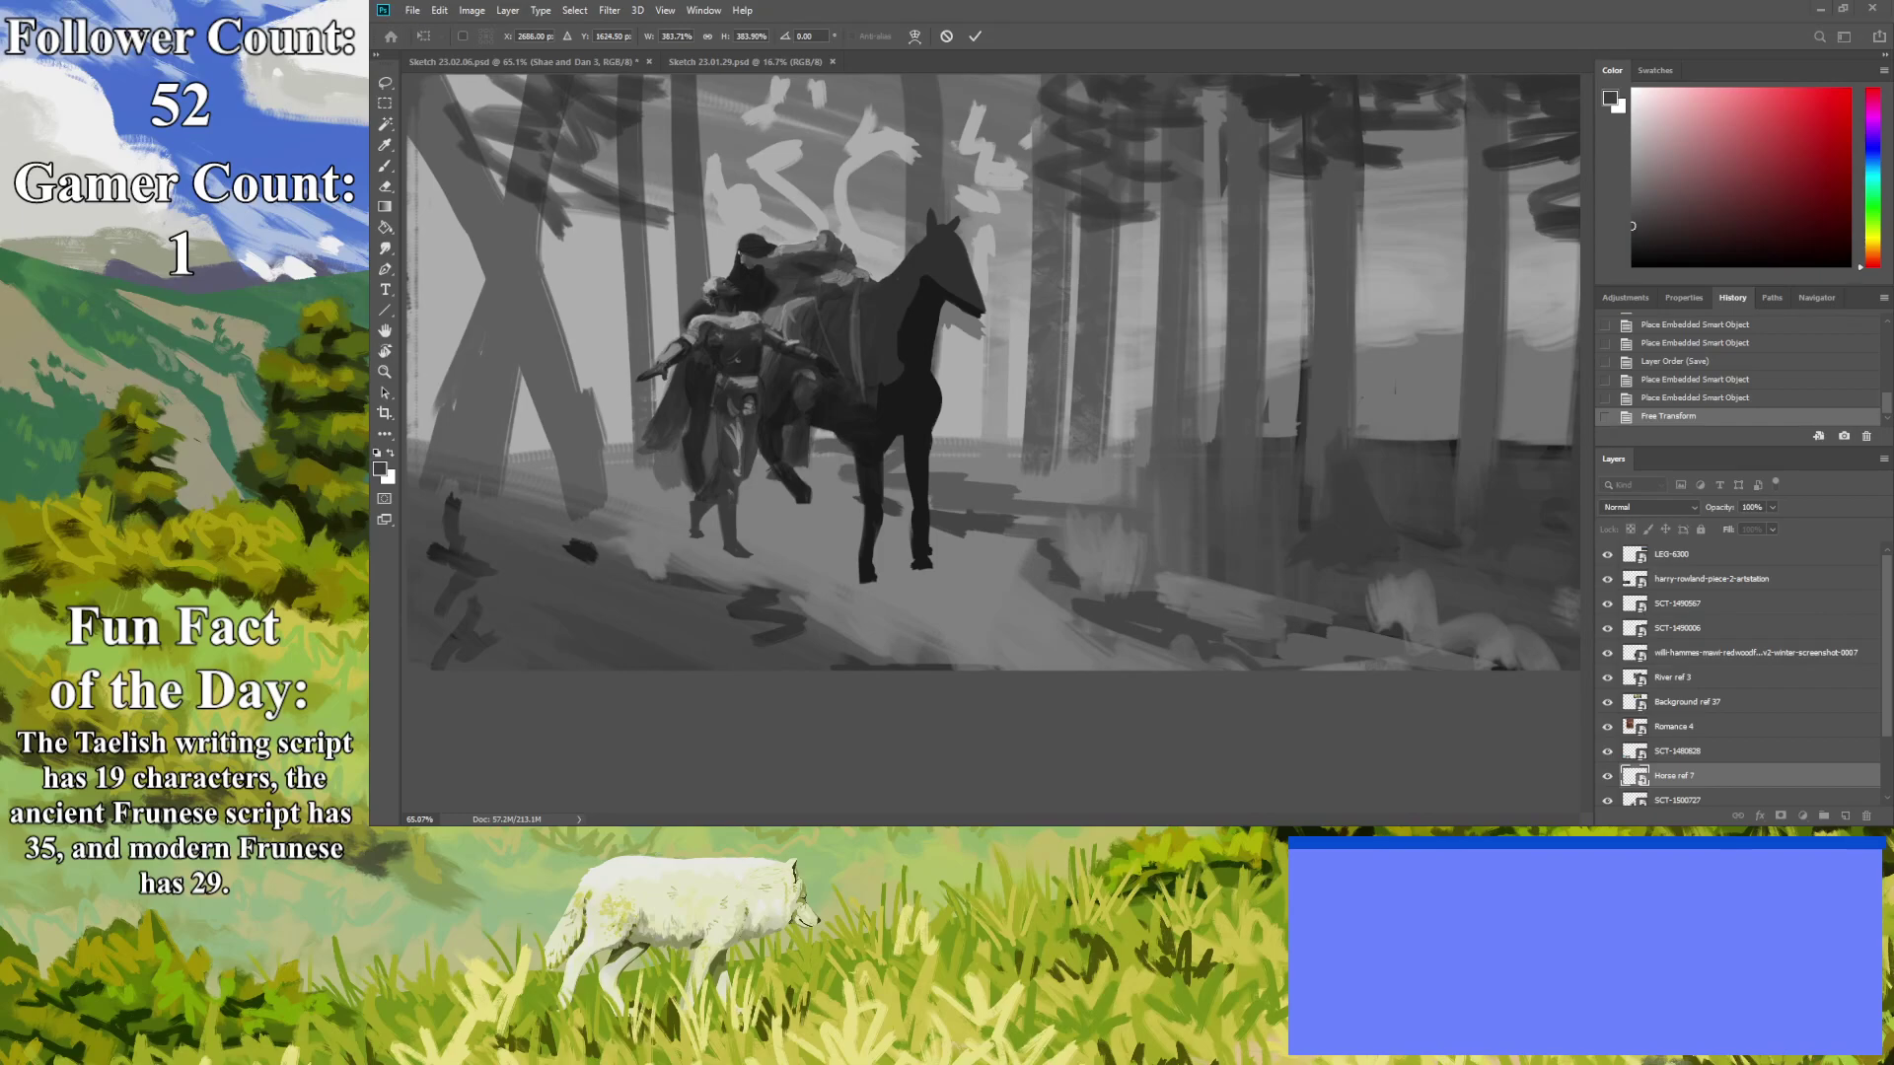
pyautogui.press('Return')
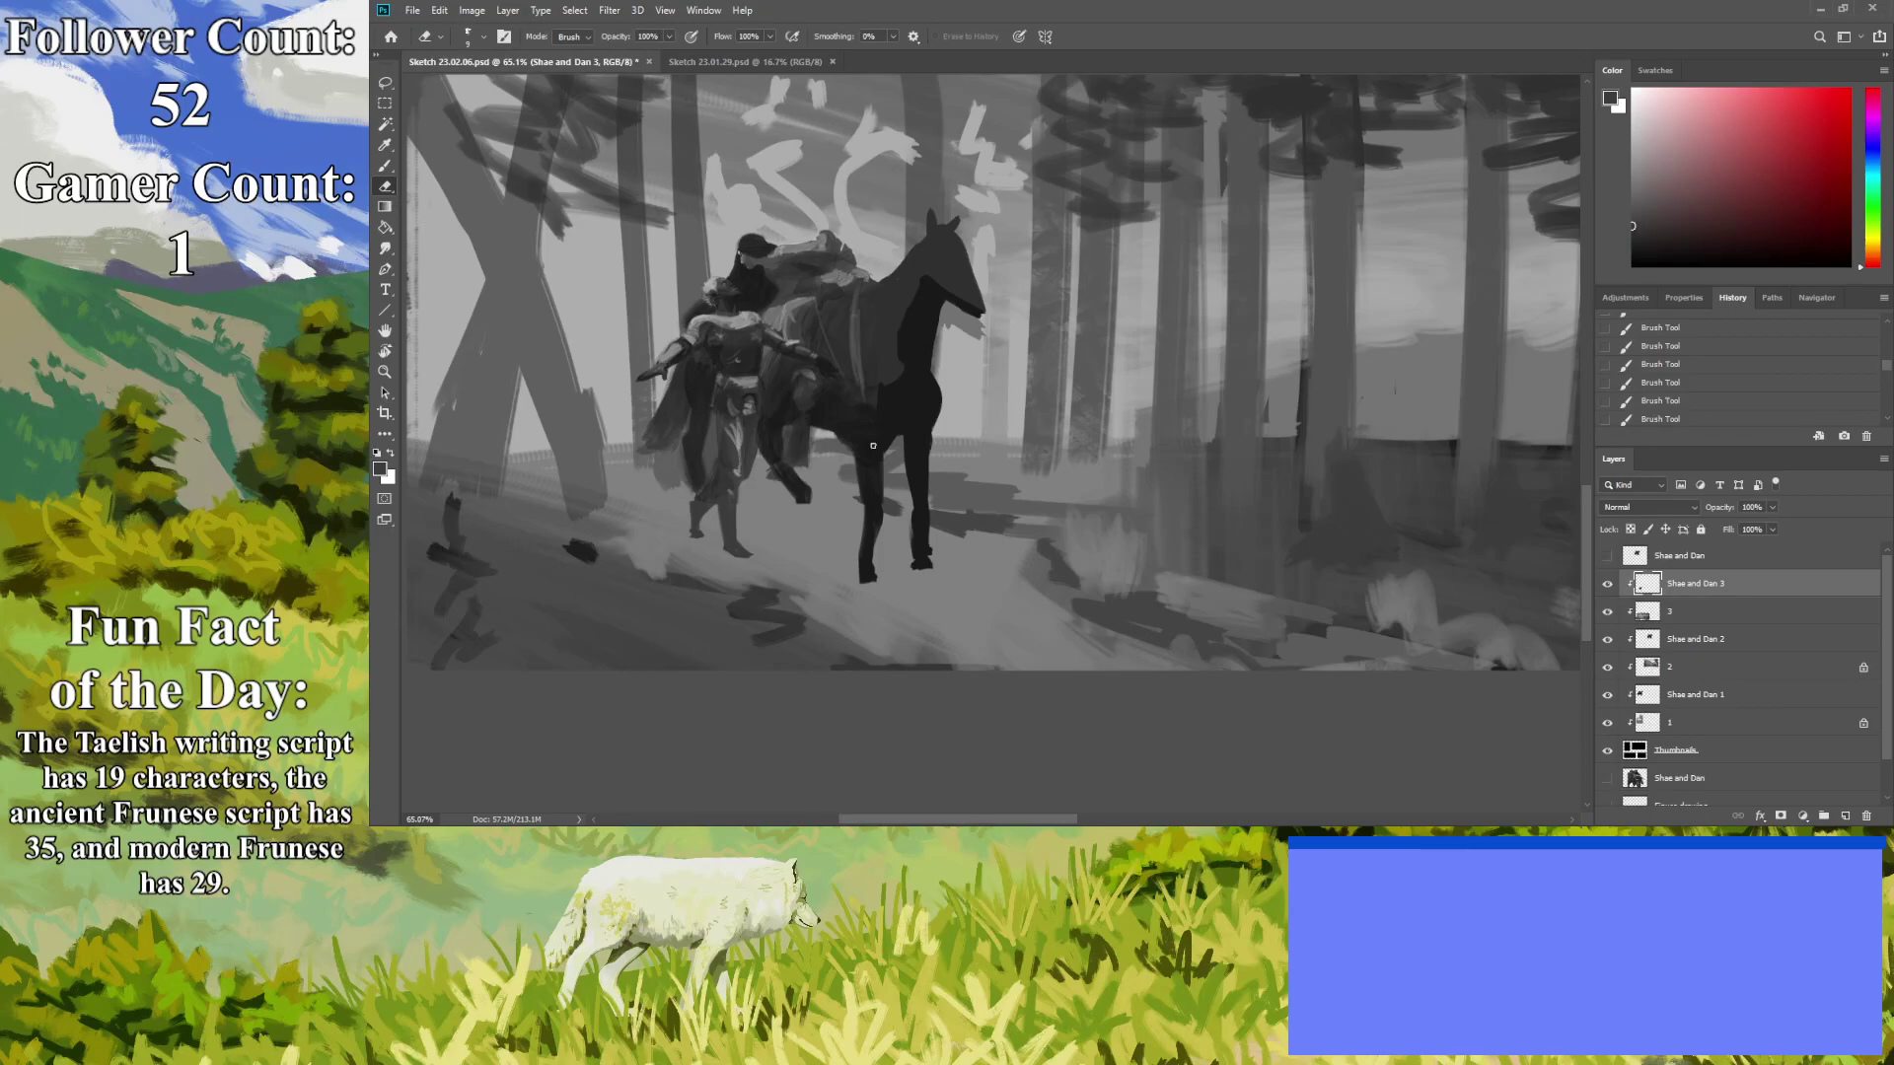
# Thin the horse's nearer-to-figures front leg with the Eraser and repaint it down to the hoof in the sampled near-black.
pyautogui.moveTo(889, 497)
pyautogui.mouseDown()
pyautogui.moveTo(874, 536)
pyautogui.moveTo(885, 471)
pyautogui.moveTo(869, 582)
pyautogui.mouseUp()
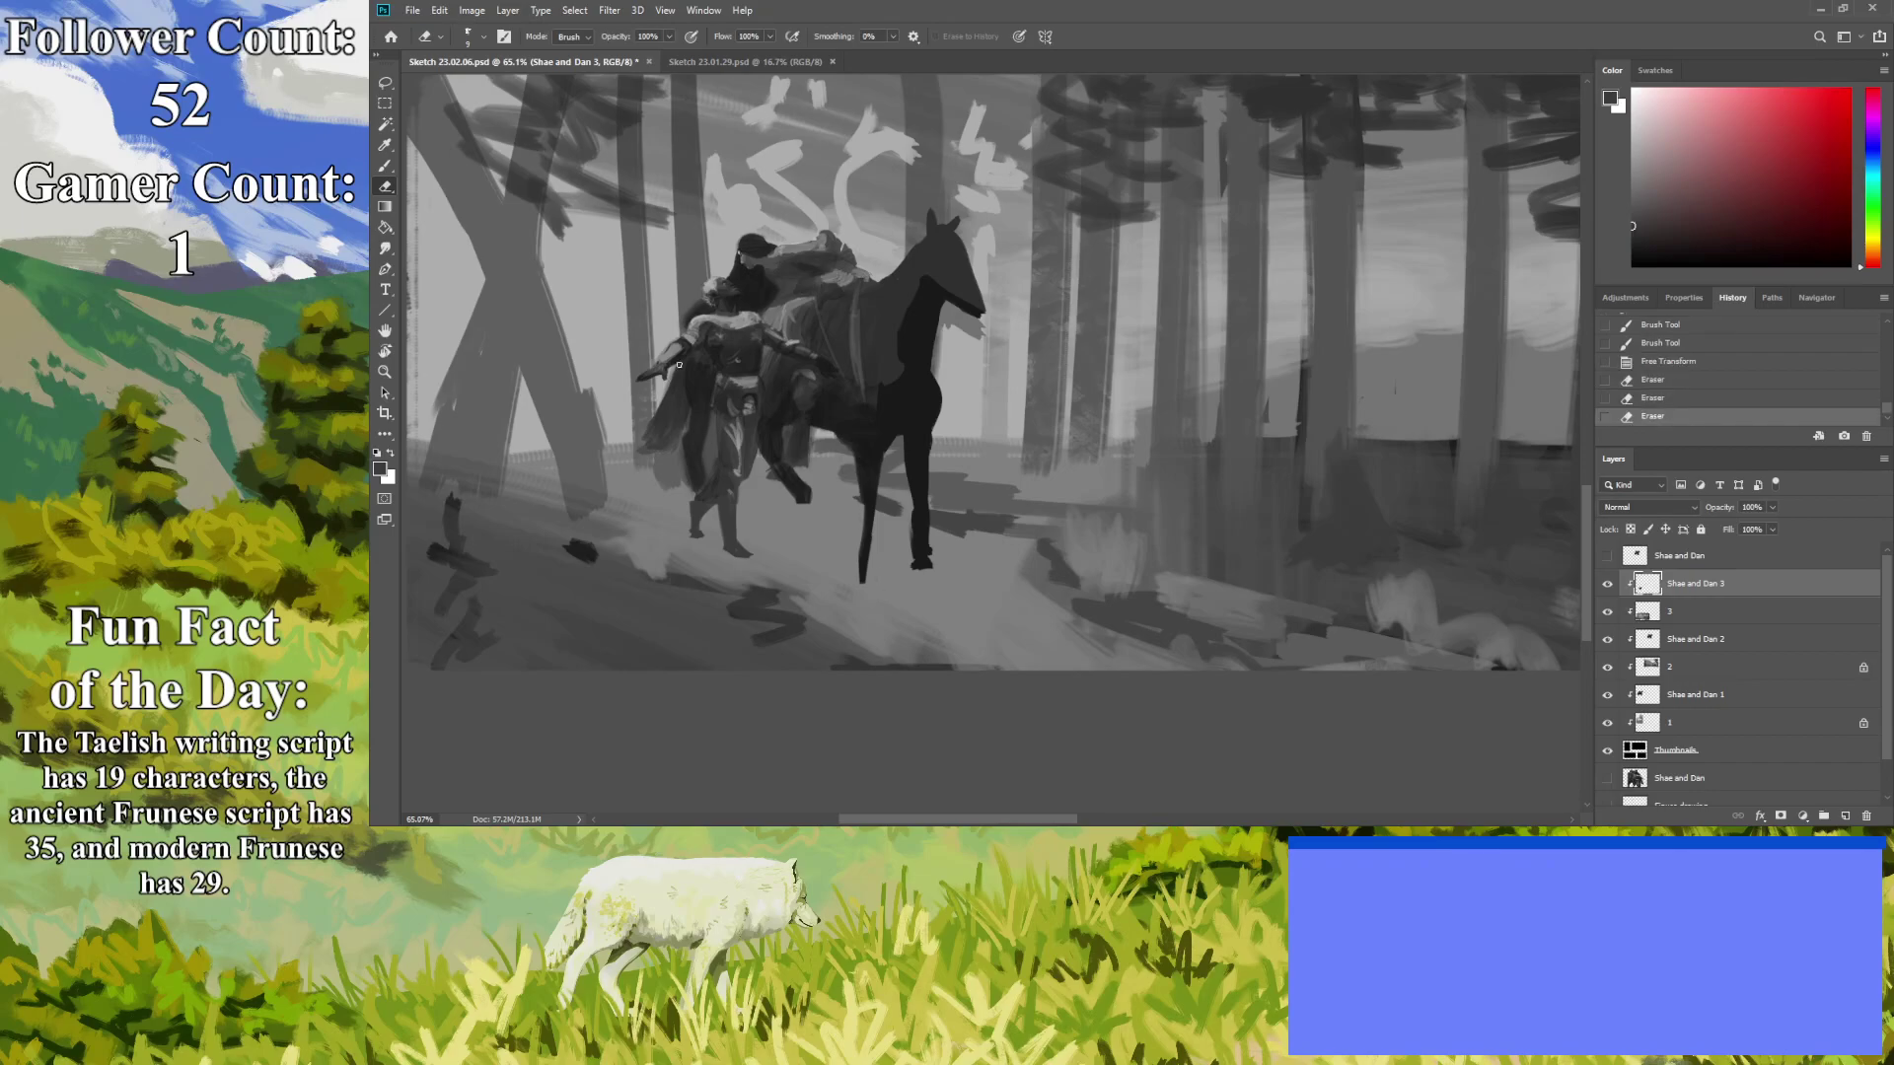
pyautogui.press('b')
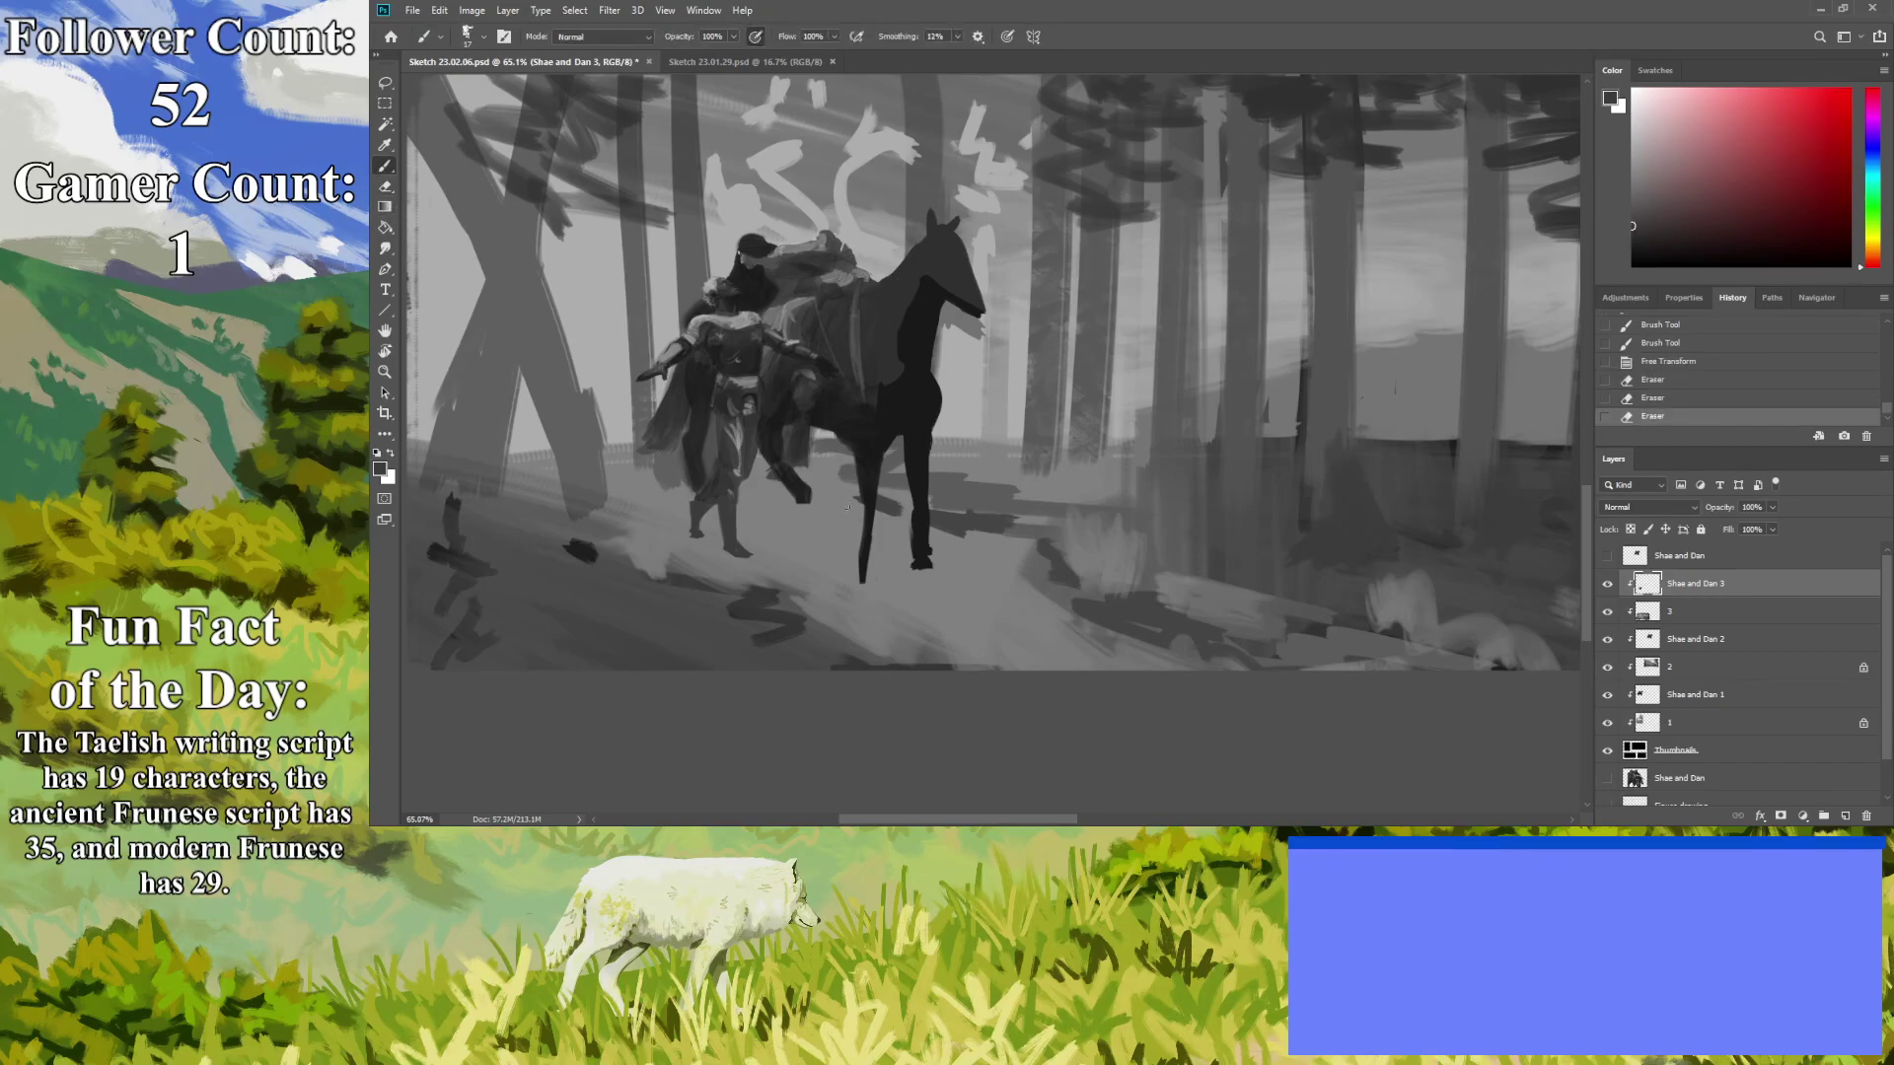
pyautogui.moveTo(881, 442); pyautogui.dragTo(866, 527)
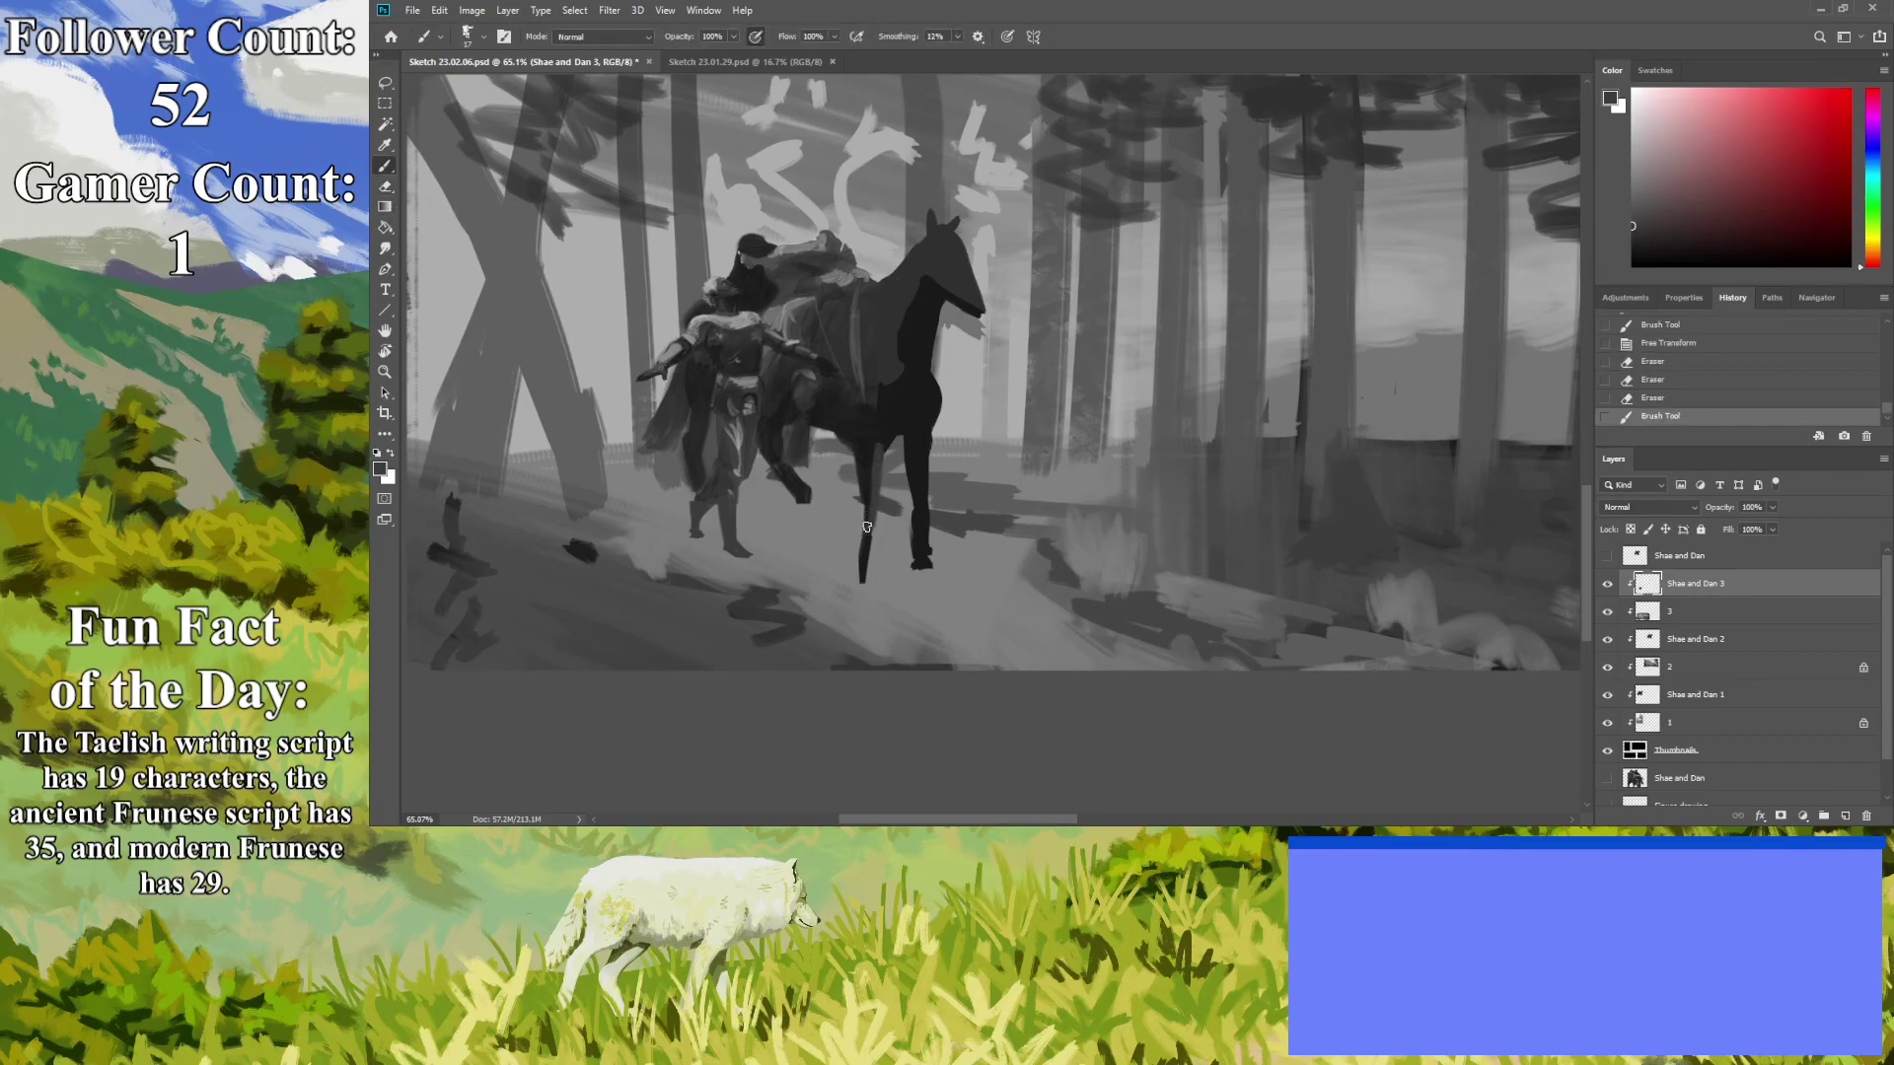
pyautogui.hotkey('ctrl', 'z')
pyautogui.press('i')
pyautogui.click(386, 167)
pyautogui.moveTo(880, 444); pyautogui.dragTo(865, 544)
pyautogui.moveTo(863, 514); pyautogui.dragTo(859, 580)
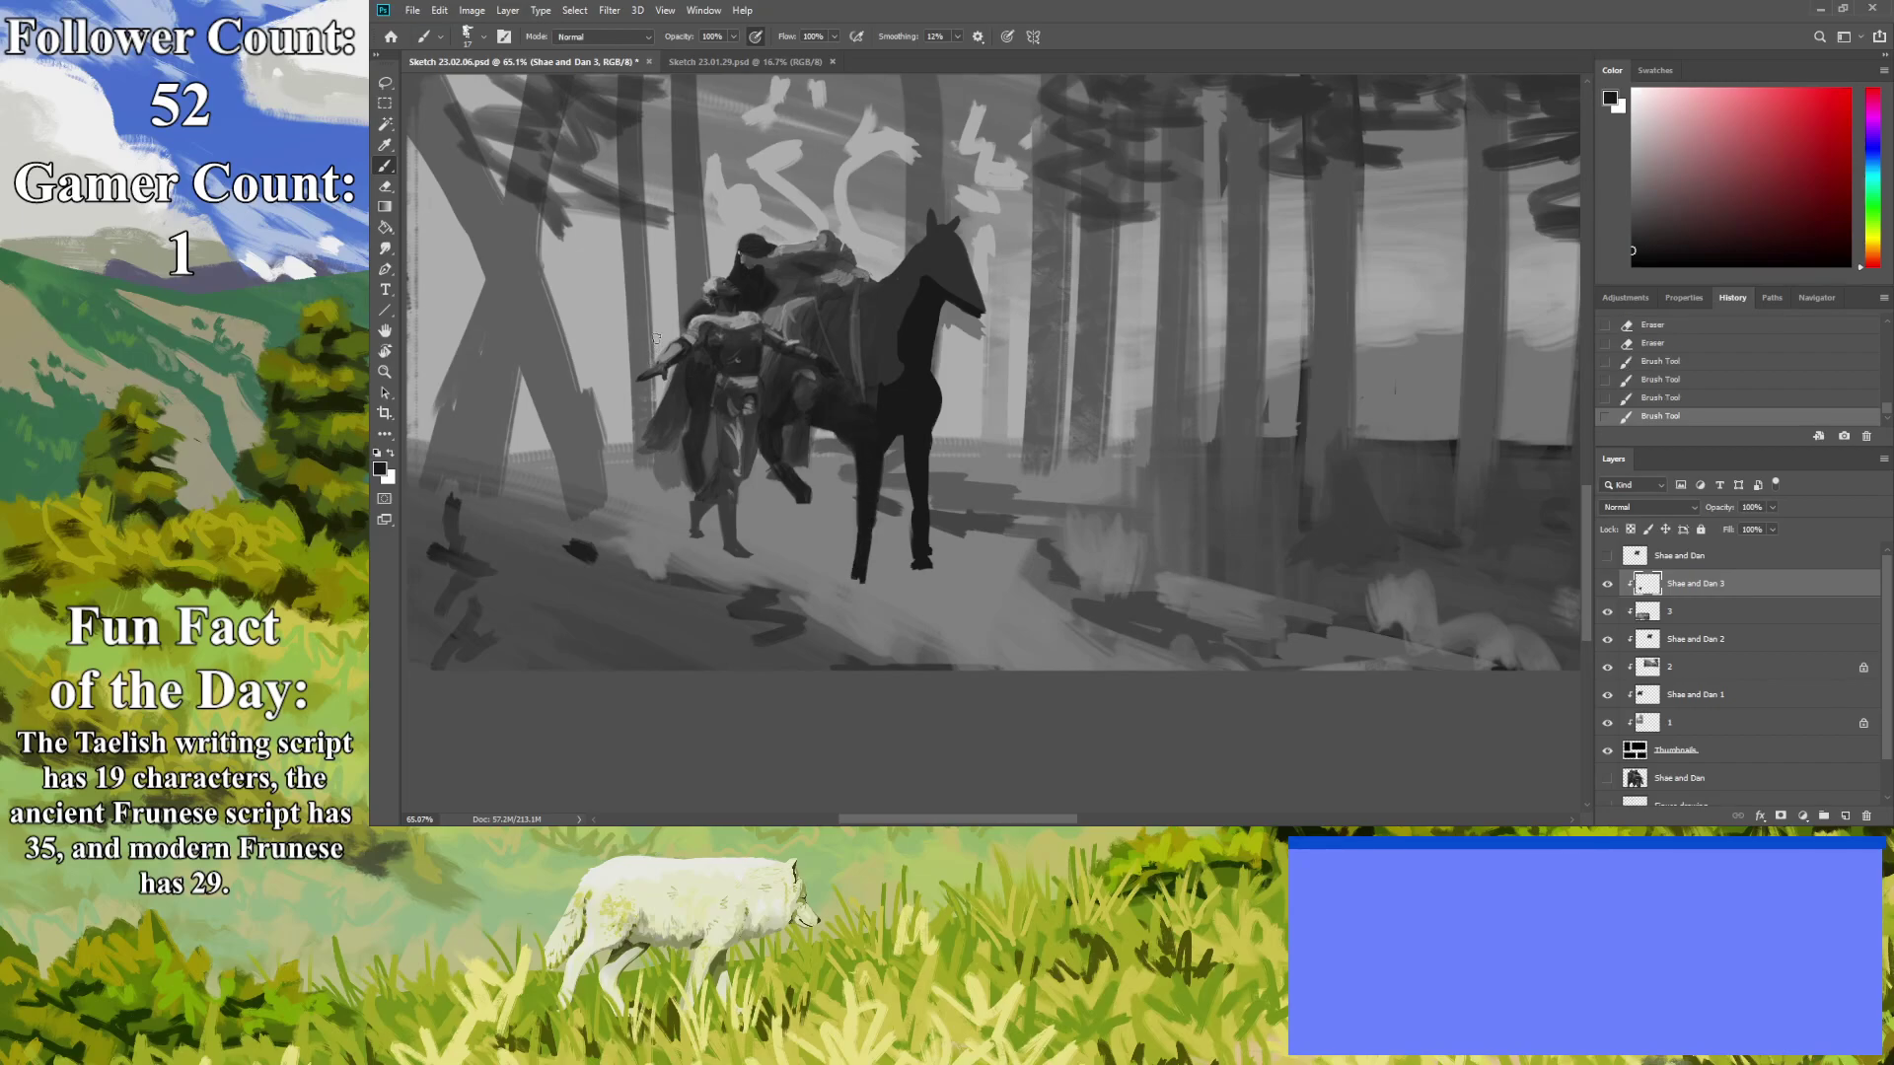
# Trim the hoof and edges of the horse's other front leg with the Eraser and touch up the leg in near-black.
pyautogui.click(385, 186)
pyautogui.moveTo(935, 553)
pyautogui.mouseDown()
pyautogui.moveTo(931, 513)
pyautogui.moveTo(912, 538)
pyautogui.moveTo(914, 518)
pyautogui.mouseUp()
pyautogui.press('b')
pyautogui.moveTo(915, 493)
pyautogui.mouseDown()
pyautogui.moveTo(916, 510)
pyautogui.moveTo(915, 482)
pyautogui.mouseUp()
# Select the horse's head, neck and front legs with added rectangular selections and scale them down to about 96%.
pyautogui.click(385, 103)
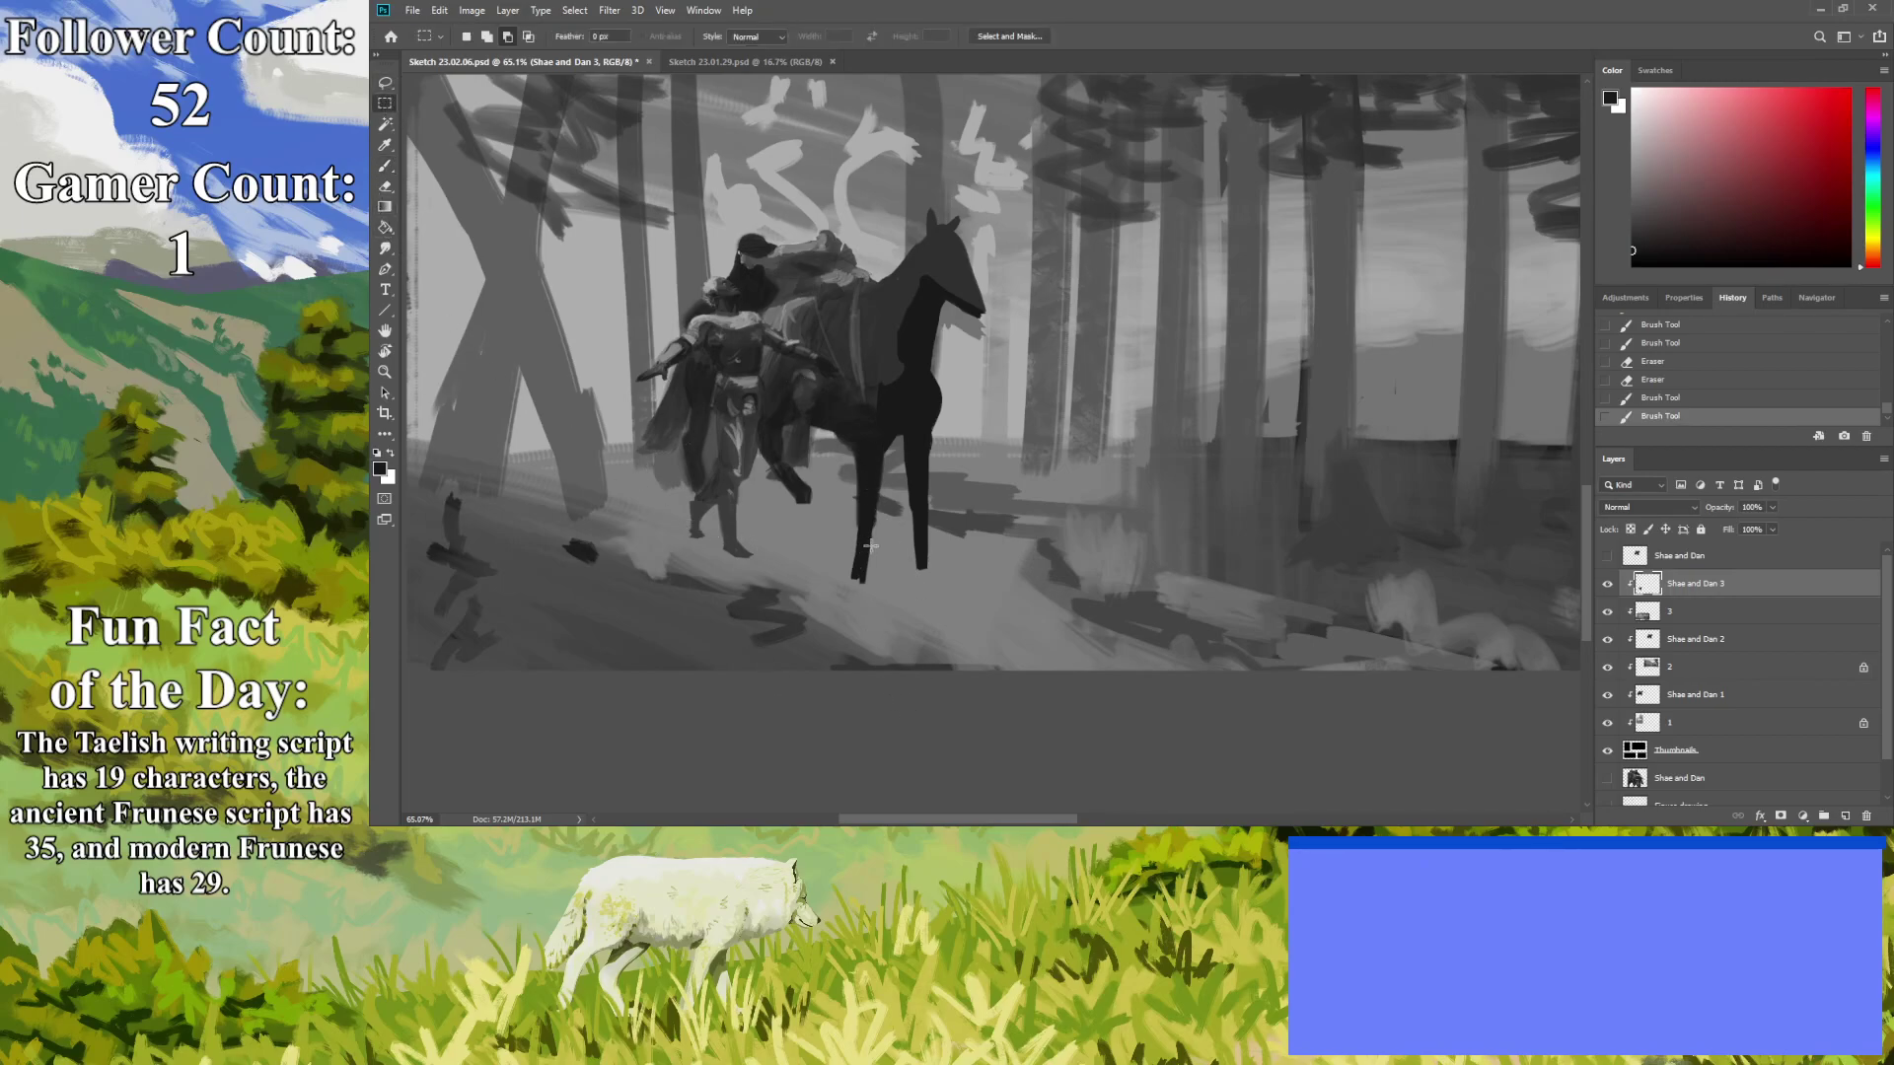
pyautogui.moveTo(869, 186); pyautogui.dragTo(1069, 642)
pyautogui.click(488, 37)
pyautogui.moveTo(846, 445); pyautogui.dragTo(923, 693)
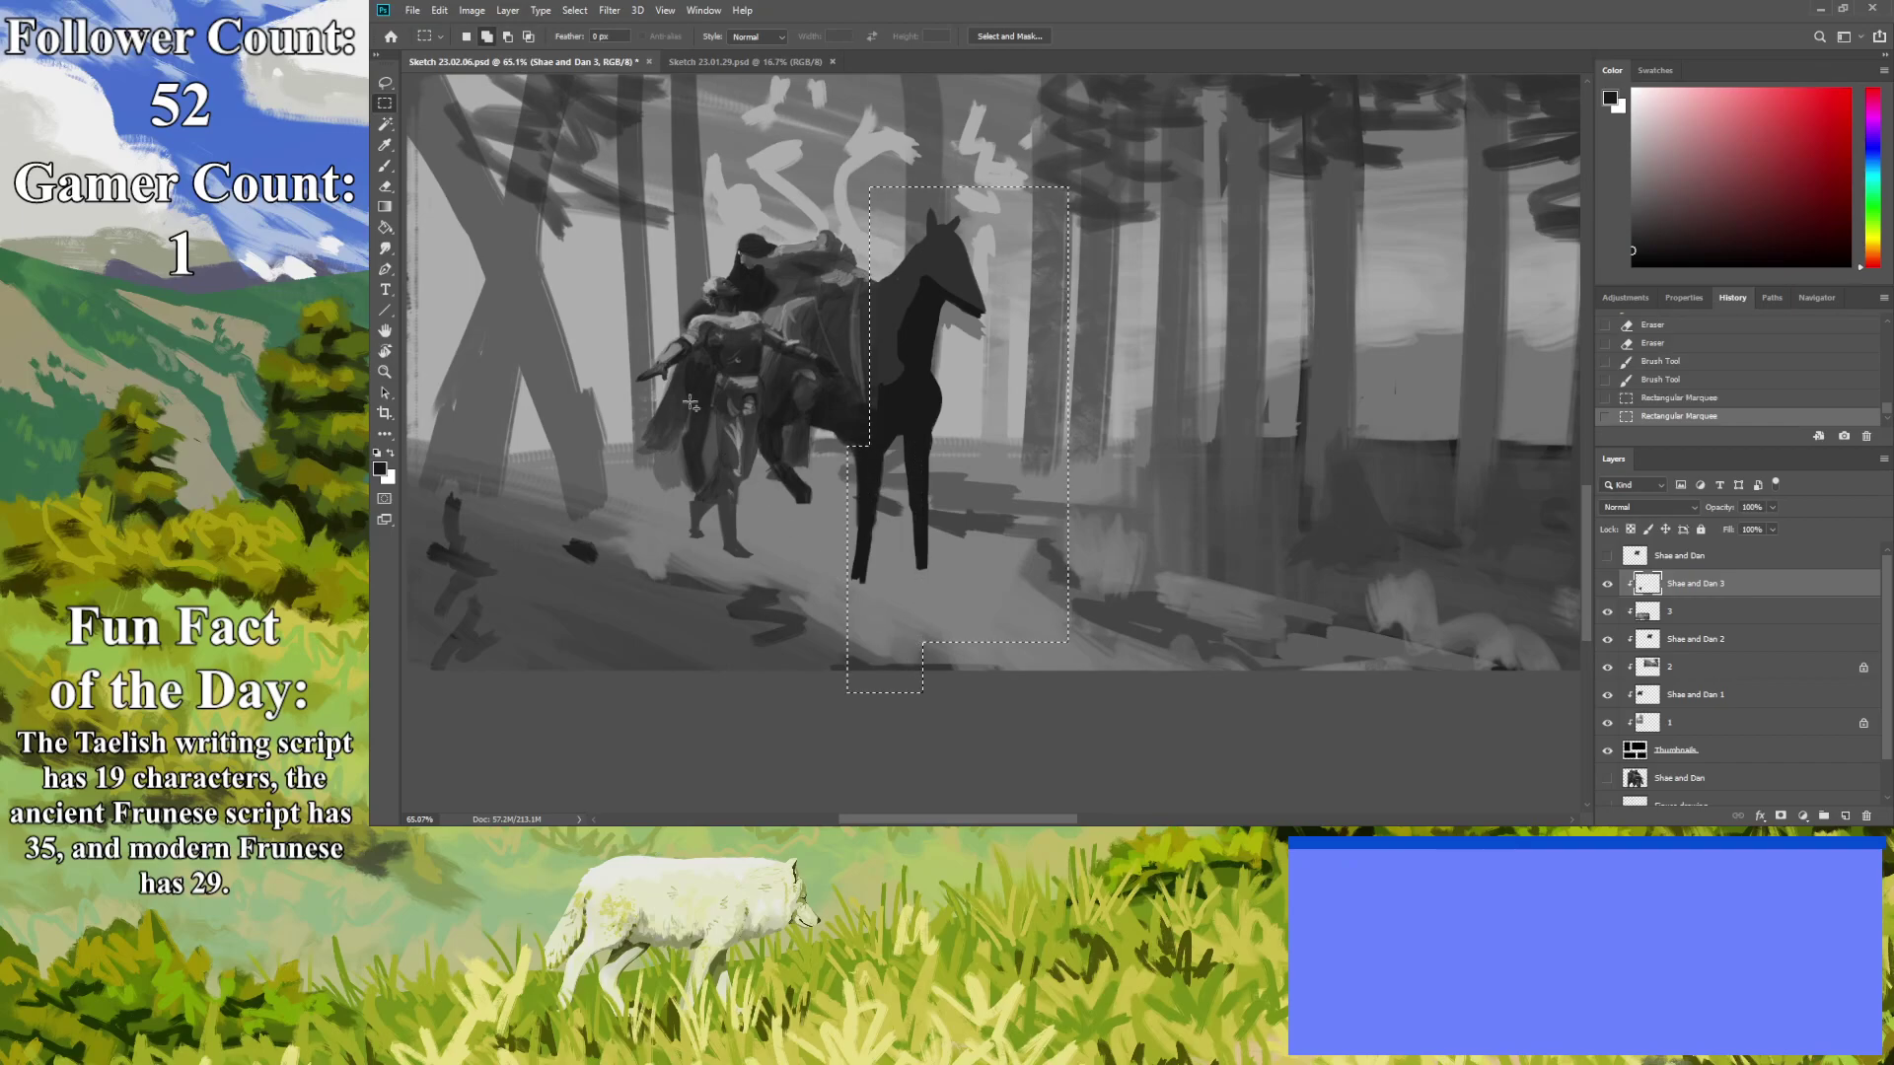
pyautogui.moveTo(832, 404); pyautogui.dragTo(858, 537)
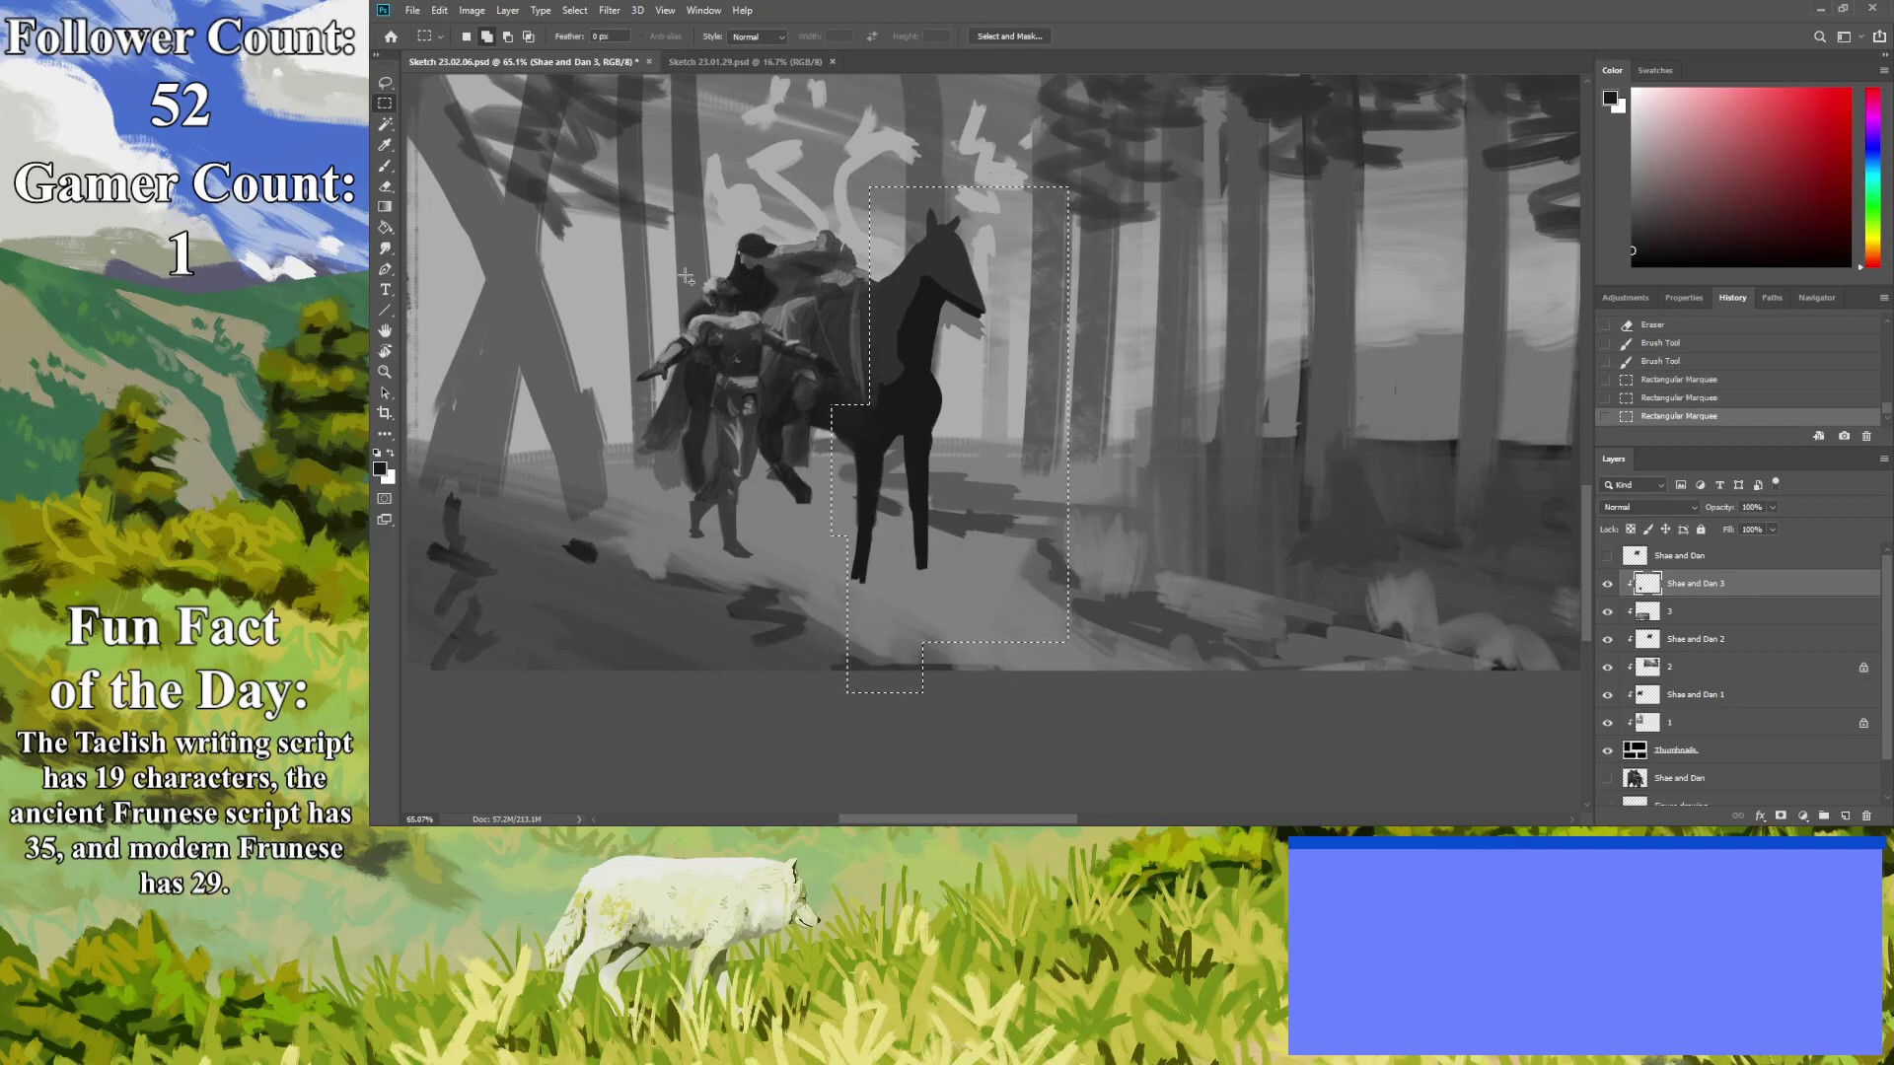
pyautogui.moveTo(846, 243); pyautogui.dragTo(876, 279)
pyautogui.hotkey('ctrl', 't')
pyautogui.moveTo(1067, 692); pyautogui.dragTo(1054, 672)
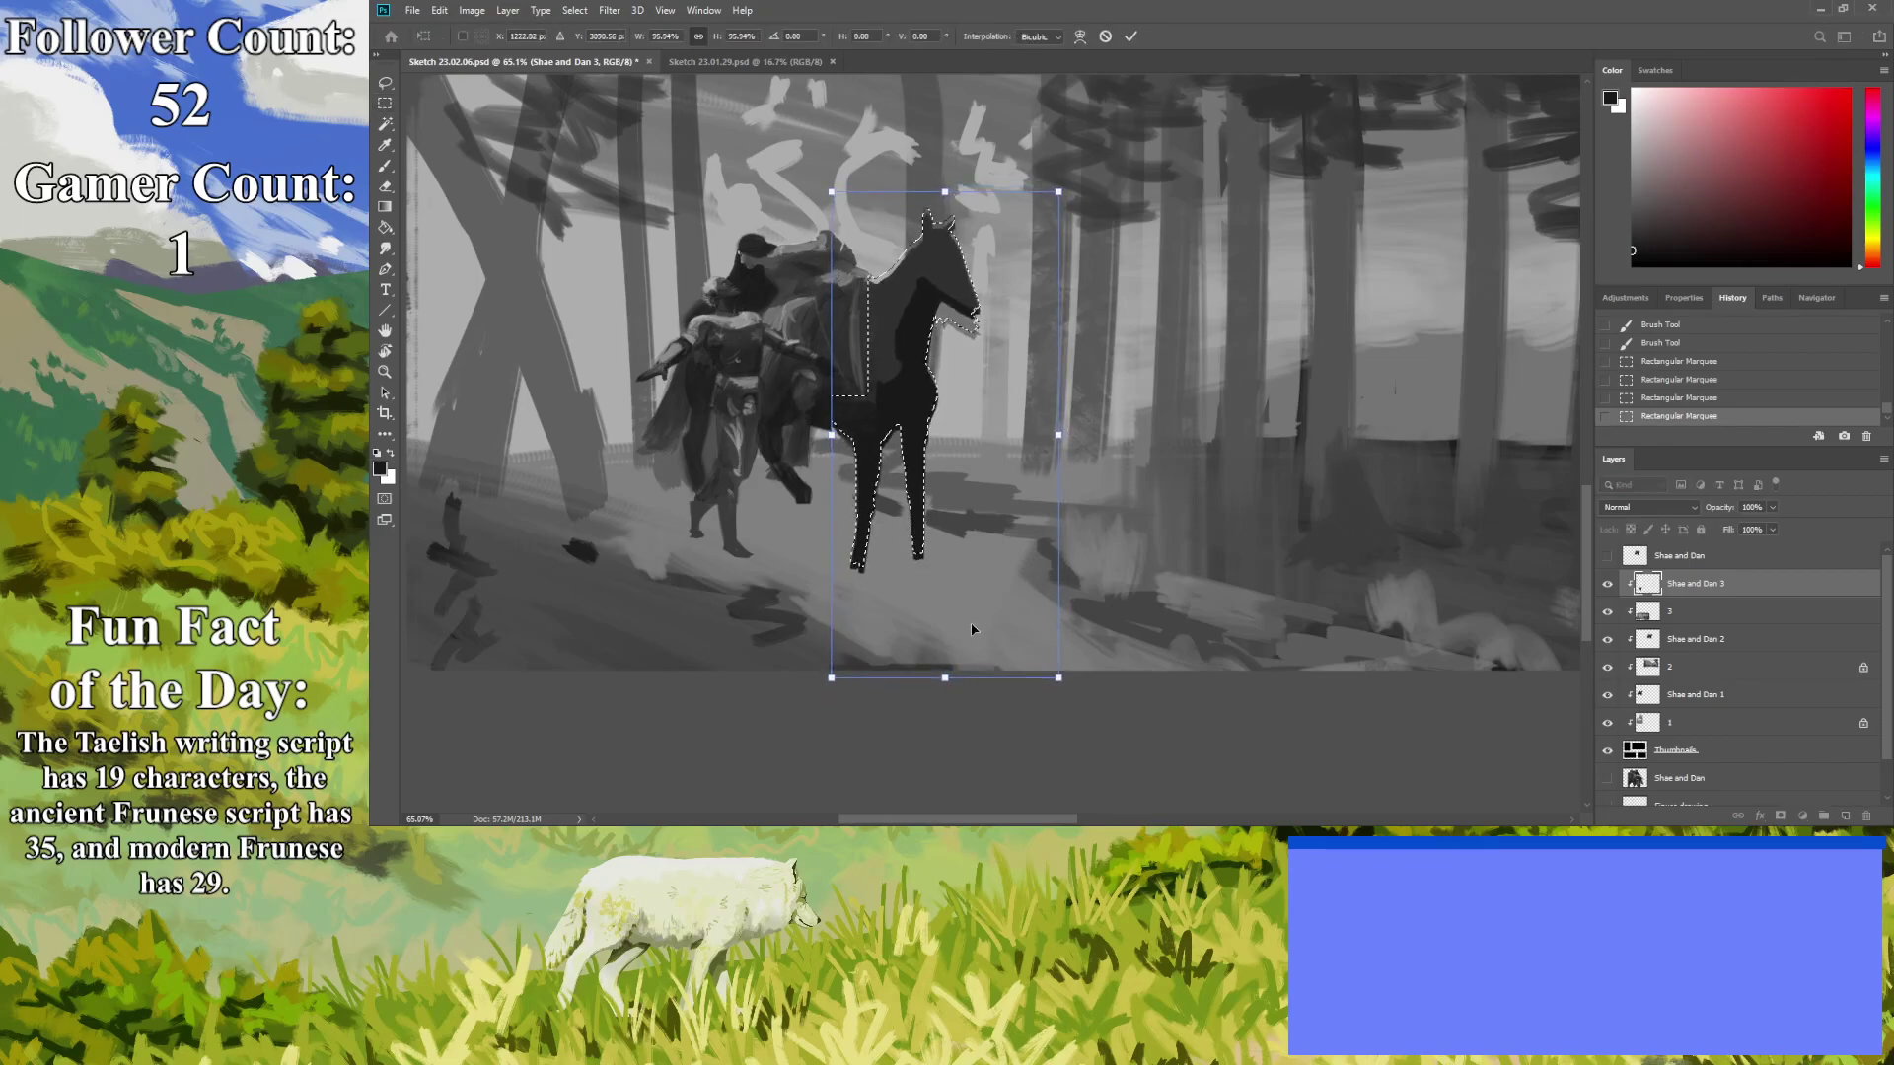
pyautogui.press('Return')
pyautogui.hotkey('ctrl', 'd')
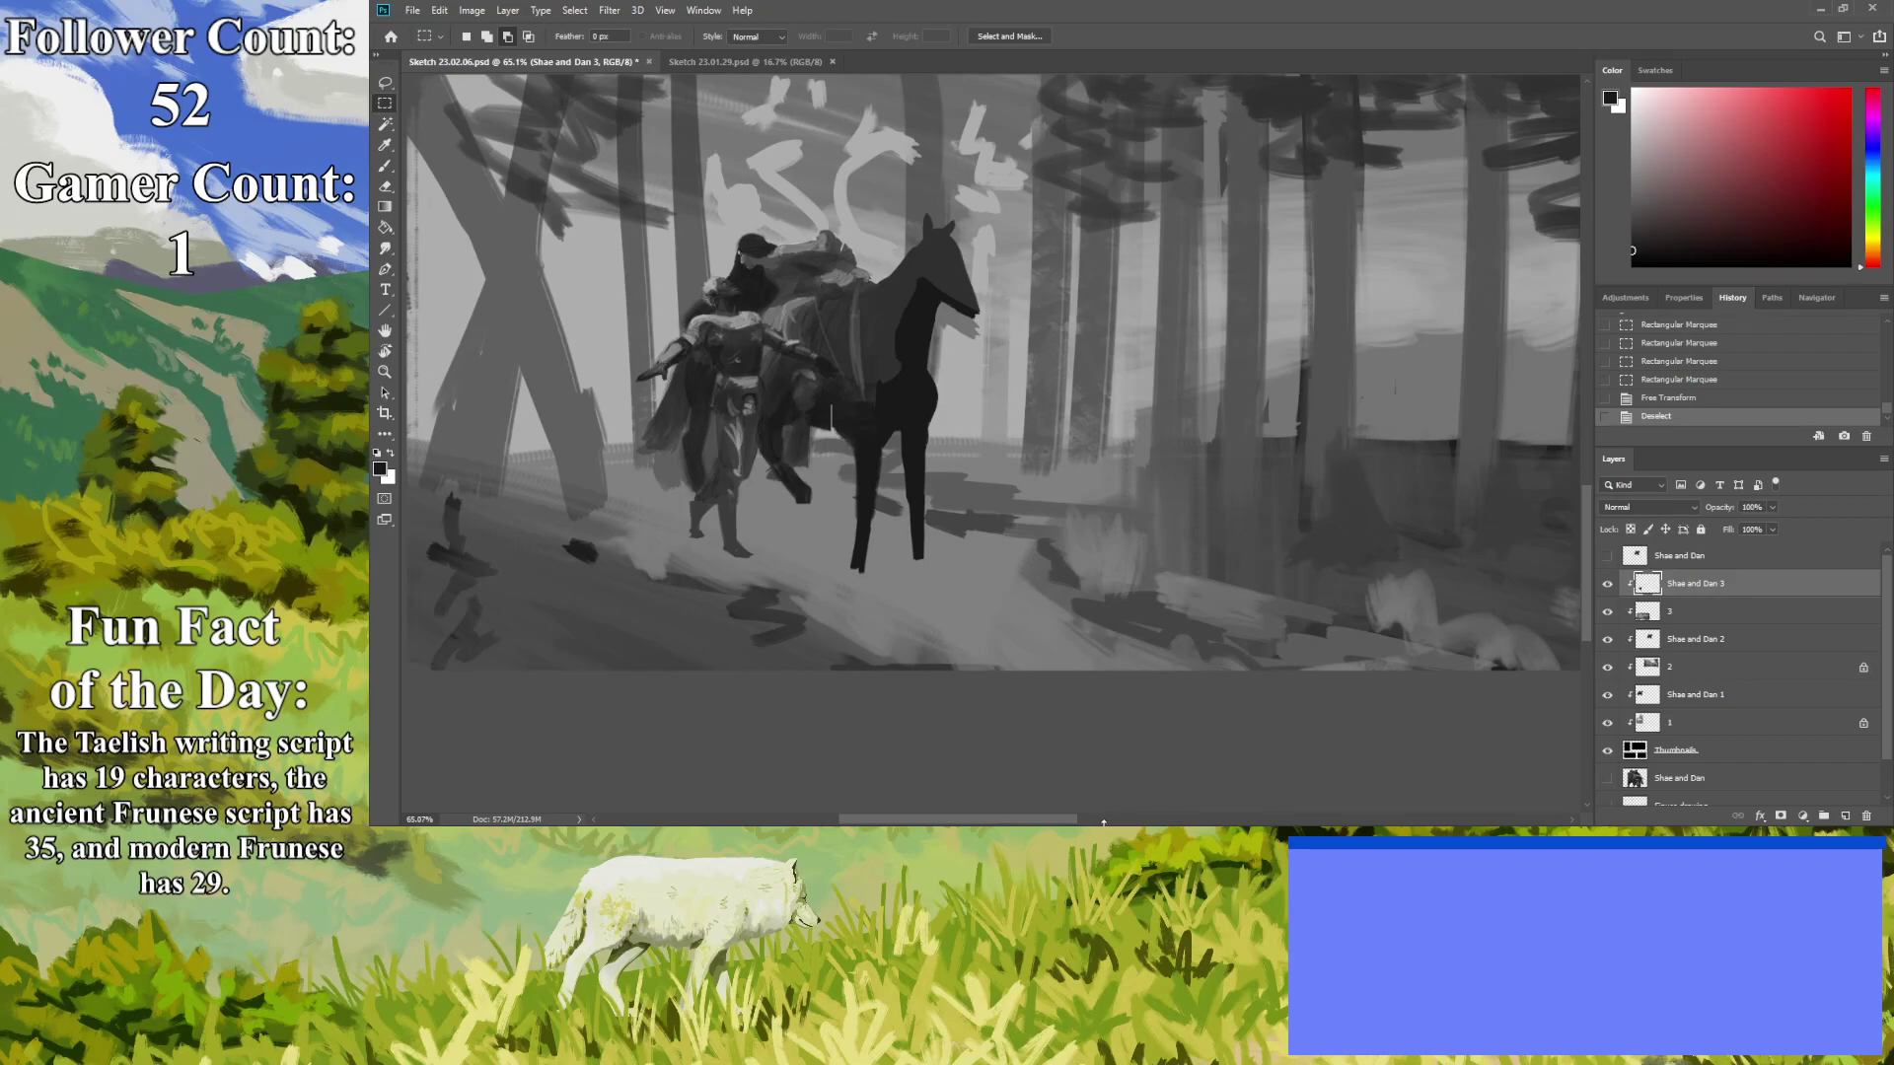
# Reselect the horse's front half and move it slightly so that it lines up with the body.
pyautogui.hotkey('ctrl', 'shift', 'd')
pyautogui.hotkey('ctrl', 't')
pyautogui.moveTo(887, 528); pyautogui.dragTo(893, 528)
pyautogui.press('Return')
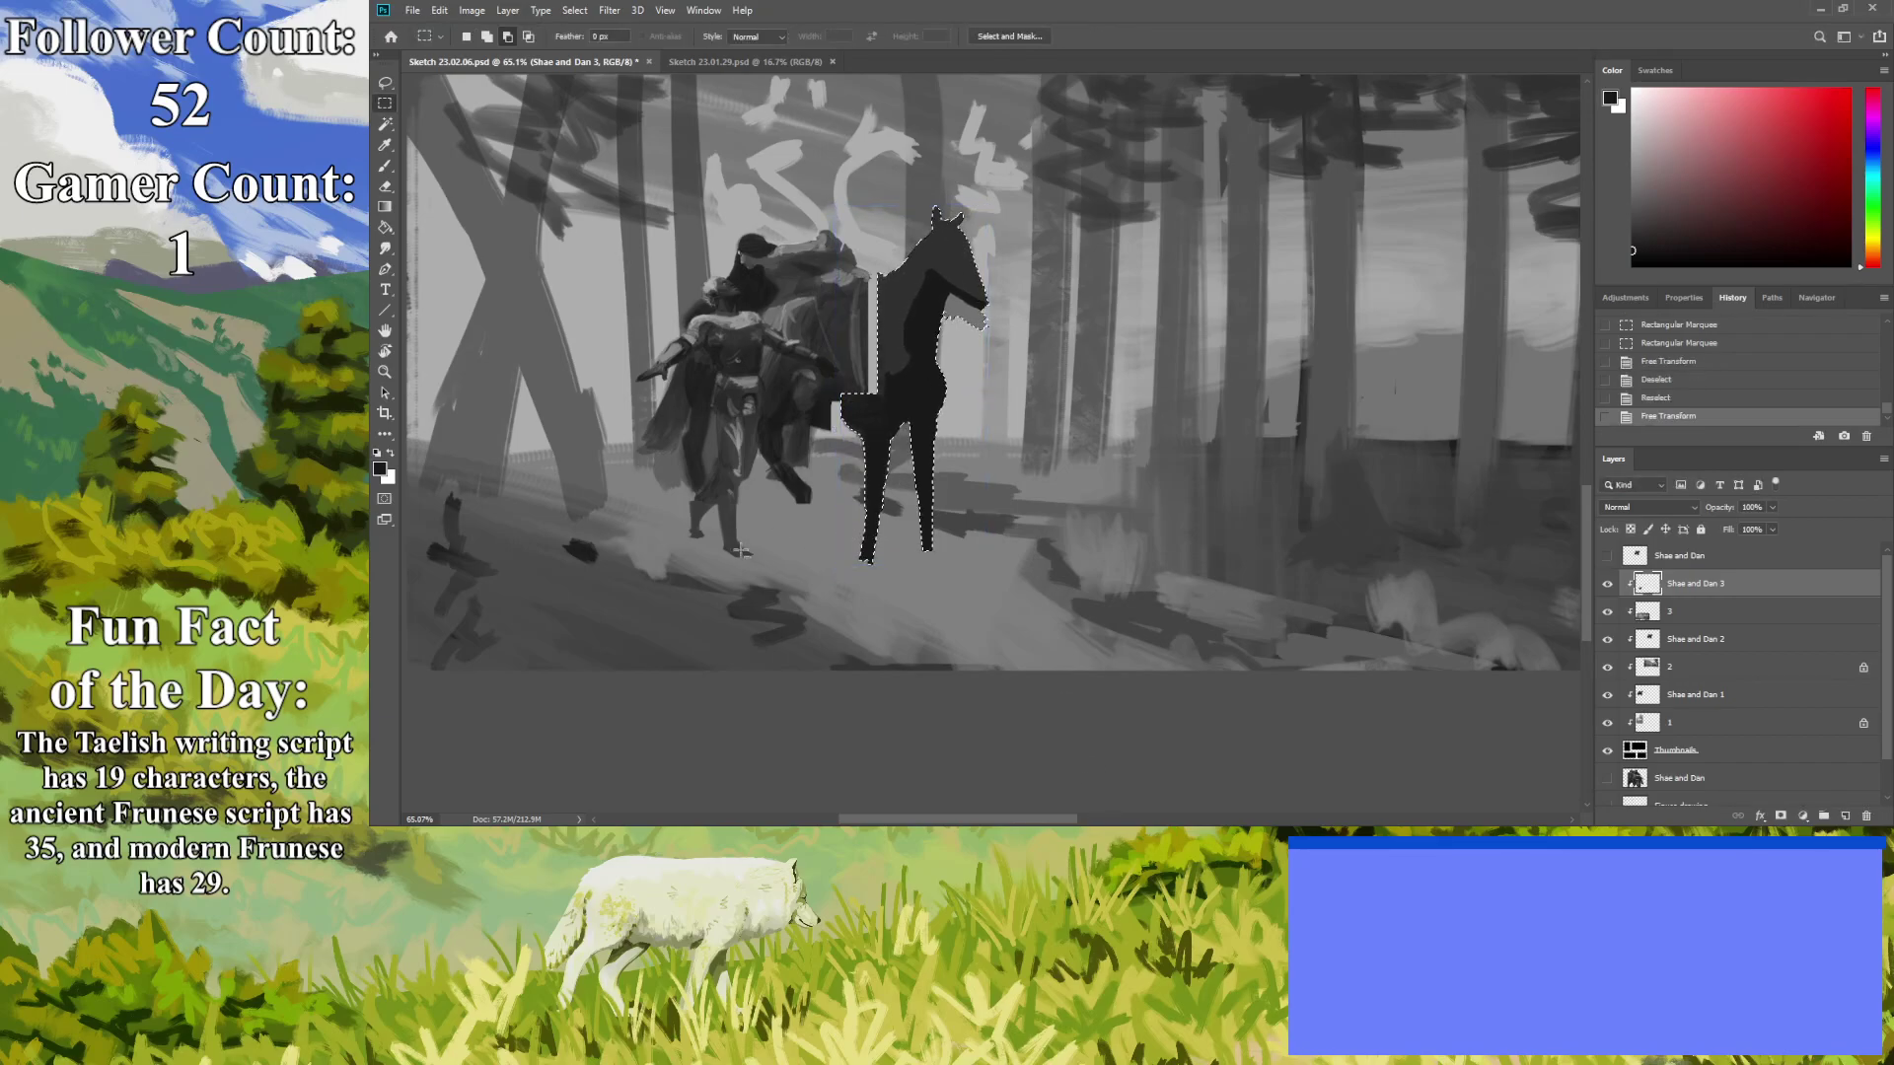
pyautogui.hotkey('ctrl', 't')
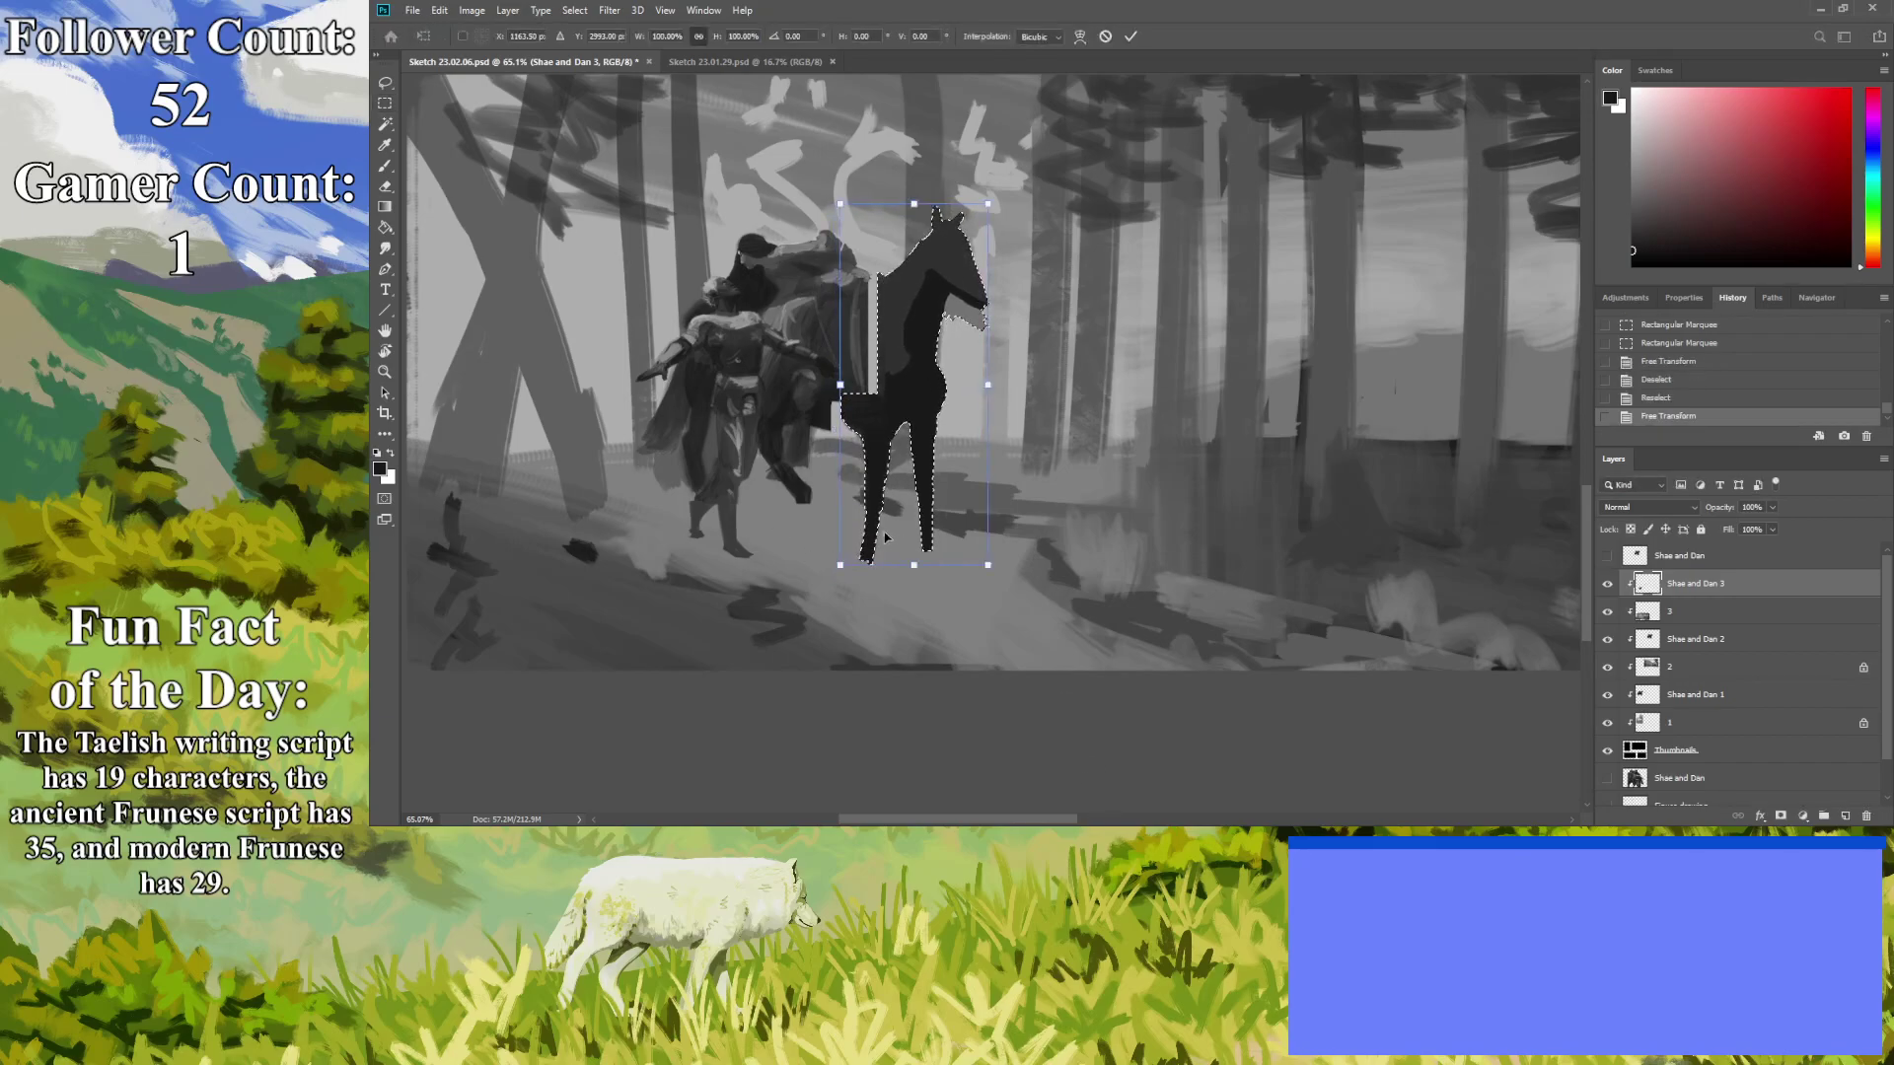
pyautogui.moveTo(885, 545); pyautogui.dragTo(873, 544)
pyautogui.press('Return')
pyautogui.hotkey('ctrl', 'd')
# Erase the leftover edges along the seam between the horse's neck and its saddle.
pyautogui.click(385, 166)
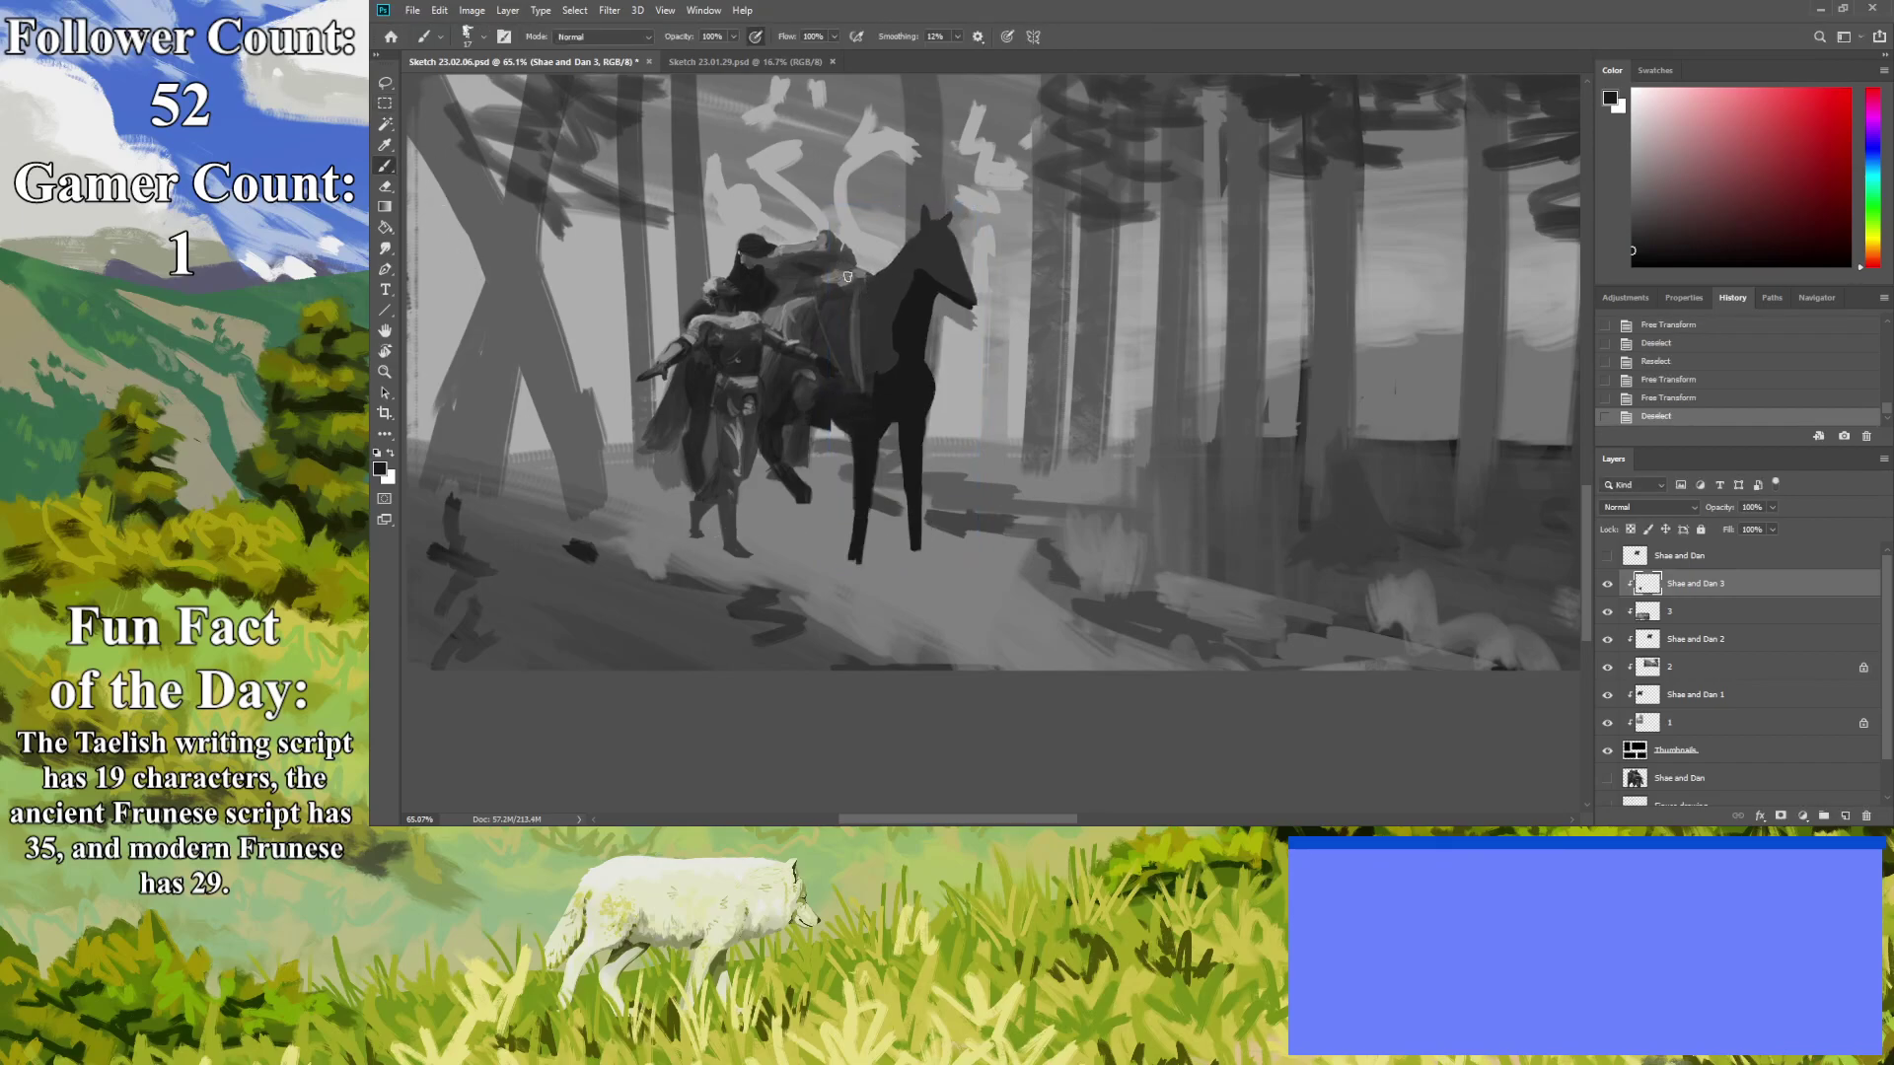
pyautogui.press('e')
pyautogui.moveTo(867, 281); pyautogui.dragTo(870, 277)
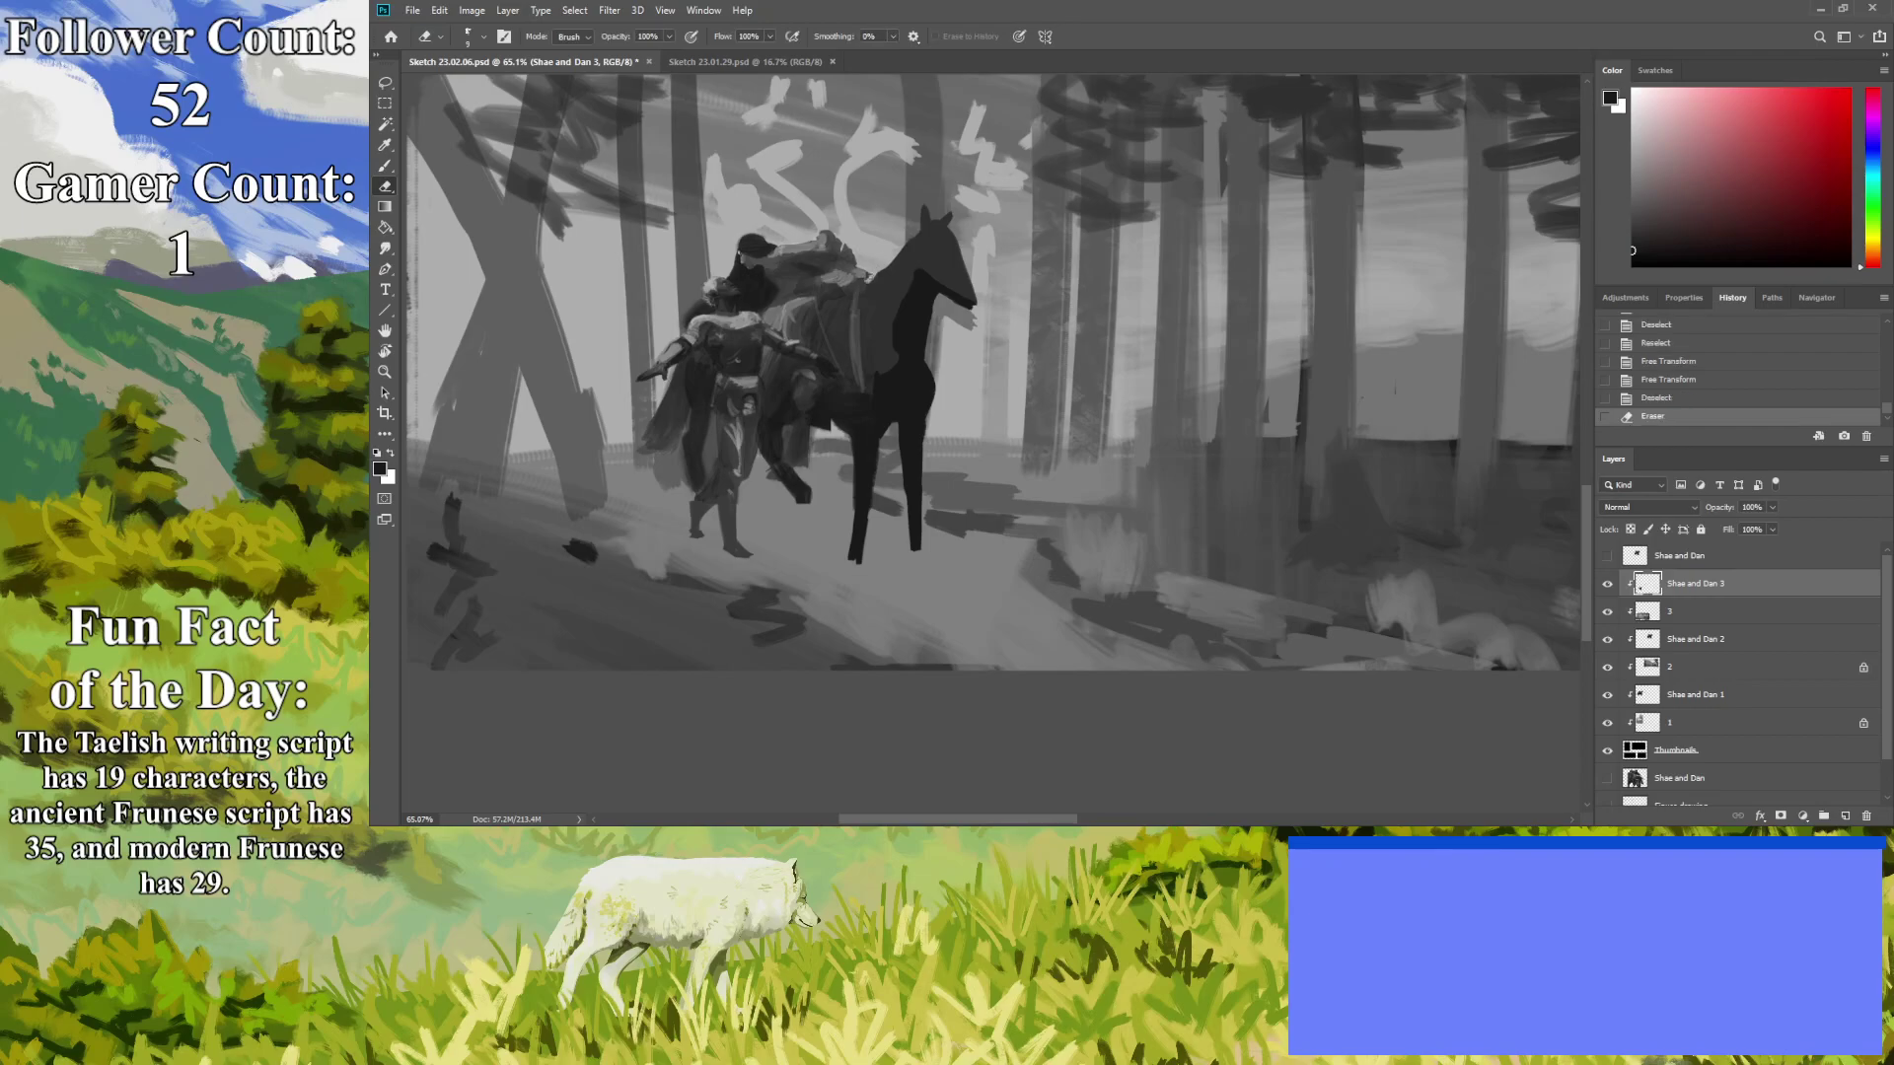
pyautogui.click(870, 274)
pyautogui.click(842, 337)
# Paint over the seam on the horse's belly above the front leg in near-black.
pyautogui.click(385, 372)
pyautogui.moveTo(722, 431); pyautogui.dragTo(809, 424)
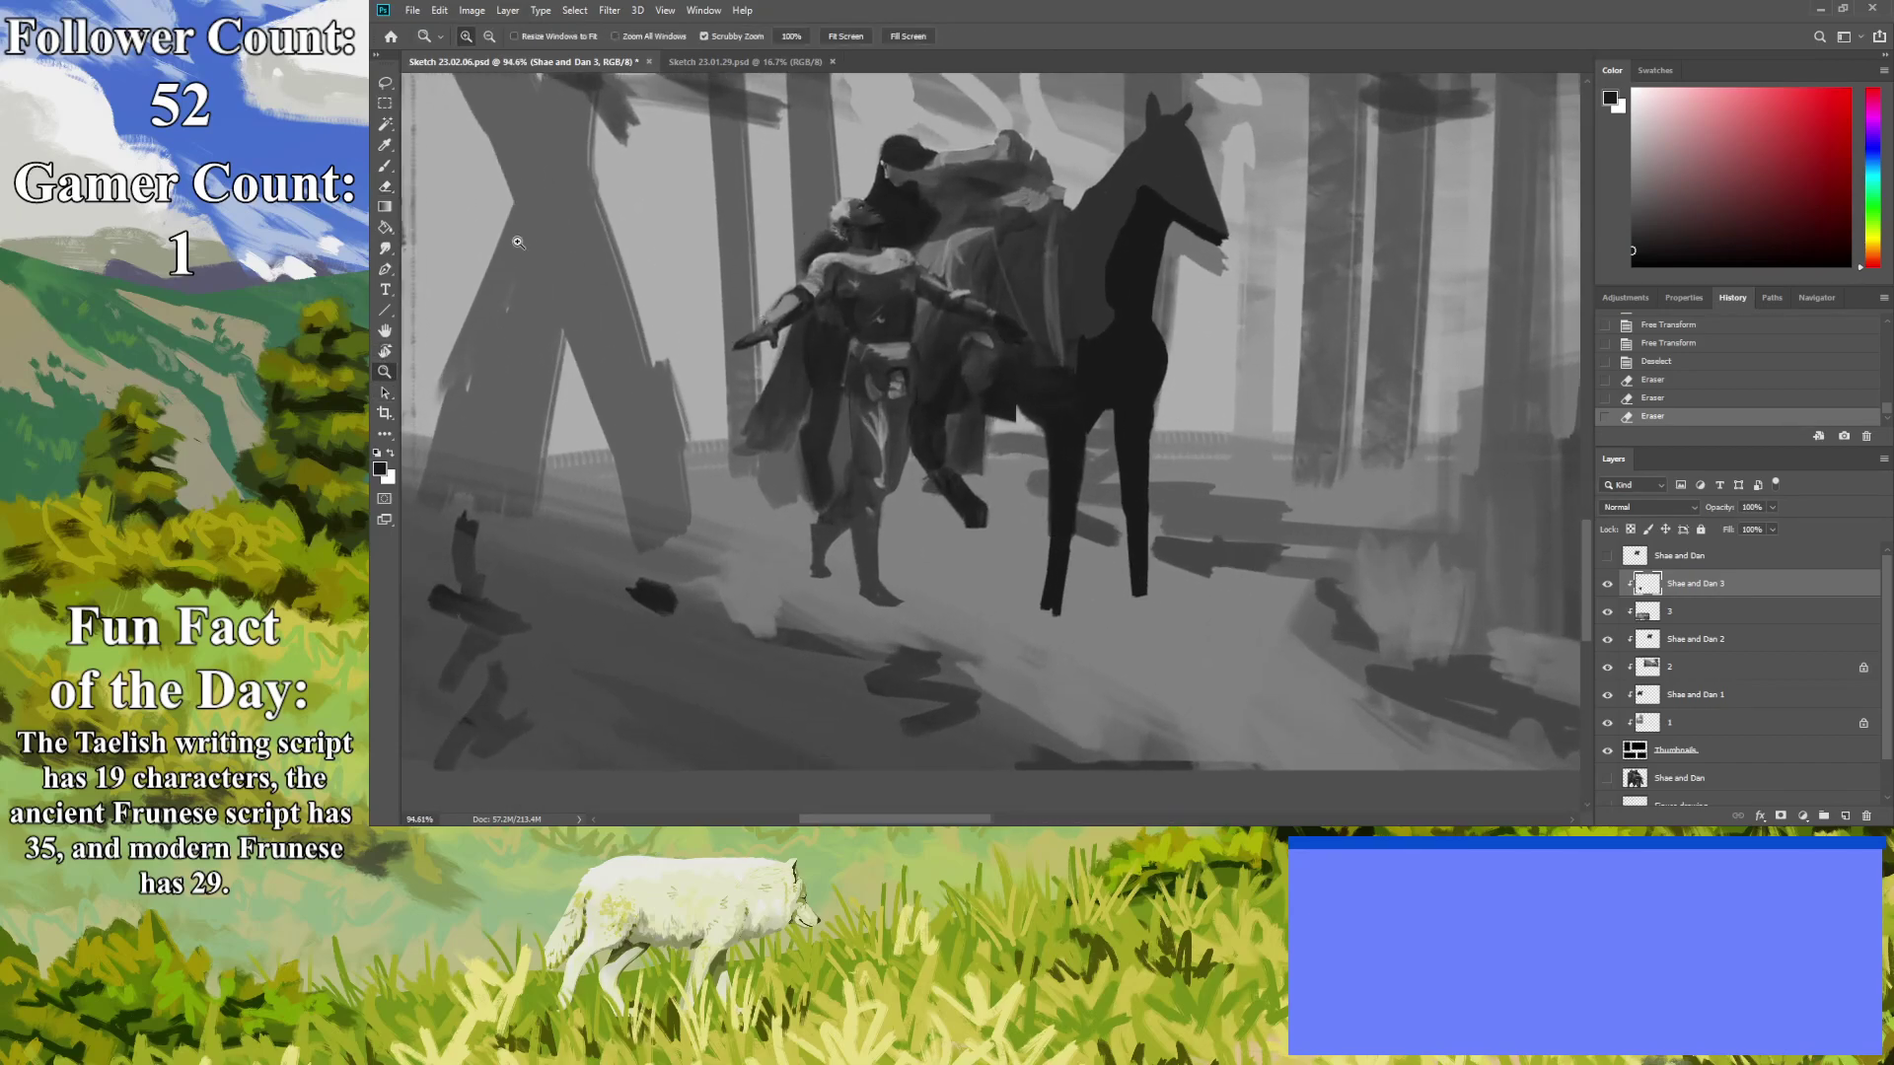
pyautogui.click(385, 166)
pyautogui.press('alt')
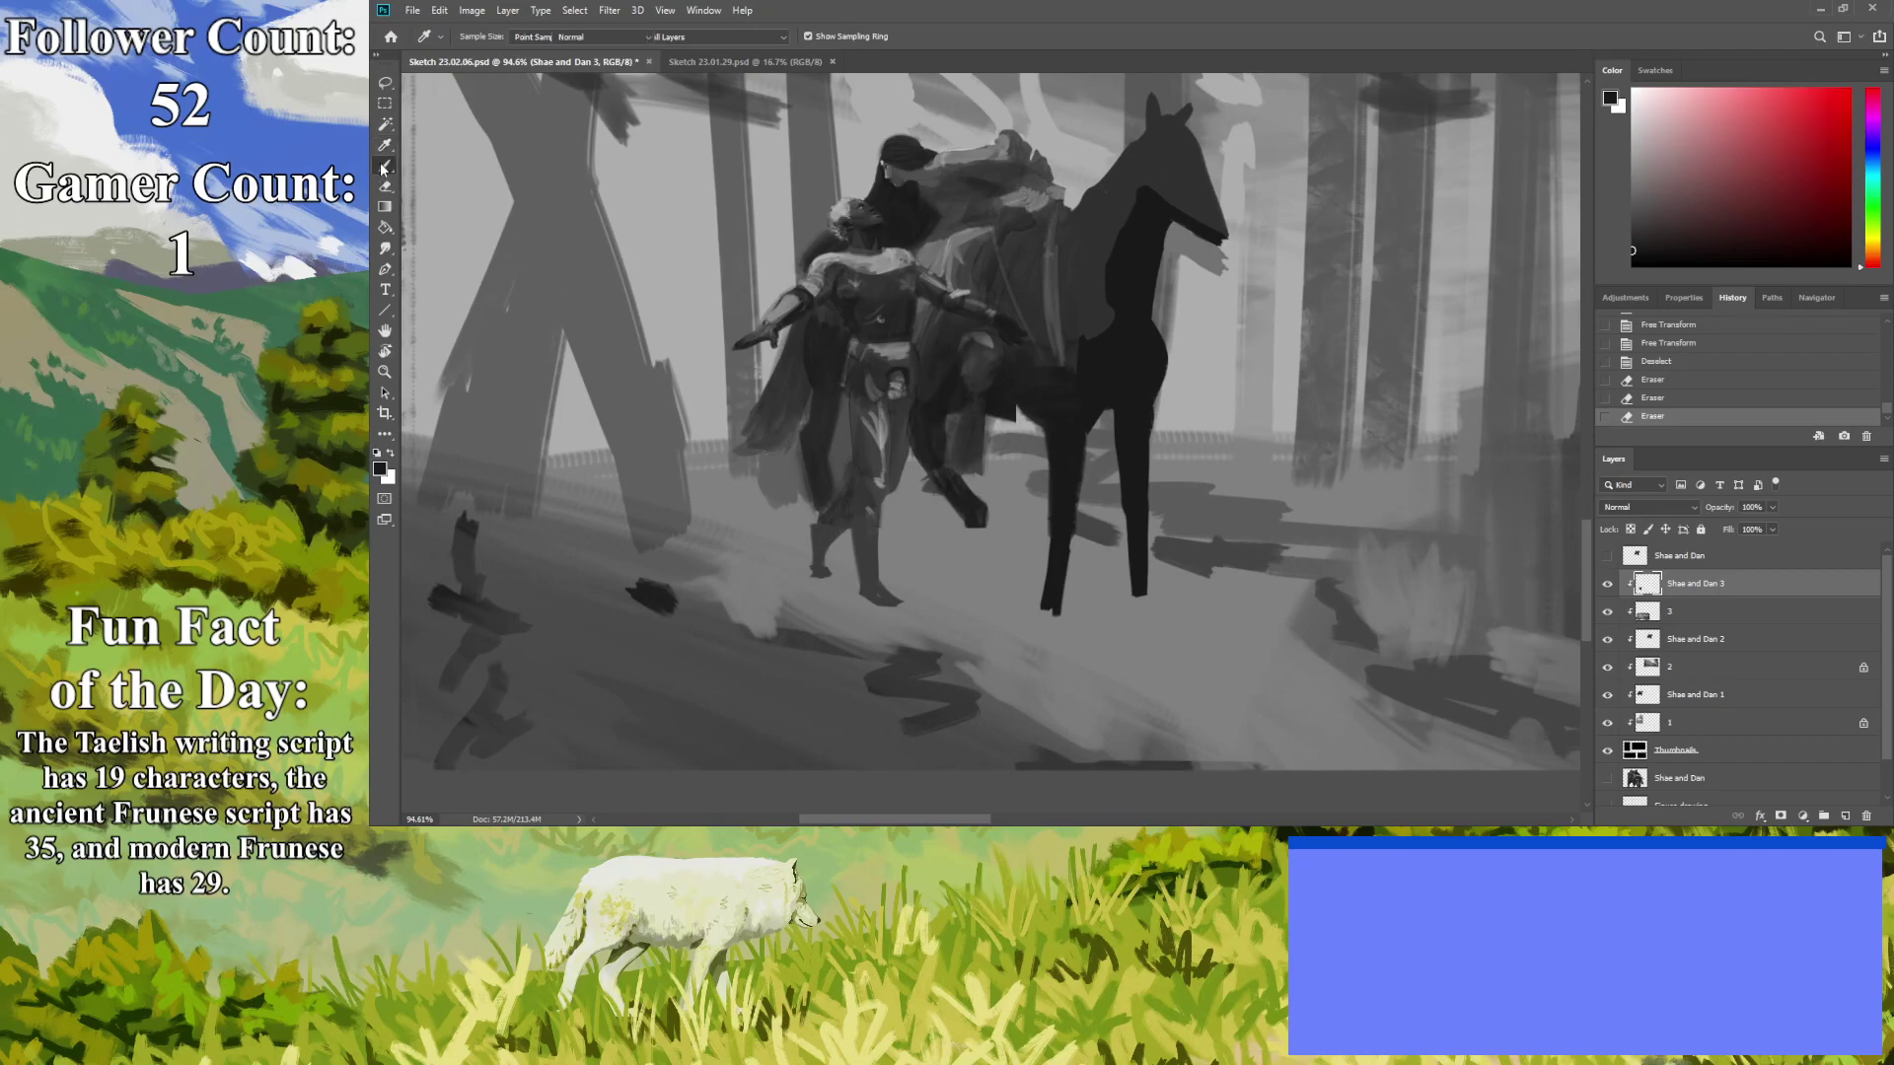
pyautogui.moveTo(1046, 421); pyautogui.dragTo(1046, 383)
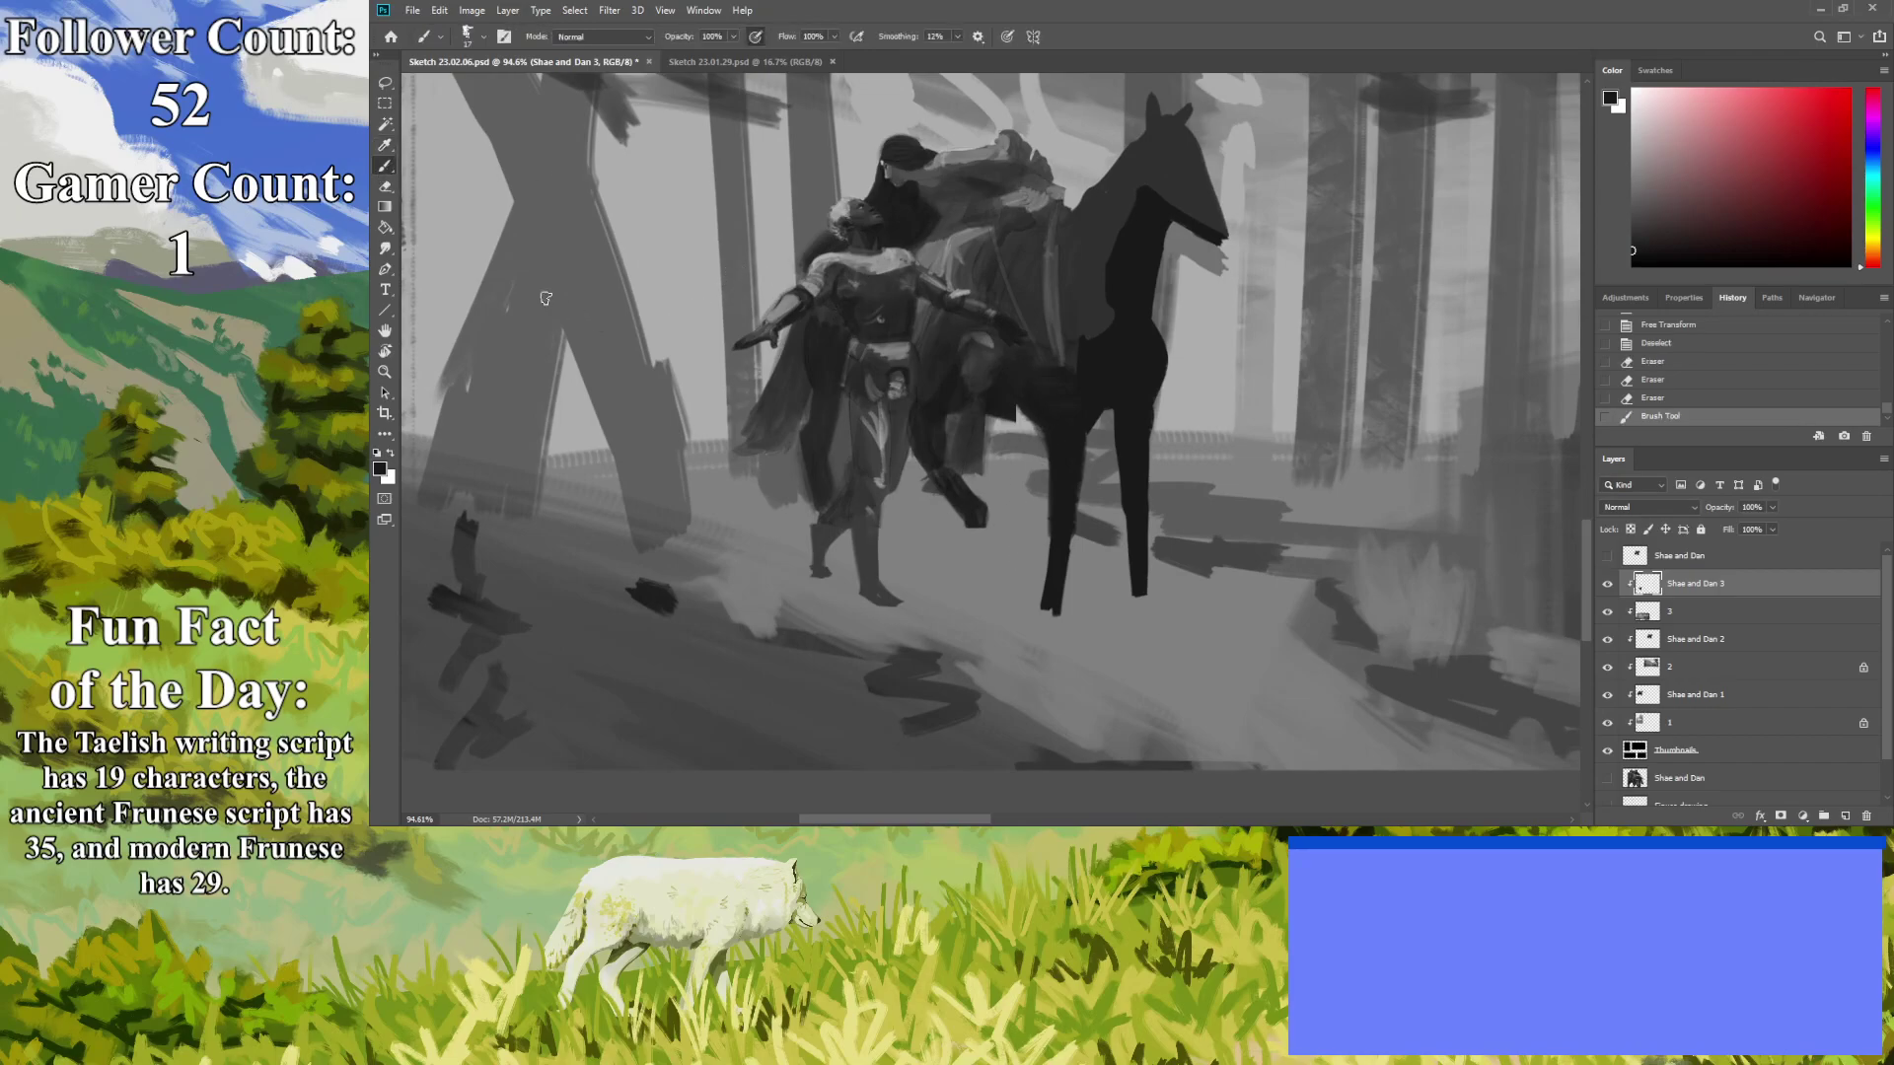
# Lasso the horse's front leg, move it slightly back toward the figures, and repaint the belly where it joins.
pyautogui.click(385, 185)
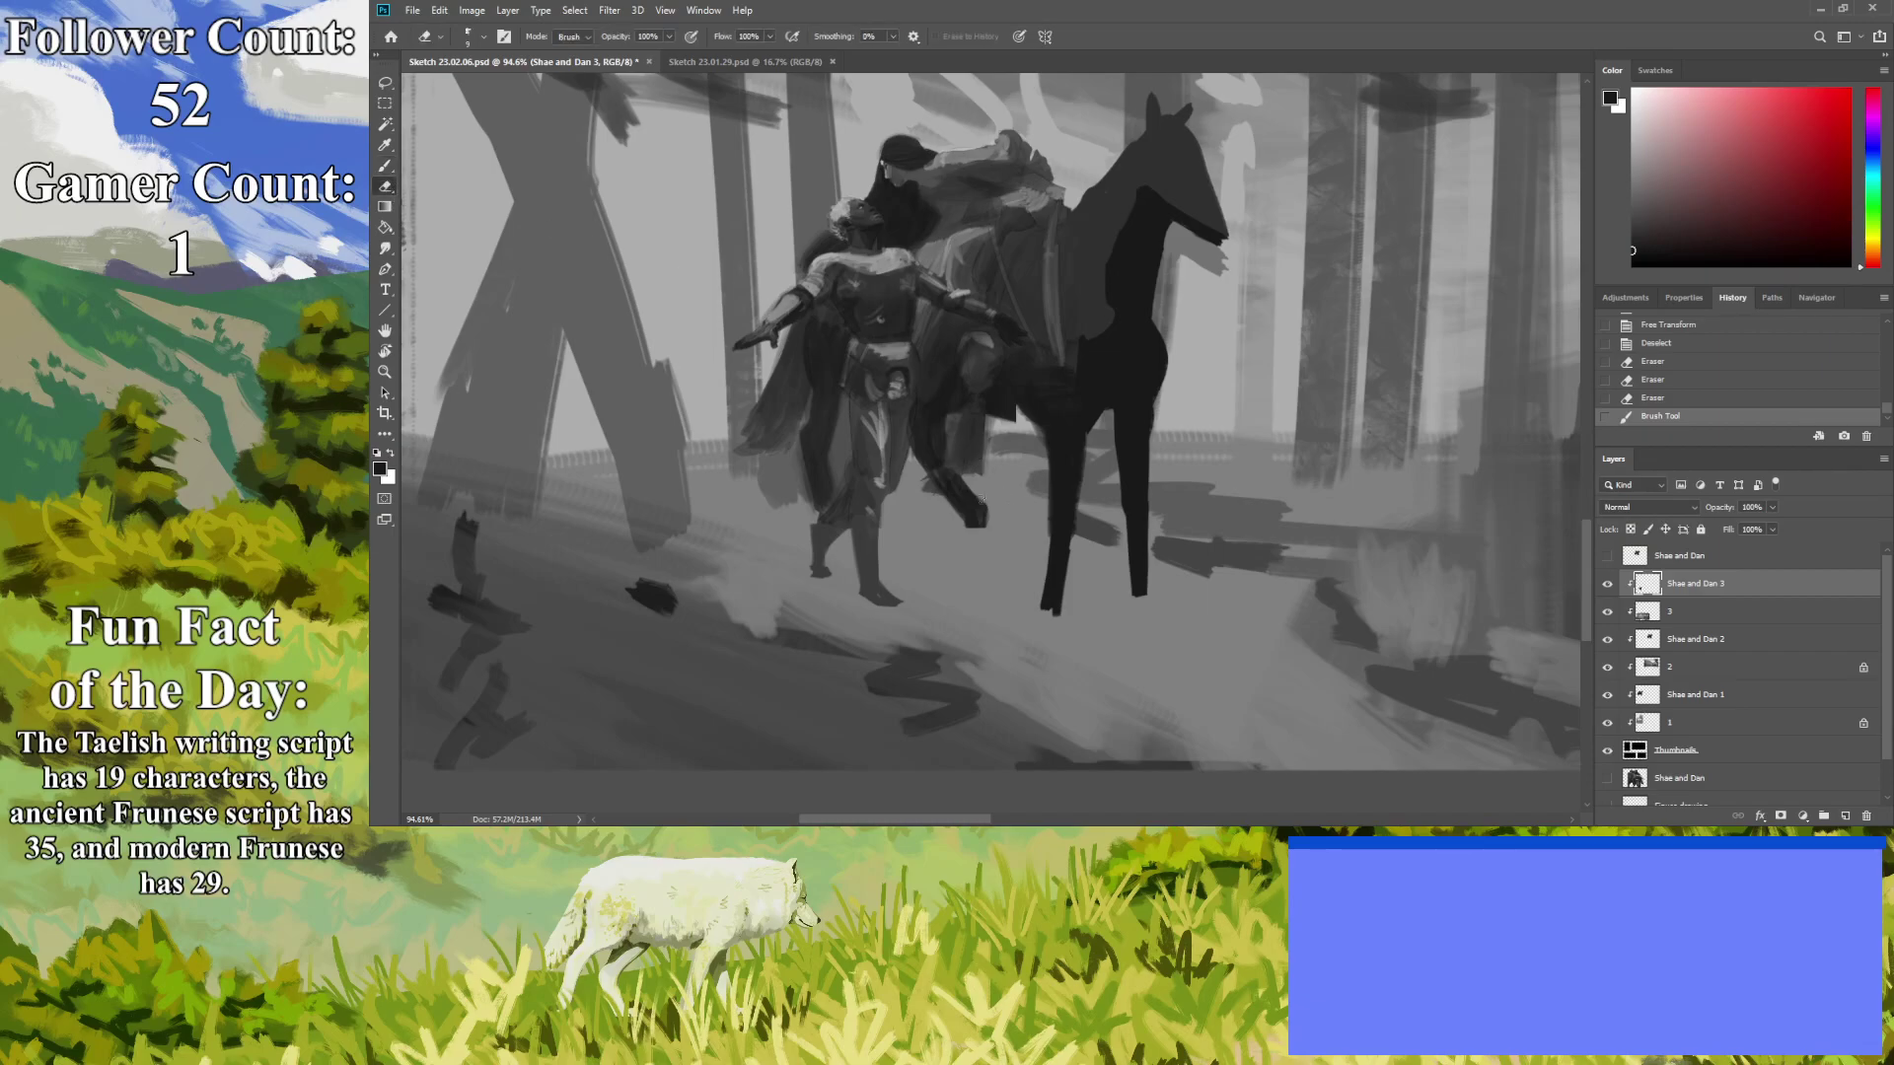
pyautogui.press('l')
pyautogui.moveTo(1021, 434)
pyautogui.mouseDown()
pyautogui.moveTo(1103, 419)
pyautogui.moveTo(1019, 549)
pyautogui.moveTo(1021, 439)
pyautogui.mouseUp()
pyautogui.hotkey('ctrl', 't')
pyautogui.moveTo(1019, 582); pyautogui.dragTo(1005, 585)
pyautogui.press('Return')
pyautogui.hotkey('ctrl', 'd')
pyautogui.press('b')
pyautogui.moveTo(1081, 405)
pyautogui.mouseDown()
pyautogui.moveTo(998, 410)
pyautogui.moveTo(1012, 389)
pyautogui.moveTo(961, 355)
pyautogui.moveTo(867, 388)
pyautogui.moveTo(1035, 418)
pyautogui.moveTo(952, 414)
pyautogui.mouseUp()
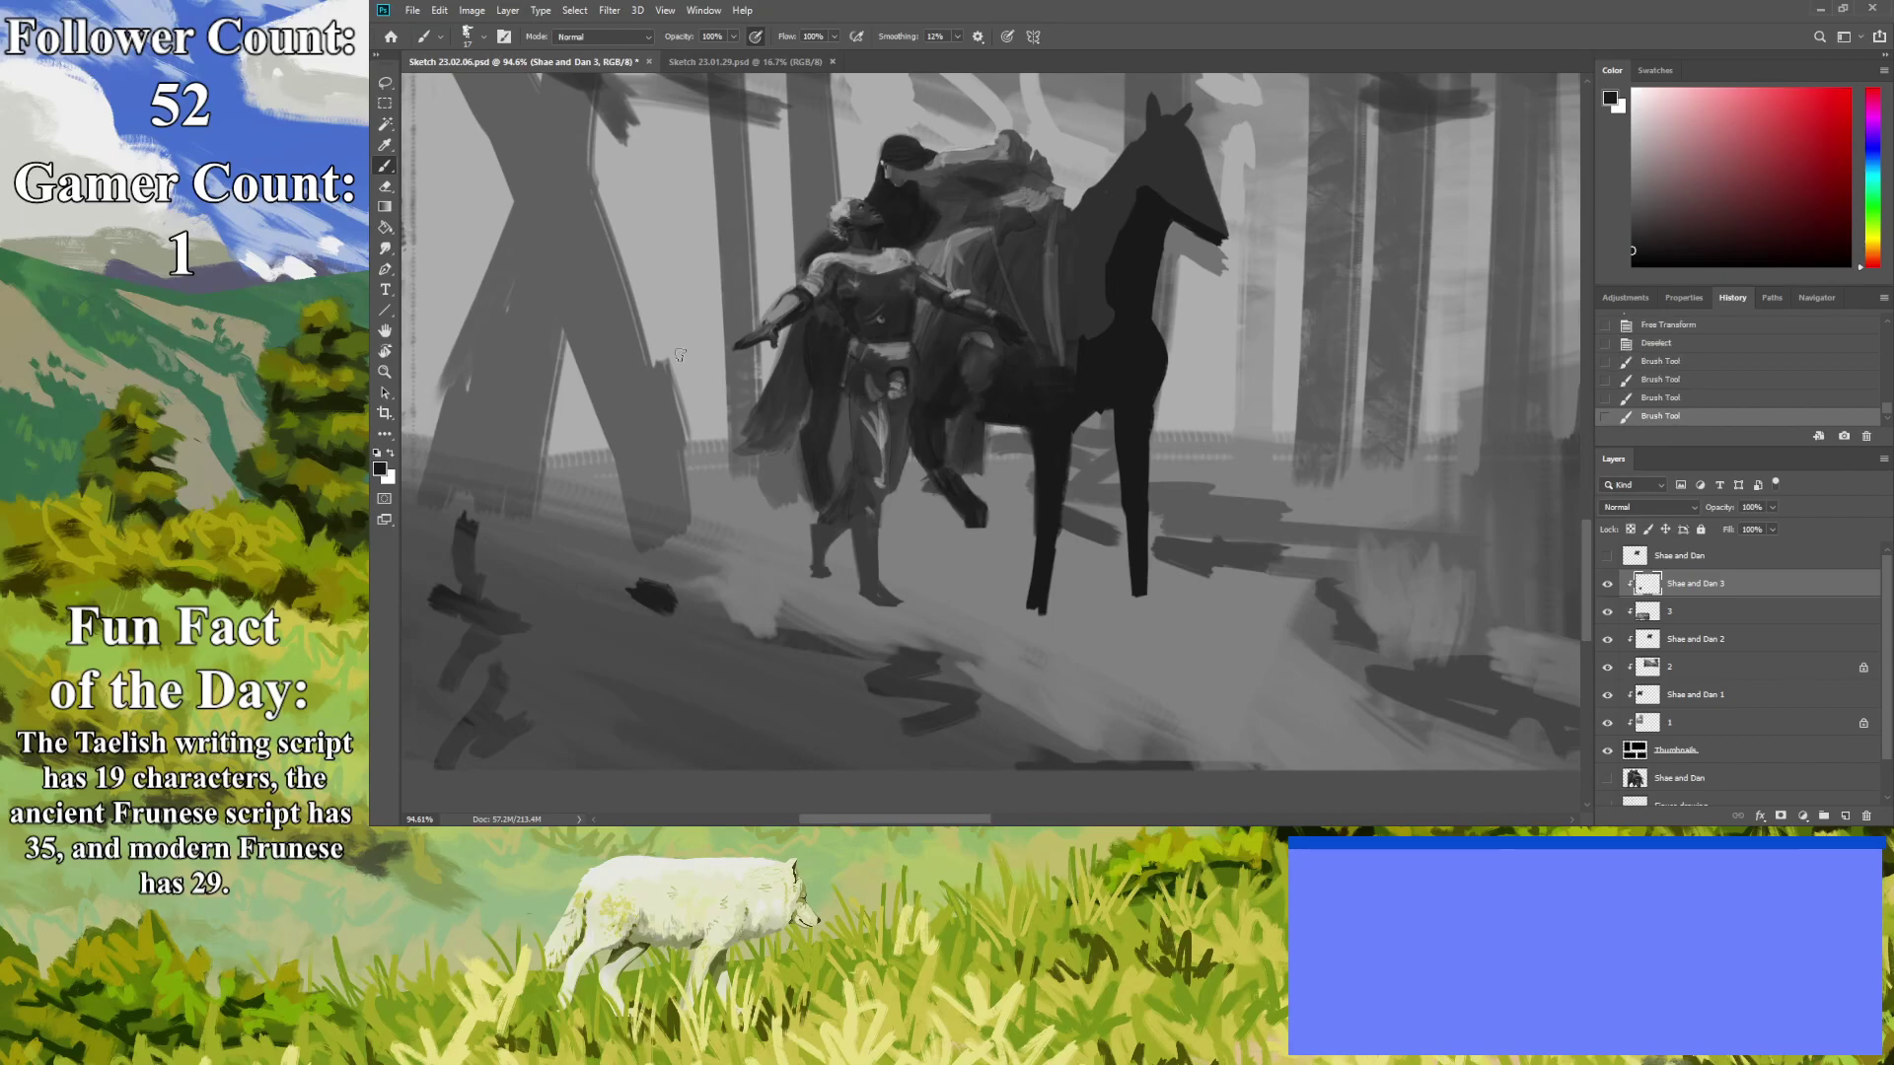
# Paint the hoof of the horse's raised hind leg, undoing the first stroke and repainting it shorter.
pyautogui.moveTo(976, 513); pyautogui.dragTo(985, 552)
pyautogui.hotkey('ctrl', 'z')
pyautogui.moveTo(986, 513)
pyautogui.mouseDown()
pyautogui.moveTo(986, 542)
pyautogui.moveTo(969, 543)
pyautogui.moveTo(982, 523)
pyautogui.mouseUp()
# On layer 3, sample a dark grey and repaint two forest trunks ahead of the horse with a flared base and side branch.
pyautogui.press('z')
pyautogui.moveTo(804, 475); pyautogui.dragTo(612, 463)
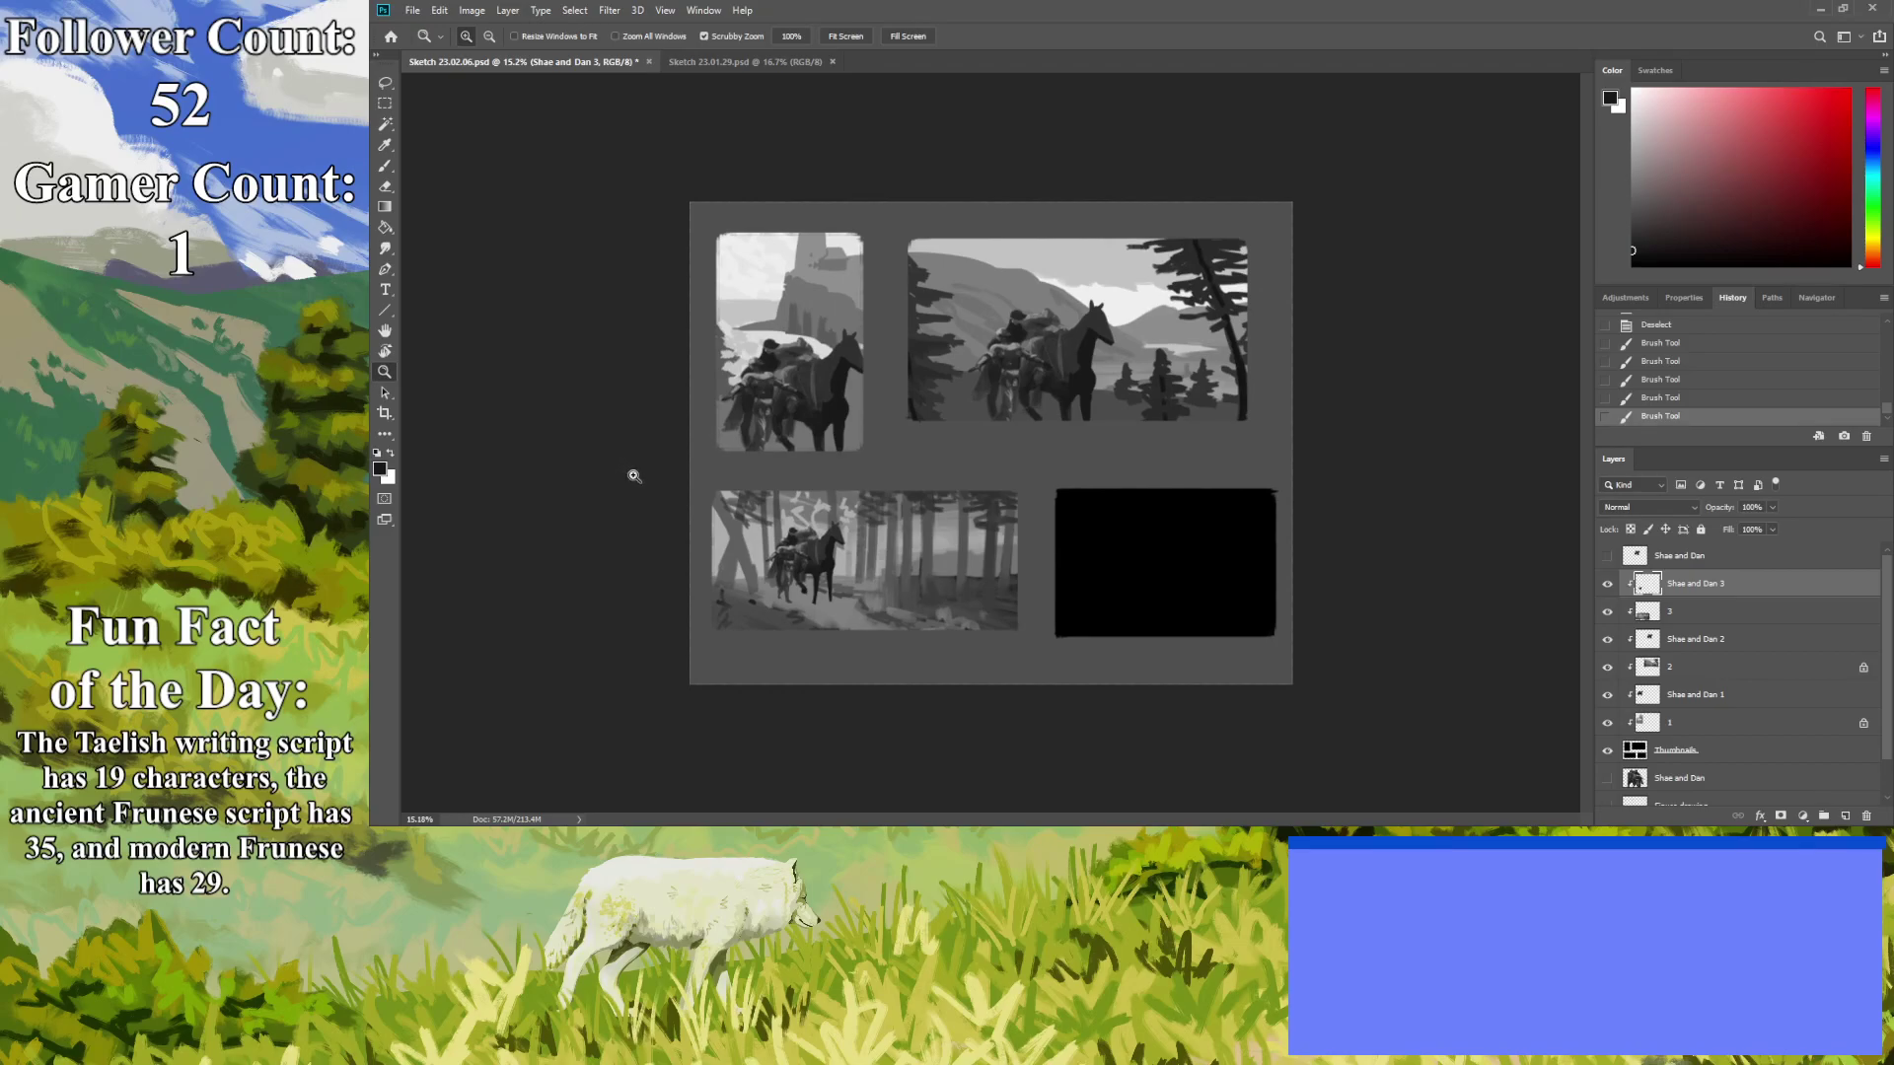
pyautogui.moveTo(668, 474); pyautogui.dragTo(685, 482)
pyautogui.hotkey('ctrl', '+')
pyautogui.moveTo(587, 698); pyautogui.dragTo(587, 699)
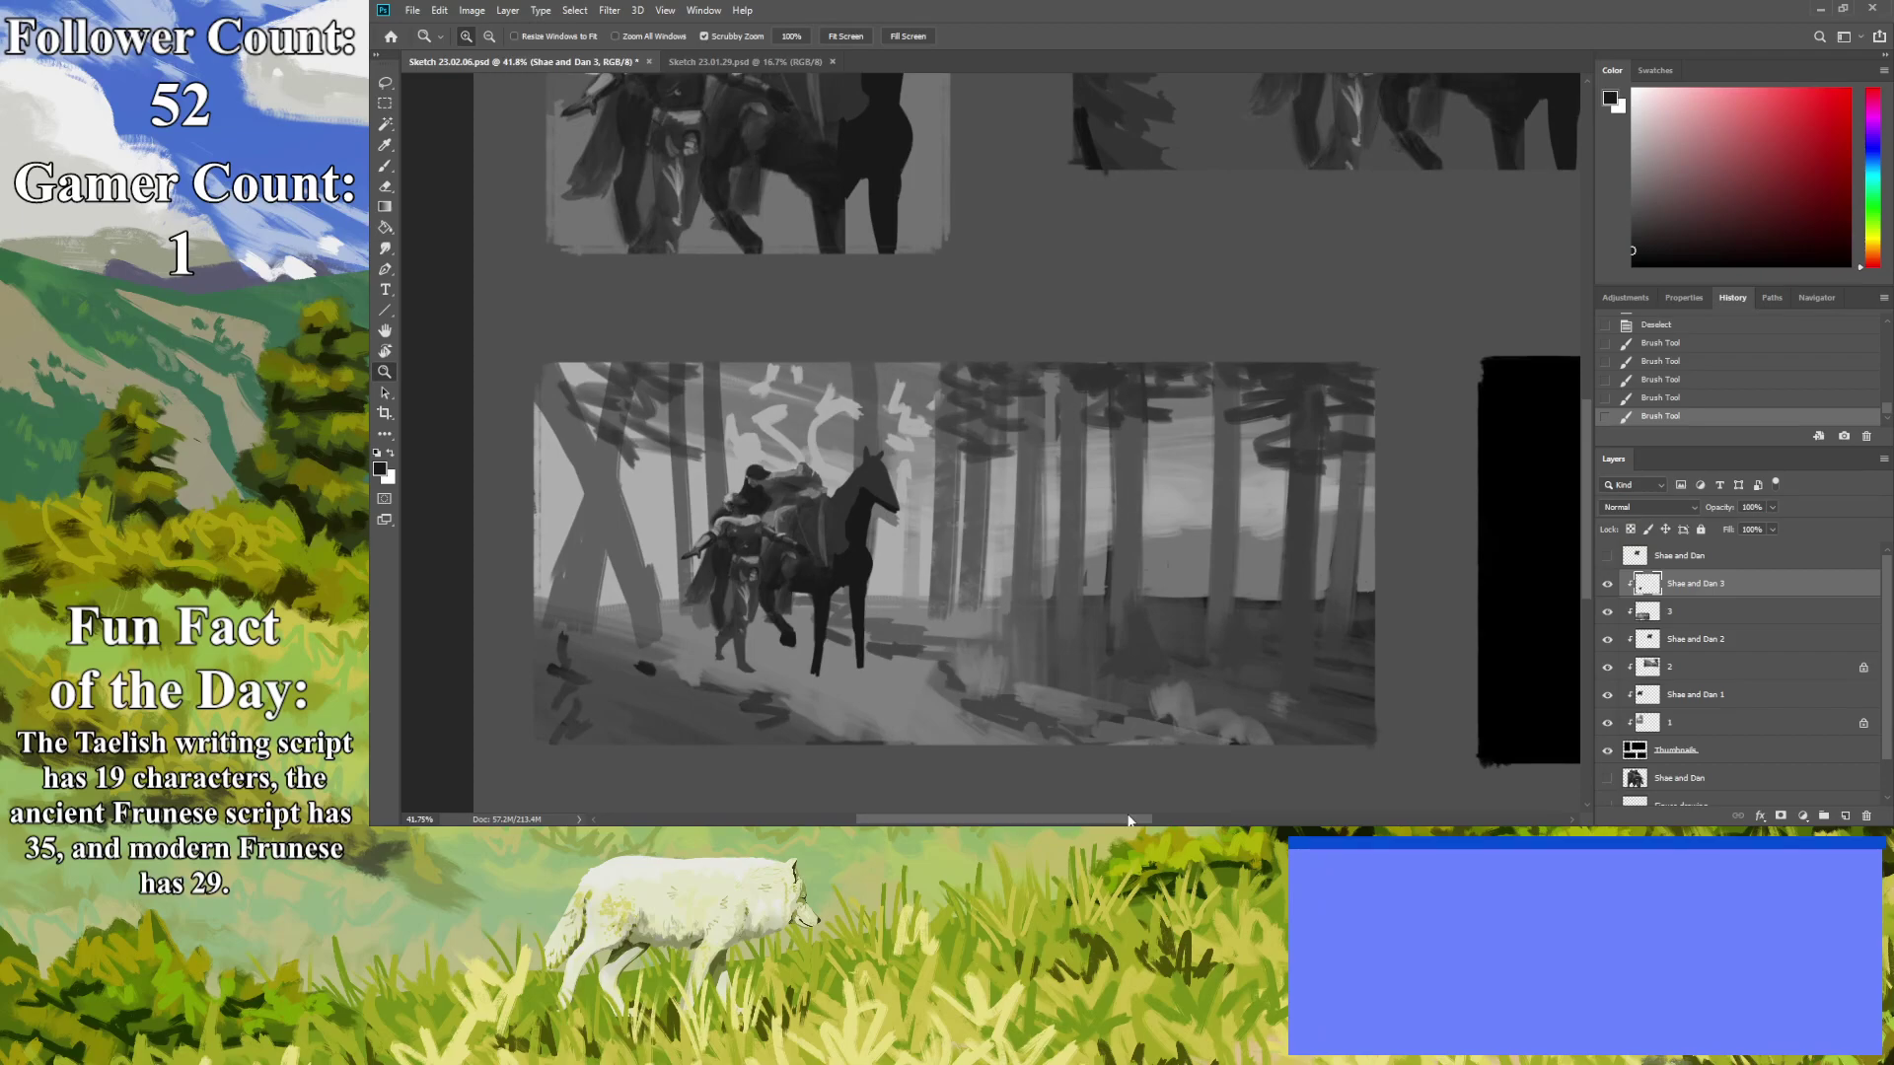
pyautogui.click(1671, 614)
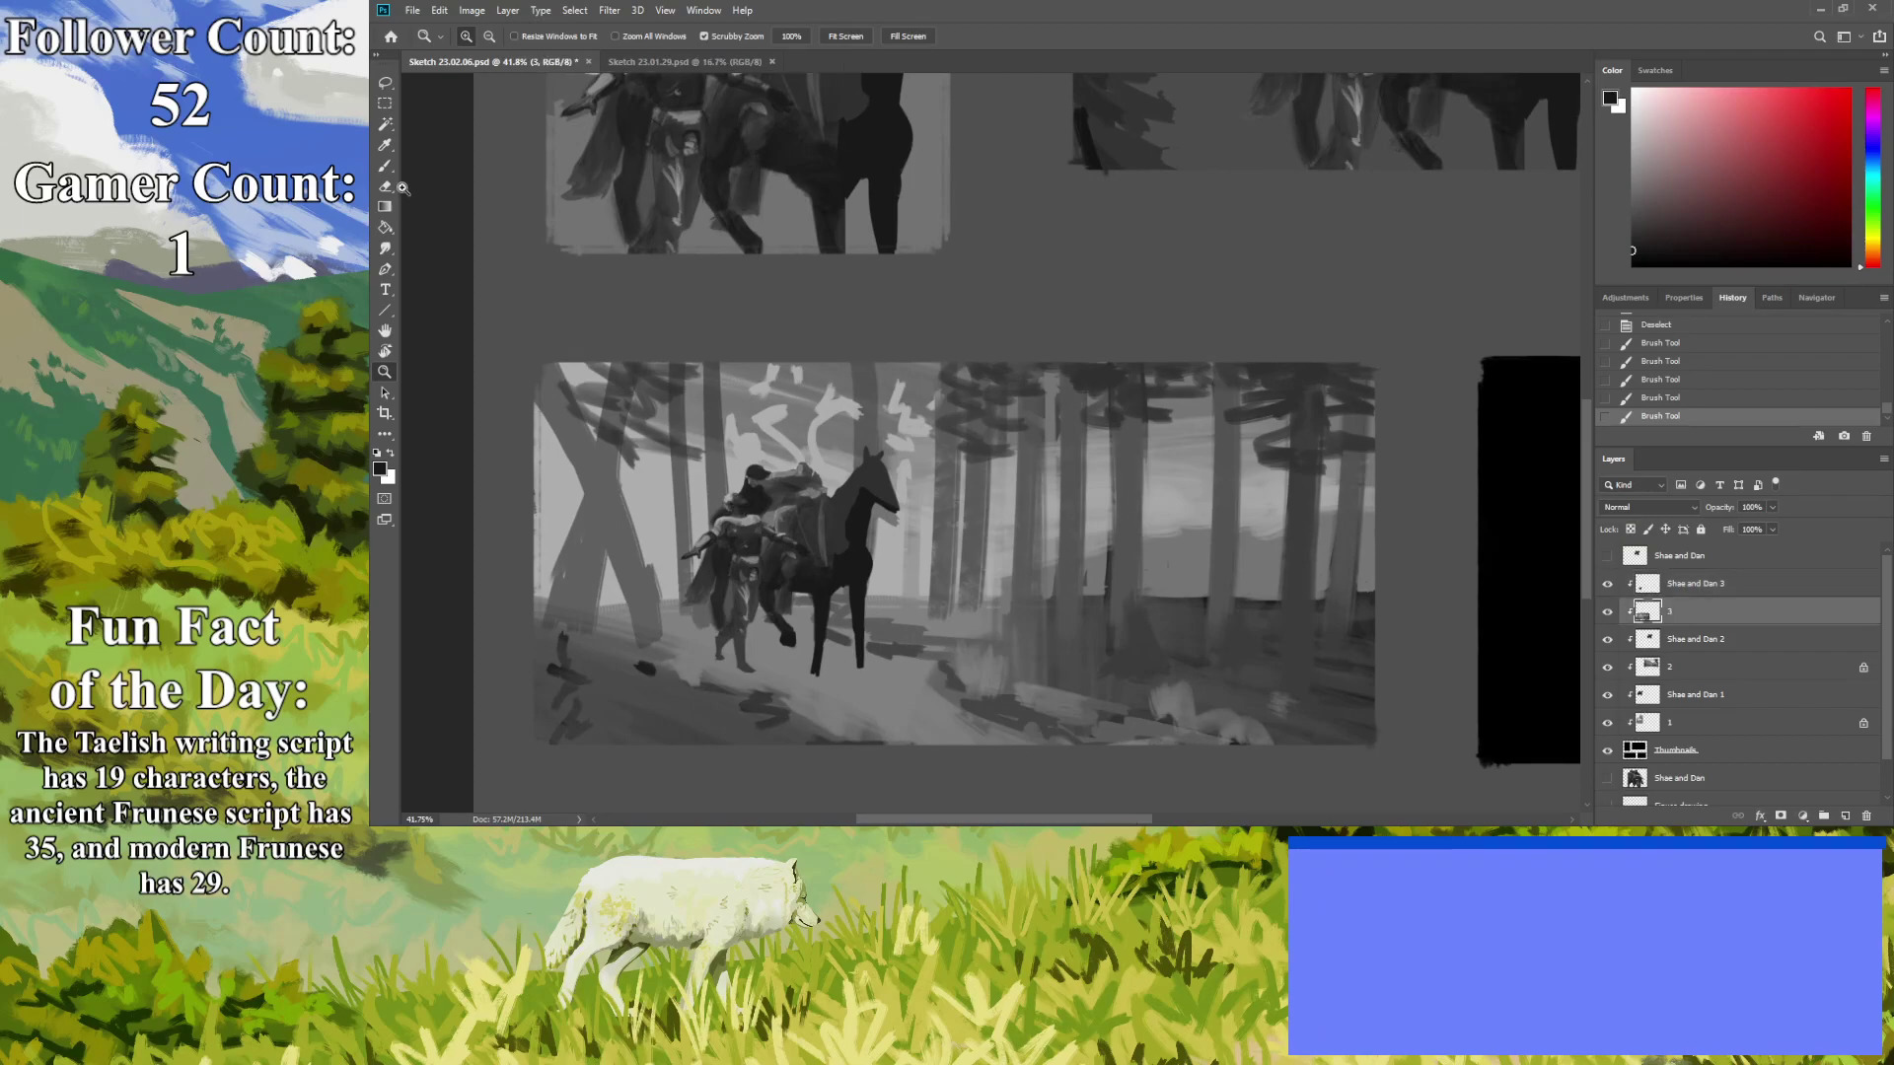
pyautogui.click(385, 145)
pyautogui.click(1107, 563)
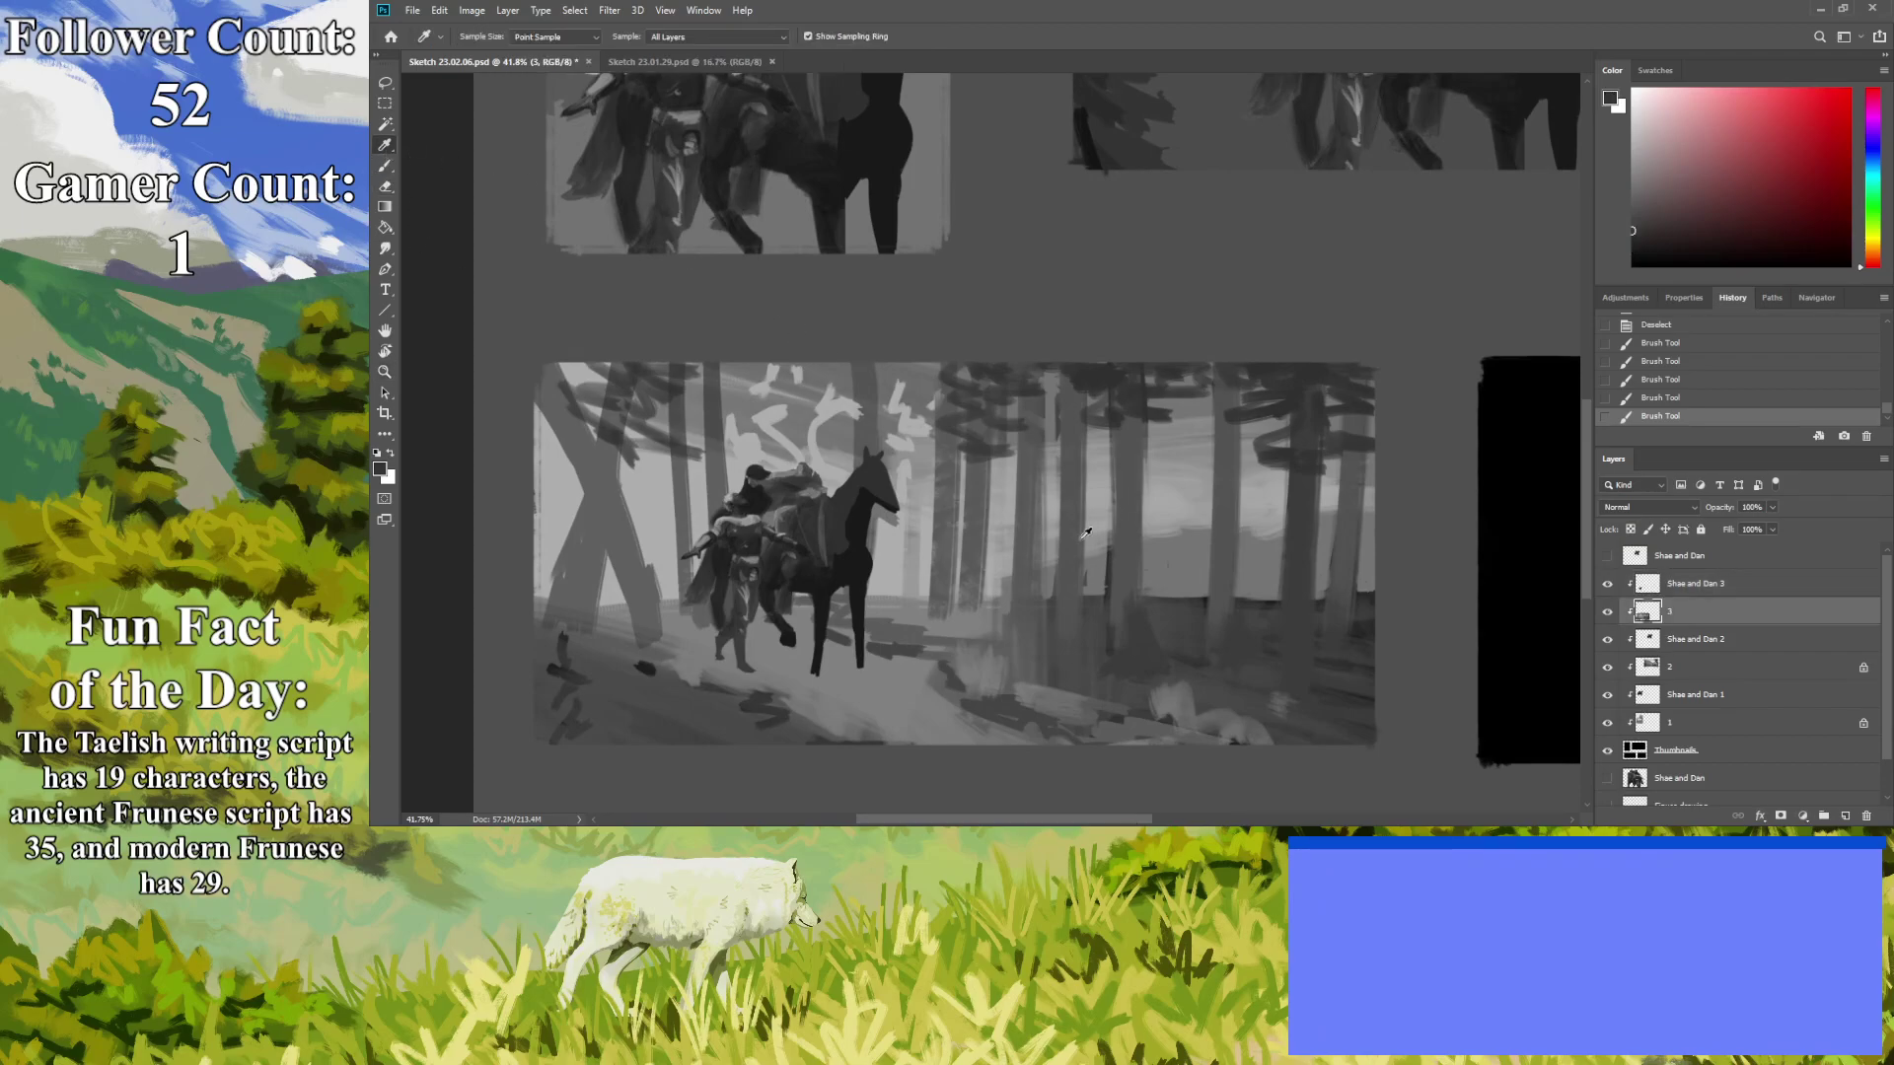
pyautogui.press('b')
pyautogui.moveTo(1145, 609)
pyautogui.mouseDown()
pyautogui.moveTo(1136, 497)
pyautogui.moveTo(1144, 607)
pyautogui.mouseUp()
pyautogui.click(1129, 665)
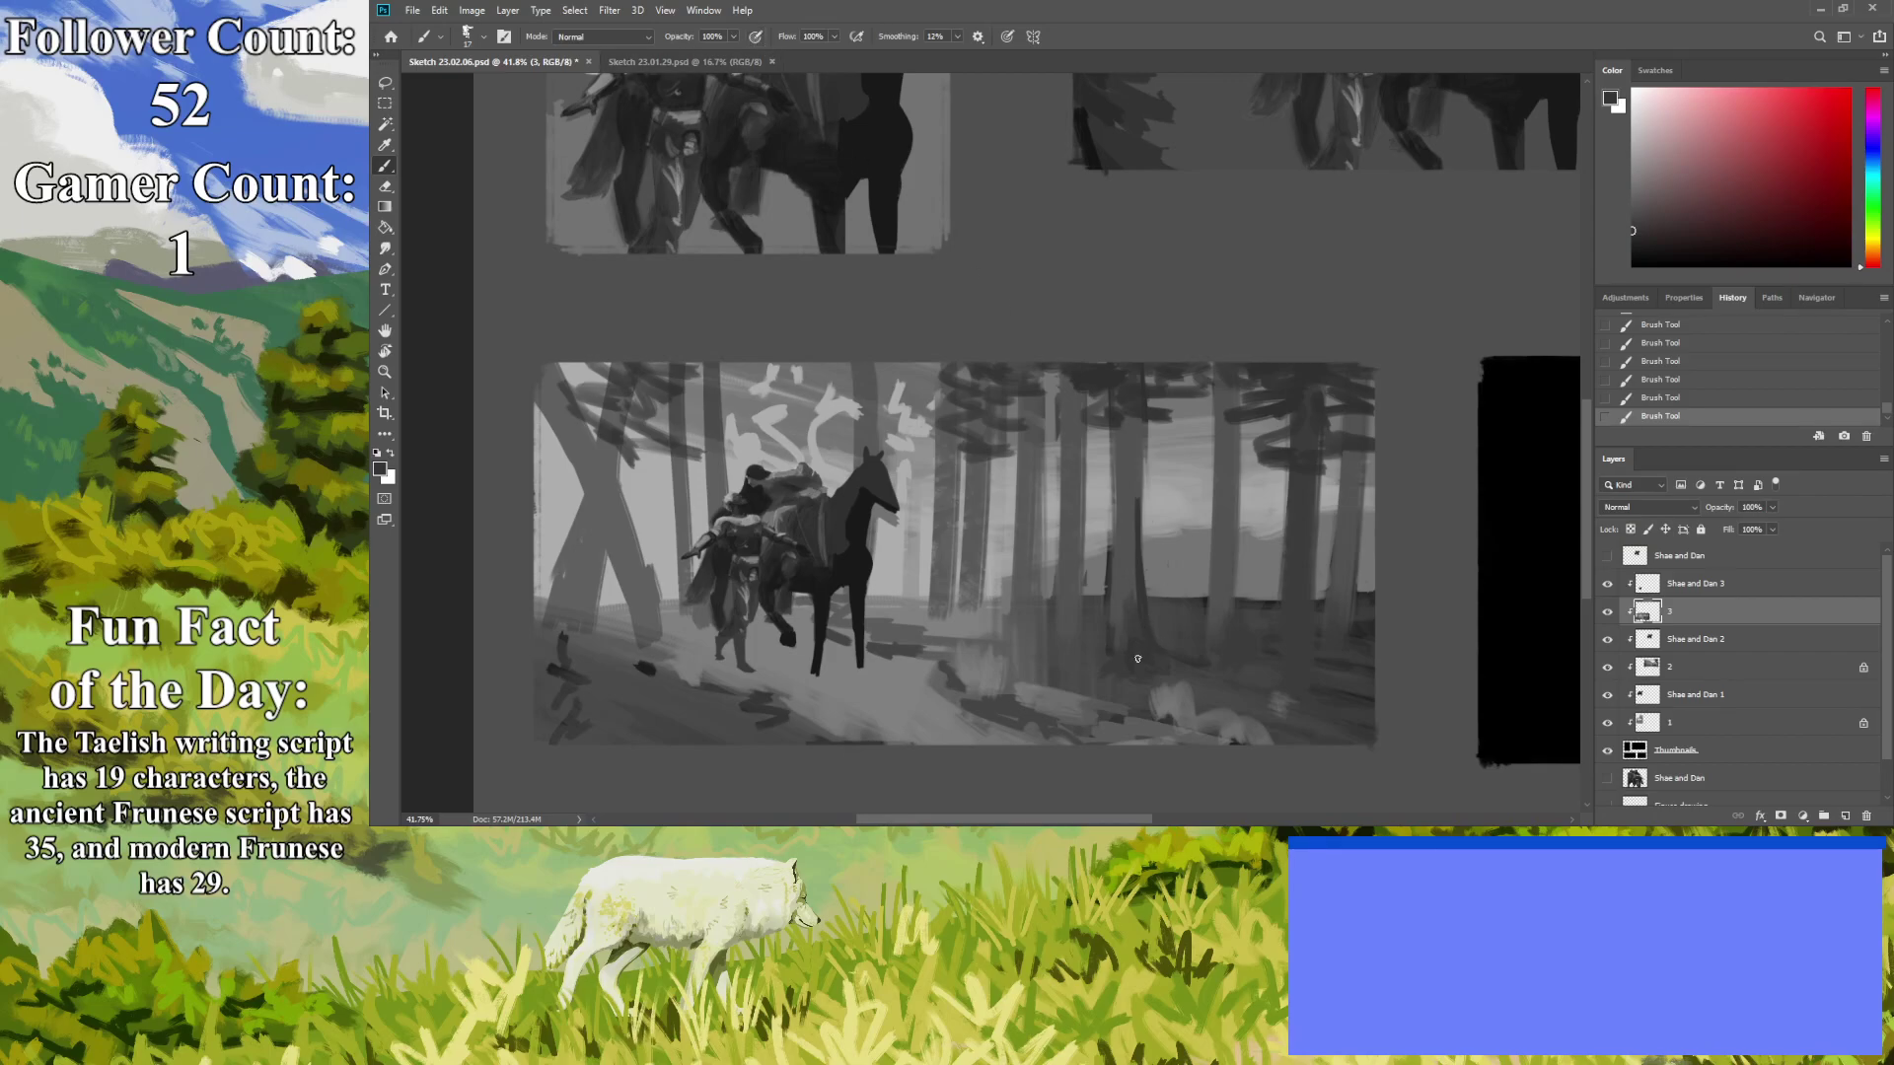
pyautogui.moveTo(1133, 548)
pyautogui.mouseDown()
pyautogui.moveTo(1135, 390)
pyautogui.moveTo(1140, 628)
pyautogui.moveTo(1122, 354)
pyautogui.moveTo(1131, 542)
pyautogui.mouseUp()
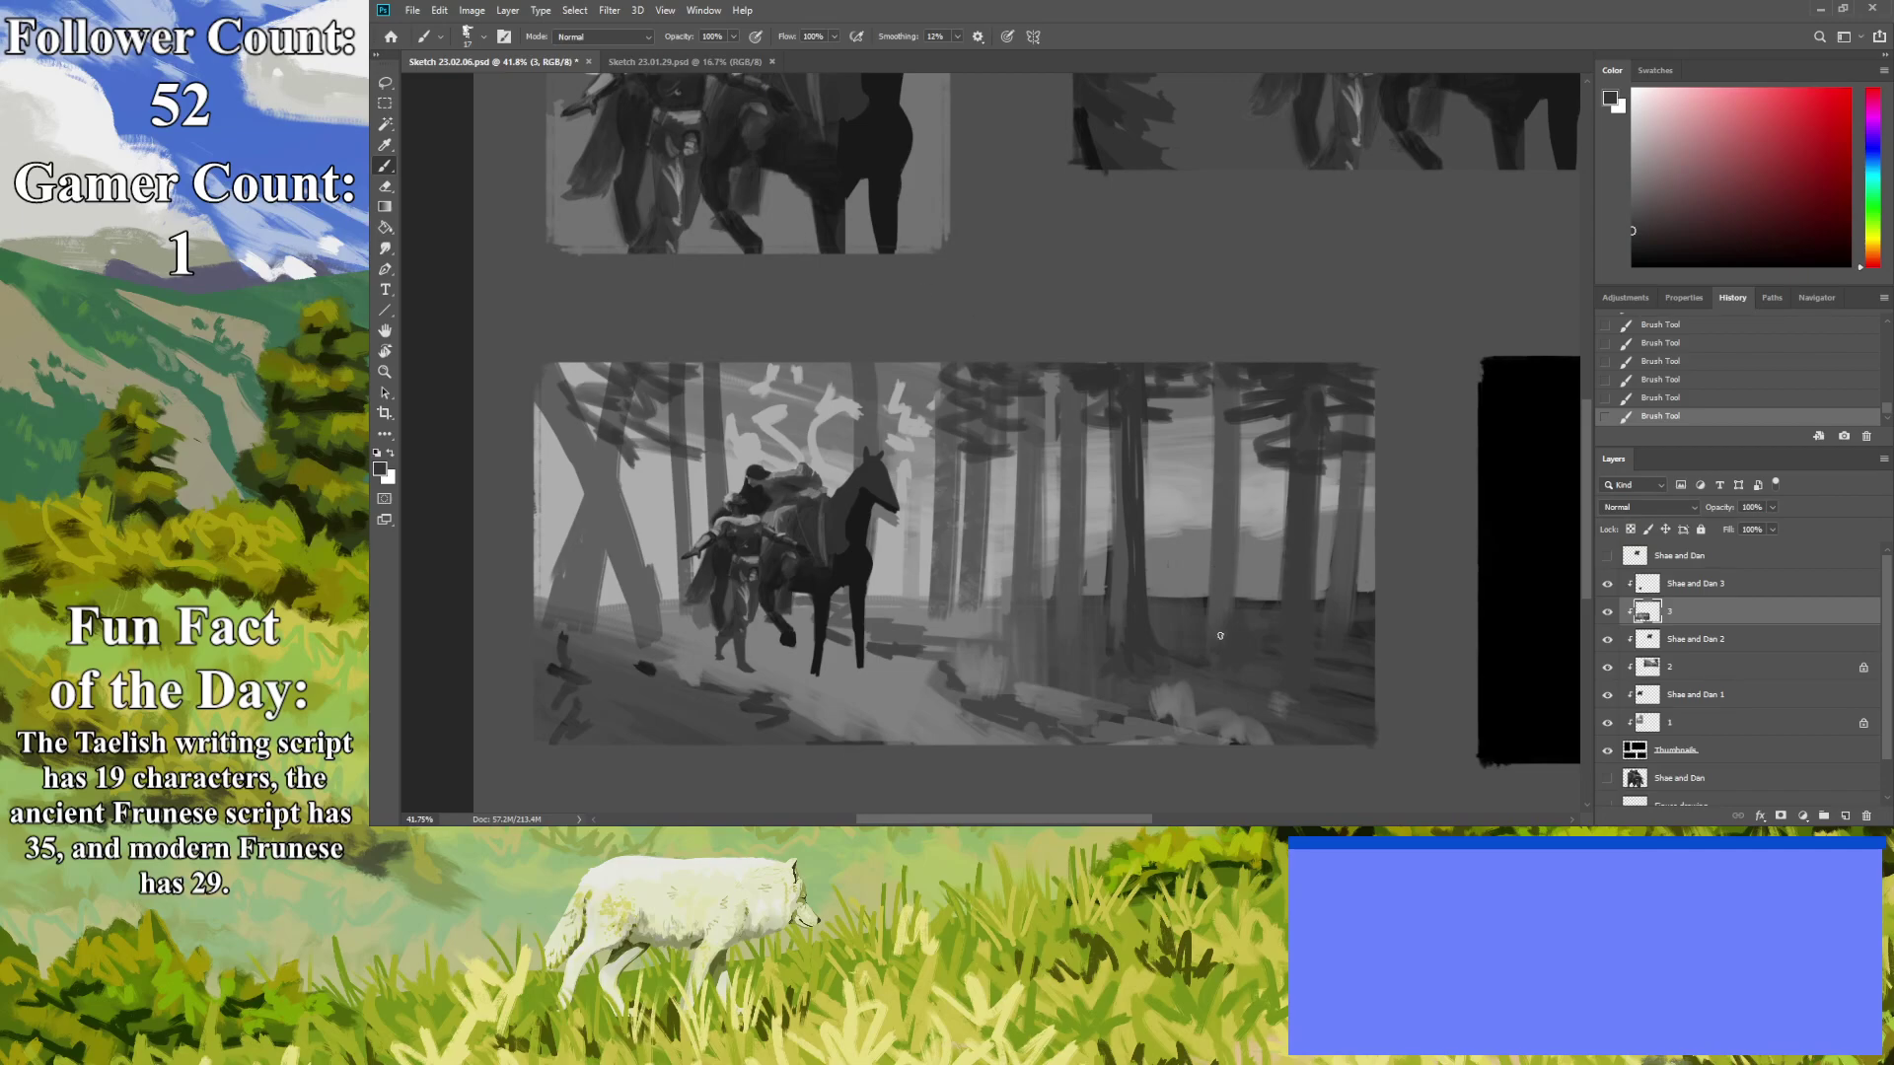
pyautogui.moveTo(1234, 610)
pyautogui.mouseDown()
pyautogui.moveTo(1237, 476)
pyautogui.moveTo(1269, 399)
pyautogui.moveTo(1239, 458)
pyautogui.moveTo(1237, 372)
pyautogui.mouseUp()
pyautogui.moveTo(1232, 481); pyautogui.dragTo(1228, 625)
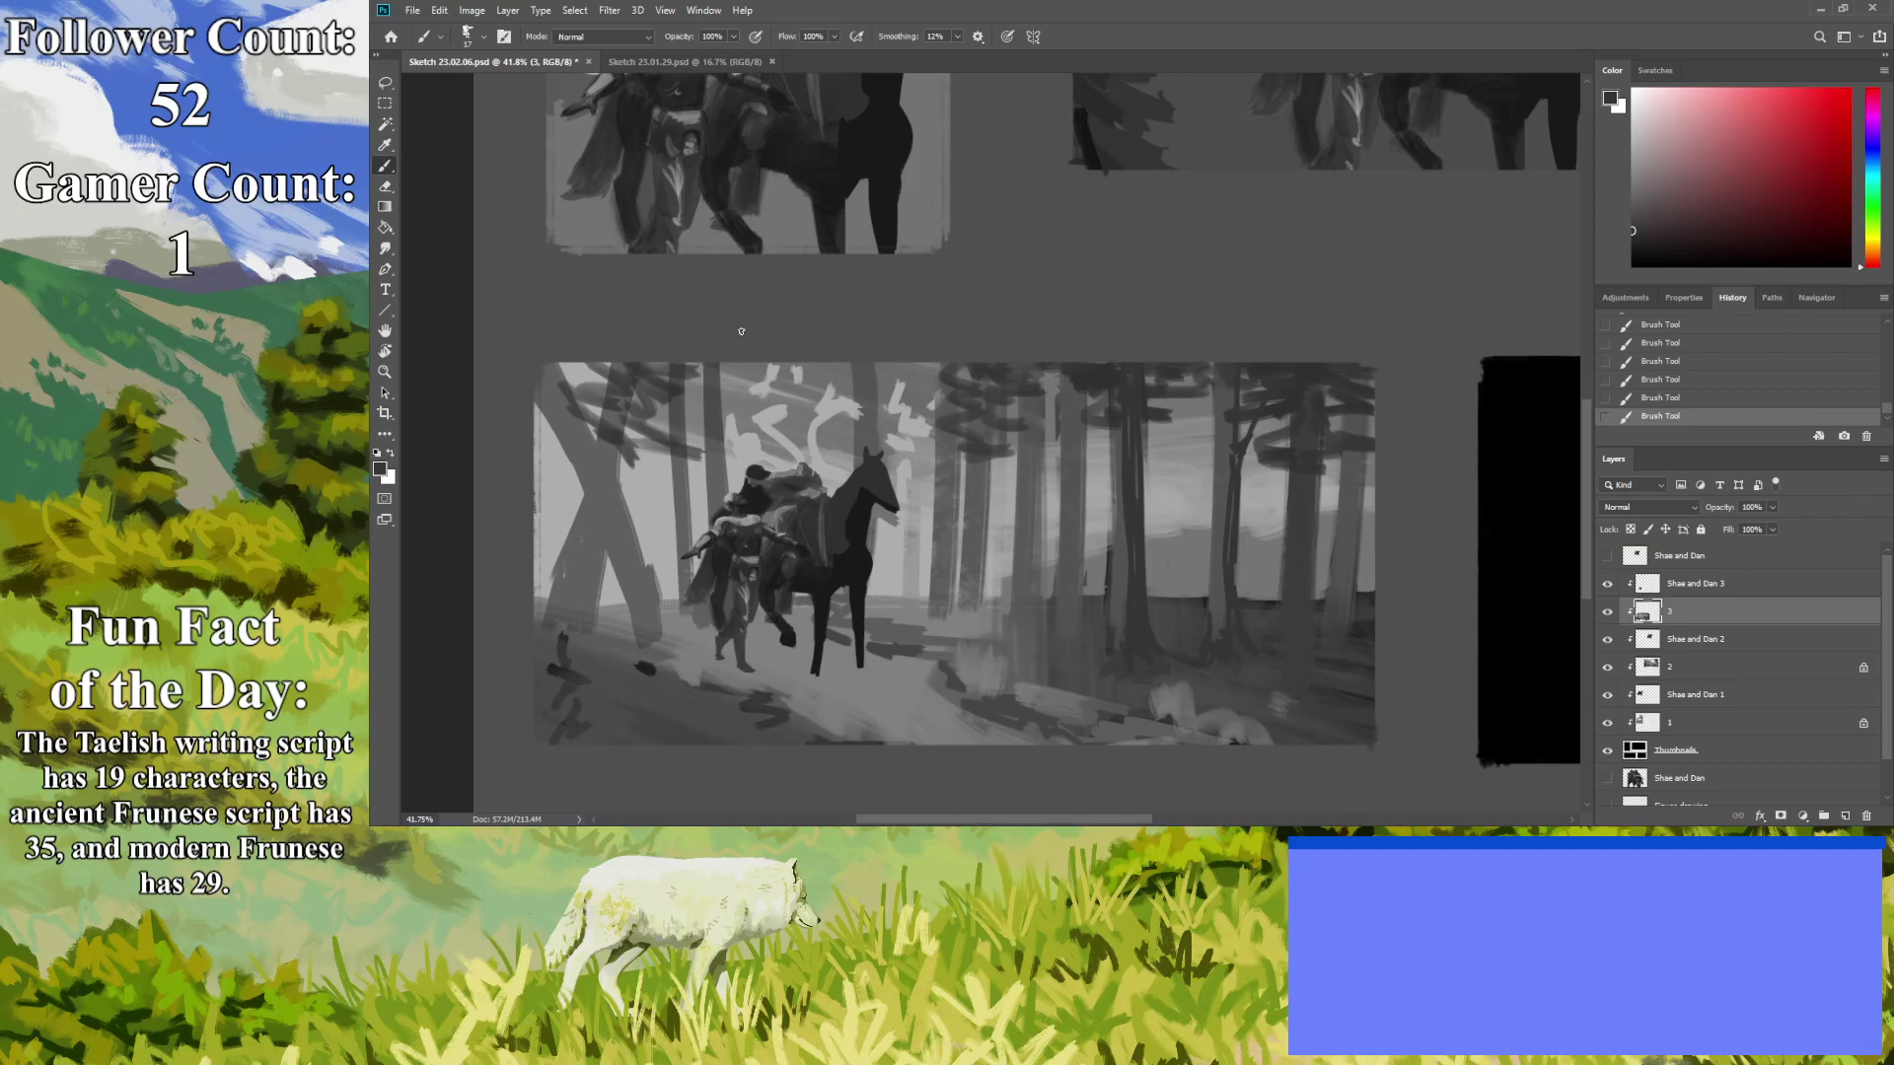
# Sample a dark grey from the distant trunks and paint a ground band along the horizon behind the trees at the thumbnail's far end.
pyautogui.press('i')
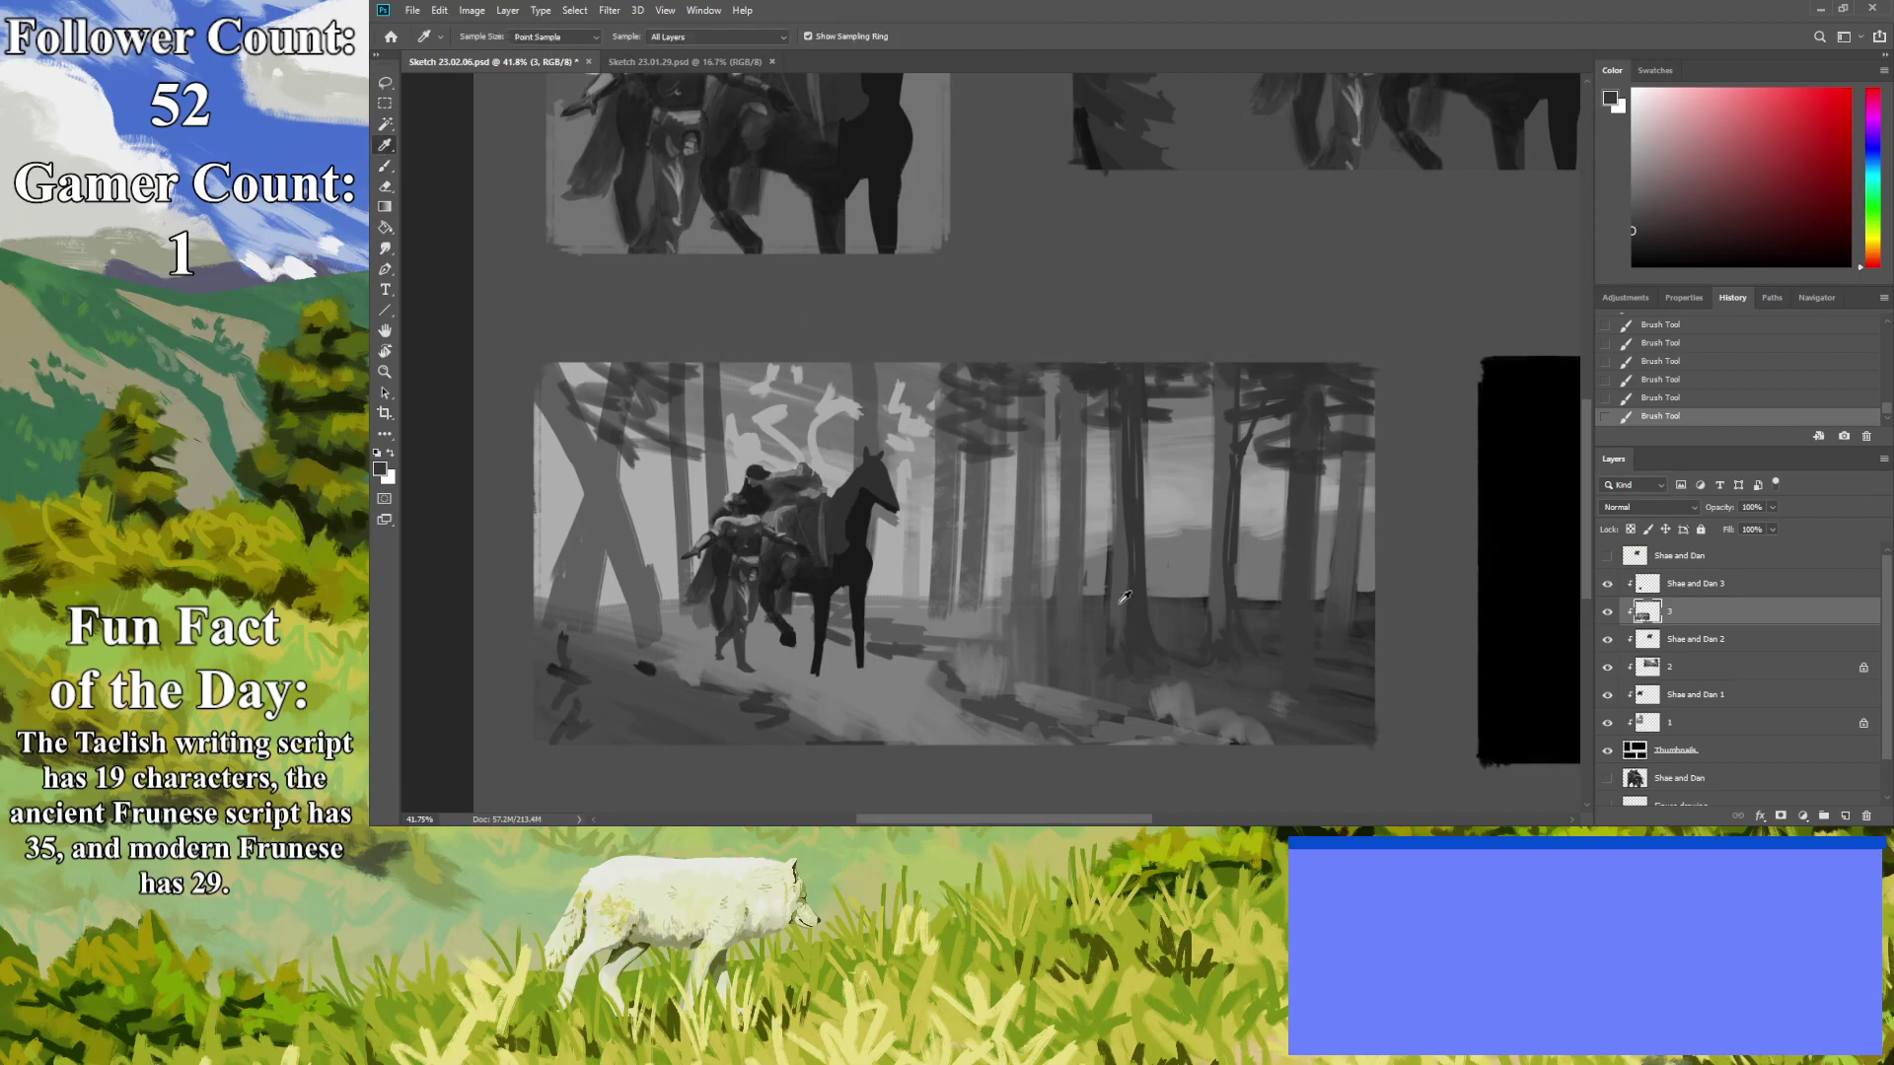
pyautogui.click(1028, 525)
pyautogui.press('b')
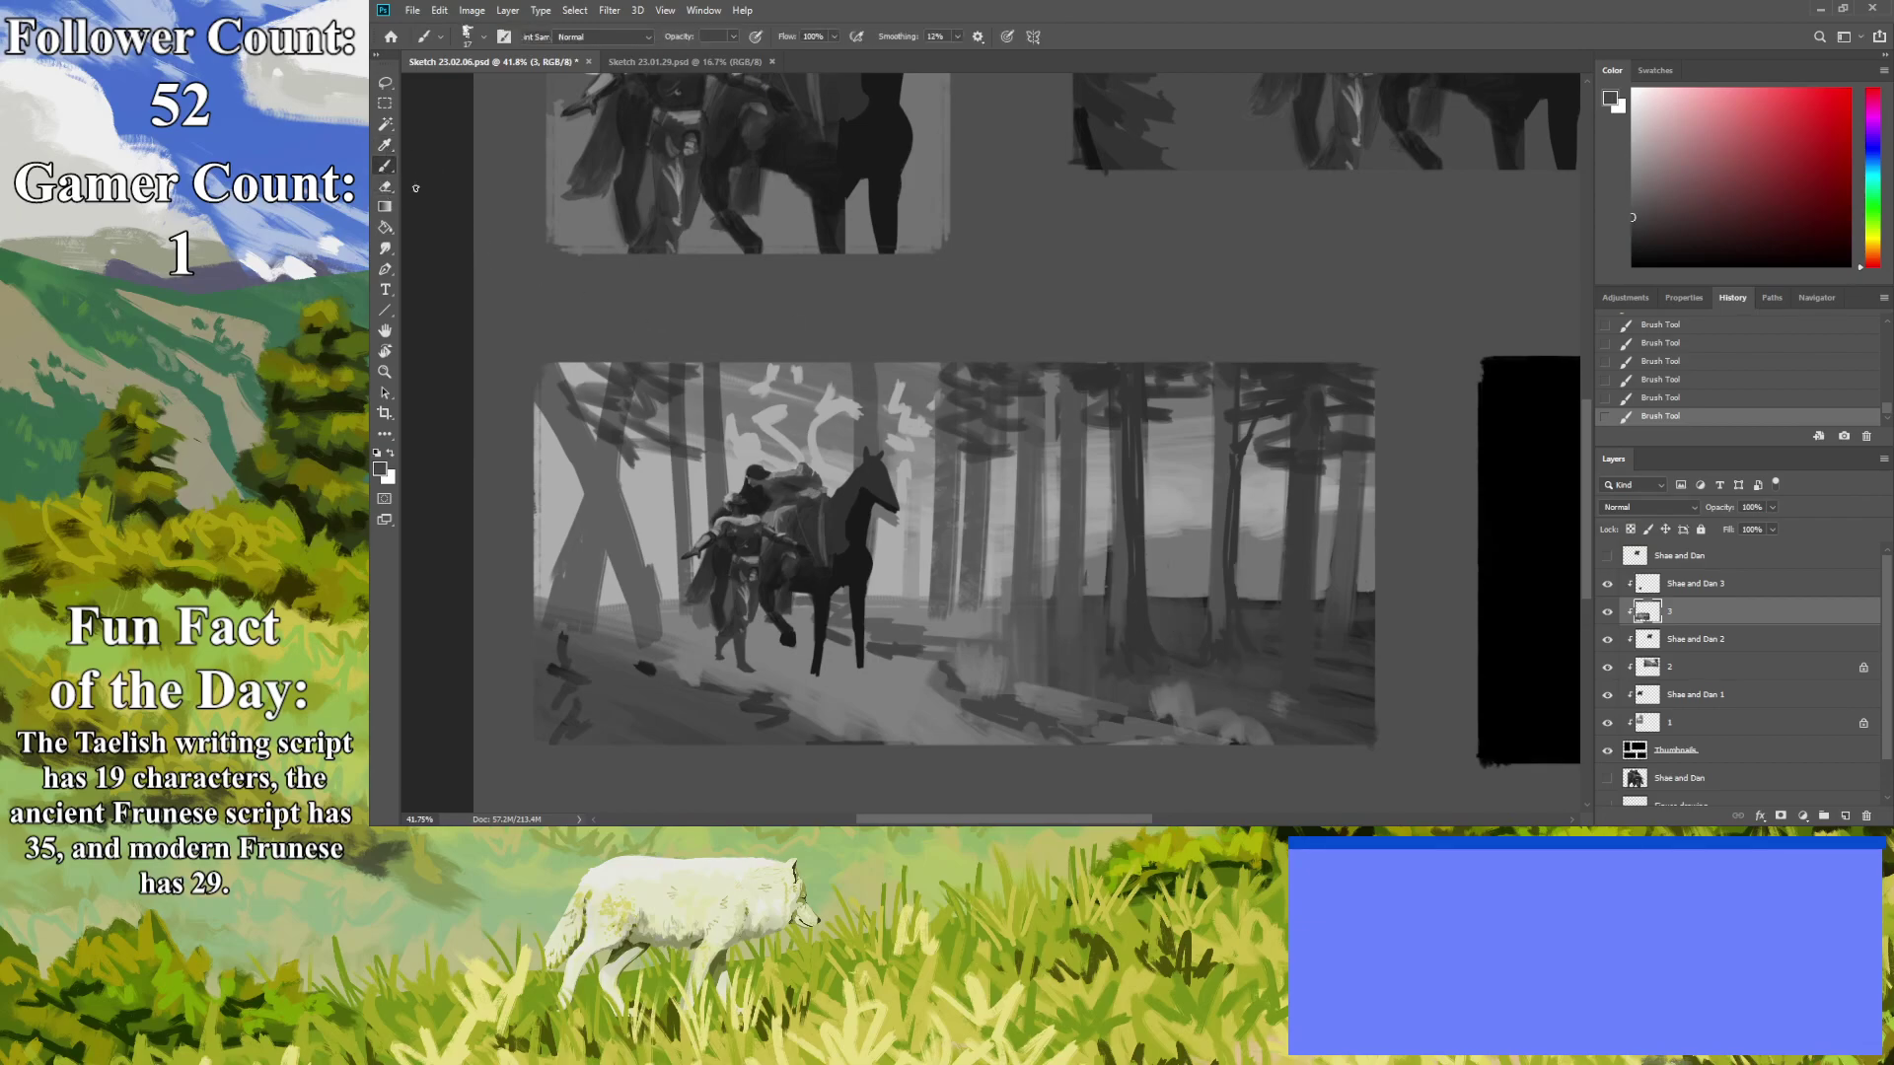
pyautogui.moveTo(1193, 601); pyautogui.dragTo(1376, 600)
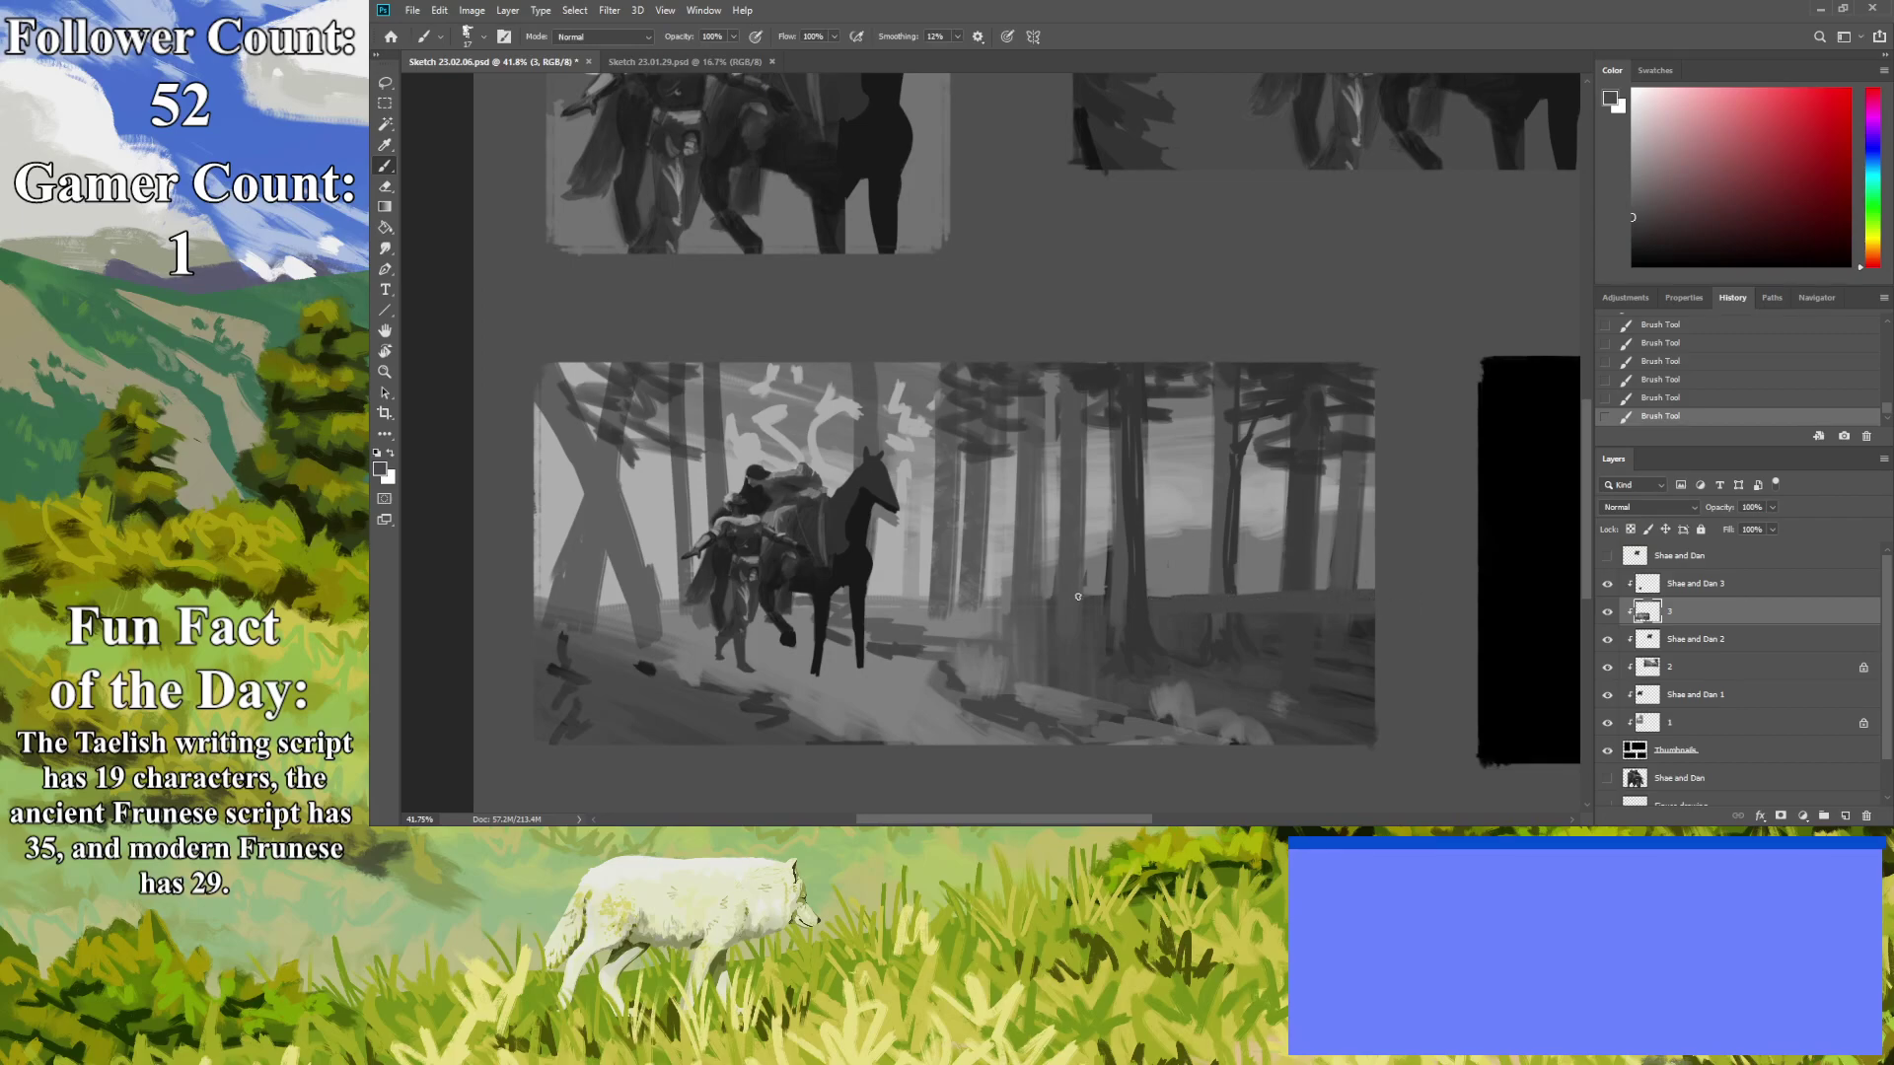
# Rework the base of the thin branching trunk in dark grey, undoing the eraser stroke and repainting it with a flared foot.
pyautogui.keyDown('alt'); pyautogui.click(1213, 554); pyautogui.keyUp('alt')
pyautogui.click(384, 145)
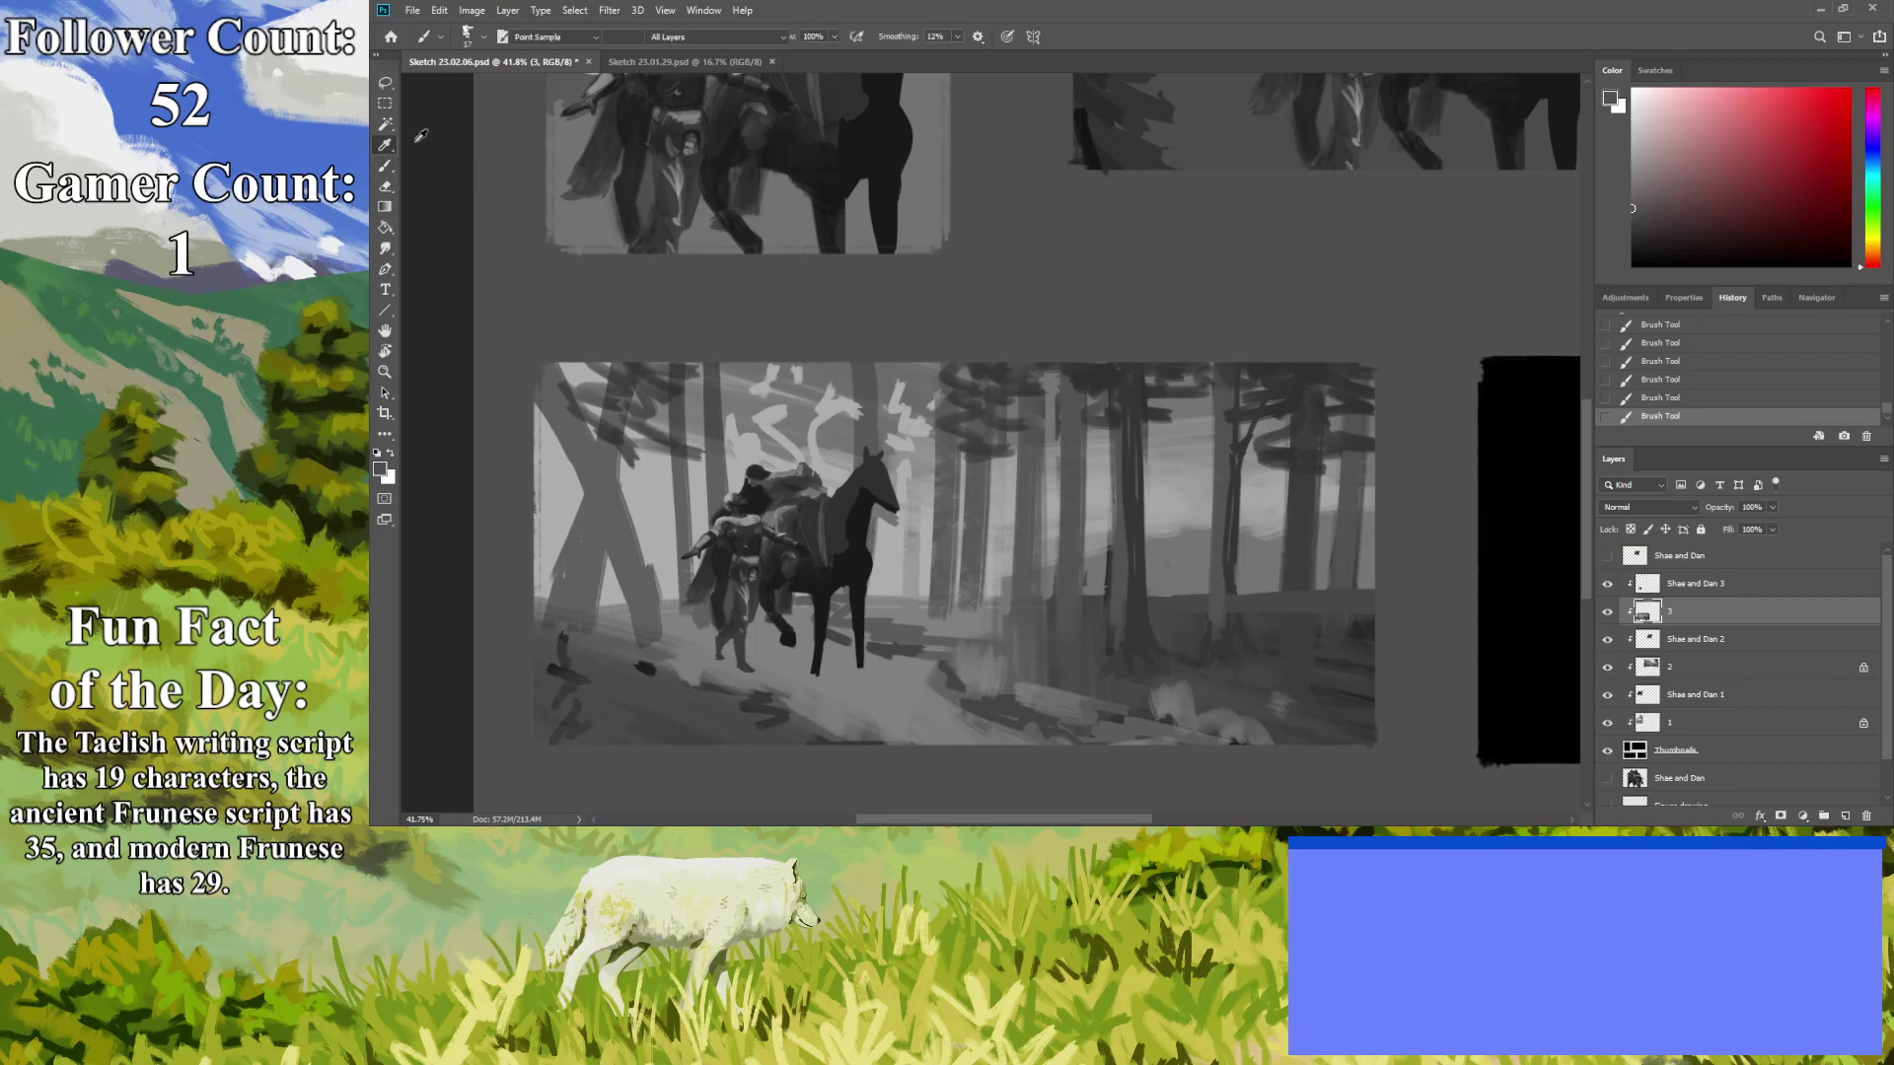
pyautogui.click(1233, 584)
pyautogui.click(384, 185)
pyautogui.moveTo(1234, 616)
pyautogui.mouseDown()
pyautogui.moveTo(1233, 572)
pyautogui.moveTo(1227, 592)
pyautogui.mouseUp()
pyautogui.press('b')
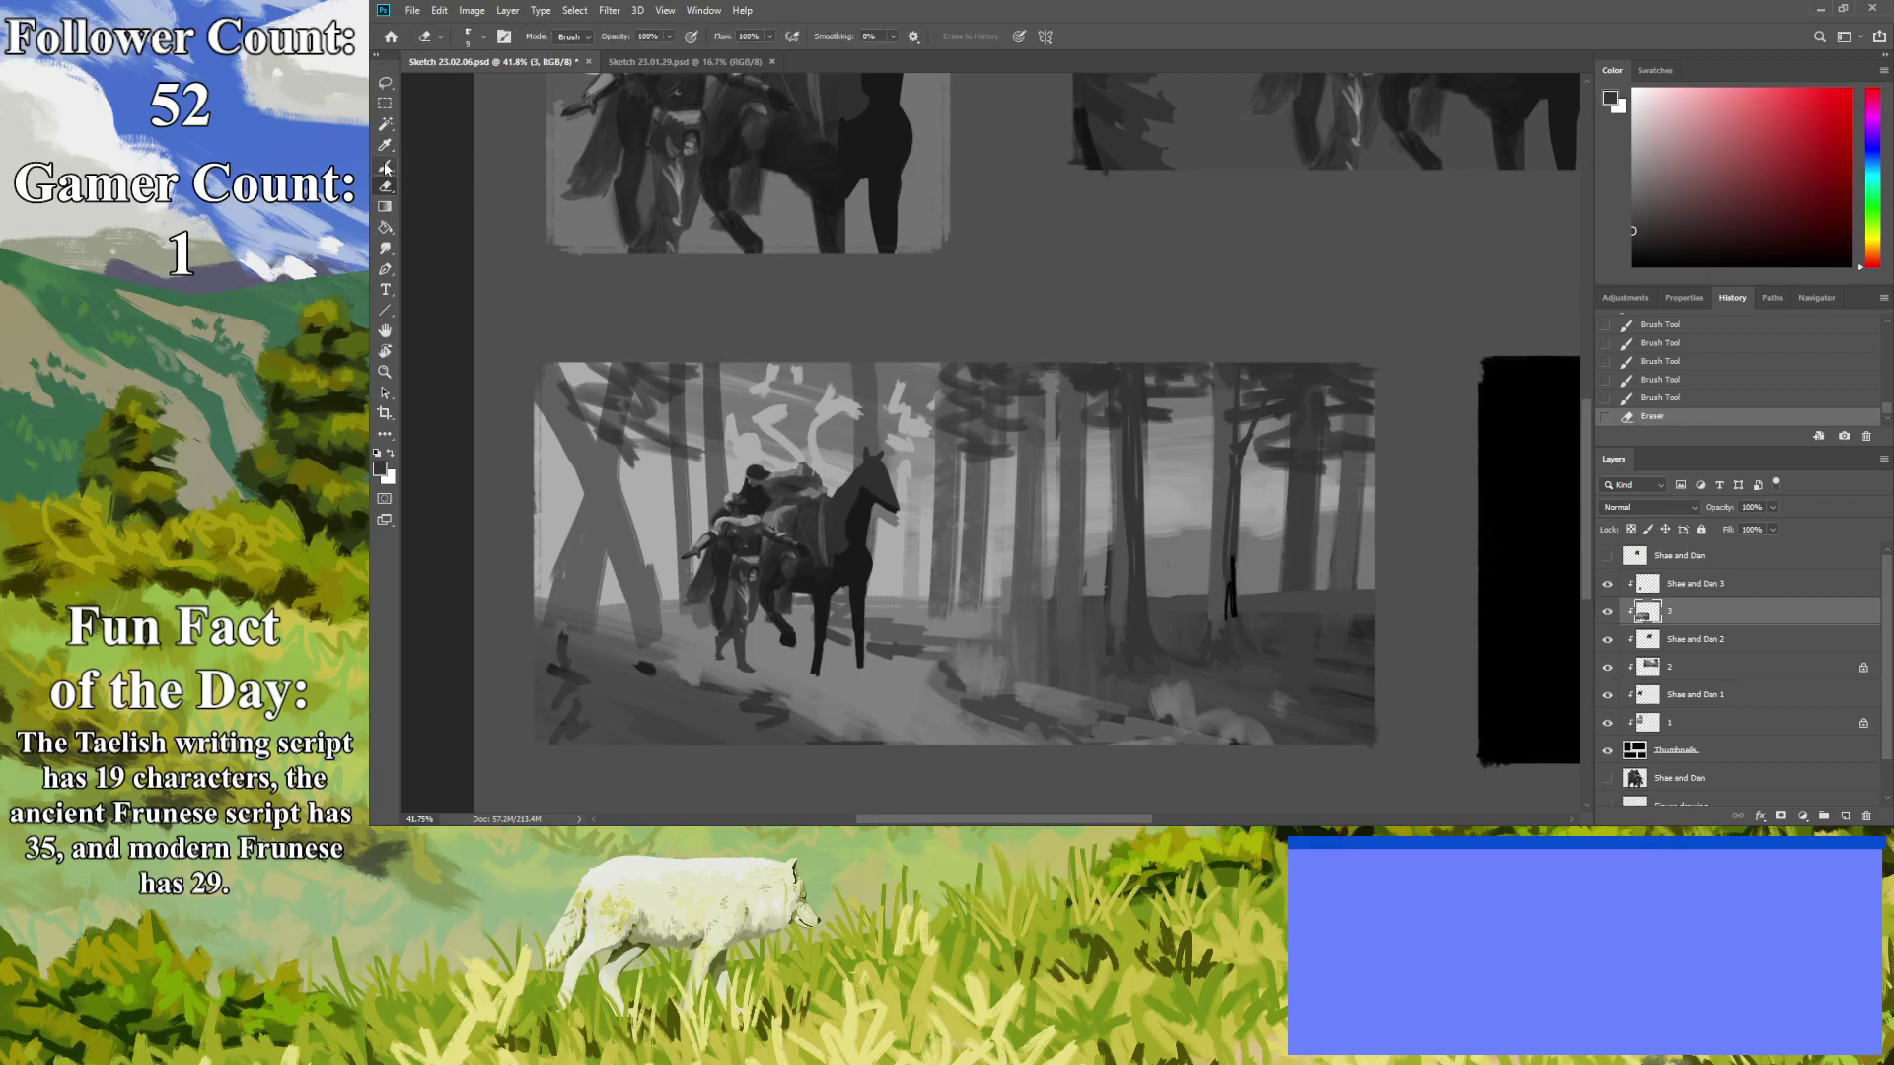
pyautogui.hotkey('ctrl', 'z')
pyautogui.moveTo(1239, 613)
pyautogui.mouseDown()
pyautogui.moveTo(1233, 591)
pyautogui.moveTo(1225, 620)
pyautogui.mouseUp()
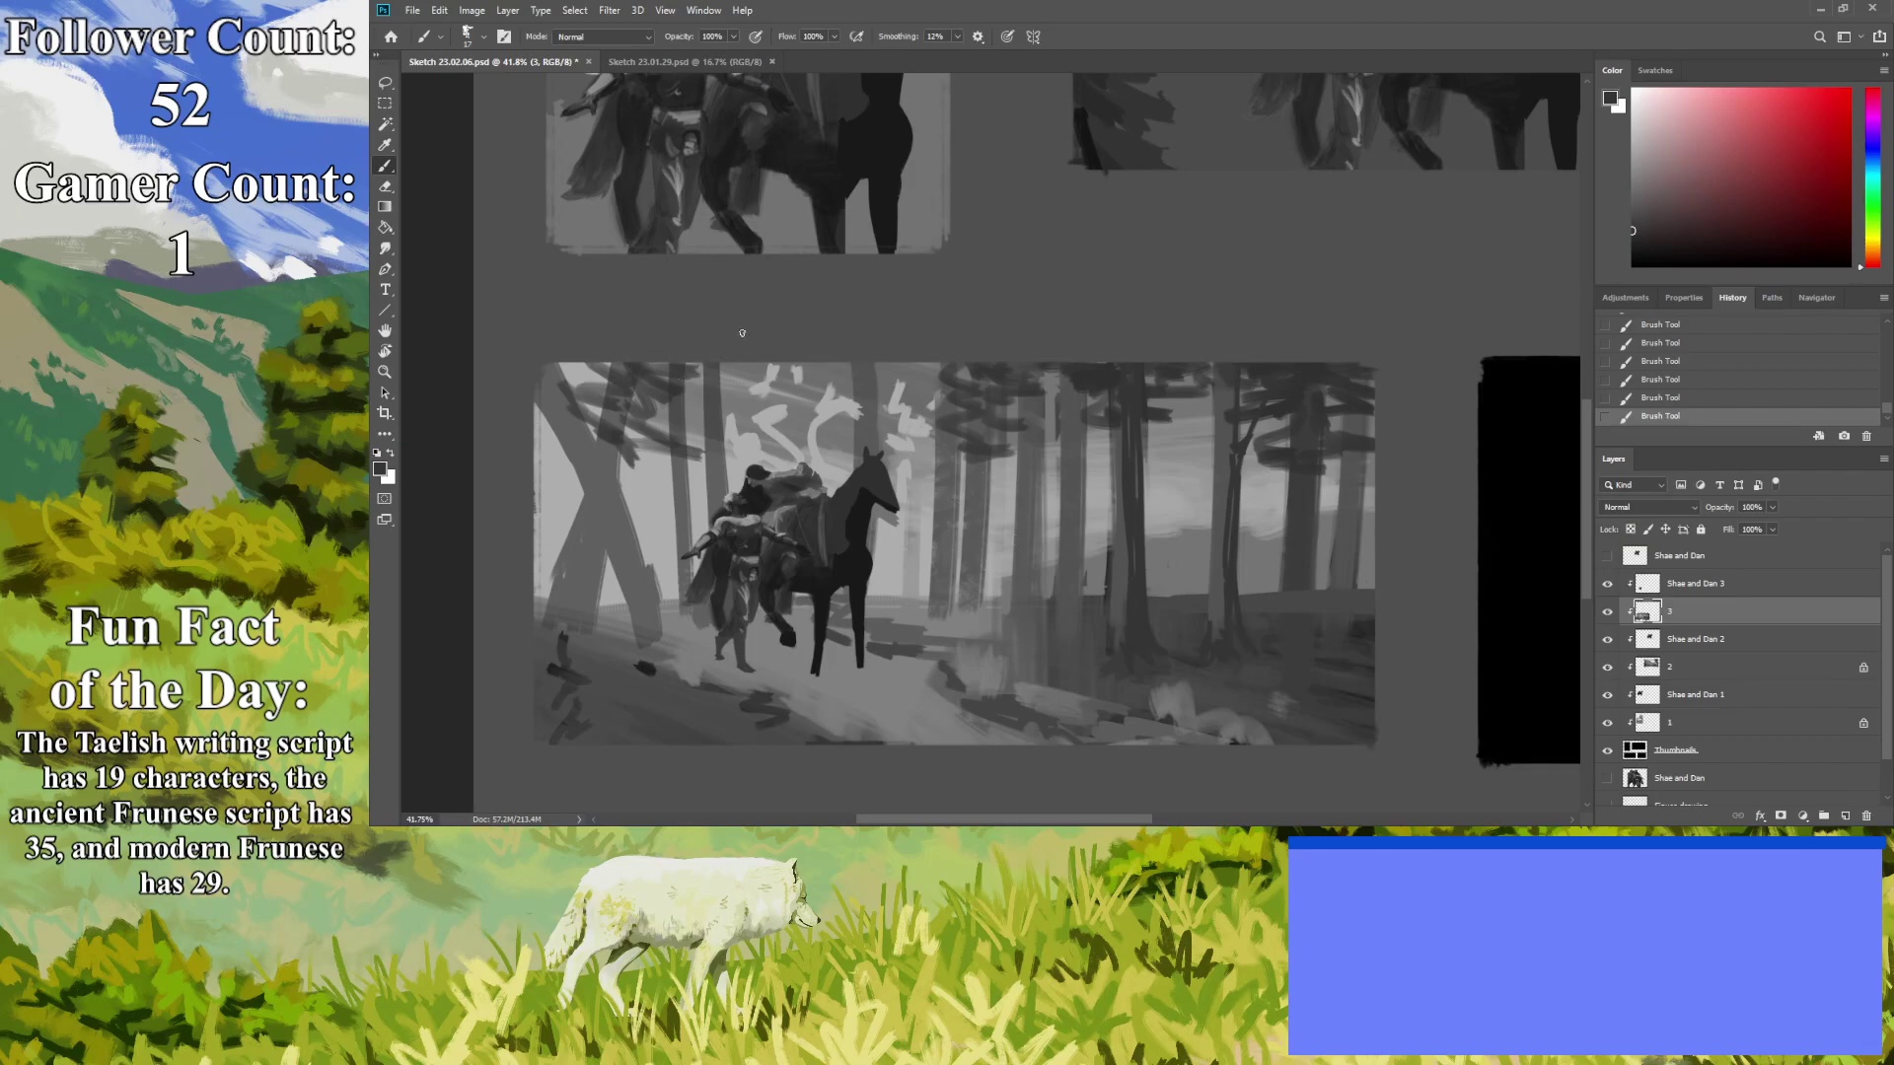
# Sample a near-black and paint a thick foreground trunk with spreading roots at the forest thumbnail's far end, ahead of the horse.
pyautogui.click(387, 147)
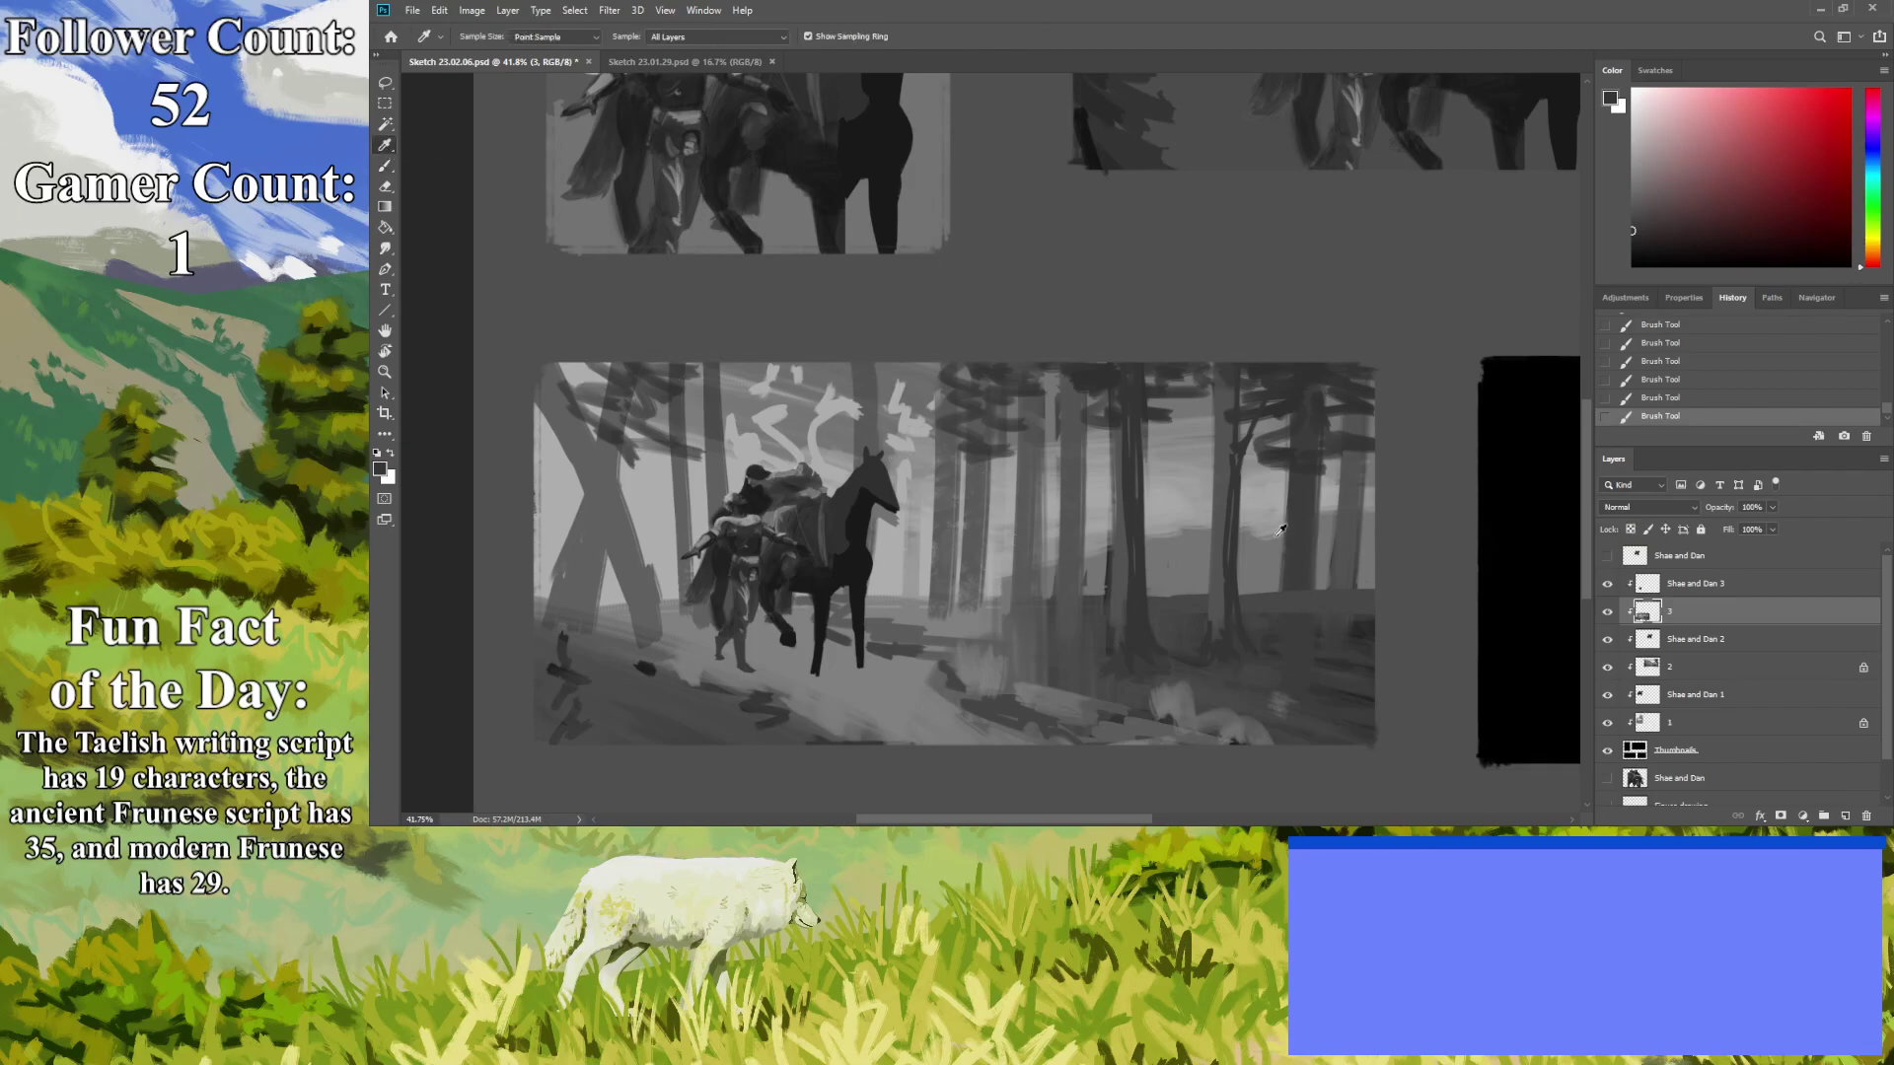
pyautogui.press('b')
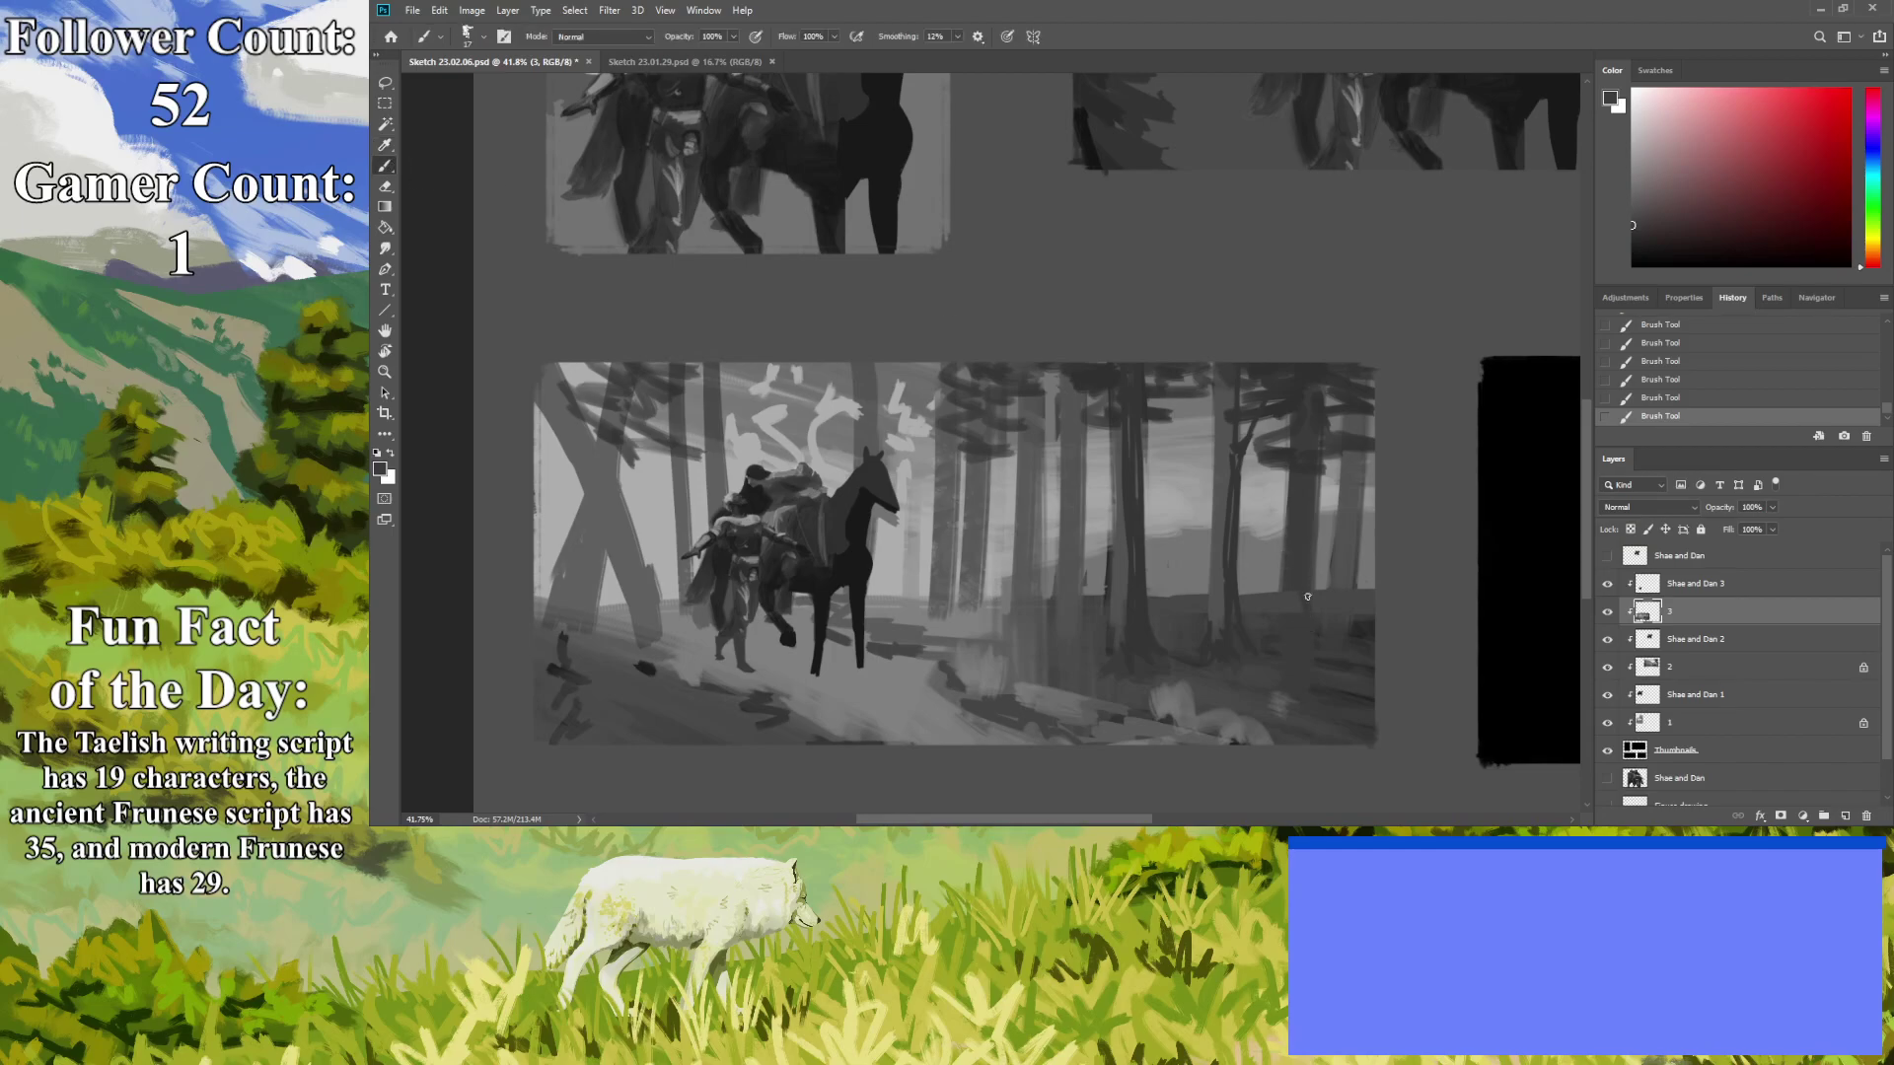
pyautogui.keyDown('alt'); pyautogui.click(1503, 335); pyautogui.keyUp('alt')
pyautogui.moveTo(1348, 707)
pyautogui.mouseDown()
pyautogui.moveTo(1328, 651)
pyautogui.moveTo(1344, 390)
pyautogui.mouseUp()
pyautogui.moveTo(1334, 473)
pyautogui.mouseDown()
pyautogui.moveTo(1338, 363)
pyautogui.moveTo(1318, 496)
pyautogui.moveTo(1315, 472)
pyautogui.moveTo(1321, 410)
pyautogui.moveTo(1337, 695)
pyautogui.moveTo(1316, 685)
pyautogui.moveTo(1312, 713)
pyautogui.moveTo(1307, 604)
pyautogui.moveTo(1284, 693)
pyautogui.mouseUp()
pyautogui.moveTo(1308, 573)
pyautogui.mouseDown()
pyautogui.moveTo(1292, 660)
pyautogui.moveTo(1316, 513)
pyautogui.moveTo(1307, 691)
pyautogui.mouseUp()
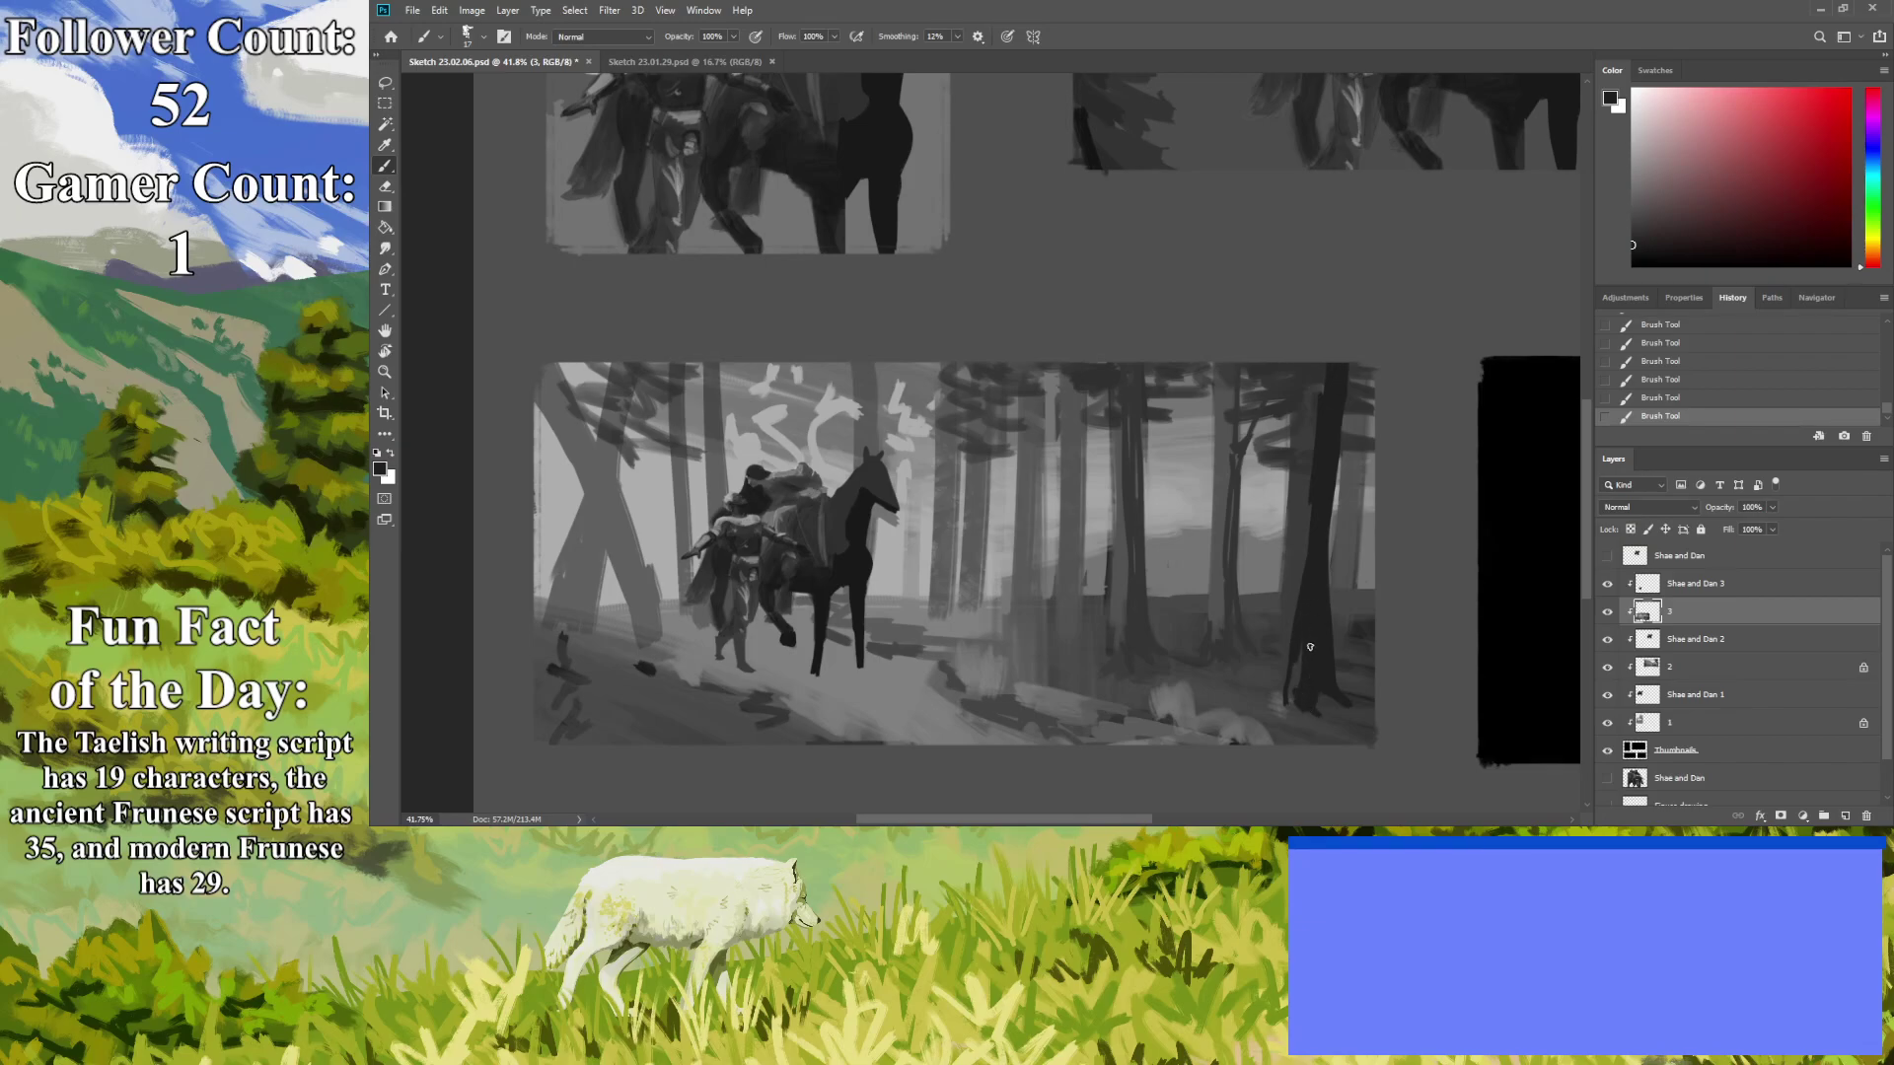
pyautogui.moveTo(1303, 615)
pyautogui.mouseDown()
pyautogui.moveTo(1324, 350)
pyautogui.moveTo(1279, 697)
pyautogui.mouseUp()
# Sample a lighter dark grey and refine the thick foreground trunk with bark strokes and a cleaner edge, checking the whole sheet in between.
pyautogui.keyDown('alt'); pyautogui.click(1282, 457); pyautogui.keyUp('alt')
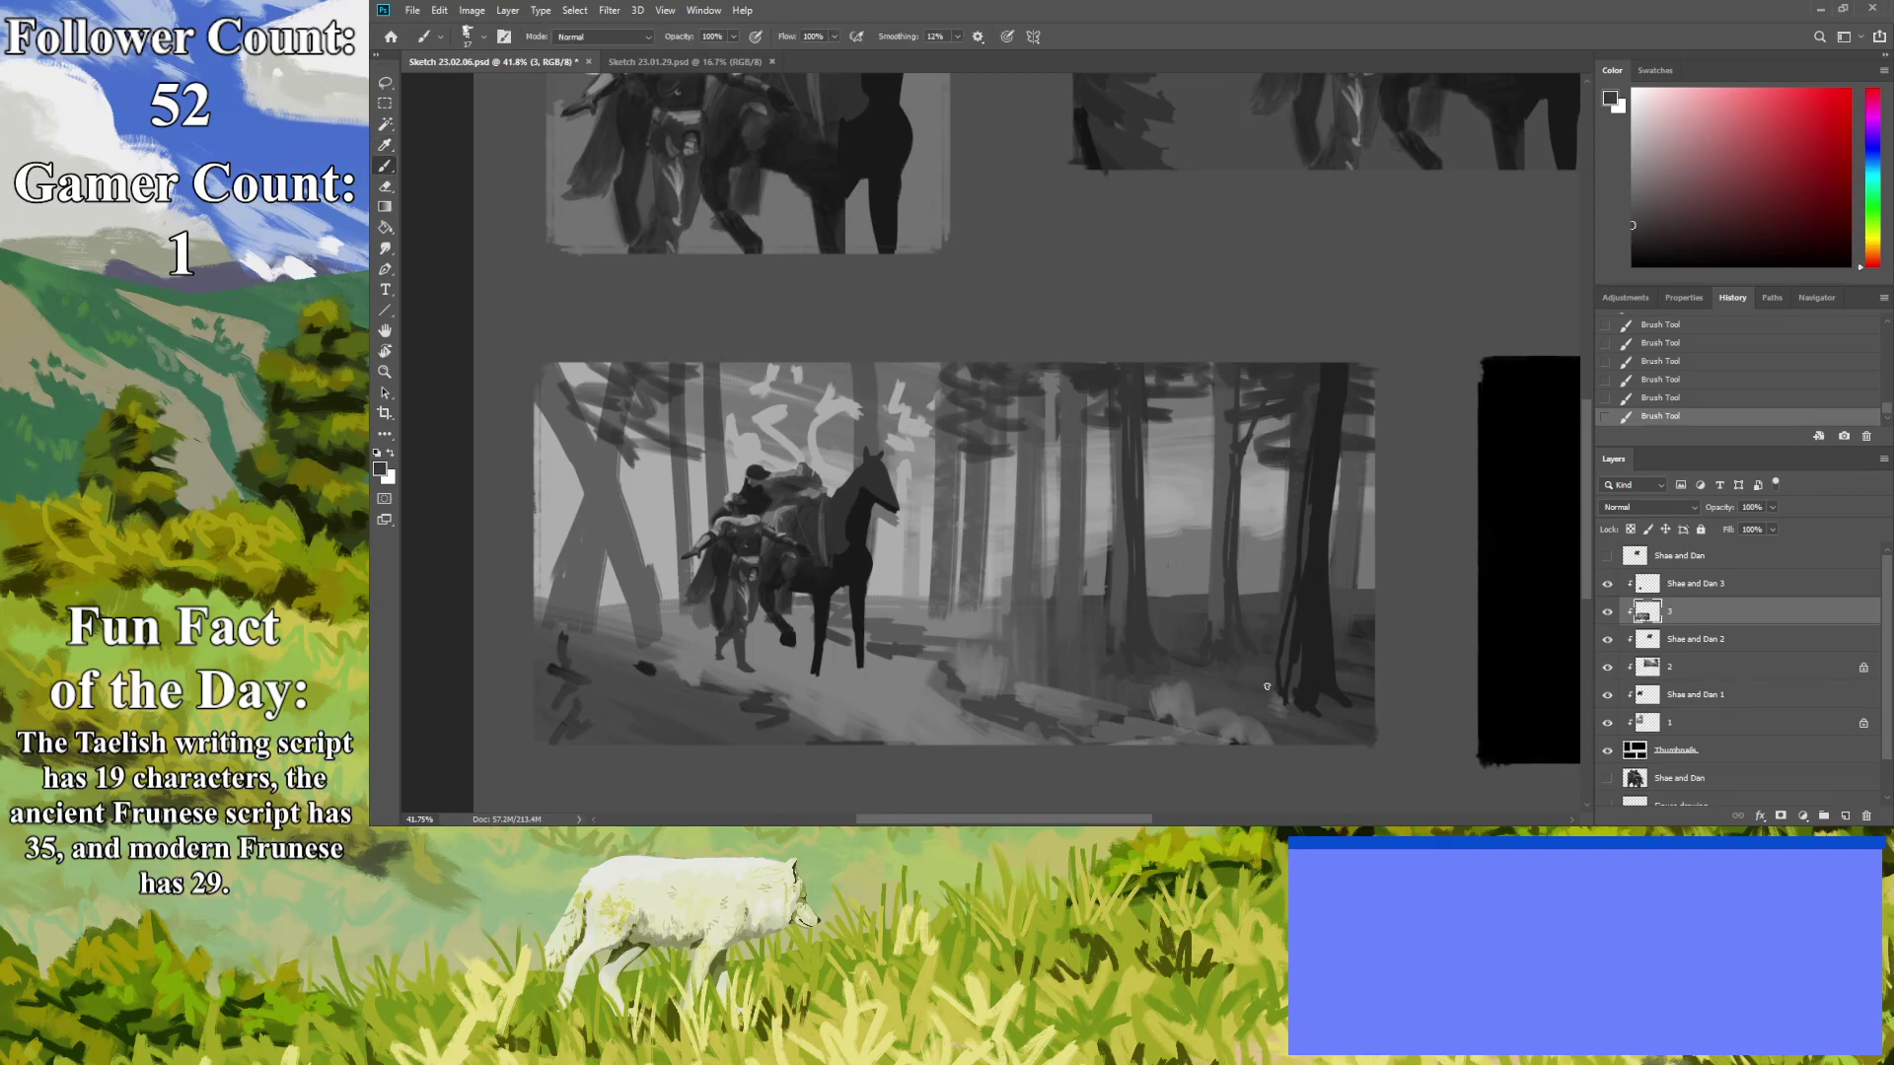
pyautogui.moveTo(1287, 546)
pyautogui.mouseDown()
pyautogui.moveTo(1266, 656)
pyautogui.moveTo(1299, 443)
pyautogui.moveTo(1265, 656)
pyautogui.moveTo(1283, 416)
pyautogui.moveTo(1282, 512)
pyautogui.mouseUp()
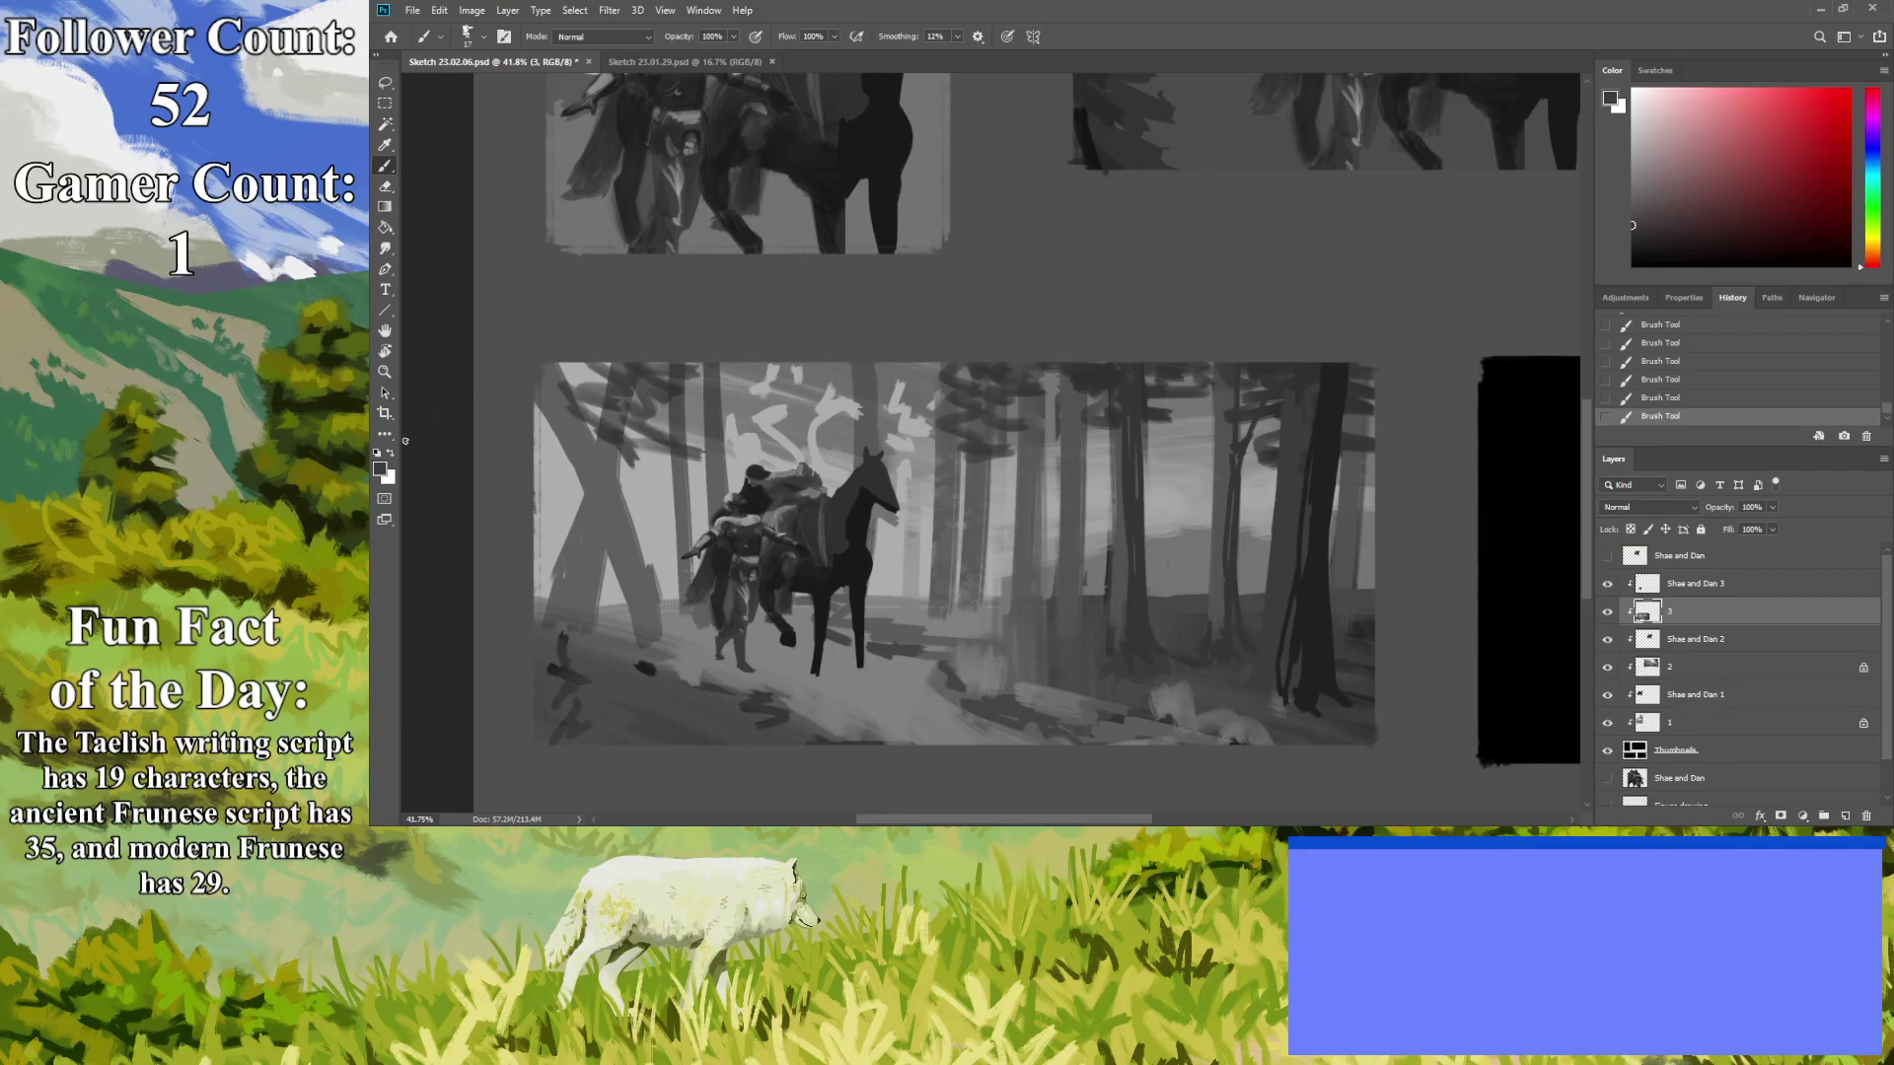
pyautogui.press('z')
pyautogui.hotkey('ctrl', '-')
pyautogui.hotkey('ctrl', '-')
pyautogui.hotkey('ctrl', '-')
pyautogui.hotkey('ctrl', '-')
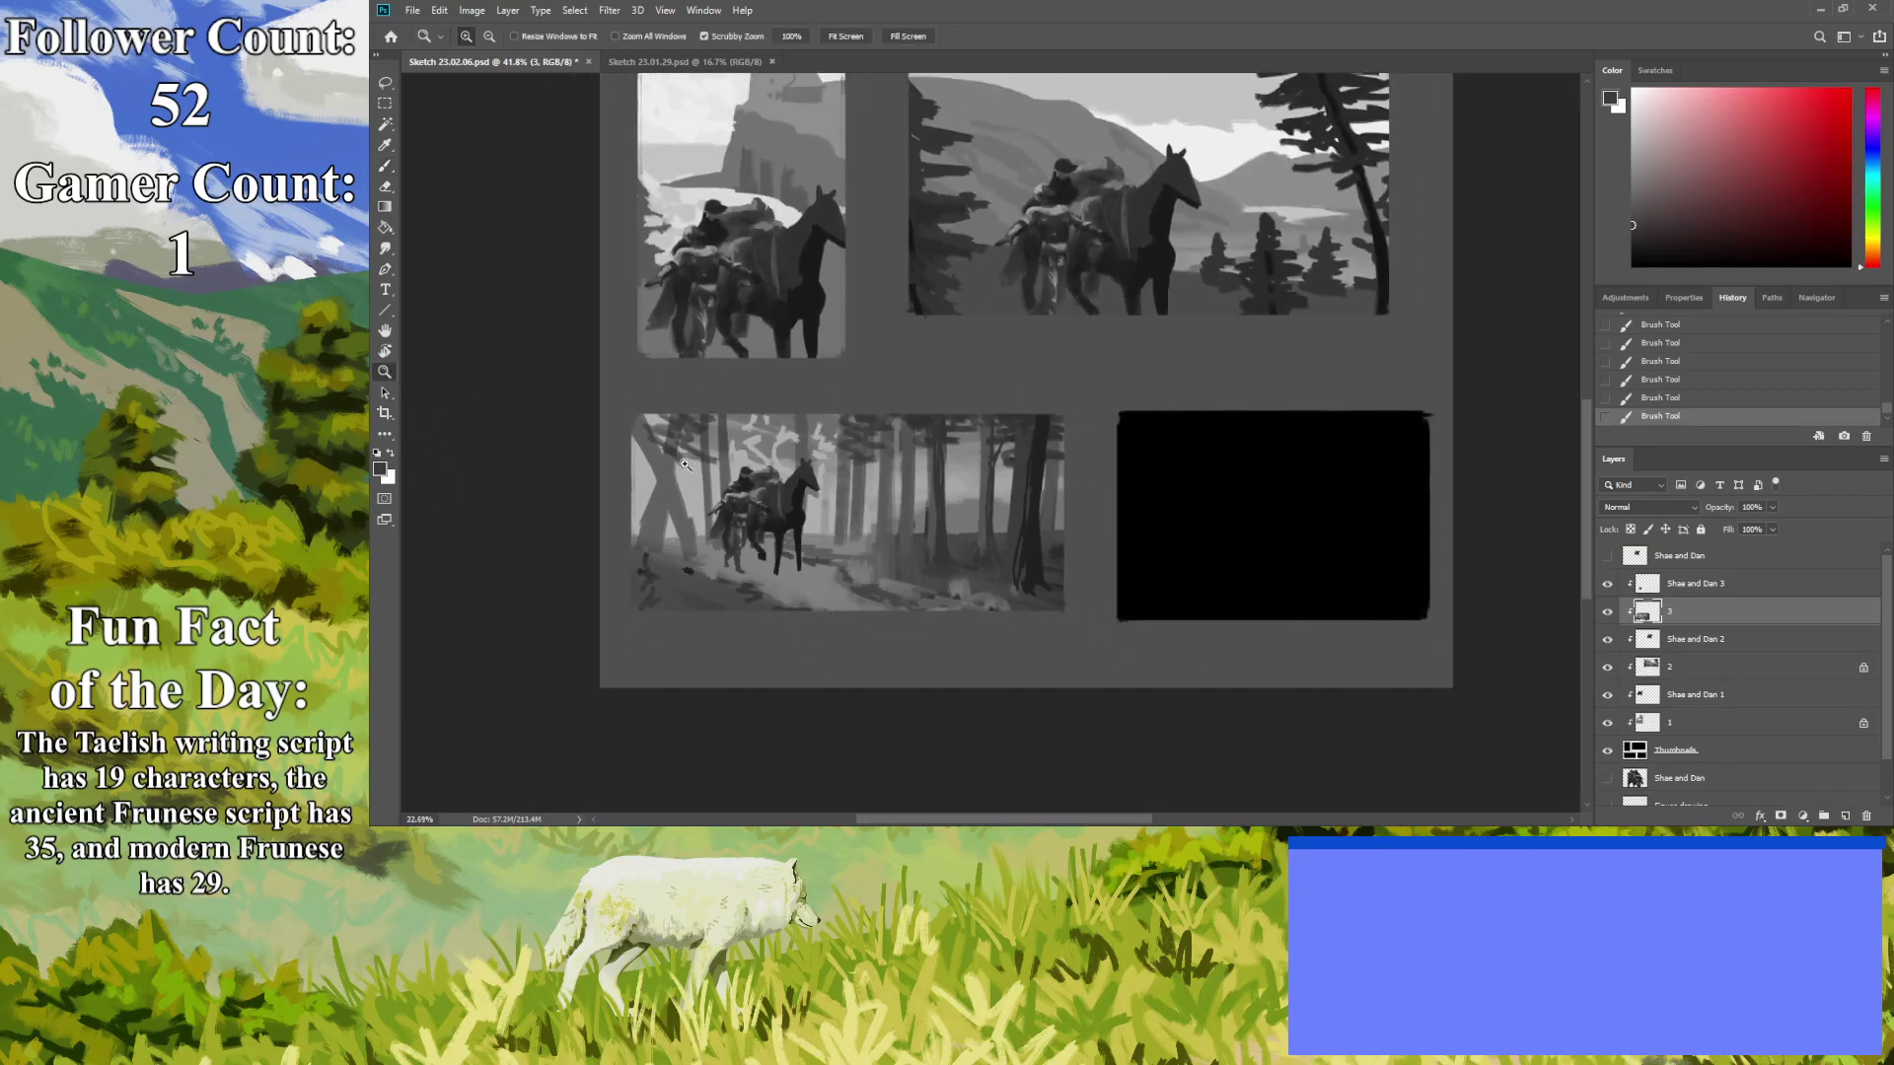
pyautogui.hotkey('ctrl', '+')
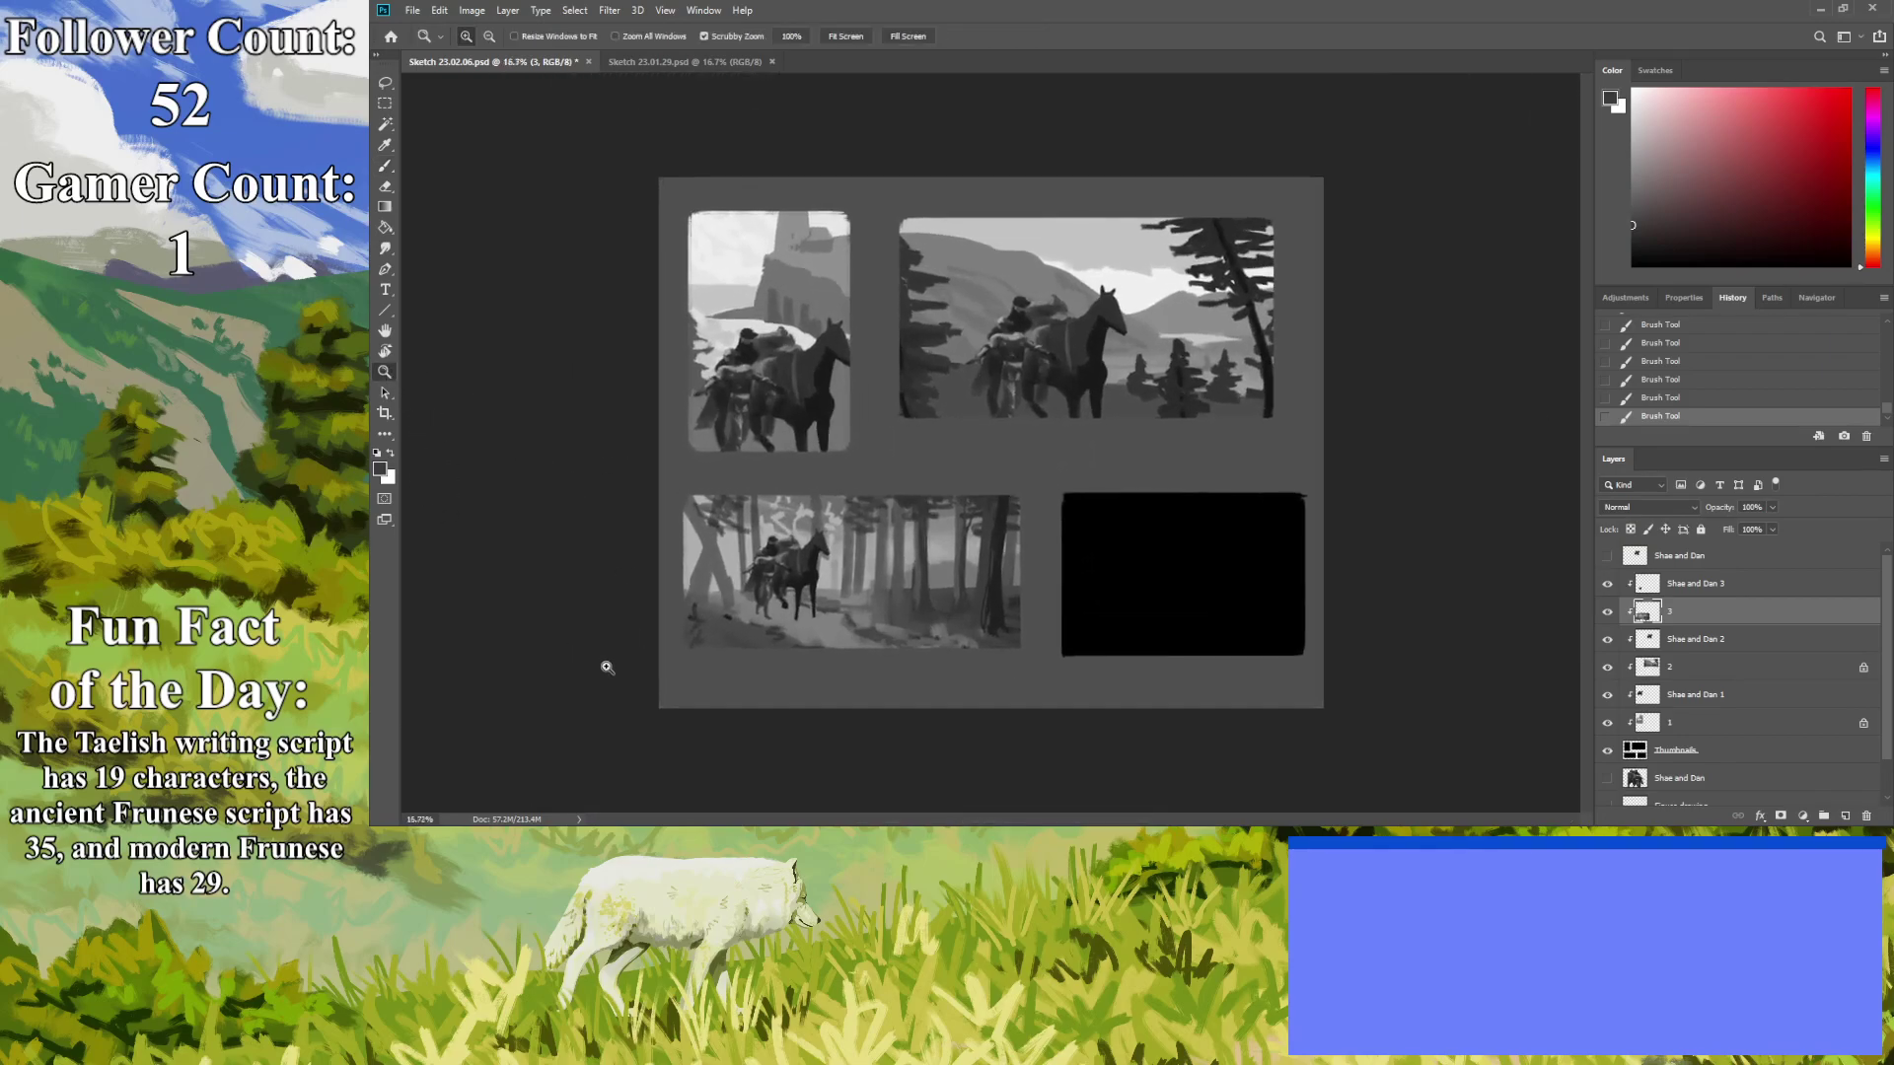
pyautogui.hotkey('ctrl', '+')
pyautogui.click(532, 708)
pyautogui.press('i')
pyautogui.press('b')
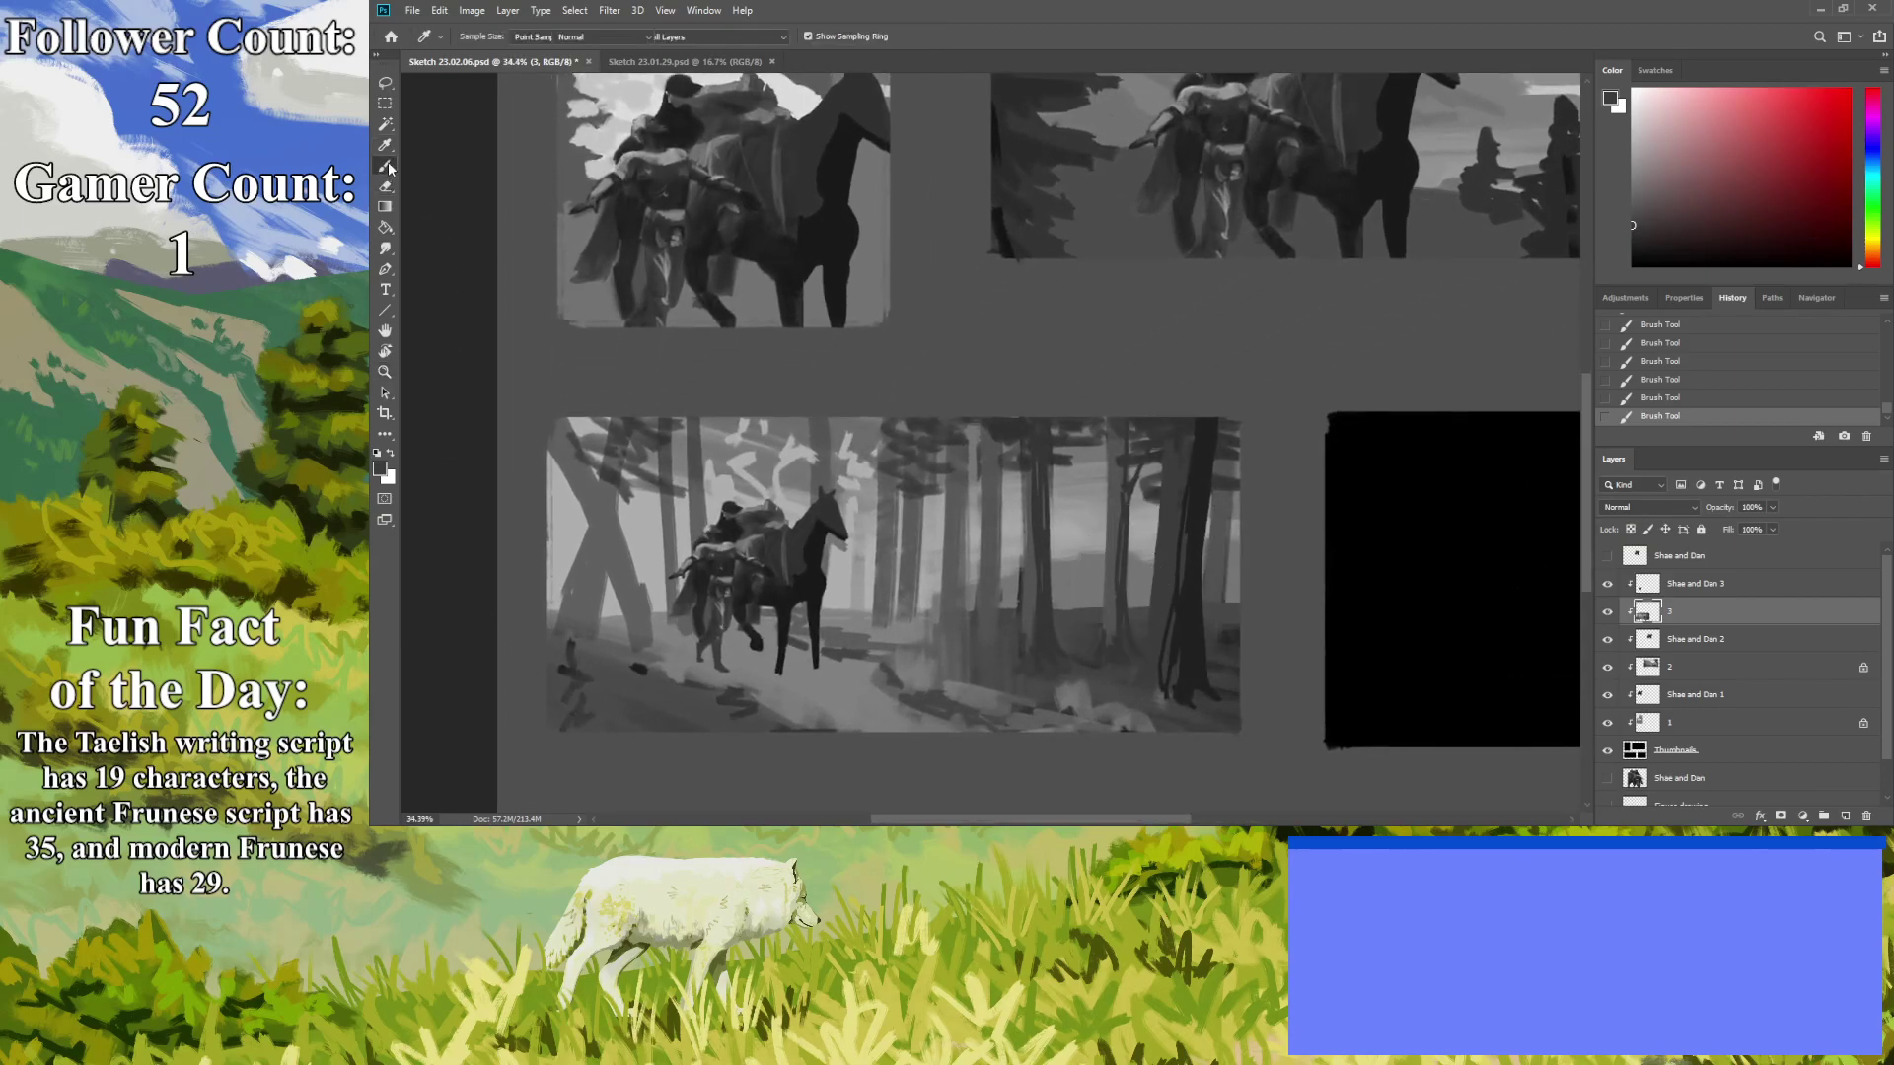
pyautogui.moveTo(1200, 611)
pyautogui.mouseDown()
pyautogui.moveTo(1199, 582)
pyautogui.moveTo(1192, 656)
pyautogui.moveTo(1200, 579)
pyautogui.mouseUp()
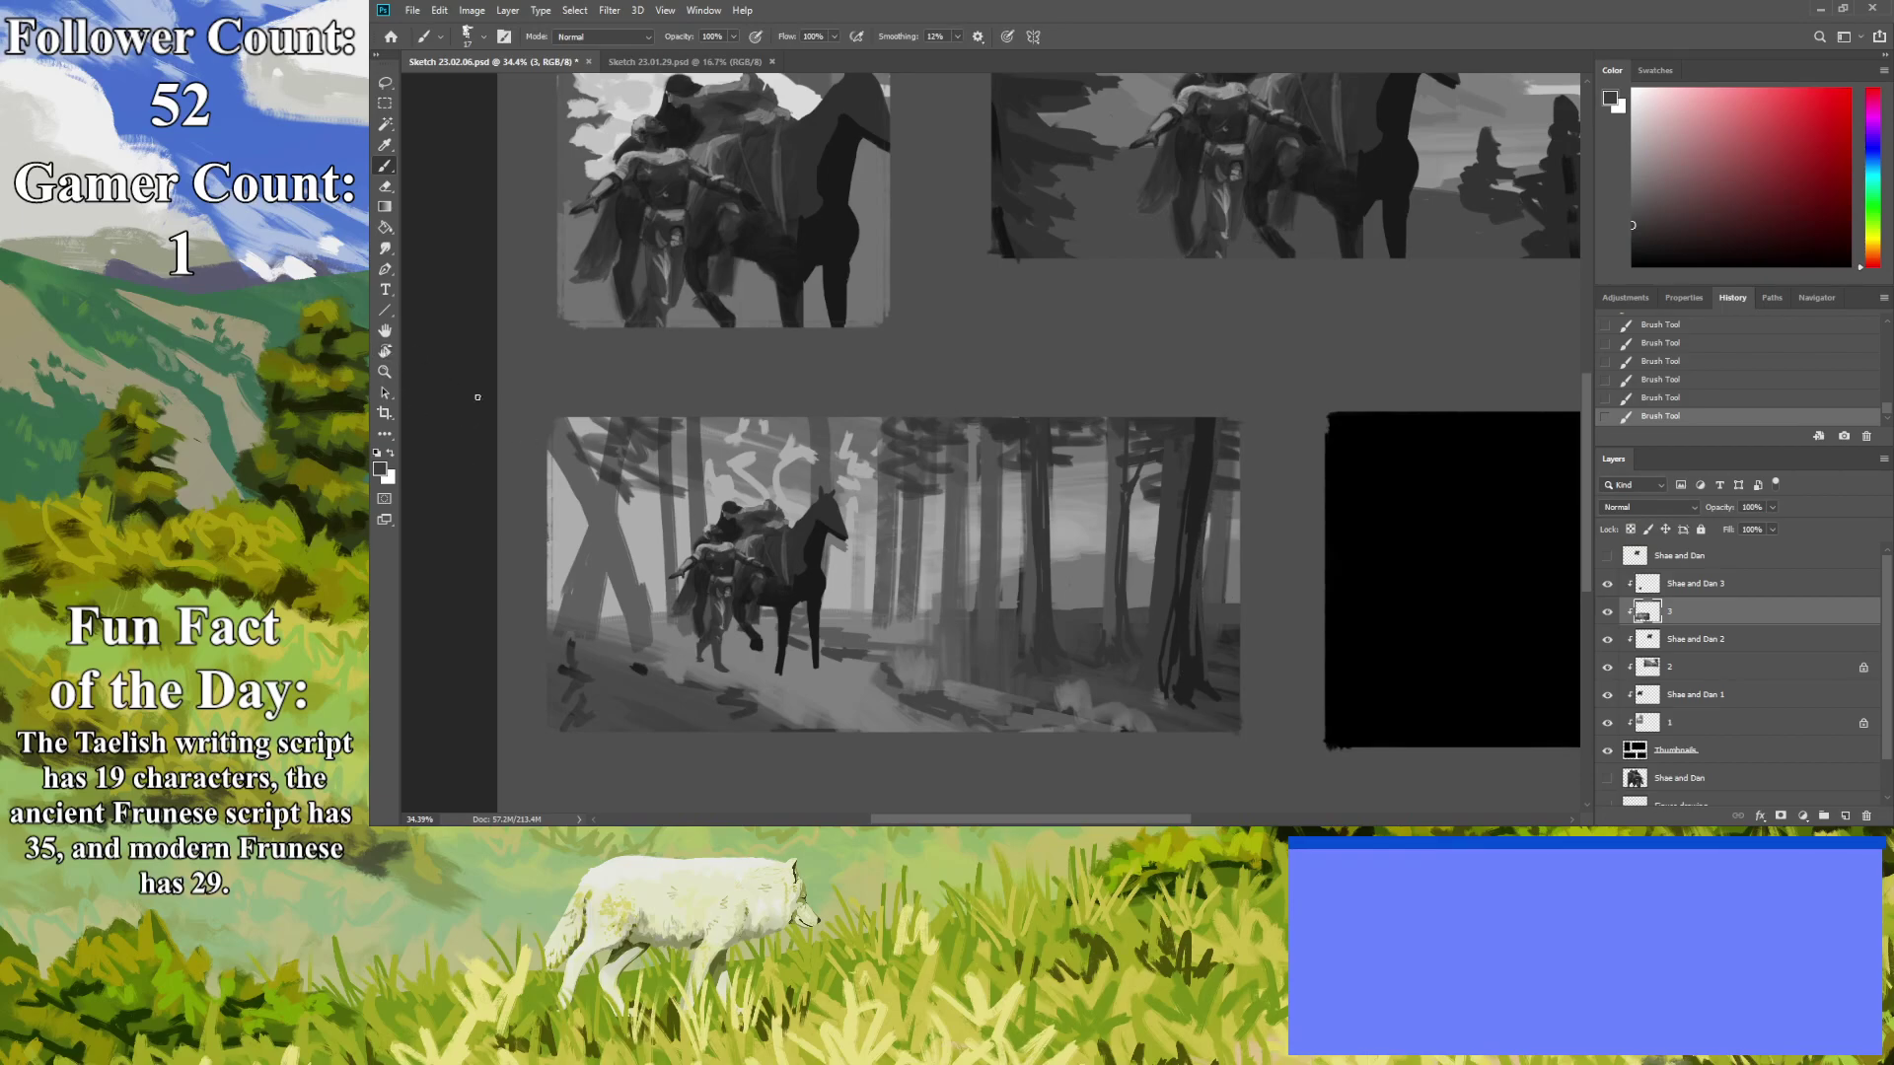
# Sample a dark grey, darken the ground under the distant trunks ahead of the horse, and add a small mound at the path's near edge.
pyautogui.click(384, 145)
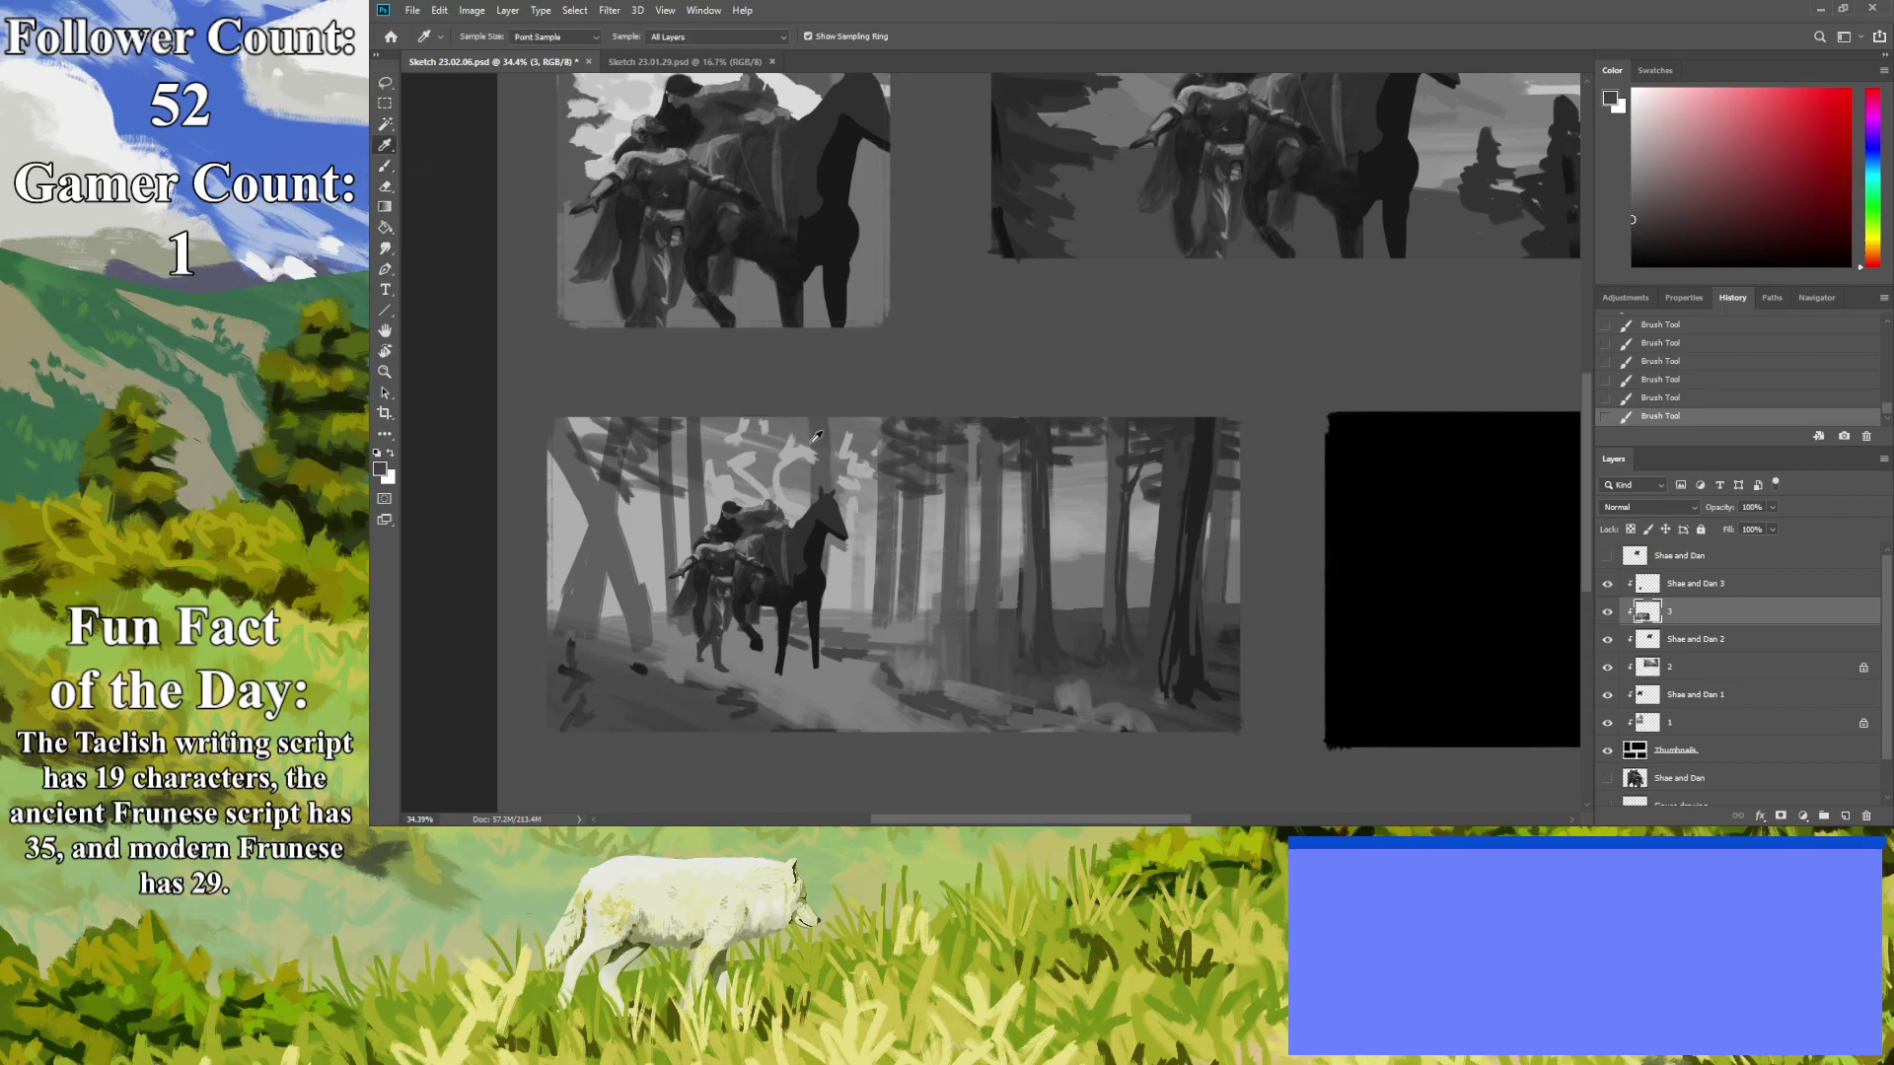
pyautogui.click(386, 165)
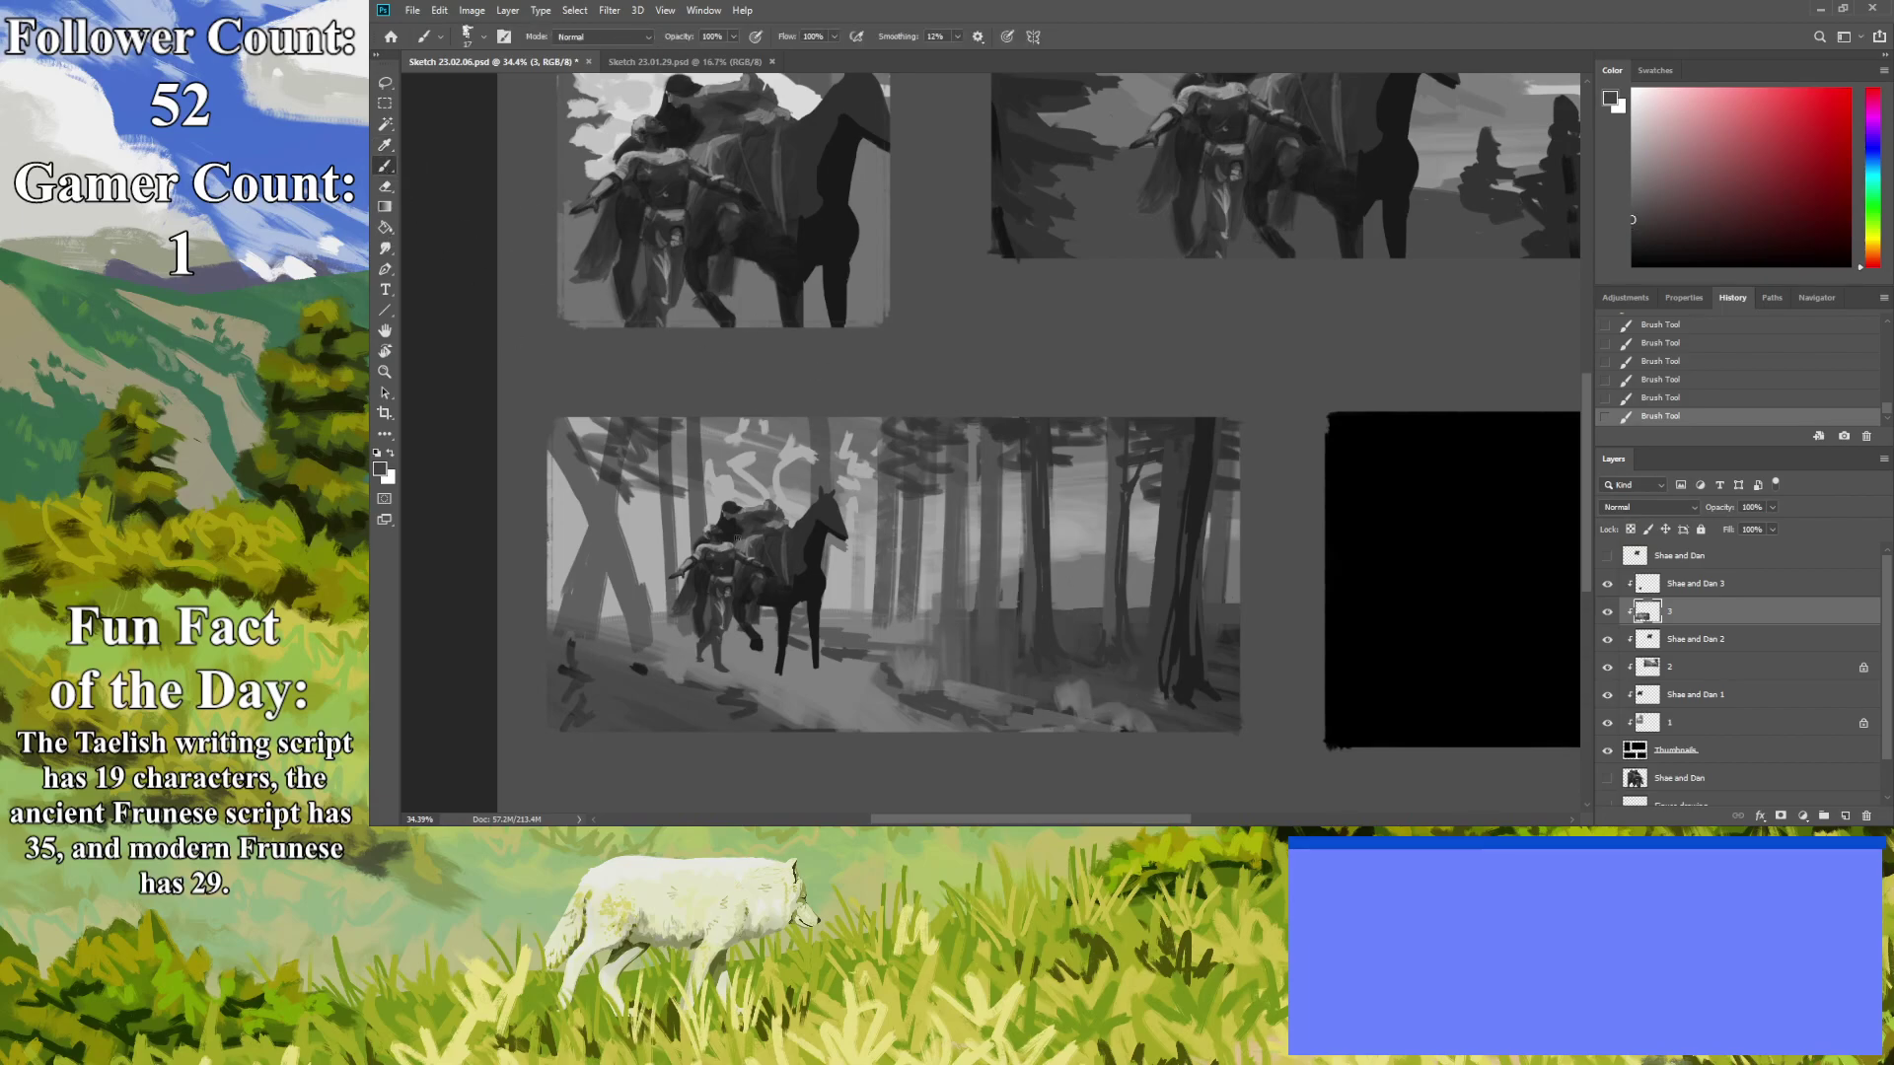
pyautogui.moveTo(941, 621)
pyautogui.mouseDown()
pyautogui.moveTo(1002, 642)
pyautogui.moveTo(941, 627)
pyautogui.moveTo(1017, 666)
pyautogui.moveTo(940, 660)
pyautogui.moveTo(976, 677)
pyautogui.moveTo(955, 642)
pyautogui.moveTo(897, 620)
pyautogui.moveTo(955, 644)
pyautogui.moveTo(897, 621)
pyautogui.mouseUp()
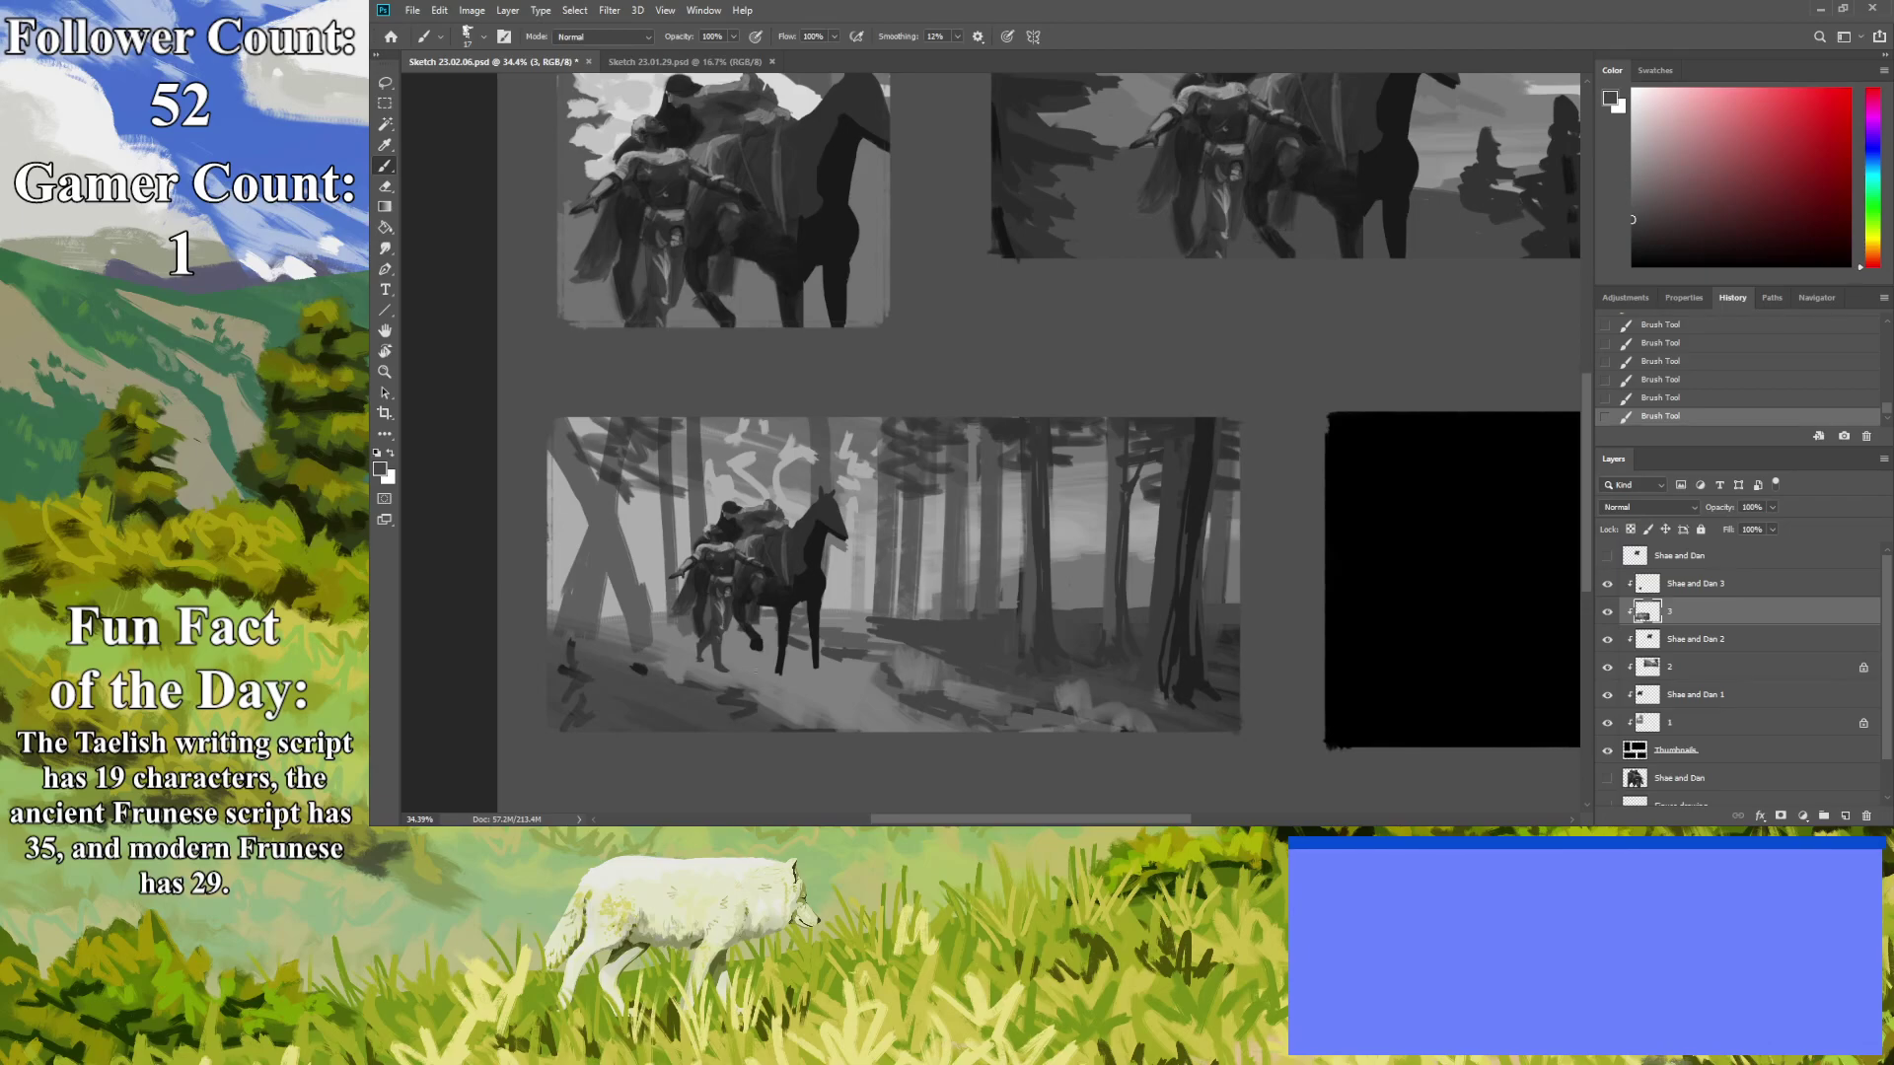
pyautogui.moveTo(866, 729); pyautogui.dragTo(846, 734)
# Sample a mid grey, enlarge the brush, and paint over the forest floor between the horse and the nearer trunks.
pyautogui.press('i')
pyautogui.click(927, 666)
pyautogui.press('b')
pyautogui.press(']')
pyautogui.press(']')
pyautogui.press(']')
pyautogui.press(']')
pyautogui.moveTo(1016, 636)
pyautogui.mouseDown()
pyautogui.moveTo(851, 654)
pyautogui.moveTo(936, 622)
pyautogui.mouseUp()
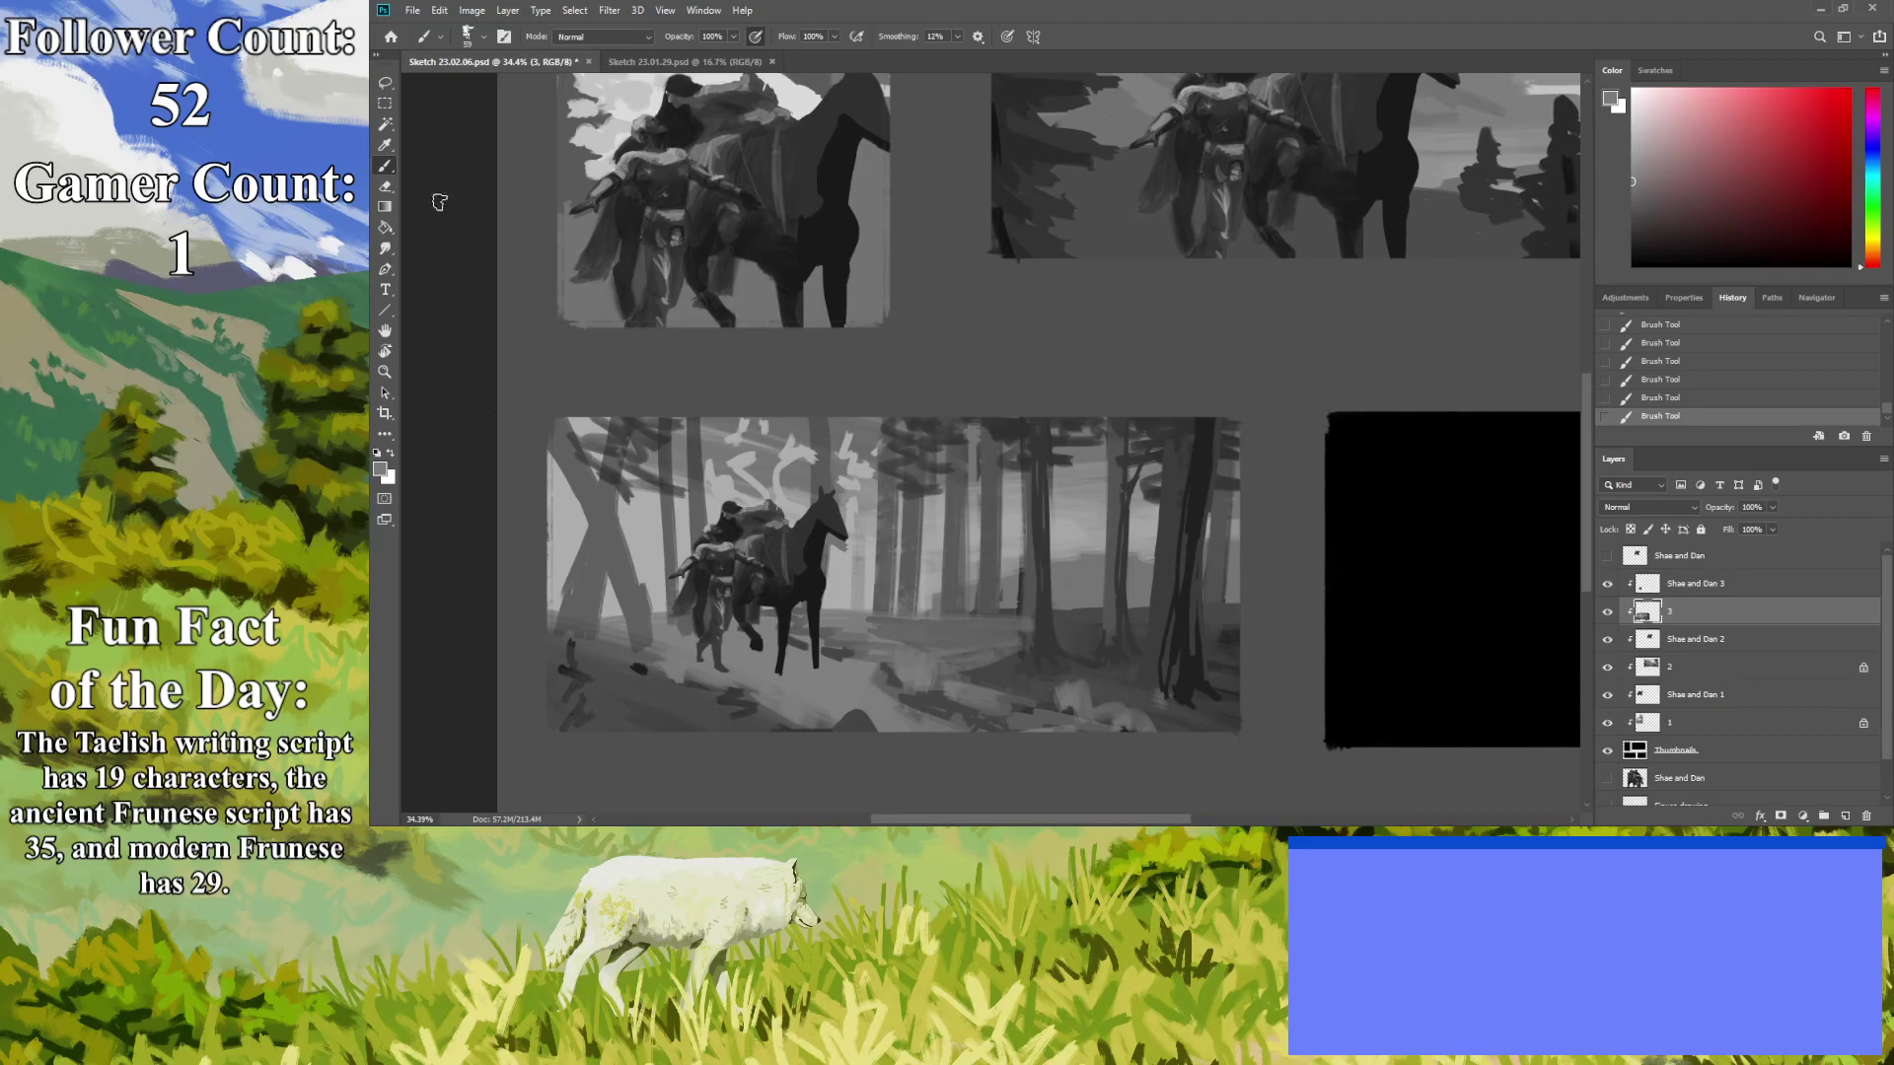
# Paint darker grey shadow strokes across the forest floor, from beside the path to the foot of the thick foreground trunk.
pyautogui.press('i')
pyautogui.click(999, 622)
pyautogui.press('b')
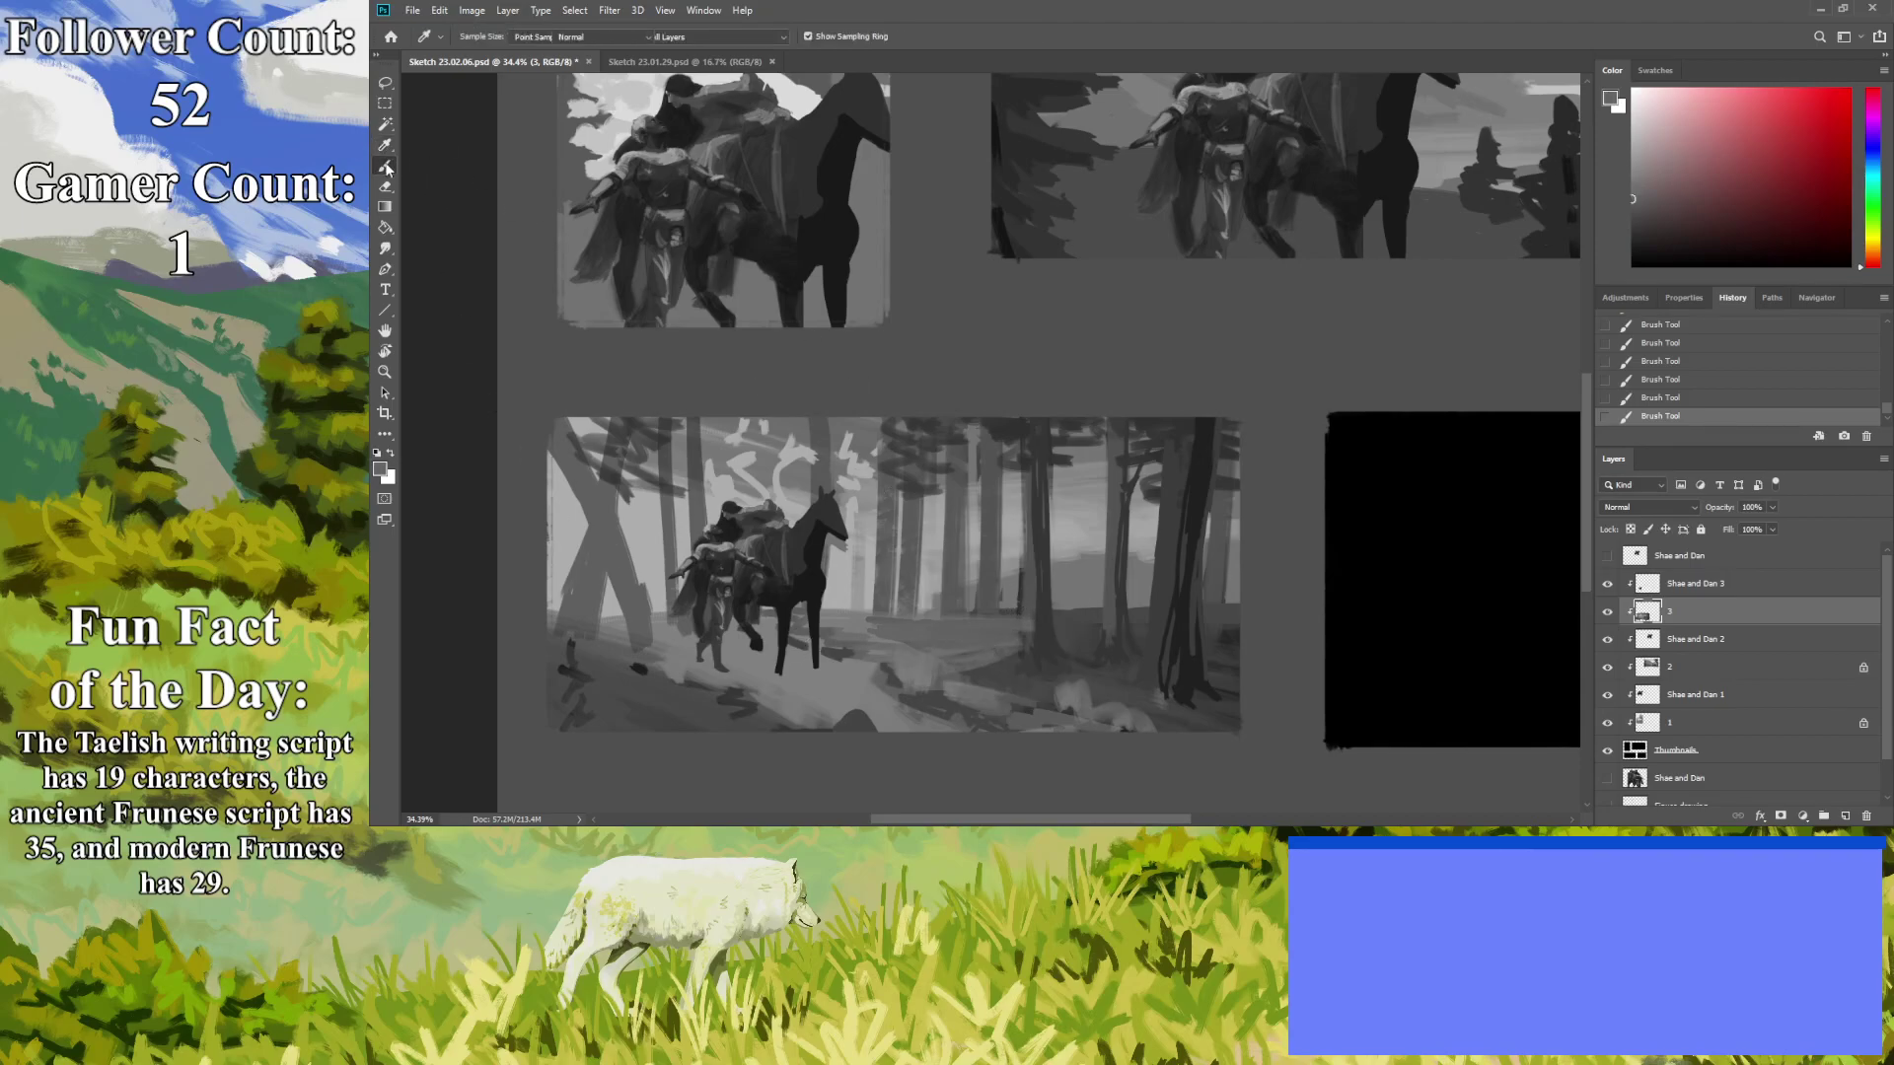
pyautogui.click(1633, 214)
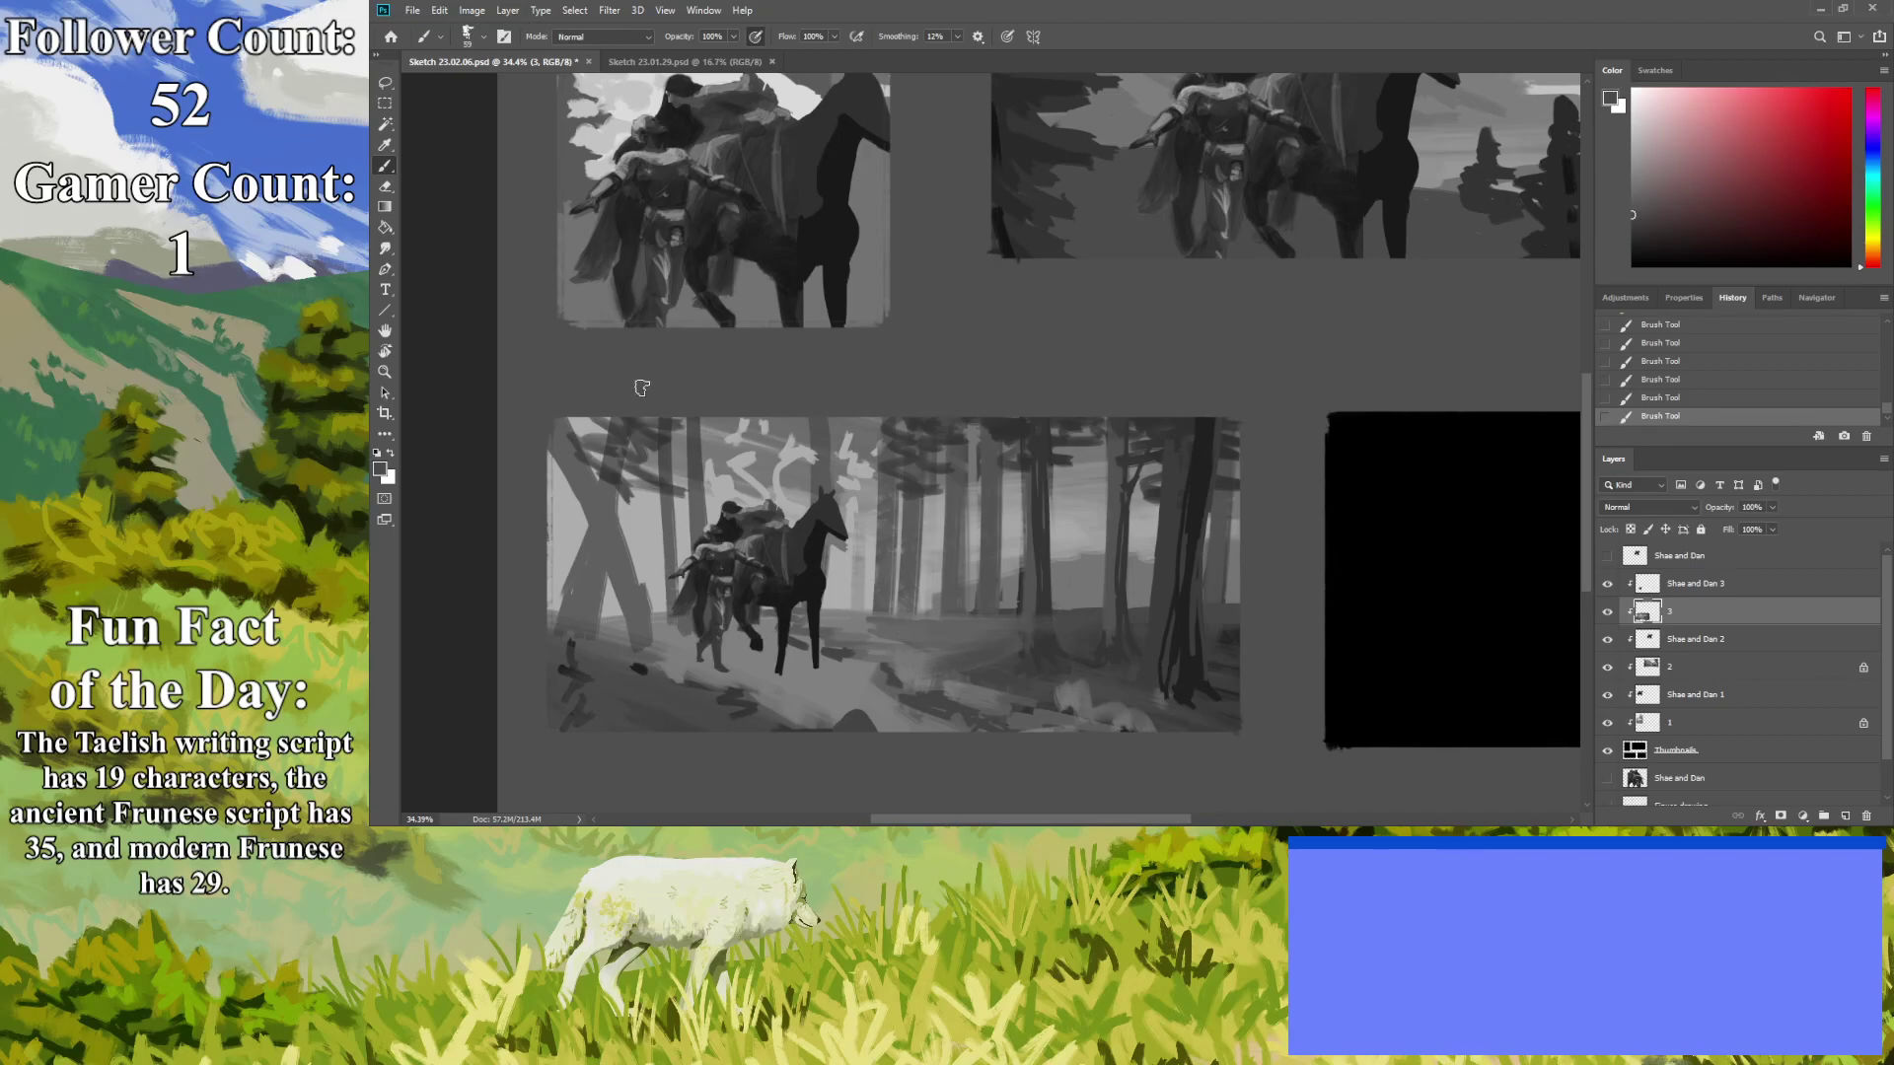
pyautogui.click(387, 146)
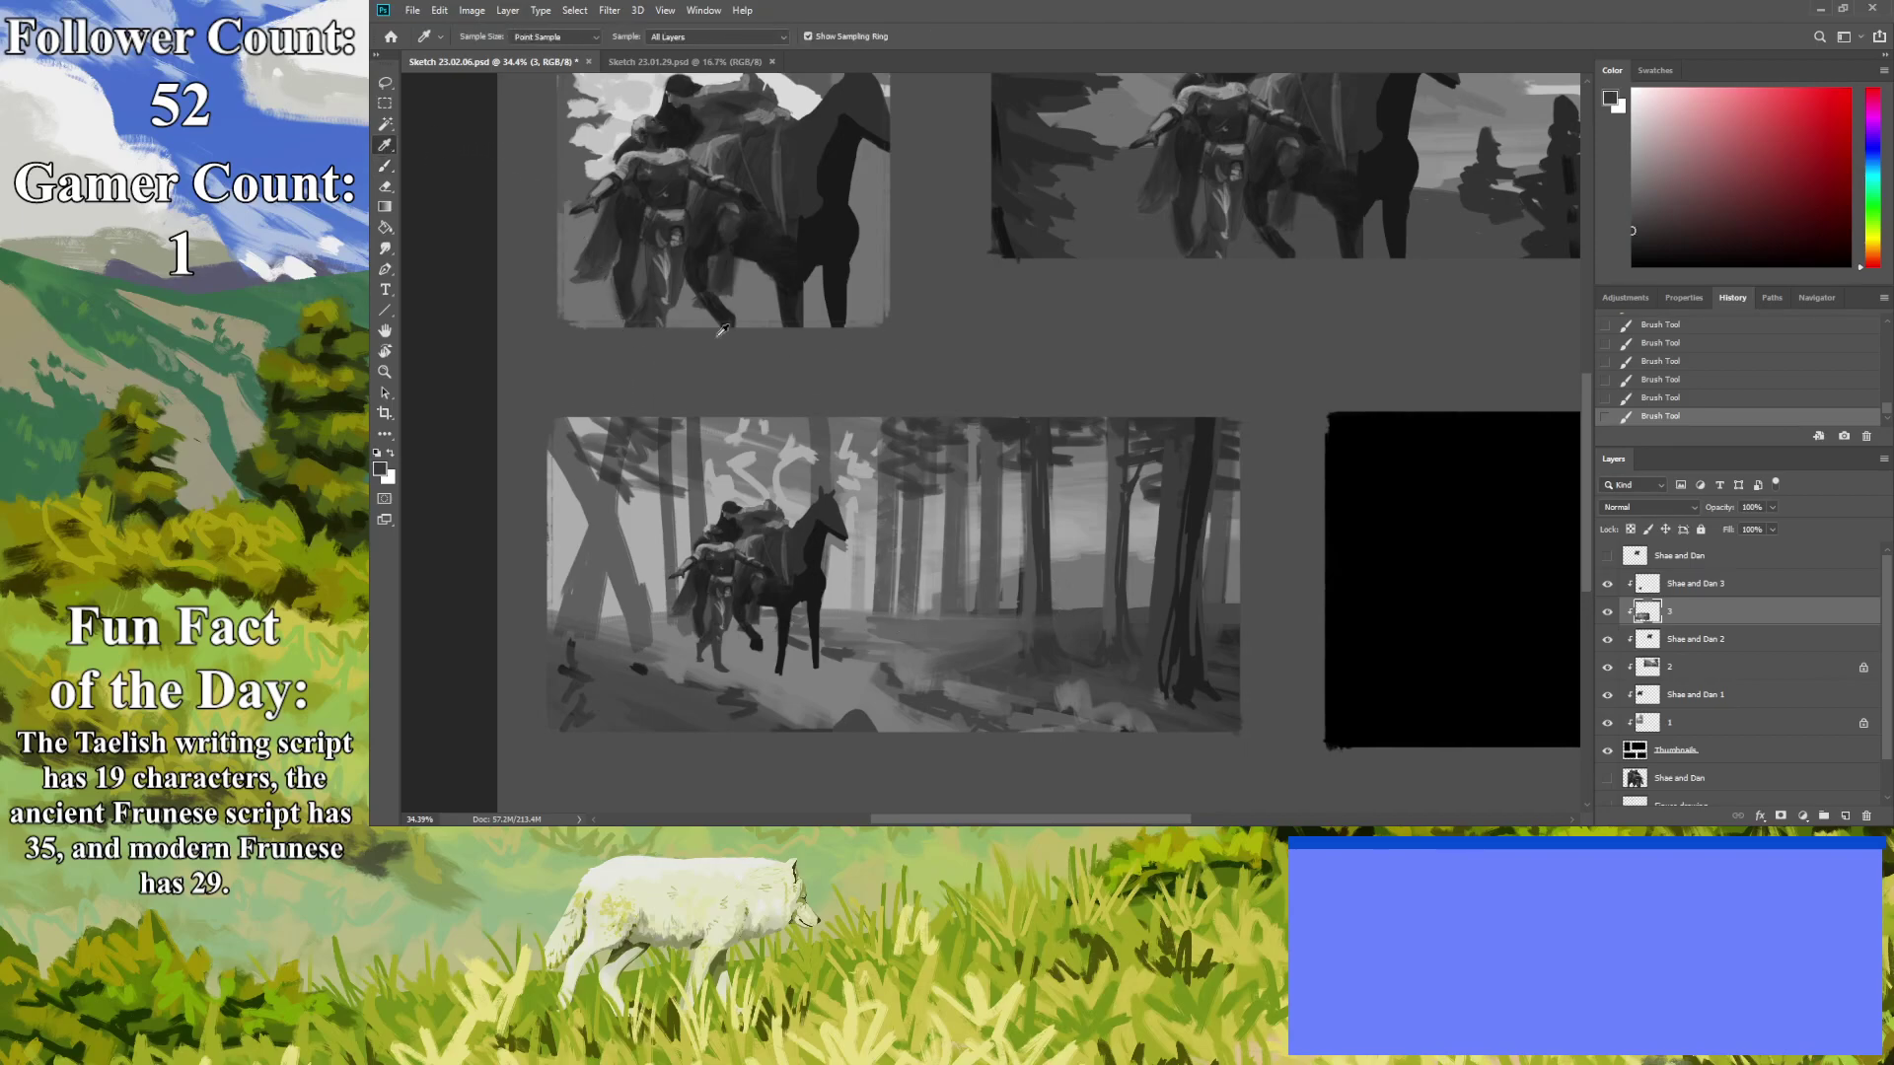
pyautogui.click(386, 166)
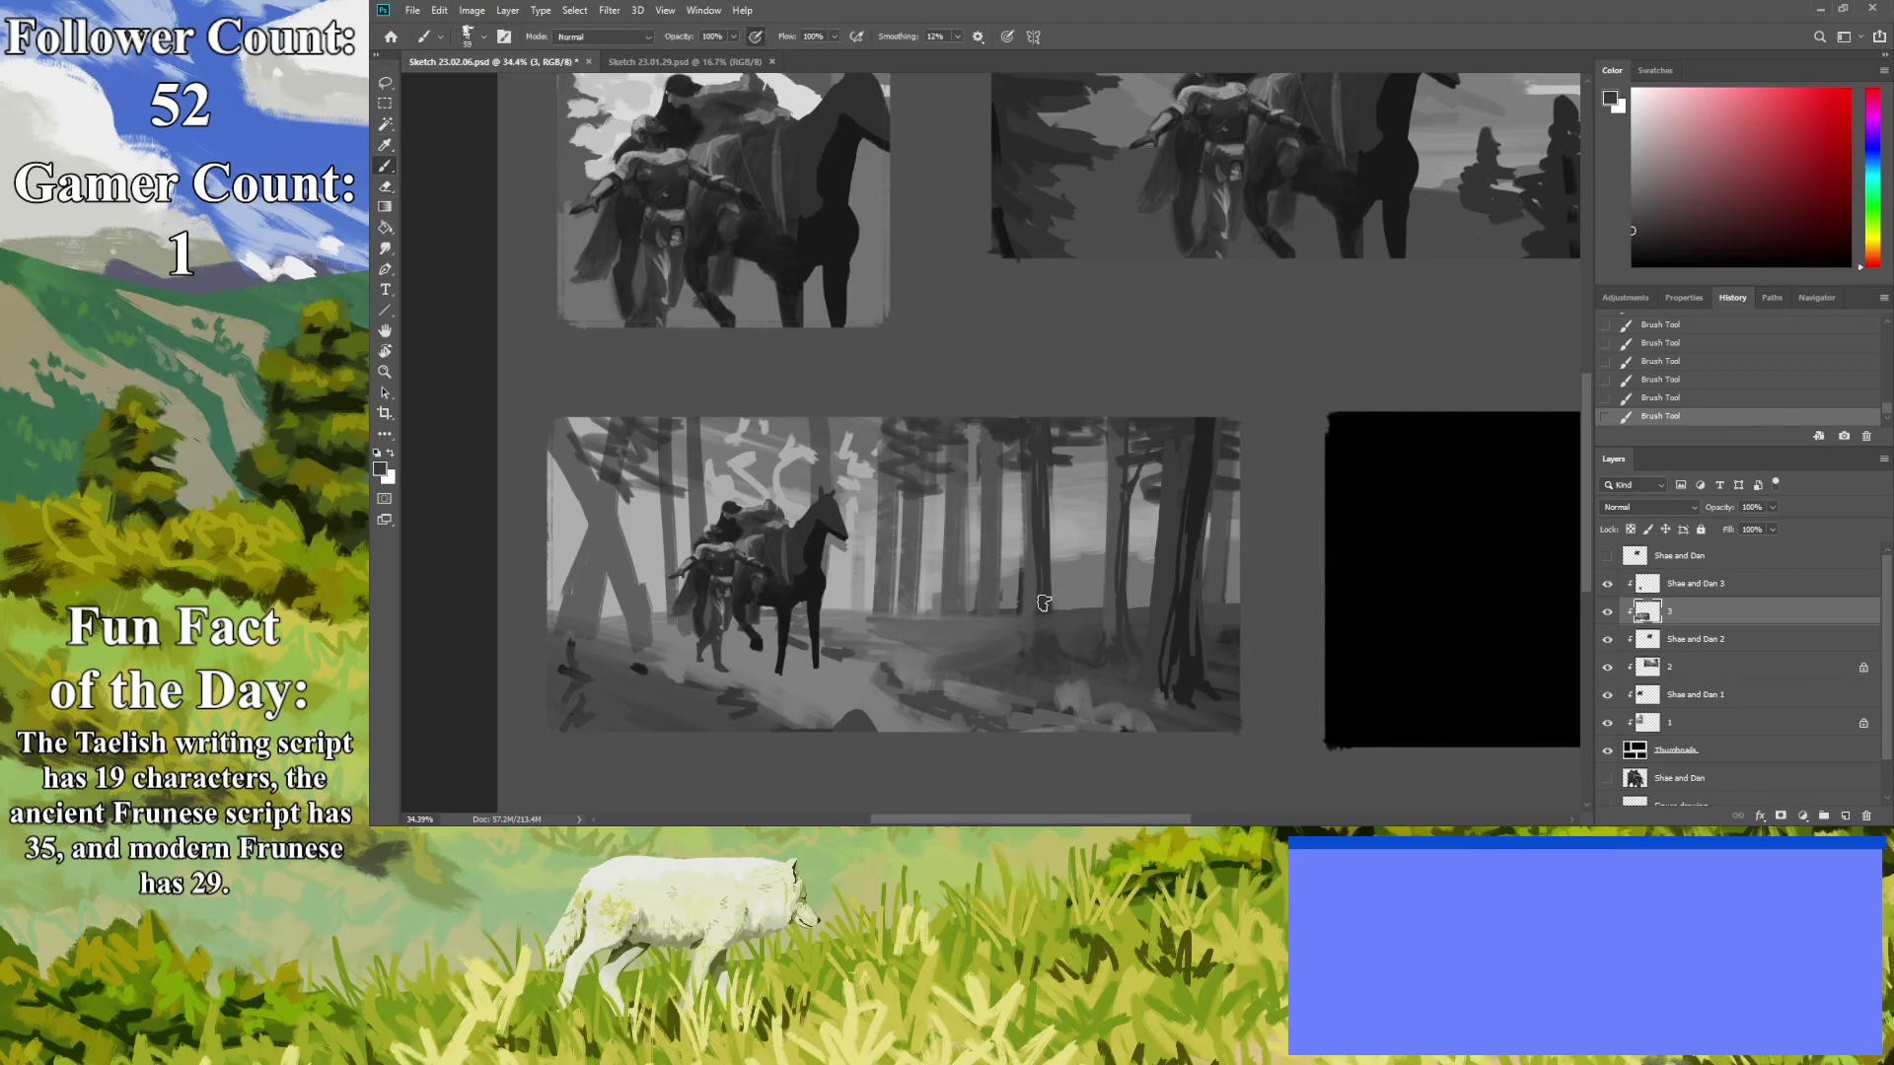
pyautogui.moveTo(977, 669); pyautogui.dragTo(919, 677)
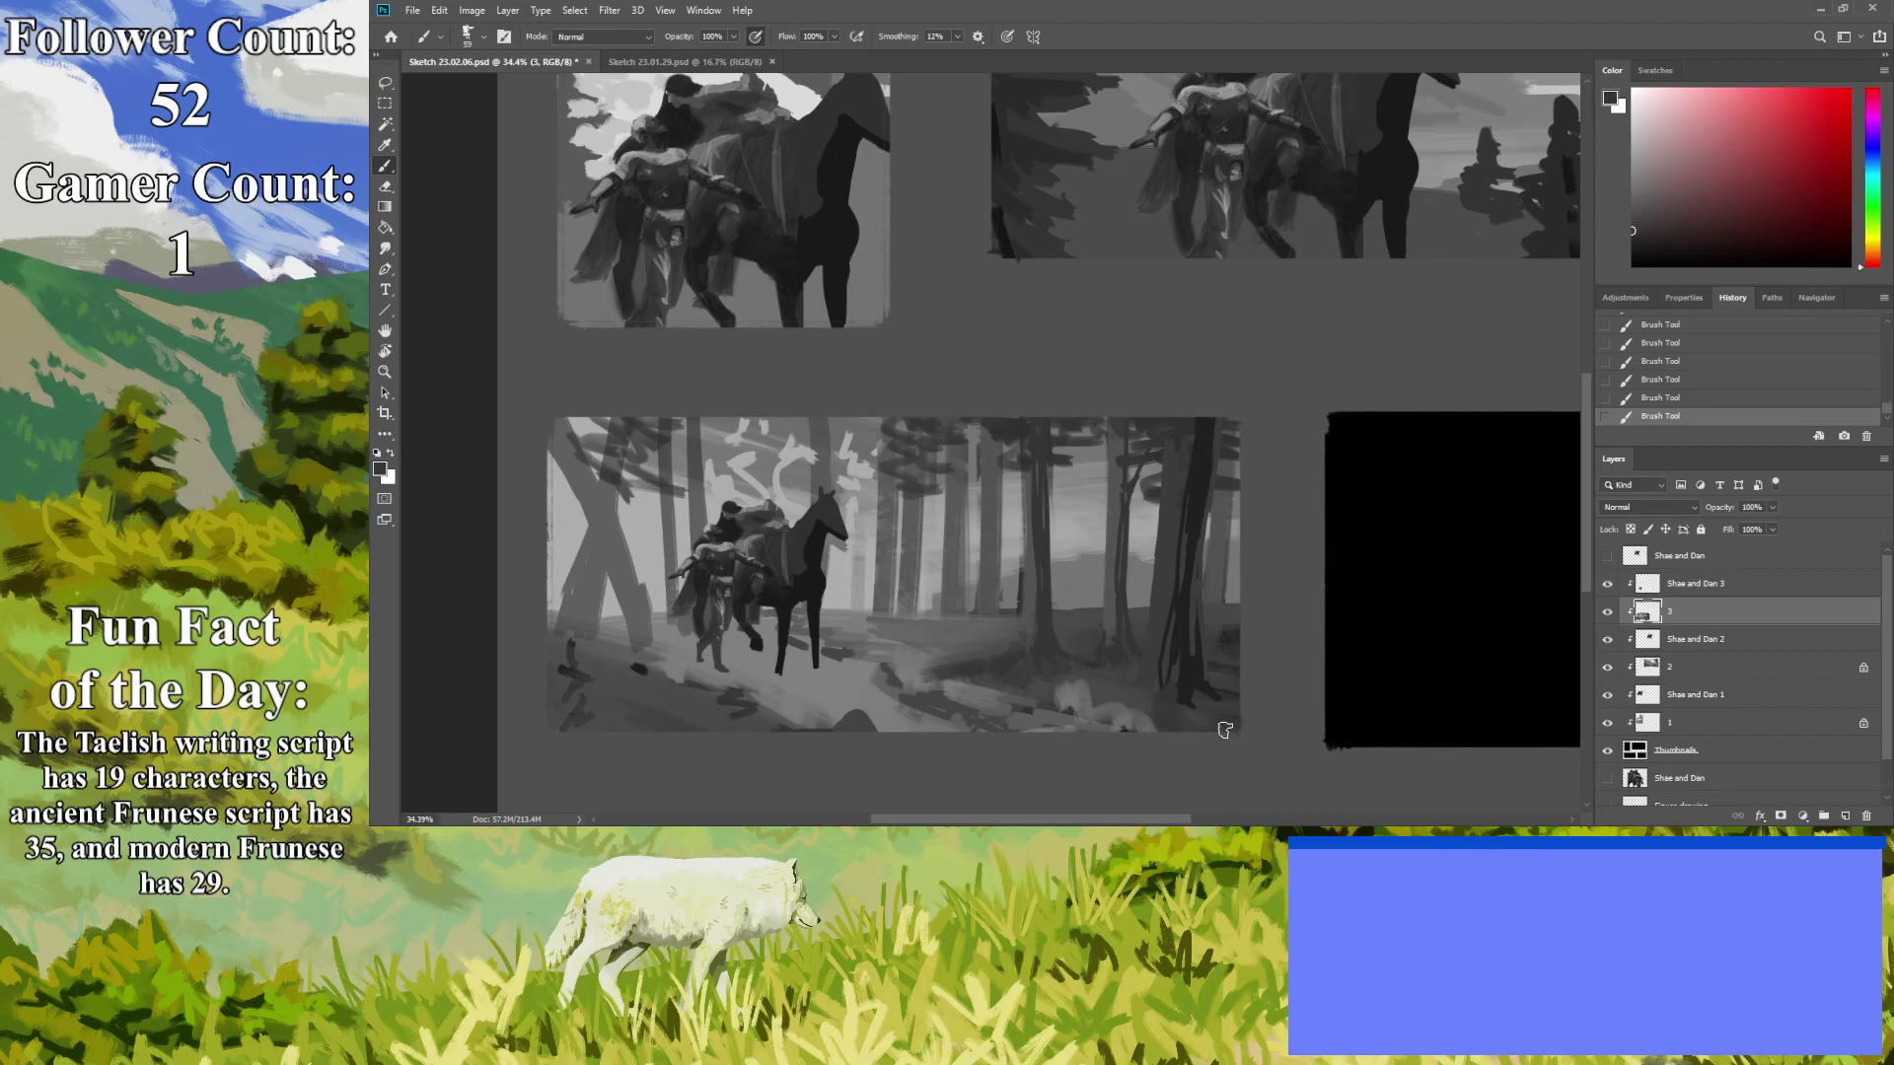
pyautogui.moveTo(1144, 710); pyautogui.dragTo(1125, 703)
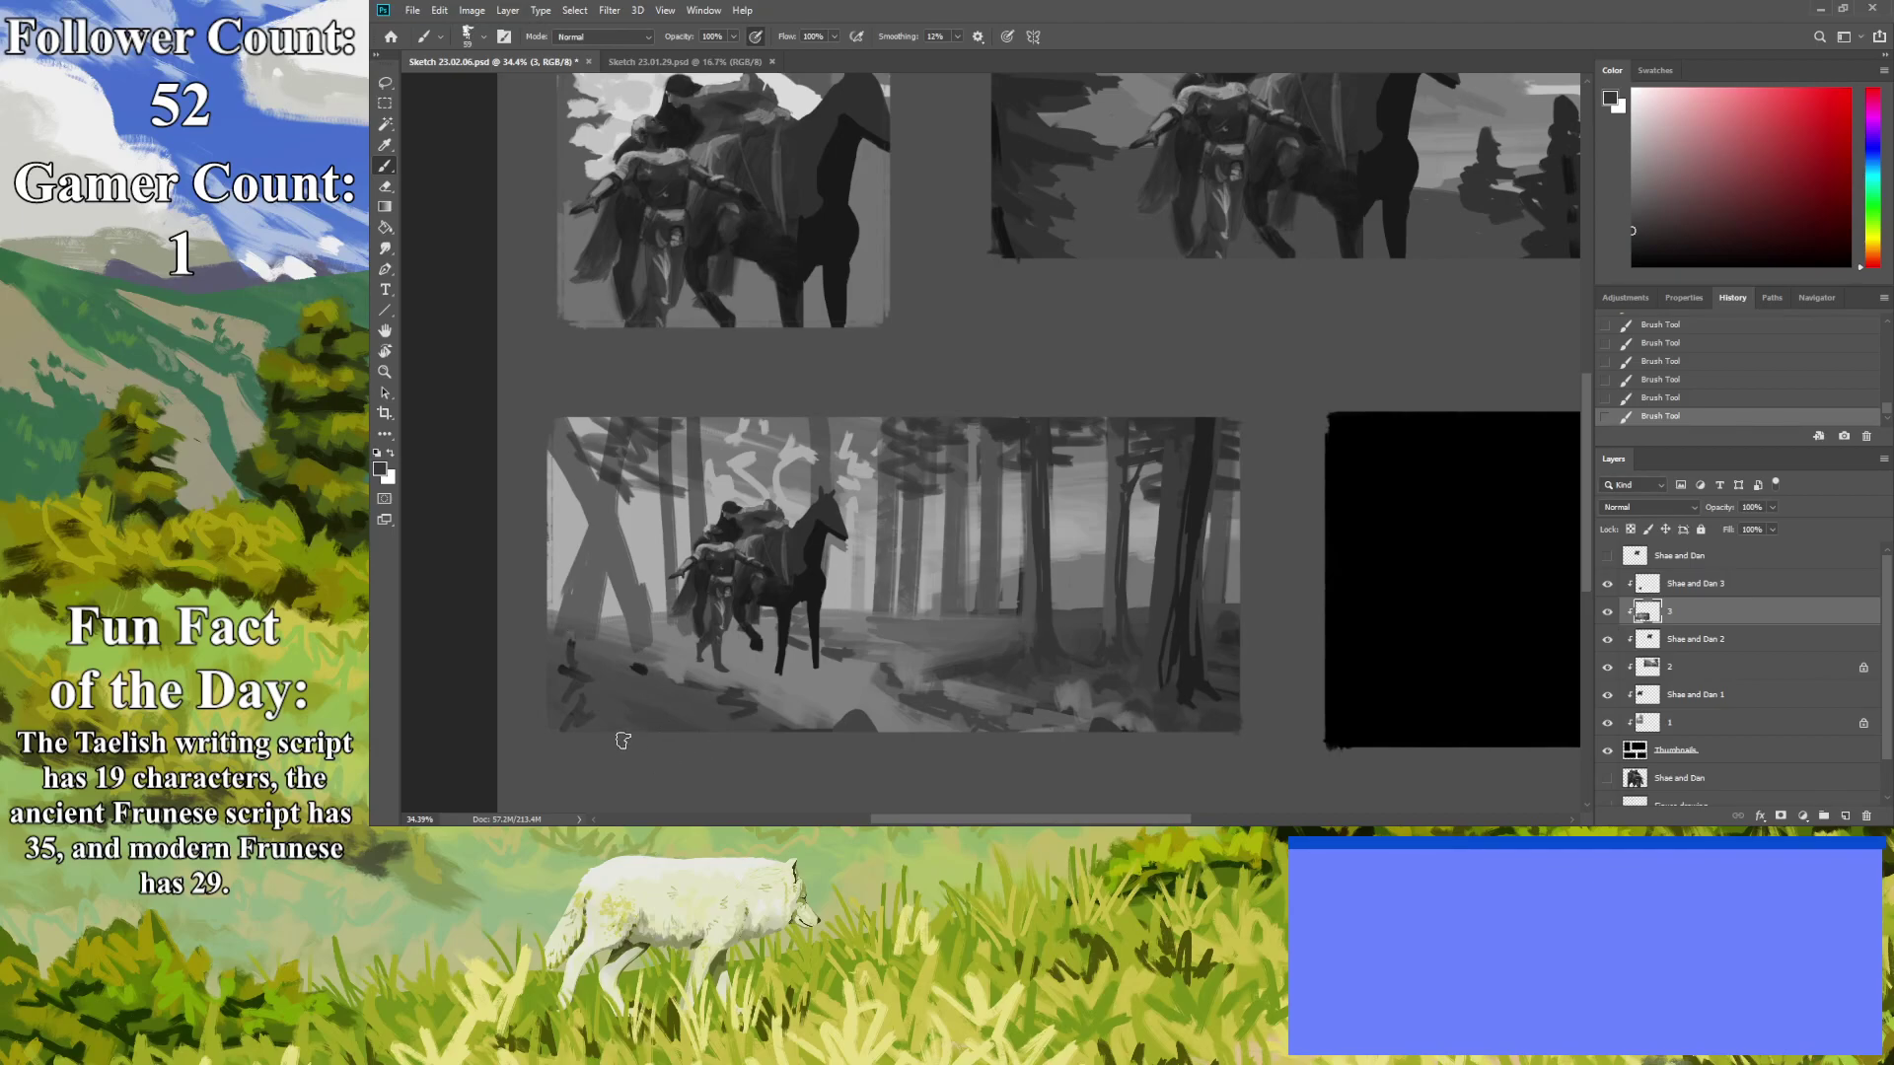
# Sample a dark grey and repaint the leaning trunk behind the figures as a curved foreground tree with a flared base.
pyautogui.click(385, 145)
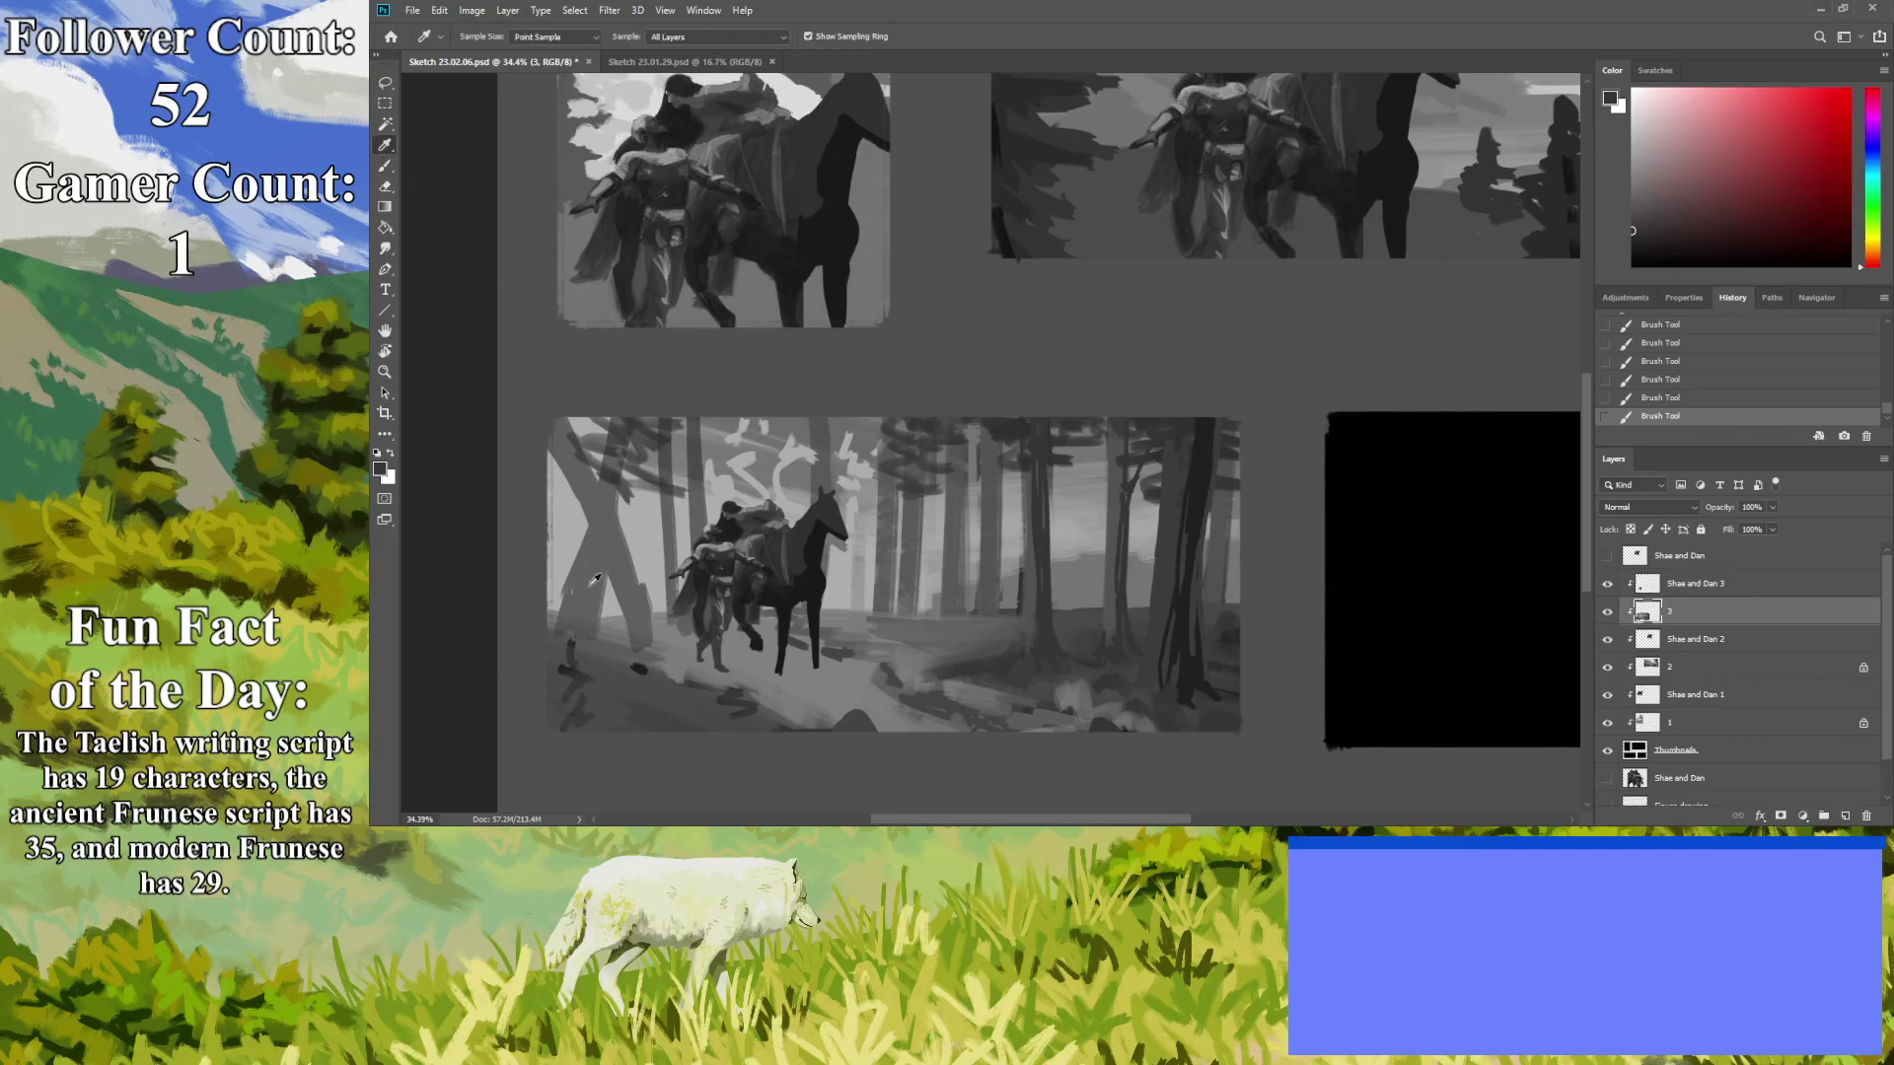
pyautogui.click(385, 166)
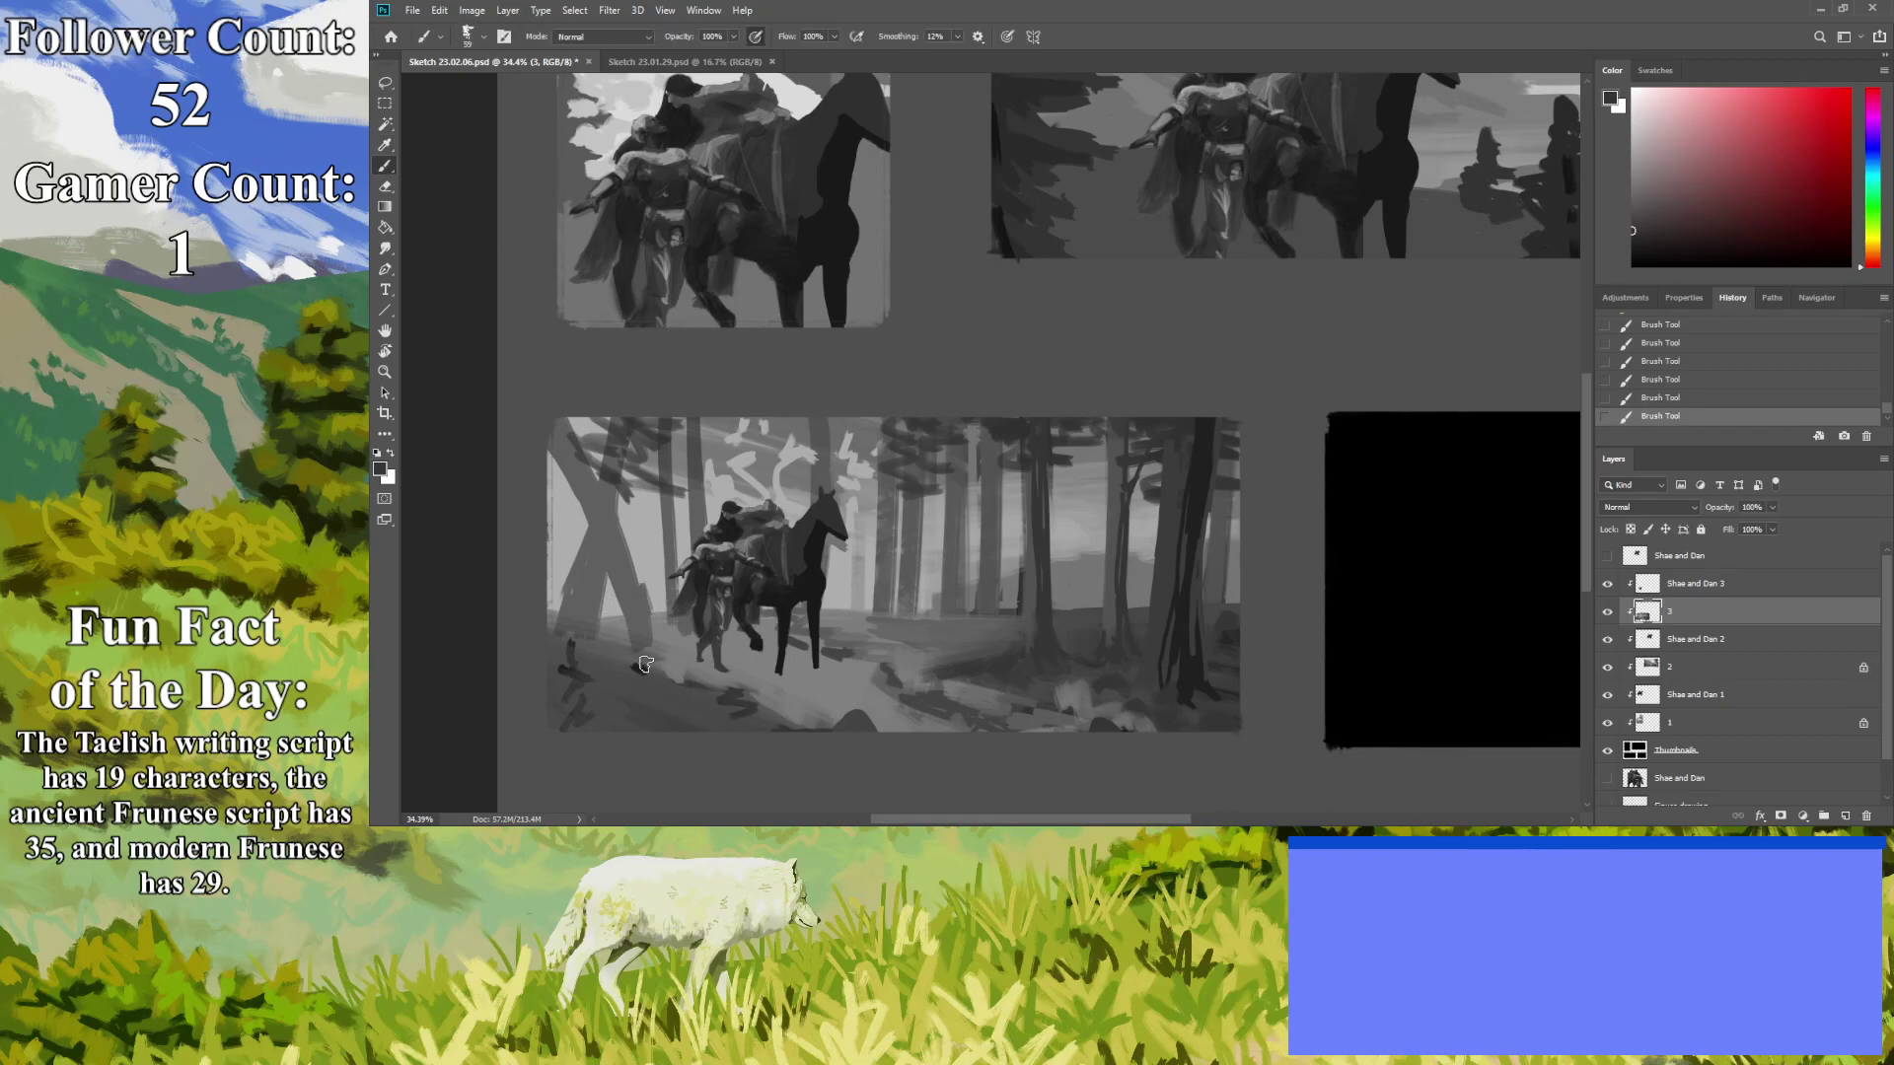
pyautogui.moveTo(648, 671)
pyautogui.mouseDown()
pyautogui.moveTo(559, 416)
pyautogui.moveTo(646, 676)
pyautogui.mouseUp()
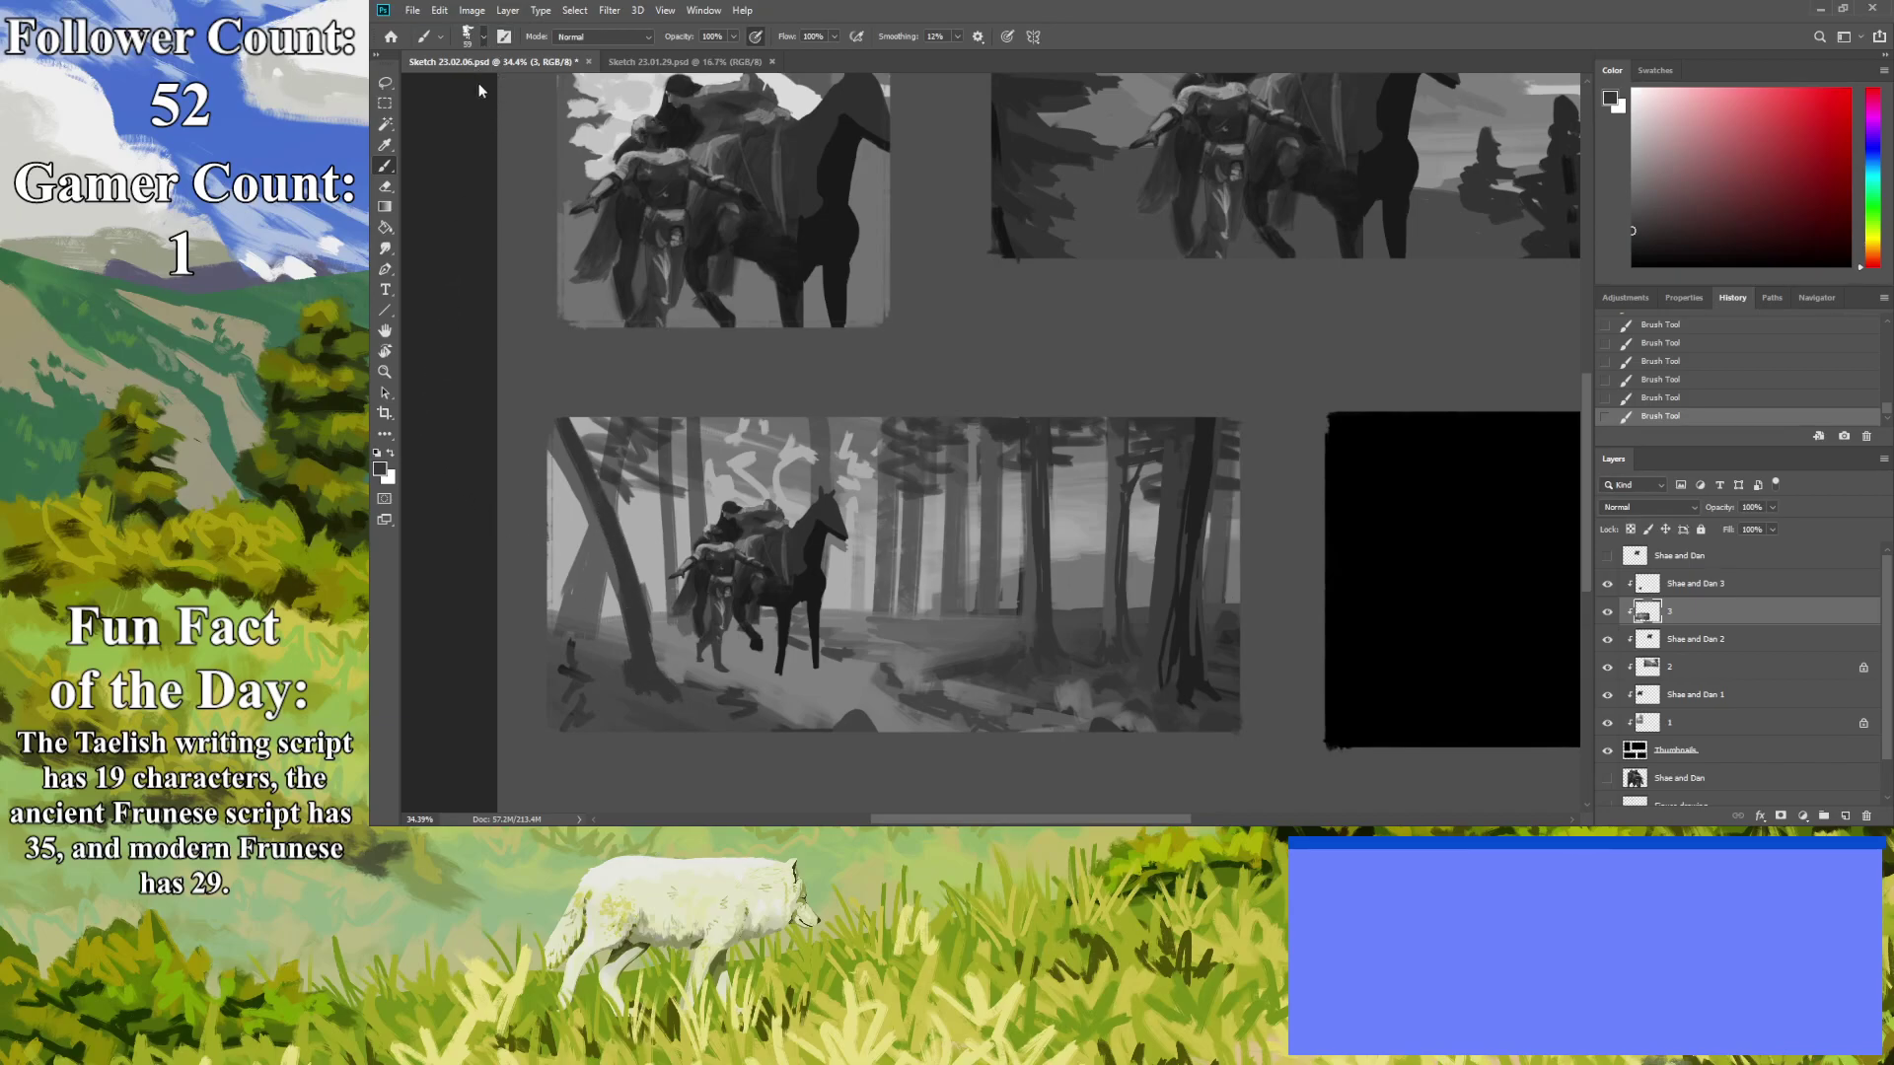
pyautogui.moveTo(631, 667)
pyautogui.mouseDown()
pyautogui.moveTo(617, 597)
pyautogui.moveTo(629, 649)
pyautogui.mouseUp()
# Clean up the outer edge of the curved leaning trunk with a sampled grey and add a slightly lighter bark strip along it.
pyautogui.keyDown('alt'); pyautogui.click(604, 544); pyautogui.keyUp('alt')
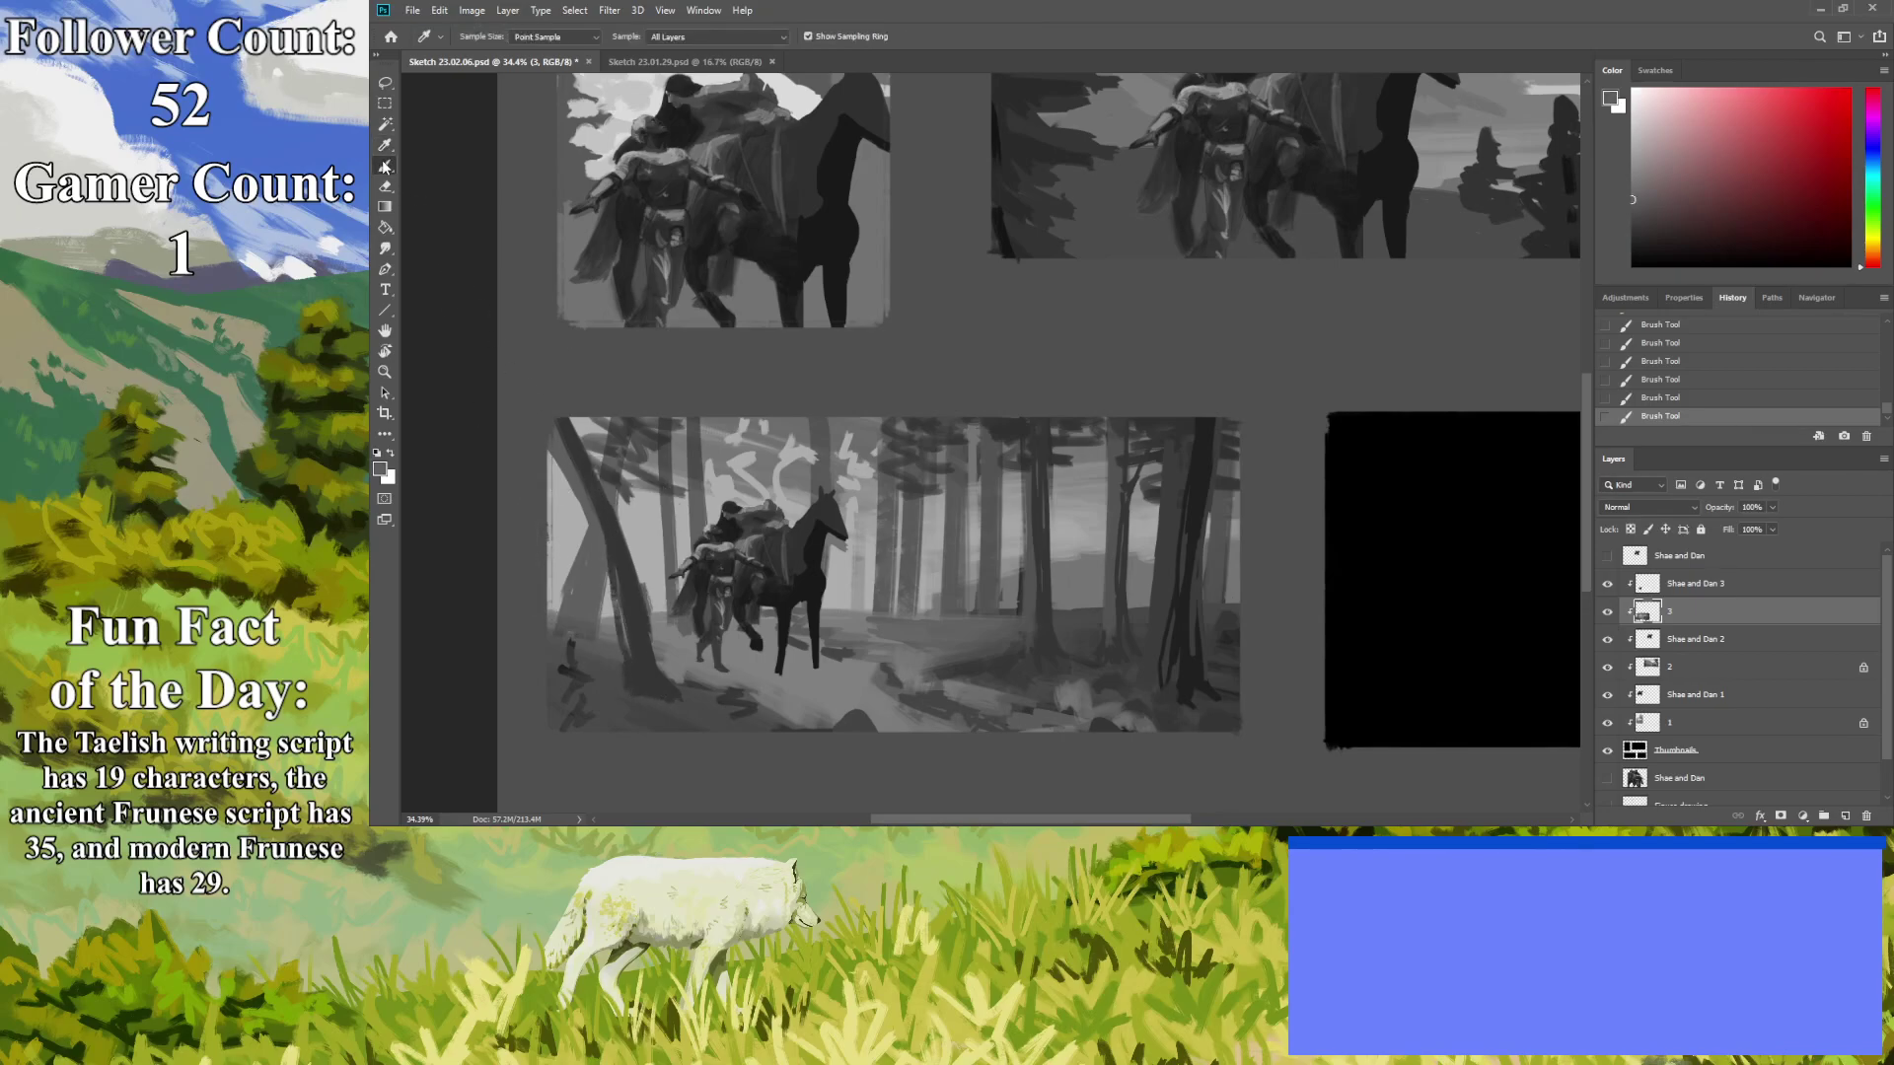
pyautogui.moveTo(628, 667)
pyautogui.mouseDown()
pyautogui.moveTo(623, 562)
pyautogui.moveTo(625, 656)
pyautogui.moveTo(557, 461)
pyautogui.moveTo(552, 479)
pyautogui.mouseUp()
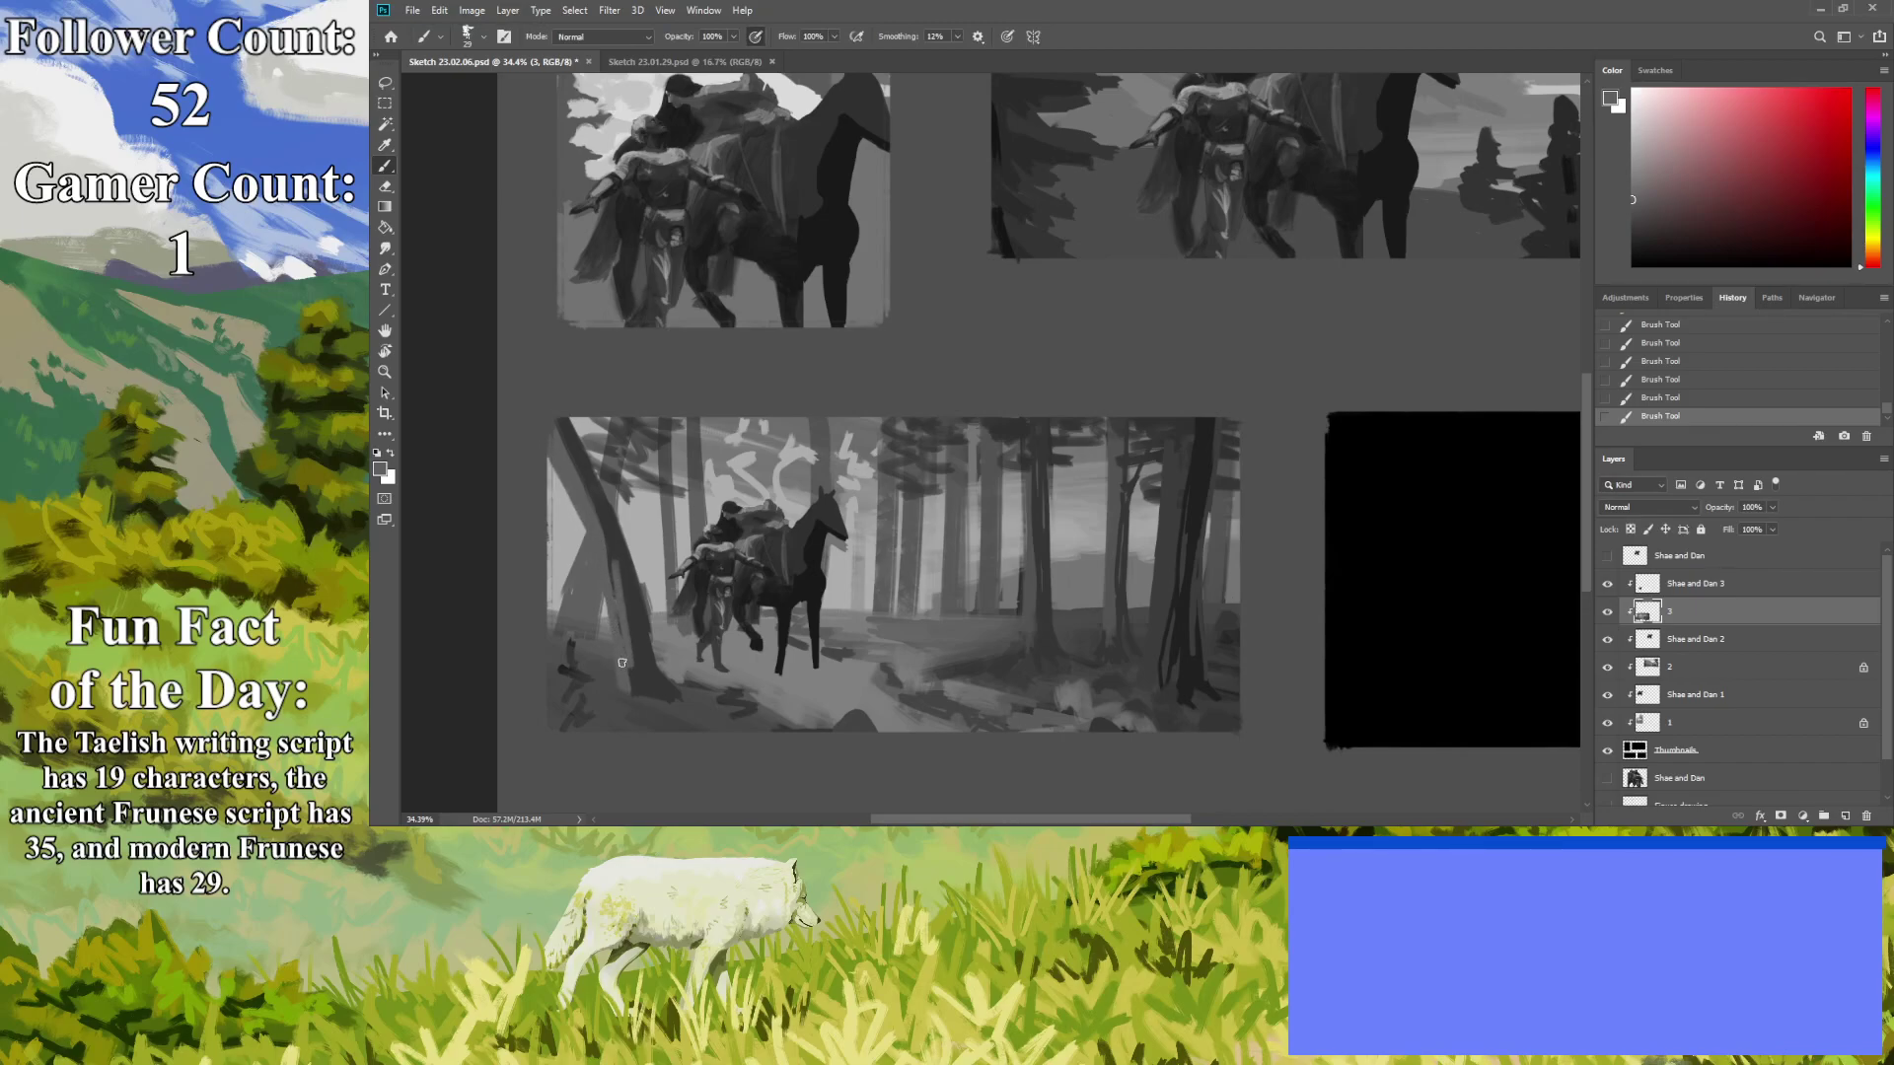
pyautogui.click(1632, 210)
pyautogui.moveTo(632, 647)
pyautogui.mouseDown()
pyautogui.moveTo(613, 554)
pyautogui.moveTo(627, 679)
pyautogui.moveTo(554, 442)
pyautogui.moveTo(601, 536)
pyautogui.moveTo(583, 493)
pyautogui.mouseUp()
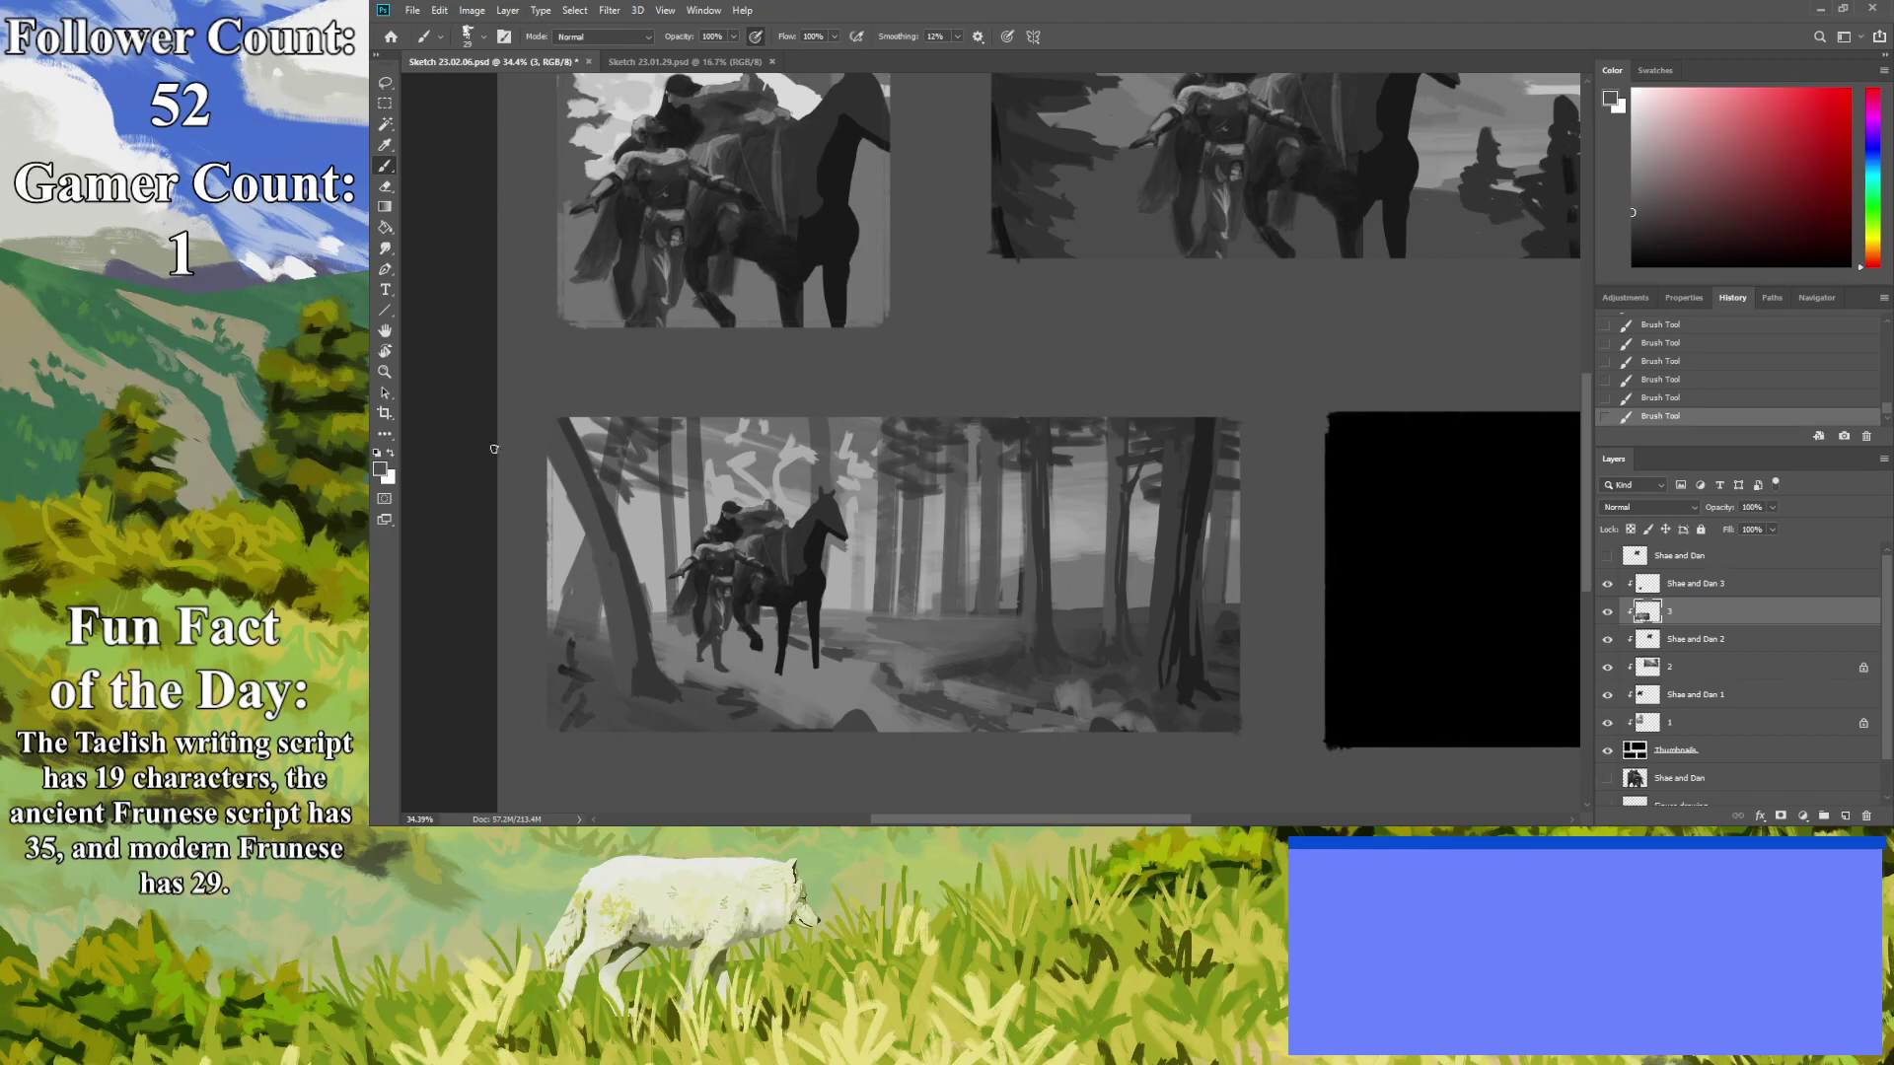
# Sample a lighter grey, paint over the dark stray mark beside the mid-distance trunk, and check the whole composition sheet.
pyautogui.click(385, 148)
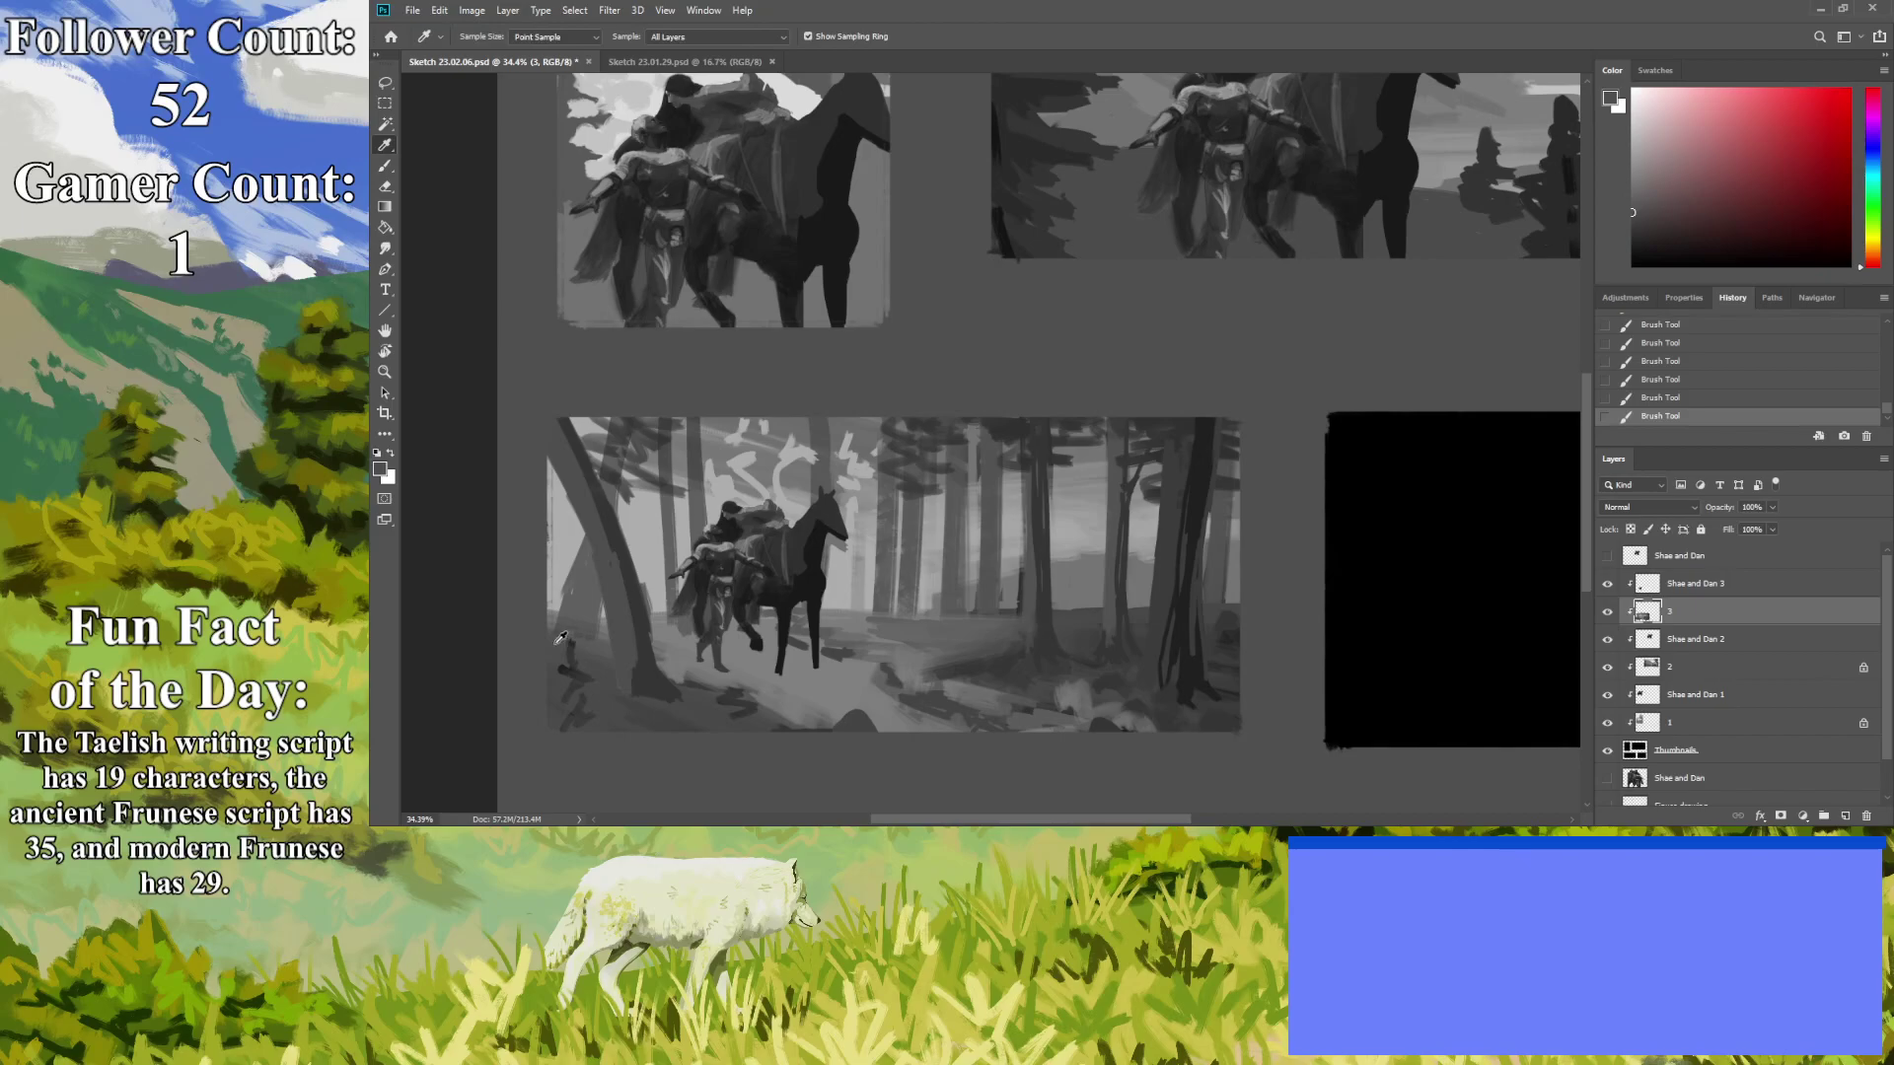
pyautogui.click(385, 187)
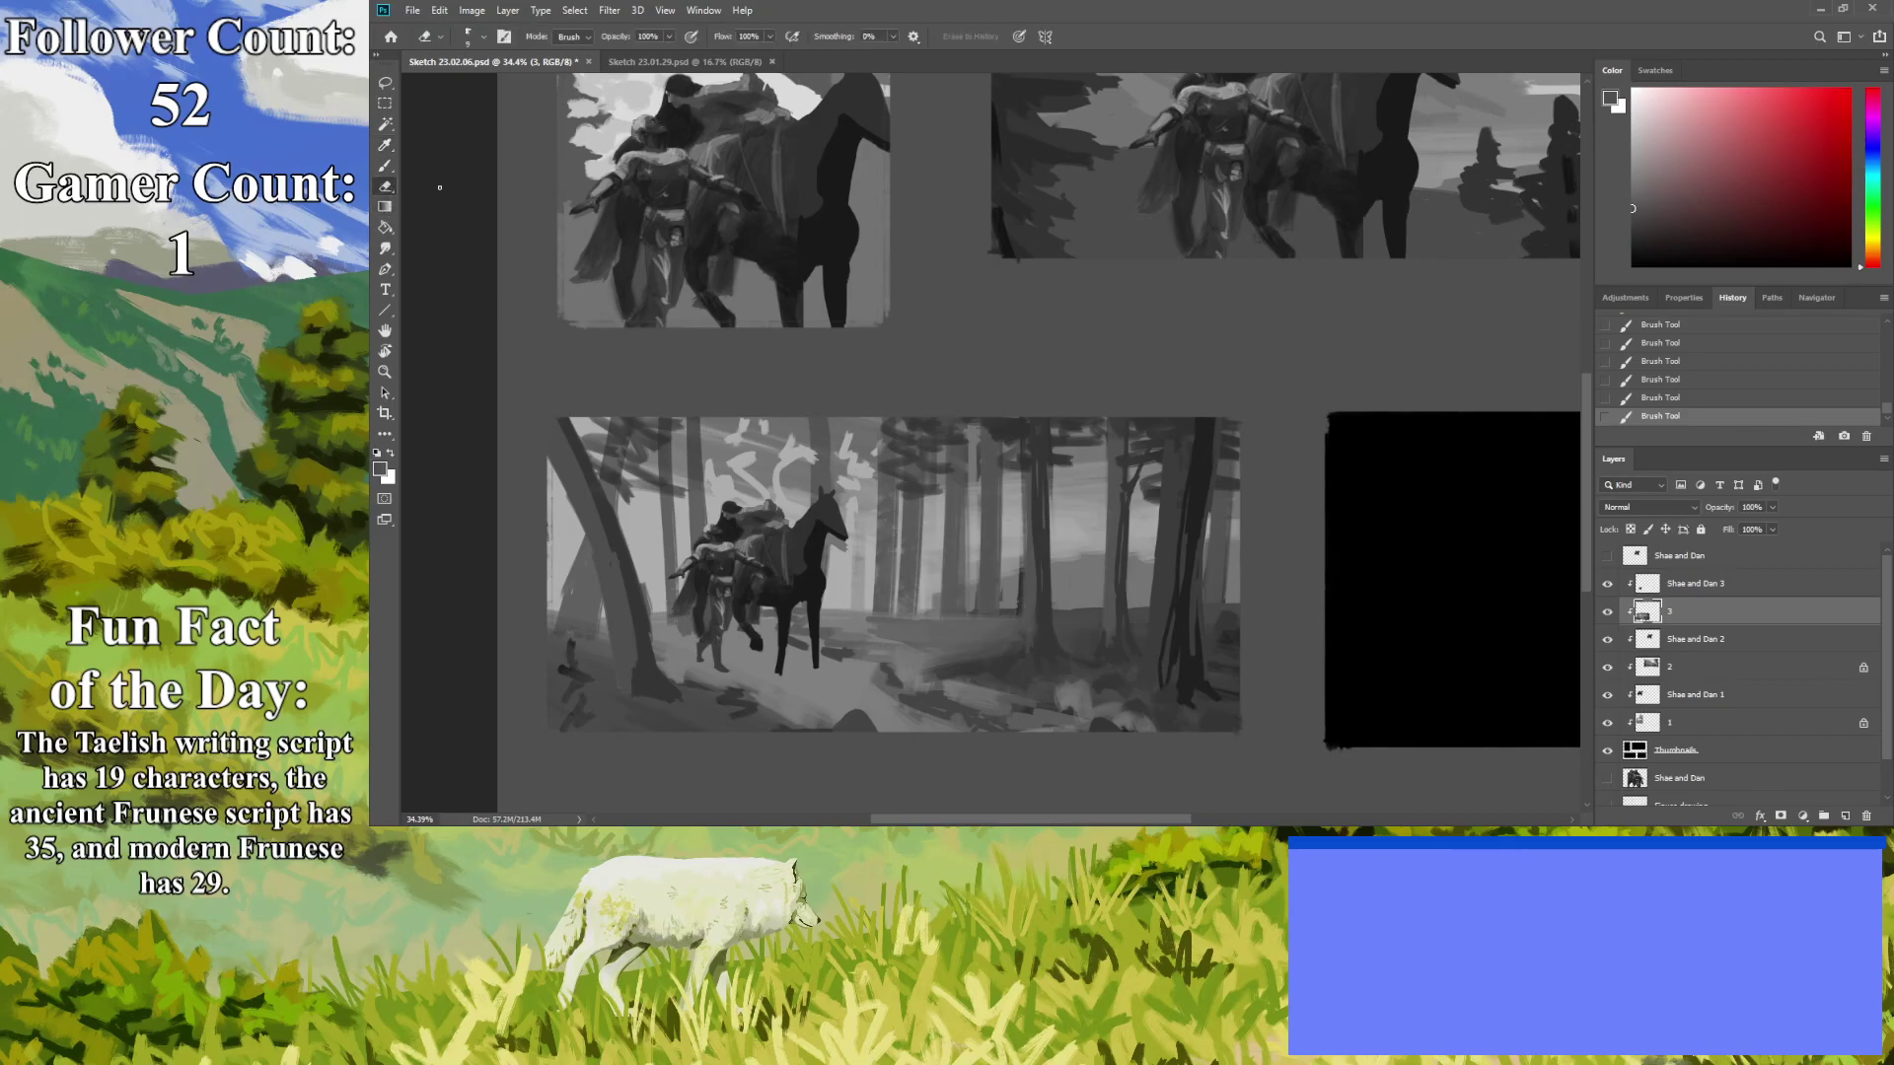
pyautogui.press('b')
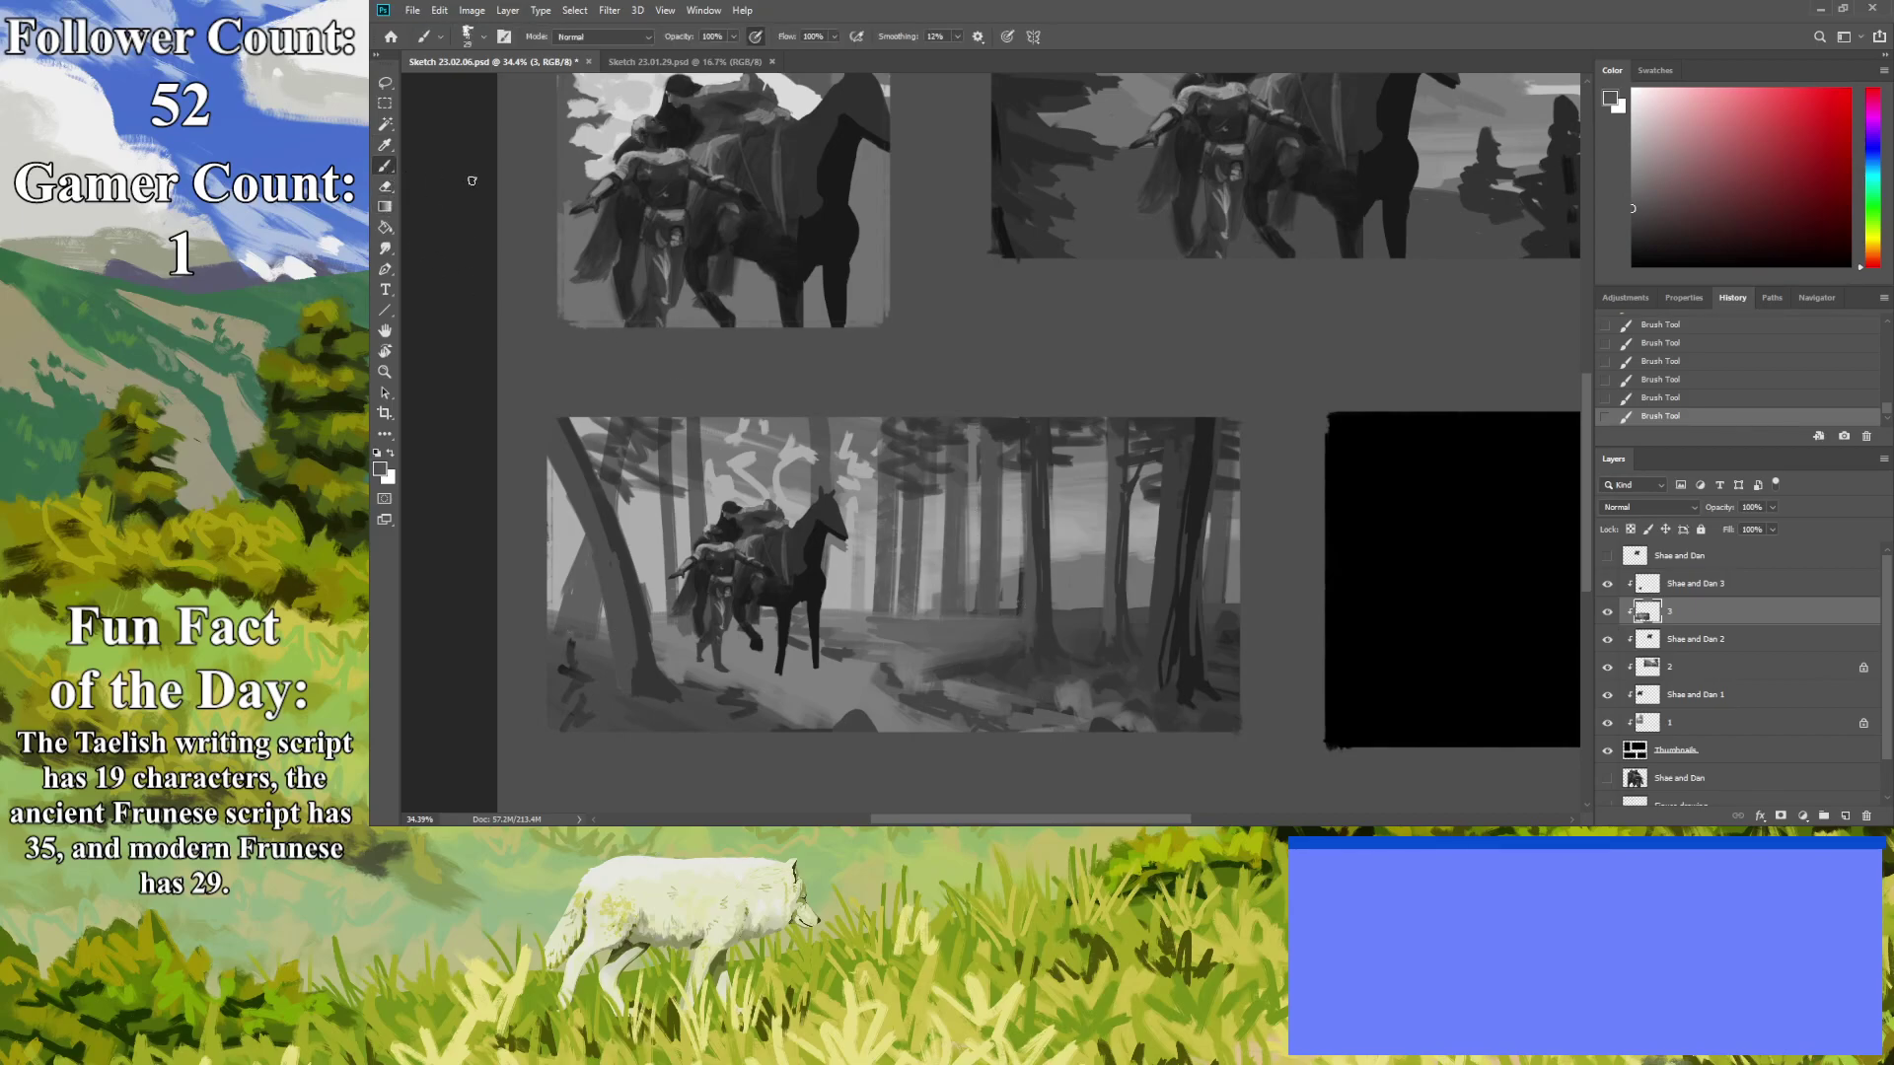
pyautogui.keyDown('alt'); pyautogui.click(1016, 582); pyautogui.keyUp('alt')
pyautogui.moveTo(1021, 562); pyautogui.dragTo(1019, 586)
pyautogui.click(384, 372)
pyautogui.moveTo(789, 501)
pyautogui.mouseDown()
pyautogui.moveTo(725, 505)
pyautogui.moveTo(681, 543)
pyautogui.moveTo(524, 592)
pyautogui.moveTo(578, 607)
pyautogui.mouseUp()
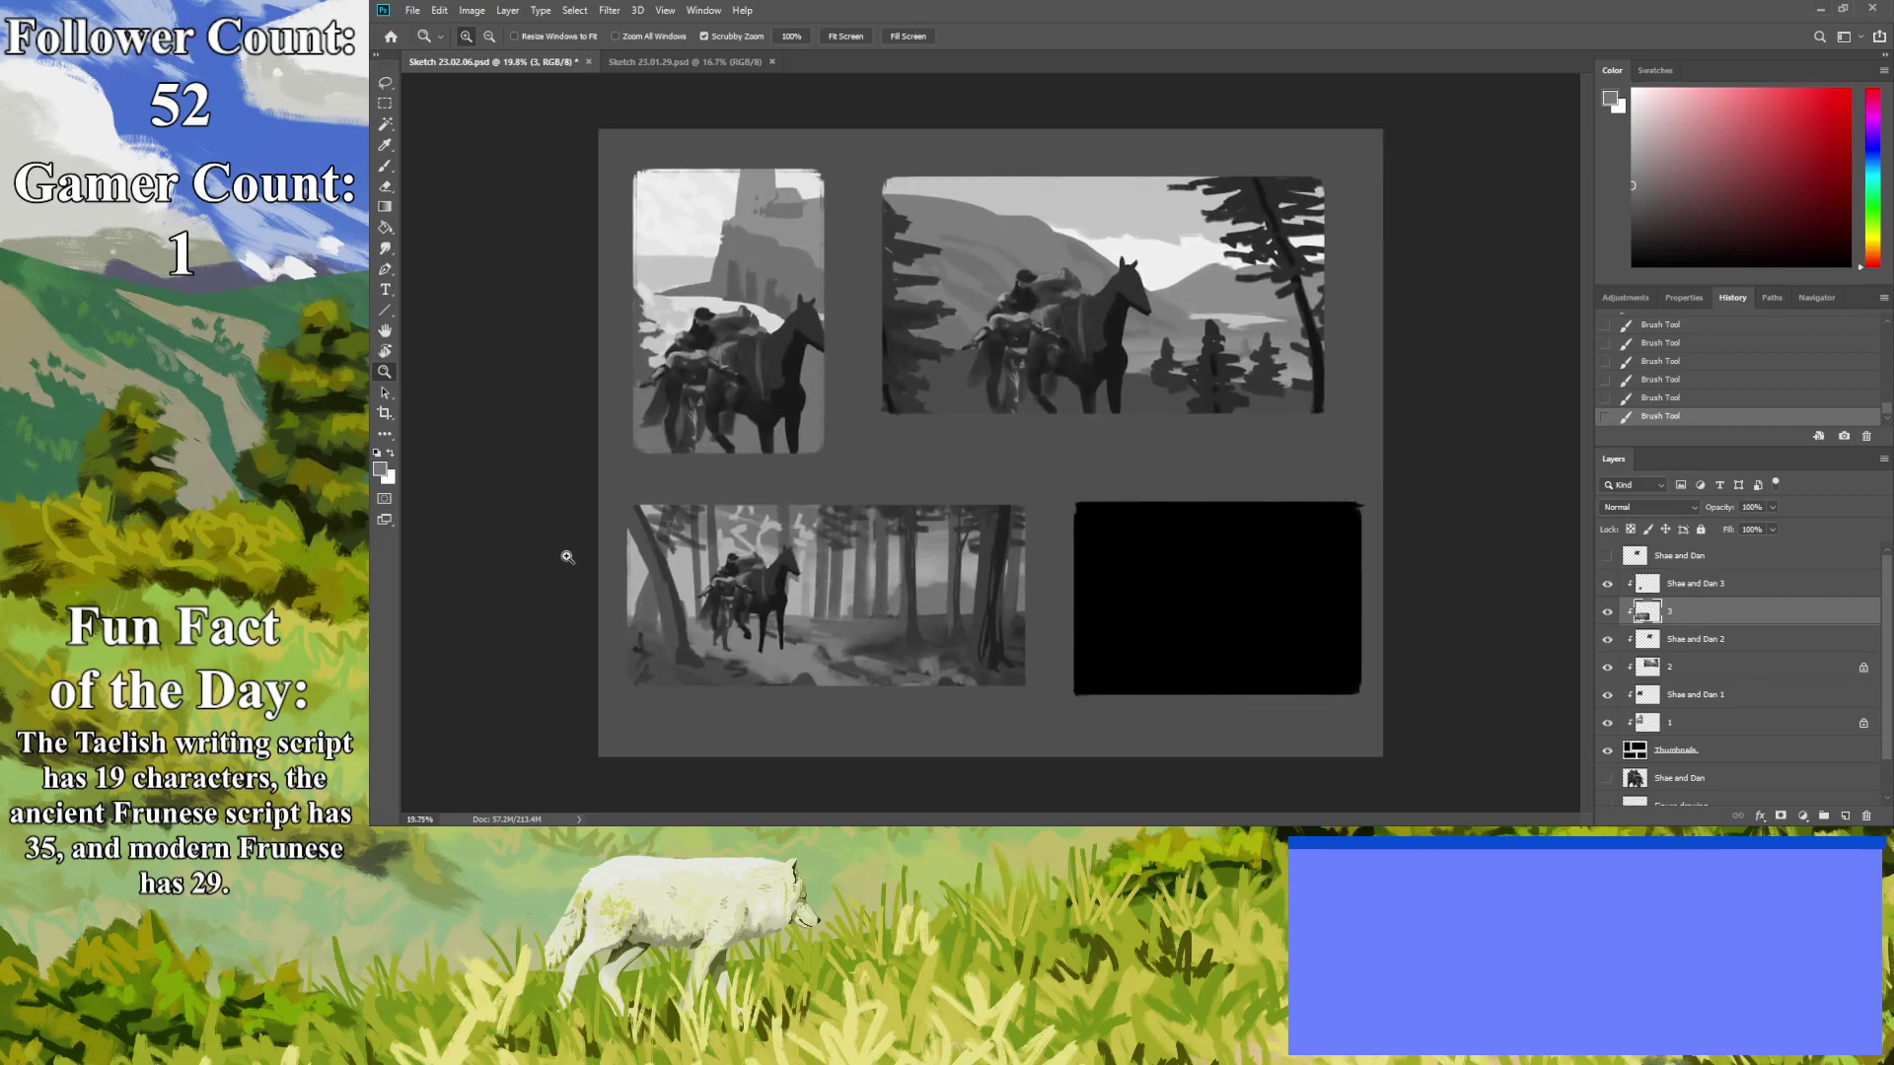
# Sample a near-black grey and paint dark rocks along the lower edge of the forest thumbnail.
pyautogui.scroll(1, 617, 637)
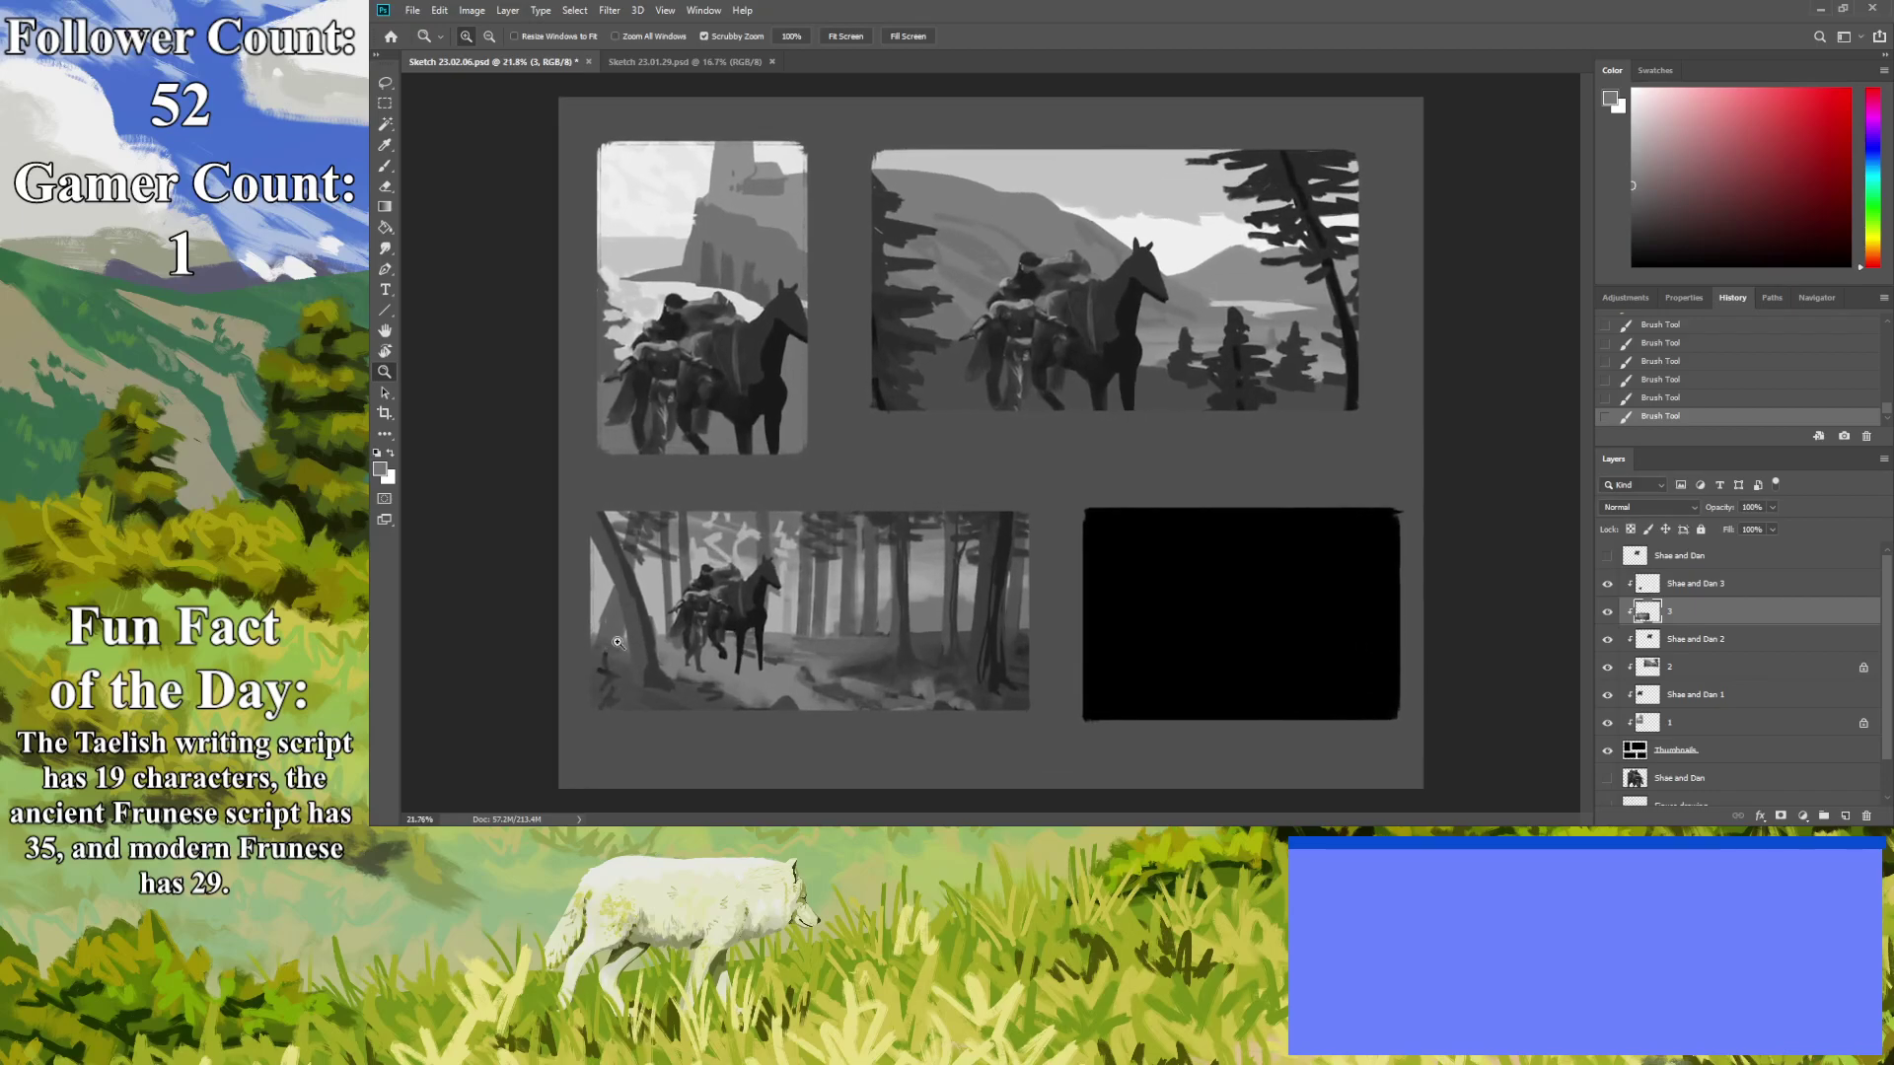
pyautogui.scroll(2, 538, 703)
pyautogui.scroll(2, 513, 708)
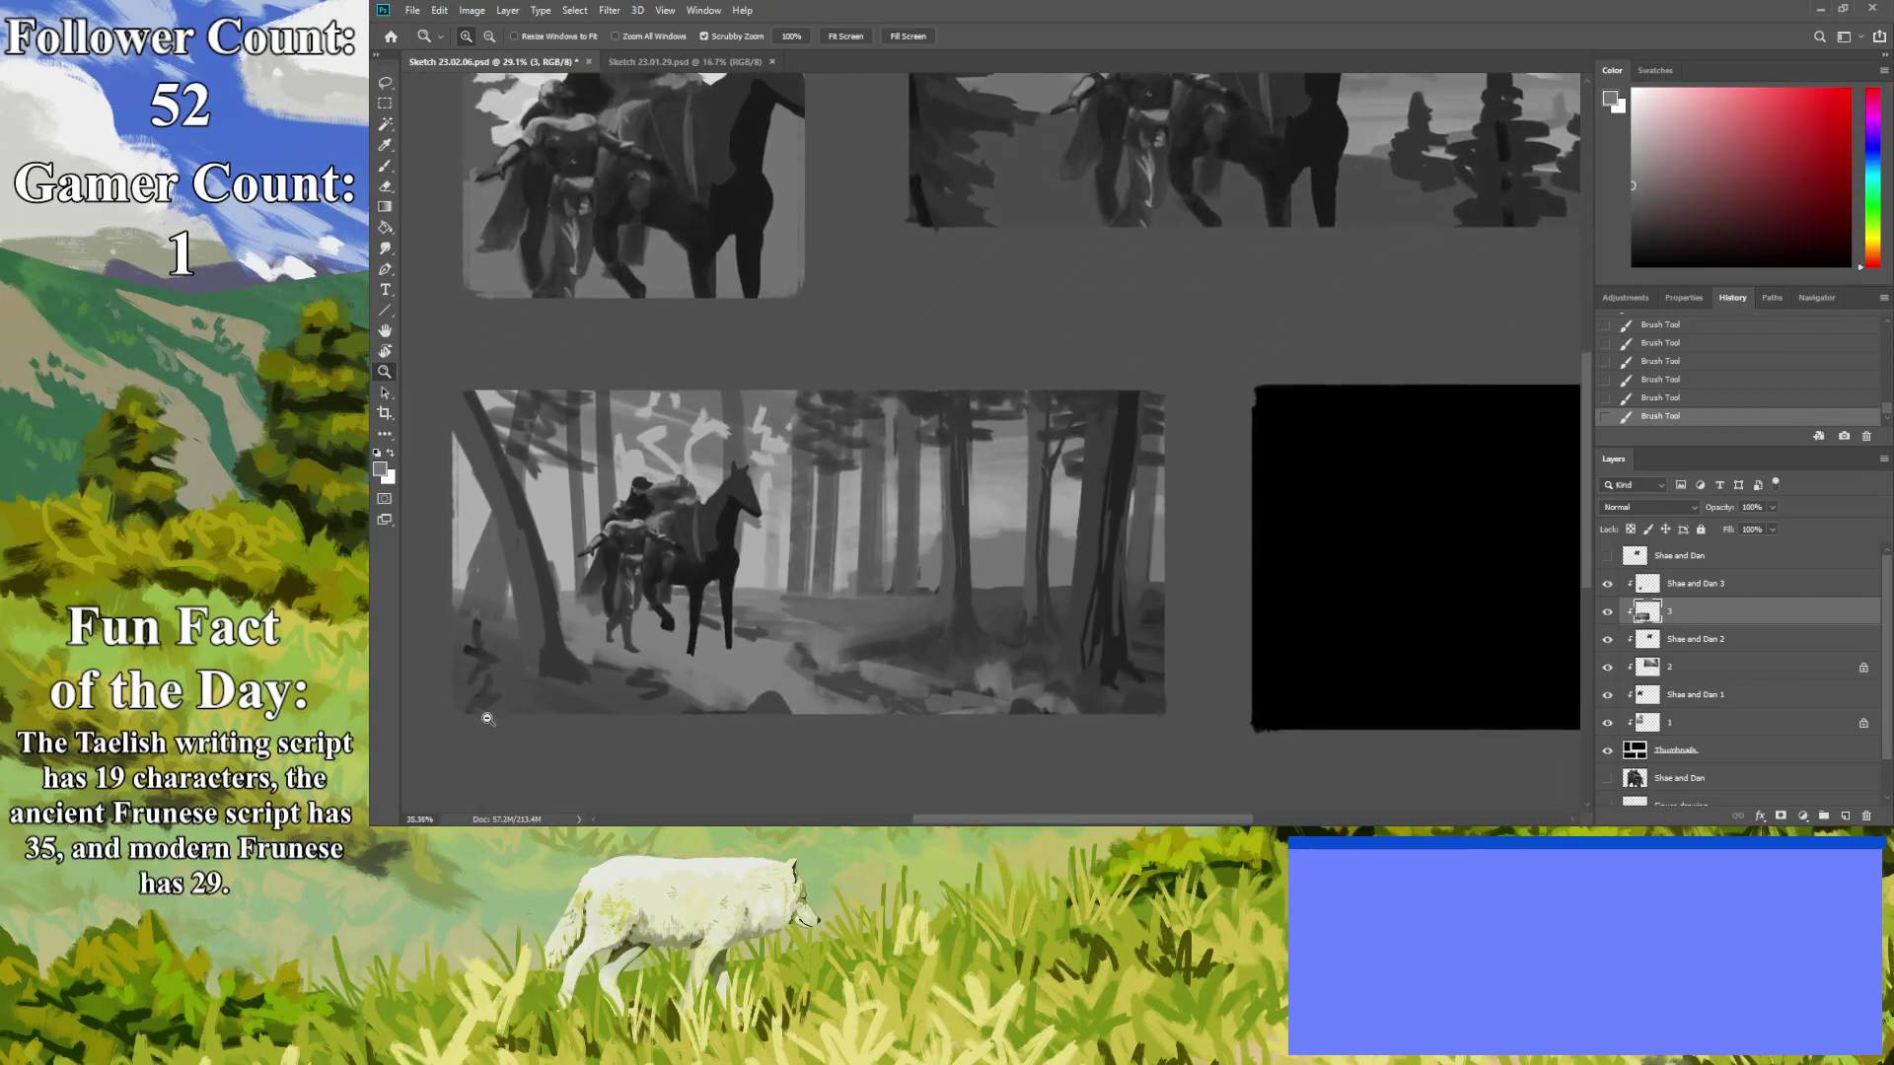
pyautogui.click(384, 145)
pyautogui.click(1187, 640)
pyautogui.click(384, 166)
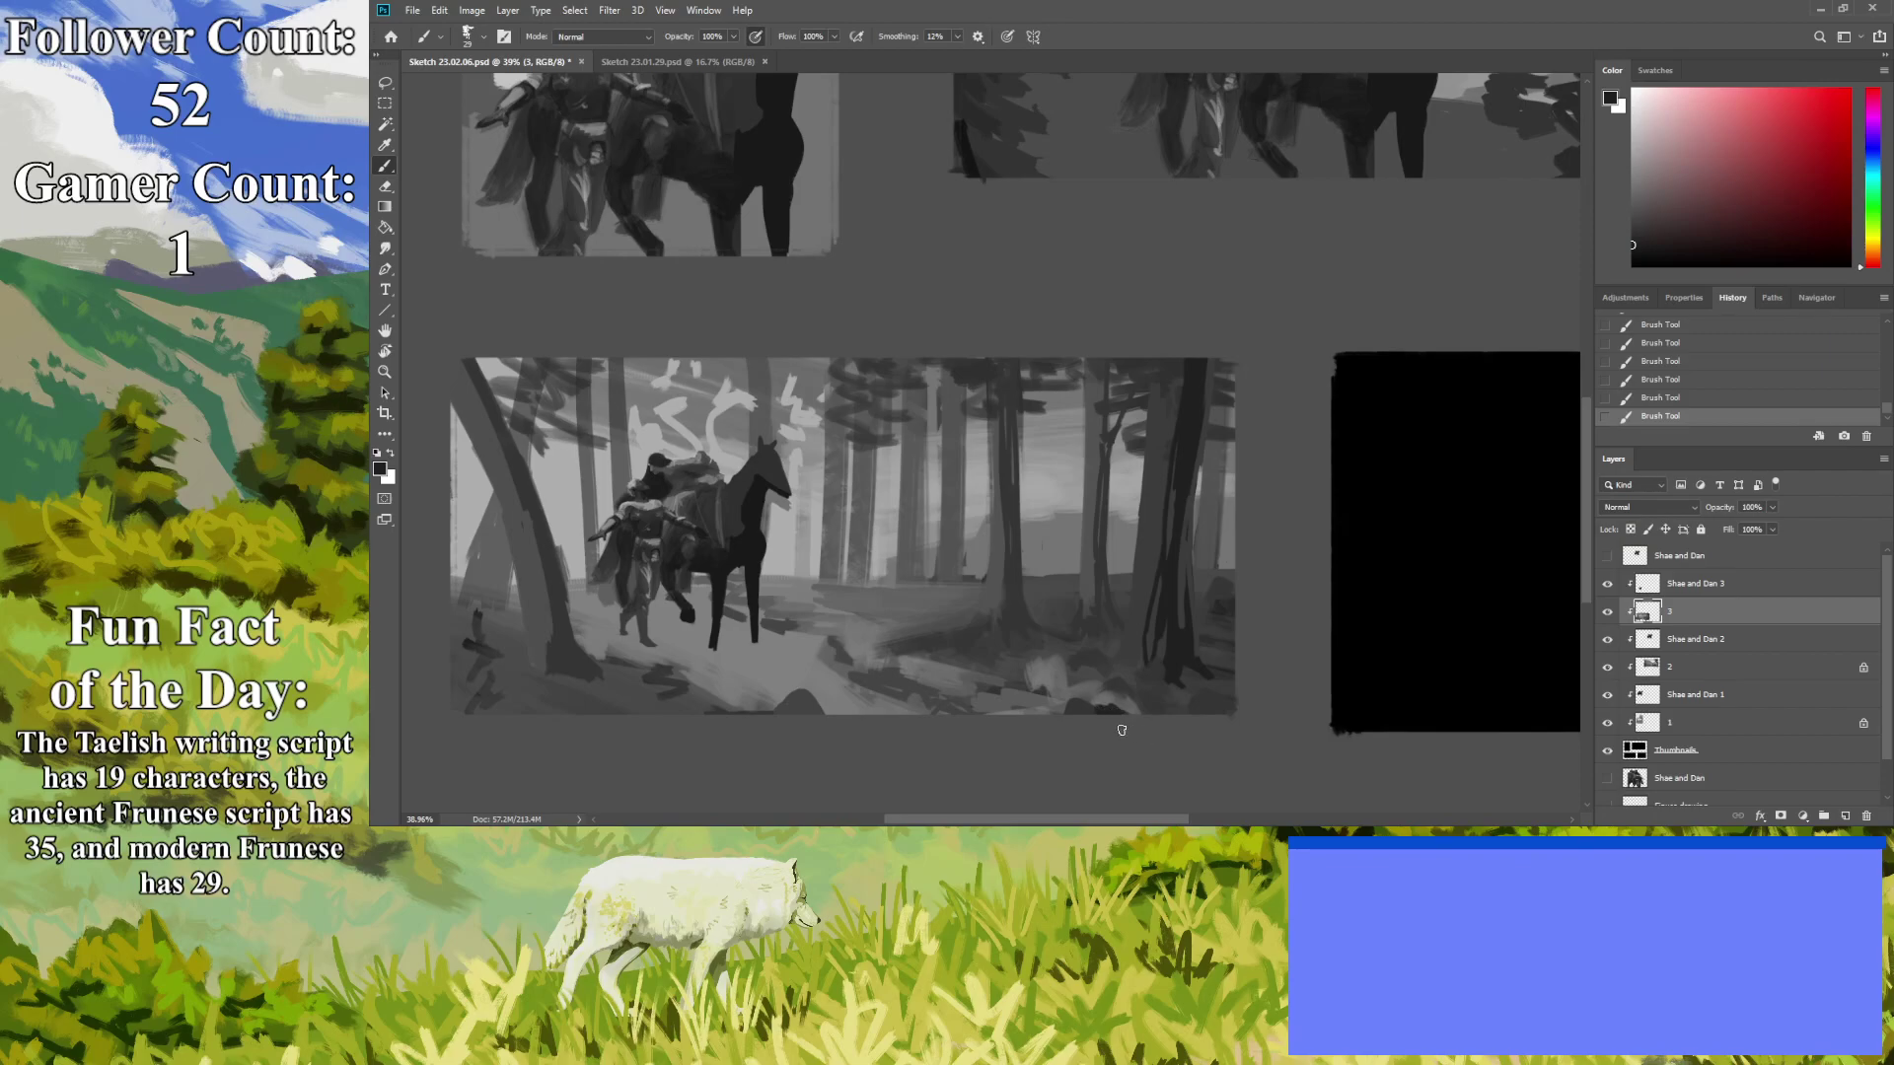
pyautogui.moveTo(1114, 715); pyautogui.dragTo(1109, 708)
pyautogui.moveTo(814, 706); pyautogui.dragTo(803, 701)
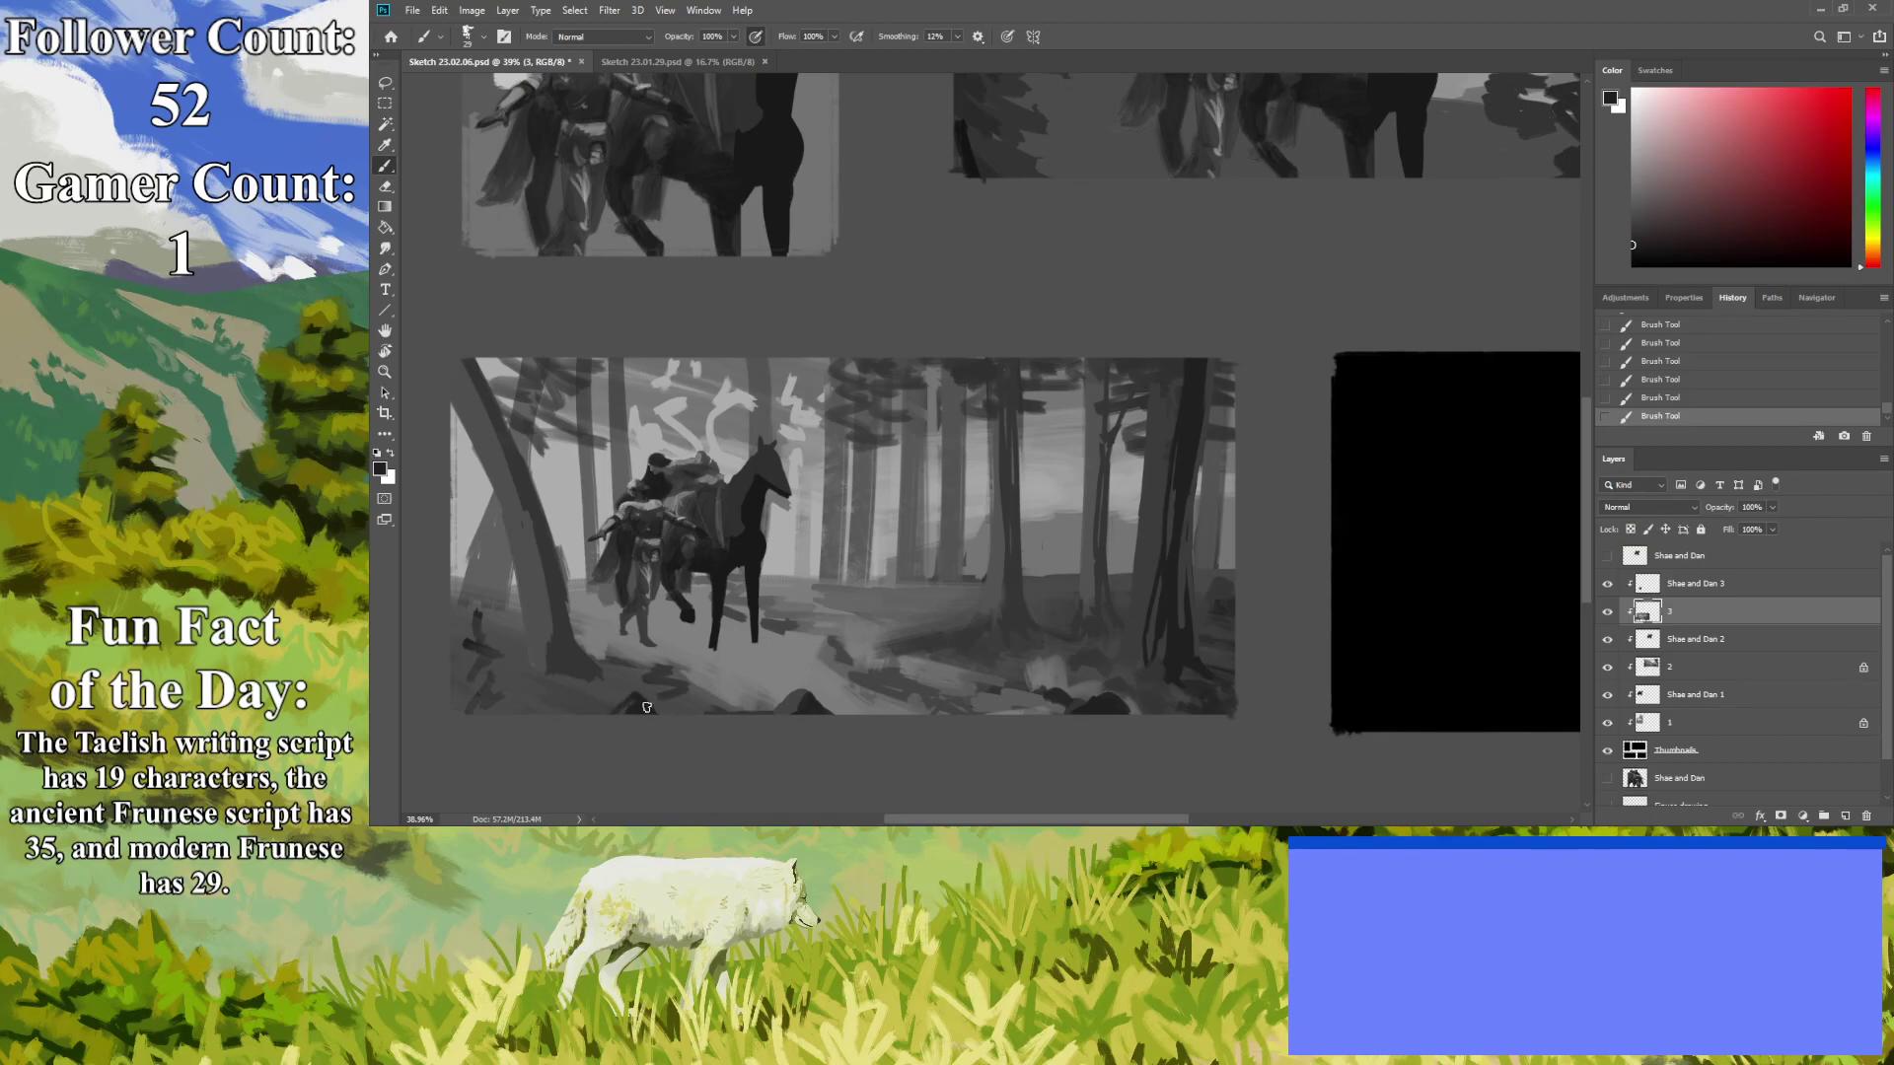
pyautogui.moveTo(579, 681)
pyautogui.mouseDown()
pyautogui.moveTo(514, 708)
pyautogui.moveTo(613, 718)
pyautogui.moveTo(583, 682)
pyautogui.moveTo(560, 685)
pyautogui.moveTo(573, 708)
pyautogui.moveTo(513, 715)
pyautogui.mouseUp()
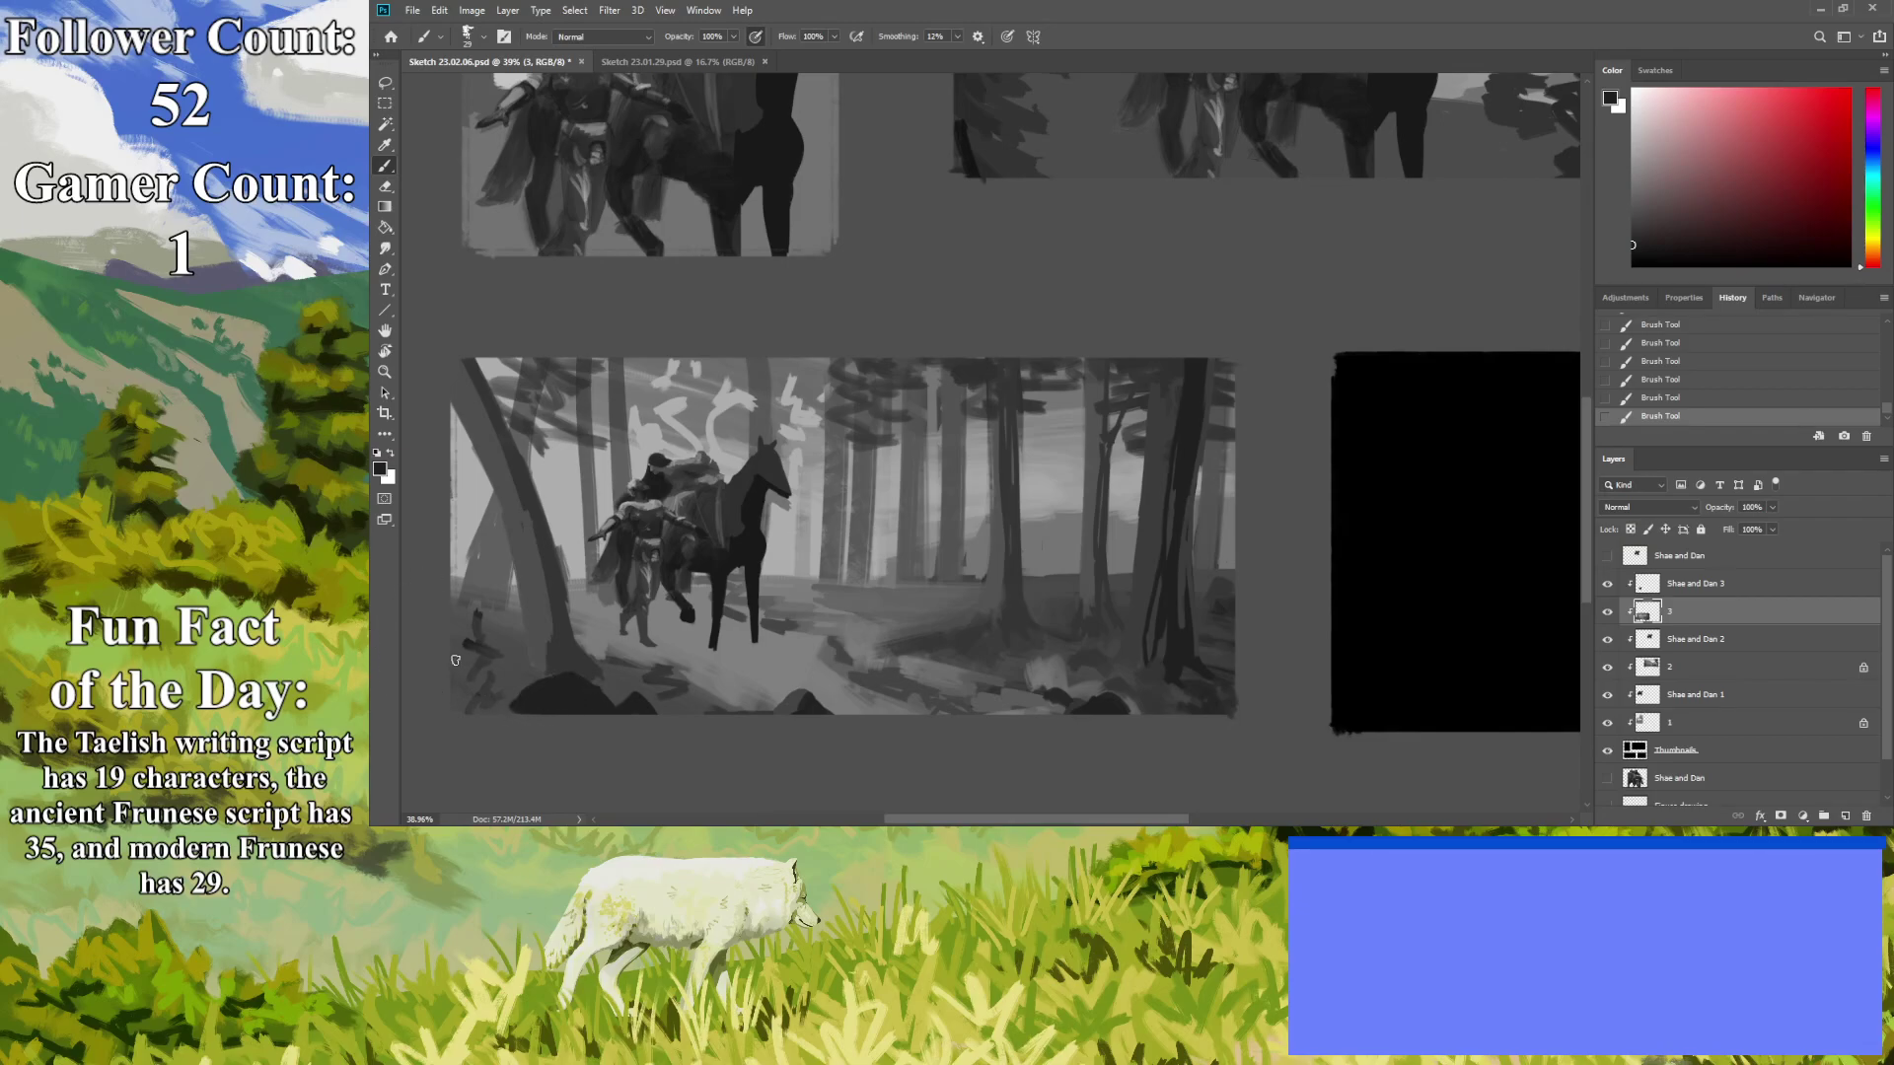
# Sample a light grey and paint a pale vertical strip between the trunks just beyond the horse's head.
pyautogui.click(385, 145)
pyautogui.click(789, 541)
pyautogui.press('b')
pyautogui.moveTo(869, 575)
pyautogui.mouseDown()
pyautogui.moveTo(874, 466)
pyautogui.moveTo(845, 584)
pyautogui.moveTo(845, 489)
pyautogui.moveTo(839, 568)
pyautogui.moveTo(848, 443)
pyautogui.moveTo(835, 578)
pyautogui.moveTo(847, 334)
pyautogui.moveTo(838, 475)
pyautogui.mouseUp()
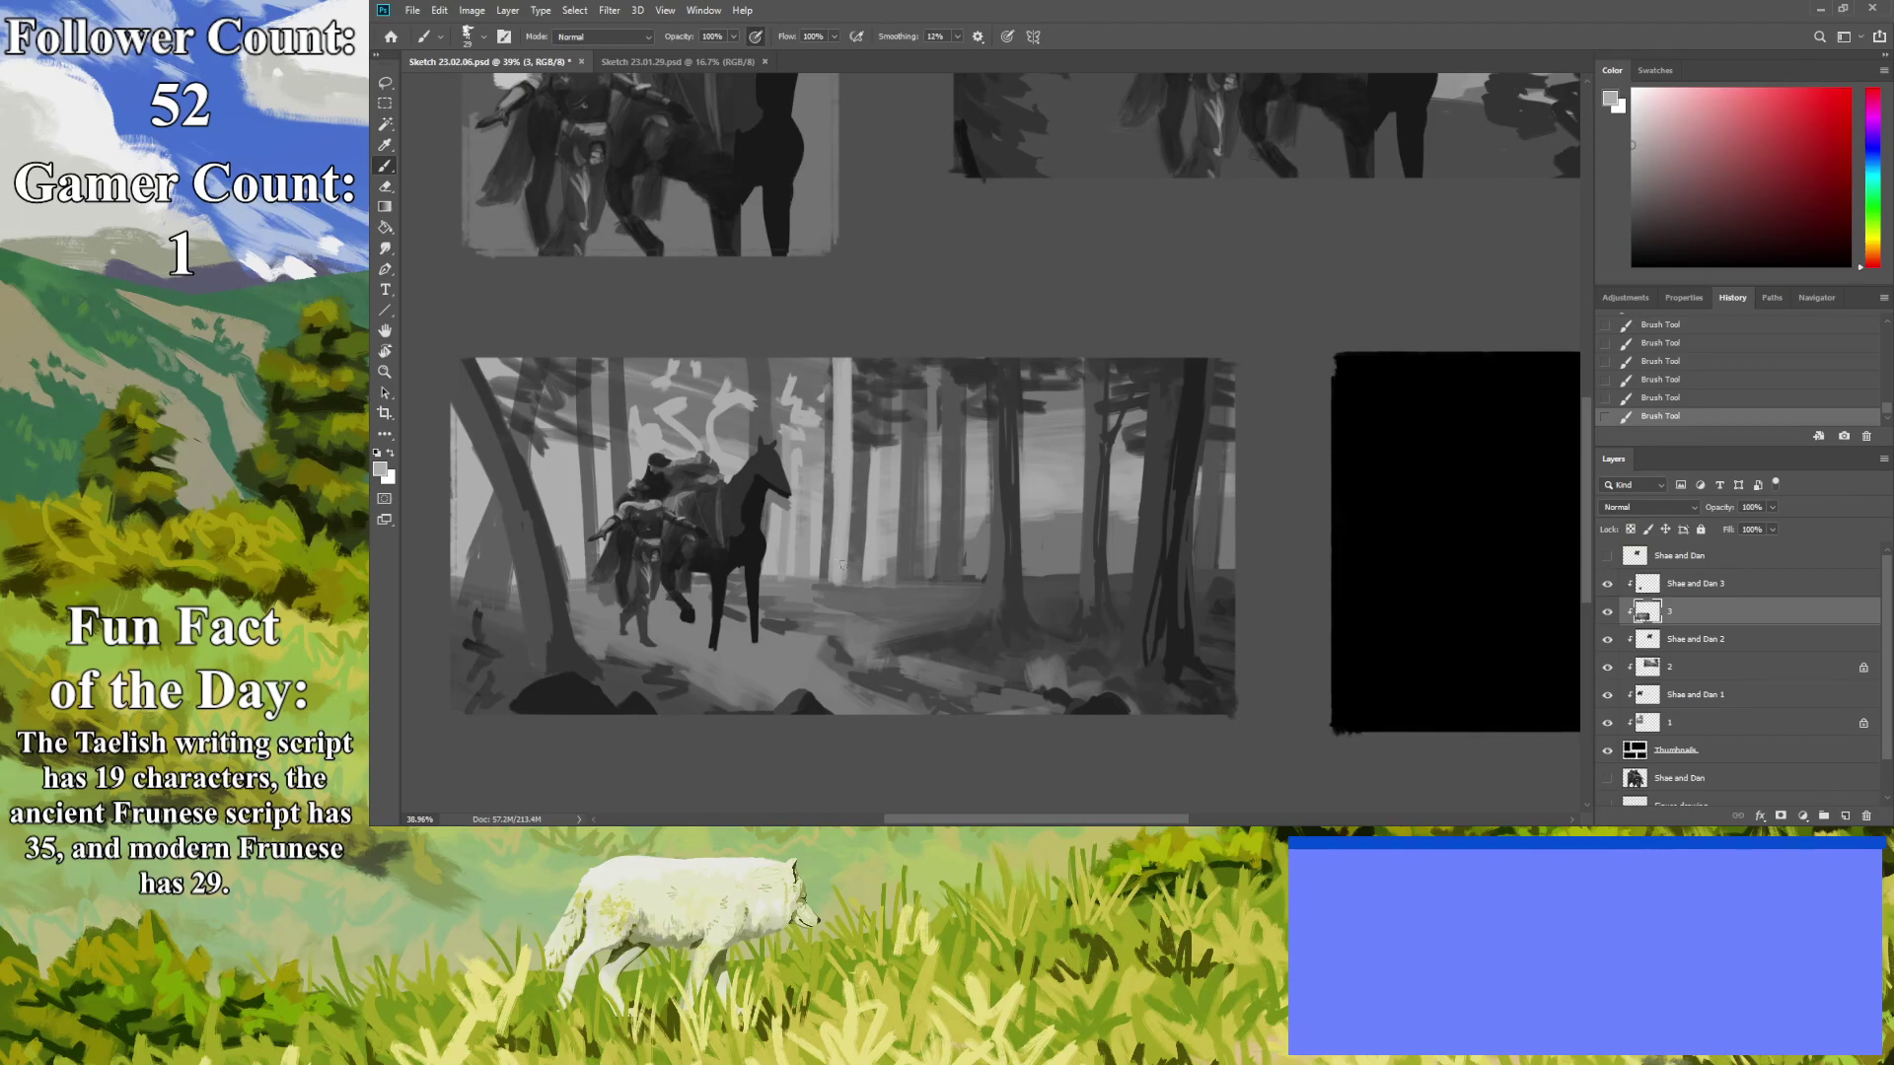
# Review the forest thumbnail's values against the other thumbnails on the whole composition sheet.
pyautogui.click(386, 146)
pyautogui.click(458, 232)
pyautogui.click(385, 167)
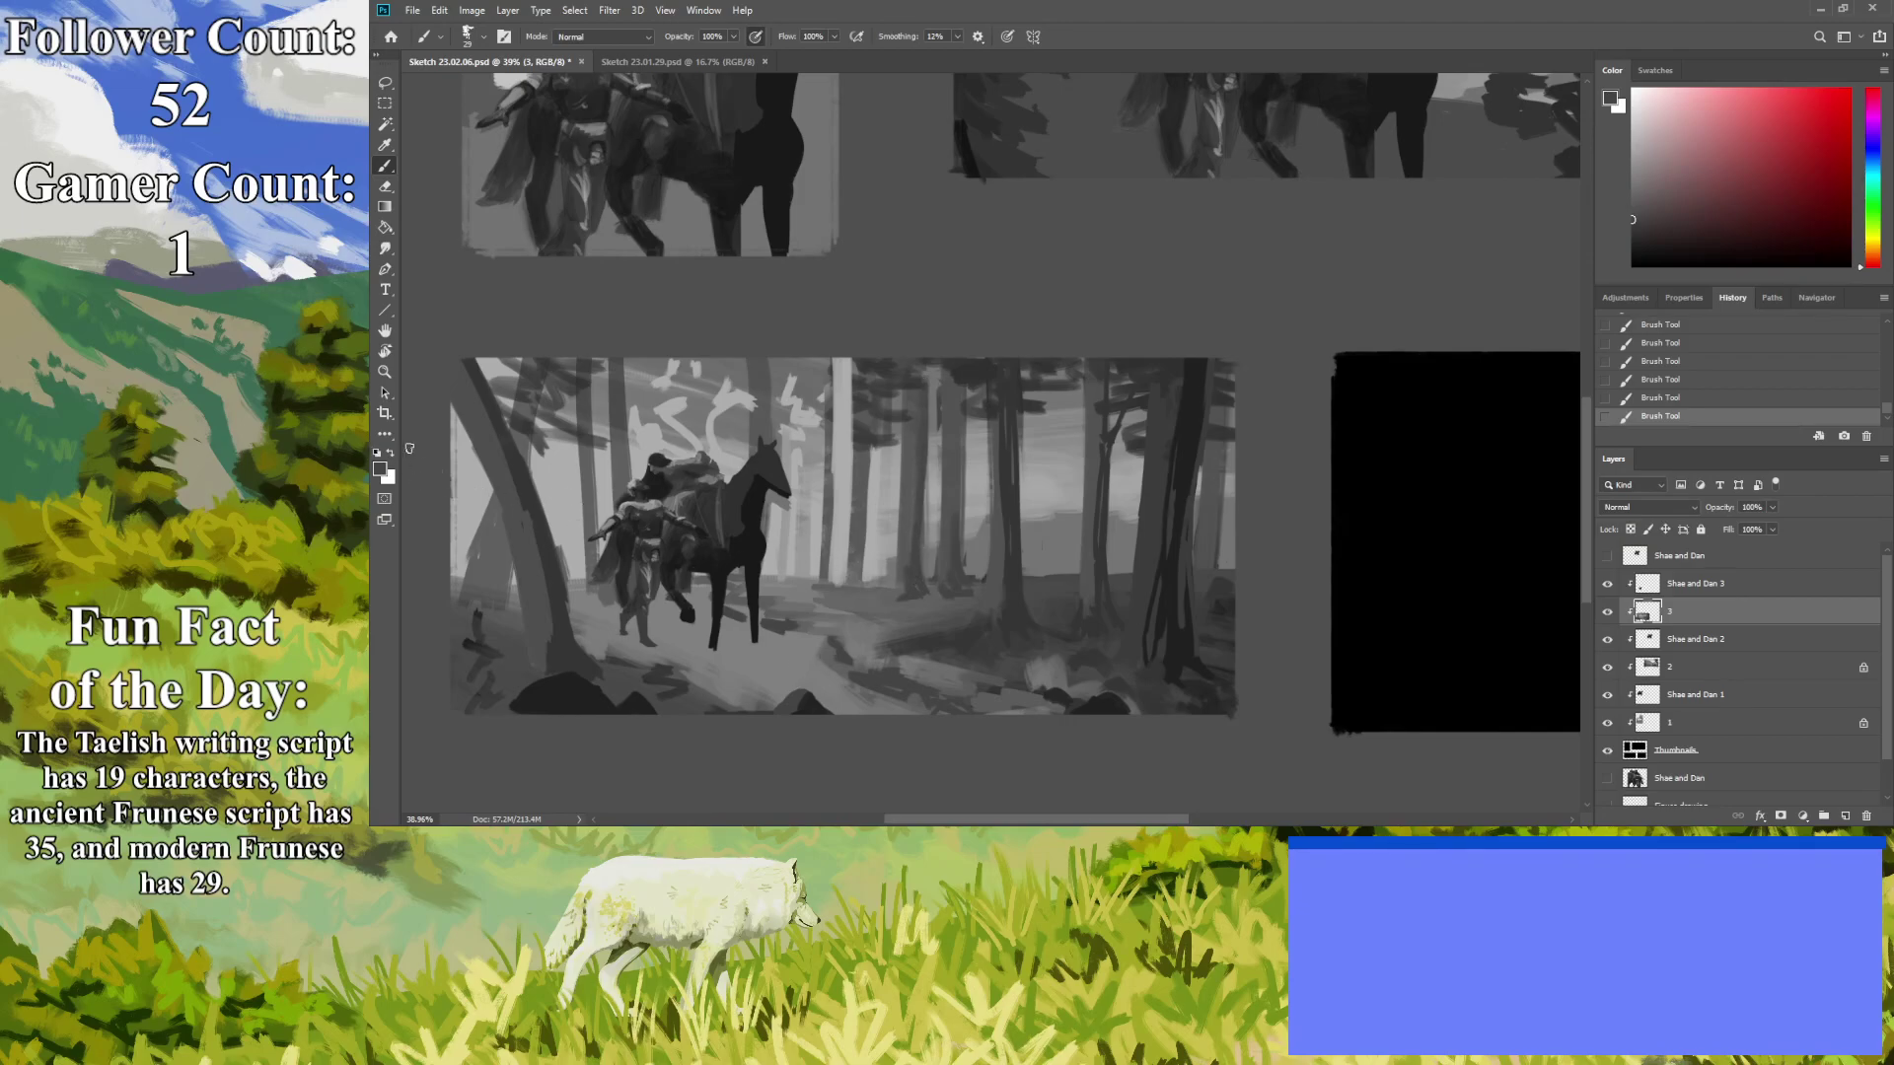
pyautogui.click(385, 372)
pyautogui.moveTo(632, 495); pyautogui.dragTo(534, 511)
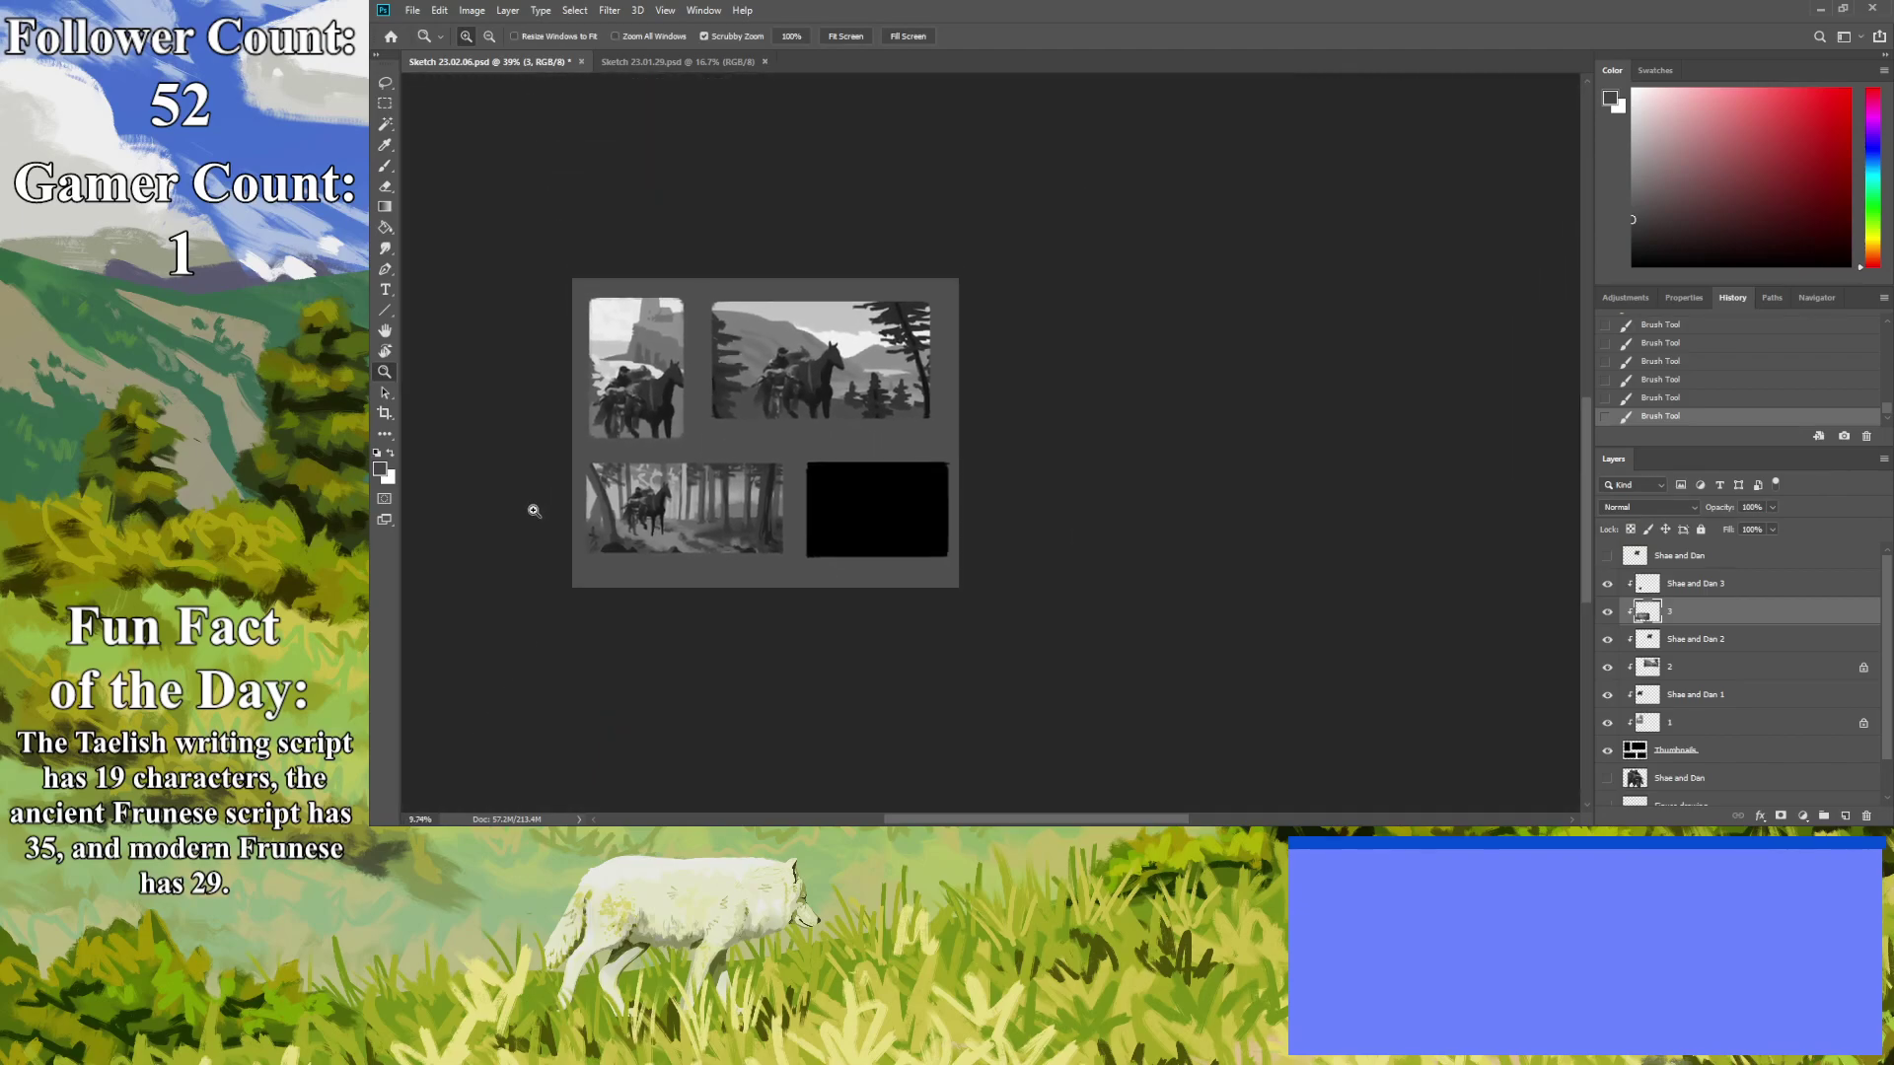
pyautogui.scroll(5, 486, 486)
pyautogui.press('i')
pyautogui.click(826, 570)
pyautogui.click(385, 166)
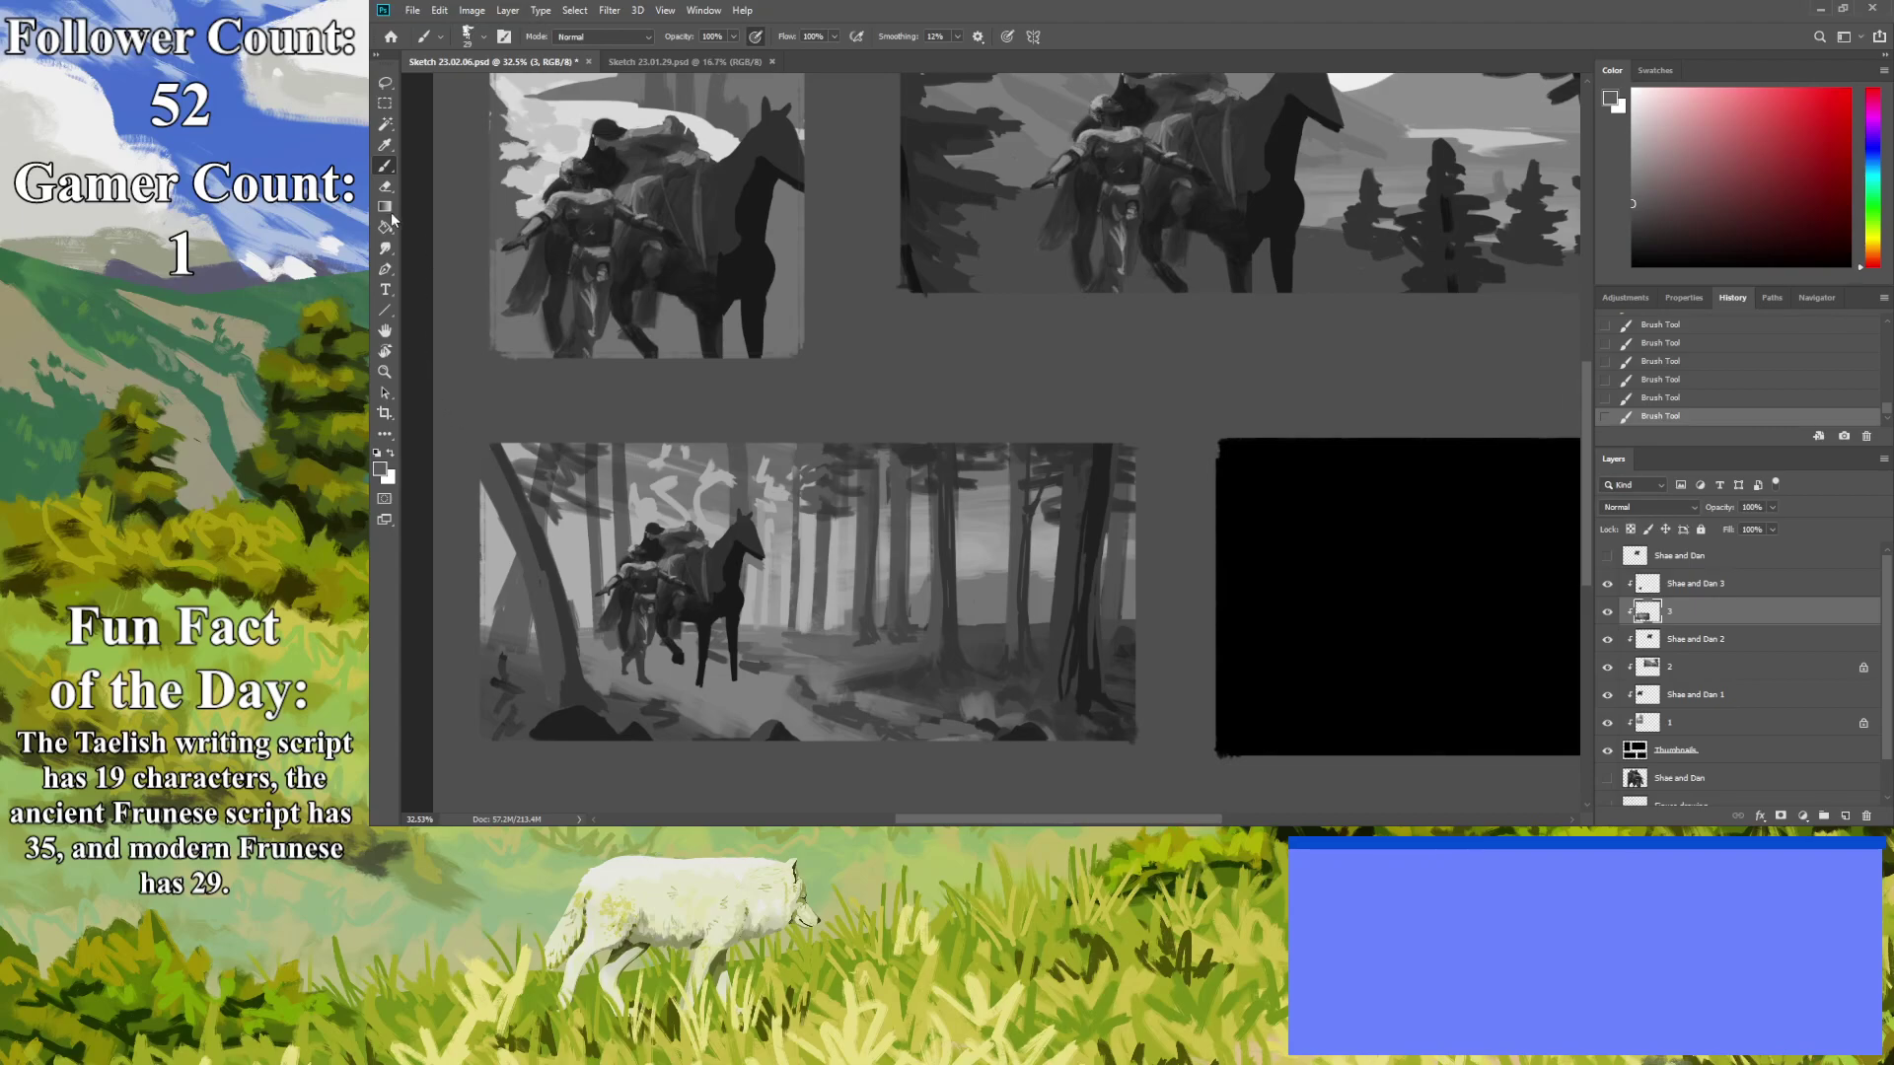
pyautogui.click(385, 145)
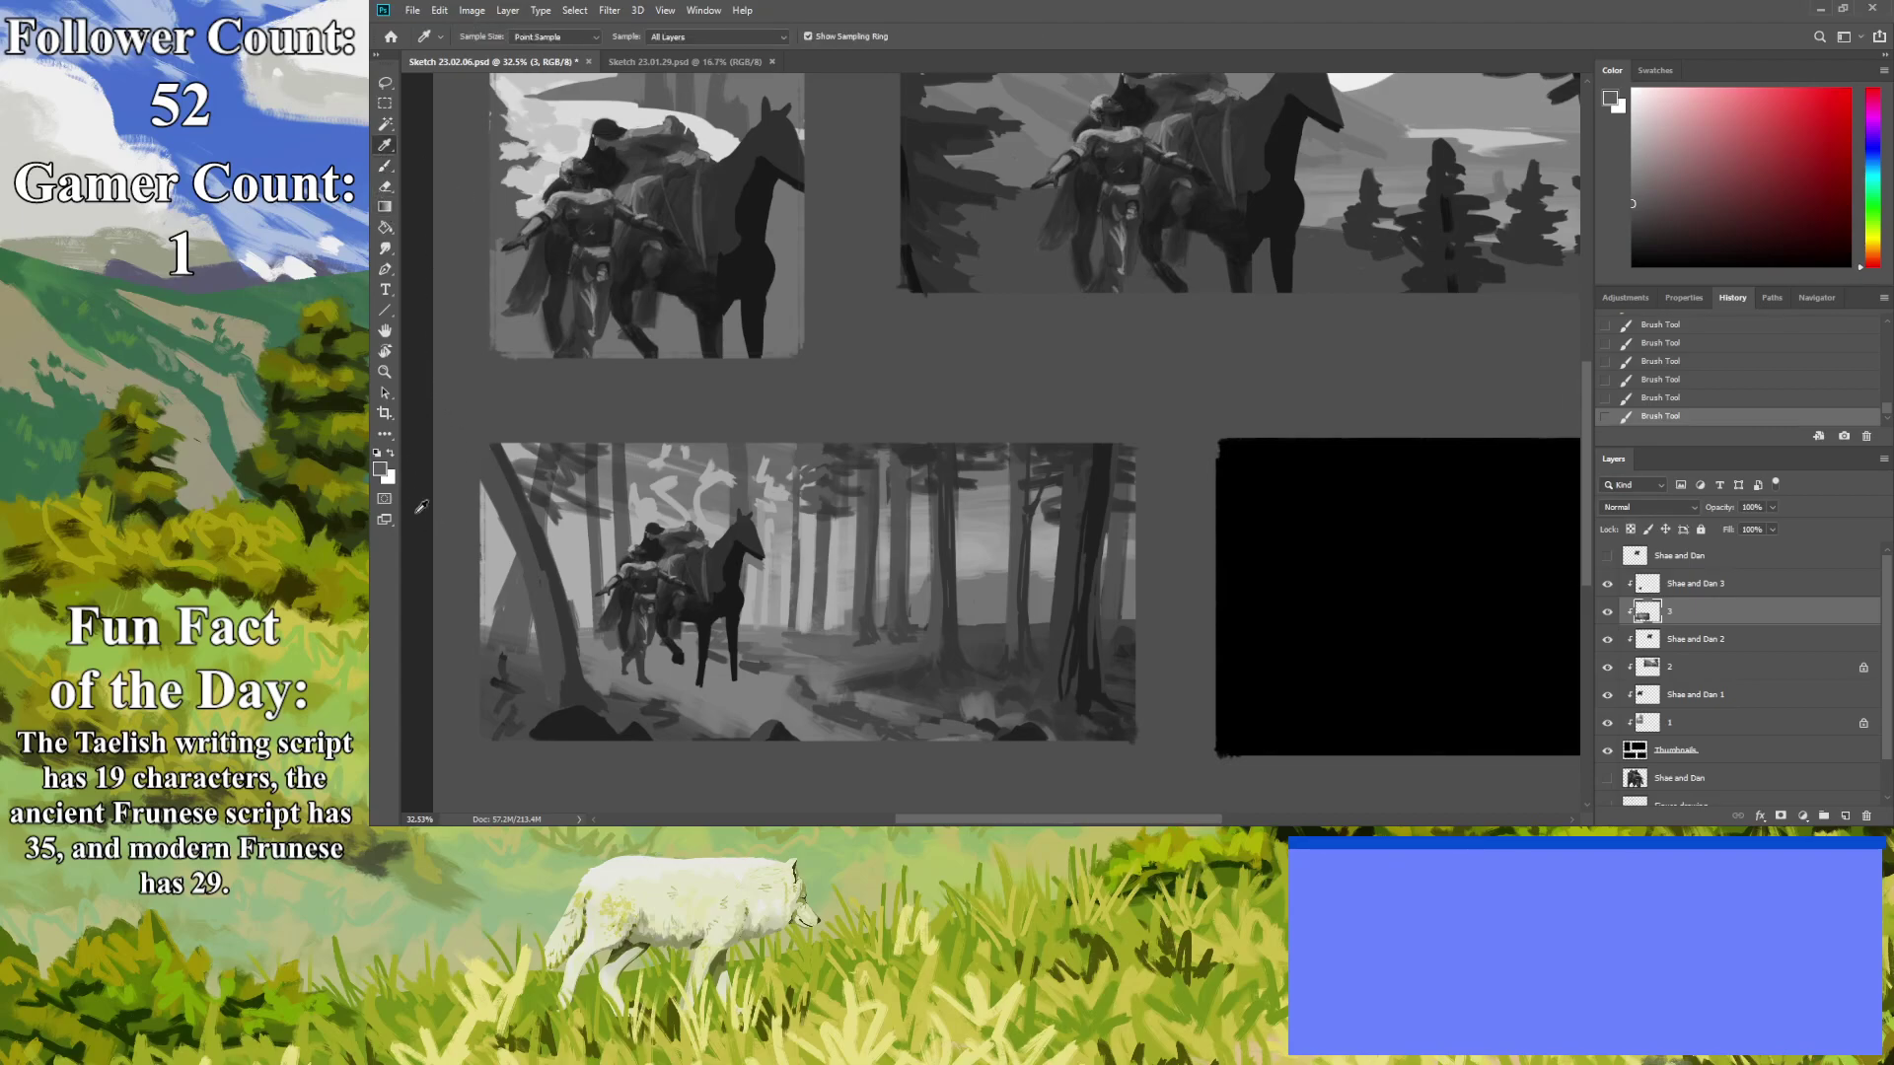
pyautogui.click(385, 393)
pyautogui.click(384, 371)
pyautogui.moveTo(623, 505); pyautogui.dragTo(569, 500)
pyautogui.moveTo(555, 735); pyautogui.dragTo(616, 749)
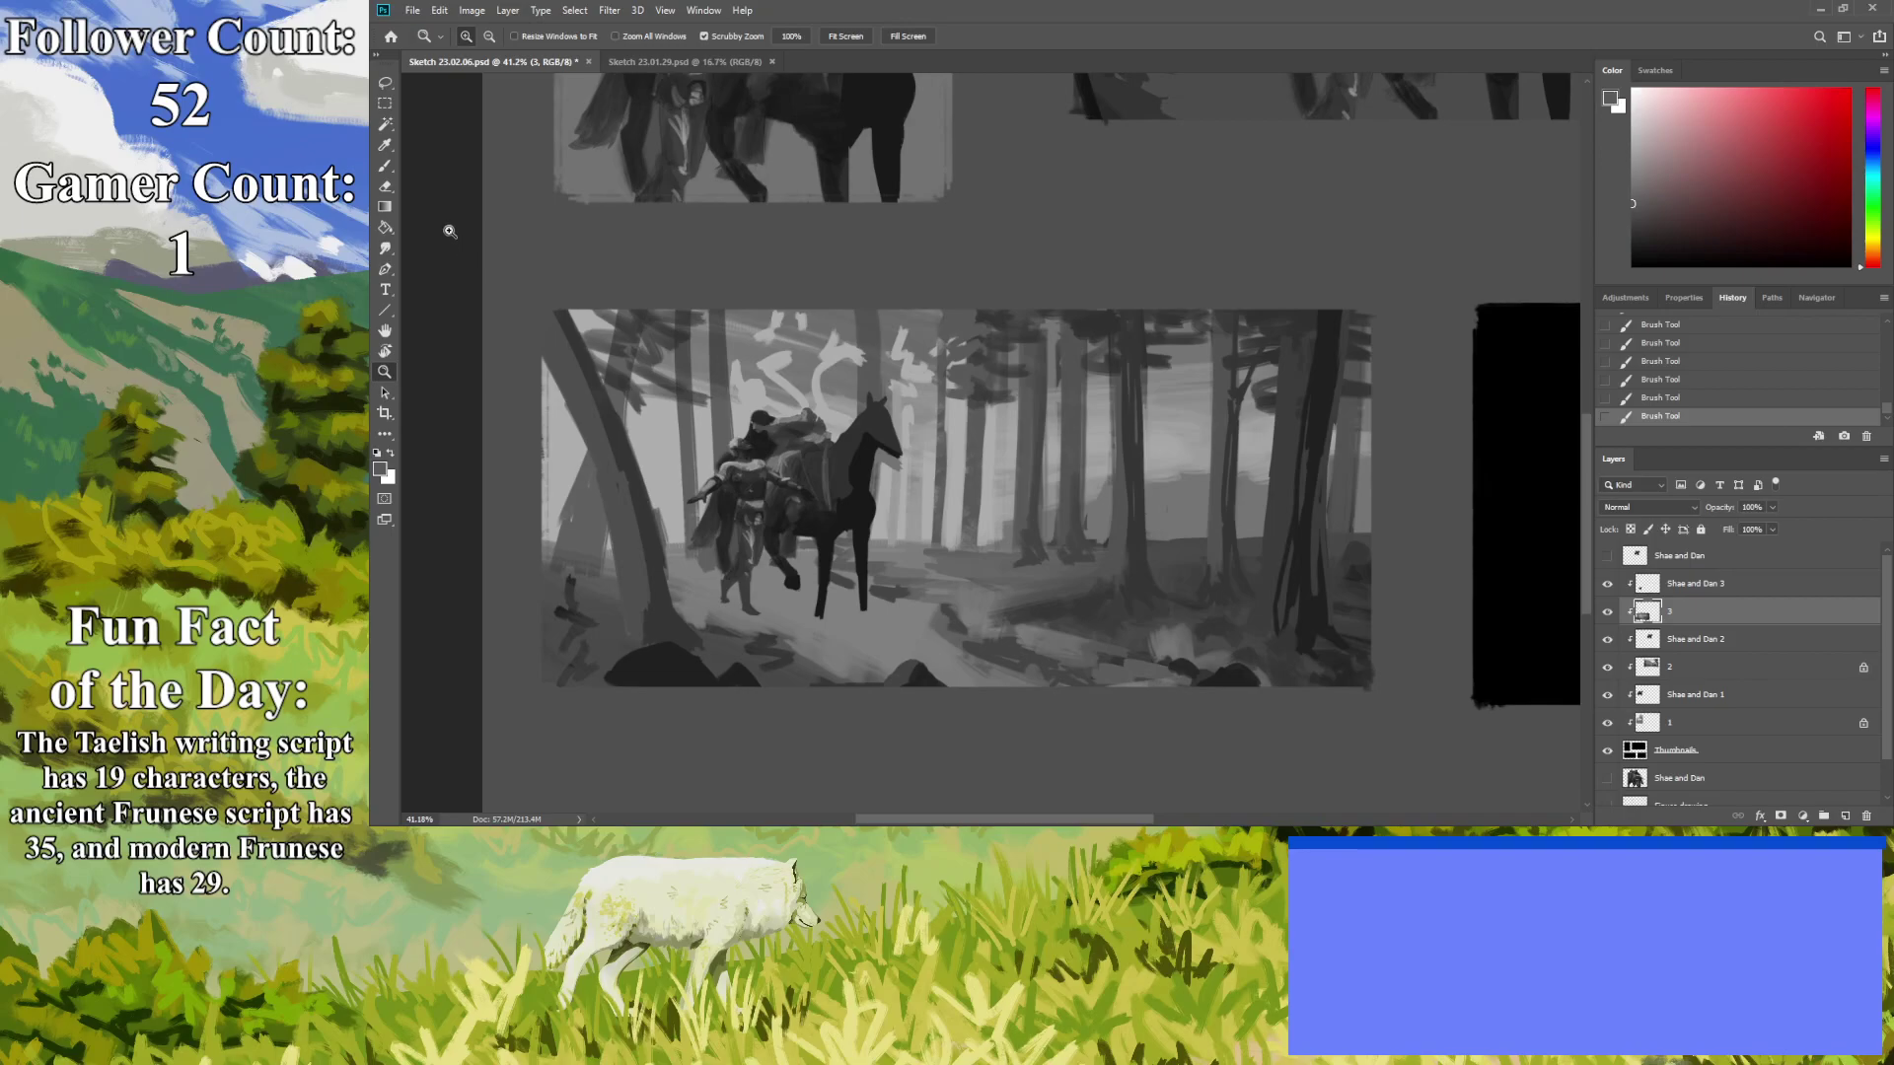
# Sample a dark grey from the ground and paint short grass-like strokes over the path around the figures' and horse's feet.
pyautogui.click(385, 145)
pyautogui.click(849, 614)
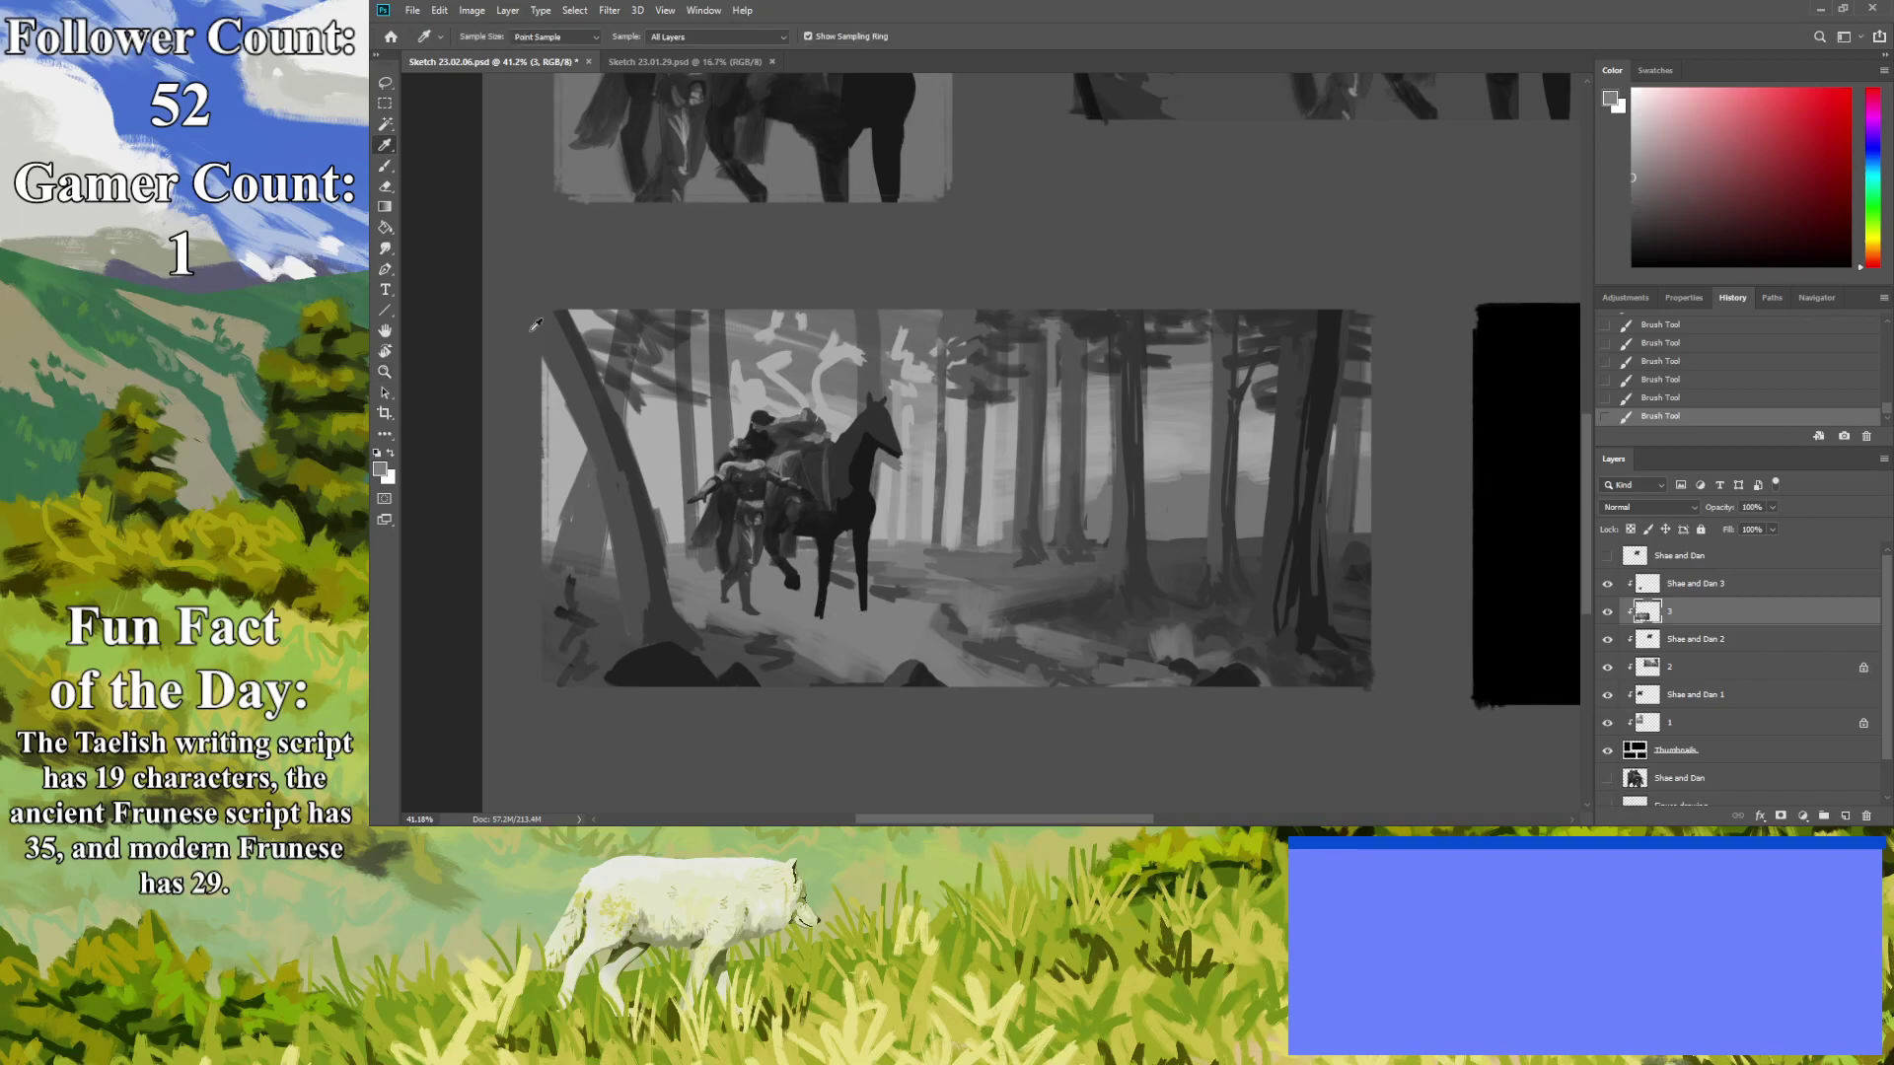
pyautogui.click(821, 647)
pyautogui.click(385, 166)
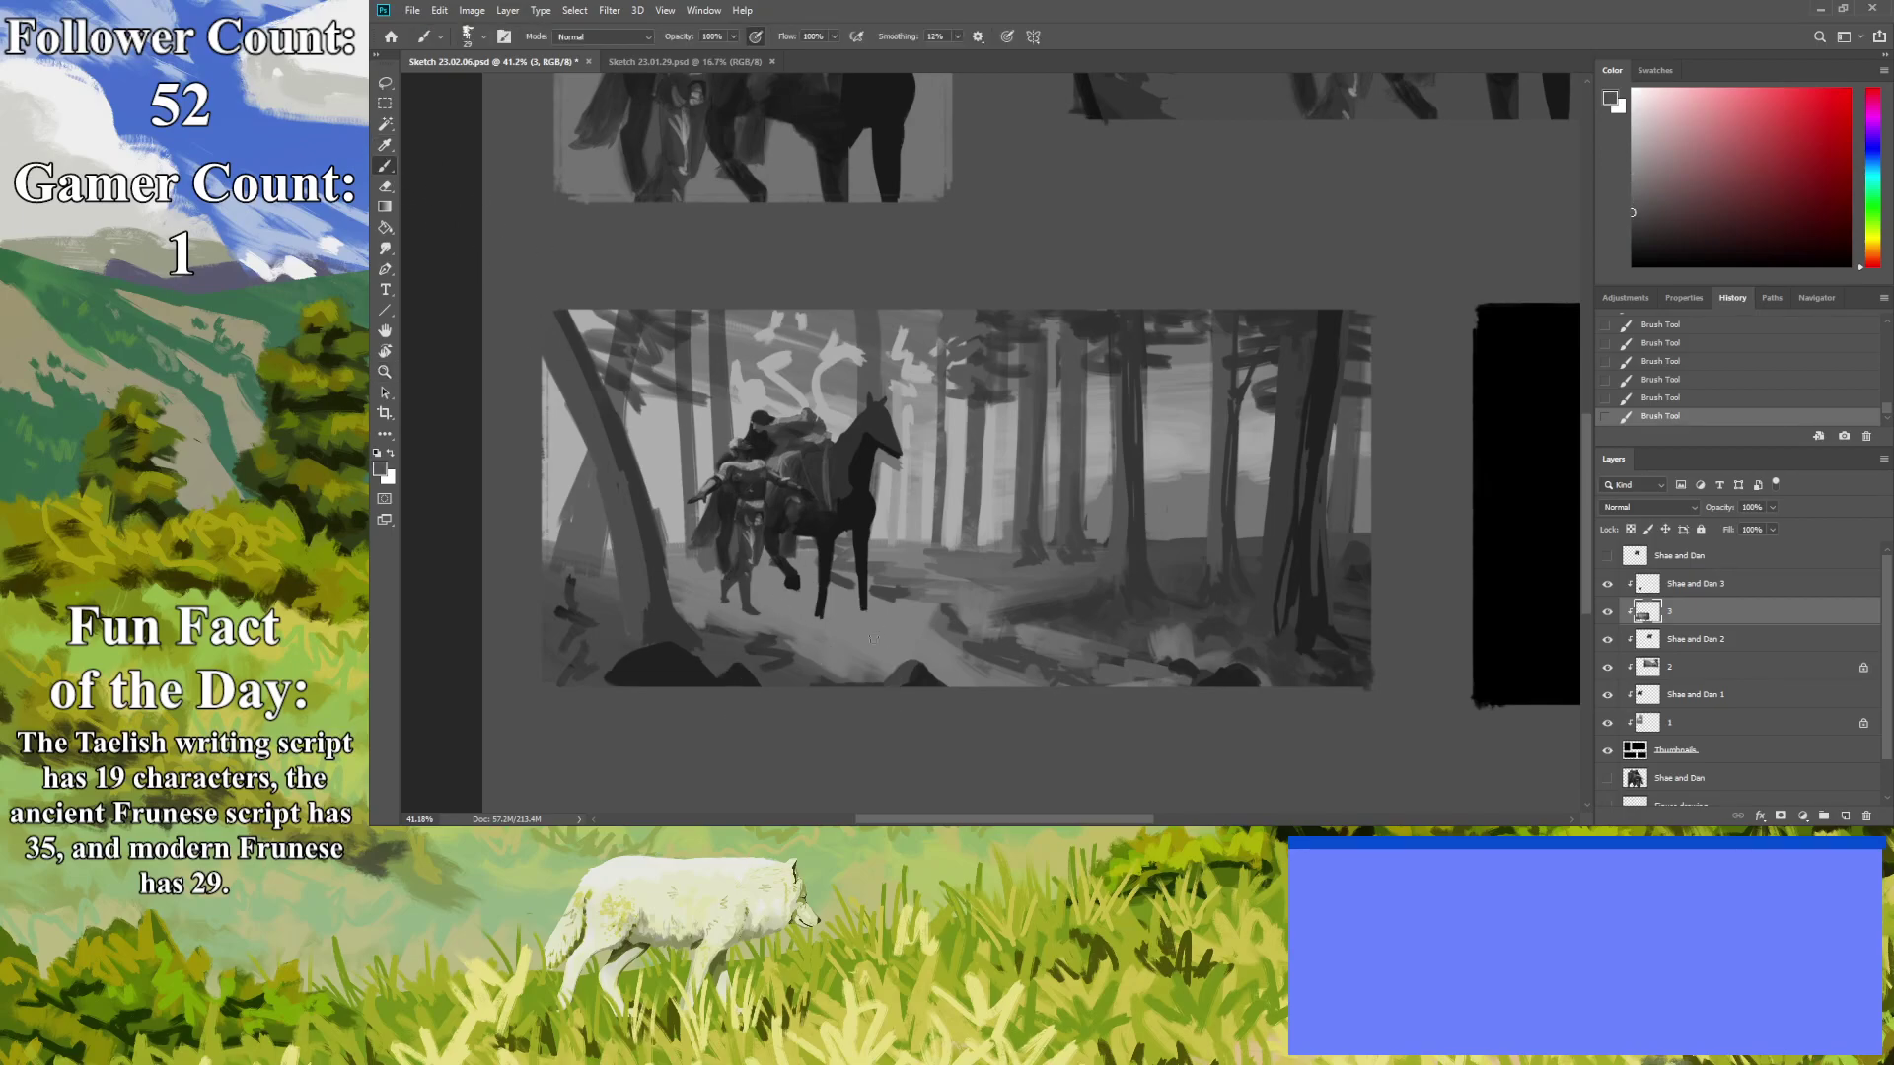
pyautogui.moveTo(863, 624)
pyautogui.mouseDown()
pyautogui.moveTo(845, 642)
pyautogui.moveTo(866, 618)
pyautogui.mouseUp()
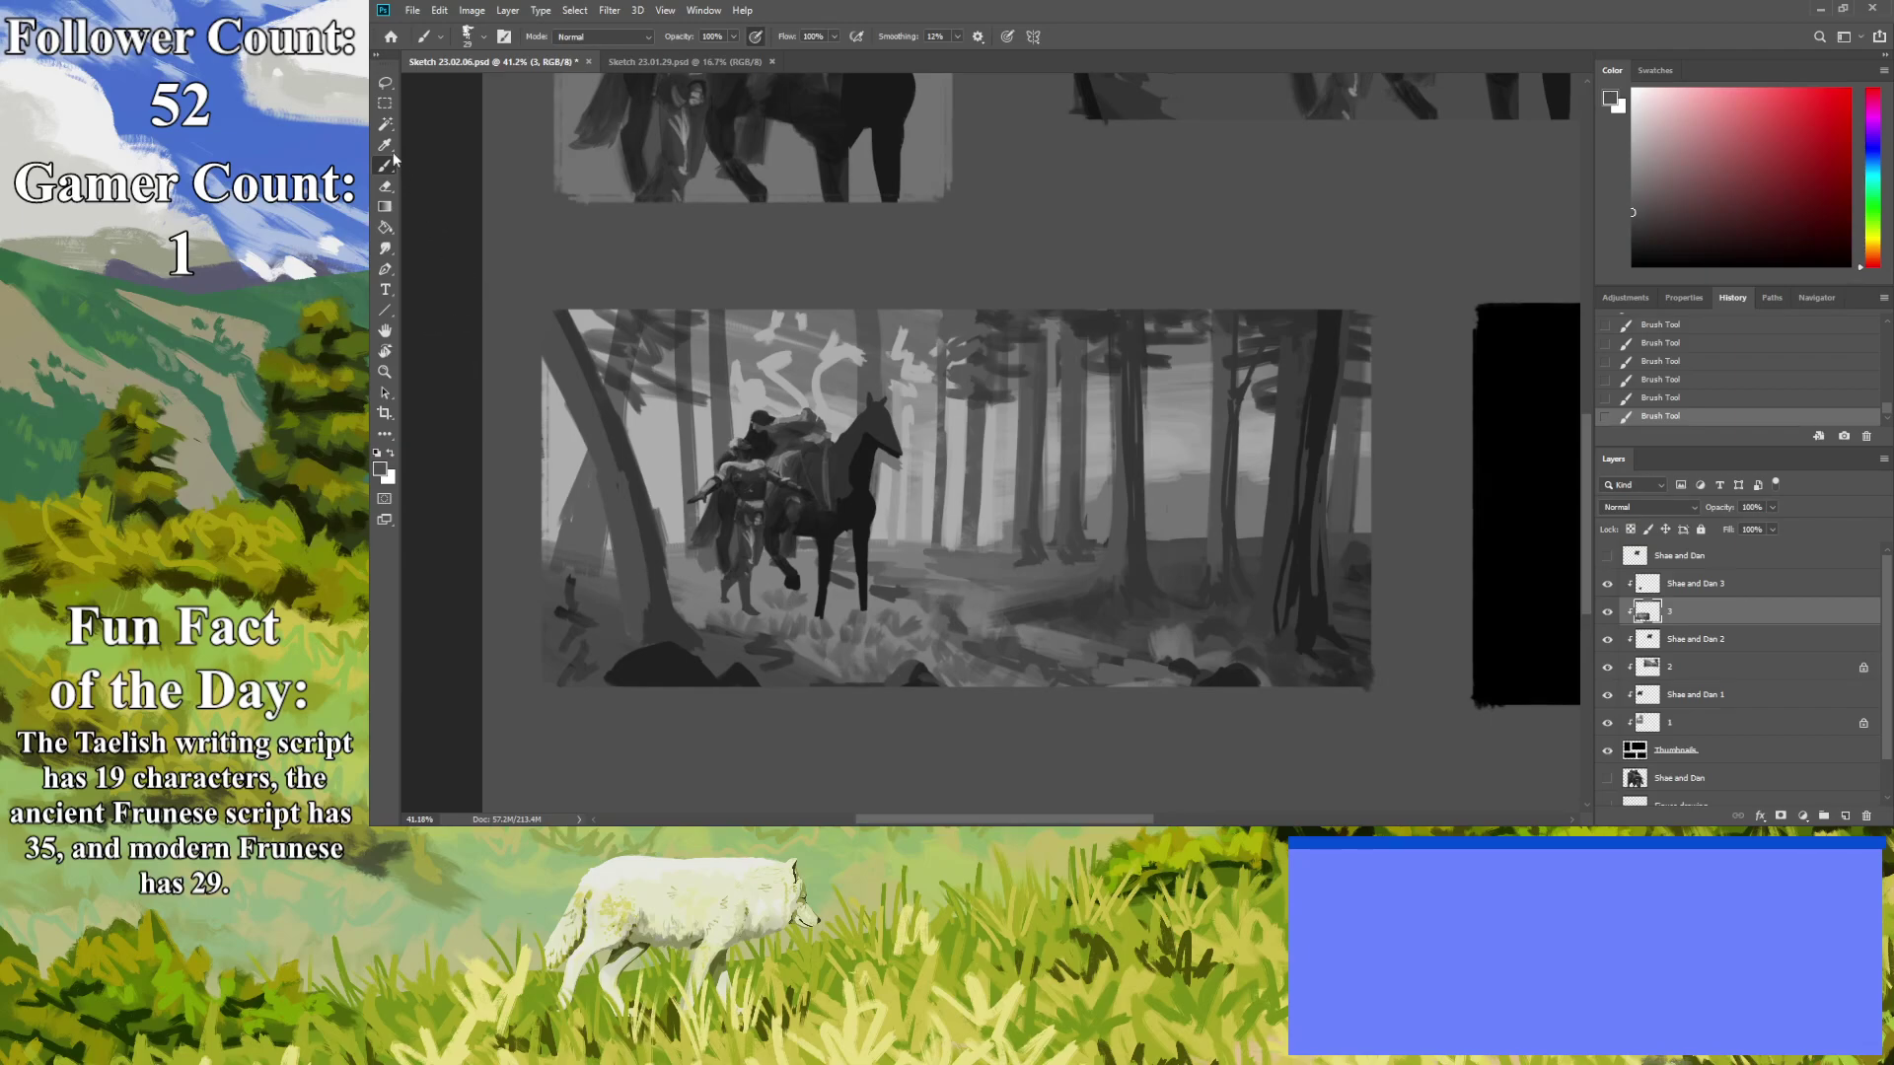
# Sample the lighter path grey and paint grass tufts across the foreground from the path toward the thick trunk.
pyautogui.press('i')
pyautogui.click(851, 593)
pyautogui.press('b')
pyautogui.moveTo(969, 623)
pyautogui.mouseDown()
pyautogui.moveTo(1056, 646)
pyautogui.moveTo(1034, 654)
pyautogui.moveTo(1001, 604)
pyautogui.mouseUp()
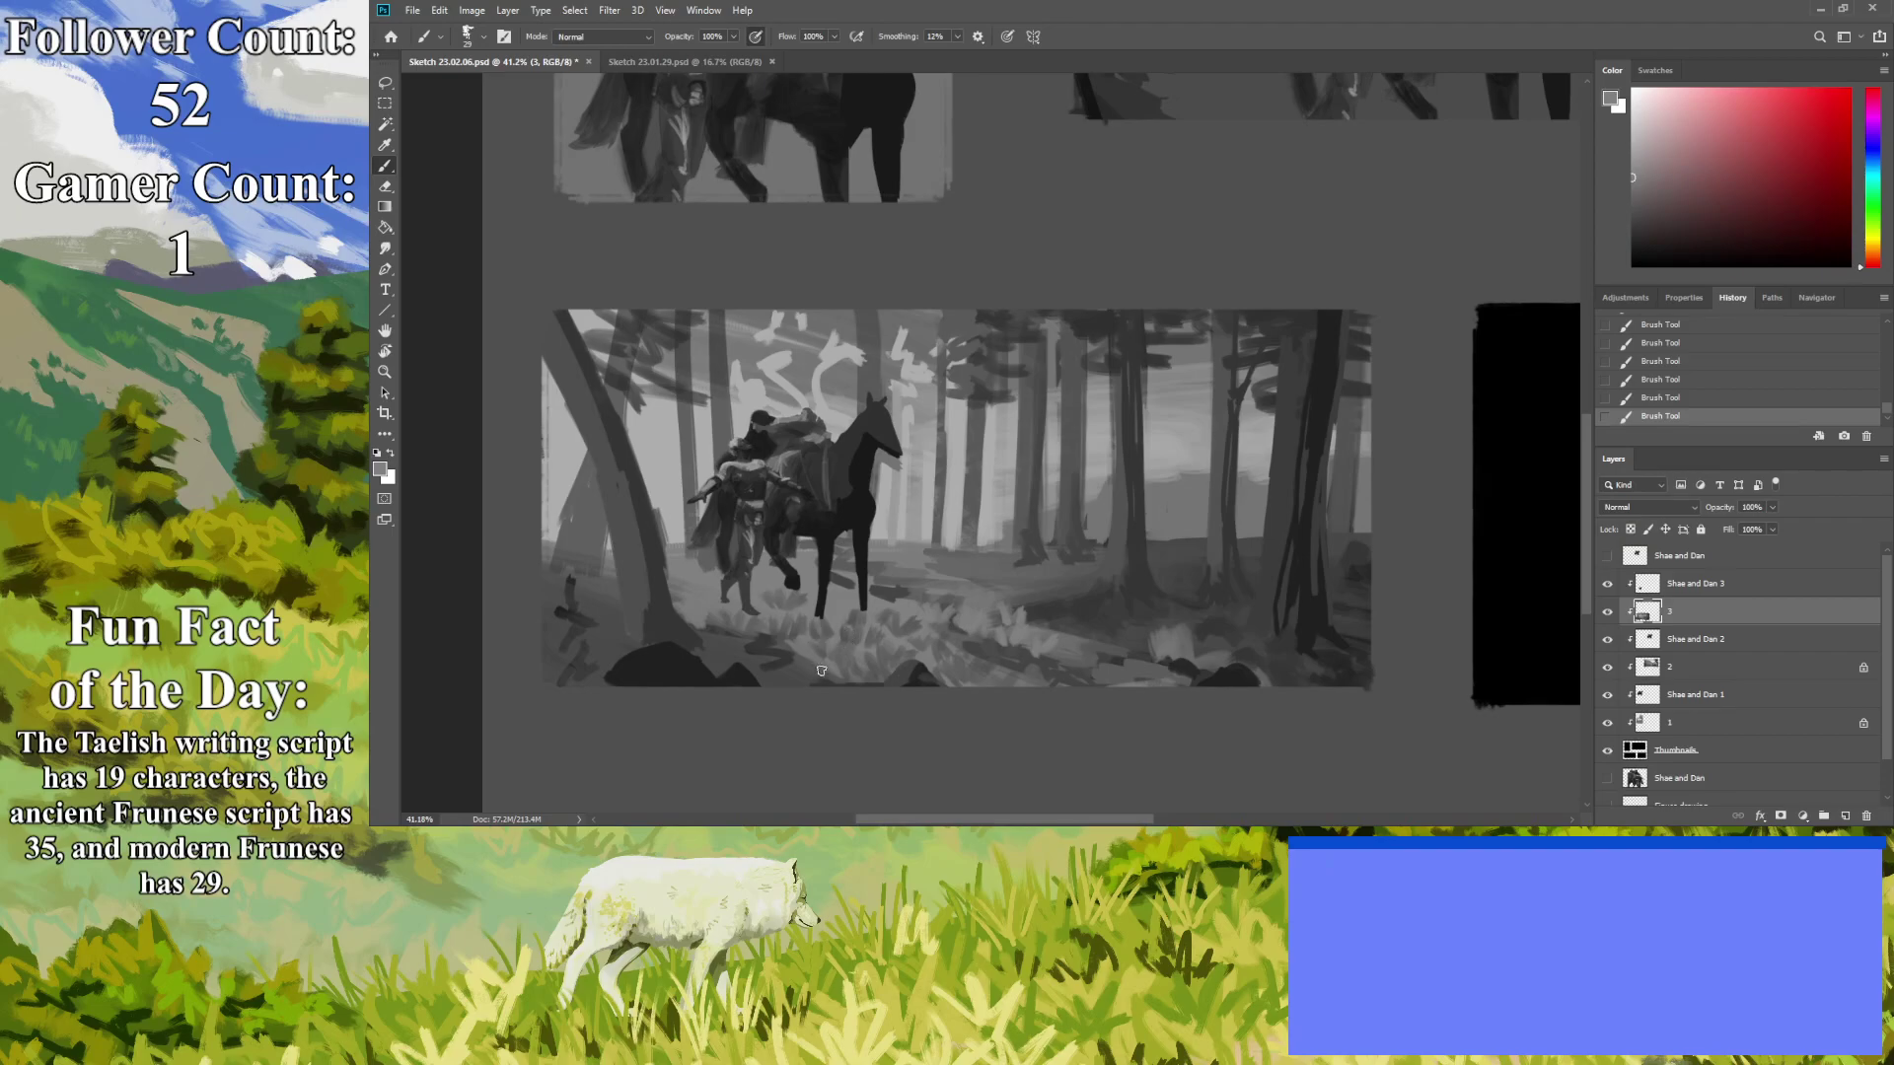
pyautogui.moveTo(811, 671)
pyautogui.mouseDown()
pyautogui.moveTo(749, 635)
pyautogui.moveTo(860, 683)
pyautogui.mouseUp()
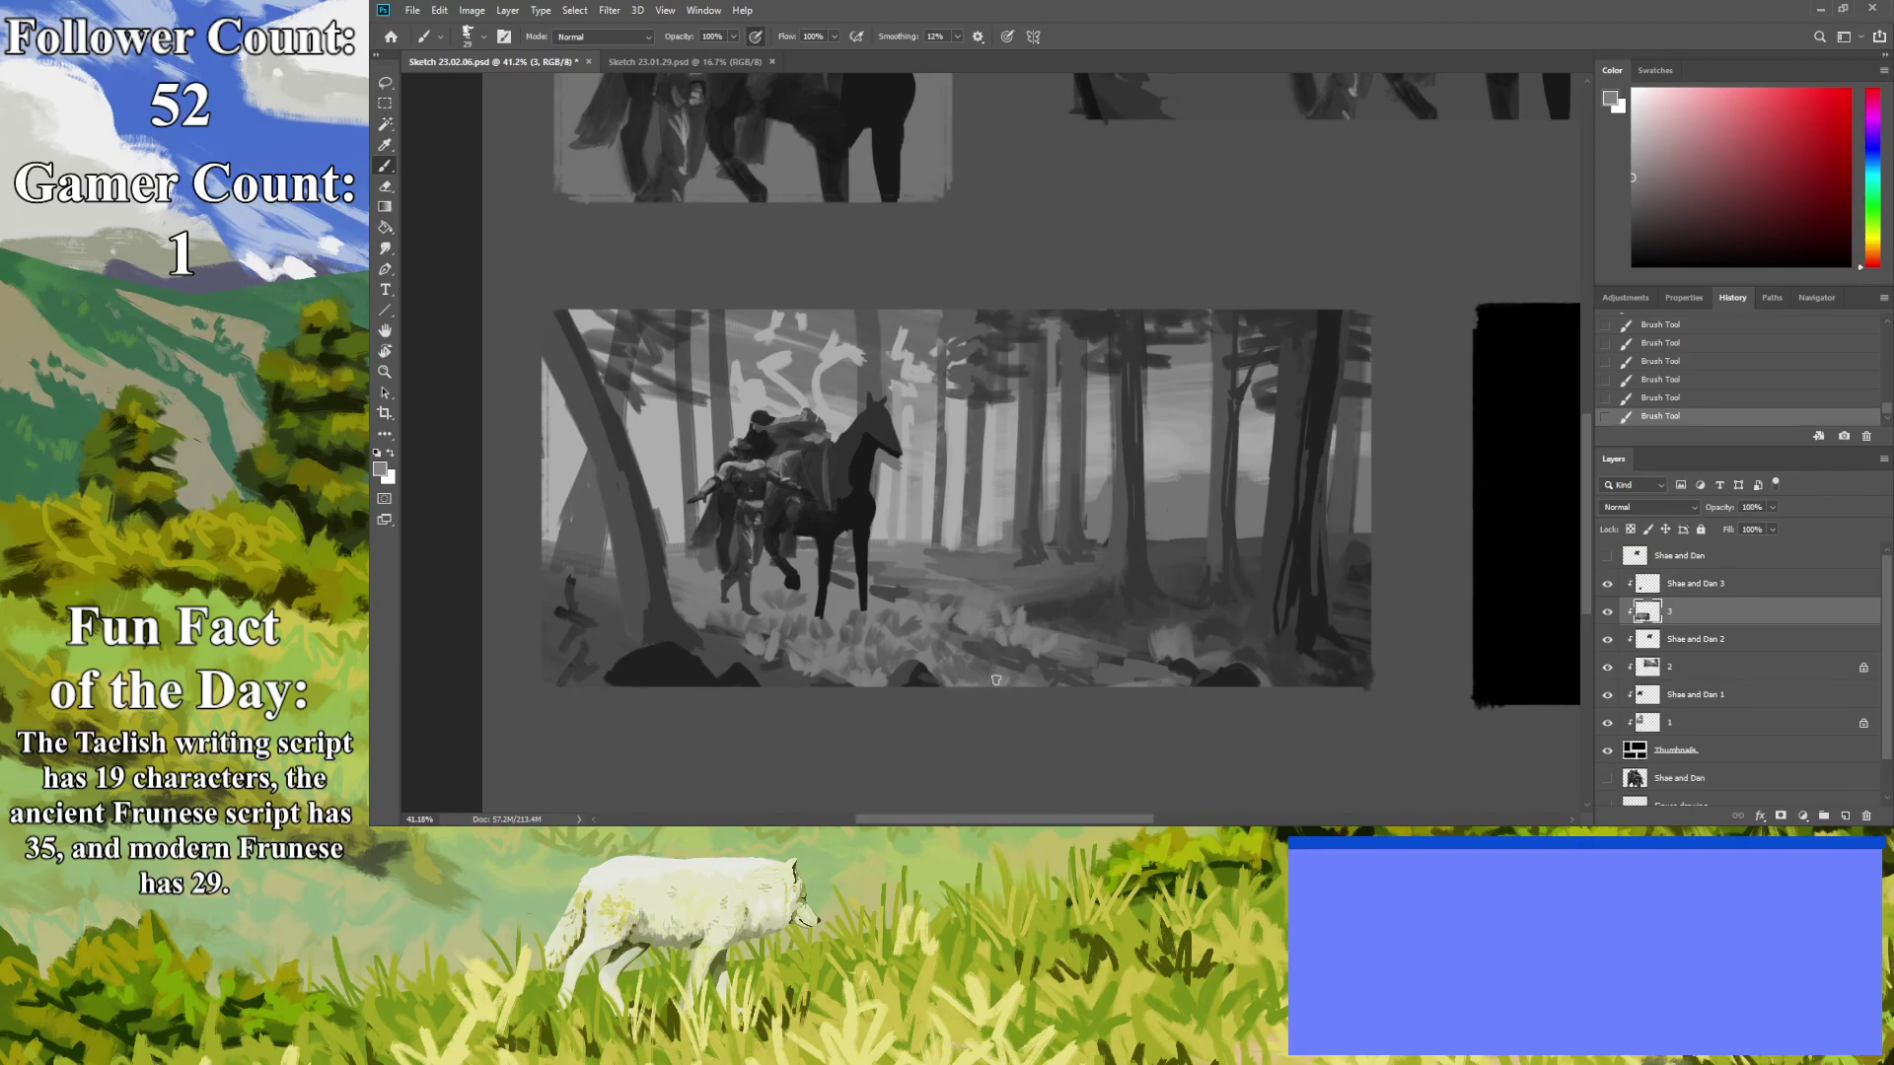
pyautogui.moveTo(1096, 670)
pyautogui.mouseDown()
pyautogui.moveTo(1067, 640)
pyautogui.moveTo(1139, 683)
pyautogui.moveTo(1119, 685)
pyautogui.moveTo(1110, 647)
pyautogui.moveTo(1146, 666)
pyautogui.moveTo(1112, 679)
pyautogui.moveTo(1089, 629)
pyautogui.moveTo(1138, 622)
pyautogui.moveTo(1119, 645)
pyautogui.moveTo(1098, 604)
pyautogui.moveTo(1016, 652)
pyautogui.moveTo(1080, 657)
pyautogui.moveTo(1058, 658)
pyautogui.mouseUp()
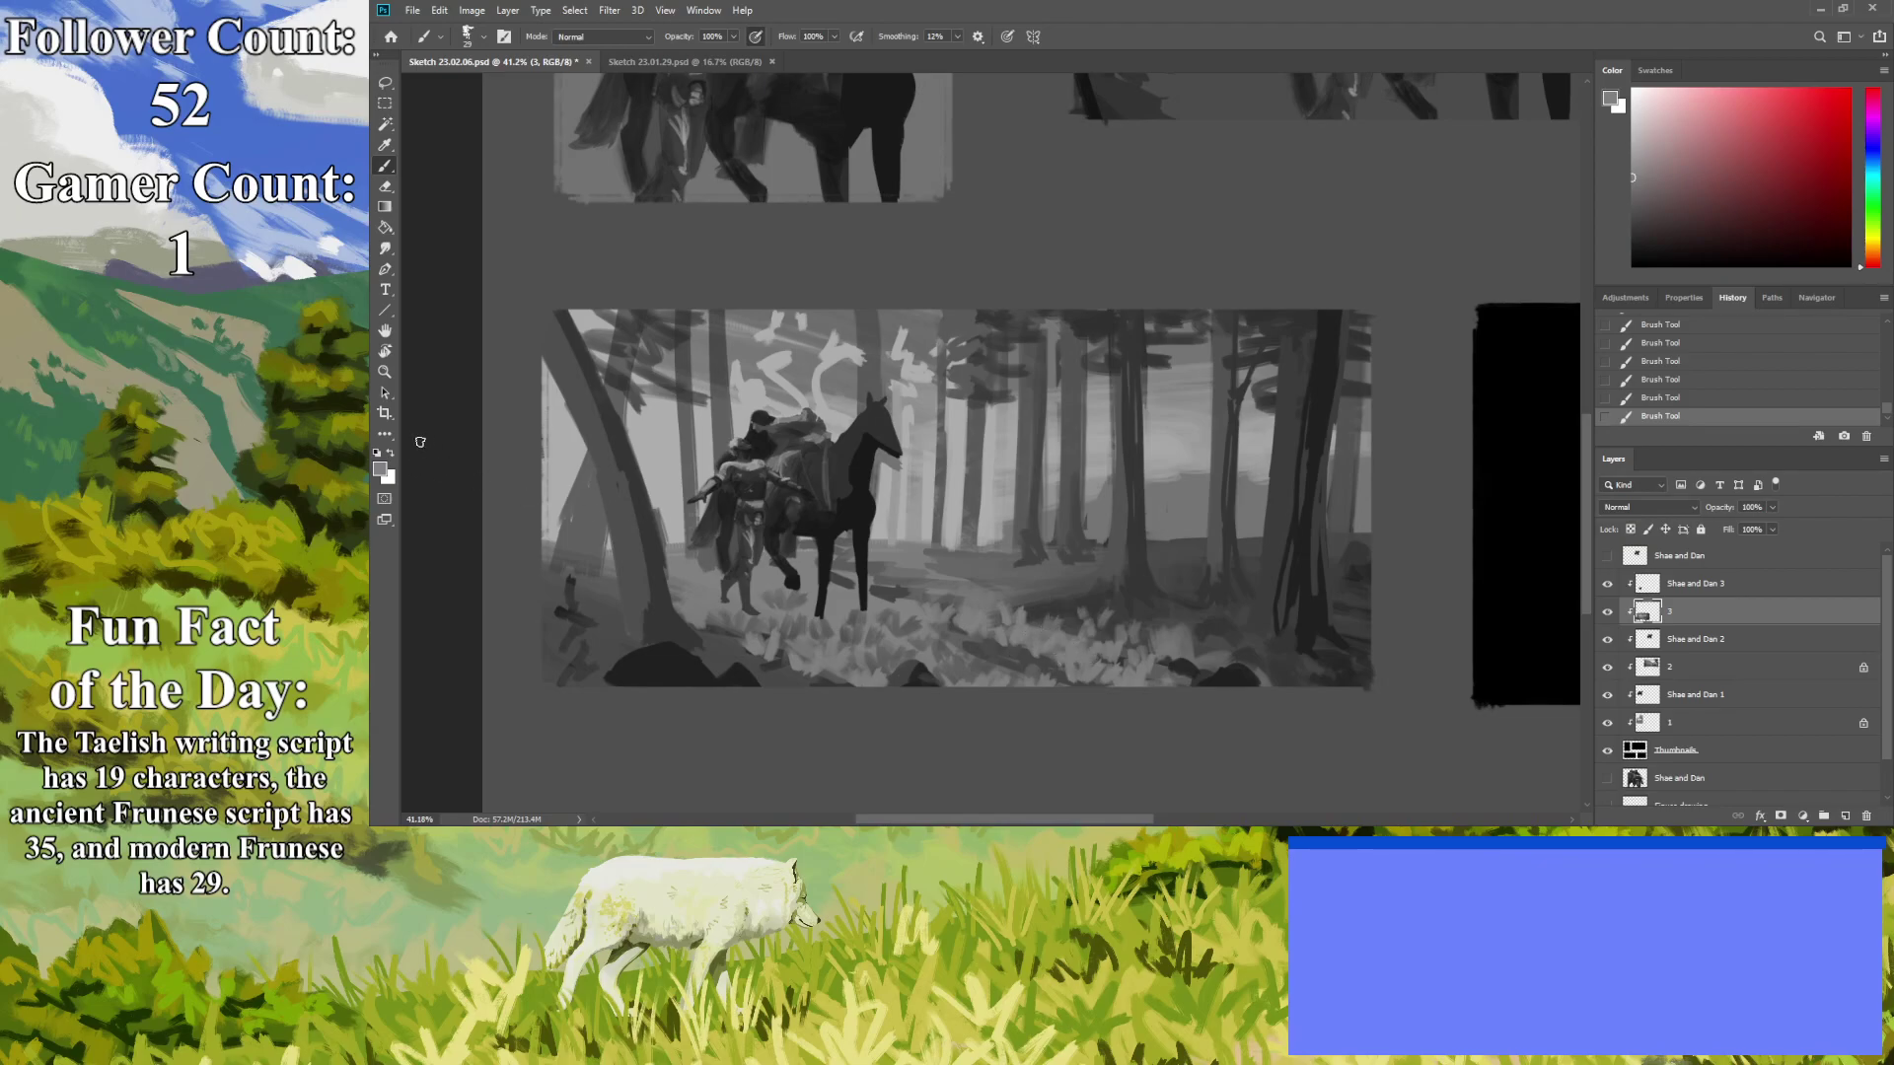
# Paint pale grey light on the ground behind the two figures and add bright grass highlights along the path.
pyautogui.click(385, 372)
pyautogui.moveTo(823, 513); pyautogui.dragTo(622, 541)
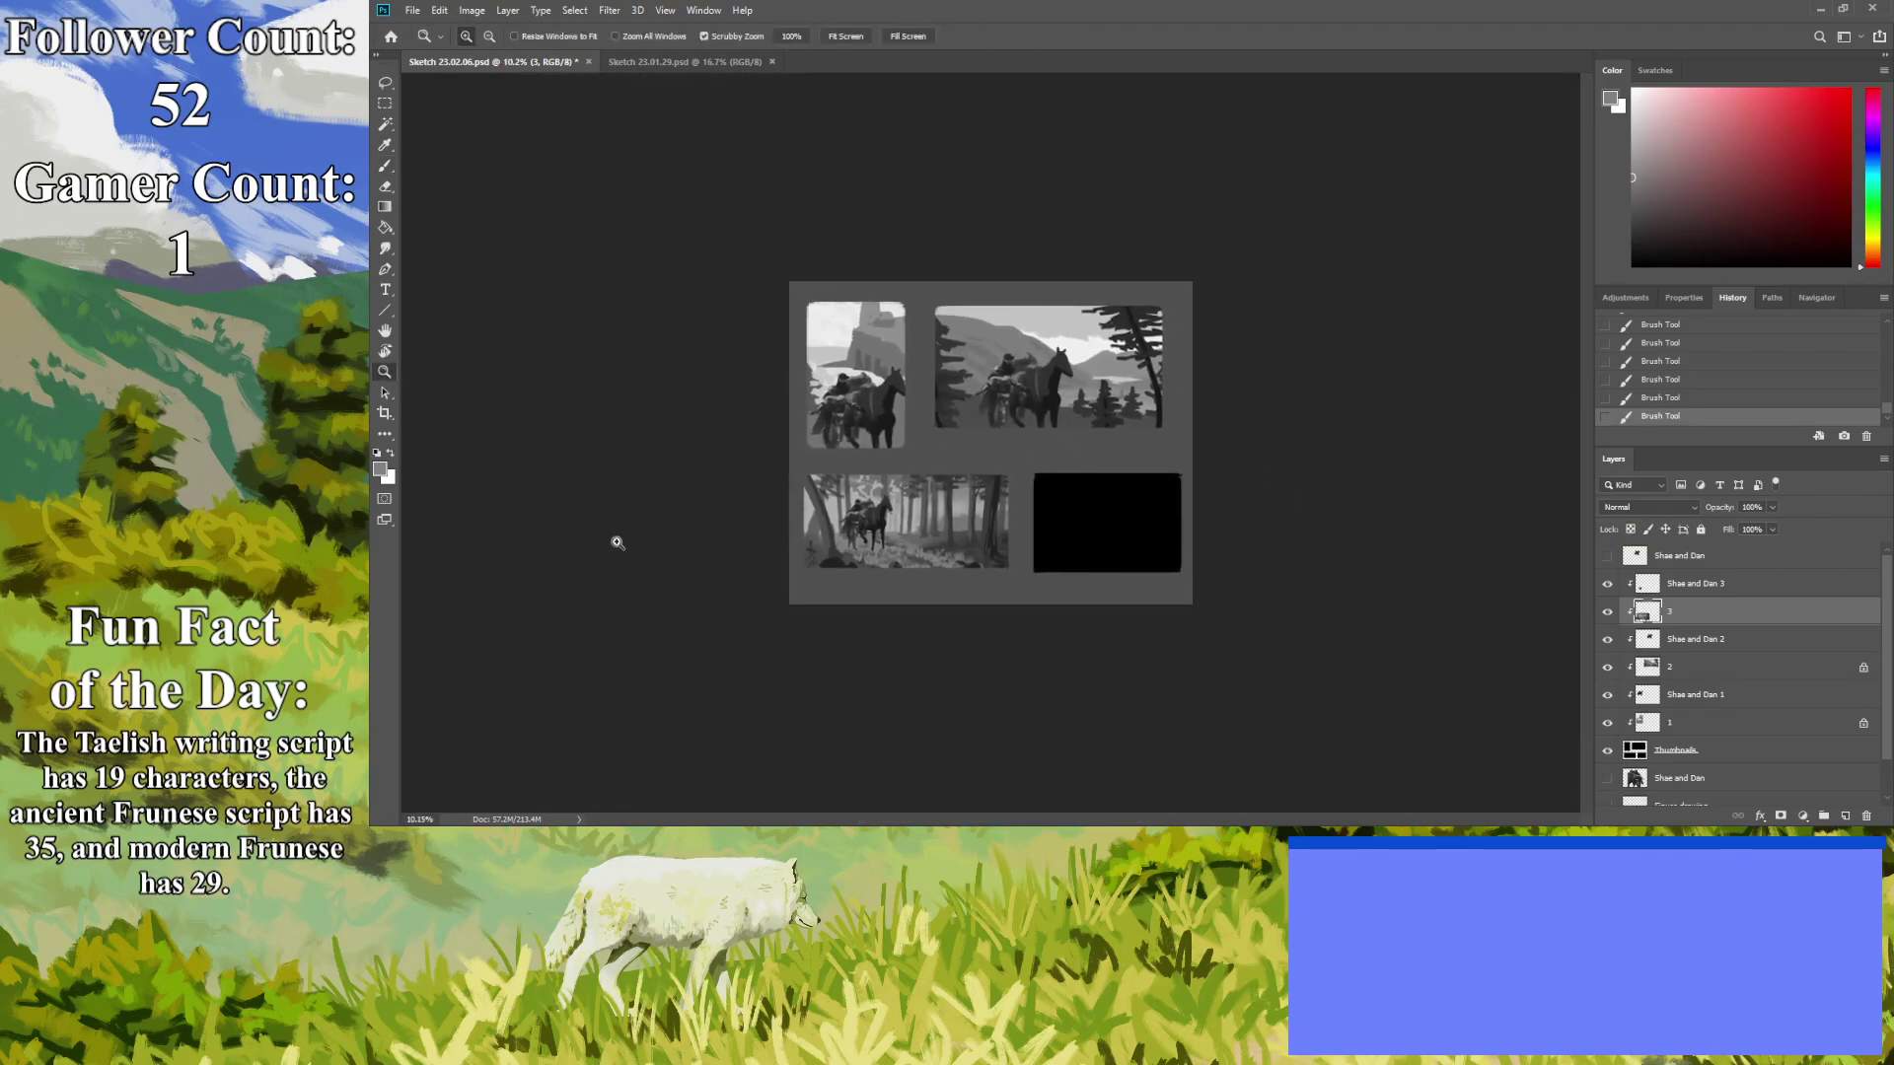
pyautogui.moveTo(596, 664); pyautogui.dragTo(690, 726)
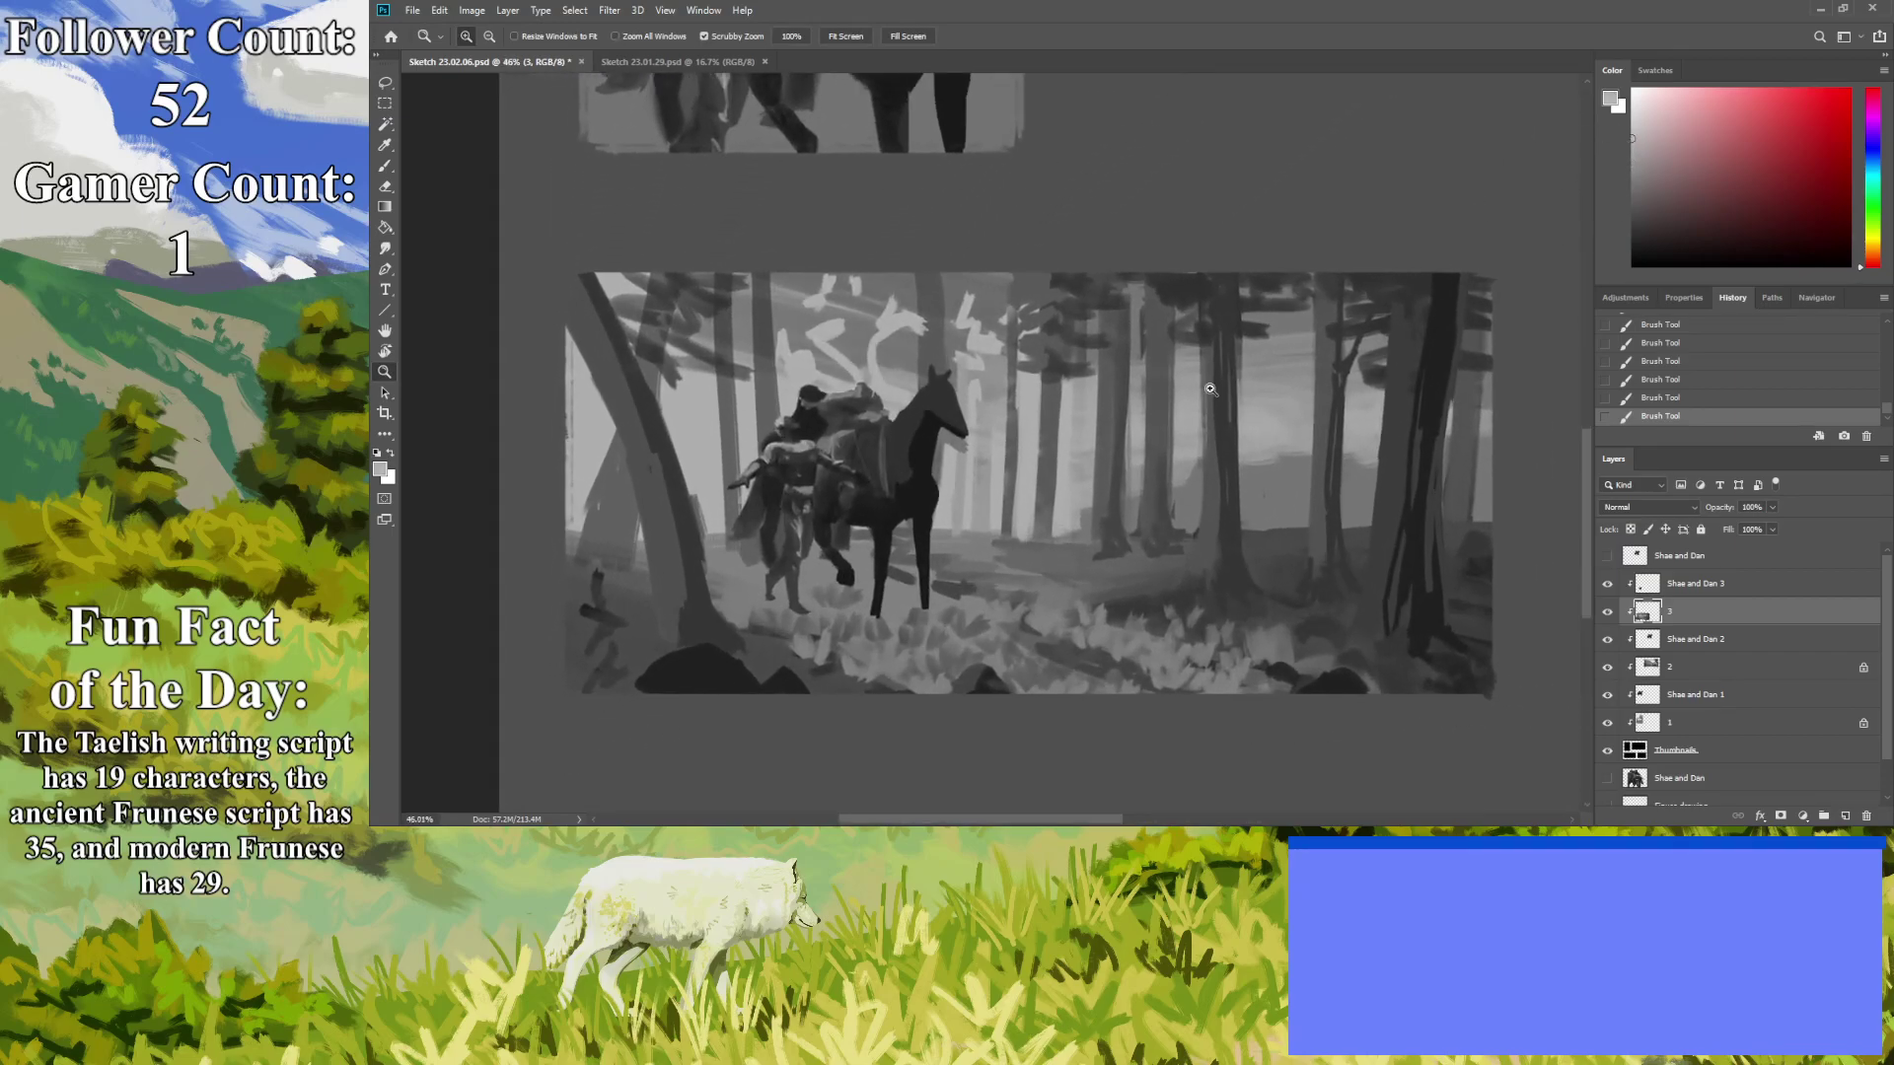
pyautogui.click(385, 166)
pyautogui.moveTo(728, 574)
pyautogui.mouseDown()
pyautogui.moveTo(712, 544)
pyautogui.moveTo(754, 590)
pyautogui.moveTo(801, 600)
pyautogui.moveTo(807, 563)
pyautogui.moveTo(834, 555)
pyautogui.moveTo(899, 587)
pyautogui.moveTo(821, 553)
pyautogui.moveTo(774, 562)
pyautogui.moveTo(908, 604)
pyautogui.moveTo(833, 582)
pyautogui.moveTo(762, 607)
pyautogui.moveTo(794, 636)
pyautogui.moveTo(731, 614)
pyautogui.moveTo(708, 567)
pyautogui.moveTo(755, 549)
pyautogui.moveTo(723, 550)
pyautogui.mouseUp()
pyautogui.moveTo(861, 643)
pyautogui.mouseDown()
pyautogui.moveTo(784, 628)
pyautogui.moveTo(782, 658)
pyautogui.moveTo(762, 641)
pyautogui.moveTo(894, 663)
pyautogui.moveTo(874, 677)
pyautogui.moveTo(857, 657)
pyautogui.moveTo(922, 682)
pyautogui.mouseUp()
pyautogui.moveTo(1048, 615)
pyautogui.mouseDown()
pyautogui.moveTo(963, 571)
pyautogui.moveTo(908, 562)
pyautogui.mouseUp()
pyautogui.moveTo(1069, 619); pyautogui.dragTo(1120, 642)
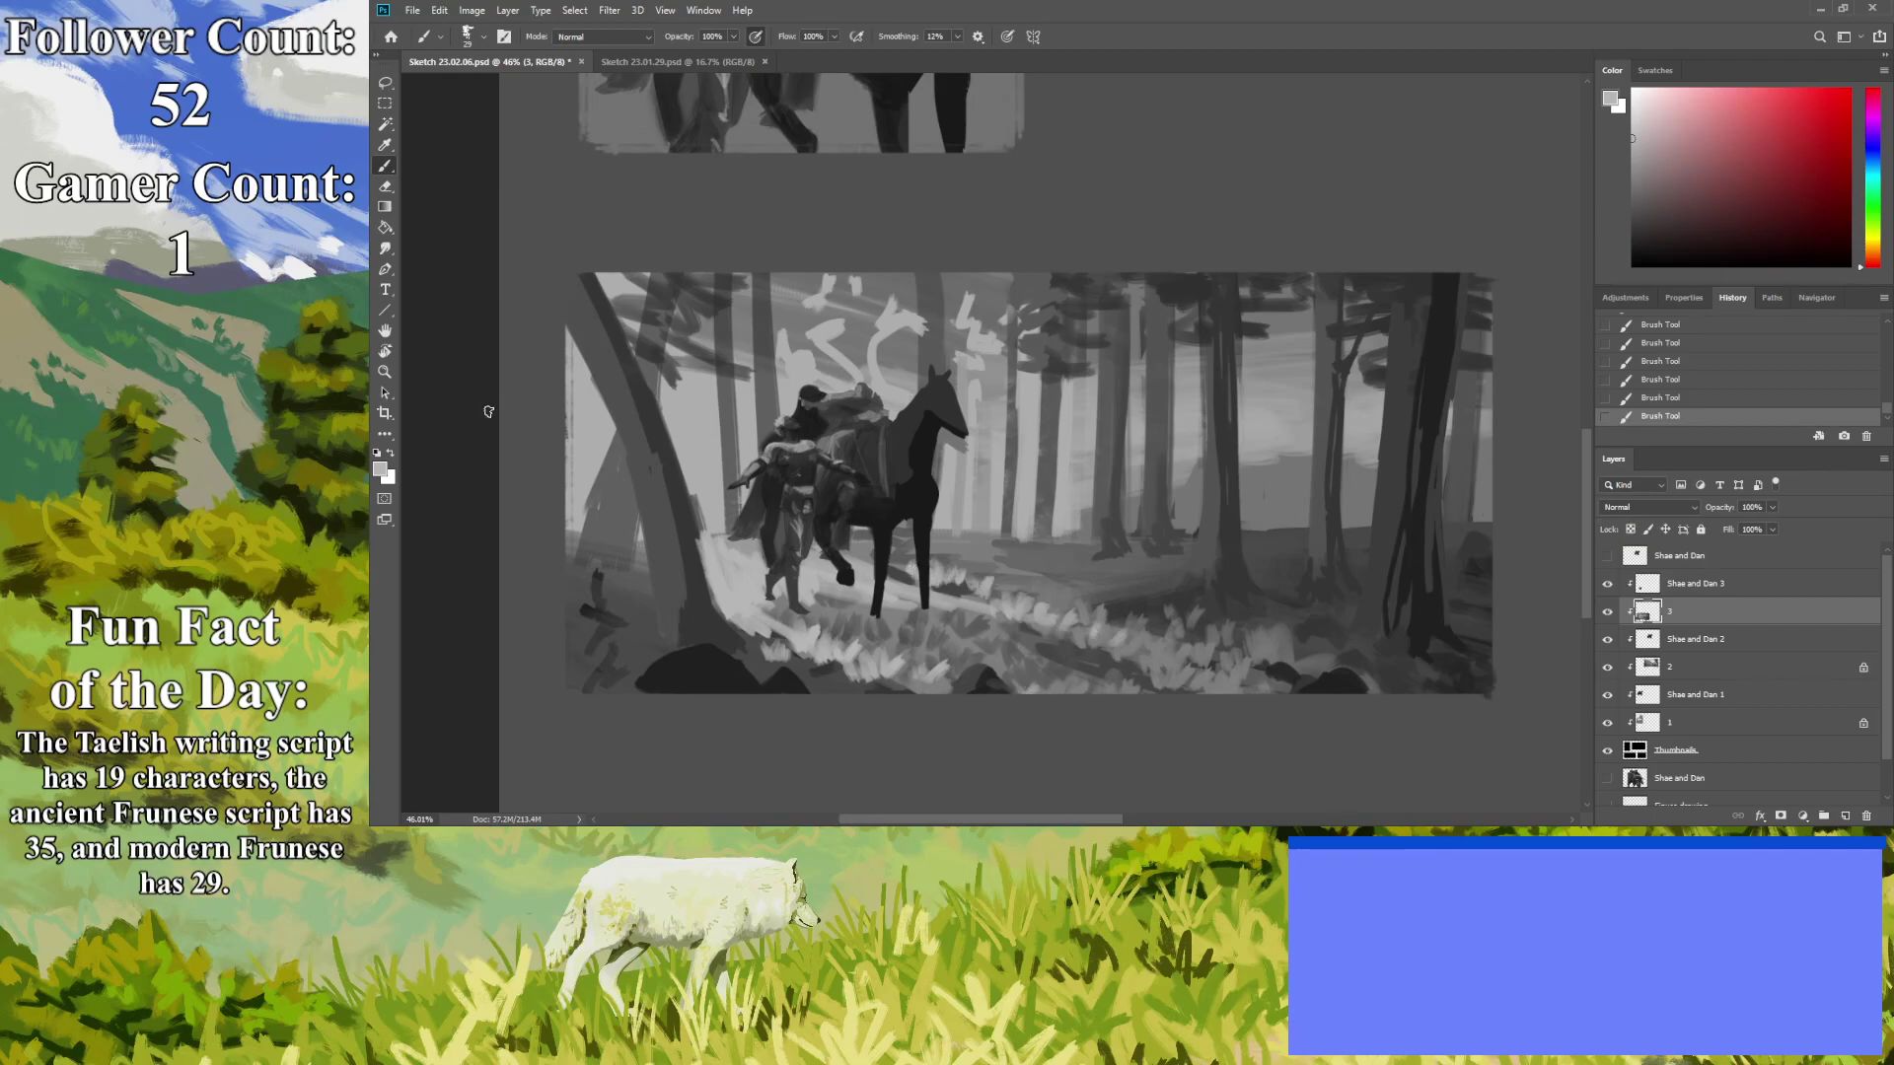
# Sample a mid grey and paint taller grass blades around the foreground rocks and the foot of the thick trunk.
pyautogui.click(384, 372)
pyautogui.moveTo(827, 532); pyautogui.dragTo(770, 701)
pyautogui.press('i')
pyautogui.click(831, 541)
pyautogui.press('b')
pyautogui.moveTo(1117, 681); pyautogui.dragTo(1105, 646)
pyautogui.moveTo(1097, 683)
pyautogui.mouseDown()
pyautogui.moveTo(1085, 648)
pyautogui.moveTo(1116, 673)
pyautogui.moveTo(1074, 628)
pyautogui.mouseUp()
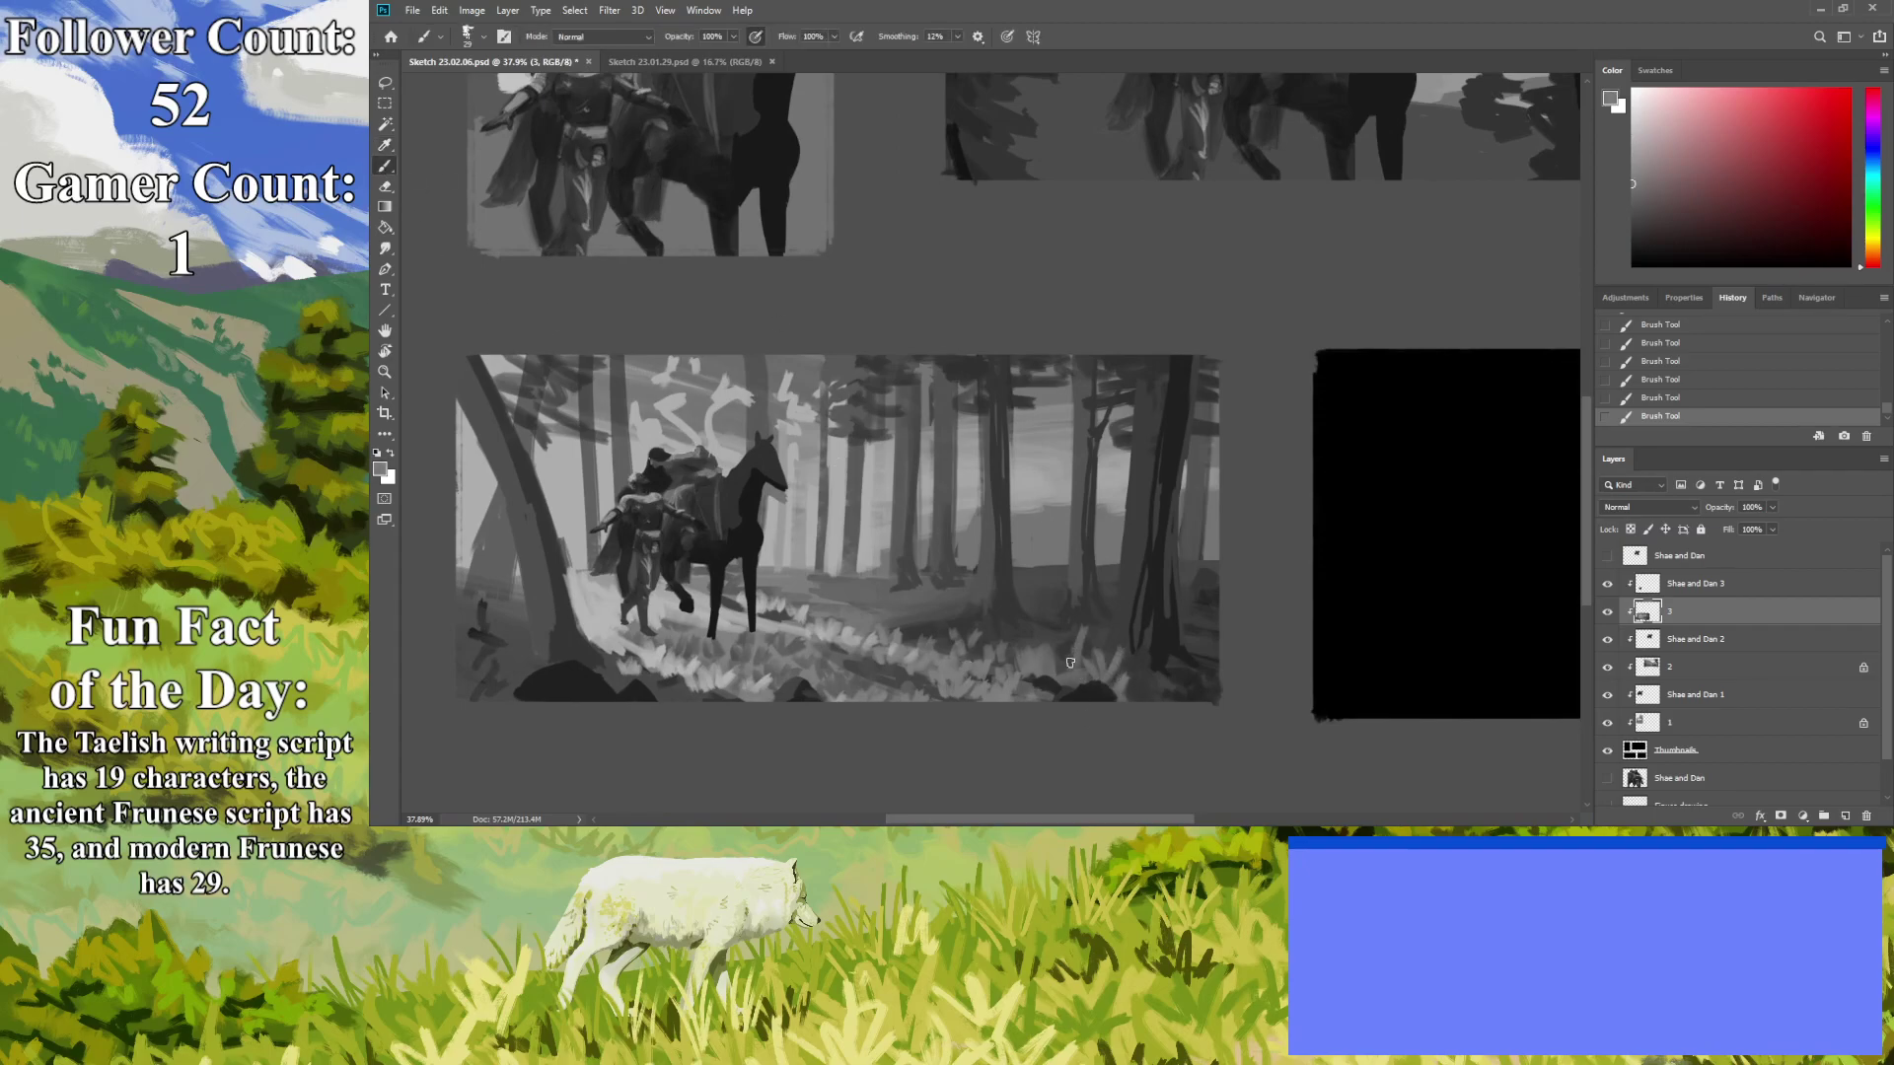
pyautogui.moveTo(1175, 702)
pyautogui.mouseDown()
pyautogui.moveTo(1182, 657)
pyautogui.moveTo(1160, 705)
pyautogui.moveTo(1200, 696)
pyautogui.moveTo(1144, 713)
pyautogui.moveTo(1143, 691)
pyautogui.moveTo(1140, 714)
pyautogui.moveTo(1109, 696)
pyautogui.moveTo(1202, 649)
pyautogui.mouseUp()
pyautogui.moveTo(1184, 683); pyautogui.dragTo(1190, 643)
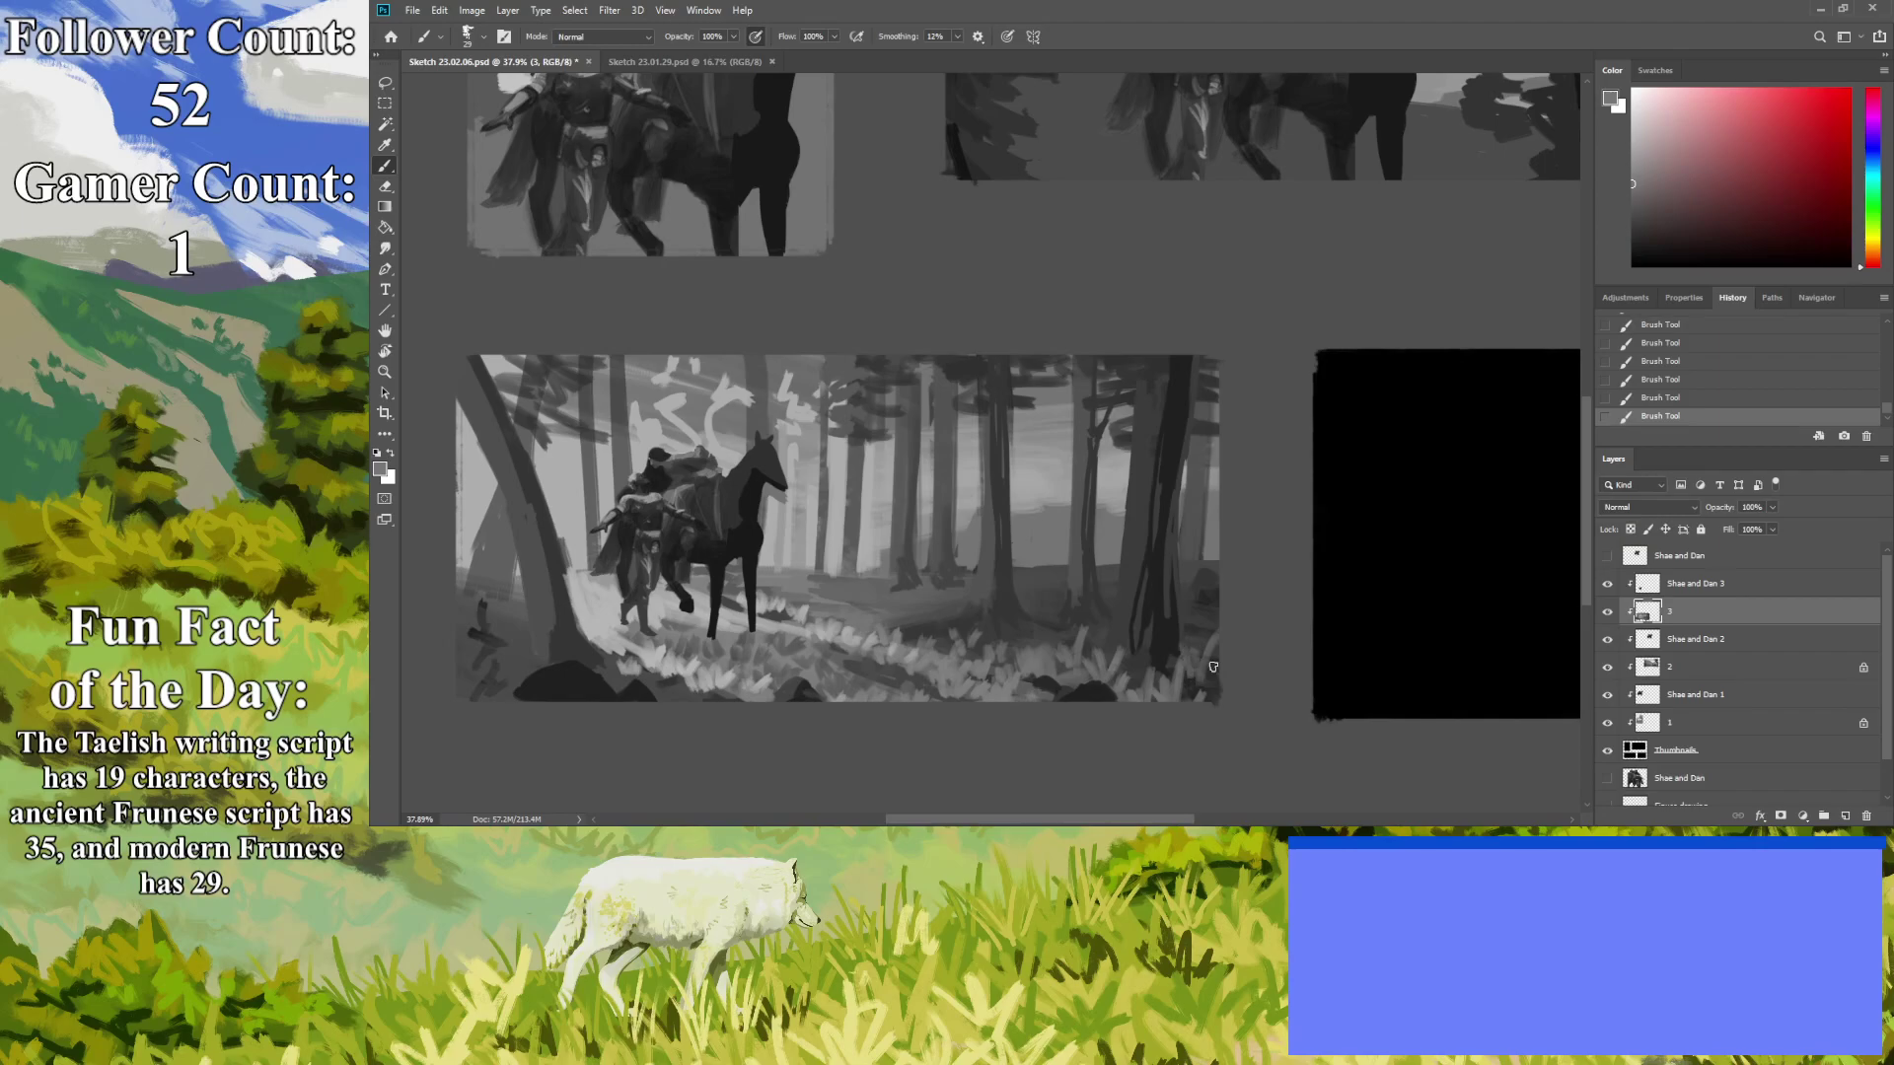
pyautogui.moveTo(1050, 641); pyautogui.dragTo(1055, 606)
# Sample a dark grey, paint dark grass blades along the thumbnail's lower foreground, and check the whole sheet.
pyautogui.click(390, 149)
pyautogui.click(1123, 618)
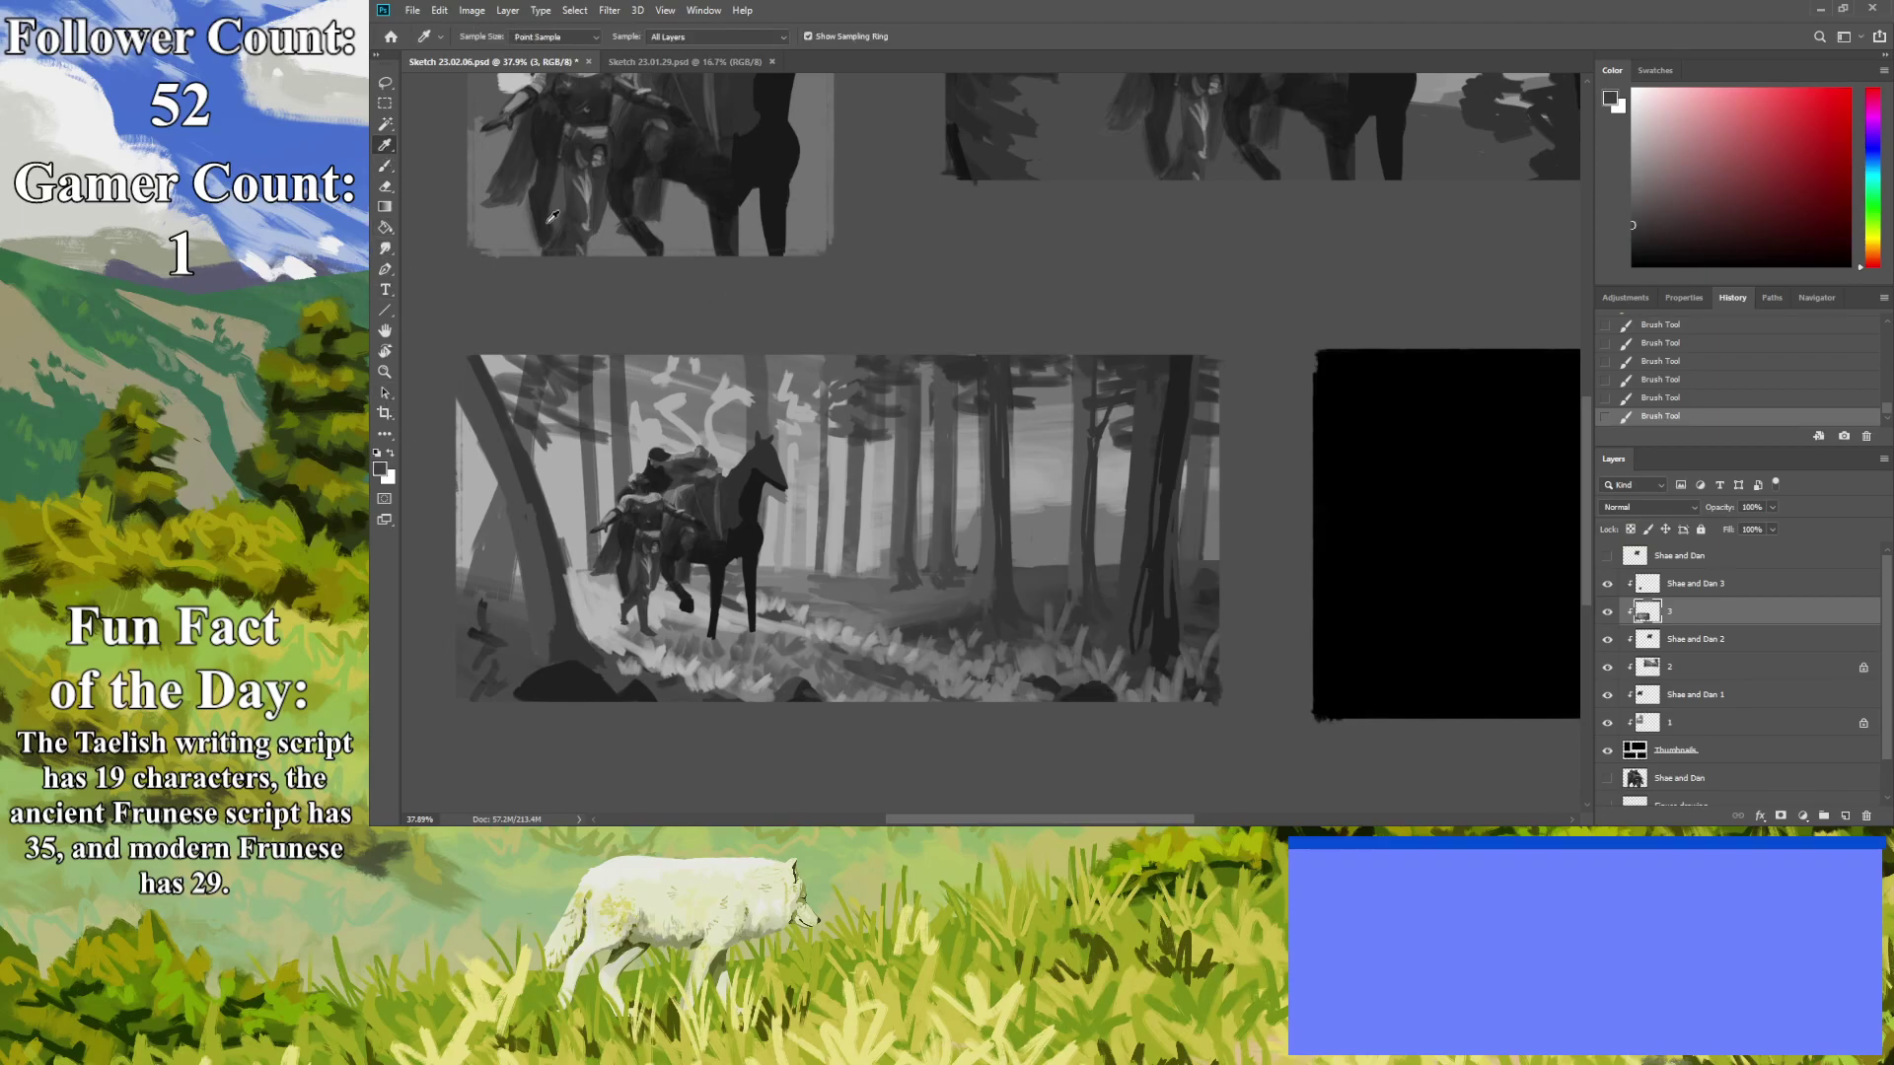
pyautogui.press('b')
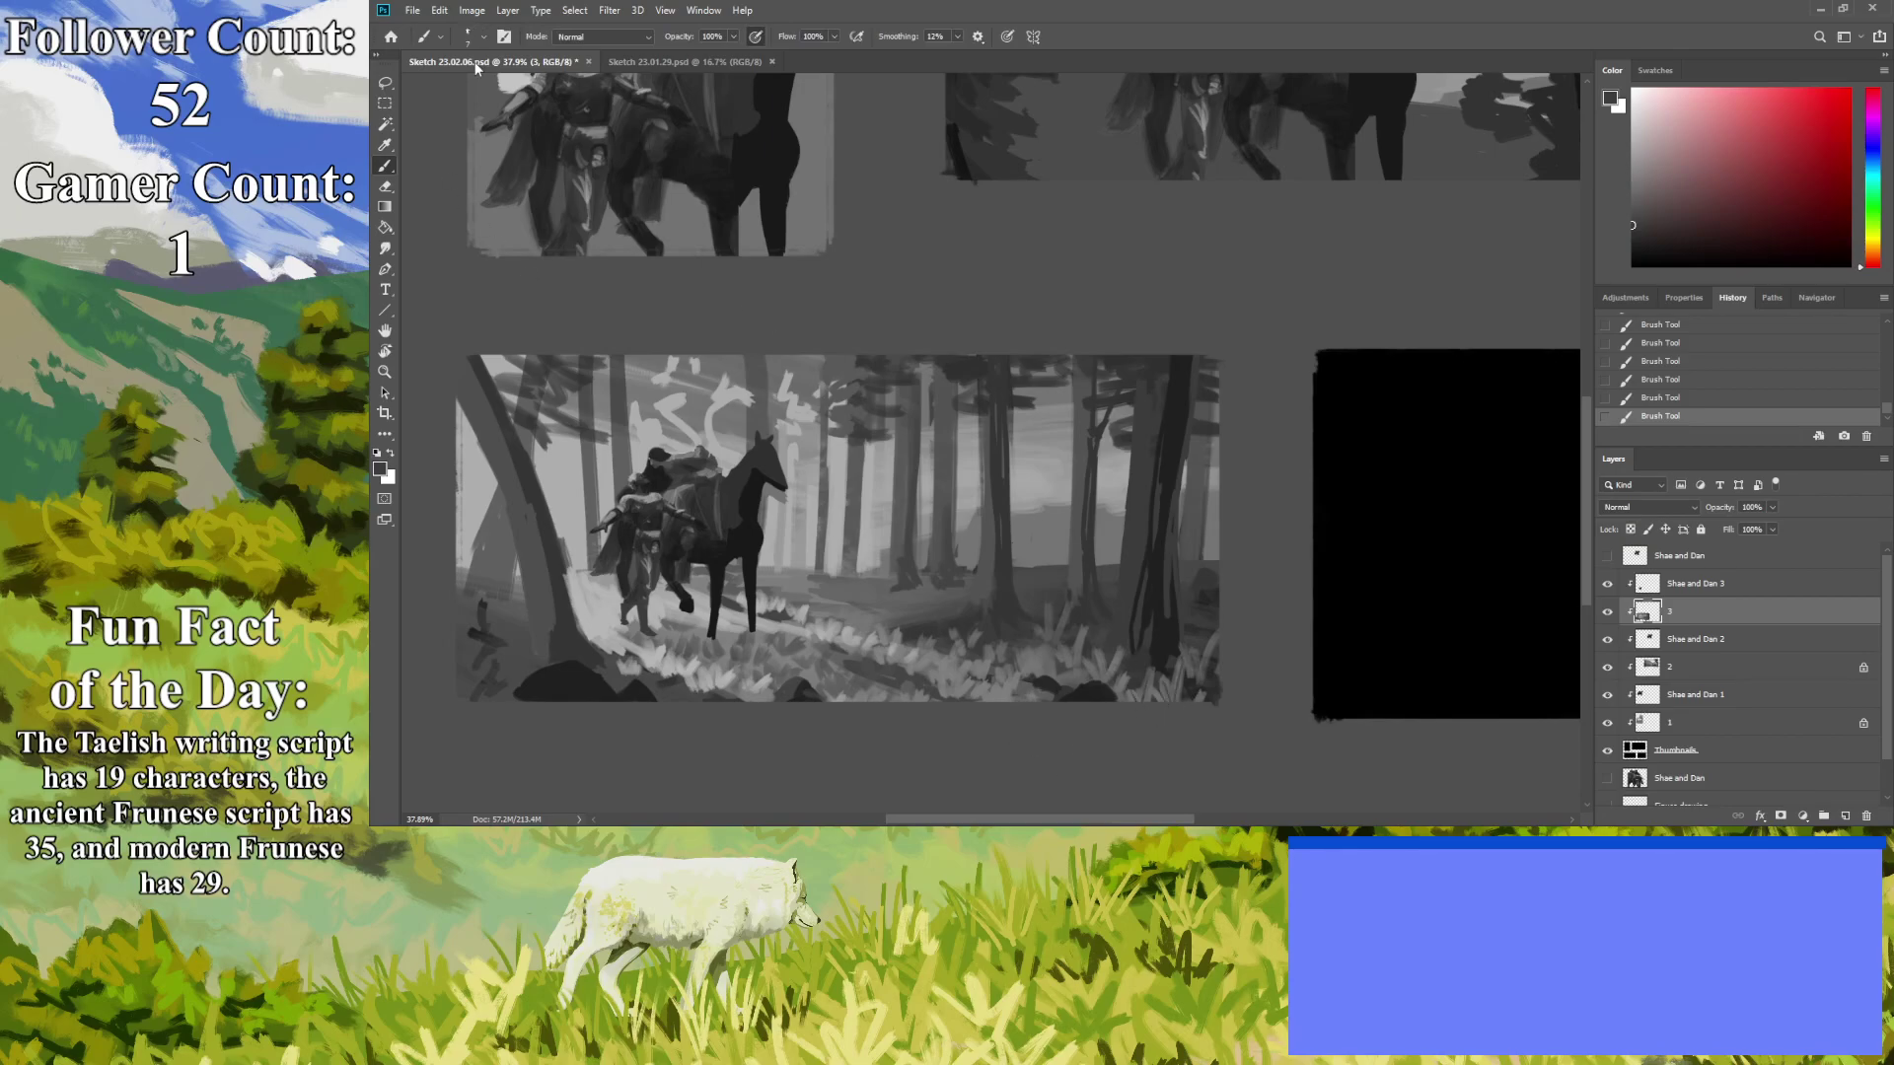
pyautogui.press('.')
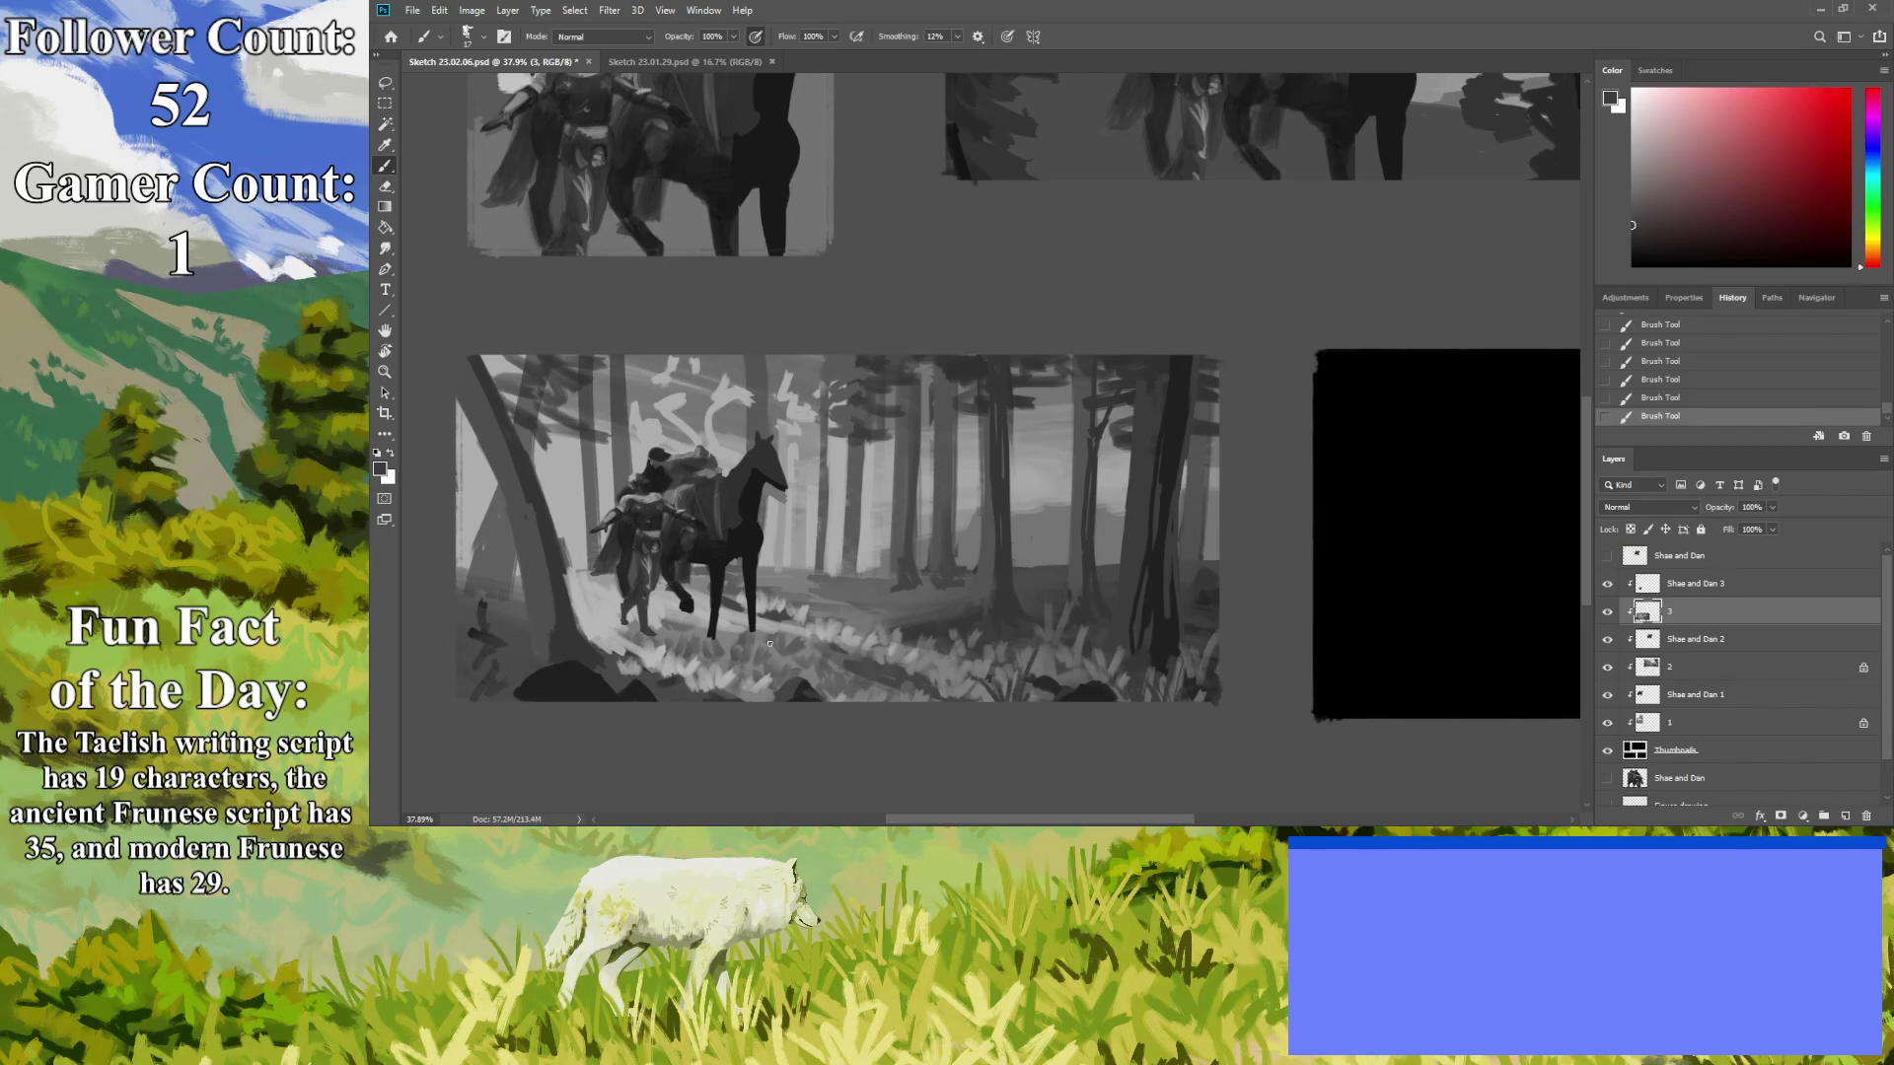
pyautogui.moveTo(842, 703); pyautogui.dragTo(829, 658)
pyautogui.click(385, 372)
pyautogui.moveTo(726, 515); pyautogui.dragTo(537, 562)
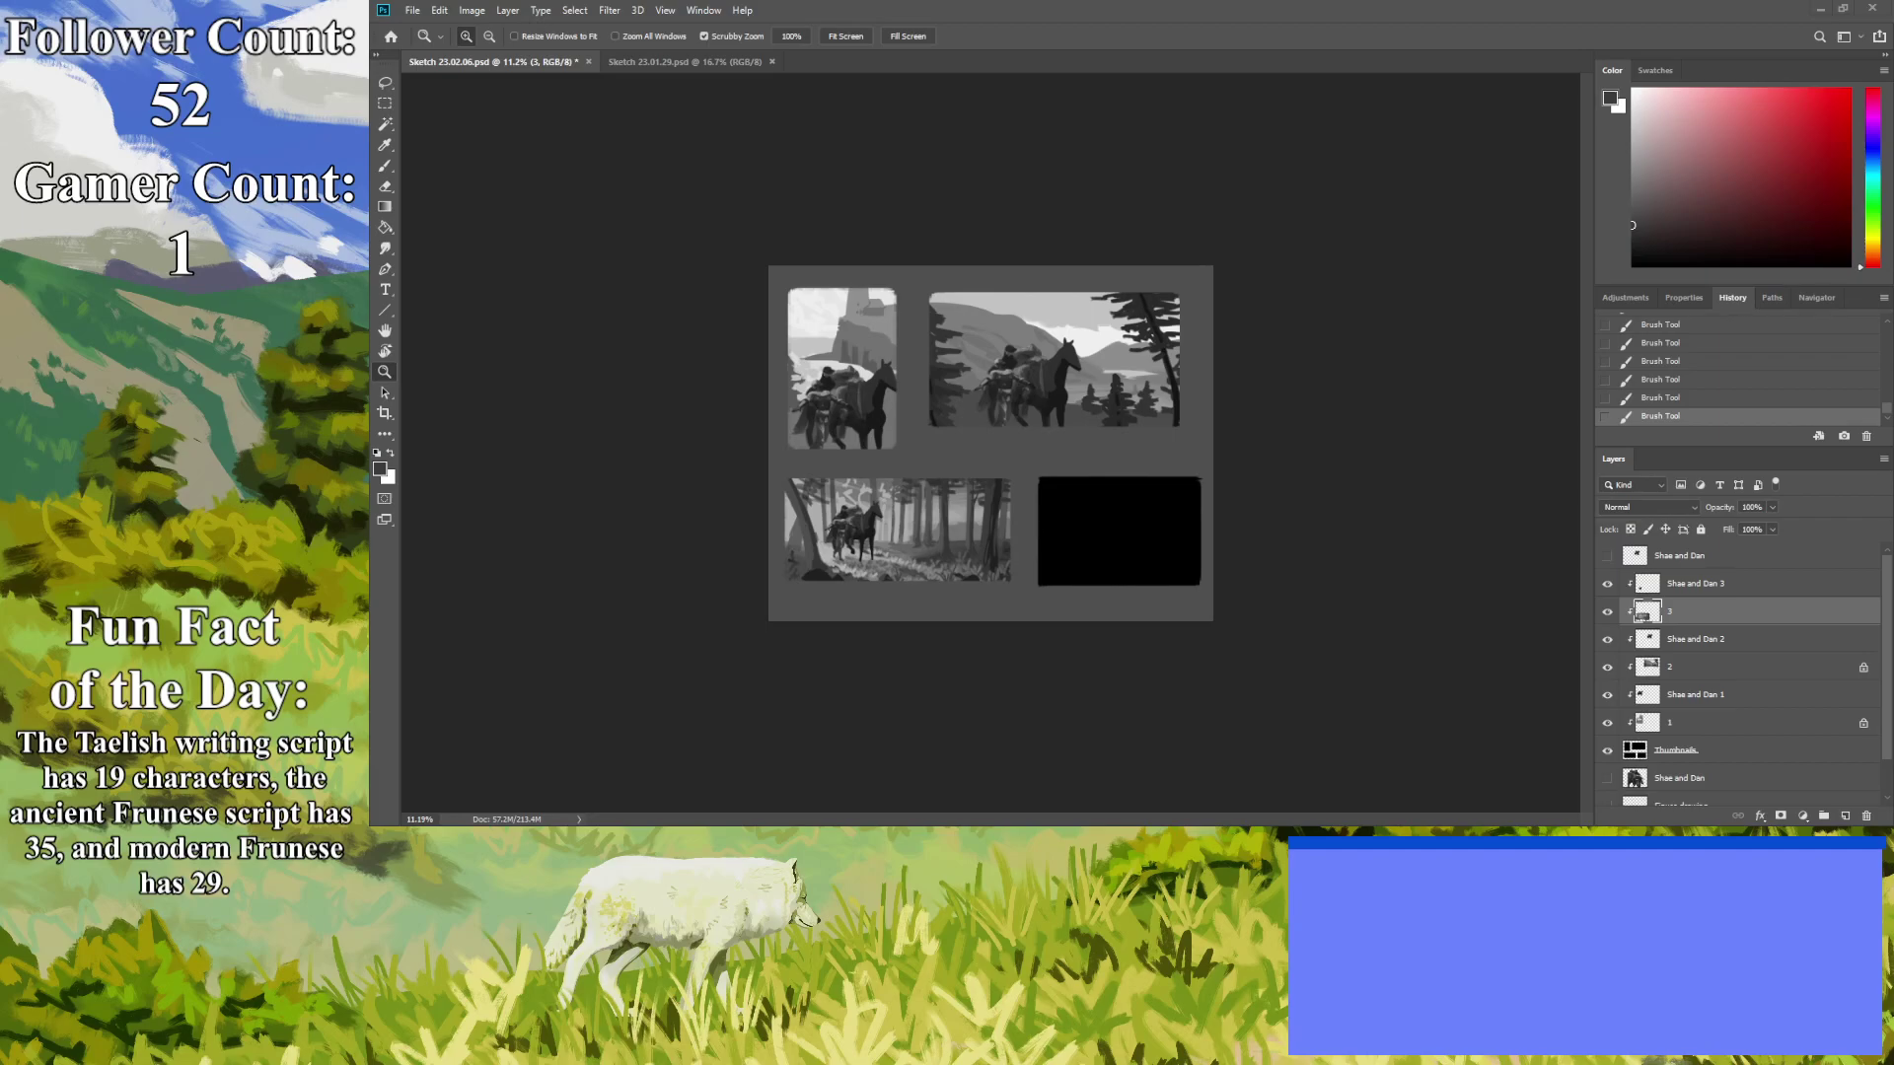
pyautogui.moveTo(968, 559); pyautogui.dragTo(1014, 569)
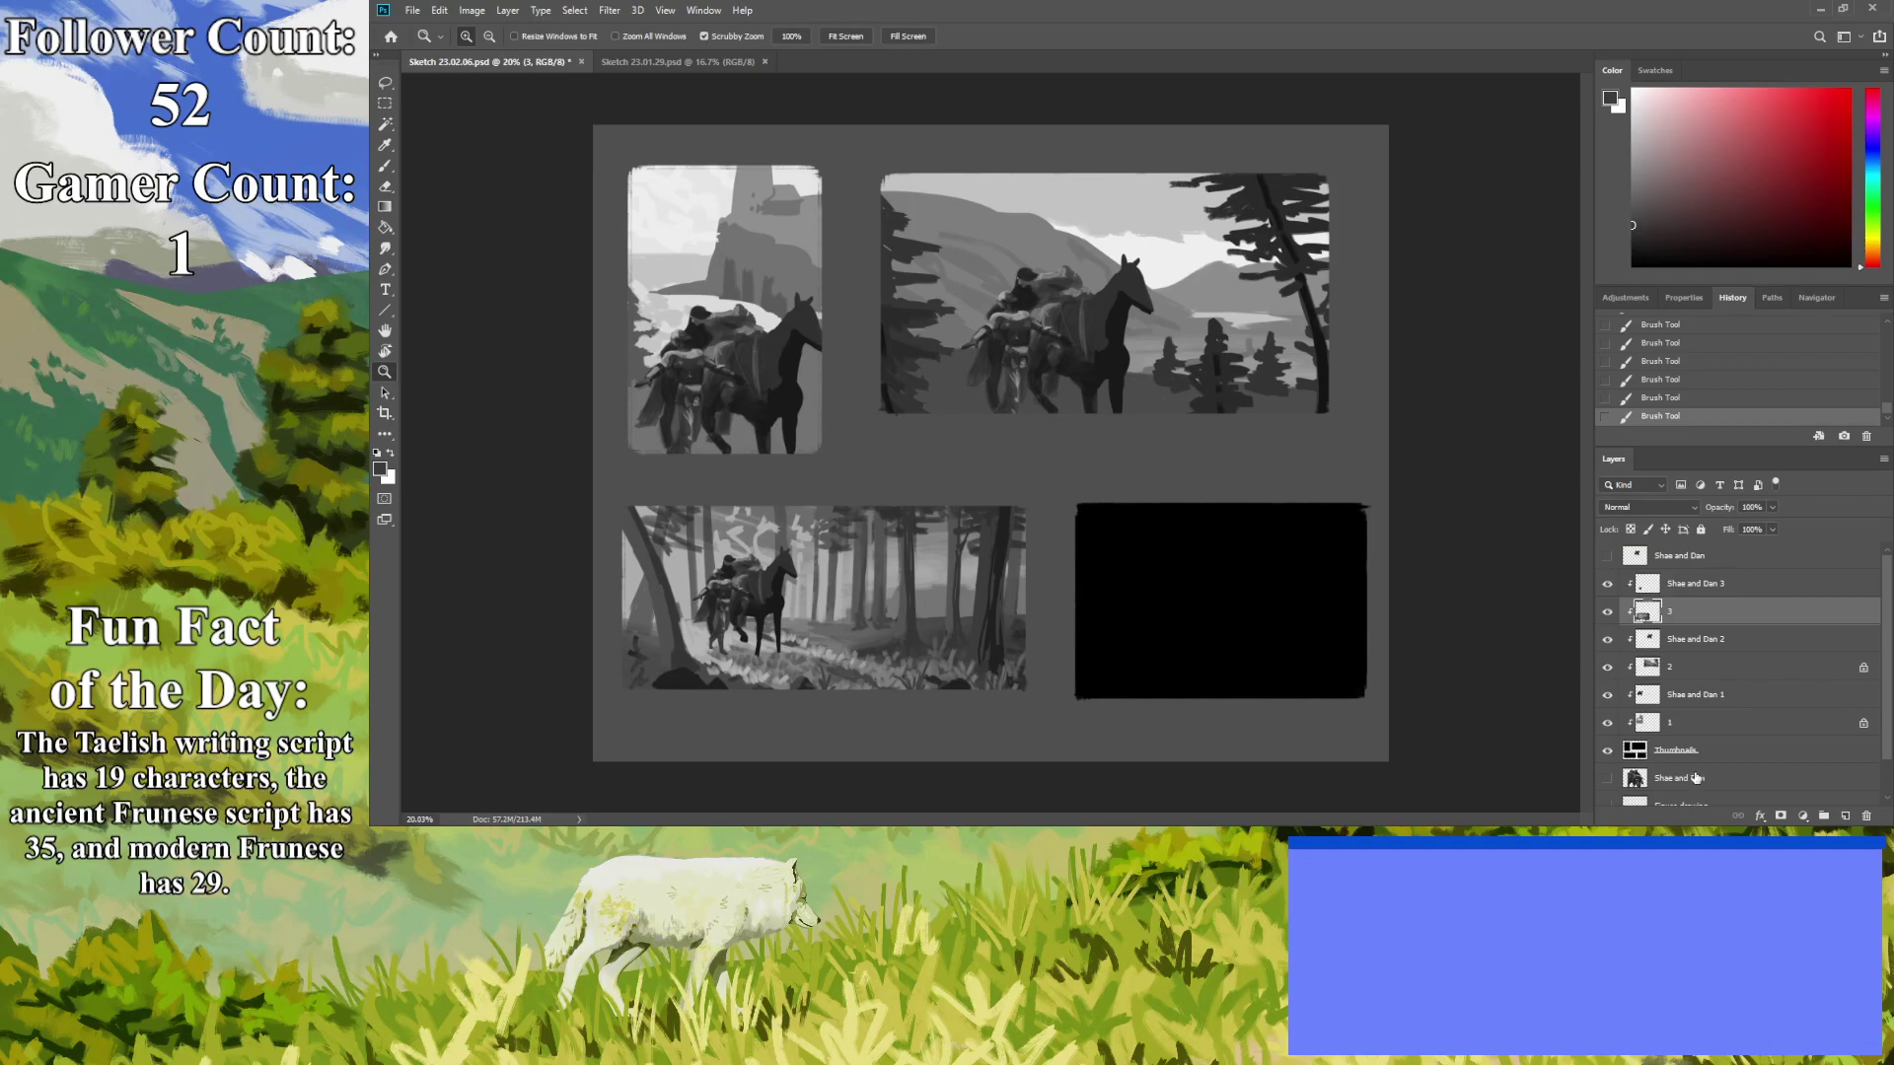
# Add a clipped layer named 4 above the third figures layer and fill the black thumbnail frame with light grey.
pyautogui.click(1691, 588)
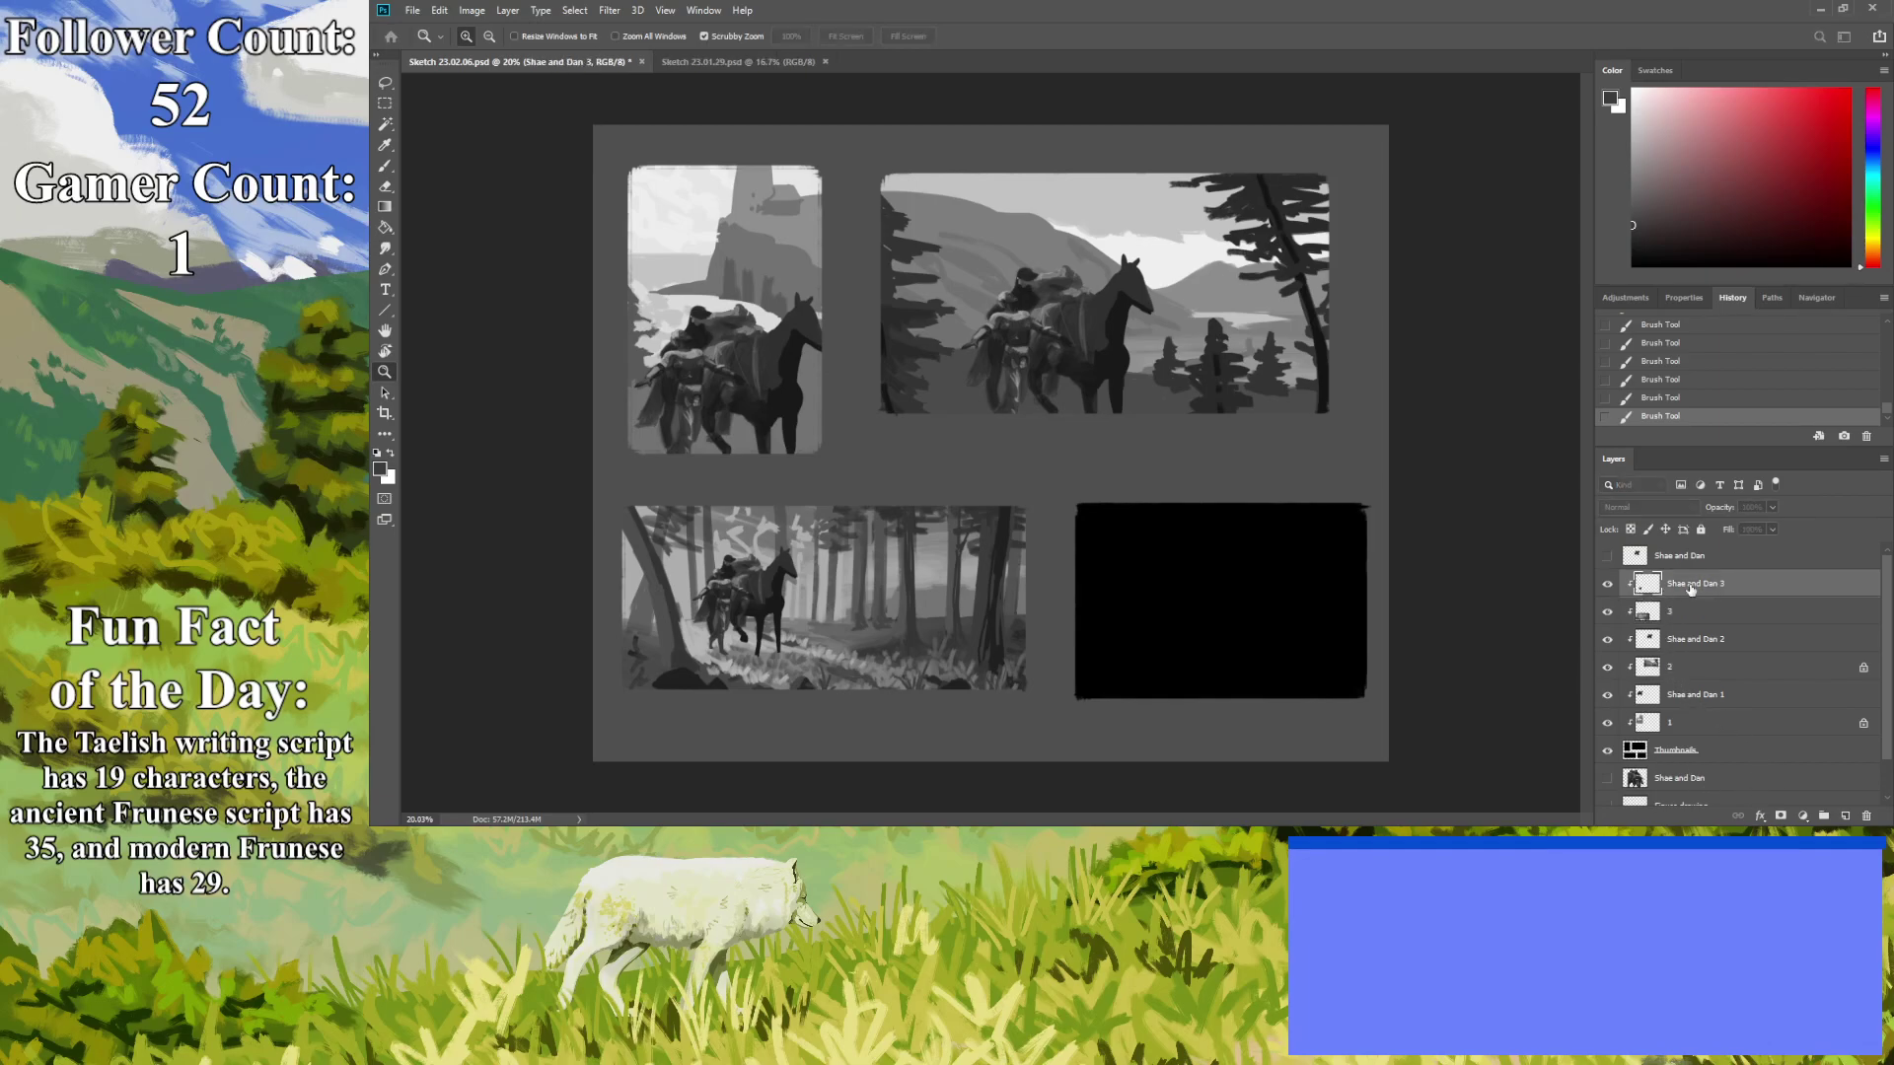
pyautogui.hotkey('ctrl', 'shift', 'alt', 'n')
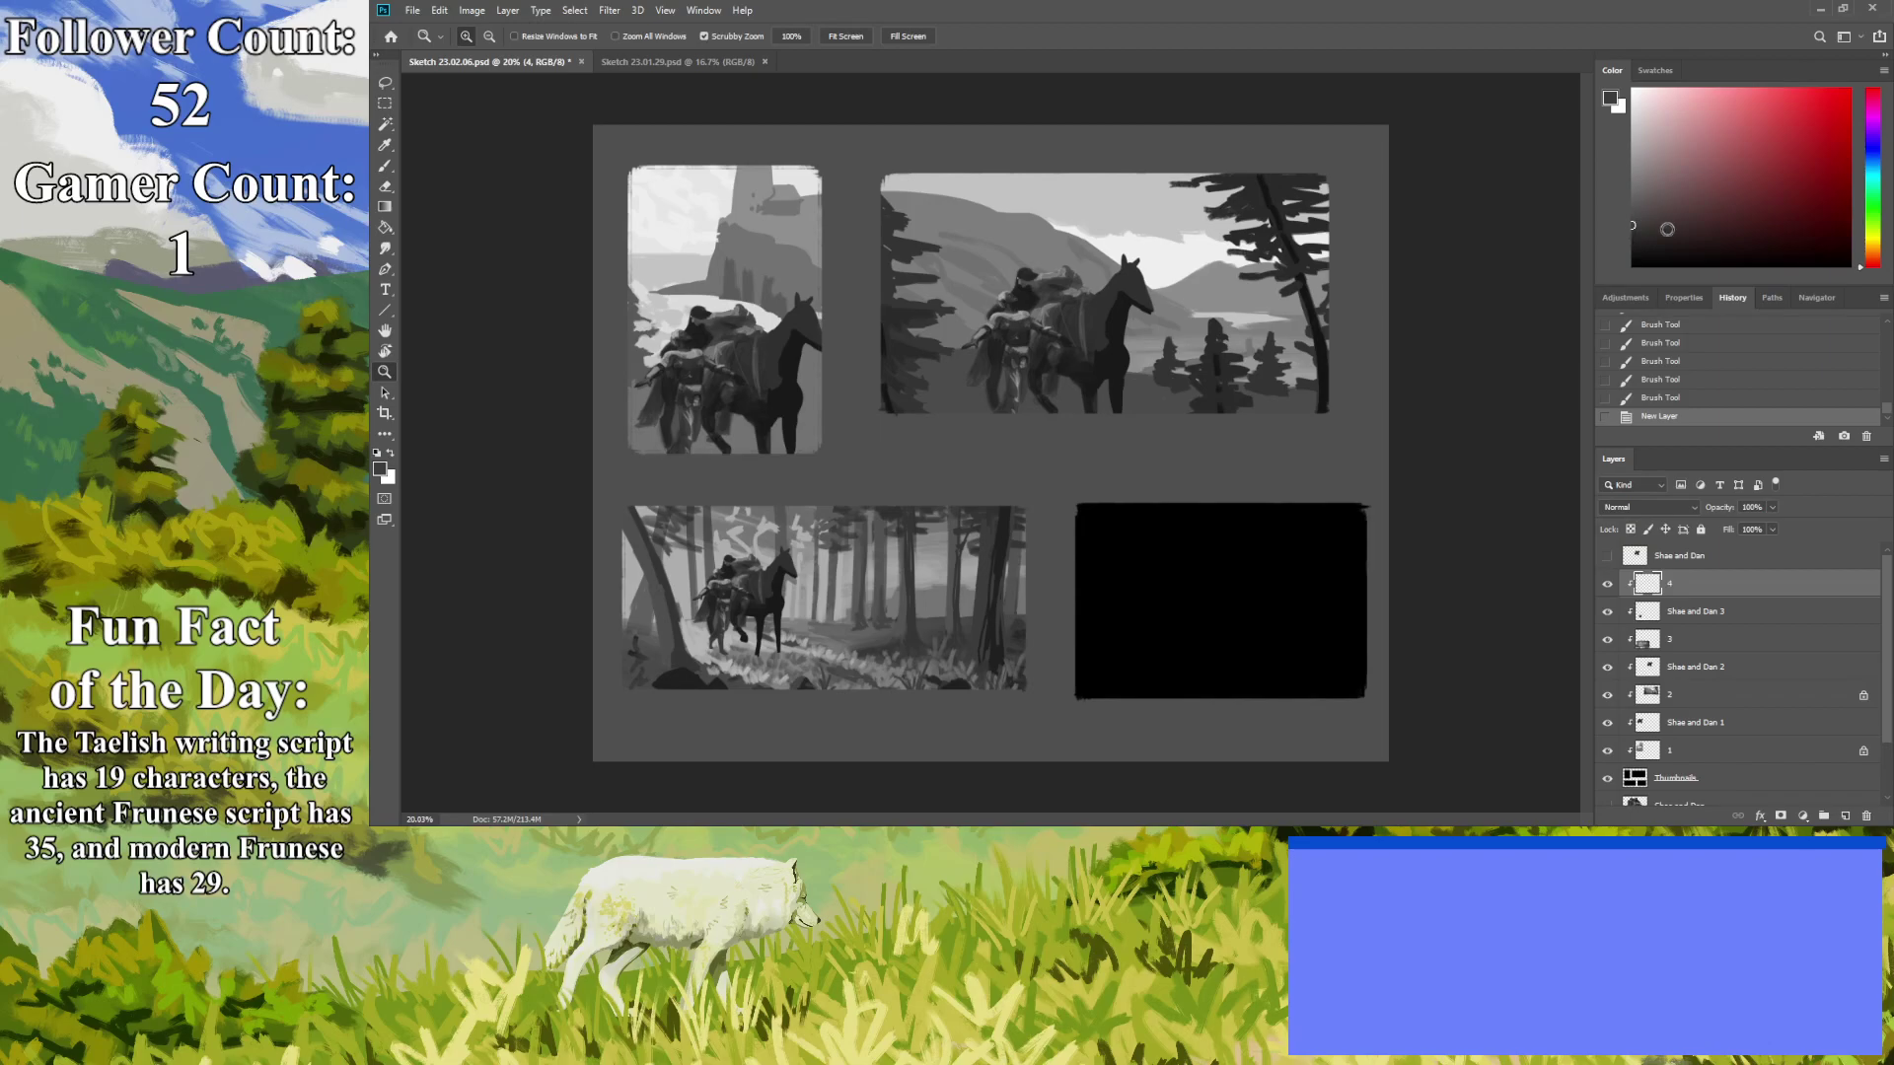
pyautogui.moveTo(1692, 209)
pyautogui.mouseDown()
pyautogui.moveTo(1621, 154)
pyautogui.moveTo(1625, 128)
pyautogui.mouseUp()
pyautogui.click(385, 167)
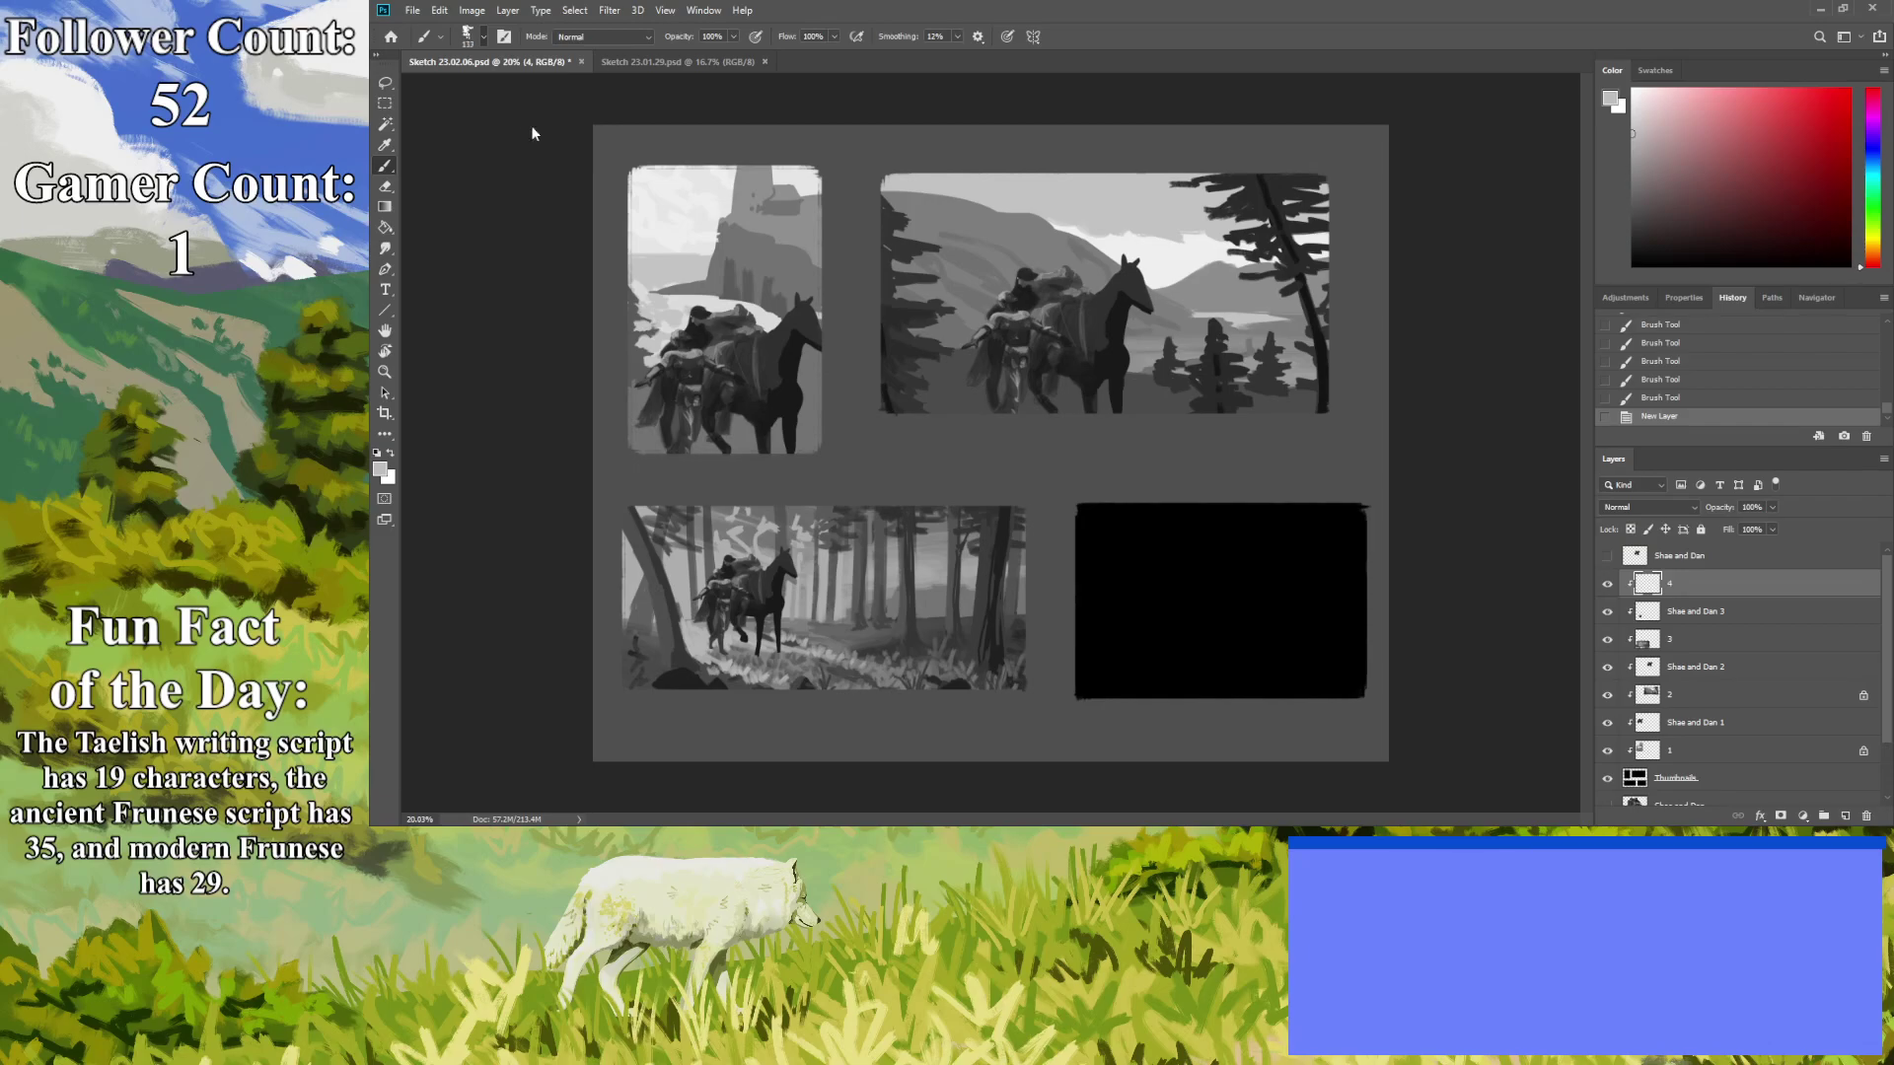
pyautogui.moveTo(1333, 552)
pyautogui.mouseDown()
pyautogui.moveTo(1362, 565)
pyautogui.moveTo(1369, 513)
pyautogui.moveTo(1238, 493)
pyautogui.moveTo(1144, 513)
pyautogui.moveTo(1332, 584)
pyautogui.moveTo(1205, 546)
pyautogui.moveTo(1115, 592)
pyautogui.moveTo(1148, 604)
pyautogui.moveTo(1104, 607)
pyautogui.moveTo(1090, 632)
pyautogui.moveTo(1075, 553)
pyautogui.moveTo(1100, 584)
pyautogui.moveTo(1120, 537)
pyautogui.moveTo(1169, 532)
pyautogui.mouseUp()
pyautogui.moveTo(1354, 573)
pyautogui.mouseDown()
pyautogui.moveTo(1335, 701)
pyautogui.moveTo(1262, 651)
pyautogui.moveTo(1130, 609)
pyautogui.moveTo(1110, 641)
pyautogui.moveTo(1071, 626)
pyautogui.moveTo(1080, 696)
pyautogui.mouseUp()
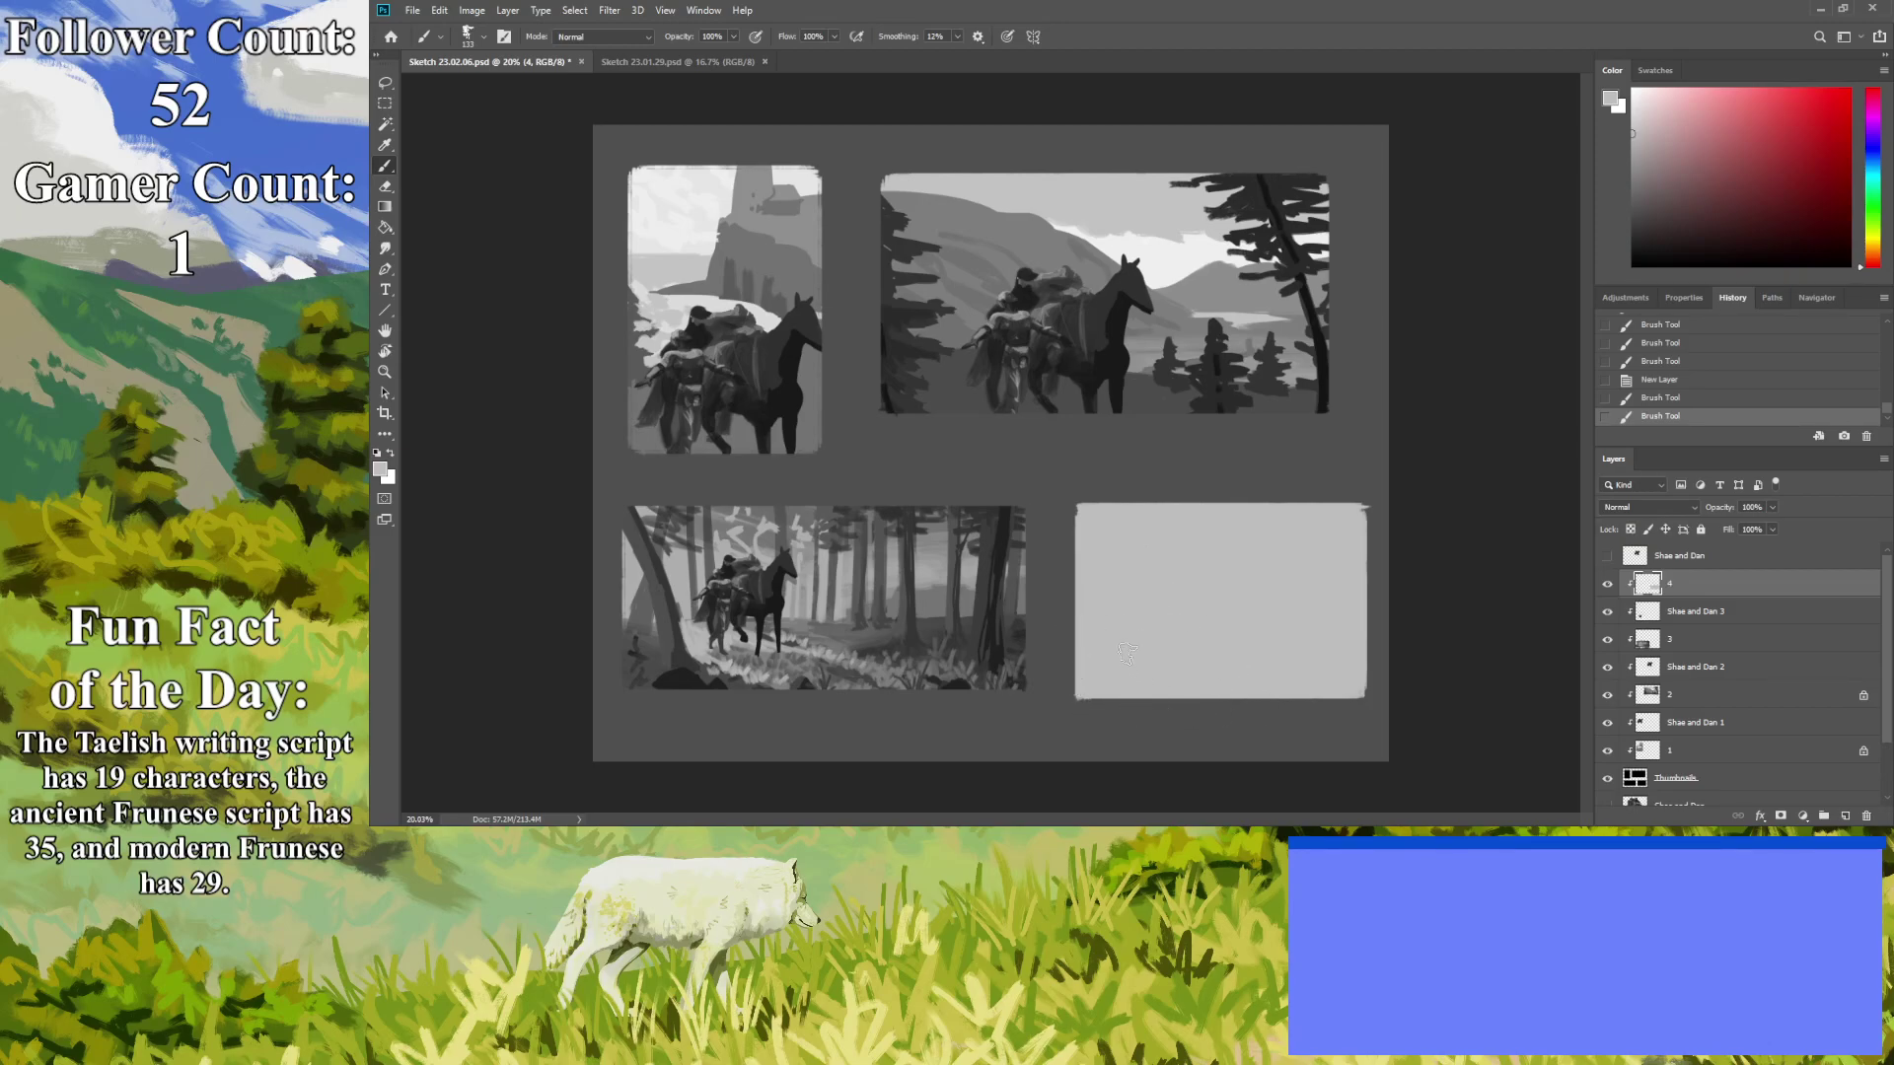
pyautogui.click(1164, 676)
# Lock layer 4's transparent pixels and block in a mid-grey distant tree mass with a sloping base on the fourth thumbnail's left side.
pyautogui.click(1633, 530)
pyautogui.click(1459, 646)
pyautogui.click(1632, 163)
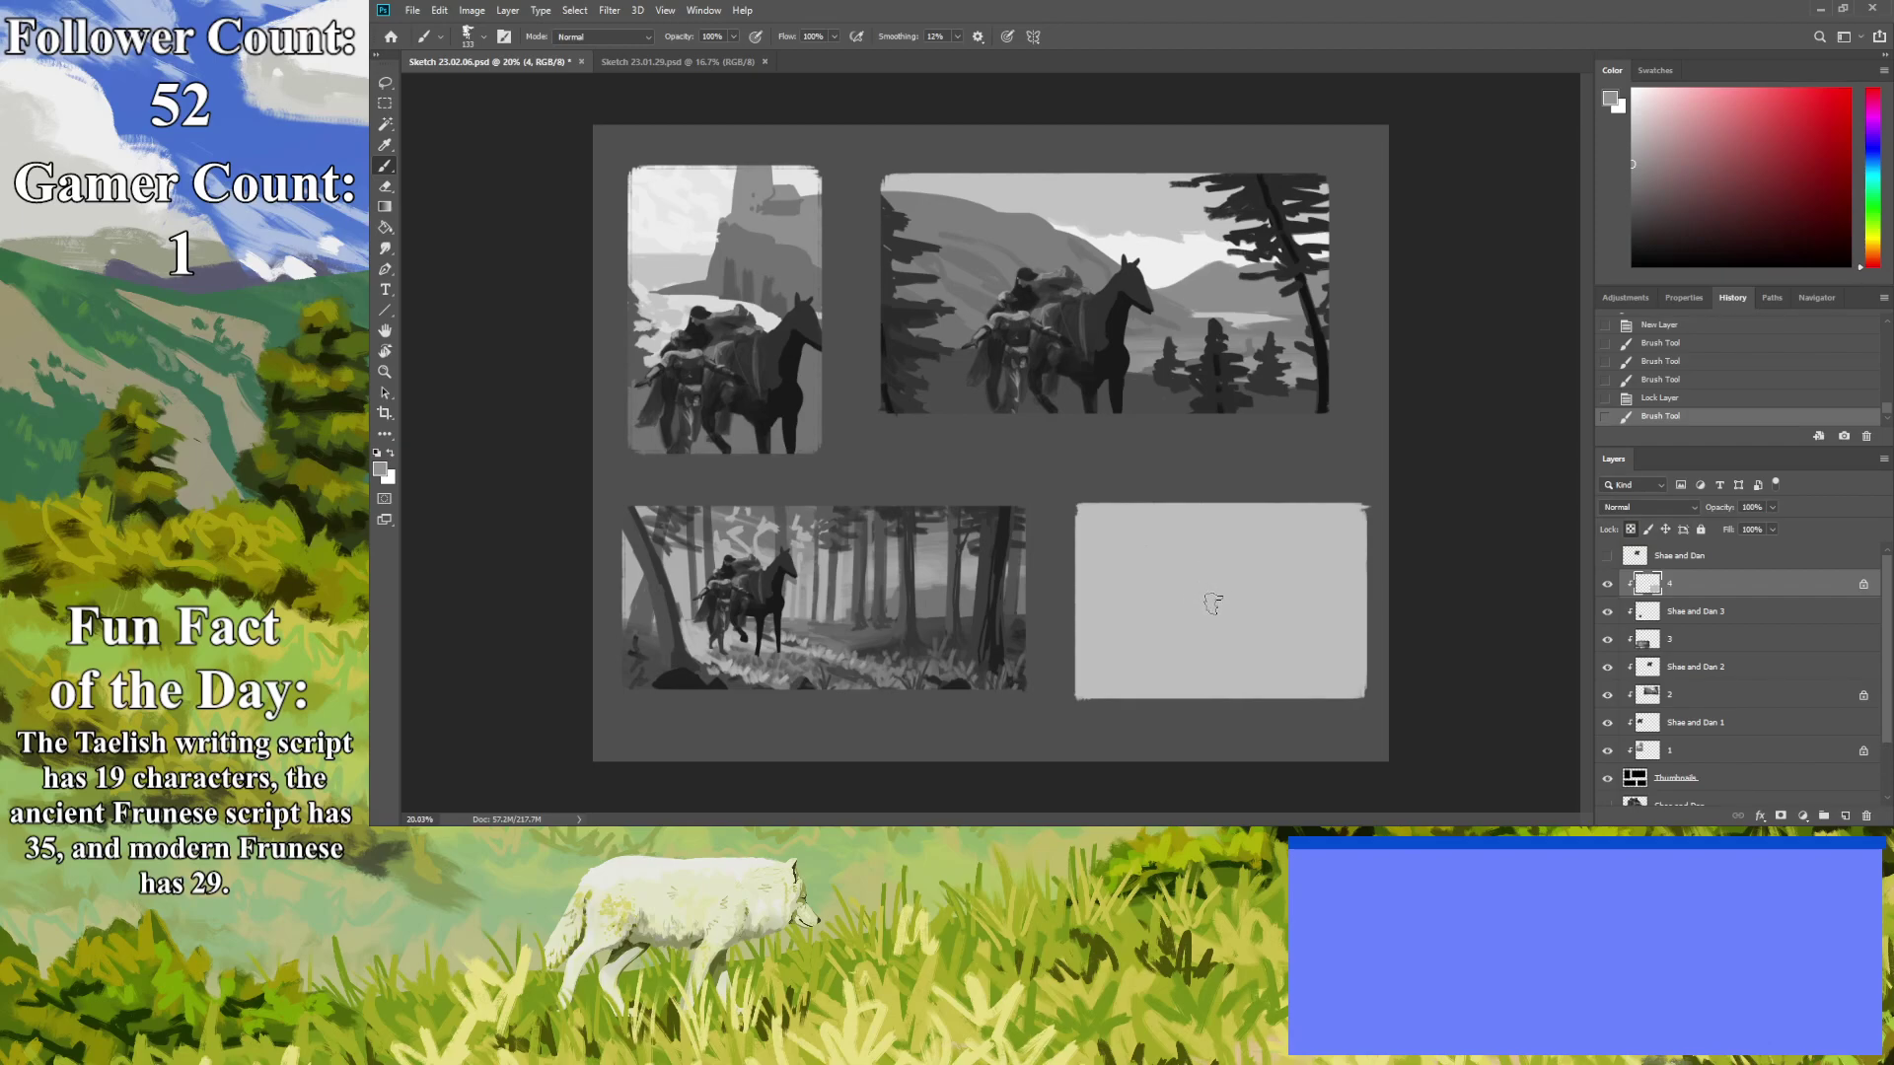
pyautogui.moveTo(1229, 582)
pyautogui.mouseDown()
pyautogui.moveTo(1186, 562)
pyautogui.moveTo(1173, 527)
pyautogui.moveTo(1159, 562)
pyautogui.moveTo(1175, 571)
pyautogui.moveTo(1150, 572)
pyautogui.moveTo(1109, 490)
pyautogui.moveTo(1076, 527)
pyautogui.moveTo(1090, 587)
pyautogui.moveTo(1256, 579)
pyautogui.moveTo(1080, 587)
pyautogui.mouseUp()
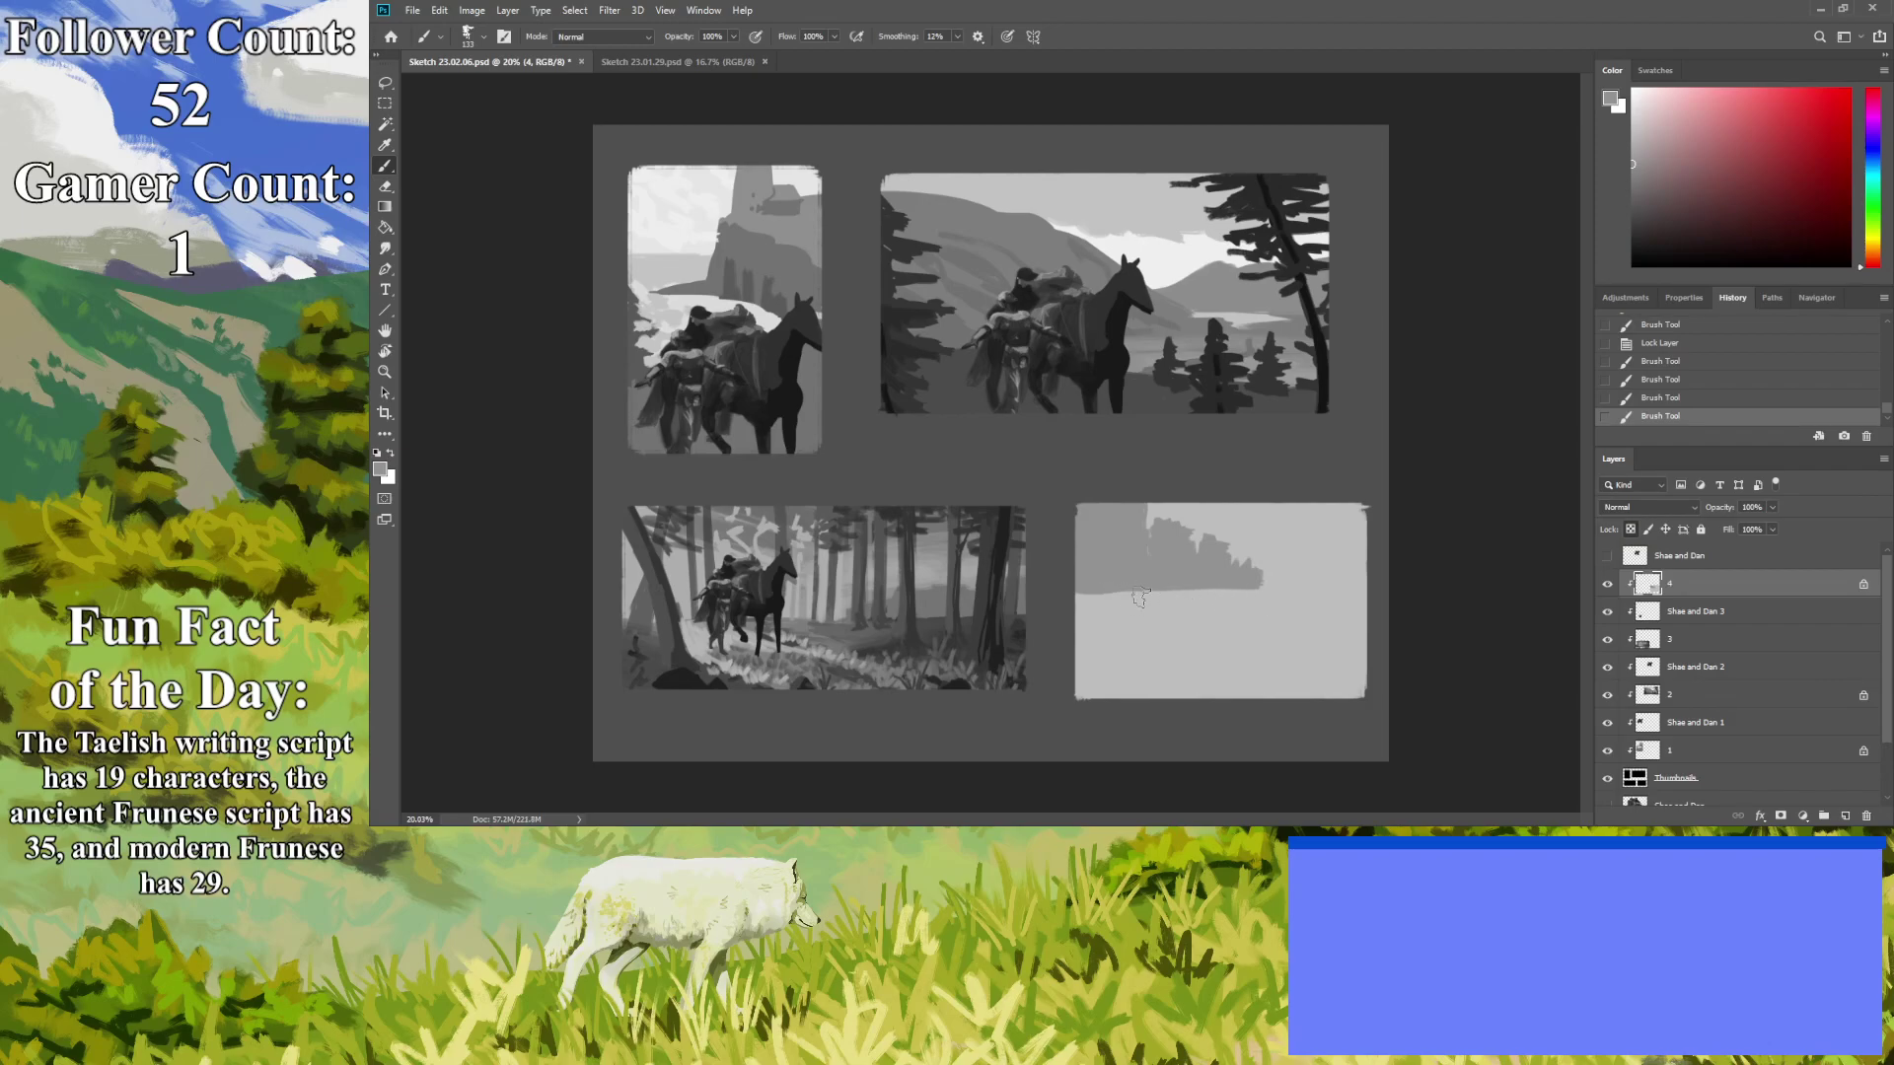
pyautogui.moveTo(1255, 590); pyautogui.dragTo(1075, 625)
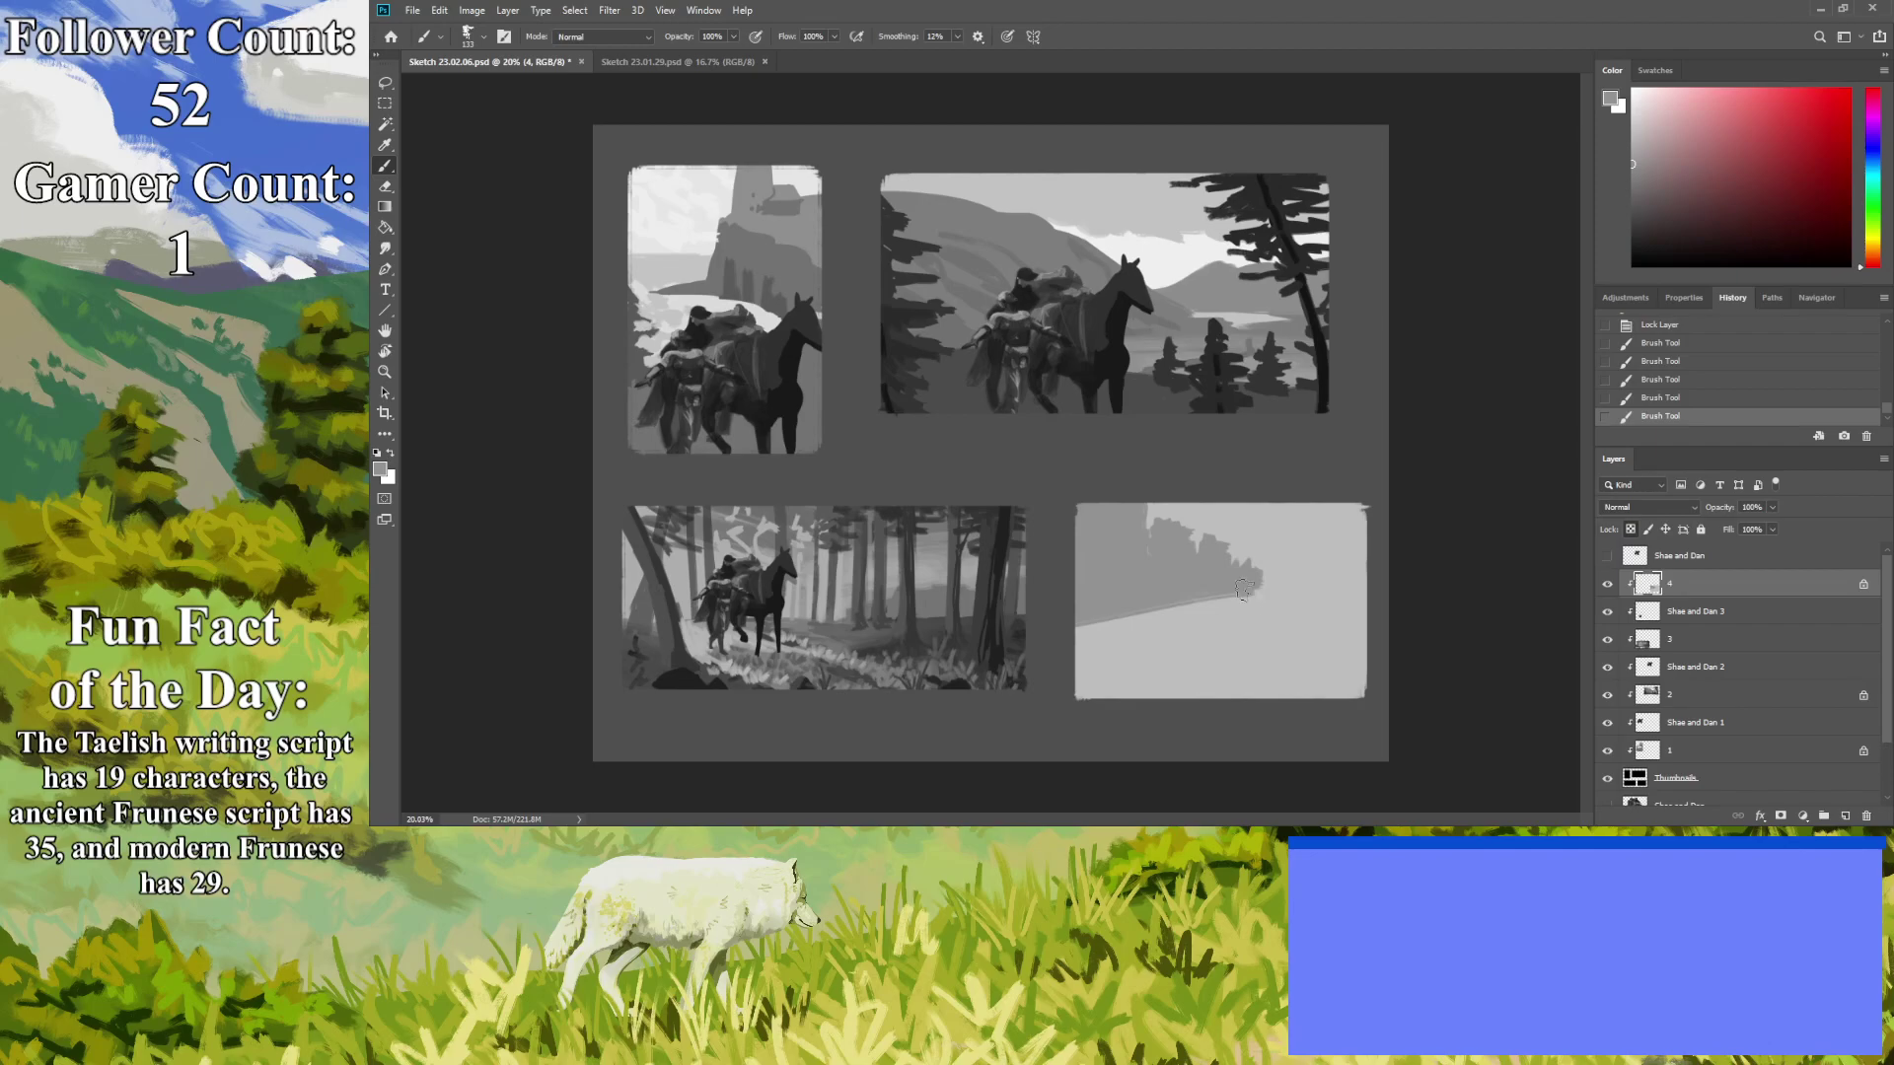
pyautogui.click(1131, 546)
# Choose a darker grey and block in a taller, nearer tree mass on the fourth thumbnail's right side.
pyautogui.click(1632, 192)
pyautogui.moveTo(1355, 592)
pyautogui.mouseDown()
pyautogui.moveTo(1366, 498)
pyautogui.moveTo(1333, 565)
pyautogui.moveTo(1344, 612)
pyautogui.moveTo(1381, 616)
pyautogui.moveTo(1258, 616)
pyautogui.moveTo(1270, 550)
pyautogui.moveTo(1298, 592)
pyautogui.moveTo(1307, 557)
pyautogui.moveTo(1302, 607)
pyautogui.moveTo(1317, 562)
pyautogui.moveTo(1292, 503)
pyautogui.moveTo(1325, 585)
pyautogui.mouseUp()
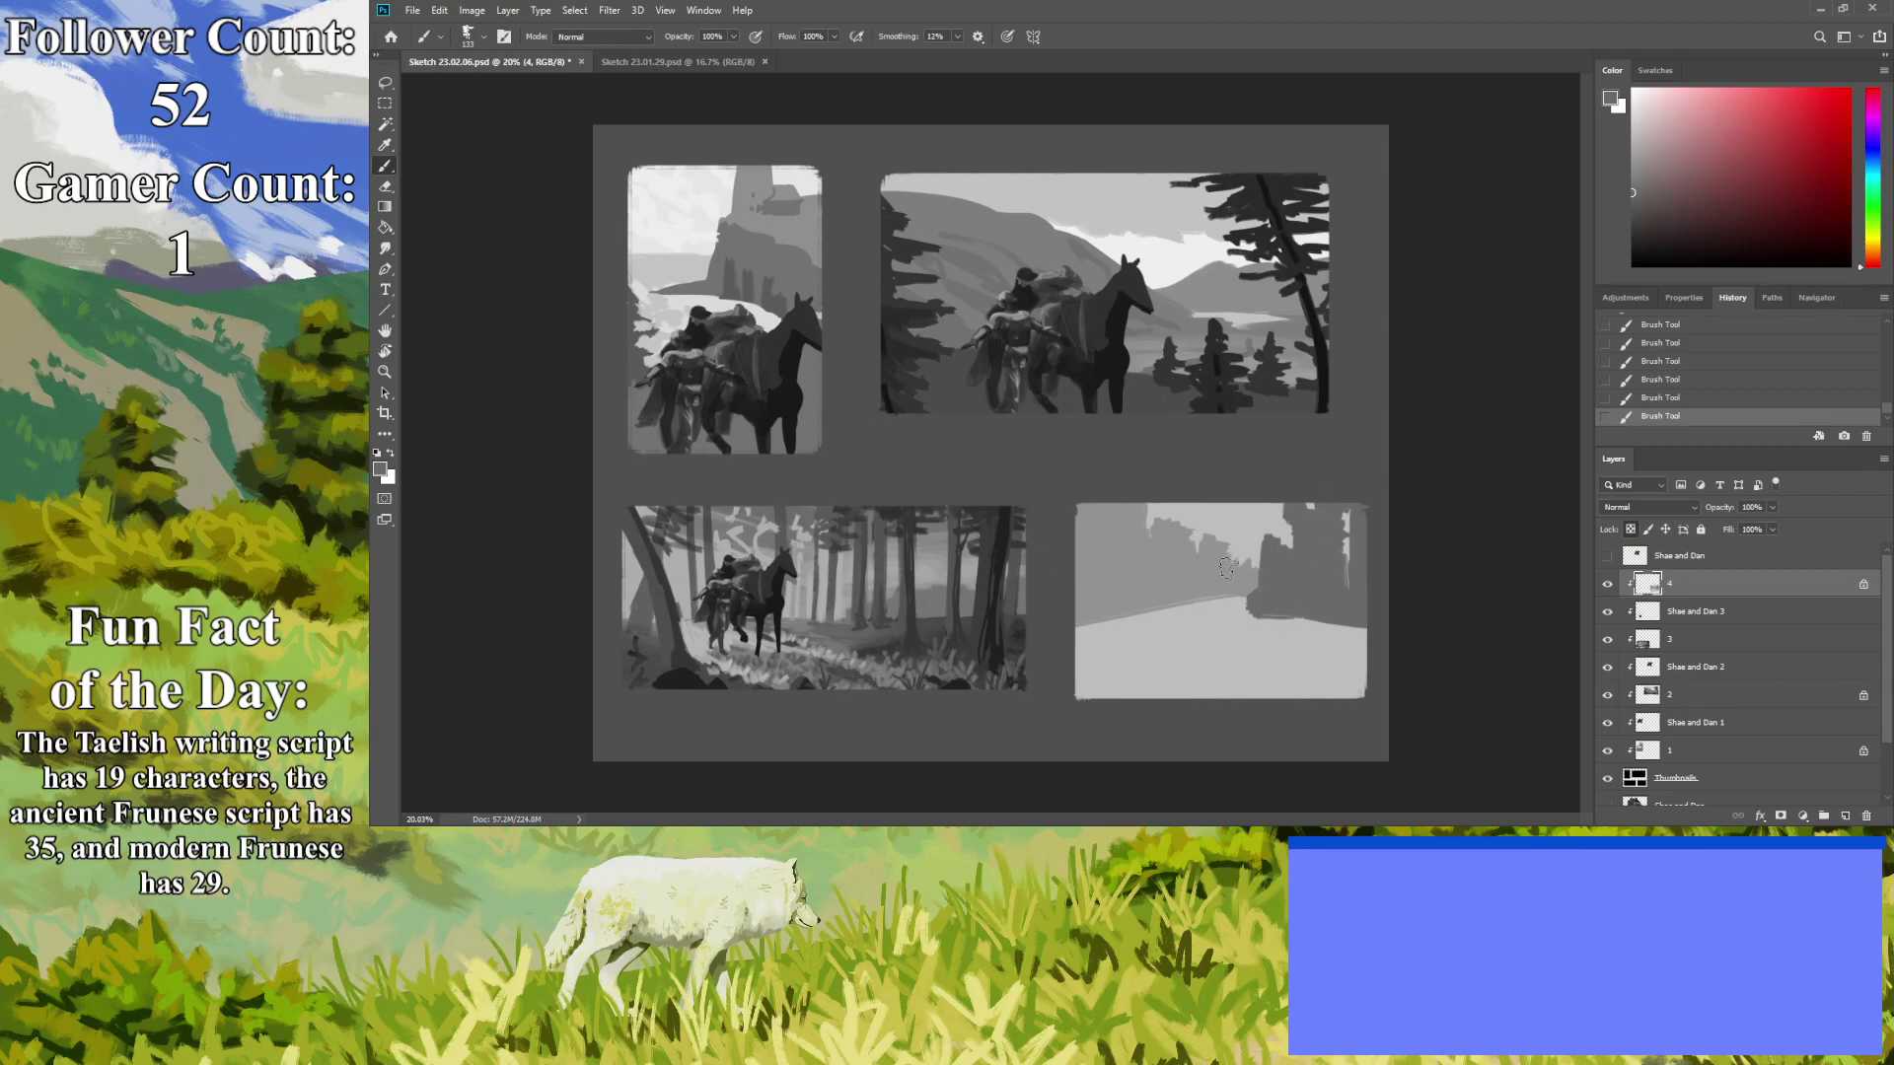
# Paint mid-dark tree clumps over the distant mass in the fourth thumbnail and extend the nearer tree mass's base with a sloping bank.
pyautogui.moveTo(1147, 586)
pyautogui.mouseDown()
pyautogui.moveTo(1117, 570)
pyautogui.moveTo(1129, 543)
pyautogui.moveTo(1097, 577)
pyautogui.moveTo(1164, 561)
pyautogui.moveTo(1160, 523)
pyautogui.moveTo(1162, 586)
pyautogui.mouseUp()
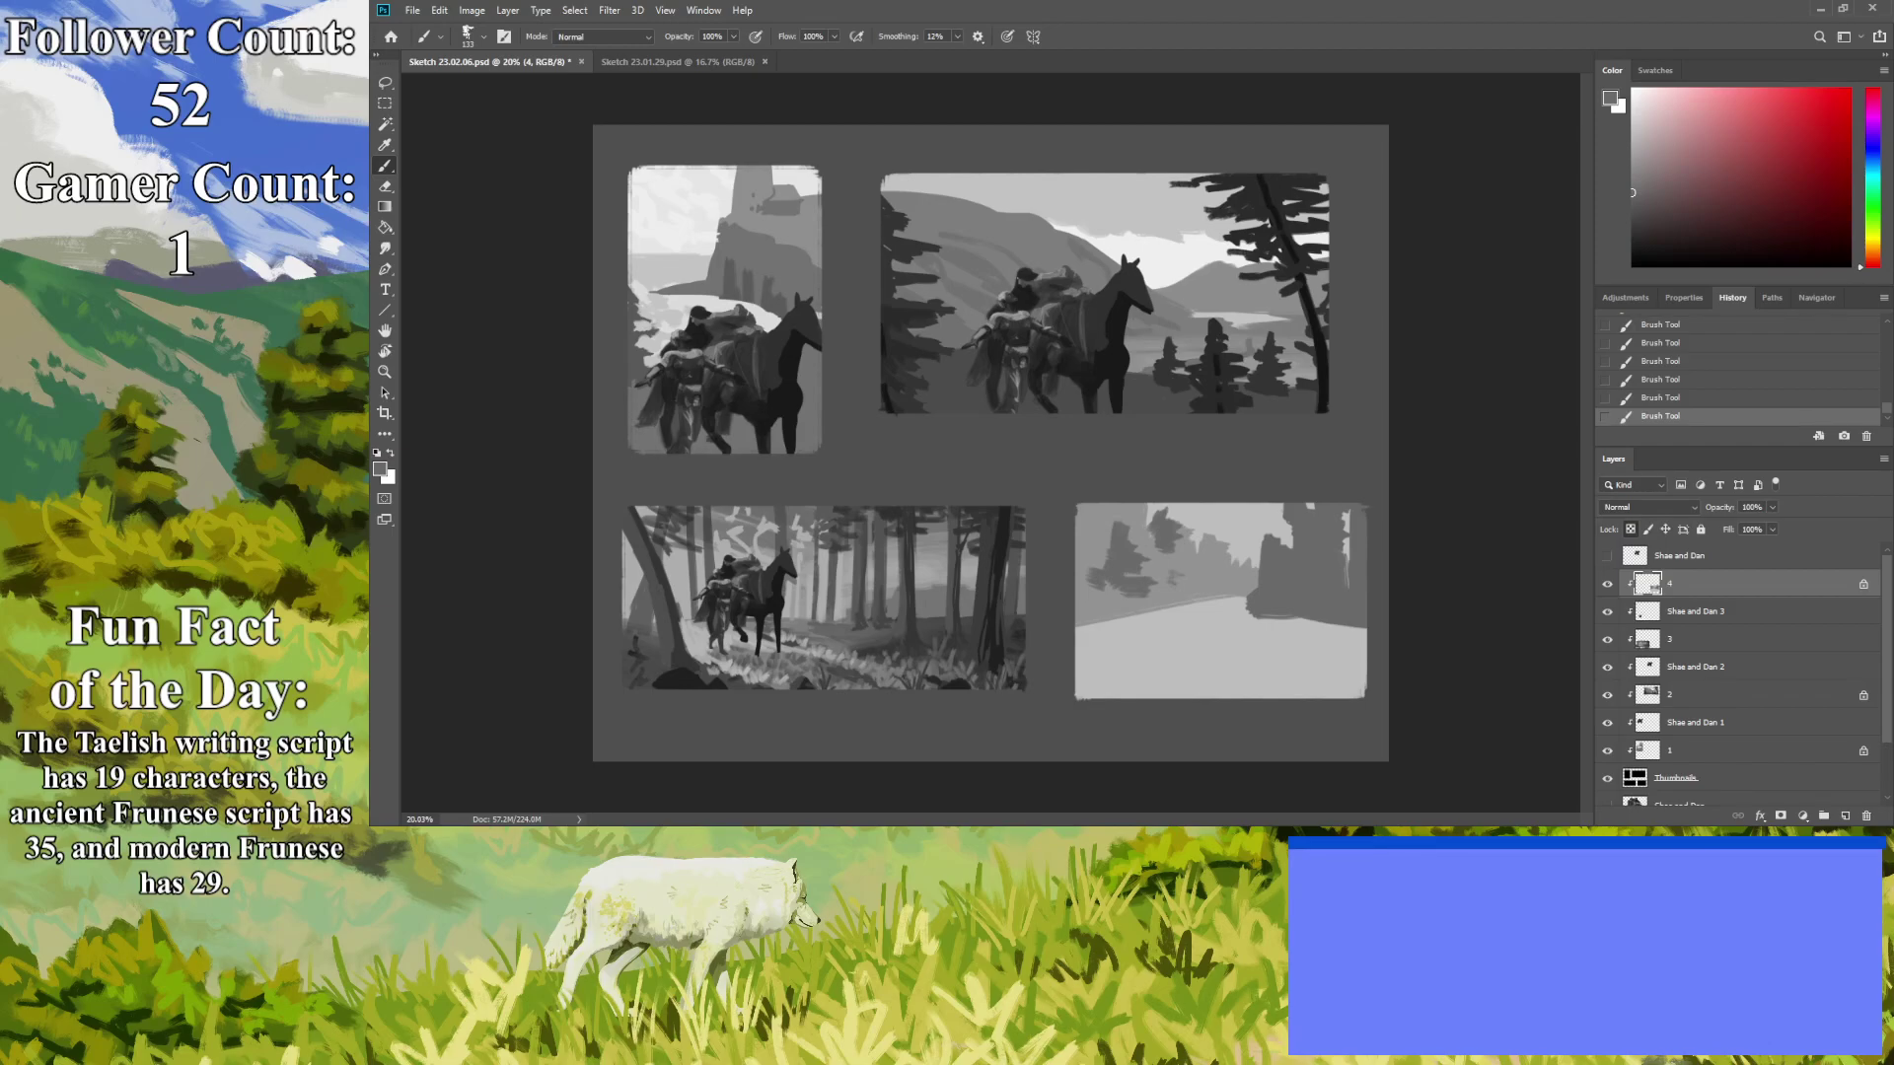
pyautogui.press('i')
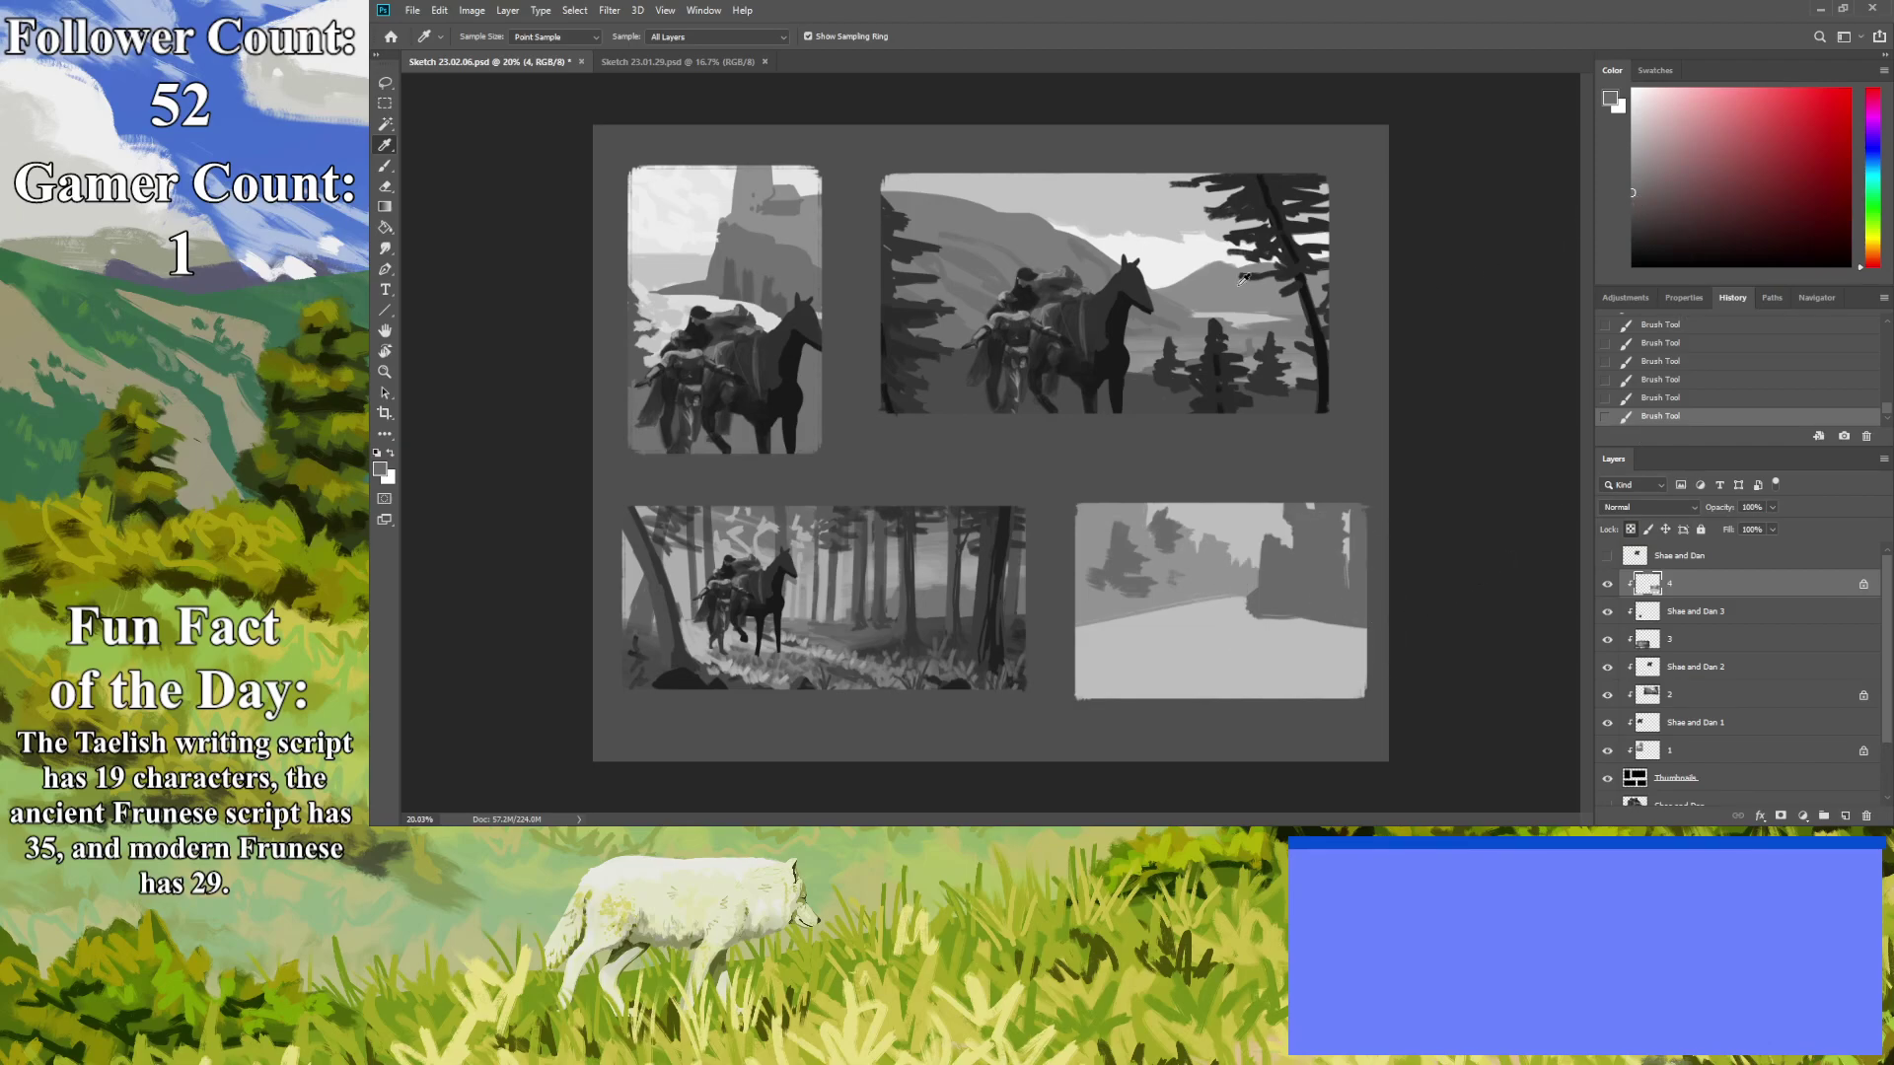
pyautogui.press('b')
pyautogui.moveTo(1373, 639)
pyautogui.mouseDown()
pyautogui.moveTo(1237, 602)
pyautogui.moveTo(1256, 612)
pyautogui.mouseUp()
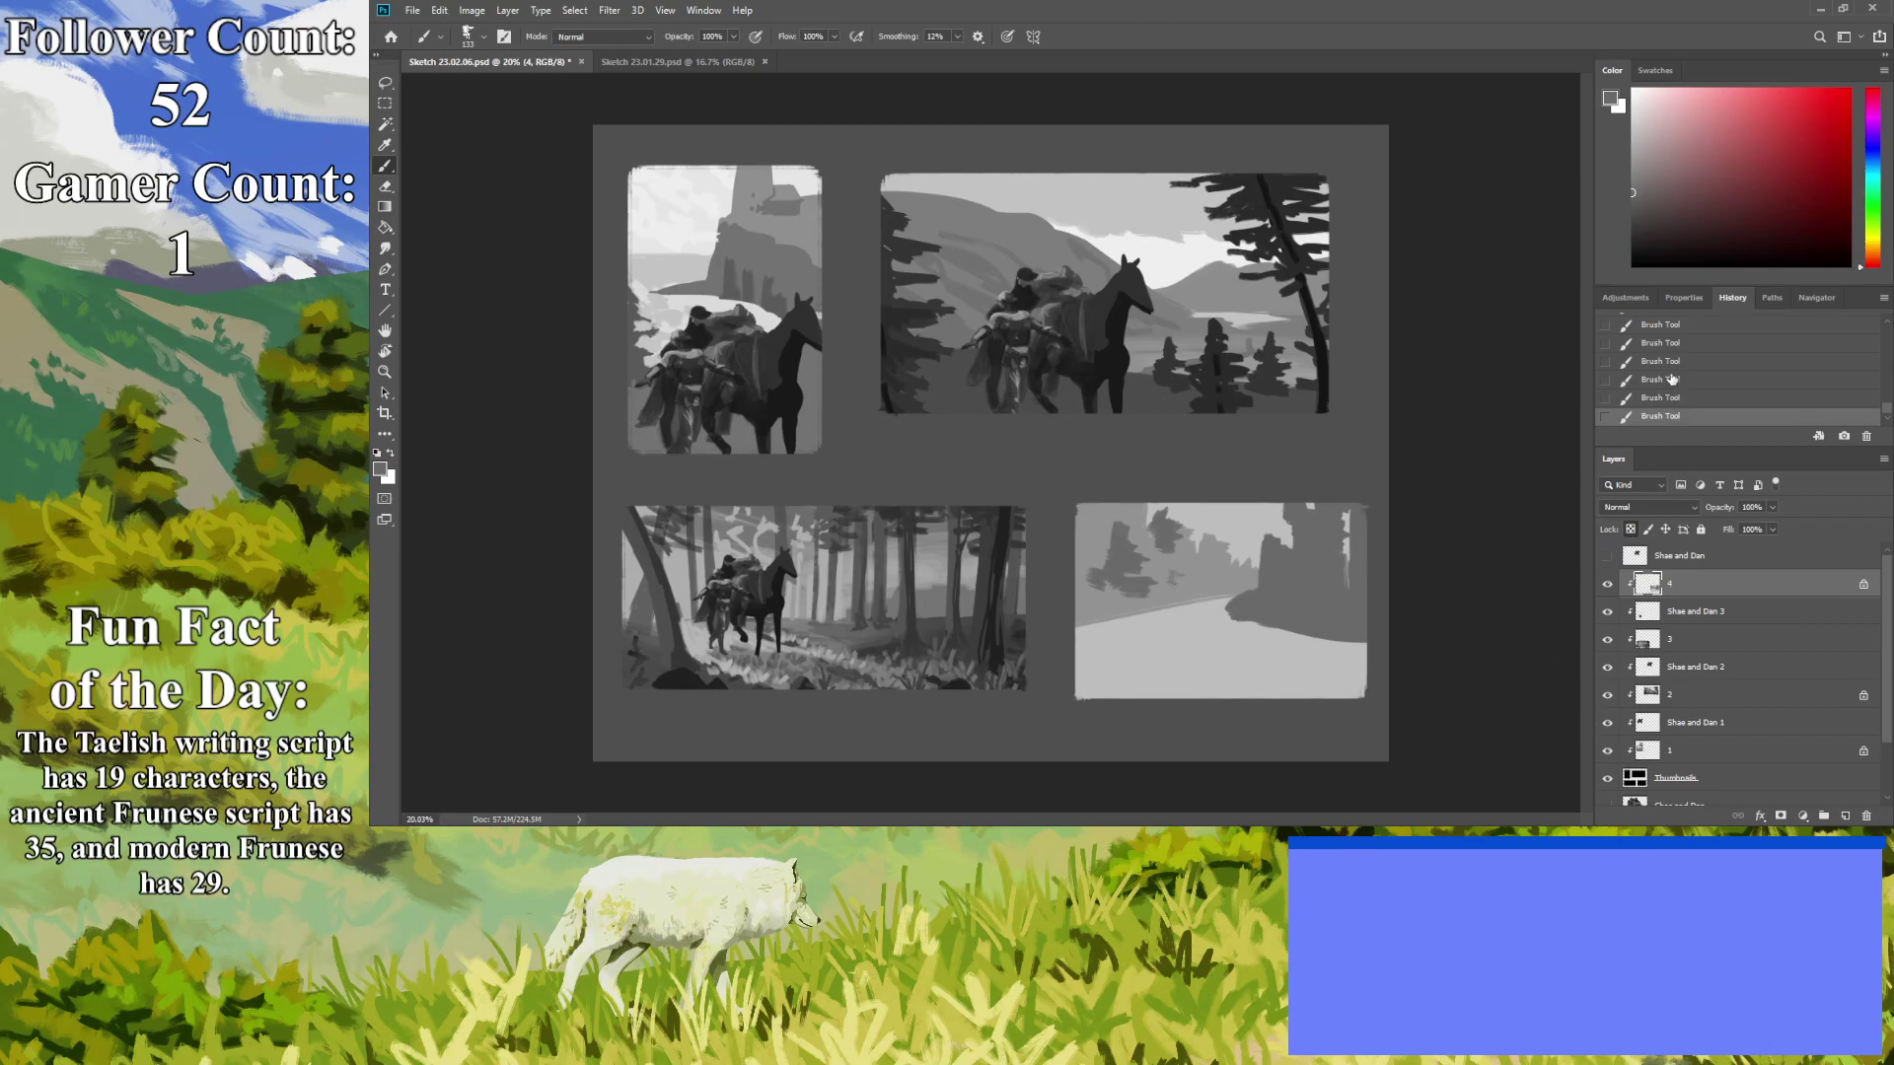
# Block in a near-black rock in the fourth thumbnail's lower-right corner and a dark grey strip along its bottom edge.
pyautogui.click(1632, 238)
pyautogui.moveTo(1382, 642)
pyautogui.mouseDown()
pyautogui.moveTo(1303, 665)
pyautogui.moveTo(1400, 681)
pyautogui.moveTo(1323, 671)
pyautogui.mouseUp()
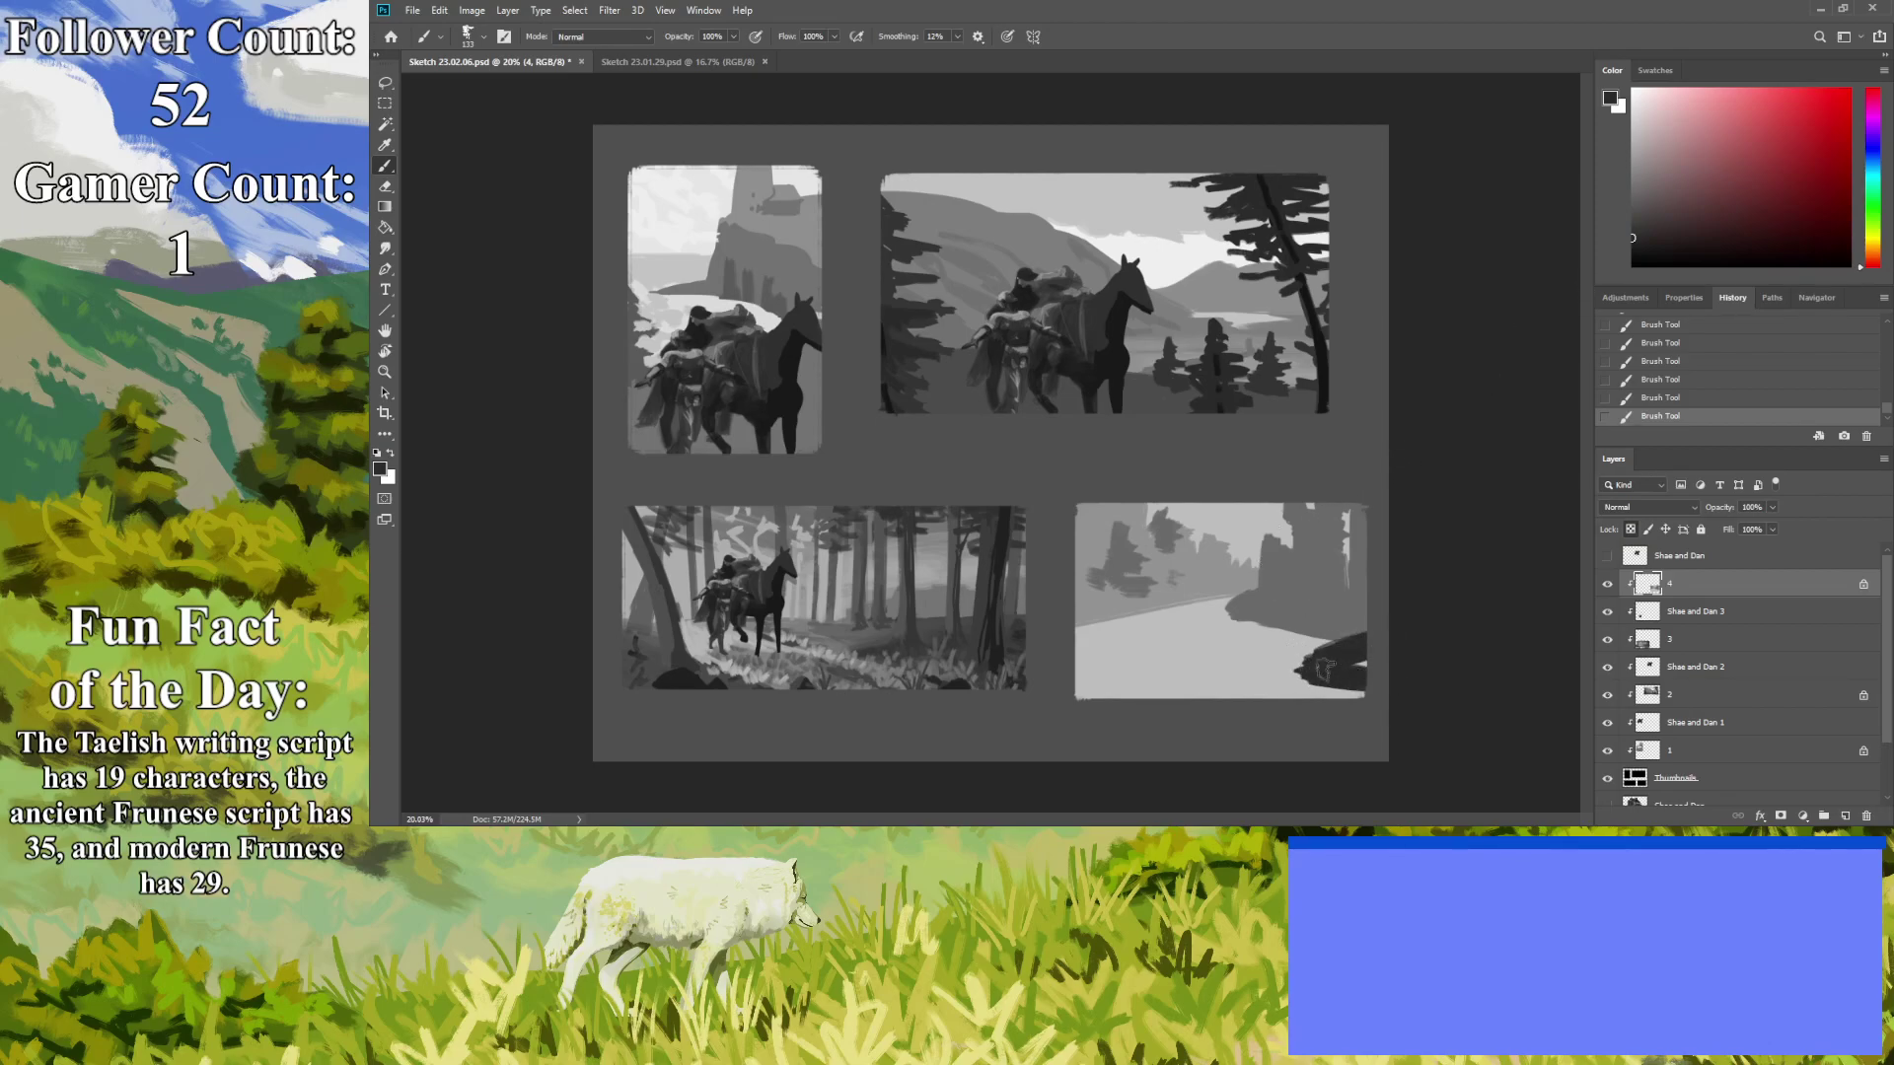
pyautogui.click(1633, 214)
pyautogui.click(1219, 680)
pyautogui.moveTo(1303, 684)
pyautogui.mouseDown()
pyautogui.moveTo(1052, 696)
pyautogui.moveTo(1084, 690)
pyautogui.mouseUp()
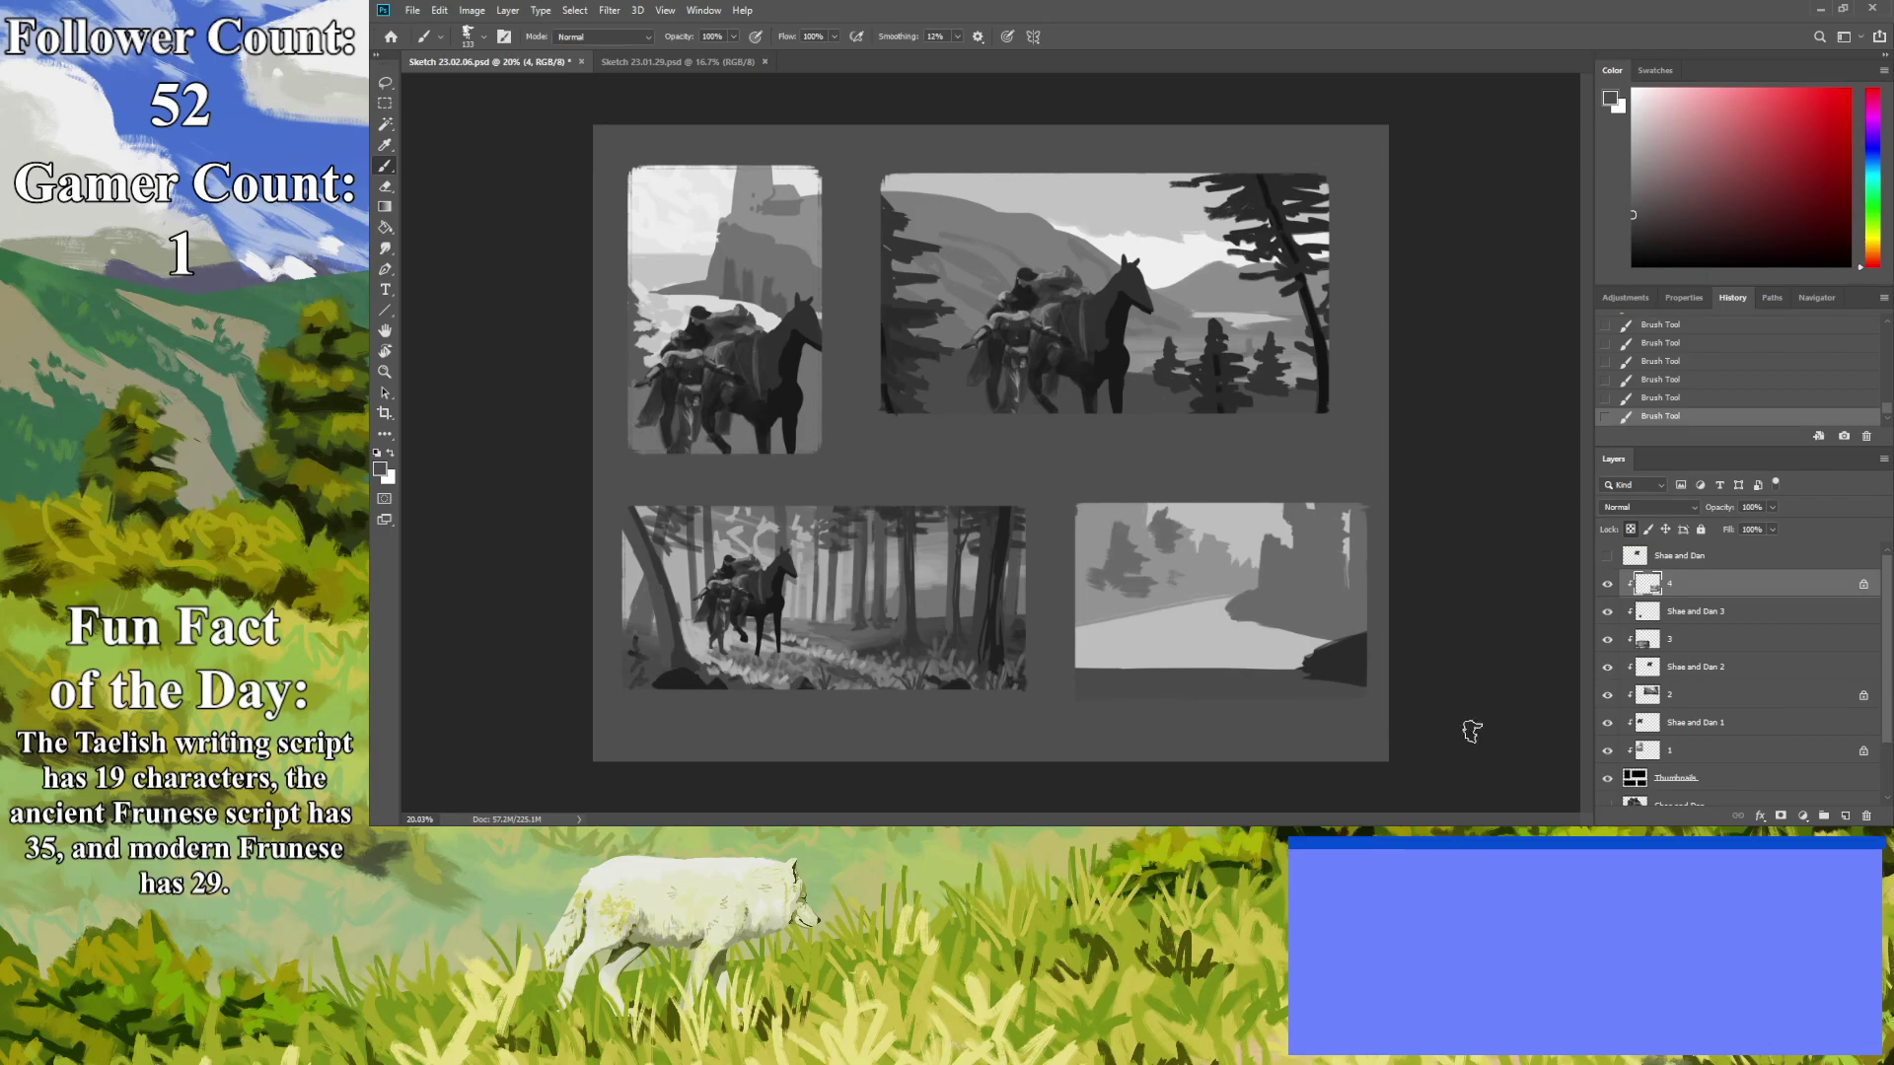
# Choose a lighter grey and brush a horizontal band above the dark foreground strip and another along the far bank.
pyautogui.click(1633, 202)
pyautogui.moveTo(1282, 663); pyautogui.dragTo(1103, 661)
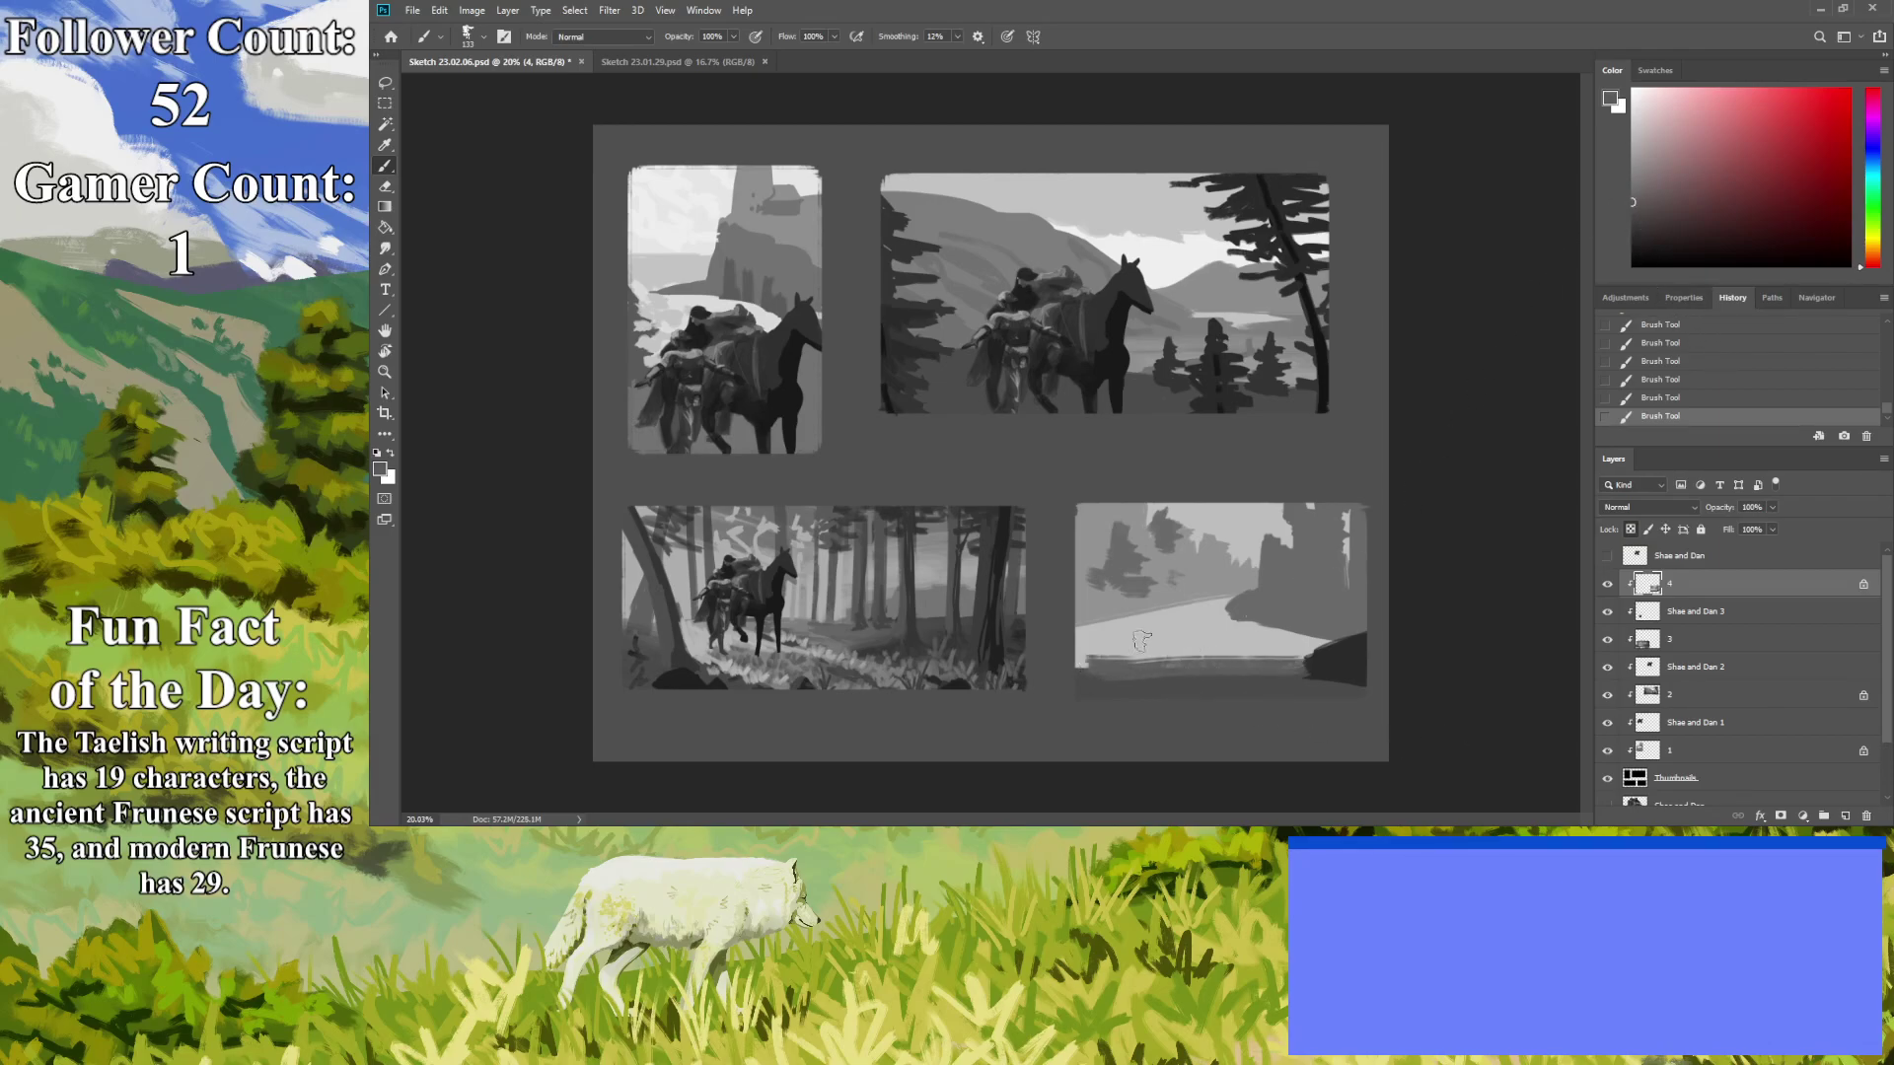
pyautogui.moveTo(1211, 617)
pyautogui.mouseDown()
pyautogui.moveTo(1233, 606)
pyautogui.moveTo(1147, 616)
pyautogui.mouseUp()
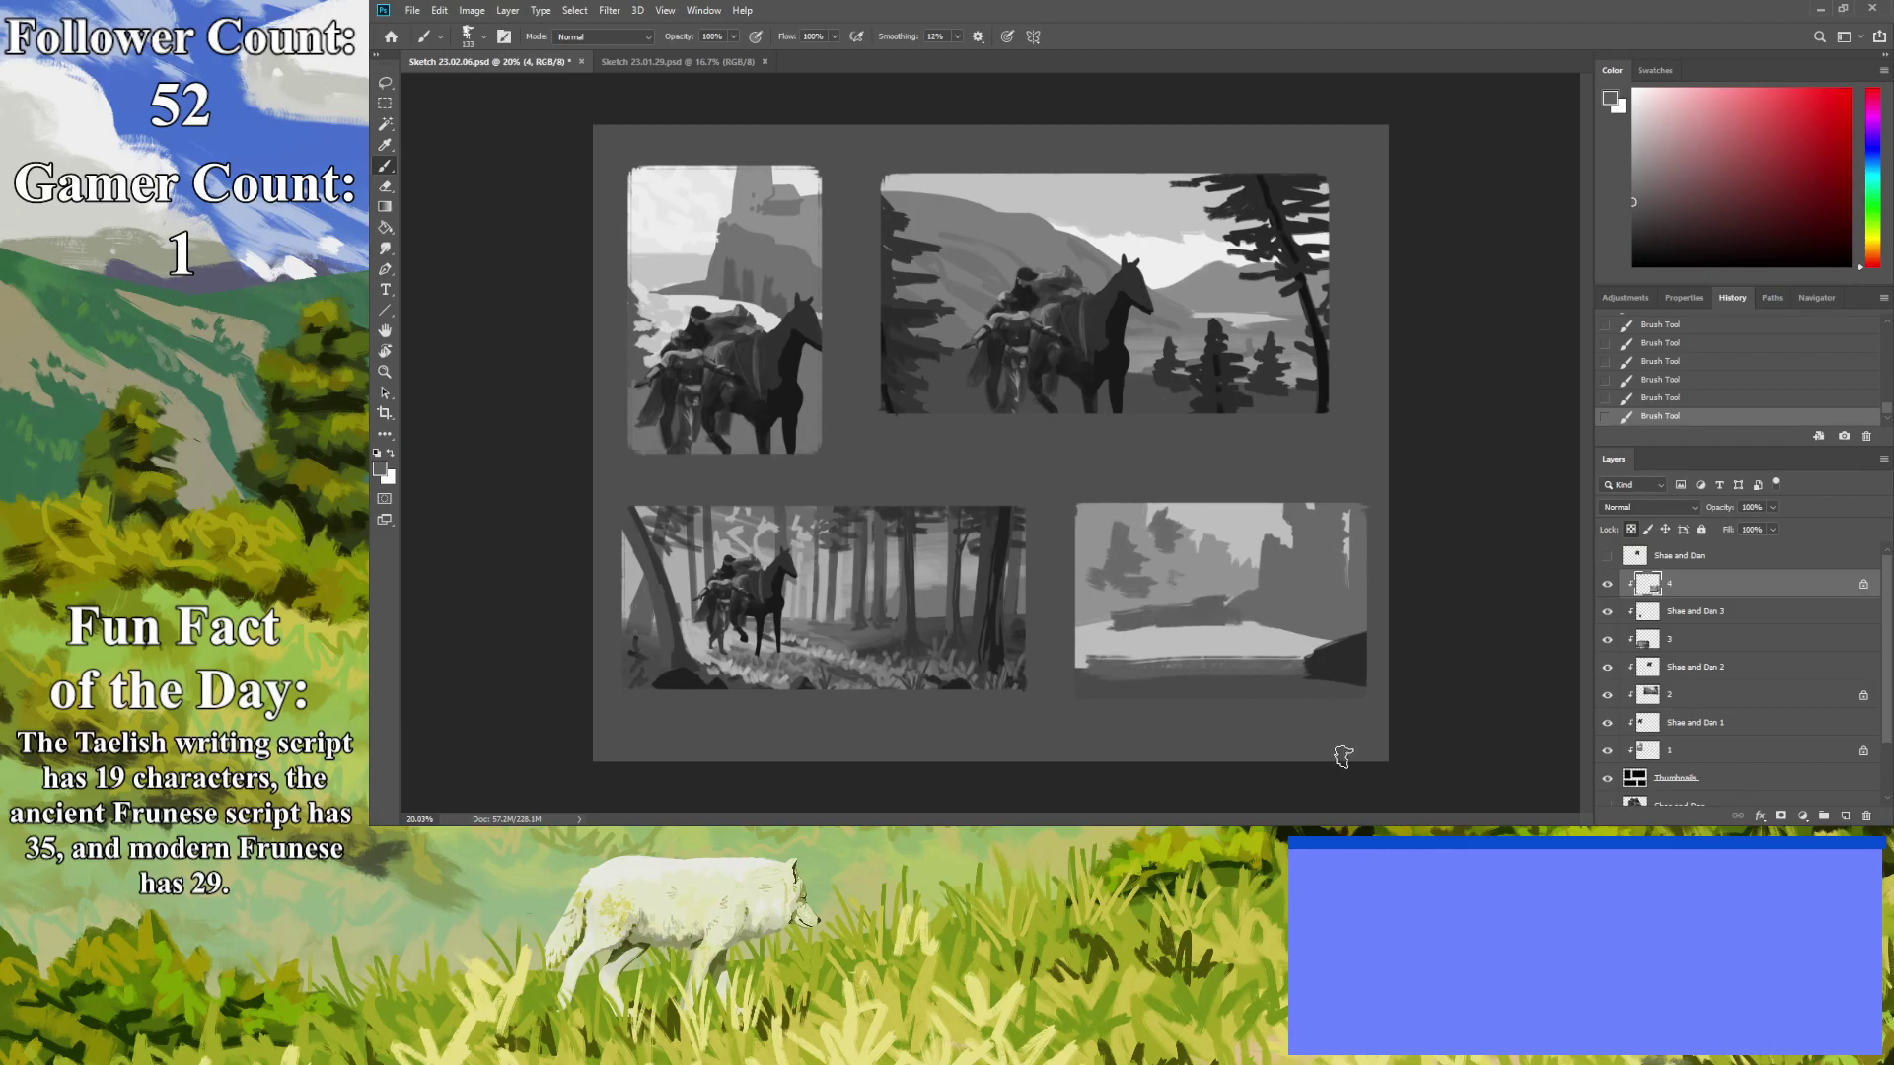
# Sample the light ground grey and paint a small pale boulder just behind the dark right-hand rock.
pyautogui.click(385, 145)
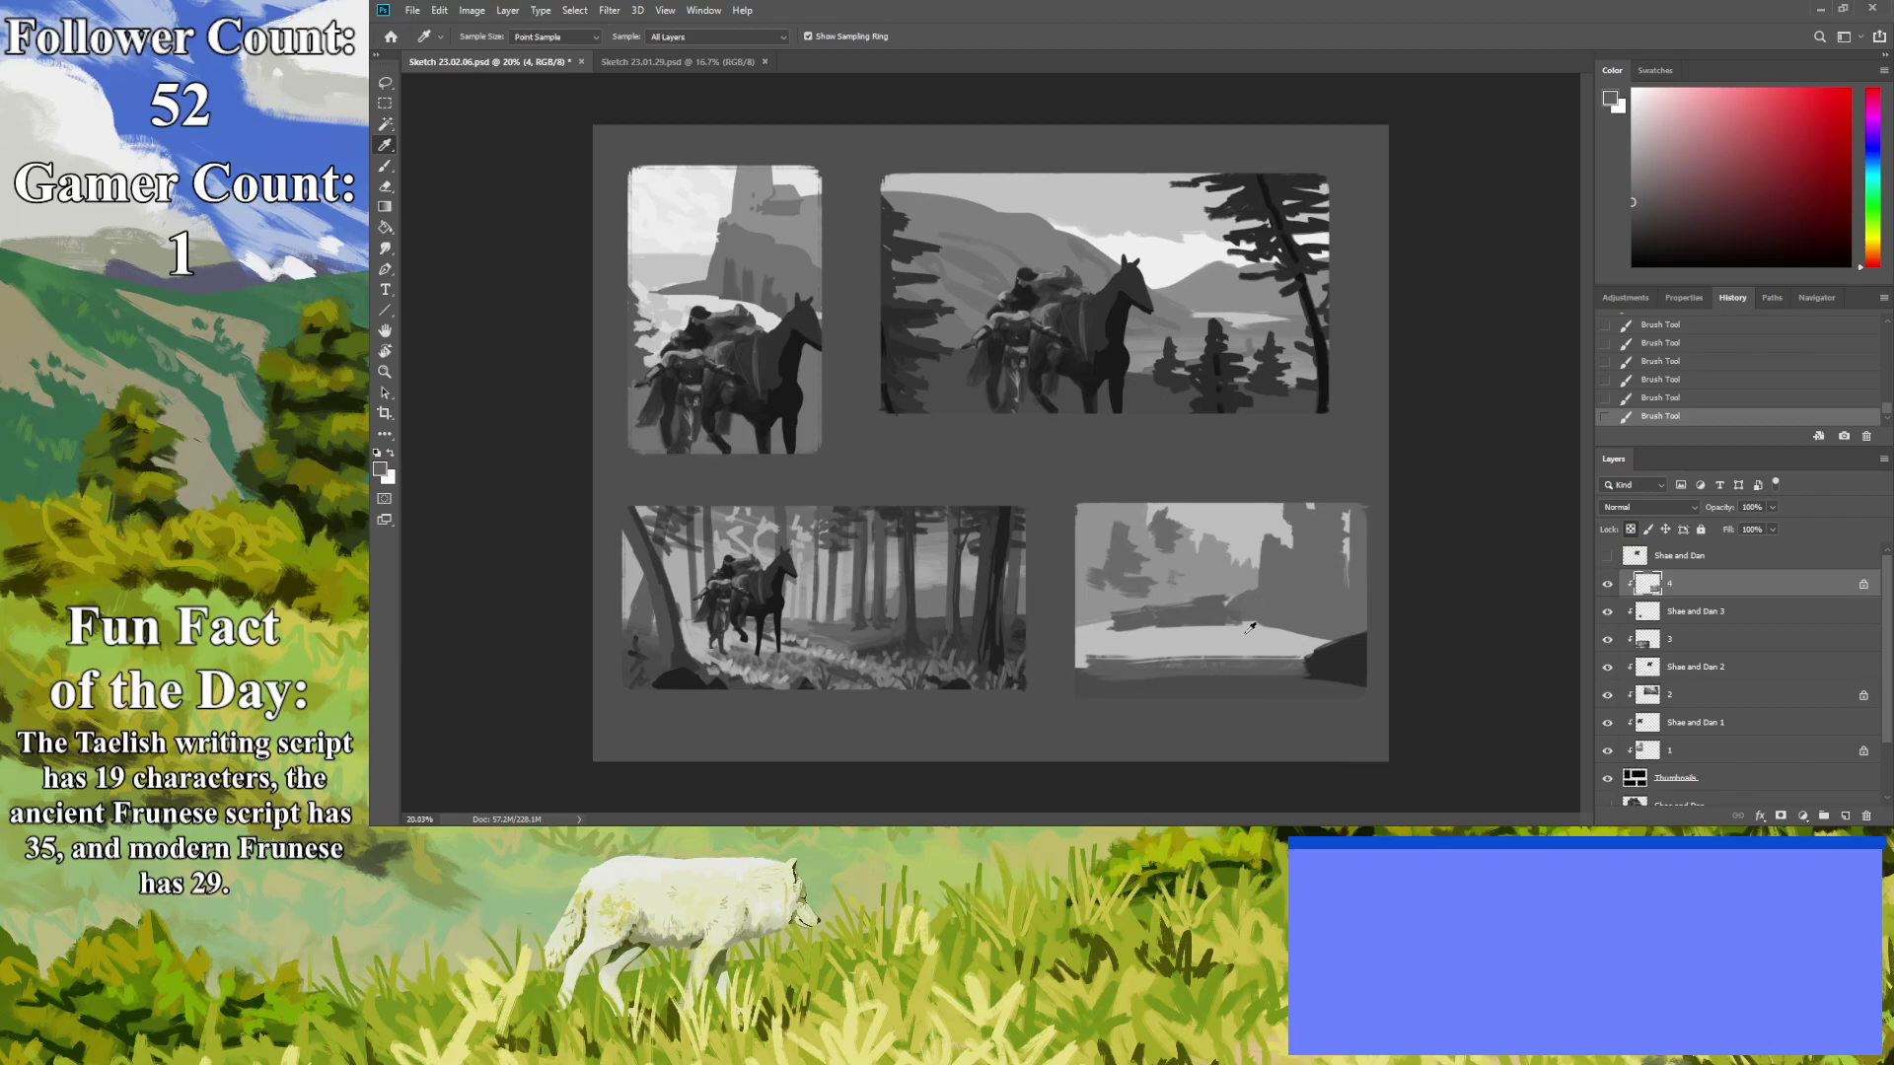
pyautogui.click(1234, 648)
pyautogui.click(385, 165)
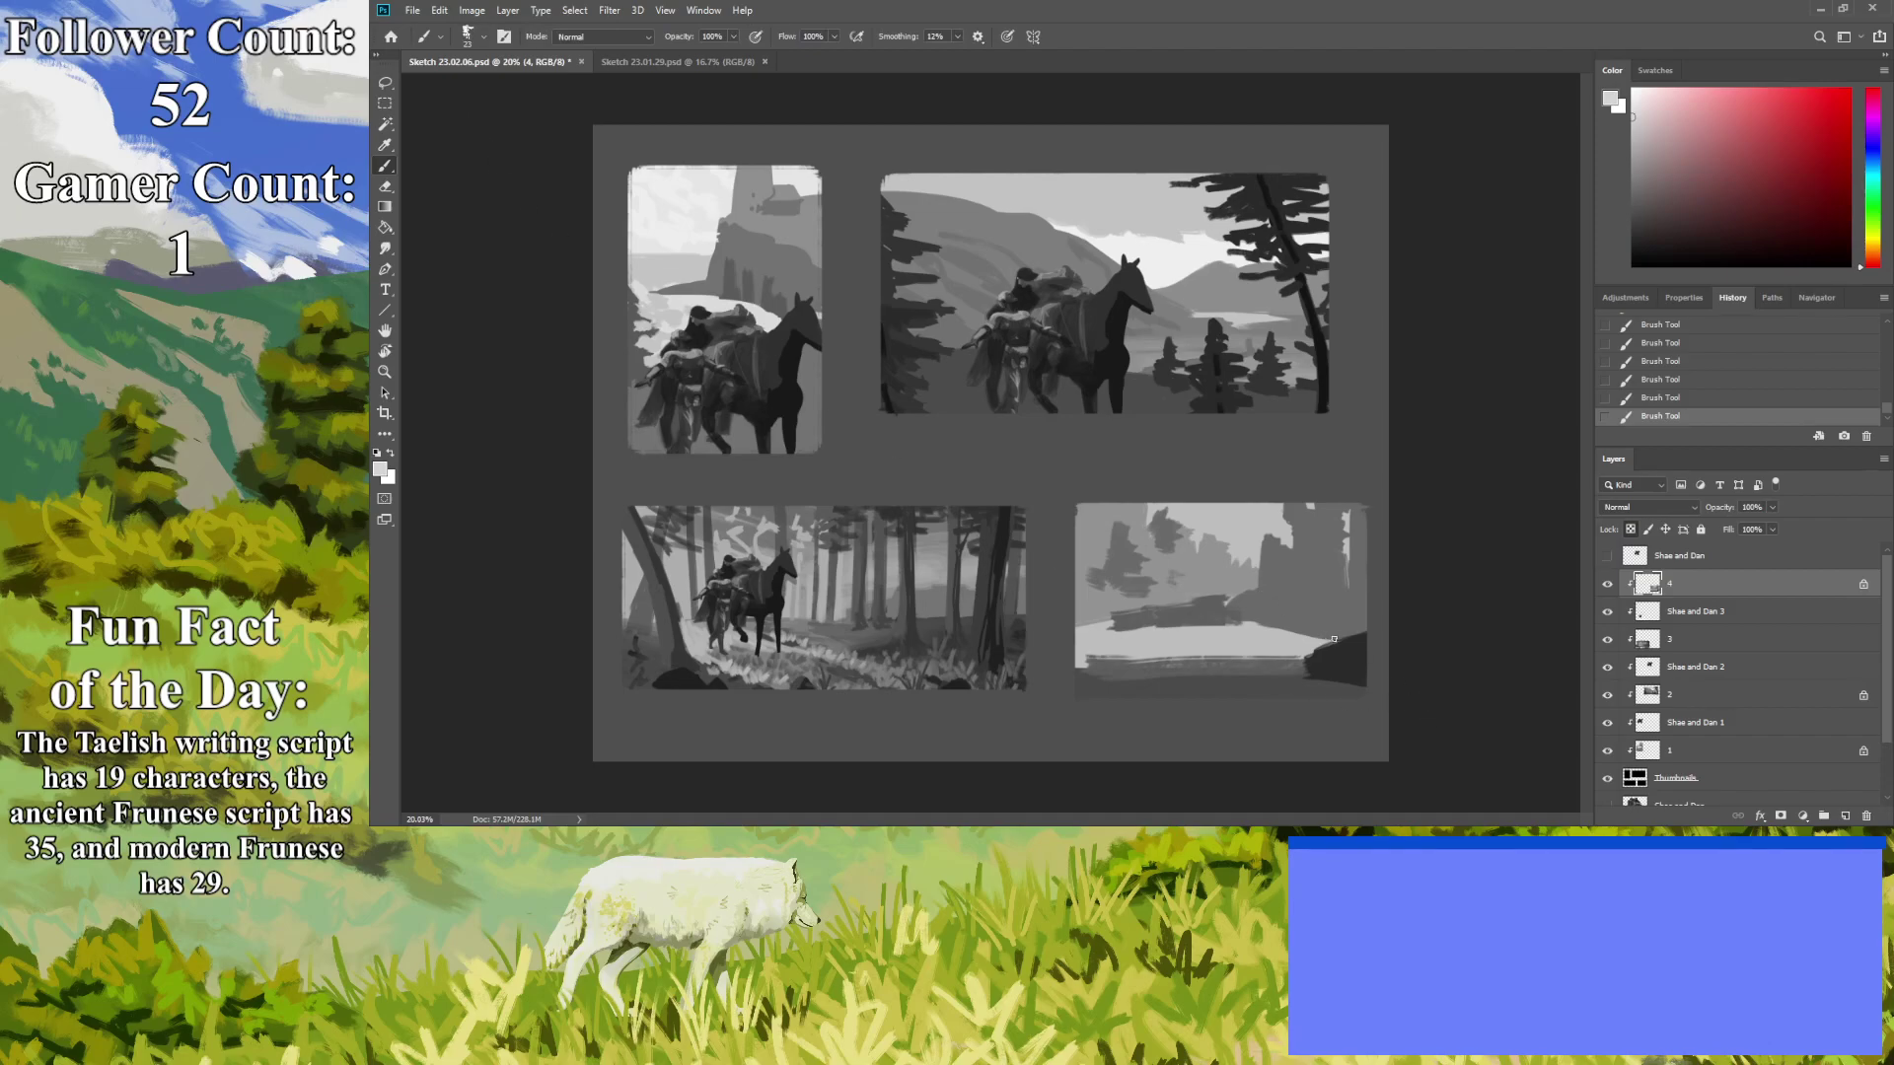
pyautogui.moveTo(1334, 635)
pyautogui.mouseDown()
pyautogui.moveTo(1304, 620)
pyautogui.moveTo(1294, 636)
pyautogui.moveTo(1320, 628)
pyautogui.moveTo(1293, 639)
pyautogui.mouseUp()
pyautogui.moveTo(1238, 639); pyautogui.dragTo(1329, 642)
# Choose a dark grey and paint a thin spit reaching inward from the right-hand rock and a rock in the lower-left corner.
pyautogui.click(1632, 173)
pyautogui.moveTo(1633, 172); pyautogui.dragTo(1633, 232)
pyautogui.moveTo(1314, 648); pyautogui.dragTo(1212, 651)
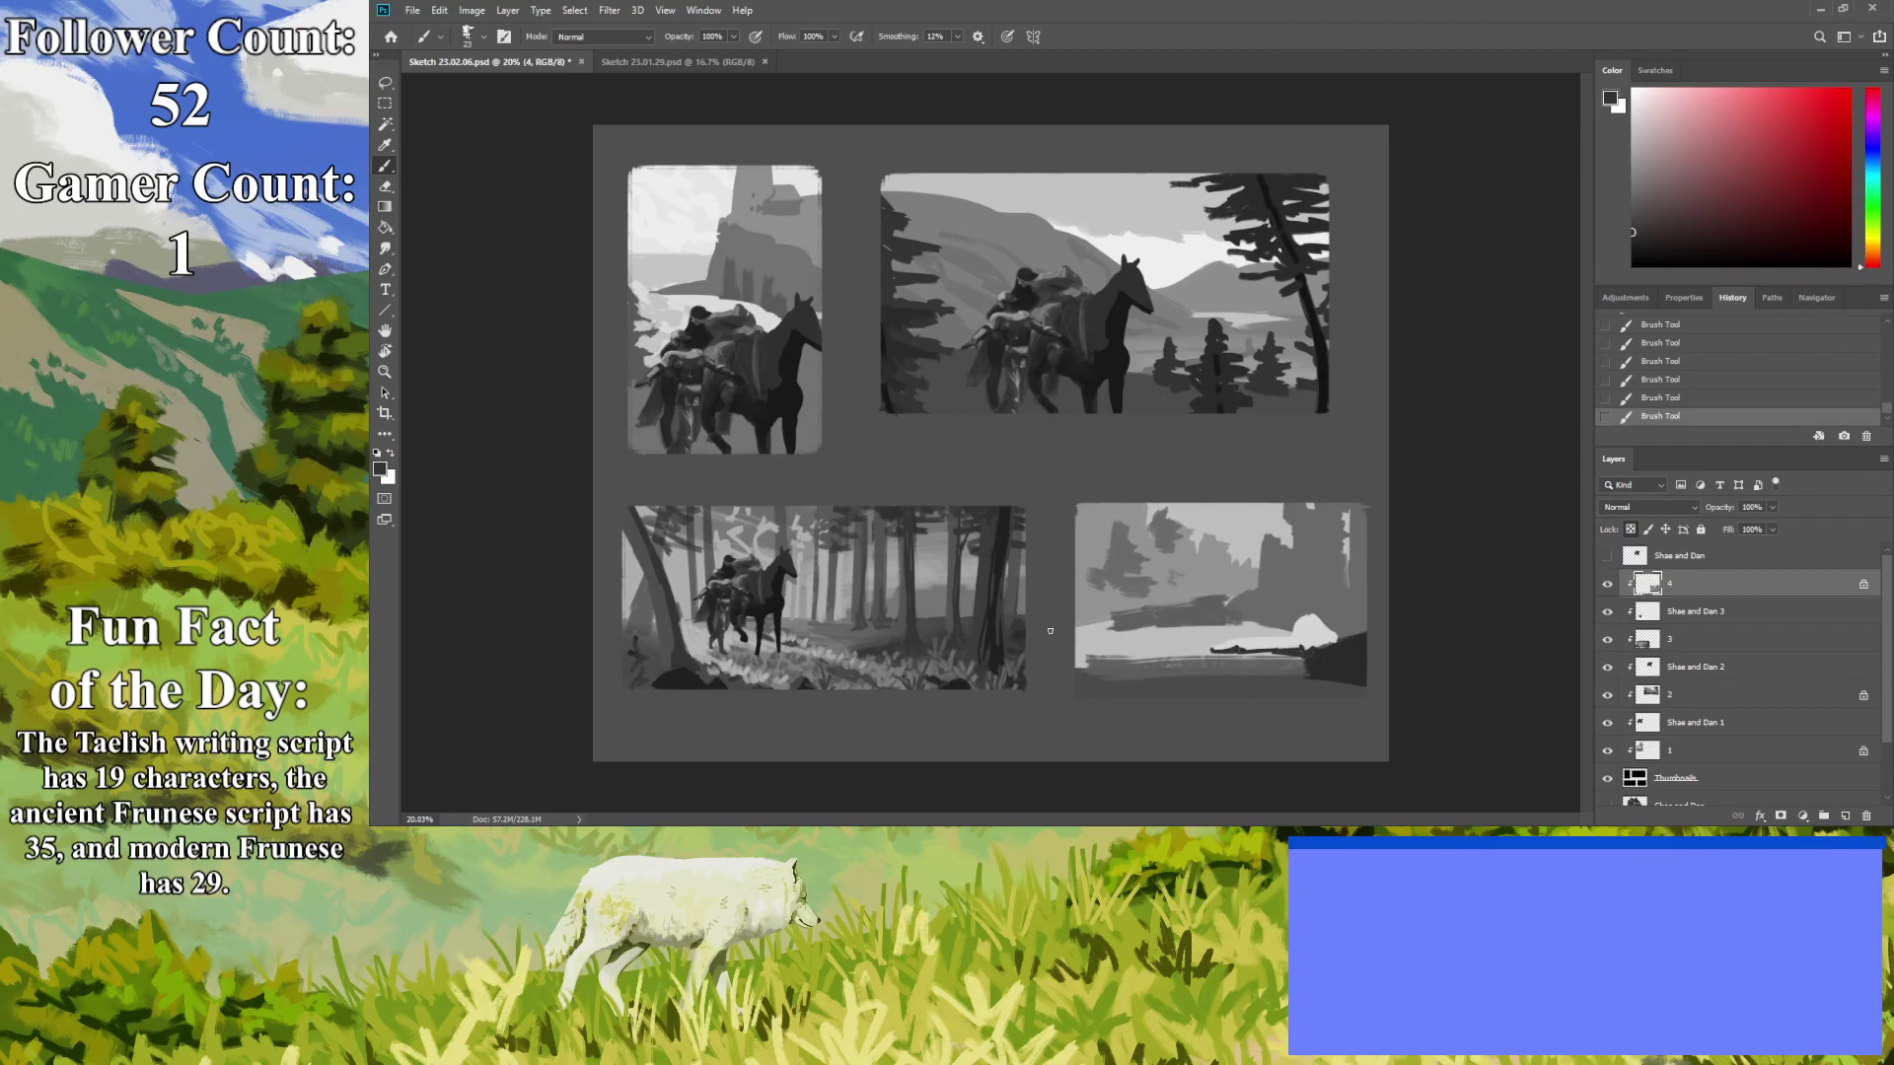
pyautogui.moveTo(1116, 674)
pyautogui.mouseDown()
pyautogui.moveTo(1073, 685)
pyautogui.moveTo(1095, 691)
pyautogui.moveTo(1076, 677)
pyautogui.mouseUp()
# Shade the pale boulder beside the right-hand rock with darker and mid-grey strokes.
pyautogui.keyDown('alt'); pyautogui.click(1142, 482); pyautogui.keyUp('alt')
pyautogui.click(1630, 209)
pyautogui.moveTo(1329, 638); pyautogui.dragTo(1327, 636)
pyautogui.click(1630, 171)
pyautogui.moveTo(1322, 627)
pyautogui.mouseDown()
pyautogui.moveTo(1304, 648)
pyautogui.moveTo(1241, 647)
pyautogui.moveTo(1279, 648)
pyautogui.mouseUp()
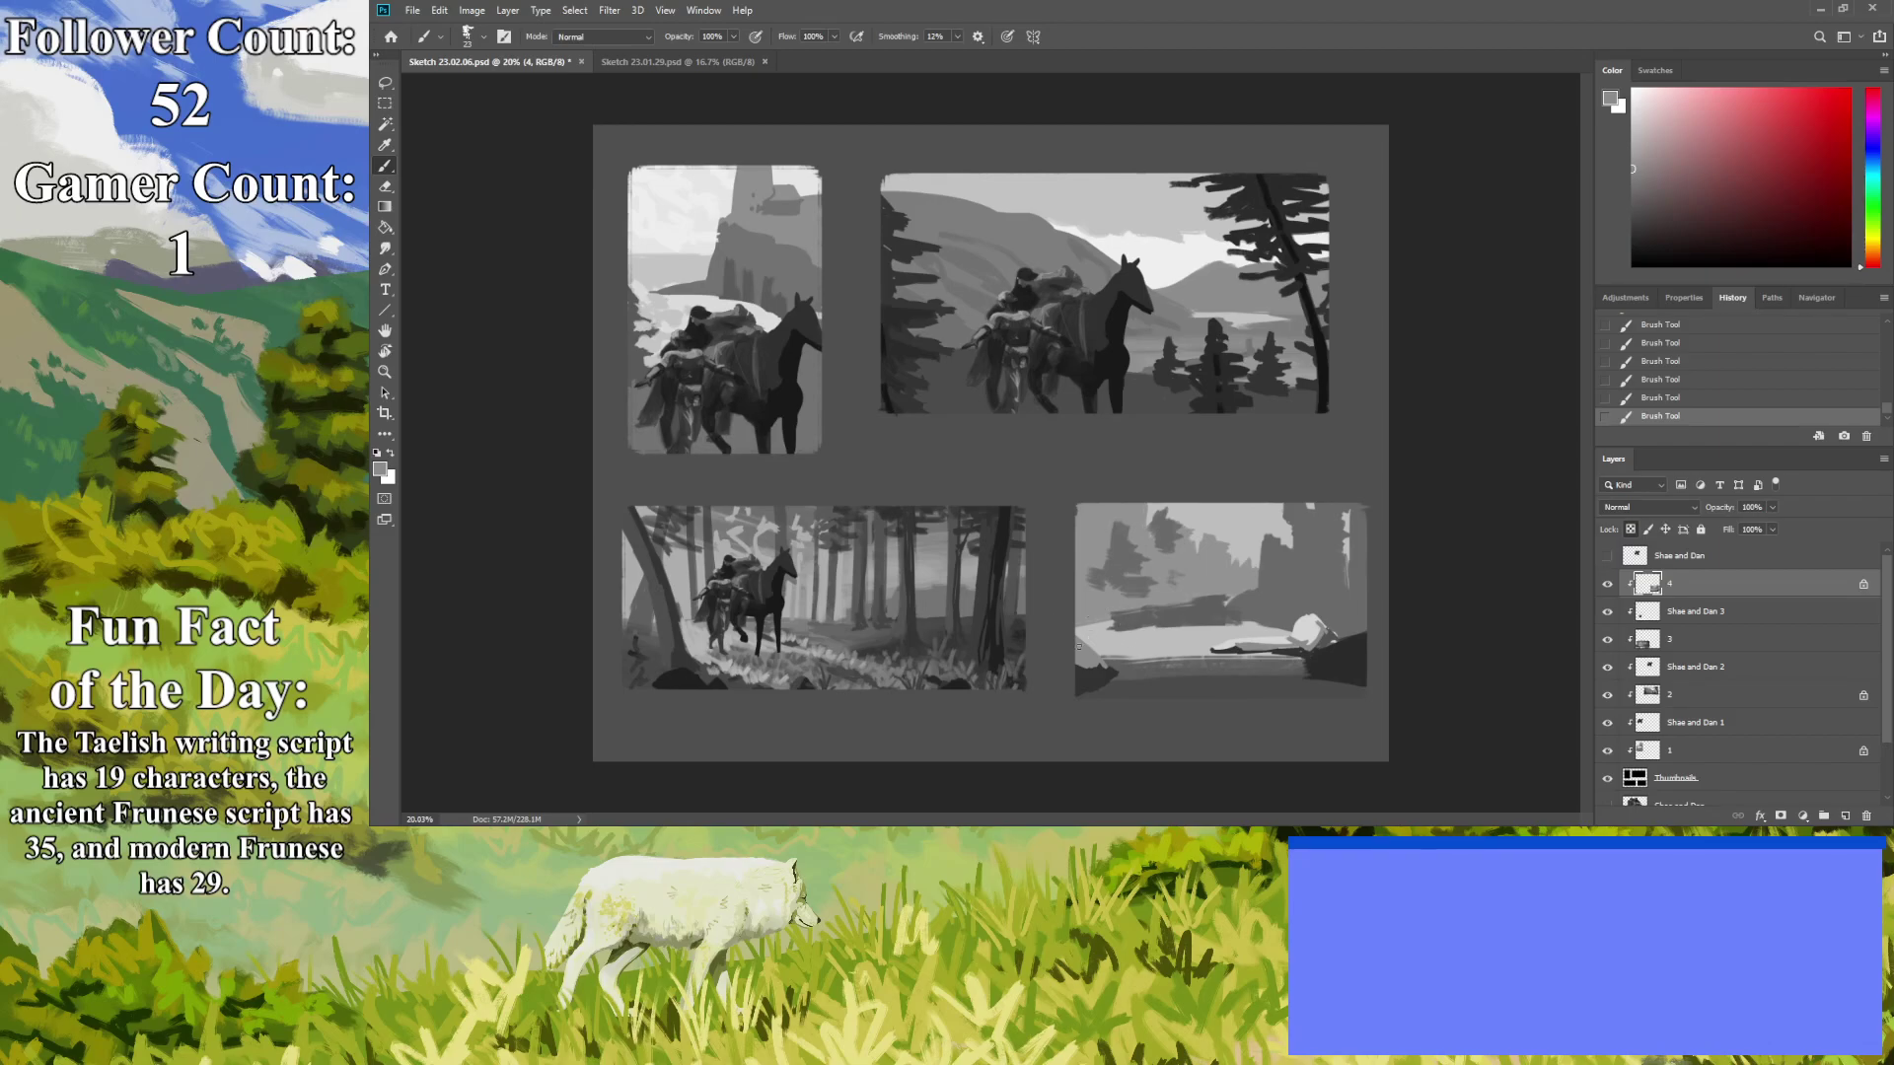
# Sample the light sky grey and paint pale foliage strokes around and above the boulder.
pyautogui.click(385, 146)
pyautogui.click(1229, 515)
pyautogui.press('b')
pyautogui.moveTo(1334, 609)
pyautogui.mouseDown()
pyautogui.moveTo(1337, 628)
pyautogui.moveTo(1358, 614)
pyautogui.mouseUp()
pyautogui.moveTo(1302, 588)
pyautogui.mouseDown()
pyautogui.moveTo(1320, 595)
pyautogui.moveTo(1297, 598)
pyautogui.mouseUp()
# Choose a dark grey and paint tall dark trees along the fourth thumbnail's right edge.
pyautogui.click(1629, 218)
pyautogui.moveTo(1349, 587)
pyautogui.mouseDown()
pyautogui.moveTo(1341, 499)
pyautogui.moveTo(1372, 507)
pyautogui.moveTo(1351, 544)
pyautogui.moveTo(1348, 503)
pyautogui.moveTo(1337, 587)
pyautogui.moveTo(1332, 502)
pyautogui.moveTo(1332, 558)
pyautogui.mouseUp()
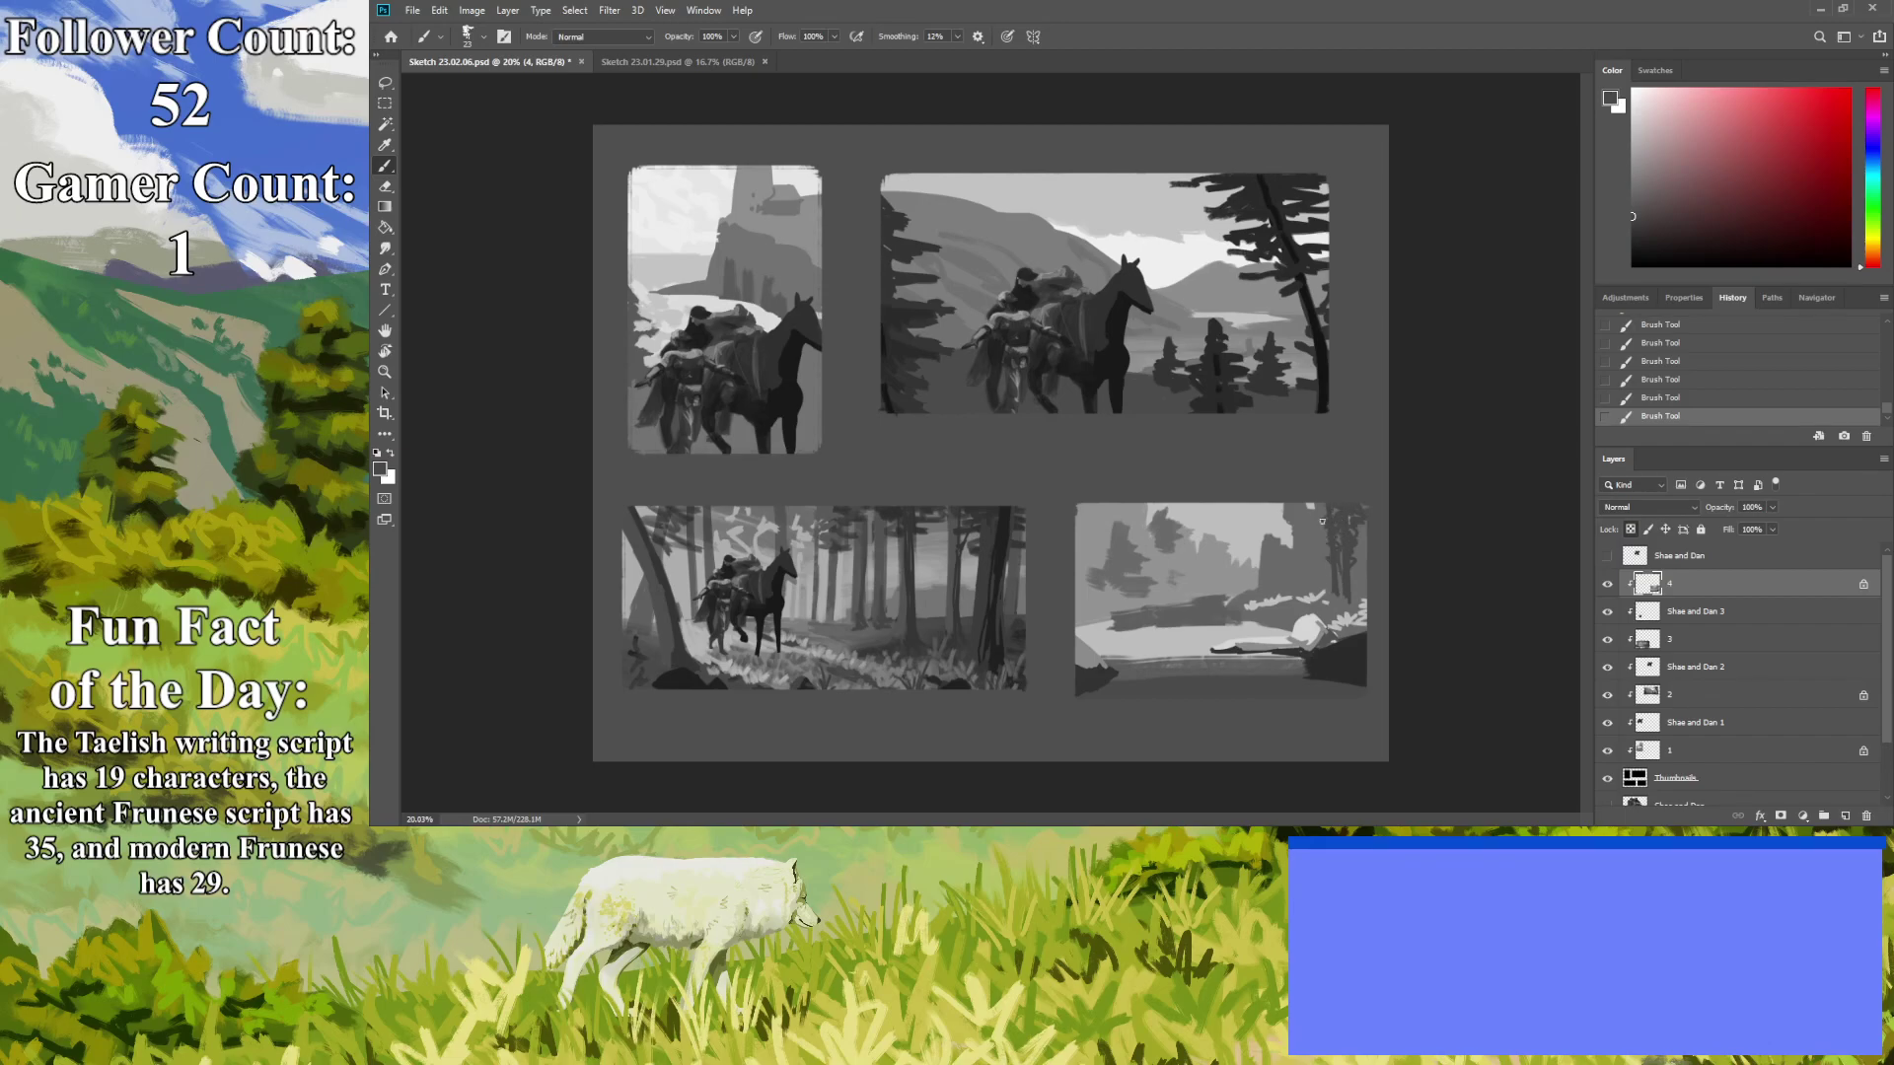
pyautogui.moveTo(1311, 530); pyautogui.dragTo(1312, 588)
# Sample the light ground grey and add pale accent strokes to the ground and bank on the fourth thumbnail's left half.
pyautogui.press('i')
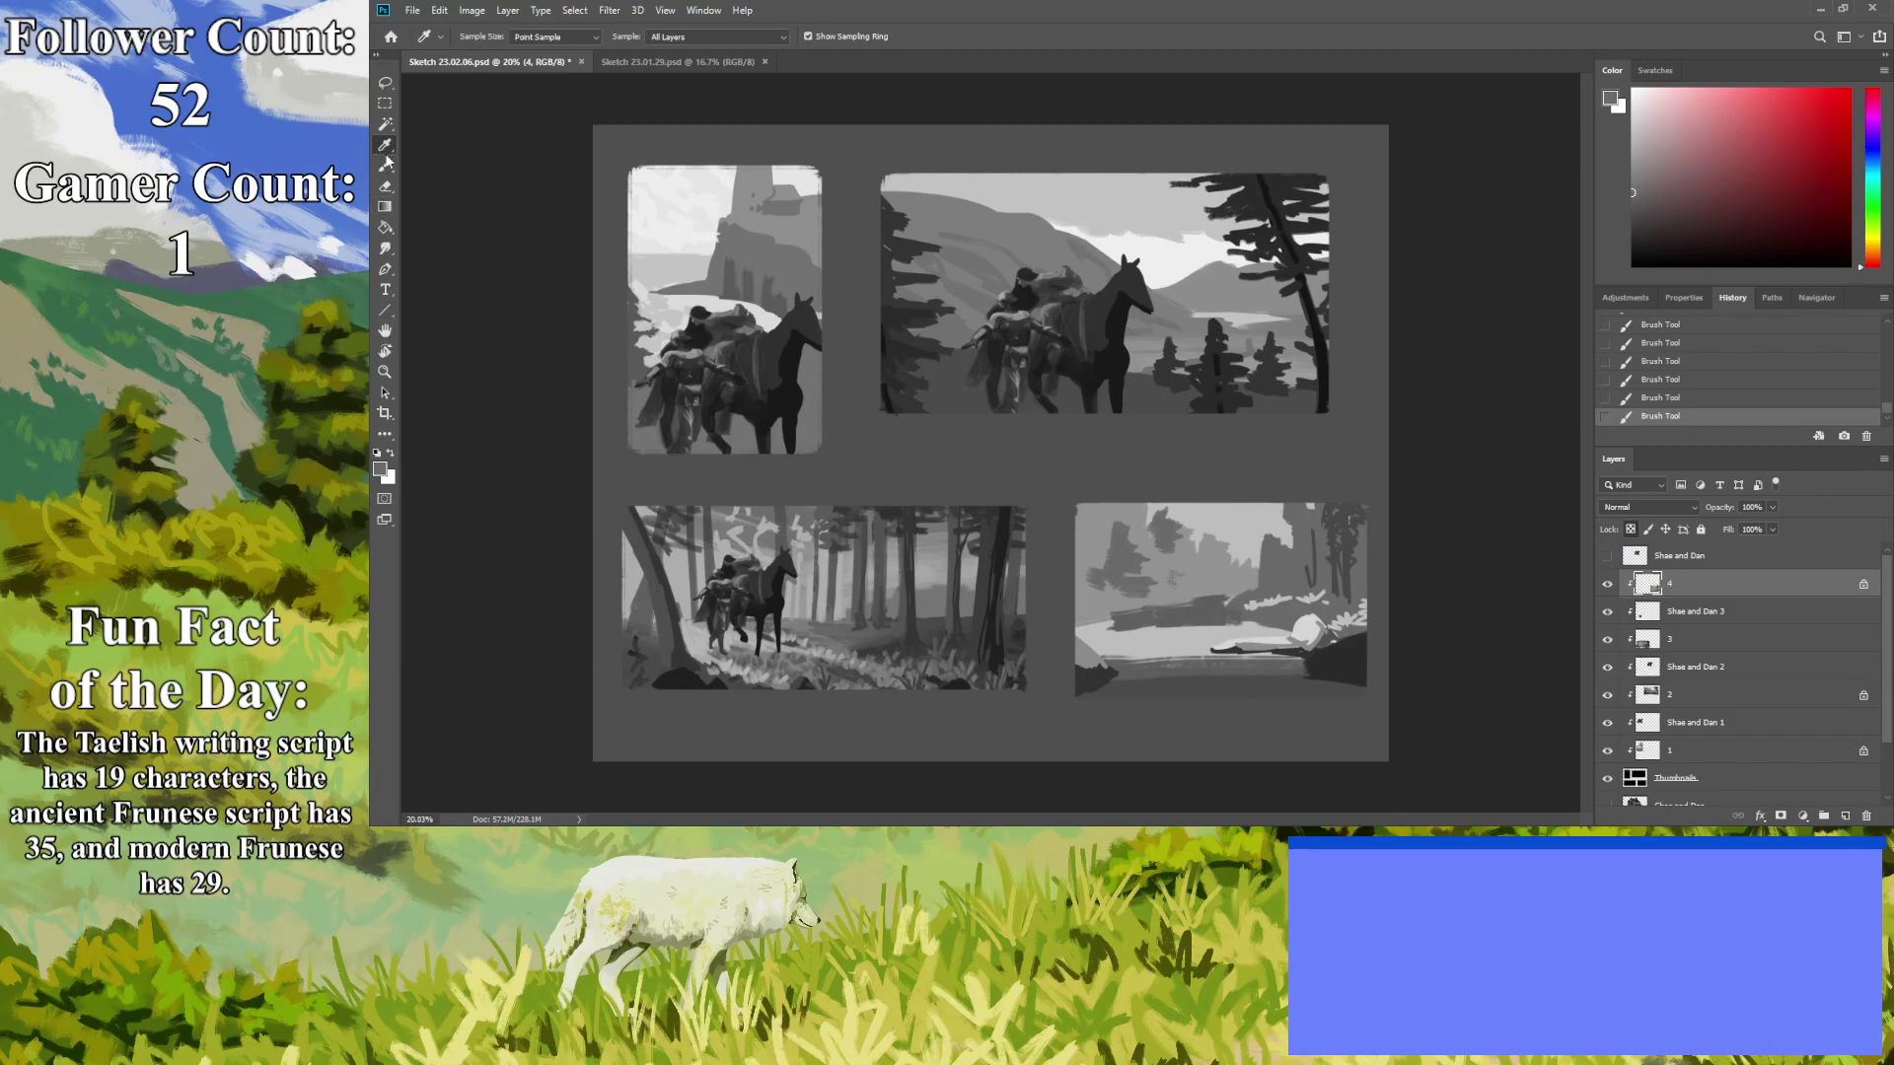
pyautogui.click(1261, 636)
pyautogui.press('b')
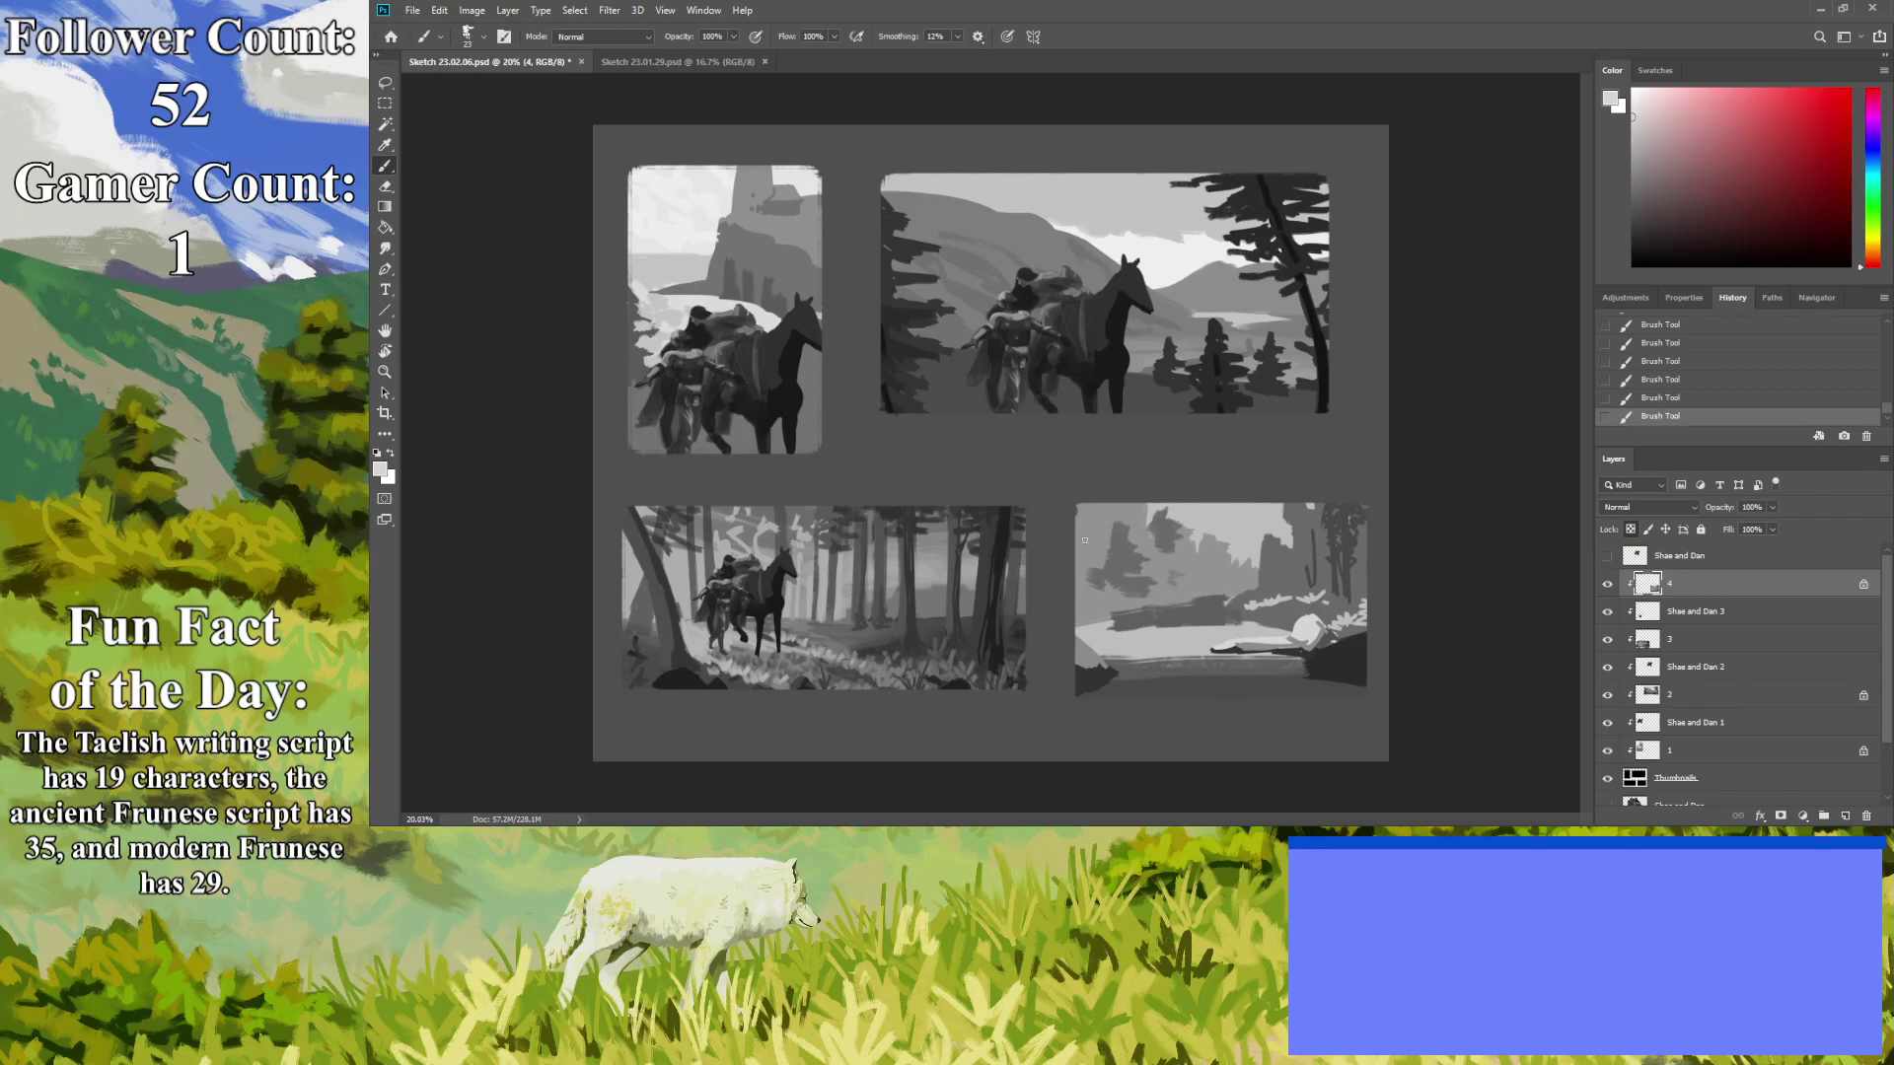
pyautogui.moveTo(1201, 640)
pyautogui.mouseDown()
pyautogui.moveTo(1176, 643)
pyautogui.moveTo(1193, 643)
pyautogui.mouseUp()
pyautogui.moveTo(1111, 626); pyautogui.dragTo(1110, 629)
pyautogui.moveTo(1175, 612)
pyautogui.mouseDown()
pyautogui.moveTo(1191, 602)
pyautogui.moveTo(1120, 602)
pyautogui.mouseUp()
# Sample the distant mass's mid-grey, enlarge the brush, enable pen-pressure opacity, and glaze over the fourth thumbnail's light ground.
pyautogui.press('z')
pyautogui.moveTo(841, 482)
pyautogui.mouseDown()
pyautogui.moveTo(774, 477)
pyautogui.moveTo(716, 512)
pyautogui.mouseUp()
pyautogui.moveTo(682, 609); pyautogui.dragTo(839, 661)
pyautogui.press('i')
pyautogui.click(1090, 575)
pyautogui.press('b')
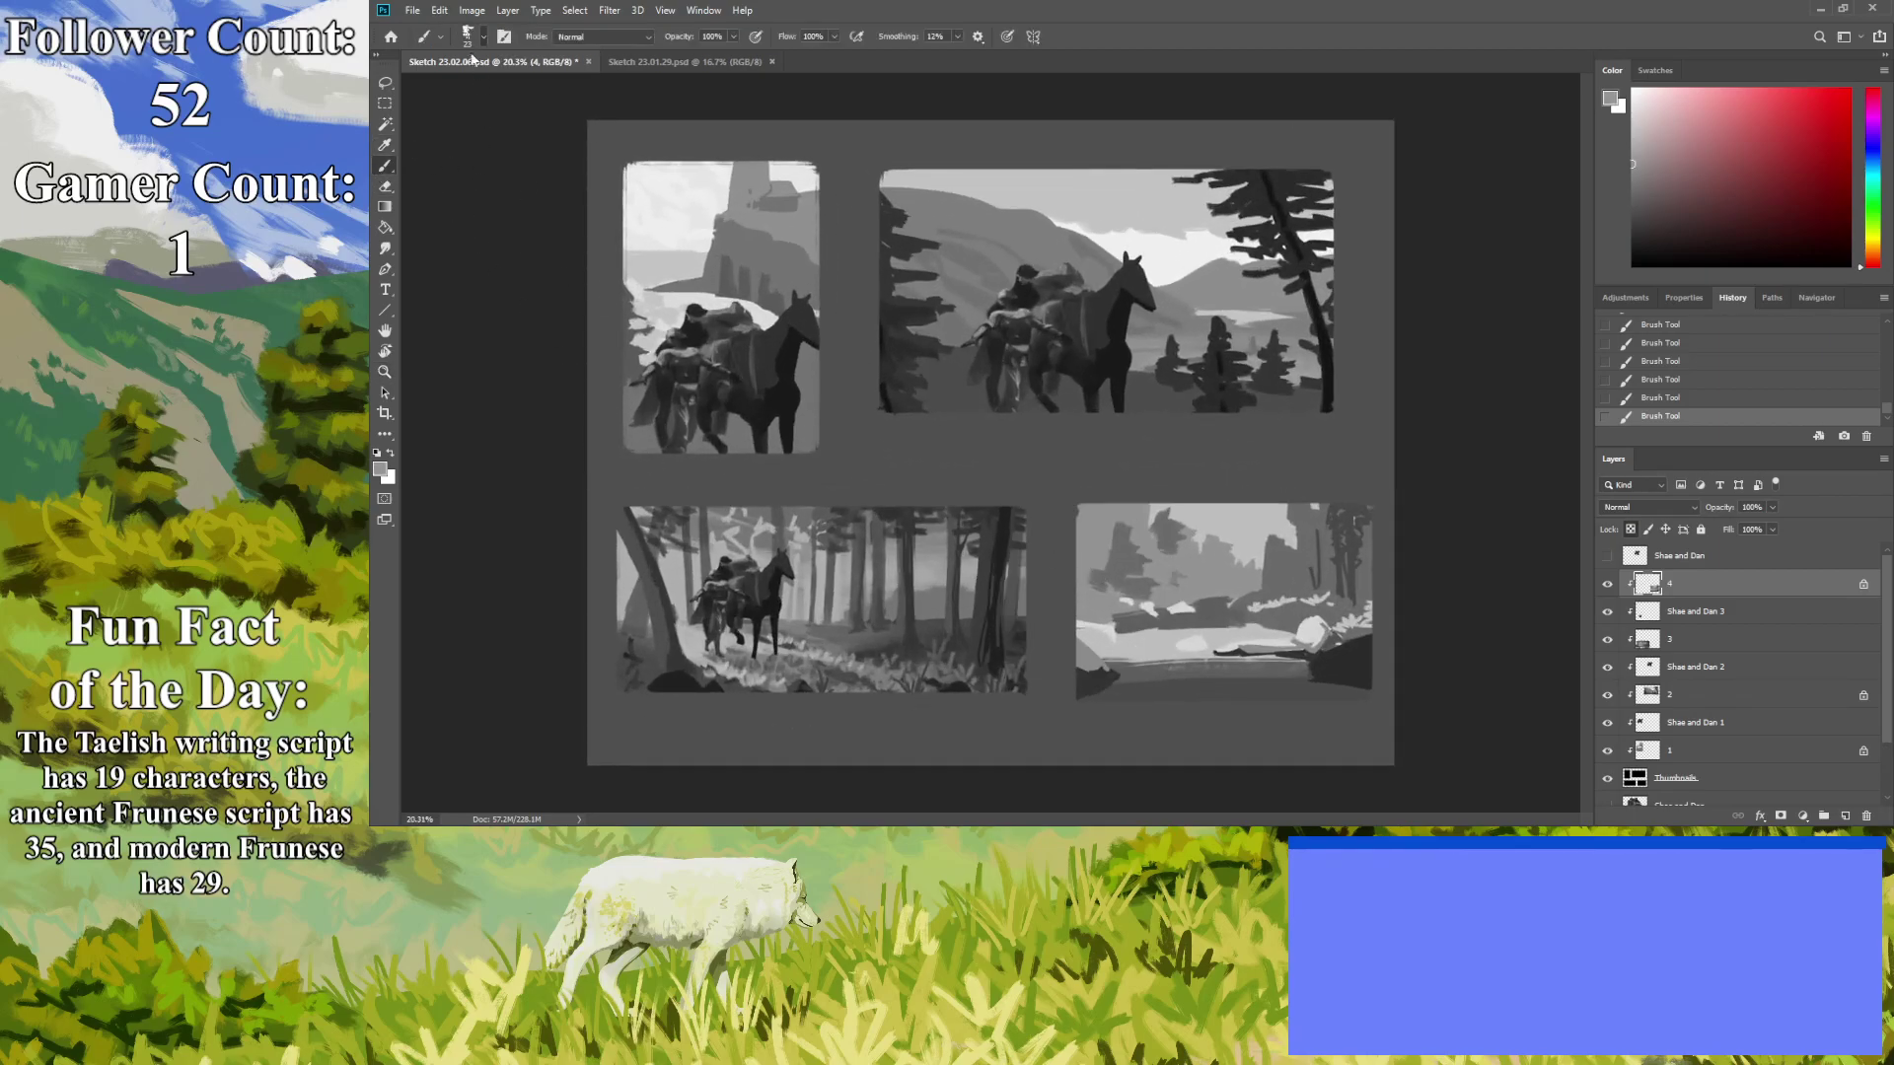
pyautogui.press(']')
pyautogui.press(']')
pyautogui.press(']')
pyautogui.press(']')
pyautogui.press(']')
pyautogui.press(']')
pyautogui.press(']')
pyautogui.click(760, 42)
pyautogui.moveTo(1248, 636)
pyautogui.mouseDown()
pyautogui.moveTo(1276, 647)
pyautogui.moveTo(1051, 642)
pyautogui.moveTo(1115, 629)
pyautogui.moveTo(1075, 622)
pyautogui.mouseUp()
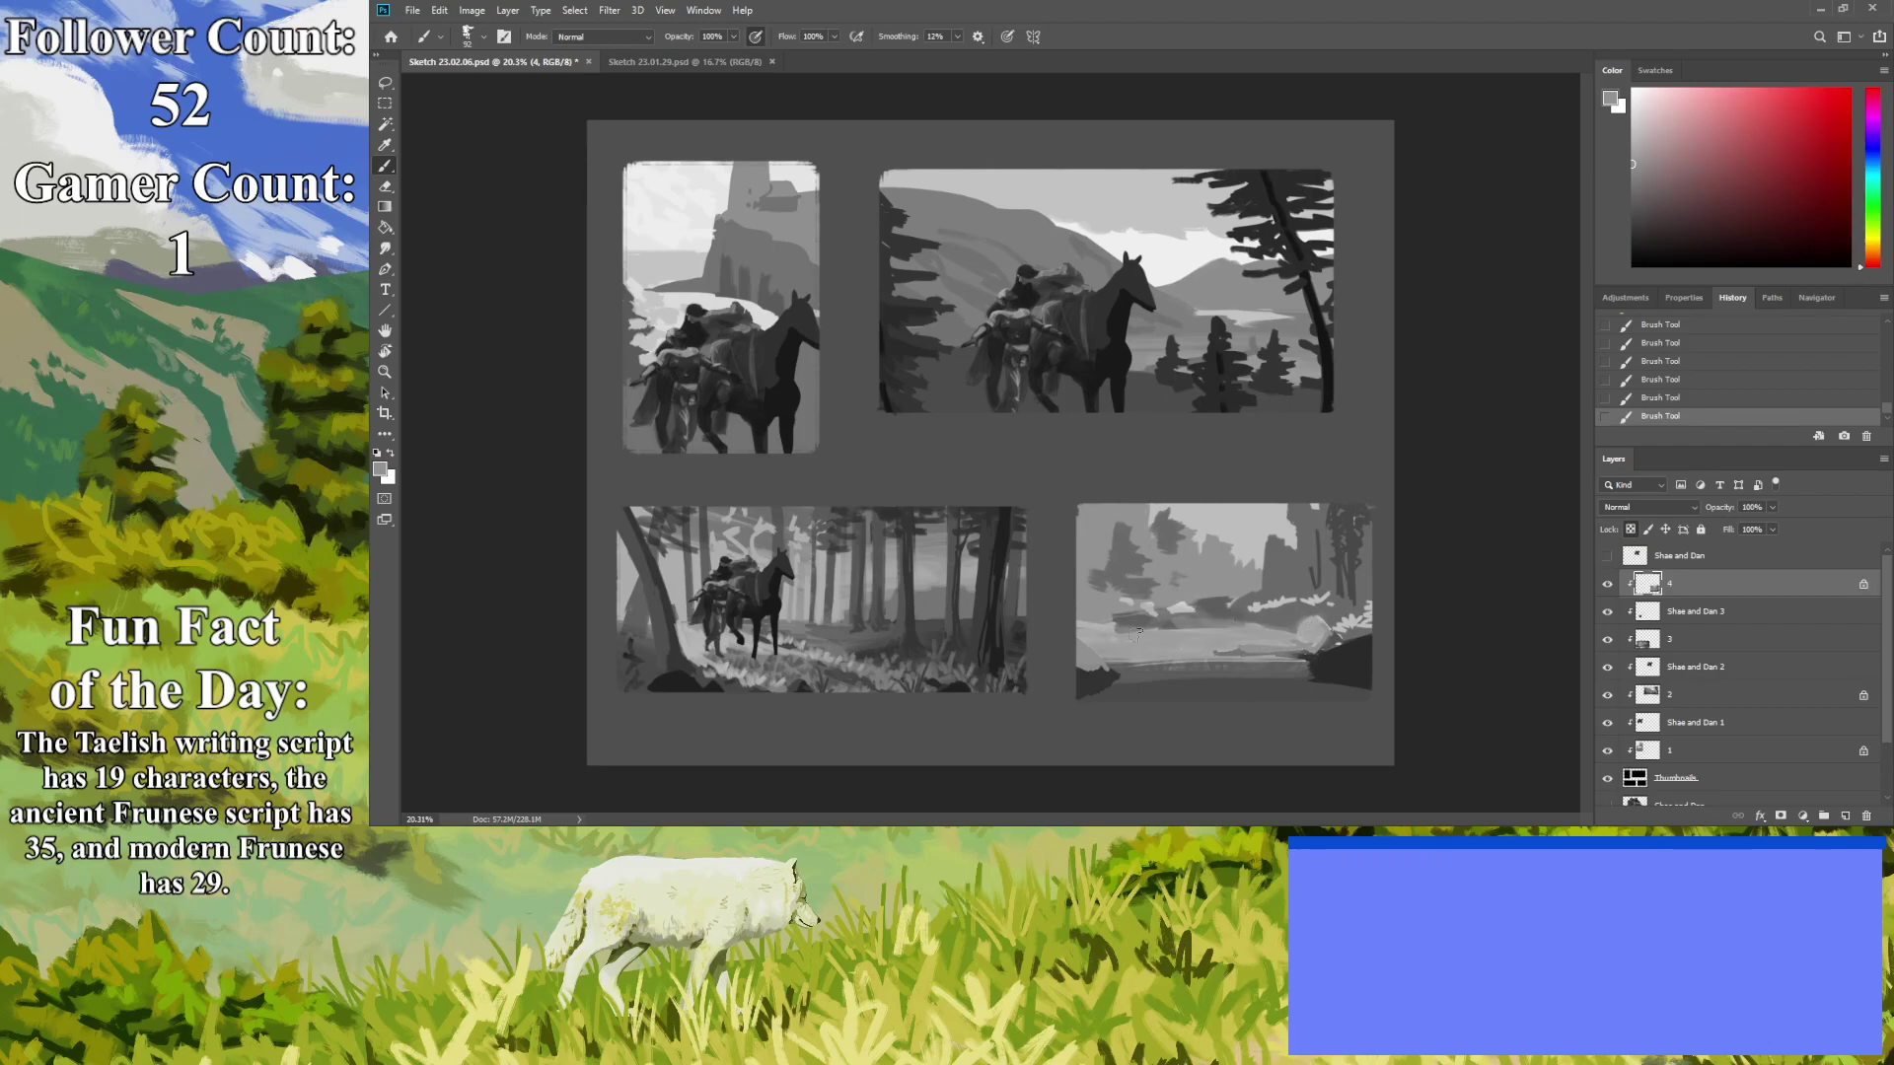
pyautogui.moveTo(1178, 628)
pyautogui.mouseDown()
pyautogui.moveTo(1130, 627)
pyautogui.moveTo(1261, 655)
pyautogui.mouseUp()
pyautogui.moveTo(1146, 663); pyautogui.dragTo(1107, 663)
pyautogui.moveTo(1273, 657); pyautogui.dragTo(1311, 657)
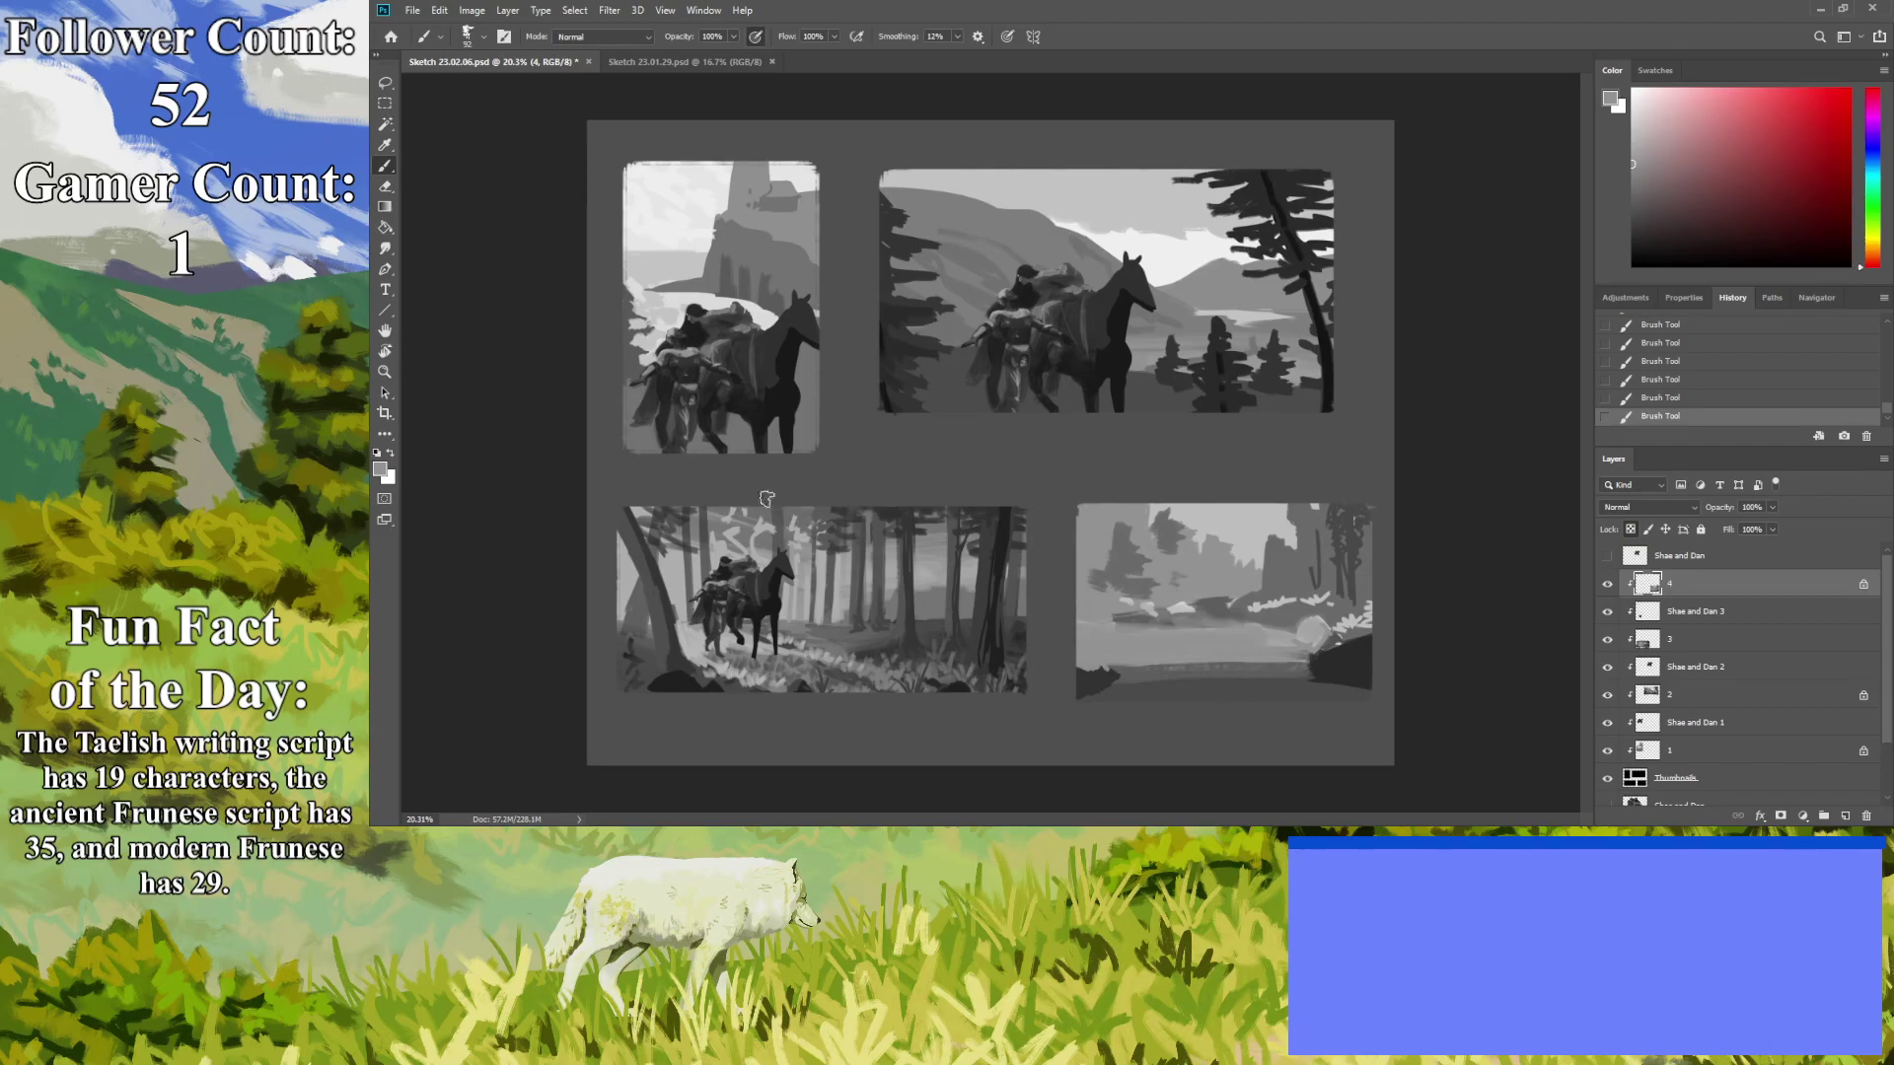
# Pick lighter greys, soften the ground and boulder area with pale strokes, and check the whole sheet.
pyautogui.press('i')
pyautogui.click(1262, 592)
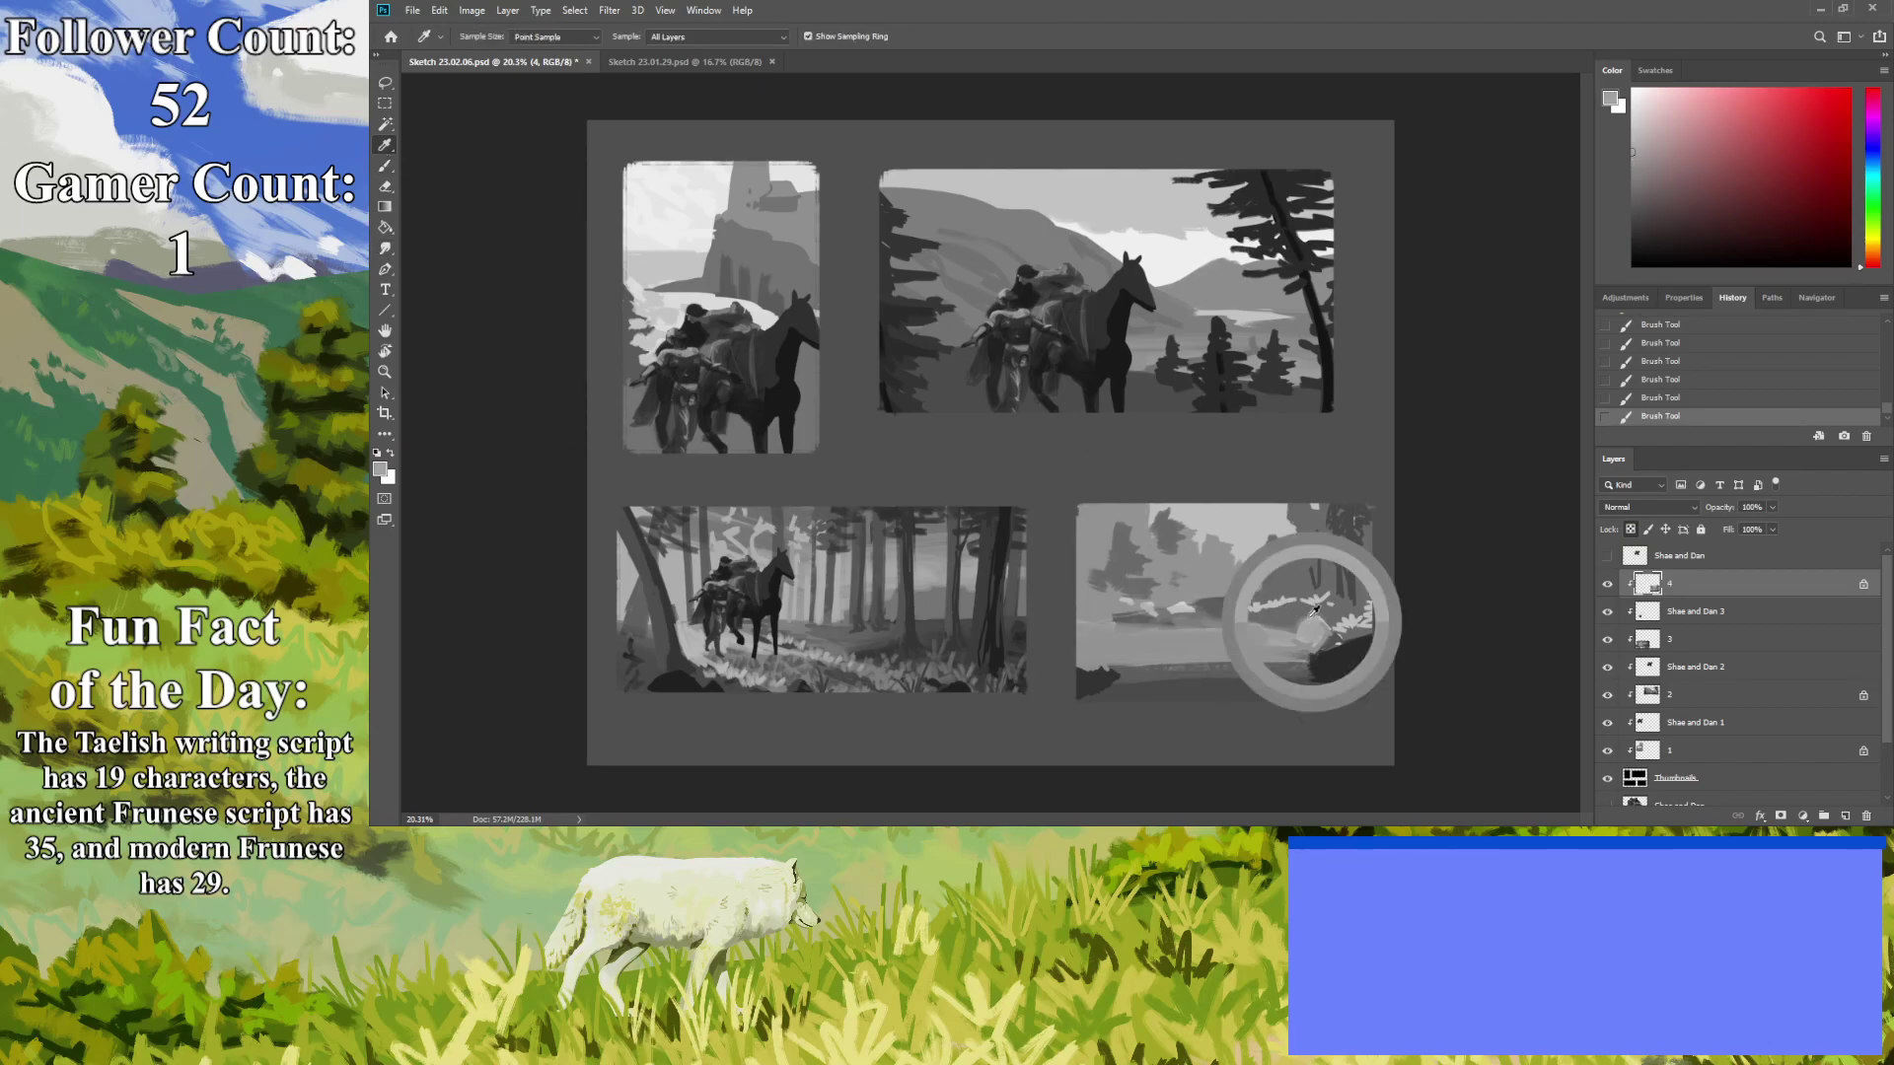
pyautogui.press('b')
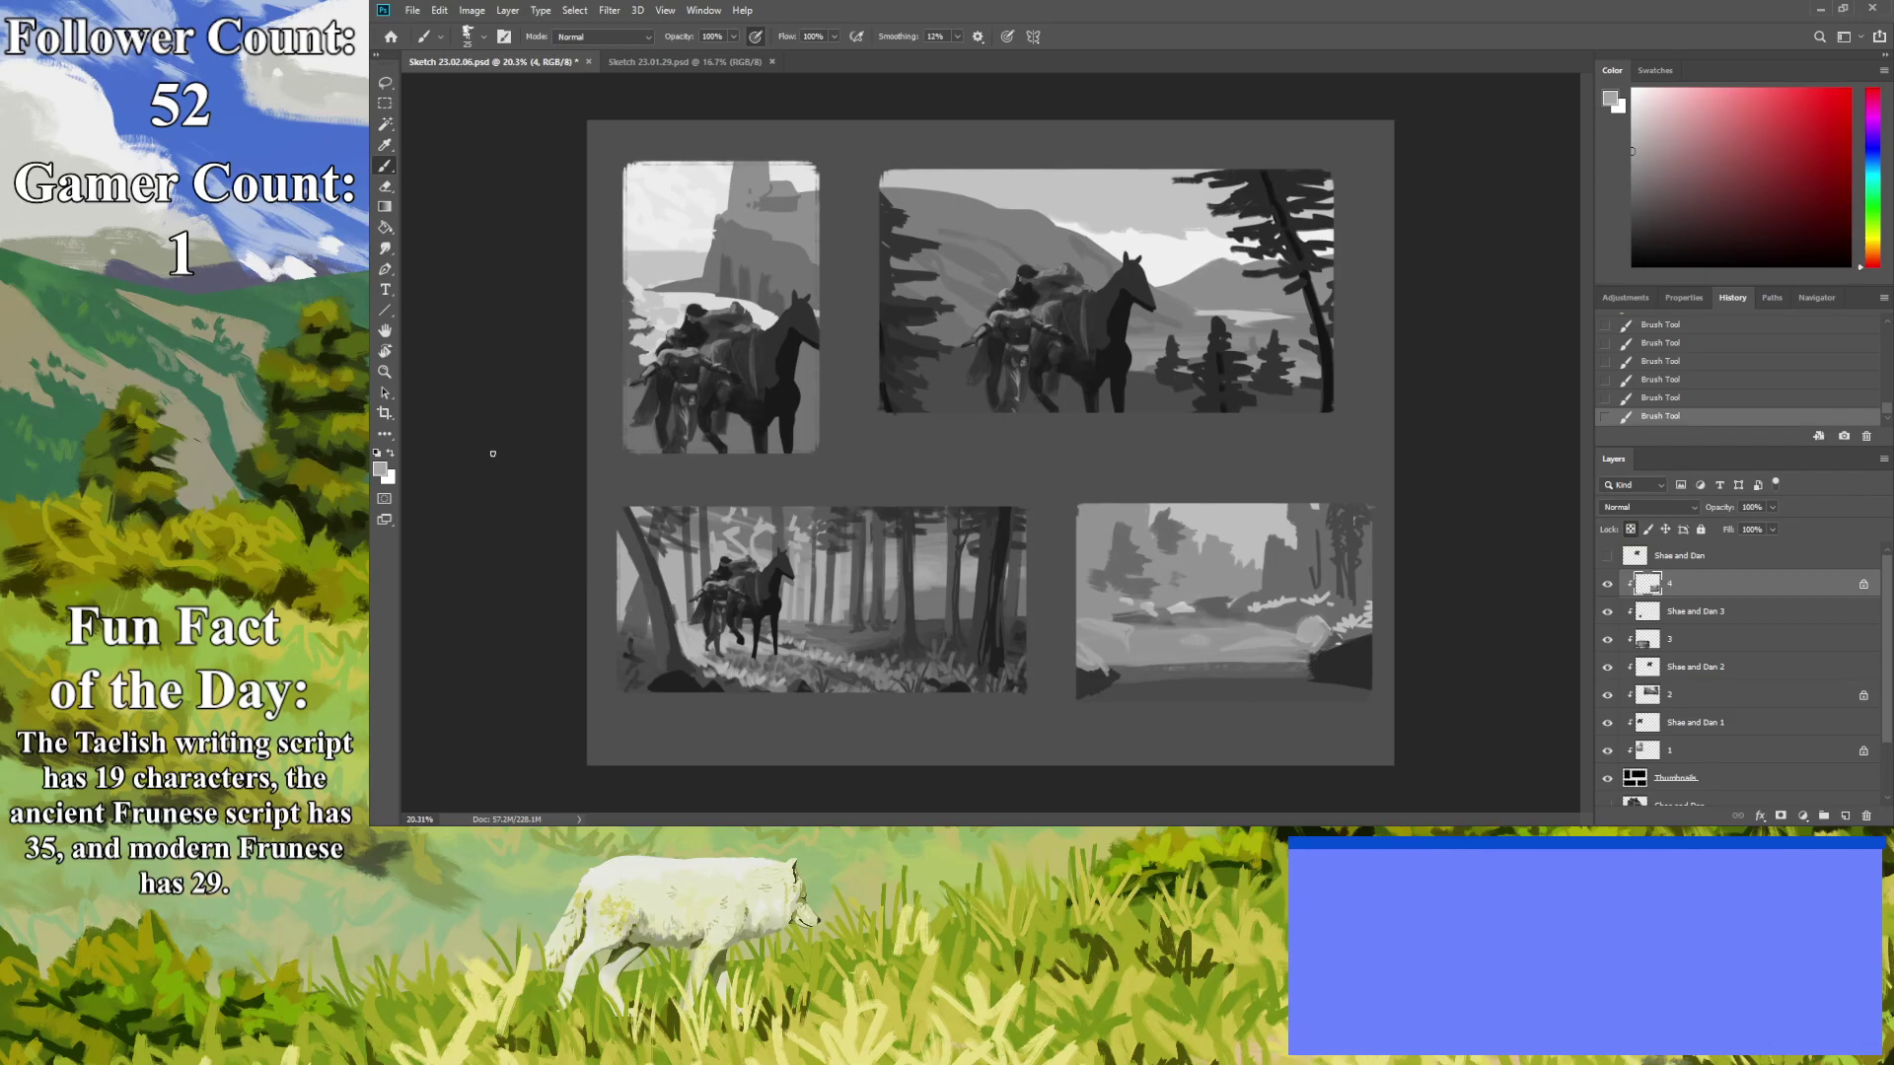
pyautogui.click(1631, 138)
pyautogui.click(385, 372)
pyautogui.moveTo(876, 485); pyautogui.dragTo(641, 533)
pyautogui.moveTo(541, 572); pyautogui.dragTo(580, 601)
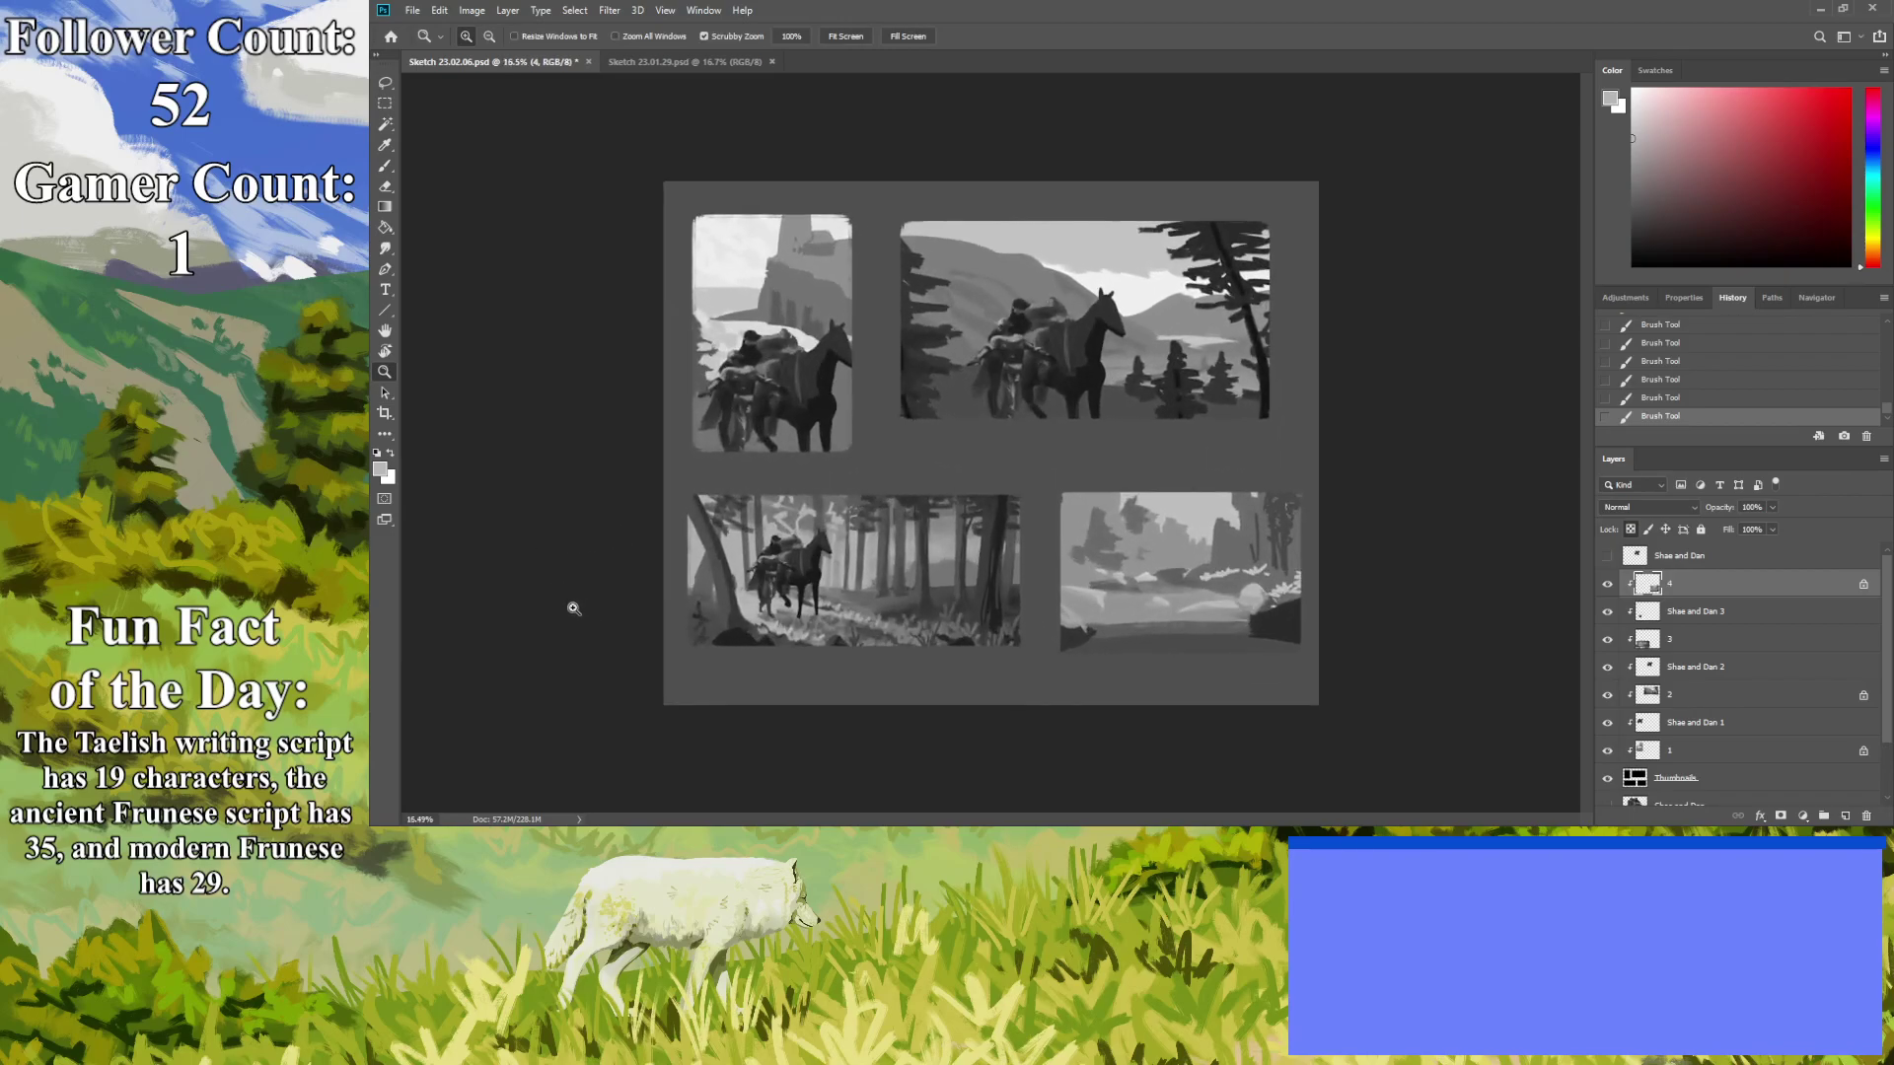
# Duplicate the hidden figures-and-horse layer, place the copy directly above layer 4, and make it visible.
pyautogui.click(1680, 560)
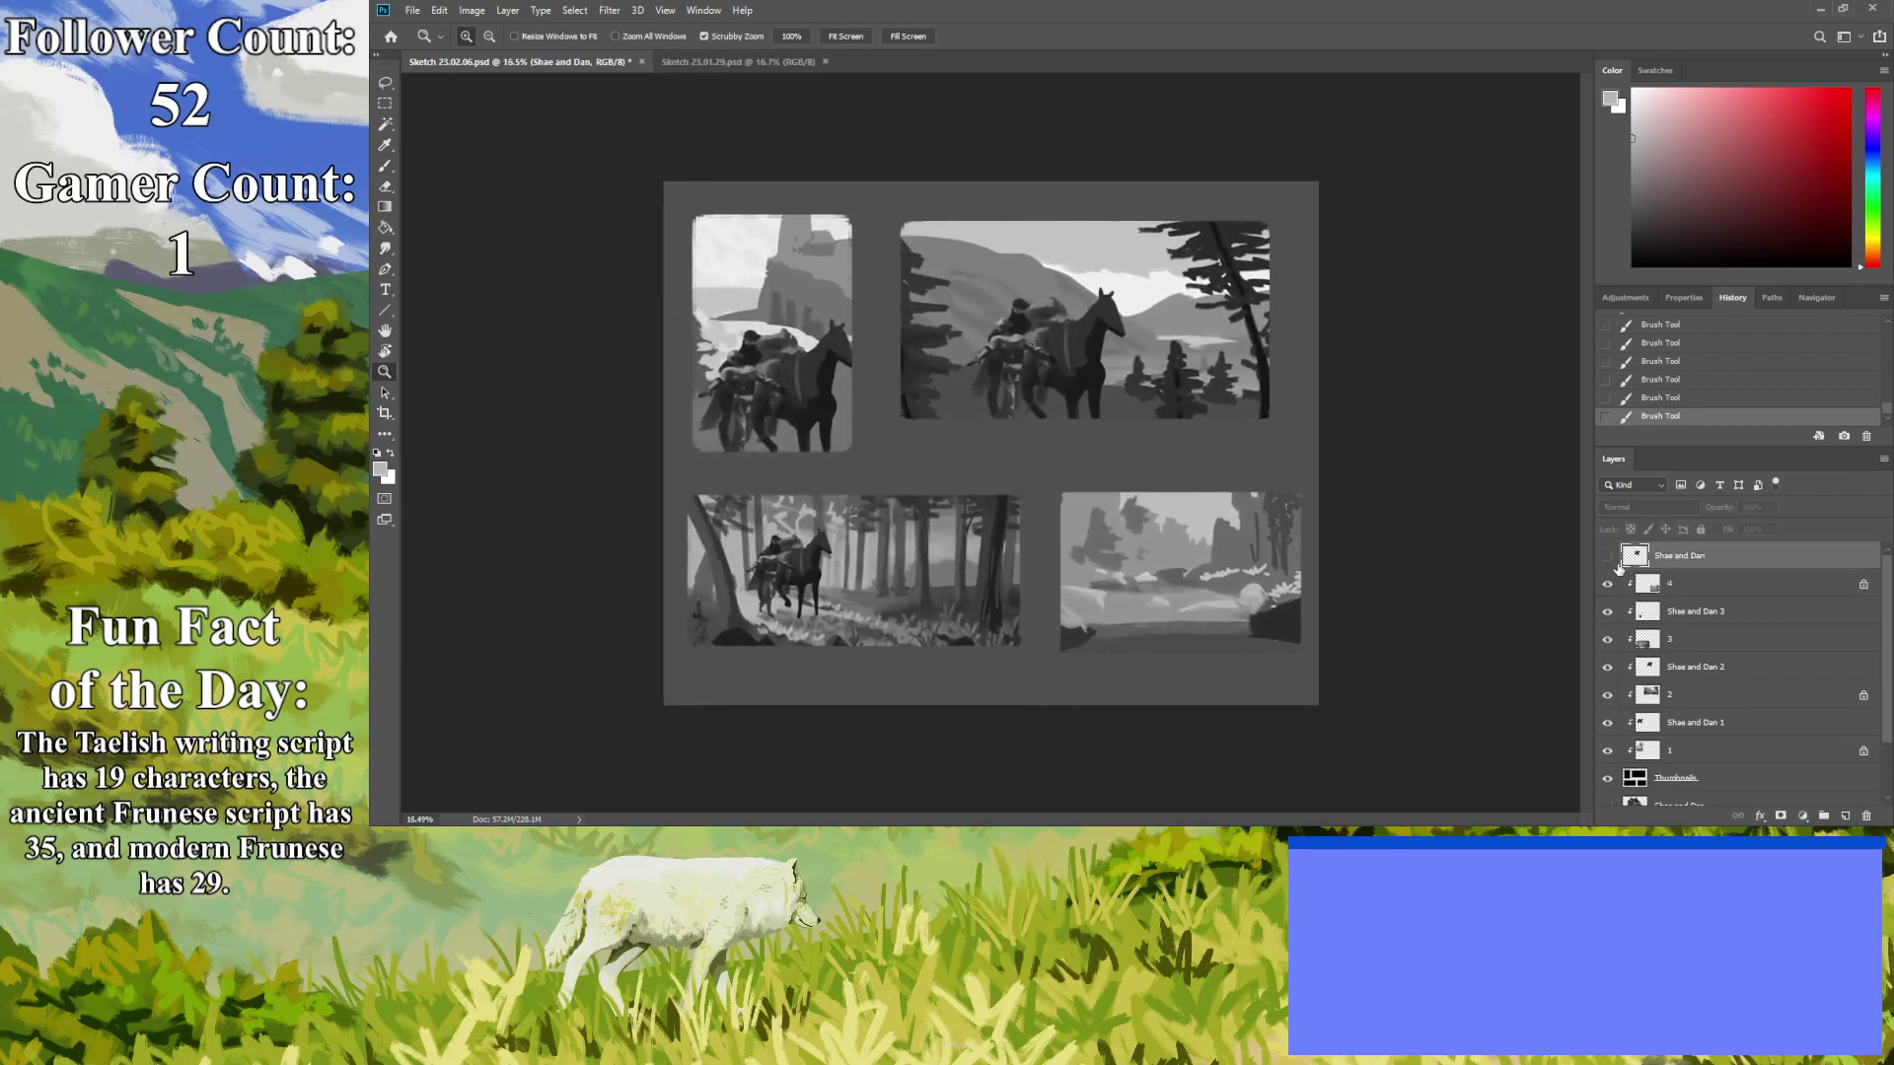
pyautogui.hotkey('ctrl', 'j')
pyautogui.moveTo(1661, 557); pyautogui.dragTo(1654, 611)
pyautogui.click(1607, 583)
# Scale the copied figures and horse to about 85% and position them inside the fourth thumbnail.
pyautogui.hotkey('ctrl', 't')
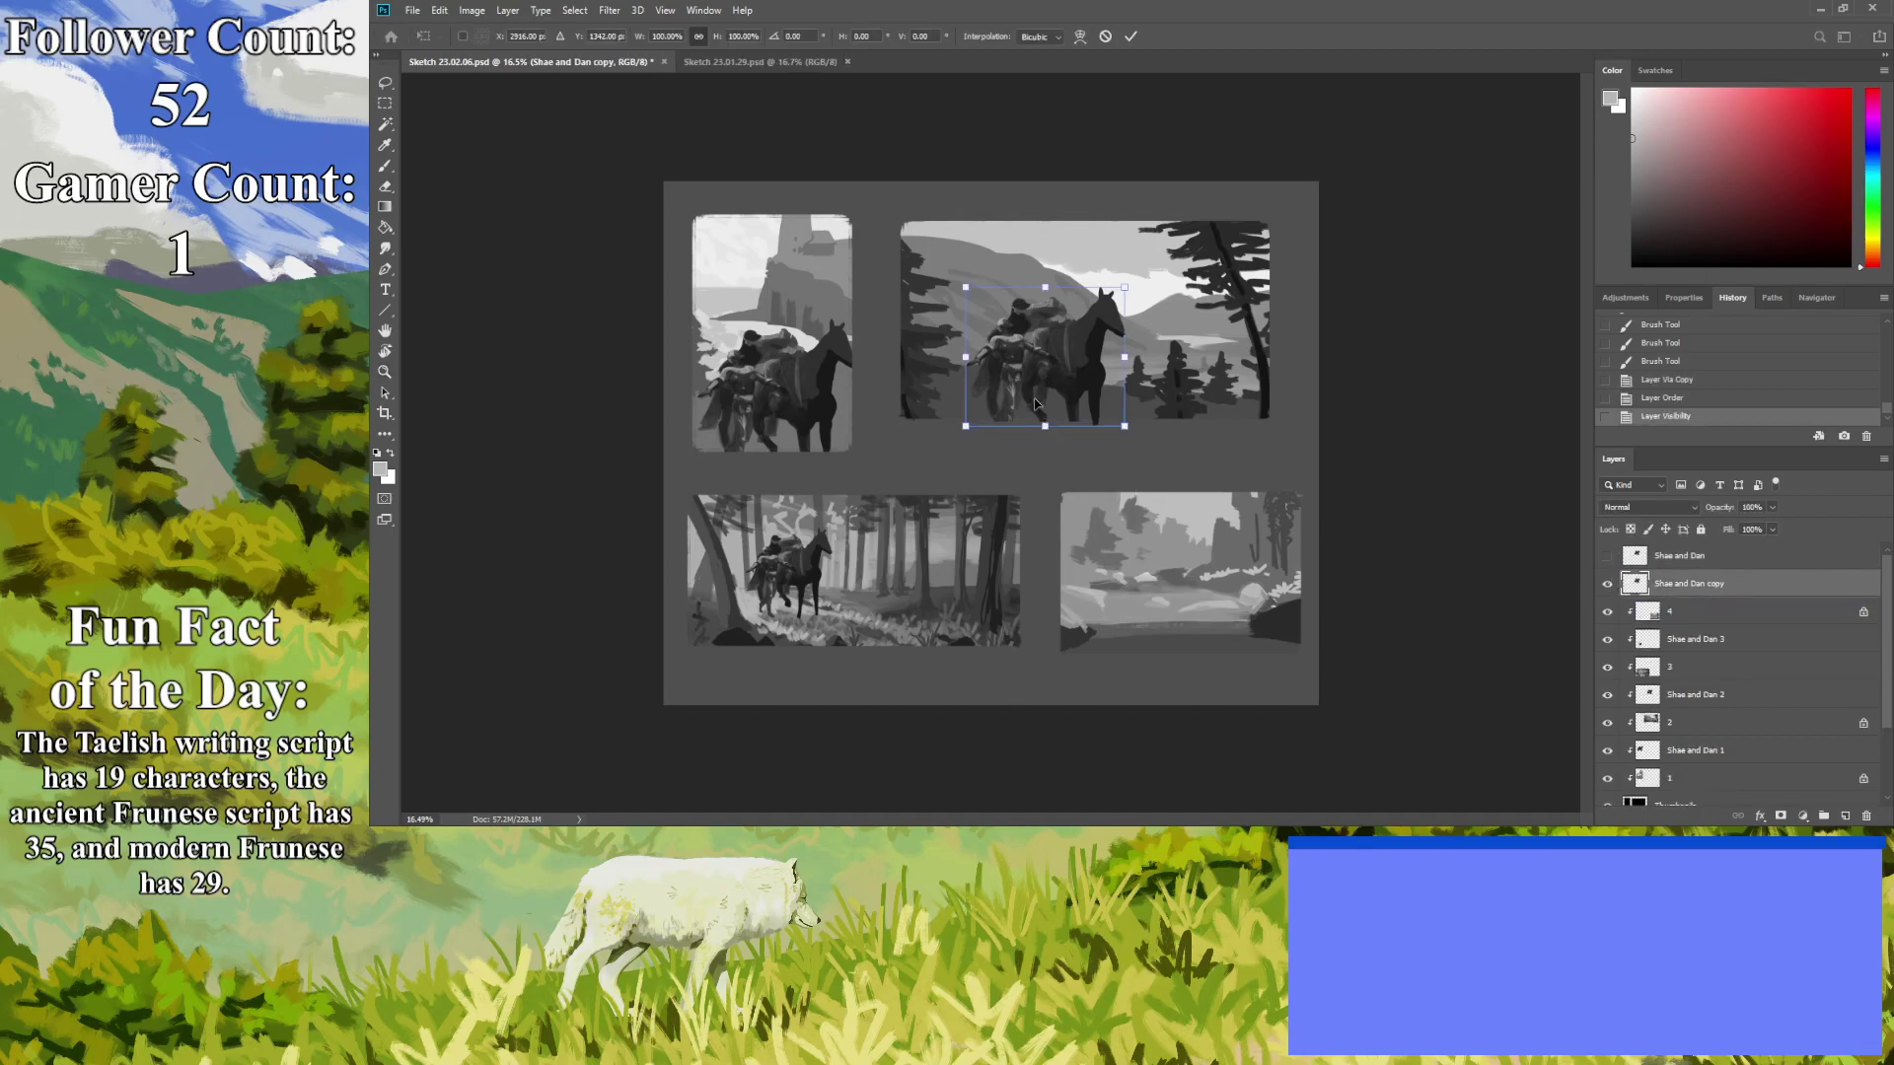
pyautogui.moveTo(1034, 398); pyautogui.dragTo(1141, 599)
pyautogui.moveTo(1072, 489); pyautogui.dragTo(1110, 520)
pyautogui.moveTo(1137, 612)
pyautogui.mouseDown()
pyautogui.moveTo(1160, 646)
pyautogui.moveTo(1142, 644)
pyautogui.moveTo(1172, 647)
pyautogui.moveTo(1106, 614)
pyautogui.moveTo(1145, 648)
pyautogui.mouseUp()
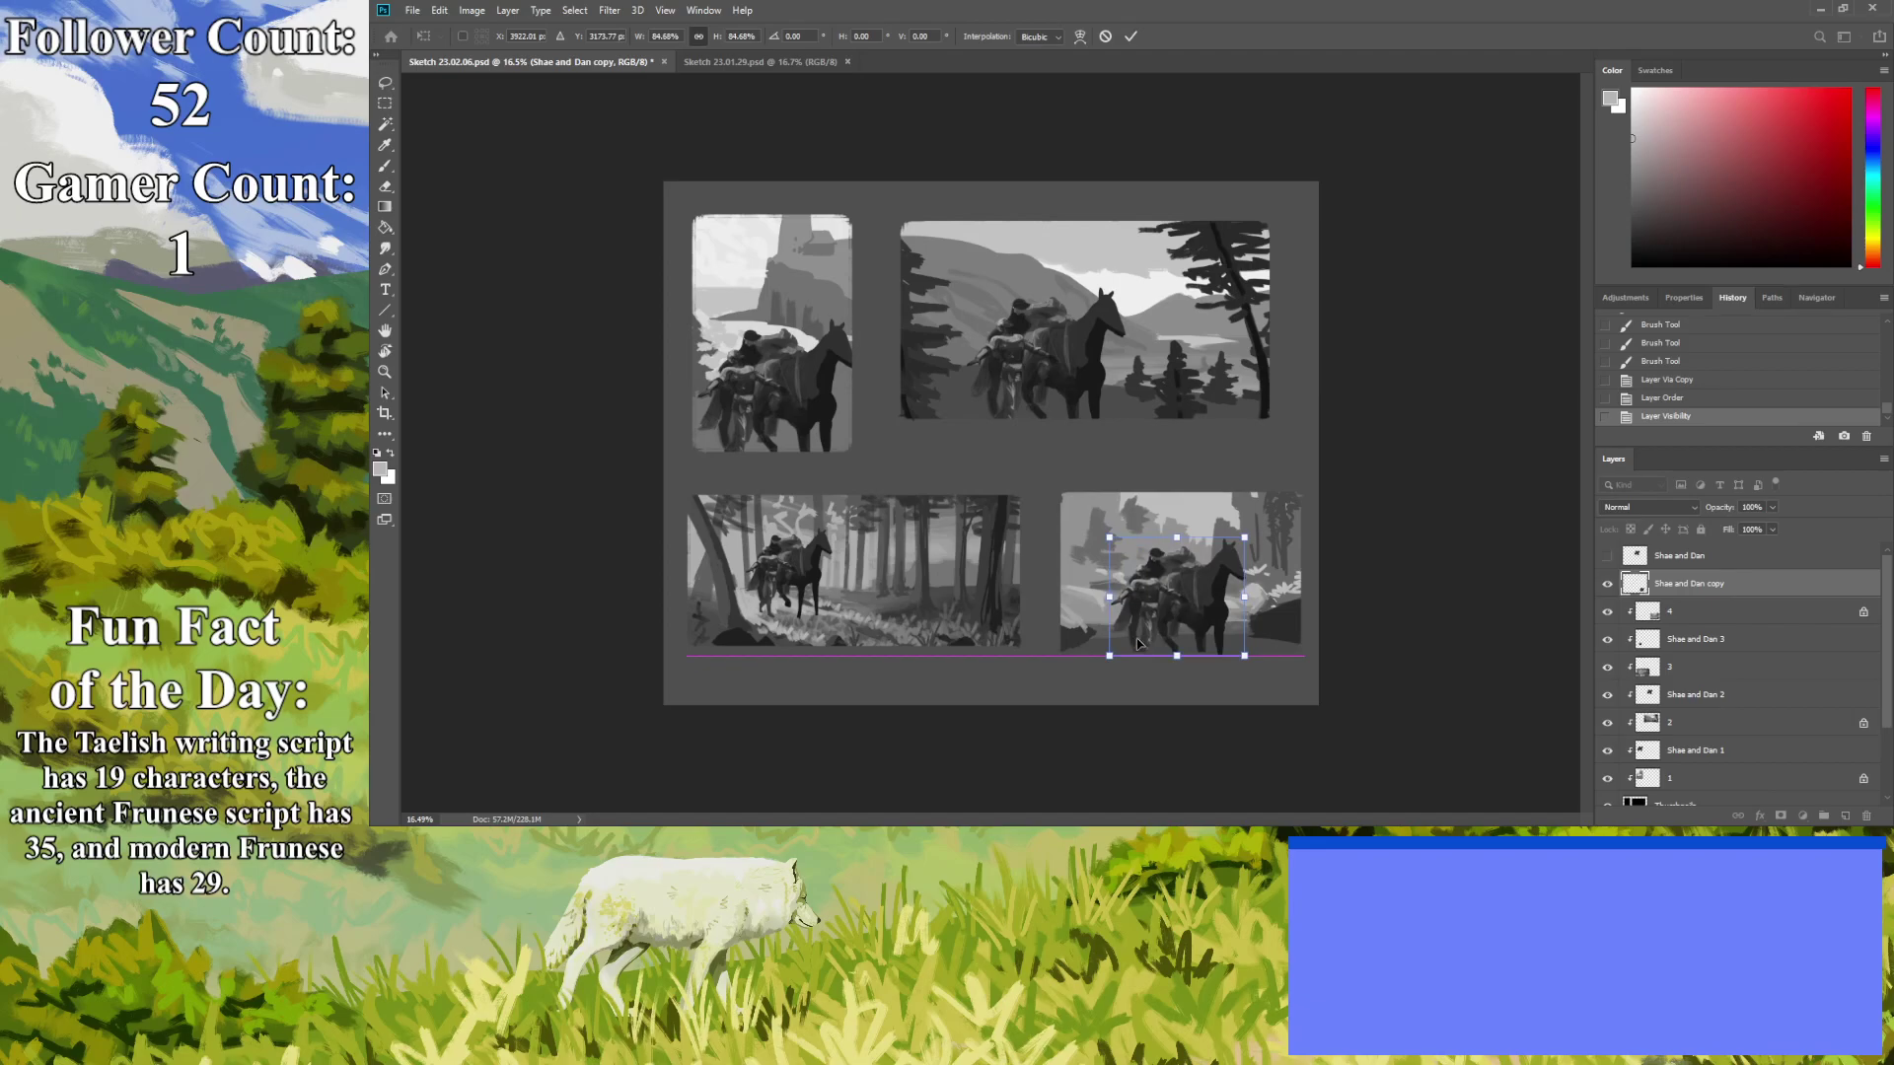
pyautogui.press('Return')
# Enlarge the copied figures and horse to nearly fill the fourth thumbnail's height and clip the copy to the thumbnail frames.
pyautogui.hotkey('ctrl', 't')
pyautogui.moveTo(1177, 656); pyautogui.dragTo(1269, 662)
pyautogui.press('Return')
pyautogui.hotkey('ctrl', 't')
pyautogui.press('Return')
pyautogui.press('z')
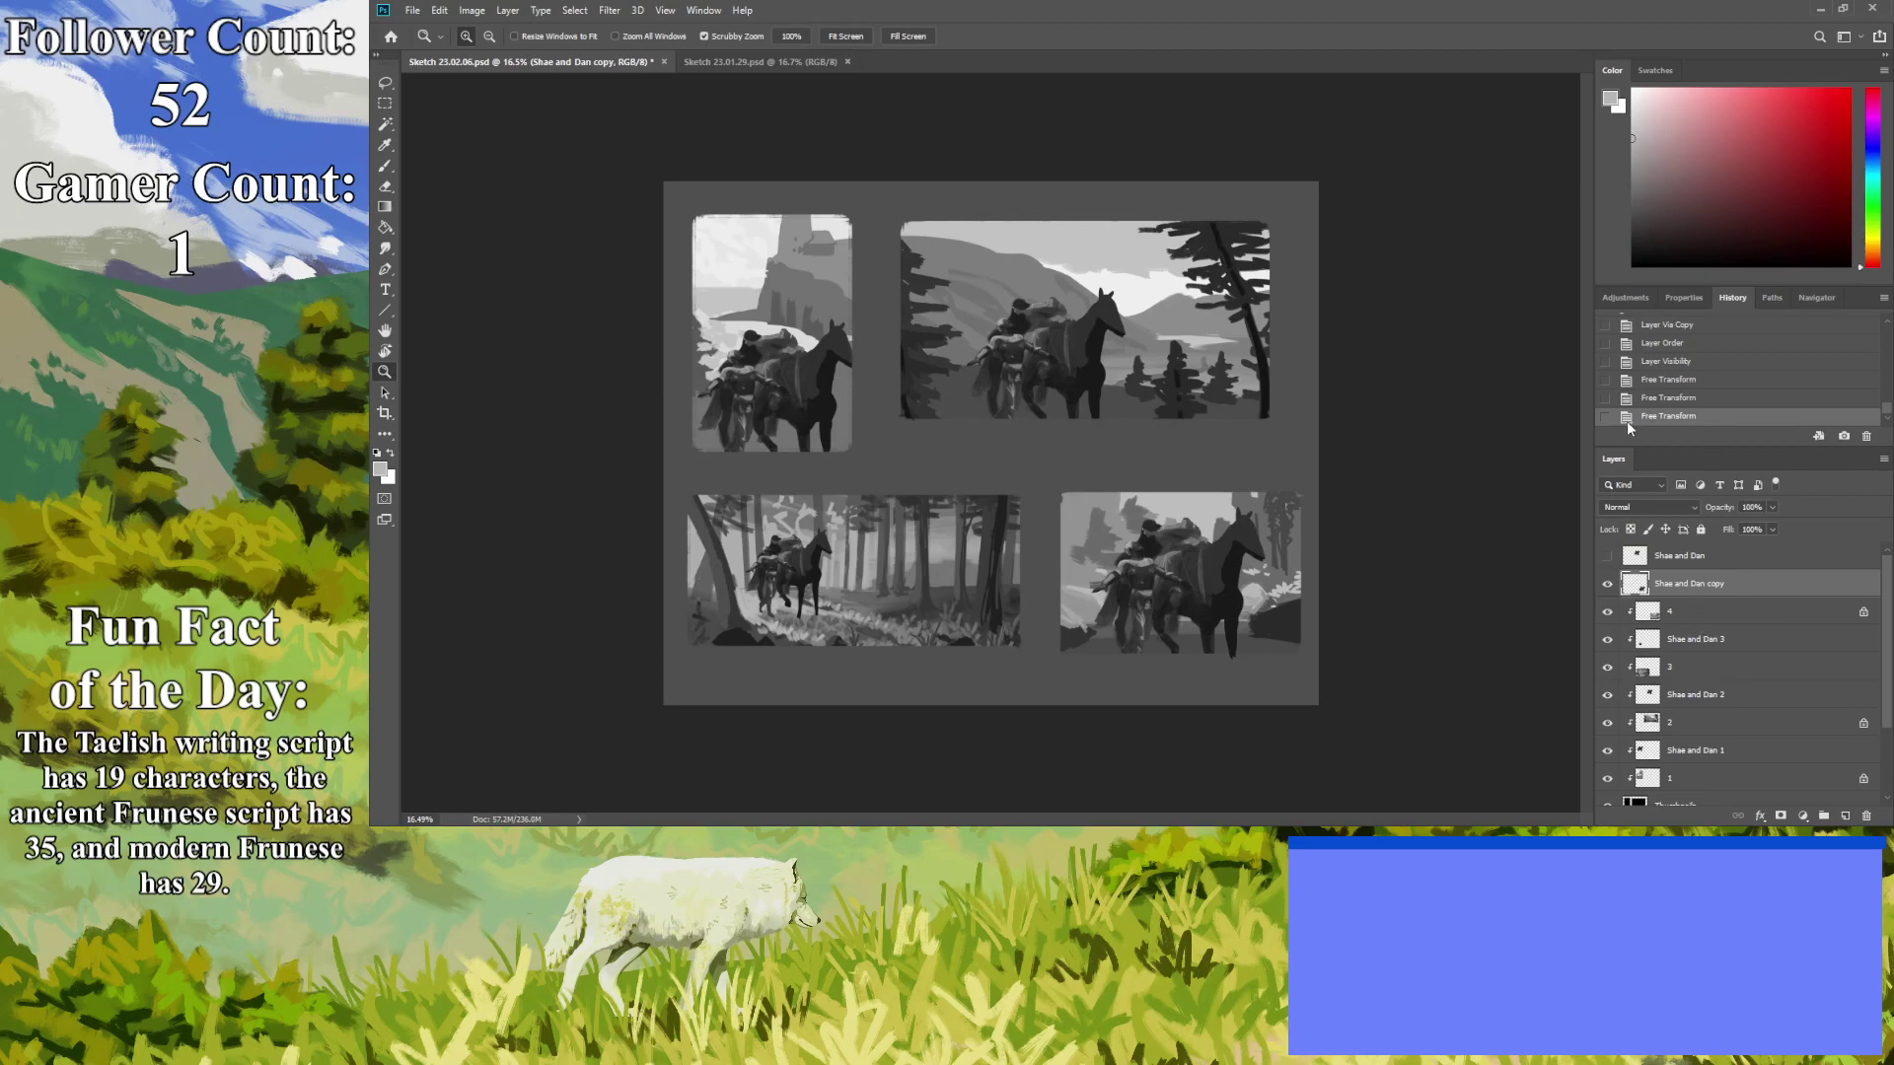
pyautogui.hotkey('ctrl', 'alt', 'g')
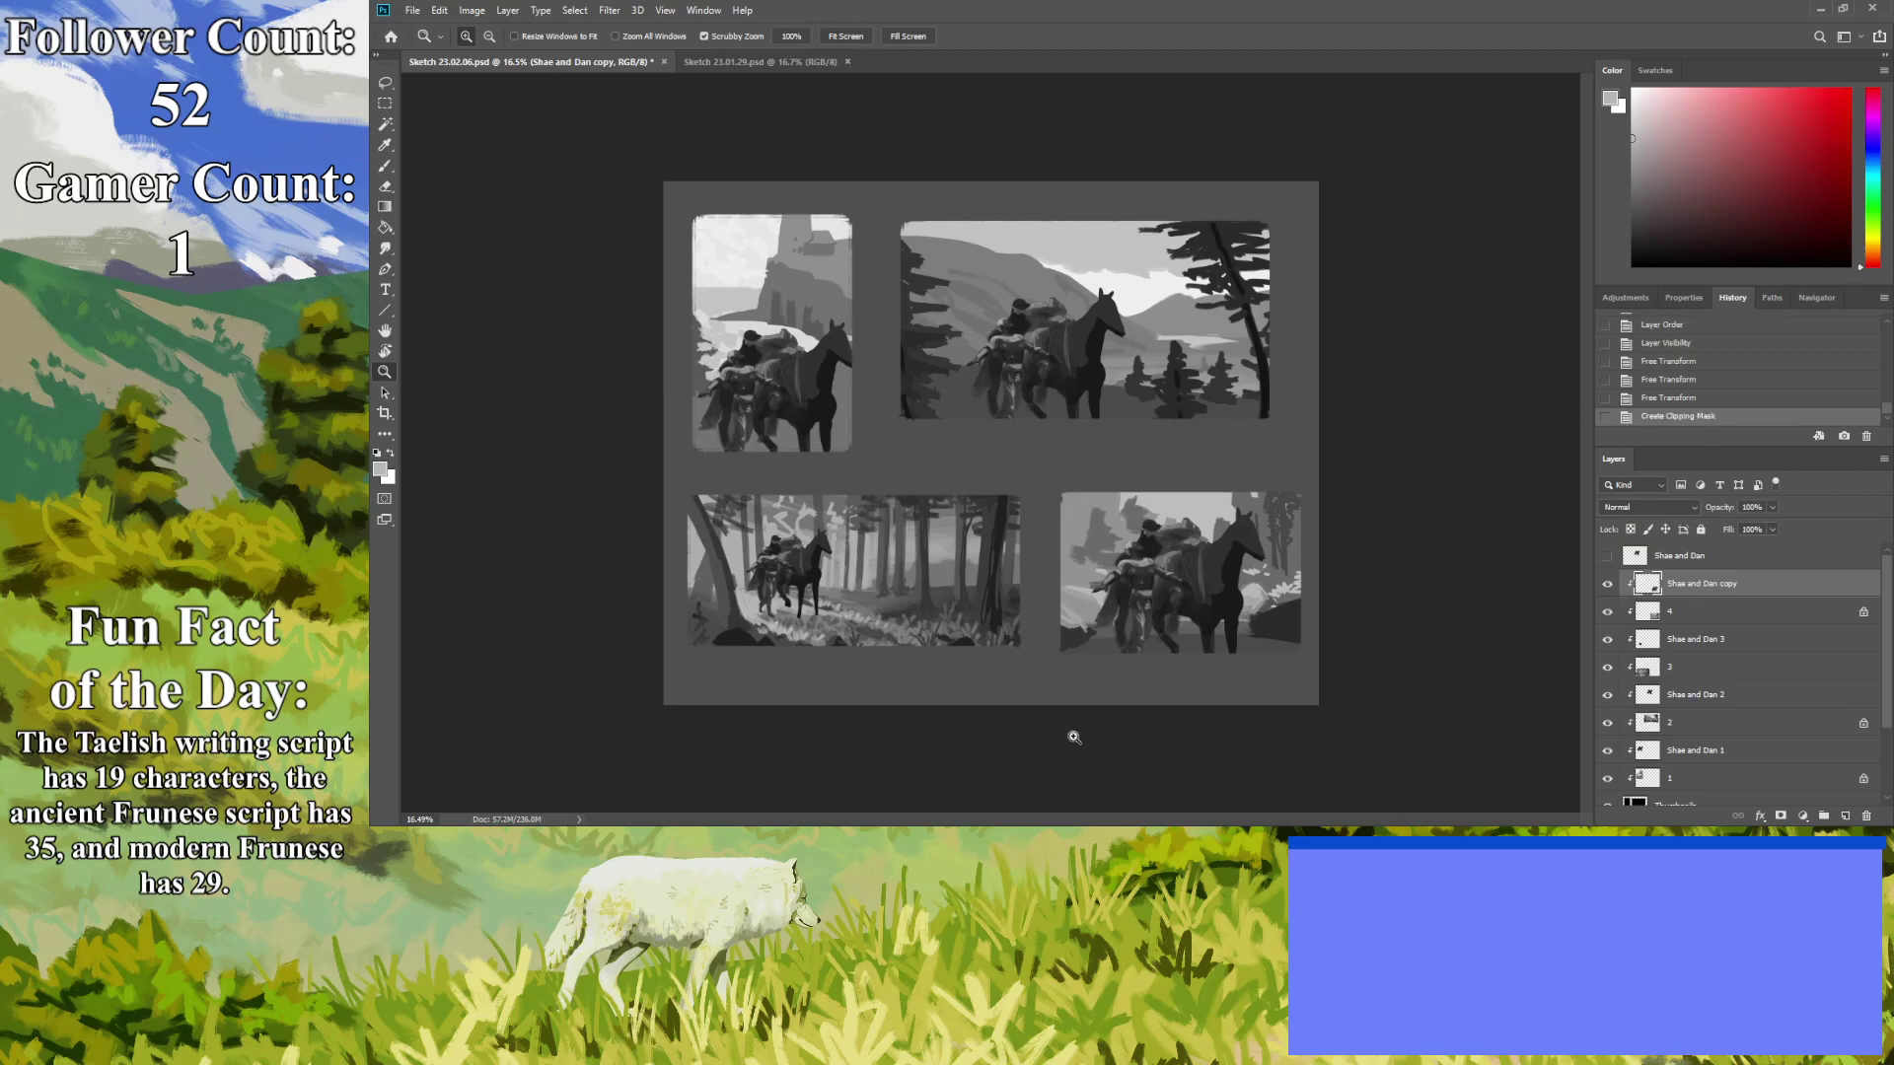
# Sample a mid-dark grey and paint a conifer silhouette behind the rider's head on layer 4.
pyautogui.moveTo(1070, 727); pyautogui.dragTo(1019, 740)
pyautogui.moveTo(1163, 617); pyautogui.dragTo(1253, 776)
pyautogui.click(1300, 726)
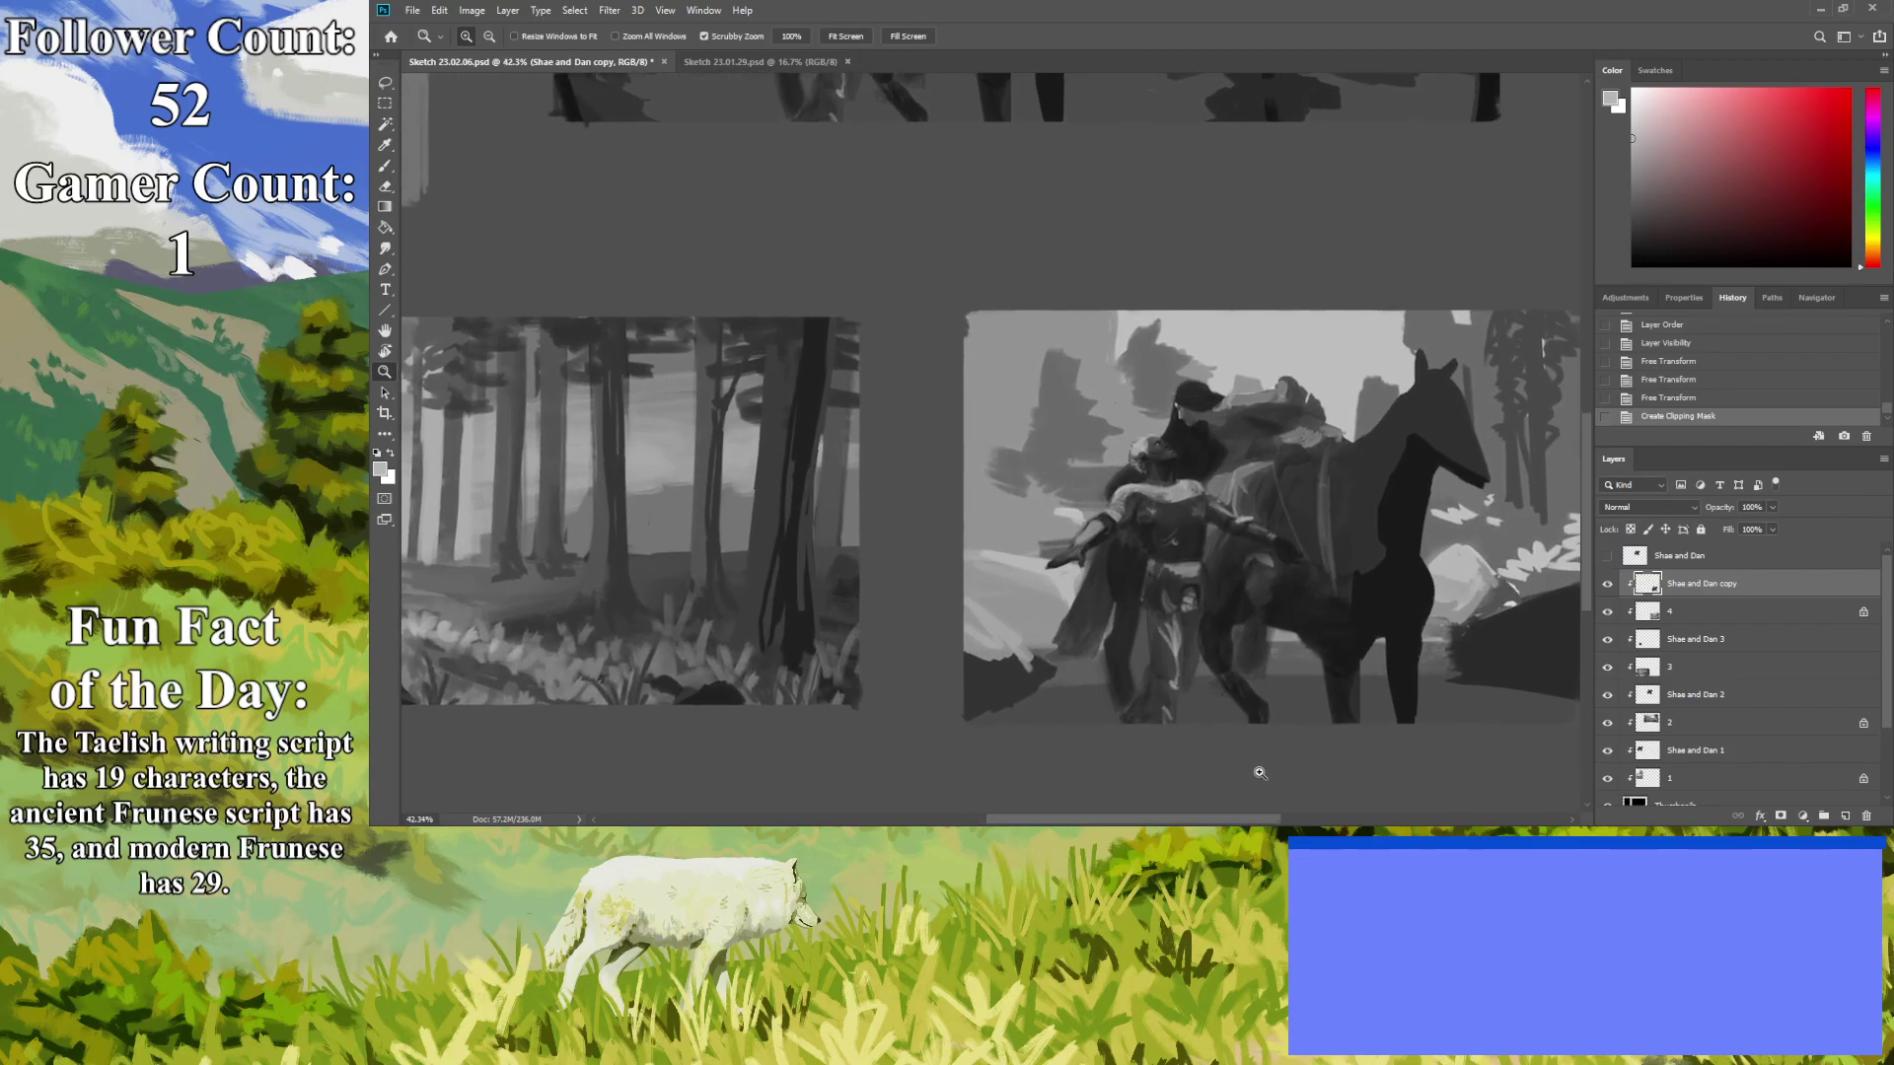
pyautogui.click(385, 145)
pyautogui.click(385, 165)
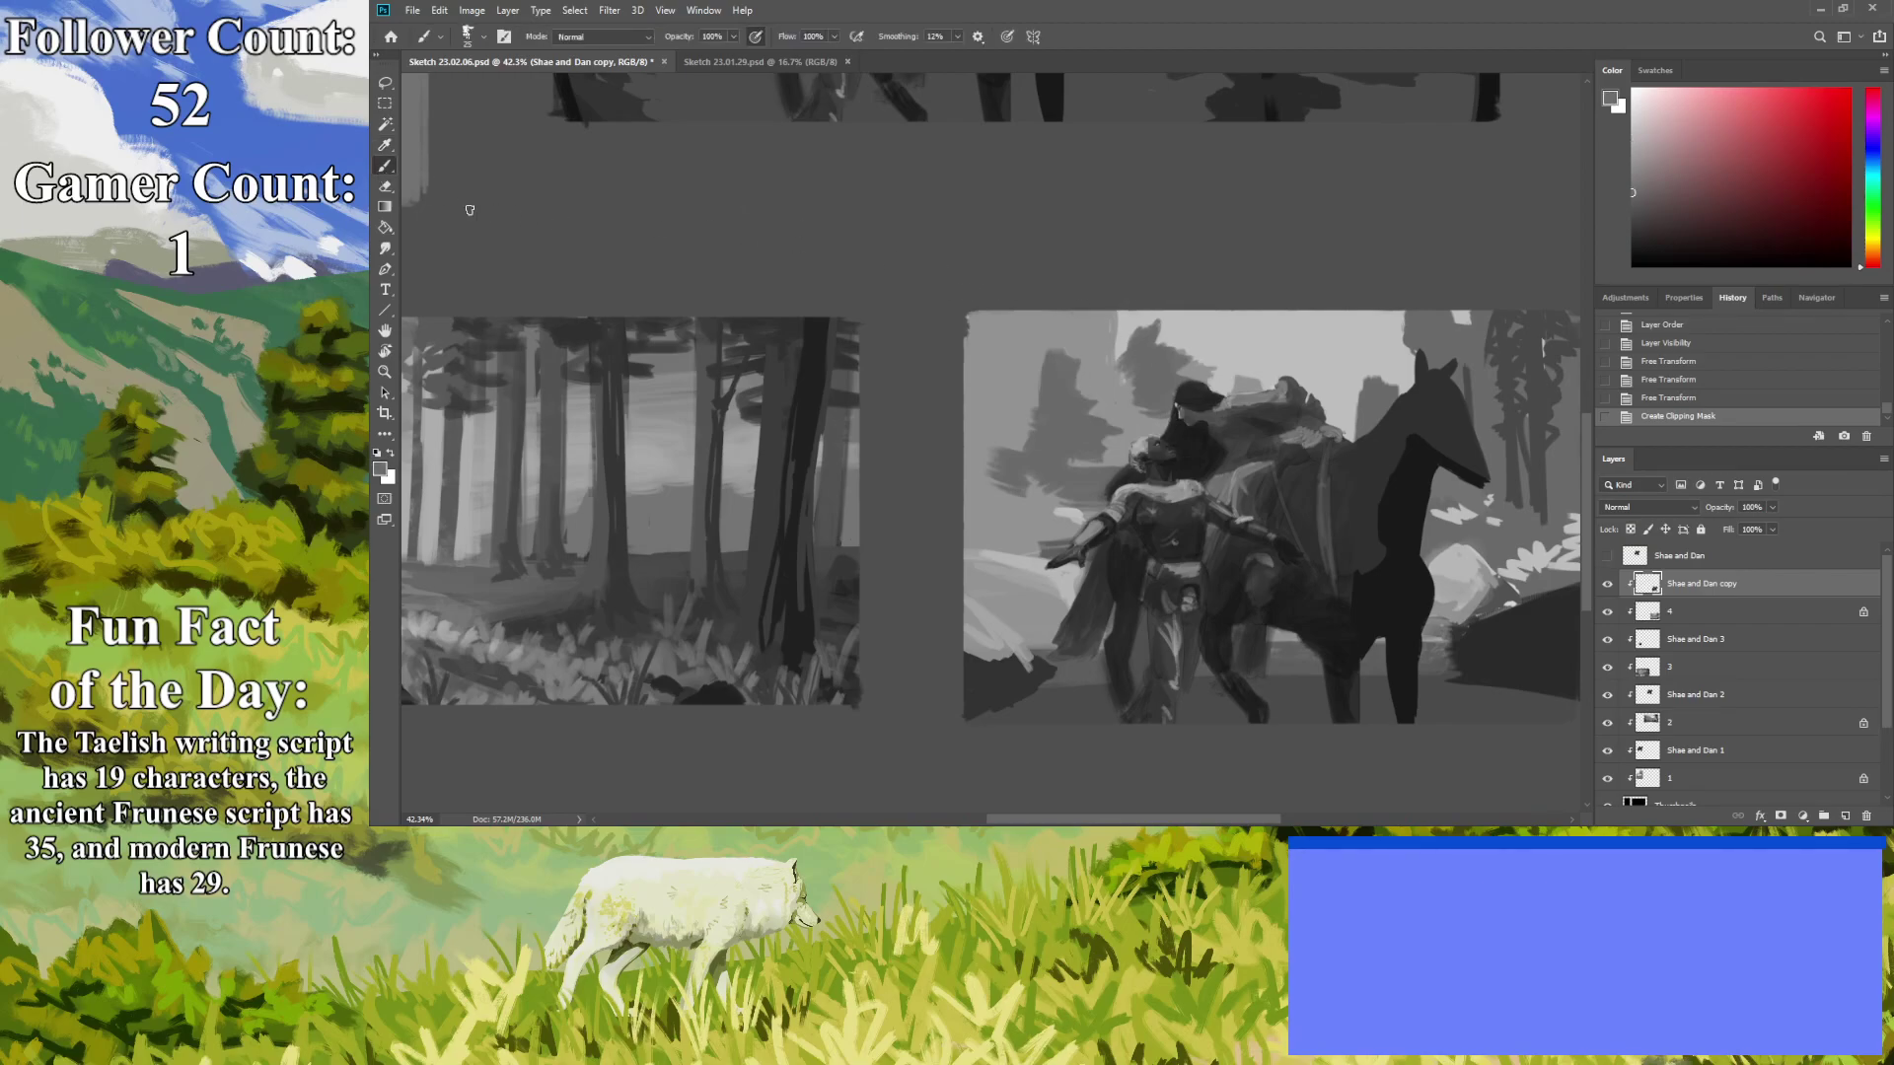
pyautogui.moveTo(1189, 379)
pyautogui.mouseDown()
pyautogui.moveTo(1218, 390)
pyautogui.moveTo(1199, 400)
pyautogui.moveTo(1231, 387)
pyautogui.moveTo(1195, 360)
pyautogui.mouseUp()
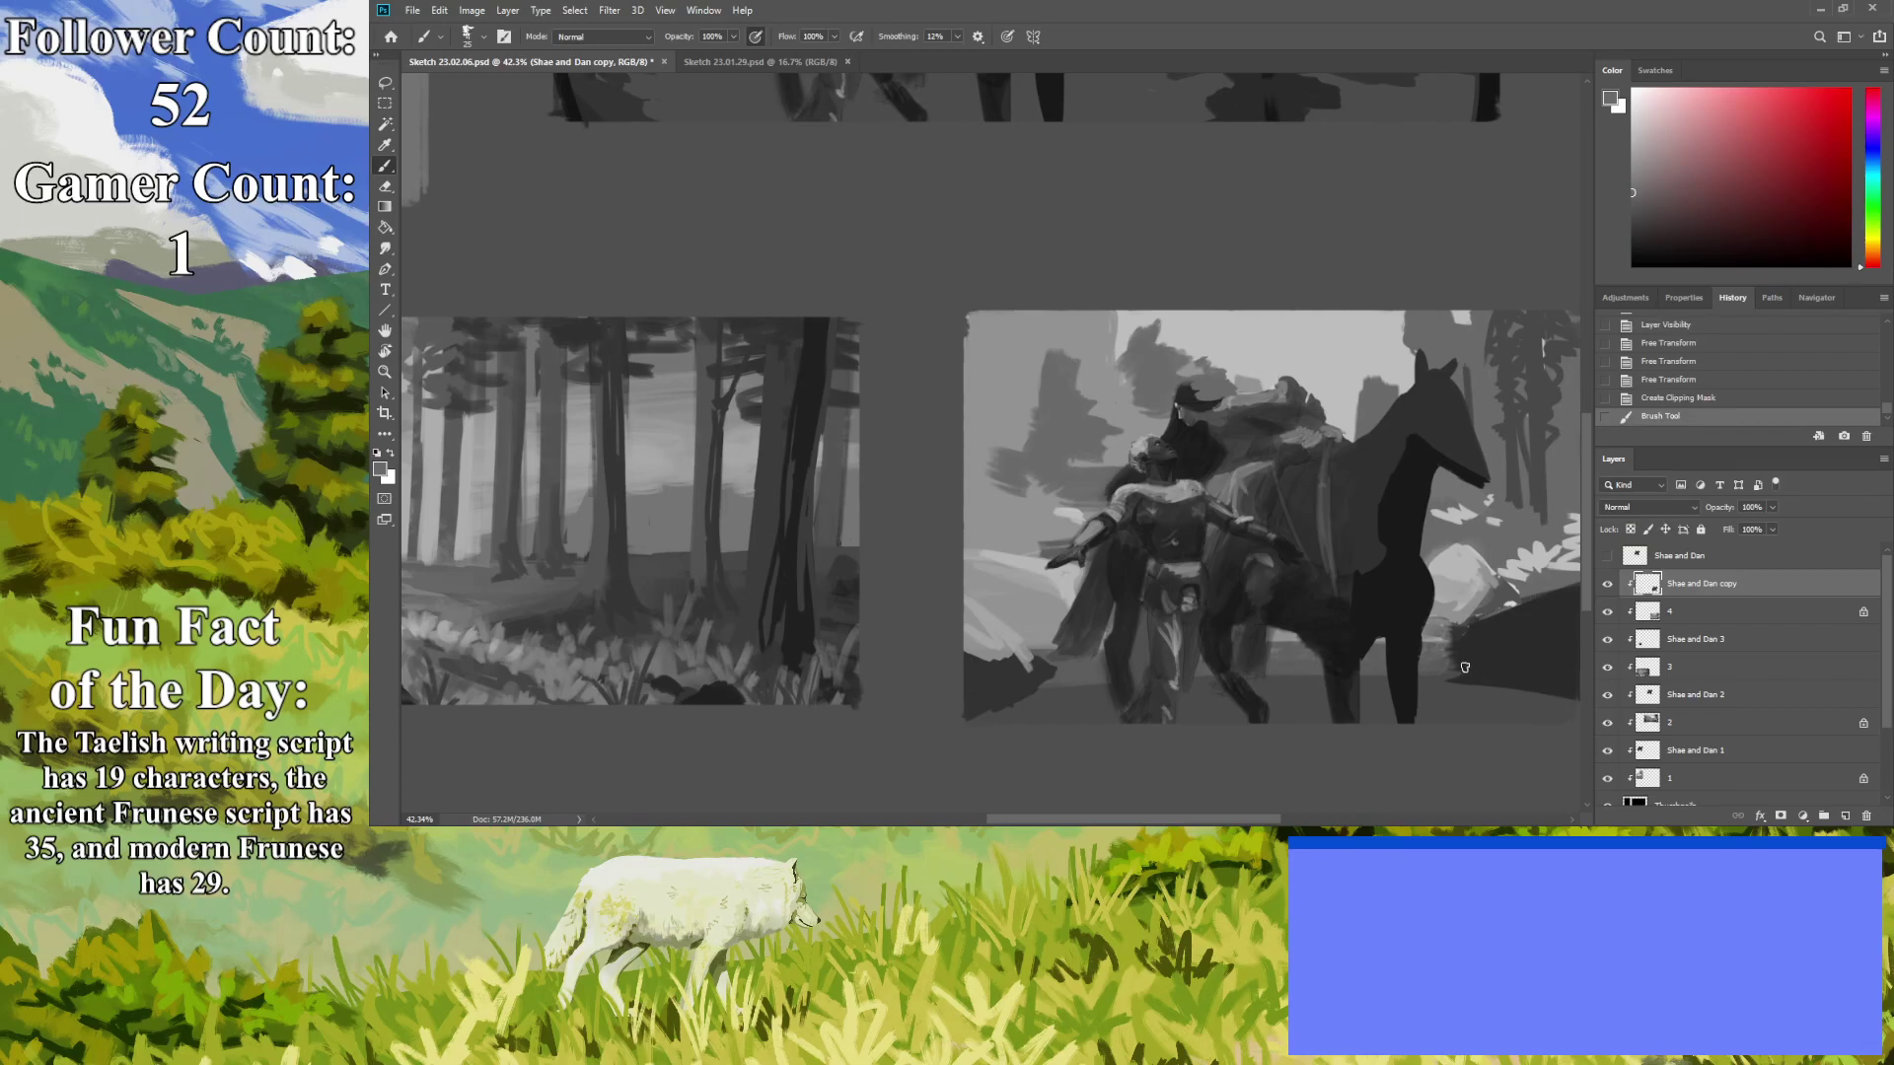
pyautogui.hotkey('ctrl', 'z')
pyautogui.click(1638, 614)
pyautogui.moveTo(1208, 396)
pyautogui.mouseDown()
pyautogui.moveTo(1205, 314)
pyautogui.moveTo(1207, 366)
pyautogui.moveTo(1180, 375)
pyautogui.moveTo(1145, 340)
pyautogui.moveTo(1172, 341)
pyautogui.moveTo(1157, 321)
pyautogui.mouseUp()
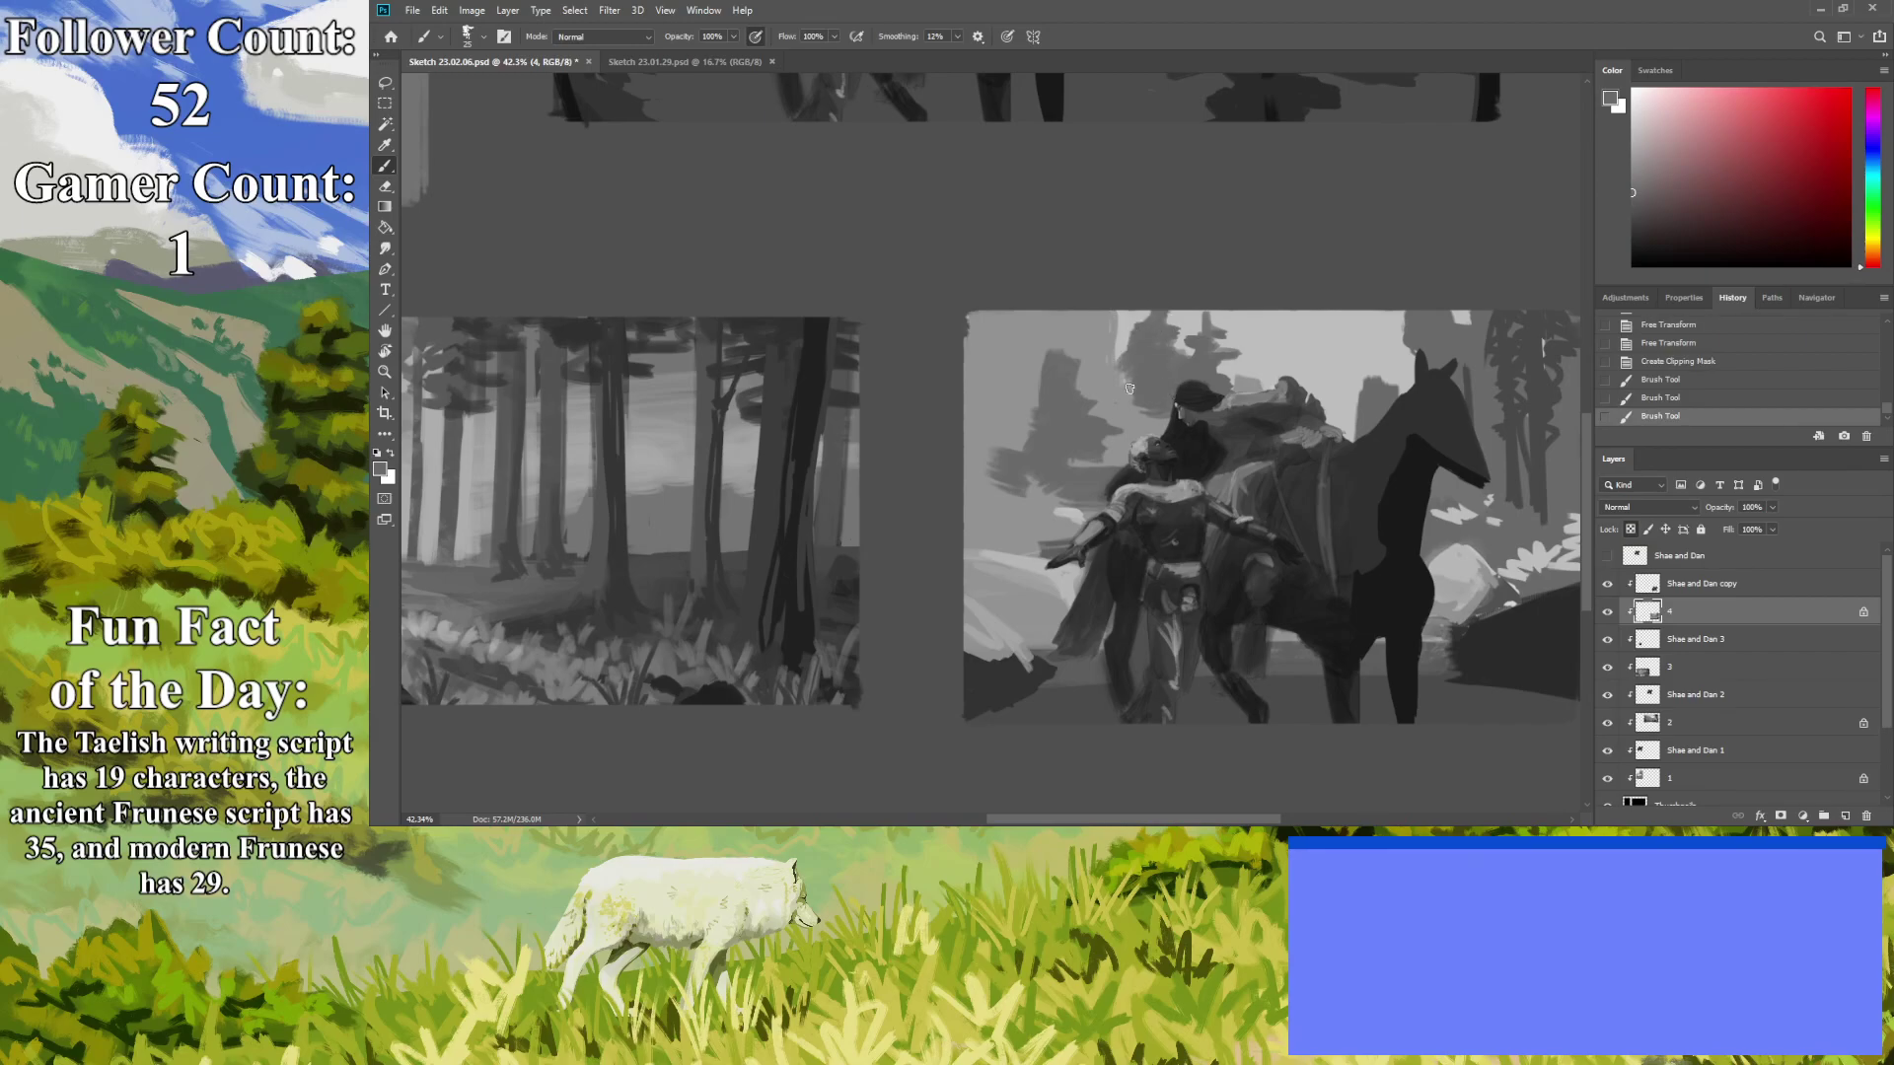
# Paint more mid-dark conifers on both sides of the rider's head along the fourth thumbnail's skyline.
pyautogui.moveTo(1135, 390); pyautogui.dragTo(1123, 363)
pyautogui.moveTo(1254, 388)
pyautogui.mouseDown()
pyautogui.moveTo(1264, 332)
pyautogui.moveTo(1264, 386)
pyautogui.moveTo(1101, 424)
pyautogui.mouseUp()
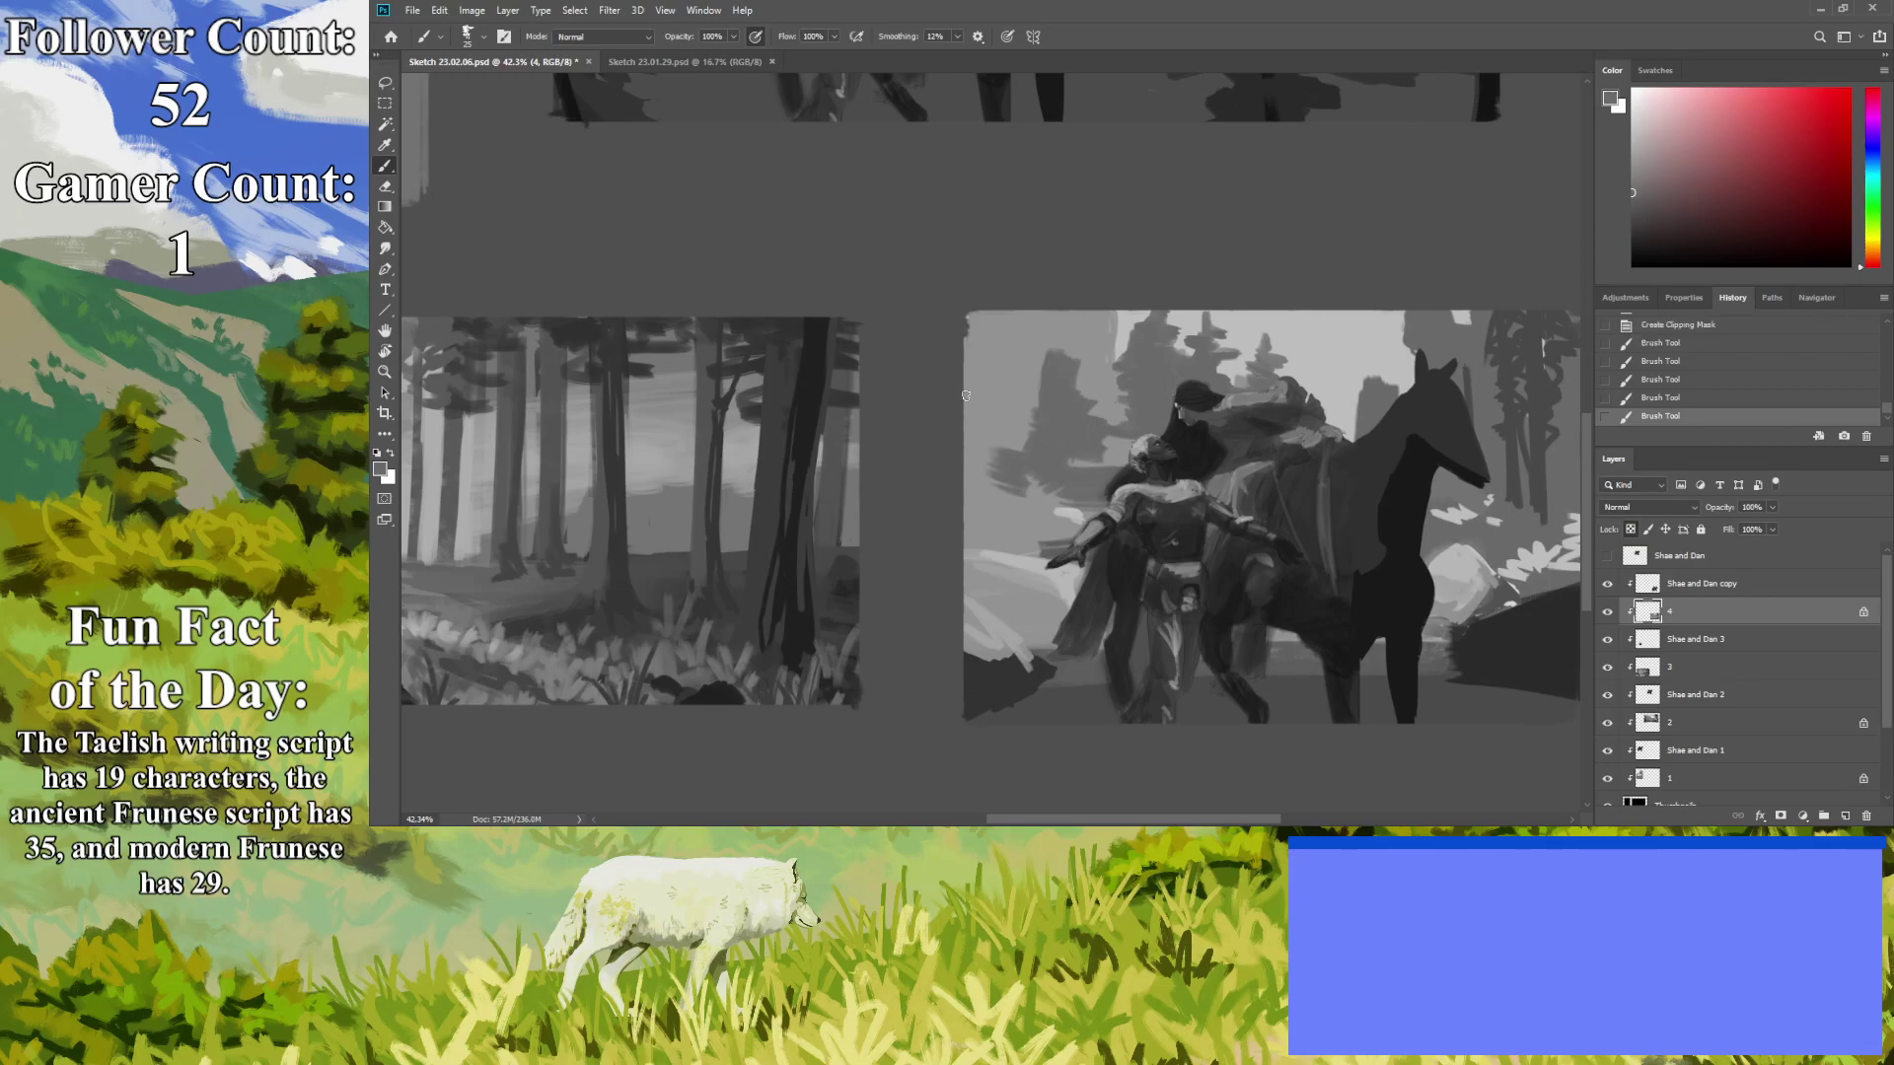
pyautogui.moveTo(1079, 390)
pyautogui.mouseDown()
pyautogui.moveTo(1104, 309)
pyautogui.moveTo(1091, 363)
pyautogui.moveTo(1080, 317)
pyautogui.moveTo(1099, 315)
pyautogui.moveTo(1064, 352)
pyautogui.moveTo(1132, 415)
pyautogui.moveTo(1060, 389)
pyautogui.mouseUp()
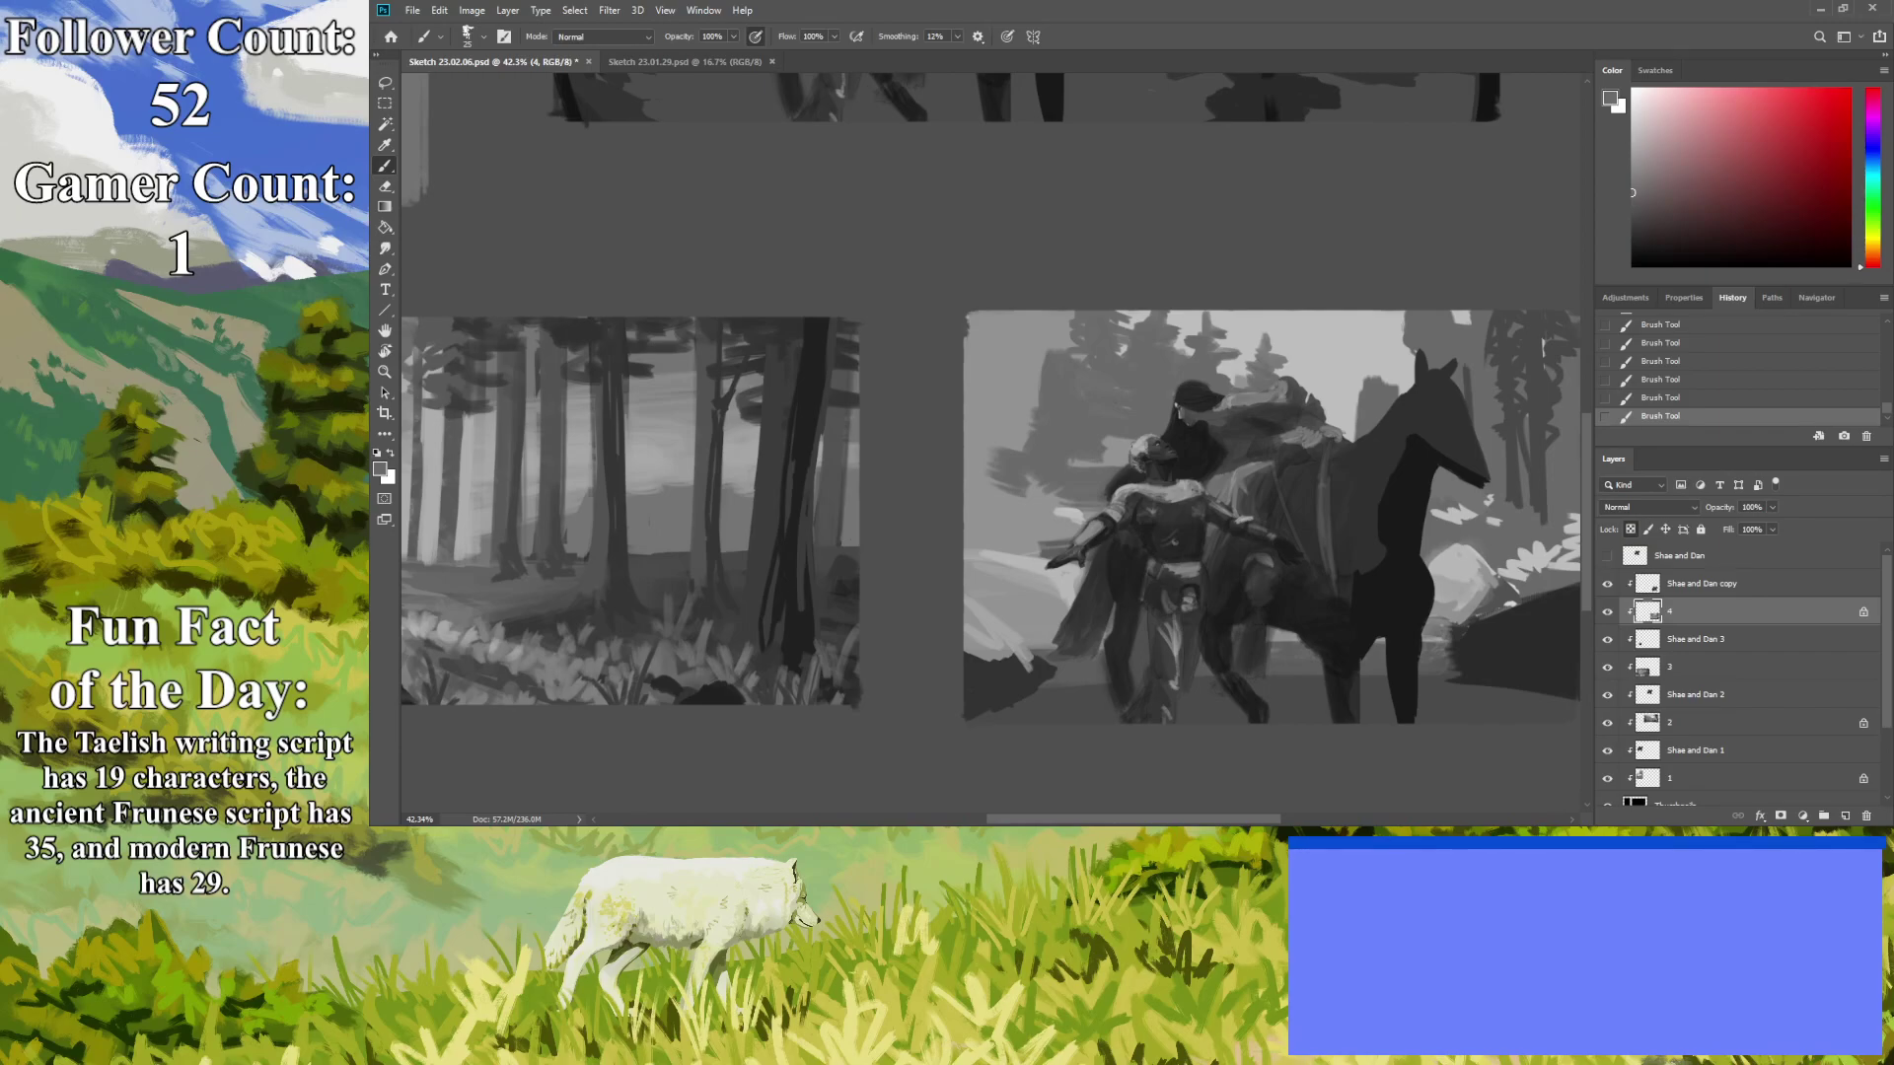
# Paint conifers at the fourth thumbnail's left edge and beside the existing tree clump there.
pyautogui.press('i')
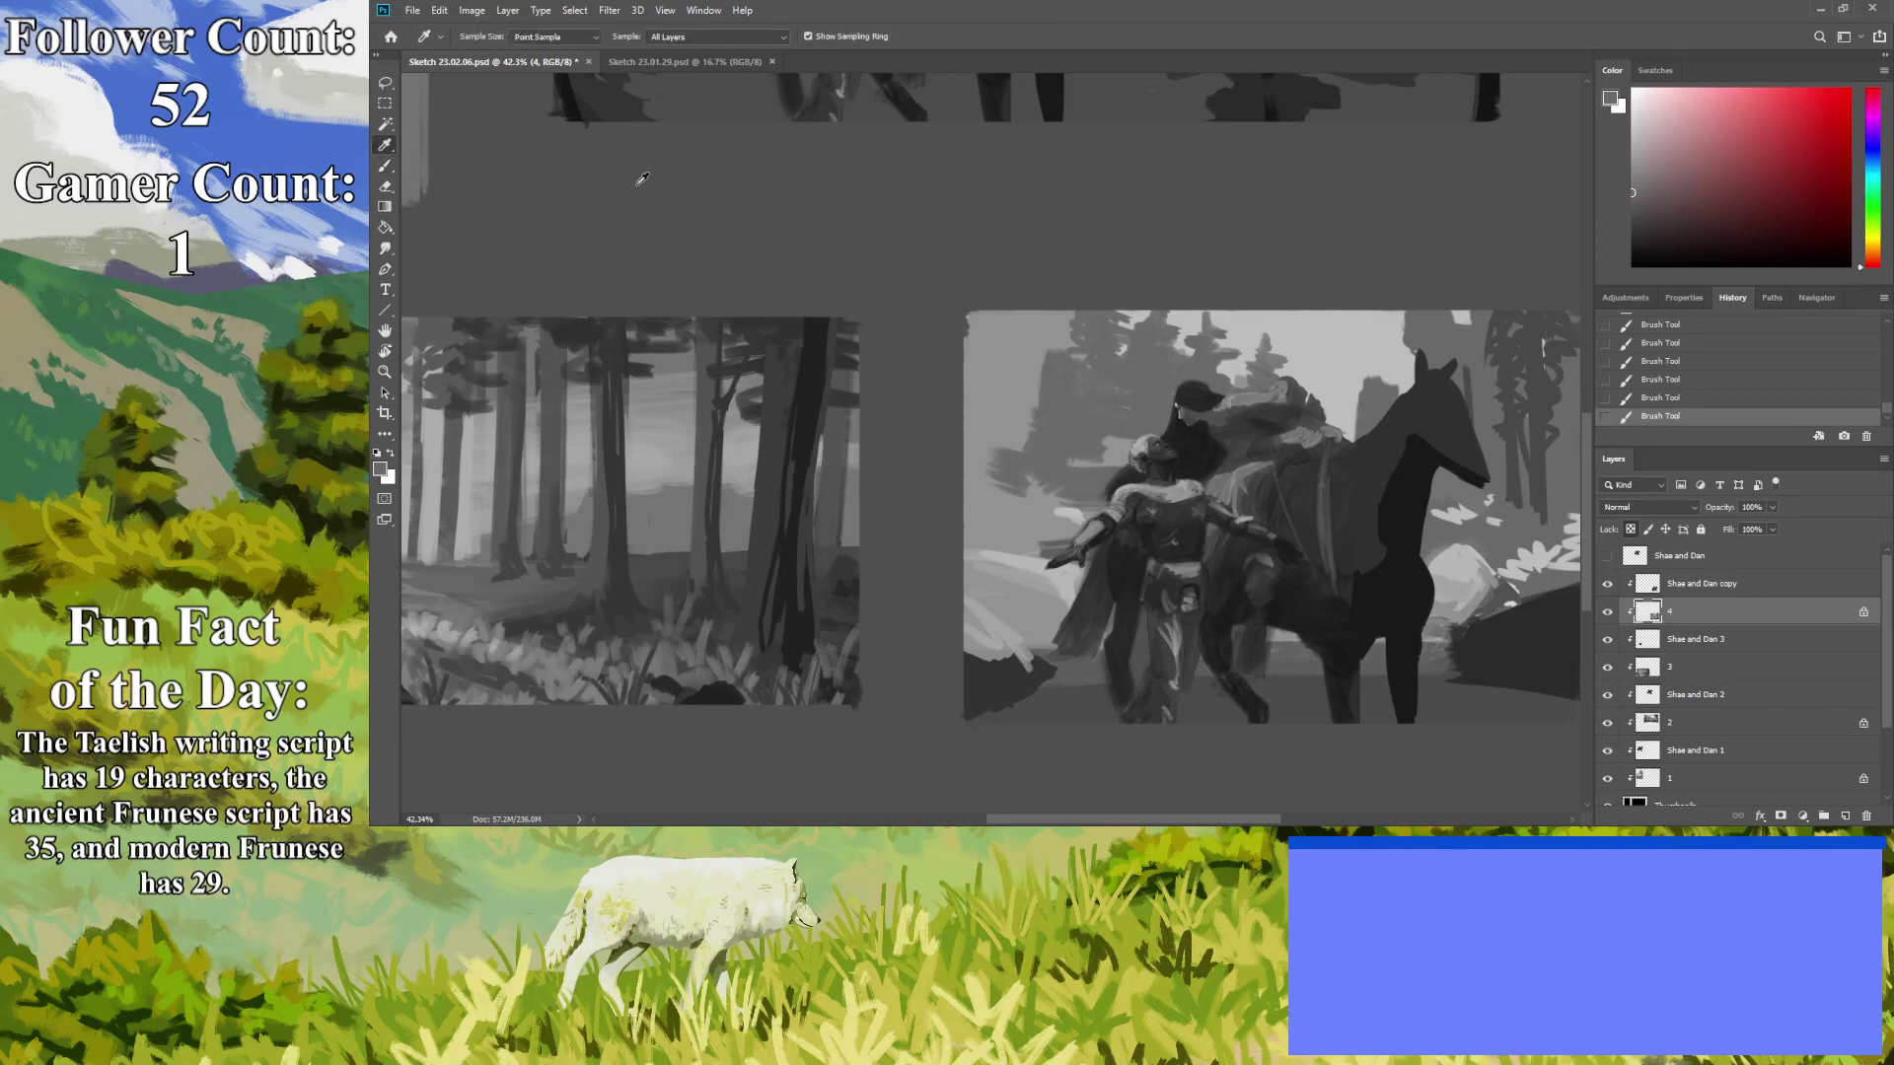
pyautogui.press('b')
pyautogui.moveTo(1007, 466)
pyautogui.mouseDown()
pyautogui.moveTo(976, 425)
pyautogui.moveTo(979, 339)
pyautogui.moveTo(1001, 340)
pyautogui.moveTo(987, 321)
pyautogui.moveTo(981, 376)
pyautogui.mouseUp()
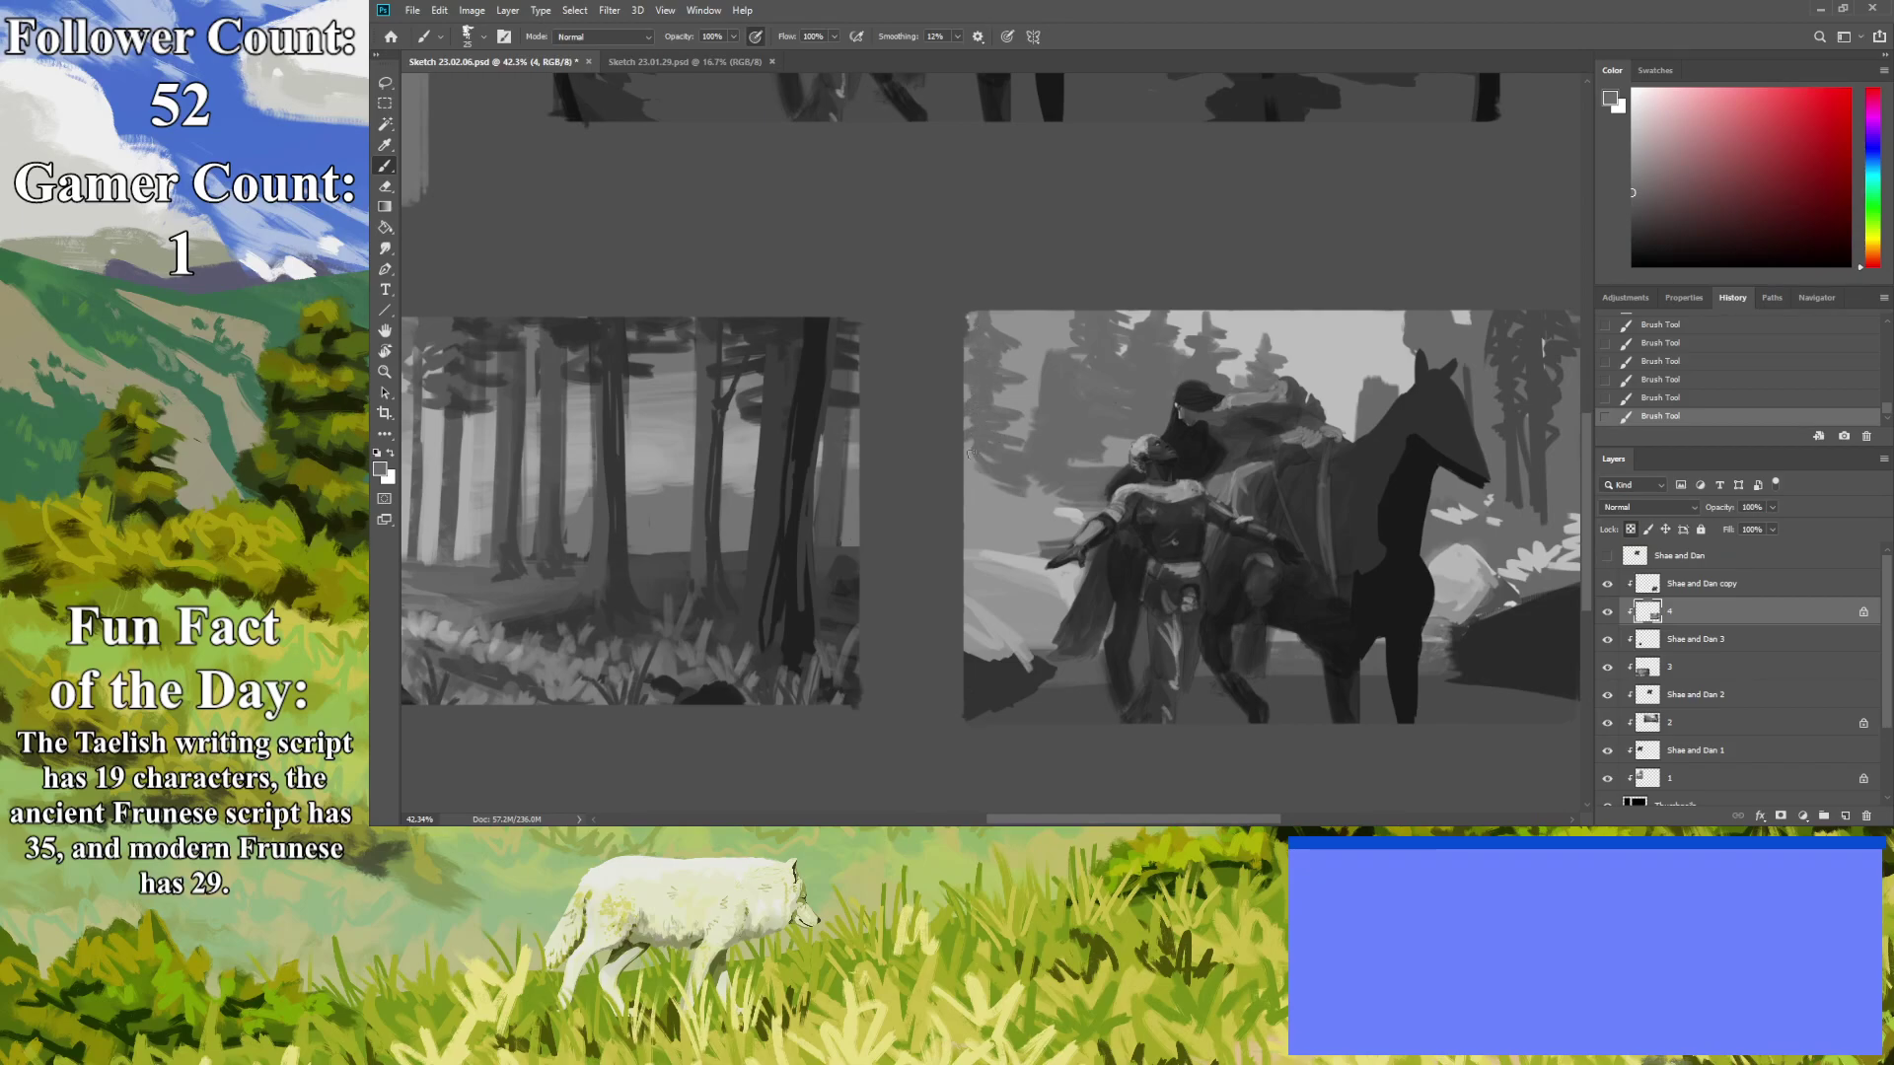
pyautogui.moveTo(1051, 315); pyautogui.dragTo(1050, 393)
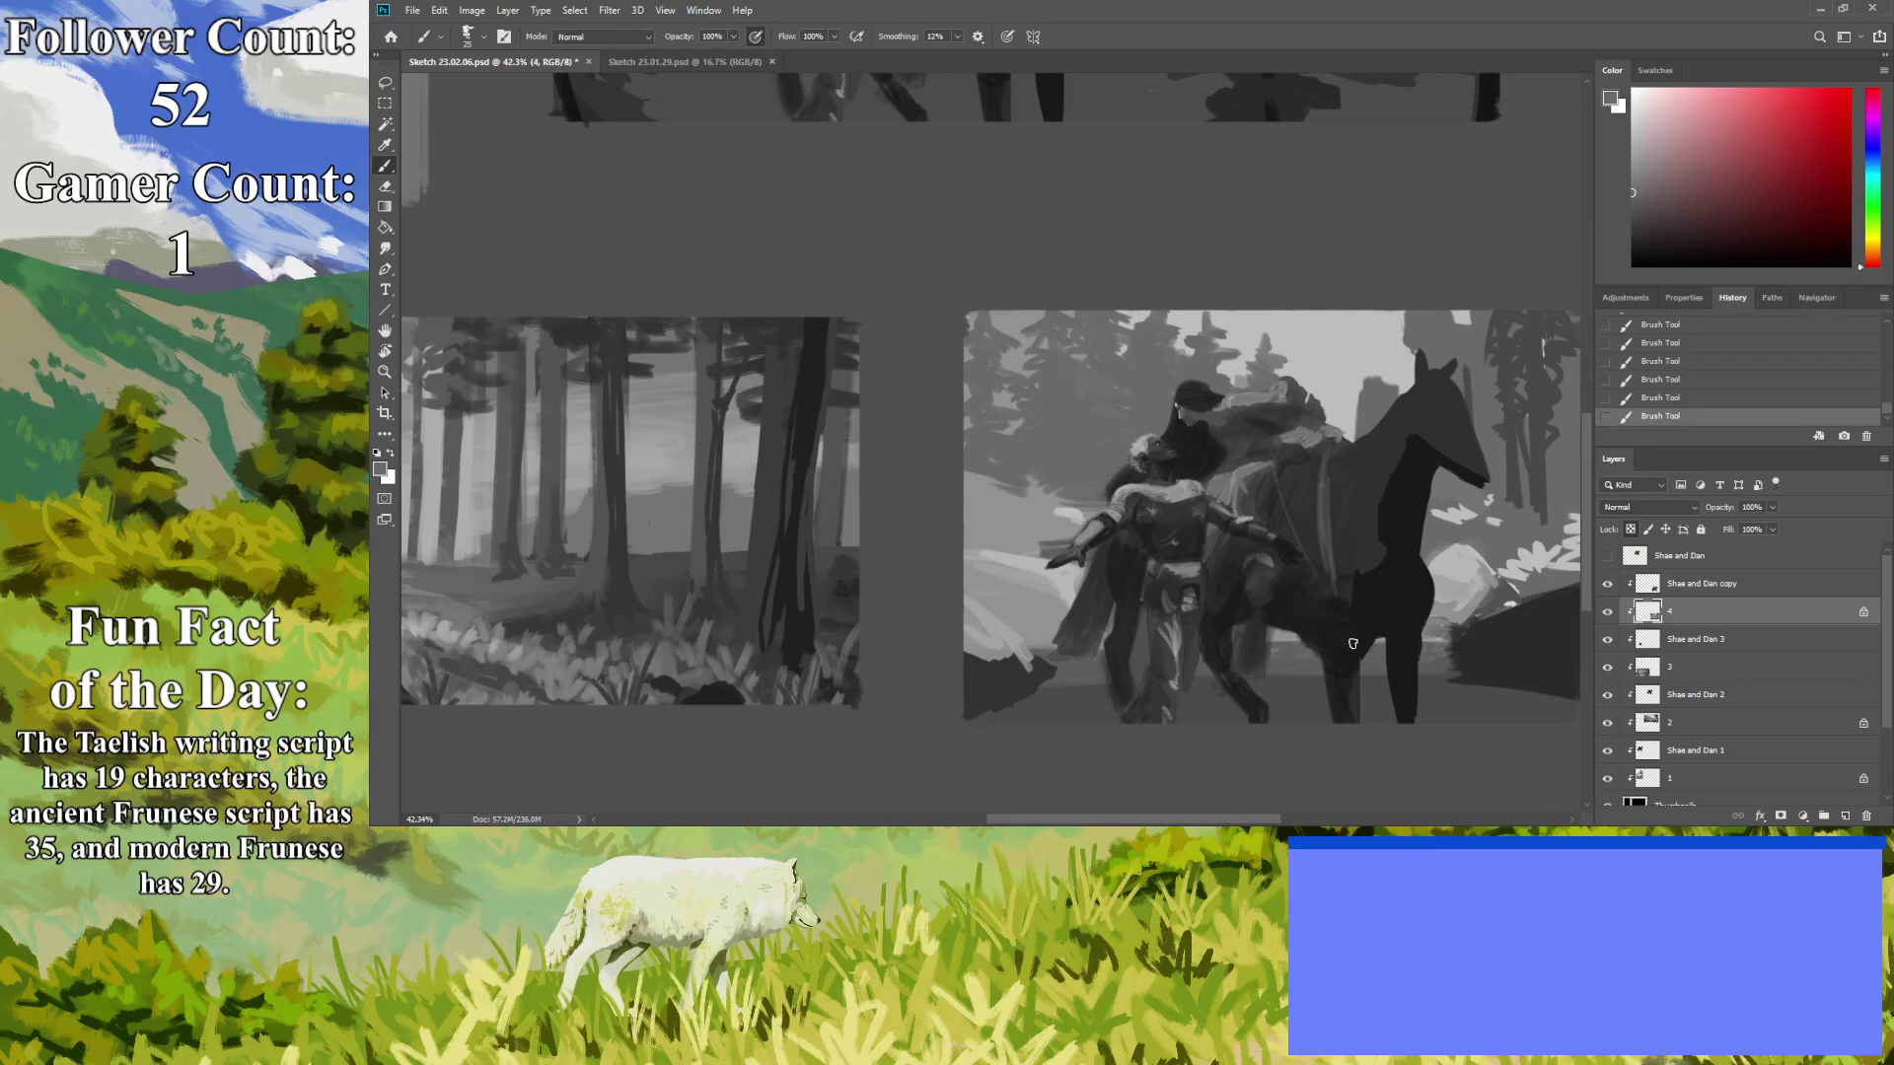
# Choose a darker grey and paint a nearer conifer with a dark bank beneath it in the fourth thumbnail's left part.
pyautogui.click(1633, 222)
pyautogui.moveTo(1052, 430)
pyautogui.mouseDown()
pyautogui.moveTo(1092, 416)
pyautogui.moveTo(1060, 387)
pyautogui.moveTo(1085, 378)
pyautogui.moveTo(1055, 326)
pyautogui.moveTo(1043, 391)
pyautogui.moveTo(1074, 396)
pyautogui.moveTo(1023, 411)
pyautogui.moveTo(1059, 424)
pyautogui.moveTo(1030, 443)
pyautogui.moveTo(1055, 430)
pyautogui.moveTo(1050, 348)
pyautogui.moveTo(1103, 348)
pyautogui.moveTo(1069, 354)
pyautogui.moveTo(1057, 325)
pyautogui.moveTo(1077, 322)
pyautogui.moveTo(1057, 302)
pyautogui.moveTo(1057, 342)
pyautogui.moveTo(1015, 317)
pyautogui.mouseUp()
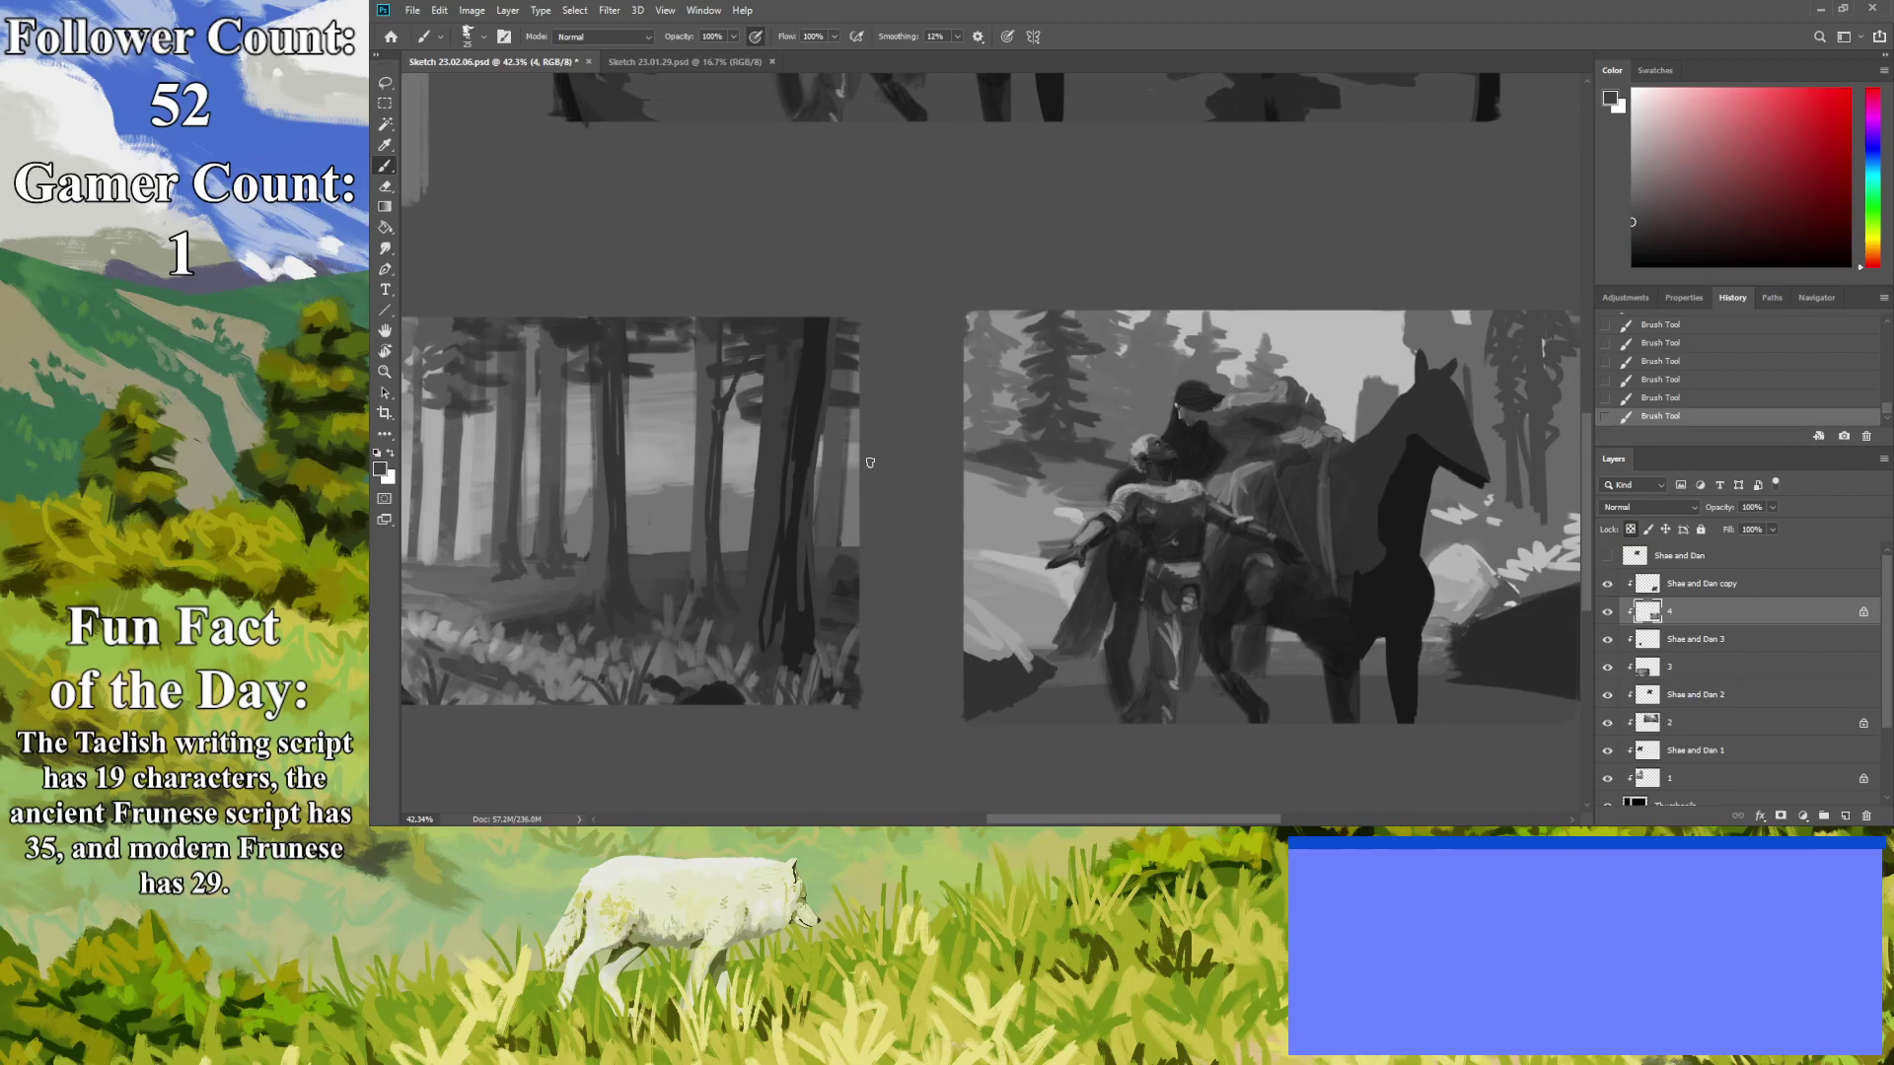
# Sample the dark ground grey and trim the lower edge of the dark rock in the fourth thumbnail's right part.
pyautogui.moveTo(1157, 434)
pyautogui.mouseDown()
pyautogui.moveTo(1133, 427)
pyautogui.moveTo(1149, 379)
pyautogui.moveTo(1135, 395)
pyautogui.mouseUp()
pyautogui.press('z')
pyautogui.moveTo(939, 472); pyautogui.dragTo(873, 582)
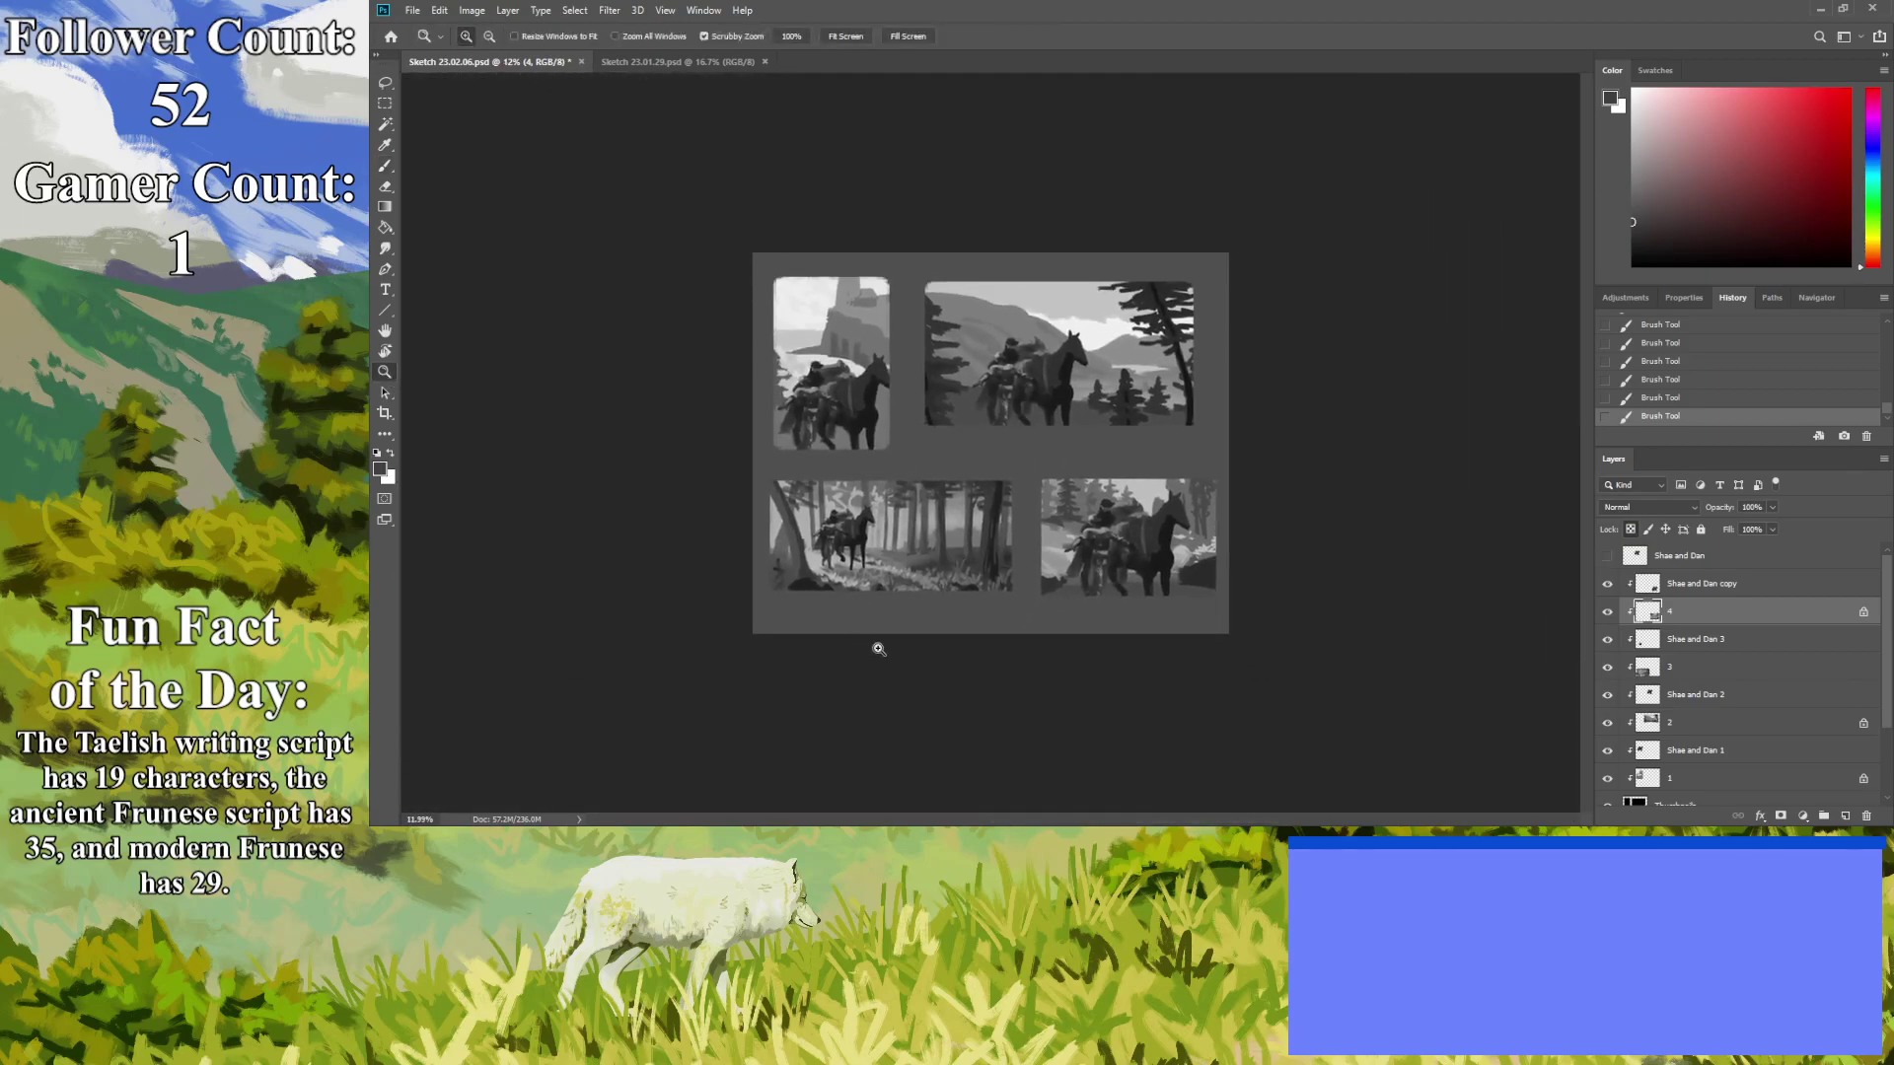
pyautogui.moveTo(1045, 643); pyautogui.dragTo(1187, 762)
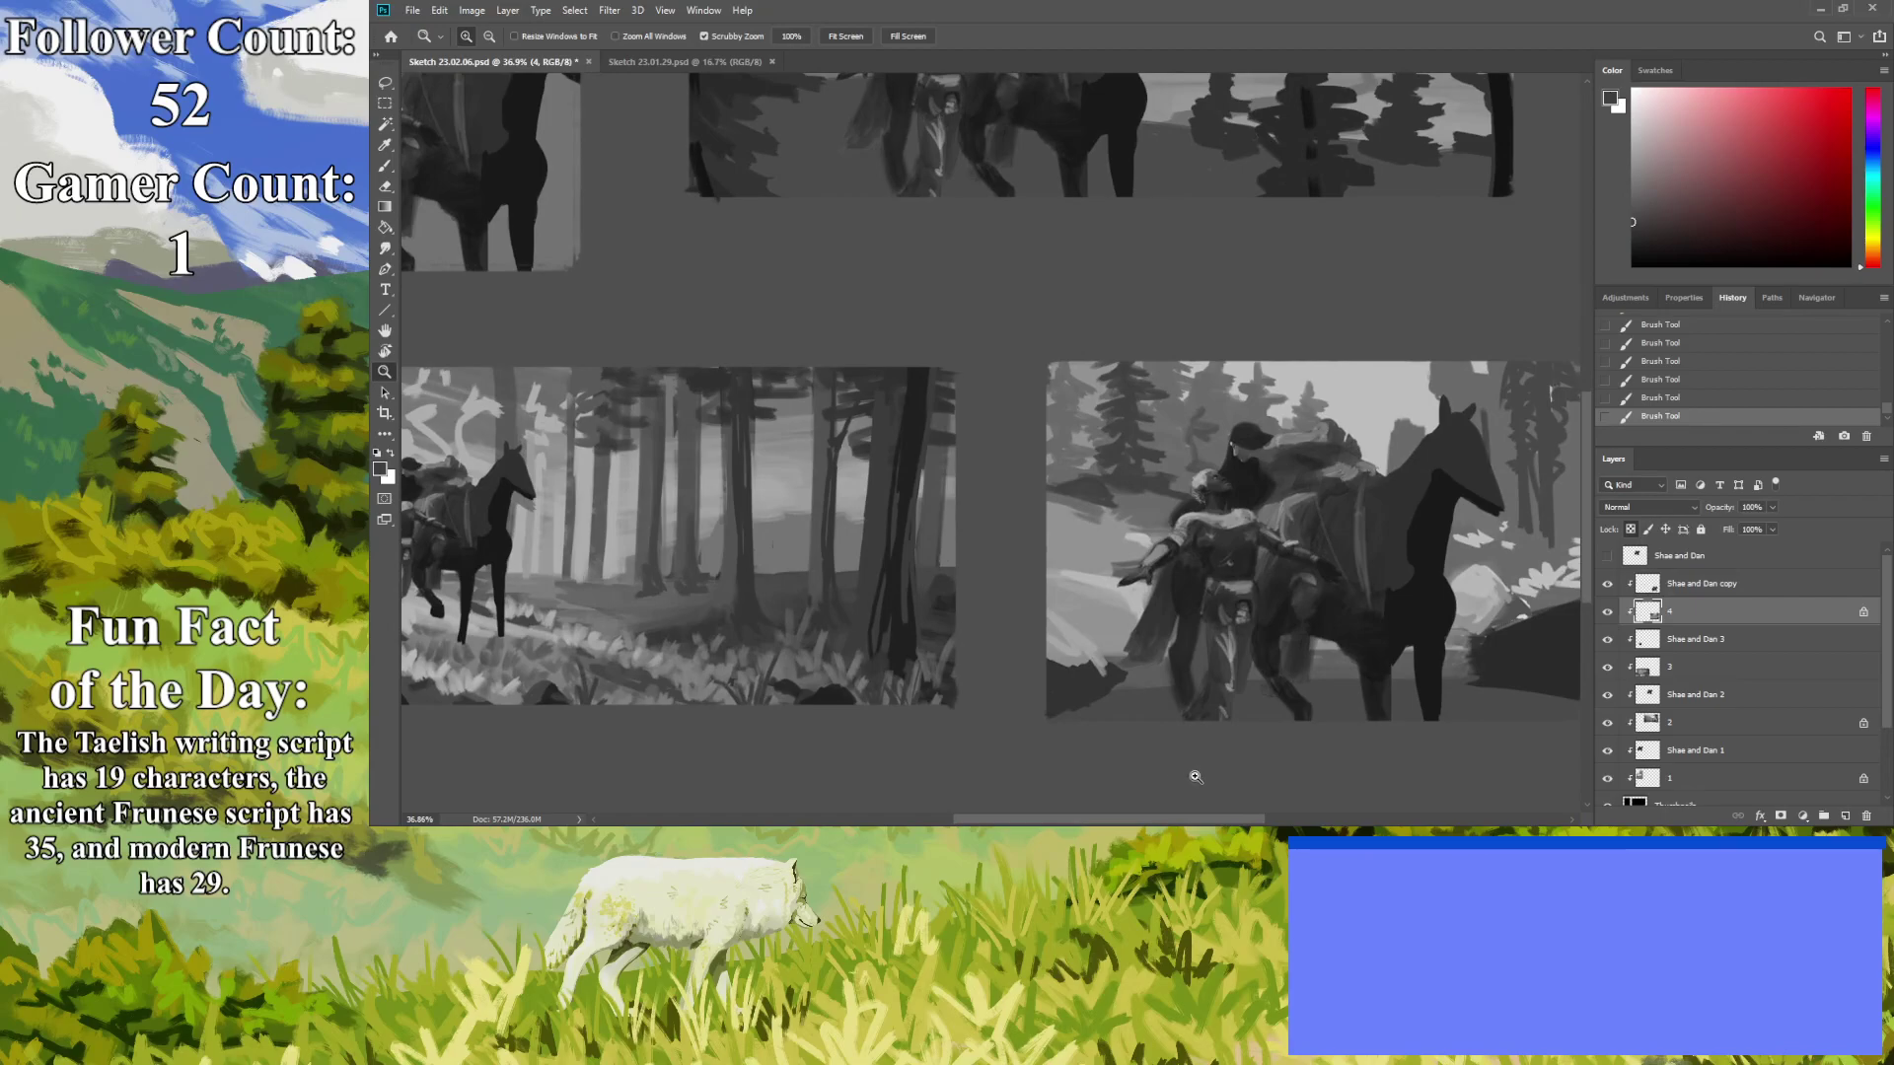
pyautogui.moveTo(1187, 822); pyautogui.dragTo(1213, 822)
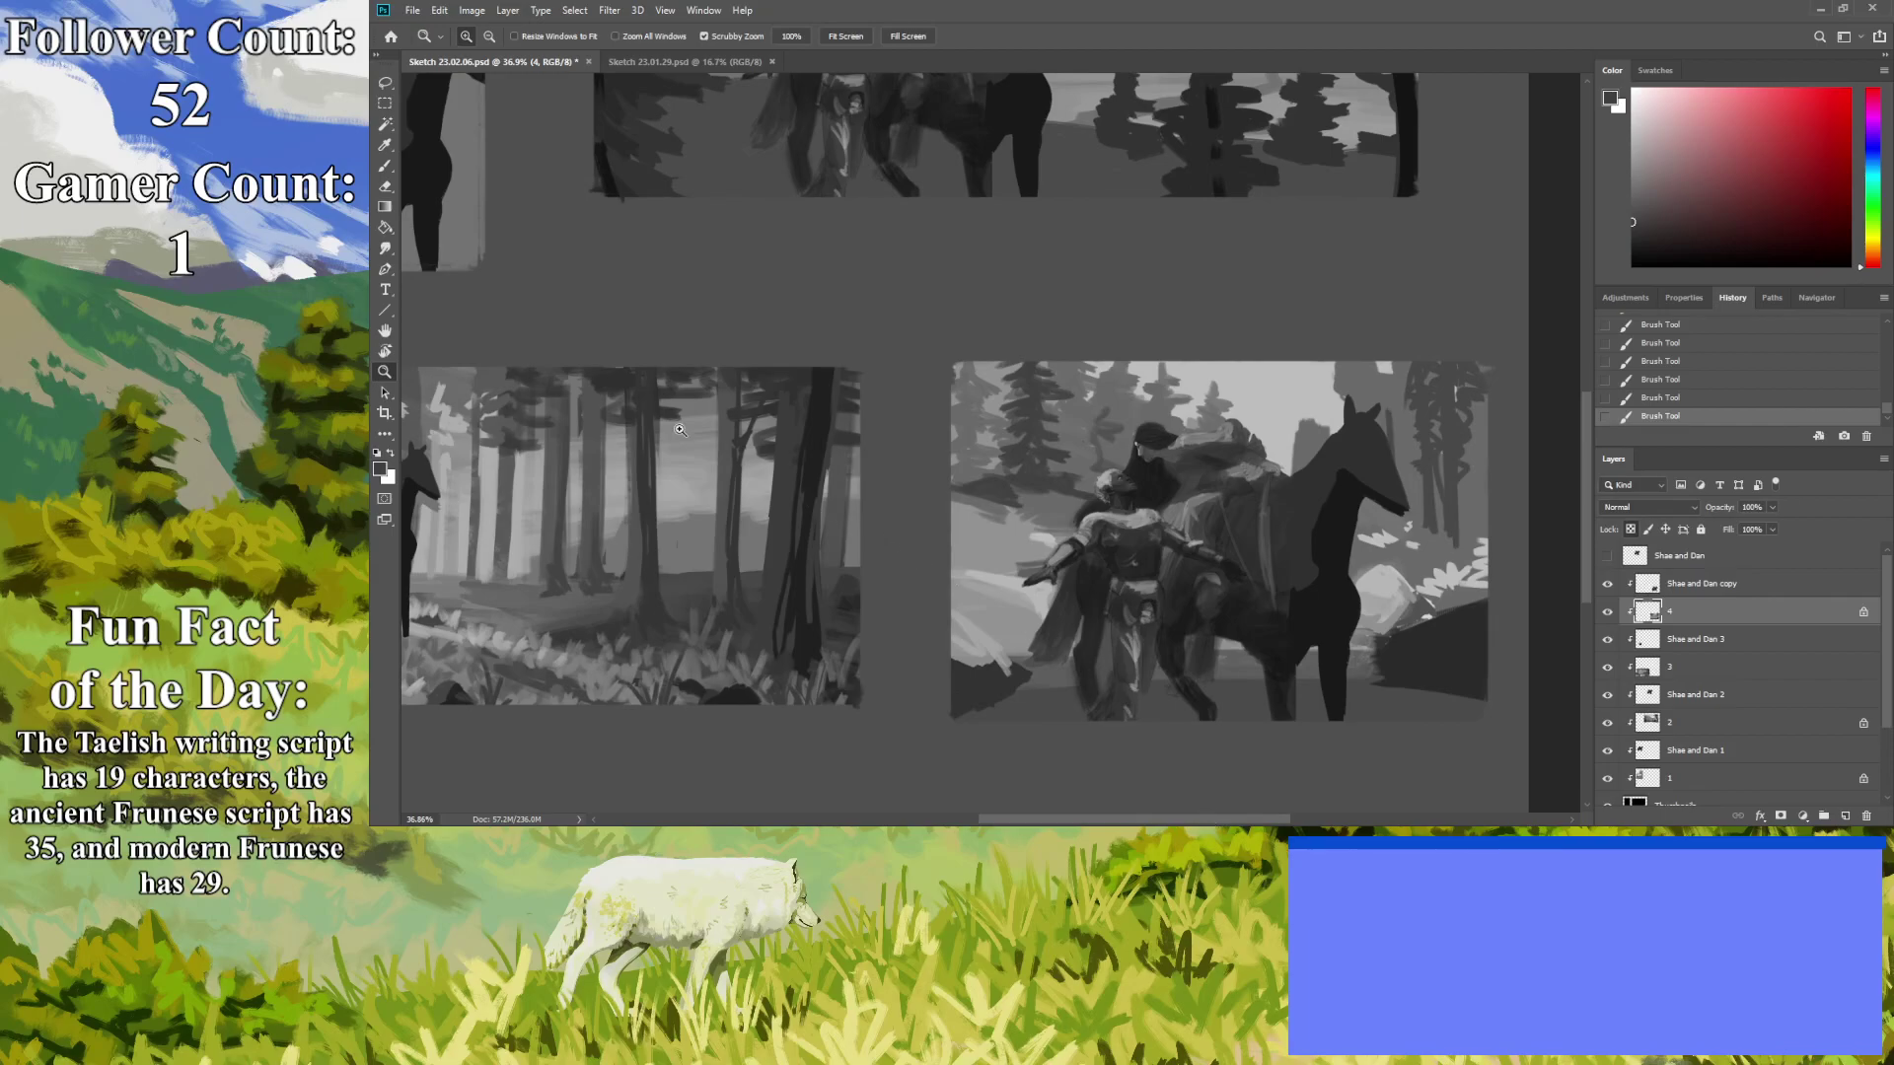
pyautogui.click(385, 166)
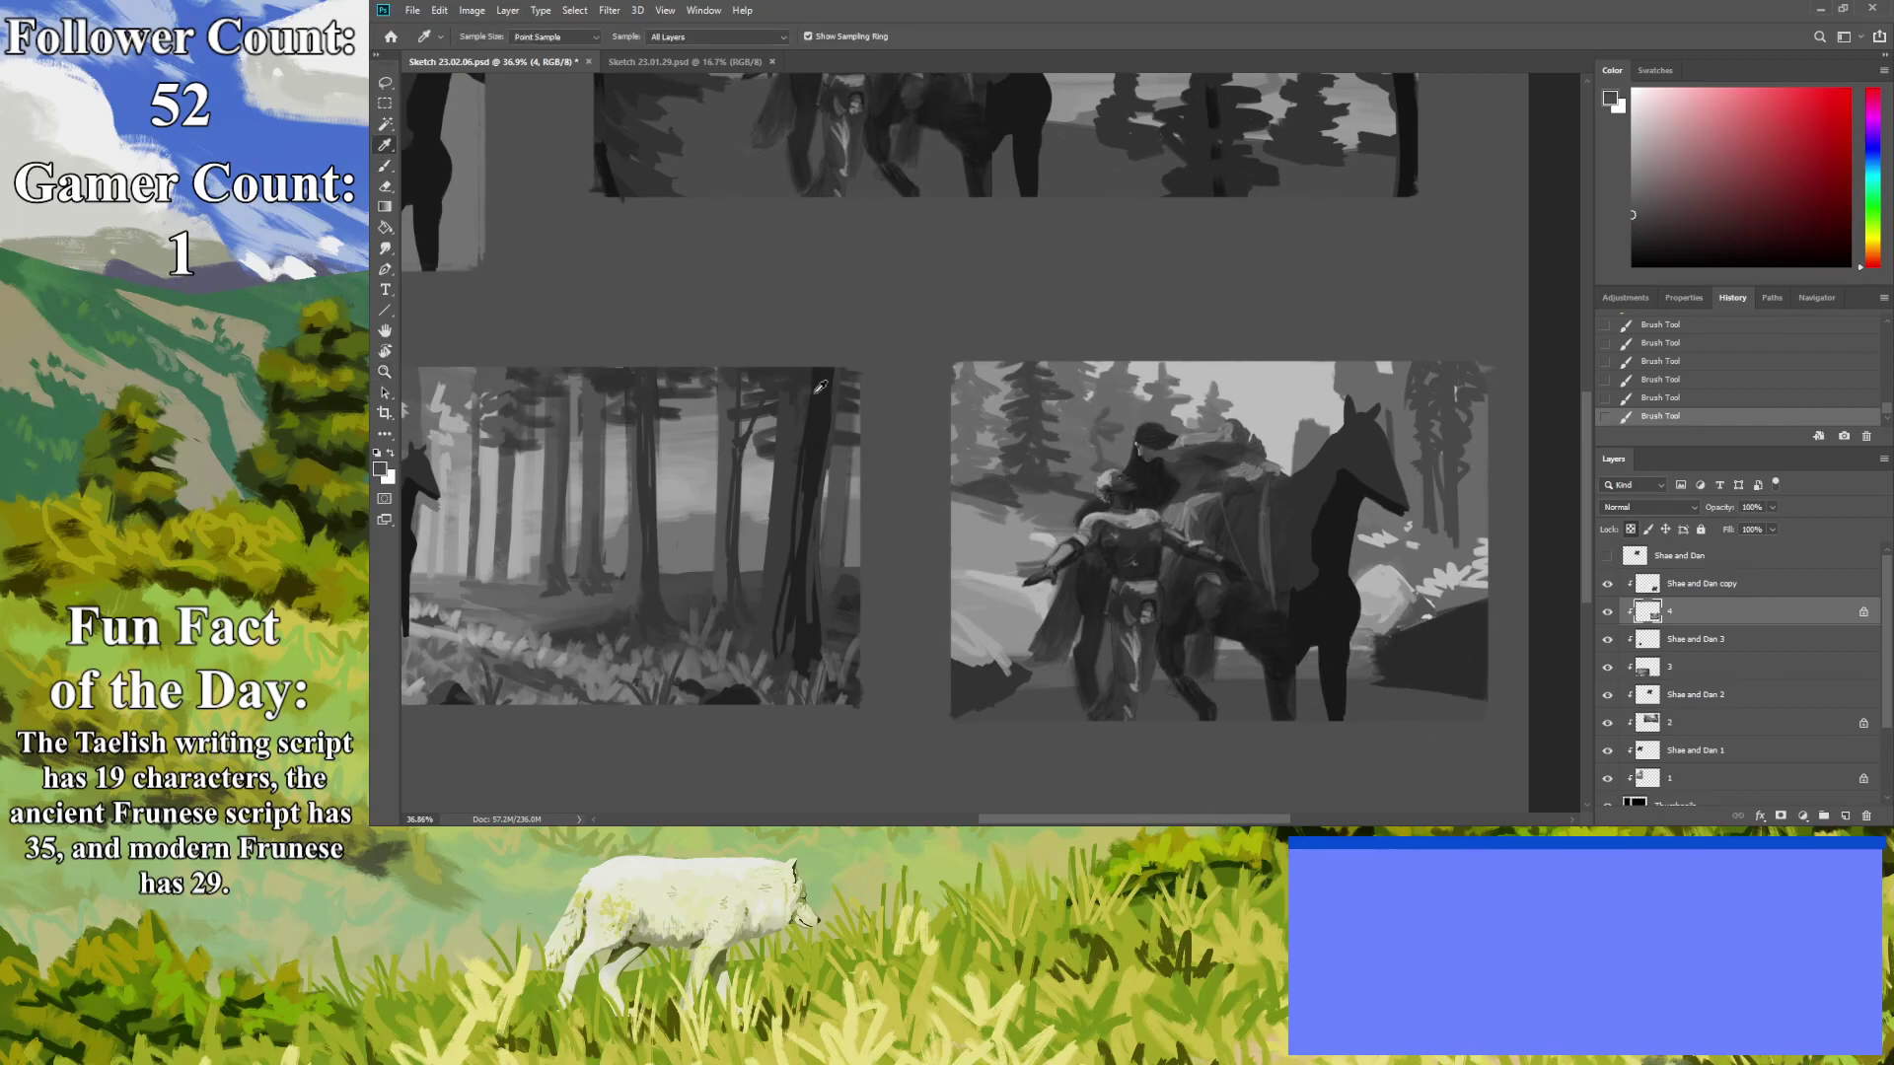
pyautogui.moveTo(1443, 672)
pyautogui.mouseDown()
pyautogui.moveTo(1513, 700)
pyautogui.moveTo(1378, 664)
pyautogui.moveTo(1530, 683)
pyautogui.moveTo(1359, 662)
pyautogui.moveTo(1501, 696)
pyautogui.moveTo(1372, 683)
pyautogui.mouseUp()
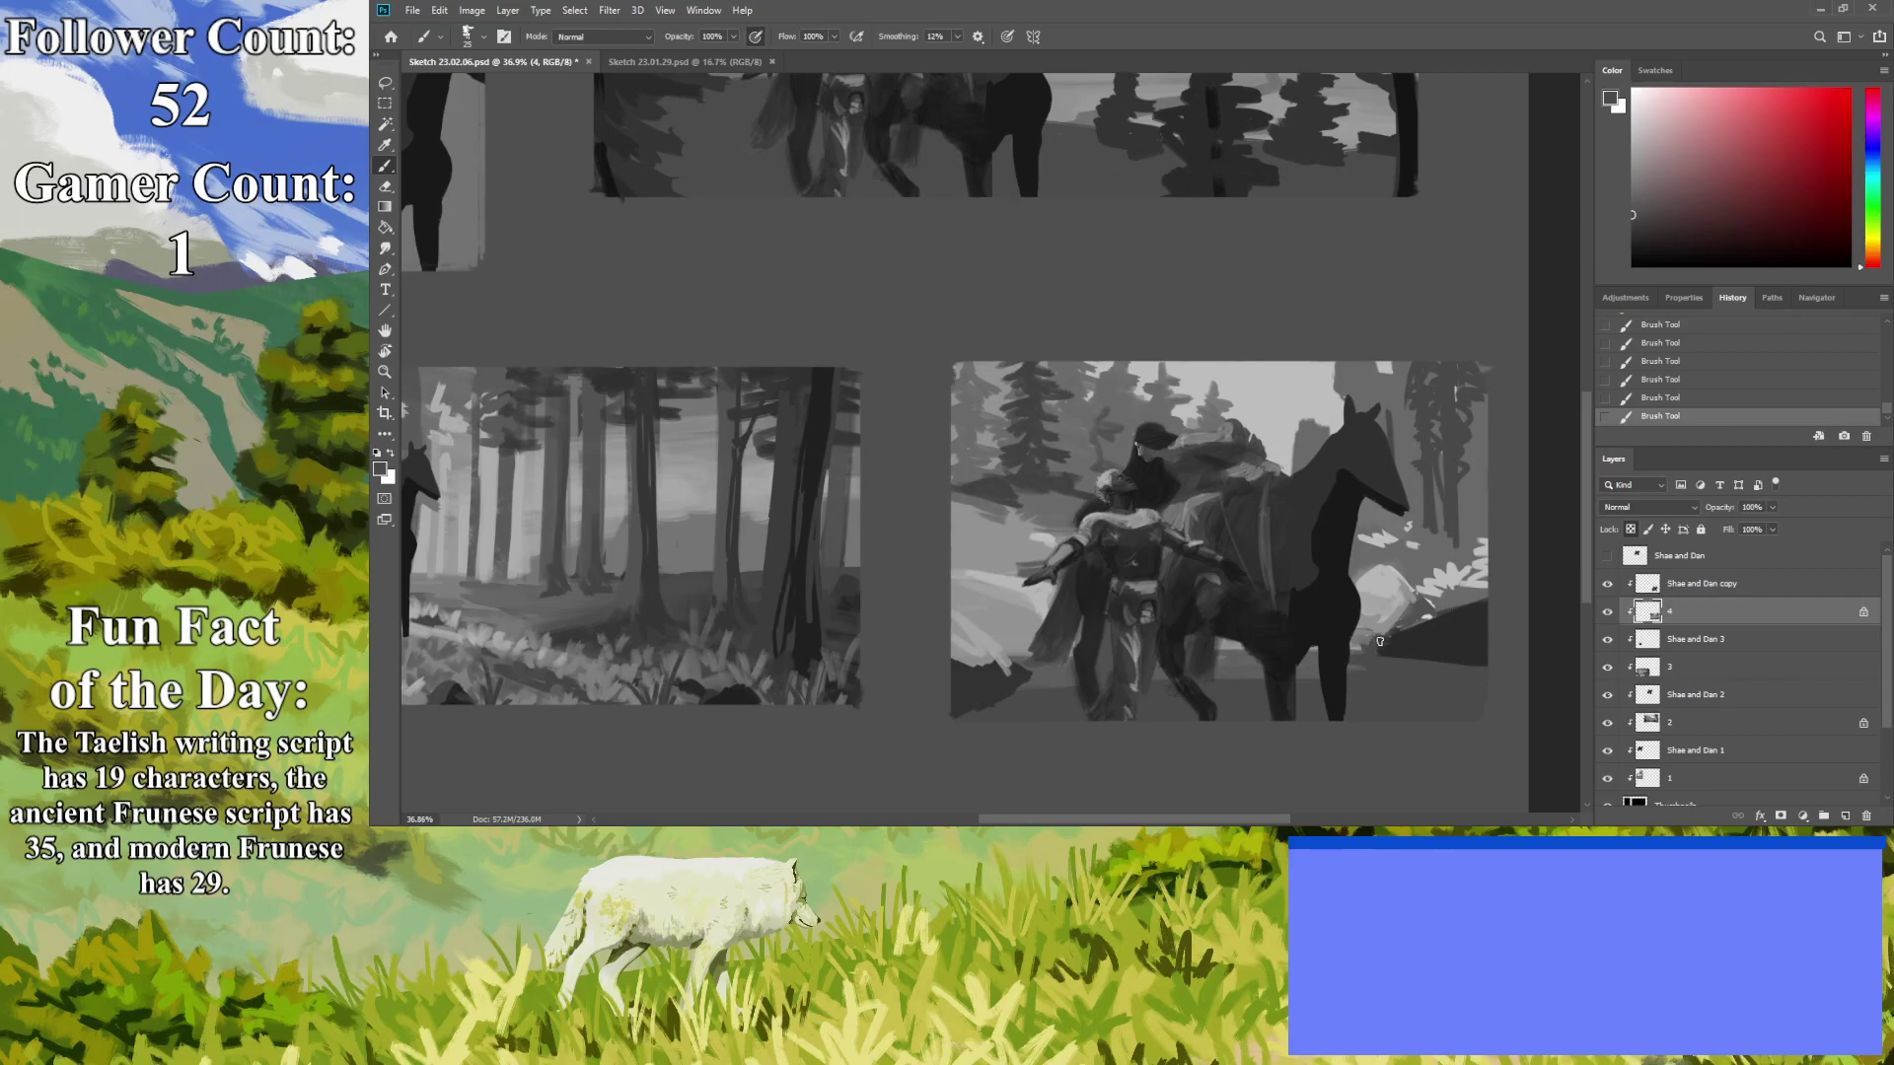
pyautogui.moveTo(1263, 674); pyautogui.dragTo(1209, 671)
# Choose a mid grey and paint horizontal streaks across the ground beneath the figures and horse.
pyautogui.click(1632, 186)
pyautogui.moveTo(1471, 658)
pyautogui.mouseDown()
pyautogui.moveTo(1200, 654)
pyautogui.moveTo(1395, 670)
pyautogui.moveTo(1111, 671)
pyautogui.moveTo(1421, 687)
pyautogui.moveTo(1122, 685)
pyautogui.mouseUp()
pyautogui.moveTo(1272, 679)
pyautogui.mouseDown()
pyautogui.moveTo(1151, 680)
pyautogui.moveTo(1150, 632)
pyautogui.moveTo(1011, 687)
pyautogui.mouseUp()
pyautogui.moveTo(1489, 683); pyautogui.dragTo(1016, 695)
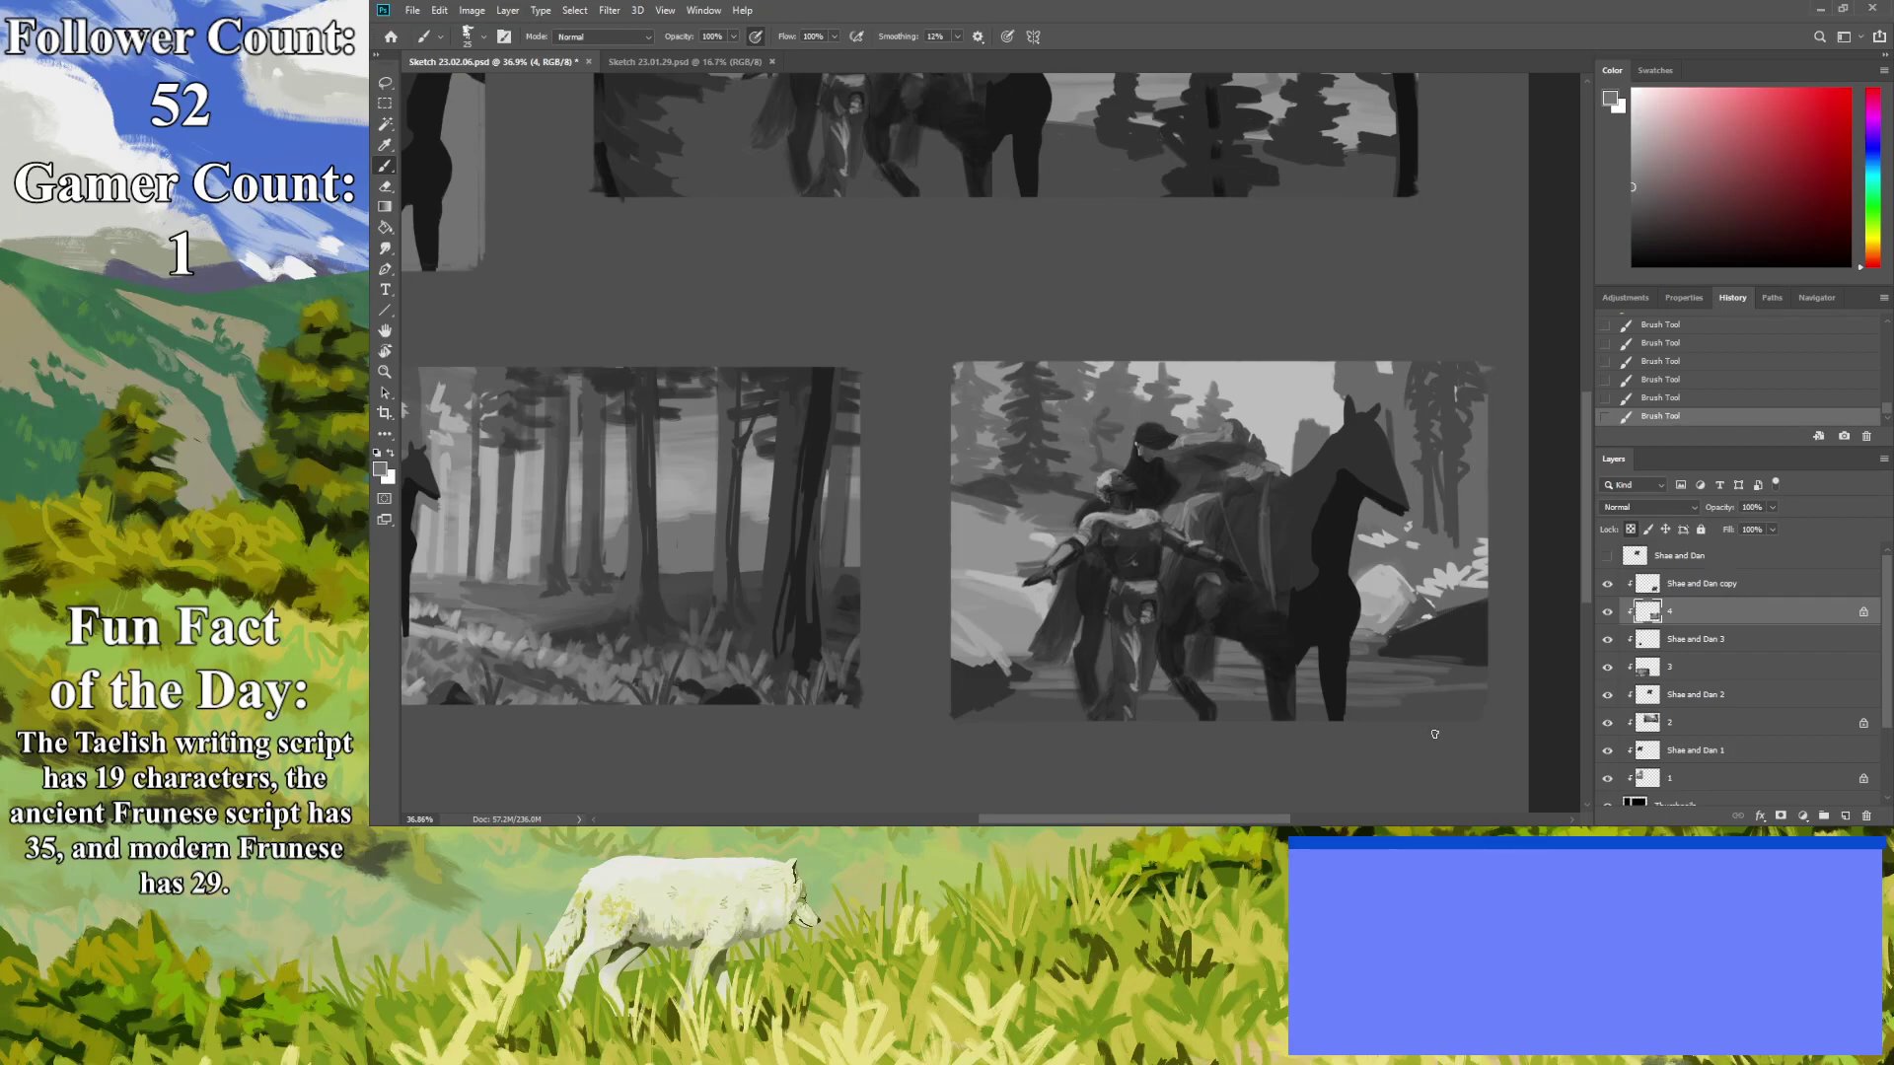
# Try to paint dark foreground strokes on the ground beside the horse's front legs.
pyautogui.press('i')
pyautogui.click(508, 187)
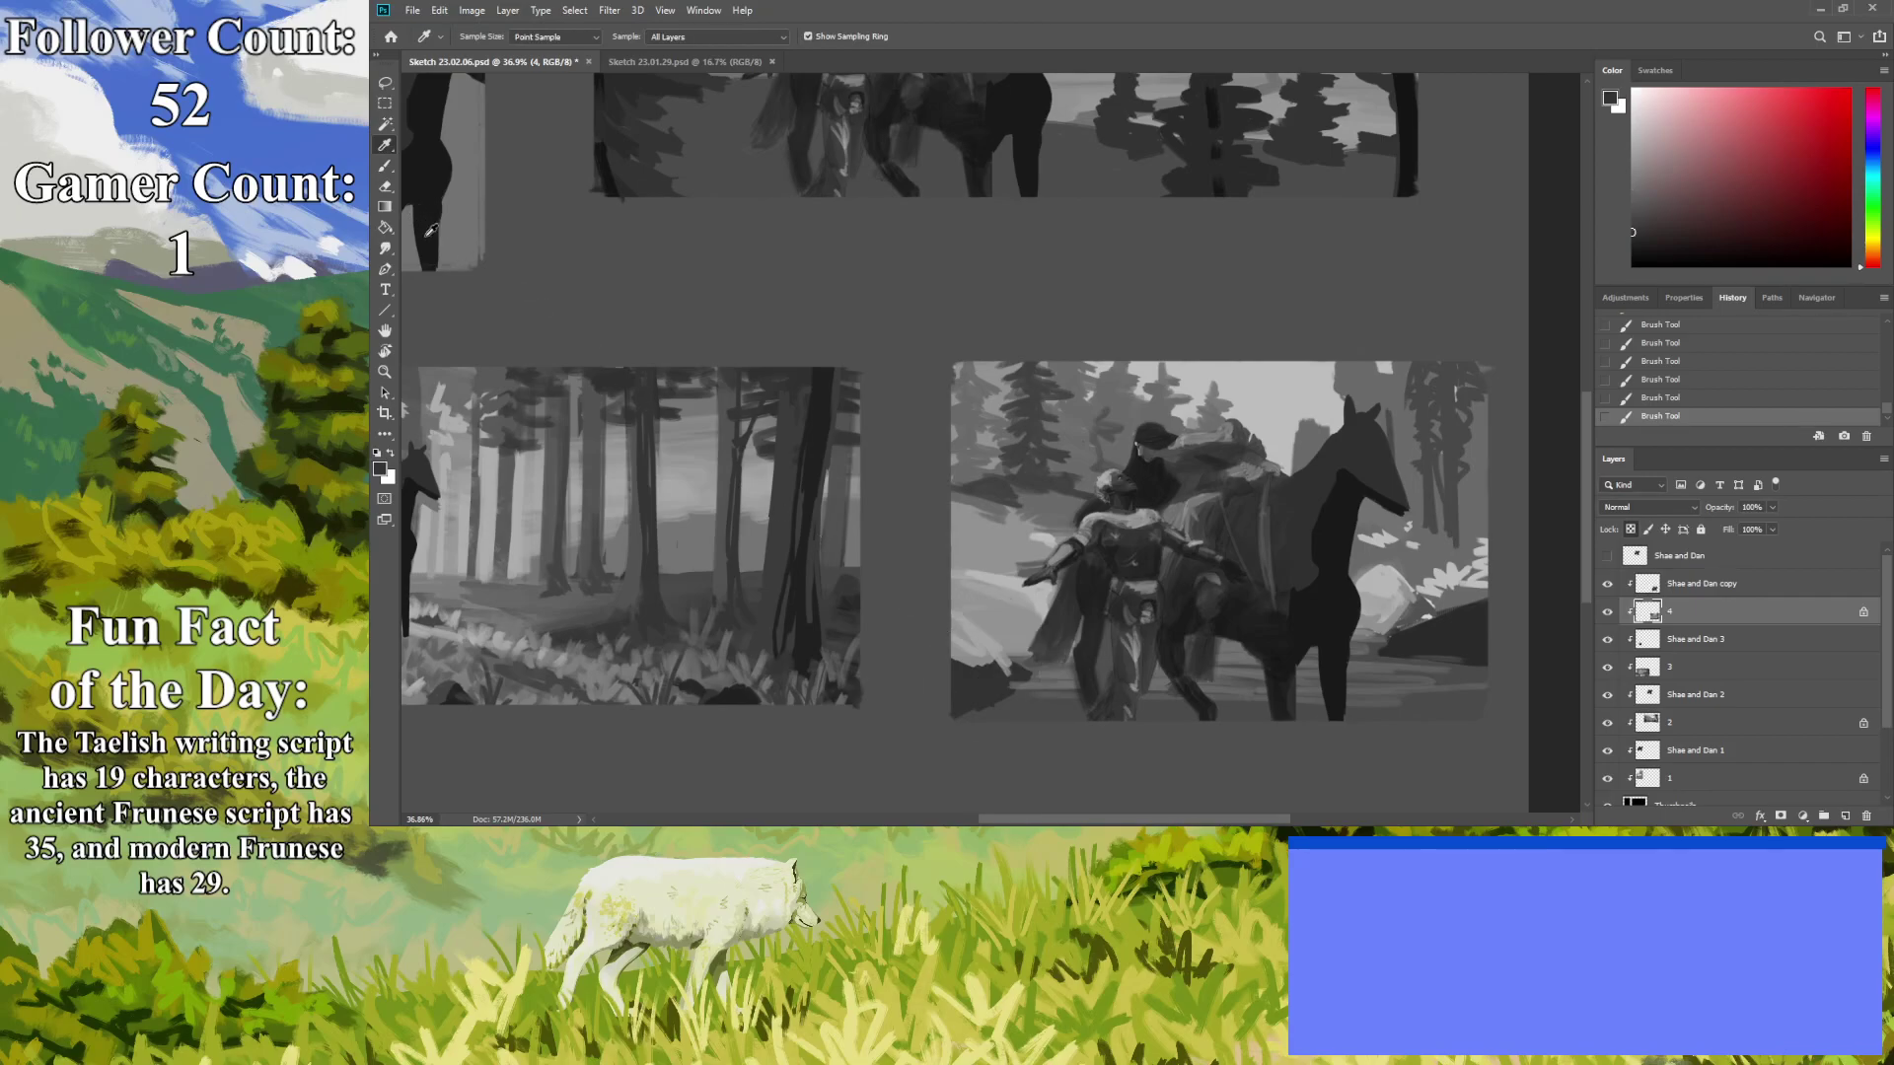
pyautogui.click(385, 166)
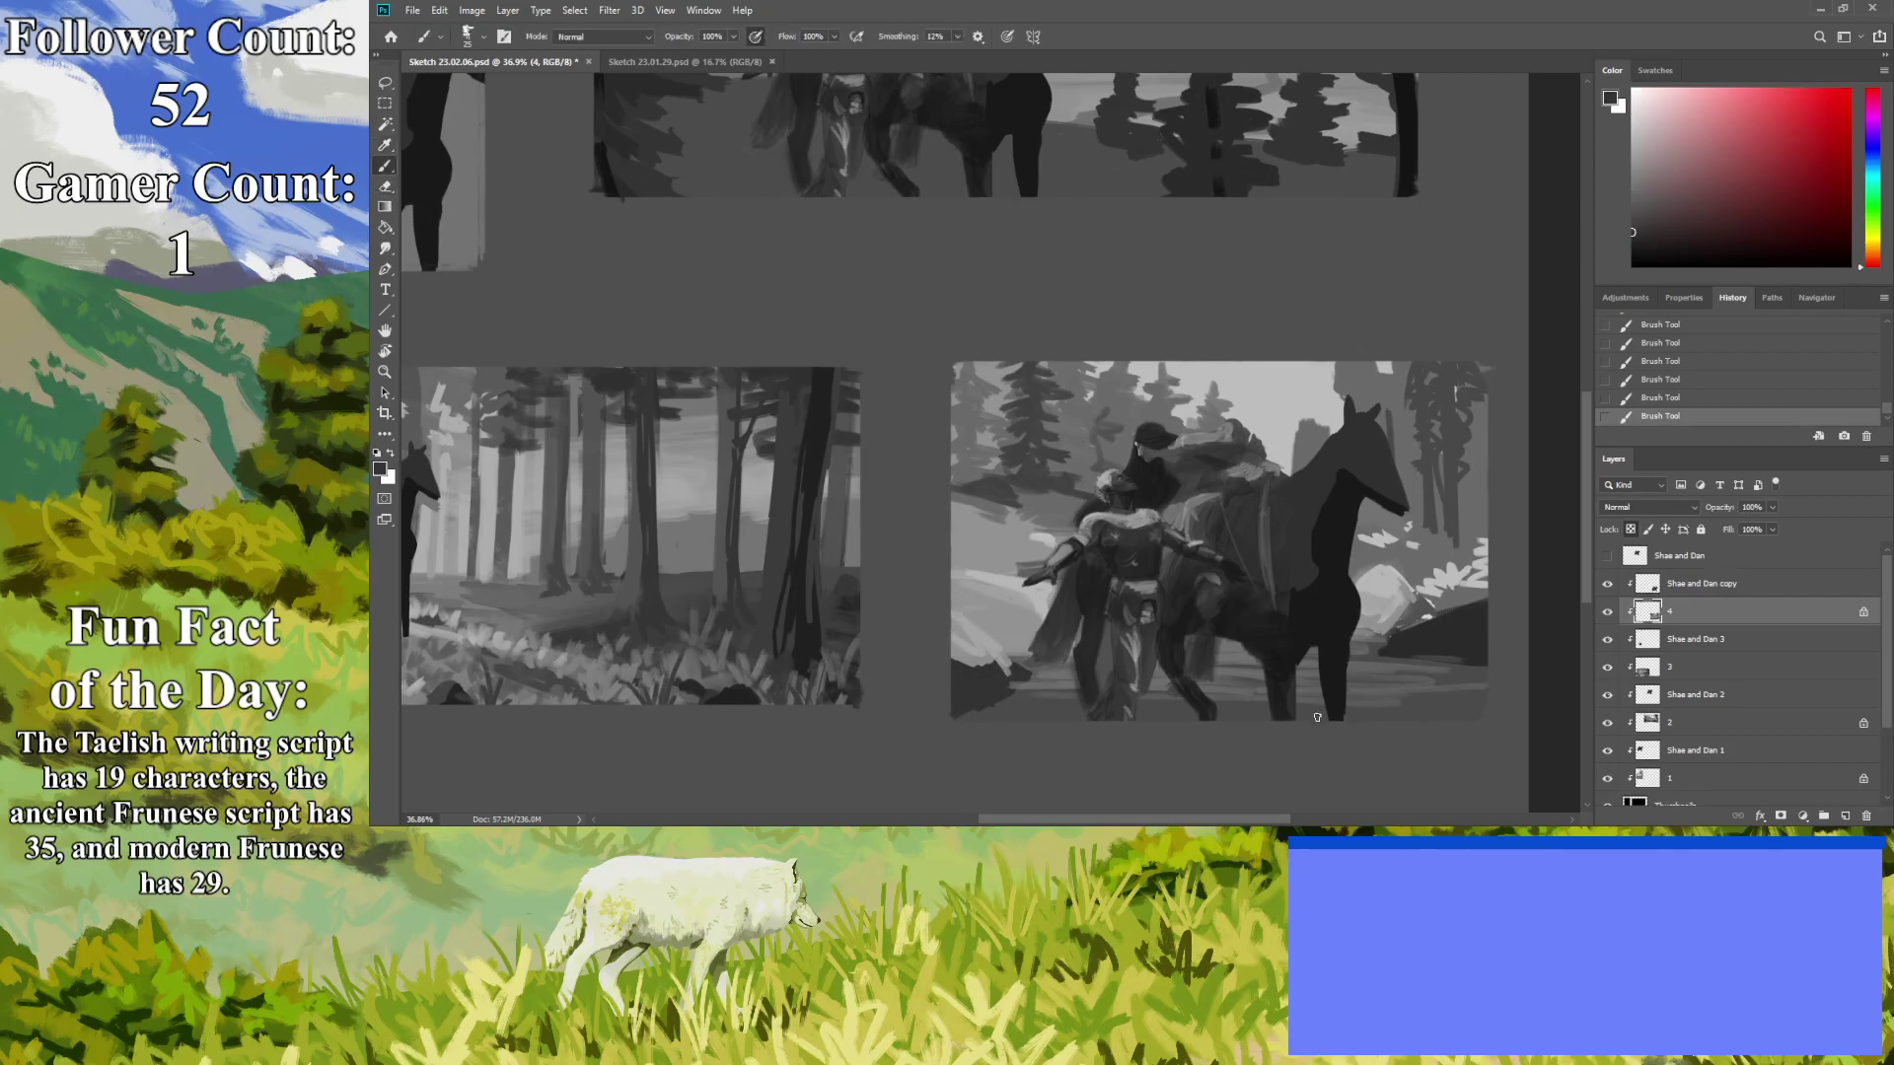
pyautogui.moveTo(1359, 676)
pyautogui.mouseDown()
pyautogui.moveTo(1299, 676)
pyautogui.moveTo(1353, 667)
pyautogui.moveTo(1371, 690)
pyautogui.moveTo(1368, 669)
pyautogui.moveTo(1314, 669)
pyautogui.moveTo(1347, 660)
pyautogui.moveTo(1310, 683)
pyautogui.moveTo(1357, 700)
pyautogui.moveTo(1278, 692)
pyautogui.moveTo(1347, 676)
pyautogui.mouseUp()
pyautogui.hotkey('ctrl', 'z')
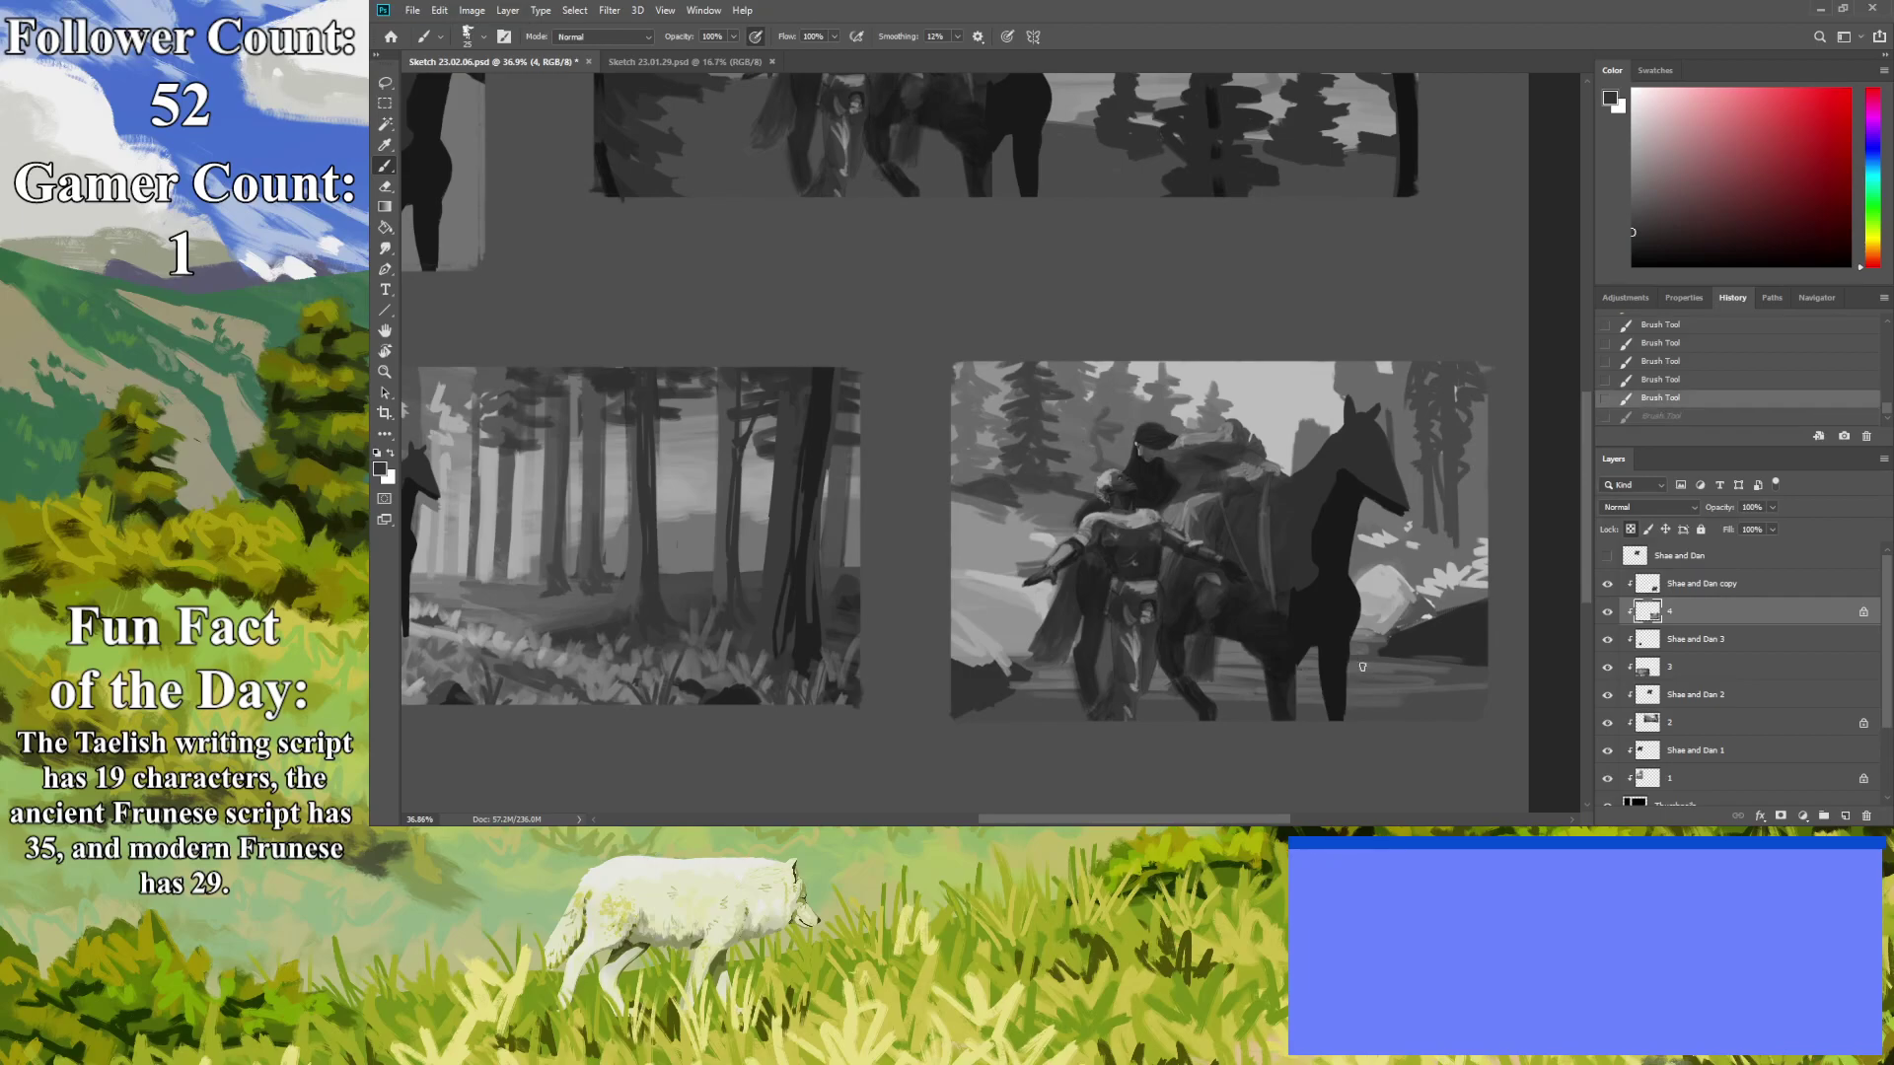
pyautogui.click(1632, 254)
pyautogui.moveTo(1425, 720)
pyautogui.mouseDown()
pyautogui.moveTo(1383, 664)
pyautogui.moveTo(1305, 682)
pyautogui.moveTo(1355, 704)
pyautogui.moveTo(1401, 706)
pyautogui.moveTo(1347, 692)
pyautogui.moveTo(1398, 688)
pyautogui.mouseUp()
pyautogui.hotkey('ctrl', 'z')
pyautogui.hotkey('ctrl', 'z')
pyautogui.hotkey('ctrl', 'z')
pyautogui.hotkey('ctrl', 'z')
# Sample a dark grey from the horse and paint a low rock on the ground beside its front legs.
pyautogui.keyDown('alt'); pyautogui.click(1411, 449); pyautogui.keyUp('alt')
pyautogui.moveTo(1443, 700)
pyautogui.mouseDown()
pyautogui.moveTo(1420, 671)
pyautogui.moveTo(1371, 671)
pyautogui.moveTo(1399, 701)
pyautogui.moveTo(1381, 701)
pyautogui.moveTo(1421, 677)
pyautogui.moveTo(1343, 681)
pyautogui.mouseUp()
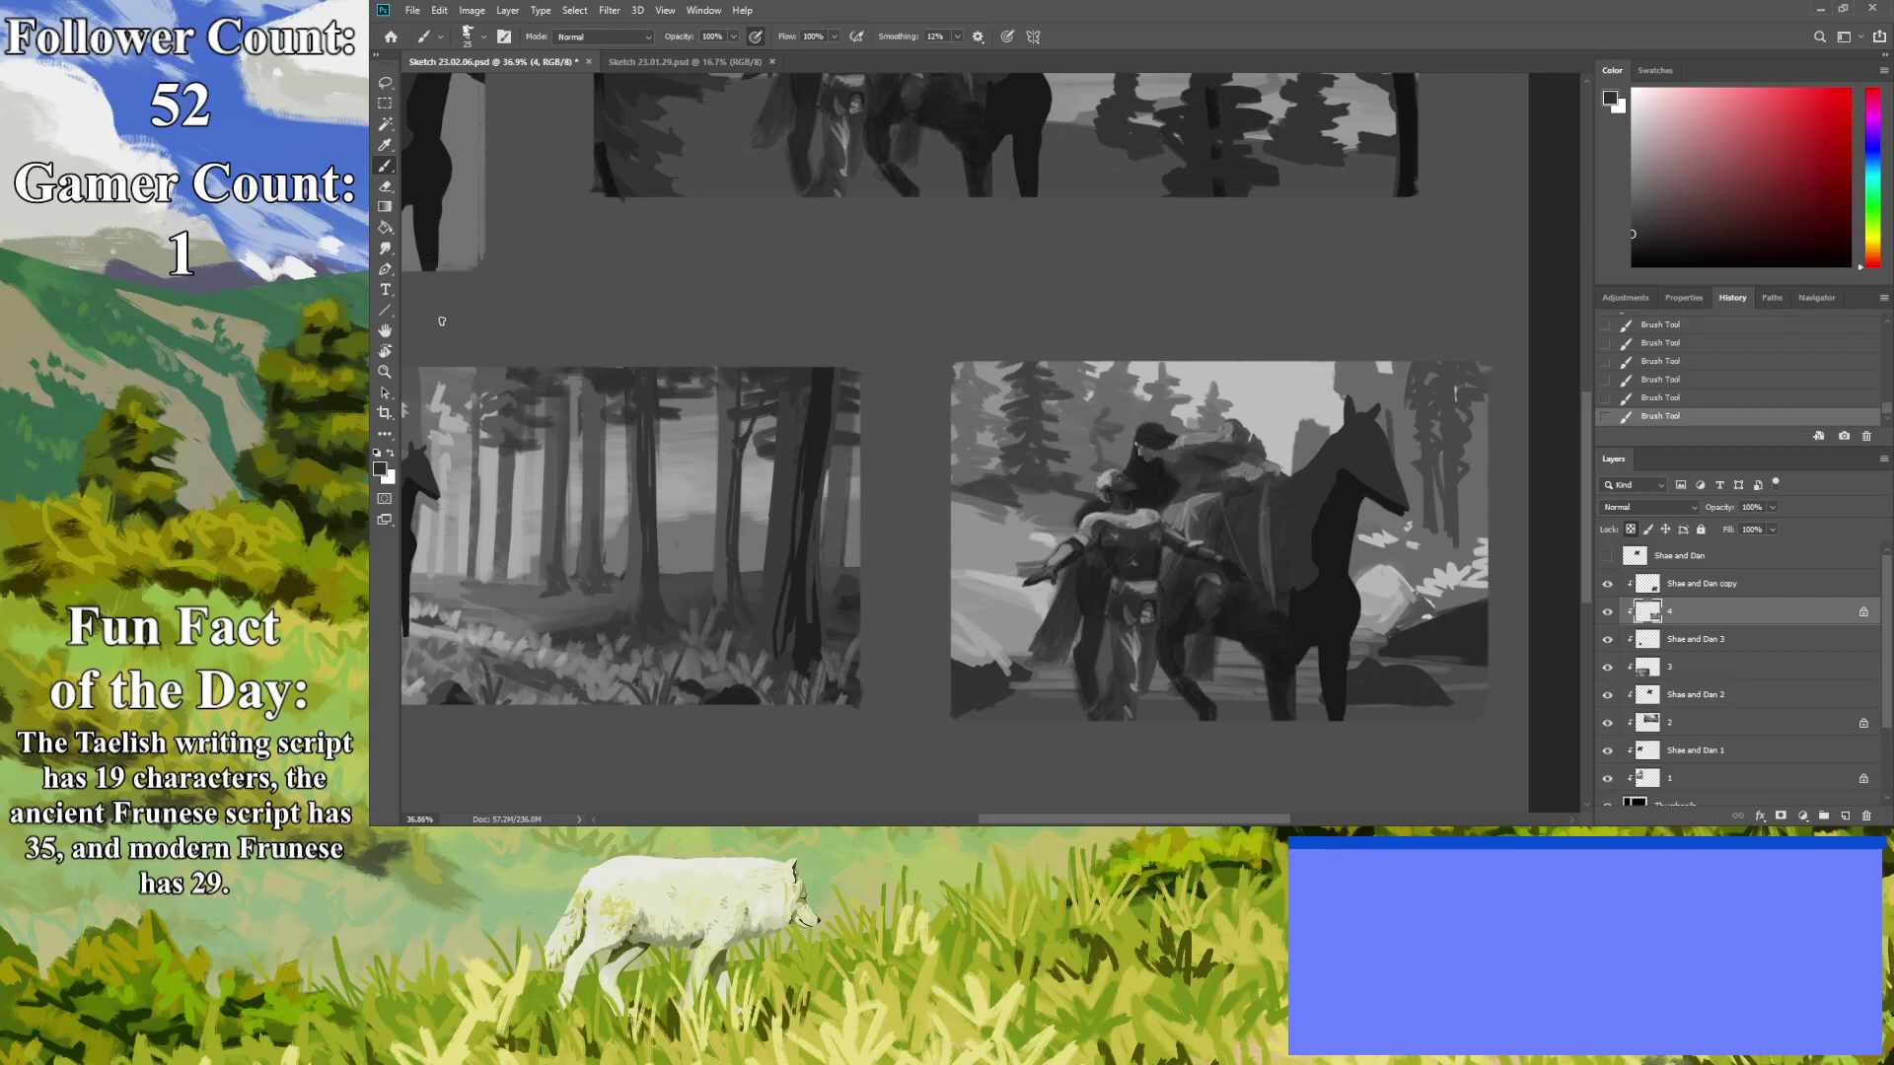
# Try to paint a large dark foreground conifer along the fourth thumbnail's left edge.
pyautogui.click(385, 145)
pyautogui.press('b')
pyautogui.moveTo(1009, 546)
pyautogui.mouseDown()
pyautogui.moveTo(960, 527)
pyautogui.moveTo(968, 559)
pyautogui.moveTo(952, 501)
pyautogui.moveTo(1064, 502)
pyautogui.moveTo(985, 515)
pyautogui.moveTo(943, 491)
pyautogui.moveTo(965, 495)
pyautogui.moveTo(940, 479)
pyautogui.moveTo(978, 463)
pyautogui.moveTo(1022, 468)
pyautogui.moveTo(964, 454)
pyautogui.moveTo(957, 497)
pyautogui.moveTo(927, 463)
pyautogui.moveTo(985, 473)
pyautogui.moveTo(942, 430)
pyautogui.moveTo(989, 446)
pyautogui.moveTo(954, 434)
pyautogui.moveTo(949, 461)
pyautogui.moveTo(973, 424)
pyautogui.moveTo(960, 410)
pyautogui.moveTo(993, 399)
pyautogui.moveTo(963, 409)
pyautogui.moveTo(951, 362)
pyautogui.mouseUp()
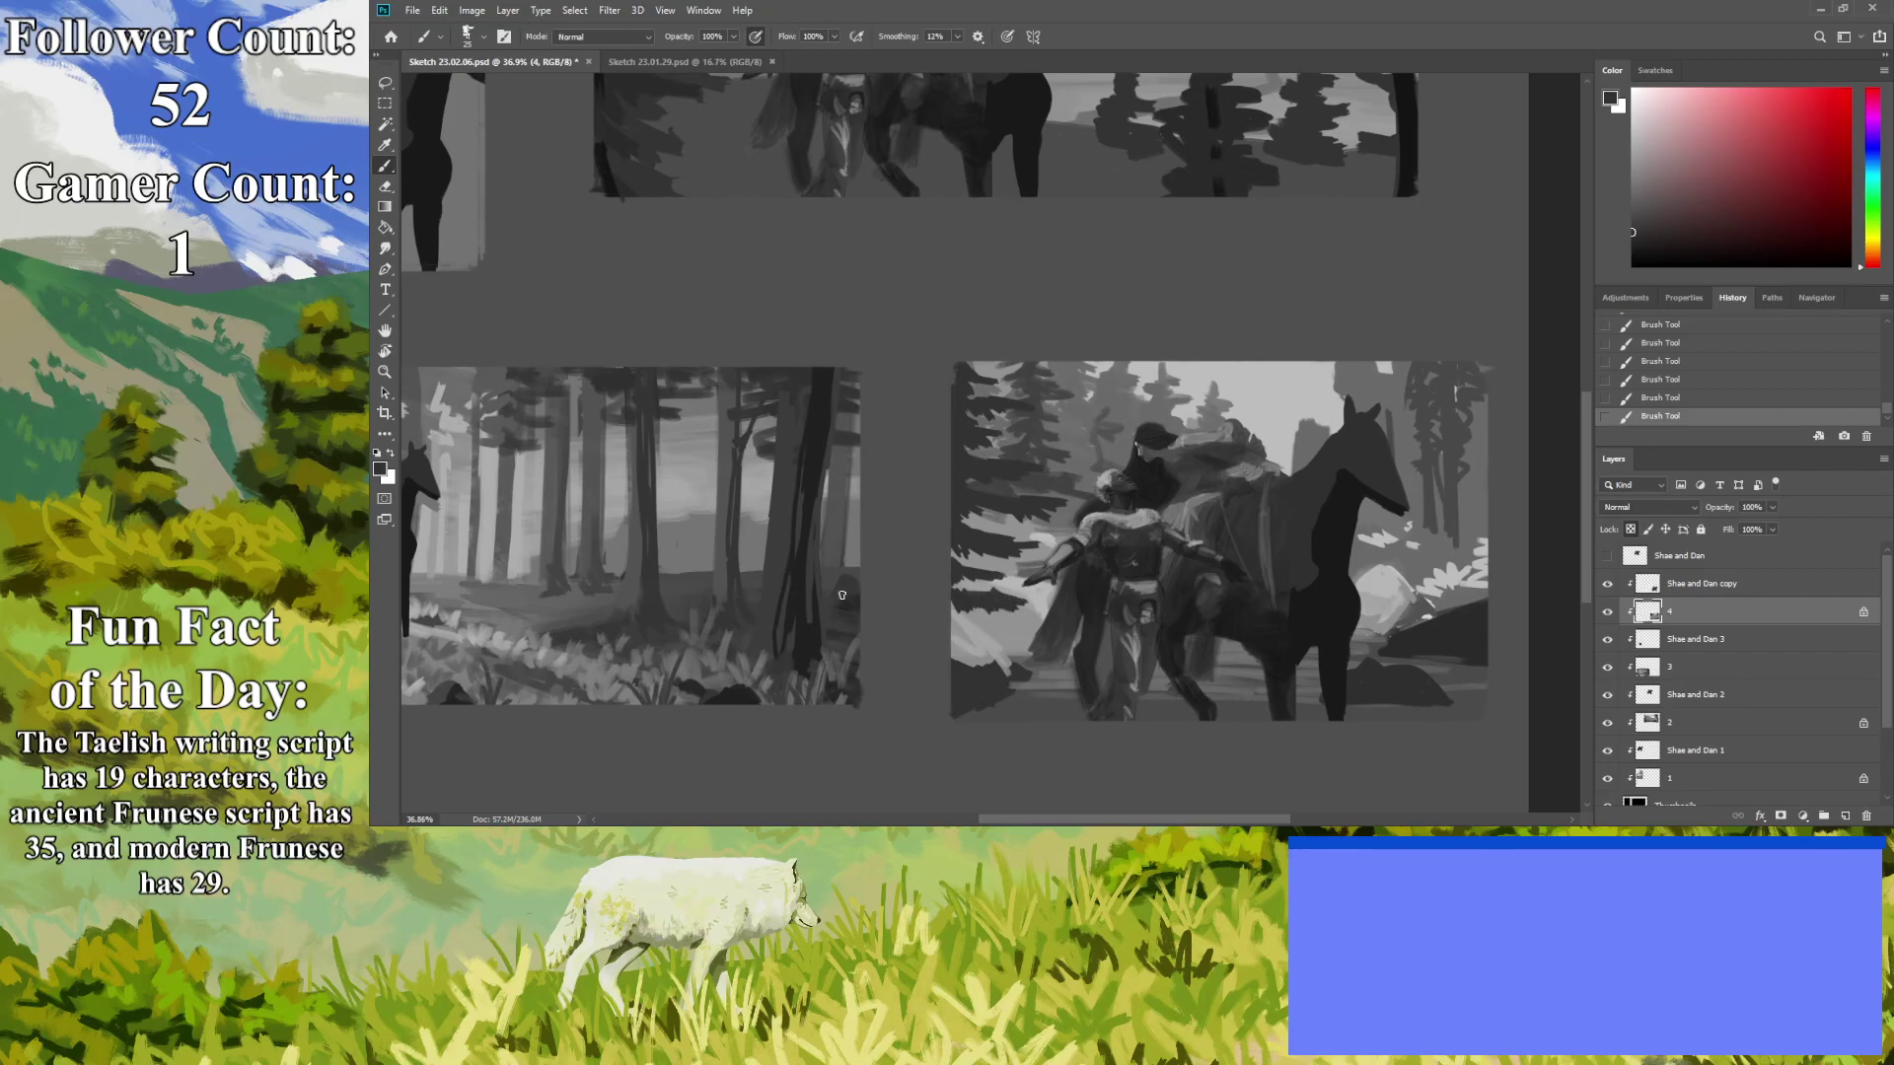
pyautogui.hotkey('ctrl', 'z')
pyautogui.hotkey('ctrl', 'z')
pyautogui.hotkey('ctrl', 'z')
pyautogui.hotkey('ctrl', 'z')
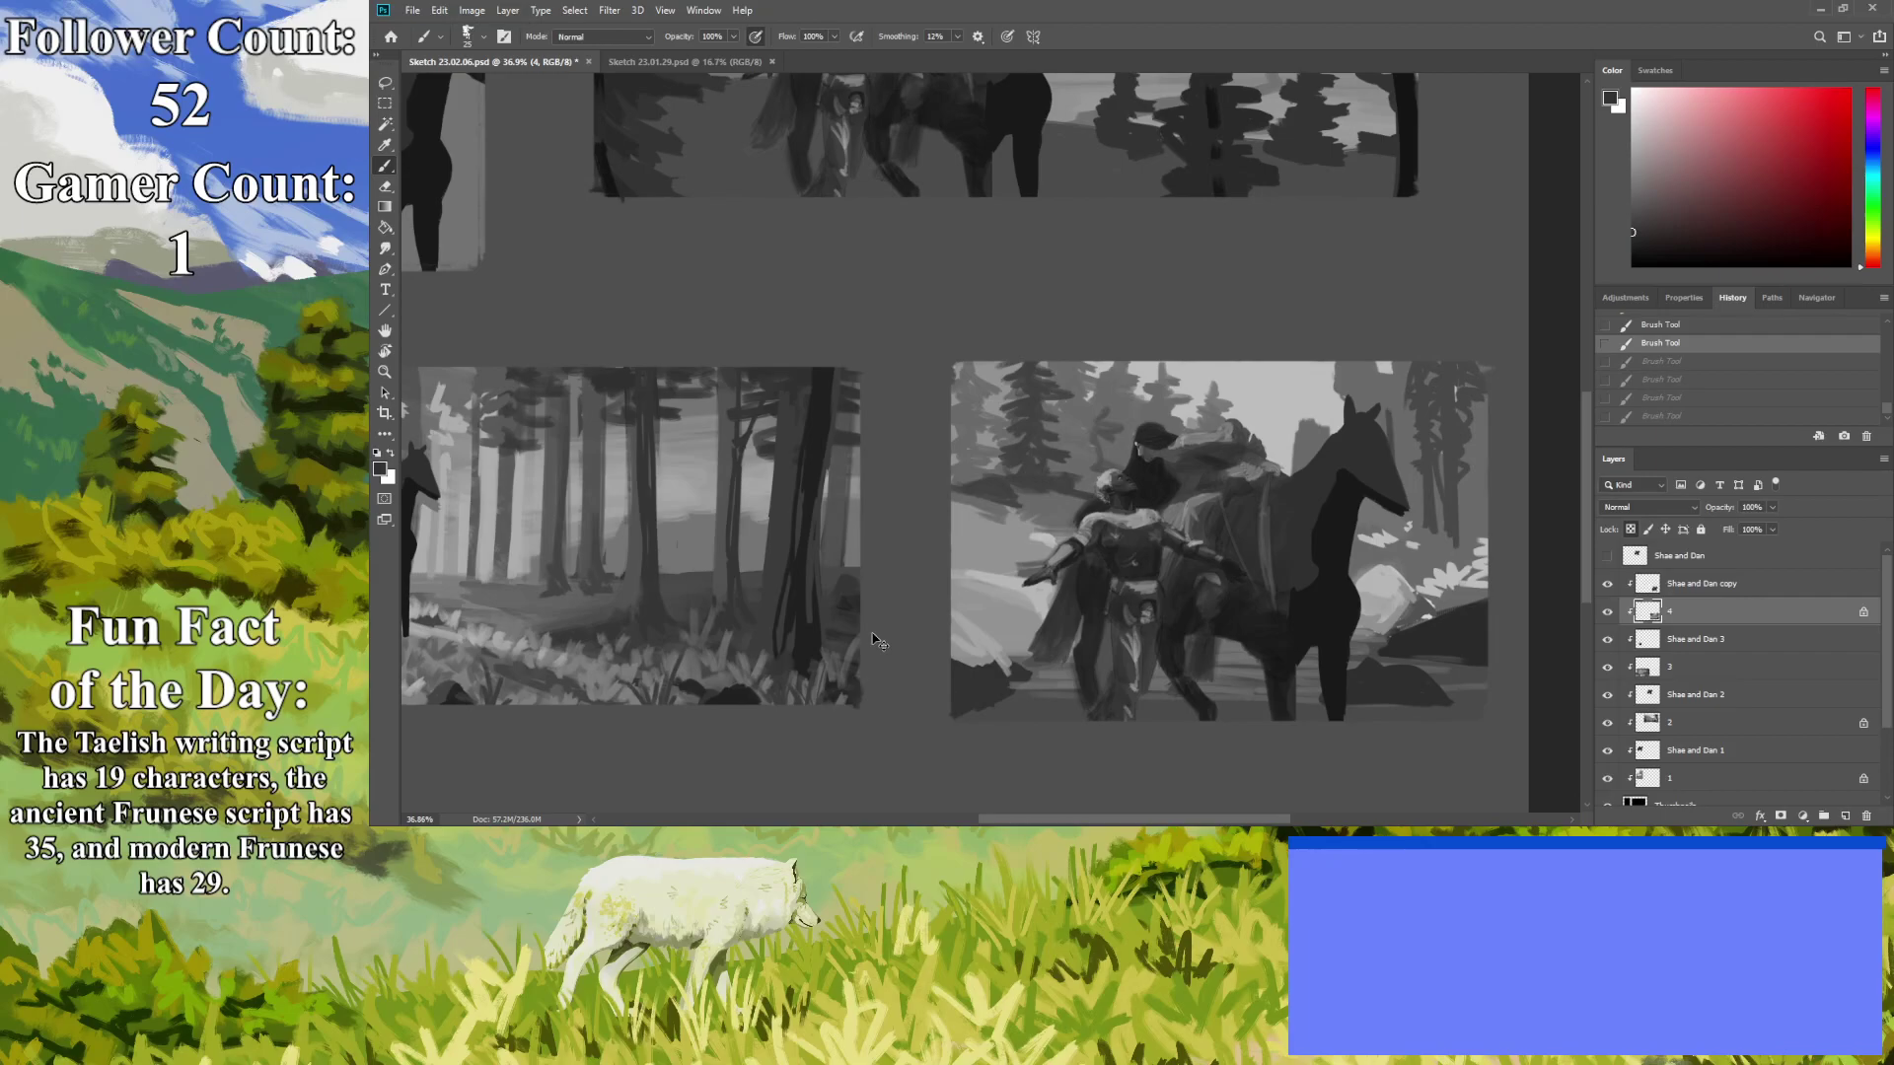
# Paint the lower part of a dark foreground tree trunk at the fourth thumbnail's left edge.
pyautogui.moveTo(977, 538); pyautogui.dragTo(971, 659)
pyautogui.moveTo(978, 499)
pyautogui.mouseDown()
pyautogui.moveTo(959, 622)
pyautogui.moveTo(965, 537)
pyautogui.moveTo(955, 572)
pyautogui.moveTo(961, 660)
pyautogui.moveTo(967, 531)
pyautogui.moveTo(959, 661)
pyautogui.mouseUp()
pyautogui.moveTo(969, 530)
pyautogui.mouseDown()
pyautogui.moveTo(963, 671)
pyautogui.moveTo(945, 647)
pyautogui.moveTo(975, 510)
pyautogui.mouseUp()
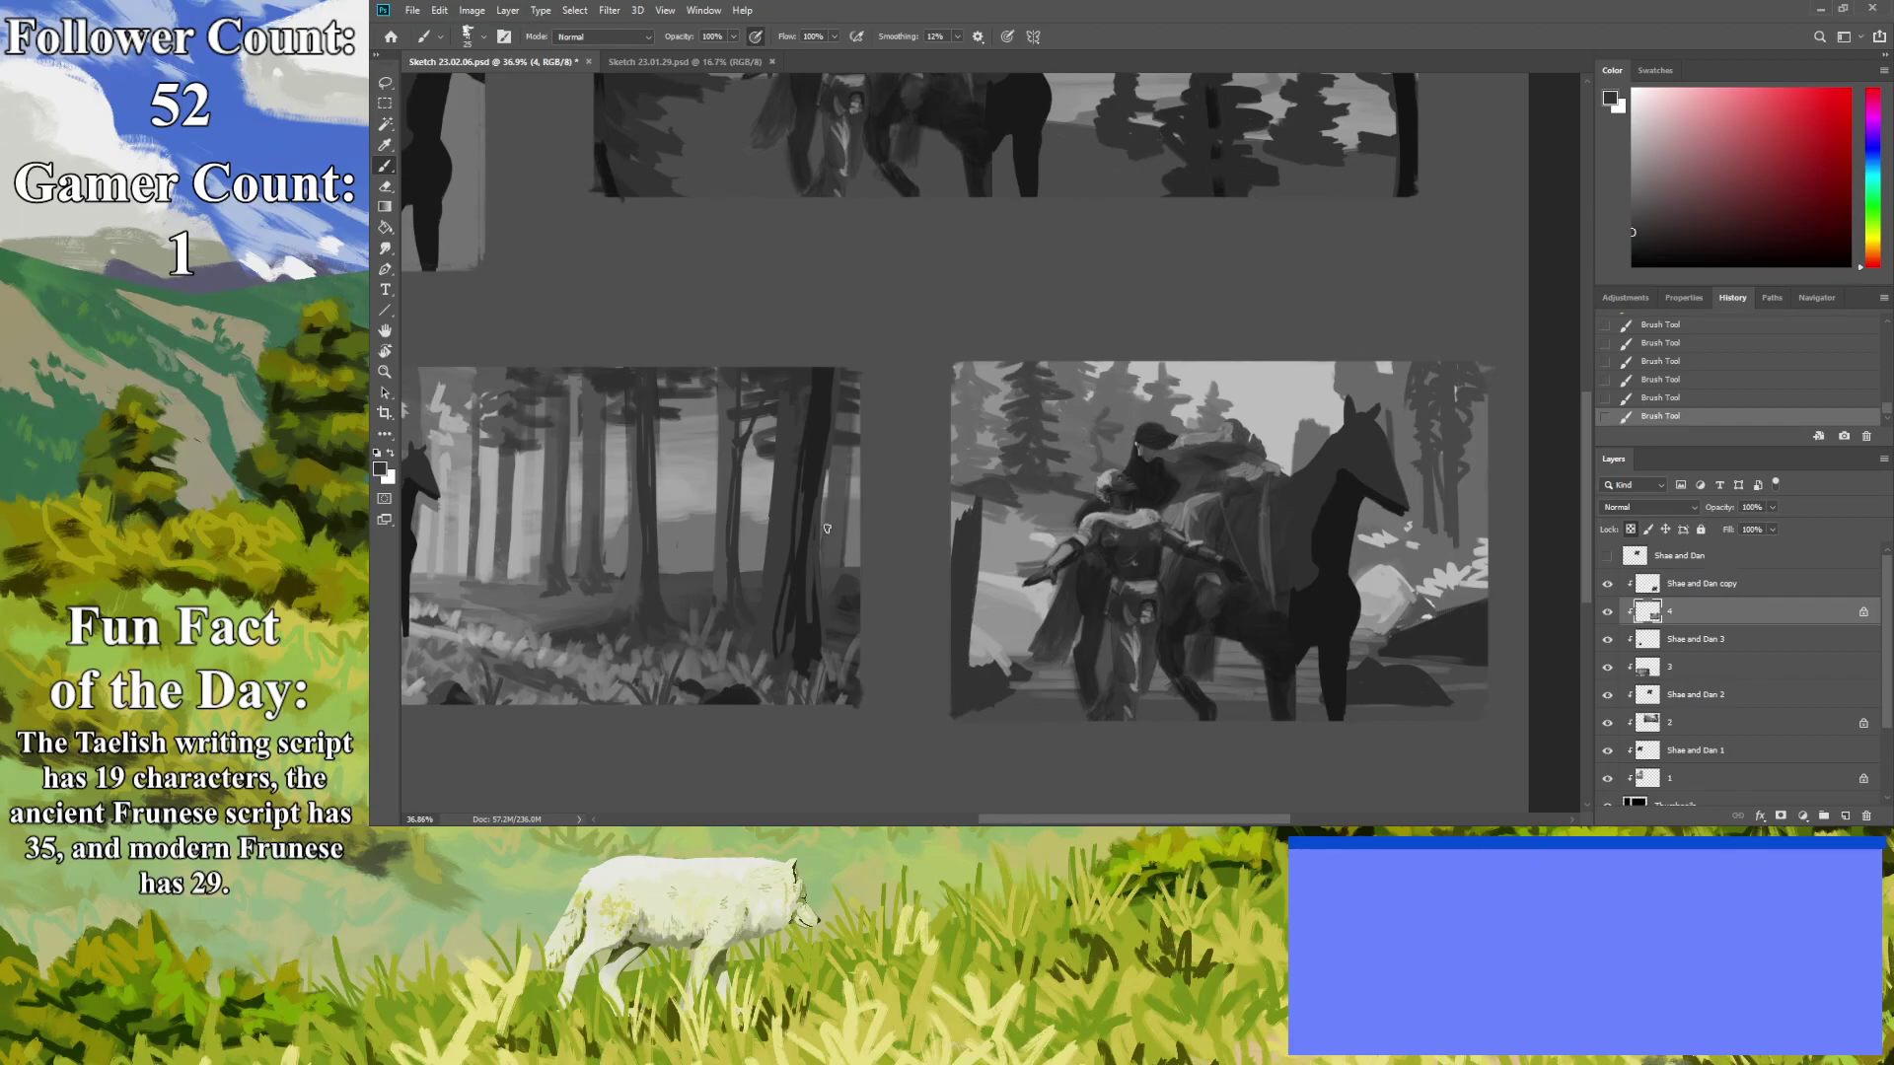
# Sample lighter greys and repaint the fourth thumbnail's ground beneath the figures and horse, covering the dark bank beside the trunk.
pyautogui.press('i')
pyautogui.click(862, 430)
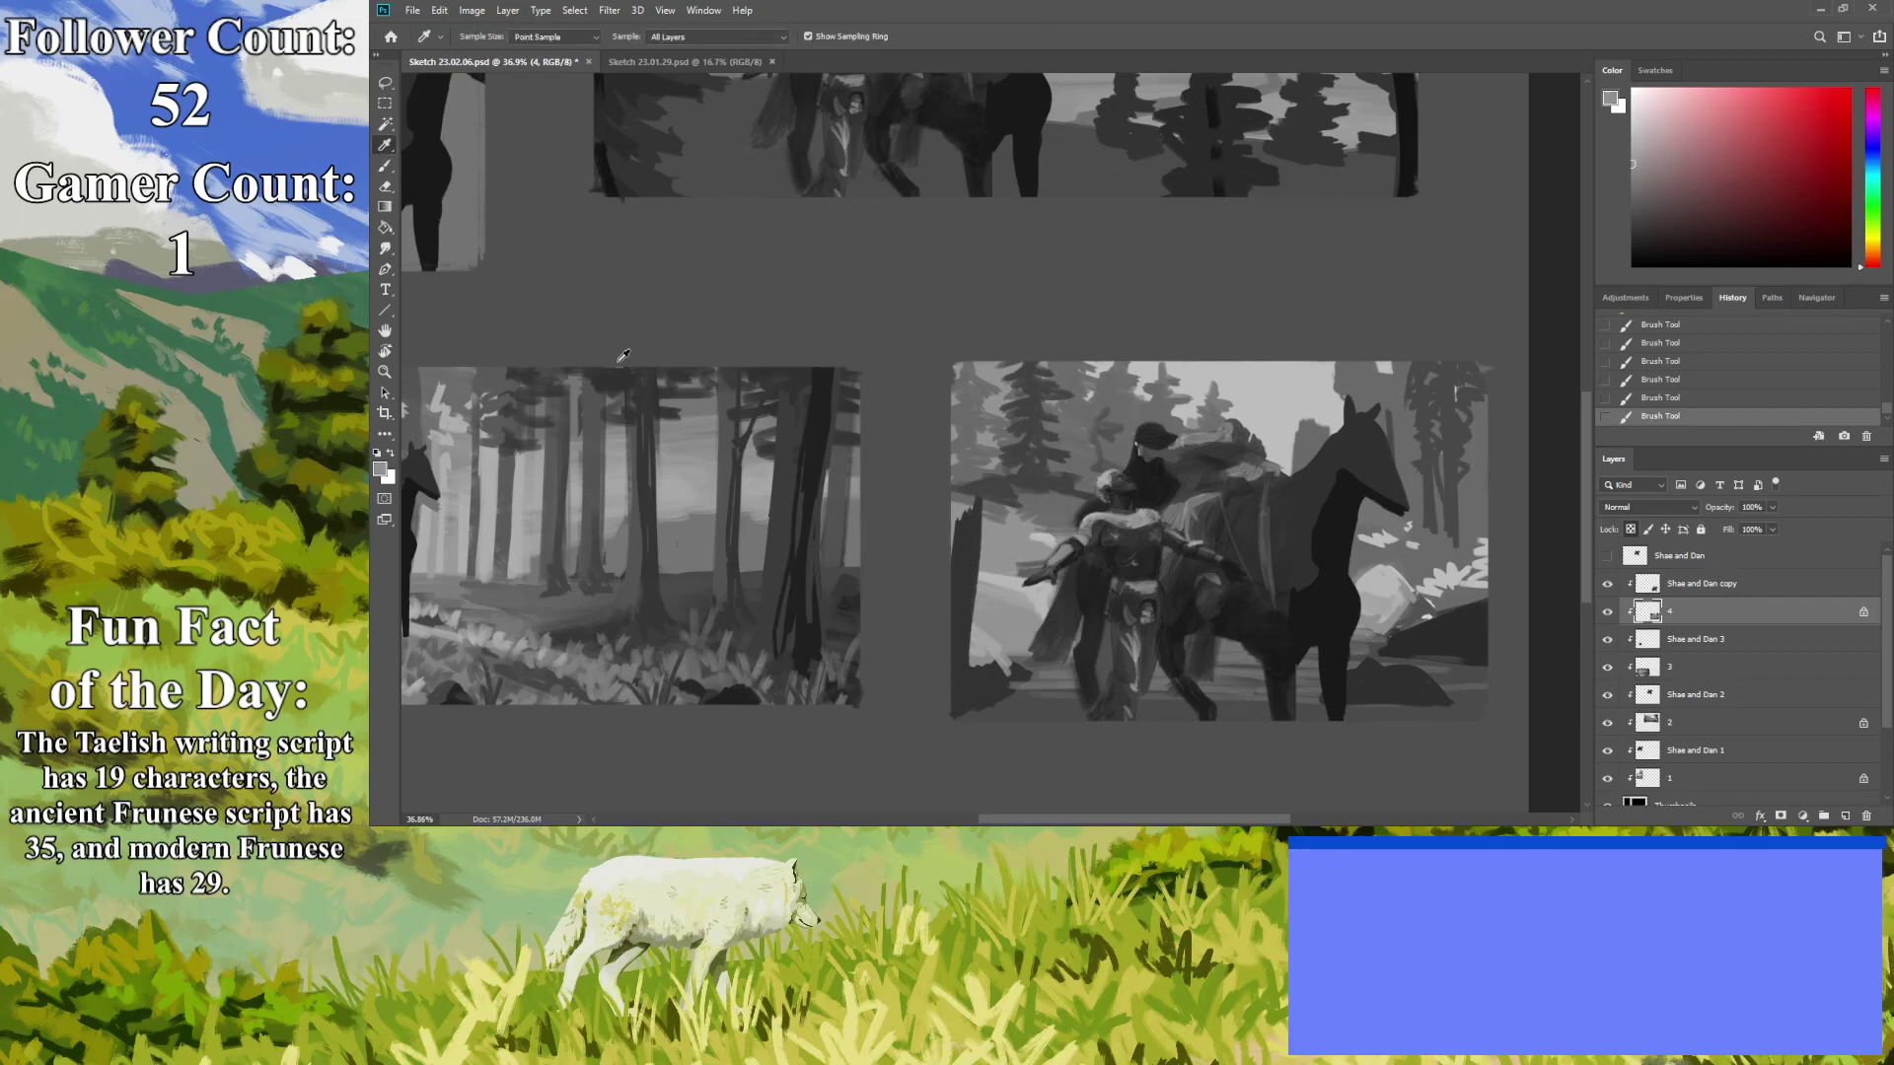
pyautogui.press('b')
pyautogui.moveTo(1419, 718)
pyautogui.mouseDown()
pyautogui.moveTo(1489, 717)
pyautogui.moveTo(1175, 675)
pyautogui.moveTo(1248, 693)
pyautogui.mouseUp()
pyautogui.moveTo(1021, 653)
pyautogui.mouseDown()
pyautogui.moveTo(1377, 708)
pyautogui.moveTo(1274, 705)
pyautogui.mouseUp()
pyautogui.moveTo(1083, 678)
pyautogui.mouseDown()
pyautogui.moveTo(1308, 723)
pyautogui.moveTo(1181, 706)
pyautogui.mouseUp()
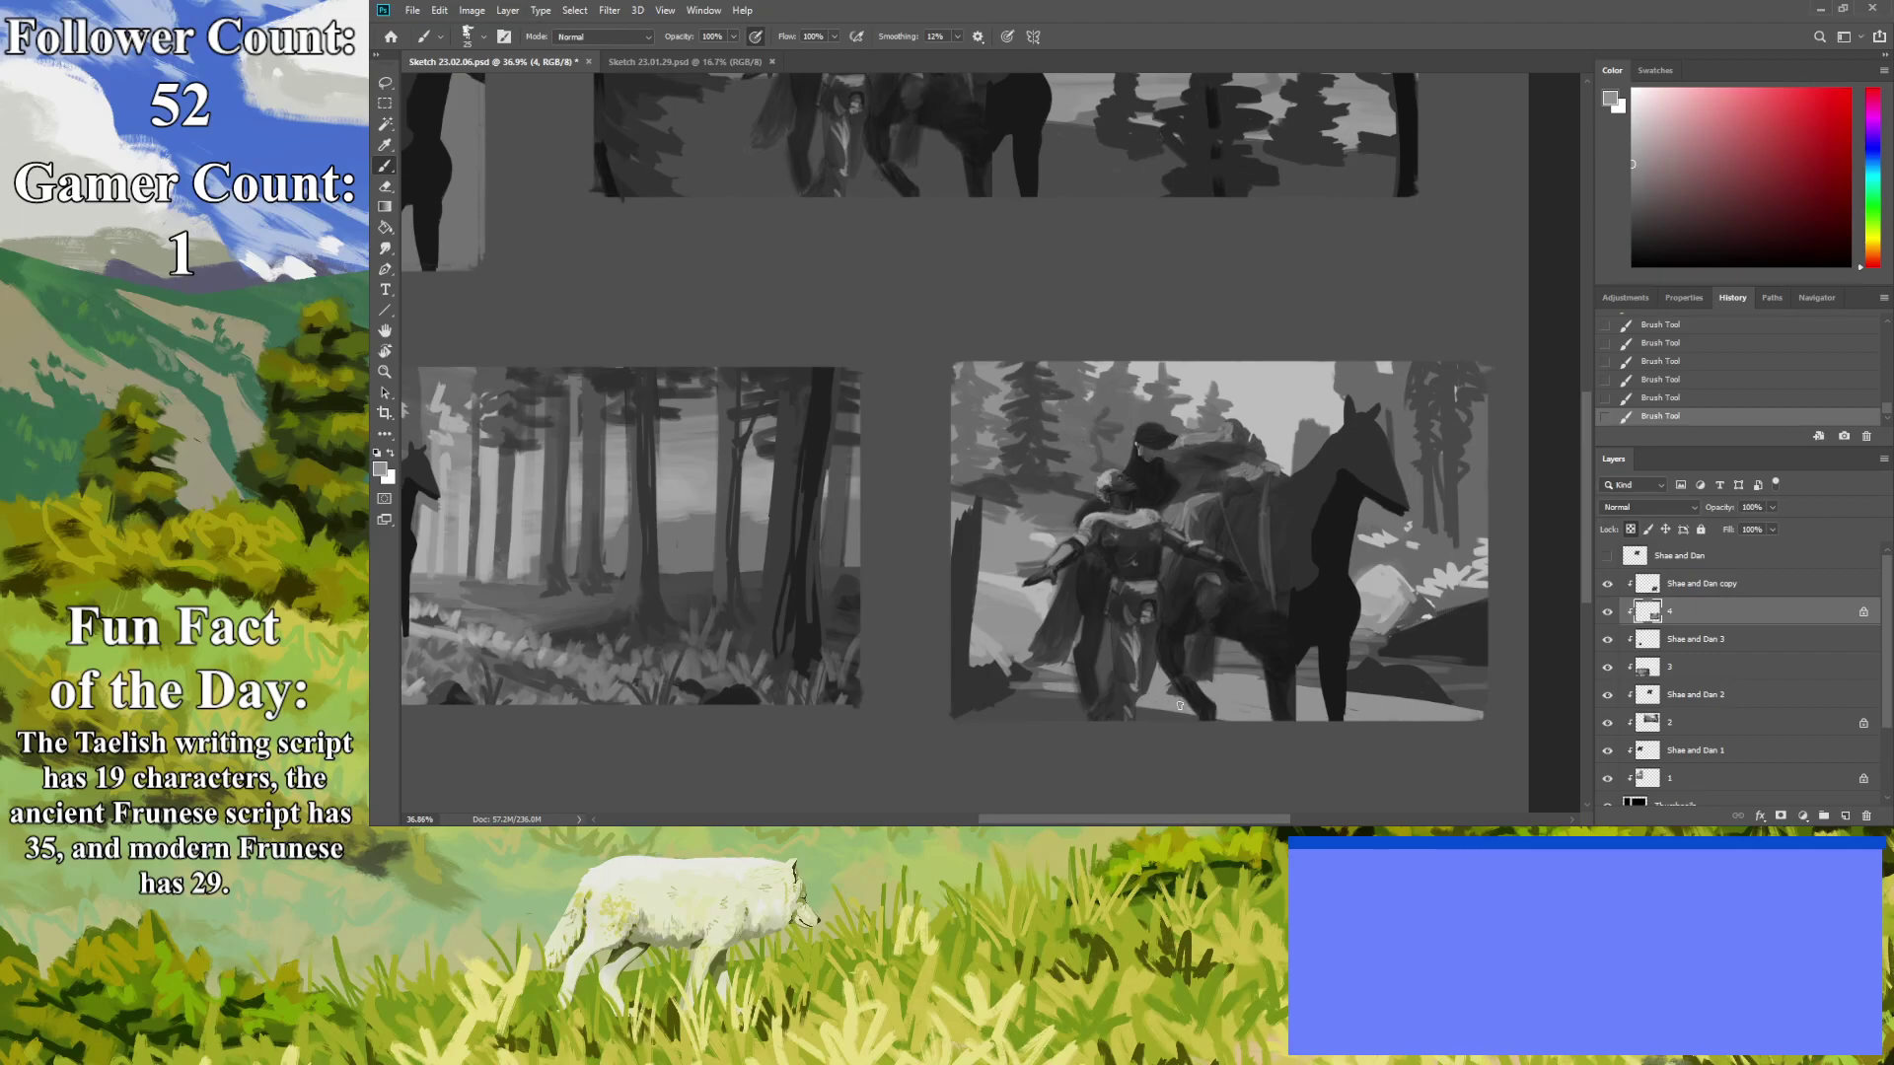
pyautogui.moveTo(1368, 715)
pyautogui.mouseDown()
pyautogui.moveTo(1030, 701)
pyautogui.moveTo(989, 674)
pyautogui.moveTo(1016, 664)
pyautogui.moveTo(1109, 683)
pyautogui.moveTo(1058, 686)
pyautogui.moveTo(1090, 727)
pyautogui.moveTo(1265, 733)
pyautogui.moveTo(1203, 695)
pyautogui.moveTo(982, 726)
pyautogui.mouseUp()
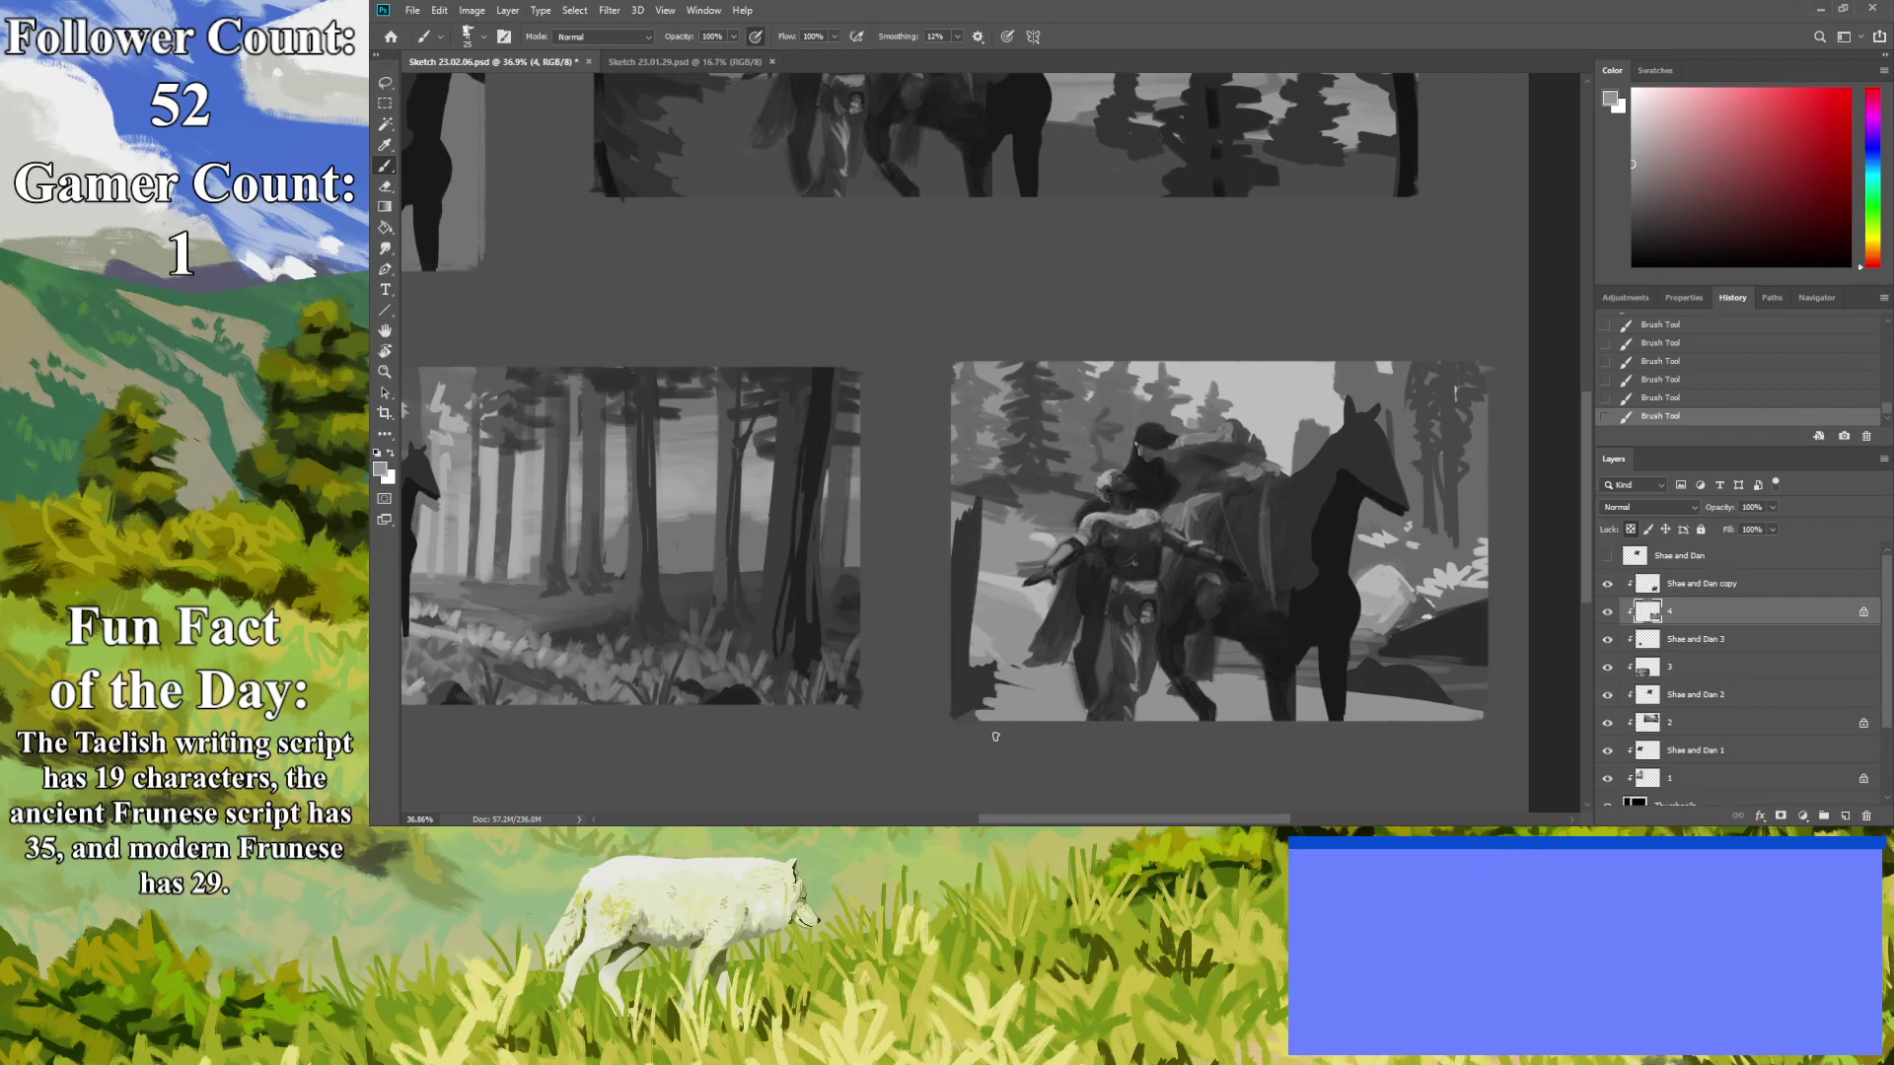
pyautogui.moveTo(1038, 648)
pyautogui.mouseDown()
pyautogui.moveTo(972, 723)
pyautogui.moveTo(993, 702)
pyautogui.moveTo(962, 702)
pyautogui.mouseUp()
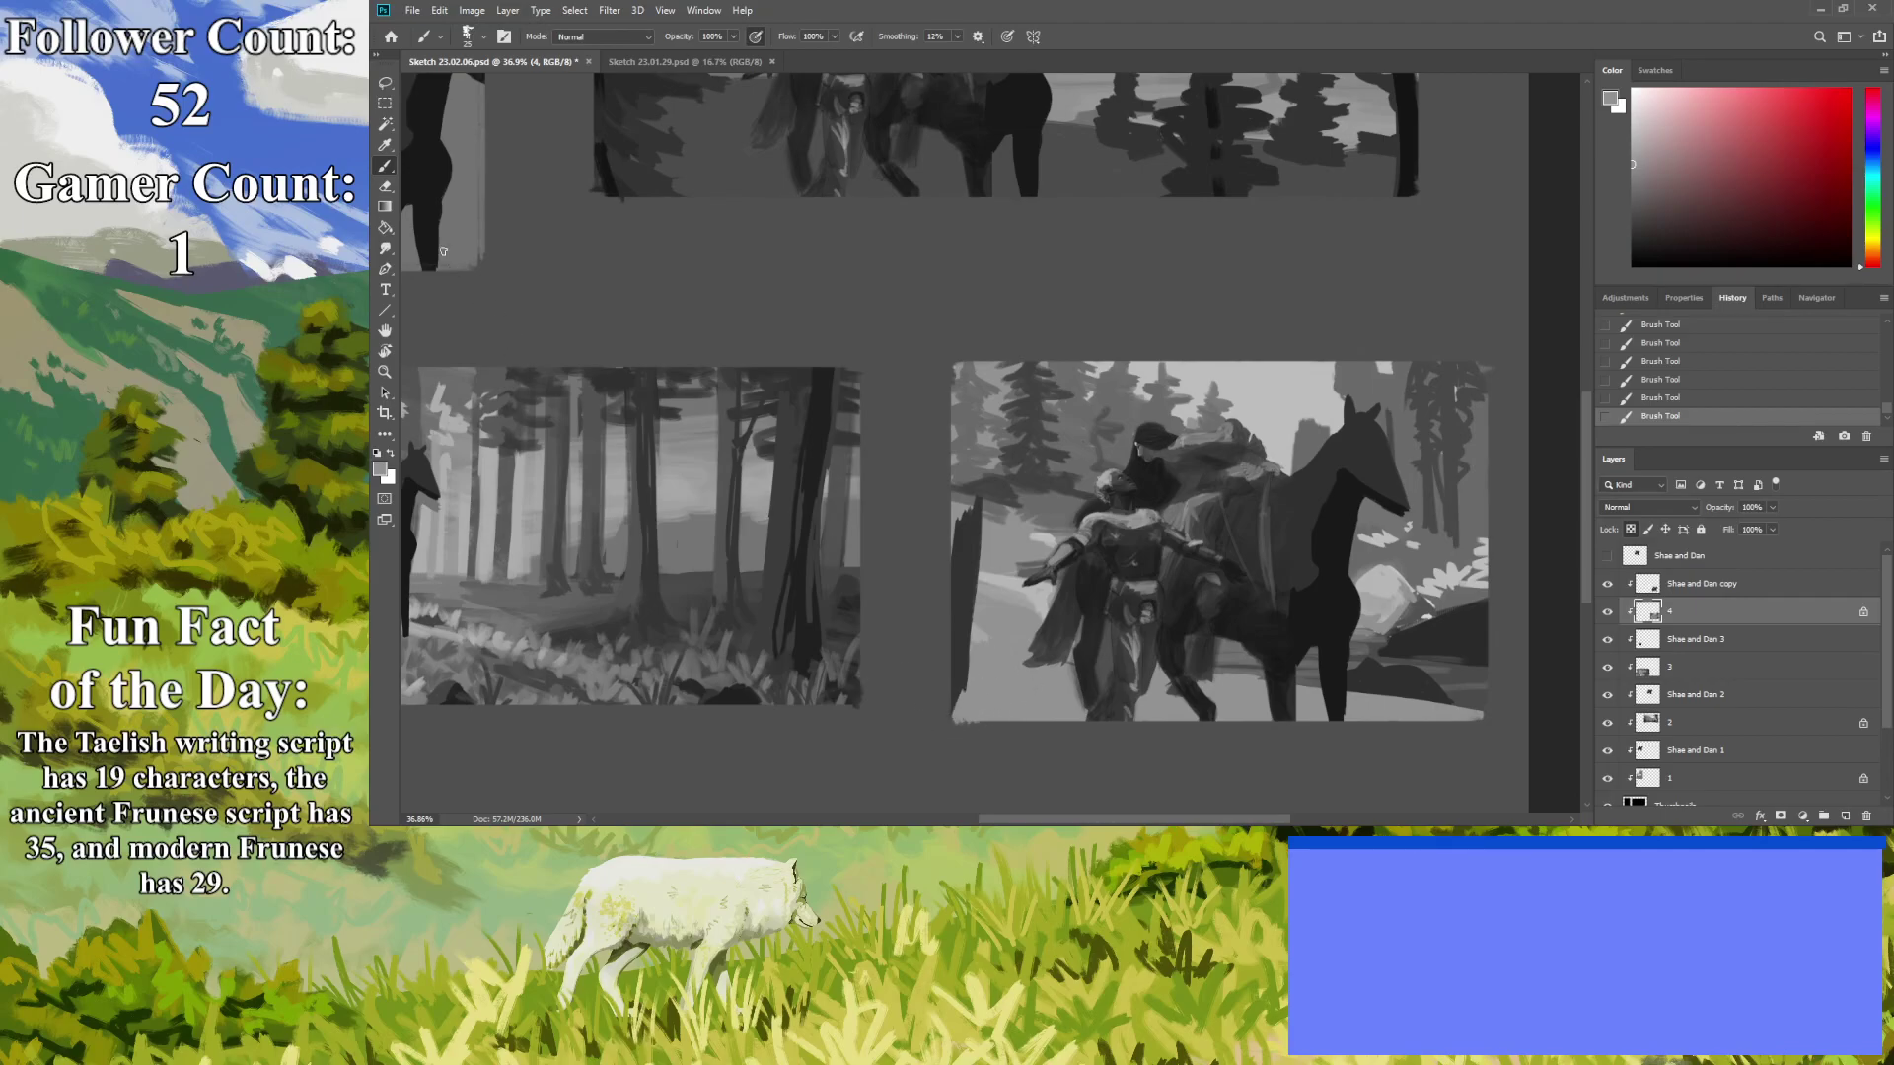
pyautogui.press('i')
pyautogui.click(1235, 649)
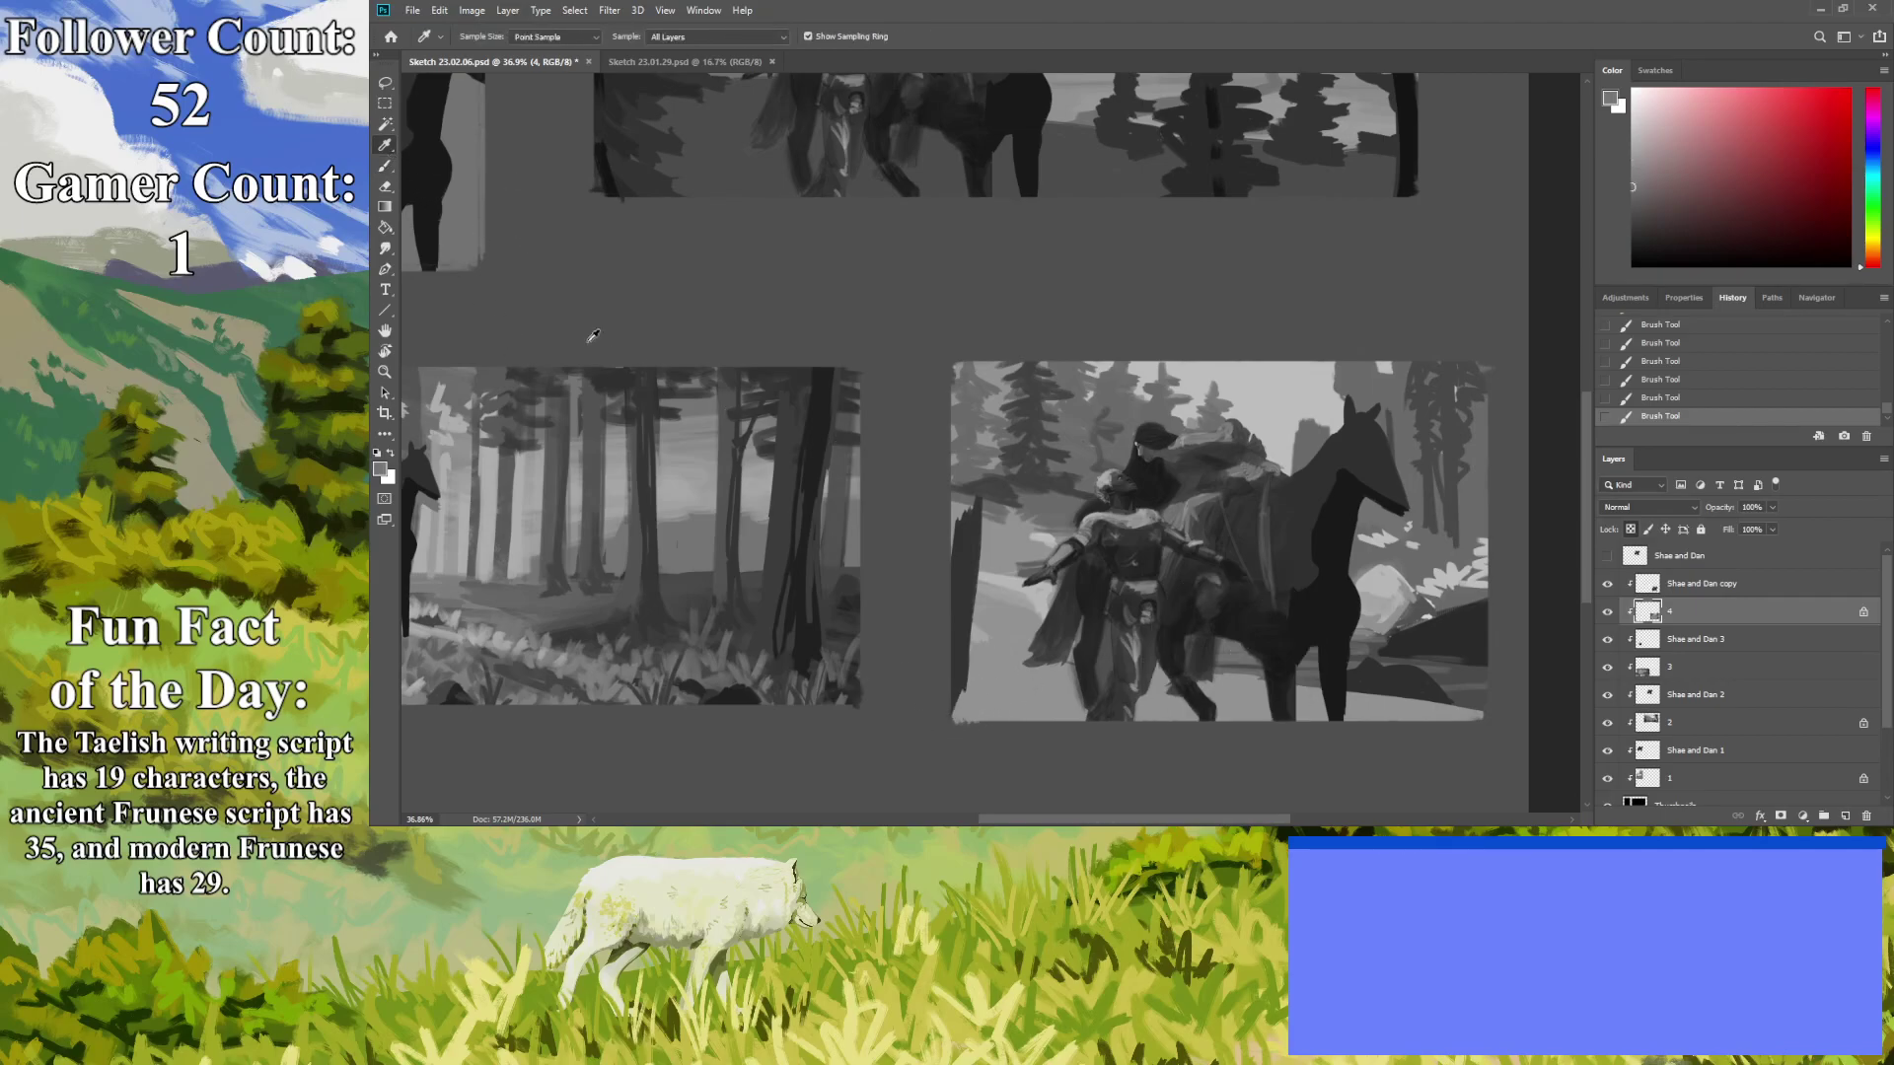
pyautogui.click(387, 168)
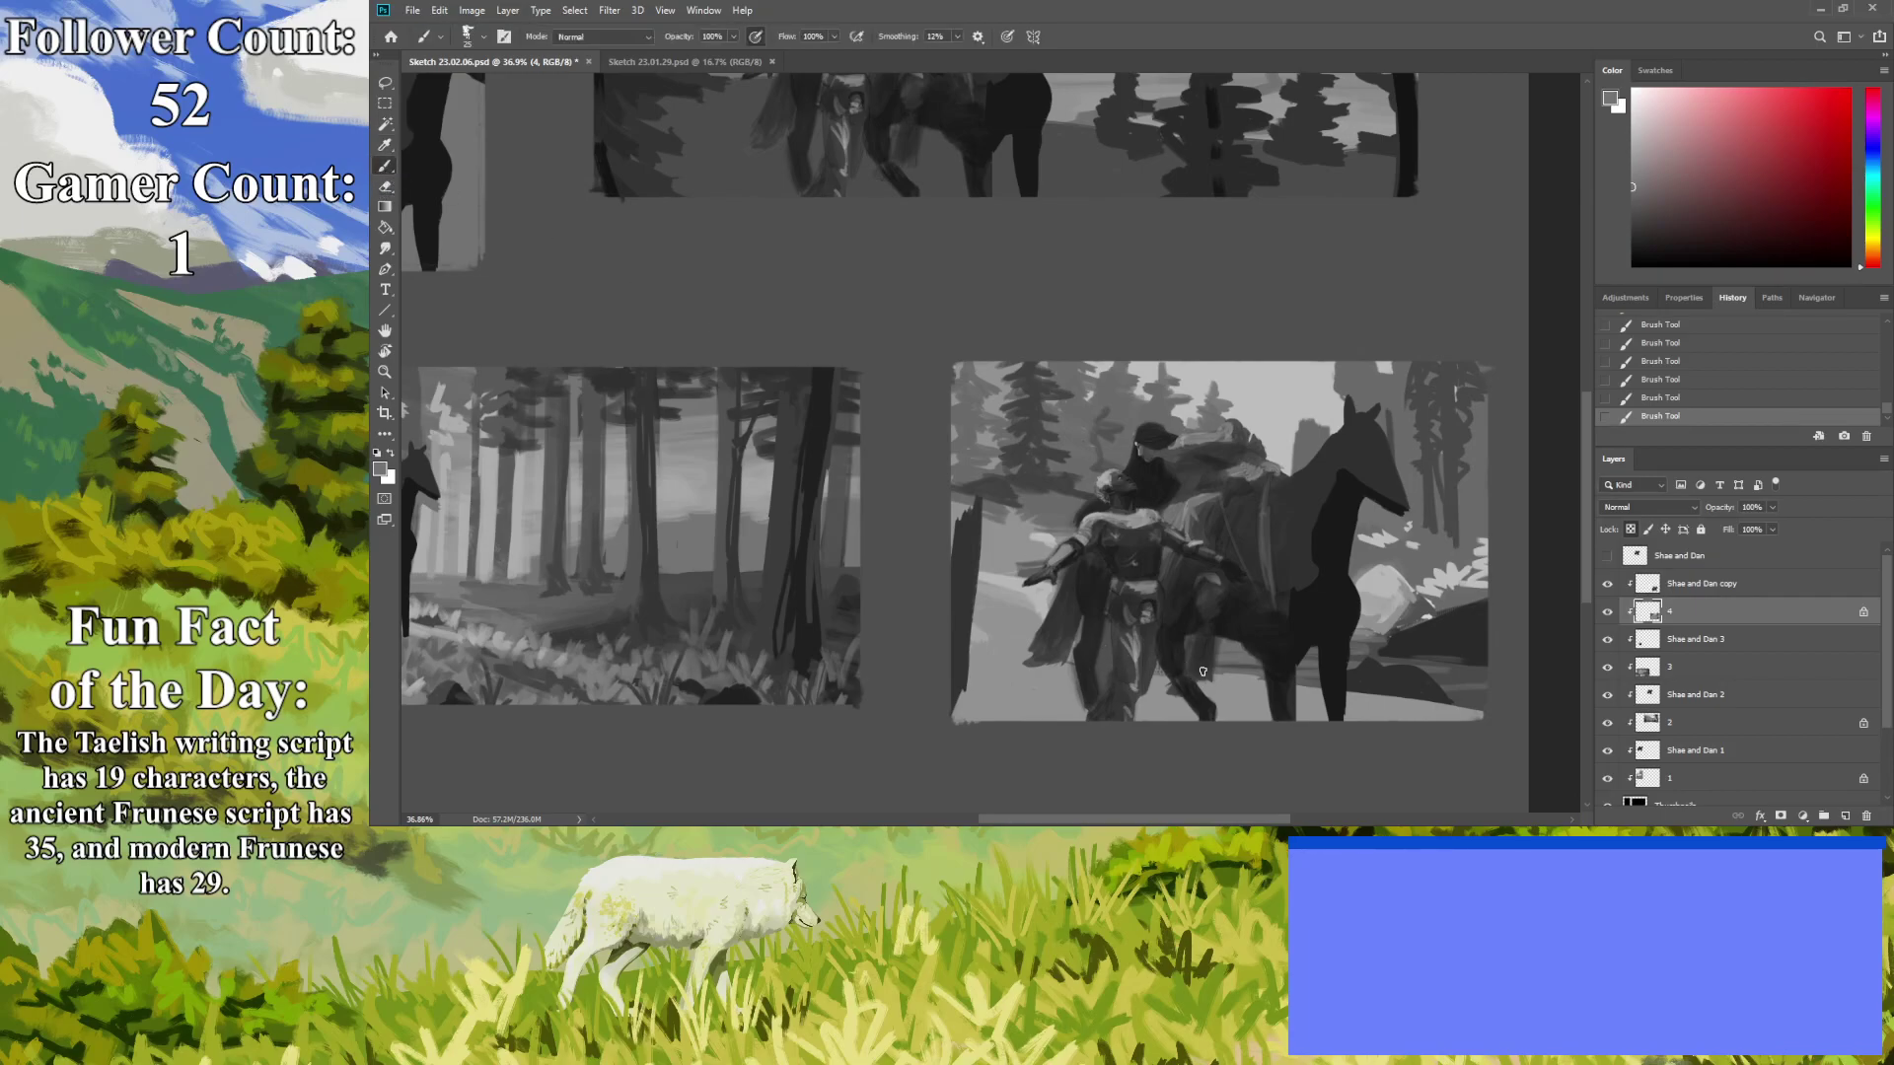
pyautogui.moveTo(1057, 655); pyautogui.dragTo(1082, 637)
# Extend the dark foreground trunk upward and clean up the ground at its base with the sampled light grey.
pyautogui.press('i')
pyautogui.click(968, 549)
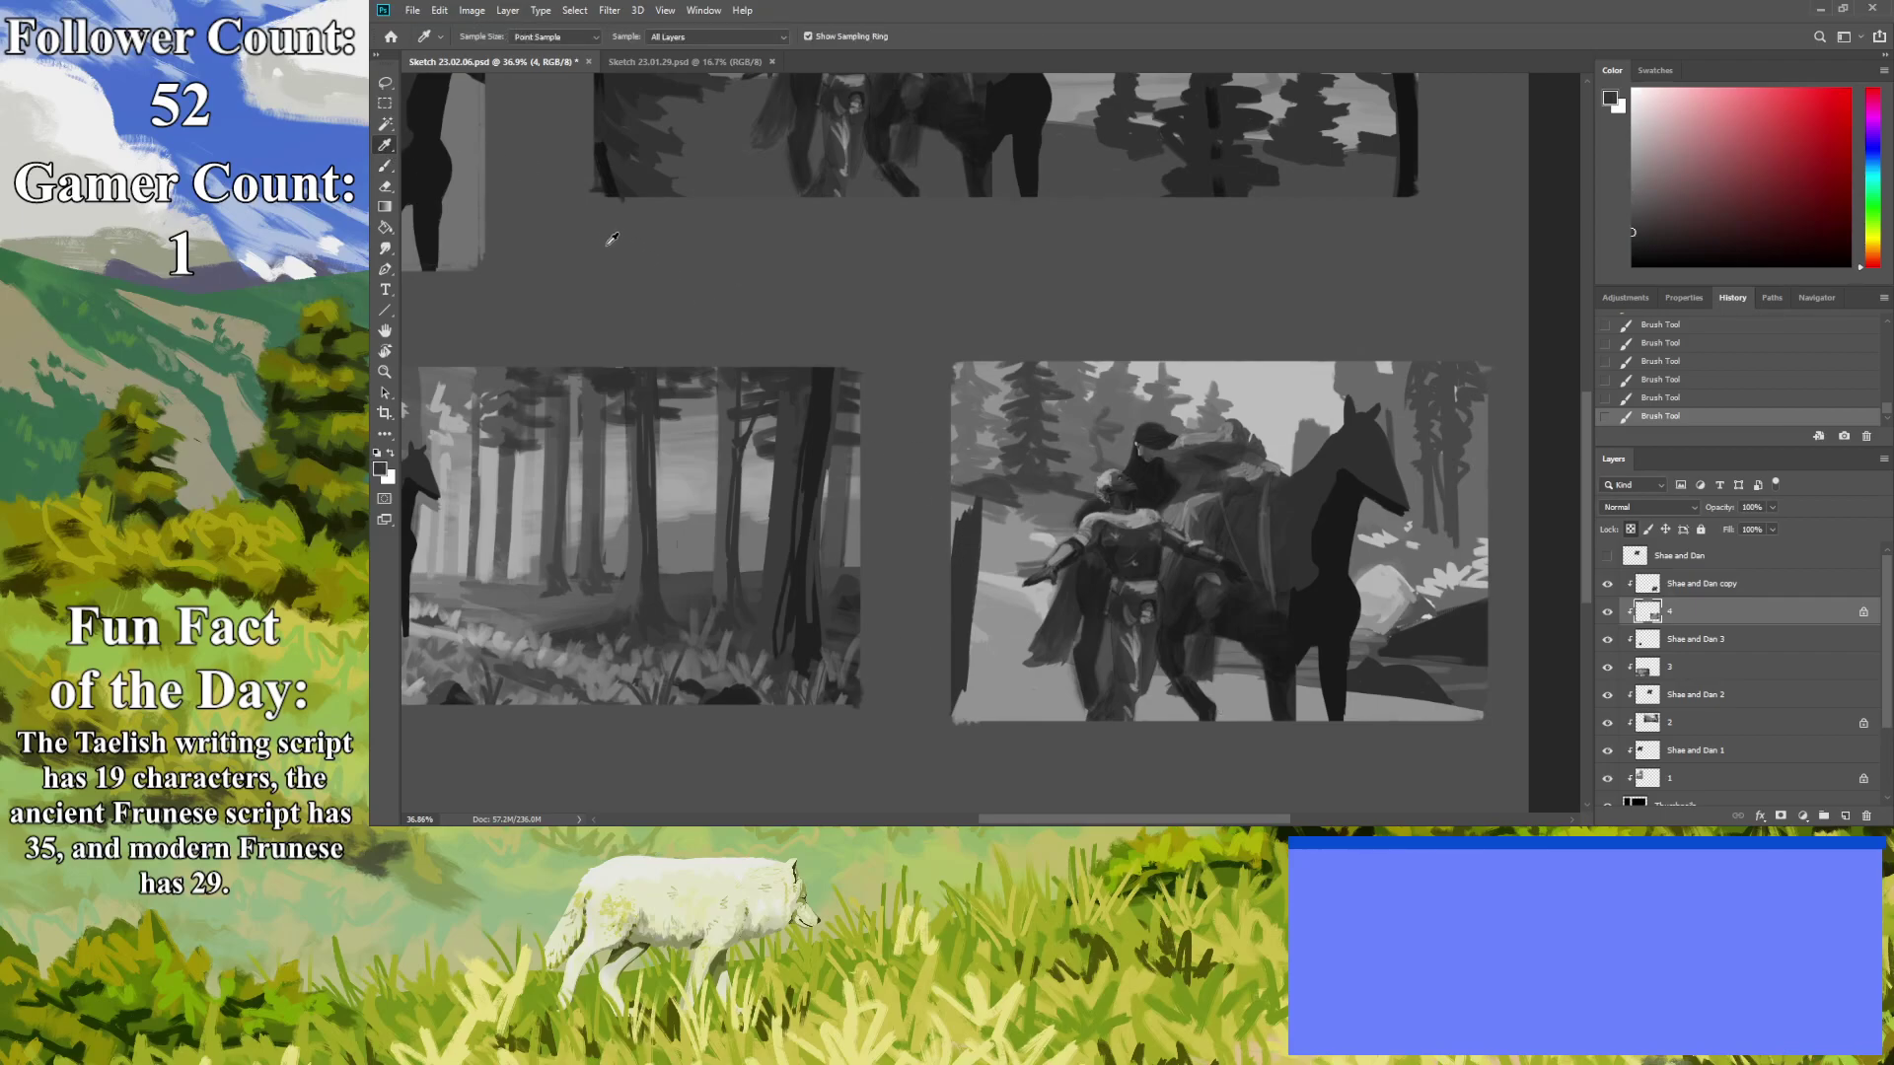
pyautogui.click(385, 166)
pyautogui.moveTo(974, 543); pyautogui.dragTo(972, 449)
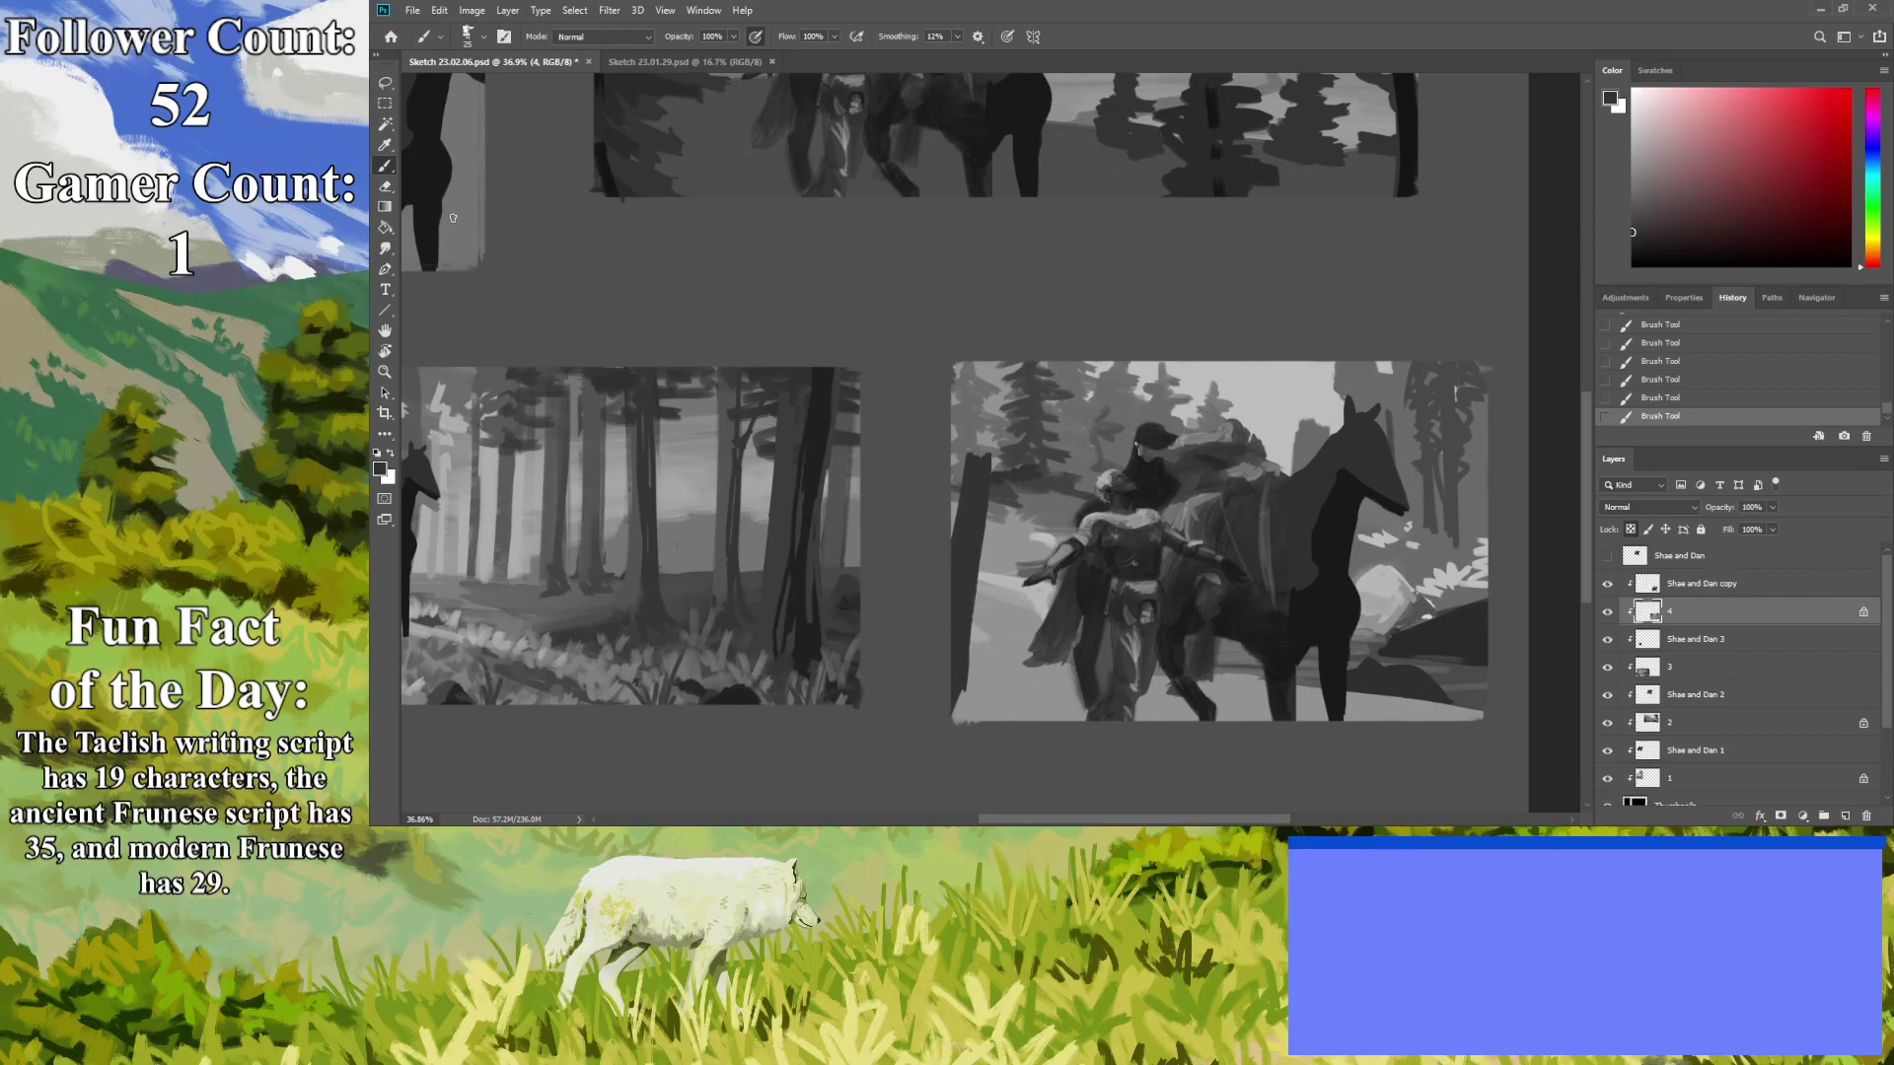
pyautogui.click(386, 145)
pyautogui.click(1008, 681)
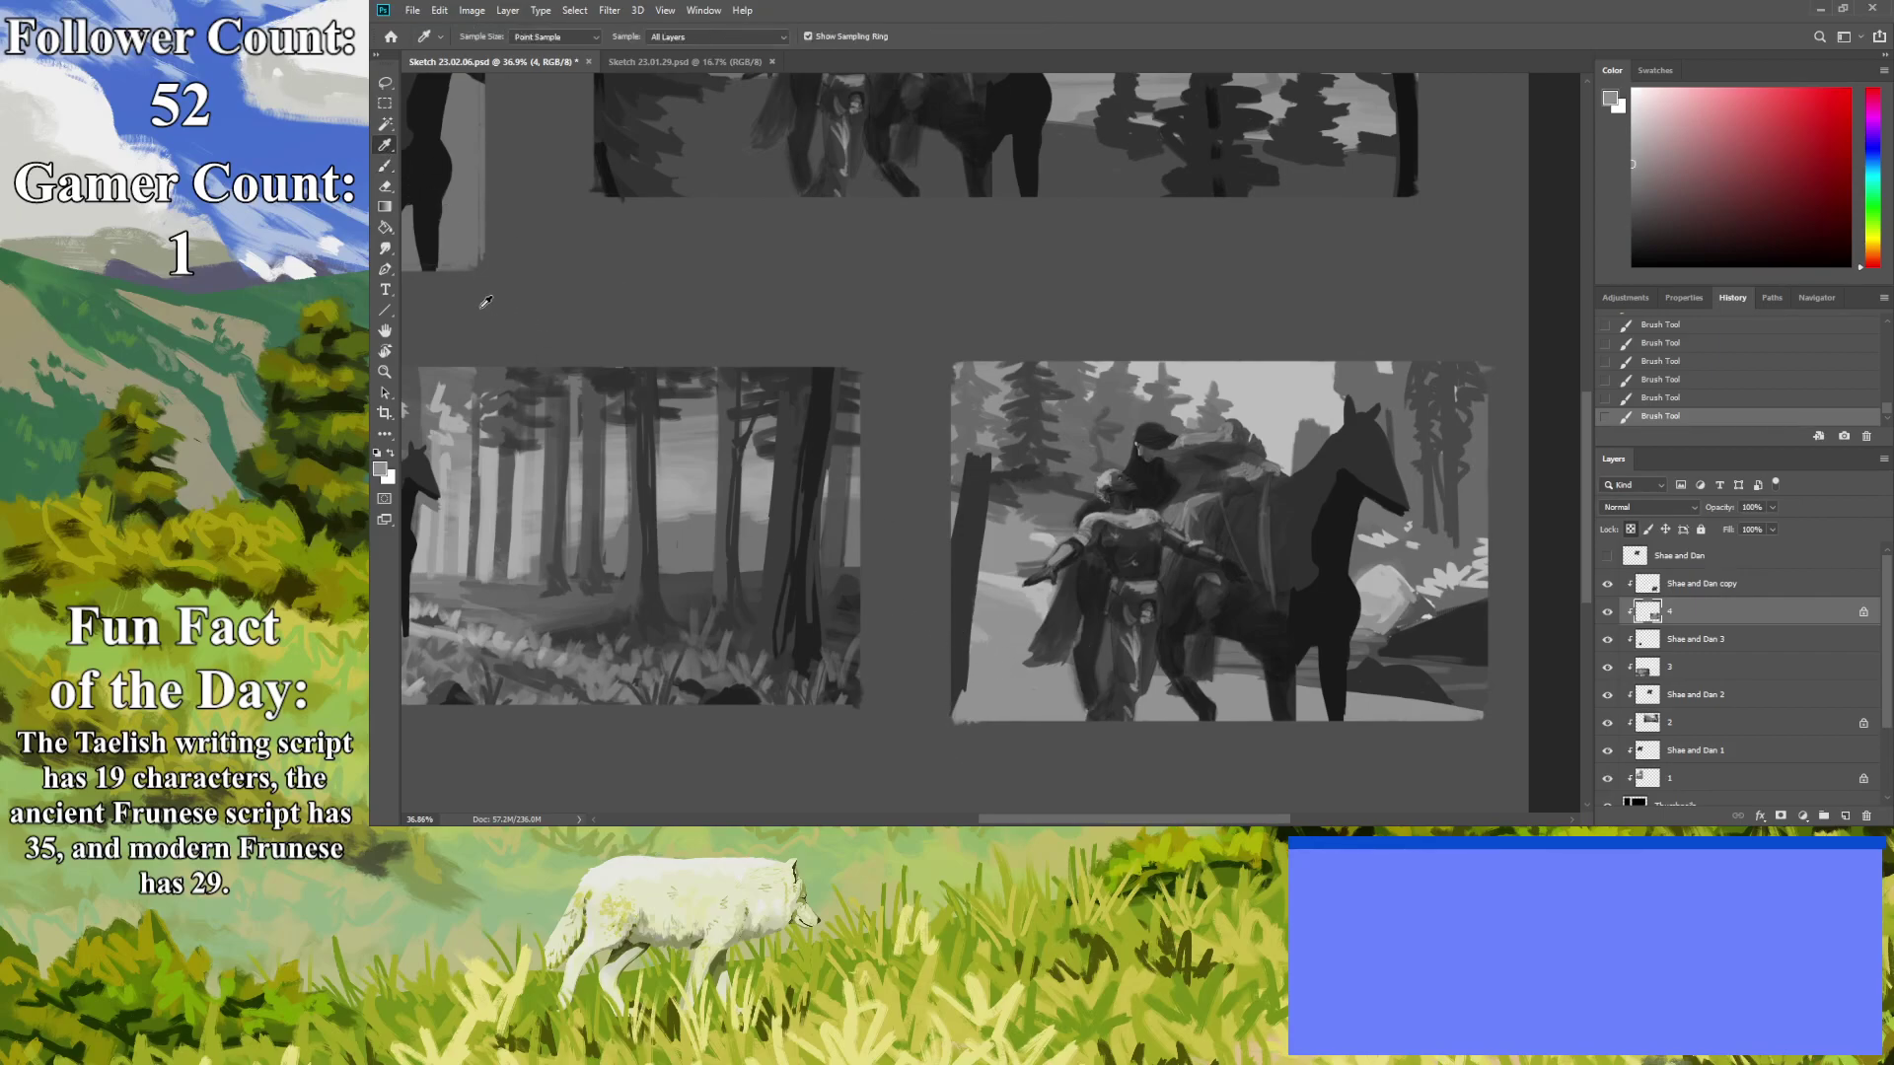
pyautogui.click(385, 165)
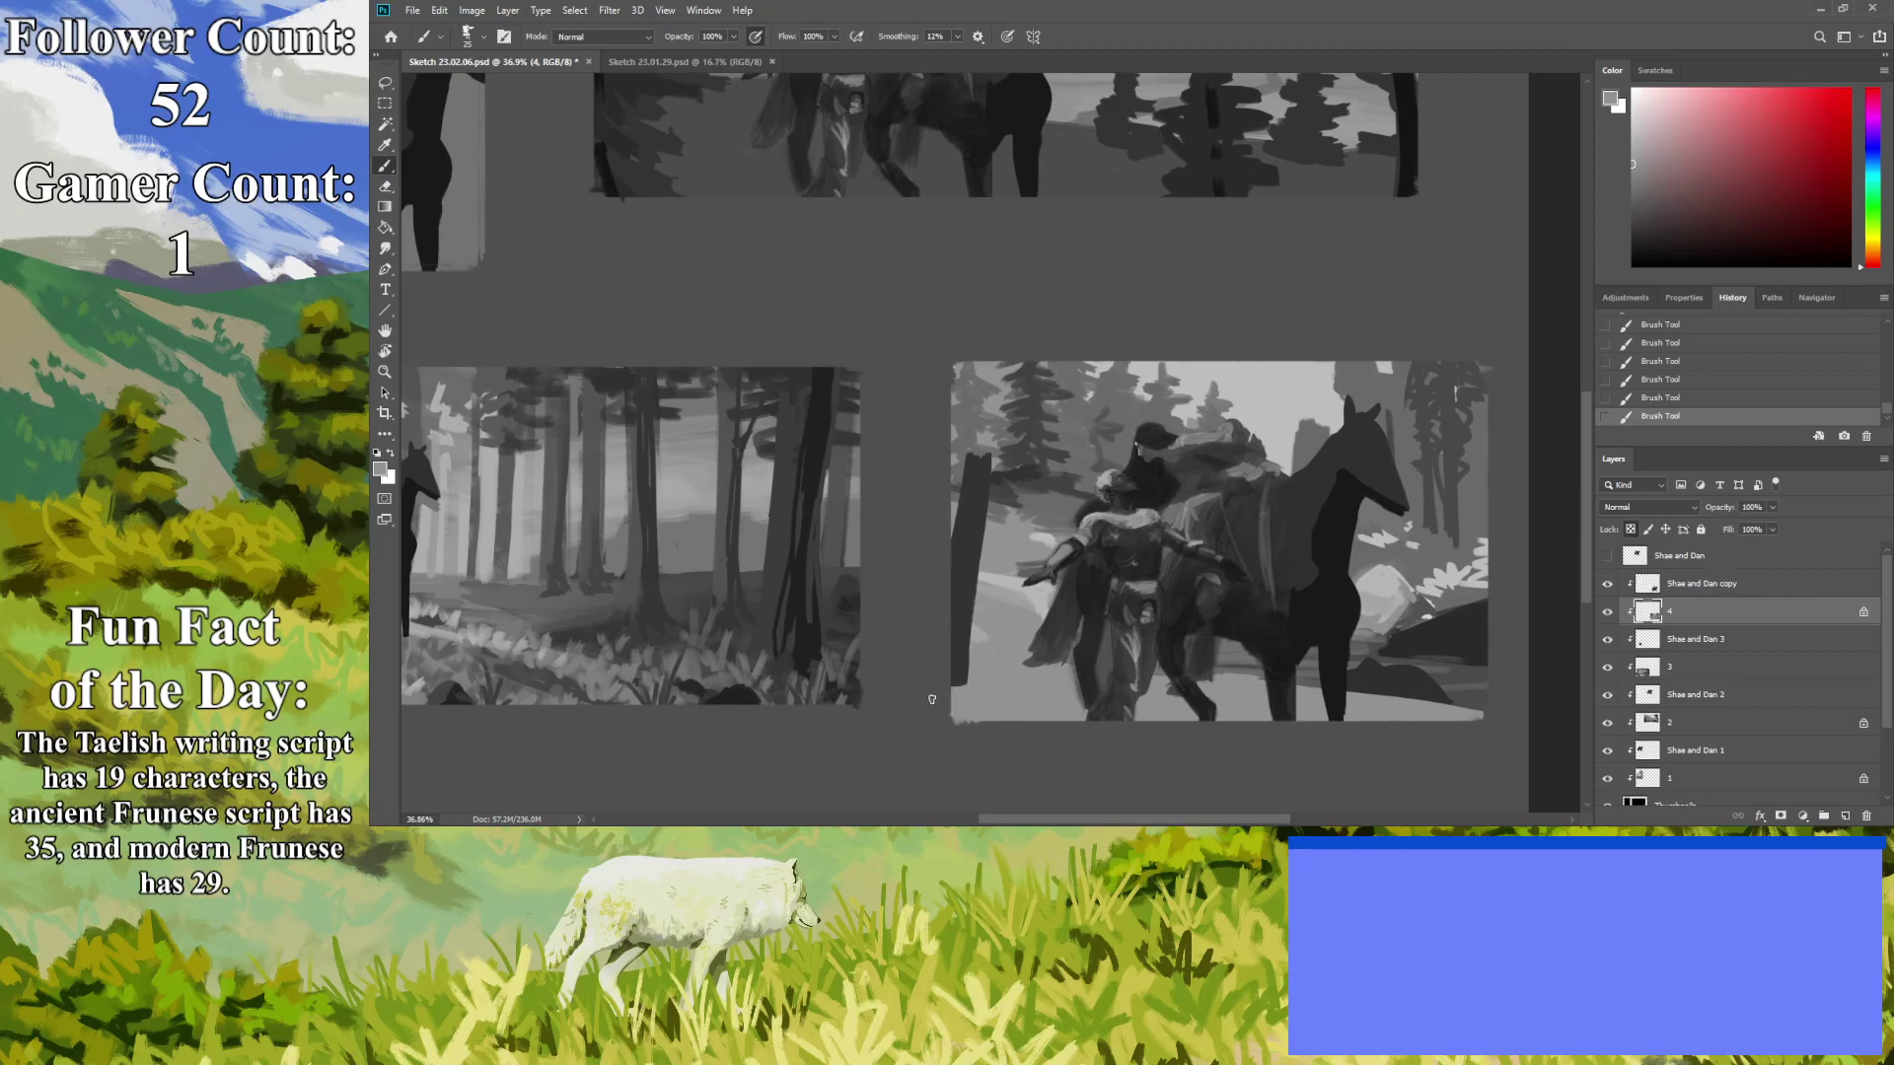
# Sample the trunk's dark grey and continue the foreground trunk up to the fourth thumbnail's top edge.
pyautogui.press('i')
pyautogui.click(965, 560)
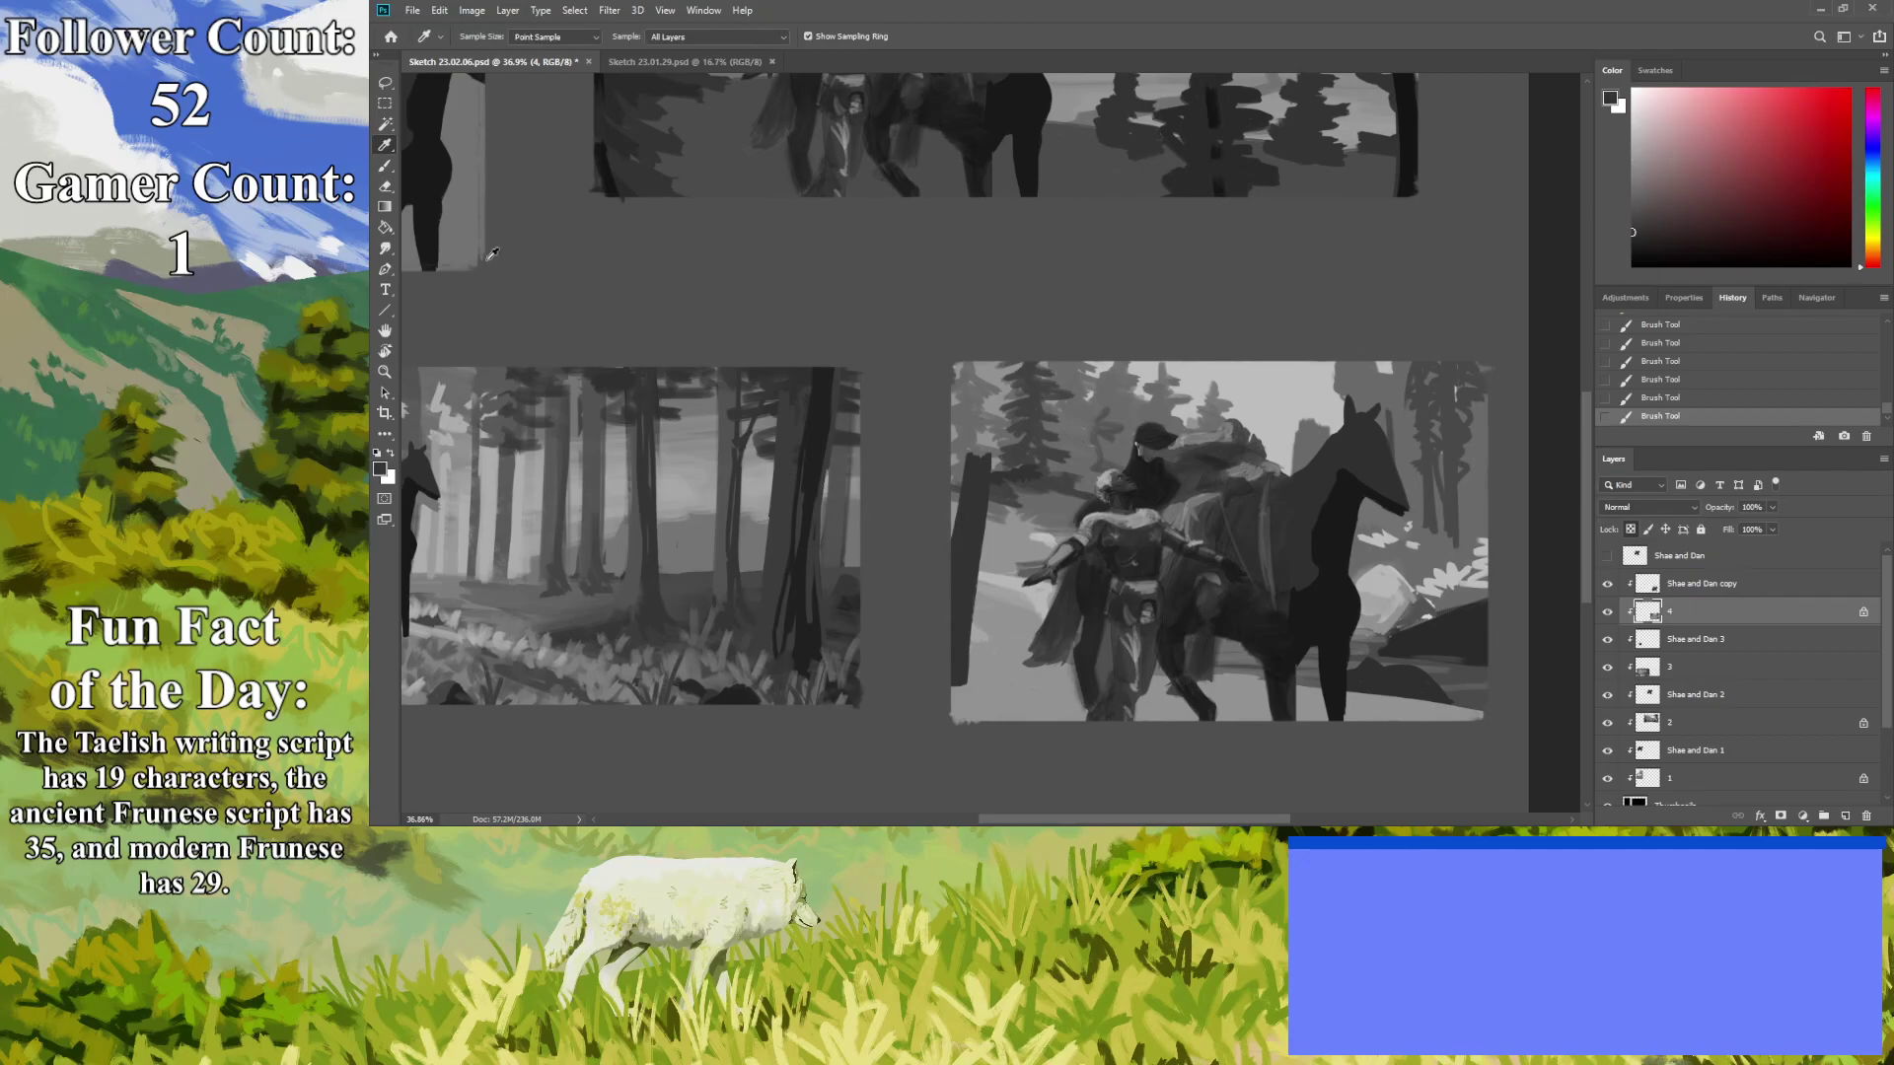
pyautogui.click(385, 166)
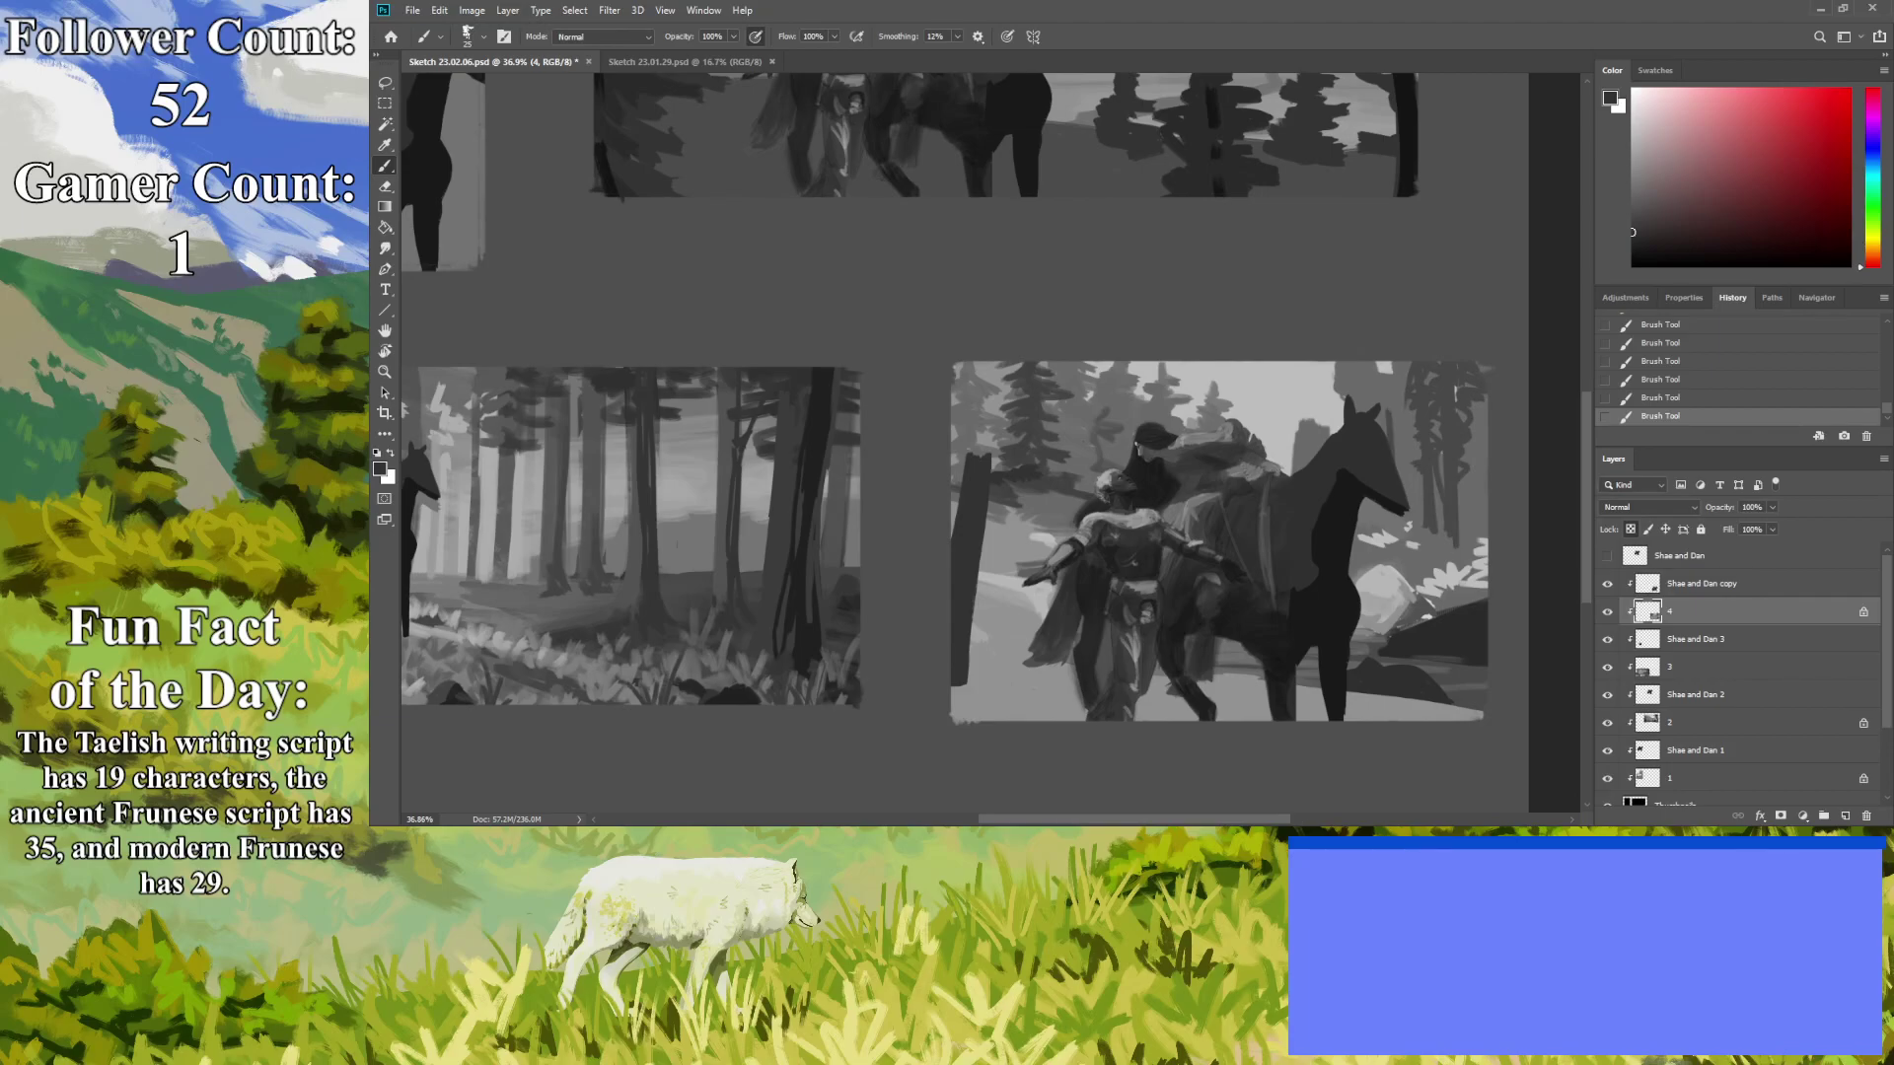
pyautogui.press('i')
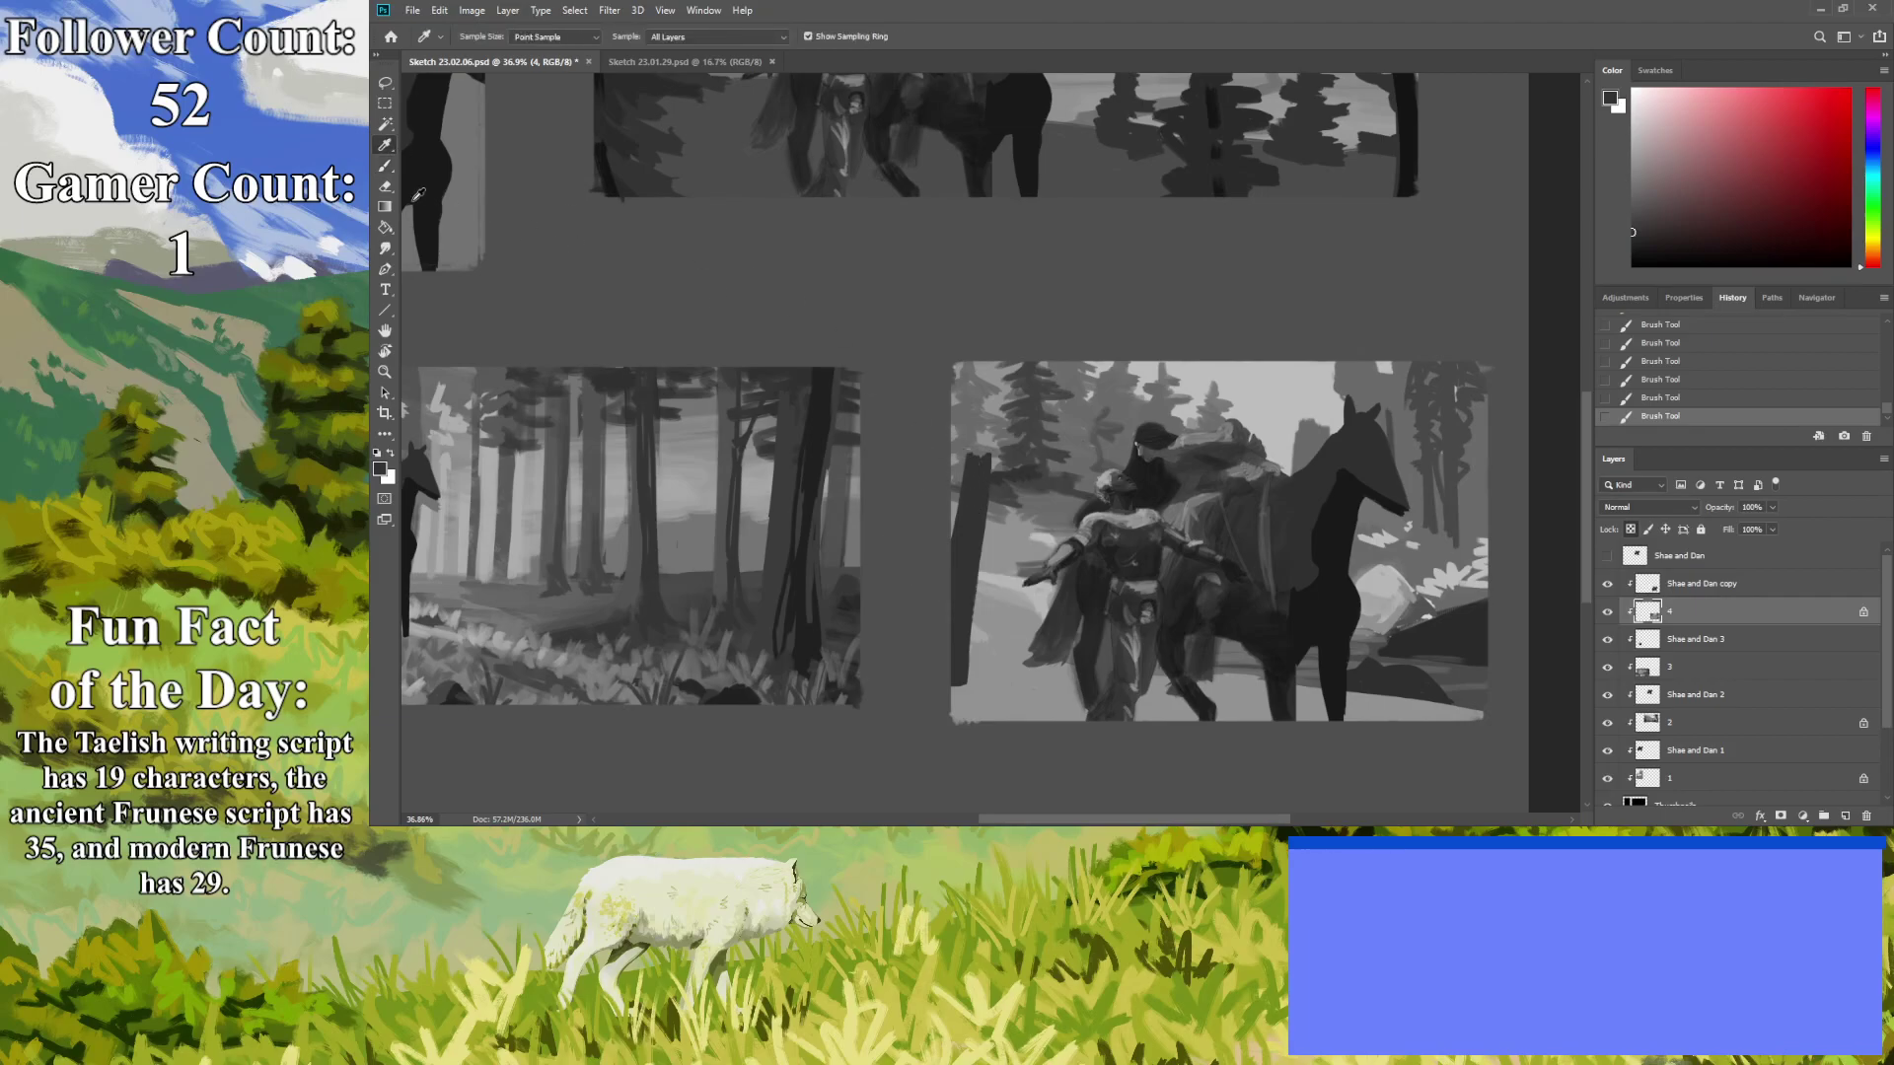
pyautogui.click(385, 165)
pyautogui.moveTo(1001, 380)
pyautogui.mouseDown()
pyautogui.moveTo(988, 474)
pyautogui.moveTo(997, 418)
pyautogui.moveTo(955, 522)
pyautogui.moveTo(957, 493)
pyautogui.mouseUp()
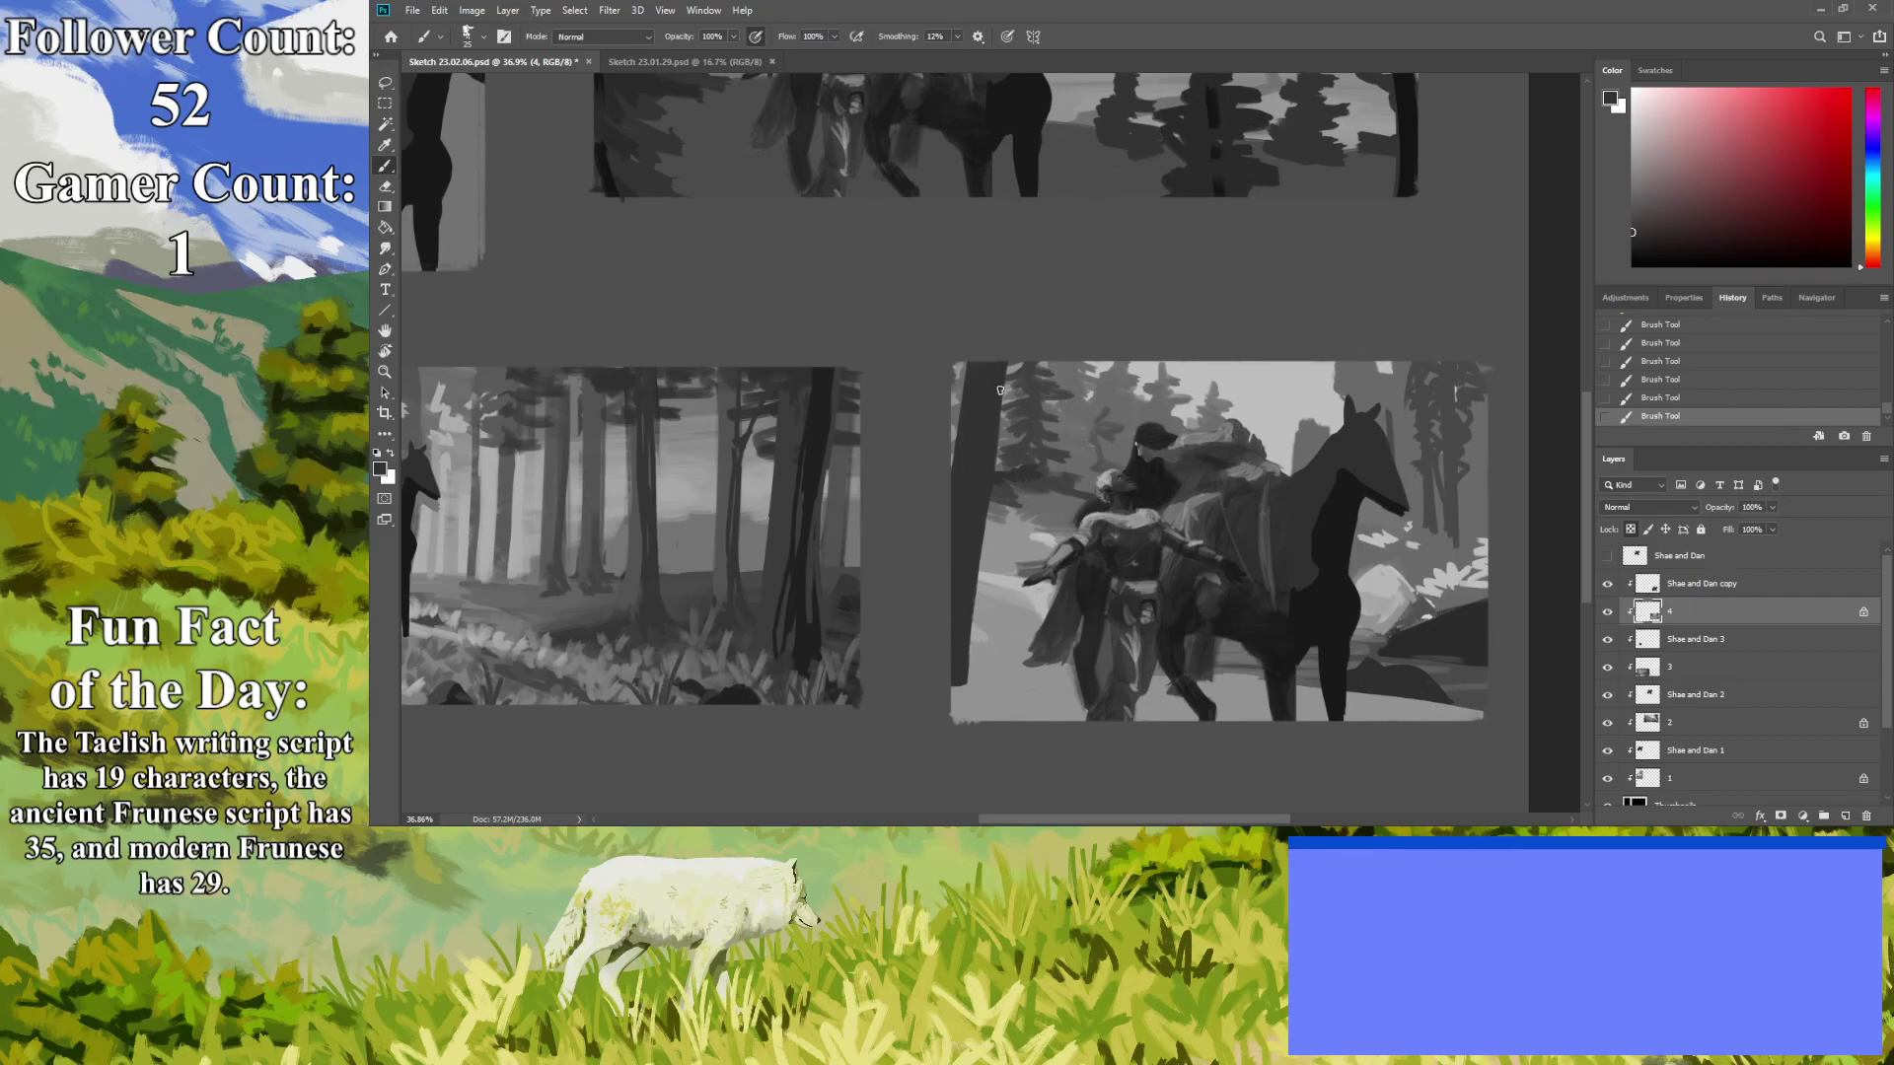
# Choose a darker grey and paint overhanging needle branches and bark shading on the foreground tree down to its base.
pyautogui.moveTo(1633, 232); pyautogui.dragTo(1633, 245)
pyautogui.moveTo(1060, 400)
pyautogui.mouseDown()
pyautogui.moveTo(1100, 402)
pyautogui.moveTo(1107, 429)
pyautogui.moveTo(992, 408)
pyautogui.moveTo(1105, 383)
pyautogui.moveTo(988, 395)
pyautogui.mouseUp()
pyautogui.moveTo(991, 466)
pyautogui.mouseDown()
pyautogui.moveTo(1057, 465)
pyautogui.moveTo(973, 467)
pyautogui.moveTo(959, 605)
pyautogui.moveTo(990, 451)
pyautogui.moveTo(966, 619)
pyautogui.mouseUp()
pyautogui.moveTo(978, 363)
pyautogui.mouseDown()
pyautogui.moveTo(962, 506)
pyautogui.moveTo(971, 402)
pyautogui.mouseUp()
pyautogui.moveTo(984, 363); pyautogui.dragTo(947, 592)
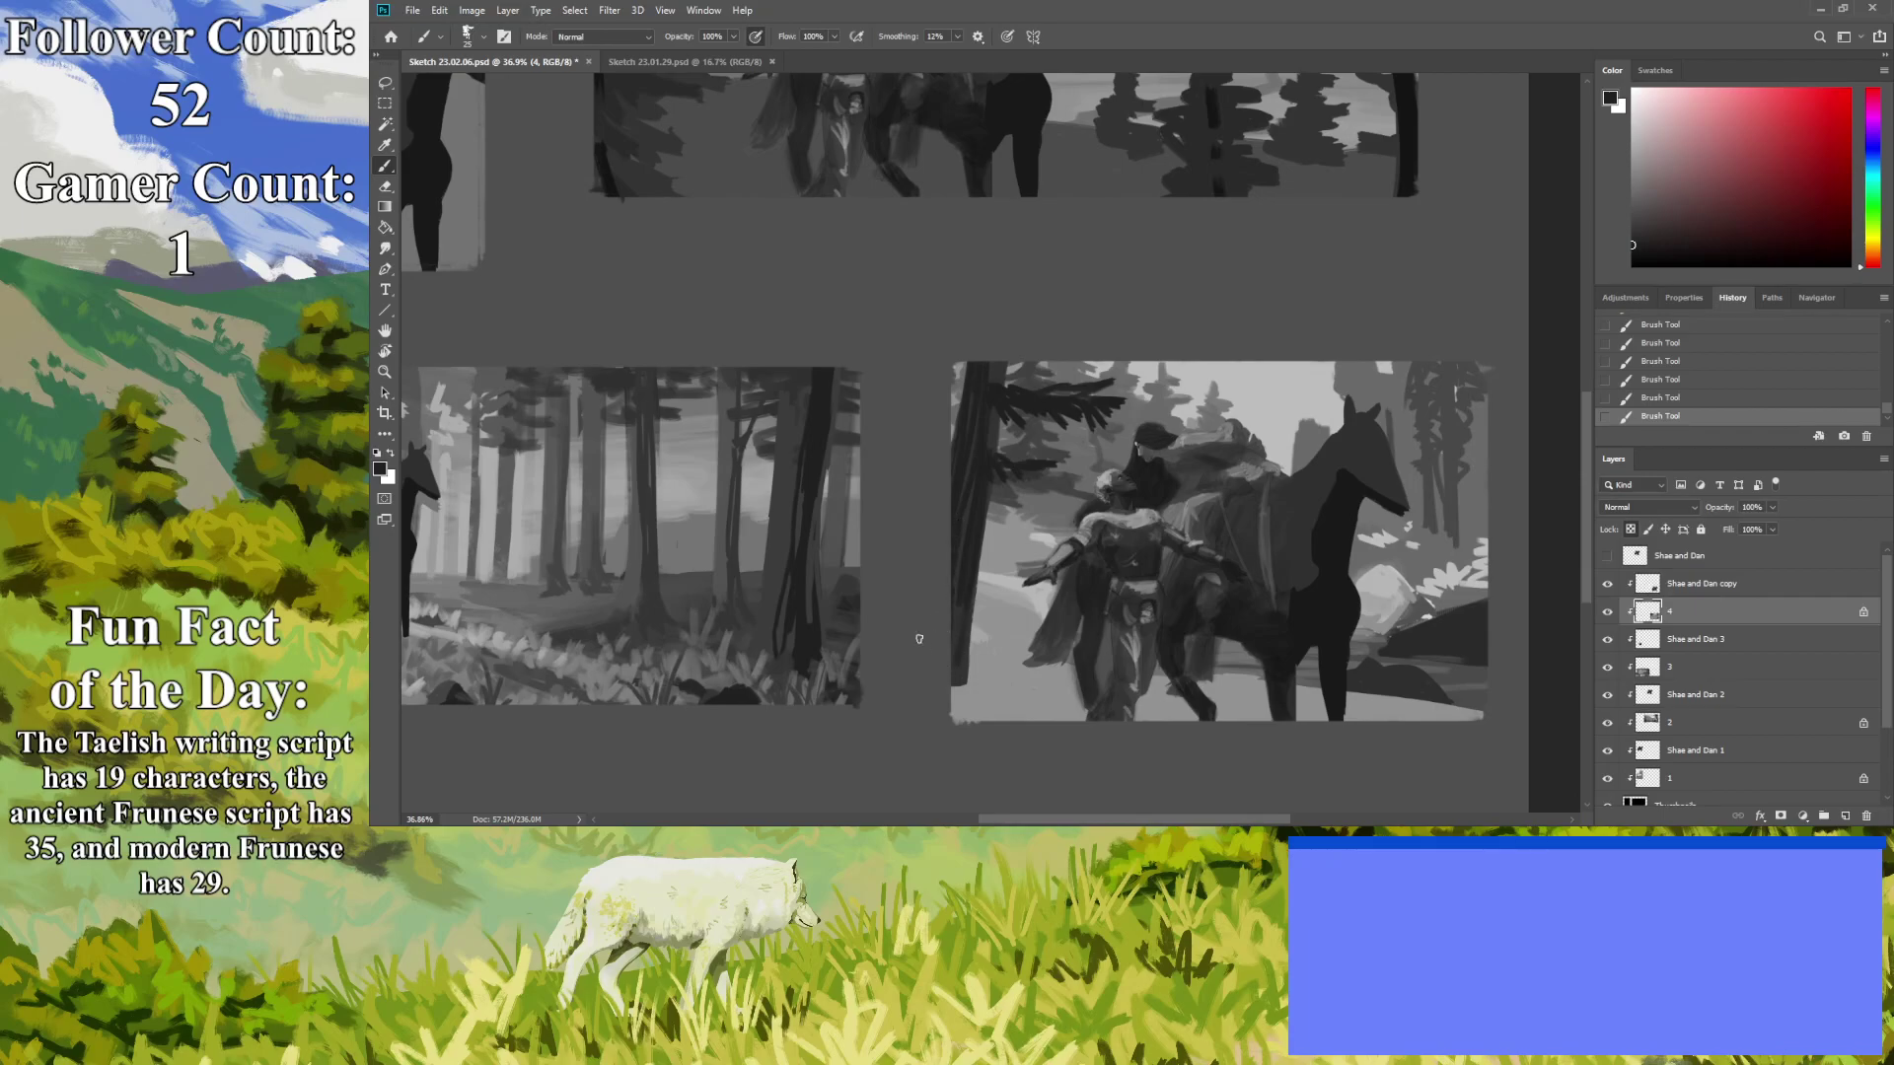
pyautogui.moveTo(1128, 359)
pyautogui.mouseDown()
pyautogui.moveTo(1057, 354)
pyautogui.moveTo(1012, 362)
pyautogui.moveTo(1021, 385)
pyautogui.moveTo(963, 374)
pyautogui.mouseUp()
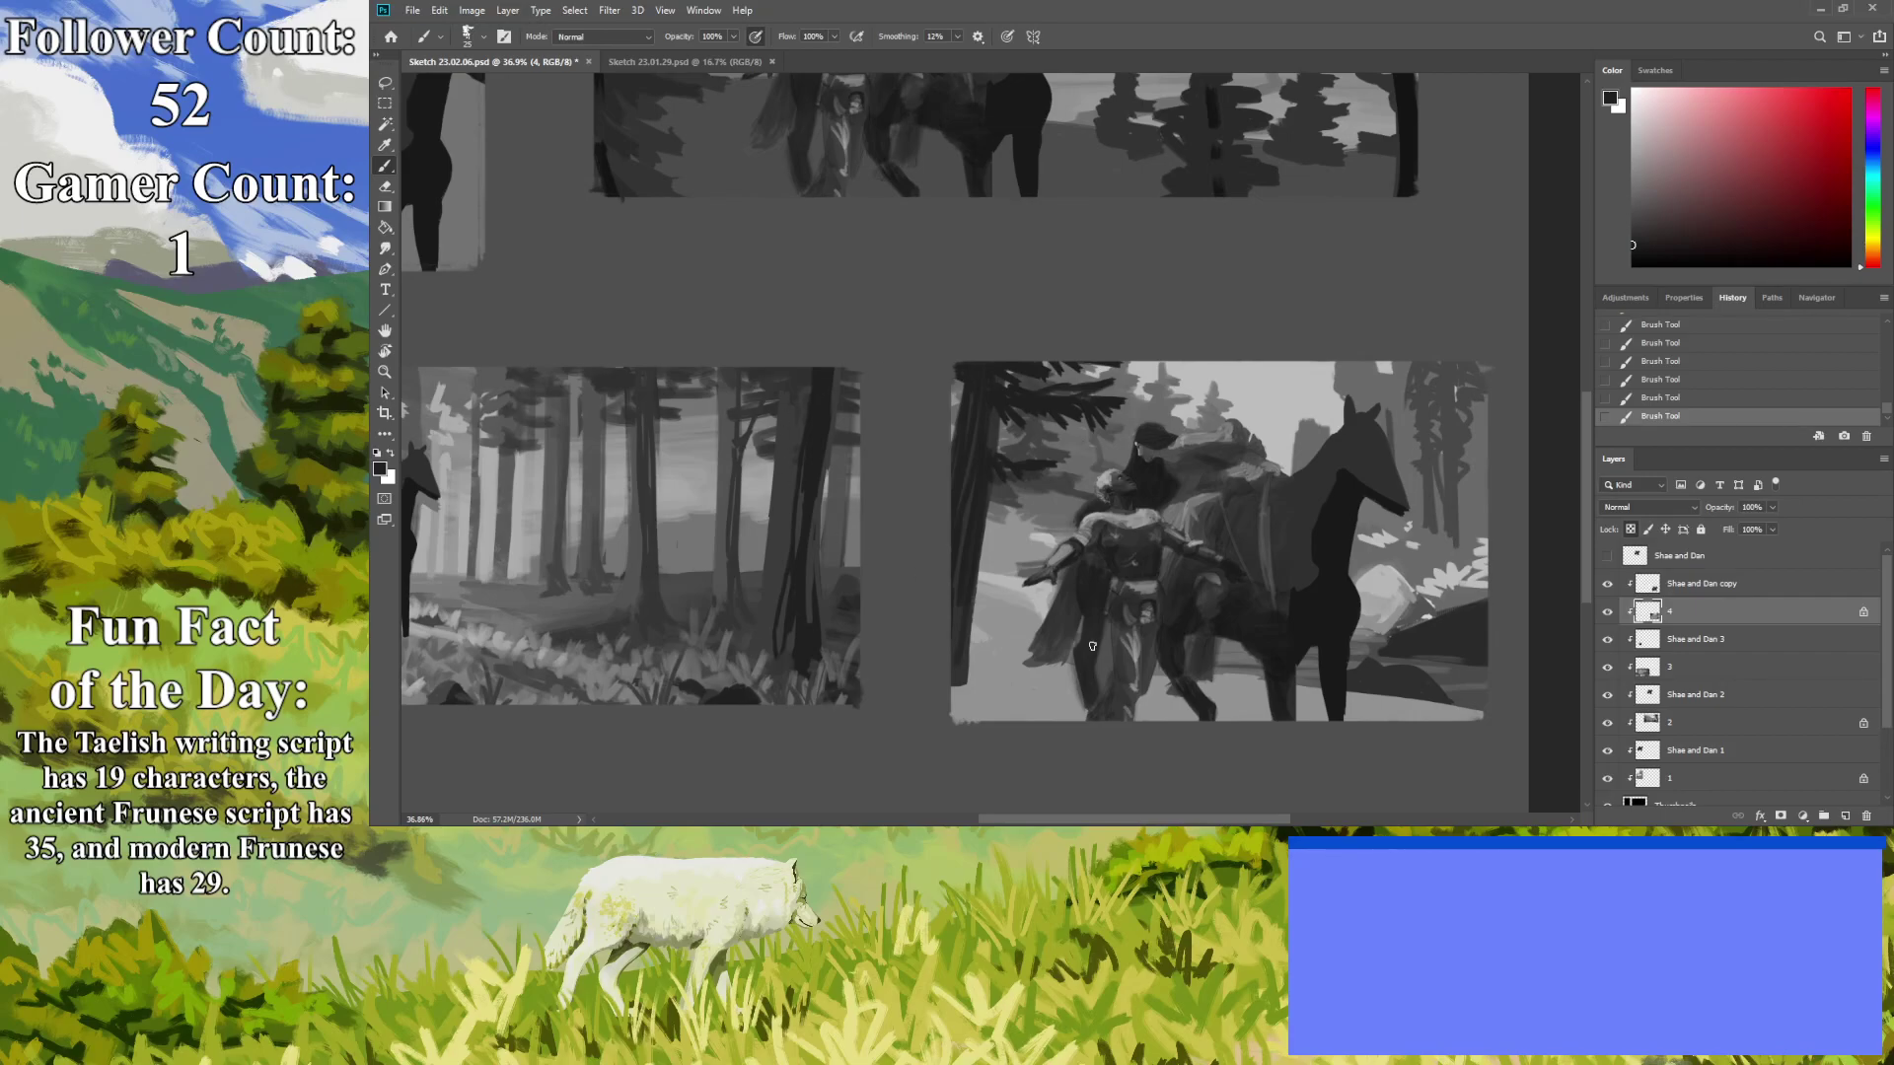
pyautogui.moveTo(969, 653); pyautogui.dragTo(949, 720)
# Free-transform the copied figures-and-horse layer, moving it toward the right side of the fourth thumbnail.
pyautogui.click(385, 371)
pyautogui.moveTo(1102, 550); pyautogui.dragTo(945, 587)
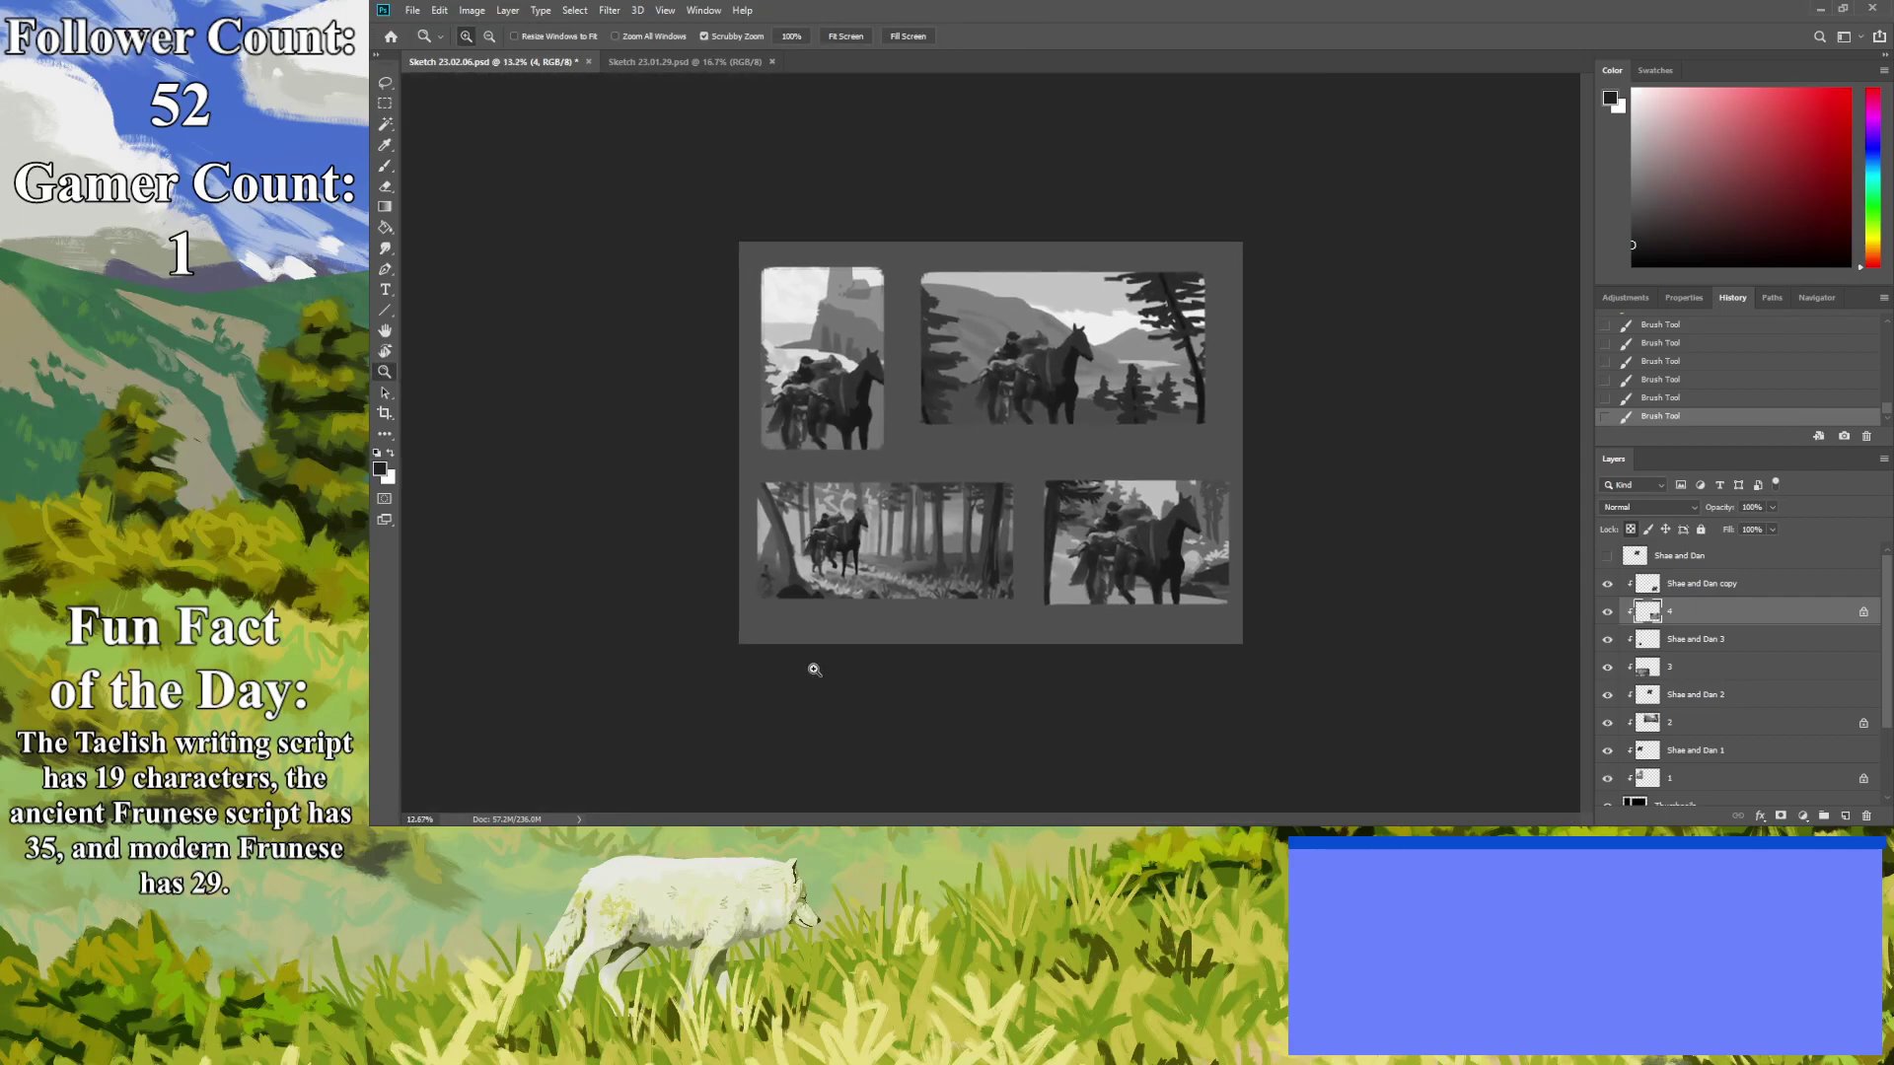
pyautogui.moveTo(812, 664); pyautogui.dragTo(732, 617)
pyautogui.moveTo(753, 690)
pyautogui.mouseDown()
pyautogui.moveTo(802, 723)
pyautogui.moveTo(918, 719)
pyautogui.mouseUp()
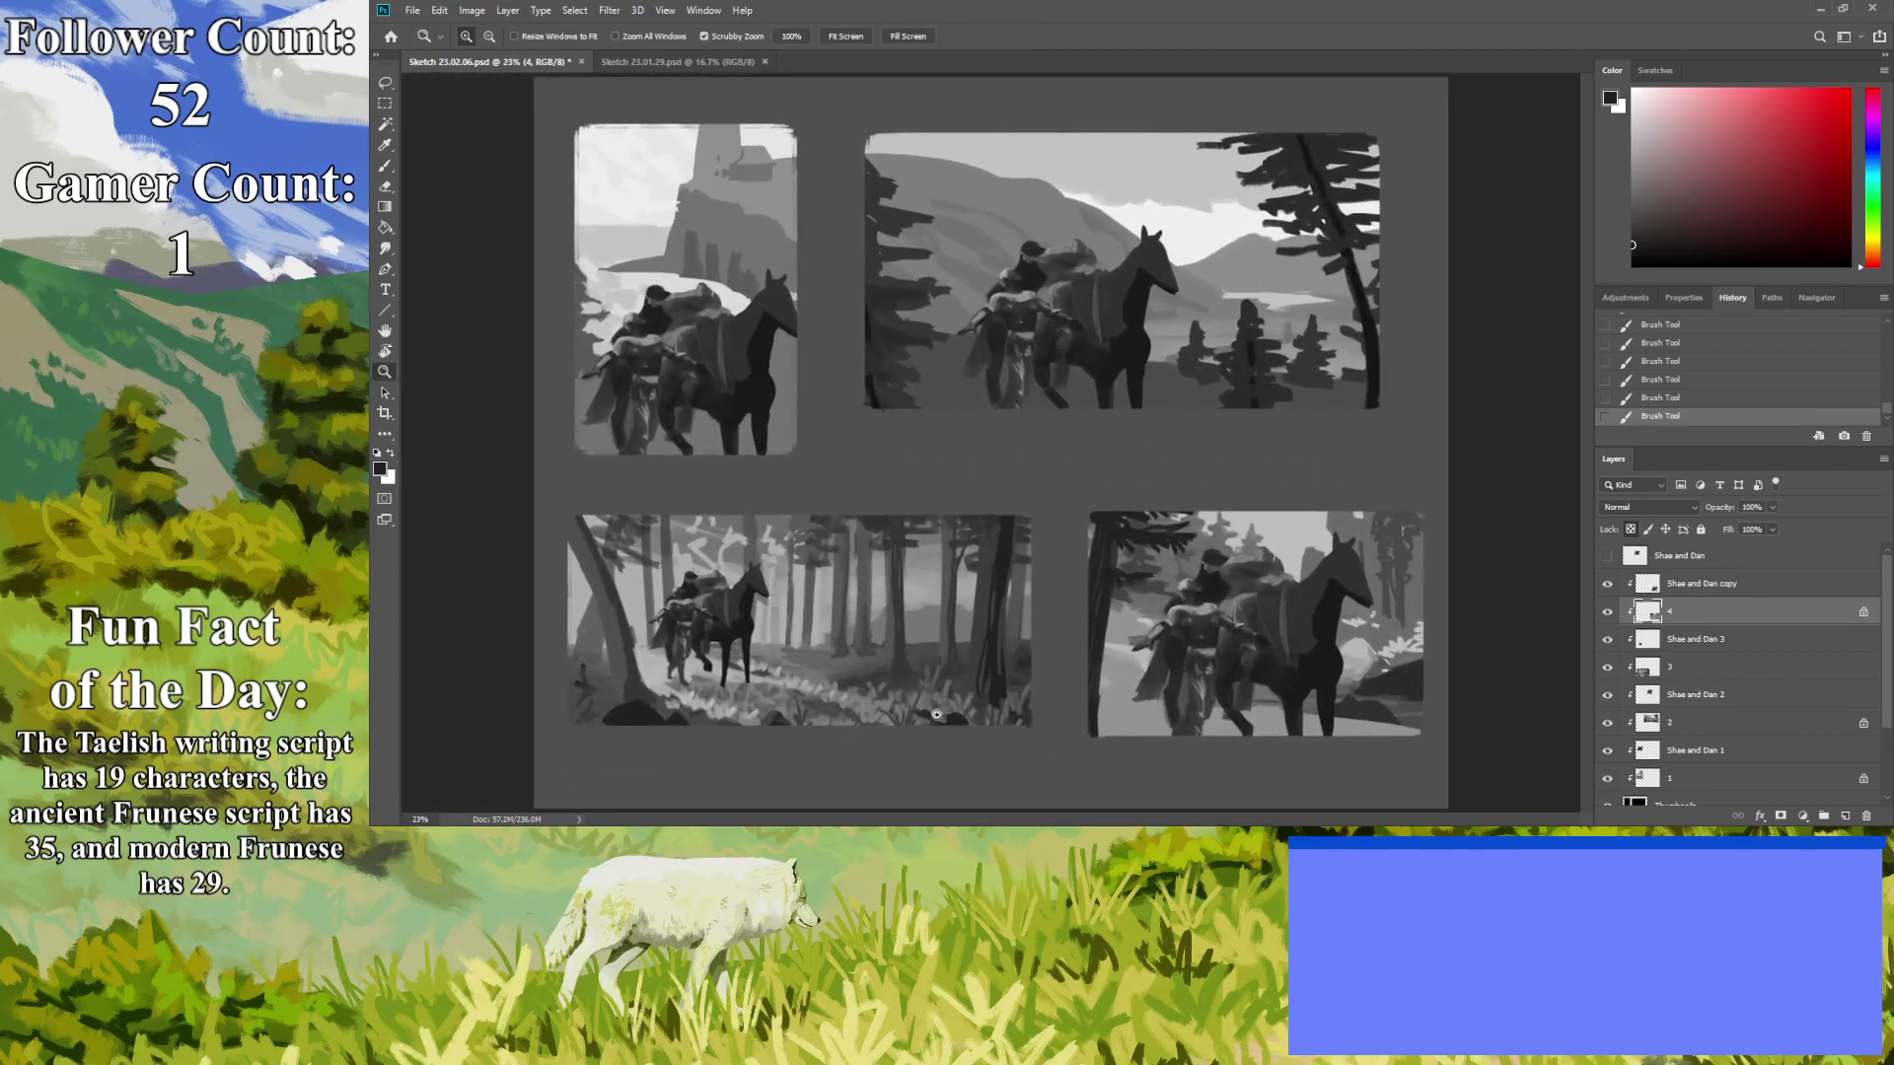
pyautogui.moveTo(1358, 766); pyautogui.dragTo(1379, 806)
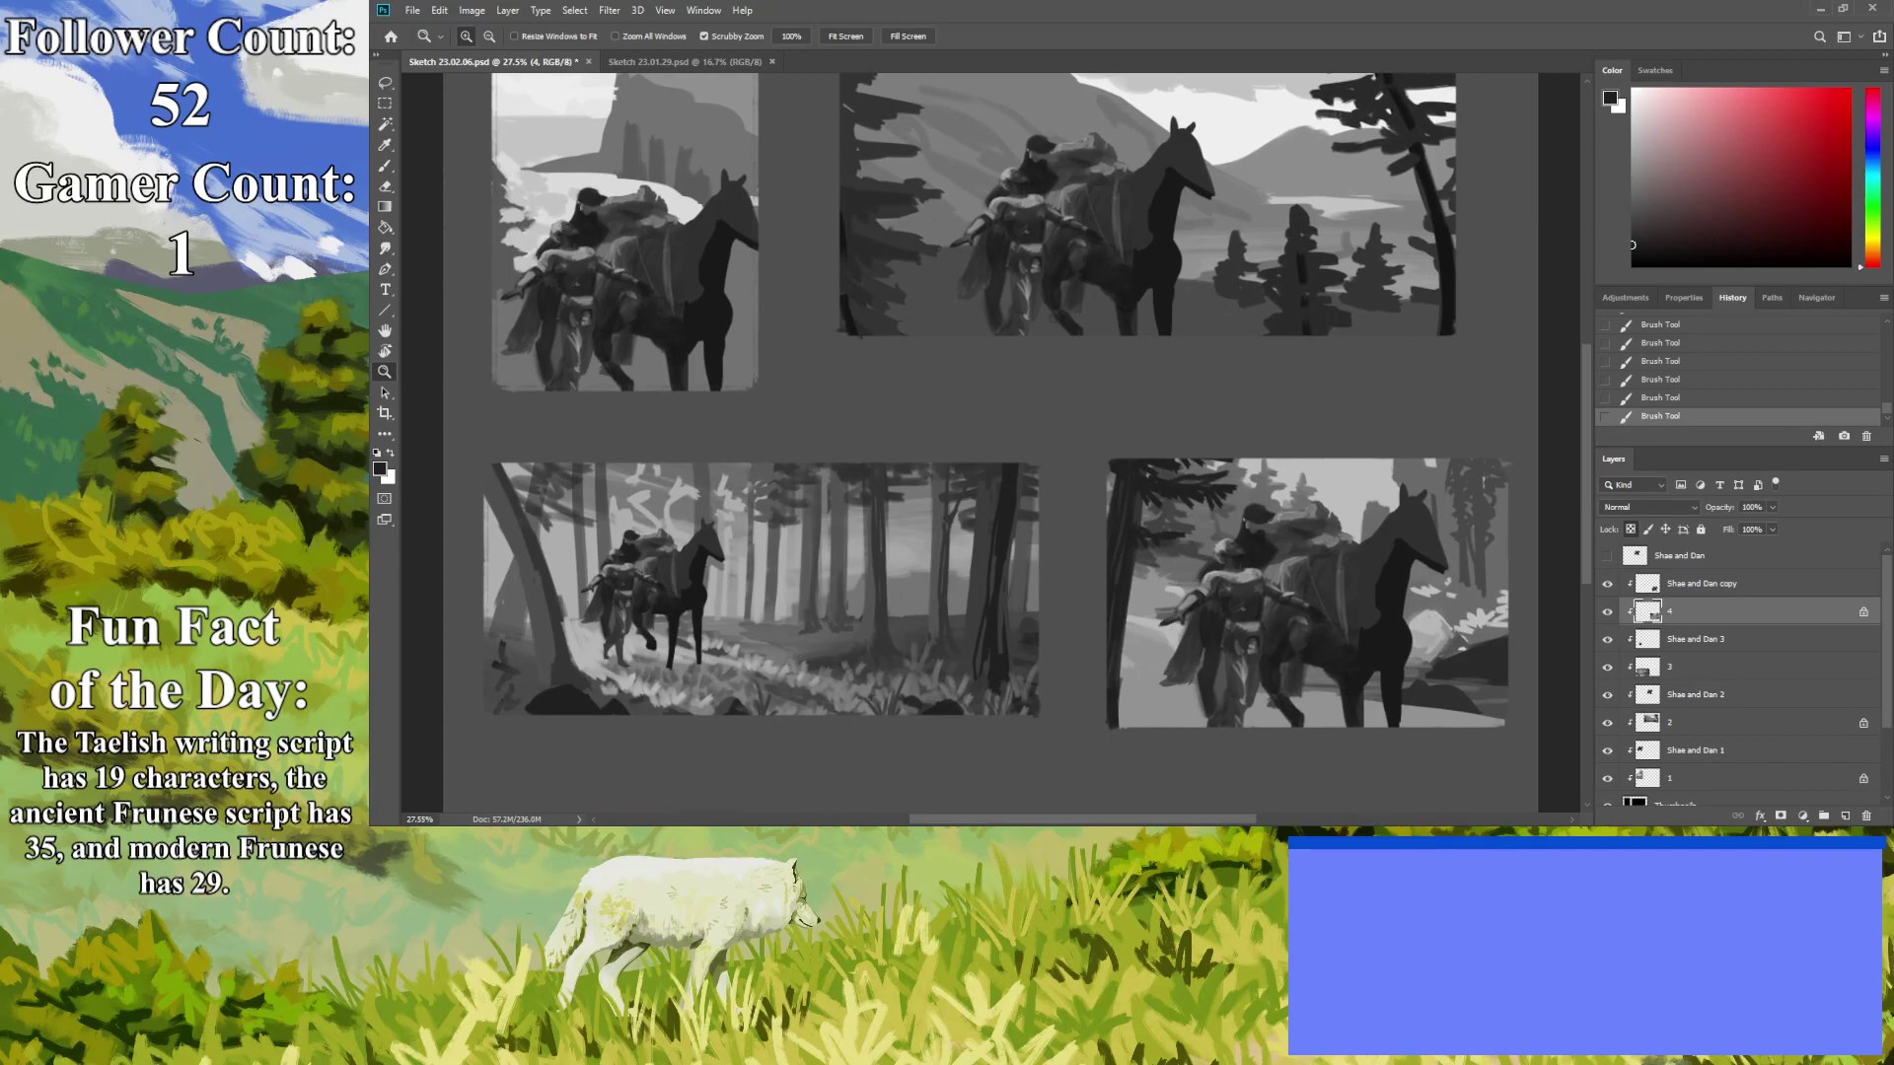
pyautogui.click(1689, 586)
pyautogui.moveTo(1236, 656); pyautogui.dragTo(1083, 681)
pyautogui.hotkey('ctrl', 't')
pyautogui.press('Return')
# Sample the mid grey behind the figures and paint touch-up strokes beside them on layer 4 of the fourth thumbnail.
pyautogui.press('z')
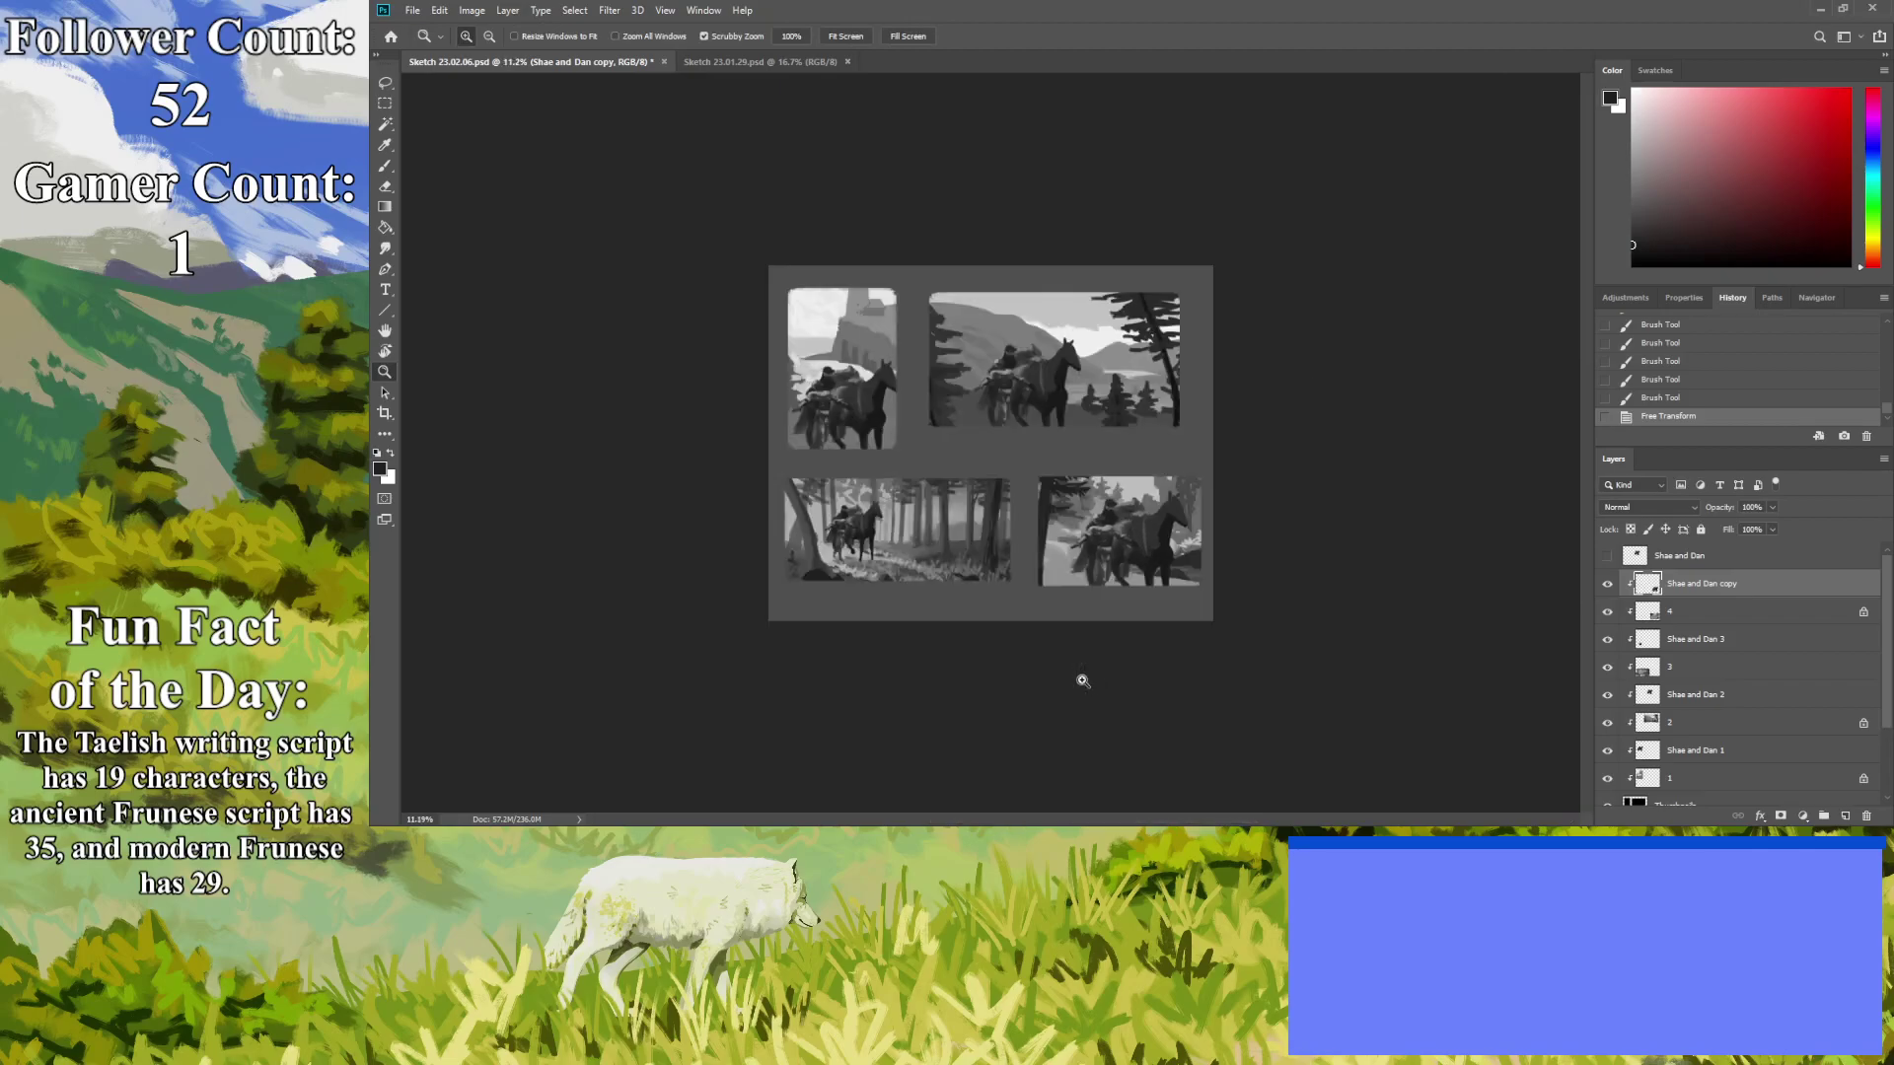
pyautogui.moveTo(1140, 619); pyautogui.dragTo(1335, 734)
pyautogui.click(384, 125)
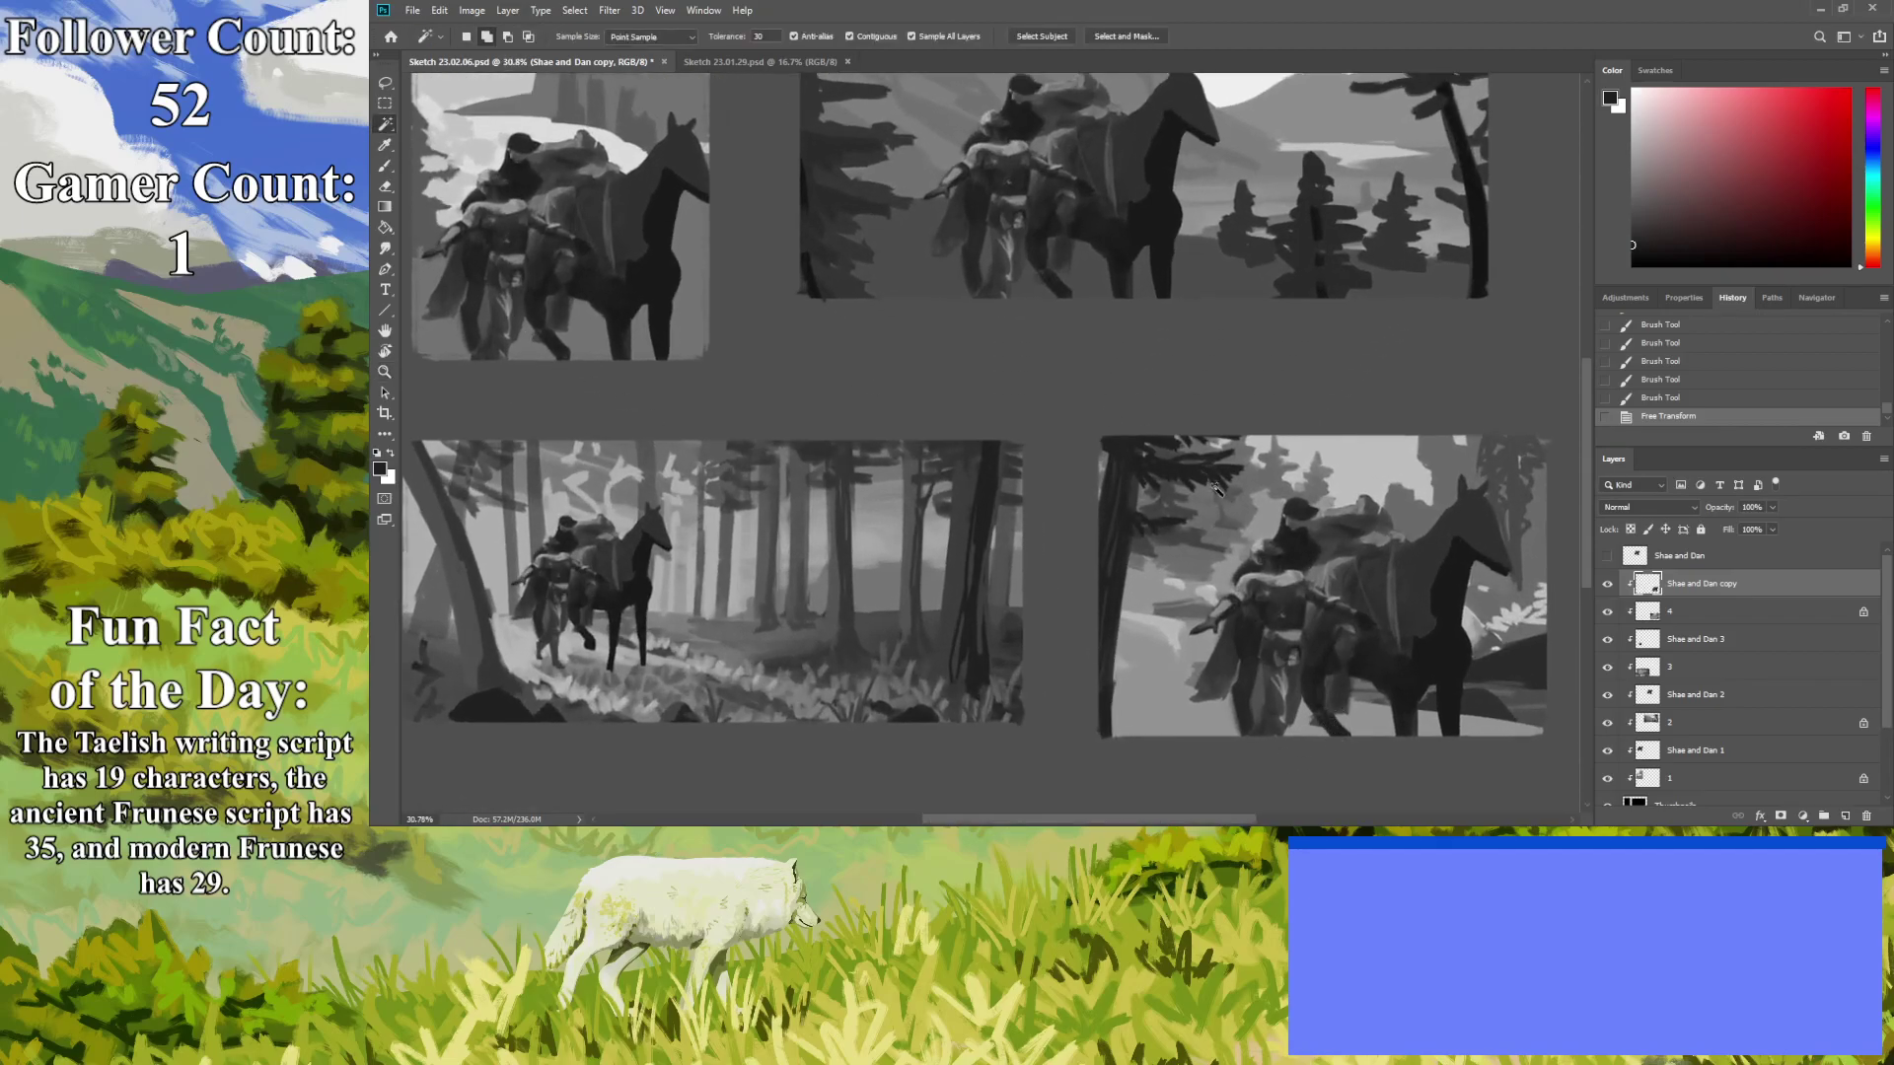
pyautogui.press('i')
pyautogui.click(1235, 507)
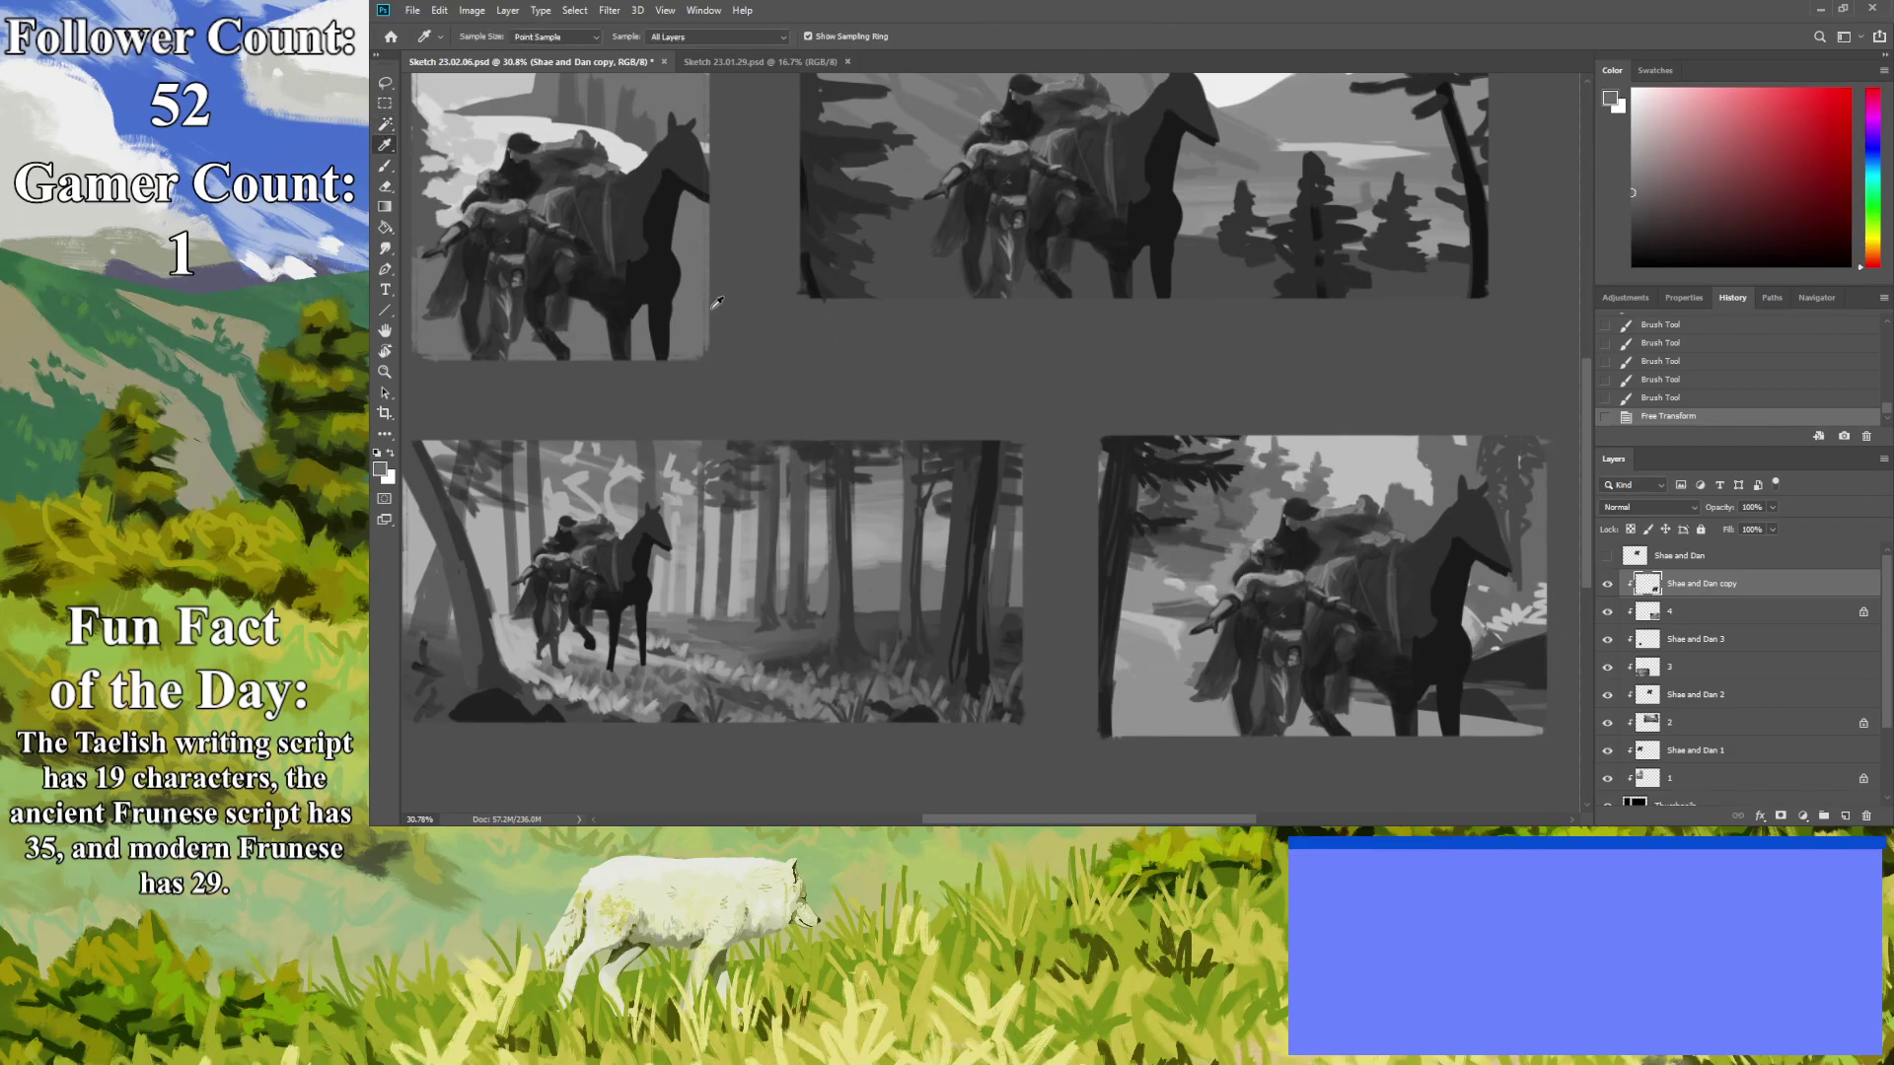
pyautogui.click(385, 166)
pyautogui.click(1244, 496)
pyautogui.hotkey('ctrl', 'z')
pyautogui.hotkey('alt', '[')
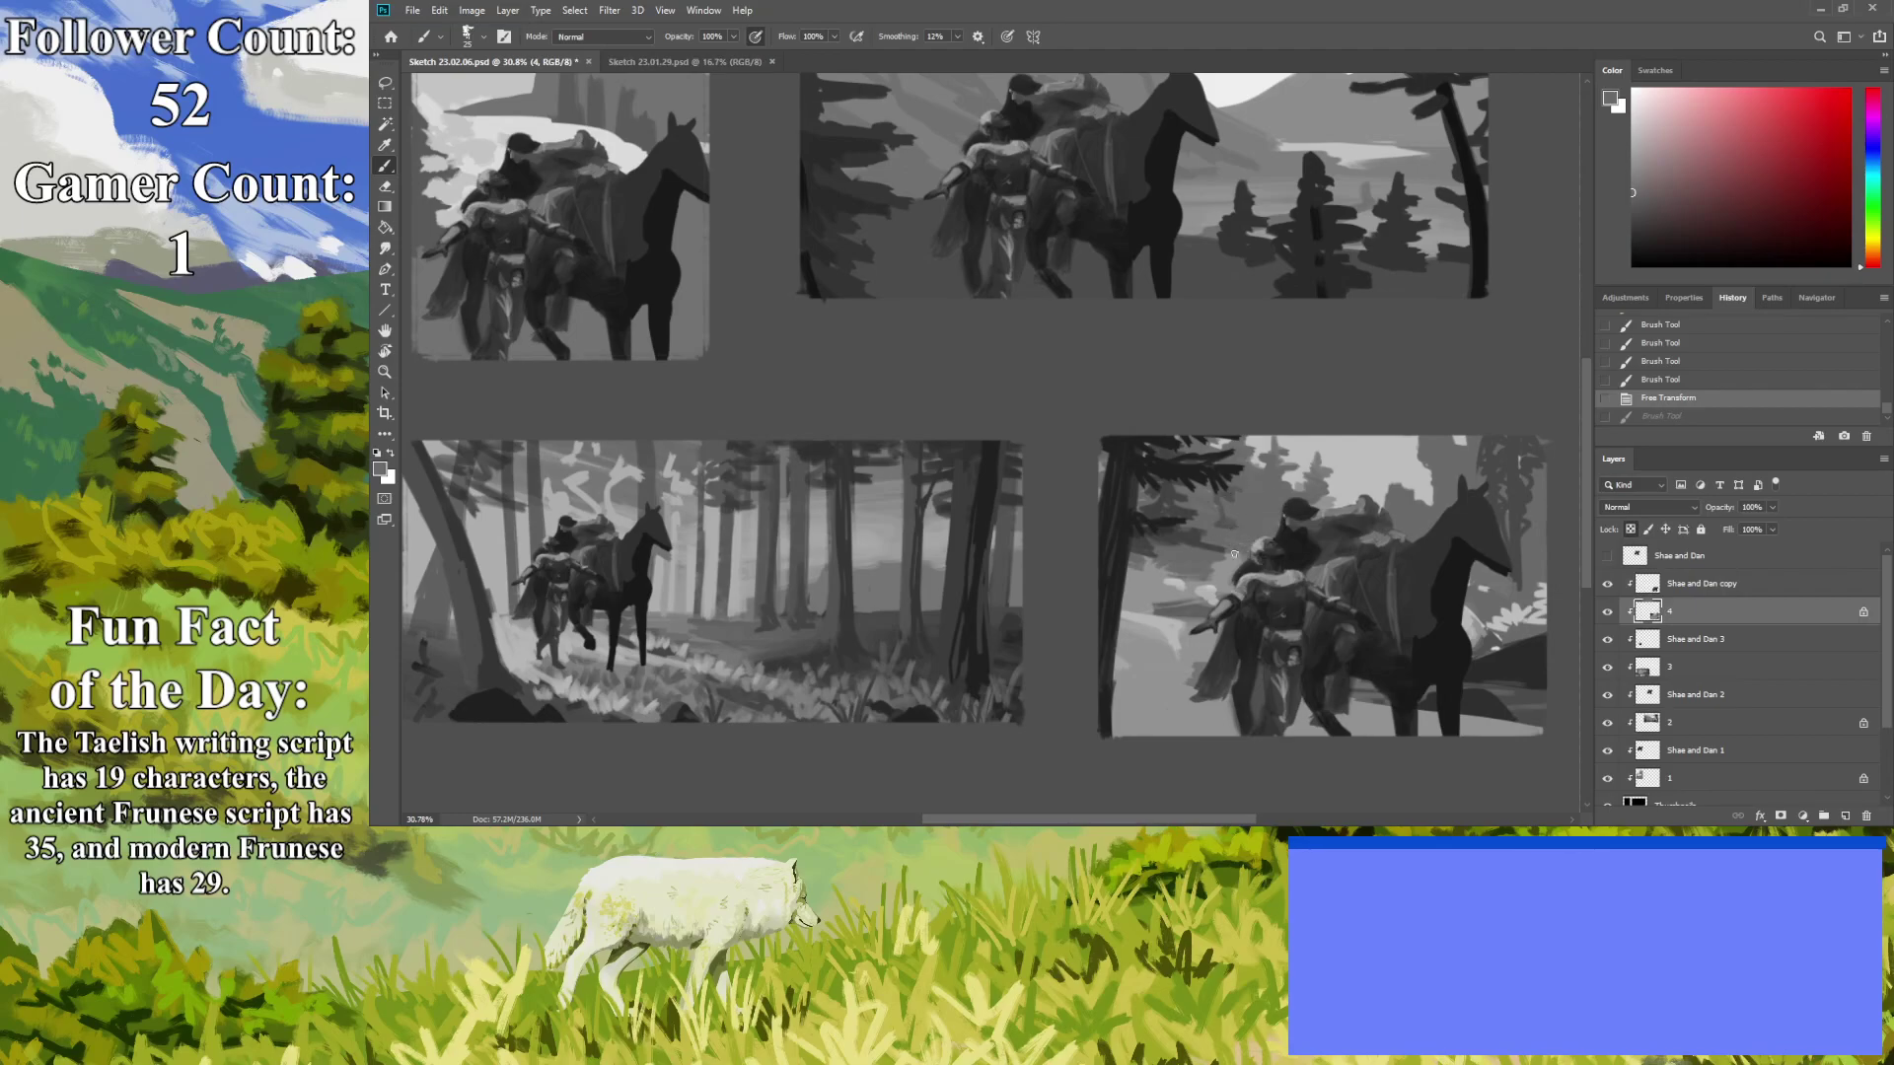
pyautogui.click(1245, 531)
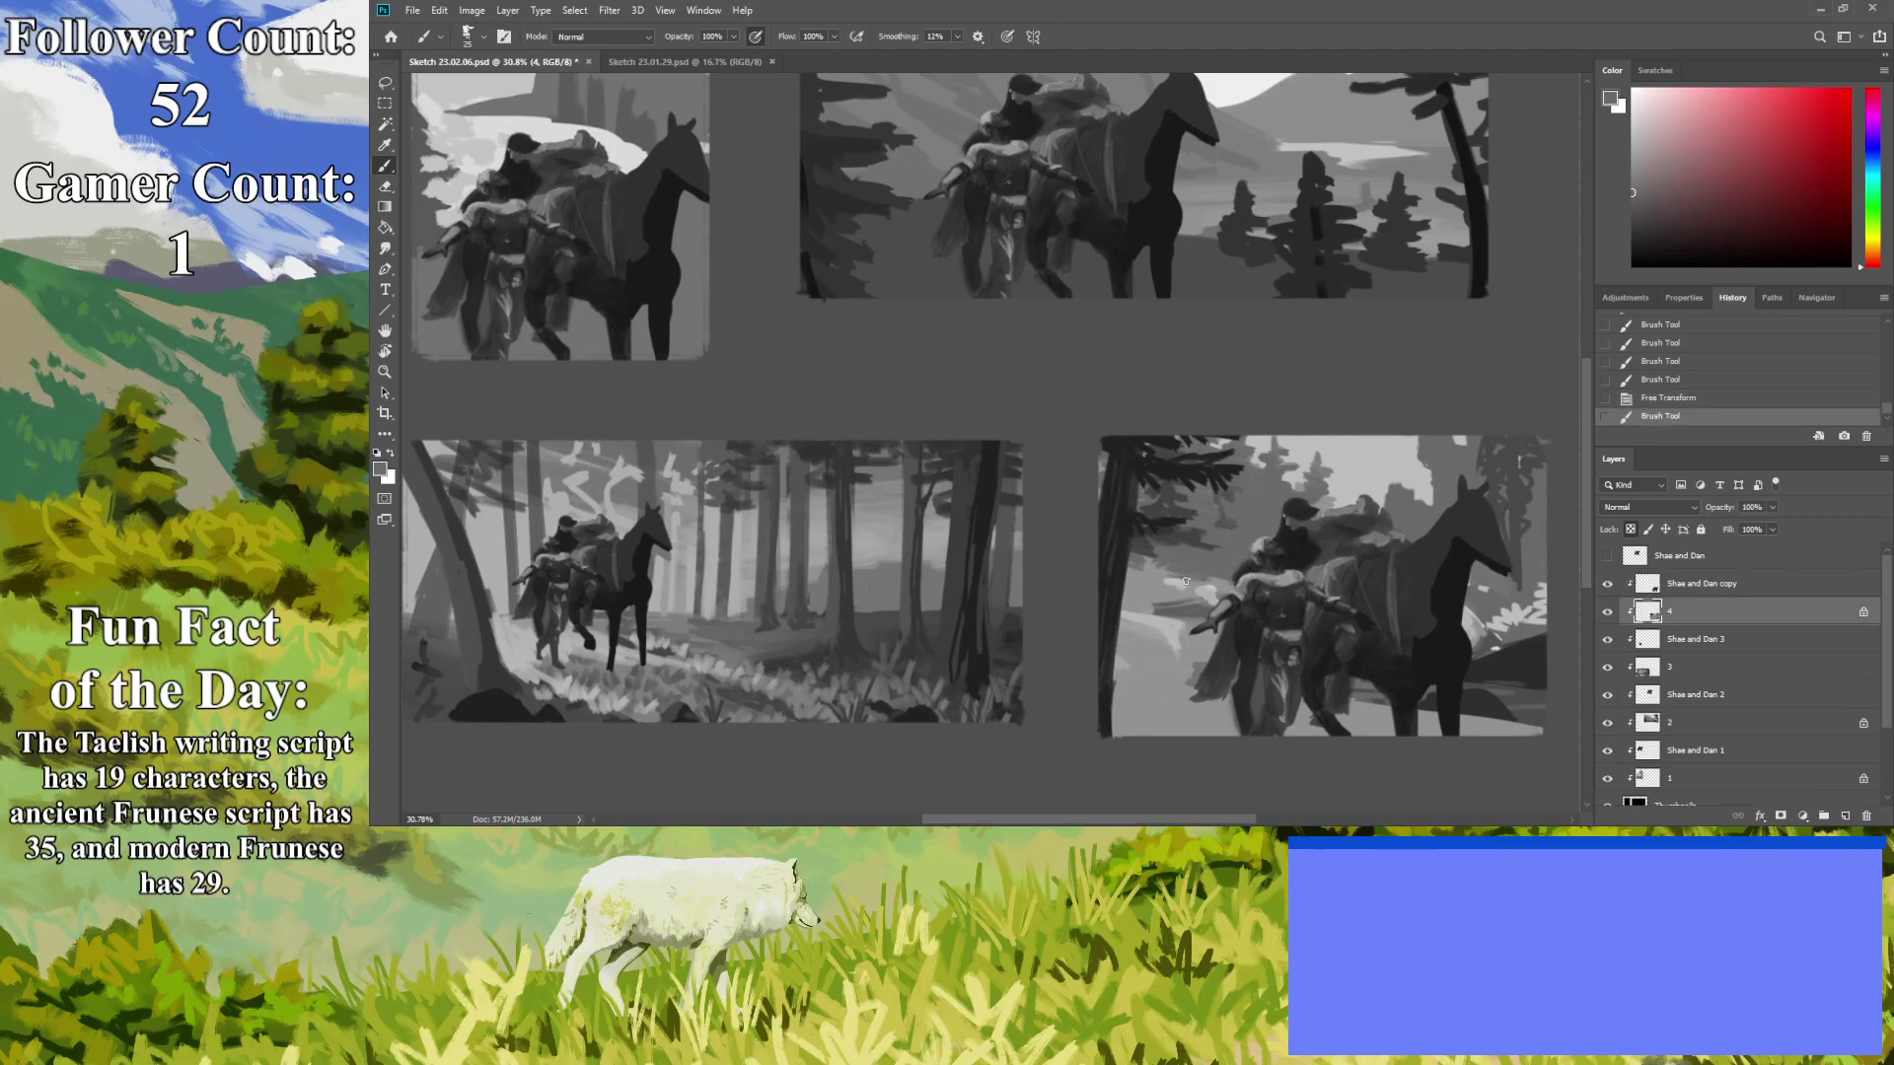
pyautogui.click(832, 609)
# Try painting a sampled lighter grey vertical shape in the fourth thumbnail's background between the foreground trunk and the figures, and undo those strokes.
pyautogui.click(385, 371)
pyautogui.scroll(-3, 673, 511)
pyautogui.scroll(-1, 625, 457)
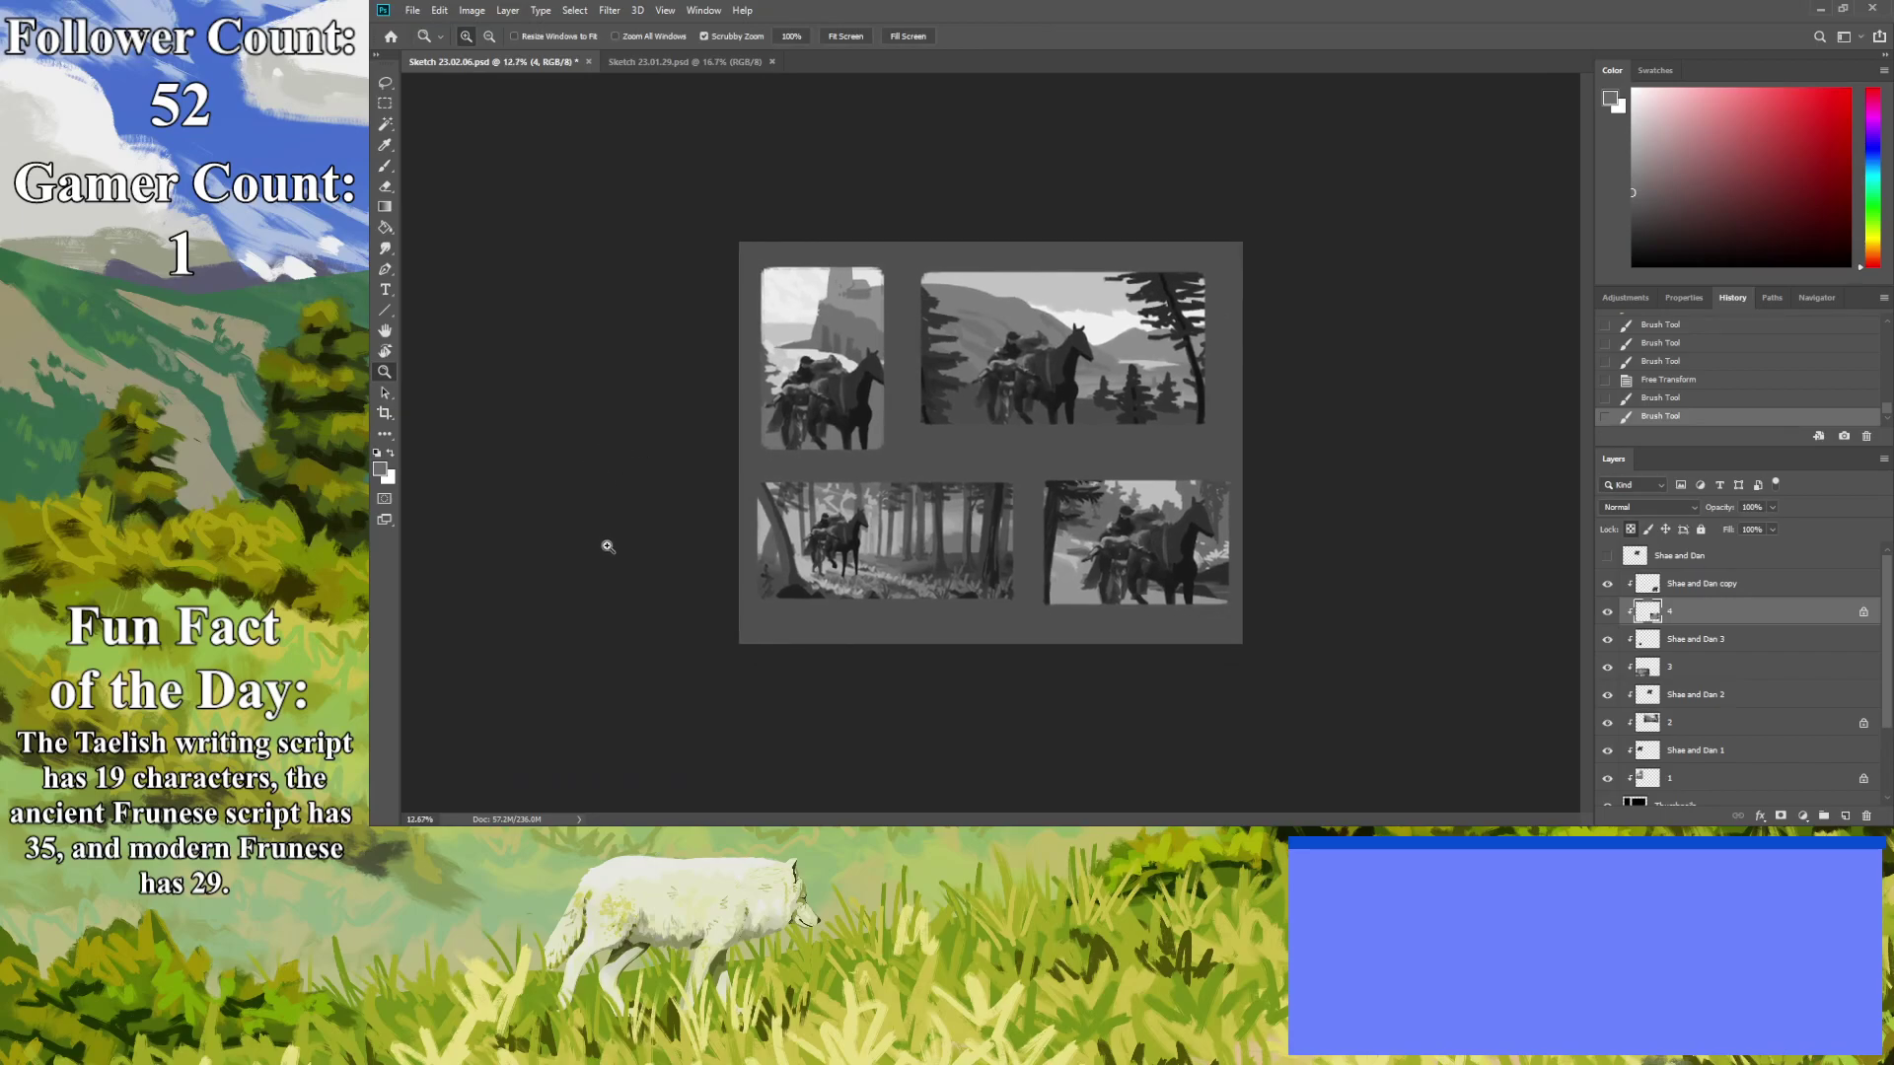
pyautogui.scroll(2, 619, 574)
pyautogui.scroll(2, 640, 598)
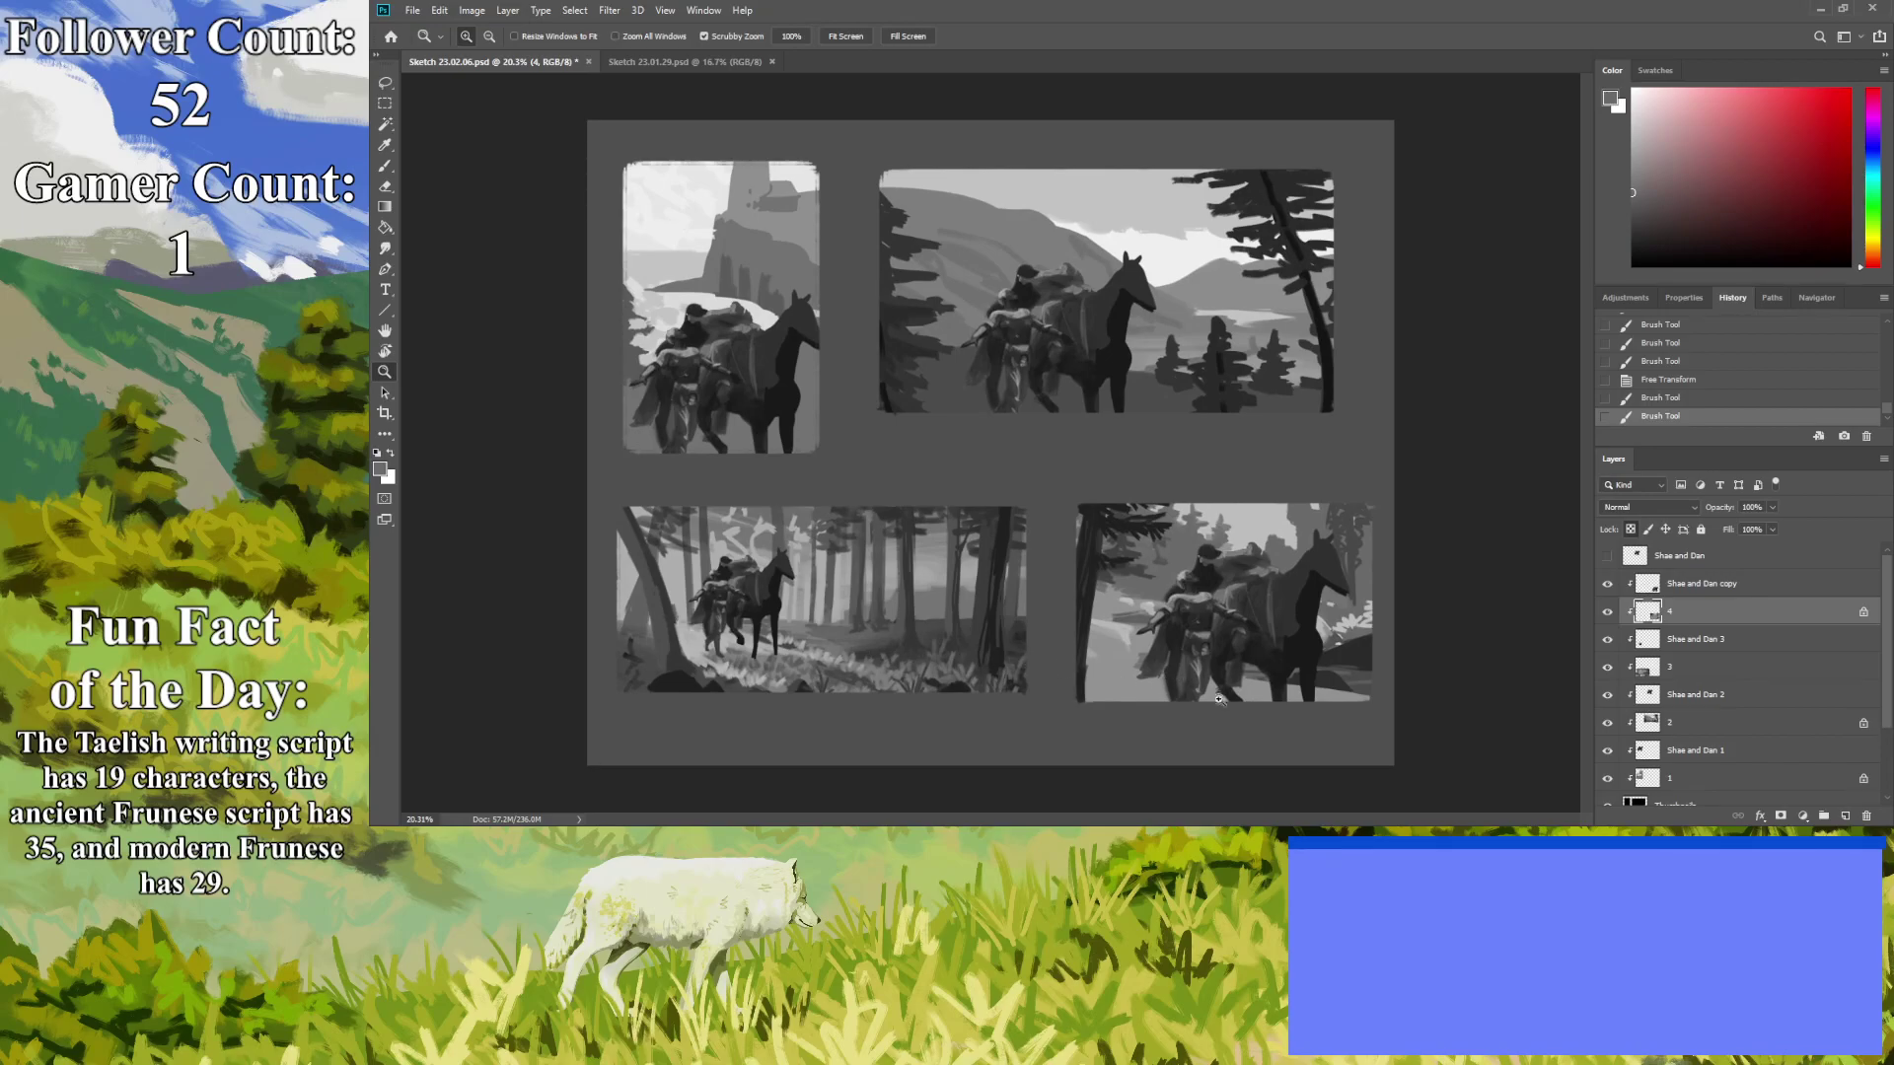
pyautogui.scroll(2, 1169, 751)
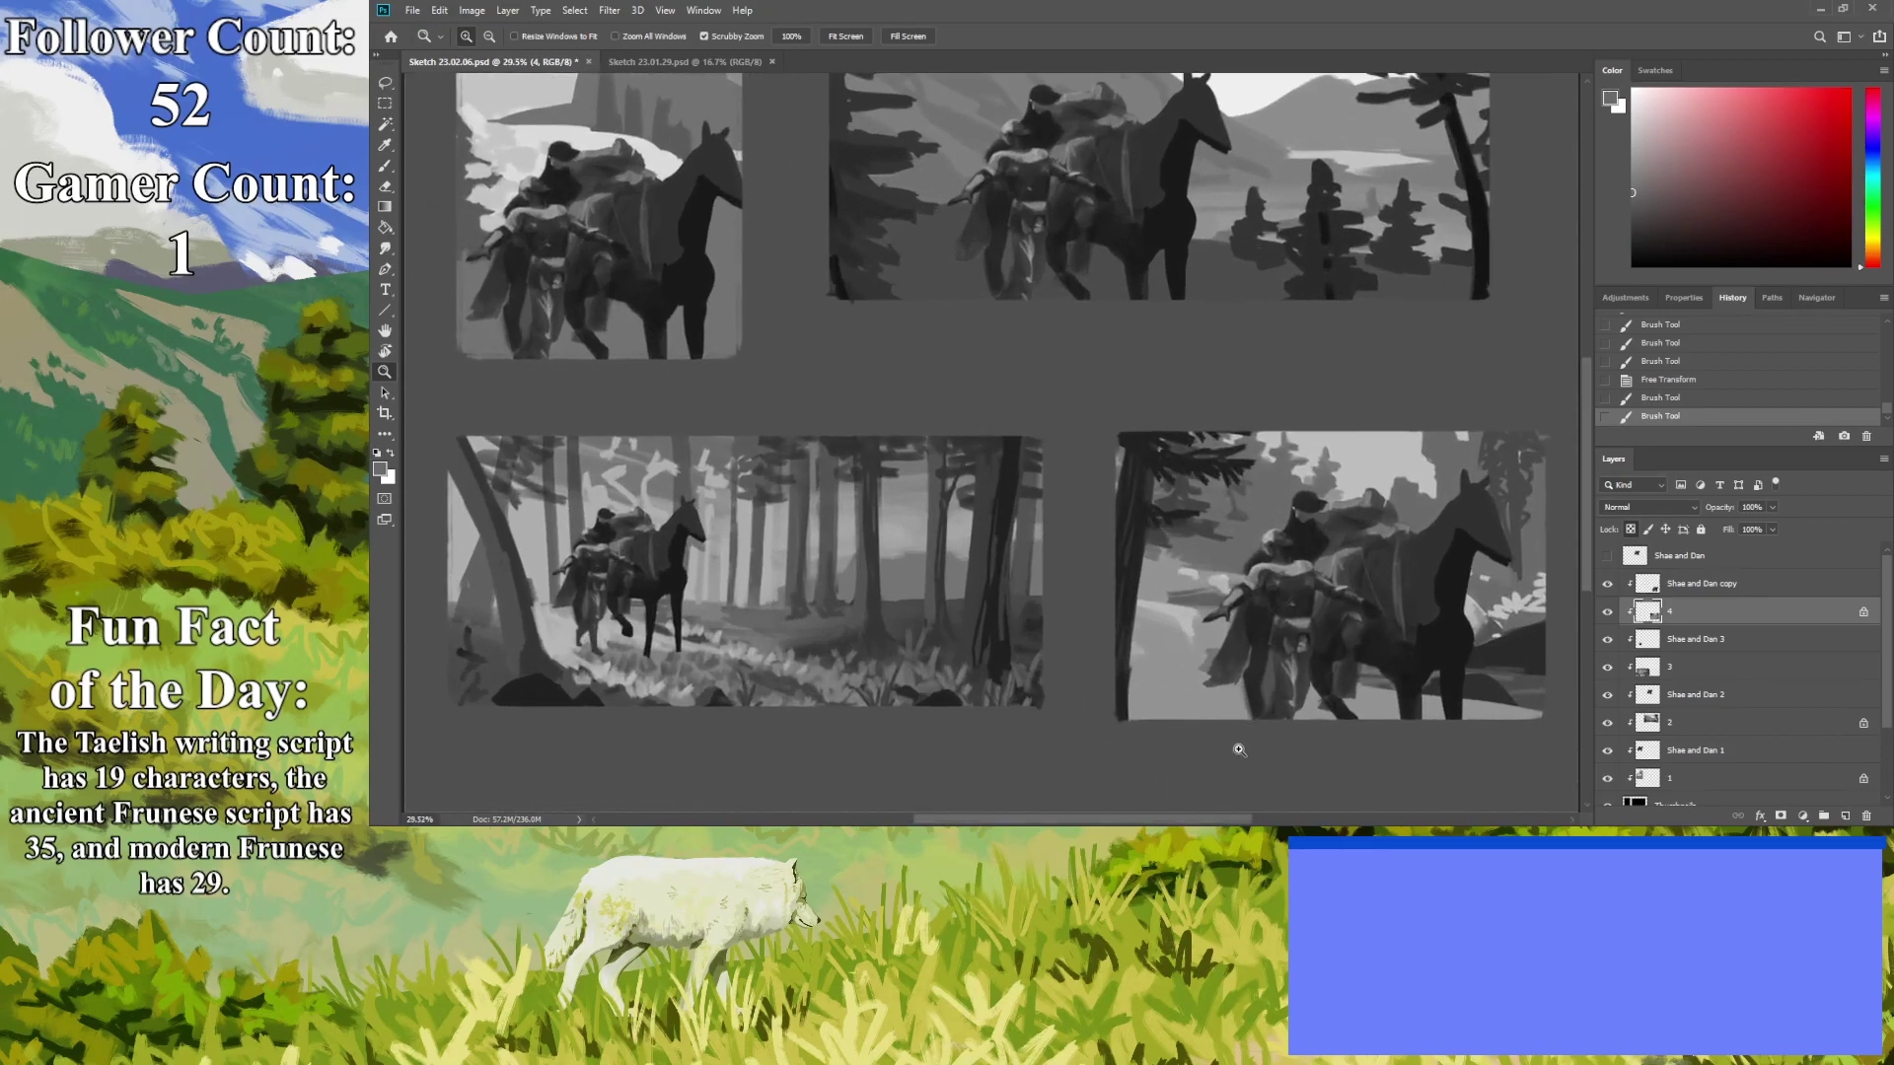
pyautogui.scroll(1, 1247, 754)
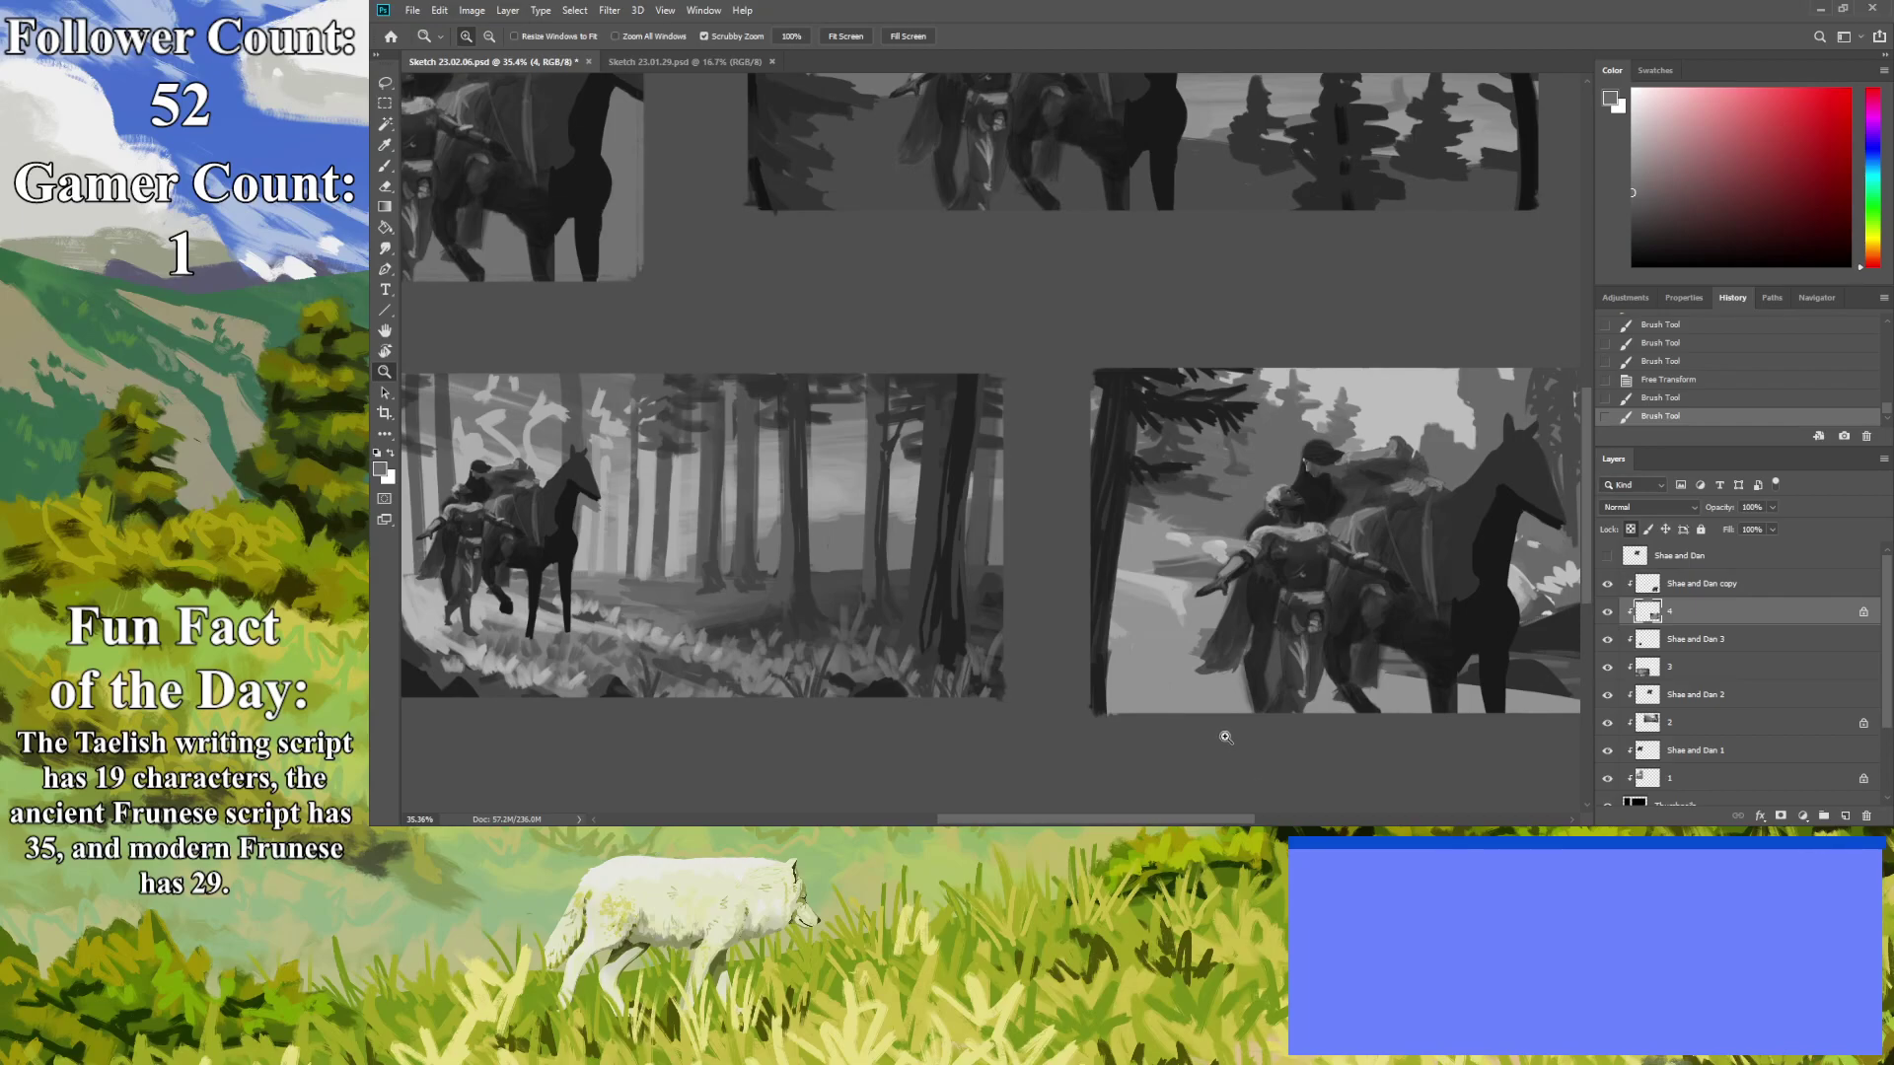
pyautogui.click(385, 145)
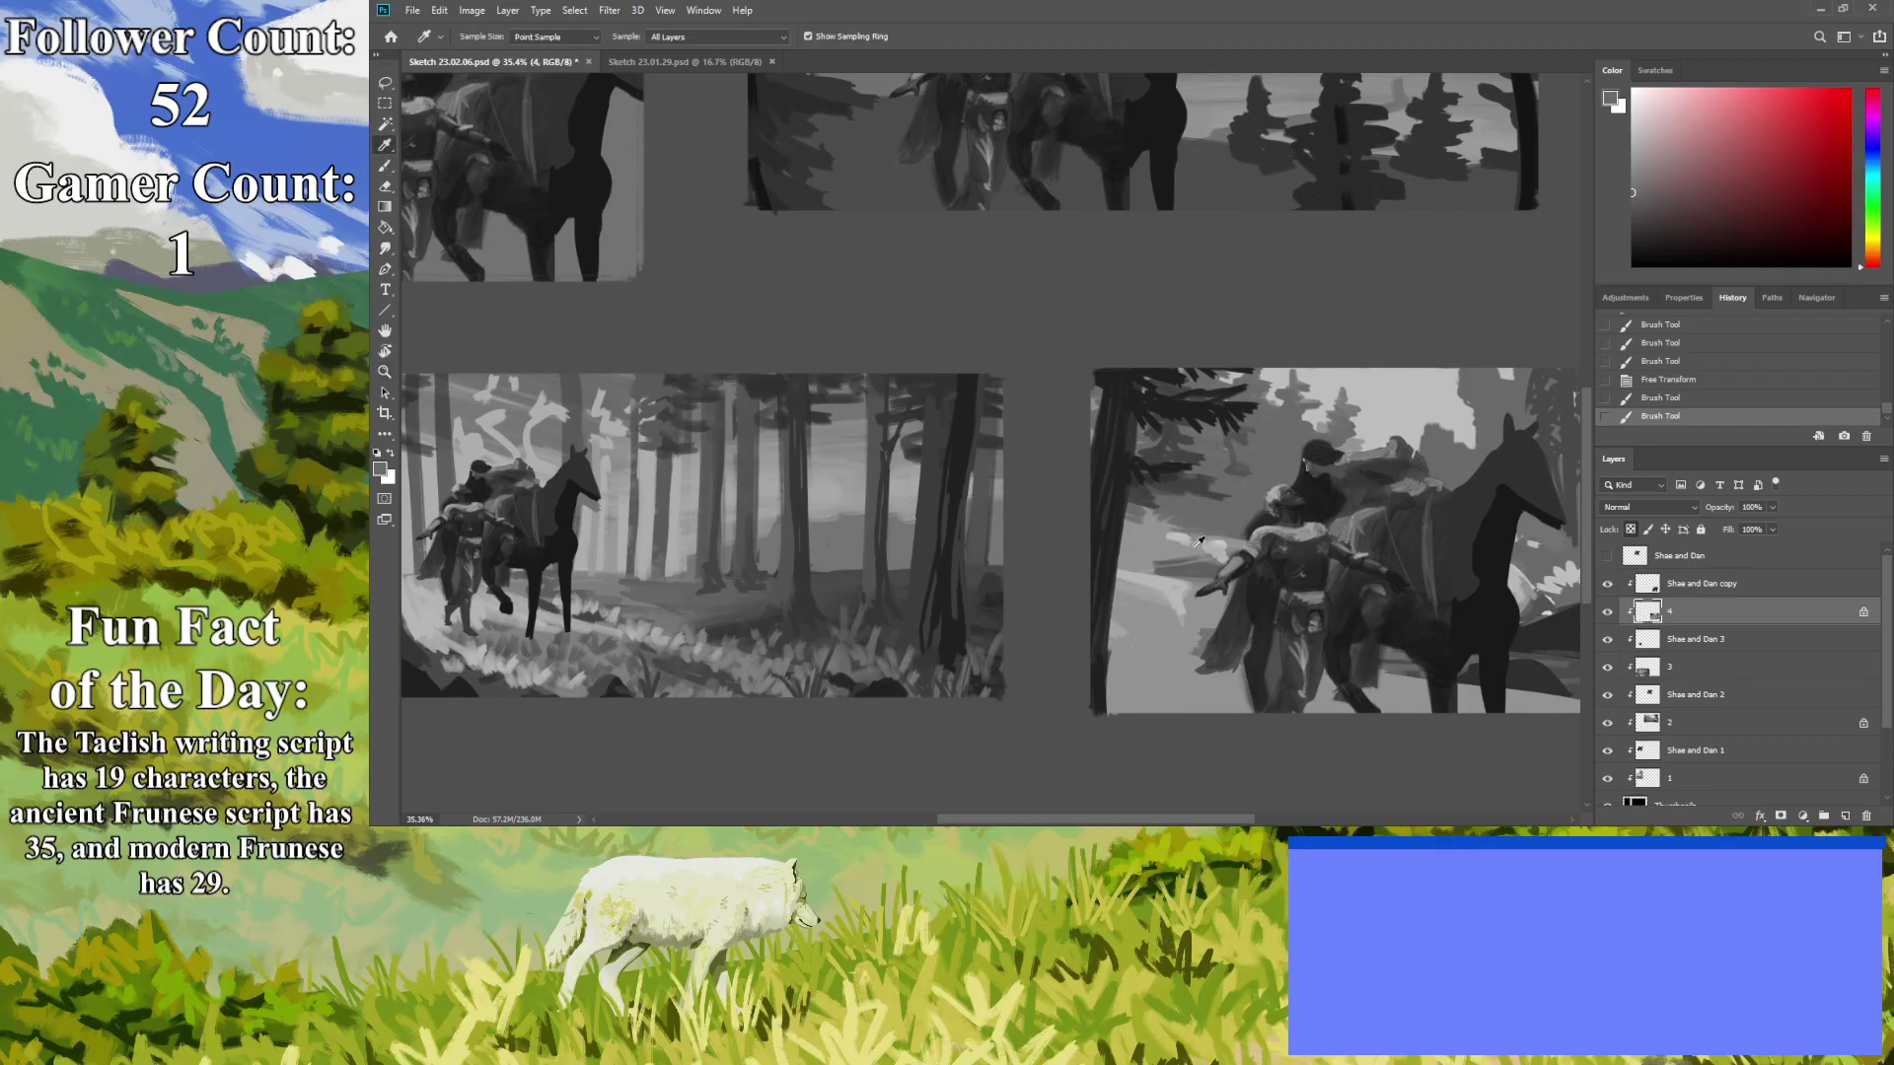
pyautogui.click(1158, 533)
pyautogui.press('b')
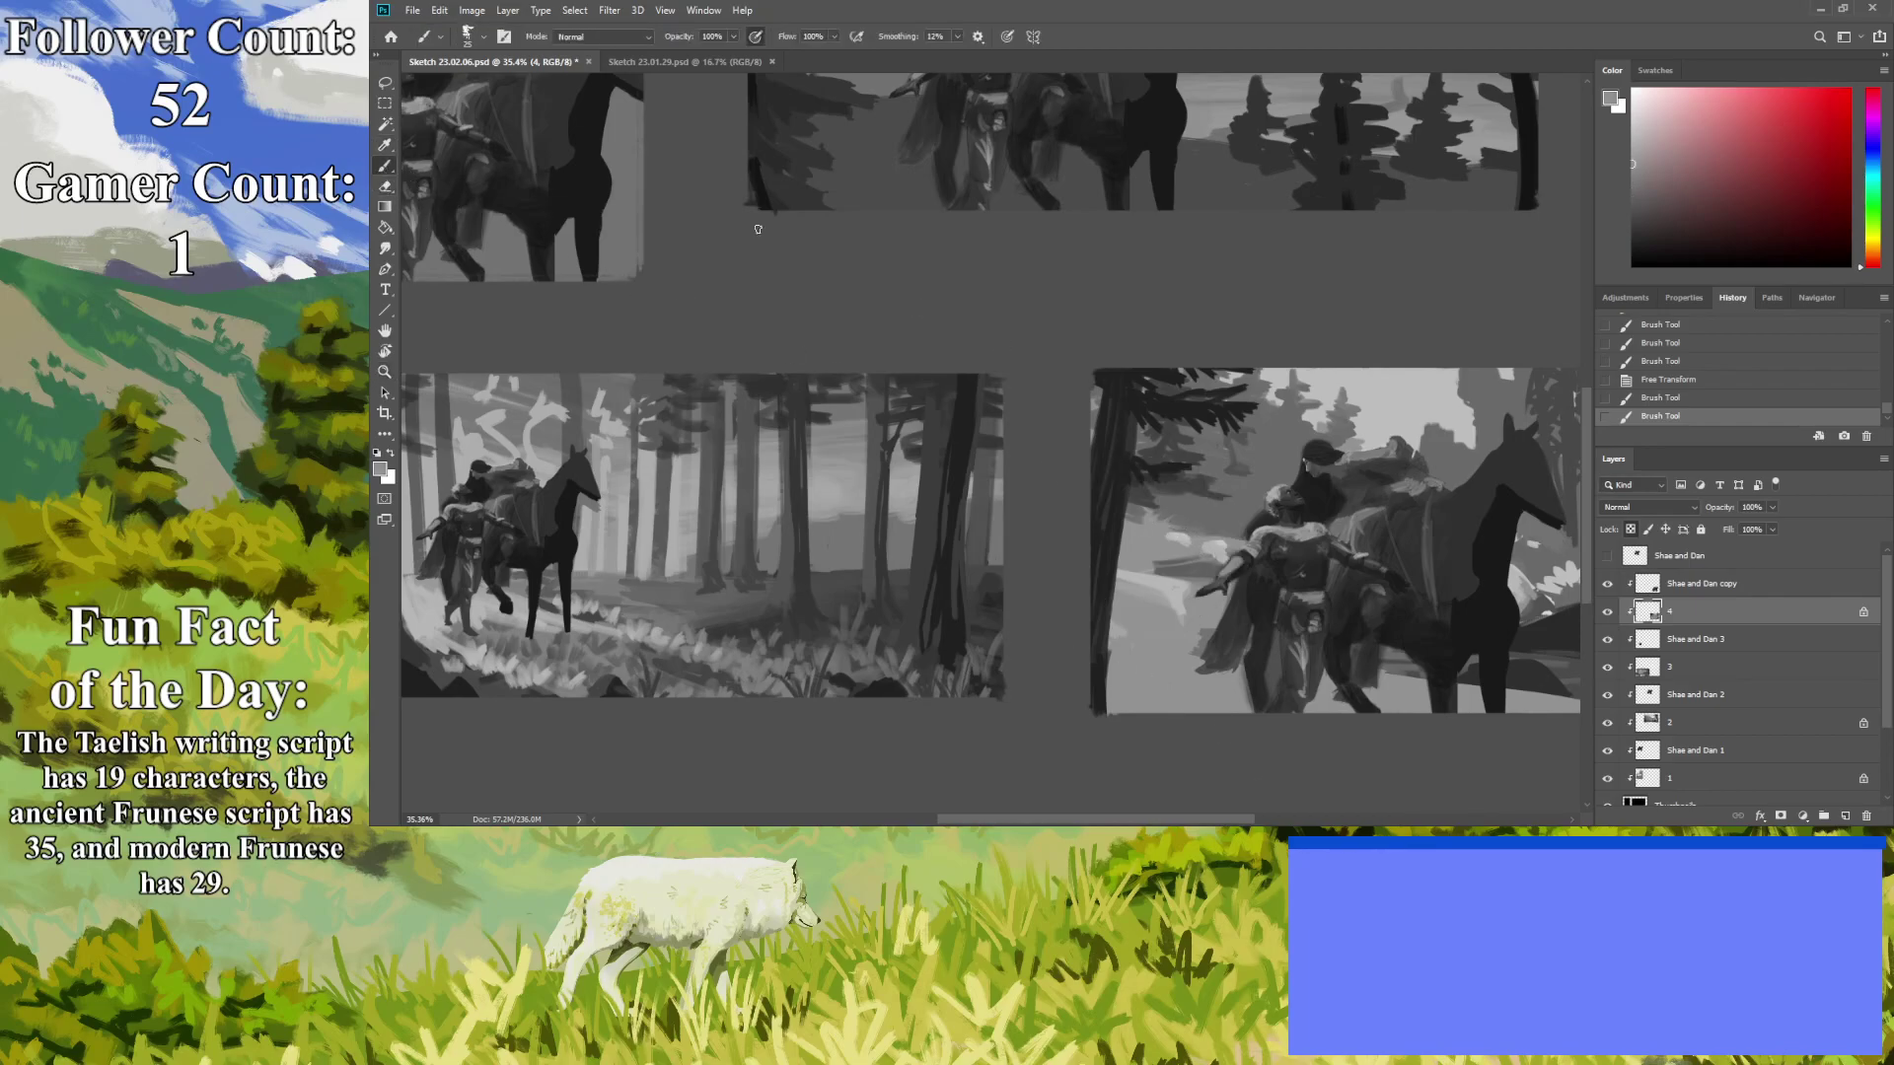
pyautogui.moveTo(1236, 529)
pyautogui.mouseDown()
pyautogui.moveTo(1227, 455)
pyautogui.moveTo(1206, 440)
pyautogui.moveTo(1209, 533)
pyautogui.moveTo(1226, 444)
pyautogui.moveTo(1204, 505)
pyautogui.moveTo(1205, 448)
pyautogui.moveTo(1193, 545)
pyautogui.moveTo(1201, 458)
pyautogui.moveTo(1225, 439)
pyautogui.moveTo(1202, 432)
pyautogui.moveTo(1225, 433)
pyautogui.moveTo(1186, 452)
pyautogui.moveTo(1187, 522)
pyautogui.moveTo(1207, 441)
pyautogui.moveTo(1119, 541)
pyautogui.mouseUp()
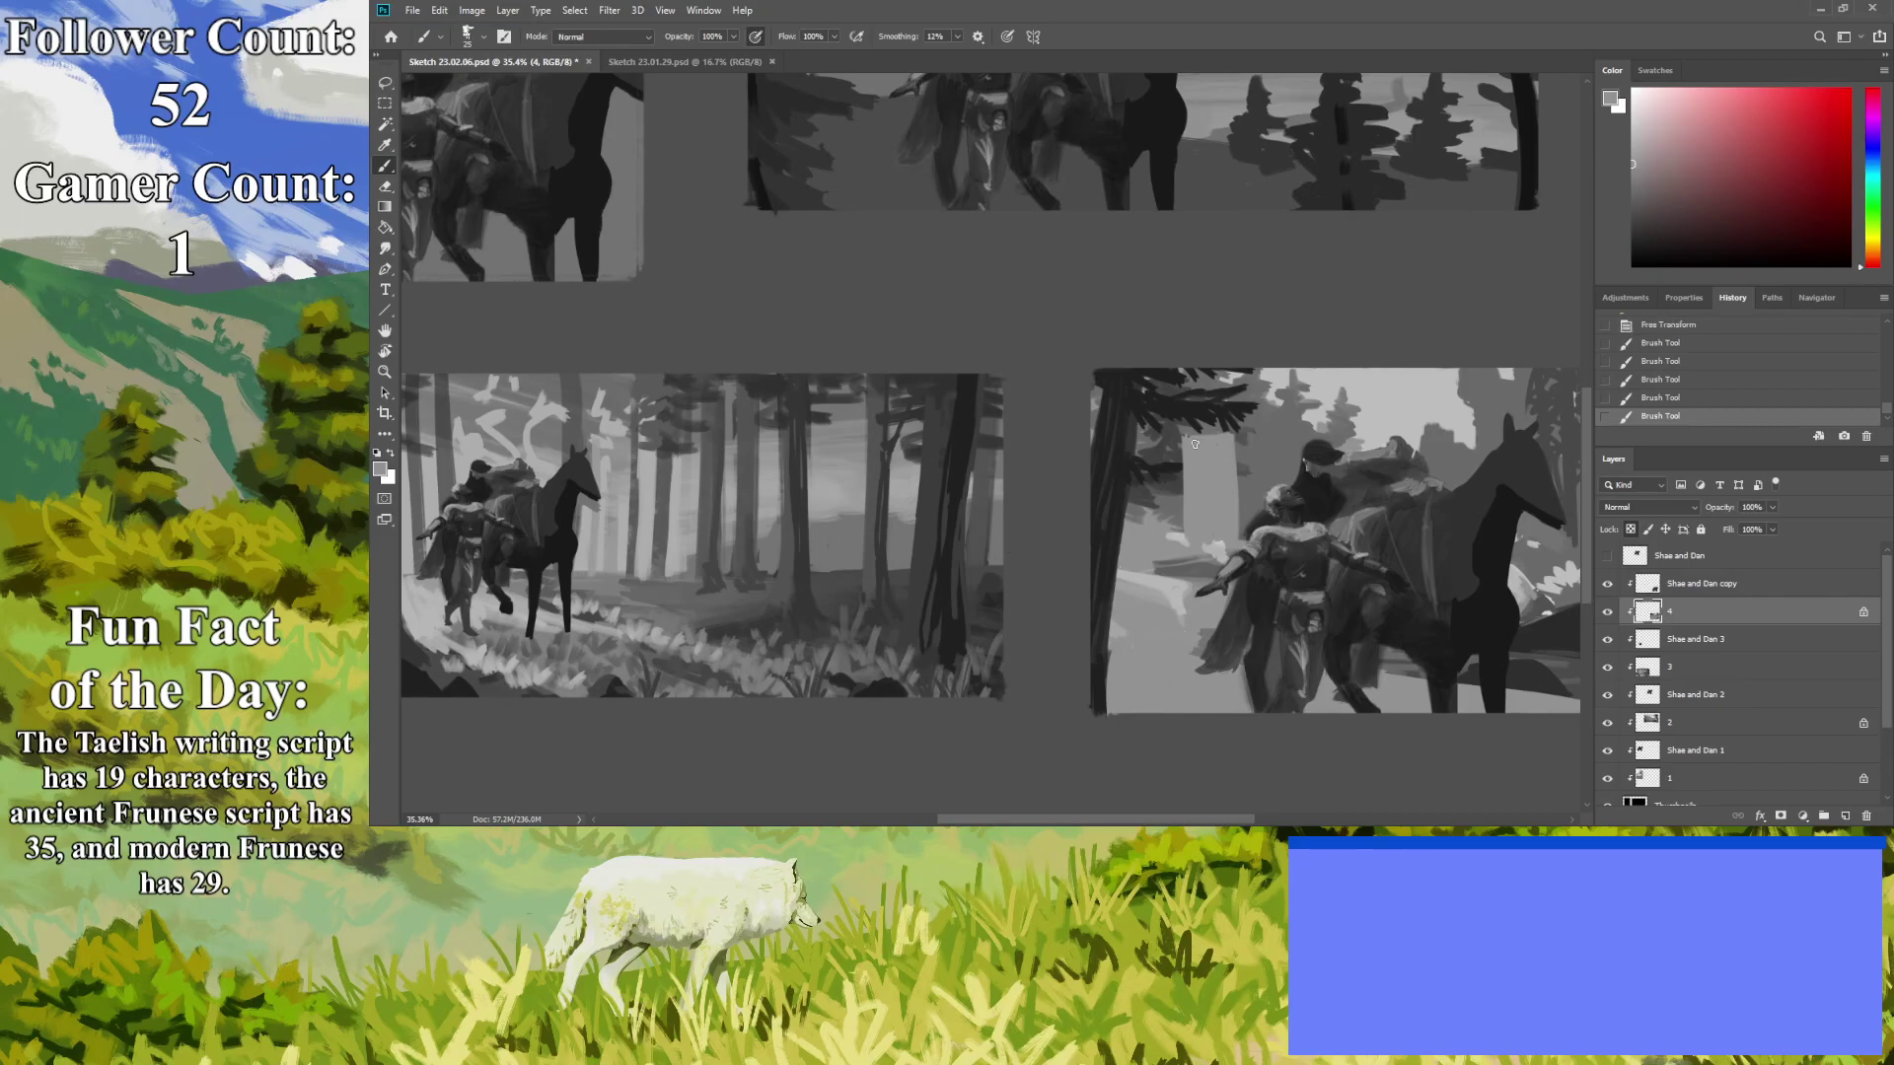
pyautogui.moveTo(1222, 449); pyautogui.dragTo(1128, 528)
pyautogui.hotkey('ctrl', 'z')
pyautogui.hotkey('ctrl', 'z')
pyautogui.hotkey('ctrl', 'z')
pyautogui.hotkey('ctrl', 'z')
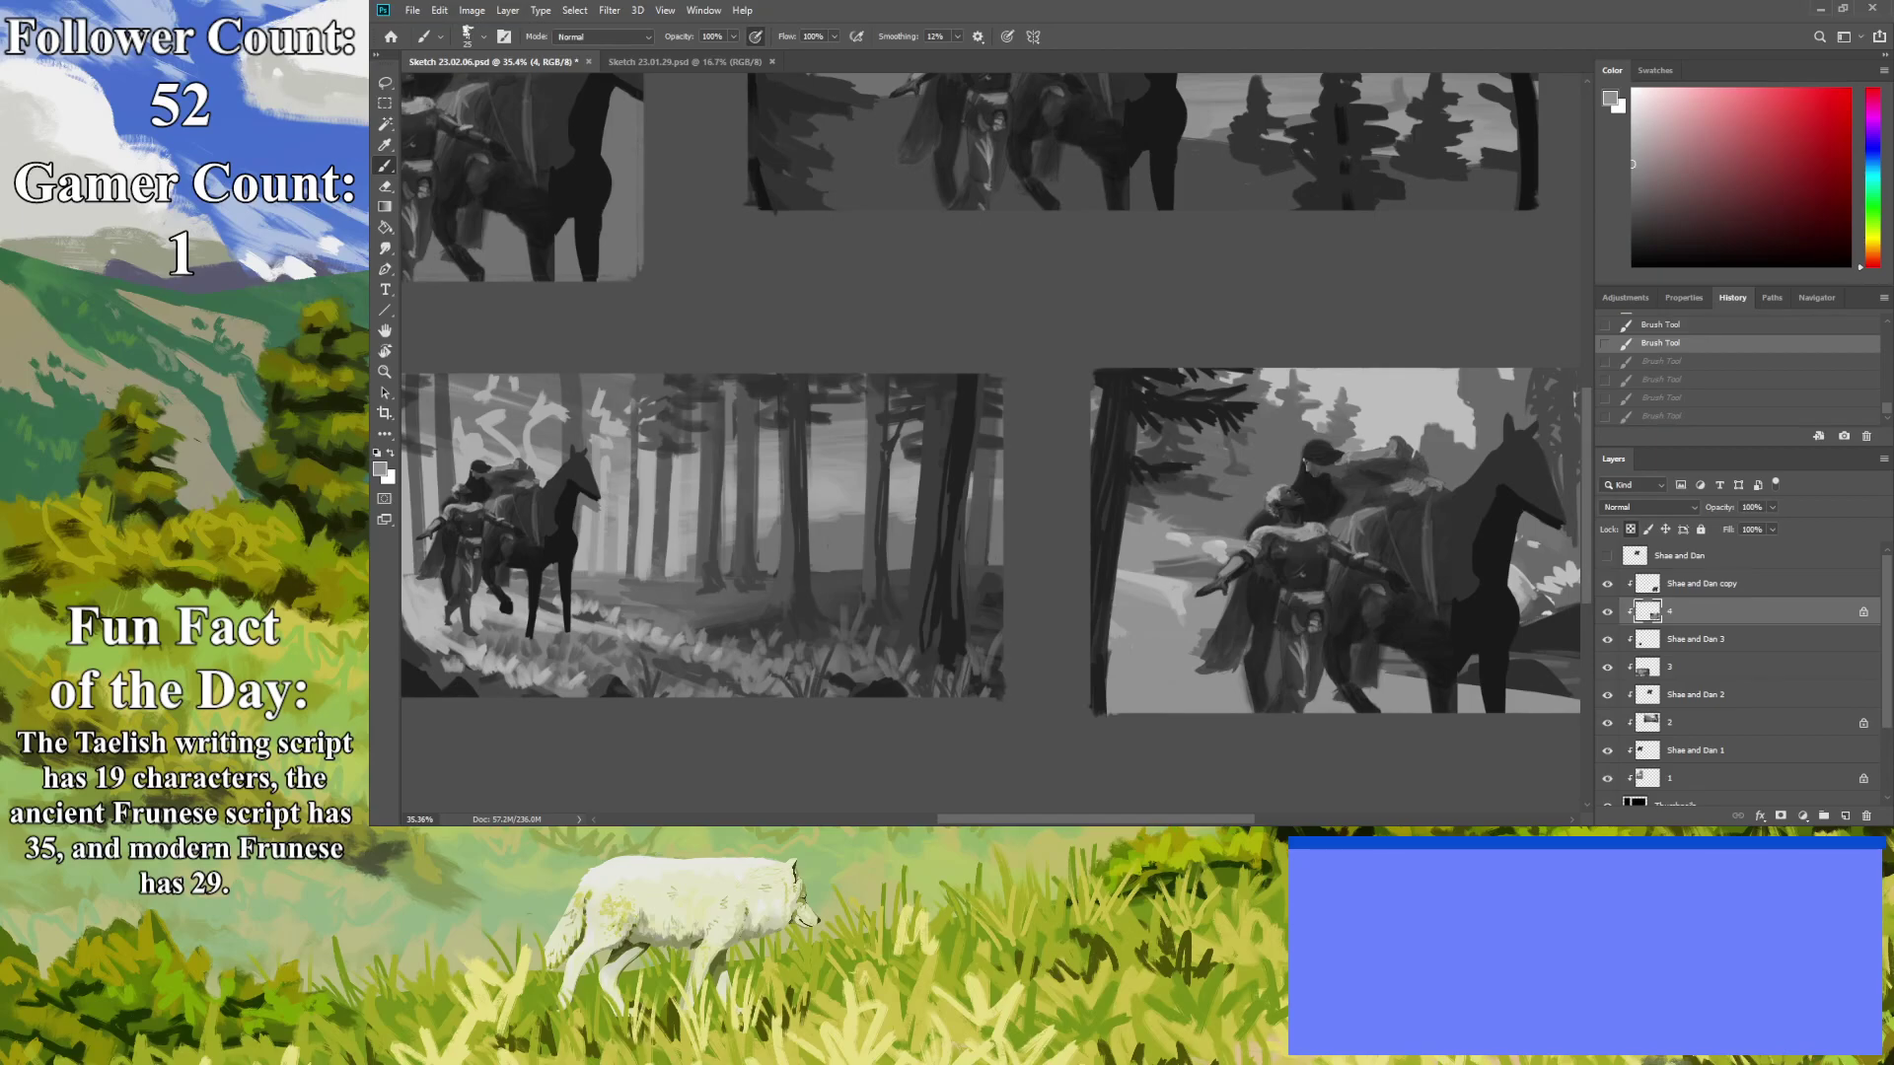
# Group the Thumbnails base layer with all the numbered landscape and figure layers clipped above it.
pyautogui.press('z')
pyautogui.moveTo(808, 406); pyautogui.dragTo(752, 430)
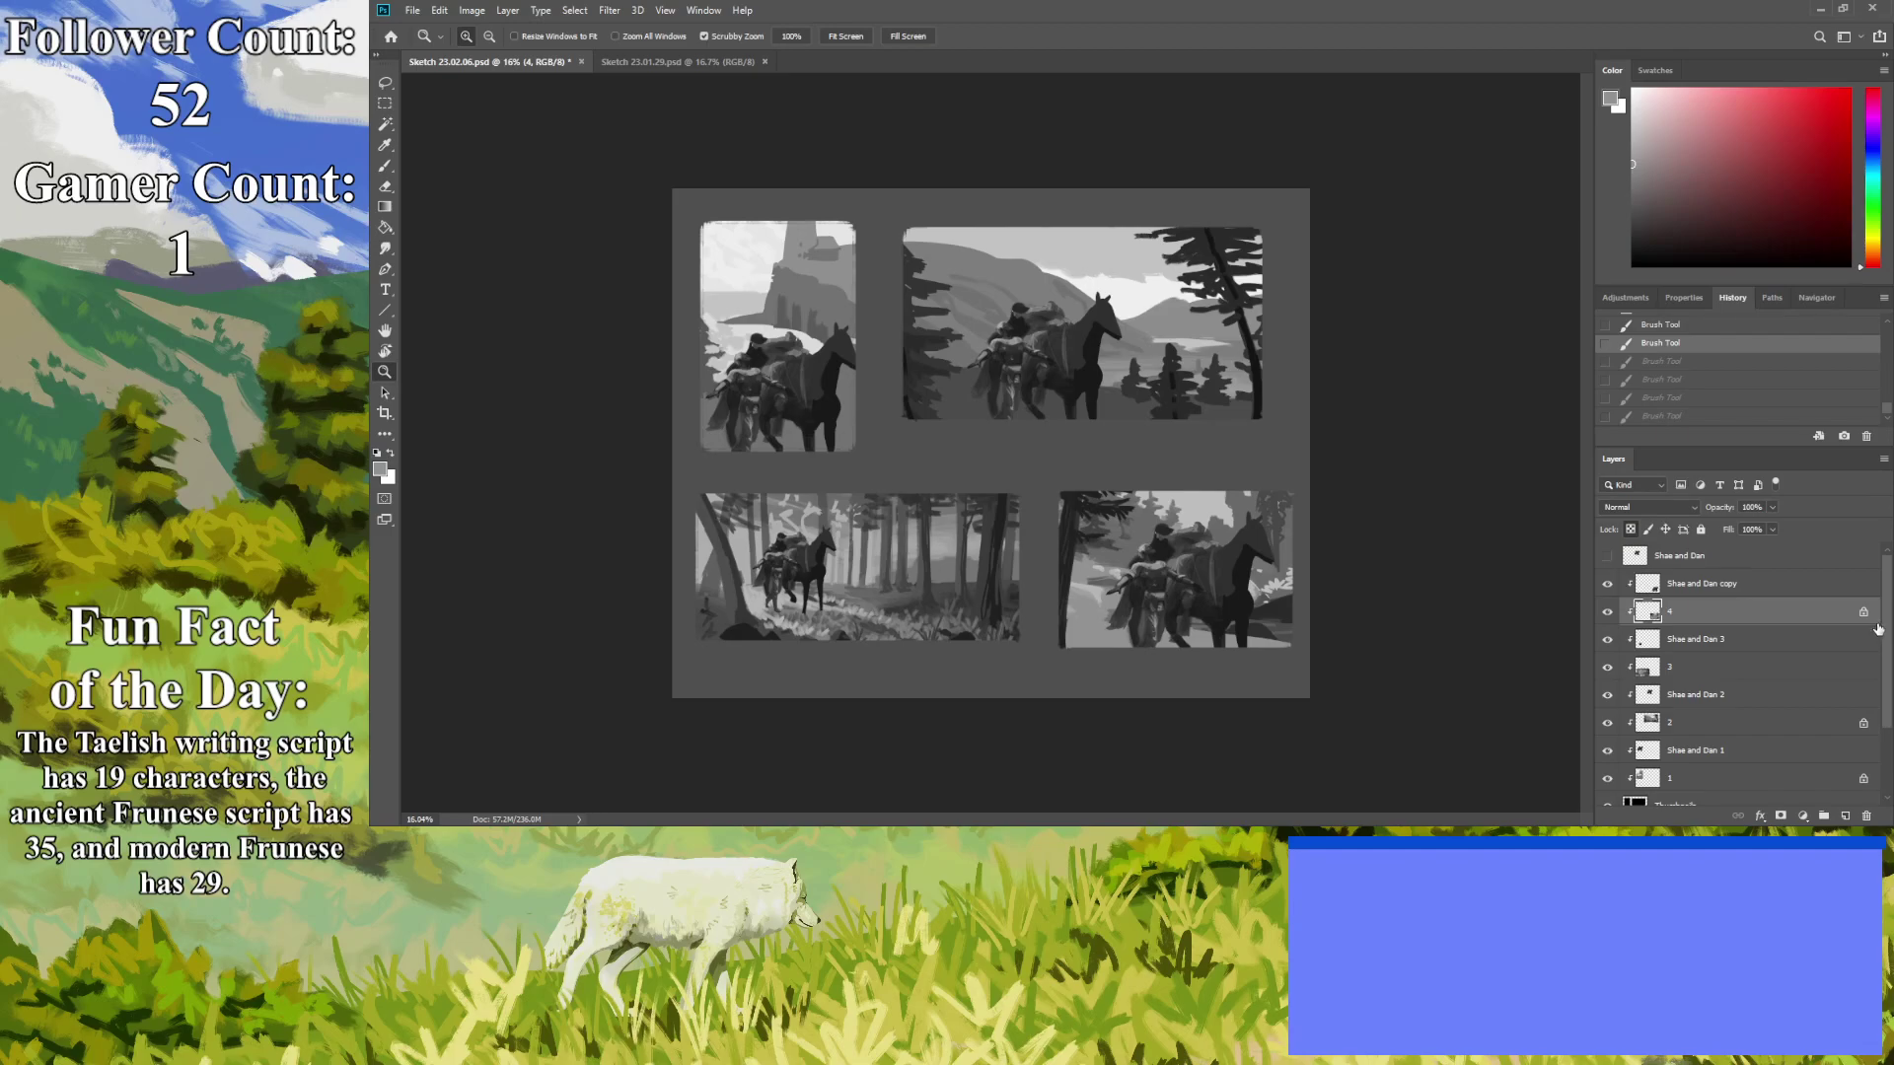
pyautogui.scroll(-3, 1879, 639)
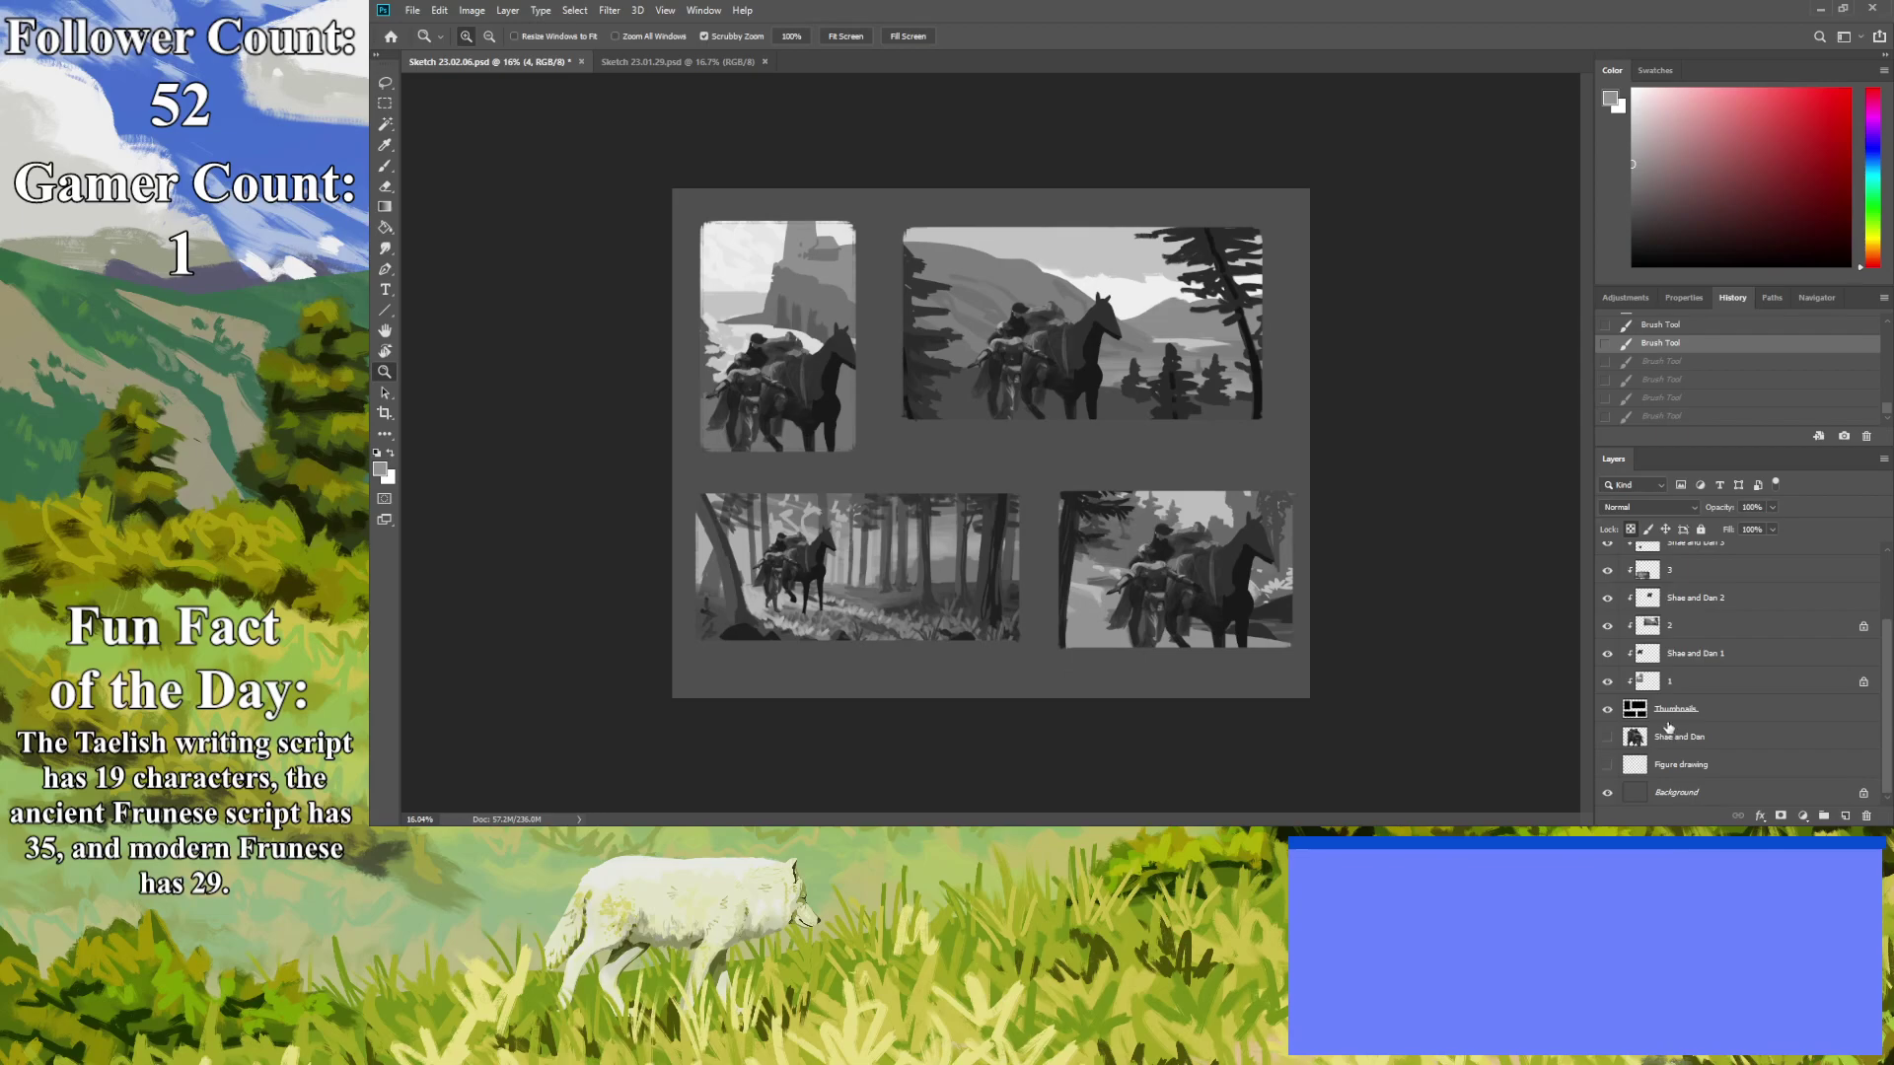
pyautogui.click(1670, 716)
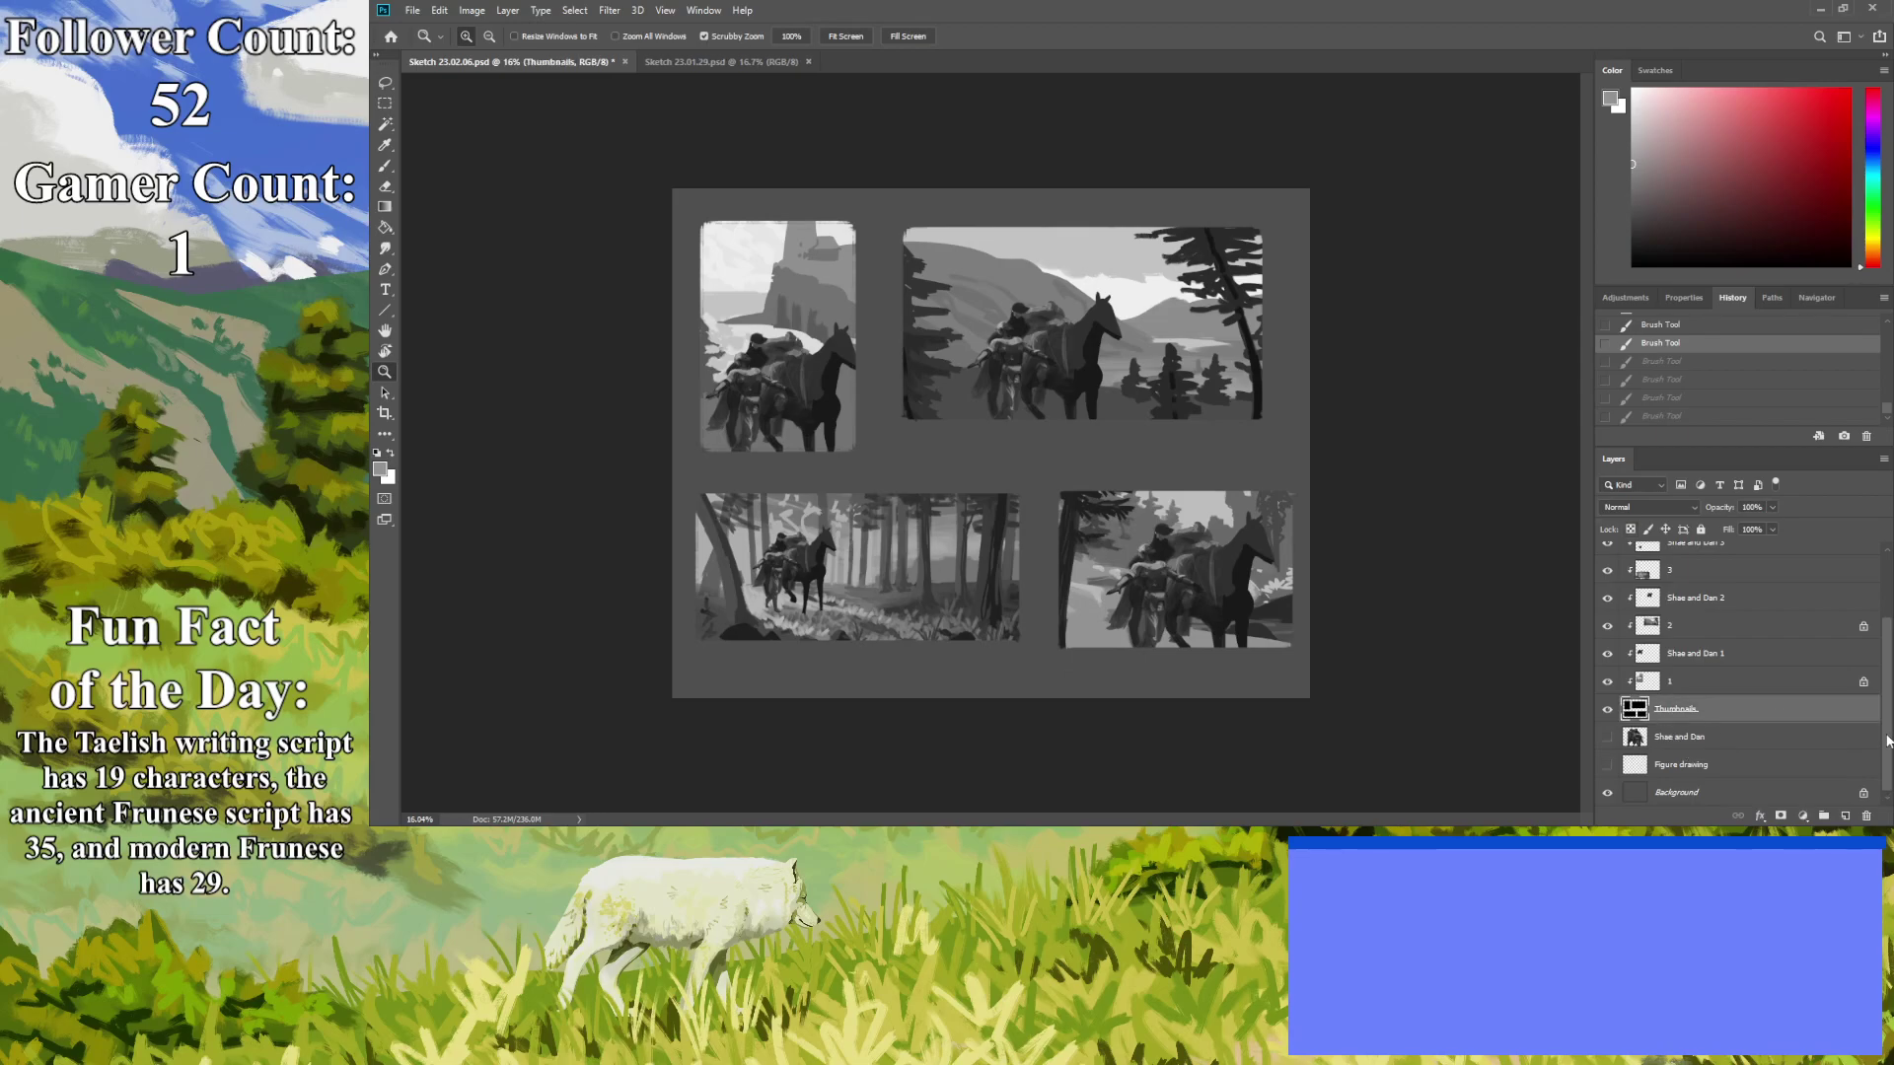
pyautogui.scroll(3, 1874, 690)
pyautogui.keyDown('shift'); pyautogui.click(1676, 586); pyautogui.keyUp('shift')
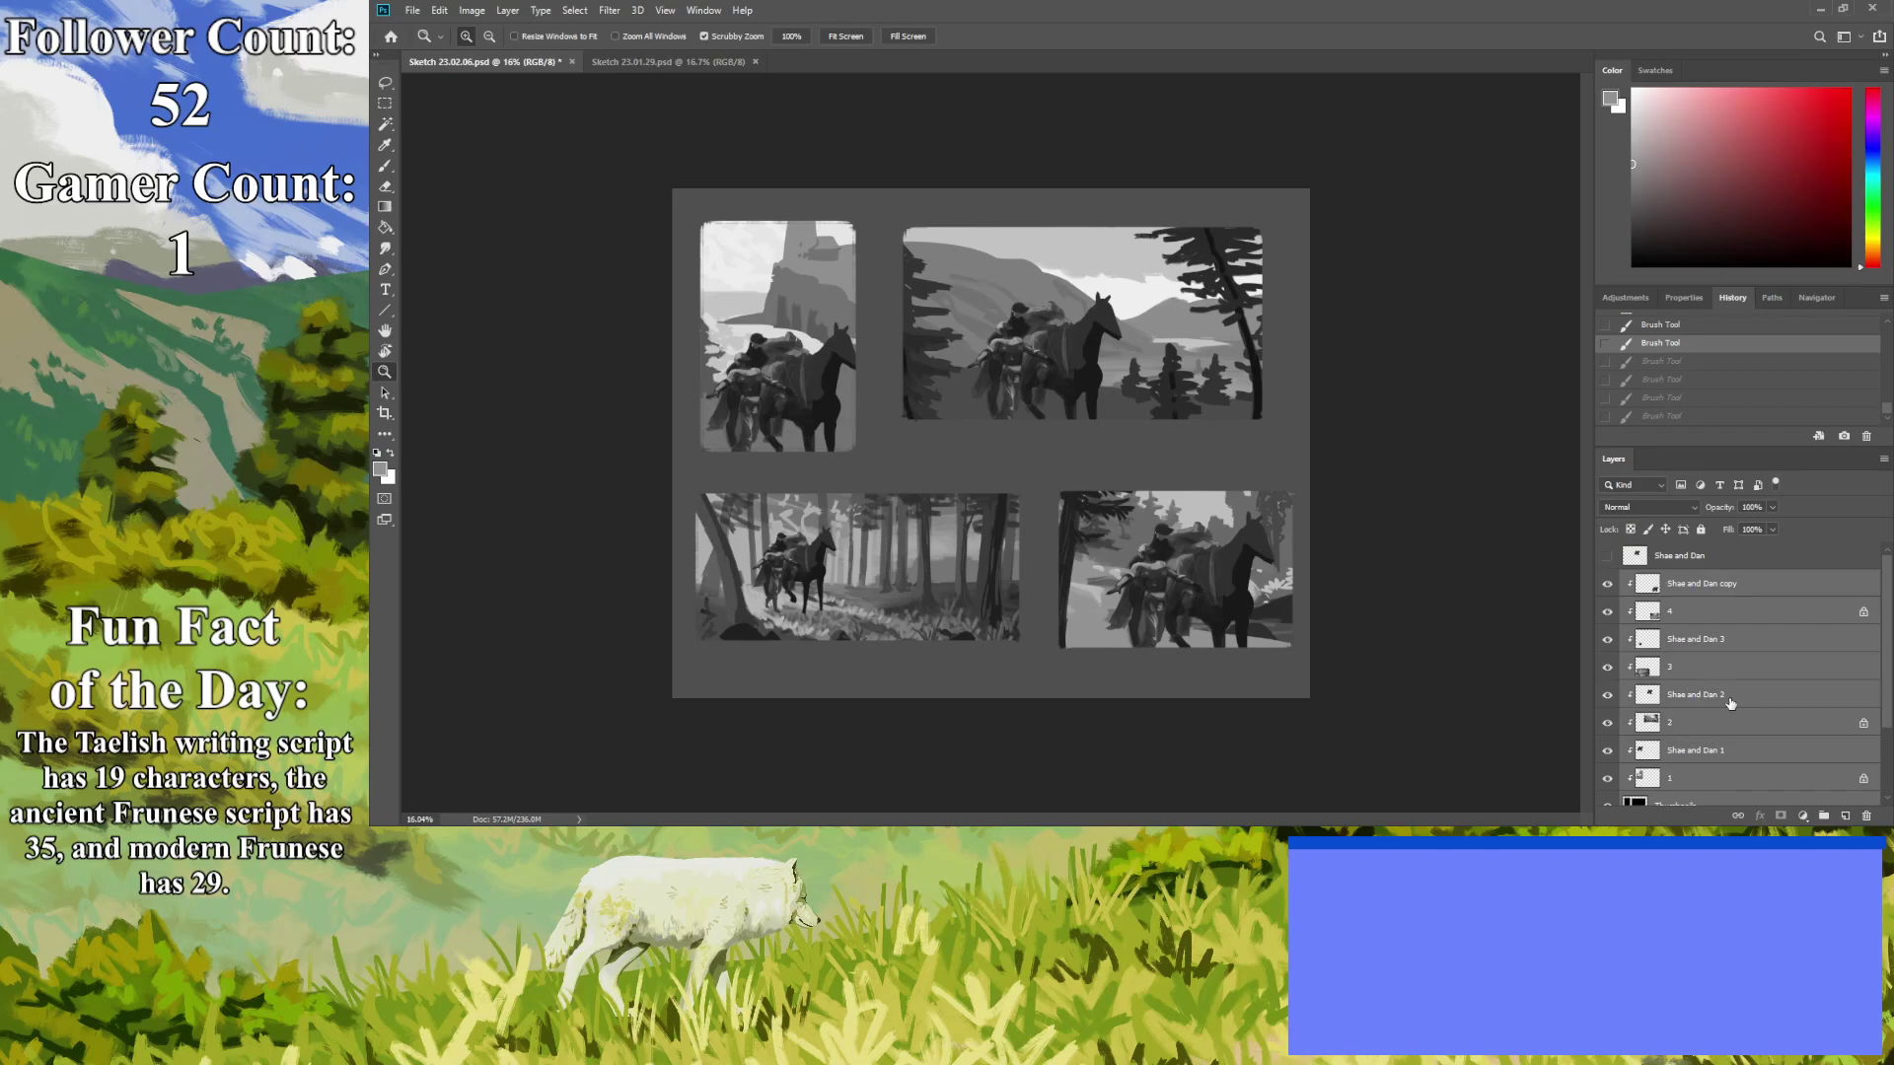
pyautogui.hotkey('ctrl', 'g')
pyautogui.click(1824, 815)
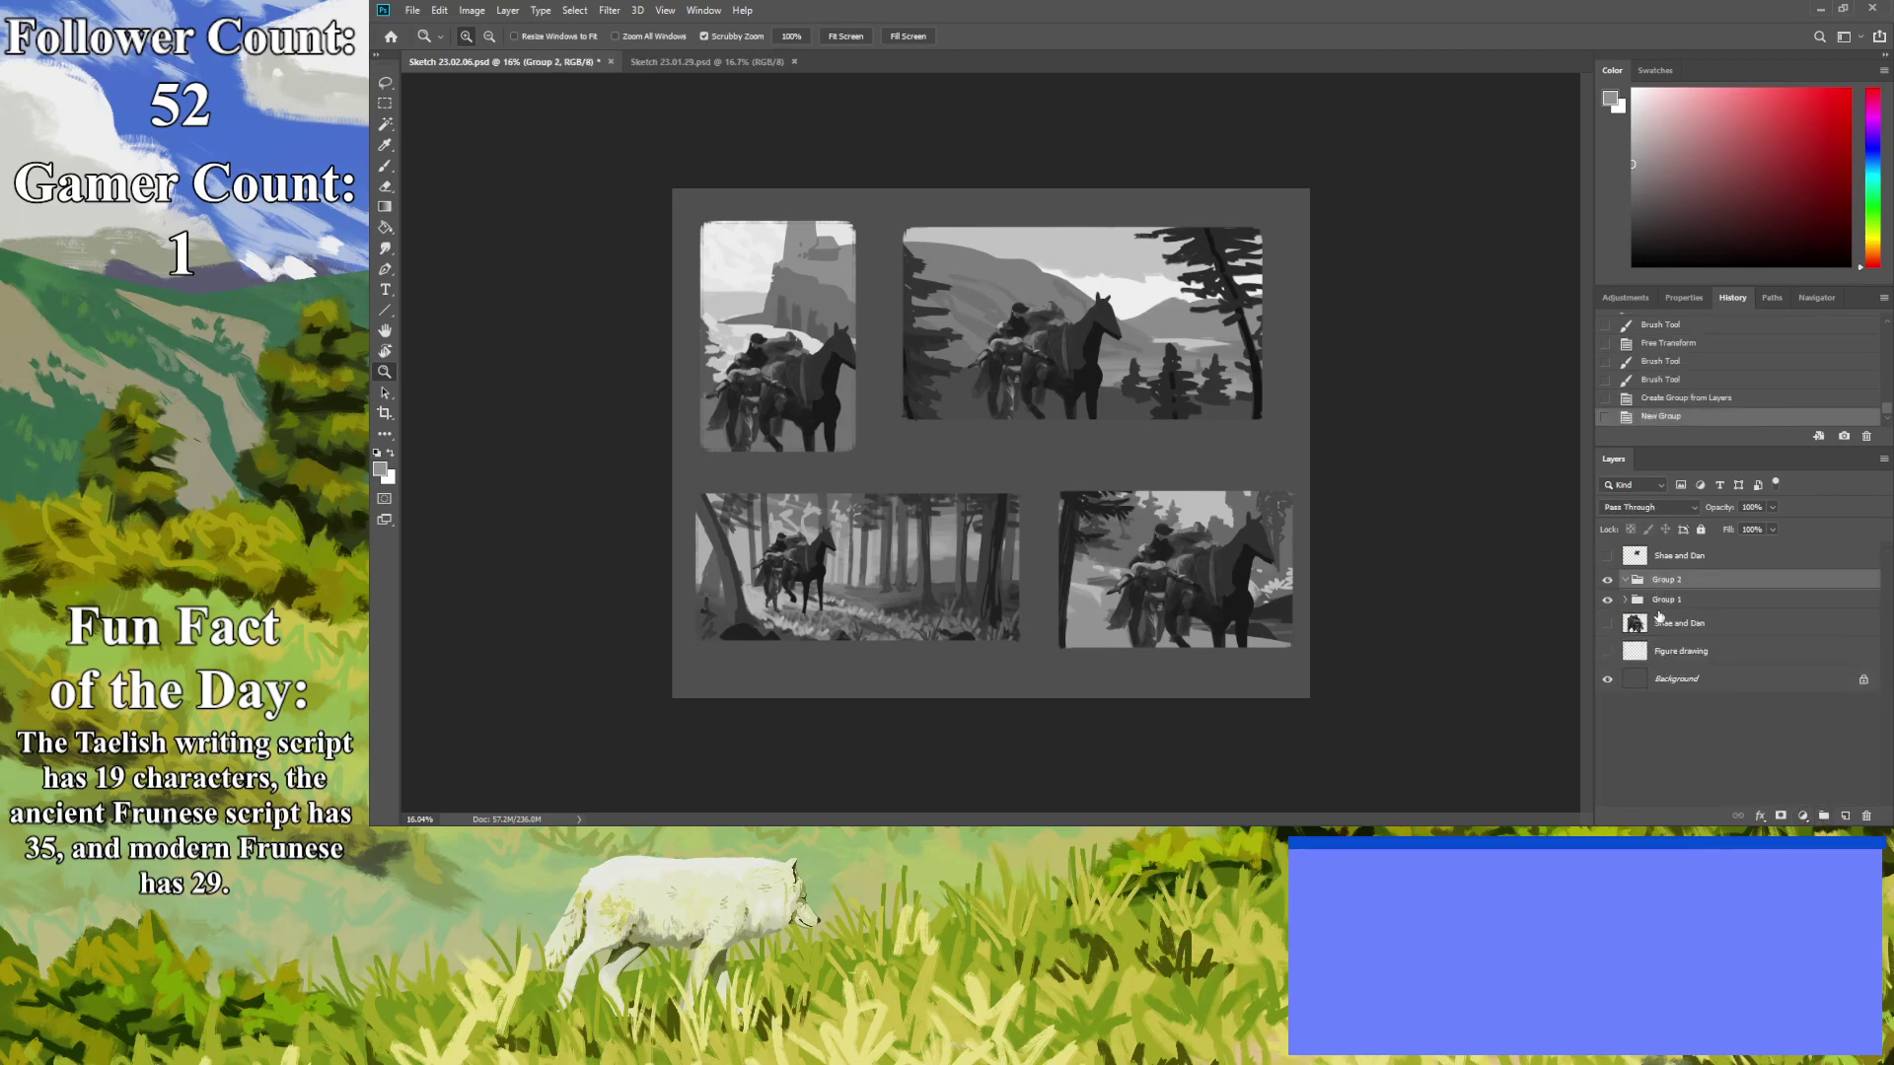
pyautogui.hotkey('ctrl', 'z')
# Rename the new layer group "Thumbnails 1".
pyautogui.doubleClick(1665, 580)
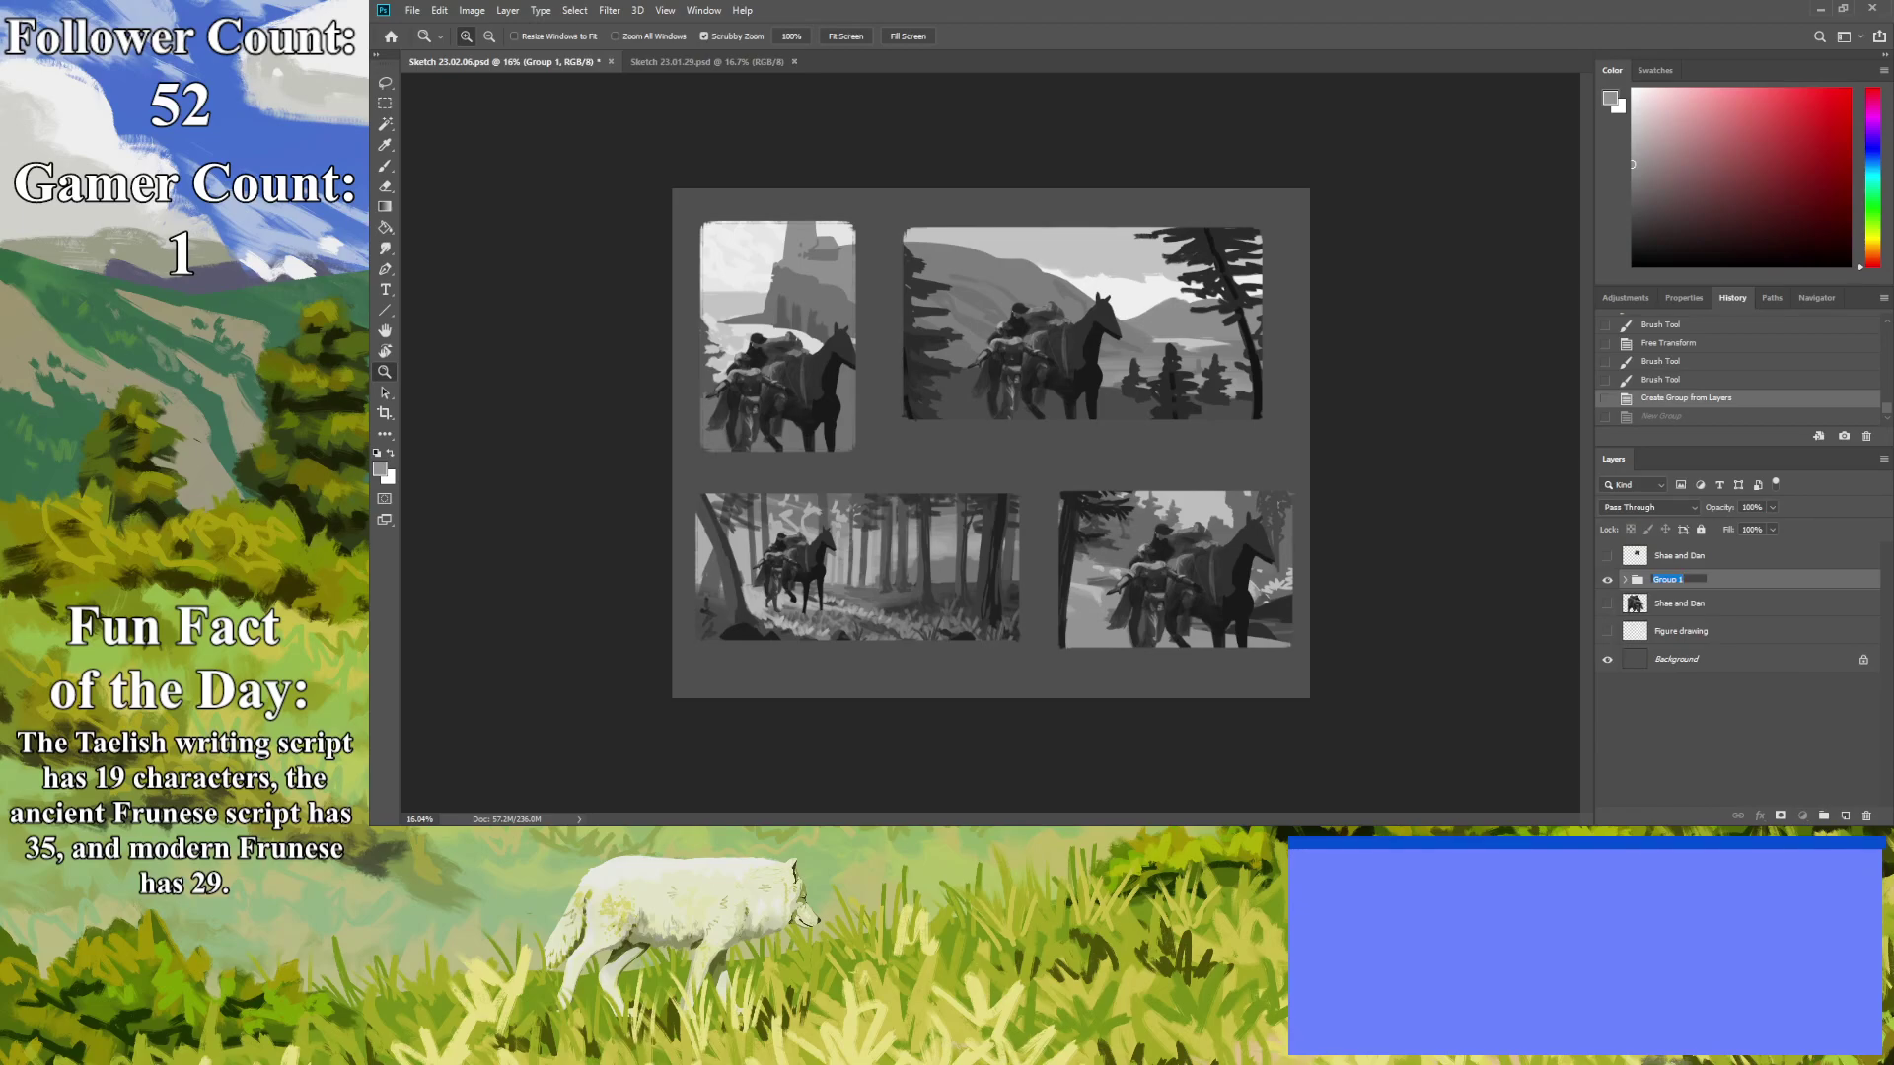
pyautogui.write('Thumbnails 1')
pyautogui.press('Return')
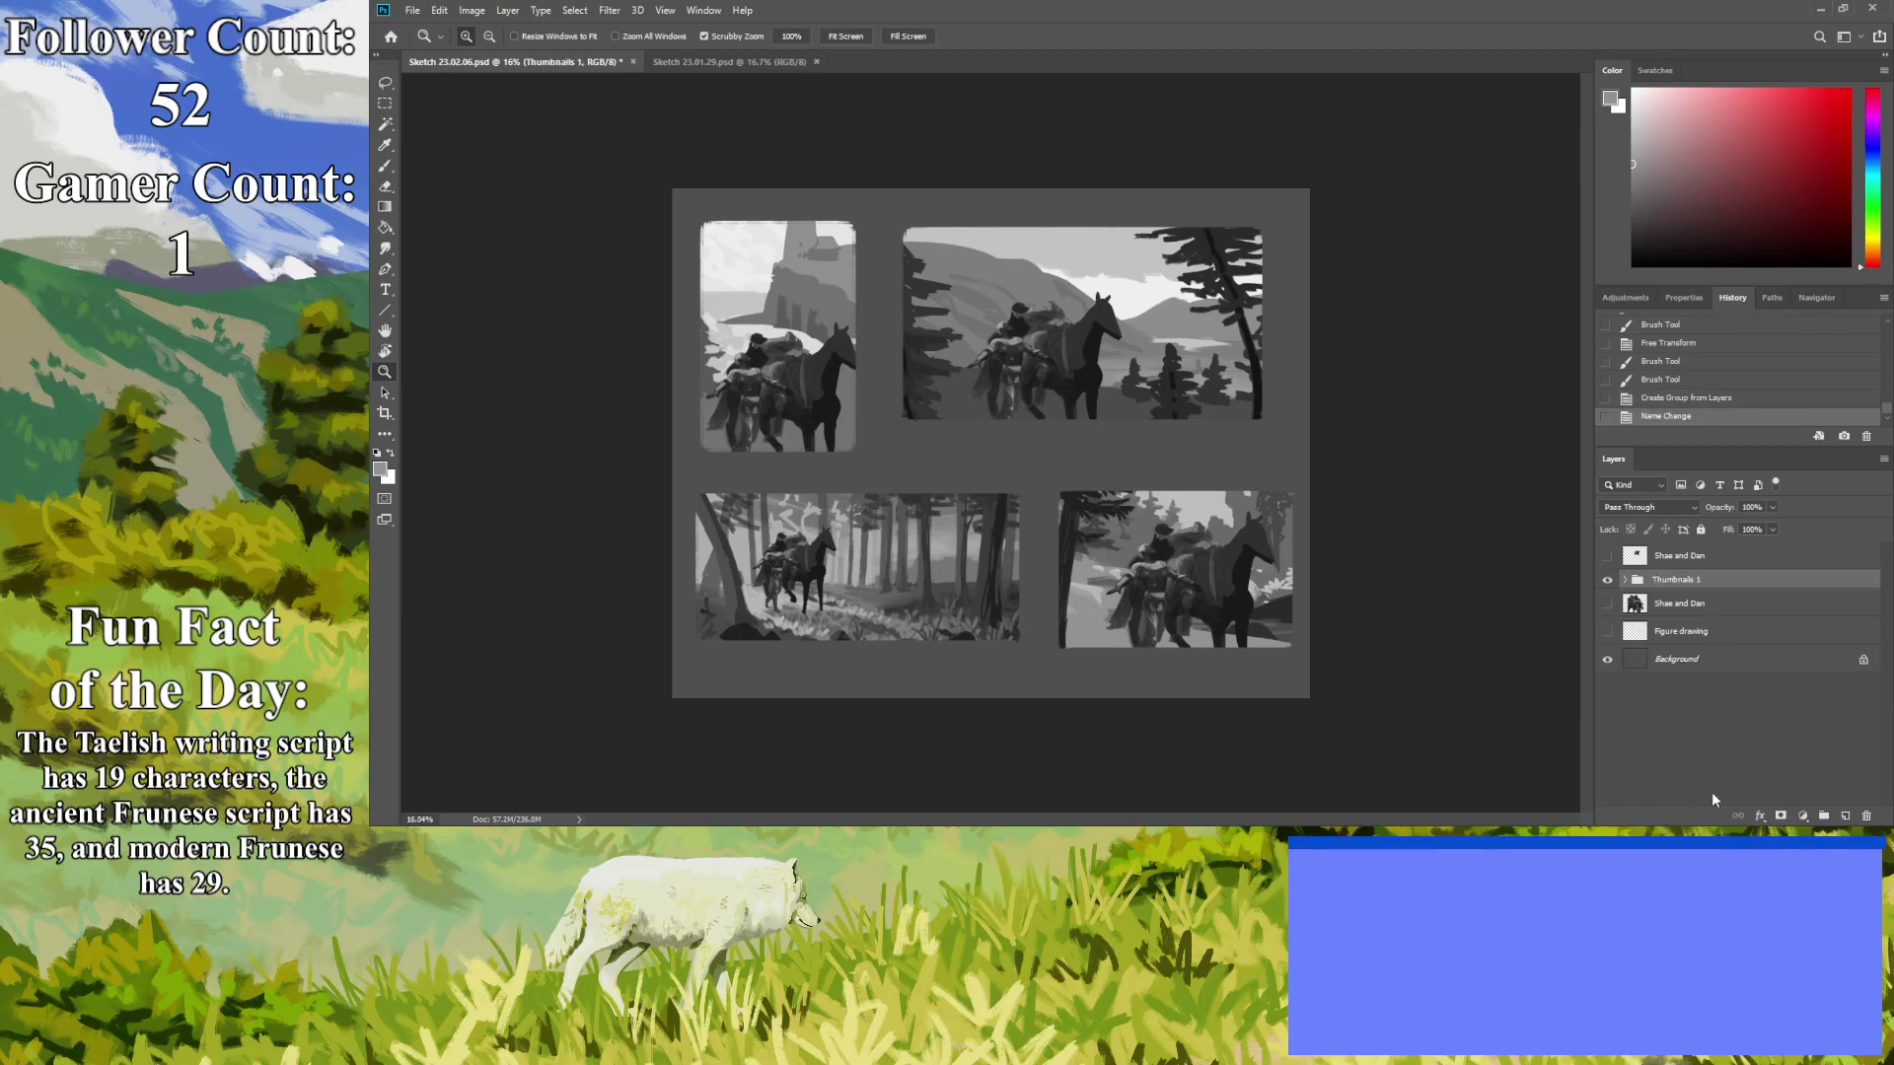
# Expand the Thumbnails 1 group and duplicate layer 4 together with its figures-and-horse layer.
pyautogui.click(1627, 582)
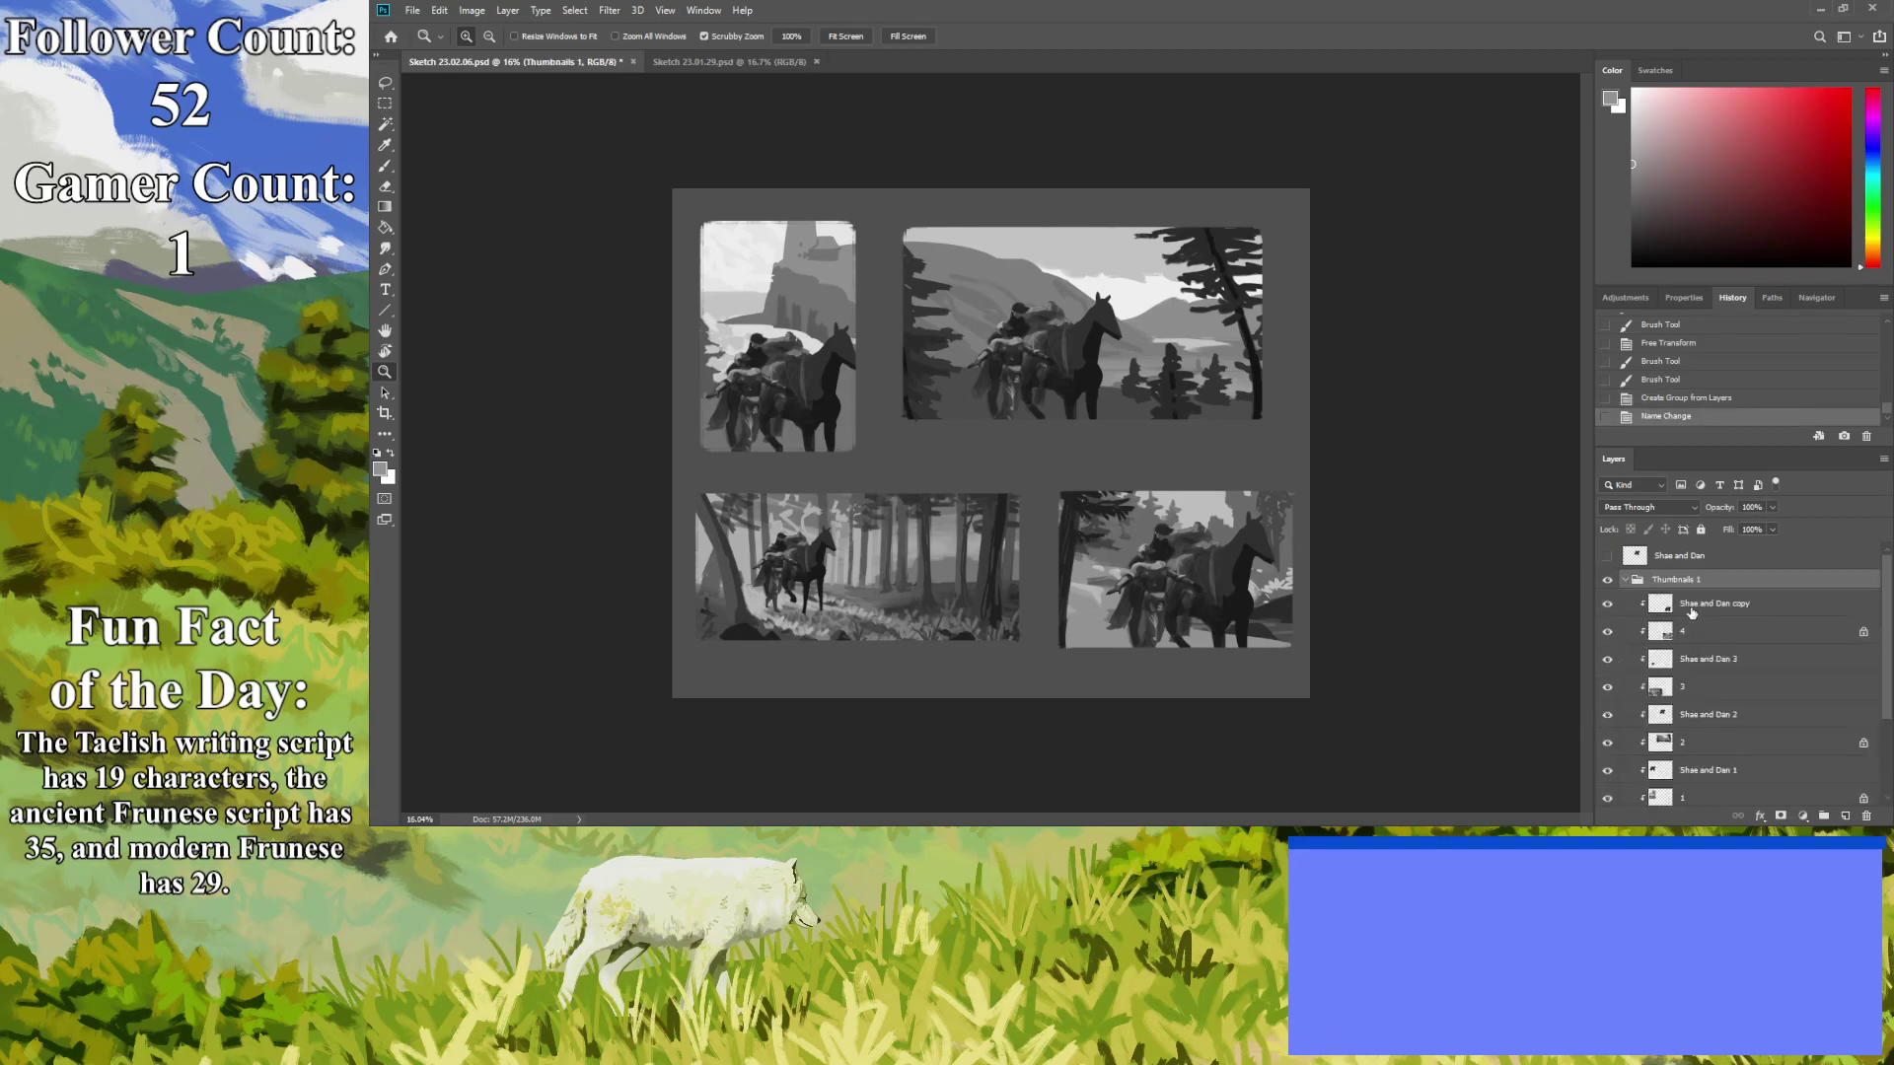
pyautogui.scroll(-2, 1734, 711)
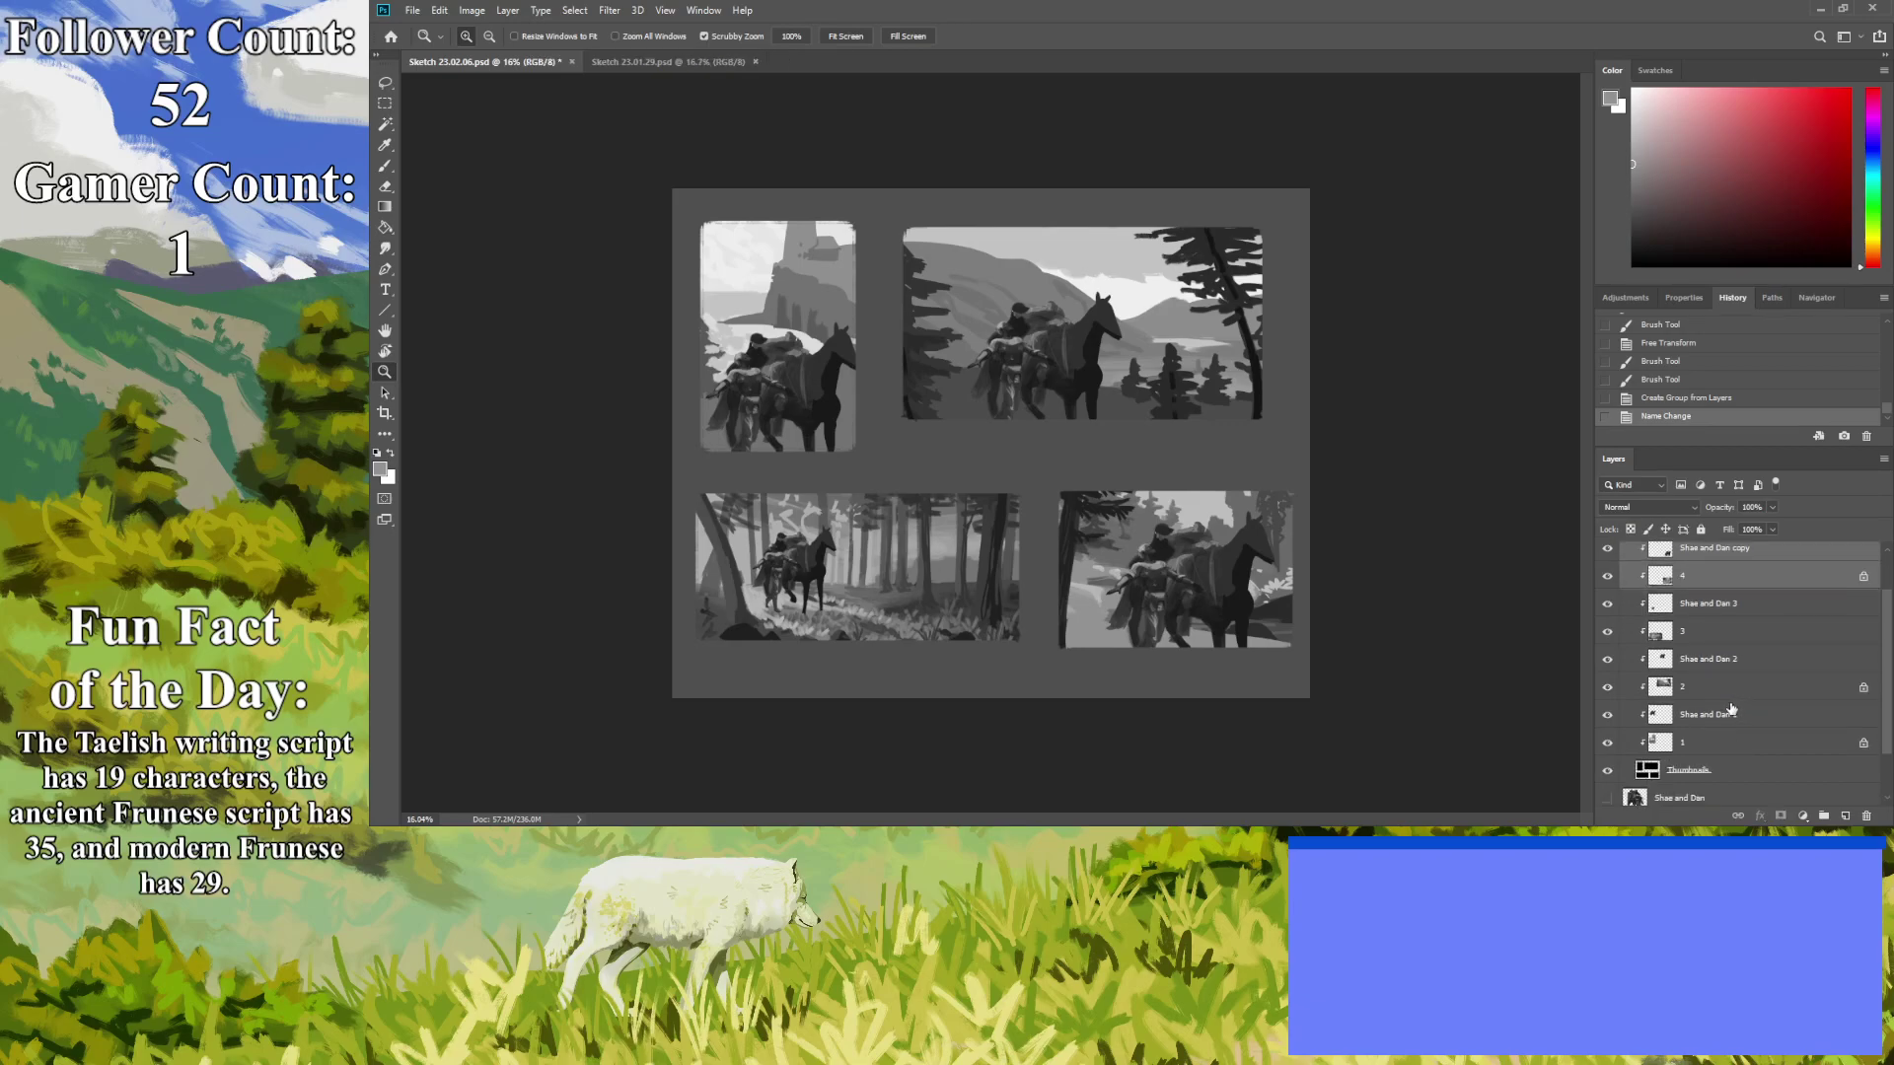
pyautogui.hotkey('ctrl', 'j')
# Marquee-select the fourth frame on the Thumbnails layer and paste a copy of it beneath the duplicated layer 4.
pyautogui.scroll(-2, 1722, 699)
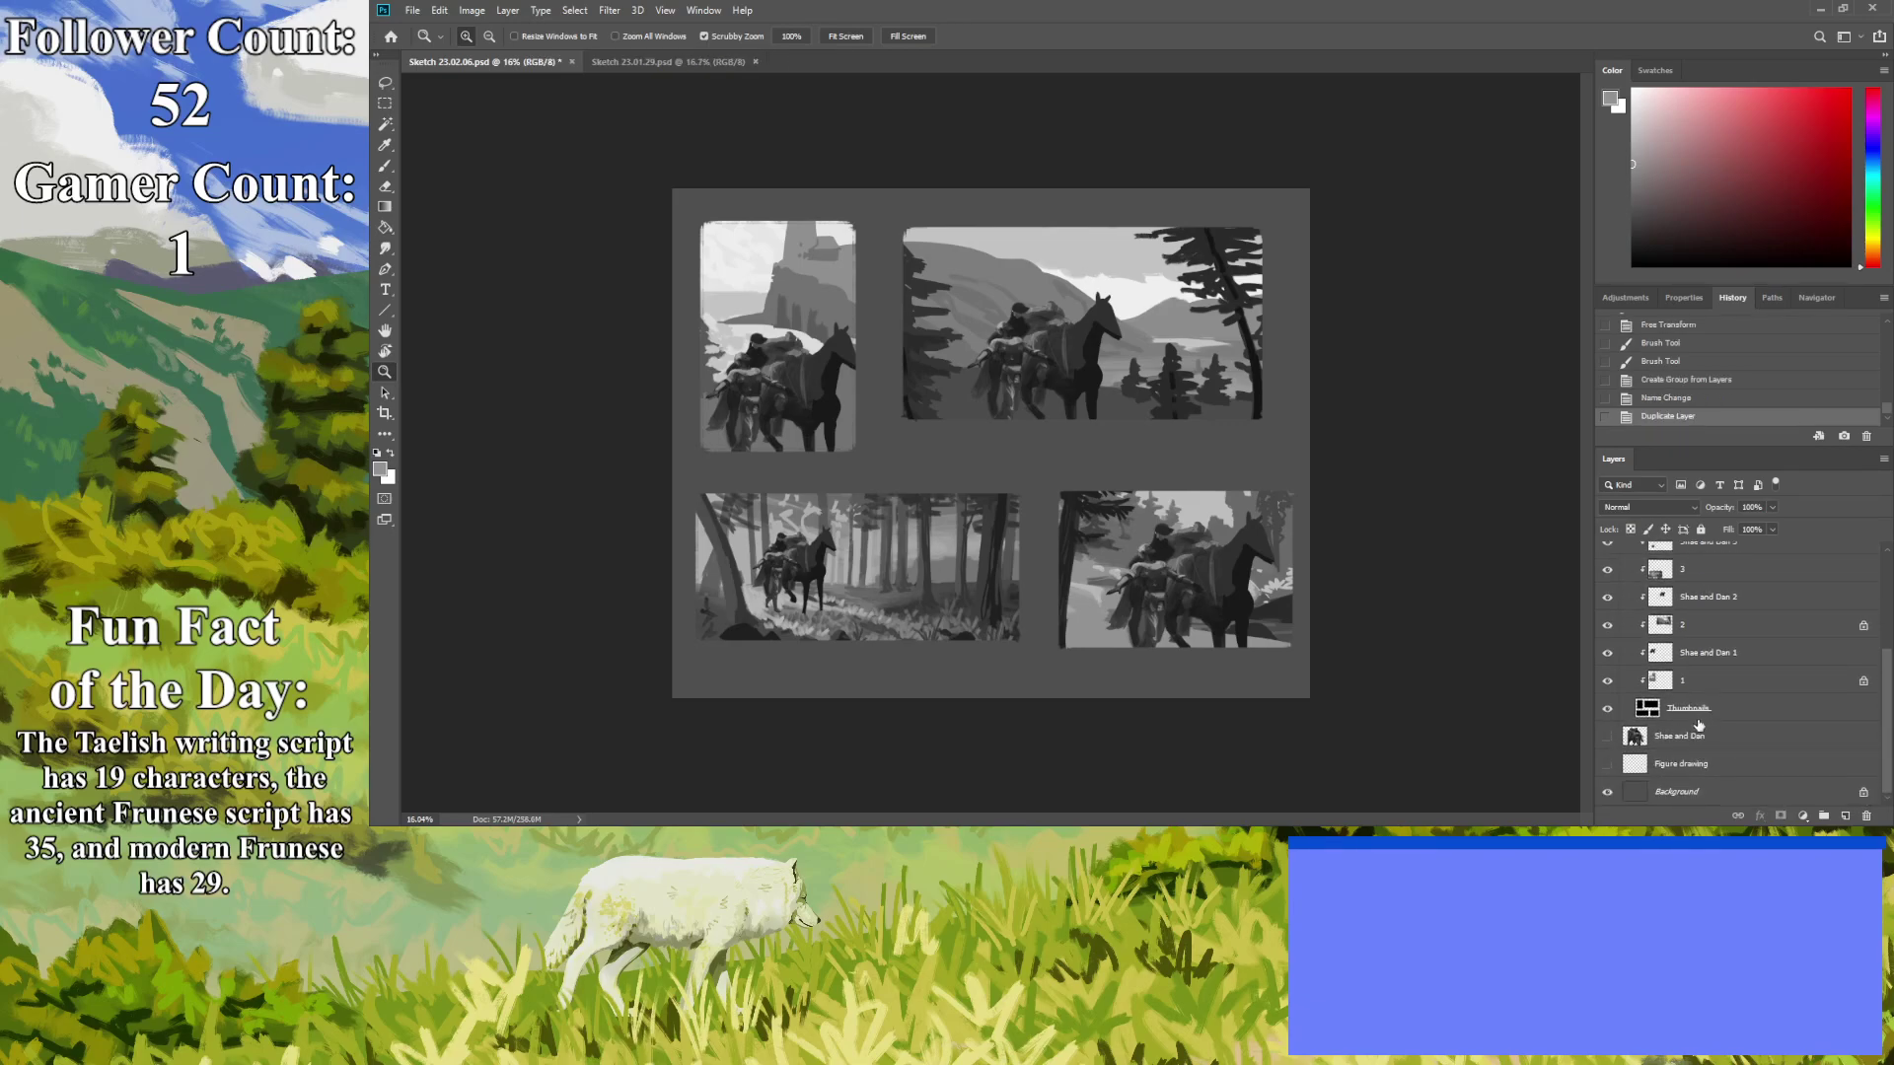
pyautogui.click(1698, 716)
pyautogui.click(385, 103)
pyautogui.moveTo(1042, 472); pyautogui.dragTo(1312, 661)
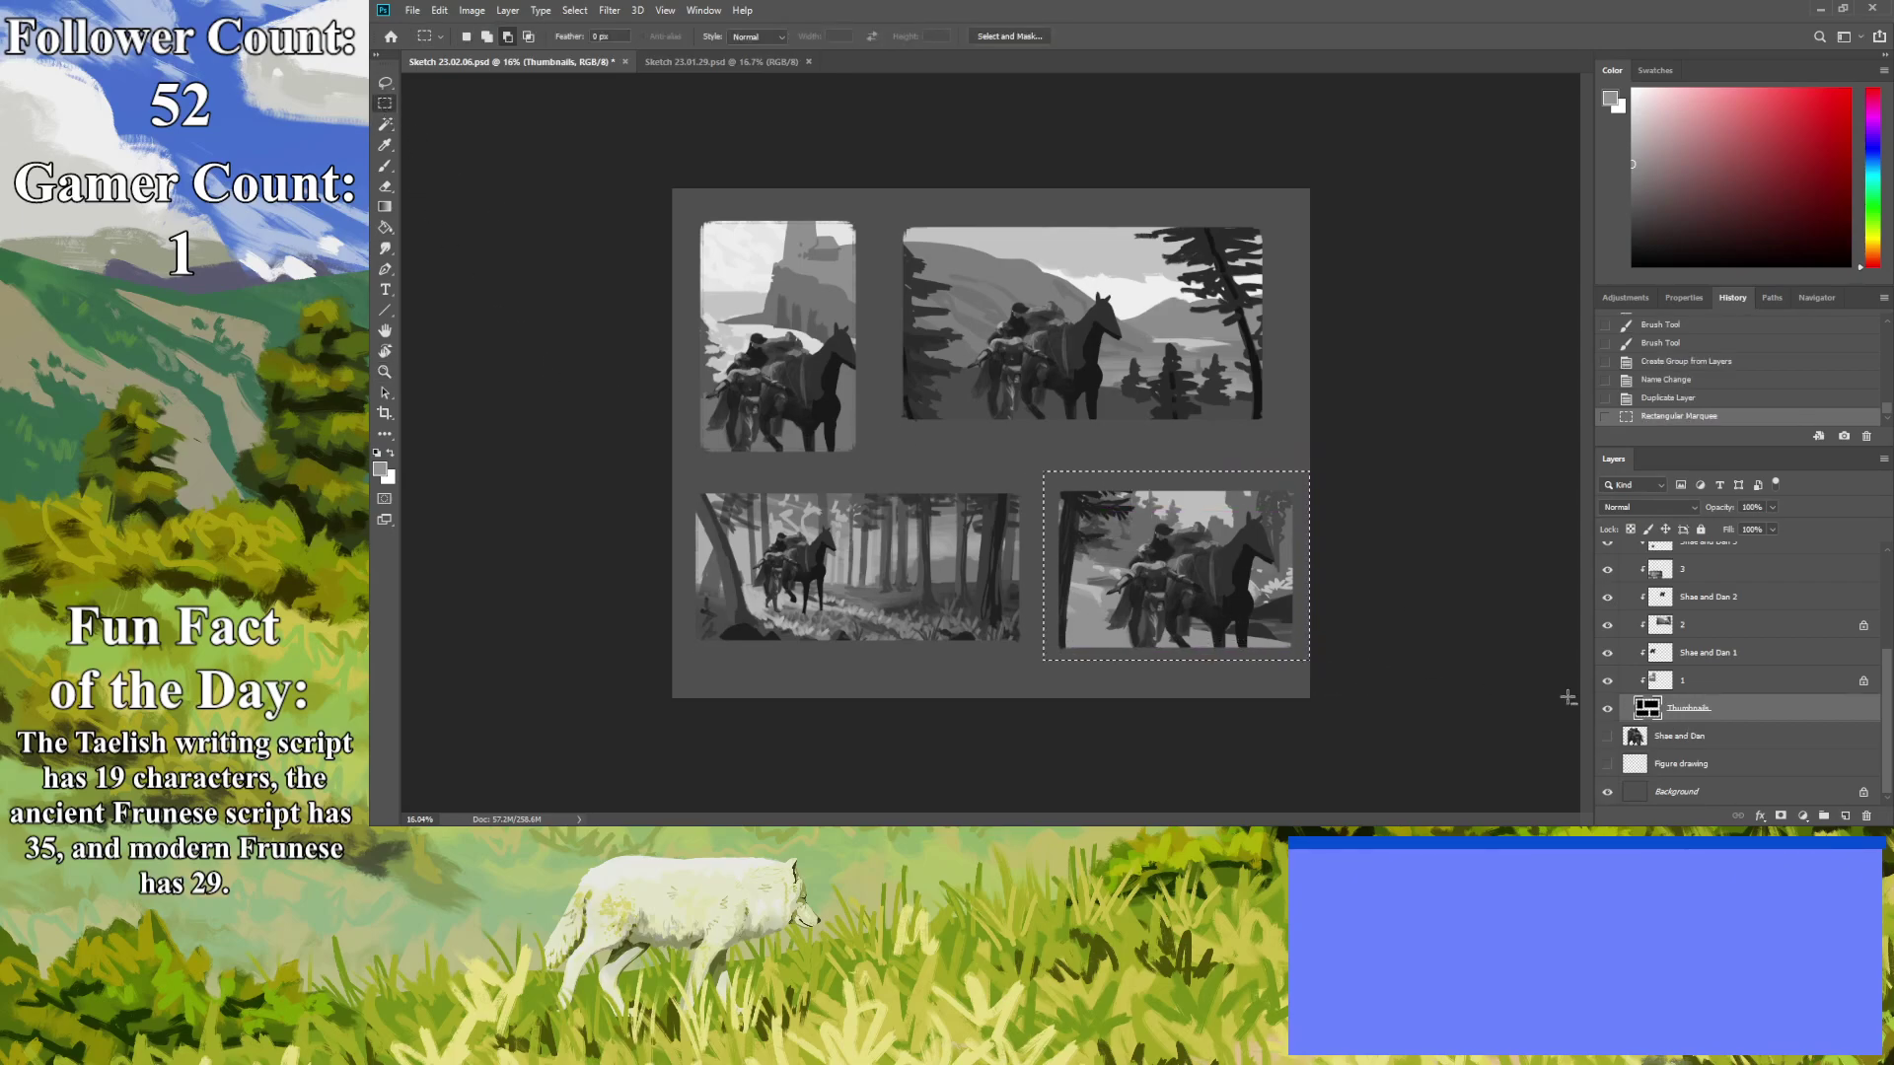
pyautogui.scroll(5, 1677, 710)
pyautogui.click(1691, 641)
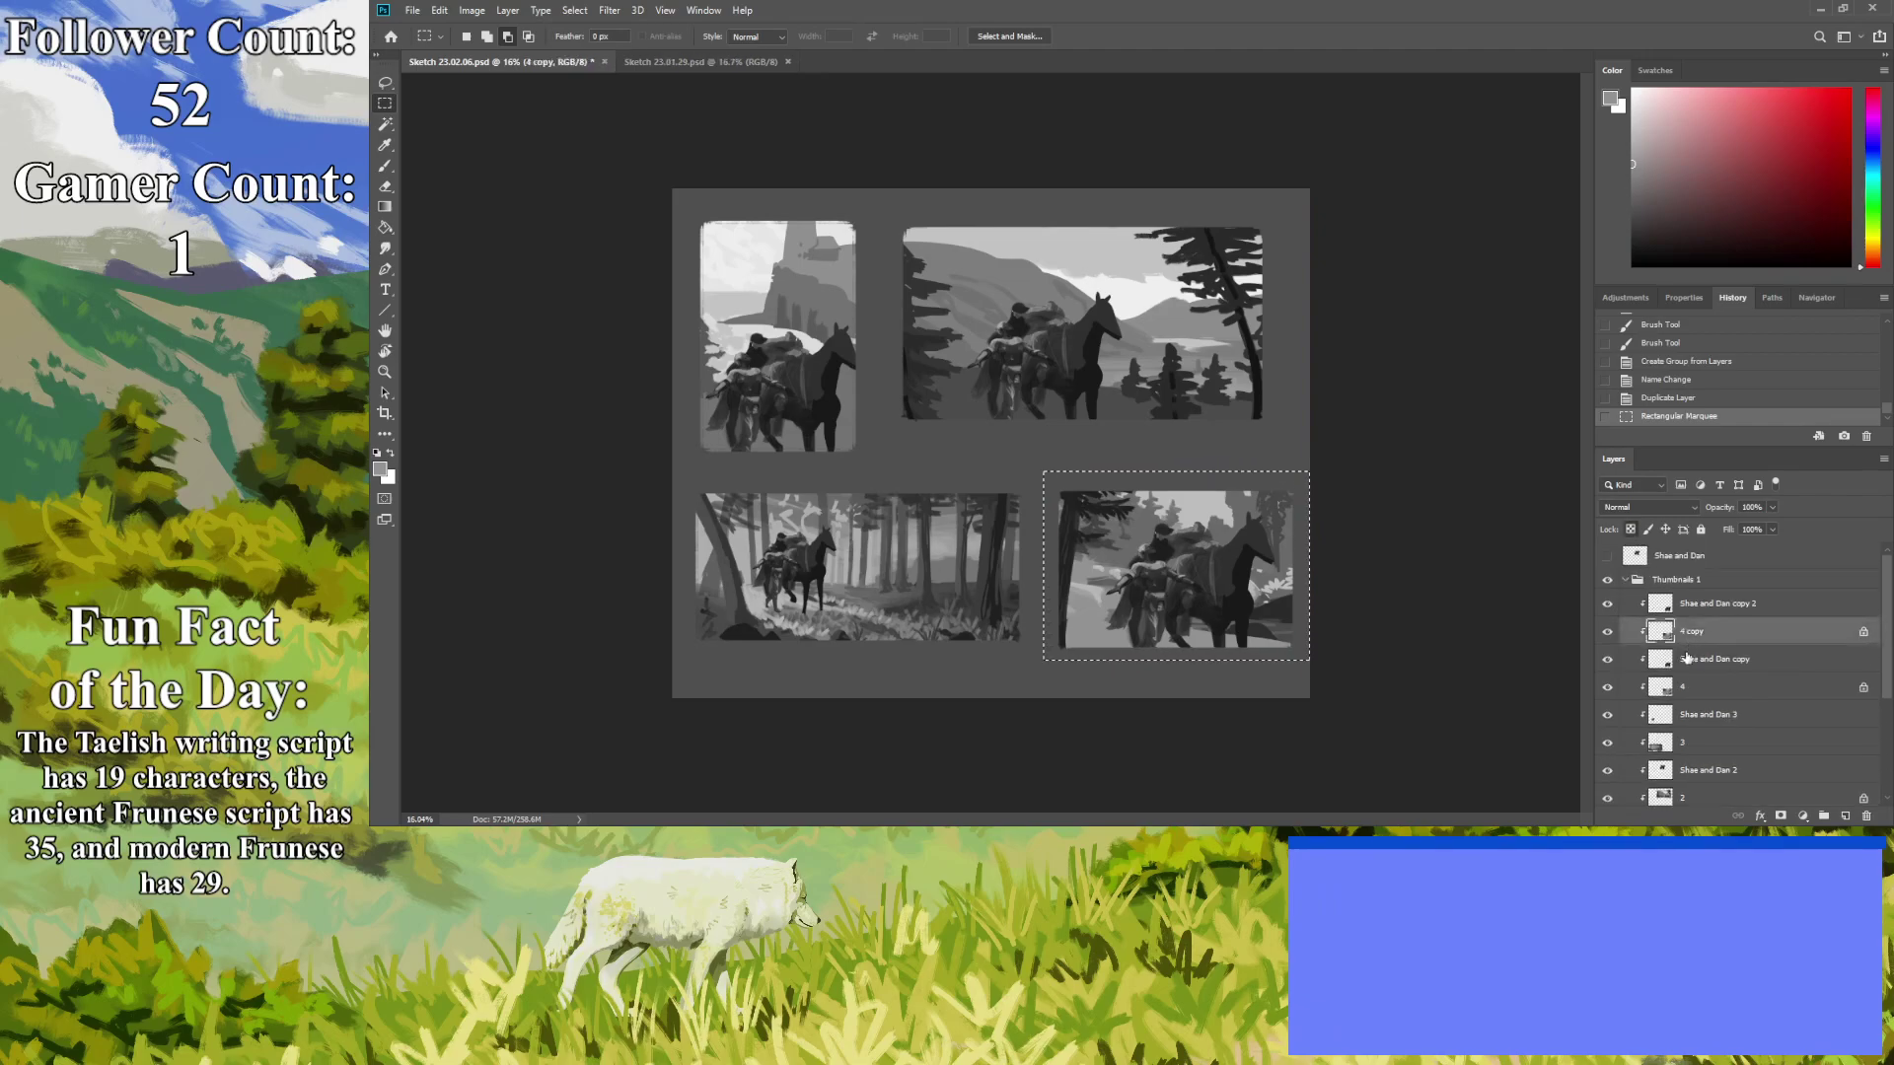
pyautogui.hotkey('ctrl', 'v')
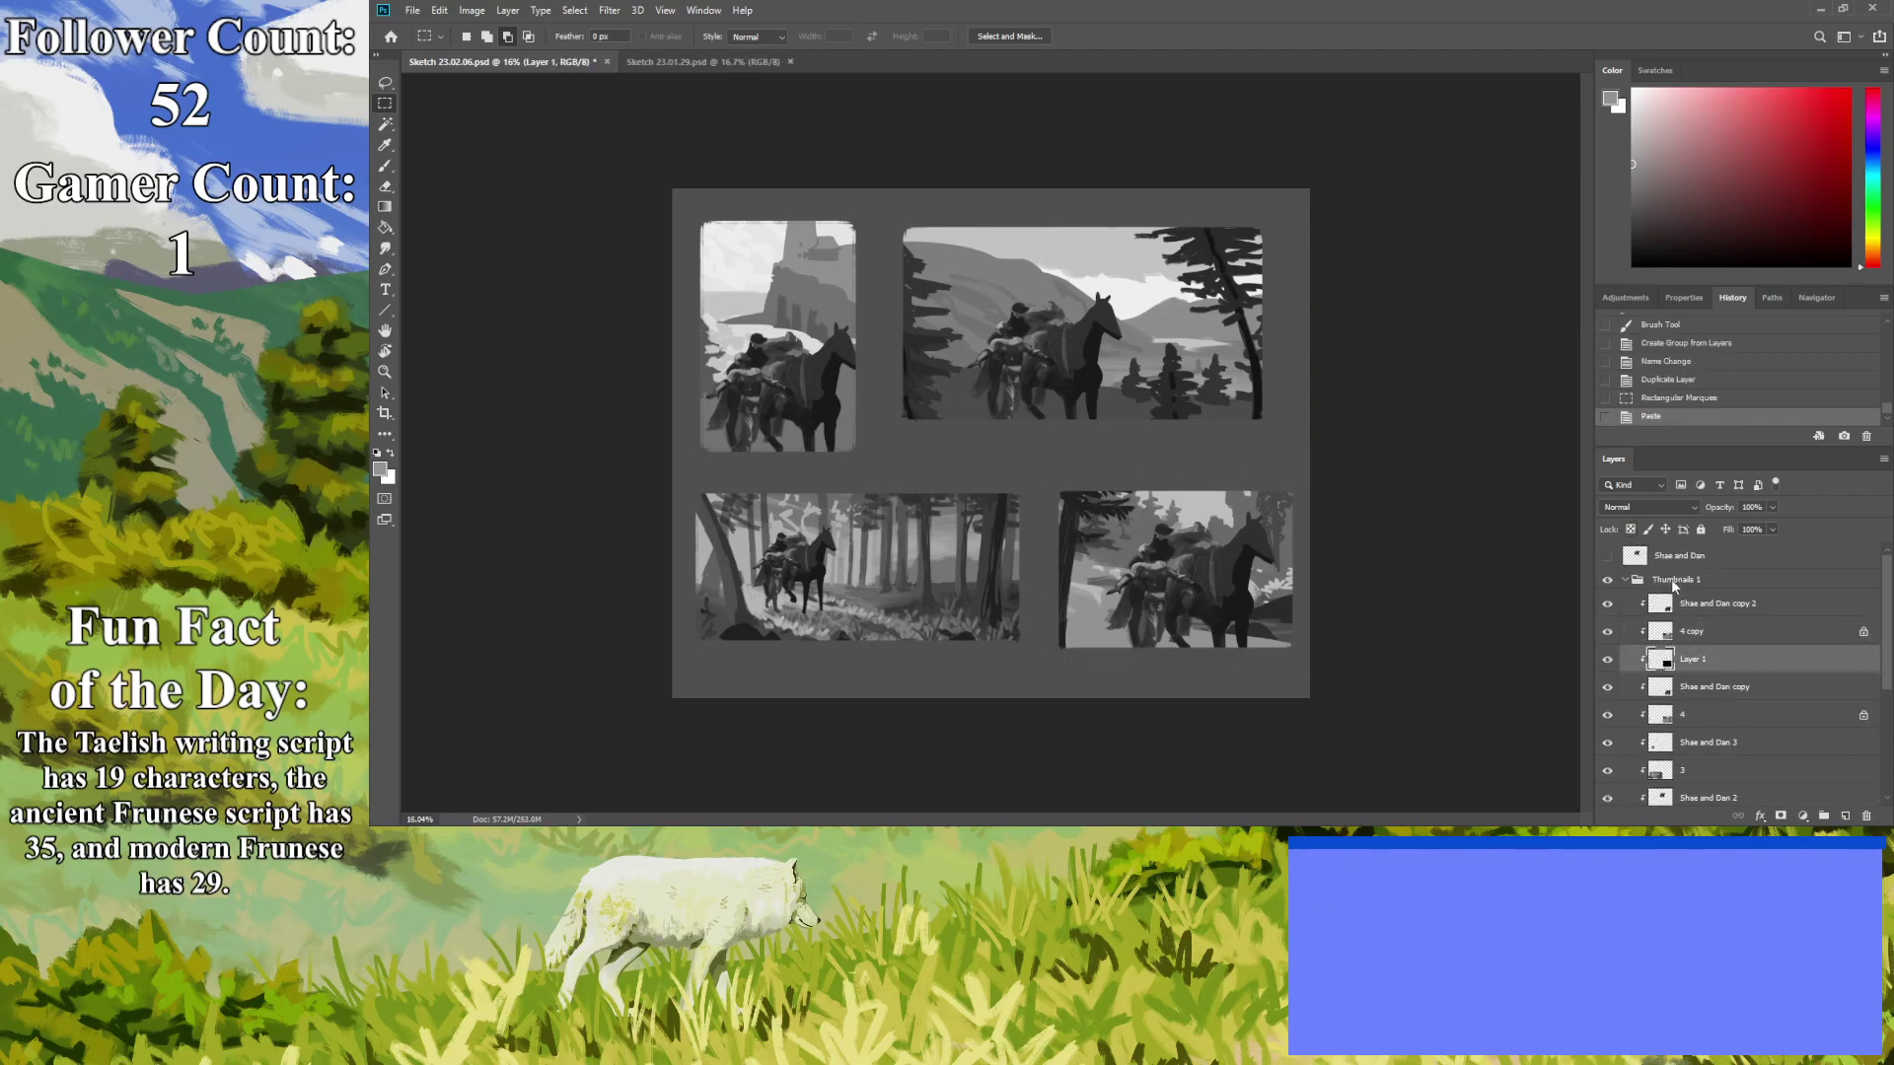
# Release the pasted frame from its clipping mask and clip the duplicated landscape and figure layers to it.
pyautogui.hotkey('ctrl', 'alt', 'g')
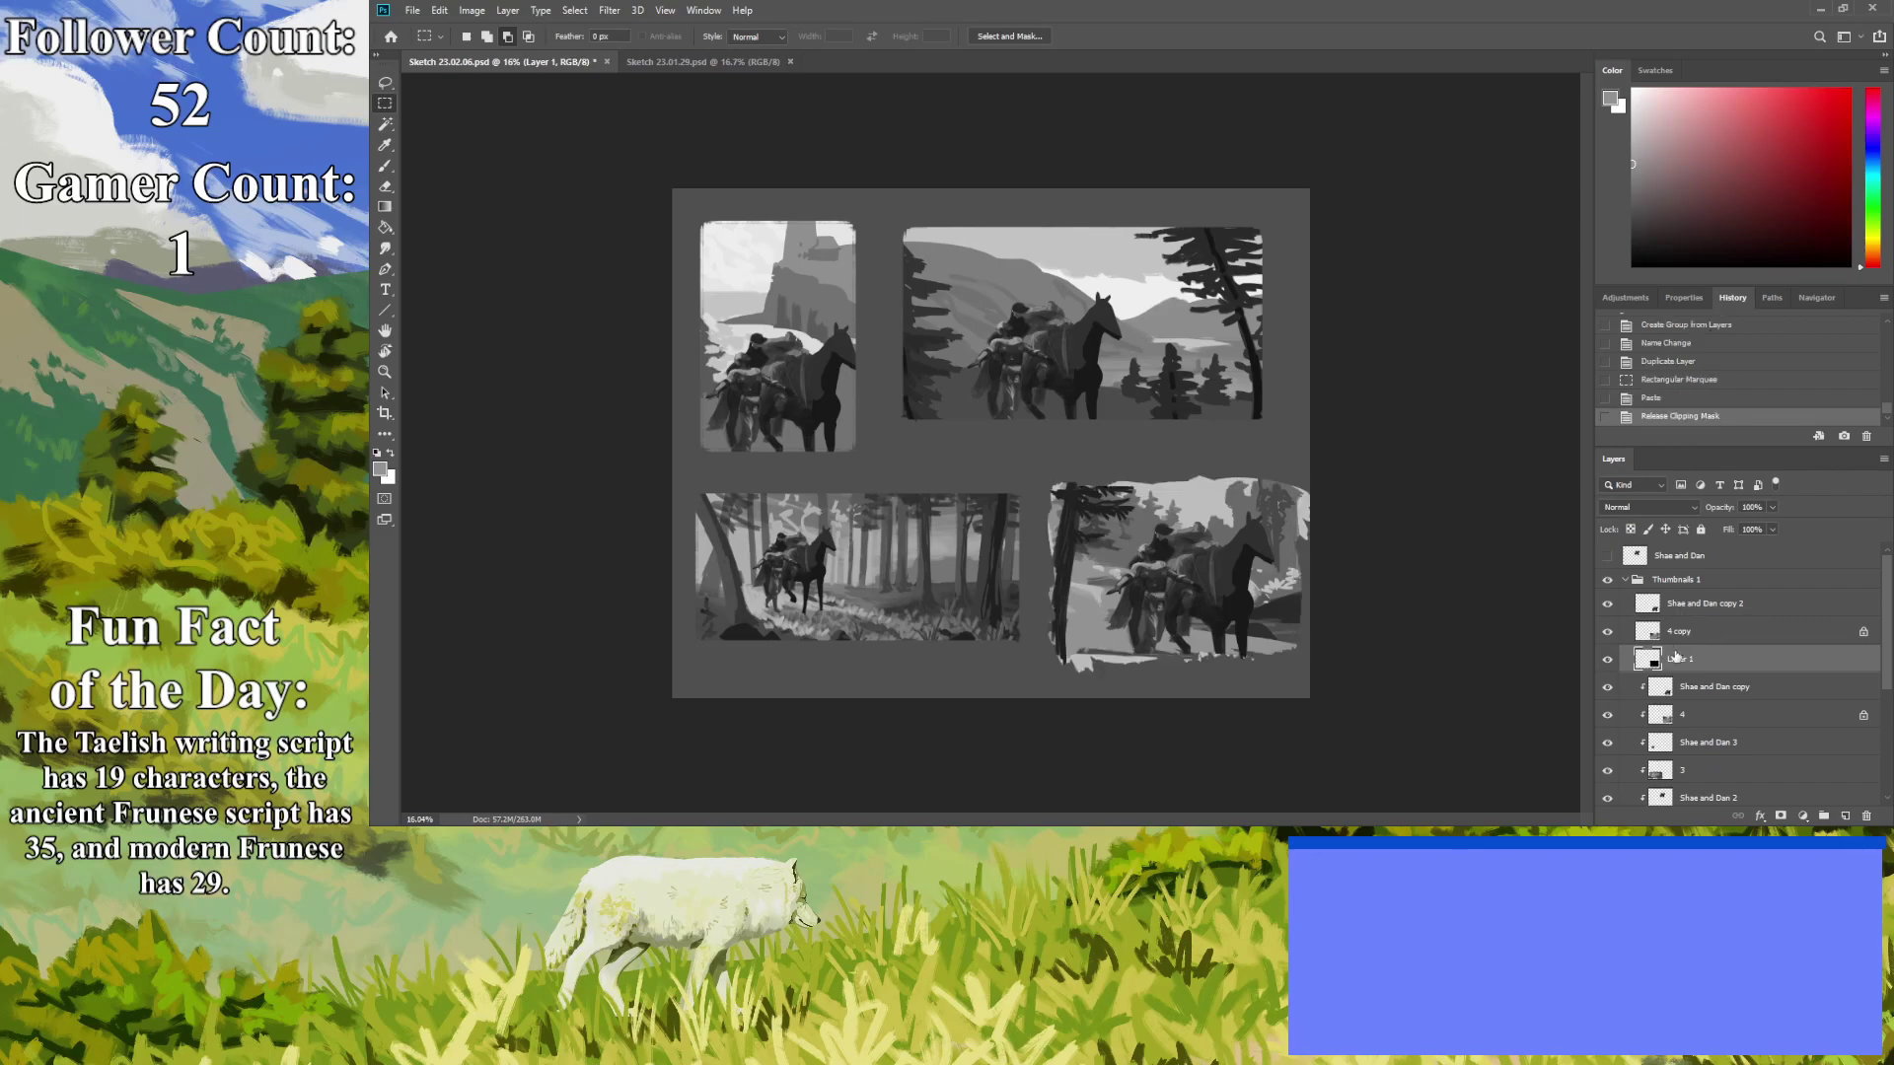
pyautogui.click(1701, 616)
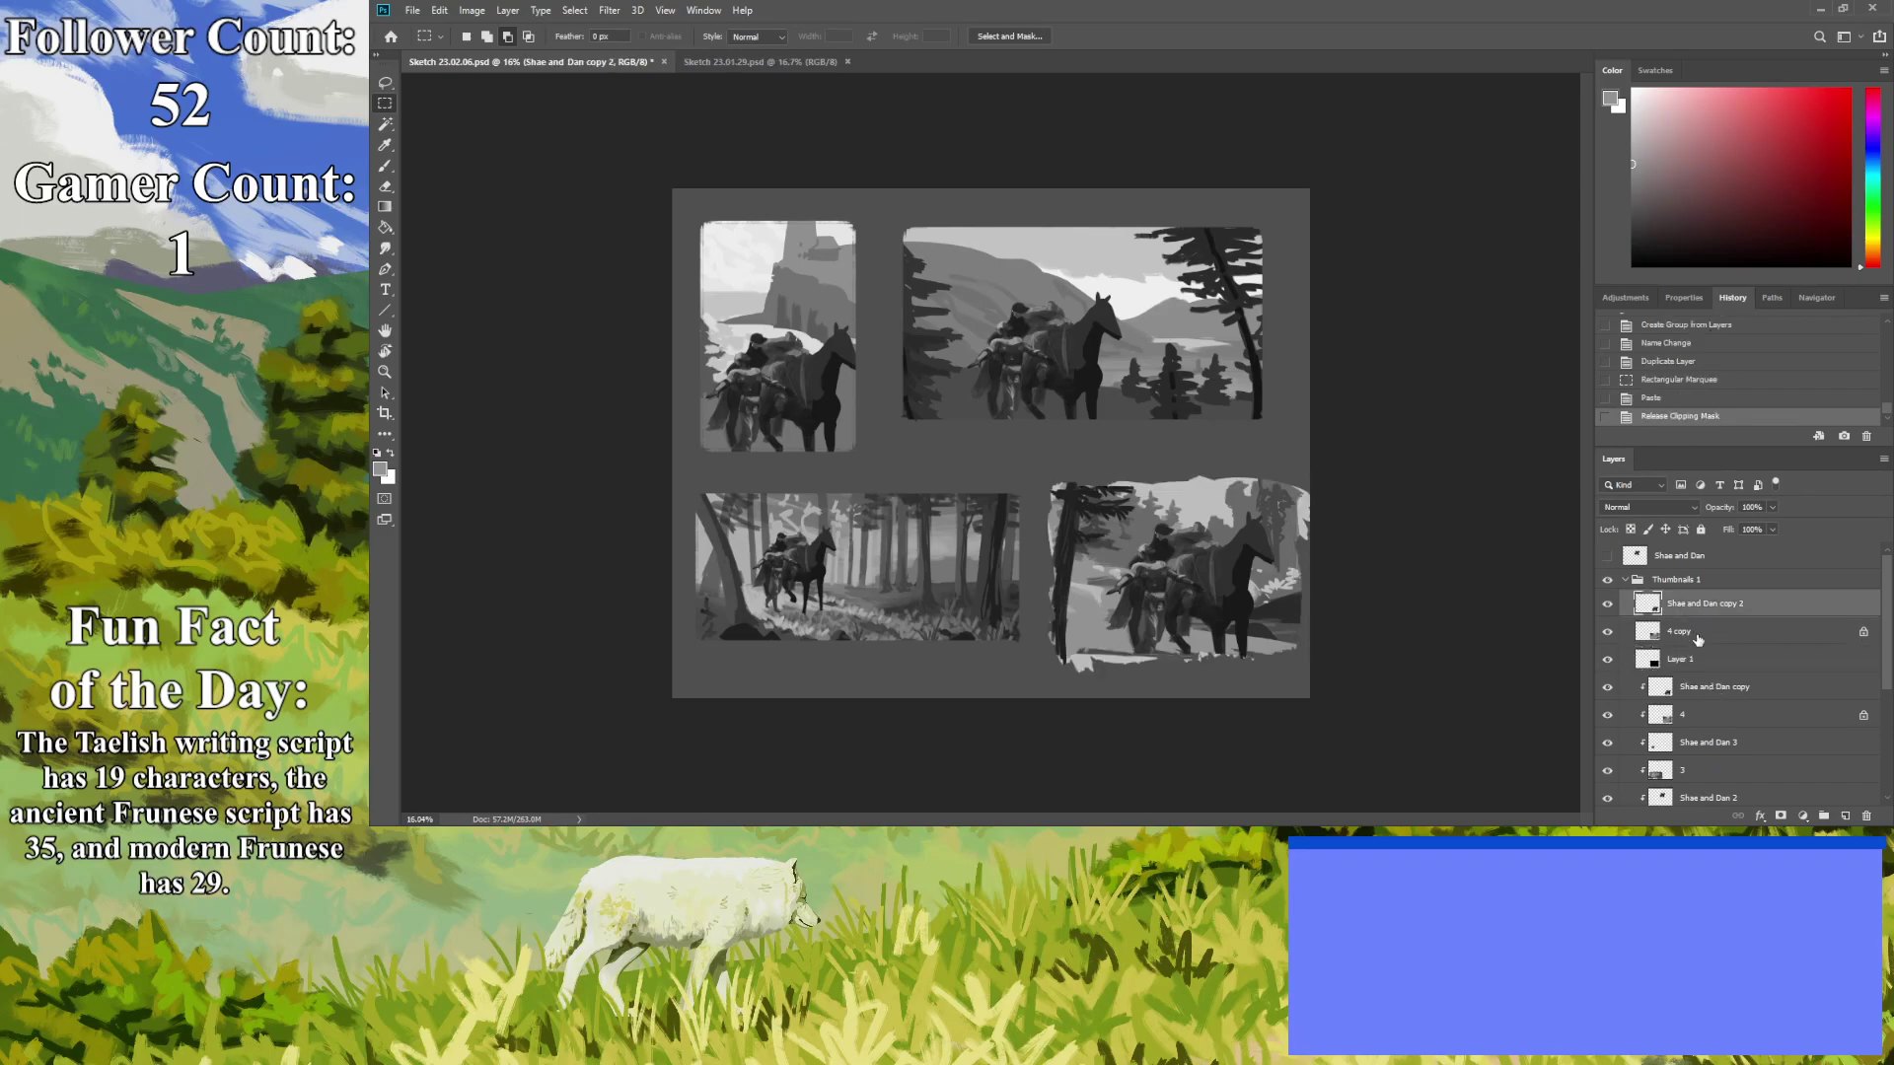
pyautogui.keyDown('shift'); pyautogui.click(1709, 628); pyautogui.keyUp('shift')
pyautogui.hotkey('ctrl', 'alt', 'g')
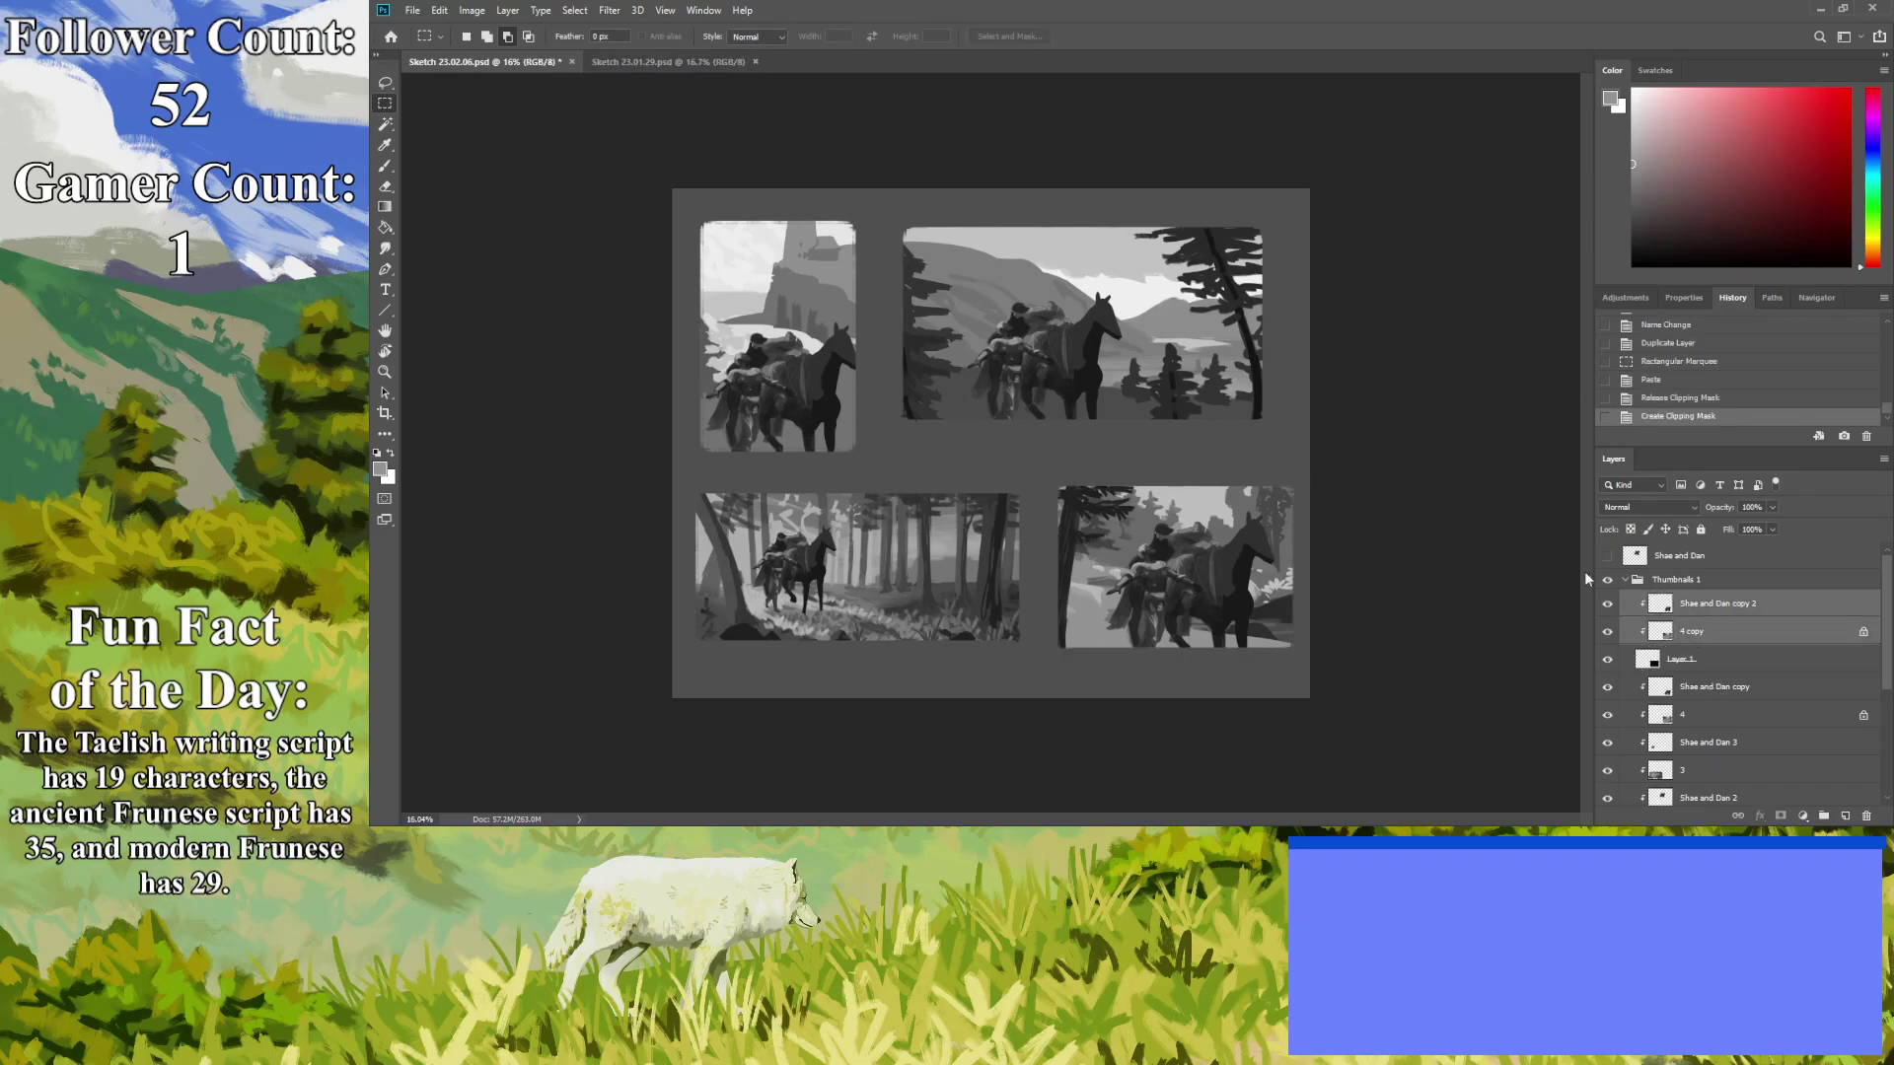
# Free-transform the pasted frame and both duplicated layers together, enlarging the fourth thumbnail's copy and placing it at the canvas's lower left.
pyautogui.hotkey('ctrl', 't')
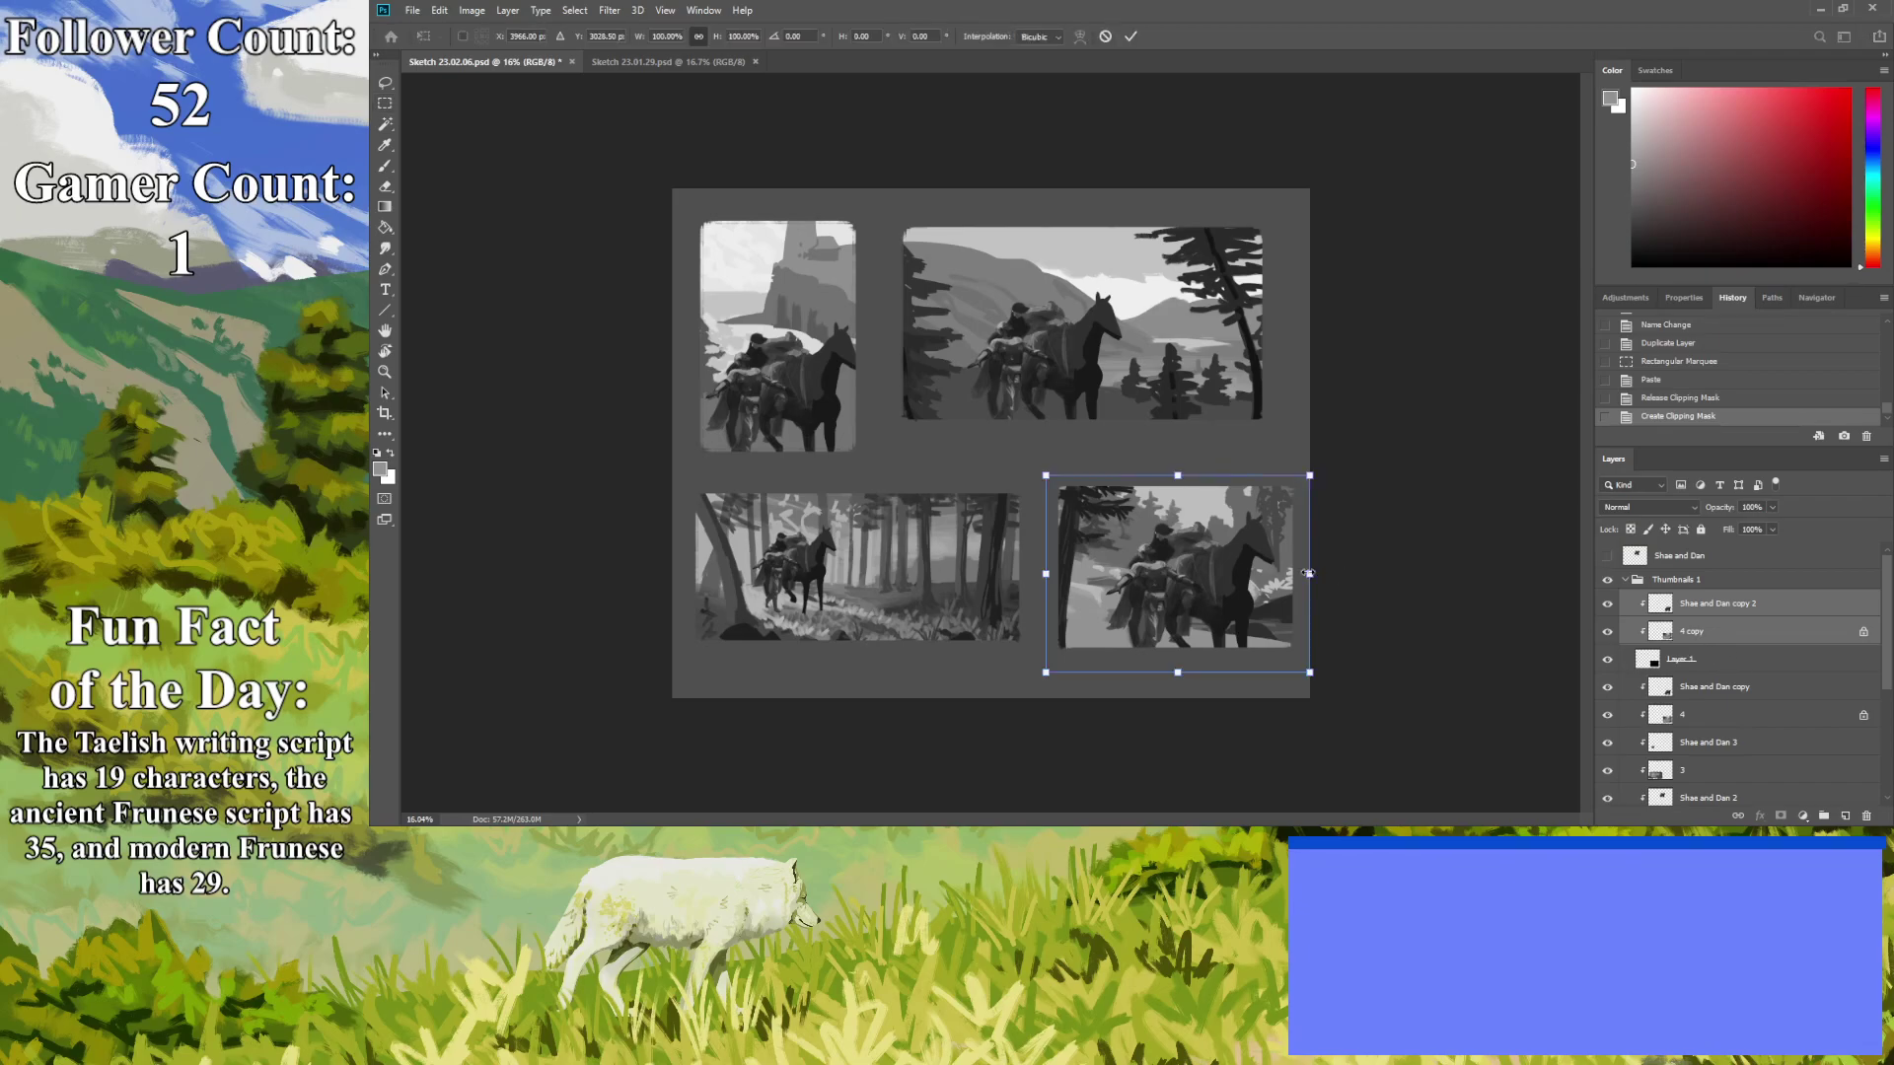
pyautogui.keyDown('shift'); pyautogui.click(1667, 655); pyautogui.keyUp('shift')
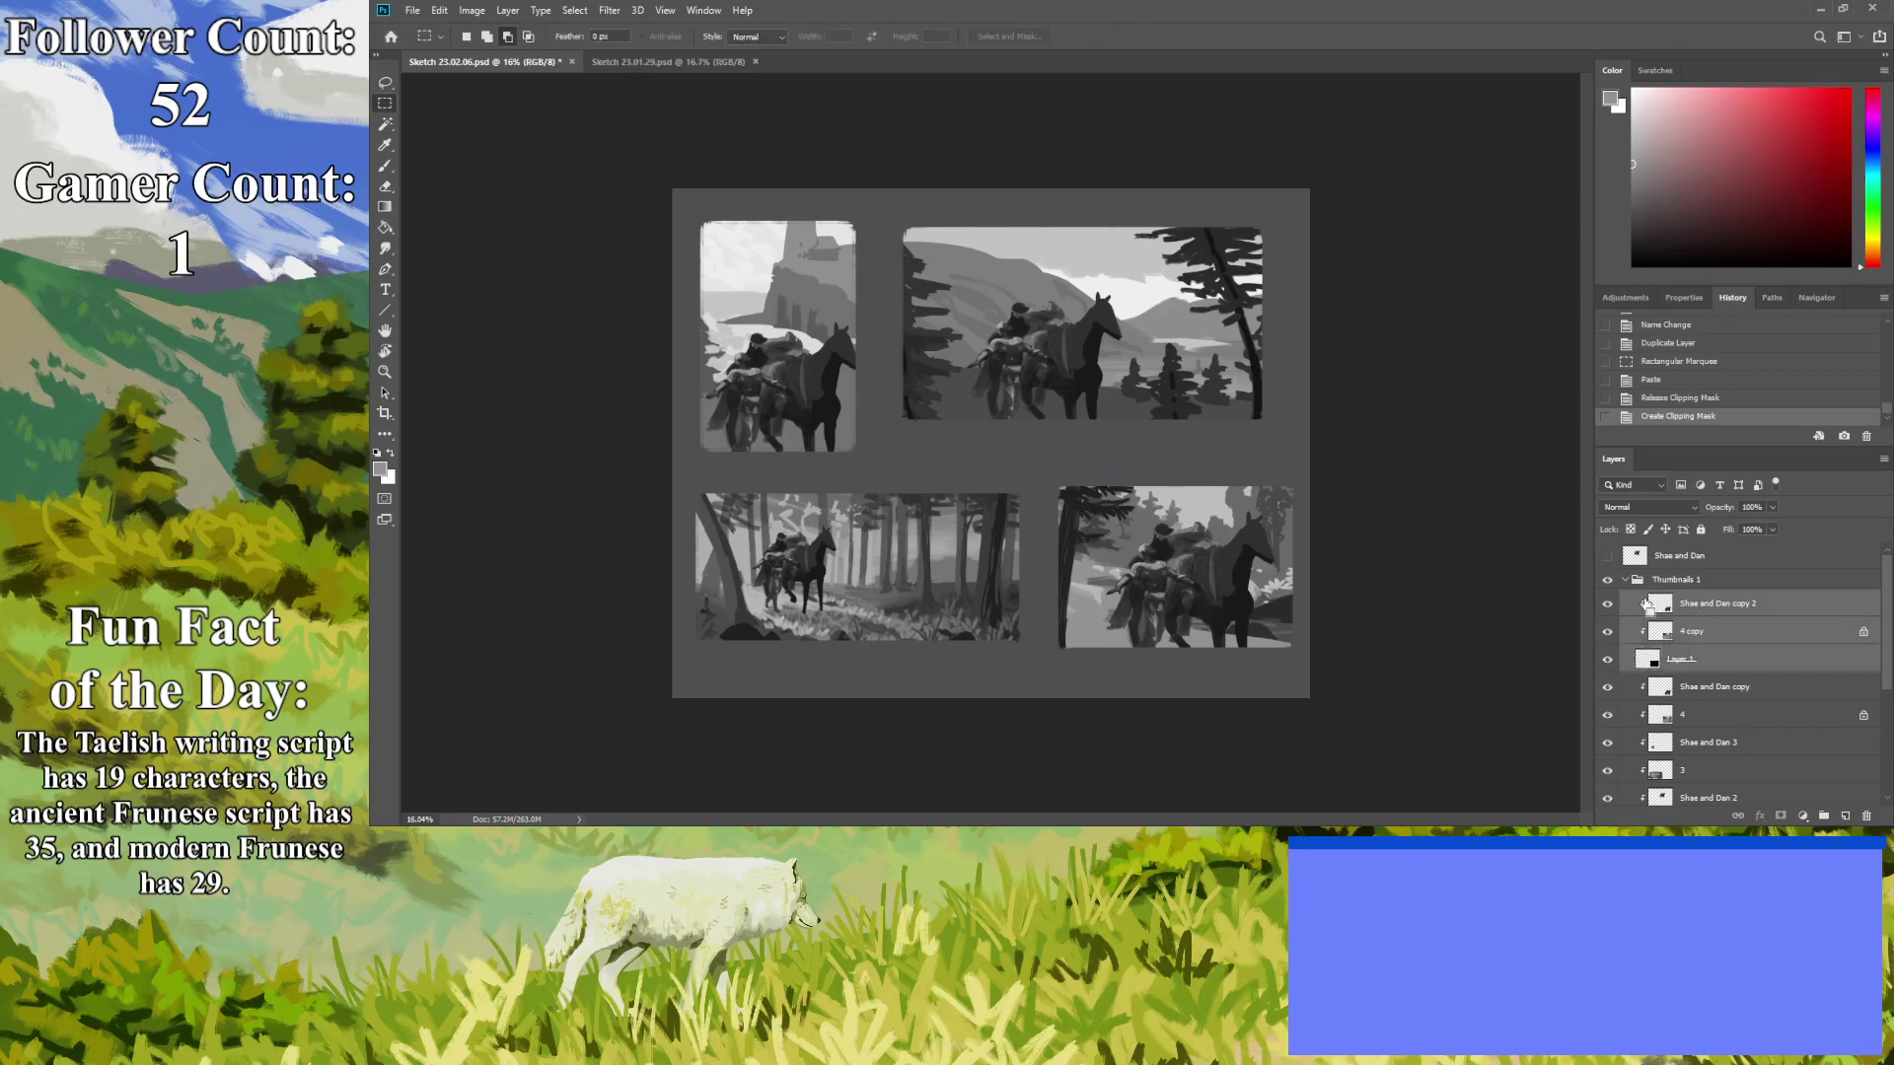
pyautogui.moveTo(1037, 470); pyautogui.dragTo(942, 400)
pyautogui.moveTo(1394, 577); pyautogui.dragTo(1106, 577)
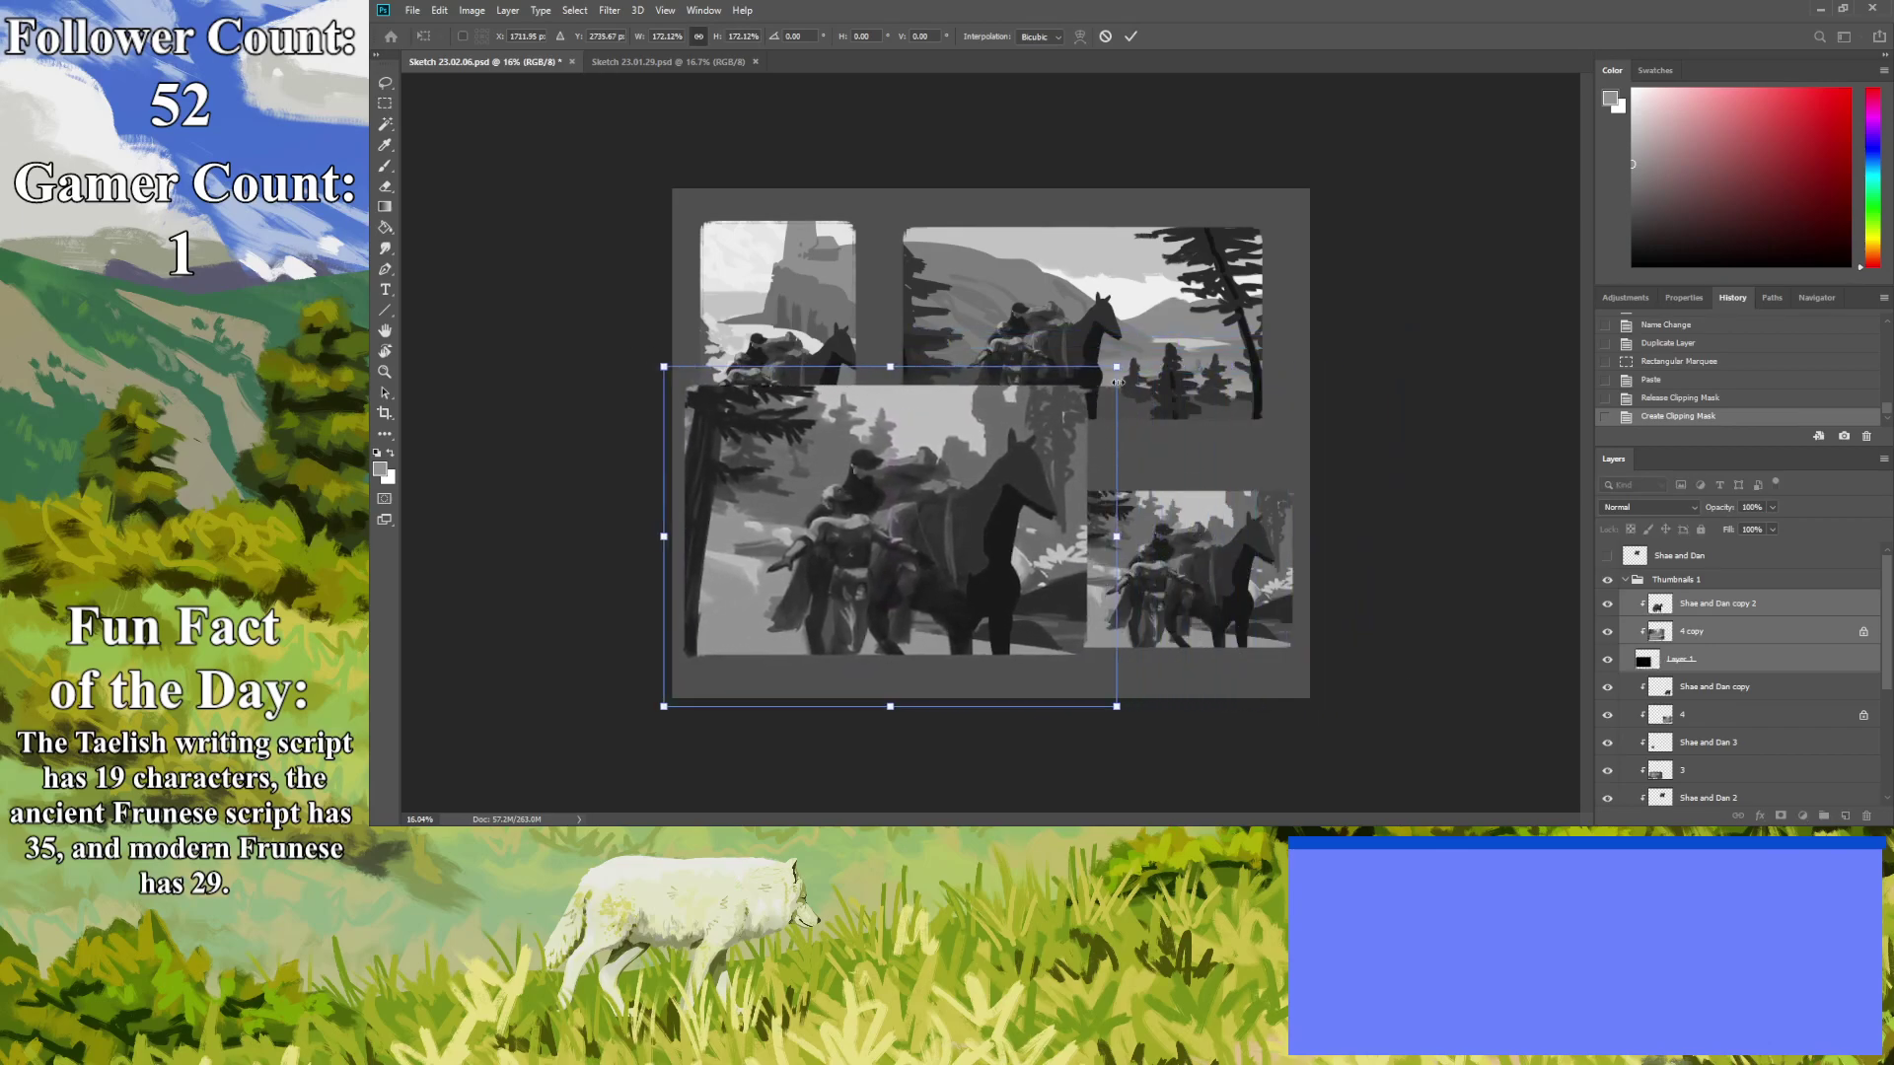
pyautogui.moveTo(1114, 366); pyautogui.dragTo(1017, 455)
pyautogui.press('Return')
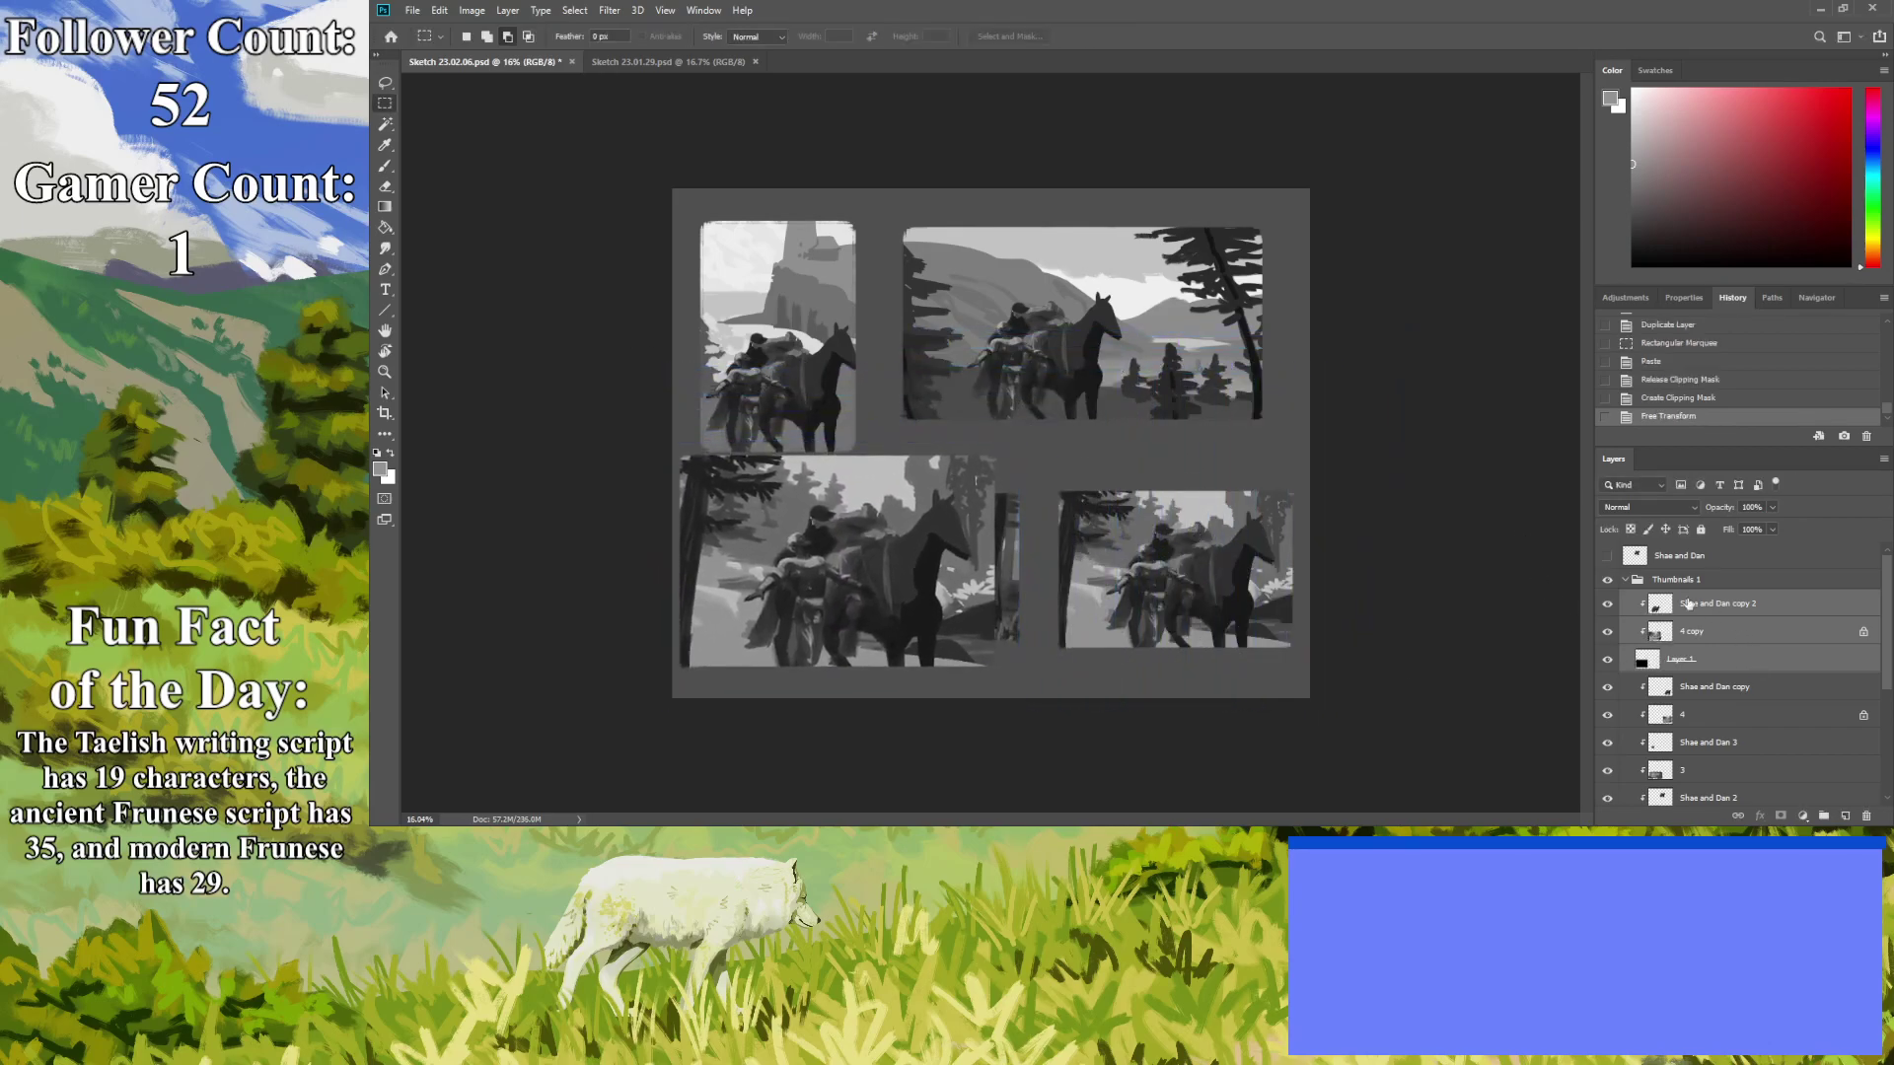
# Move the three copied layers out above the Thumbnails 1 group, then collapse and hide that group.
pyautogui.moveTo(1716, 625); pyautogui.dragTo(1667, 570)
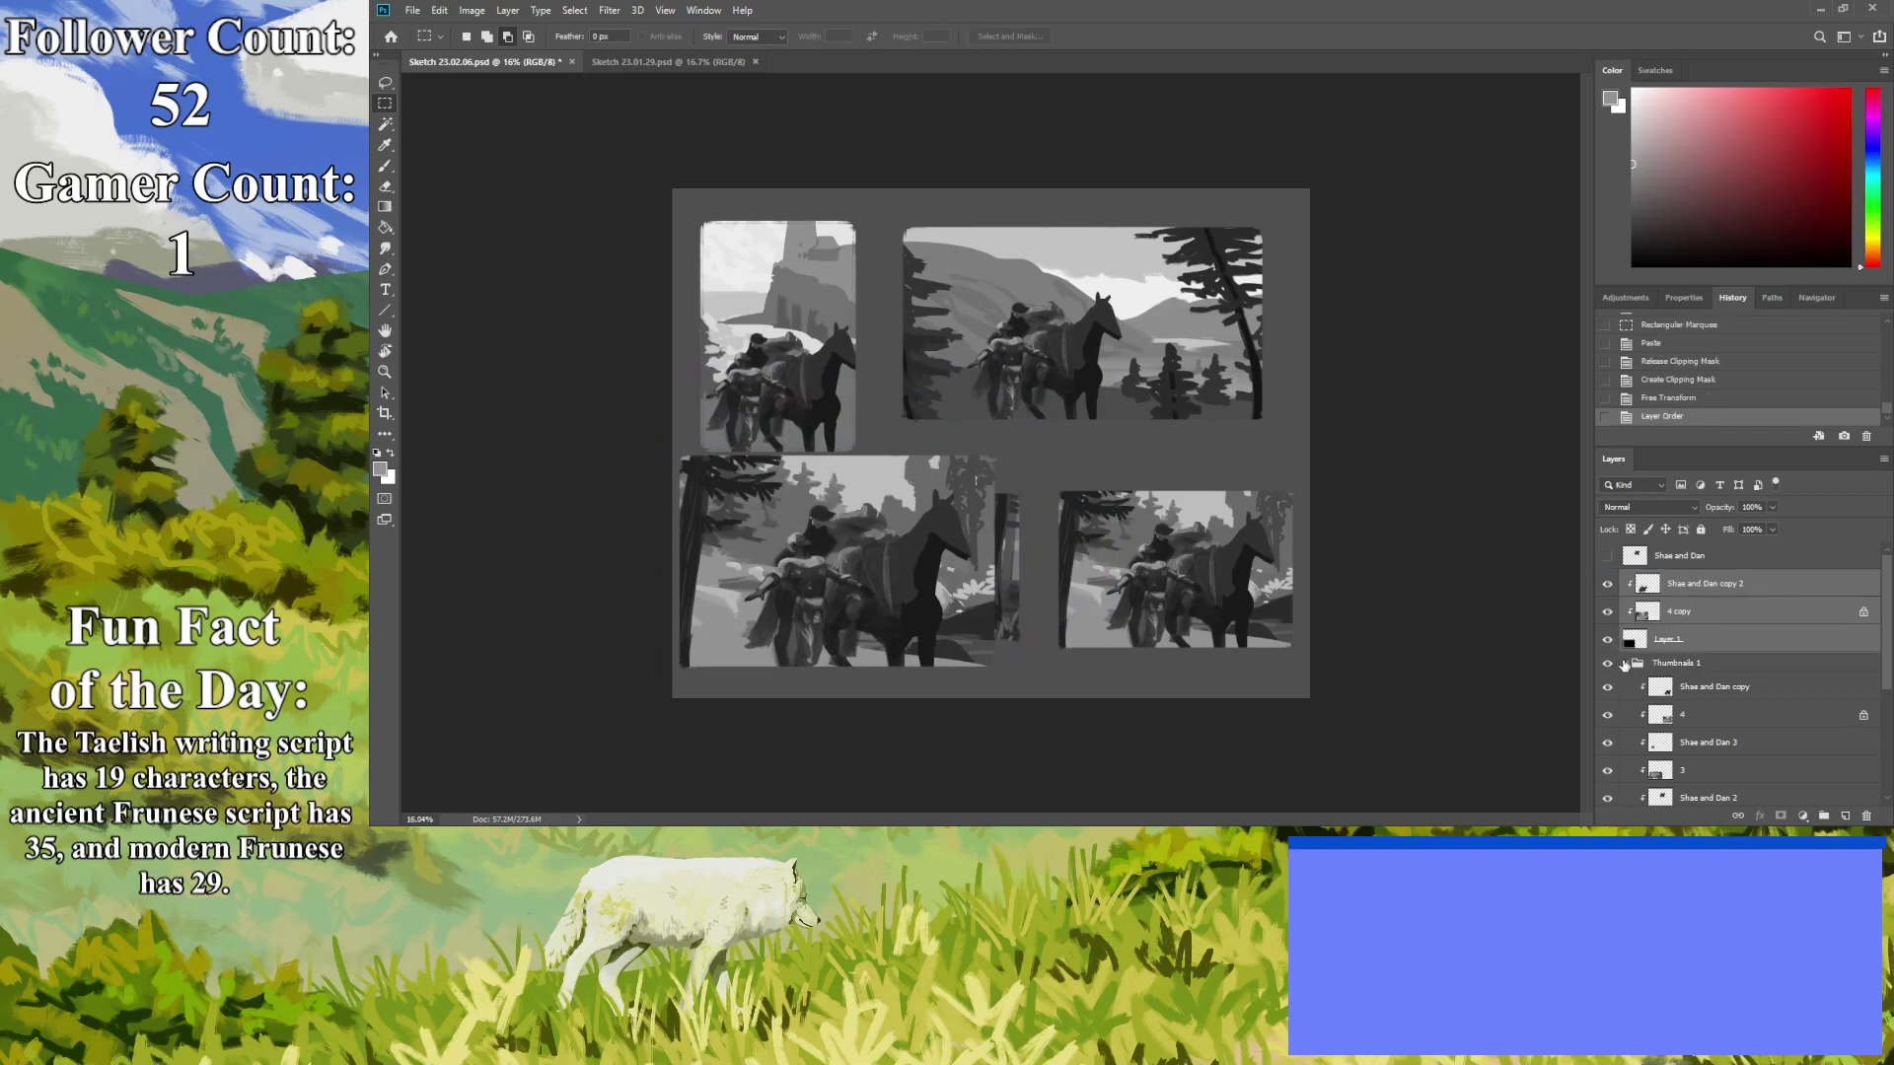
pyautogui.click(1624, 664)
pyautogui.click(1605, 666)
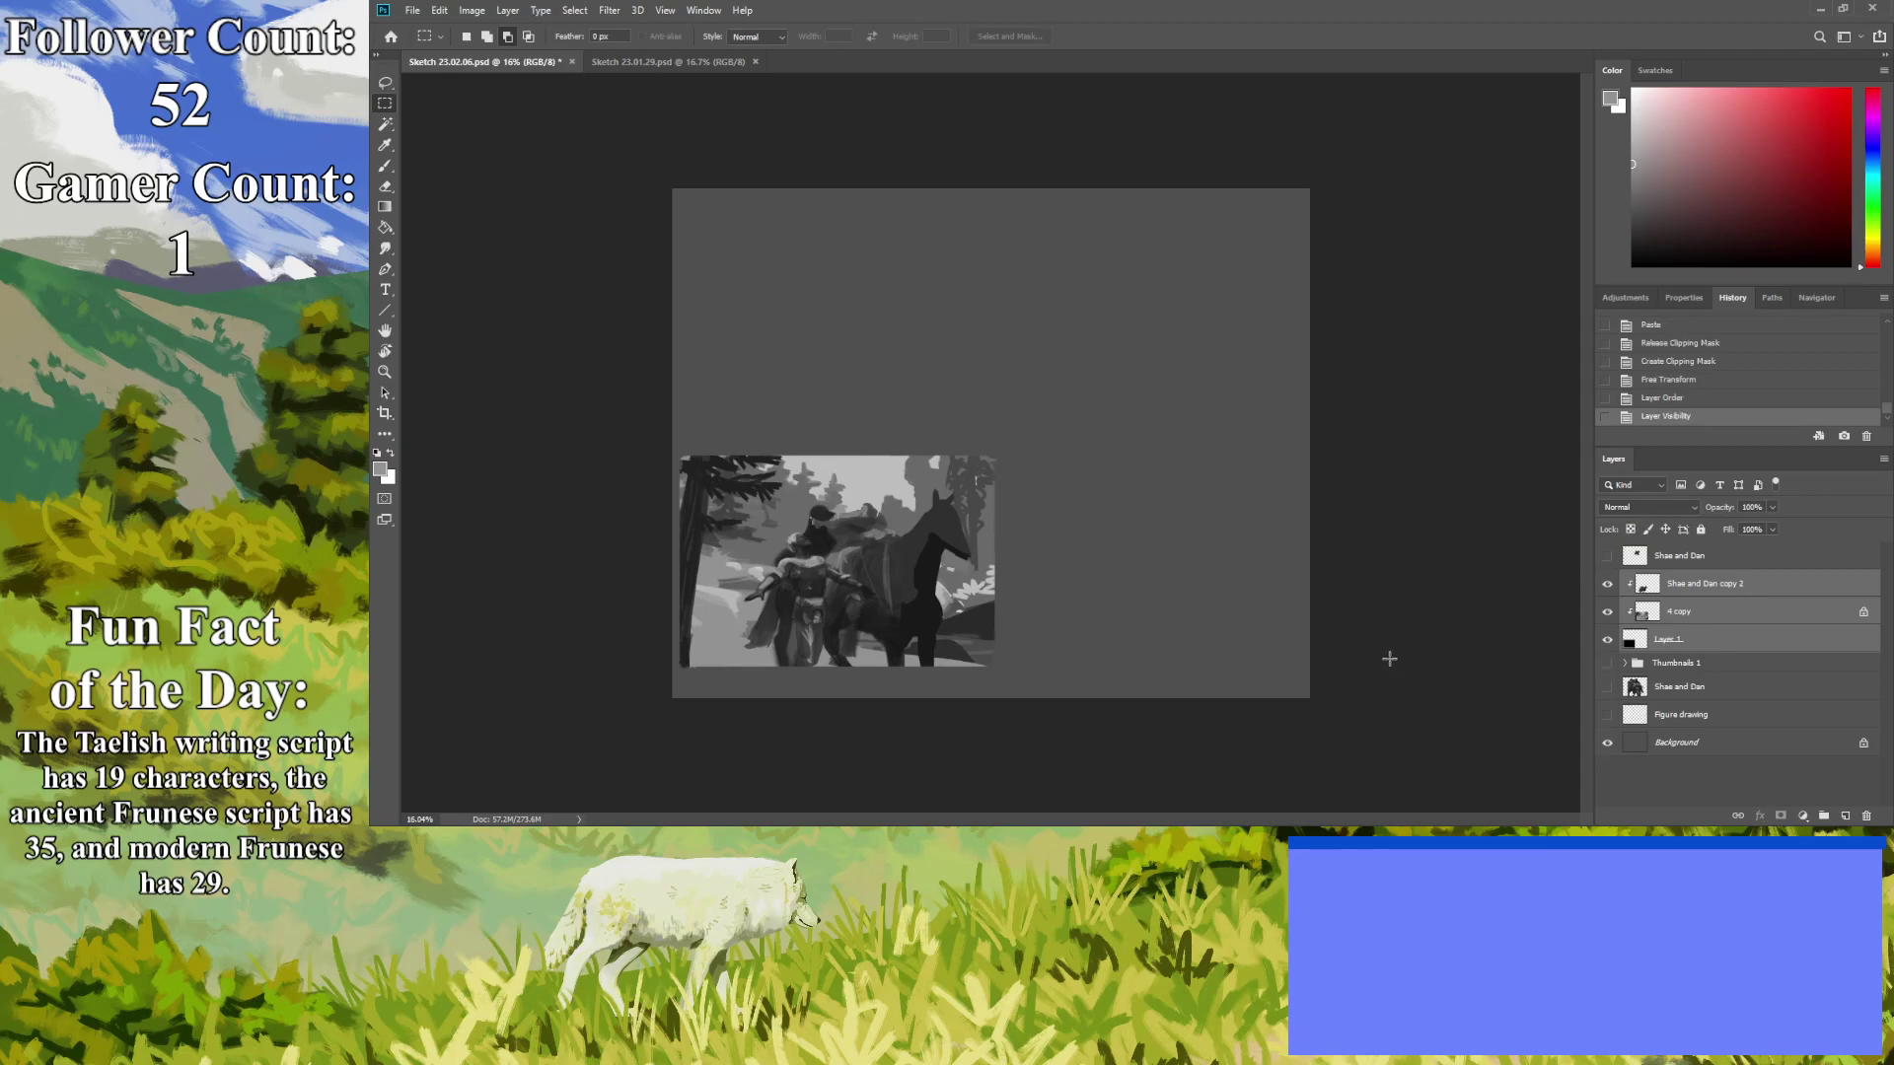
# Free-transform the three copied layers together, shrinking the thumbnail slightly and leaving a margin from the canvas's left edge.
pyautogui.hotkey('ctrl', 't')
pyautogui.moveTo(1019, 443); pyautogui.dragTo(990, 460)
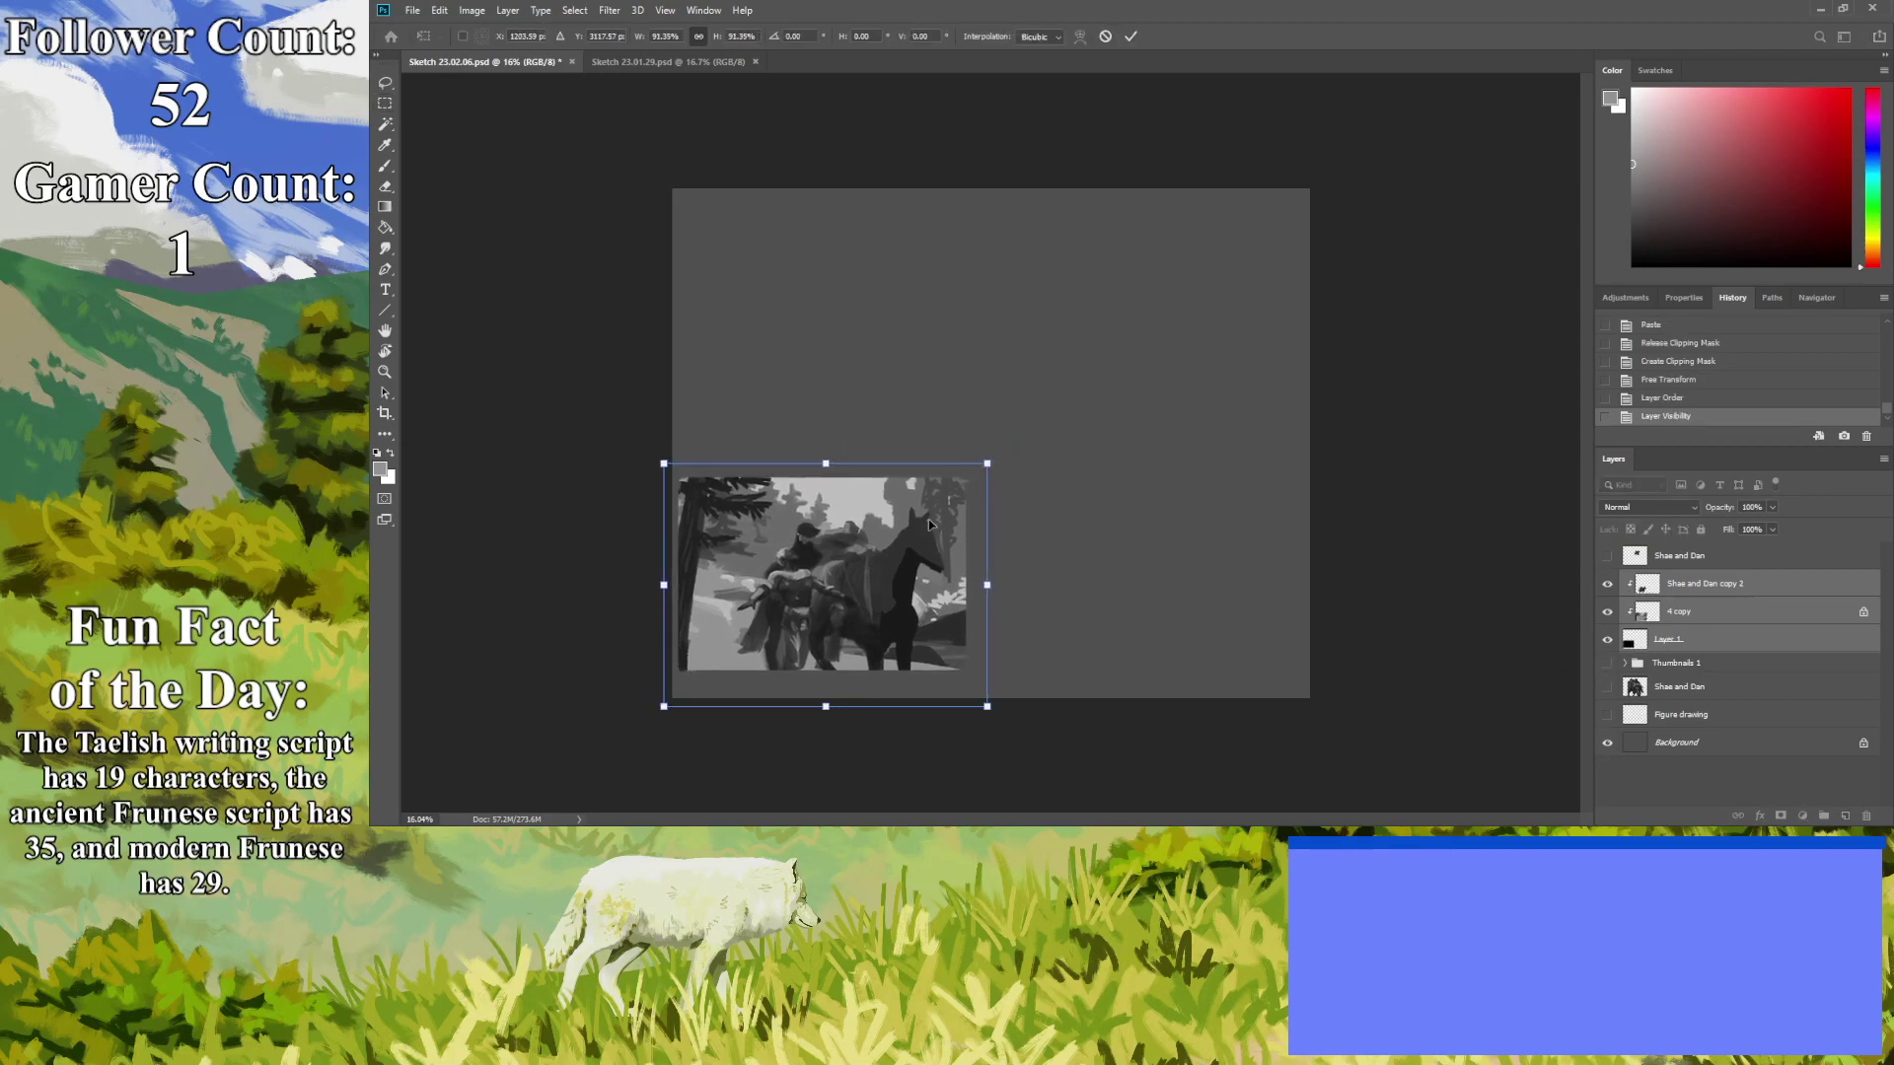
pyautogui.moveTo(829, 577); pyautogui.dragTo(851, 573)
pyautogui.press('Return')
pyautogui.press('m')
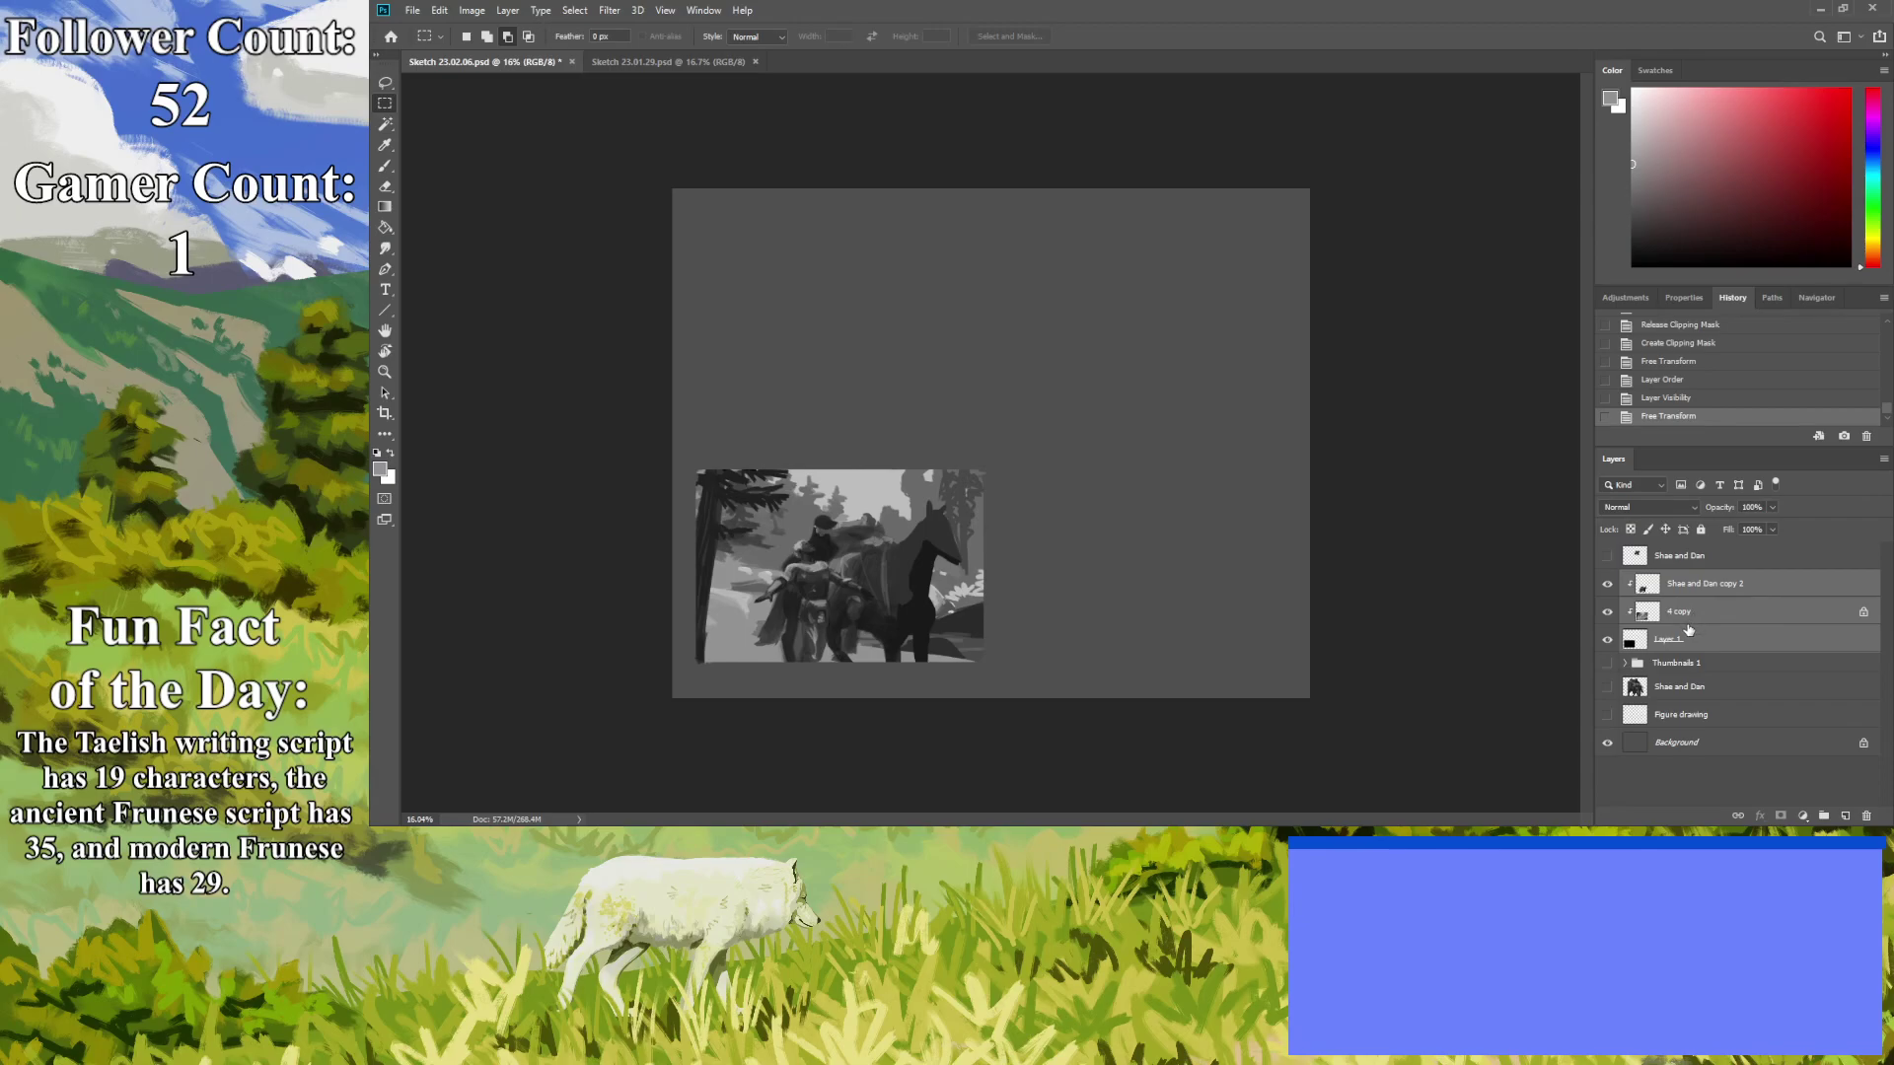
# Merge the three selected thumbnail layers into a single layer and name it 1.
pyautogui.hotkey('ctrl', 'e')
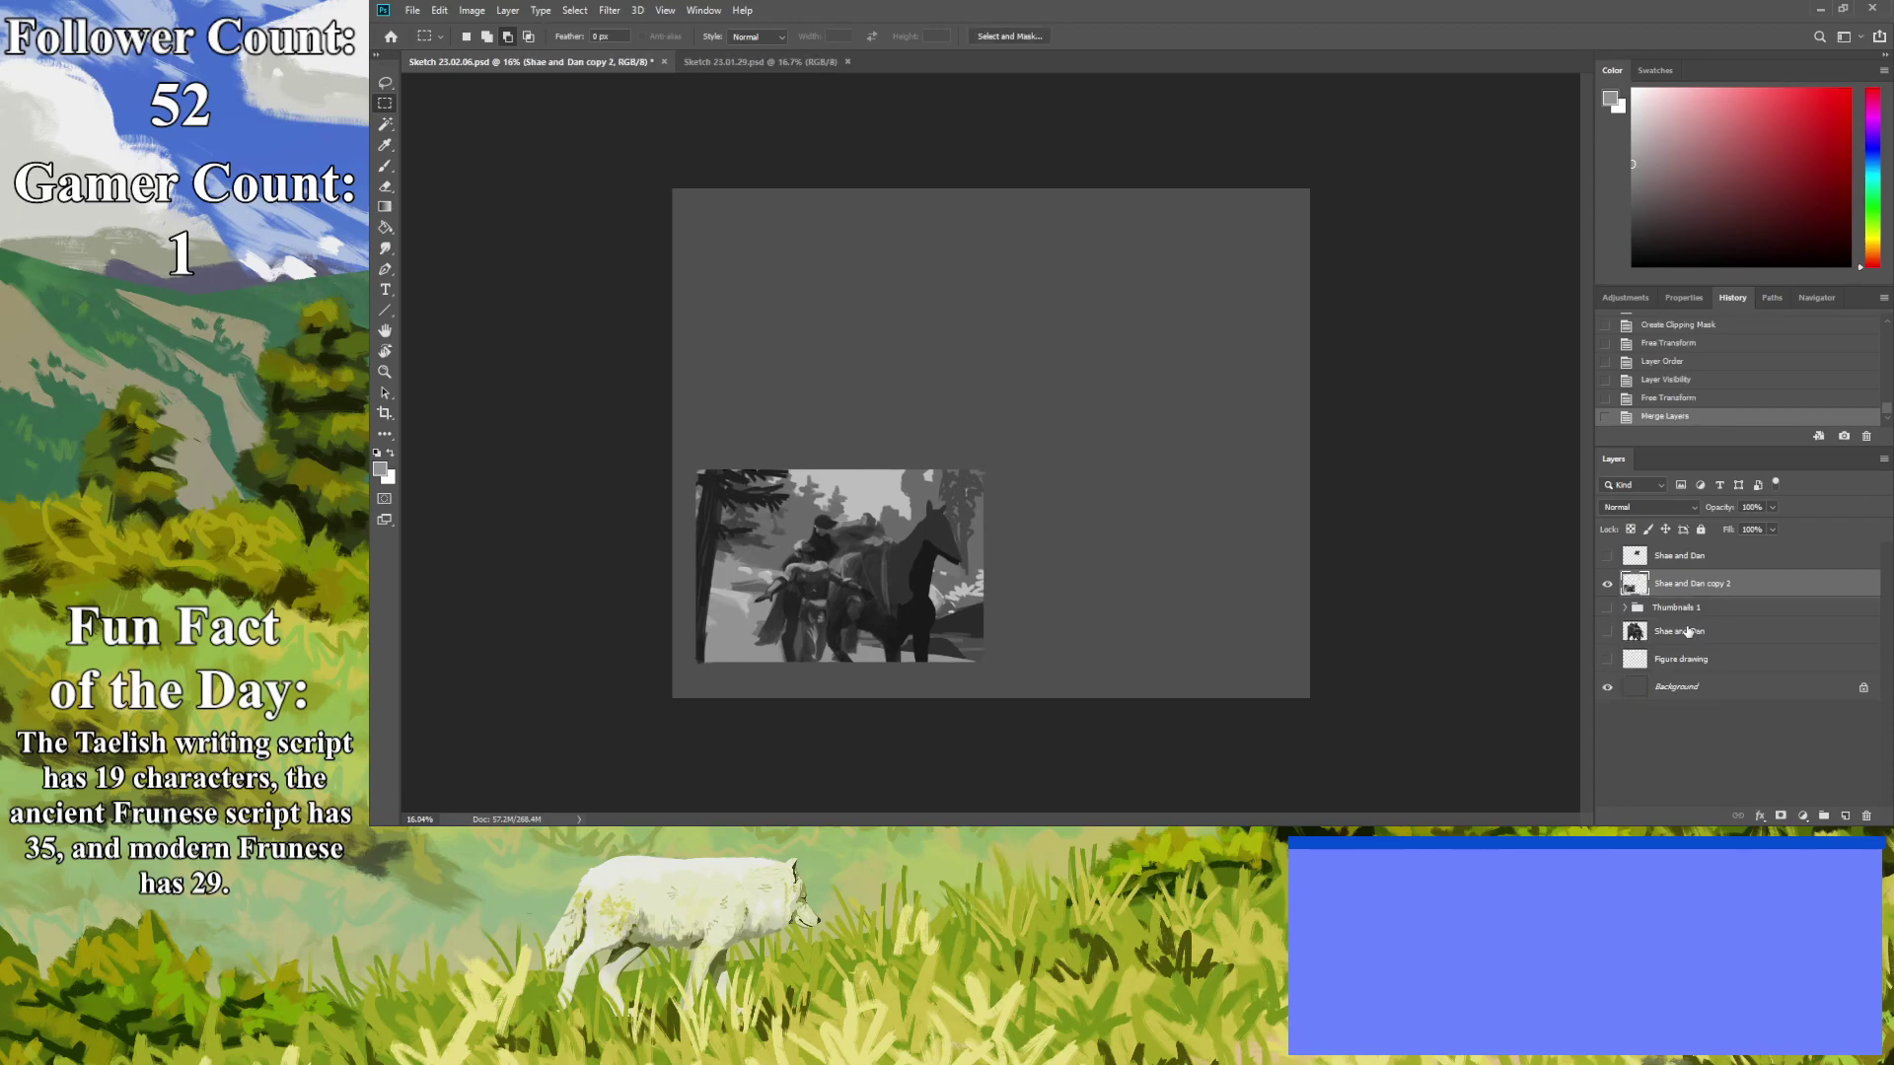
pyautogui.write('1')
pyautogui.press('Return')
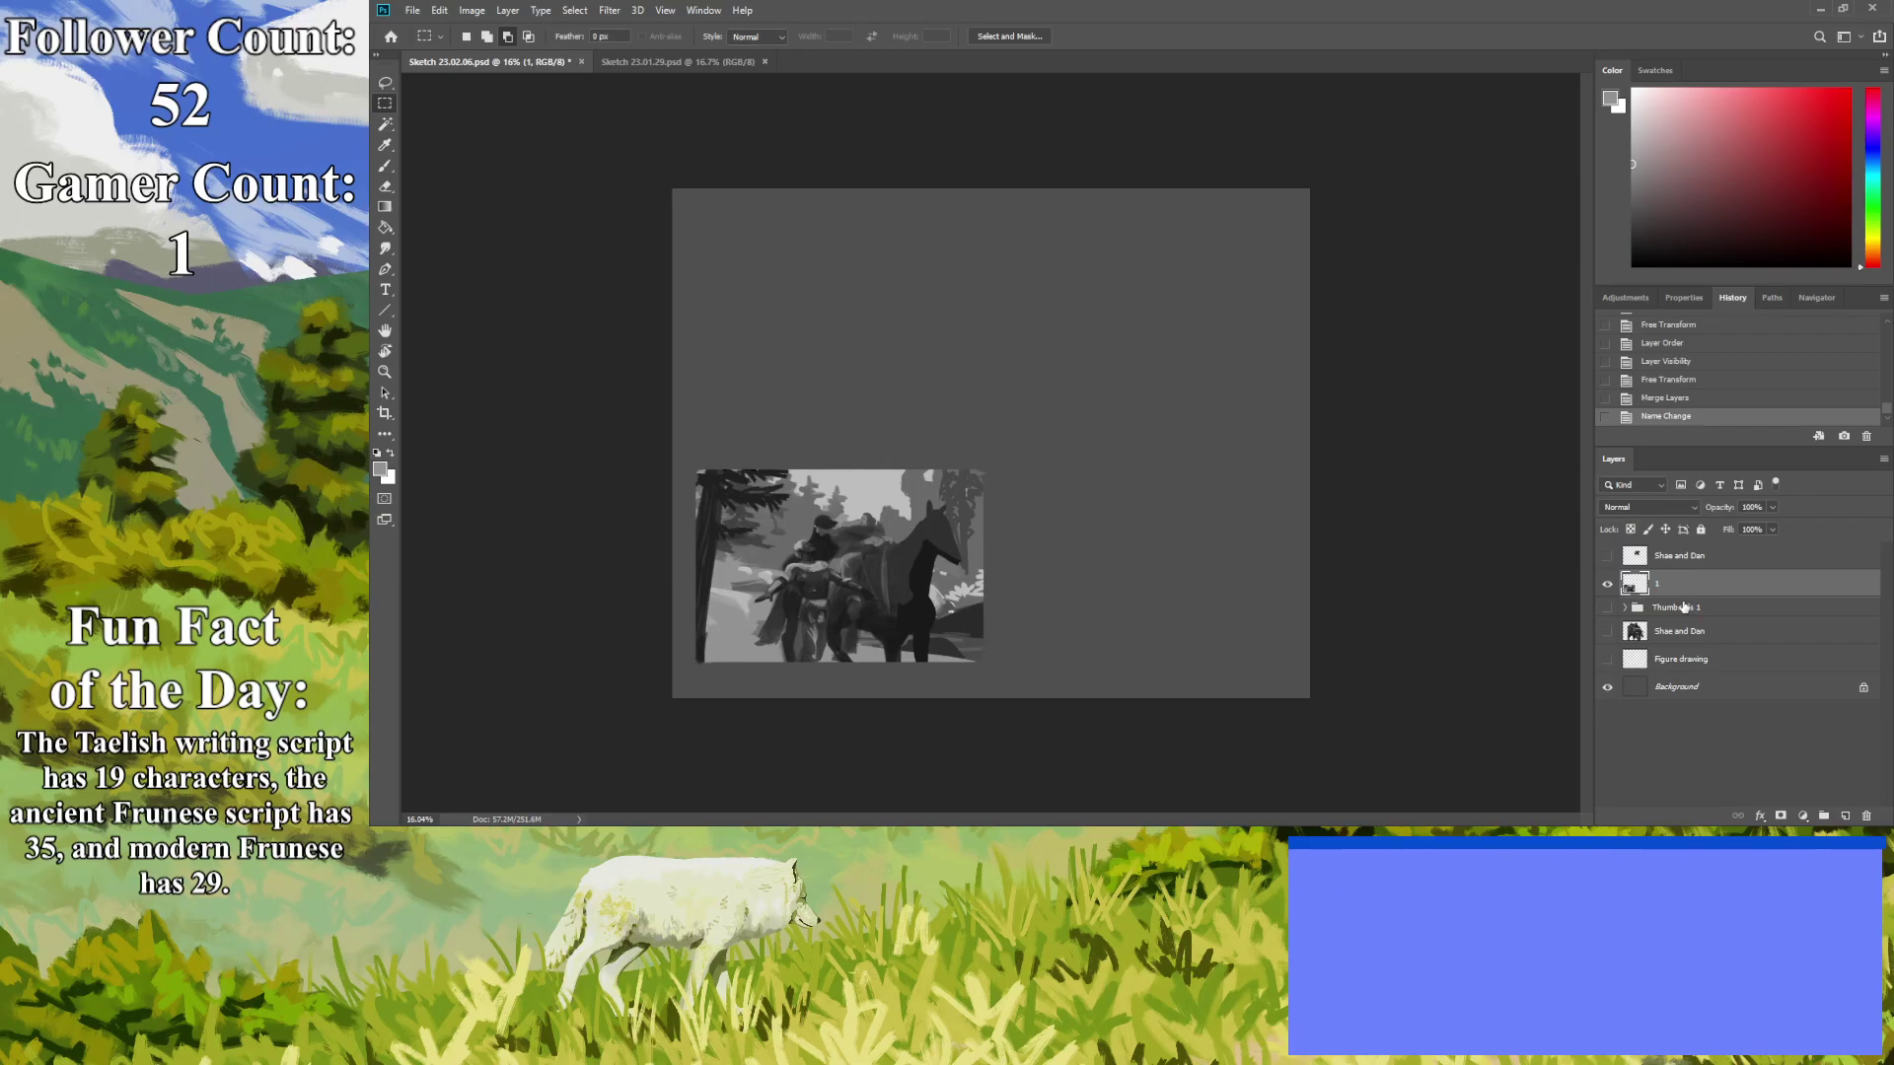
# Move thumbnail 1 up to the canvas's upper left and place a duplicate beside it at the upper right.
pyautogui.hotkey('ctrl', 't')
pyautogui.moveTo(936, 524); pyautogui.dragTo(935, 289)
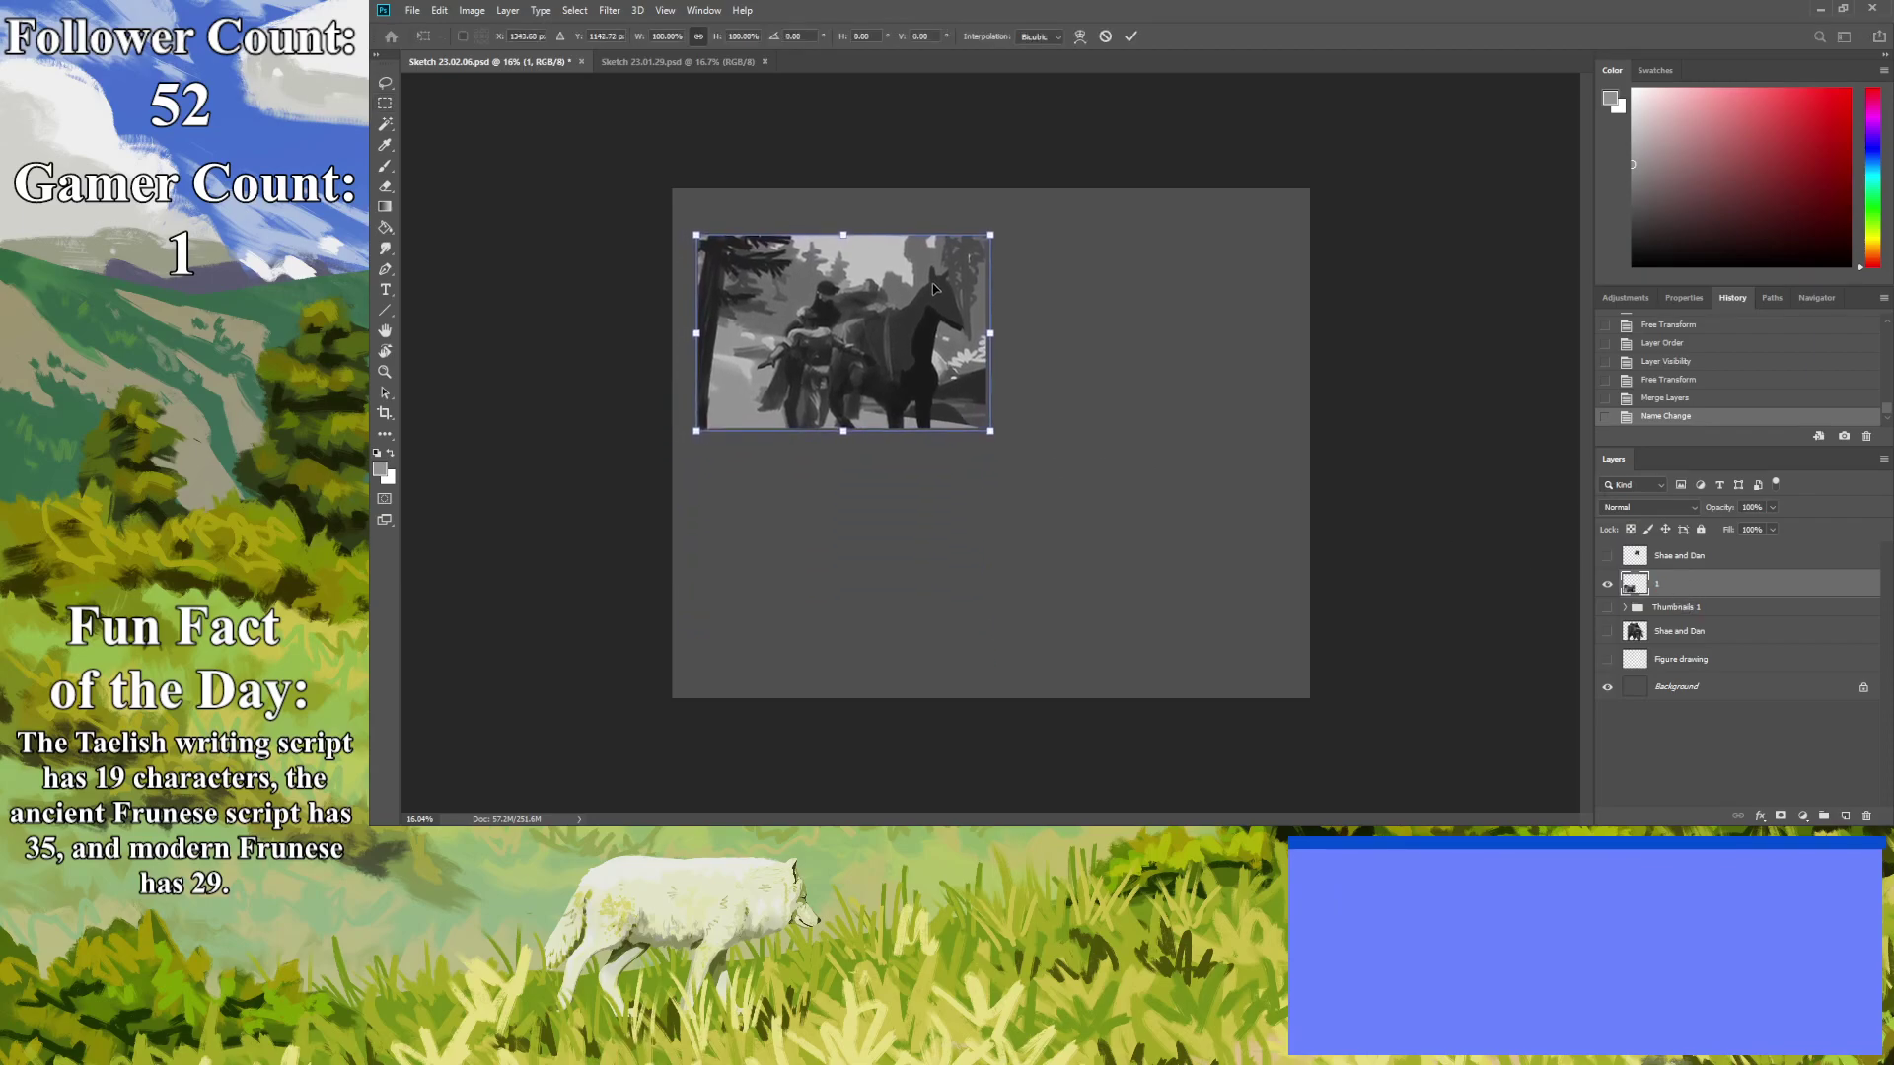
pyautogui.press('Return')
pyautogui.hotkey('ctrl', 'j')
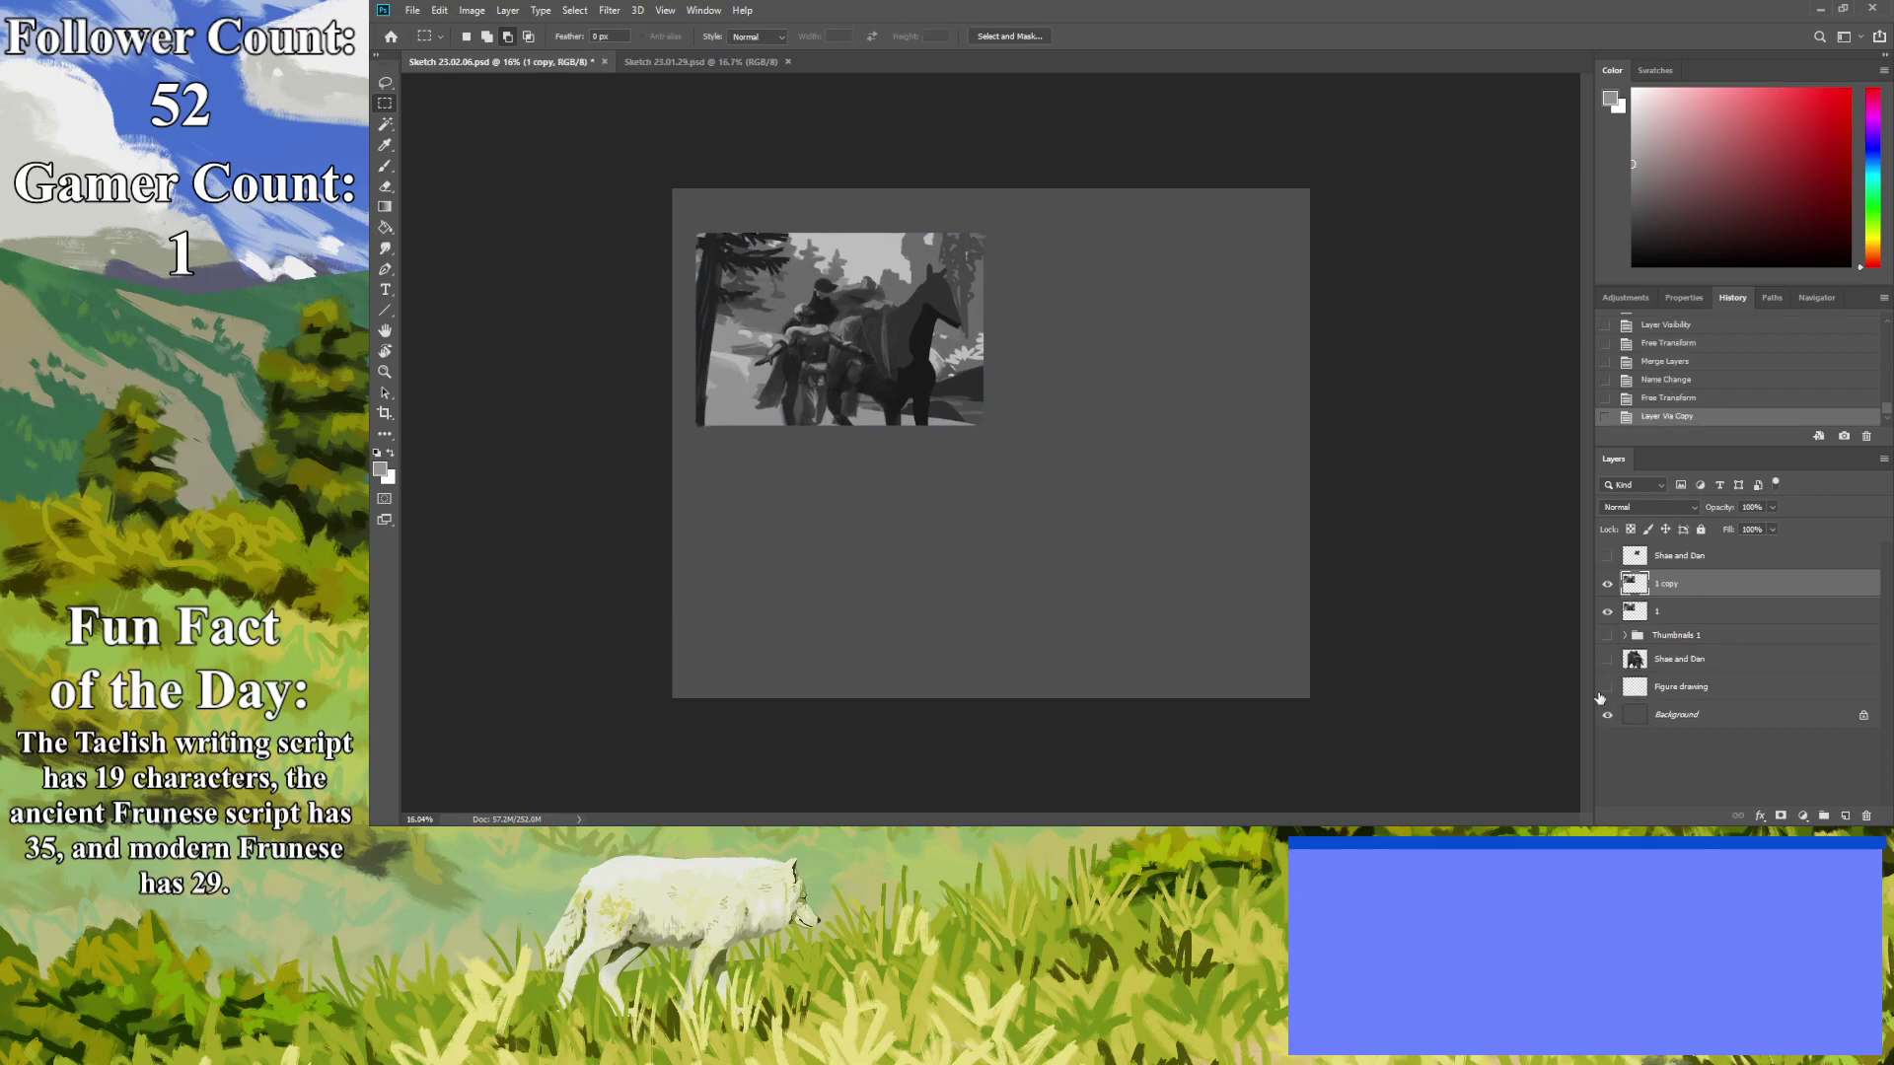
pyautogui.hotkey('ctrl', 't')
pyautogui.moveTo(784, 326); pyautogui.dragTo(1087, 326)
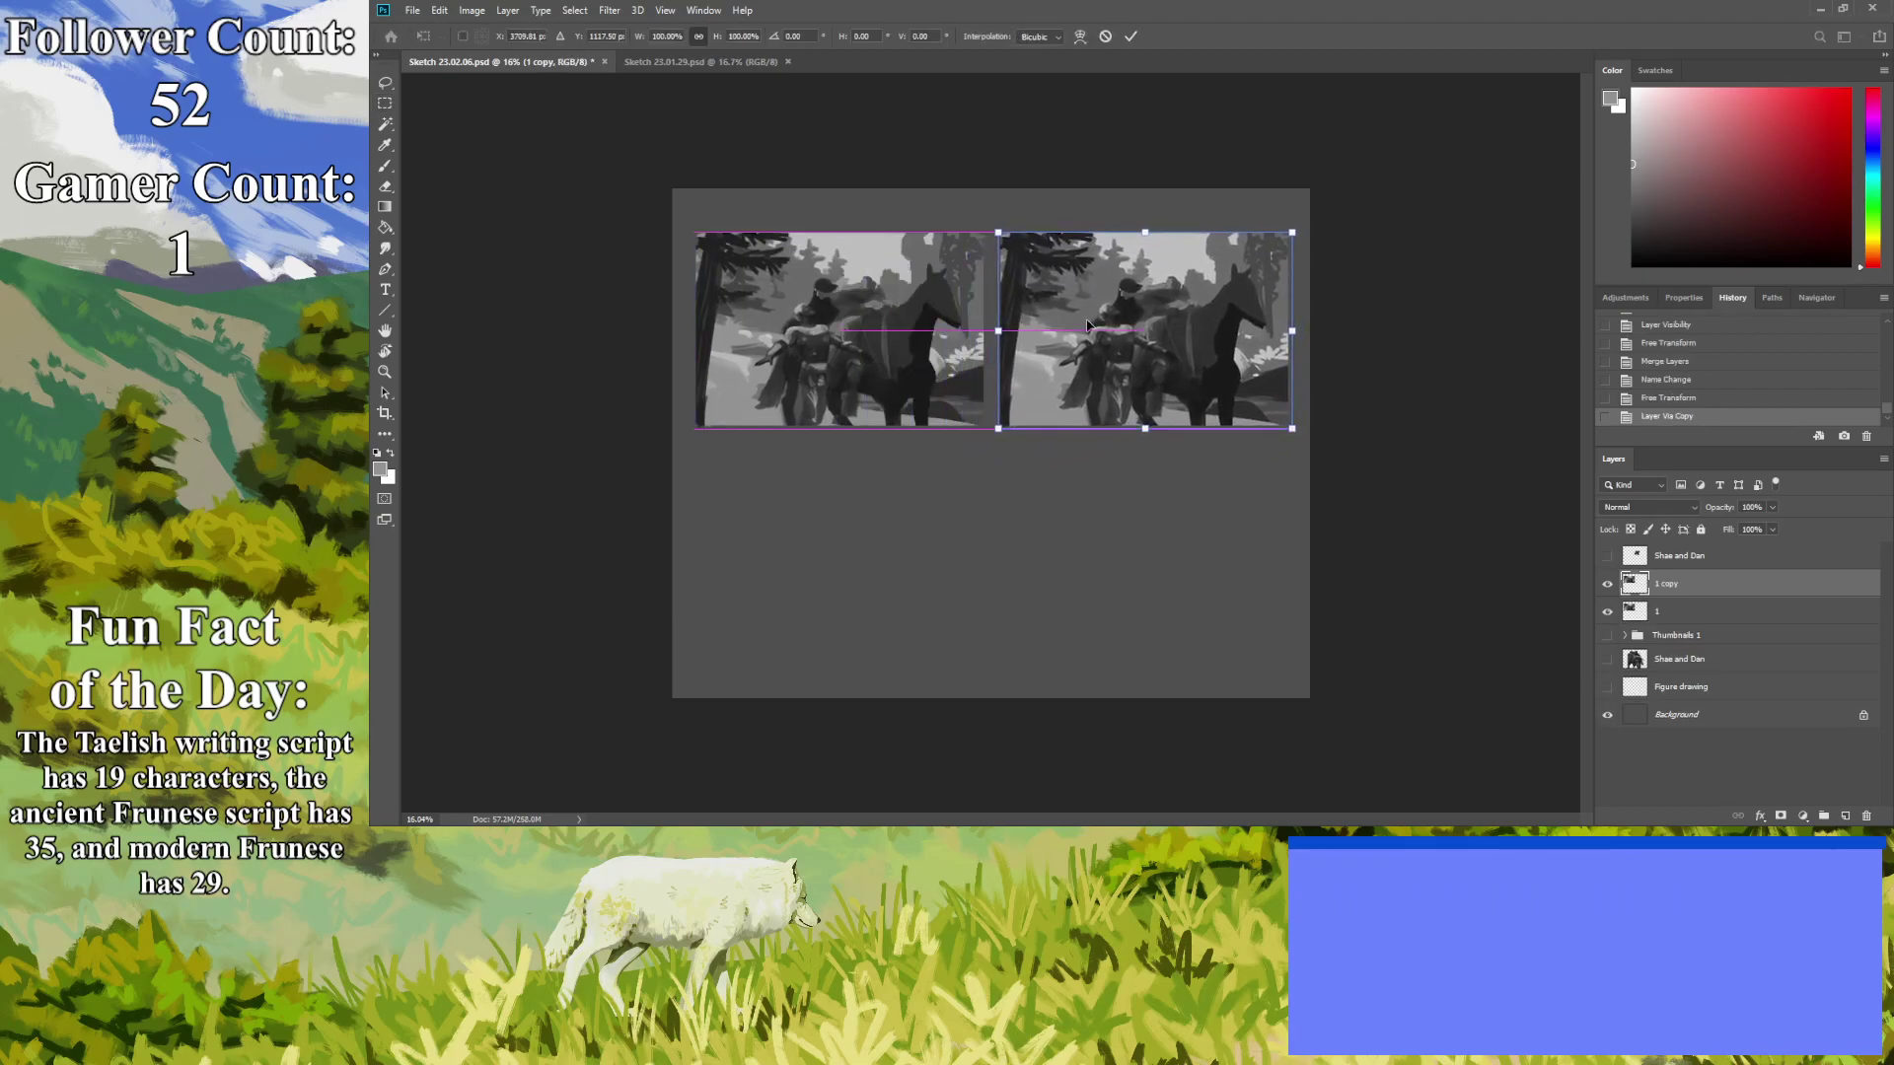
pyautogui.press('Return')
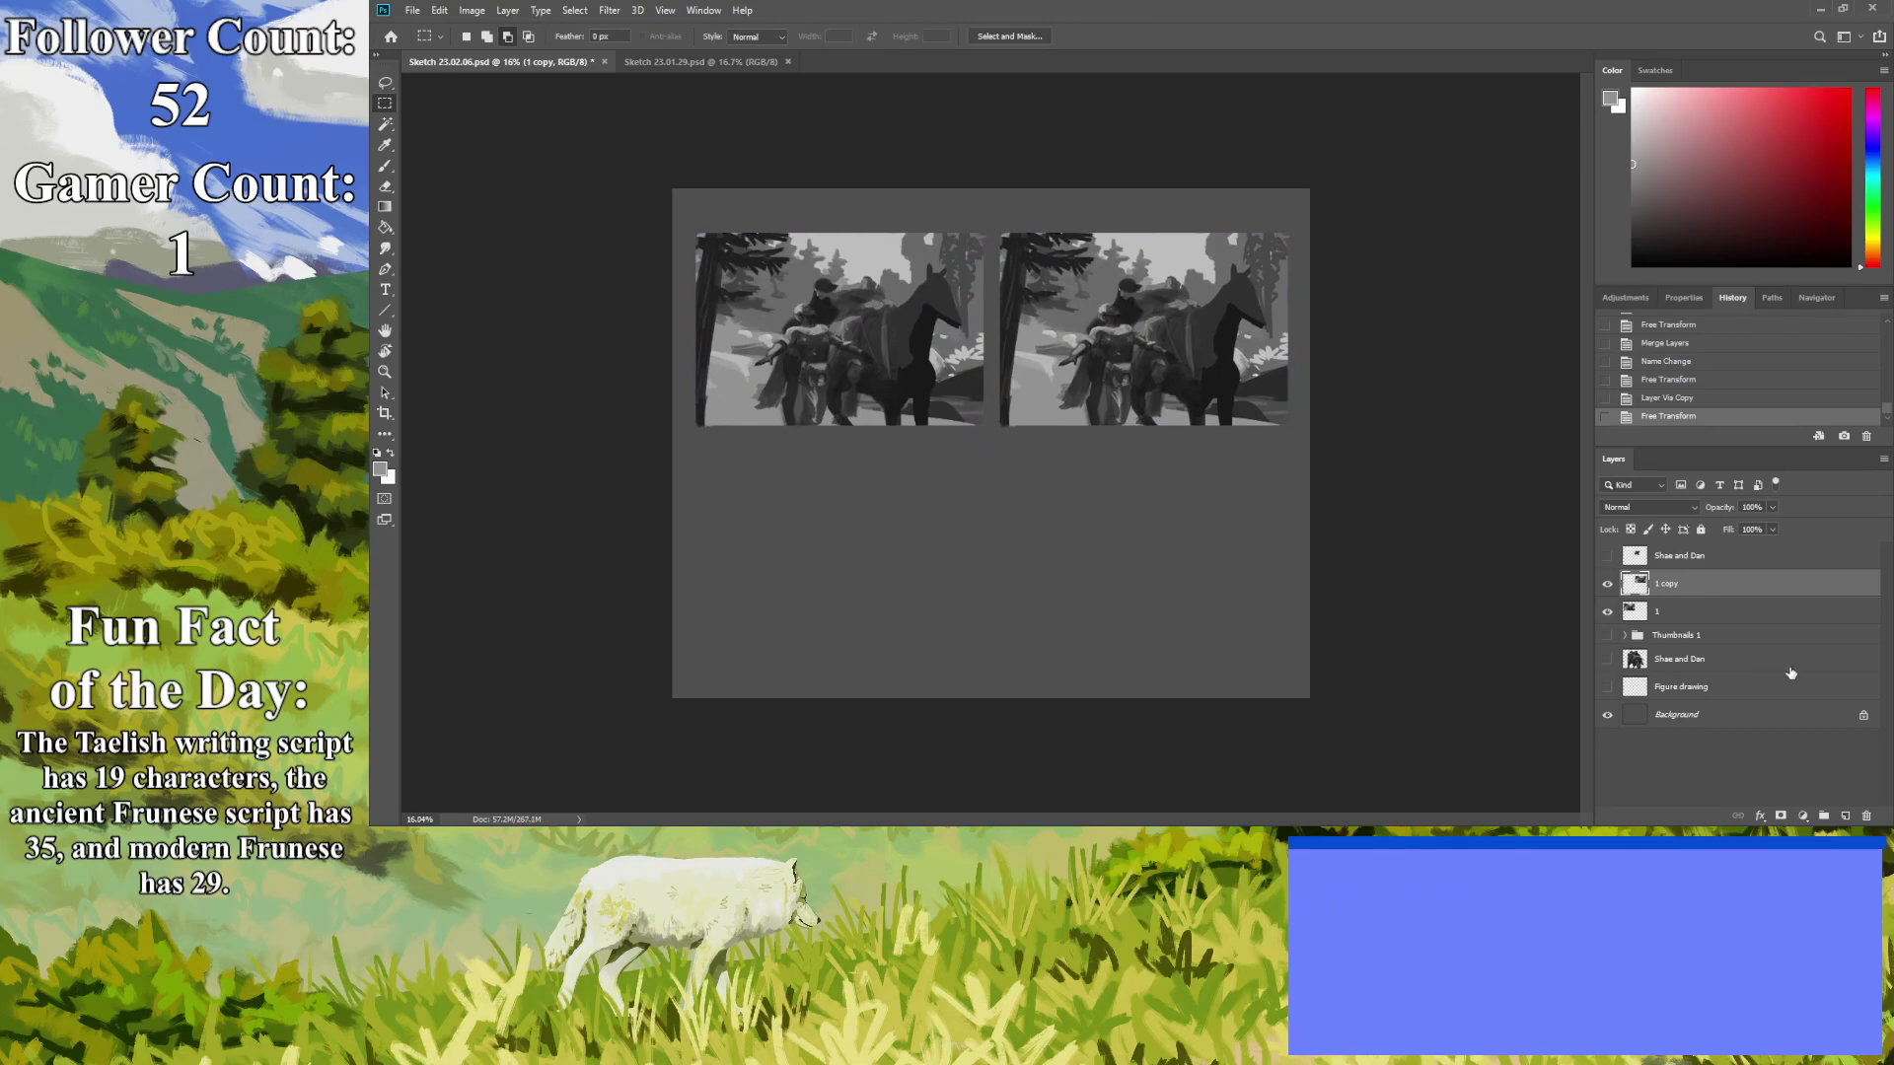
# Duplicate both upper thumbnails together and place the copies directly beneath them to form a two-by-two grid.
pyautogui.keyDown('shift'); pyautogui.click(1687, 618); pyautogui.keyUp('shift')
pyautogui.hotkey('ctrl', 't')
pyautogui.press('Return')
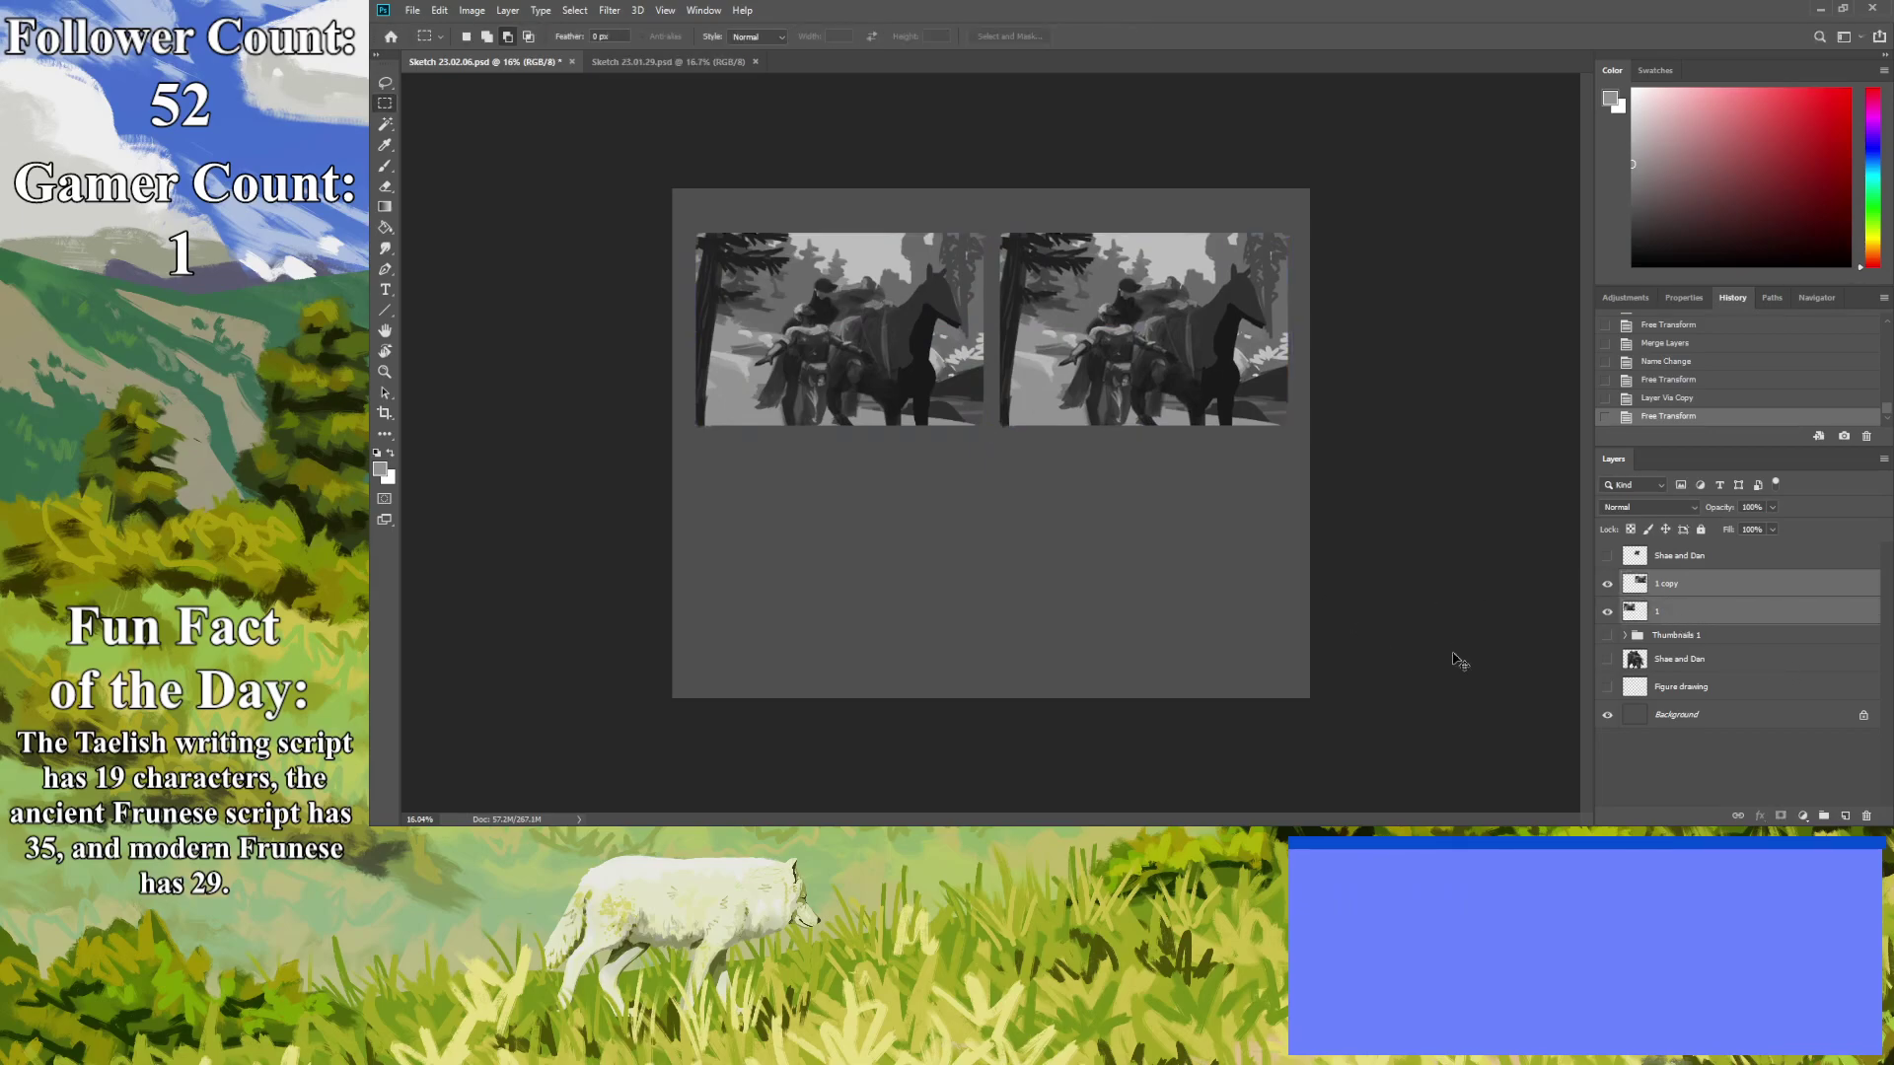
pyautogui.hotkey('ctrl', 'j')
pyautogui.hotkey('ctrl', 't')
pyautogui.moveTo(1107, 371); pyautogui.dragTo(1098, 566)
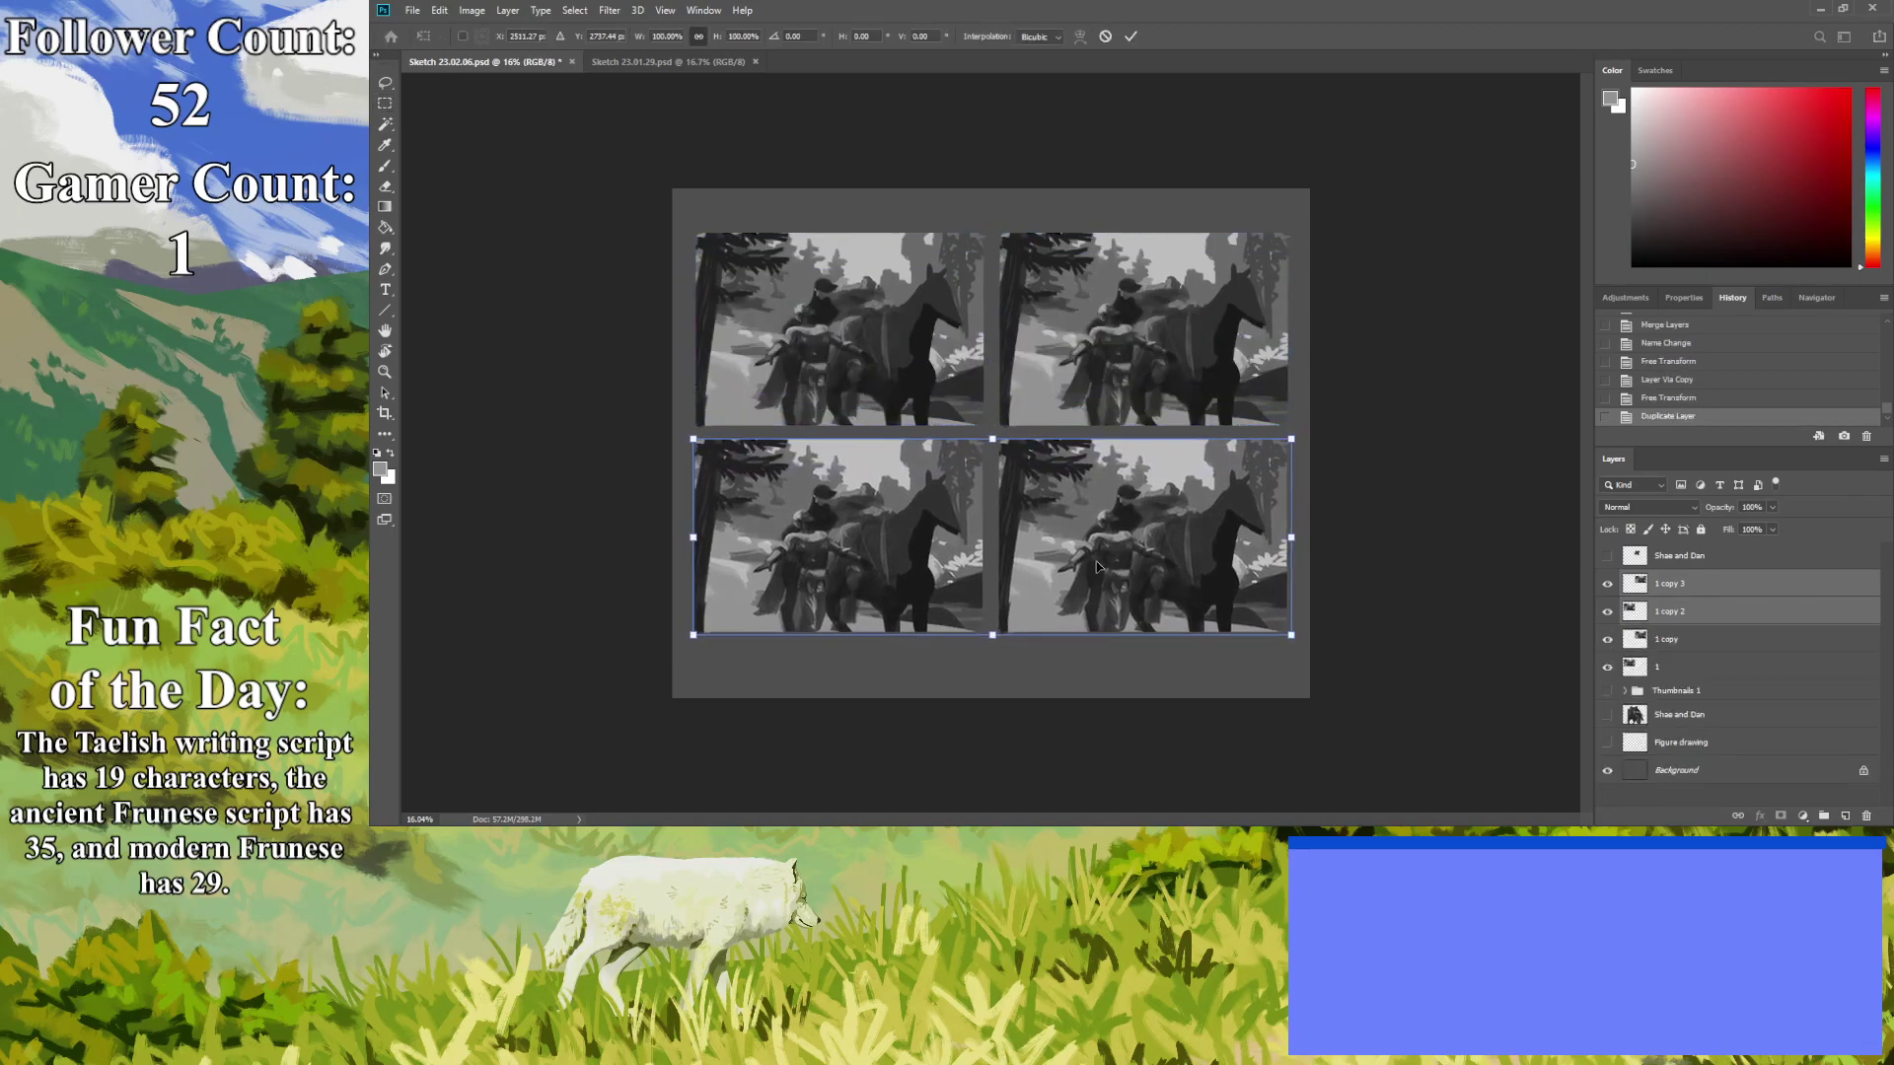
pyautogui.press('Return')
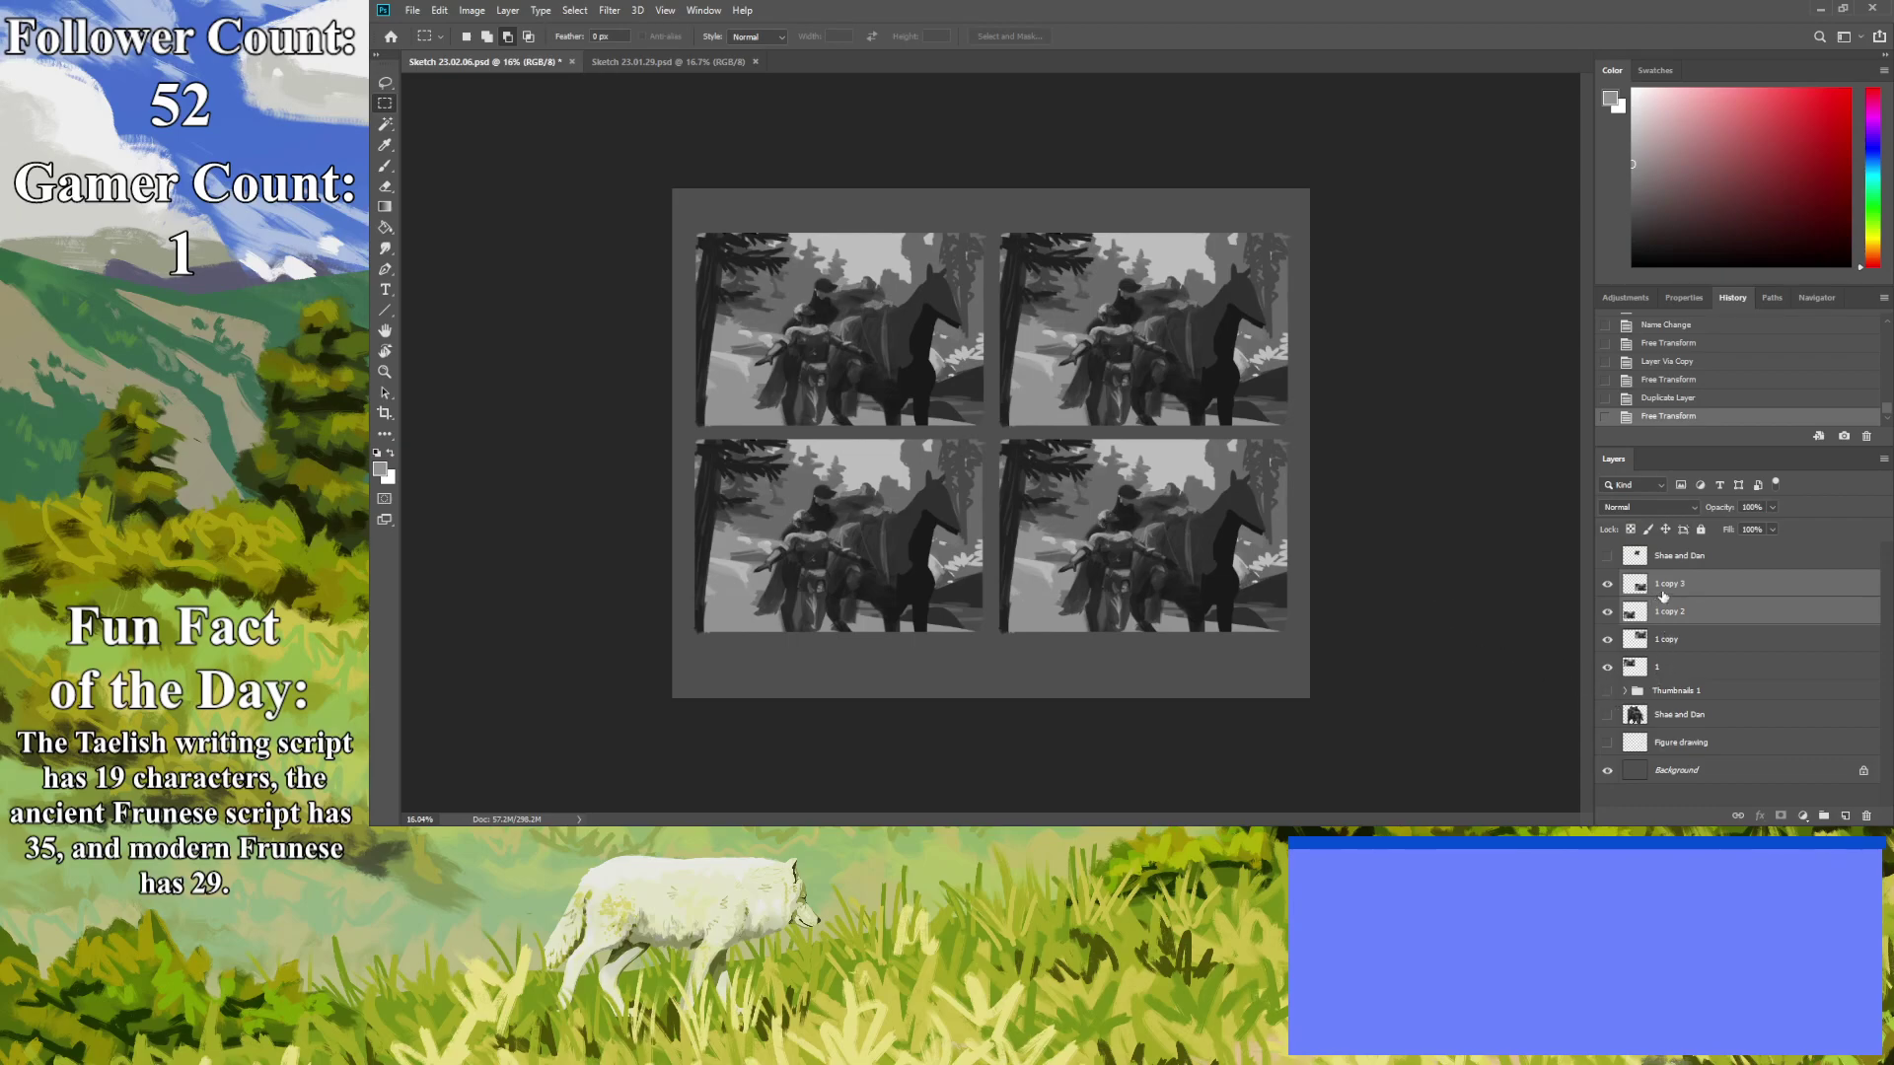
# Free-transform all four thumbnail layers together, enlarging the grid slightly and centring it on the canvas.
pyautogui.click(1668, 672)
pyautogui.keyDown('shift'); pyautogui.click(1670, 592); pyautogui.keyUp('shift')
pyautogui.hotkey('ctrl', 't')
pyautogui.moveTo(1158, 543); pyautogui.dragTo(1152, 552)
pyautogui.moveTo(1288, 443); pyautogui.dragTo(1302, 443)
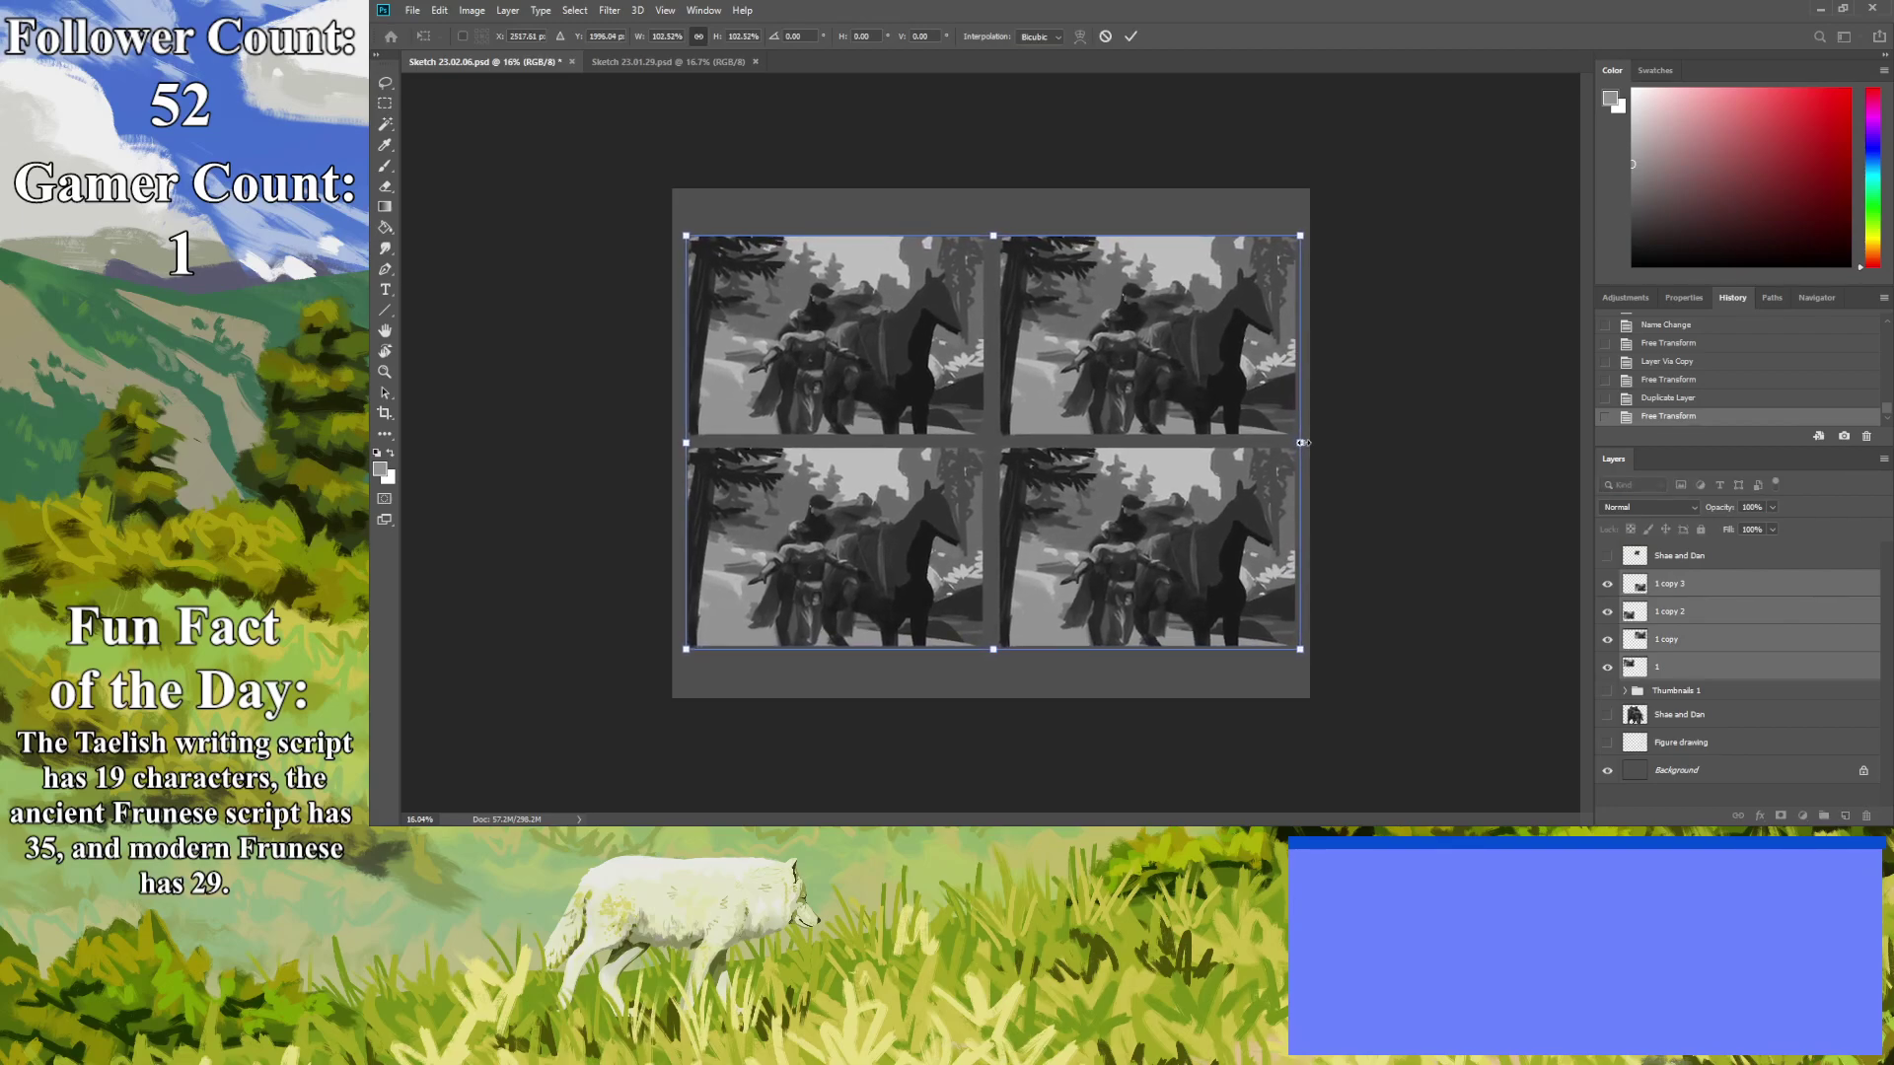
pyautogui.press('Return')
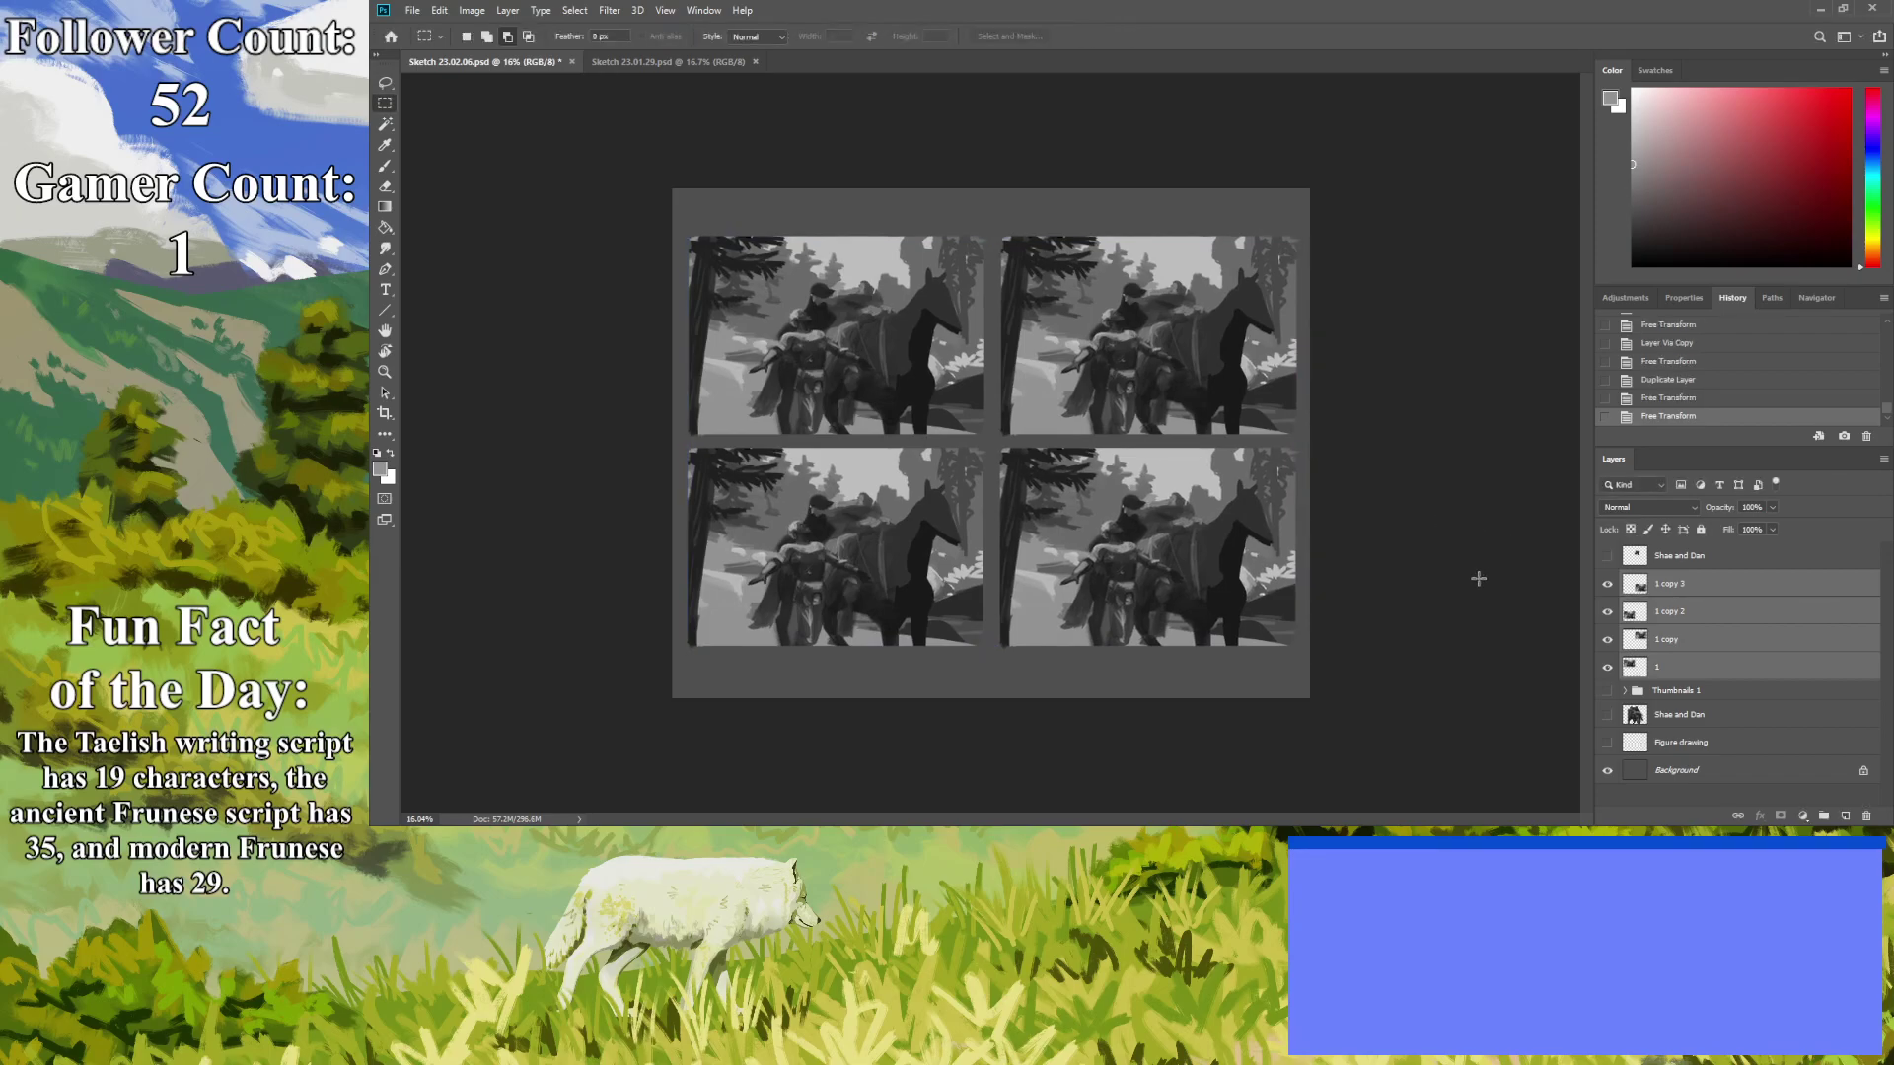
# Reorder the thumbnail layers from top to bottom as 1, 1 copy, 1 copy 2 and 1 copy 3.
pyautogui.click(1666, 663)
pyautogui.moveTo(1670, 579); pyautogui.dragTo(1670, 582)
pyautogui.moveTo(1667, 654)
pyautogui.mouseDown()
pyautogui.moveTo(1670, 598)
pyautogui.moveTo(1667, 631)
pyautogui.mouseUp()
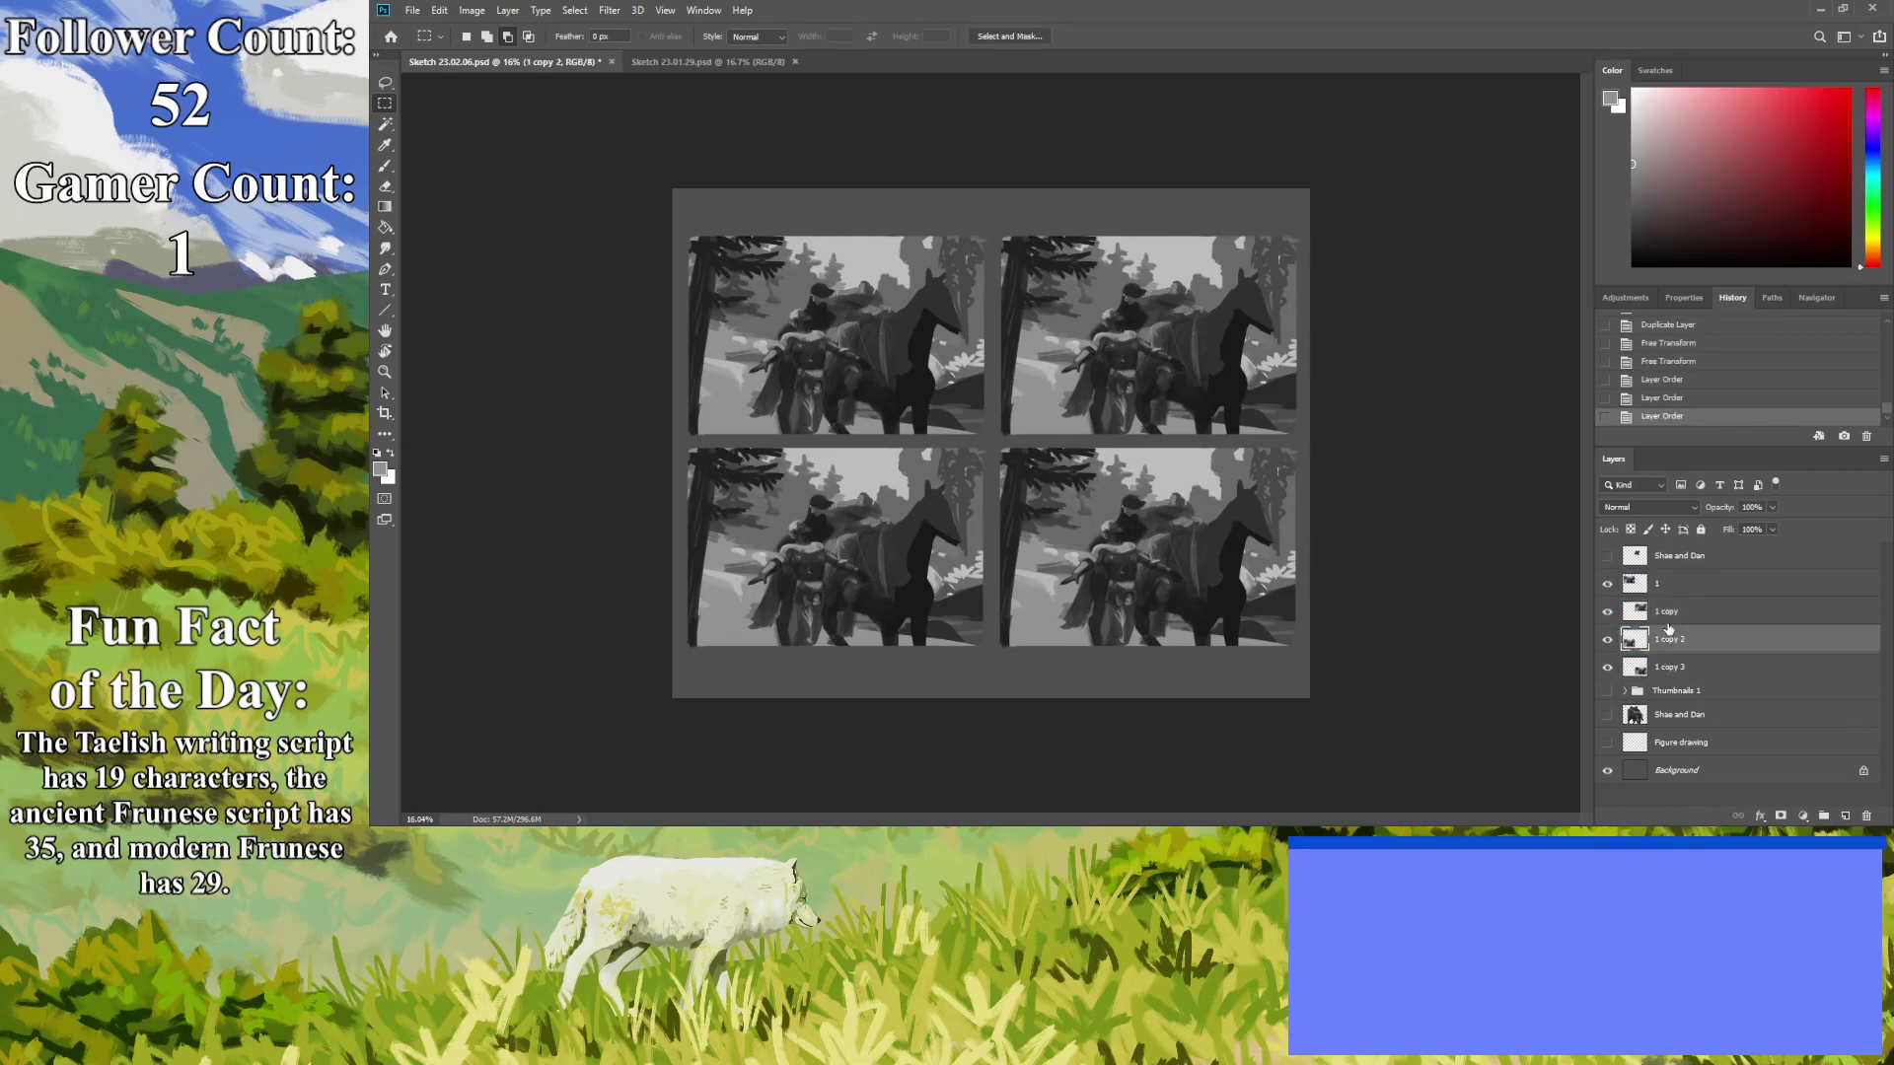
# Rename the three copied thumbnail layers 2, 3 and 4 in stacking order.
pyautogui.doubleClick(1667, 612)
pyautogui.write('2')
pyautogui.press('Return')
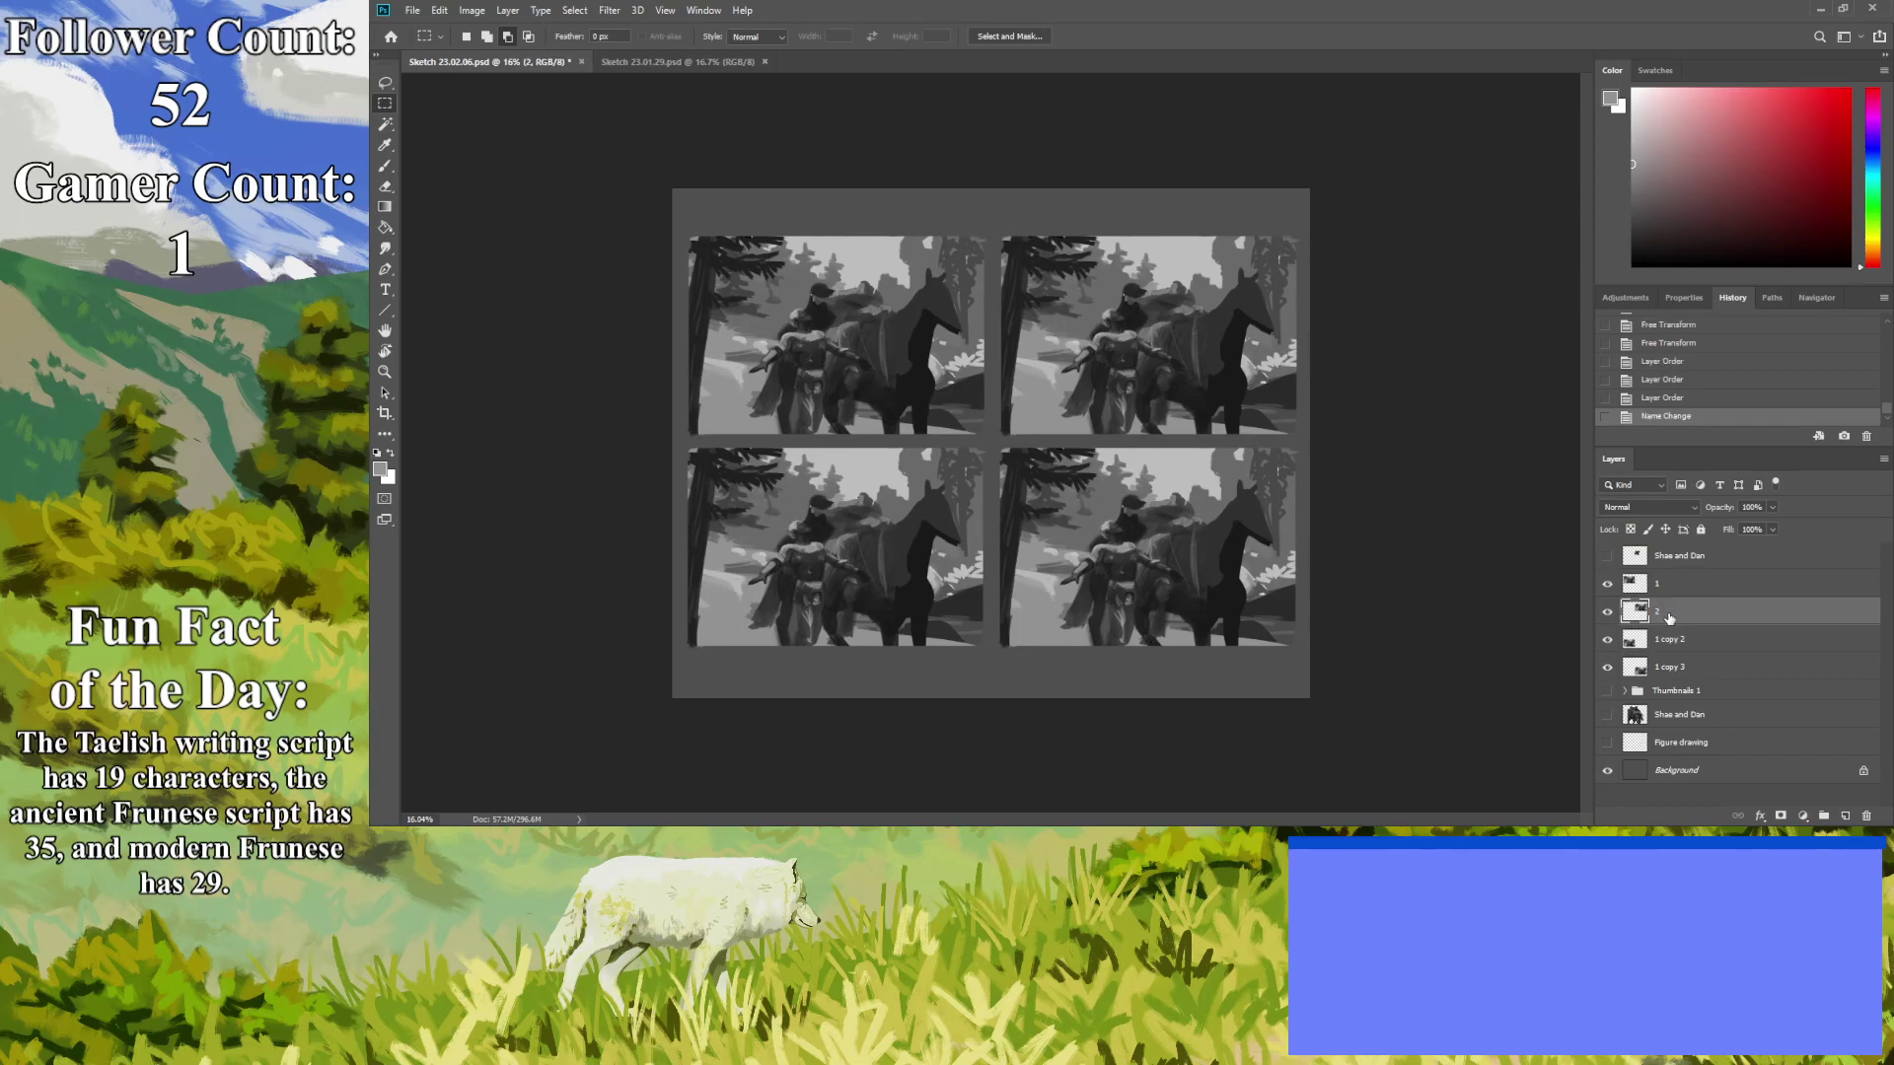
pyautogui.doubleClick(1665, 638)
pyautogui.write('3')
pyautogui.press('Return')
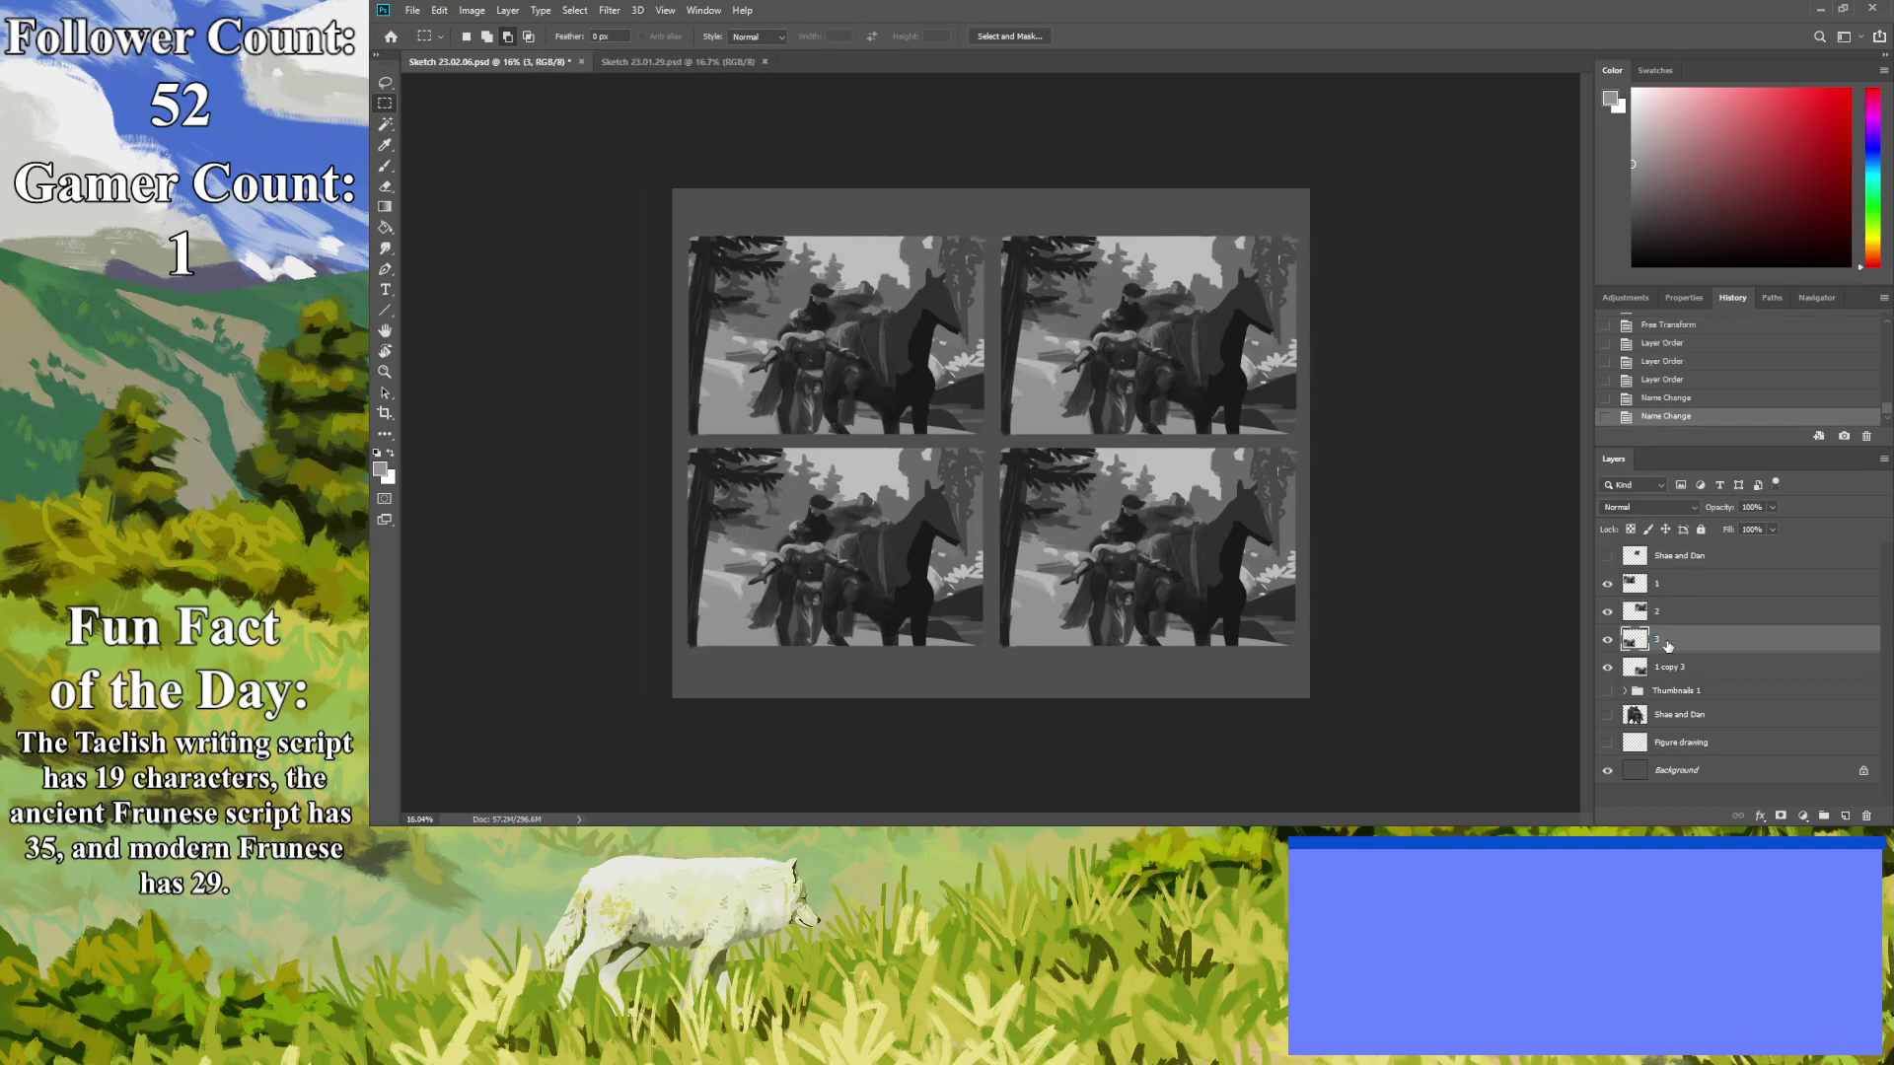
pyautogui.doubleClick(1669, 668)
pyautogui.write('4')
pyautogui.press('Return')
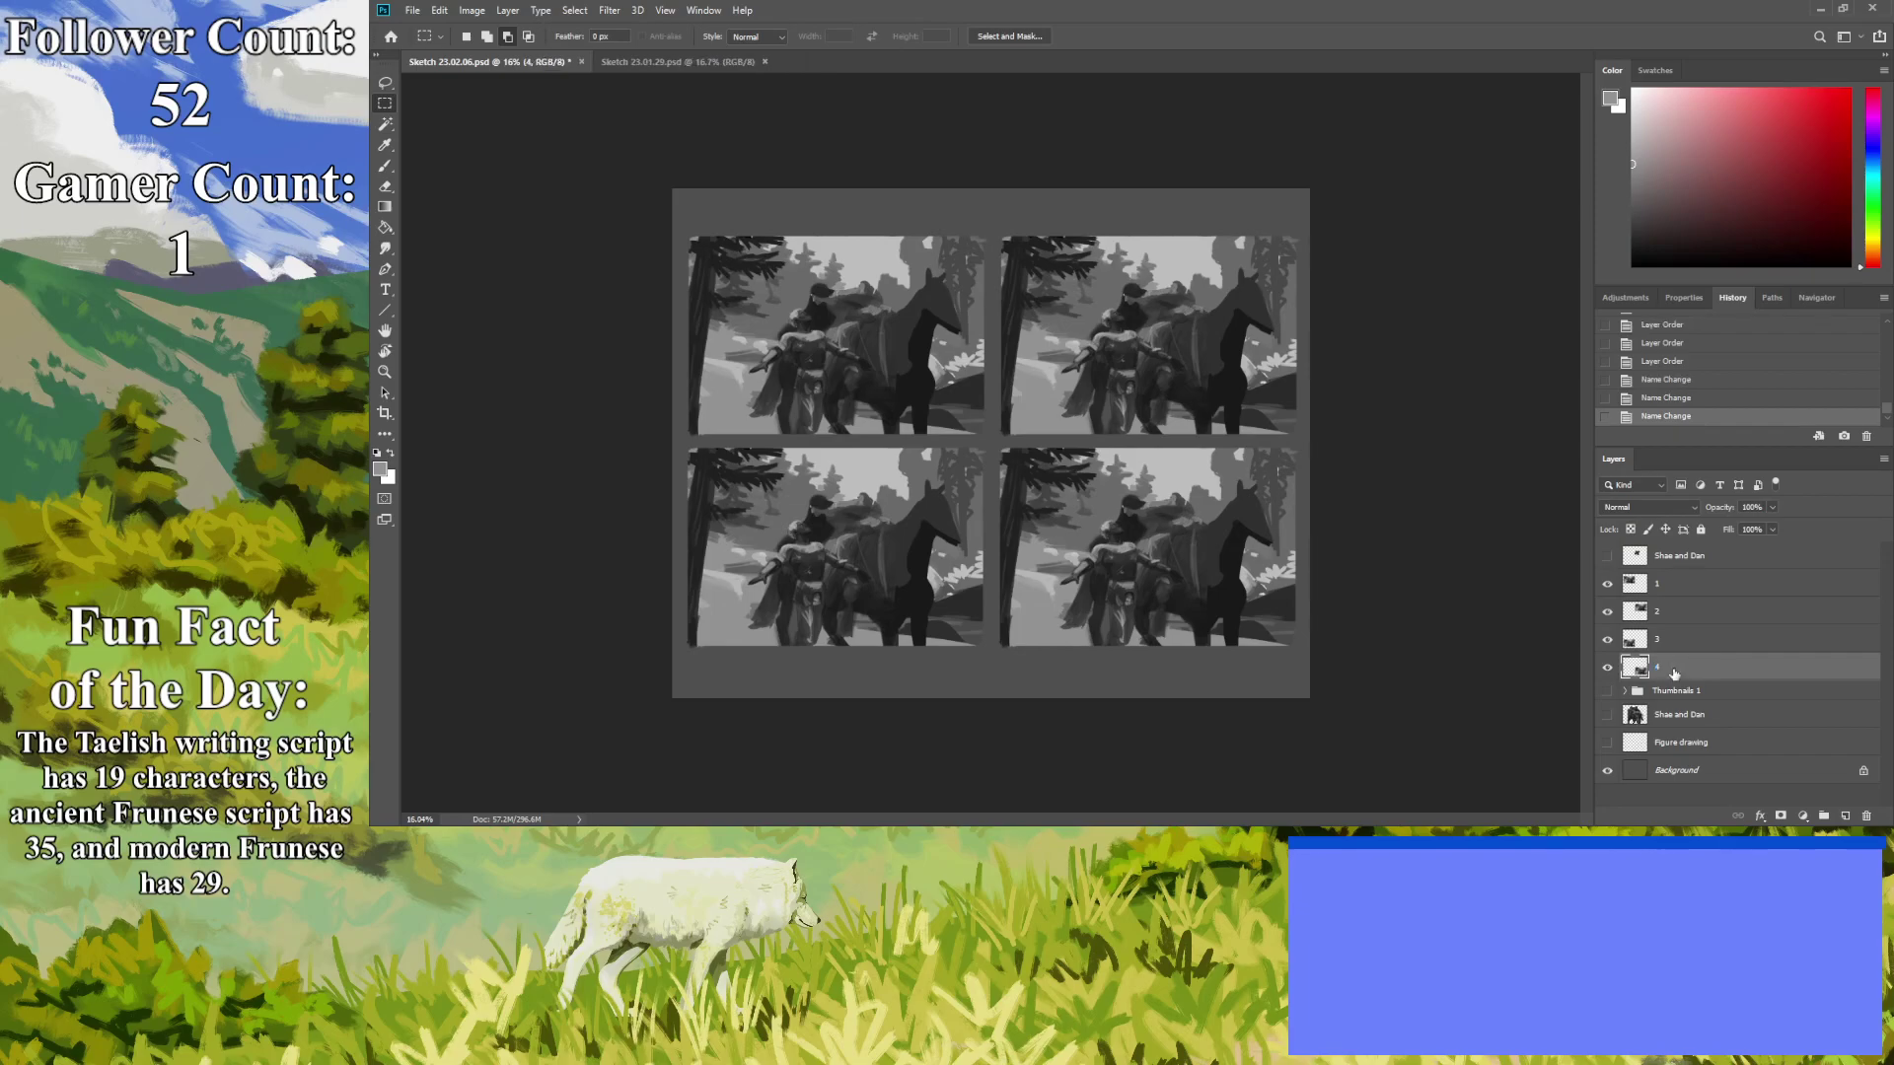
# Add a new layer, reverse the thumbnail order so 4 is topmost, and place the new layer directly above thumbnail 1.
pyautogui.click(1673, 590)
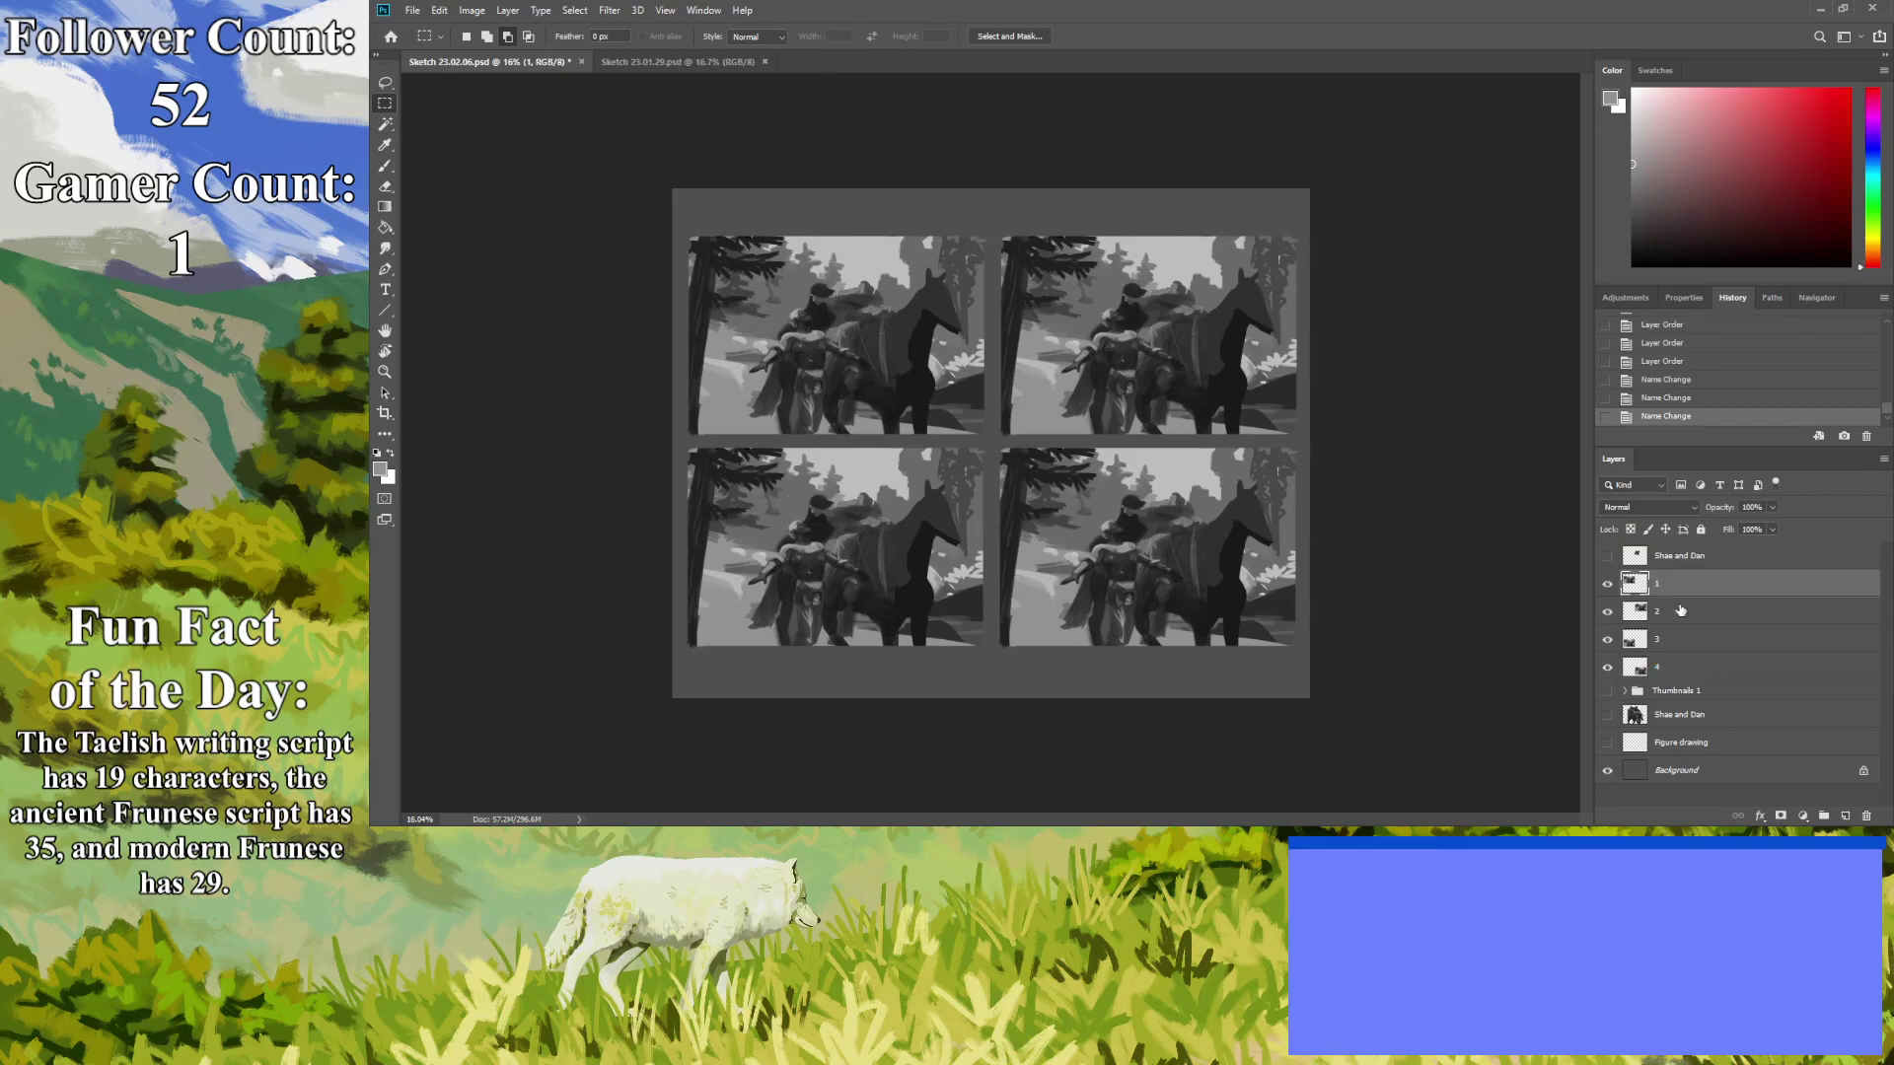
pyautogui.hotkey('ctrl', 'shift', 'alt', 'n')
pyautogui.doubleClick(1667, 584)
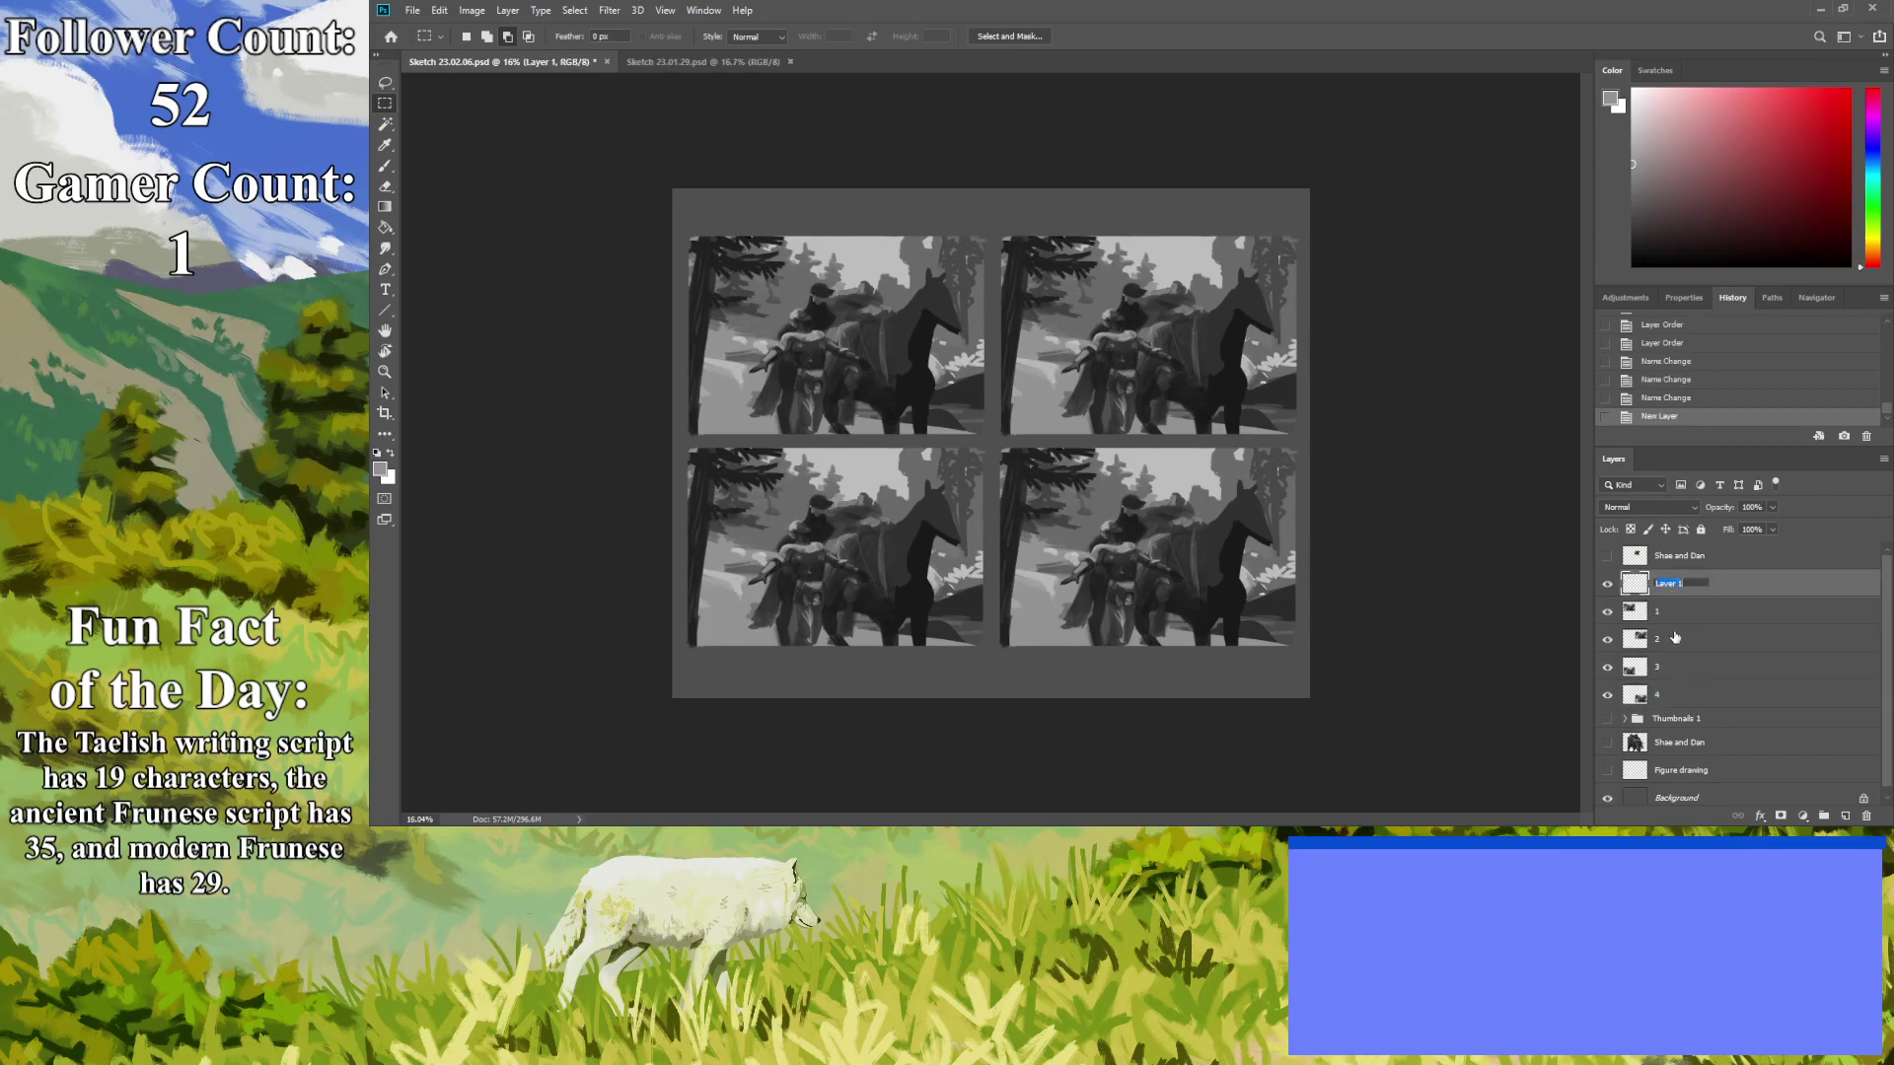
pyautogui.moveTo(1667, 616)
pyautogui.mouseDown()
pyautogui.moveTo(1635, 708)
pyautogui.moveTo(1665, 651)
pyautogui.mouseUp()
pyautogui.moveTo(1667, 584); pyautogui.dragTo(1663, 678)
# Name the new layer 1 and clip it to the thumbnail 1 layer beneath.
pyautogui.doubleClick(1665, 667)
pyautogui.write('1')
pyautogui.press('Return')
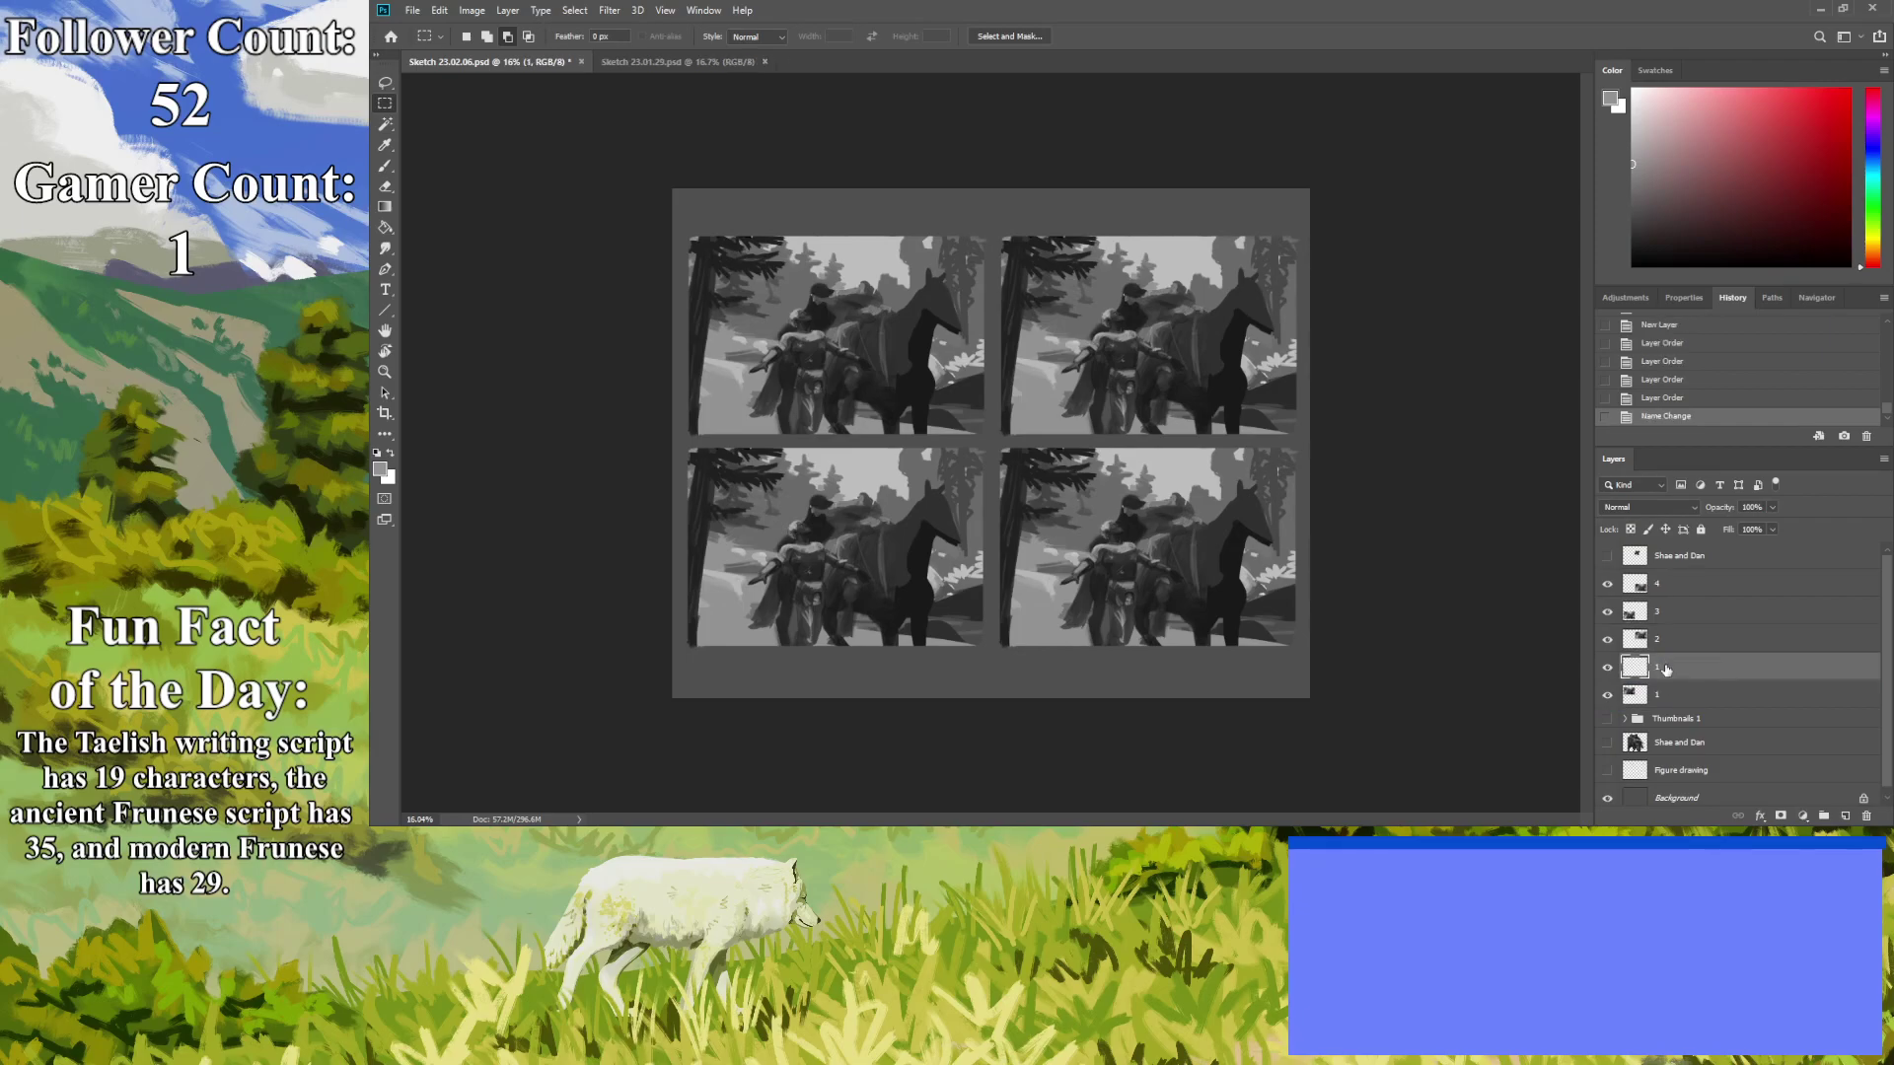
pyautogui.hotkey('ctrl', 'alt', 'g')
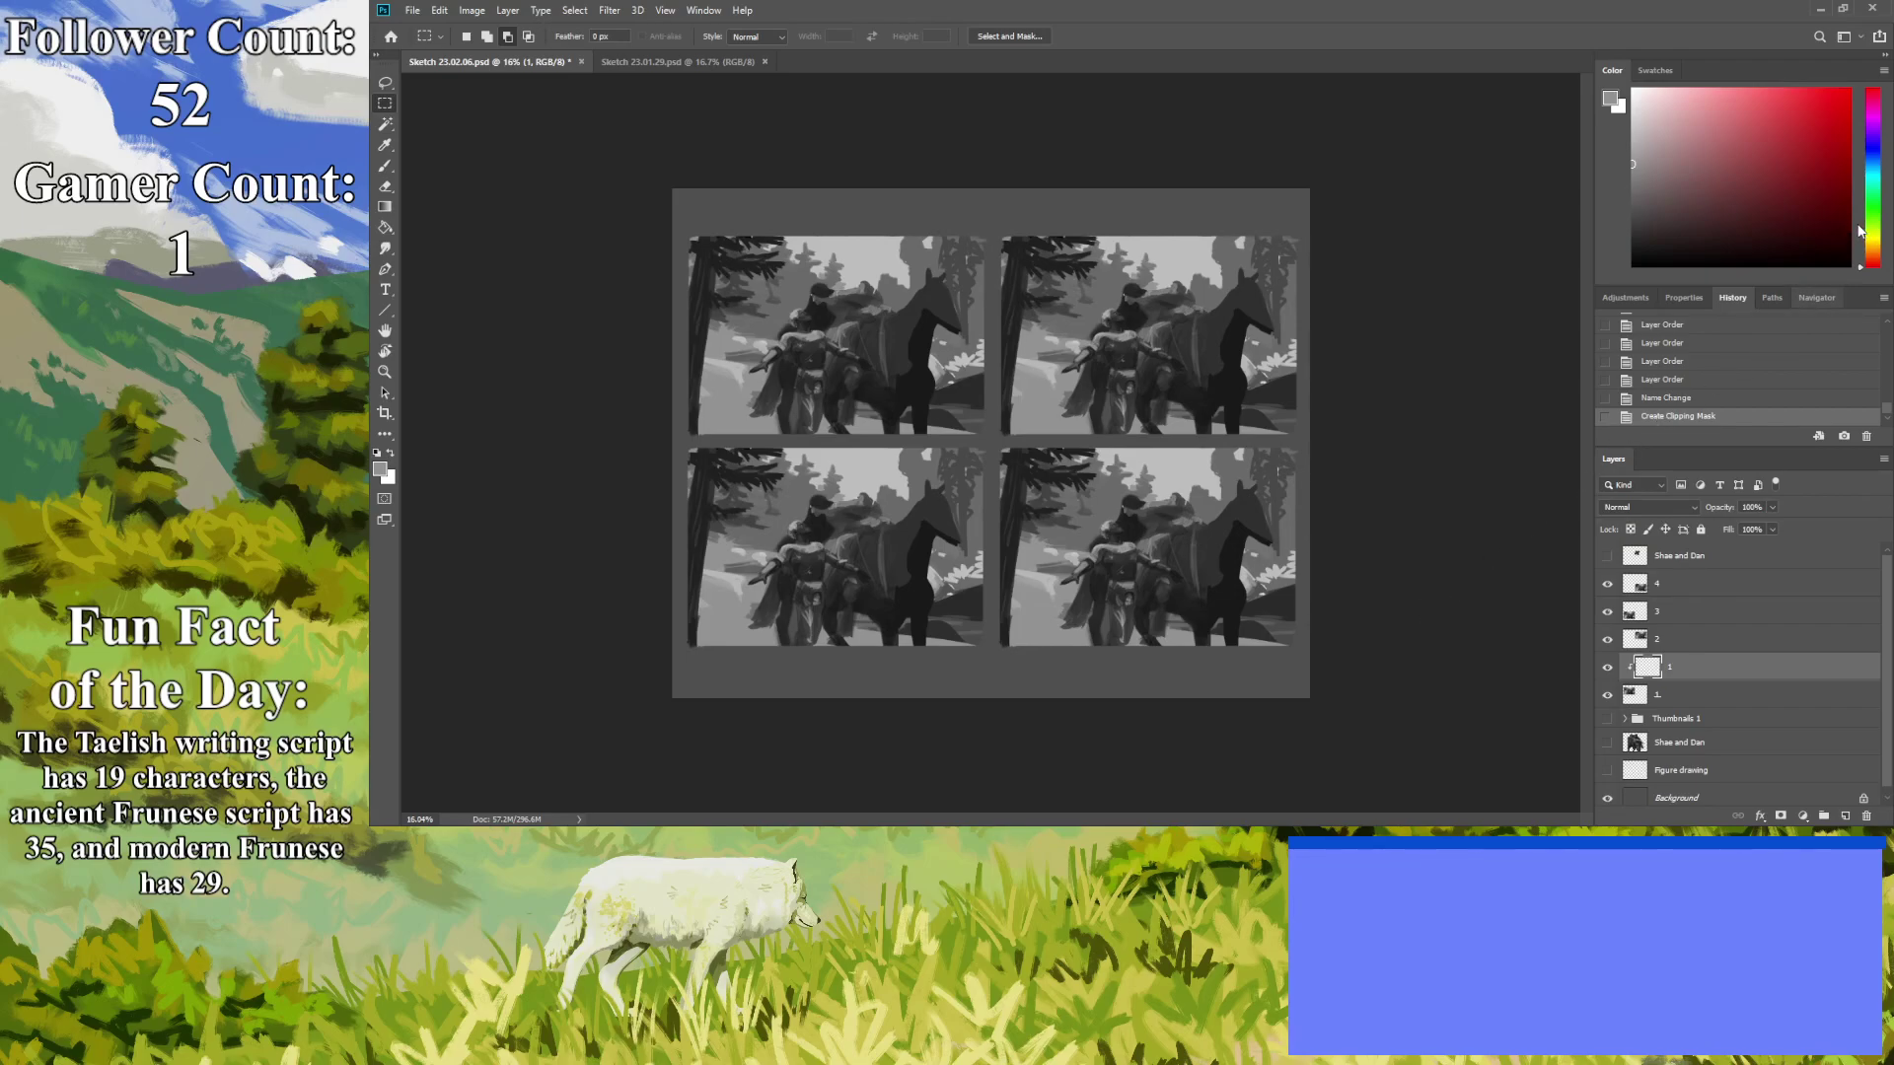
# Fill the clipped layer over the first thumbnail with a golden brown using the Paint Bucket.
pyautogui.moveTo(1872, 259); pyautogui.dragTo(1873, 254)
pyautogui.click(1784, 146)
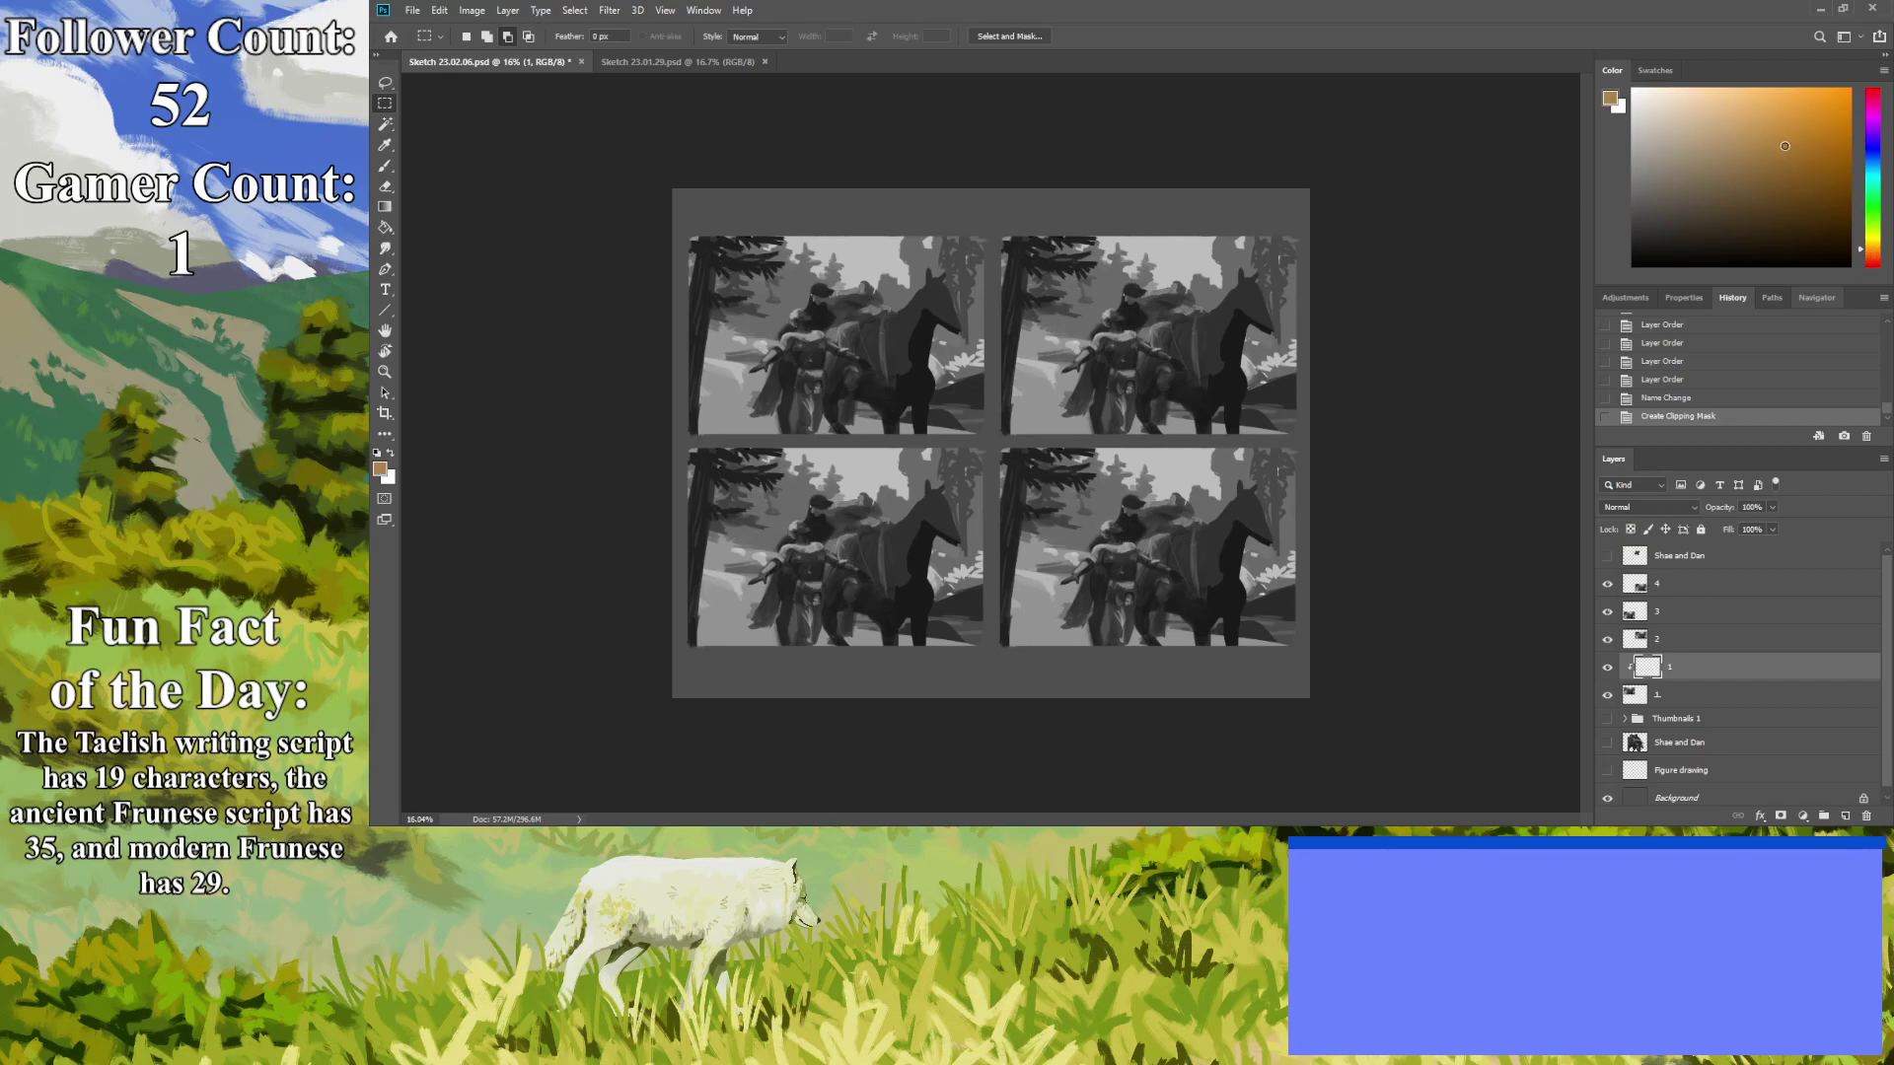
pyautogui.click(385, 229)
pyautogui.click(861, 392)
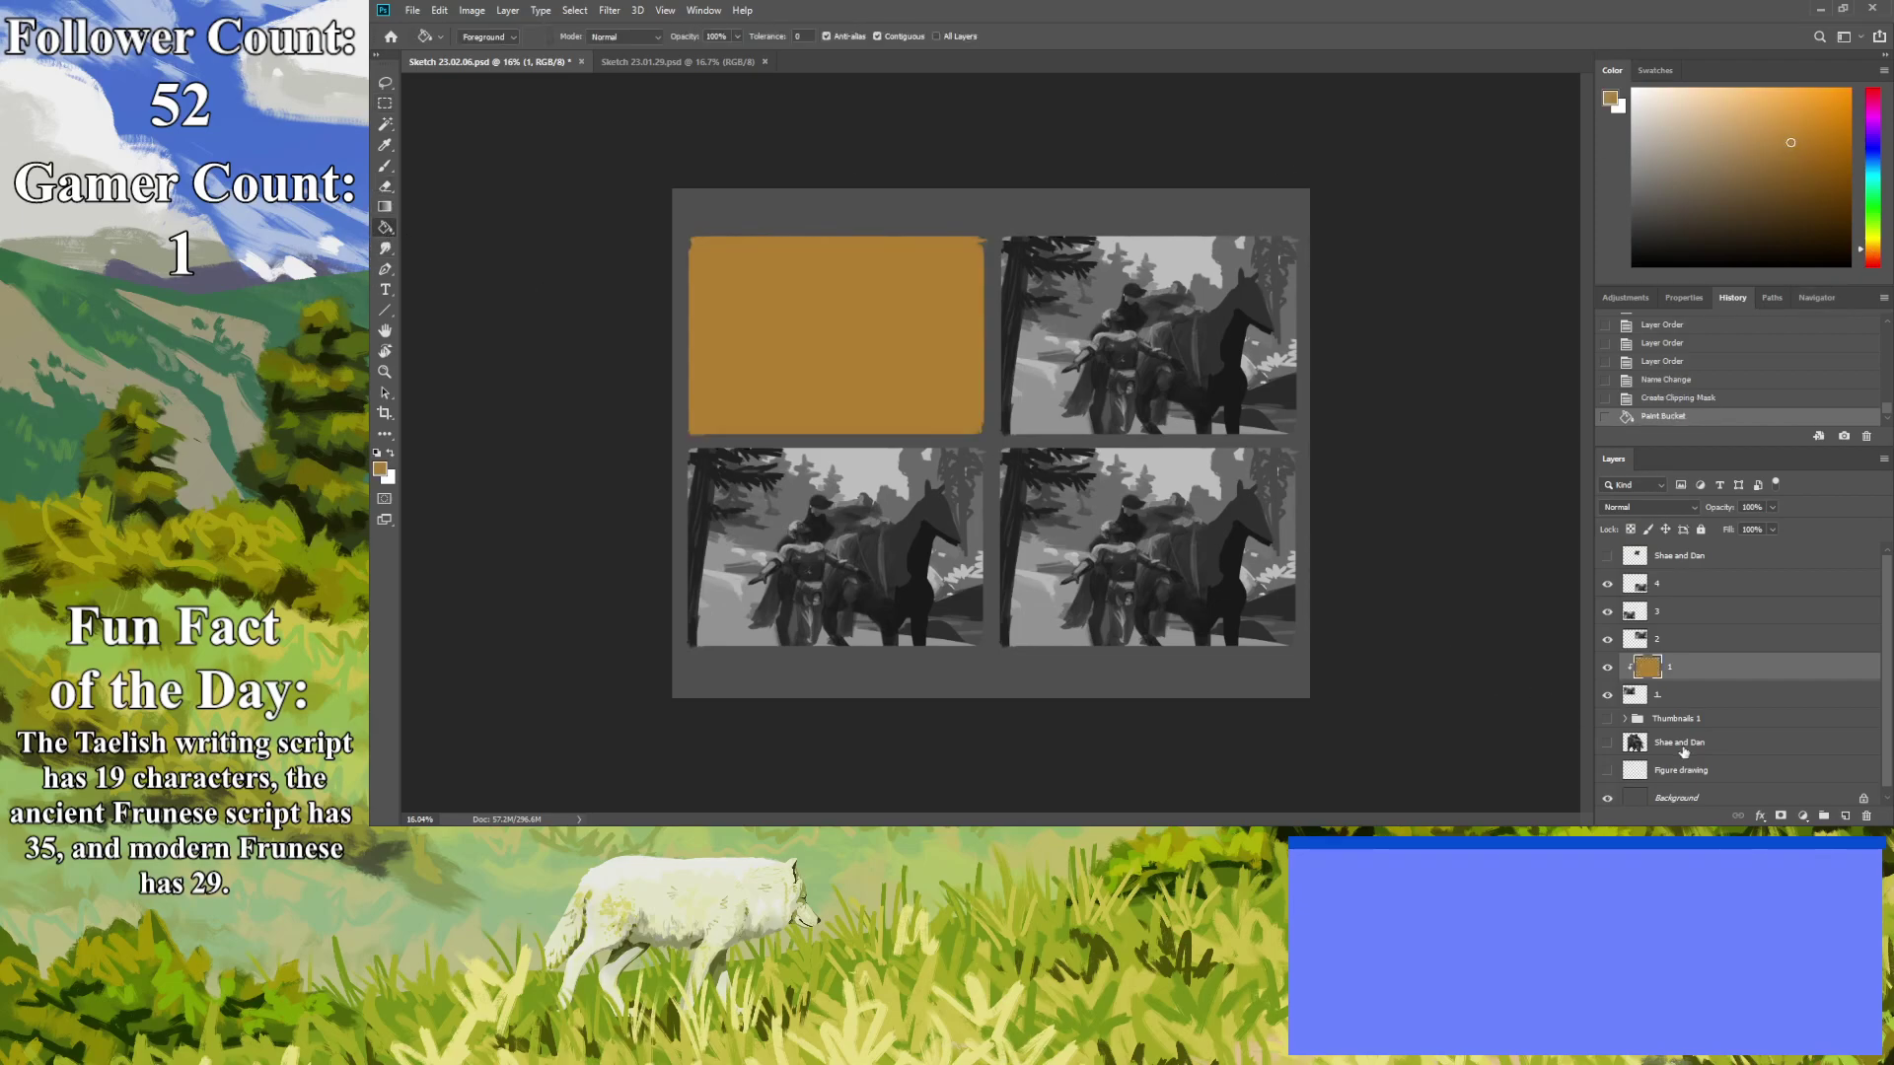
# Set the clipped colour layer's blending mode to Overlay.
pyautogui.click(1644, 511)
pyautogui.press('Down')
pyautogui.press('Down')
pyautogui.press('Down')
pyautogui.press('Down')
pyautogui.press('Down')
pyautogui.press('Down')
pyautogui.press('Down')
pyautogui.press('Down')
pyautogui.press('Down')
pyautogui.press('Down')
pyautogui.press('Down')
pyautogui.press('Down')
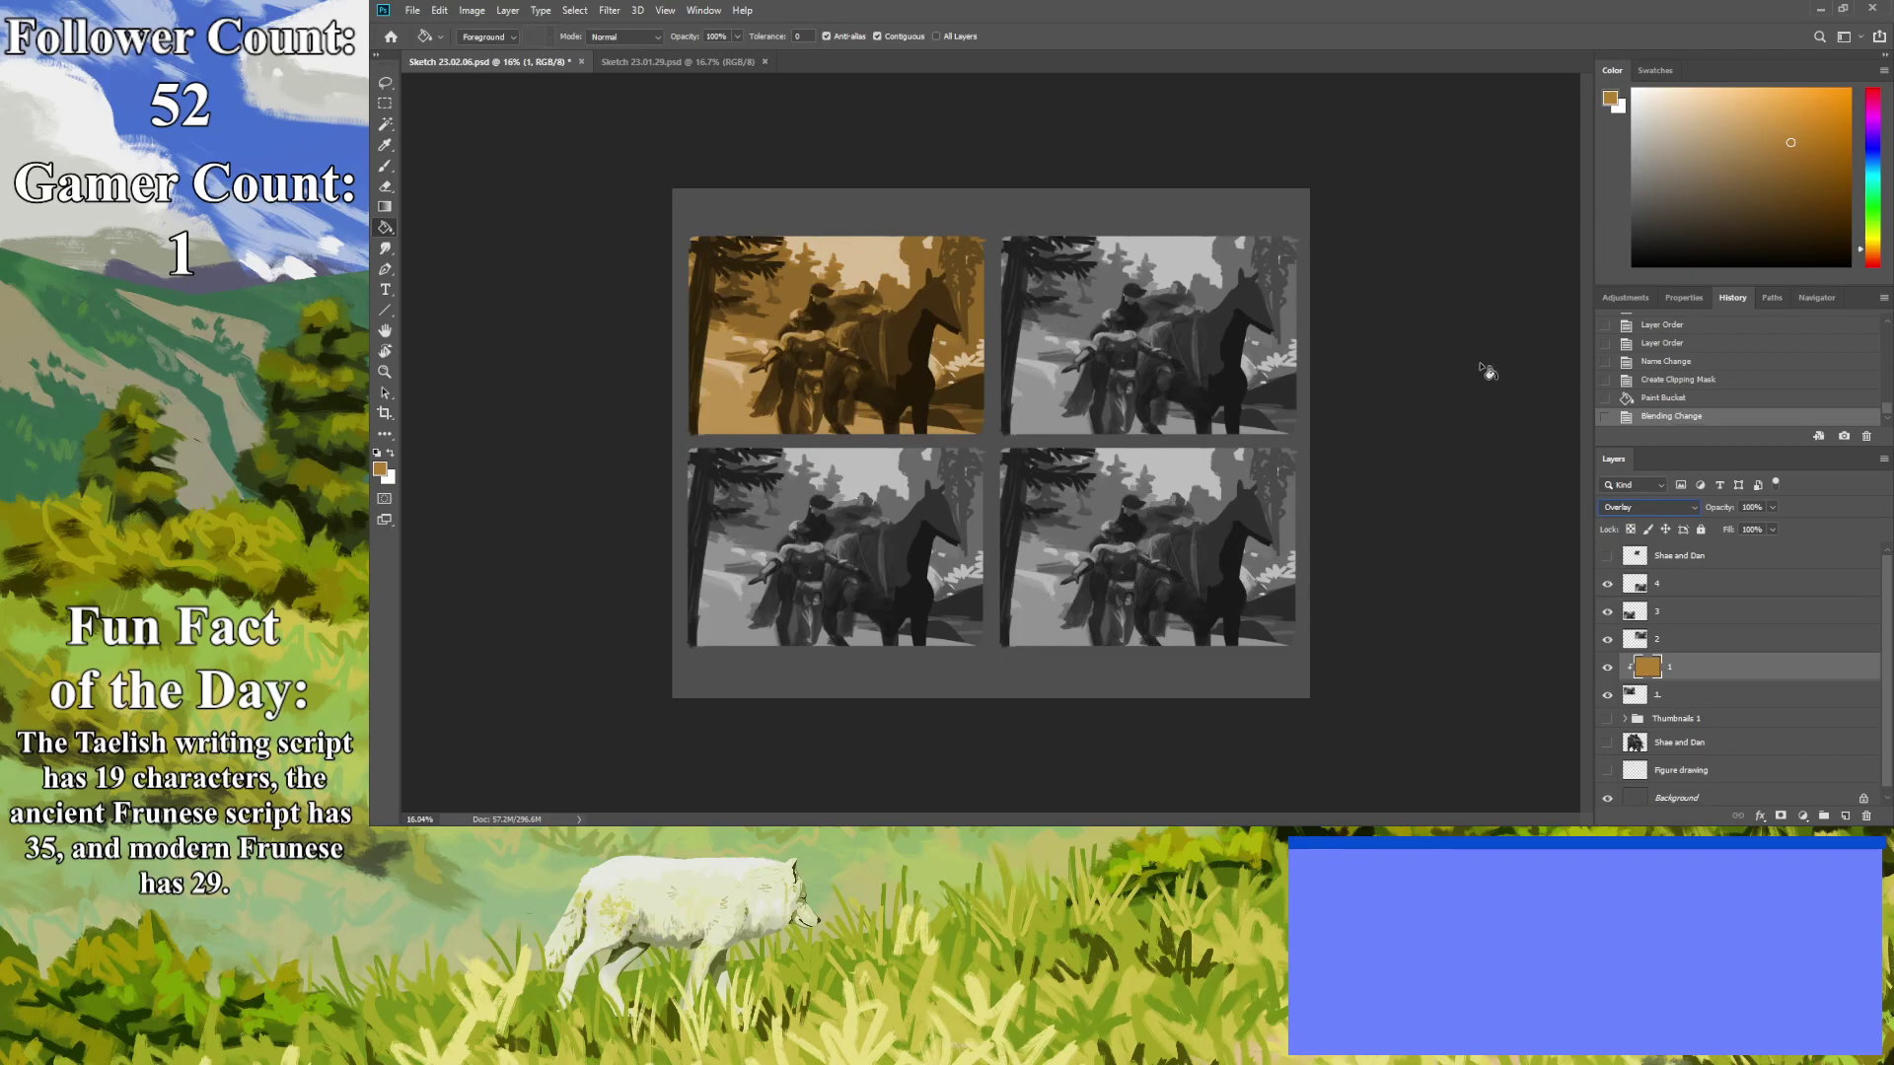
# Brush a muted red over the rear figure's clothing in the first thumbnail.
pyautogui.click(1874, 258)
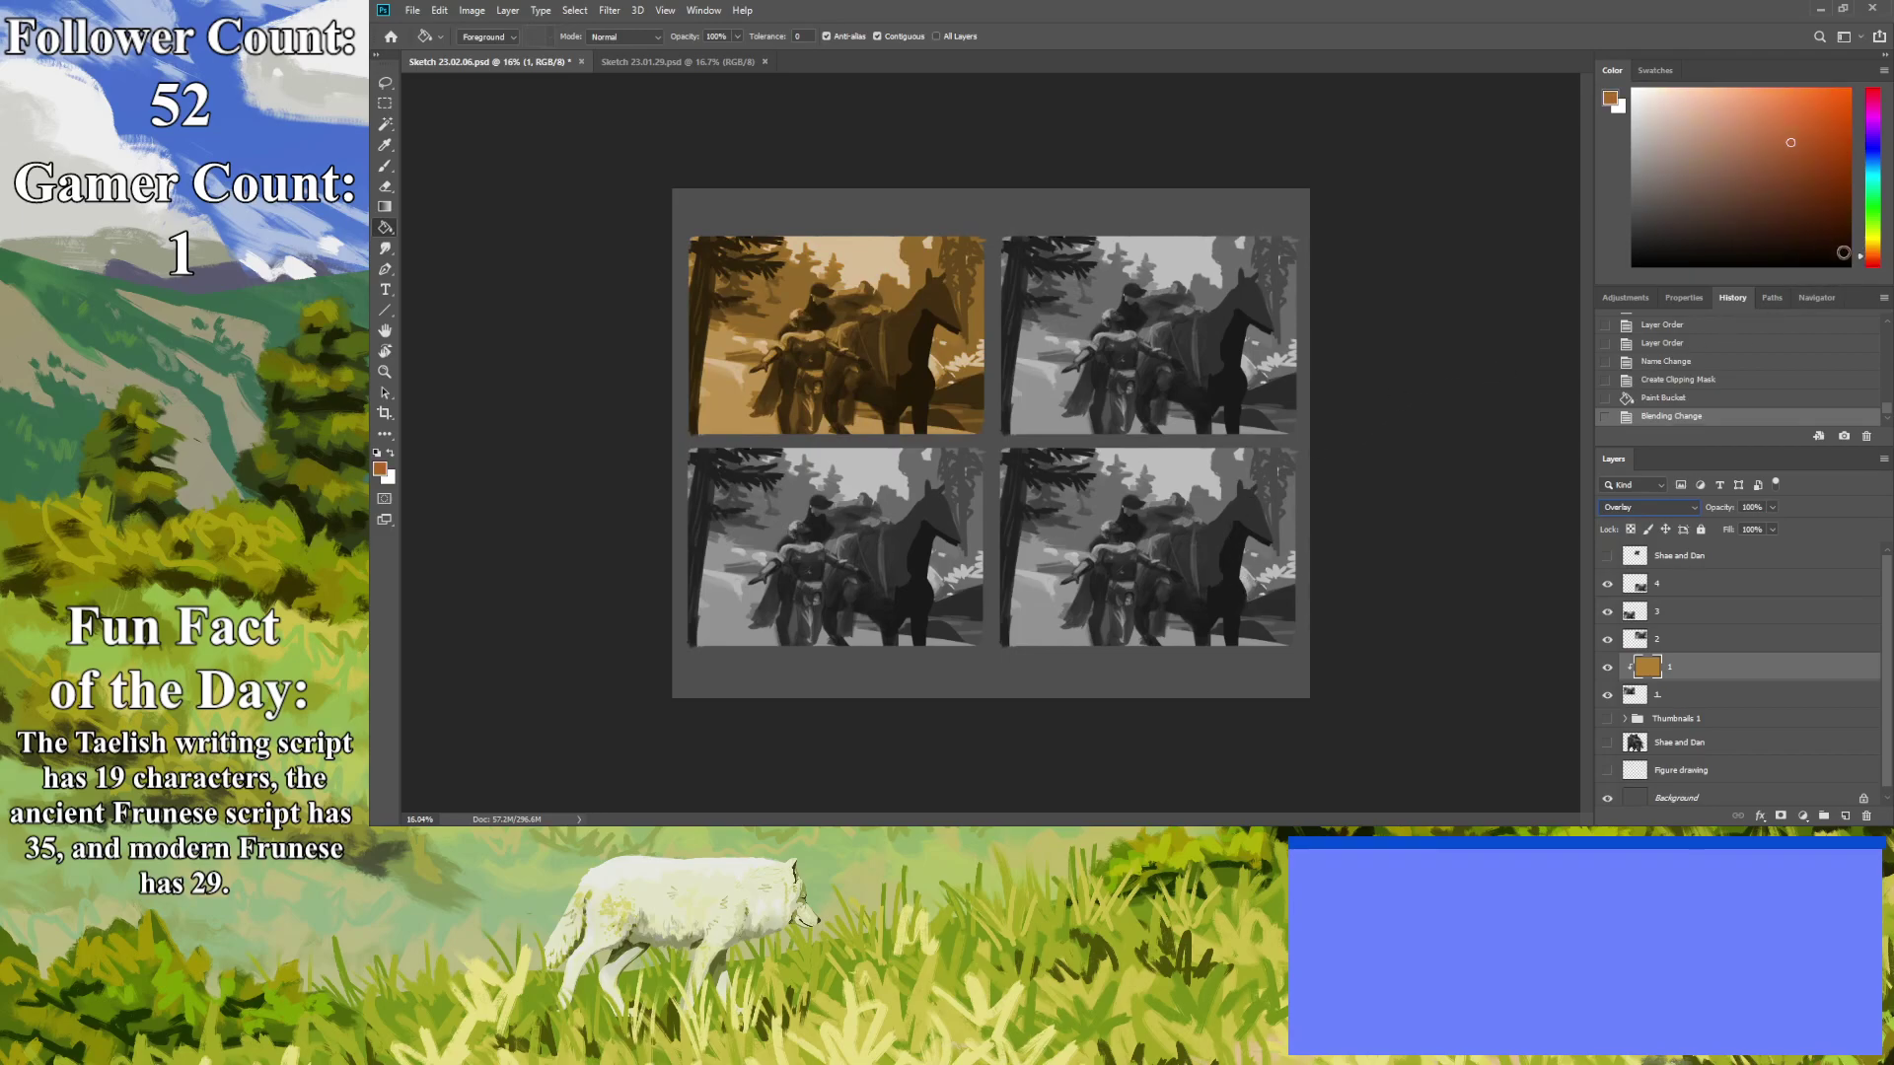
pyautogui.click(1870, 264)
pyautogui.click(1737, 143)
pyautogui.press('b')
pyautogui.moveTo(833, 296)
pyautogui.mouseDown()
pyautogui.moveTo(866, 299)
pyautogui.moveTo(849, 311)
pyautogui.moveTo(868, 316)
pyautogui.moveTo(849, 296)
pyautogui.moveTo(838, 315)
pyautogui.mouseUp()
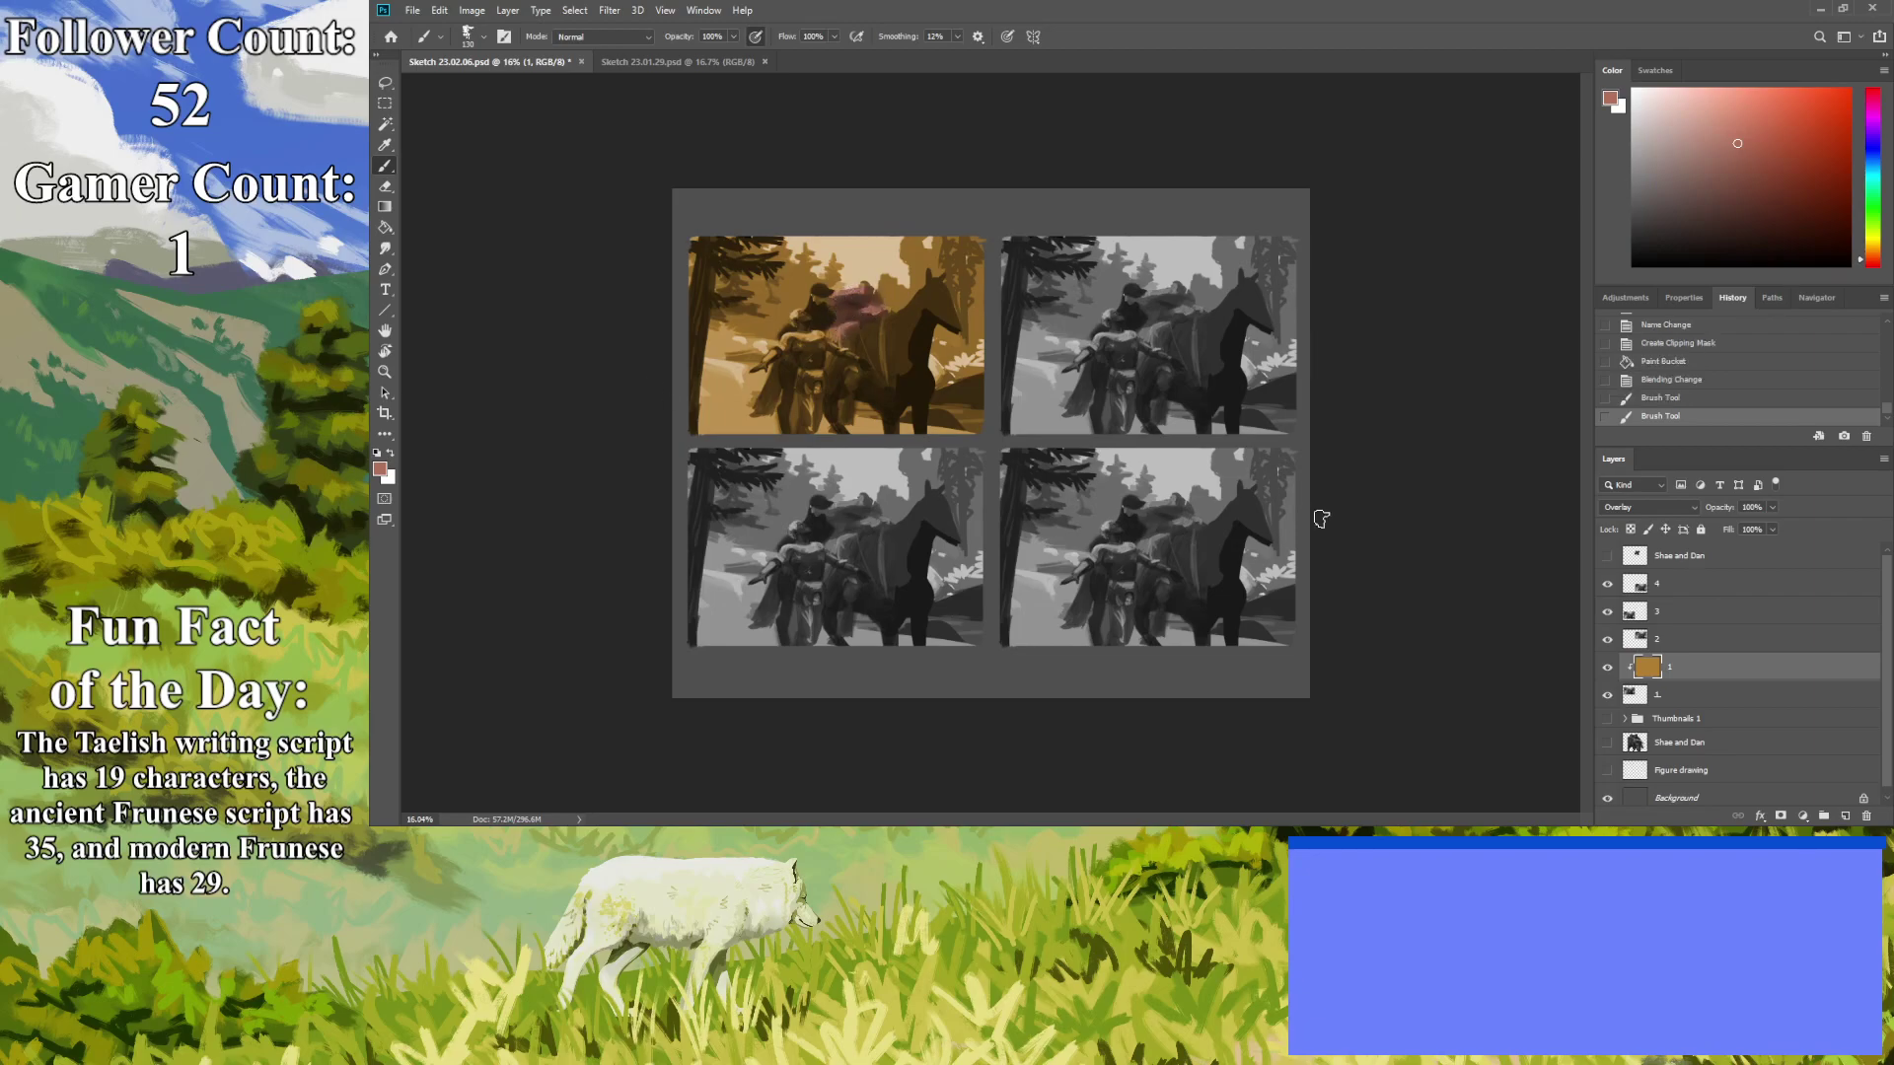
# Brush an olive yellow-green over the trees and sky behind the figures in the first thumbnail.
pyautogui.moveTo(1871, 260); pyautogui.dragTo(1872, 234)
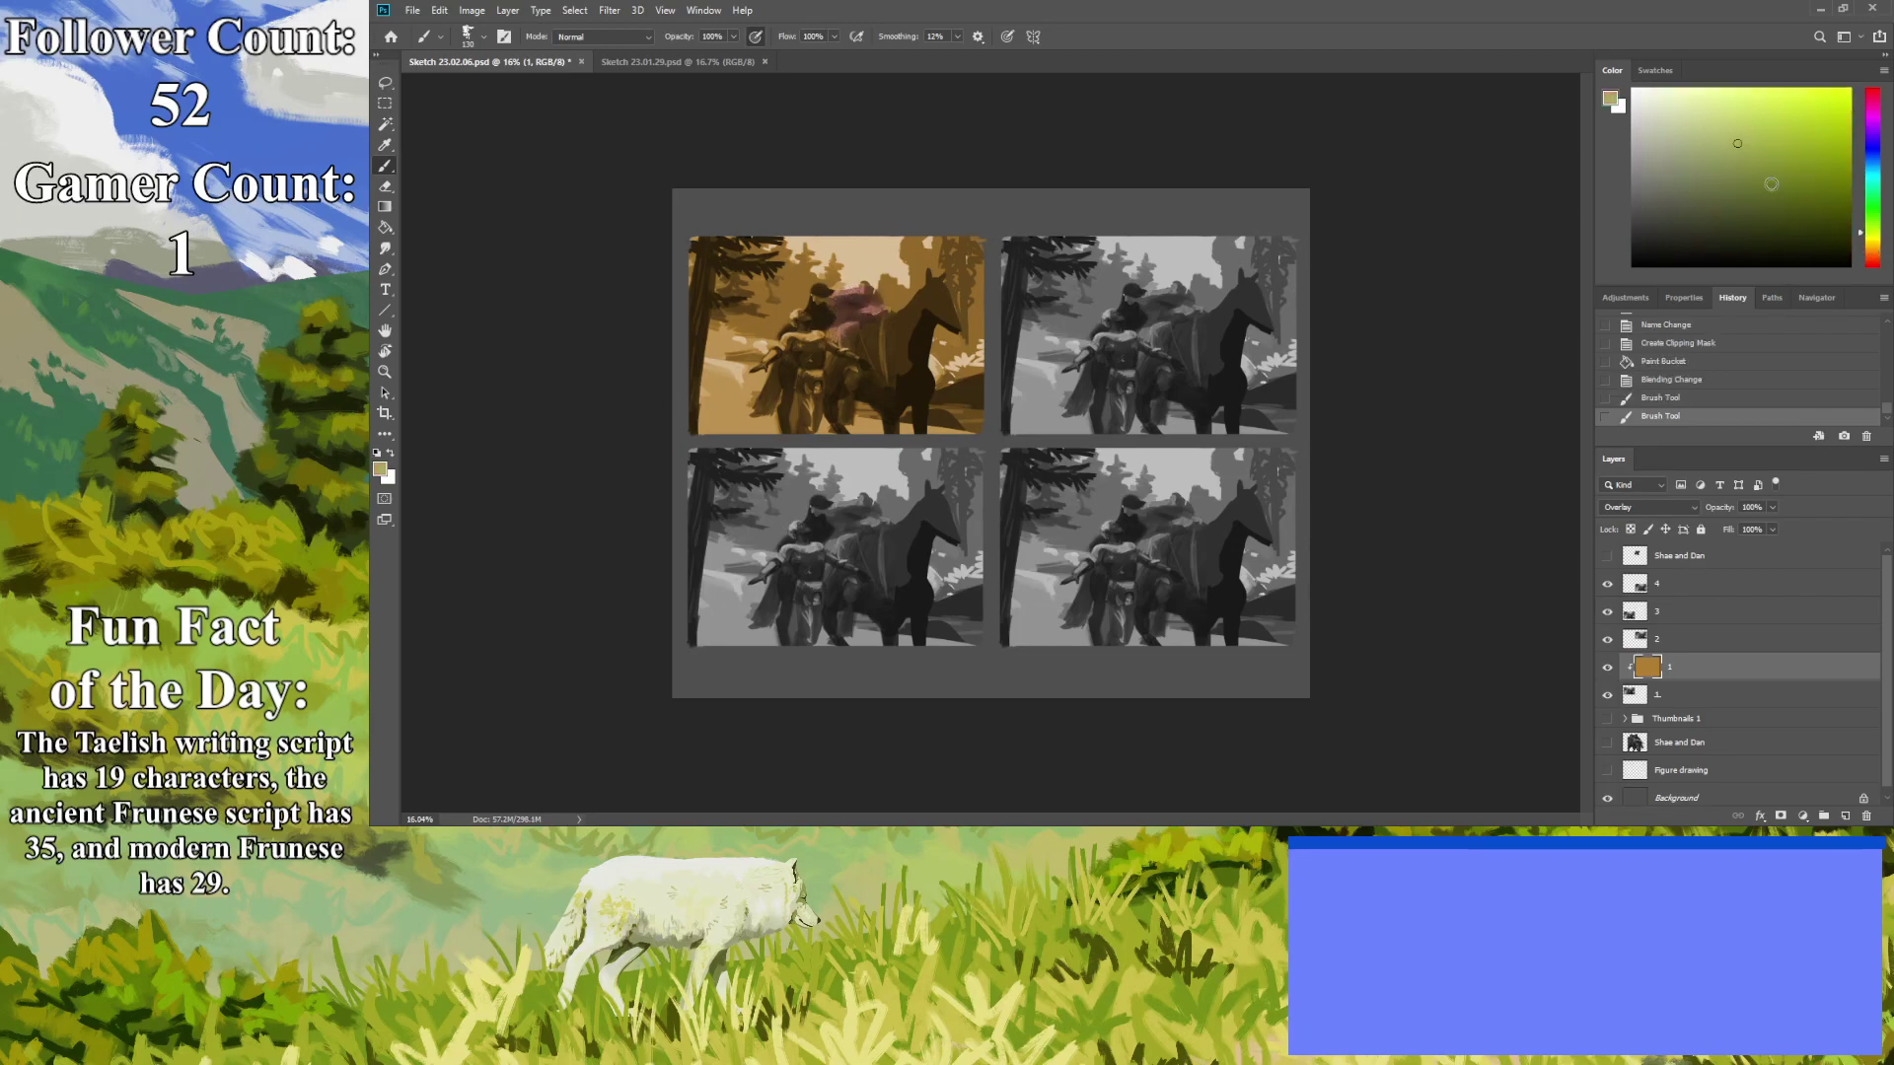
pyautogui.click(1773, 154)
pyautogui.moveTo(833, 264)
pyautogui.mouseDown()
pyautogui.moveTo(768, 232)
pyautogui.moveTo(757, 279)
pyautogui.moveTo(784, 308)
pyautogui.moveTo(715, 314)
pyautogui.moveTo(695, 284)
pyautogui.moveTo(695, 263)
pyautogui.moveTo(781, 242)
pyautogui.moveTo(756, 285)
pyautogui.moveTo(798, 287)
pyautogui.moveTo(782, 313)
pyautogui.moveTo(677, 306)
pyautogui.moveTo(745, 278)
pyautogui.mouseUp()
pyautogui.moveTo(890, 291)
pyautogui.mouseDown()
pyautogui.moveTo(942, 336)
pyautogui.moveTo(971, 301)
pyautogui.moveTo(947, 247)
pyautogui.moveTo(968, 233)
pyautogui.mouseUp()
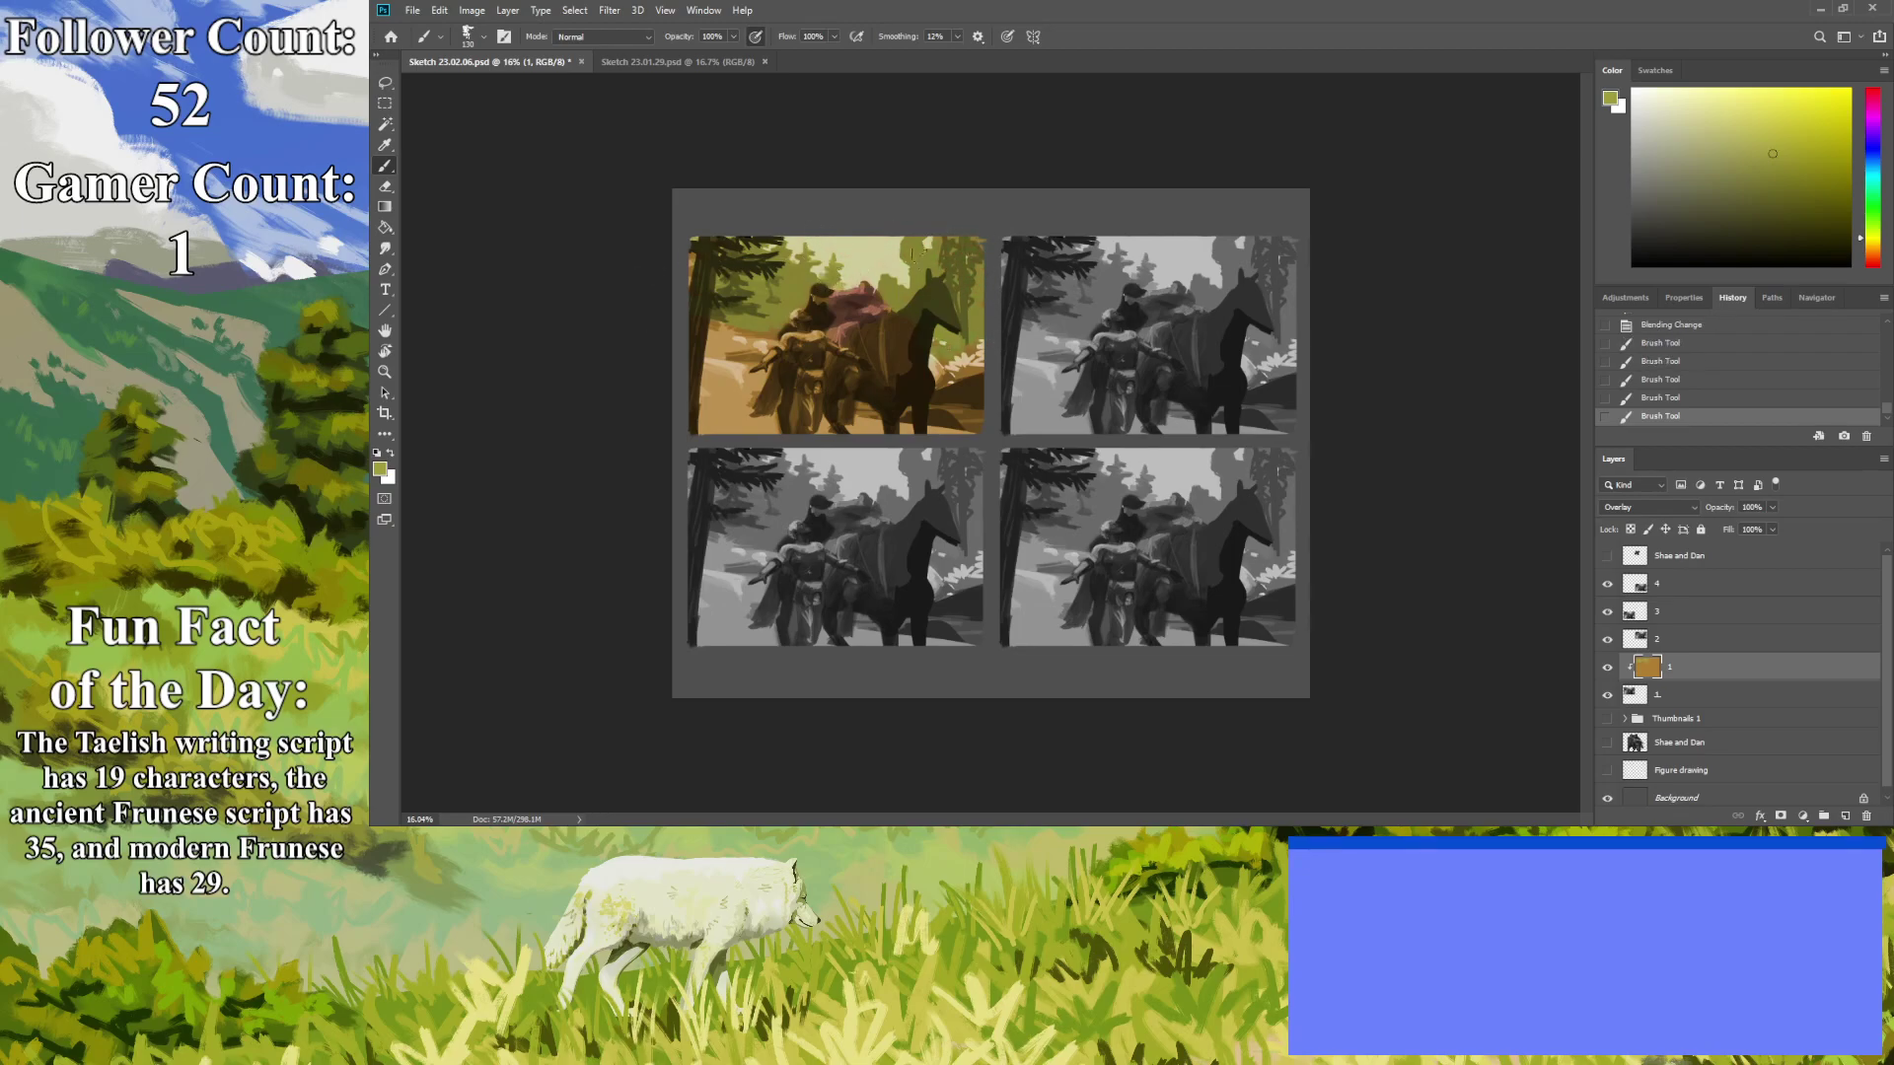
pyautogui.moveTo(858, 266); pyautogui.dragTo(948, 309)
# Brush a pale grey-green over the sky between the trees in the first thumbnail.
pyautogui.moveTo(1875, 228); pyautogui.dragTo(1875, 211)
pyautogui.click(1661, 143)
pyautogui.moveTo(884, 258)
pyautogui.mouseDown()
pyautogui.moveTo(898, 274)
pyautogui.moveTo(873, 249)
pyautogui.moveTo(810, 241)
pyautogui.mouseUp()
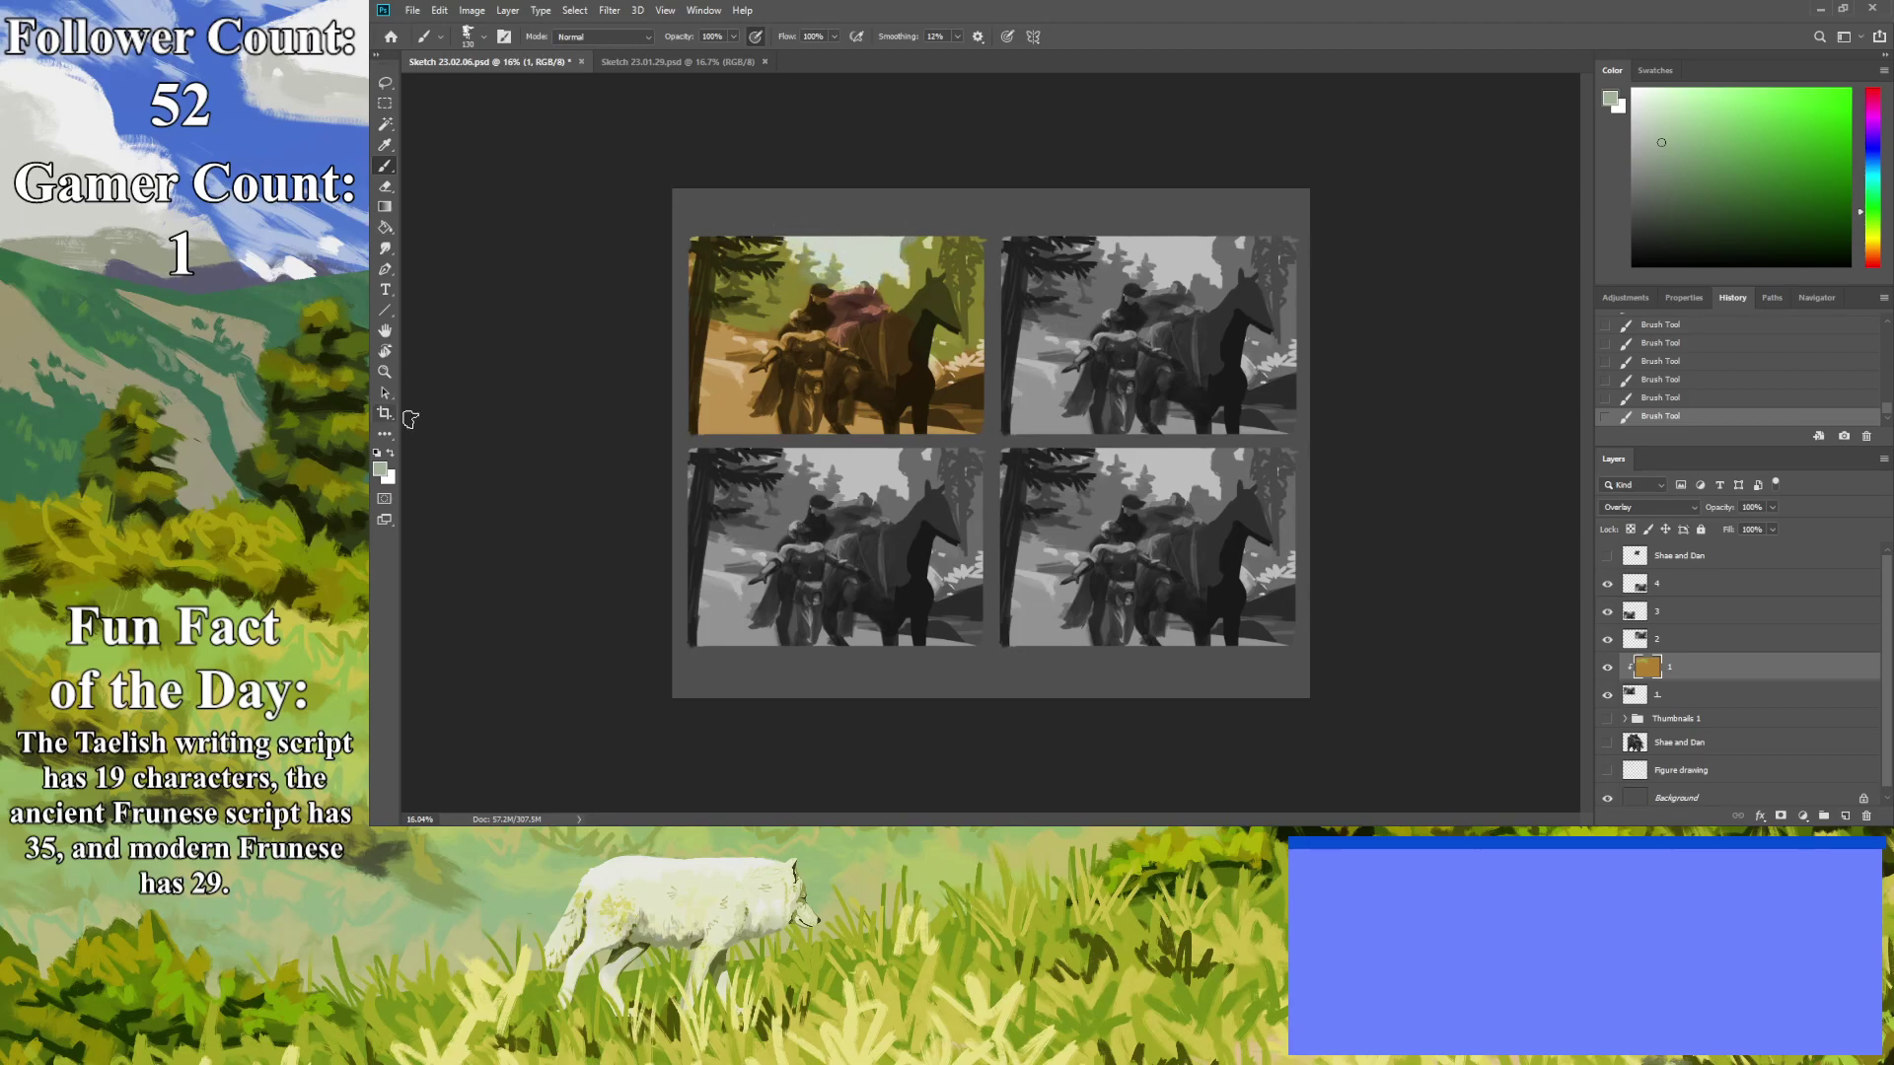
# Brush a light golden yellow over the ground beside and in front of the figures in the first thumbnail.
pyautogui.click(384, 372)
pyautogui.moveTo(838, 399); pyautogui.dragTo(776, 400)
pyautogui.moveTo(655, 435); pyautogui.dragTo(649, 500)
pyautogui.click(1871, 241)
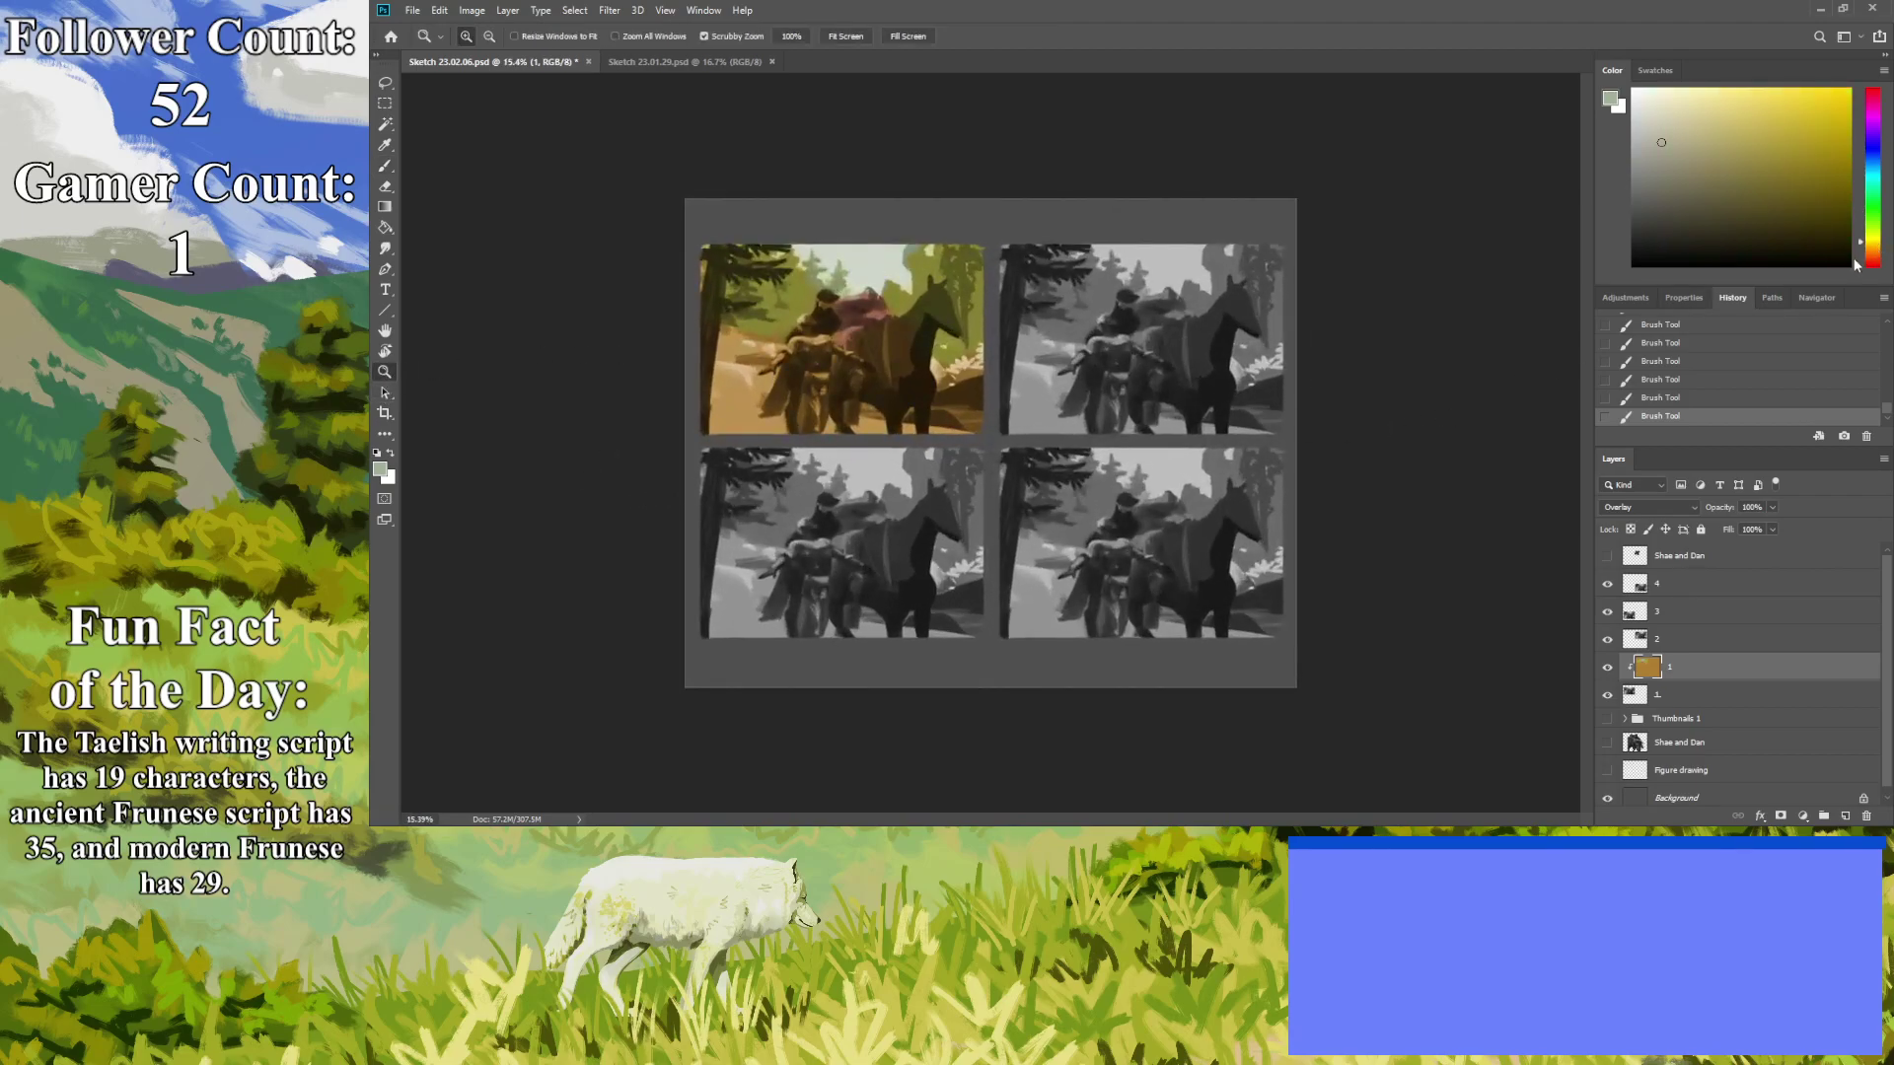
pyautogui.click(1761, 130)
pyautogui.press('b')
pyautogui.moveTo(694, 329)
pyautogui.mouseDown()
pyautogui.moveTo(779, 340)
pyautogui.moveTo(794, 394)
pyautogui.moveTo(730, 389)
pyautogui.moveTo(873, 420)
pyautogui.moveTo(702, 393)
pyautogui.moveTo(958, 424)
pyautogui.moveTo(795, 423)
pyautogui.mouseUp()
# Brush a saturated orange over the ground beneath and beside the horse in the first thumbnail.
pyautogui.click(1872, 251)
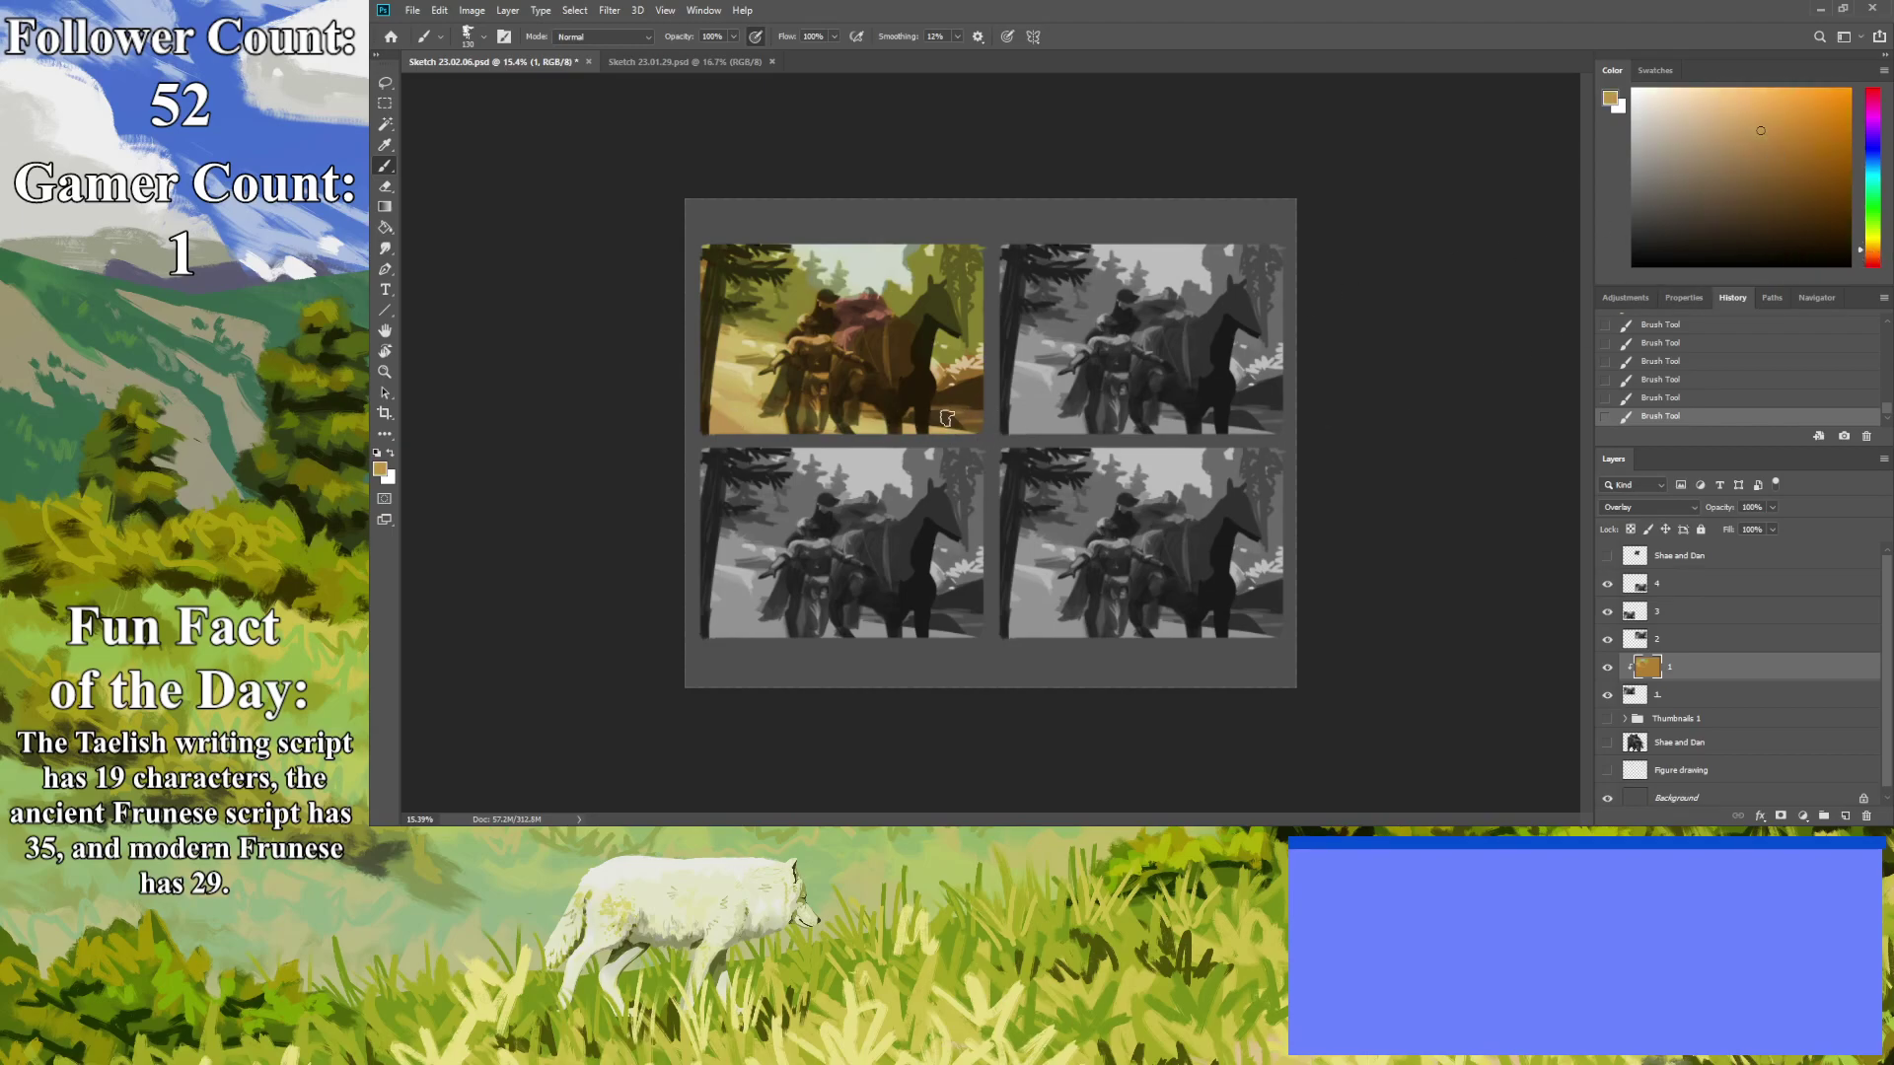
pyautogui.click(1838, 163)
pyautogui.moveTo(922, 413); pyautogui.dragTo(838, 404)
# Brush a dark, desaturated grey over the horse's body and legs in the first thumbnail.
pyautogui.click(1834, 131)
pyautogui.click(1873, 242)
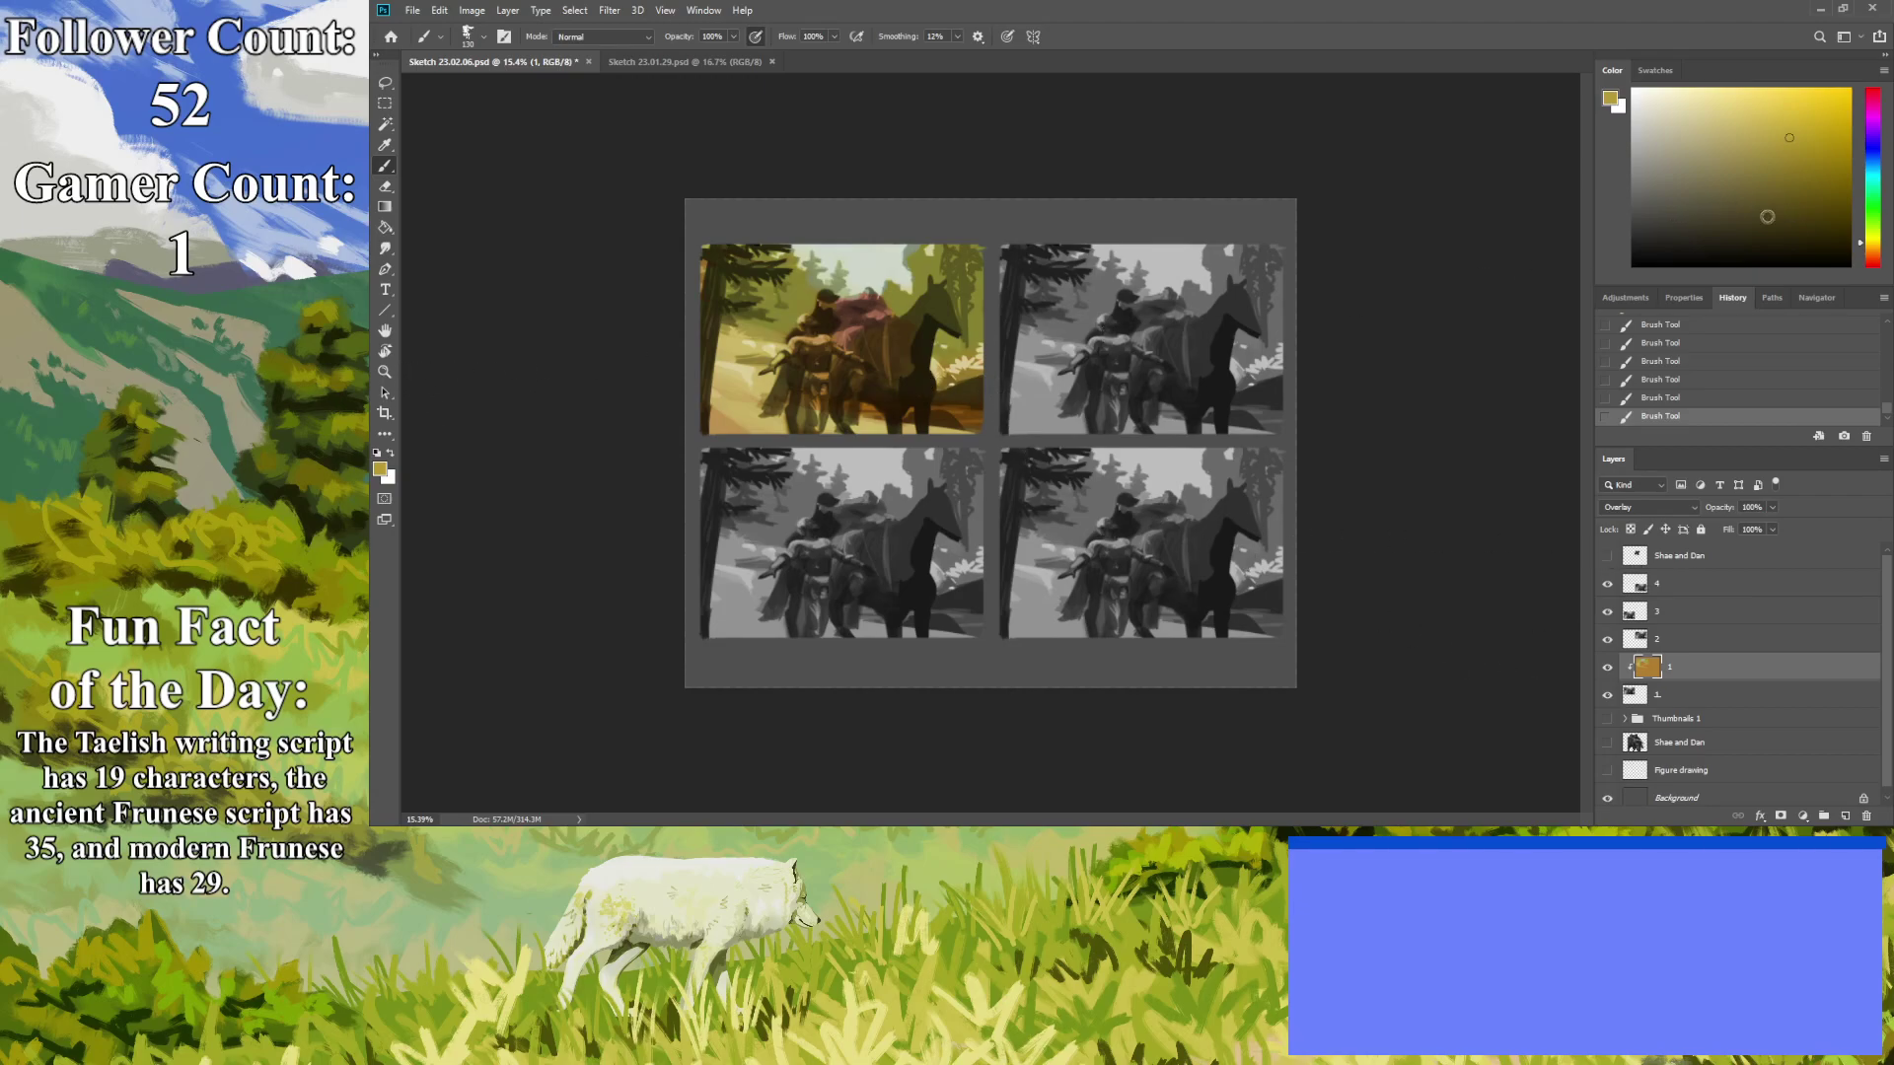
pyautogui.click(1659, 212)
pyautogui.moveTo(910, 344)
pyautogui.mouseDown()
pyautogui.moveTo(917, 380)
pyautogui.moveTo(932, 308)
pyautogui.moveTo(957, 335)
pyautogui.moveTo(936, 292)
pyautogui.moveTo(909, 342)
pyautogui.moveTo(874, 343)
pyautogui.moveTo(902, 328)
pyautogui.moveTo(888, 341)
pyautogui.moveTo(929, 406)
pyautogui.moveTo(923, 440)
pyautogui.moveTo(859, 359)
pyautogui.moveTo(874, 399)
pyautogui.mouseUp()
pyautogui.moveTo(867, 345)
pyautogui.mouseDown()
pyautogui.moveTo(848, 446)
pyautogui.moveTo(826, 351)
pyautogui.moveTo(728, 417)
pyautogui.moveTo(802, 397)
pyautogui.moveTo(812, 364)
pyautogui.moveTo(738, 406)
pyautogui.moveTo(802, 378)
pyautogui.moveTo(792, 430)
pyautogui.moveTo(791, 368)
pyautogui.moveTo(874, 334)
pyautogui.moveTo(799, 370)
pyautogui.moveTo(552, 347)
pyautogui.moveTo(688, 367)
pyautogui.mouseUp()
# Brush a mid grey over the front figure's torso and legs in the first thumbnail to neutralise the clothing colour.
pyautogui.click(384, 372)
pyautogui.moveTo(548, 403)
pyautogui.mouseDown()
pyautogui.moveTo(583, 410)
pyautogui.moveTo(481, 388)
pyautogui.moveTo(465, 407)
pyautogui.moveTo(483, 405)
pyautogui.mouseUp()
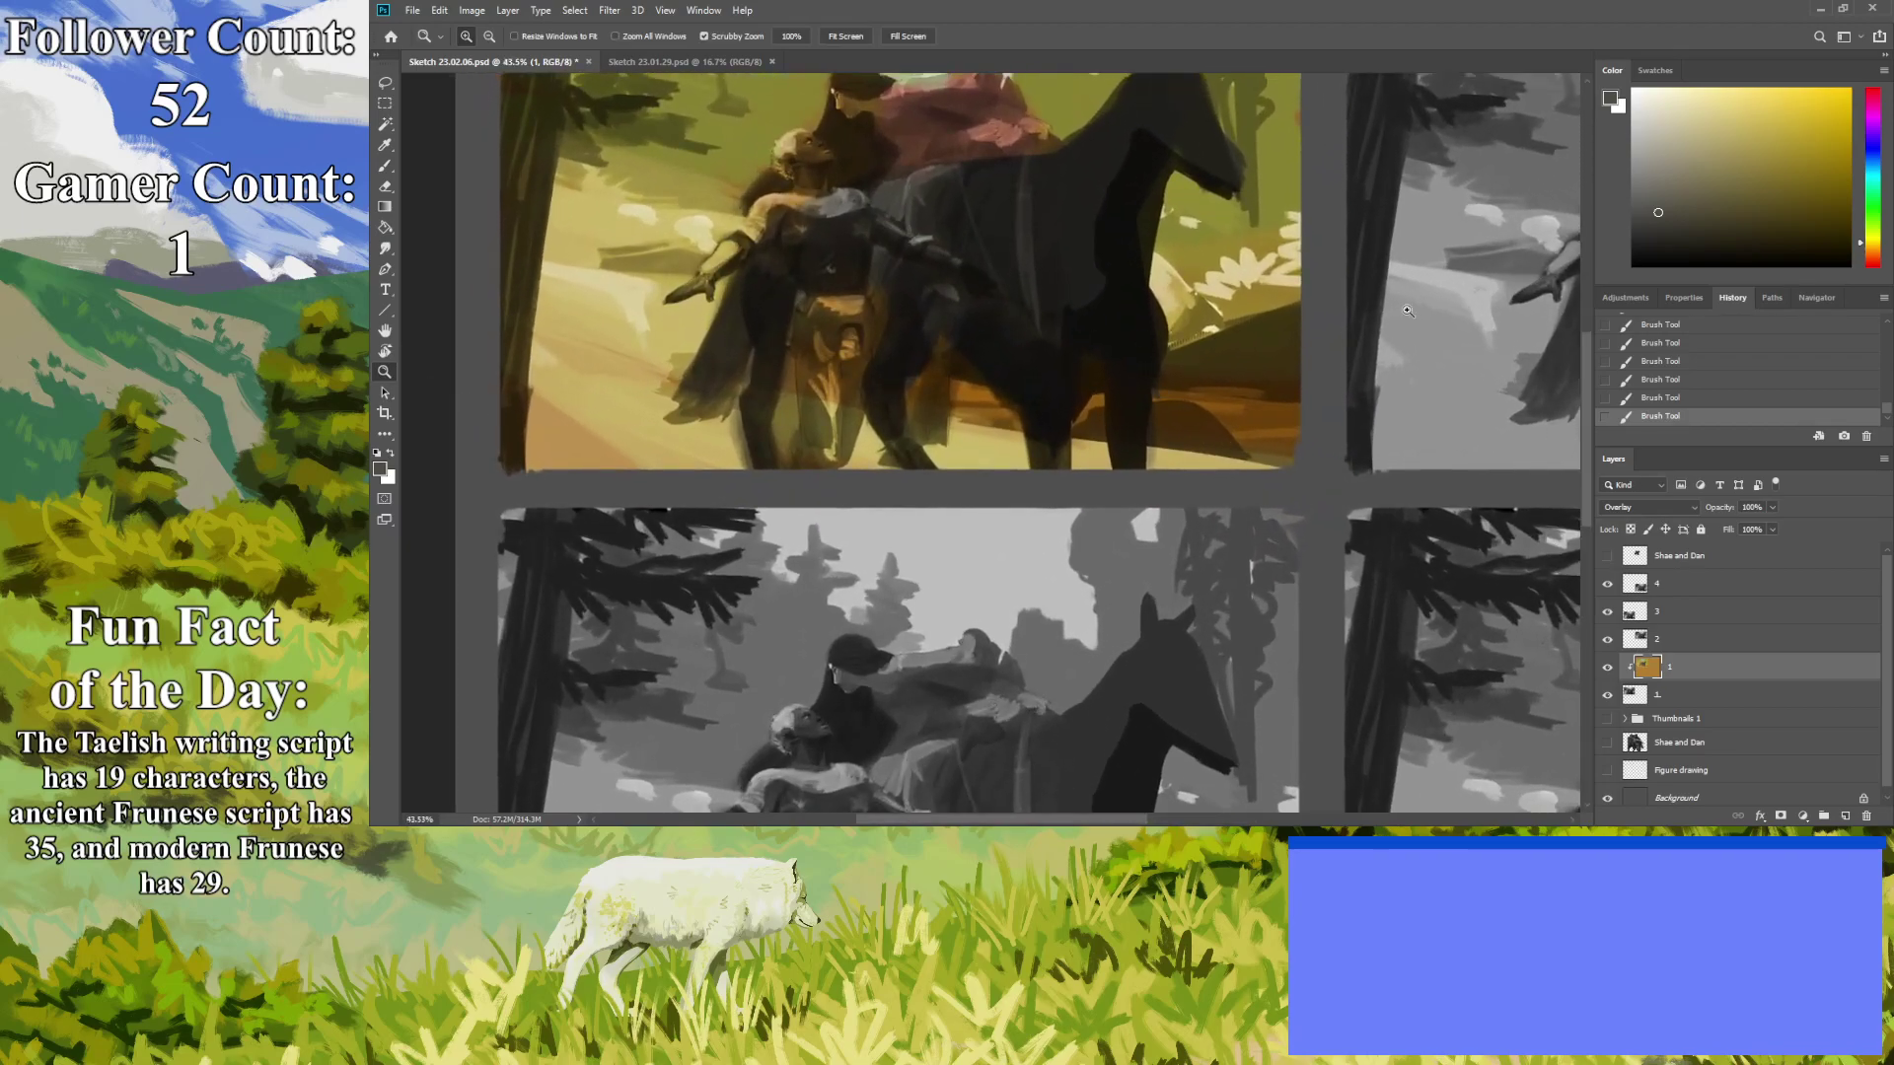
pyautogui.click(385, 166)
pyautogui.moveTo(834, 212)
pyautogui.mouseDown()
pyautogui.moveTo(839, 345)
pyautogui.moveTo(825, 215)
pyautogui.moveTo(760, 246)
pyautogui.mouseUp()
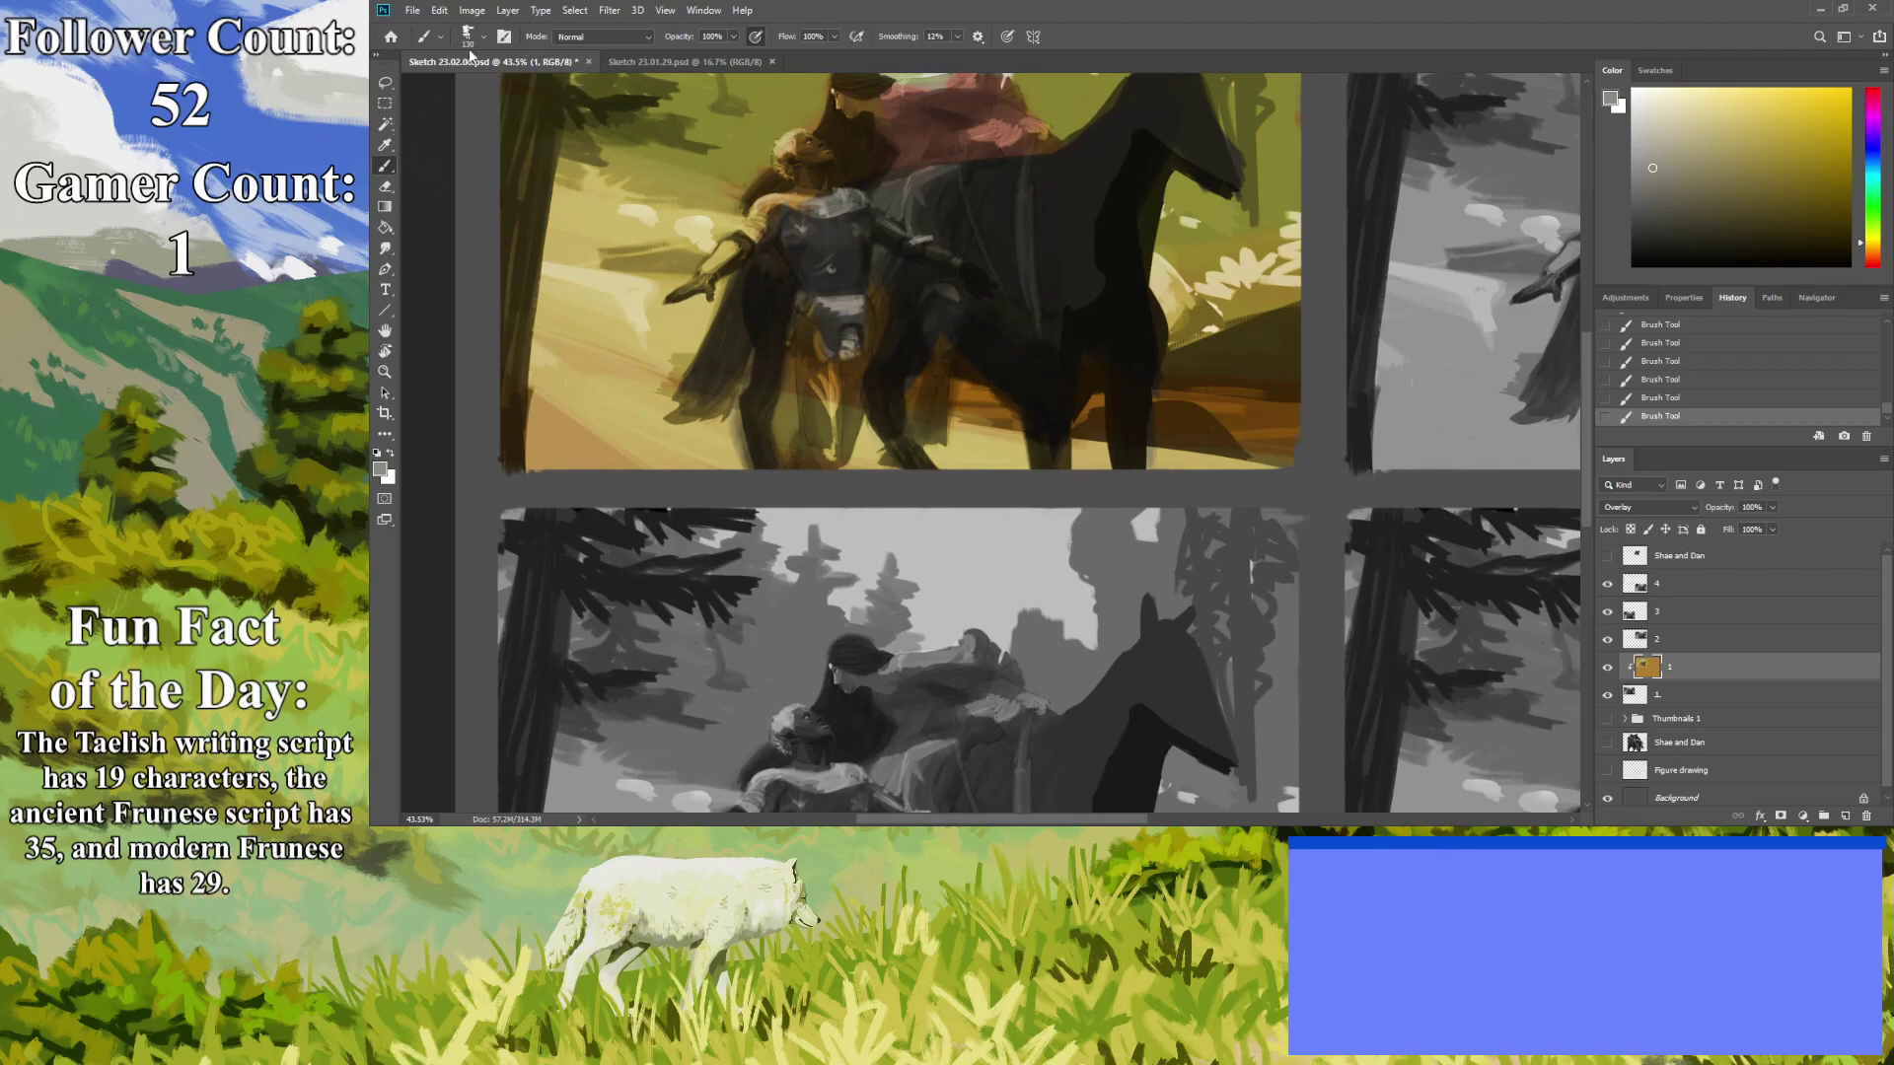
pyautogui.moveTo(860, 406)
pyautogui.mouseDown()
pyautogui.moveTo(856, 354)
pyautogui.moveTo(835, 459)
pyautogui.mouseUp()
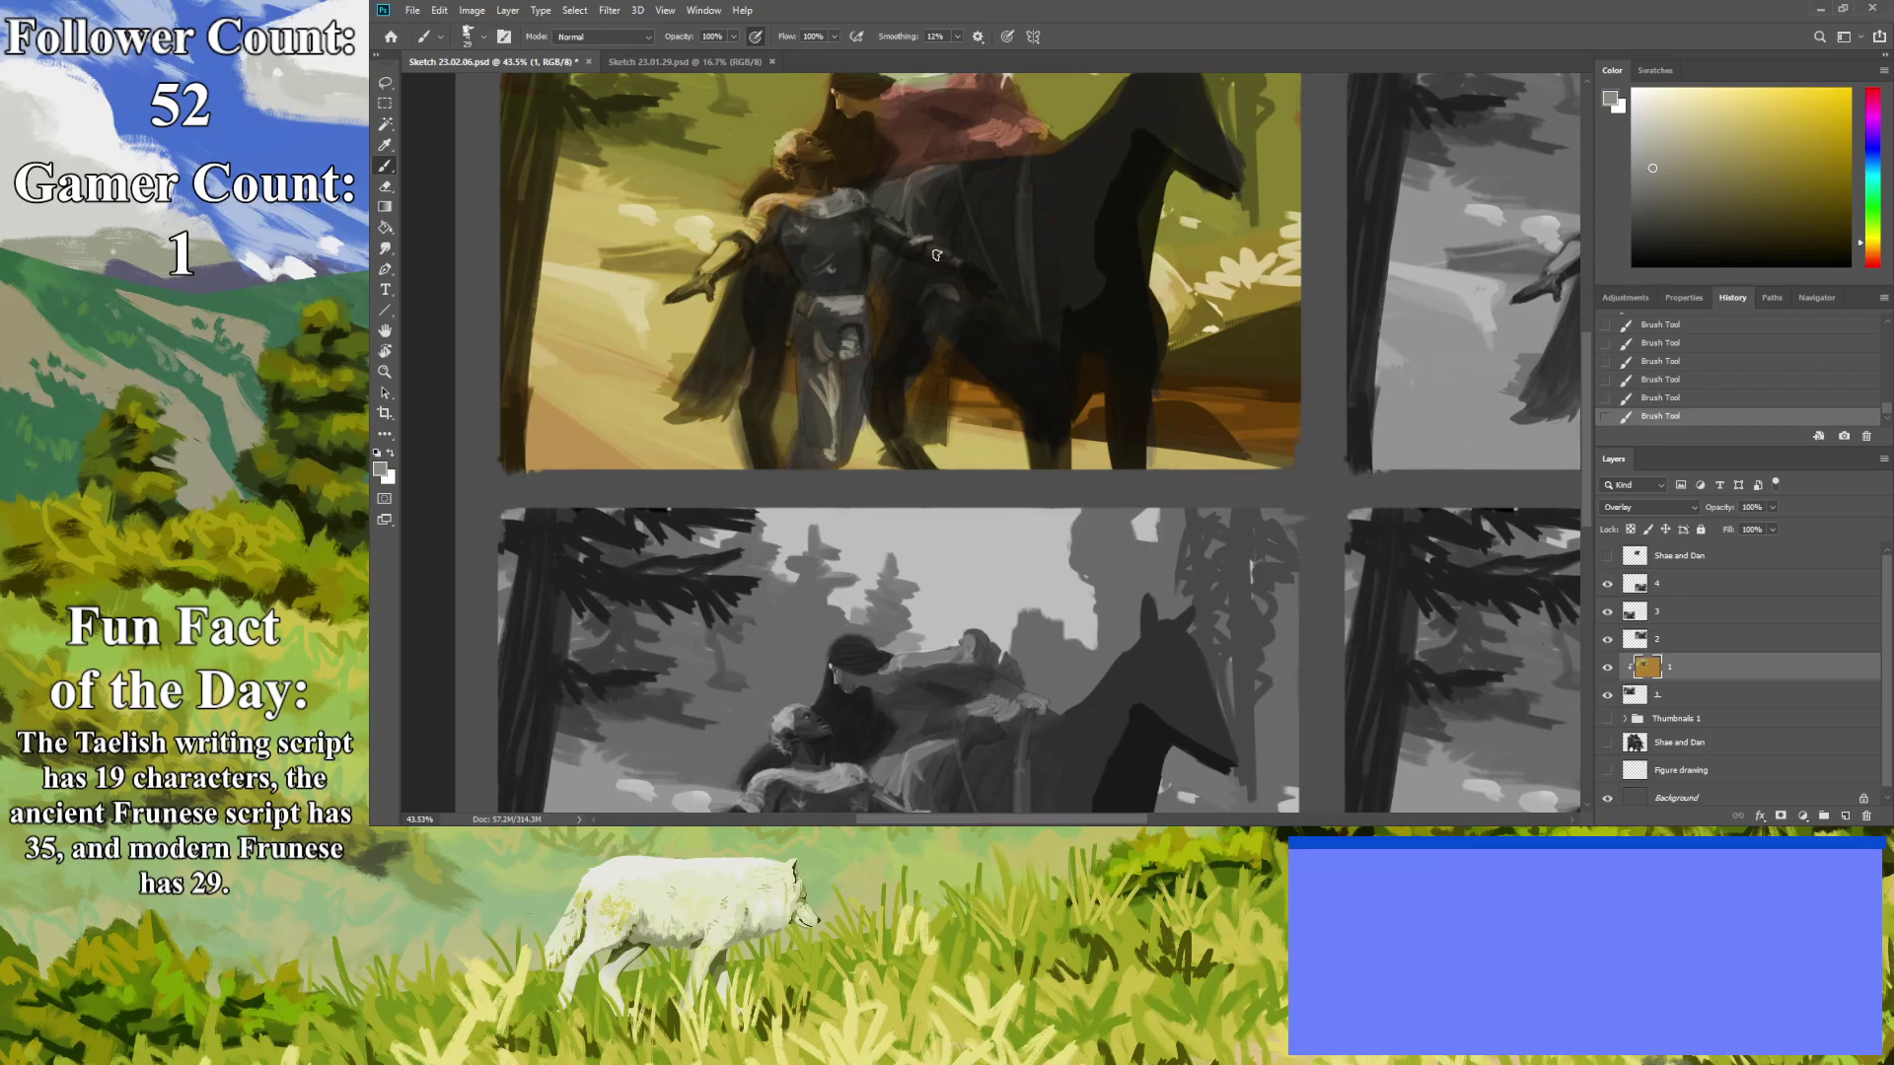
# Brush mid grey over the front figure's arms and a dark reddish brown over the hands and hair in the first thumbnail.
pyautogui.moveTo(892, 239)
pyautogui.mouseDown()
pyautogui.moveTo(965, 272)
pyautogui.moveTo(837, 208)
pyautogui.moveTo(748, 251)
pyautogui.moveTo(759, 212)
pyautogui.moveTo(709, 286)
pyautogui.moveTo(673, 295)
pyautogui.mouseUp()
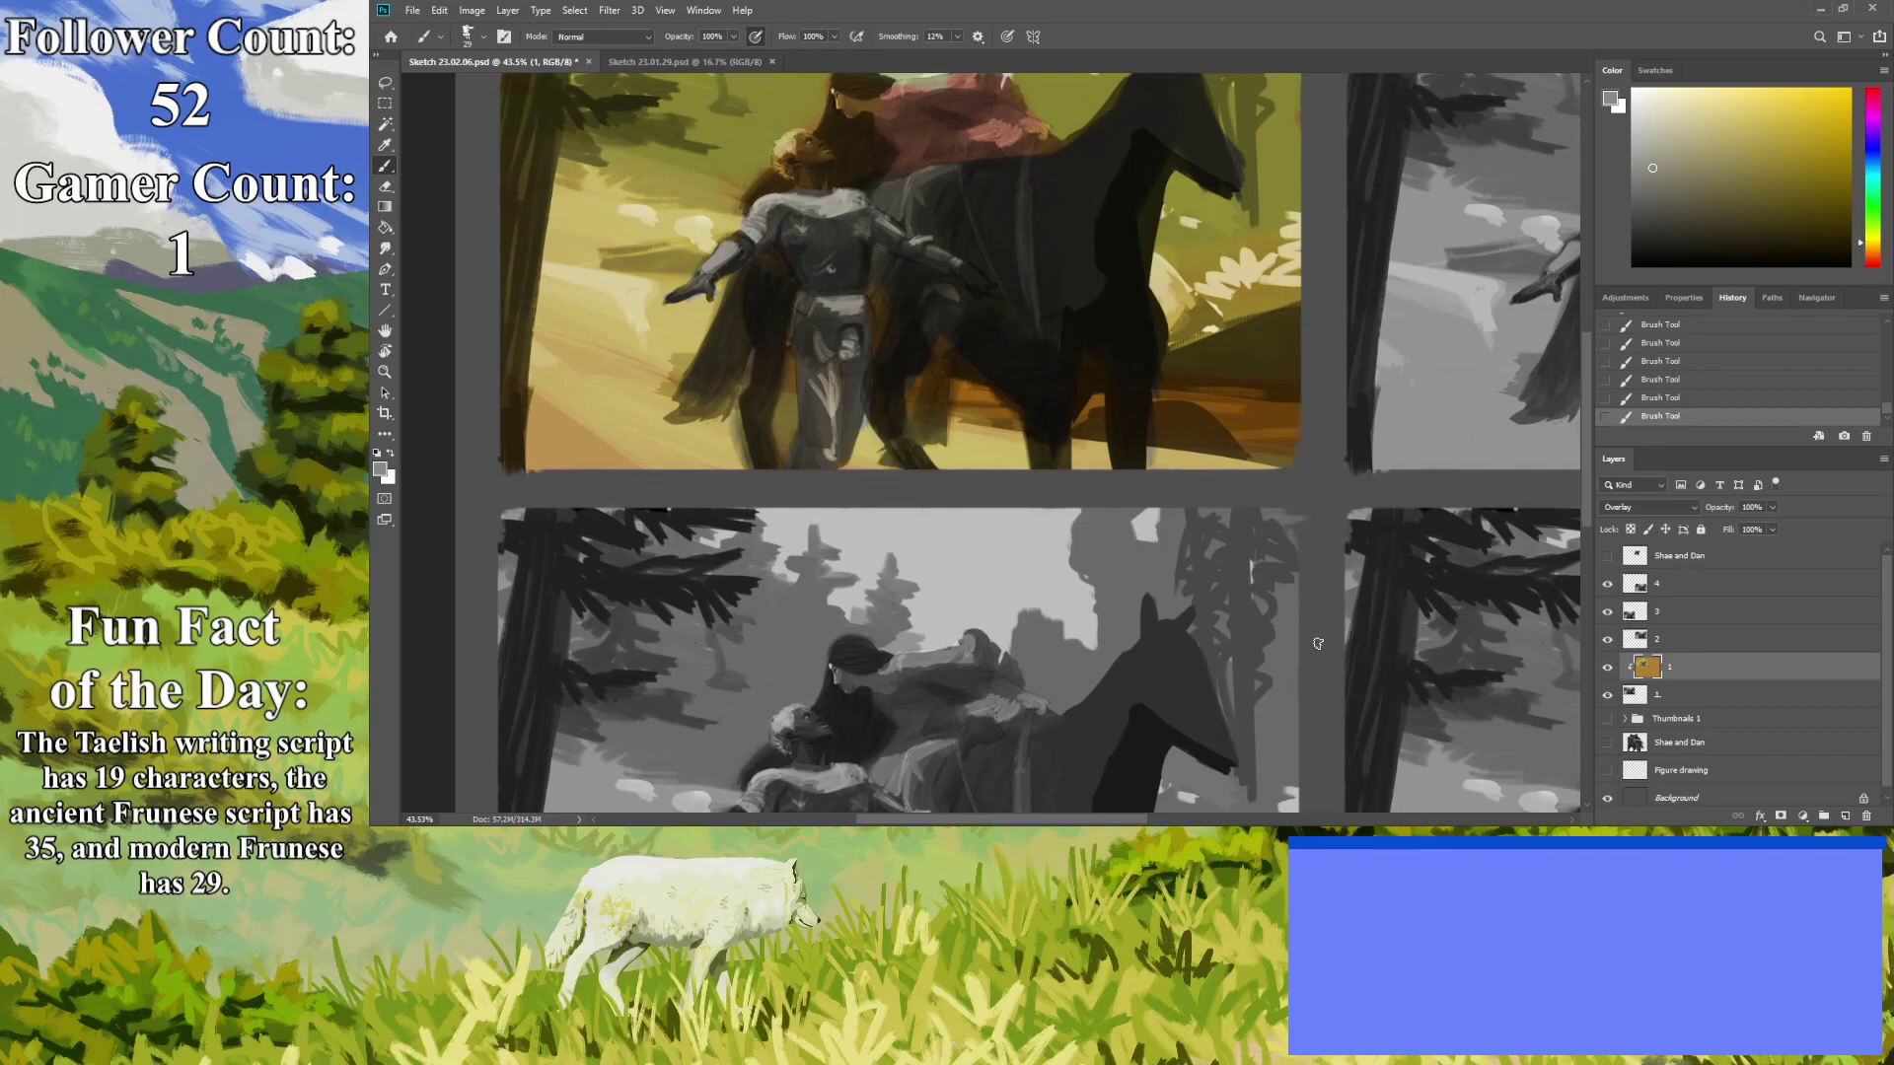
pyautogui.click(1876, 254)
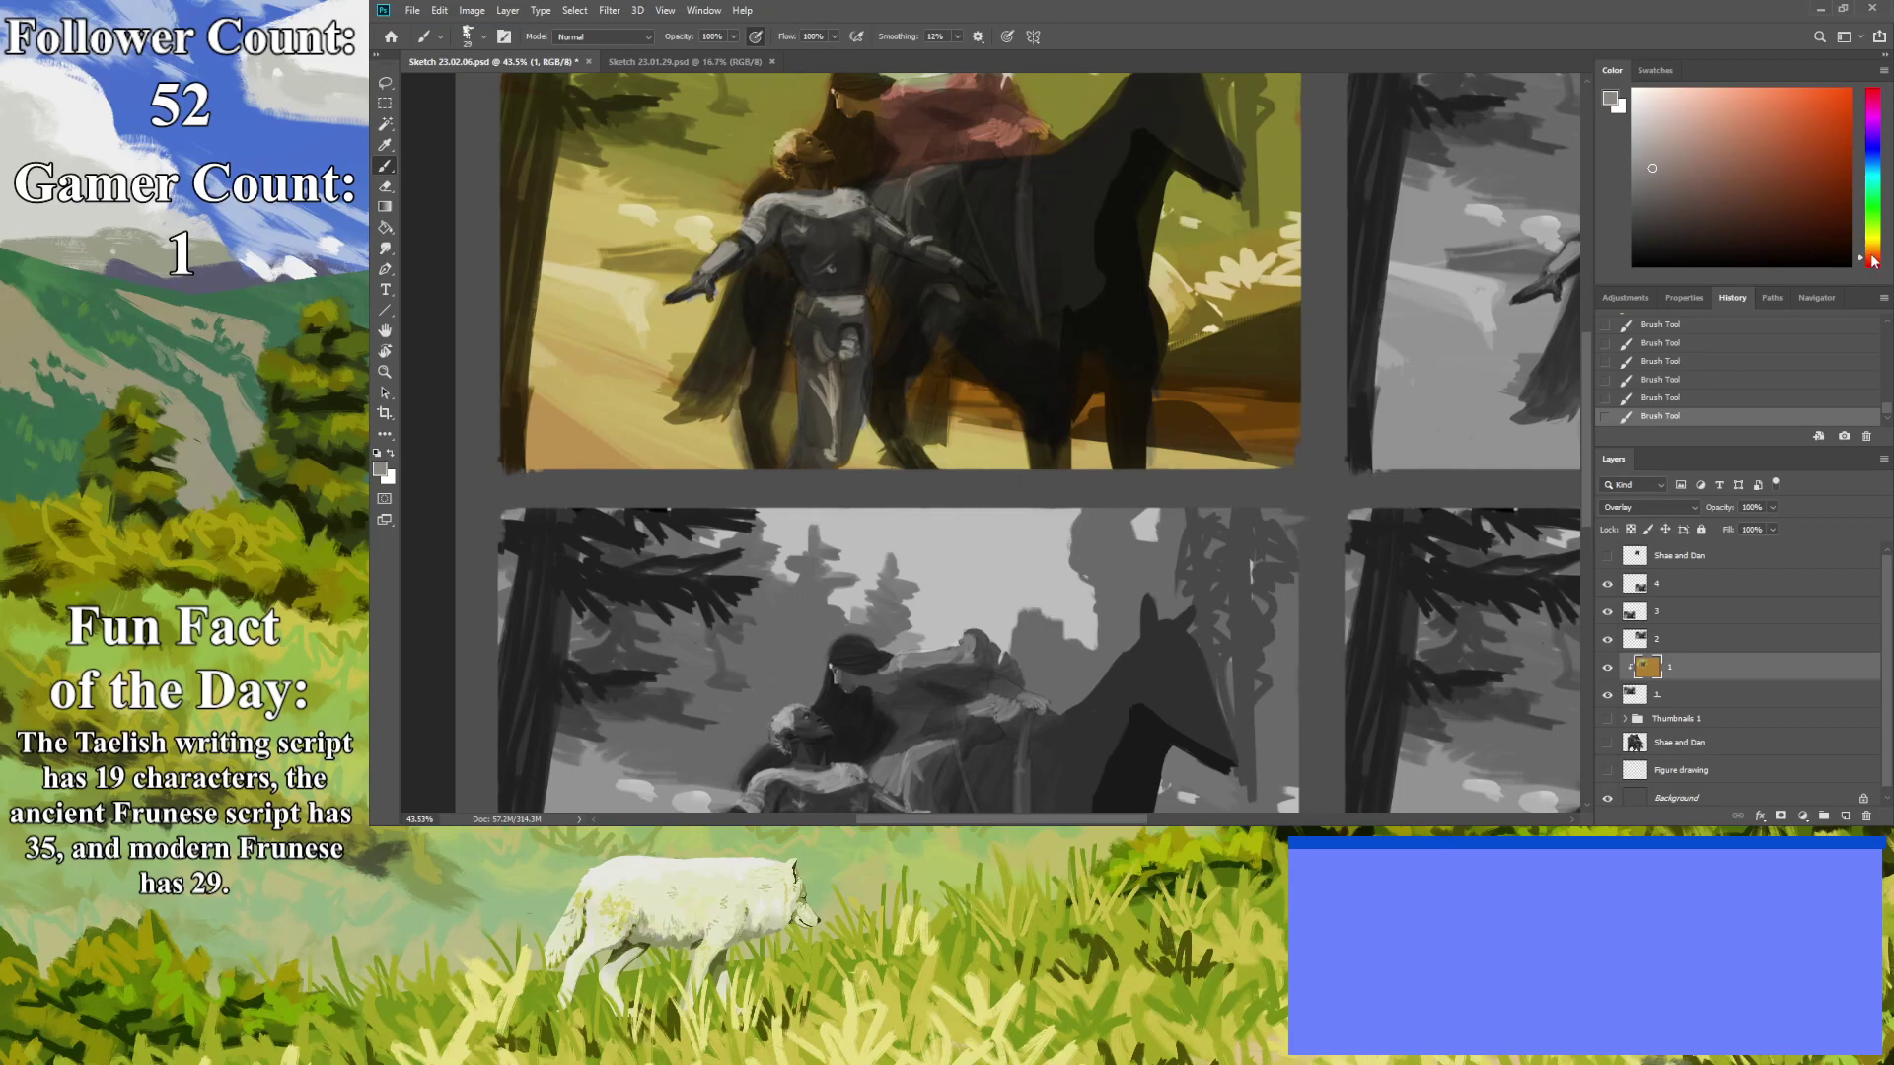
pyautogui.click(1755, 204)
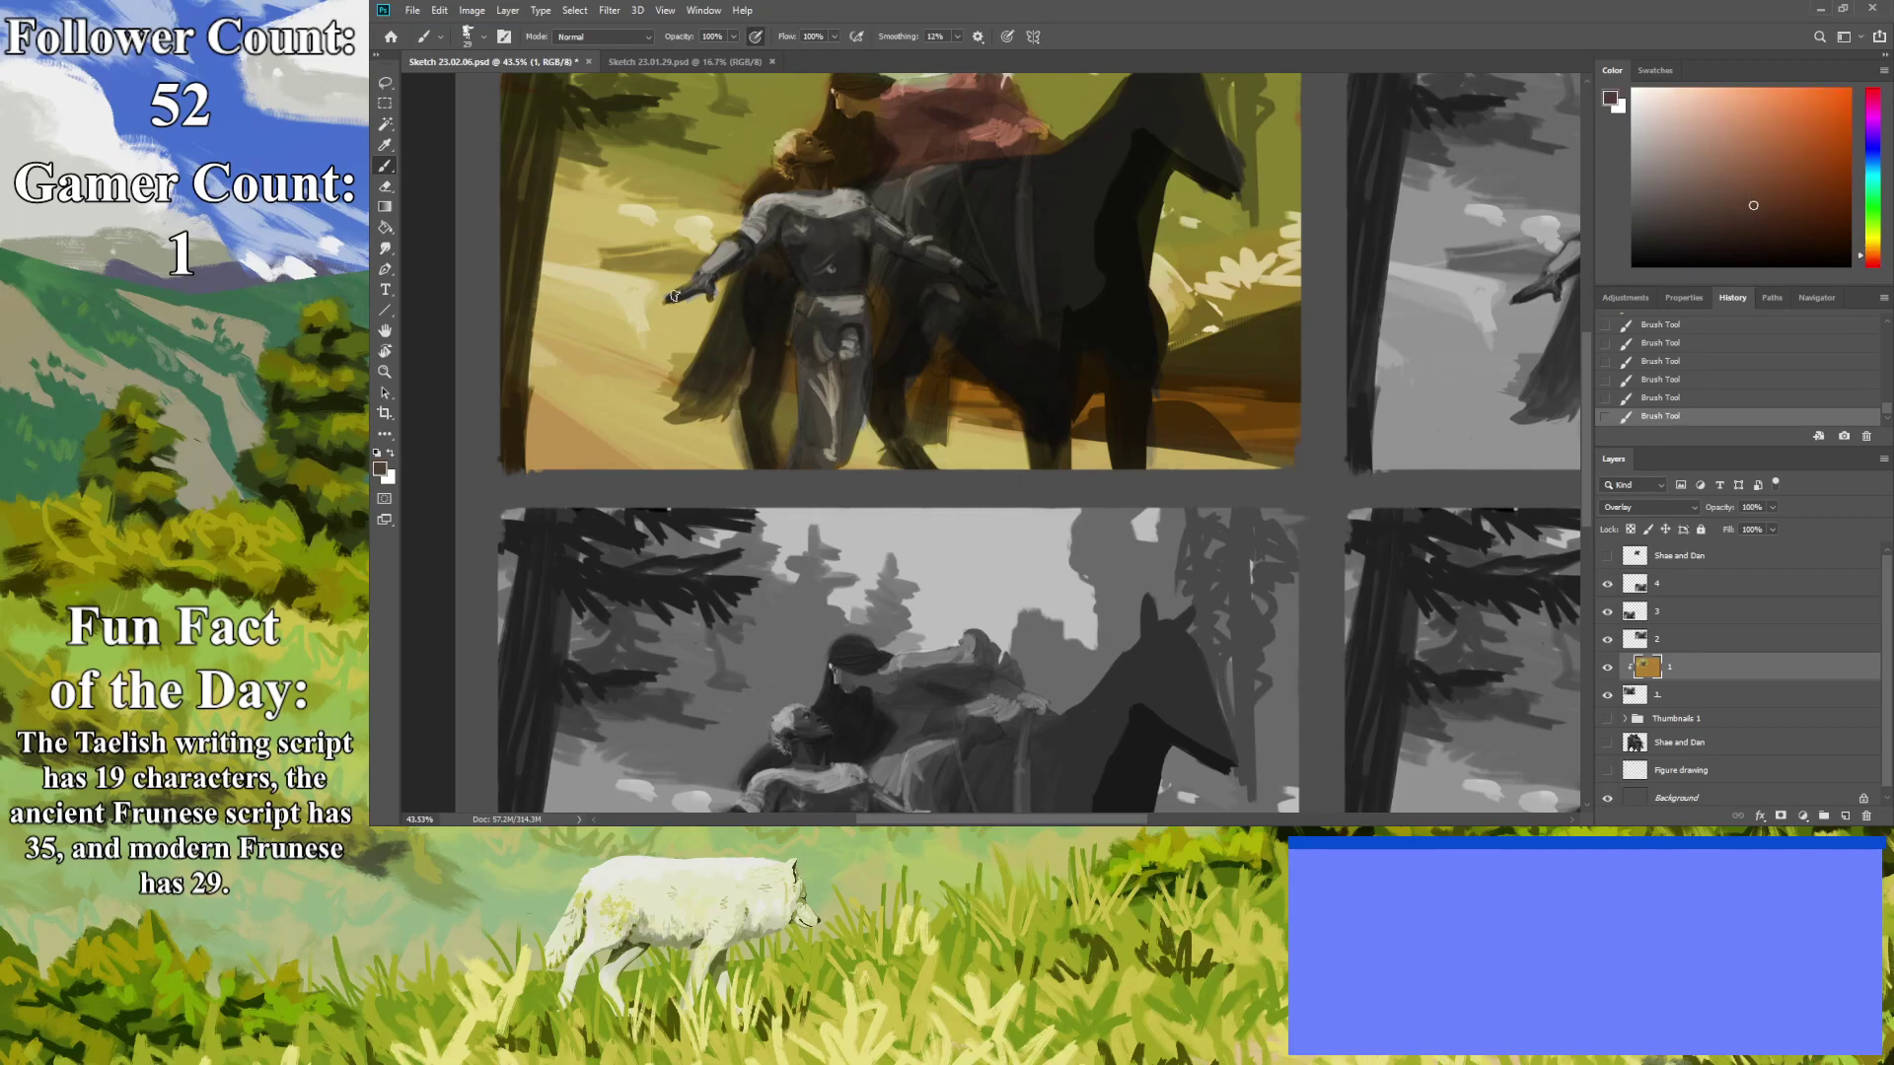
pyautogui.moveTo(707, 283); pyautogui.dragTo(669, 299)
pyautogui.moveTo(811, 157)
pyautogui.mouseDown()
pyautogui.moveTo(828, 160)
pyautogui.moveTo(801, 158)
pyautogui.moveTo(820, 189)
pyautogui.mouseUp()
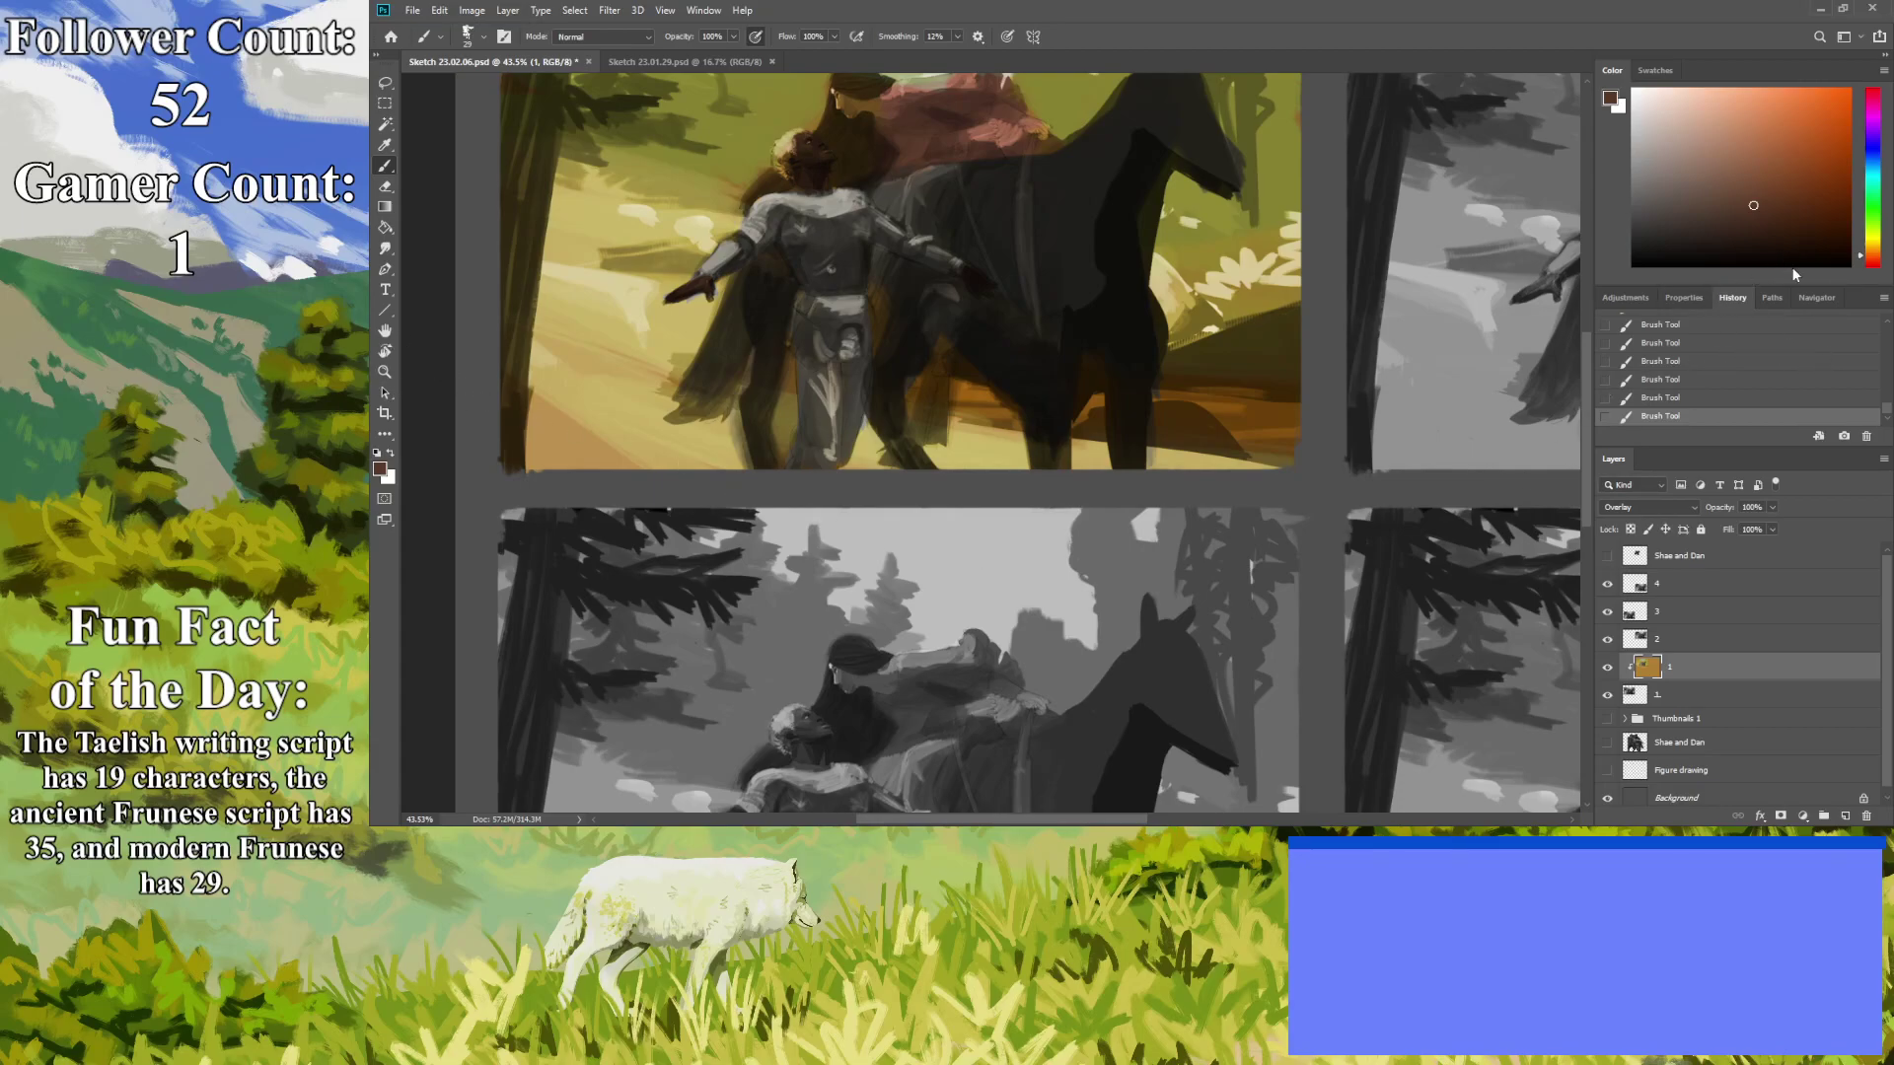
# Brush a light orange skin tone onto the rear figure's outstretched hand at the horse's back in the first thumbnail.
pyautogui.click(1867, 249)
pyautogui.click(1741, 138)
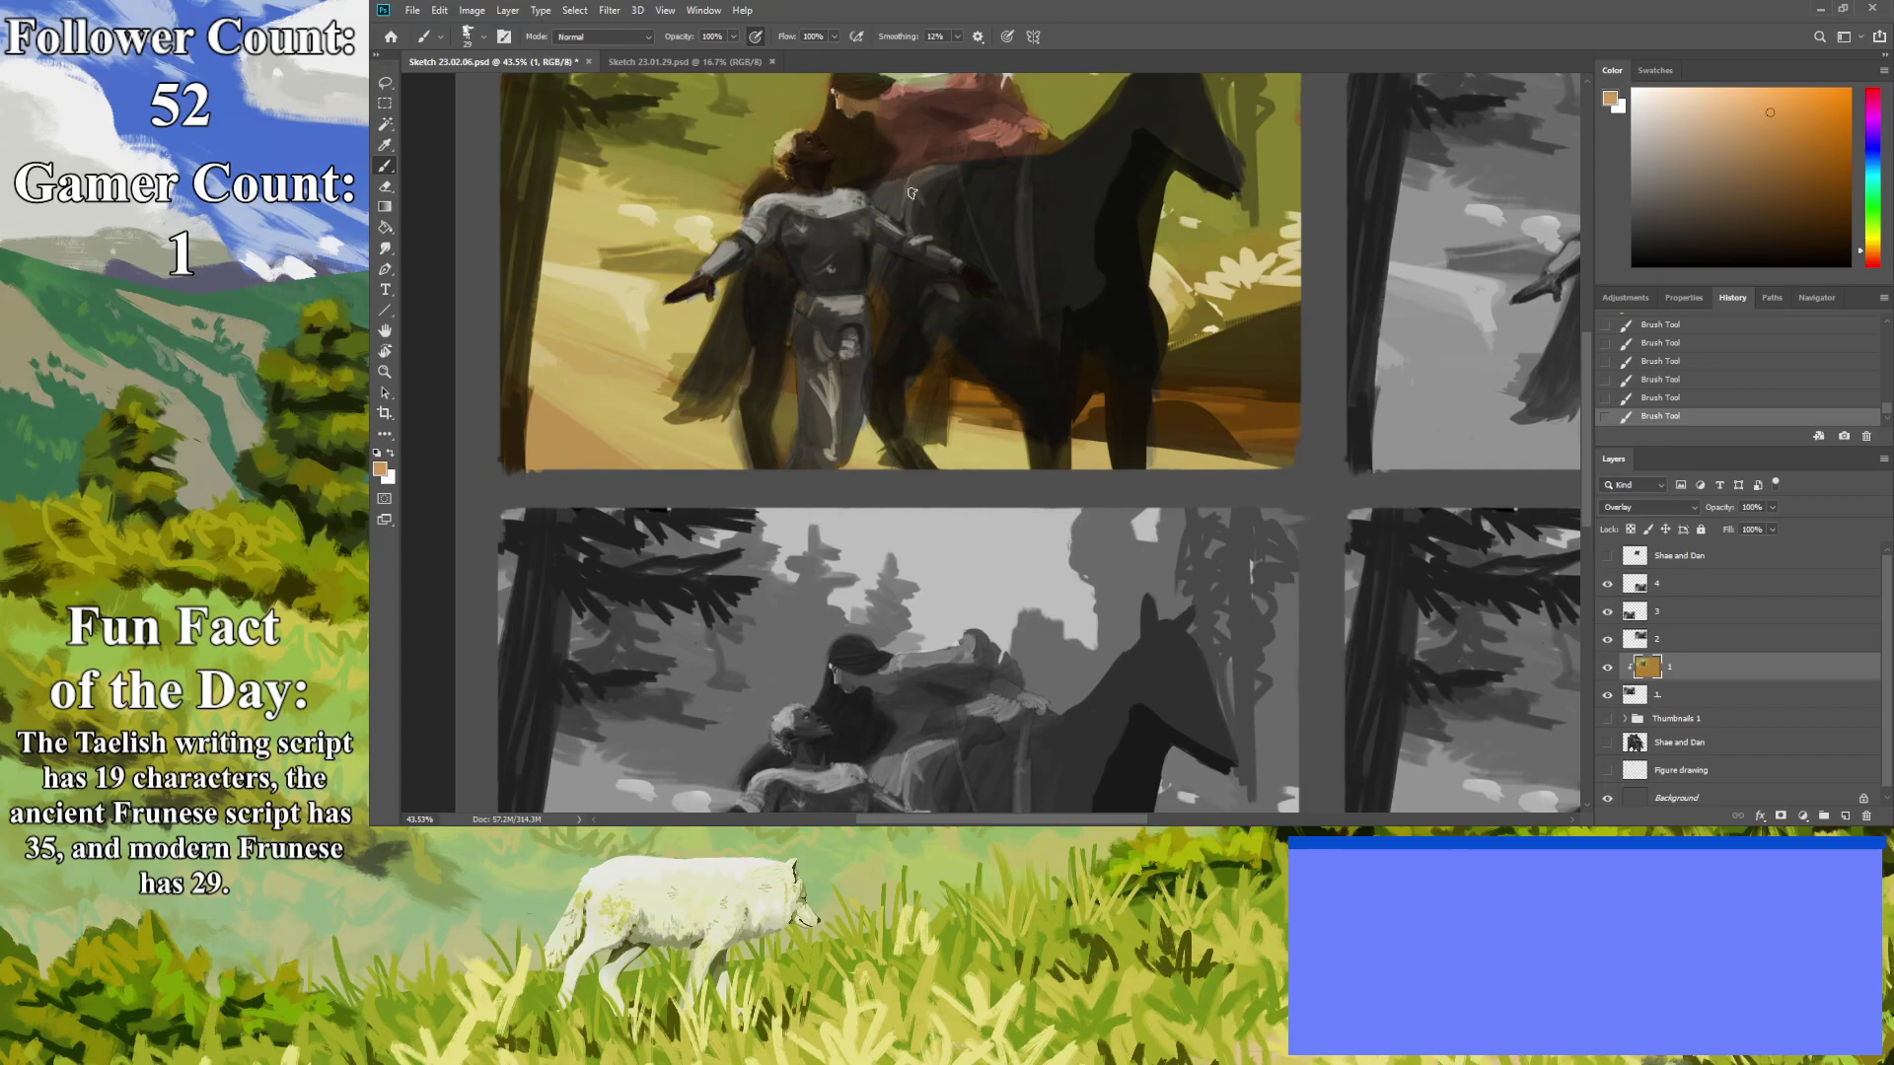
pyautogui.moveTo(1750, 113); pyautogui.dragTo(1743, 107)
pyautogui.moveTo(1039, 130); pyautogui.dragTo(1026, 130)
pyautogui.click(384, 371)
pyautogui.moveTo(917, 394); pyautogui.dragTo(854, 586)
pyautogui.moveTo(1053, 735); pyautogui.dragTo(973, 727)
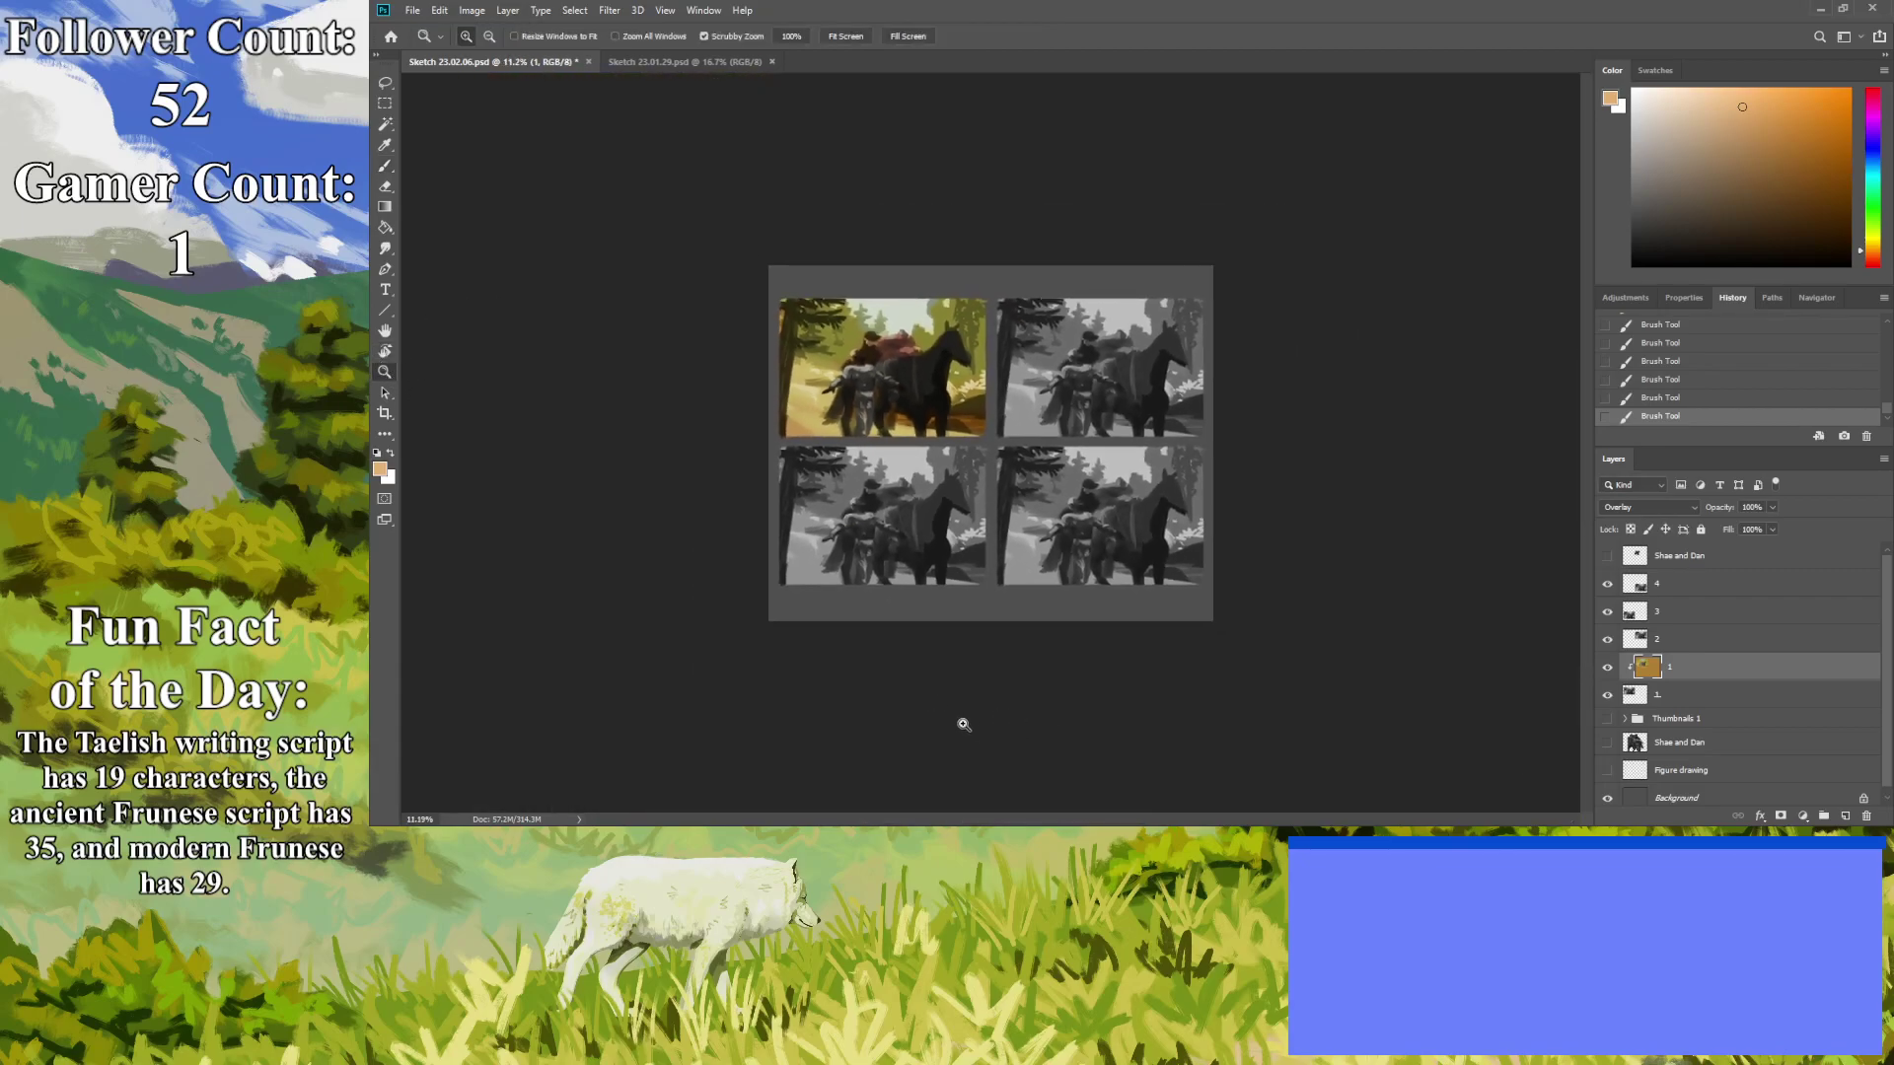
pyautogui.moveTo(592, 387); pyautogui.dragTo(627, 424)
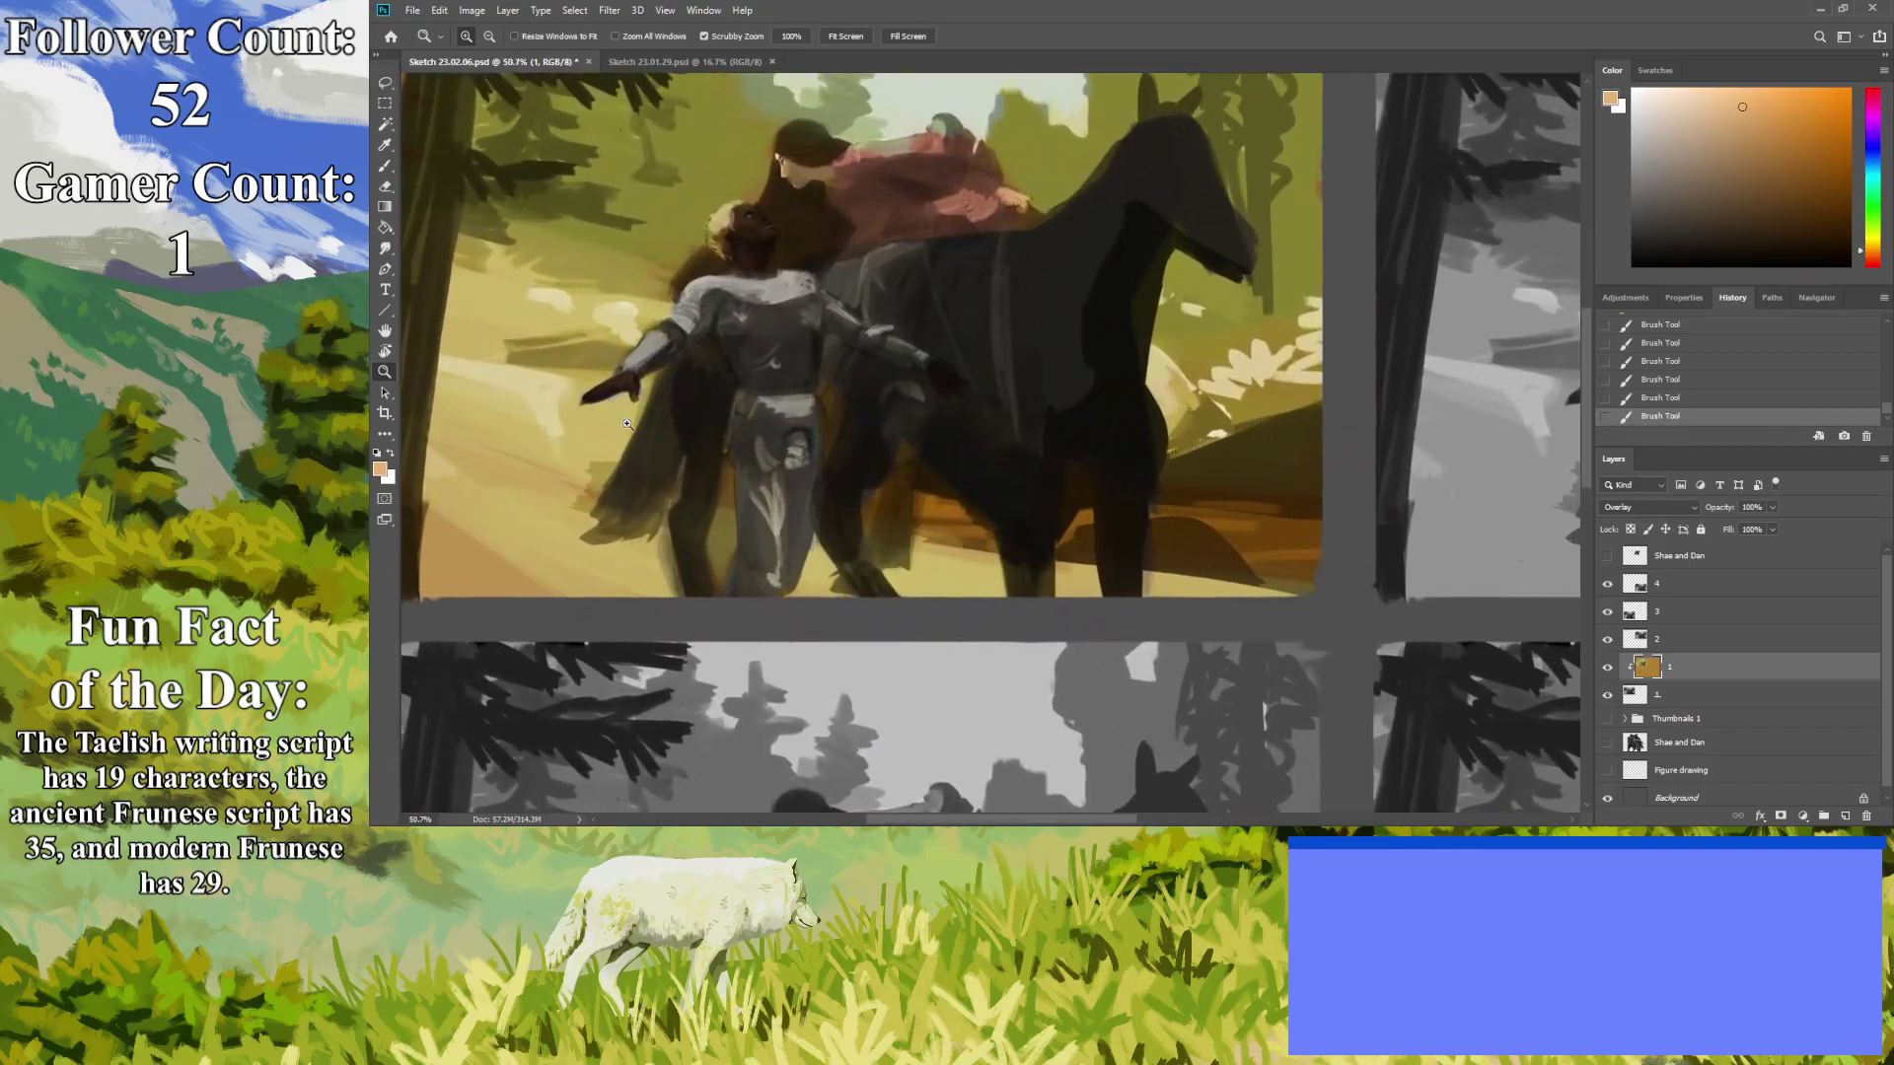
# Brush a neutral near-black over the rear figure's torso and hair in the first thumbnail.
pyautogui.press('i')
pyautogui.click(1522, 229)
pyautogui.click(384, 166)
pyautogui.moveTo(818, 201)
pyautogui.mouseDown()
pyautogui.moveTo(846, 230)
pyautogui.moveTo(773, 179)
pyautogui.moveTo(795, 195)
pyautogui.moveTo(775, 264)
pyautogui.moveTo(768, 186)
pyautogui.mouseUp()
pyautogui.moveTo(716, 271)
pyautogui.mouseDown()
pyautogui.moveTo(681, 286)
pyautogui.moveTo(697, 260)
pyautogui.mouseUp()
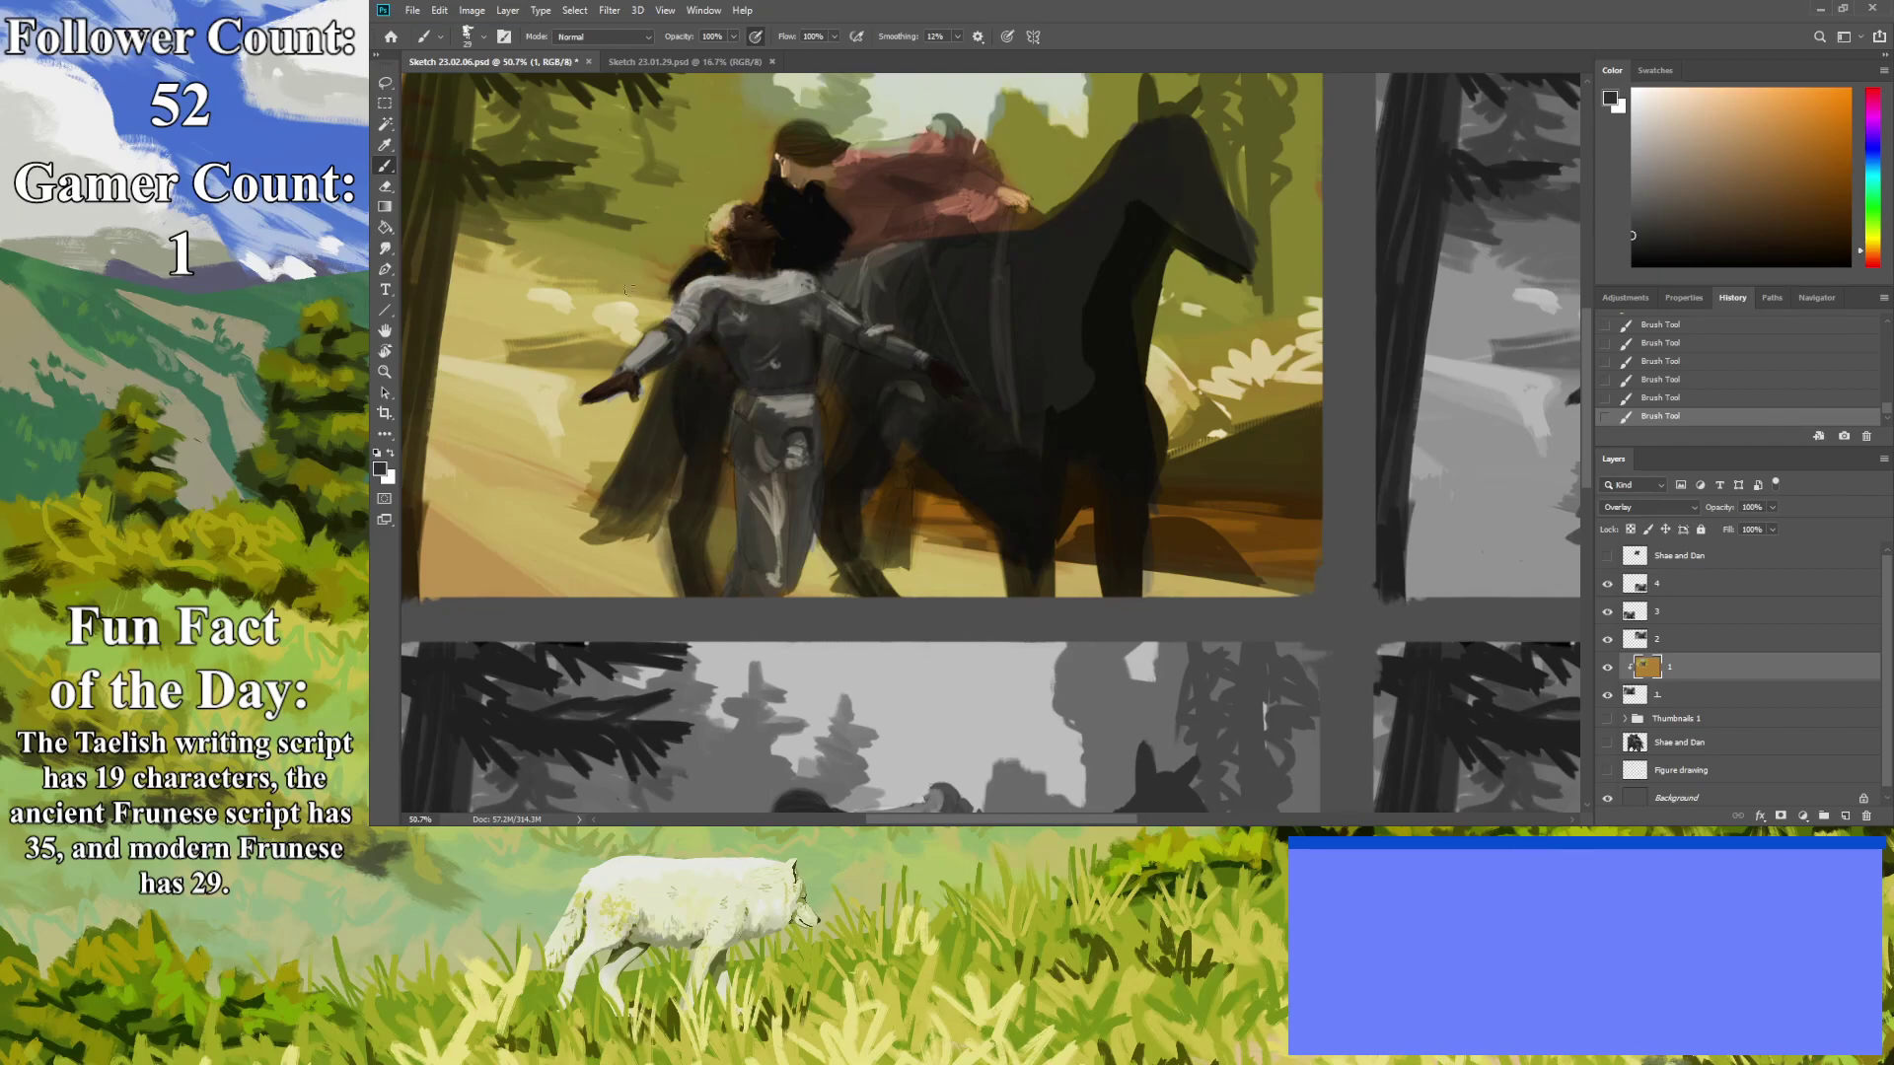
pyautogui.moveTo(809, 140)
pyautogui.mouseDown()
pyautogui.moveTo(846, 153)
pyautogui.moveTo(791, 154)
pyautogui.mouseUp()
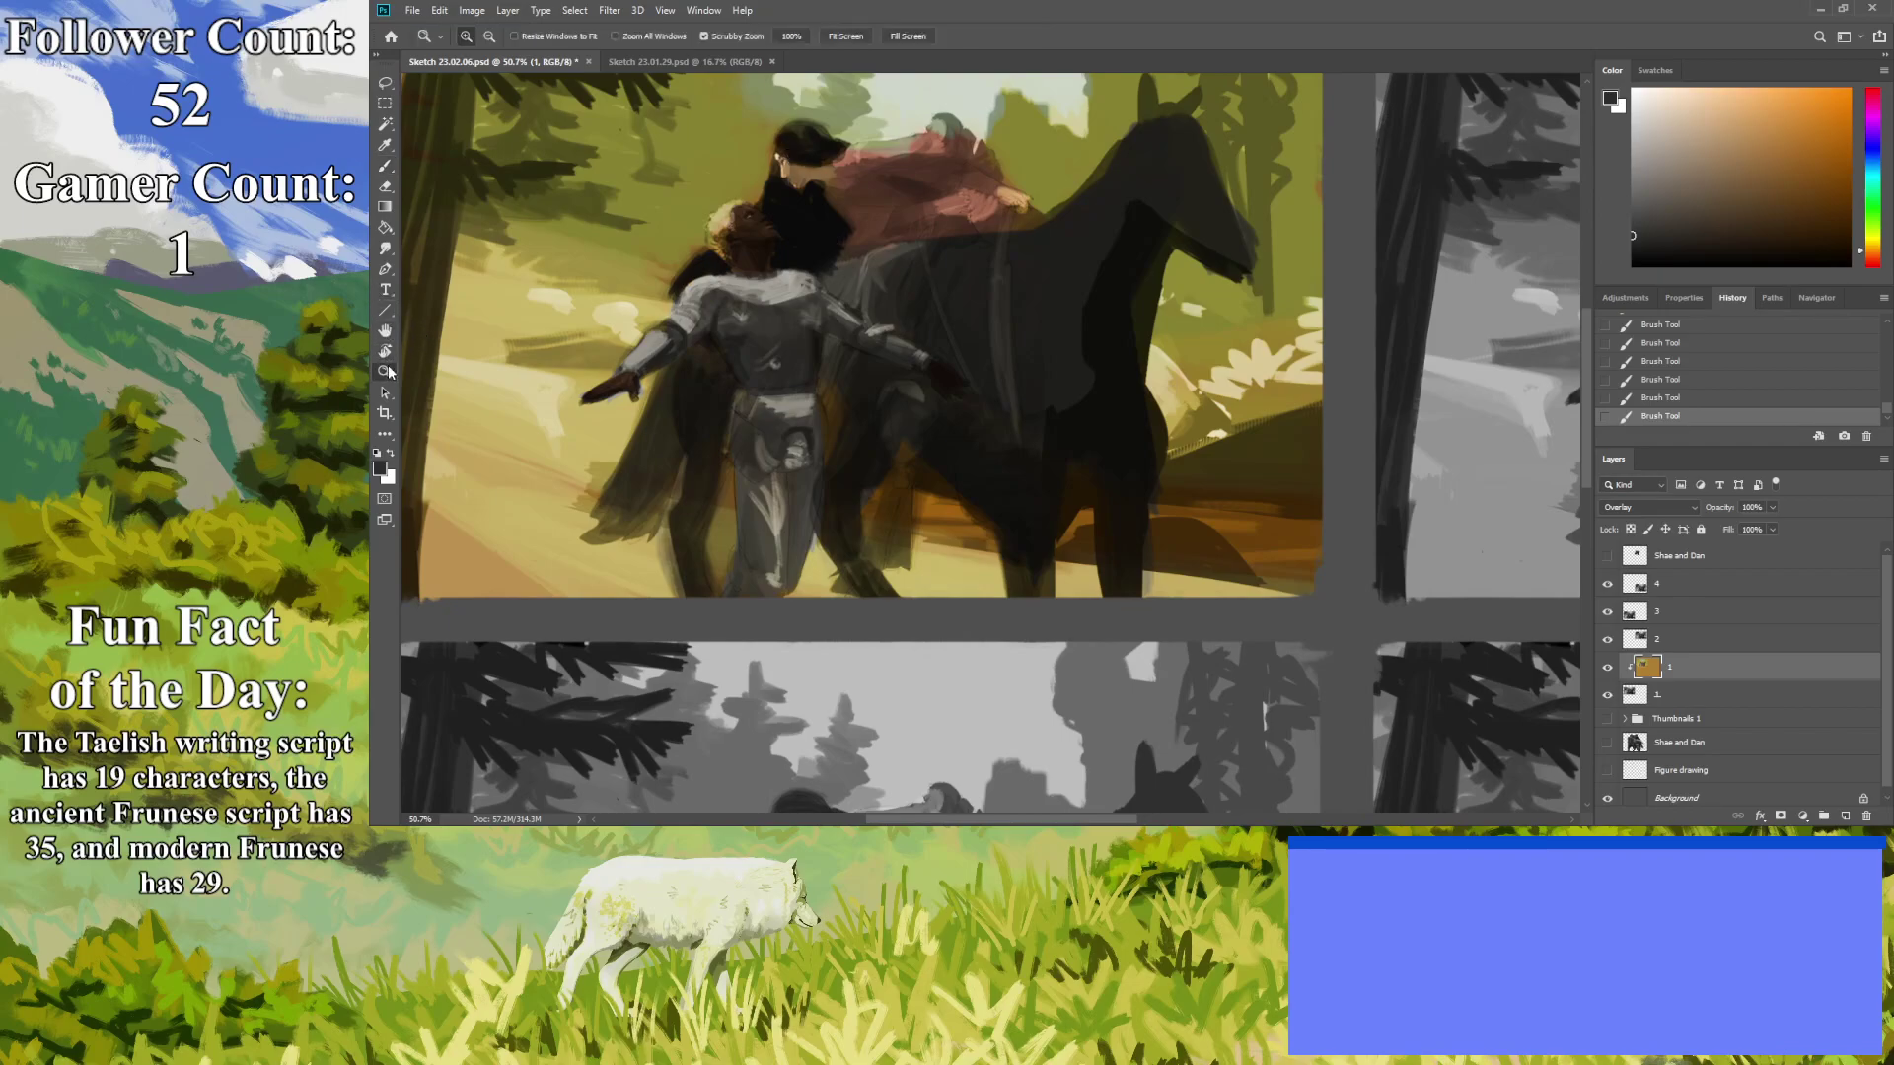
# Brush a muted orange-brown over the horse's head, neck and body in the first thumbnail.
pyautogui.click(385, 372)
pyautogui.keyDown('alt'); pyautogui.click(782, 403); pyautogui.keyUp('alt')
pyautogui.keyDown('alt'); pyautogui.click(782, 404); pyautogui.keyUp('alt')
pyautogui.moveTo(942, 591); pyautogui.dragTo(868, 641)
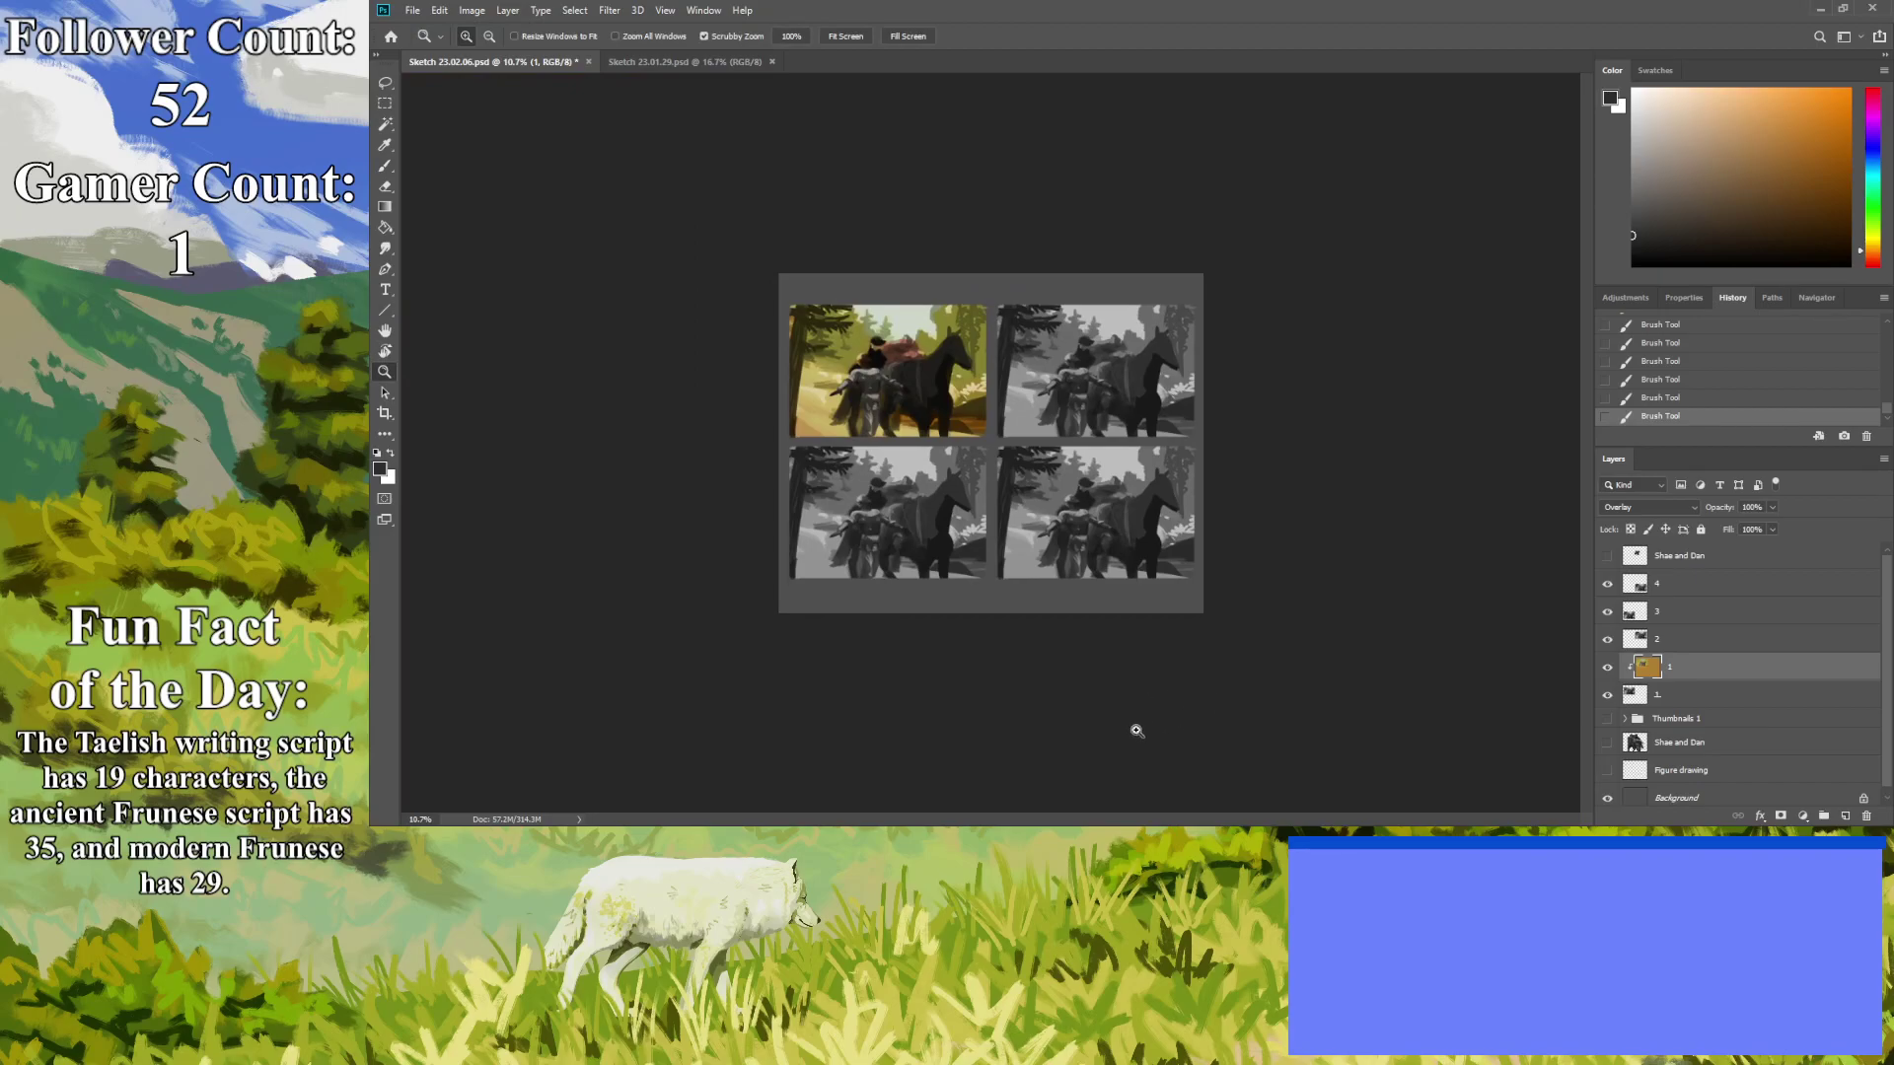
pyautogui.moveTo(1086, 758); pyautogui.dragTo(1113, 761)
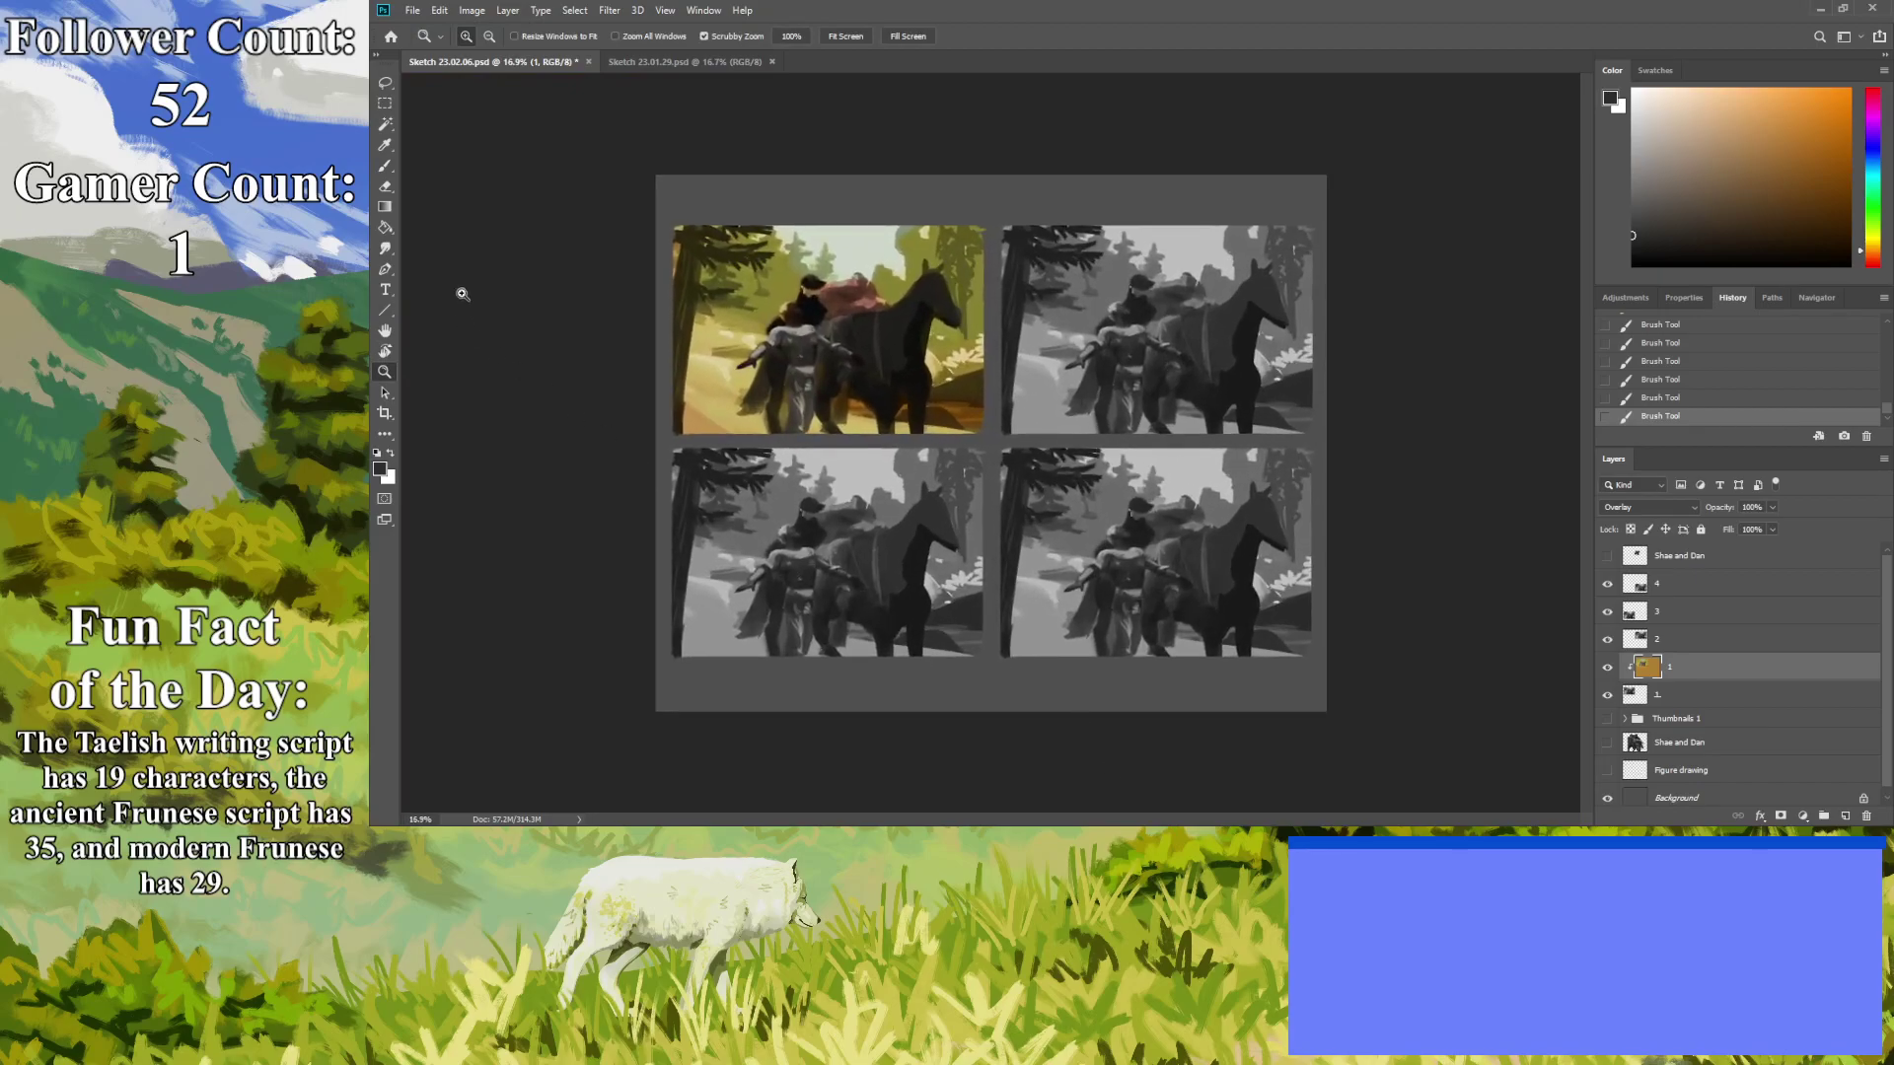
pyautogui.click(1668, 209)
pyautogui.press('b')
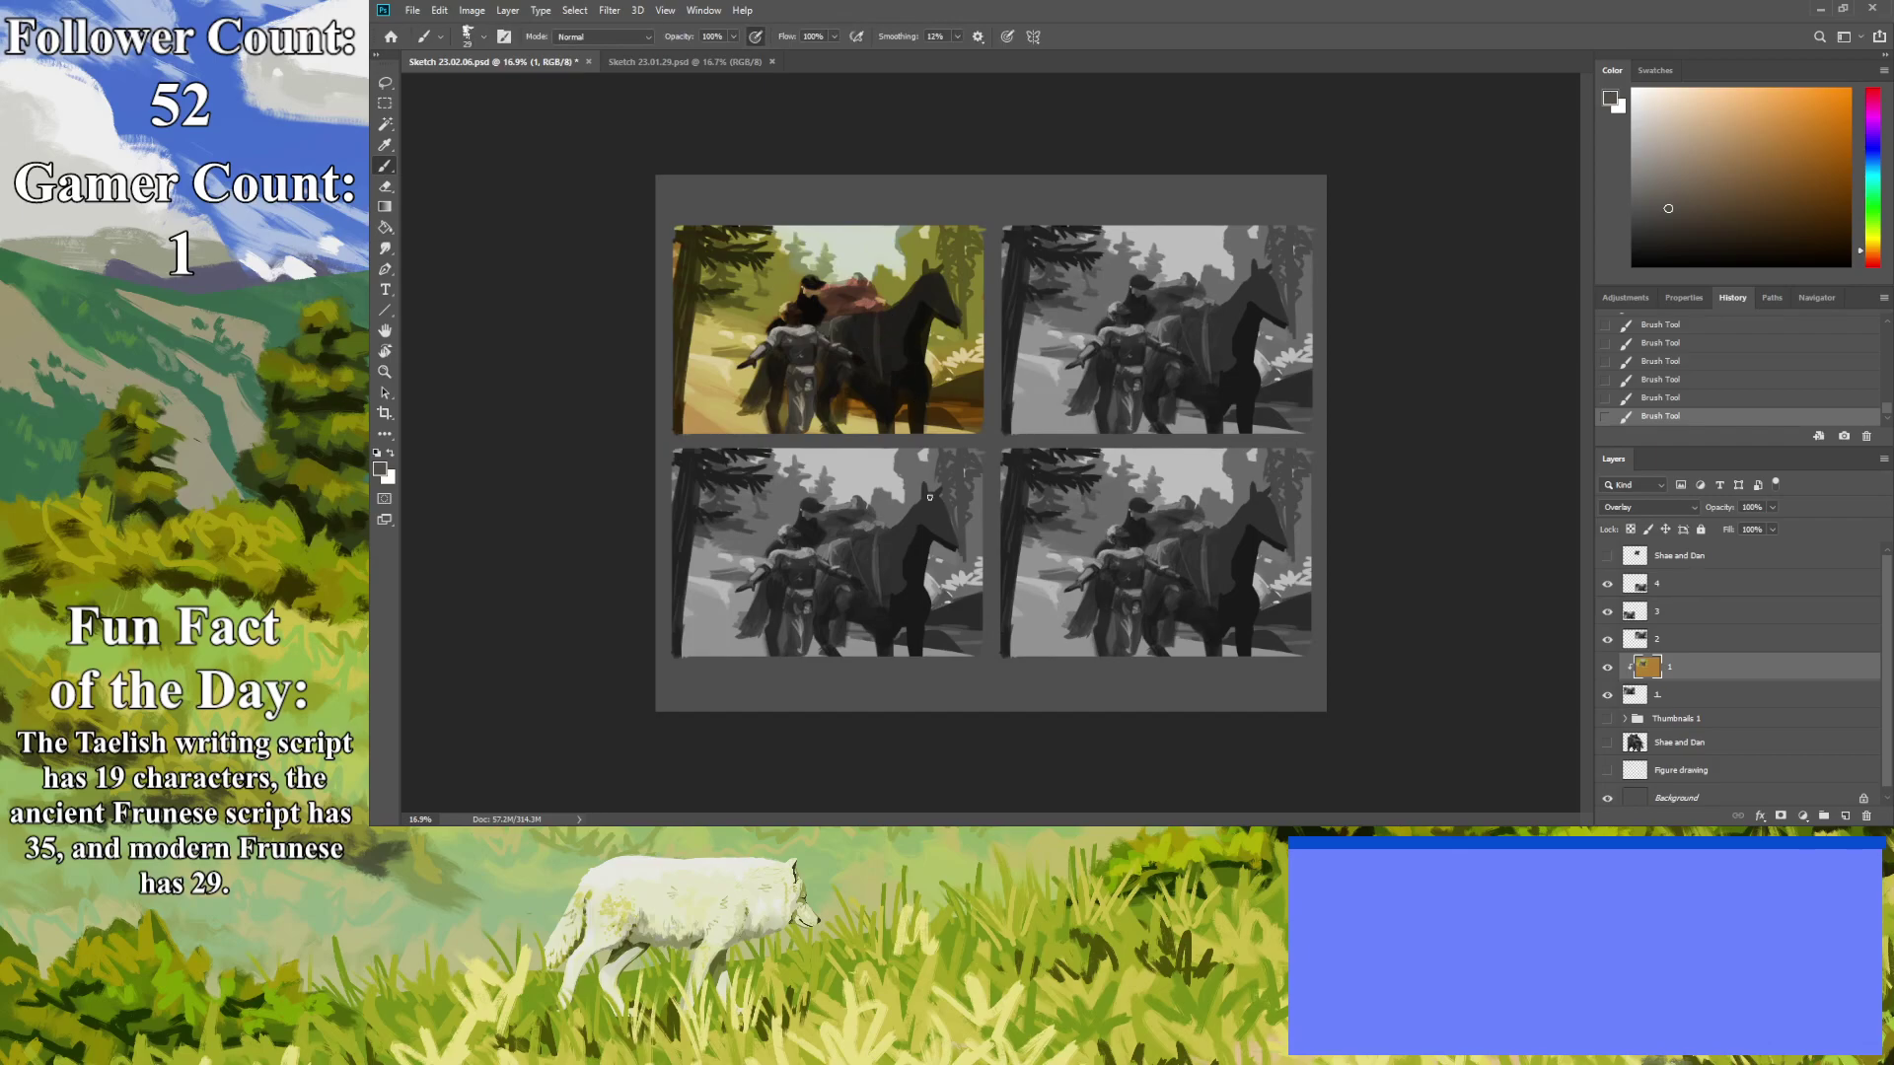
pyautogui.click(1707, 201)
pyautogui.click(1724, 155)
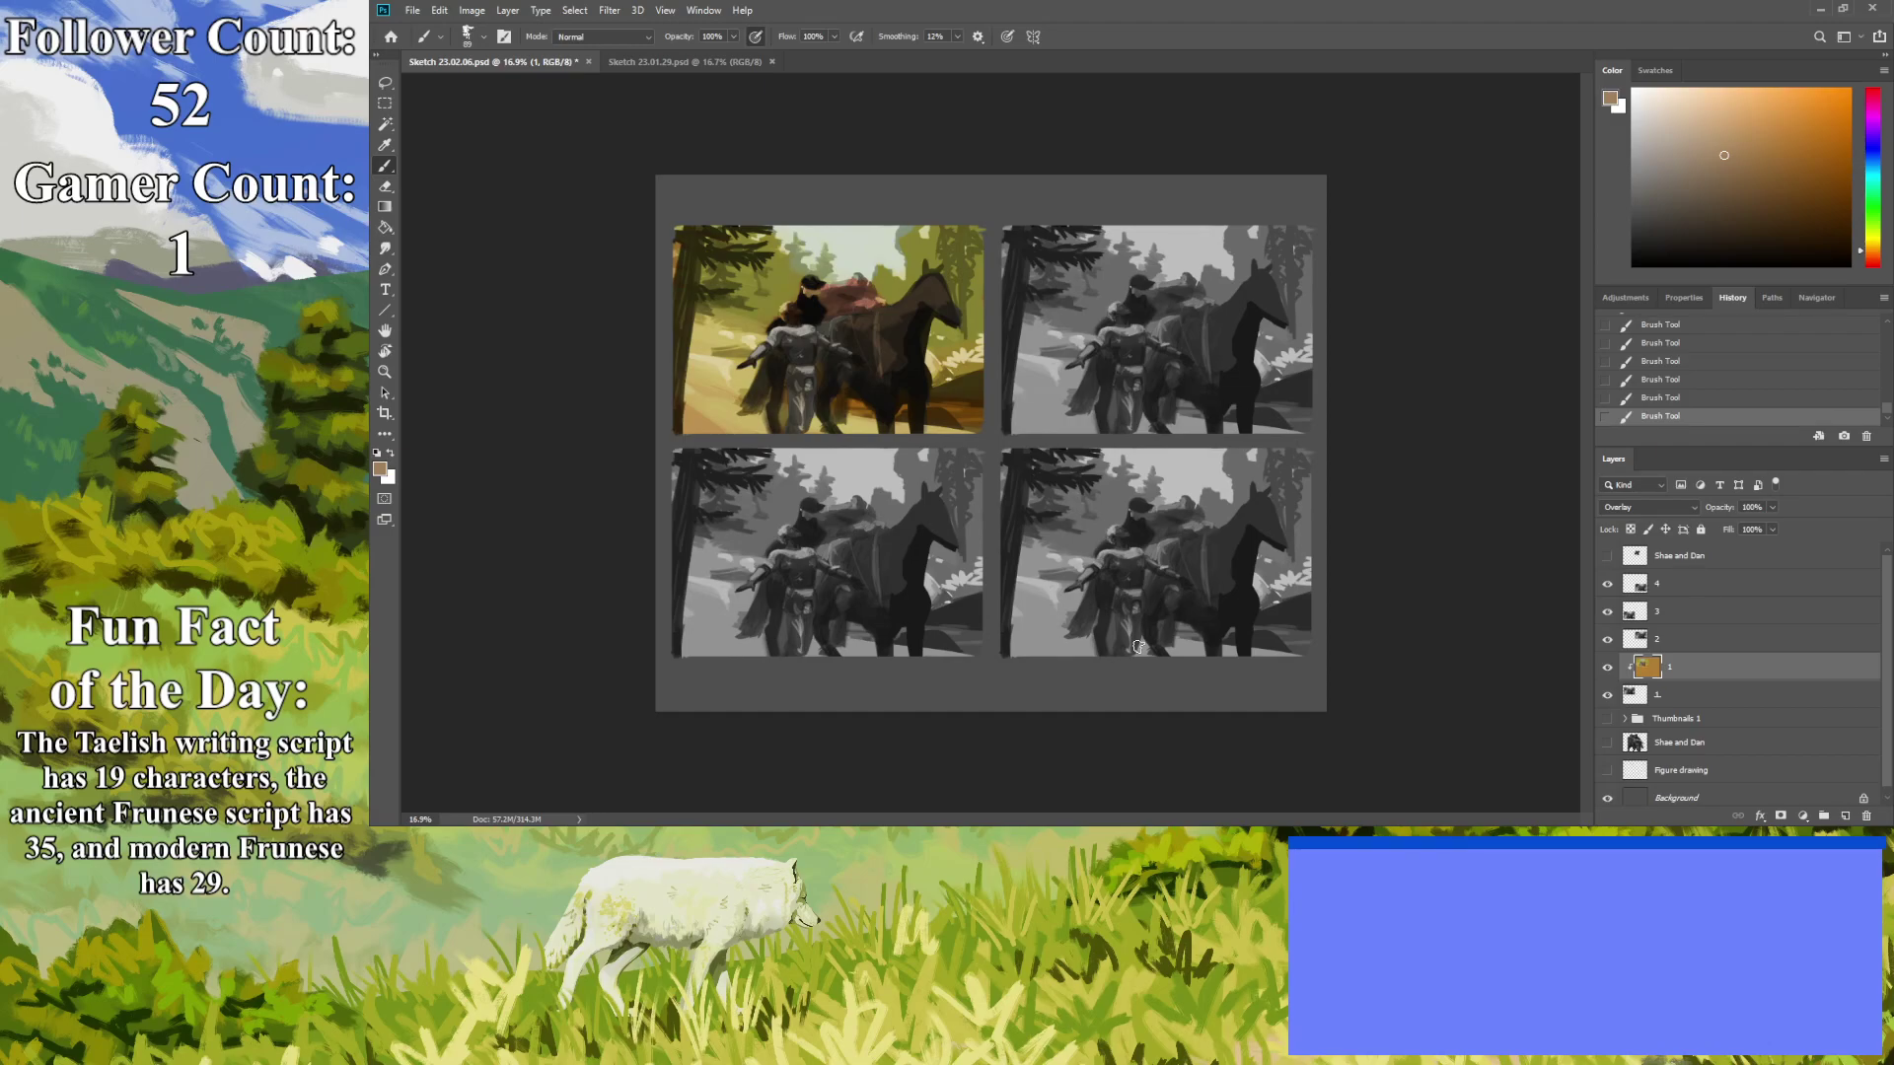
# Add a new layer clipped to the second thumbnail and fill it with a muted golden yellow.
pyautogui.click(1666, 647)
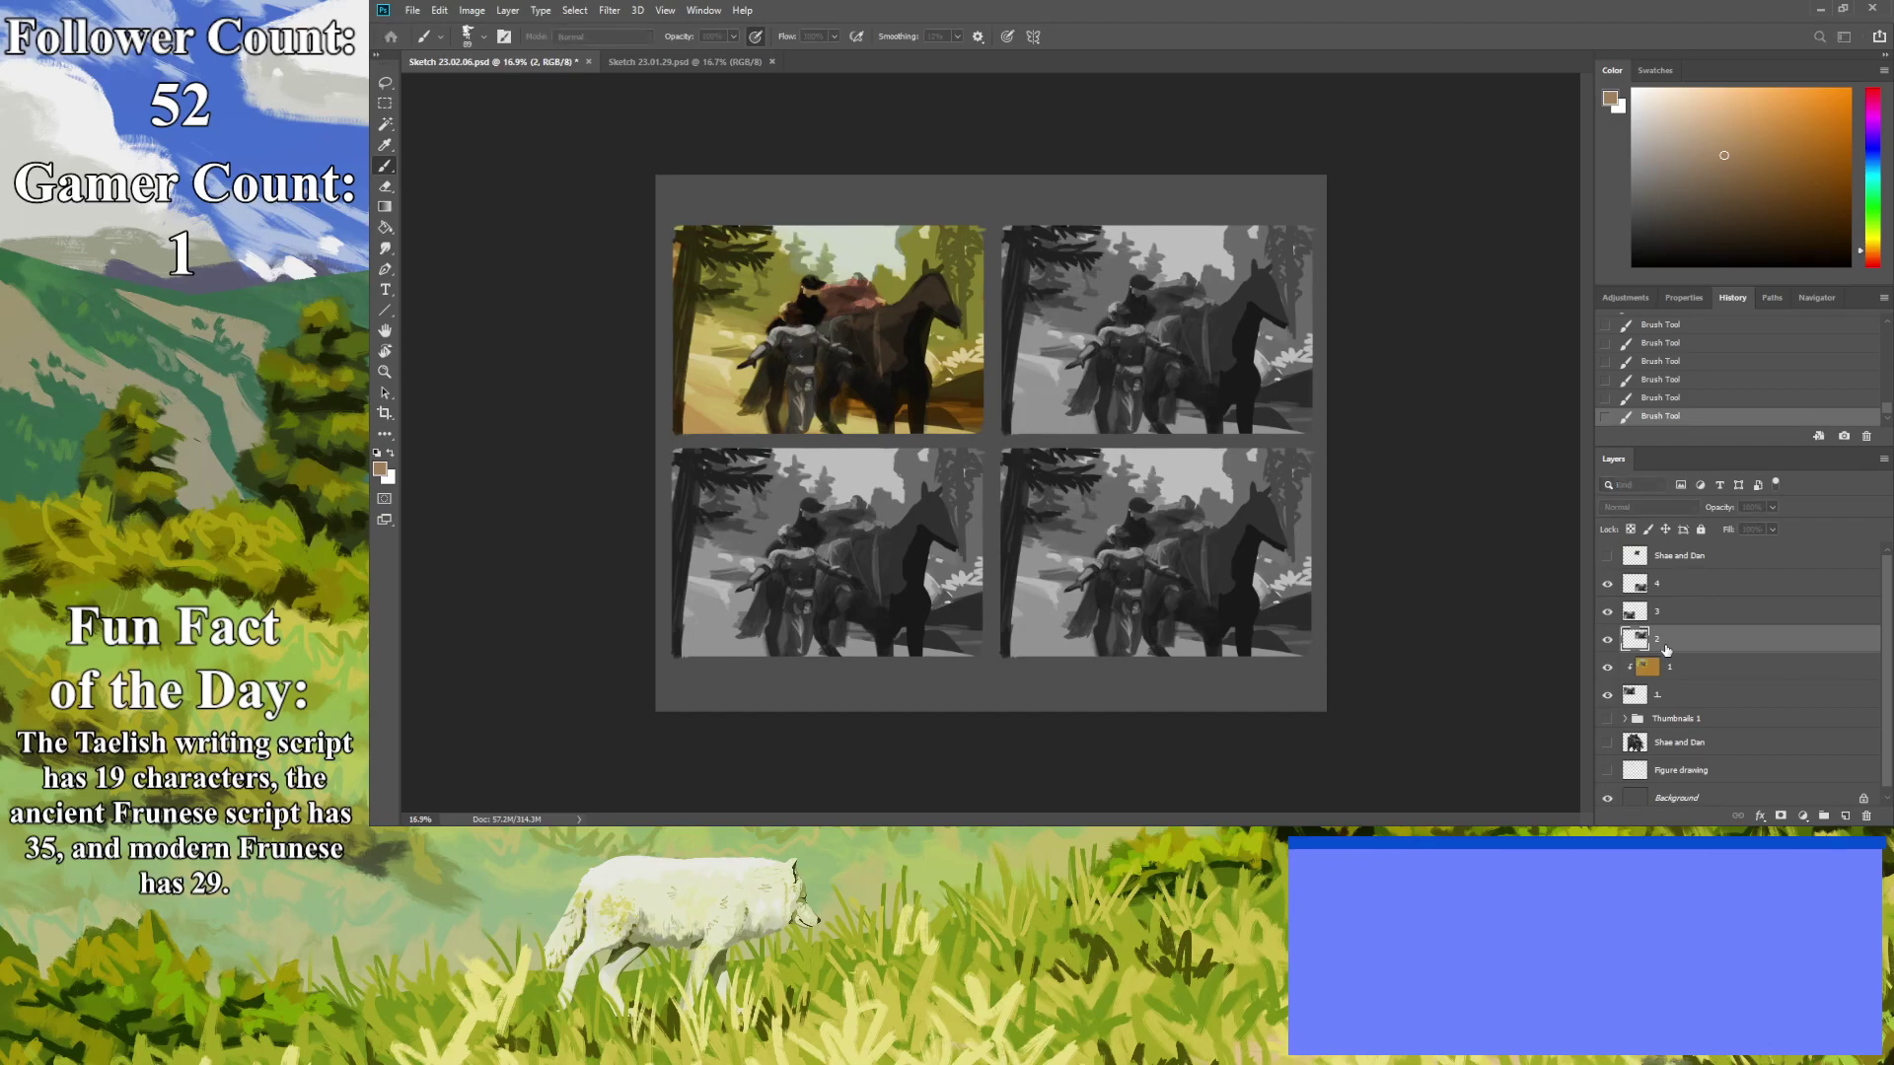
pyautogui.hotkey('ctrl', 'shift', 'alt', 'n')
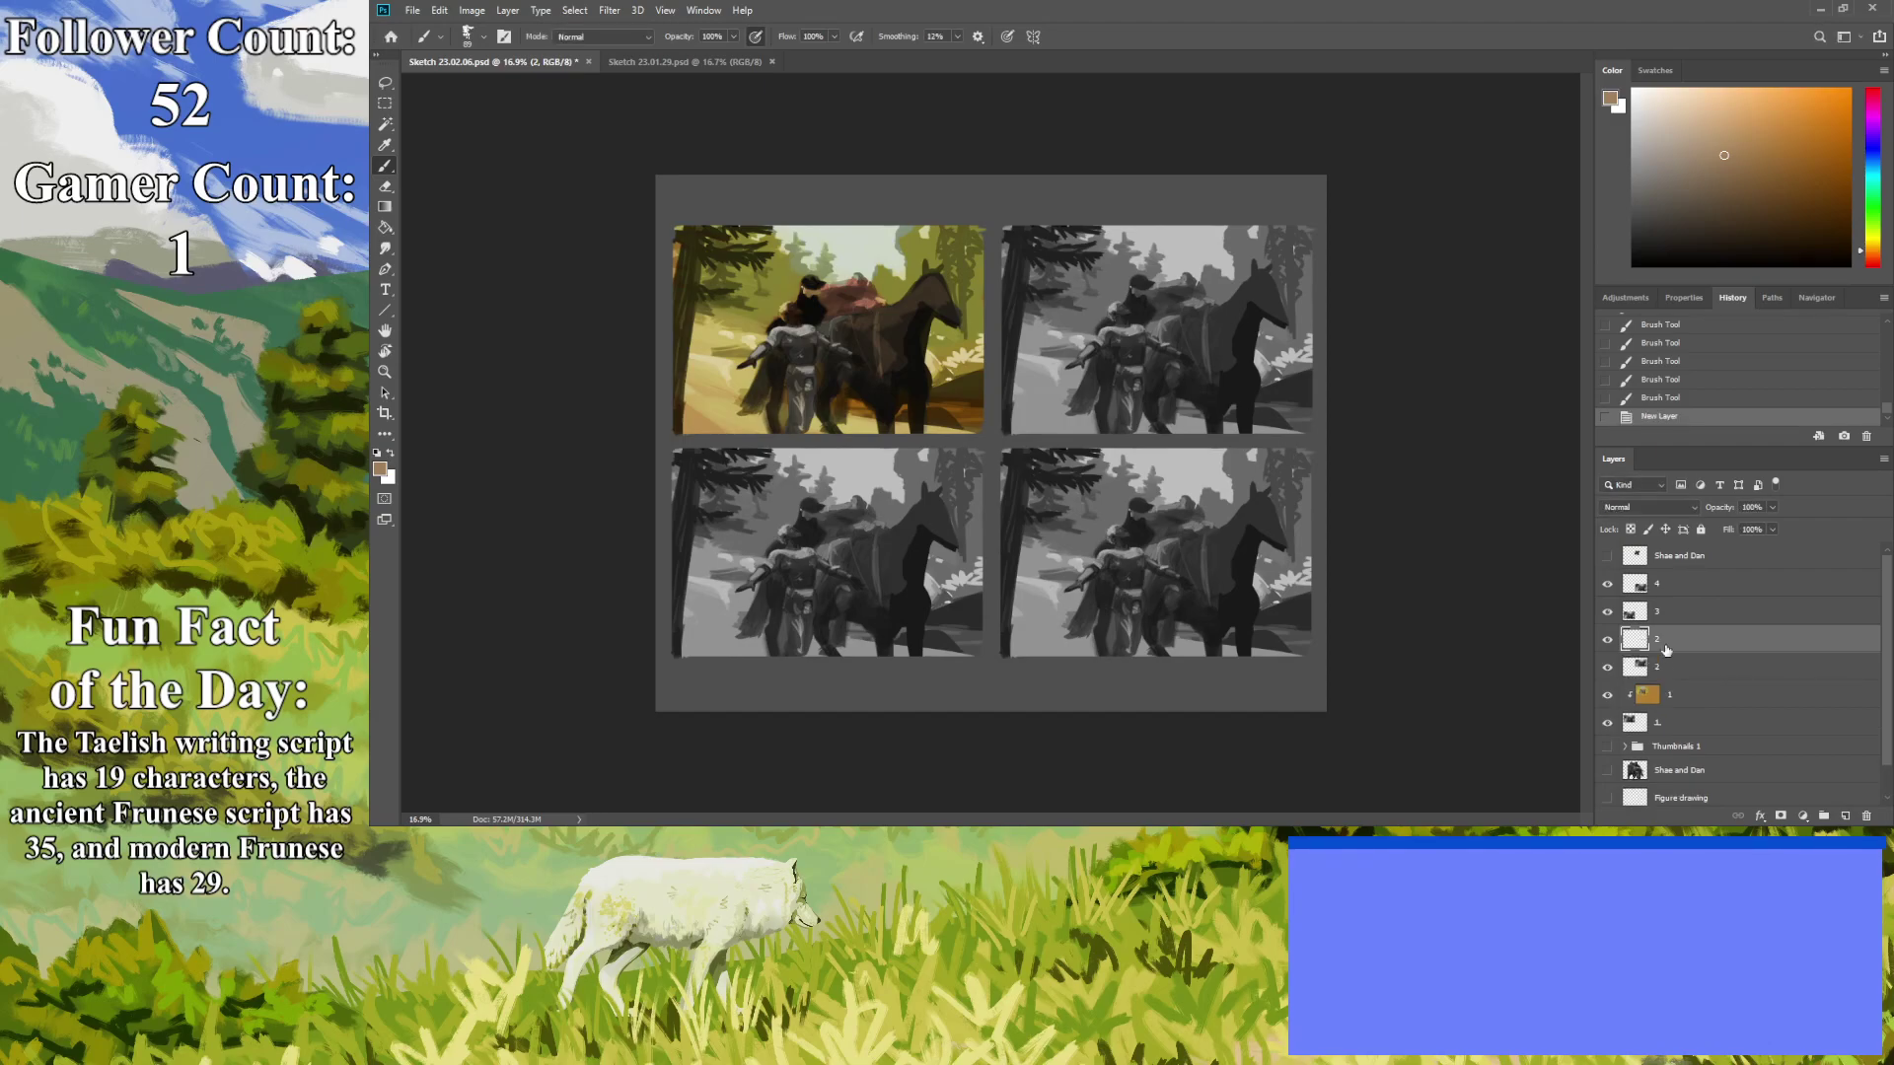
pyautogui.hotkey('ctrl', 'alt', 'g')
pyautogui.click(1871, 246)
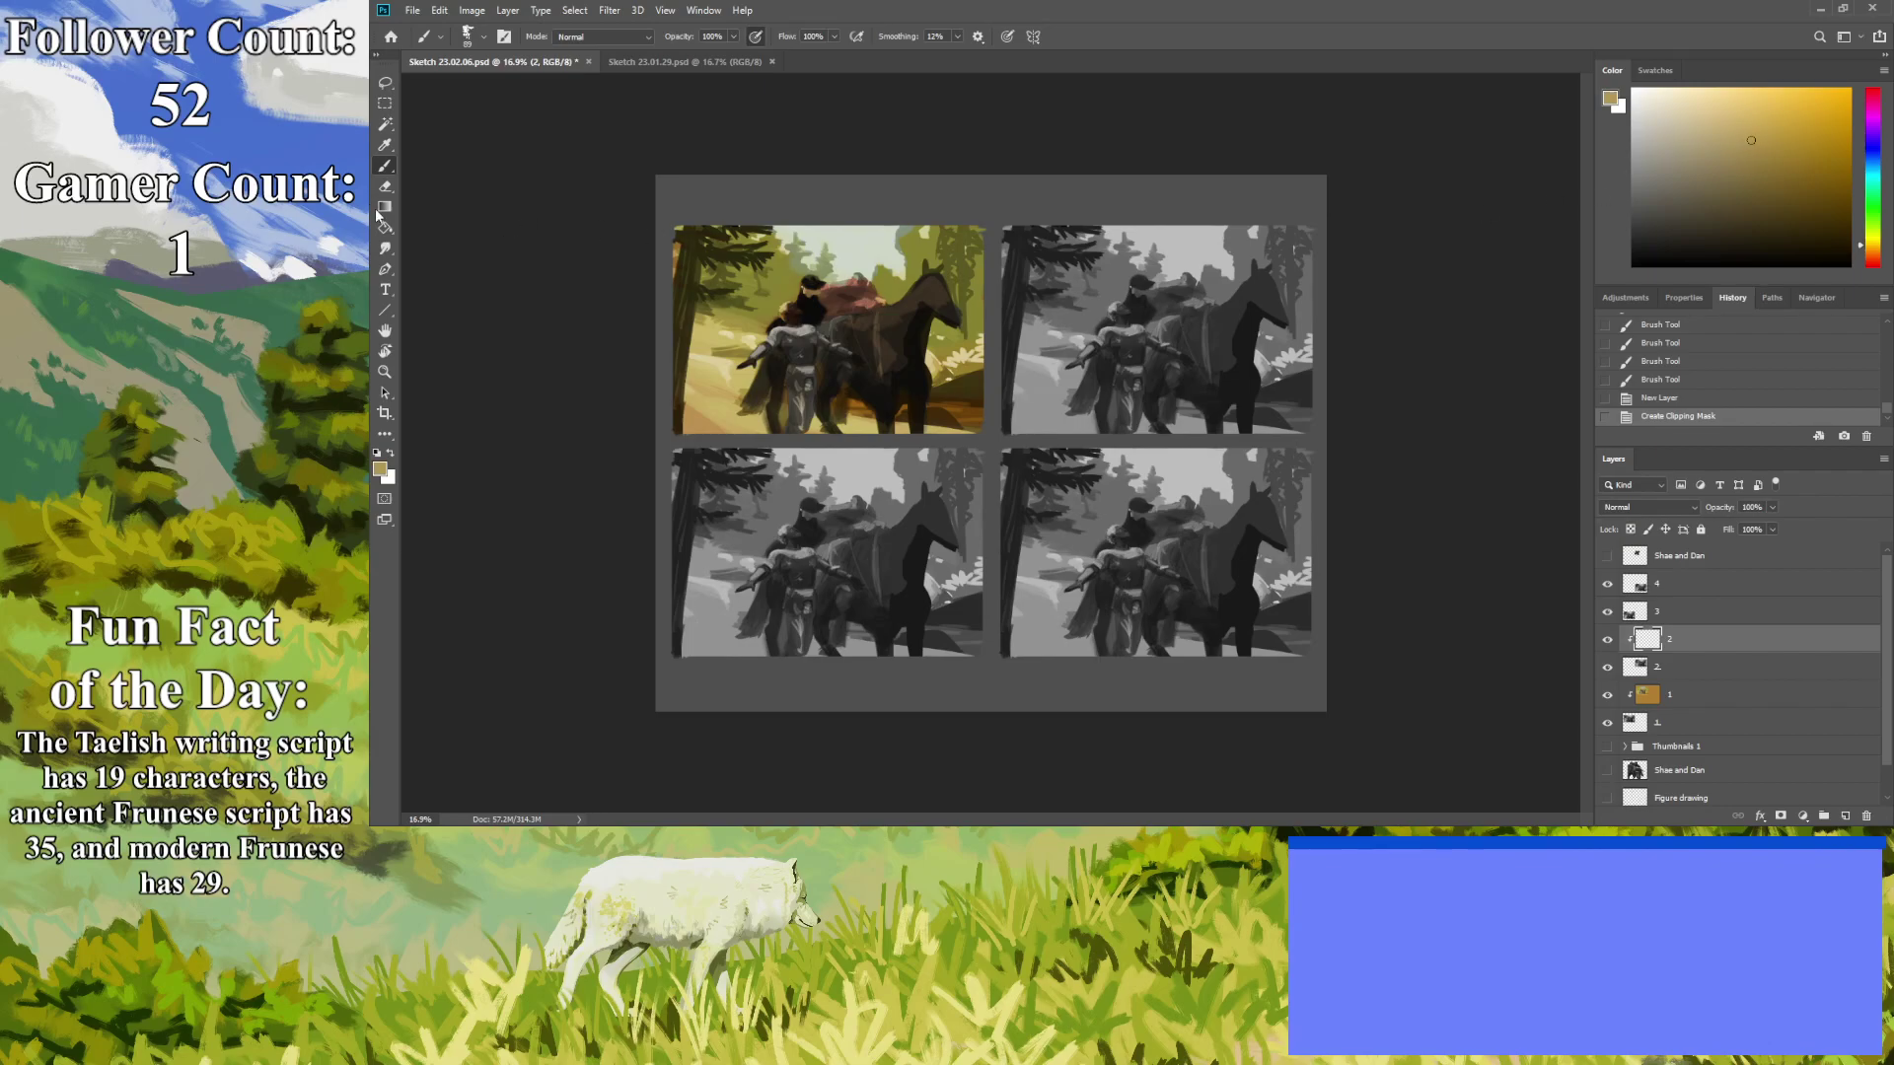
pyautogui.click(384, 227)
pyautogui.click(1183, 383)
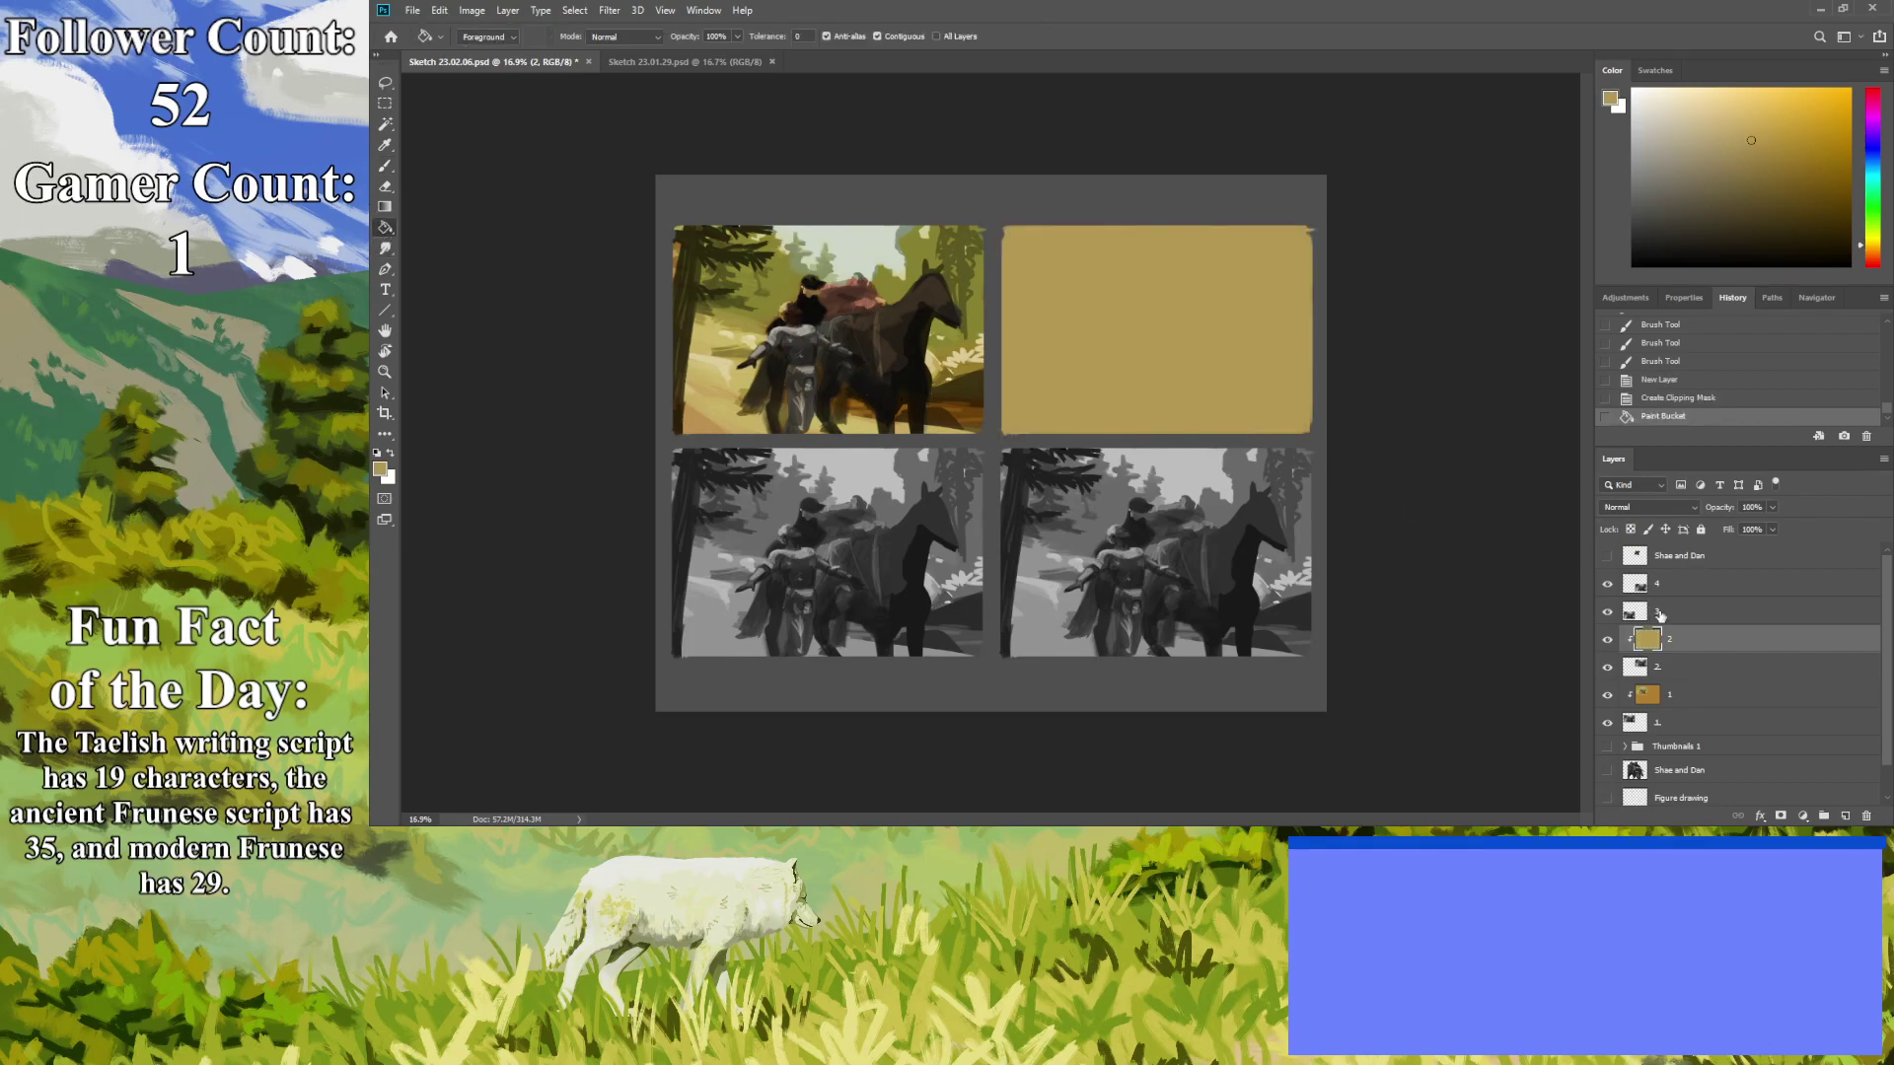
# Set the second thumbnail's golden fill layer to the Overlay blend mode.
pyautogui.click(1631, 508)
pyautogui.press('Down')
pyautogui.press('Down')
pyautogui.press('Down')
pyautogui.press('Down')
pyautogui.press('Down')
pyautogui.press('Down')
pyautogui.press('Down')
pyautogui.press('Down')
pyautogui.press('Down')
pyautogui.press('Down')
pyautogui.press('Down')
pyautogui.press('Down')
pyautogui.press('Down')
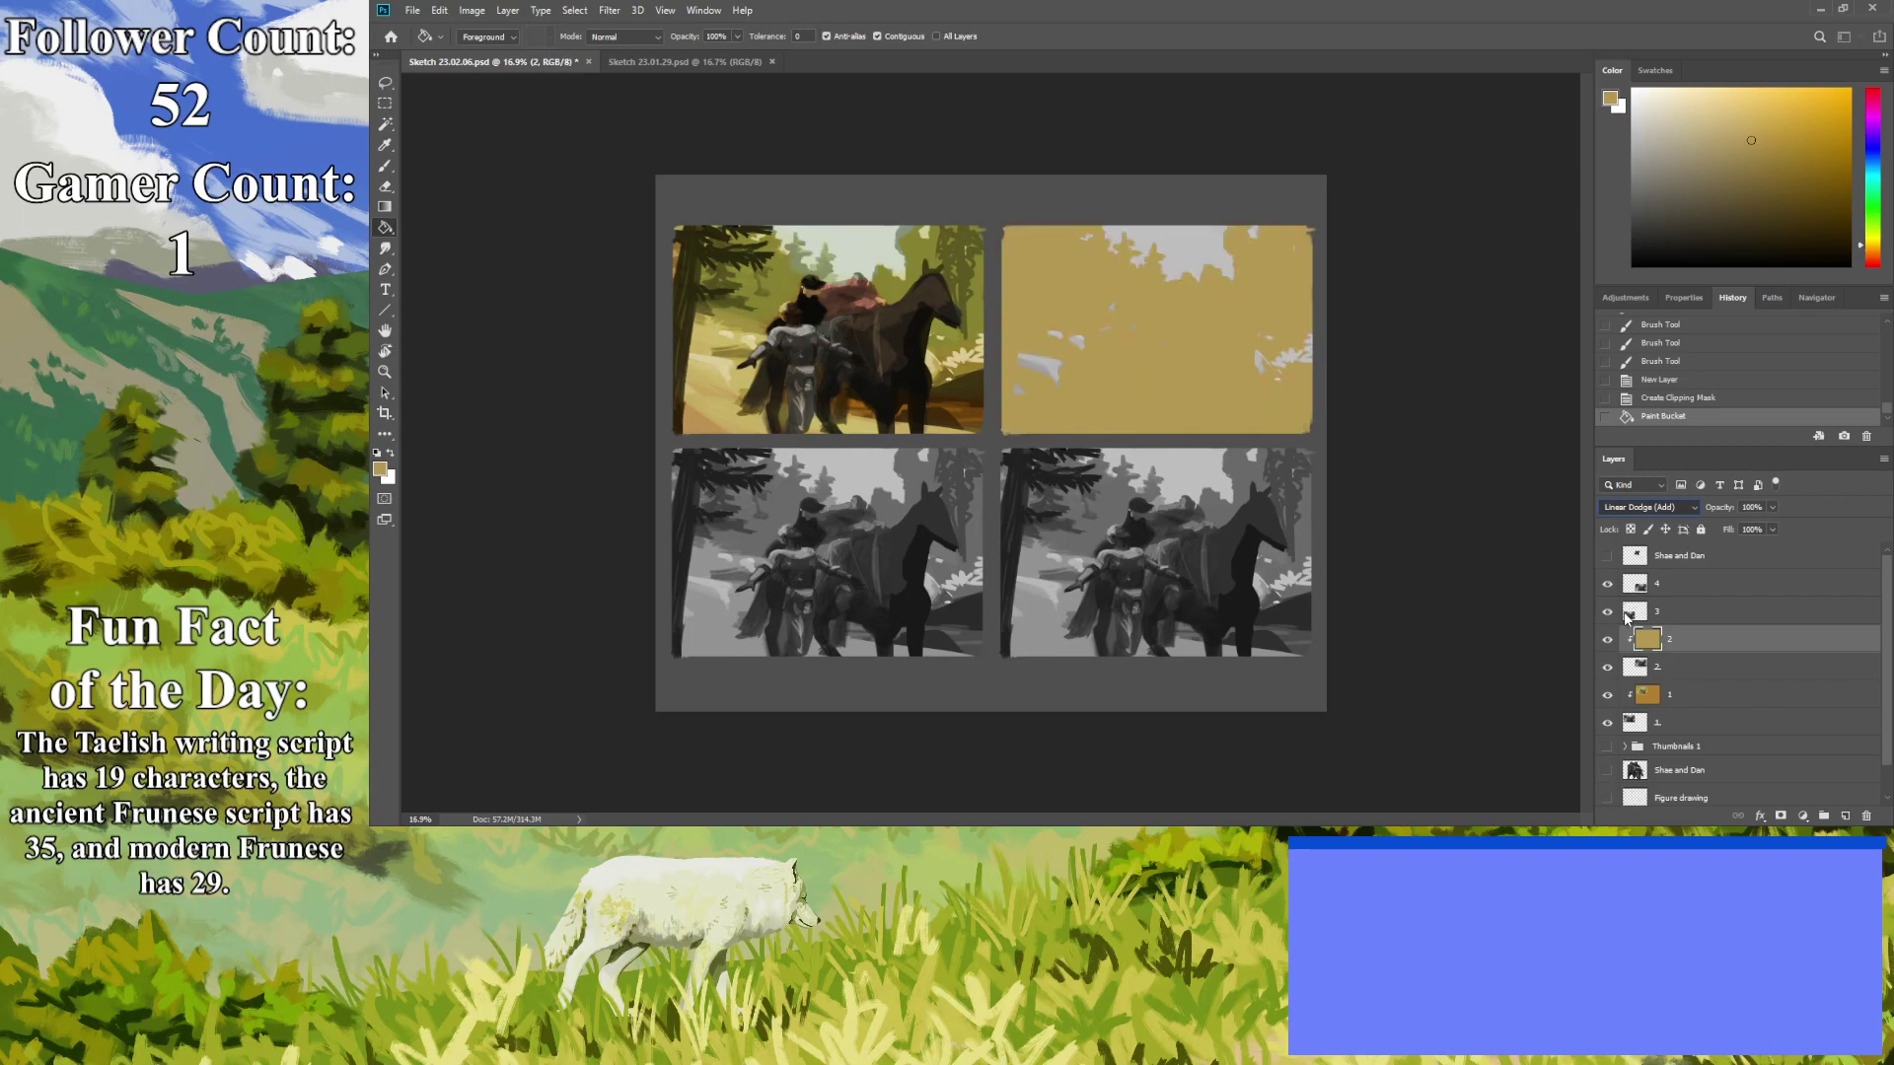
pyautogui.press('Down')
pyautogui.press('Up')
pyautogui.press('Up')
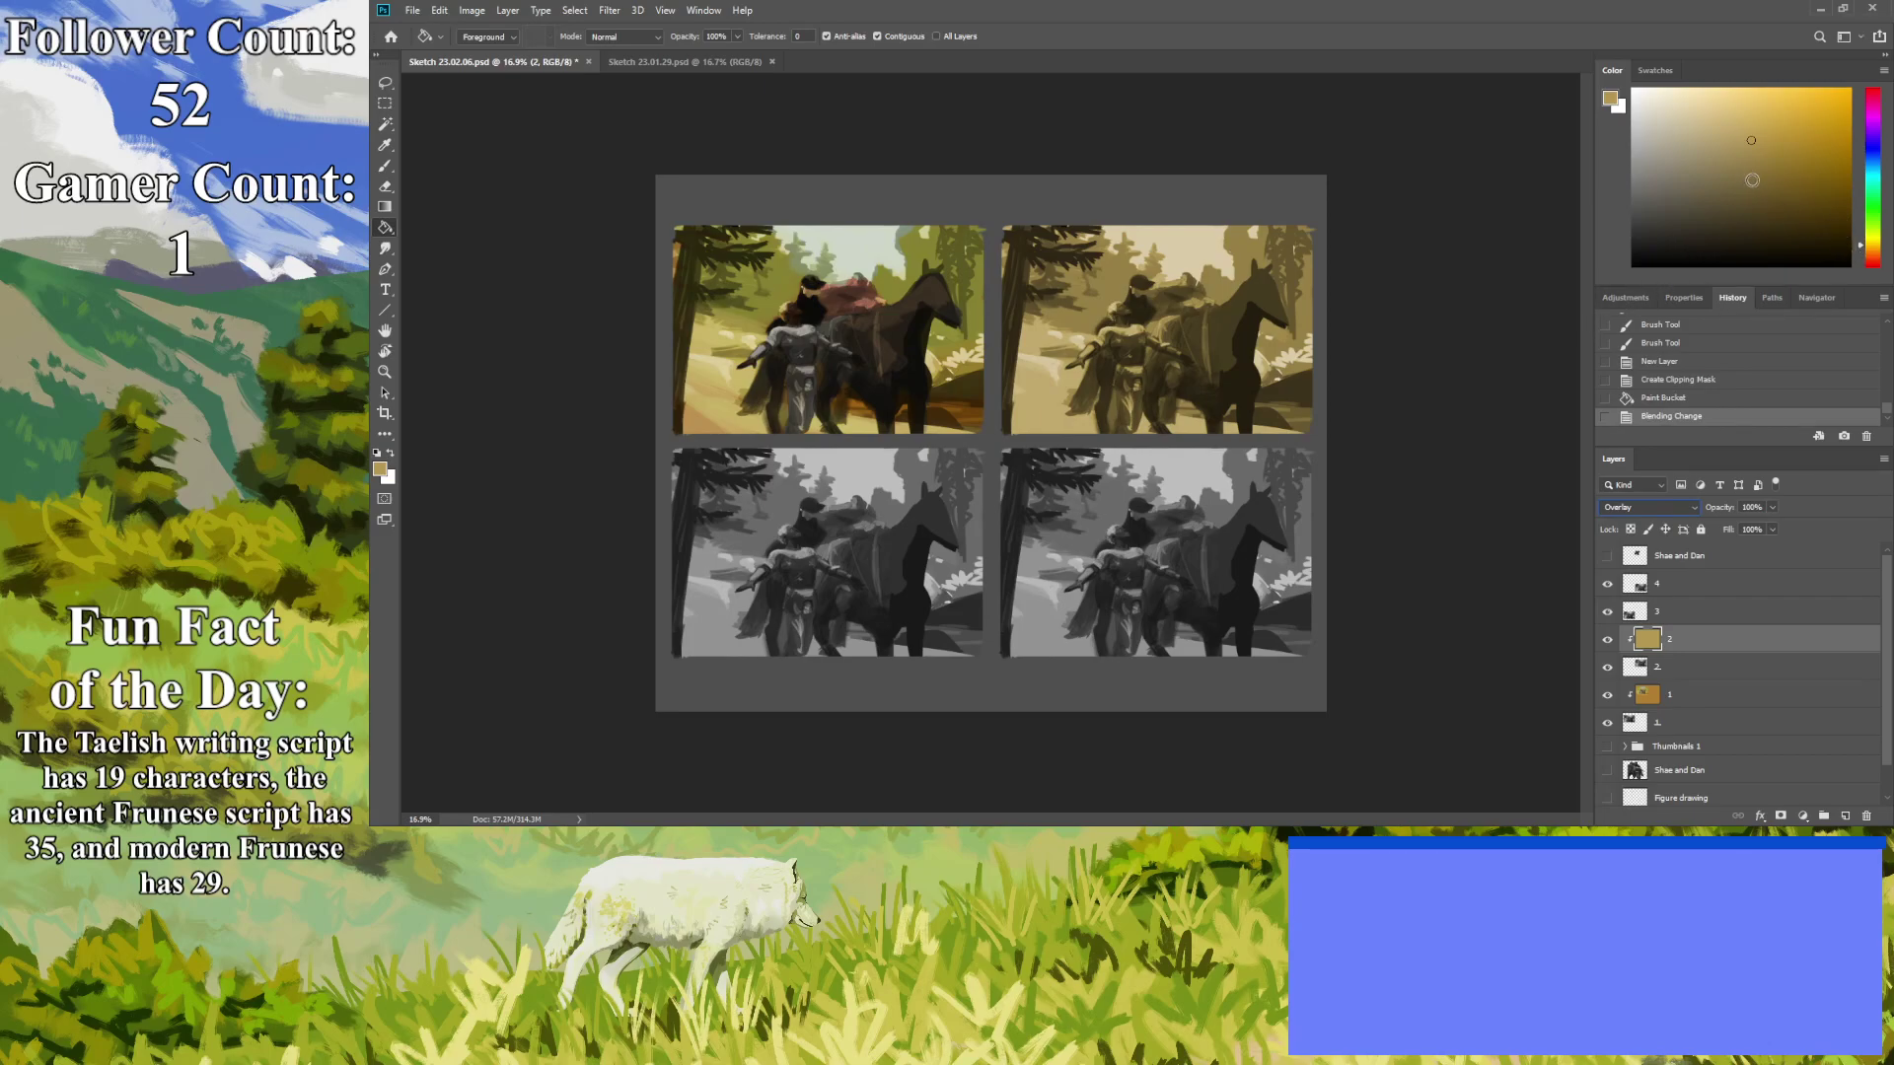
# Brush a medium reddish brown over the rear figure's cloak in the second thumbnail.
pyautogui.click(1872, 256)
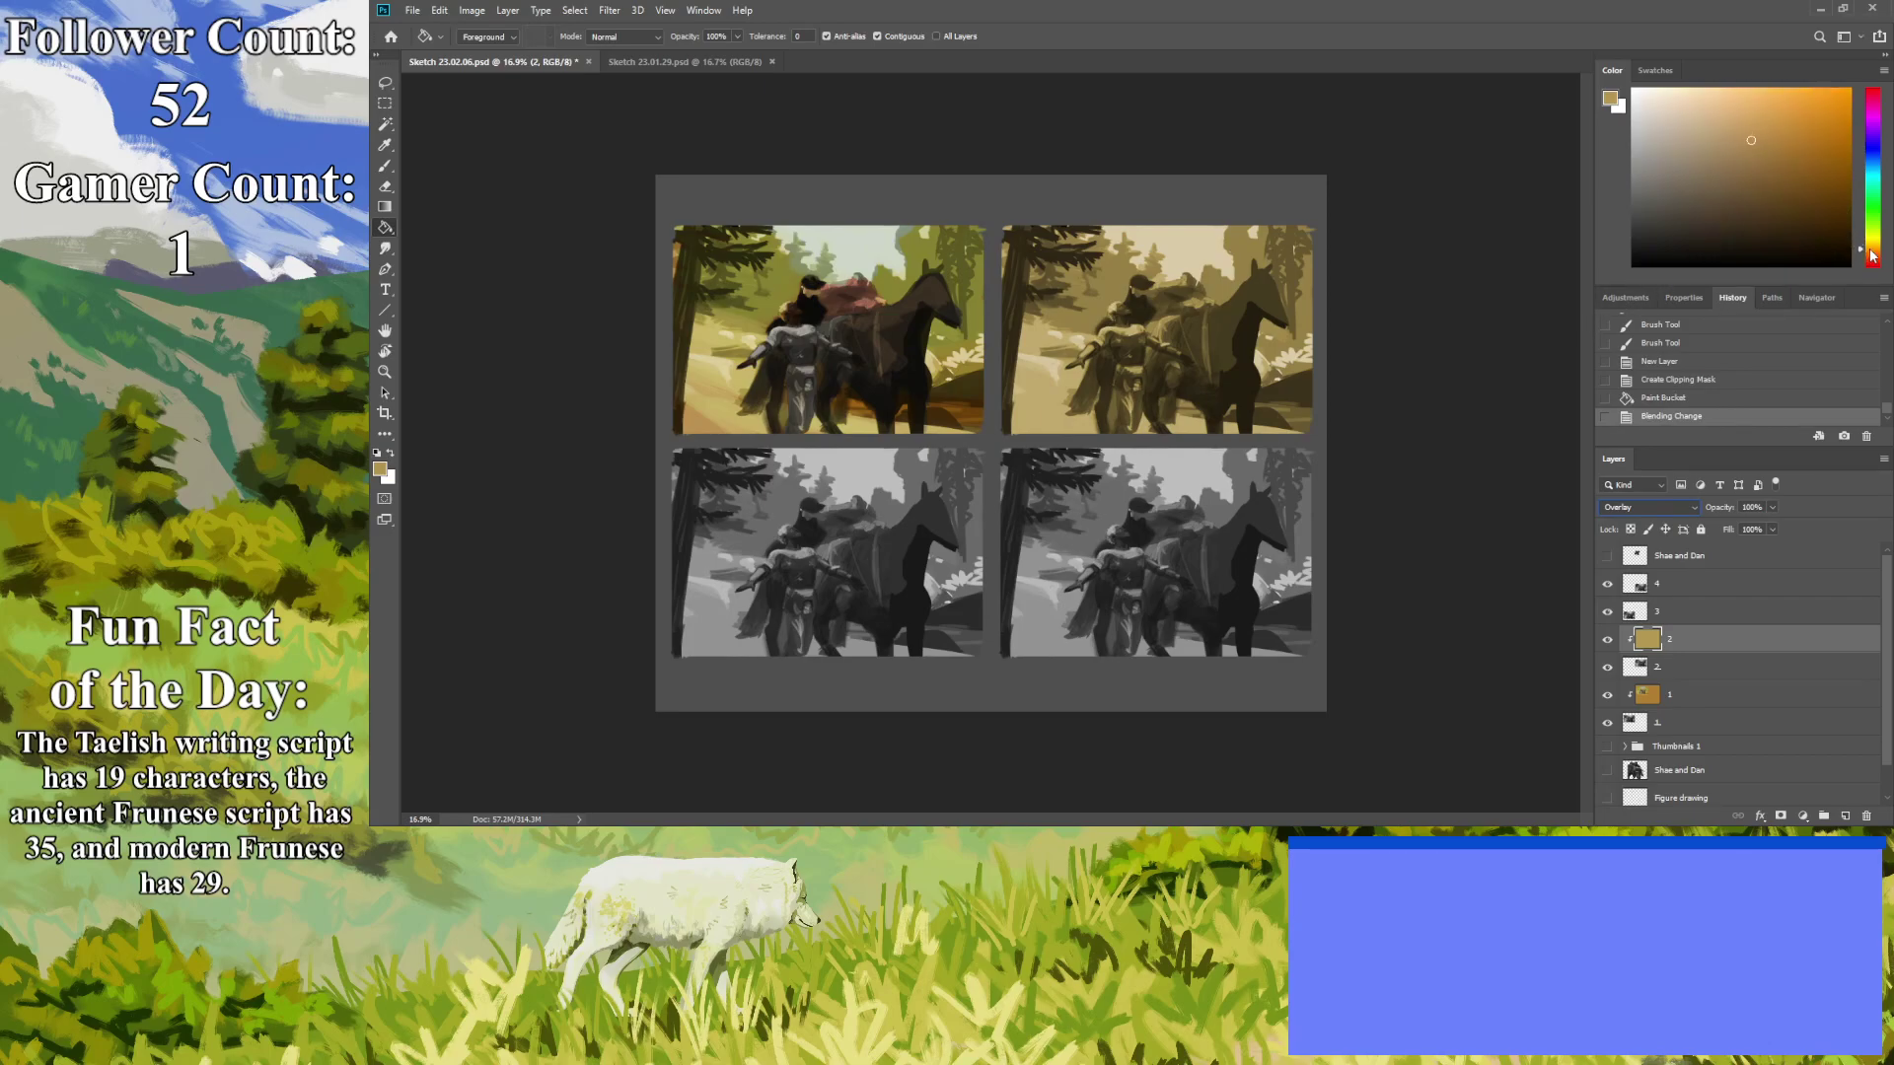
pyautogui.click(1769, 168)
pyautogui.press('b')
pyautogui.moveTo(1164, 306)
pyautogui.mouseDown()
pyautogui.moveTo(1202, 298)
pyautogui.moveTo(1186, 278)
pyautogui.moveTo(1169, 290)
pyautogui.moveTo(1184, 314)
pyautogui.moveTo(1157, 314)
pyautogui.moveTo(1149, 369)
pyautogui.mouseUp()
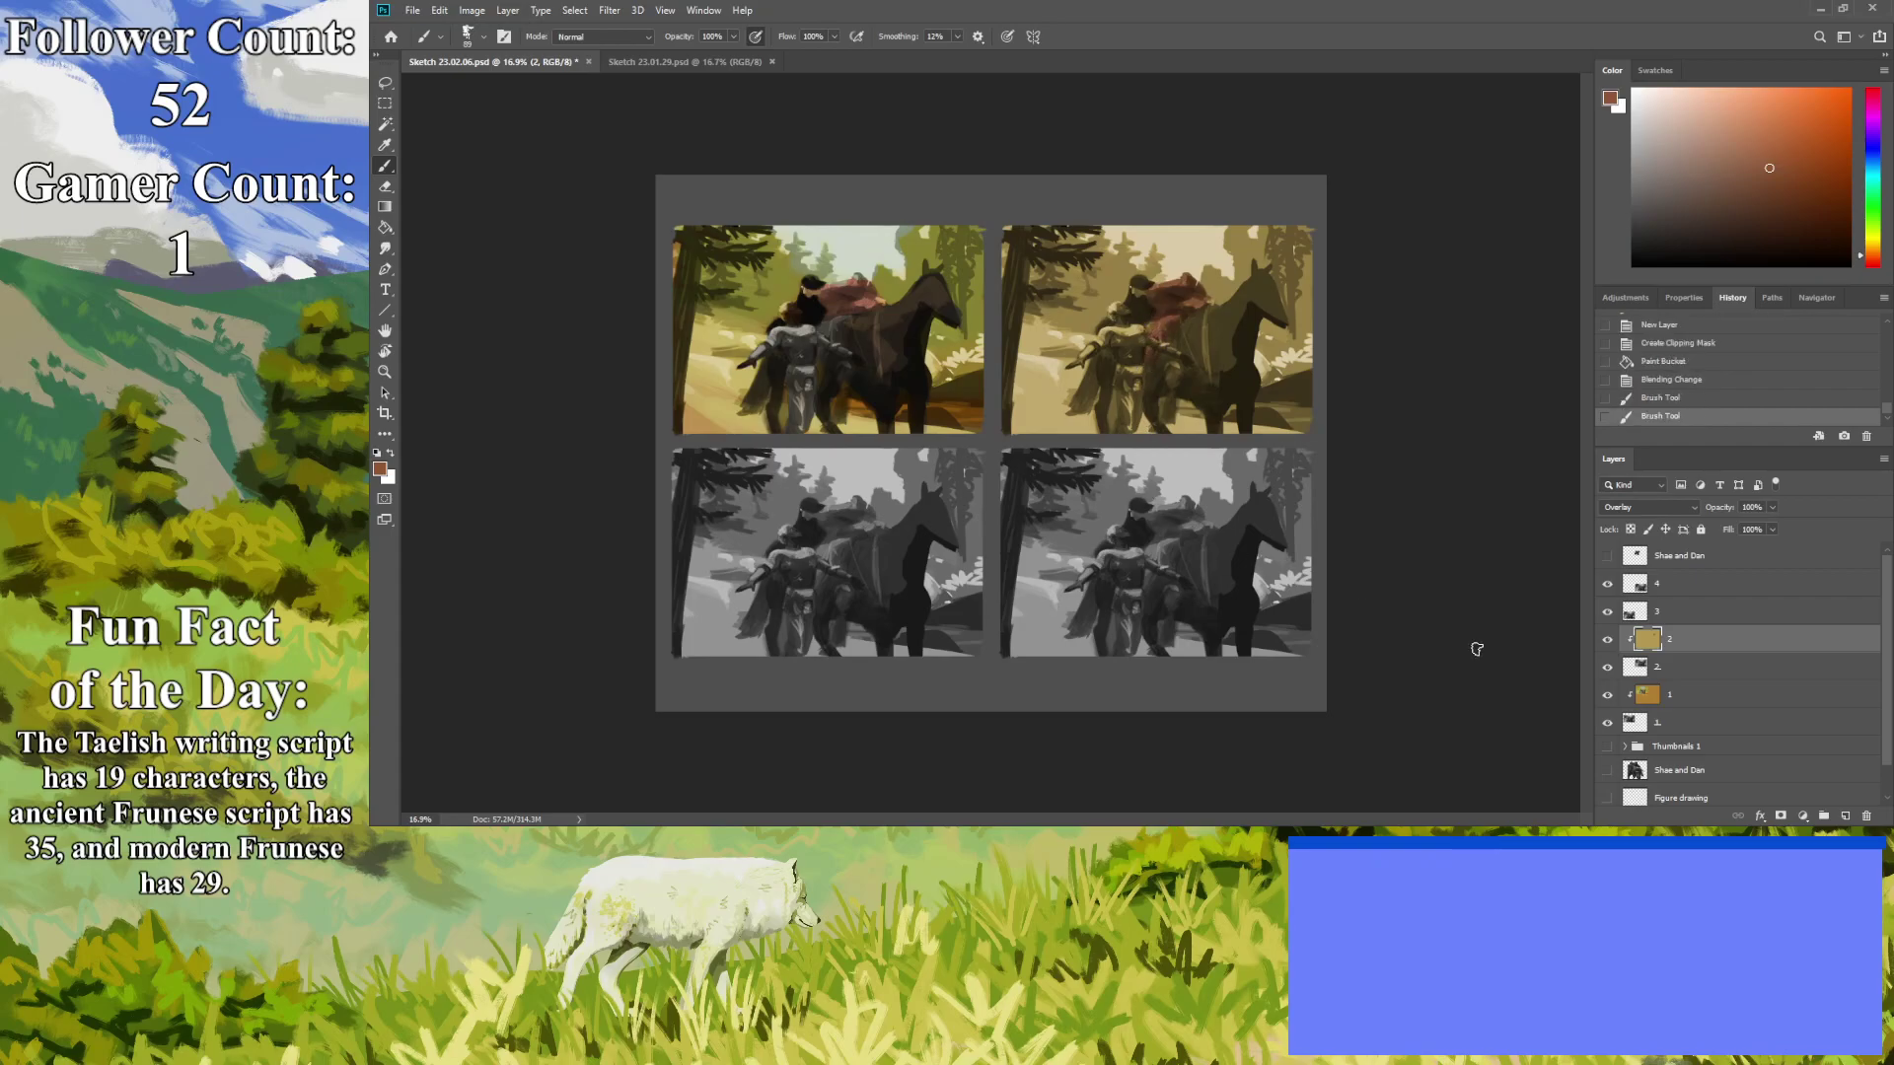
# Brush a desaturated grey over the front figure in the second thumbnail and pick a dark reddish brown.
pyautogui.click(1662, 183)
pyautogui.moveTo(1133, 361)
pyautogui.mouseDown()
pyautogui.moveTo(1174, 355)
pyautogui.moveTo(1094, 341)
pyautogui.moveTo(1092, 359)
pyautogui.moveTo(1147, 336)
pyautogui.moveTo(1132, 375)
pyautogui.moveTo(1117, 341)
pyautogui.moveTo(1088, 348)
pyautogui.moveTo(1121, 420)
pyautogui.moveTo(1125, 314)
pyautogui.mouseUp()
pyautogui.click(1700, 183)
pyautogui.click(1761, 208)
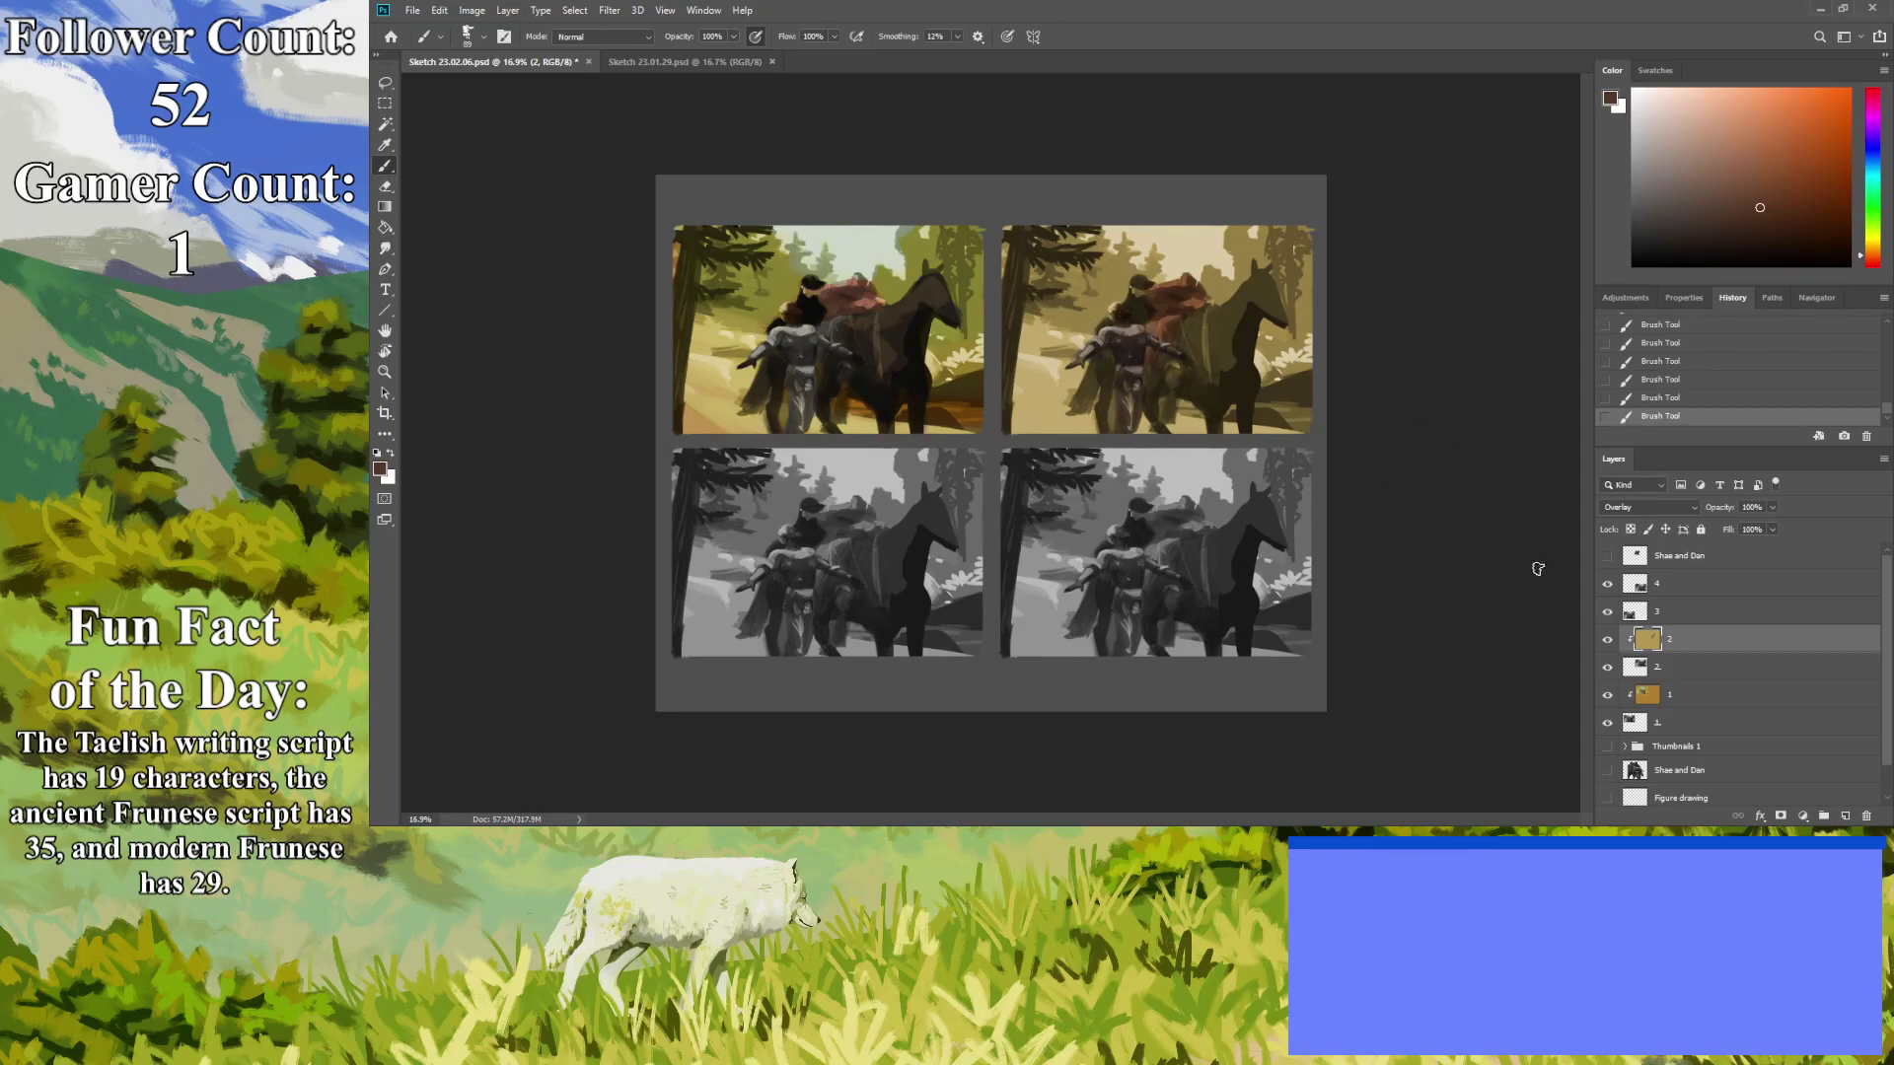
# Brush a very dark brown over the rear figure's hair and a muted reddish brown over the horse in the second thumbnail.
pyautogui.click(1729, 226)
pyautogui.moveTo(1134, 279); pyautogui.dragTo(1136, 298)
pyautogui.click(1723, 190)
pyautogui.moveTo(1277, 315)
pyautogui.mouseDown()
pyautogui.moveTo(1255, 288)
pyautogui.moveTo(1198, 324)
pyautogui.moveTo(1238, 351)
pyautogui.moveTo(1189, 367)
pyautogui.moveTo(1251, 387)
pyautogui.moveTo(1232, 385)
pyautogui.mouseUp()
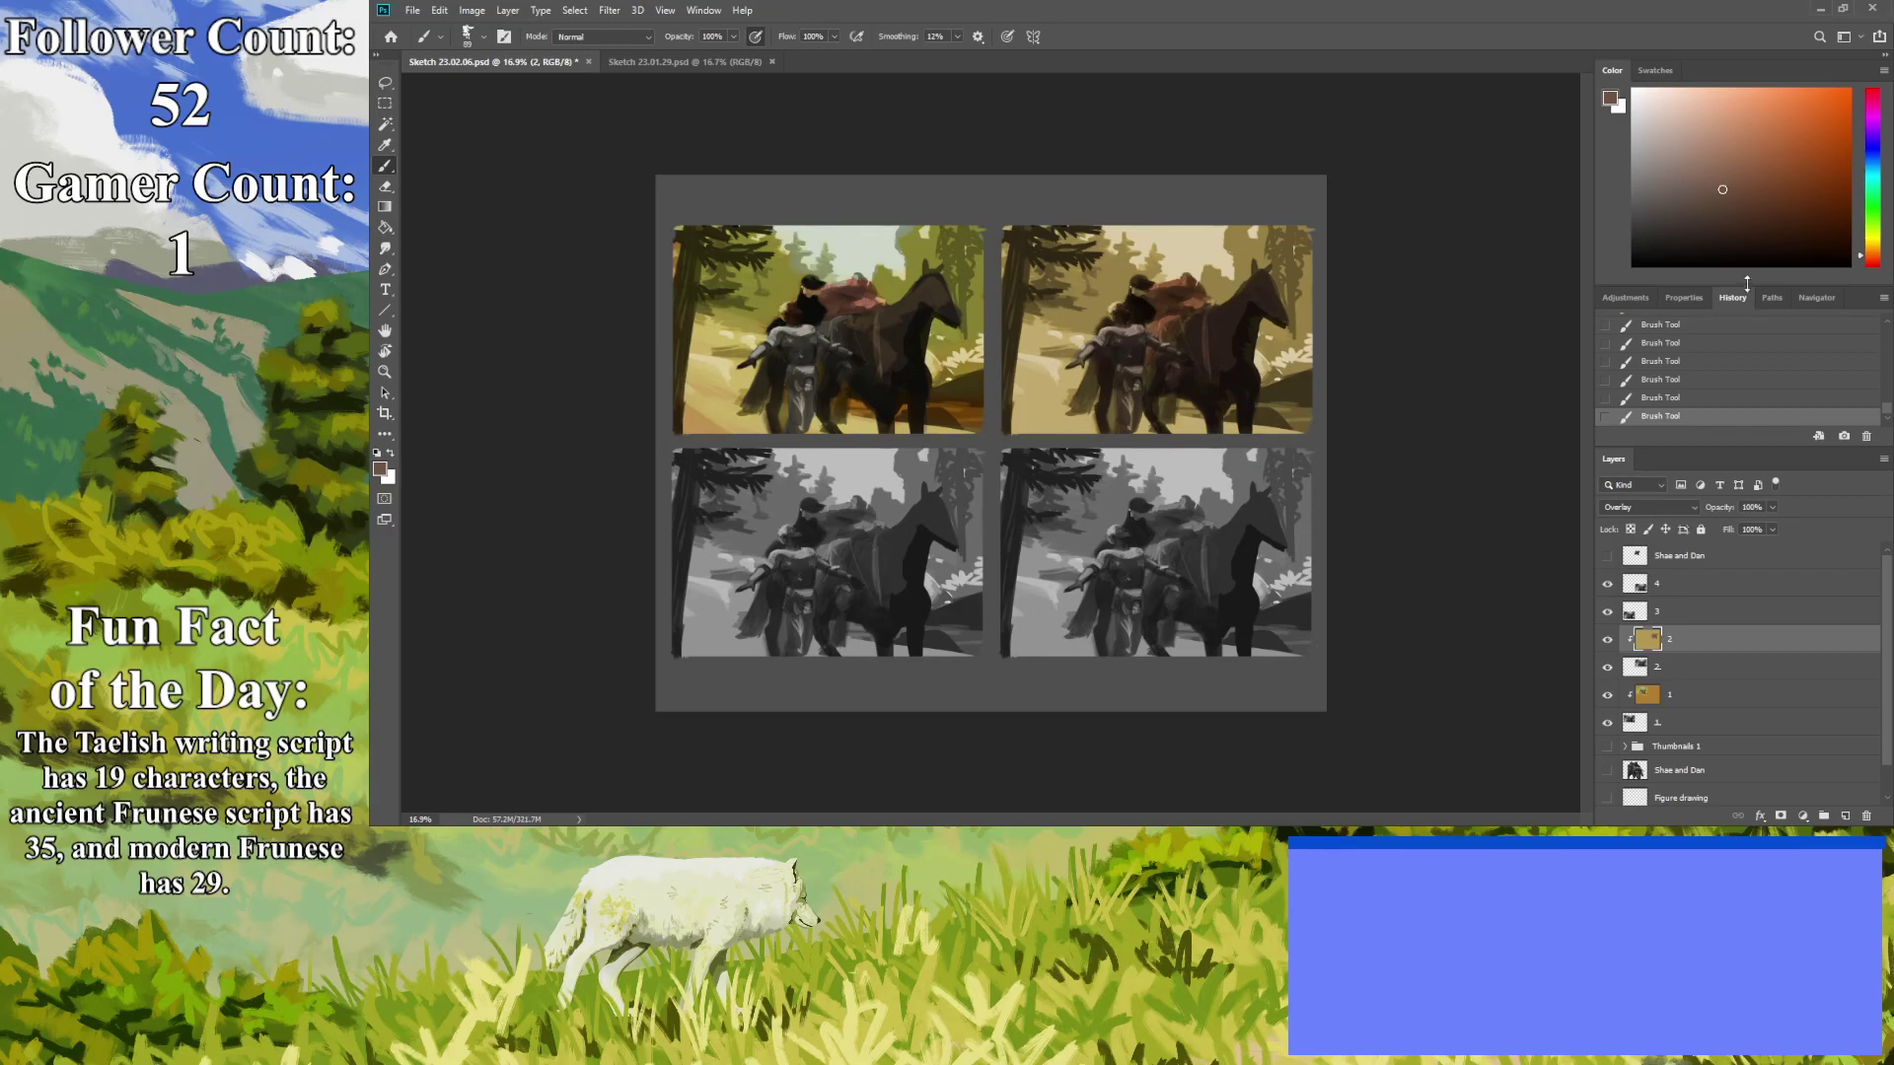
# Brush a dark olive green over the trees and foliage in the second thumbnail's background.
pyautogui.moveTo(1870, 256); pyautogui.dragTo(1871, 240)
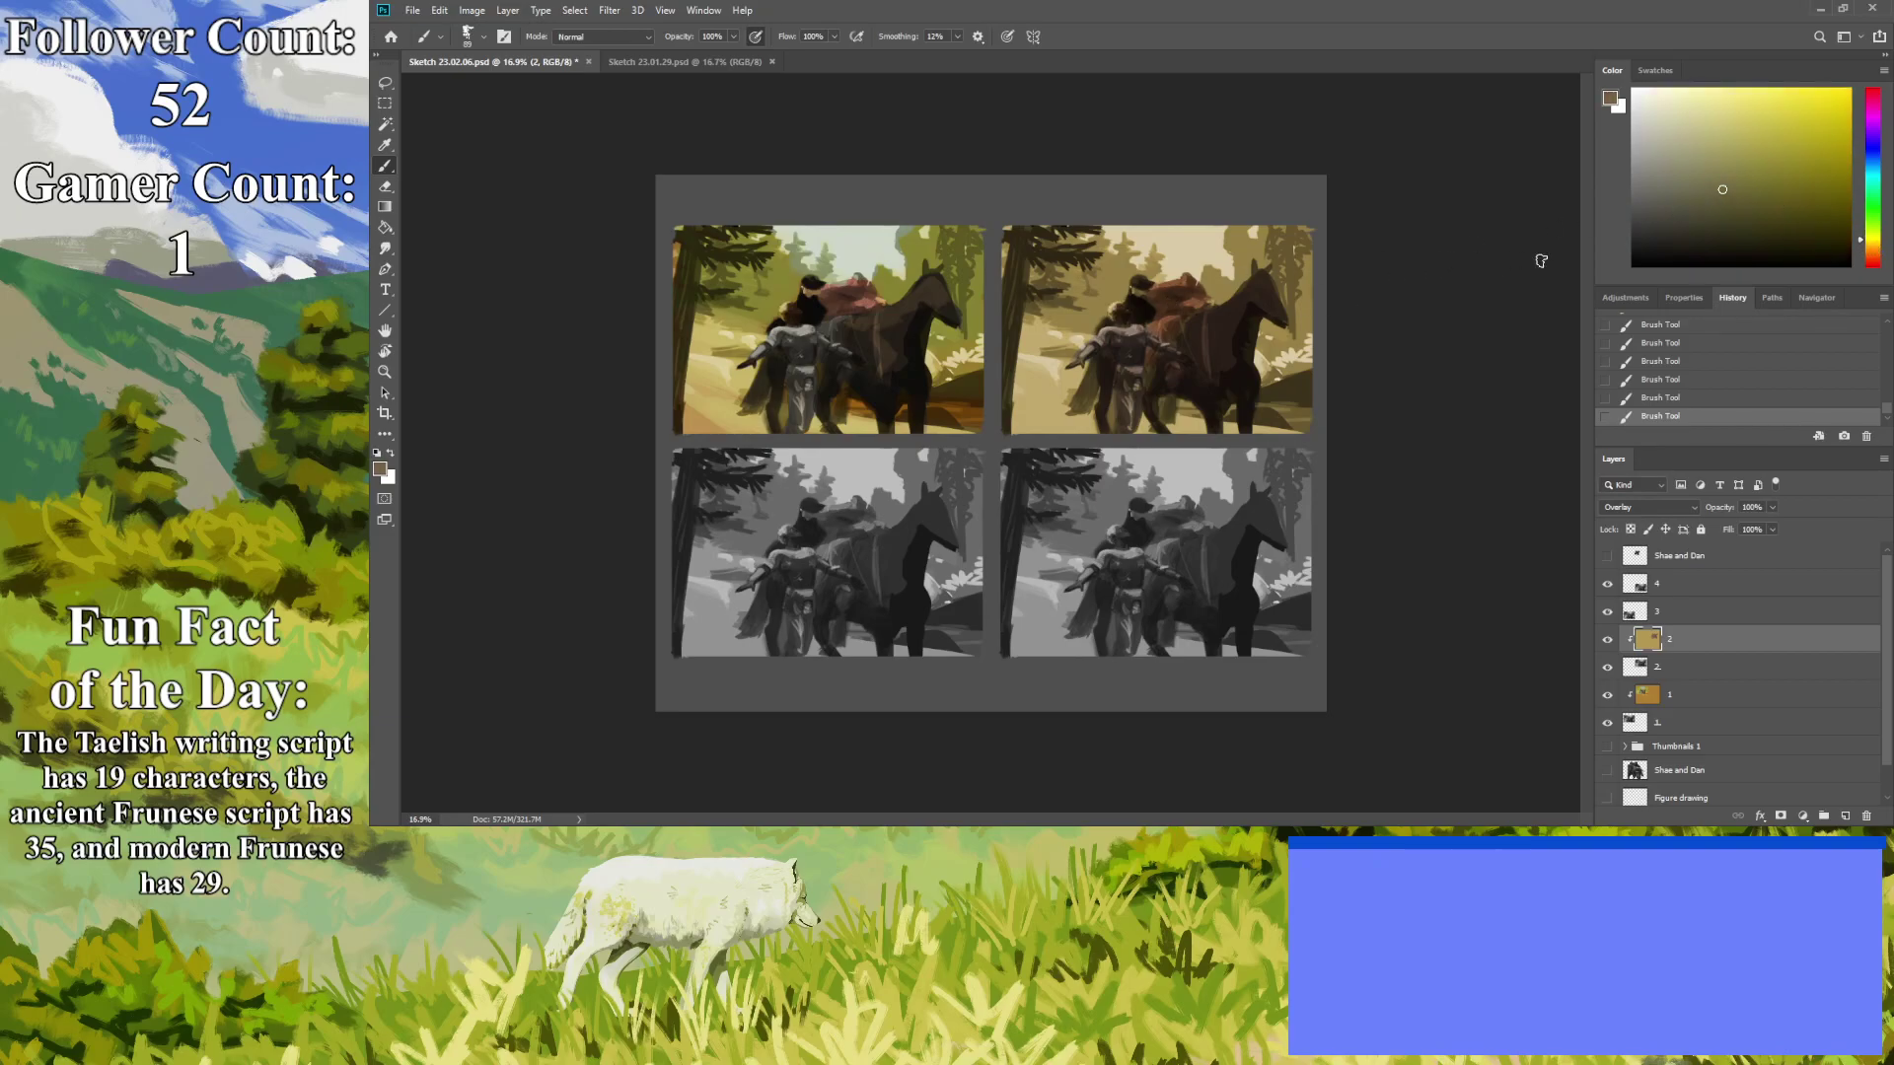
pyautogui.click(1749, 193)
pyautogui.moveTo(1273, 335)
pyautogui.mouseDown()
pyautogui.moveTo(1309, 250)
pyautogui.moveTo(1286, 212)
pyautogui.moveTo(1267, 215)
pyautogui.moveTo(1284, 293)
pyautogui.moveTo(1320, 242)
pyautogui.moveTo(1264, 248)
pyautogui.moveTo(1220, 289)
pyautogui.moveTo(1208, 264)
pyautogui.moveTo(1187, 297)
pyautogui.moveTo(1149, 272)
pyautogui.moveTo(1154, 252)
pyautogui.moveTo(1151, 269)
pyautogui.moveTo(1252, 266)
pyautogui.moveTo(1258, 223)
pyautogui.moveTo(1258, 263)
pyautogui.moveTo(1184, 274)
pyautogui.moveTo(1095, 227)
pyautogui.moveTo(1139, 263)
pyautogui.moveTo(1077, 314)
pyautogui.moveTo(1015, 317)
pyautogui.moveTo(992, 288)
pyautogui.moveTo(998, 235)
pyautogui.mouseUp()
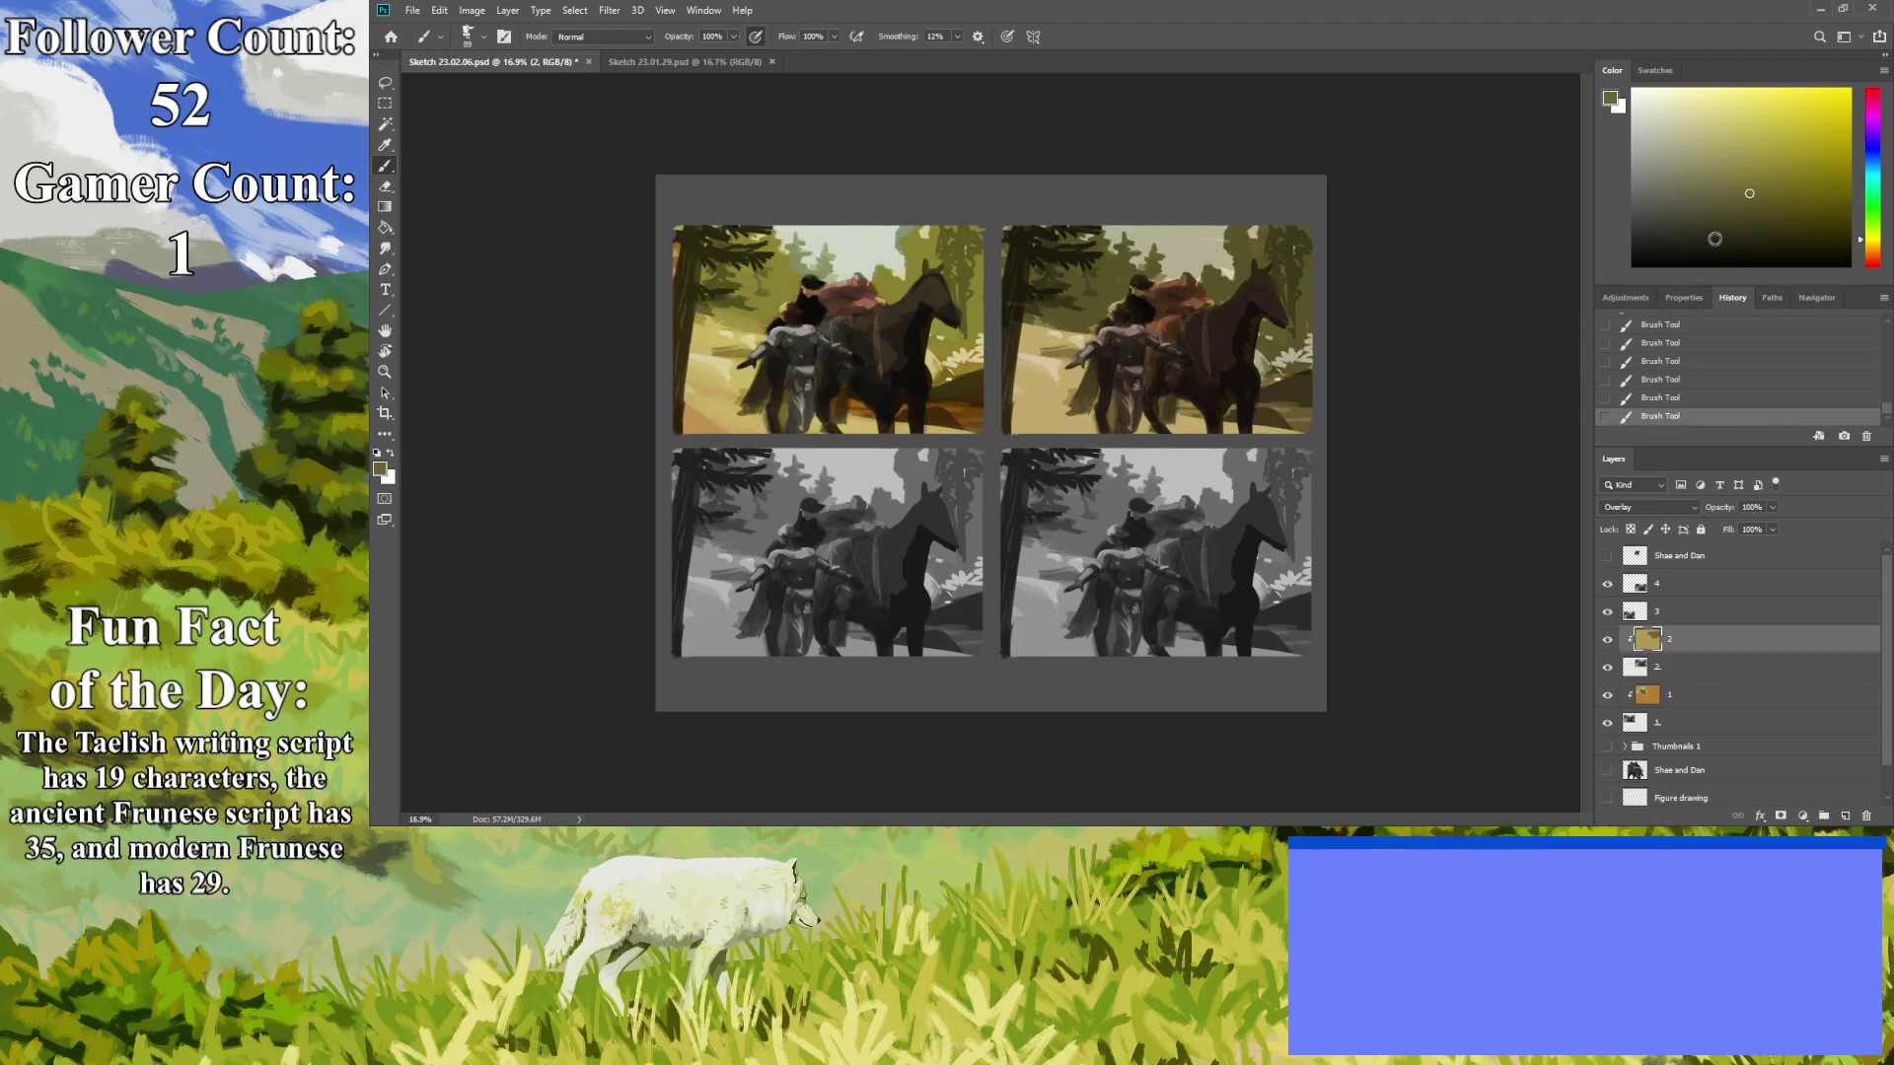
# Brush a light neutral grey over the sky between the trees in the second thumbnail.
pyautogui.click(1879, 247)
pyautogui.moveTo(1758, 208); pyautogui.dragTo(1761, 155)
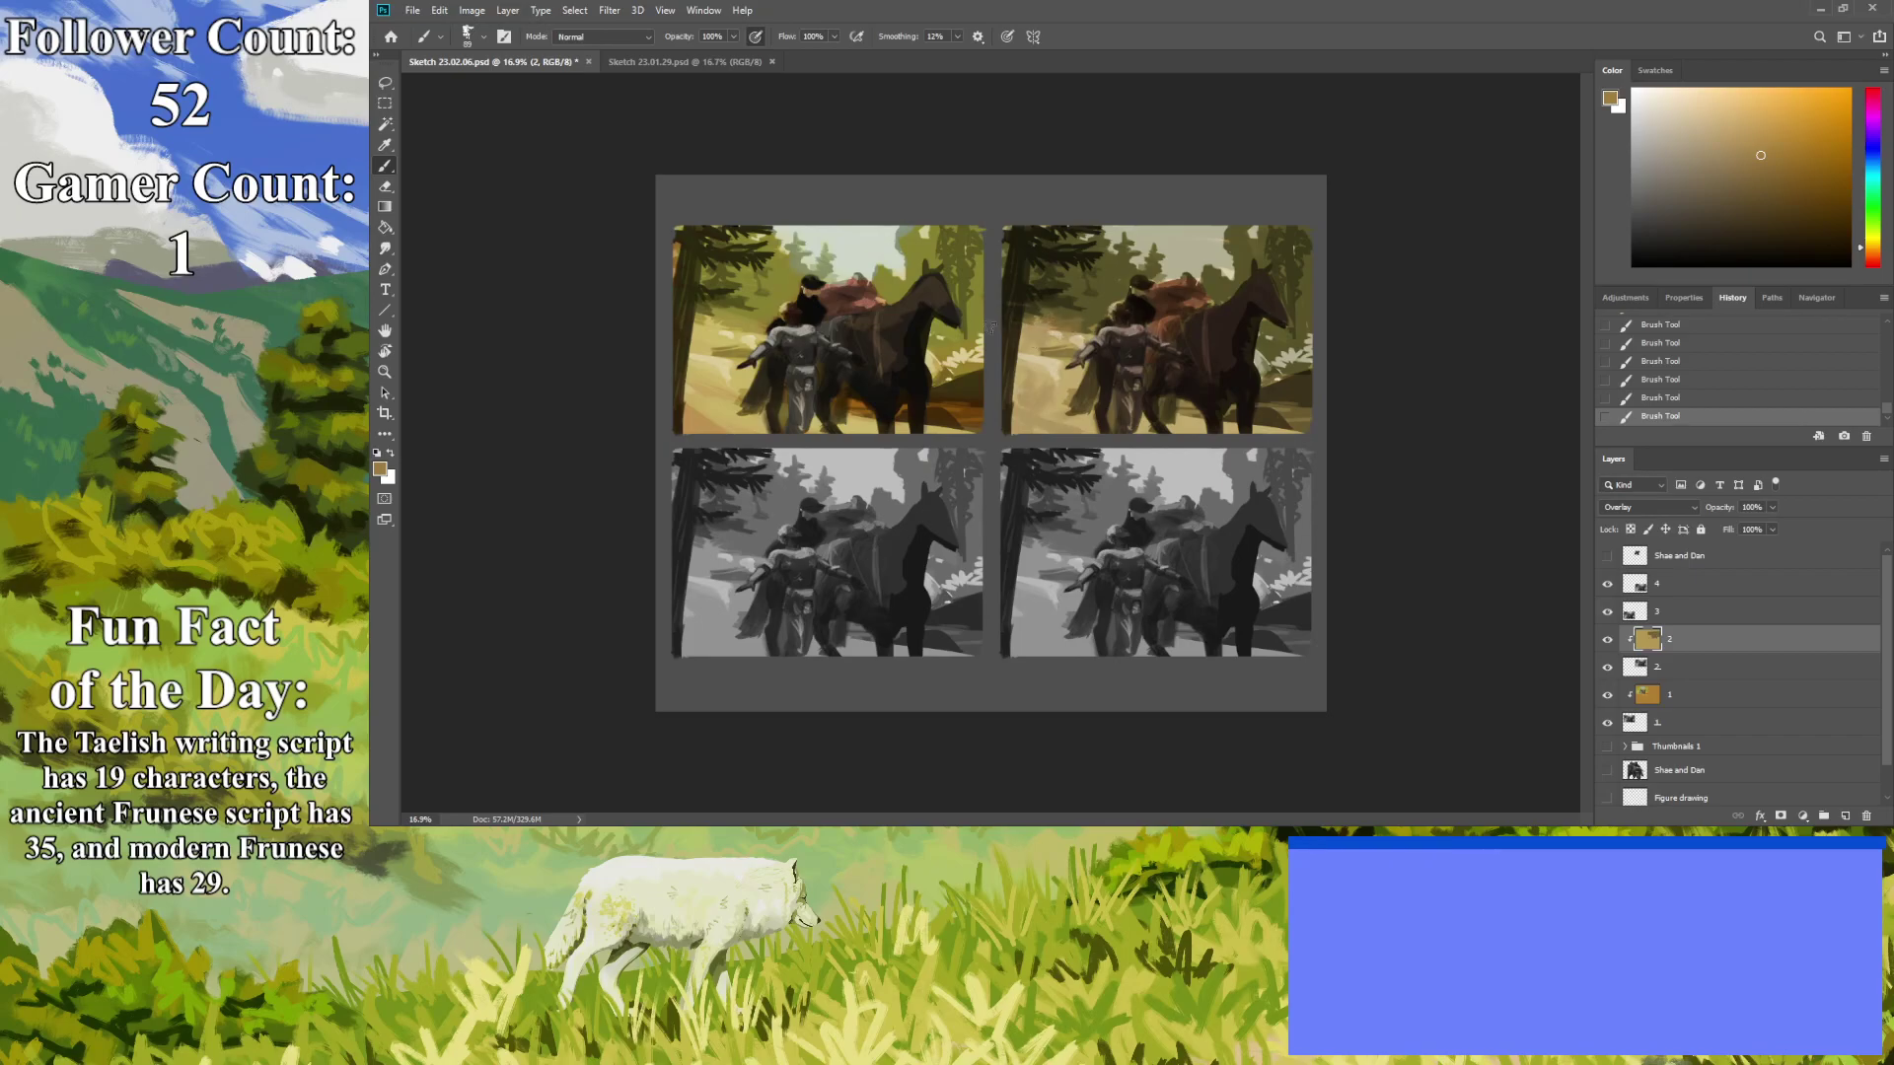
pyautogui.click(1642, 135)
pyautogui.moveTo(1199, 262)
pyautogui.mouseDown()
pyautogui.moveTo(1223, 247)
pyautogui.moveTo(1179, 242)
pyautogui.moveTo(1181, 266)
pyautogui.moveTo(1146, 232)
pyautogui.moveTo(1135, 246)
pyautogui.mouseUp()
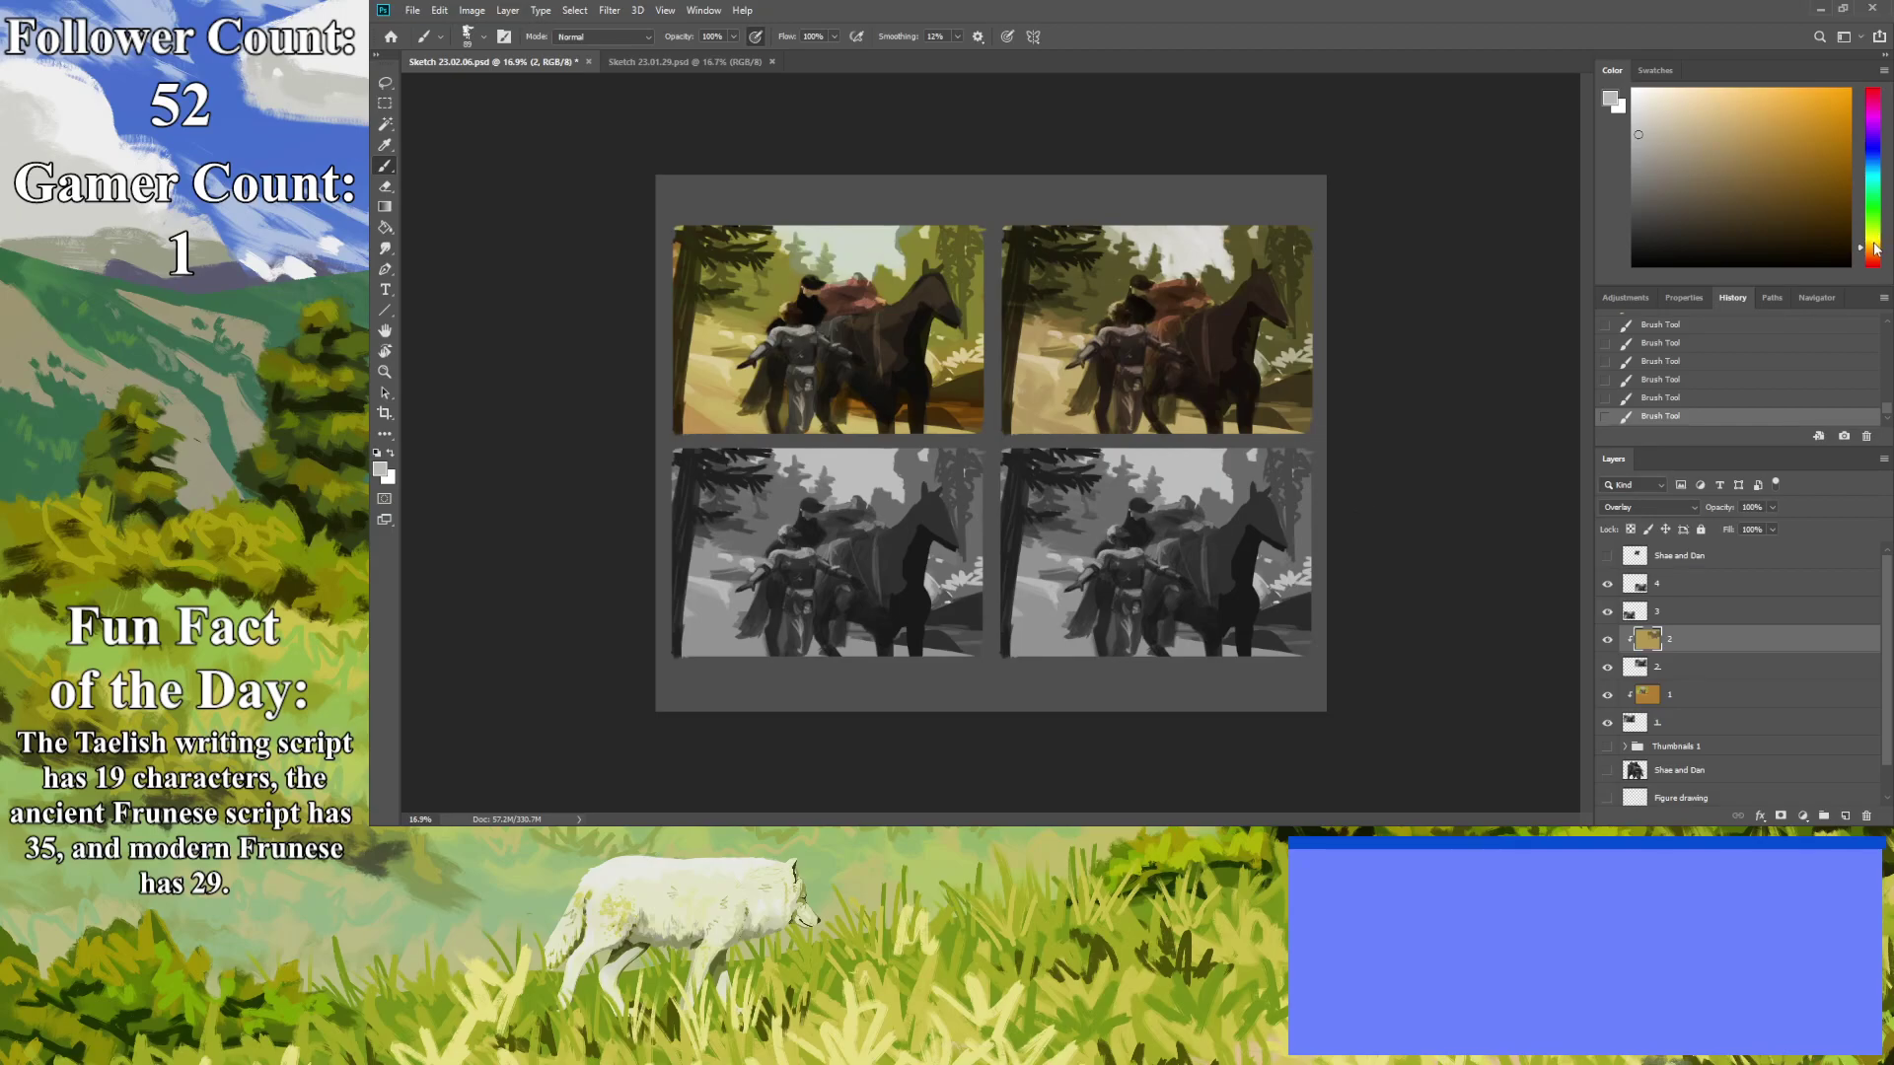
# Brush soft muted yellows over the distant treeline in the second thumbnail and set the brush colour to a medium orange-brown.
pyautogui.moveTo(1875, 249); pyautogui.dragTo(1875, 243)
pyautogui.click(1695, 153)
pyautogui.moveTo(1222, 243); pyautogui.dragTo(1241, 271)
pyautogui.click(1772, 171)
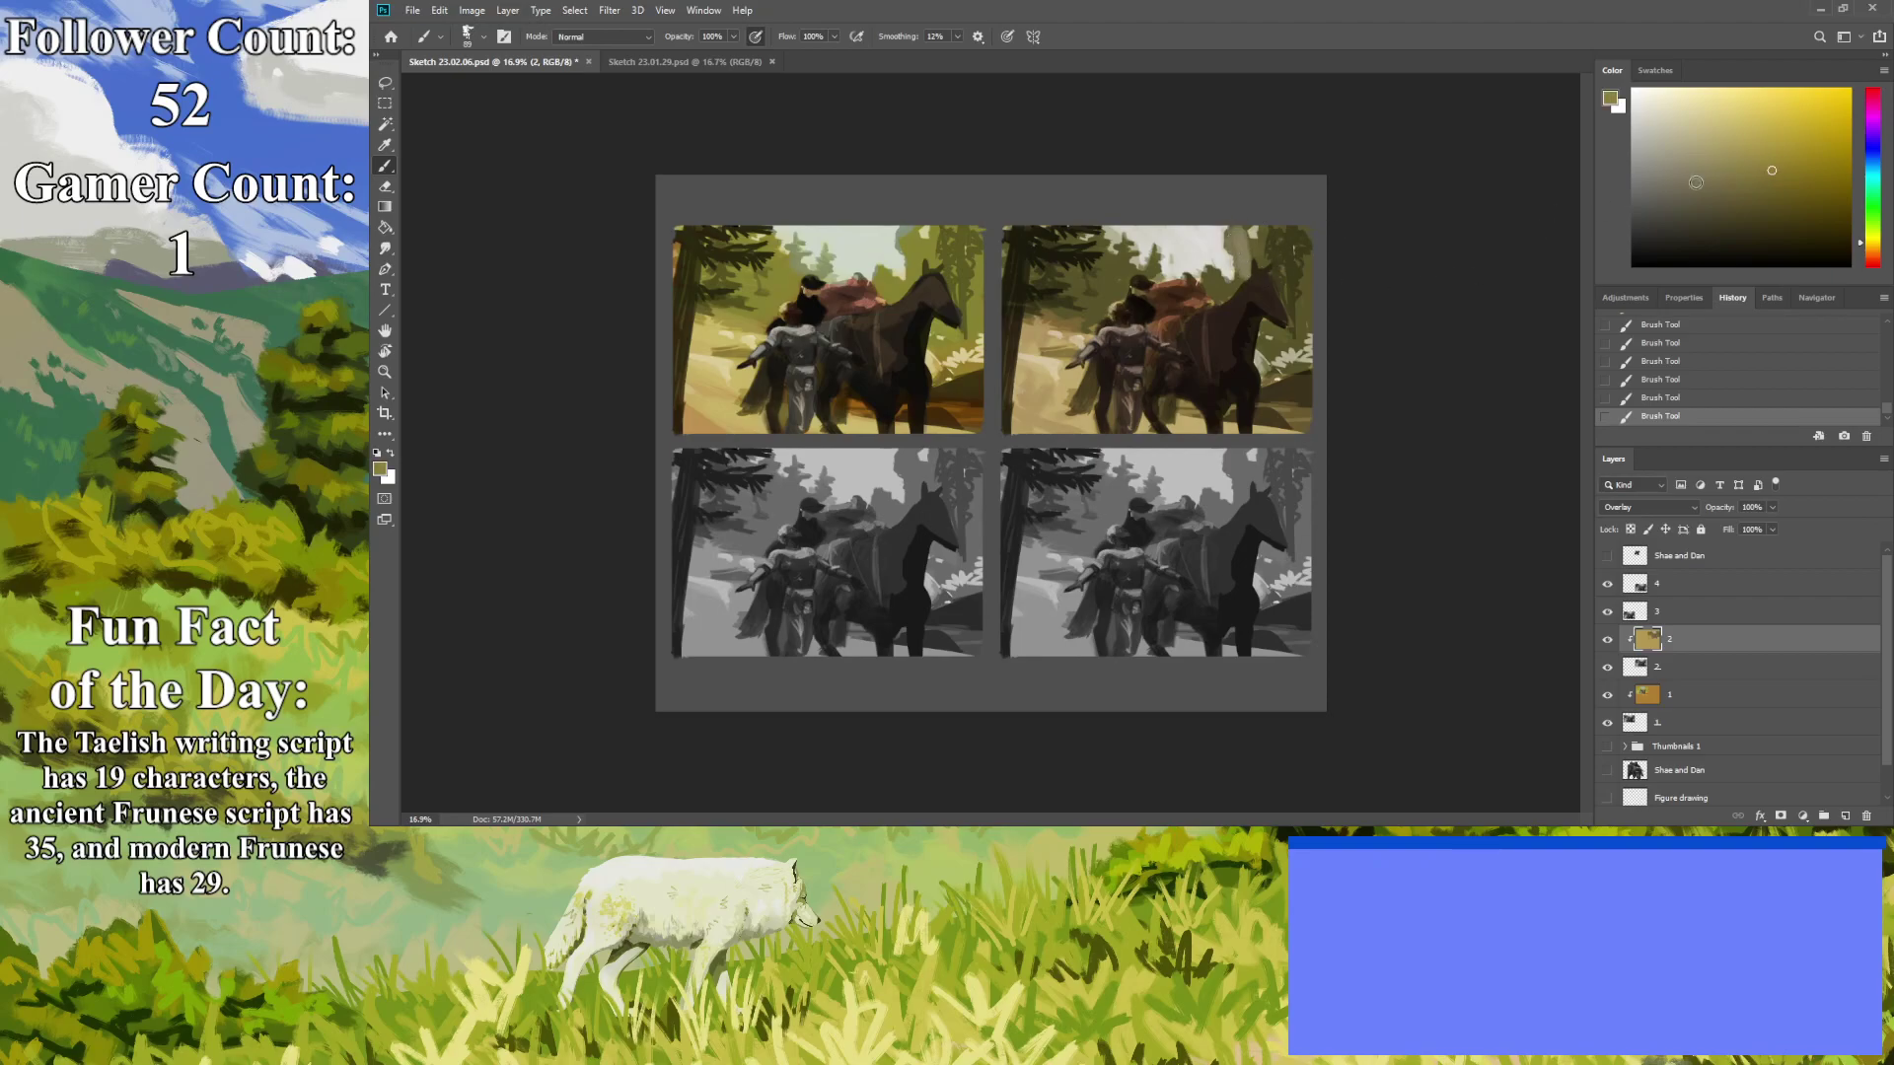
pyautogui.click(1742, 141)
pyautogui.moveTo(1241, 237)
pyautogui.mouseDown()
pyautogui.moveTo(1243, 286)
pyautogui.moveTo(1213, 294)
pyautogui.moveTo(1209, 272)
pyautogui.mouseUp()
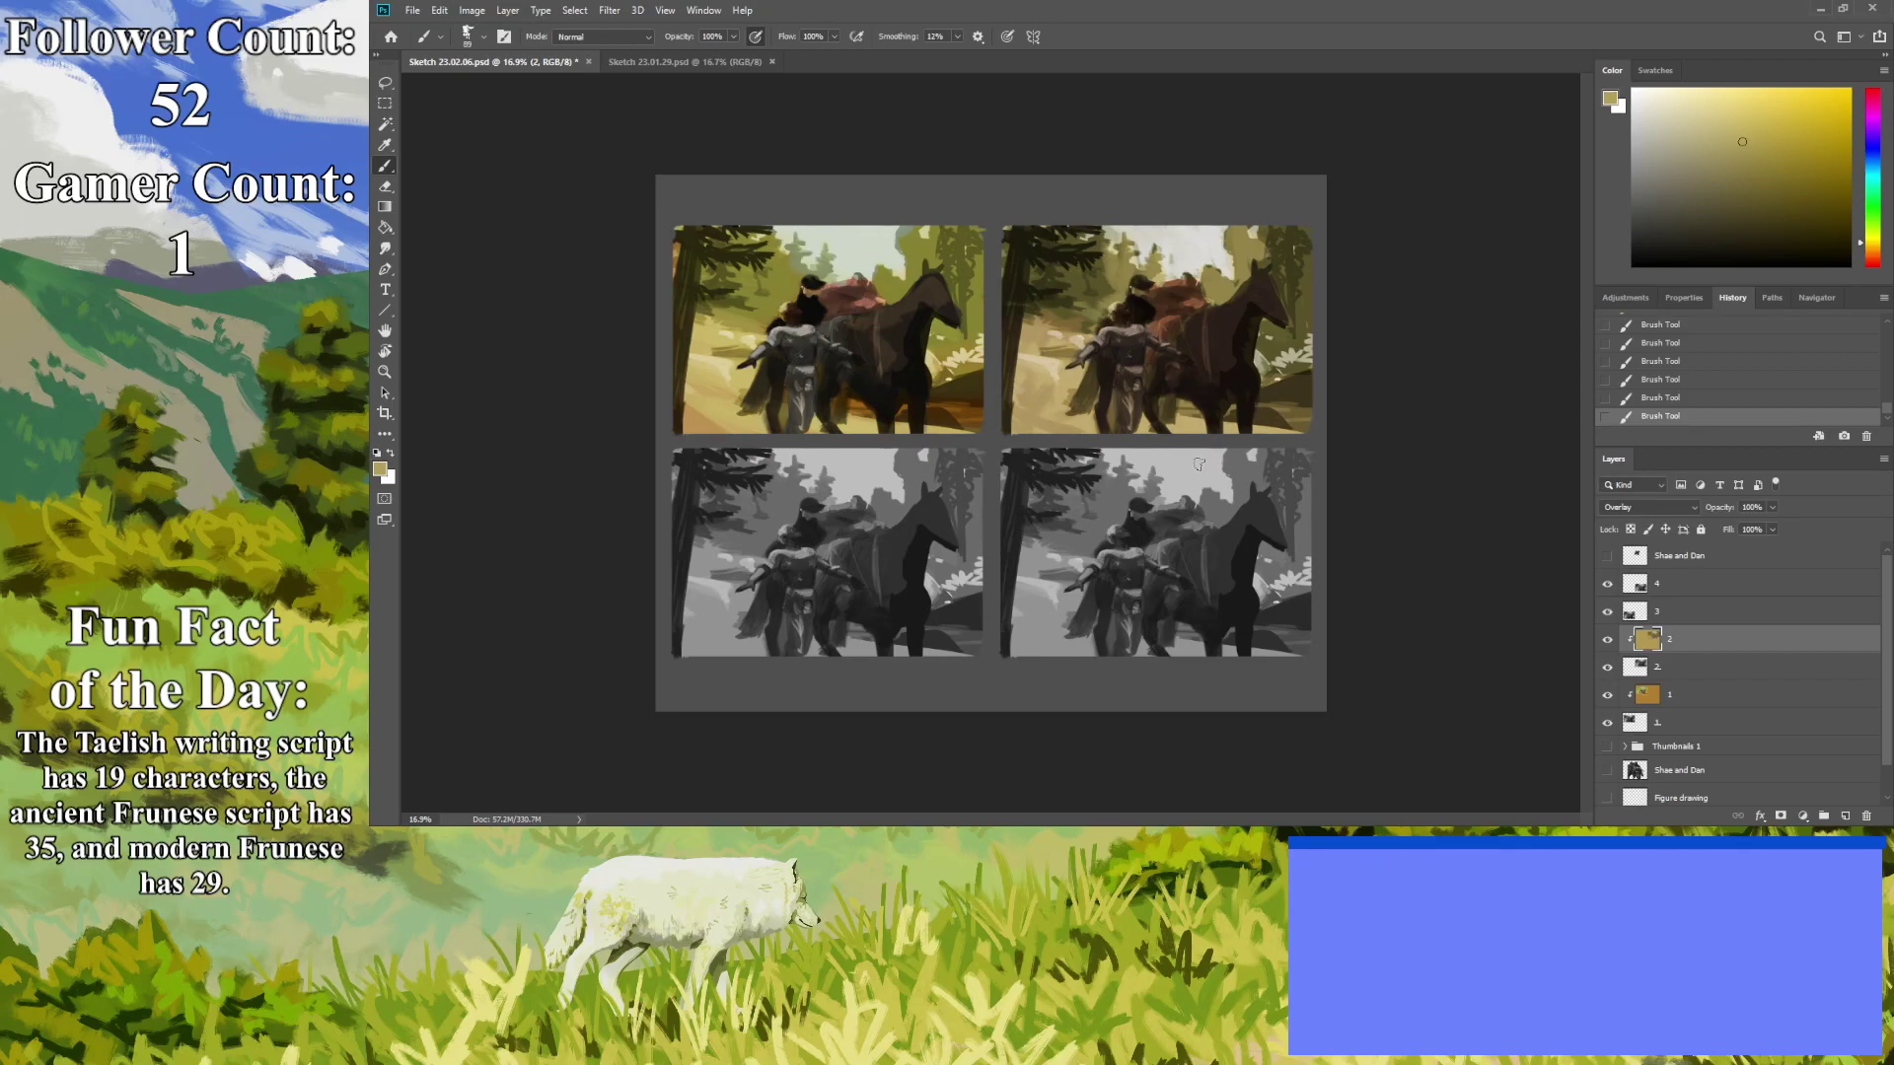
pyautogui.click(1870, 255)
pyautogui.click(1773, 163)
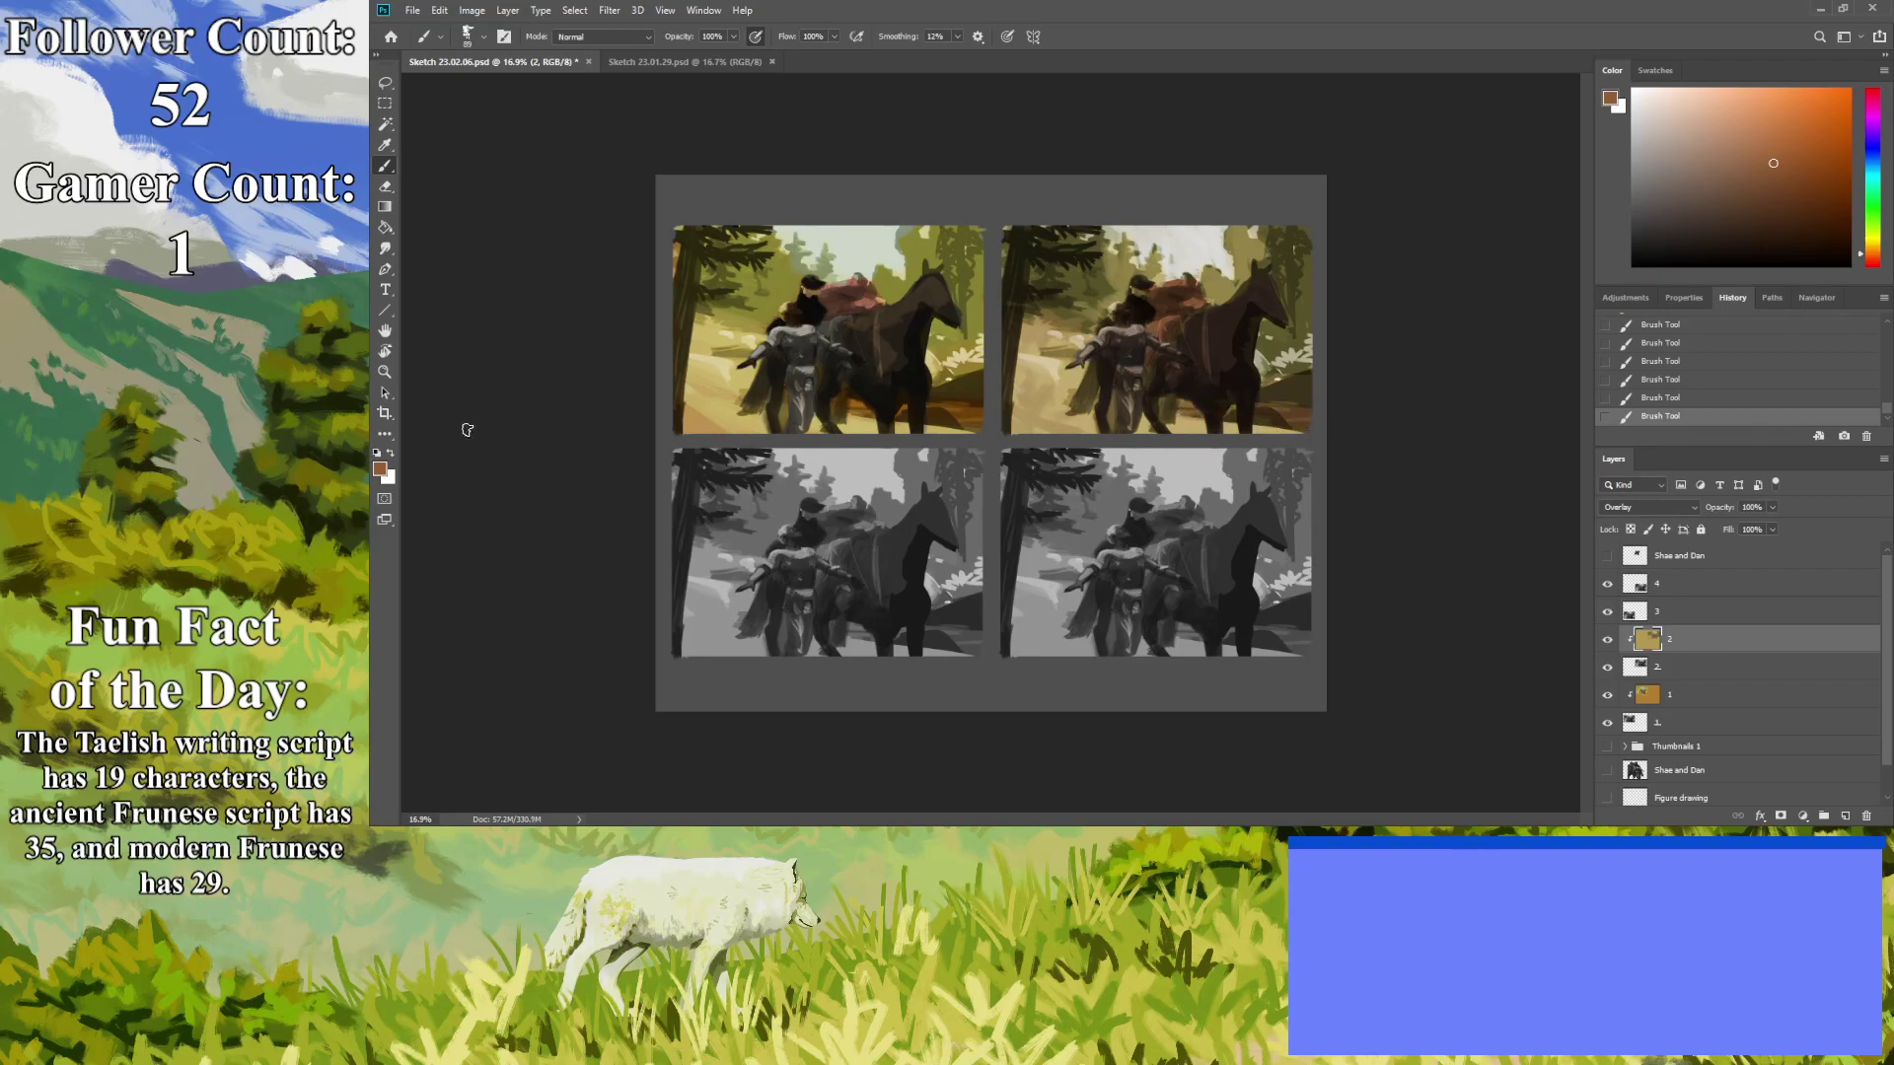
# Compare the four thumbnails at a reduced size and select the third thumbnail's layer.
pyautogui.click(385, 372)
pyautogui.scroll(-1, 959, 509)
pyautogui.scroll(-3, 816, 537)
pyautogui.scroll(3, 659, 635)
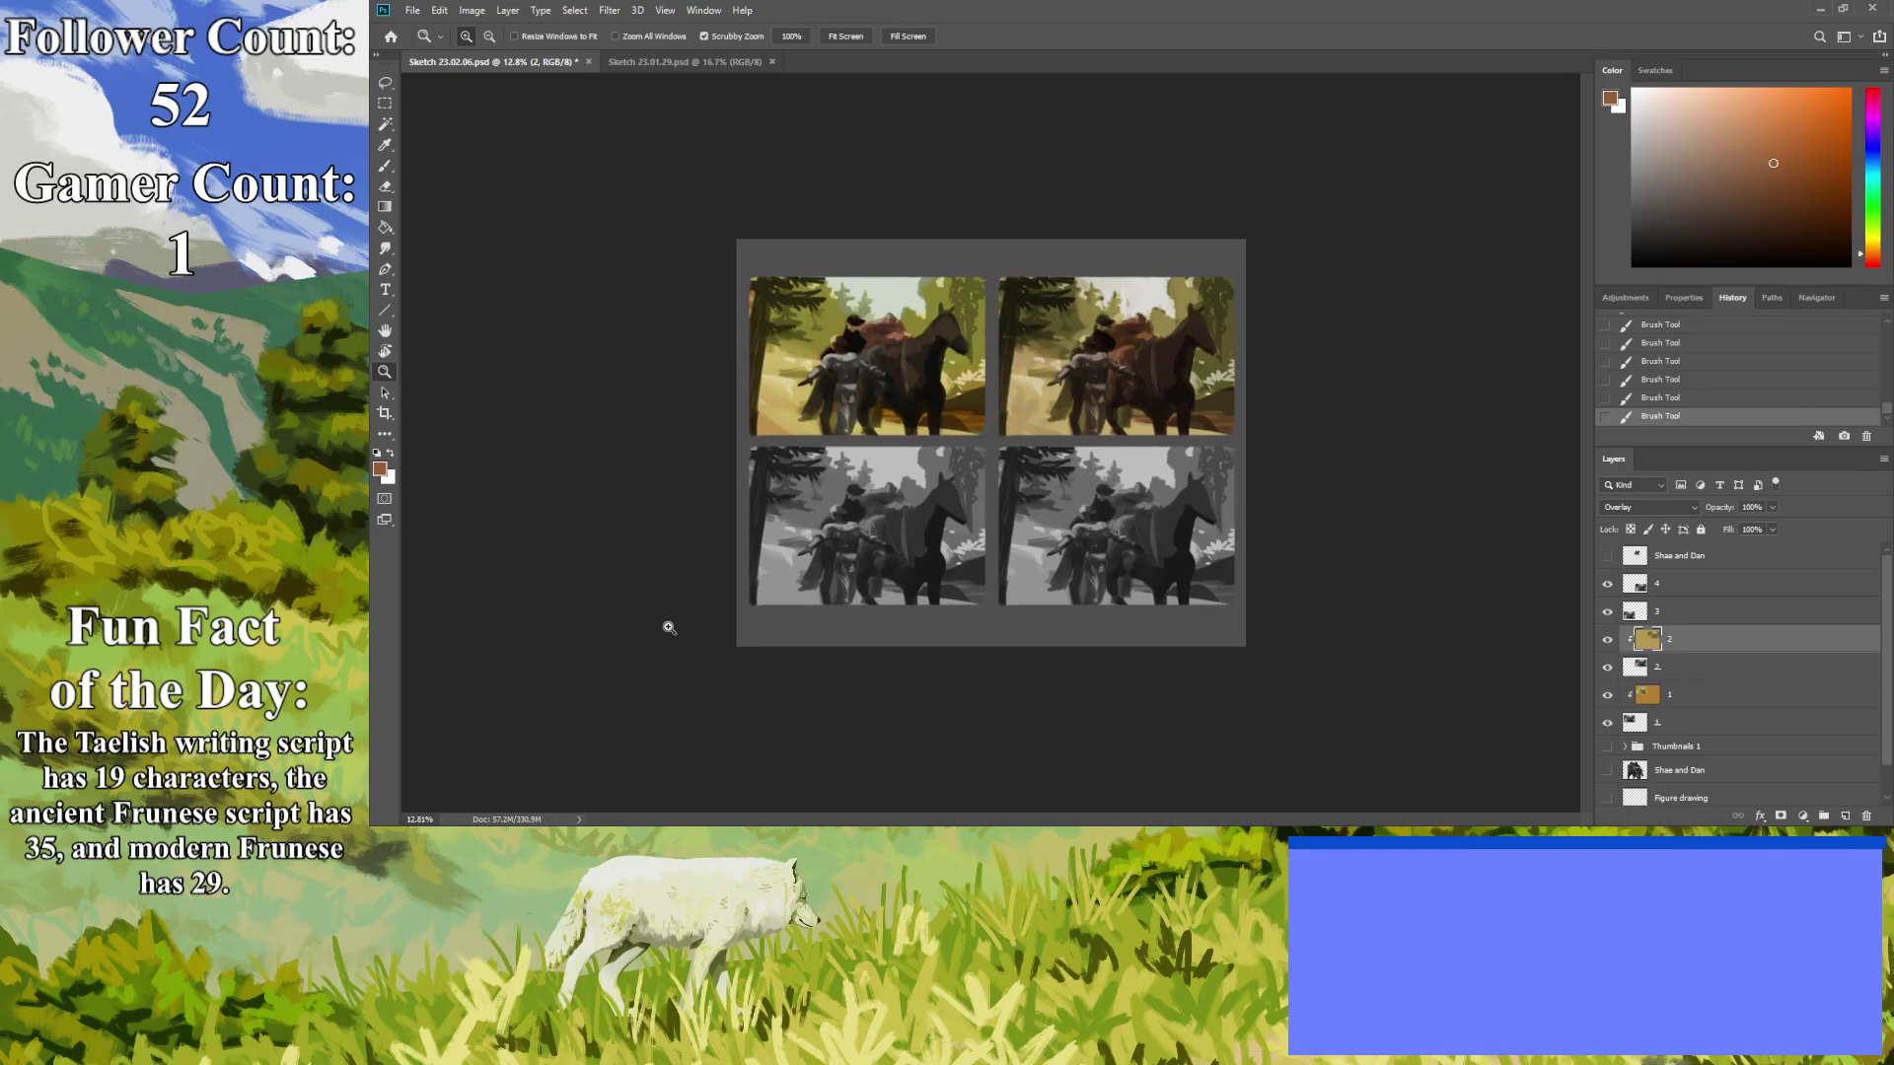
pyautogui.click(1670, 617)
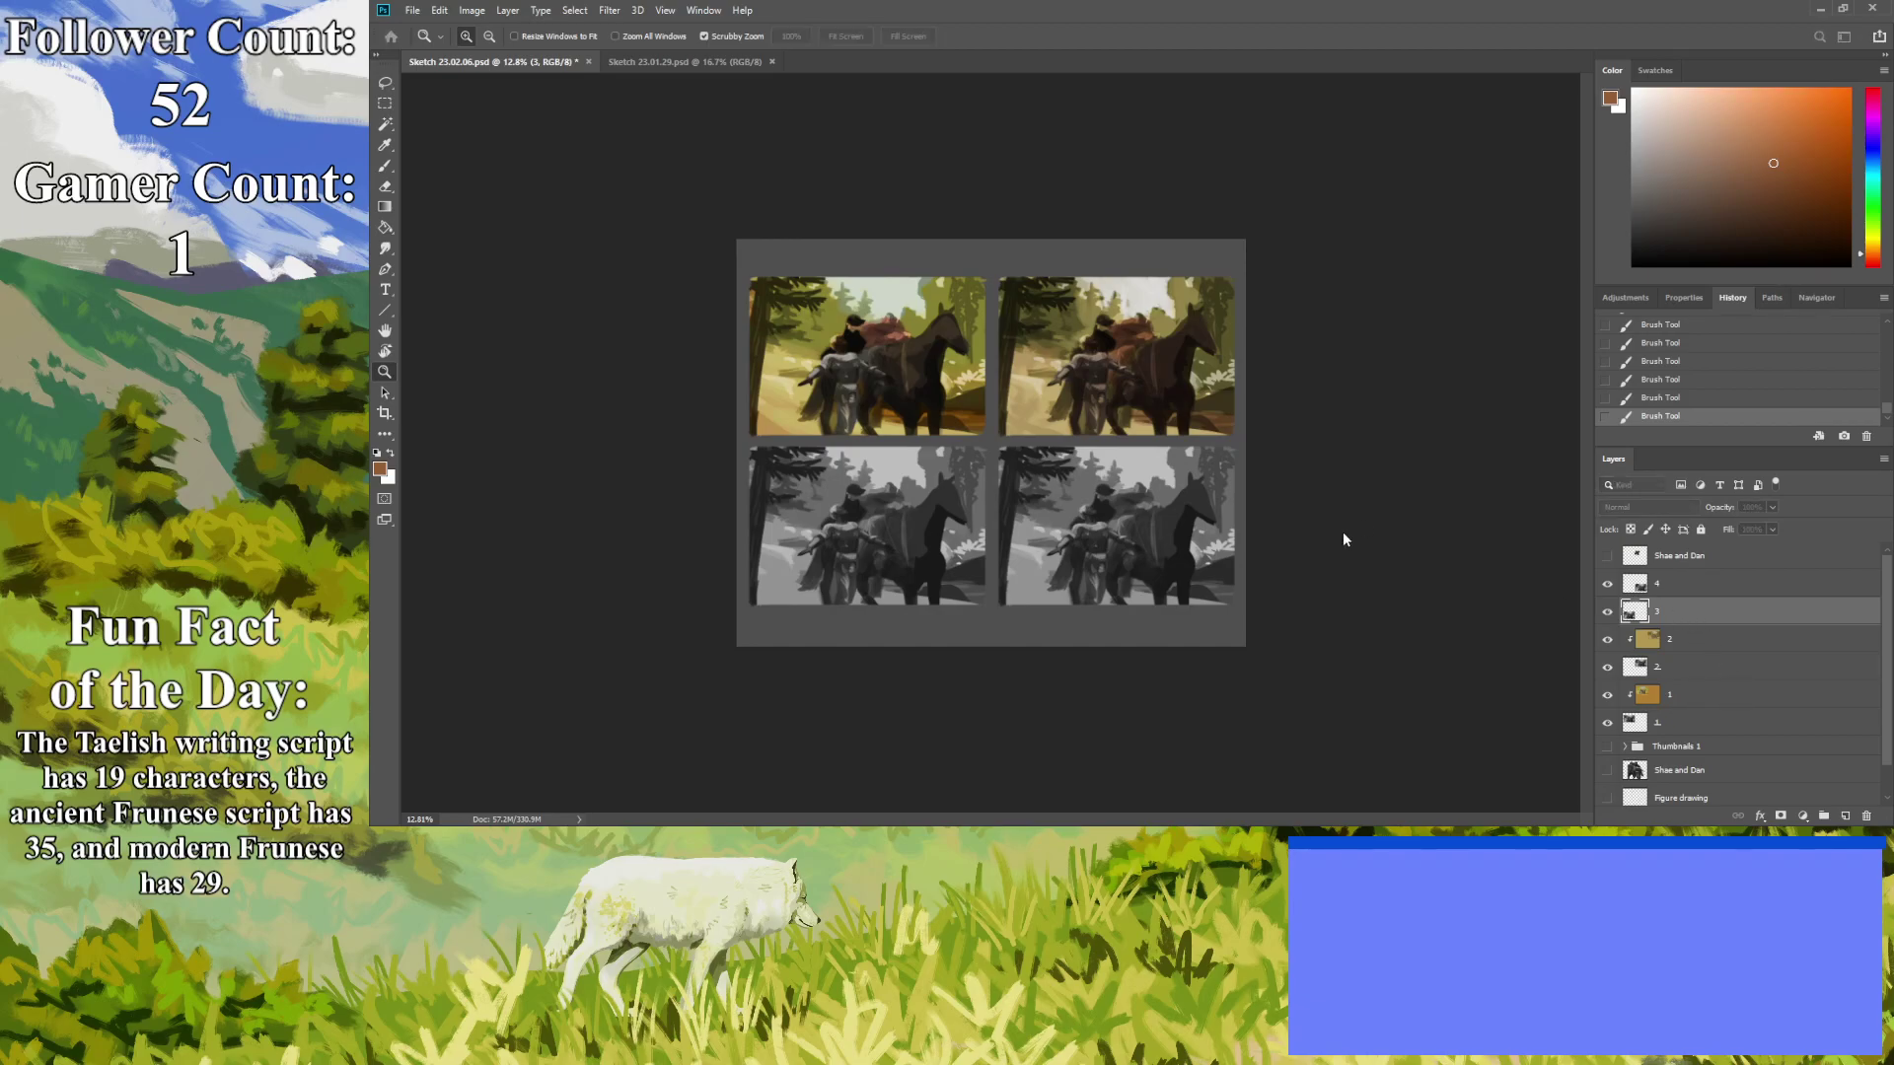
# Add a clipped layer named 3 above the lower-left thumbnail's layer and fill it with muted green.
pyautogui.hotkey('ctrl', 'alt', 'shift', 'n')
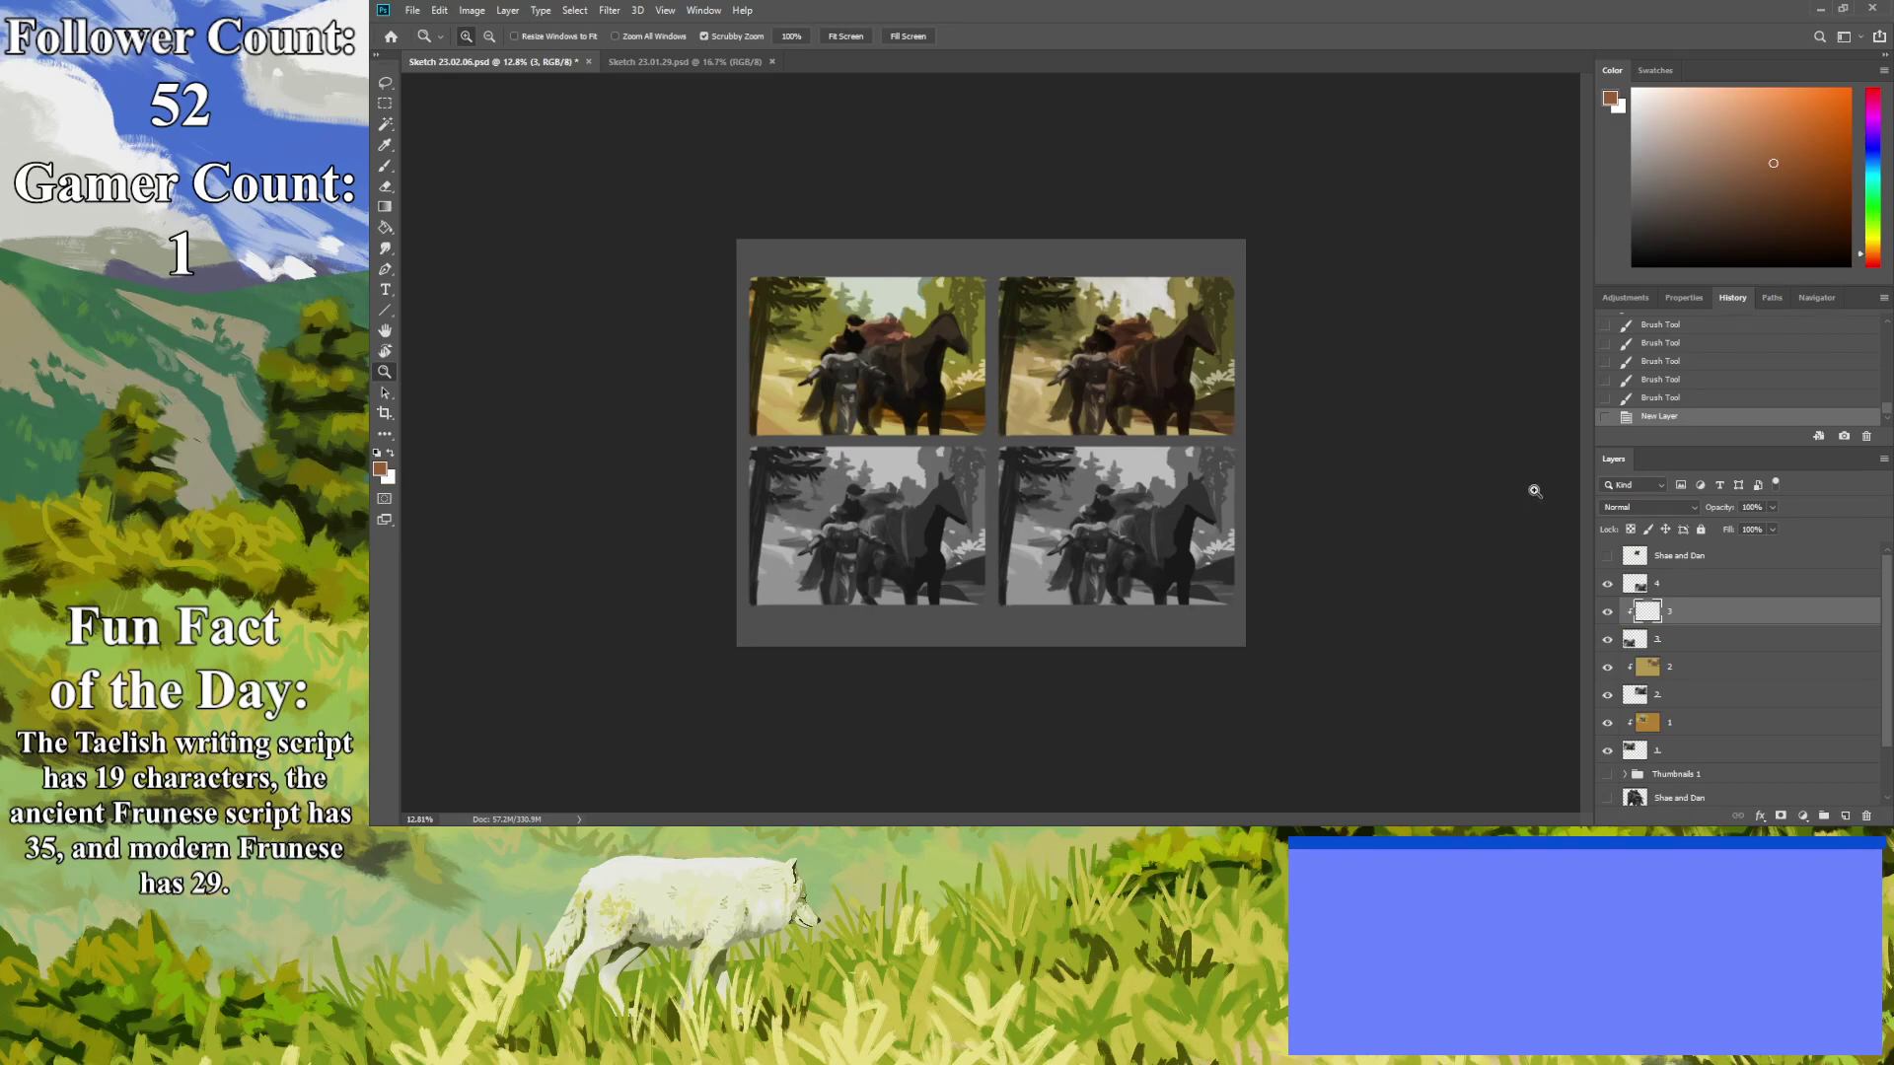
pyautogui.moveTo(1881, 259); pyautogui.dragTo(1872, 228)
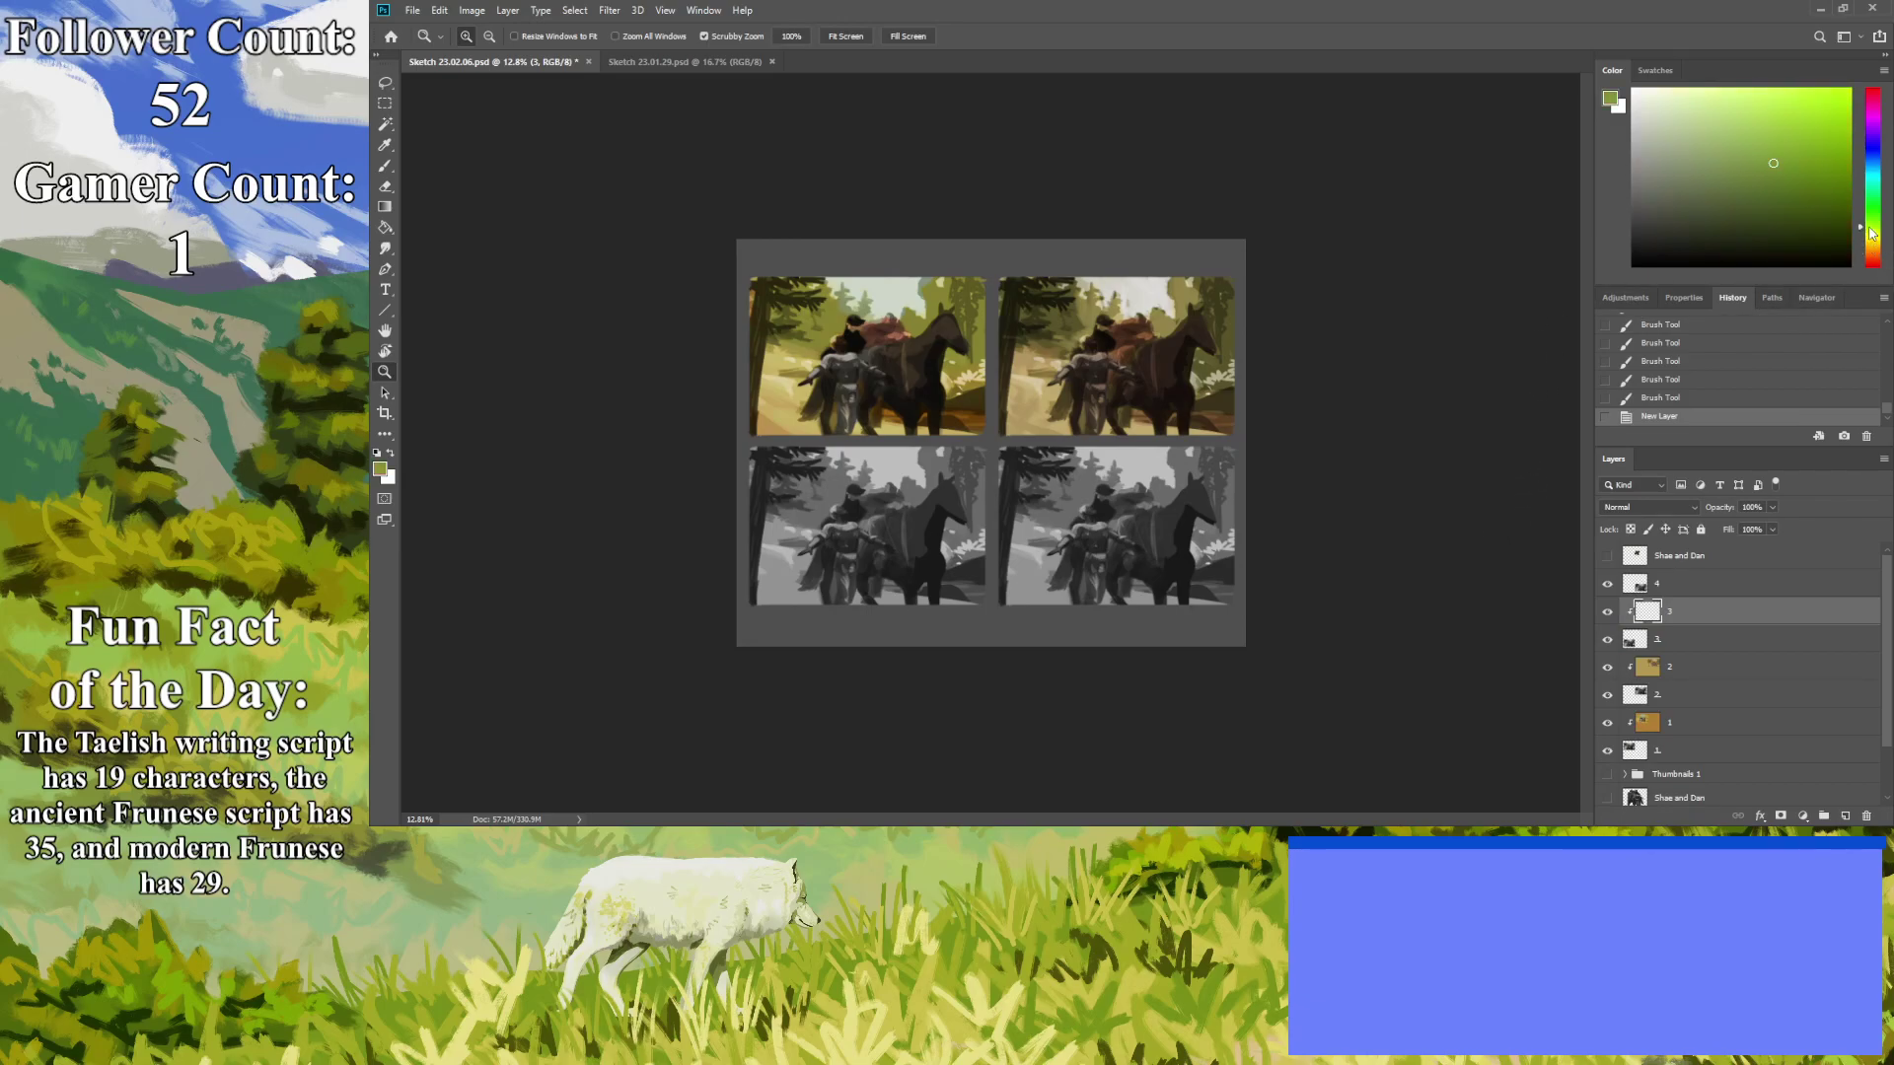
pyautogui.click(1669, 168)
pyautogui.click(385, 227)
pyautogui.click(881, 507)
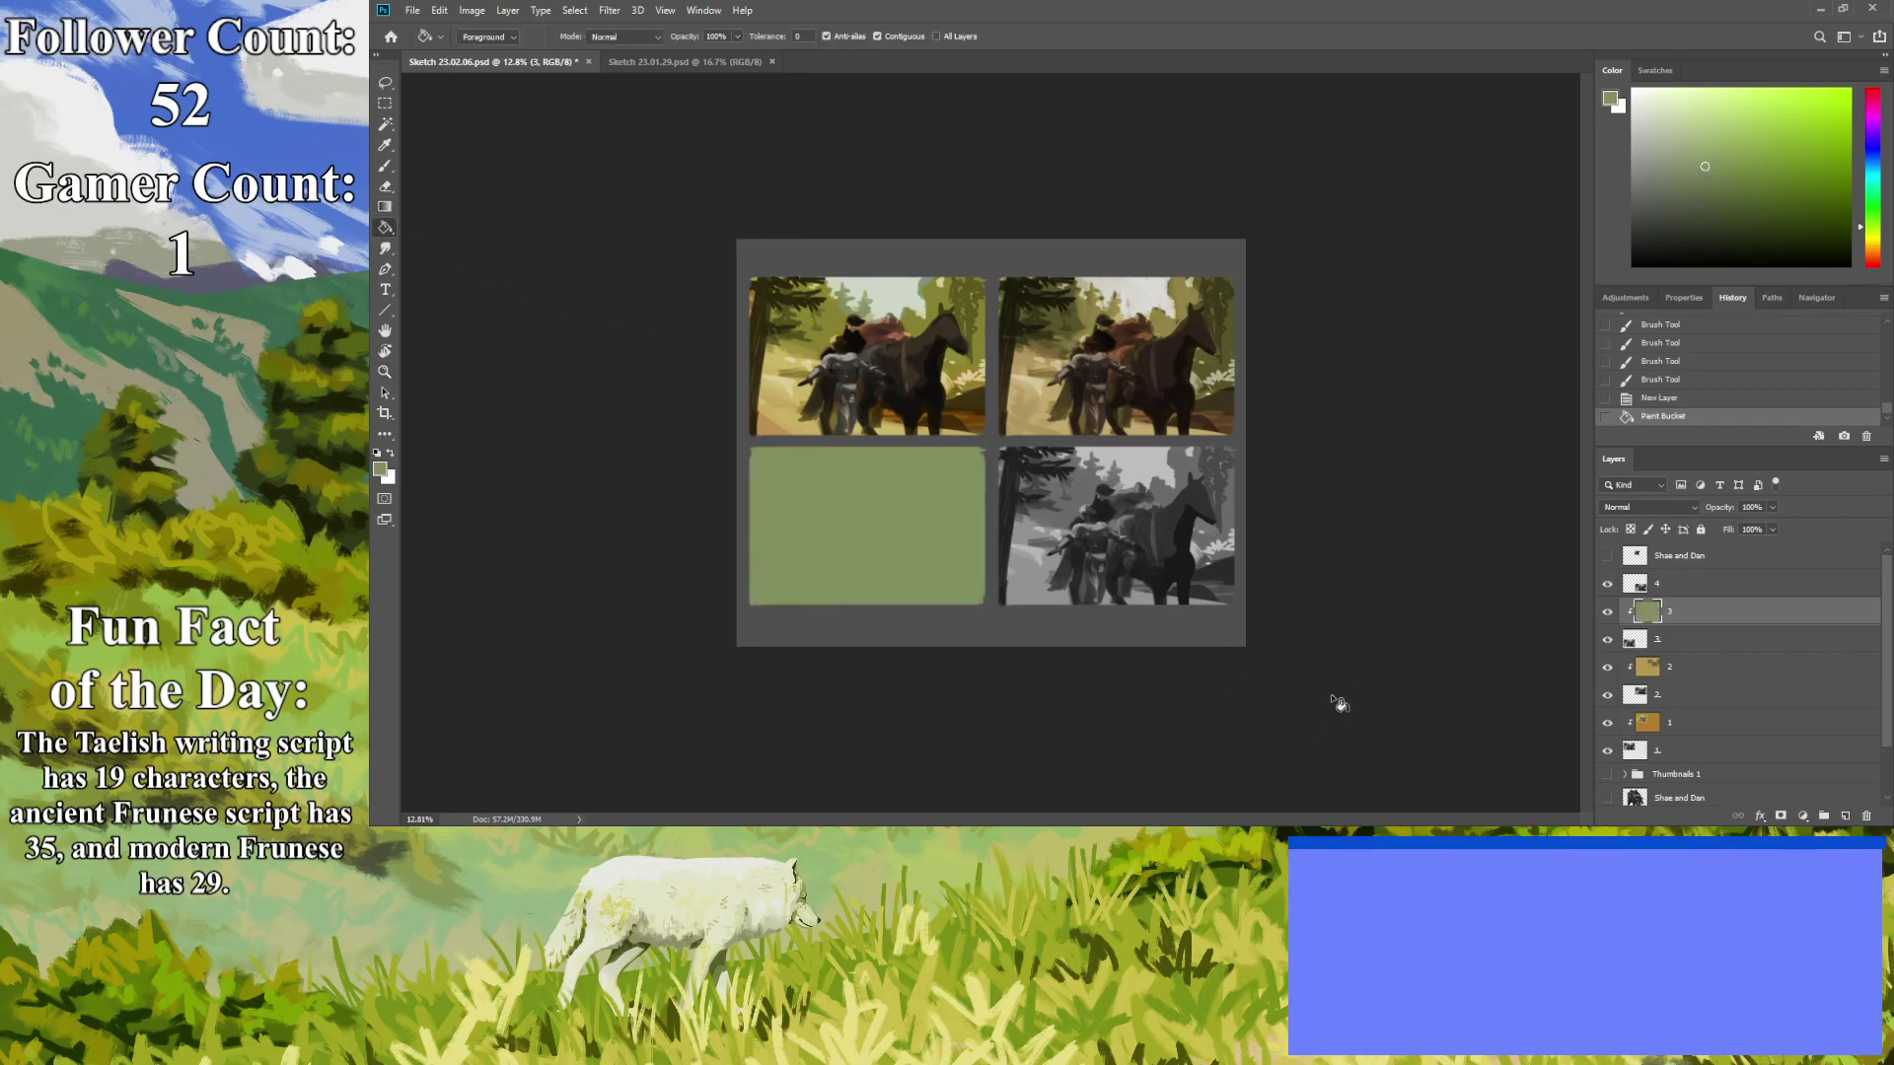
# Set the blend mode of the green fill layer to Overlay.
pyautogui.scroll(-8, 1649, 507)
pyautogui.press('Down')
pyautogui.press('Down')
pyautogui.press('Down')
pyautogui.press('Down')
pyautogui.press('Return')
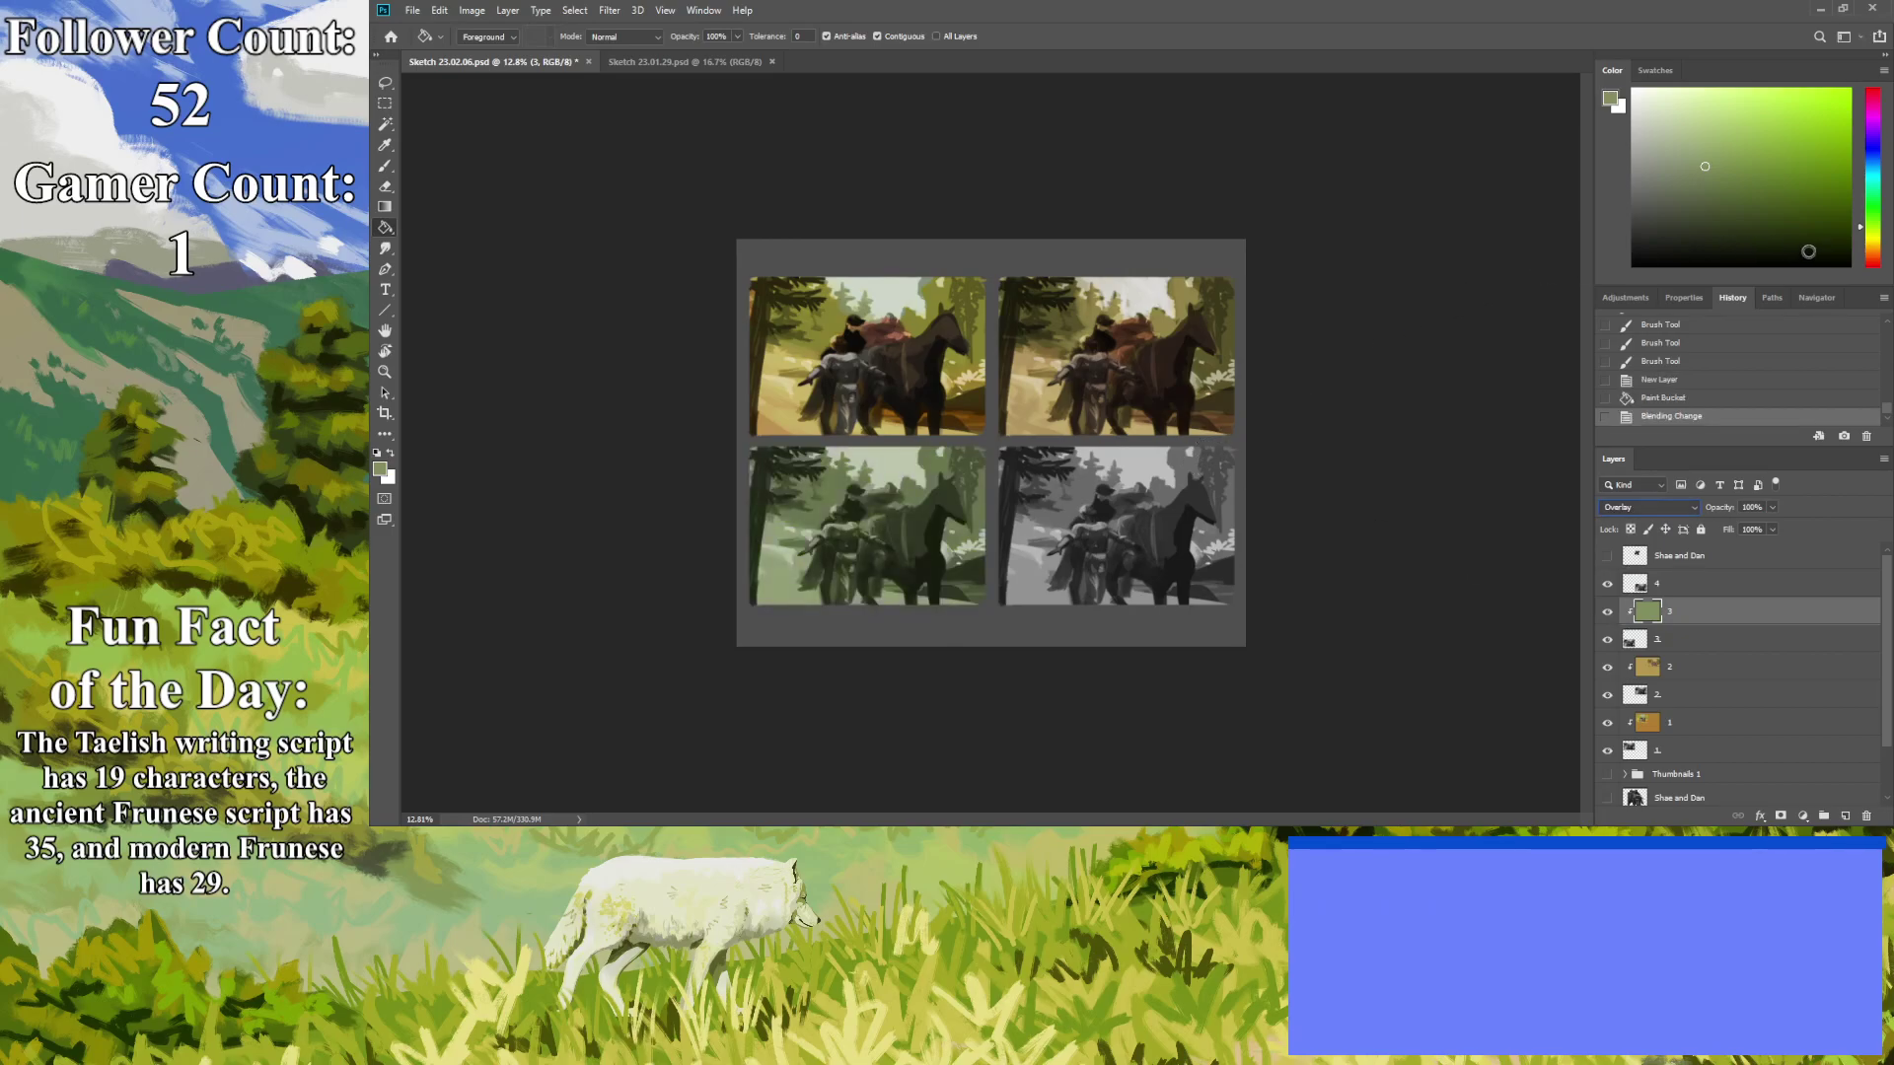
# Paint yellow-green brush strokes over the sunlit ground of the green-tinted thumbnail.
pyautogui.click(1761, 156)
pyautogui.press('b')
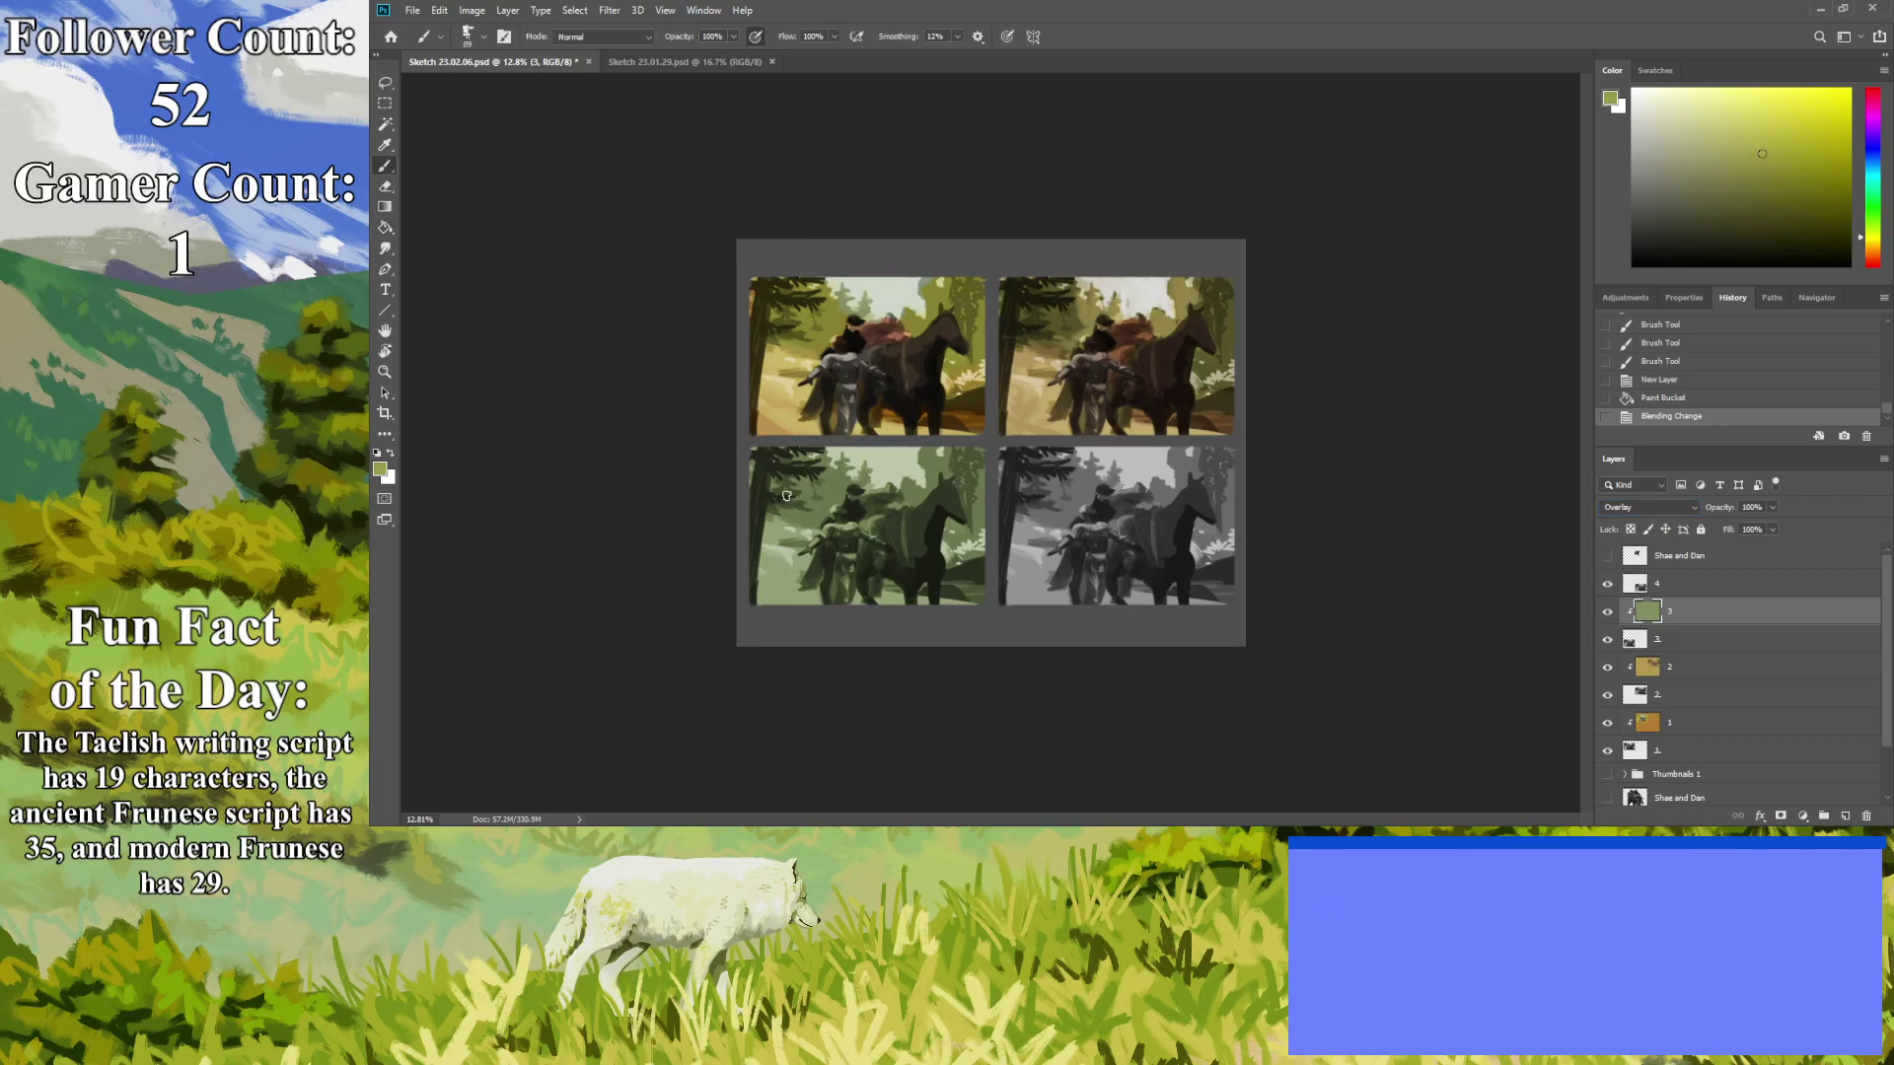
pyautogui.moveTo(833, 534); pyautogui.dragTo(744, 545)
pyautogui.moveTo(835, 599); pyautogui.dragTo(759, 598)
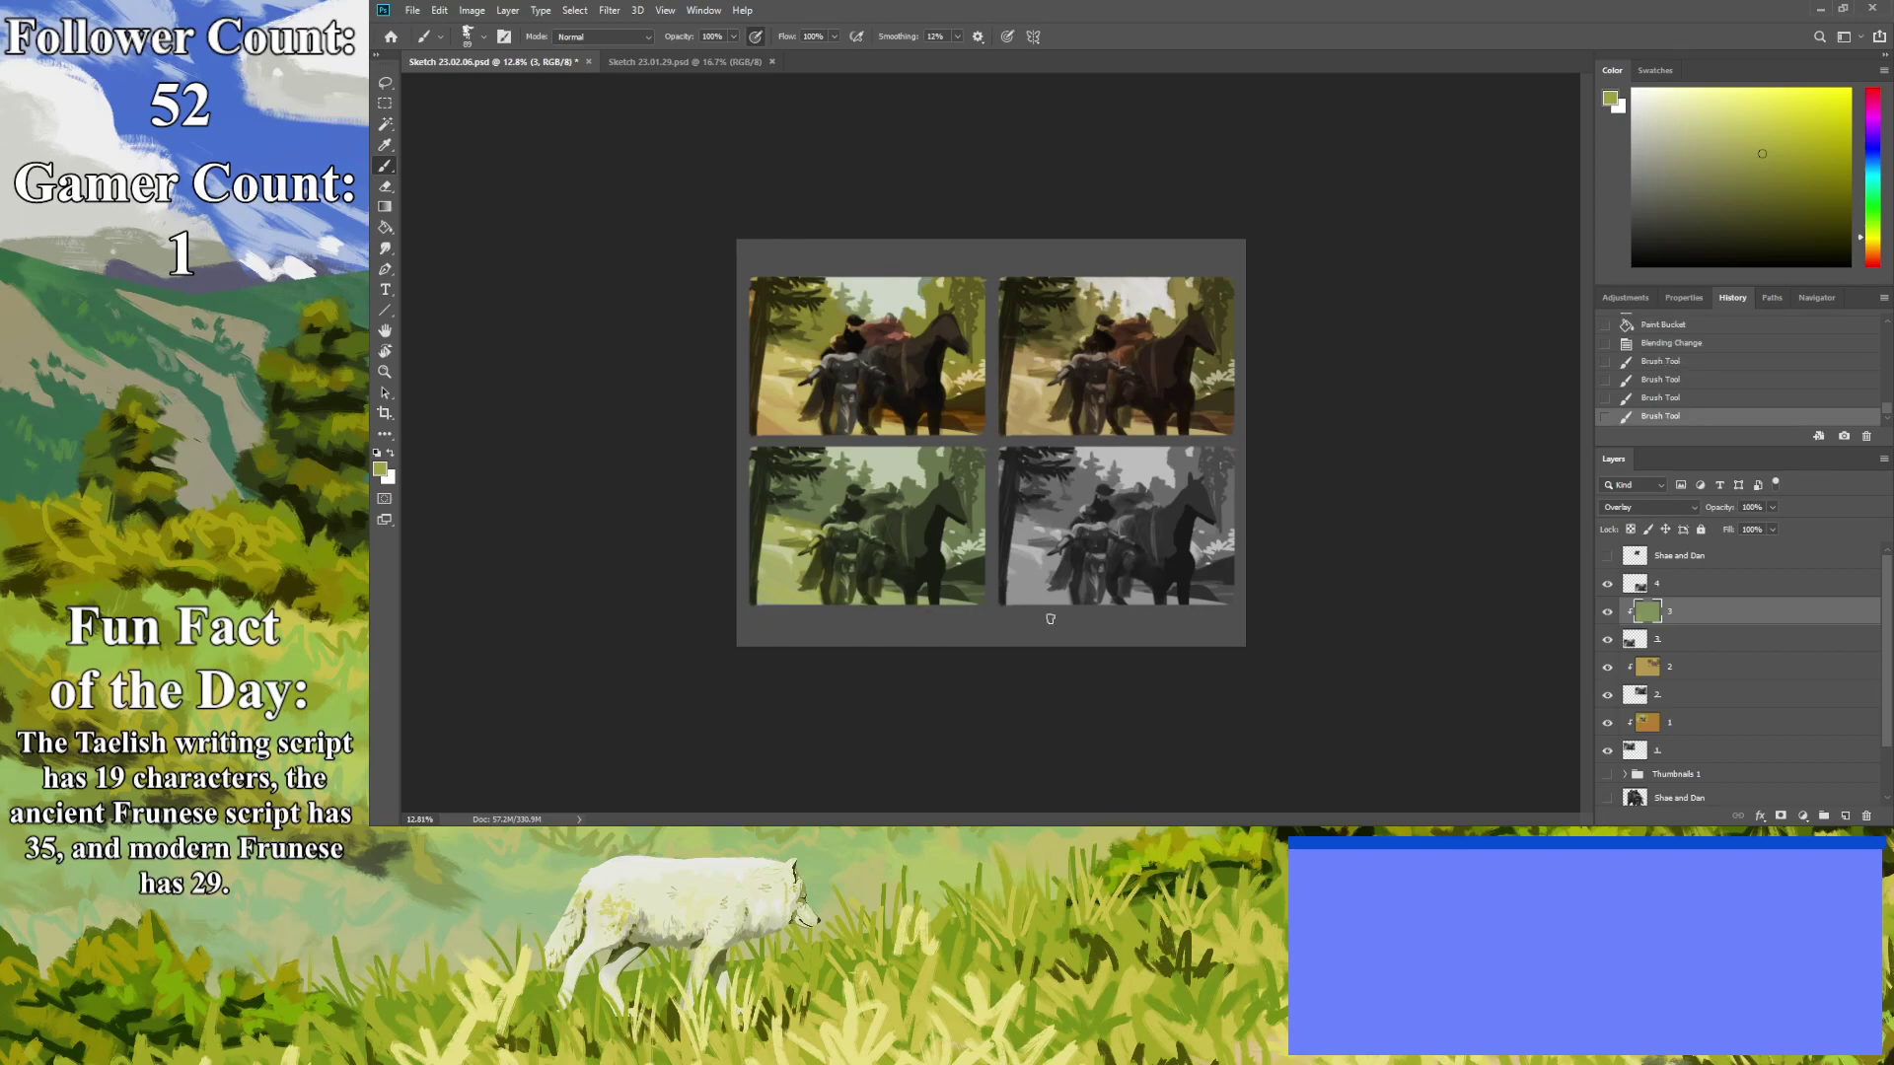
pyautogui.moveTo(925, 564); pyautogui.dragTo(789, 534)
pyautogui.click(917, 637)
# Paint dark yellow and orange-brown tones over the foliage and shaded ground of the green-tinted thumbnail.
pyautogui.moveTo(1874, 244); pyautogui.dragTo(1874, 249)
pyautogui.click(1782, 175)
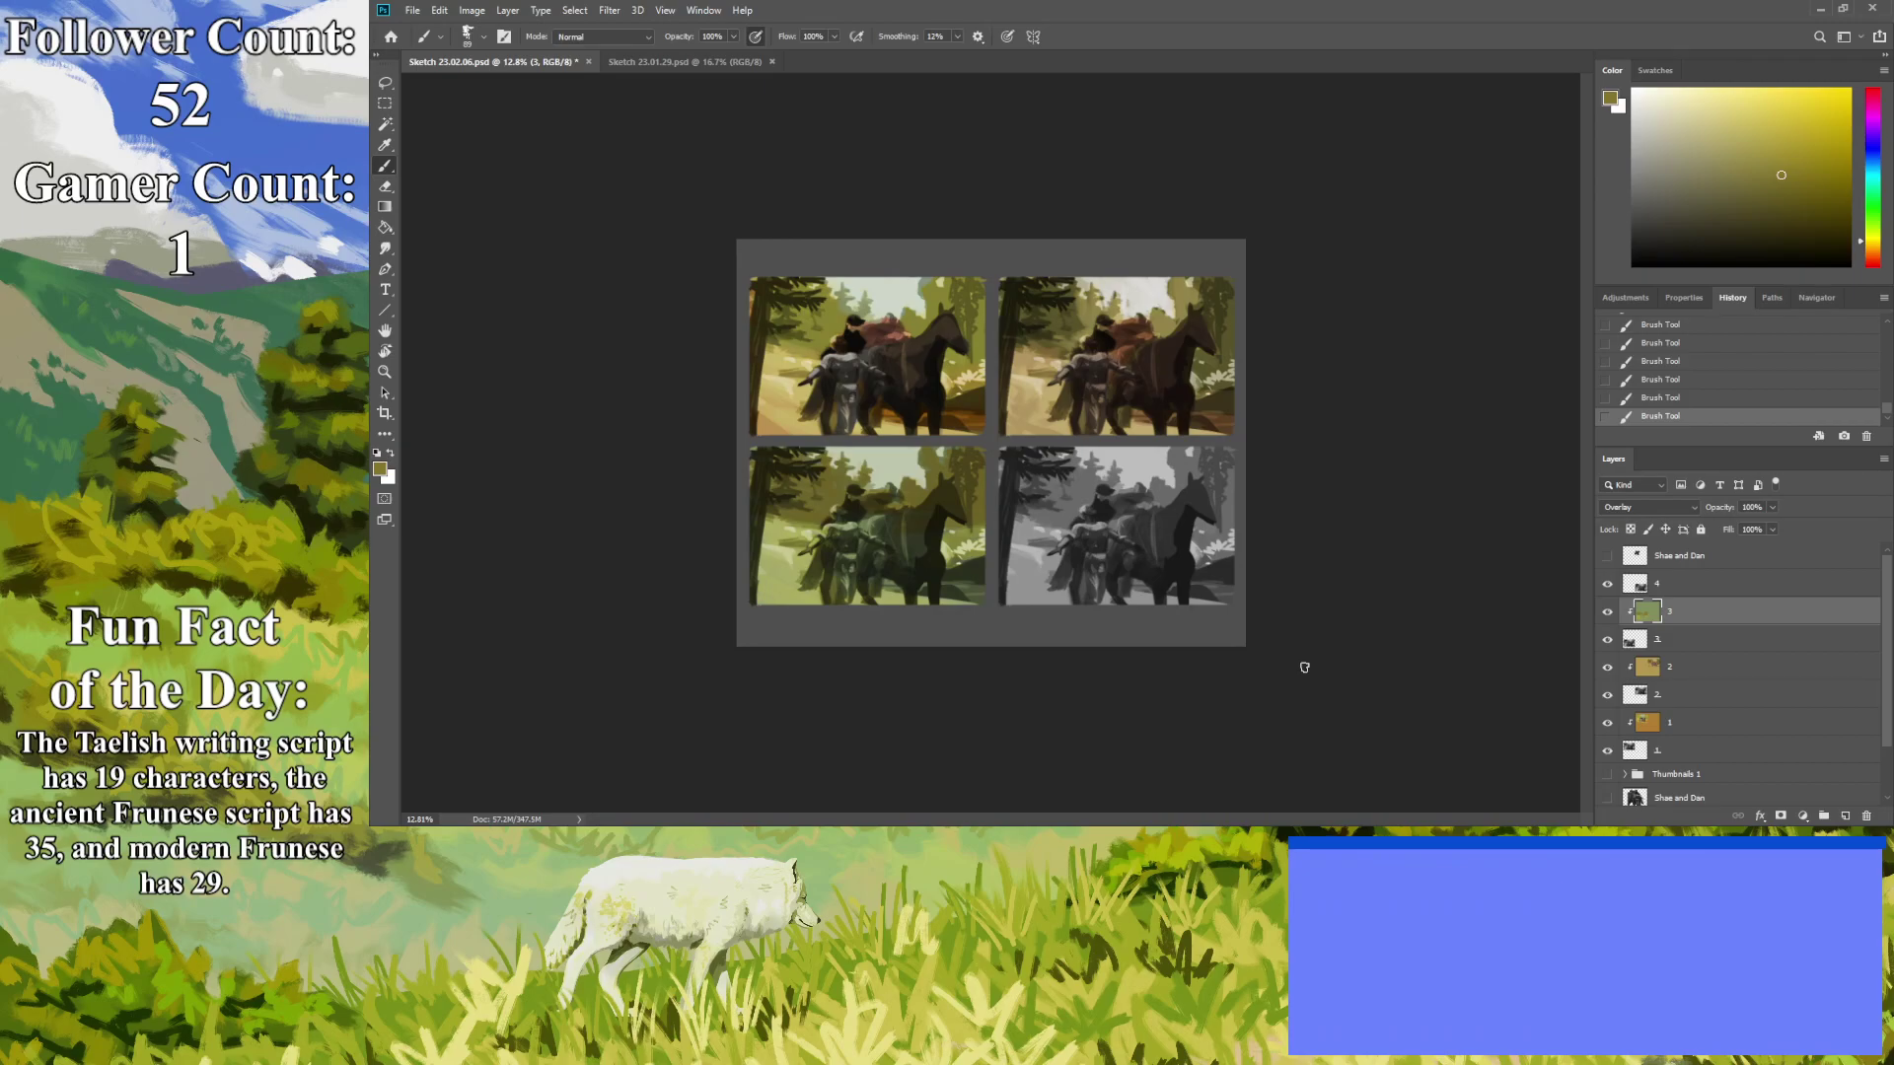
pyautogui.click(1872, 236)
pyautogui.click(1873, 247)
pyautogui.click(1828, 205)
pyautogui.click(1846, 178)
pyautogui.click(1875, 248)
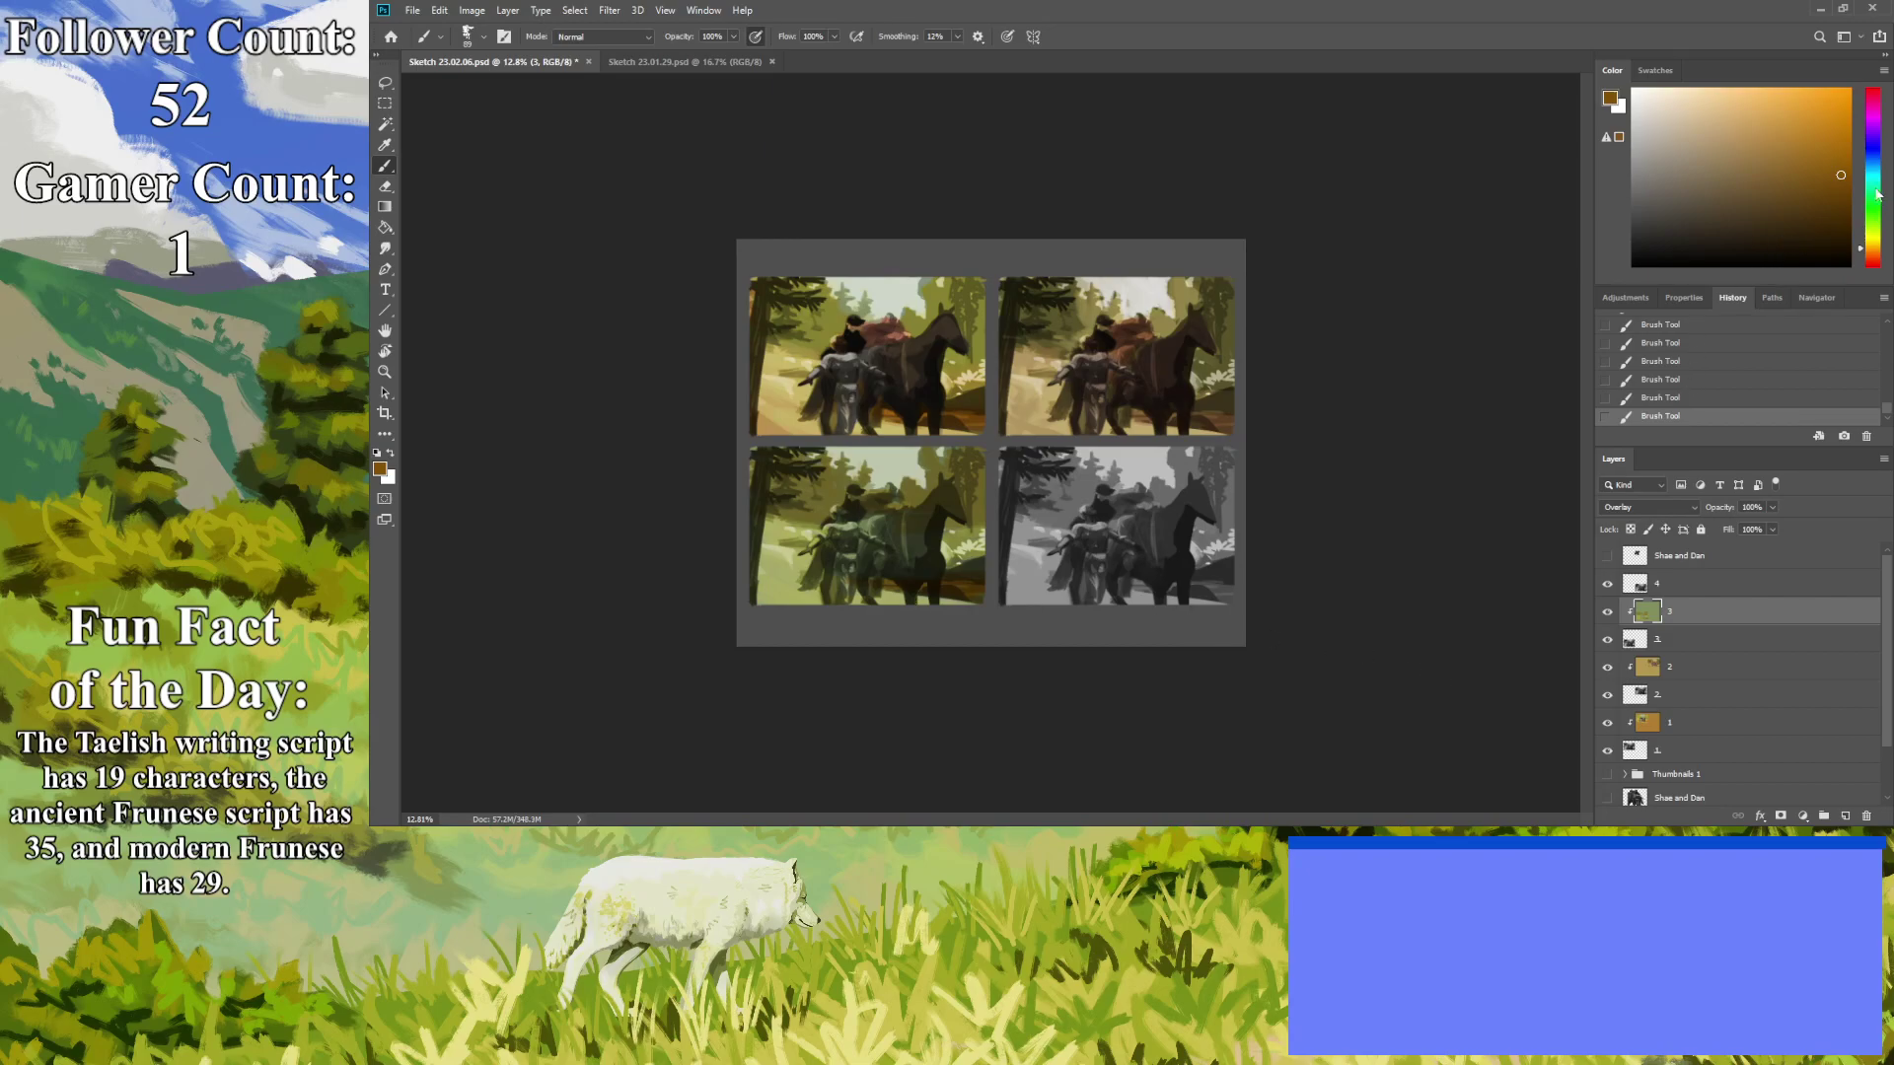
# Paint muted, desaturated green tones over the horse and figures in the green-tinted thumbnail.
pyautogui.click(1874, 213)
pyautogui.moveTo(1820, 241); pyautogui.dragTo(1680, 205)
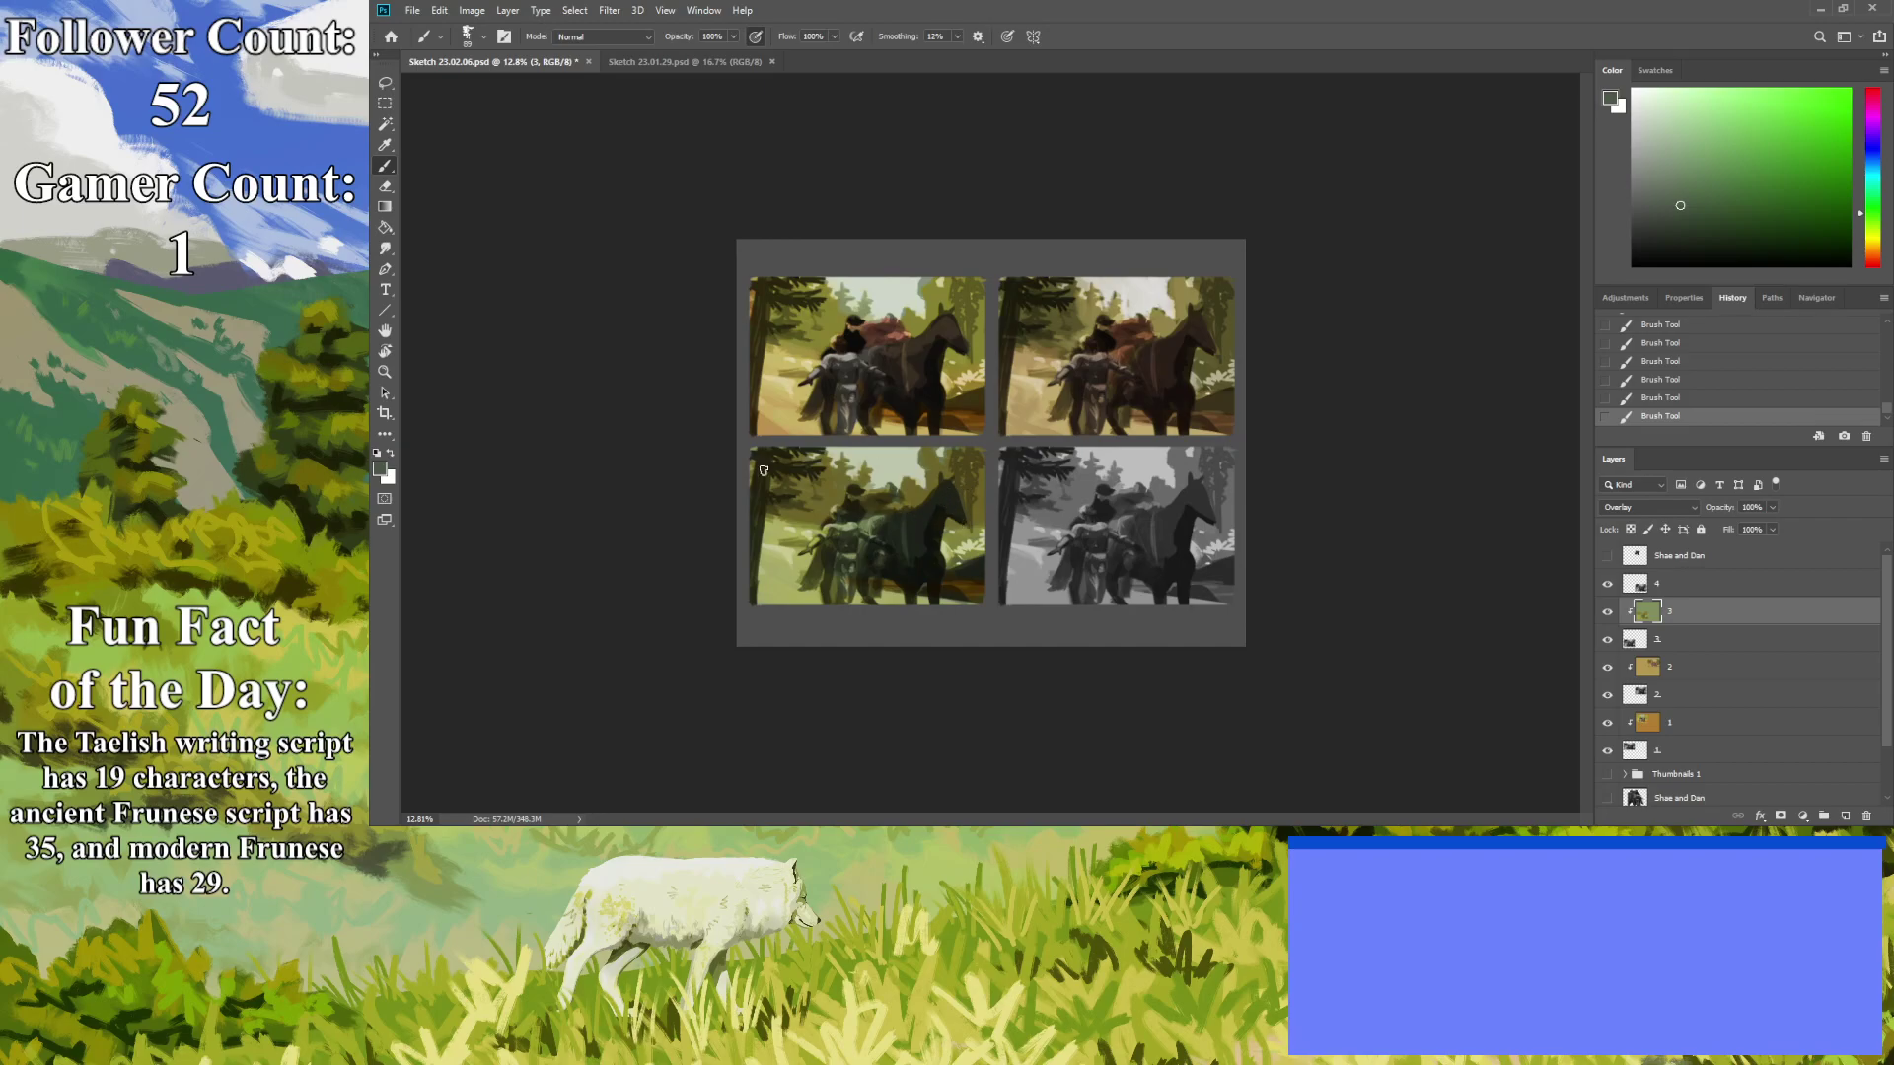
pyautogui.click(1744, 189)
pyautogui.click(1699, 191)
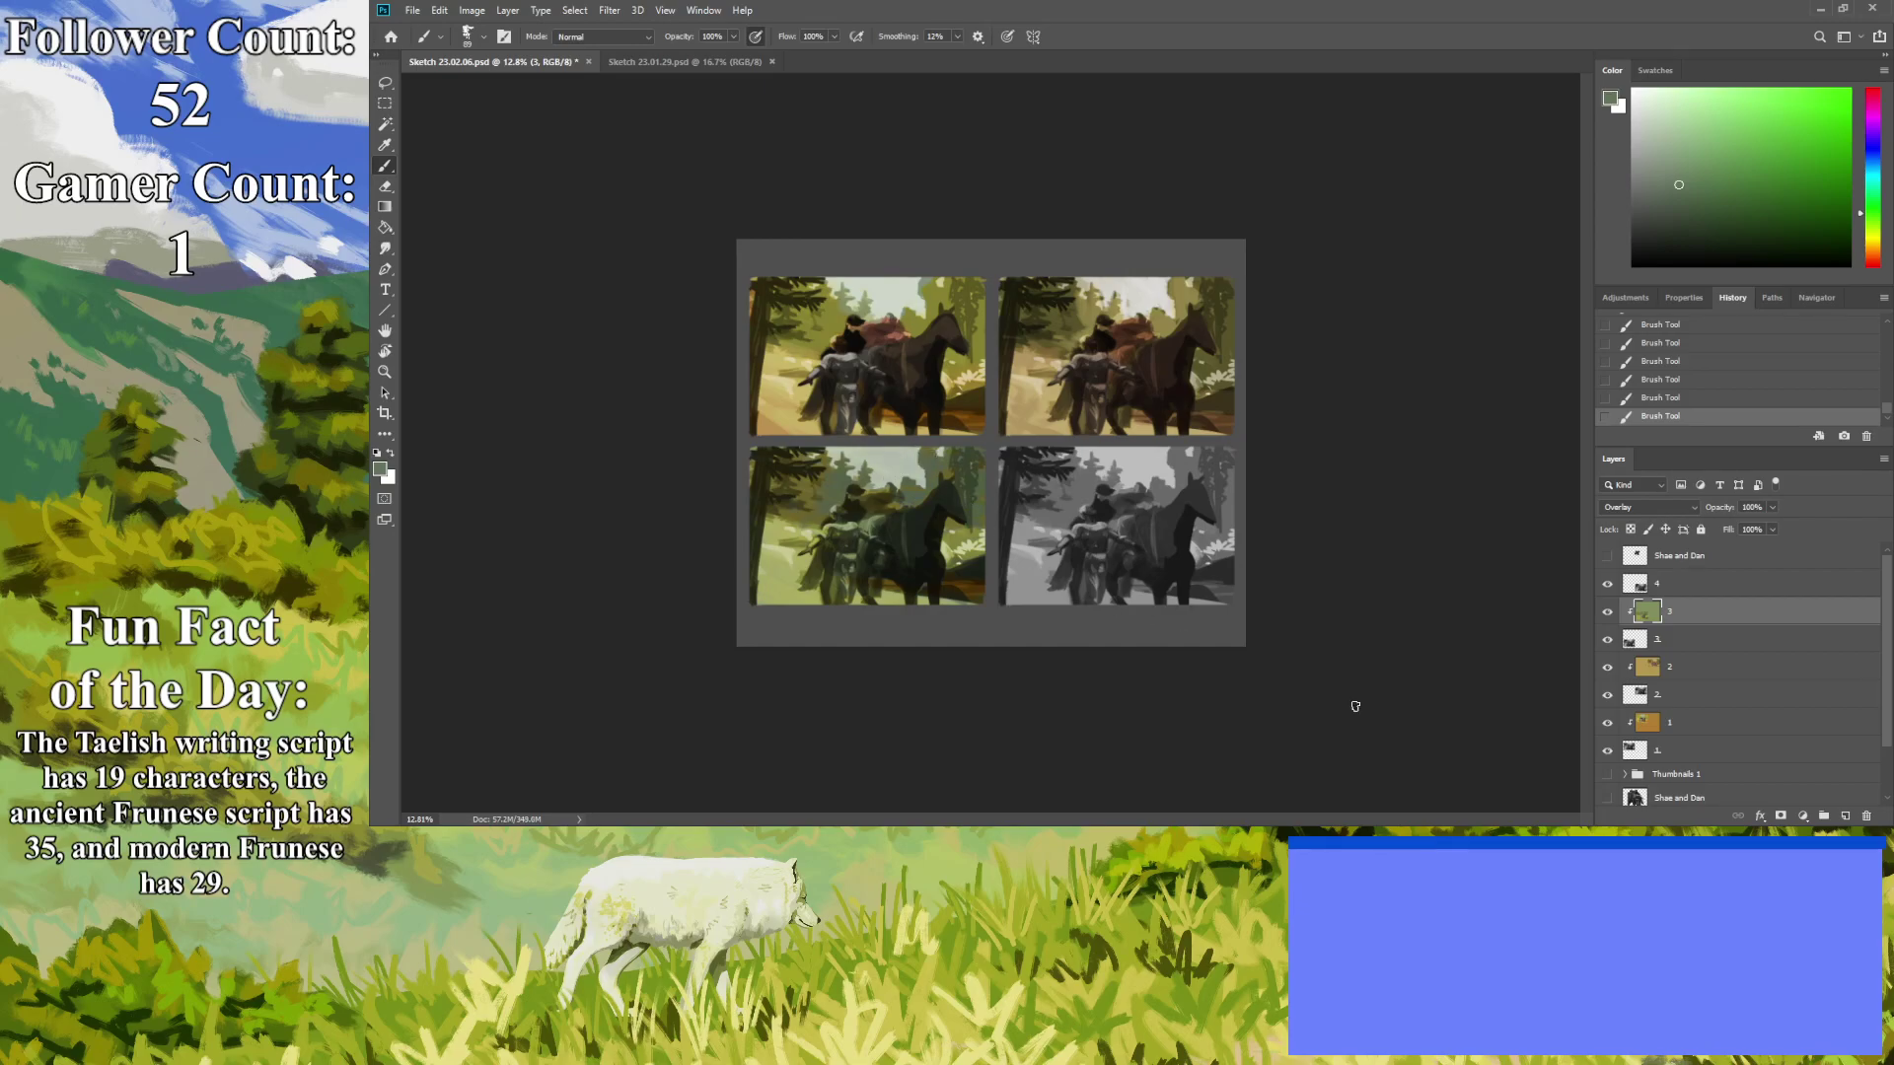
# Choose a muted salmon colour and paint the rider's clothing in the green-tinted thumbnail.
pyautogui.click(1639, 174)
pyautogui.click(1871, 243)
pyautogui.click(1873, 255)
pyautogui.click(1726, 141)
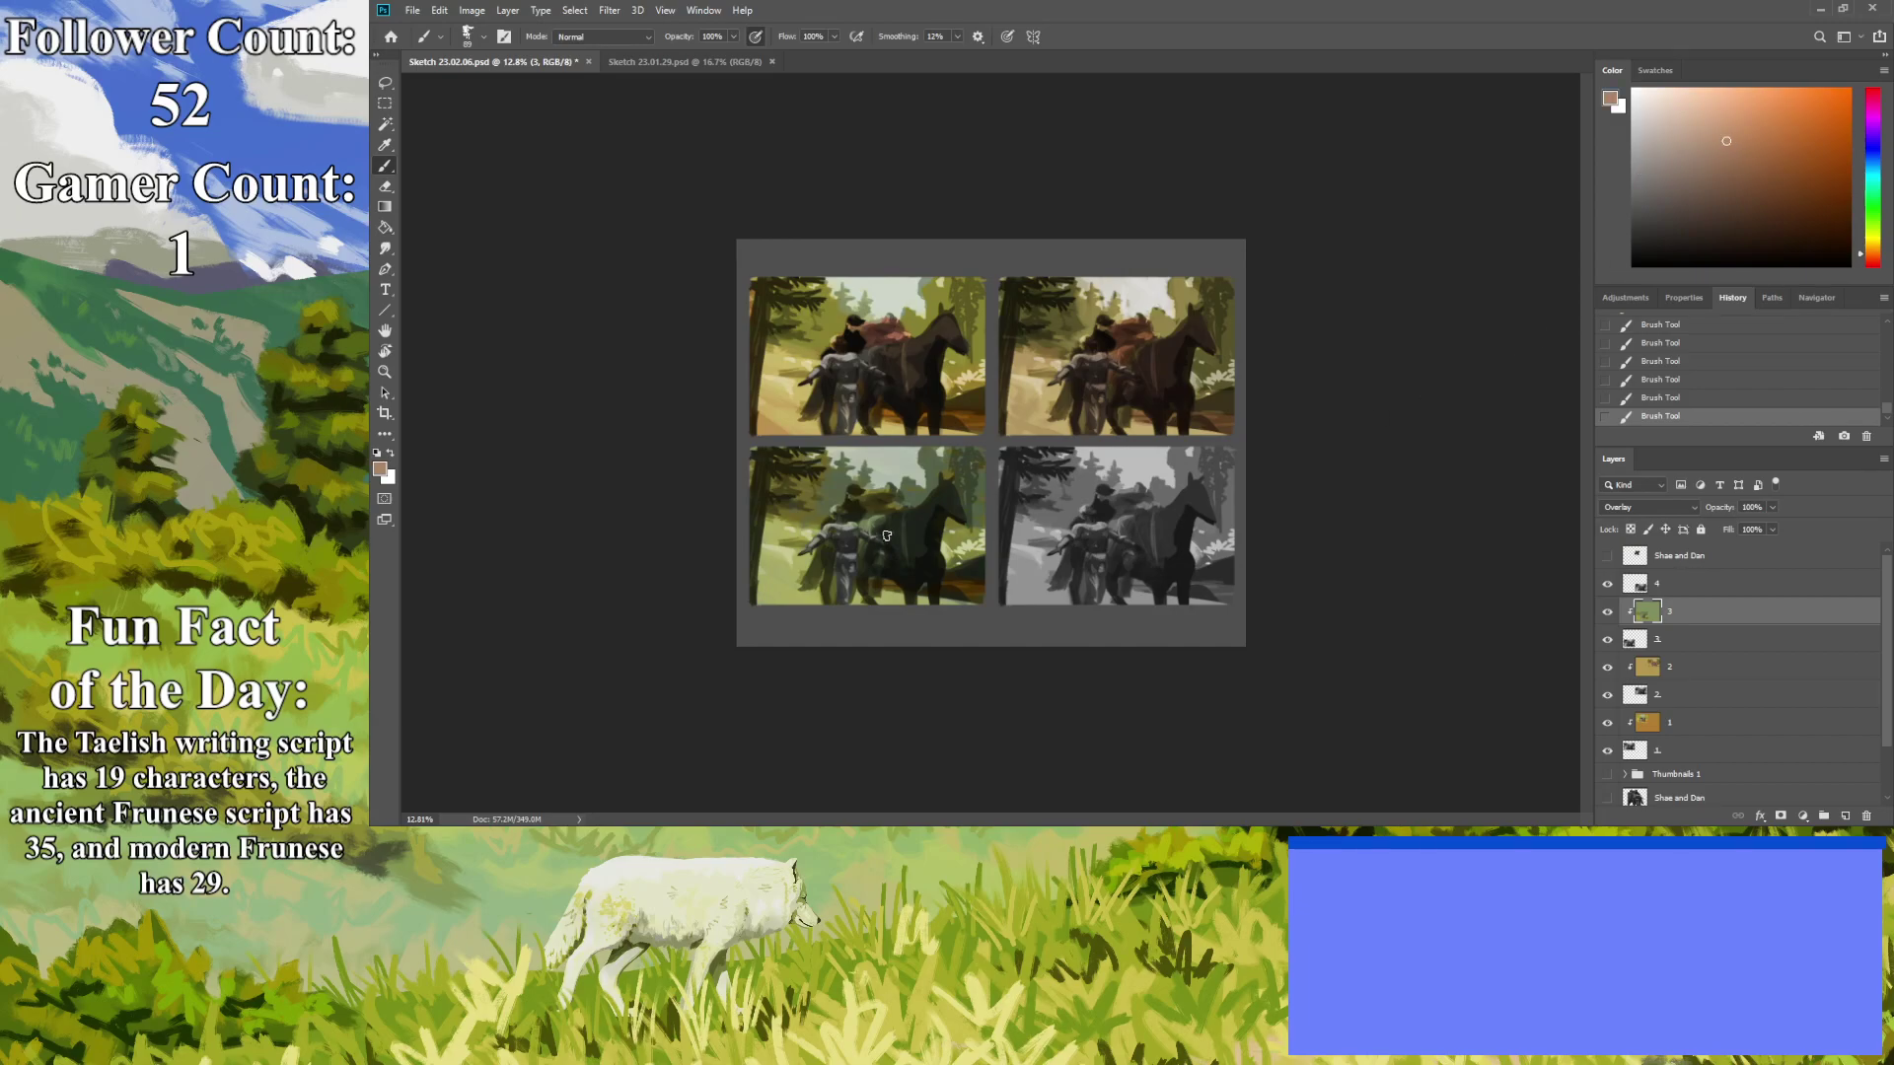
pyautogui.moveTo(872, 500); pyautogui.dragTo(862, 506)
# Paint reddish-brown over the head of the foreground figure in the green-tinted thumbnail.
pyautogui.click(384, 371)
pyautogui.moveTo(779, 444); pyautogui.dragTo(697, 453)
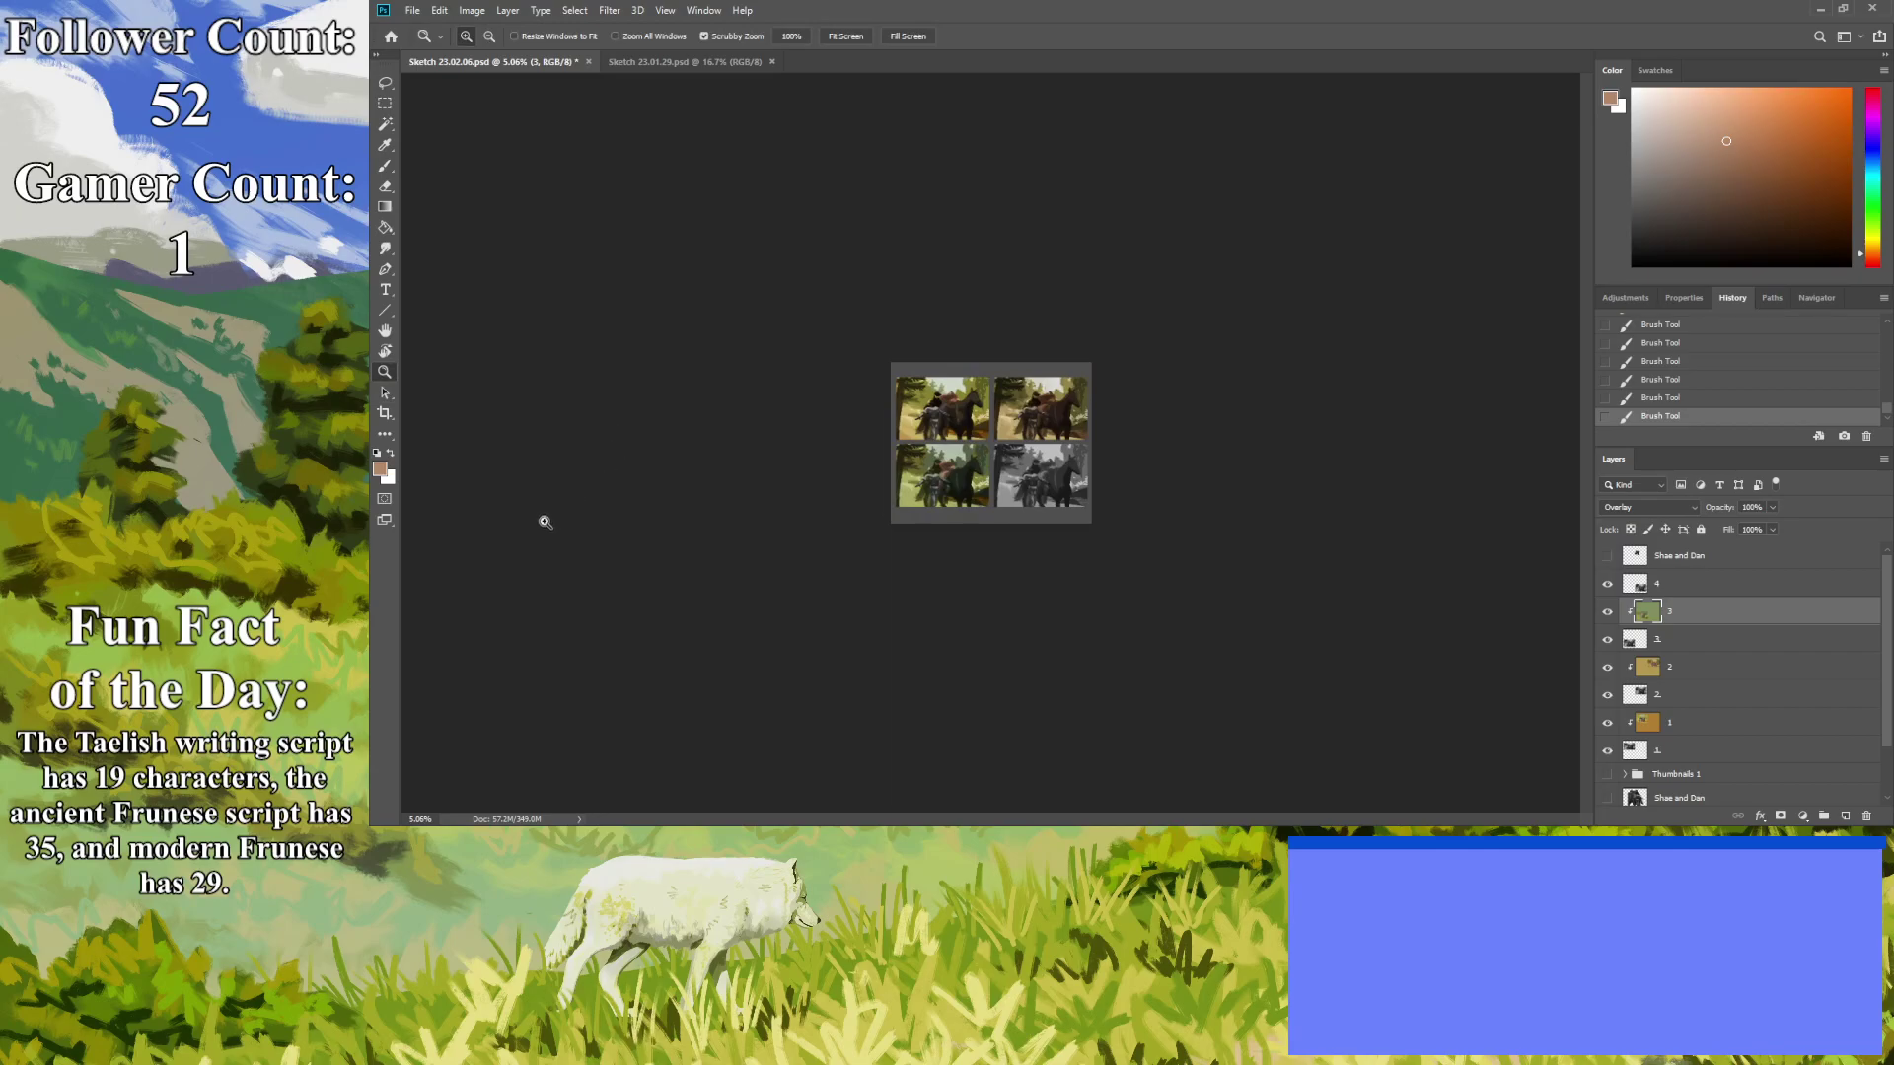
pyautogui.moveTo(545, 538); pyautogui.dragTo(560, 614)
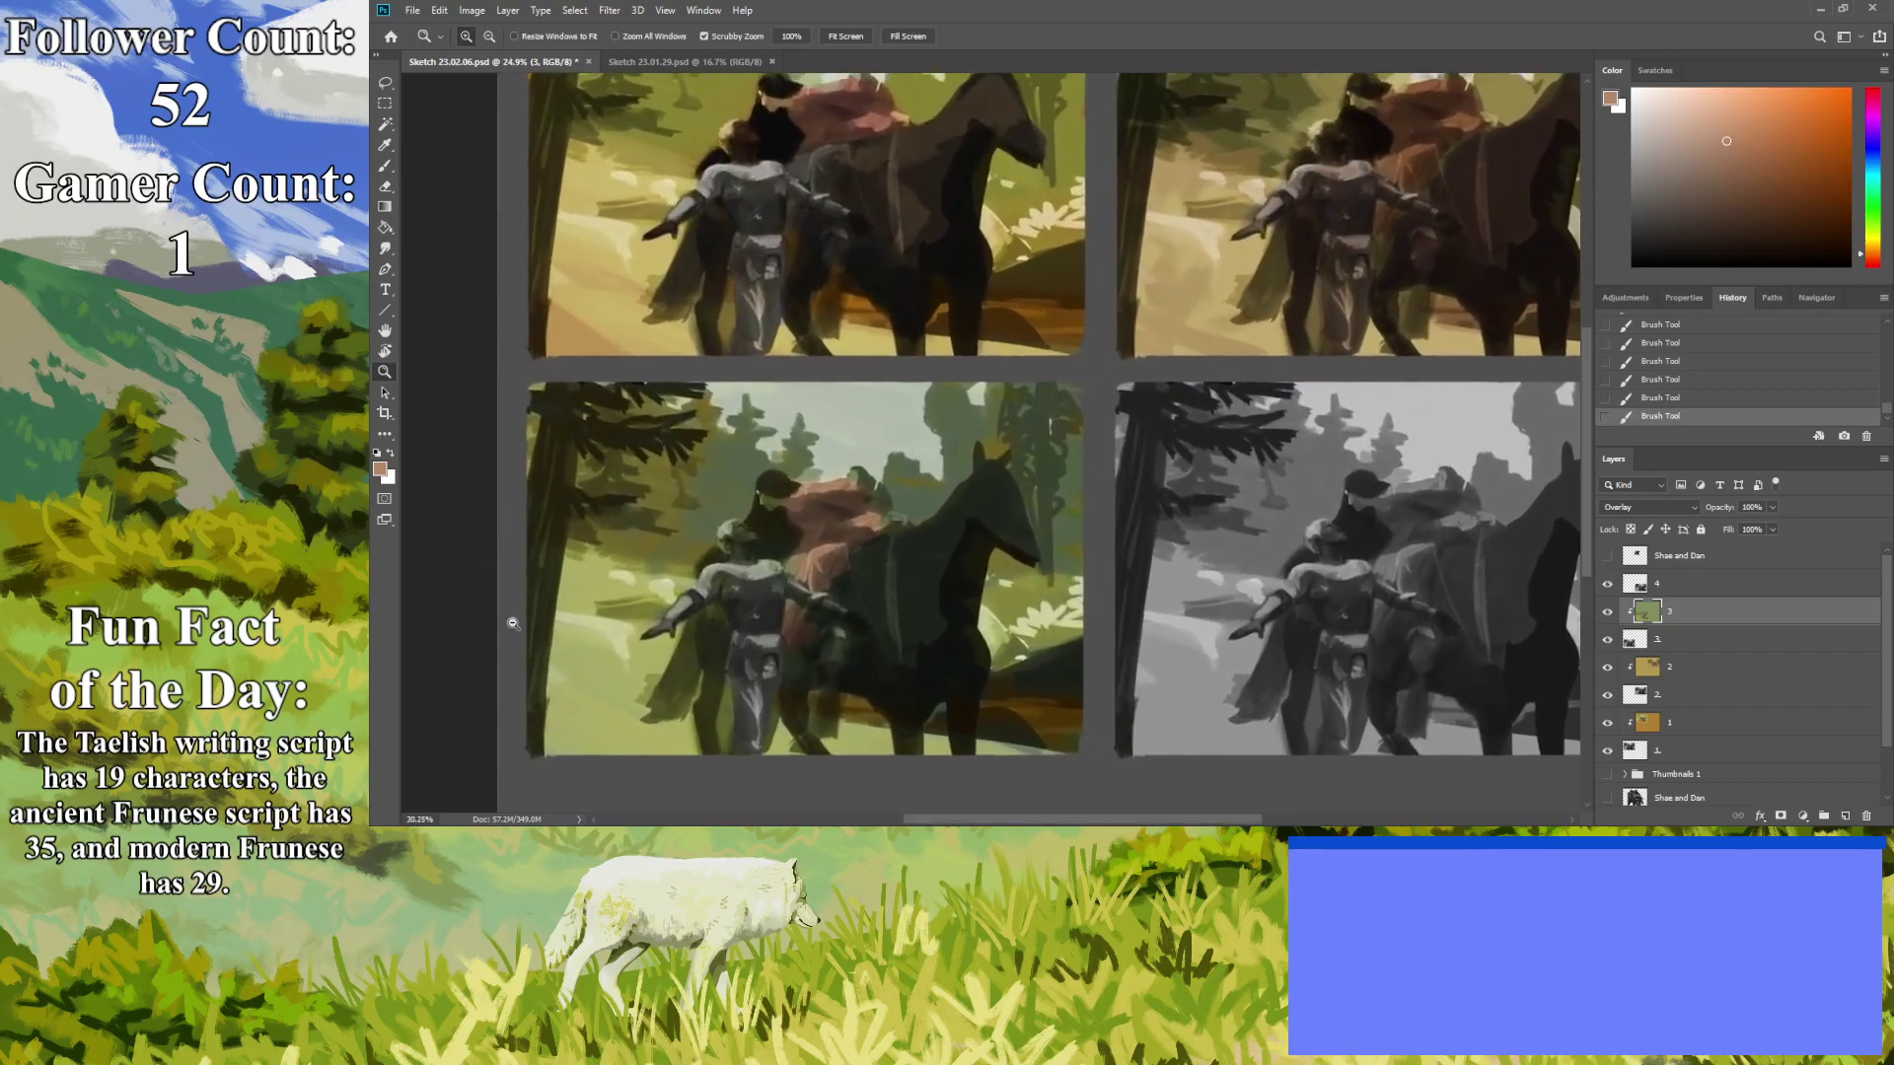
pyautogui.click(1763, 214)
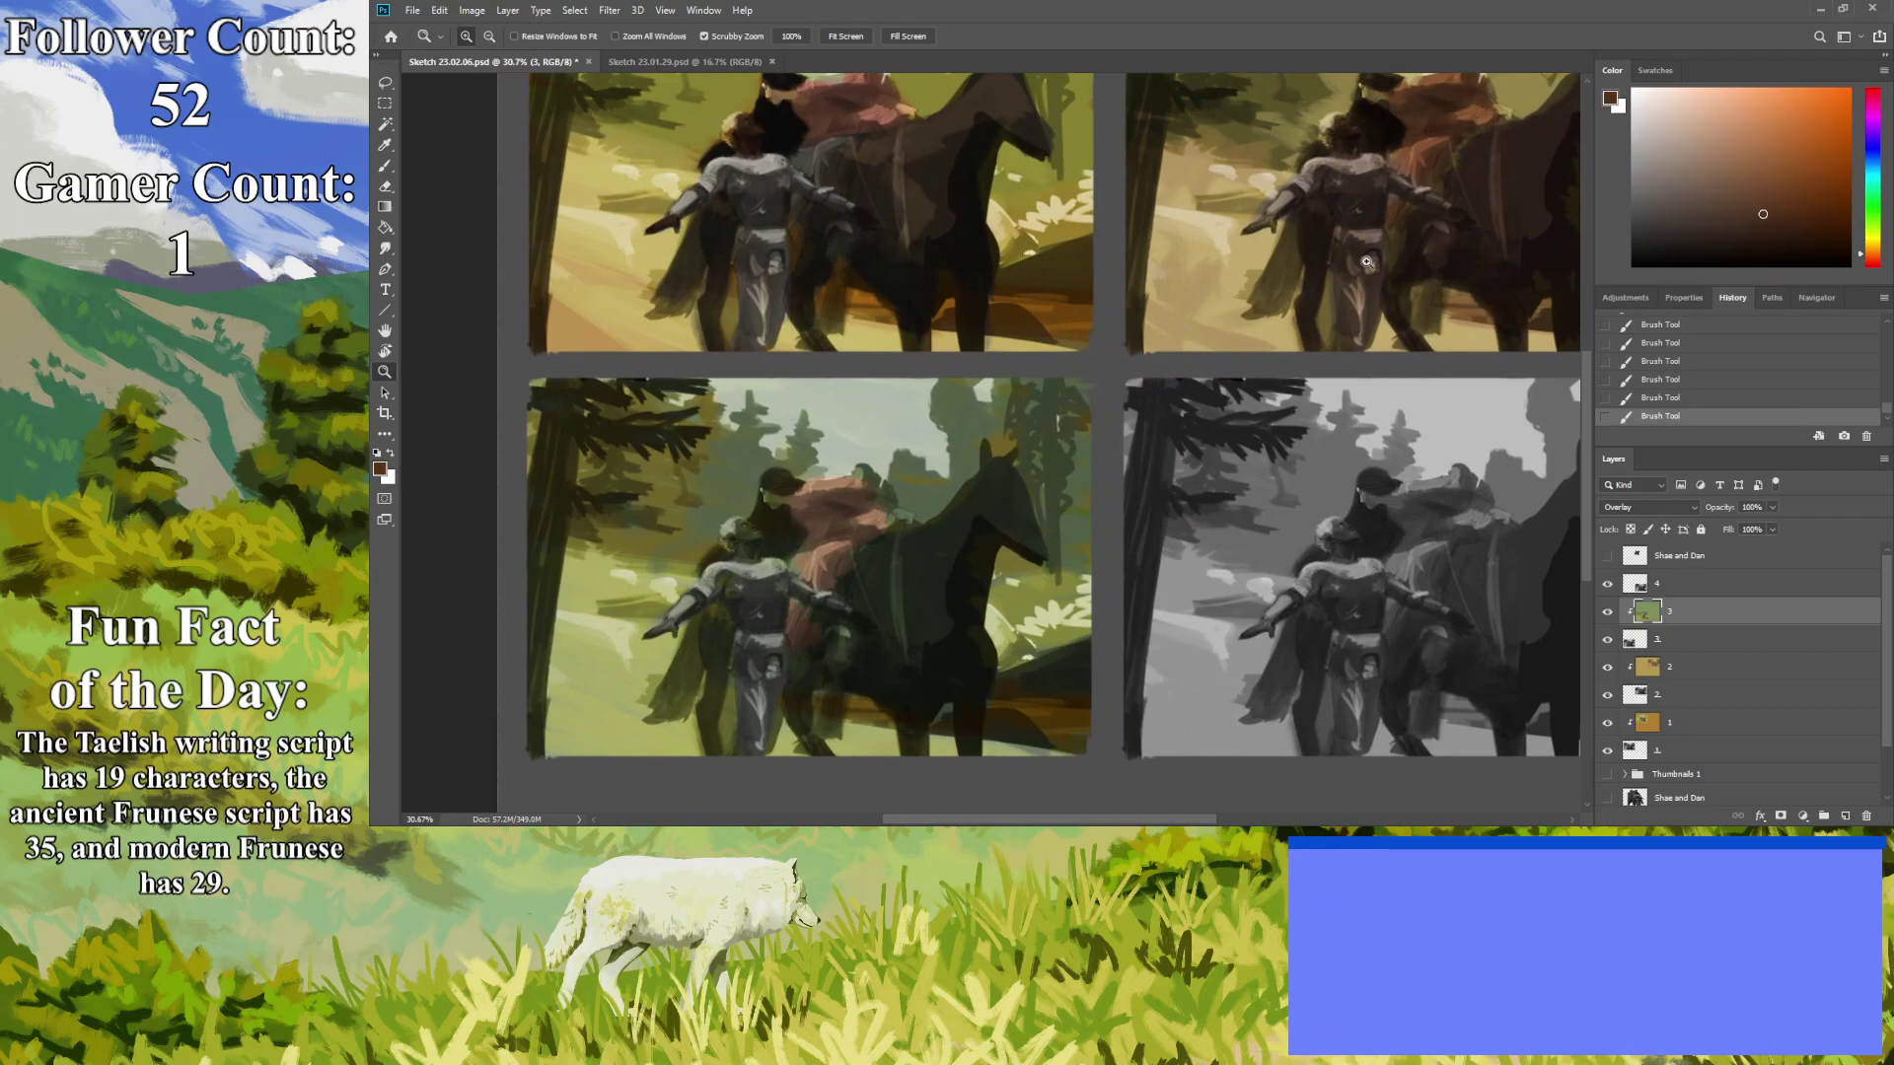
pyautogui.press('b')
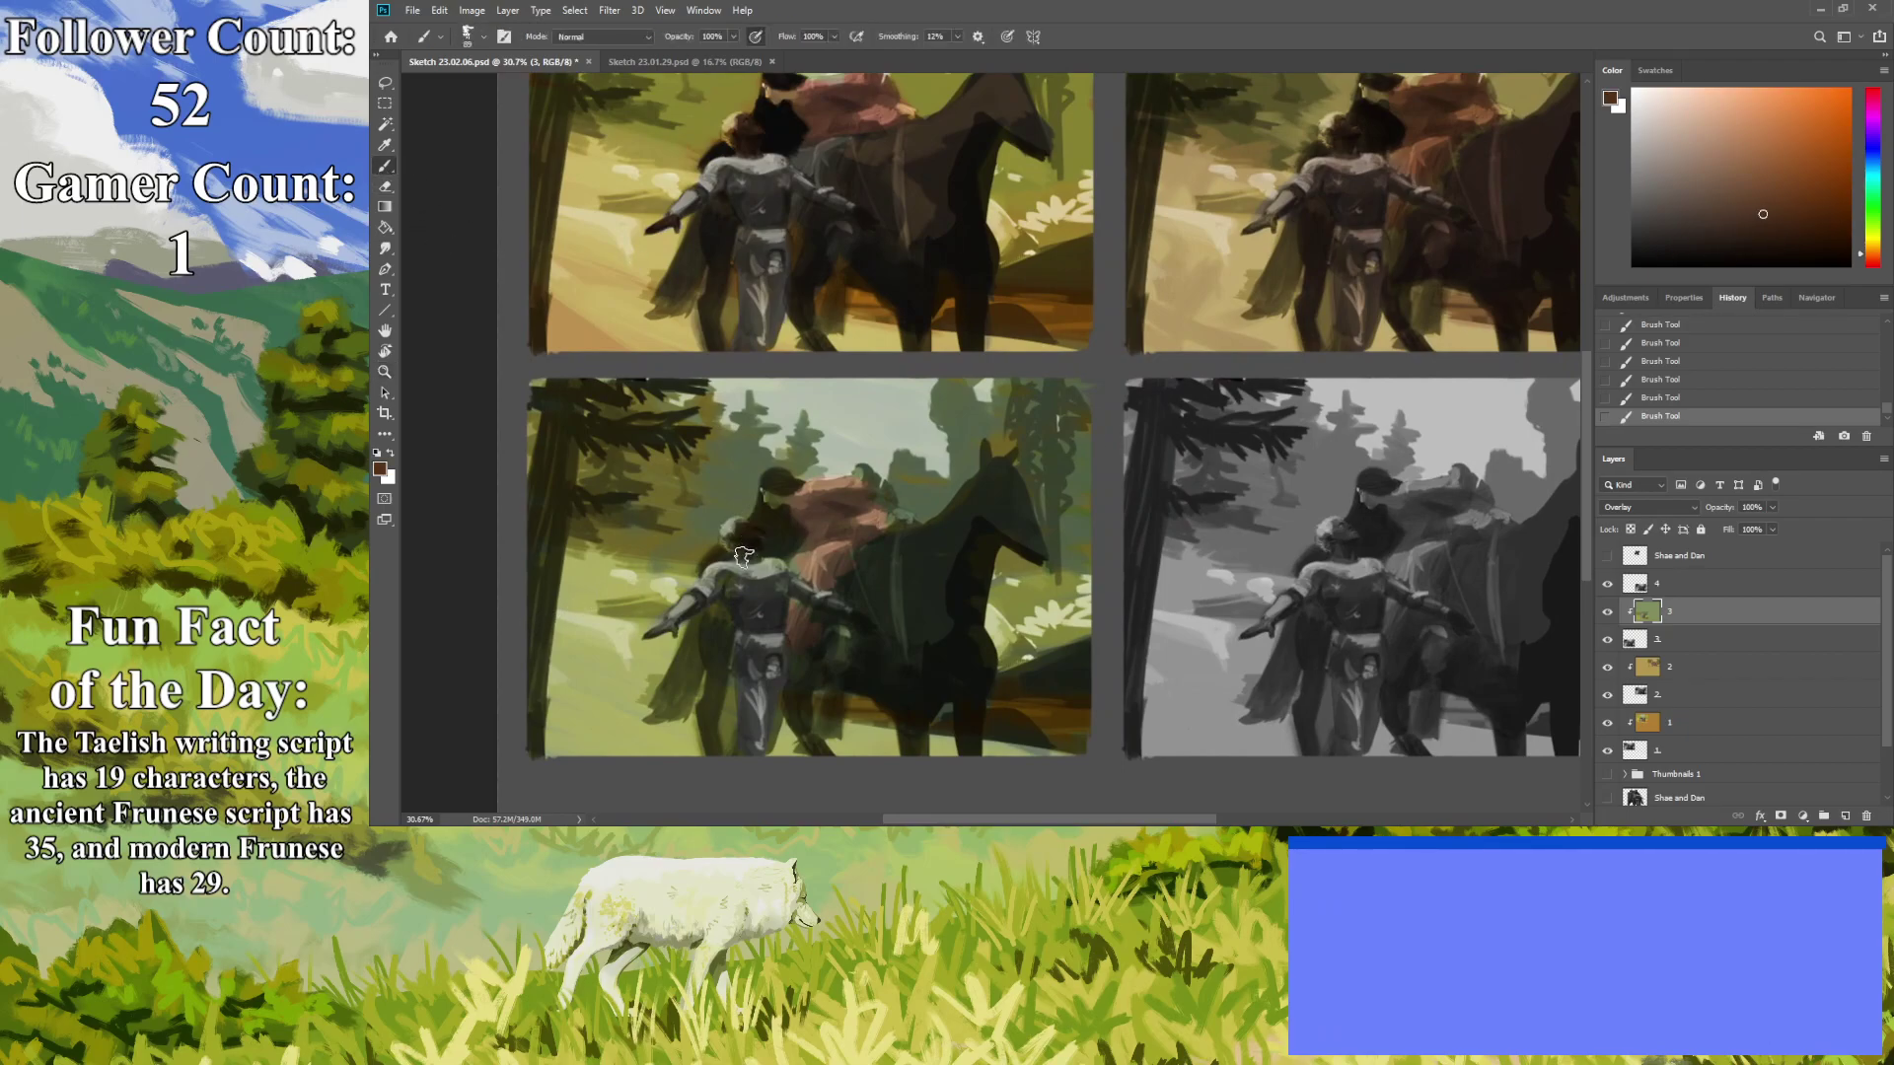
pyautogui.keyDown('alt'); pyautogui.click(1441, 294); pyautogui.keyUp('alt')
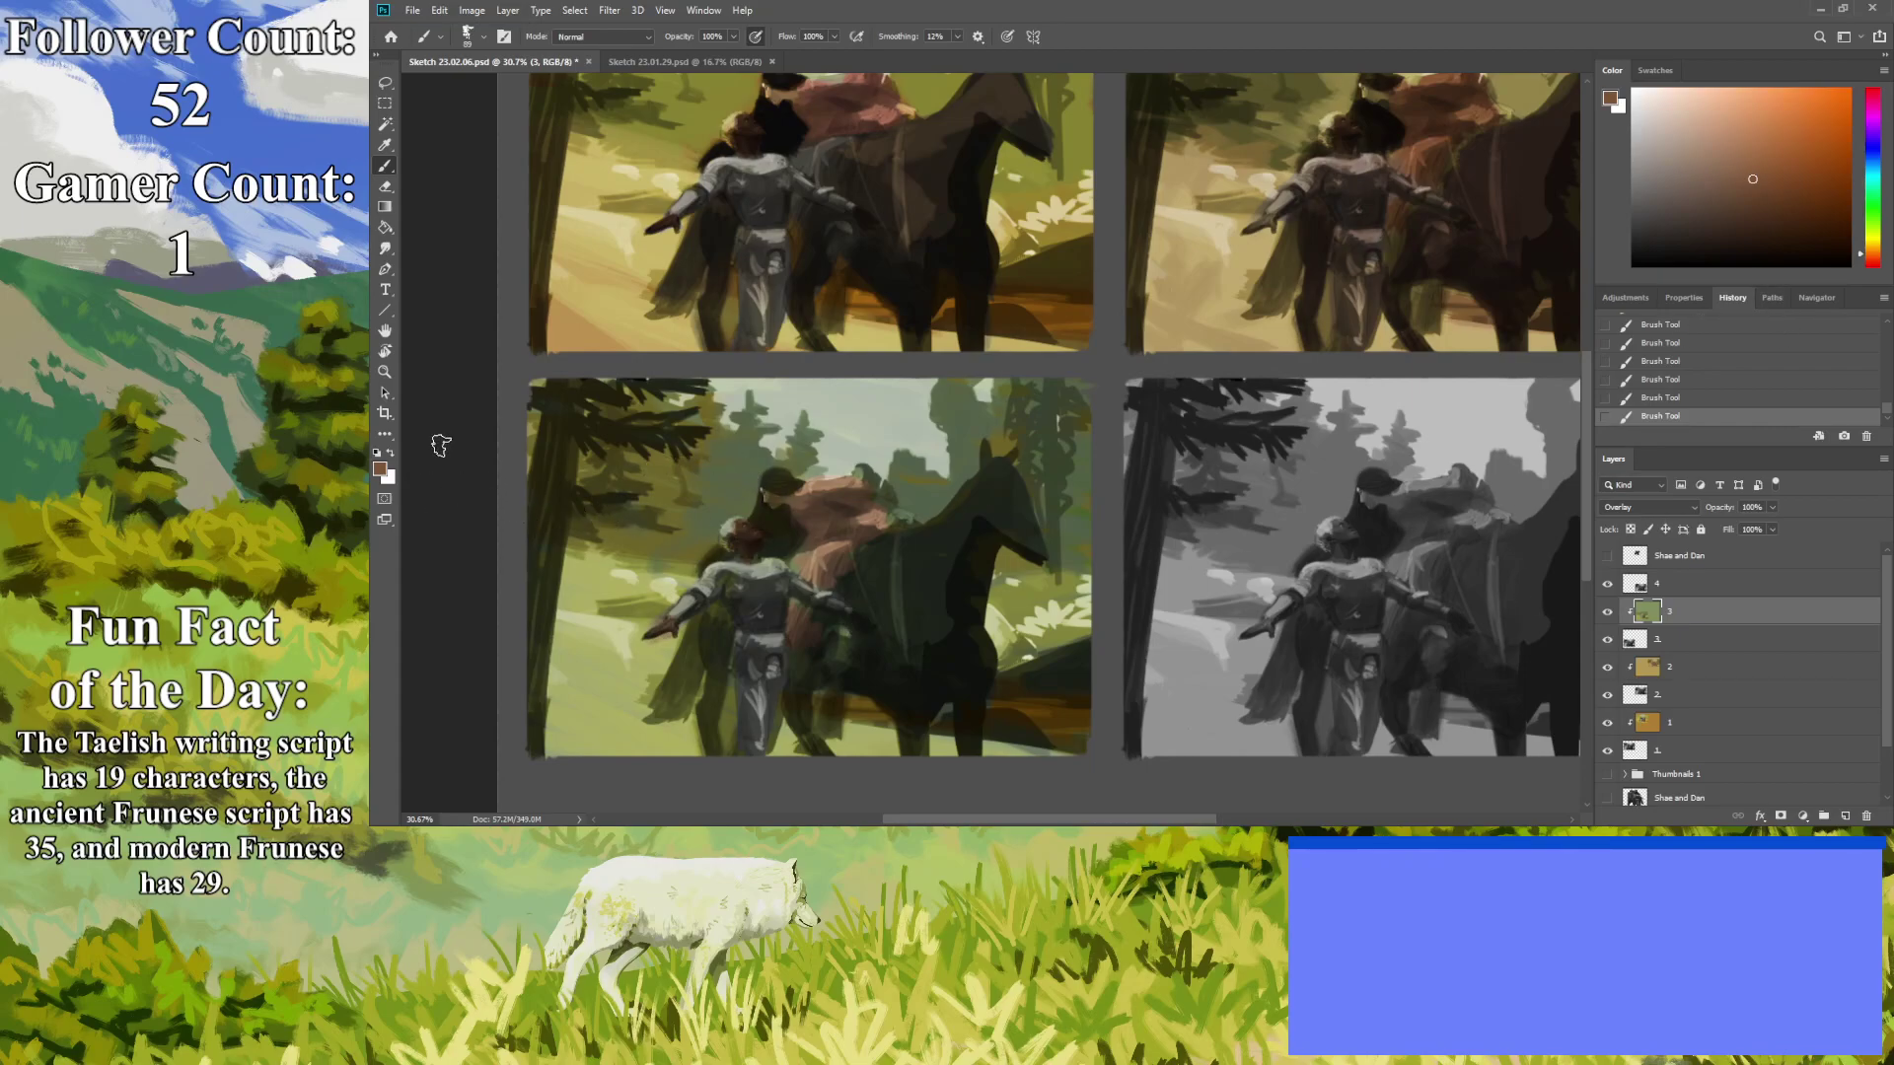
# Paint the horse in the green-tinted thumbnail with a muted, greyish reddish-brown.
pyautogui.click(385, 372)
pyautogui.scroll(-5, 743, 472)
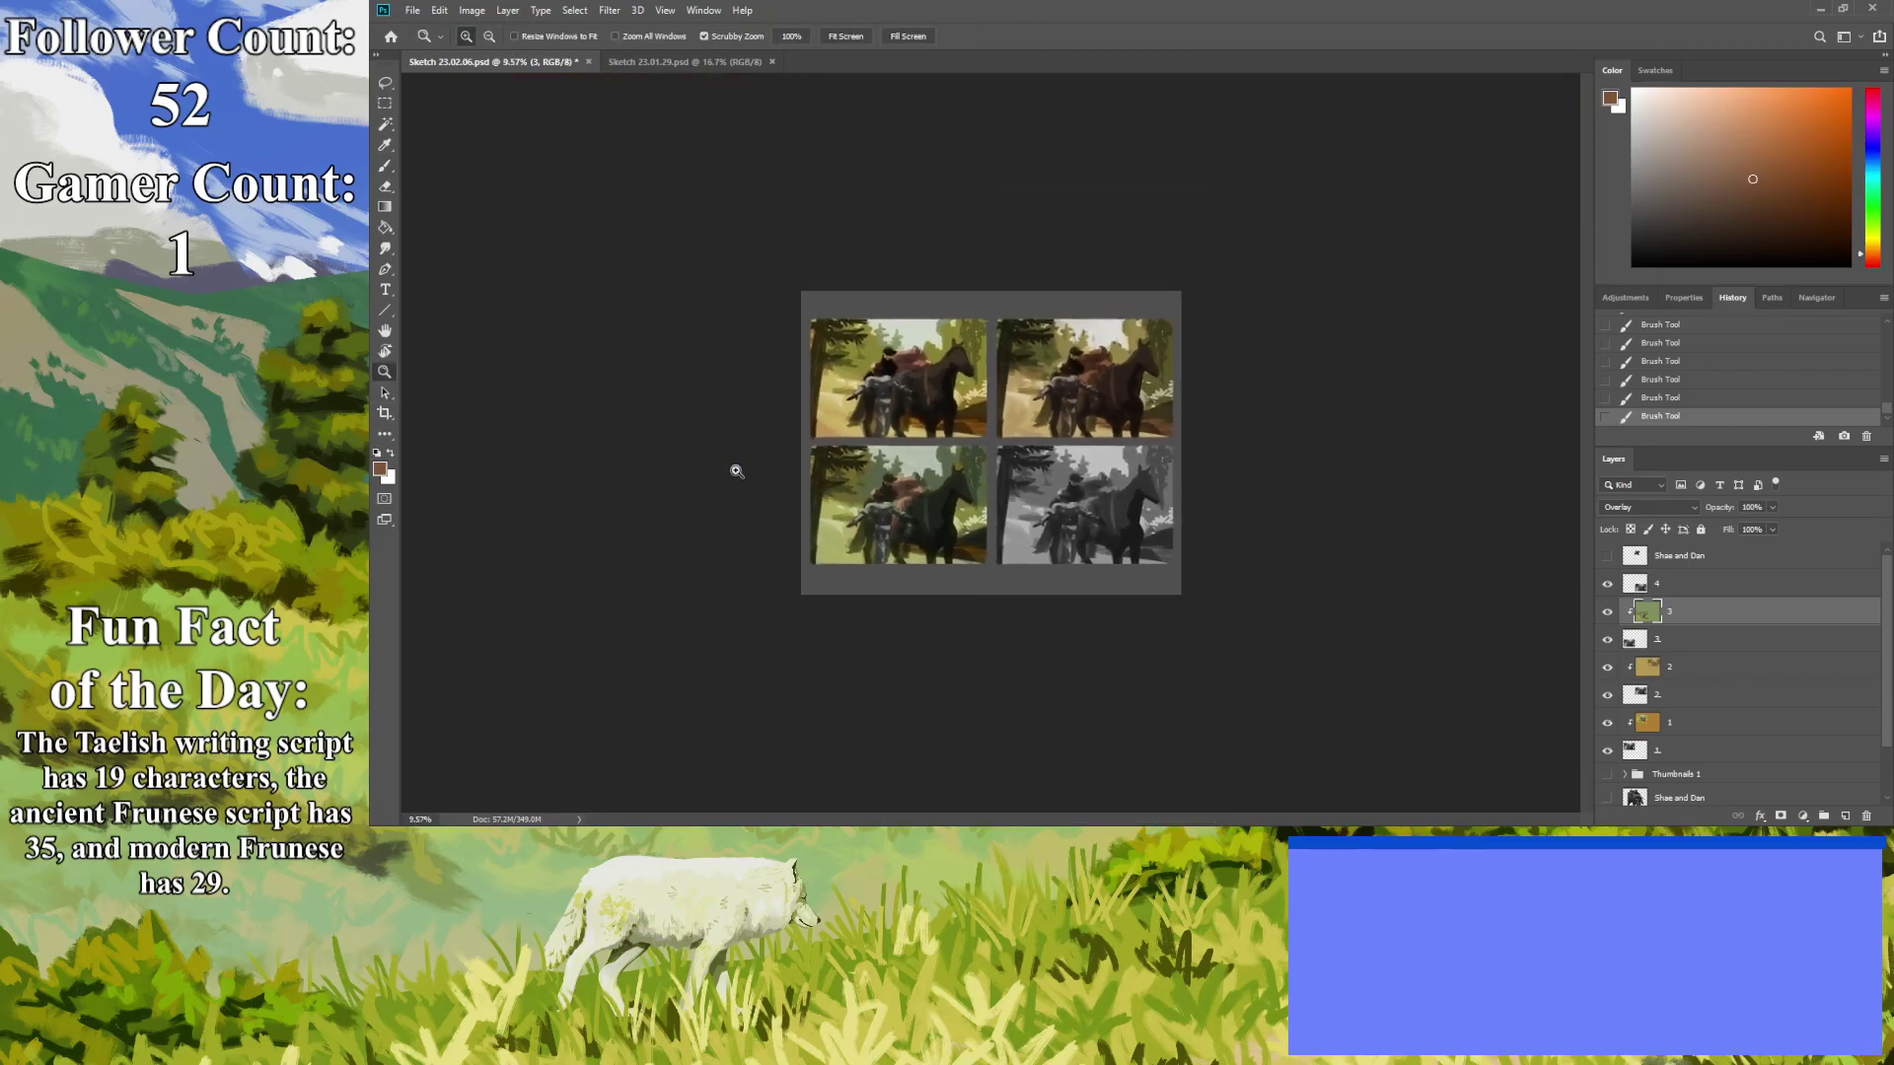
pyautogui.scroll(5, 541, 605)
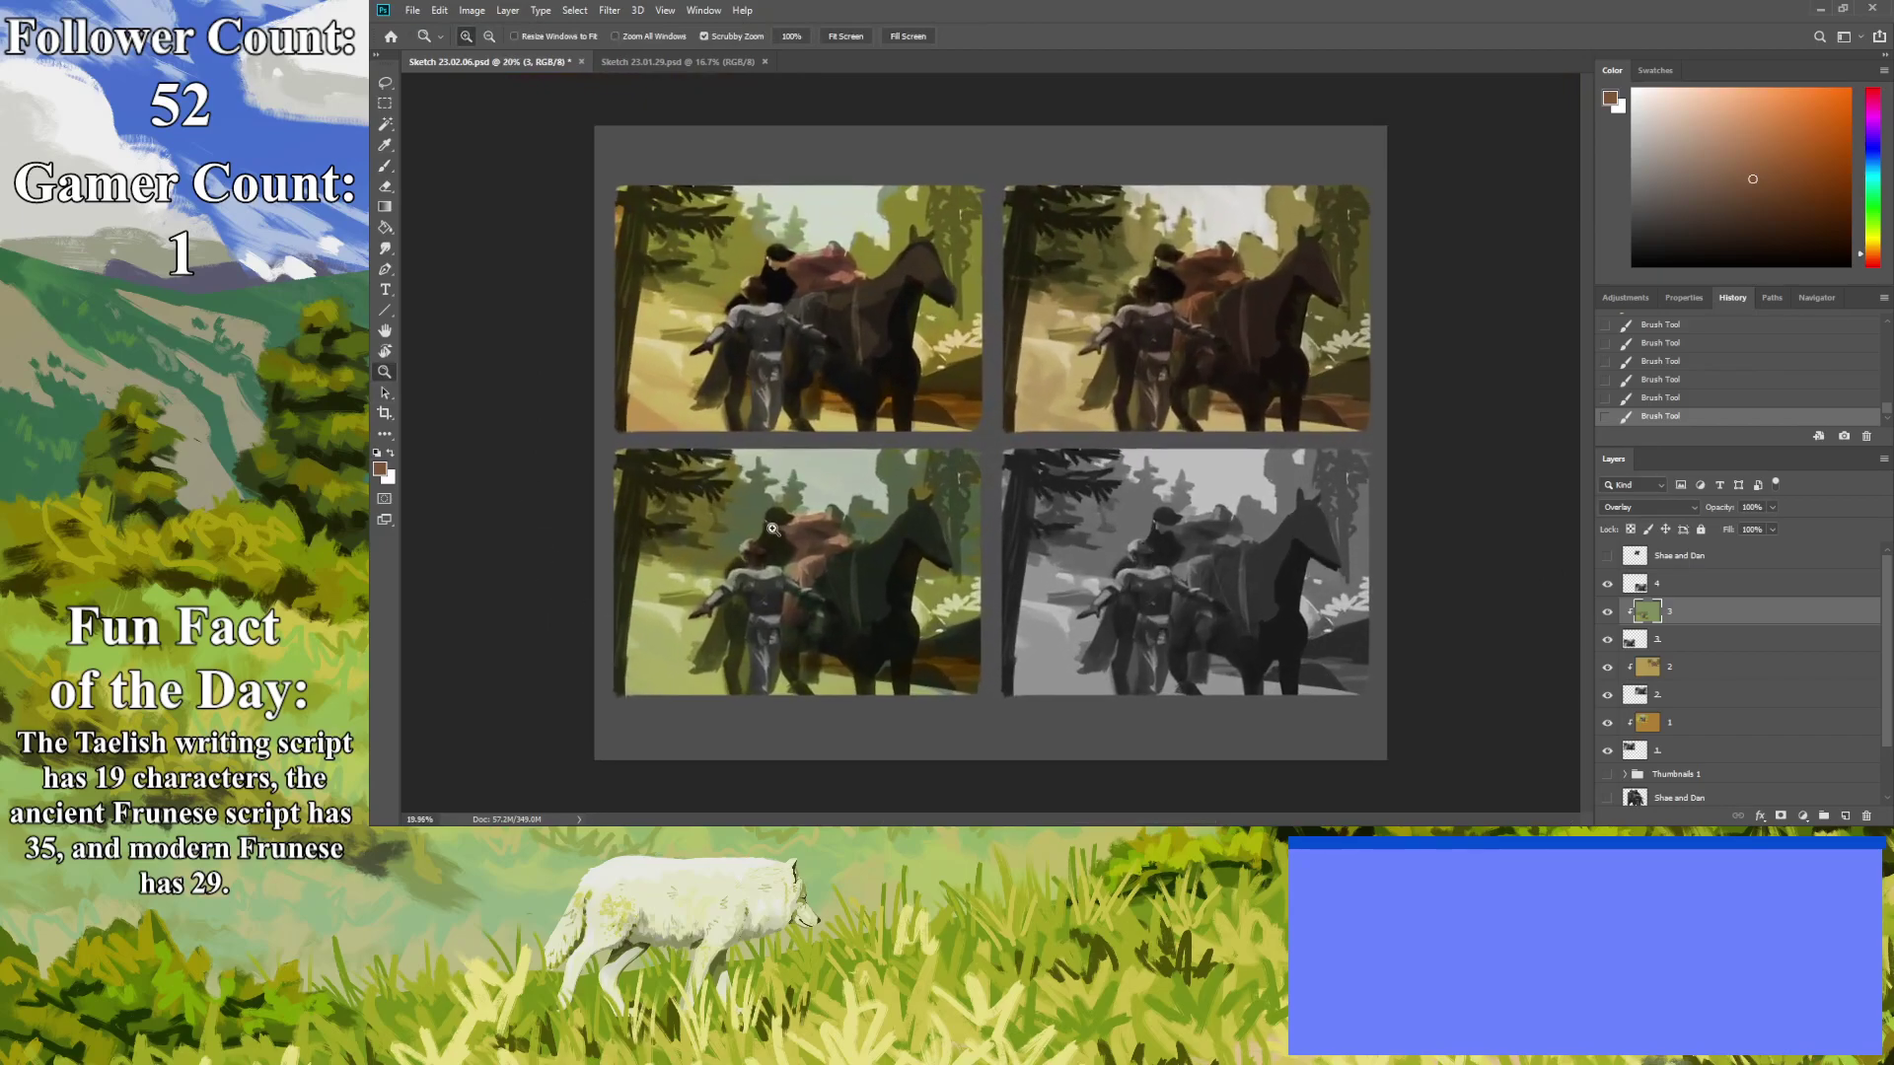
pyautogui.click(385, 166)
pyautogui.click(1662, 188)
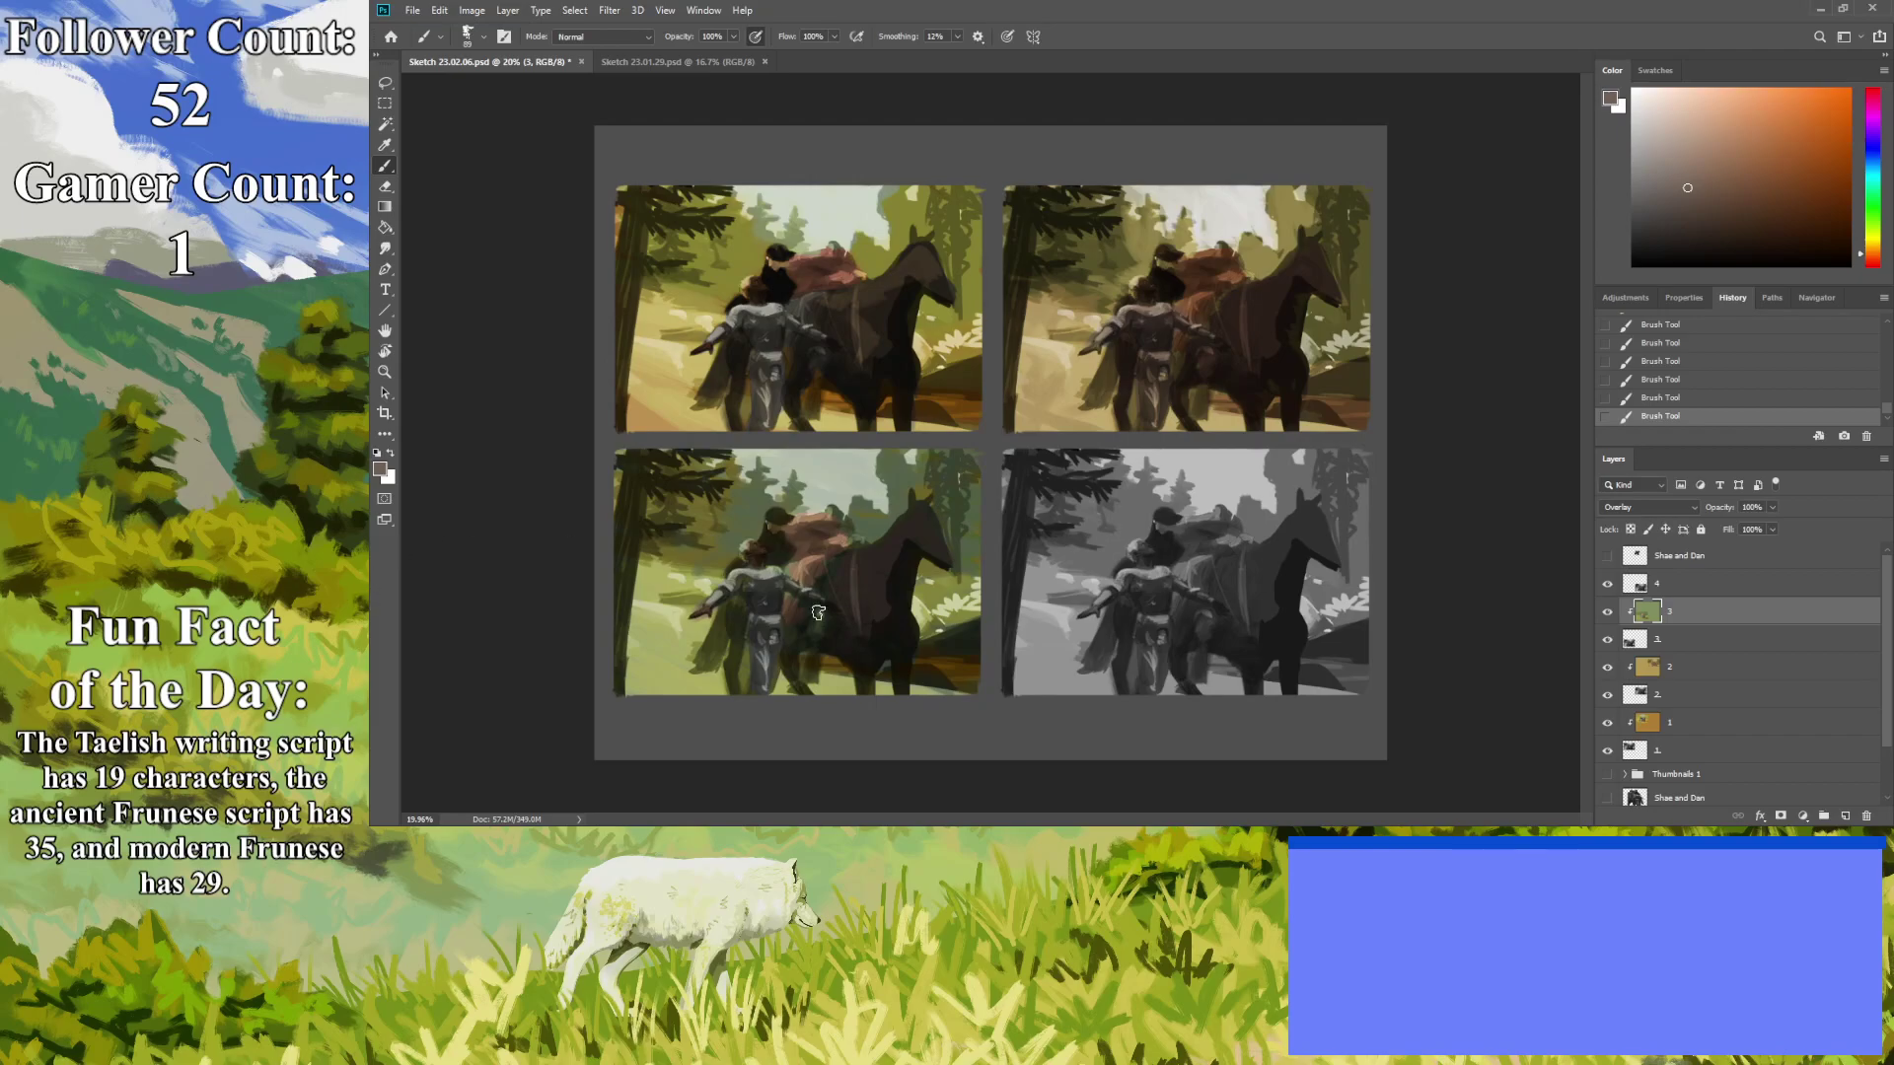
# Choose a pale grey-green and brighten the sky of the green-tinted thumbnail with it.
pyautogui.click(384, 372)
pyautogui.moveTo(711, 400); pyautogui.dragTo(539, 415)
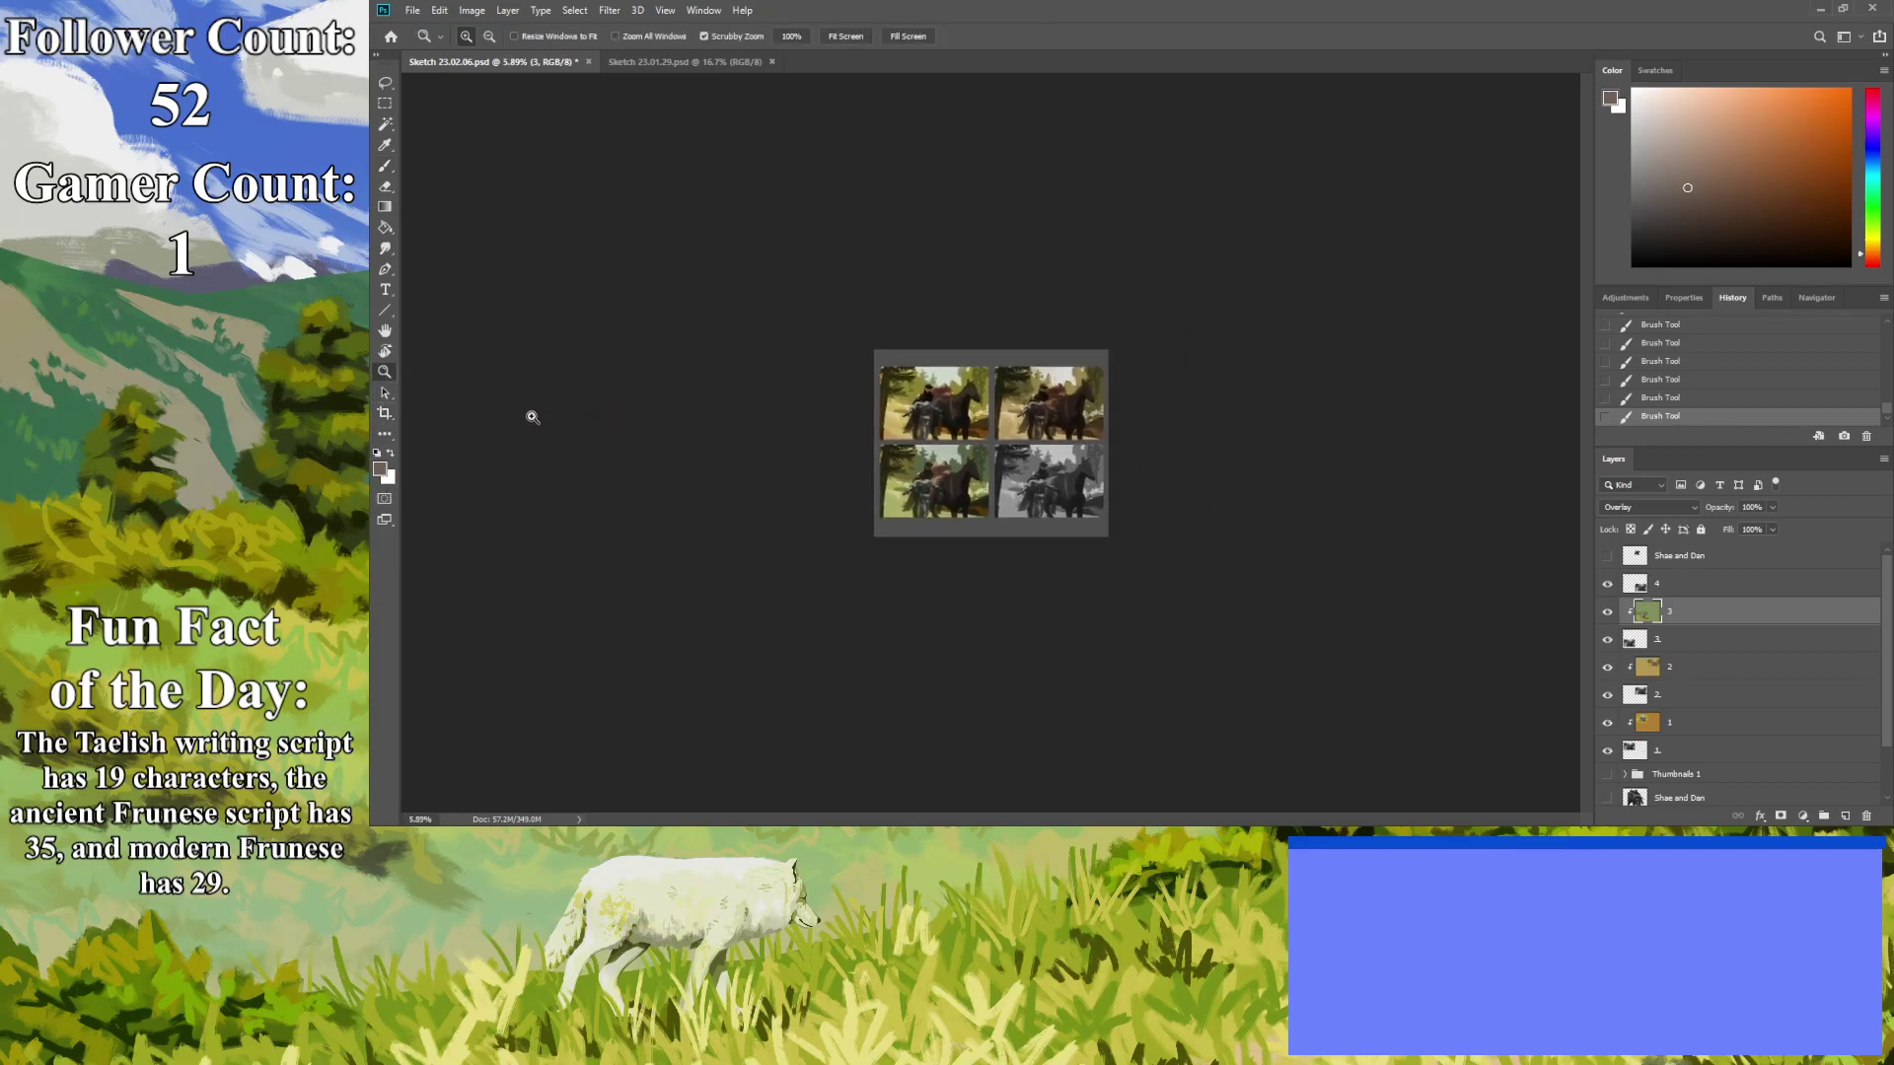
pyautogui.moveTo(565, 546); pyautogui.dragTo(626, 570)
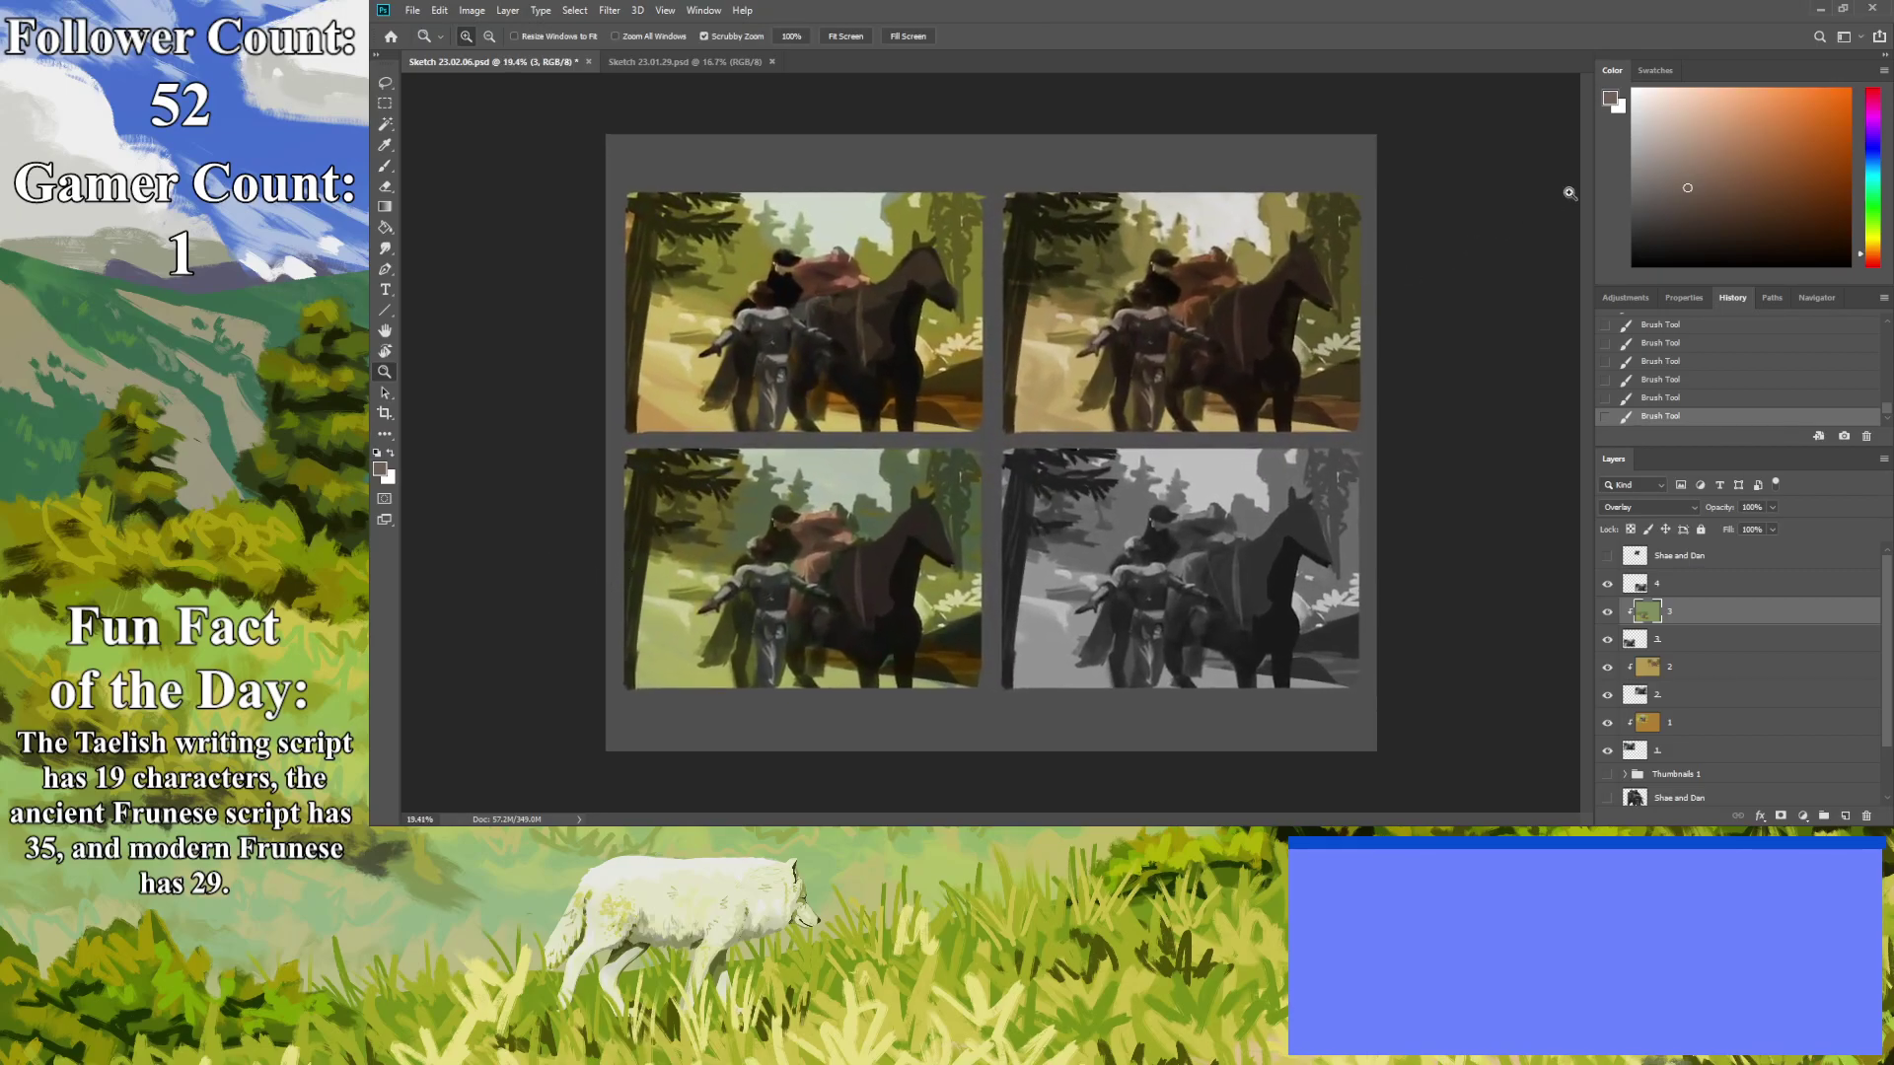
pyautogui.click(1874, 205)
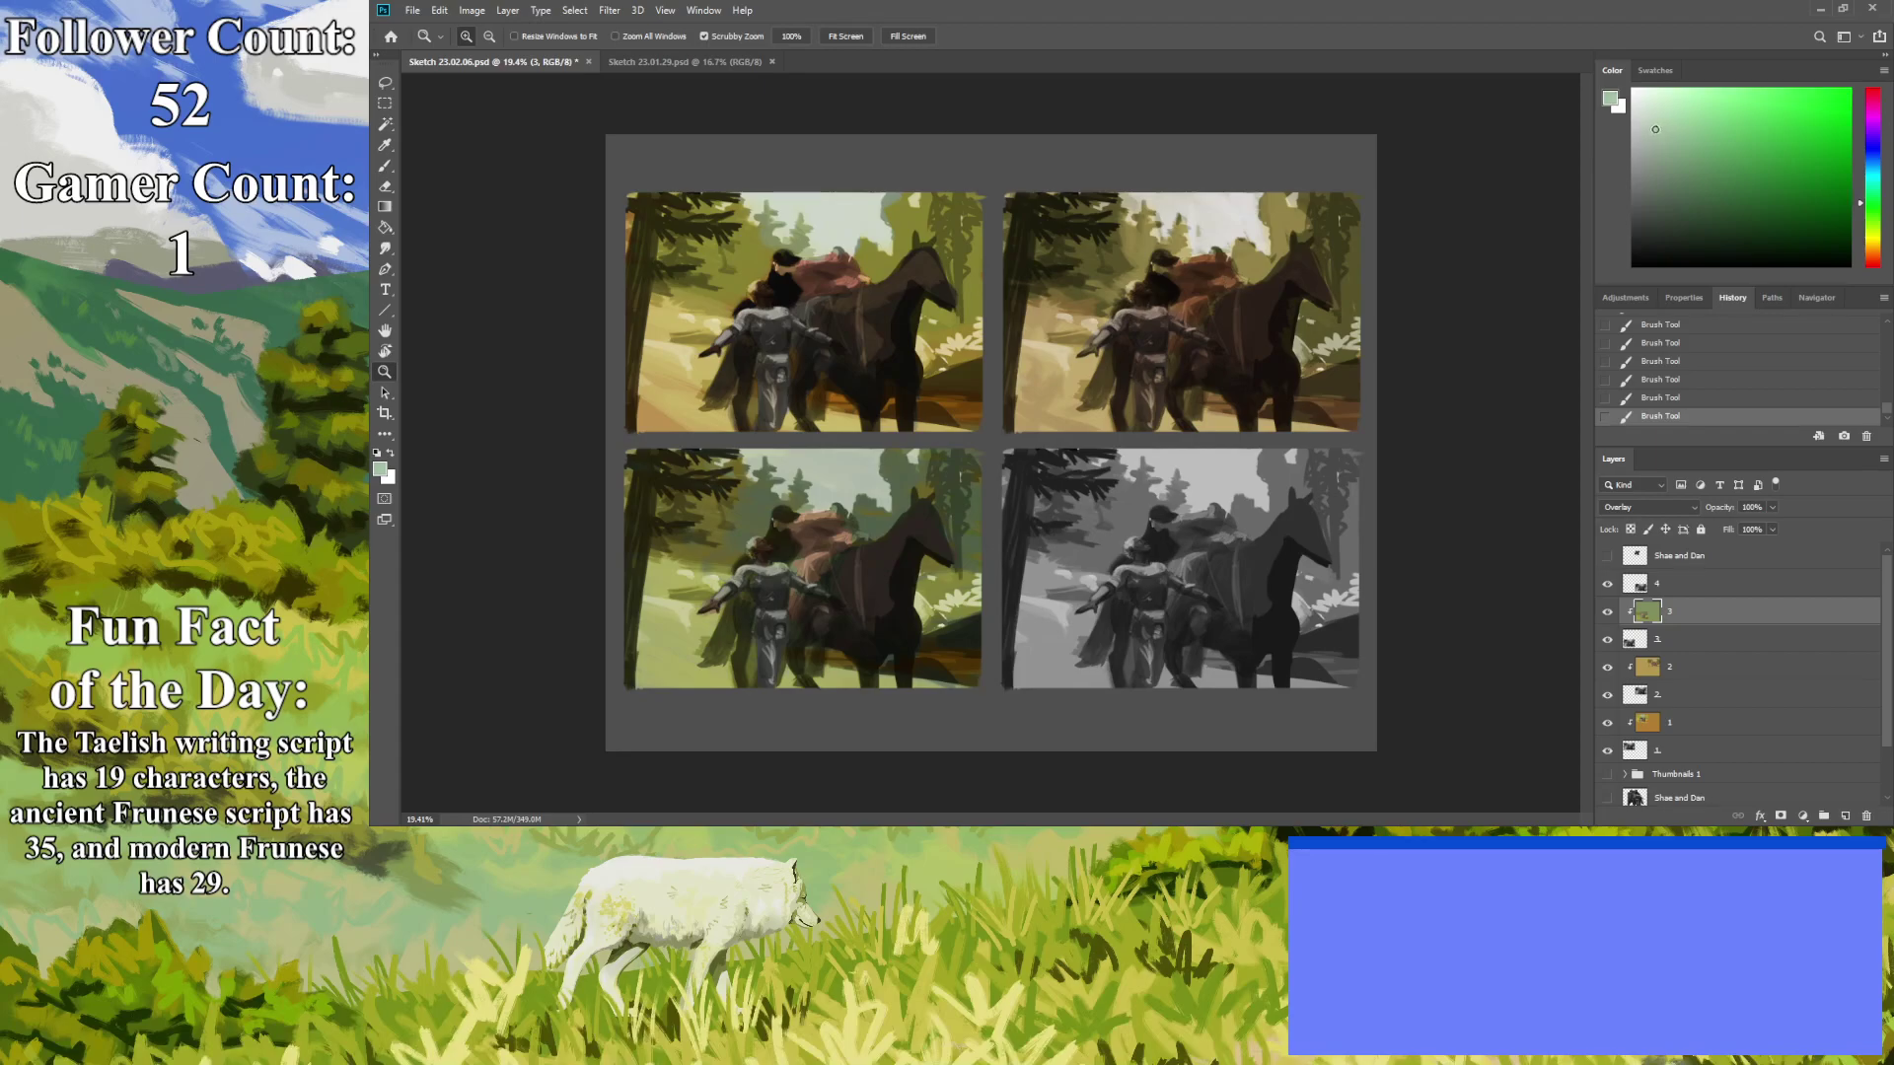
pyautogui.click(386, 167)
pyautogui.moveTo(881, 495)
pyautogui.mouseDown()
pyautogui.moveTo(809, 474)
pyautogui.moveTo(823, 498)
pyautogui.moveTo(858, 462)
pyautogui.moveTo(771, 462)
pyautogui.mouseUp()
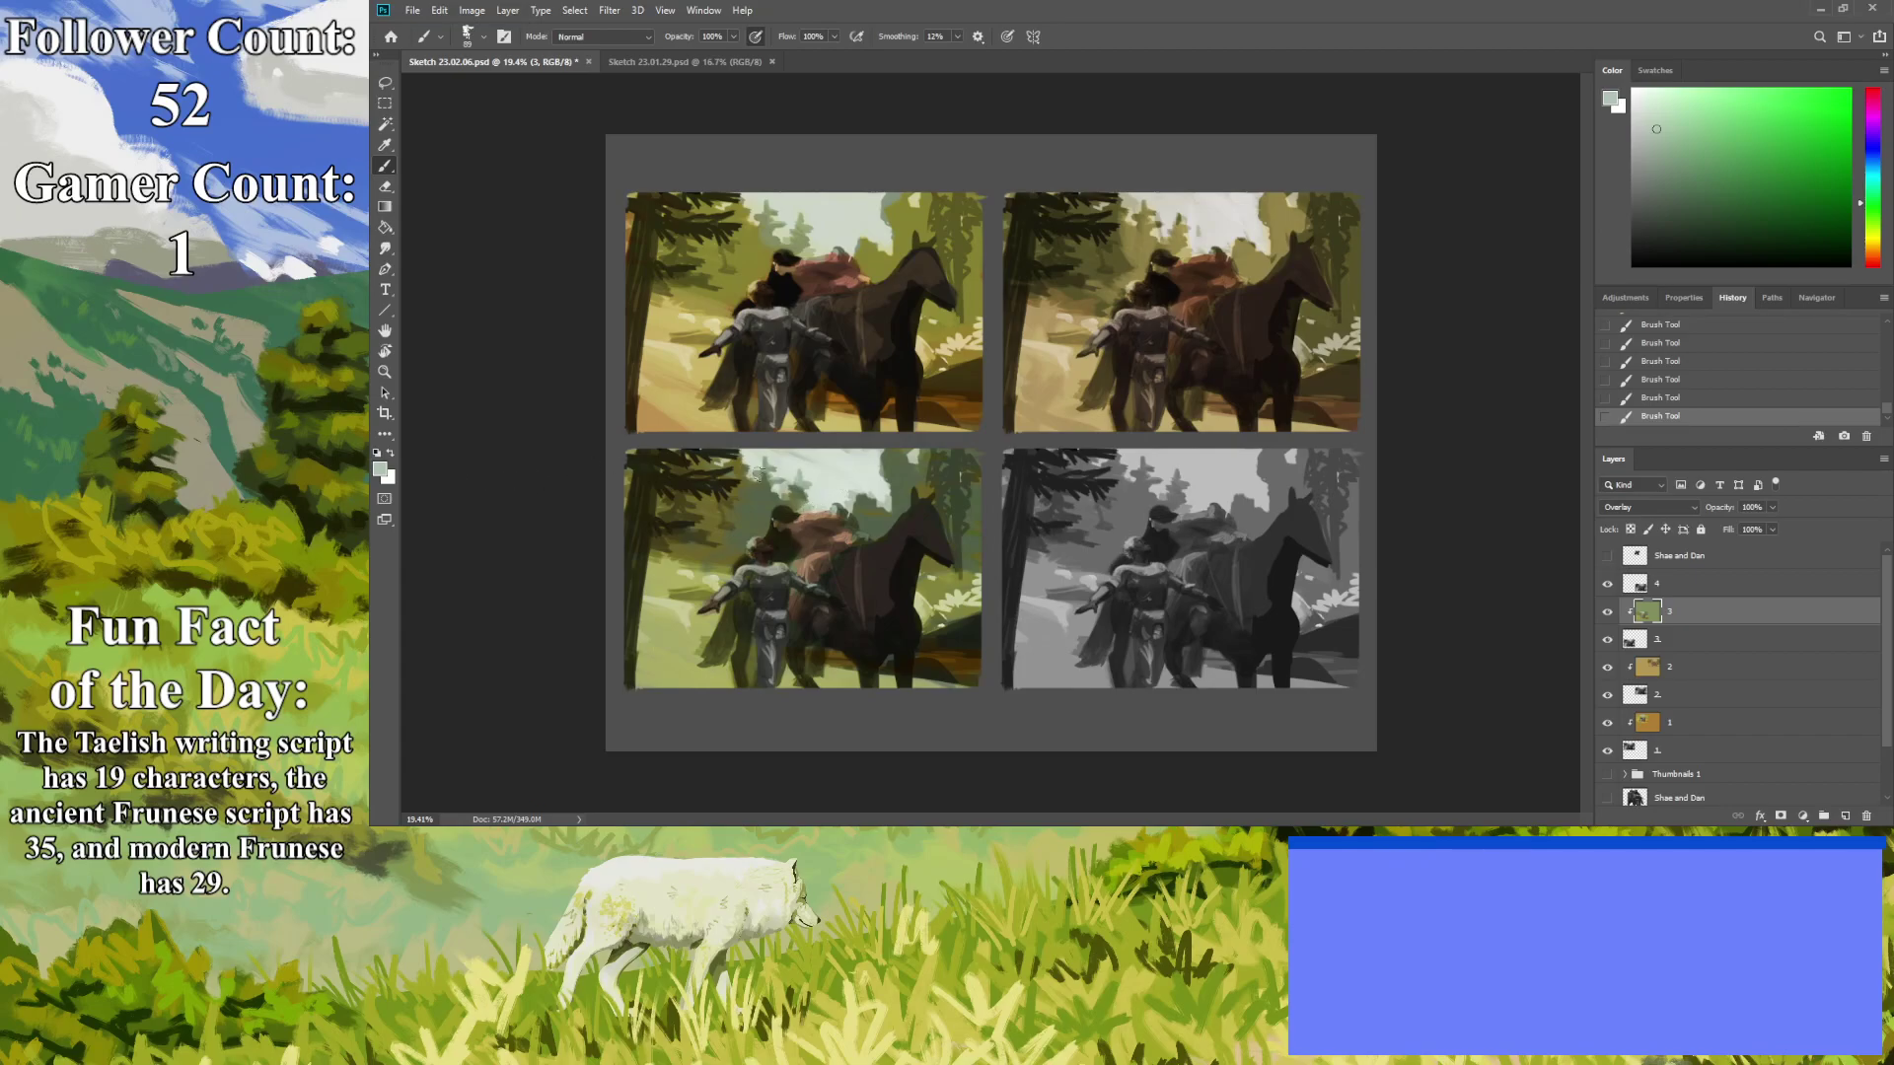
# Add a clipped layer named 4 above the remaining grayscale thumbnail's layer.
pyautogui.click(385, 372)
pyautogui.moveTo(746, 438)
pyautogui.mouseDown()
pyautogui.moveTo(701, 448)
pyautogui.moveTo(728, 456)
pyautogui.mouseUp()
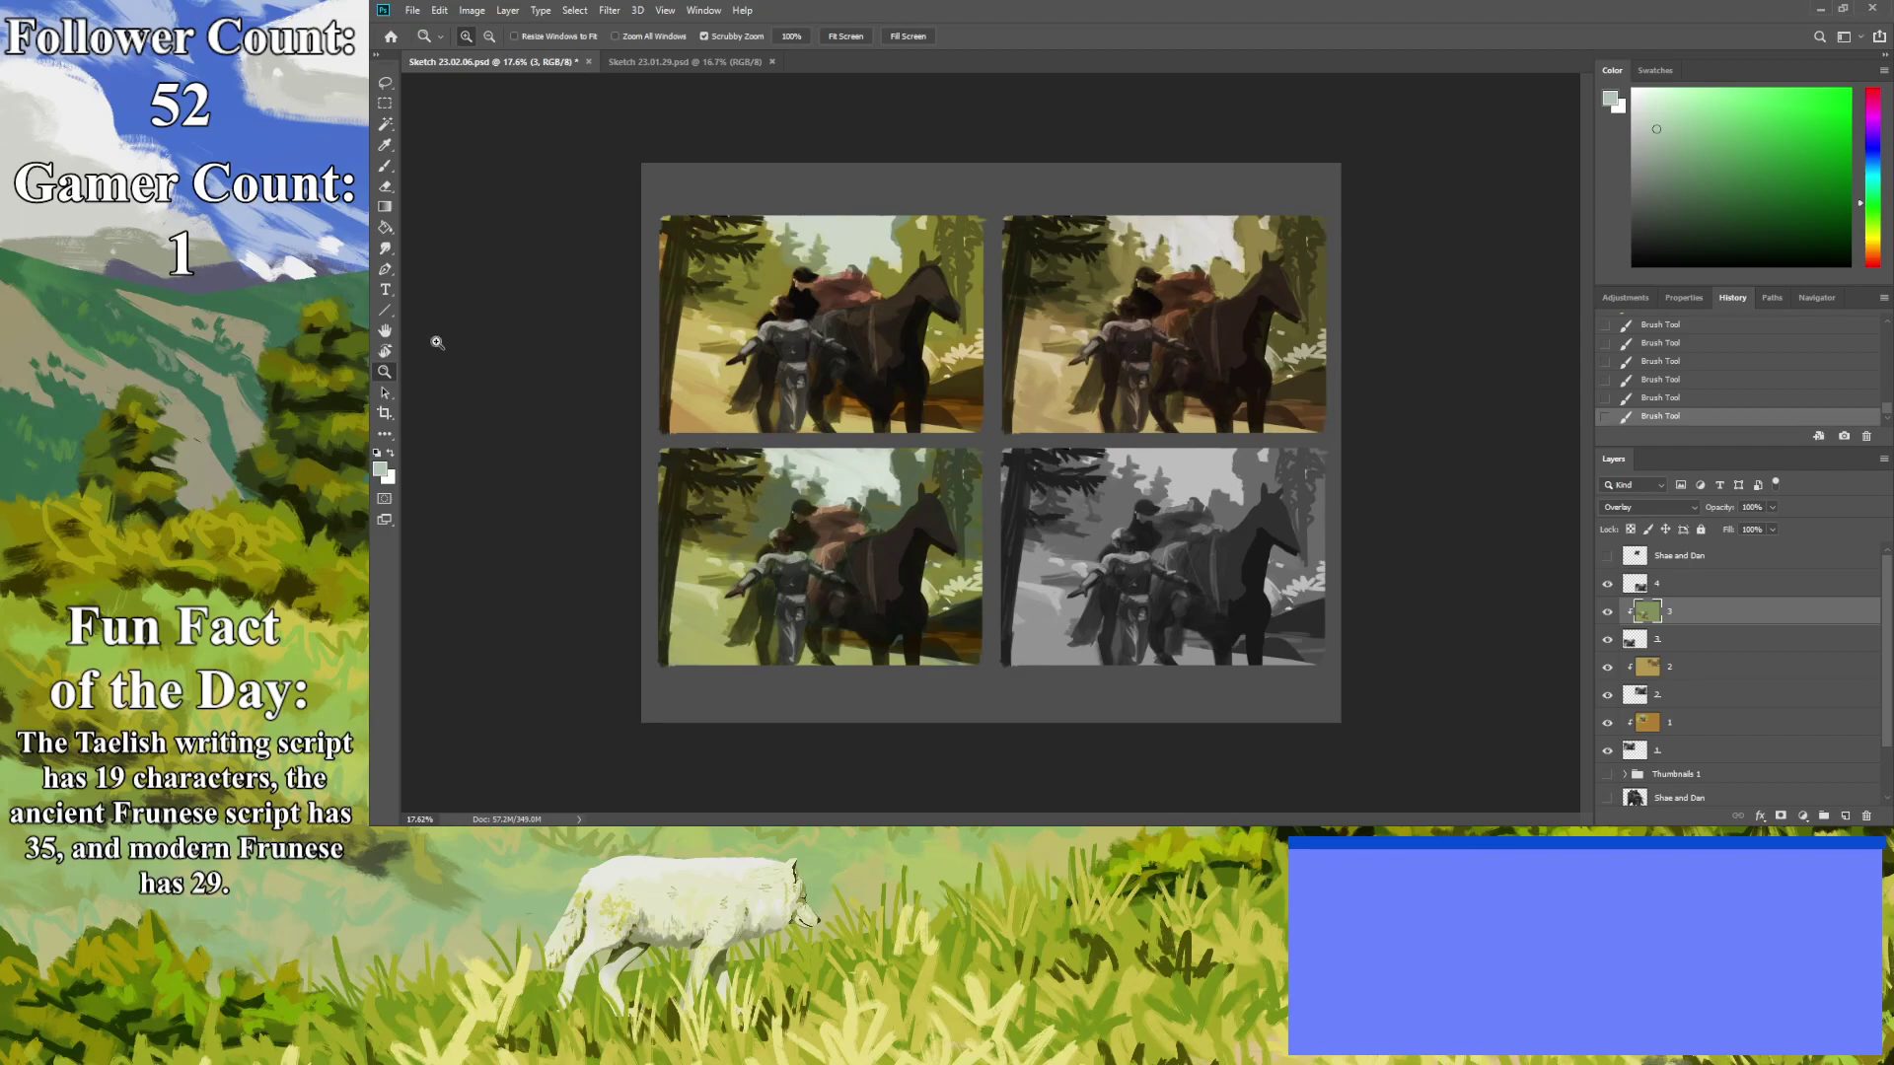
pyautogui.moveTo(806, 323); pyautogui.dragTo(743, 368)
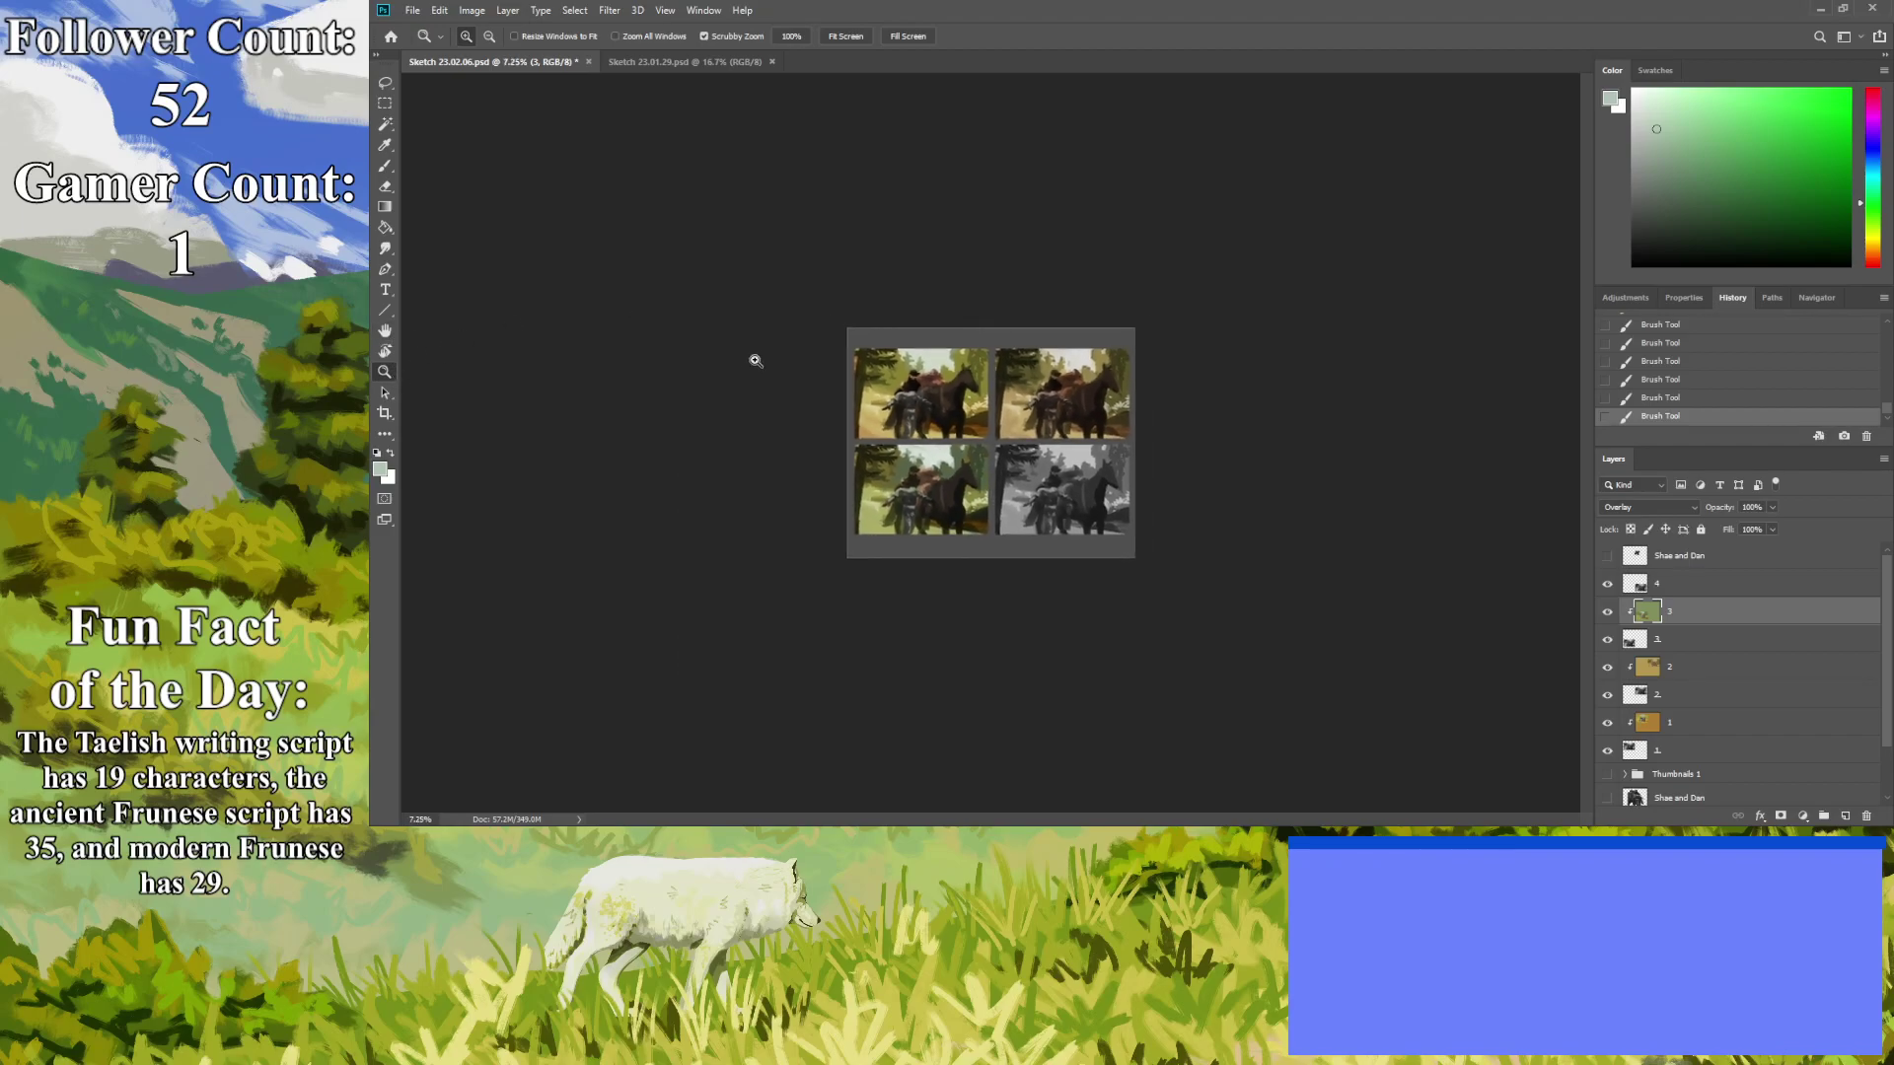
pyautogui.moveTo(832, 444); pyautogui.dragTo(803, 457)
pyautogui.moveTo(697, 487); pyautogui.dragTo(886, 495)
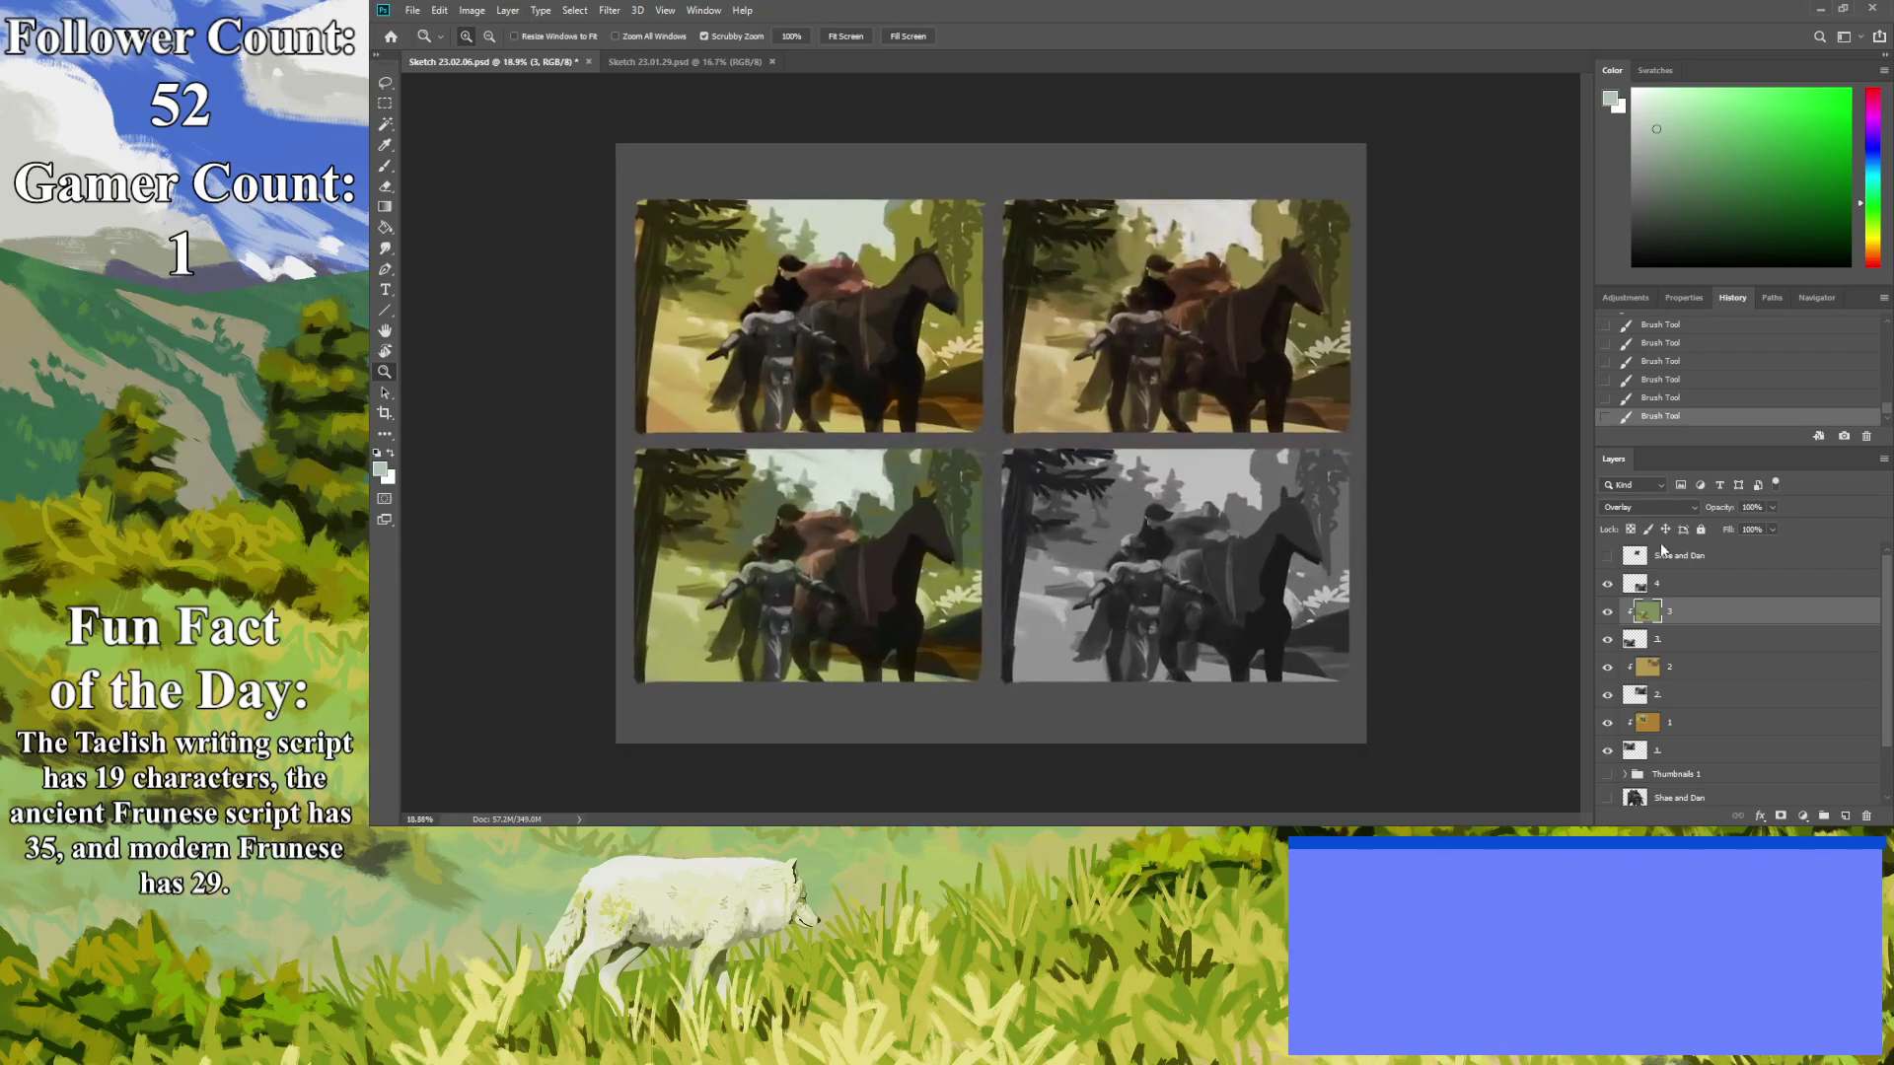
pyautogui.click(1657, 585)
pyautogui.doubleClick(1658, 585)
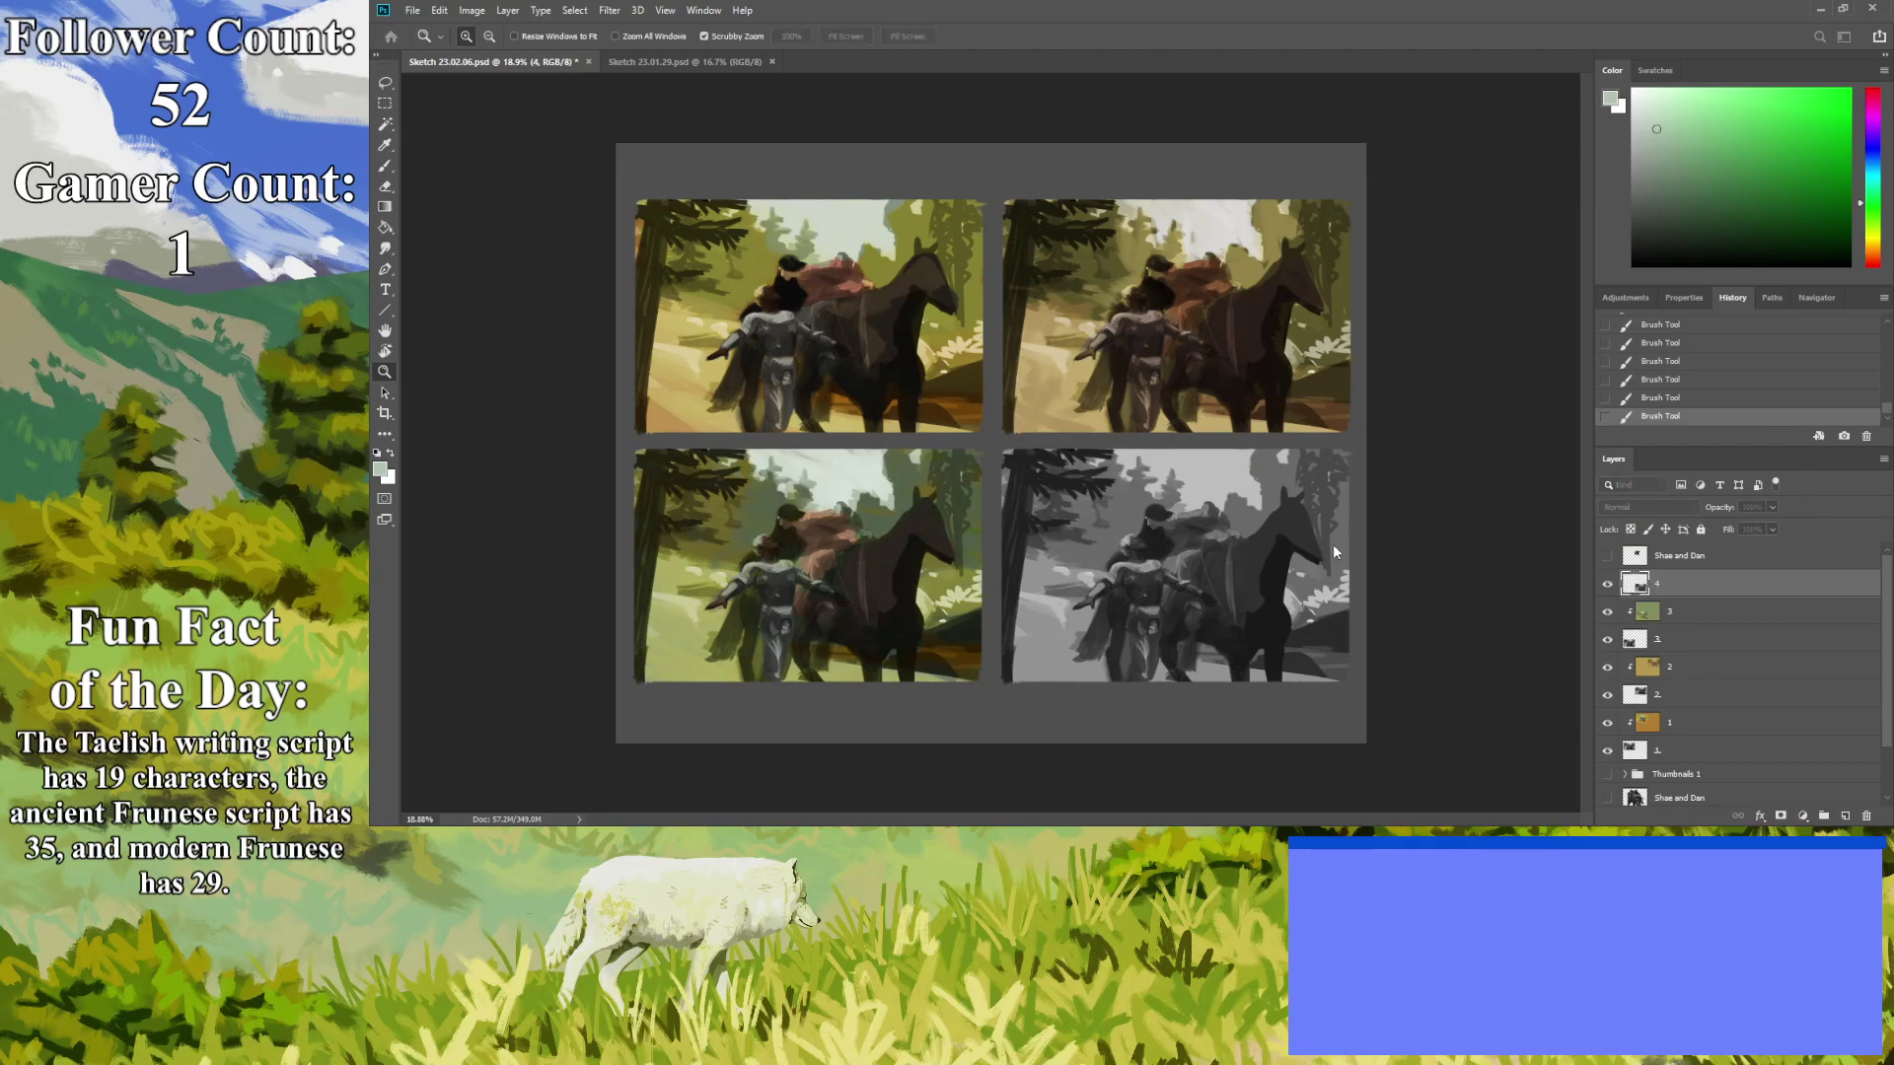
pyautogui.press('Return')
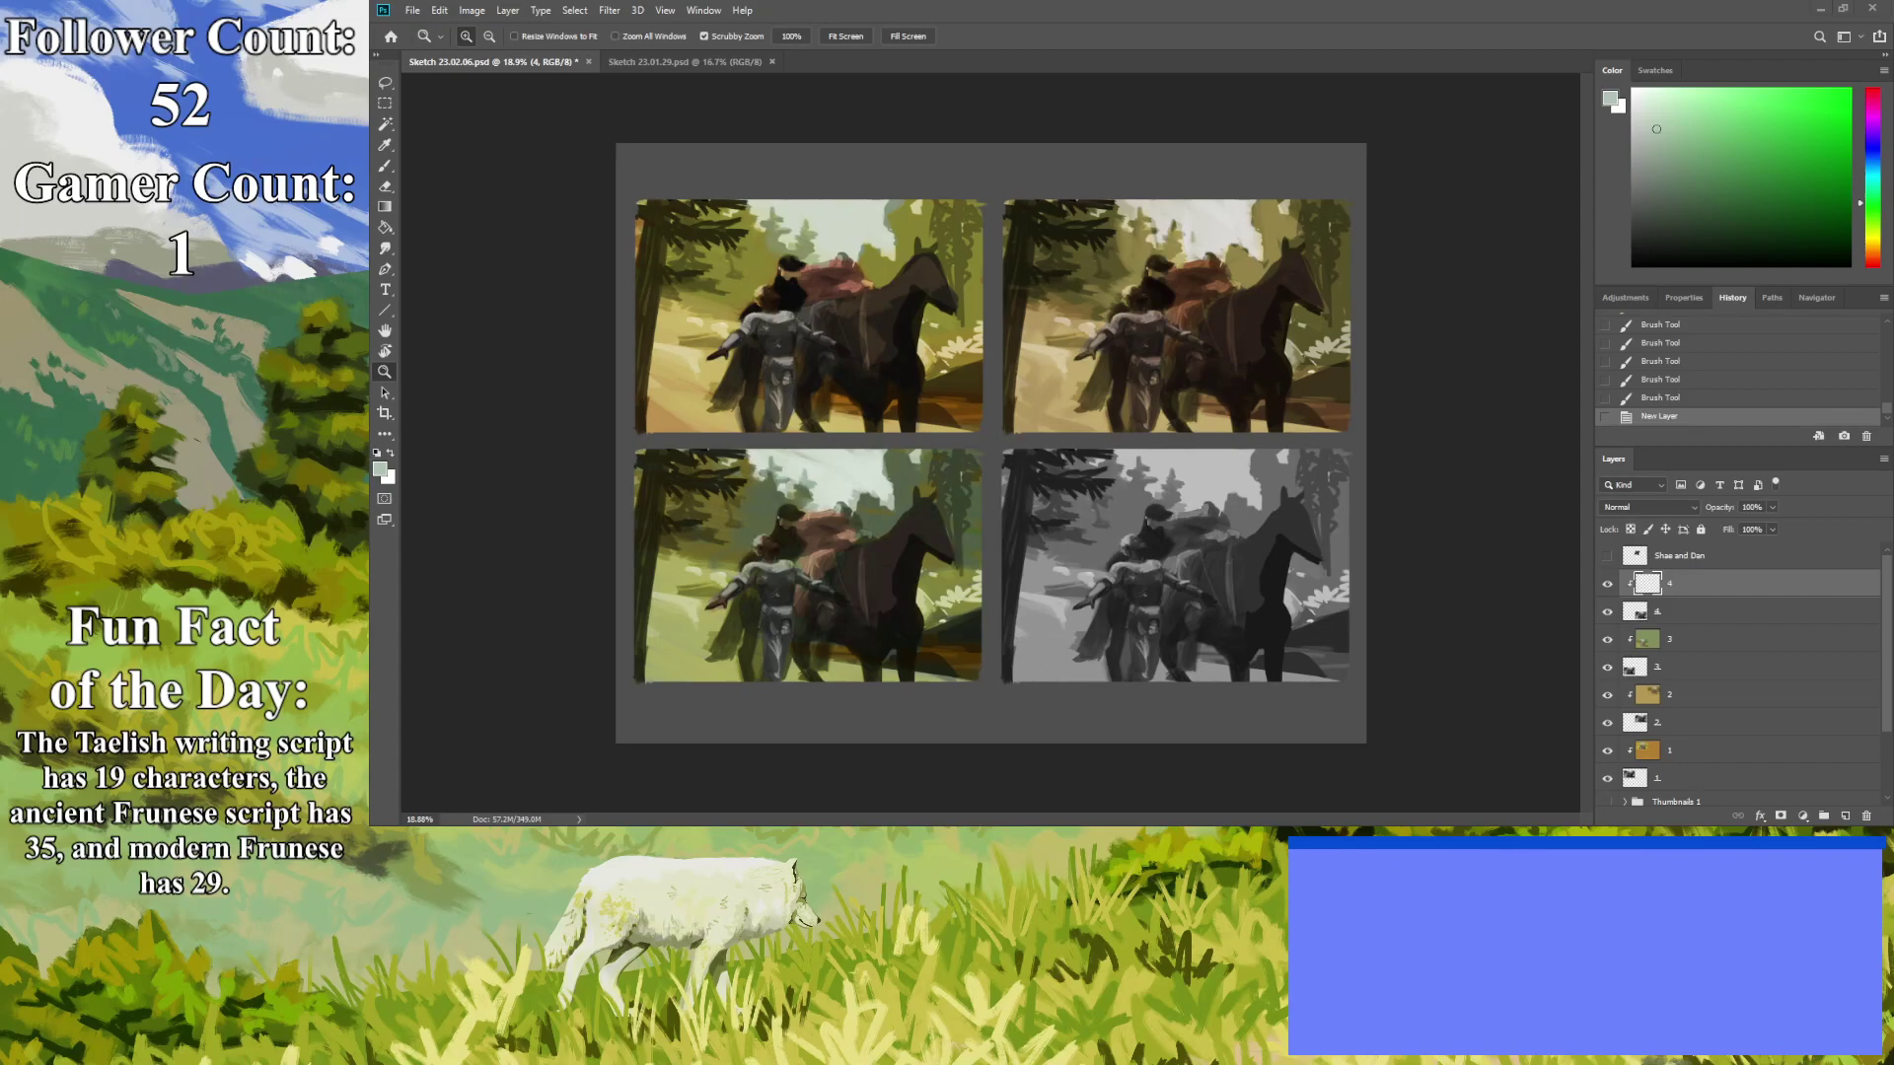
# Fill the new layer 4 with muted grey-blue and set its blend mode to Overlay.
pyautogui.moveTo(1876, 189); pyautogui.dragTo(1874, 165)
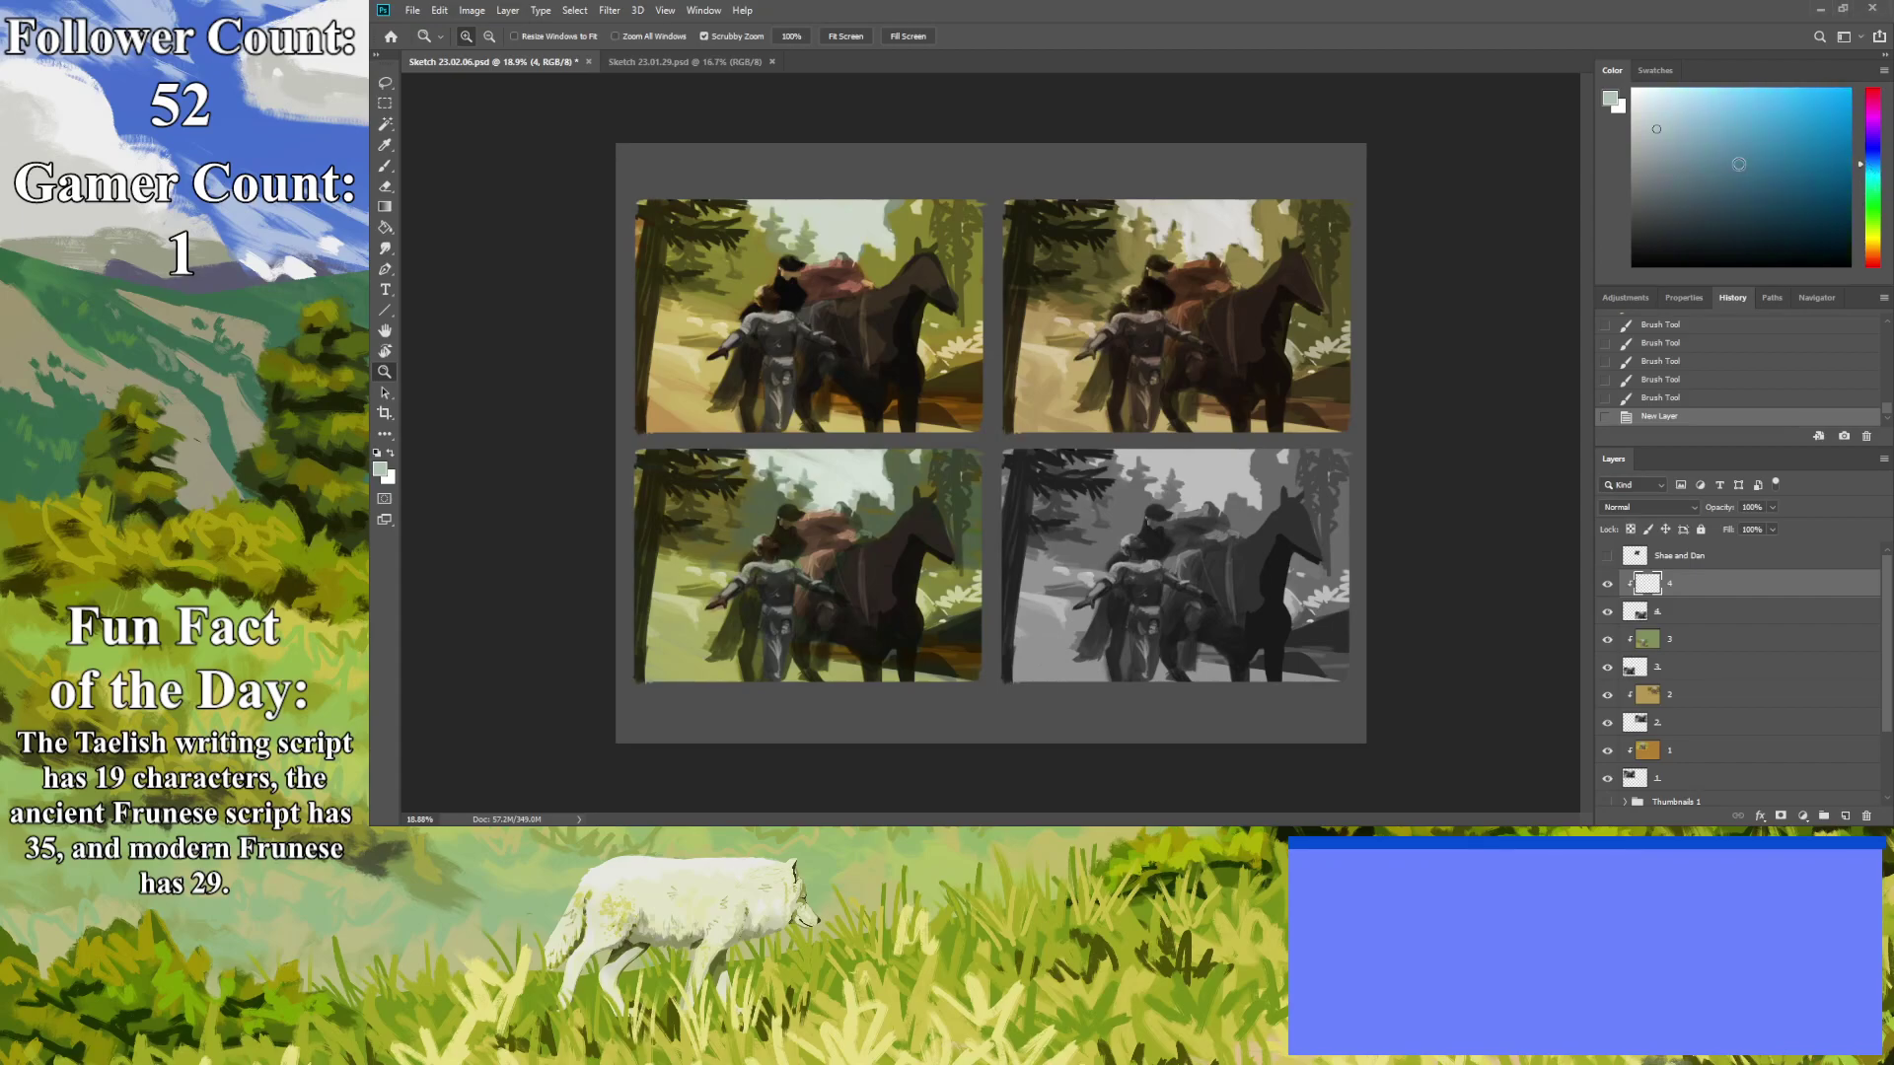
pyautogui.click(382, 231)
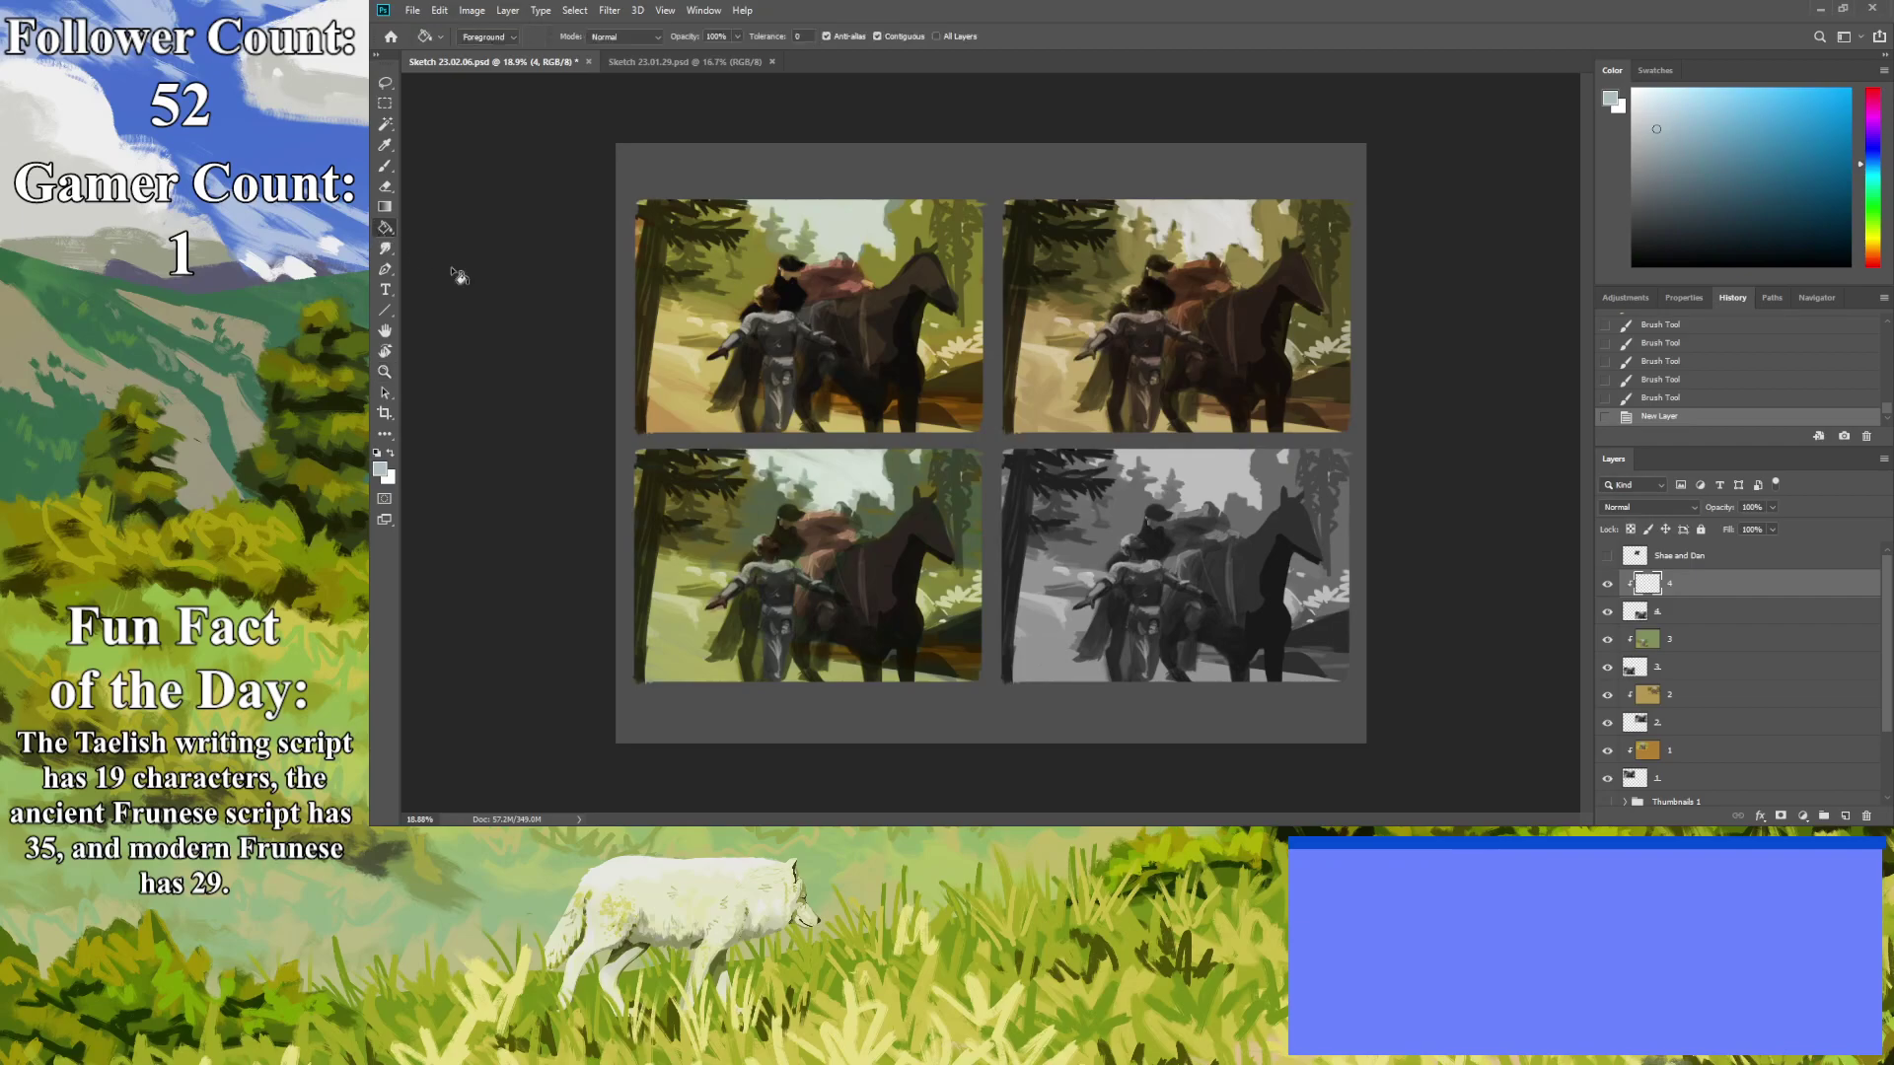
pyautogui.click(1221, 622)
pyautogui.click(1684, 148)
pyautogui.click(1235, 541)
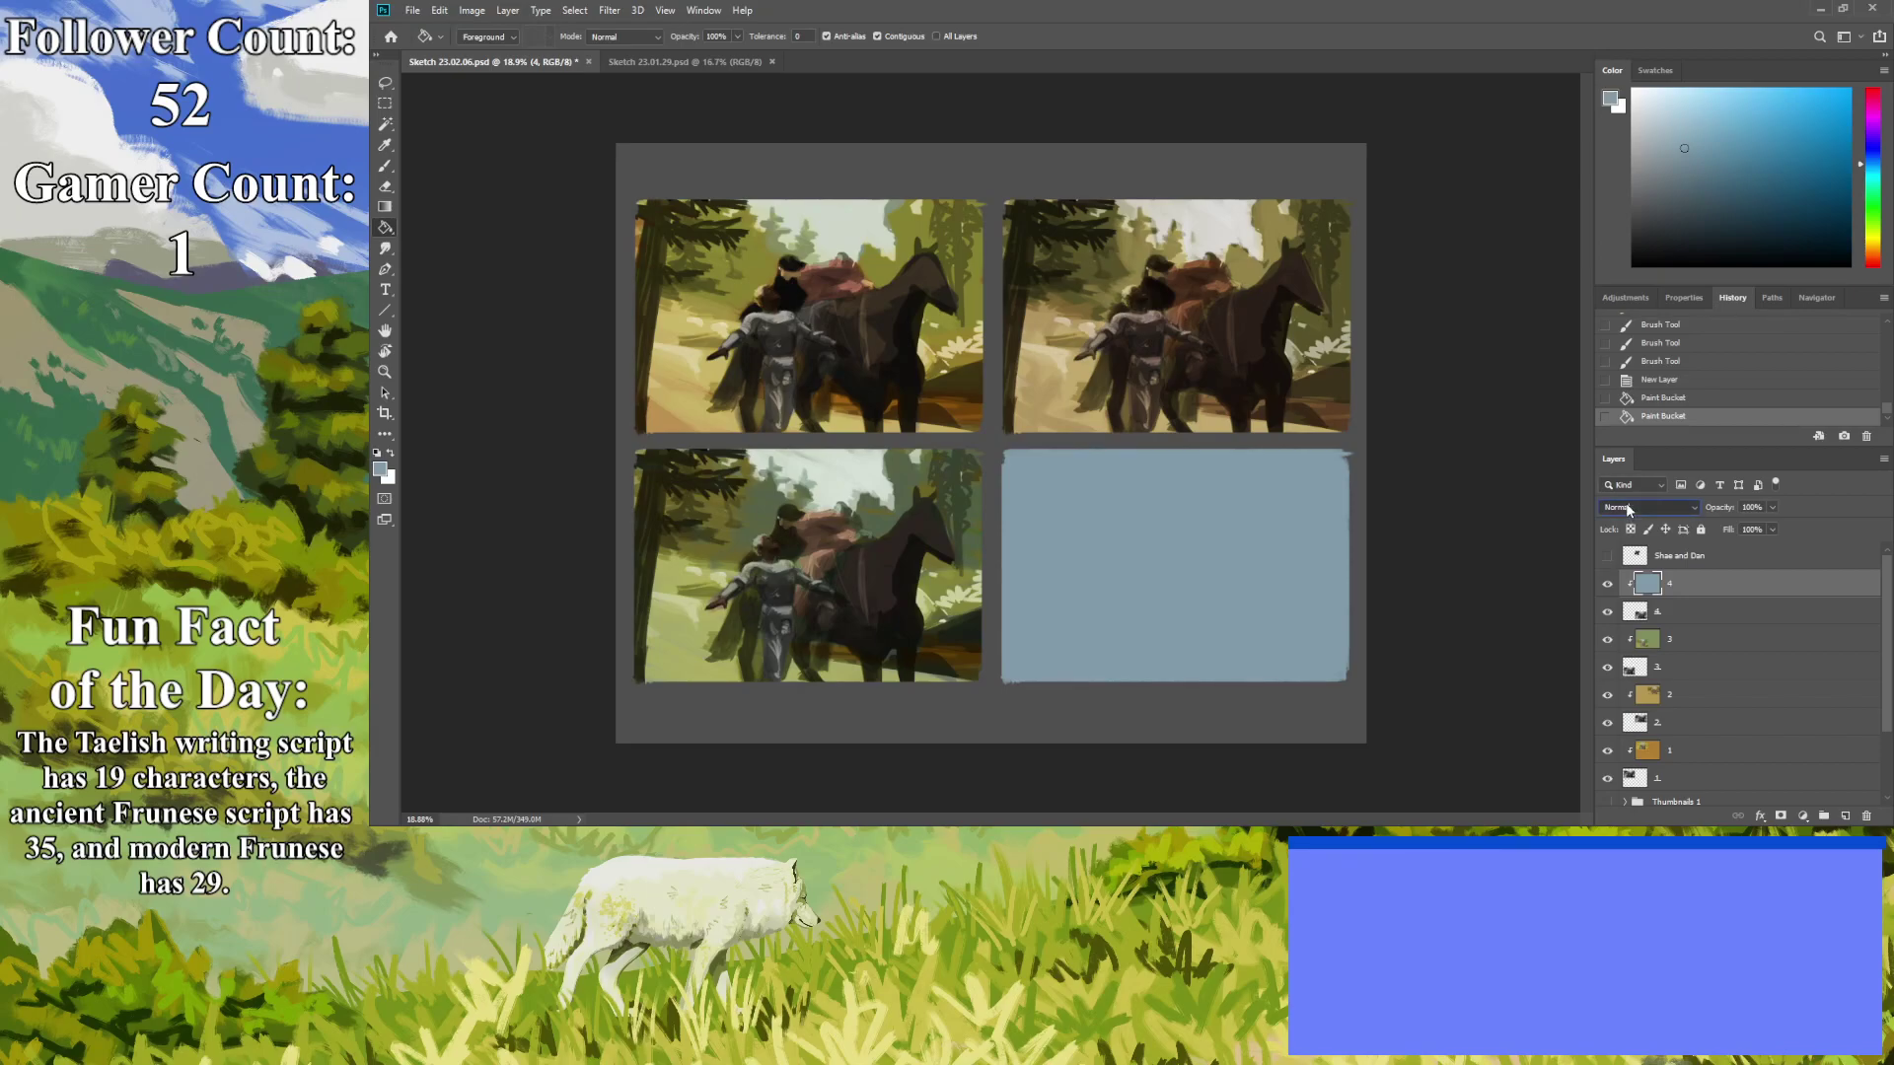
pyautogui.hotkey('shift', 'alt', 'o')
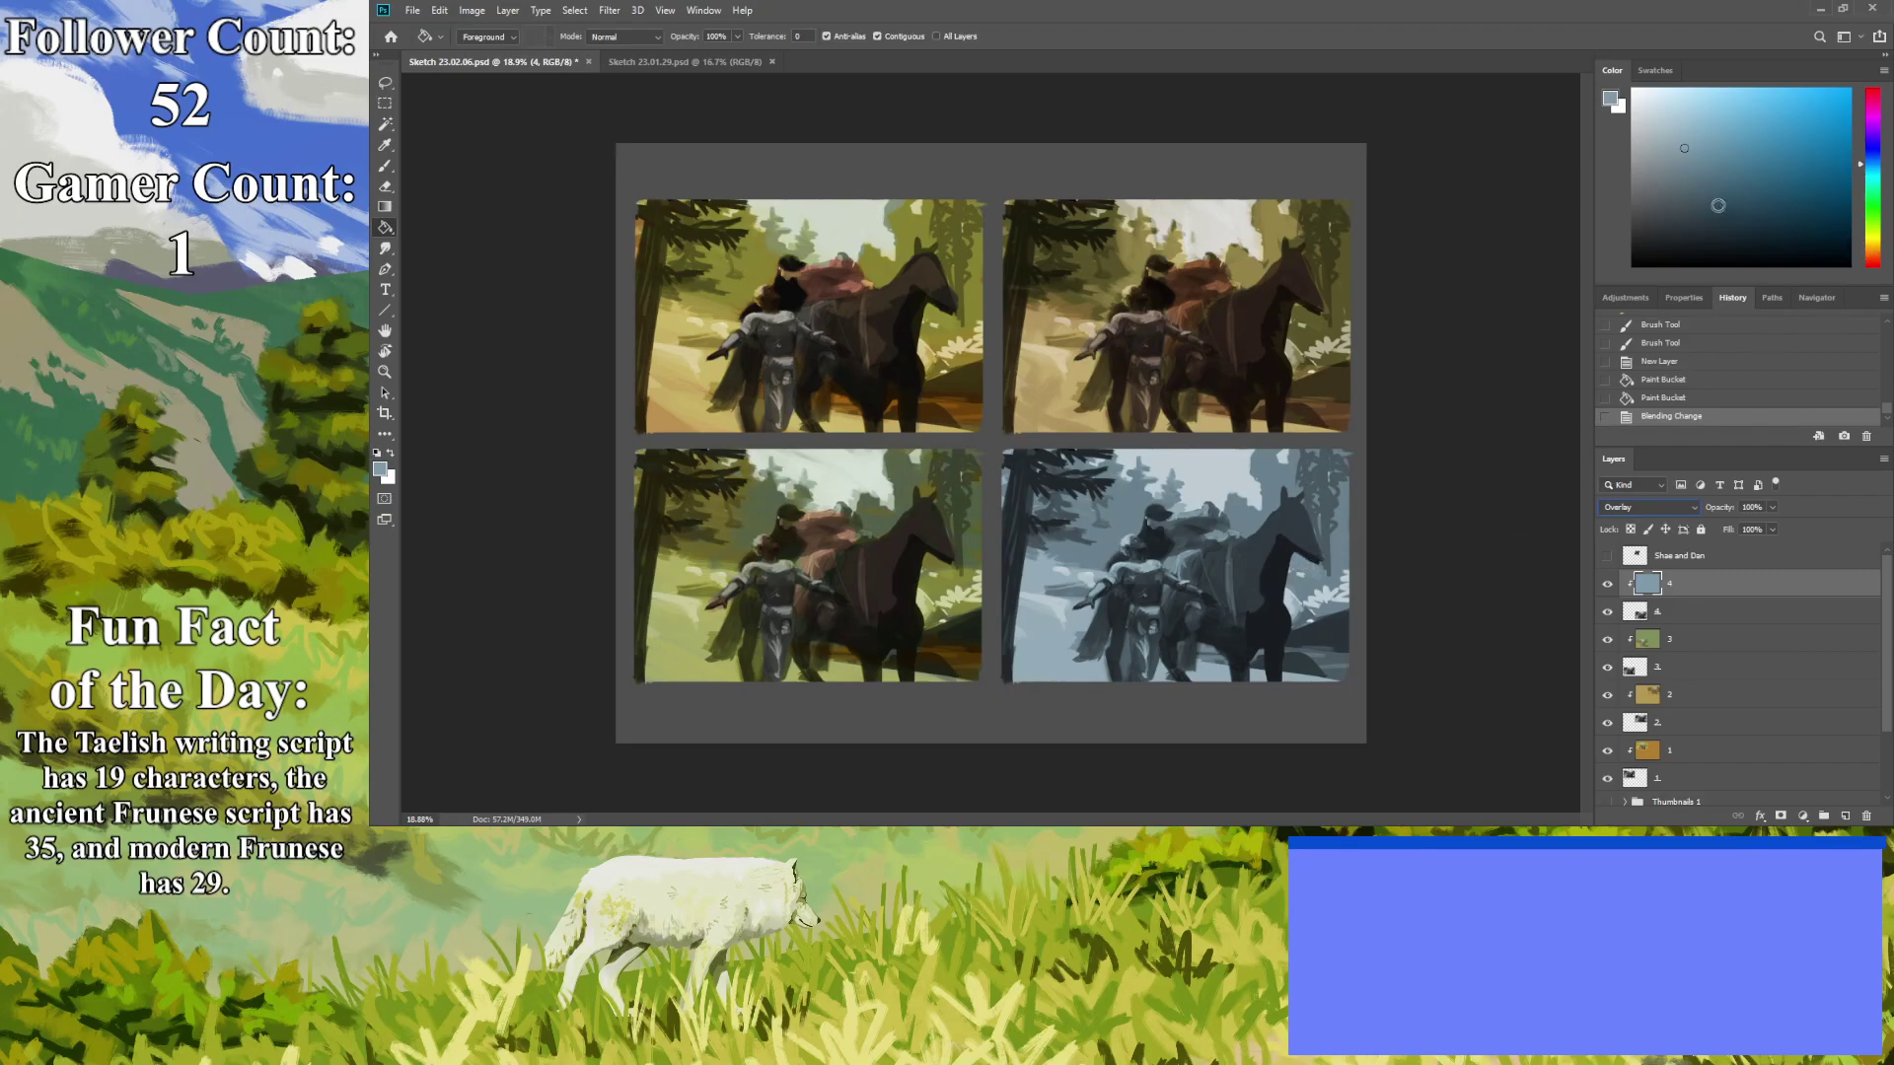
# Choose a dark, muted grey-green and paint the wooded background of the blue-tinted thumbnail with it.
pyautogui.click(1871, 227)
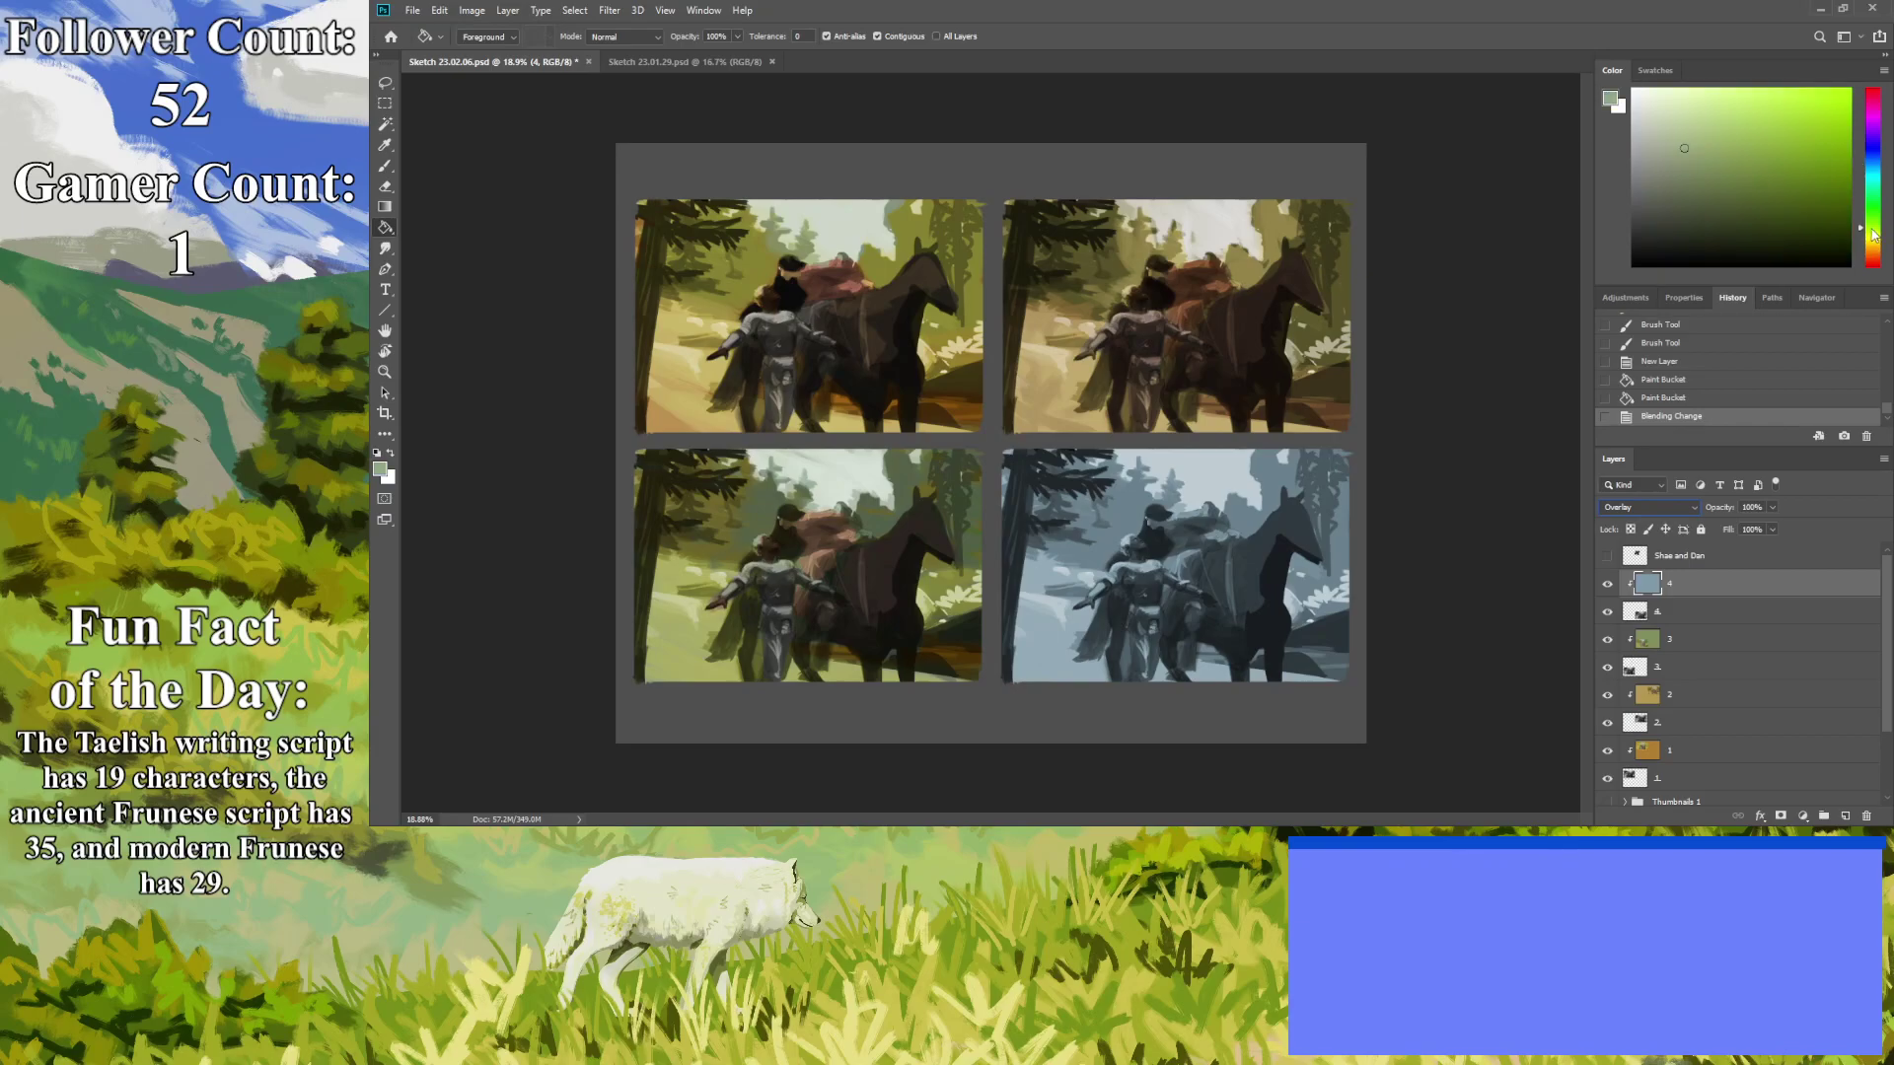
pyautogui.moveTo(1676, 202); pyautogui.dragTo(1658, 189)
pyautogui.click(385, 168)
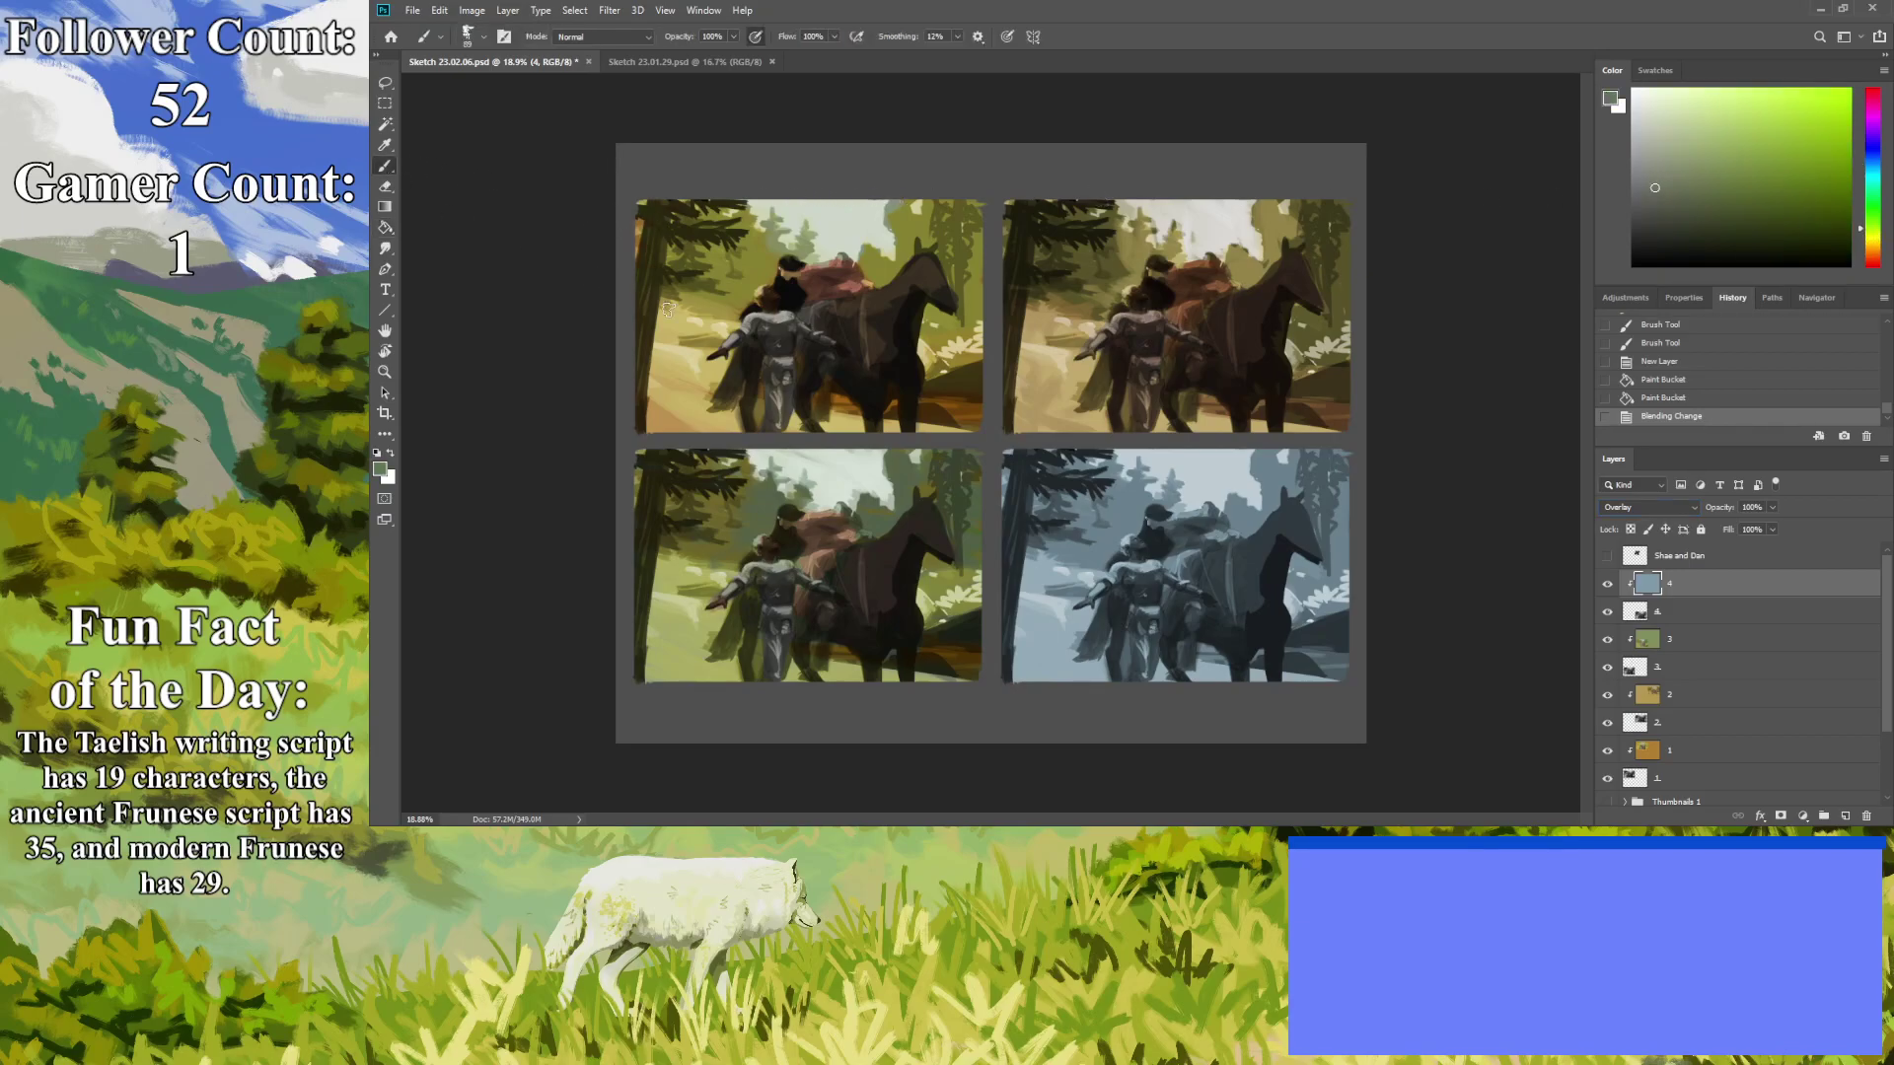
pyautogui.moveTo(1081, 560)
pyautogui.mouseDown()
pyautogui.moveTo(1030, 574)
pyautogui.moveTo(1022, 610)
pyautogui.moveTo(1062, 525)
pyautogui.moveTo(1117, 515)
pyautogui.moveTo(1102, 495)
pyautogui.moveTo(1093, 528)
pyautogui.mouseUp()
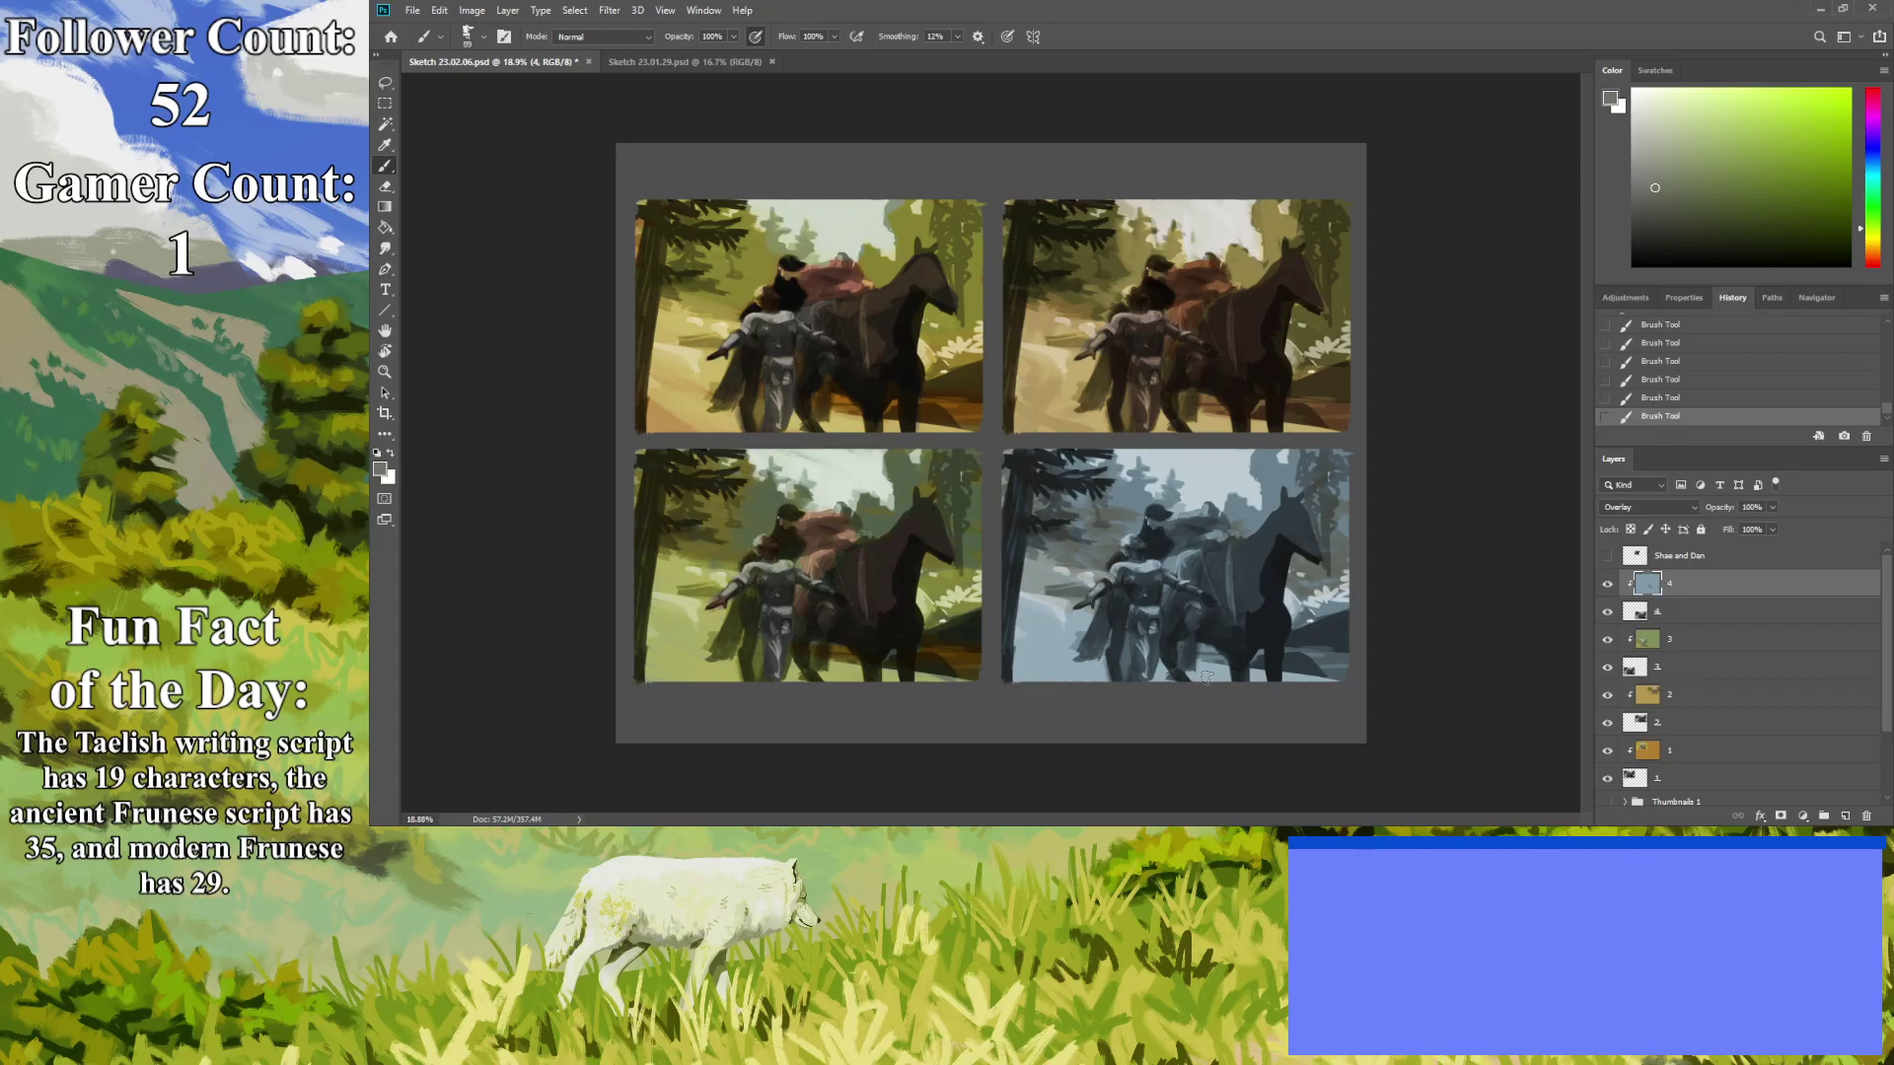
# Paint the ground beside the armoured figure in the blue-tinted thumbnail with a lighter, muted grey-green.
pyautogui.keyDown('alt'); pyautogui.click(1206, 678); pyautogui.keyUp('alt')
pyautogui.moveTo(1058, 572)
pyautogui.mouseDown()
pyautogui.moveTo(1076, 592)
pyautogui.moveTo(1026, 572)
pyautogui.moveTo(1058, 611)
pyautogui.moveTo(1060, 661)
pyautogui.moveTo(1036, 686)
pyautogui.mouseUp()
pyautogui.click(1684, 155)
pyautogui.moveTo(1077, 538)
pyautogui.mouseDown()
pyautogui.moveTo(1132, 580)
pyautogui.moveTo(1010, 583)
pyautogui.moveTo(1150, 679)
pyautogui.moveTo(1008, 679)
pyautogui.mouseUp()
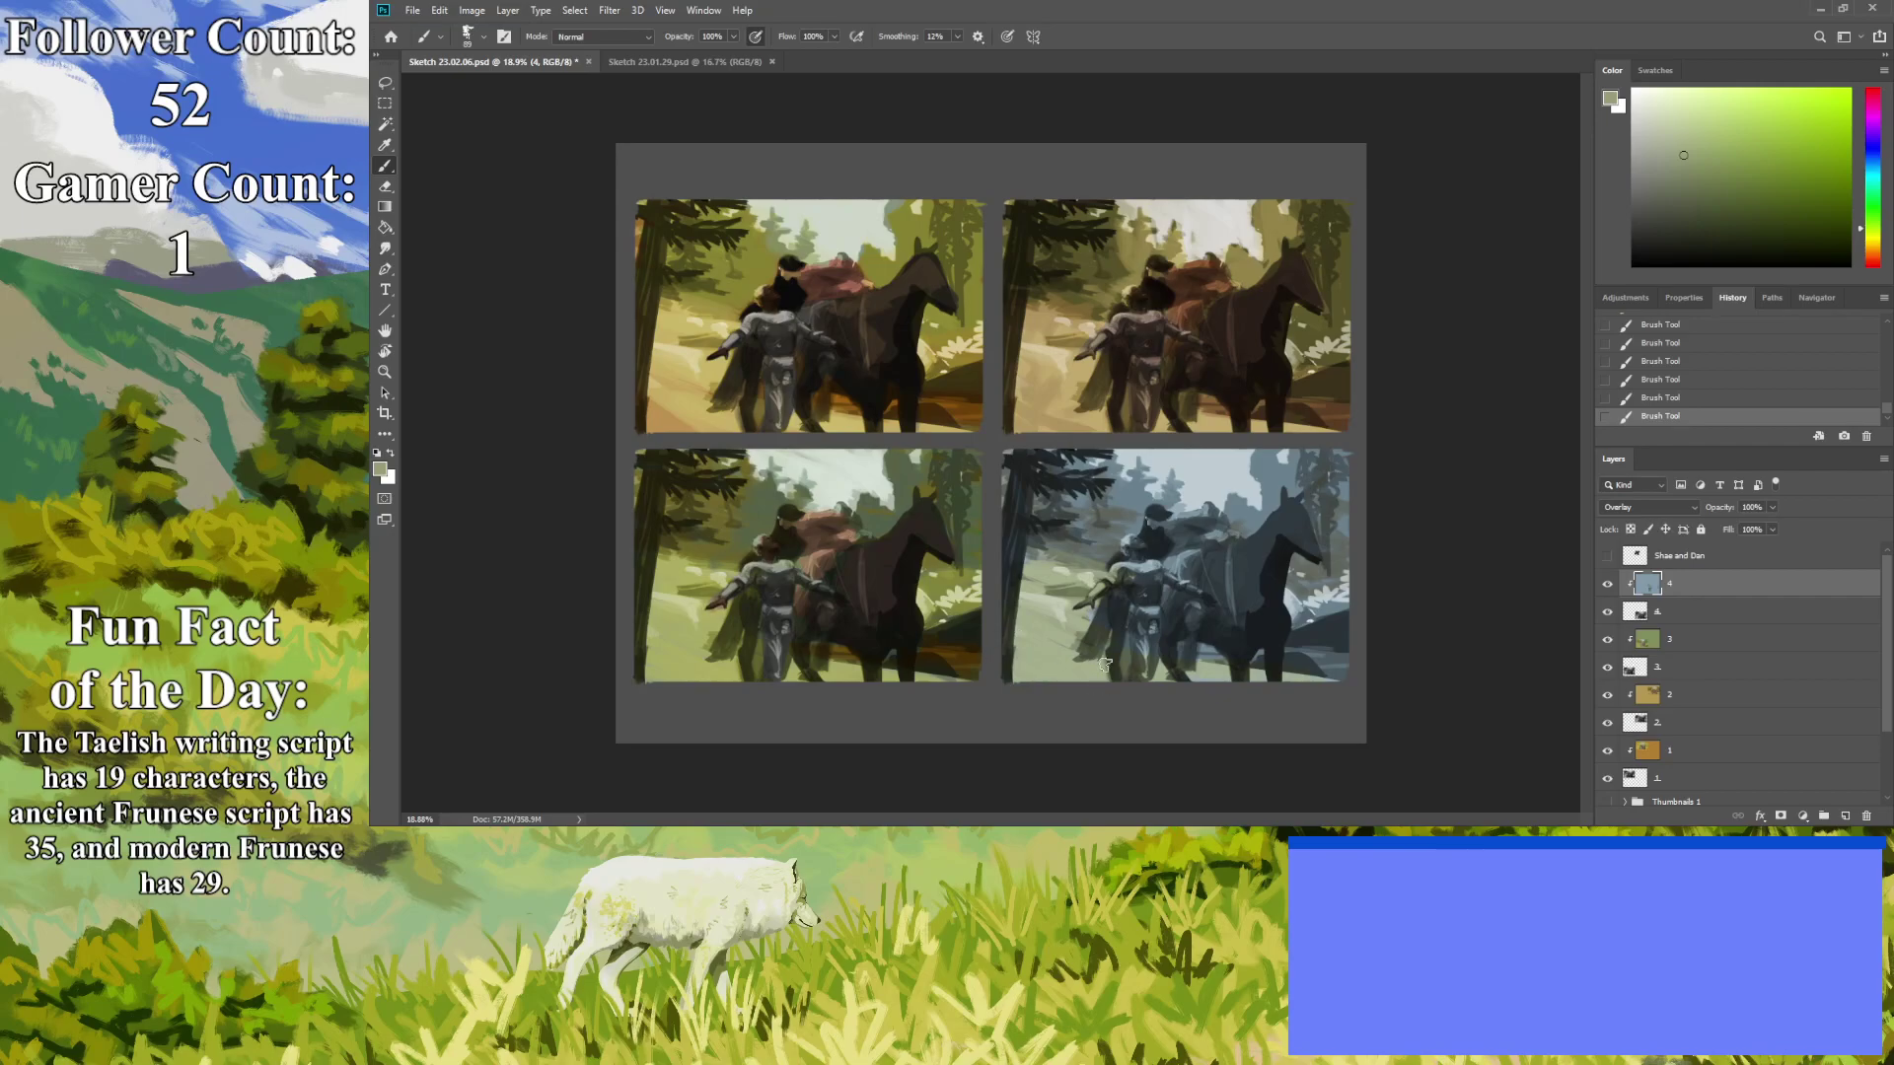
# Tone down the ground of the blue-tinted thumbnail with neutral grey and a muted grey-blue.
pyautogui.keyDown('alt'); pyautogui.click(1164, 637); pyautogui.keyUp('alt')
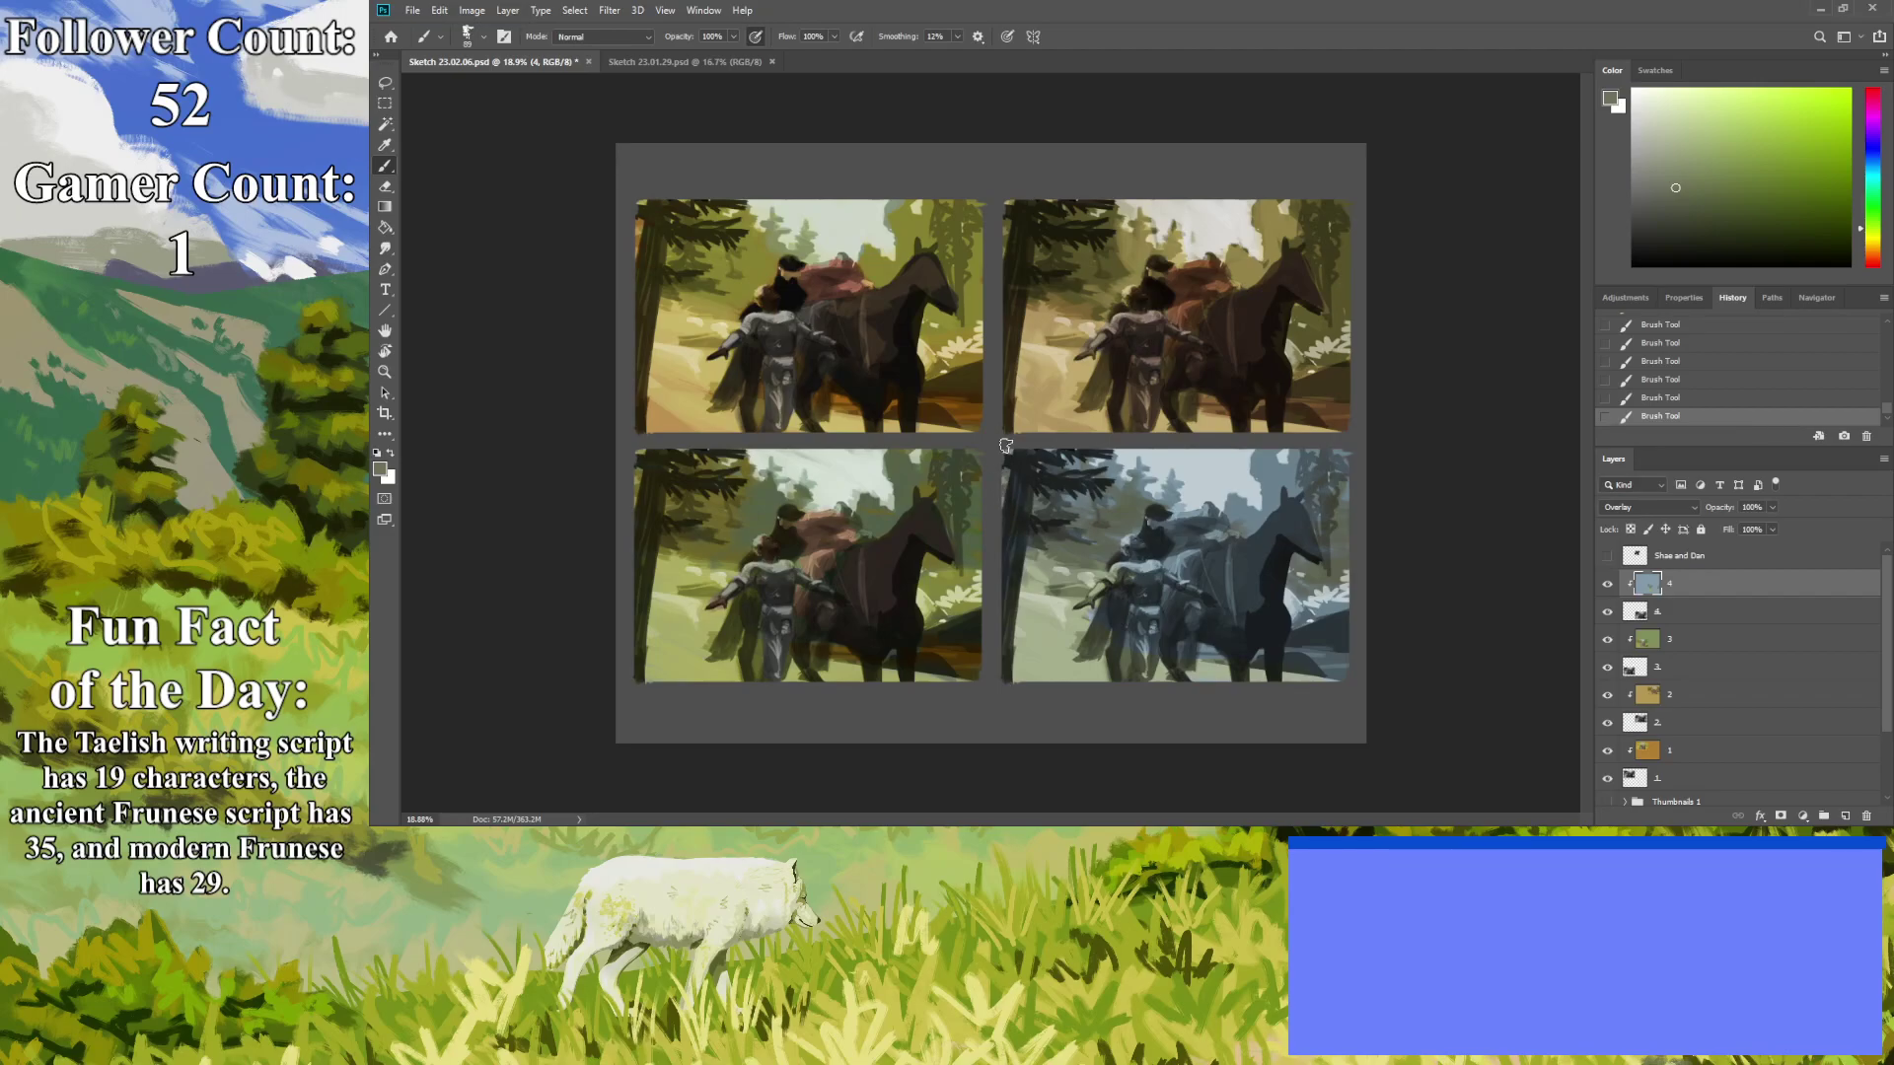
pyautogui.click(1636, 185)
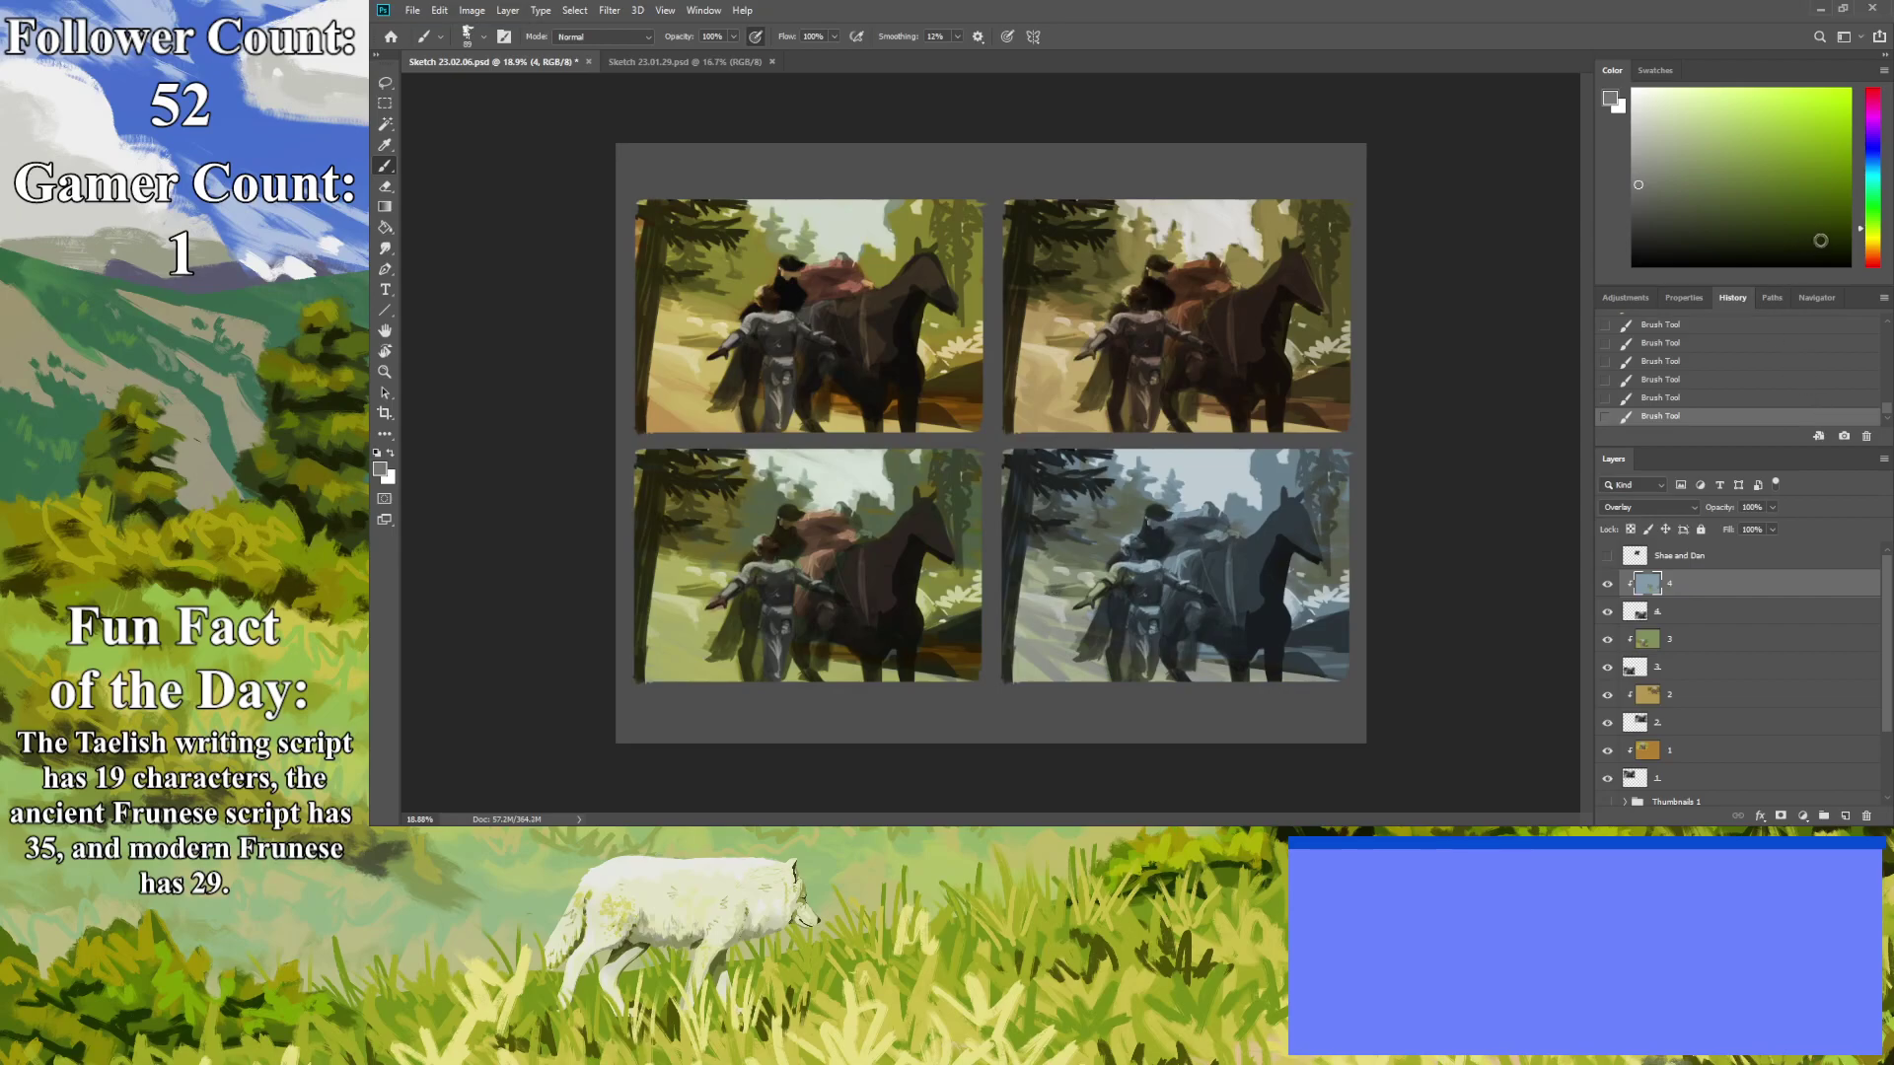
pyautogui.click(1872, 161)
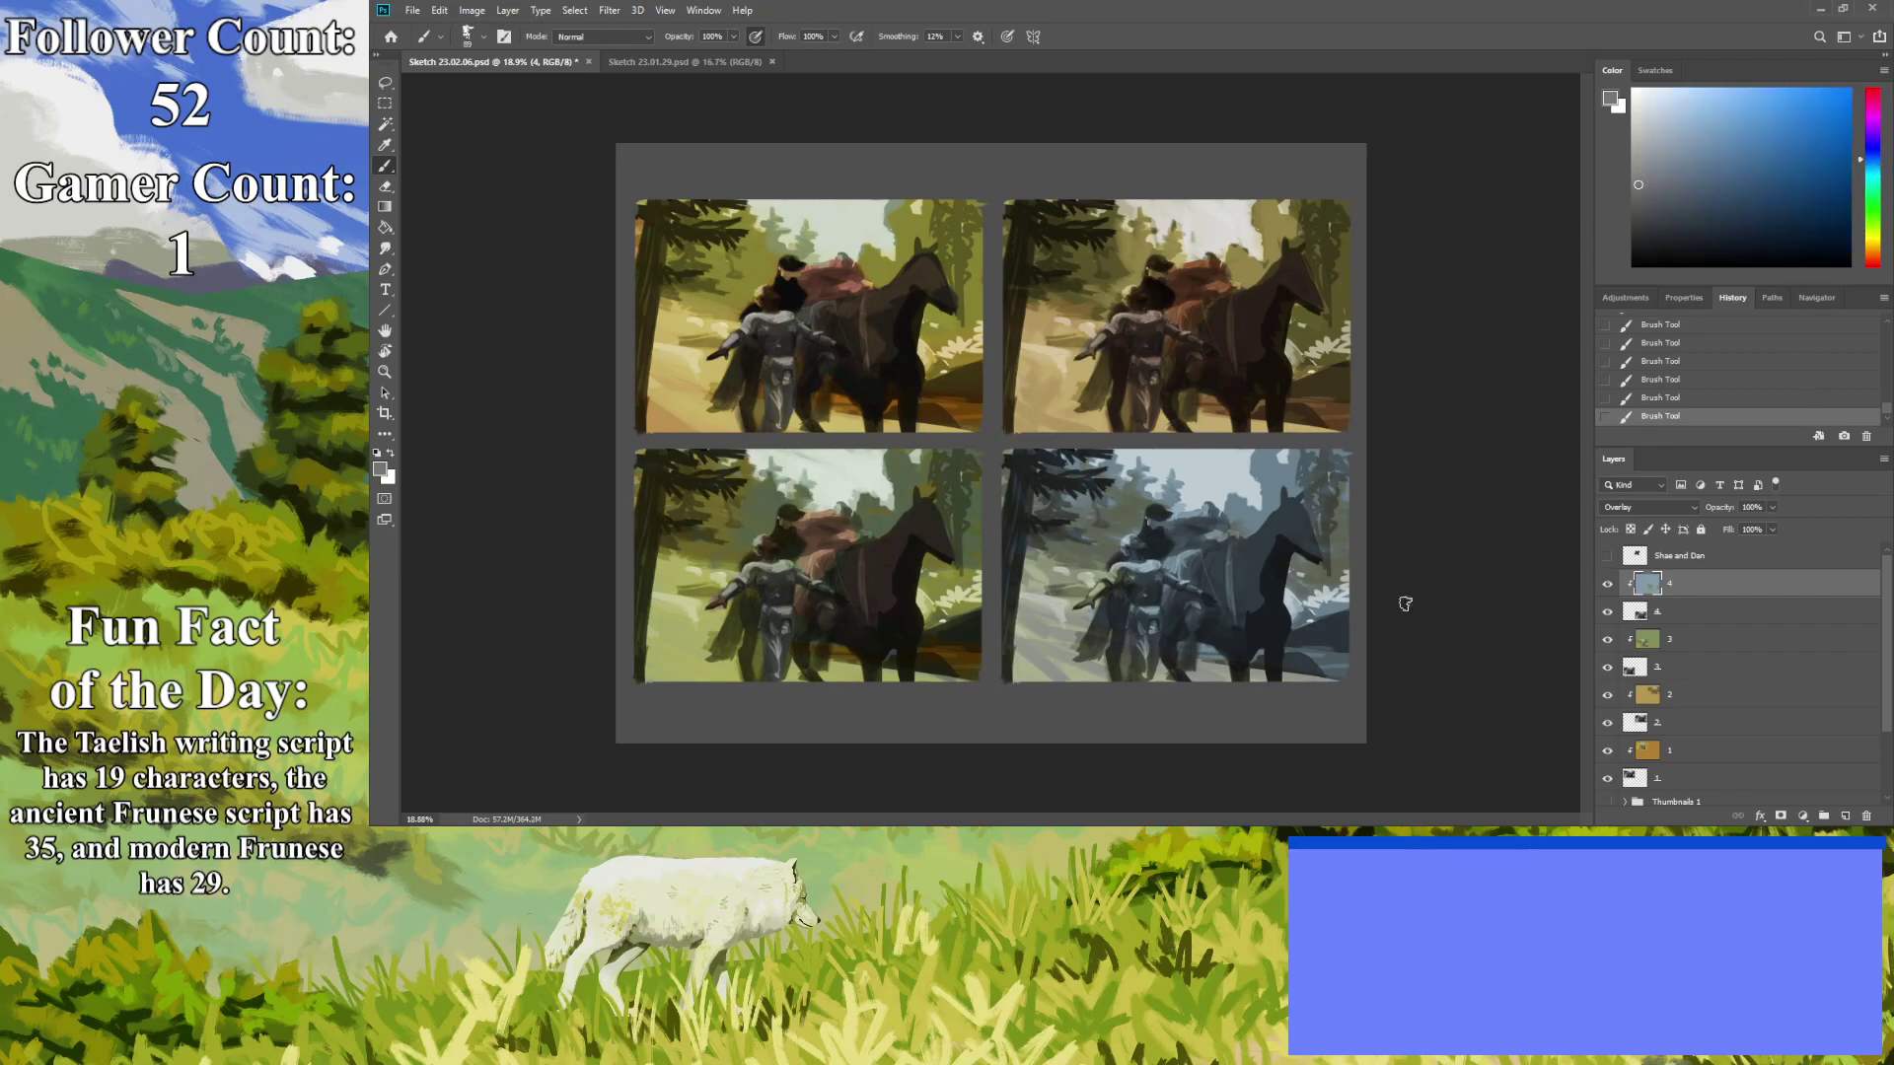
pyautogui.click(1667, 172)
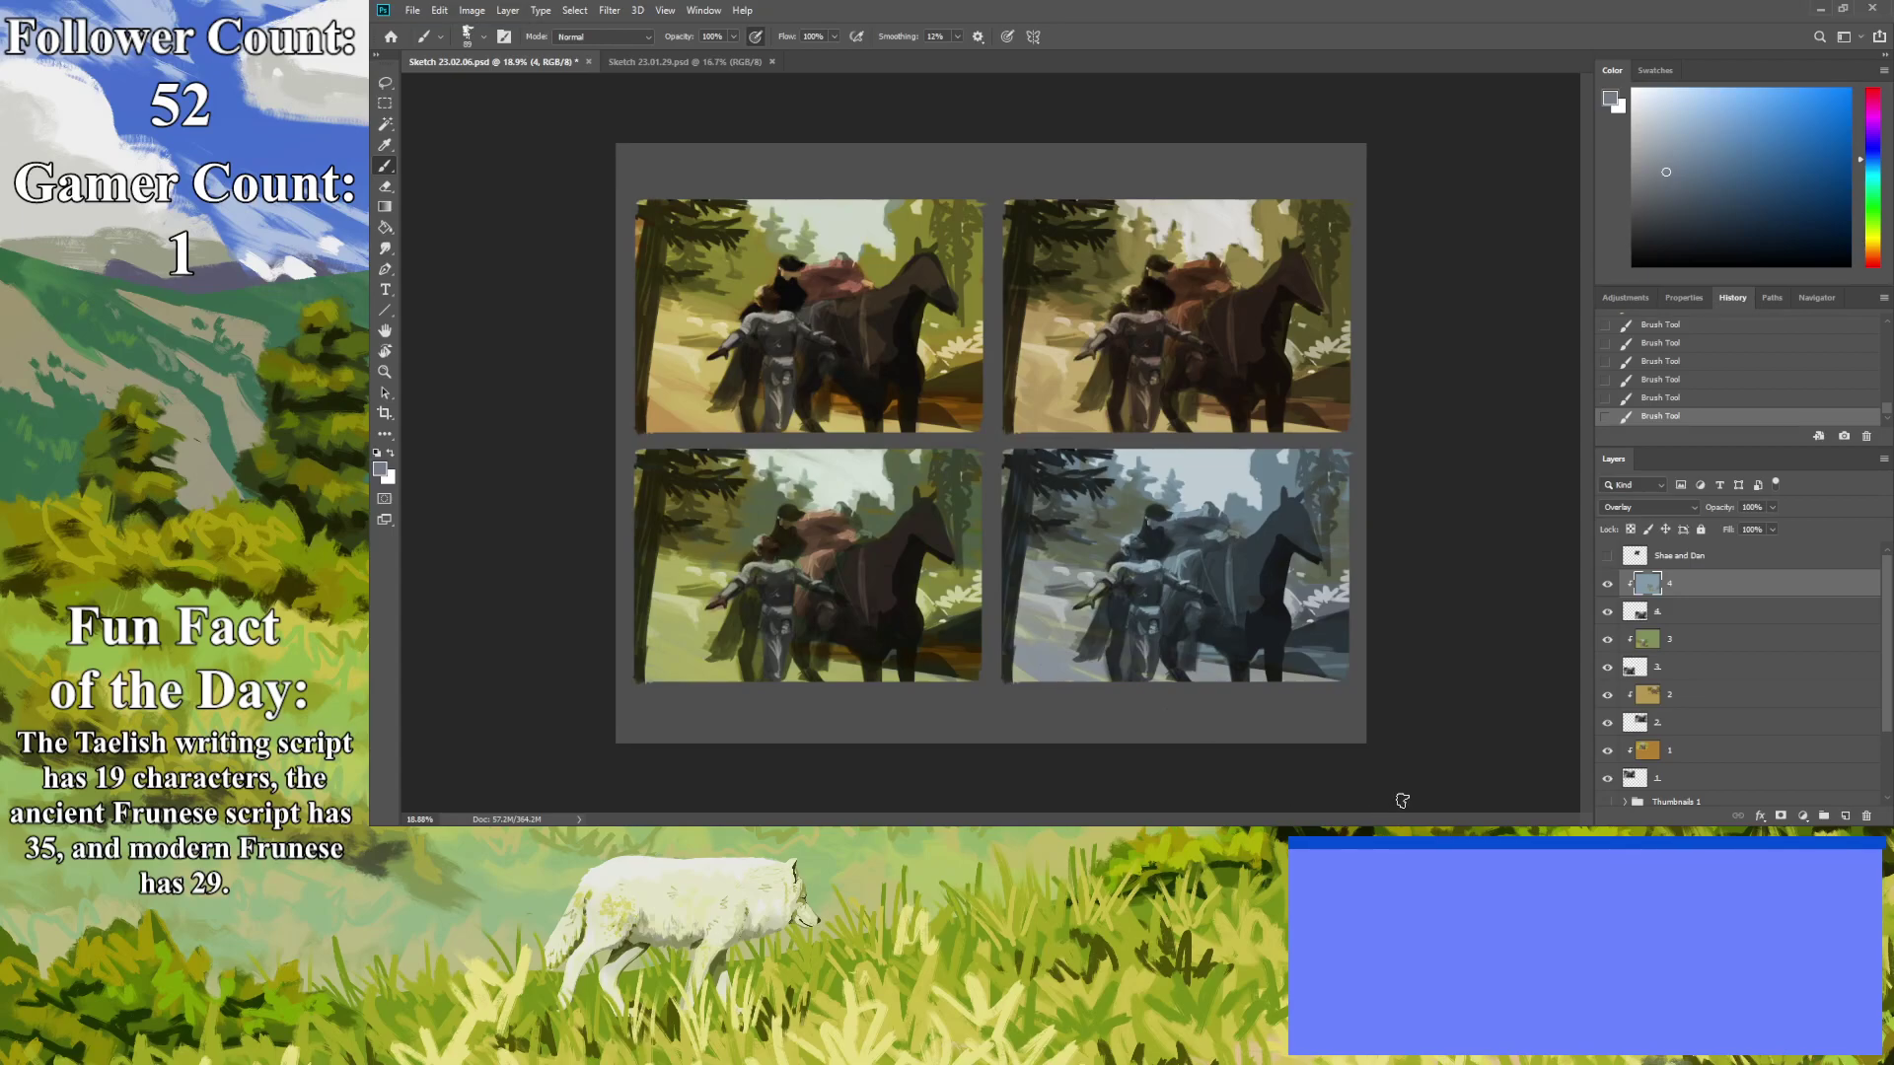
# Tint the foreground of the blue-tinted thumbnail with muted browns and a pale warm grey.
pyautogui.click(1871, 251)
pyautogui.click(1717, 198)
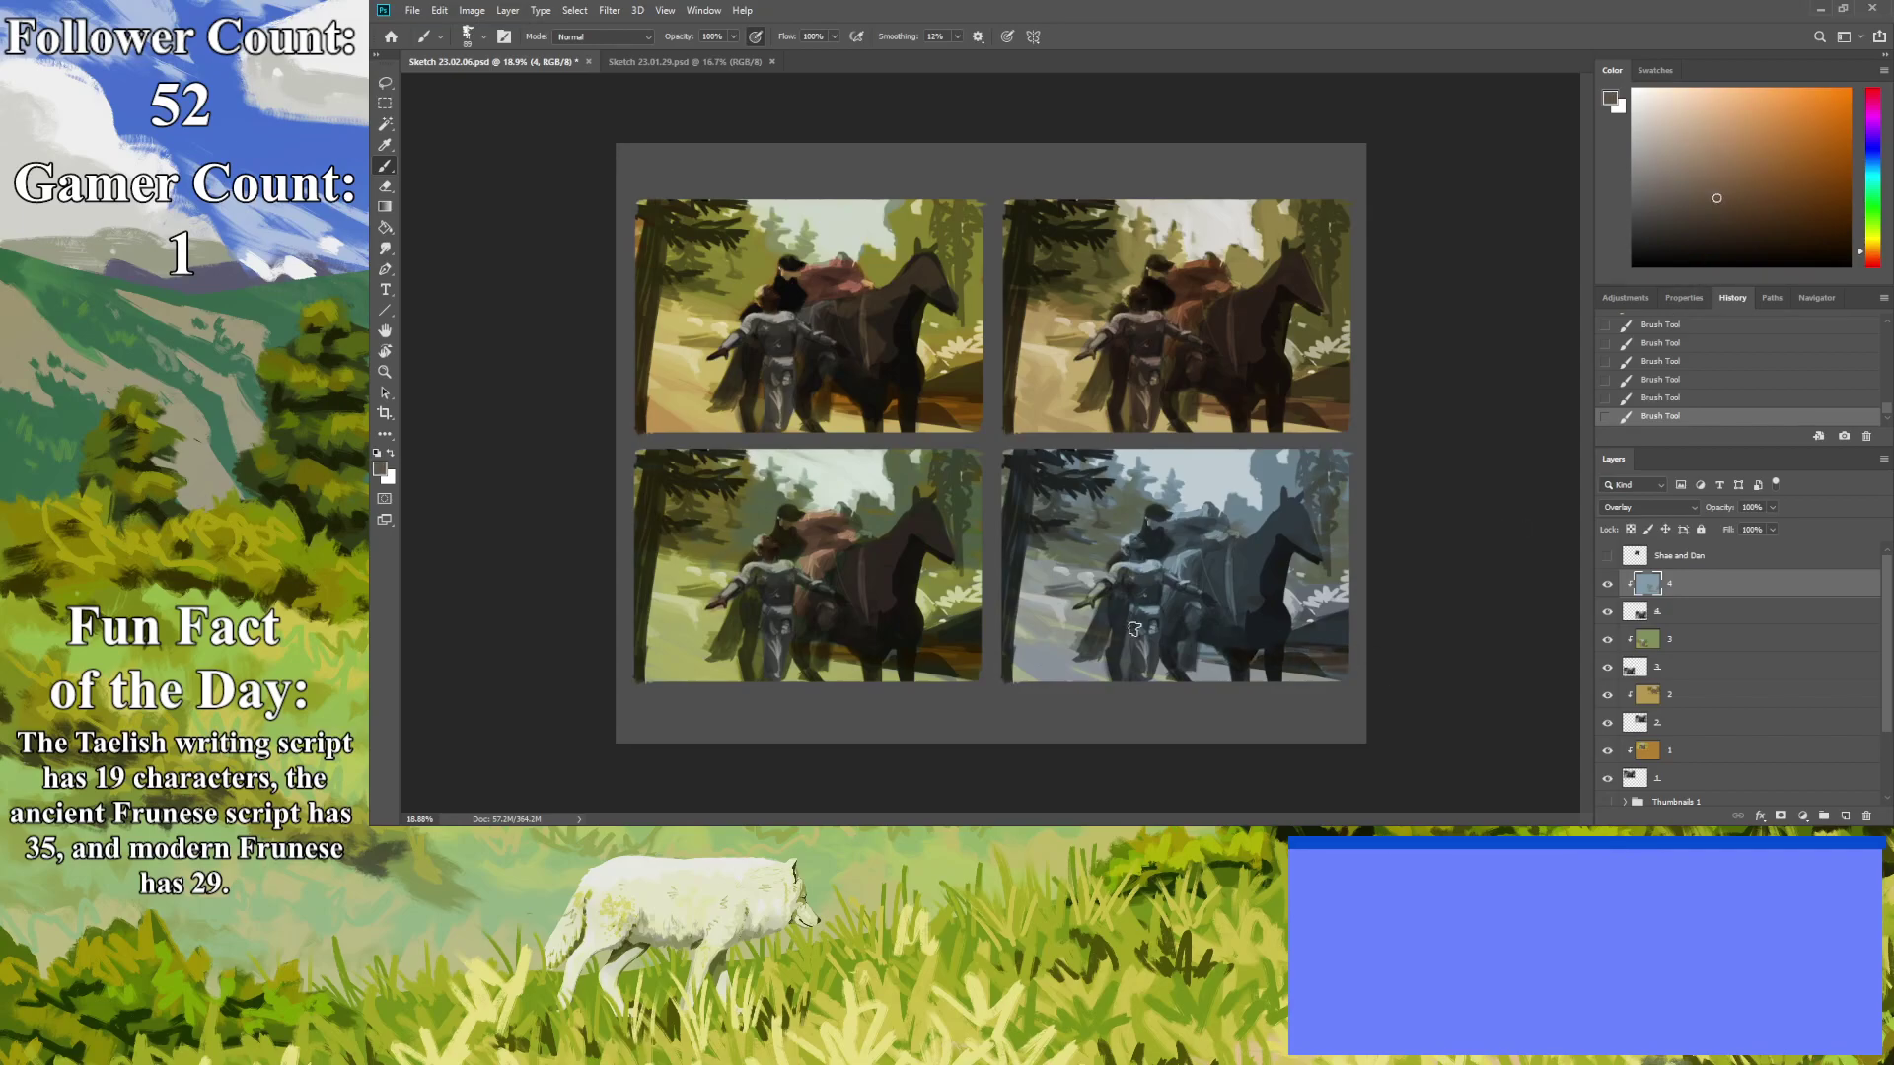
pyautogui.click(1722, 158)
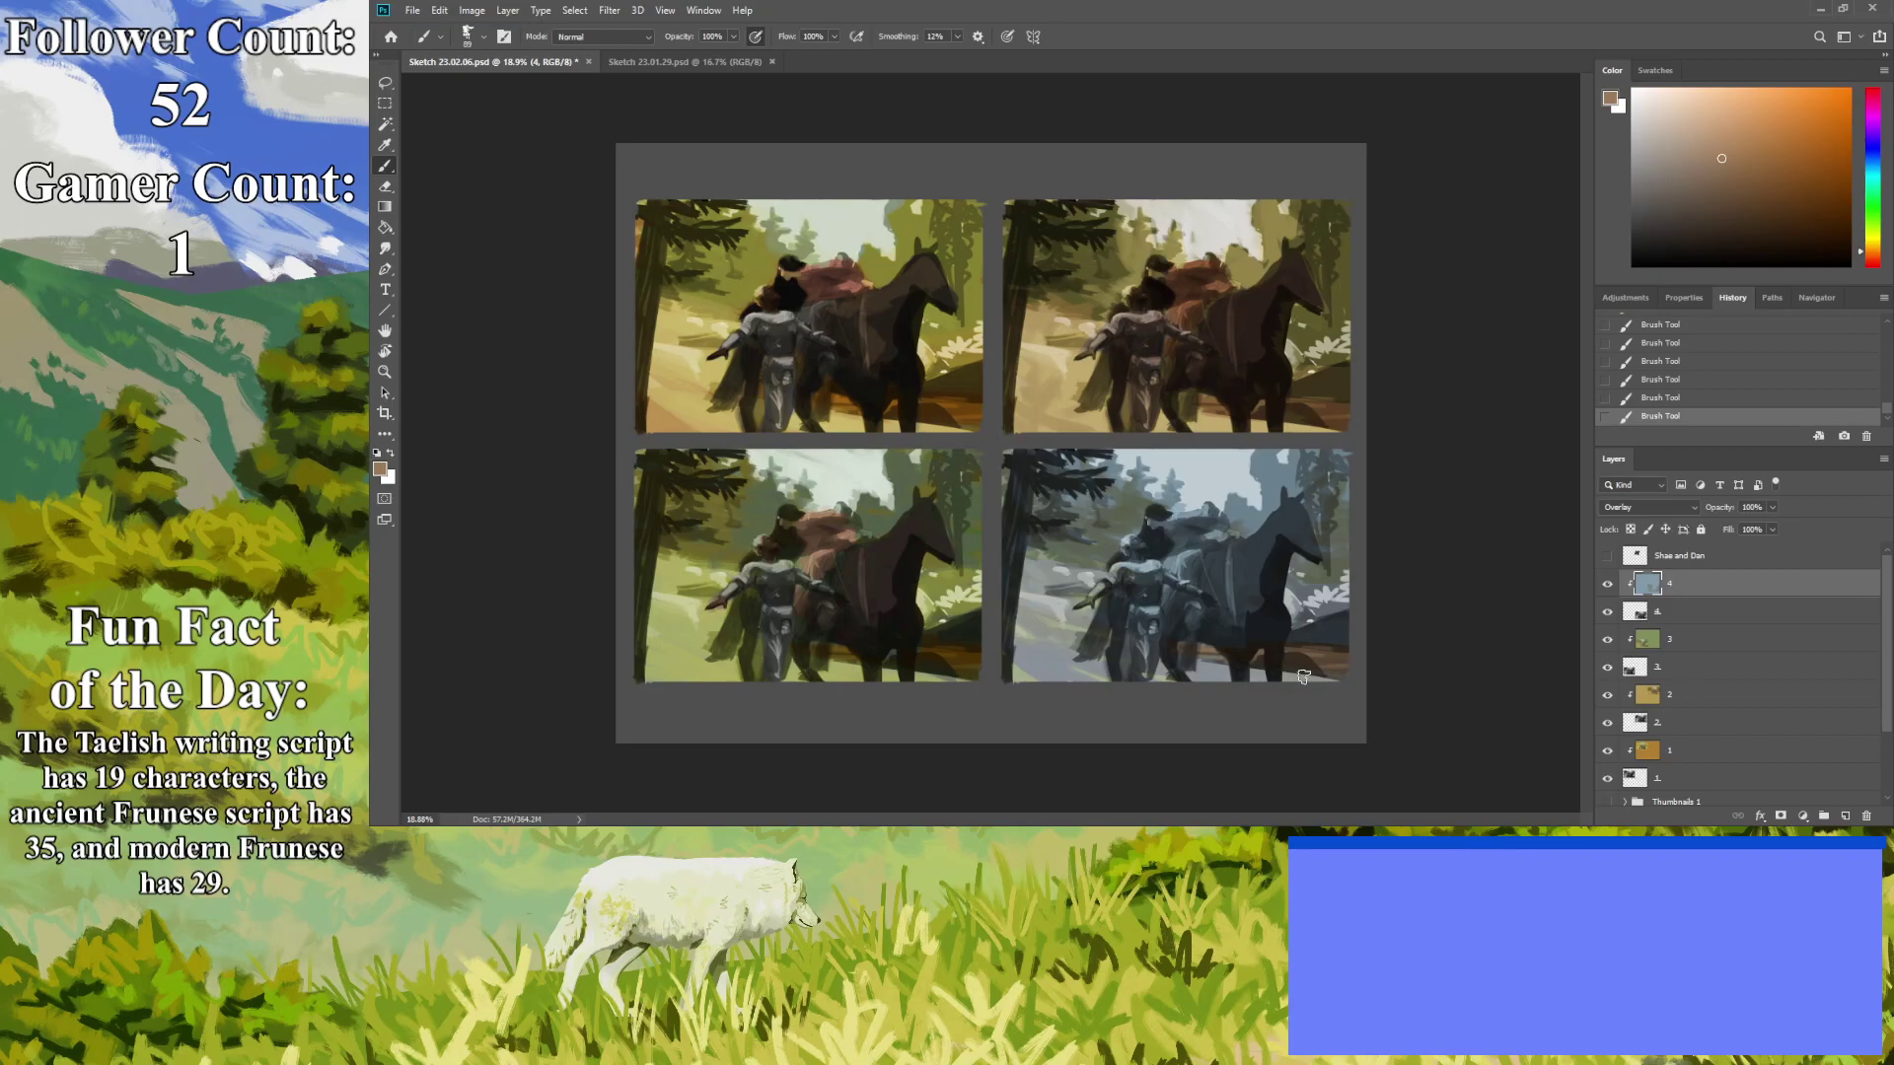
pyautogui.click(1663, 161)
pyautogui.click(1647, 150)
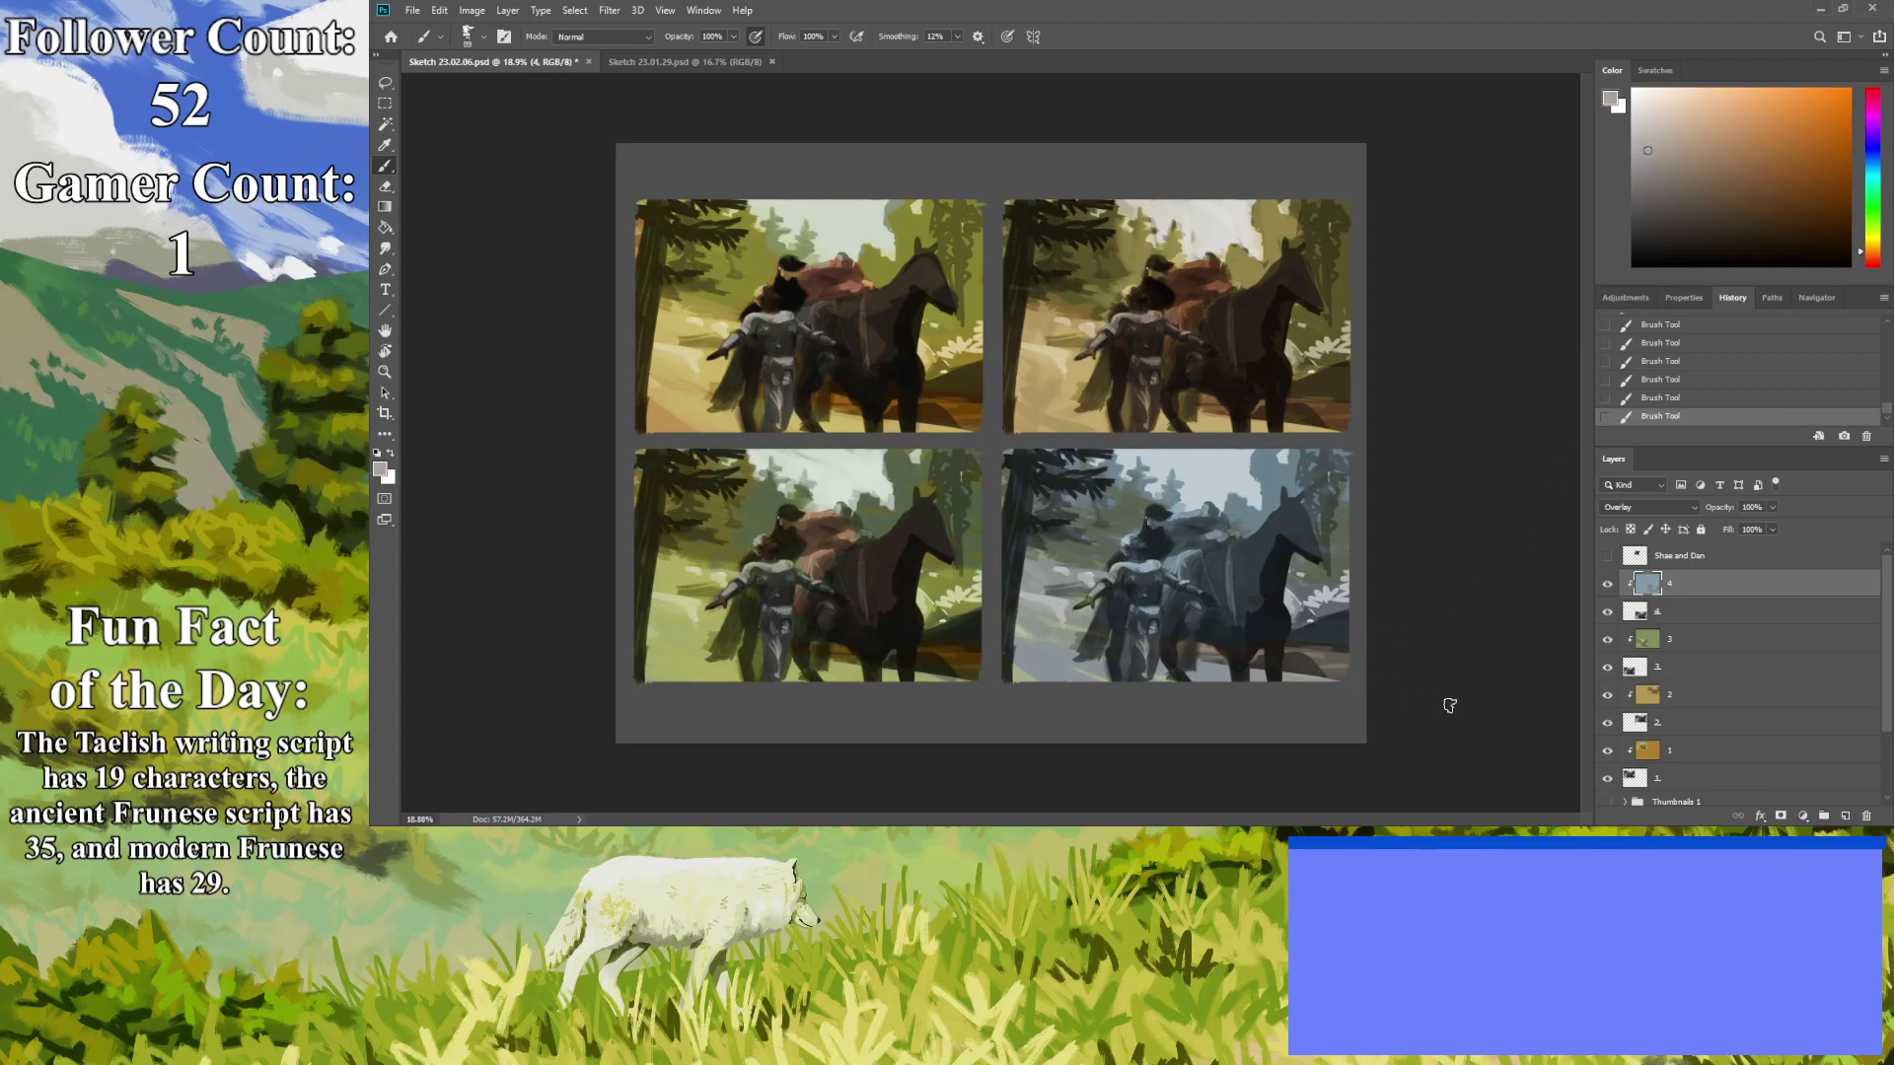
# Paint the armoured figure in the blue-tinted thumbnail with a near-neutral grey.
pyautogui.click(1872, 153)
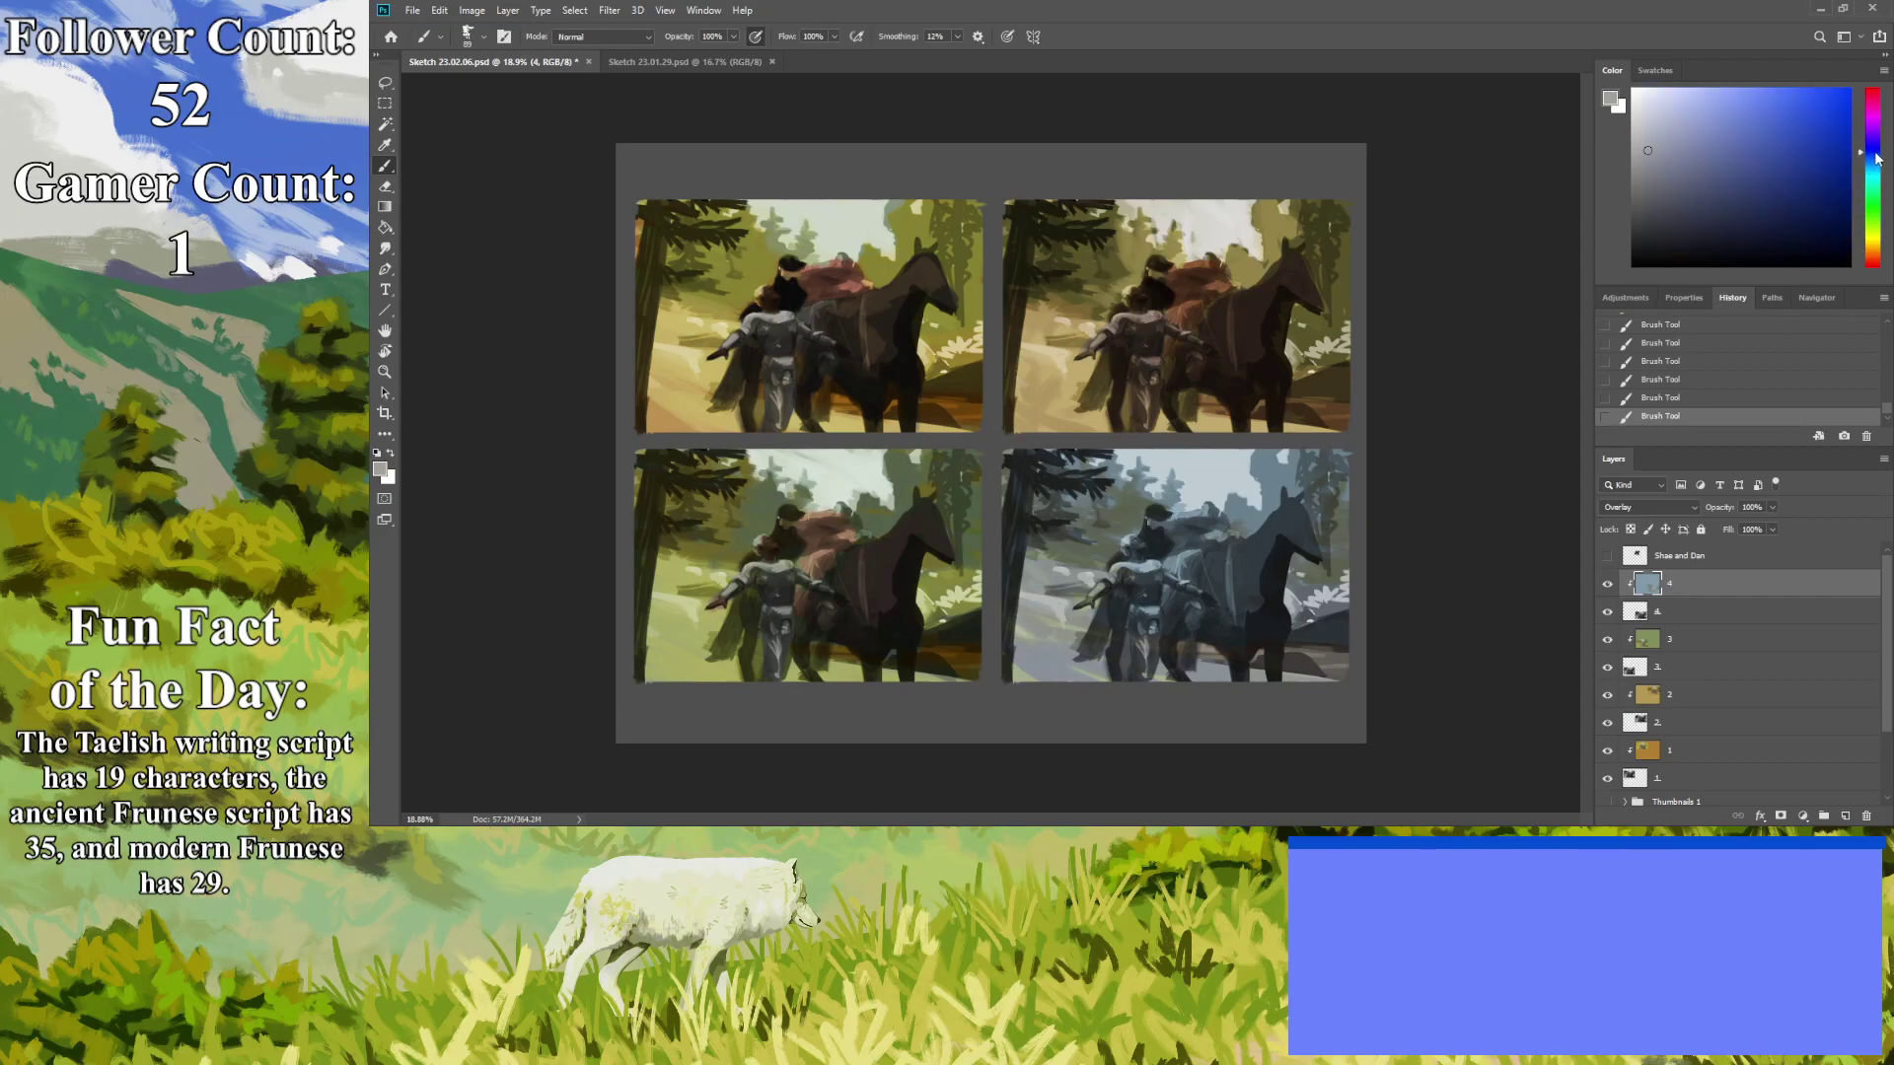
pyautogui.click(1678, 173)
pyautogui.click(1635, 165)
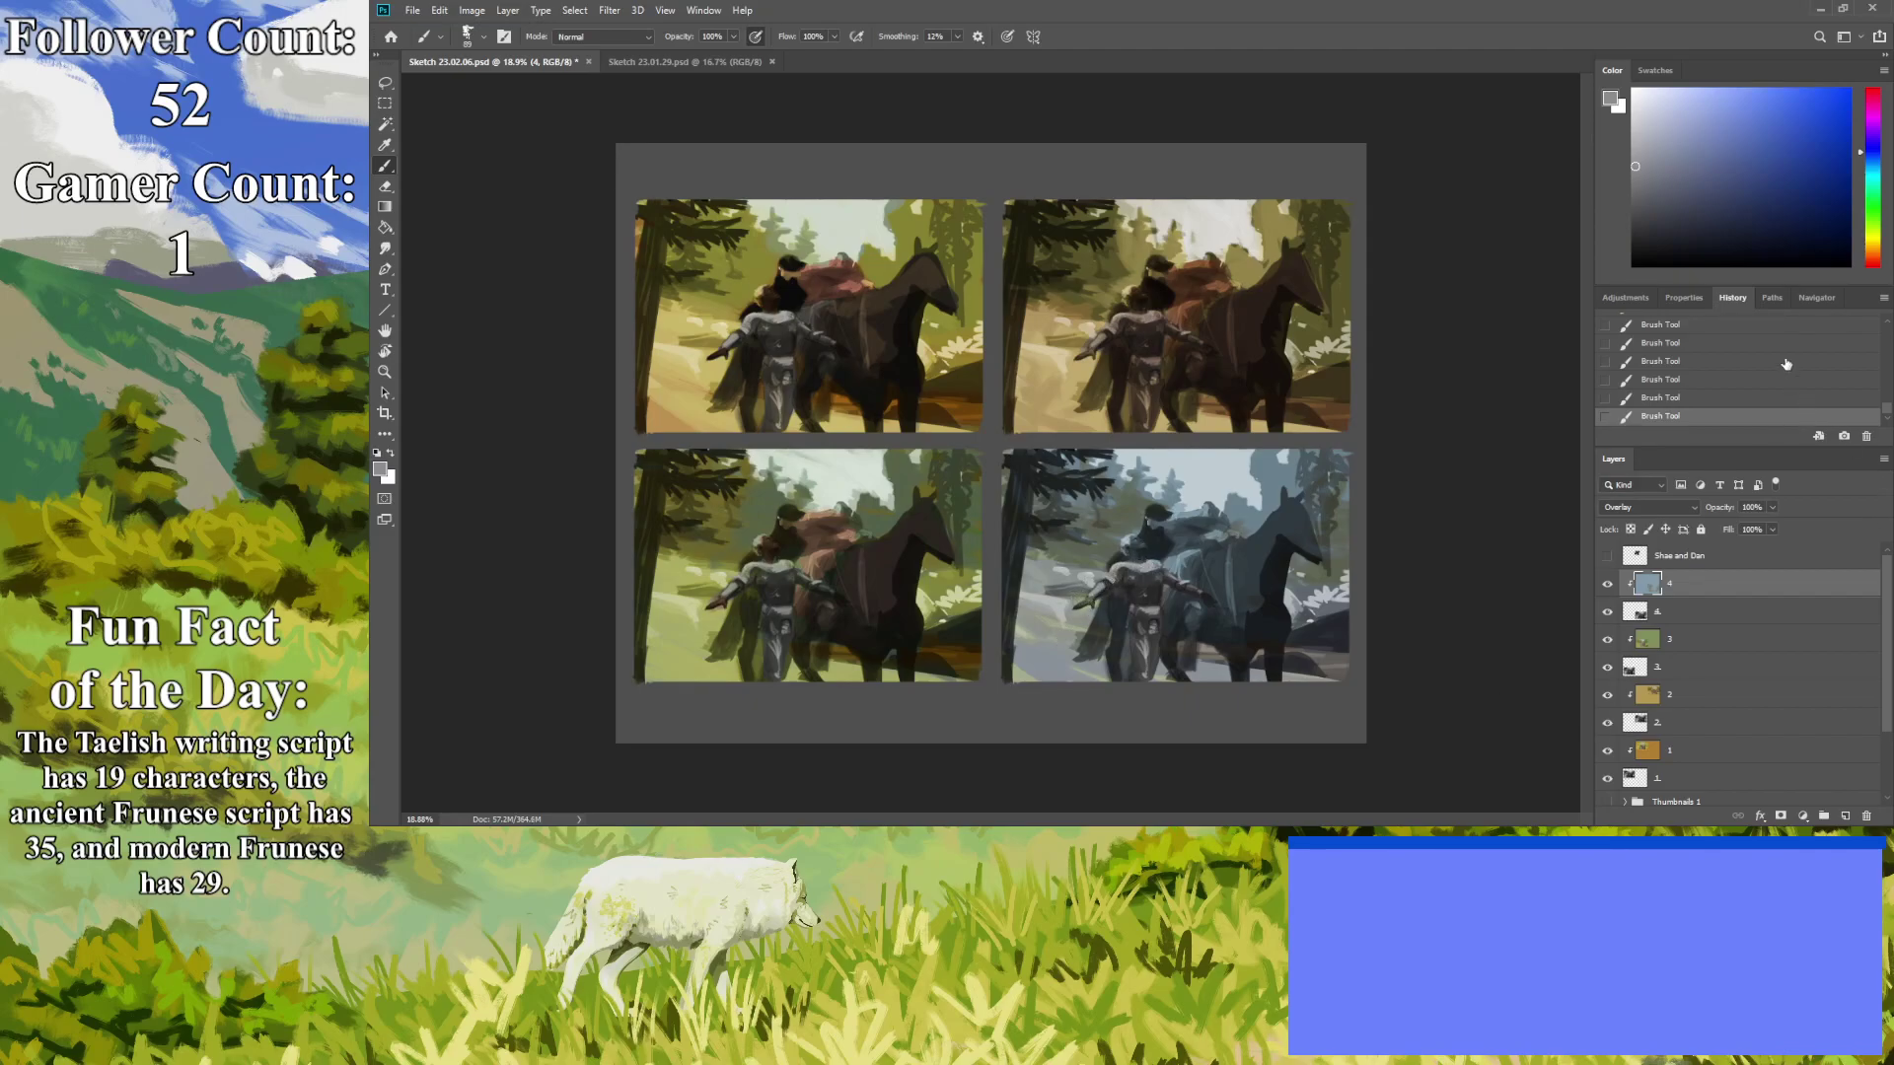
# Choose a muted orange-brown and paint the horse in the blue-tinted thumbnail with it.
pyautogui.click(1876, 253)
pyautogui.click(1715, 176)
pyautogui.click(1716, 179)
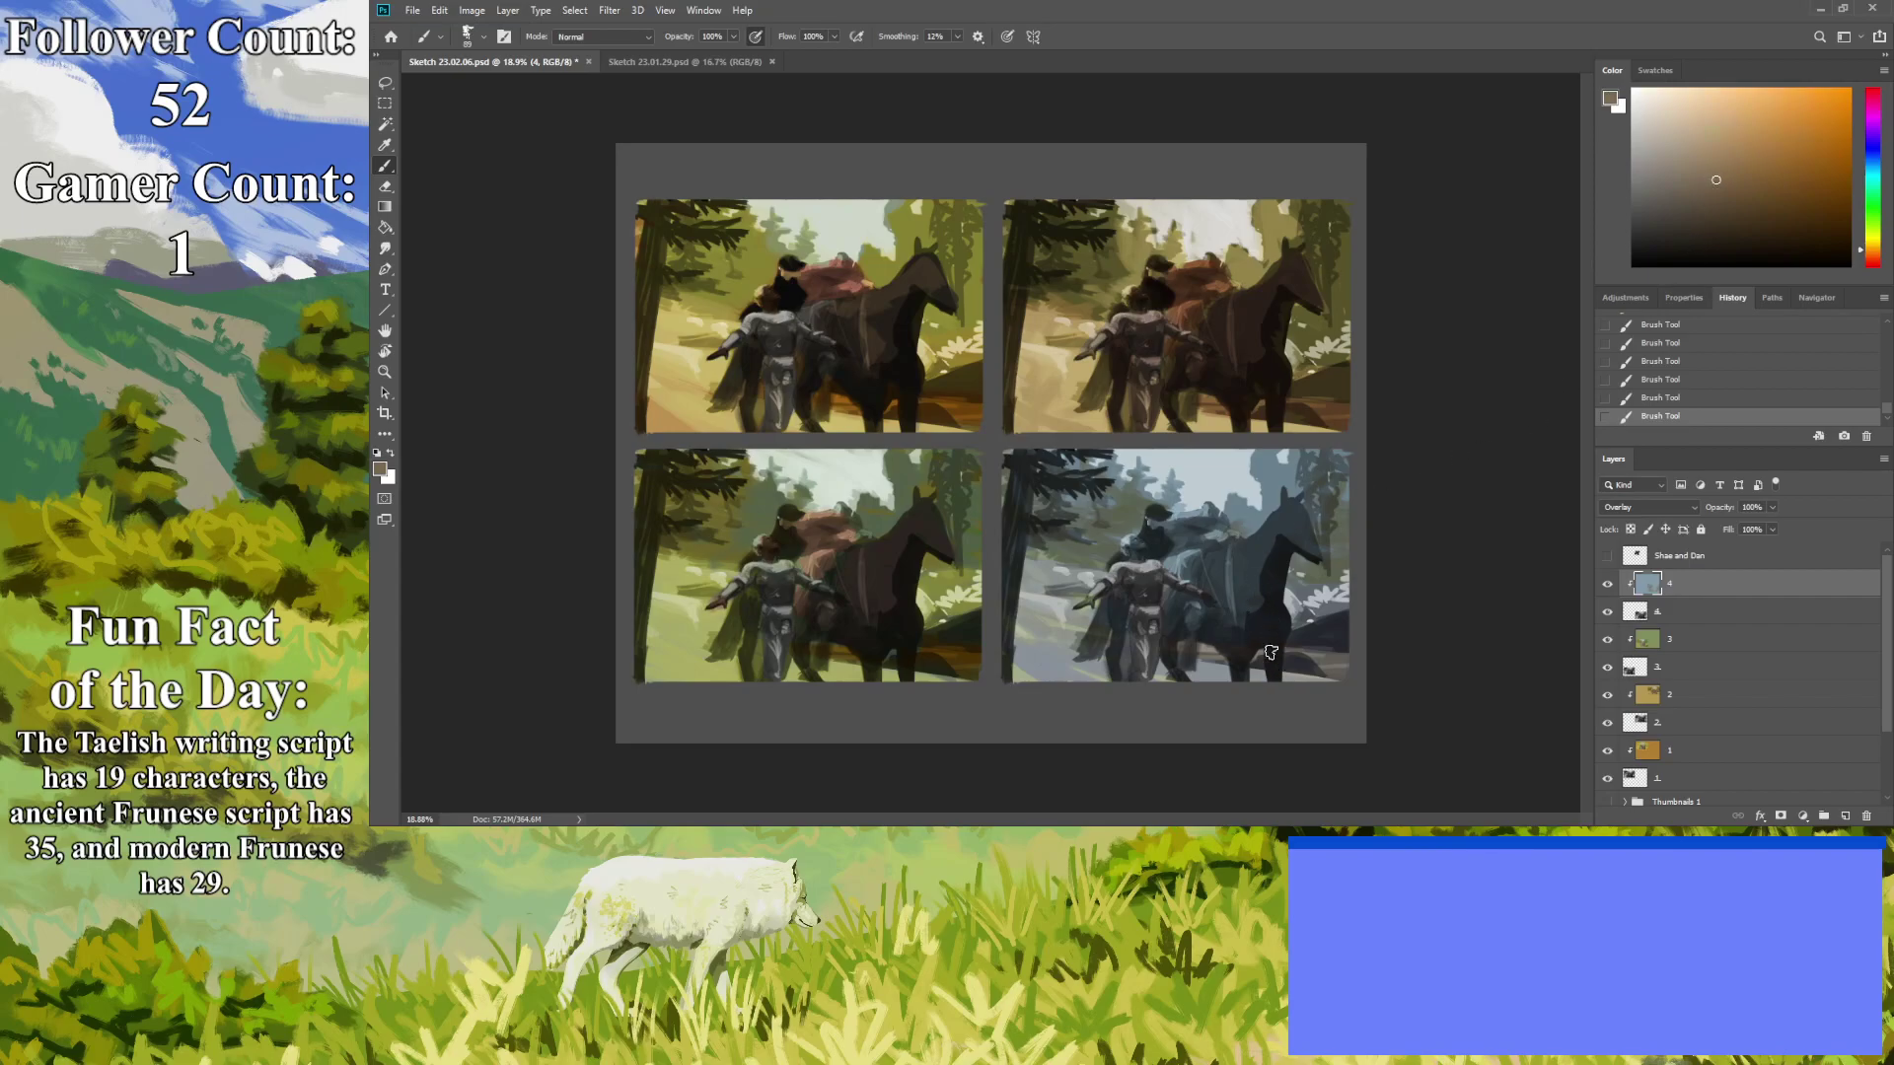
pyautogui.moveTo(1263, 606)
pyautogui.mouseDown()
pyautogui.moveTo(1245, 597)
pyautogui.moveTo(1222, 625)
pyautogui.moveTo(1172, 597)
pyautogui.moveTo(1170, 628)
pyautogui.moveTo(1206, 630)
pyautogui.moveTo(1176, 673)
pyautogui.mouseUp()
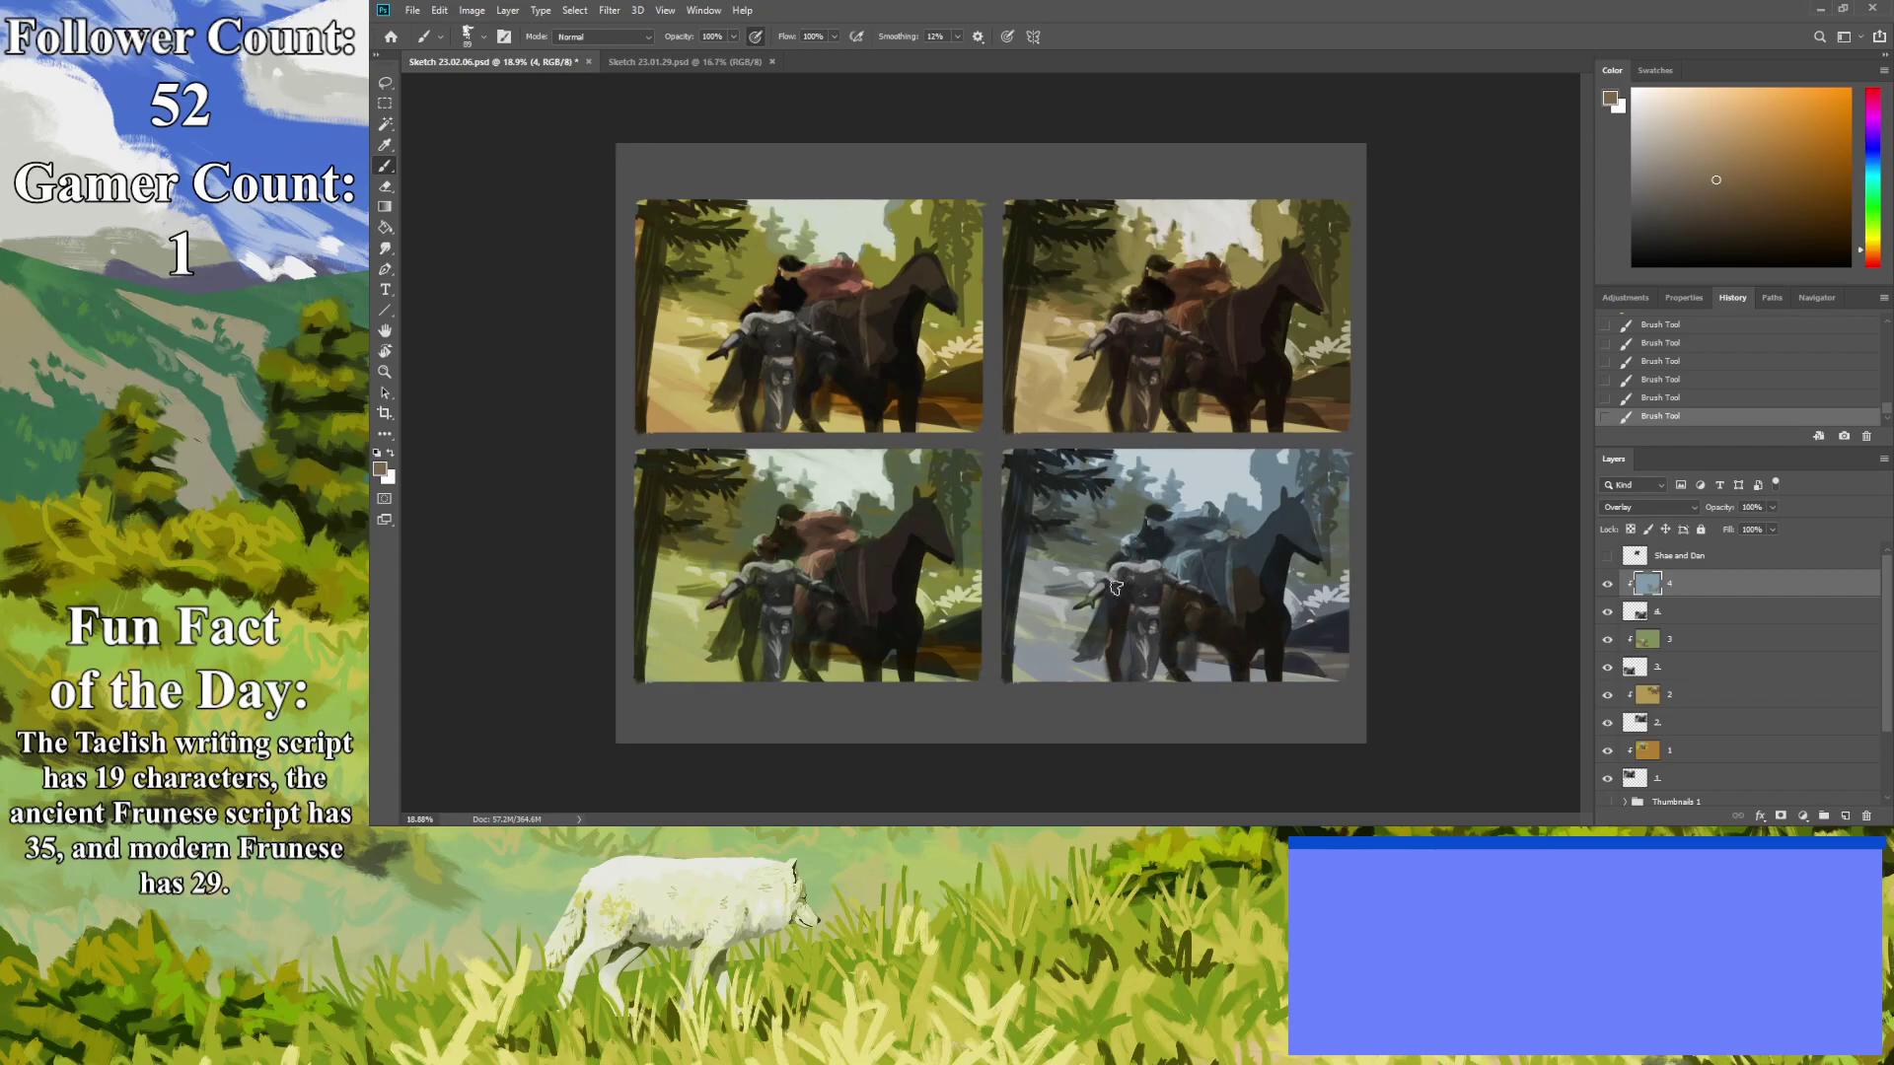
pyautogui.moveTo(1191, 577)
pyautogui.mouseDown()
pyautogui.moveTo(1269, 587)
pyautogui.moveTo(1258, 568)
pyautogui.moveTo(1271, 594)
pyautogui.moveTo(1274, 562)
pyautogui.moveTo(1315, 545)
pyautogui.moveTo(1288, 507)
pyautogui.moveTo(1258, 563)
pyautogui.mouseUp()
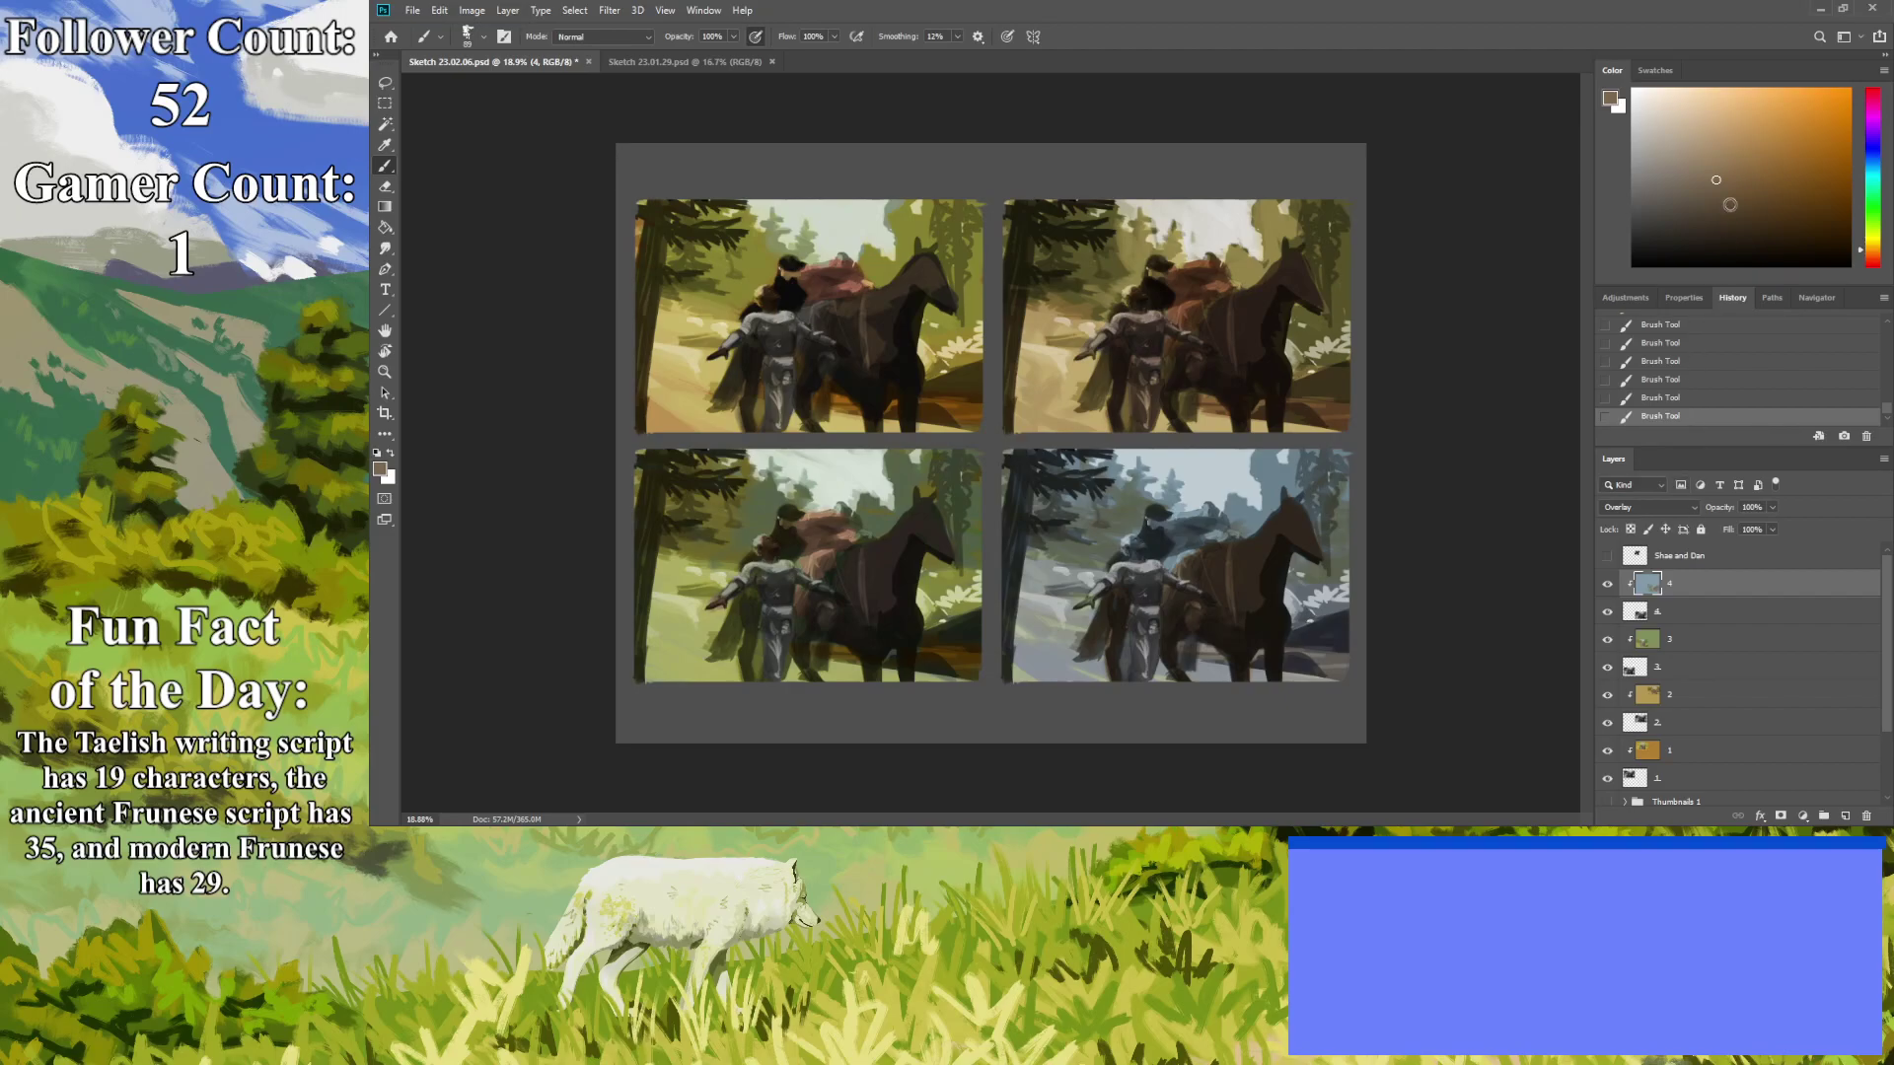
# Paint the armoured figure's hair reddish-brown and the other figure's clothing muted red in the blue-tinted thumbnail.
pyautogui.click(1872, 258)
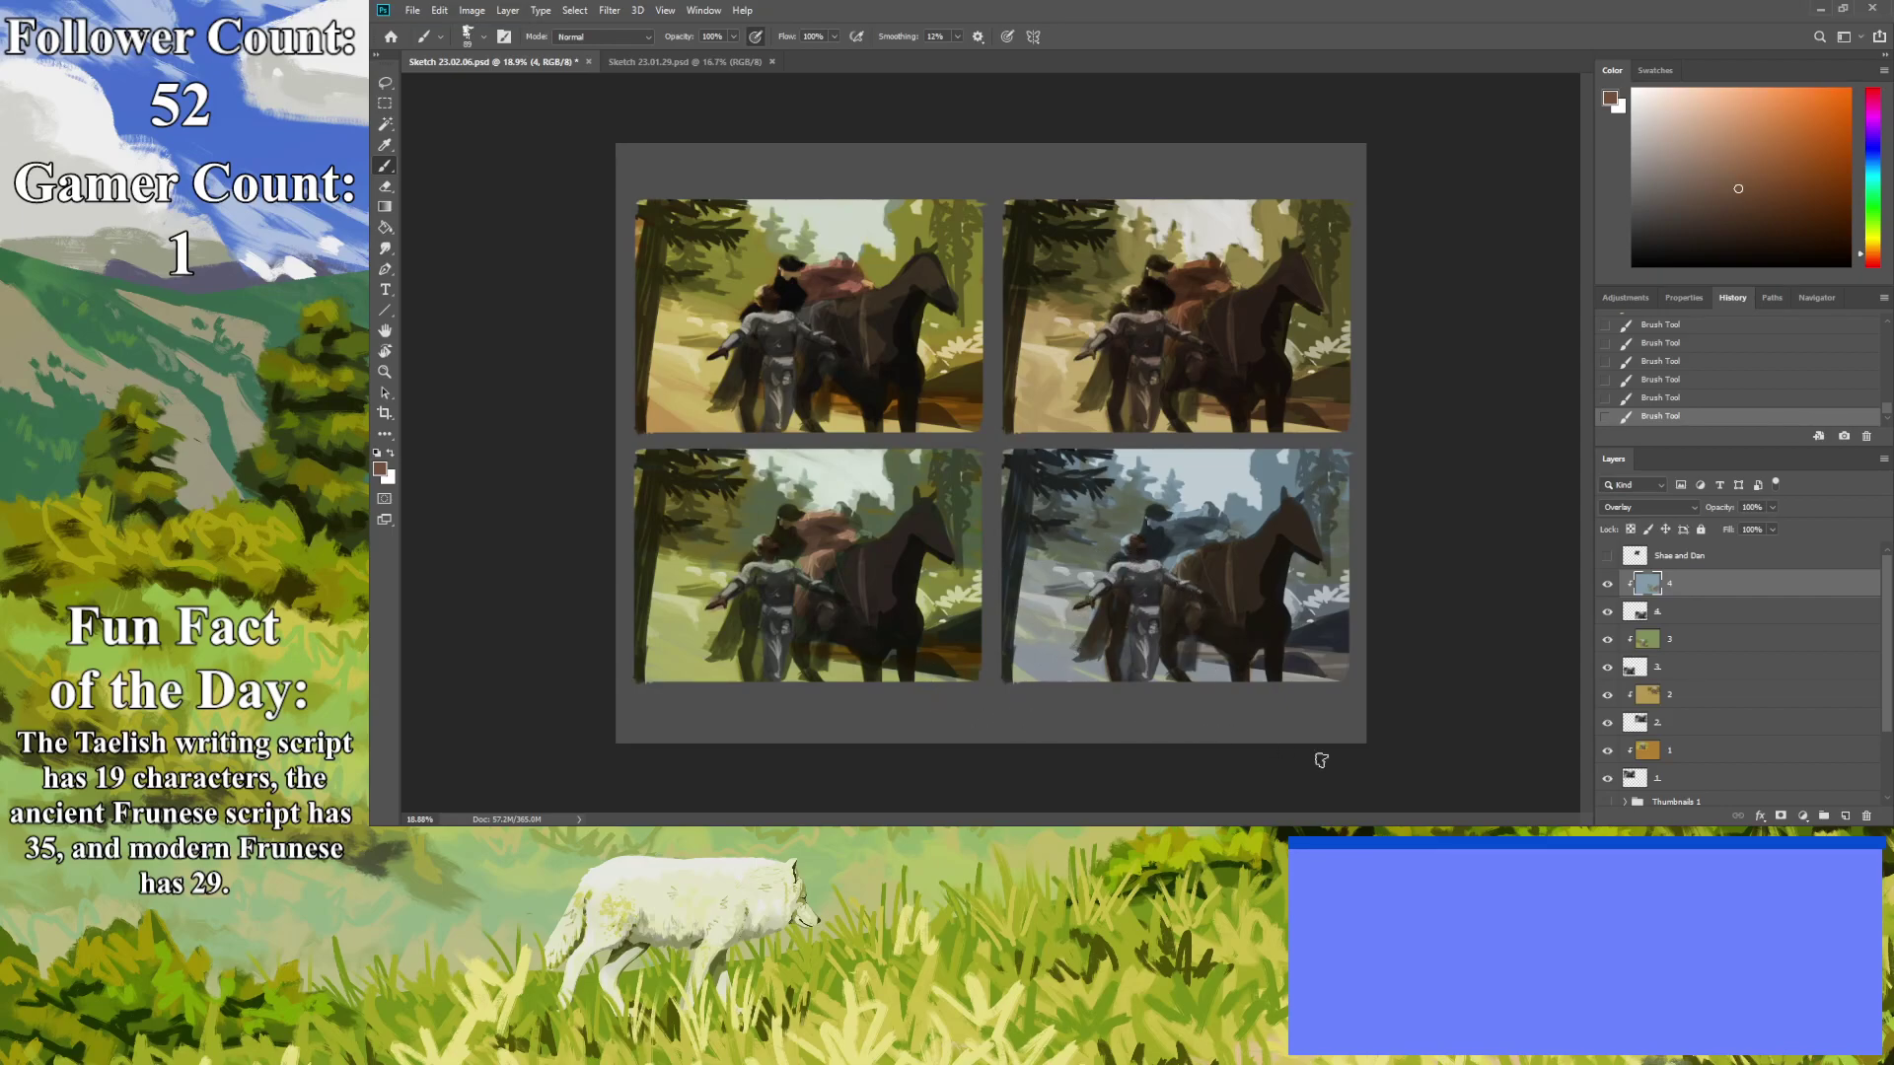
pyautogui.click(1709, 126)
pyautogui.click(1873, 259)
pyautogui.click(1717, 157)
pyautogui.moveTo(1174, 549)
pyautogui.mouseDown()
pyautogui.moveTo(1208, 539)
pyautogui.moveTo(1179, 525)
pyautogui.moveTo(1219, 525)
pyautogui.moveTo(1188, 523)
pyautogui.mouseUp()
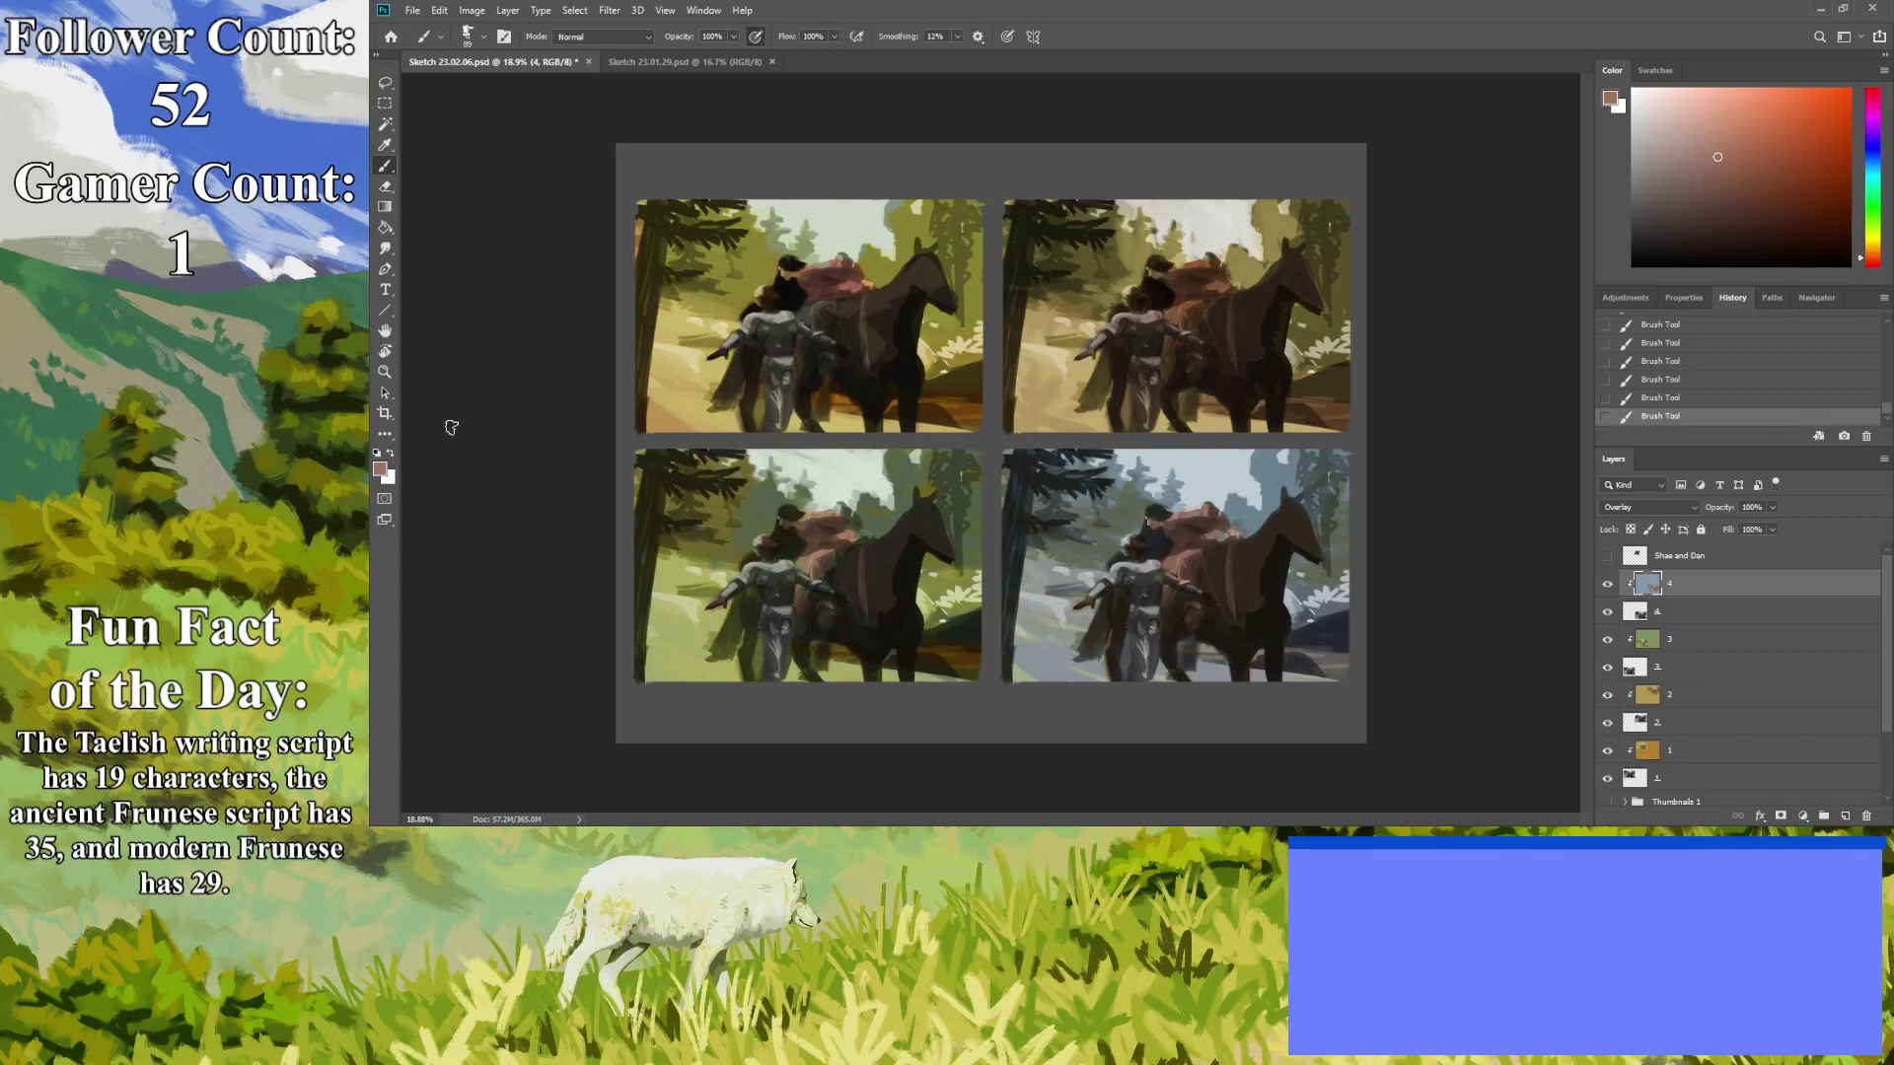
# Choose a pale, nearly neutral grey-blue and soften the background of the blue-tinted thumbnail with it.
pyautogui.click(385, 372)
pyautogui.moveTo(860, 445); pyautogui.dragTo(784, 459)
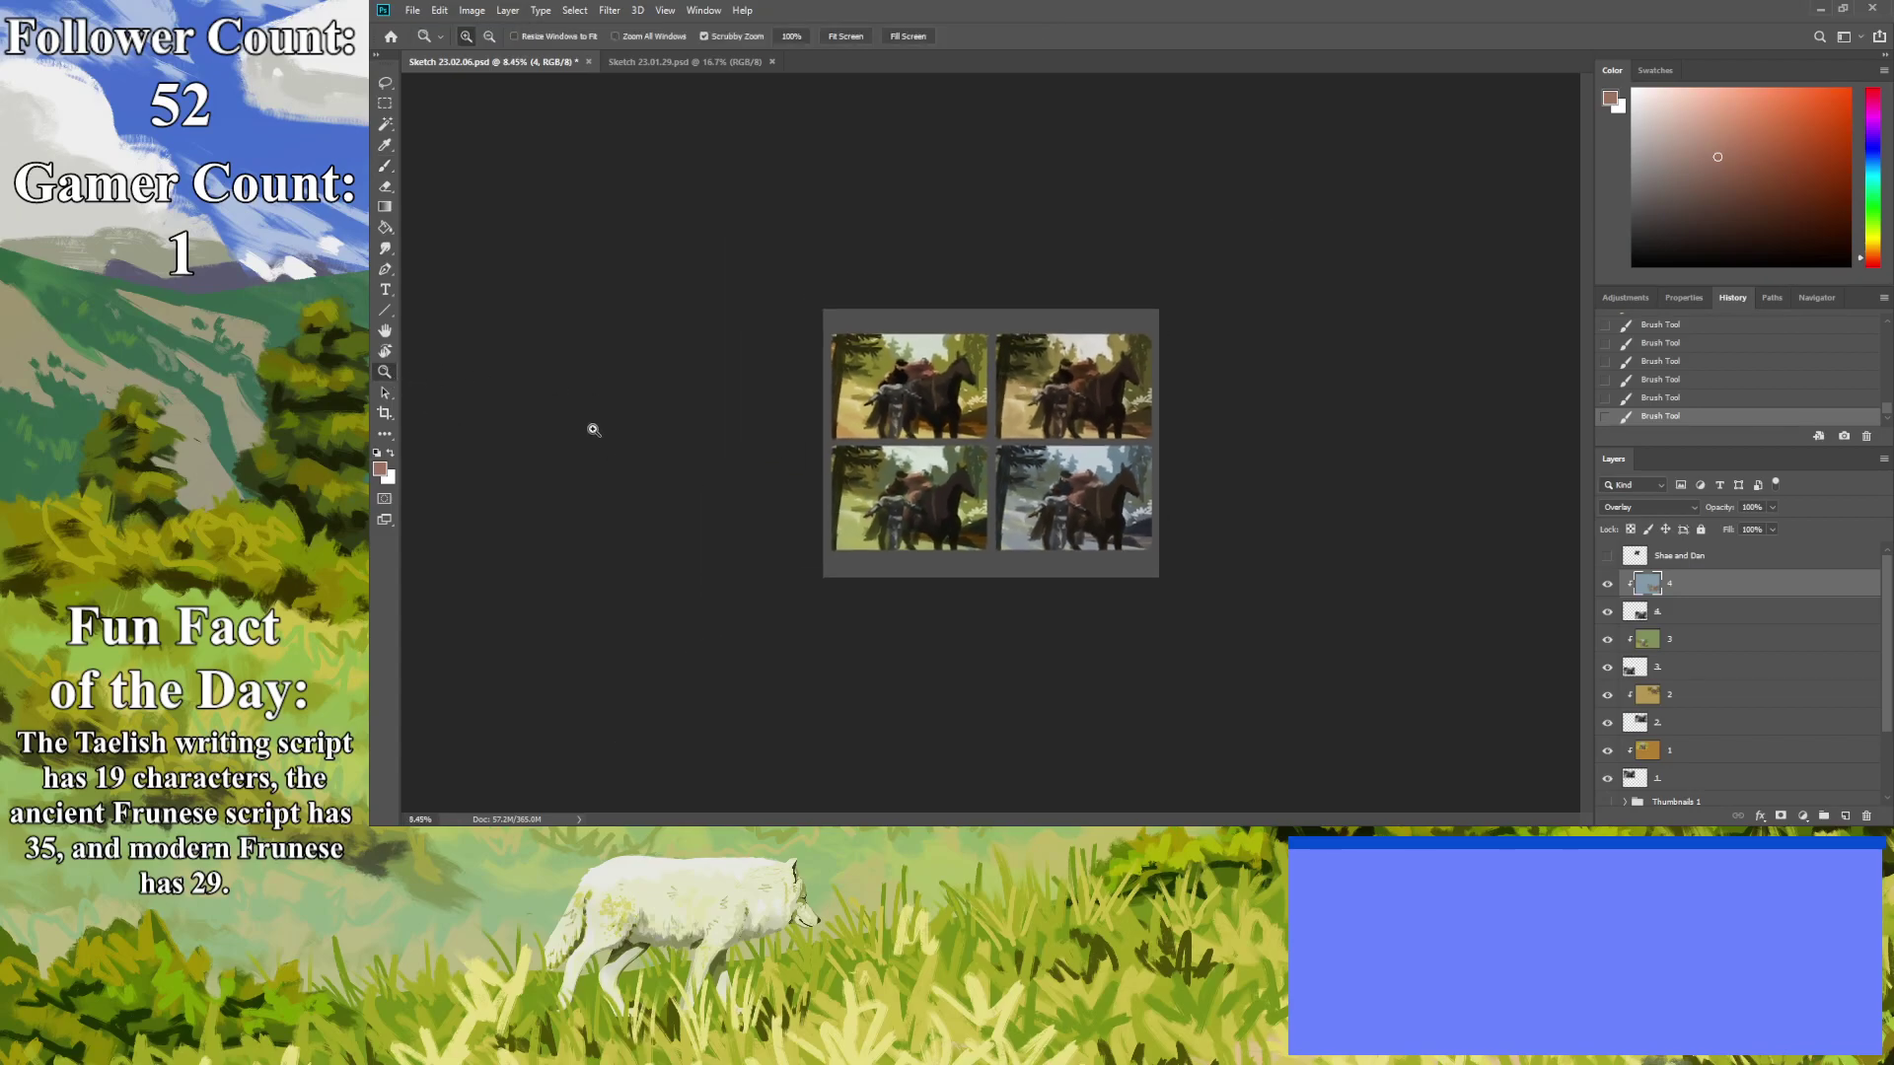
pyautogui.moveTo(625, 535); pyautogui.dragTo(661, 568)
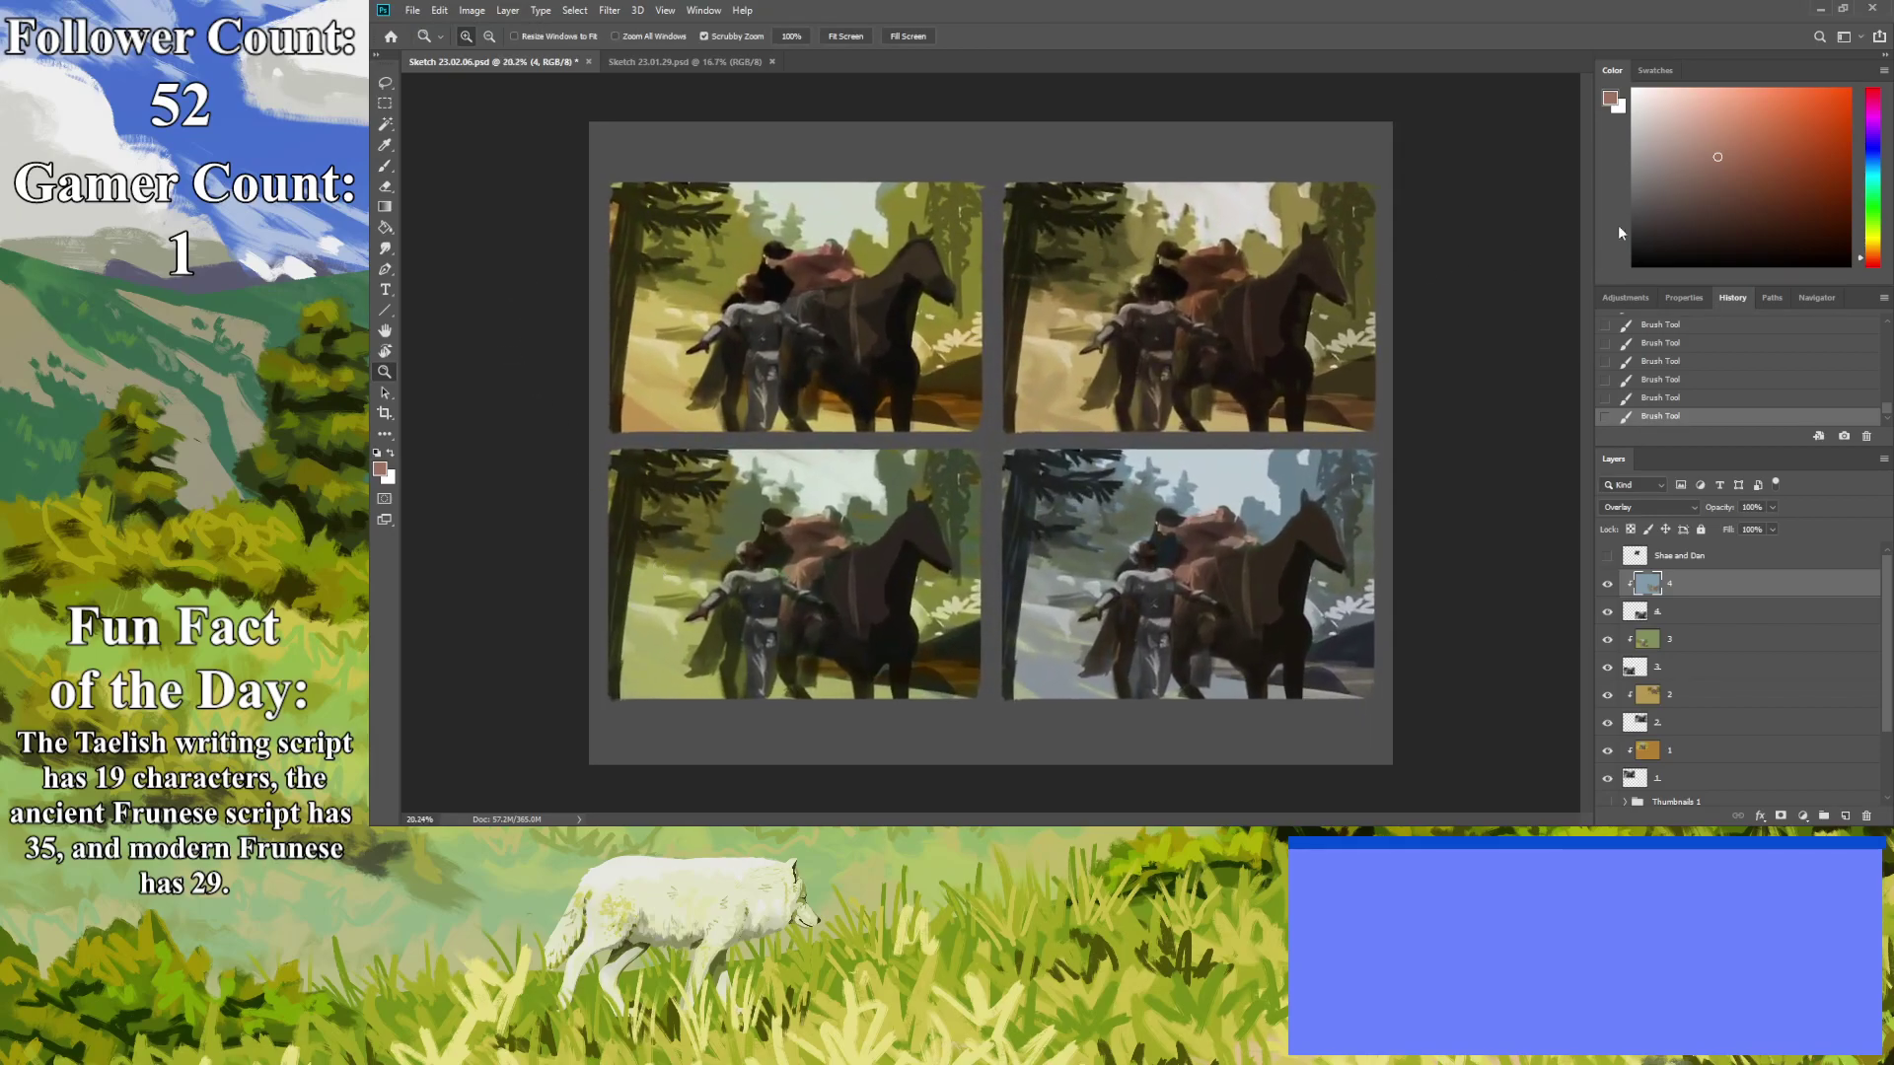
pyautogui.click(1639, 156)
pyautogui.press('b')
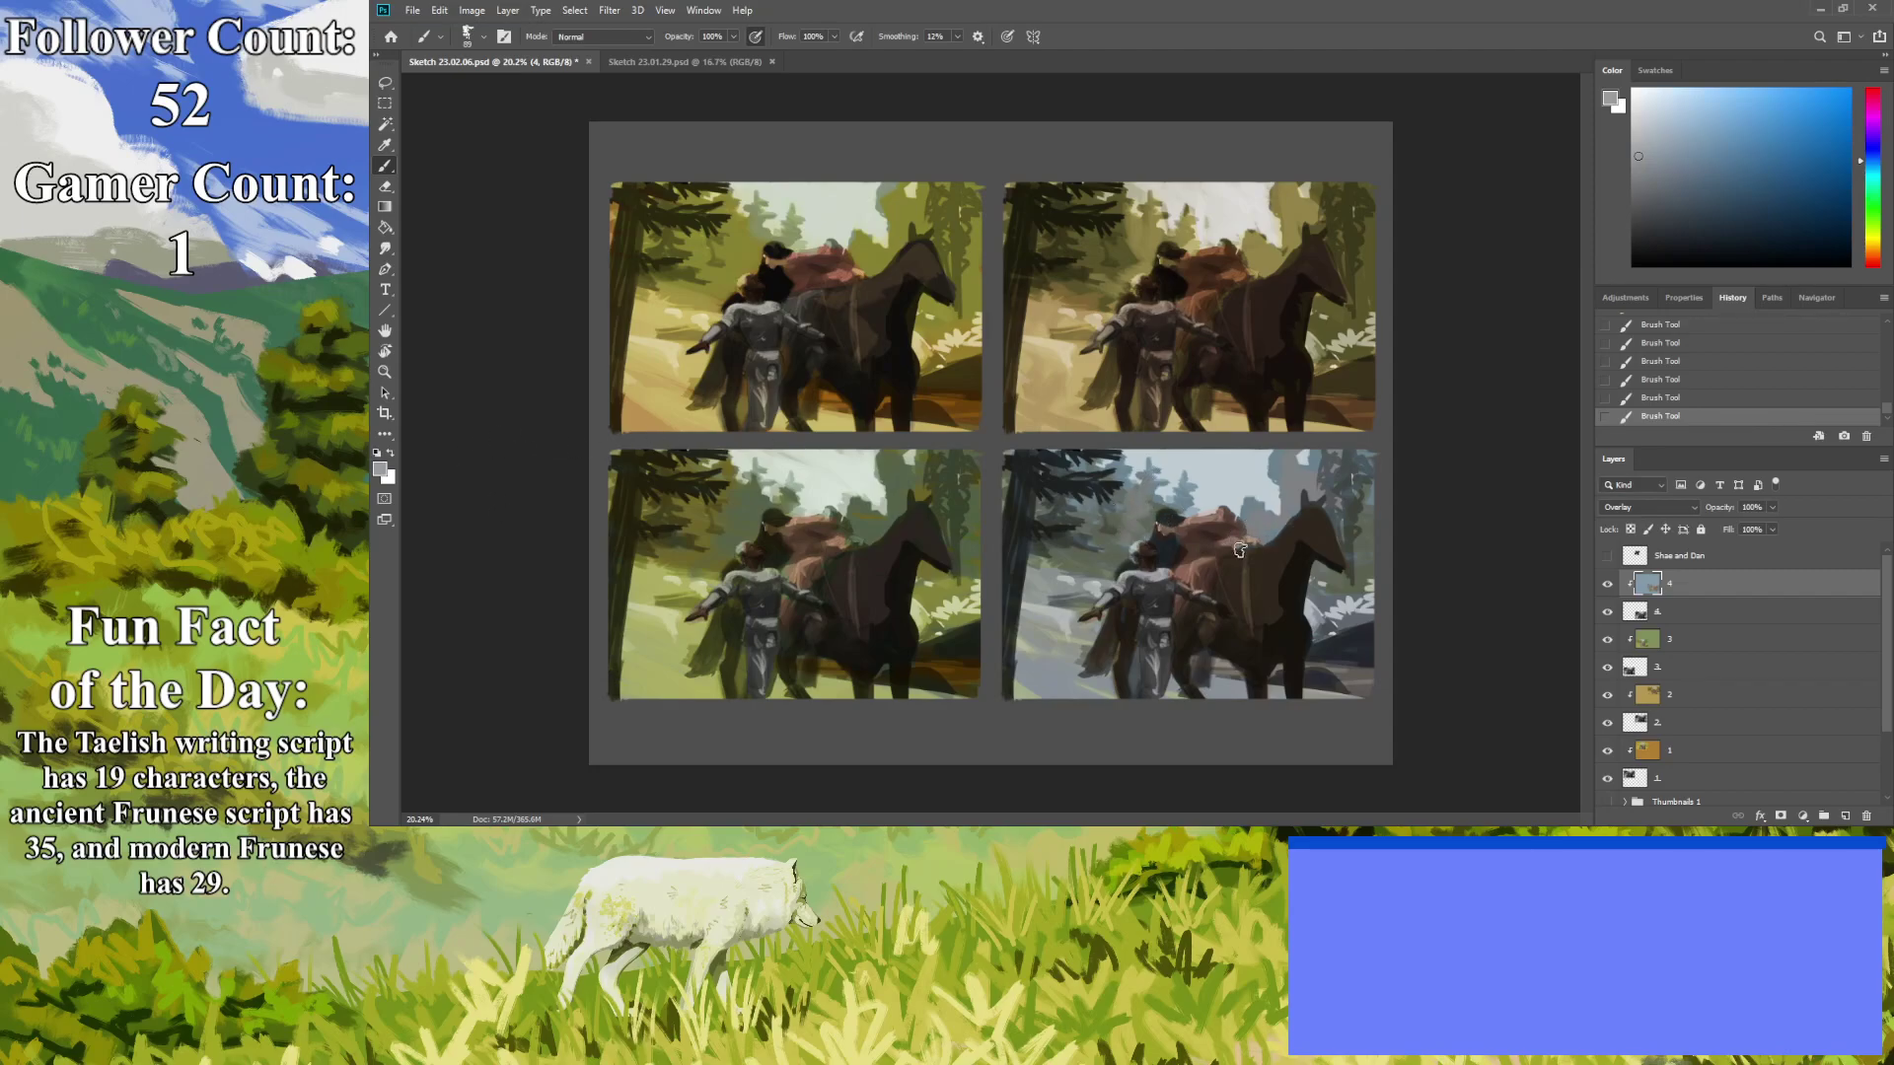
# Compare the thumbnails at a small size, and touch up the blue-tinted thumbnail with a muted grey-green.
pyautogui.click(385, 372)
pyautogui.moveTo(987, 426); pyautogui.dragTo(821, 427)
pyautogui.click(633, 468)
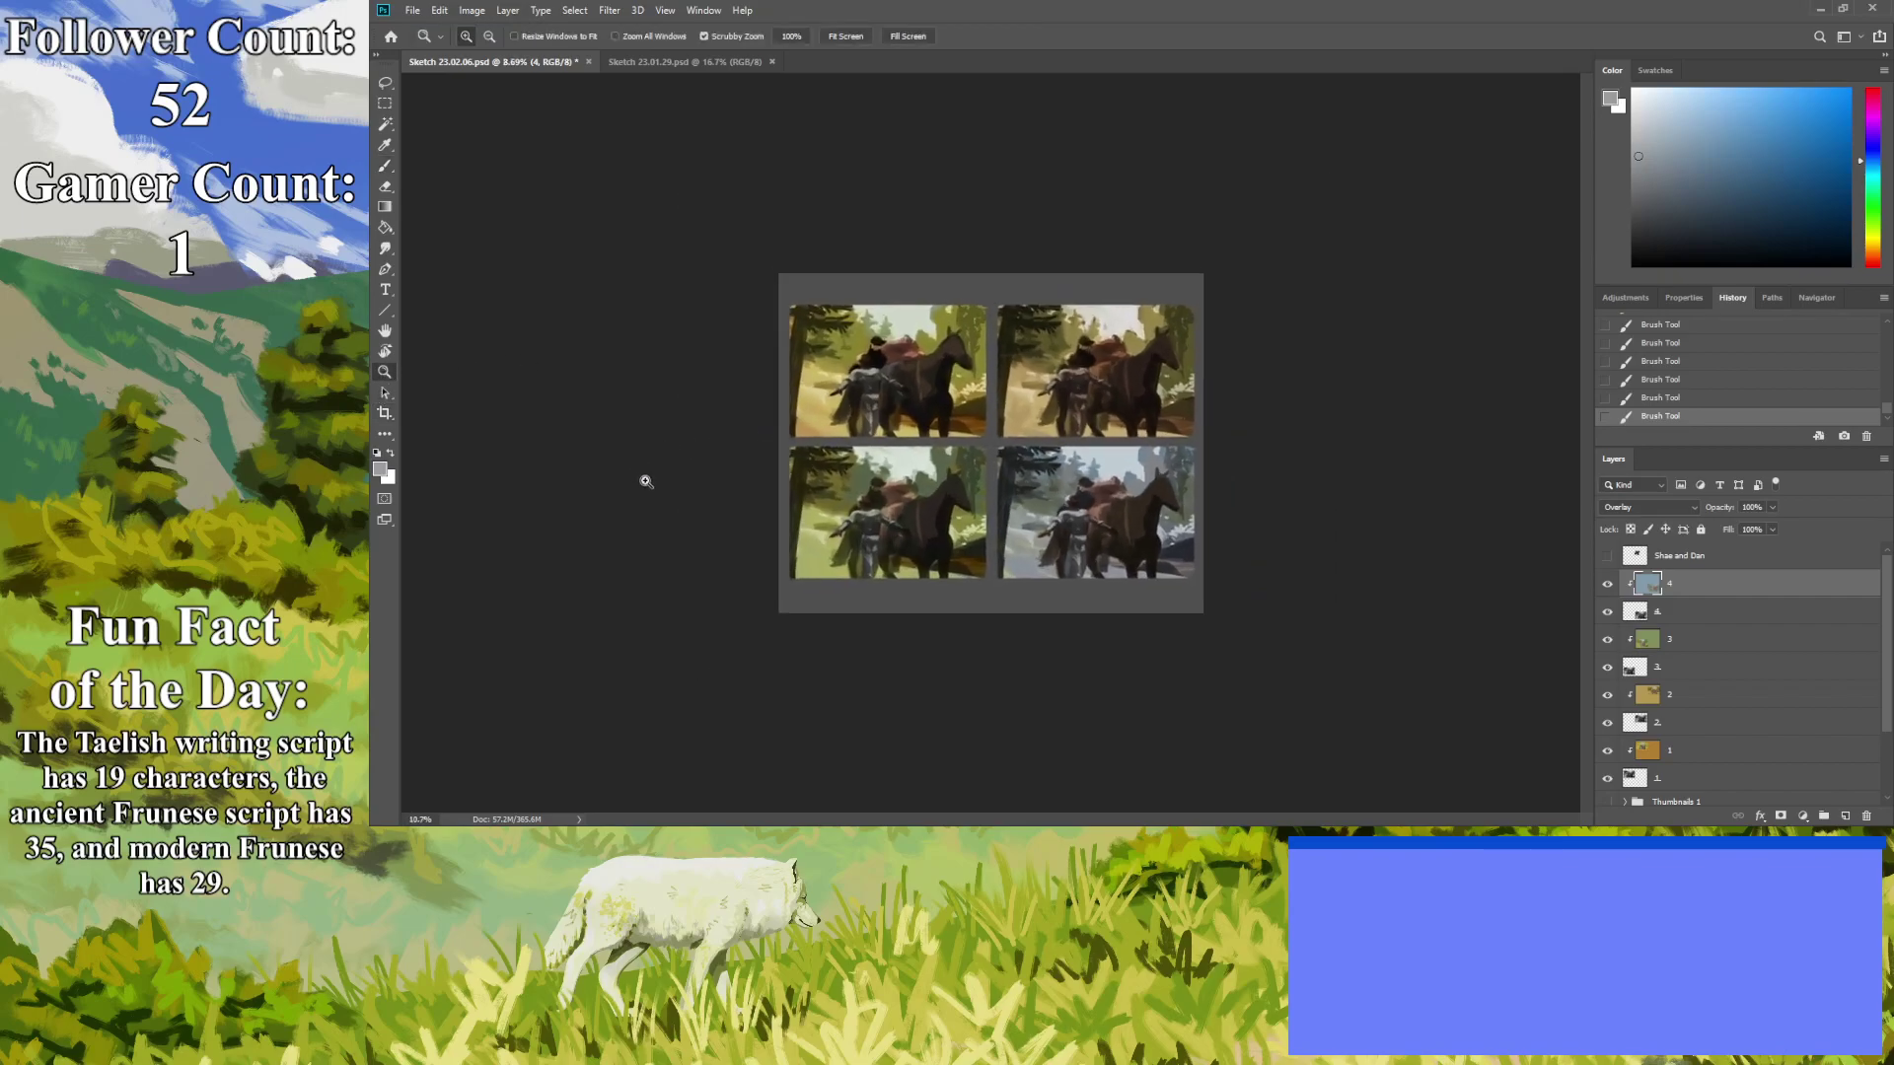
pyautogui.click(587, 466)
pyautogui.moveTo(596, 473); pyautogui.dragTo(617, 476)
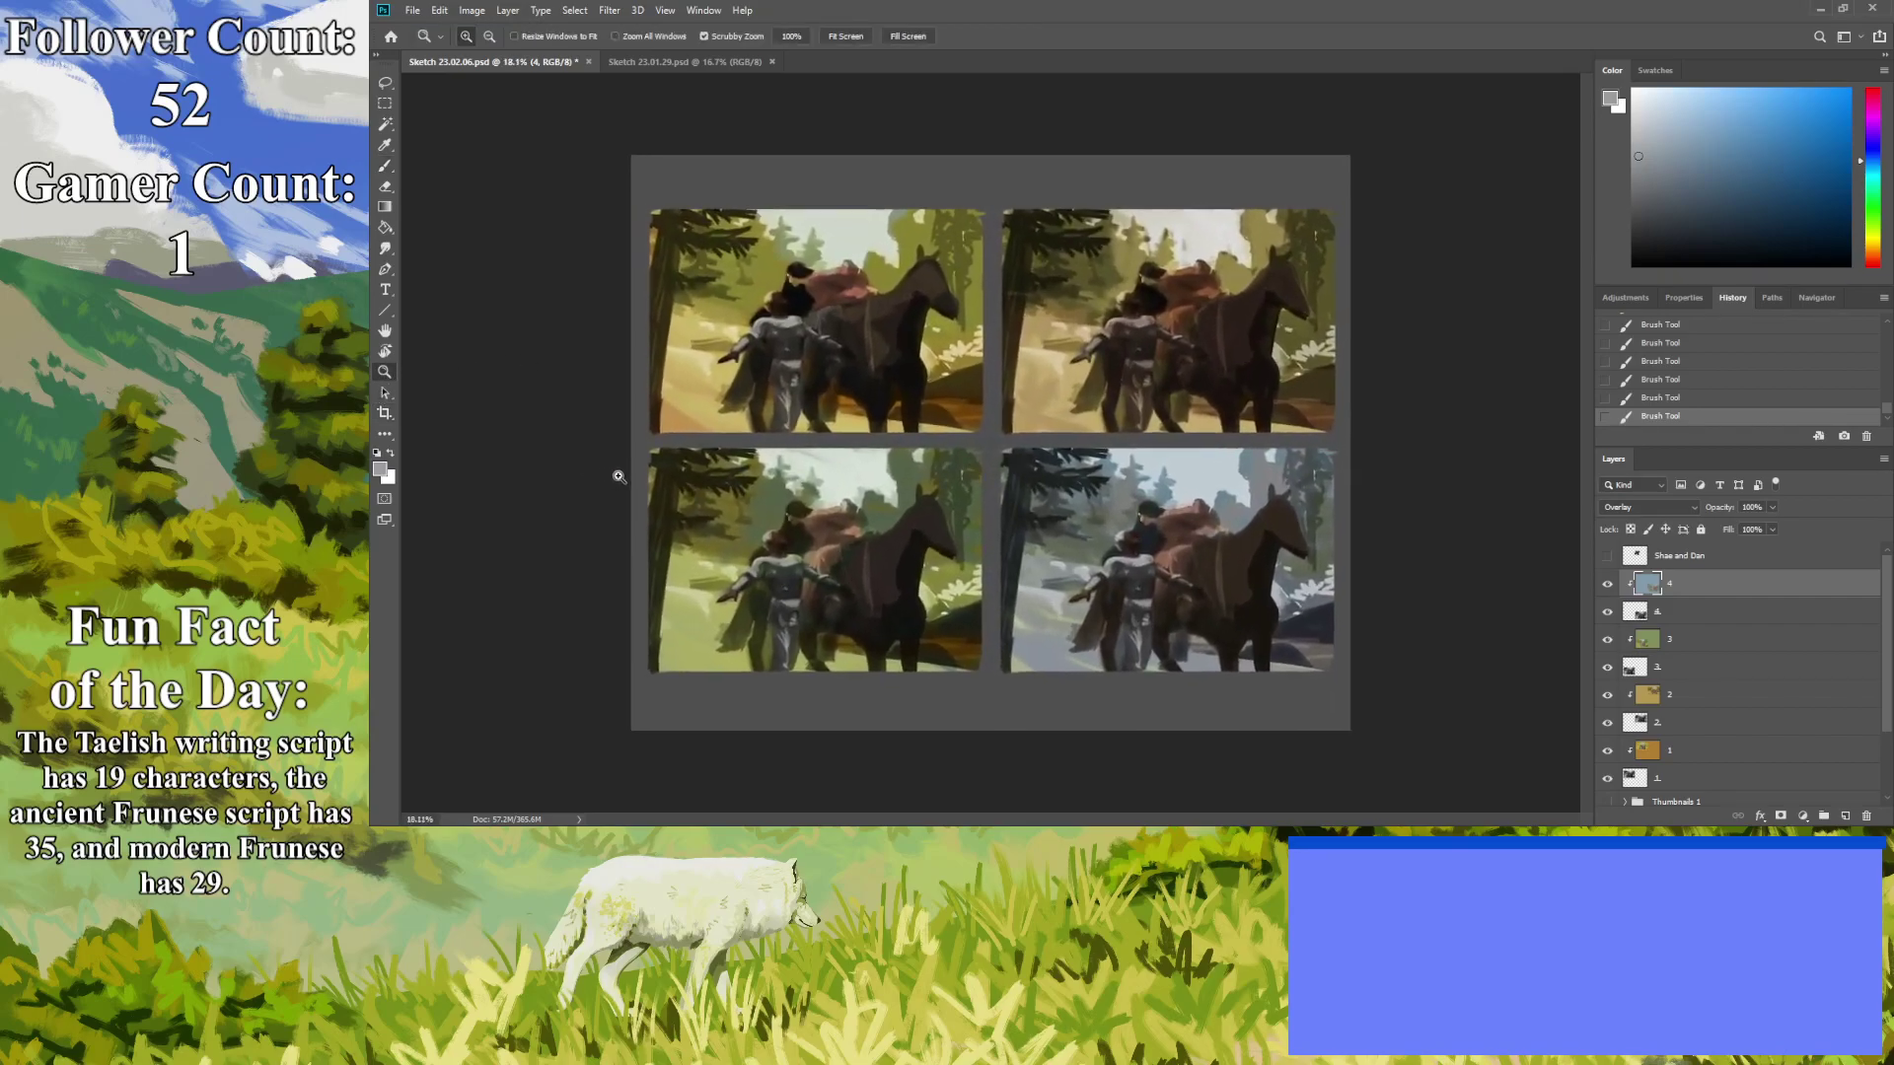
pyautogui.click(1870, 207)
pyautogui.click(1687, 168)
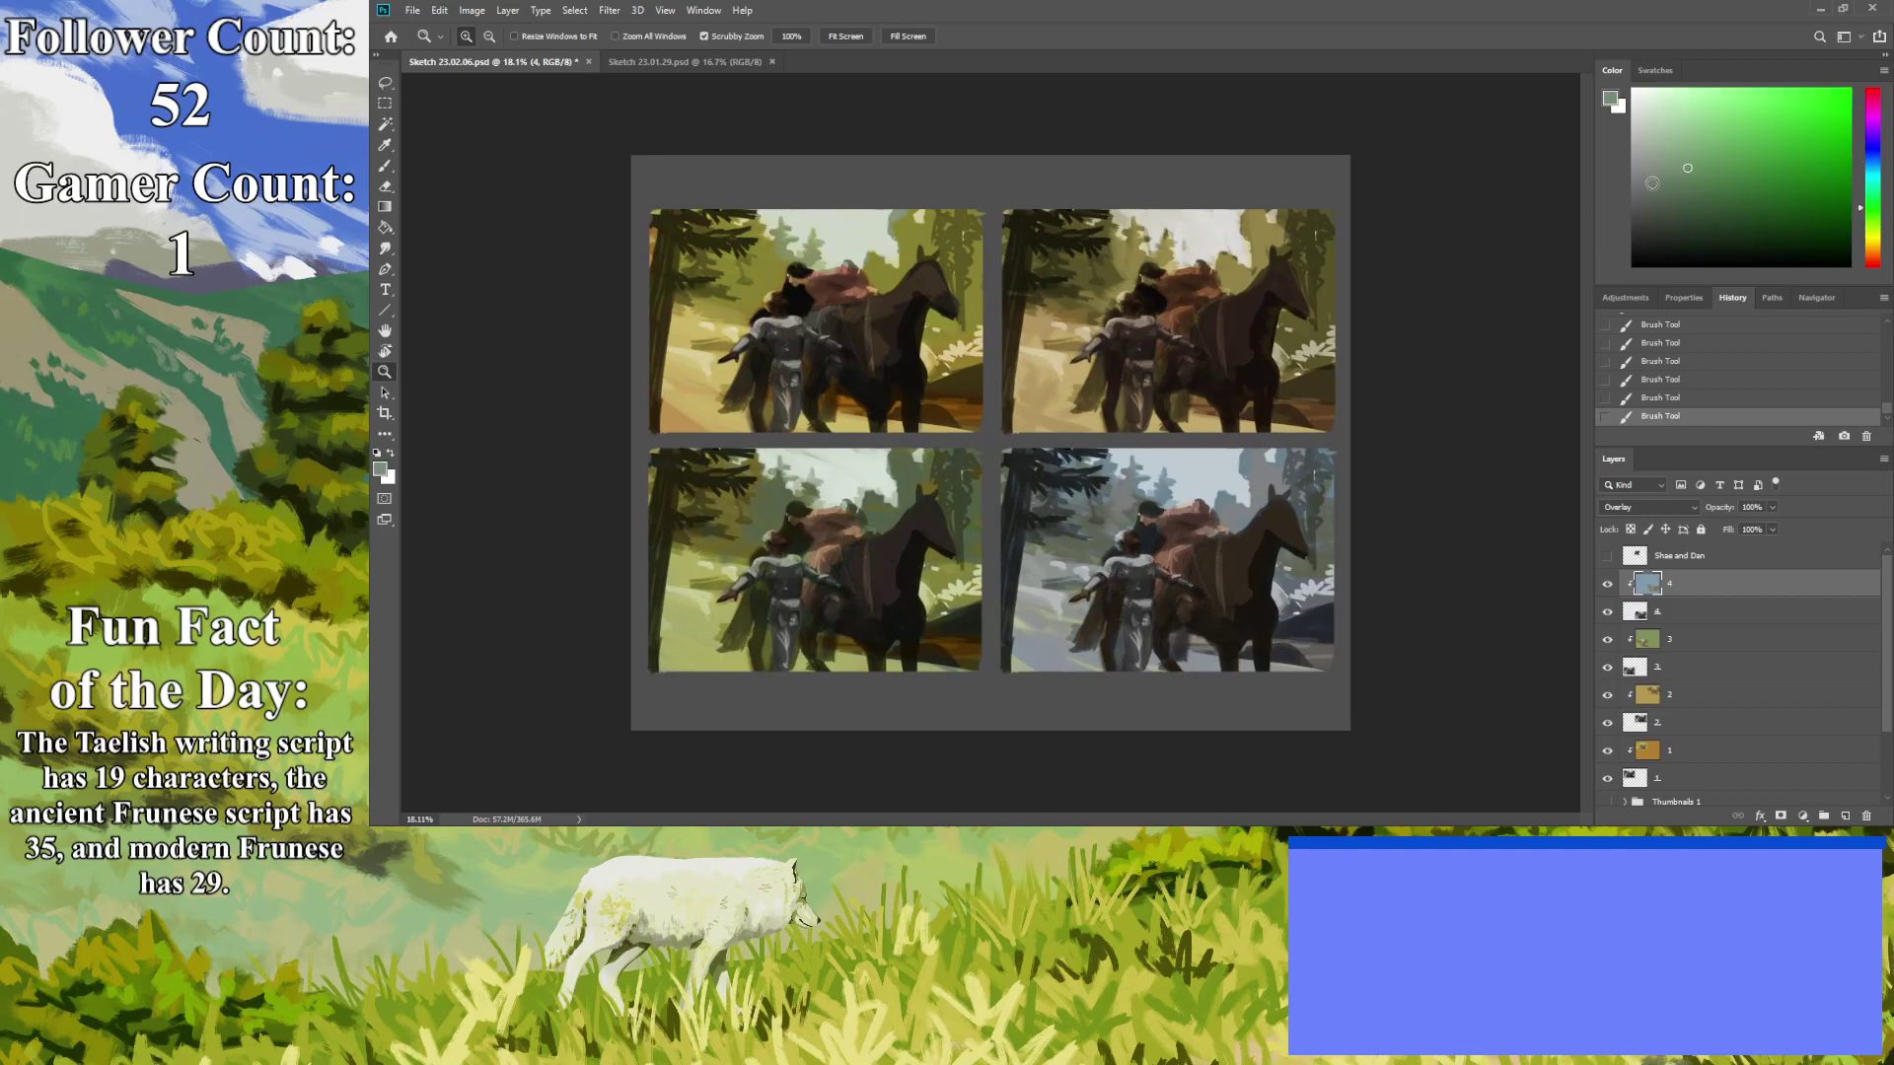
pyautogui.press('b')
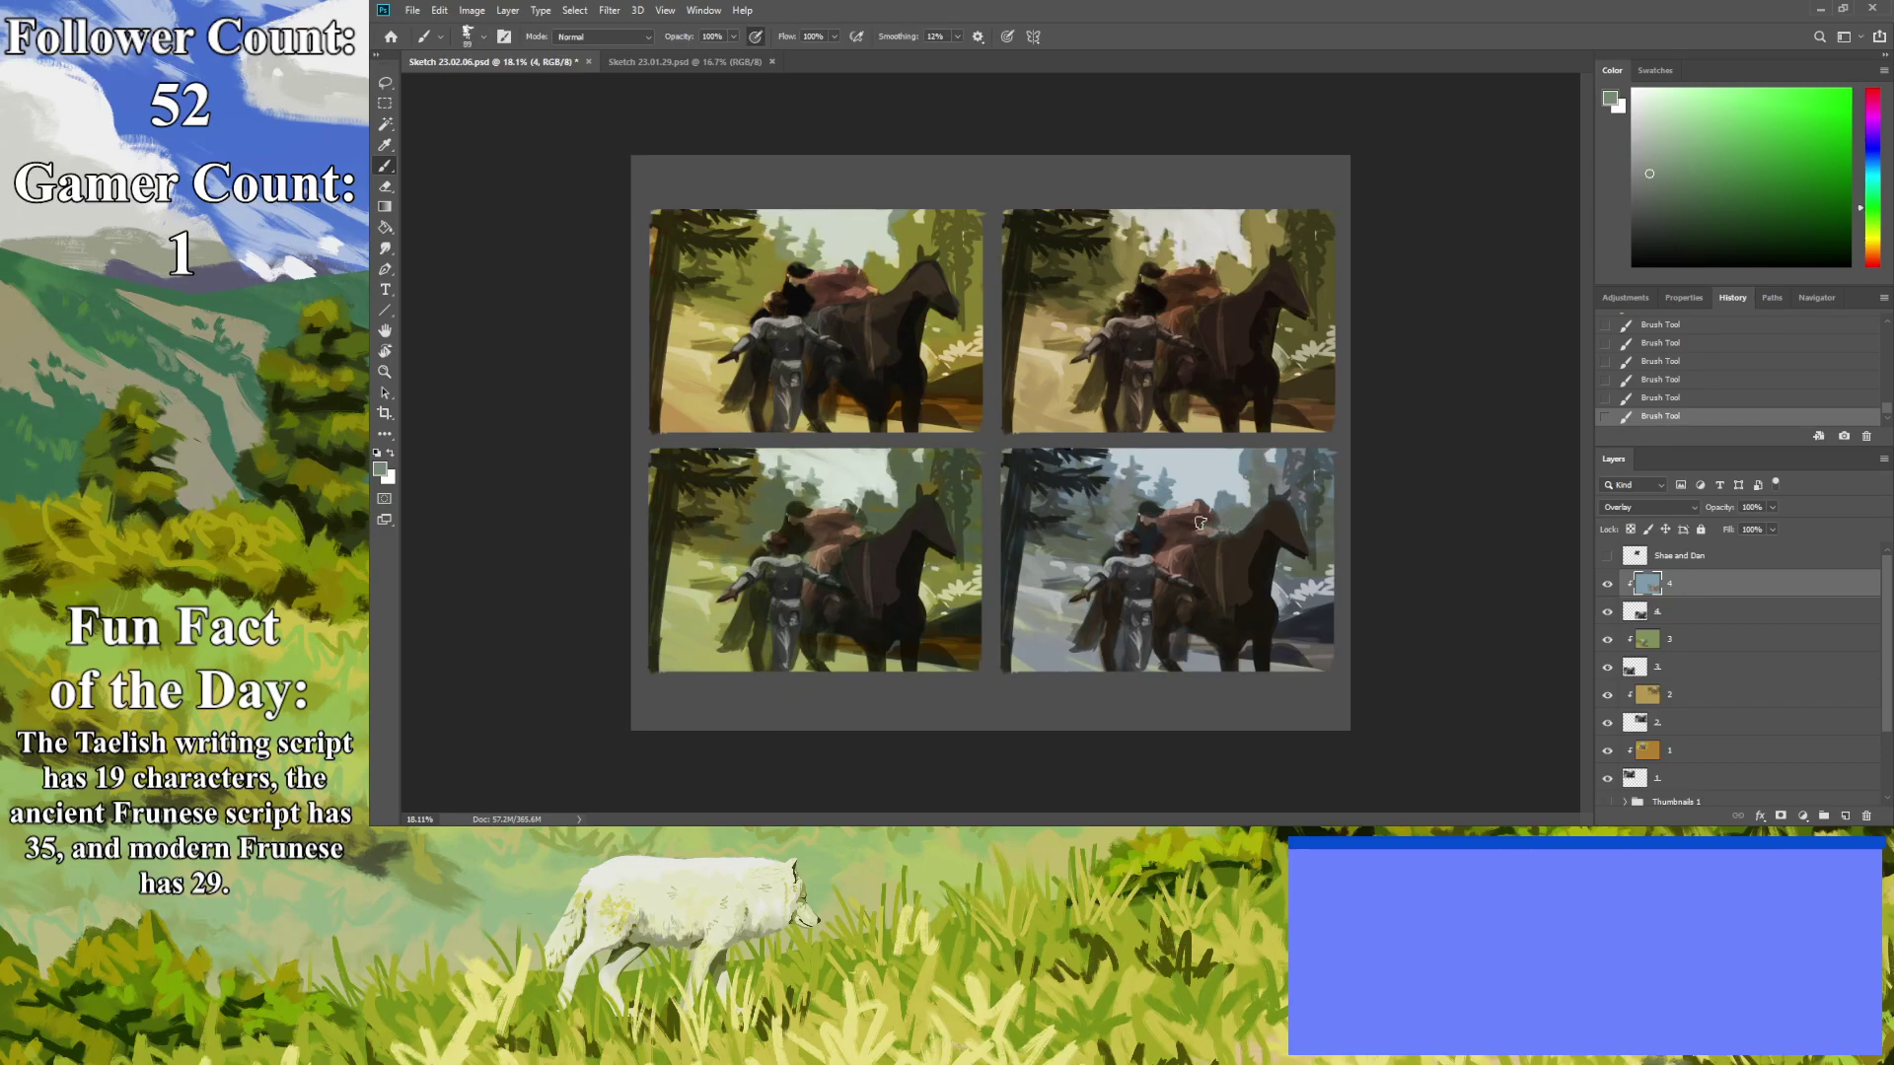
# Warm up the horse in the blue-tinted thumbnail with a lighter, muted orange-brown.
pyautogui.click(1872, 253)
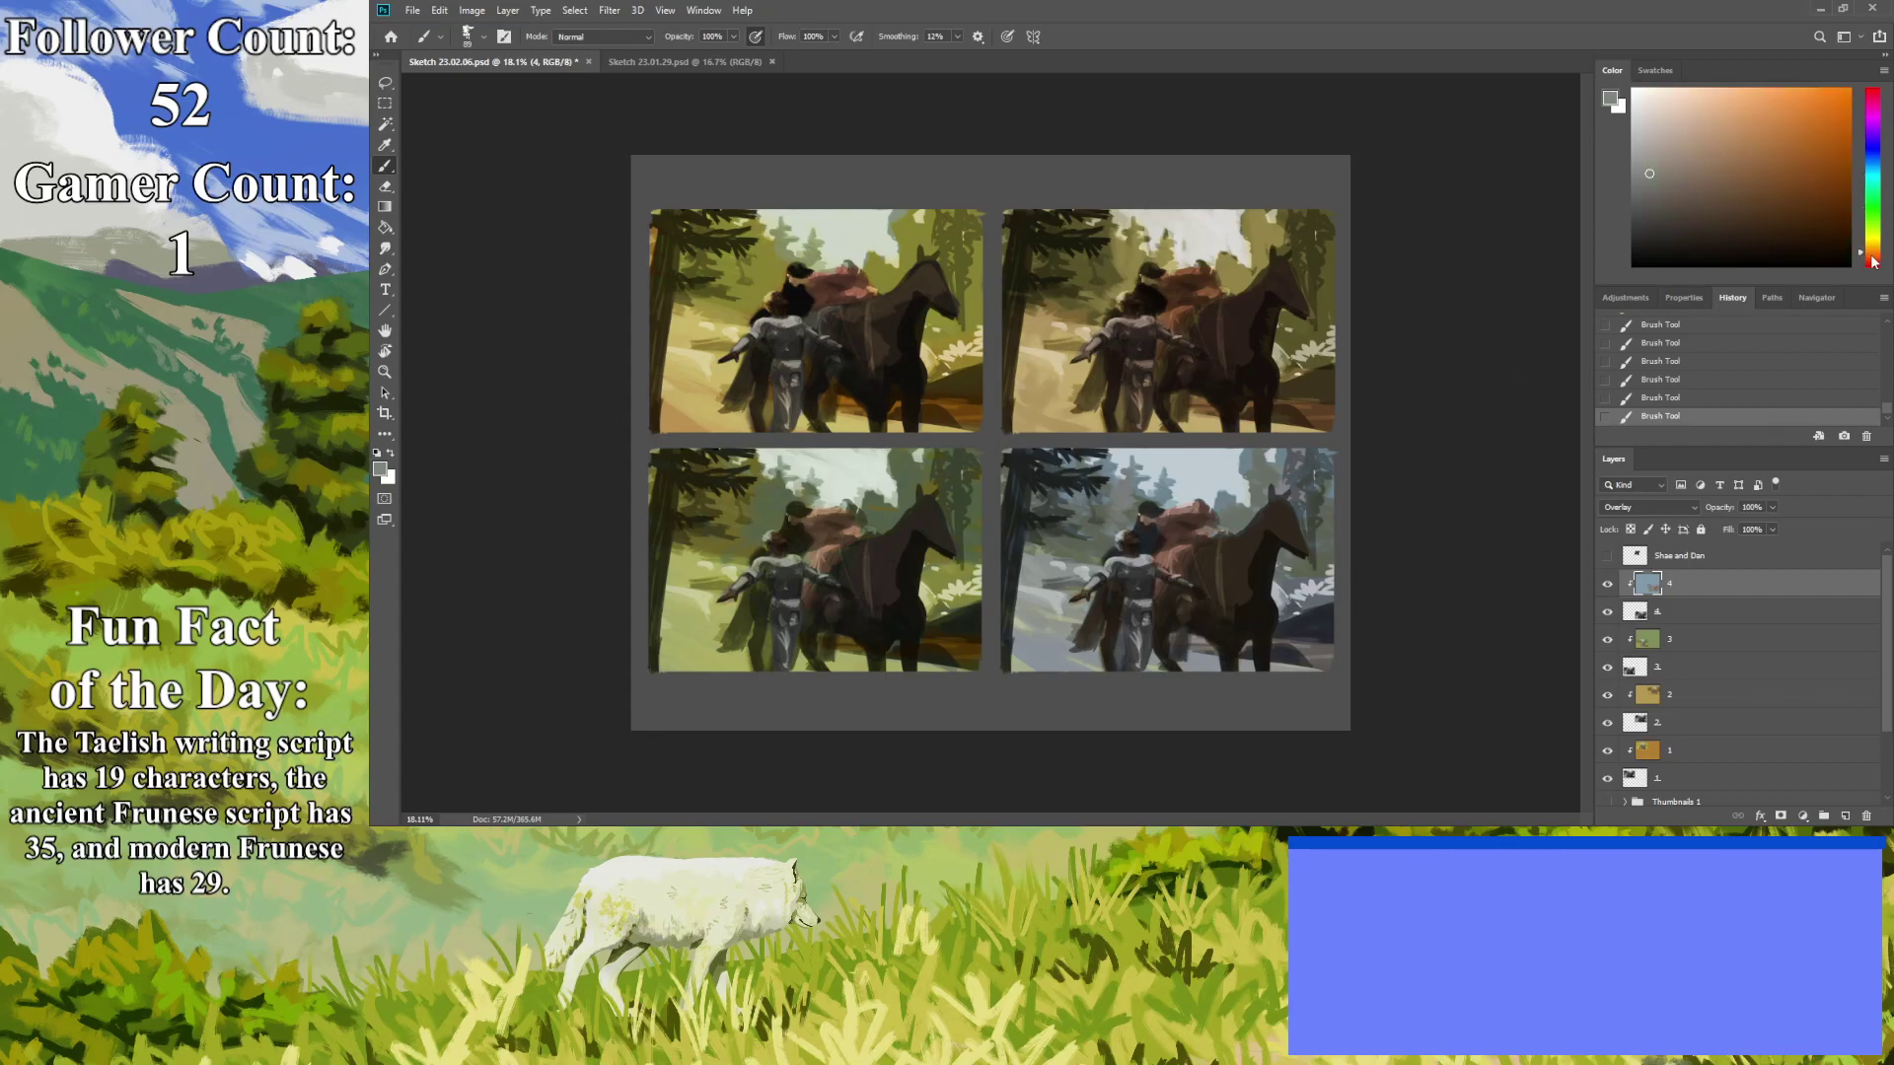
pyautogui.click(1687, 195)
pyautogui.click(1717, 173)
pyautogui.click(1715, 164)
pyautogui.click(392, 373)
pyautogui.moveTo(730, 417); pyautogui.dragTo(634, 418)
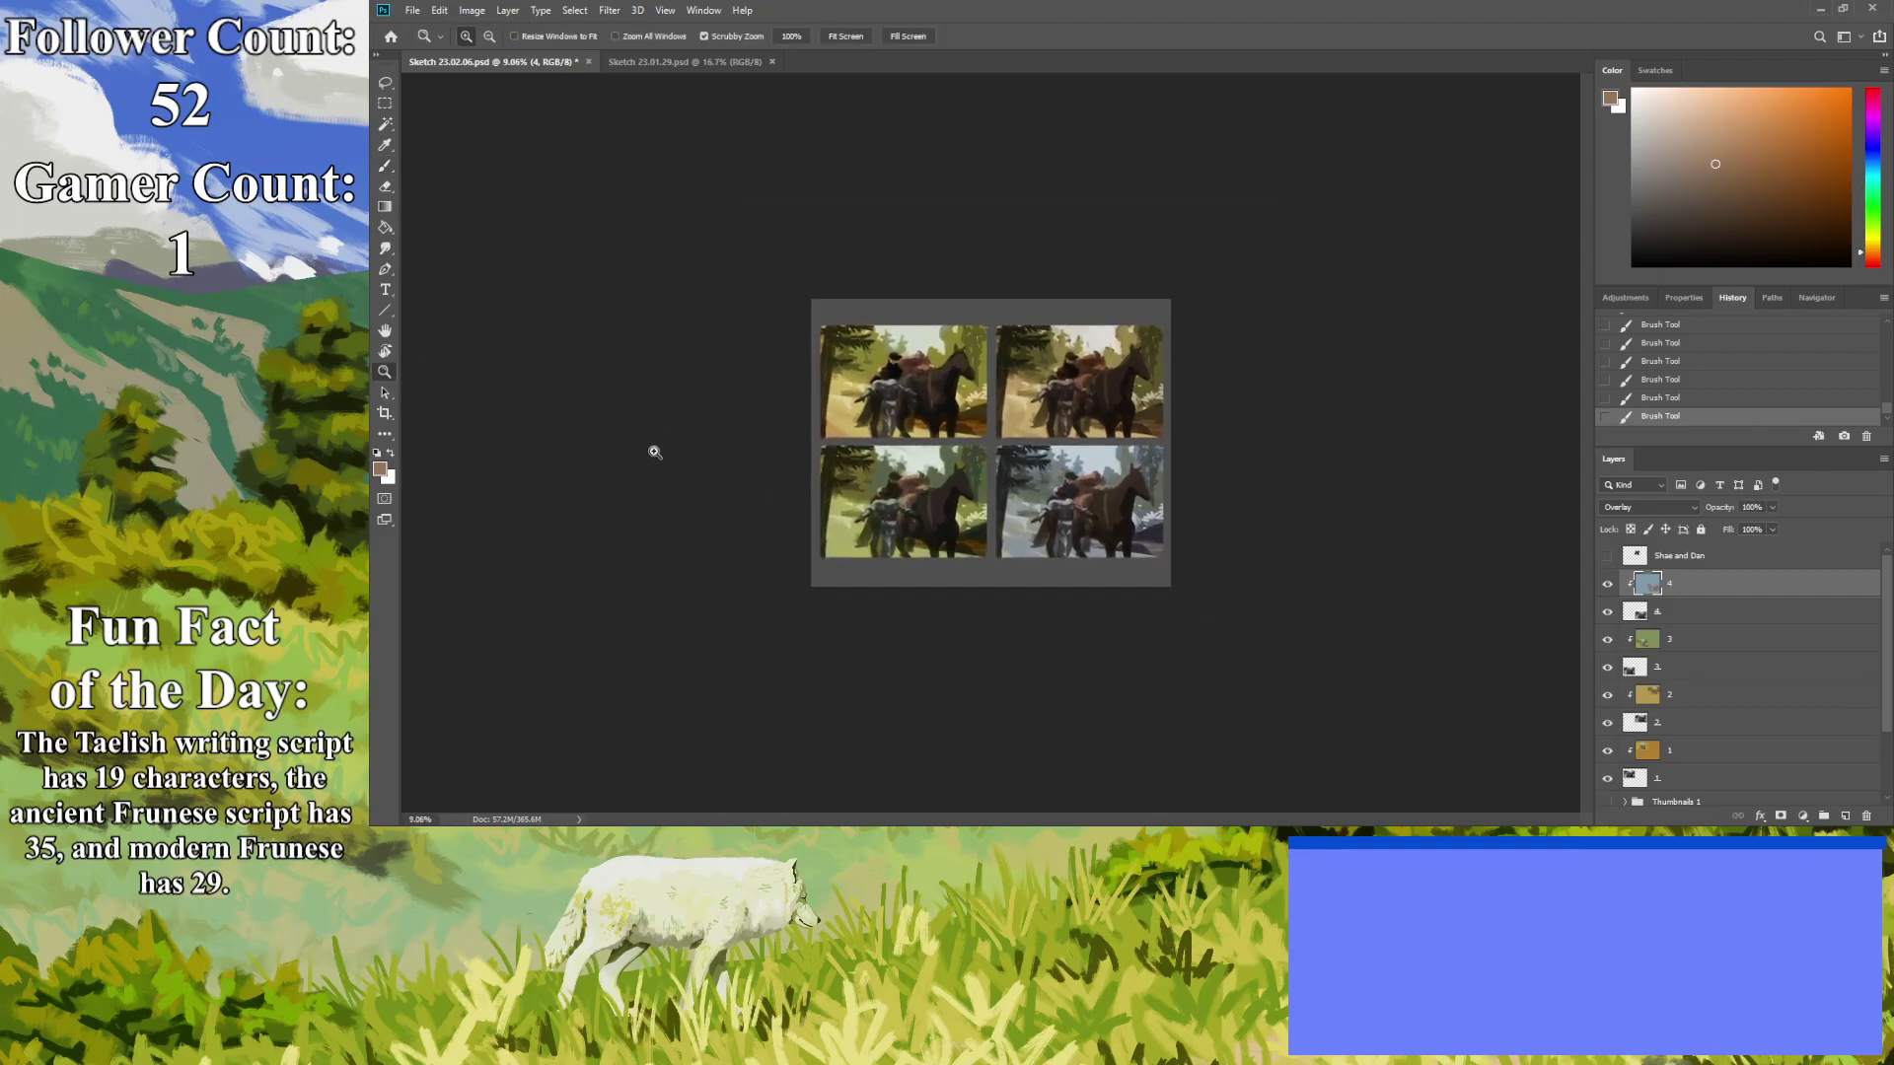
pyautogui.moveTo(628, 525); pyautogui.dragTo(668, 520)
# Brighten the sky of the blue-tinted thumbnail with a pale blue-violet grey, comparing it with and without the last stroke.
pyautogui.click(1638, 125)
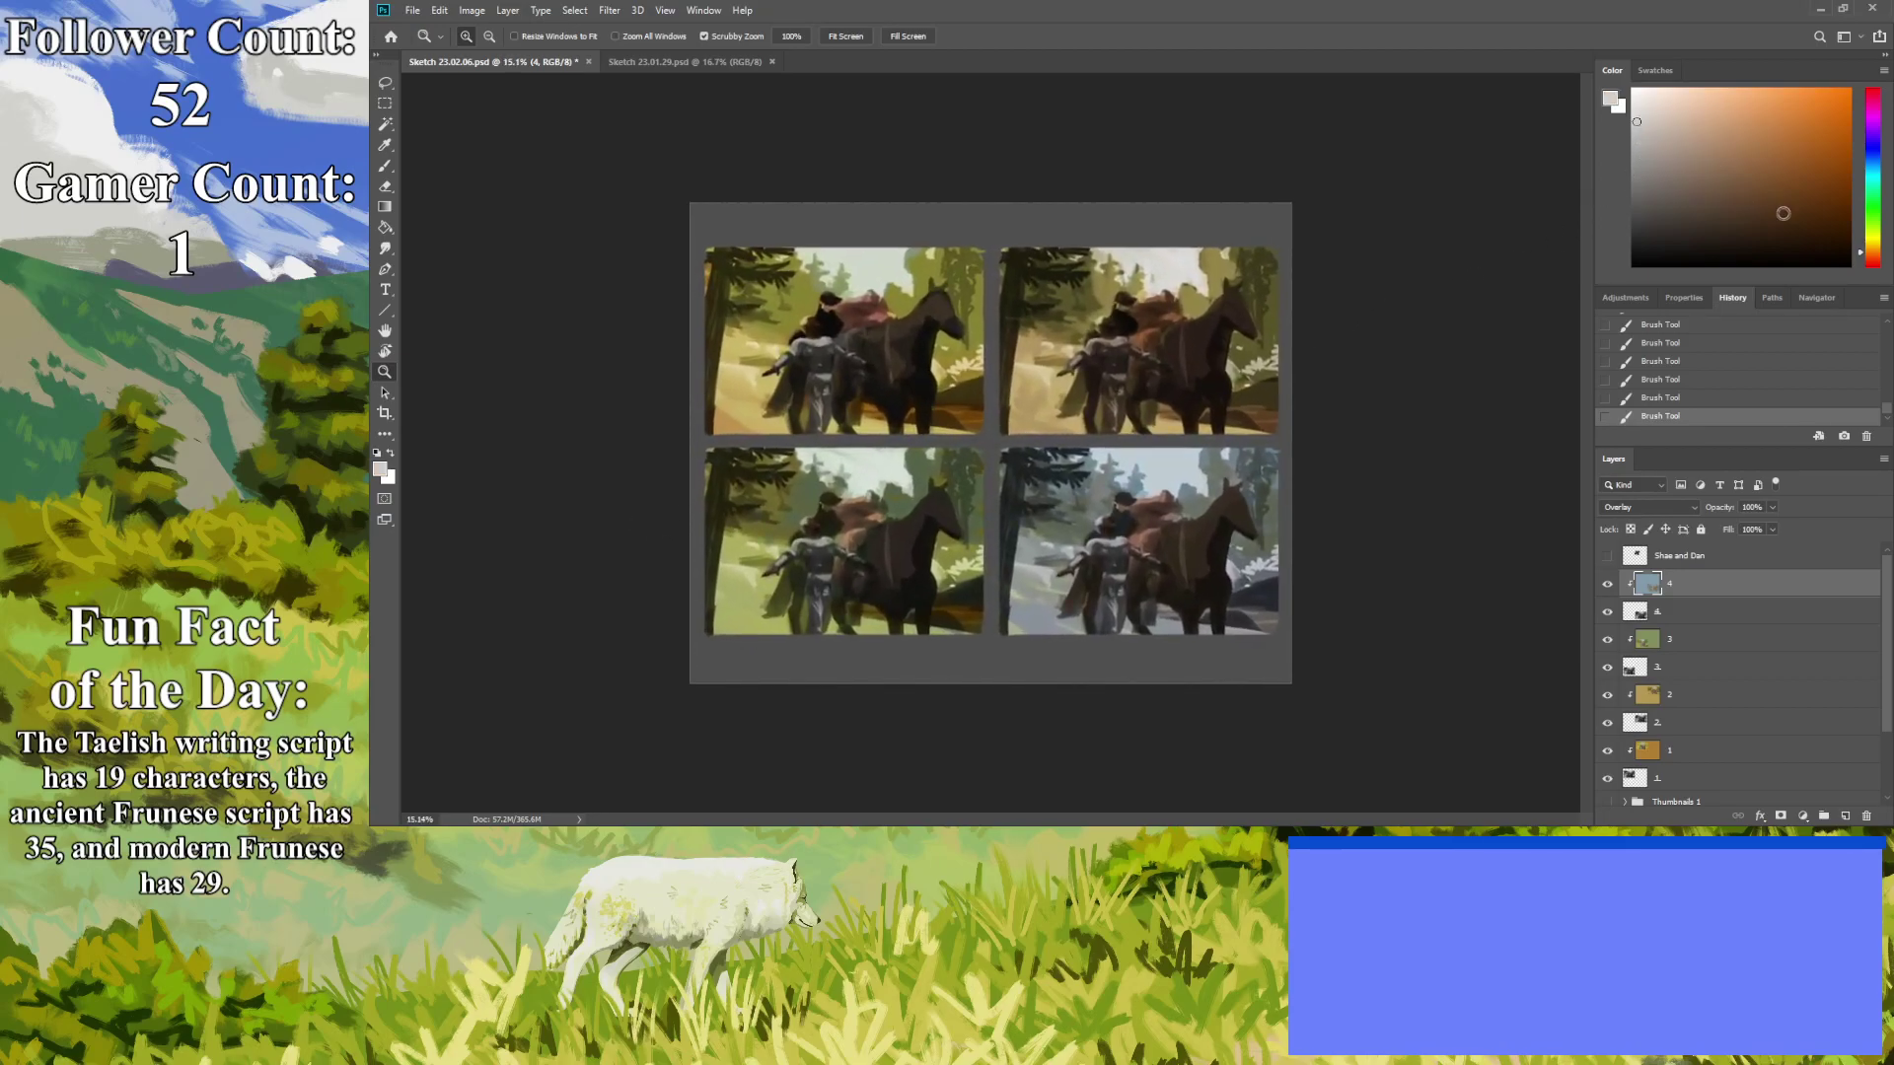
pyautogui.click(1874, 151)
pyautogui.click(1655, 129)
pyautogui.click(390, 169)
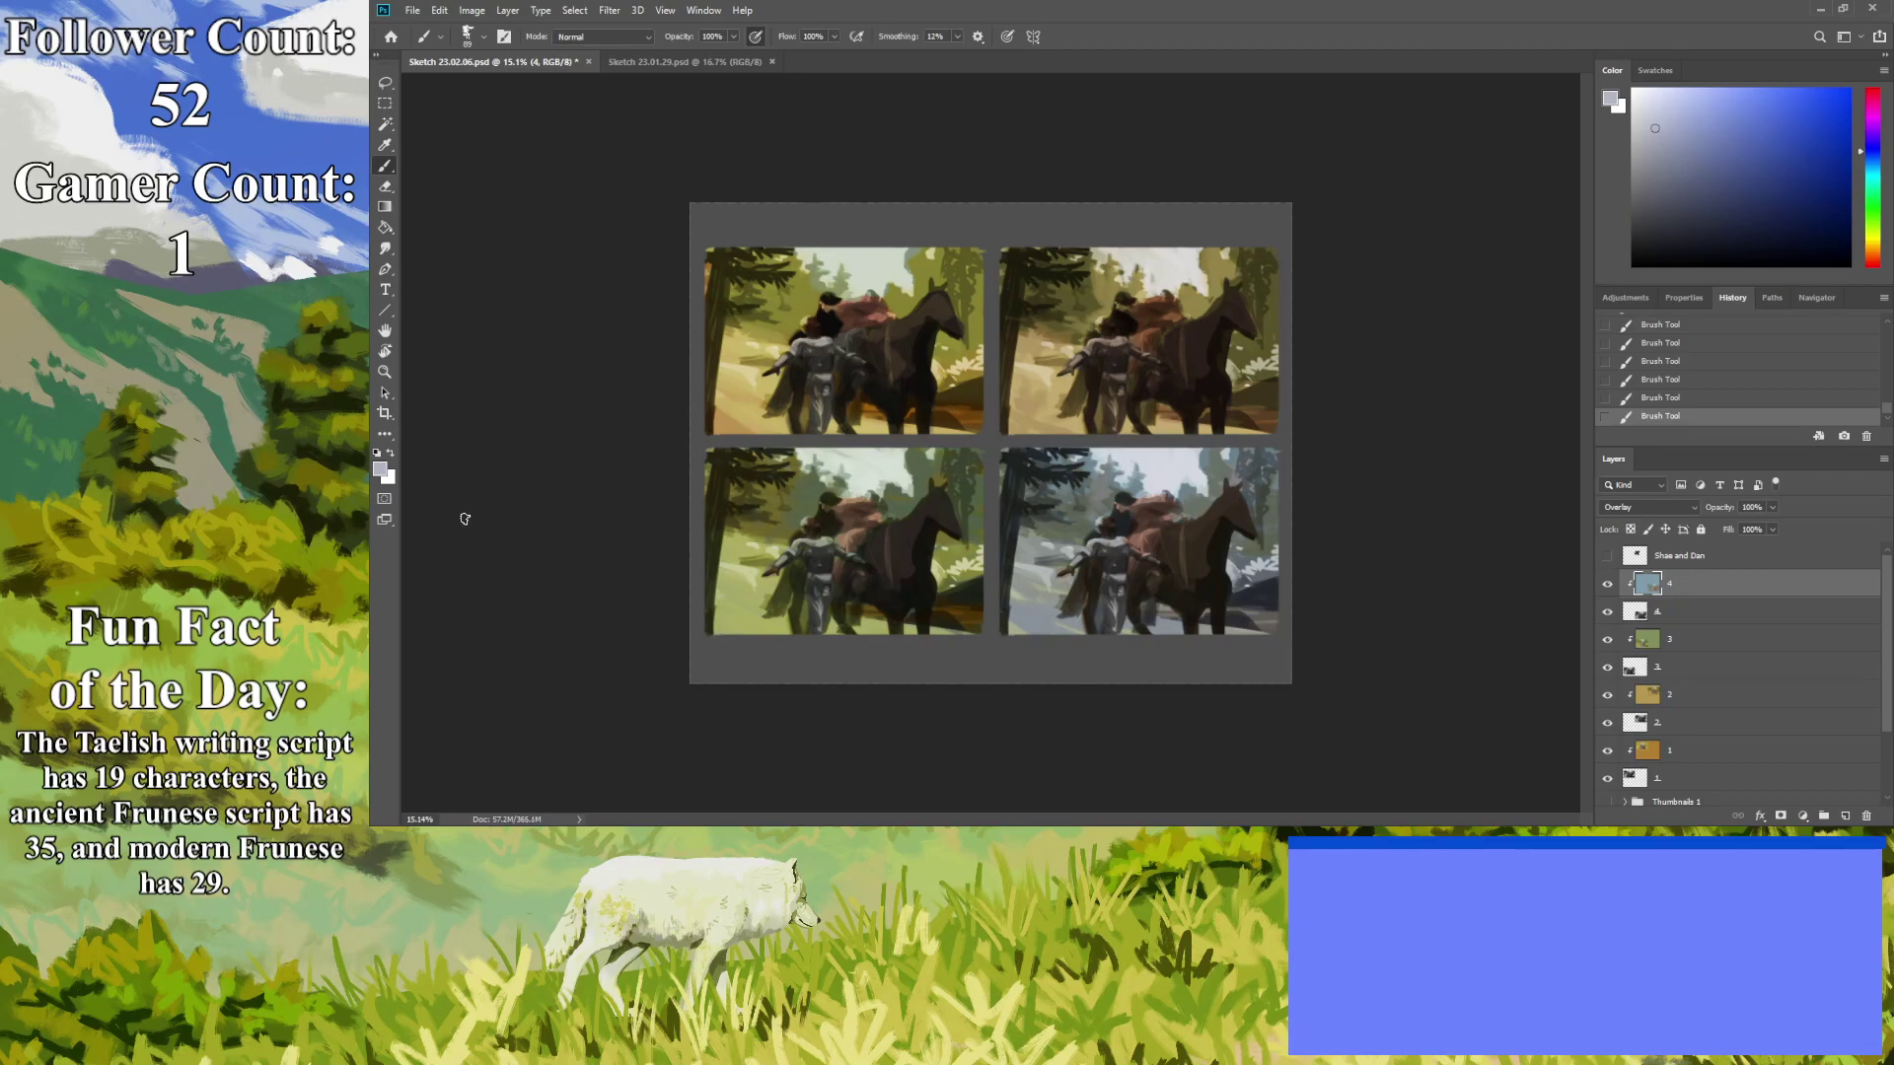
pyautogui.hotkey('ctrl', 'z')
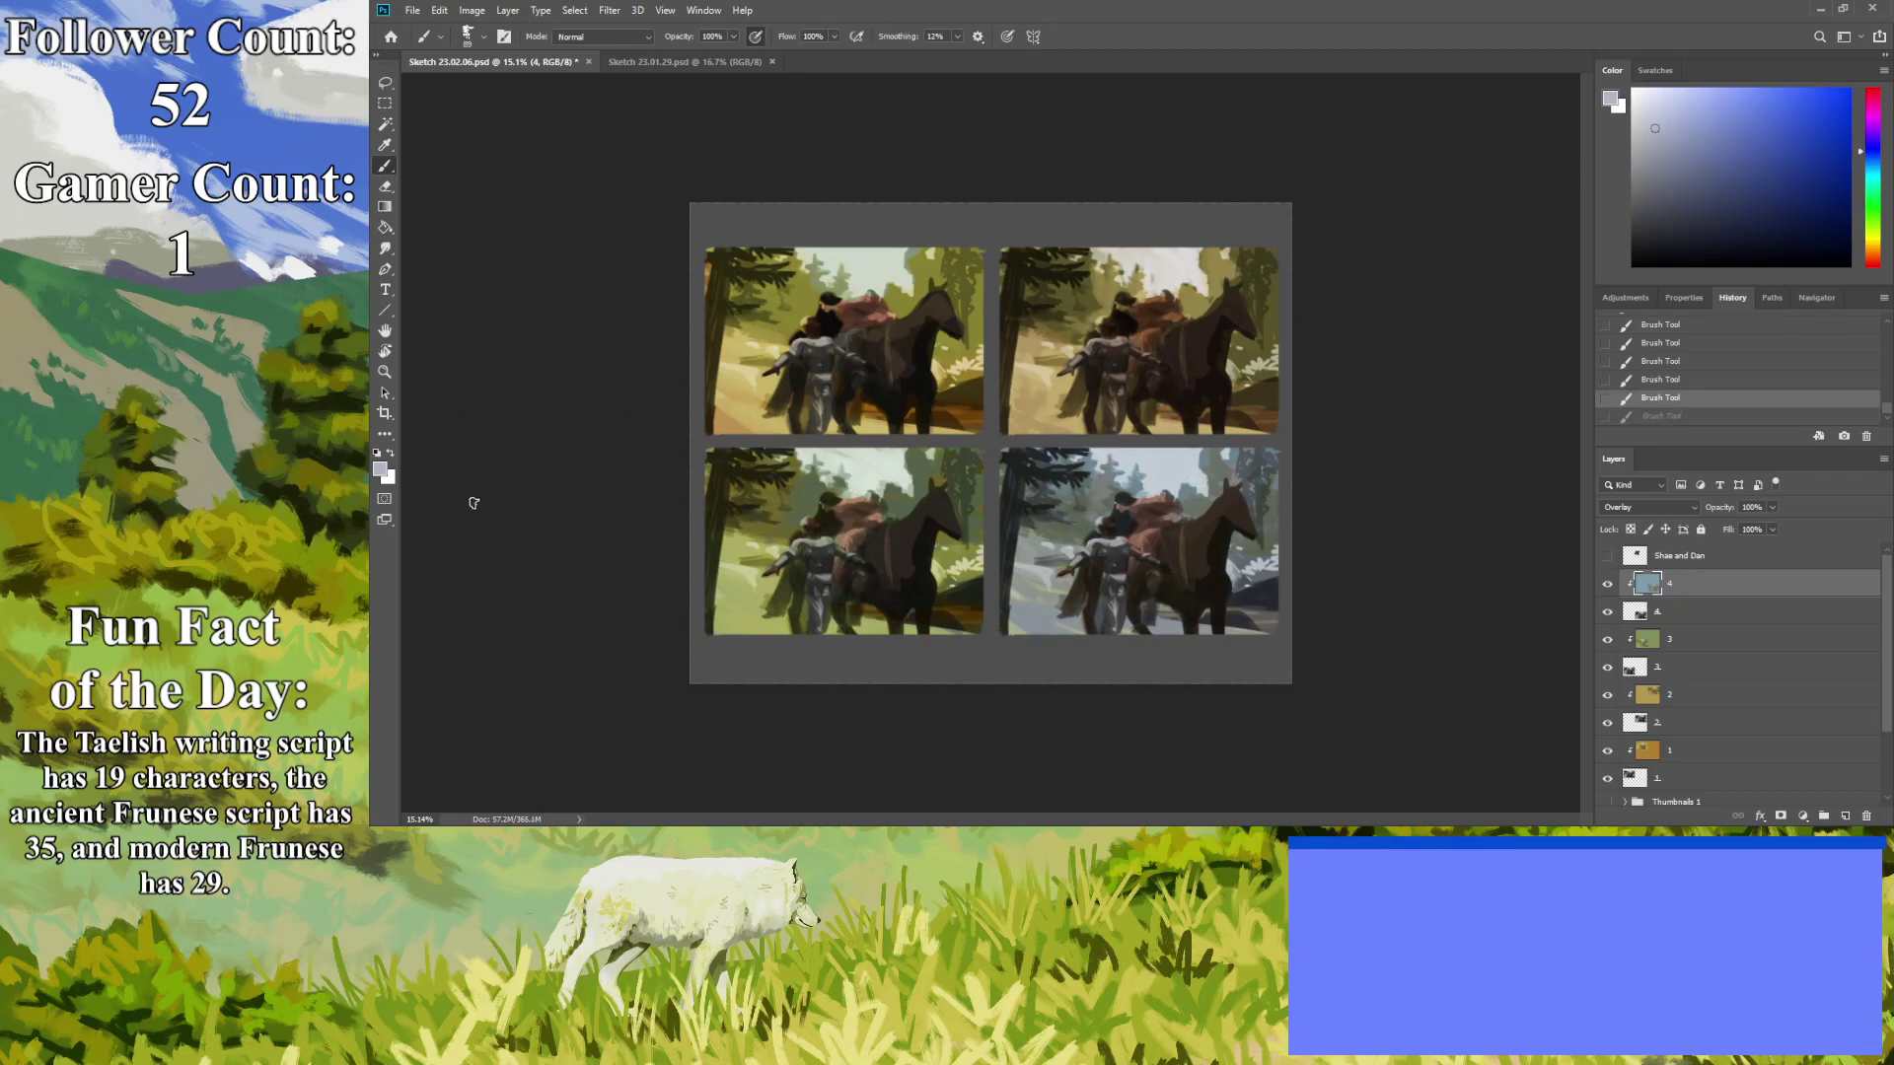
pyautogui.hotkey('ctrl', 'shift', 'z')
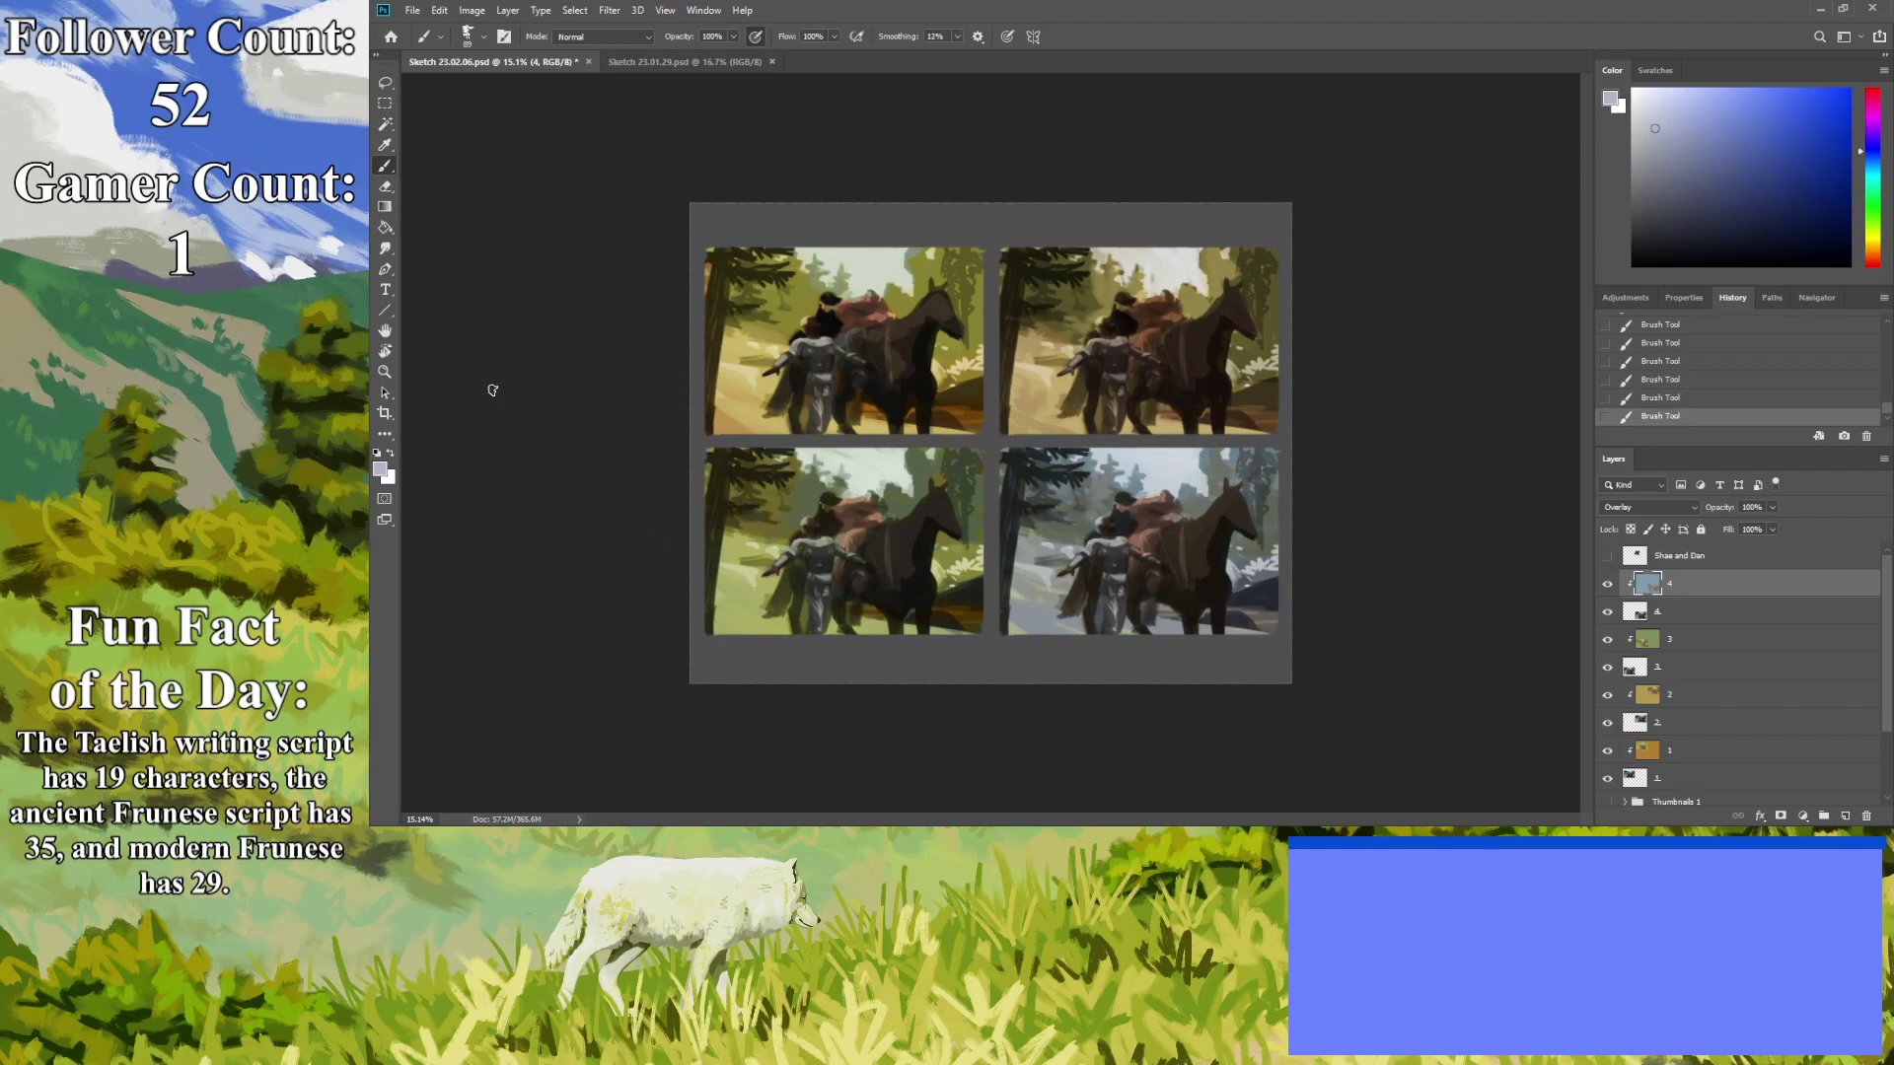
# Paint the armoured figure's hair in the blue-tinted thumbnail with a light, muted yellow.
pyautogui.click(384, 372)
pyautogui.moveTo(827, 395); pyautogui.dragTo(642, 465)
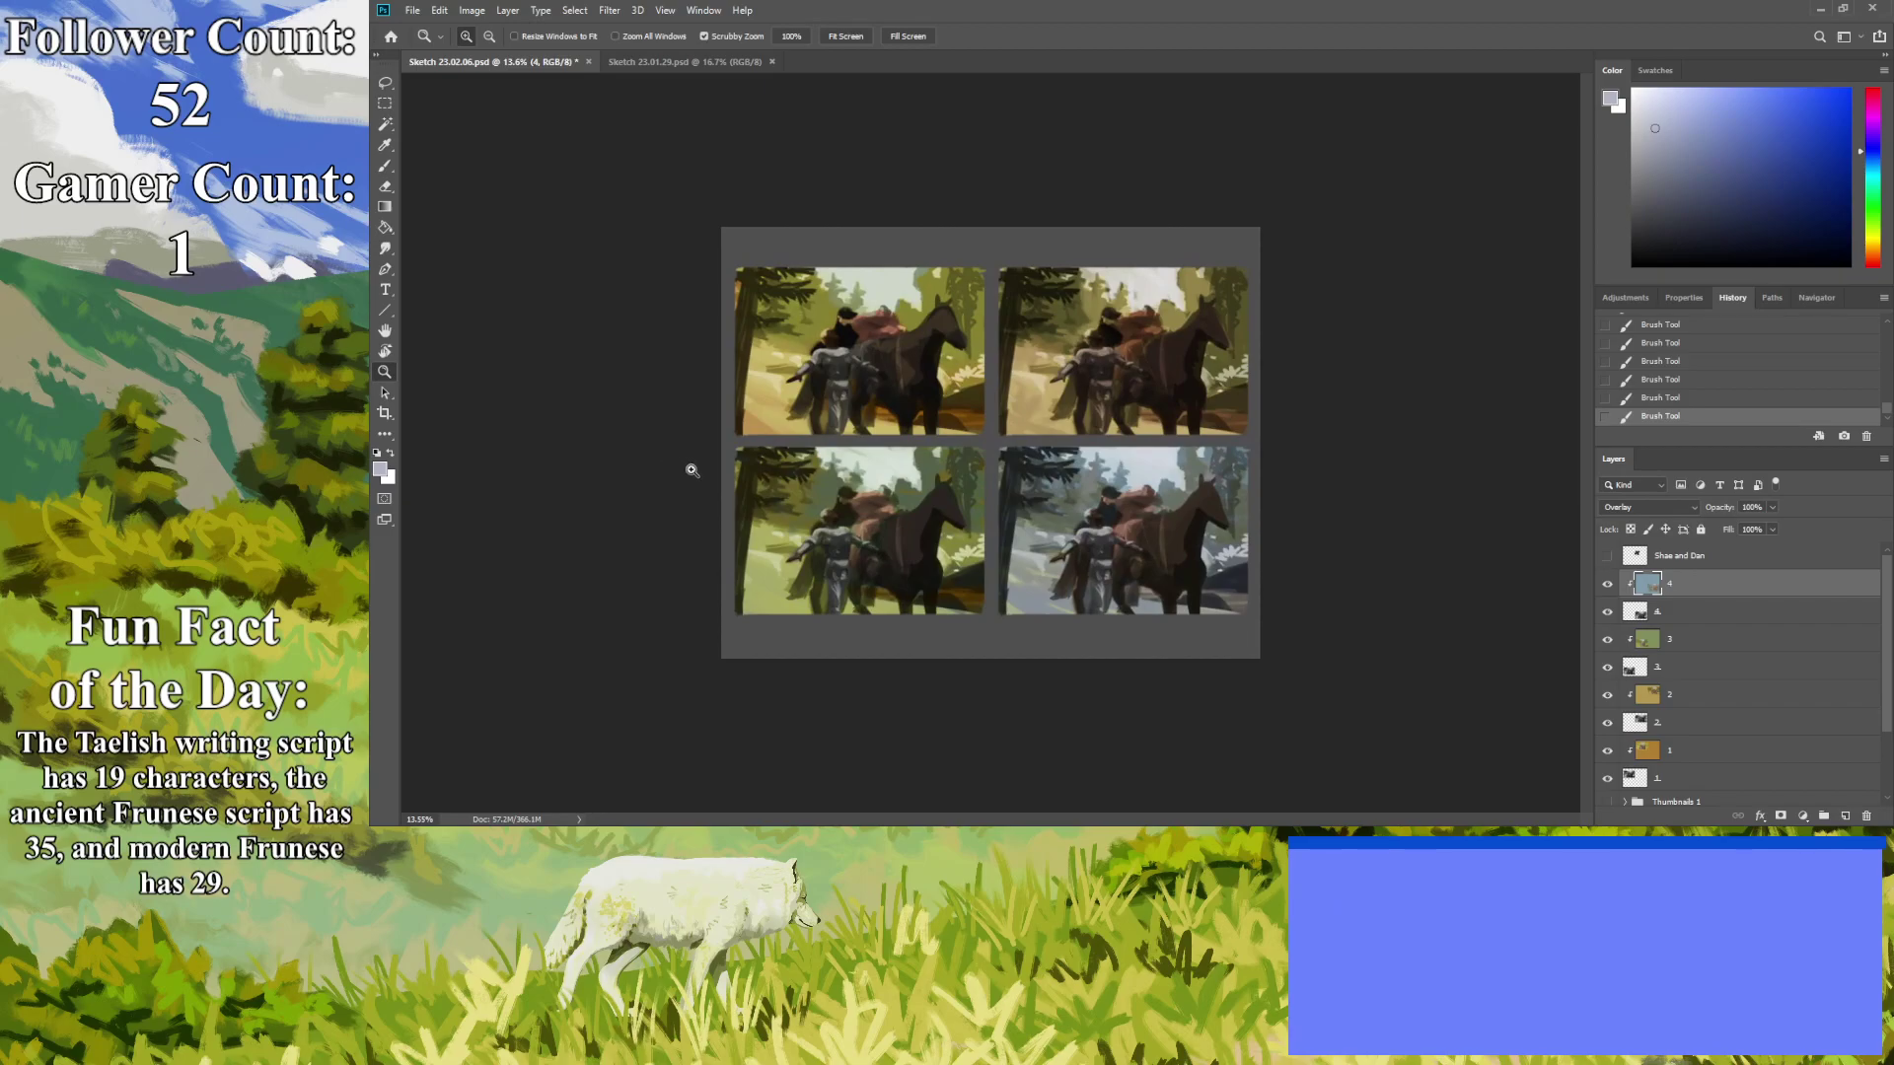
pyautogui.moveTo(700, 473); pyautogui.dragTo(668, 470)
pyautogui.moveTo(1039, 517); pyautogui.dragTo(1134, 518)
pyautogui.moveTo(1878, 252); pyautogui.dragTo(1878, 242)
pyautogui.moveTo(1719, 174); pyautogui.dragTo(1689, 148)
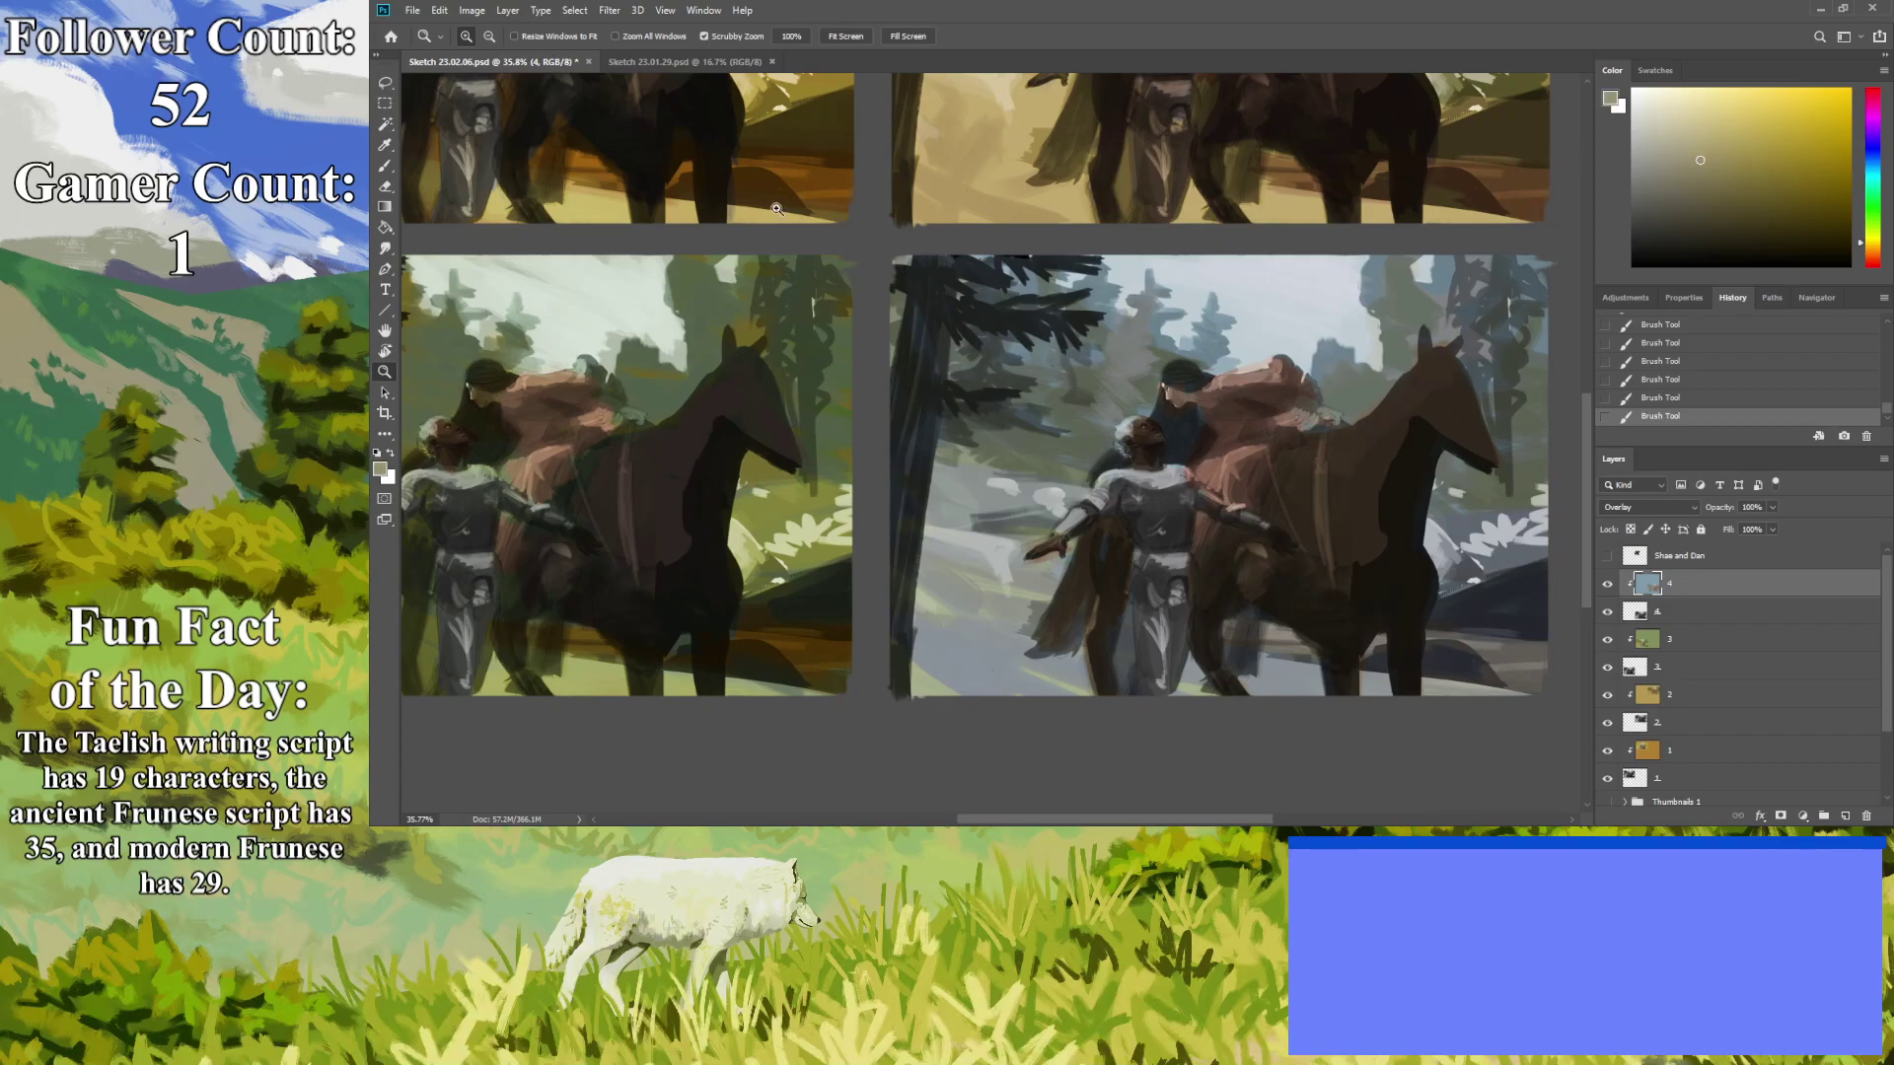
pyautogui.click(385, 167)
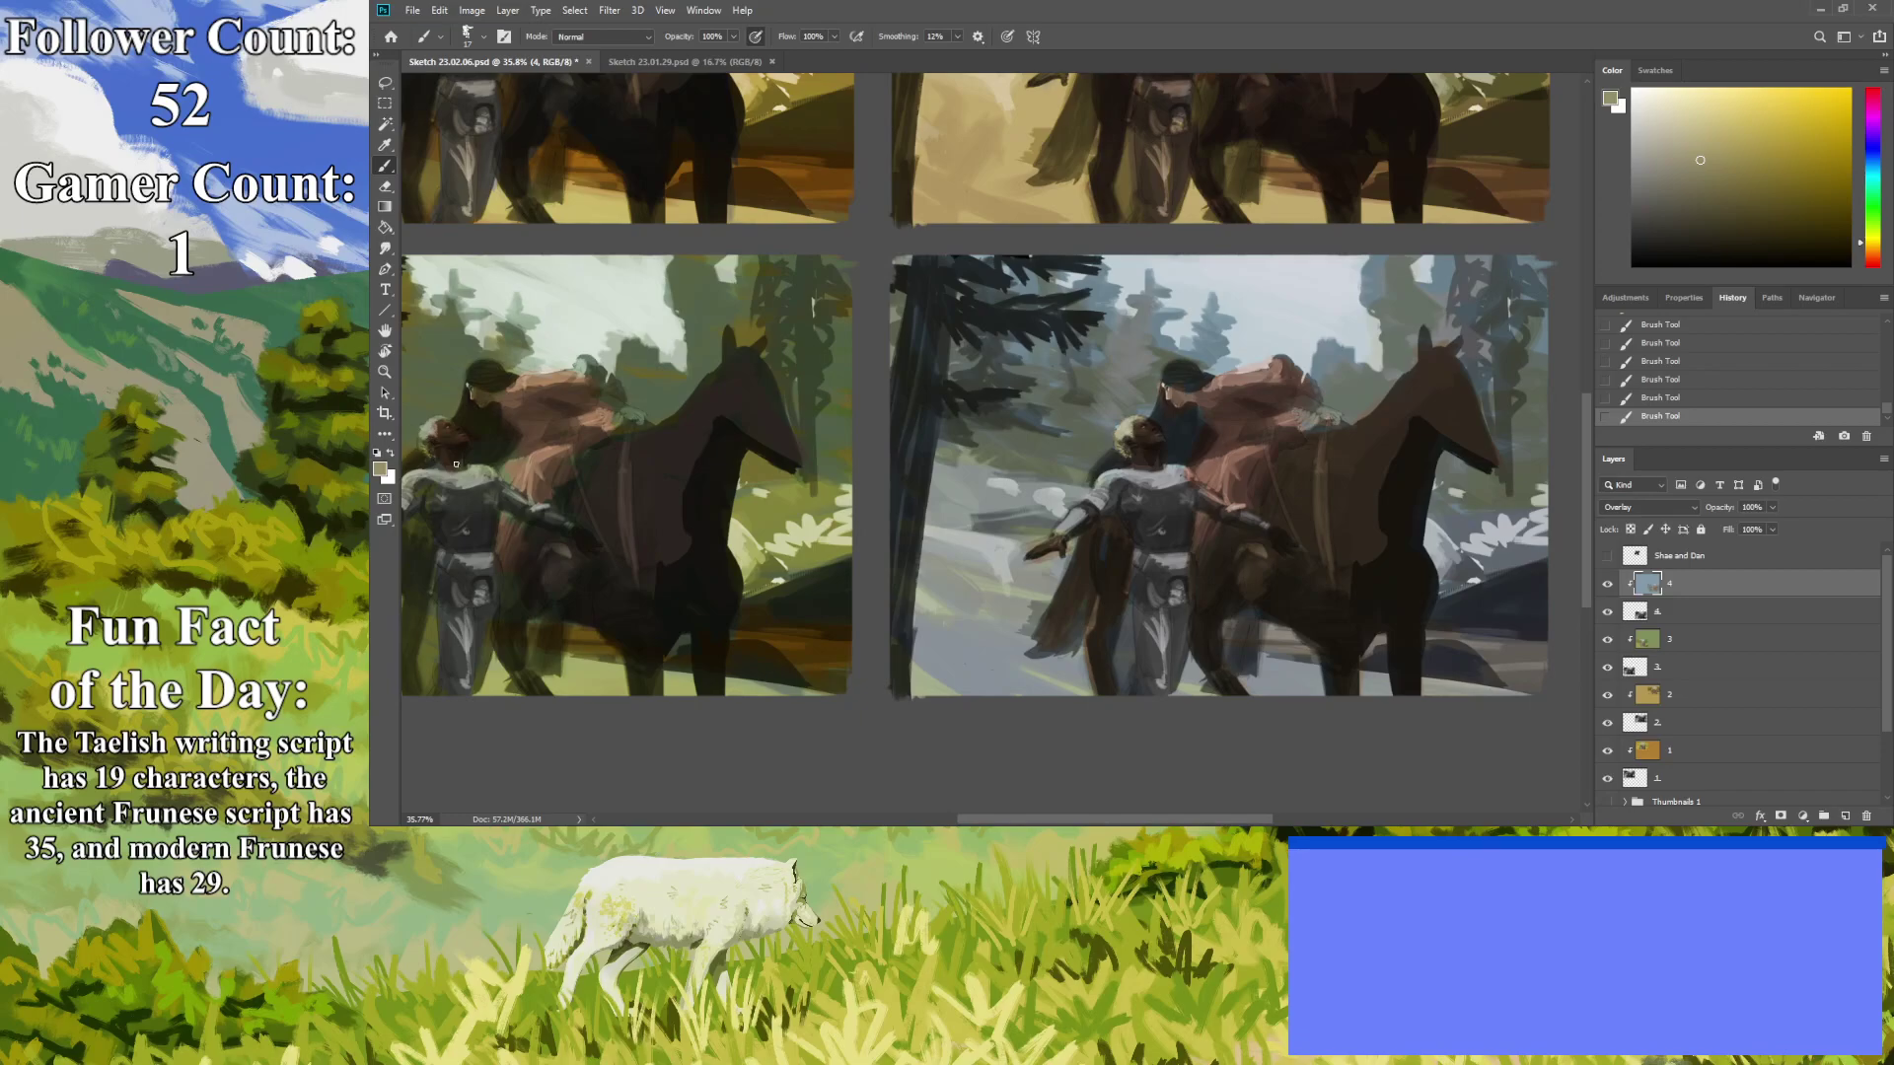
pyautogui.press('z')
pyautogui.moveTo(747, 403)
pyautogui.mouseDown()
pyautogui.moveTo(707, 415)
pyautogui.moveTo(695, 447)
pyautogui.mouseUp()
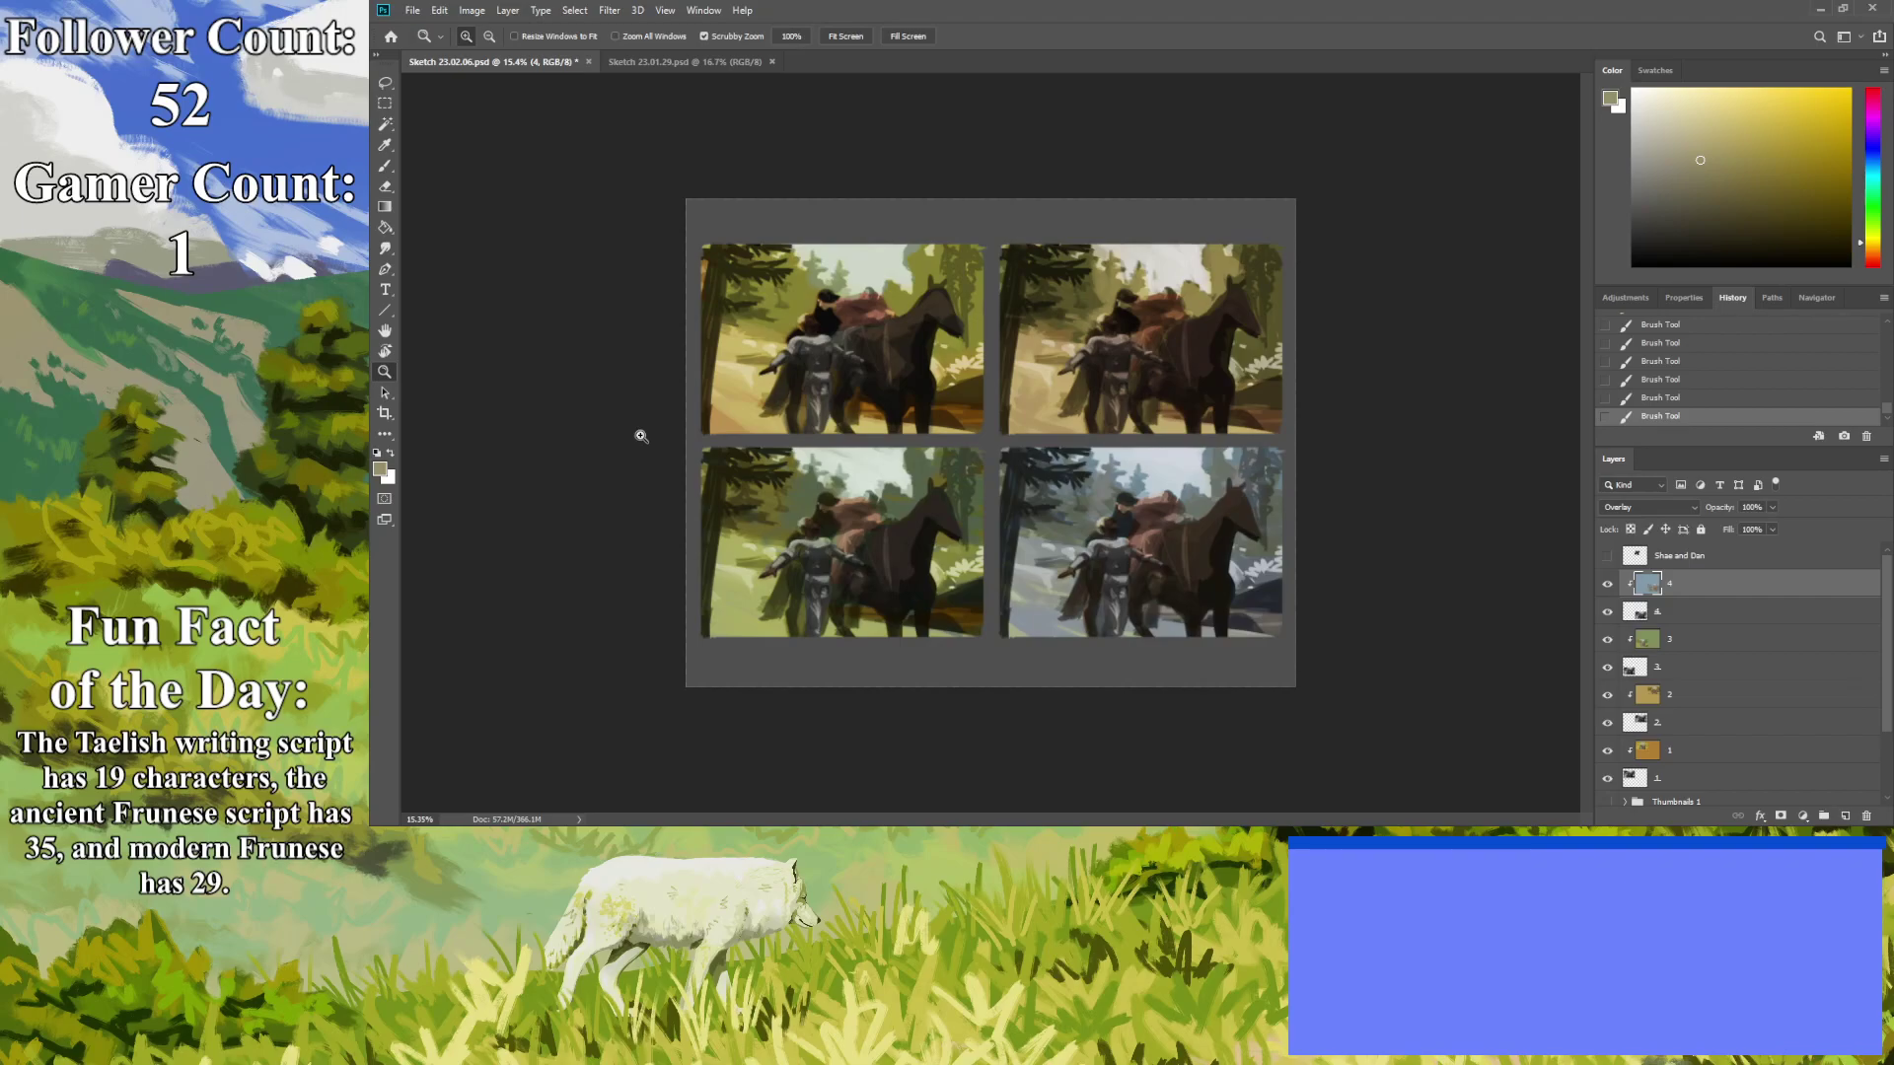
# Group the four thumbnails and their colour layers, and name the group "Thumbnails 2".
pyautogui.scroll(-1, 1791, 740)
pyautogui.keyDown('shift'); pyautogui.click(1666, 758); pyautogui.keyUp('shift')
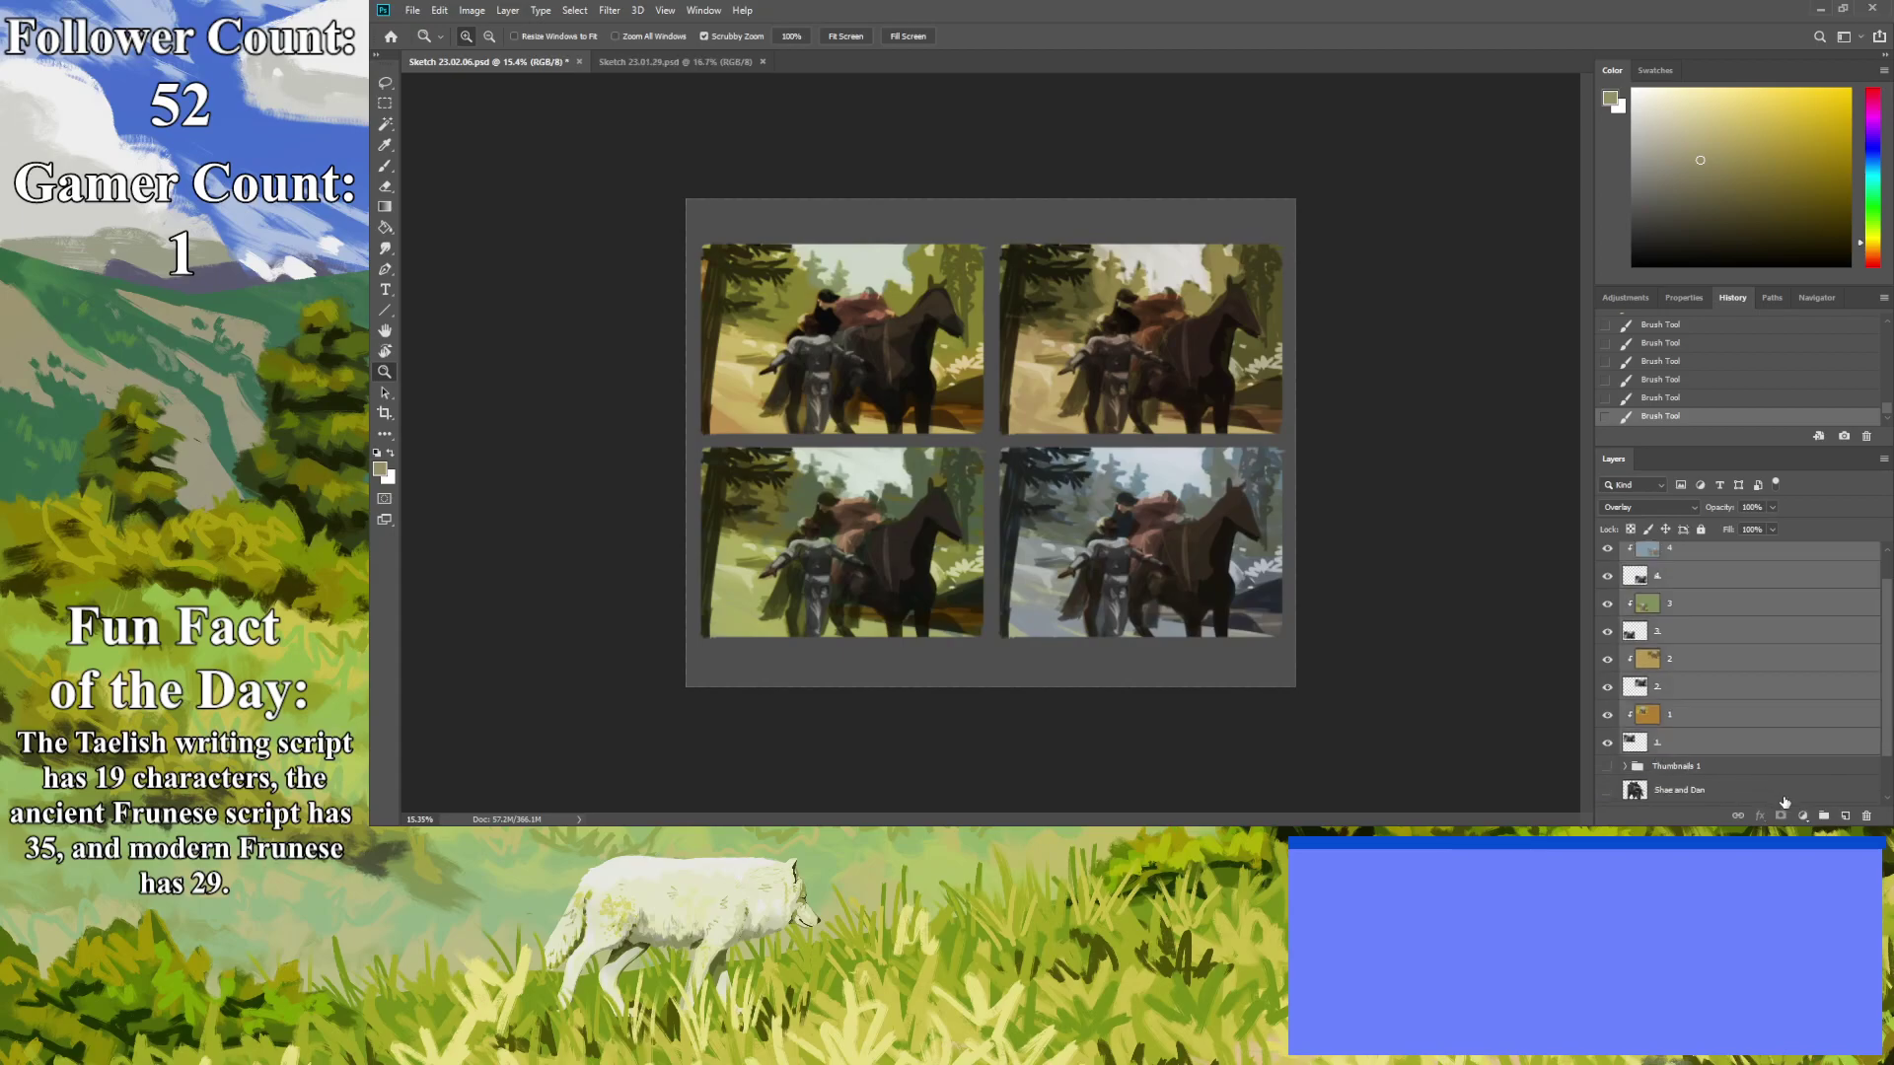
pyautogui.hotkey('ctrl', 'g')
pyautogui.doubleClick(1667, 580)
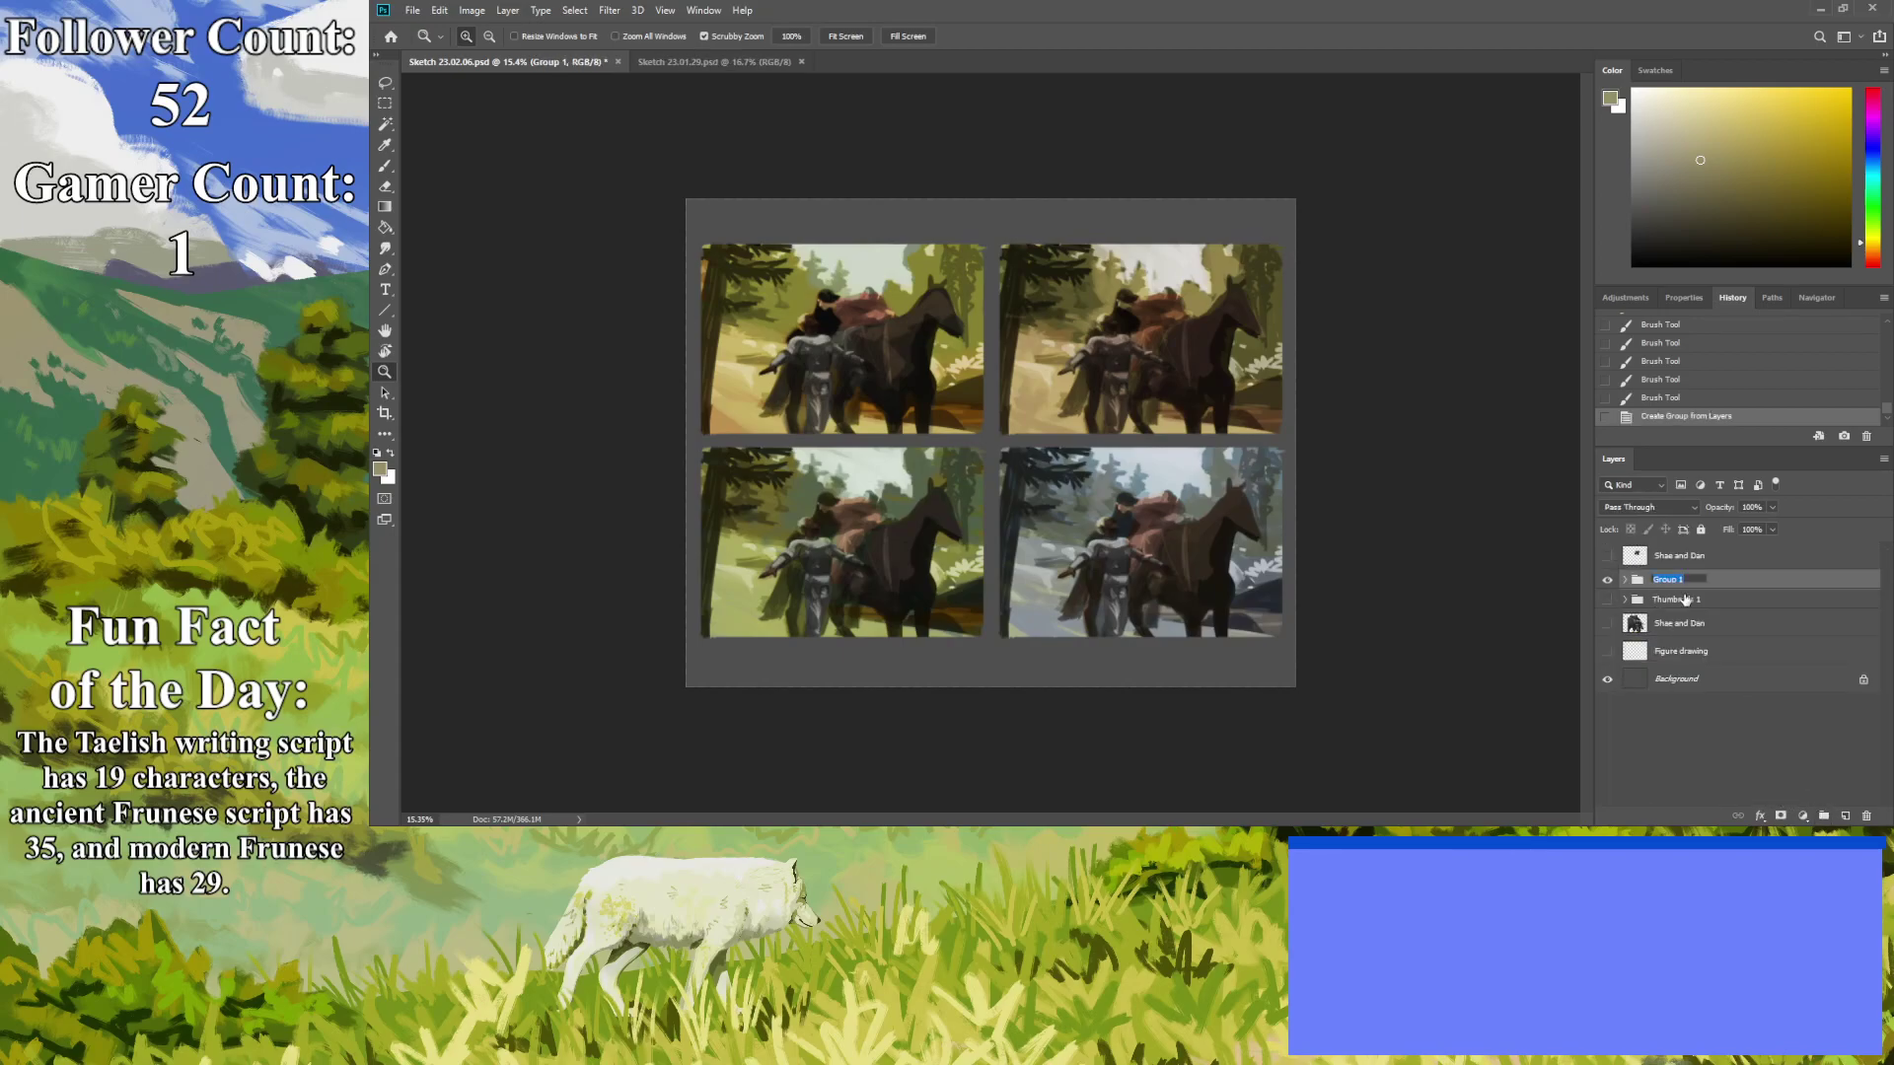
pyautogui.write('Thumbnails 2')
pyautogui.press('Return')
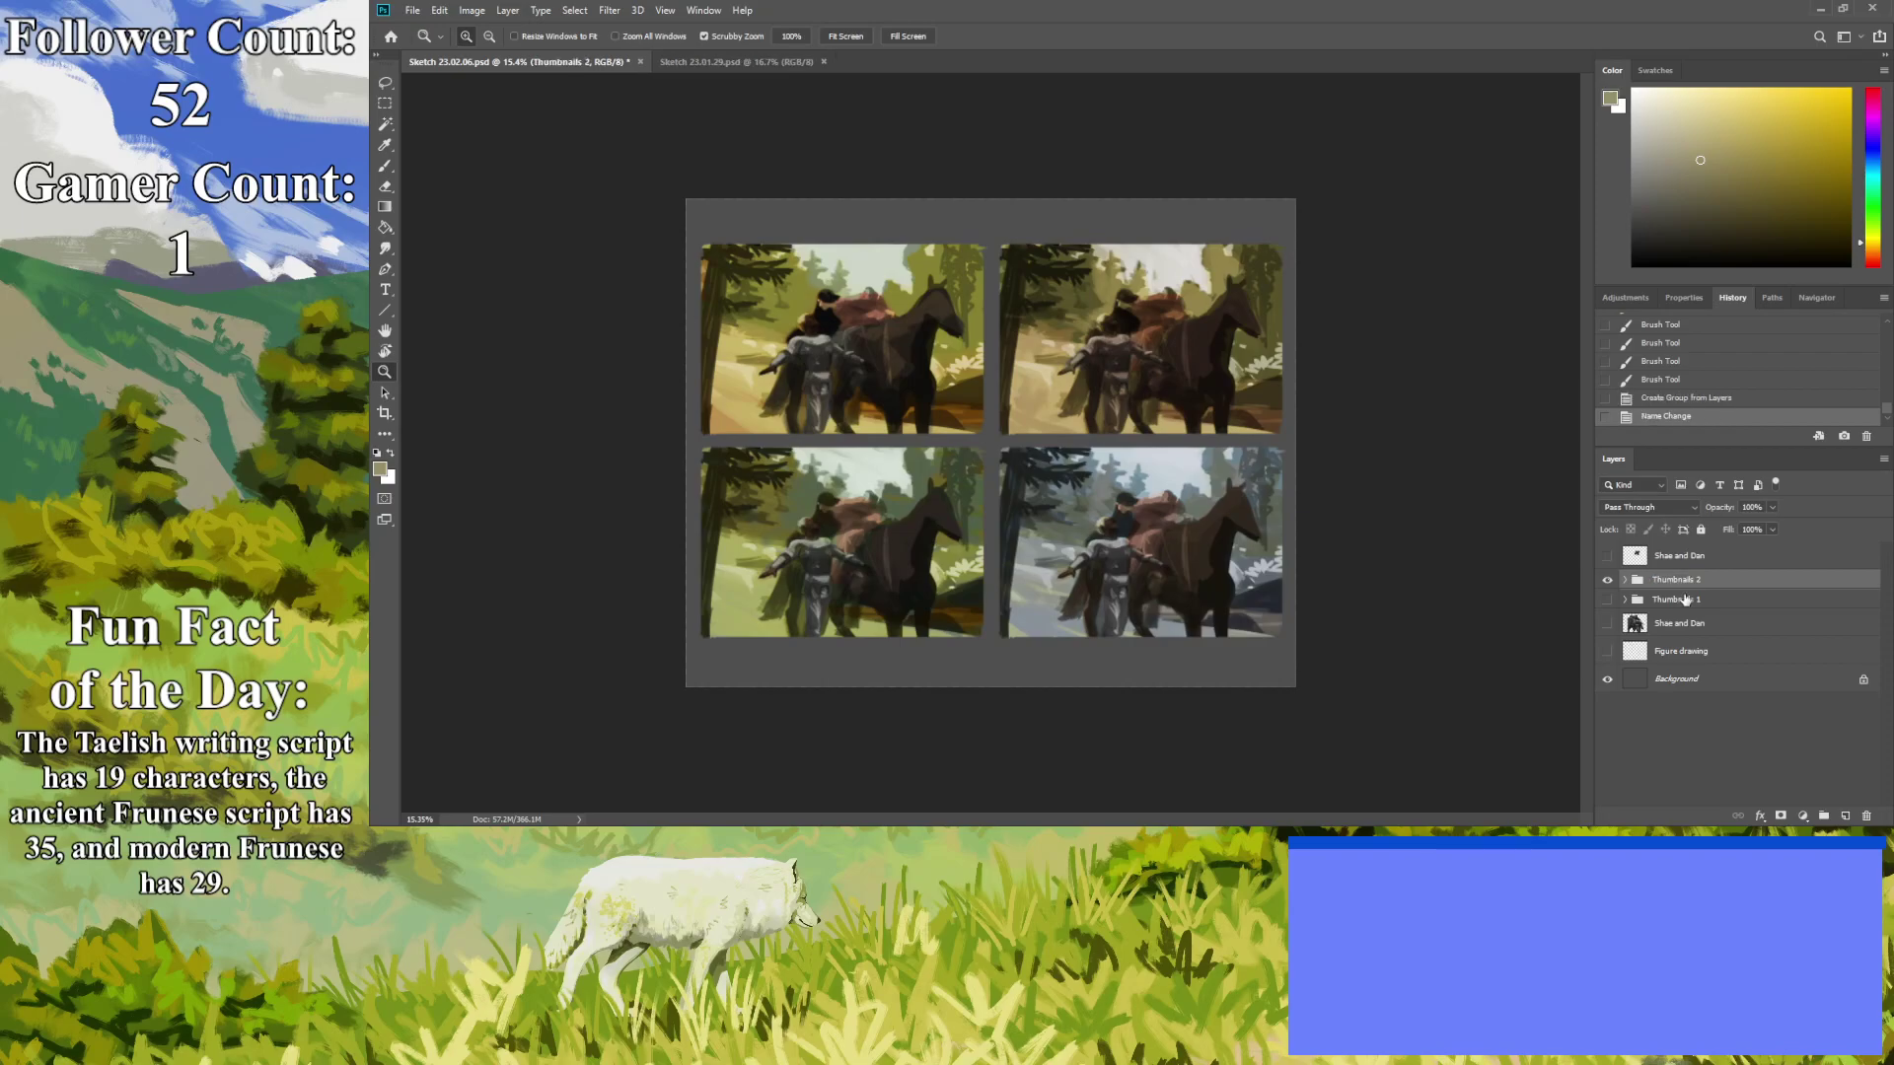
# Add a new layer named "Numbers" above the other layers inside the Thumbnails 2 group.
pyautogui.click(1624, 580)
pyautogui.hotkey('ctrl', 'shift', 'alt', 'n')
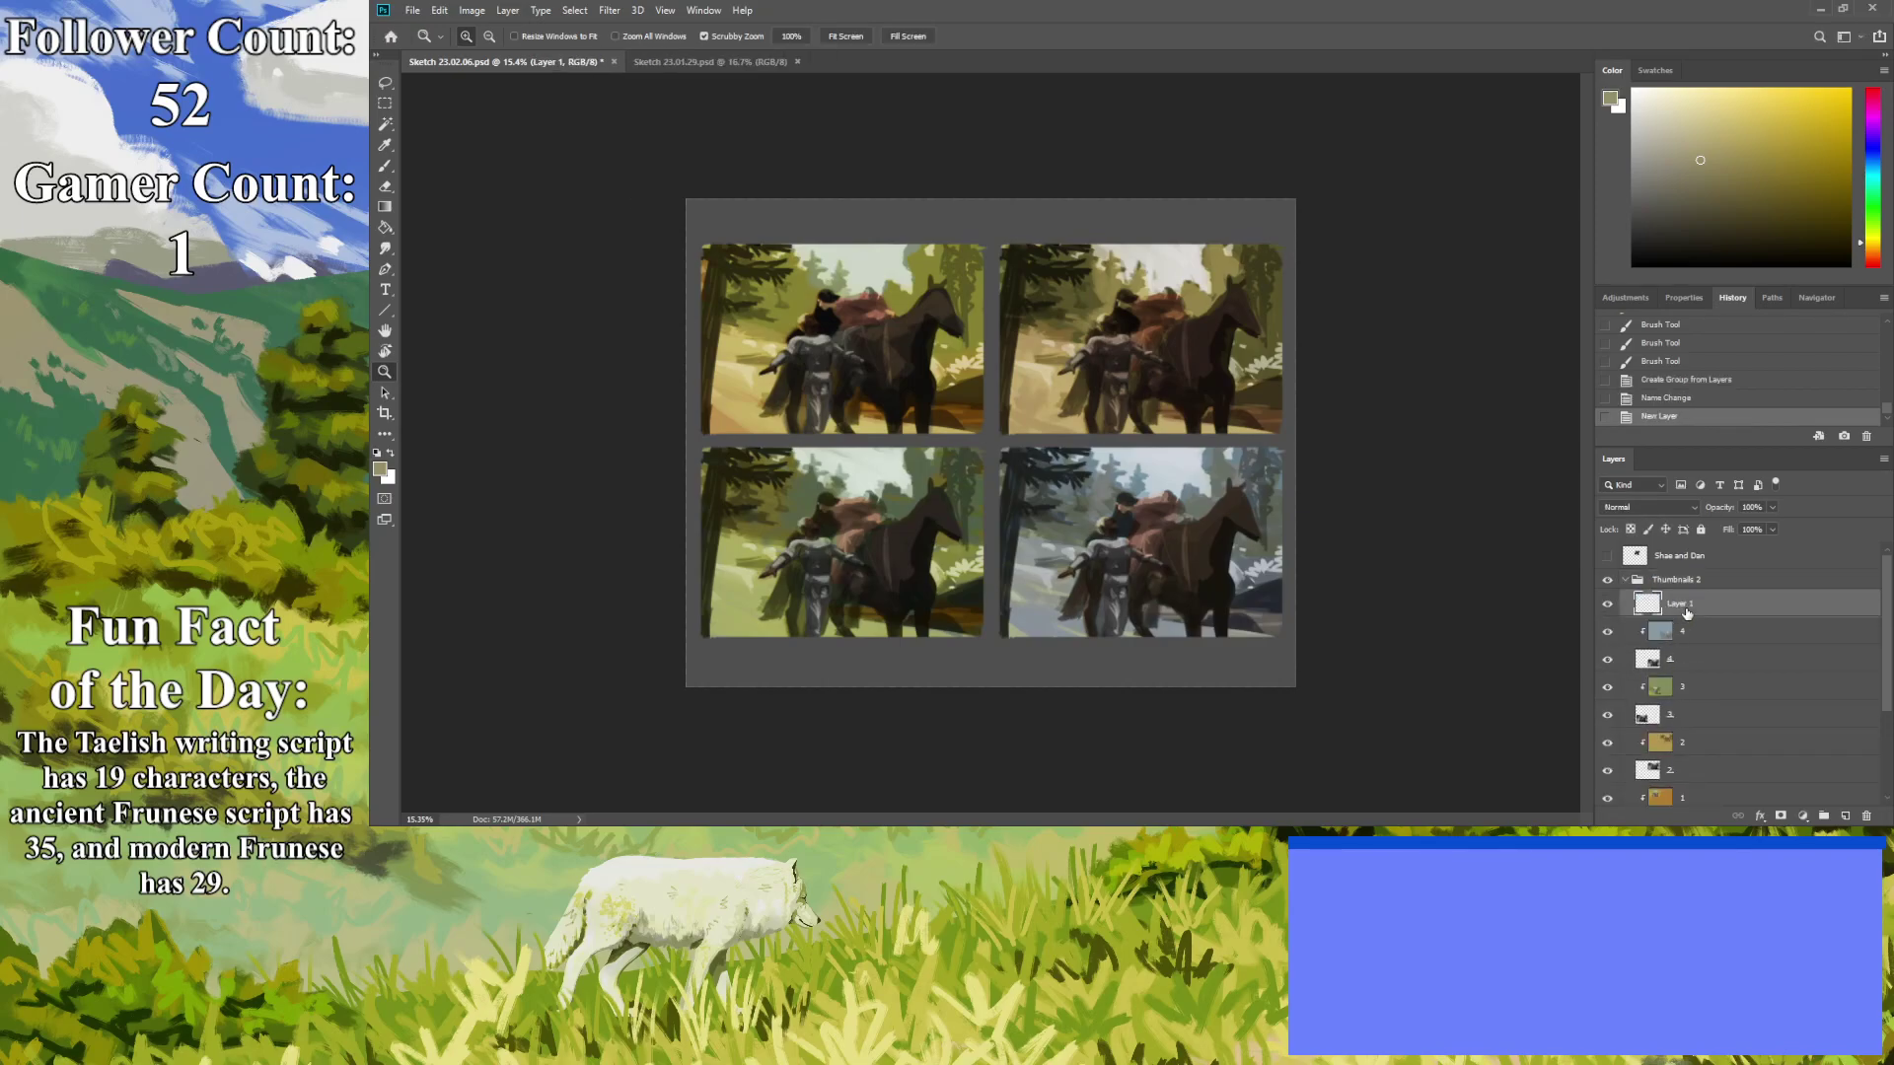
pyautogui.doubleClick(1682, 604)
pyautogui.write('Numbers')
pyautogui.press('Return')
# Brush the black numbers 1, 2, 3 and 4 beside the outer corners of the thumbnails, and collapse their layer group.
pyautogui.press('d')
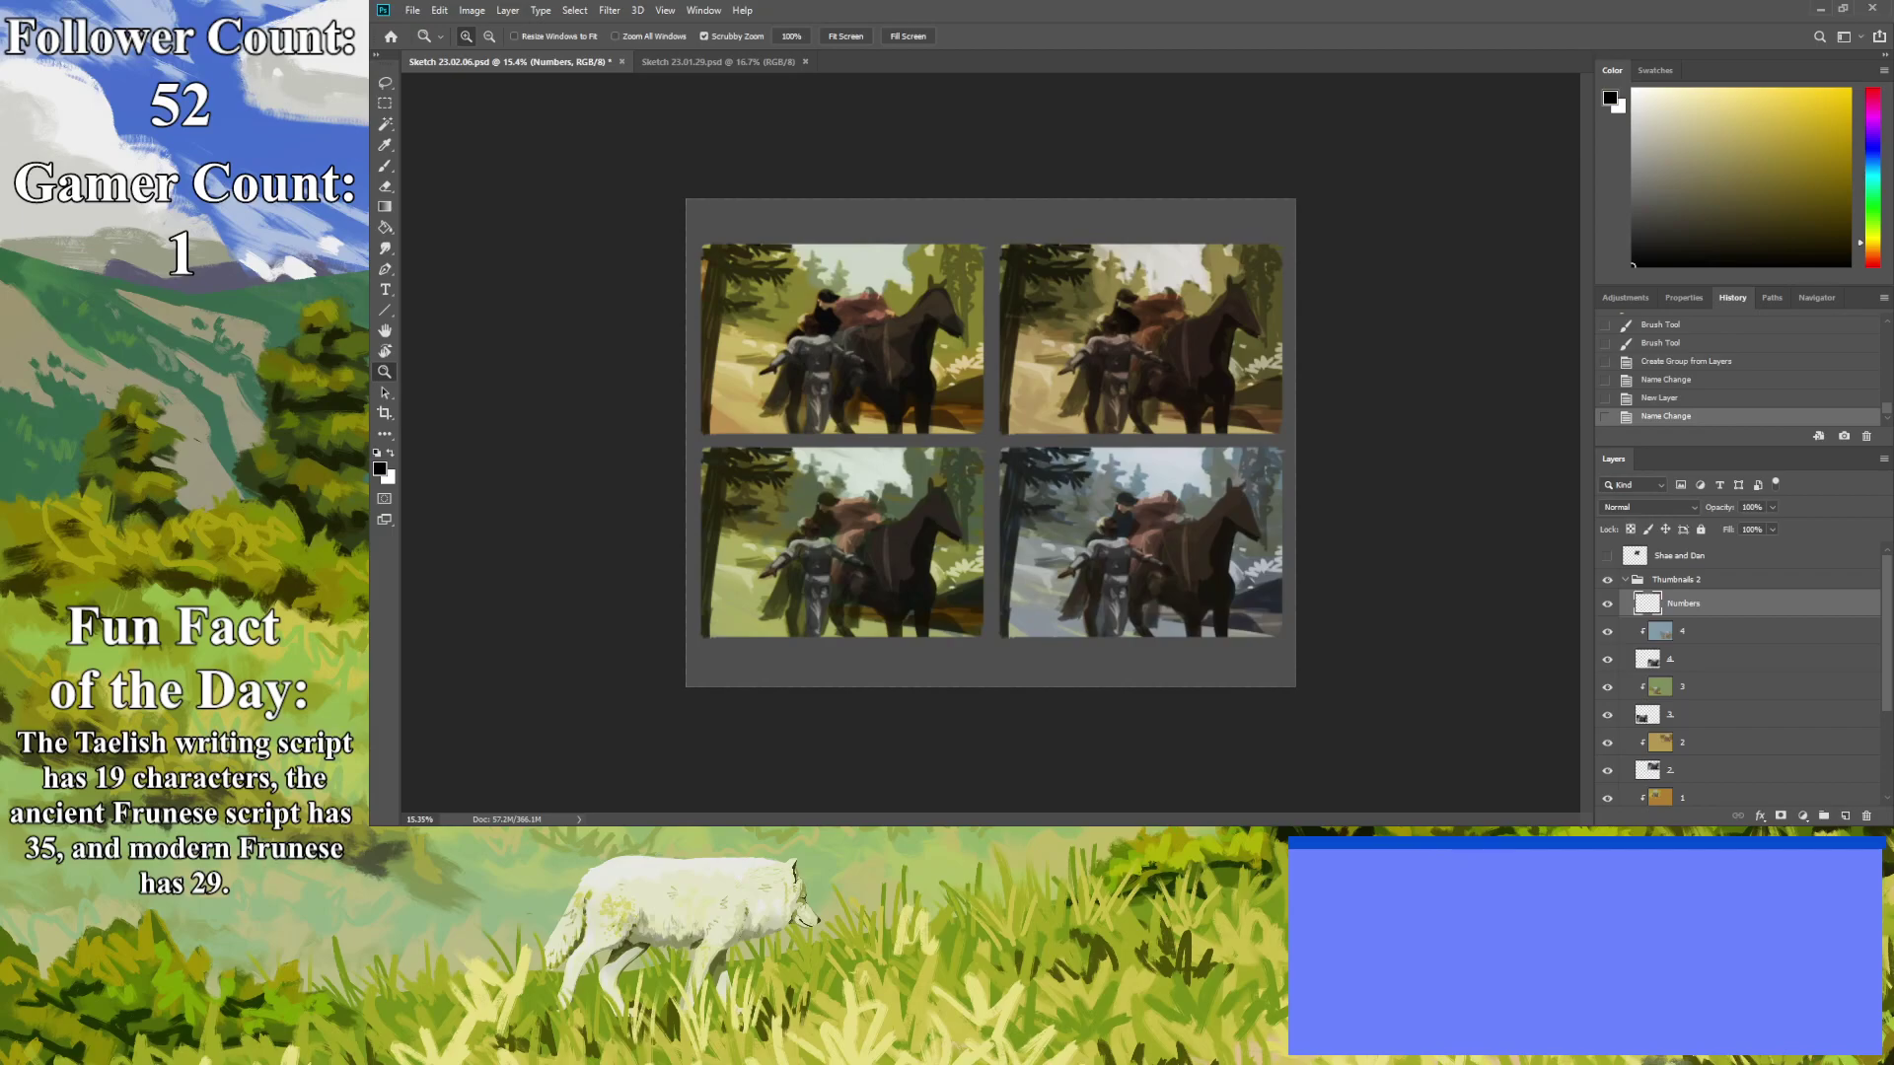
pyautogui.press('b')
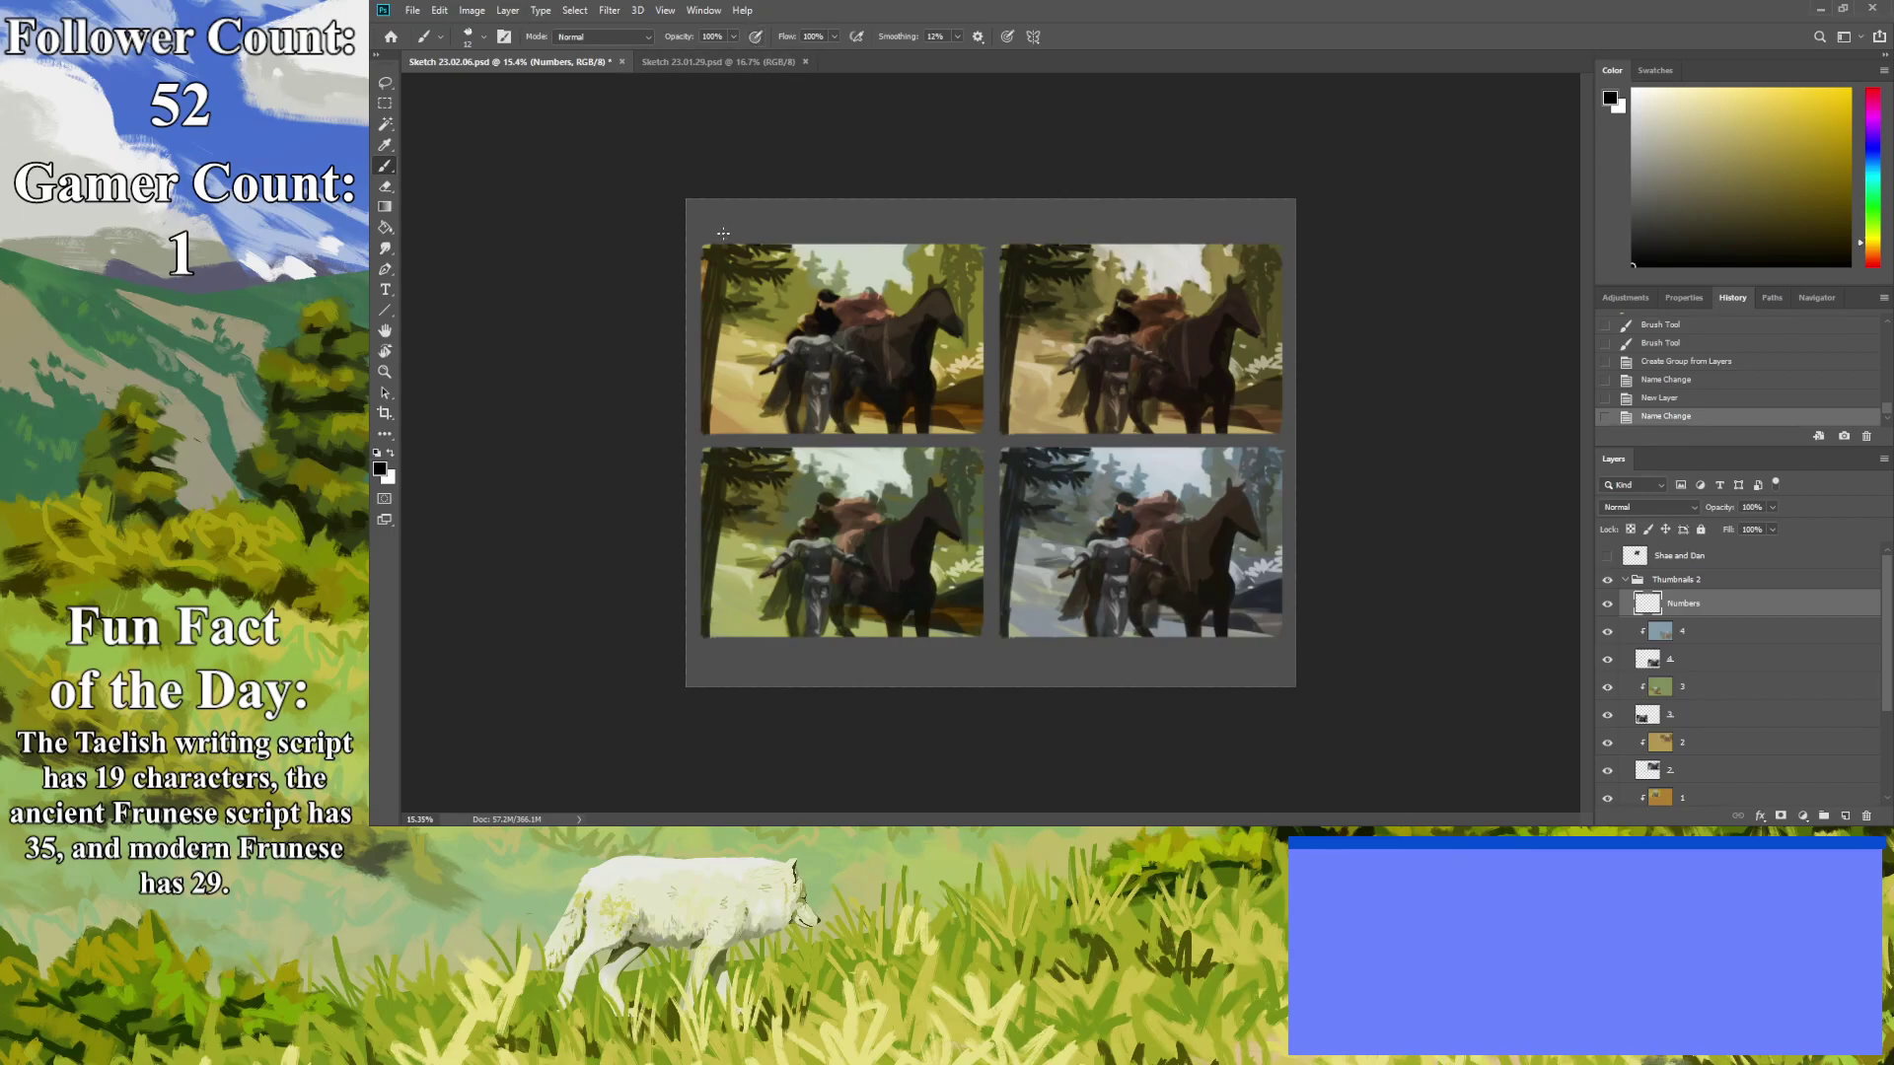
pyautogui.moveTo(719, 215); pyautogui.dragTo(725, 237)
pyautogui.moveTo(1262, 222); pyautogui.dragTo(1275, 237)
pyautogui.moveTo(710, 650); pyautogui.dragTo(714, 672)
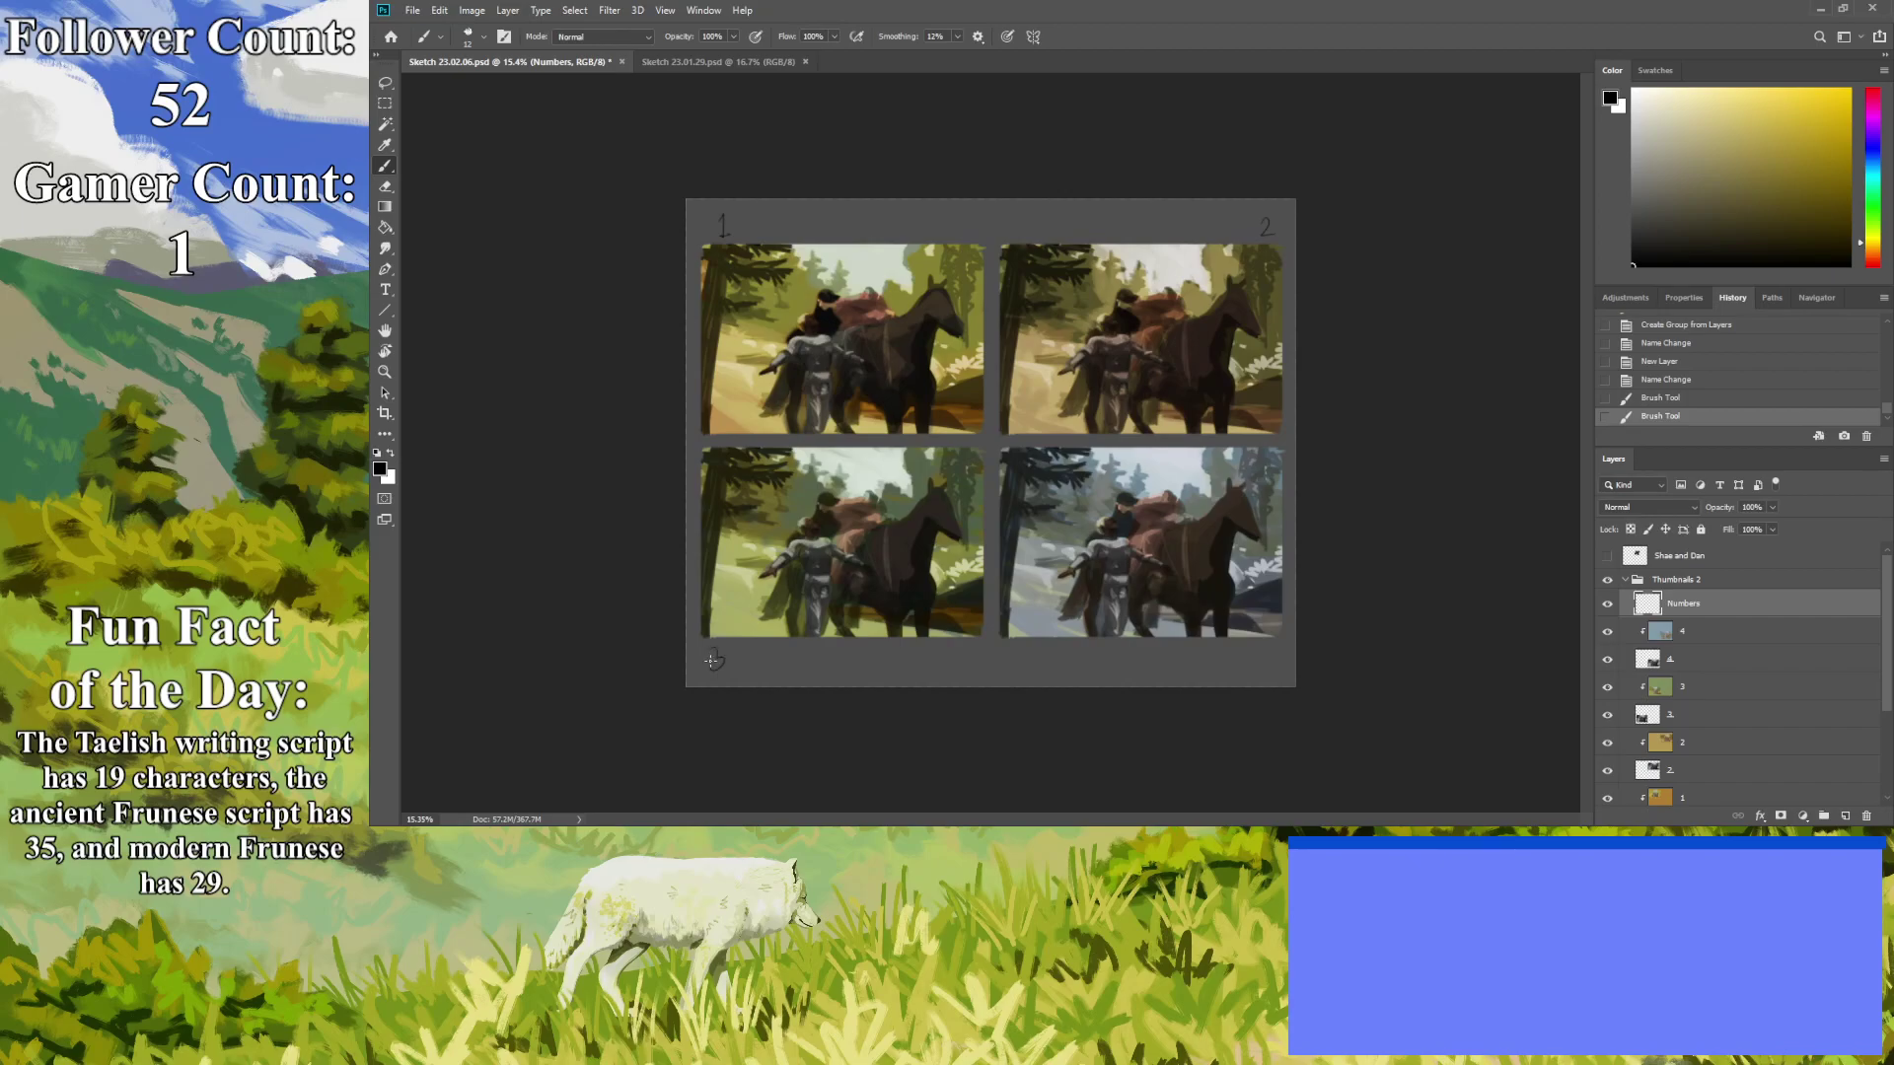
pyautogui.moveTo(1259, 648); pyautogui.dragTo(1267, 666)
pyautogui.press('h')
pyautogui.click(1625, 579)
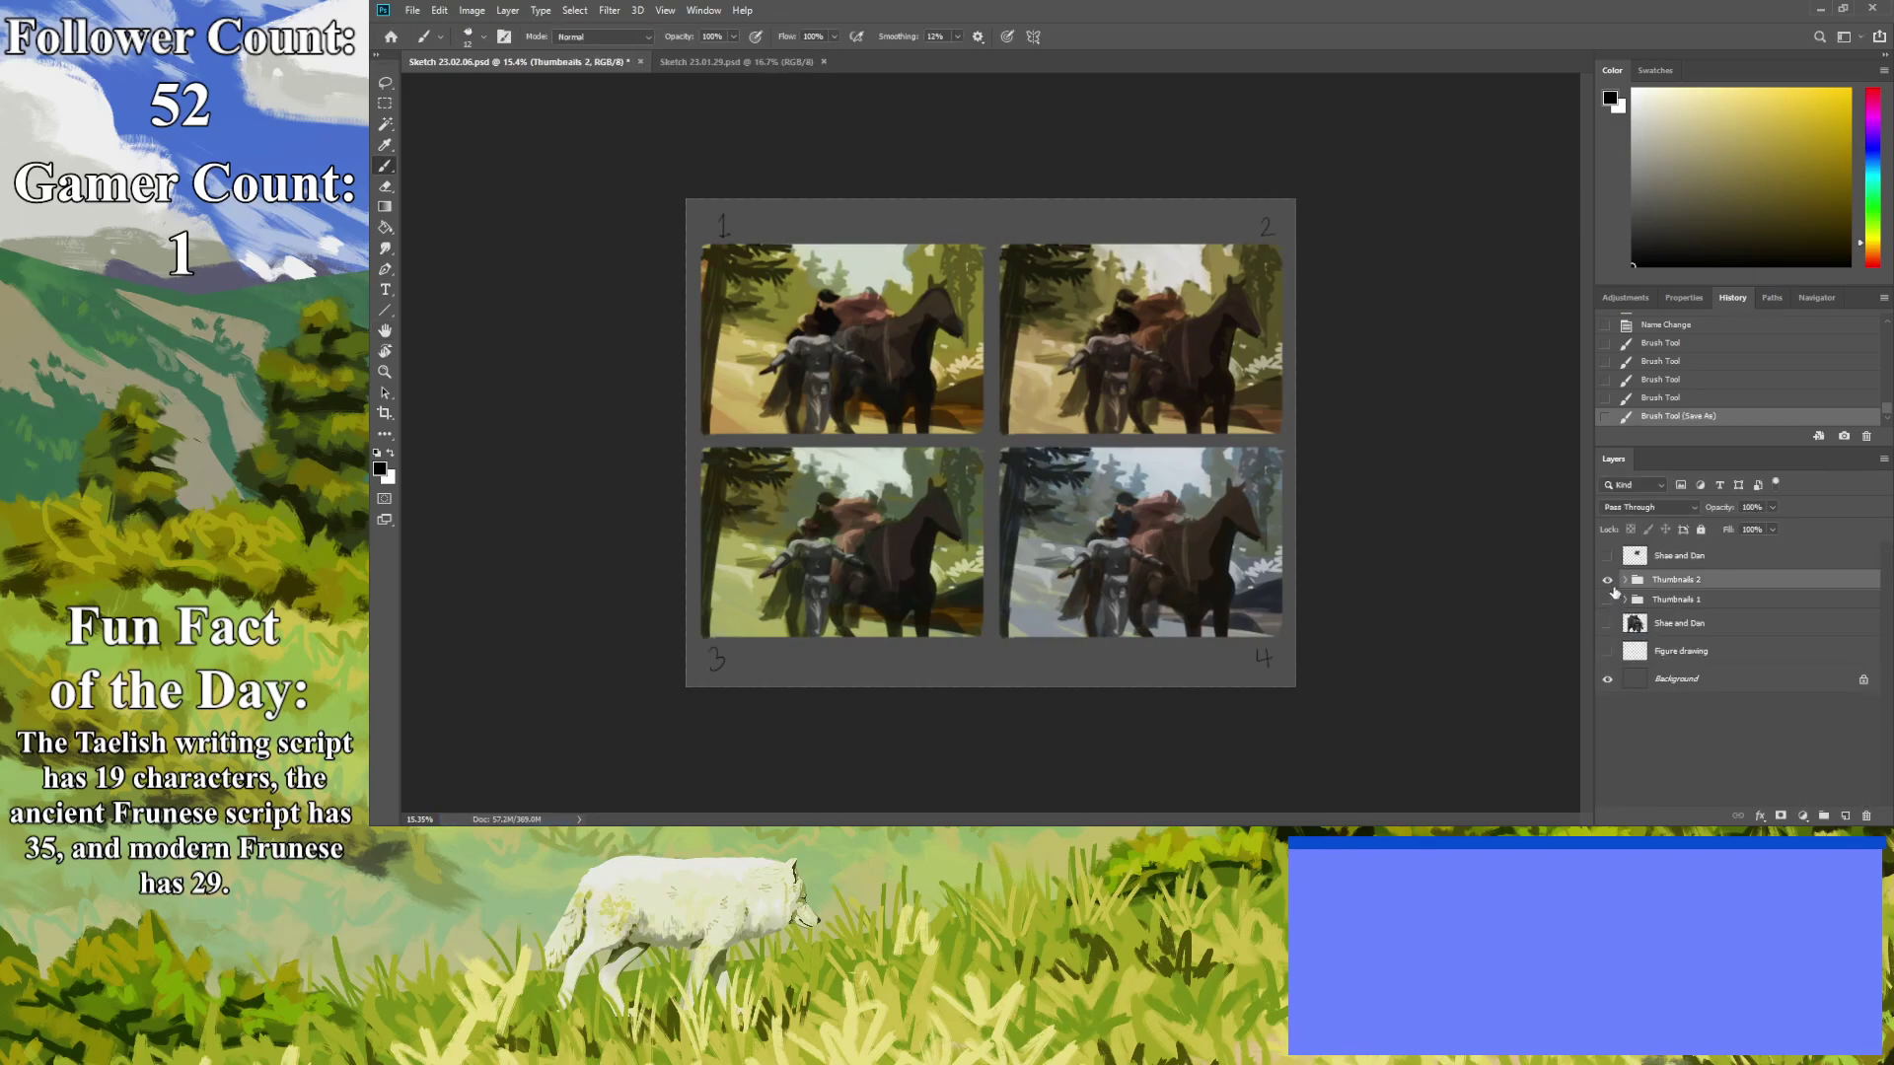
# Review the grayscale Thumbnails 1 group on its own, and return to a closer look at the coloured Thumbnails 2 group.
pyautogui.click(1607, 579)
pyautogui.click(1607, 600)
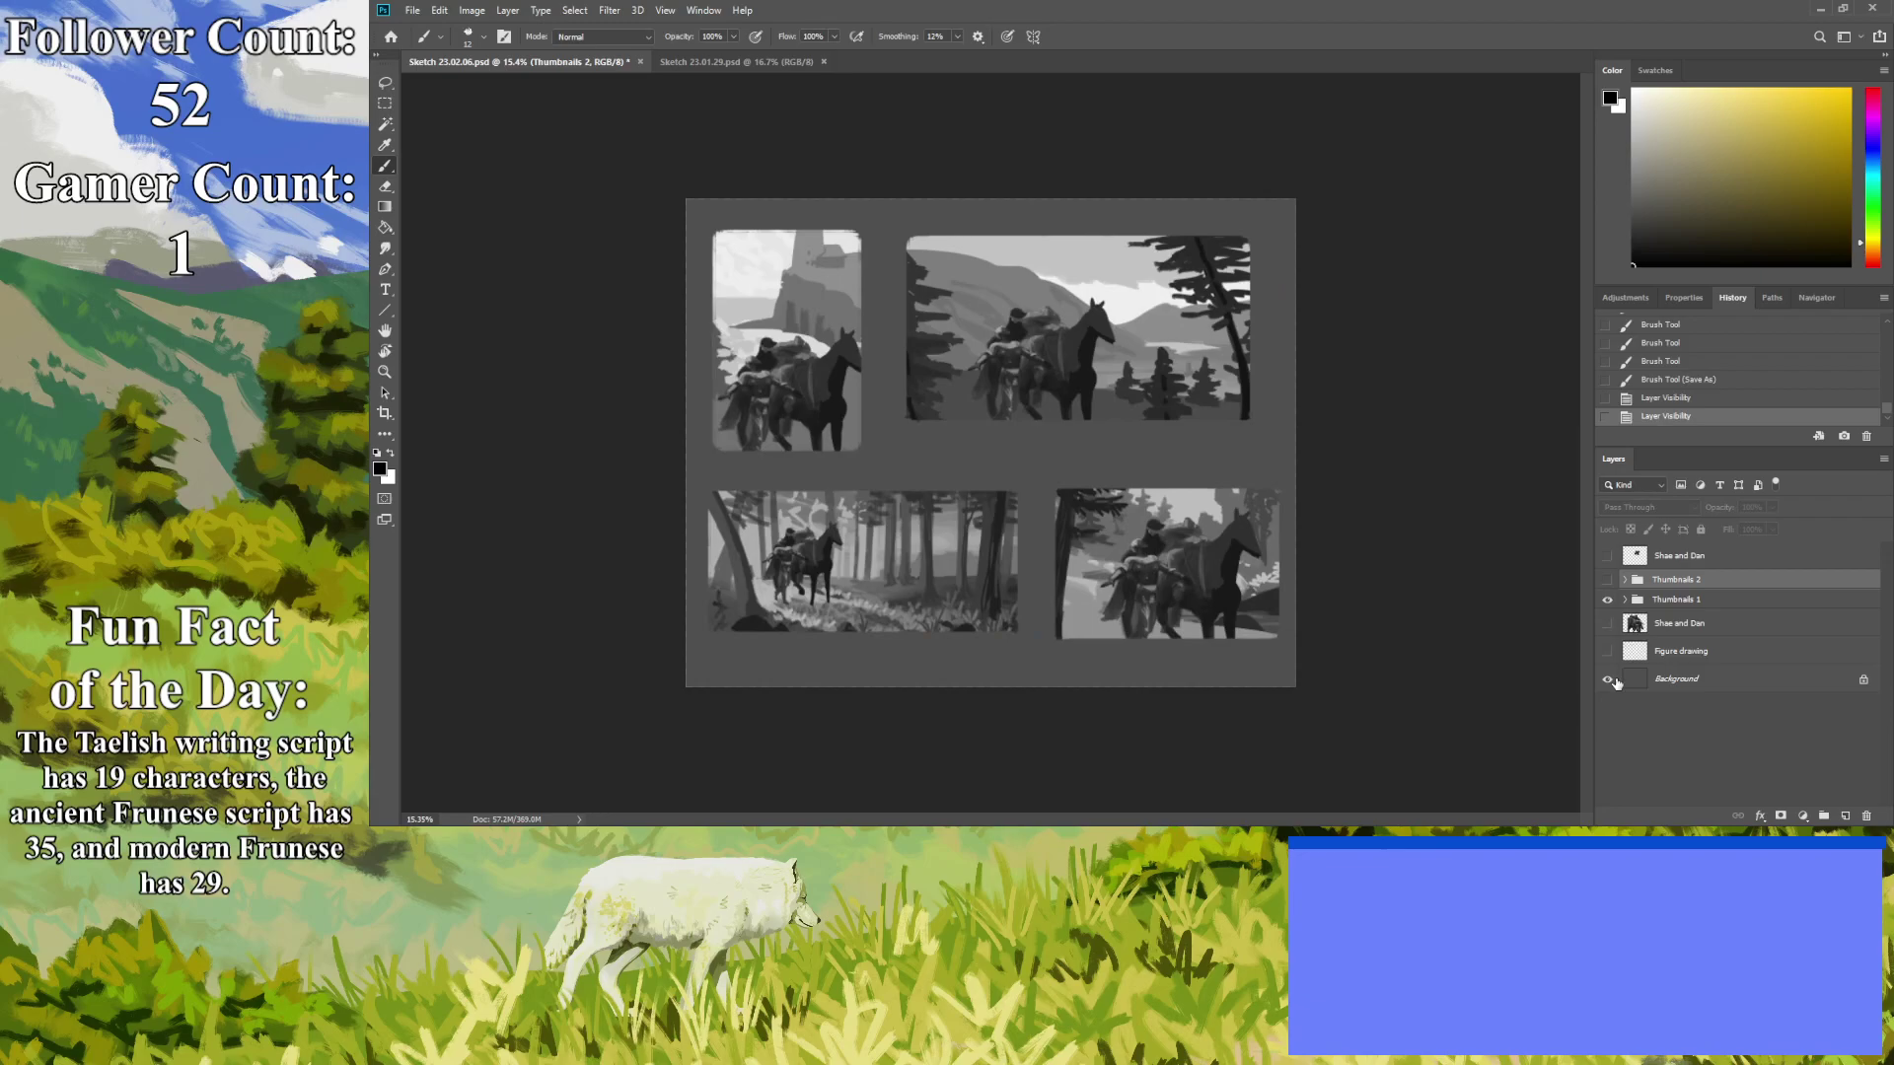
pyautogui.click(1625, 600)
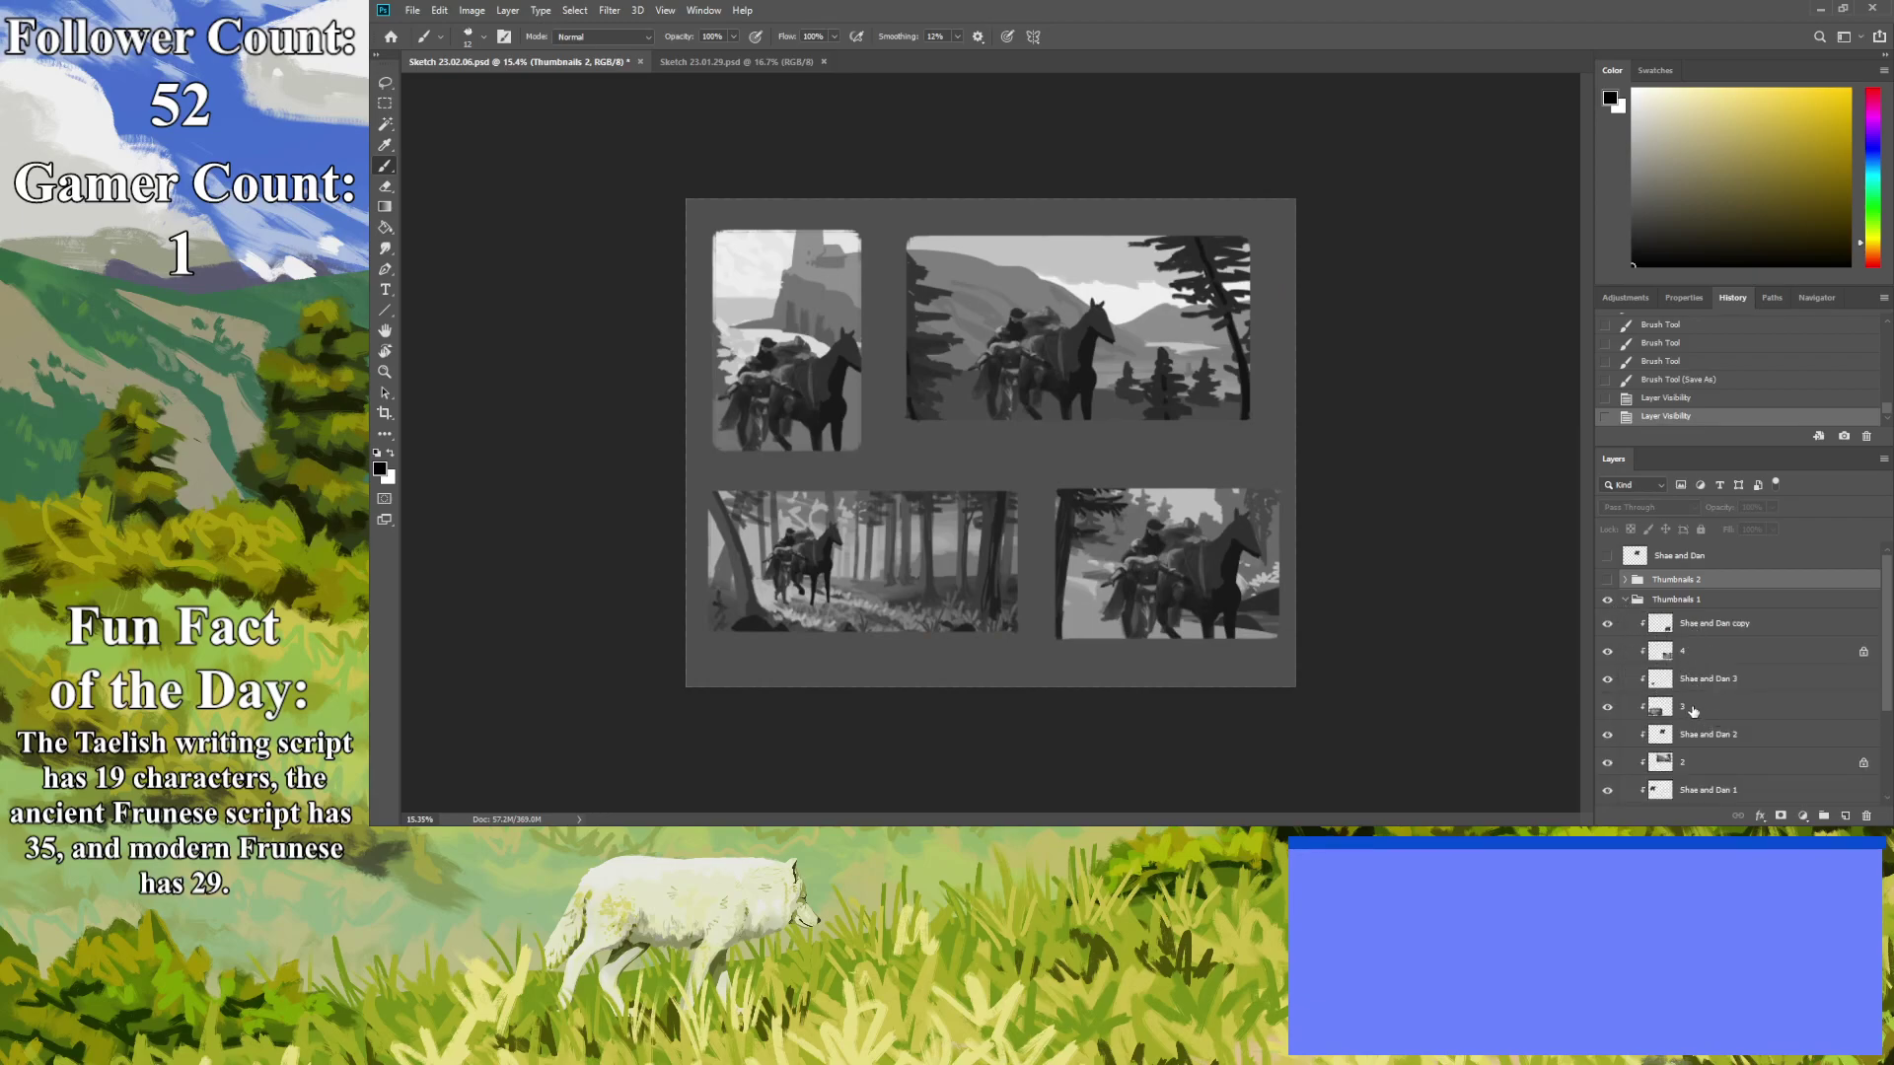
pyautogui.click(1625, 600)
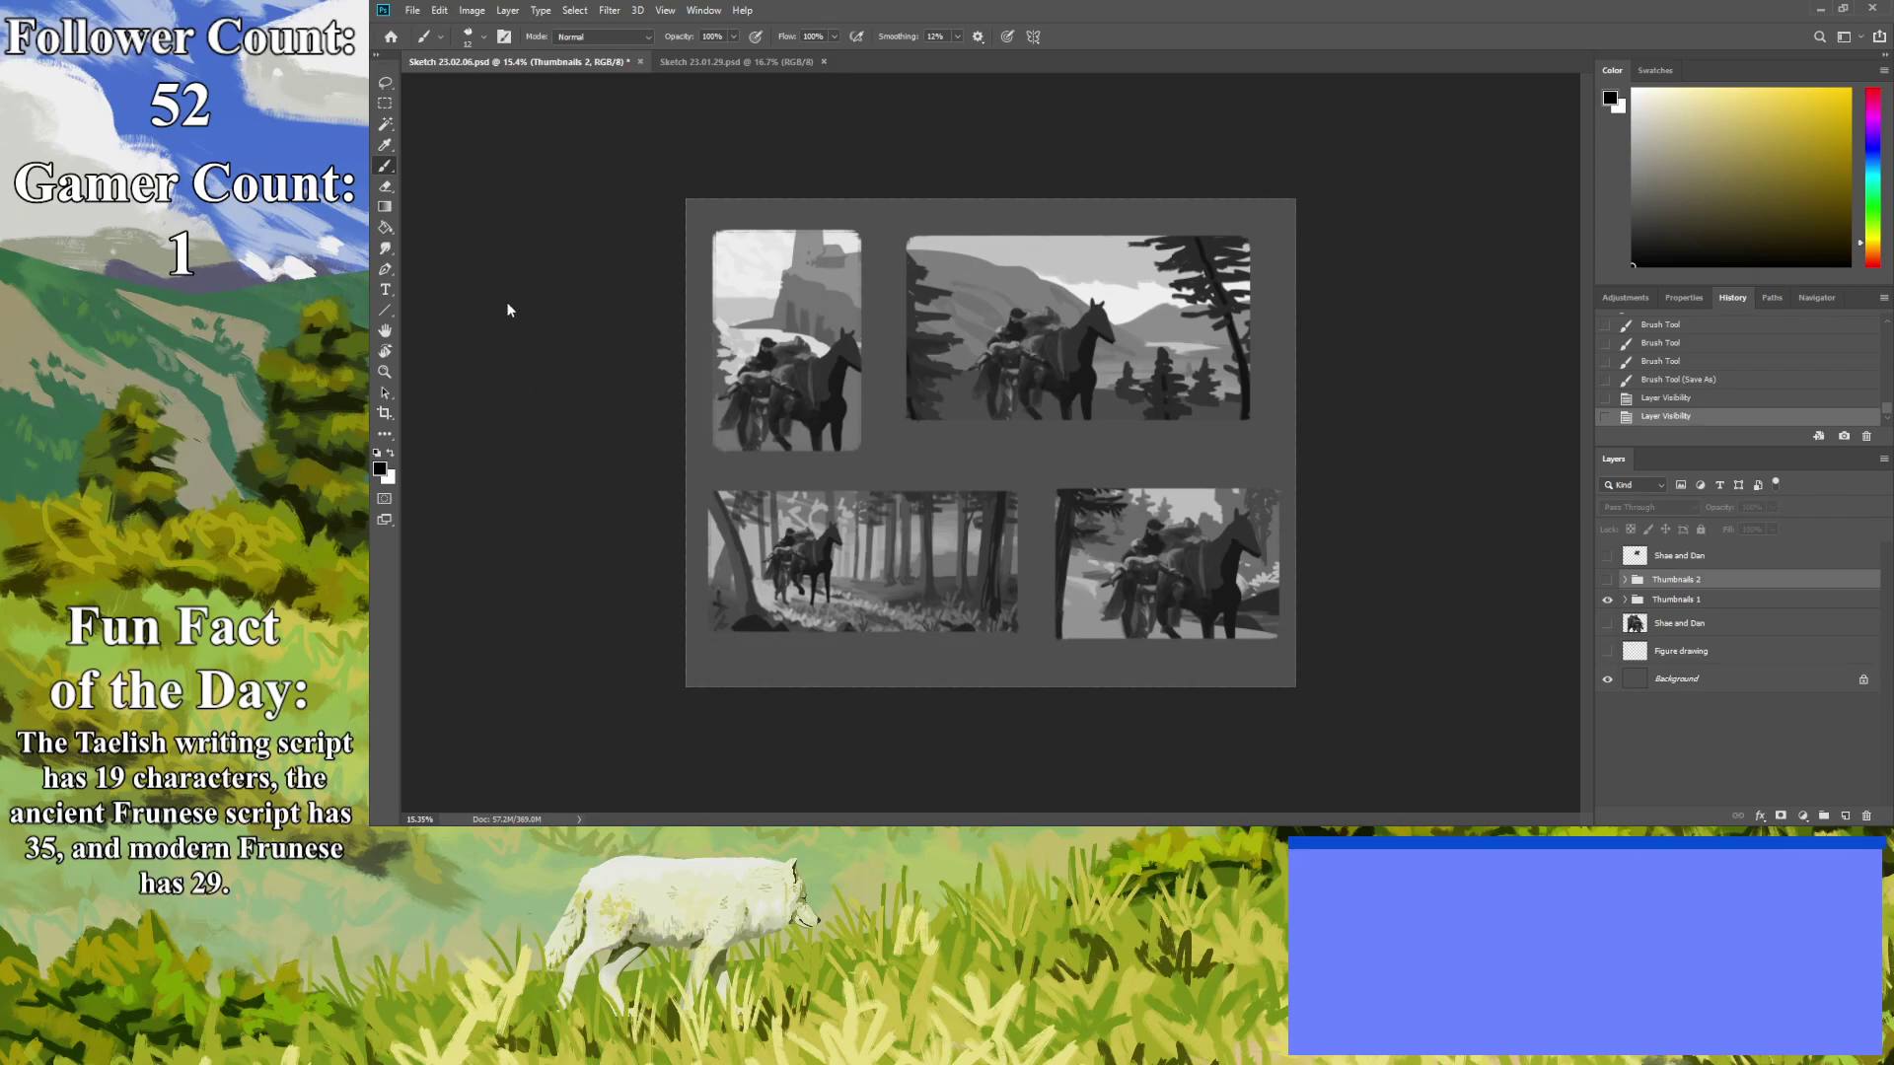
pyautogui.press('h')
pyautogui.click(1607, 599)
pyautogui.click(1608, 579)
pyautogui.click(1610, 578)
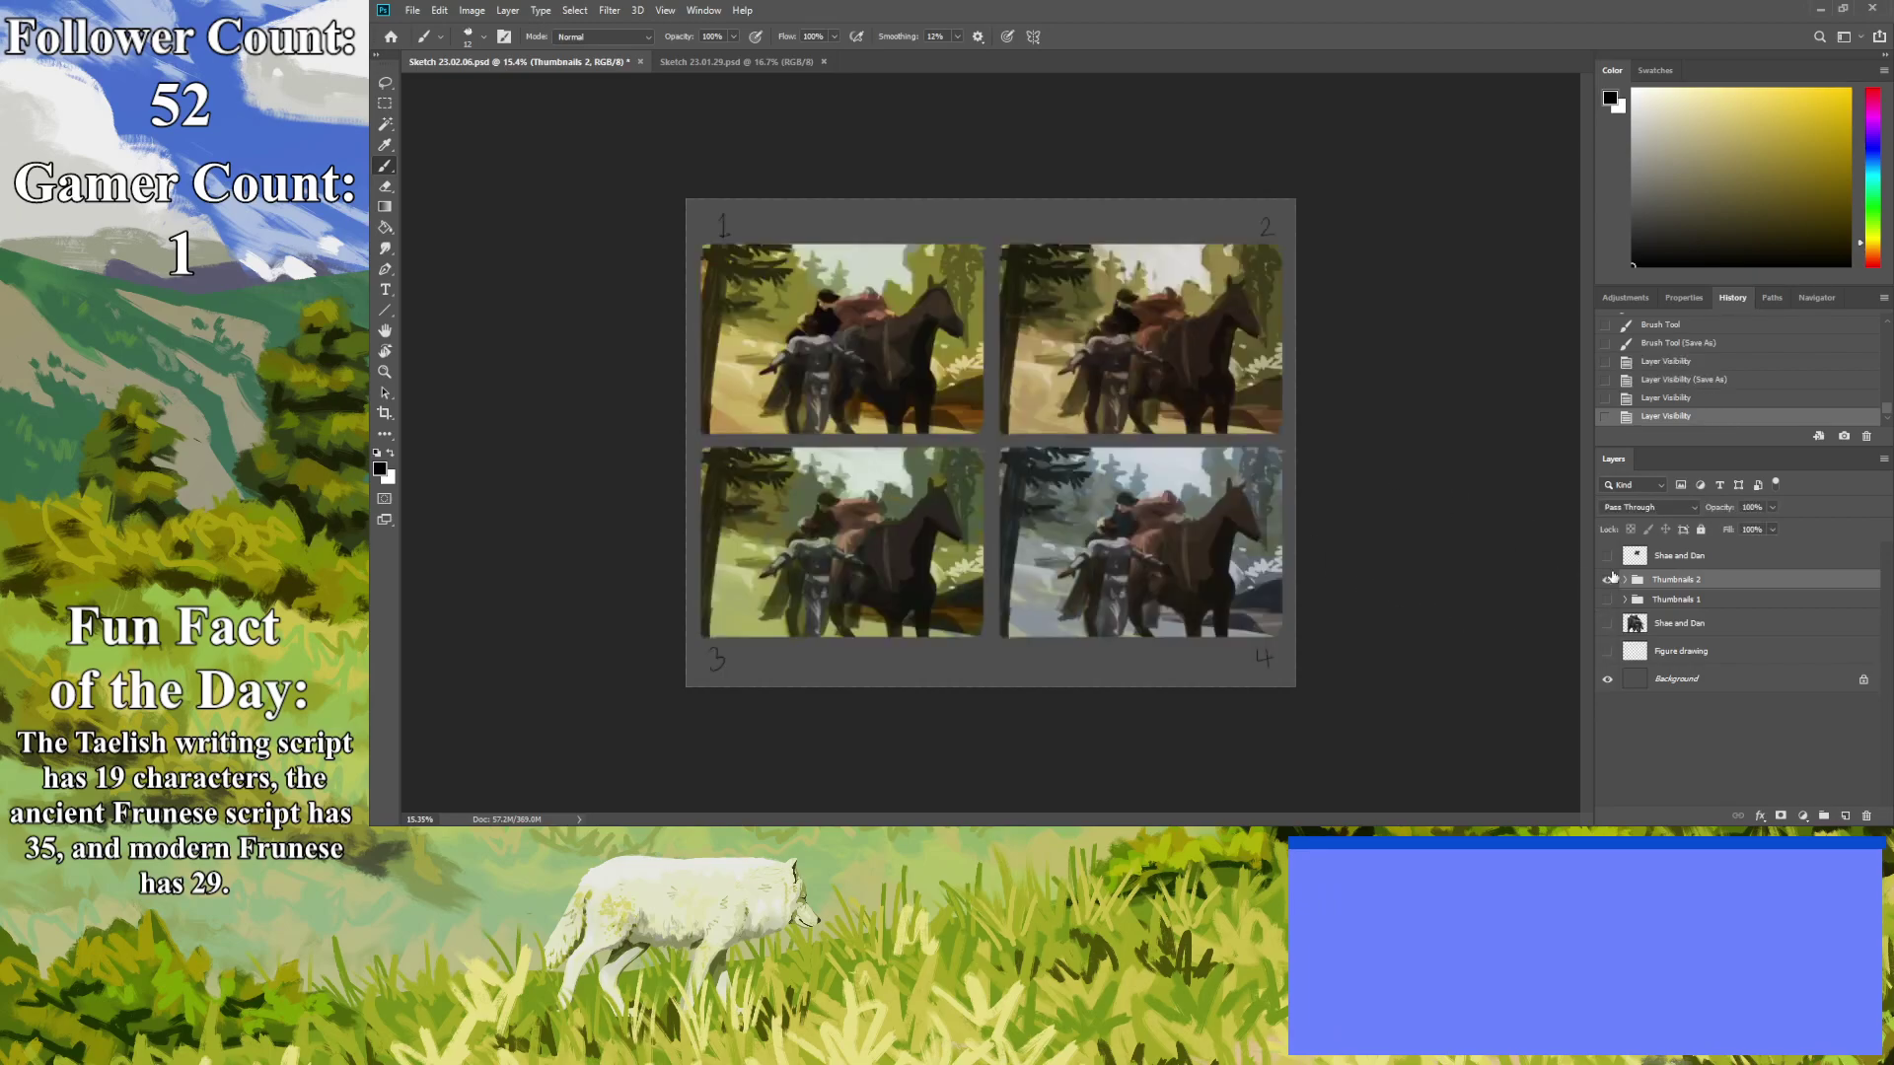
pyautogui.click(380, 373)
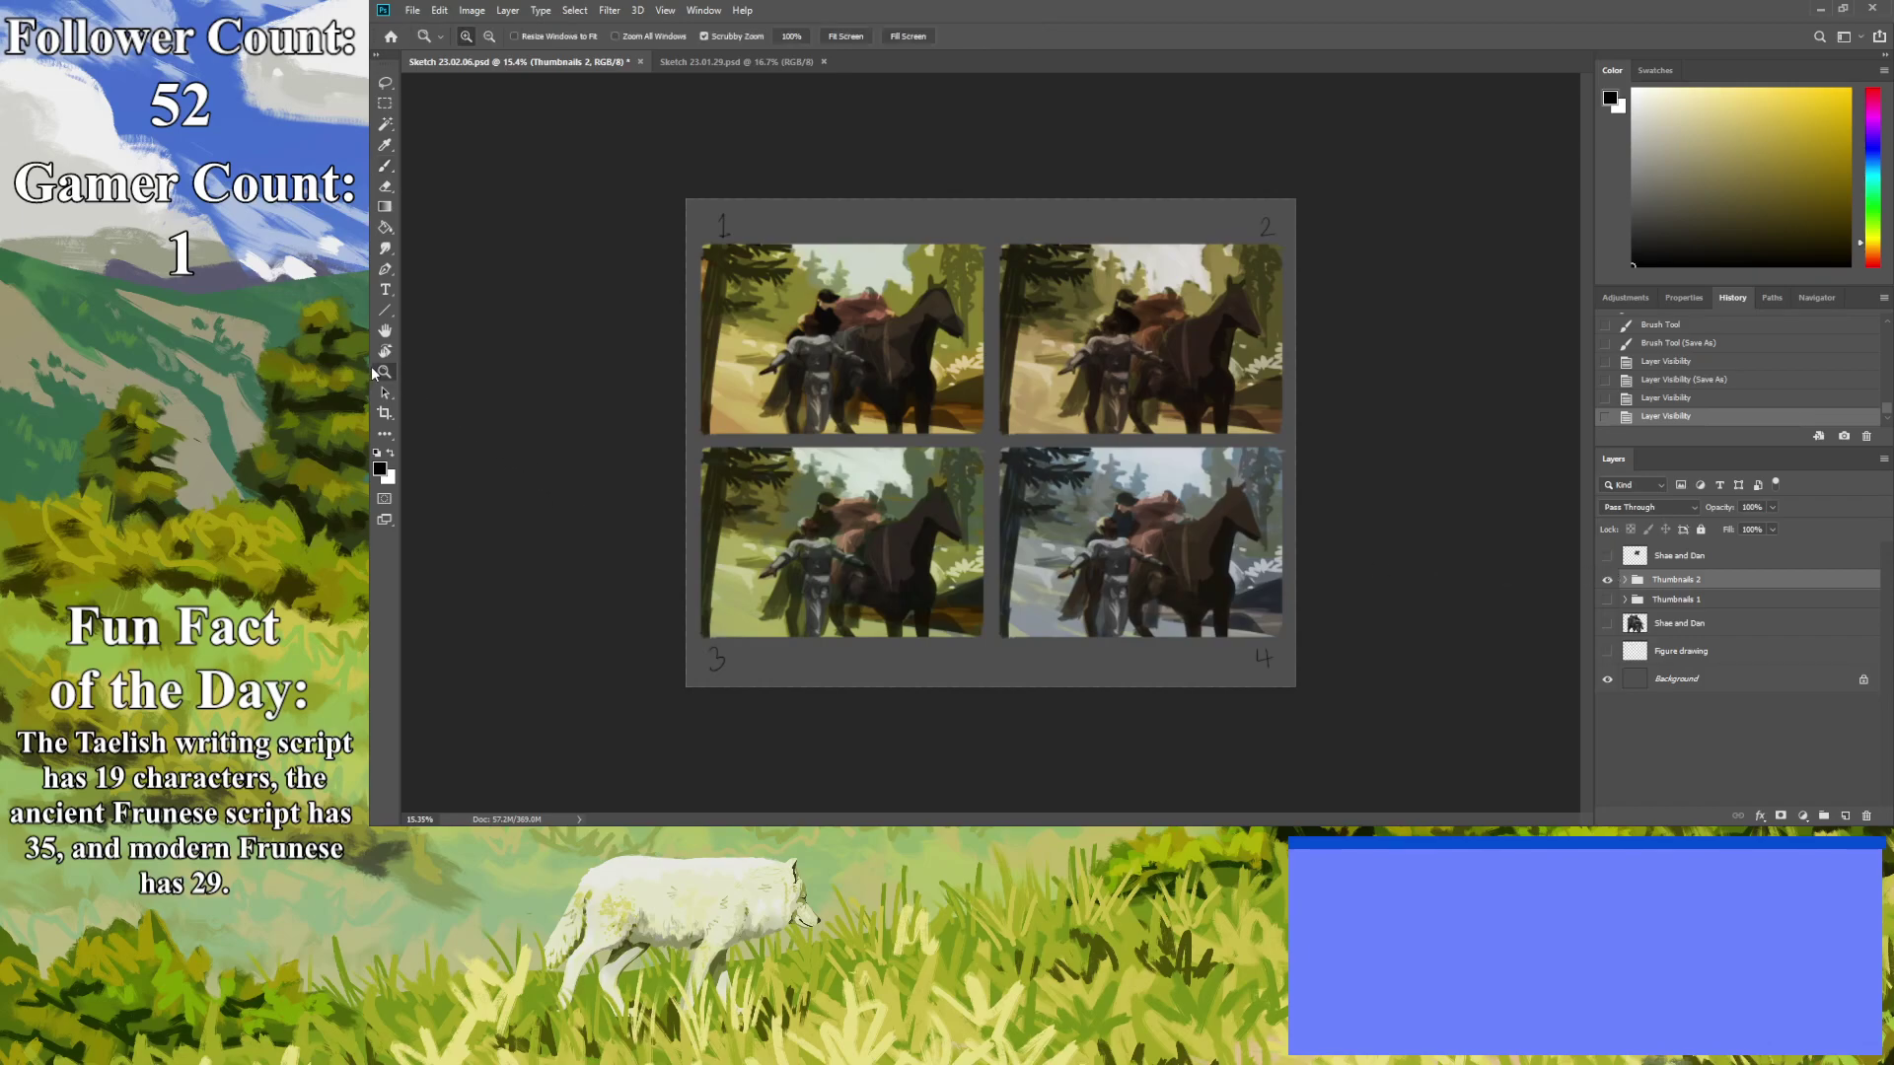
pyautogui.moveTo(717, 418); pyautogui.dragTo(769, 423)
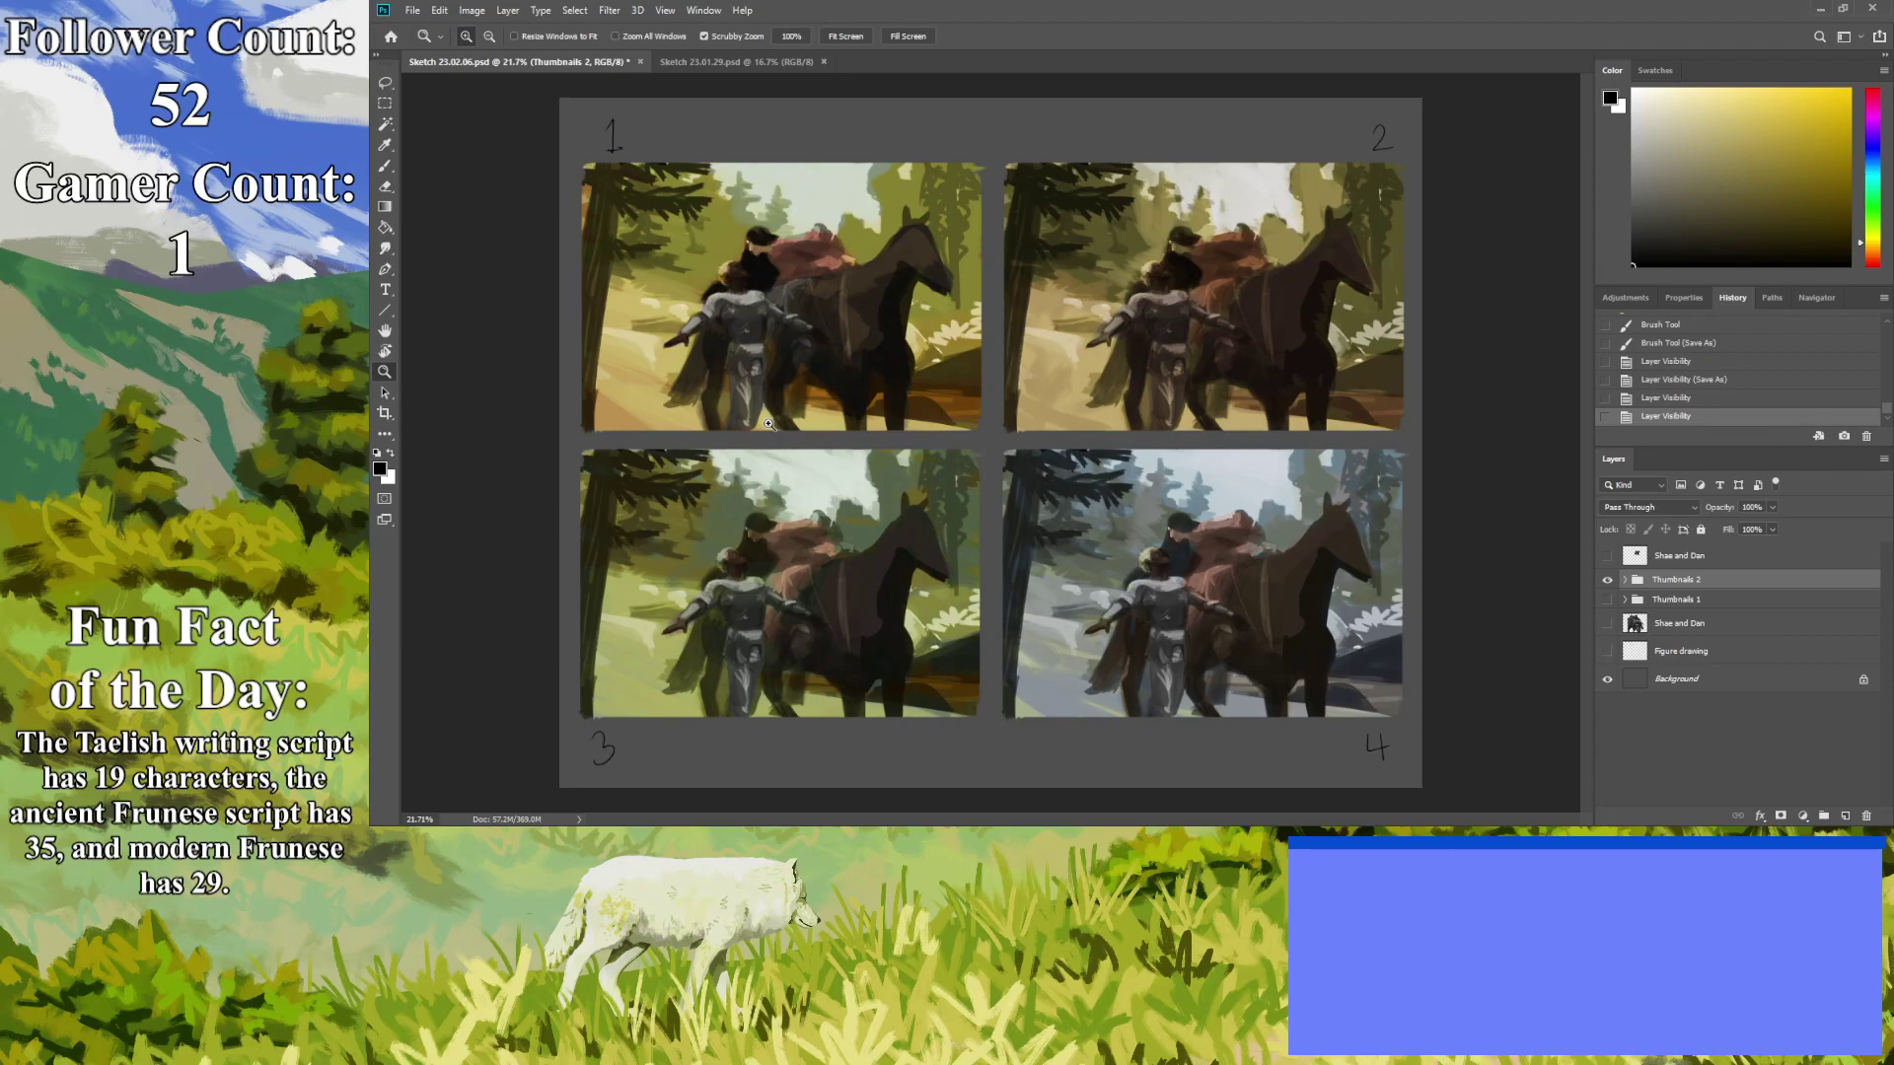
# Hide the Thumbnails 2 group, show the small figure layer, and delete the large figure painting layer directly above Figure drawing.
pyautogui.click(1608, 581)
pyautogui.click(1607, 555)
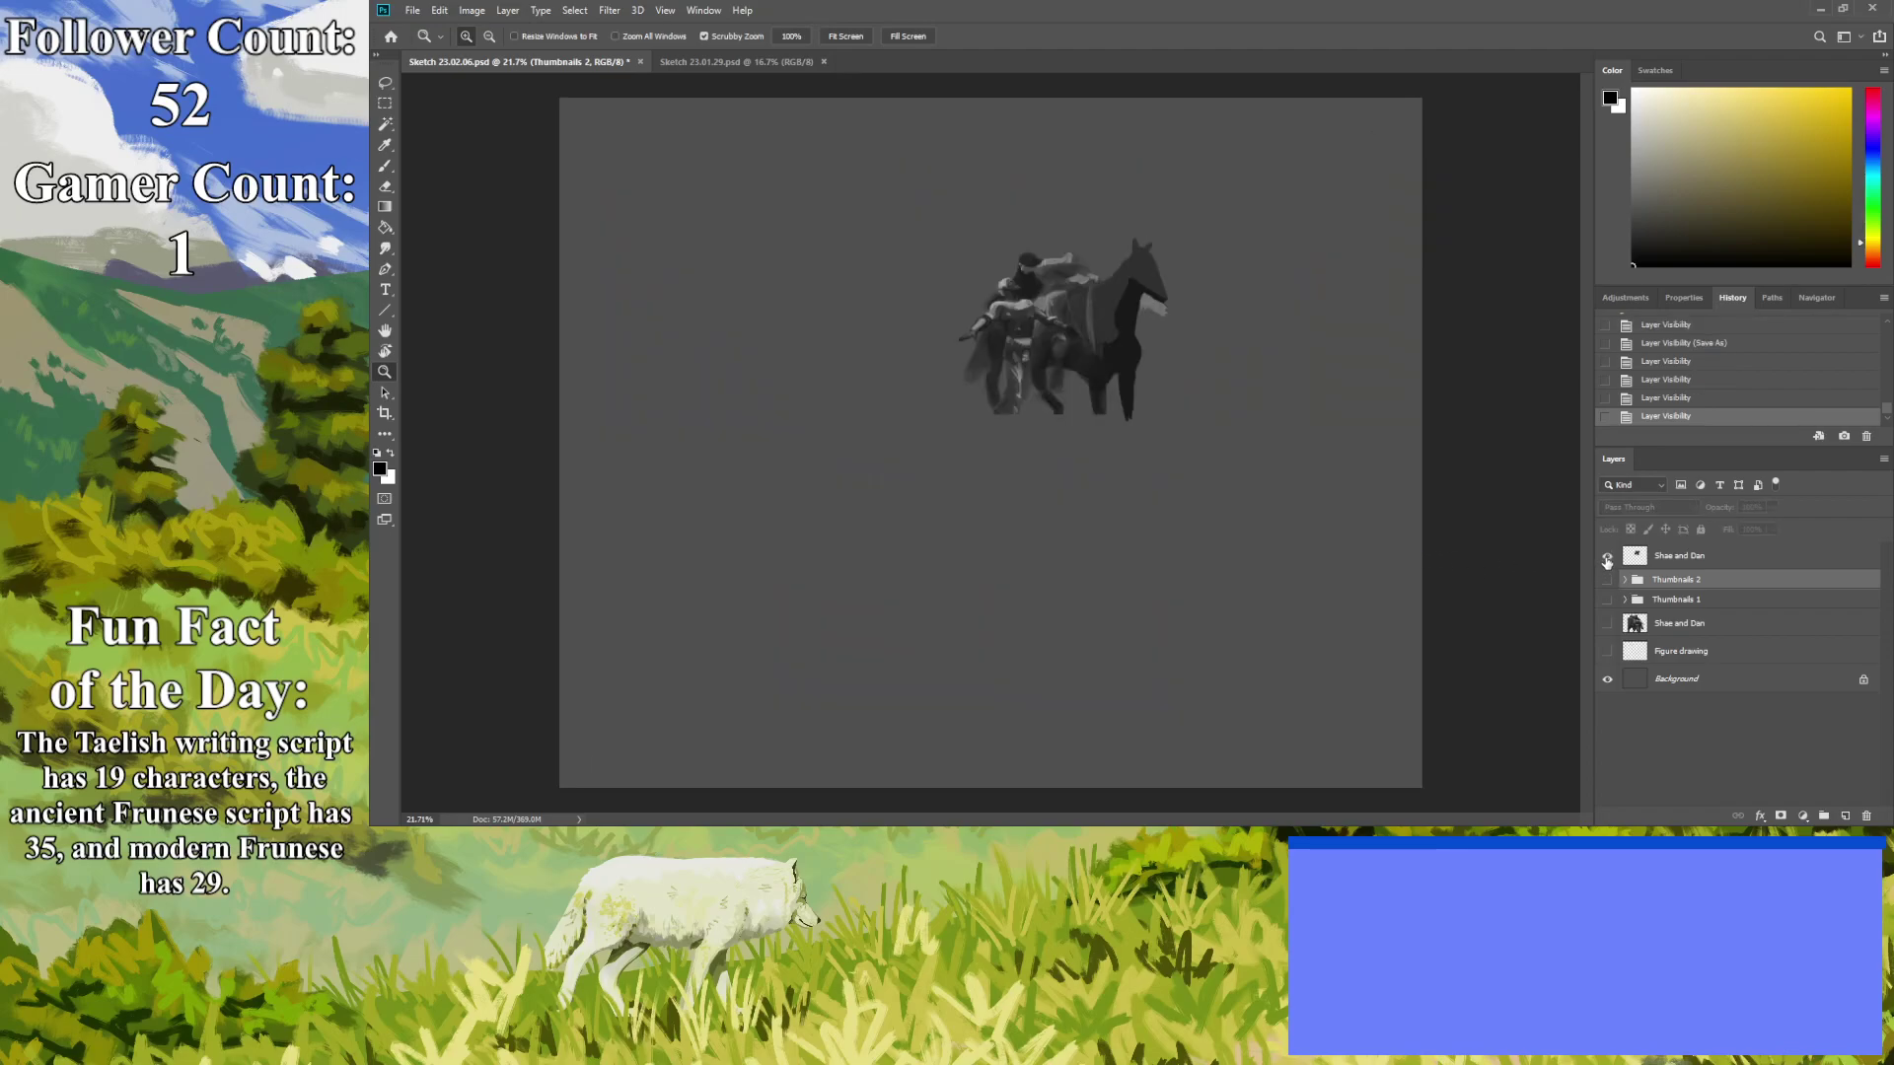
pyautogui.click(1683, 557)
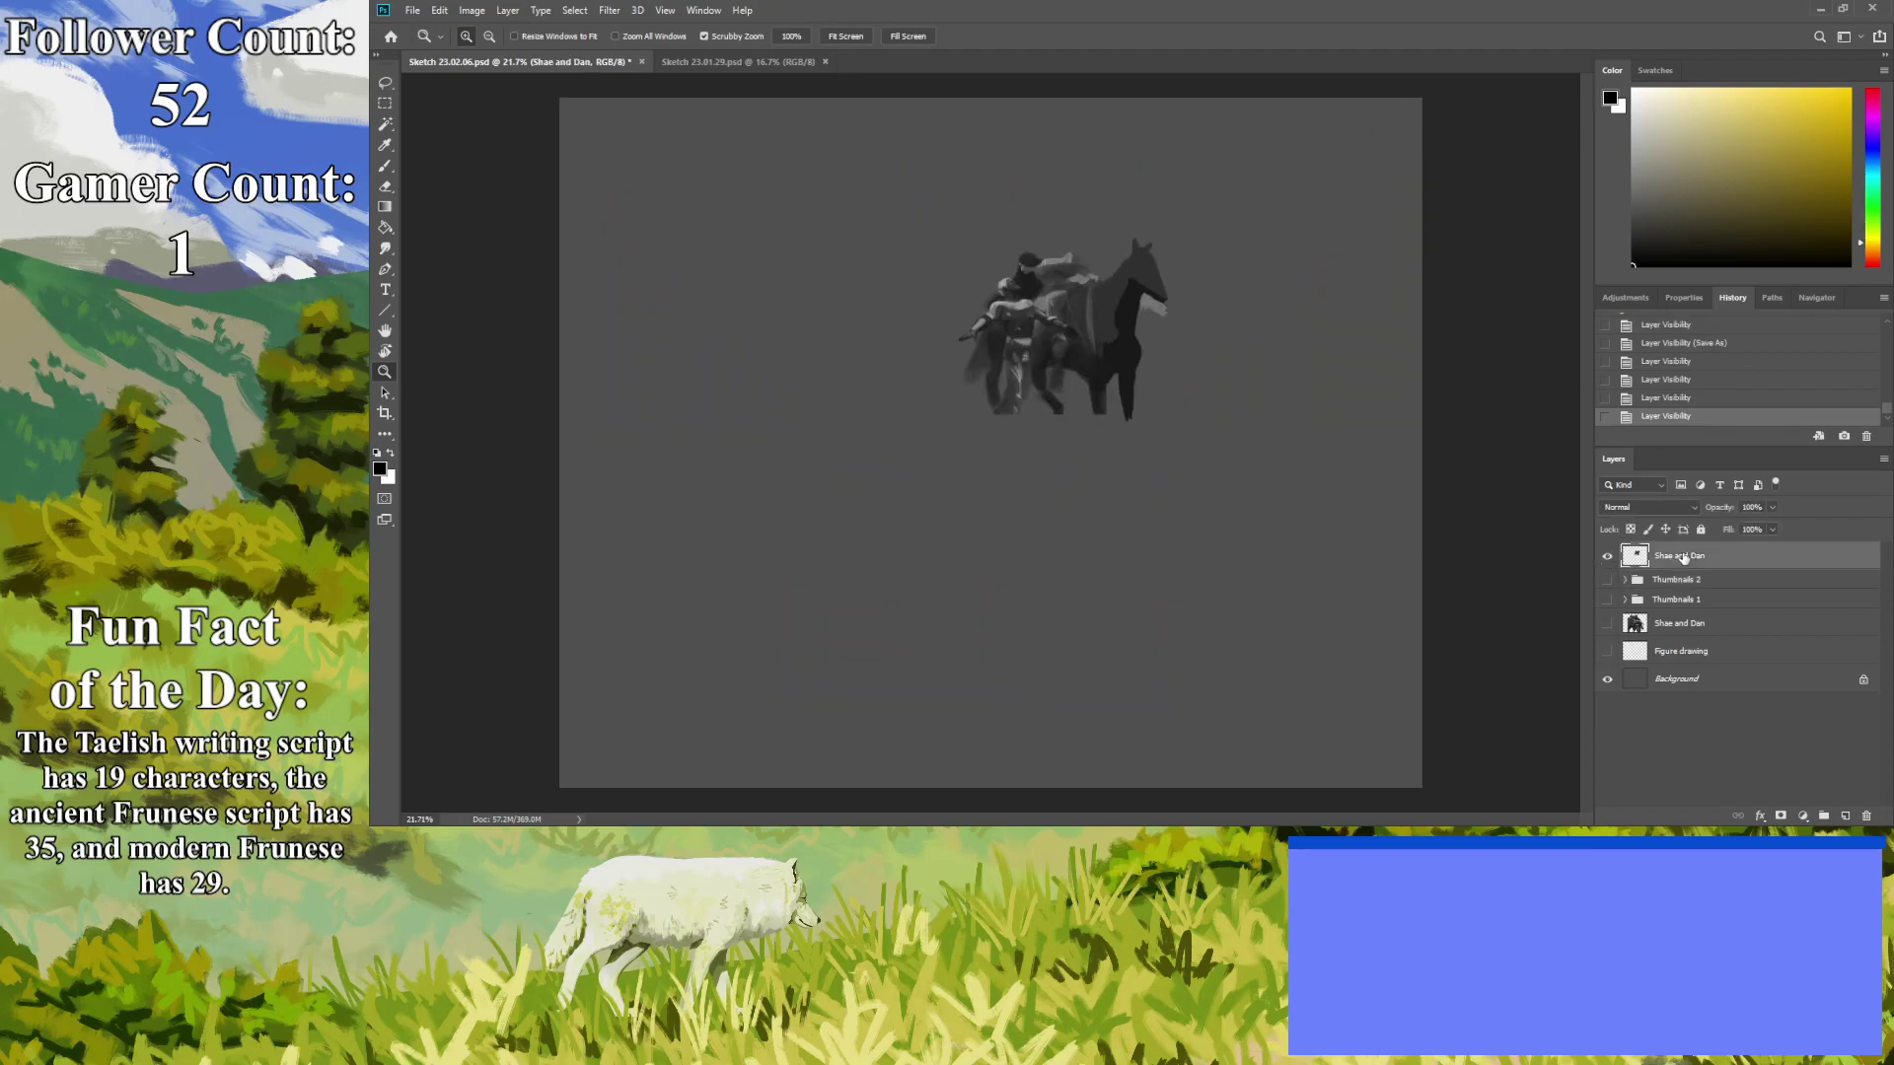
pyautogui.click(1608, 625)
pyautogui.click(1632, 627)
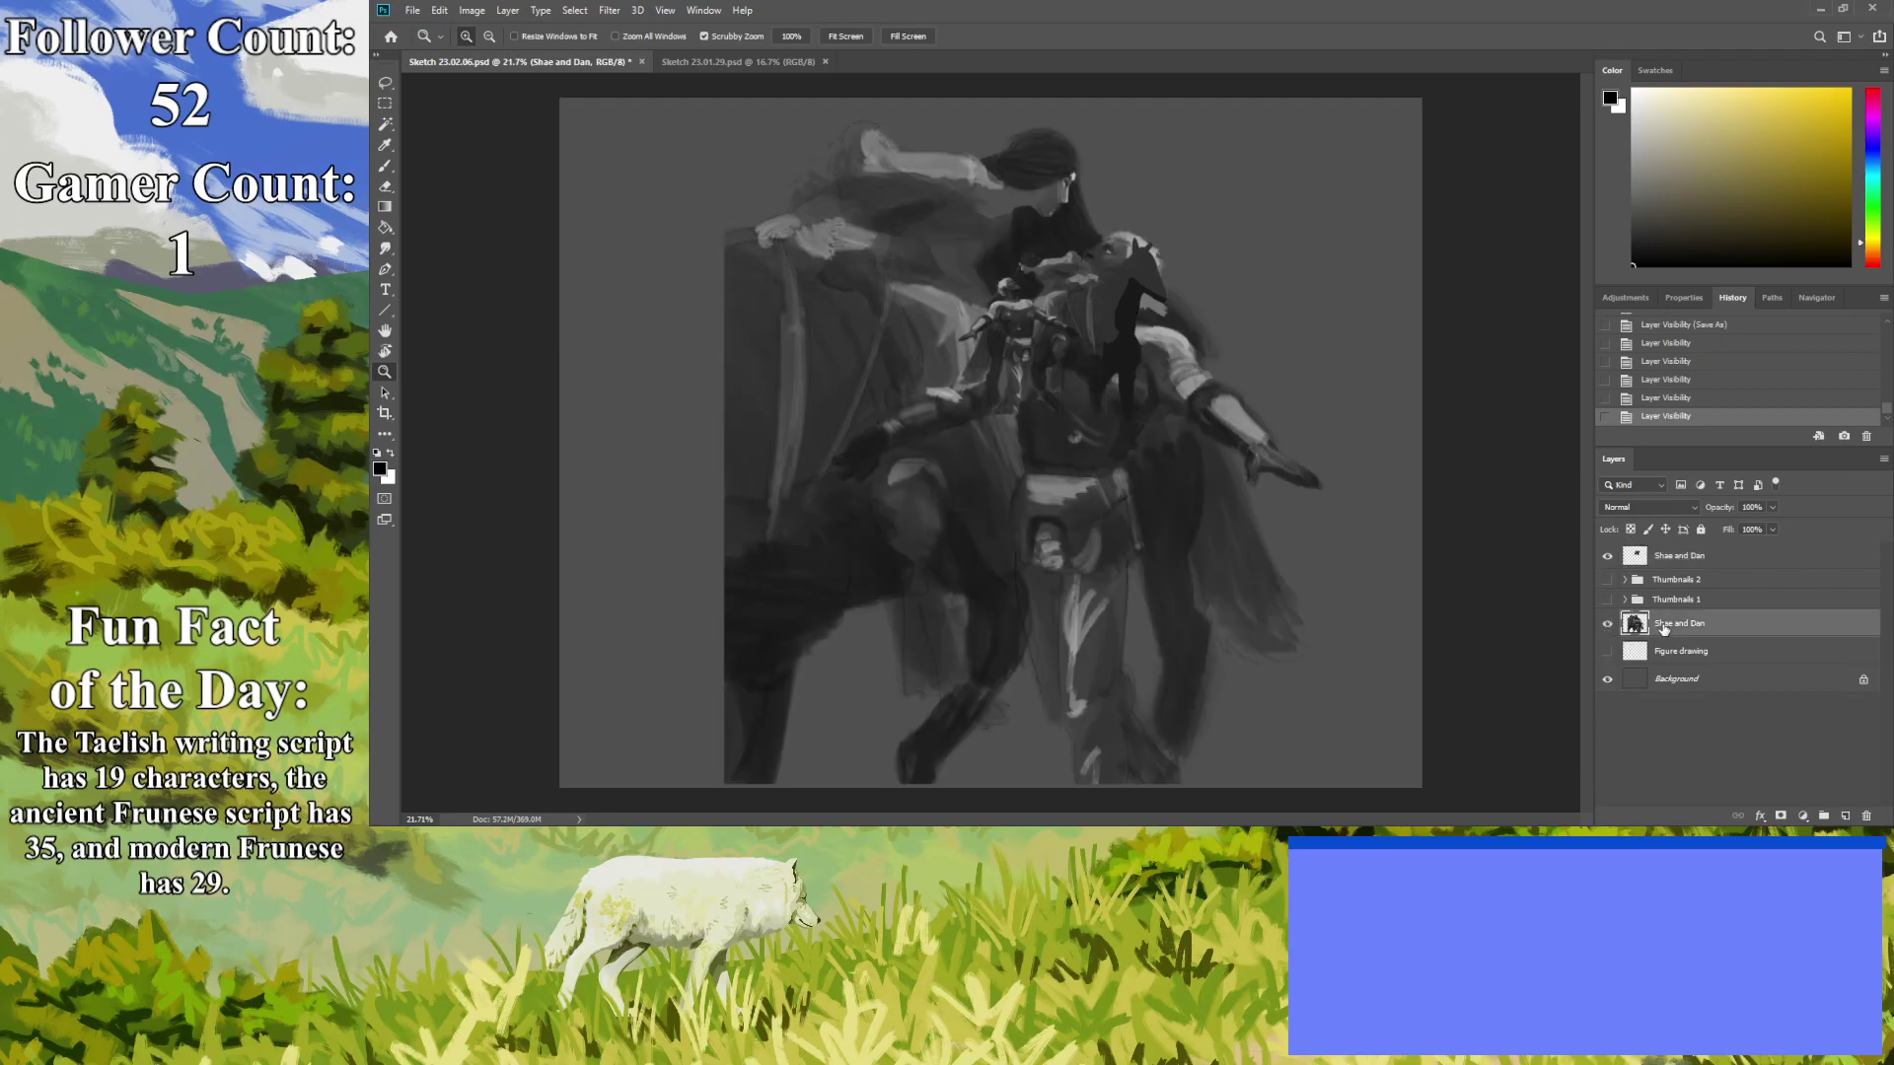
pyautogui.press('Delete')
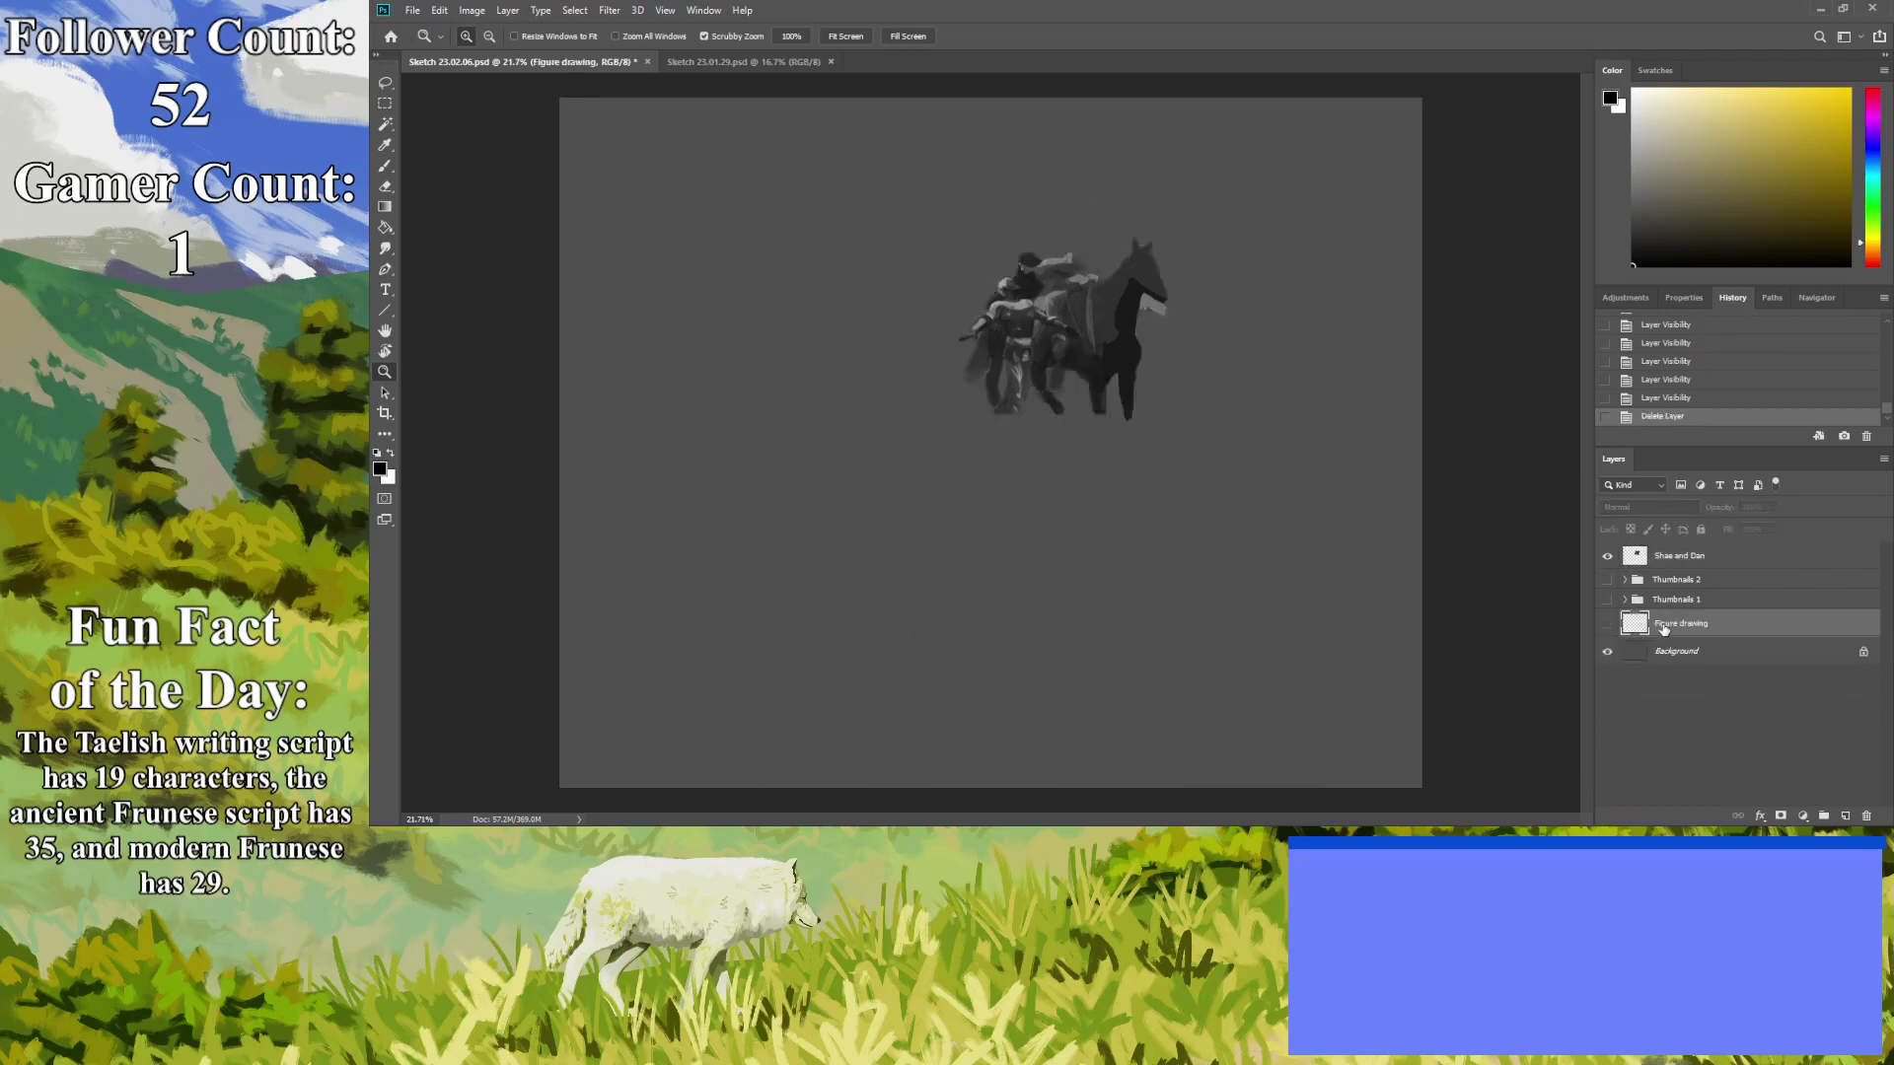
# Group the small figure layer with both thumbnail groups, name the group "Homosexuality", and hide it.
pyautogui.click(1721, 560)
pyautogui.keyDown('shift'); pyautogui.click(1706, 600); pyautogui.keyUp('shift')
pyautogui.click(1824, 817)
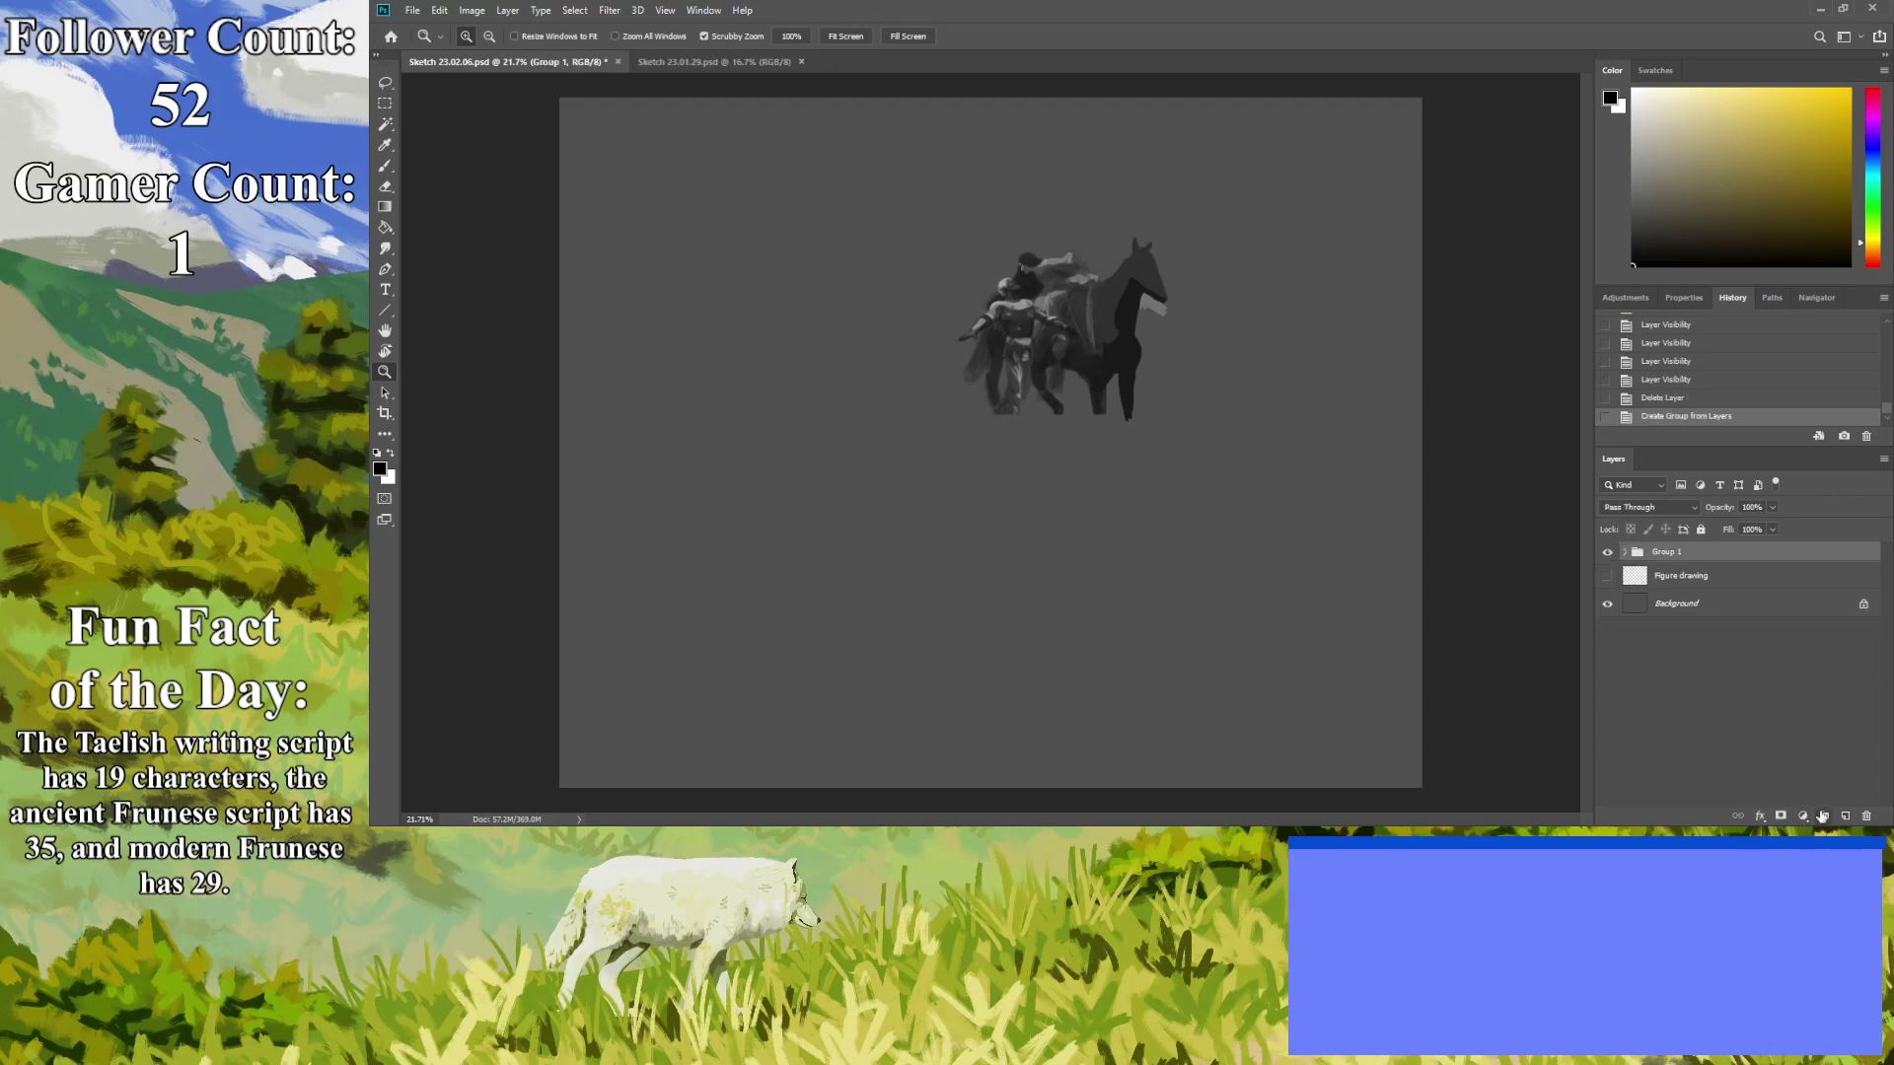
pyautogui.doubleClick(1667, 551)
pyautogui.write('Homosexuality')
pyautogui.press('Return')
pyautogui.click(1607, 554)
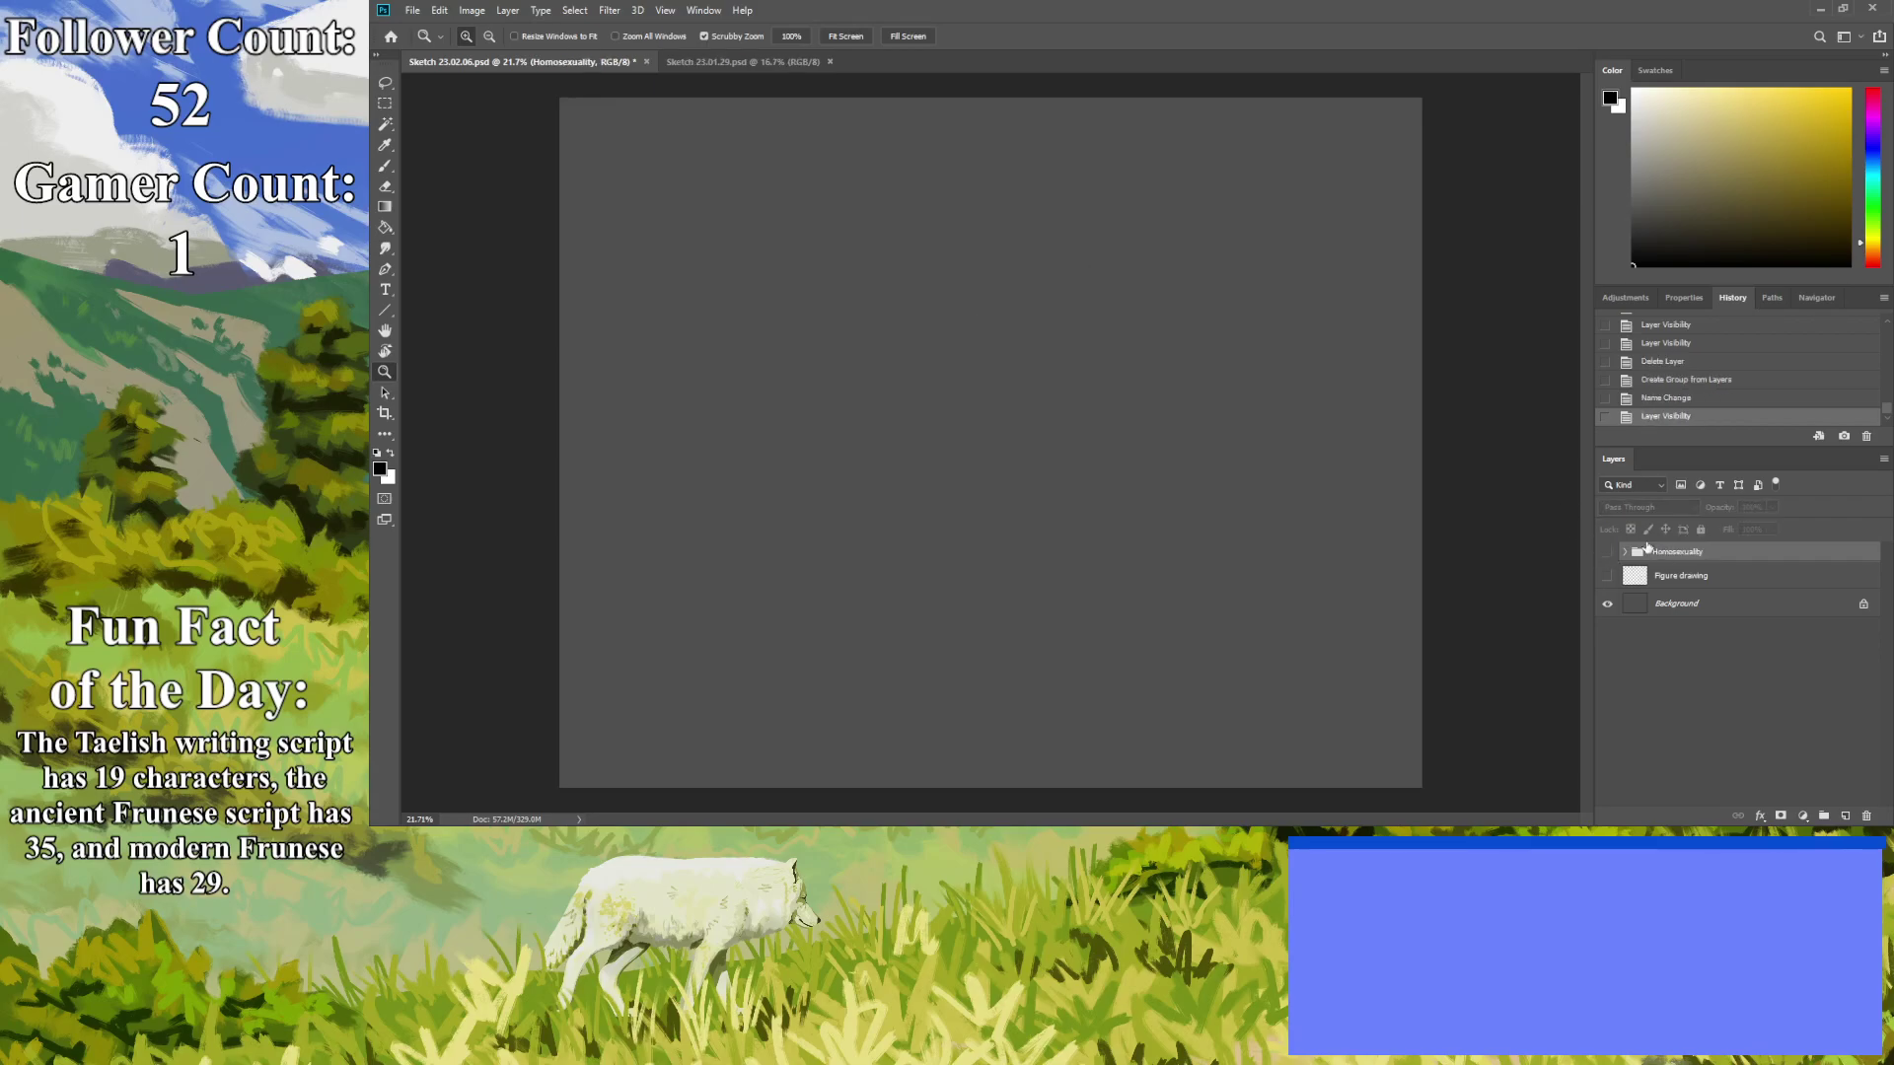
# Create a new layer above the hidden group and cover the whole canvas with light grey brush strokes.
pyautogui.hotkey('ctrl', 'shift', 'alt', 'n')
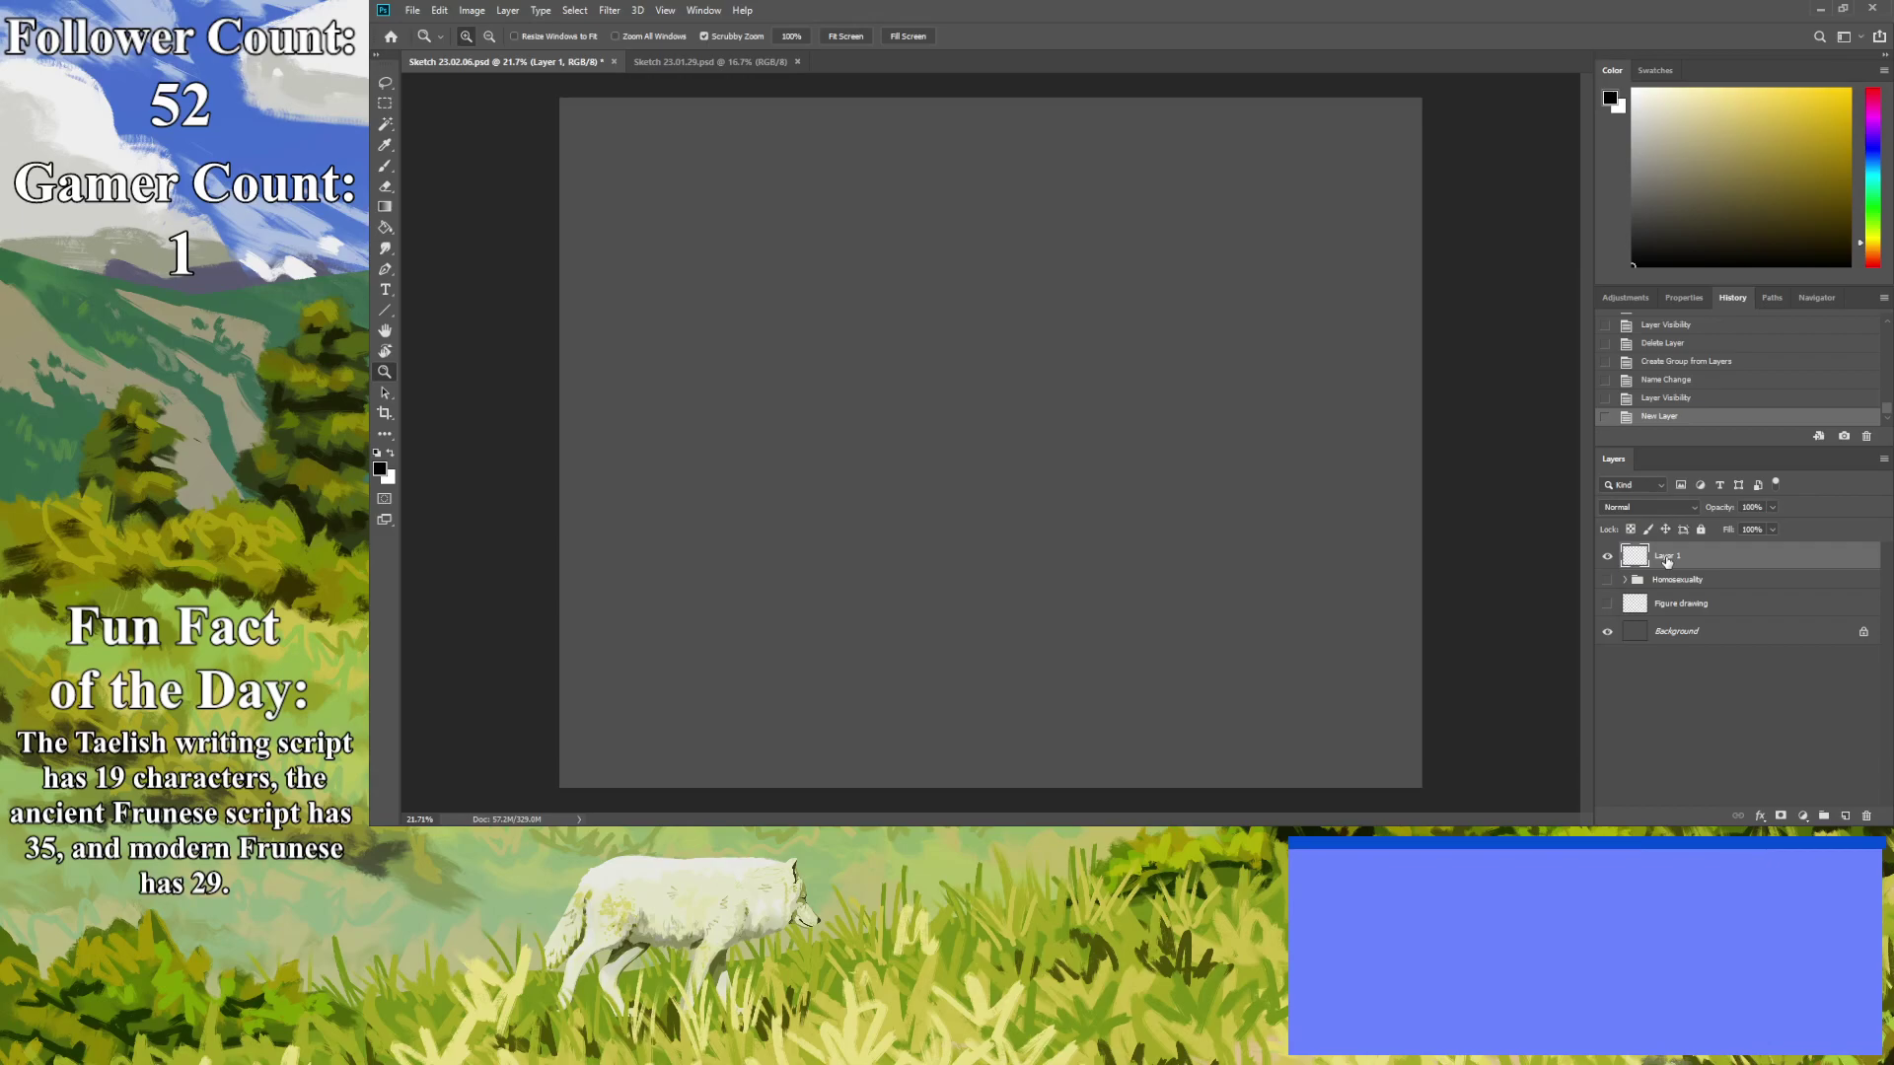
pyautogui.click(1630, 140)
pyautogui.click(385, 166)
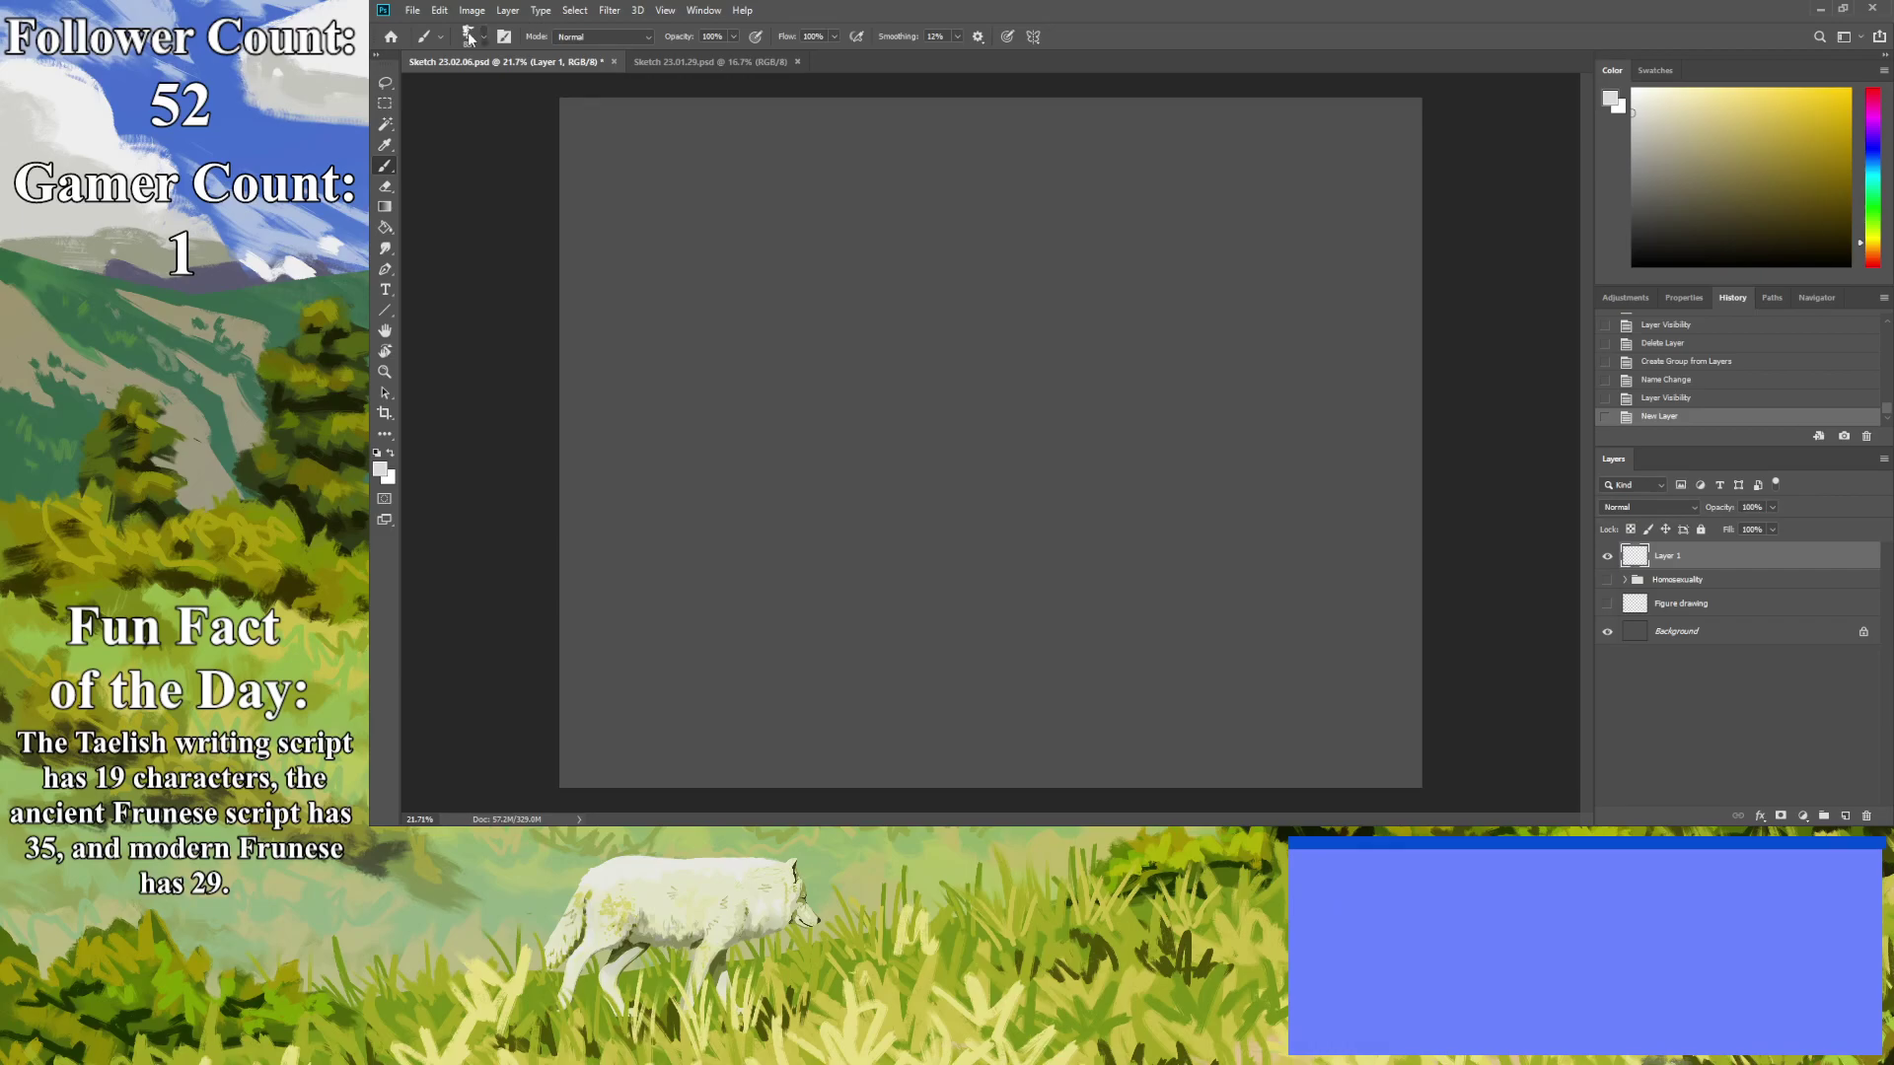
pyautogui.moveTo(1172, 268)
pyautogui.mouseDown()
pyautogui.moveTo(1315, 542)
pyautogui.moveTo(1359, 488)
pyautogui.mouseUp()
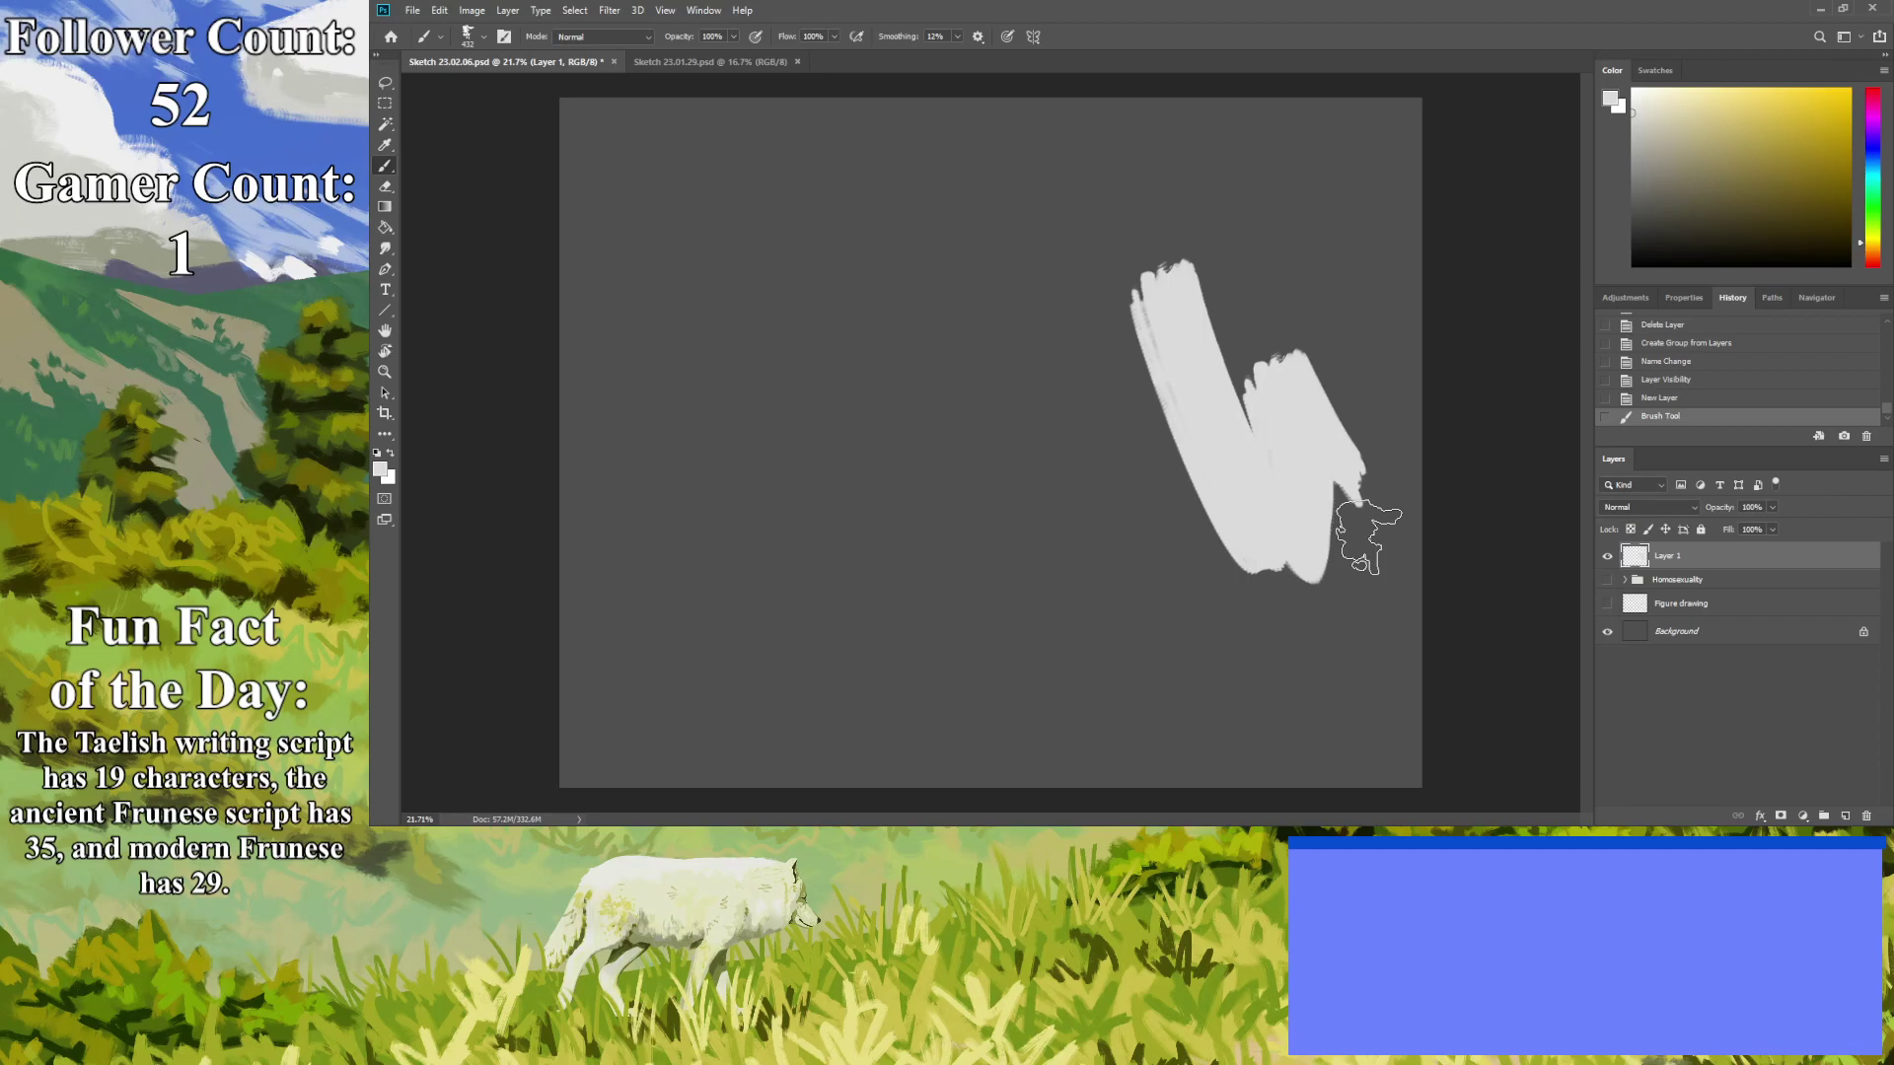
pyautogui.moveTo(1368, 537)
pyautogui.mouseDown()
pyautogui.moveTo(1283, 380)
pyautogui.moveTo(1381, 326)
pyautogui.moveTo(1420, 222)
pyautogui.moveTo(1411, 138)
pyautogui.moveTo(1381, 198)
pyautogui.moveTo(1347, 211)
pyautogui.moveTo(1273, 97)
pyautogui.moveTo(1248, 203)
pyautogui.moveTo(1278, 336)
pyautogui.moveTo(1238, 389)
pyautogui.moveTo(1085, 217)
pyautogui.moveTo(1110, 133)
pyautogui.moveTo(1213, 109)
pyautogui.moveTo(1164, 109)
pyautogui.moveTo(1137, 153)
pyautogui.moveTo(832, 93)
pyautogui.moveTo(789, 108)
pyautogui.moveTo(1105, 306)
pyautogui.mouseUp()
pyautogui.moveTo(612, 123)
pyautogui.mouseDown()
pyautogui.moveTo(910, 201)
pyautogui.moveTo(649, 96)
pyautogui.moveTo(794, 116)
pyautogui.moveTo(535, 136)
pyautogui.moveTo(863, 279)
pyautogui.moveTo(1169, 356)
pyautogui.moveTo(747, 209)
pyautogui.moveTo(527, 209)
pyautogui.moveTo(784, 310)
pyautogui.moveTo(1143, 361)
pyautogui.moveTo(504, 366)
pyautogui.moveTo(643, 291)
pyautogui.moveTo(637, 244)
pyautogui.moveTo(566, 204)
pyautogui.moveTo(1294, 450)
pyautogui.moveTo(830, 395)
pyautogui.moveTo(510, 412)
pyautogui.moveTo(786, 407)
pyautogui.moveTo(1223, 443)
pyautogui.moveTo(1194, 465)
pyautogui.moveTo(693, 442)
pyautogui.moveTo(499, 465)
pyautogui.moveTo(1481, 519)
pyautogui.moveTo(530, 516)
pyautogui.moveTo(1471, 602)
pyautogui.moveTo(1118, 578)
pyautogui.moveTo(473, 573)
pyautogui.moveTo(786, 556)
pyautogui.moveTo(1495, 586)
pyautogui.moveTo(1356, 617)
pyautogui.moveTo(1010, 627)
pyautogui.moveTo(461, 607)
pyautogui.moveTo(1493, 664)
pyautogui.moveTo(527, 641)
pyautogui.moveTo(532, 667)
pyautogui.moveTo(1446, 702)
pyautogui.moveTo(612, 684)
pyautogui.moveTo(518, 721)
pyautogui.moveTo(1432, 727)
pyautogui.moveTo(1433, 752)
pyautogui.moveTo(597, 736)
pyautogui.moveTo(564, 776)
pyautogui.moveTo(987, 771)
pyautogui.moveTo(1579, 801)
pyautogui.mouseUp()
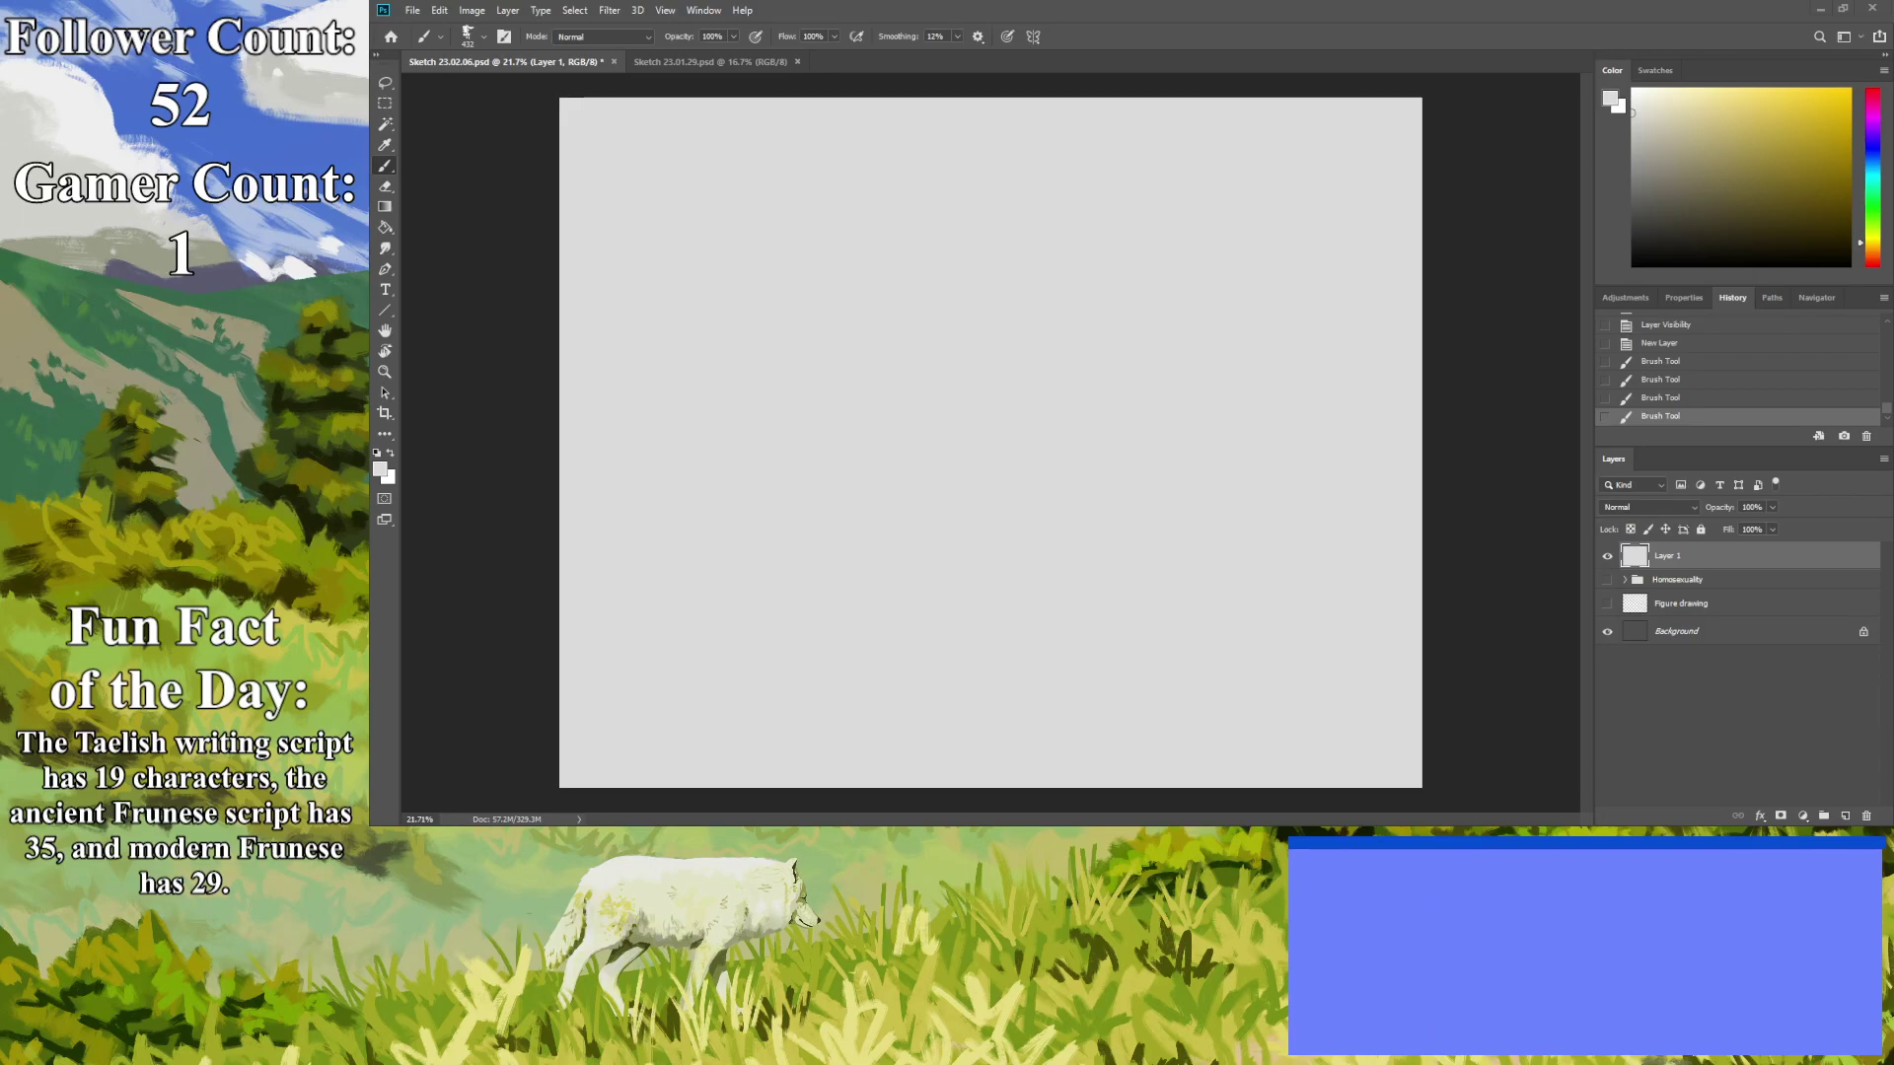
# Block in the foreground with mid grey, sloping the ground up toward the canvas's left edge.
pyautogui.click(1632, 151)
pyautogui.moveTo(1404, 690)
pyautogui.mouseDown()
pyautogui.moveTo(1368, 673)
pyautogui.moveTo(1465, 668)
pyautogui.moveTo(1241, 653)
pyautogui.moveTo(1492, 640)
pyautogui.moveTo(1193, 631)
pyautogui.moveTo(1056, 670)
pyautogui.moveTo(1472, 713)
pyautogui.moveTo(1057, 713)
pyautogui.moveTo(1318, 732)
pyautogui.moveTo(1324, 779)
pyautogui.moveTo(947, 796)
pyautogui.moveTo(1411, 810)
pyautogui.moveTo(1134, 771)
pyautogui.moveTo(828, 788)
pyautogui.moveTo(1061, 753)
pyautogui.moveTo(887, 730)
pyautogui.moveTo(1094, 645)
pyautogui.moveTo(772, 638)
pyautogui.moveTo(555, 663)
pyautogui.moveTo(979, 705)
pyautogui.moveTo(560, 712)
pyautogui.moveTo(882, 766)
pyautogui.moveTo(536, 776)
pyautogui.moveTo(877, 759)
pyautogui.mouseUp()
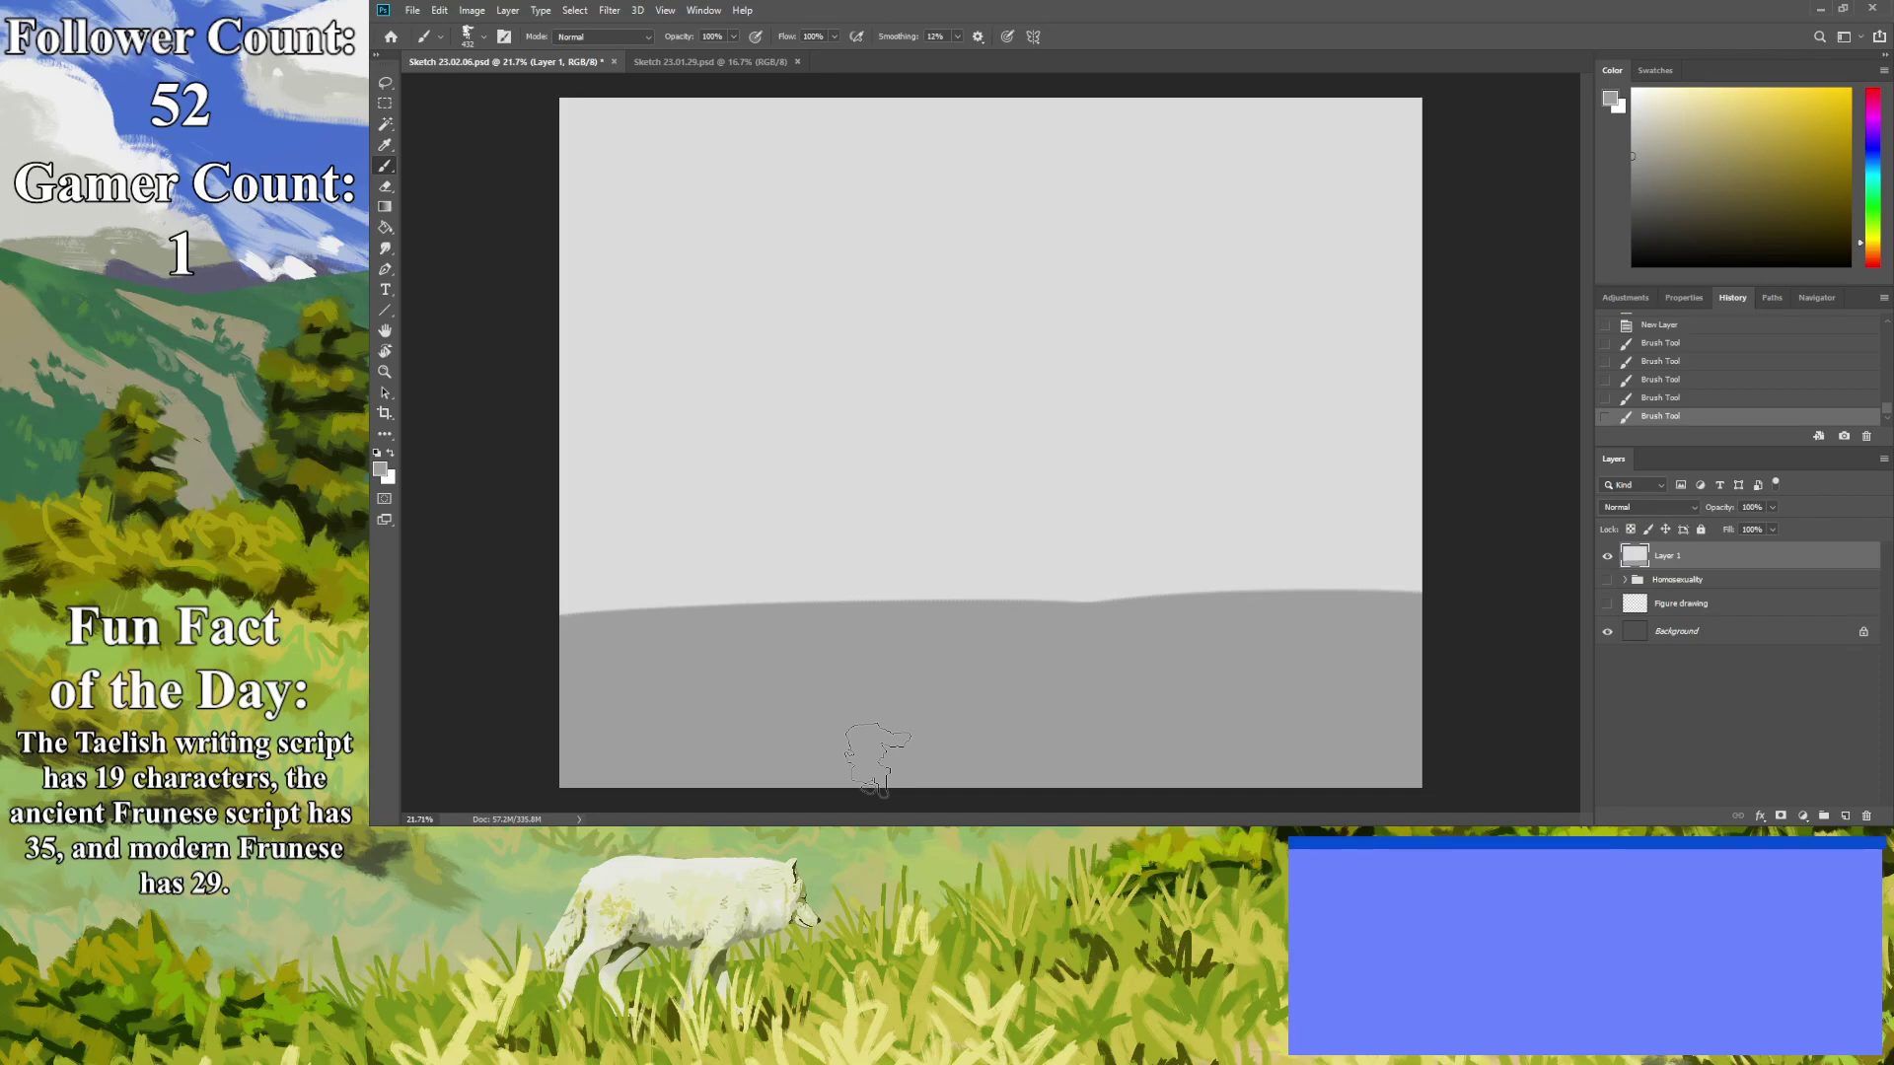
pyautogui.moveTo(1053, 651)
pyautogui.mouseDown()
pyautogui.moveTo(618, 543)
pyautogui.moveTo(543, 558)
pyautogui.mouseUp()
pyautogui.moveTo(516, 401)
pyautogui.mouseDown()
pyautogui.moveTo(530, 324)
pyautogui.moveTo(614, 508)
pyautogui.mouseUp()
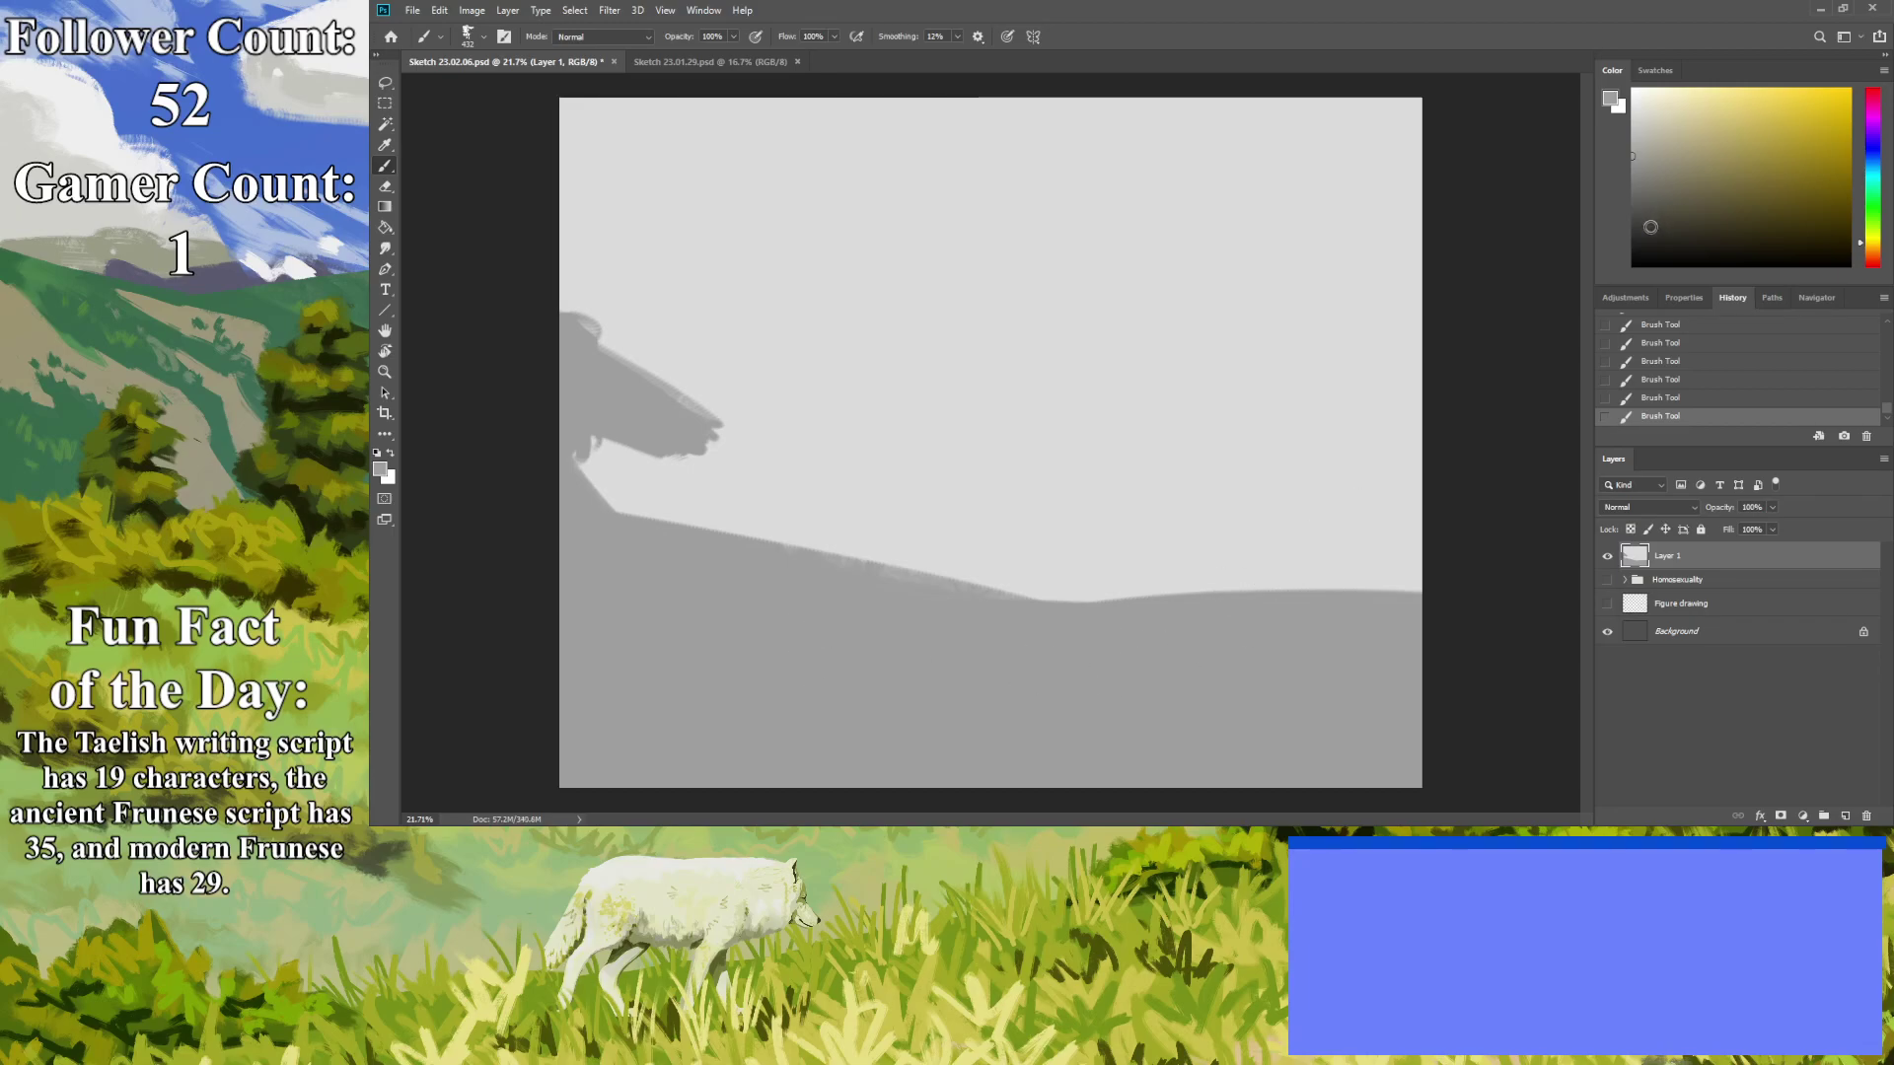
# Paint dark grey hills behind the foreground, descending from the left to a valley and rising again on the right.
pyautogui.click(1632, 214)
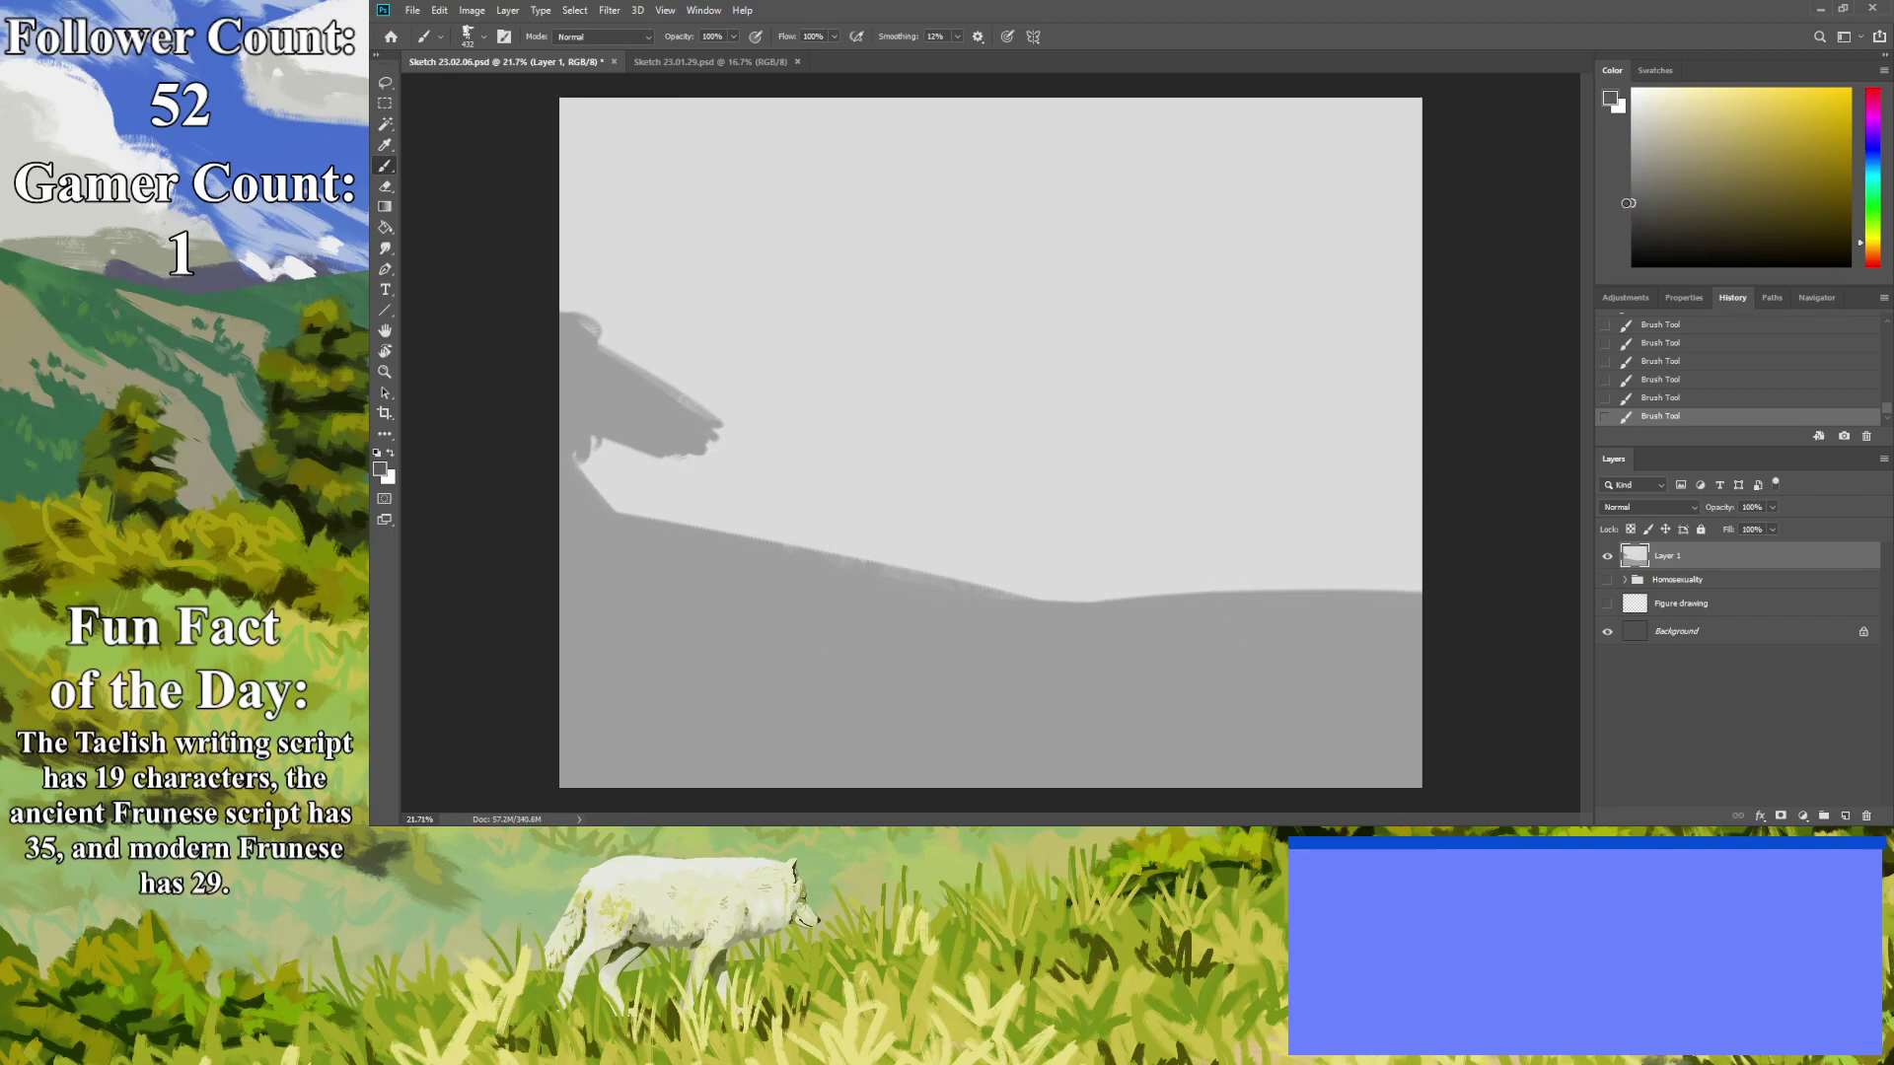
pyautogui.moveTo(1090, 552)
pyautogui.mouseDown()
pyautogui.moveTo(887, 369)
pyautogui.moveTo(863, 384)
pyautogui.moveTo(795, 322)
pyautogui.moveTo(711, 296)
pyautogui.moveTo(740, 326)
pyautogui.moveTo(730, 293)
pyautogui.moveTo(553, 267)
pyautogui.moveTo(532, 242)
pyautogui.moveTo(819, 281)
pyautogui.moveTo(853, 347)
pyautogui.moveTo(1006, 444)
pyautogui.moveTo(632, 335)
pyautogui.moveTo(918, 464)
pyautogui.moveTo(799, 439)
pyautogui.moveTo(1051, 582)
pyautogui.moveTo(1036, 558)
pyautogui.moveTo(750, 513)
pyautogui.moveTo(592, 405)
pyautogui.moveTo(827, 542)
pyautogui.moveTo(655, 499)
pyautogui.moveTo(592, 513)
pyautogui.mouseUp()
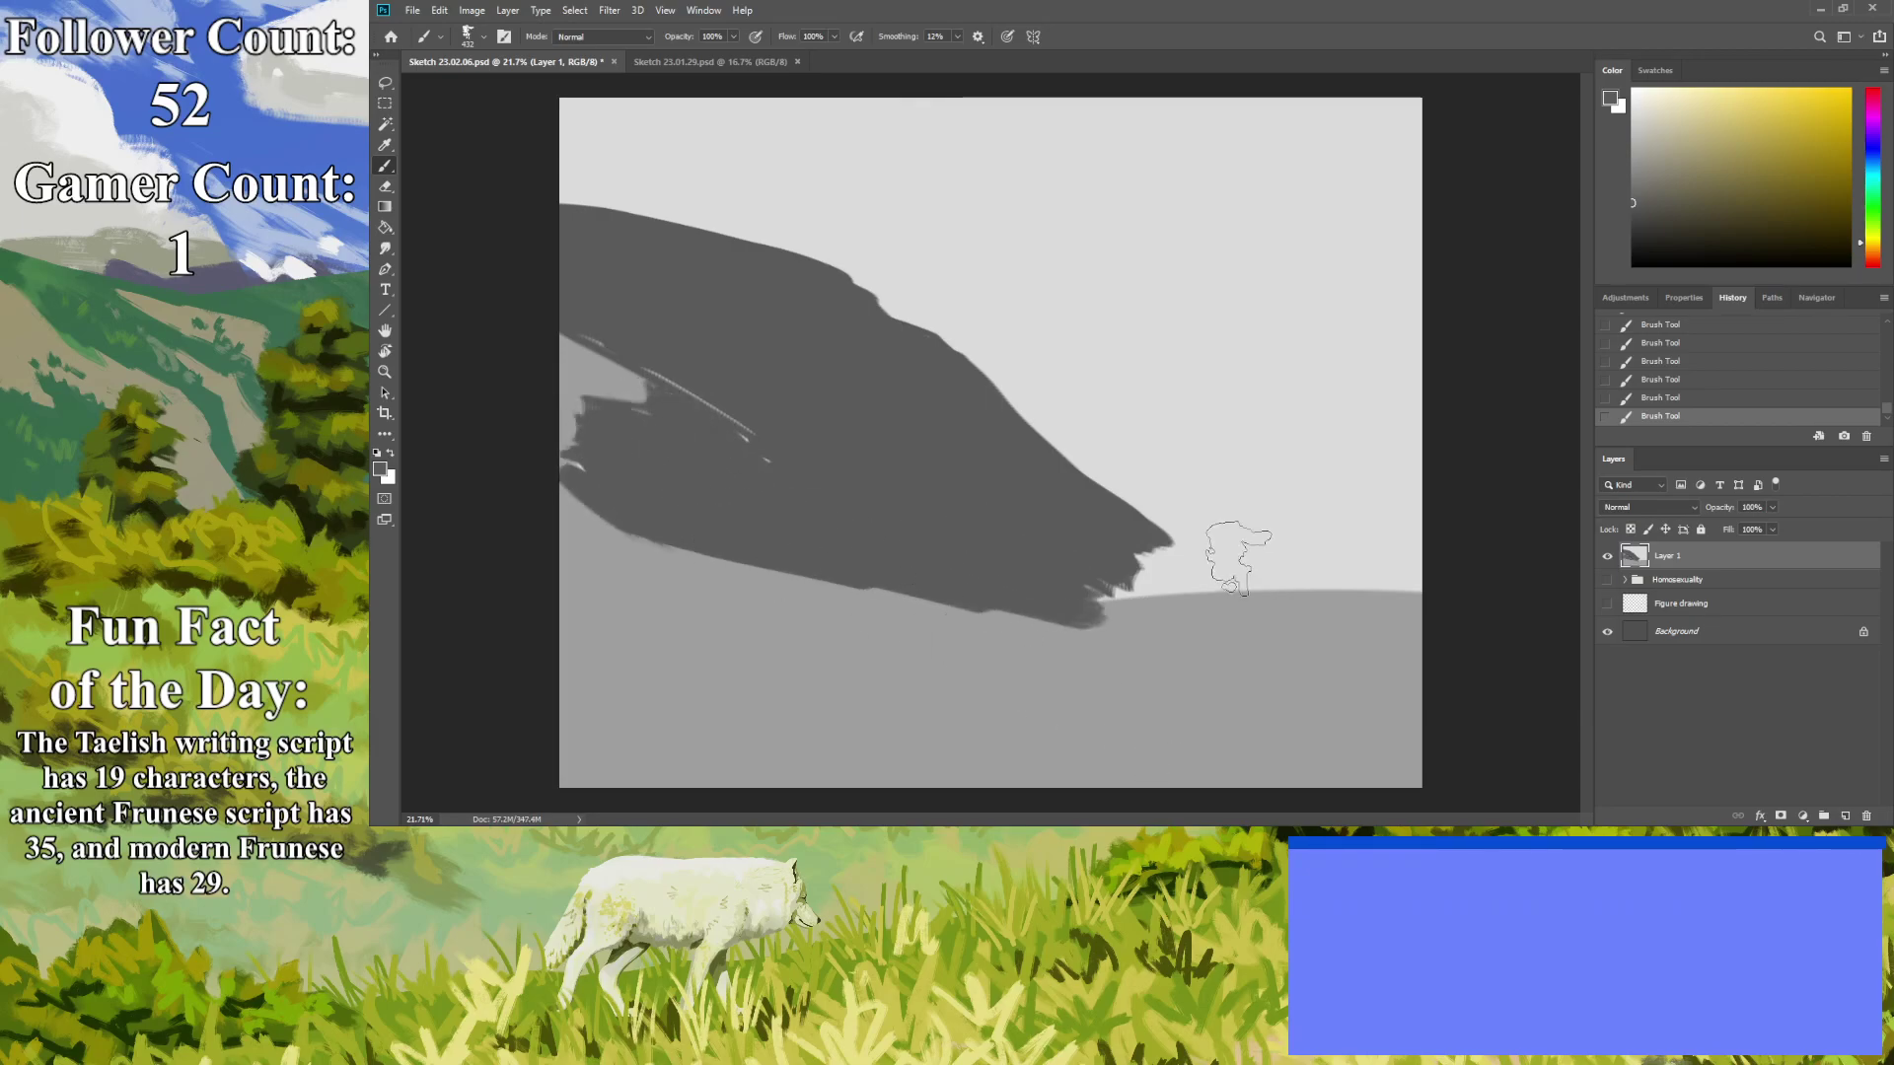
pyautogui.moveTo(1110, 513)
pyautogui.mouseDown()
pyautogui.moveTo(1396, 463)
pyautogui.moveTo(1457, 412)
pyautogui.moveTo(1317, 446)
pyautogui.moveTo(1474, 443)
pyautogui.moveTo(1294, 460)
pyautogui.moveTo(1307, 453)
pyautogui.moveTo(1257, 443)
pyautogui.moveTo(1184, 474)
pyautogui.moveTo(1256, 463)
pyautogui.moveTo(1067, 517)
pyautogui.moveTo(1457, 505)
pyautogui.moveTo(1134, 520)
pyautogui.moveTo(1432, 537)
pyautogui.moveTo(1066, 519)
pyautogui.moveTo(1453, 539)
pyautogui.moveTo(1003, 530)
pyautogui.moveTo(1286, 620)
pyautogui.moveTo(1150, 603)
pyautogui.moveTo(1430, 568)
pyautogui.moveTo(982, 573)
pyautogui.moveTo(1392, 582)
pyautogui.moveTo(993, 593)
pyautogui.moveTo(702, 452)
pyautogui.moveTo(517, 405)
pyautogui.moveTo(574, 466)
pyautogui.moveTo(964, 604)
pyautogui.mouseUp()
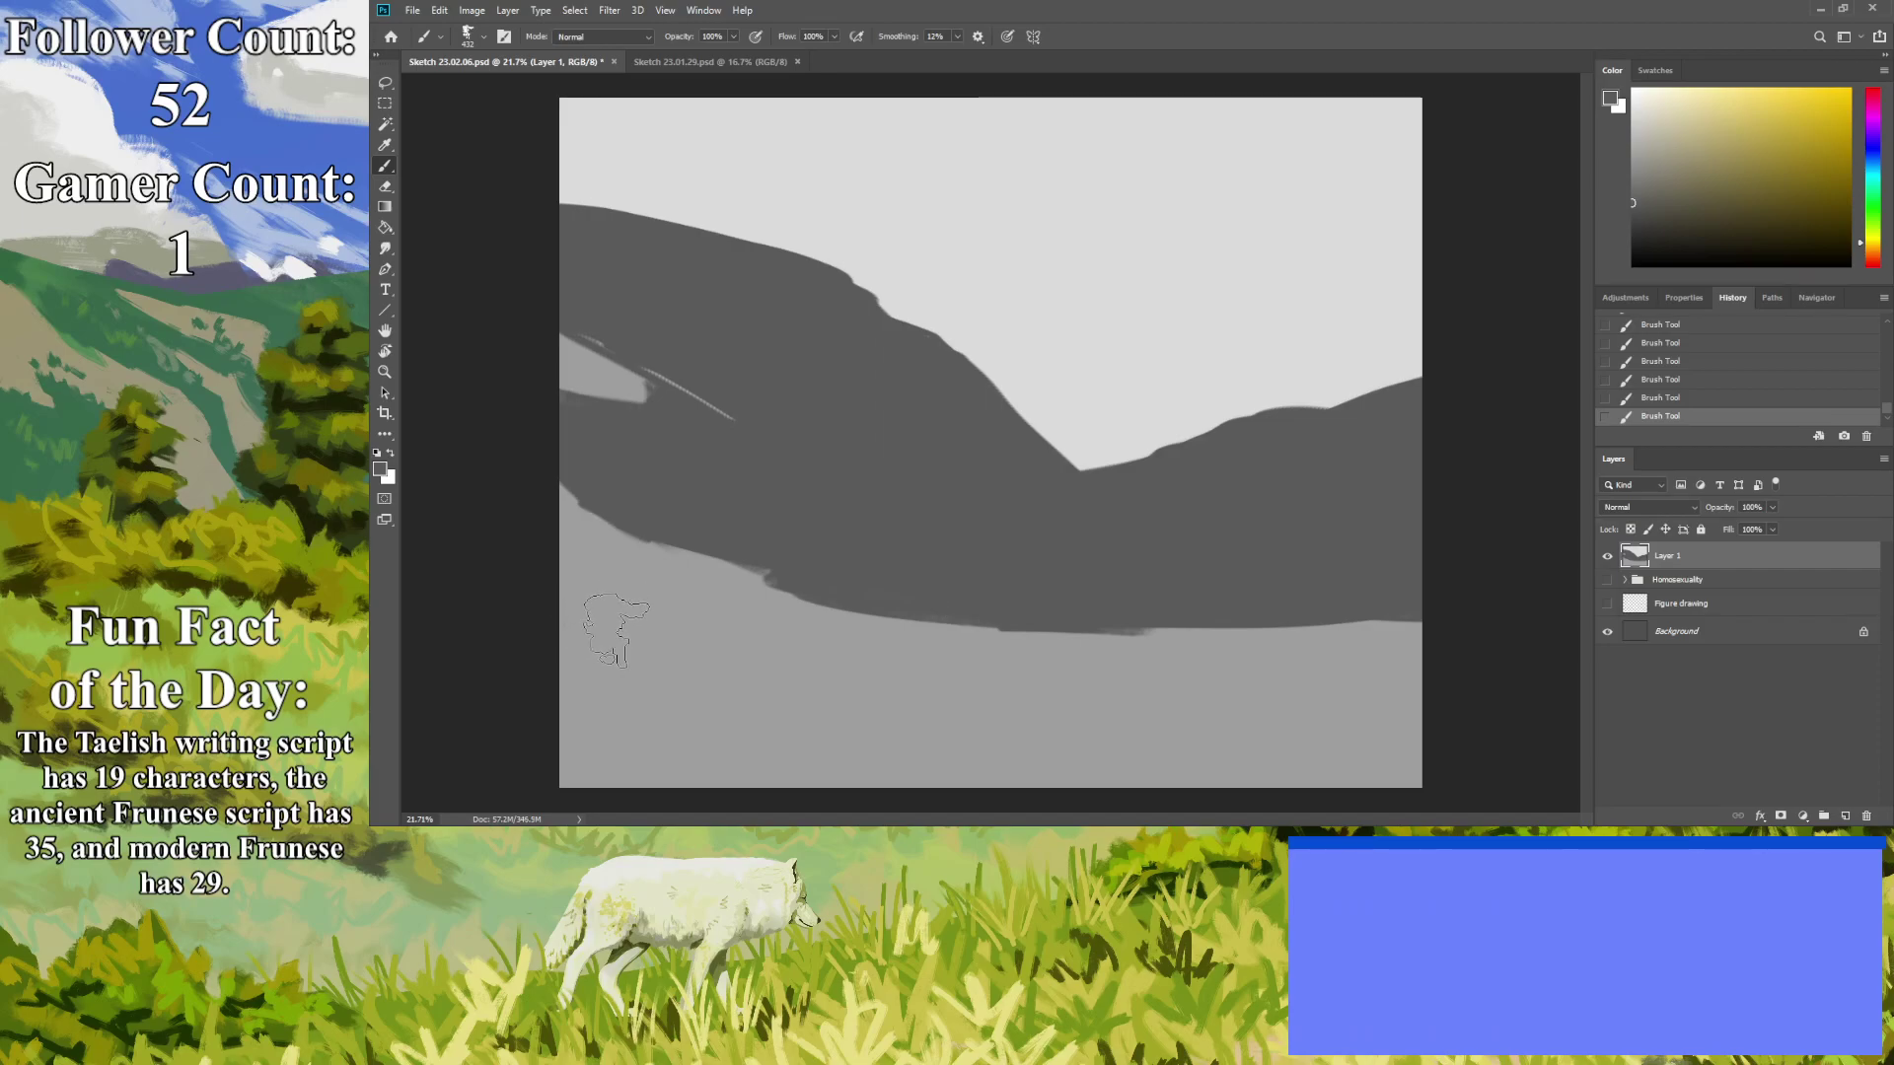
# Sample the foreground's mid grey, adjust the brush size, and reshape the ground's upper edge with a rise on the right and a central bump.
pyautogui.press('i')
pyautogui.click(1255, 719)
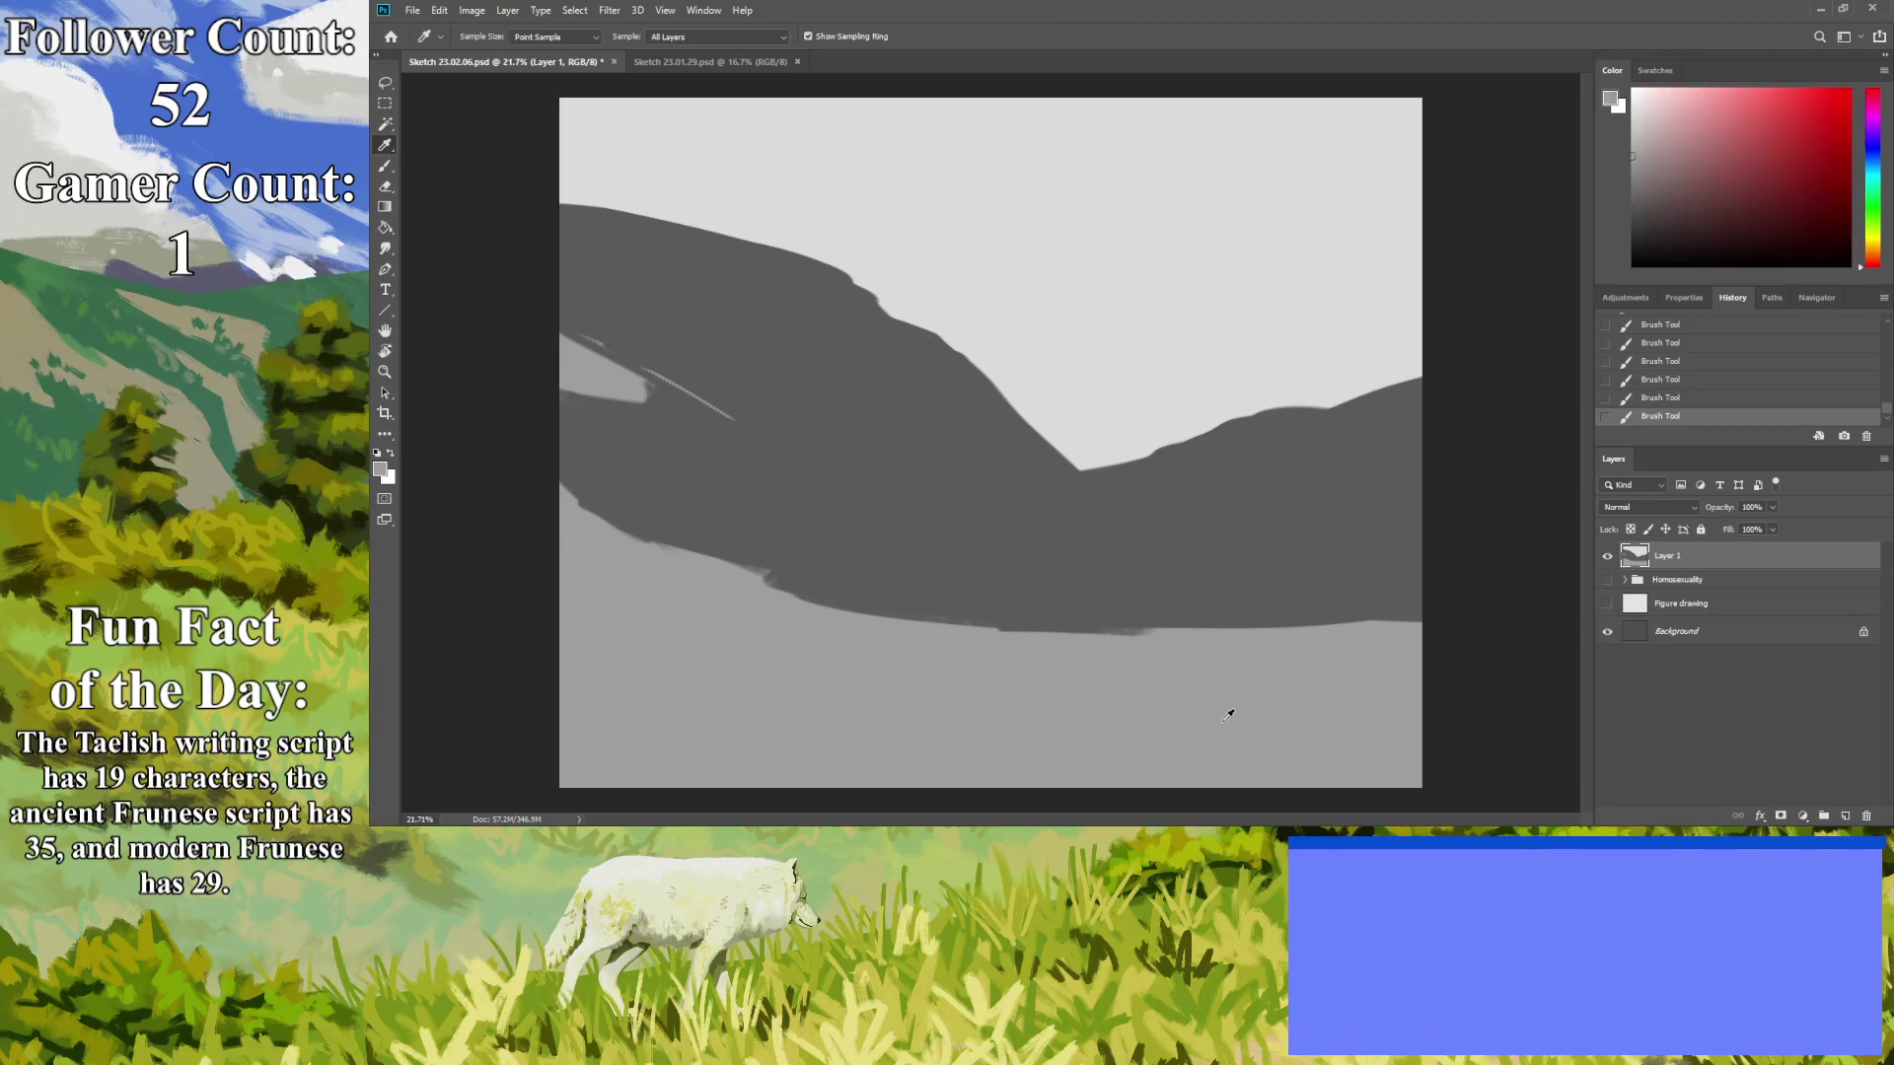
pyautogui.press('b')
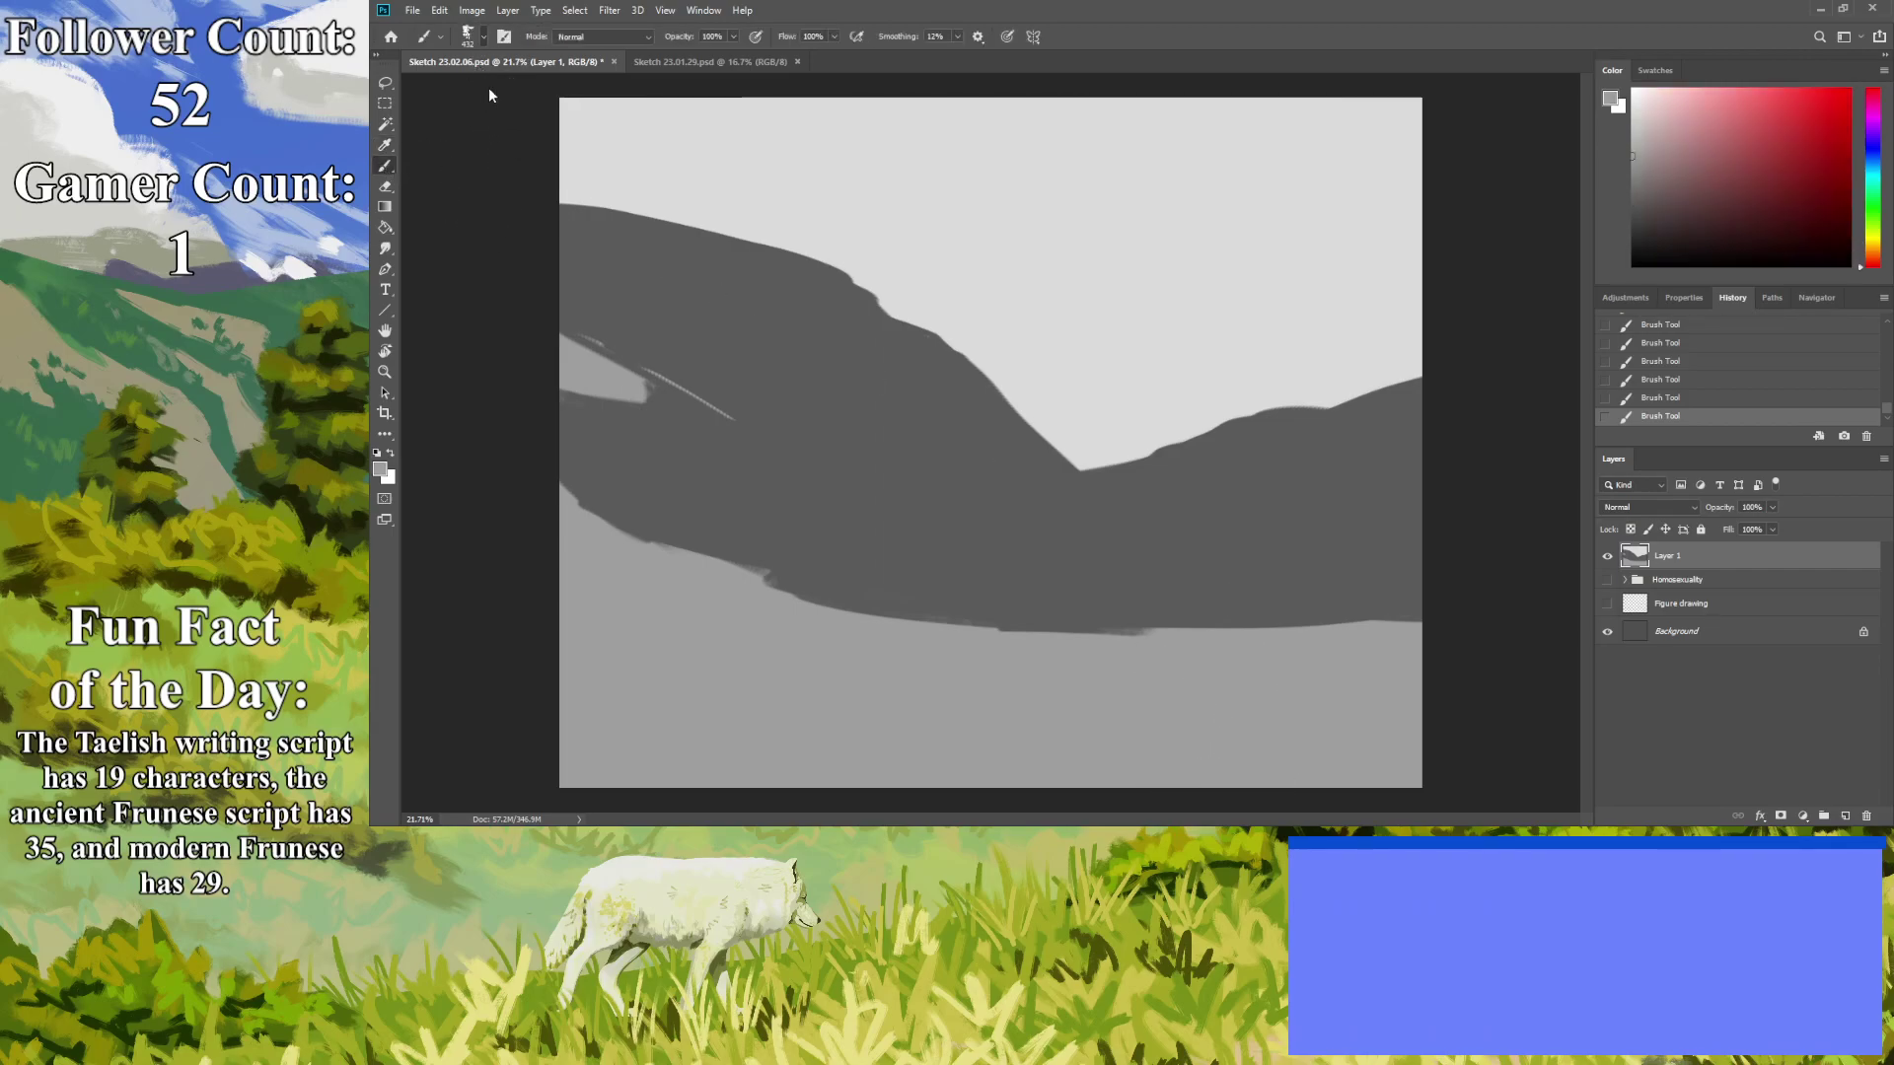
pyautogui.press(']')
pyautogui.press(']')
pyautogui.press(']')
pyautogui.press(']')
pyautogui.press(']')
pyautogui.press(']')
pyautogui.moveTo(1451, 625)
pyautogui.mouseDown()
pyautogui.moveTo(1434, 581)
pyautogui.moveTo(1283, 628)
pyautogui.moveTo(1329, 635)
pyautogui.moveTo(1415, 596)
pyautogui.moveTo(1249, 637)
pyautogui.moveTo(1293, 608)
pyautogui.moveTo(1214, 659)
pyautogui.mouseUp()
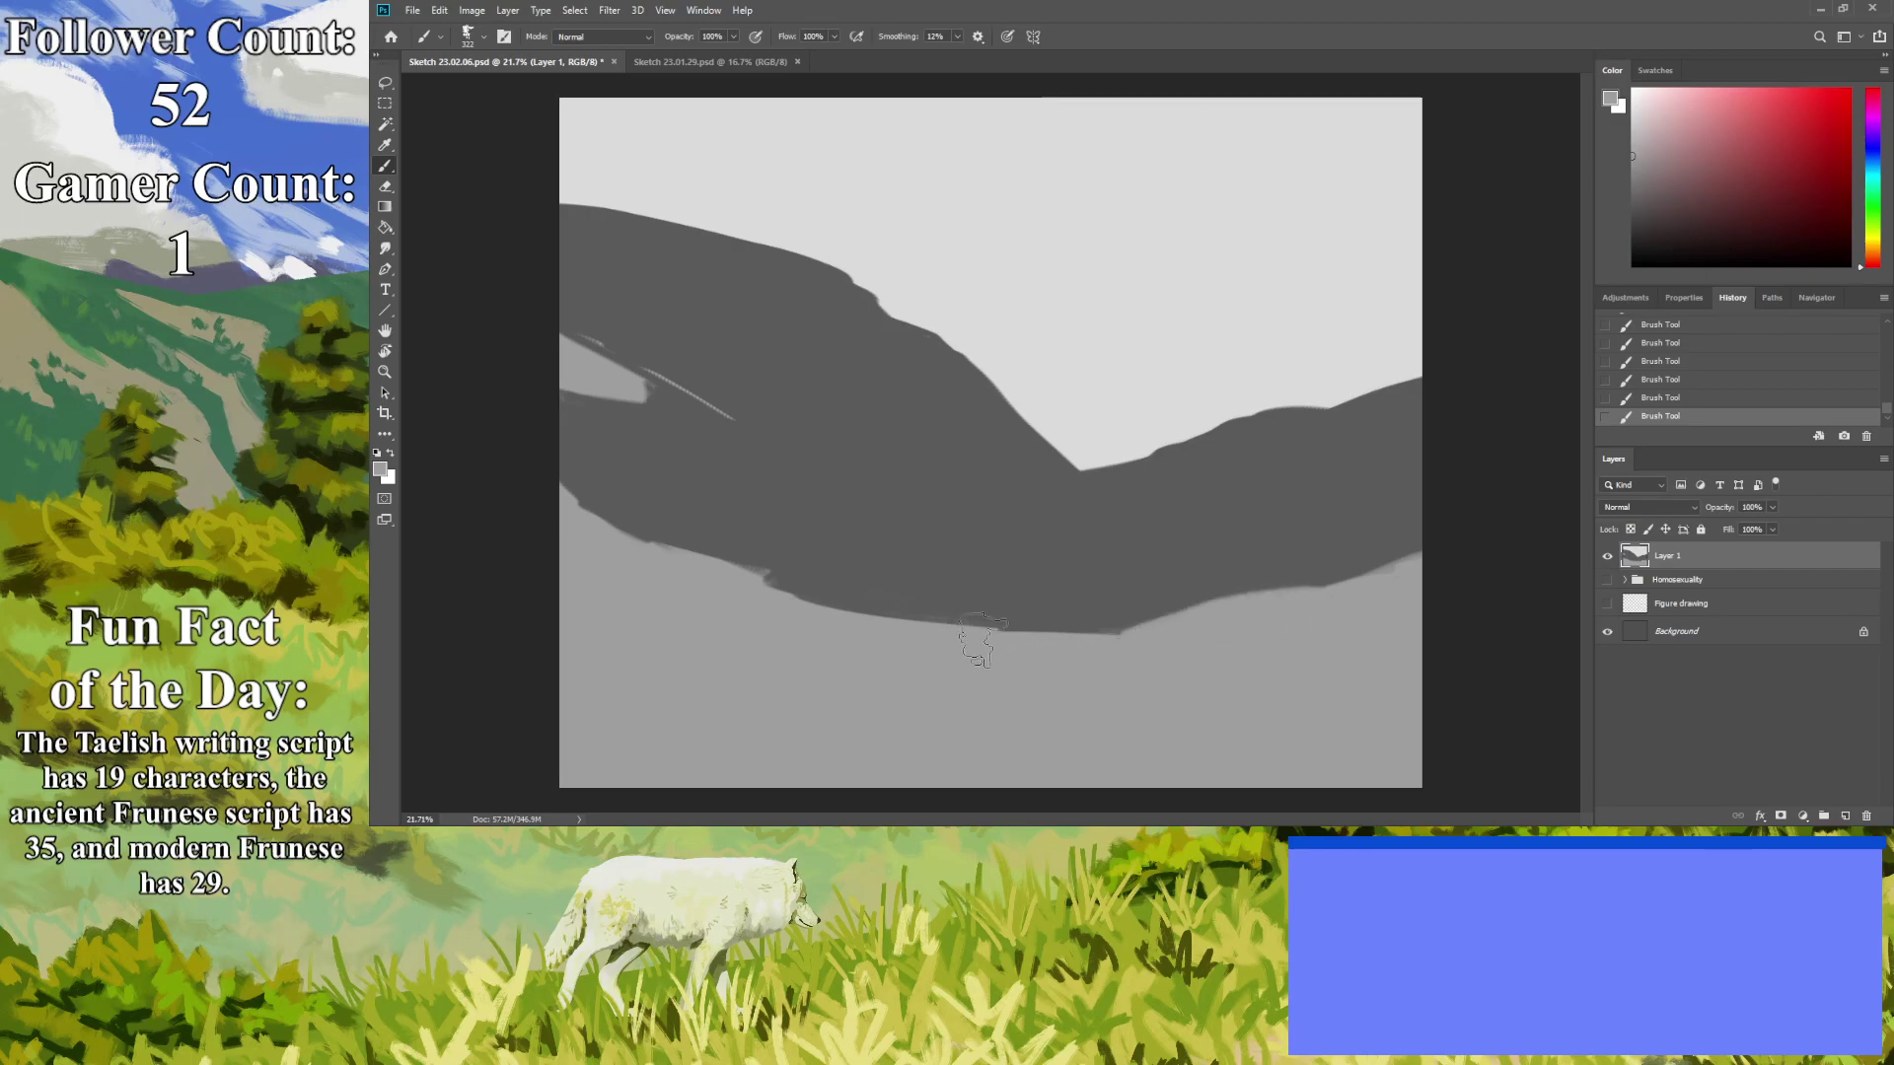
pyautogui.moveTo(982, 631)
pyautogui.mouseDown()
pyautogui.moveTo(1064, 608)
pyautogui.moveTo(980, 605)
pyautogui.moveTo(1021, 621)
pyautogui.moveTo(891, 636)
pyautogui.moveTo(985, 610)
pyautogui.moveTo(979, 655)
pyautogui.moveTo(868, 610)
pyautogui.moveTo(950, 640)
pyautogui.moveTo(856, 623)
pyautogui.mouseUp()
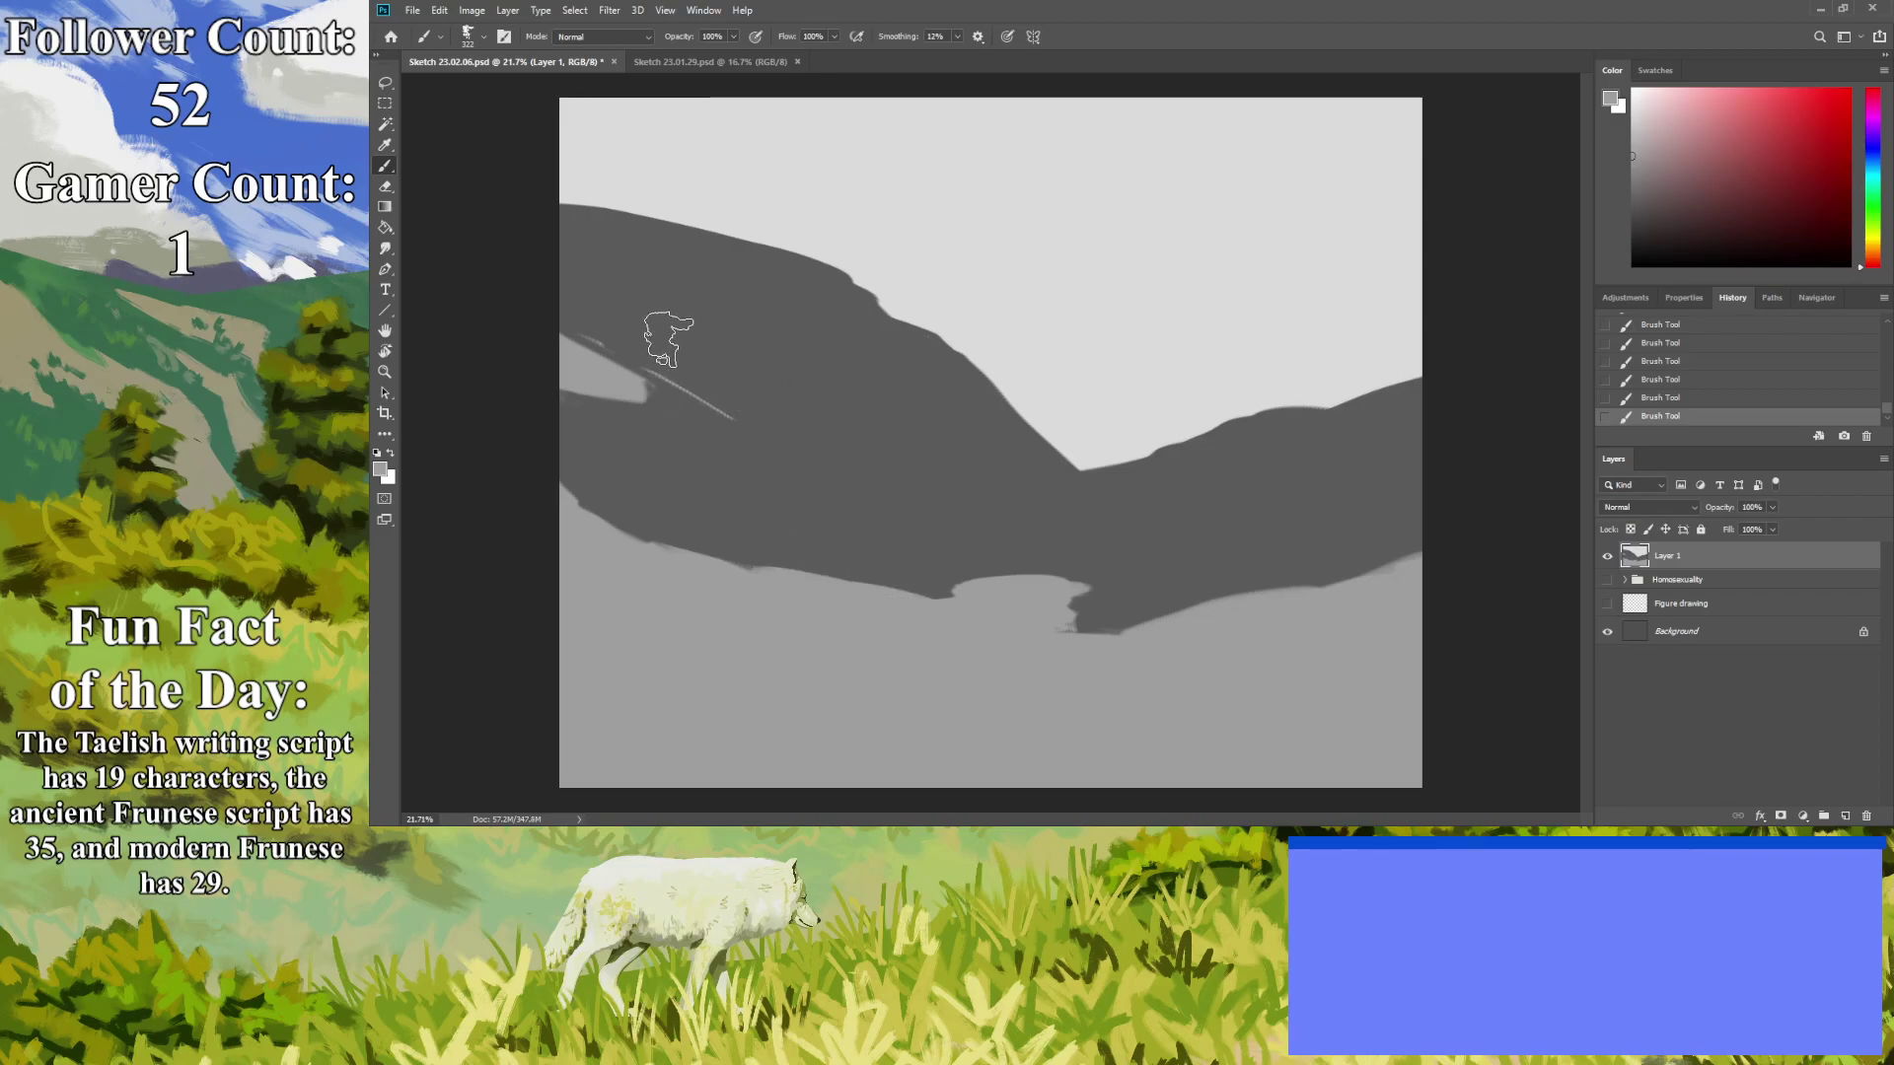
# Paint a mid grey patch on the left hill, and trim its lower edge with the hill's sampled dark grey.
pyautogui.moveTo(750, 380)
pyautogui.mouseDown()
pyautogui.moveTo(643, 320)
pyautogui.moveTo(619, 341)
pyautogui.moveTo(511, 321)
pyautogui.moveTo(592, 325)
pyautogui.moveTo(558, 345)
pyautogui.mouseUp()
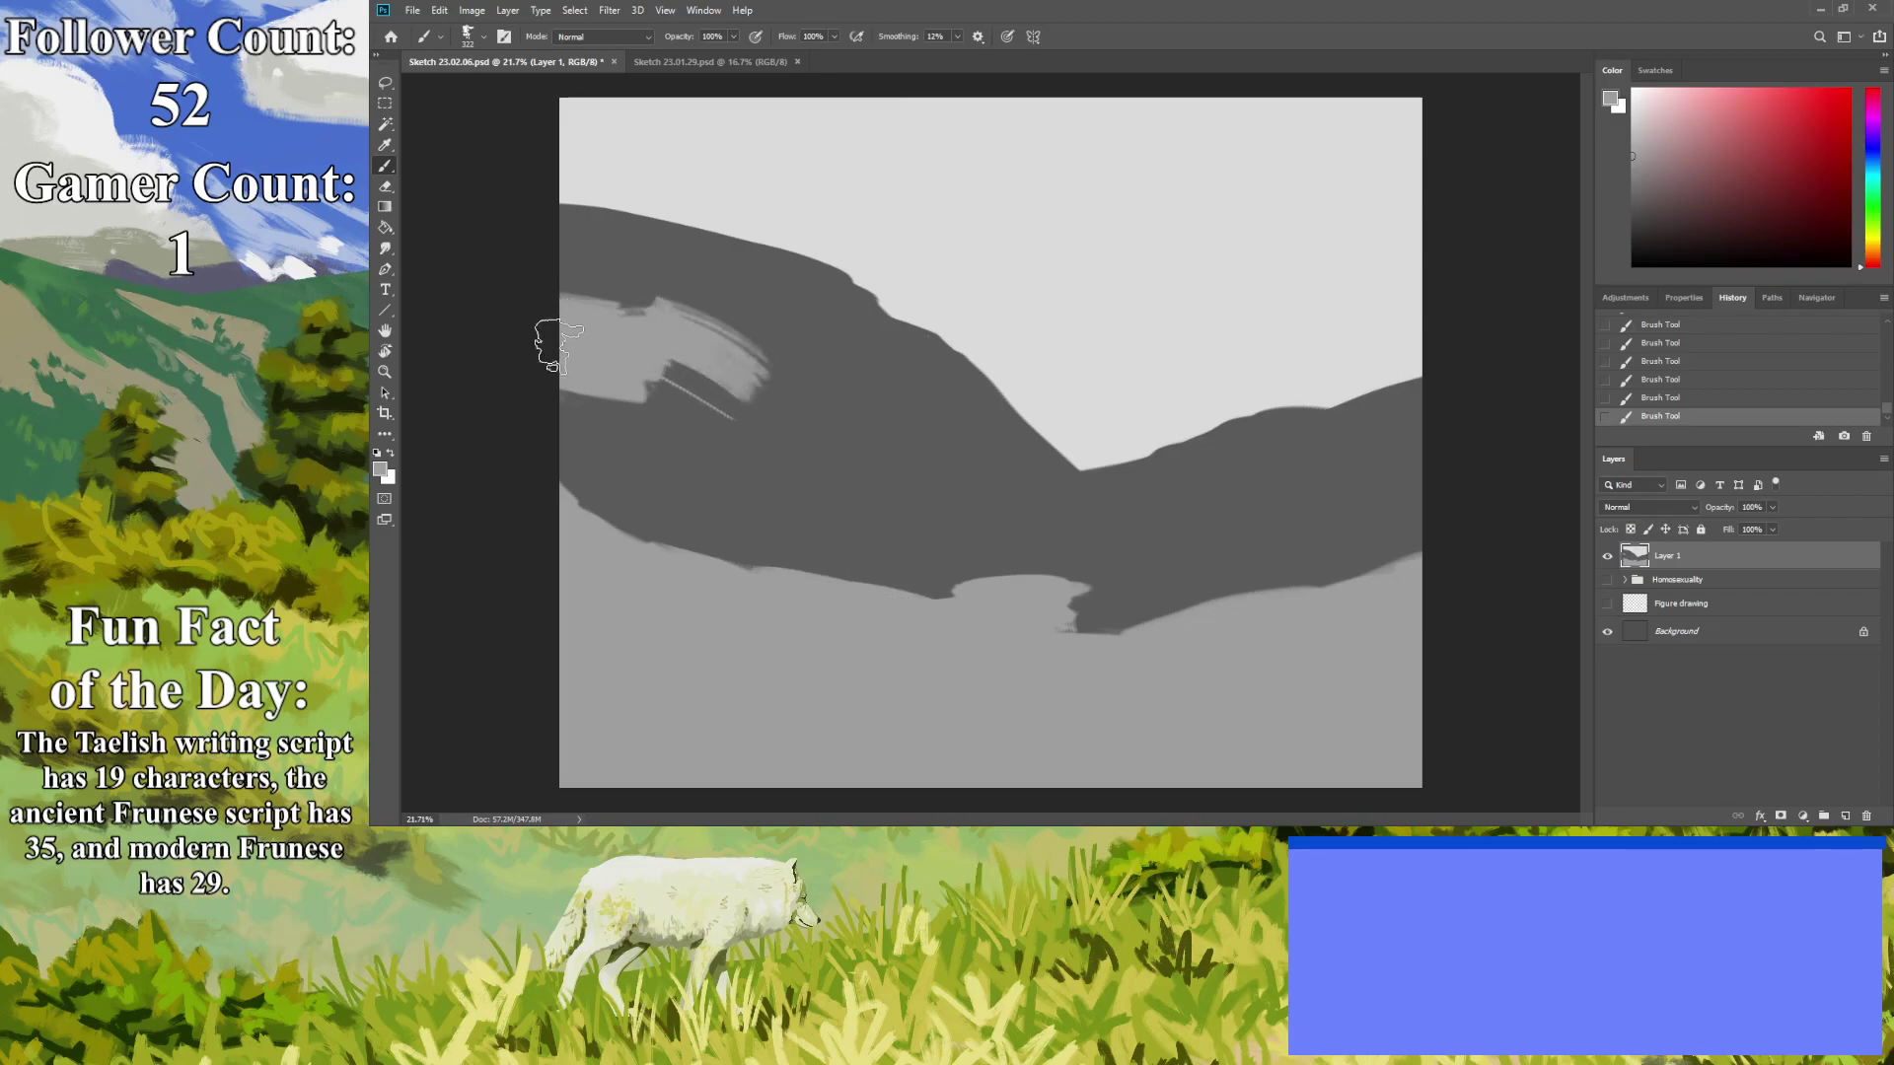
pyautogui.press('w')
pyautogui.click(386, 145)
pyautogui.click(812, 410)
pyautogui.press('b')
pyautogui.moveTo(786, 410); pyautogui.dragTo(742, 426)
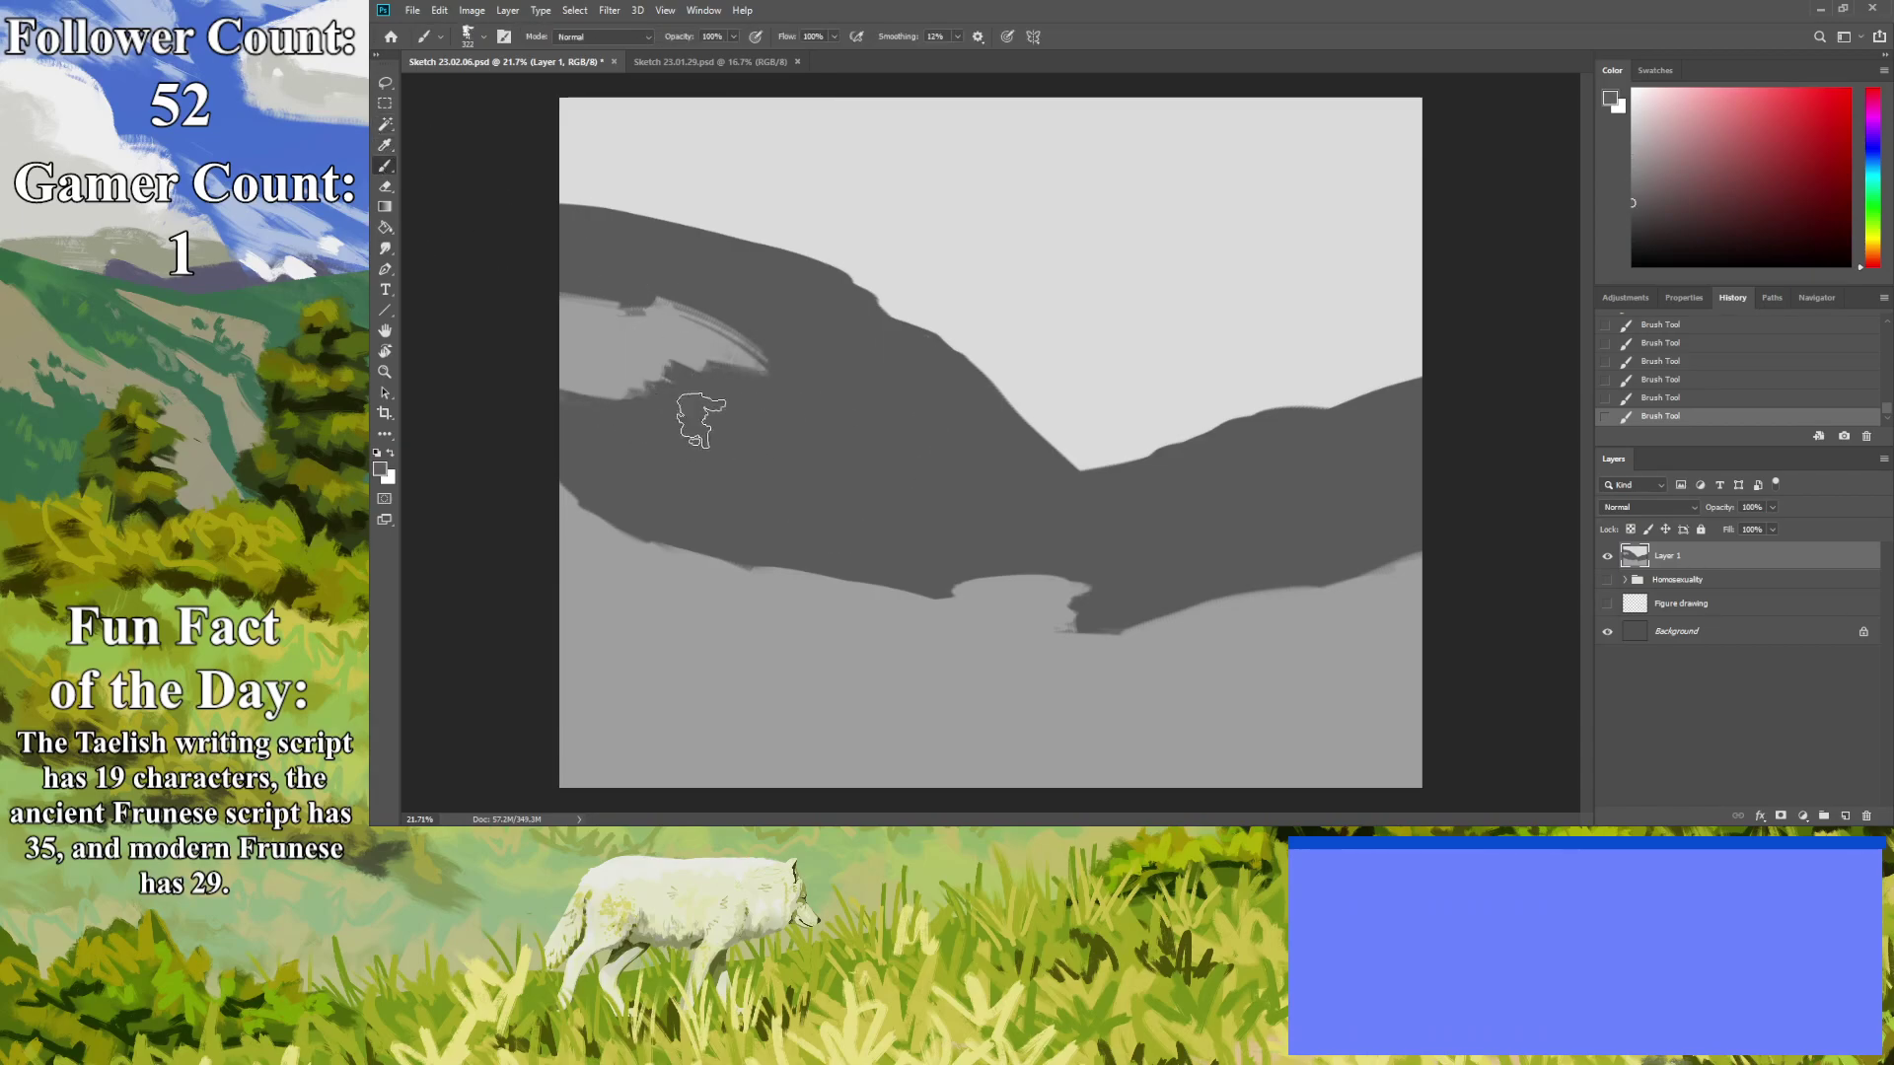
# Cover the left hill's mid grey patch with dark grey, and paint two flat light grey water shapes in the valley using the sampled sky tone.
pyautogui.moveTo(647, 288)
pyautogui.mouseDown()
pyautogui.moveTo(485, 280)
pyautogui.moveTo(614, 319)
pyautogui.moveTo(530, 305)
pyautogui.moveTo(525, 335)
pyautogui.moveTo(724, 455)
pyautogui.moveTo(617, 394)
pyautogui.moveTo(515, 369)
pyautogui.moveTo(652, 380)
pyautogui.moveTo(735, 417)
pyautogui.moveTo(594, 335)
pyautogui.moveTo(638, 305)
pyautogui.mouseUp()
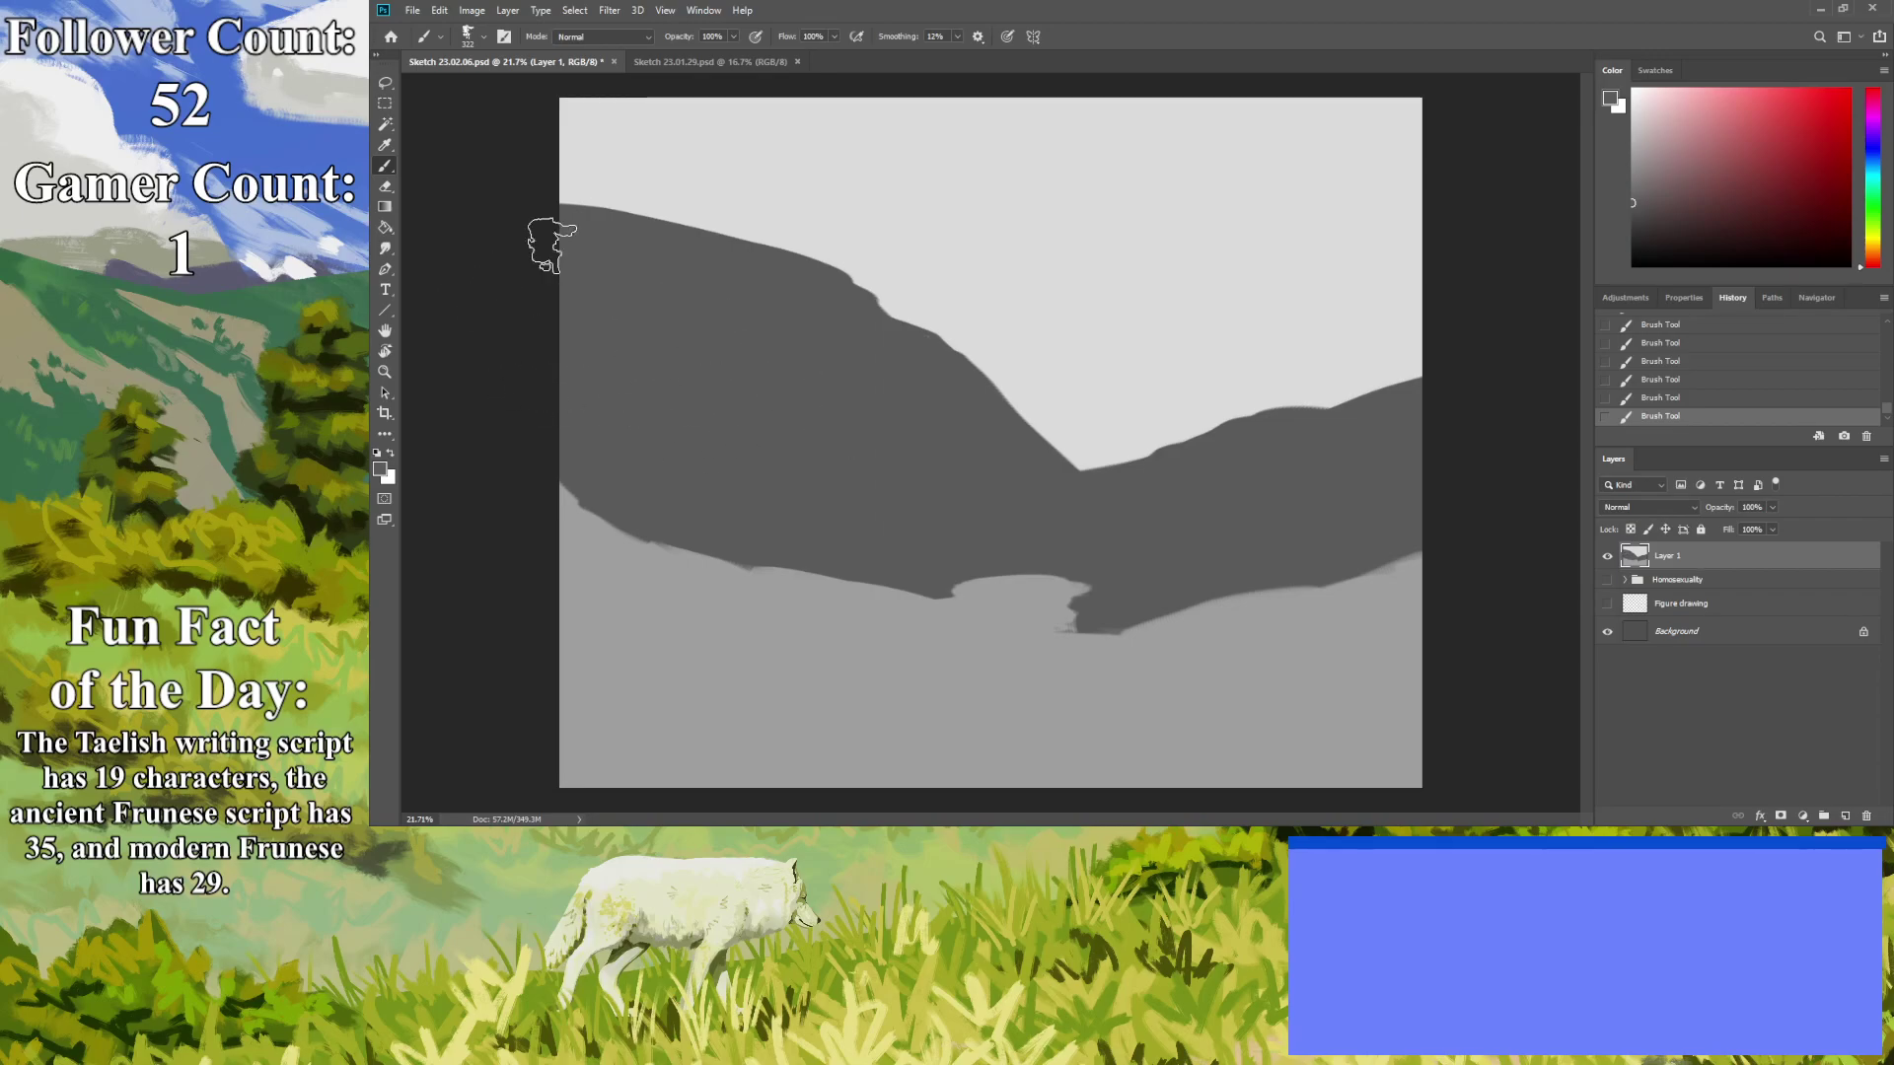
pyautogui.keyDown('alt'); pyautogui.click(1078, 287); pyautogui.keyUp('alt')
pyautogui.moveTo(1145, 527); pyautogui.dragTo(1383, 544)
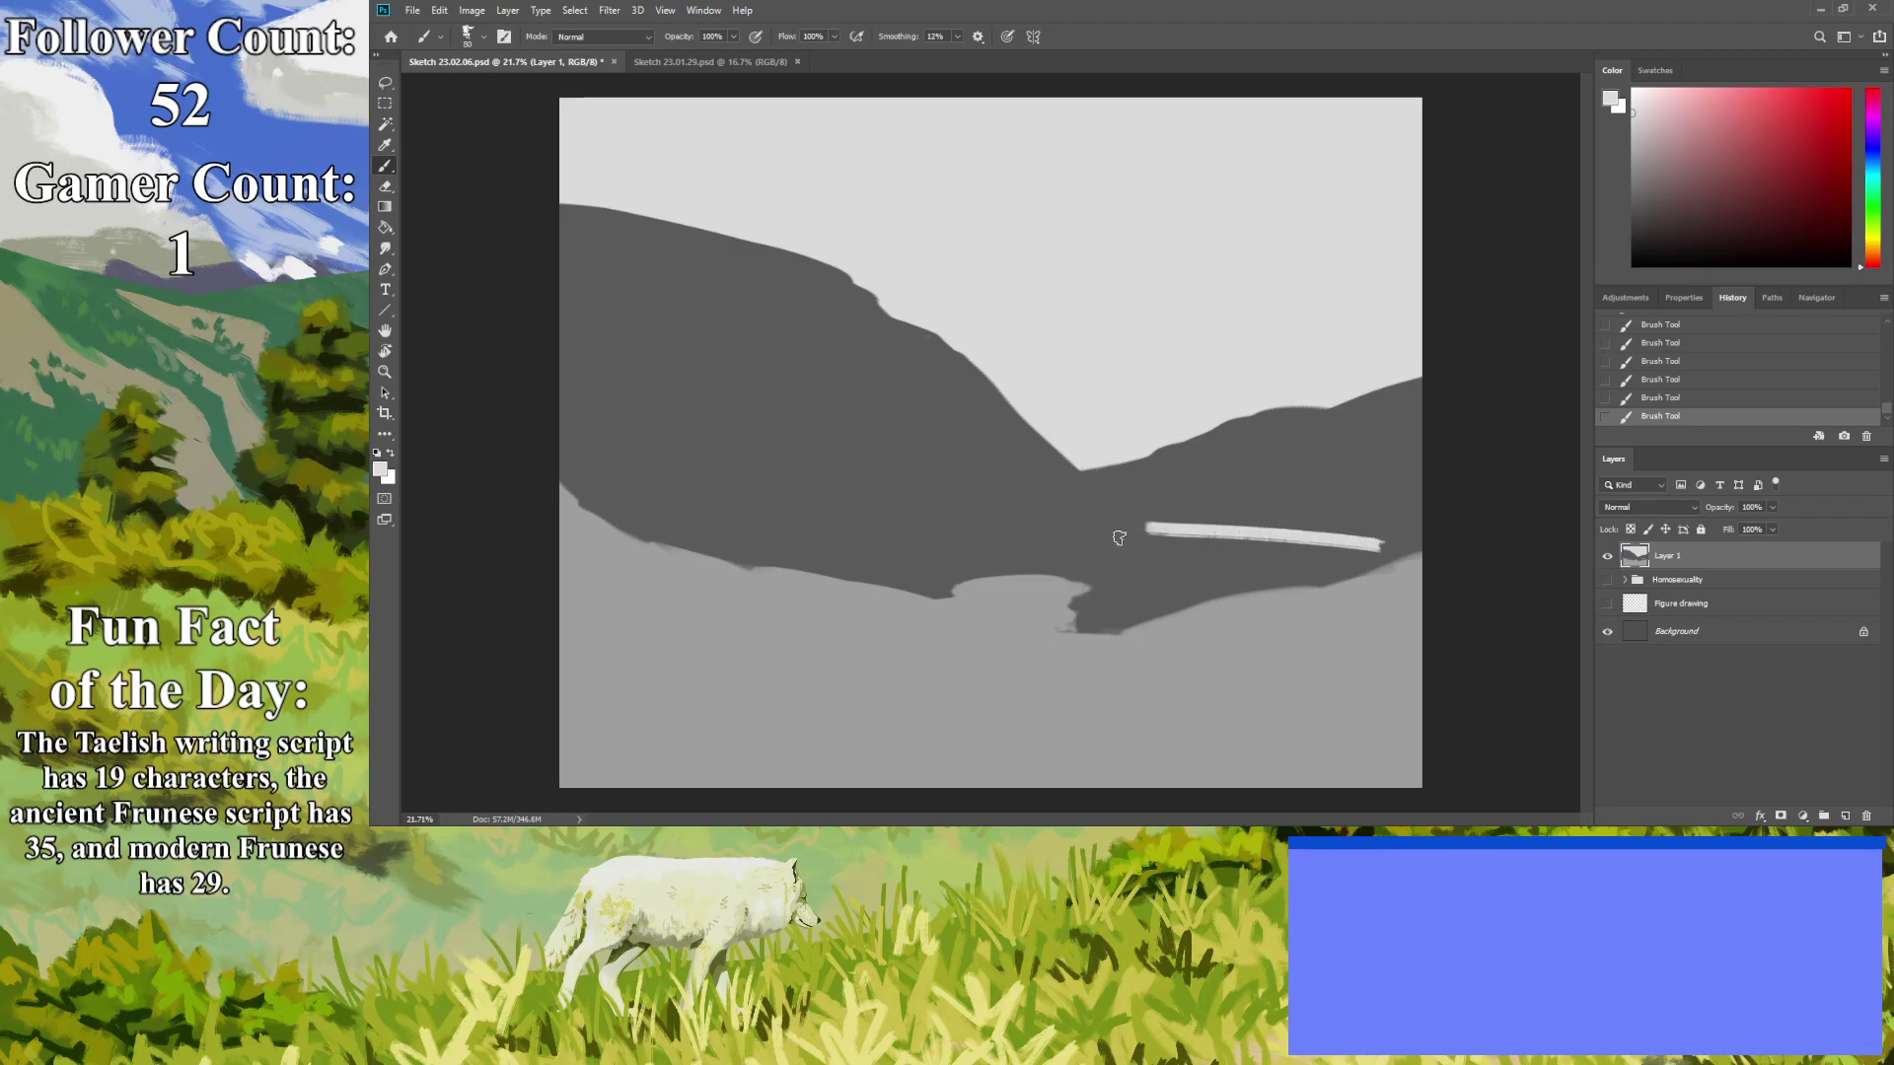
pyautogui.hotkey('ctrl', 'z')
pyautogui.moveTo(1122, 531); pyautogui.dragTo(1311, 536)
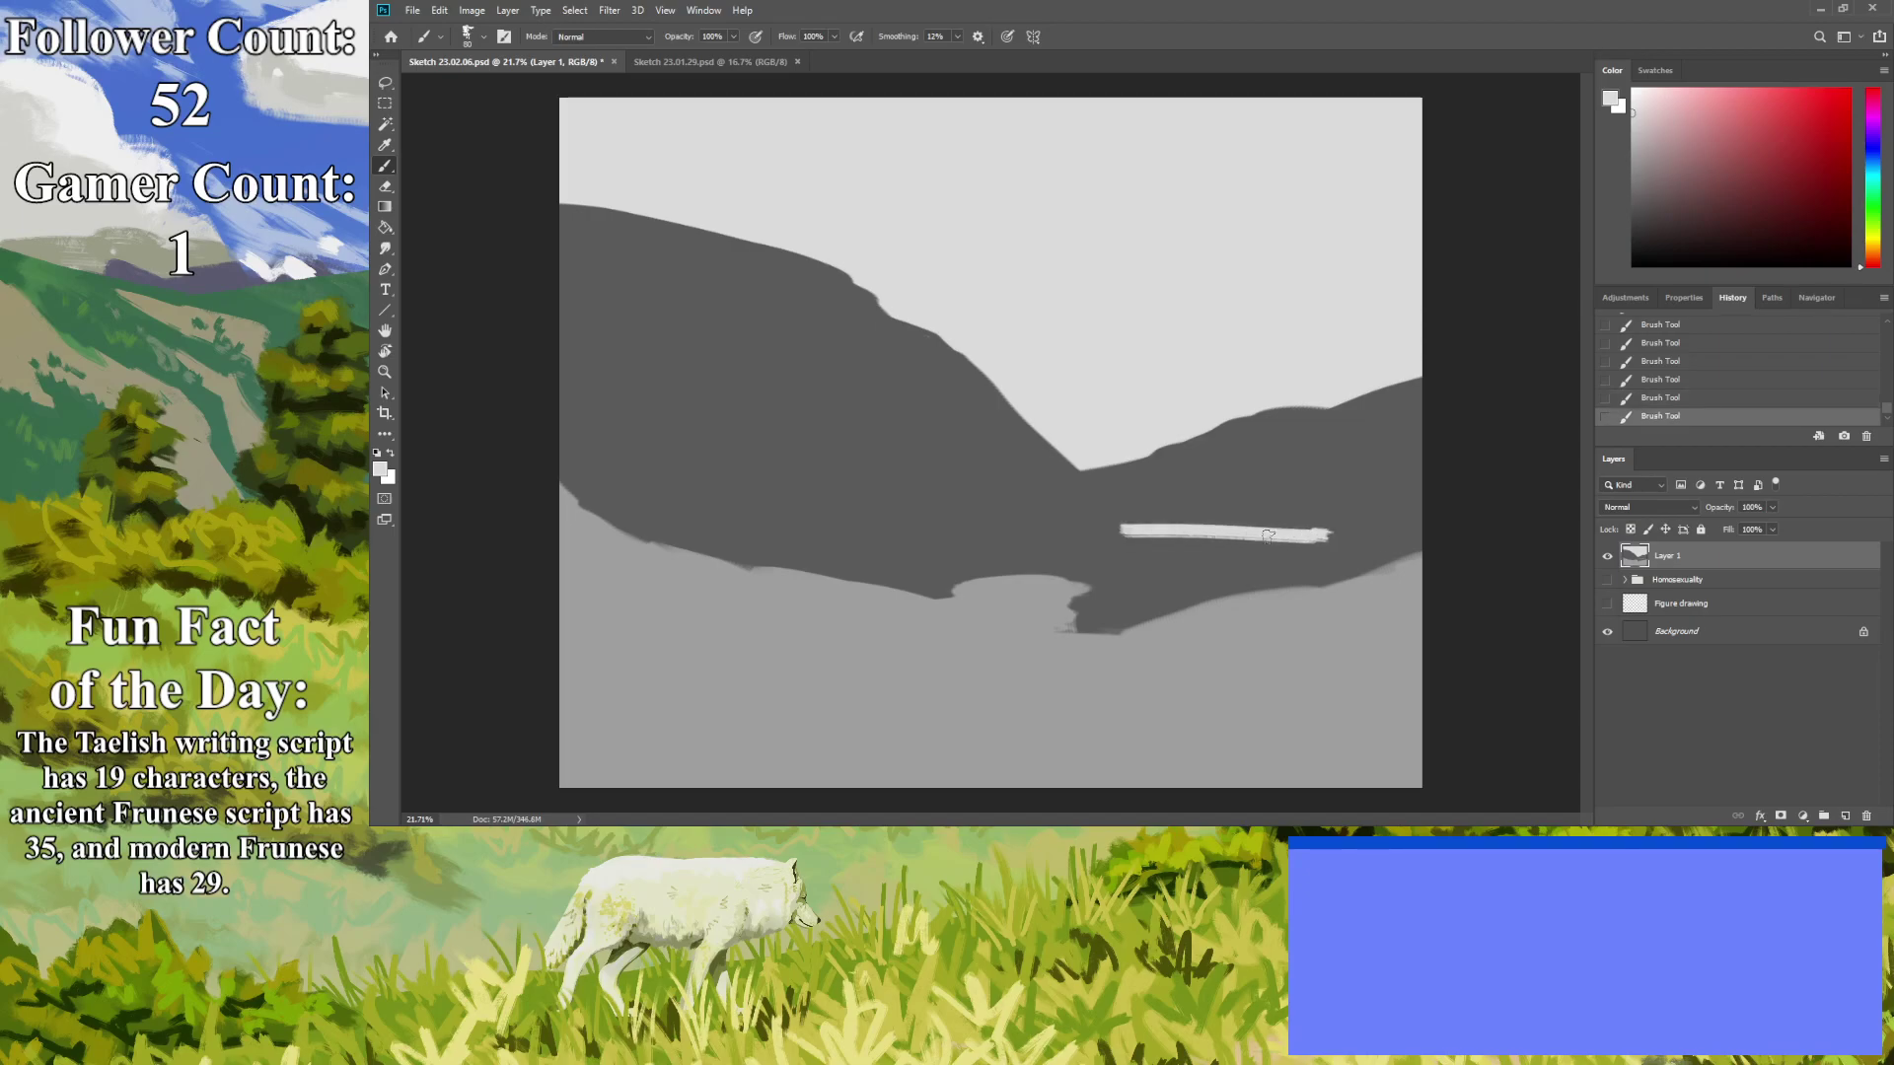
pyautogui.moveTo(1360, 539)
pyautogui.mouseDown()
pyautogui.moveTo(1154, 523)
pyautogui.moveTo(1353, 542)
pyautogui.moveTo(1199, 549)
pyautogui.moveTo(1177, 535)
pyautogui.moveTo(1227, 540)
pyautogui.moveTo(1127, 531)
pyautogui.moveTo(1226, 532)
pyautogui.mouseUp()
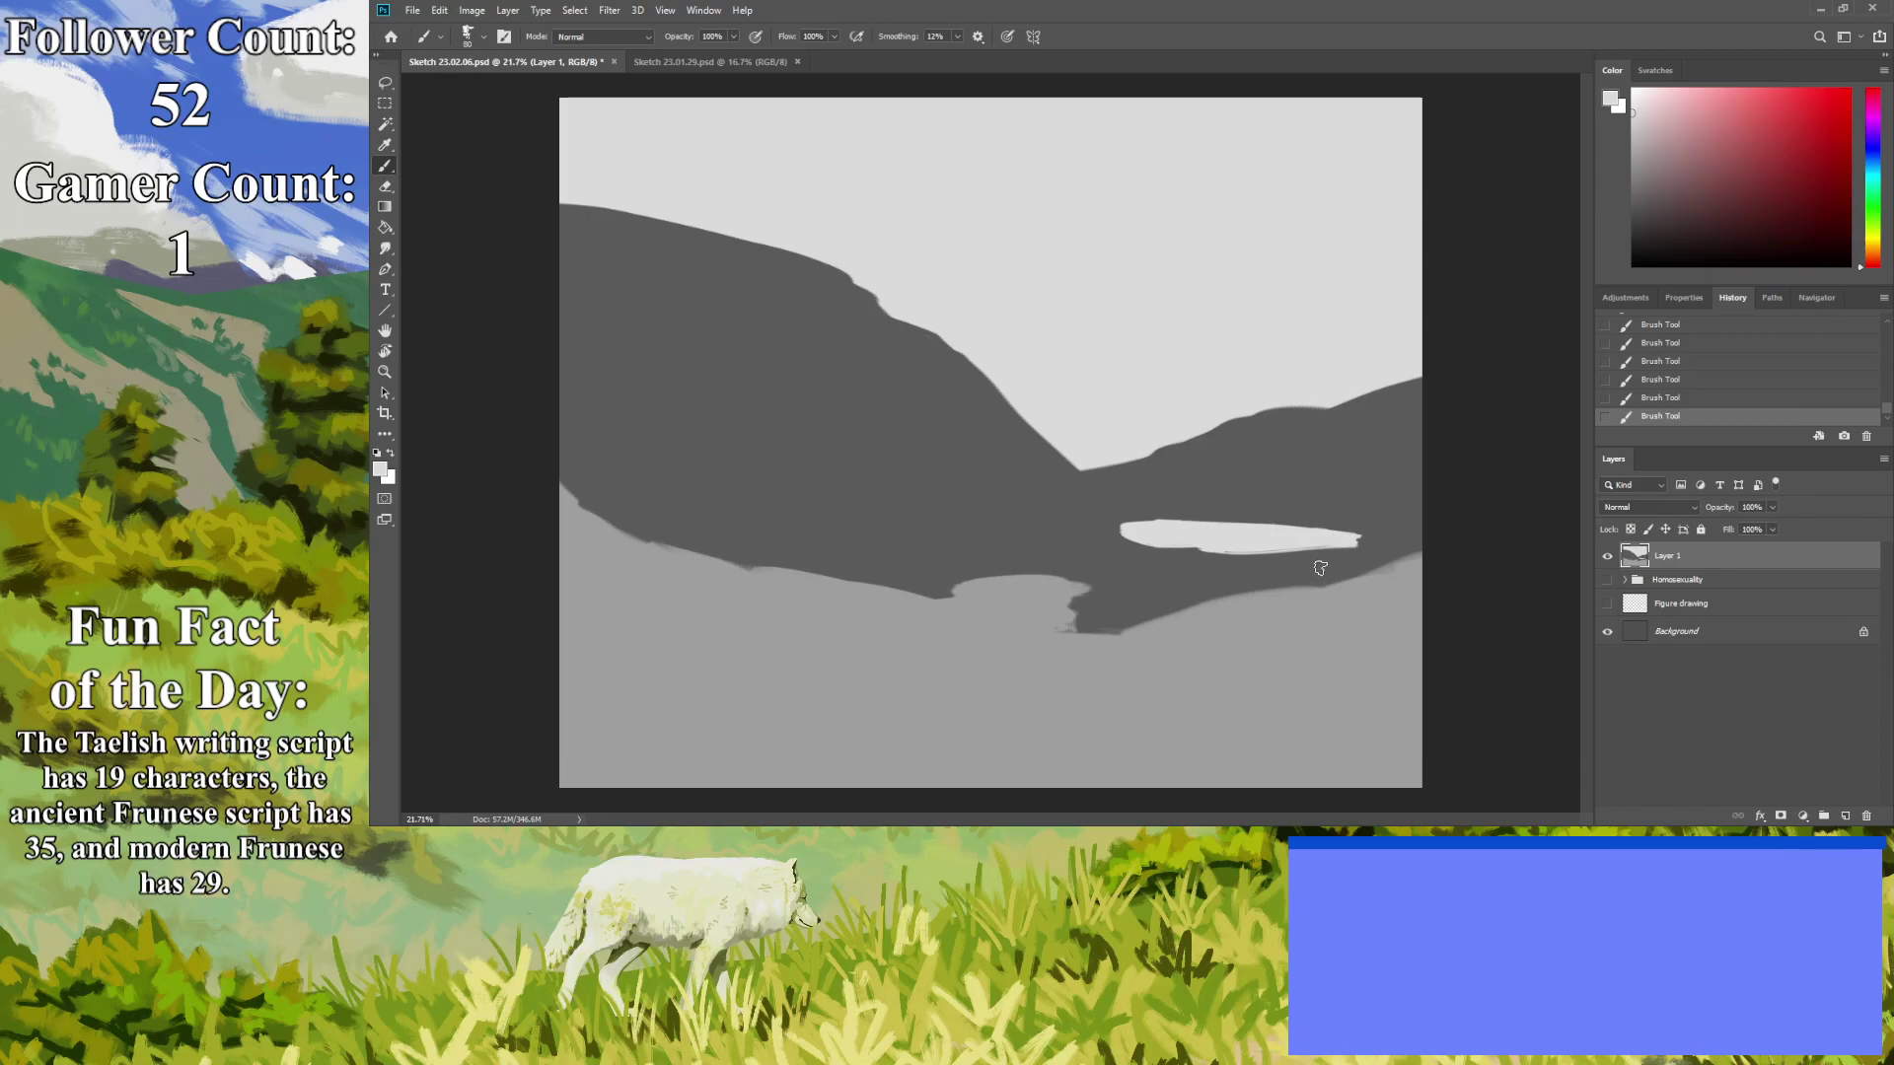
pyautogui.moveTo(1340, 569); pyautogui.dragTo(1242, 586)
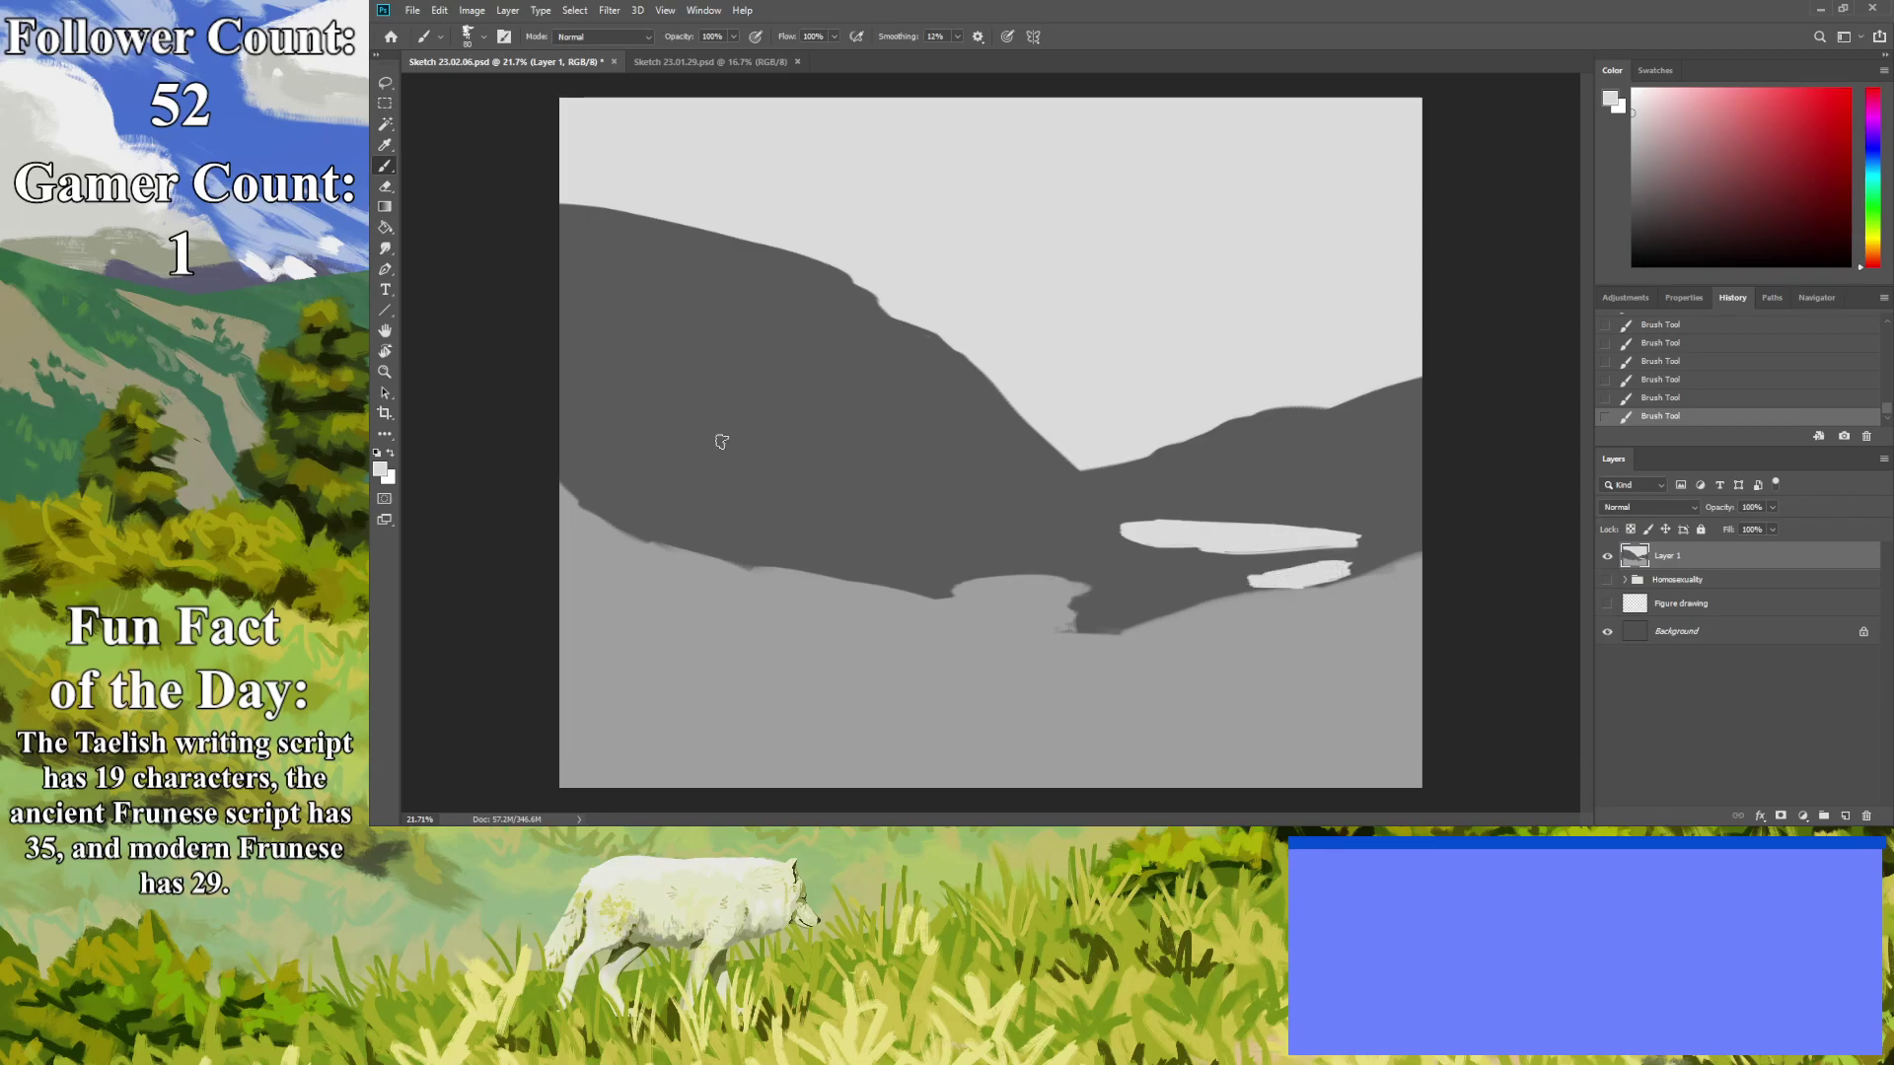
pyautogui.moveTo(1346, 540)
pyautogui.mouseDown()
pyautogui.moveTo(1164, 553)
pyautogui.moveTo(1096, 532)
pyautogui.moveTo(1181, 523)
pyautogui.moveTo(1083, 531)
pyautogui.mouseUp()
# Sample the hills' dark grey and trim the water shapes, tapering the large one and breaking the small one into thin slivers.
pyautogui.press('i')
pyautogui.click(1016, 515)
pyautogui.click(388, 167)
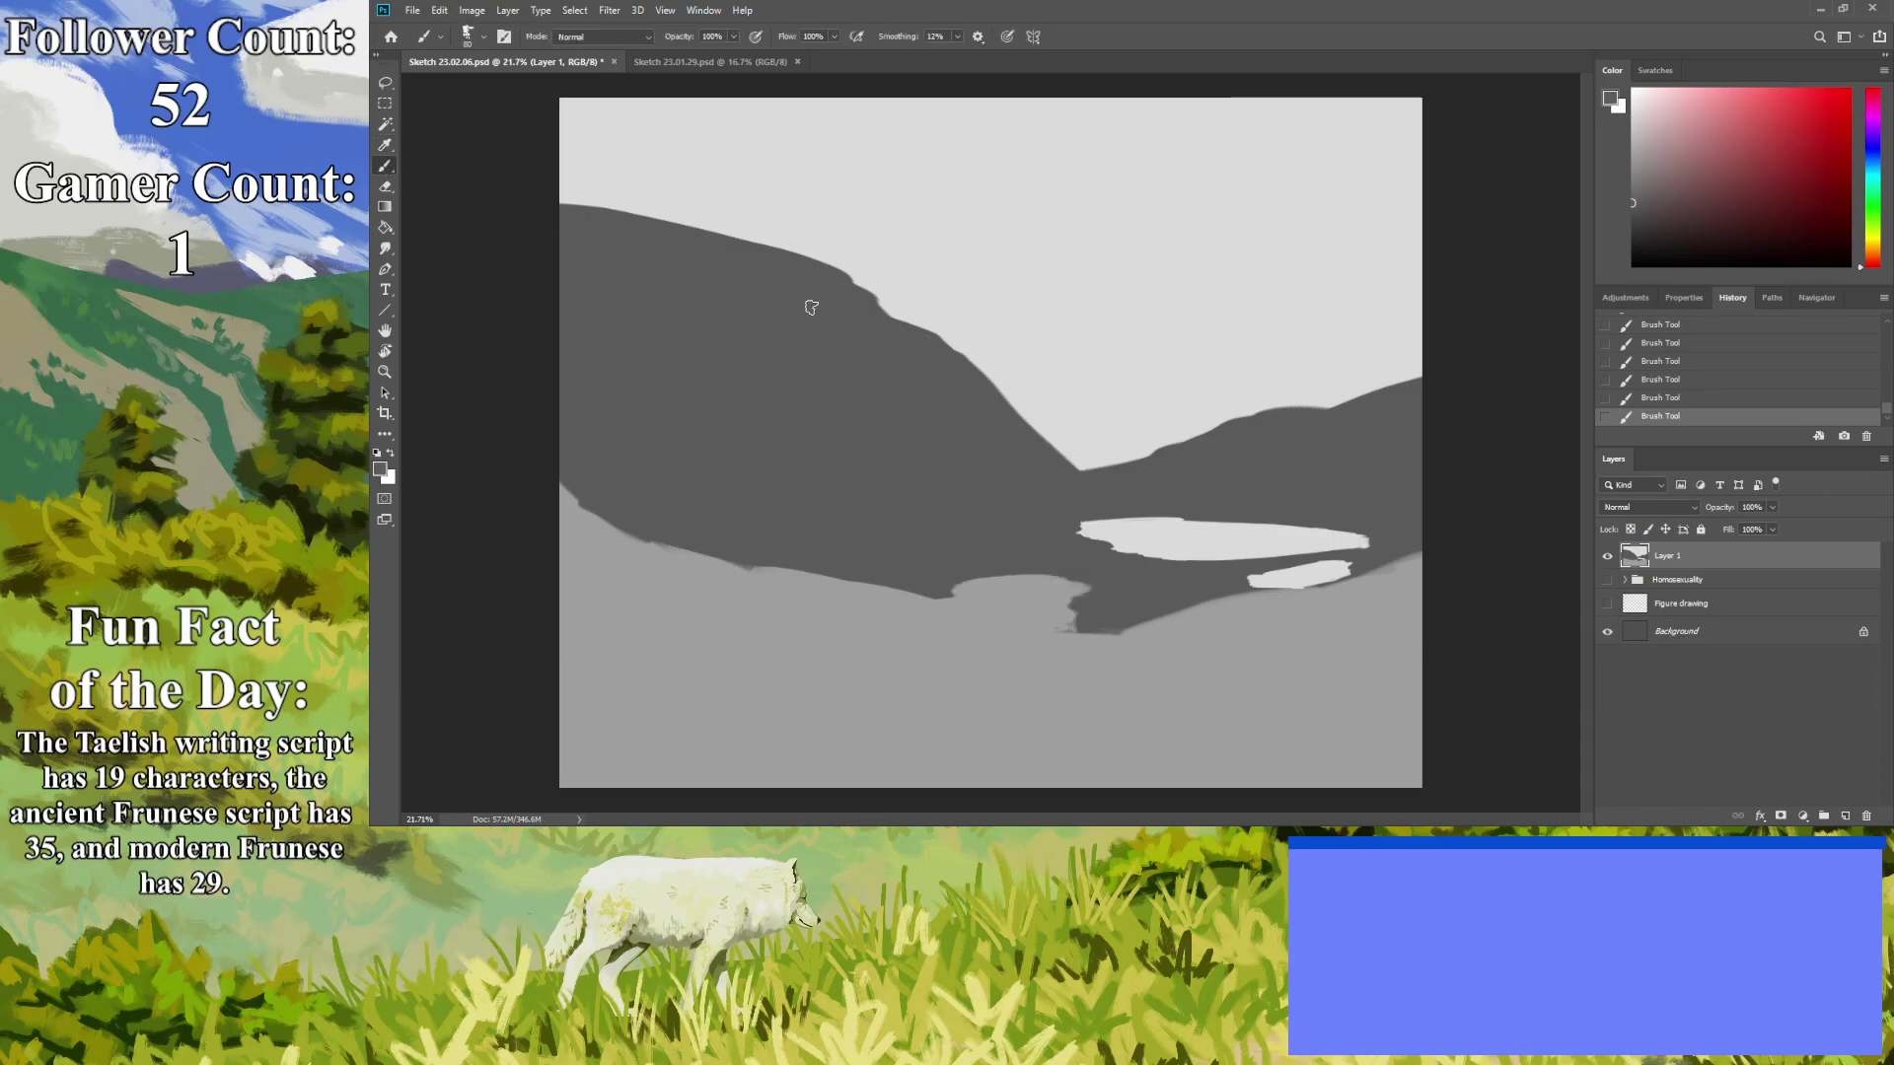
pyautogui.moveTo(1382, 539); pyautogui.dragTo(1036, 518)
pyautogui.moveTo(1228, 515)
pyautogui.mouseDown()
pyautogui.moveTo(1061, 532)
pyautogui.moveTo(1119, 553)
pyautogui.mouseUp()
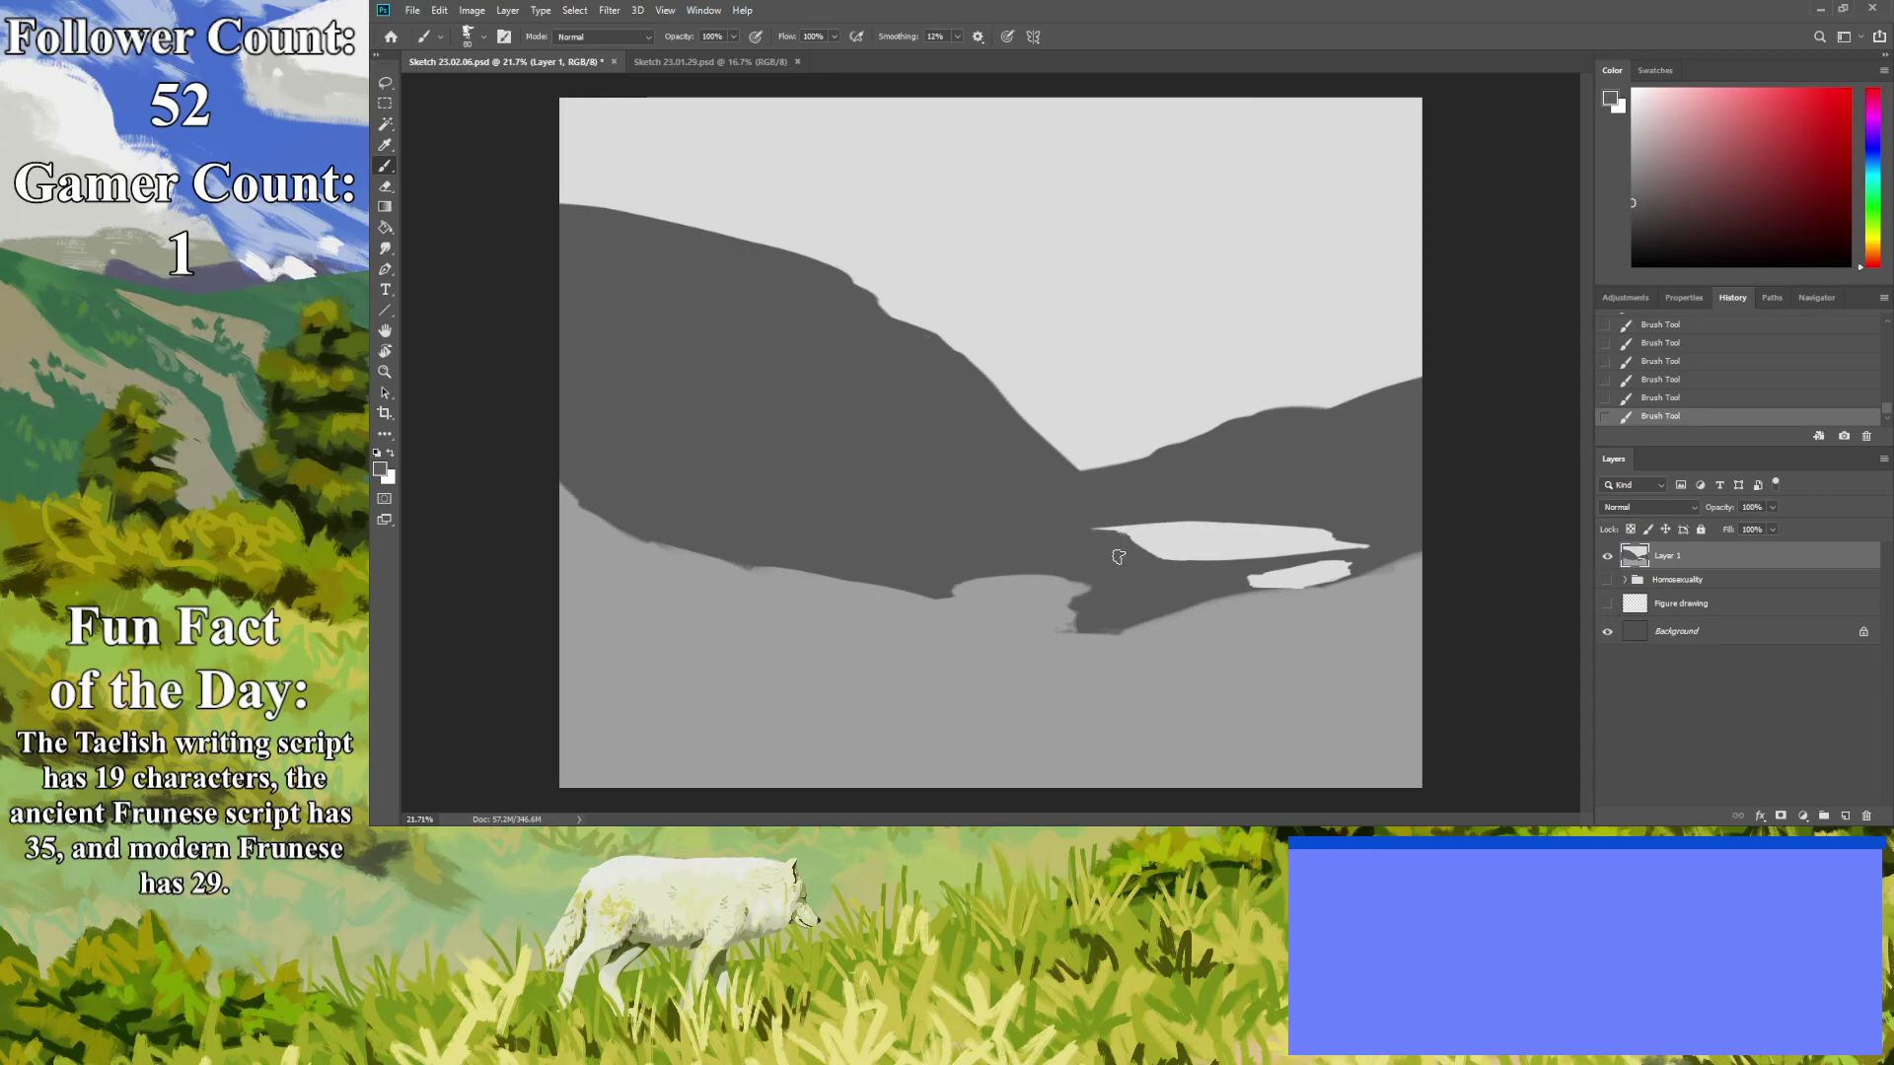
pyautogui.moveTo(1207, 562); pyautogui.dragTo(1115, 549)
pyautogui.moveTo(1332, 583)
pyautogui.mouseDown()
pyautogui.moveTo(1197, 580)
pyautogui.moveTo(1275, 587)
pyautogui.moveTo(1233, 588)
pyautogui.mouseUp()
pyautogui.moveTo(1369, 568); pyautogui.dragTo(1248, 578)
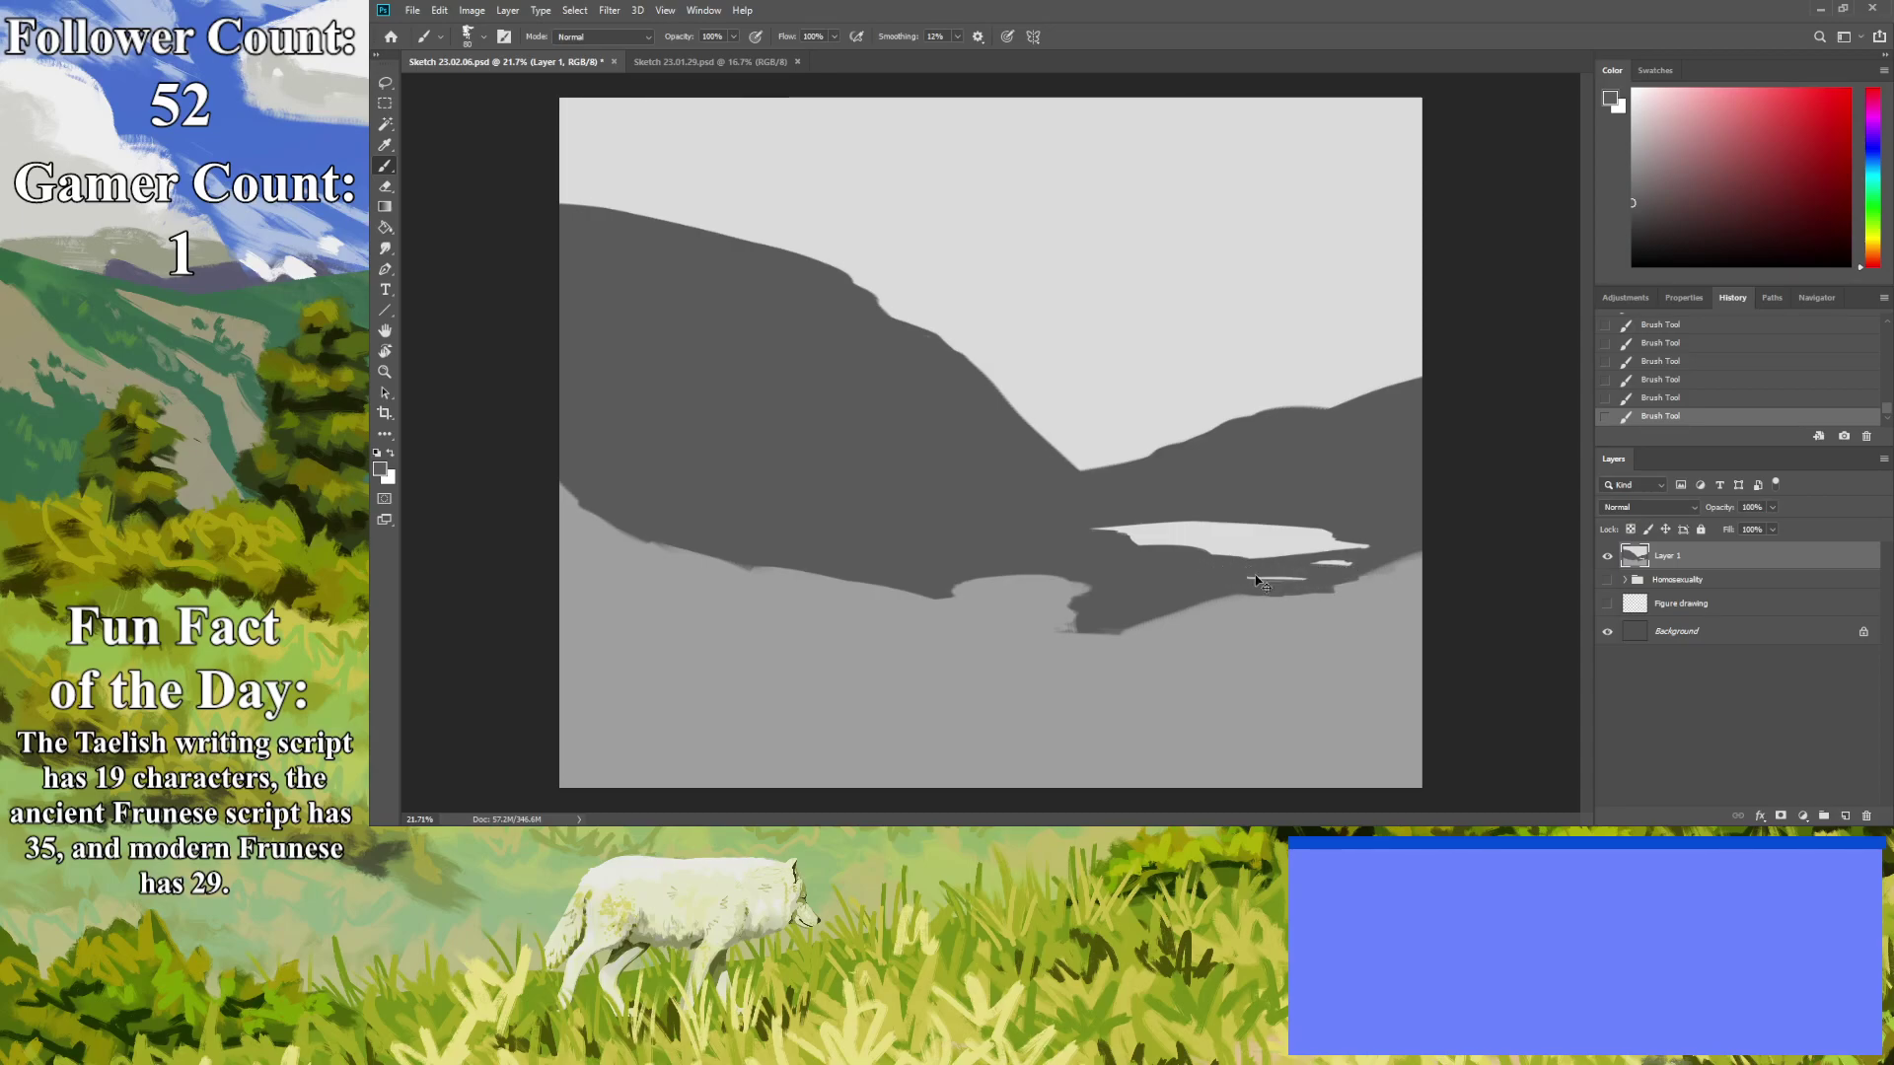
pyautogui.hotkey('ctrl', 'z')
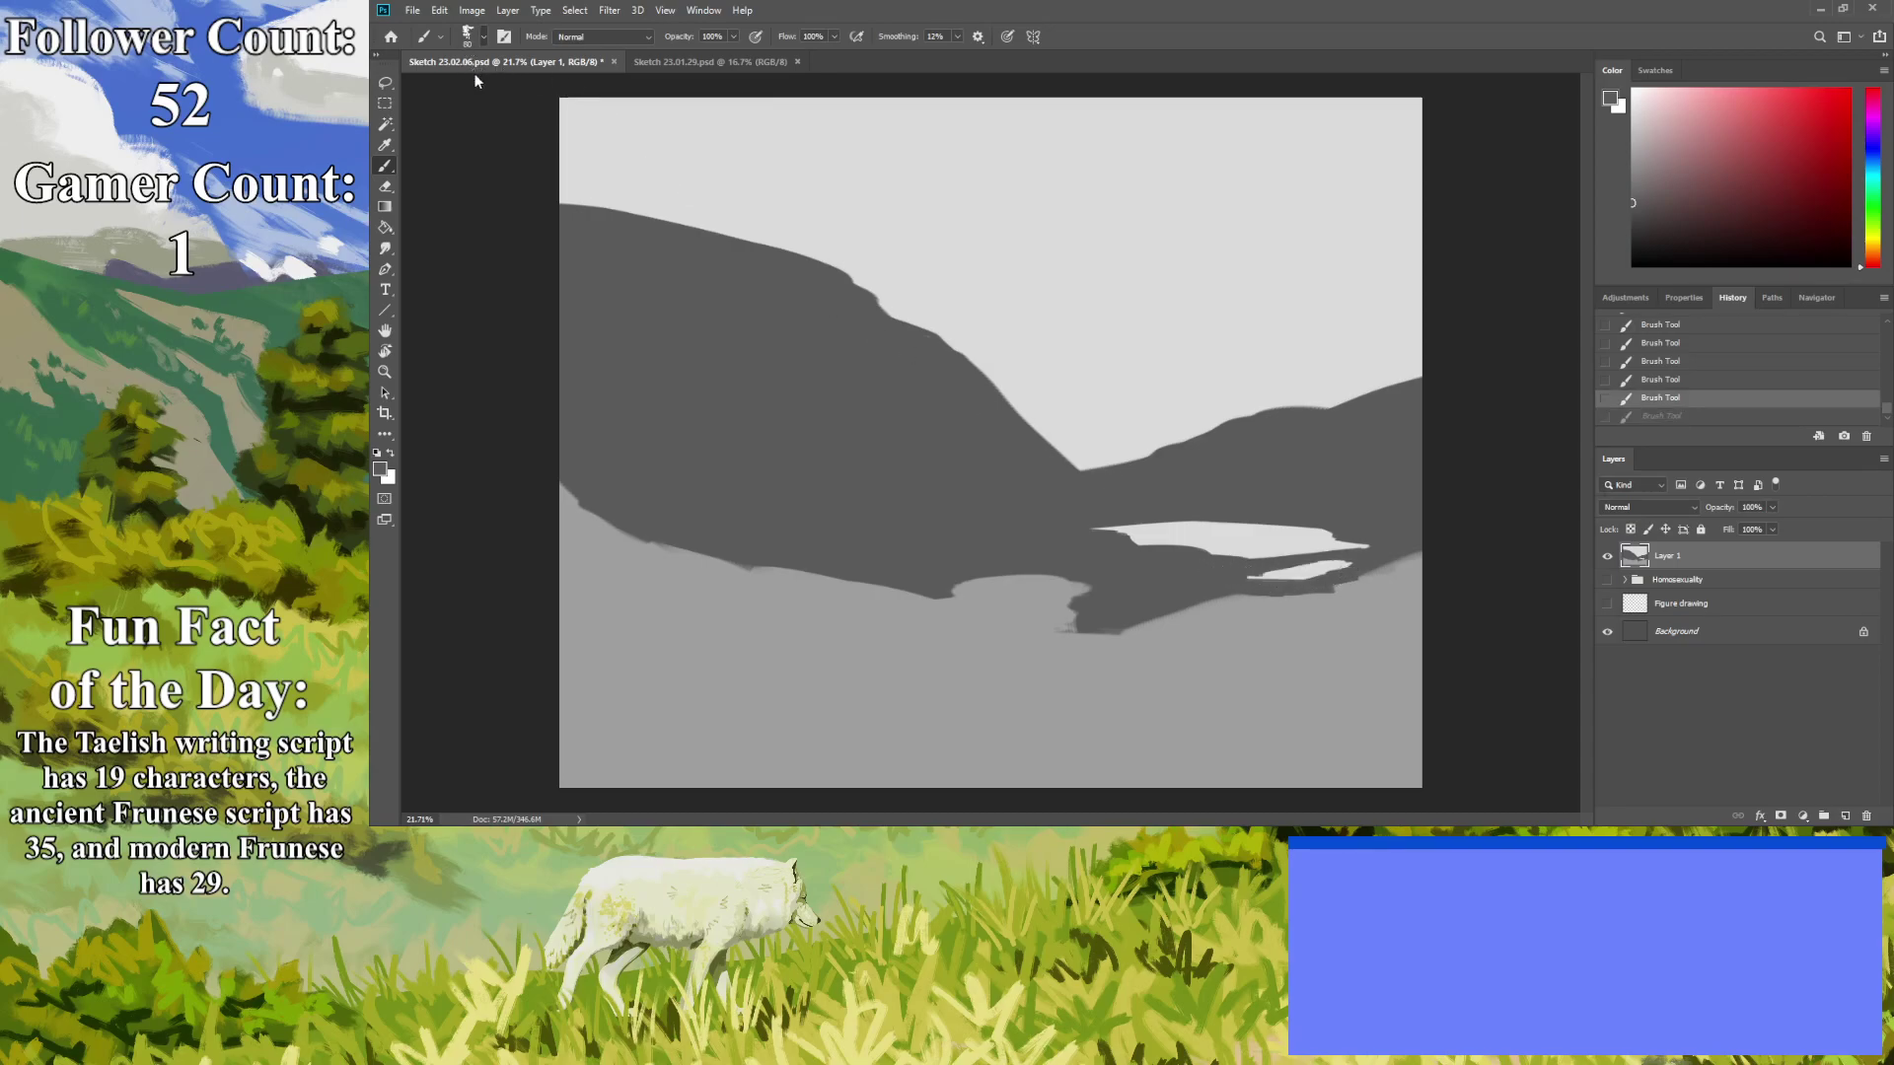
pyautogui.hotkey('ctrl', 'shift', 'z')
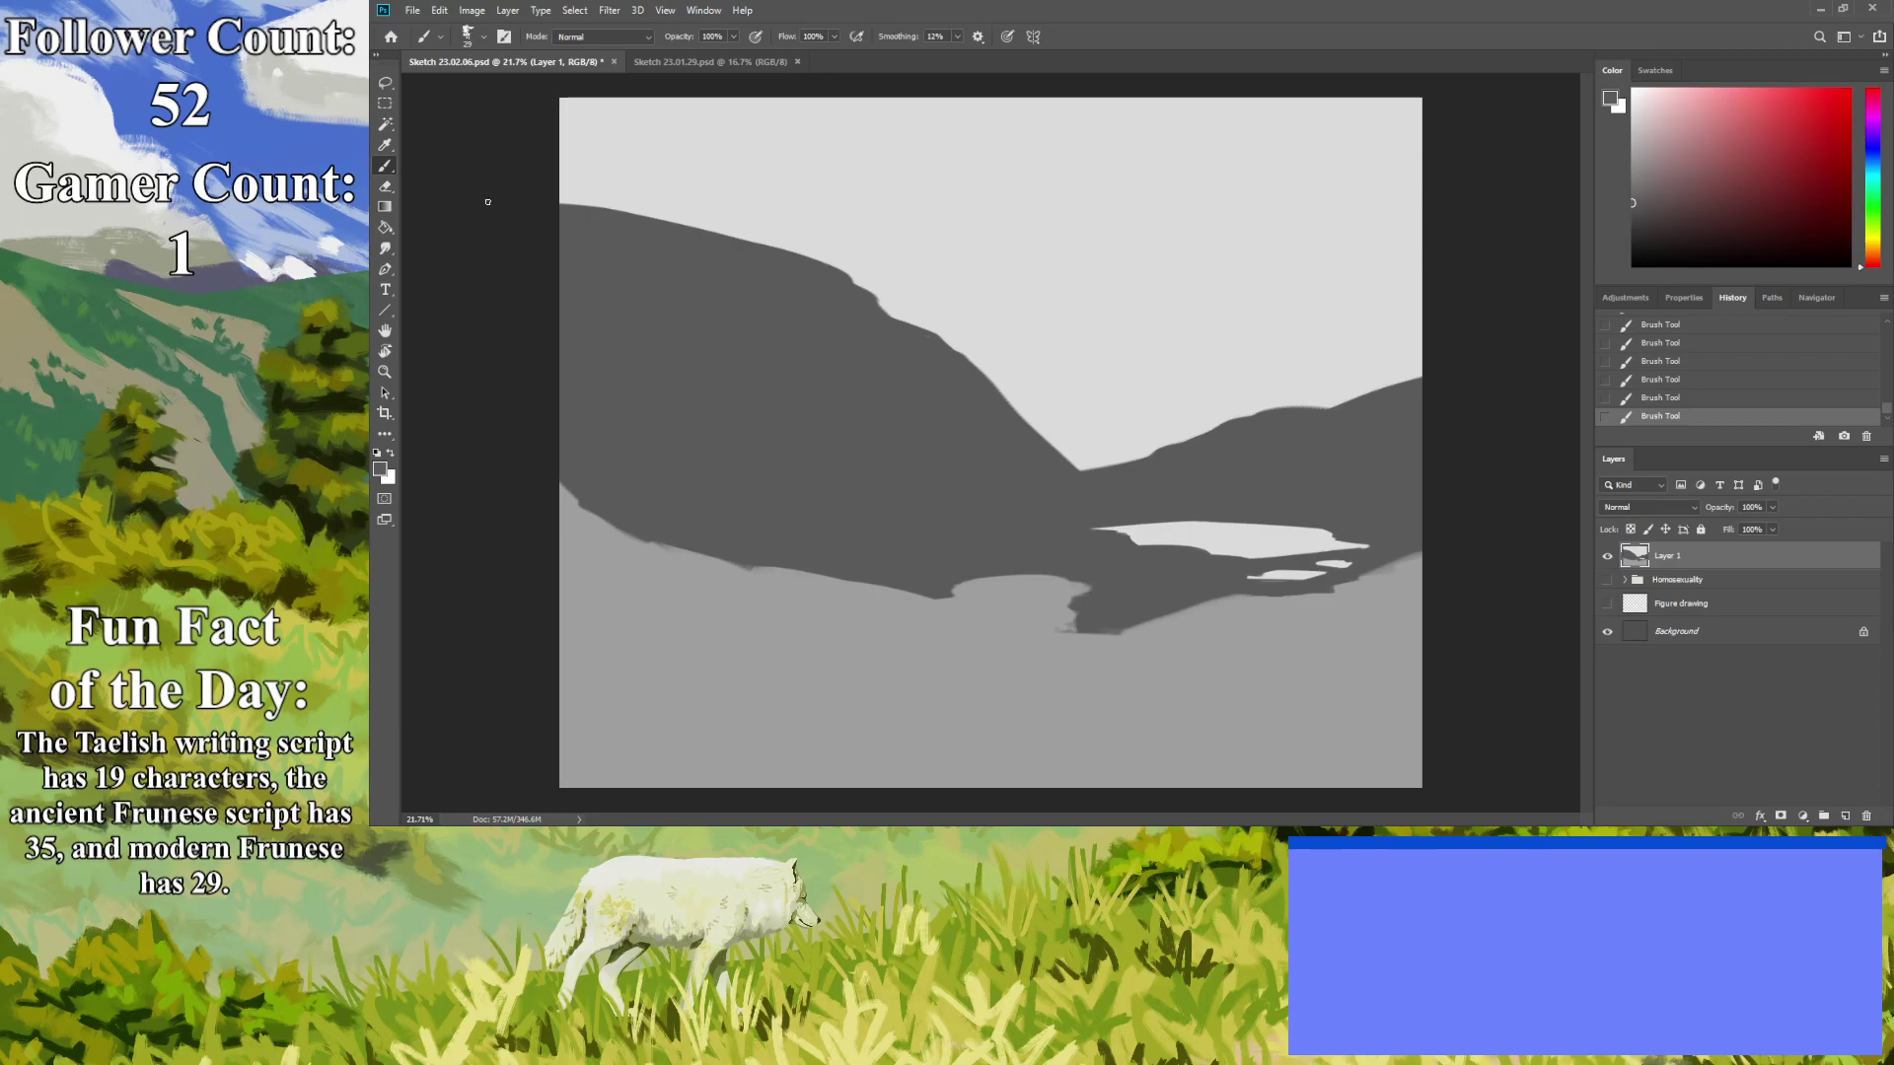
# Try to steepen the left hill's slope down to the valley with the sampled light sky grey, and undo it.
pyautogui.keyDown('alt'); pyautogui.click(689, 211); pyautogui.keyUp('alt')
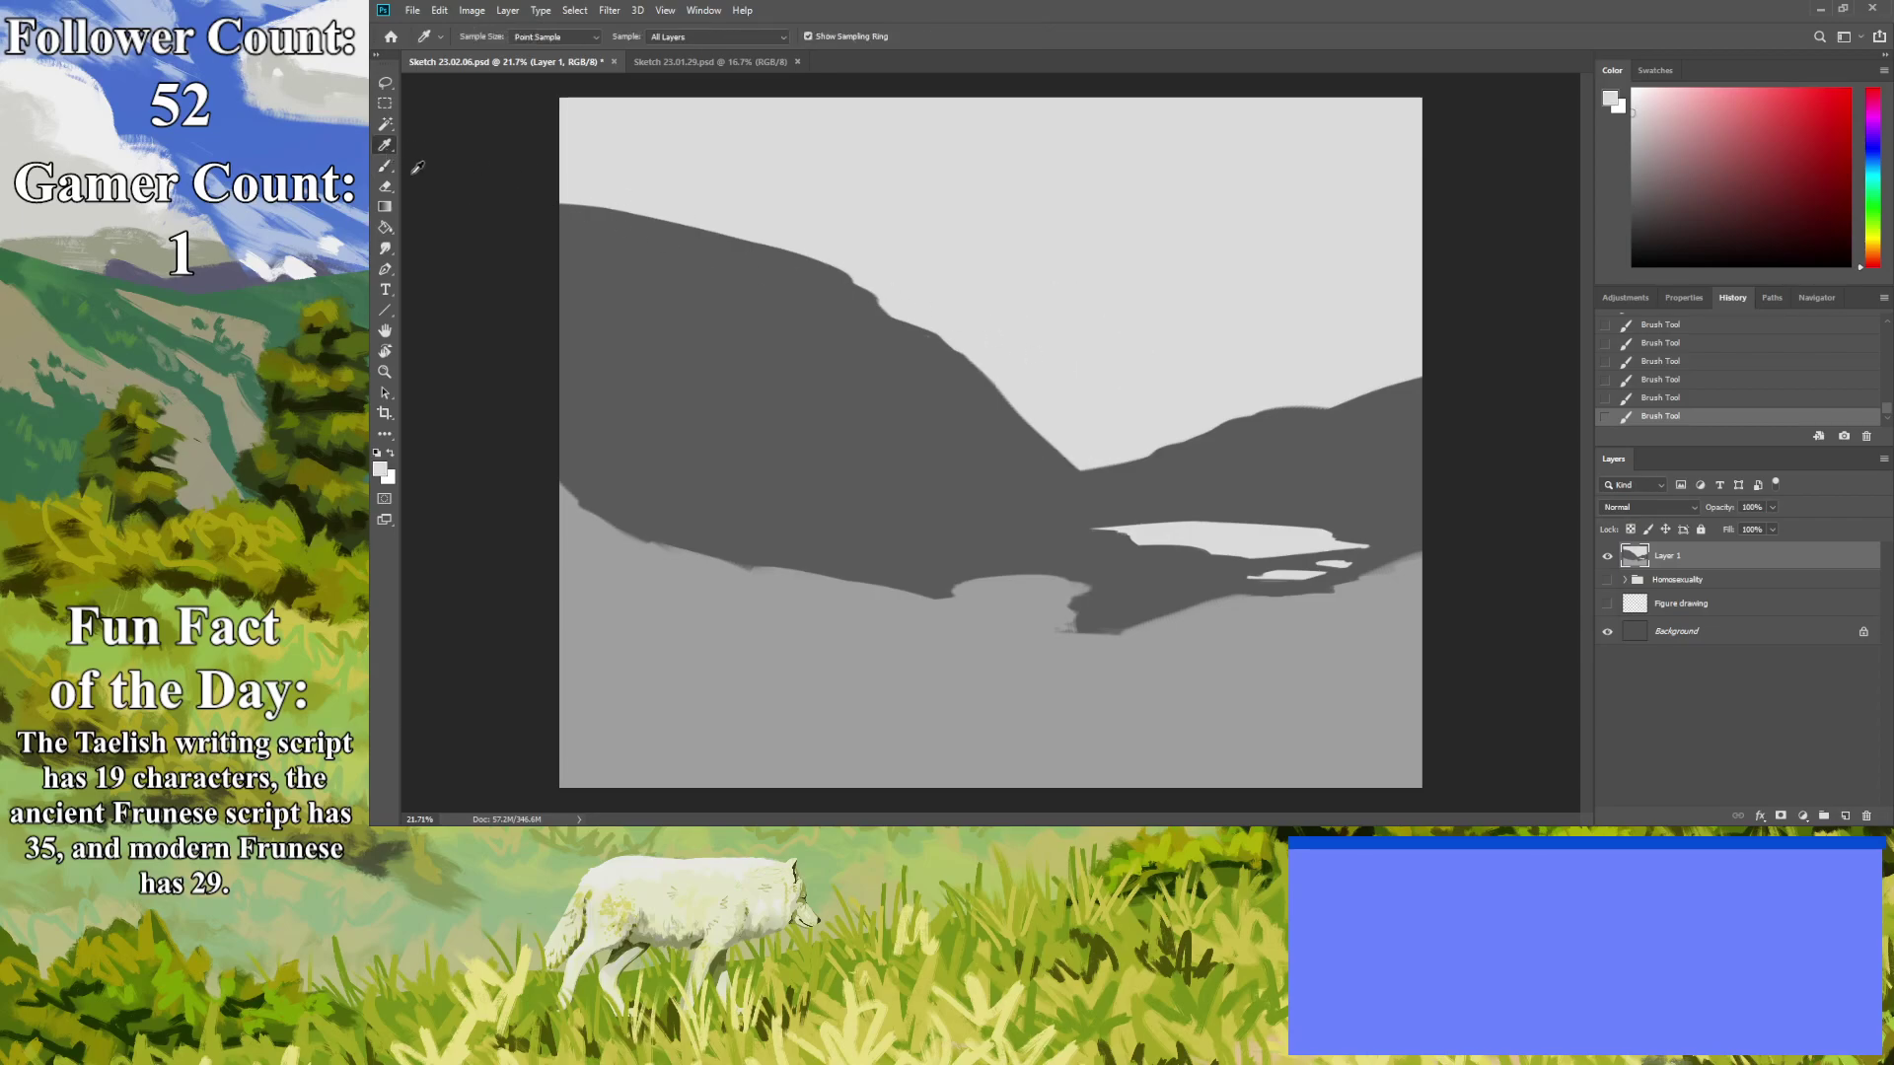
pyautogui.moveTo(1085, 470); pyautogui.dragTo(1056, 471)
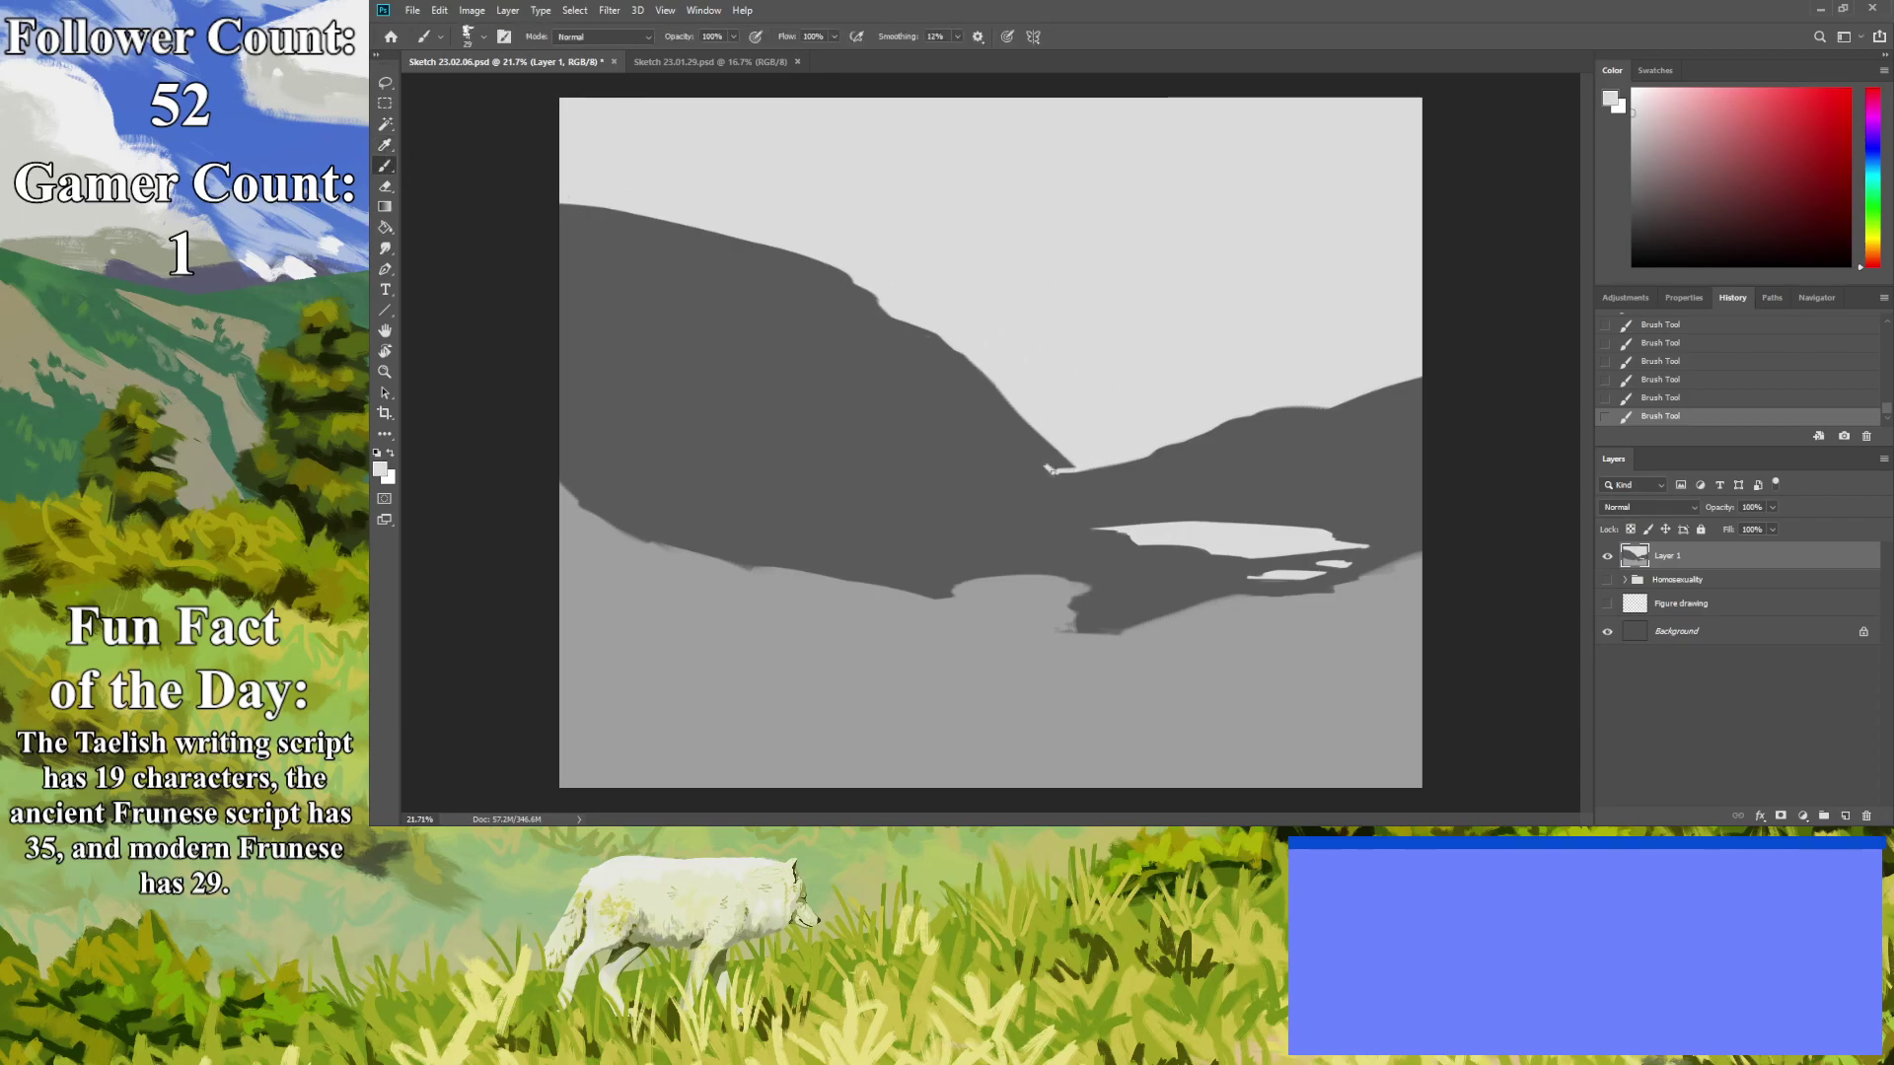
pyautogui.moveTo(1001, 395)
pyautogui.mouseDown()
pyautogui.moveTo(1080, 465)
pyautogui.moveTo(1009, 412)
pyautogui.mouseUp()
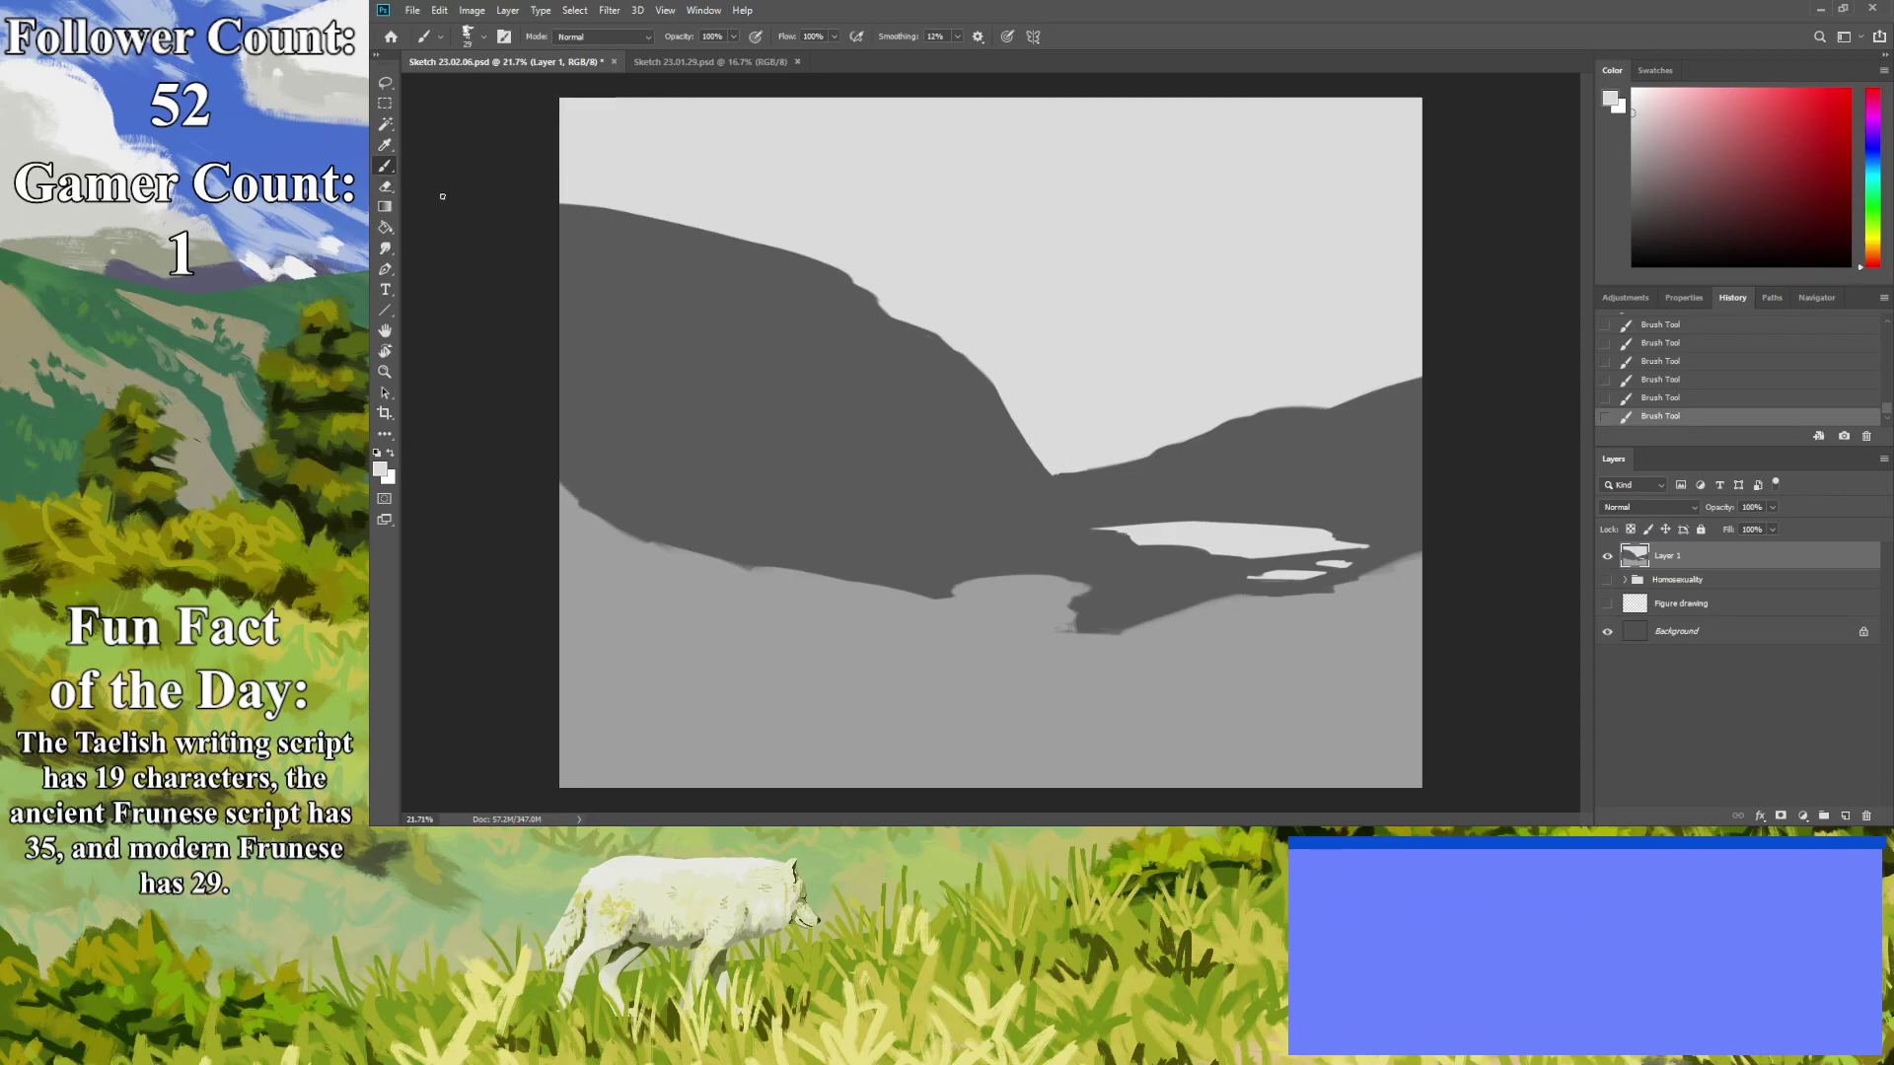
pyautogui.hotkey('ctrl', 'z')
pyautogui.hotkey('ctrl', 'z')
# Sample the hills' dark grey and trim the left tip and lower edge of the large water shape.
pyautogui.keyDown('alt'); pyautogui.click(888, 394); pyautogui.keyUp('alt')
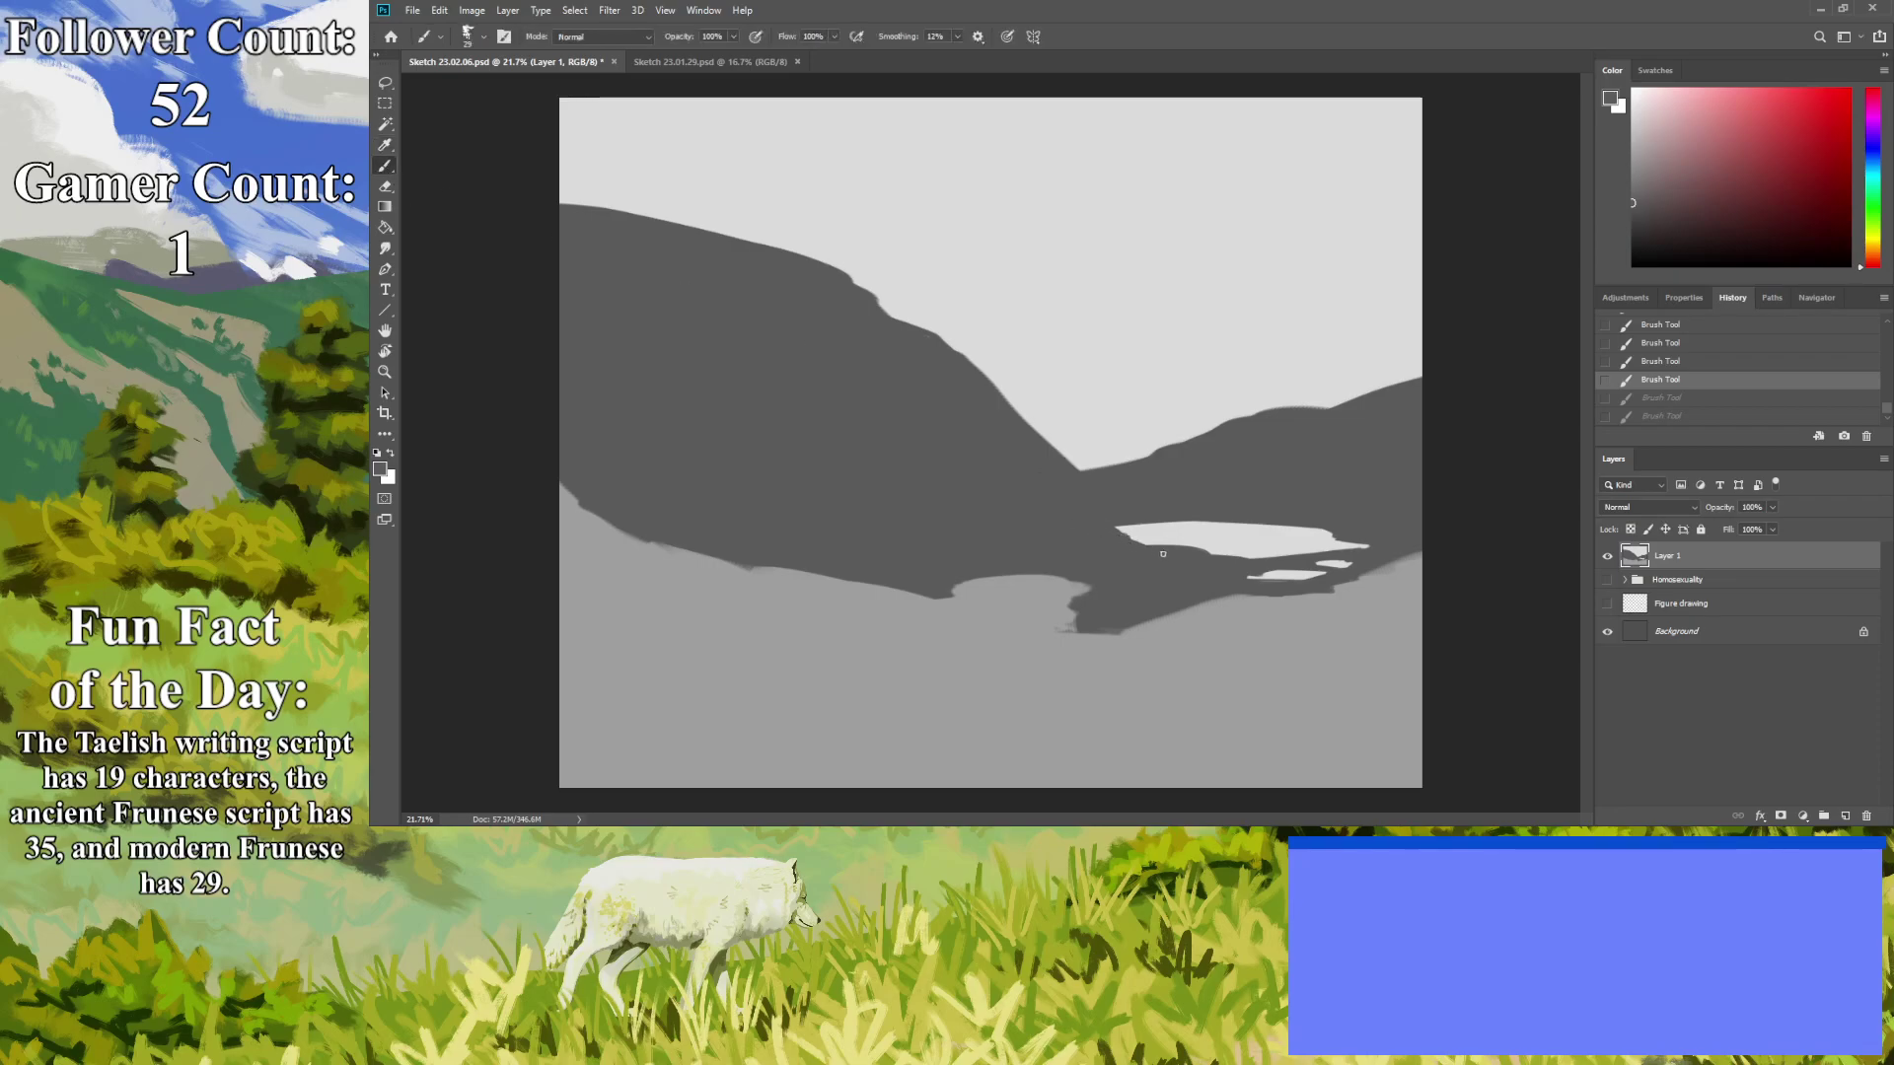
pyautogui.hotkey('ctrl', 'shift', 'z')
pyautogui.hotkey('ctrl', 'shift', 'z')
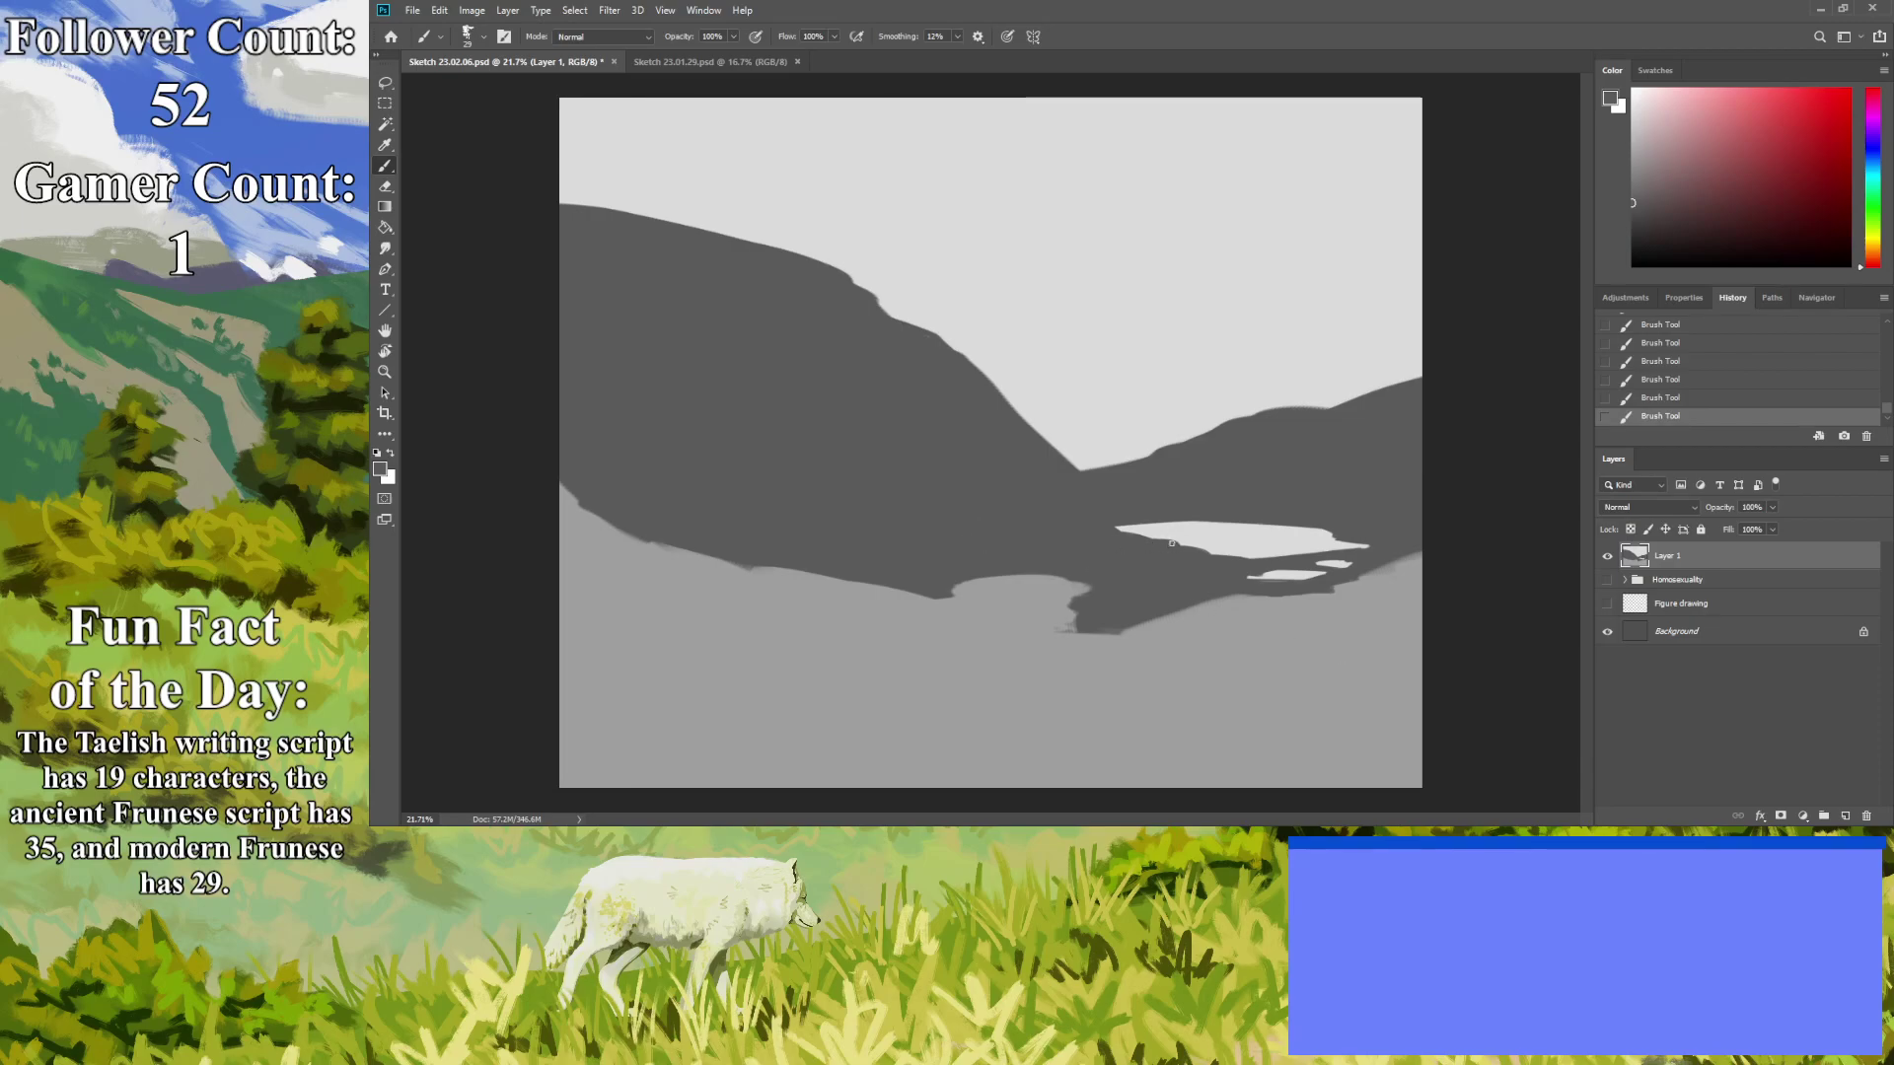
pyautogui.moveTo(1232, 559); pyautogui.dragTo(1145, 544)
# Paint dark grey channels across the foreground from the valley's mouth, one branching toward the lower left and one curving to the right canvas edge.
pyautogui.press('i')
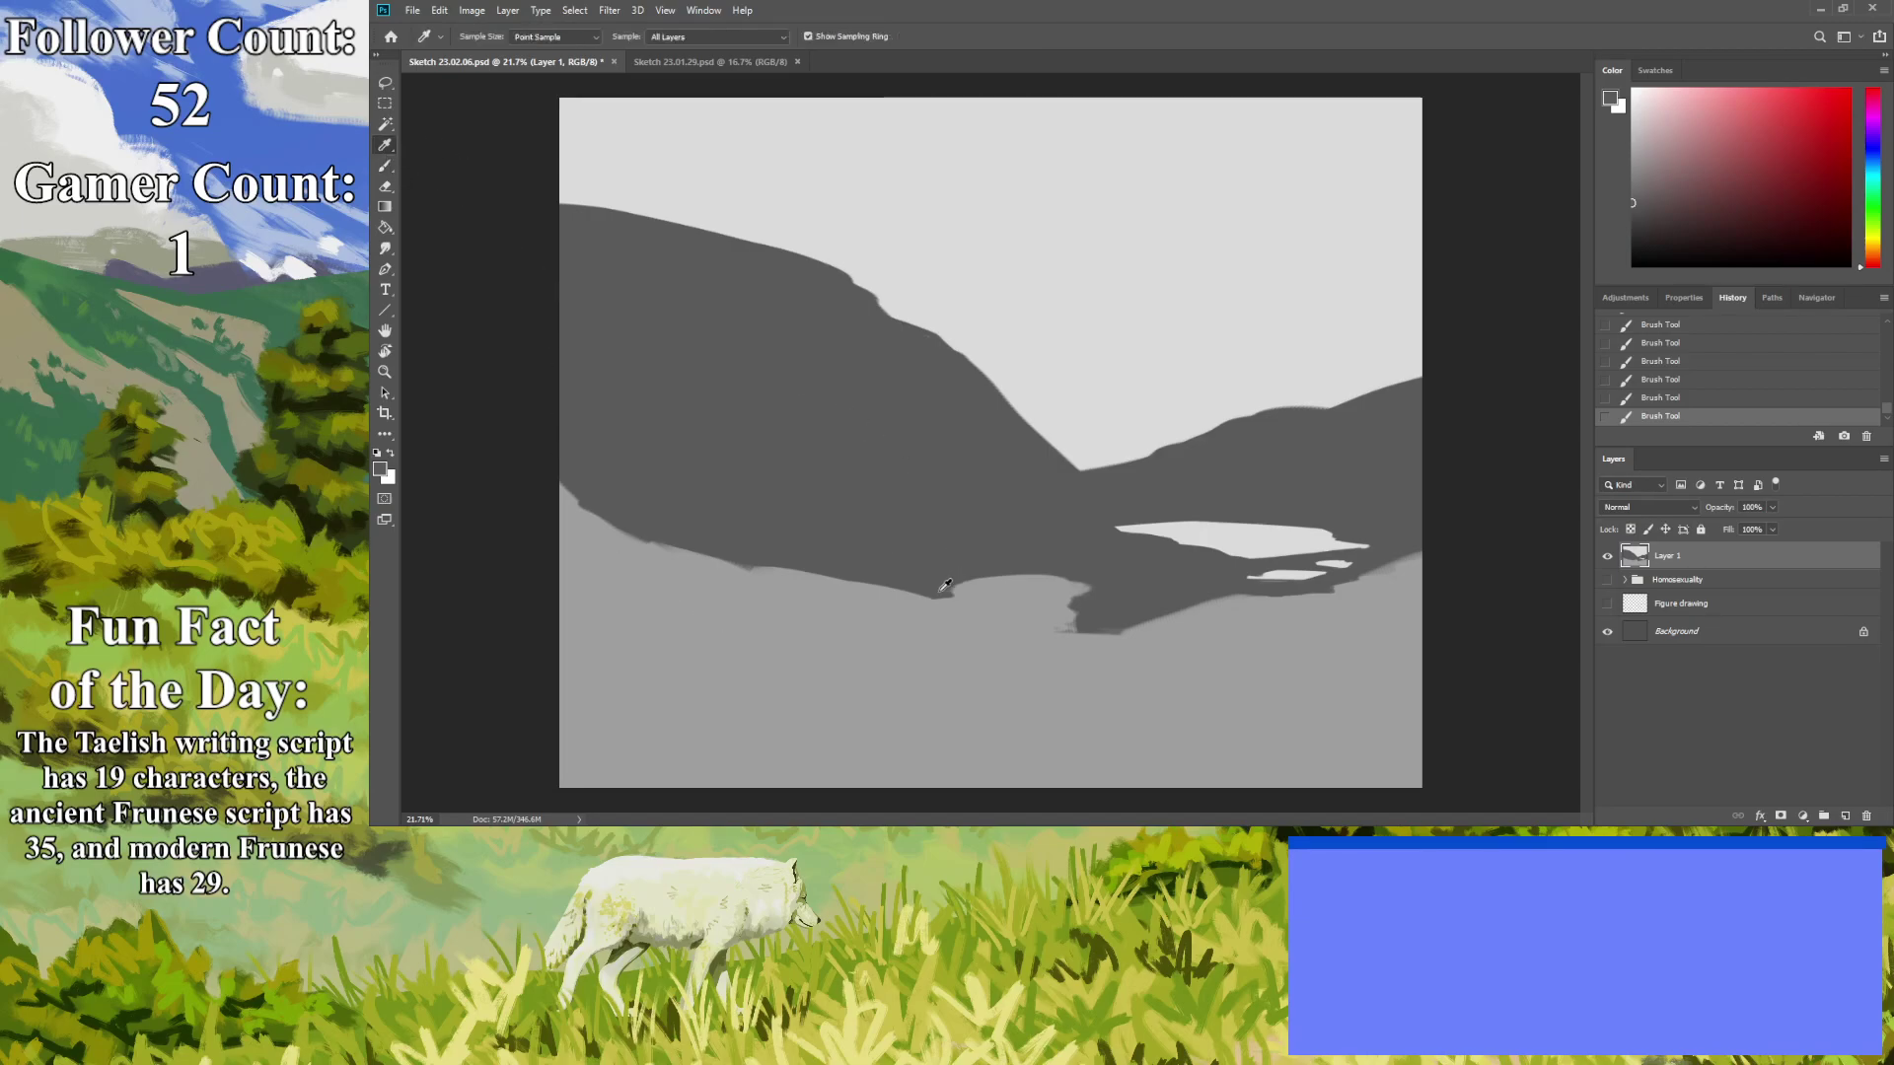
pyautogui.click(385, 165)
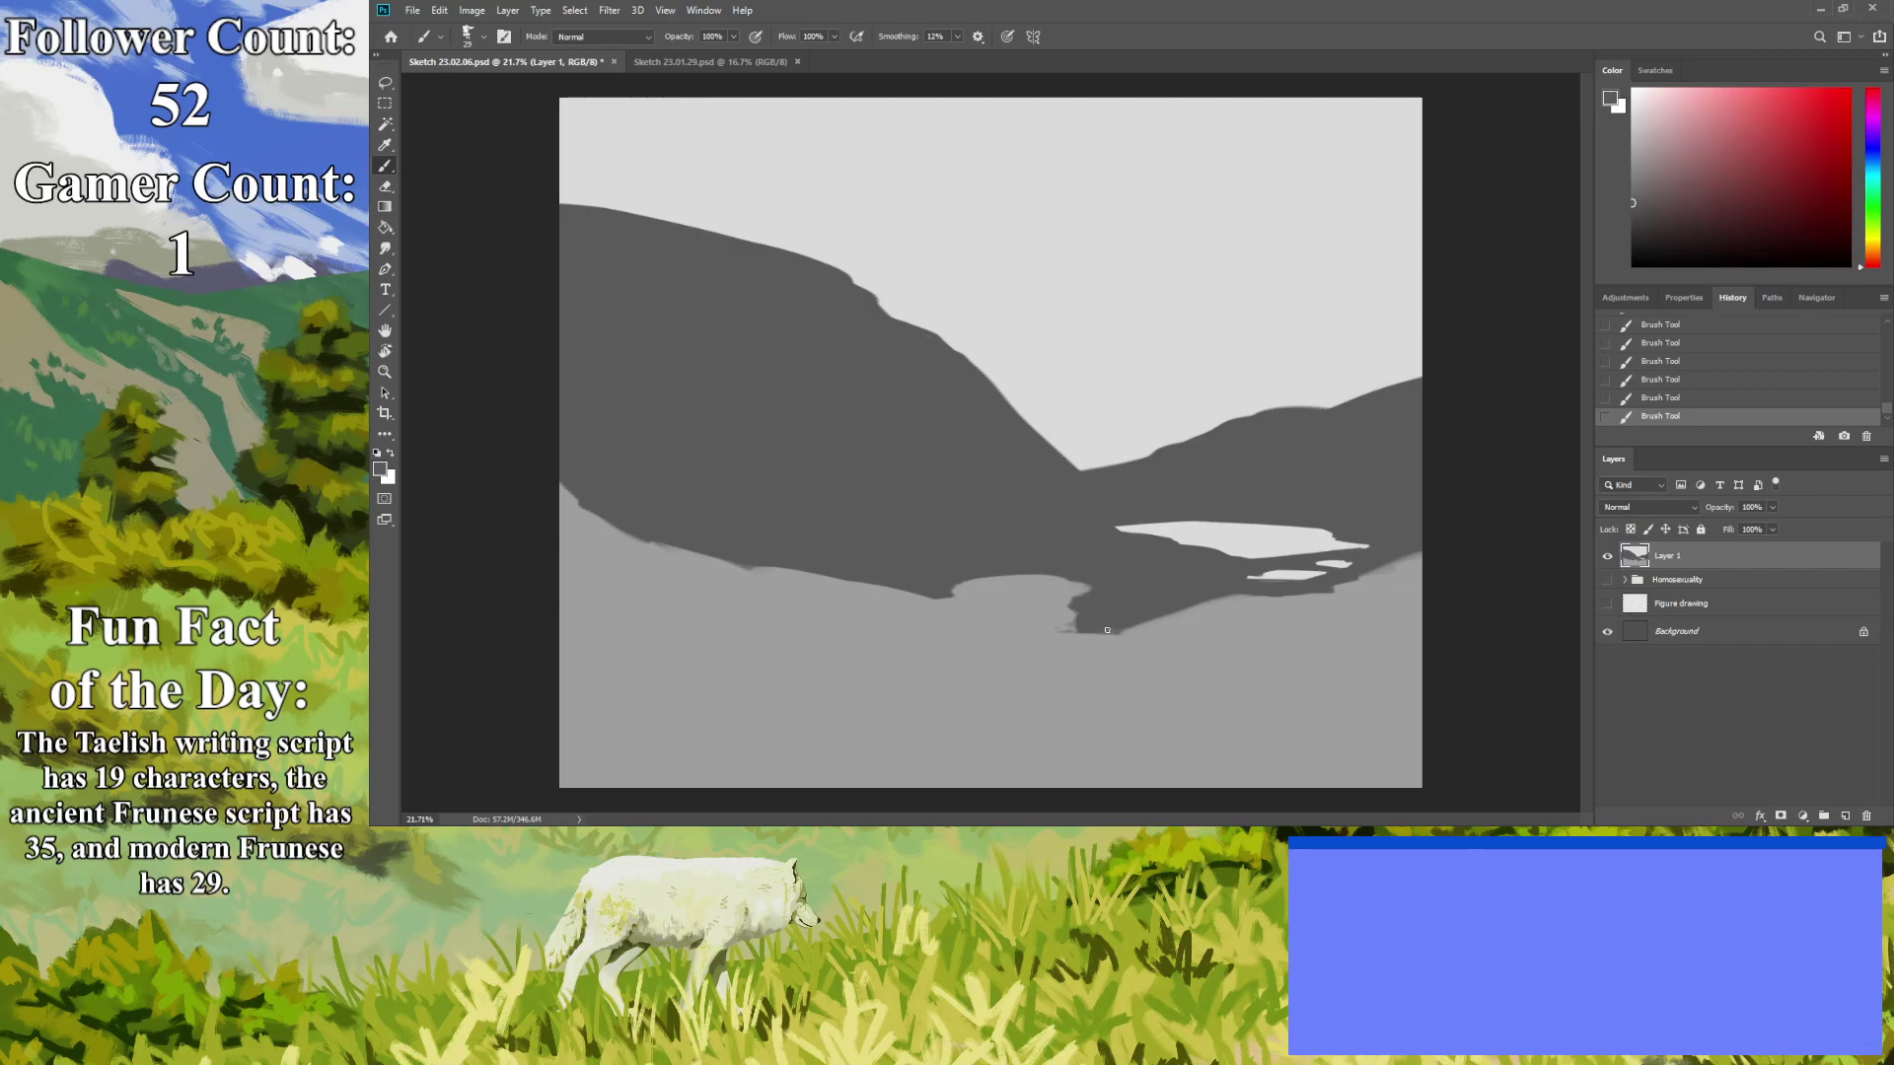
pyautogui.moveTo(1092, 661)
pyautogui.mouseDown()
pyautogui.moveTo(1286, 694)
pyautogui.moveTo(1107, 683)
pyautogui.moveTo(1059, 644)
pyautogui.moveTo(1136, 688)
pyautogui.mouseUp()
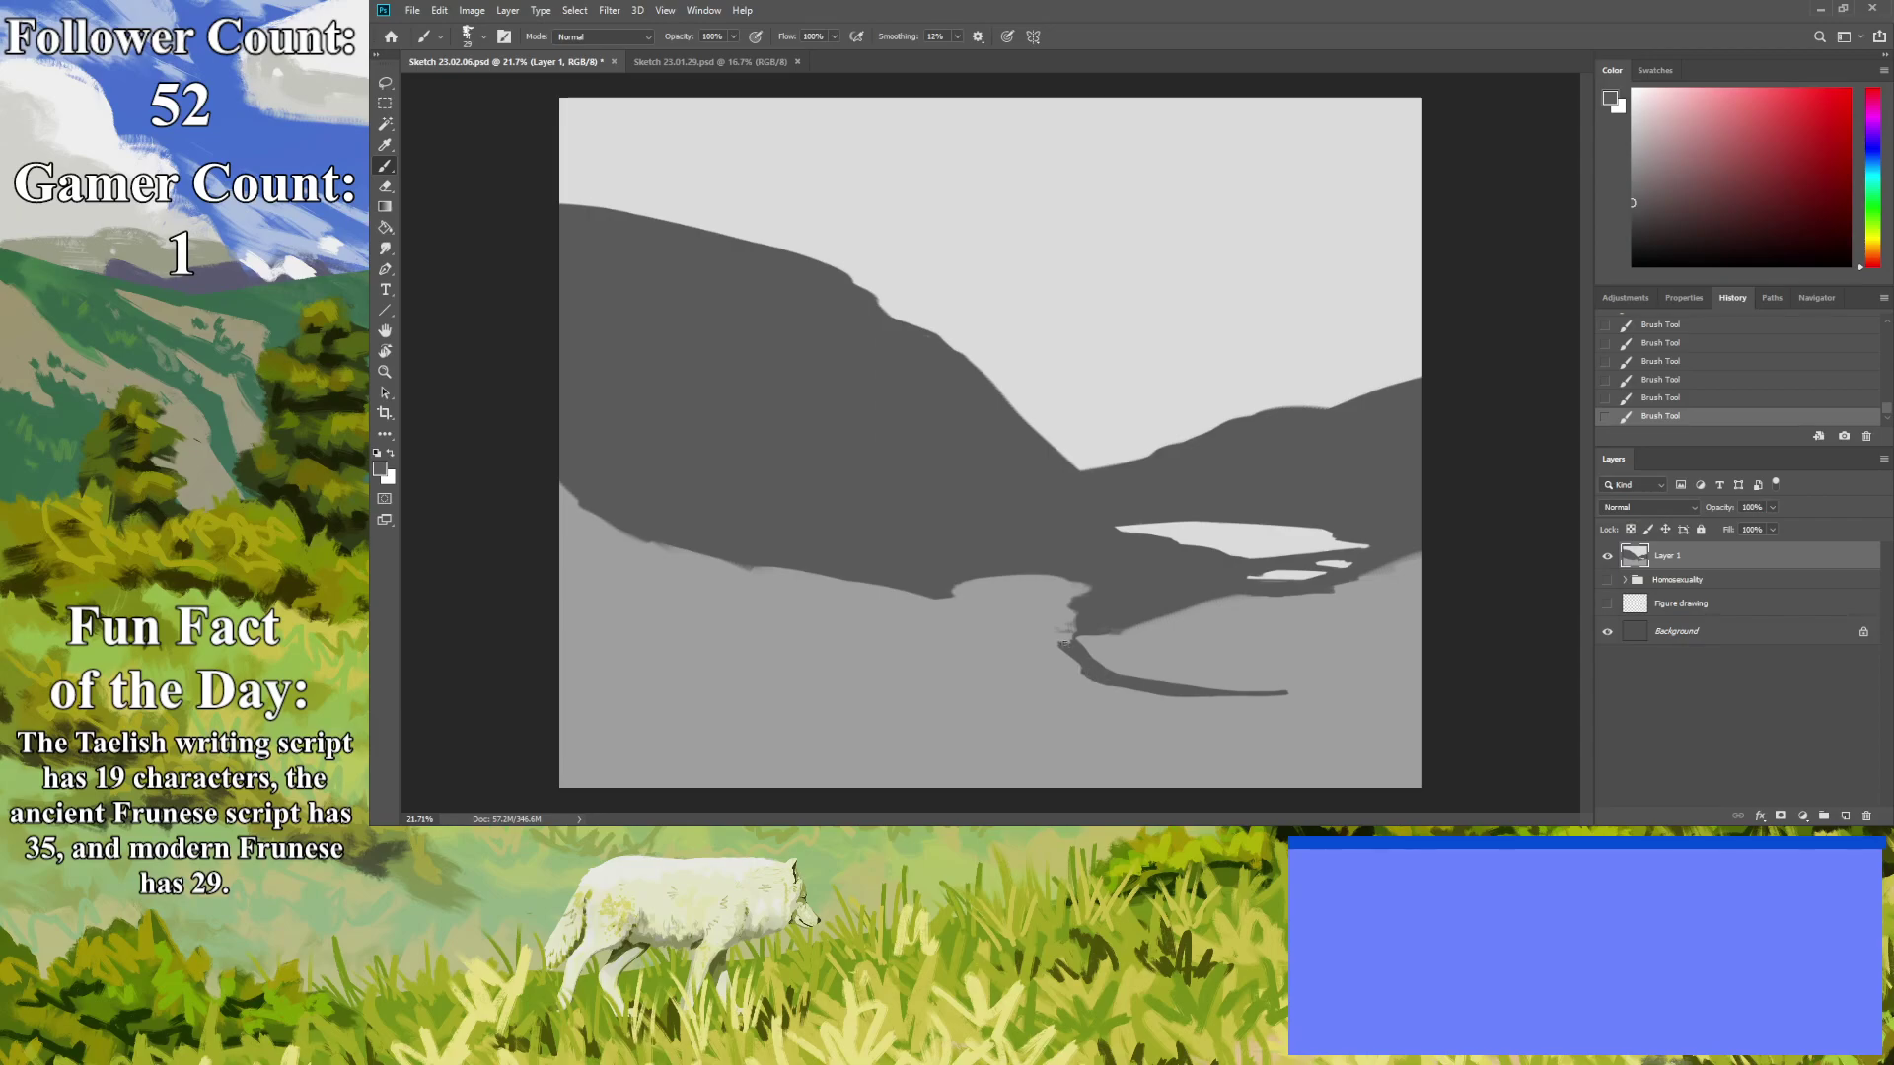
pyautogui.moveTo(1028, 653); pyautogui.dragTo(808, 737)
pyautogui.moveTo(1055, 653)
pyautogui.mouseDown()
pyautogui.moveTo(1035, 653)
pyautogui.moveTo(1041, 632)
pyautogui.moveTo(849, 711)
pyautogui.moveTo(1061, 641)
pyautogui.moveTo(1073, 623)
pyautogui.moveTo(1048, 610)
pyautogui.mouseUp()
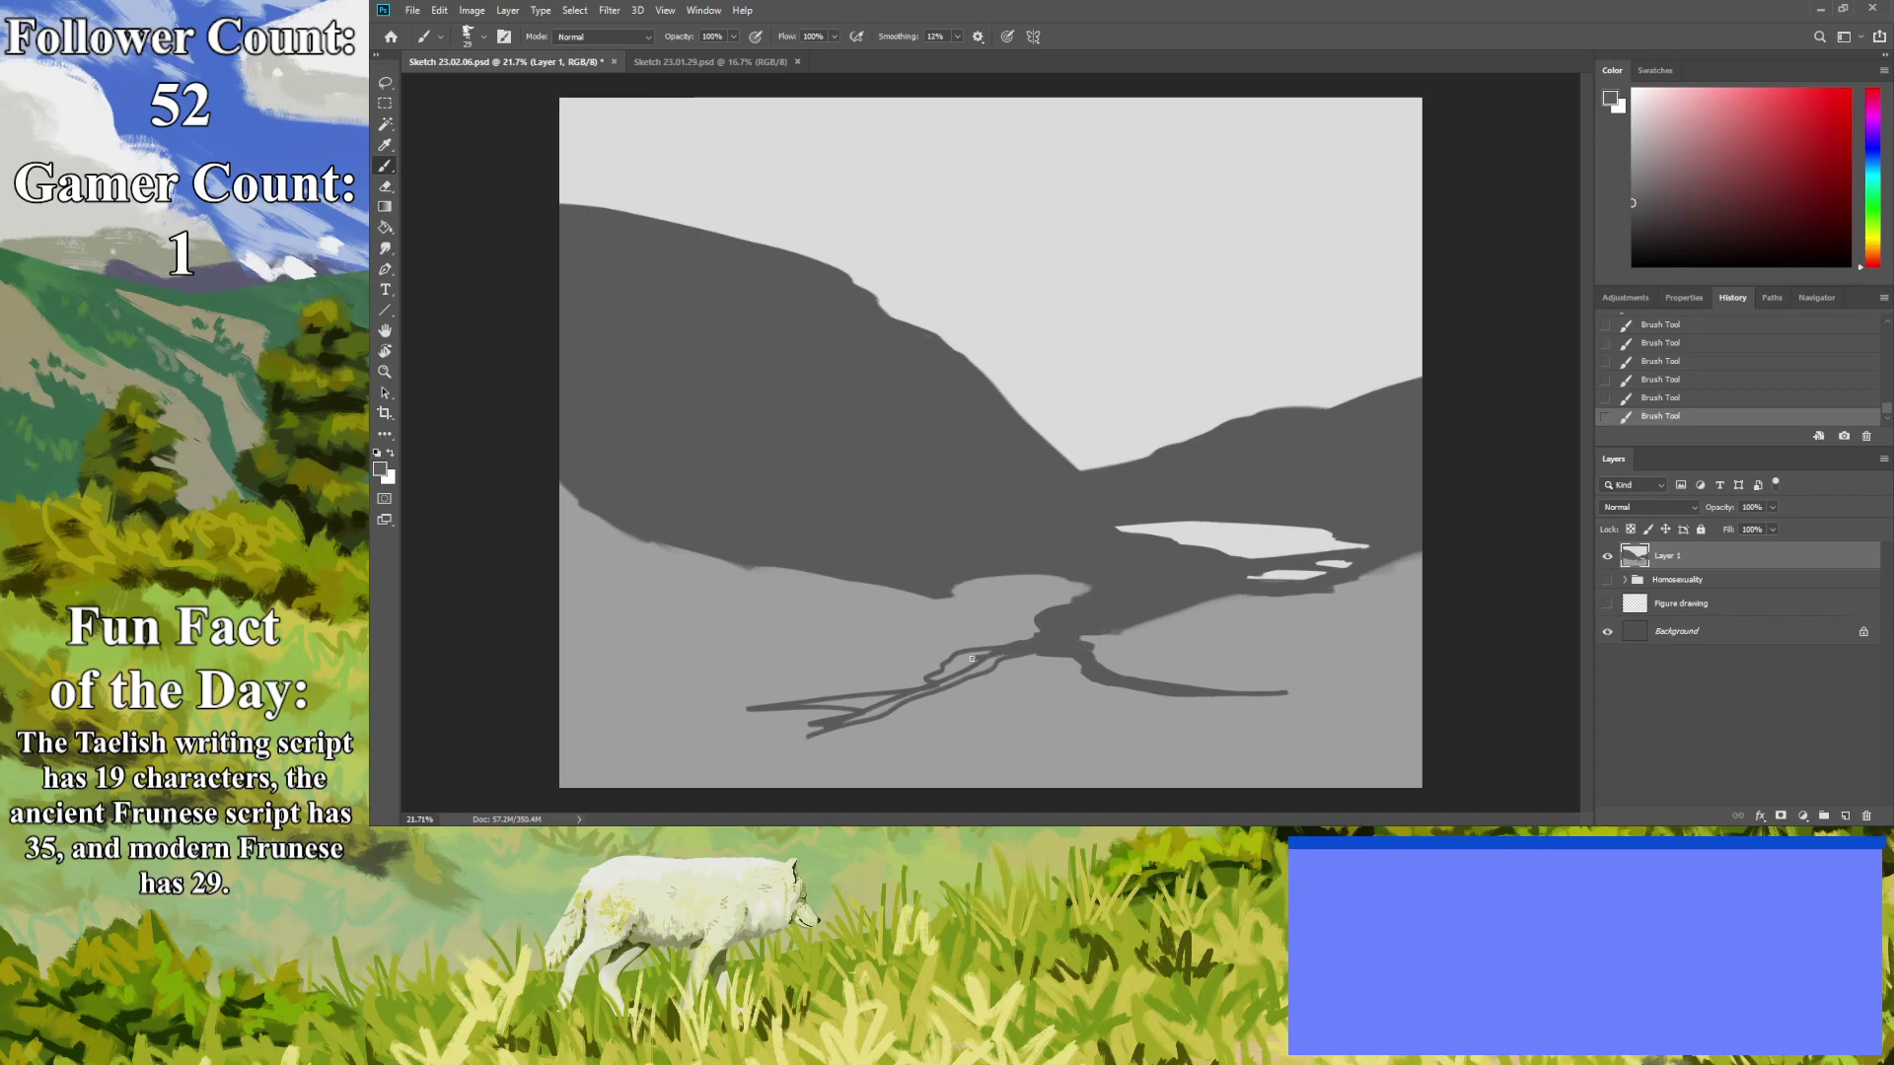
pyautogui.moveTo(986, 662); pyautogui.dragTo(918, 700)
pyautogui.moveTo(959, 681)
pyautogui.mouseDown()
pyautogui.moveTo(848, 702)
pyautogui.moveTo(888, 705)
pyautogui.moveTo(853, 721)
pyautogui.moveTo(870, 716)
pyautogui.mouseUp()
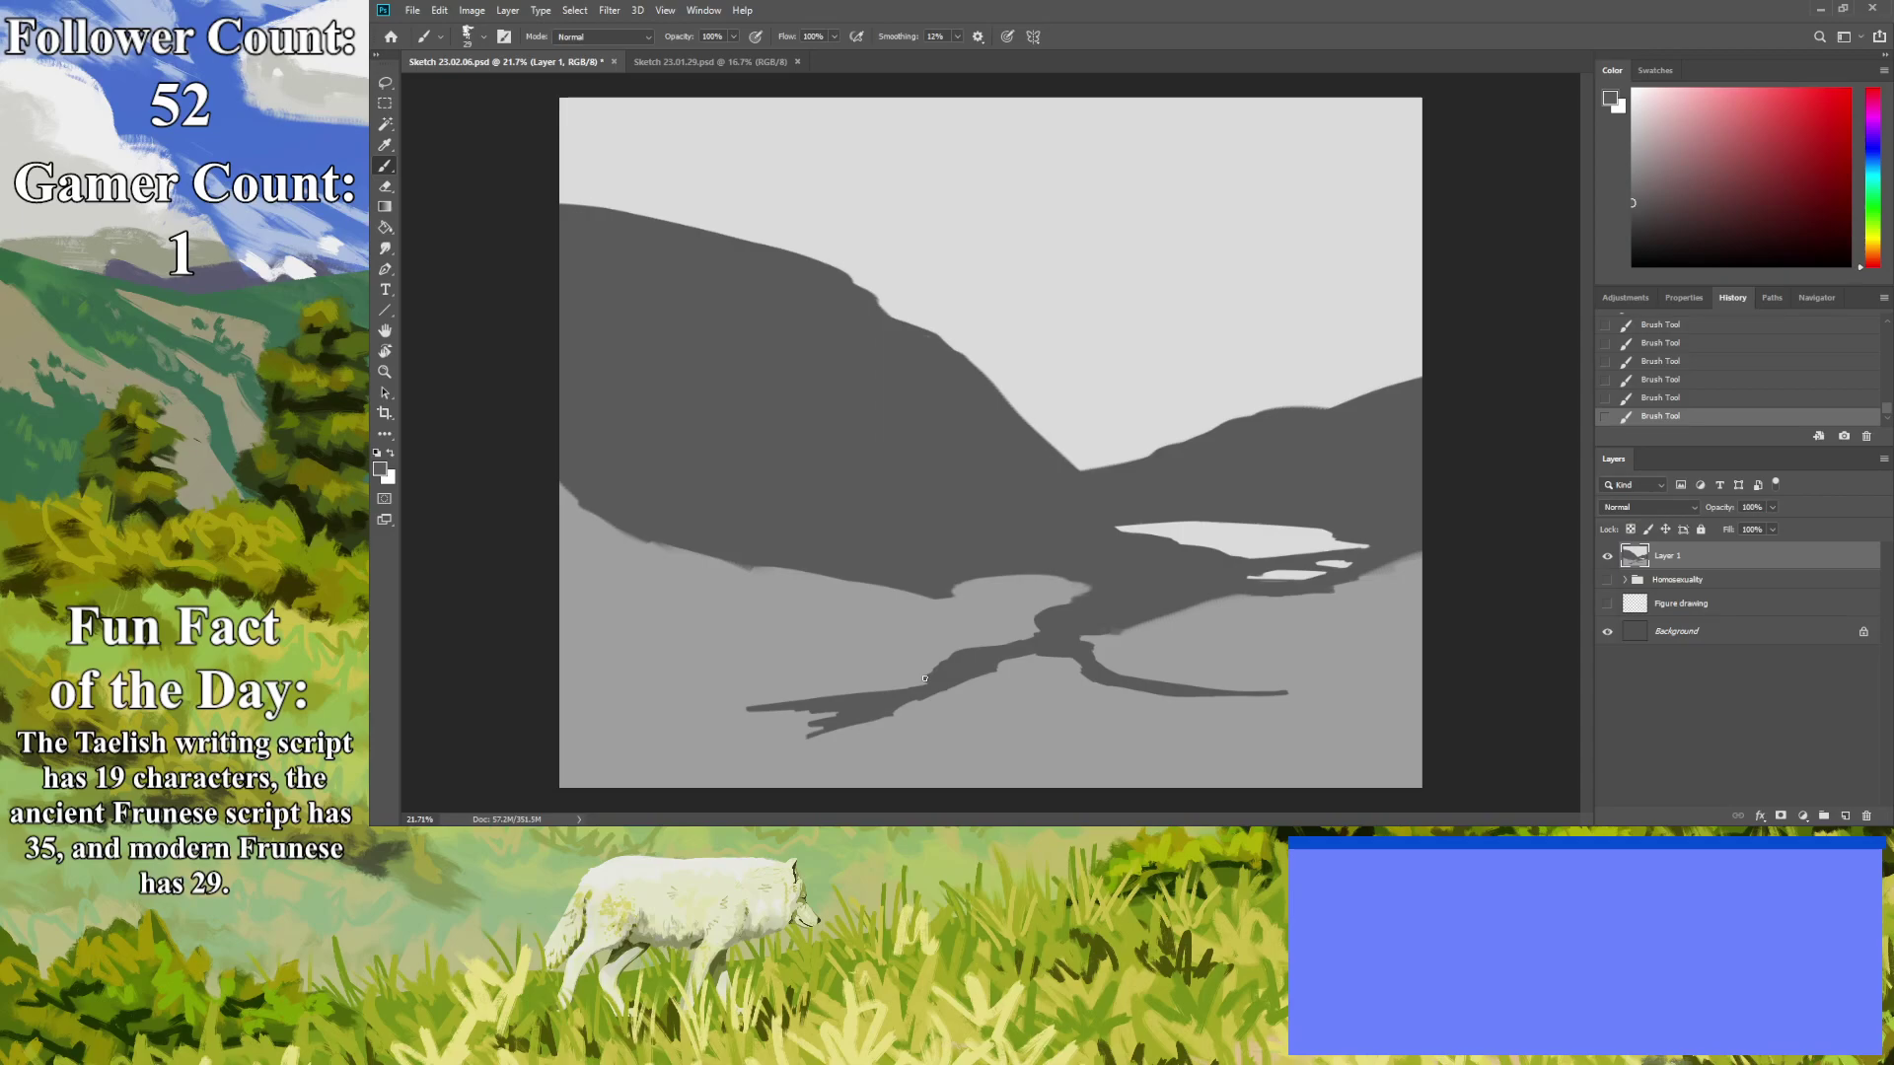
pyautogui.moveTo(1283, 691)
pyautogui.mouseDown()
pyautogui.moveTo(1415, 667)
pyautogui.moveTo(1399, 670)
pyautogui.mouseUp()
# Outline and fill a dark grey tapering patch at the foreground's left edge, with a small dark patch beside its tip.
pyautogui.moveTo(559, 545)
pyautogui.mouseDown()
pyautogui.moveTo(728, 563)
pyautogui.moveTo(821, 612)
pyautogui.moveTo(646, 603)
pyautogui.moveTo(661, 624)
pyautogui.moveTo(767, 602)
pyautogui.mouseUp()
pyautogui.press(']')
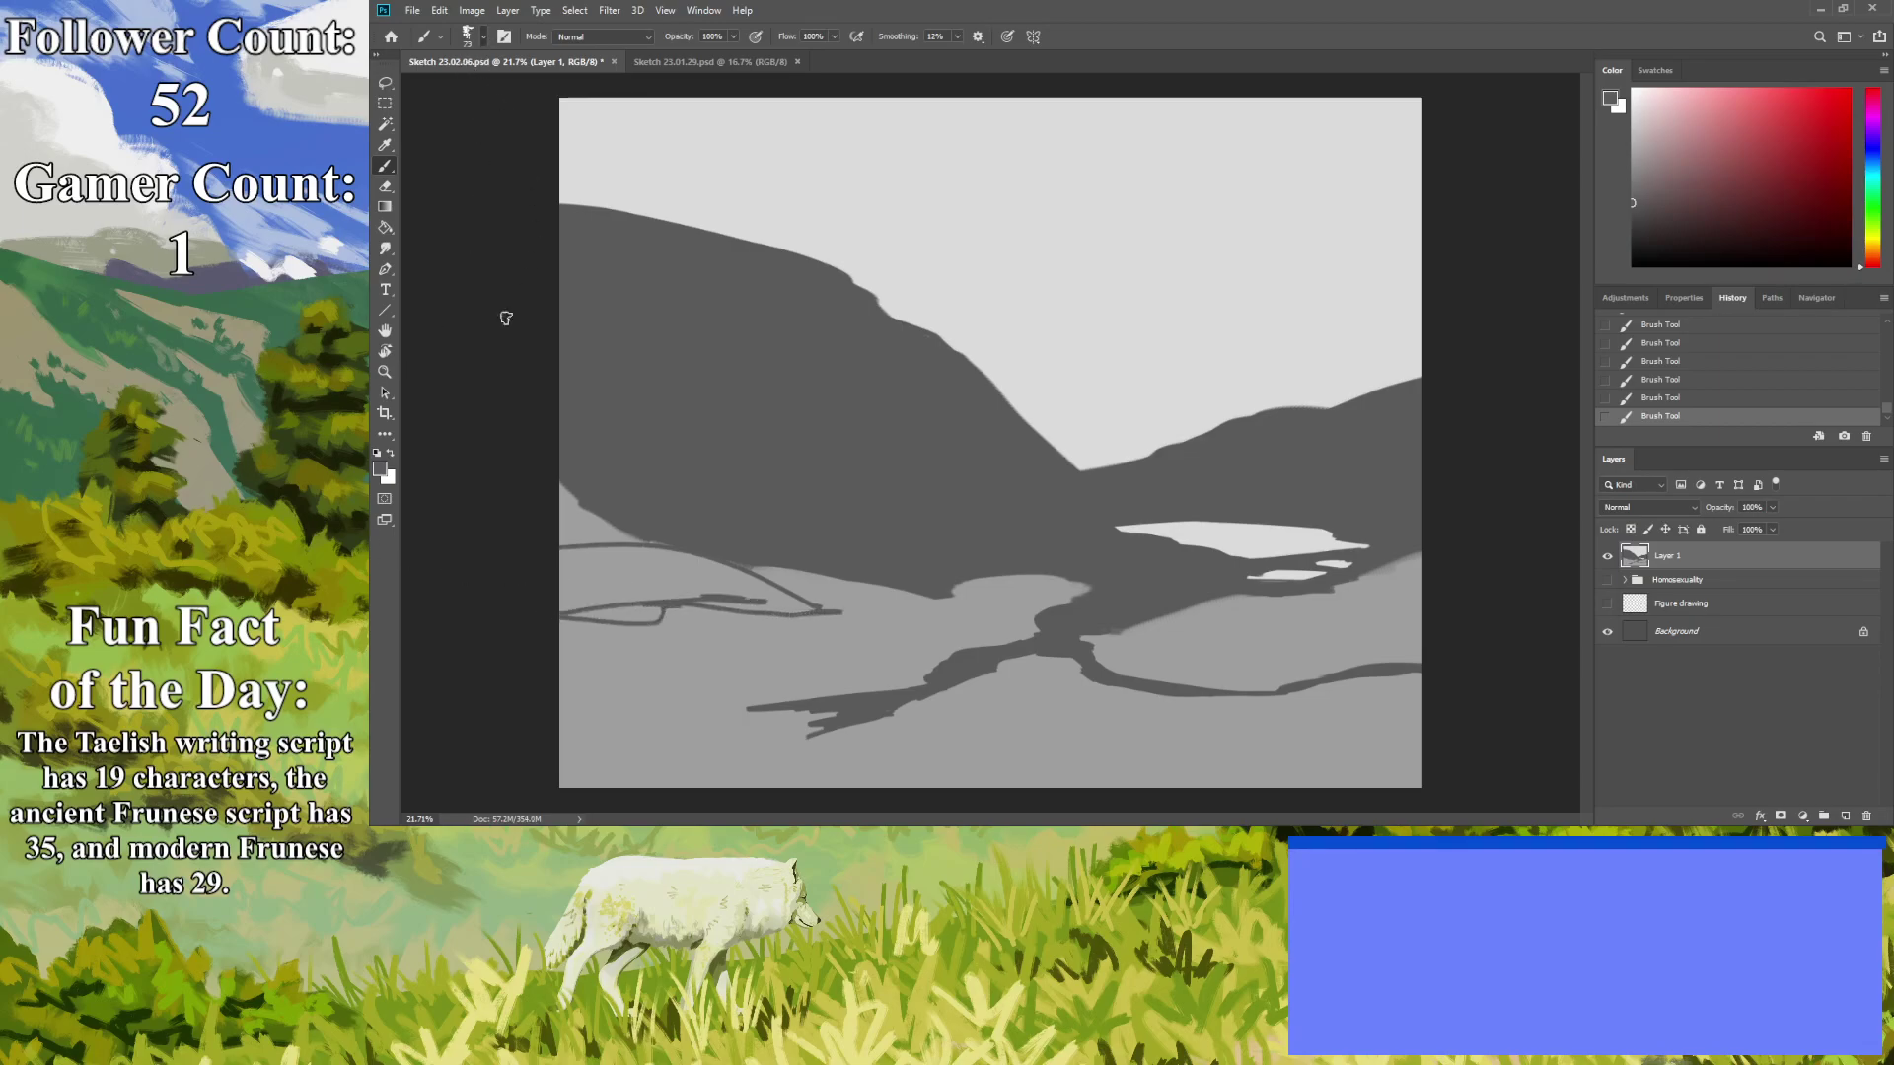
pyautogui.moveTo(805, 610)
pyautogui.mouseDown()
pyautogui.moveTo(710, 577)
pyautogui.moveTo(730, 597)
pyautogui.moveTo(696, 605)
pyautogui.moveTo(798, 610)
pyautogui.moveTo(657, 557)
pyautogui.moveTo(705, 558)
pyautogui.moveTo(535, 566)
pyautogui.moveTo(752, 593)
pyautogui.moveTo(661, 584)
pyautogui.moveTo(570, 610)
pyautogui.moveTo(661, 606)
pyautogui.mouseUp()
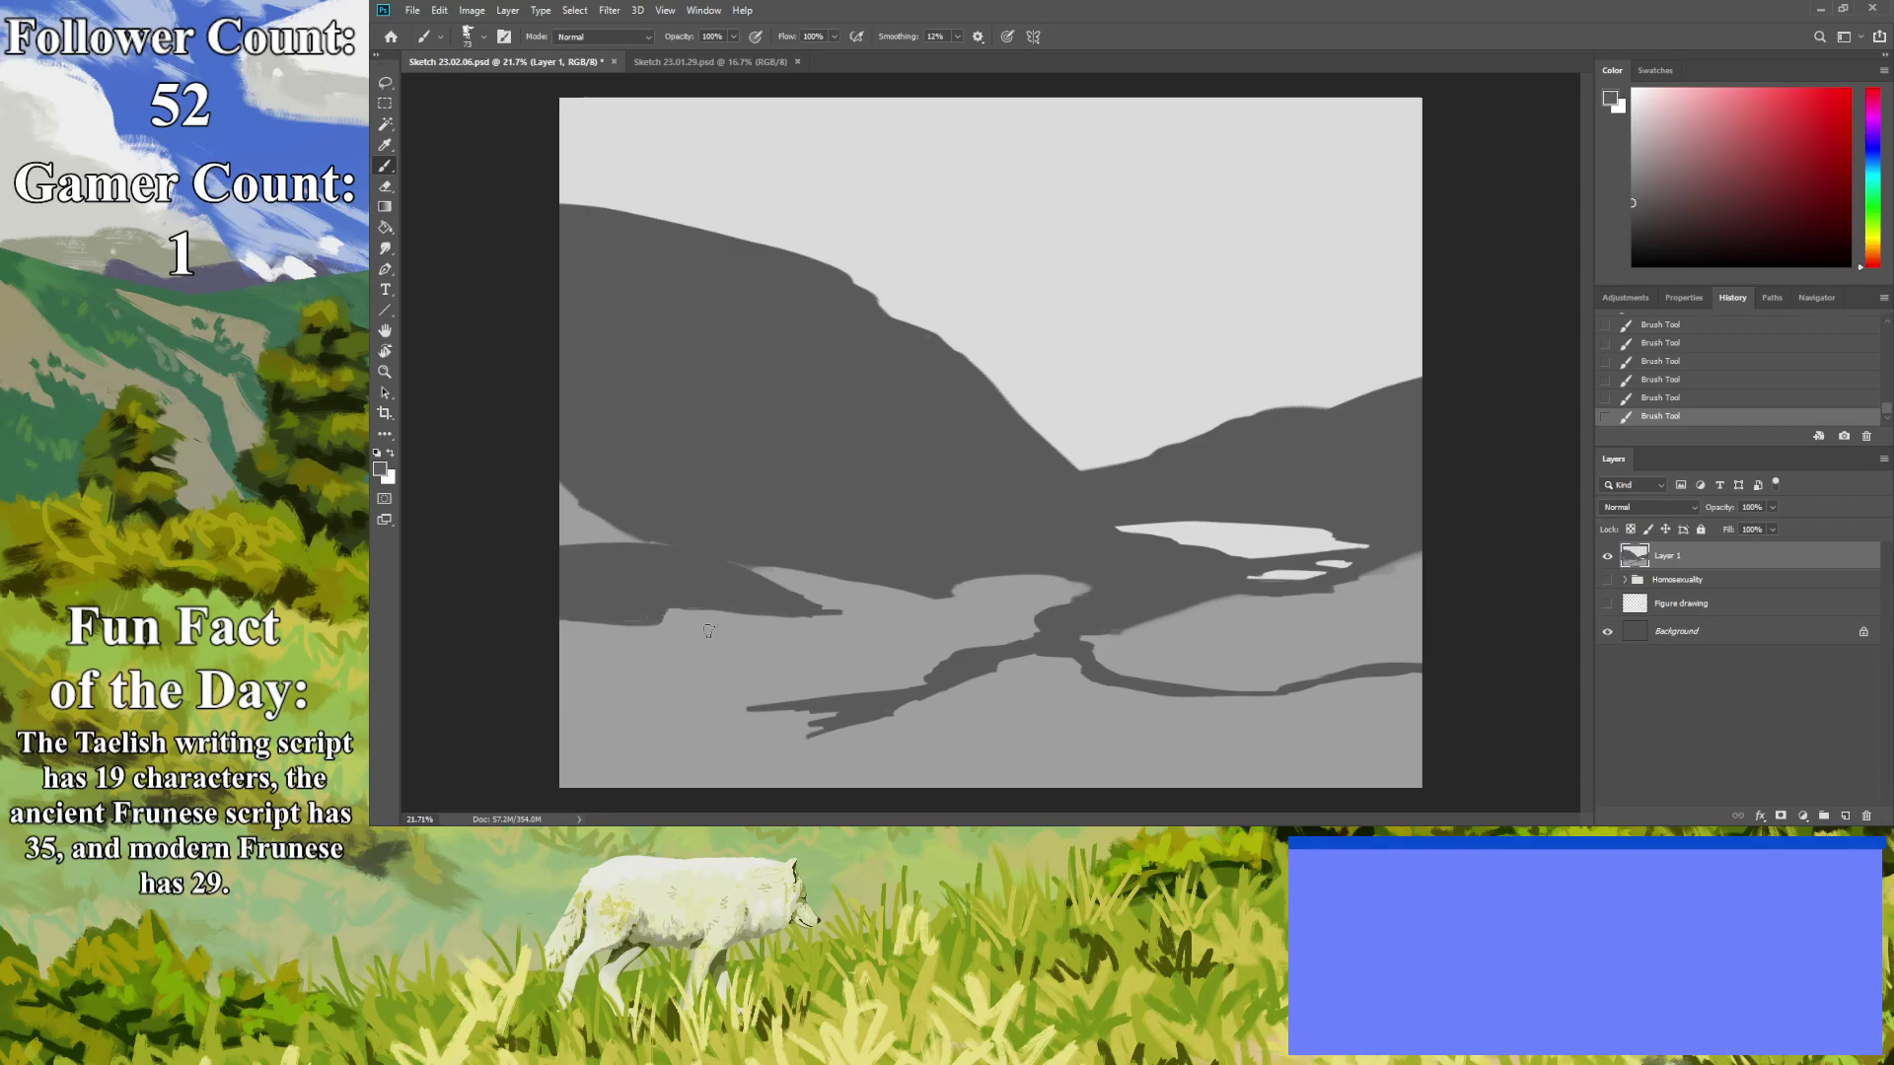
pyautogui.moveTo(772, 630)
pyautogui.mouseDown()
pyautogui.moveTo(794, 634)
pyautogui.moveTo(737, 640)
pyautogui.mouseUp()
pyautogui.moveTo(849, 578); pyautogui.dragTo(760, 560)
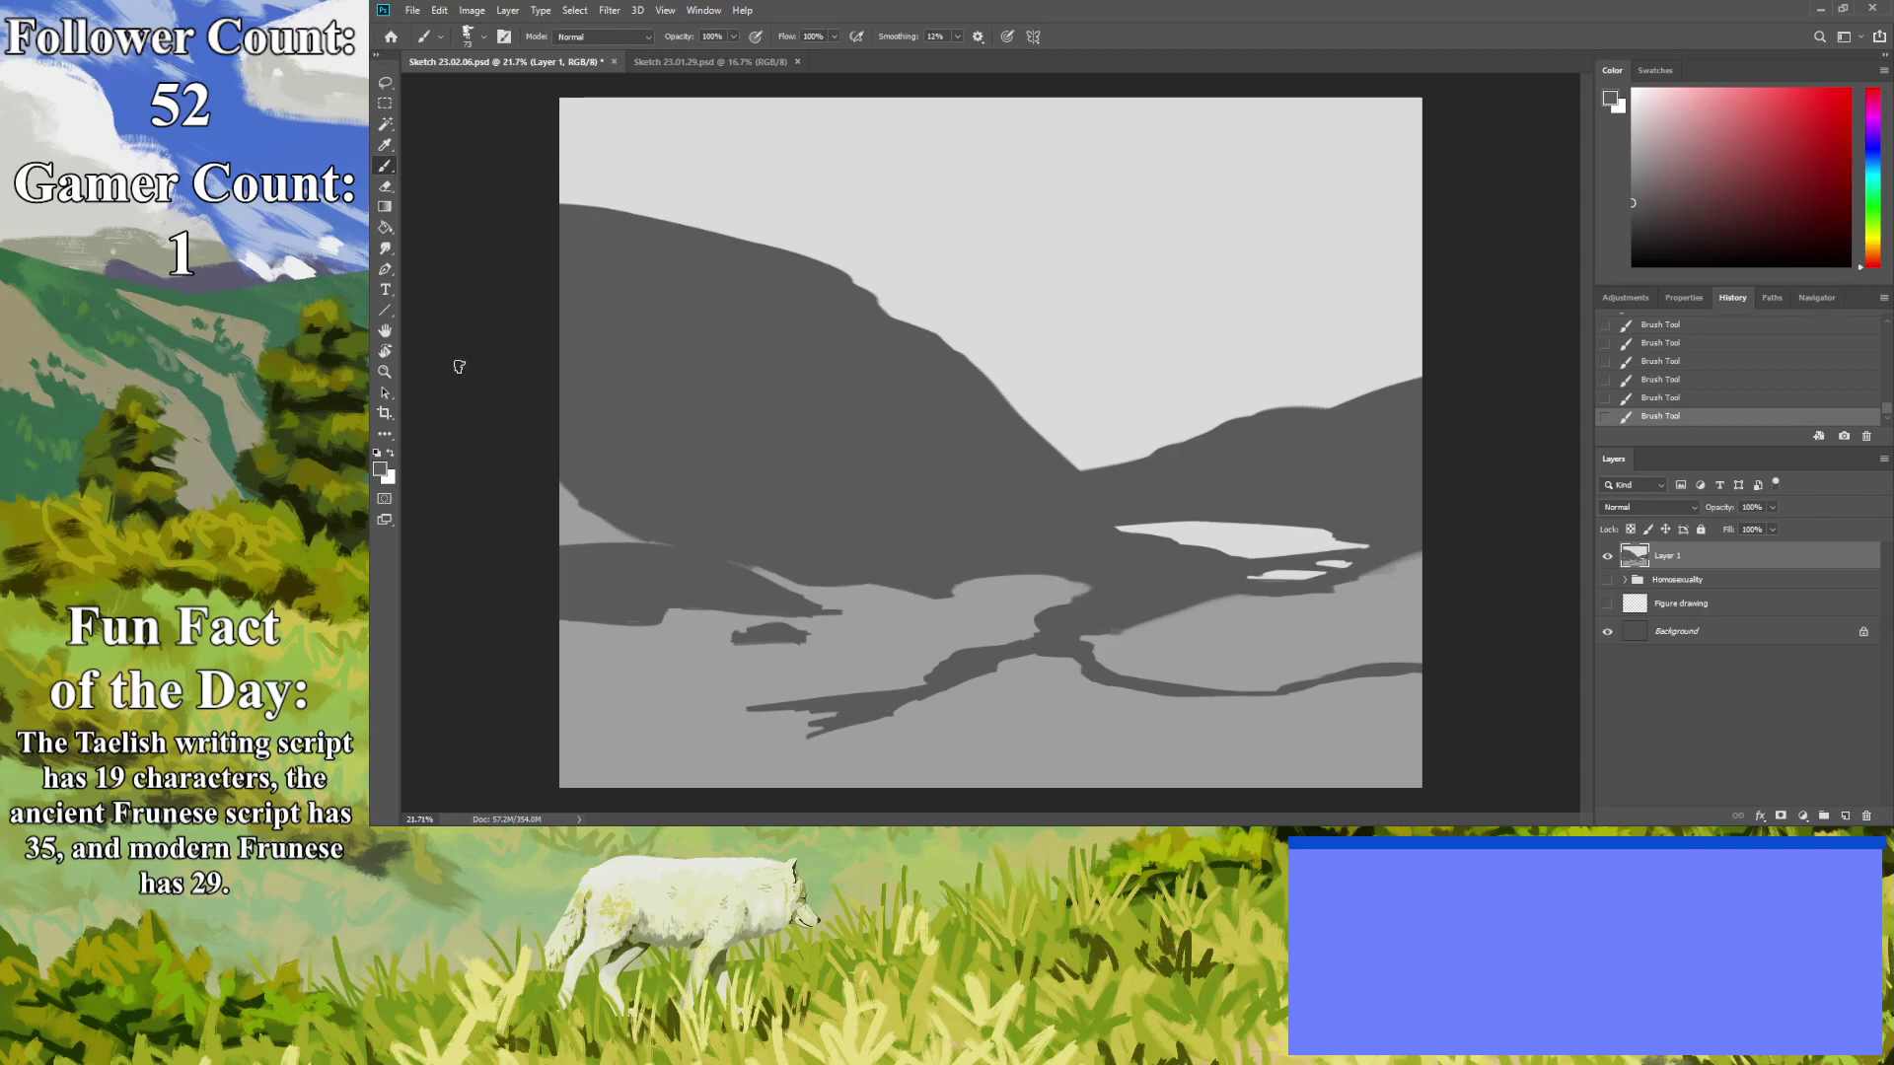
# Sample the foreground's mid grey and widen the light strip between the left hill and the dark patch below it.
pyautogui.click(384, 145)
pyautogui.click(704, 607)
pyautogui.click(385, 166)
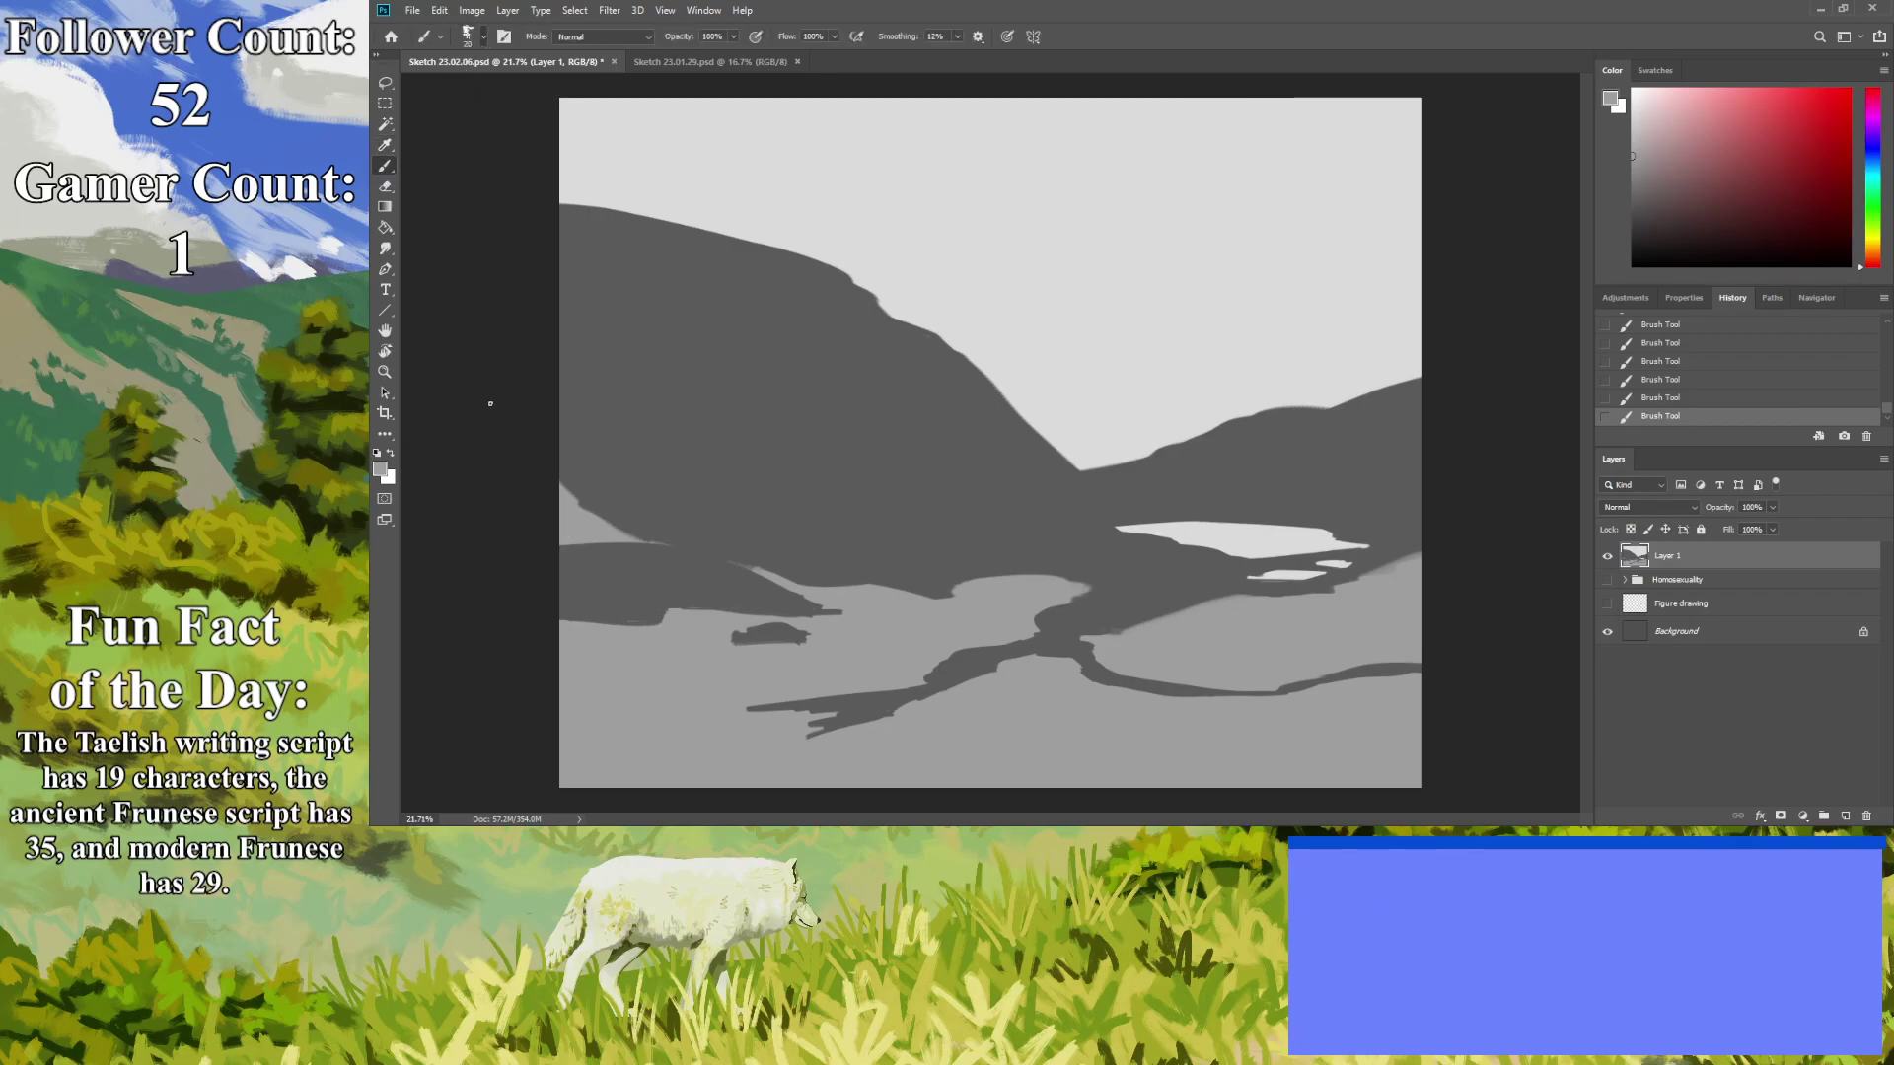
pyautogui.moveTo(603, 541)
pyautogui.mouseDown()
pyautogui.moveTo(751, 568)
pyautogui.moveTo(659, 540)
pyautogui.moveTo(726, 549)
pyautogui.moveTo(554, 554)
pyautogui.mouseUp()
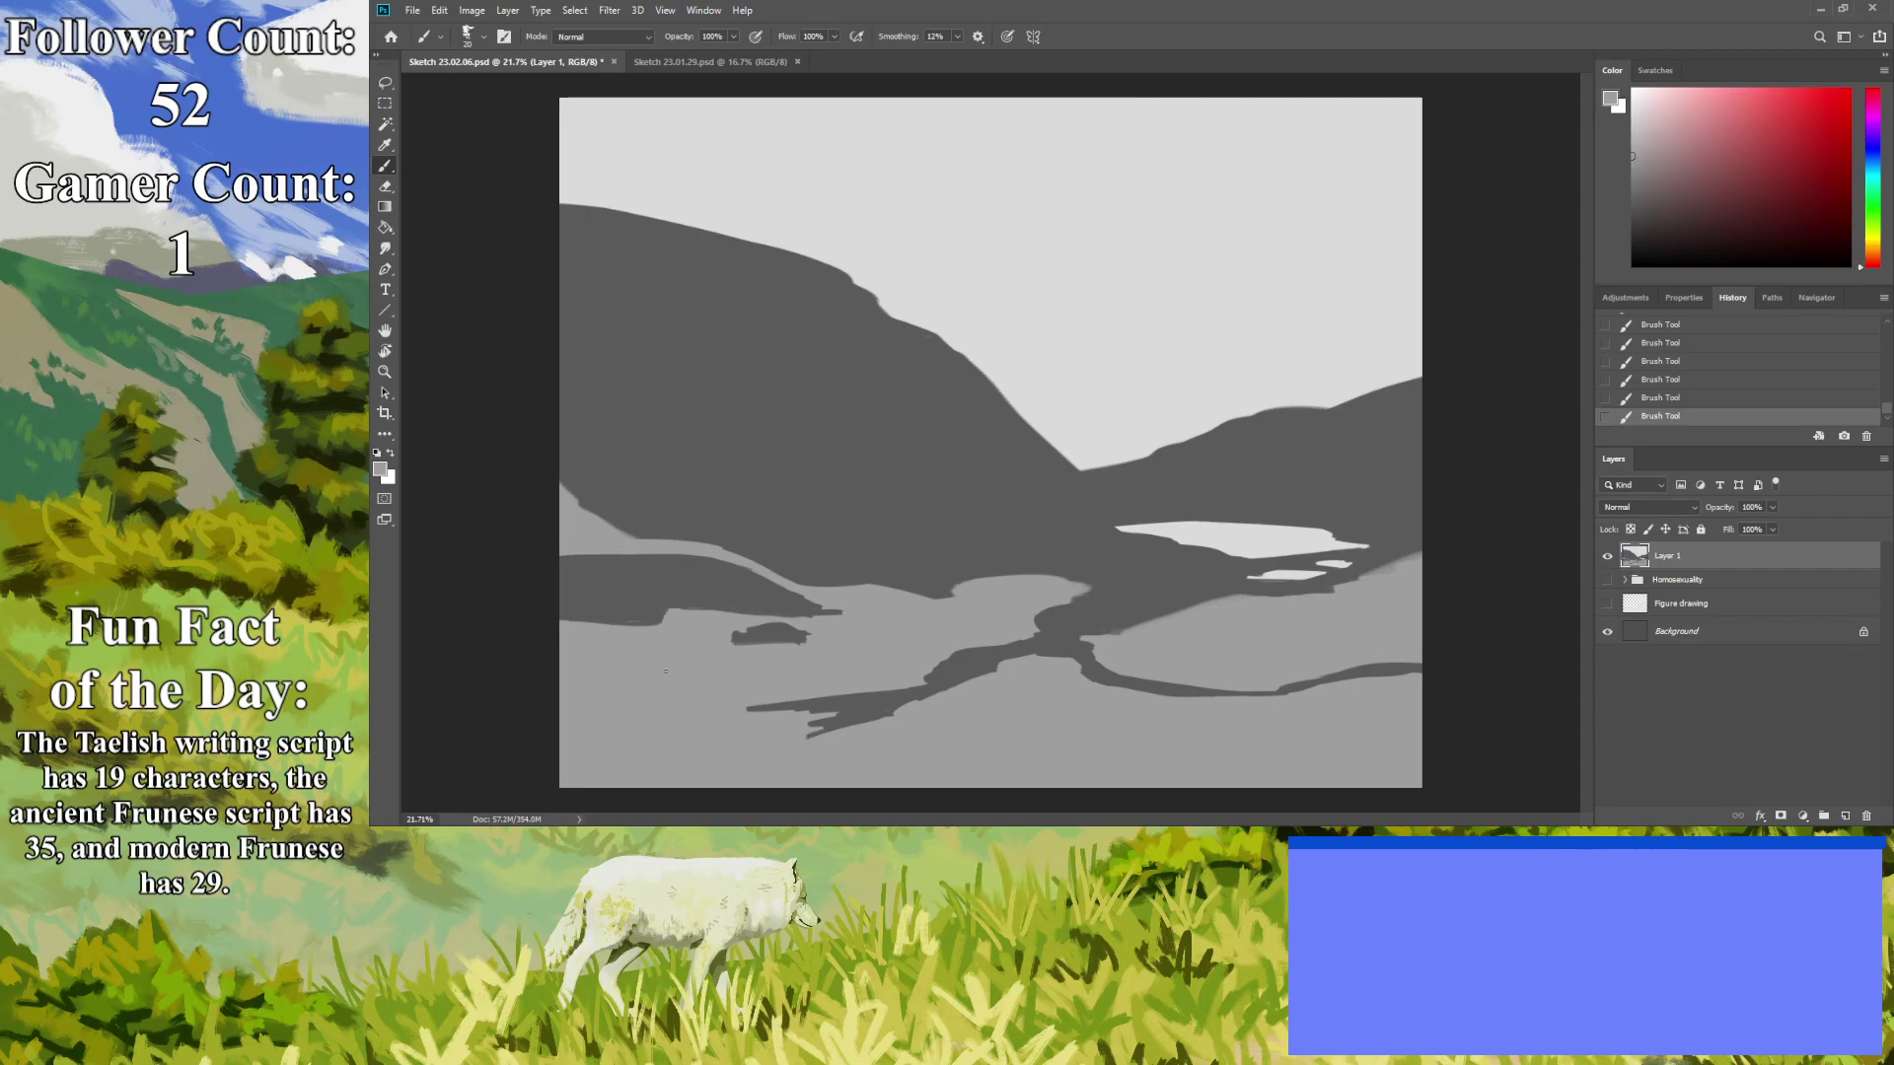
# Trim the pointed tip of the left dark patch and the underside of the small patch with the foreground's sampled mid grey.
pyautogui.keyDown('alt'); pyautogui.click(639, 304); pyautogui.keyUp('alt')
pyautogui.click(386, 373)
pyautogui.moveTo(761, 448); pyautogui.dragTo(472, 293)
pyautogui.click(385, 145)
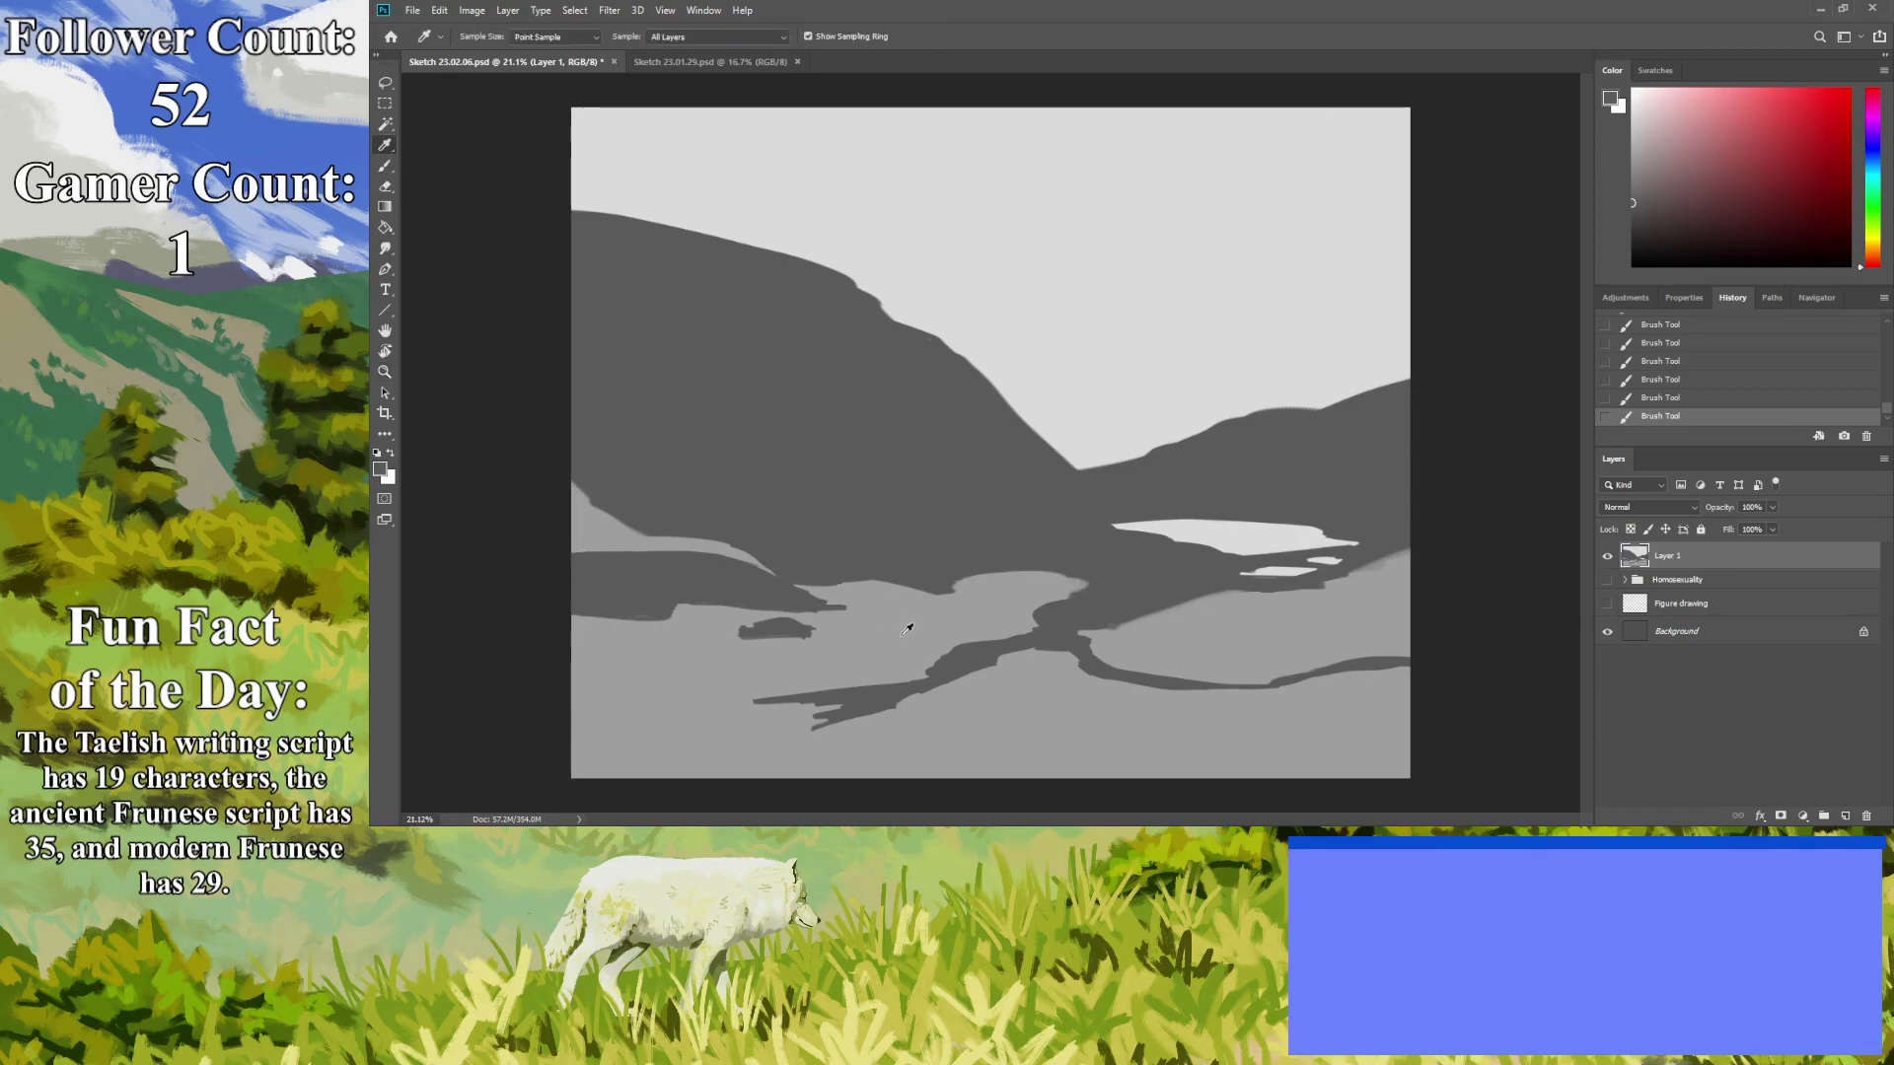
pyautogui.click(851, 615)
pyautogui.click(386, 186)
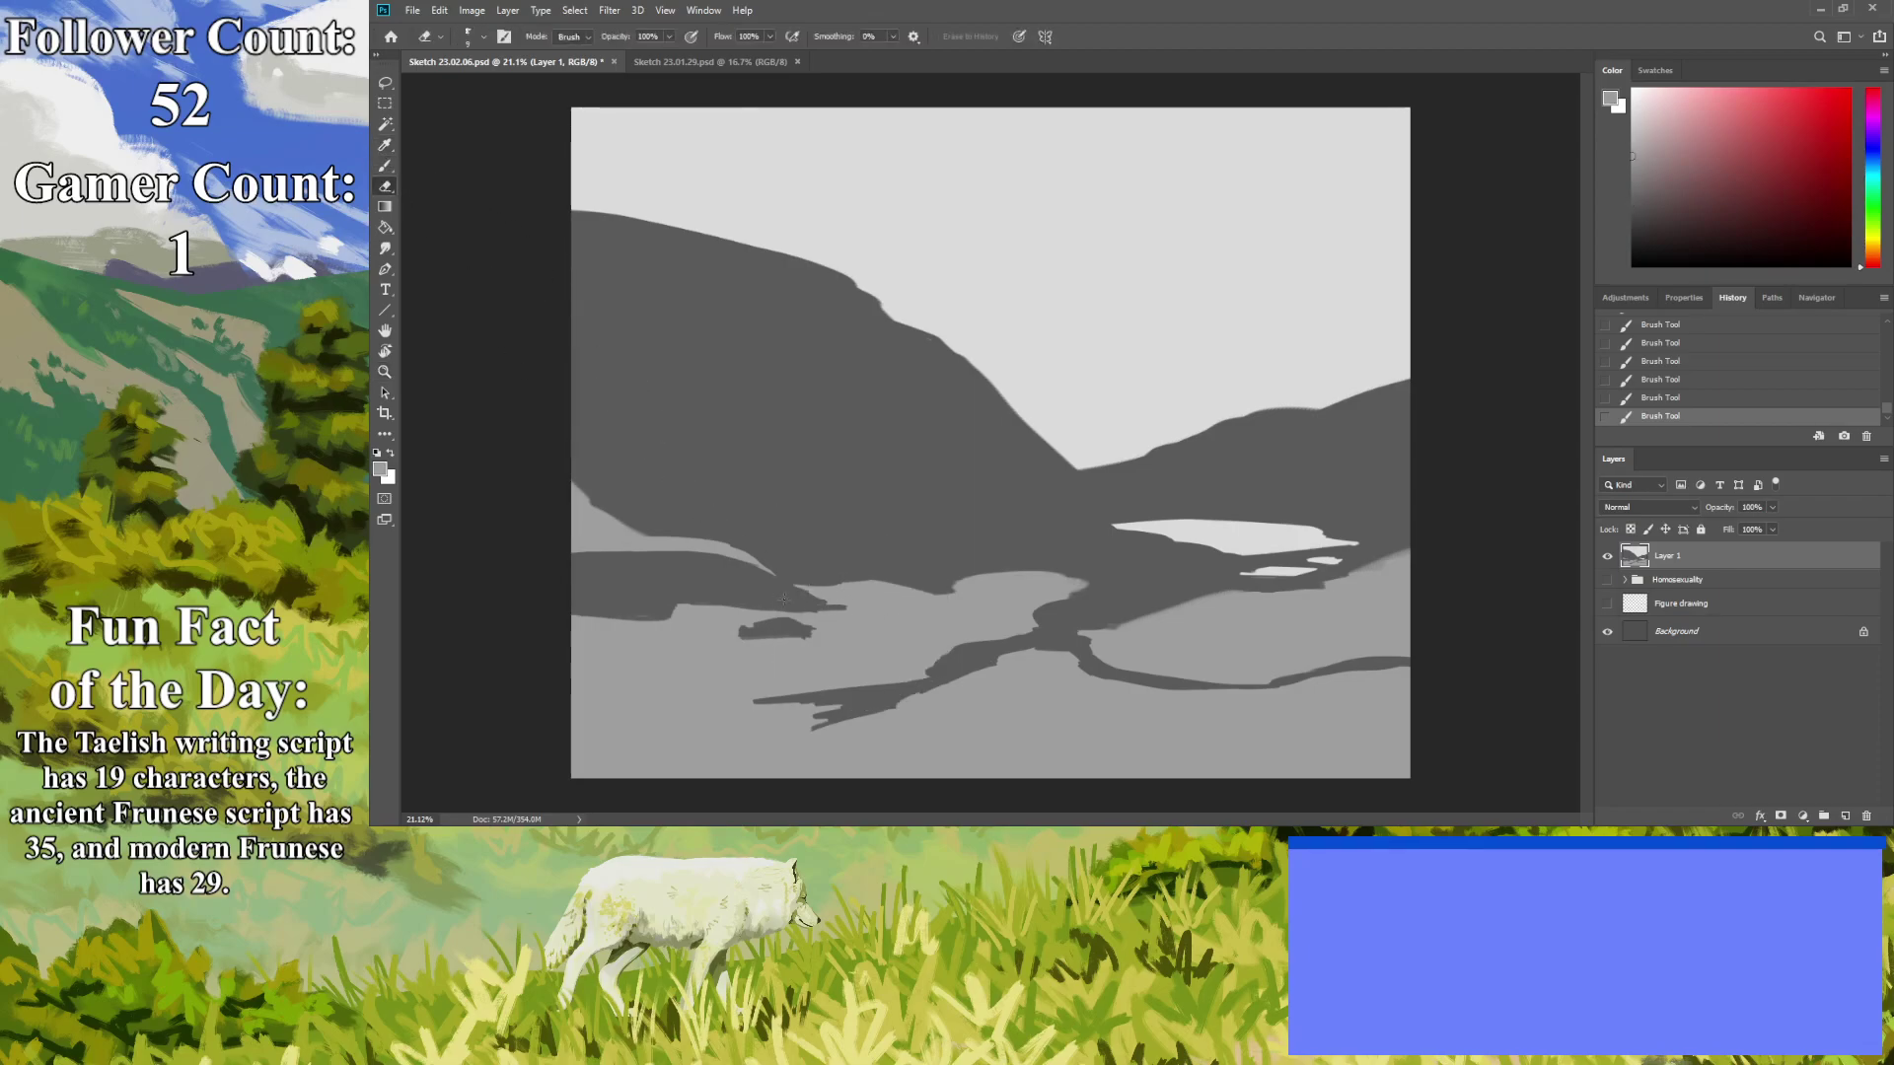
pyautogui.moveTo(795, 611)
pyautogui.mouseDown()
pyautogui.moveTo(758, 609)
pyautogui.moveTo(845, 607)
pyautogui.mouseUp()
pyautogui.press('b')
pyautogui.hotkey('ctrl', 'z')
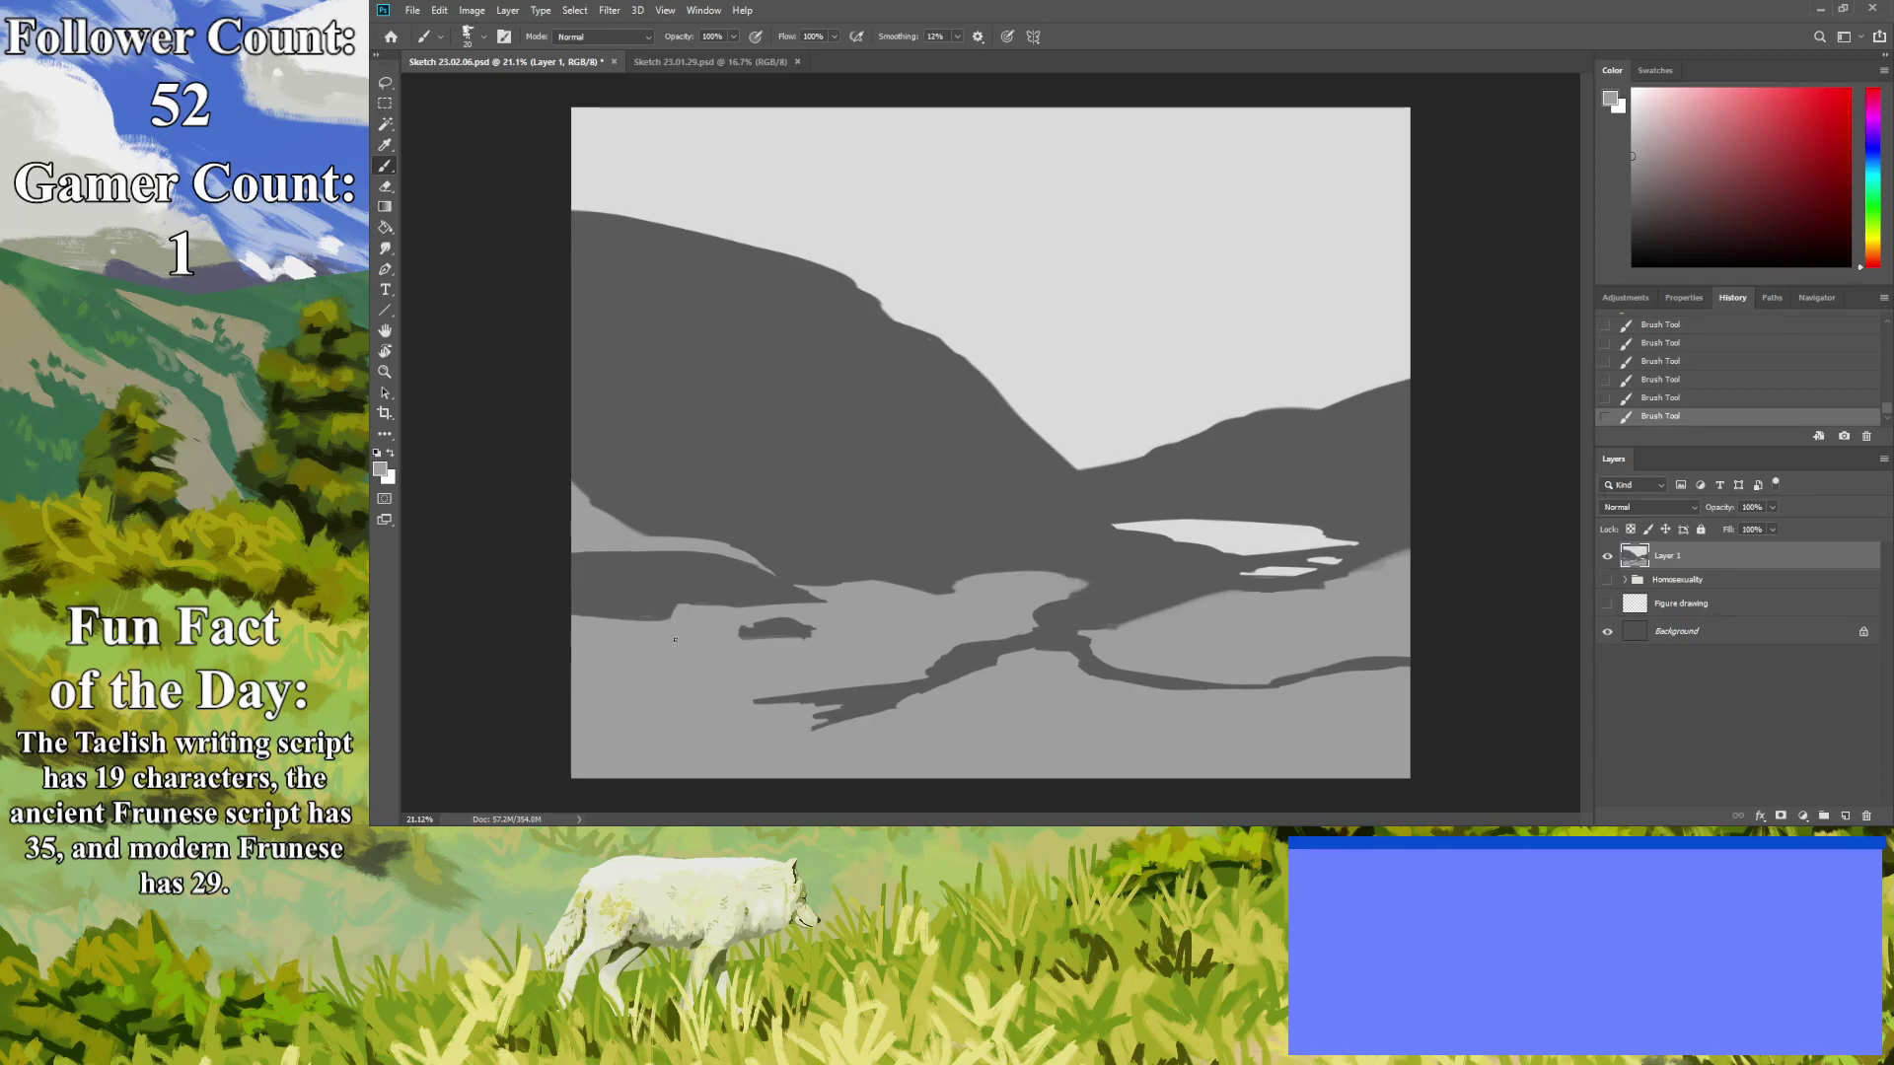
pyautogui.moveTo(761, 634); pyautogui.dragTo(751, 638)
pyautogui.press('z')
pyautogui.moveTo(691, 439); pyautogui.dragTo(576, 449)
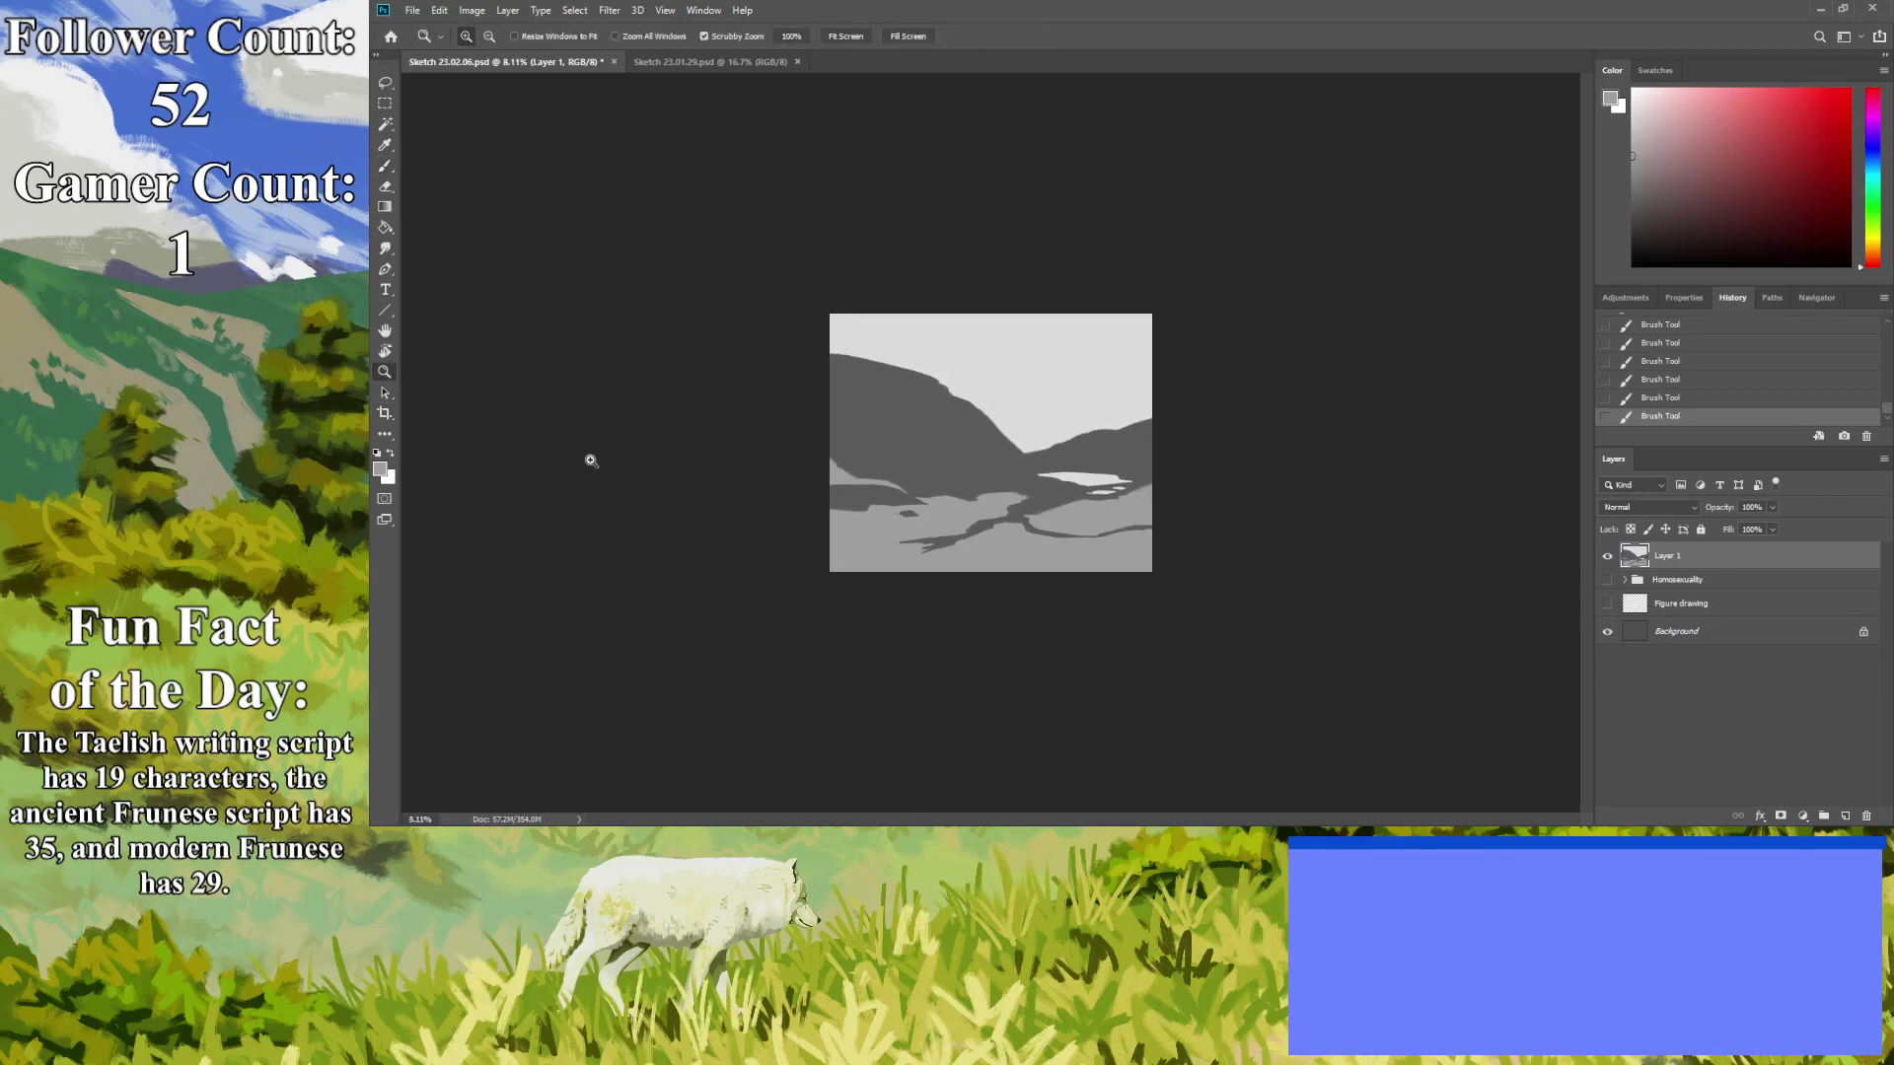
pyautogui.moveTo(503, 473); pyautogui.dragTo(584, 465)
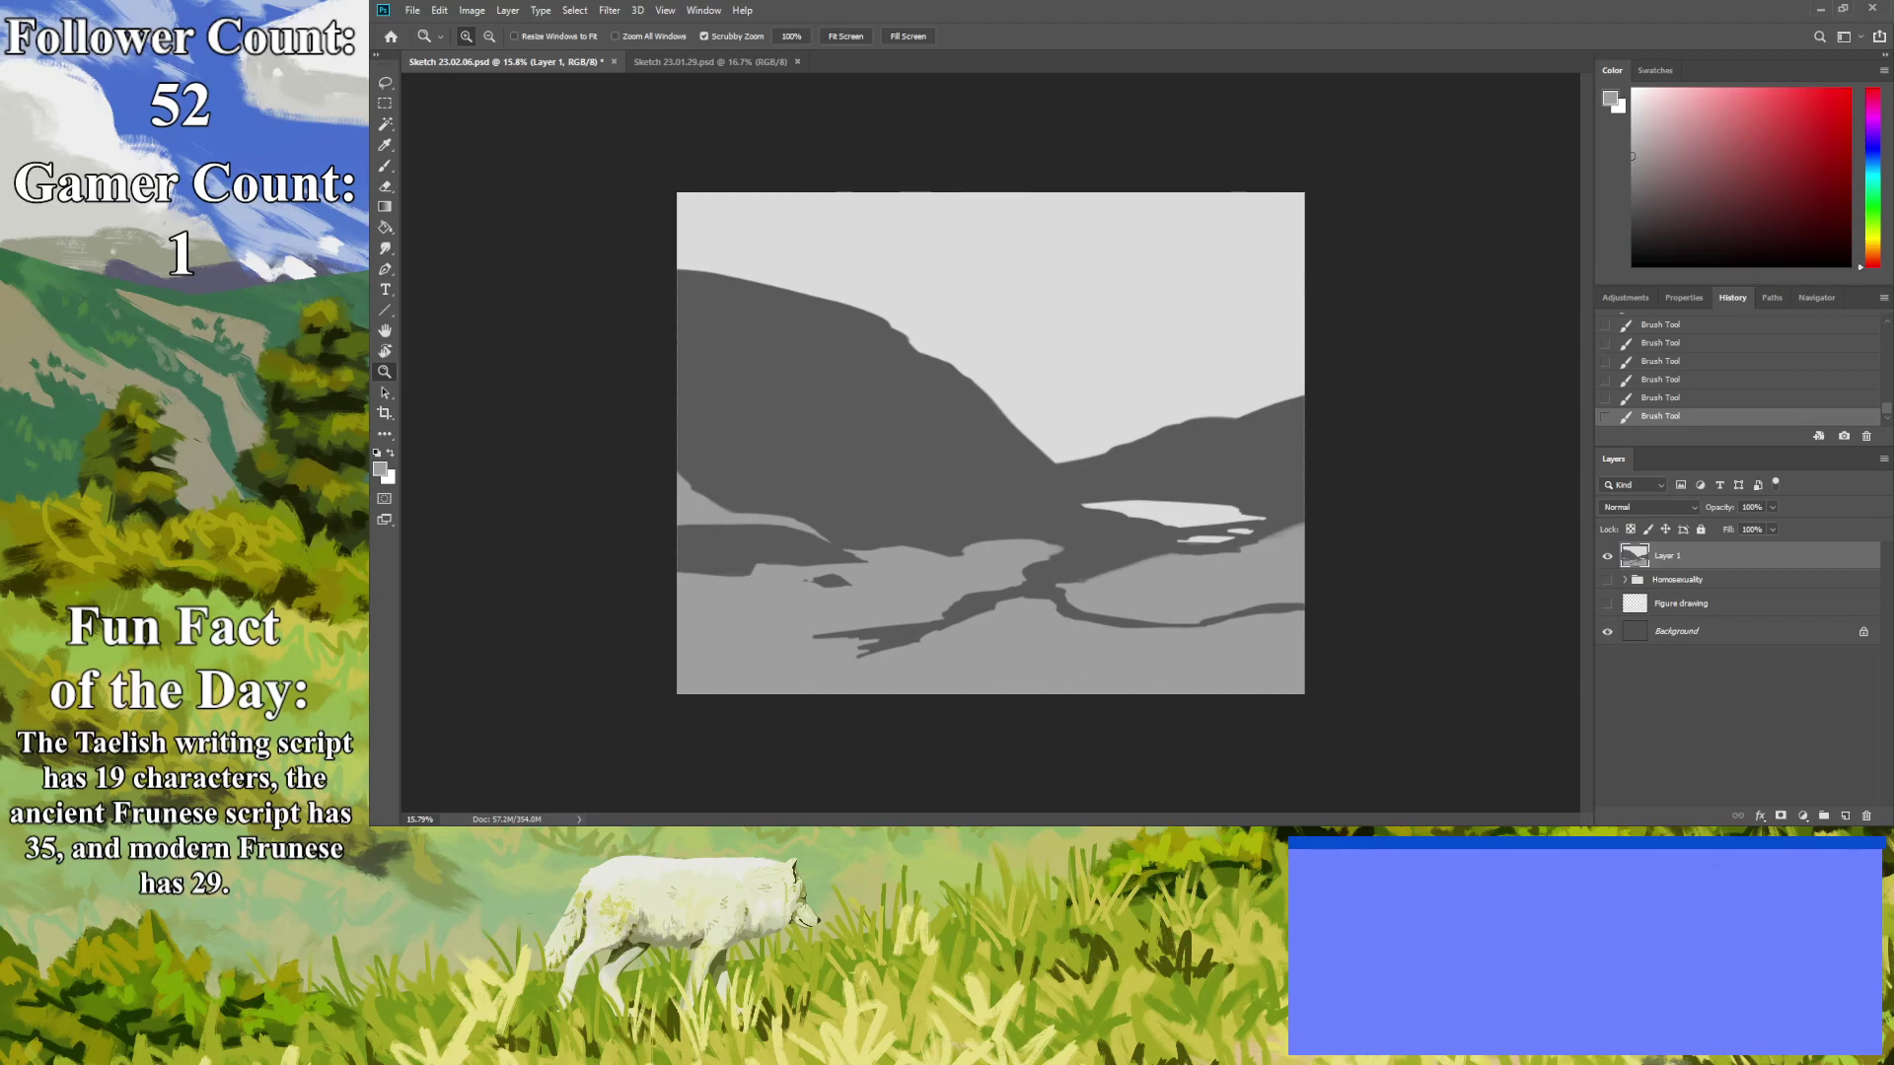
pyautogui.moveTo(1028, 695); pyautogui.dragTo(890, 691)
pyautogui.moveTo(533, 706); pyautogui.dragTo(642, 722)
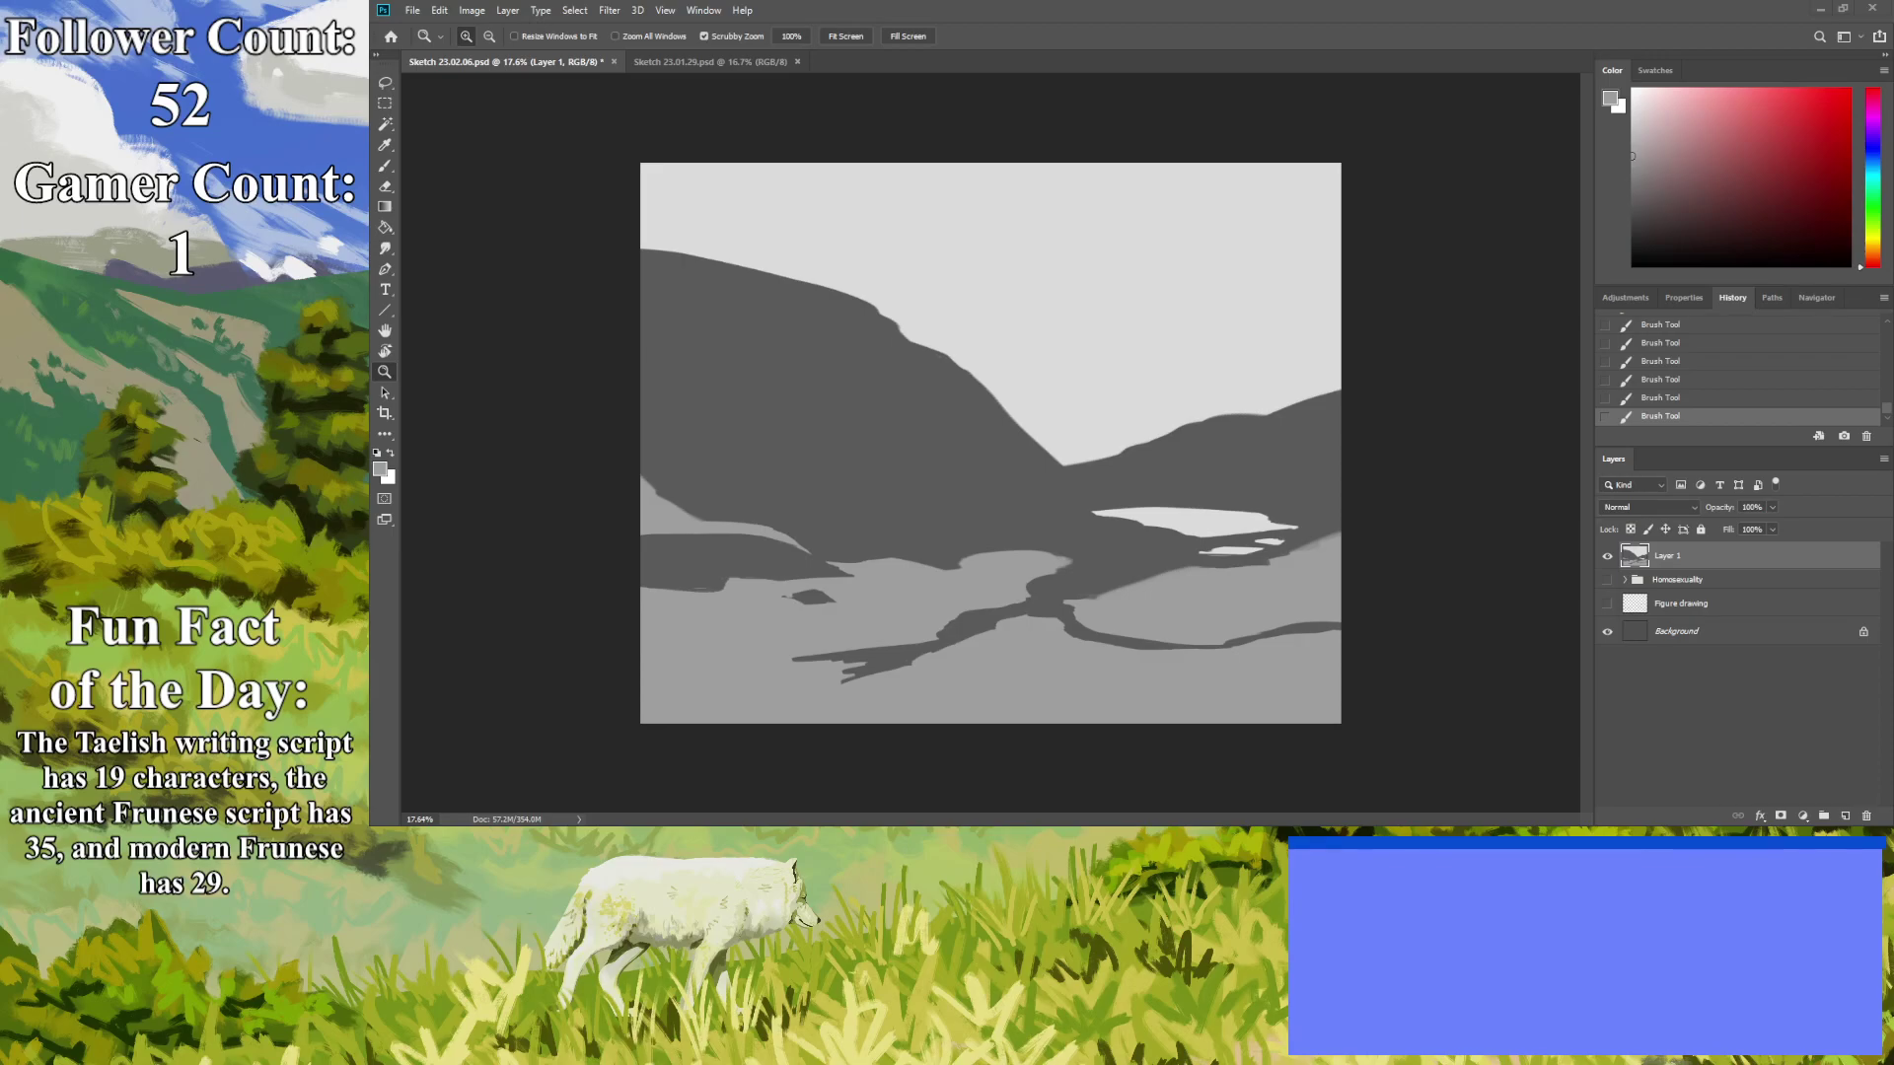
pyautogui.hotkey('ctrl', '+')
# Rename the landscape sketch layer as Quick study.
pyautogui.doubleClick(1657, 562)
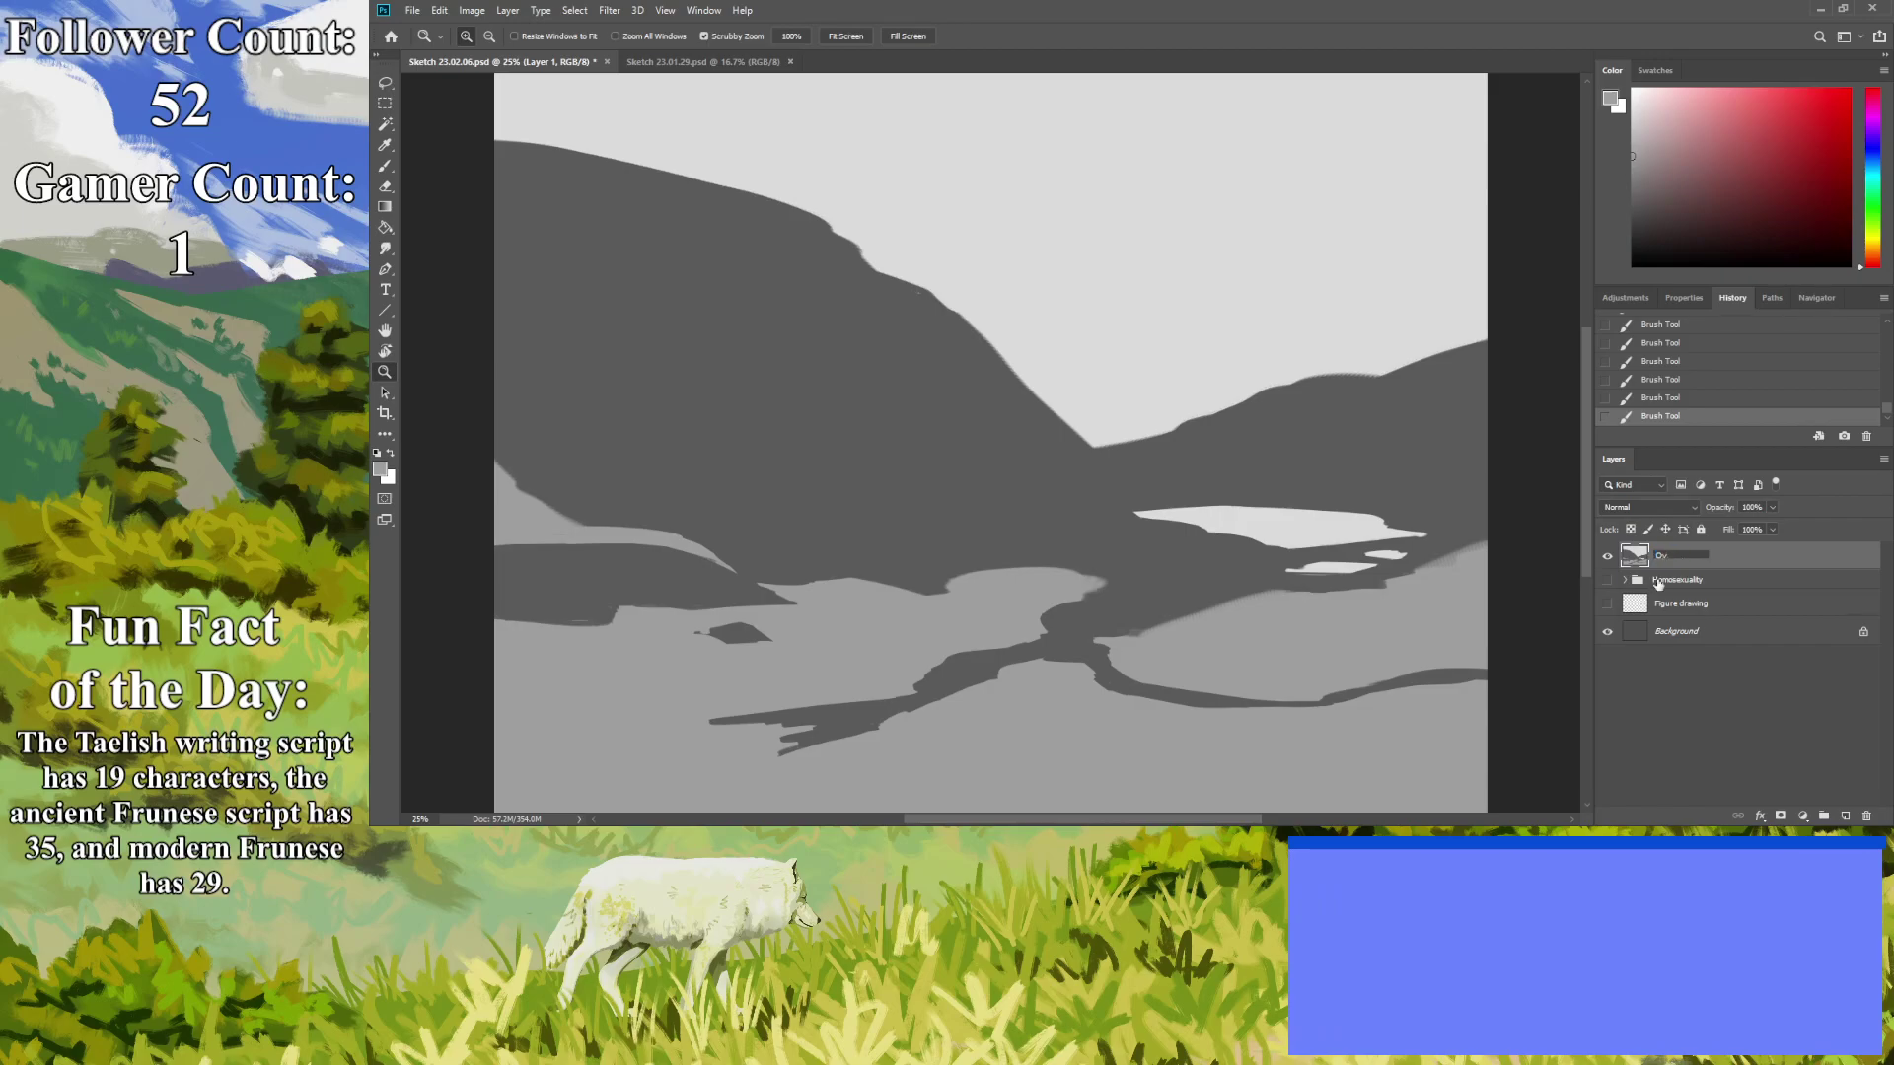
pyautogui.press('Return')
pyautogui.hotkey('alt', '[')
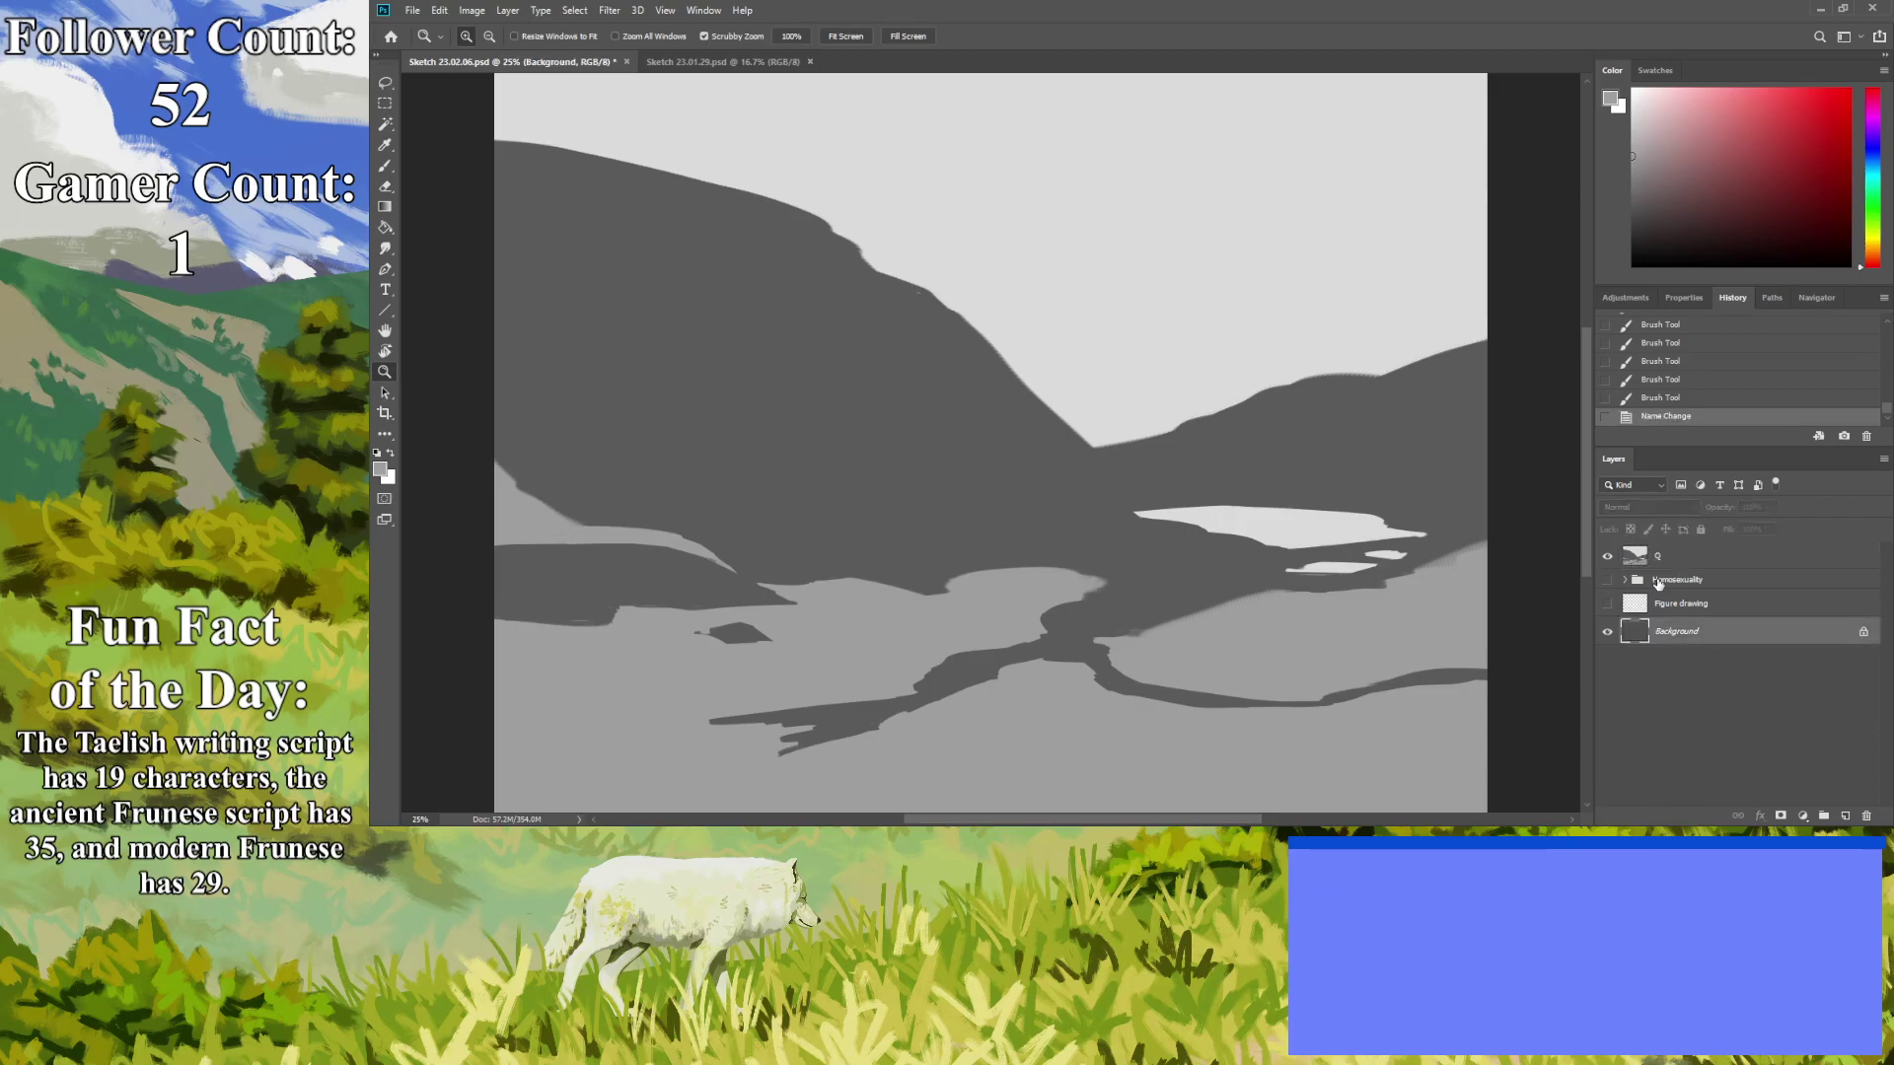
pyautogui.doubleClick(1660, 556)
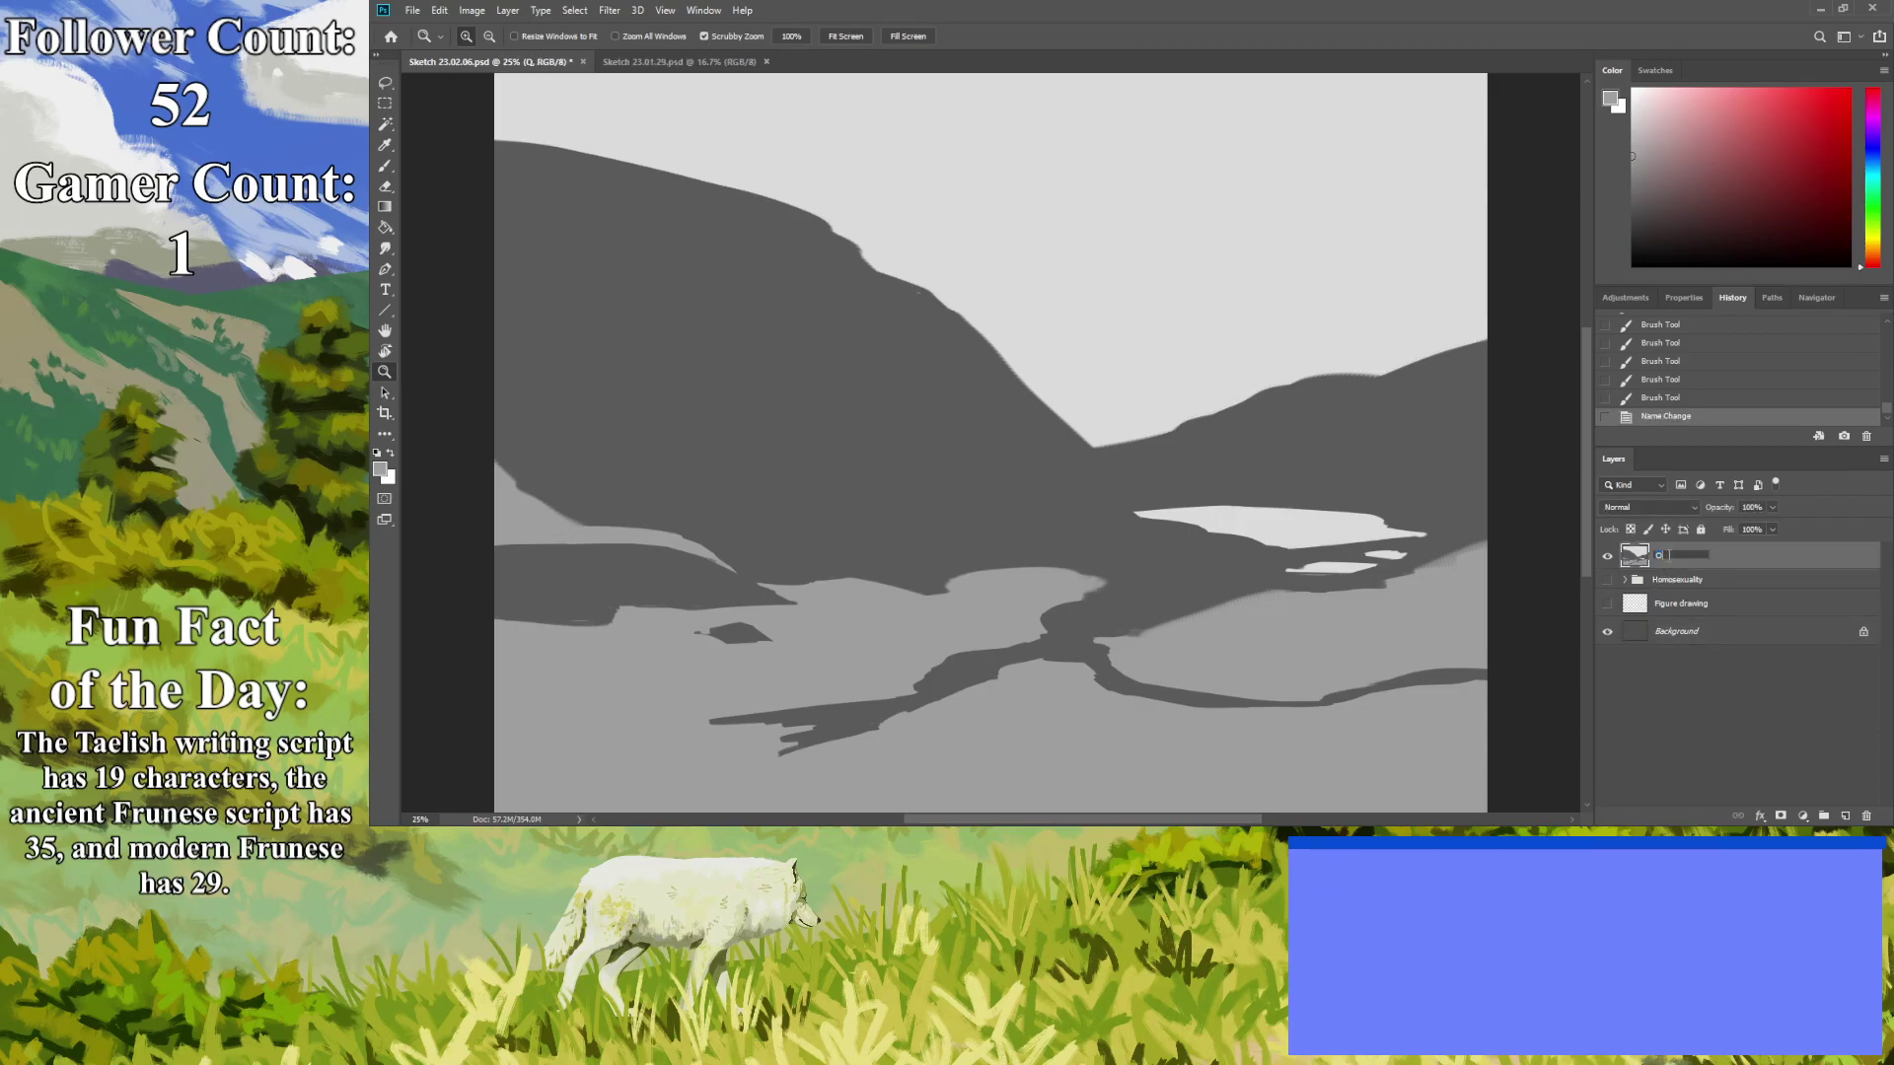
pyautogui.write('uick s')
pyautogui.press('Return')
# Hide the Quick study layer and show the Homosexuality group.
pyautogui.click(1607, 556)
pyautogui.click(1607, 580)
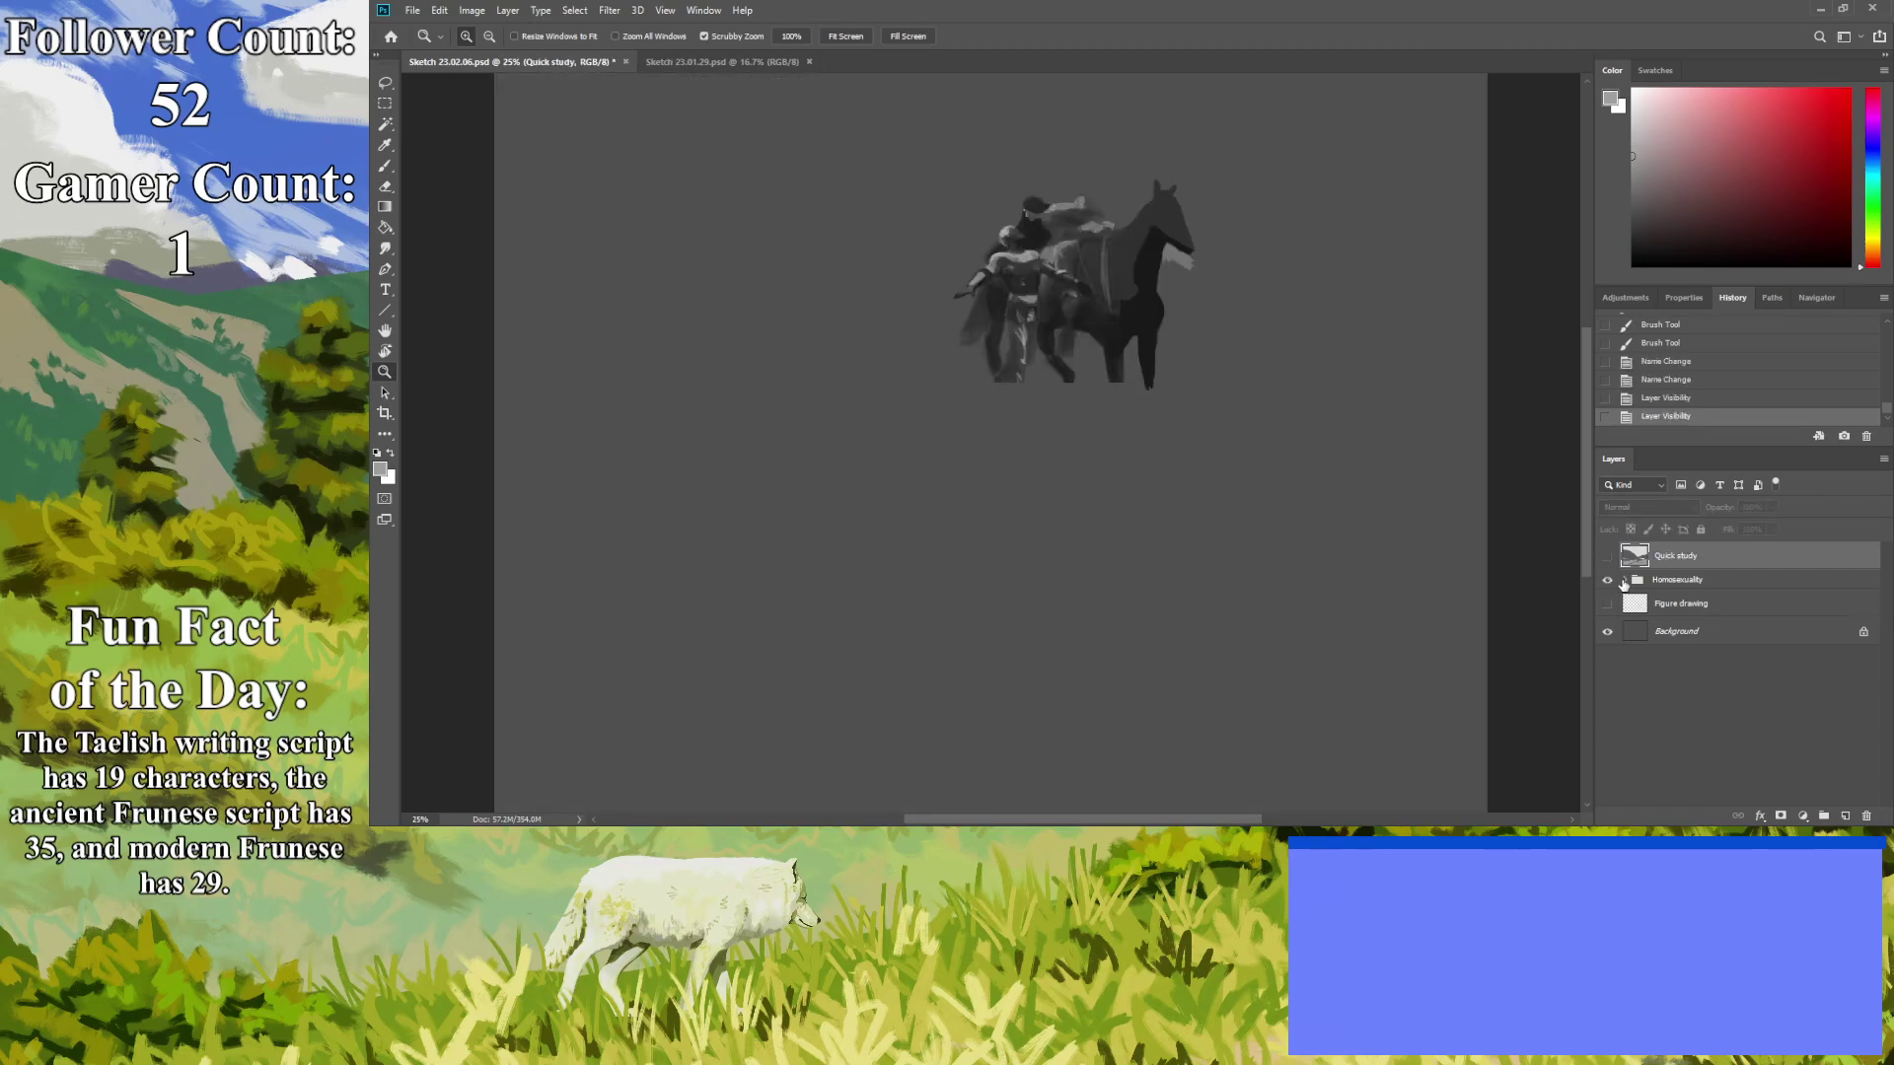
# Expand the Homosexuality group, hide its character sketch layer and show Thumbnails 2 to view the four colour thumbnails.
pyautogui.click(1625, 580)
pyautogui.click(1607, 604)
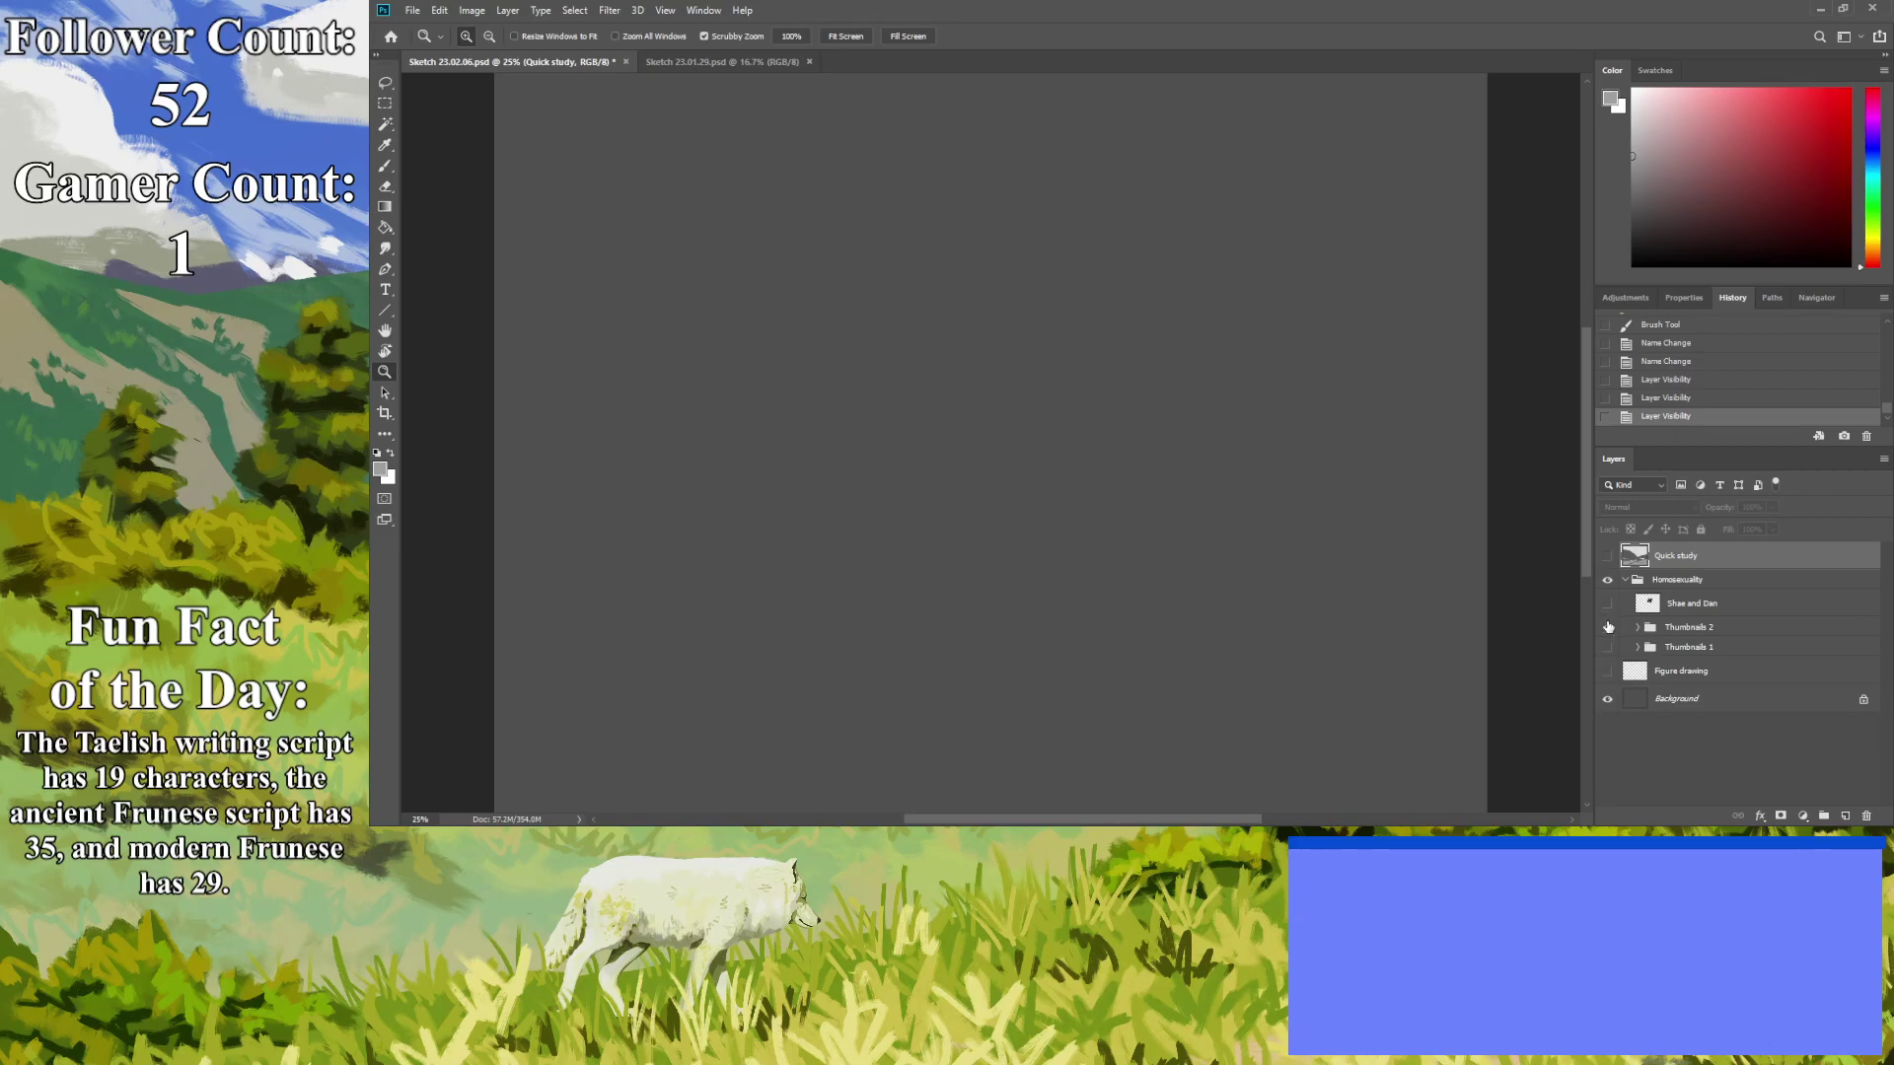
pyautogui.click(1607, 628)
pyautogui.moveTo(997, 601)
pyautogui.mouseDown()
pyautogui.moveTo(957, 604)
pyautogui.moveTo(1001, 607)
pyautogui.mouseUp()
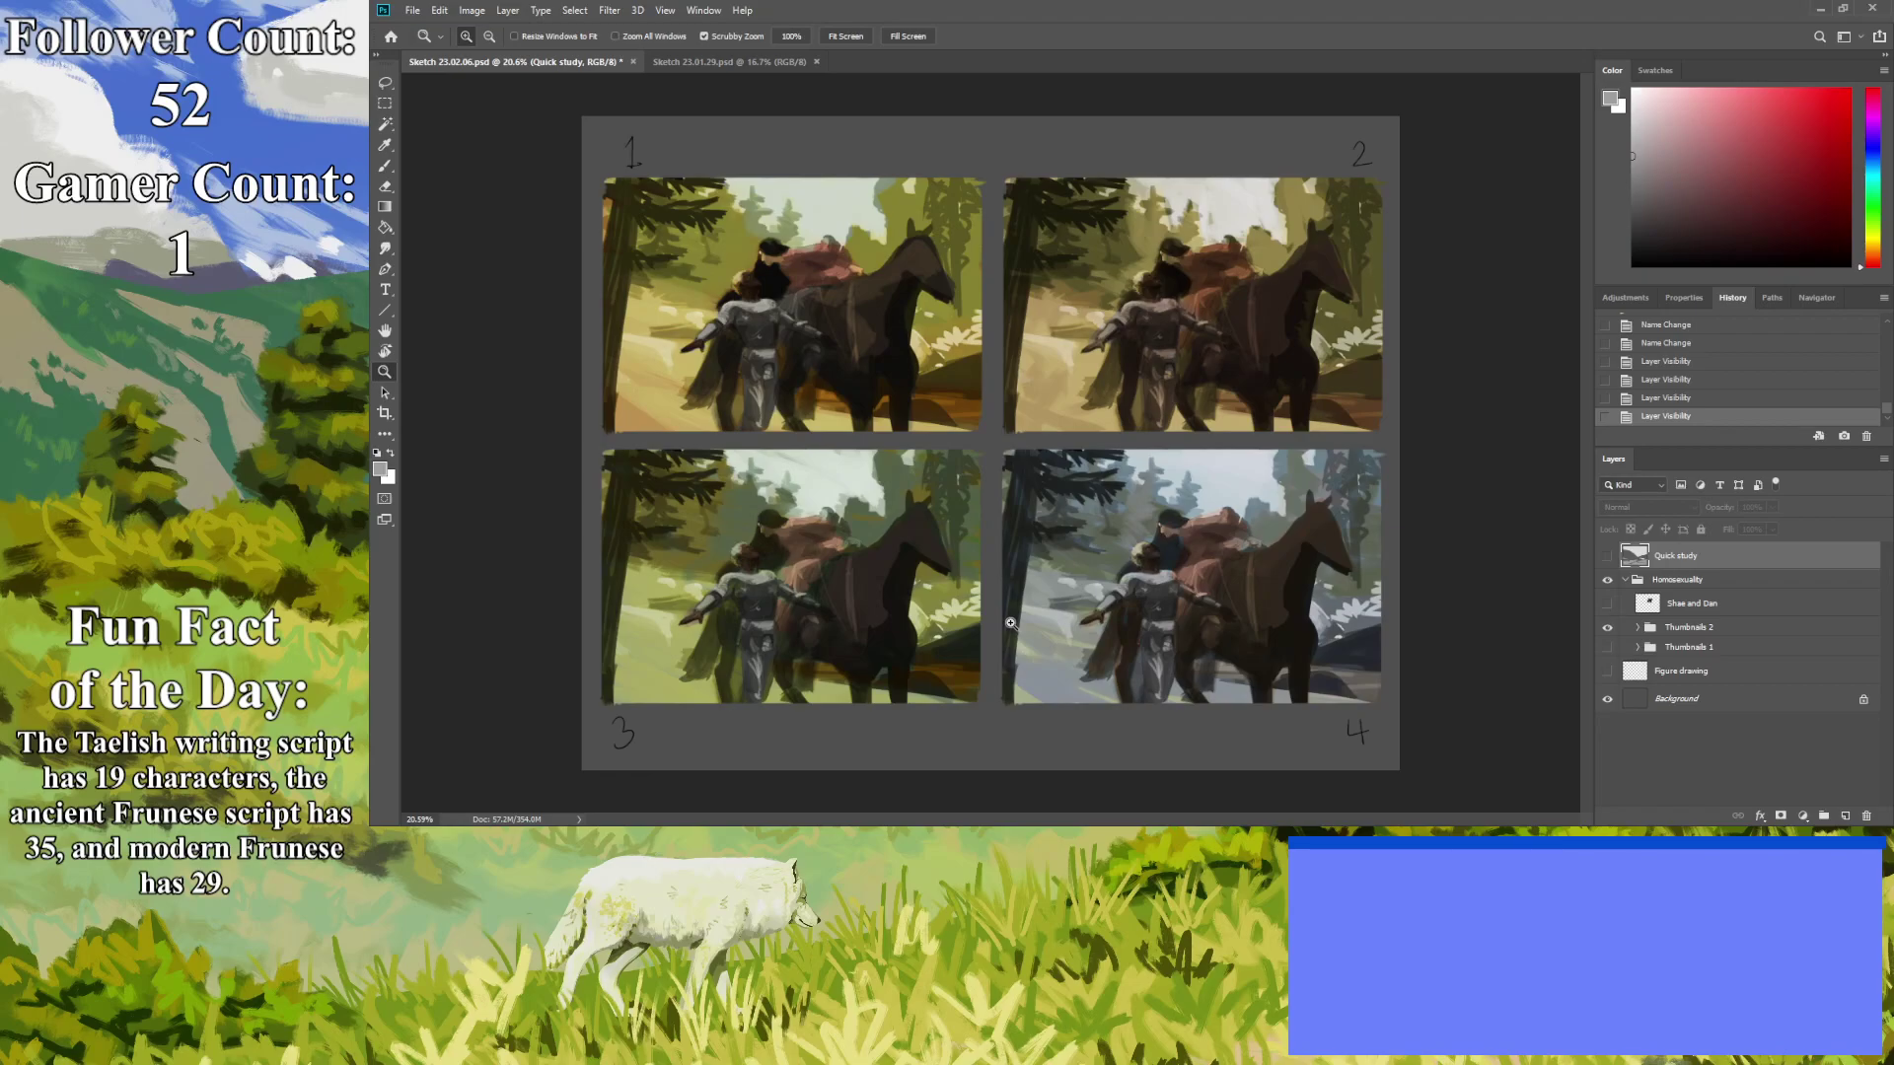
# Show the Quick study layer again, then collapse and hide the Homosexuality group.
pyautogui.click(1607, 555)
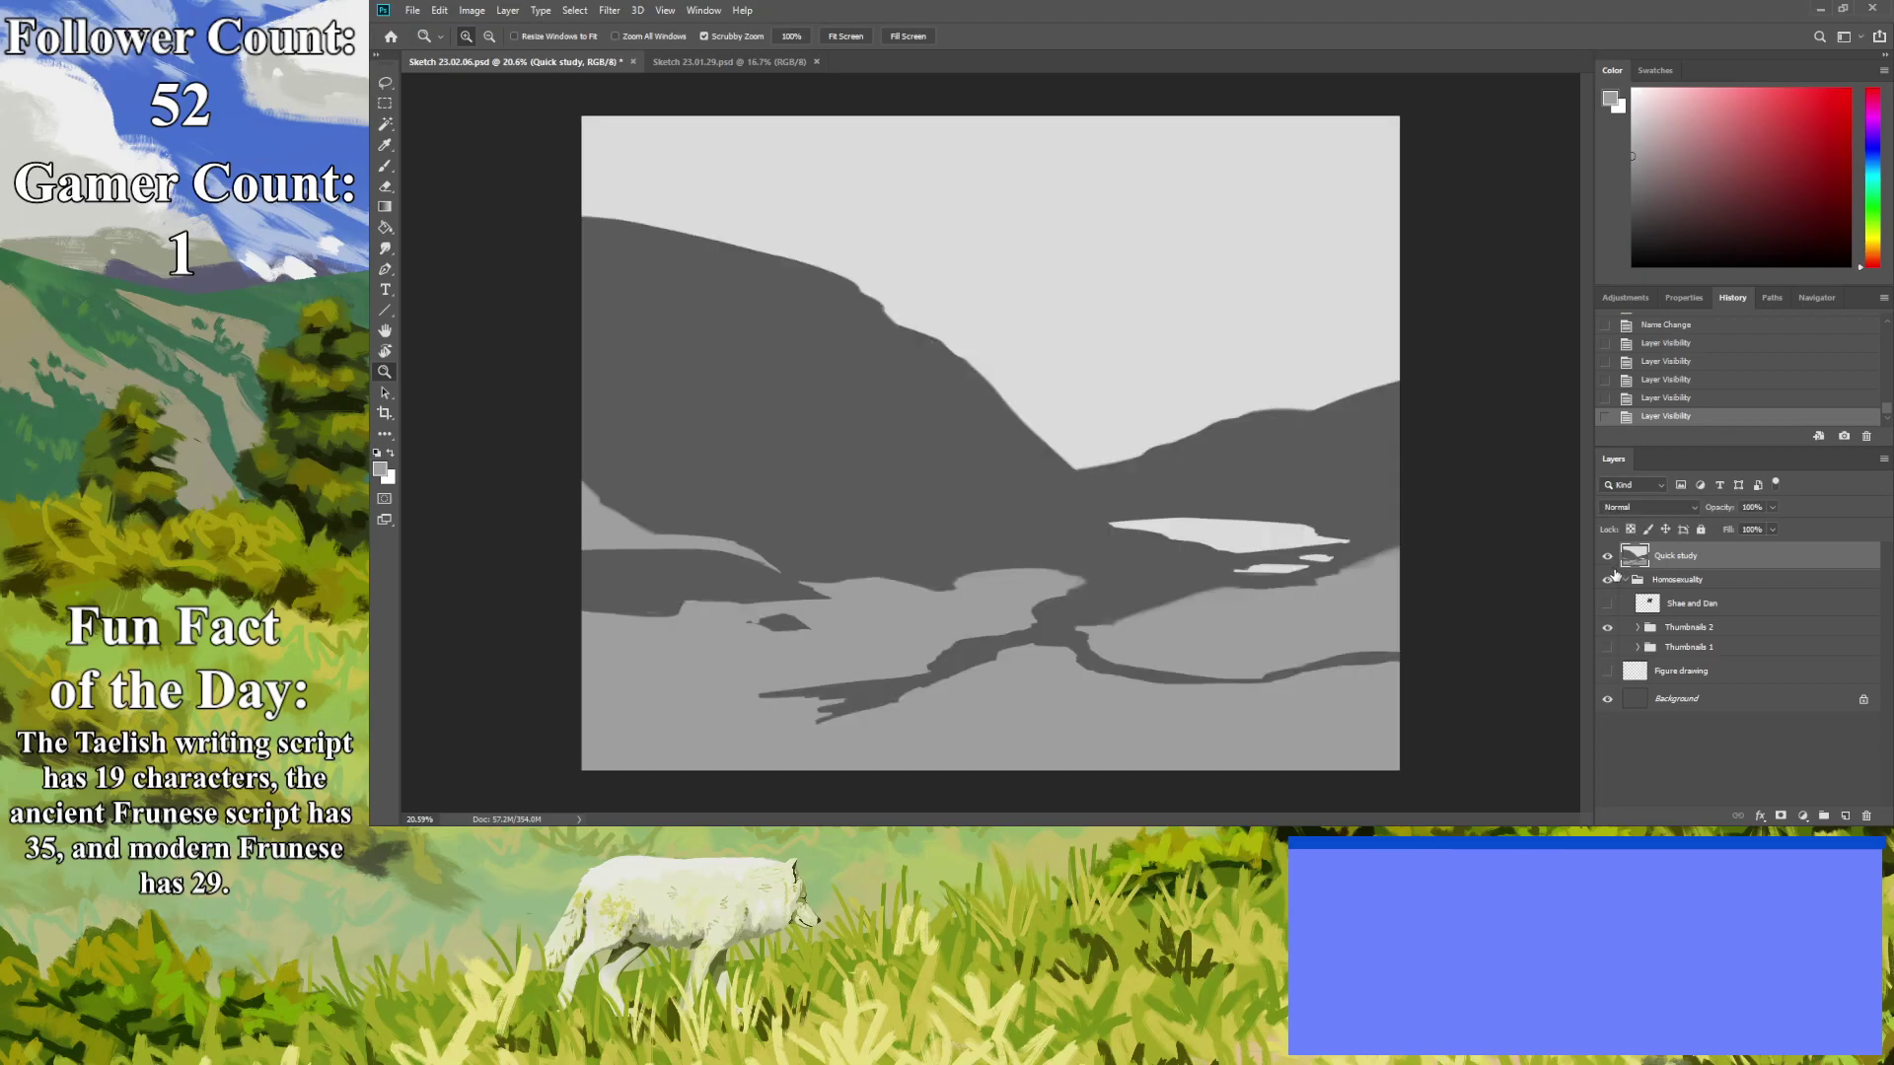
pyautogui.click(1625, 579)
pyautogui.click(1607, 579)
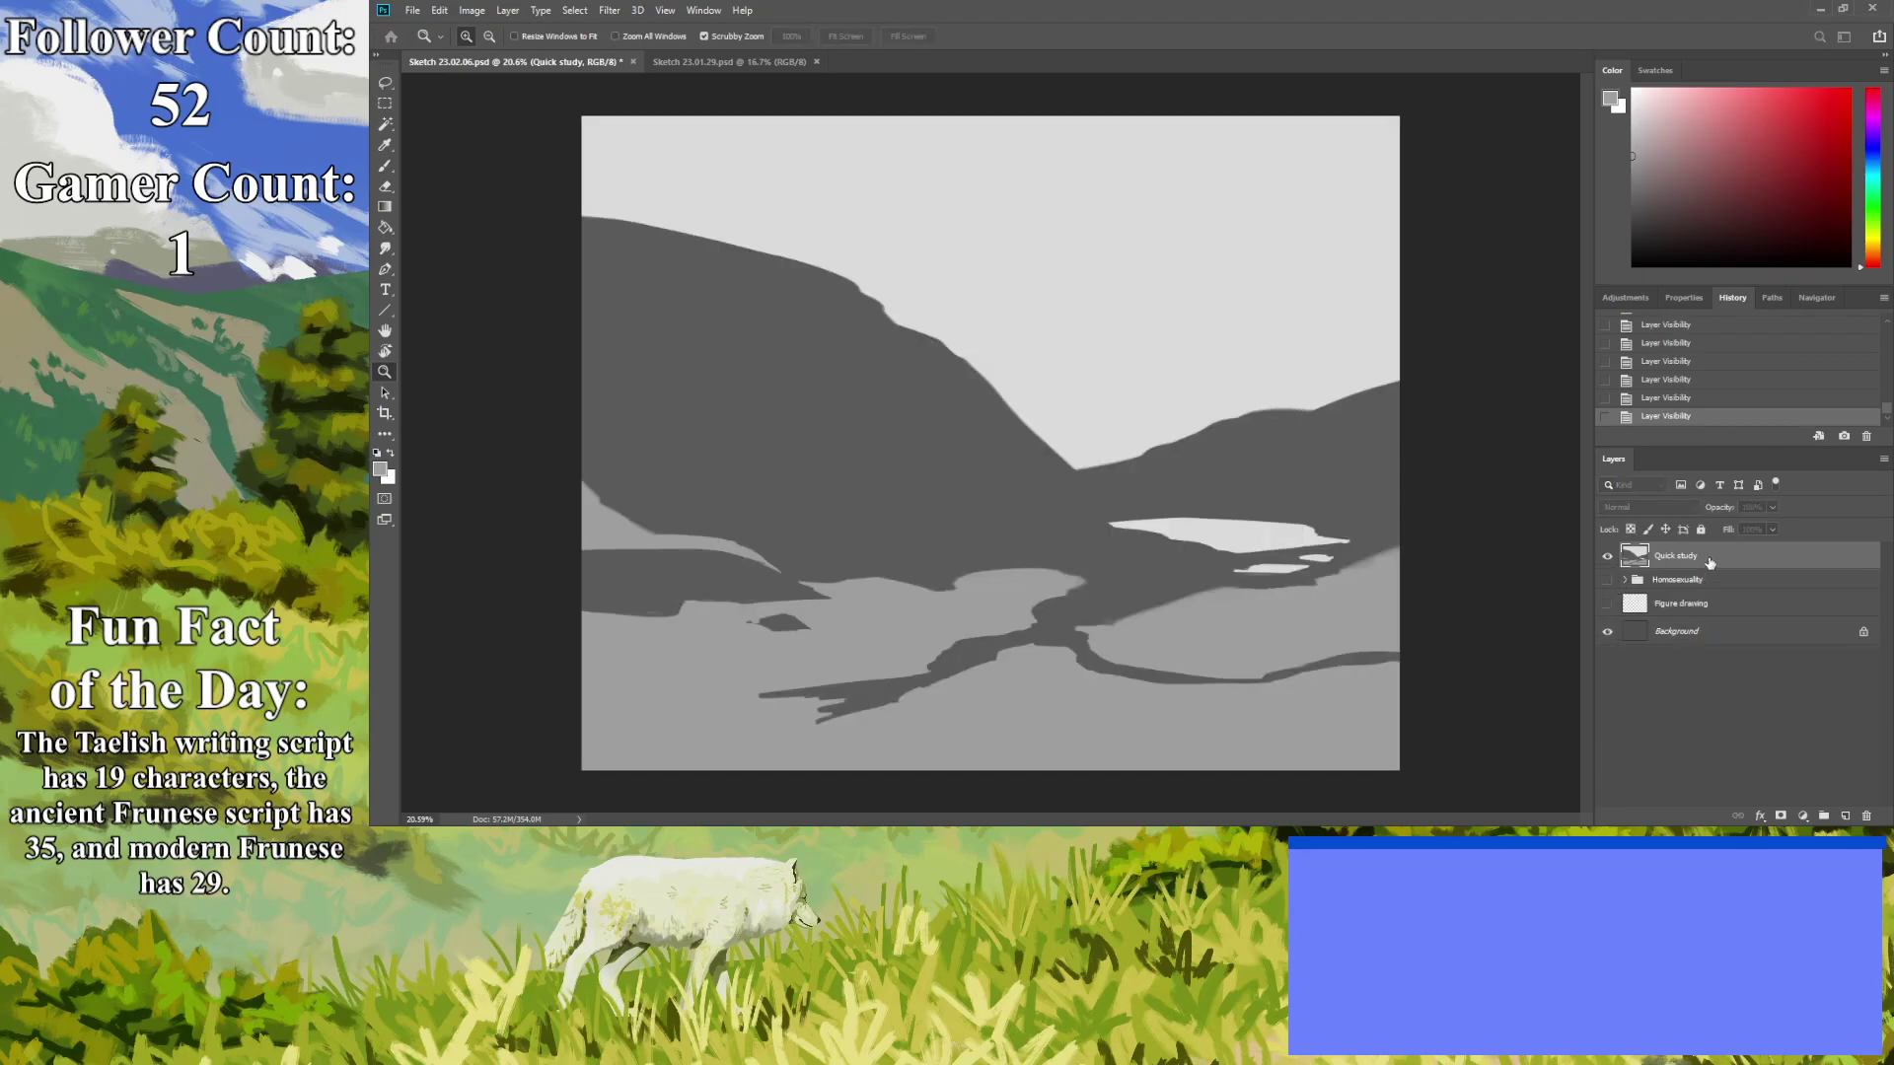
# Add a new layer above Quick study in Overlay mode and fill it with a muted blue-grey.
pyautogui.hotkey('ctrl', 'shift', 'alt', 'n')
pyautogui.scroll(-12, 1644, 507)
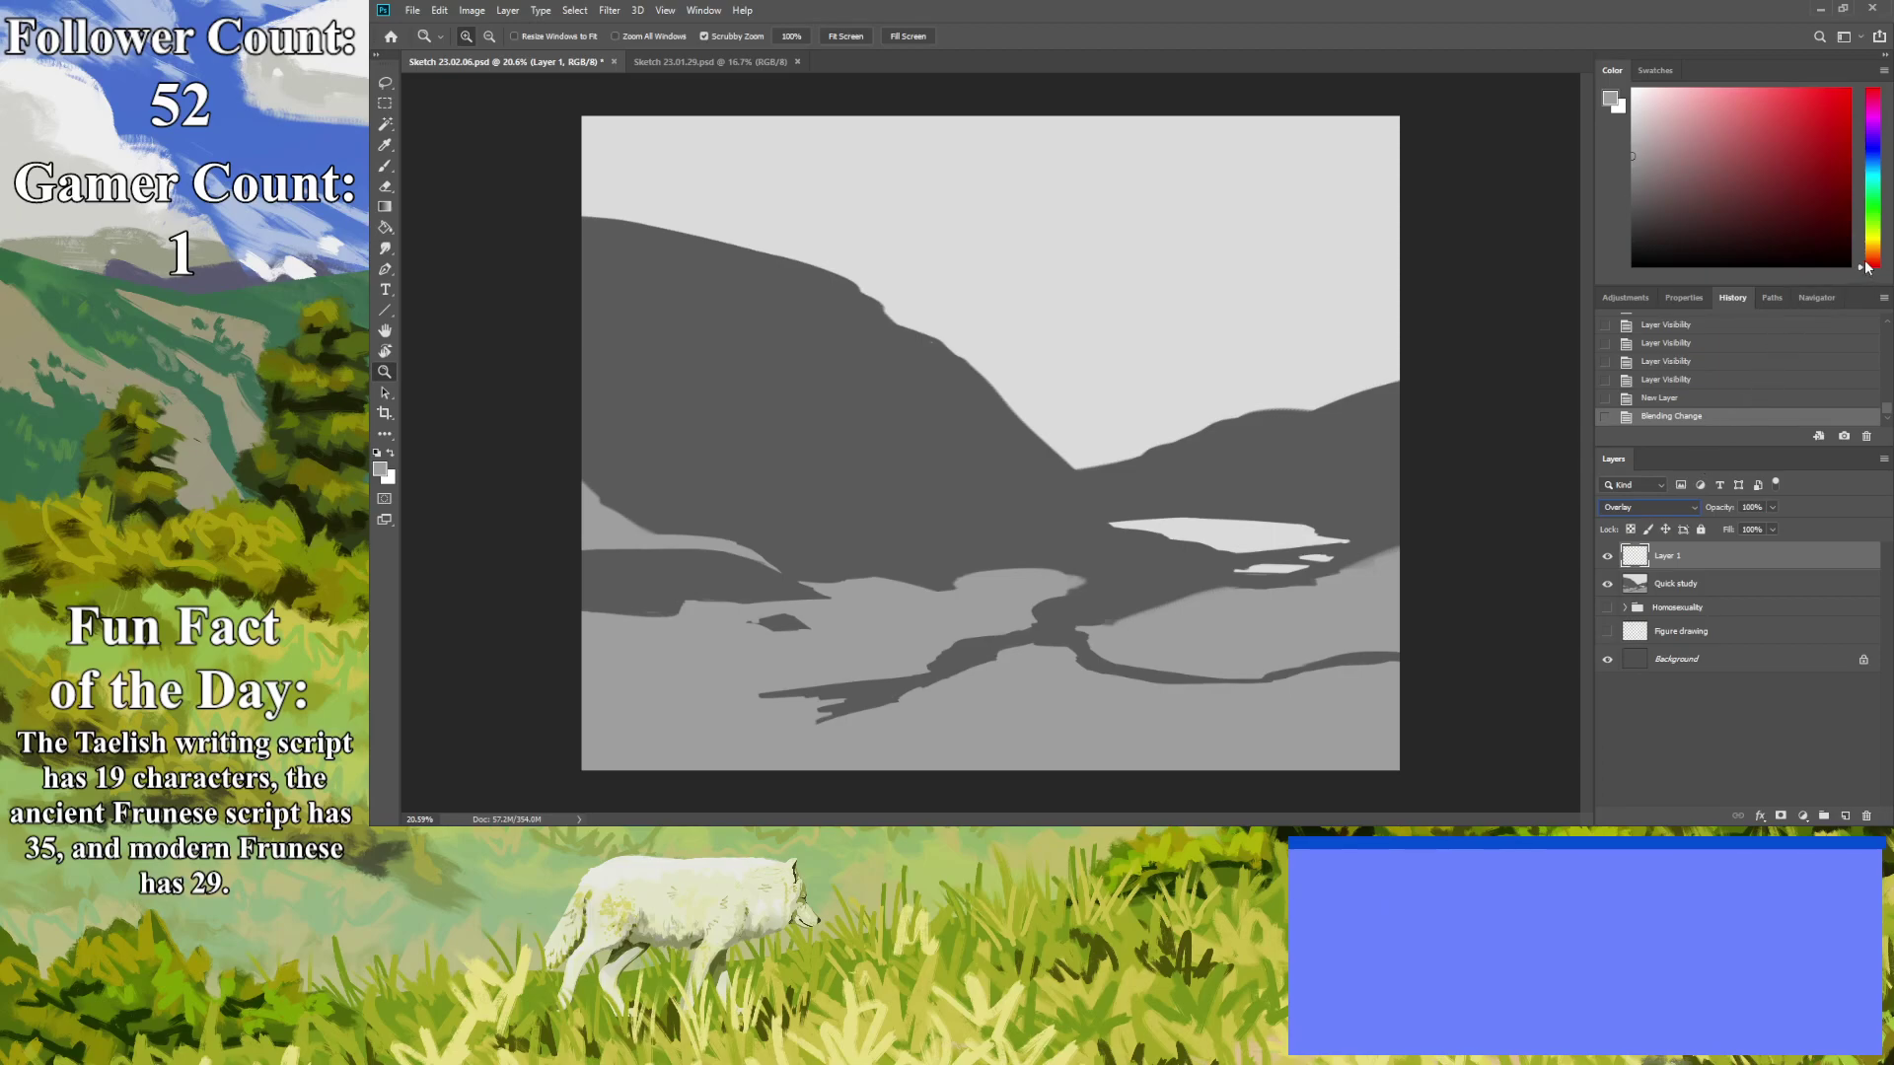
pyautogui.click(385, 145)
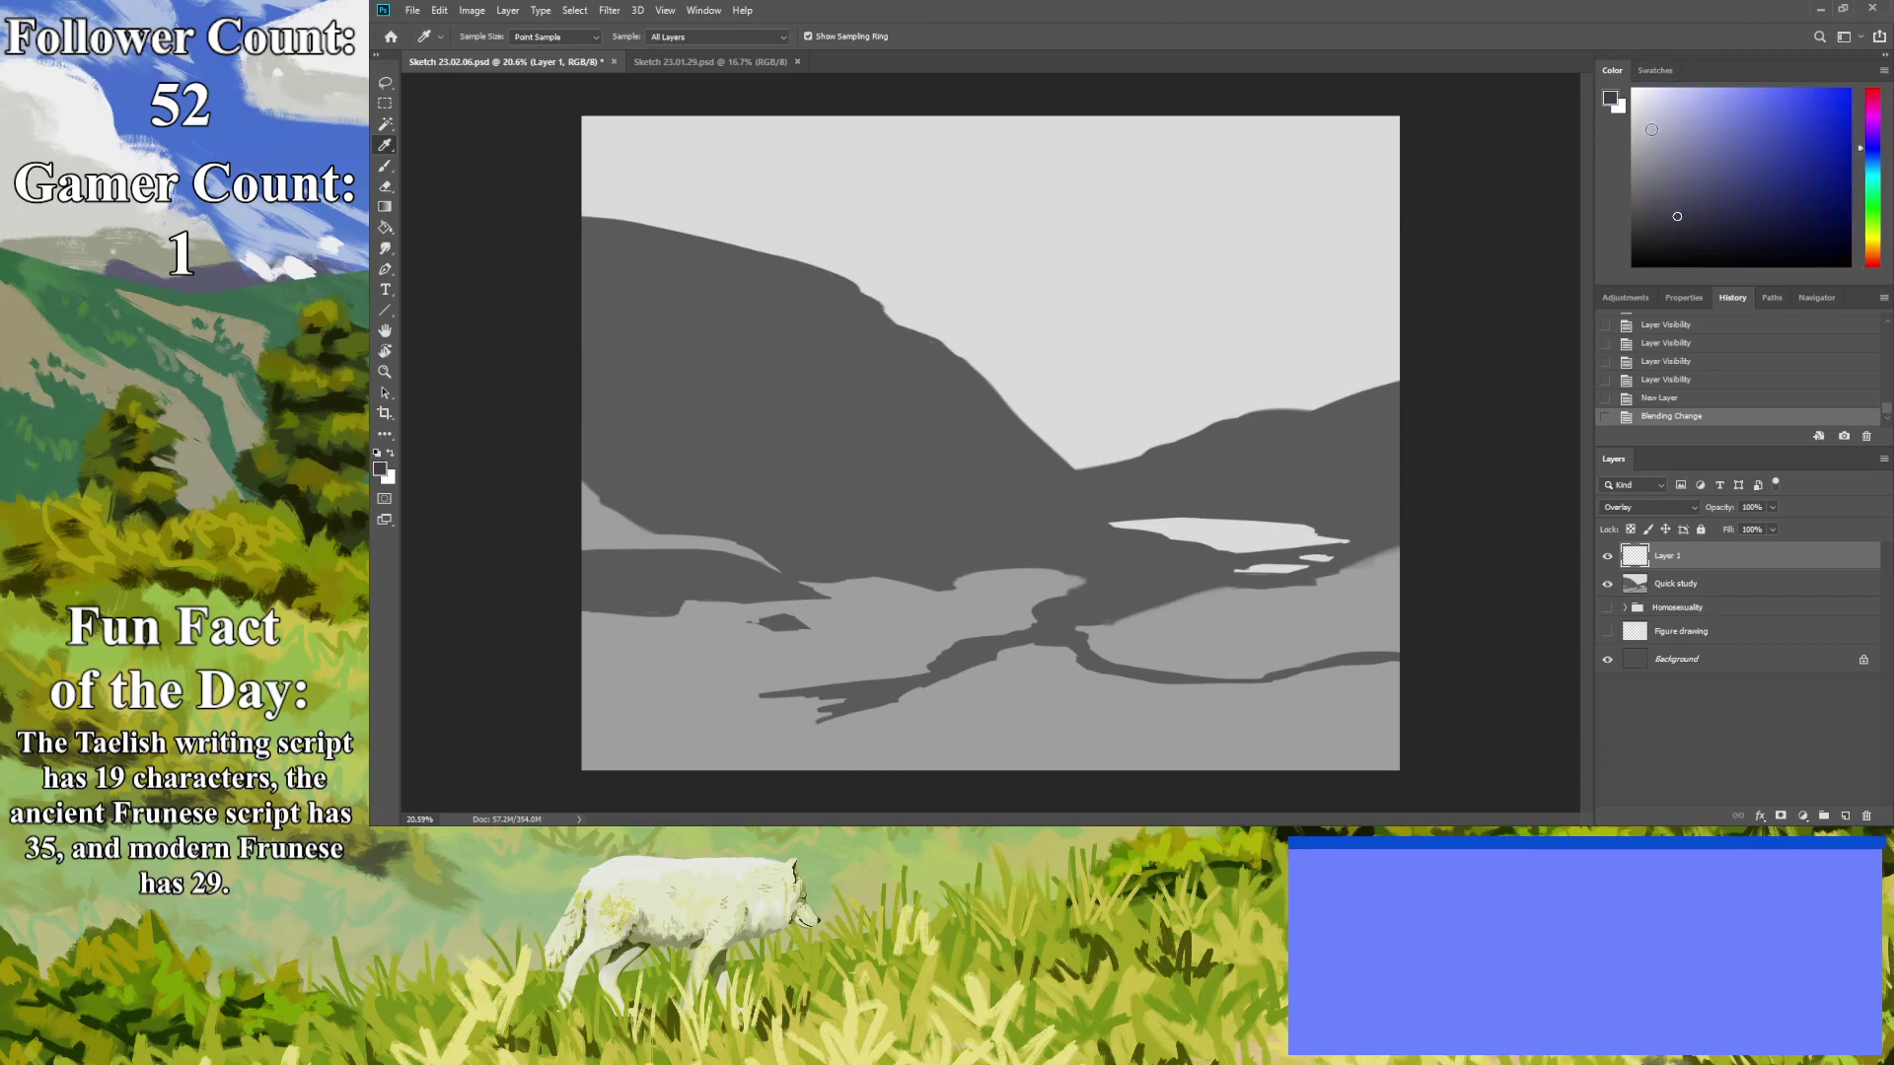
pyautogui.click(1656, 155)
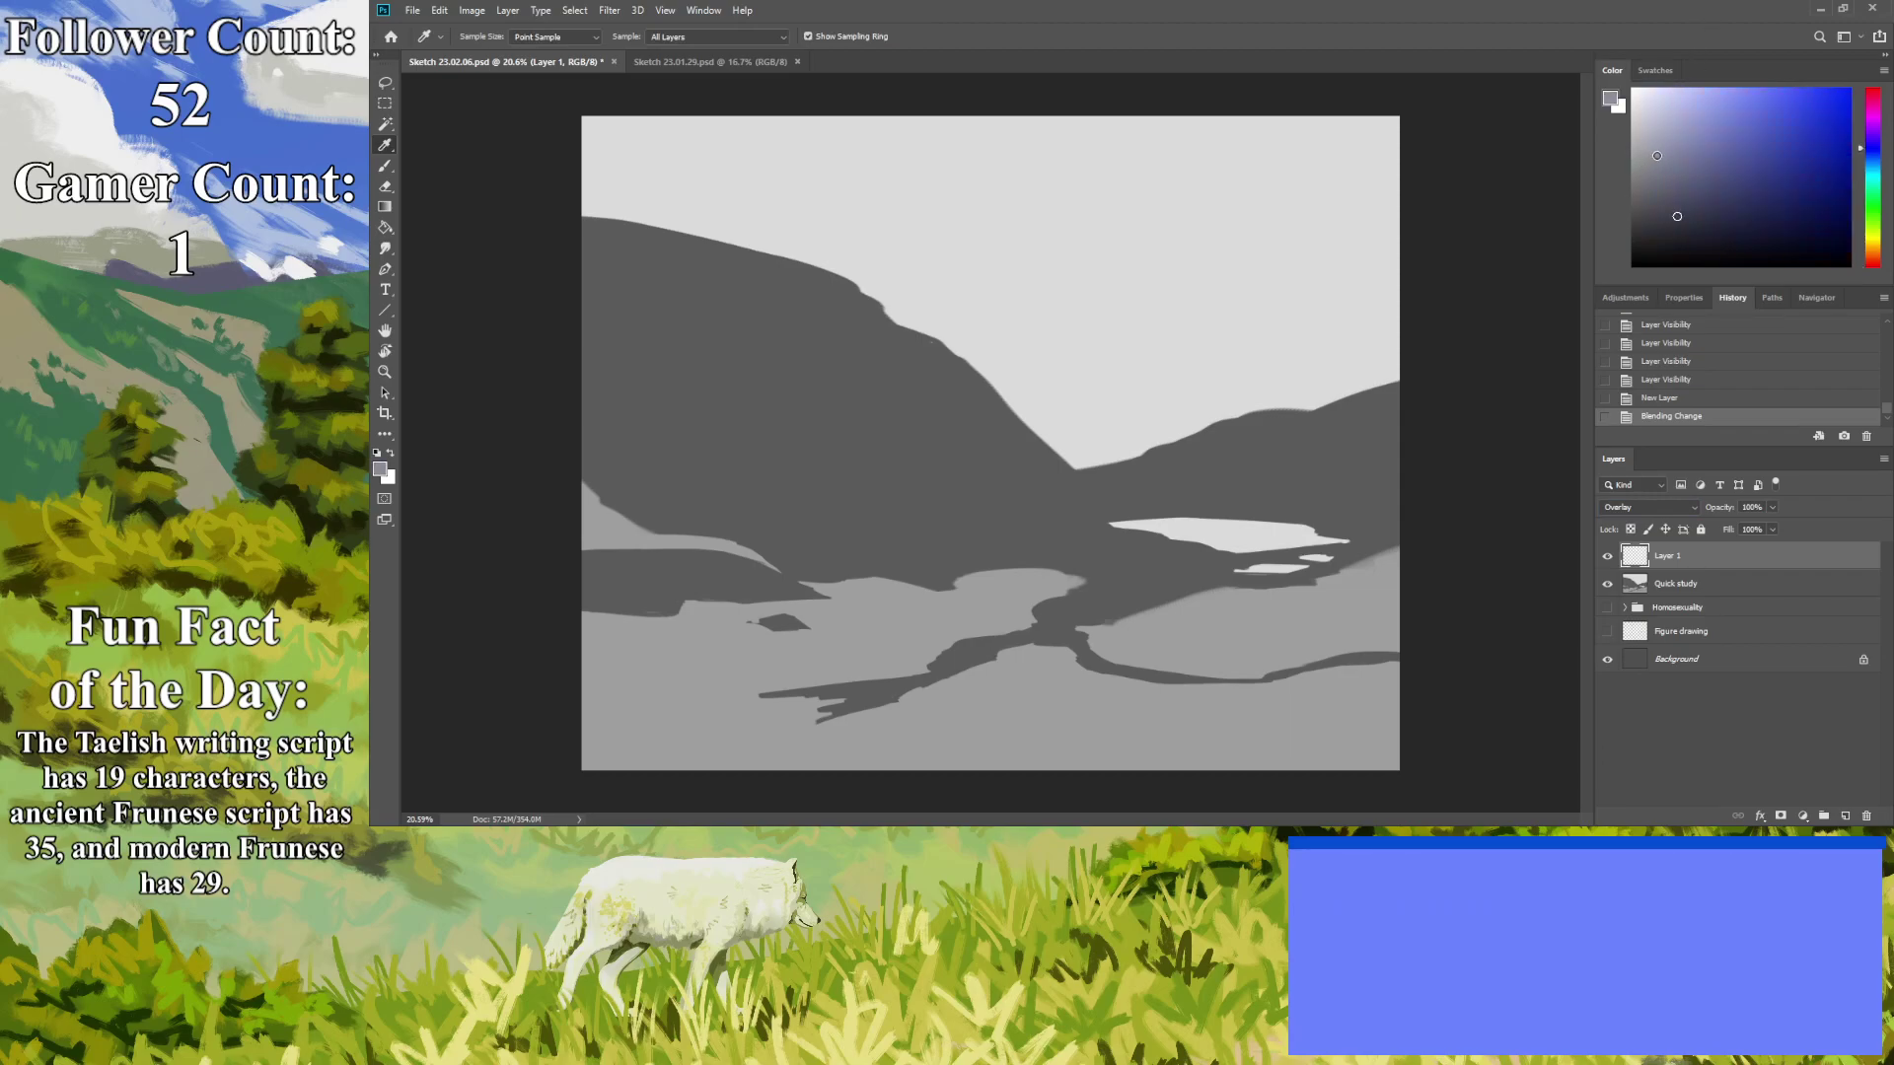
pyautogui.click(386, 229)
pyautogui.click(1017, 465)
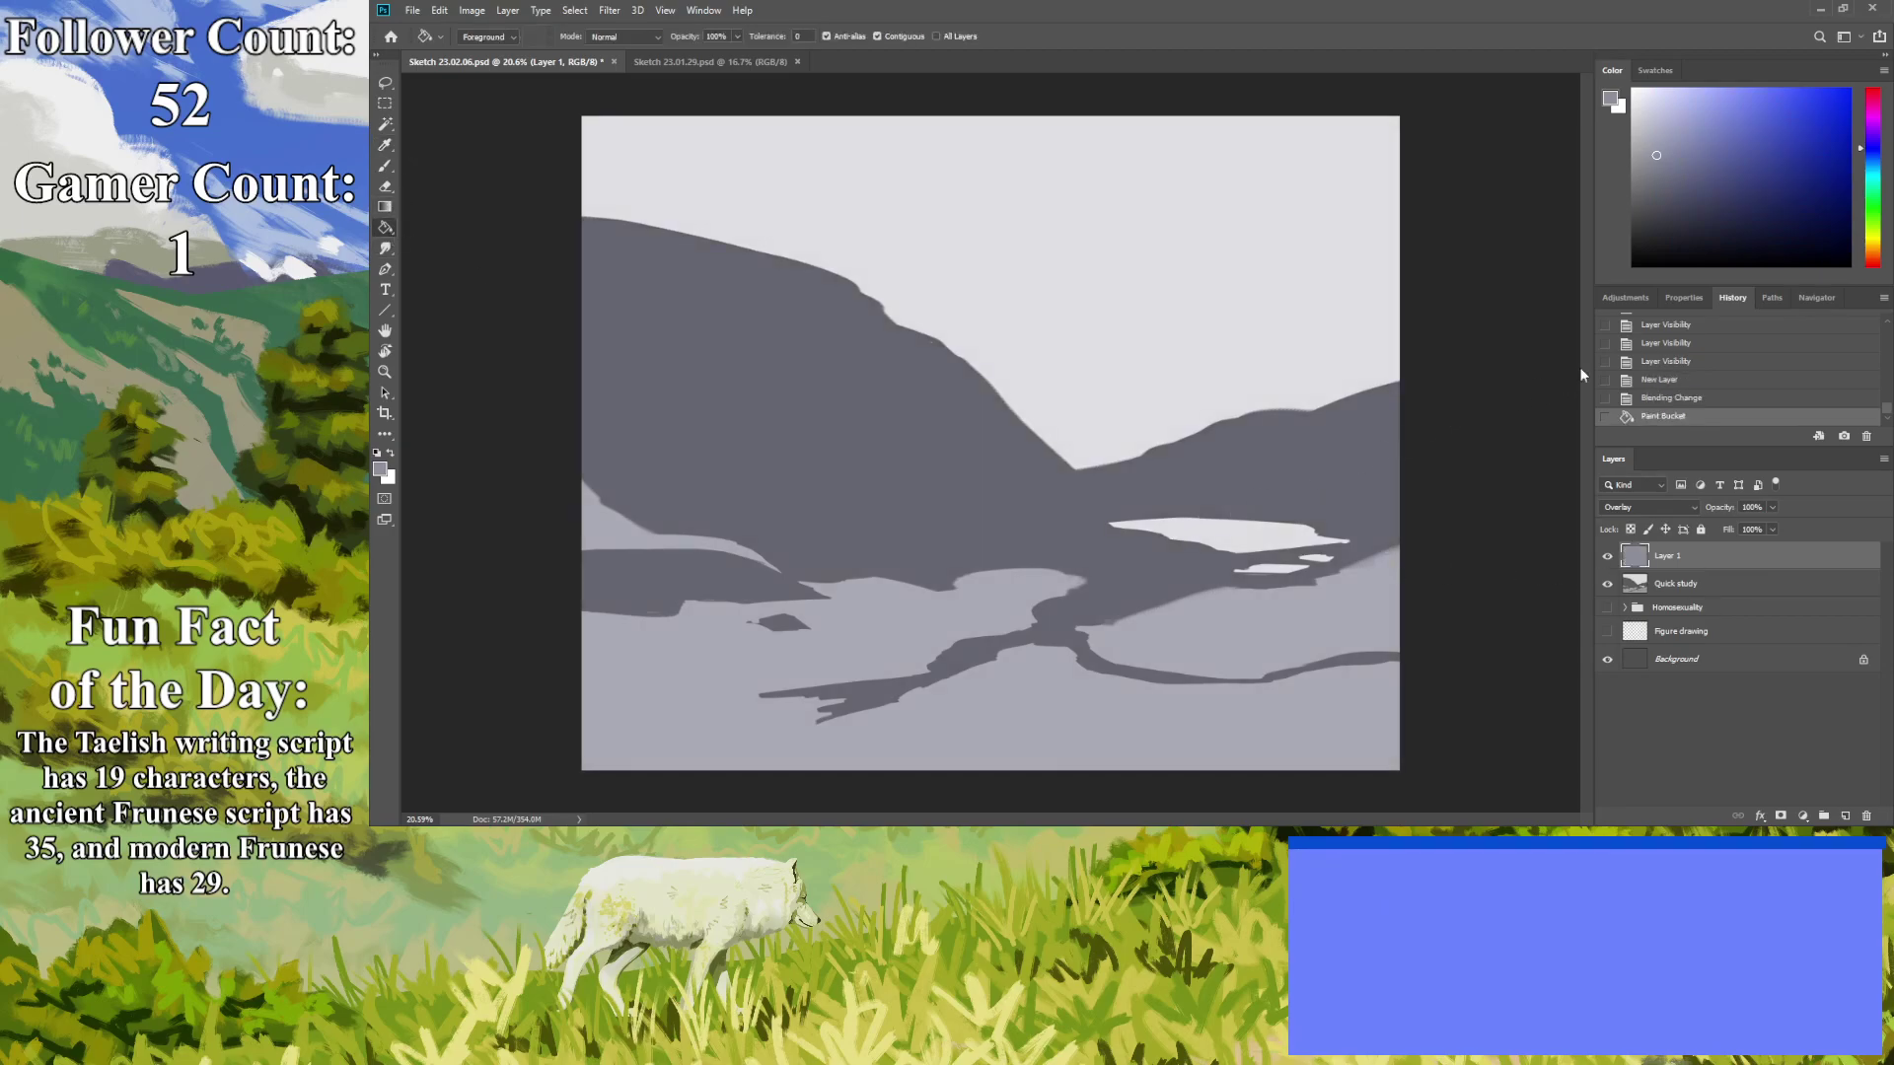
# Erase the blue-grey overlay from the left hill and the left foreground with an enlarged eraser.
pyautogui.moveTo(1874, 197); pyautogui.dragTo(1873, 237)
pyautogui.click(1688, 165)
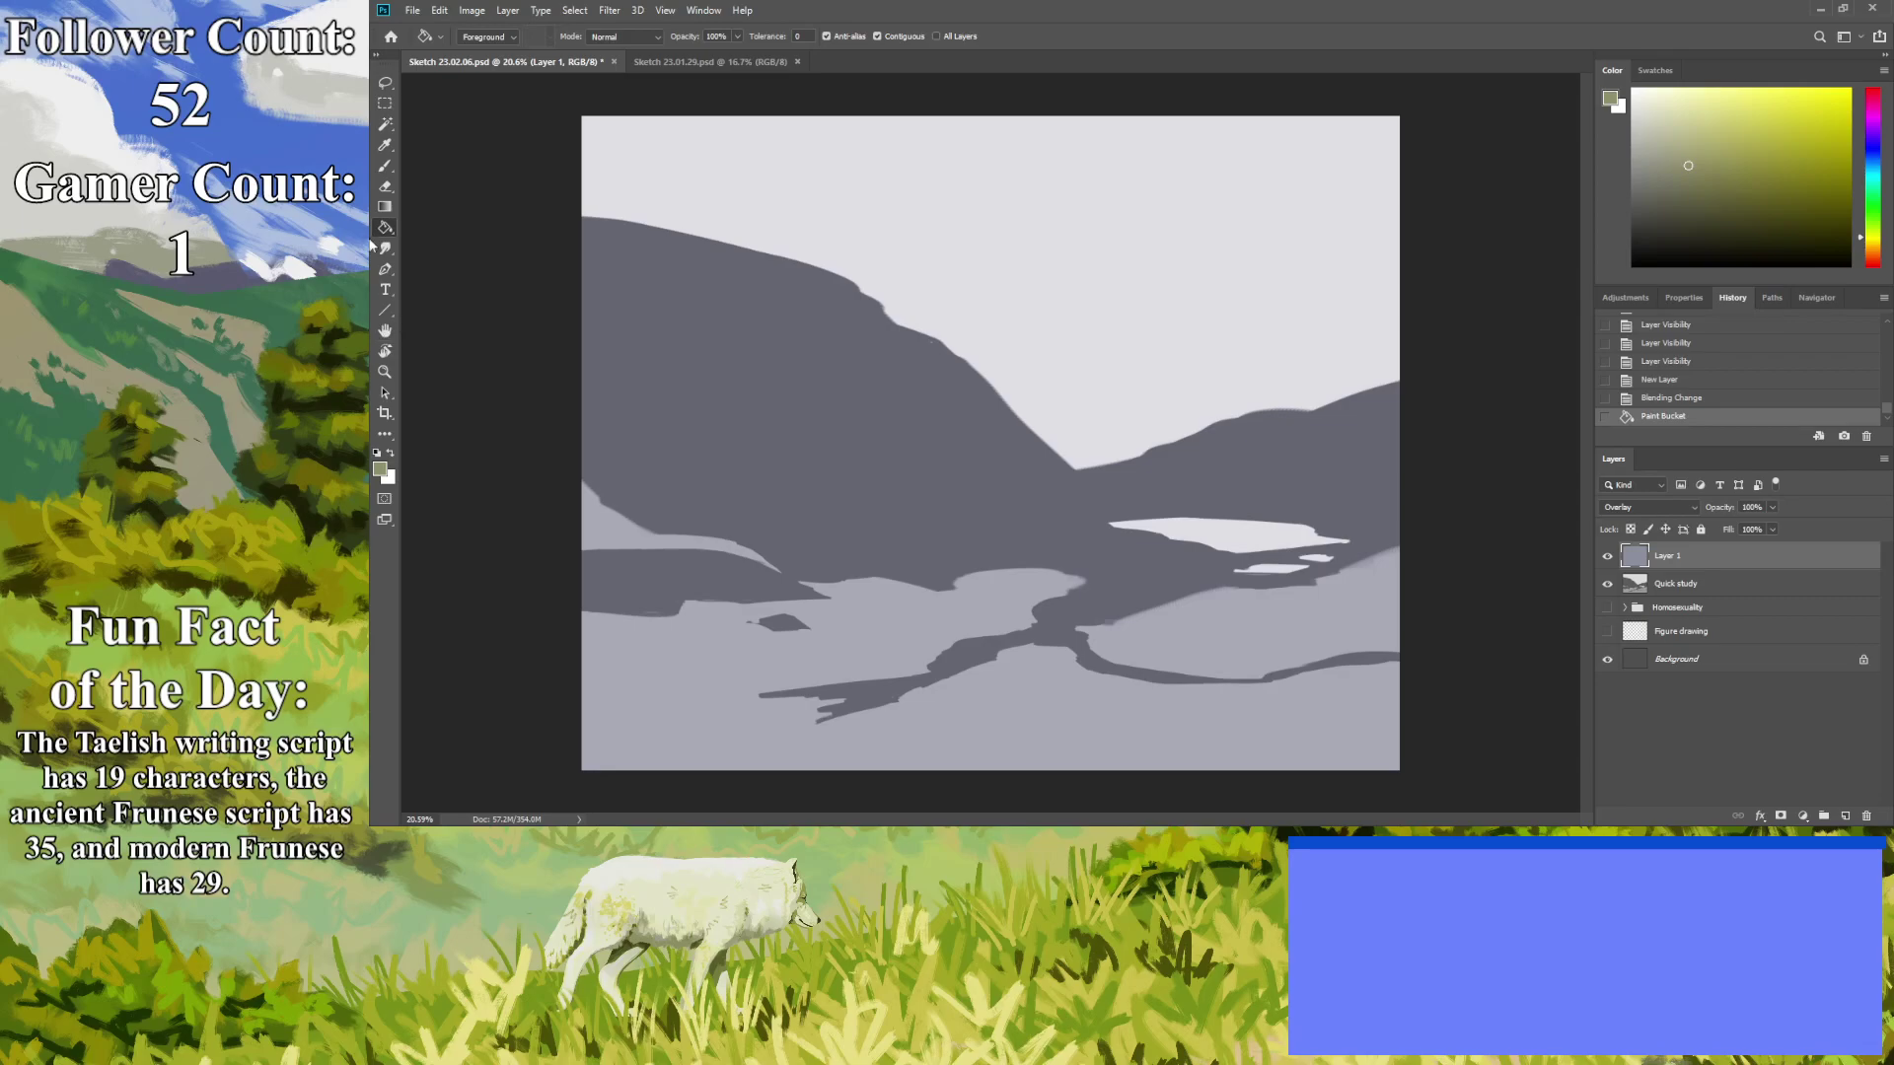
pyautogui.click(385, 187)
pyautogui.press(']')
pyautogui.press(']')
pyautogui.press(']')
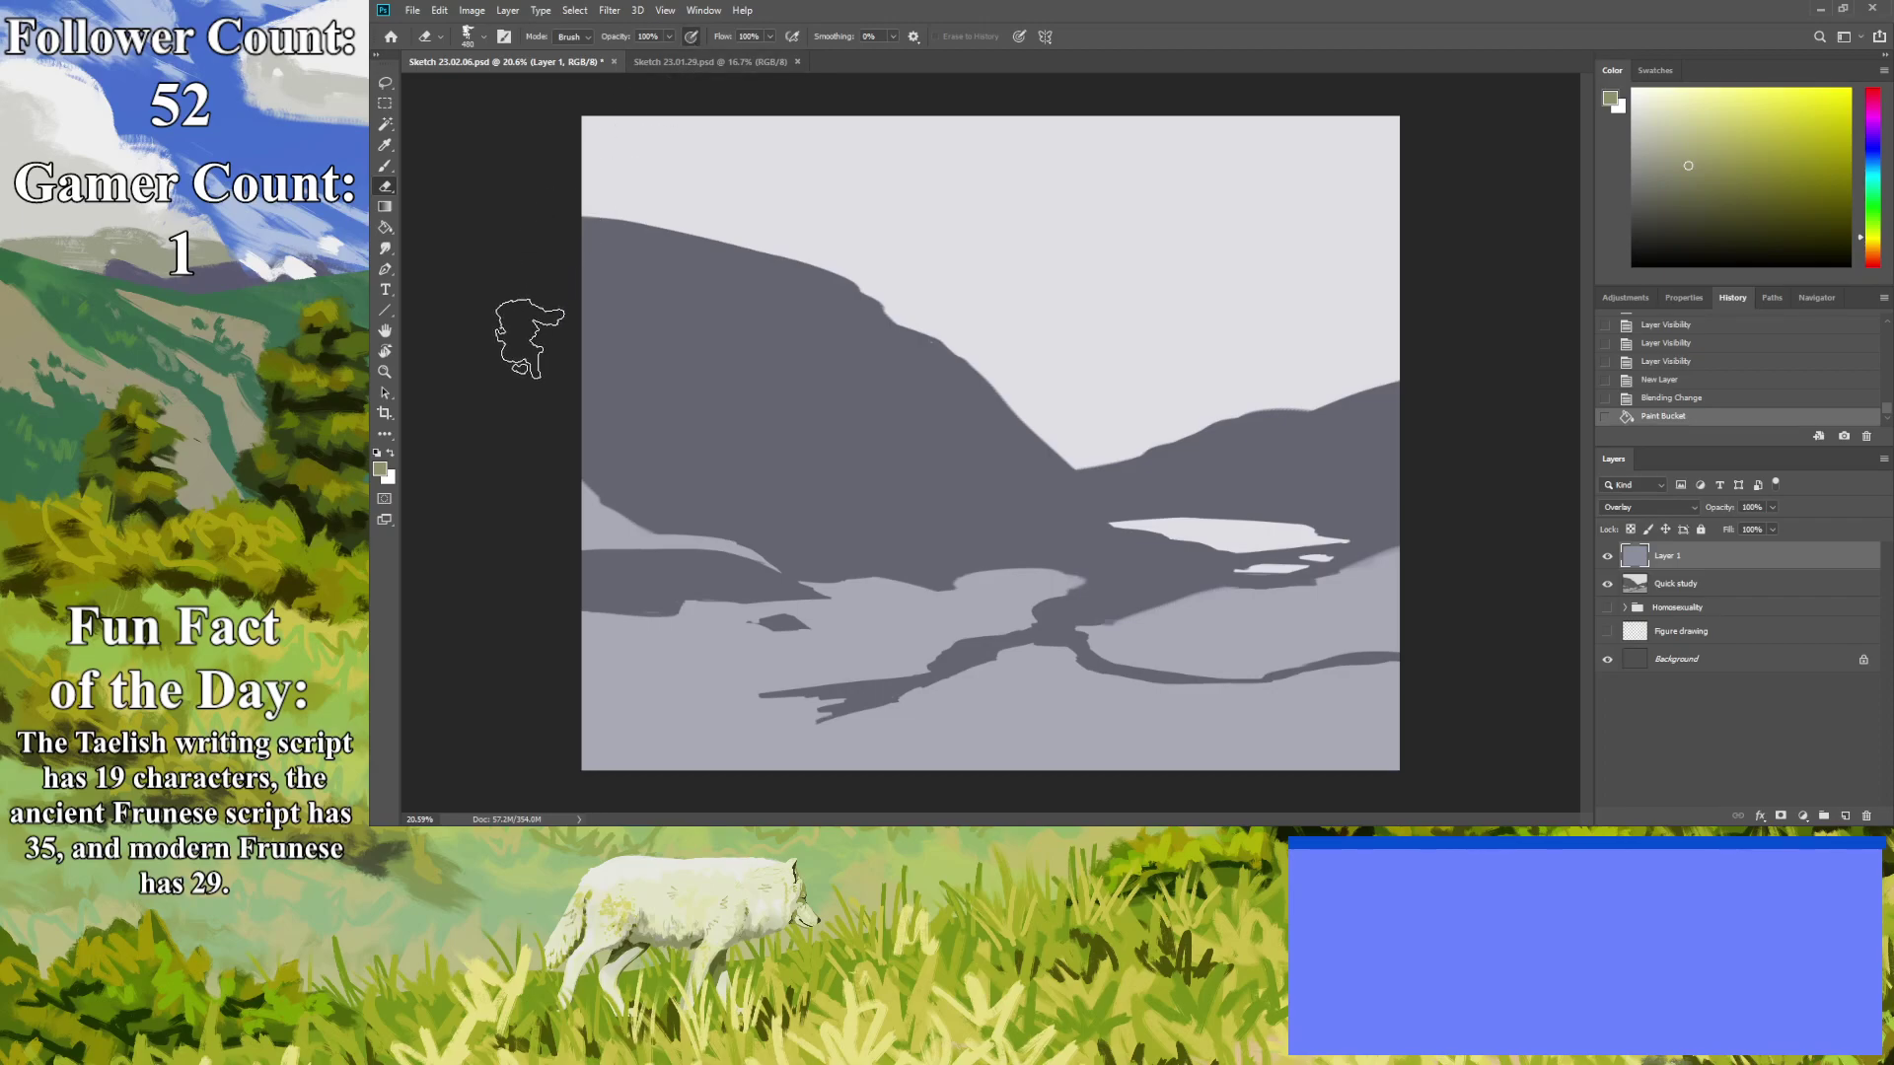
pyautogui.moveTo(626, 536)
pyautogui.mouseDown()
pyautogui.moveTo(889, 574)
pyautogui.moveTo(640, 481)
pyautogui.moveTo(908, 514)
pyautogui.moveTo(932, 596)
pyautogui.moveTo(848, 599)
pyautogui.moveTo(1036, 598)
pyautogui.mouseUp()
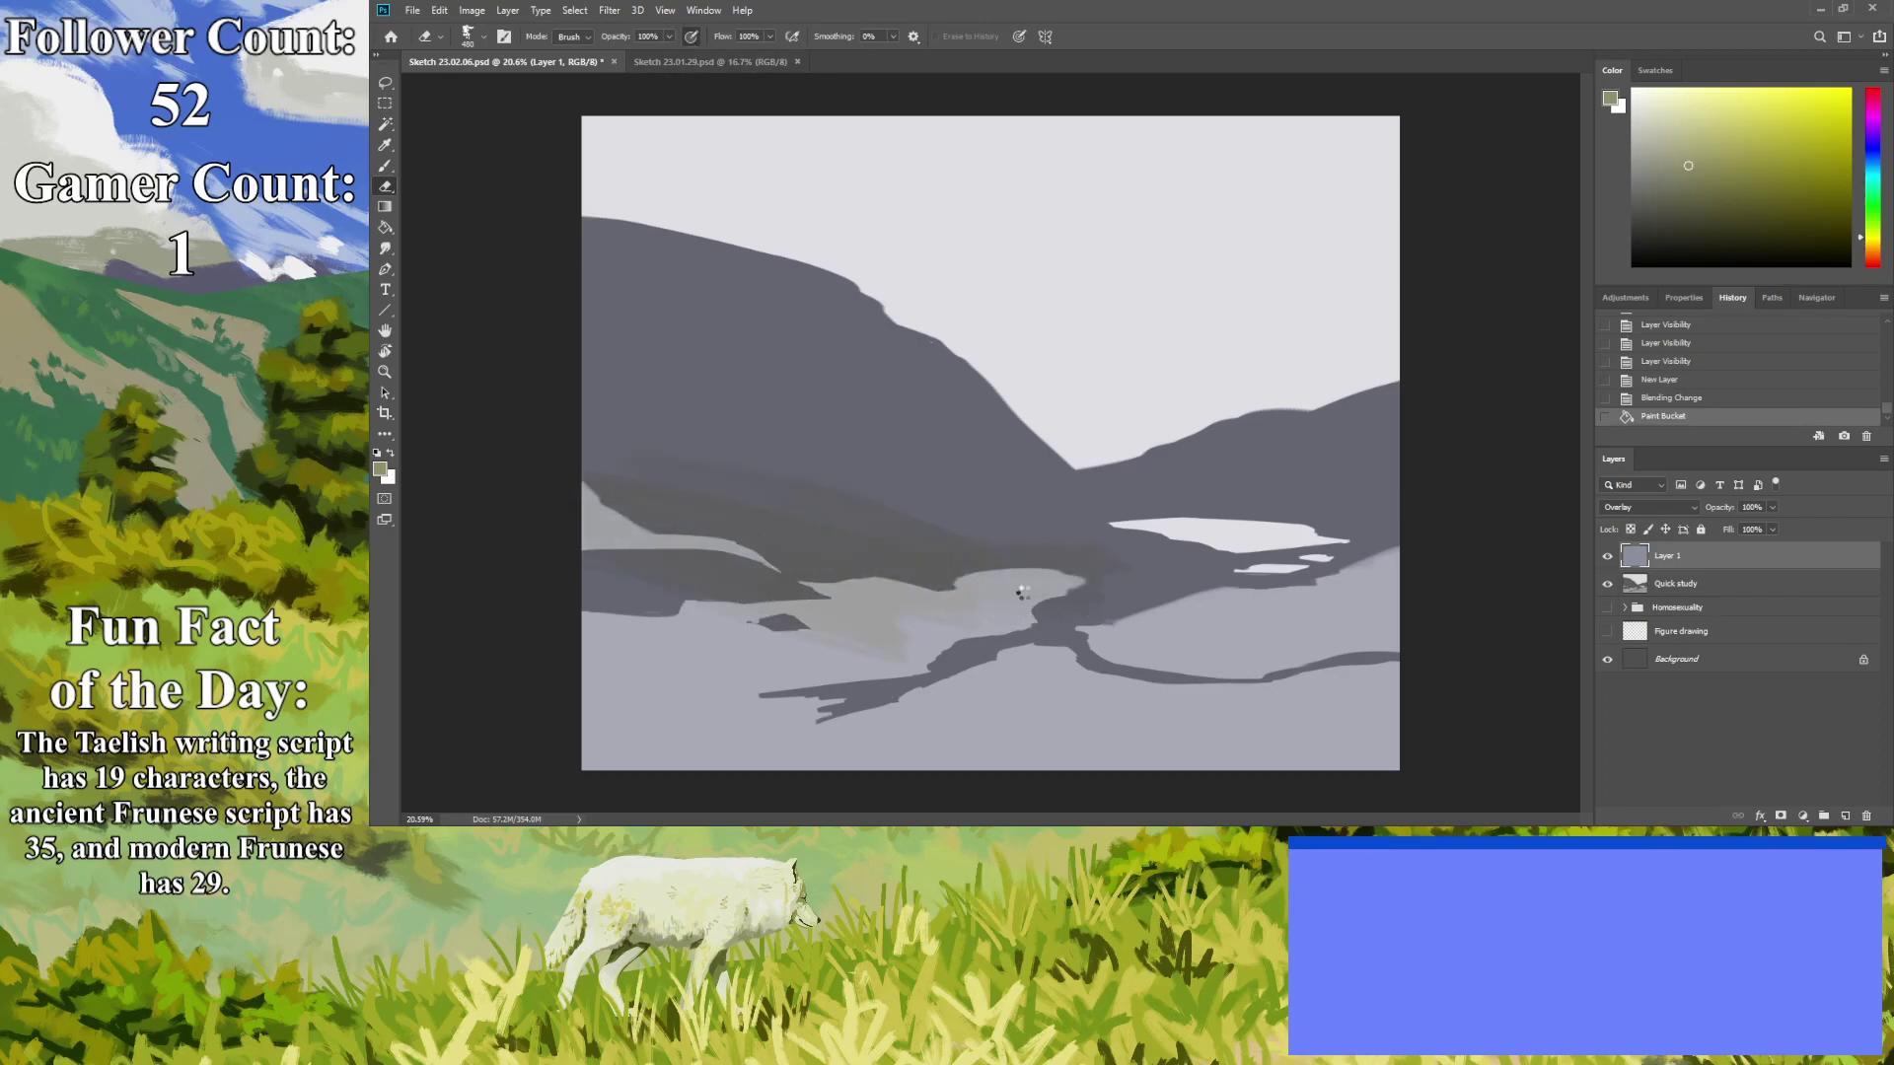
pyautogui.moveTo(1871, 245); pyautogui.dragTo(1870, 253)
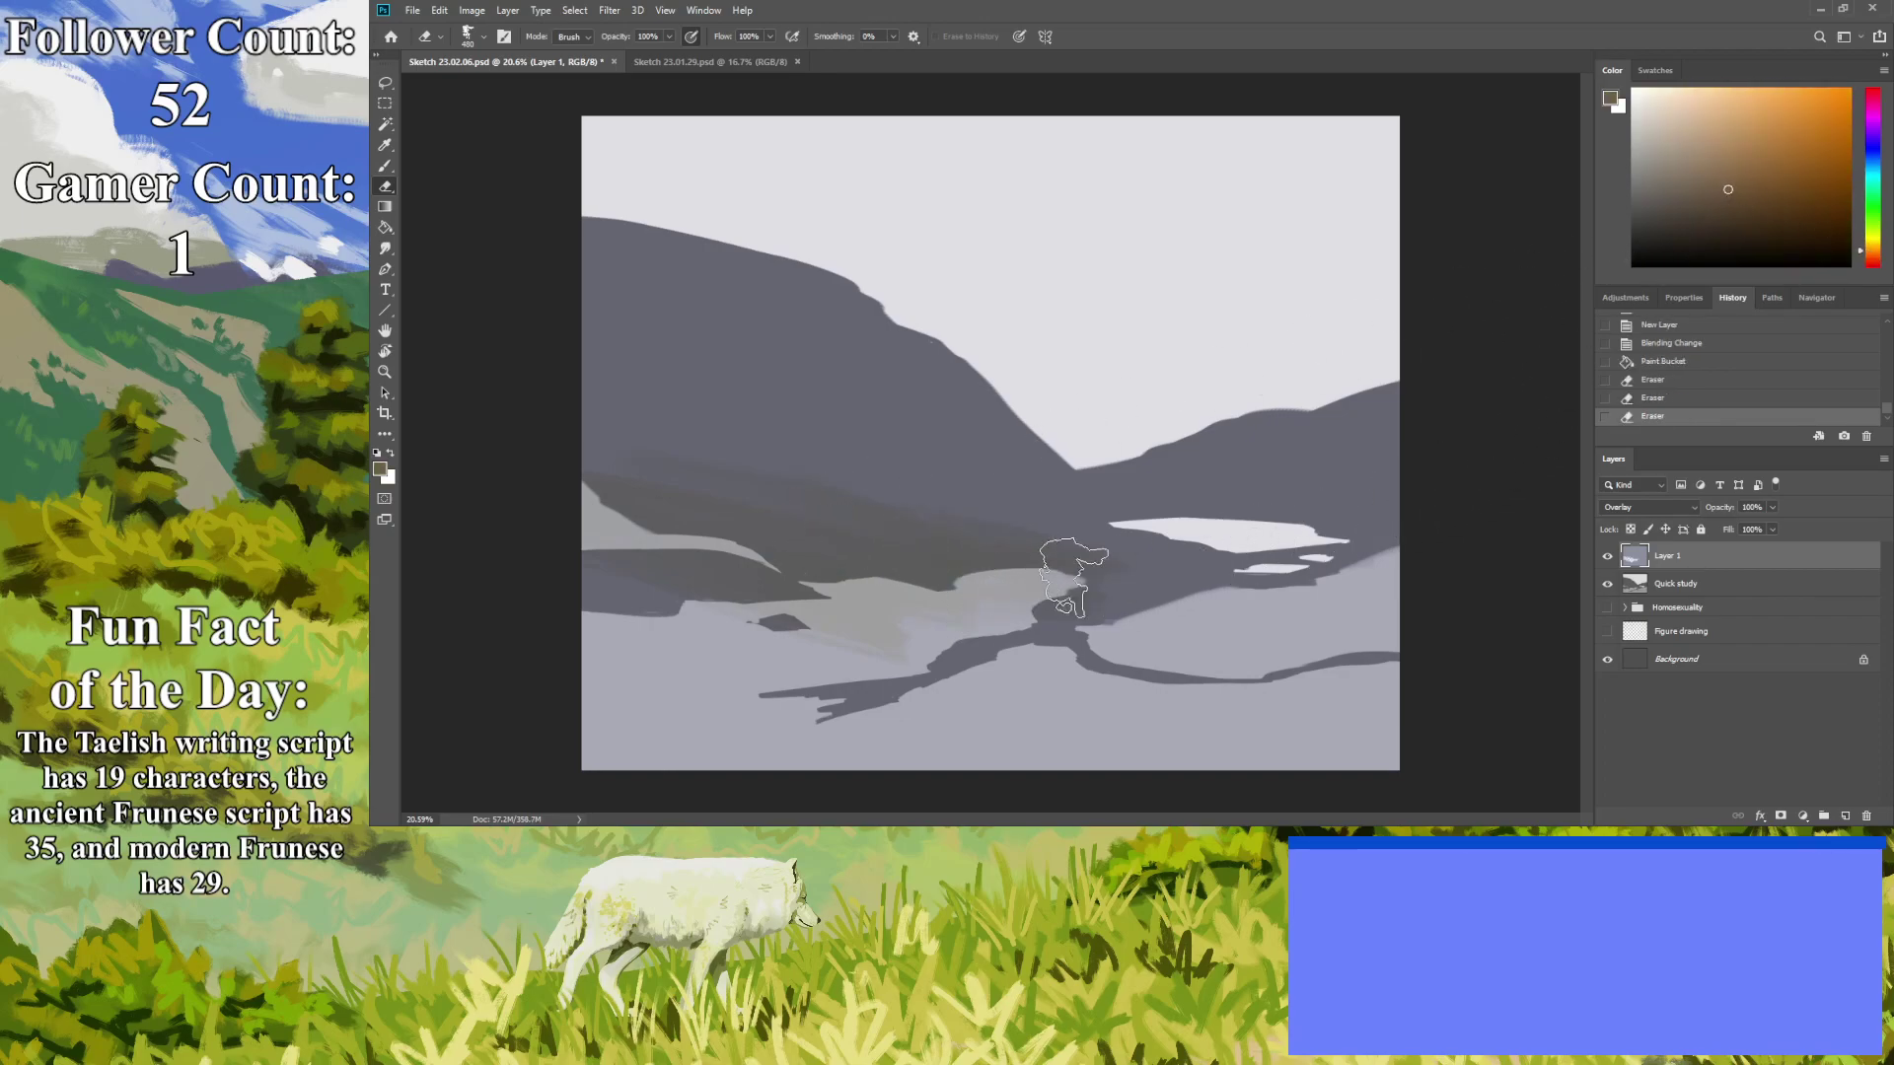
pyautogui.moveTo(940, 459)
pyautogui.mouseDown()
pyautogui.moveTo(1057, 587)
pyautogui.moveTo(915, 403)
pyautogui.moveTo(1004, 478)
pyautogui.moveTo(933, 387)
pyautogui.moveTo(863, 350)
pyautogui.moveTo(967, 484)
pyautogui.moveTo(1016, 519)
pyautogui.moveTo(986, 447)
pyautogui.moveTo(1037, 504)
pyautogui.moveTo(857, 338)
pyautogui.moveTo(795, 317)
pyautogui.moveTo(836, 326)
pyautogui.moveTo(803, 372)
pyautogui.mouseUp()
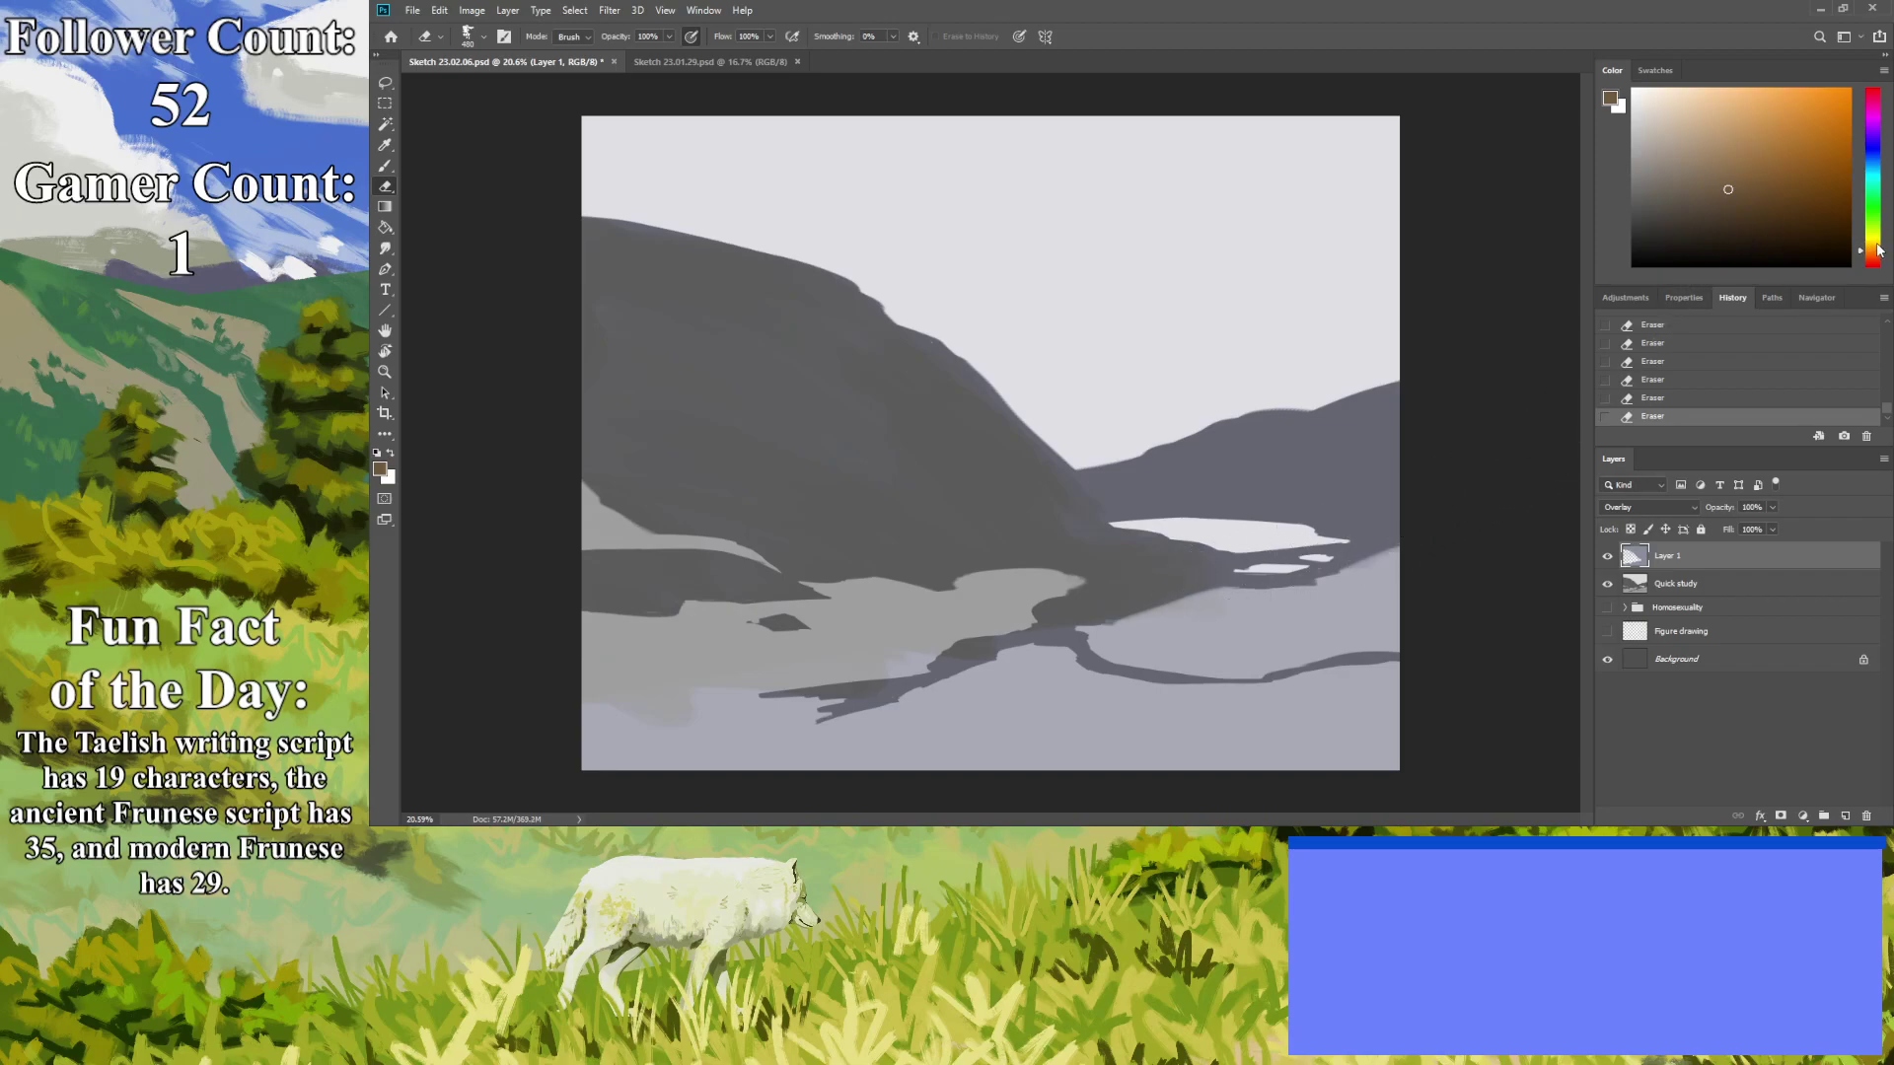
# Erase the blue-grey overlay from the rest of the foreground around the channels.
pyautogui.moveTo(1879, 251); pyautogui.dragTo(1874, 239)
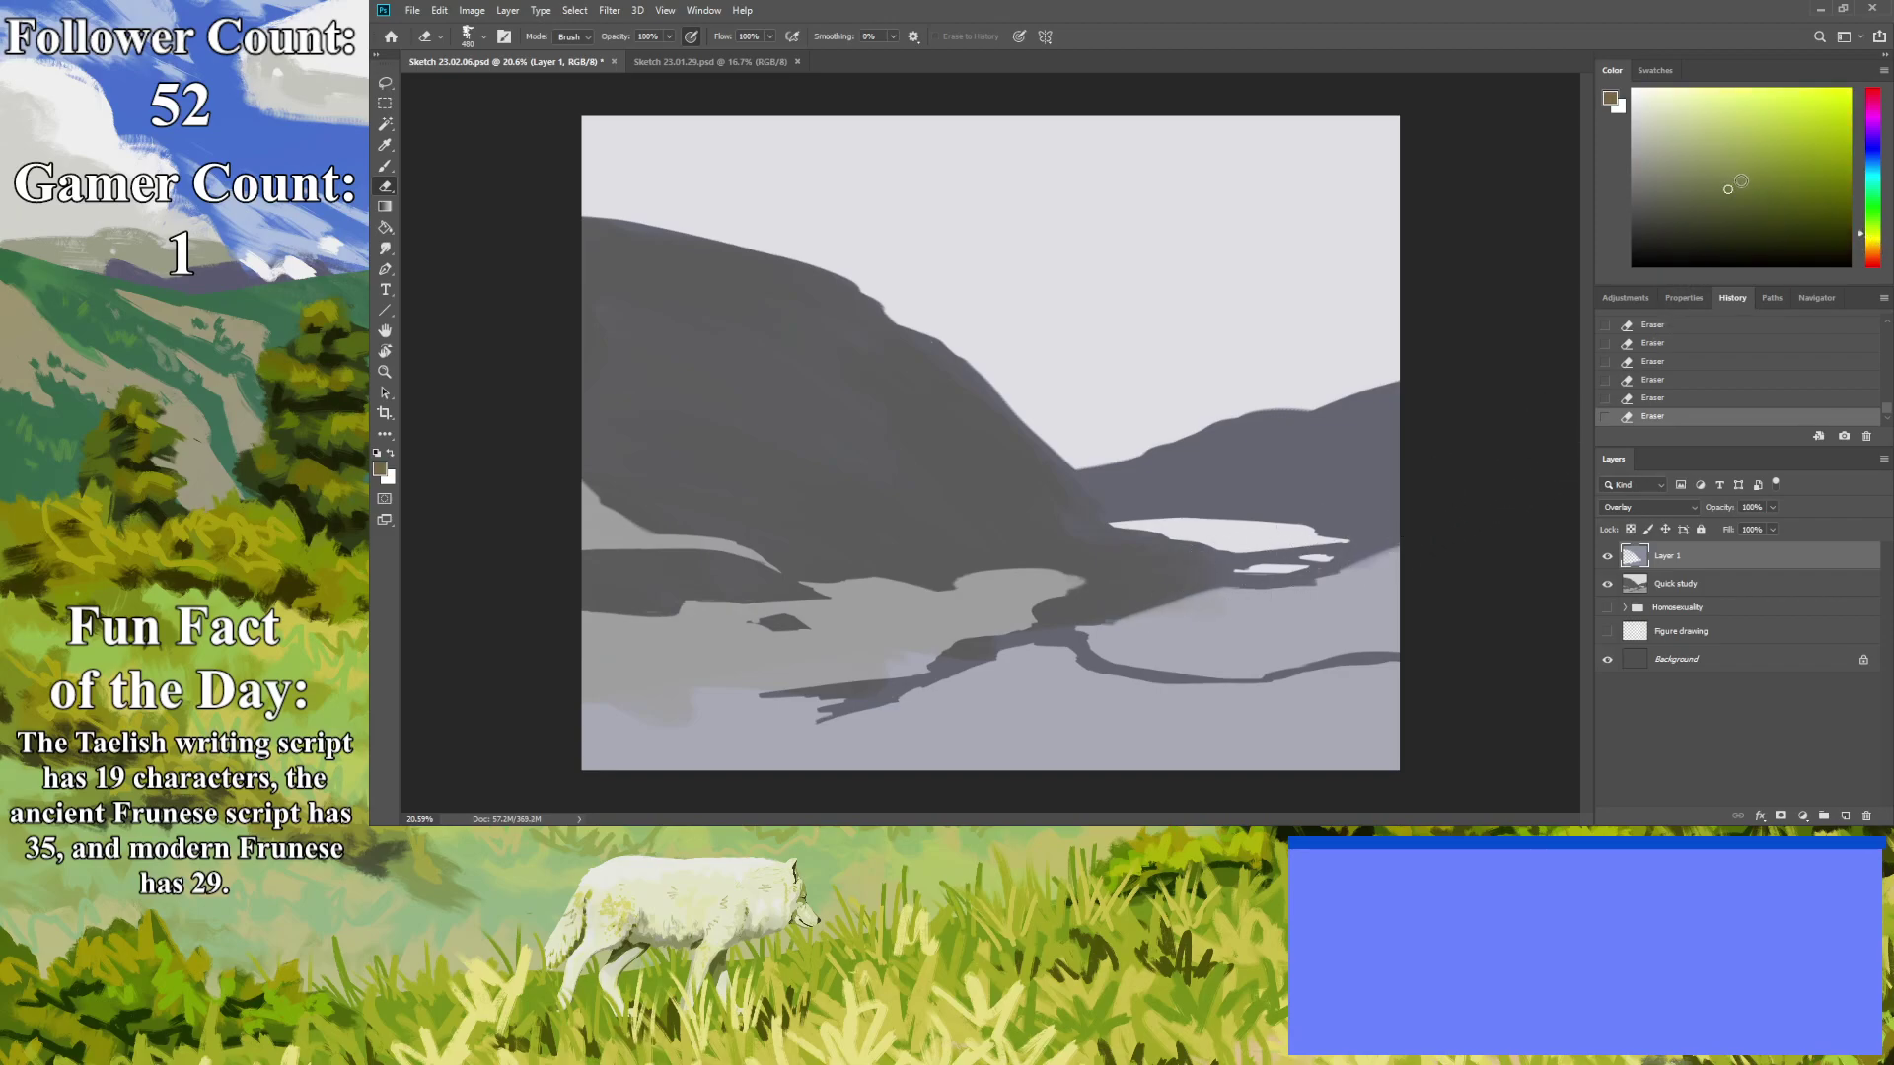
pyautogui.moveTo(1438, 684)
pyautogui.mouseDown()
pyautogui.moveTo(1083, 695)
pyautogui.moveTo(1385, 737)
pyautogui.moveTo(1267, 760)
pyautogui.mouseUp()
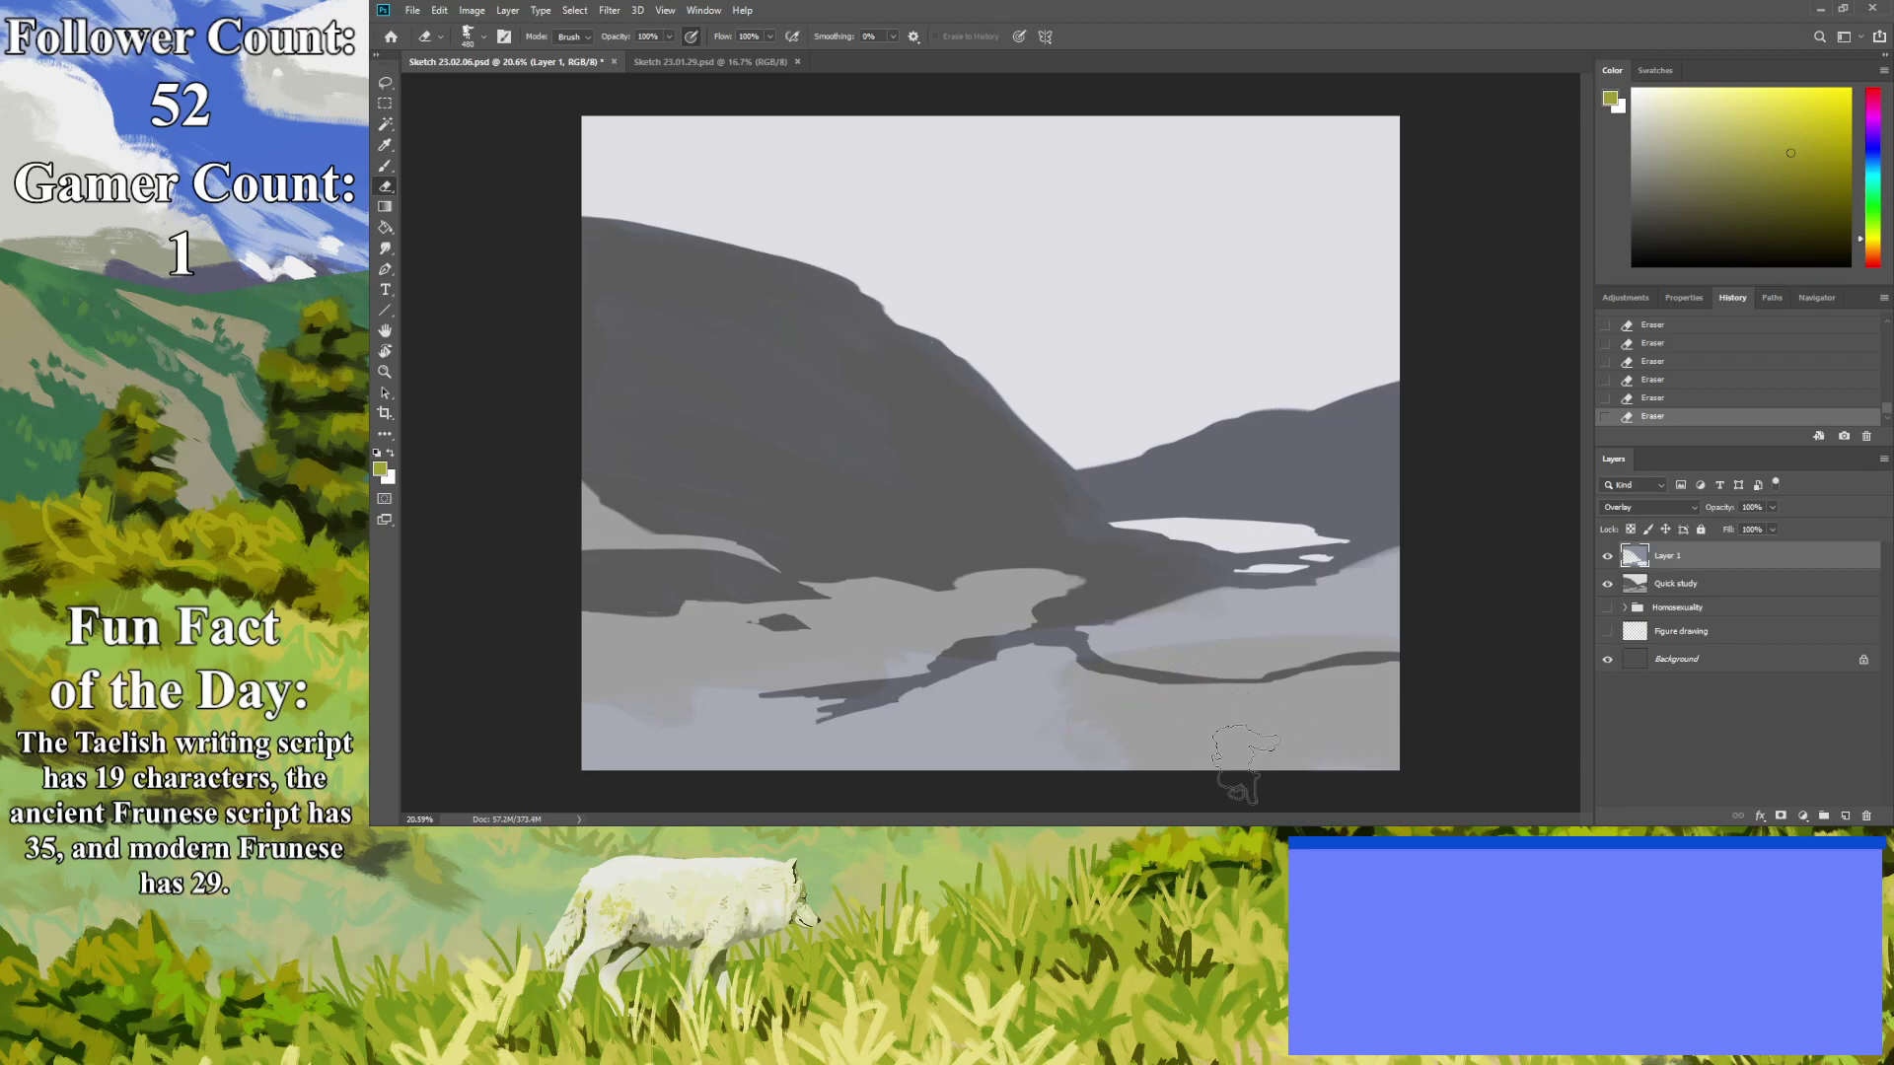
pyautogui.moveTo(1014, 729)
pyautogui.mouseDown()
pyautogui.moveTo(849, 758)
pyautogui.moveTo(1130, 706)
pyautogui.moveTo(926, 679)
pyautogui.moveTo(628, 731)
pyautogui.moveTo(876, 736)
pyautogui.moveTo(671, 751)
pyautogui.mouseUp()
pyautogui.moveTo(1336, 641)
pyautogui.mouseDown()
pyautogui.moveTo(1239, 643)
pyautogui.moveTo(1371, 589)
pyautogui.moveTo(1056, 631)
pyautogui.mouseUp()
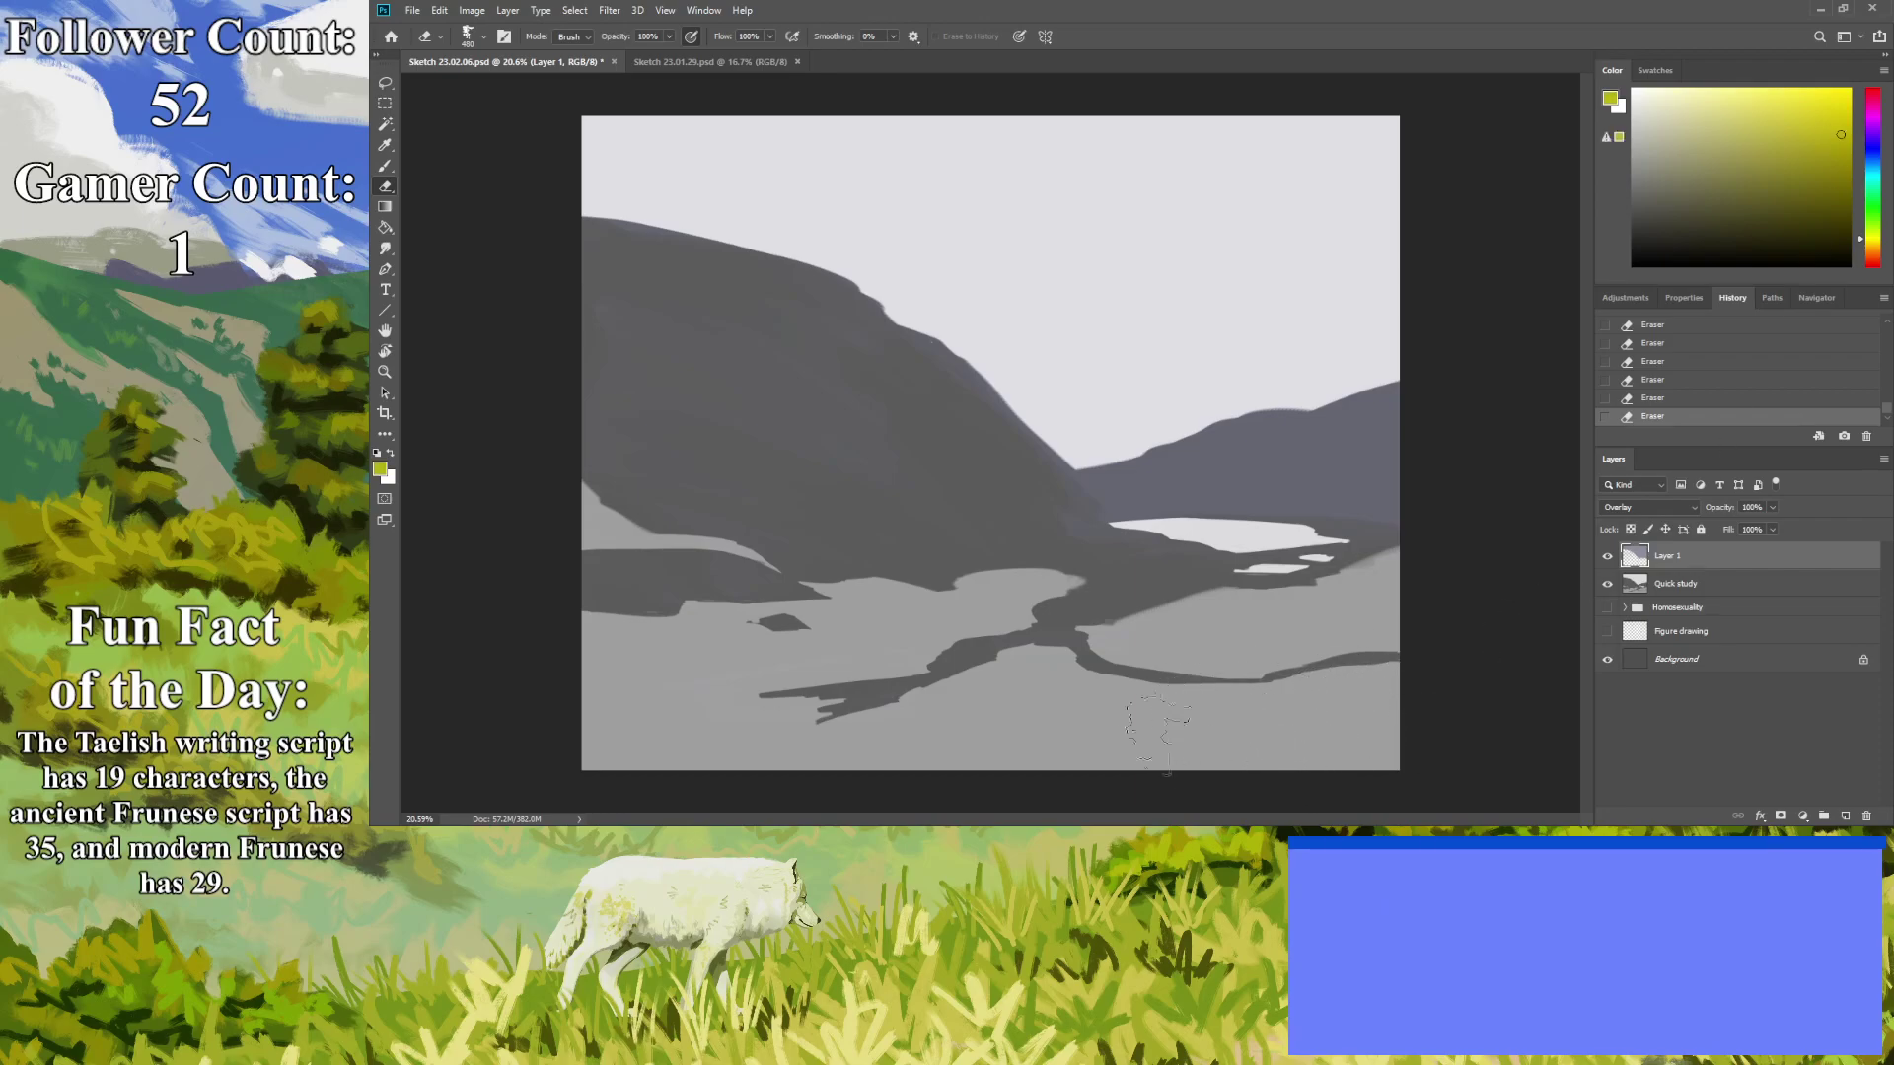
# Try a yellow brush stroke on the foreground, and undo it and all eraser strokes back to the overlay fill.
pyautogui.click(384, 166)
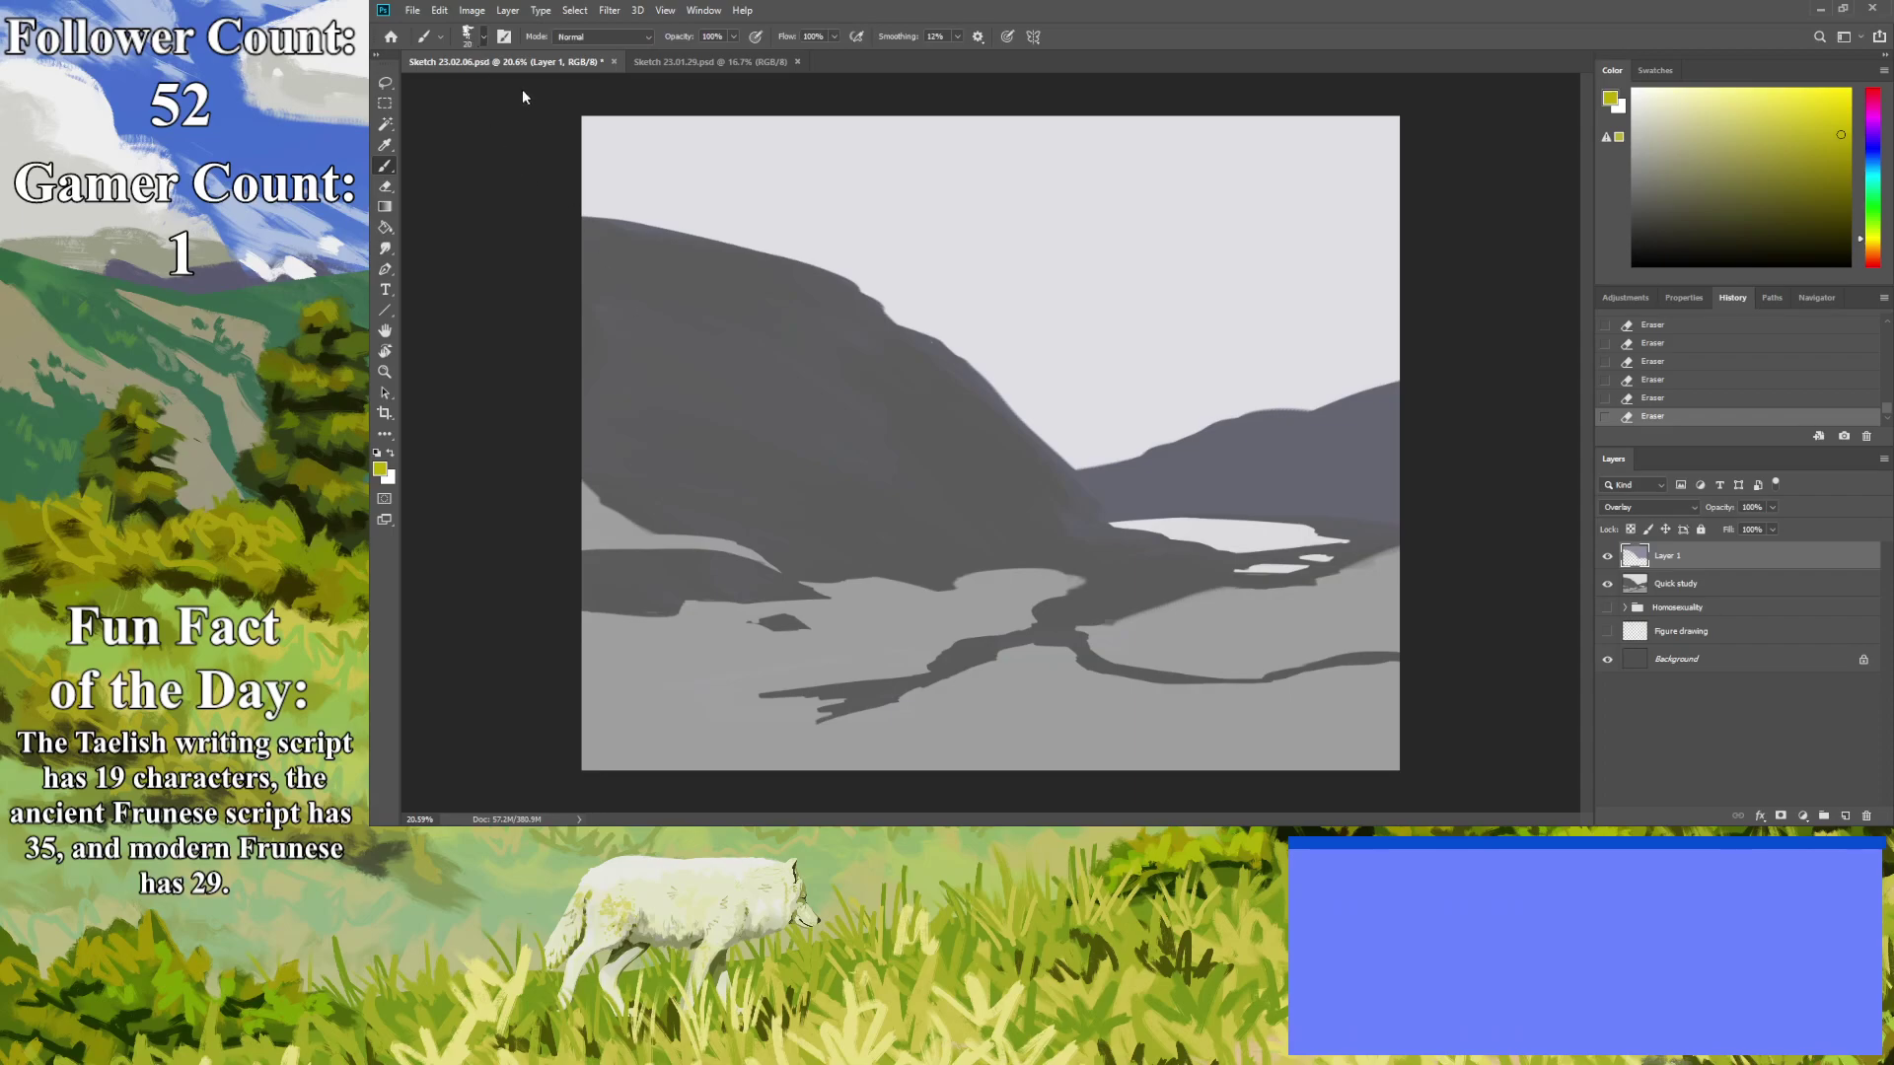
pyautogui.click(972, 548)
pyautogui.moveTo(1334, 708)
pyautogui.mouseDown()
pyautogui.moveTo(1186, 718)
pyautogui.moveTo(1381, 743)
pyautogui.moveTo(1277, 750)
pyautogui.moveTo(1312, 774)
pyautogui.mouseUp()
pyautogui.hotkey('ctrl', 'z')
pyautogui.hotkey('ctrl', 'z')
pyautogui.hotkey('ctrl', 'z')
pyautogui.hotkey('ctrl', 'z')
pyautogui.hotkey('ctrl', 'z')
pyautogui.hotkey('ctrl', 'z')
pyautogui.hotkey('ctrl', 'z')
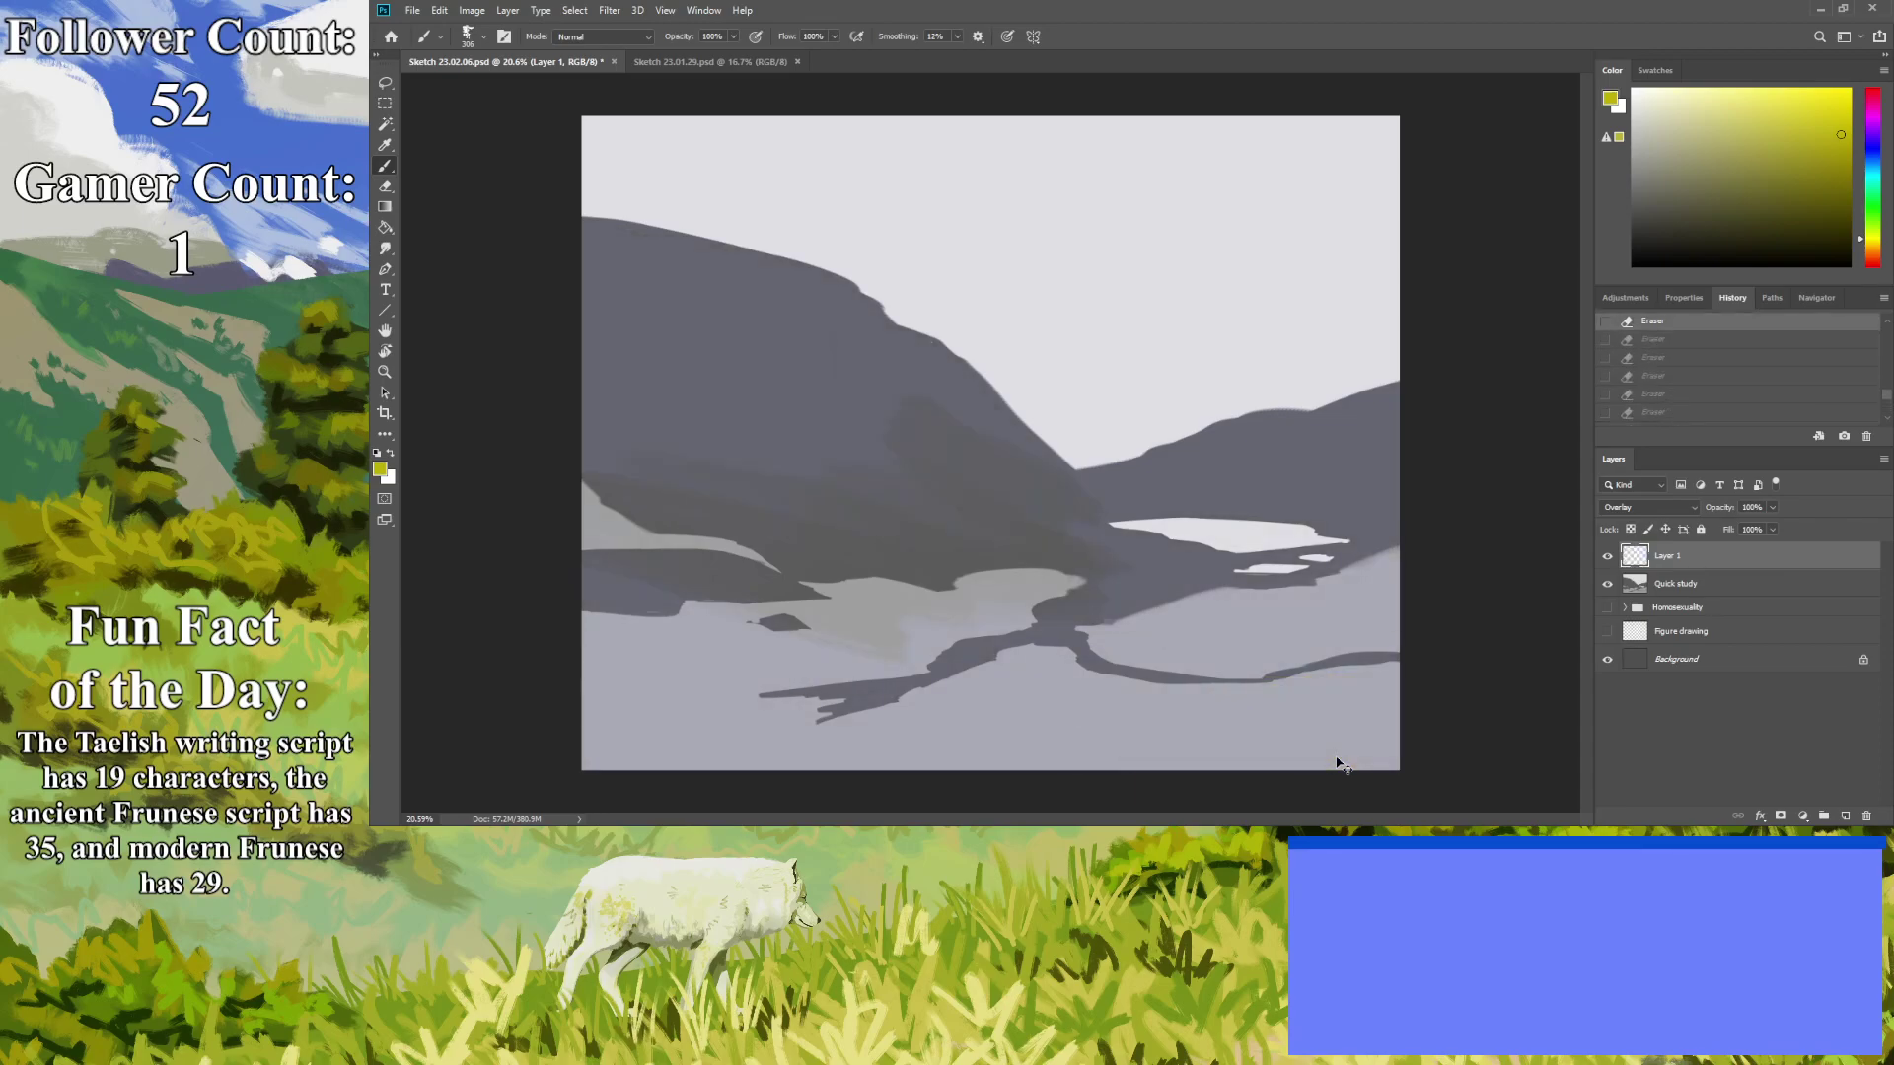
pyautogui.hotkey('ctrl', 'z')
pyautogui.hotkey('ctrl', 'z')
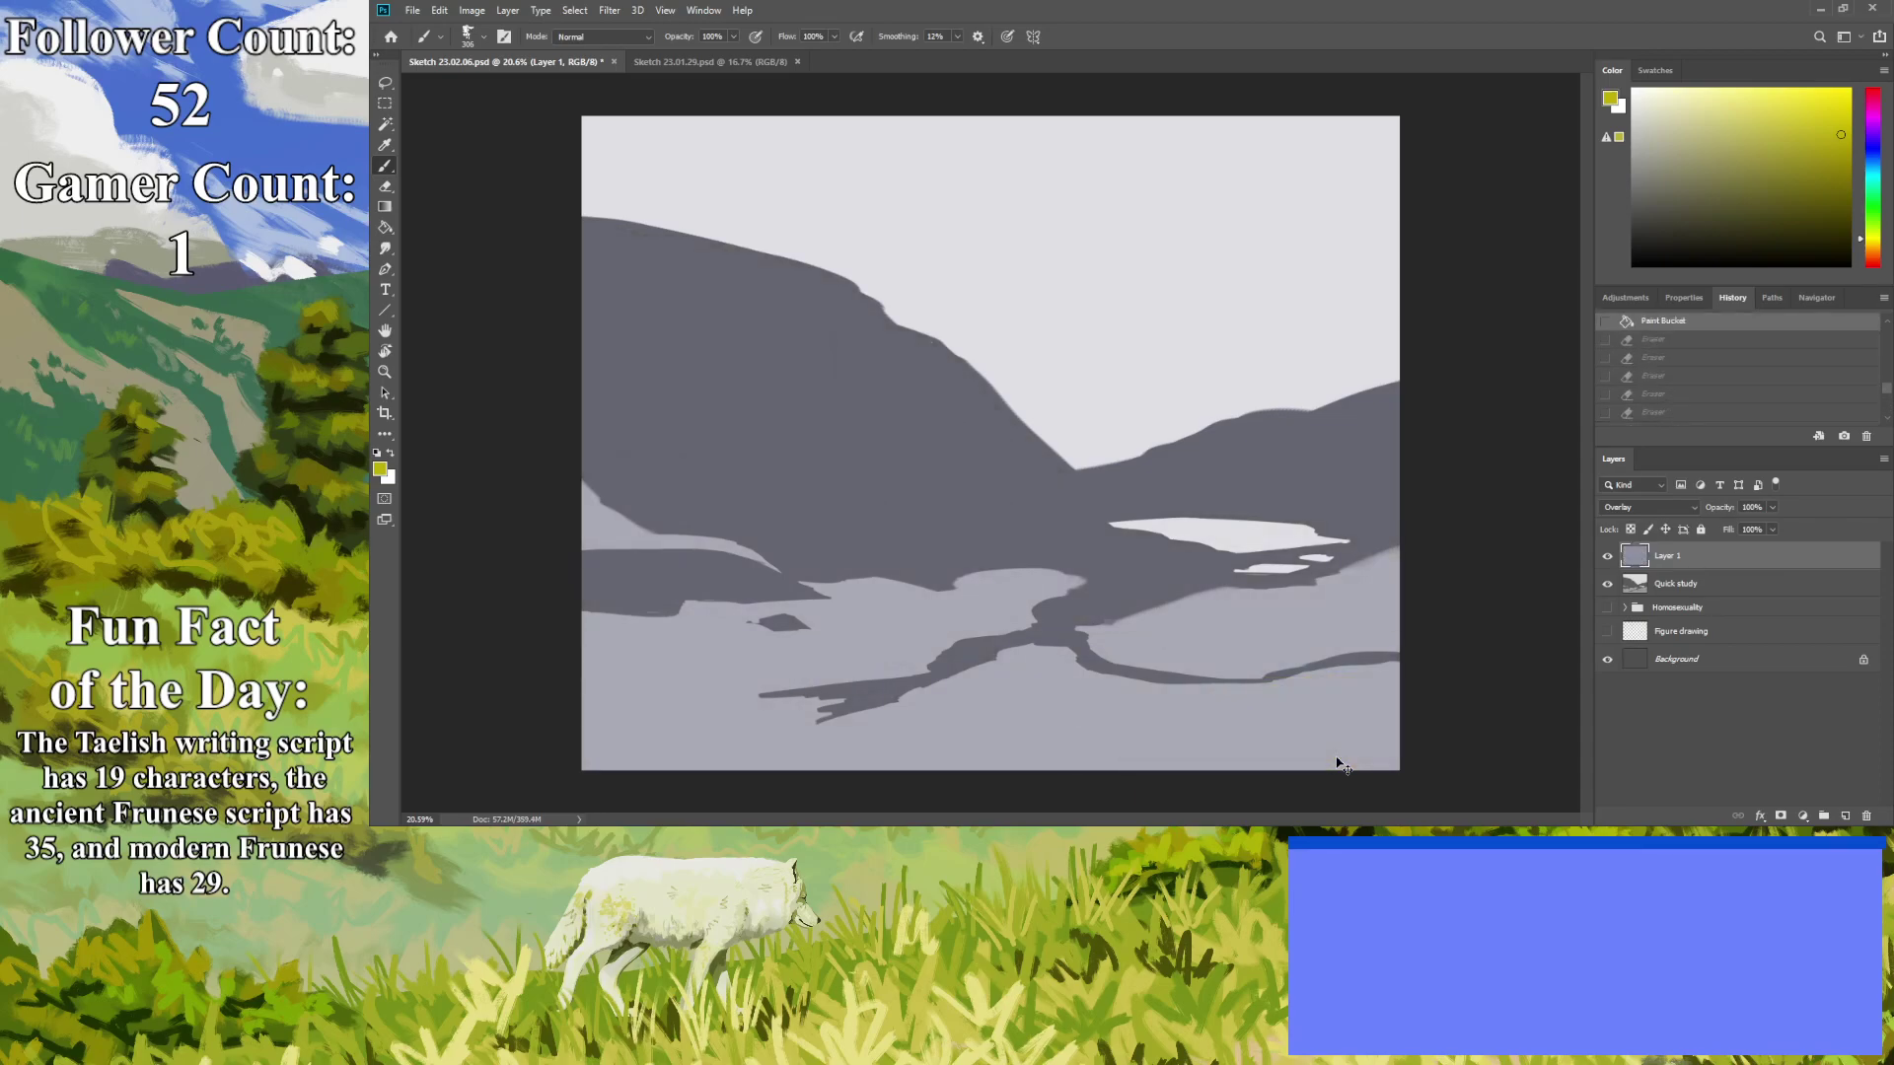
pyautogui.click(1662, 342)
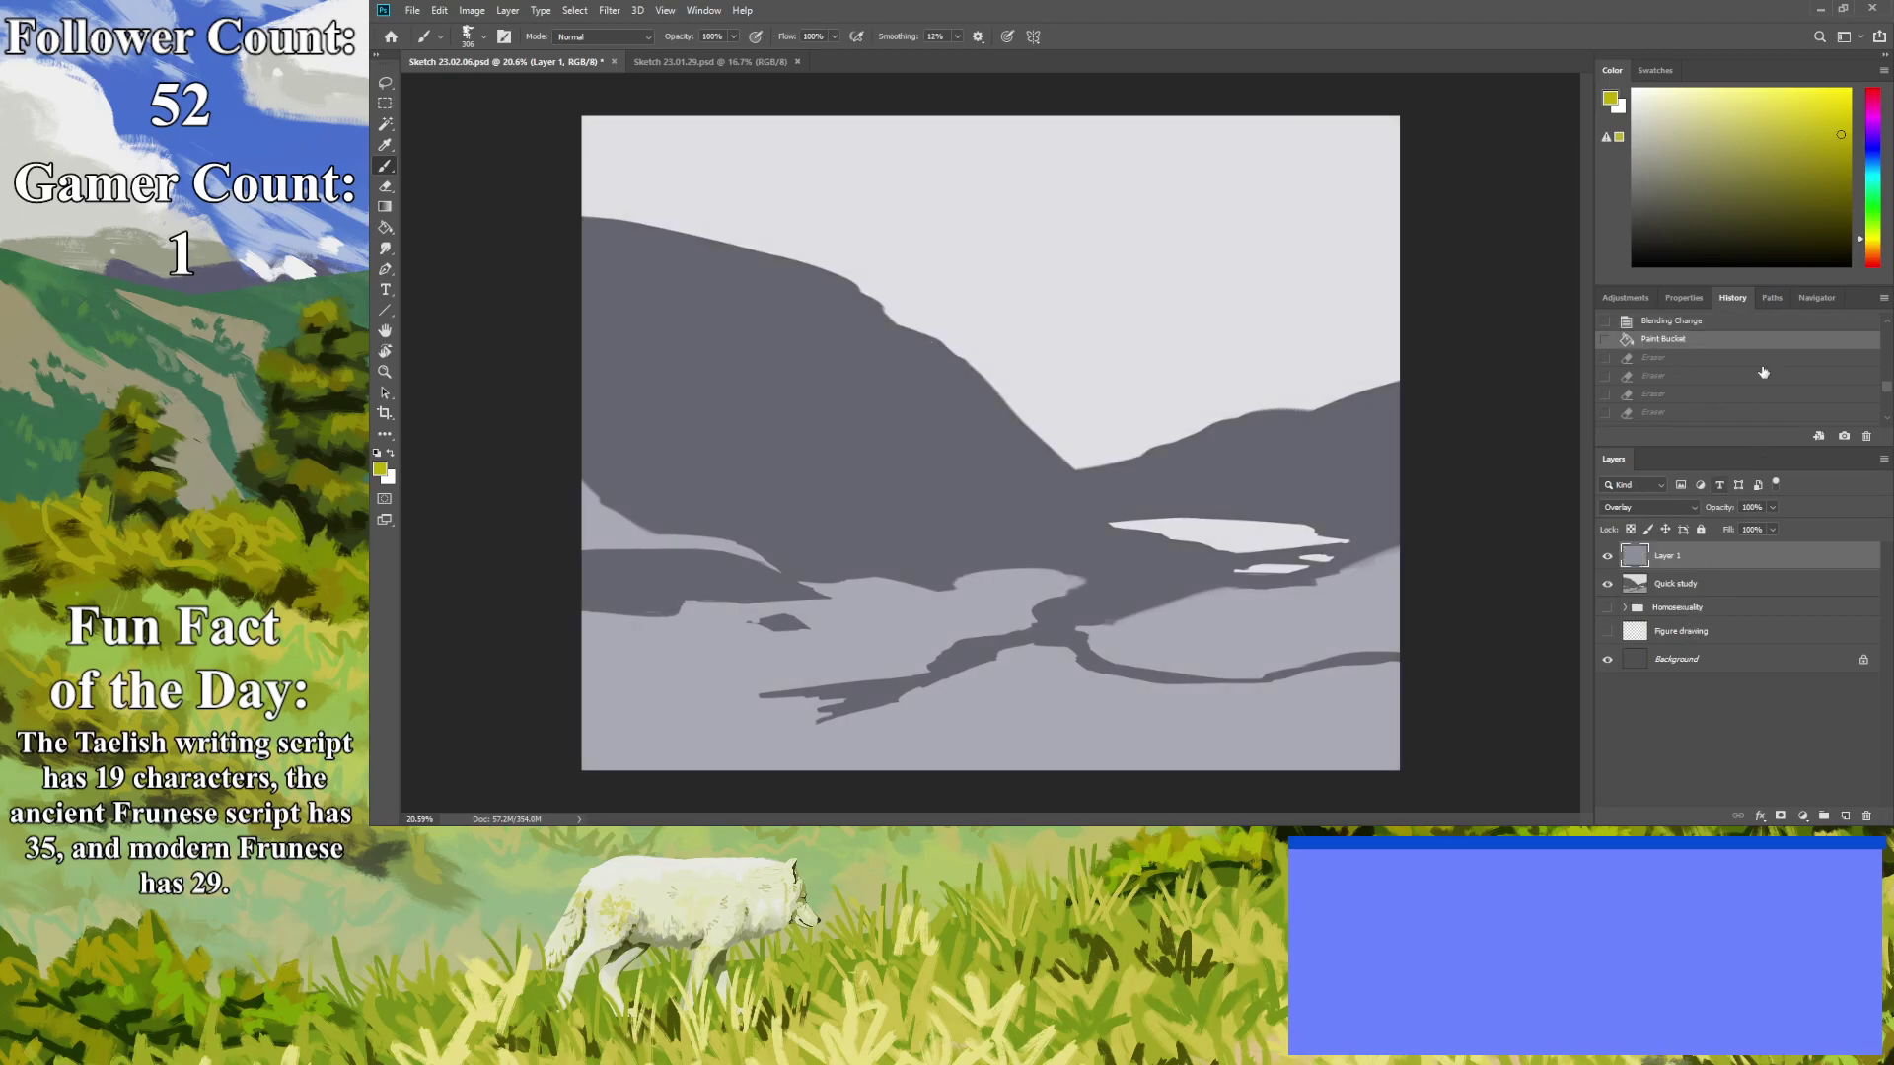
# Tint the left hill and left foreground with a muted brown-grey on the overlay layer, undoing the first, more saturated stroke.
pyautogui.moveTo(1873, 245); pyautogui.dragTo(1872, 257)
pyautogui.click(1708, 174)
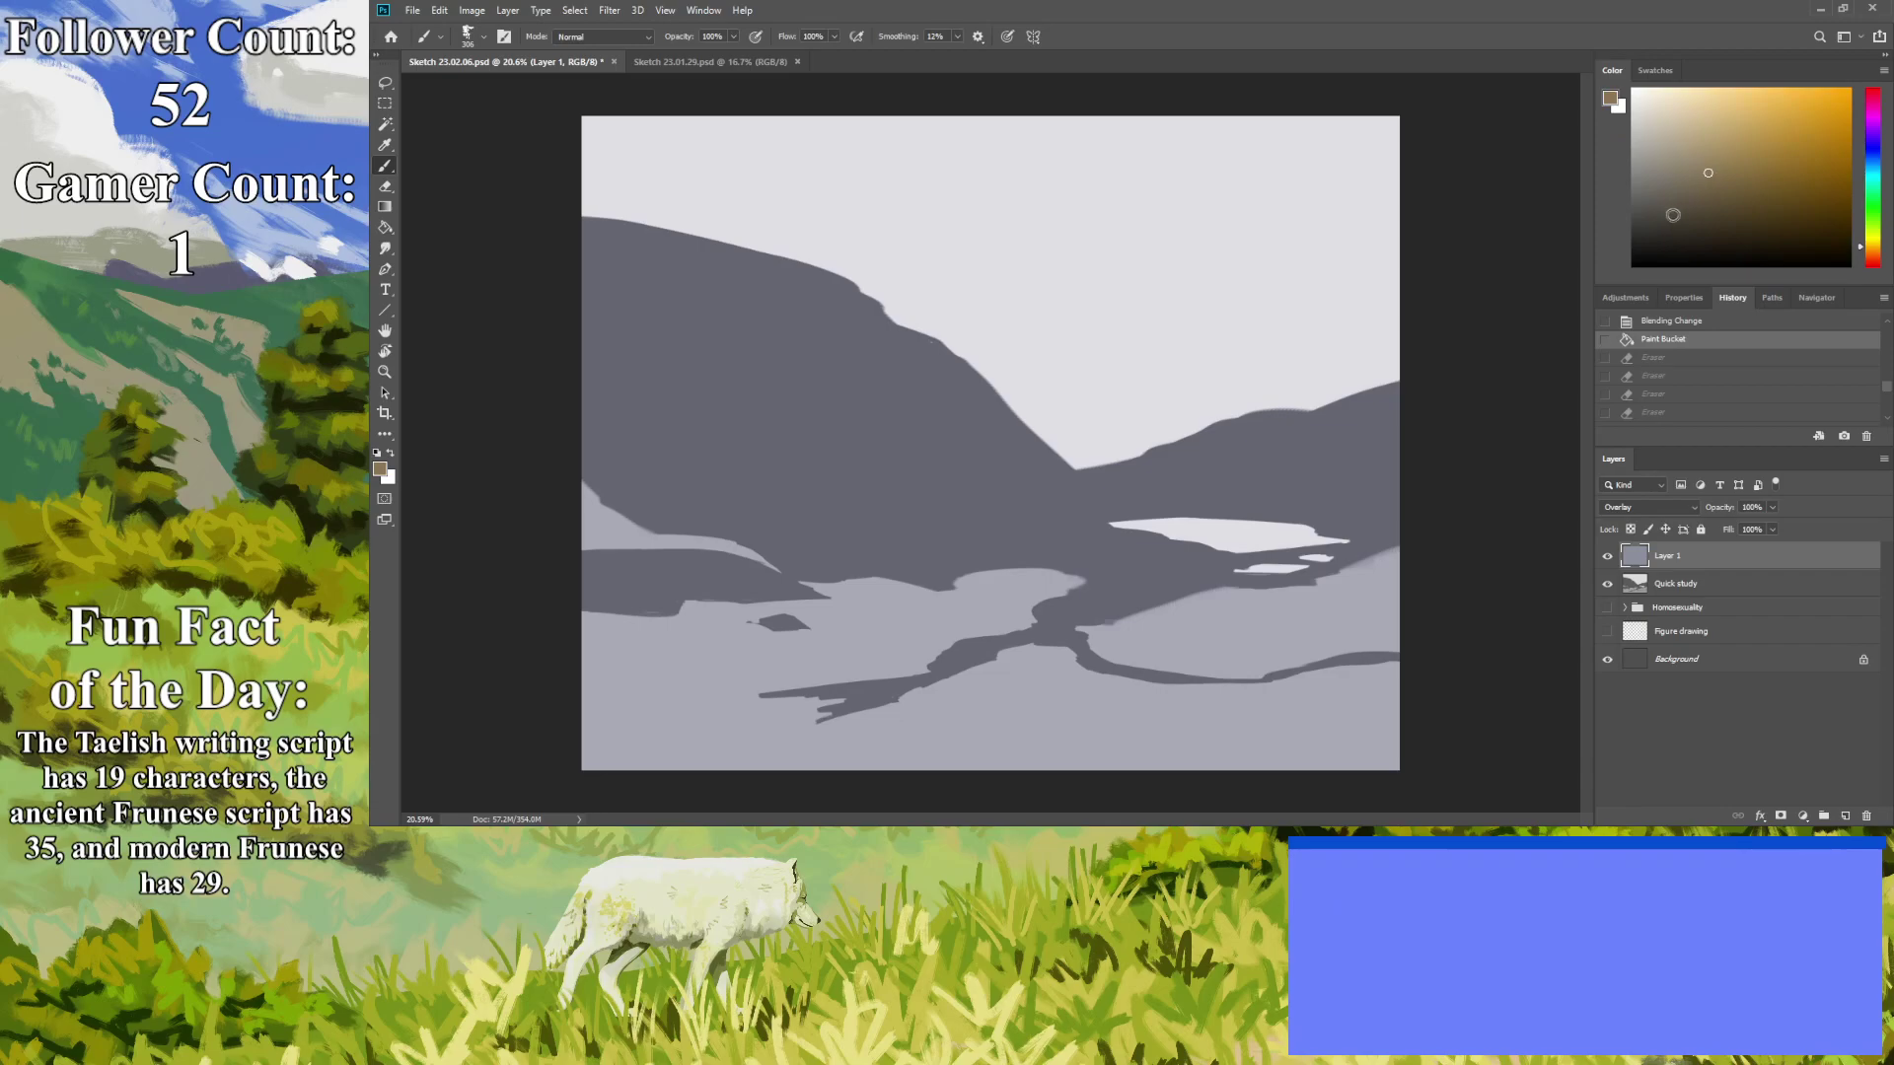
pyautogui.moveTo(1091, 550)
pyautogui.mouseDown()
pyautogui.moveTo(1141, 585)
pyautogui.moveTo(972, 571)
pyautogui.moveTo(910, 609)
pyautogui.moveTo(808, 604)
pyautogui.moveTo(1056, 577)
pyautogui.moveTo(994, 579)
pyautogui.moveTo(944, 611)
pyautogui.moveTo(895, 609)
pyautogui.moveTo(1094, 544)
pyautogui.moveTo(1193, 577)
pyautogui.moveTo(1083, 540)
pyautogui.moveTo(906, 351)
pyautogui.moveTo(725, 276)
pyautogui.moveTo(577, 257)
pyautogui.moveTo(846, 313)
pyautogui.moveTo(652, 241)
pyautogui.moveTo(557, 240)
pyautogui.moveTo(973, 417)
pyautogui.moveTo(906, 402)
pyautogui.moveTo(864, 418)
pyautogui.moveTo(966, 539)
pyautogui.moveTo(1068, 576)
pyautogui.moveTo(840, 632)
pyautogui.moveTo(920, 619)
pyautogui.moveTo(833, 591)
pyautogui.moveTo(895, 591)
pyautogui.moveTo(876, 520)
pyautogui.moveTo(906, 517)
pyautogui.moveTo(808, 383)
pyautogui.moveTo(973, 530)
pyautogui.moveTo(693, 318)
pyautogui.moveTo(804, 385)
pyautogui.moveTo(598, 309)
pyautogui.moveTo(739, 452)
pyautogui.moveTo(726, 478)
pyautogui.moveTo(776, 368)
pyautogui.mouseUp()
pyautogui.hotkey('ctrl', 'z')
pyautogui.click(1654, 179)
pyautogui.moveTo(742, 429)
pyautogui.mouseDown()
pyautogui.moveTo(602, 488)
pyautogui.moveTo(710, 552)
pyautogui.mouseUp()
pyautogui.moveTo(825, 487)
pyautogui.mouseDown()
pyautogui.moveTo(776, 576)
pyautogui.moveTo(559, 566)
pyautogui.moveTo(650, 639)
pyautogui.moveTo(780, 624)
pyautogui.moveTo(978, 676)
pyautogui.moveTo(655, 659)
pyautogui.moveTo(855, 654)
pyautogui.moveTo(738, 616)
pyautogui.mouseUp()
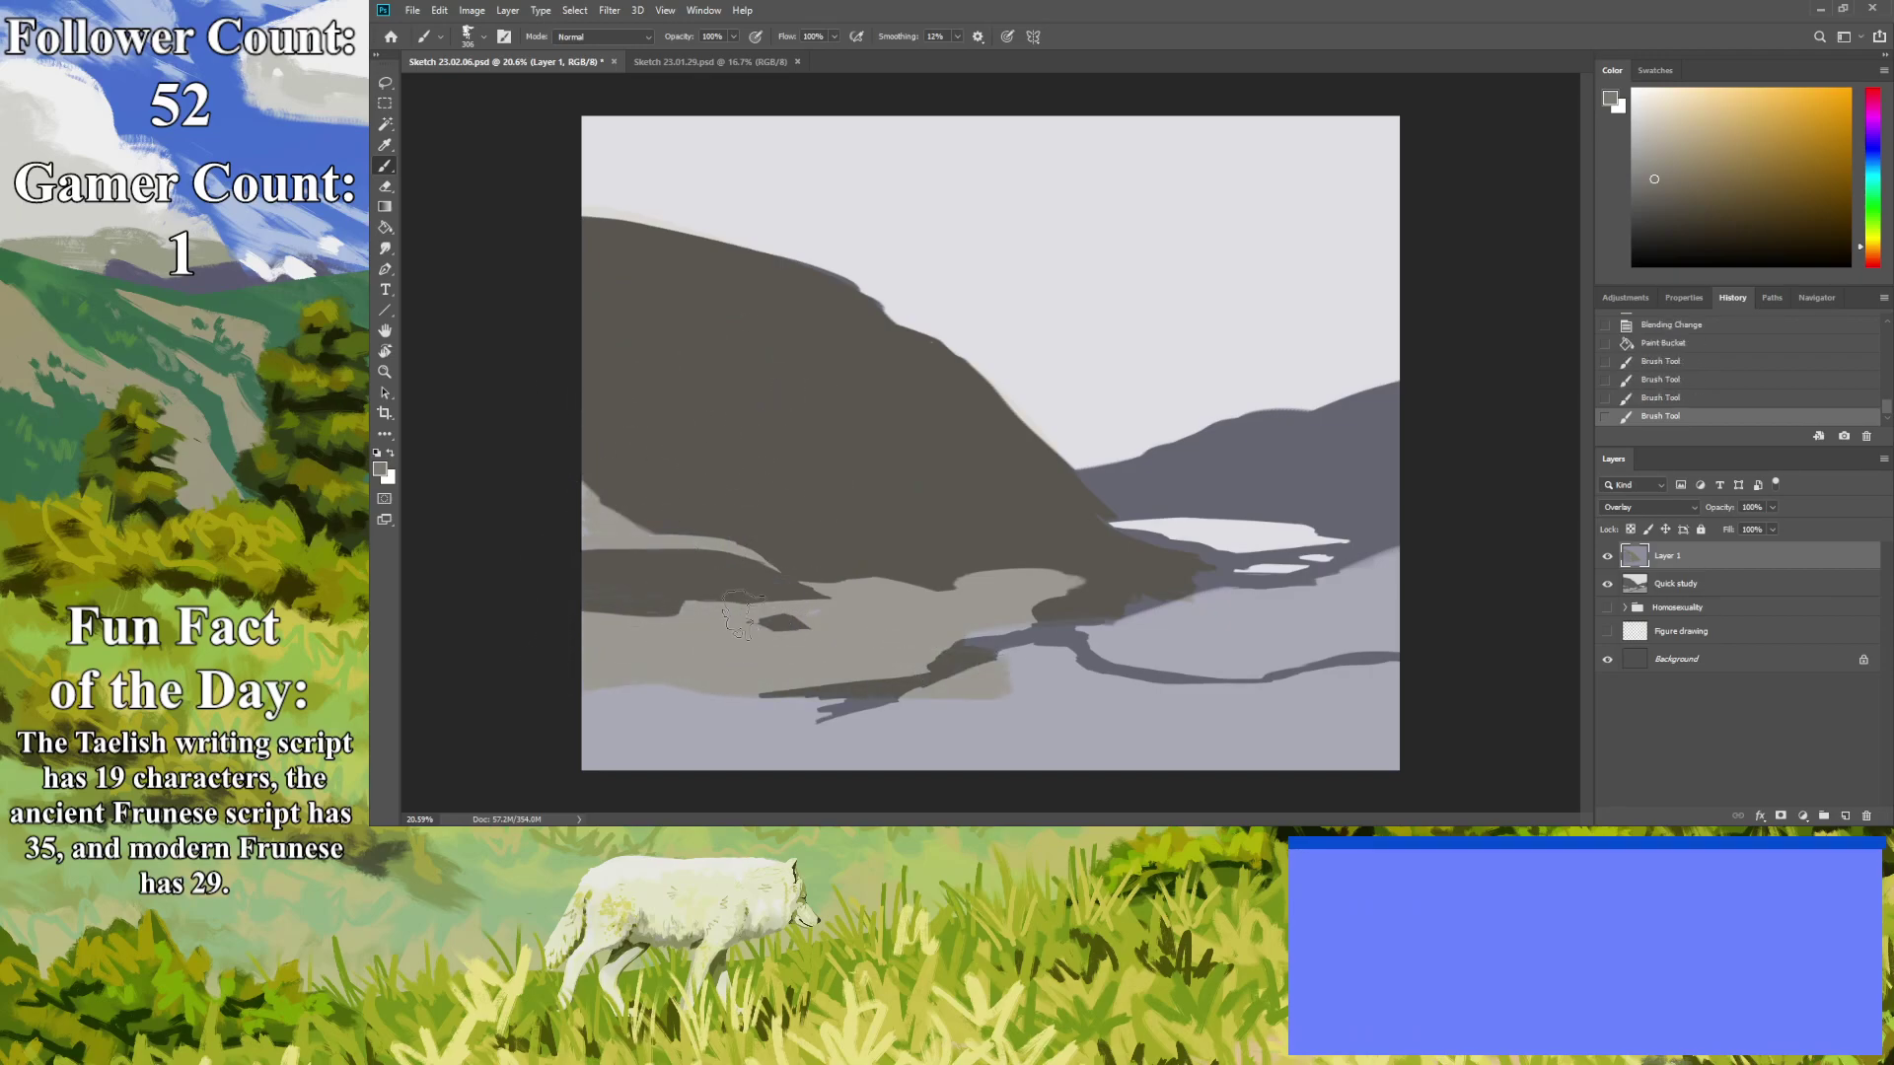
pyautogui.moveTo(560, 684)
pyautogui.mouseDown()
pyautogui.moveTo(723, 688)
pyautogui.moveTo(661, 701)
pyautogui.moveTo(773, 710)
pyautogui.moveTo(563, 766)
pyautogui.moveTo(827, 749)
pyautogui.moveTo(582, 779)
pyautogui.mouseUp()
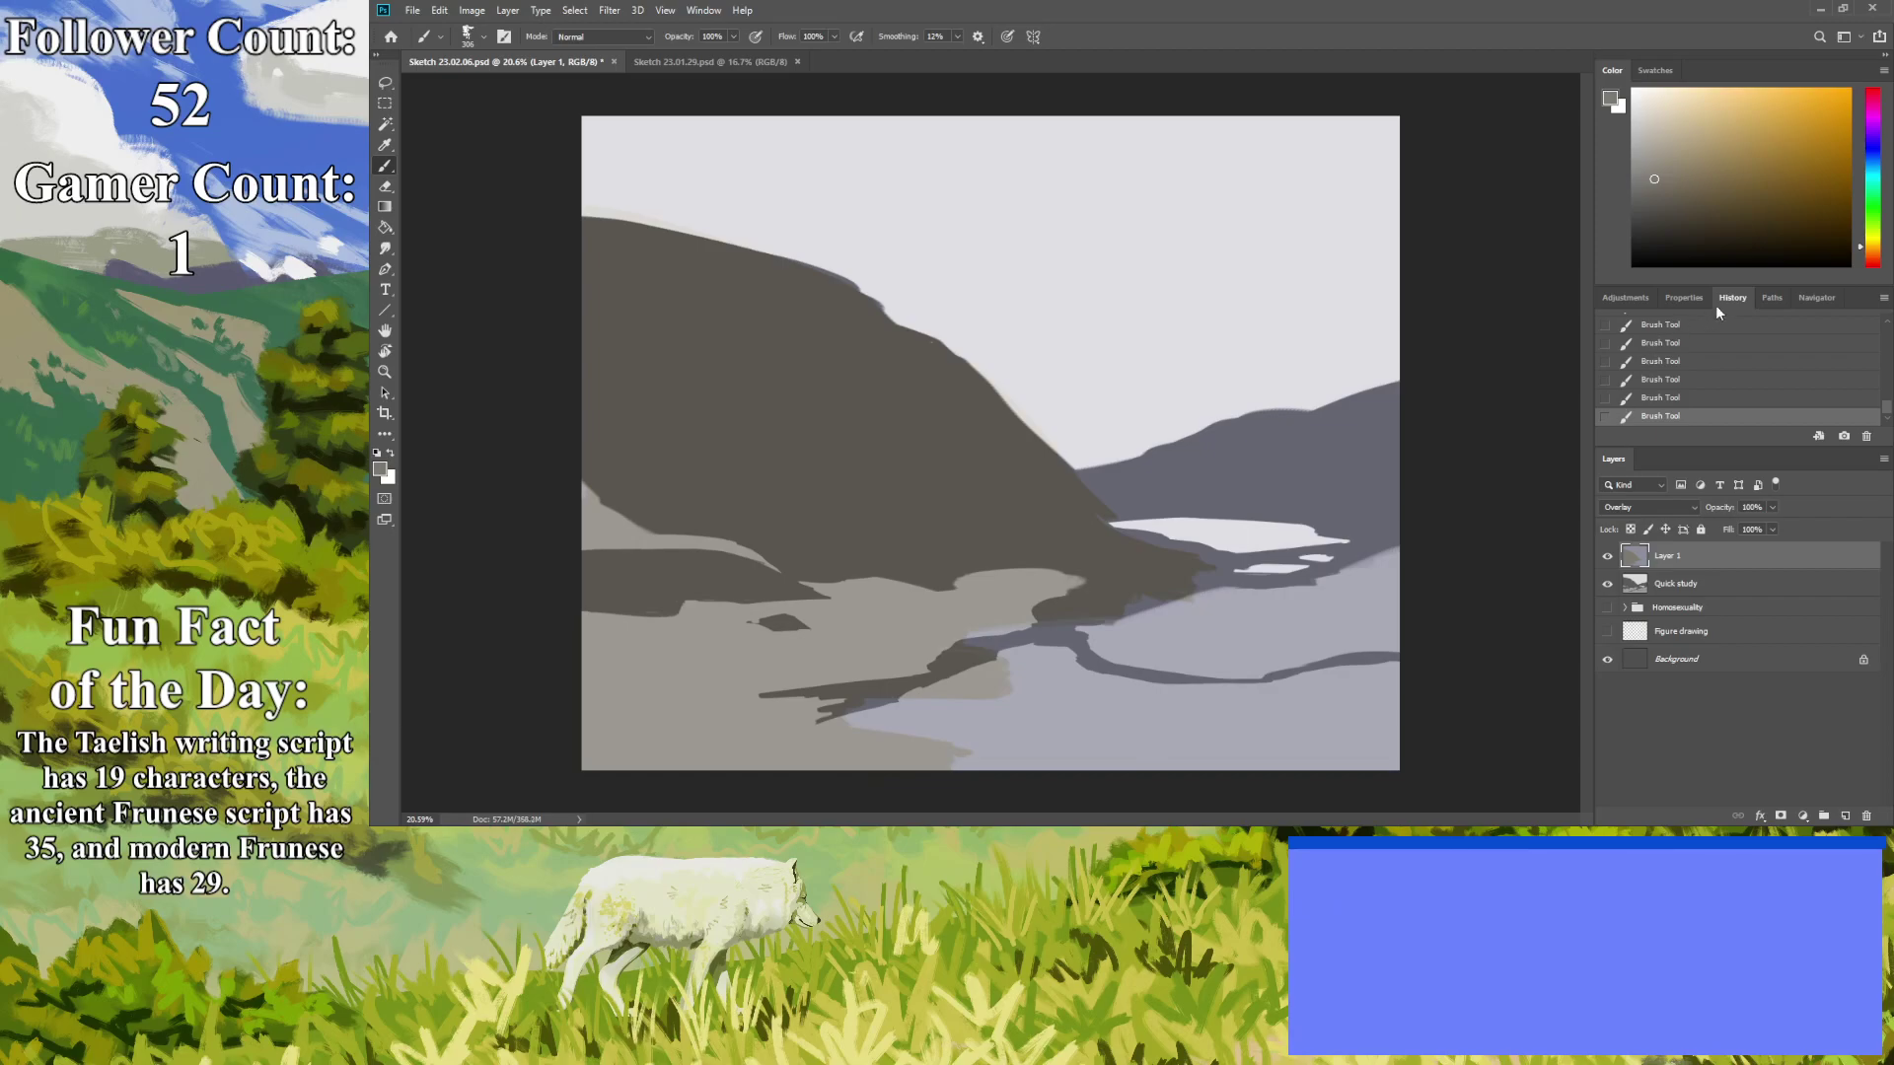
# Brush subtle tonal variations over the left hill, with a cooler grey along its descending edge and bands across its face.
pyautogui.moveTo(1034, 420); pyautogui.dragTo(1119, 545)
pyautogui.moveTo(938, 372); pyautogui.dragTo(1085, 527)
pyautogui.moveTo(653, 347); pyautogui.dragTo(888, 478)
pyautogui.moveTo(584, 308); pyautogui.dragTo(859, 339)
pyautogui.moveTo(1031, 584)
pyautogui.mouseDown()
pyautogui.moveTo(1074, 570)
pyautogui.moveTo(1036, 639)
pyautogui.mouseUp()
# Paint a muted yellow tint over the right foreground below the channels.
pyautogui.moveTo(1871, 247); pyautogui.dragTo(1871, 241)
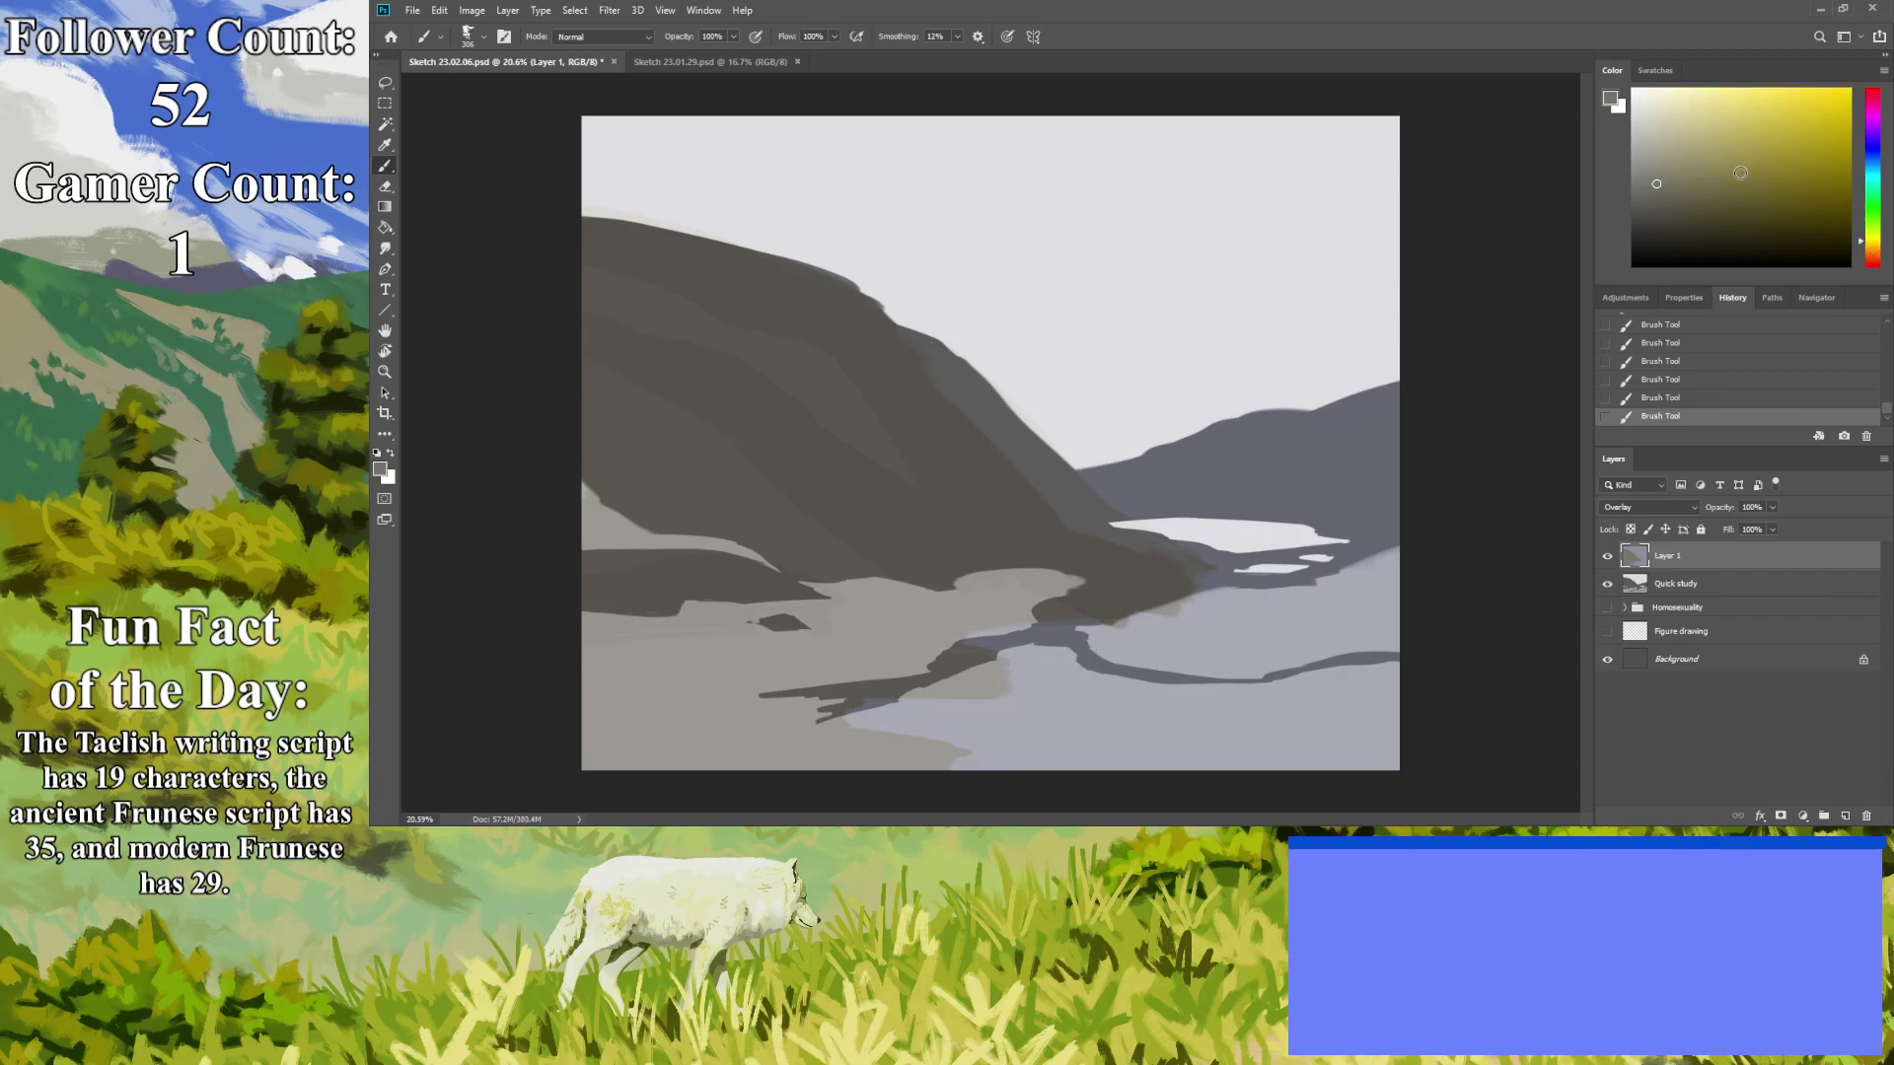
pyautogui.moveTo(1262, 664)
pyautogui.mouseDown()
pyautogui.moveTo(1458, 711)
pyautogui.moveTo(1219, 716)
pyautogui.moveTo(1273, 731)
pyautogui.moveTo(1164, 749)
pyautogui.moveTo(1394, 760)
pyautogui.mouseUp()
pyautogui.moveTo(1085, 659)
pyautogui.mouseDown()
pyautogui.moveTo(1191, 769)
pyautogui.moveTo(922, 762)
pyautogui.moveTo(972, 702)
pyautogui.moveTo(813, 760)
pyautogui.moveTo(1115, 750)
pyautogui.mouseUp()
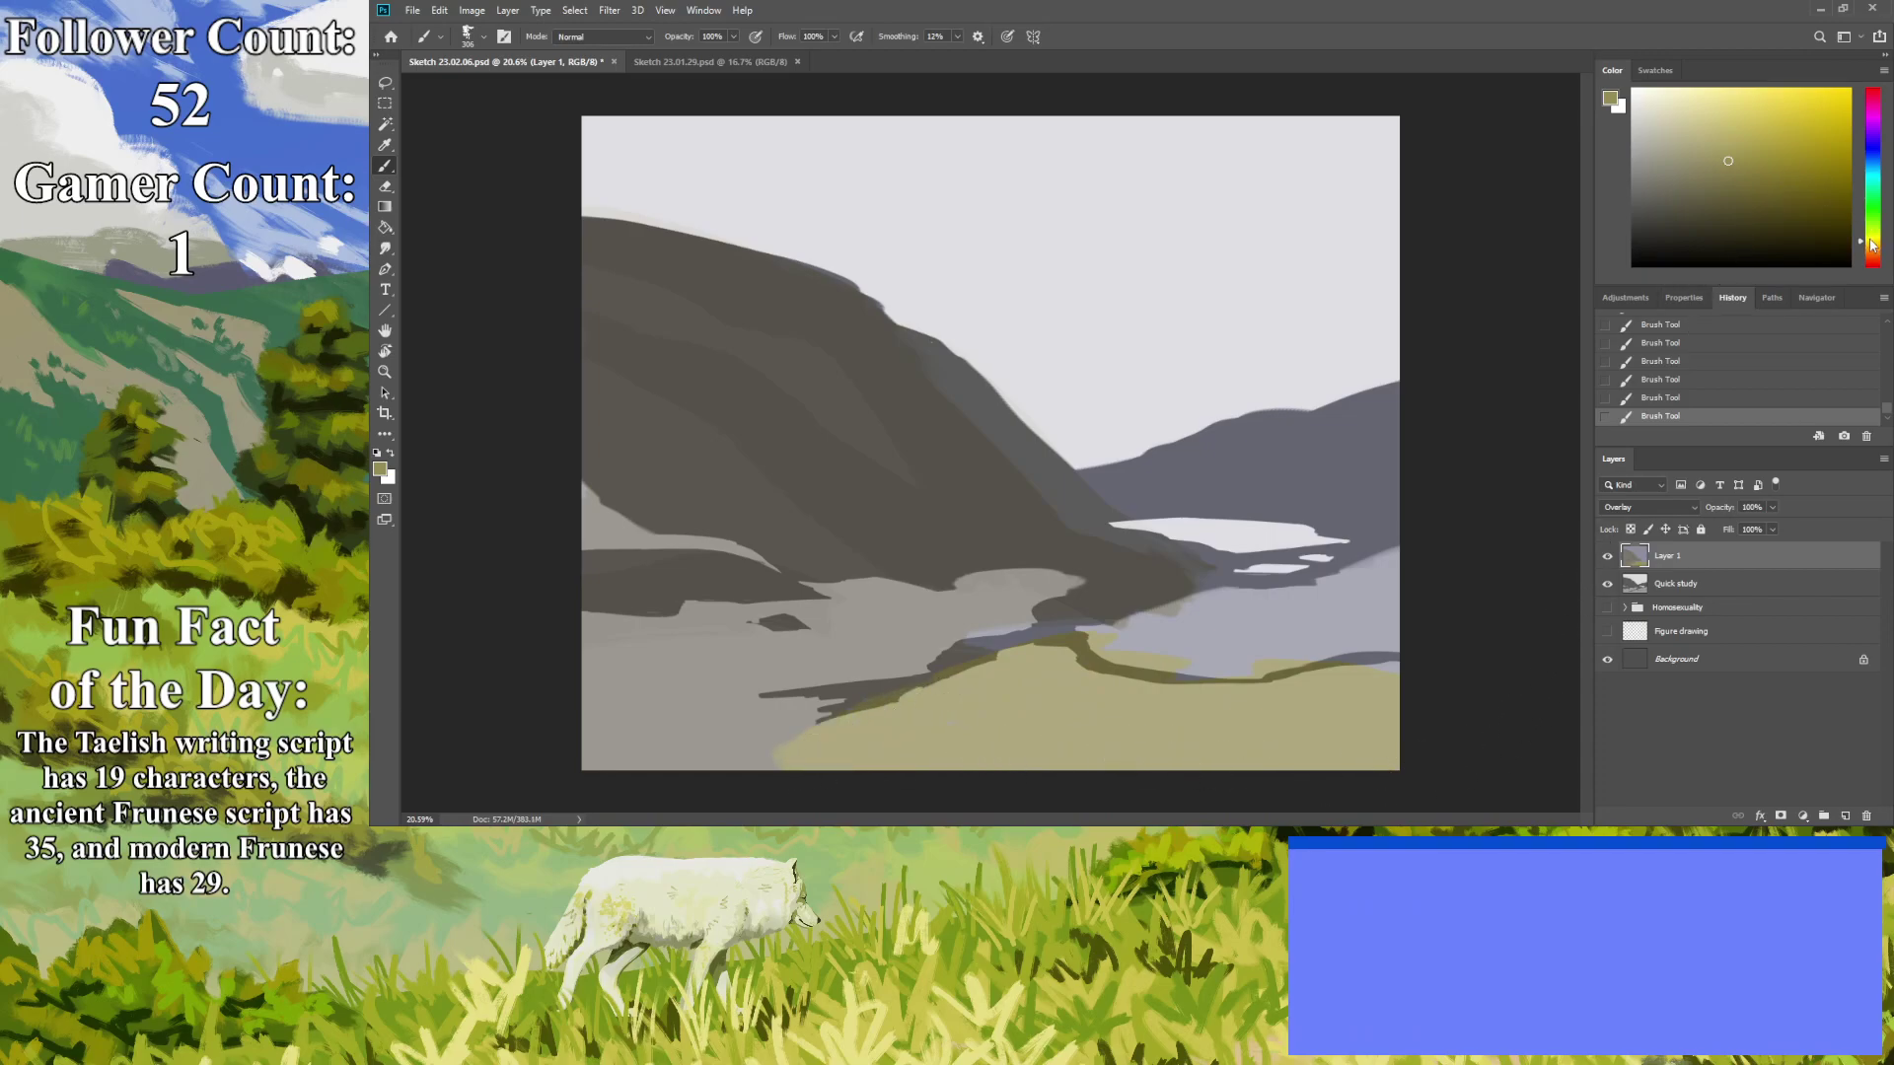
# Shift the colour to a muted yellow-green and tint the whole right foreground up to the water's edge.
pyautogui.moveTo(1872, 245); pyautogui.dragTo(1873, 240)
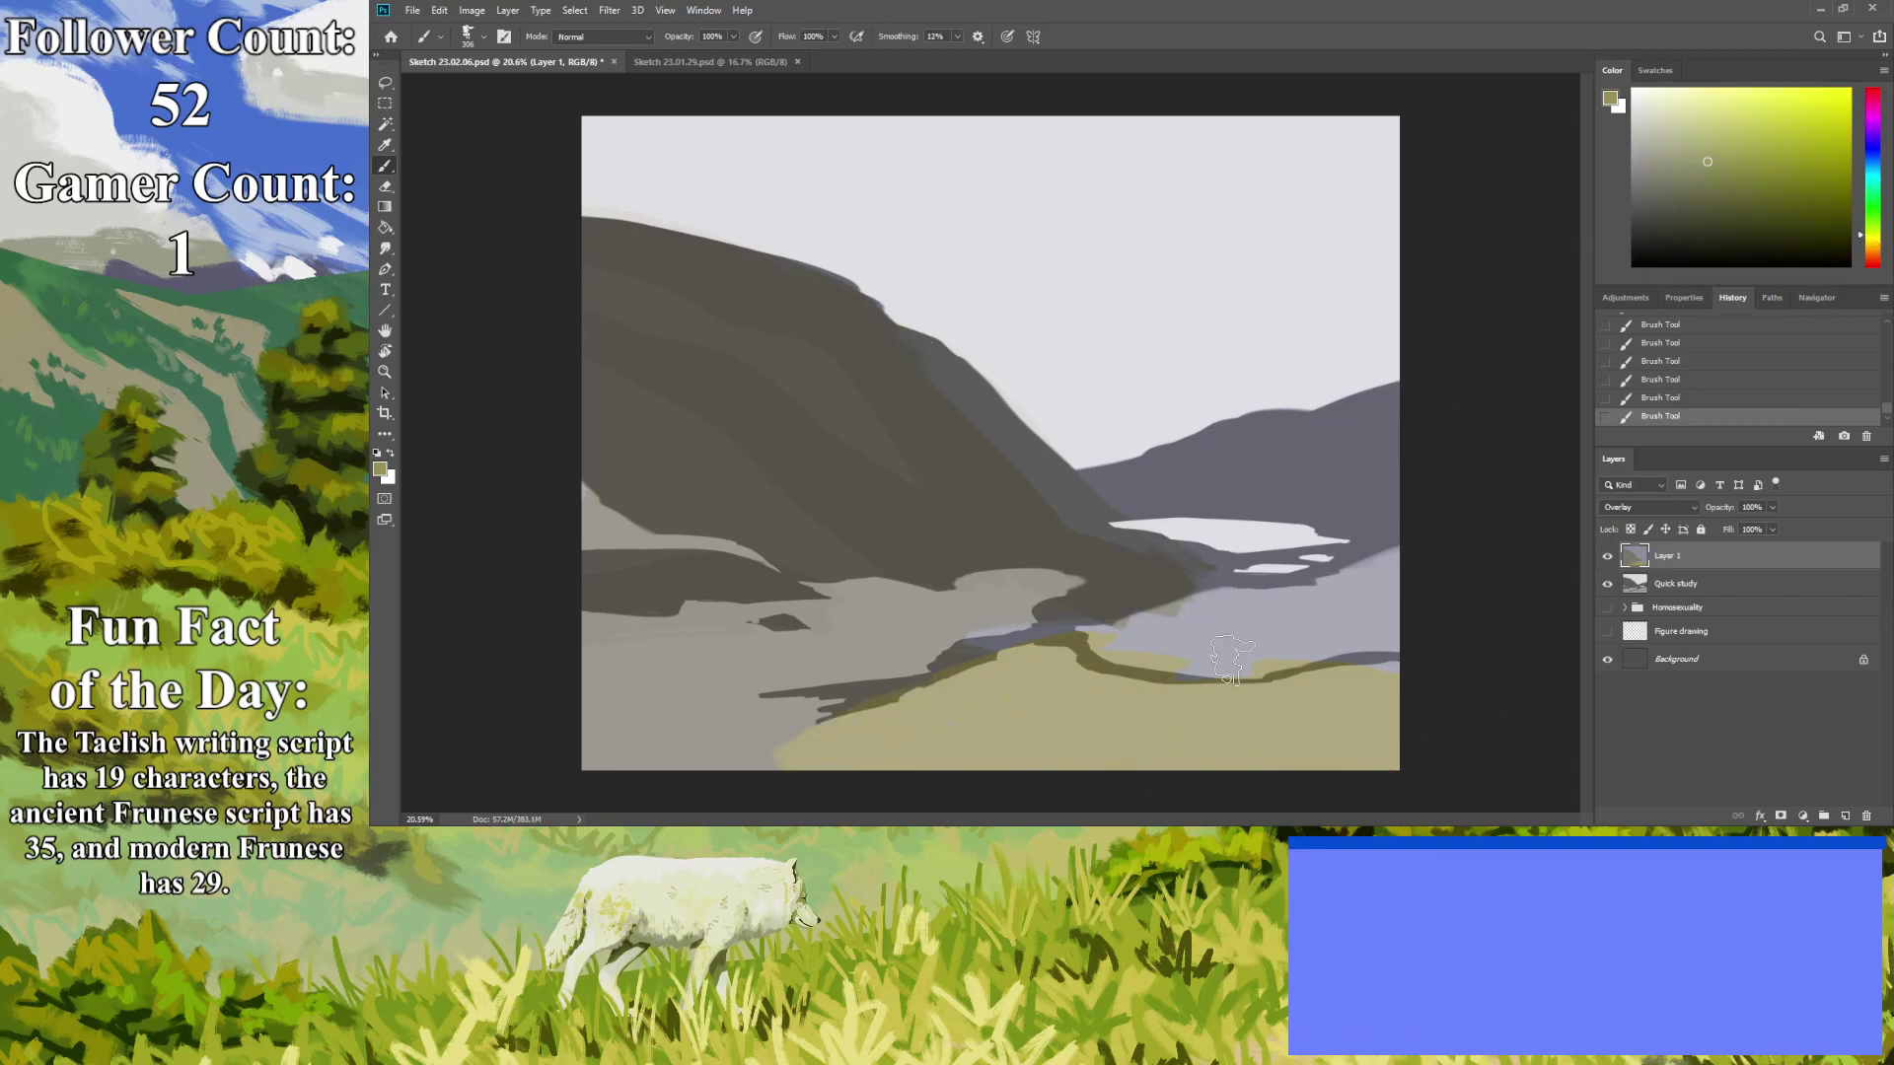
pyautogui.moveTo(1437, 634); pyautogui.dragTo(1297, 612)
pyautogui.moveTo(1146, 631)
pyautogui.mouseDown()
pyautogui.moveTo(1062, 647)
pyautogui.moveTo(1282, 684)
pyautogui.moveTo(1084, 643)
pyautogui.moveTo(1026, 673)
pyautogui.mouseUp()
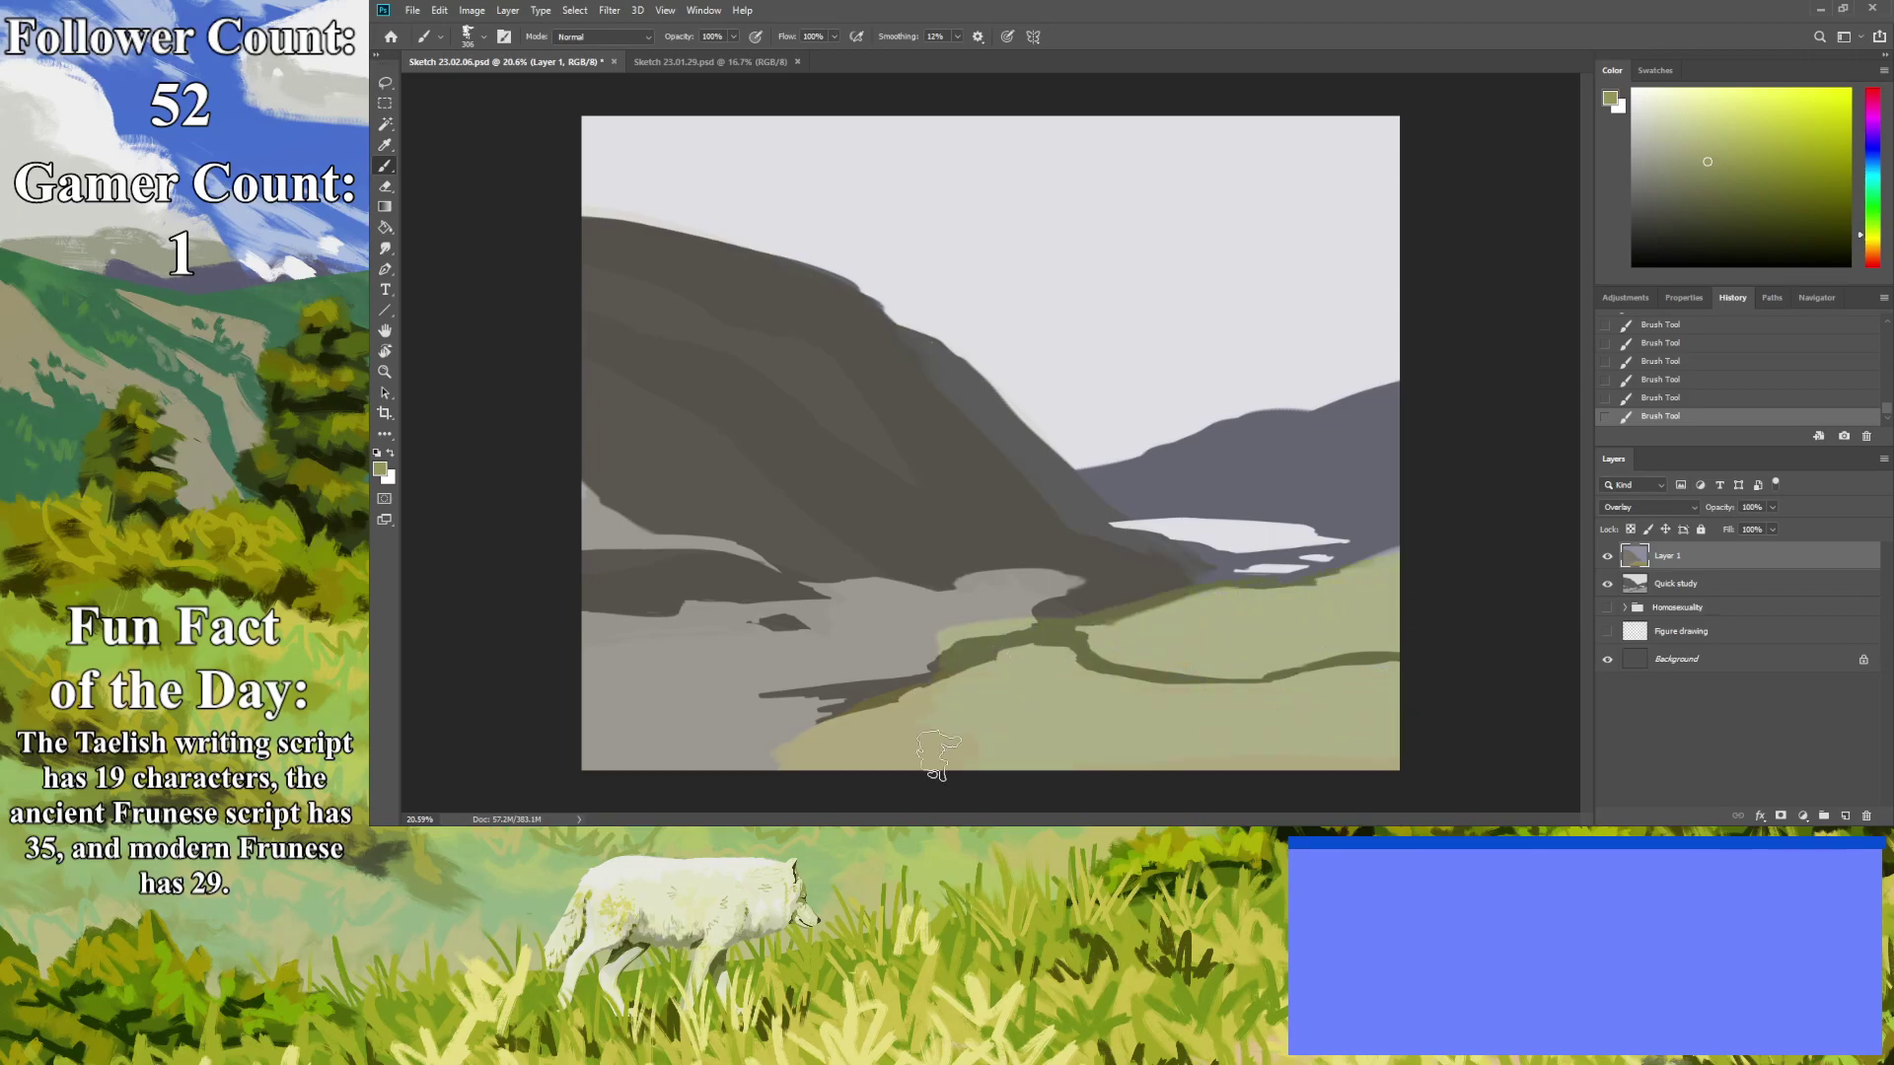
pyautogui.moveTo(1021, 738)
pyautogui.mouseDown()
pyautogui.moveTo(982, 692)
pyautogui.moveTo(772, 744)
pyautogui.moveTo(804, 771)
pyautogui.moveTo(740, 784)
pyautogui.mouseUp()
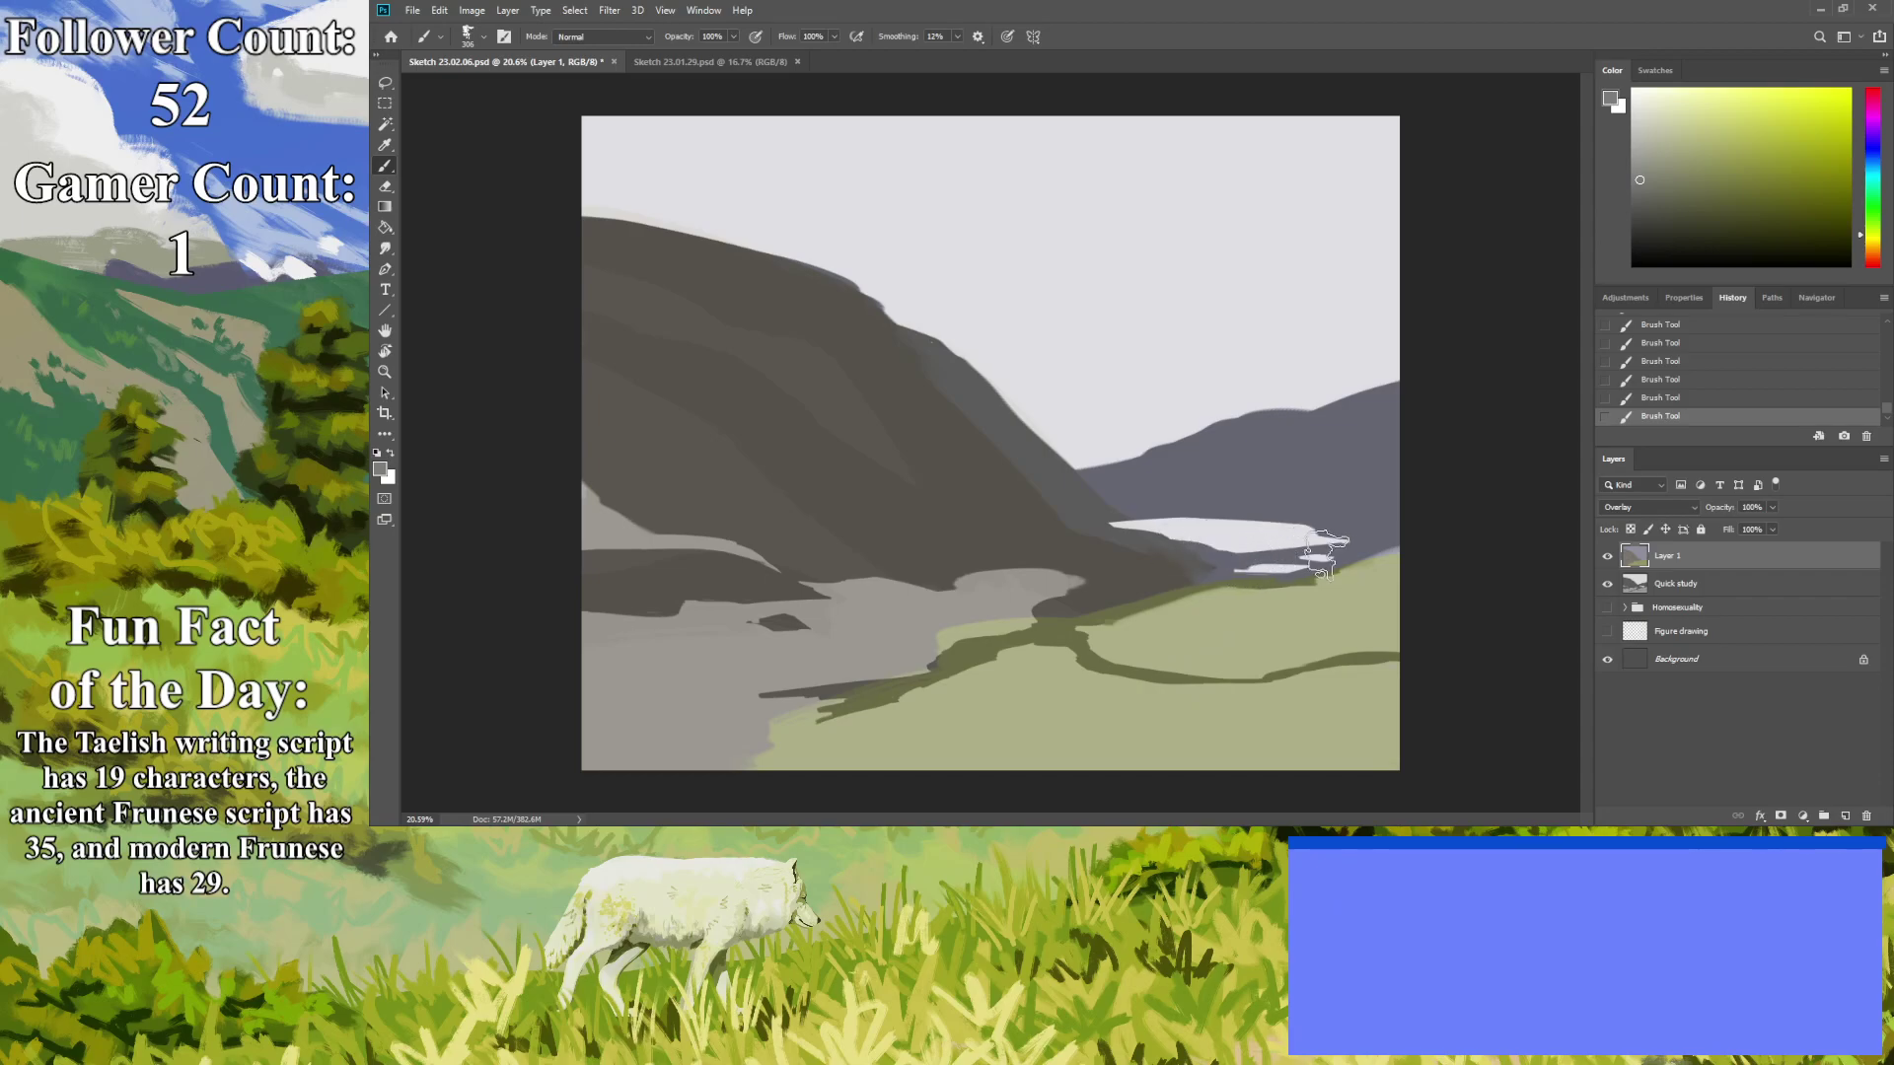
# Undo the last grey stroke by the water and tint the area around the water with a soft grey-blue.
pyautogui.hotkey('ctrl', 'z')
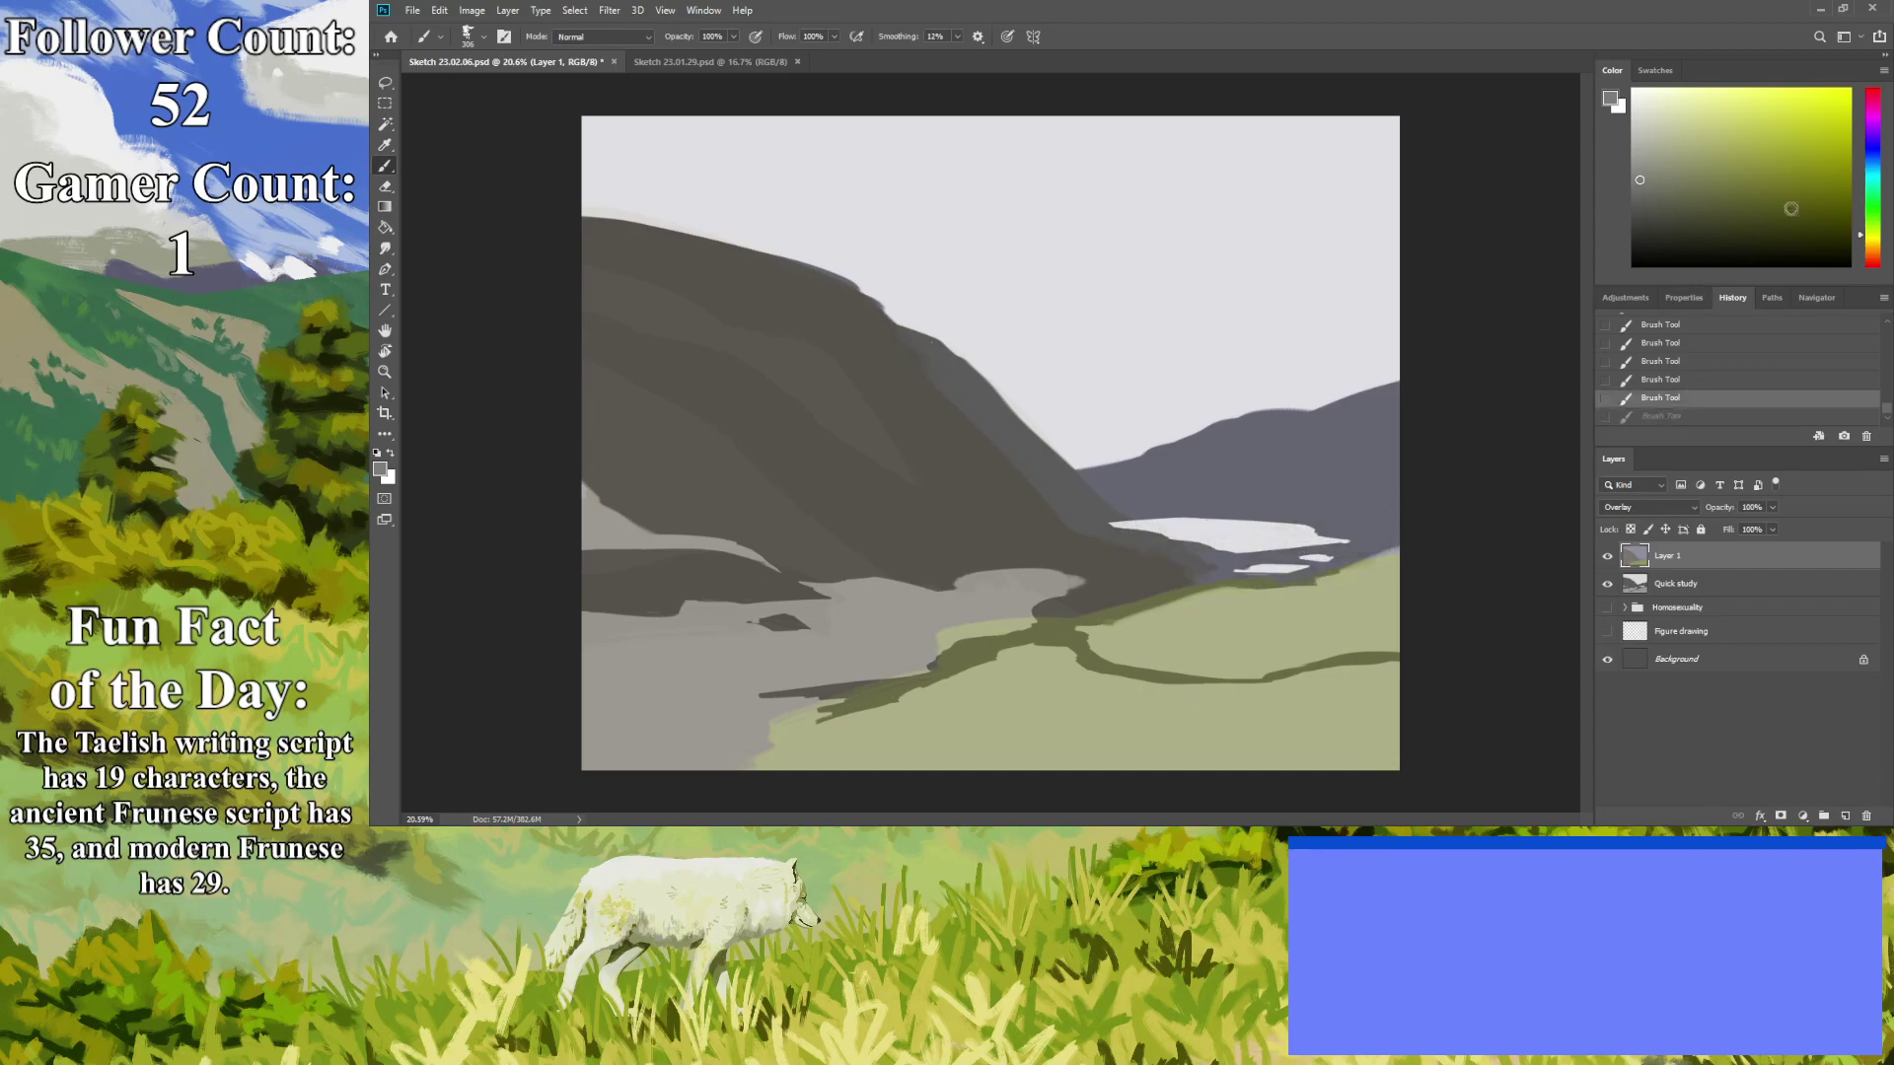
pyautogui.click(1876, 156)
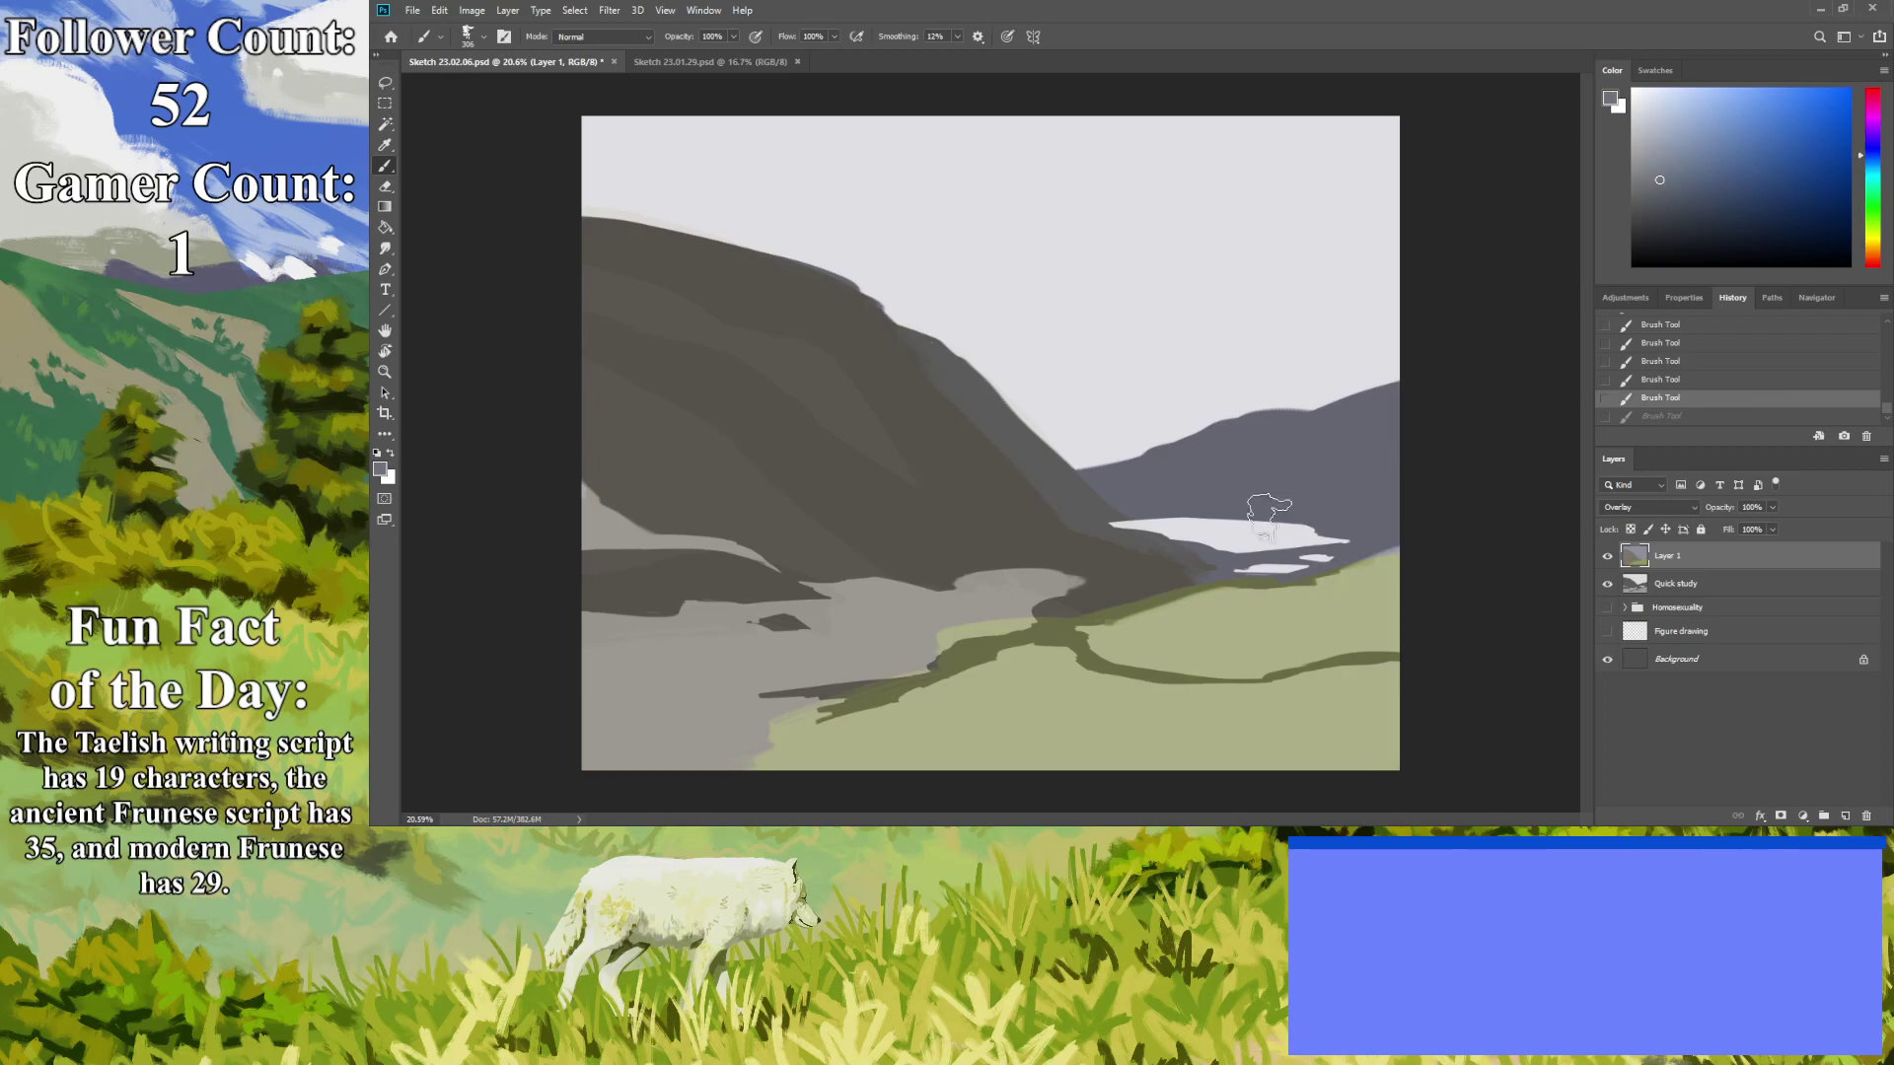
pyautogui.click(1653, 162)
pyautogui.moveTo(1213, 517)
pyautogui.mouseDown()
pyautogui.moveTo(1089, 561)
pyautogui.moveTo(1192, 575)
pyautogui.mouseUp()
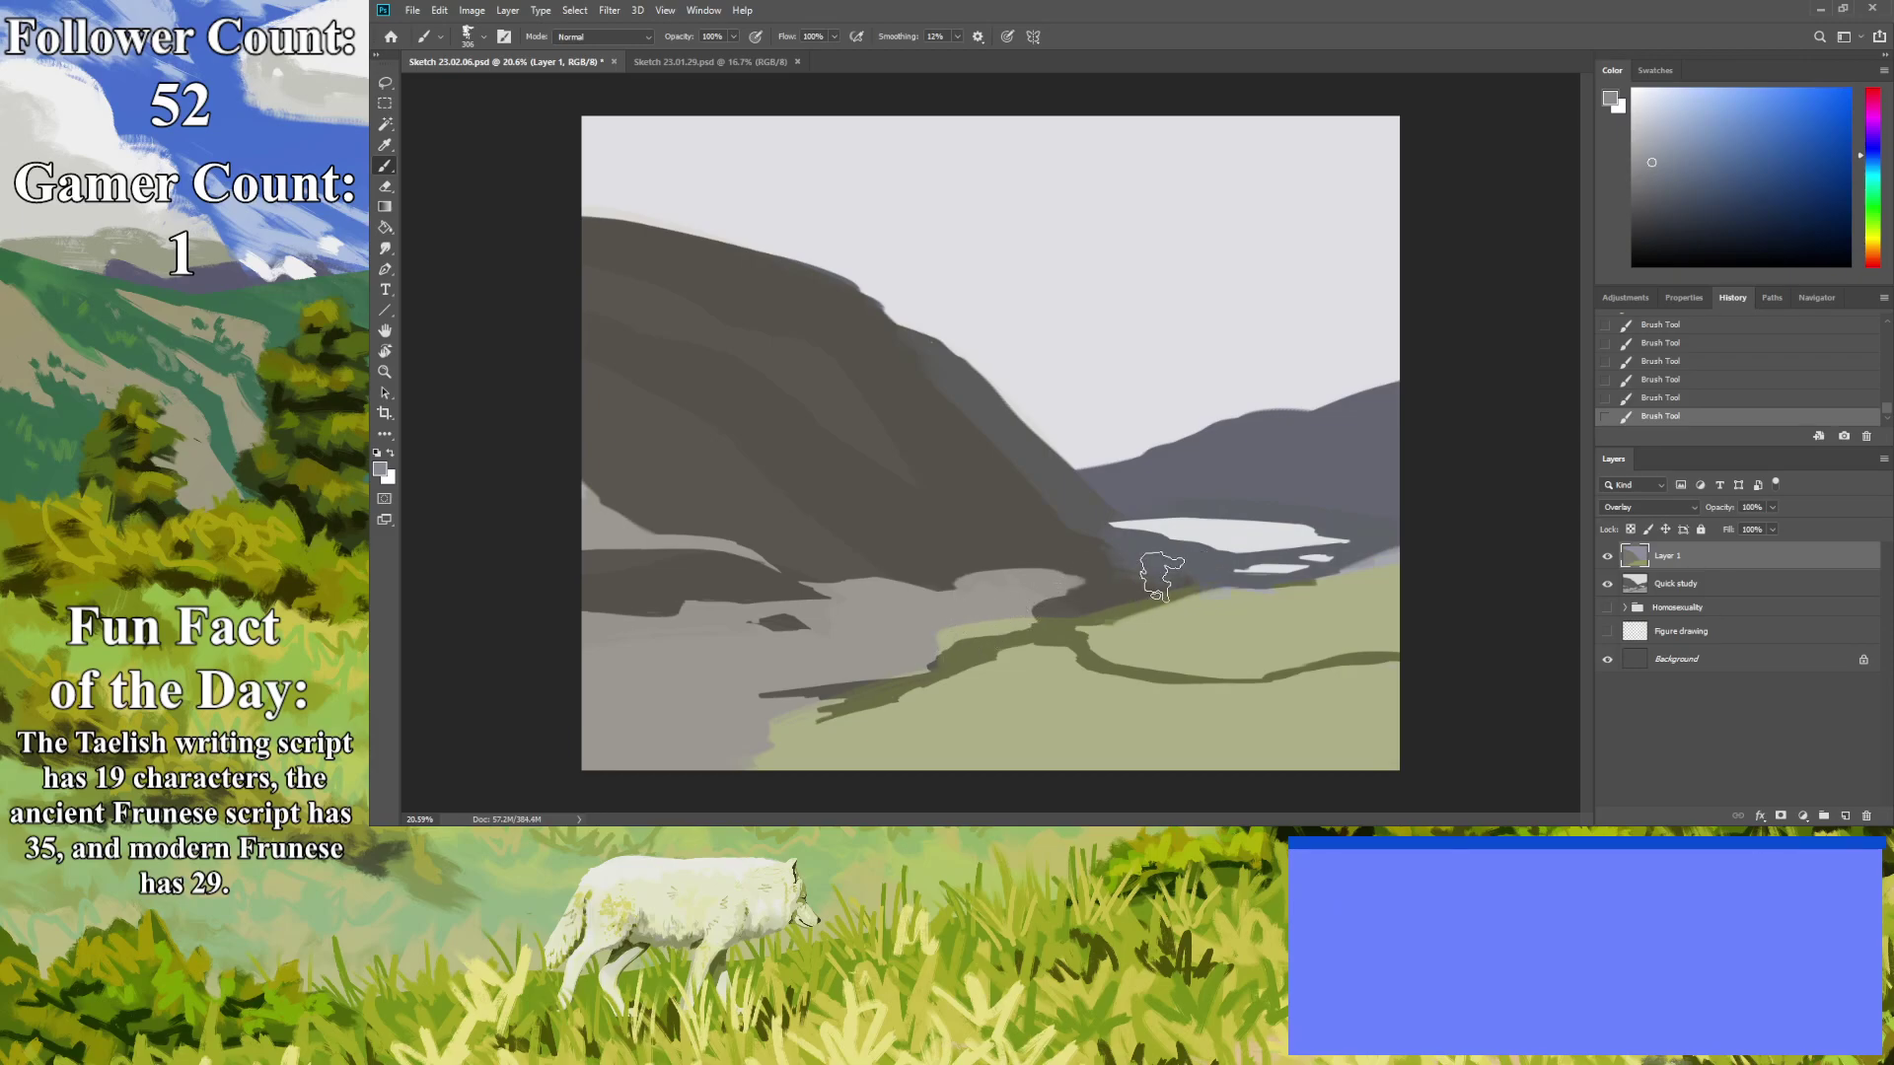
# Paint the foreground channels with a darker muted blue using a small brush.
pyautogui.click(385, 372)
pyautogui.moveTo(1019, 571); pyautogui.dragTo(631, 477)
pyautogui.press('b')
pyautogui.click(1667, 182)
pyautogui.moveTo(1205, 579); pyautogui.dragTo(1078, 618)
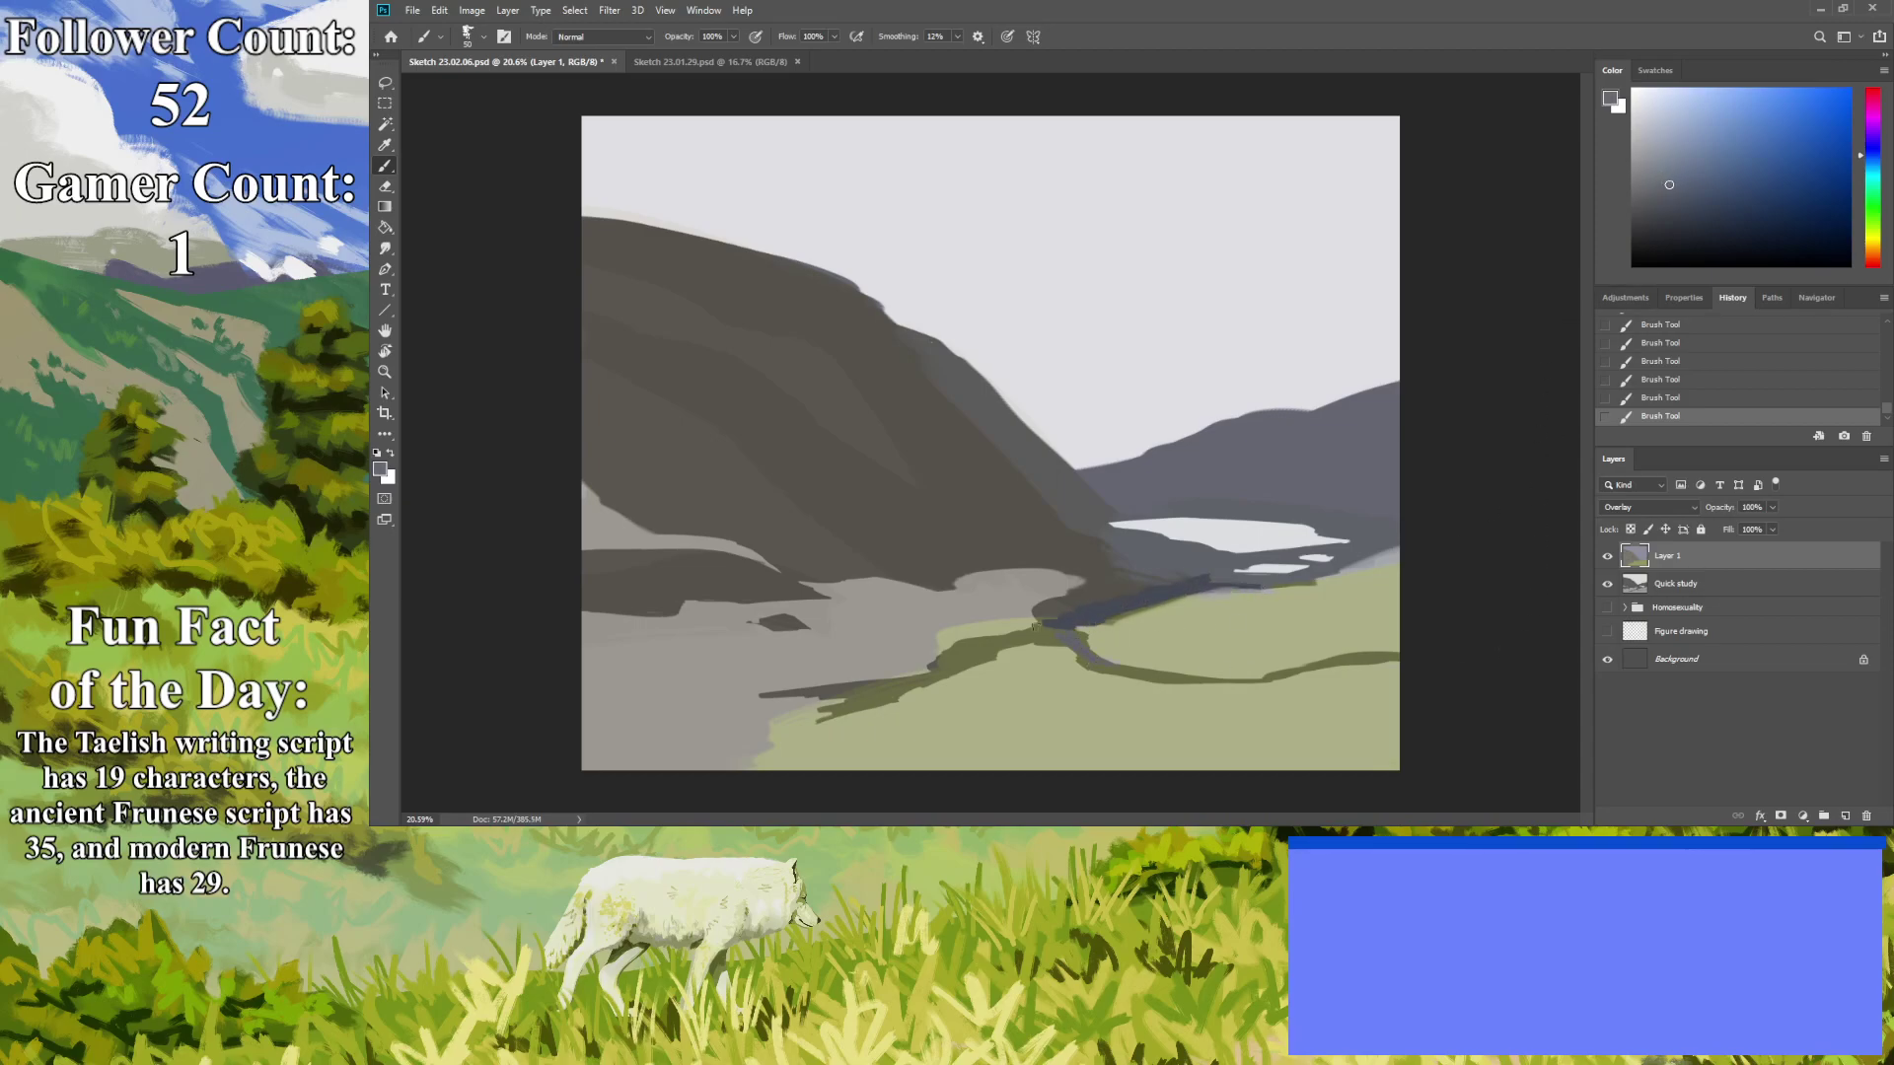
pyautogui.moveTo(1092, 662); pyautogui.dragTo(1238, 683)
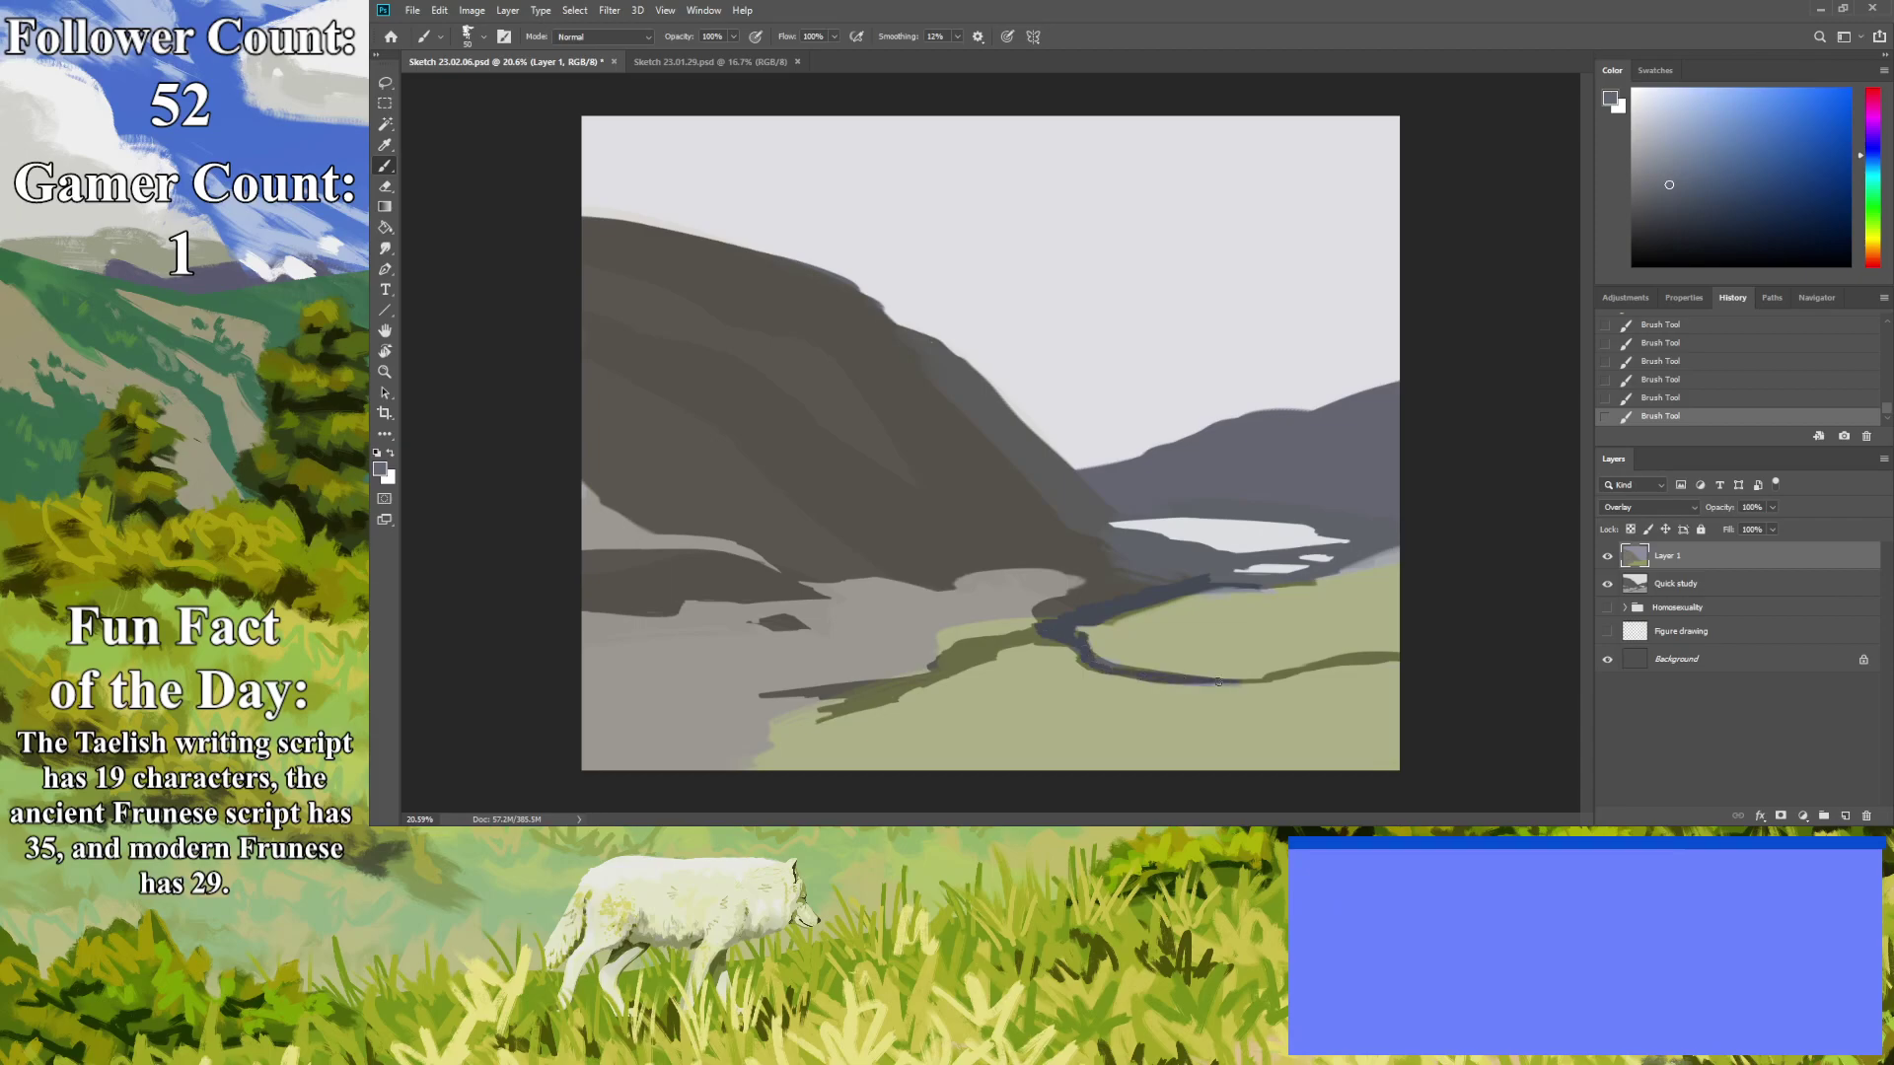
pyautogui.moveTo(1224, 676); pyautogui.dragTo(1076, 641)
pyautogui.moveTo(963, 672); pyautogui.dragTo(836, 694)
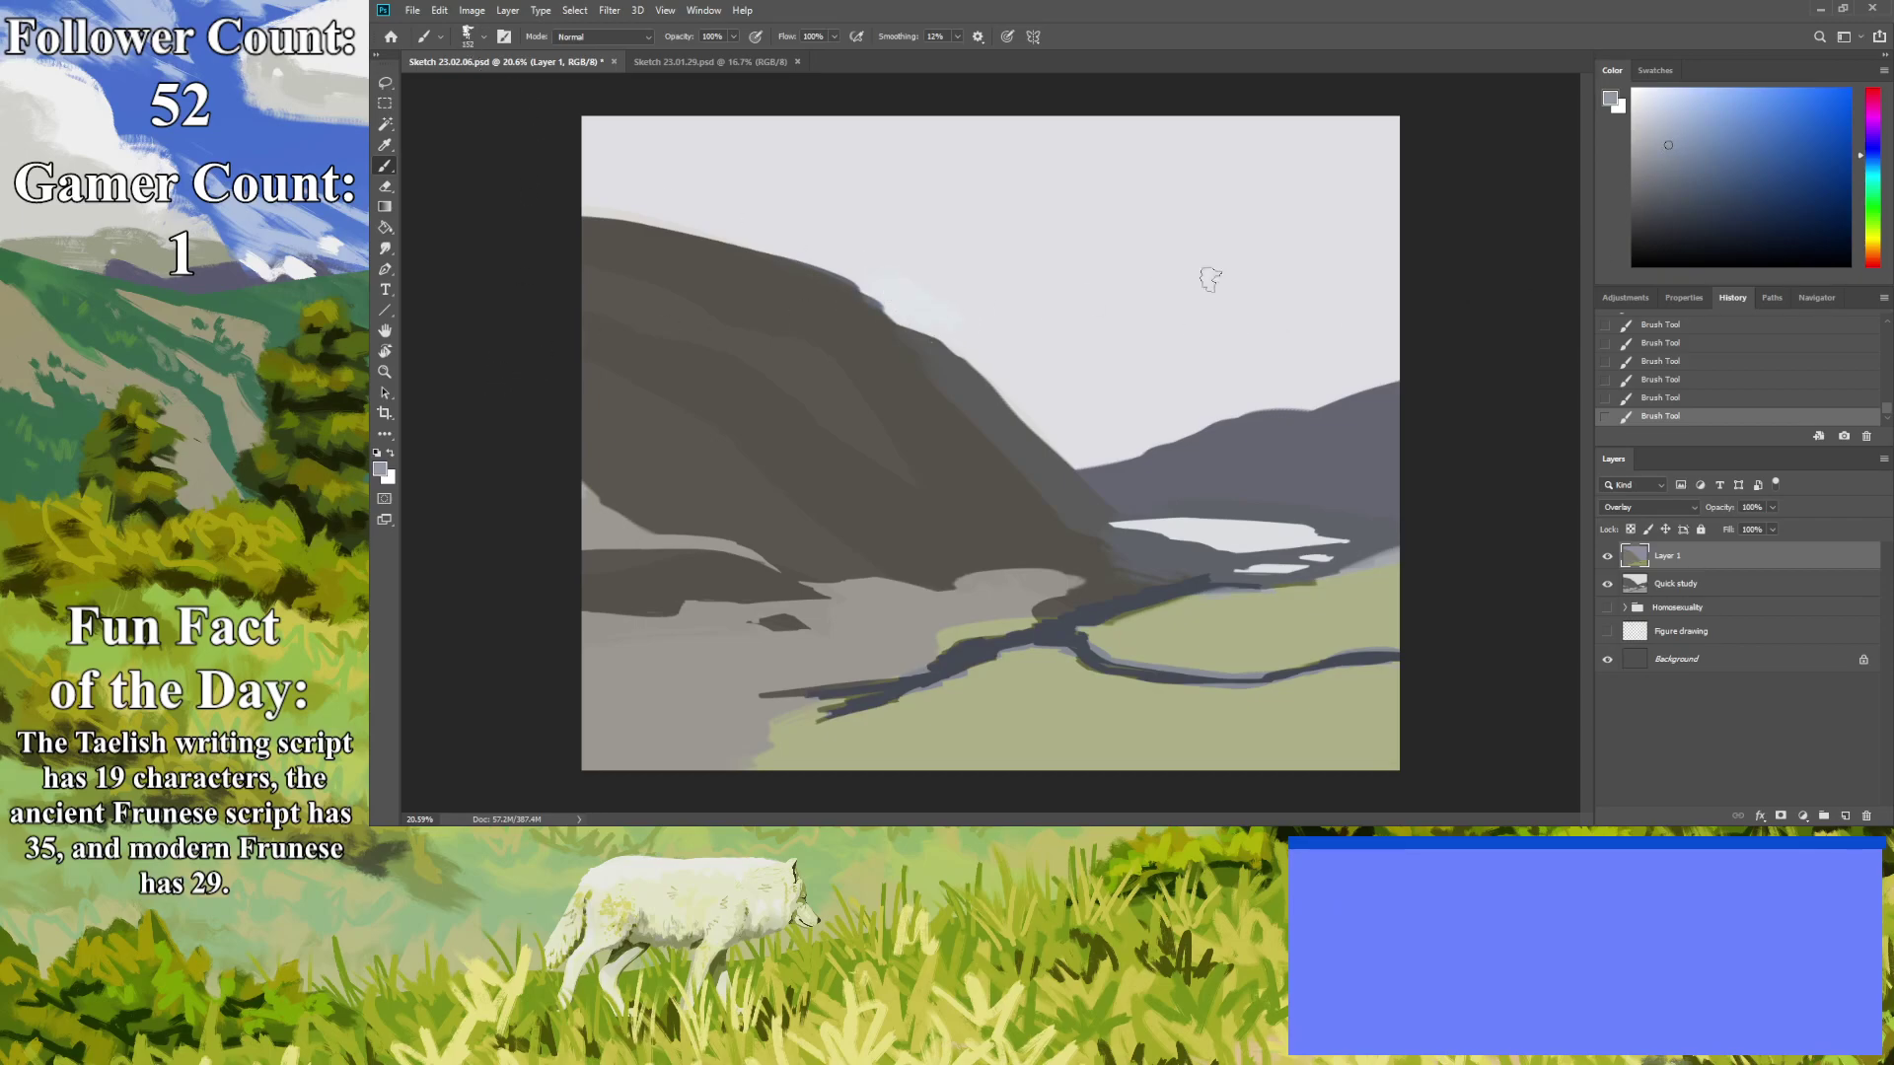
# Tint a pale blue band across the sky and paint grey clouds around it with a dark muted violet and a larger brush.
pyautogui.moveTo(921, 292); pyautogui.dragTo(944, 309)
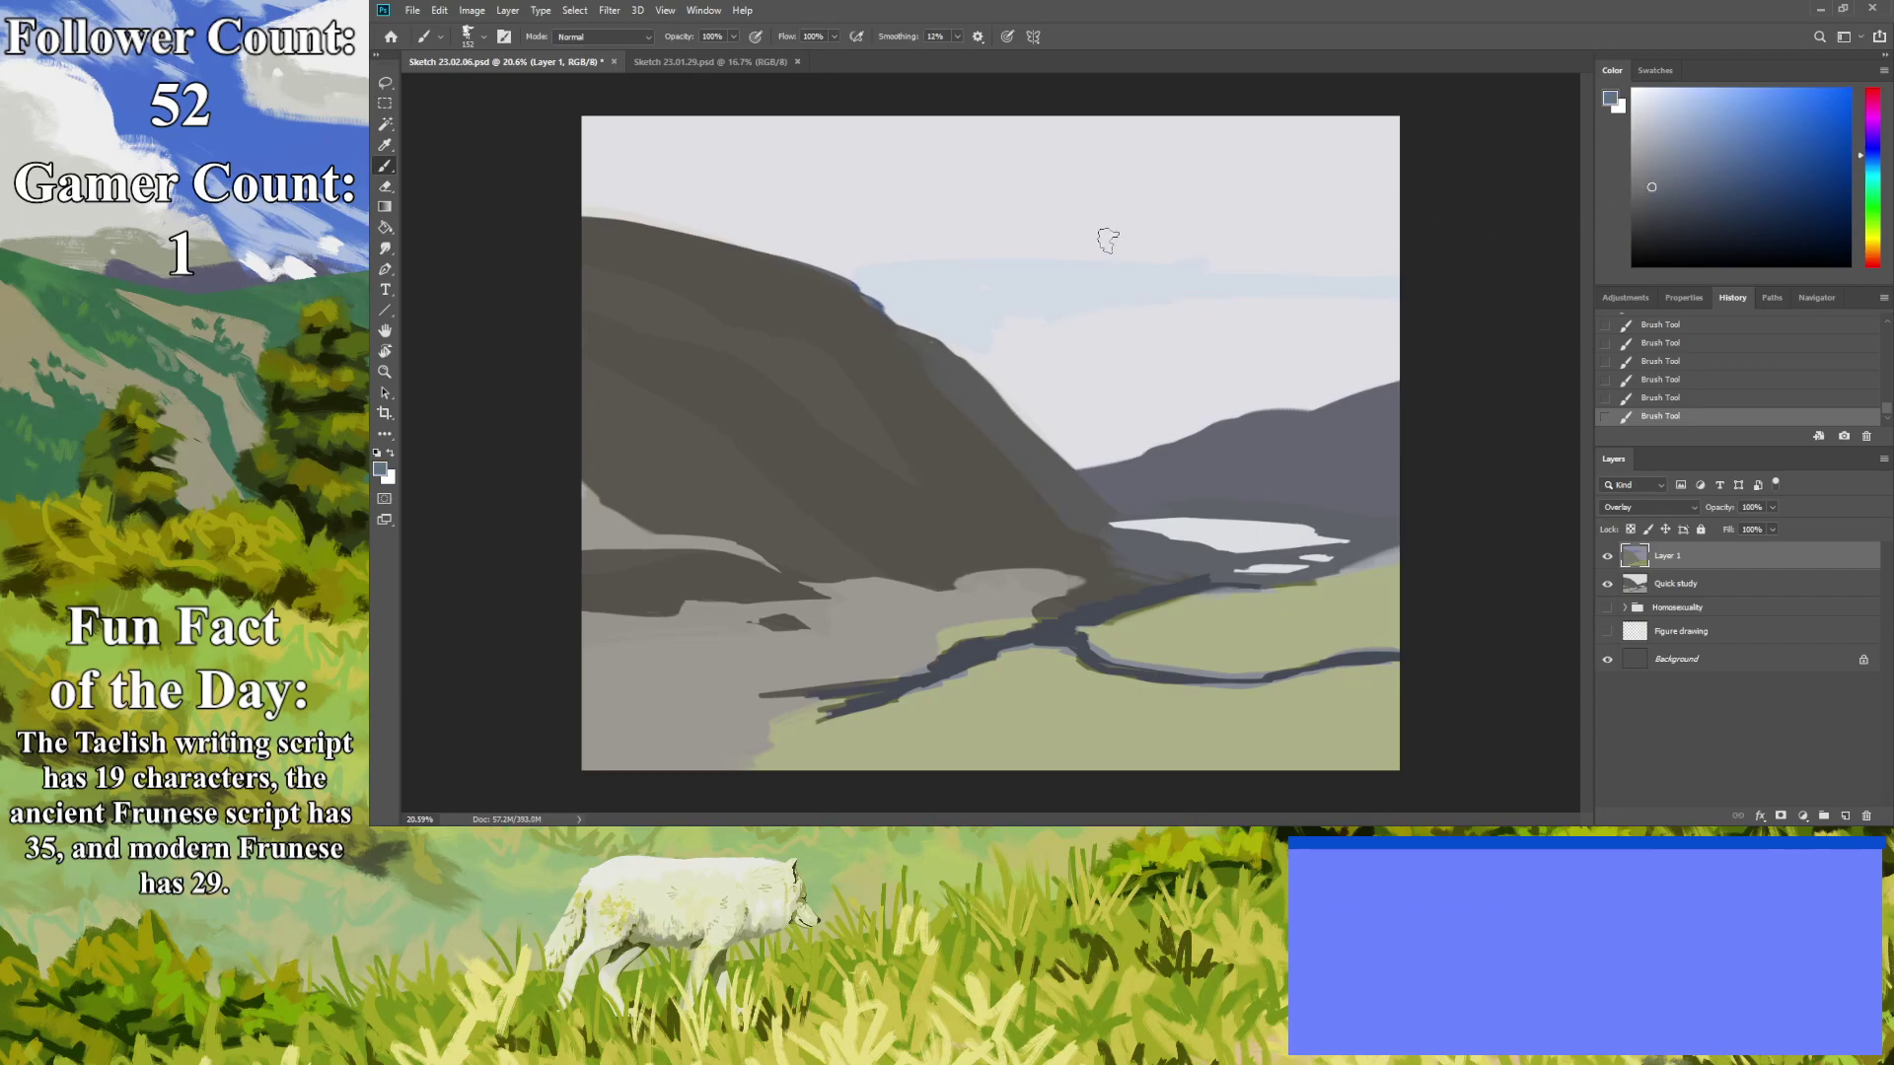
pyautogui.moveTo(1255, 239); pyautogui.dragTo(1146, 252)
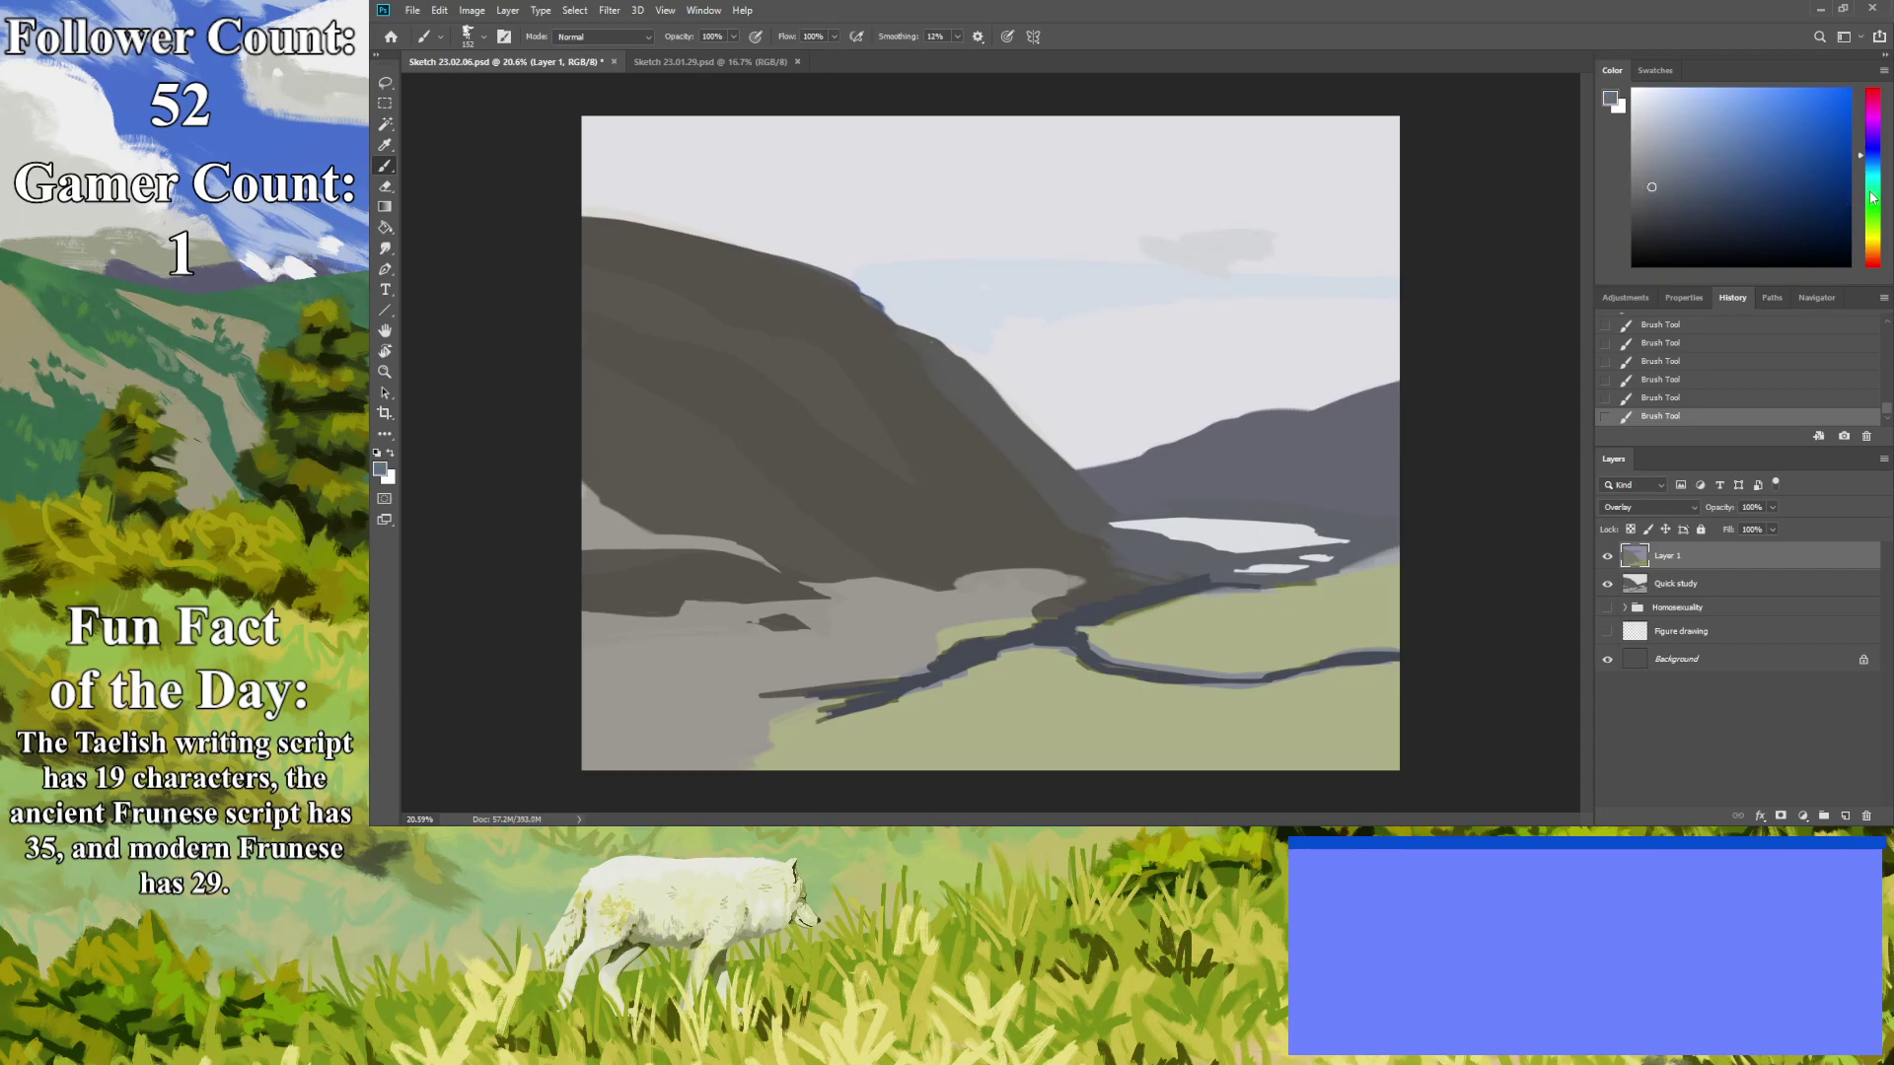
pyautogui.click(1871, 138)
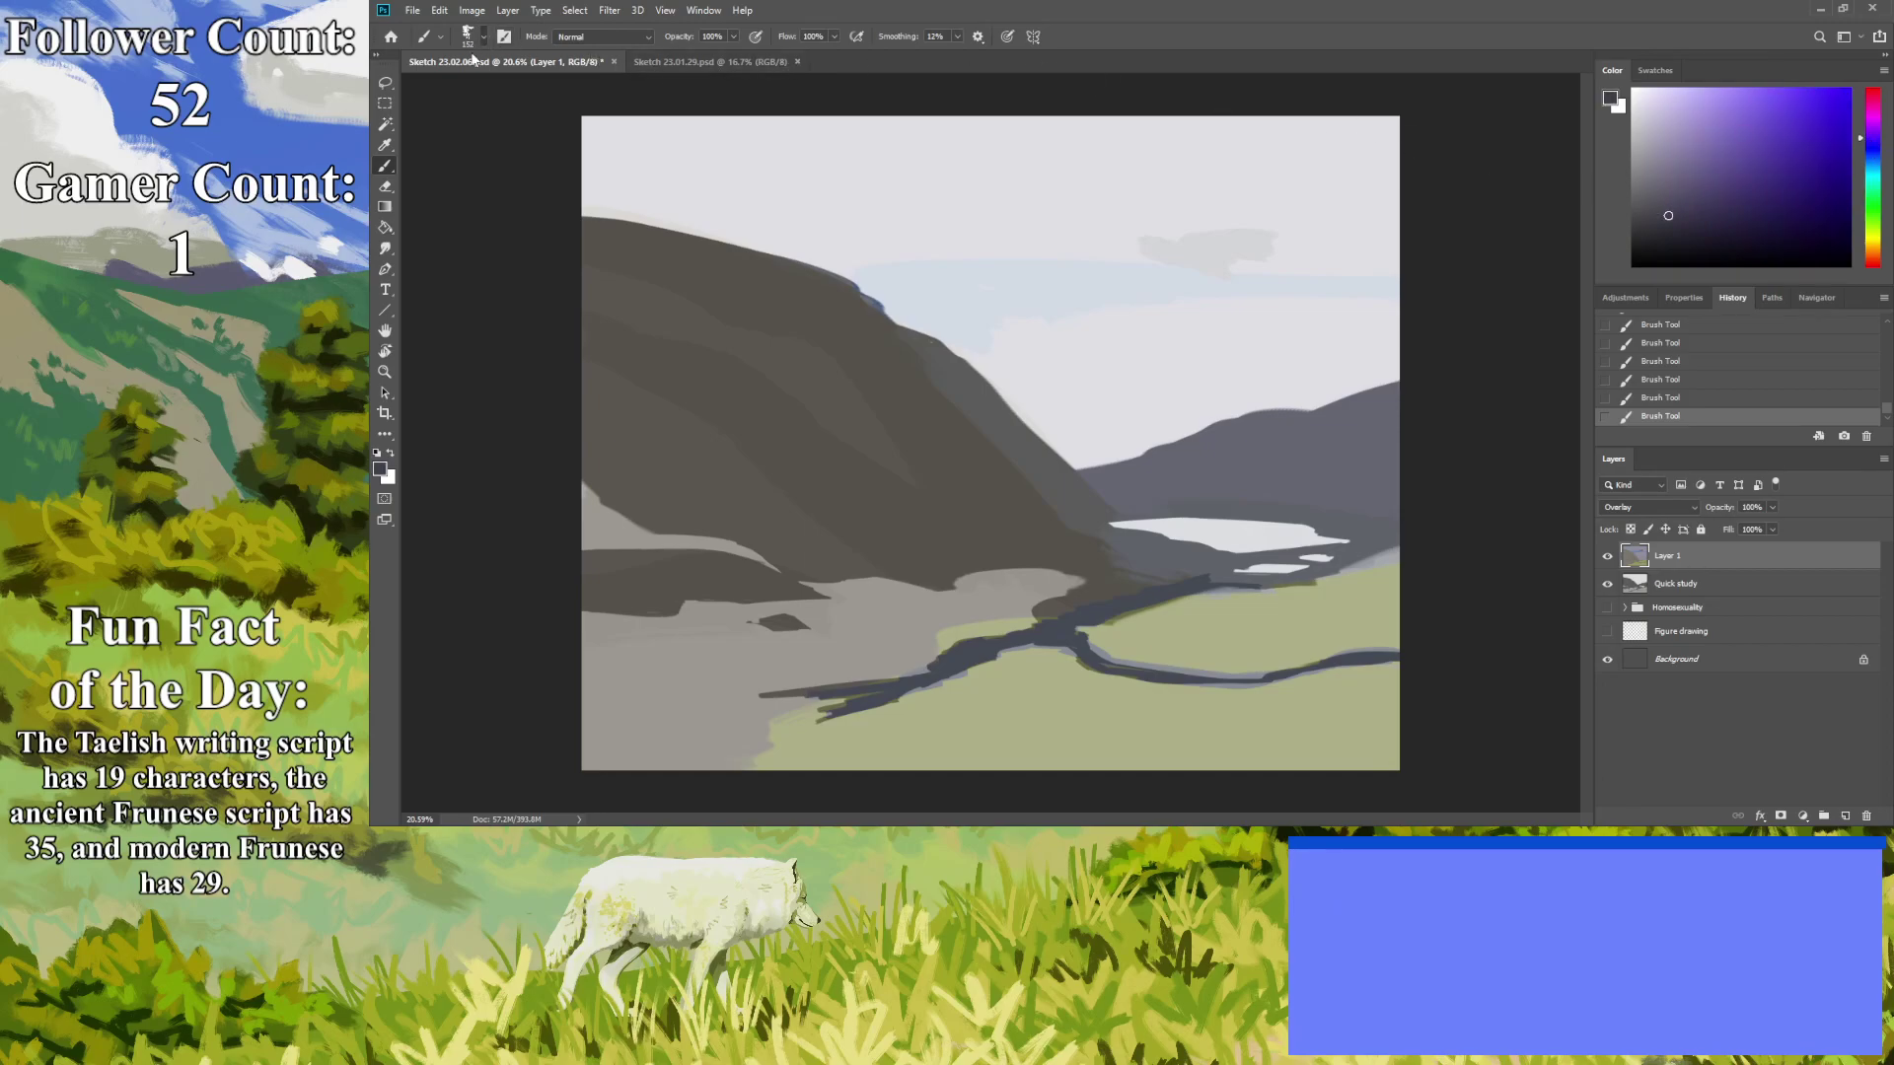
pyautogui.moveTo(1298, 208)
pyautogui.mouseDown()
pyautogui.moveTo(1340, 225)
pyautogui.moveTo(1184, 228)
pyautogui.mouseUp()
pyautogui.moveTo(1069, 198)
pyautogui.mouseDown()
pyautogui.moveTo(1452, 151)
pyautogui.moveTo(1059, 149)
pyautogui.moveTo(1242, 204)
pyautogui.moveTo(1140, 215)
pyautogui.moveTo(1219, 210)
pyautogui.mouseUp()
pyautogui.moveTo(913, 225)
pyautogui.mouseDown()
pyautogui.moveTo(818, 218)
pyautogui.moveTo(895, 223)
pyautogui.moveTo(896, 240)
pyautogui.moveTo(722, 195)
pyautogui.moveTo(670, 192)
pyautogui.moveTo(819, 229)
pyautogui.moveTo(603, 193)
pyautogui.moveTo(795, 182)
pyautogui.moveTo(617, 144)
pyautogui.moveTo(966, 138)
pyautogui.moveTo(541, 127)
pyautogui.mouseUp()
pyautogui.moveTo(1251, 293)
pyautogui.mouseDown()
pyautogui.moveTo(1198, 340)
pyautogui.moveTo(1297, 342)
pyautogui.moveTo(1098, 399)
pyautogui.moveTo(1110, 419)
pyautogui.moveTo(1153, 413)
pyautogui.moveTo(1100, 412)
pyautogui.moveTo(1357, 363)
pyautogui.moveTo(1233, 414)
pyautogui.mouseUp()
pyautogui.click(1682, 238)
pyautogui.moveTo(1175, 211)
pyautogui.mouseDown()
pyautogui.moveTo(1258, 234)
pyautogui.moveTo(1289, 209)
pyautogui.moveTo(1250, 172)
pyautogui.moveTo(1358, 209)
pyautogui.moveTo(1329, 173)
pyautogui.moveTo(1256, 211)
pyautogui.moveTo(927, 222)
pyautogui.mouseUp()
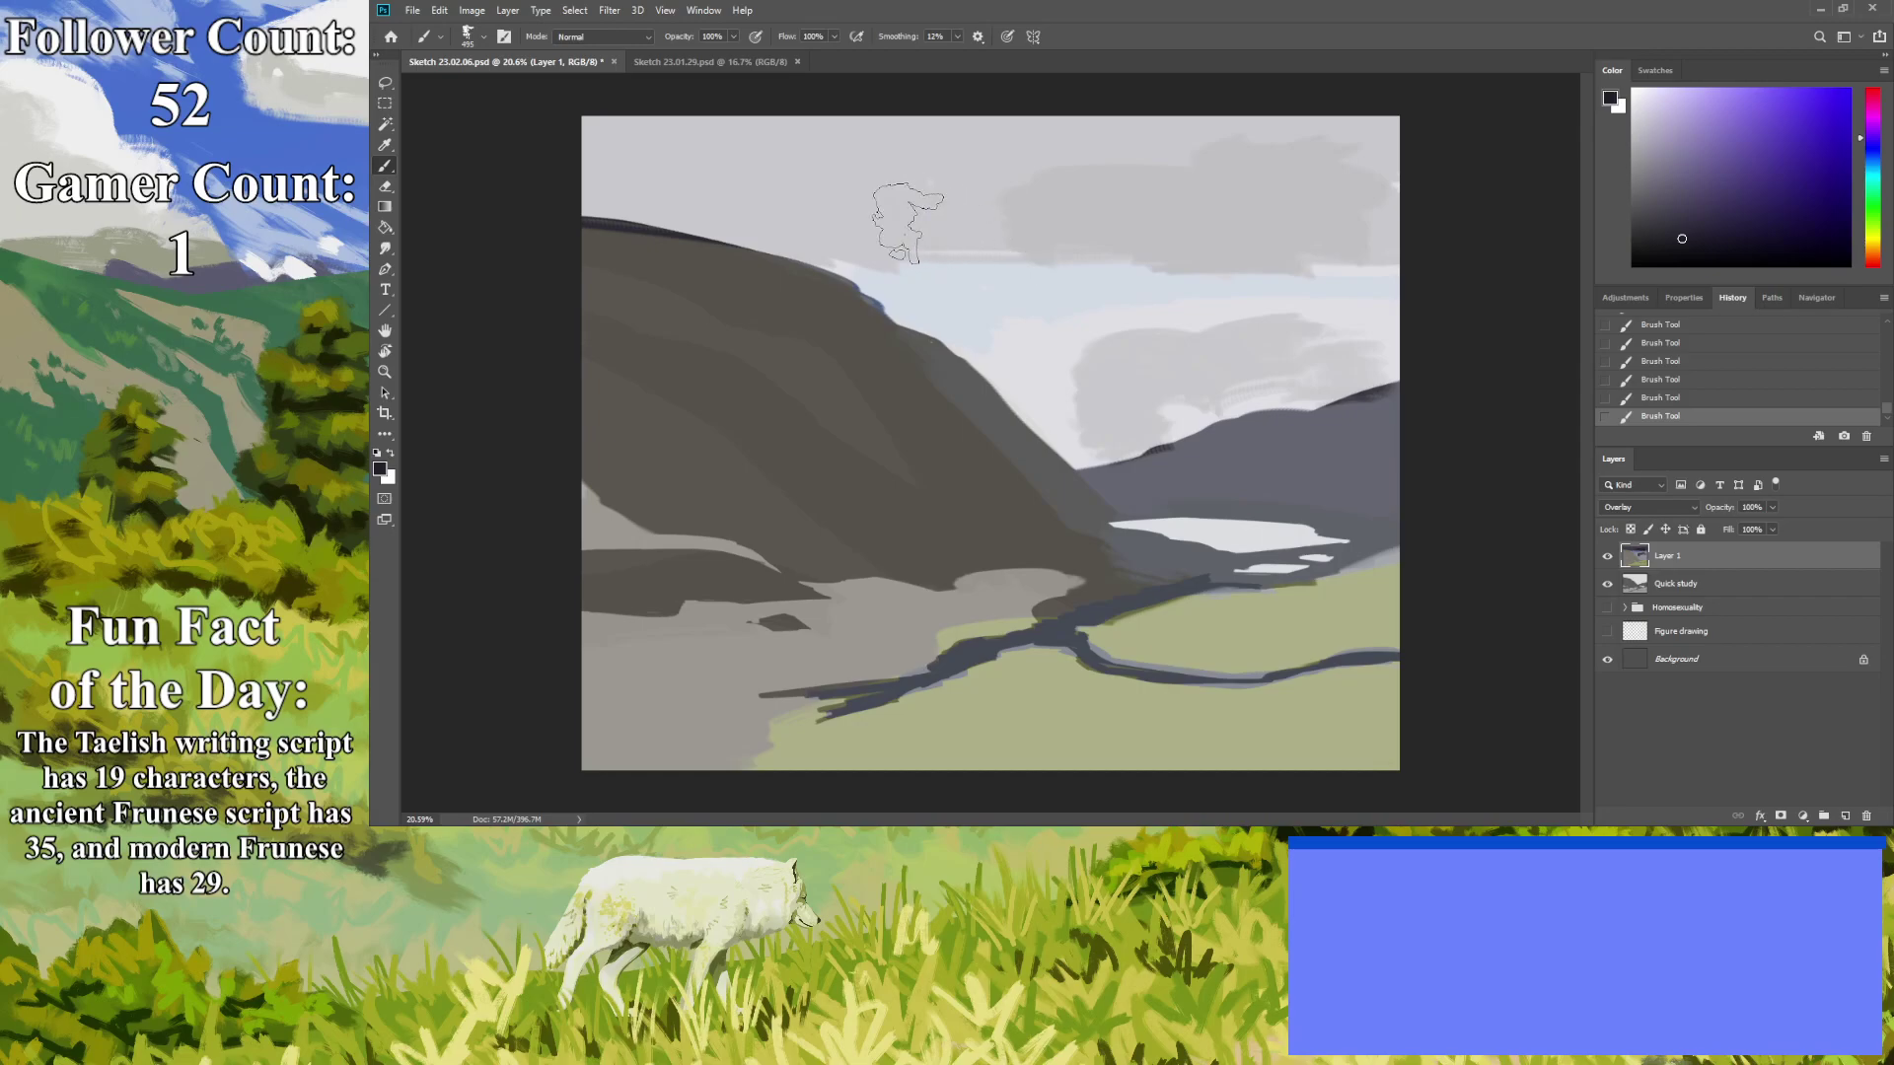
# Duplicate Layer 1 and Quick study together and merge the two copies into a single layer.
pyautogui.click(385, 372)
pyautogui.moveTo(904, 449)
pyautogui.mouseDown()
pyautogui.moveTo(900, 511)
pyautogui.moveTo(791, 537)
pyautogui.moveTo(731, 583)
pyautogui.moveTo(977, 613)
pyautogui.mouseUp()
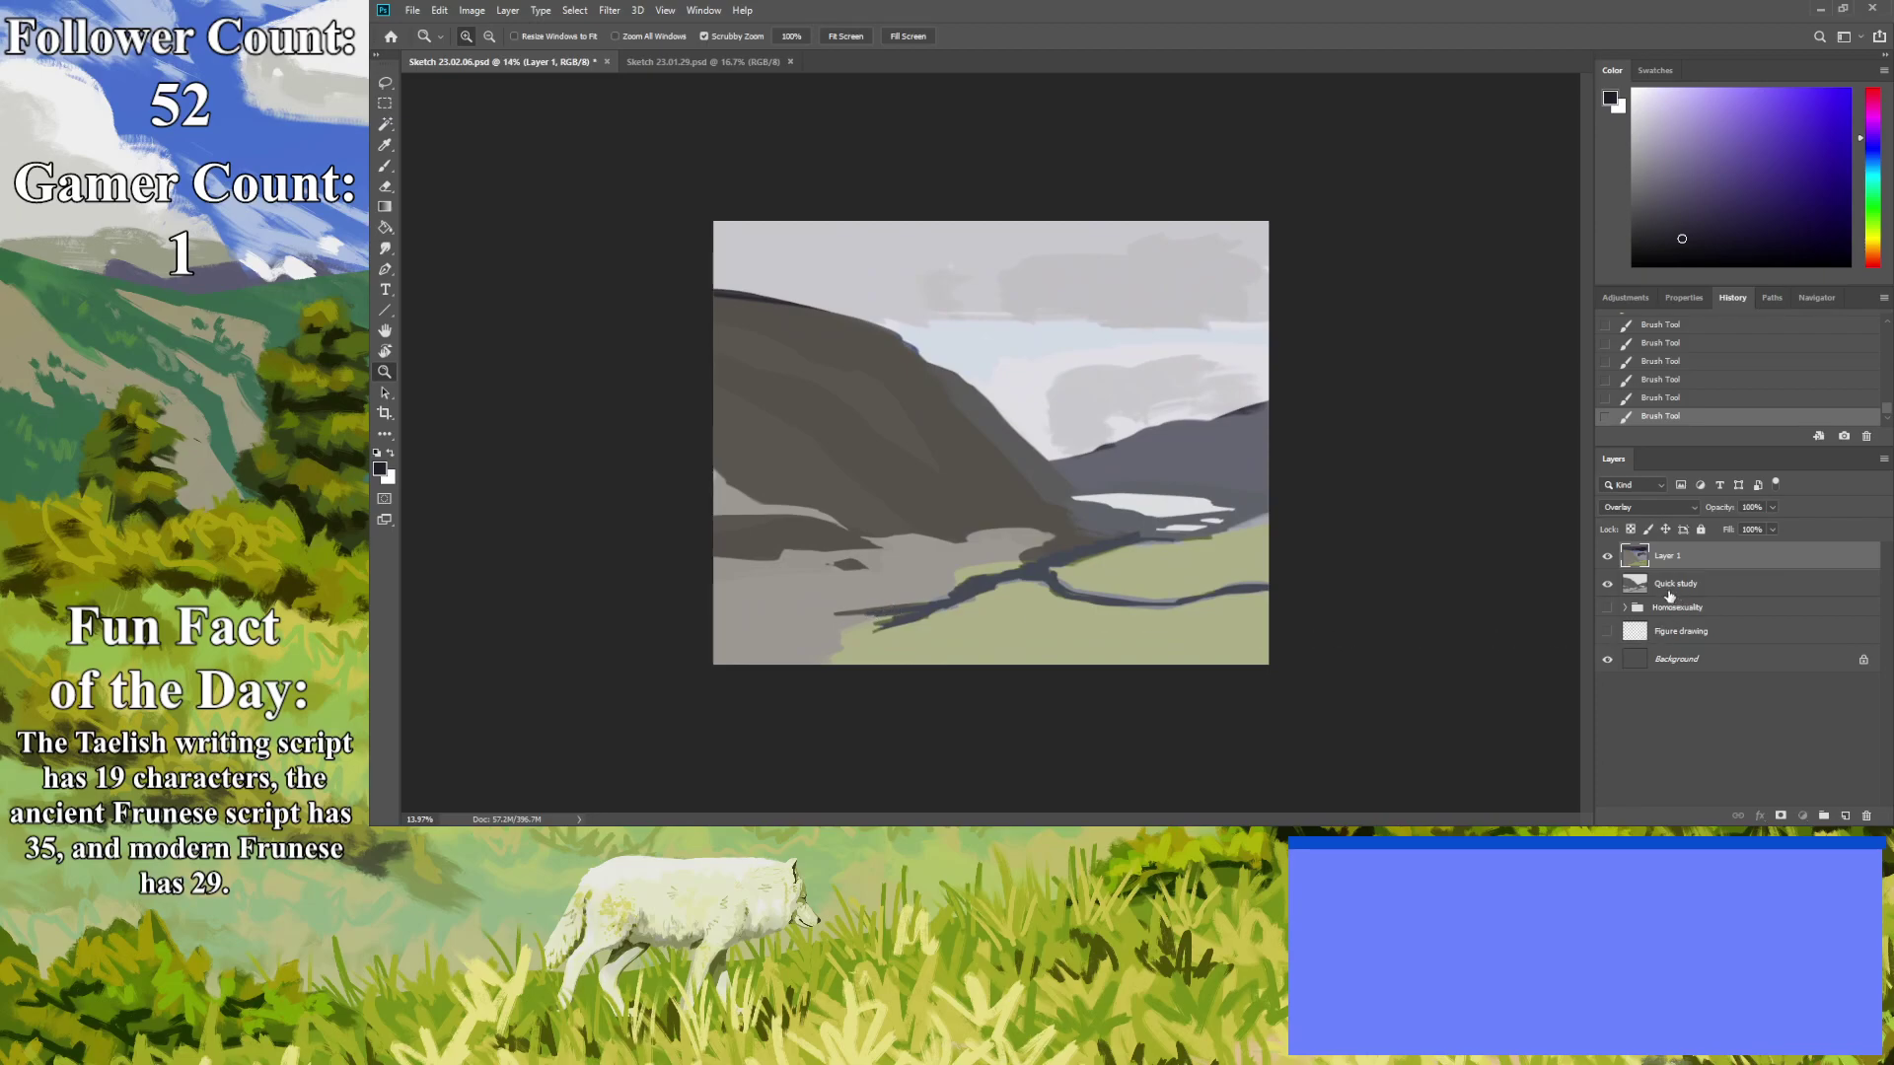
pyautogui.click(1607, 558)
pyautogui.click(1608, 559)
pyautogui.keyDown('shift'); pyautogui.click(1669, 590); pyautogui.keyUp('shift')
pyautogui.hotkey('ctrl', 'j')
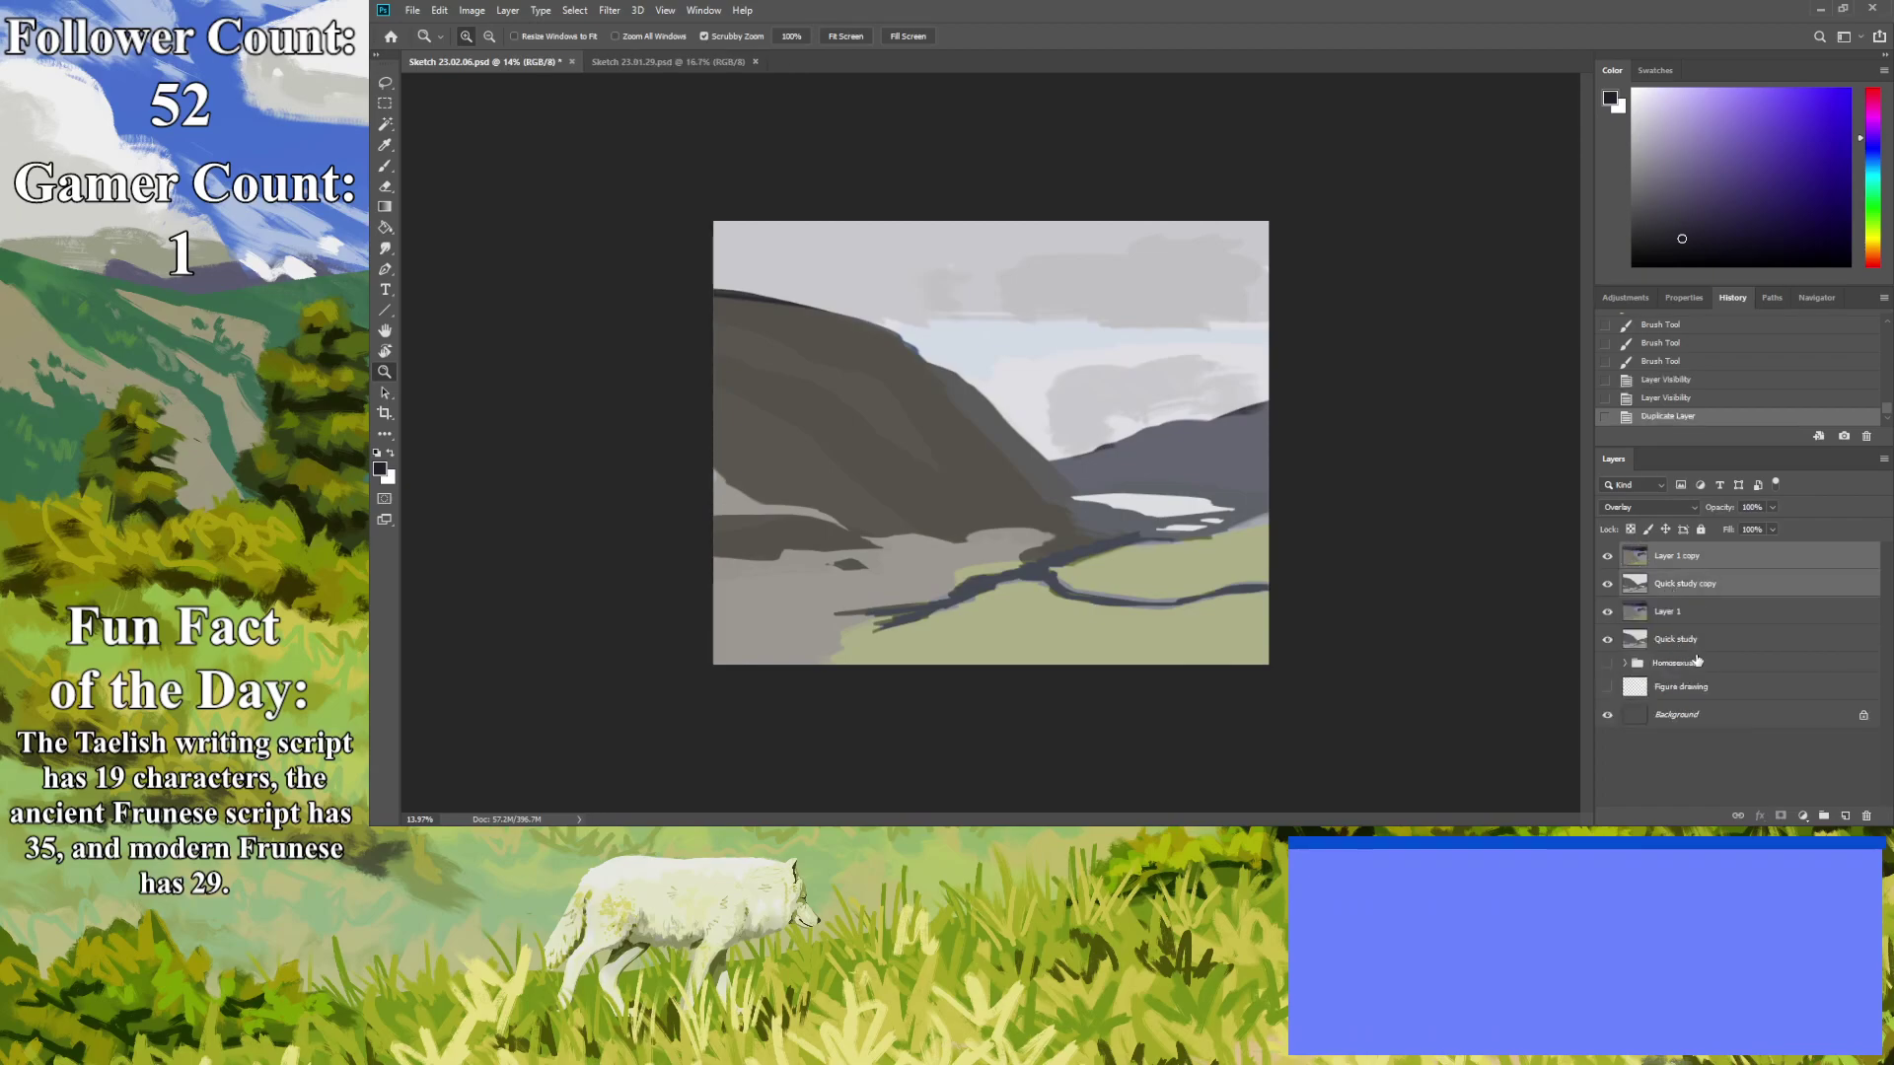
pyautogui.hotkey('ctrl', 'e')
# Rename the Overlay layer, Layer 1, as "Quick study colour".
pyautogui.doubleClick(1672, 584)
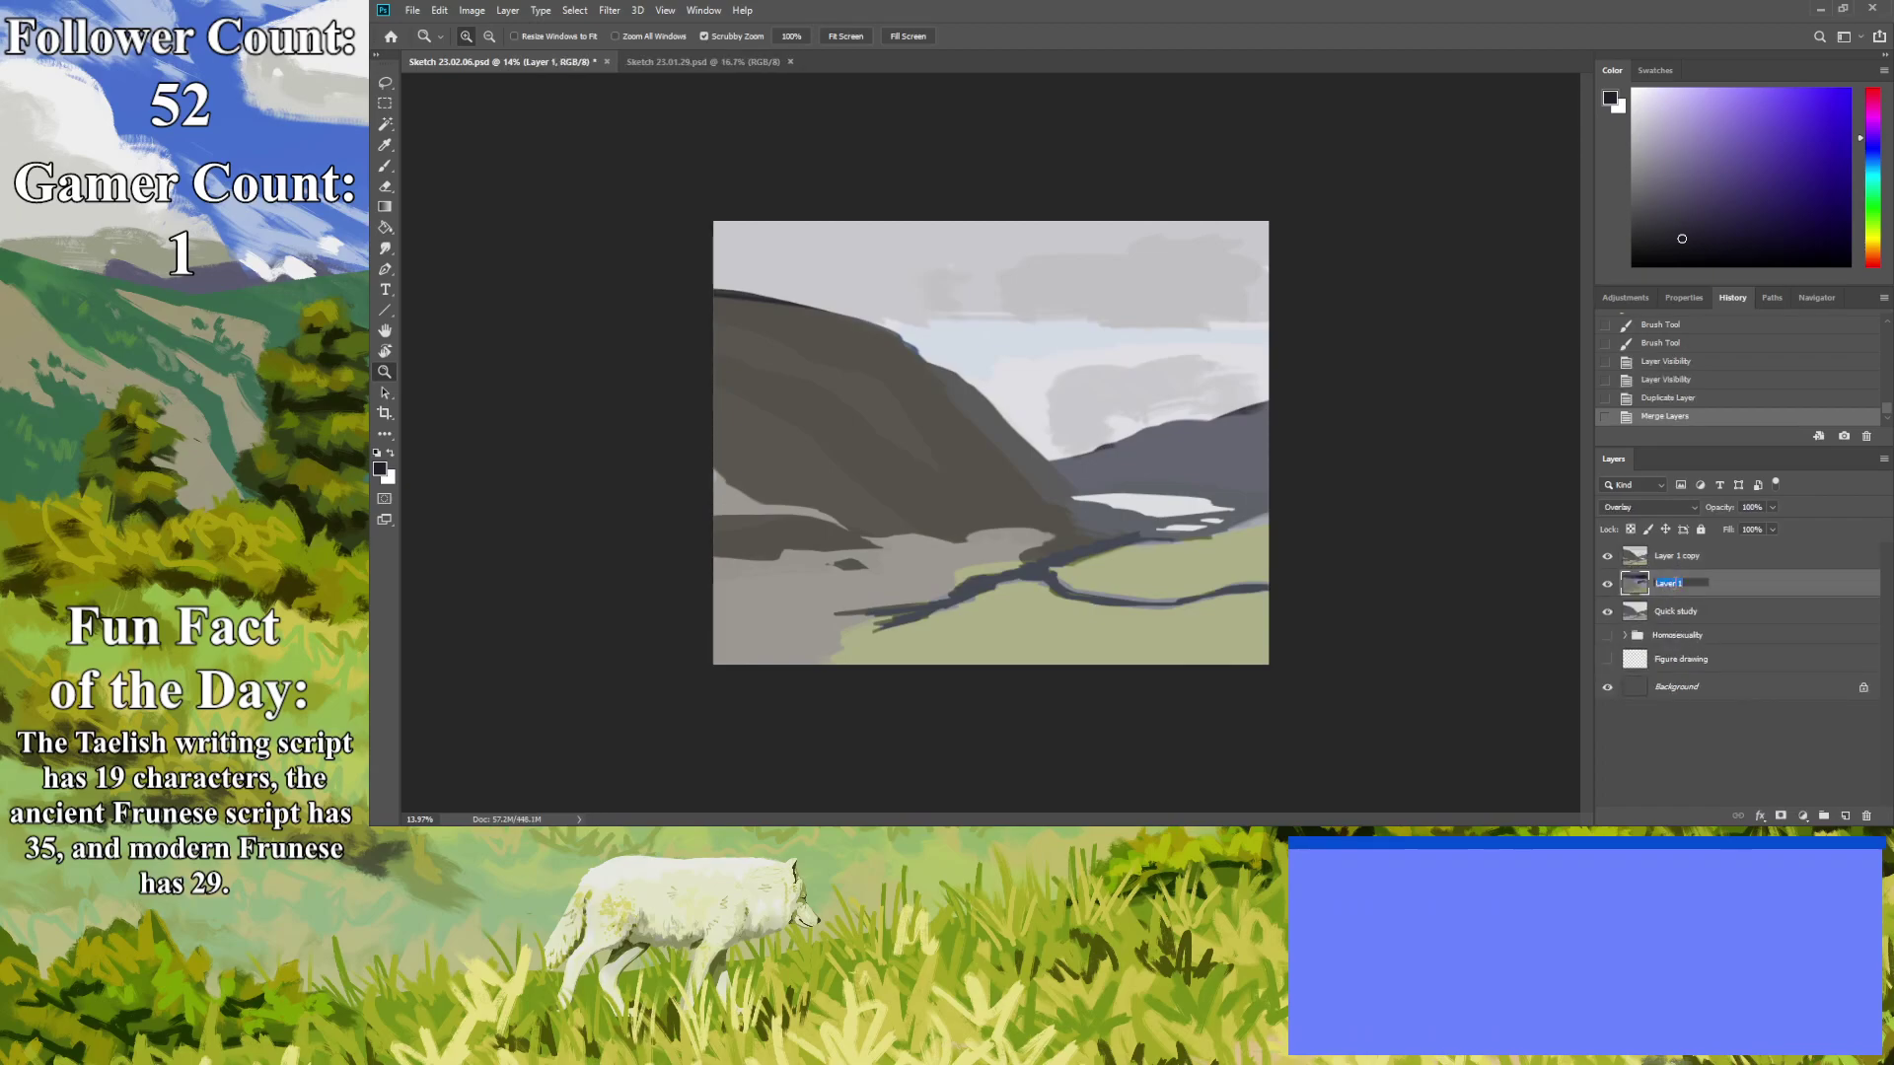
pyautogui.write('Colour')
pyautogui.press('Return')
pyautogui.doubleClick(1665, 586)
pyautogui.write('Quick study colour')
pyautogui.press('Return')
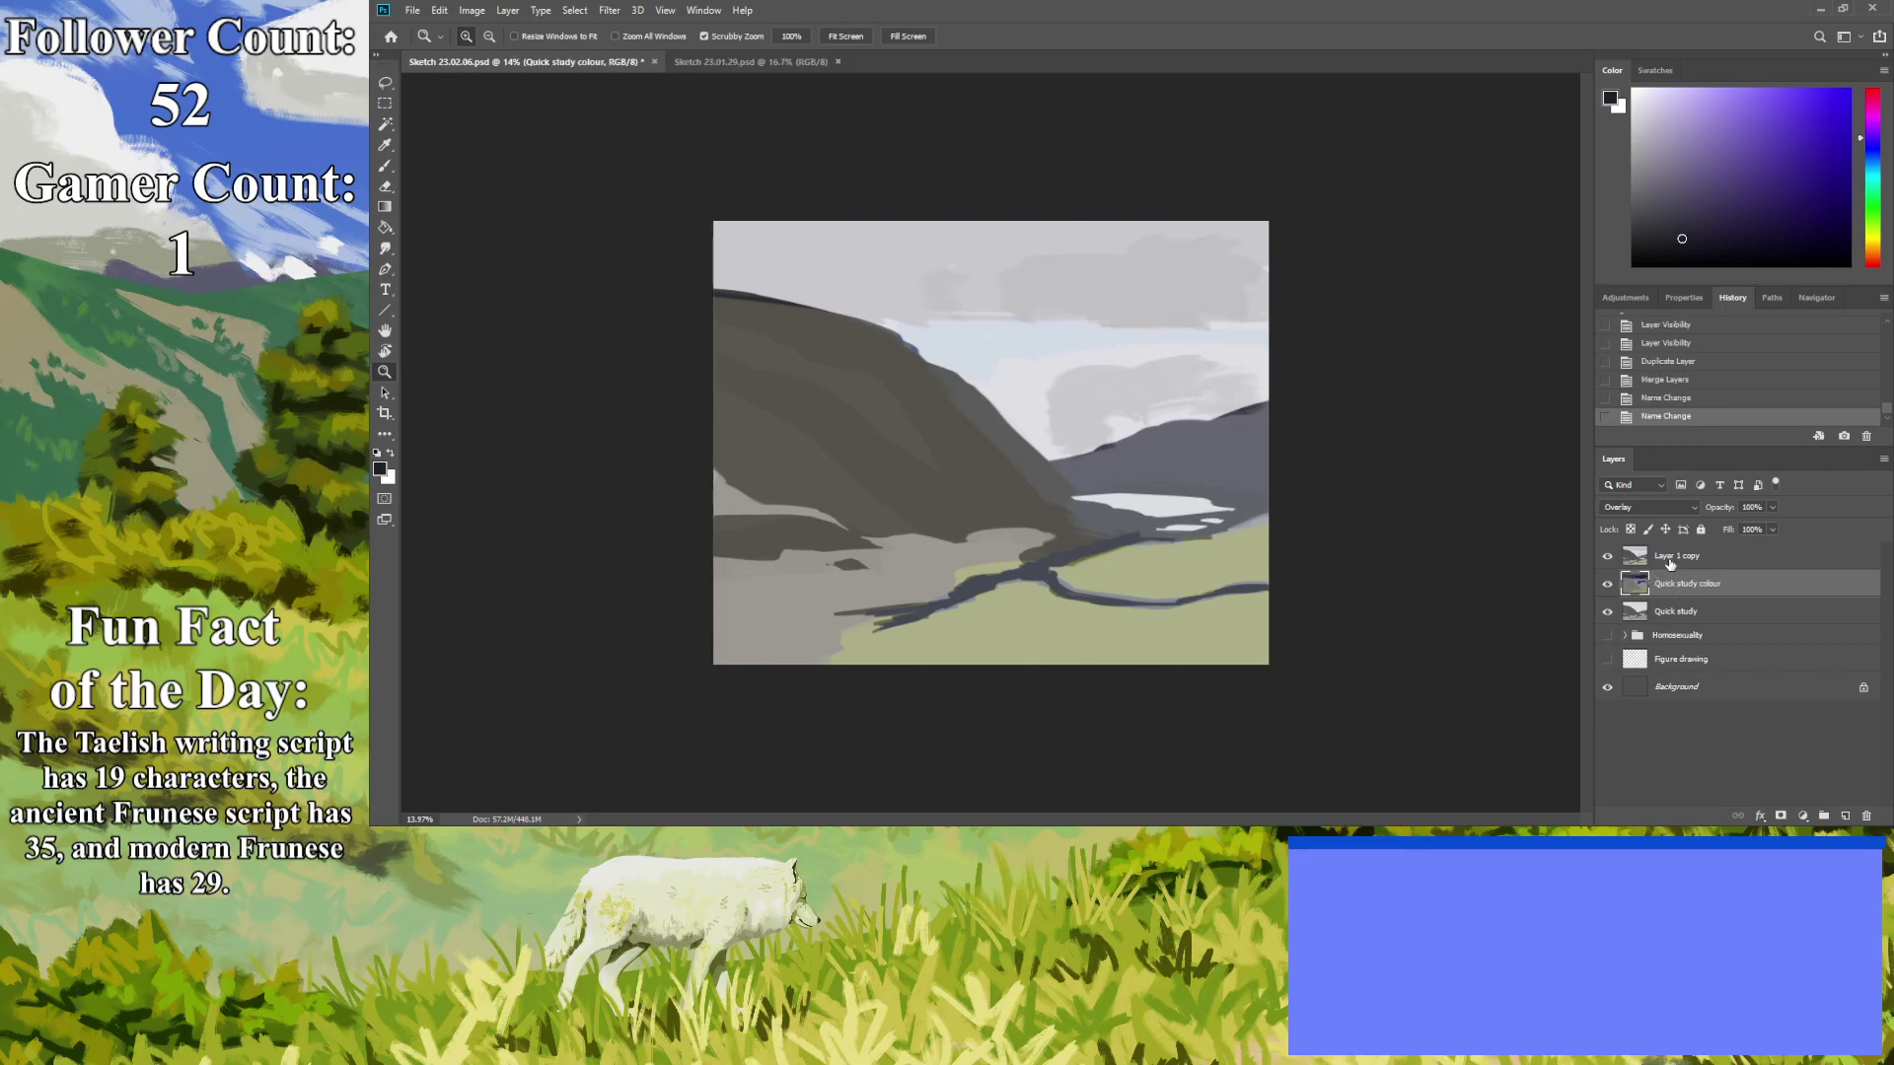
# Rename the merged copy layer as "Study".
pyautogui.doubleClick(1668, 560)
pyautogui.write('Sutdy')
pyautogui.press('Return')
pyautogui.doubleClick(1667, 557)
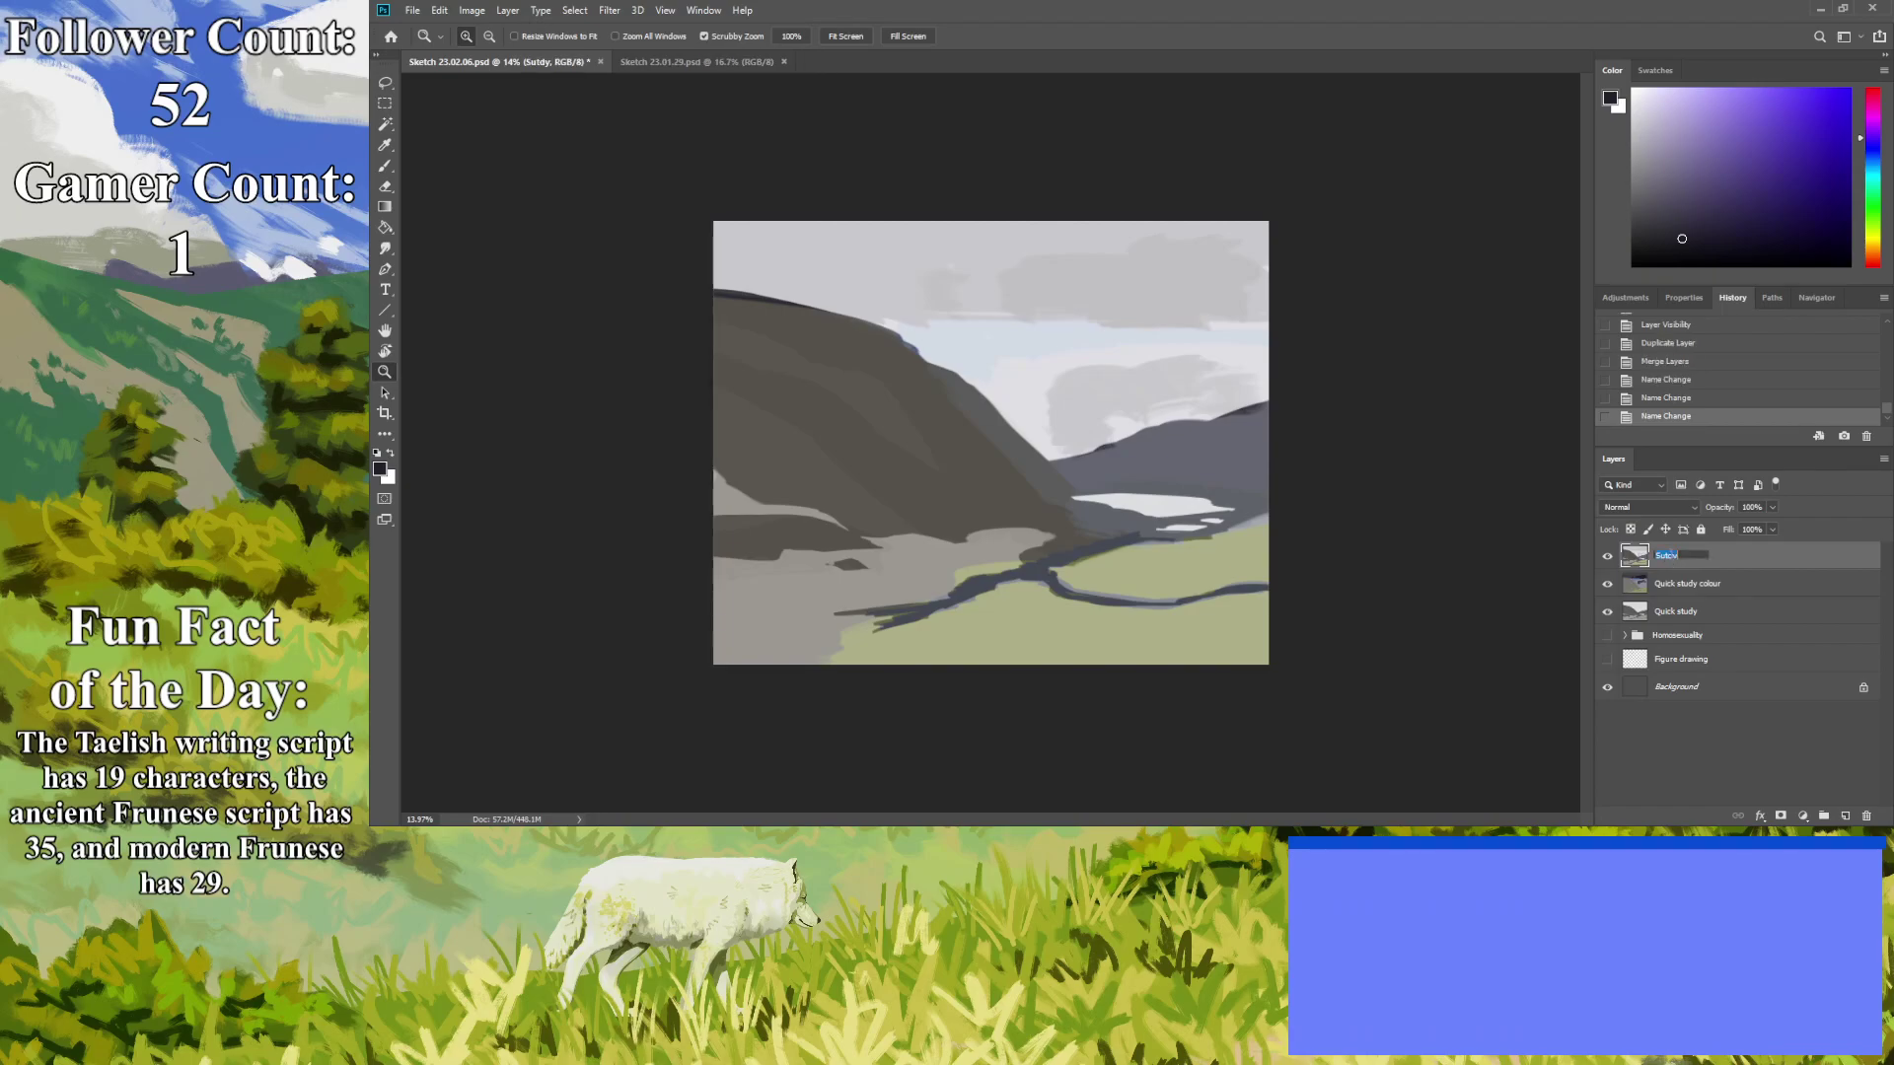
pyautogui.write('Study')
pyautogui.press('Return')
# Sample the foreground's yellow-green and brush a soft light patch onto the large hill's upper slope, using pressure-controlled opacity.
pyautogui.click(385, 145)
pyautogui.click(1035, 630)
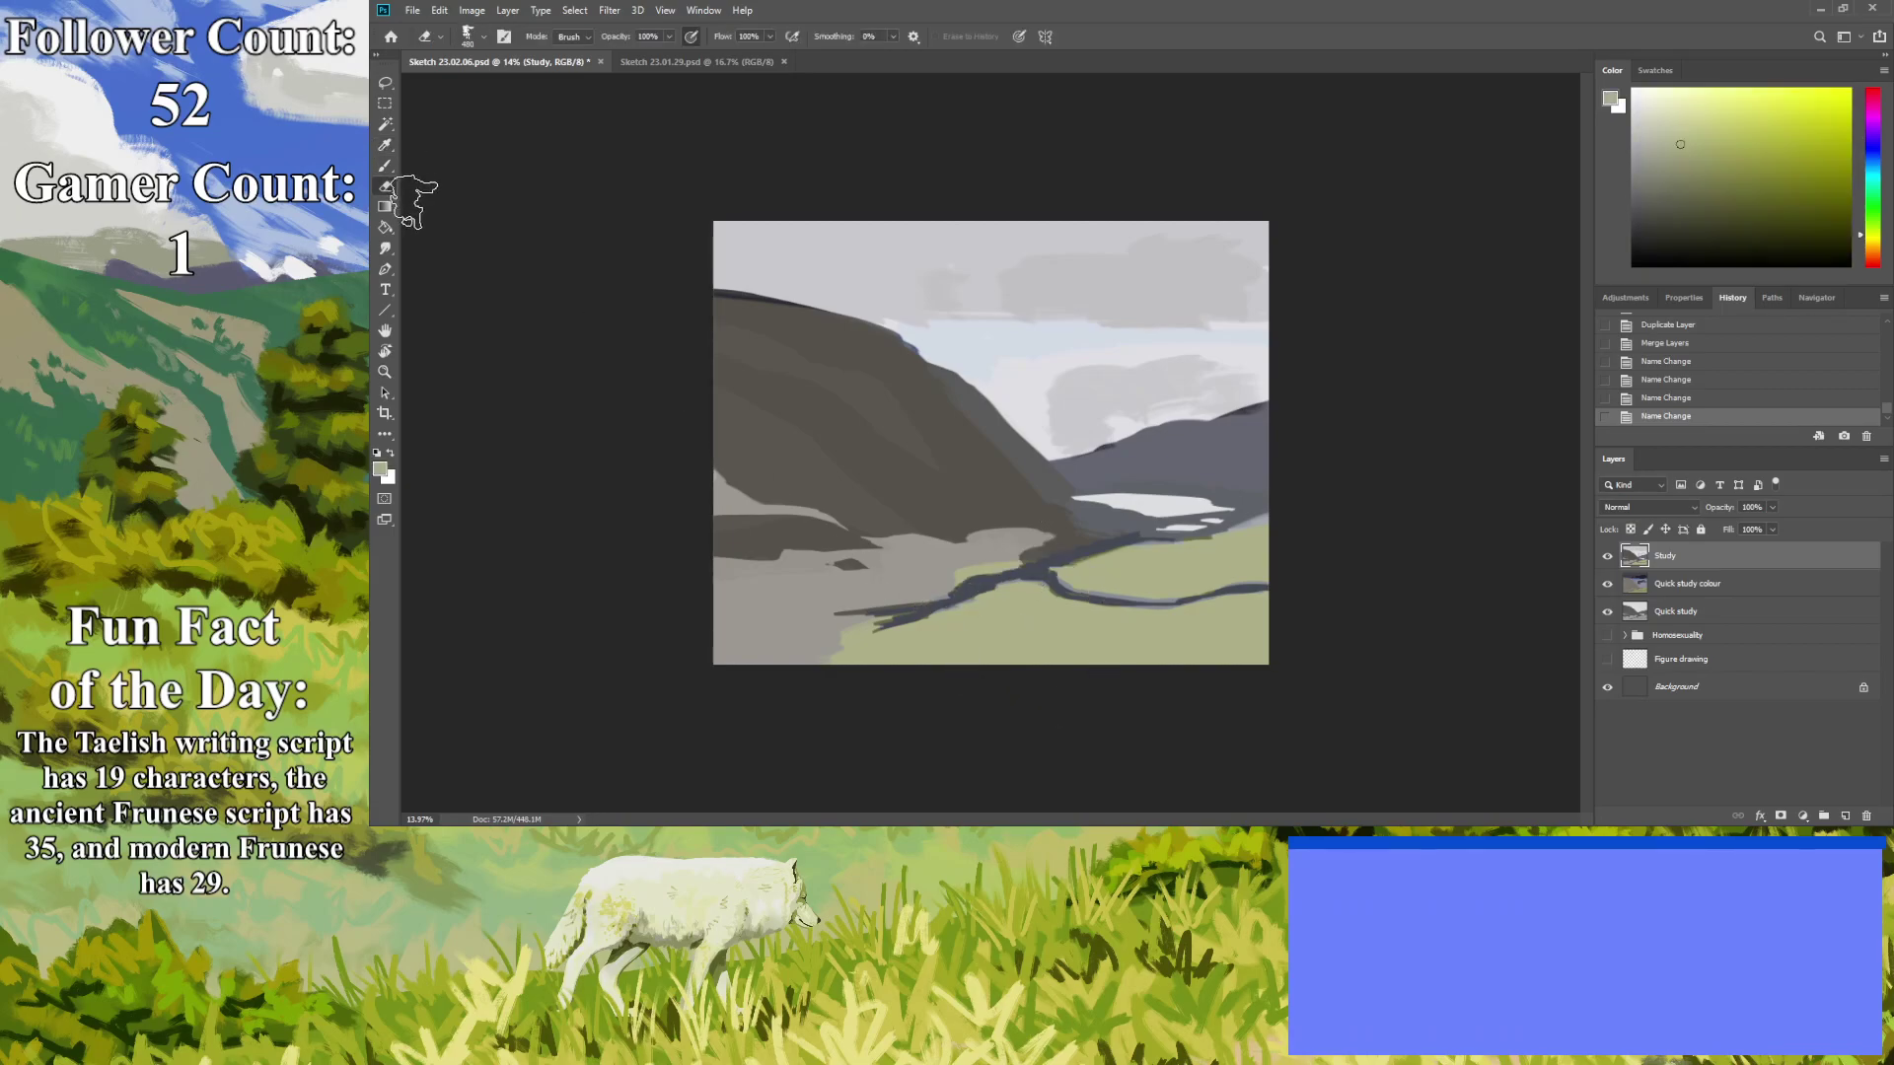
pyautogui.click(385, 166)
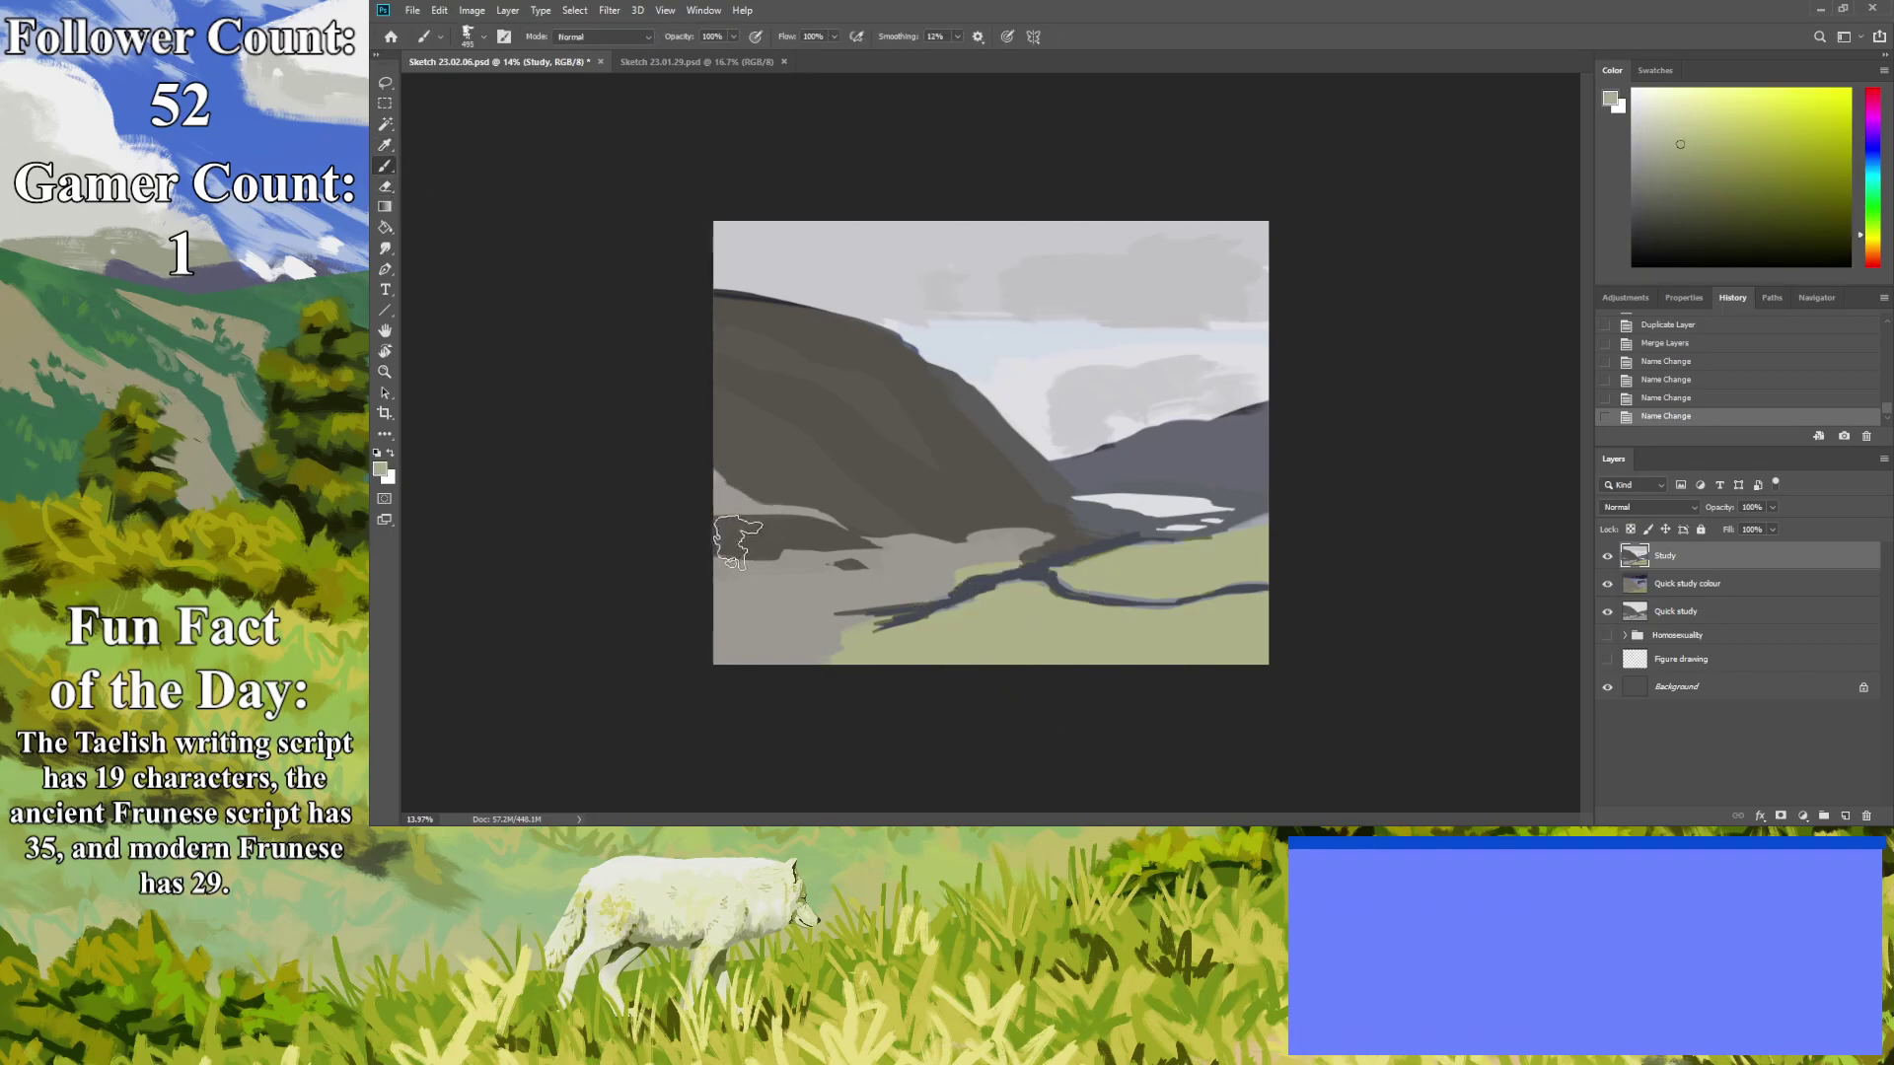
pyautogui.moveTo(834, 390)
pyautogui.mouseDown()
pyautogui.moveTo(764, 363)
pyautogui.moveTo(815, 359)
pyautogui.moveTo(760, 339)
pyautogui.moveTo(720, 348)
pyautogui.mouseUp()
pyautogui.click(758, 365)
pyautogui.hotkey('ctrl', 'z')
pyautogui.hotkey('ctrl', 'z')
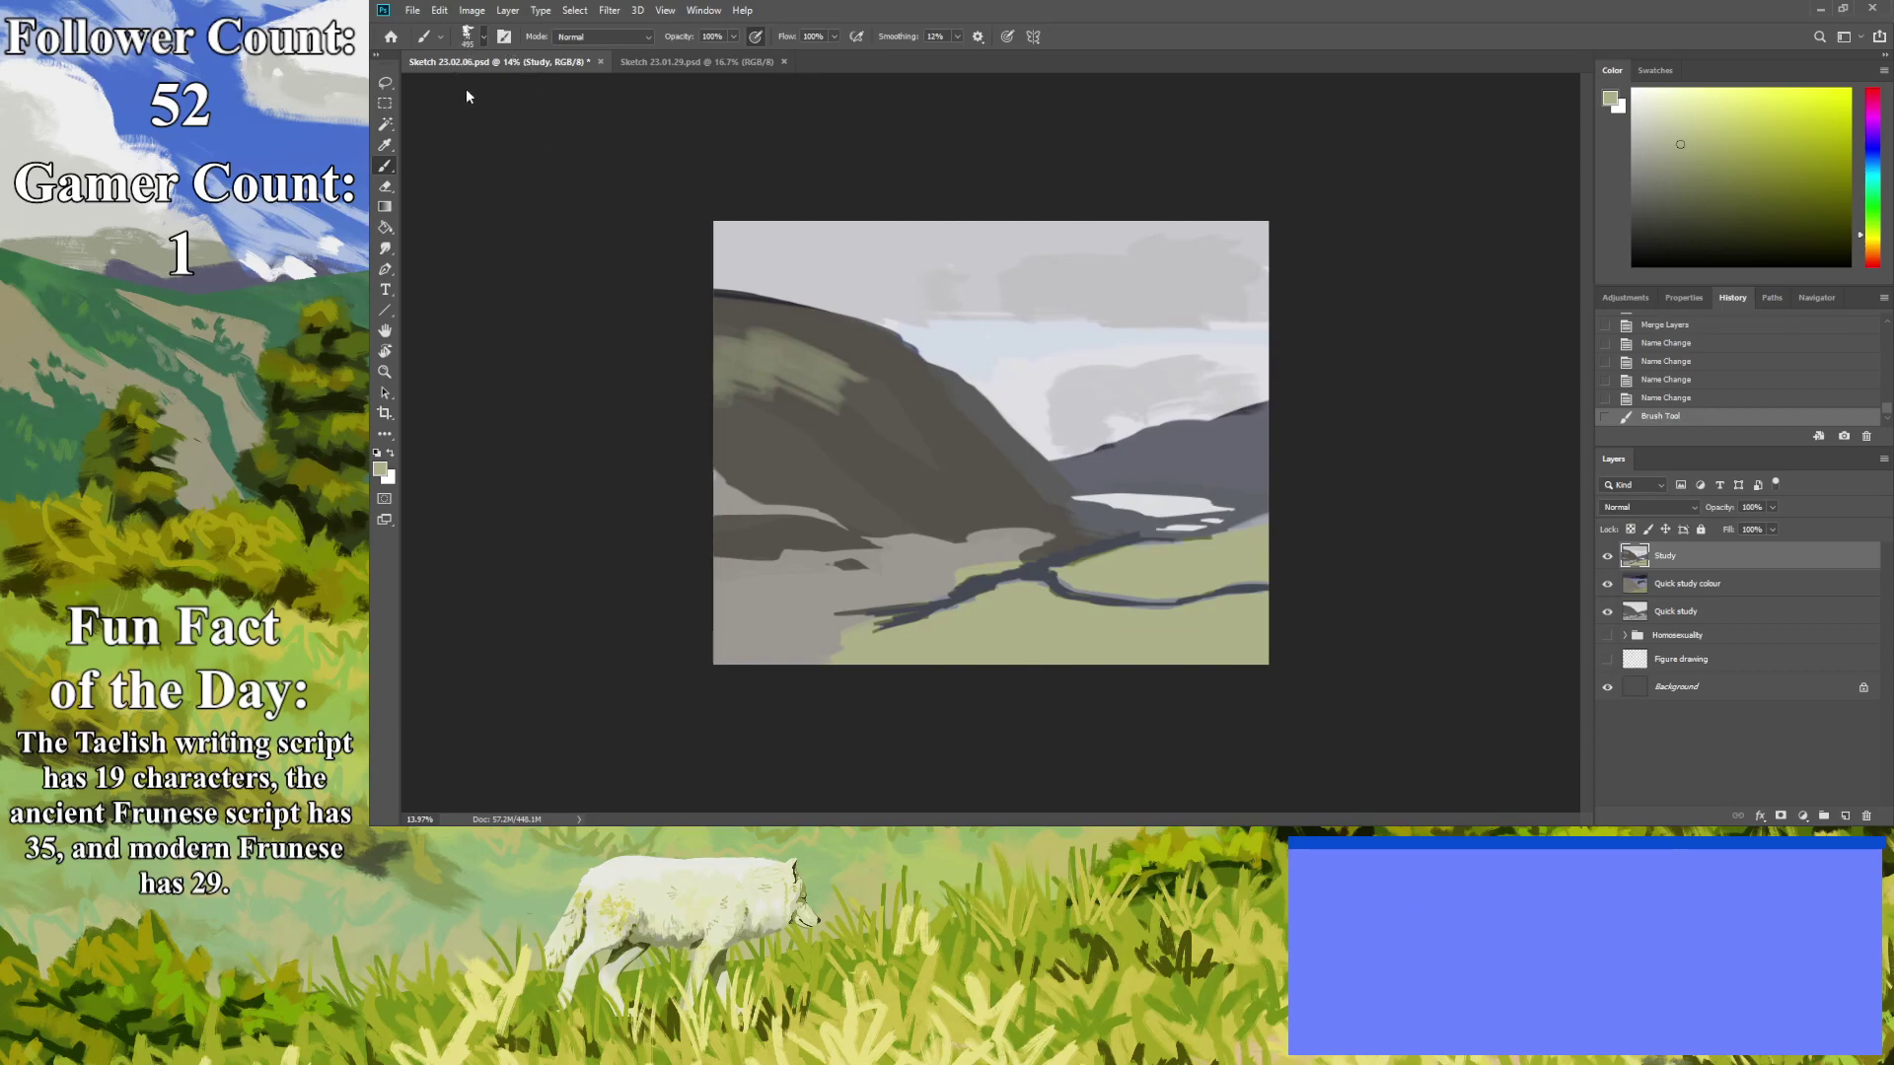
# With a smaller brush, paint muted green and warm beige strokes over the pale bank and the left foreground.
pyautogui.click(804, 492)
pyautogui.moveTo(814, 520)
pyautogui.mouseDown()
pyautogui.moveTo(690, 509)
pyautogui.moveTo(814, 515)
pyautogui.mouseUp()
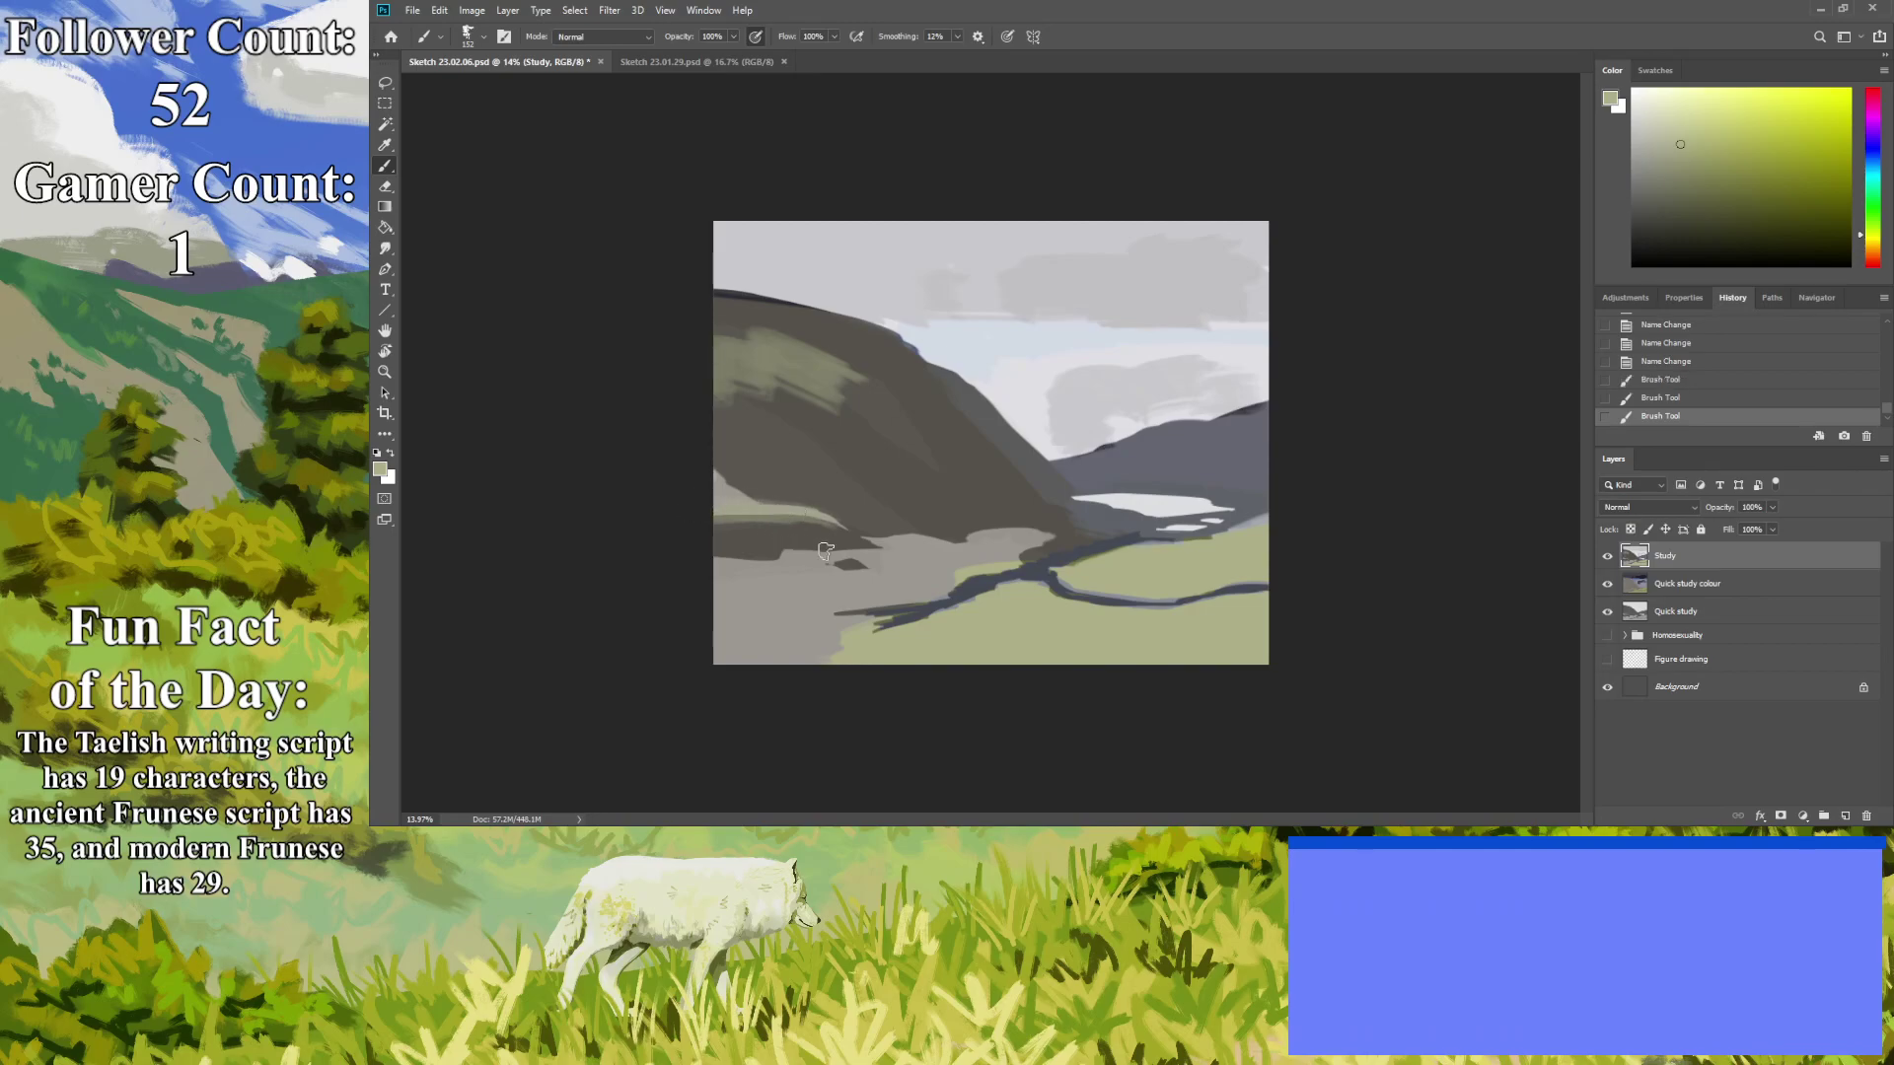
pyautogui.click(1034, 609)
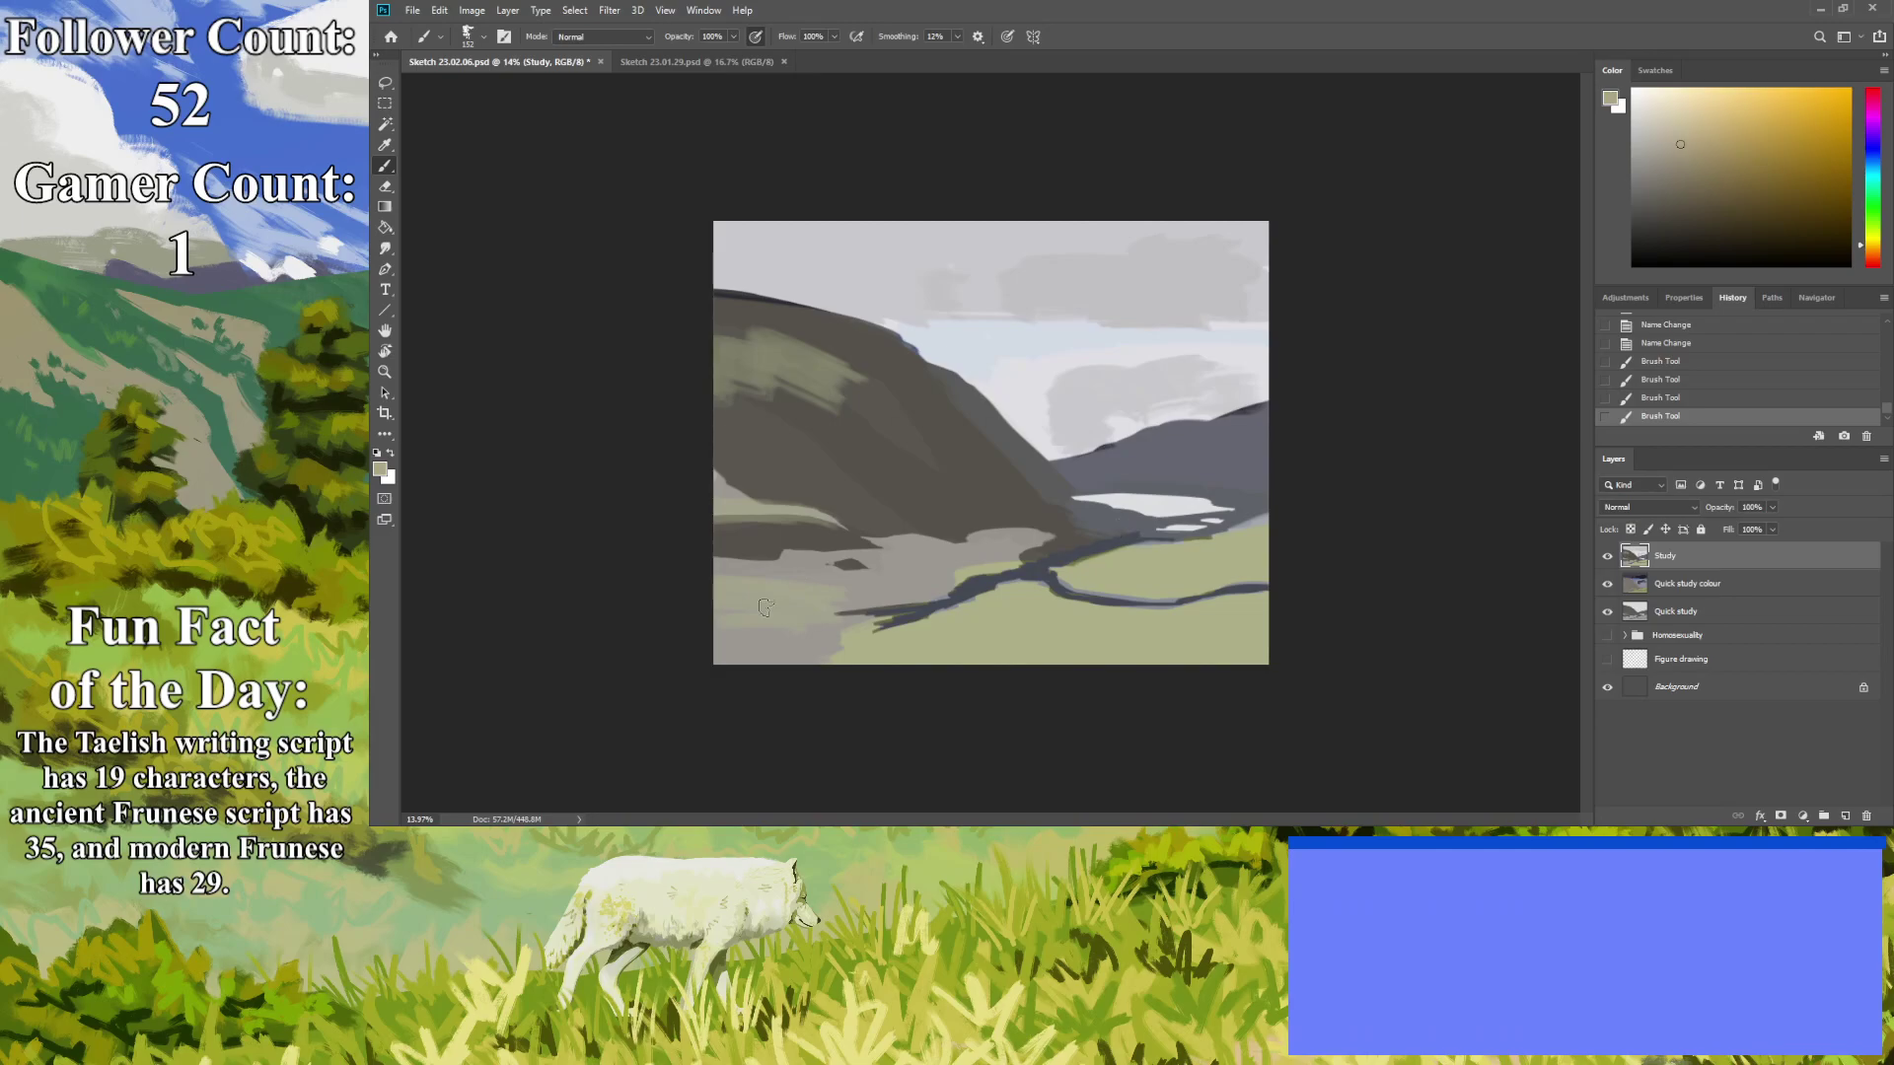
pyautogui.moveTo(817, 631); pyautogui.dragTo(898, 575)
pyautogui.moveTo(885, 544); pyautogui.dragTo(1078, 575)
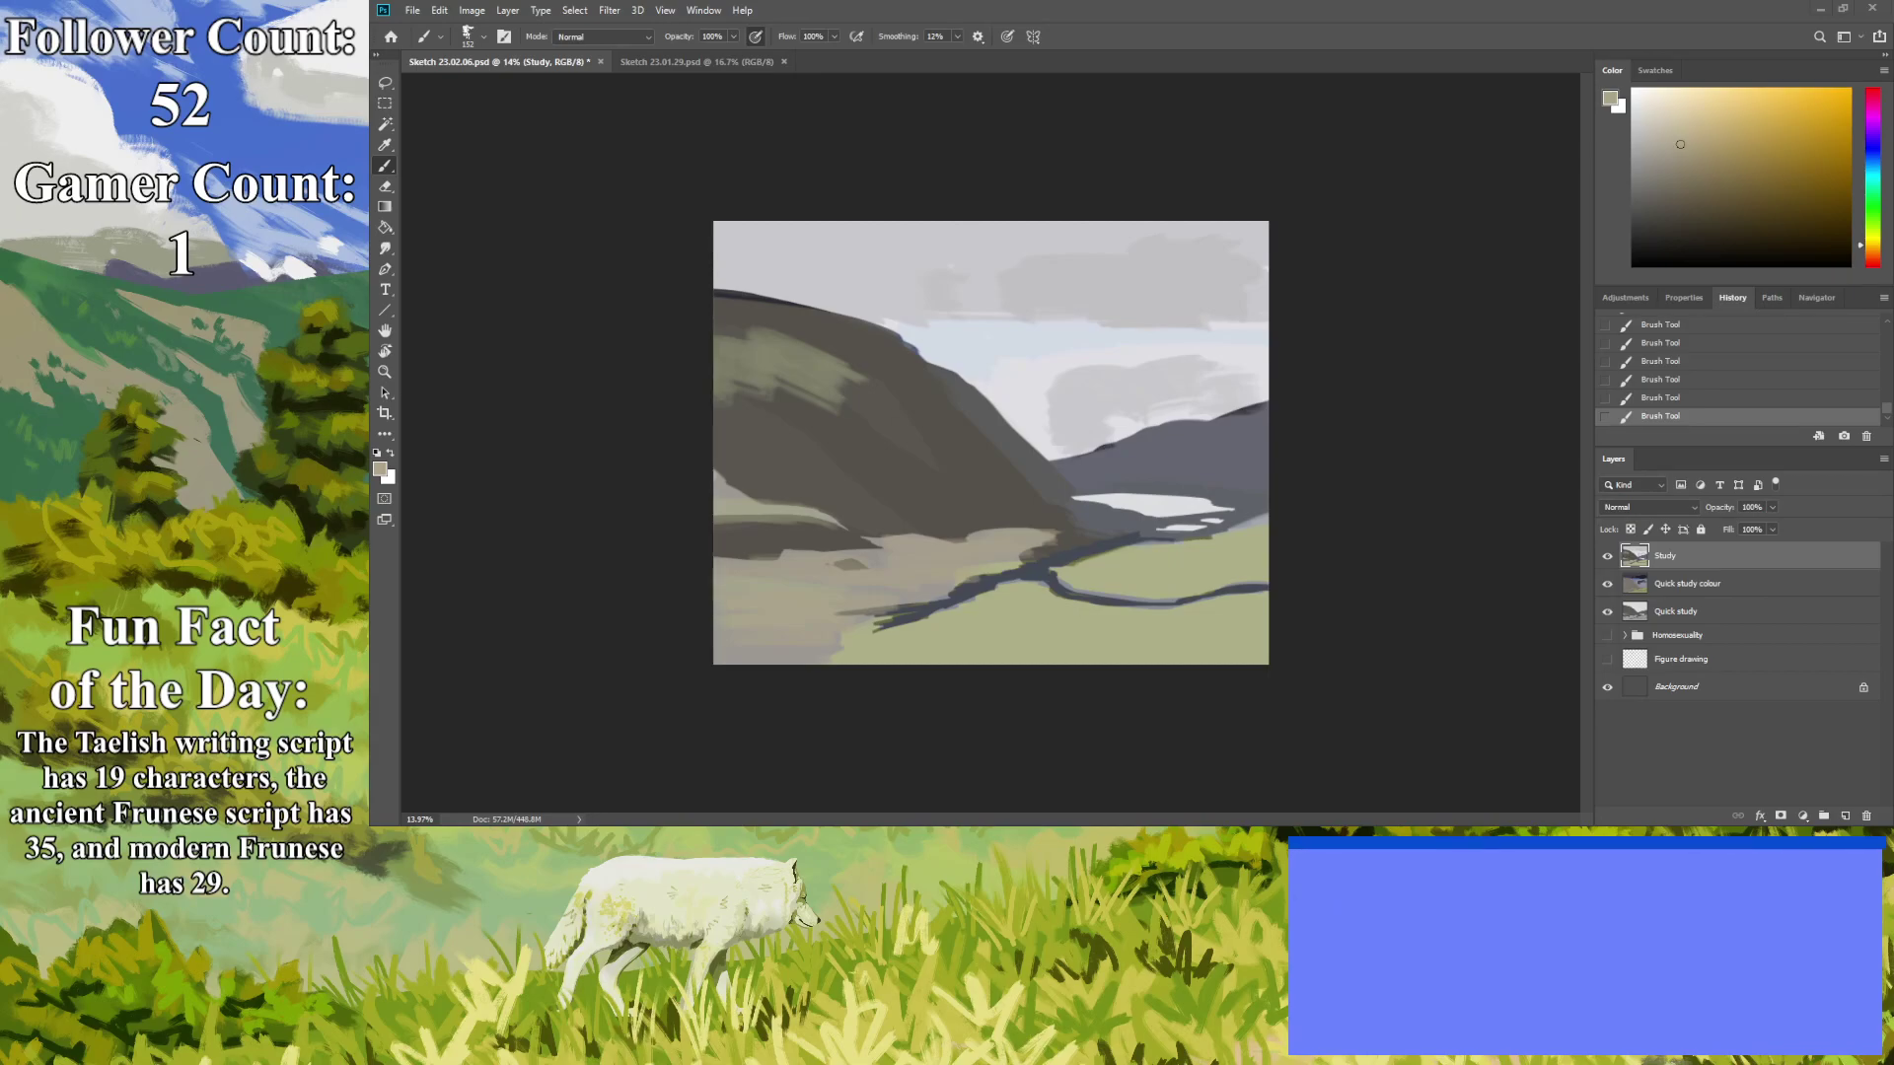
pyautogui.moveTo(1005, 518); pyautogui.dragTo(918, 523)
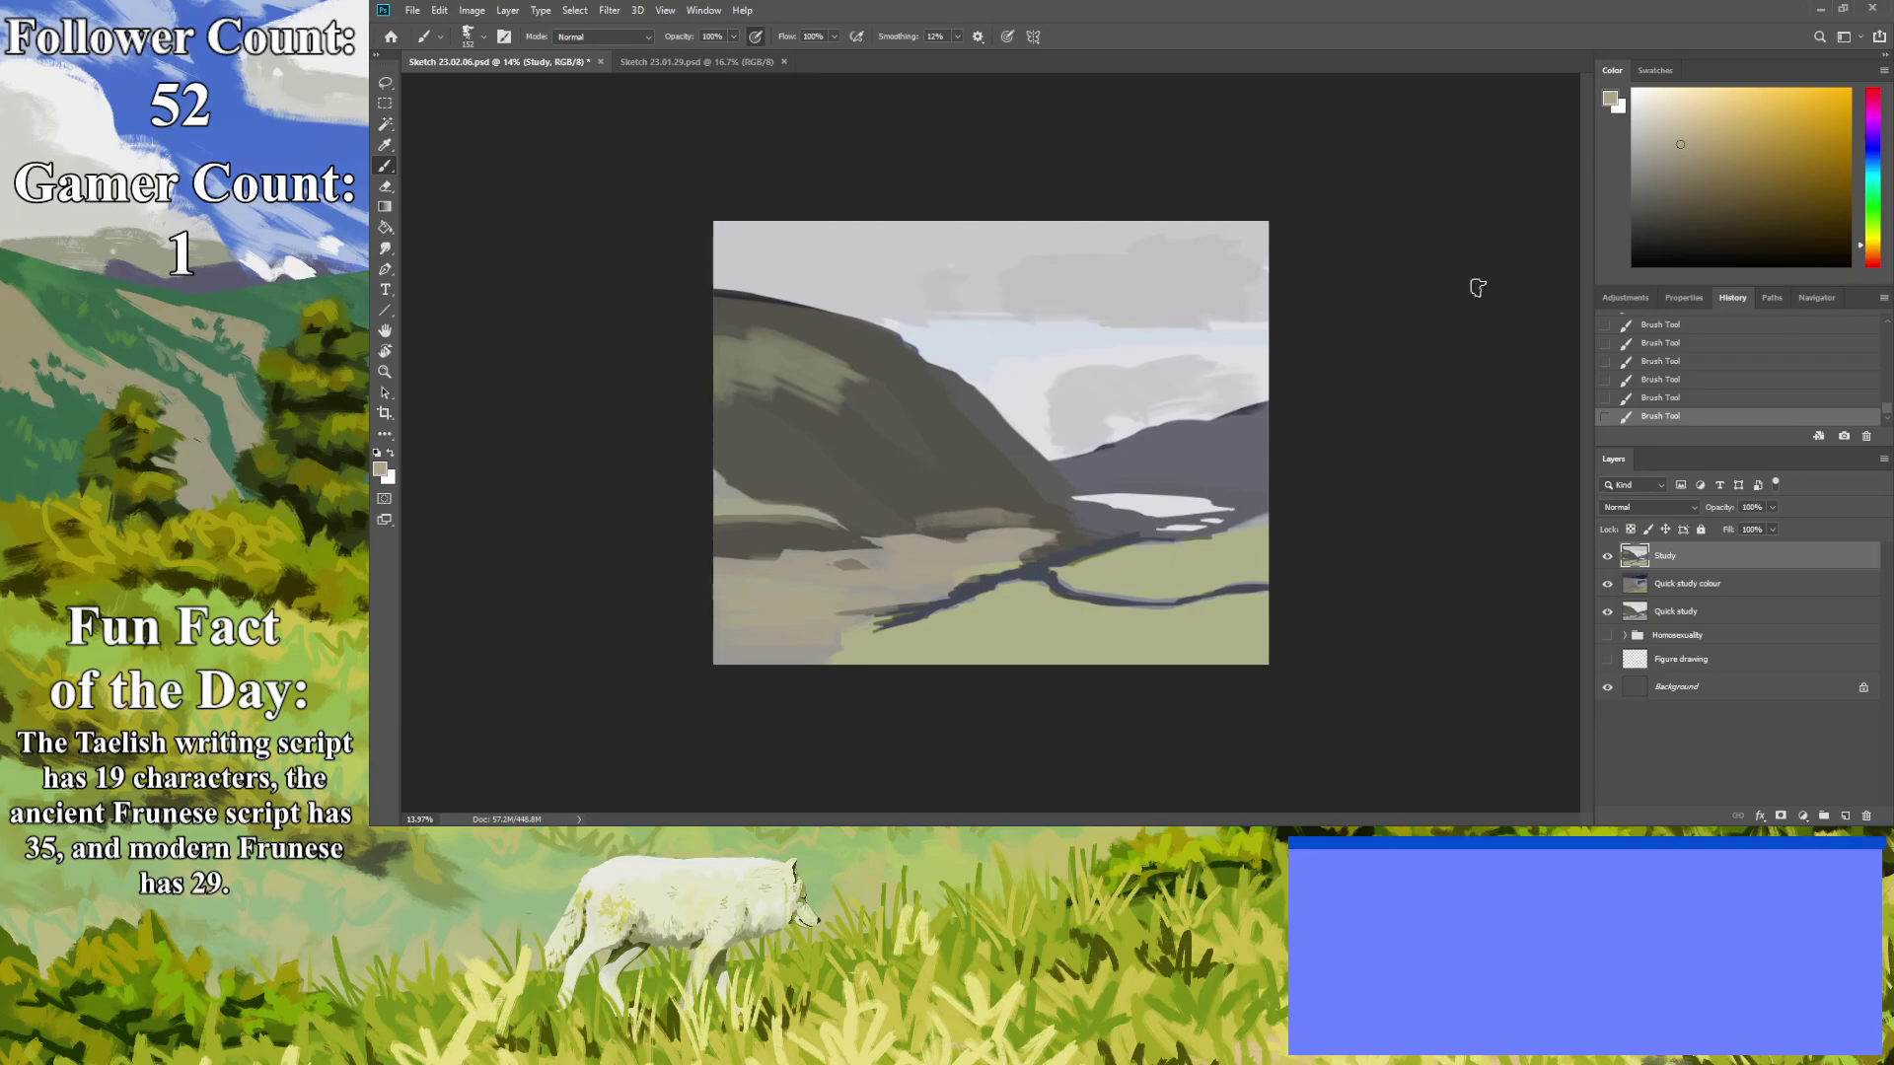
# Pick a very dark muted brown and shade the large hill's crest and slopes with strokes following its form.
pyautogui.click(1651, 204)
pyautogui.click(1658, 226)
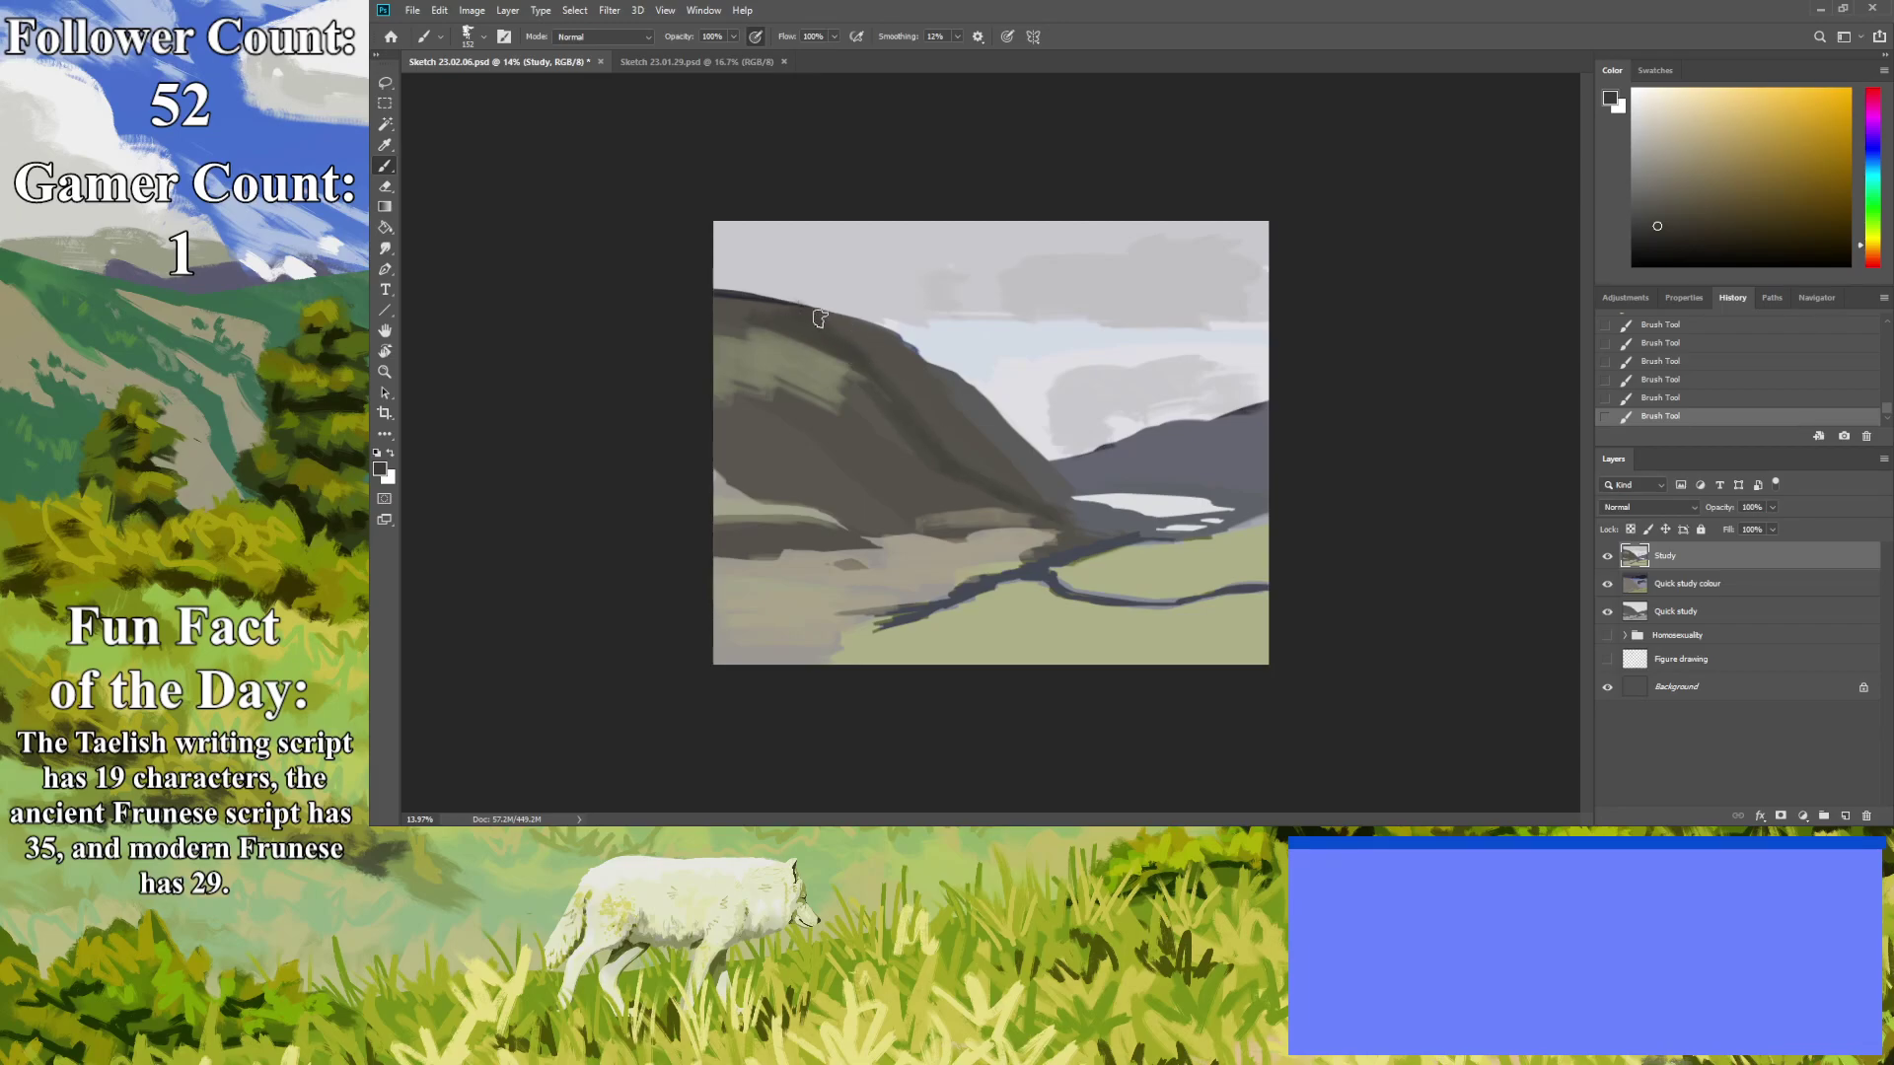
pyautogui.moveTo(808, 312)
pyautogui.mouseDown()
pyautogui.moveTo(746, 303)
pyautogui.moveTo(806, 330)
pyautogui.mouseUp()
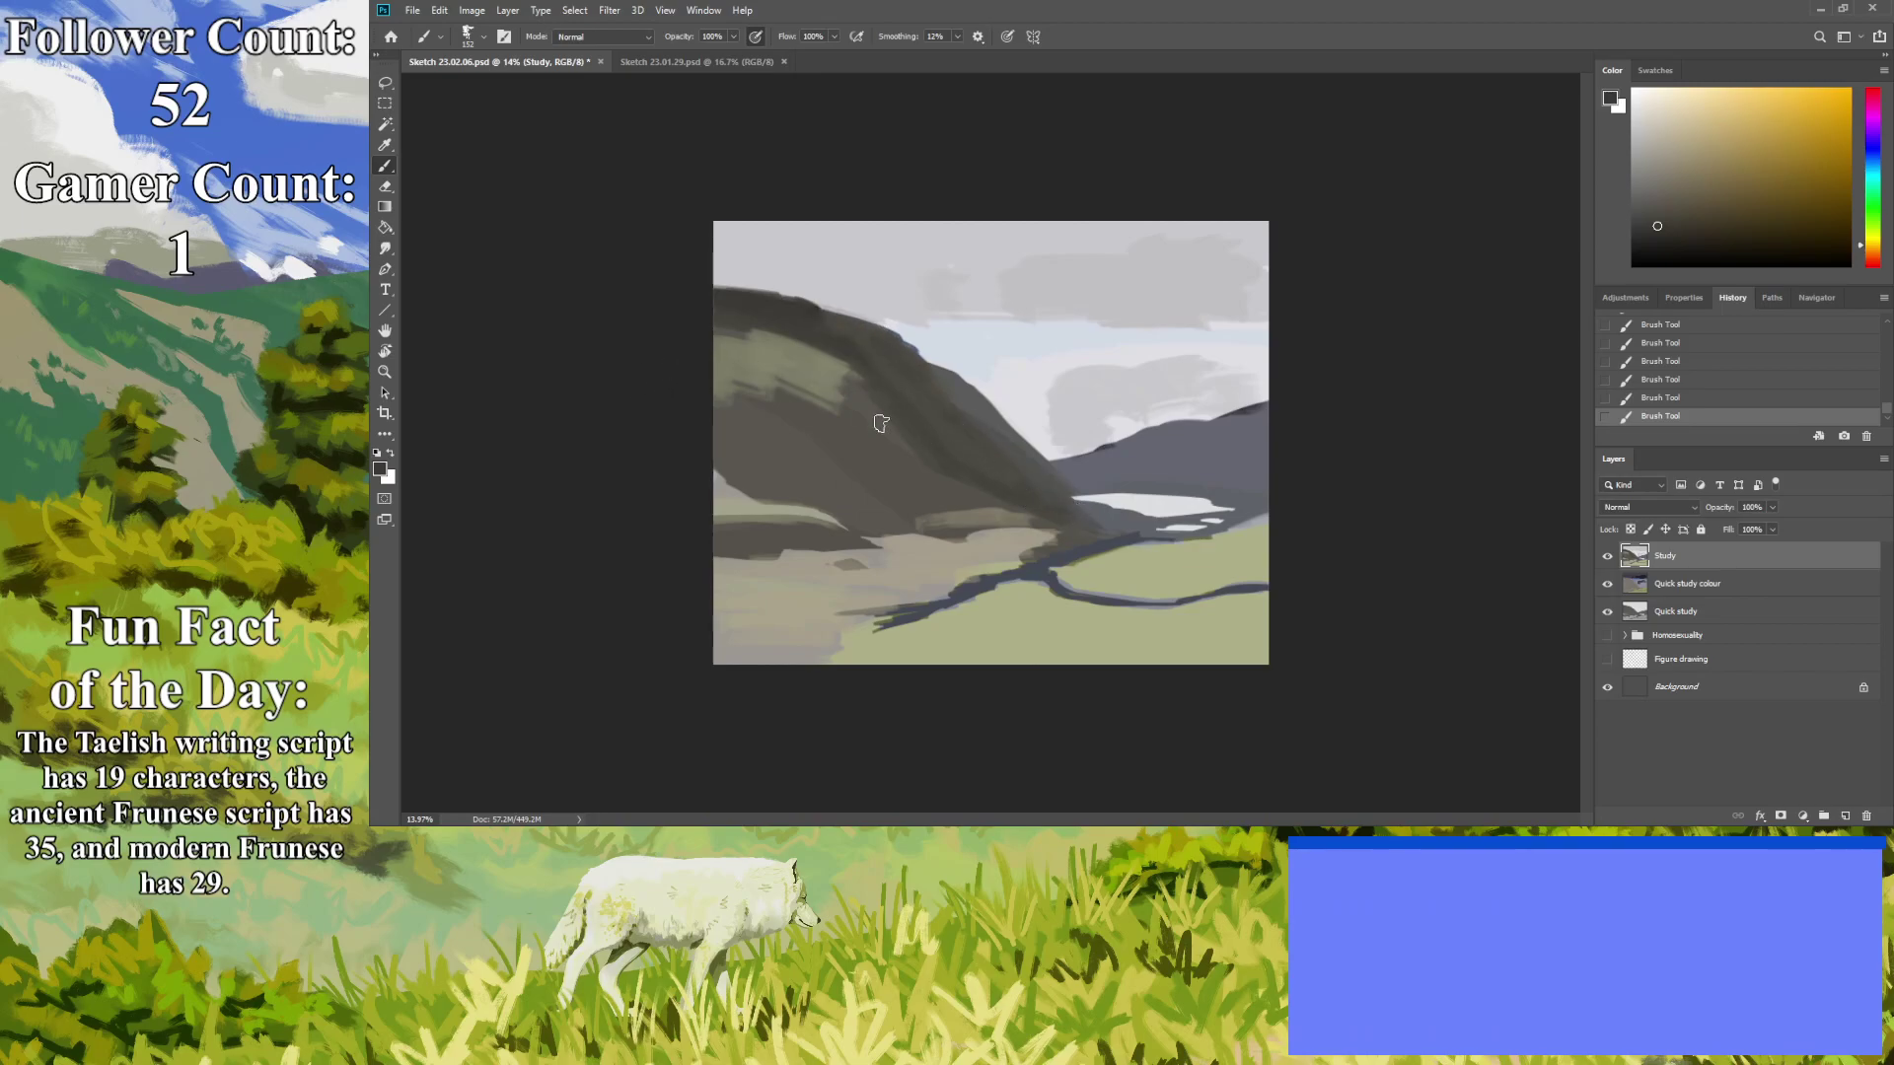
pyautogui.moveTo(775, 398); pyautogui.dragTo(819, 387)
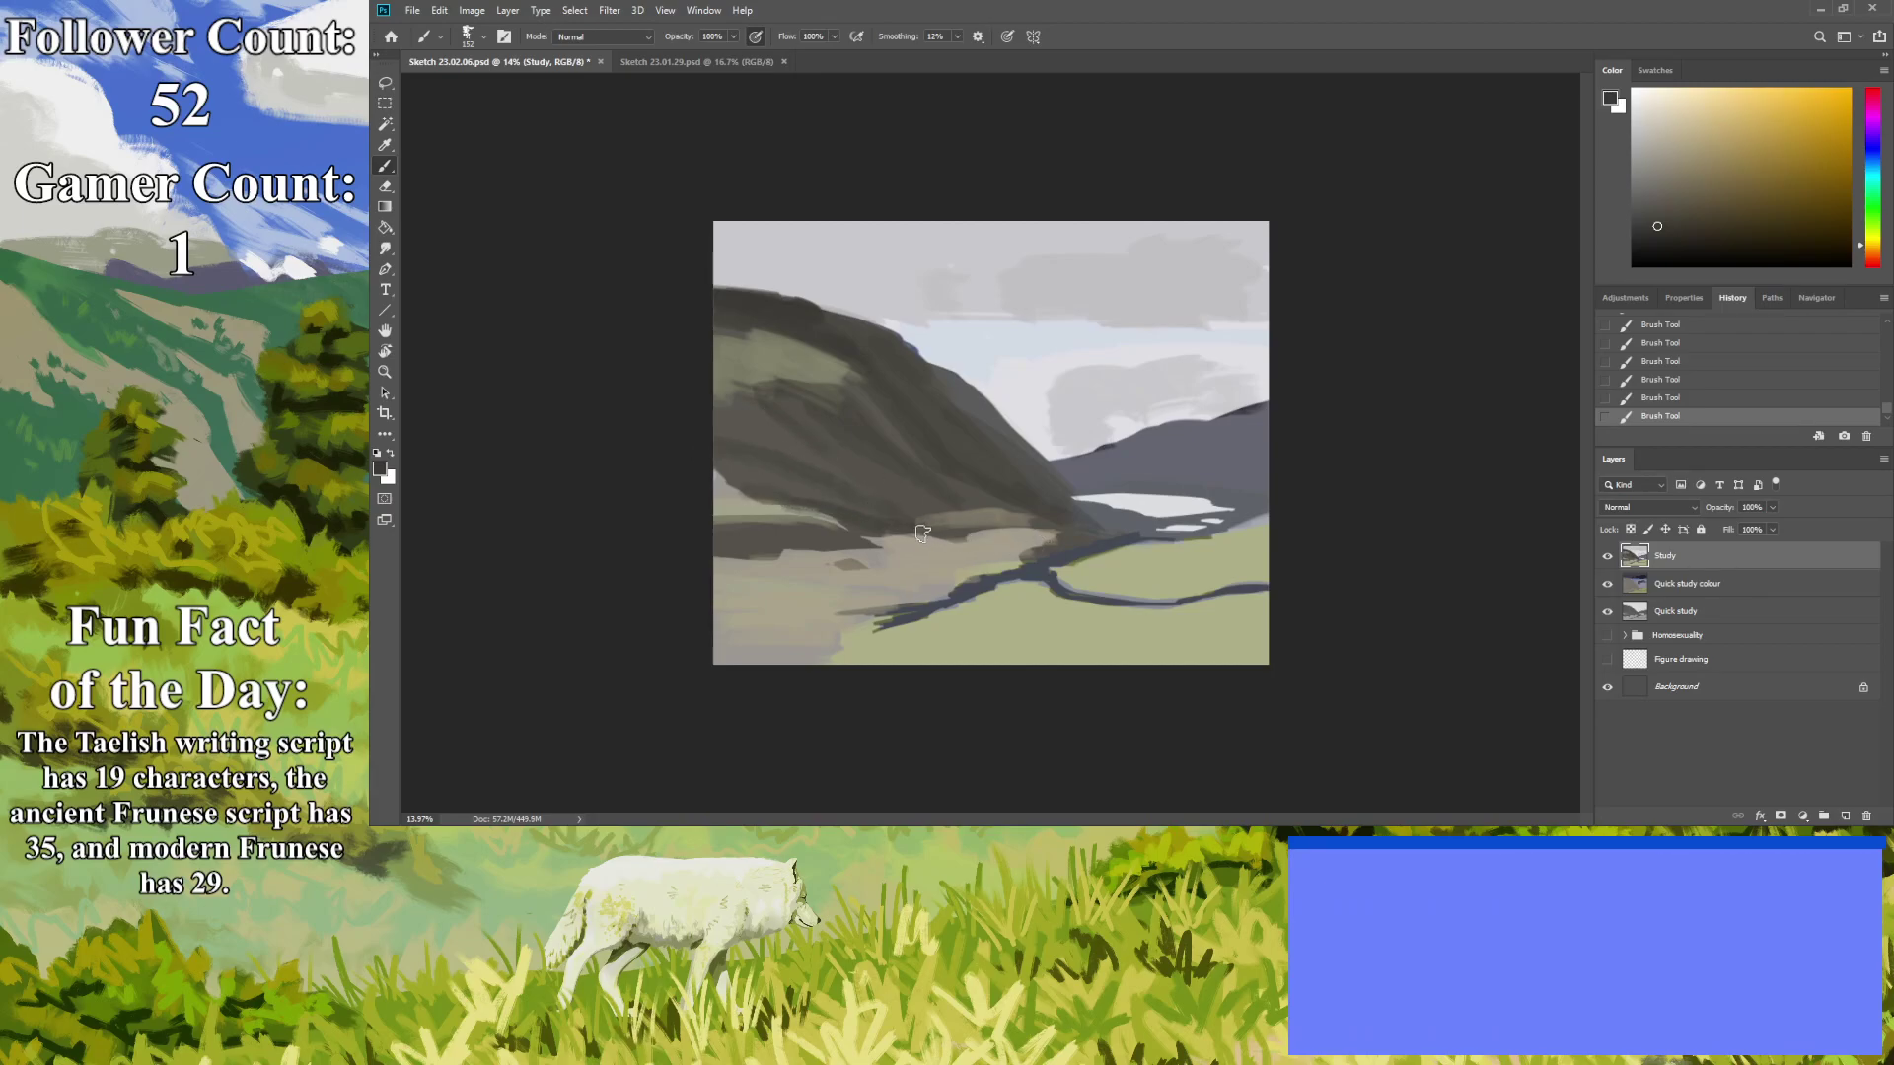
# Sample a dark brown from the large hill and break up its light green patch with more slope strokes.
pyautogui.click(385, 372)
pyautogui.moveTo(927, 477); pyautogui.dragTo(743, 477)
pyautogui.moveTo(609, 539); pyautogui.dragTo(717, 567)
pyautogui.click(384, 166)
pyautogui.keyDown('alt'); pyautogui.click(838, 392); pyautogui.keyUp('alt')
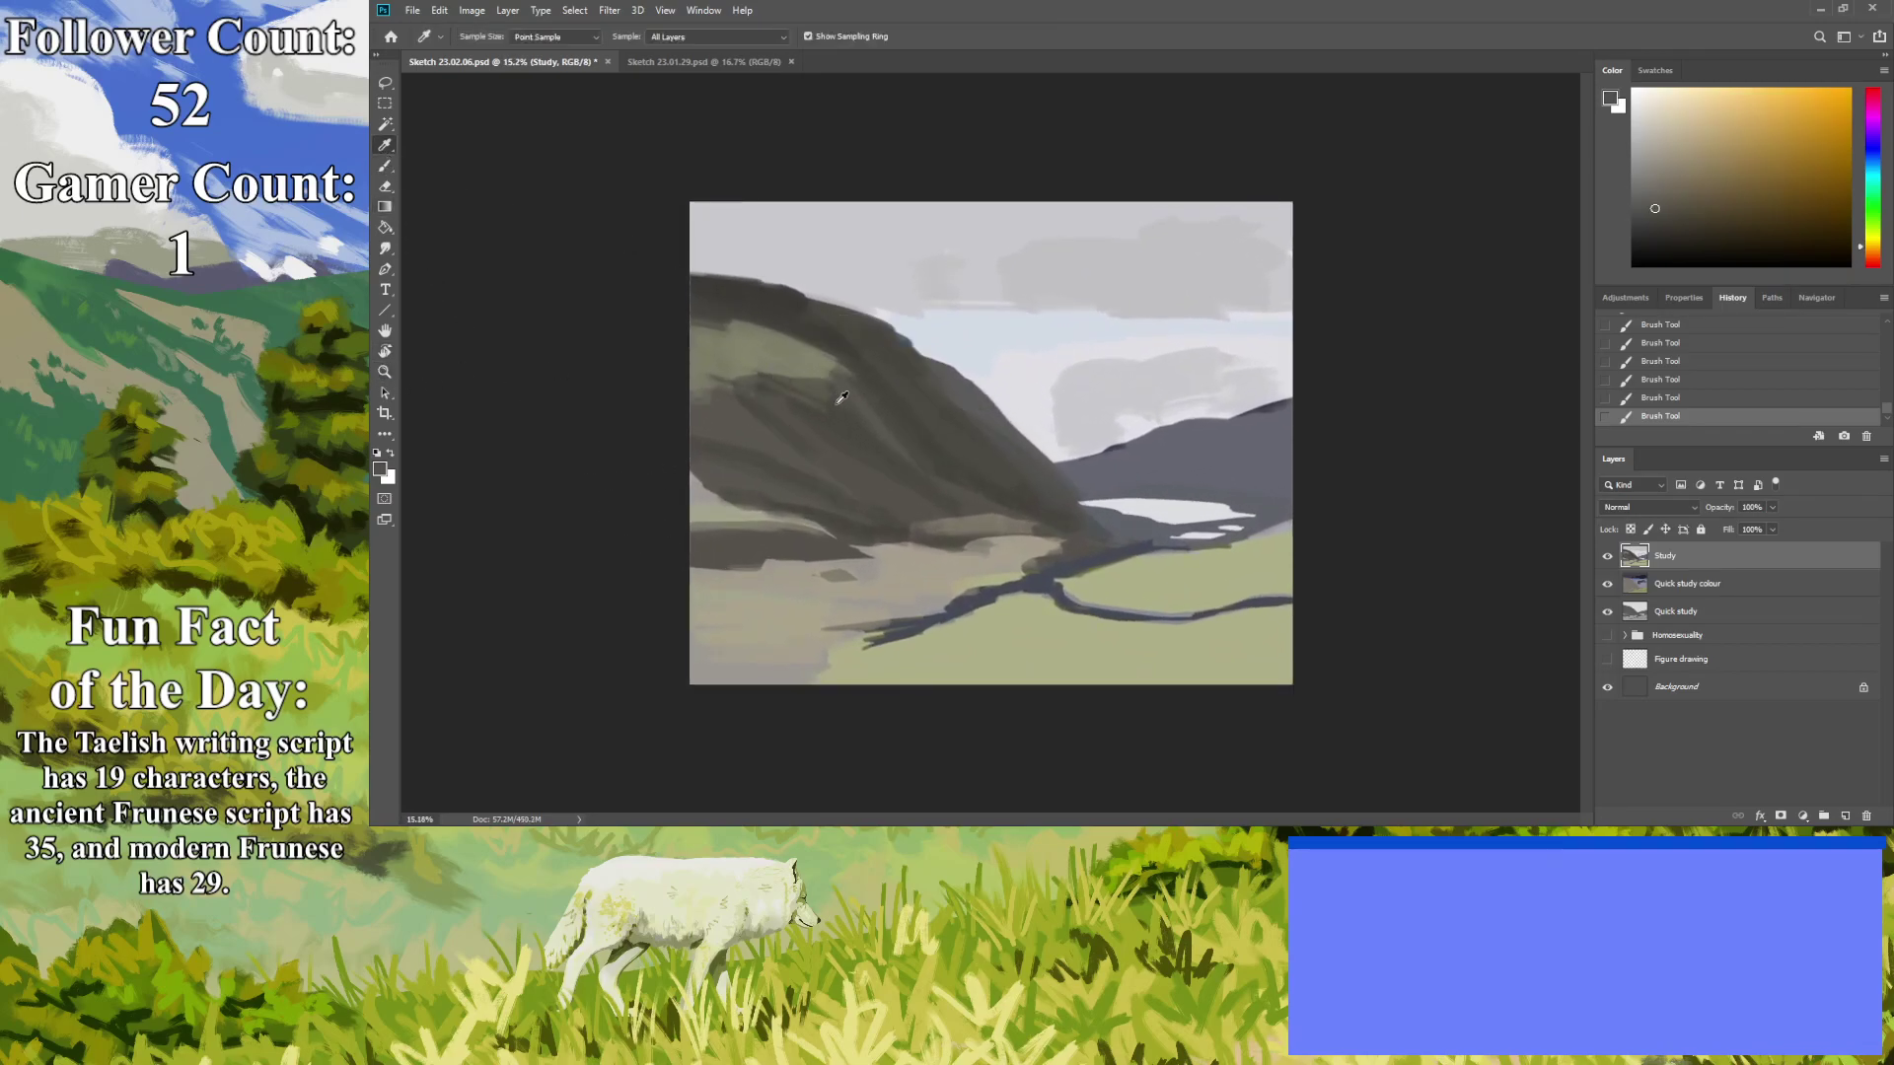
pyautogui.moveTo(811, 372)
pyautogui.mouseDown()
pyautogui.moveTo(707, 318)
pyautogui.moveTo(741, 316)
pyautogui.moveTo(686, 310)
pyautogui.moveTo(835, 398)
pyautogui.moveTo(716, 368)
pyautogui.moveTo(734, 387)
pyautogui.moveTo(760, 357)
pyautogui.moveTo(815, 430)
pyautogui.mouseUp()
pyautogui.click(385, 372)
pyautogui.moveTo(849, 493); pyautogui.dragTo(743, 514)
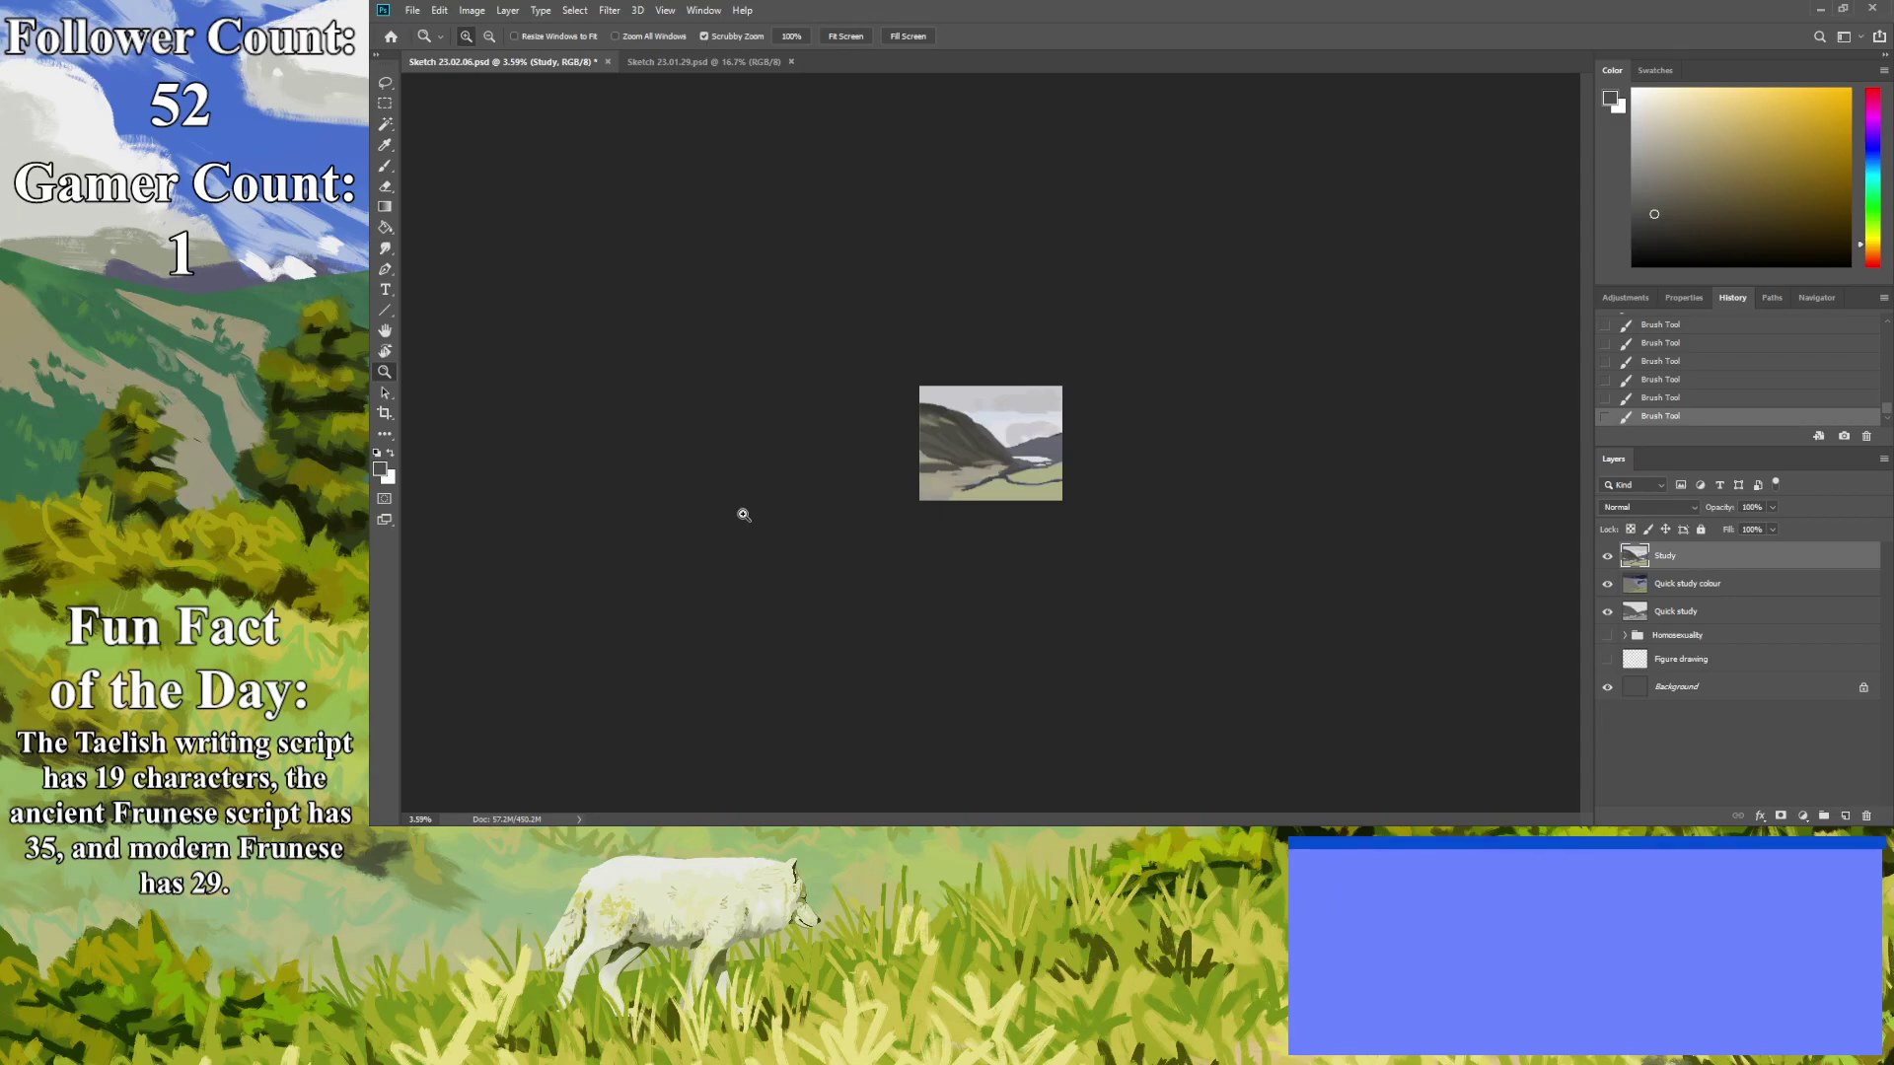
pyautogui.moveTo(852, 509); pyautogui.dragTo(979, 659)
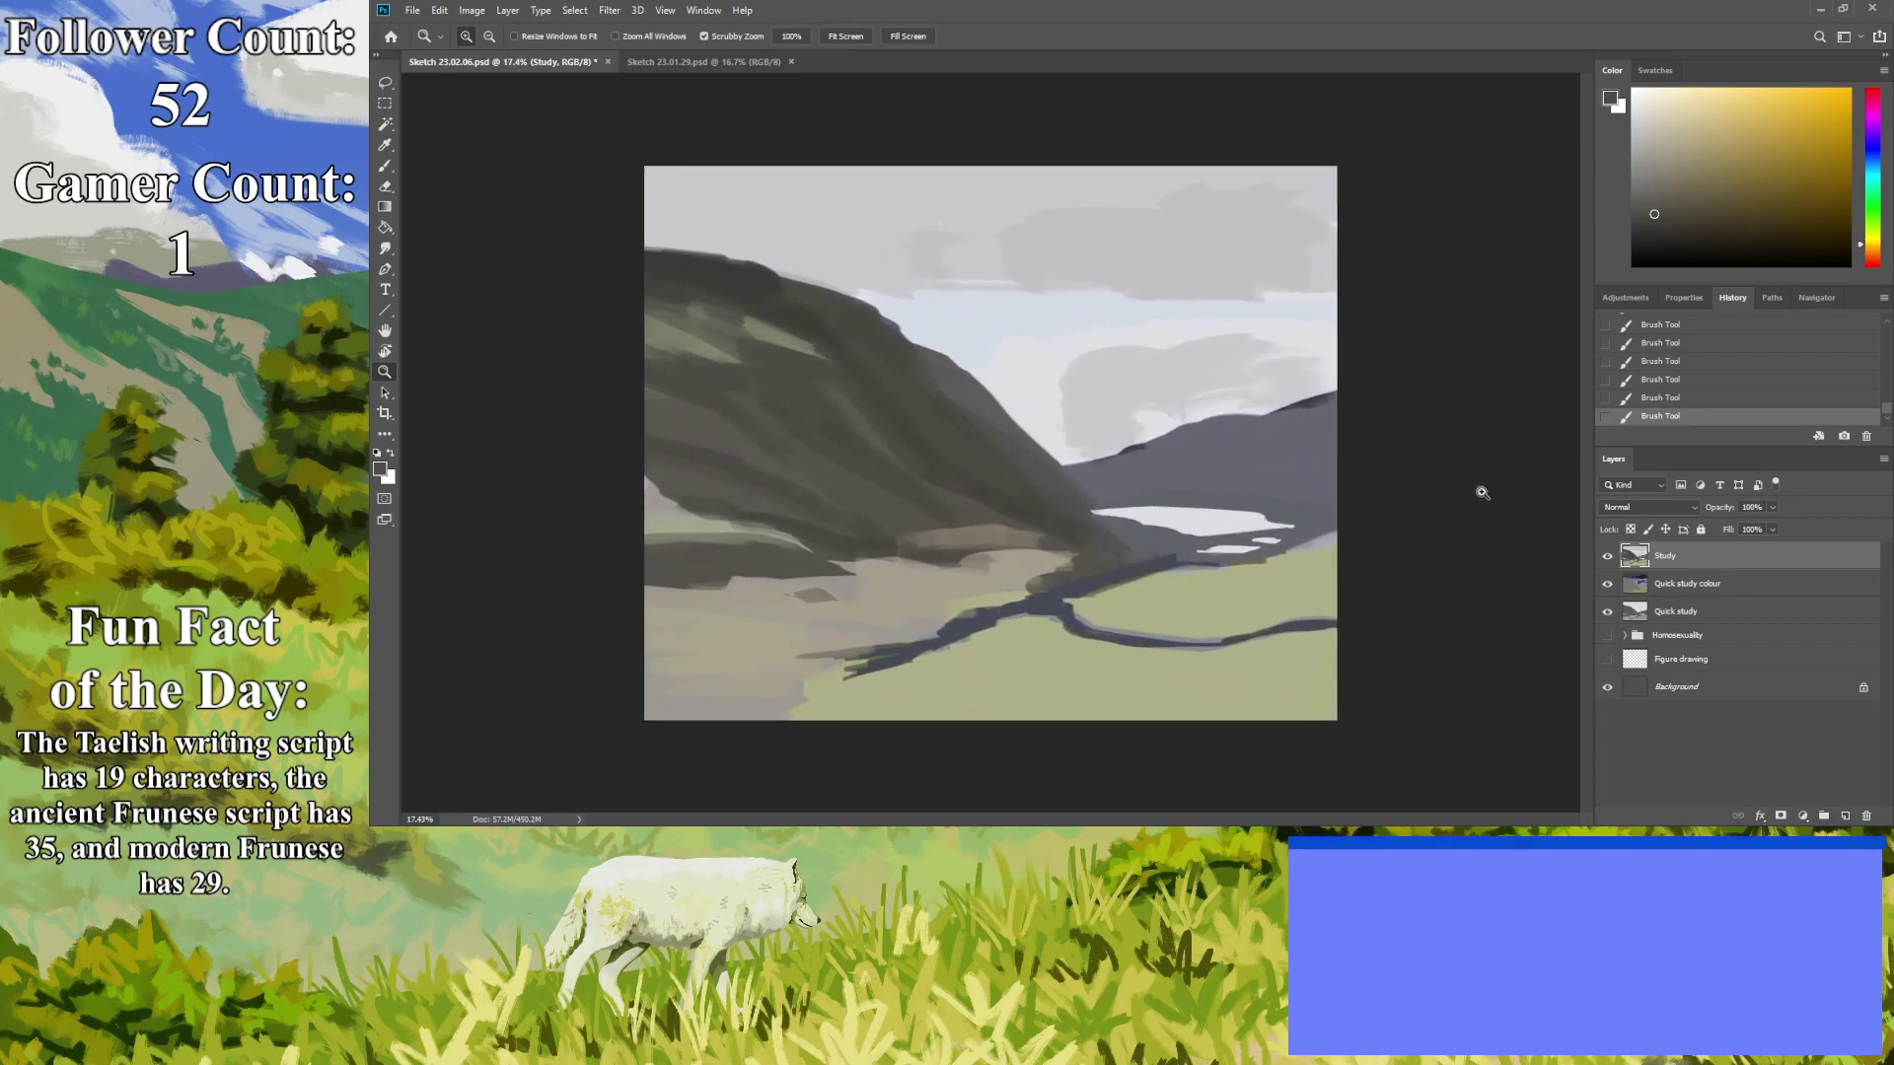
# Sample the distant hill's colour, darken it to a deep muted blue, and shade the distant hill with it.
pyautogui.click(385, 144)
pyautogui.click(1150, 402)
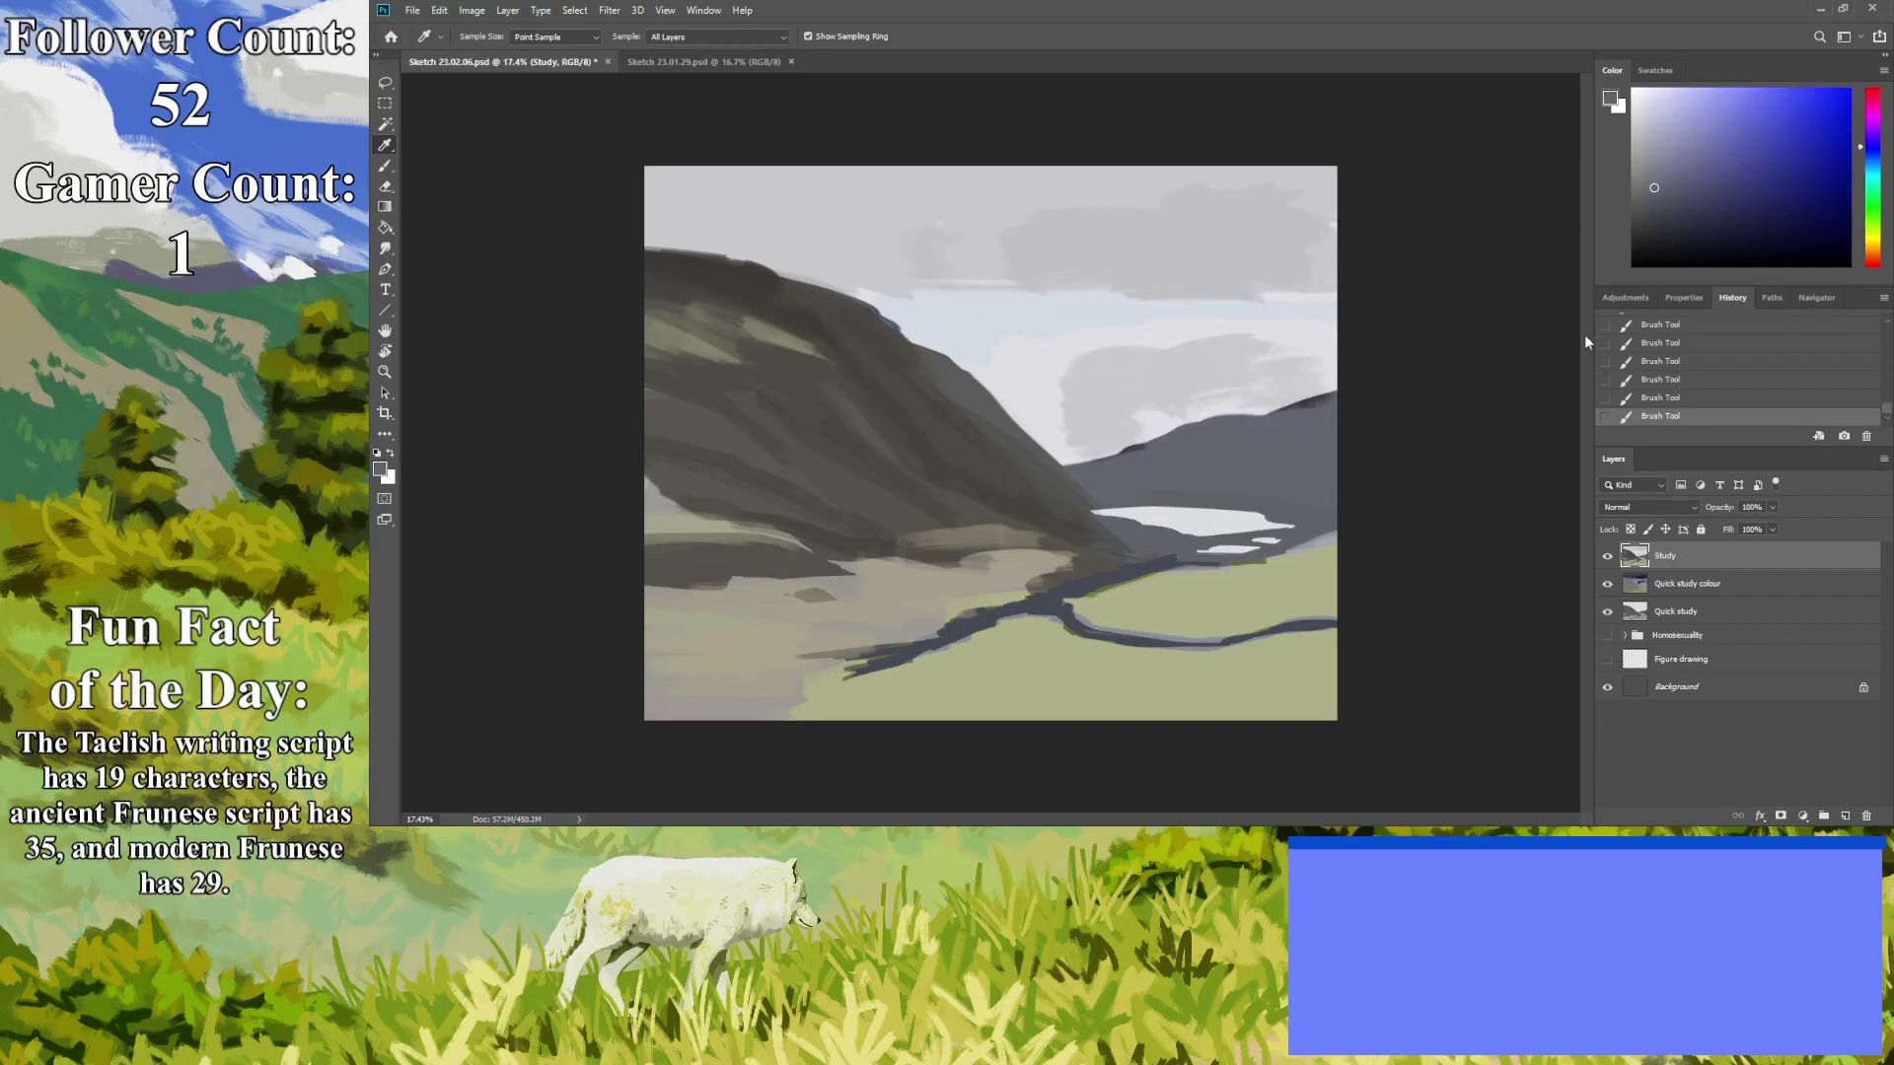
pyautogui.click(385, 166)
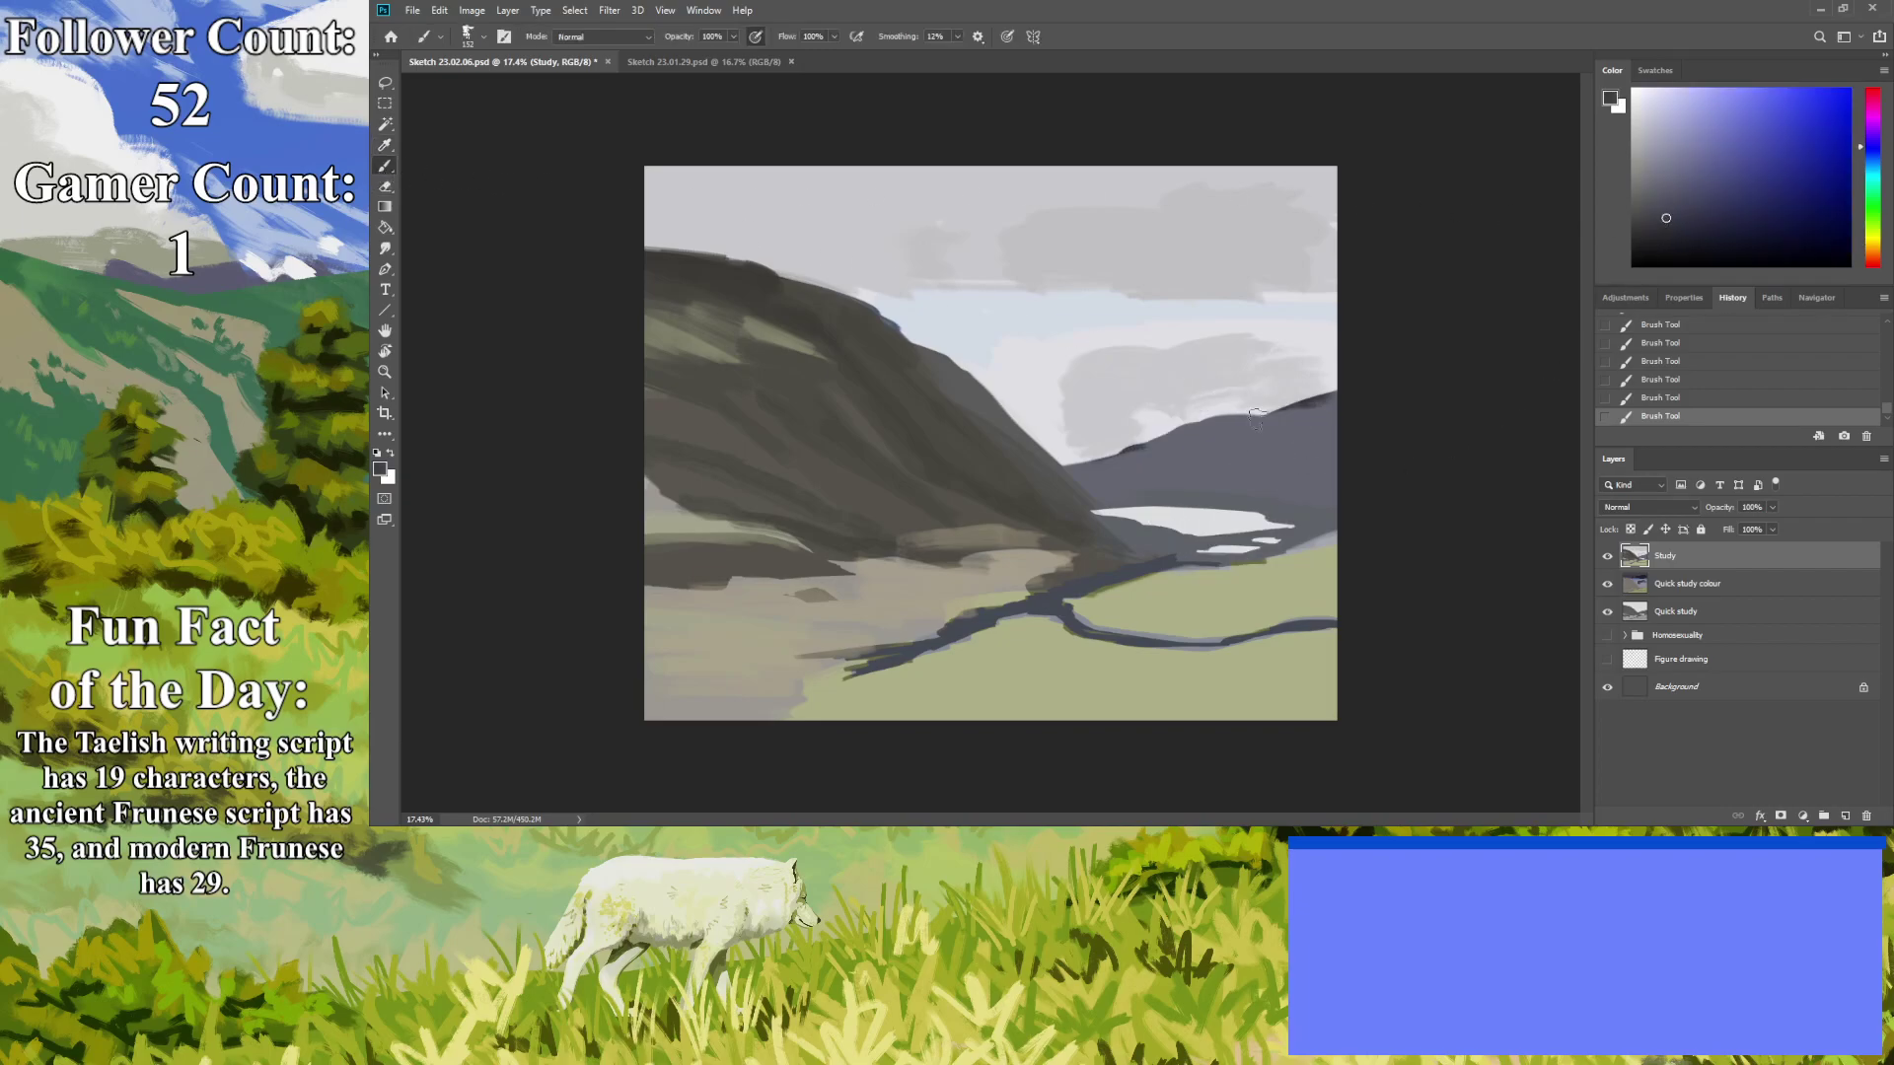
pyautogui.moveTo(1230, 499)
pyautogui.mouseDown()
pyautogui.moveTo(1338, 402)
pyautogui.moveTo(1187, 516)
pyautogui.moveTo(1284, 414)
pyautogui.moveTo(1159, 505)
pyautogui.moveTo(1159, 488)
pyautogui.moveTo(1123, 501)
pyautogui.moveTo(1266, 477)
pyautogui.moveTo(1339, 500)
pyautogui.mouseUp()
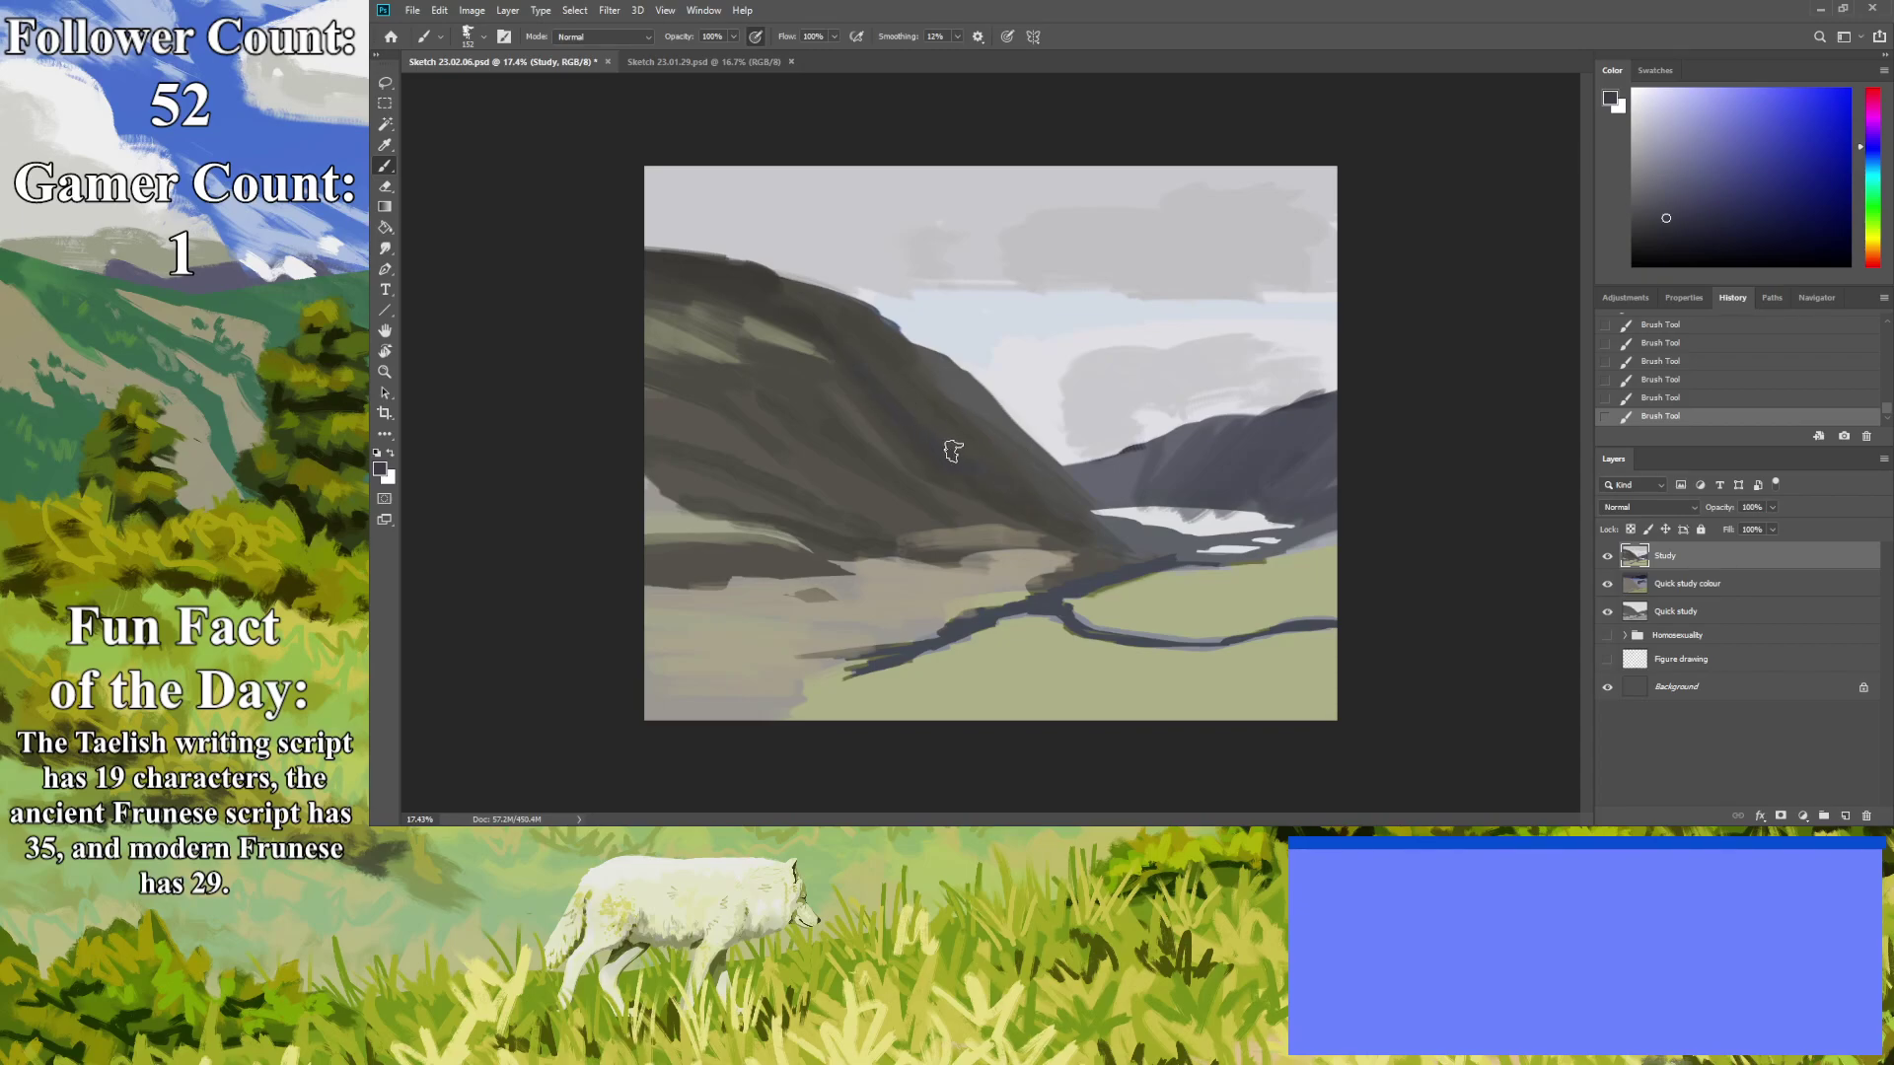
pyautogui.click(384, 372)
pyautogui.moveTo(888, 460); pyautogui.dragTo(725, 480)
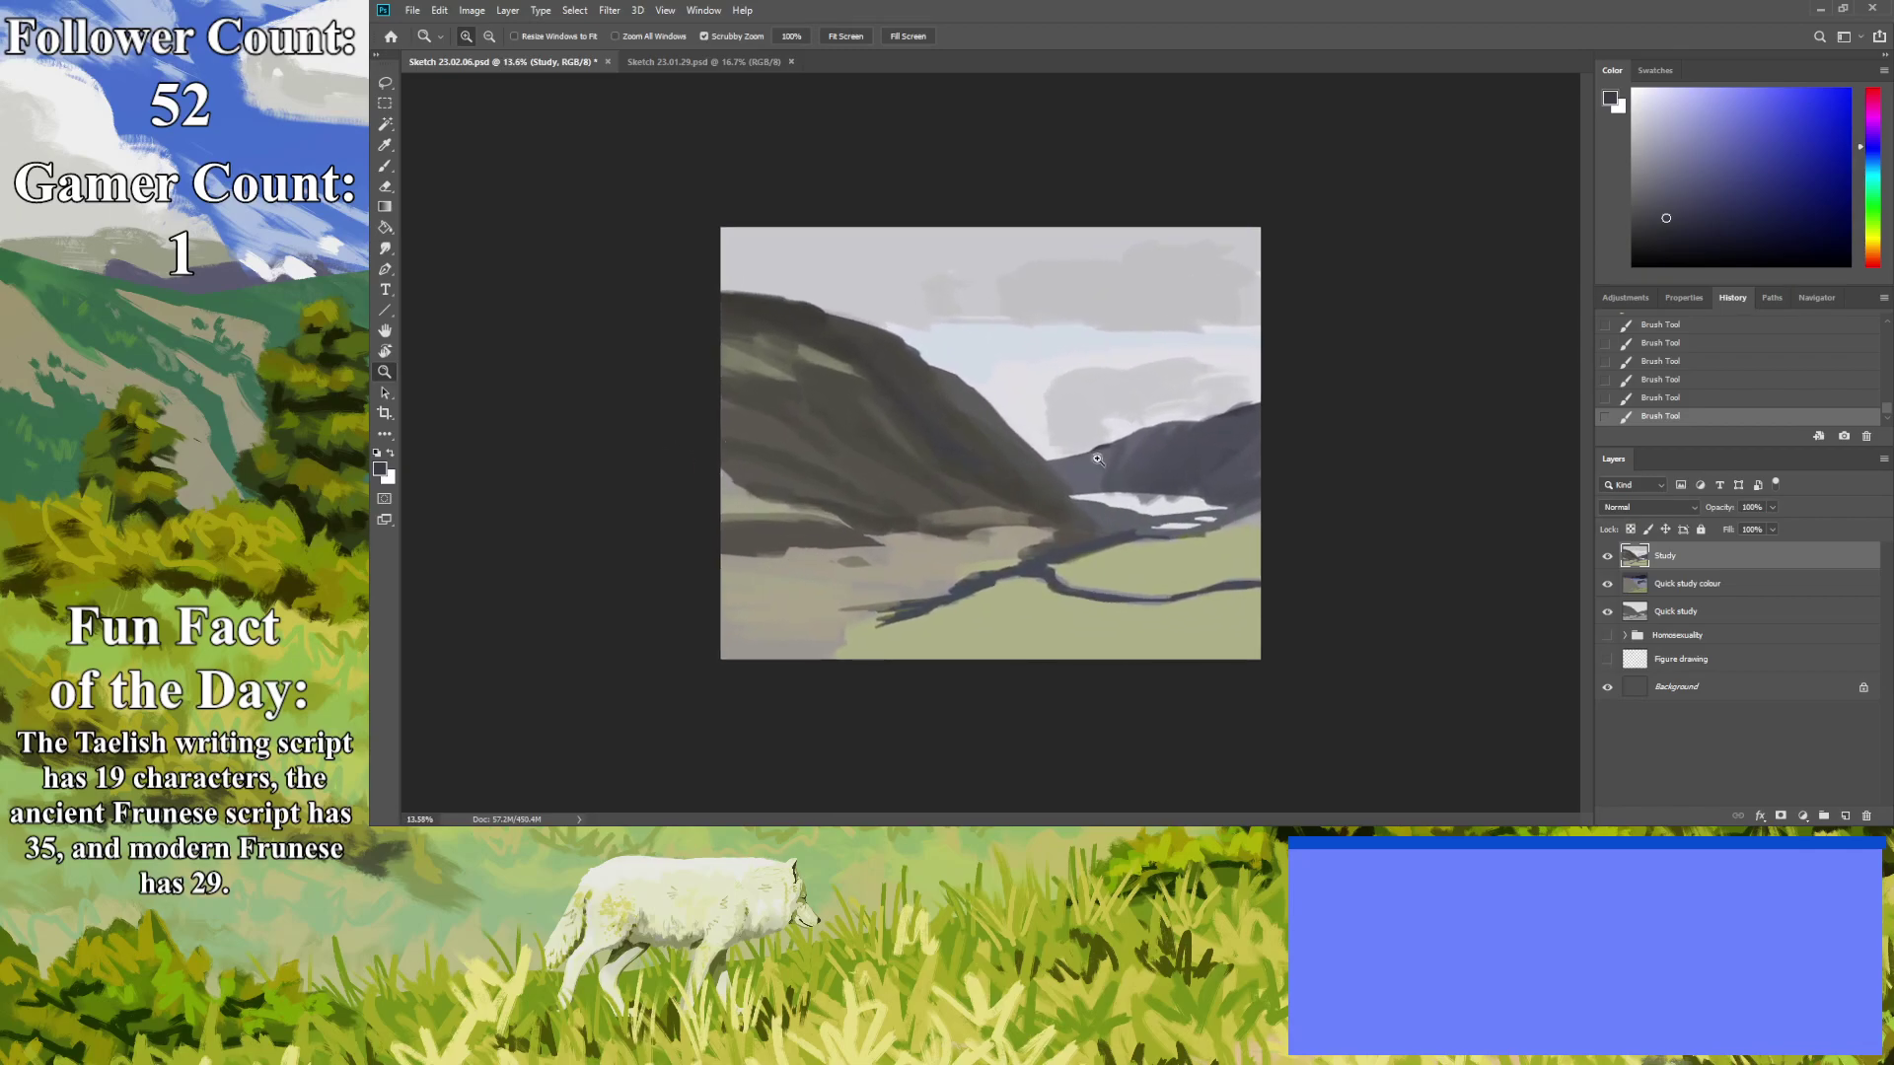
# Pick a muted orange-brown and brush it across the left foreground up to the foot of the large hill.
pyautogui.moveTo(1874, 265); pyautogui.dragTo(1871, 251)
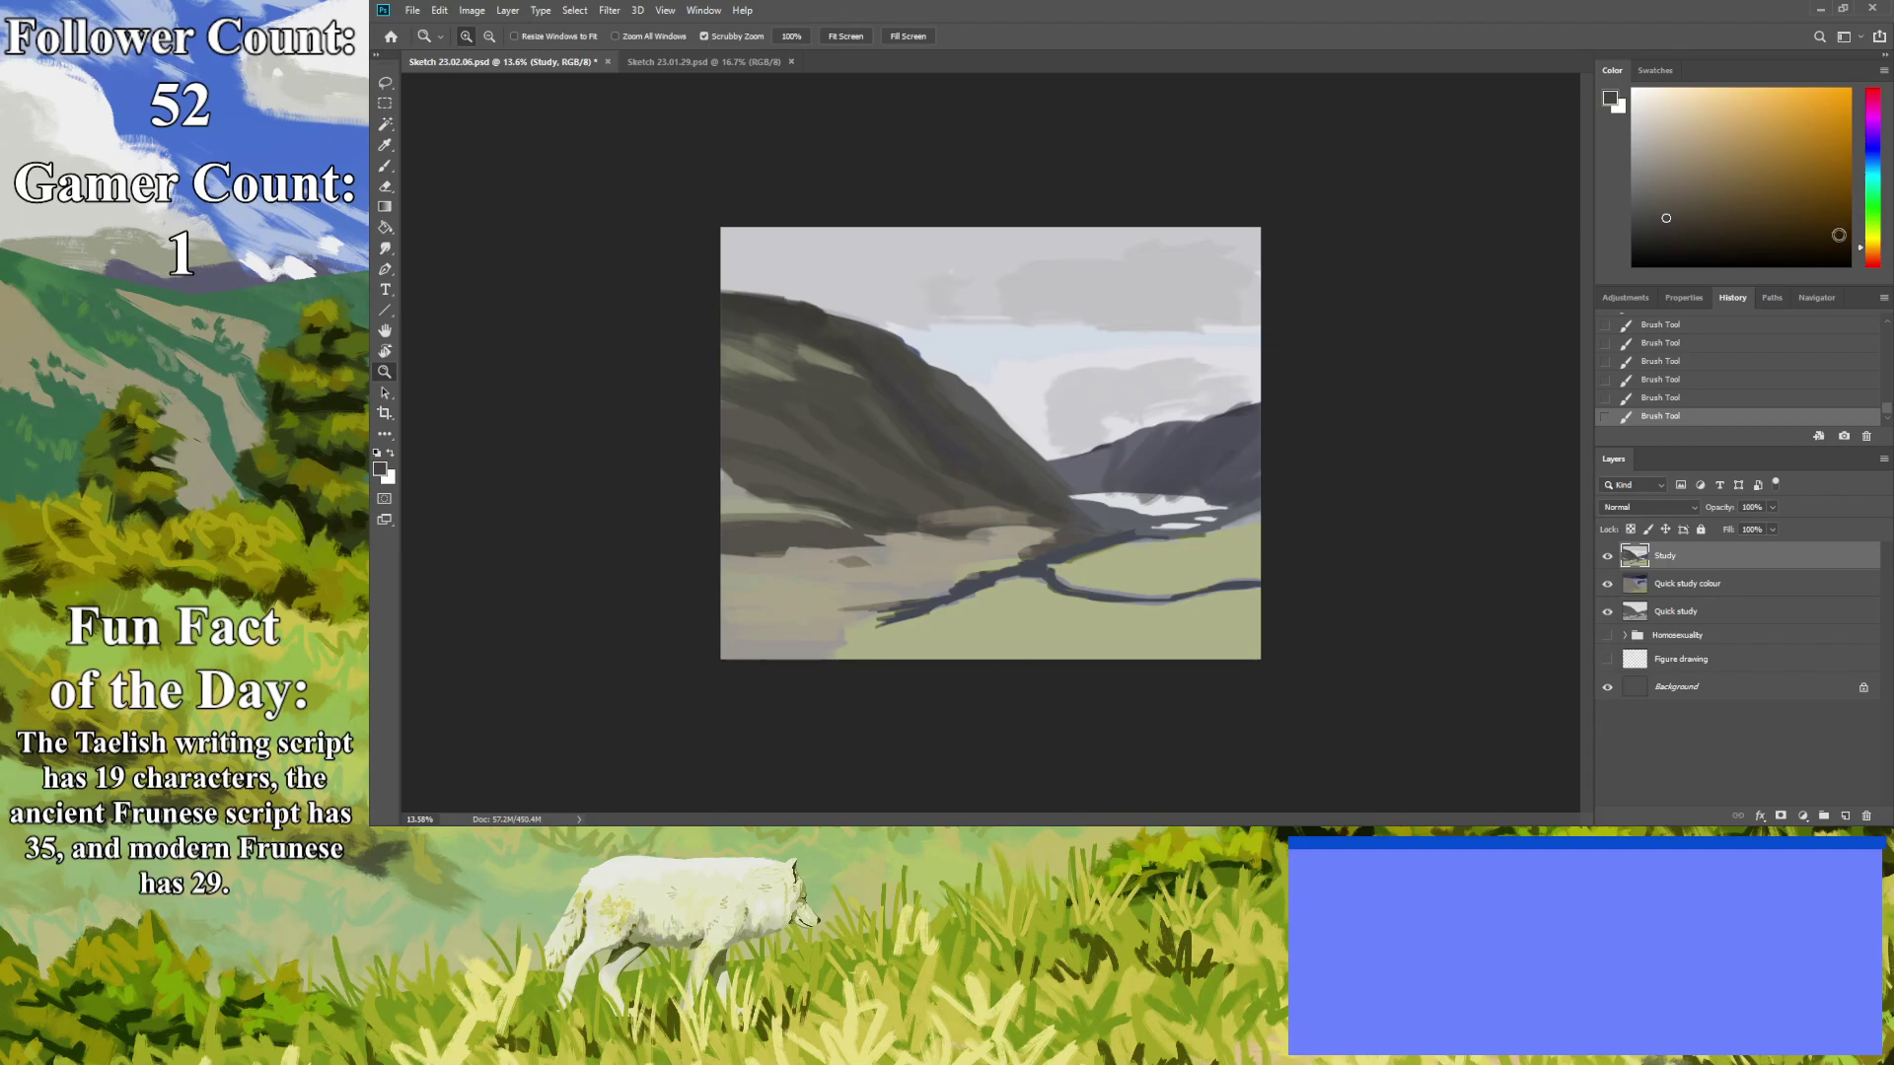
pyautogui.click(1710, 183)
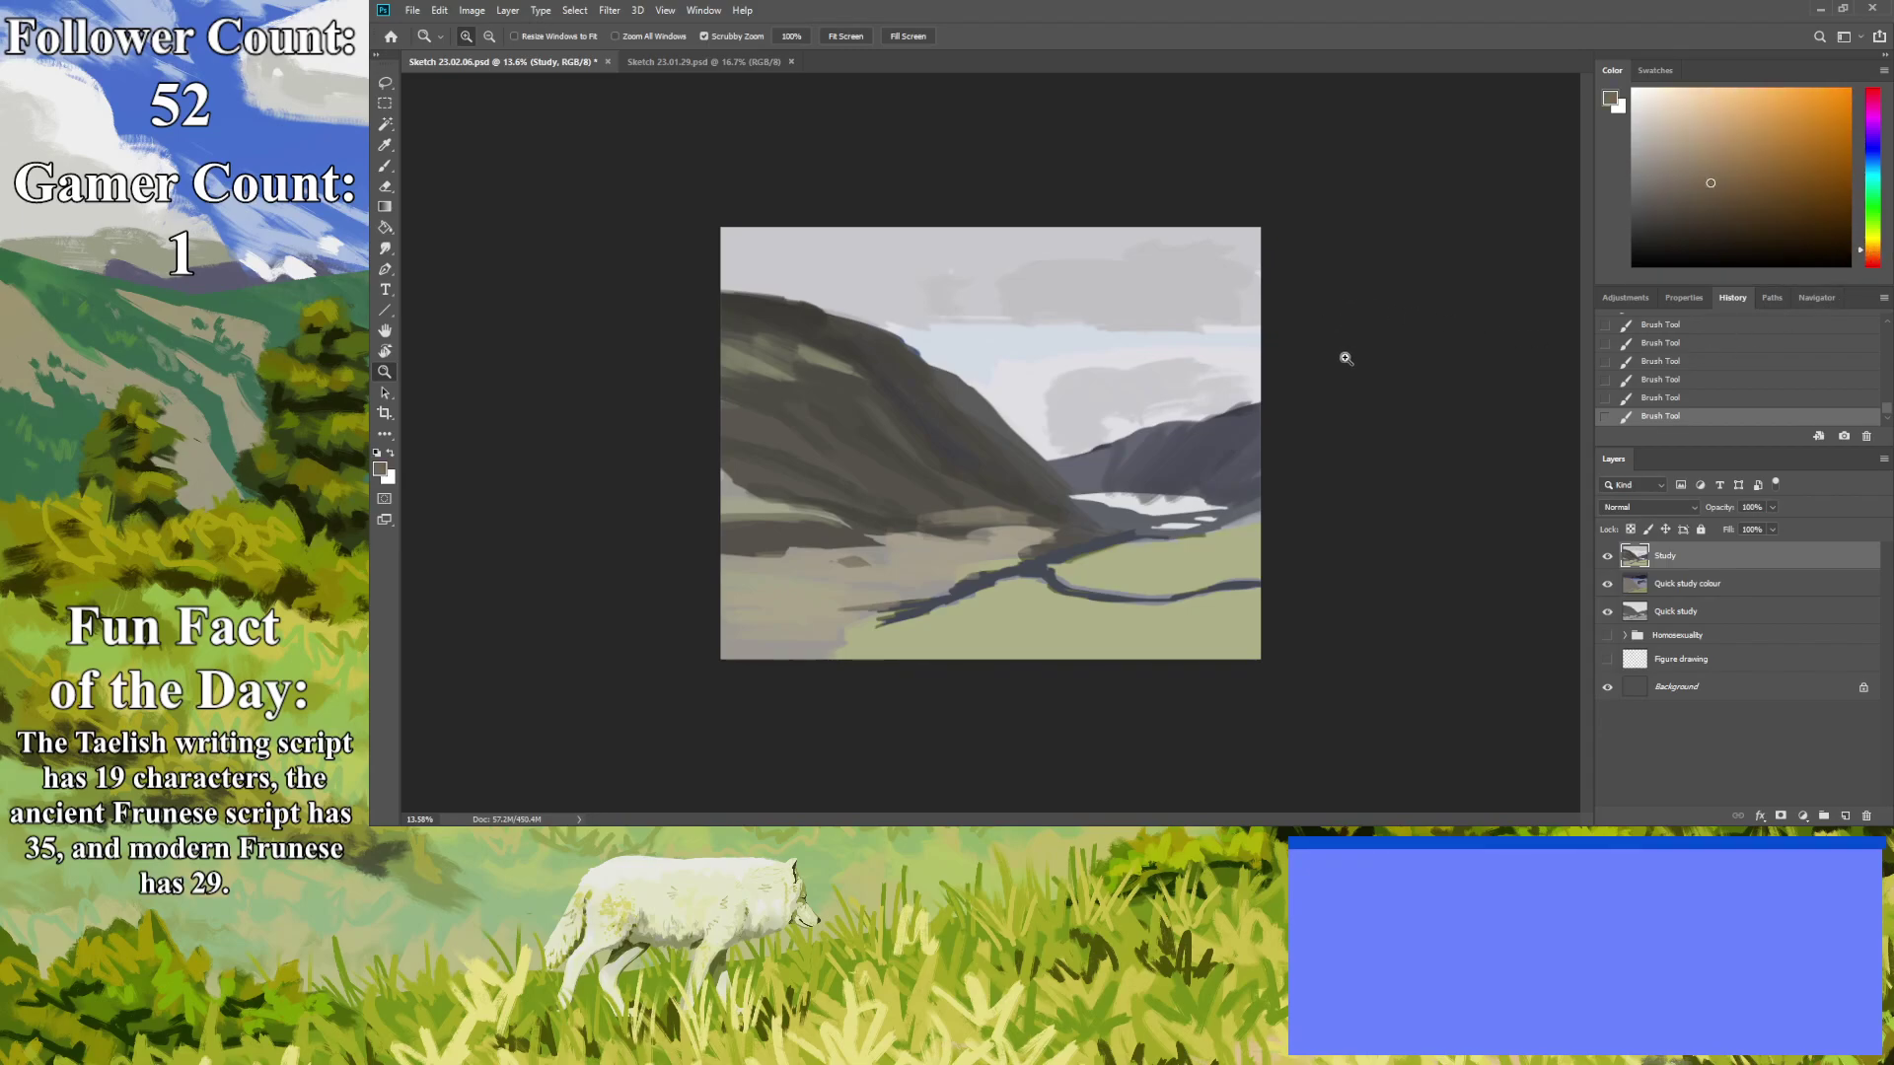
pyautogui.click(385, 168)
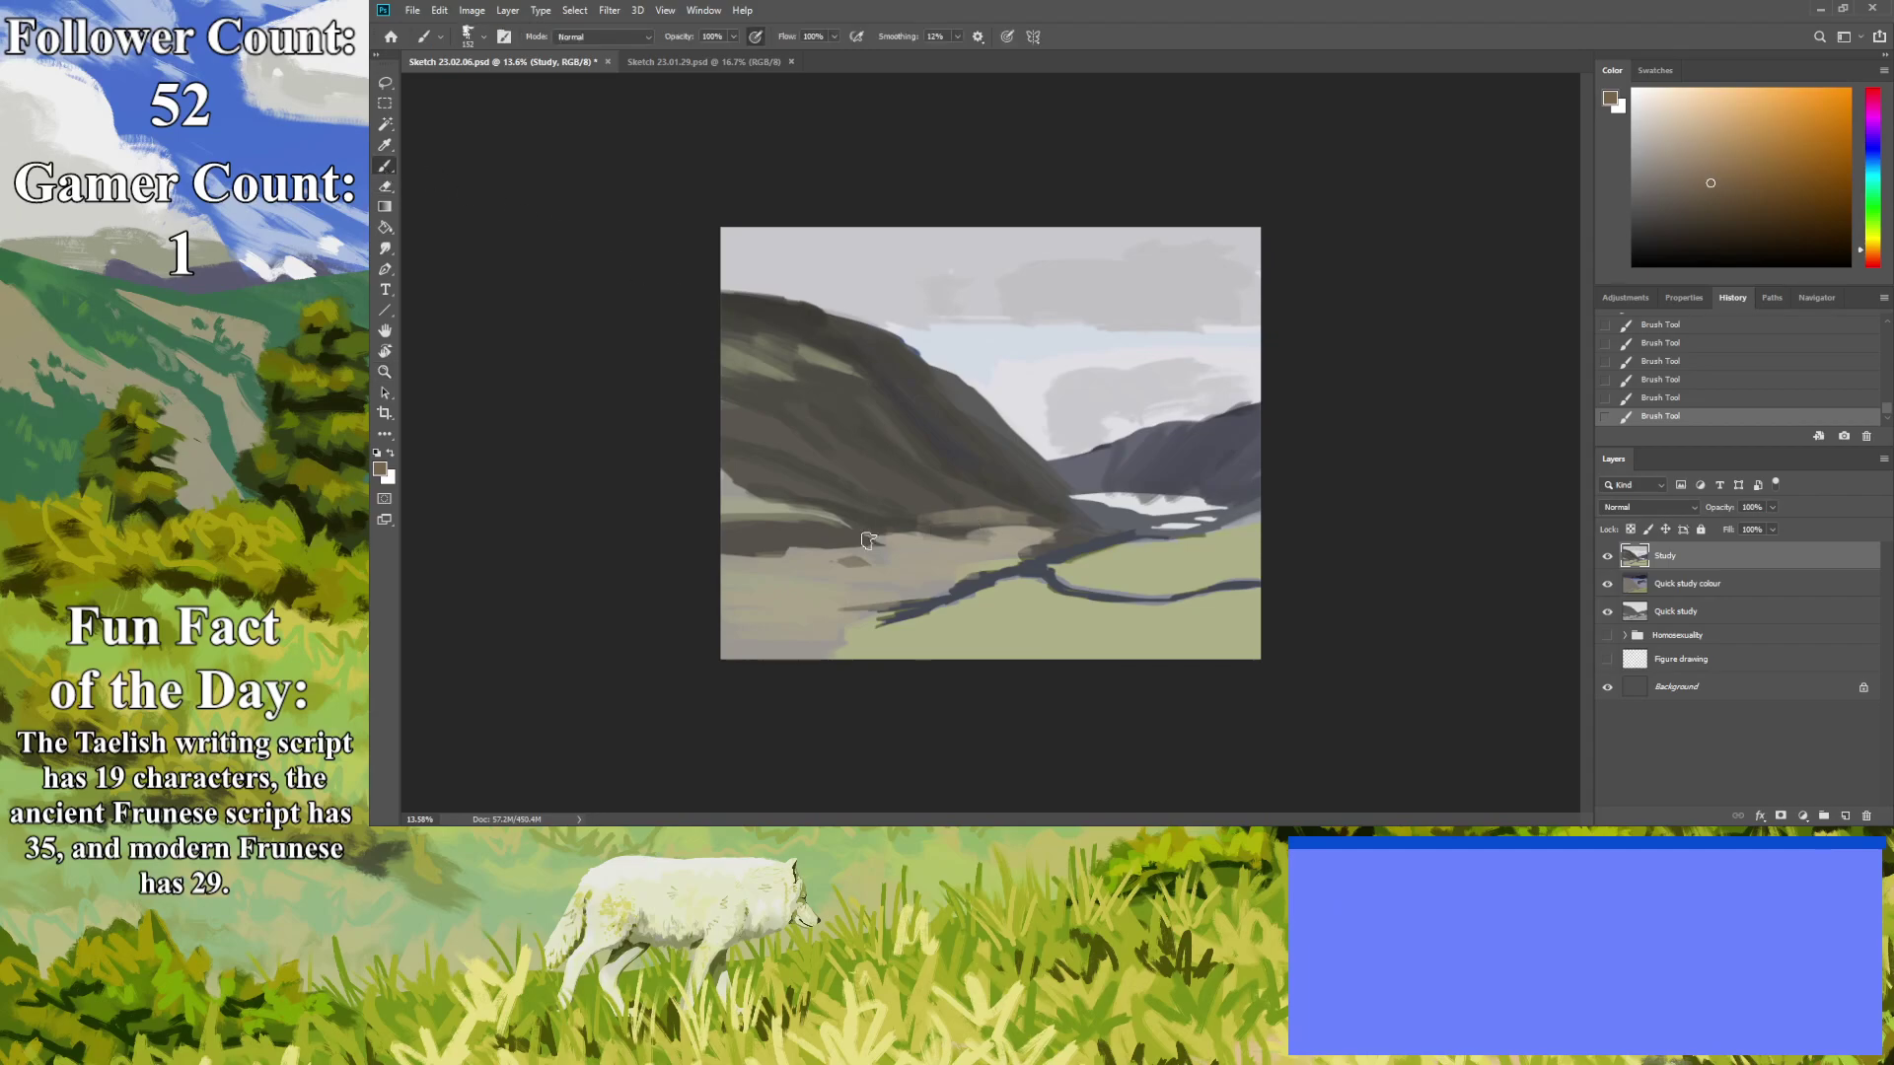
pyautogui.moveTo(953, 556)
pyautogui.mouseDown()
pyautogui.moveTo(765, 590)
pyautogui.moveTo(848, 607)
pyautogui.moveTo(740, 623)
pyautogui.moveTo(769, 643)
pyautogui.moveTo(728, 653)
pyautogui.mouseUp()
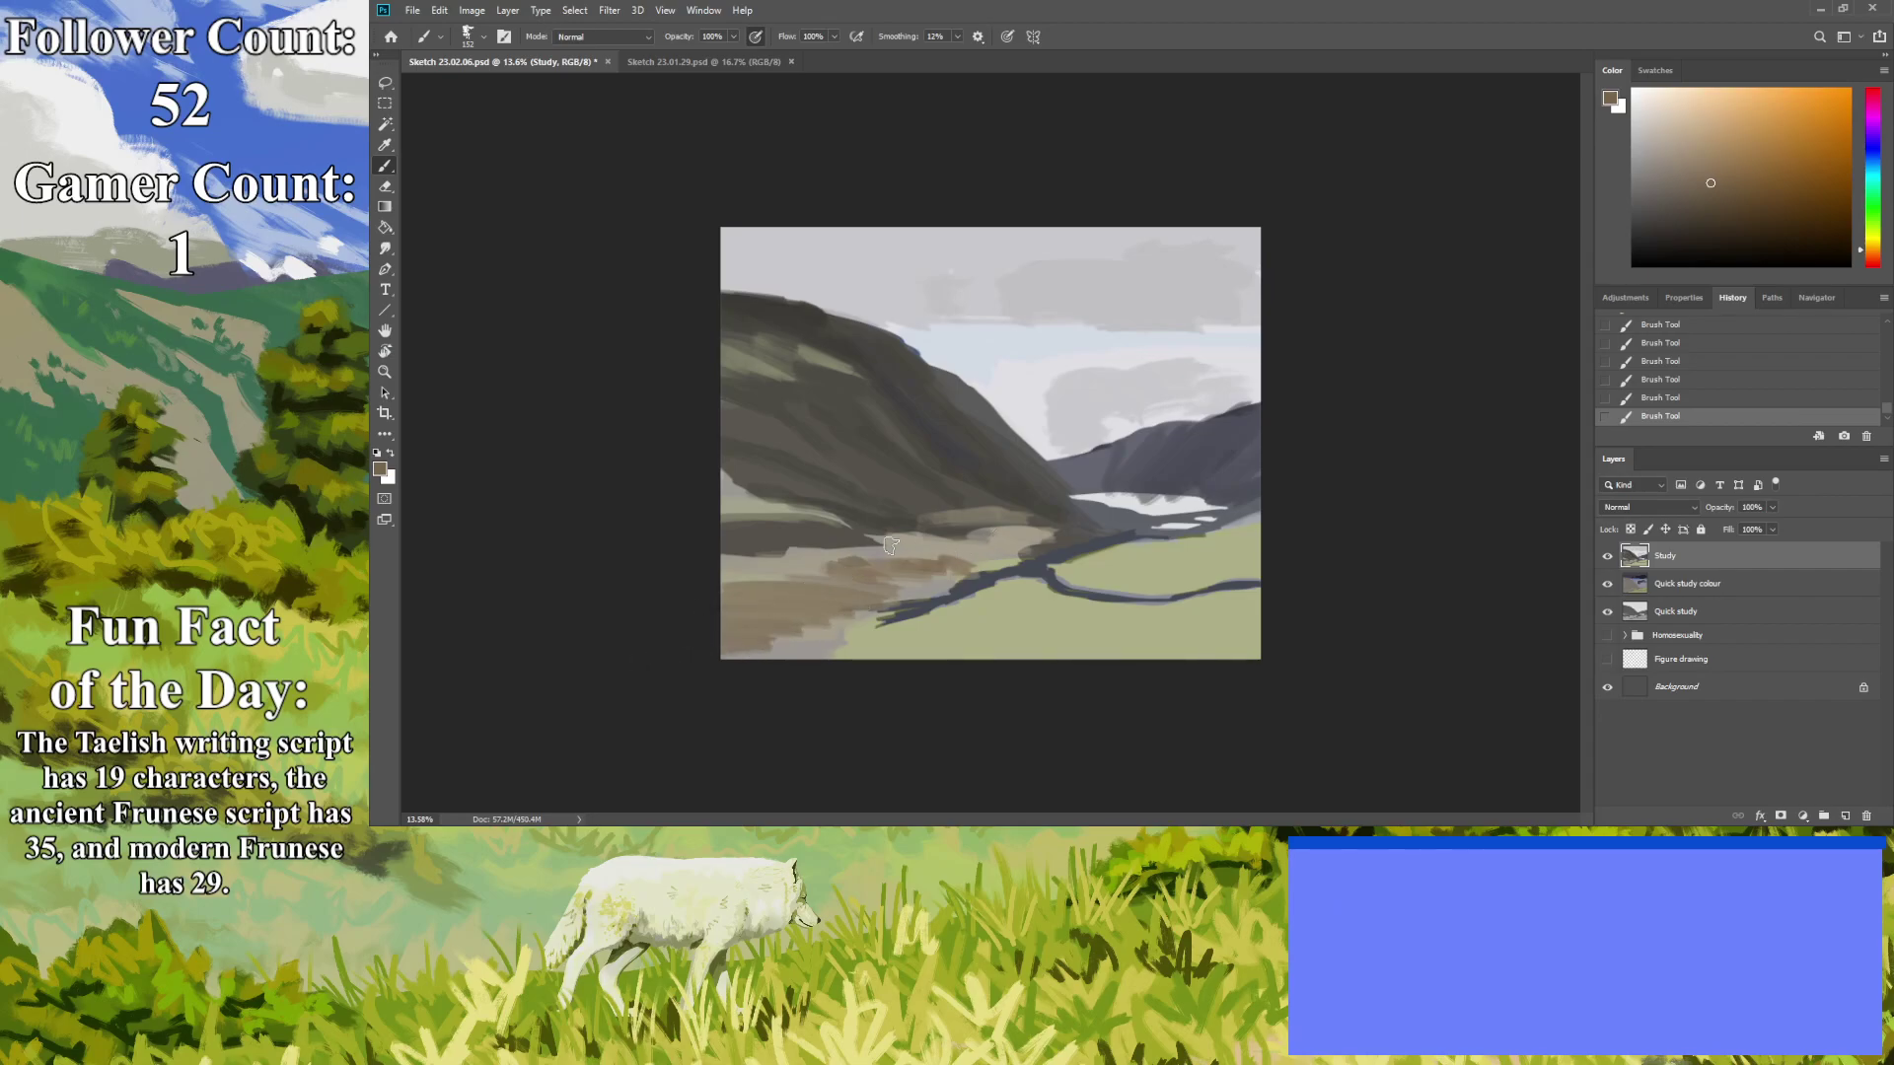
pyautogui.moveTo(1040, 540)
pyautogui.mouseDown()
pyautogui.moveTo(1120, 530)
pyautogui.moveTo(1026, 520)
pyautogui.moveTo(1111, 530)
pyautogui.moveTo(876, 548)
pyautogui.moveTo(851, 556)
pyautogui.moveTo(891, 580)
pyautogui.moveTo(867, 585)
pyautogui.moveTo(752, 563)
pyautogui.mouseUp()
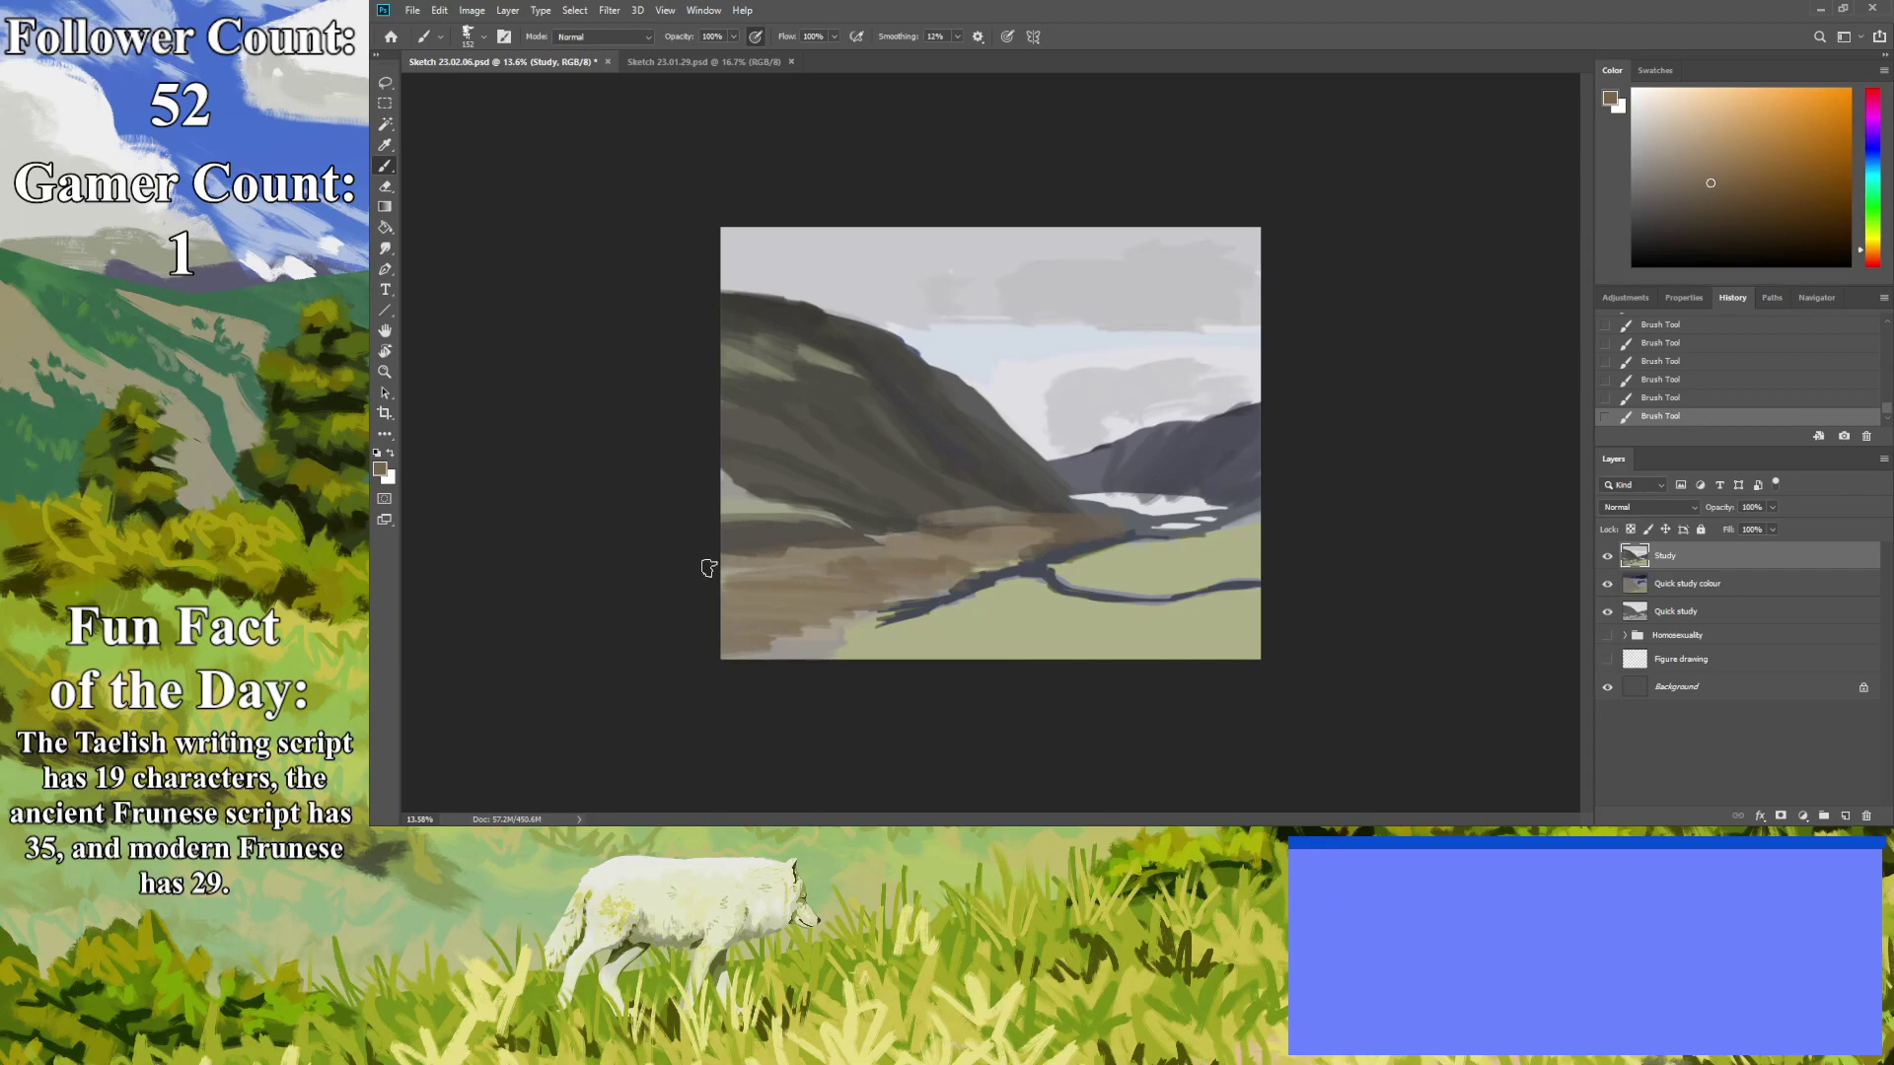
pyautogui.click(384, 372)
pyautogui.moveTo(866, 486)
pyautogui.mouseDown()
pyautogui.moveTo(766, 503)
pyautogui.moveTo(739, 540)
pyautogui.moveTo(1295, 621)
pyautogui.mouseUp()
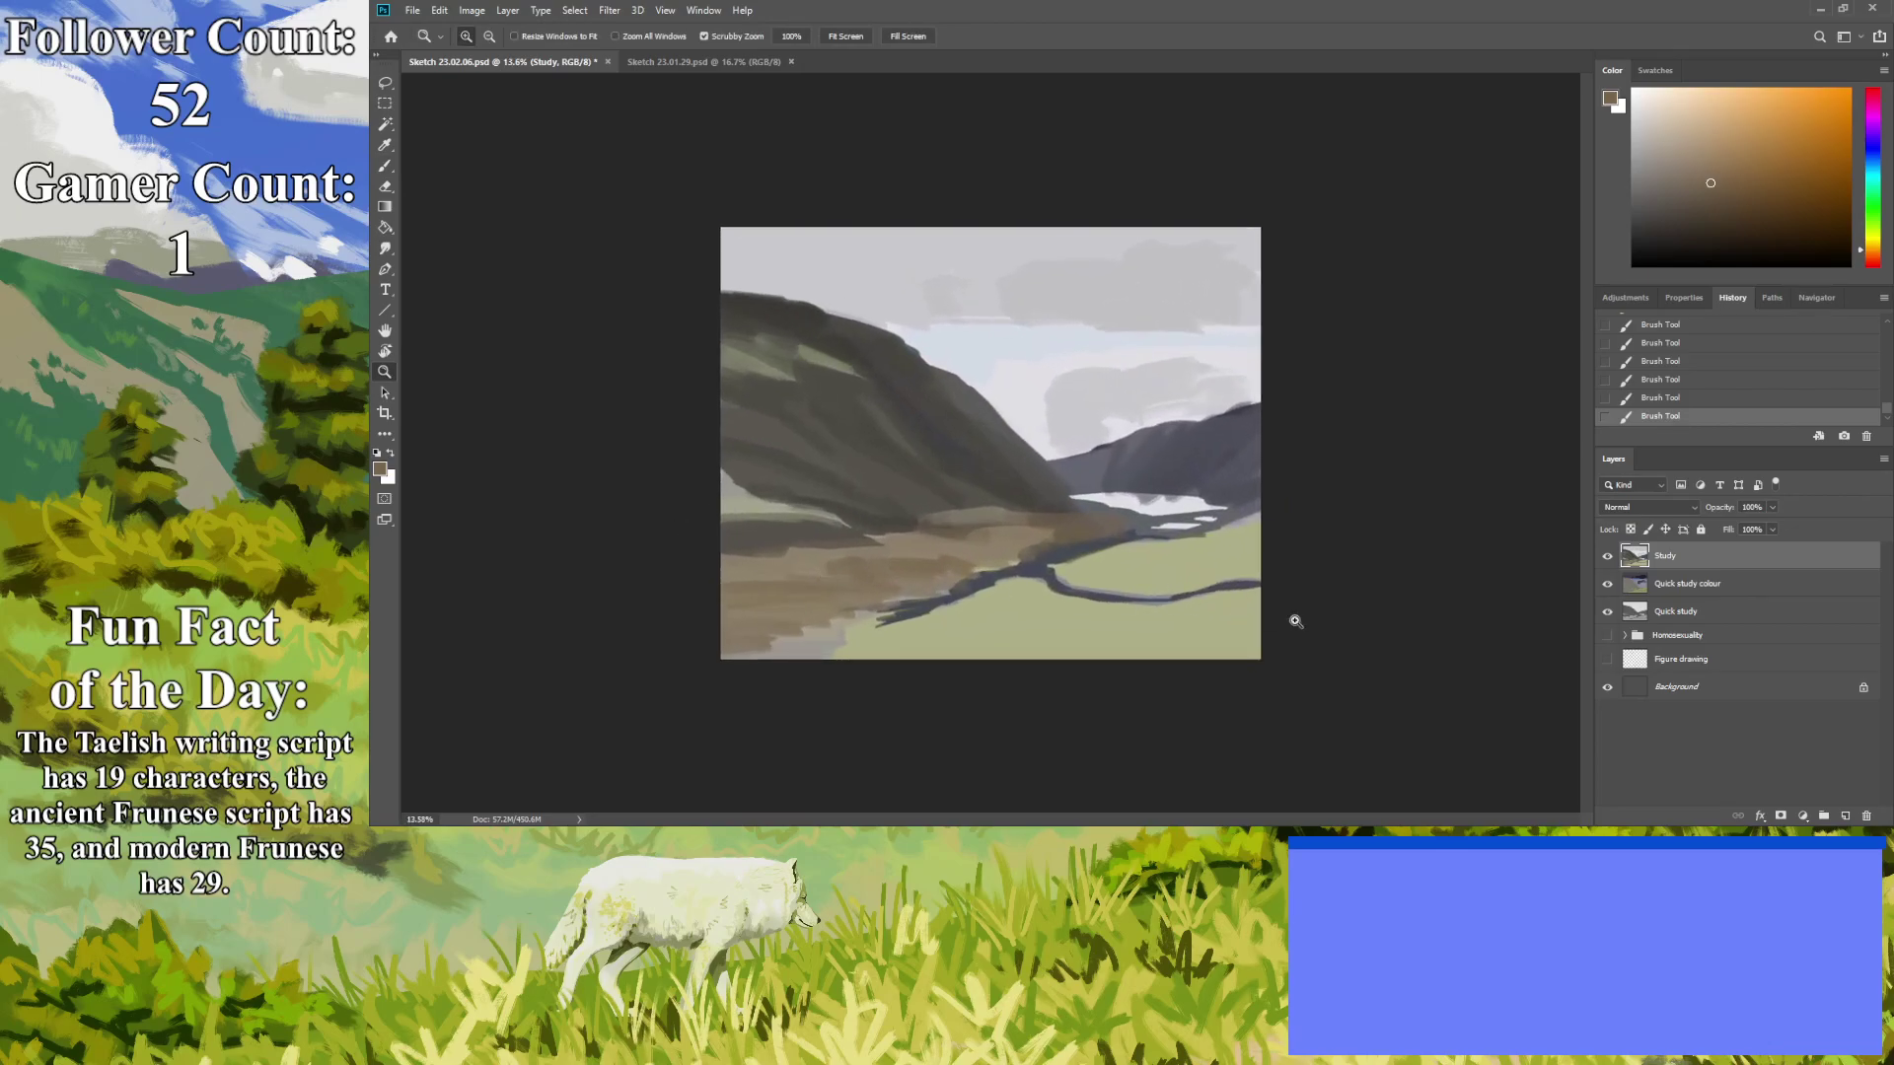
# Shift the colour to a lighter muted ochre and brush it over the lower left foreground.
pyautogui.click(1866, 246)
pyautogui.click(1718, 164)
pyautogui.click(386, 164)
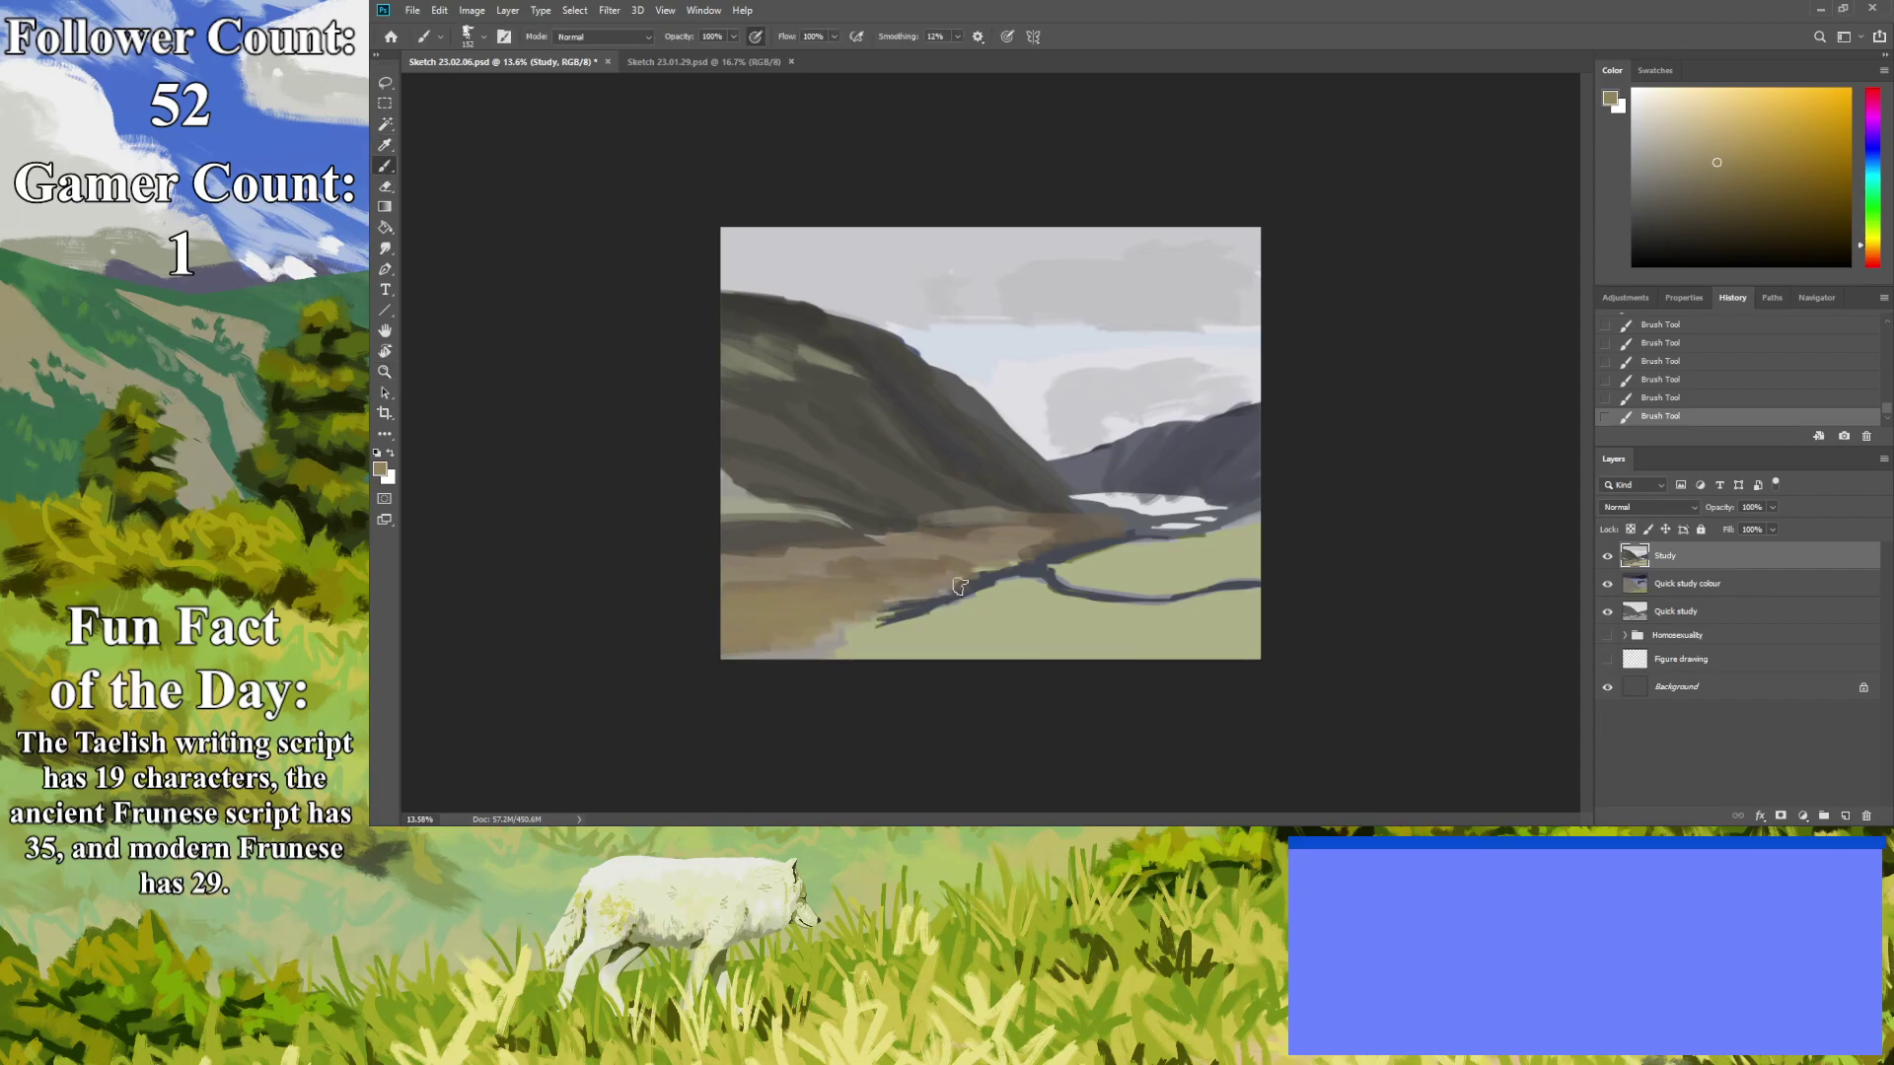
# Mix a muted blue-violet grey, lighten it in stages, and paint it over the white far lake.
pyautogui.click(385, 372)
pyautogui.moveTo(900, 515); pyautogui.dragTo(792, 610)
pyautogui.click(1635, 193)
pyautogui.click(1869, 153)
pyautogui.click(1642, 194)
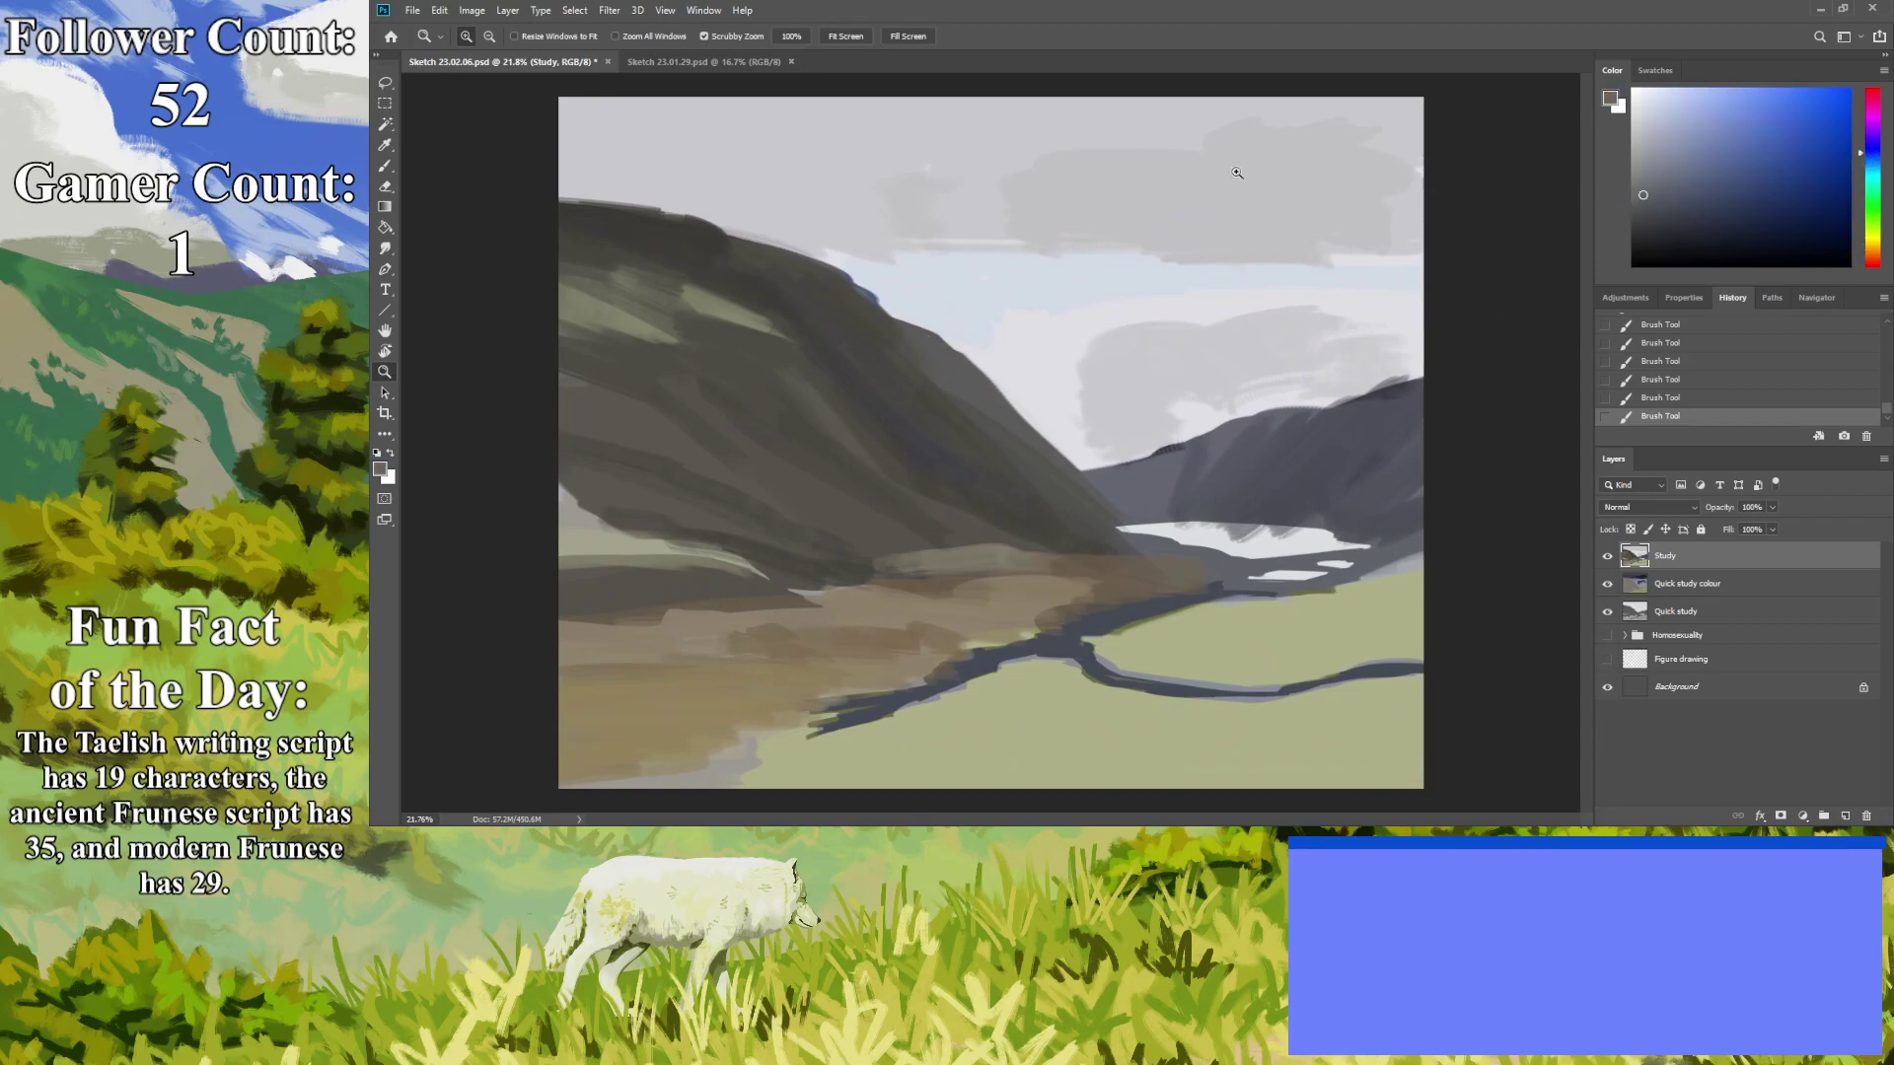
pyautogui.click(384, 165)
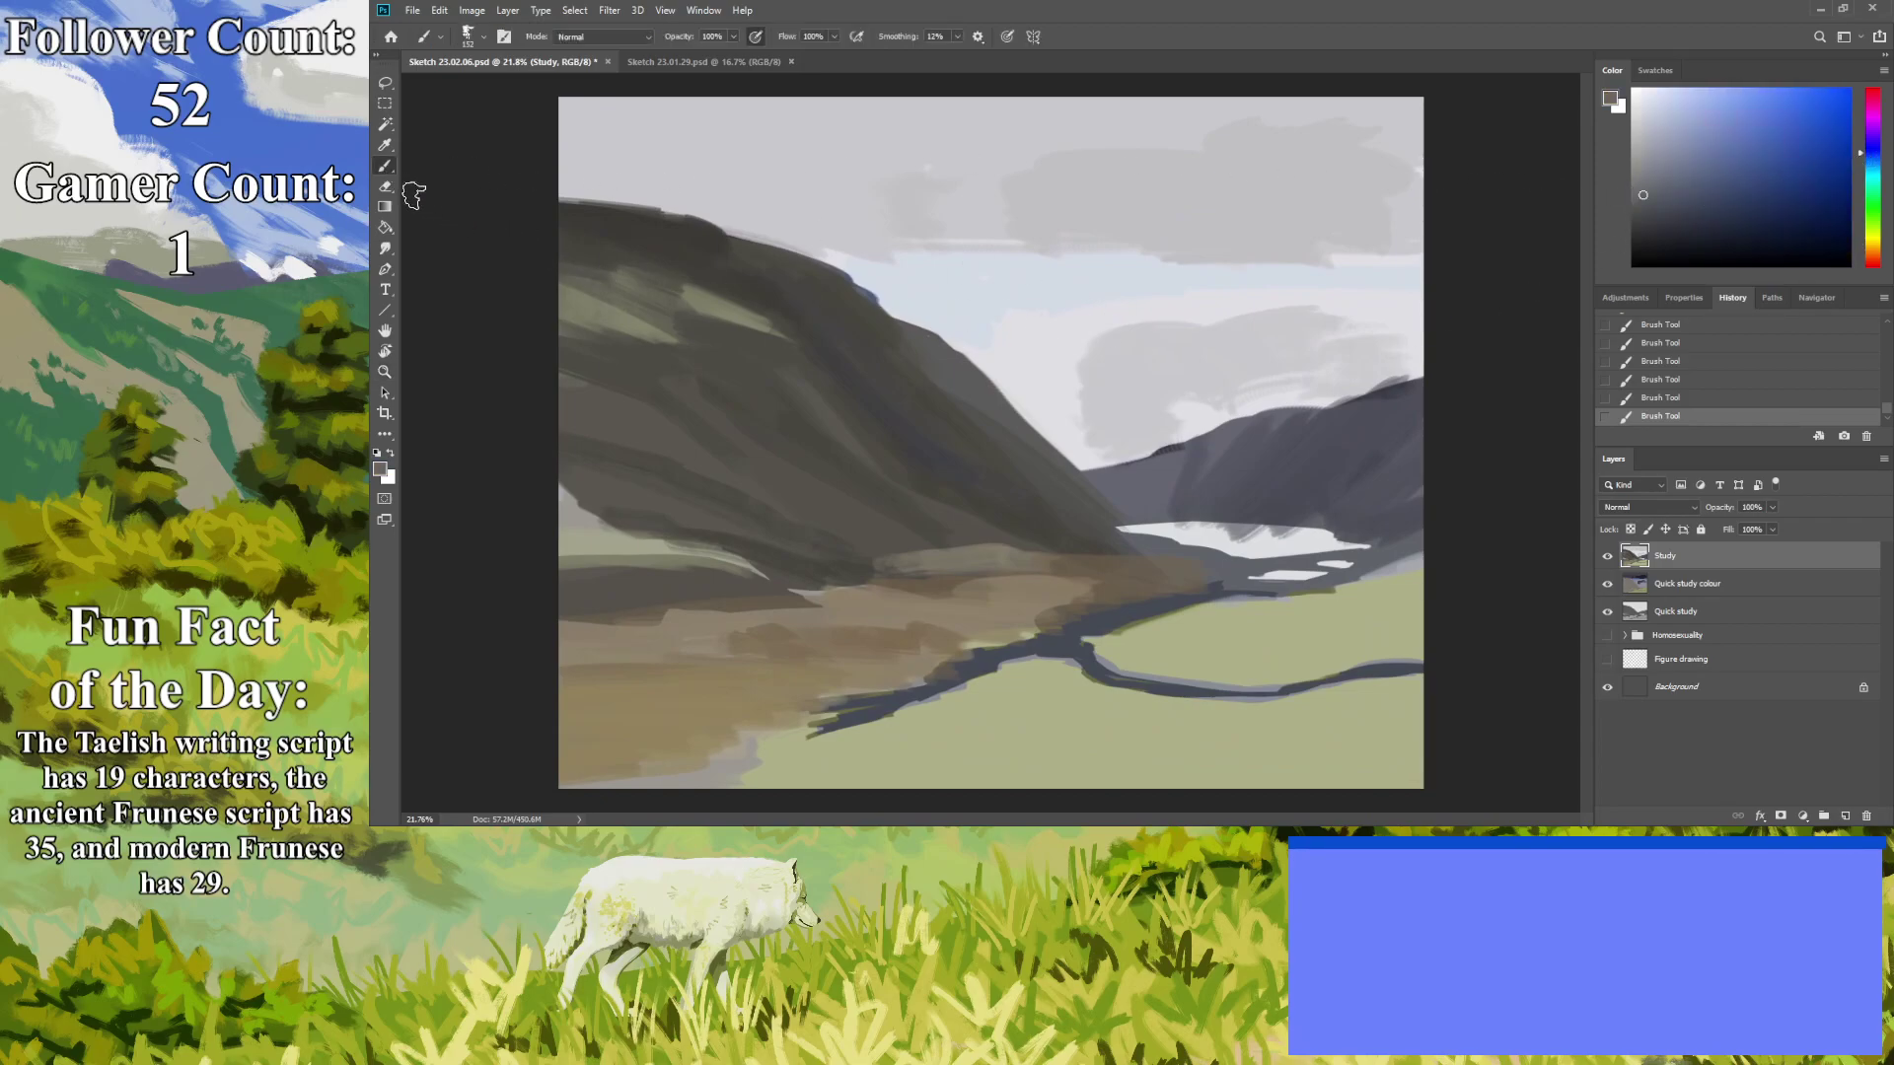
pyautogui.click(1869, 141)
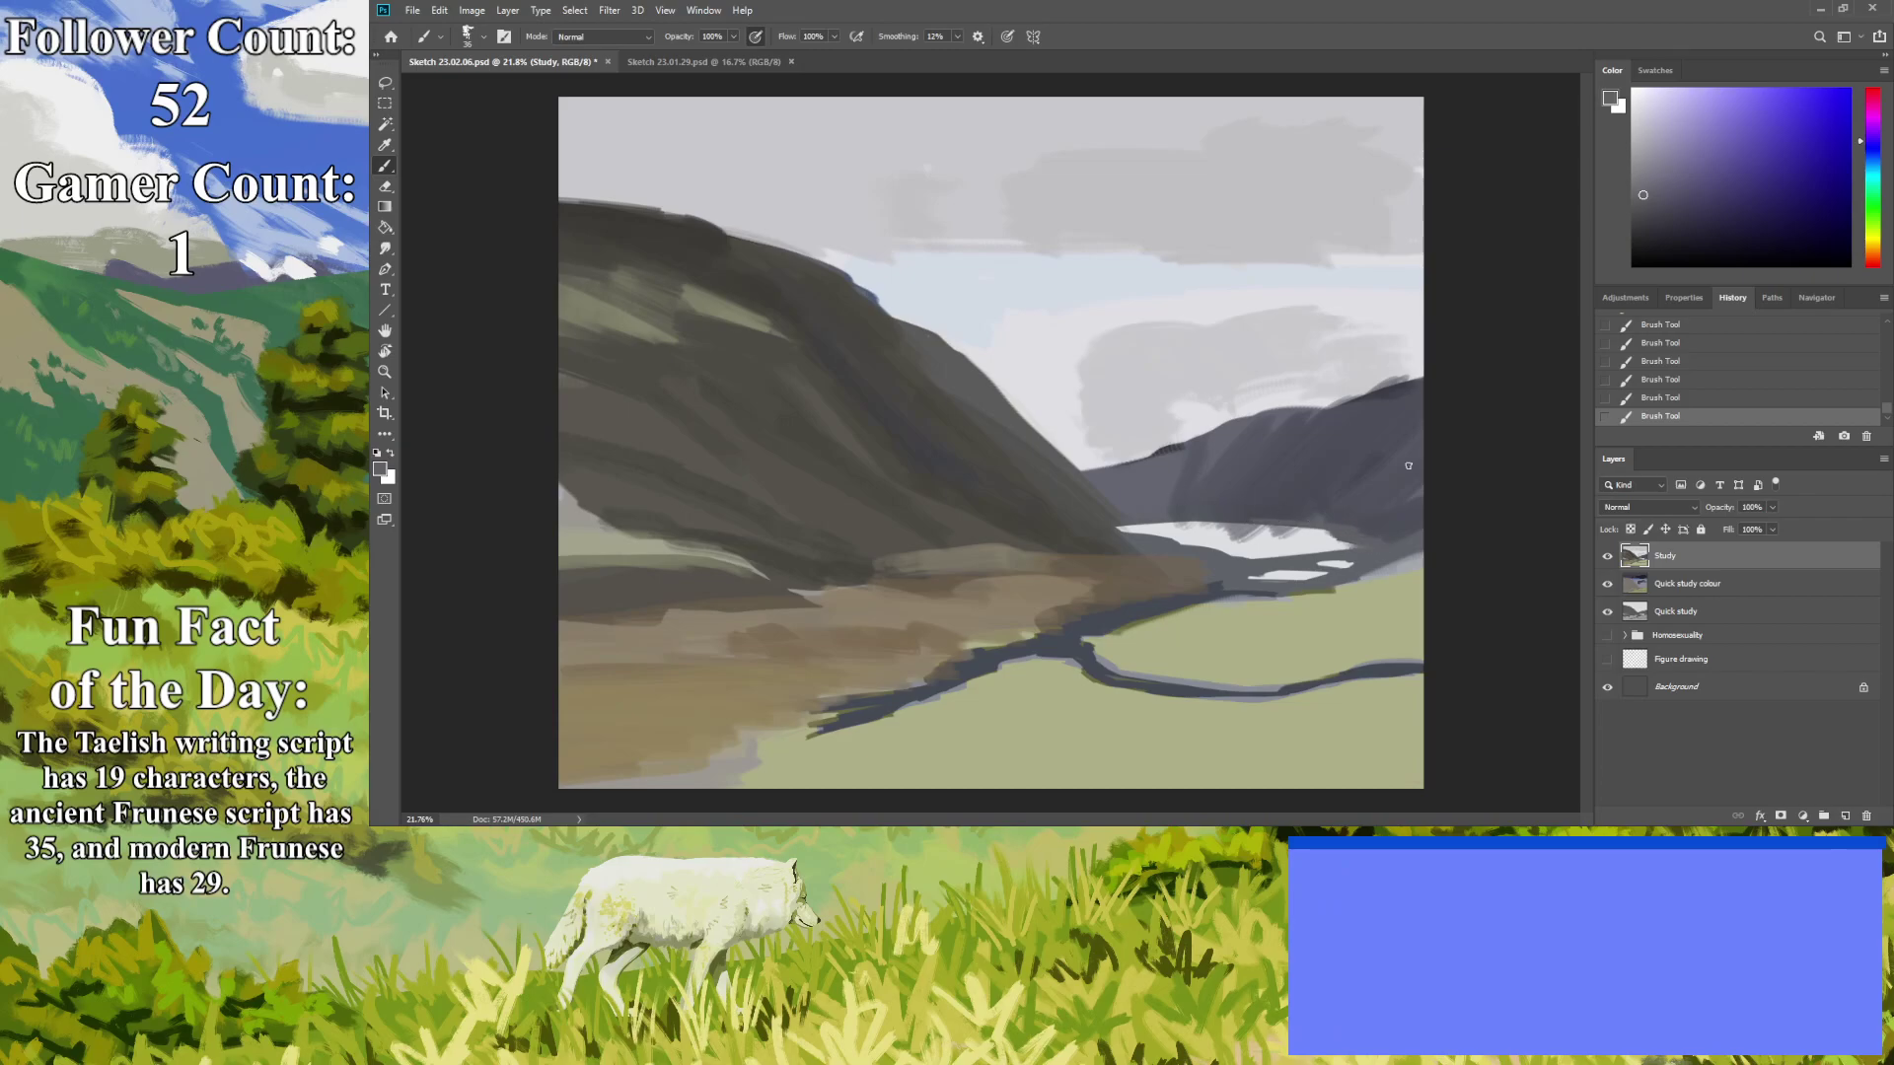
pyautogui.moveTo(1293, 525); pyautogui.dragTo(1261, 527)
pyautogui.moveTo(1643, 194); pyautogui.dragTo(1650, 167)
pyautogui.moveTo(1248, 536)
pyautogui.mouseDown()
pyautogui.moveTo(1364, 544)
pyautogui.moveTo(1251, 557)
pyautogui.moveTo(1121, 527)
pyautogui.moveTo(1245, 537)
pyautogui.moveTo(1150, 531)
pyautogui.moveTo(1229, 524)
pyautogui.moveTo(1123, 527)
pyautogui.mouseUp()
pyautogui.click(1647, 143)
pyautogui.moveTo(1286, 541); pyautogui.dragTo(1202, 543)
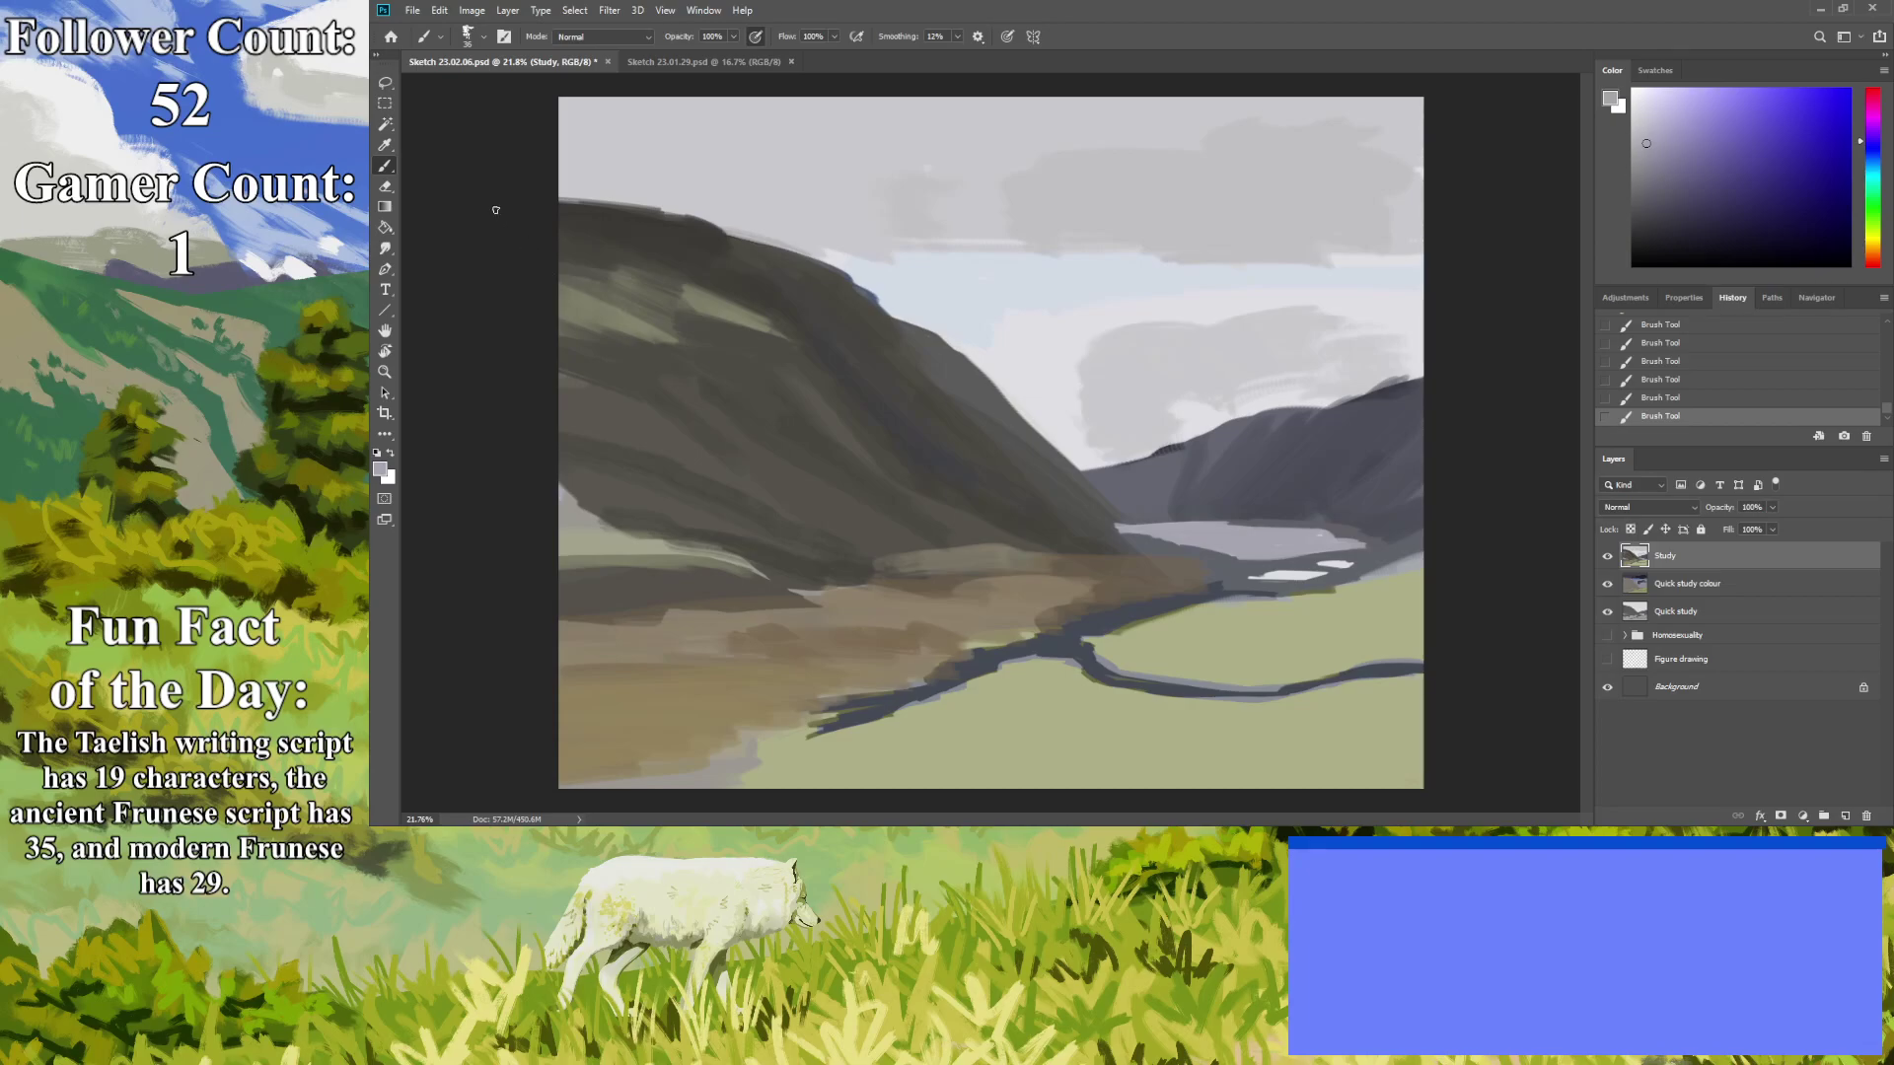
# Sample dark tones from the large hill and extend its lower slope down to the river's edge.
pyautogui.press('i')
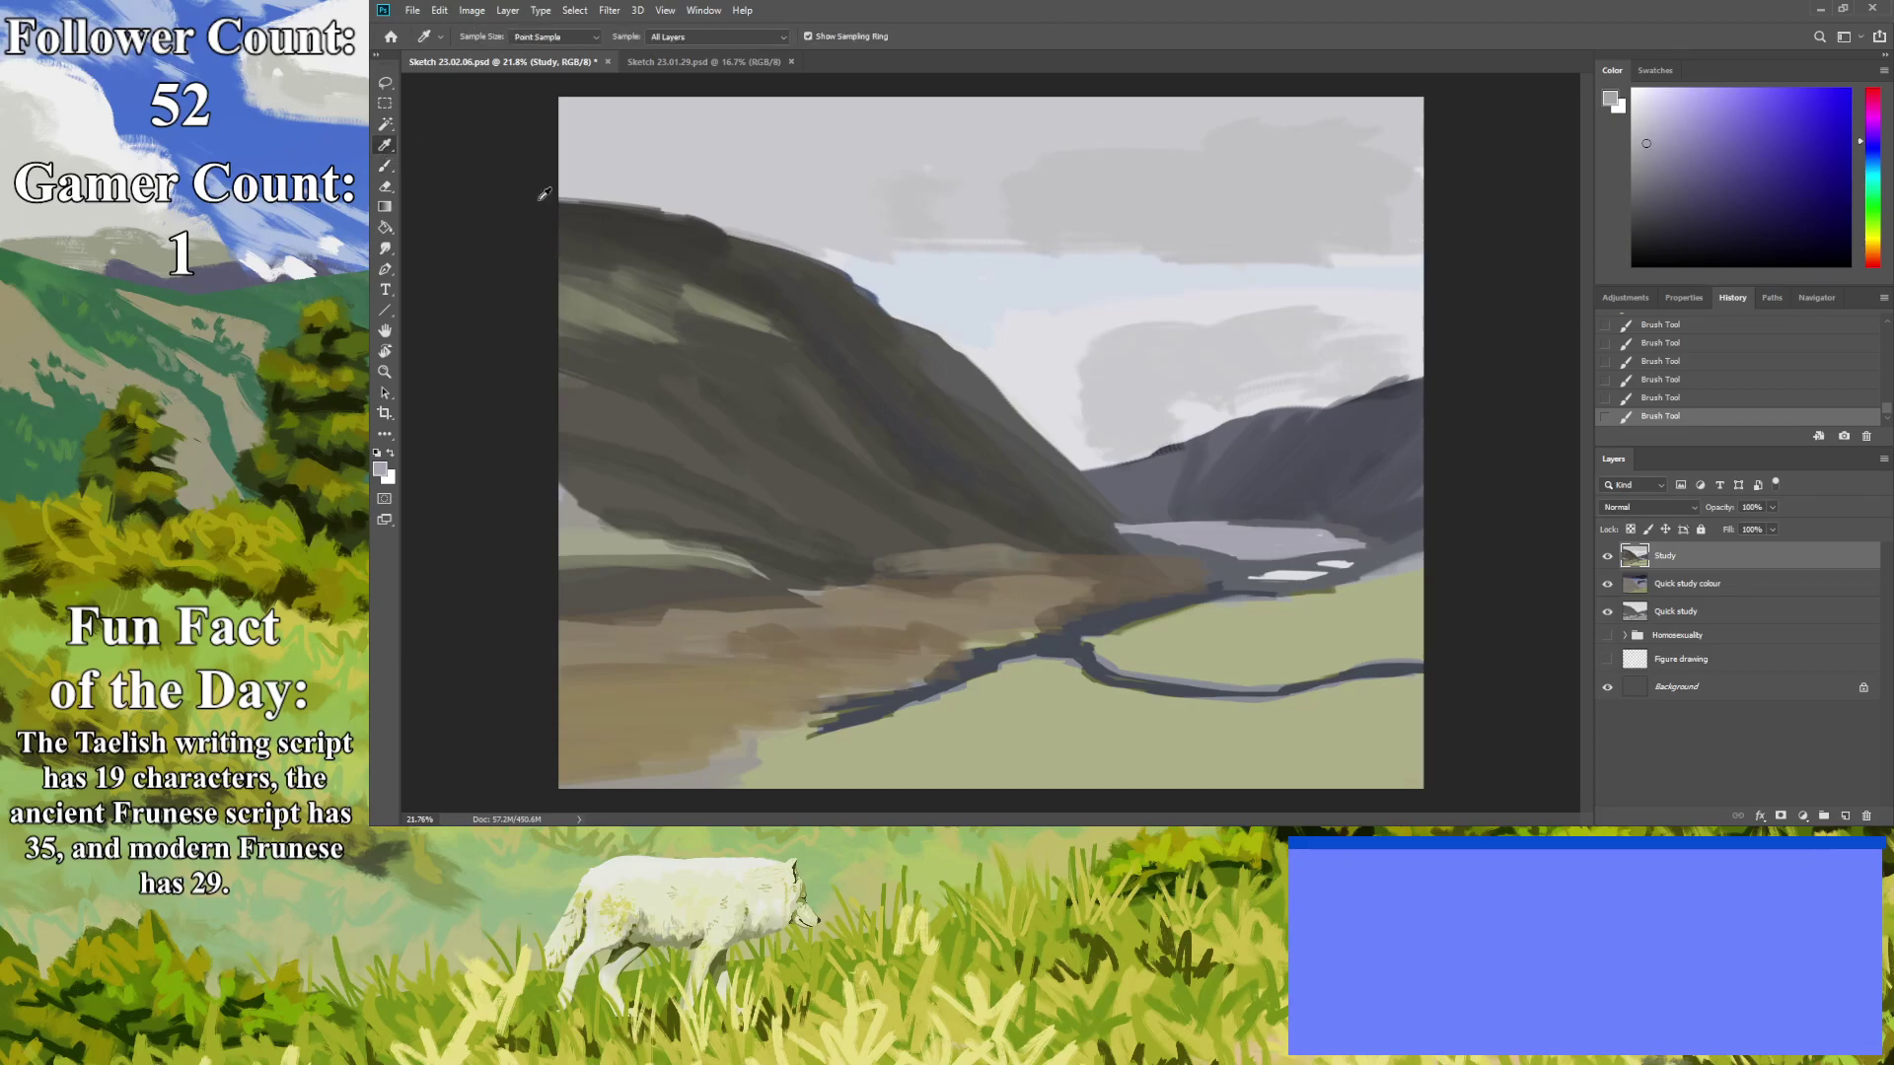
pyautogui.click(1108, 507)
pyautogui.click(386, 167)
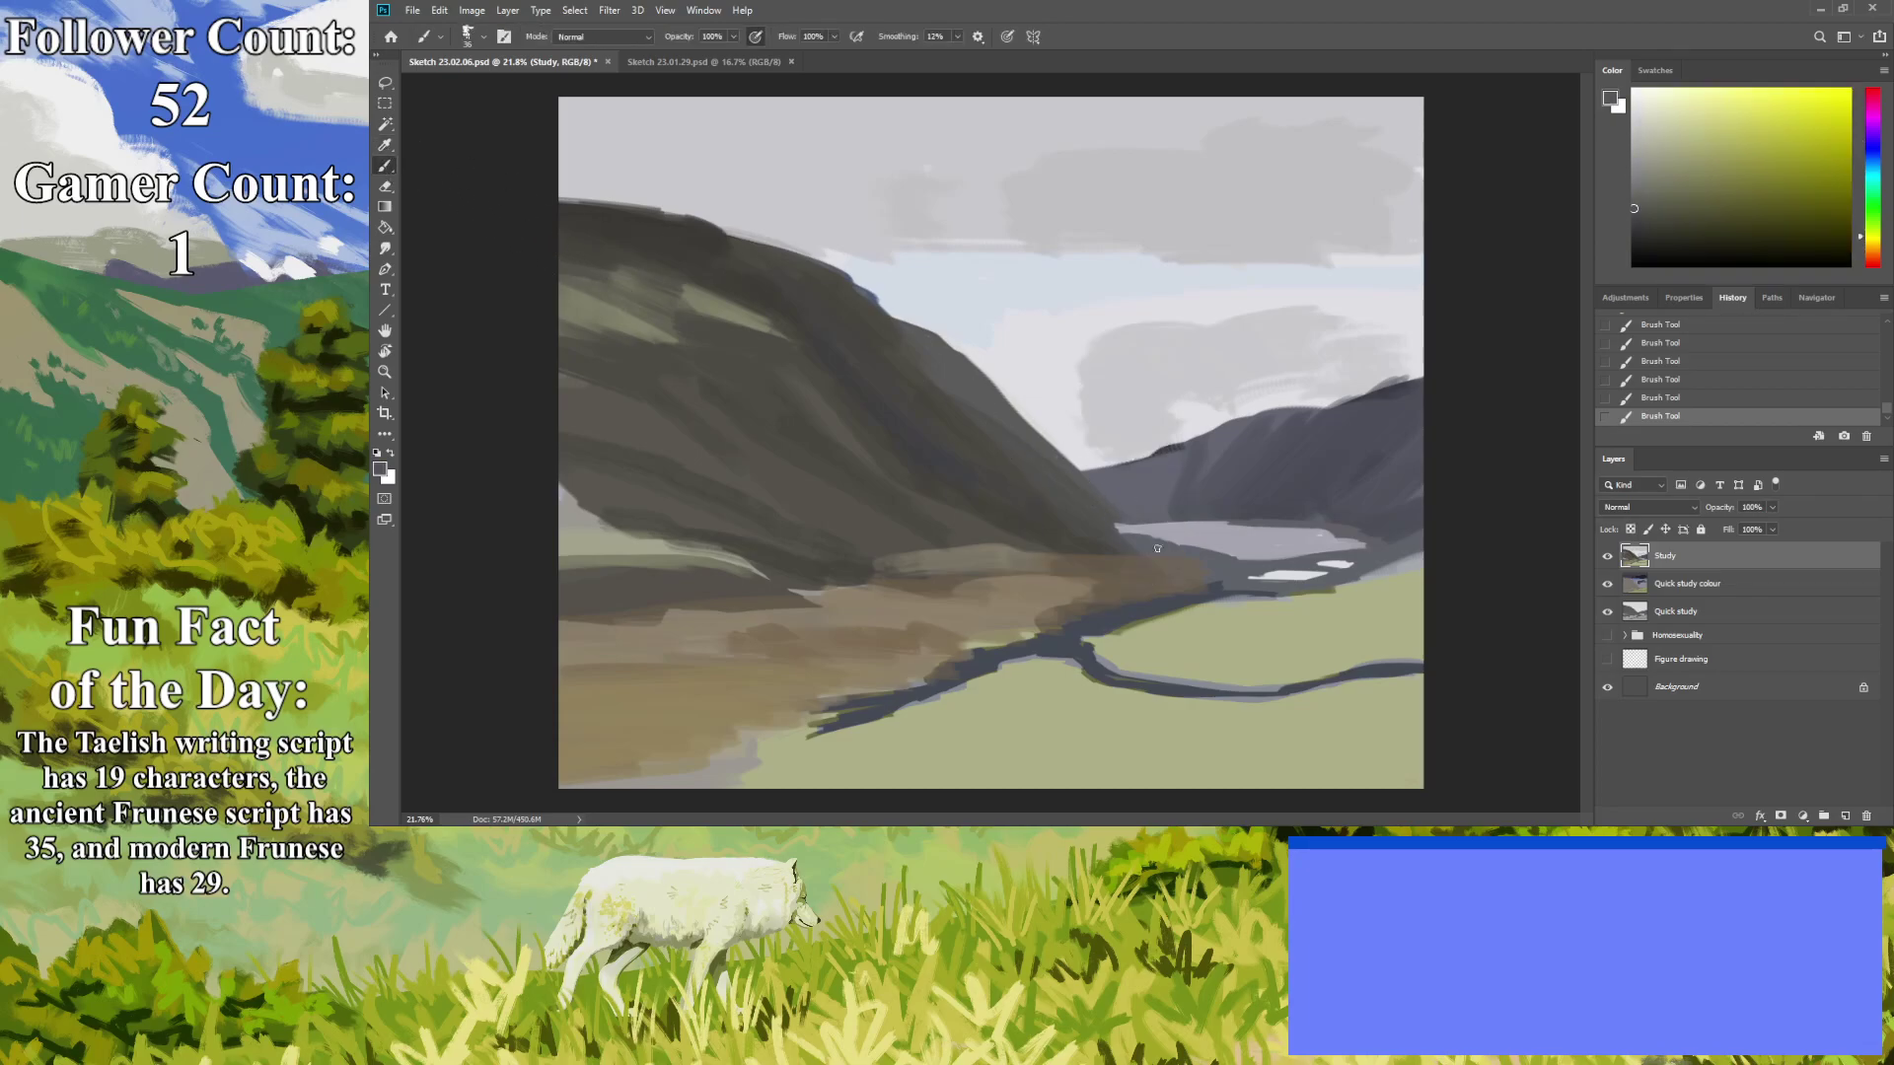
pyautogui.moveTo(1120, 508)
pyautogui.mouseDown()
pyautogui.moveTo(1188, 560)
pyautogui.moveTo(1140, 537)
pyautogui.moveTo(1169, 562)
pyautogui.moveTo(1208, 571)
pyautogui.mouseUp()
pyautogui.moveTo(1186, 584); pyautogui.dragTo(1139, 573)
pyautogui.keyDown('alt'); pyautogui.click(823, 429); pyautogui.keyUp('alt')
pyautogui.moveTo(1126, 561)
pyautogui.mouseDown()
pyautogui.moveTo(1189, 571)
pyautogui.moveTo(1095, 559)
pyautogui.mouseUp()
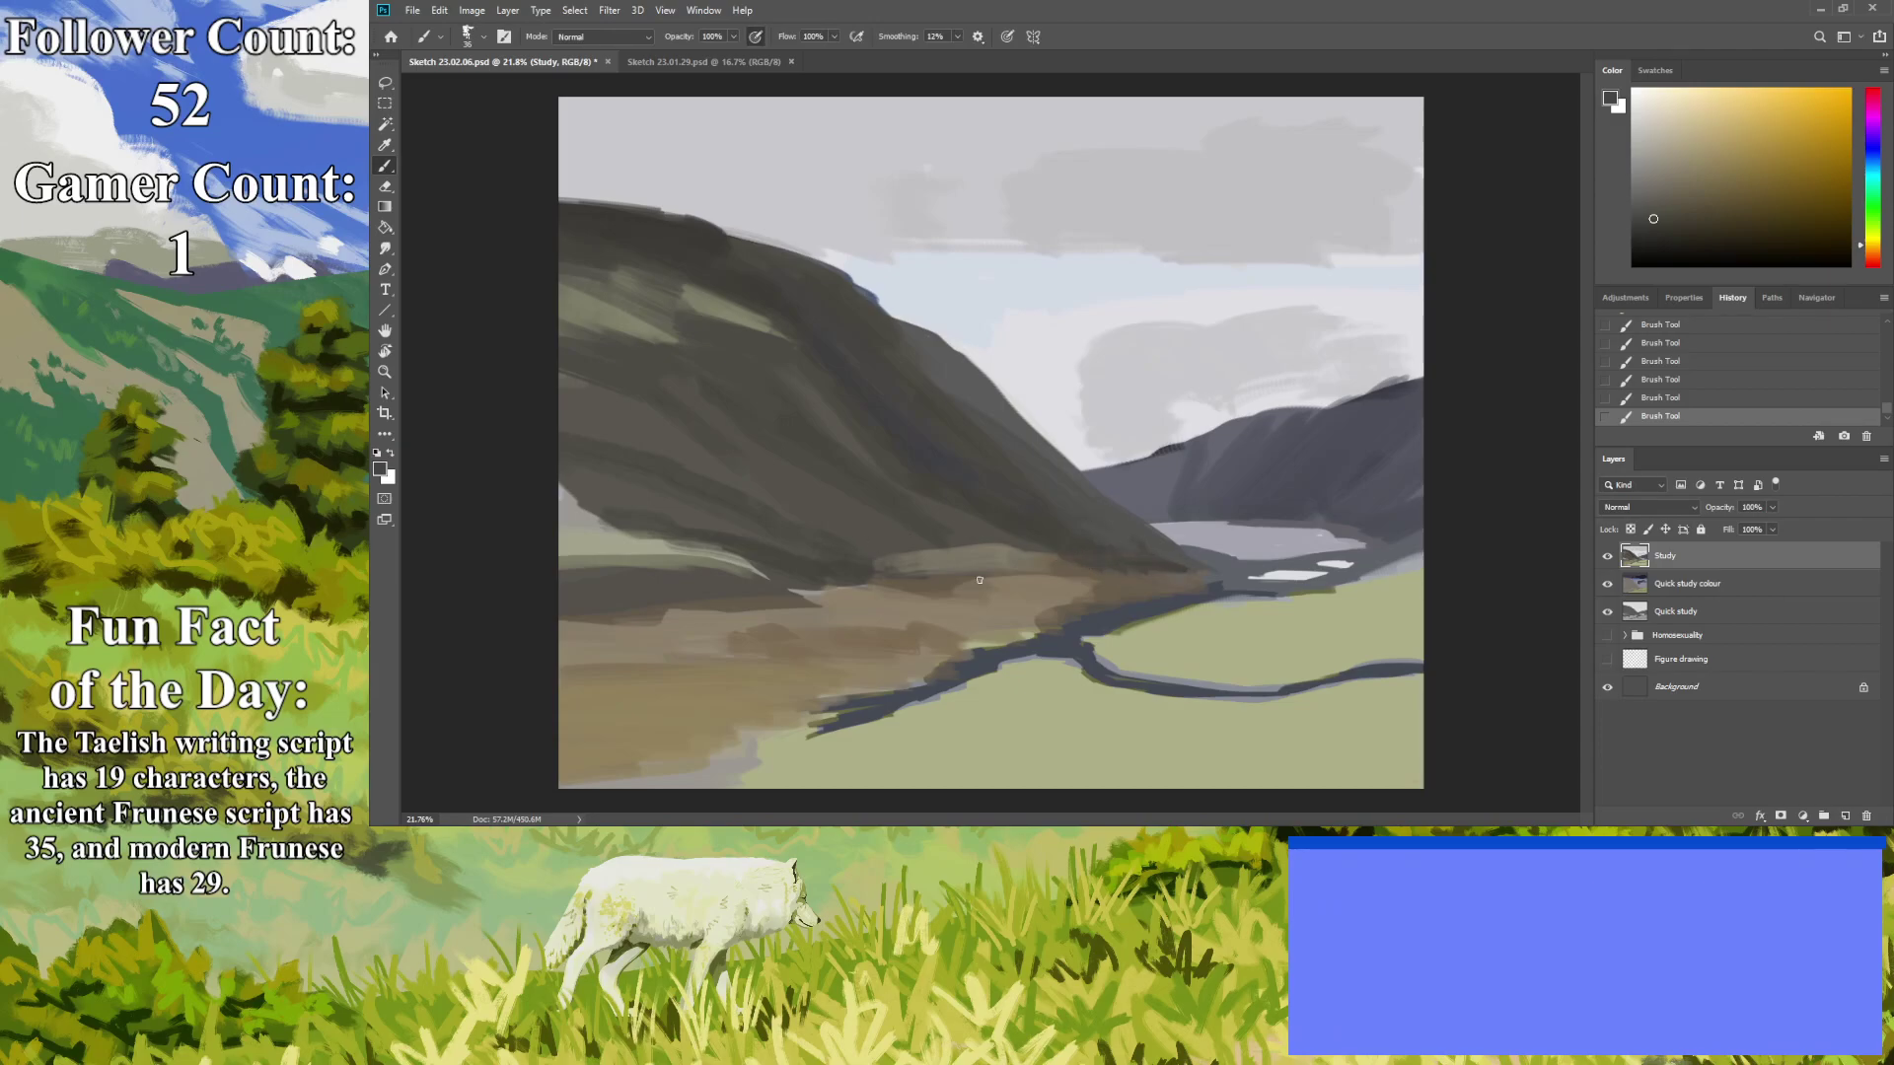
# Brush dark accent strokes along the foot of the large hill where it meets the brown foreground.
pyautogui.moveTo(1060, 563); pyautogui.dragTo(864, 582)
pyautogui.moveTo(1054, 580); pyautogui.dragTo(902, 601)
pyautogui.moveTo(990, 554)
pyautogui.mouseDown()
pyautogui.moveTo(869, 518)
pyautogui.moveTo(865, 544)
pyautogui.moveTo(1028, 555)
pyautogui.mouseUp()
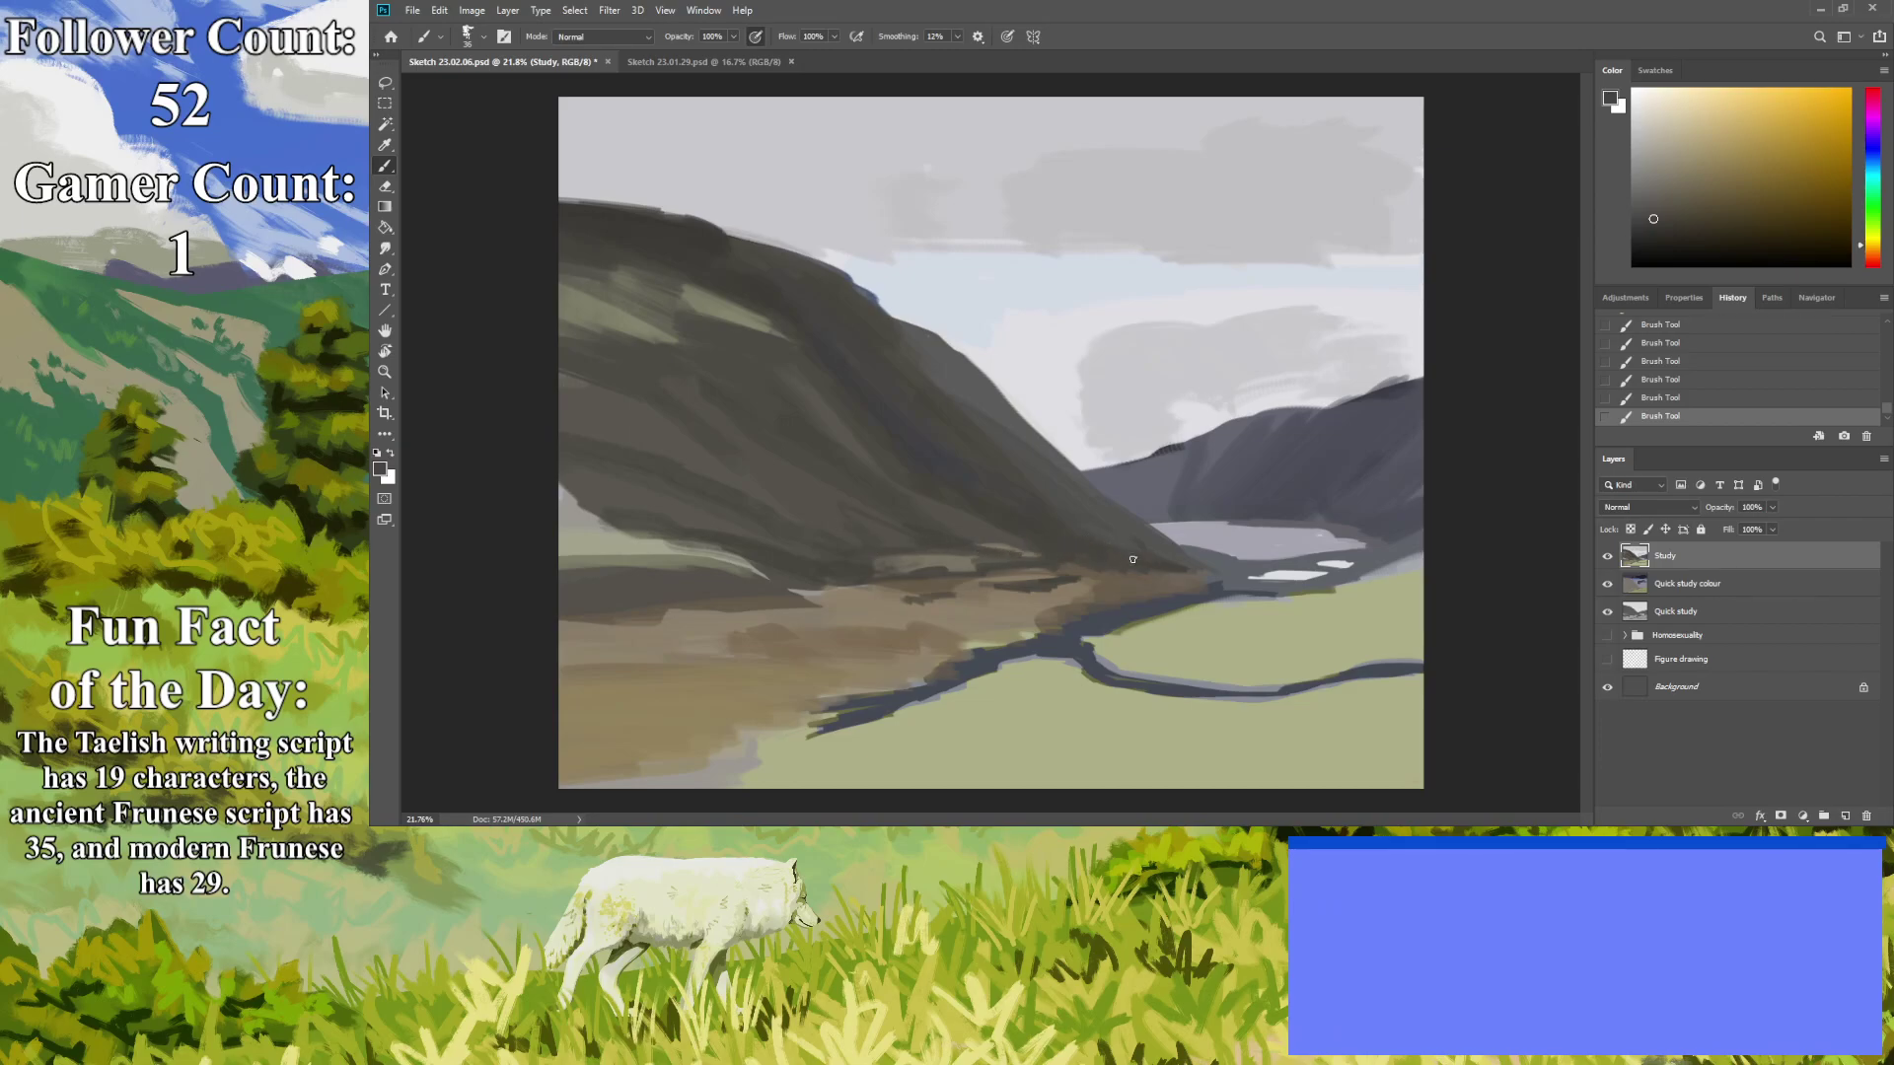
# Sample the green beyond the river bend, shift it to light ochre and brush it over that bank, adding darker ochre along its far edge.
pyautogui.click(385, 372)
pyautogui.moveTo(997, 588); pyautogui.dragTo(794, 597)
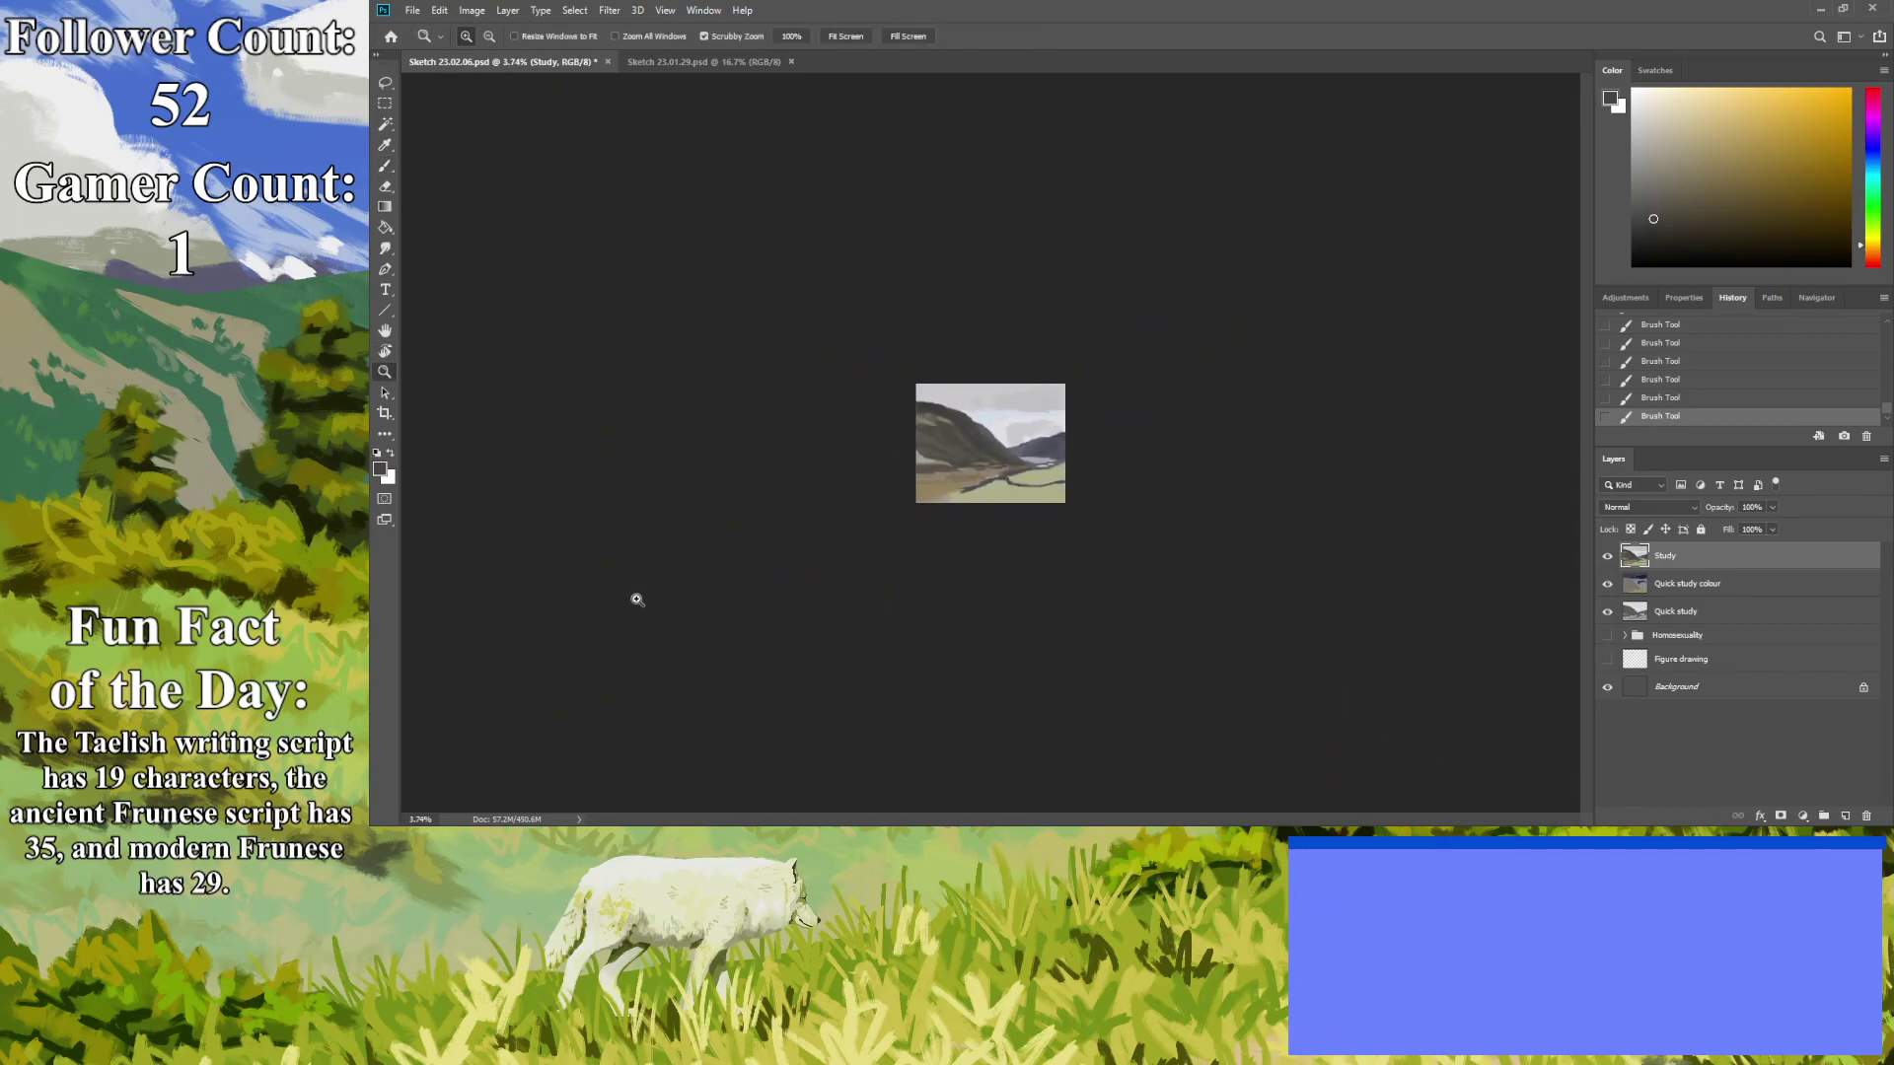
pyautogui.moveTo(630, 592); pyautogui.dragTo(666, 612)
pyautogui.moveTo(947, 744); pyautogui.dragTo(1006, 757)
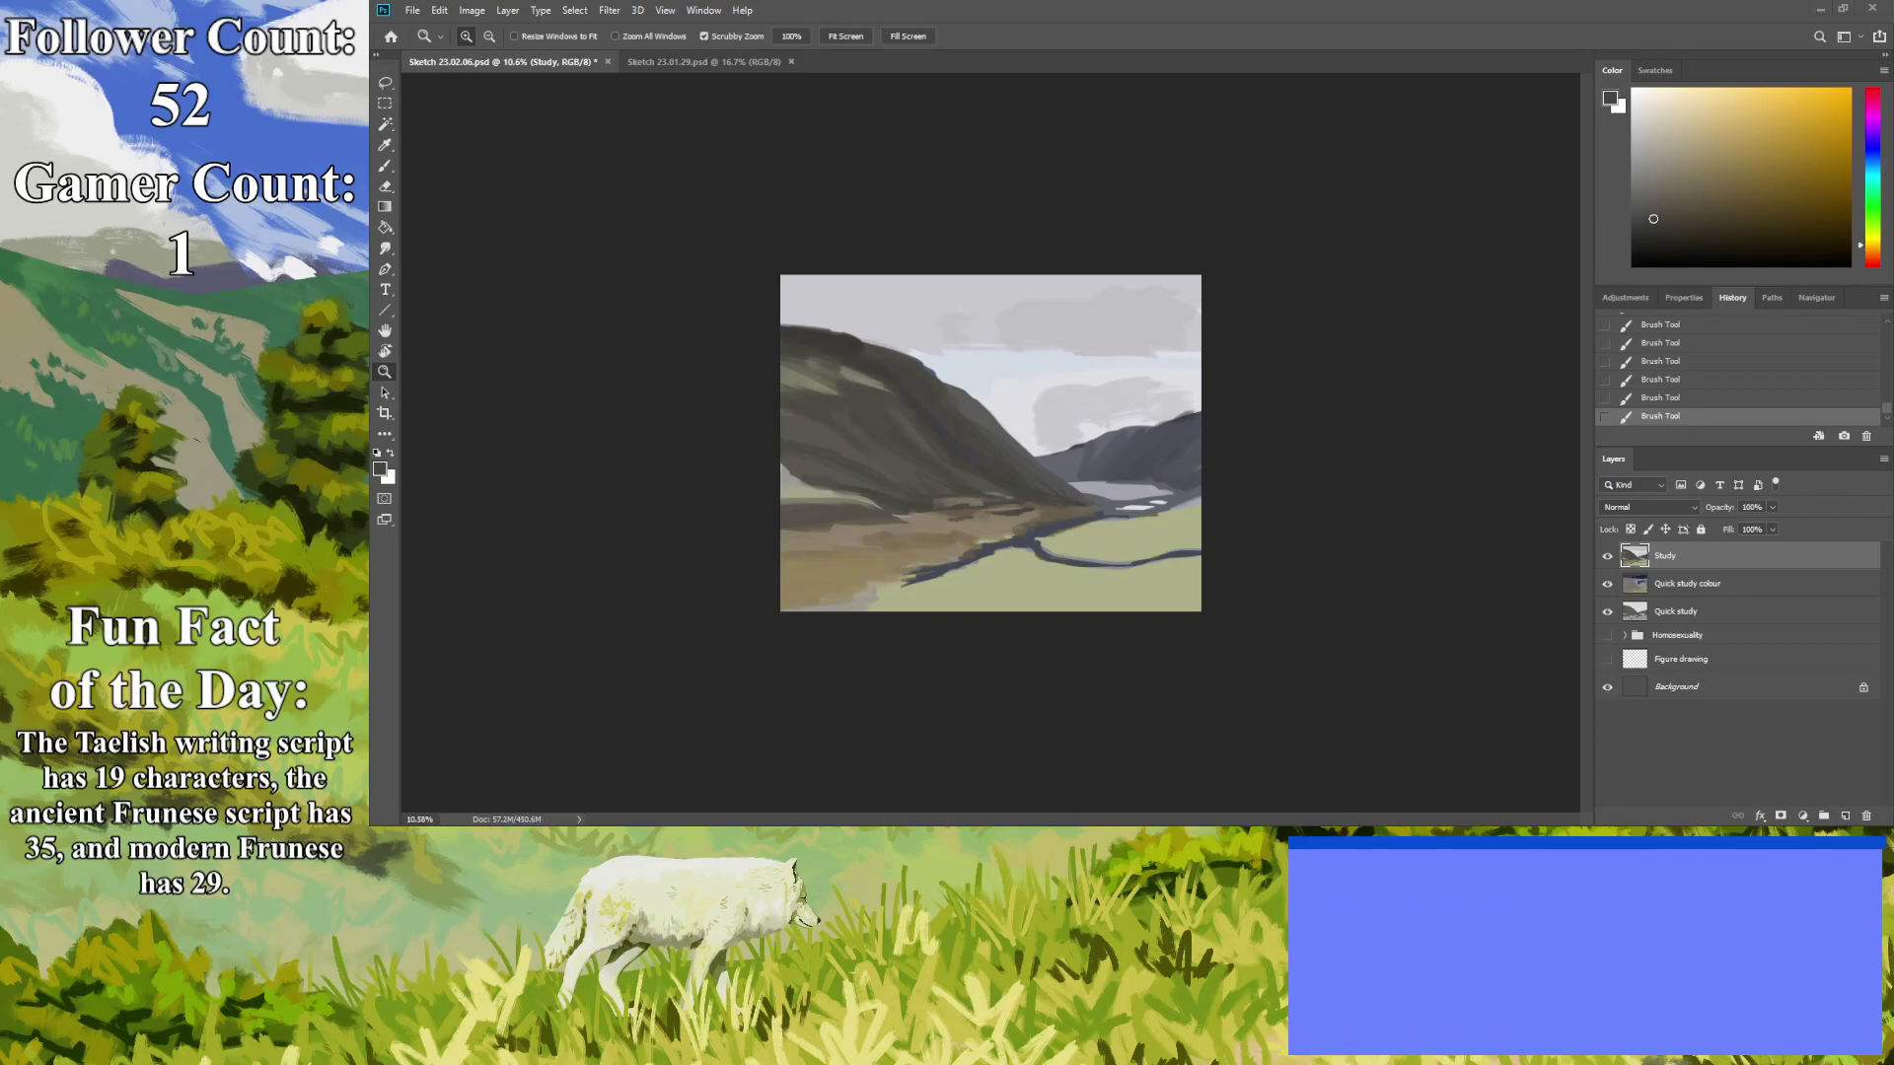
pyautogui.moveTo(1193, 564); pyautogui.dragTo(1240, 567)
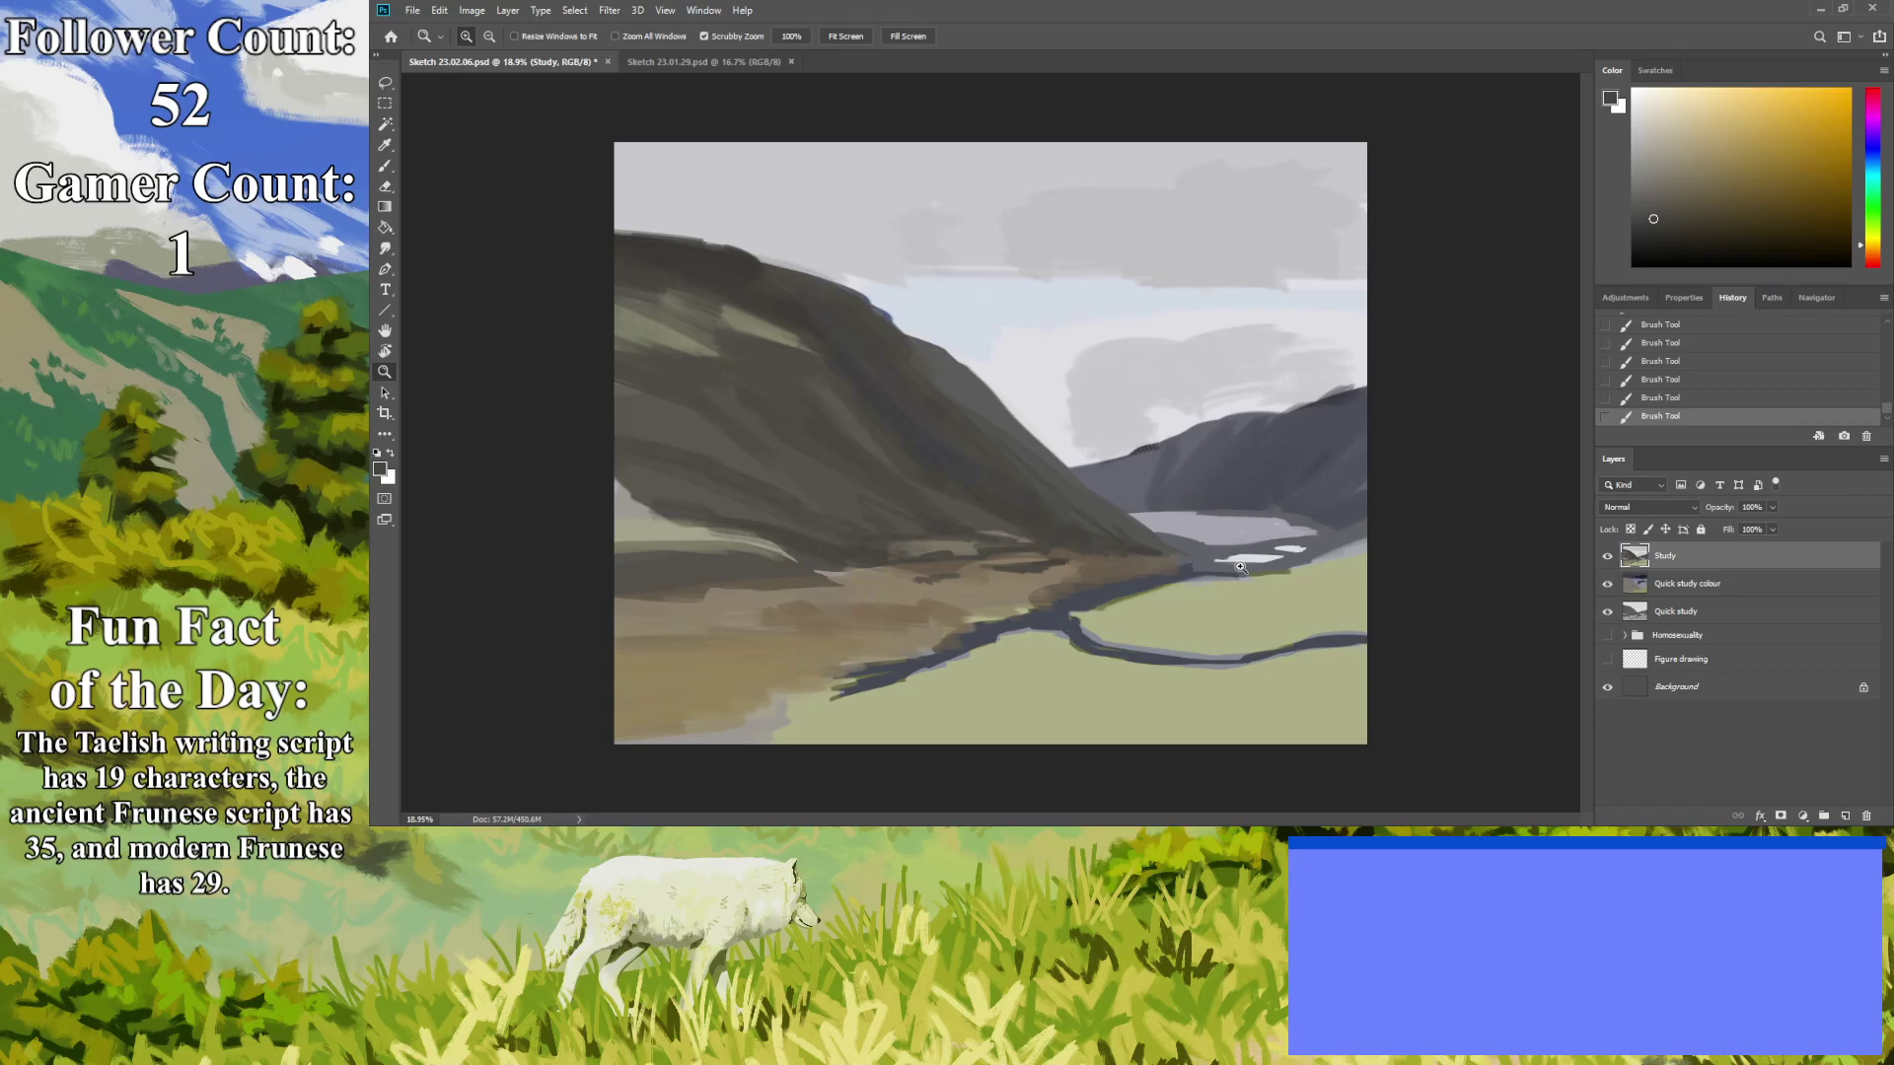
pyautogui.press('i')
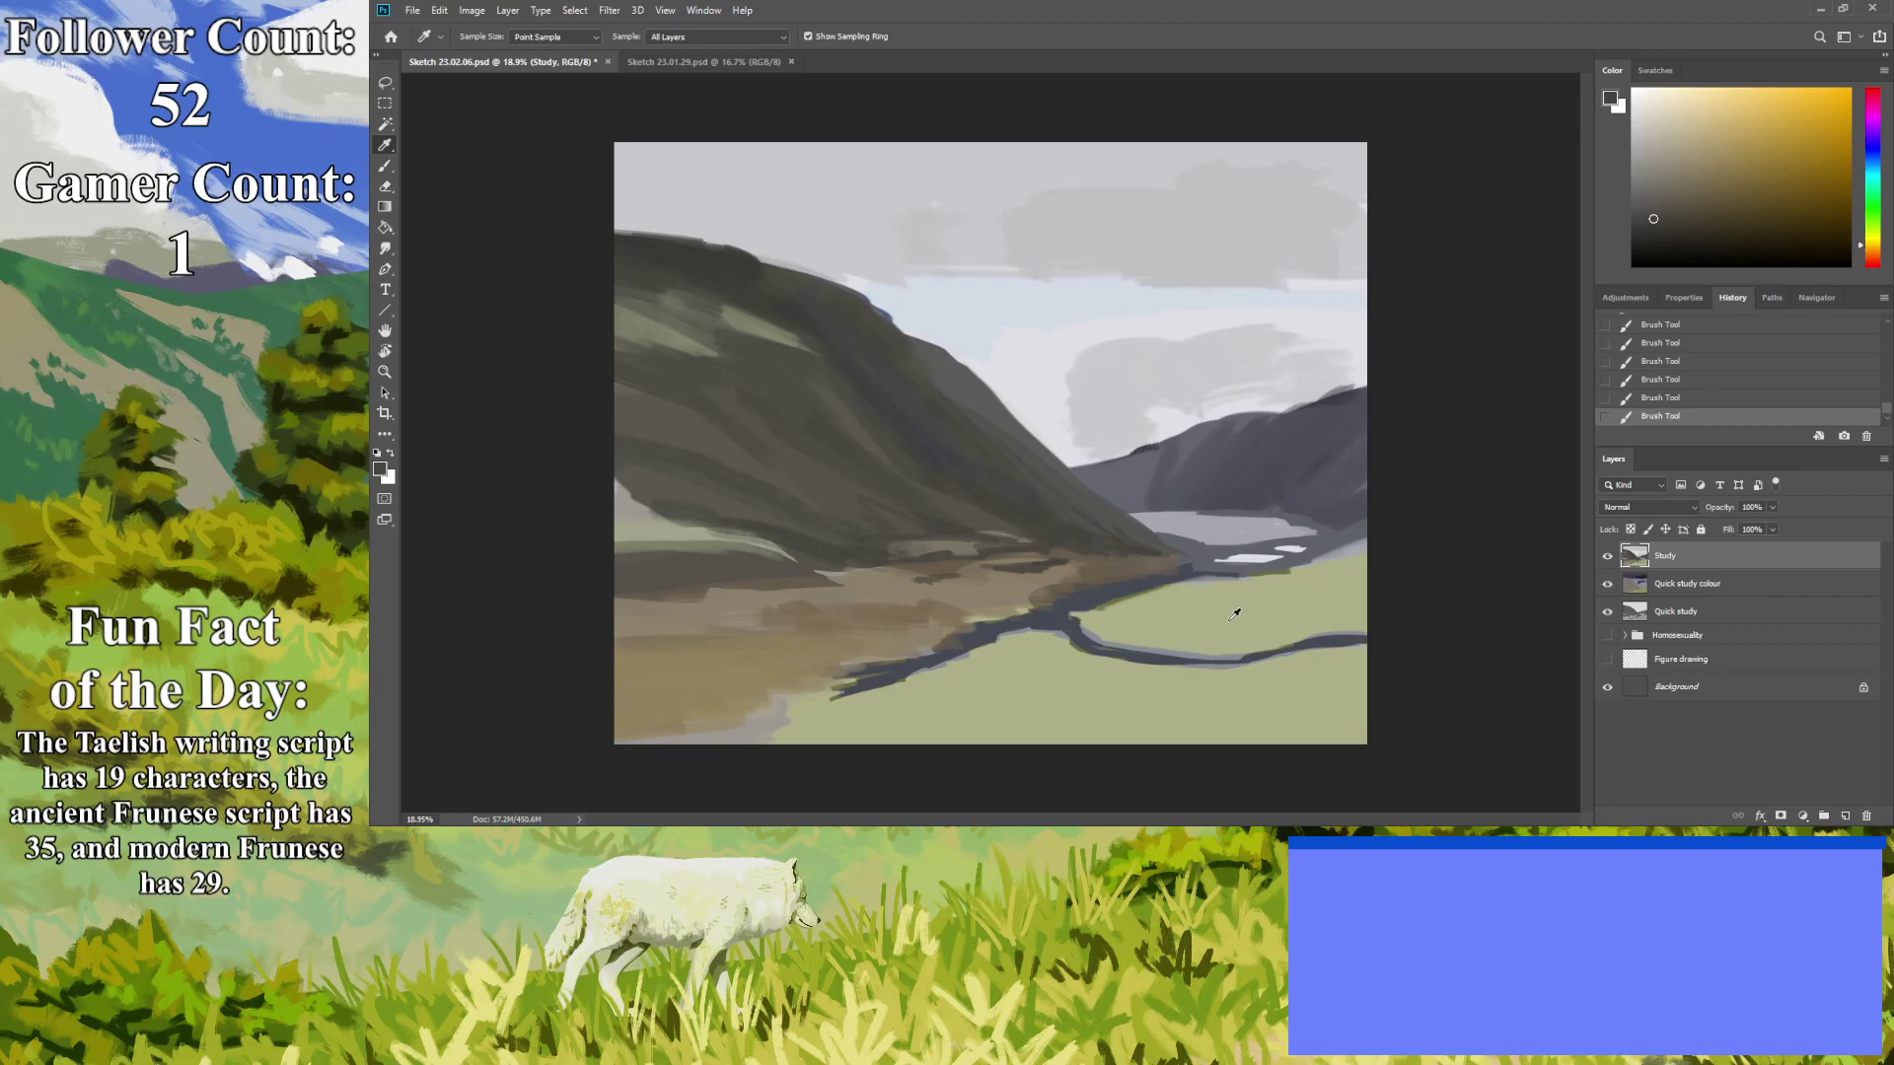
pyautogui.click(1235, 613)
pyautogui.click(1861, 242)
pyautogui.click(1714, 164)
pyautogui.click(1719, 146)
pyautogui.press('b')
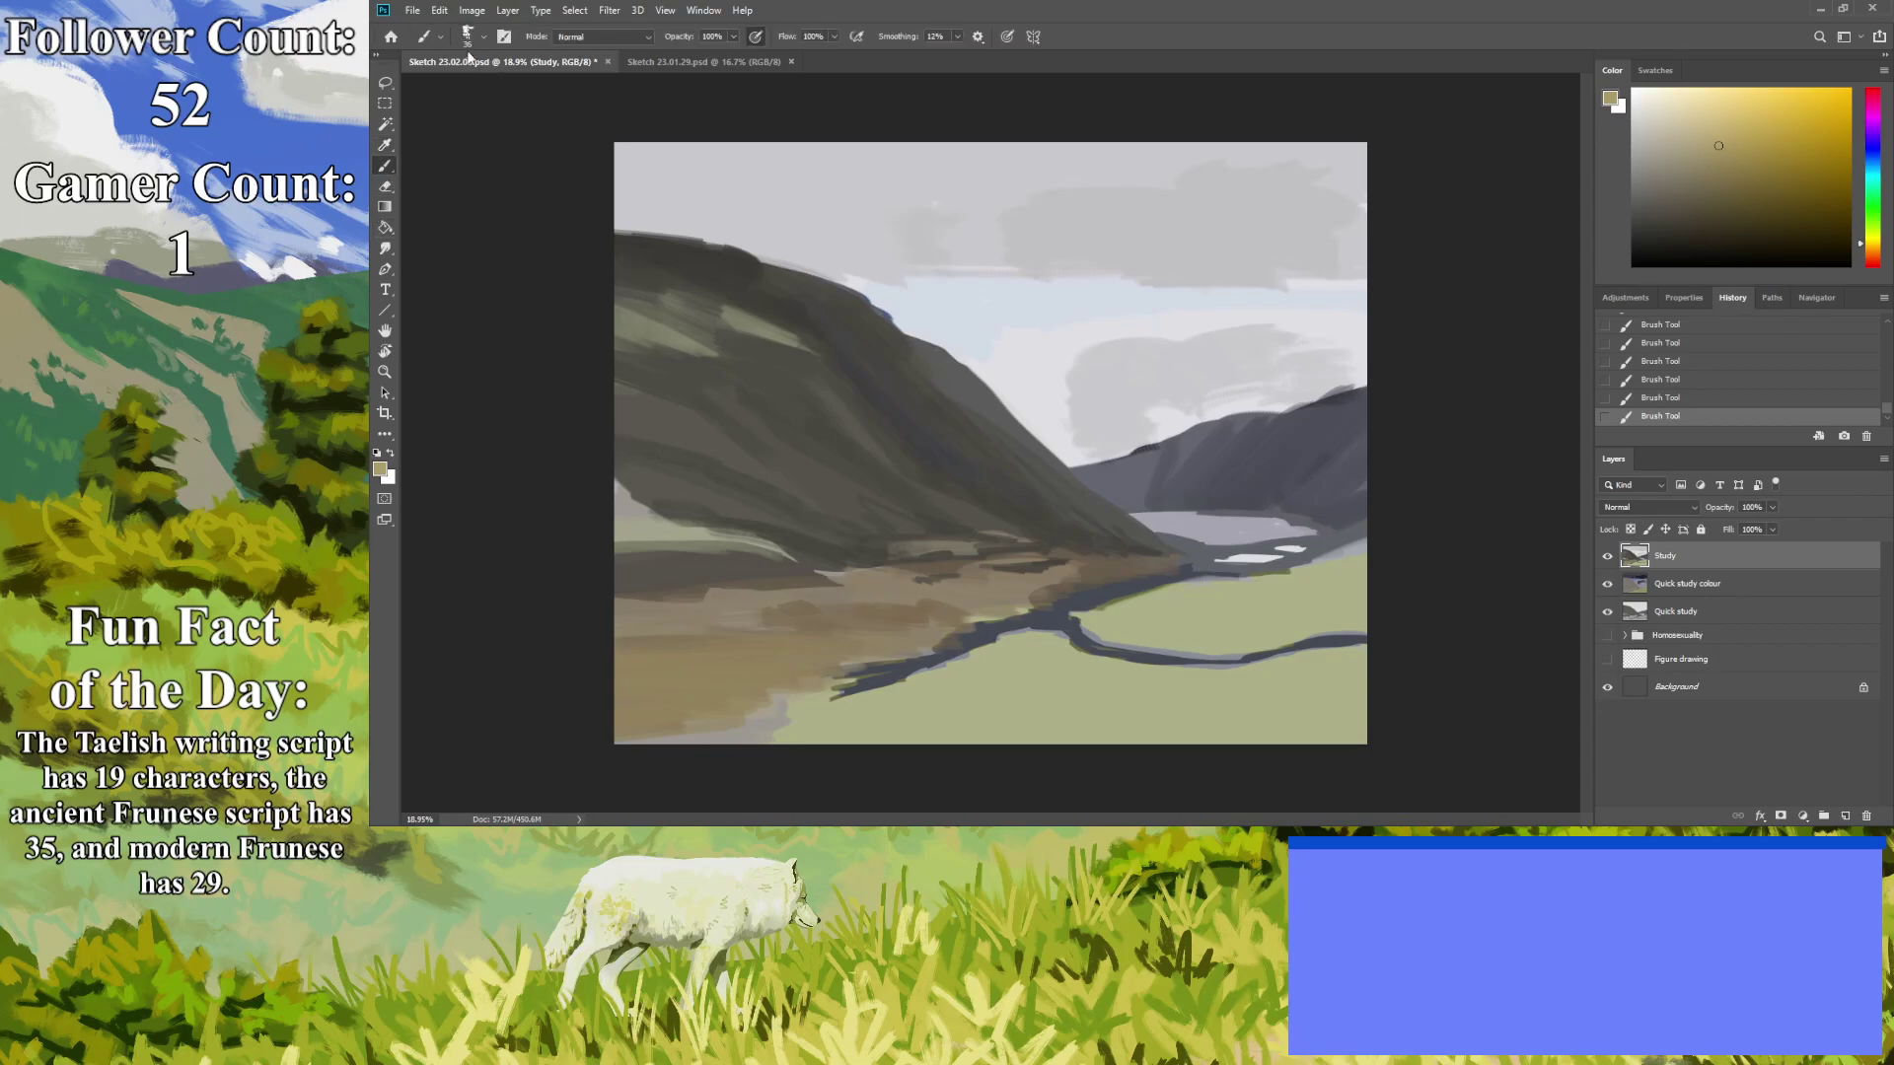
pyautogui.moveTo(1322, 595)
pyautogui.mouseDown()
pyautogui.moveTo(1212, 600)
pyautogui.moveTo(1386, 604)
pyautogui.mouseUp()
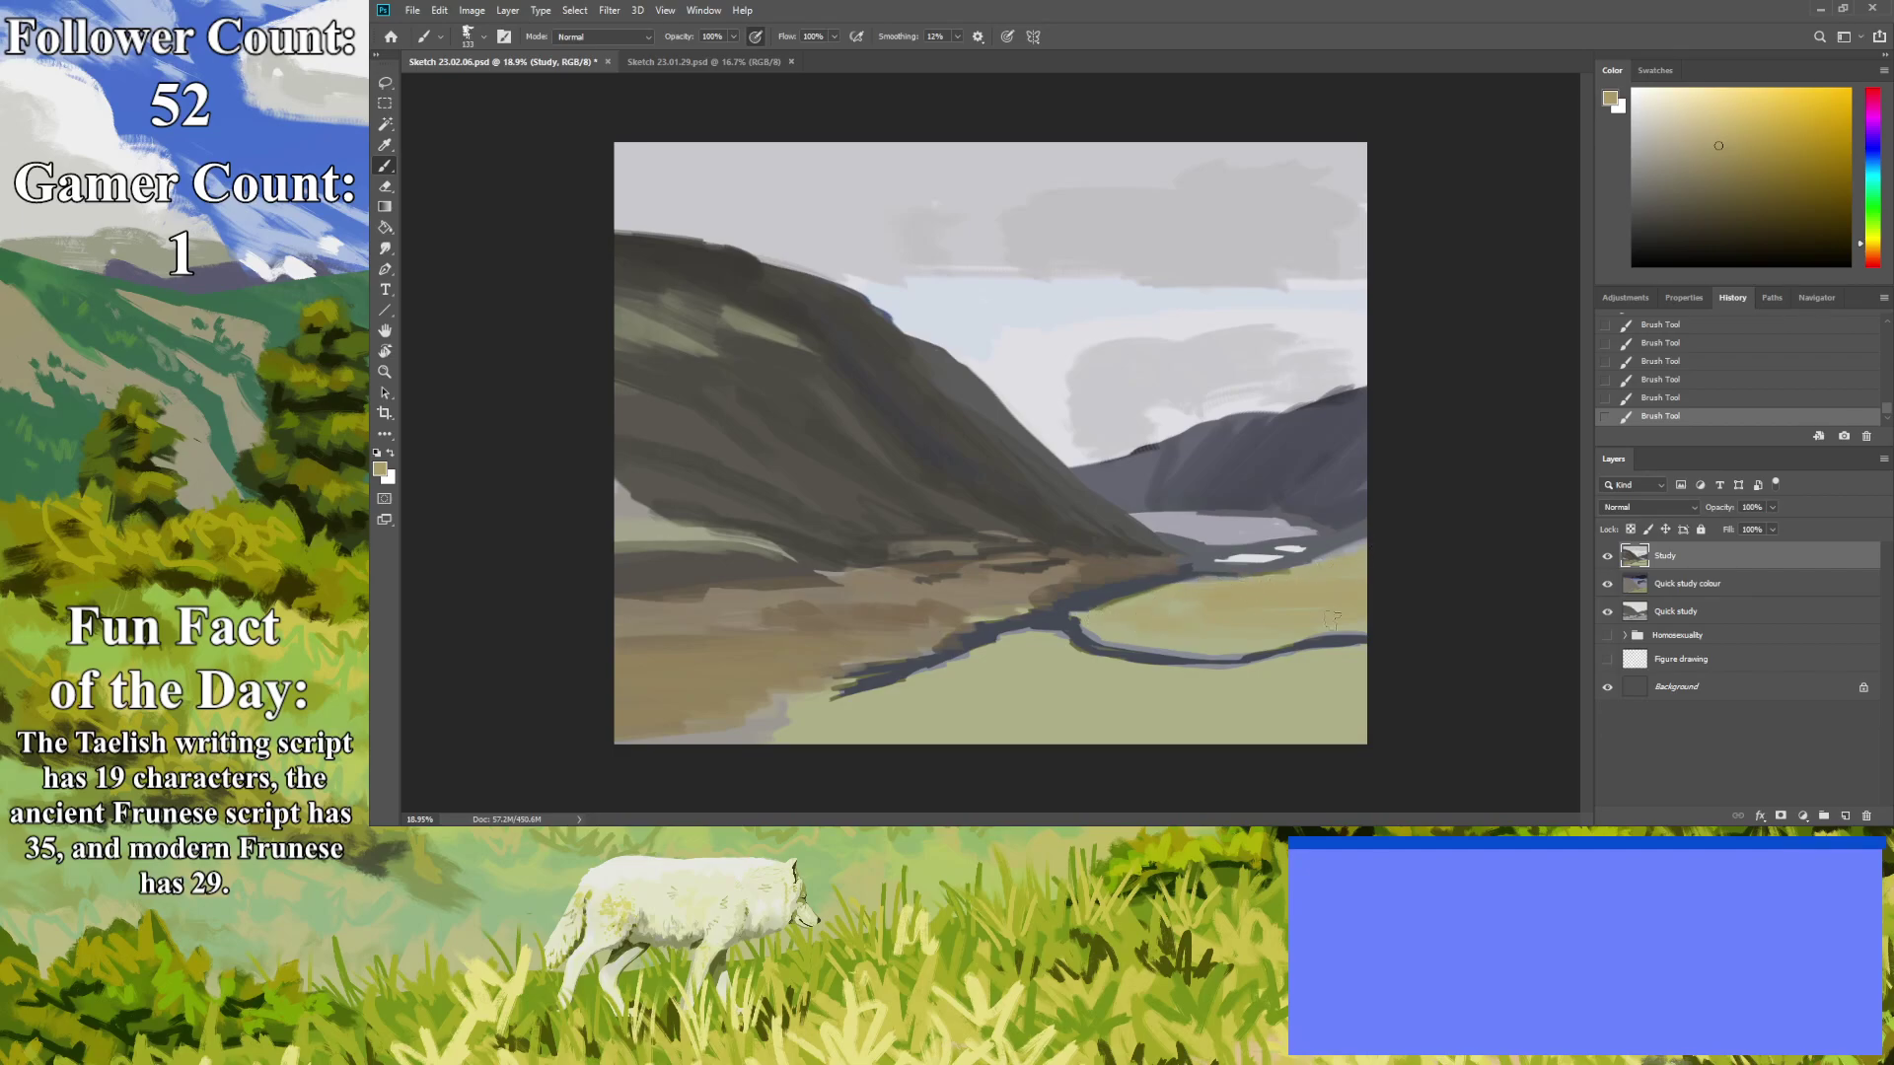
pyautogui.click(1707, 182)
pyautogui.moveTo(1234, 586); pyautogui.dragTo(1400, 583)
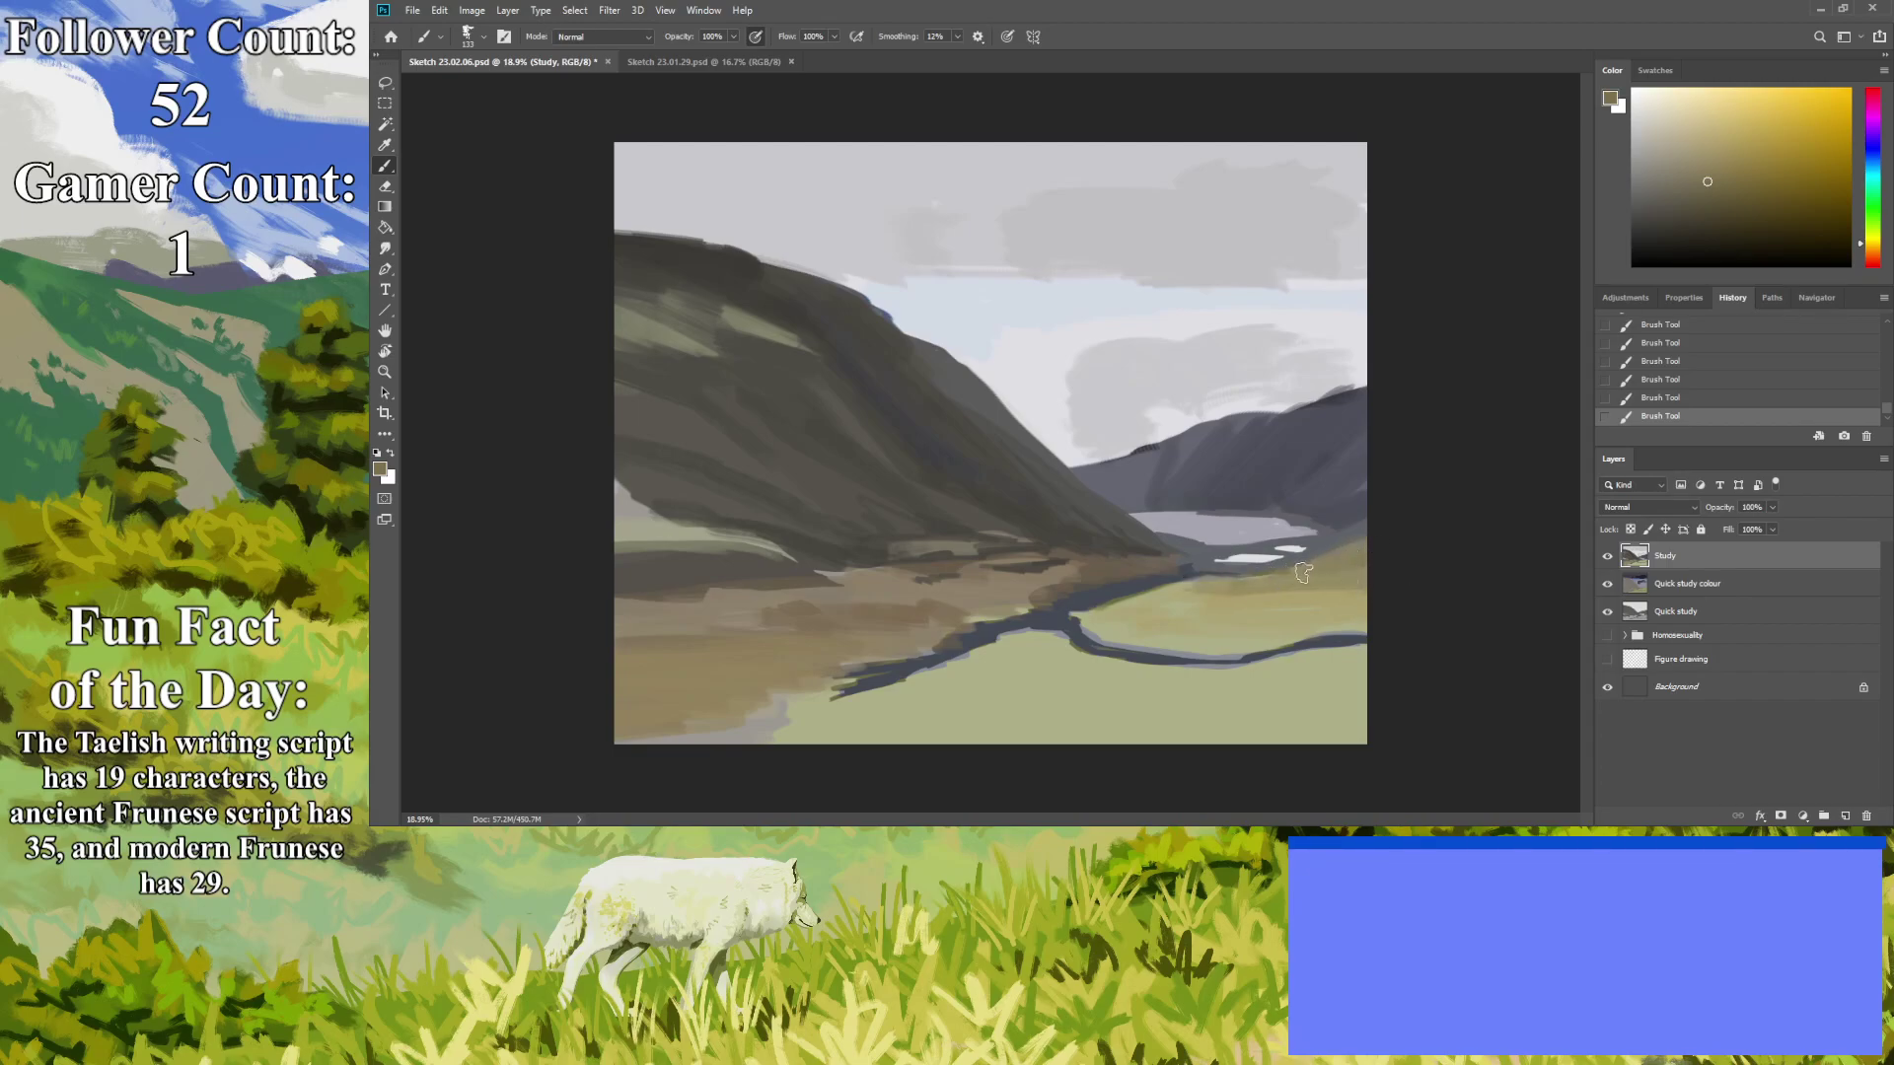
# Pick a near-black grey, strengthen the large hill's tip and base, and add small dark bush marks at the left edge.
pyautogui.click(1644, 202)
pyautogui.click(1646, 229)
pyautogui.moveTo(1192, 562)
pyautogui.mouseDown()
pyautogui.moveTo(1141, 557)
pyautogui.moveTo(1201, 567)
pyautogui.moveTo(701, 634)
pyautogui.moveTo(788, 629)
pyautogui.mouseUp()
pyautogui.click(385, 372)
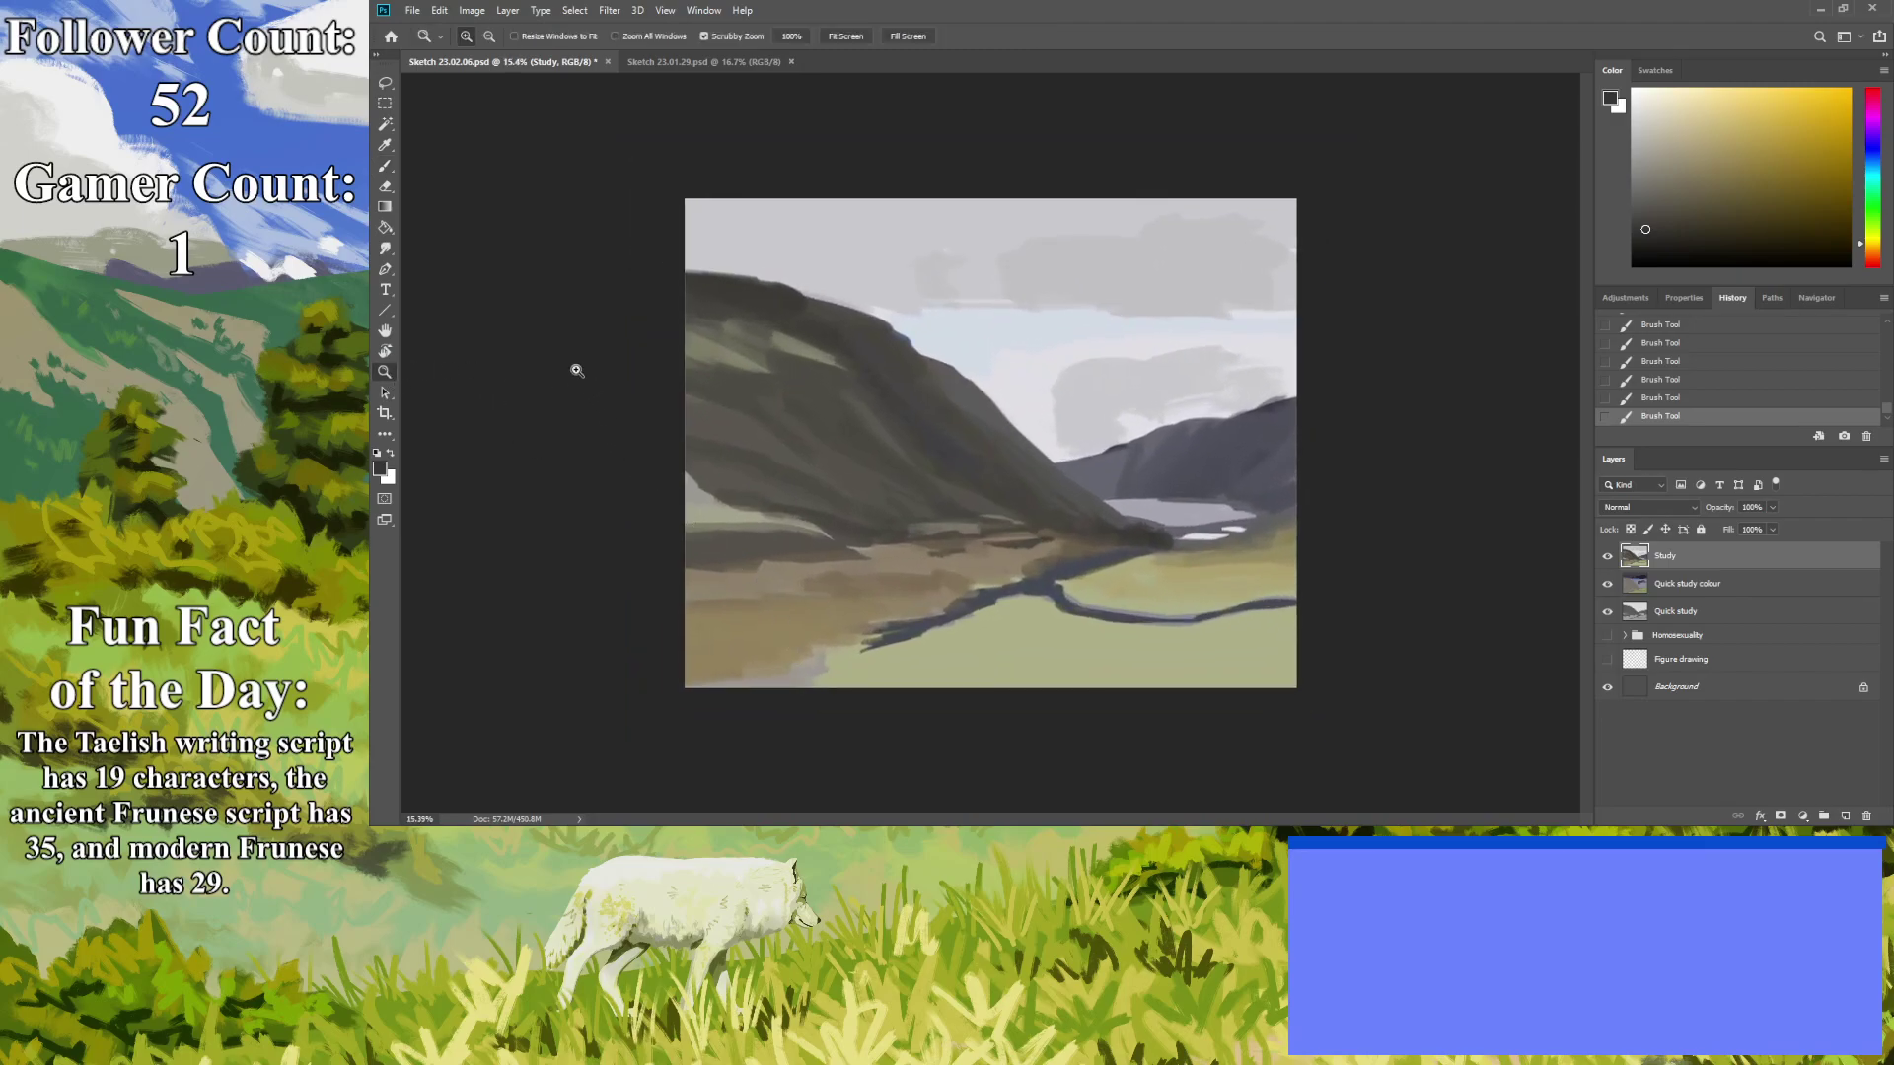
pyautogui.click(385, 166)
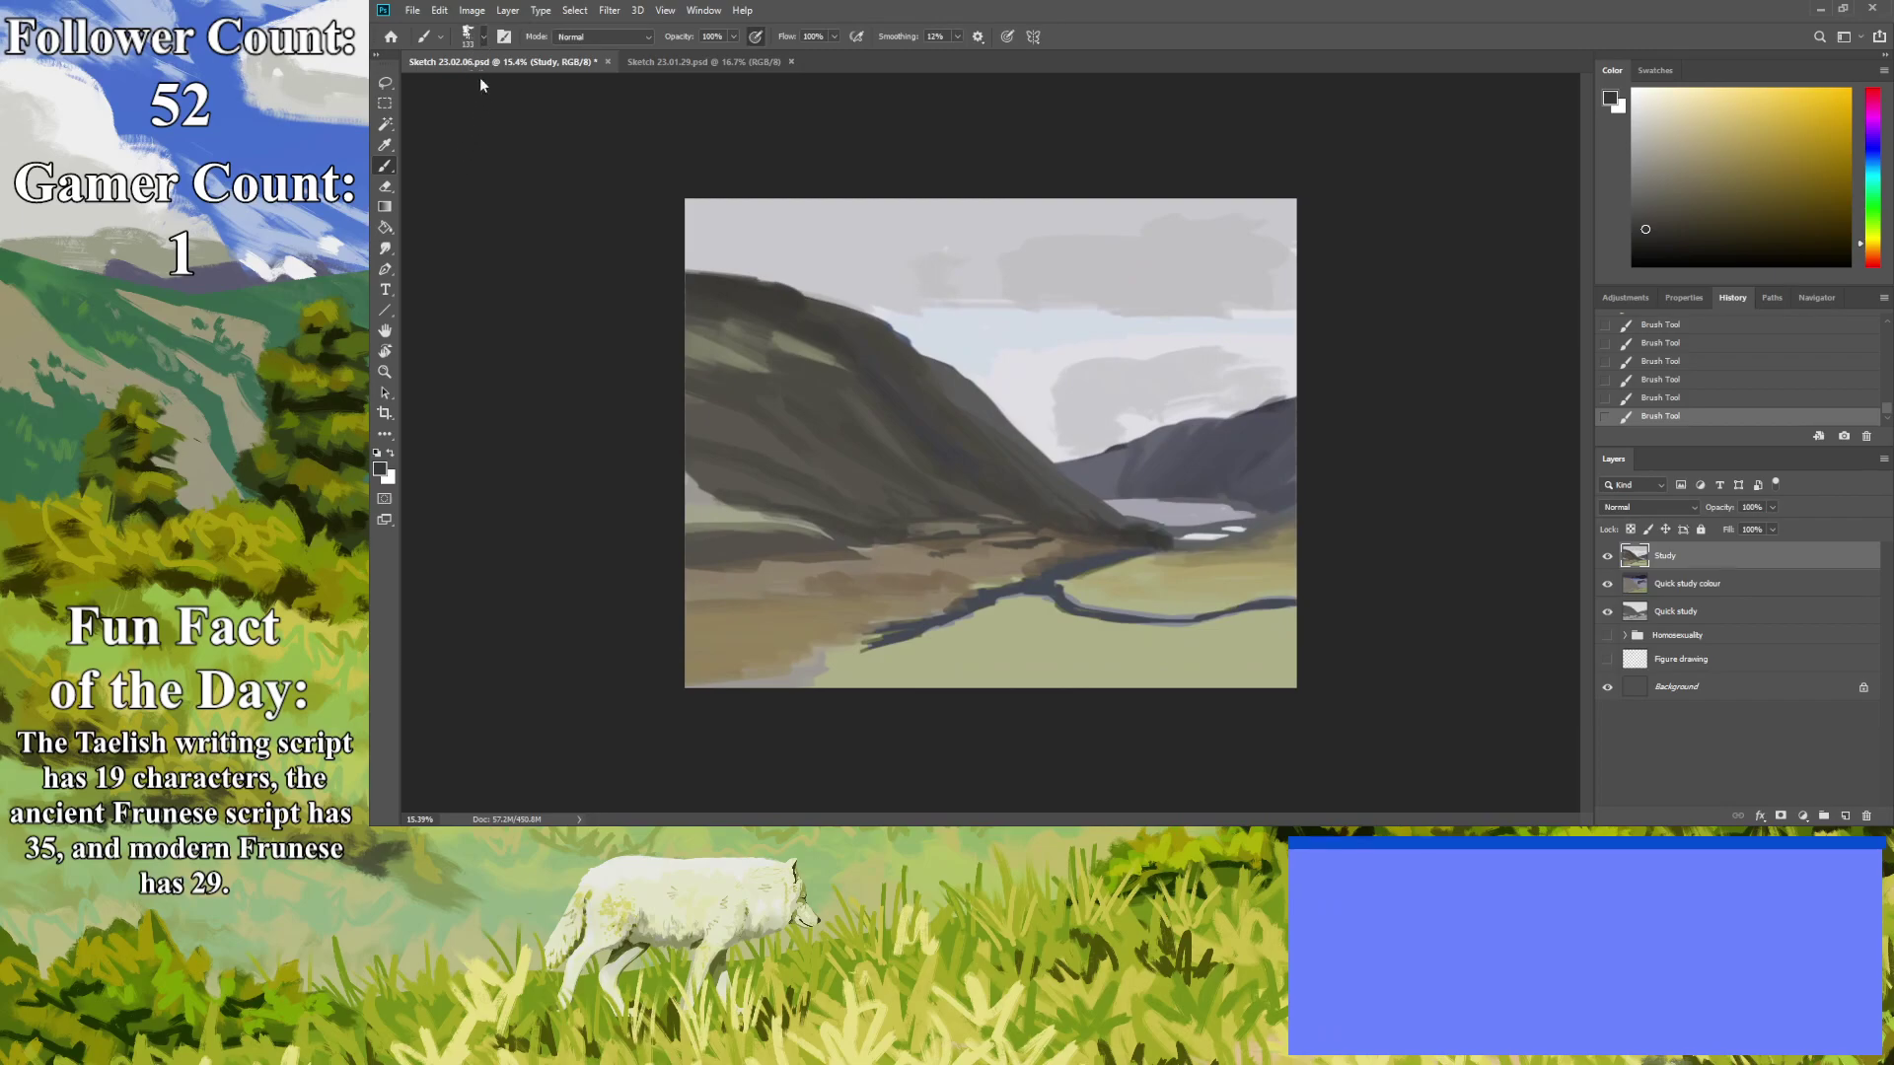
pyautogui.press('[')
pyautogui.press('[')
pyautogui.press('[')
pyautogui.press('[')
pyautogui.moveTo(953, 534); pyautogui.dragTo(913, 535)
pyautogui.moveTo(724, 540); pyautogui.dragTo(712, 574)
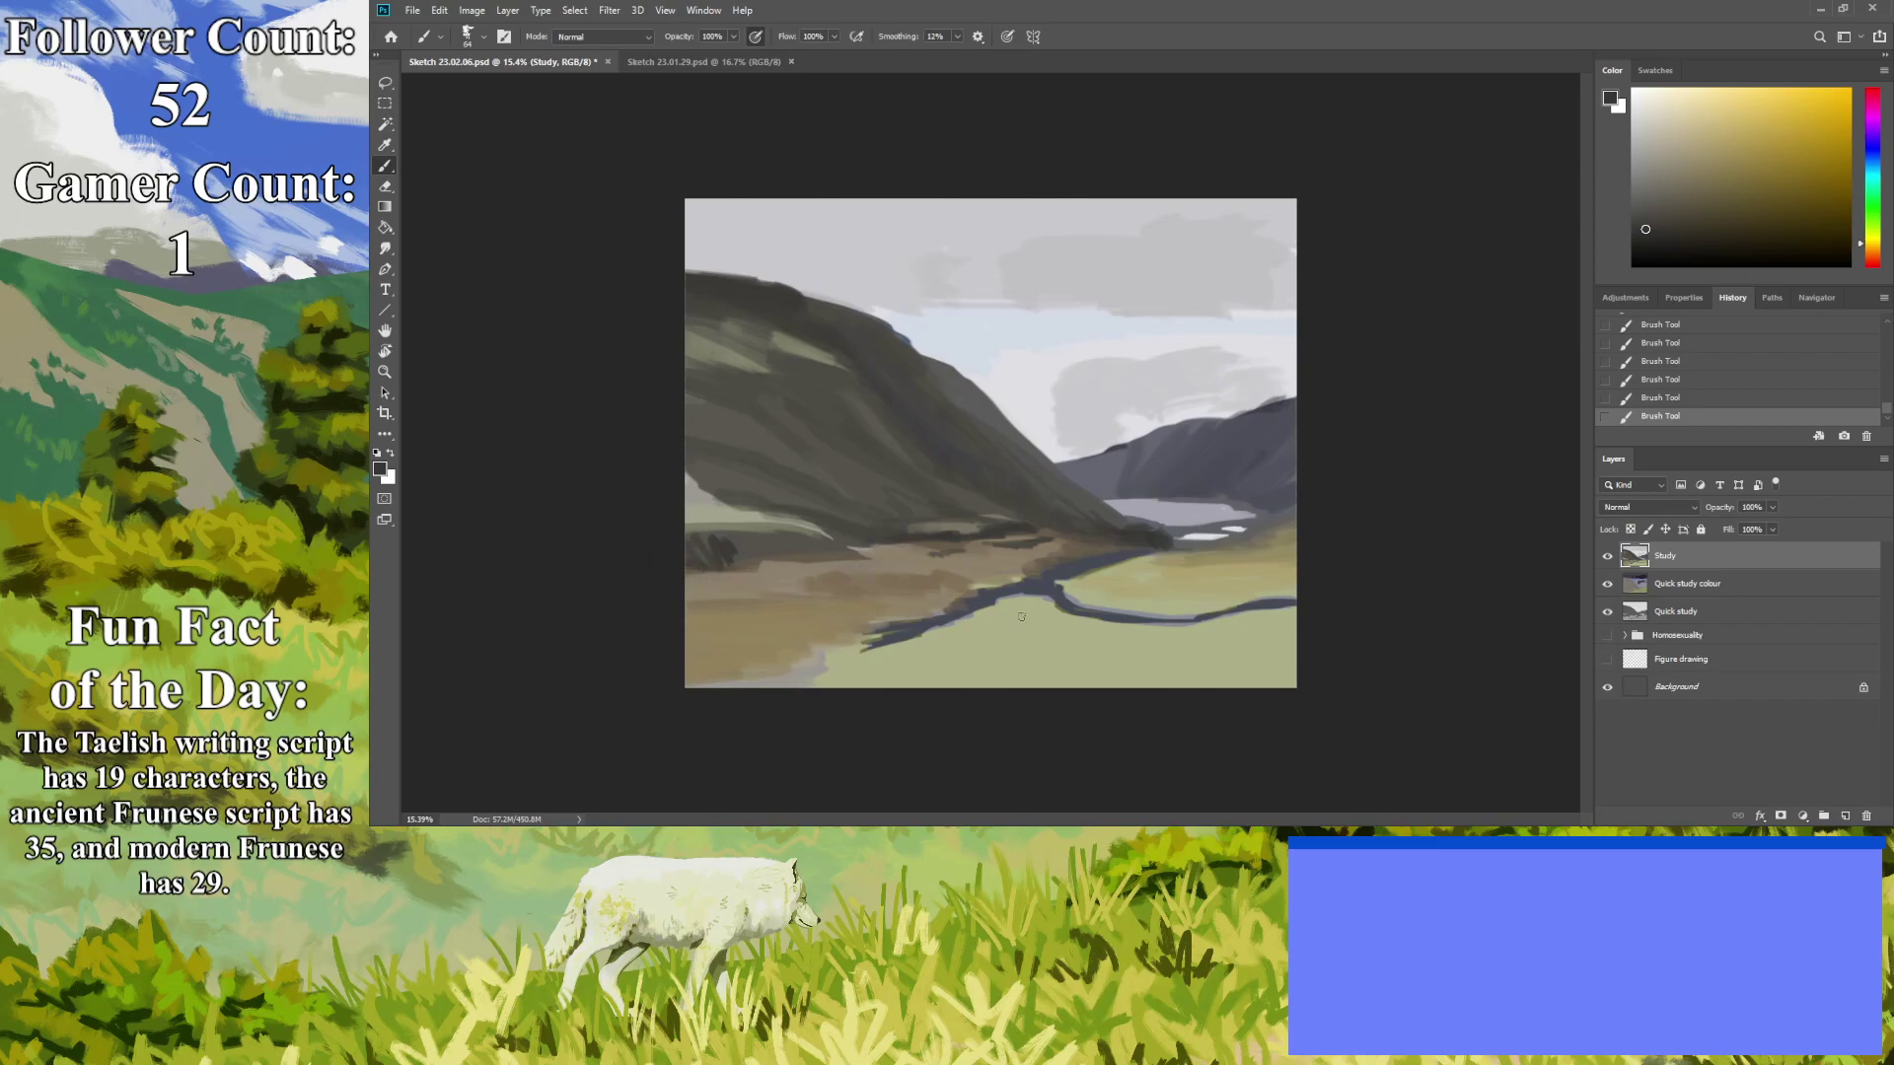
# Pick a dark olive-brown and brush horizontal patches across the left foreground.
pyautogui.moveTo(1720, 201)
pyautogui.mouseDown()
pyautogui.moveTo(1741, 237)
pyautogui.moveTo(1731, 215)
pyautogui.mouseUp()
pyautogui.moveTo(698, 656)
pyautogui.mouseDown()
pyautogui.moveTo(781, 668)
pyautogui.moveTo(712, 657)
pyautogui.moveTo(767, 665)
pyautogui.moveTo(733, 660)
pyautogui.moveTo(820, 617)
pyautogui.moveTo(843, 630)
pyautogui.moveTo(752, 635)
pyautogui.moveTo(857, 640)
pyautogui.moveTo(744, 633)
pyautogui.moveTo(859, 632)
pyautogui.mouseUp()
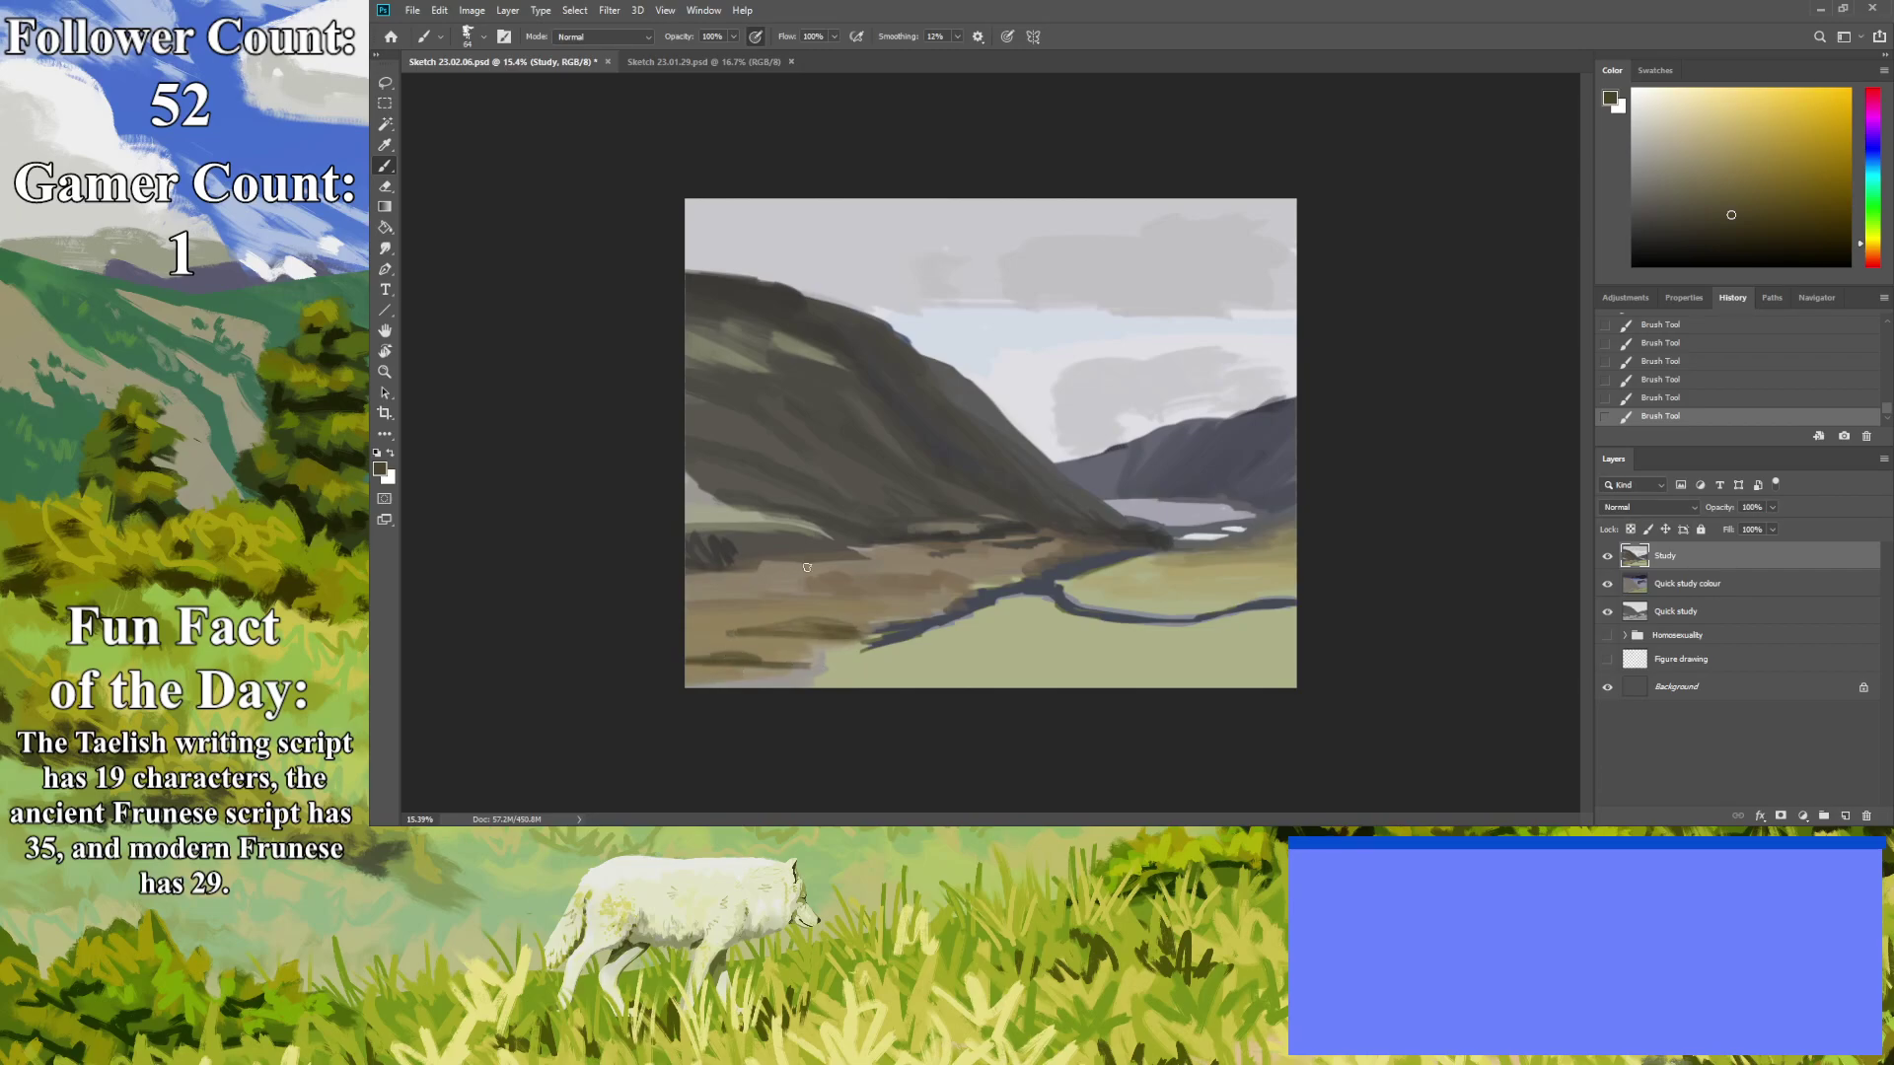
pyautogui.moveTo(782, 587)
pyautogui.mouseDown()
pyautogui.moveTo(804, 591)
pyautogui.moveTo(771, 573)
pyautogui.moveTo(816, 592)
pyautogui.mouseUp()
# Sample the river colour, lighten it toward violet, and repaint the river, extending it to the lower left corner.
pyautogui.press('i')
pyautogui.click(1053, 583)
pyautogui.click(1664, 183)
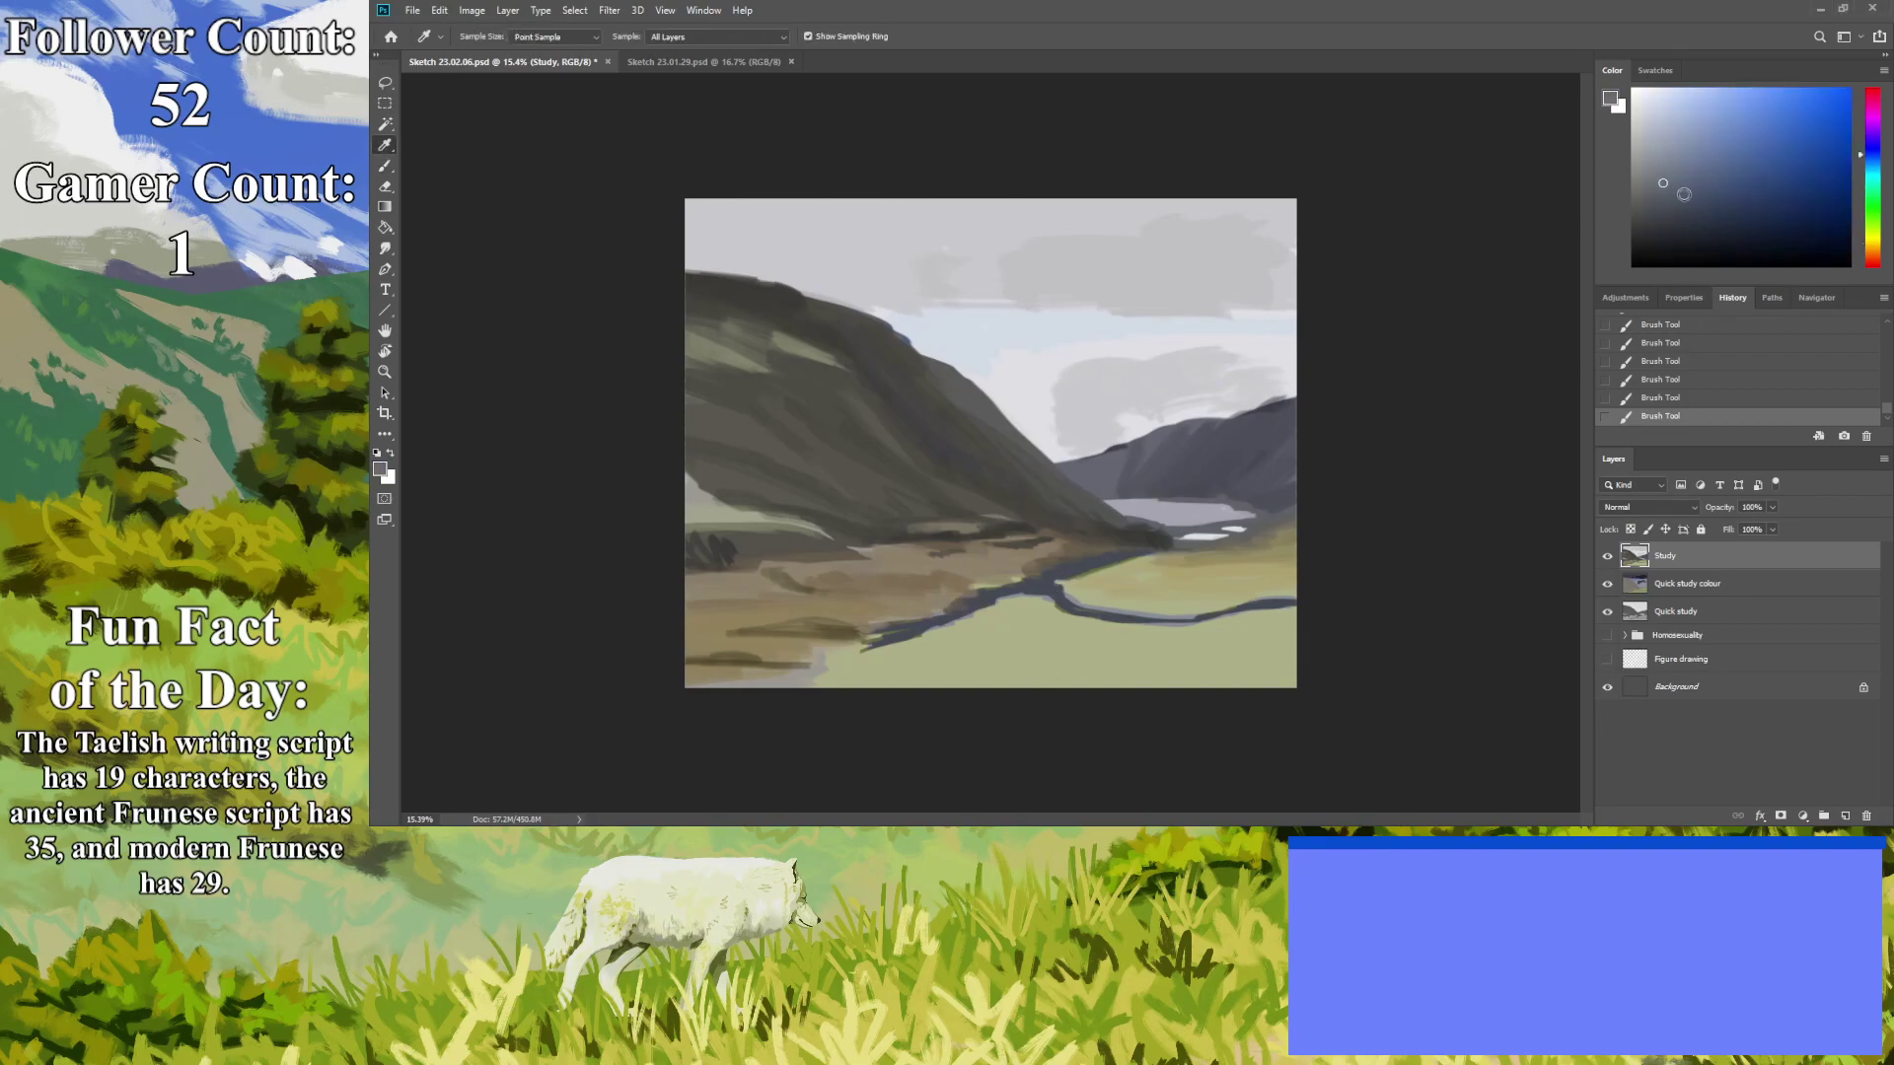
pyautogui.click(1871, 138)
pyautogui.click(385, 167)
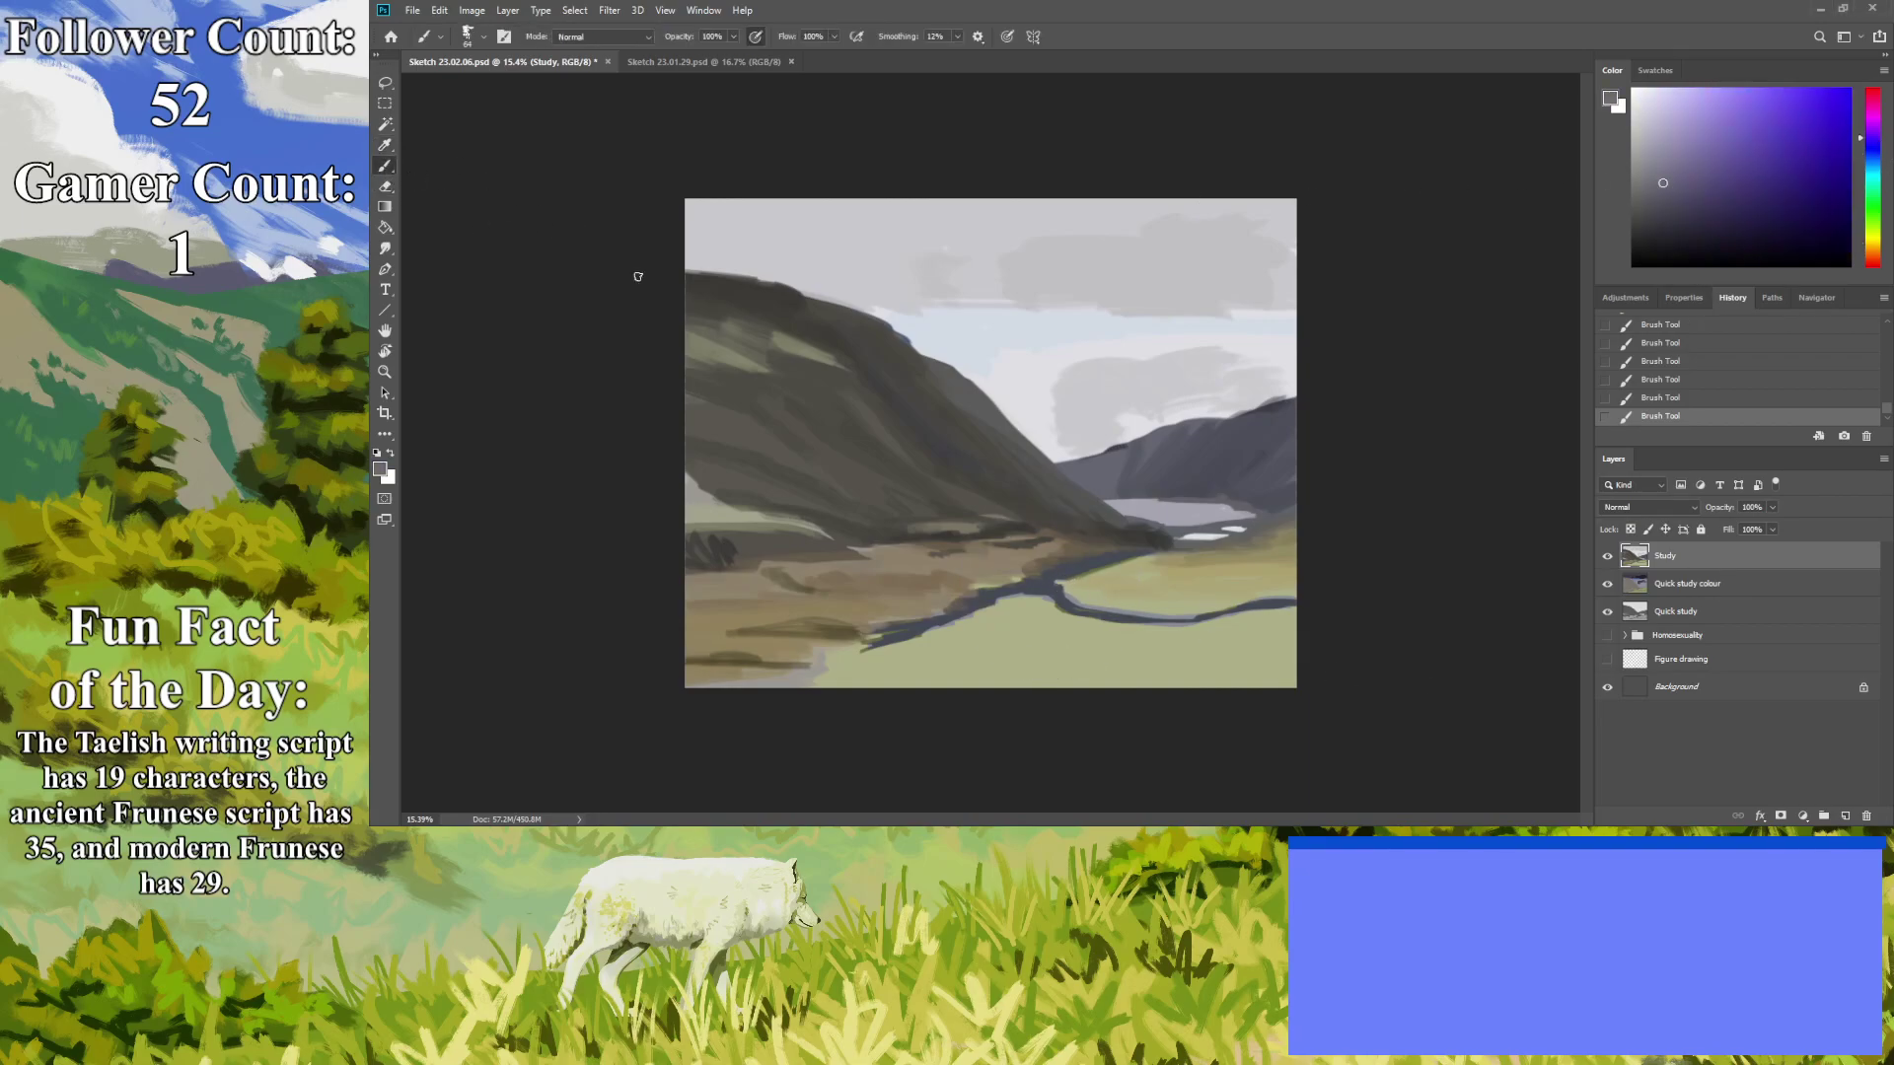
pyautogui.moveTo(1053, 588); pyautogui.dragTo(1155, 622)
pyautogui.moveTo(1044, 592); pyautogui.dragTo(1020, 593)
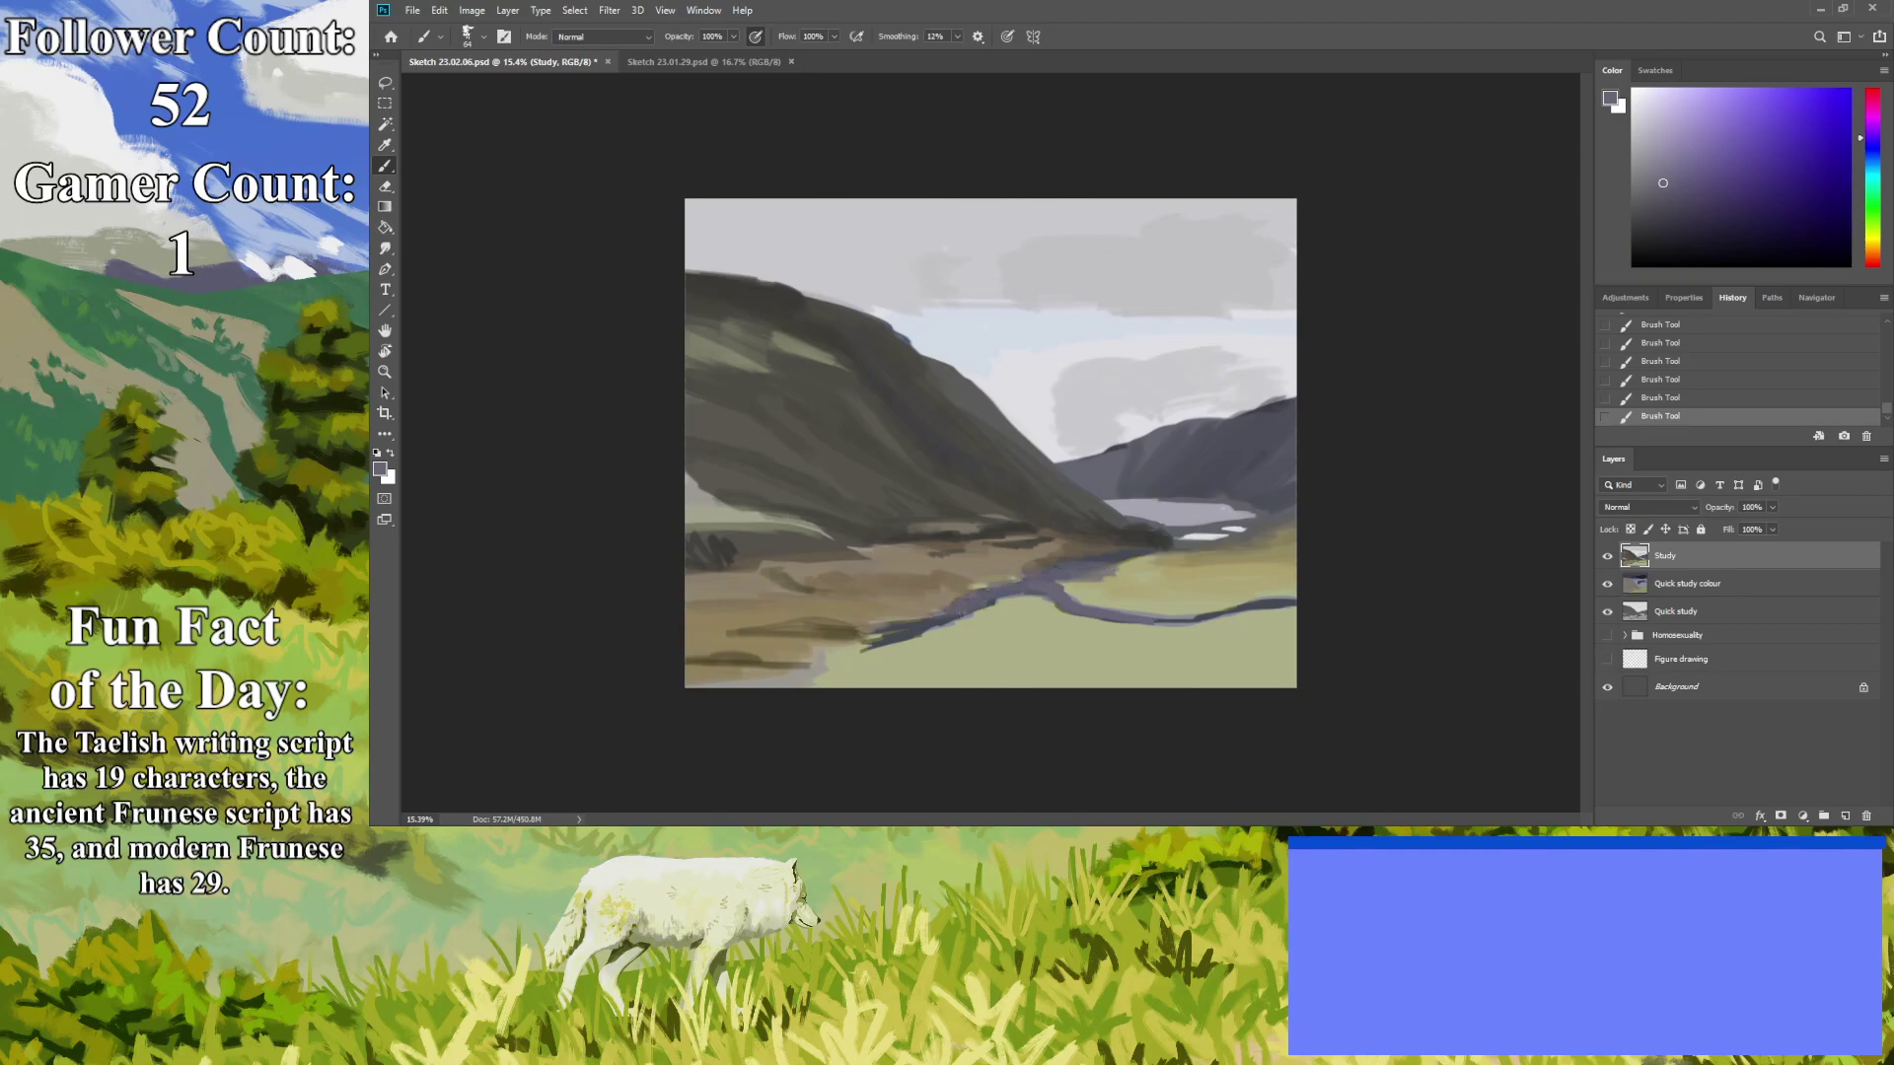
pyautogui.moveTo(938, 621)
pyautogui.mouseDown()
pyautogui.moveTo(784, 683)
pyautogui.moveTo(710, 688)
pyautogui.mouseUp()
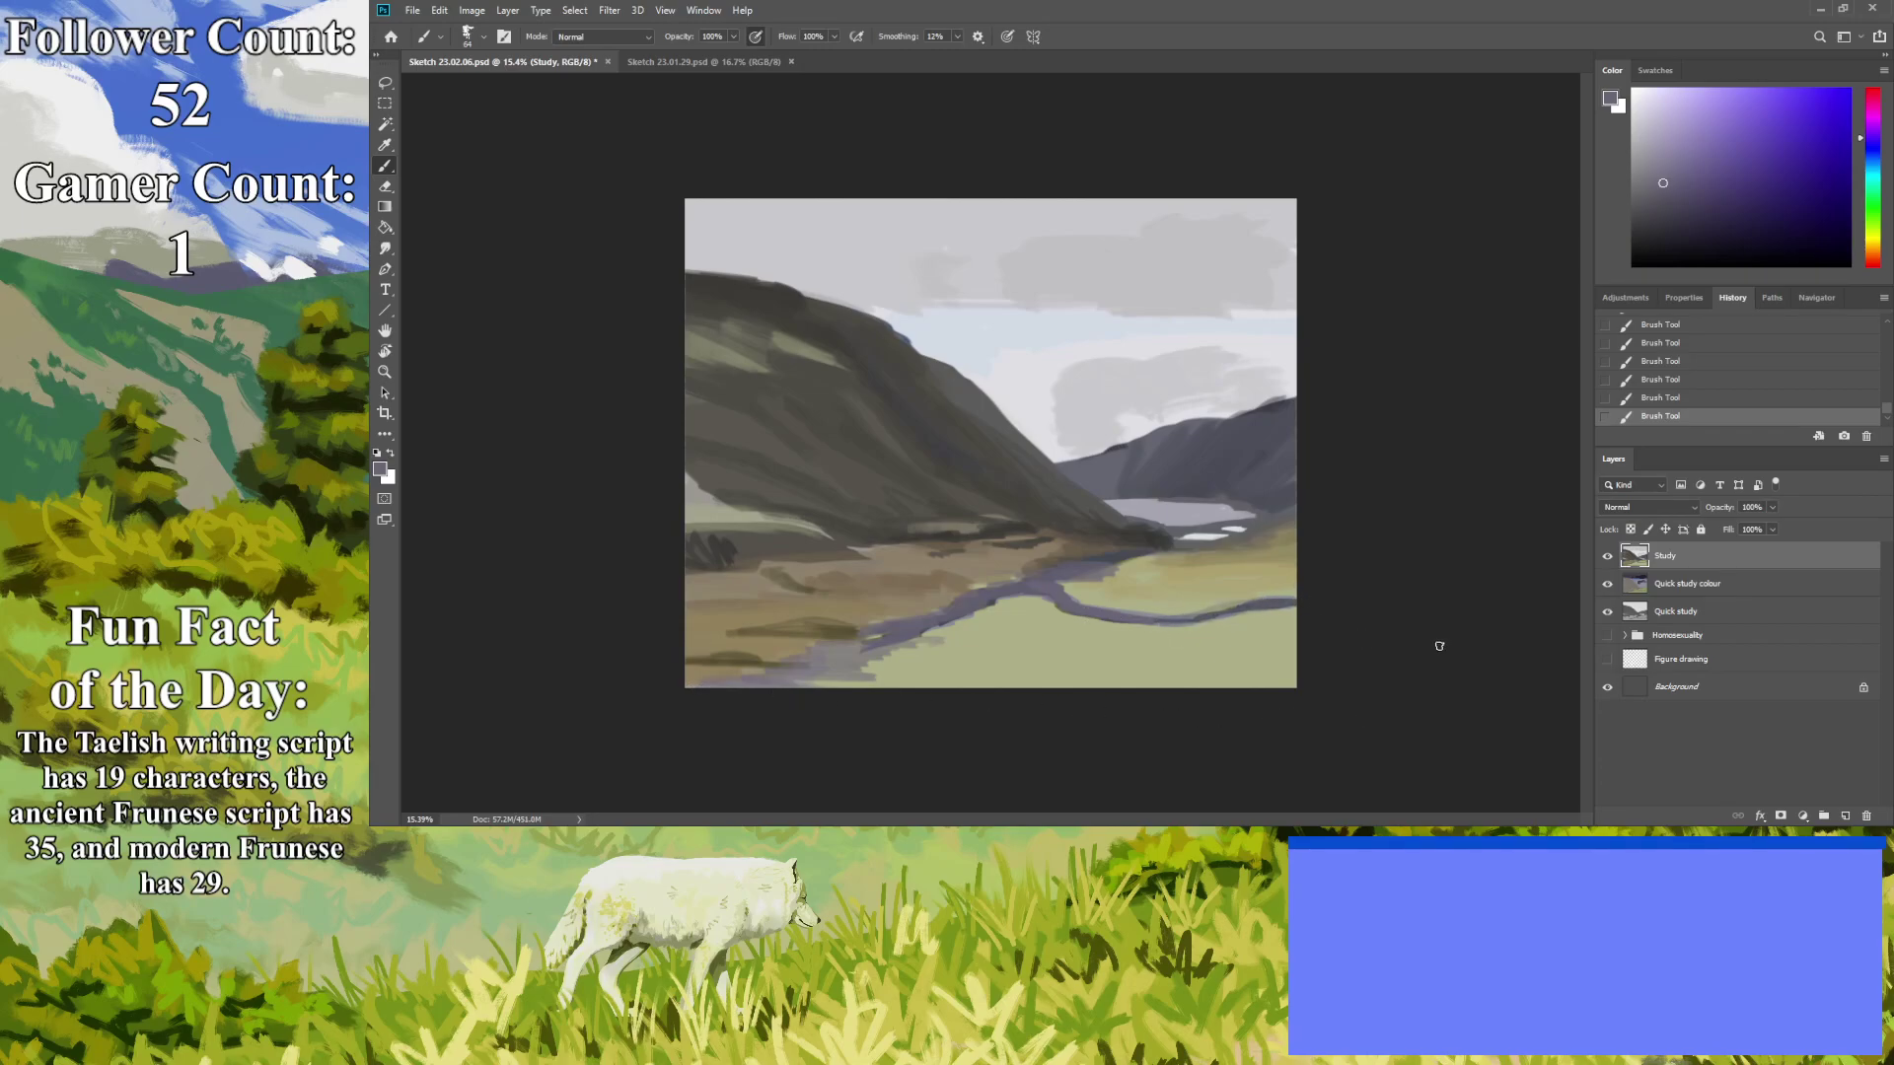
# Pick an olive green, sample a lighter variation, and brush sweeping grass strokes across the green foreground bank.
pyautogui.moveTo(1872, 242); pyautogui.dragTo(1873, 233)
pyautogui.click(1712, 189)
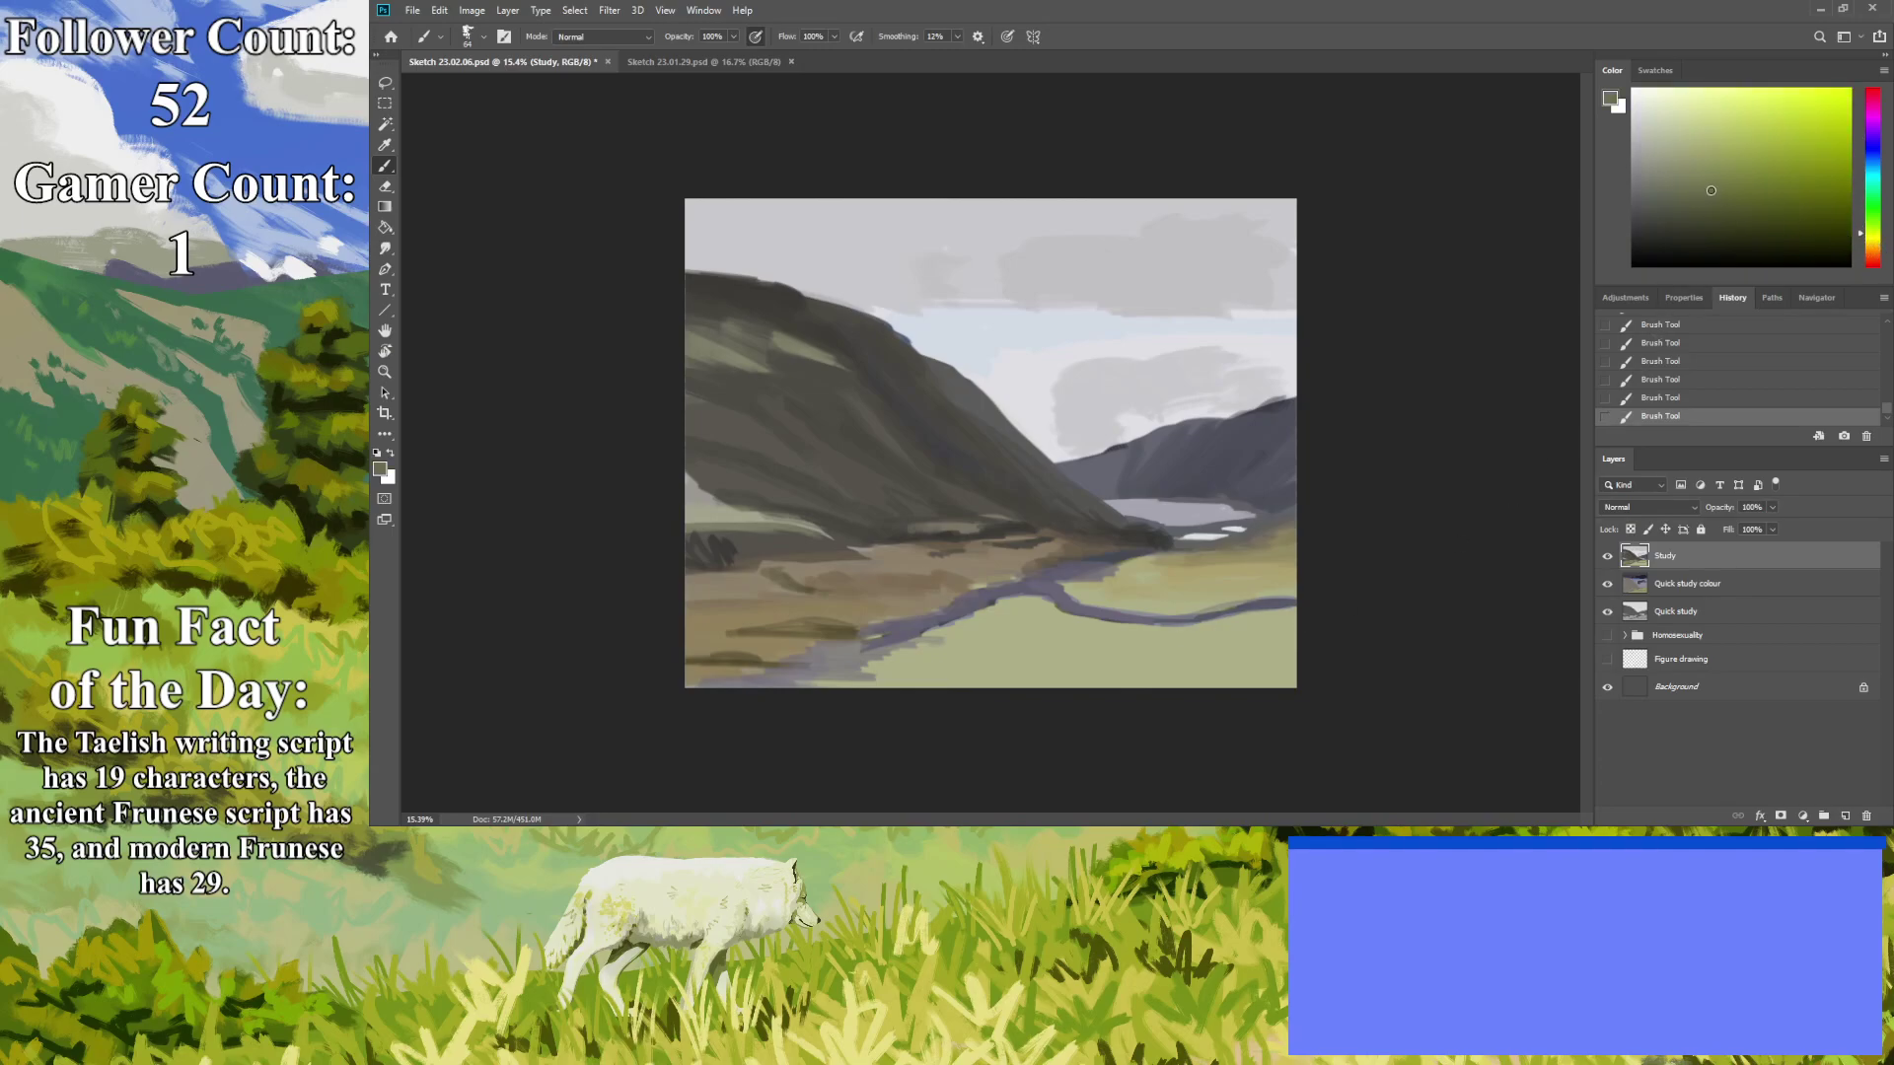
pyautogui.moveTo(1182, 624)
pyautogui.mouseDown()
pyautogui.moveTo(905, 656)
pyautogui.moveTo(1044, 627)
pyautogui.moveTo(918, 642)
pyautogui.moveTo(959, 625)
pyautogui.mouseUp()
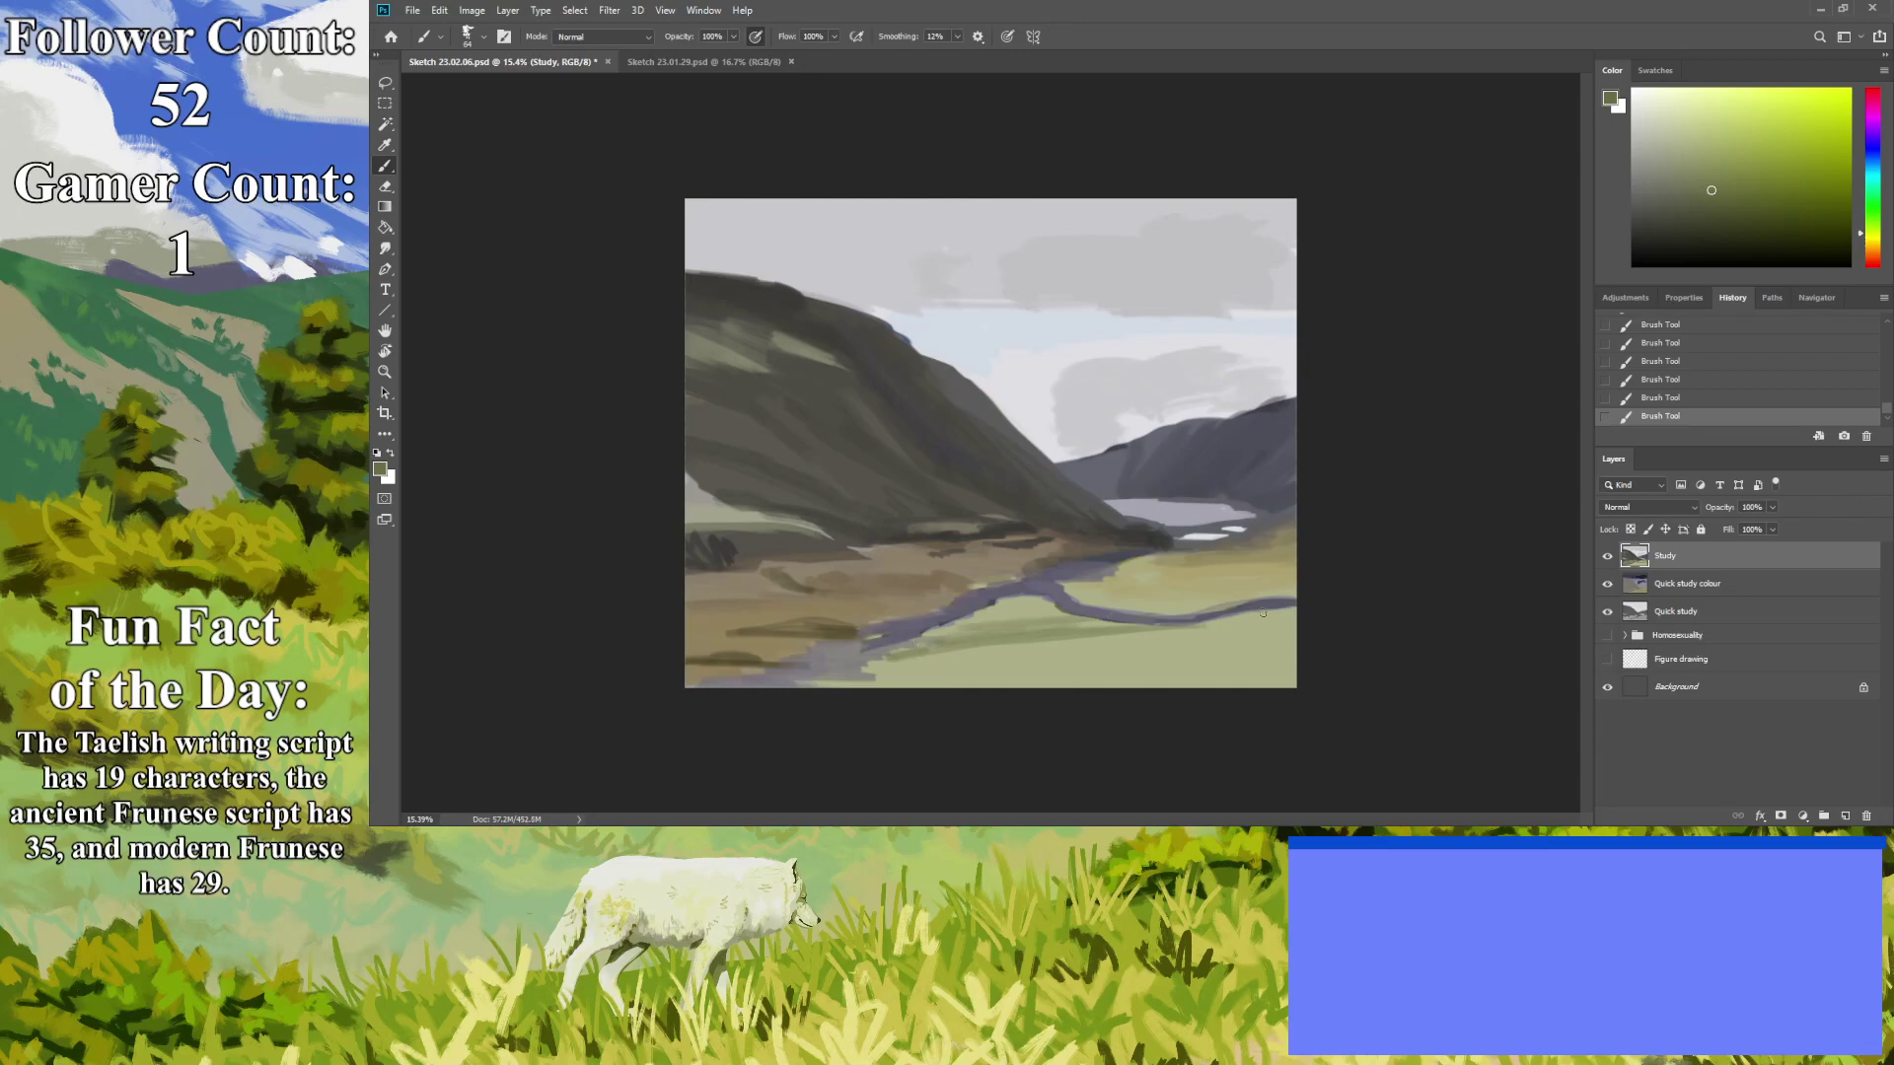
pyautogui.keyDown('alt'); pyautogui.click(1254, 658); pyautogui.keyUp('alt')
pyautogui.moveTo(1283, 657)
pyautogui.mouseDown()
pyautogui.moveTo(1231, 667)
pyautogui.moveTo(1244, 678)
pyautogui.moveTo(1085, 681)
pyautogui.moveTo(1282, 675)
pyautogui.moveTo(1295, 650)
pyautogui.moveTo(985, 689)
pyautogui.moveTo(1039, 670)
pyautogui.moveTo(902, 683)
pyautogui.mouseUp()
pyautogui.moveTo(1219, 680); pyautogui.dragTo(1089, 685)
pyautogui.moveTo(1243, 639)
pyautogui.mouseDown()
pyautogui.moveTo(1036, 672)
pyautogui.moveTo(1093, 667)
pyautogui.mouseUp()
pyautogui.moveTo(1263, 680); pyautogui.dragTo(1156, 688)
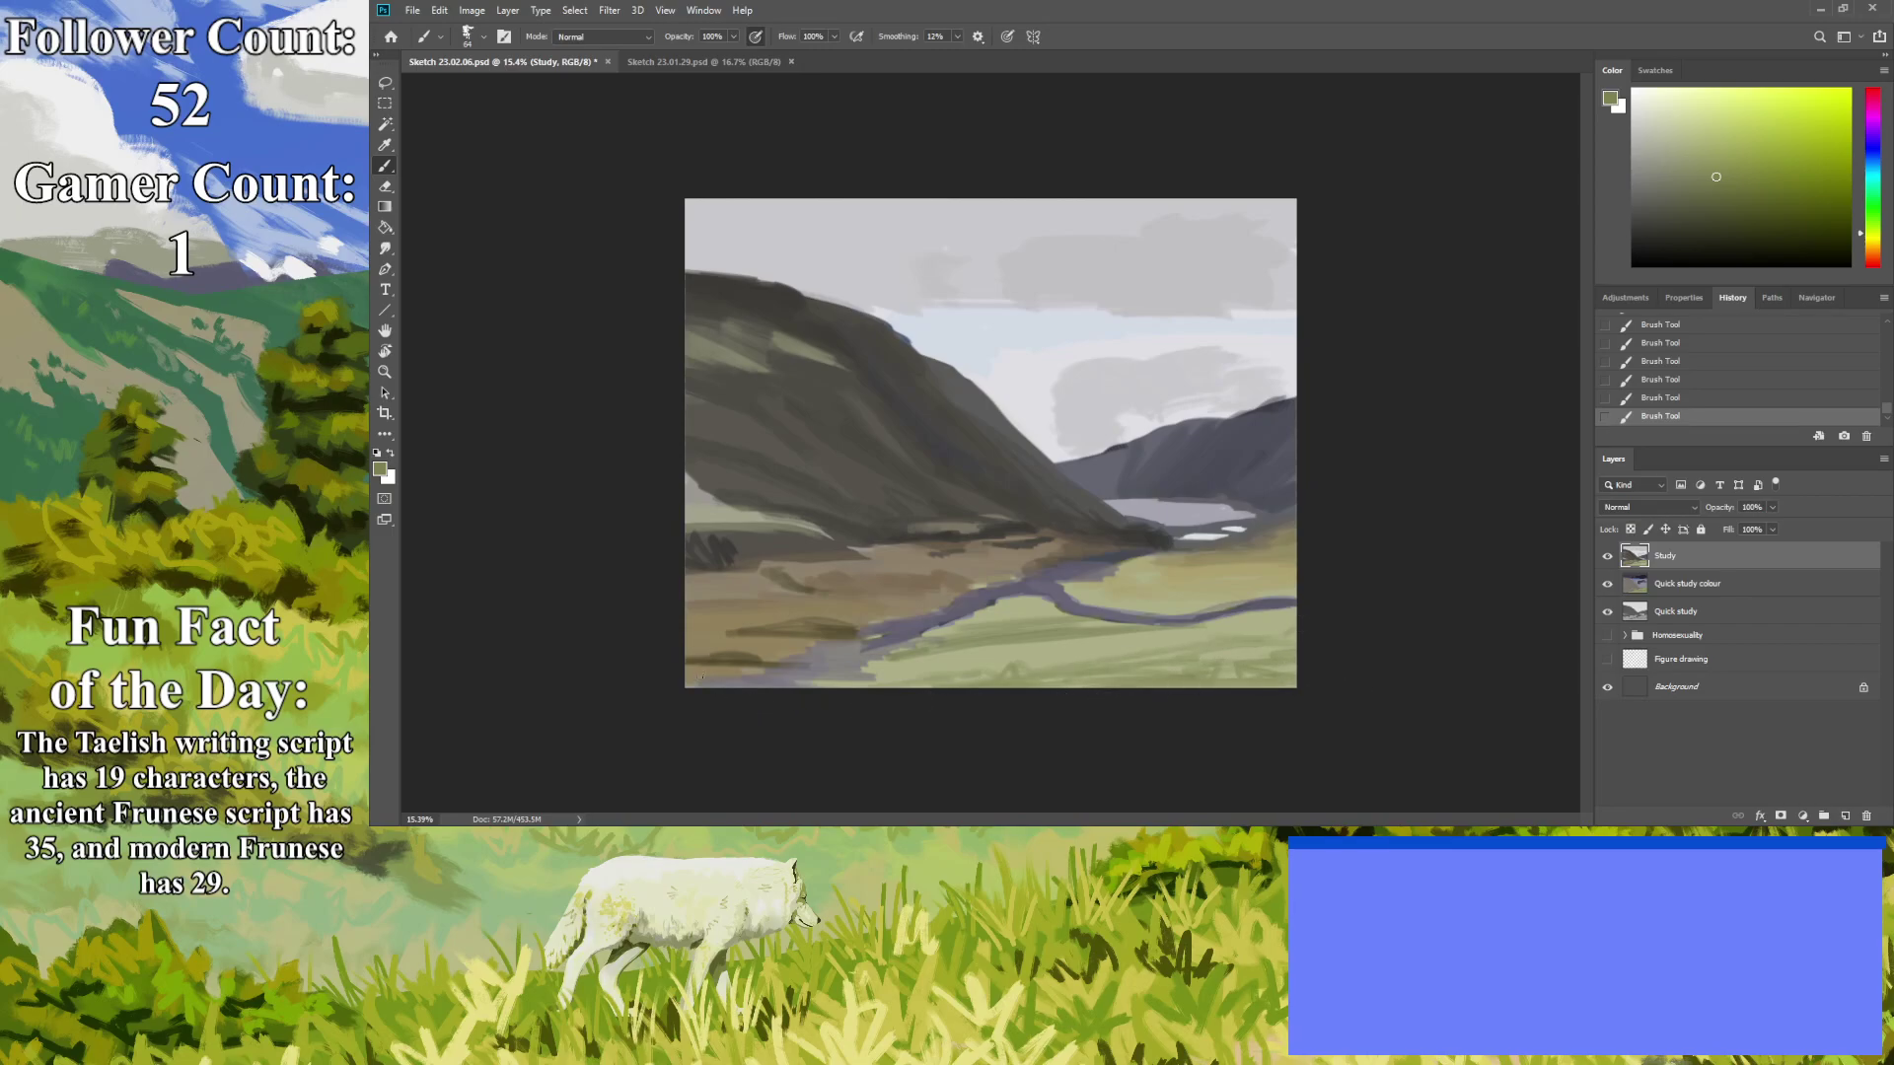
# Pick a light violet-grey and paint pale highlights on the lower stretch of the river.
pyautogui.click(385, 372)
pyautogui.moveTo(936, 506); pyautogui.dragTo(876, 585)
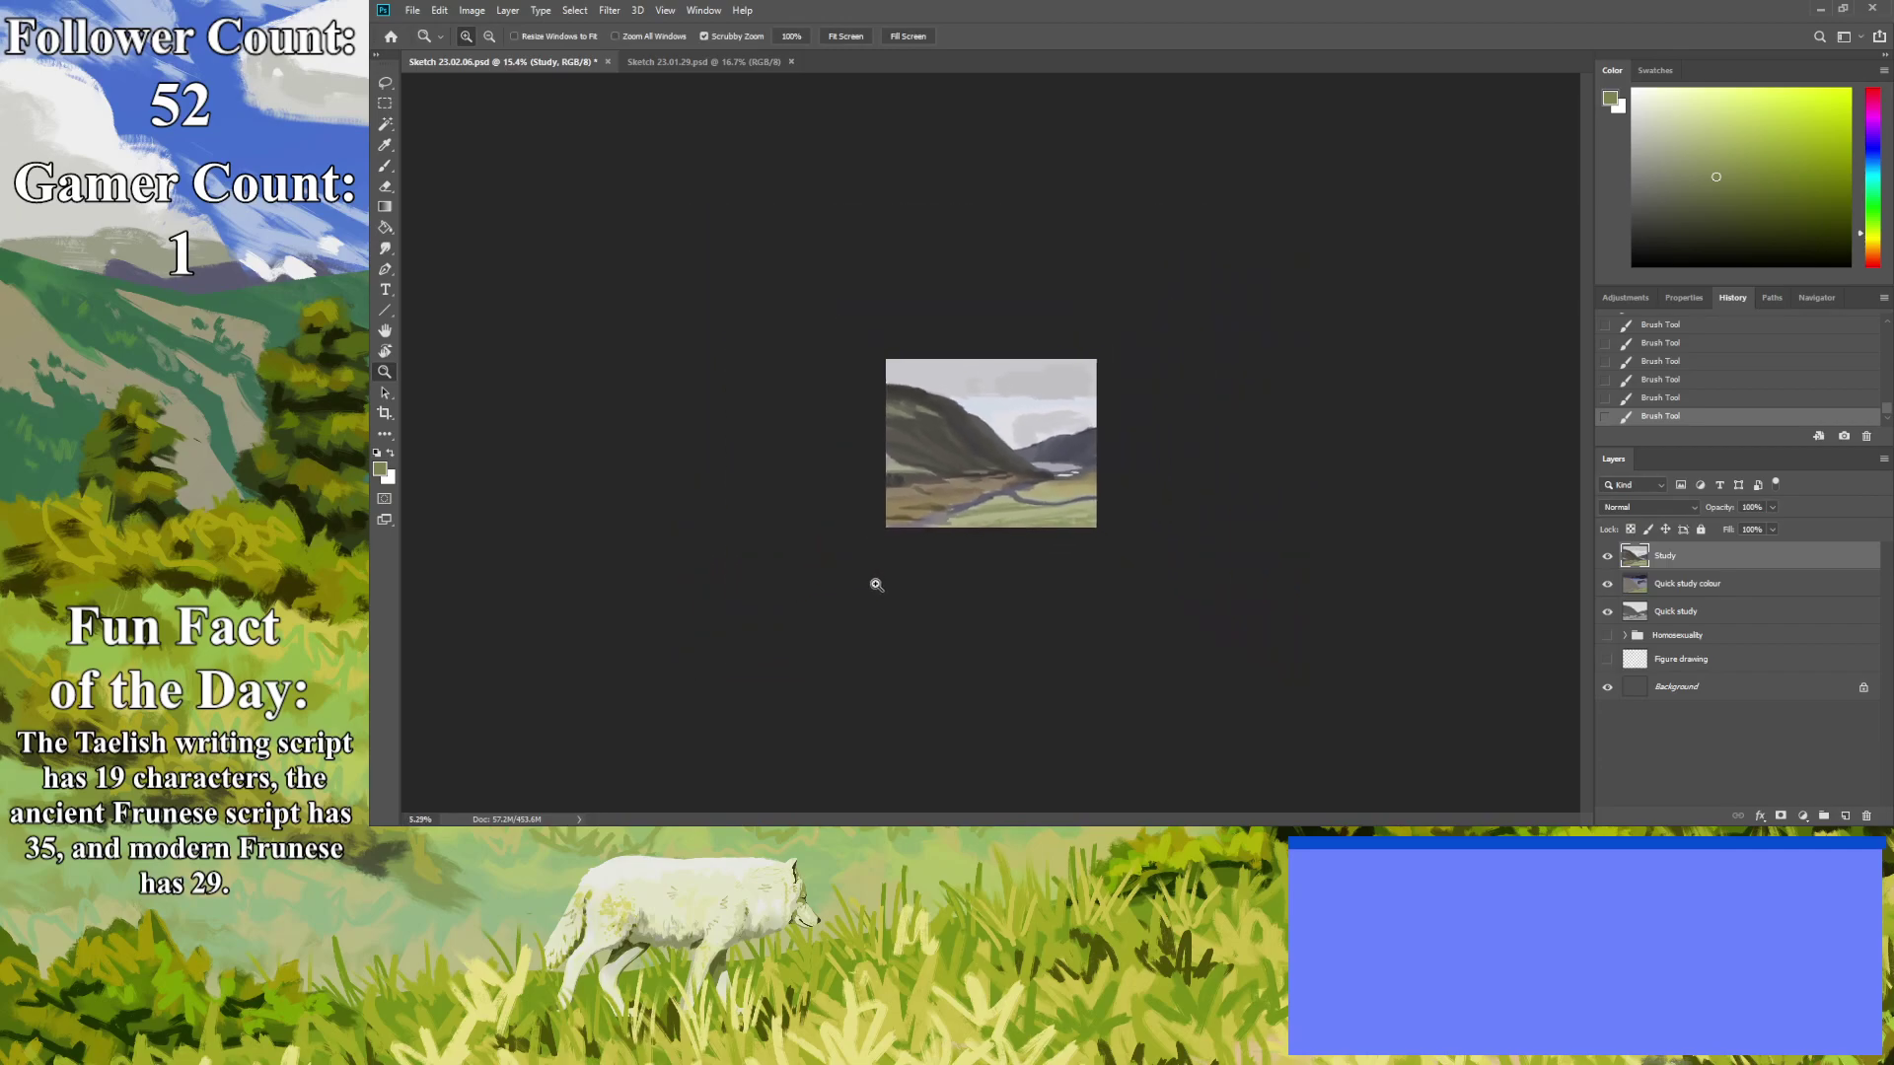
pyautogui.moveTo(710, 651); pyautogui.dragTo(1139, 601)
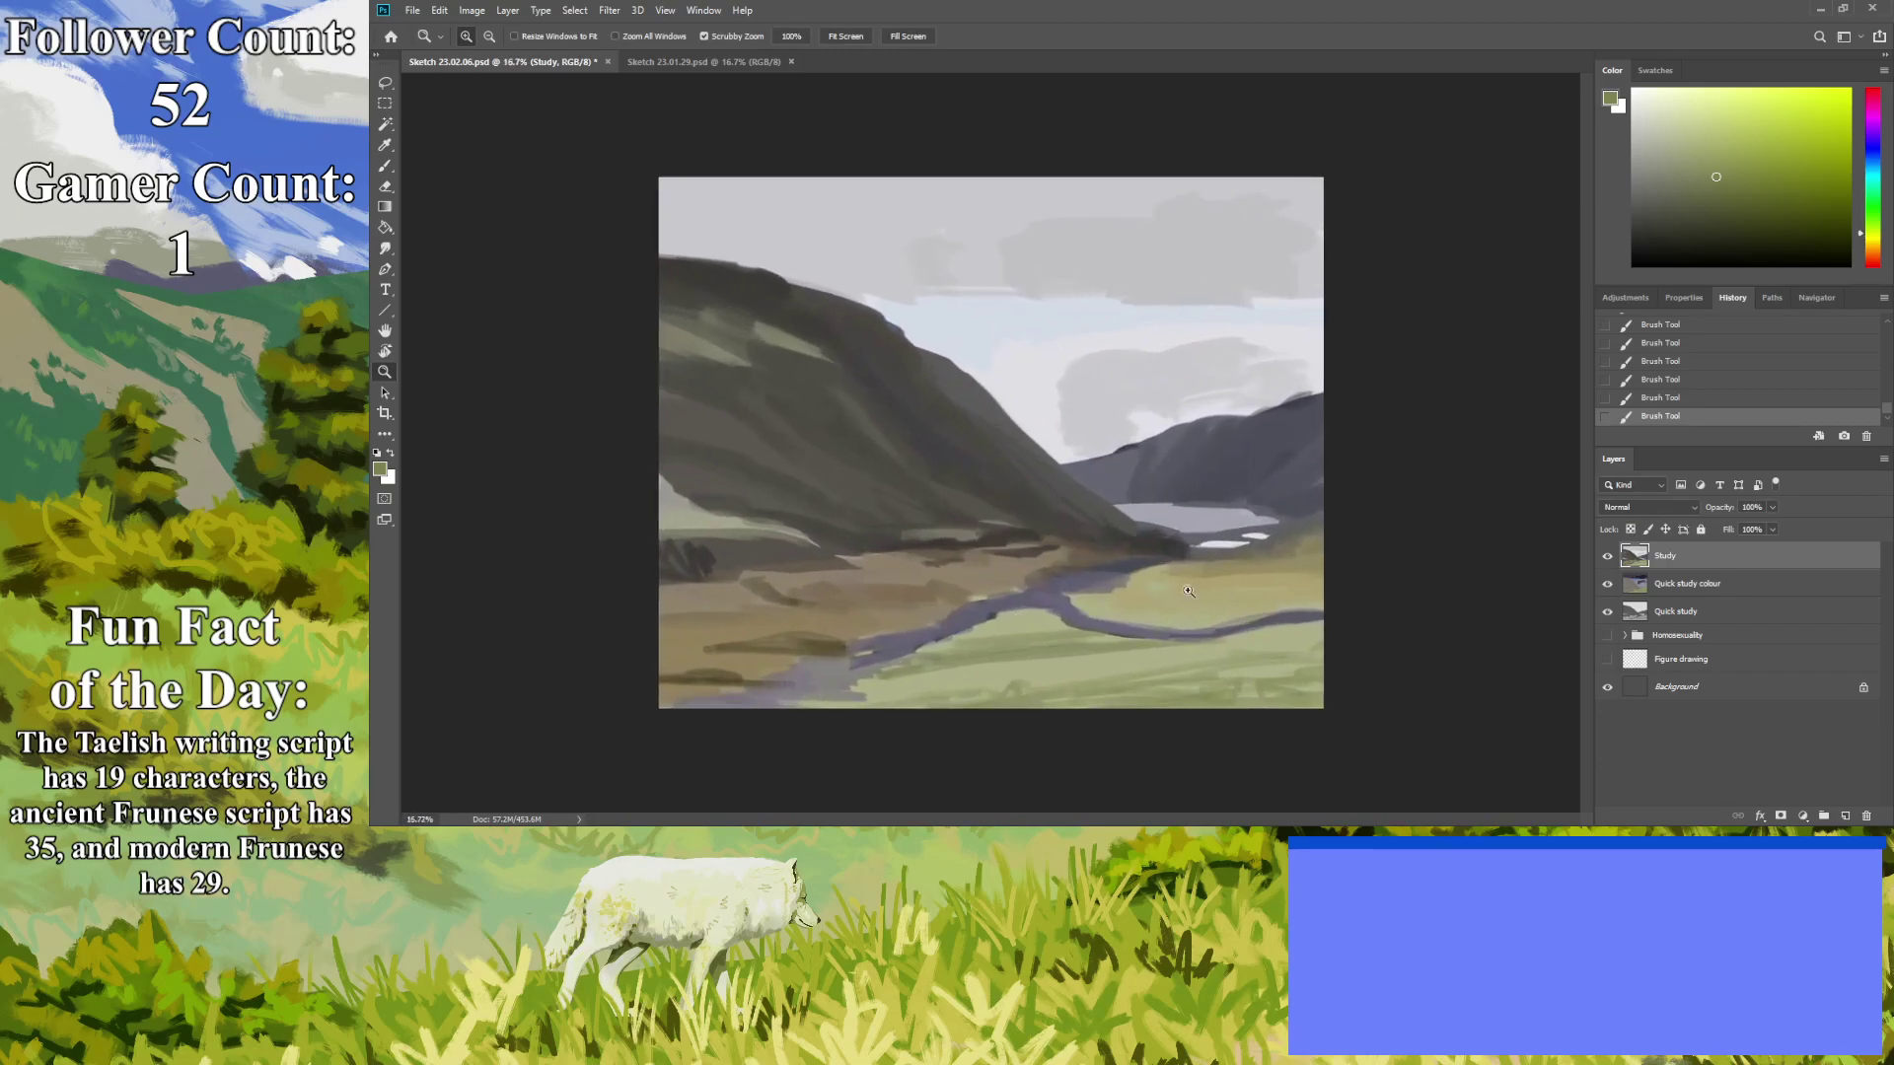
pyautogui.click(1650, 149)
pyautogui.click(1864, 143)
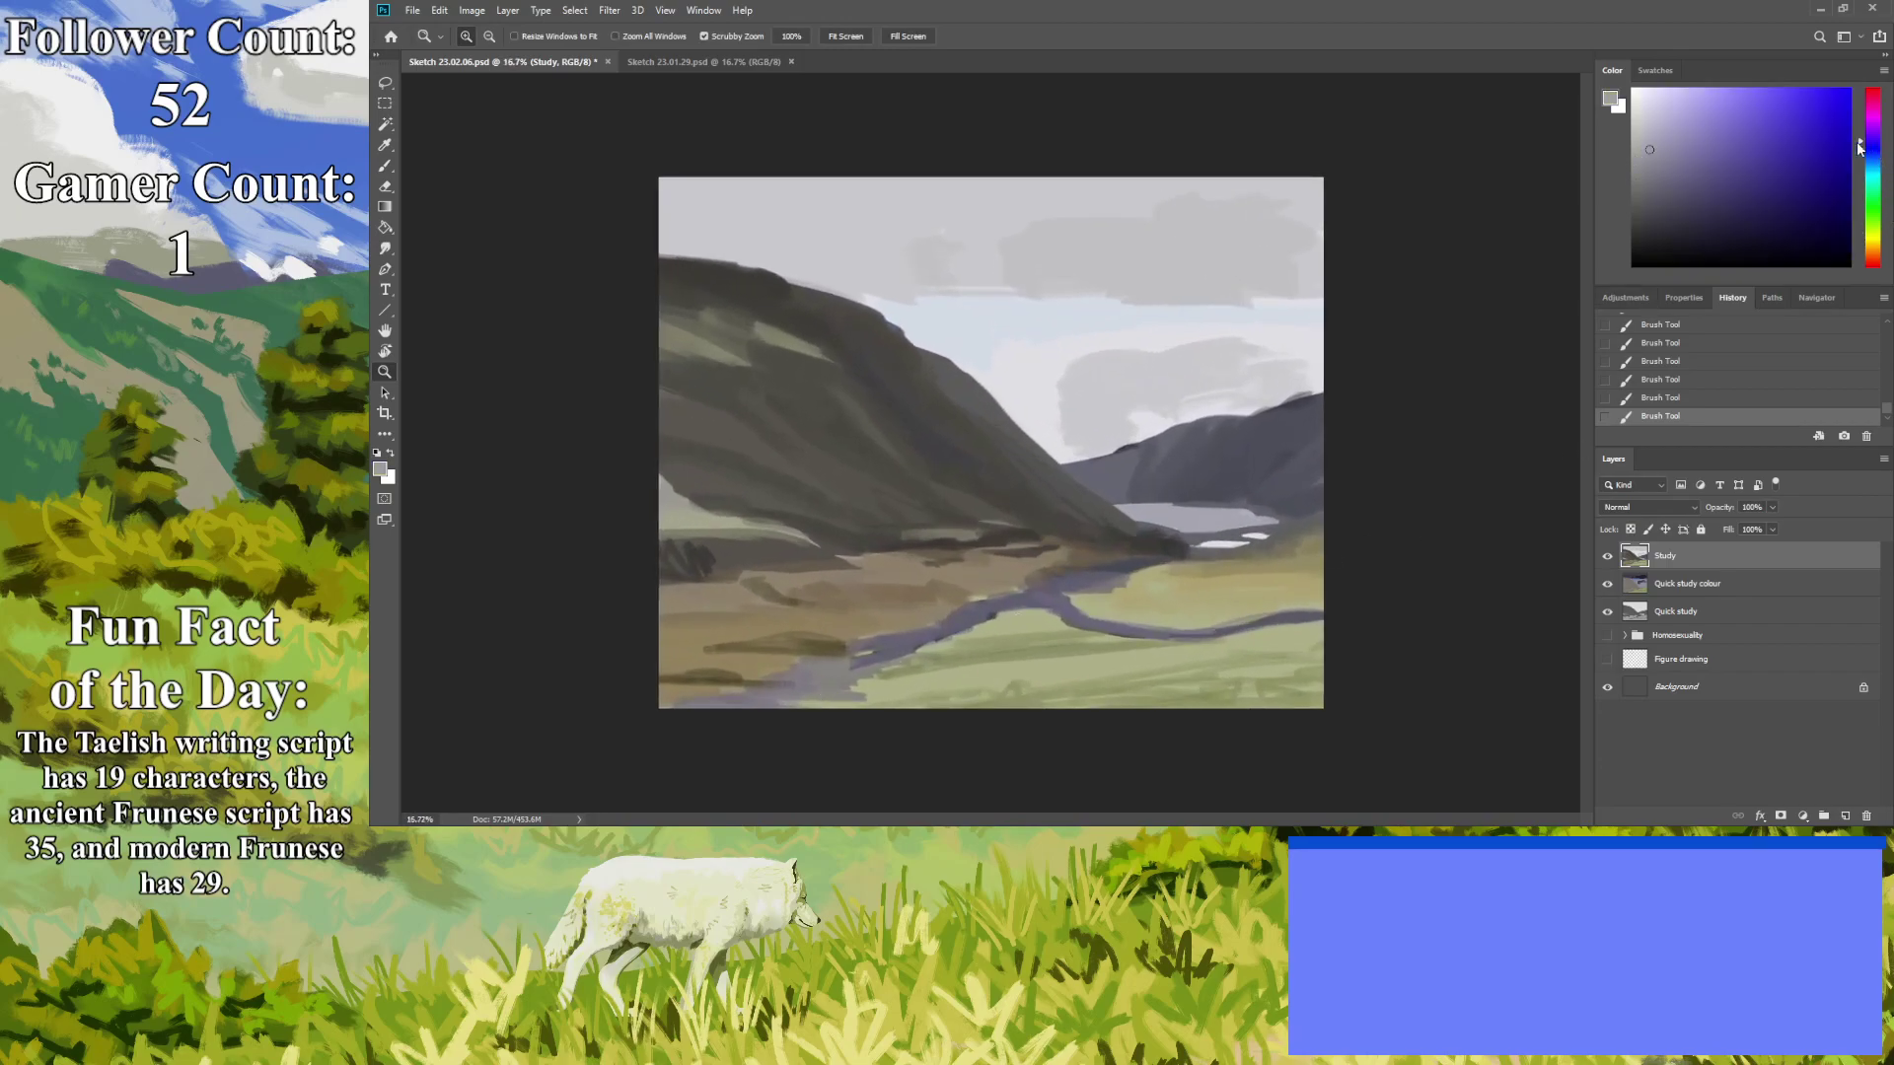
pyautogui.click(384, 168)
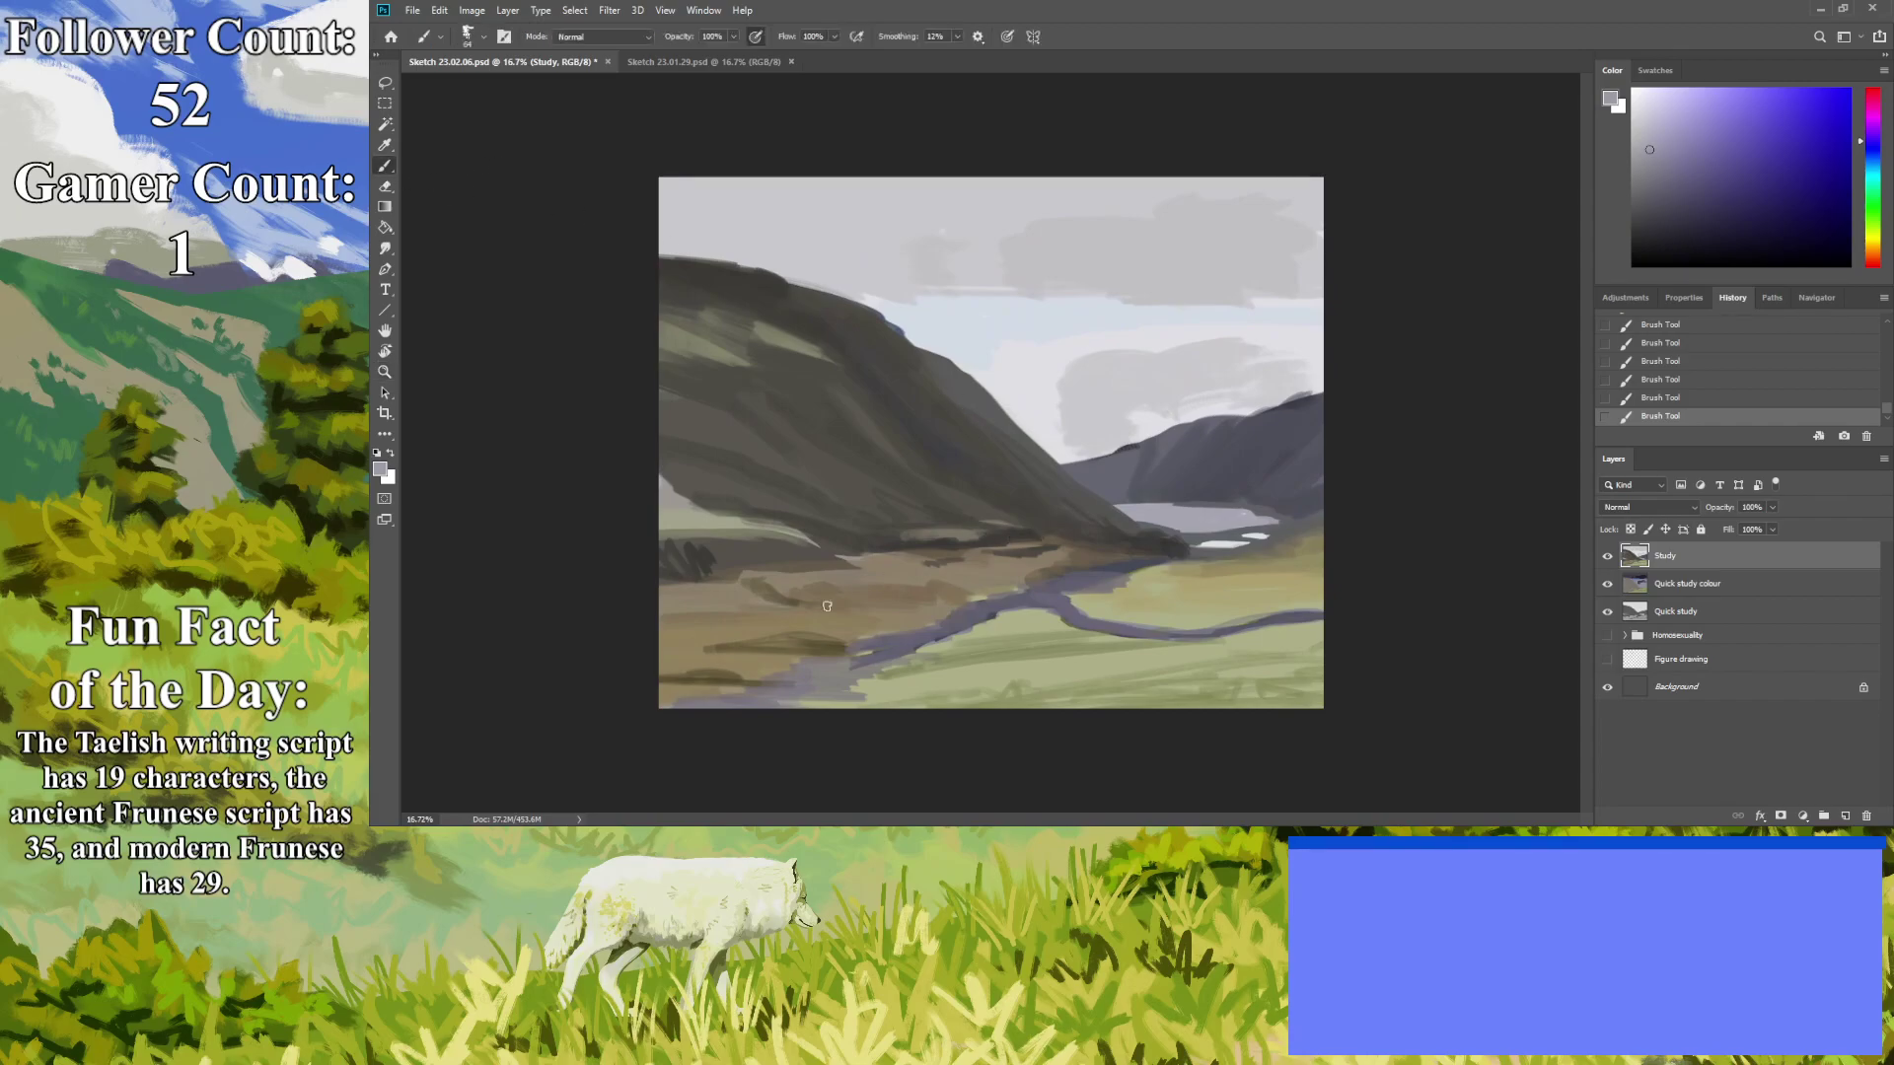
pyautogui.moveTo(935, 626)
pyautogui.mouseDown()
pyautogui.moveTo(1022, 637)
pyautogui.moveTo(944, 619)
pyautogui.moveTo(907, 642)
pyautogui.moveTo(947, 637)
pyautogui.mouseUp()
pyautogui.click(1640, 130)
# Pick a dark violet-grey, adjust the brush size, and paint heavy storm clouds across the upper sky.
pyautogui.click(385, 372)
pyautogui.moveTo(922, 489); pyautogui.dragTo(900, 573)
pyautogui.moveTo(681, 660); pyautogui.dragTo(770, 665)
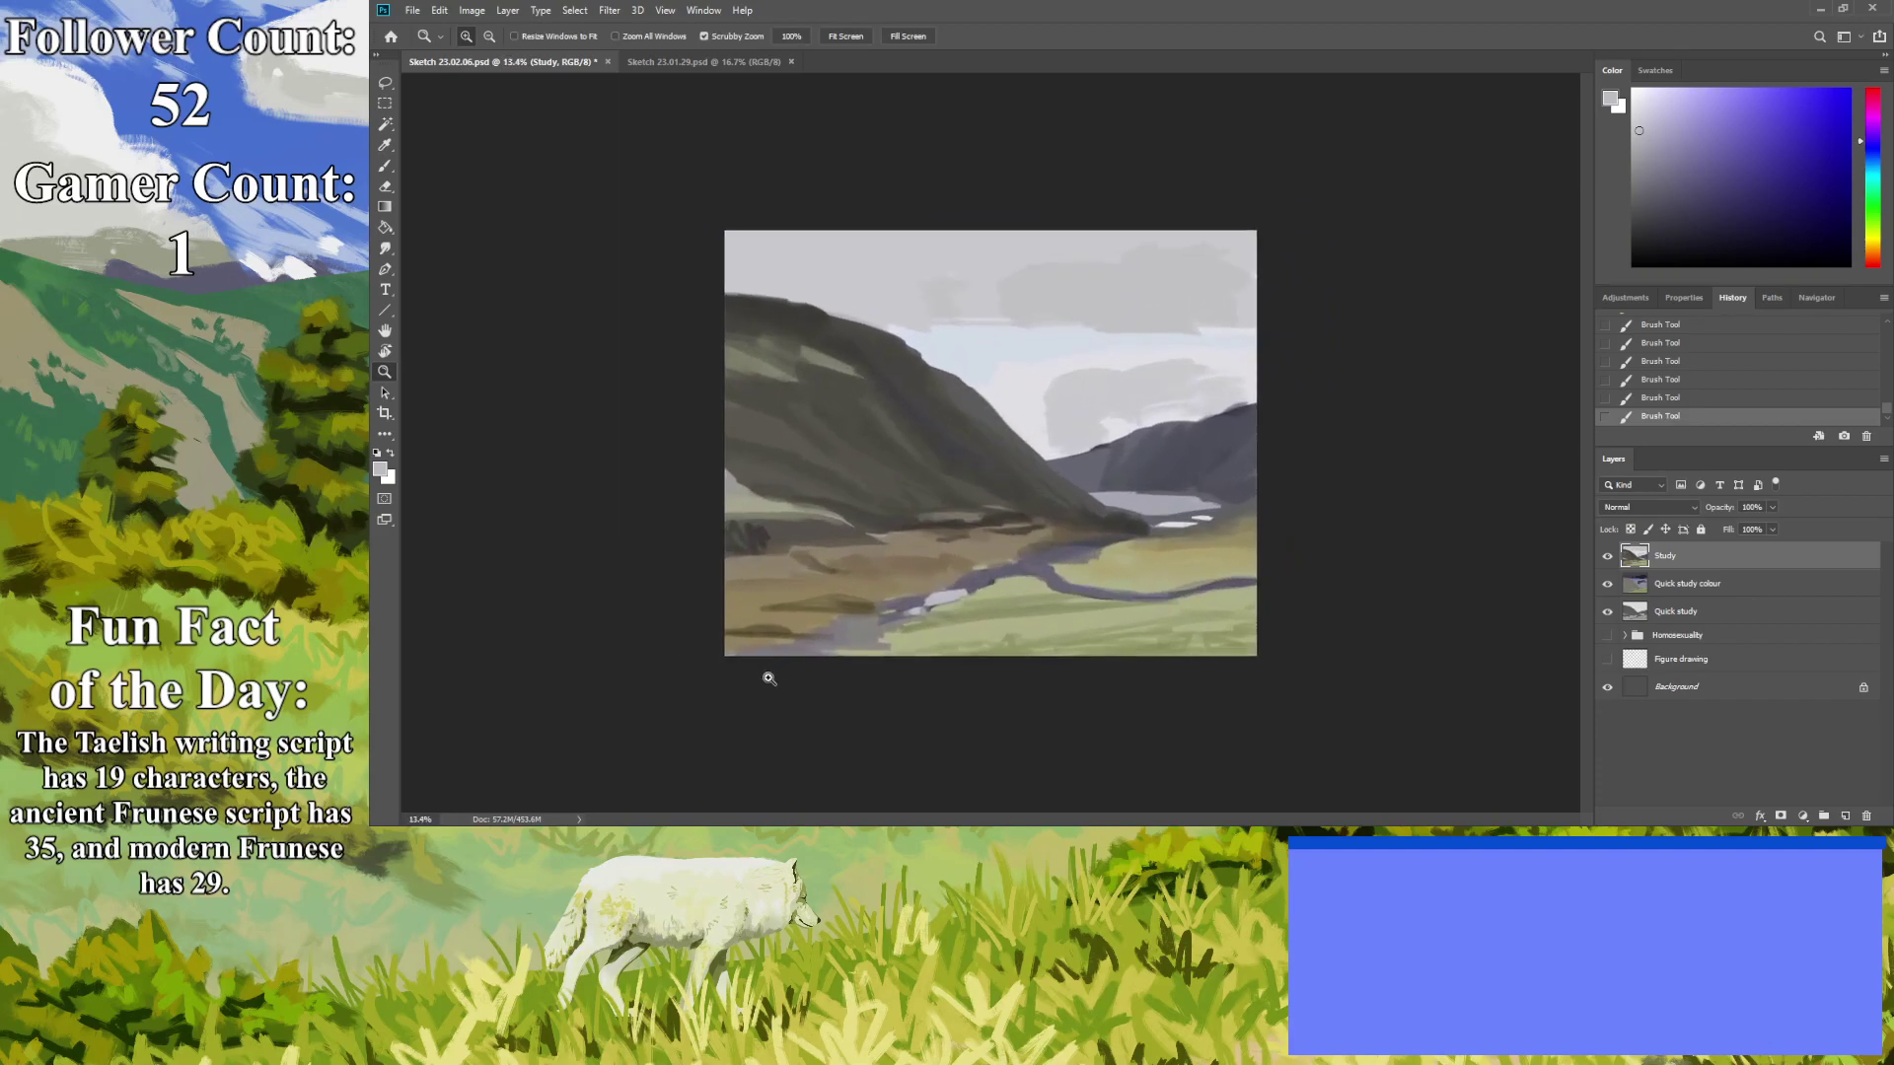
pyautogui.click(385, 166)
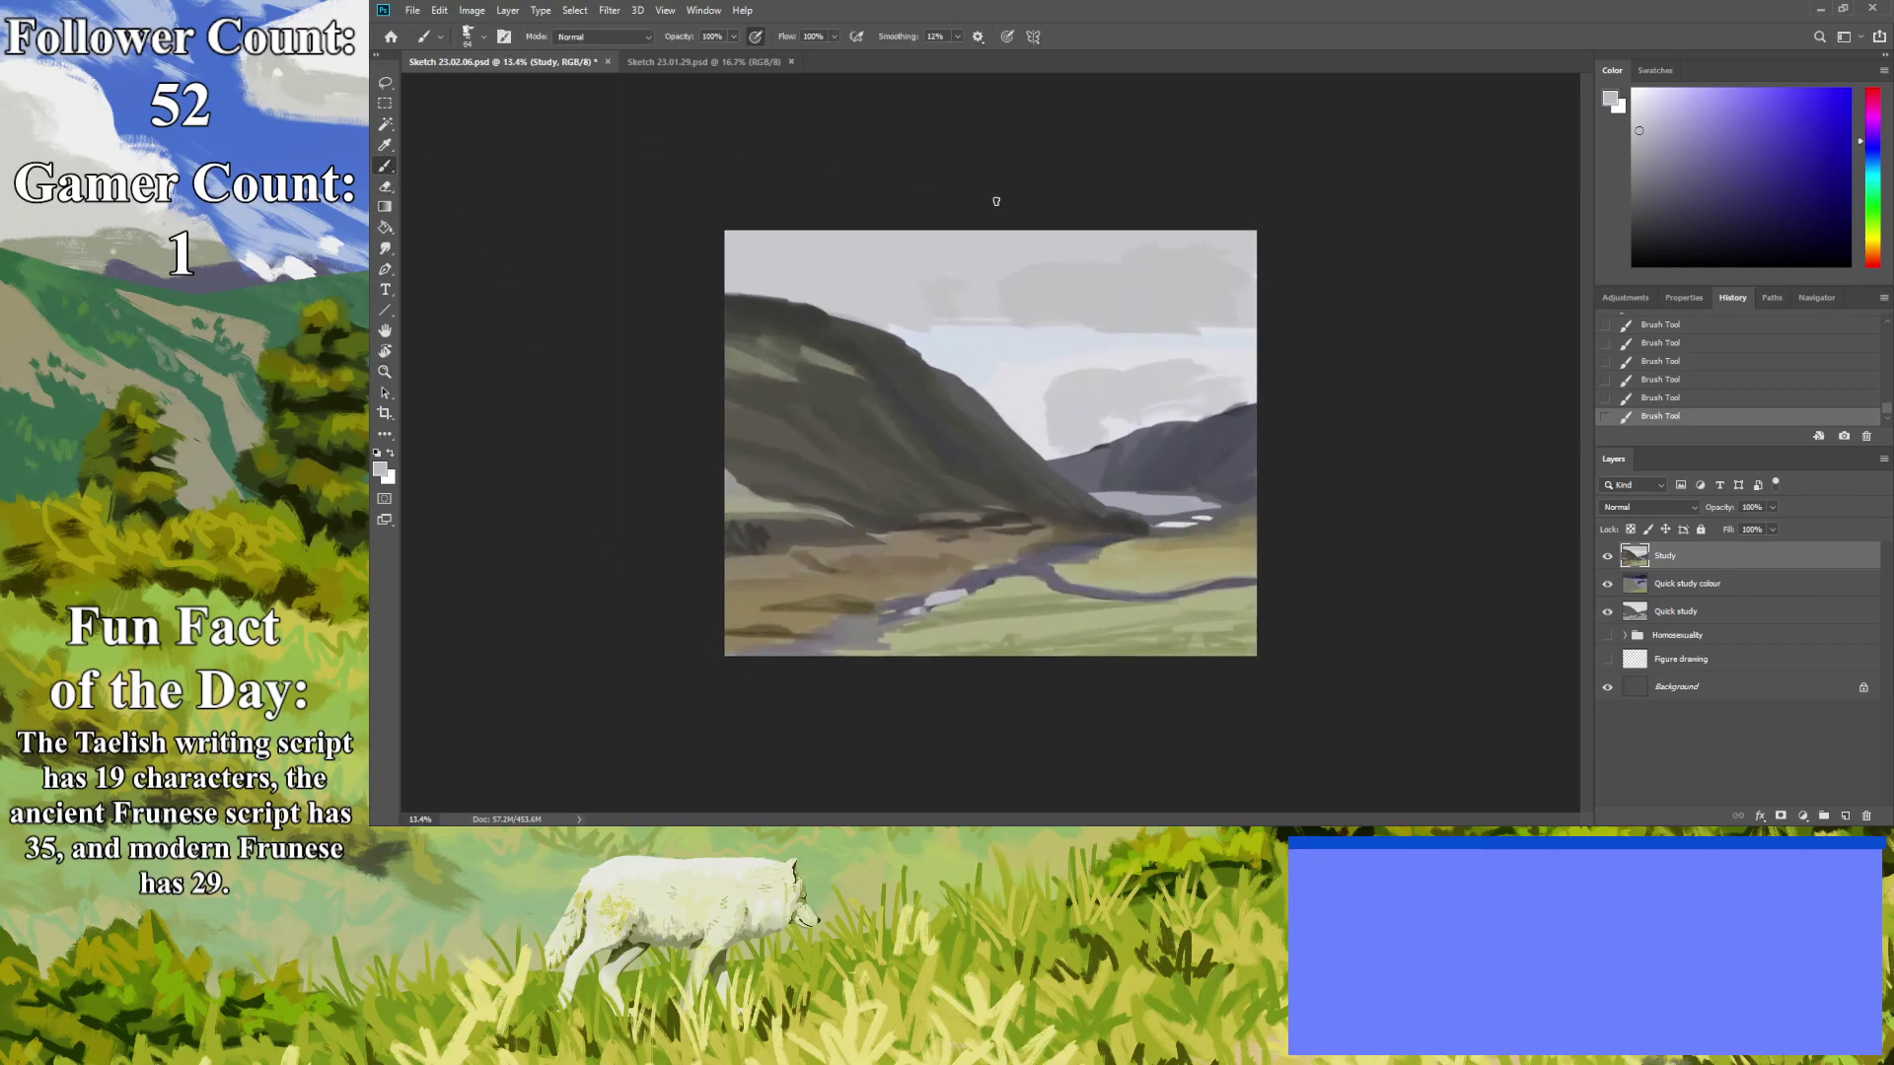
pyautogui.moveTo(1669, 194); pyautogui.dragTo(1656, 206)
pyautogui.press(']')
pyautogui.press(']')
pyautogui.press(']')
pyautogui.press(']')
pyautogui.press(']')
pyautogui.press(']')
pyautogui.press(']')
pyautogui.press(']')
pyautogui.press(']')
pyautogui.press(']')
pyautogui.press('[')
pyautogui.press('[')
pyautogui.press('[')
pyautogui.press('[')
pyautogui.press('[')
pyautogui.press('[')
pyautogui.press('[')
pyautogui.press('[')
pyautogui.press('[')
pyautogui.press('[')
pyautogui.moveTo(1093, 301)
pyautogui.mouseDown()
pyautogui.moveTo(1239, 299)
pyautogui.moveTo(1203, 254)
pyautogui.moveTo(1238, 254)
pyautogui.moveTo(1058, 234)
pyautogui.moveTo(974, 261)
pyautogui.moveTo(978, 280)
pyautogui.moveTo(1113, 306)
pyautogui.moveTo(877, 306)
pyautogui.moveTo(765, 259)
pyautogui.moveTo(1080, 254)
pyautogui.moveTo(748, 266)
pyautogui.moveTo(844, 306)
pyautogui.mouseUp()
pyautogui.moveTo(1167, 282)
pyautogui.mouseDown()
pyautogui.moveTo(1118, 317)
pyautogui.moveTo(1087, 261)
pyautogui.moveTo(977, 318)
pyautogui.moveTo(945, 289)
pyautogui.moveTo(947, 308)
pyautogui.moveTo(1208, 259)
pyautogui.moveTo(1124, 242)
pyautogui.moveTo(1220, 275)
pyautogui.moveTo(1235, 311)
pyautogui.moveTo(1090, 318)
pyautogui.moveTo(1106, 303)
pyautogui.moveTo(1011, 247)
pyautogui.moveTo(895, 297)
pyautogui.moveTo(901, 233)
pyautogui.moveTo(893, 247)
pyautogui.moveTo(942, 220)
pyautogui.moveTo(834, 227)
pyautogui.mouseUp()
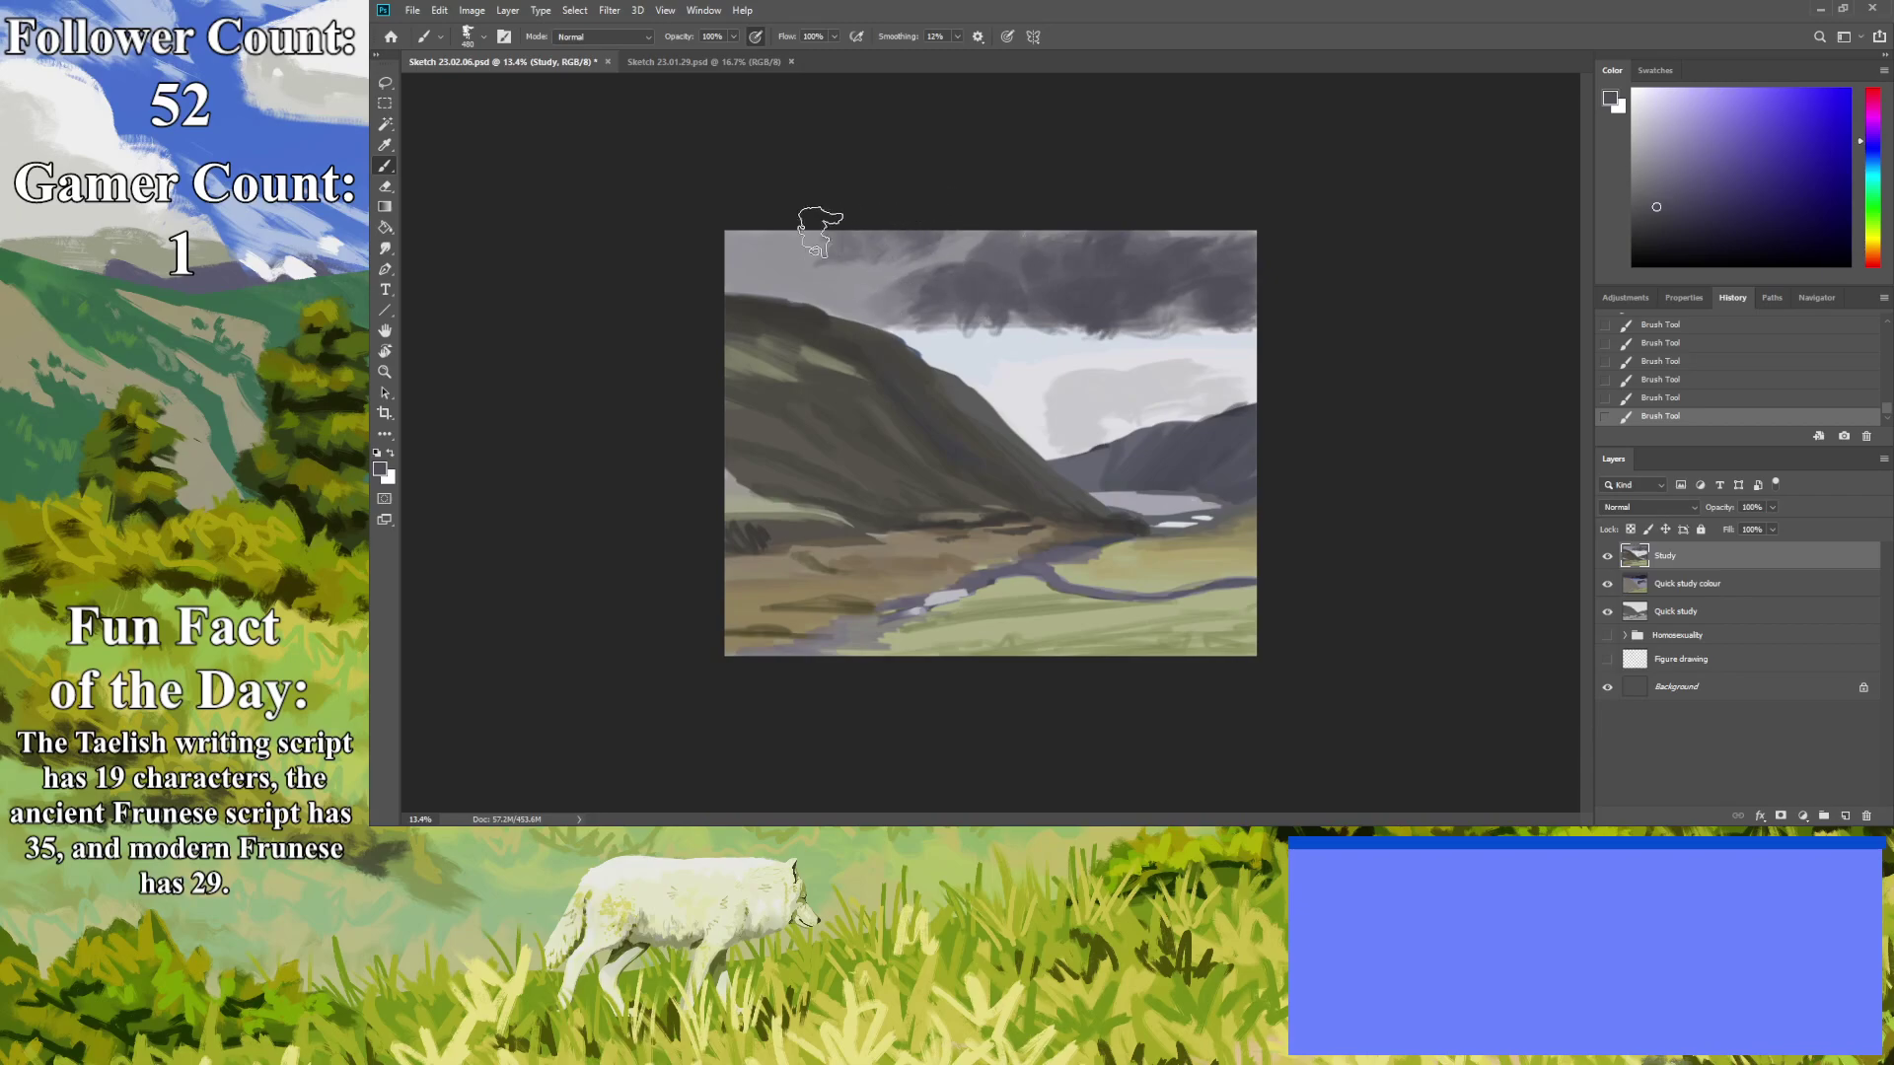
# Sample lighter and darker cloud greys and brush the storm clouds' ragged lower edge down over the bright sky.
pyautogui.click(385, 144)
pyautogui.click(867, 300)
pyautogui.press('b')
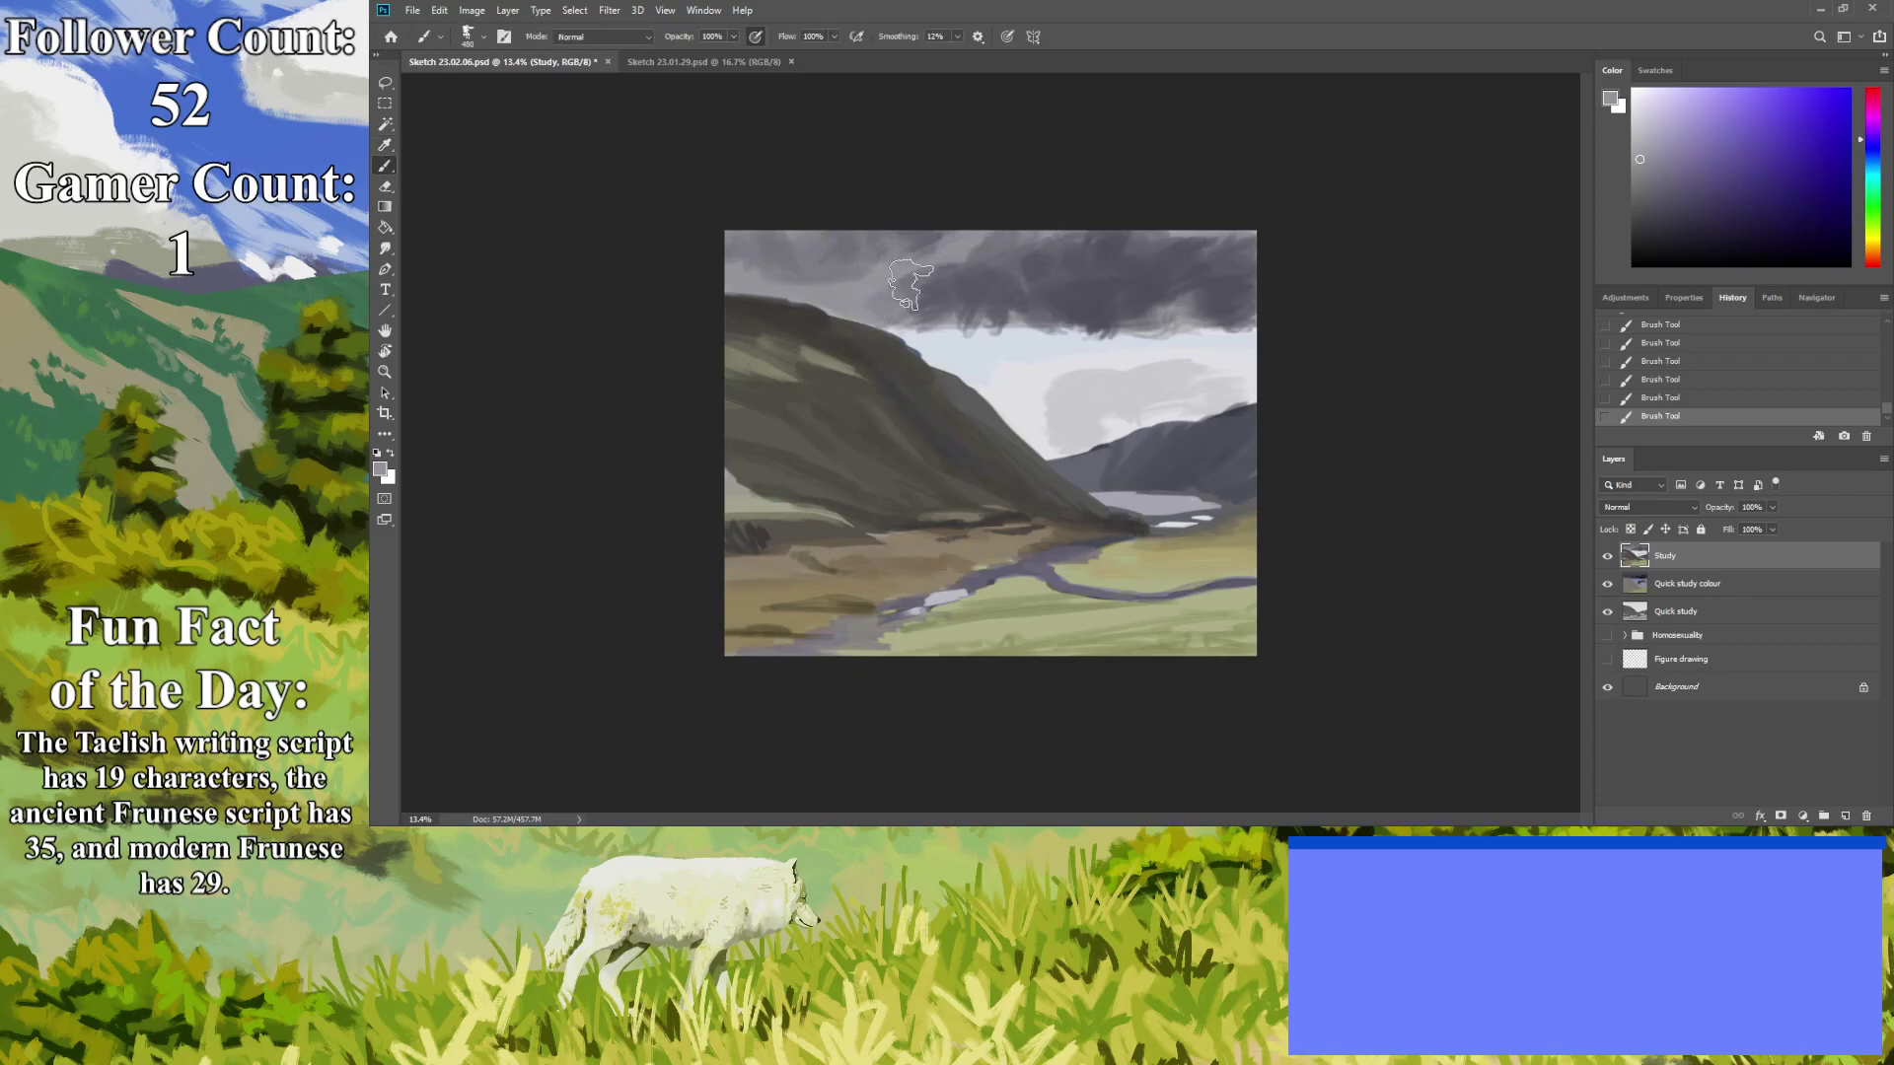
pyautogui.click(385, 353)
pyautogui.moveTo(1030, 426)
pyautogui.mouseDown()
pyautogui.moveTo(1035, 454)
pyautogui.moveTo(1044, 420)
pyautogui.mouseUp()
pyautogui.moveTo(841, 477); pyautogui.dragTo(739, 558)
pyautogui.press('z')
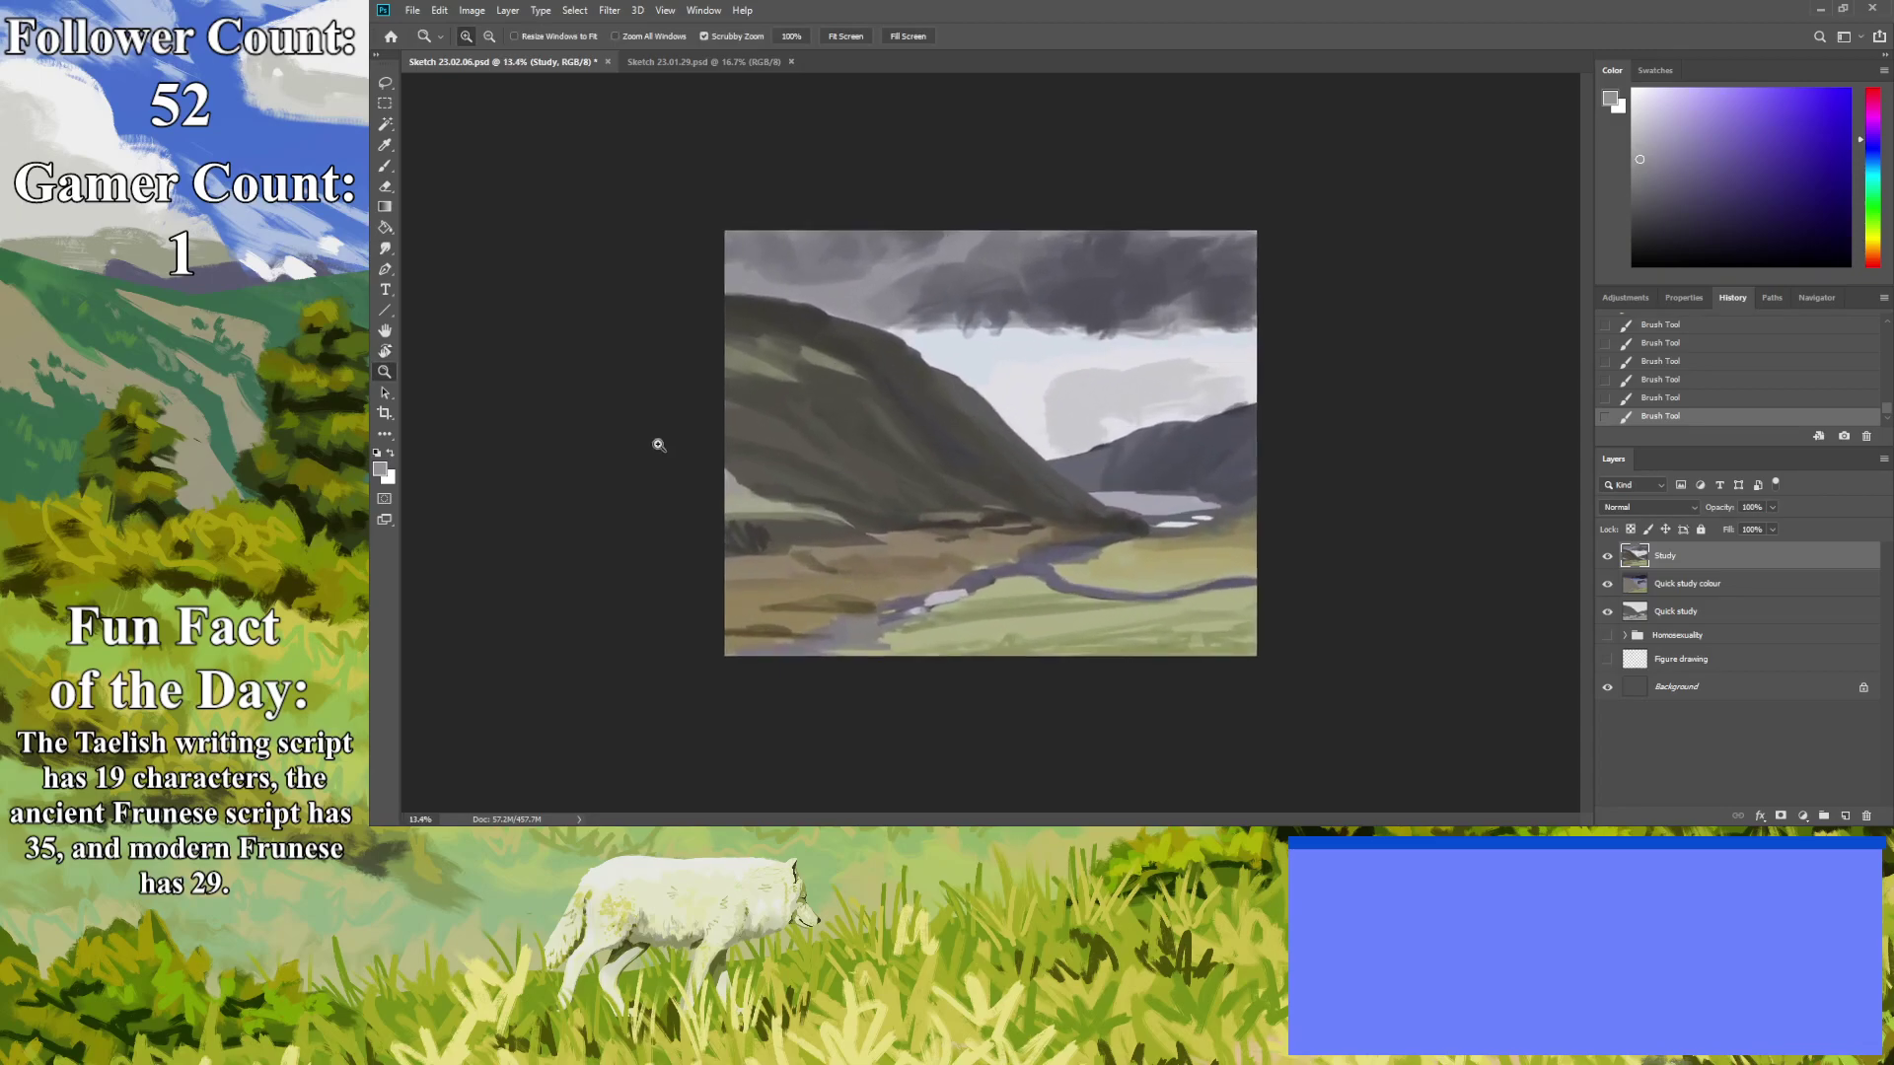
pyautogui.click(385, 145)
pyautogui.click(1047, 301)
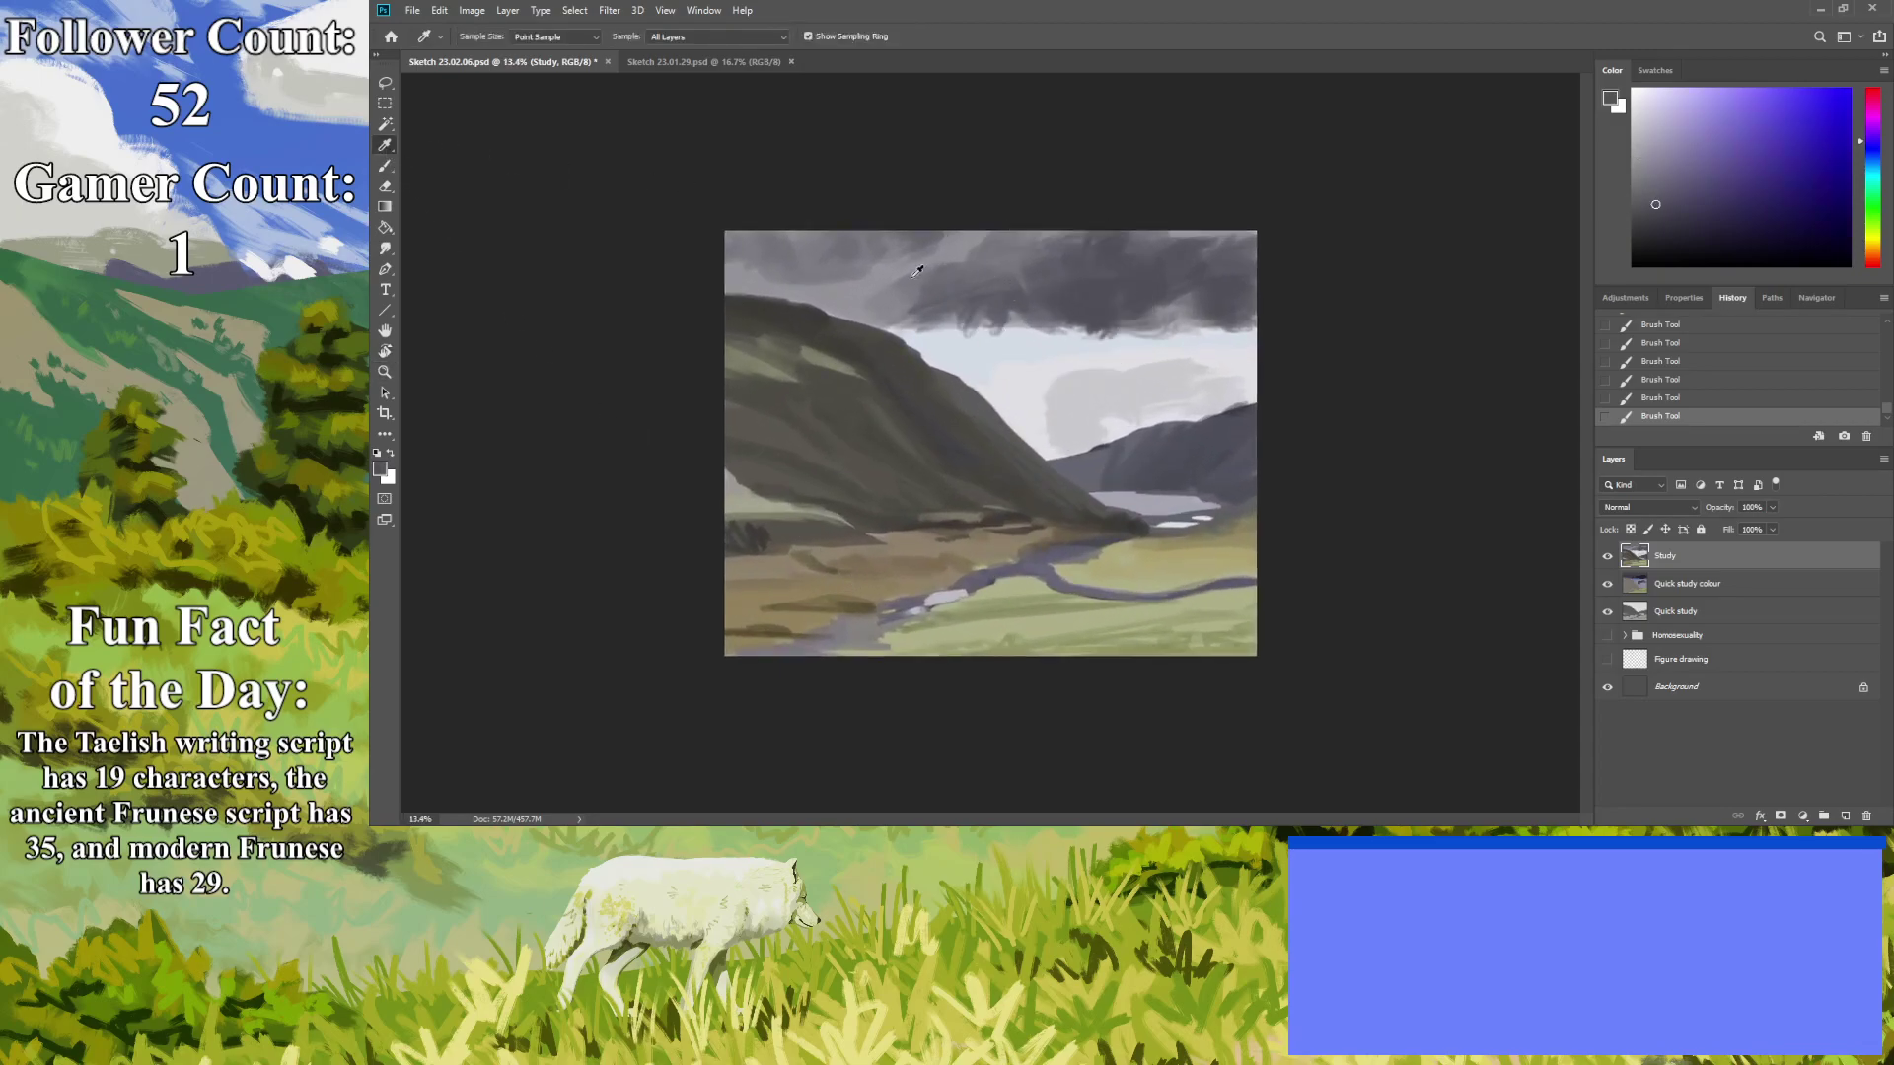
pyautogui.press('b')
pyautogui.moveTo(989, 321)
pyautogui.mouseDown()
pyautogui.moveTo(936, 314)
pyautogui.moveTo(934, 337)
pyautogui.moveTo(881, 313)
pyautogui.moveTo(1245, 337)
pyautogui.mouseUp()
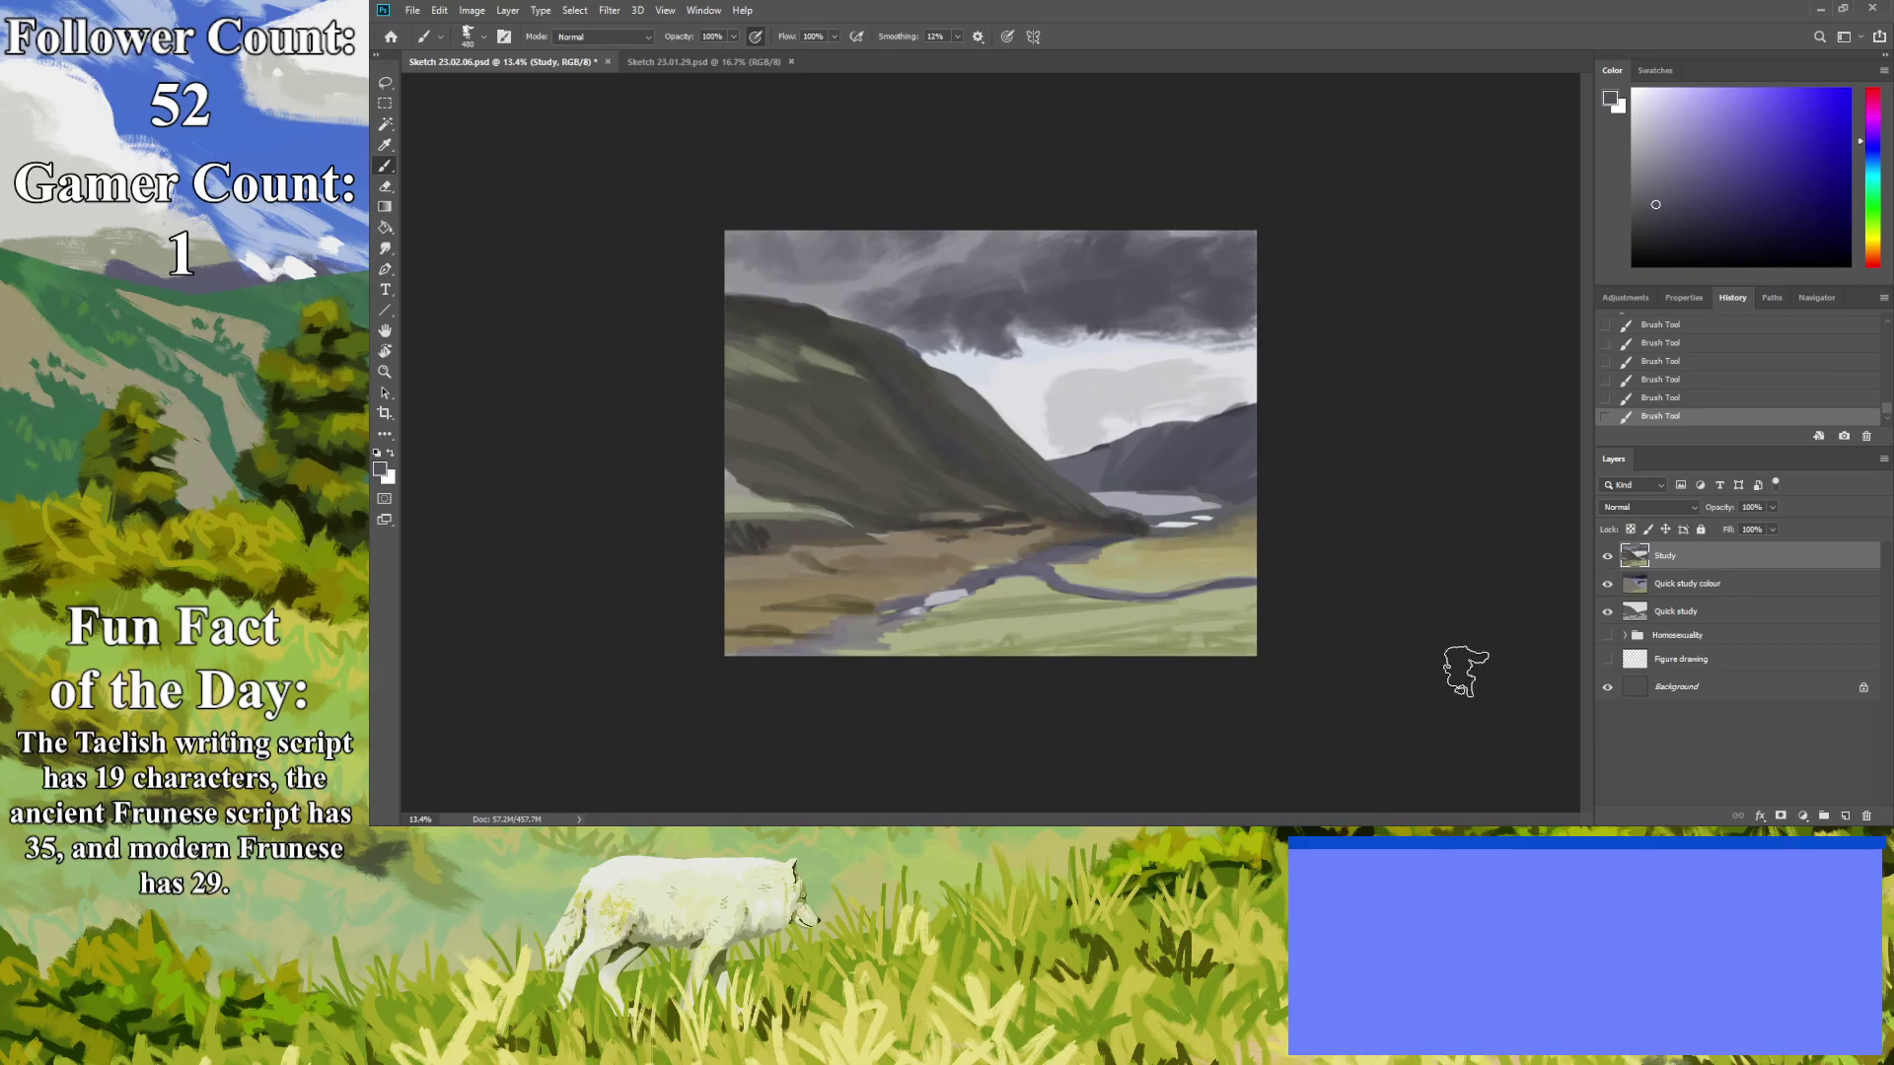
# Pick a mid violet-grey, adjust the brush size, and paint soft clouds across the bright sky above the distant hills.
pyautogui.click(1645, 174)
pyautogui.click(1655, 163)
pyautogui.press('[')
pyautogui.press('[')
pyautogui.press('[')
pyautogui.press('[')
pyautogui.press(']')
pyautogui.press(']')
pyautogui.press(']')
pyautogui.press(']')
pyautogui.moveTo(1143, 384)
pyautogui.mouseDown()
pyautogui.moveTo(1249, 392)
pyautogui.moveTo(1157, 404)
pyautogui.moveTo(1213, 408)
pyautogui.moveTo(1141, 412)
pyautogui.moveTo(1220, 401)
pyautogui.moveTo(1241, 346)
pyautogui.mouseUp()
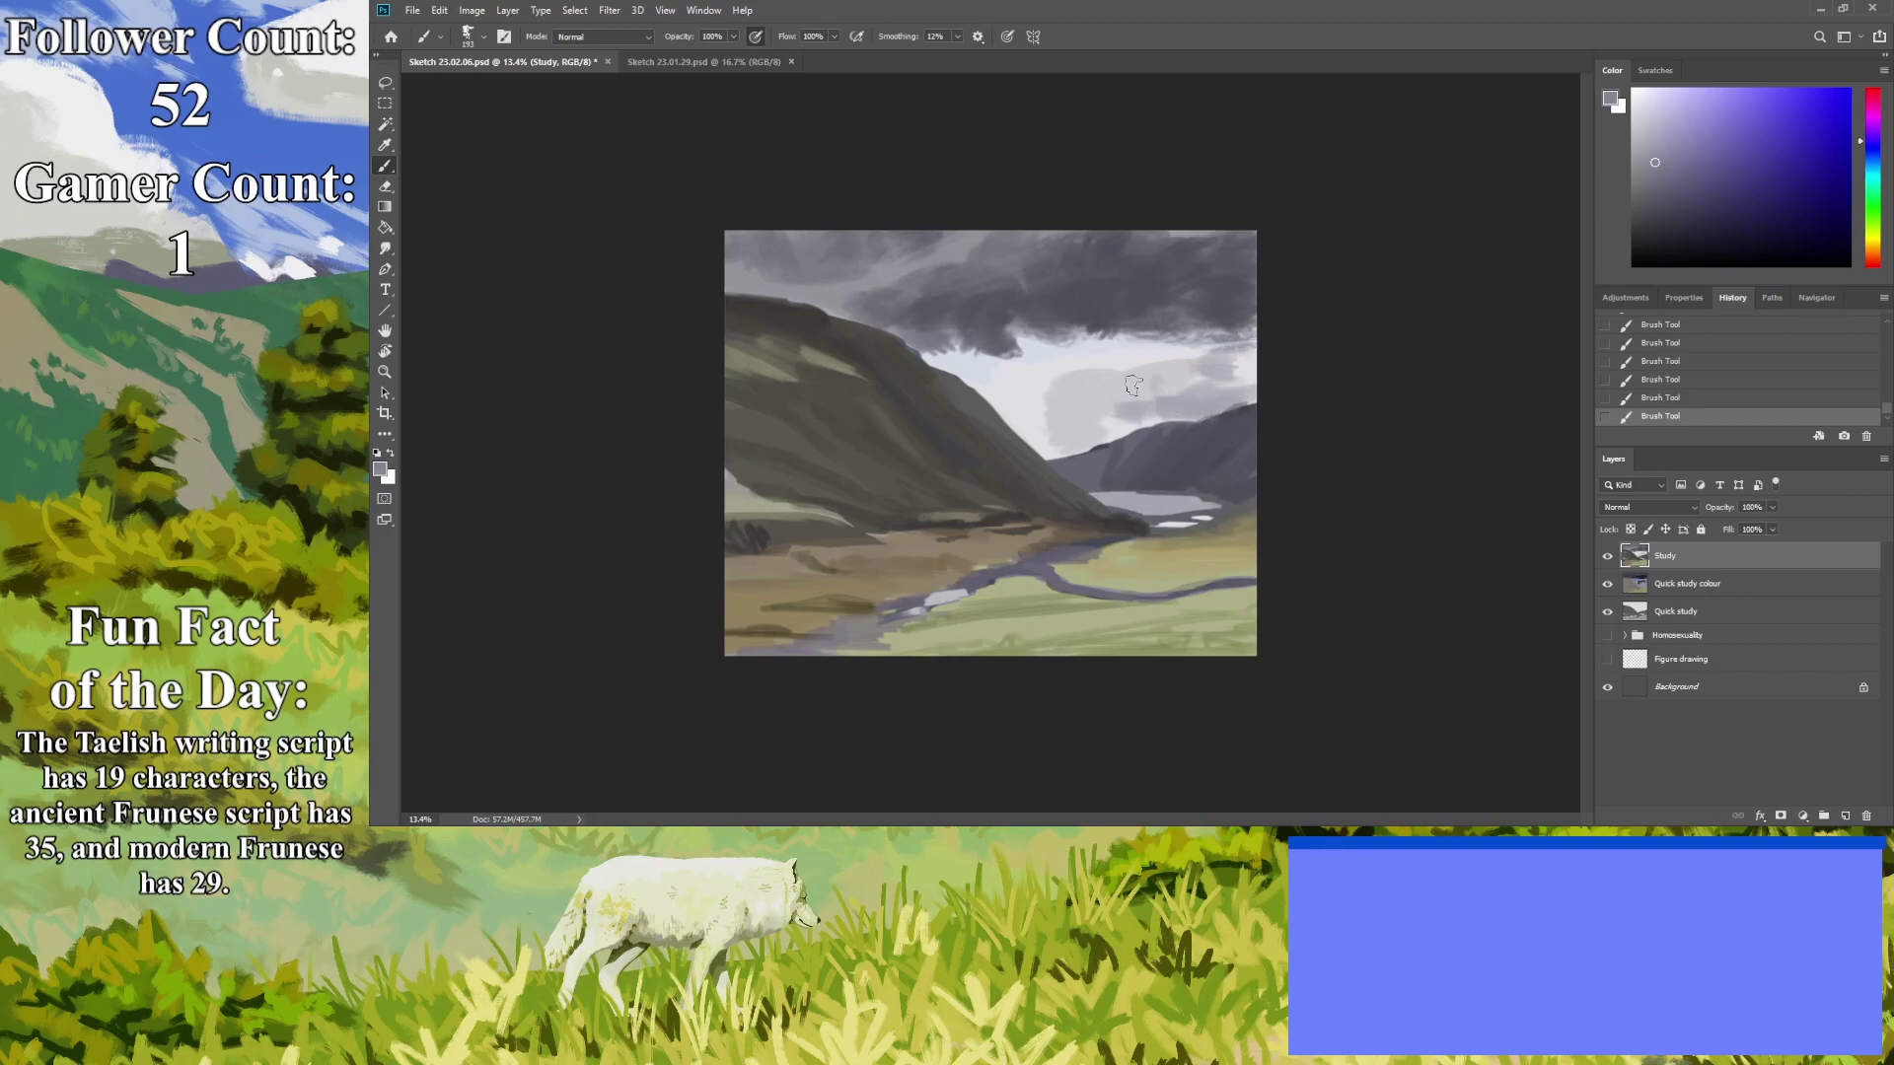
pyautogui.moveTo(1154, 366)
pyautogui.mouseDown()
pyautogui.moveTo(1102, 378)
pyautogui.moveTo(1077, 420)
pyautogui.moveTo(1131, 426)
pyautogui.moveTo(1157, 404)
pyautogui.moveTo(1162, 433)
pyautogui.moveTo(1129, 438)
pyautogui.moveTo(1168, 430)
pyautogui.moveTo(1153, 415)
pyautogui.moveTo(1077, 447)
pyautogui.moveTo(1021, 437)
pyautogui.moveTo(1053, 454)
pyautogui.moveTo(996, 401)
pyautogui.moveTo(1041, 448)
pyautogui.mouseUp()
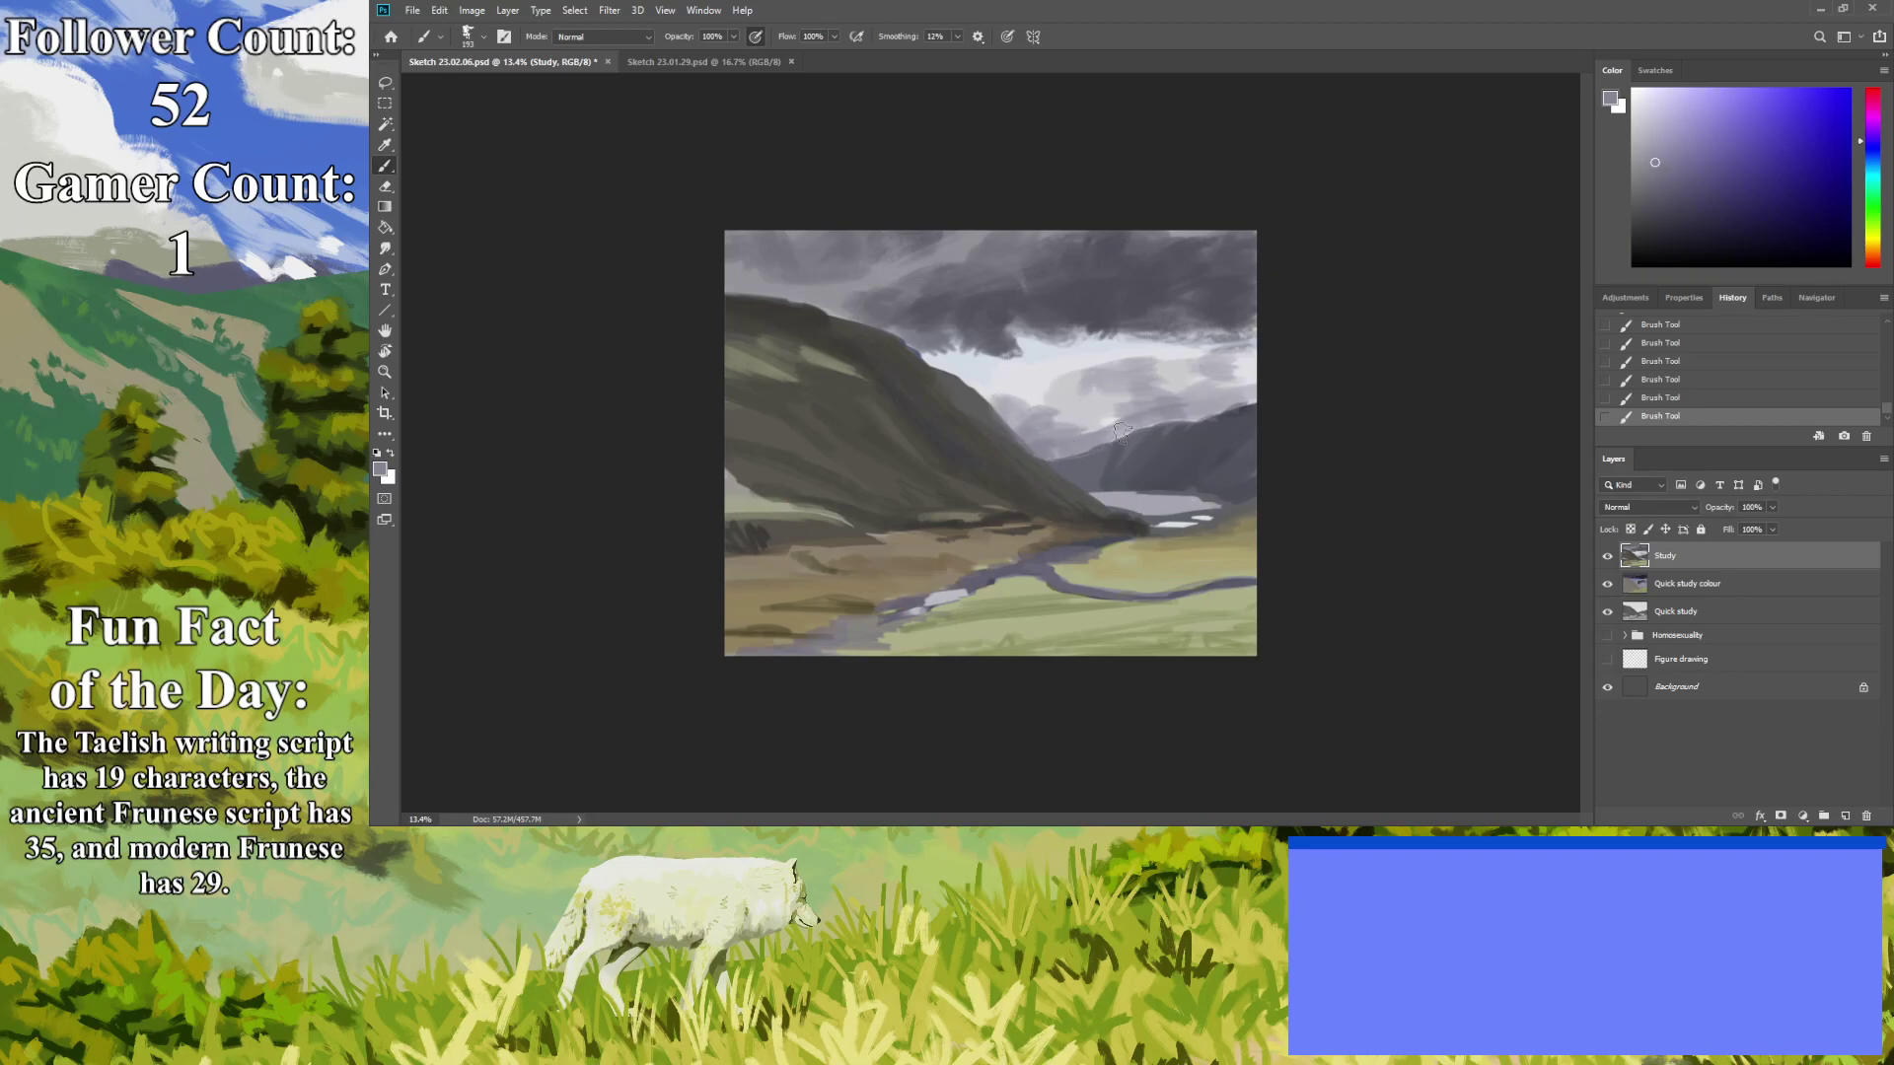
# Try a violet-blue patch of open sky beneath the storm clouds beside the large hill.
pyautogui.click(385, 372)
pyautogui.moveTo(977, 478); pyautogui.dragTo(1169, 642)
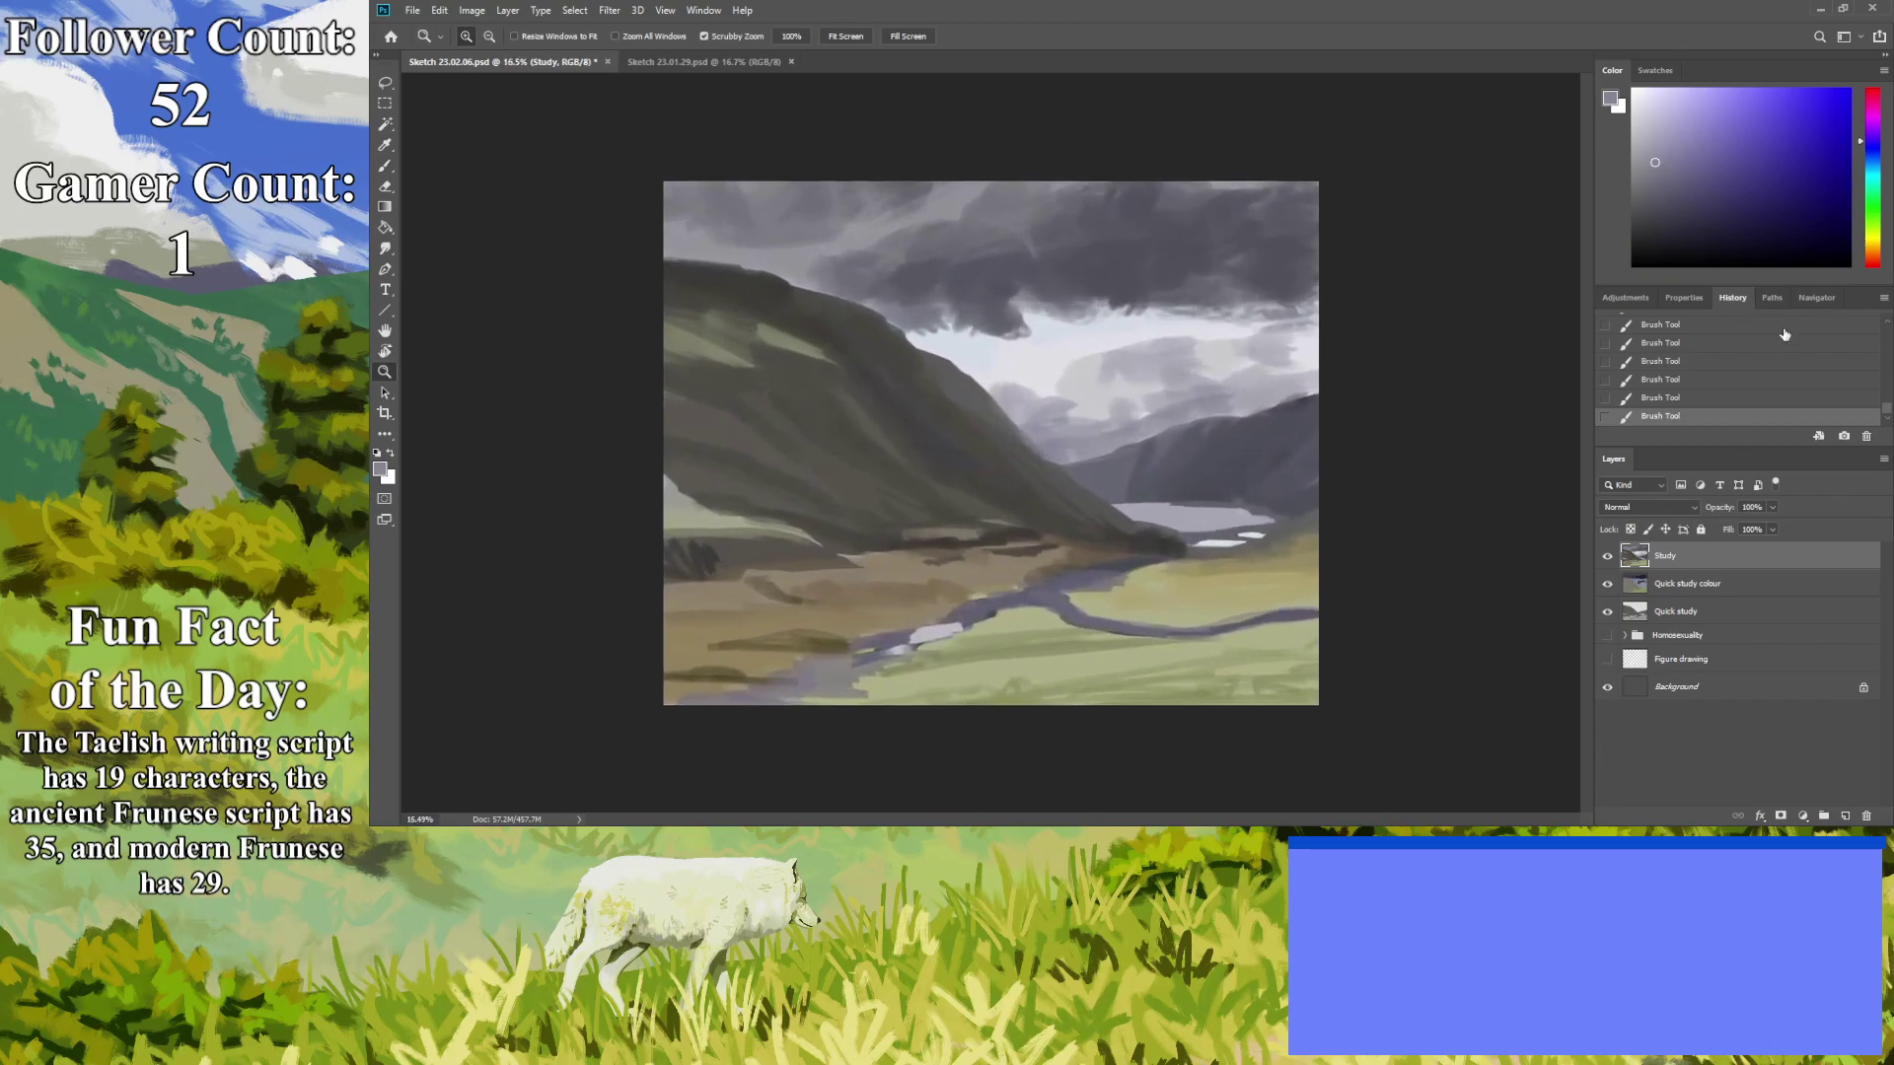
pyautogui.moveTo(1871, 151); pyautogui.dragTo(1872, 159)
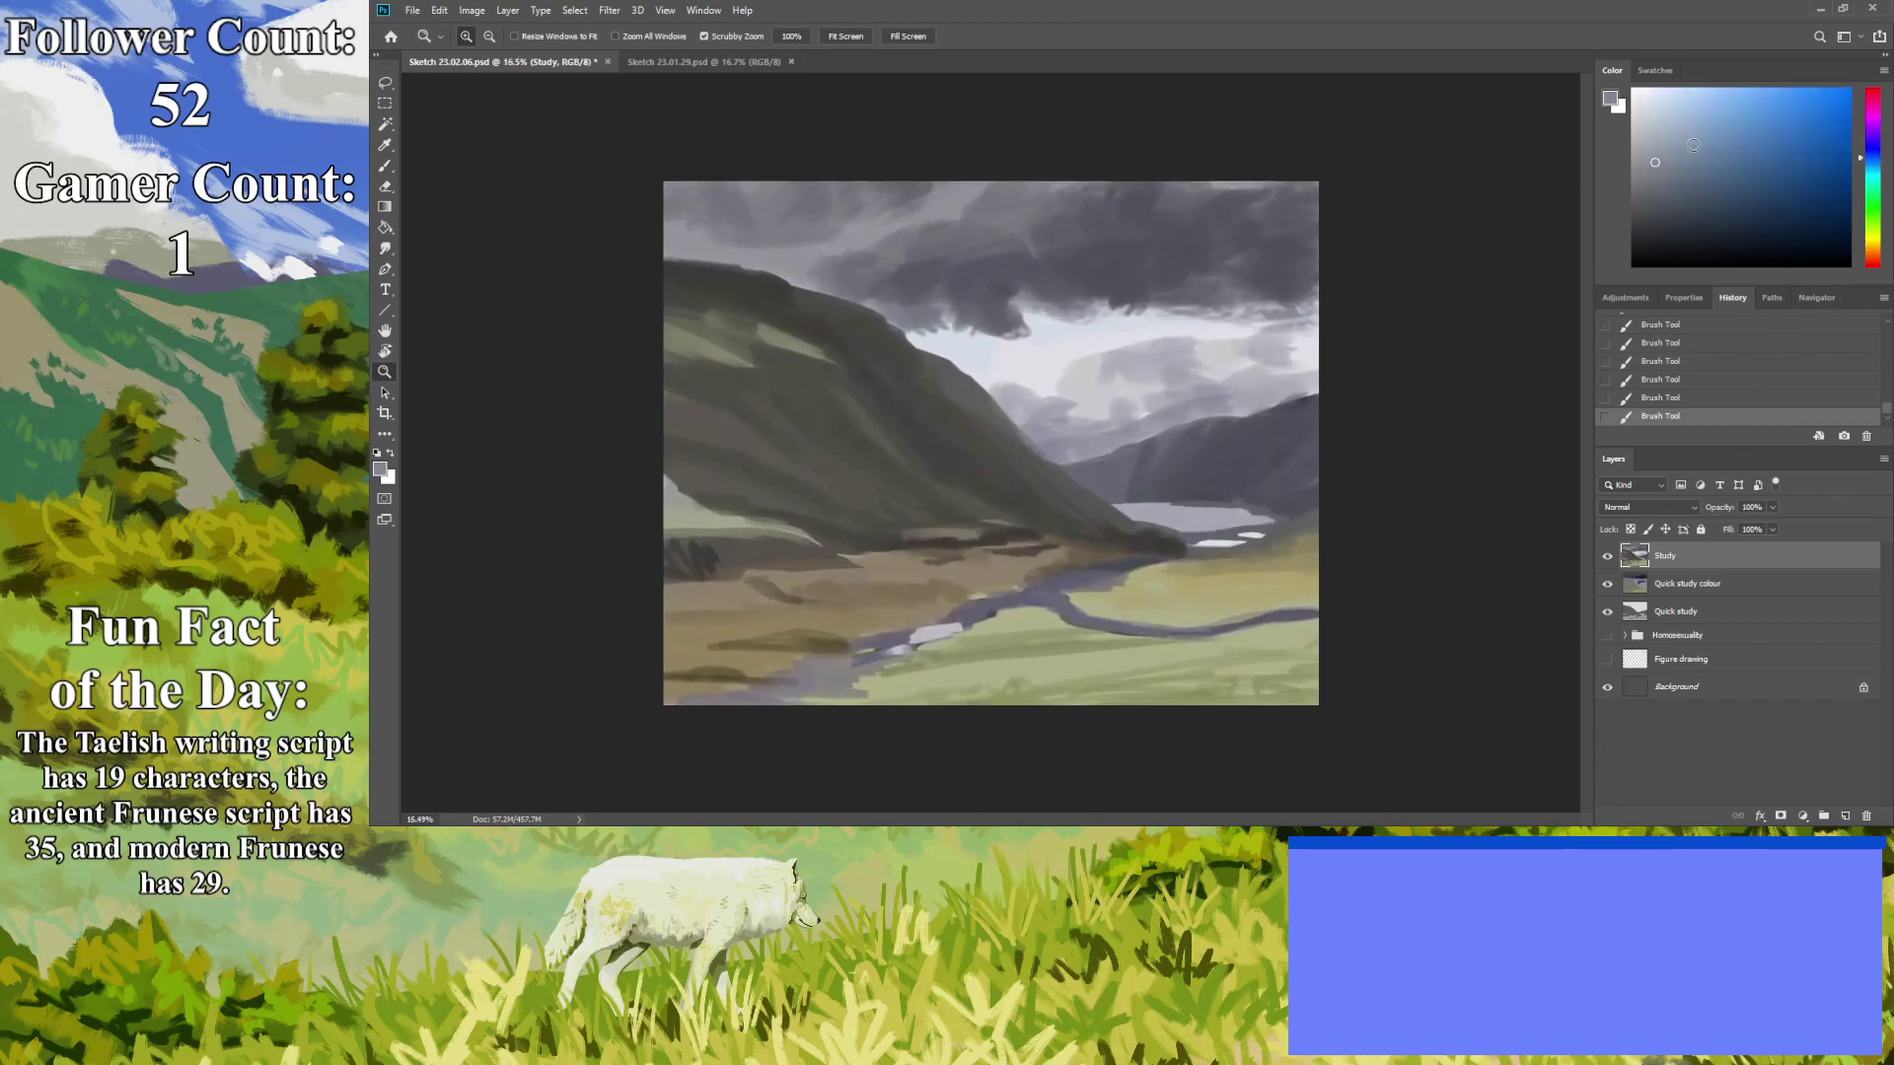
pyautogui.click(1872, 153)
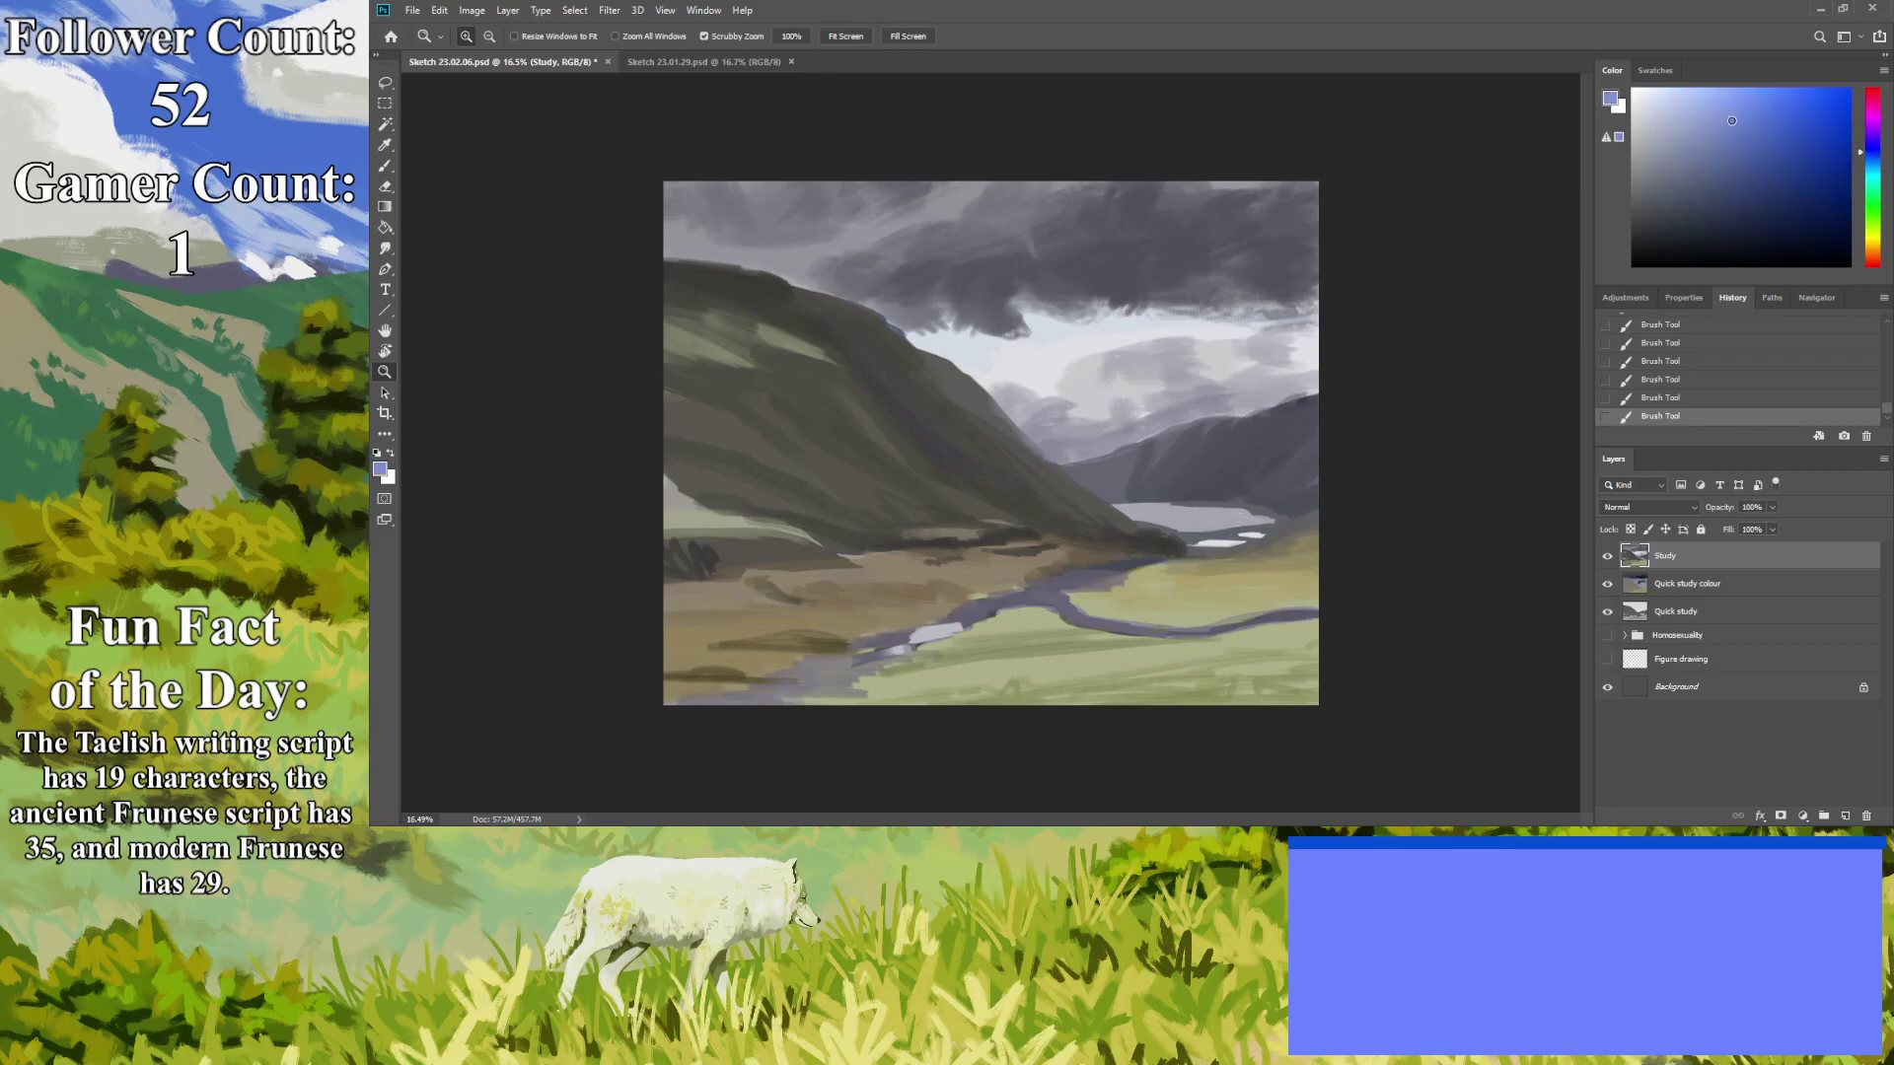
pyautogui.click(384, 166)
pyautogui.moveTo(922, 335)
pyautogui.mouseDown()
pyautogui.moveTo(995, 333)
pyautogui.moveTo(907, 332)
pyautogui.mouseUp()
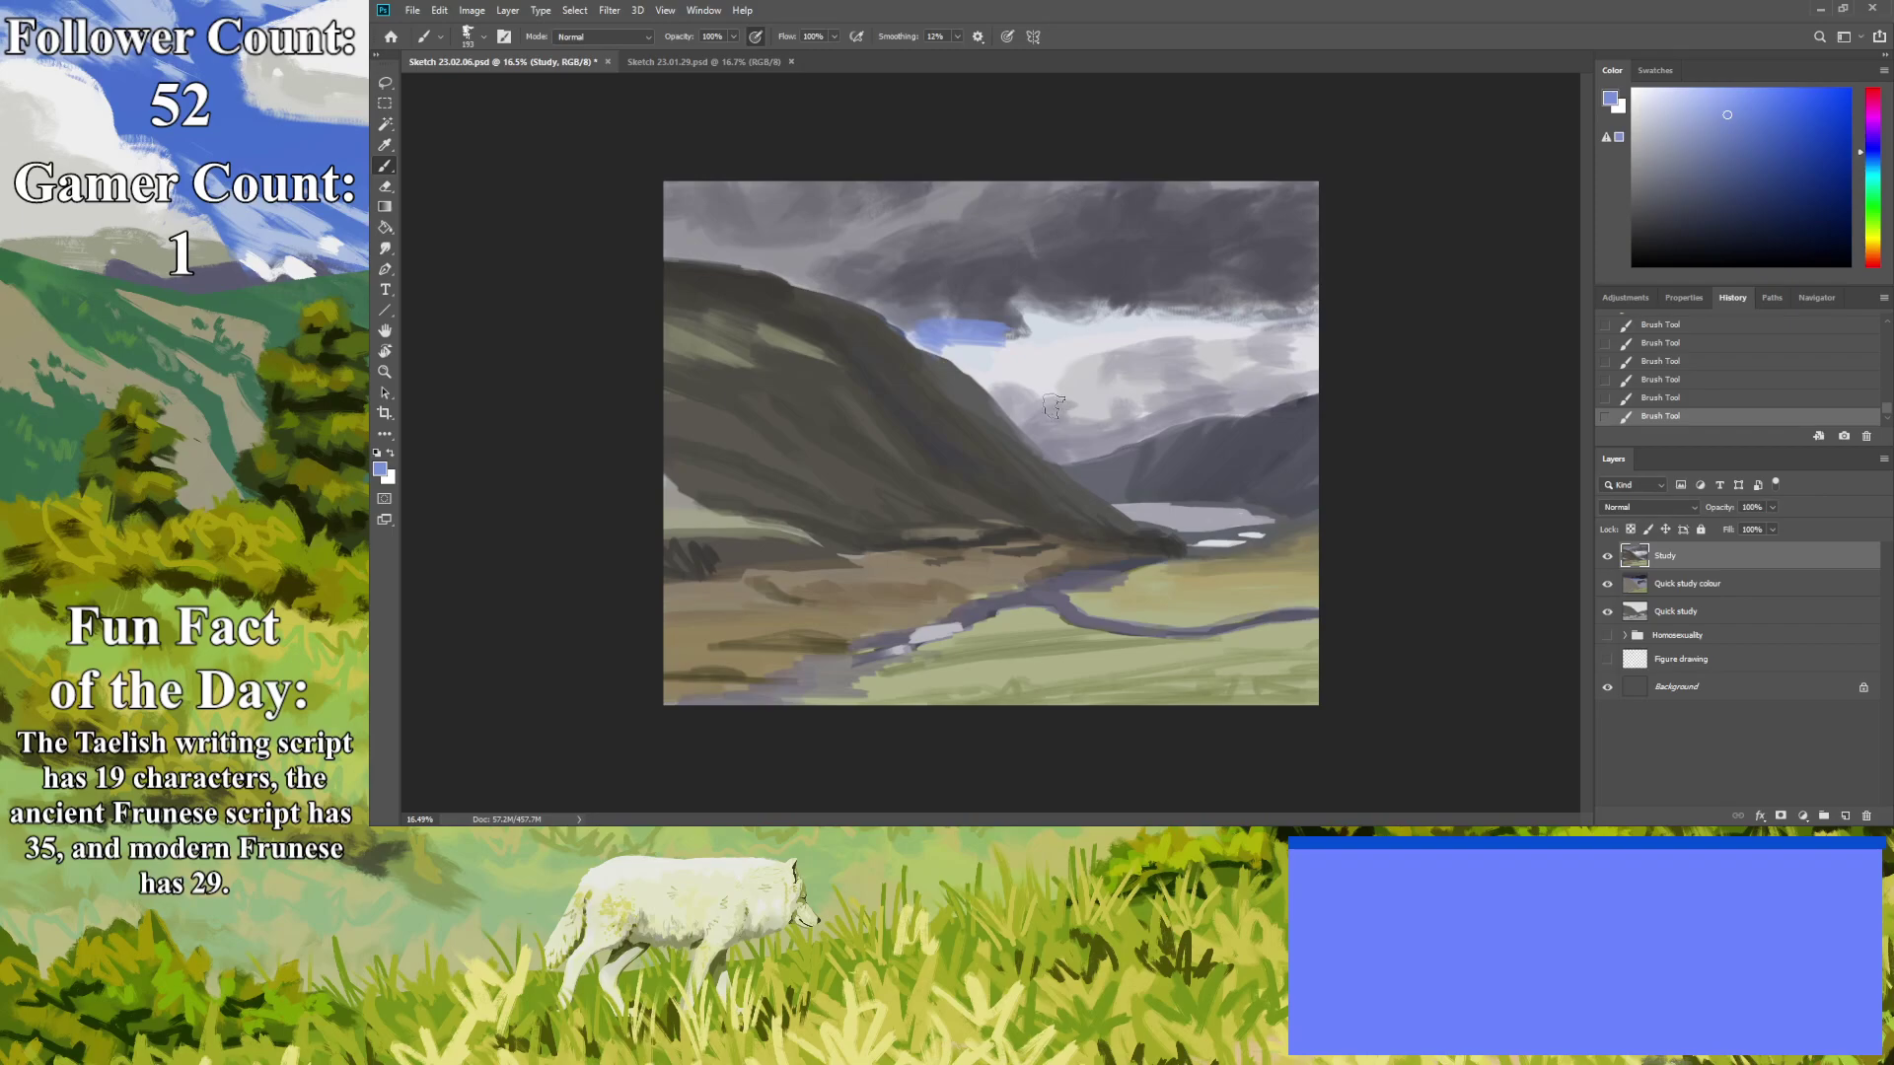
pyautogui.hotkey('ctrl', 'z')
pyautogui.hotkey('ctrl', 'z')
# Shift the colour to a lighter sky blue and leave a thin blue strip of open sky under the storm clouds.
pyautogui.click(1873, 161)
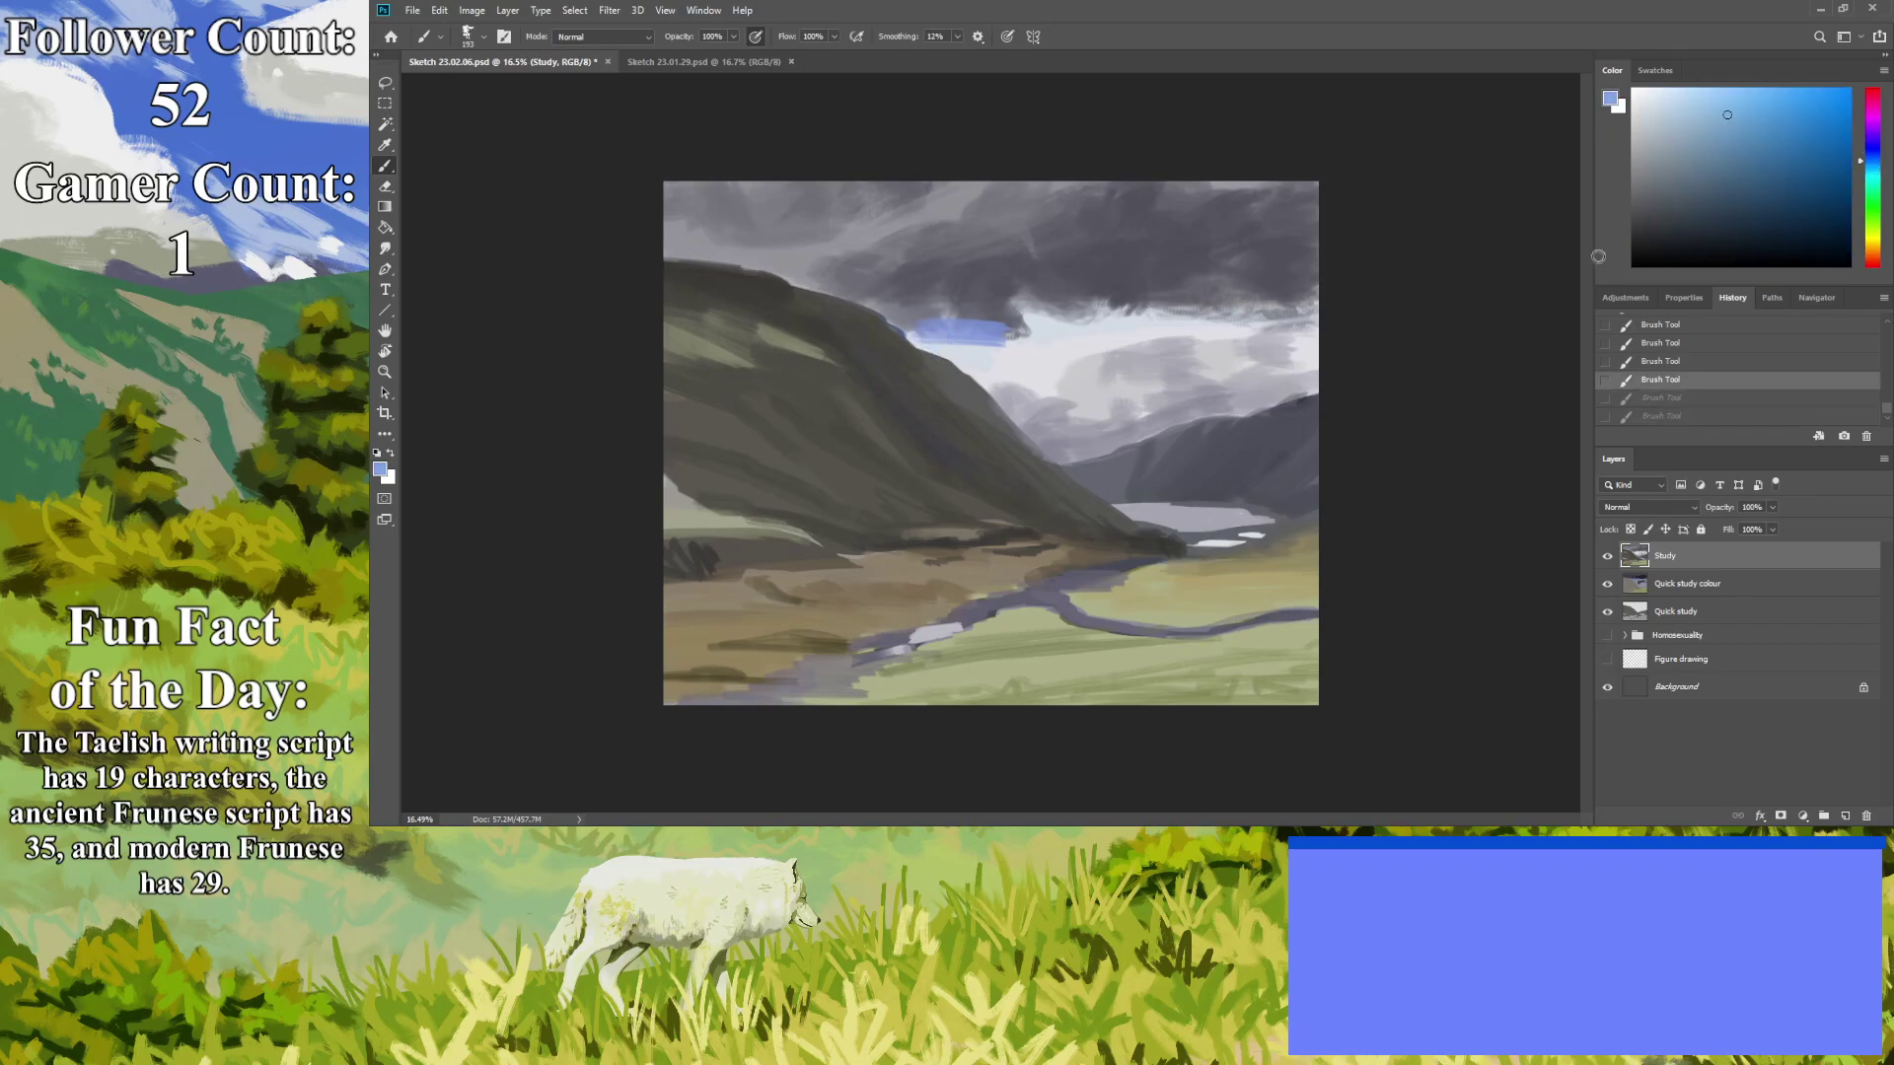
pyautogui.hotkey('ctrl', 'z')
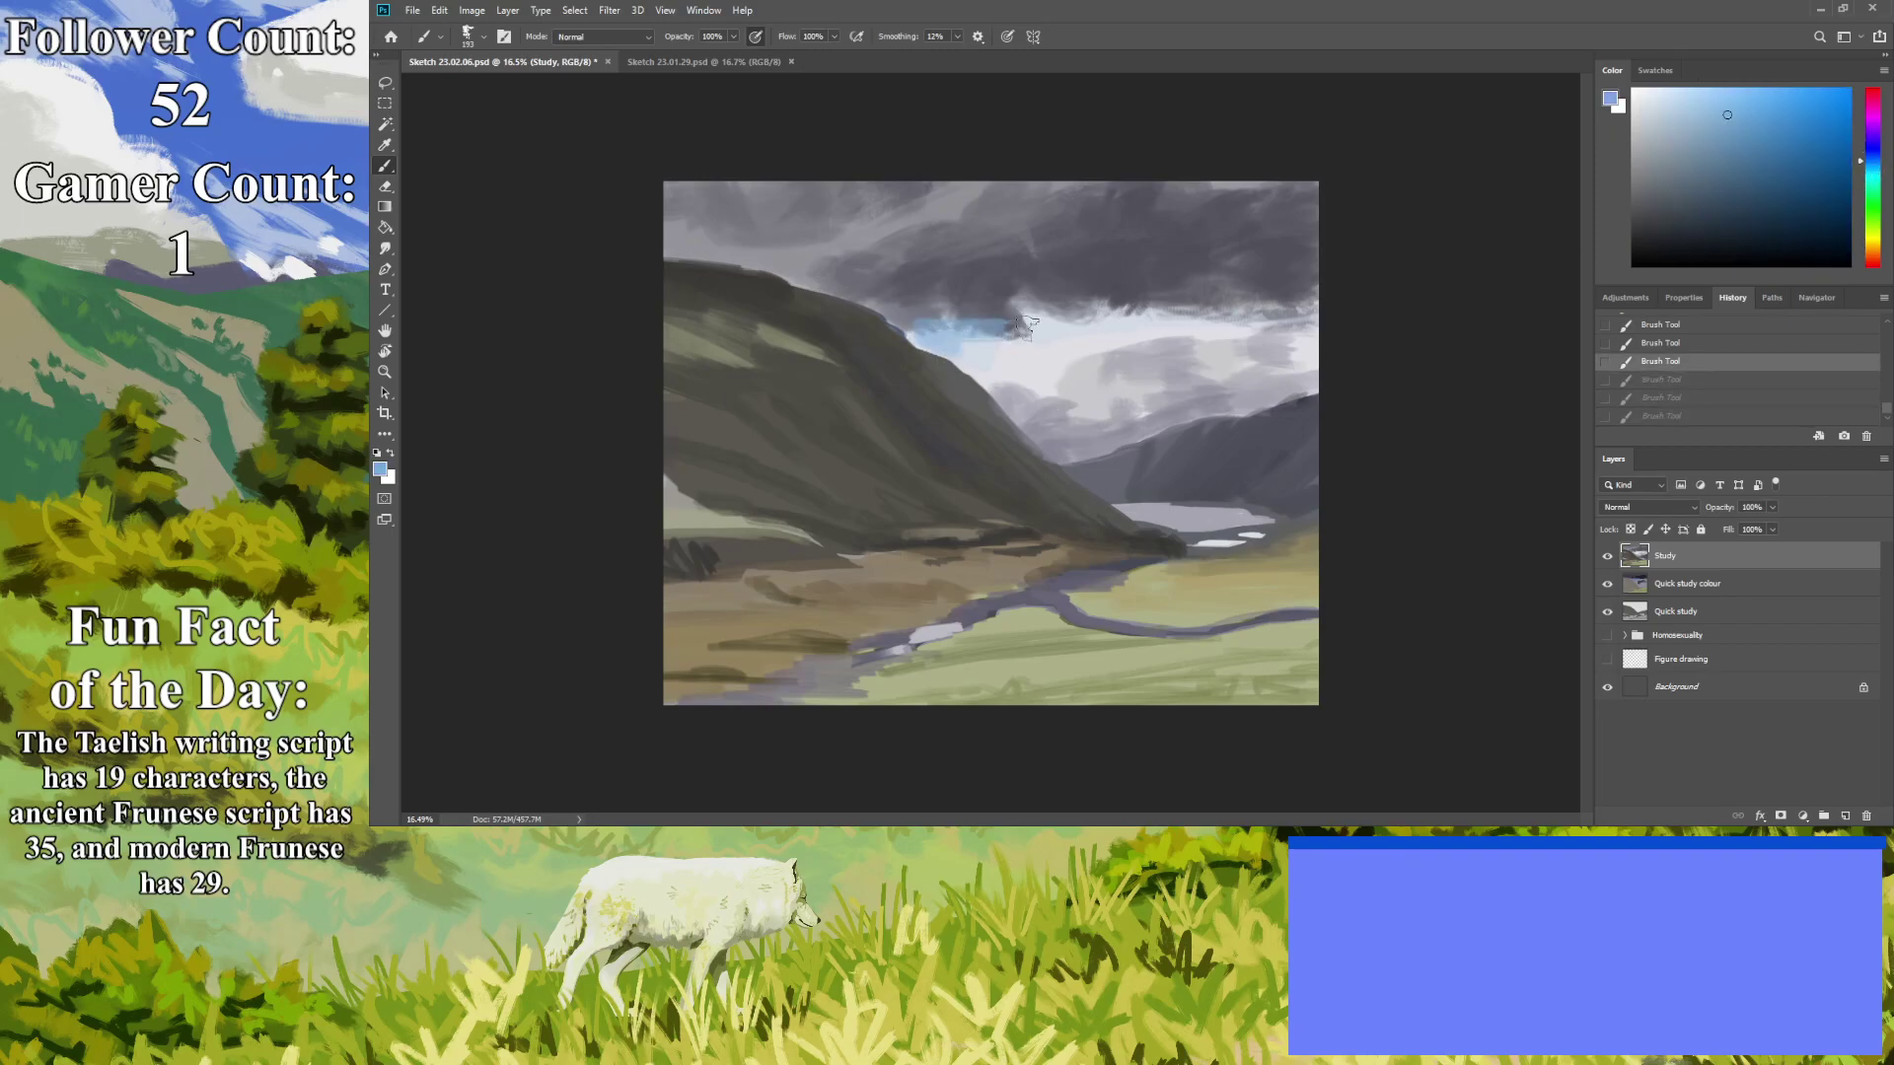
pyautogui.hotkey('ctrl', 'shift', 'z')
pyautogui.hotkey('ctrl', 'shift', 'z')
pyautogui.hotkey('ctrl', 'shift', 'z')
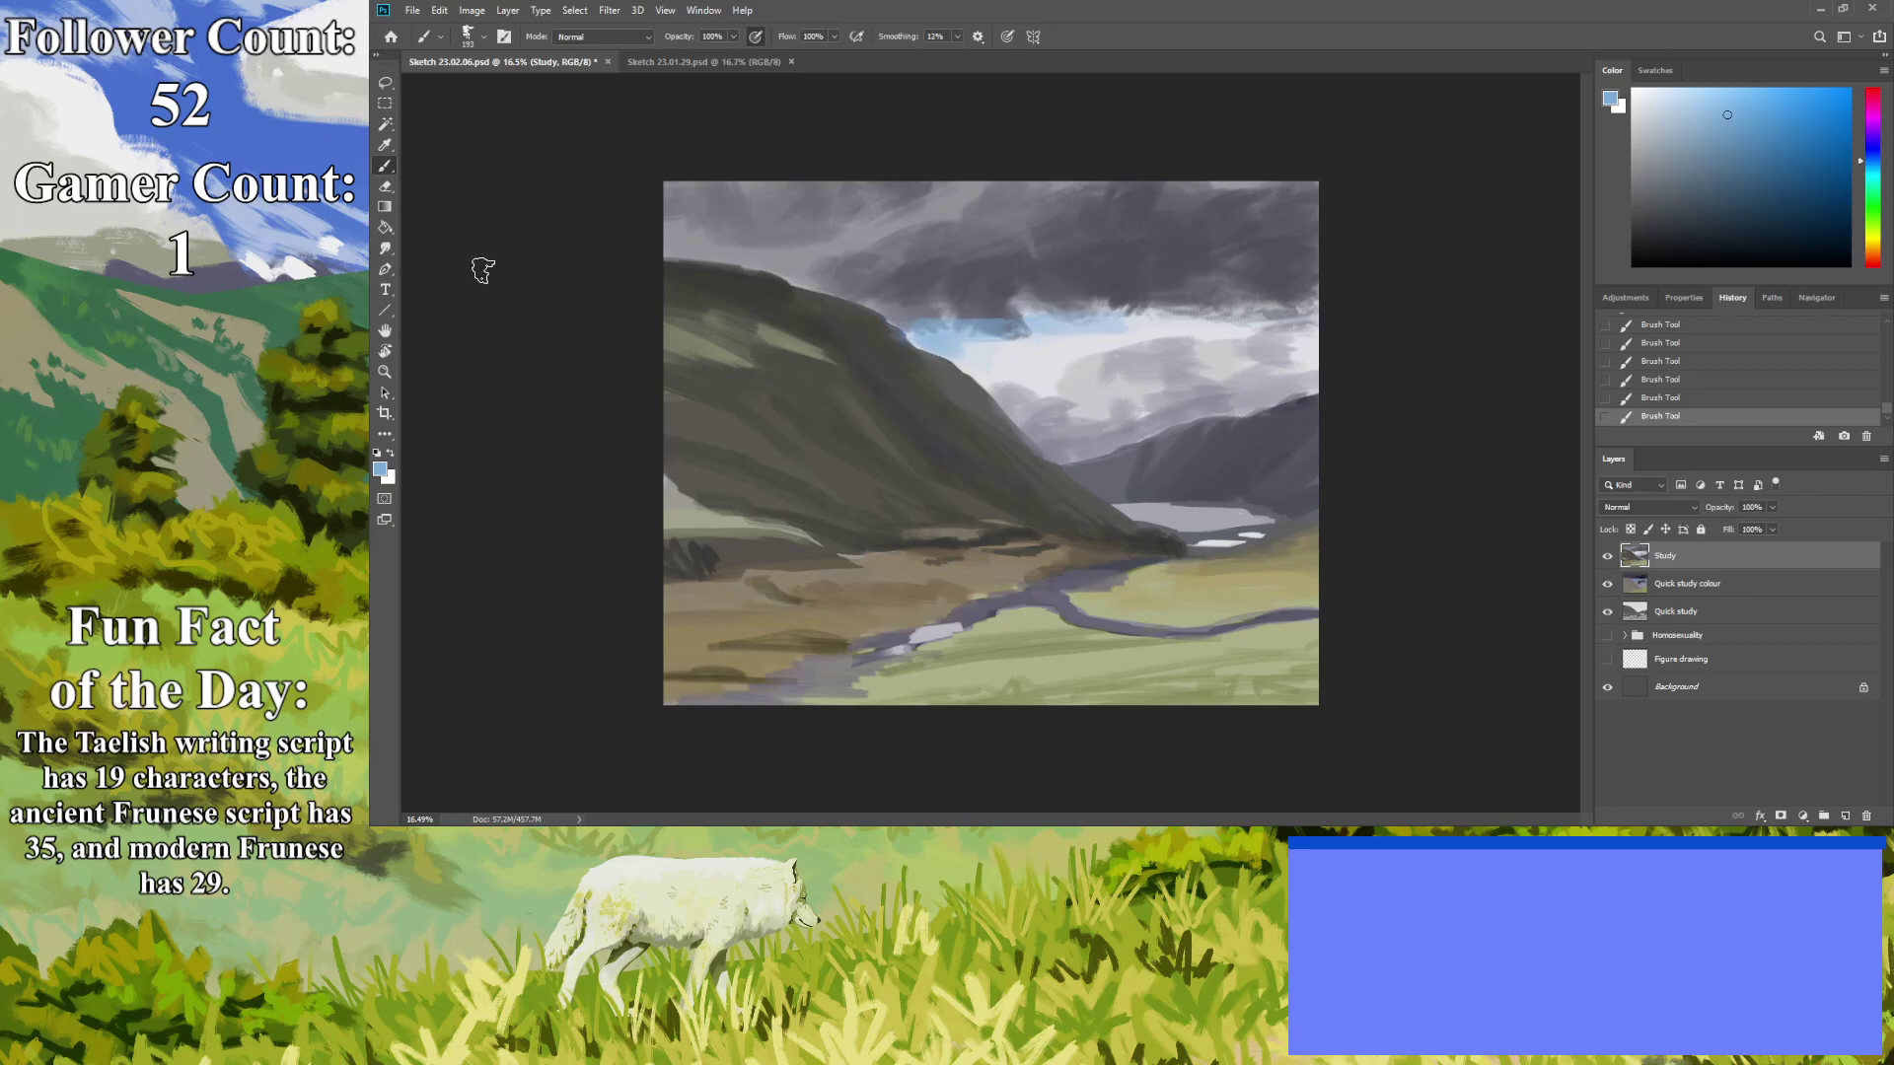
# Sample the dark cloud grey and repaint the storm clouds' lower edge along the blue strip of sky.
pyautogui.click(385, 144)
pyautogui.click(1108, 264)
pyautogui.click(385, 165)
pyautogui.moveTo(1018, 304)
pyautogui.mouseDown()
pyautogui.moveTo(949, 298)
pyautogui.moveTo(931, 306)
pyautogui.moveTo(944, 336)
pyautogui.moveTo(886, 304)
pyautogui.moveTo(939, 324)
pyautogui.moveTo(905, 291)
pyautogui.moveTo(1024, 279)
pyautogui.moveTo(1090, 313)
pyautogui.mouseUp()
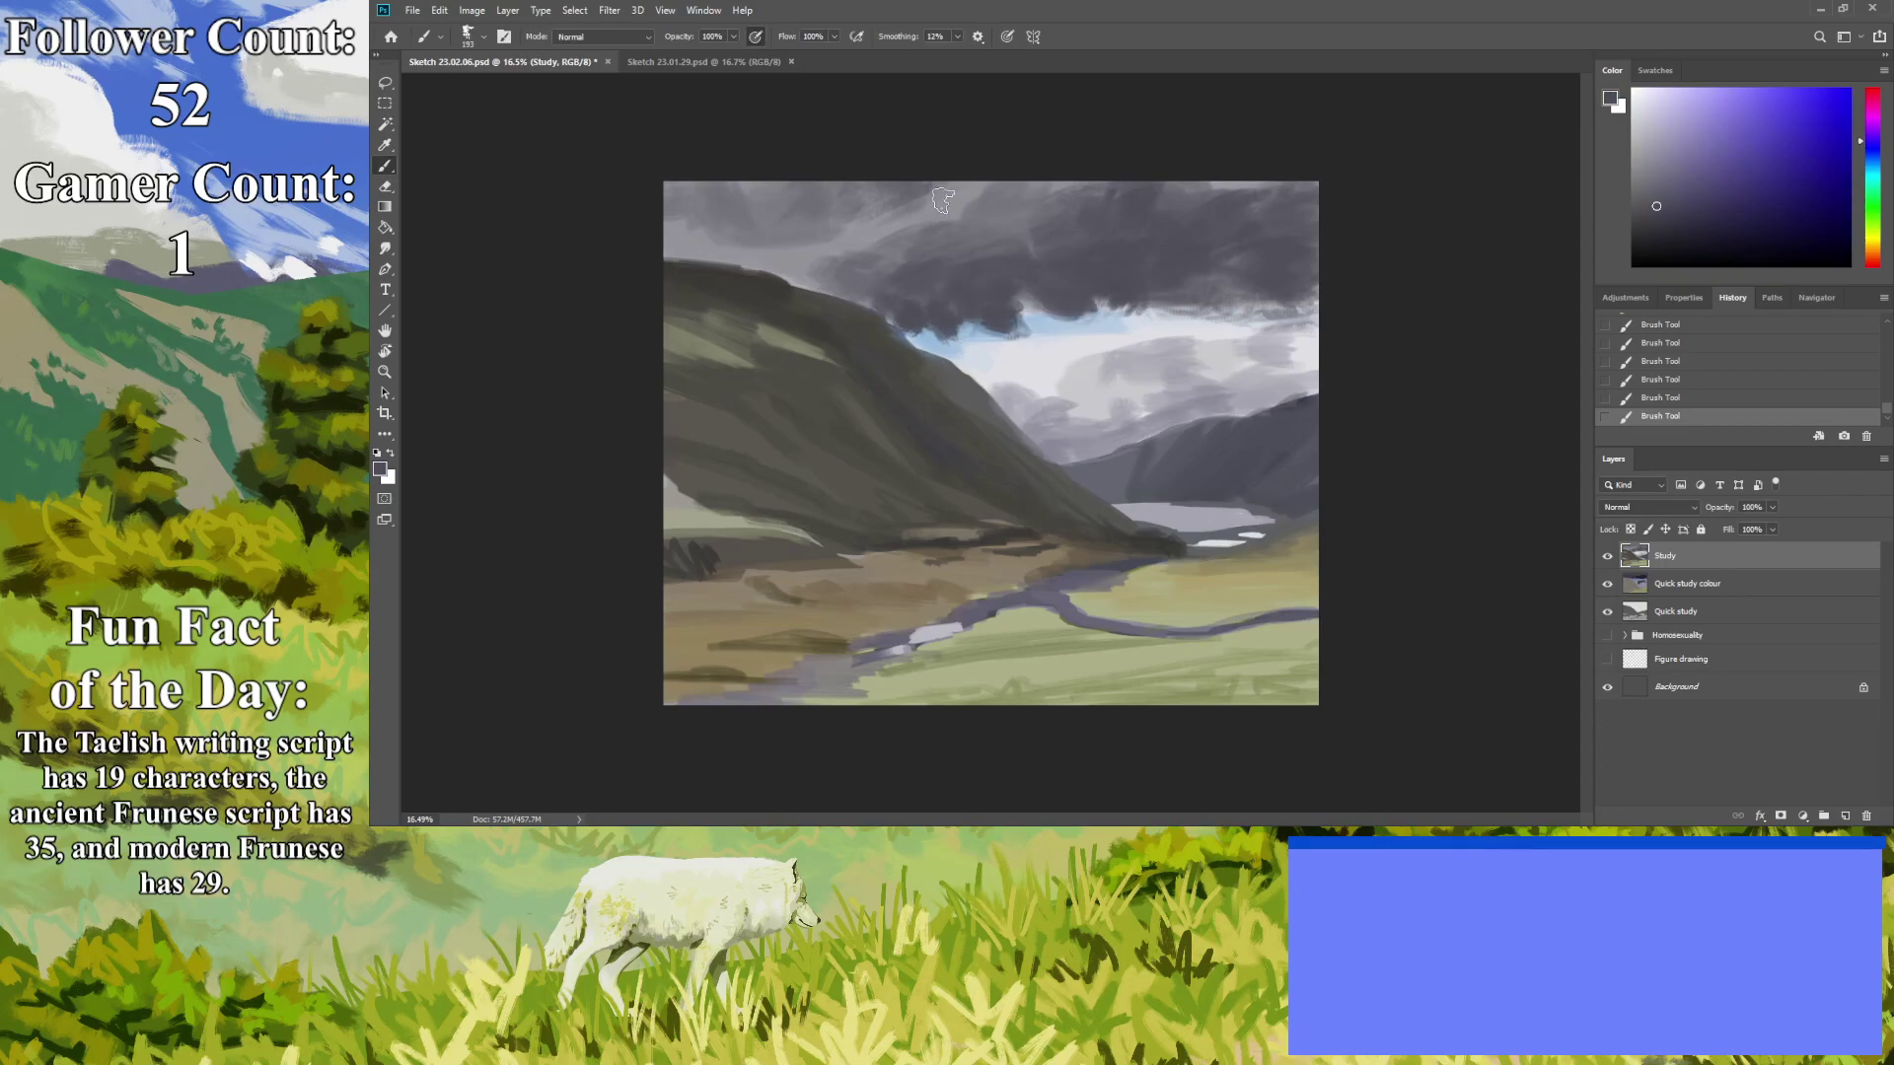
# Paint dark grey cloud over the large hill's crest and across the upper left part of the sky.
pyautogui.click(385, 372)
pyautogui.moveTo(924, 473); pyautogui.dragTo(801, 490)
pyautogui.moveTo(672, 507); pyautogui.dragTo(765, 564)
pyautogui.click(385, 145)
pyautogui.press('b')
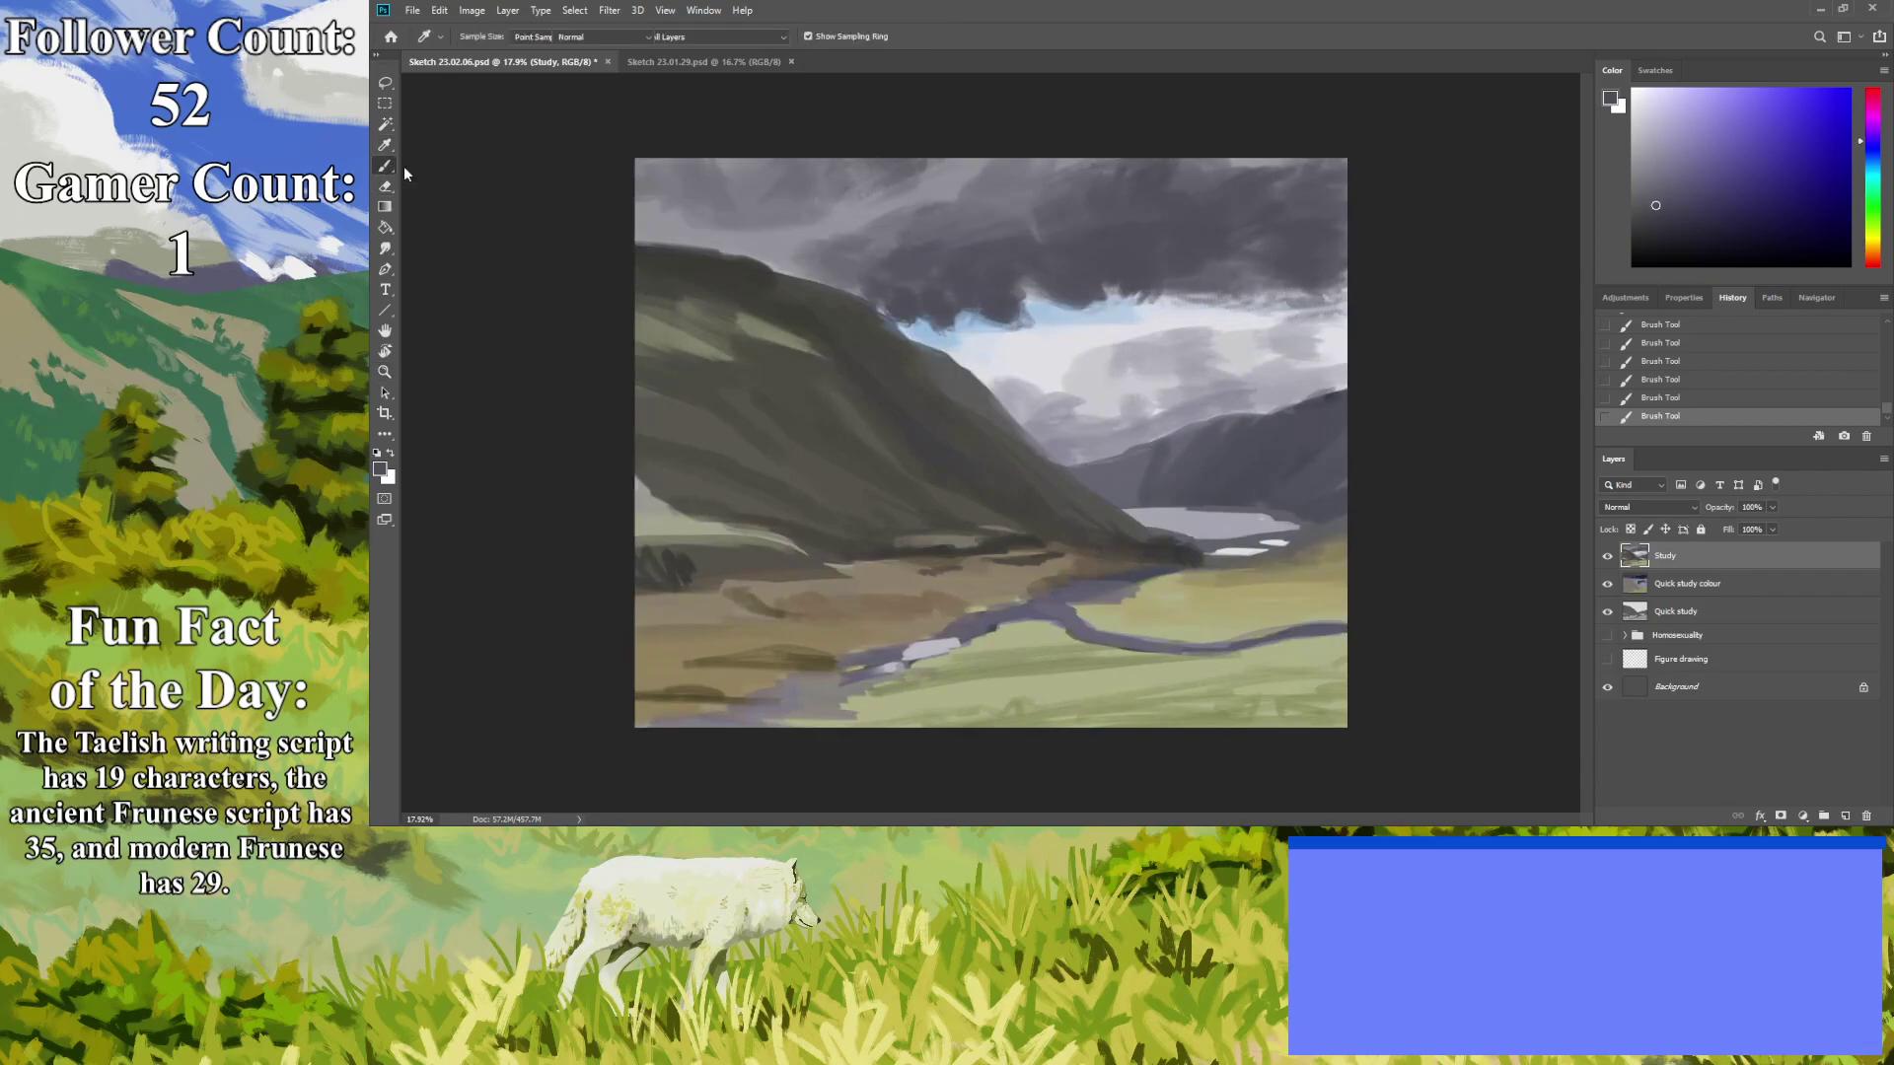
pyautogui.moveTo(843, 294)
pyautogui.mouseDown()
pyautogui.moveTo(799, 290)
pyautogui.moveTo(938, 275)
pyautogui.moveTo(817, 286)
pyautogui.moveTo(788, 261)
pyautogui.moveTo(939, 267)
pyautogui.moveTo(869, 259)
pyautogui.moveTo(897, 223)
pyautogui.moveTo(1030, 254)
pyautogui.mouseUp()
pyautogui.moveTo(886, 158)
pyautogui.mouseDown()
pyautogui.moveTo(845, 212)
pyautogui.moveTo(781, 218)
pyautogui.moveTo(872, 207)
pyautogui.moveTo(549, 194)
pyautogui.mouseUp()
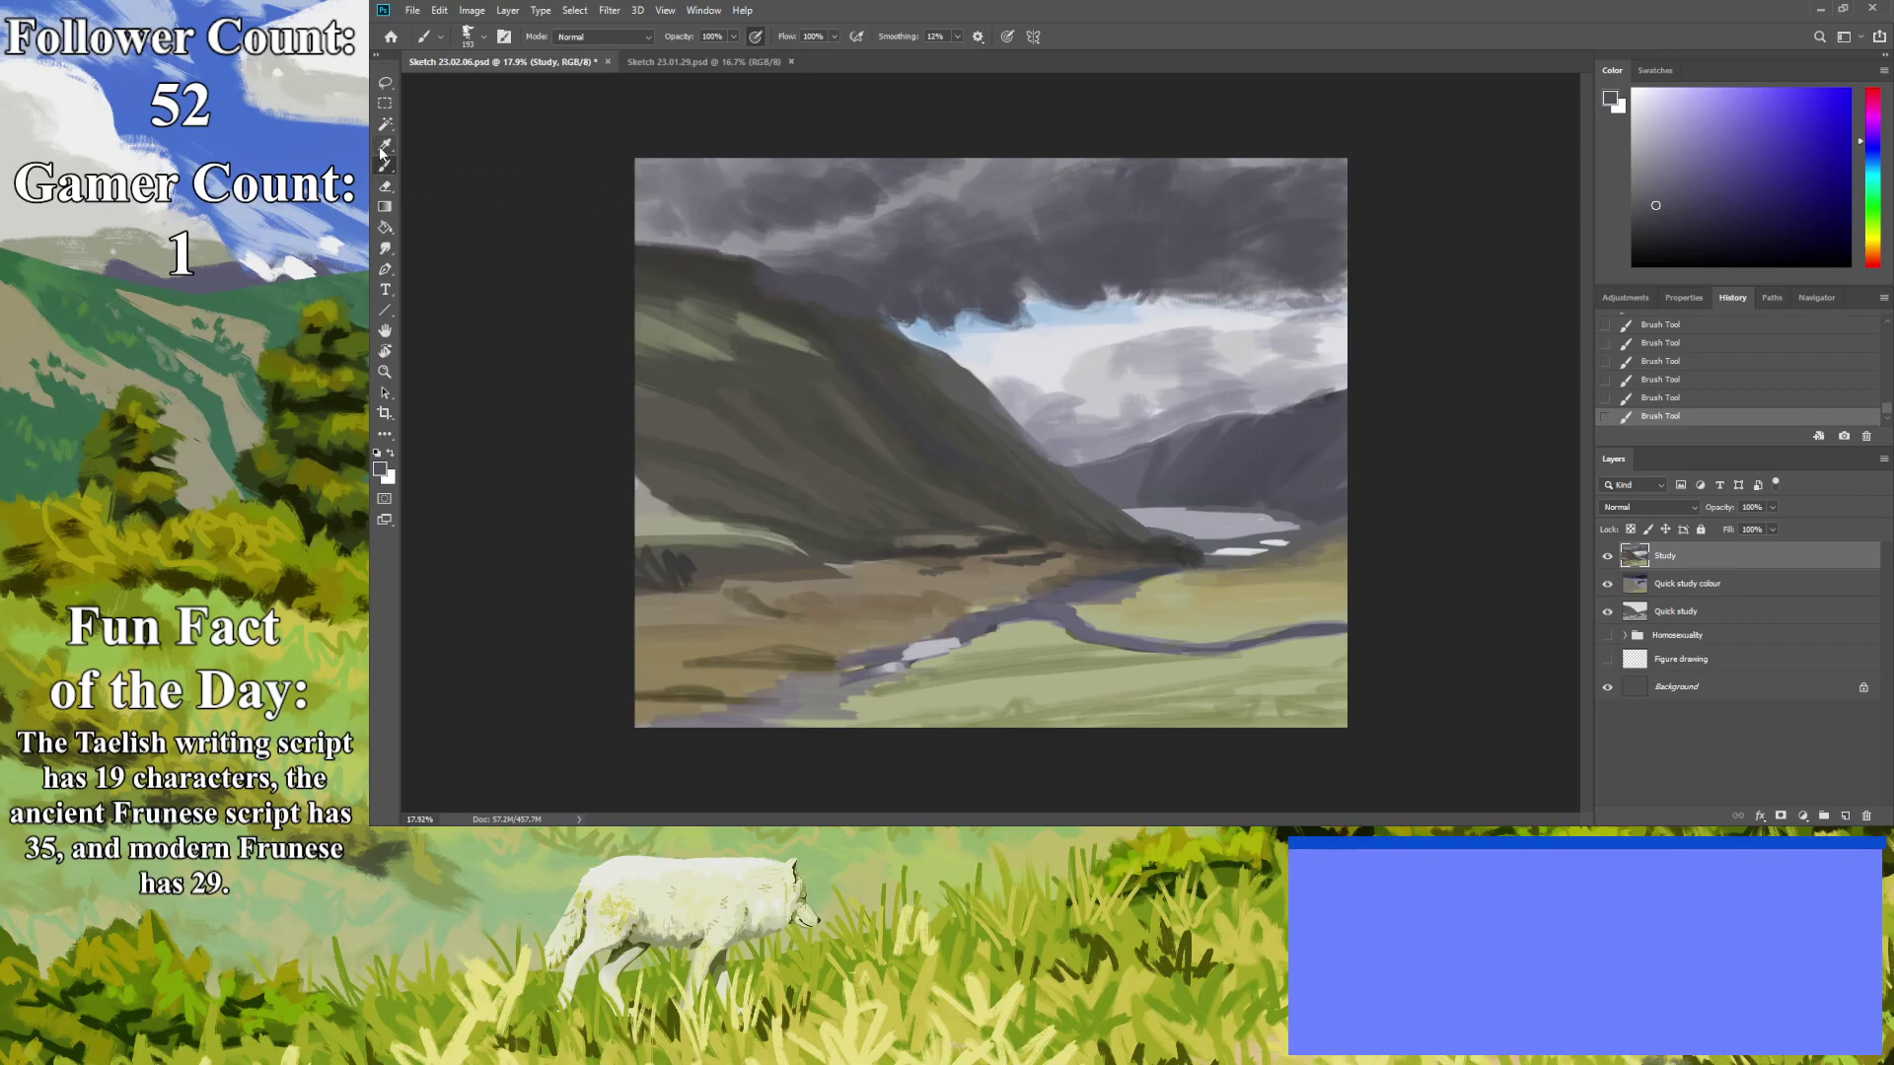
# Sample a lighter cloud grey and brush lighter breaks into the upper storm clouds.
pyautogui.keyDown('alt'); pyautogui.click(759, 235); pyautogui.keyUp('alt')
pyautogui.moveTo(913, 229); pyautogui.dragTo(923, 248)
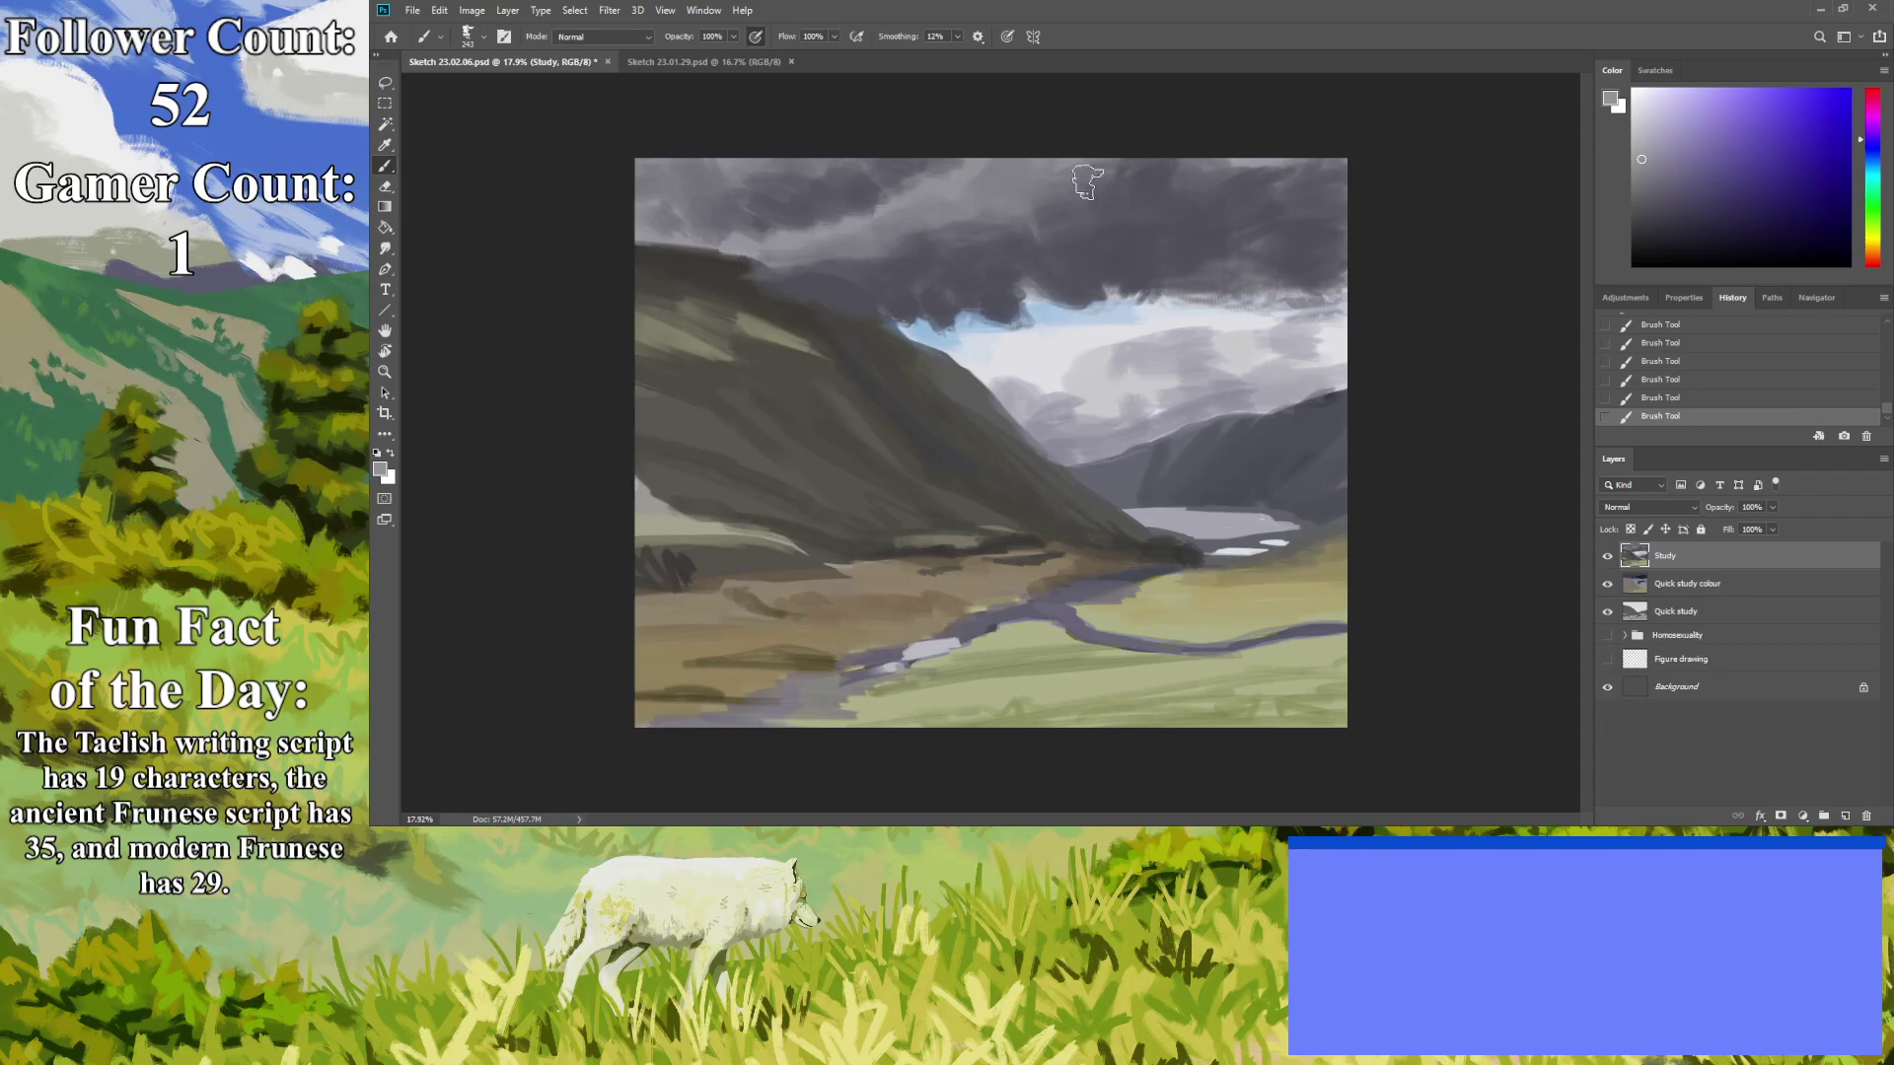
pyautogui.moveTo(1190, 184); pyautogui.dragTo(1162, 171)
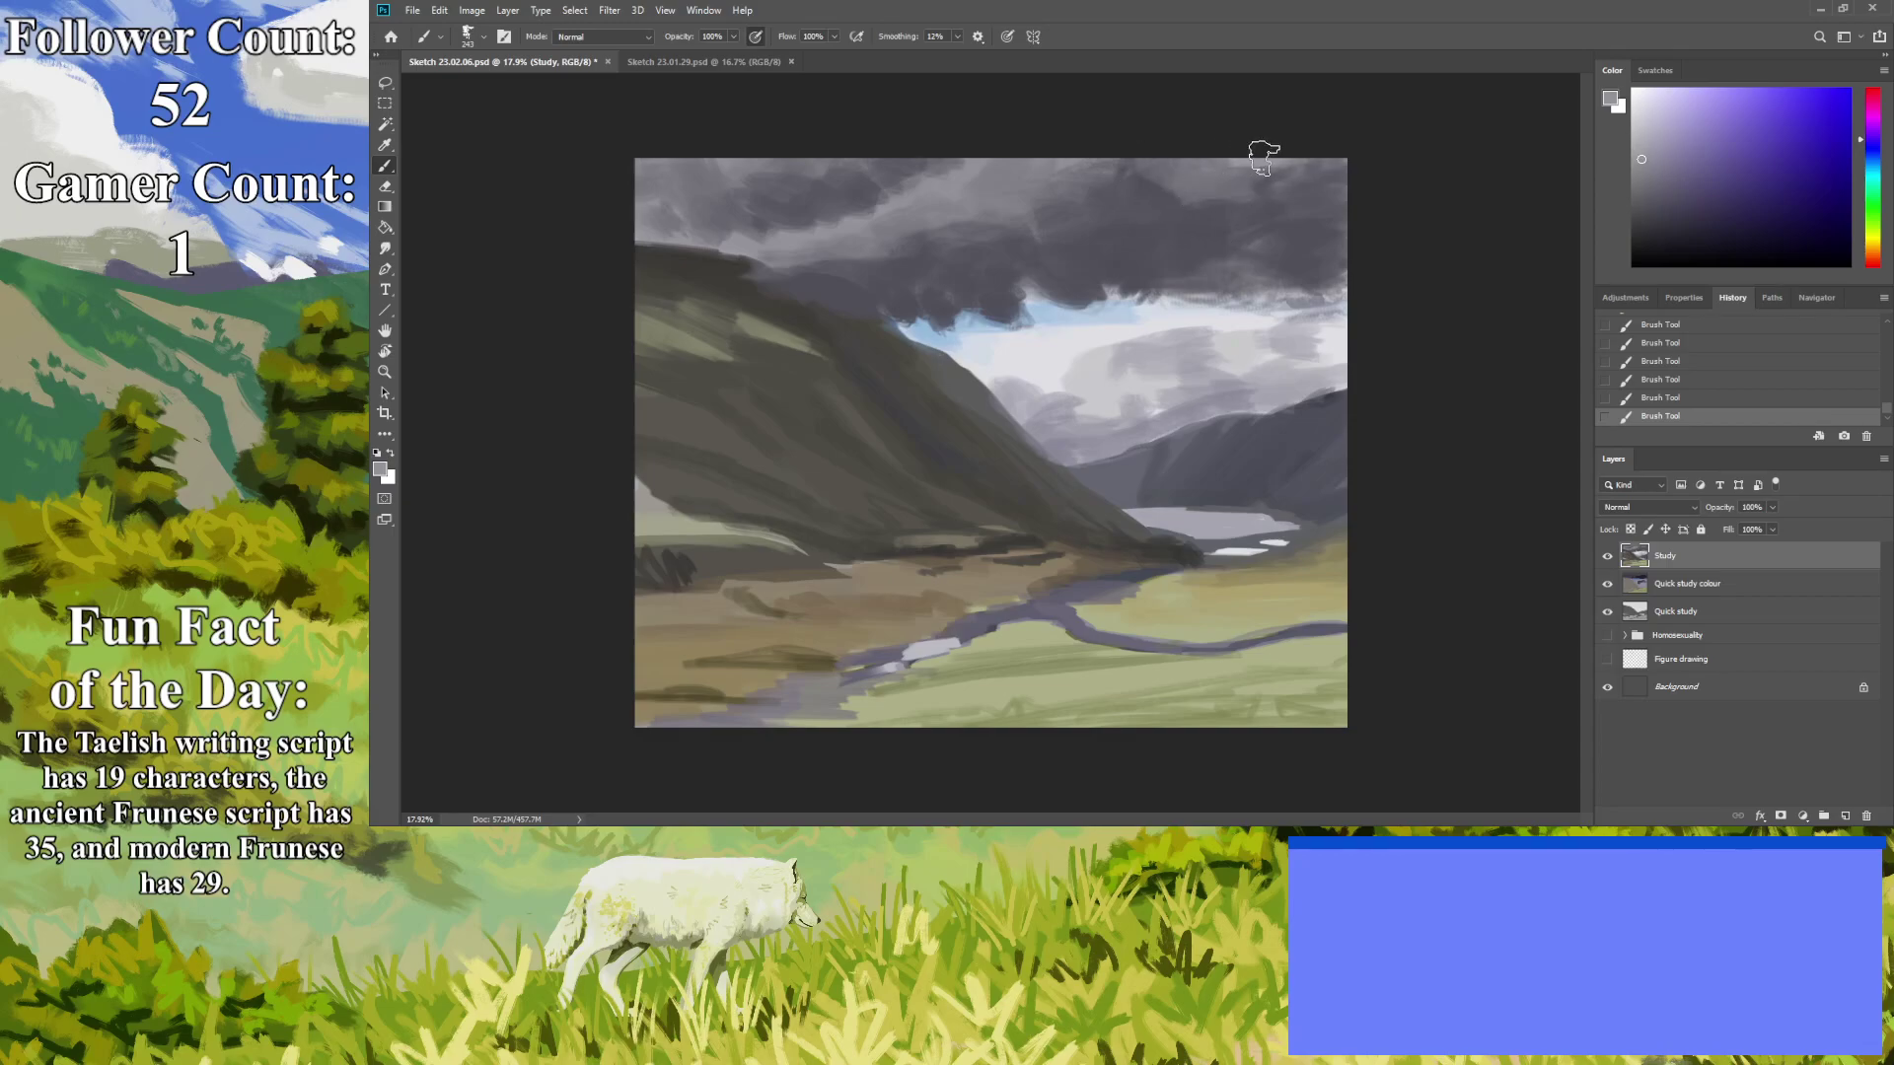
# Sample the hill's dark olive-brown and repaint the large hill's ridge line against the storm clouds.
pyautogui.click(384, 144)
pyautogui.click(757, 286)
pyautogui.click(385, 165)
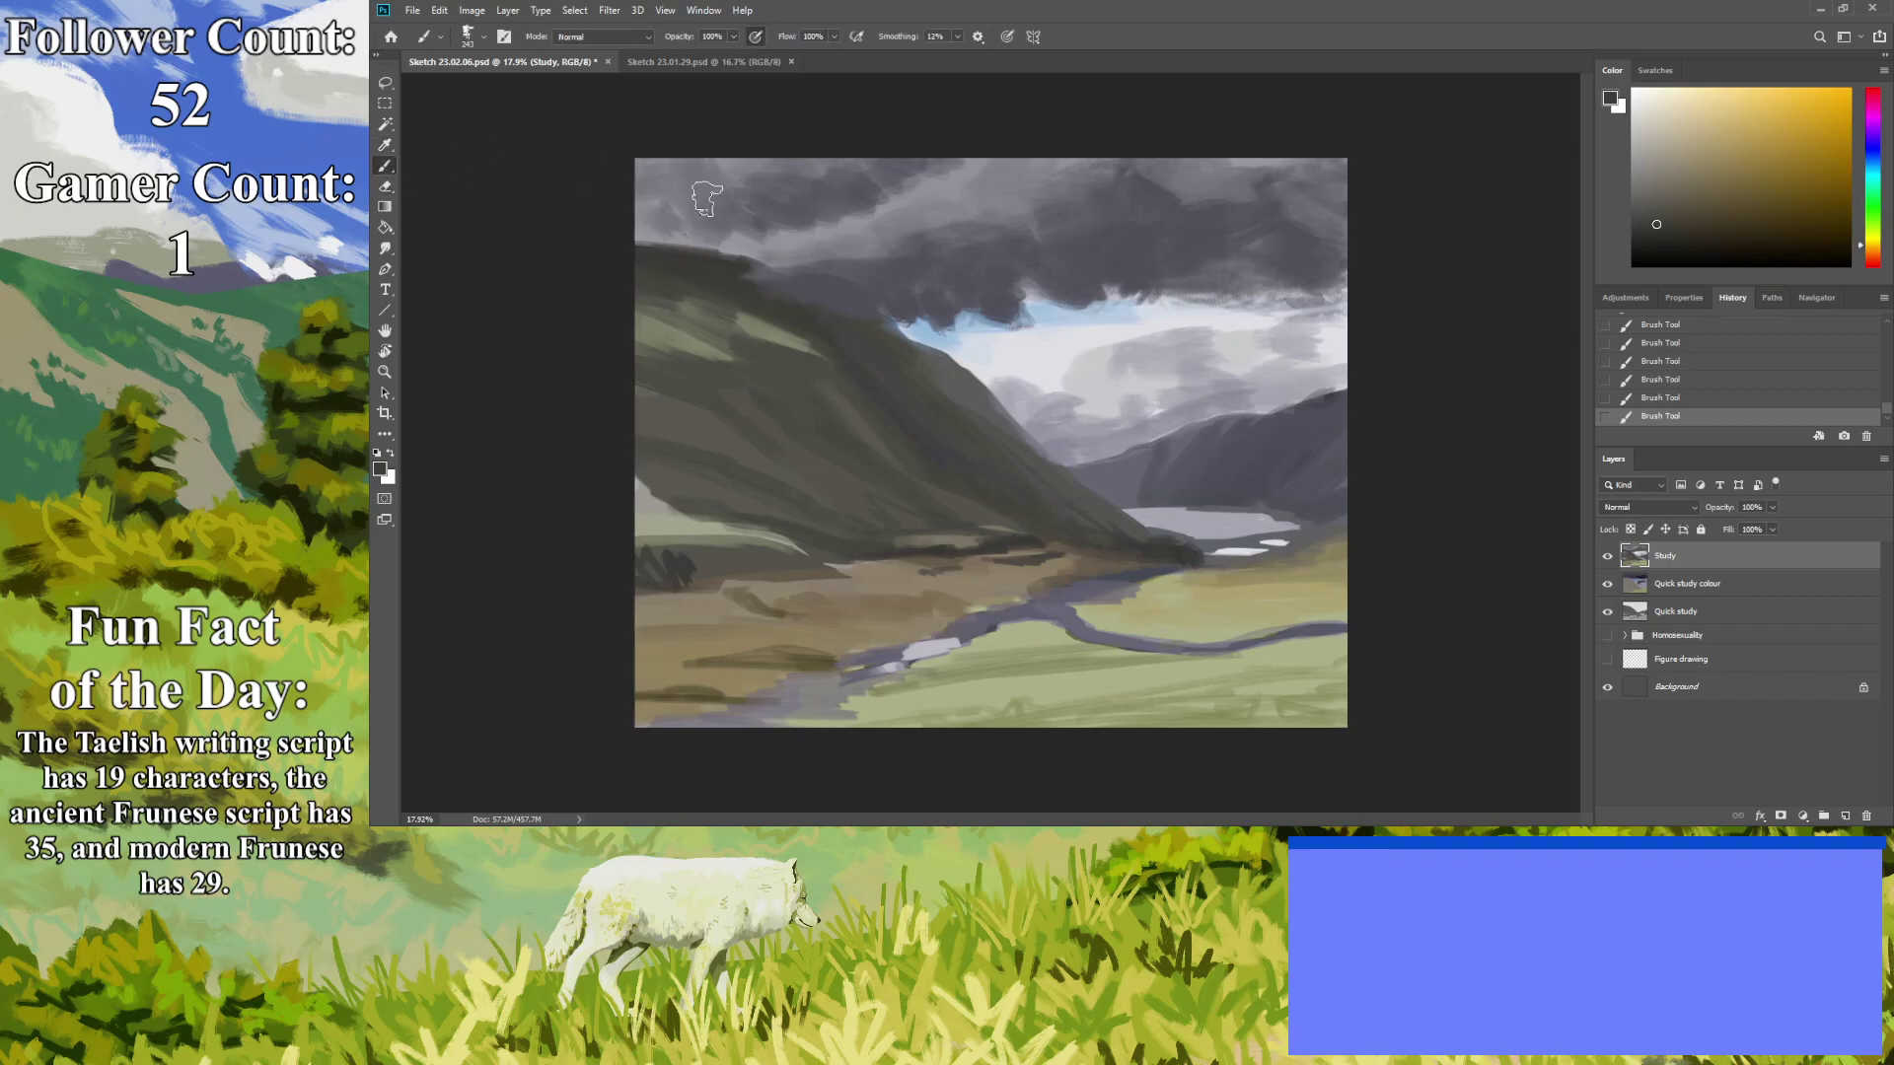
pyautogui.moveTo(839, 295); pyautogui.dragTo(775, 271)
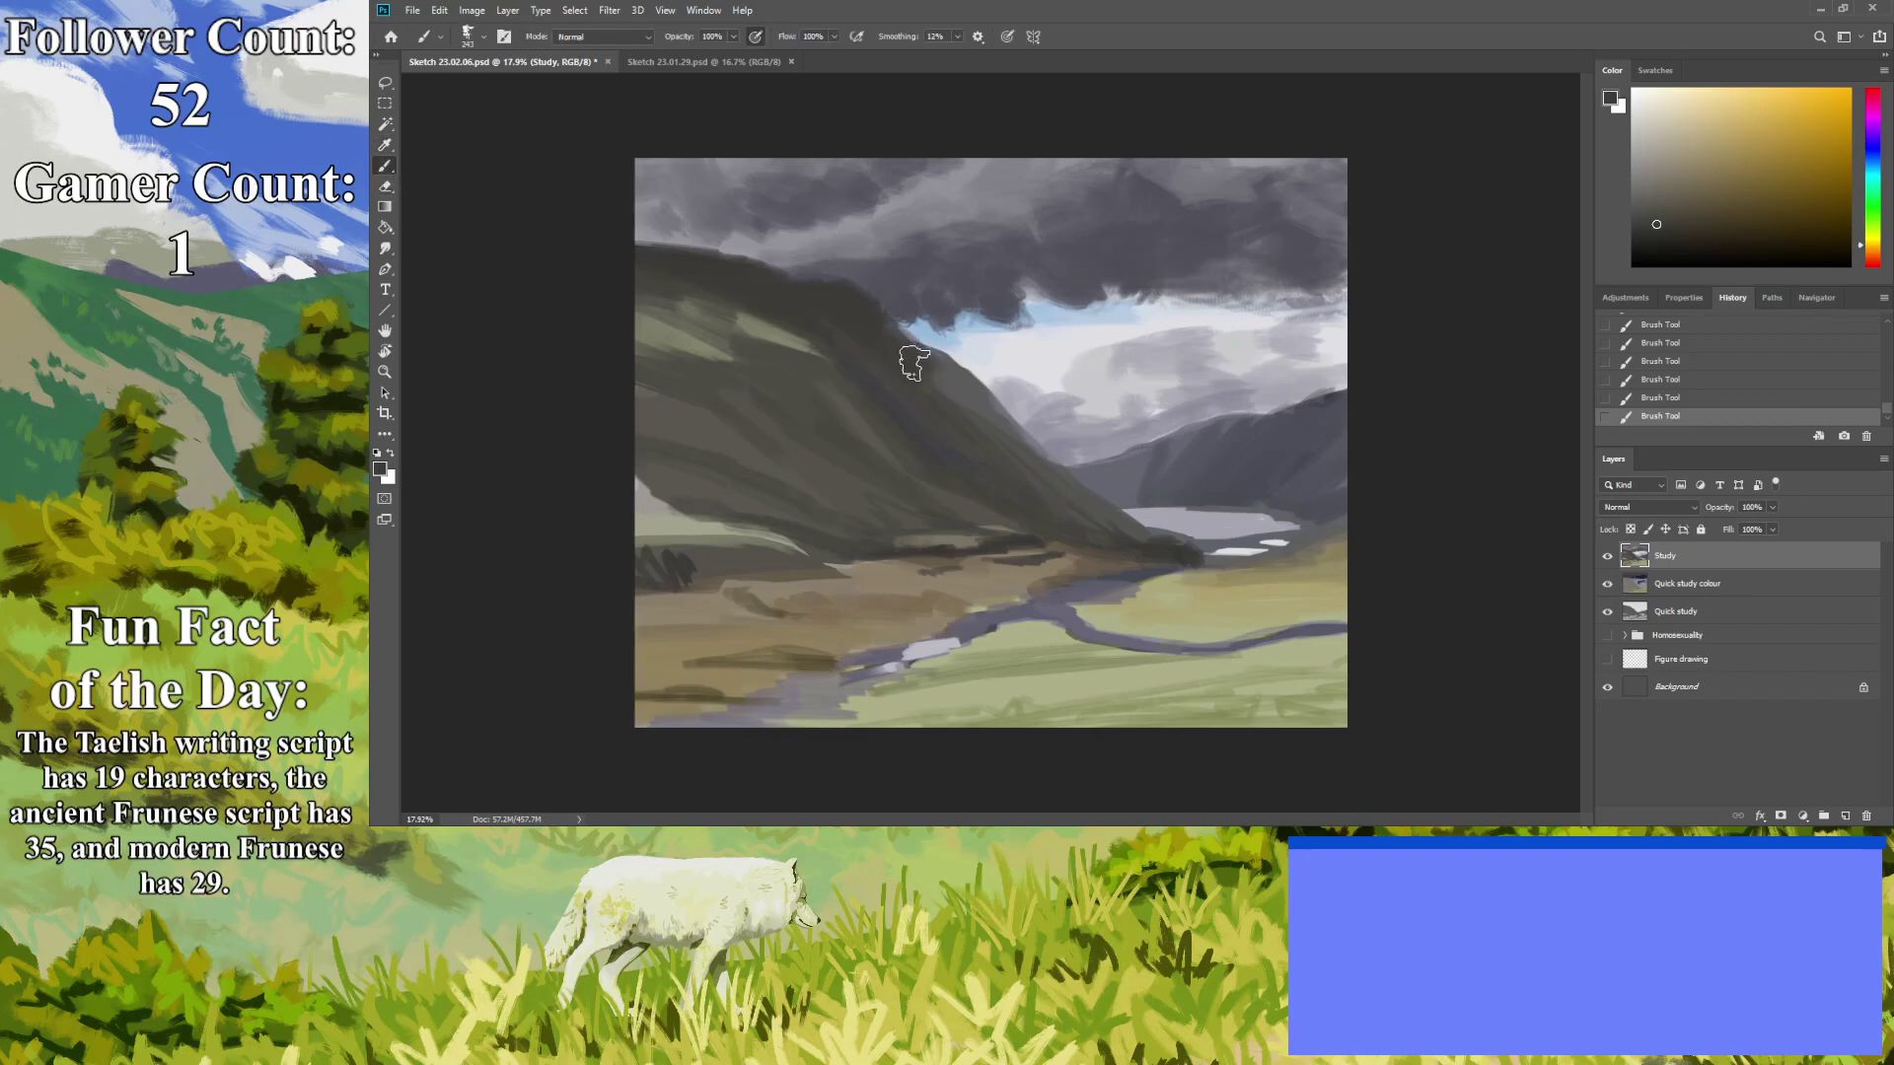
# Sample the dark cloud grey and brush more dark cloud above the ridge and along the top of the sky.
pyautogui.click(398, 375)
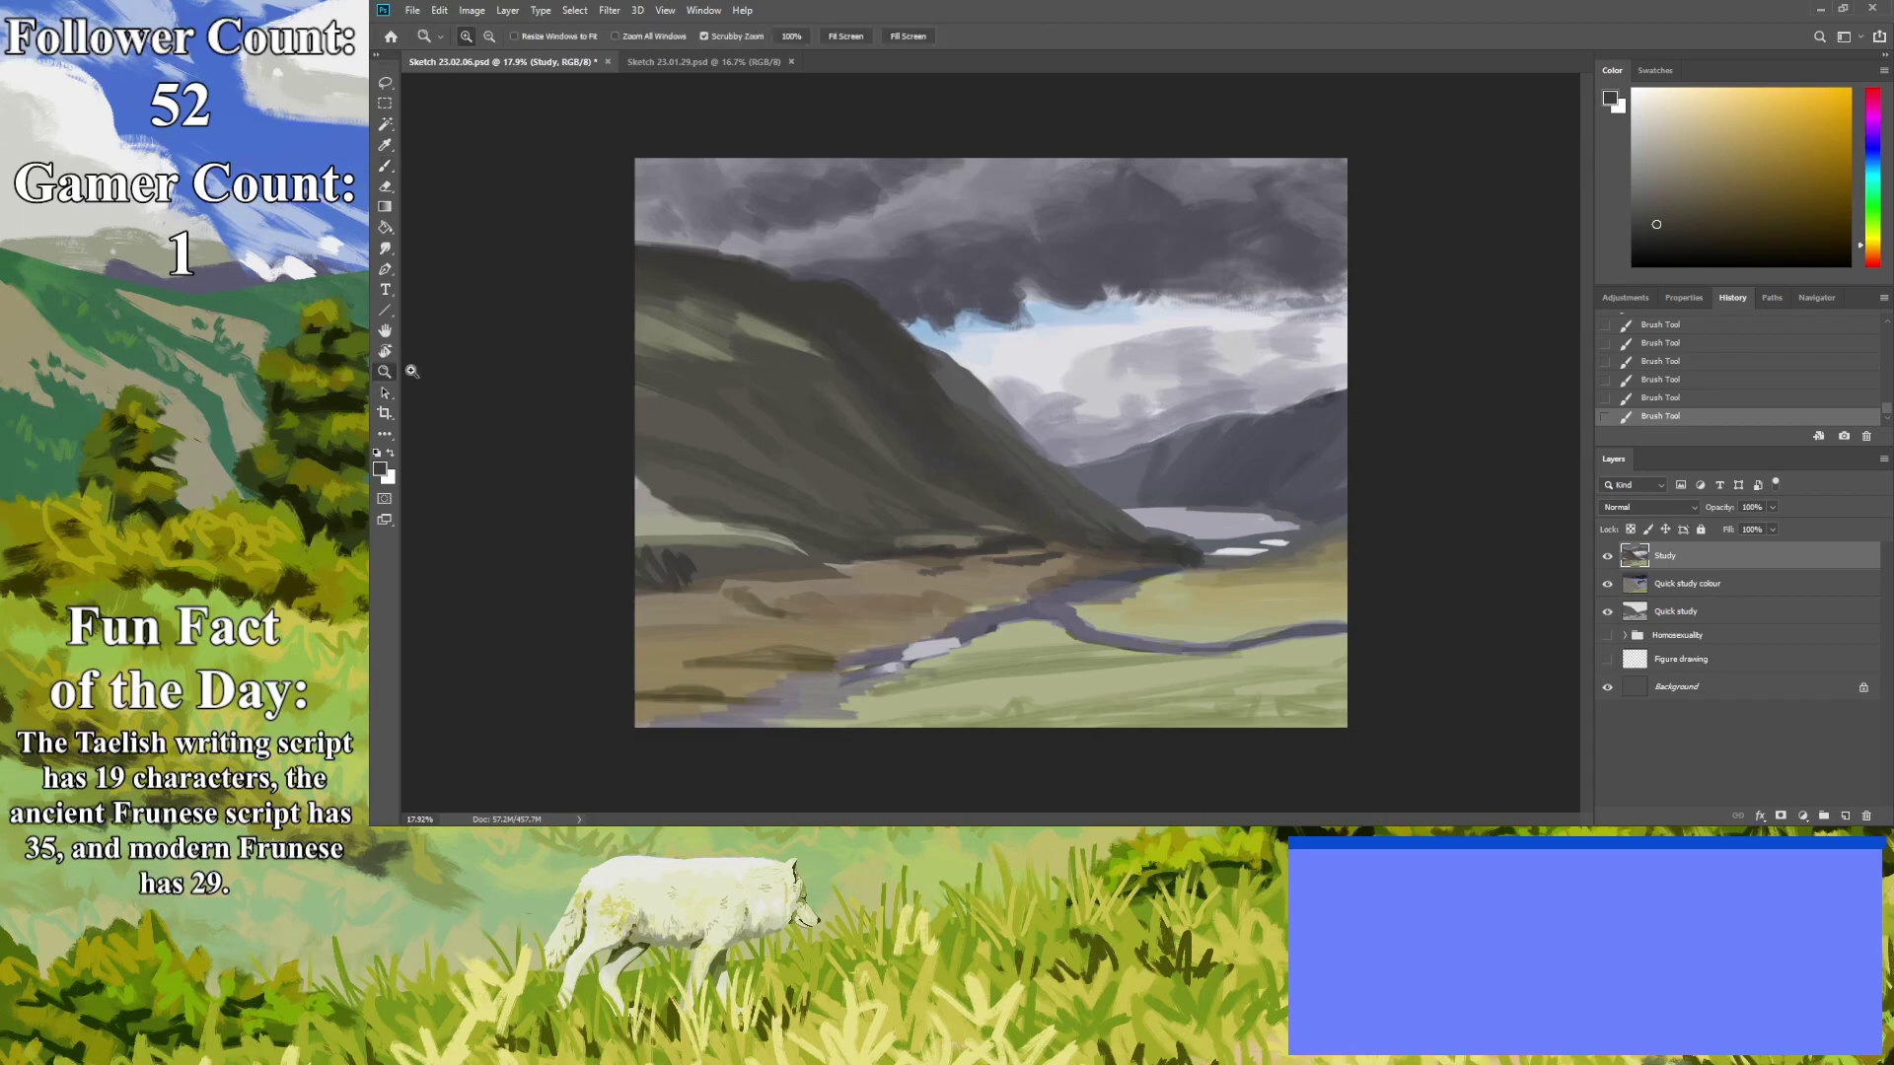
pyautogui.moveTo(928, 450)
pyautogui.mouseDown()
pyautogui.moveTo(681, 512)
pyautogui.moveTo(757, 581)
pyautogui.moveTo(739, 618)
pyautogui.moveTo(689, 618)
pyautogui.moveTo(634, 566)
pyautogui.moveTo(728, 591)
pyautogui.moveTo(573, 394)
pyautogui.mouseUp()
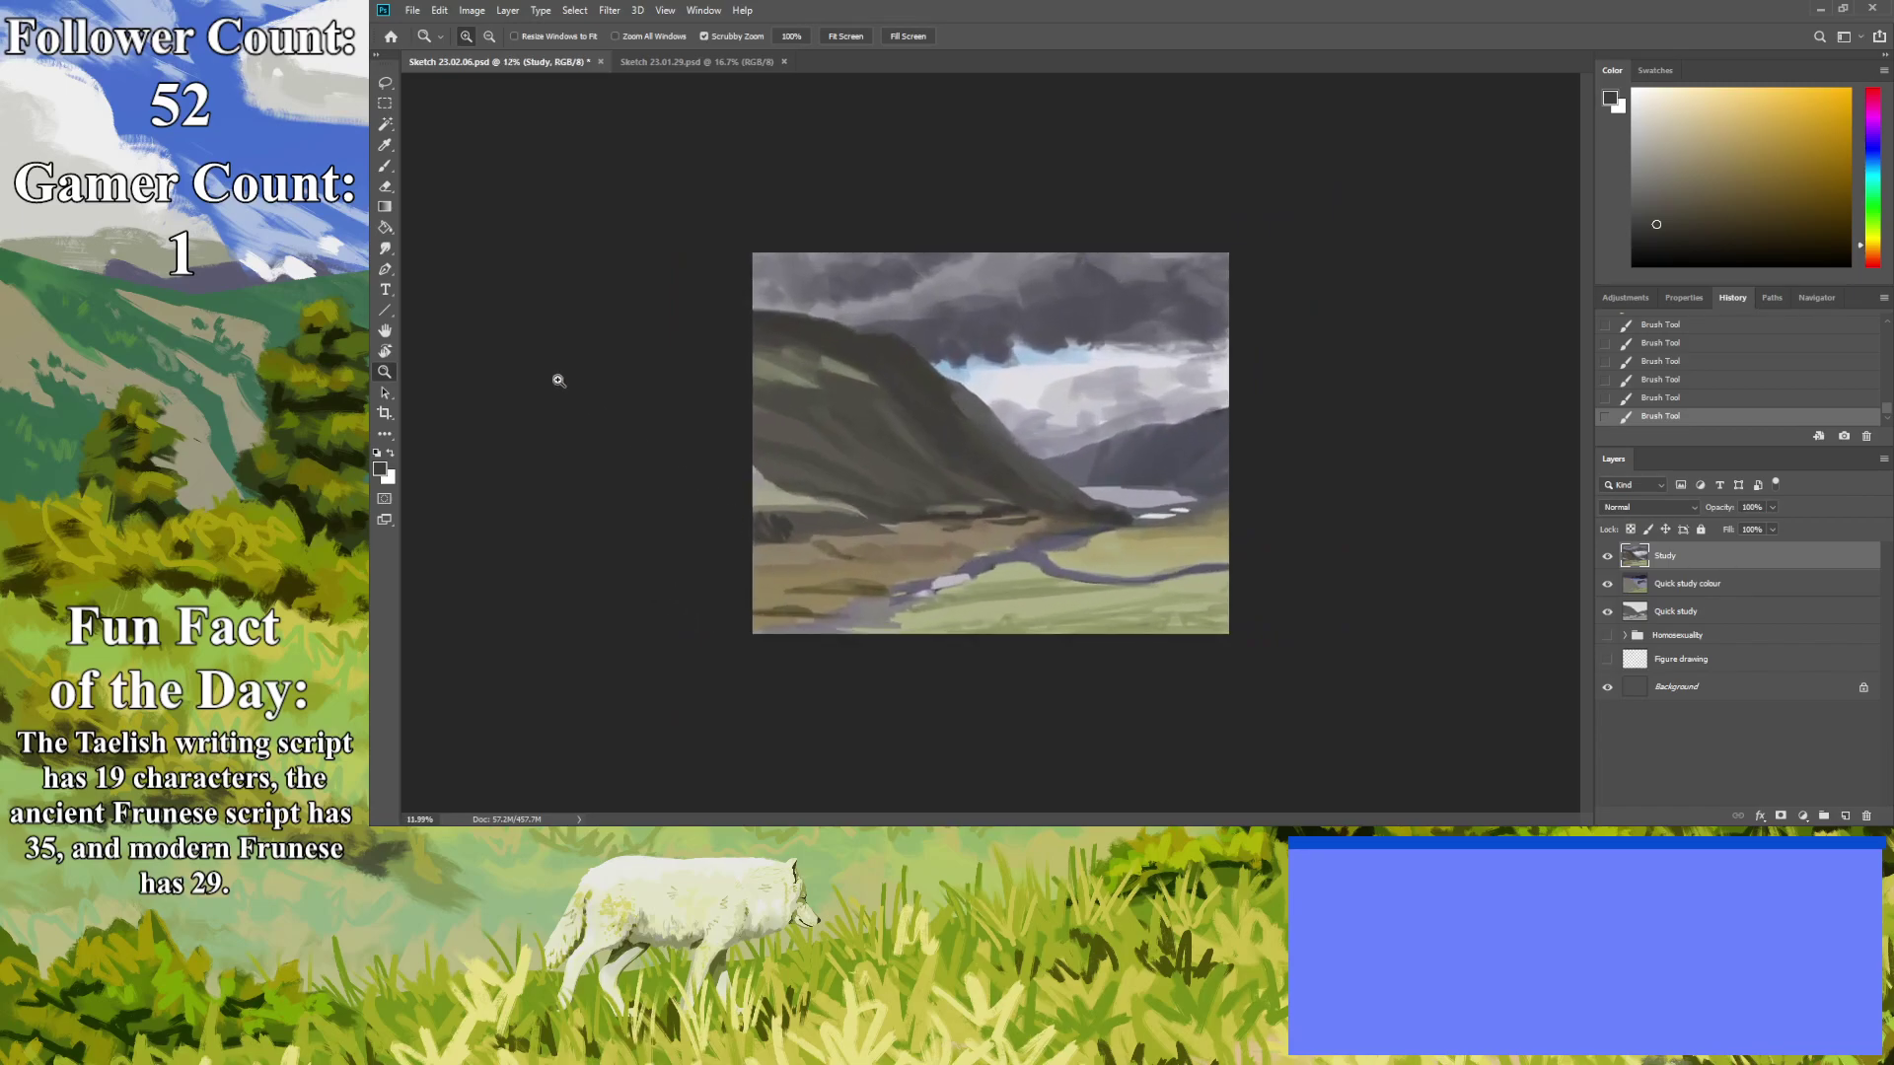
pyautogui.click(385, 148)
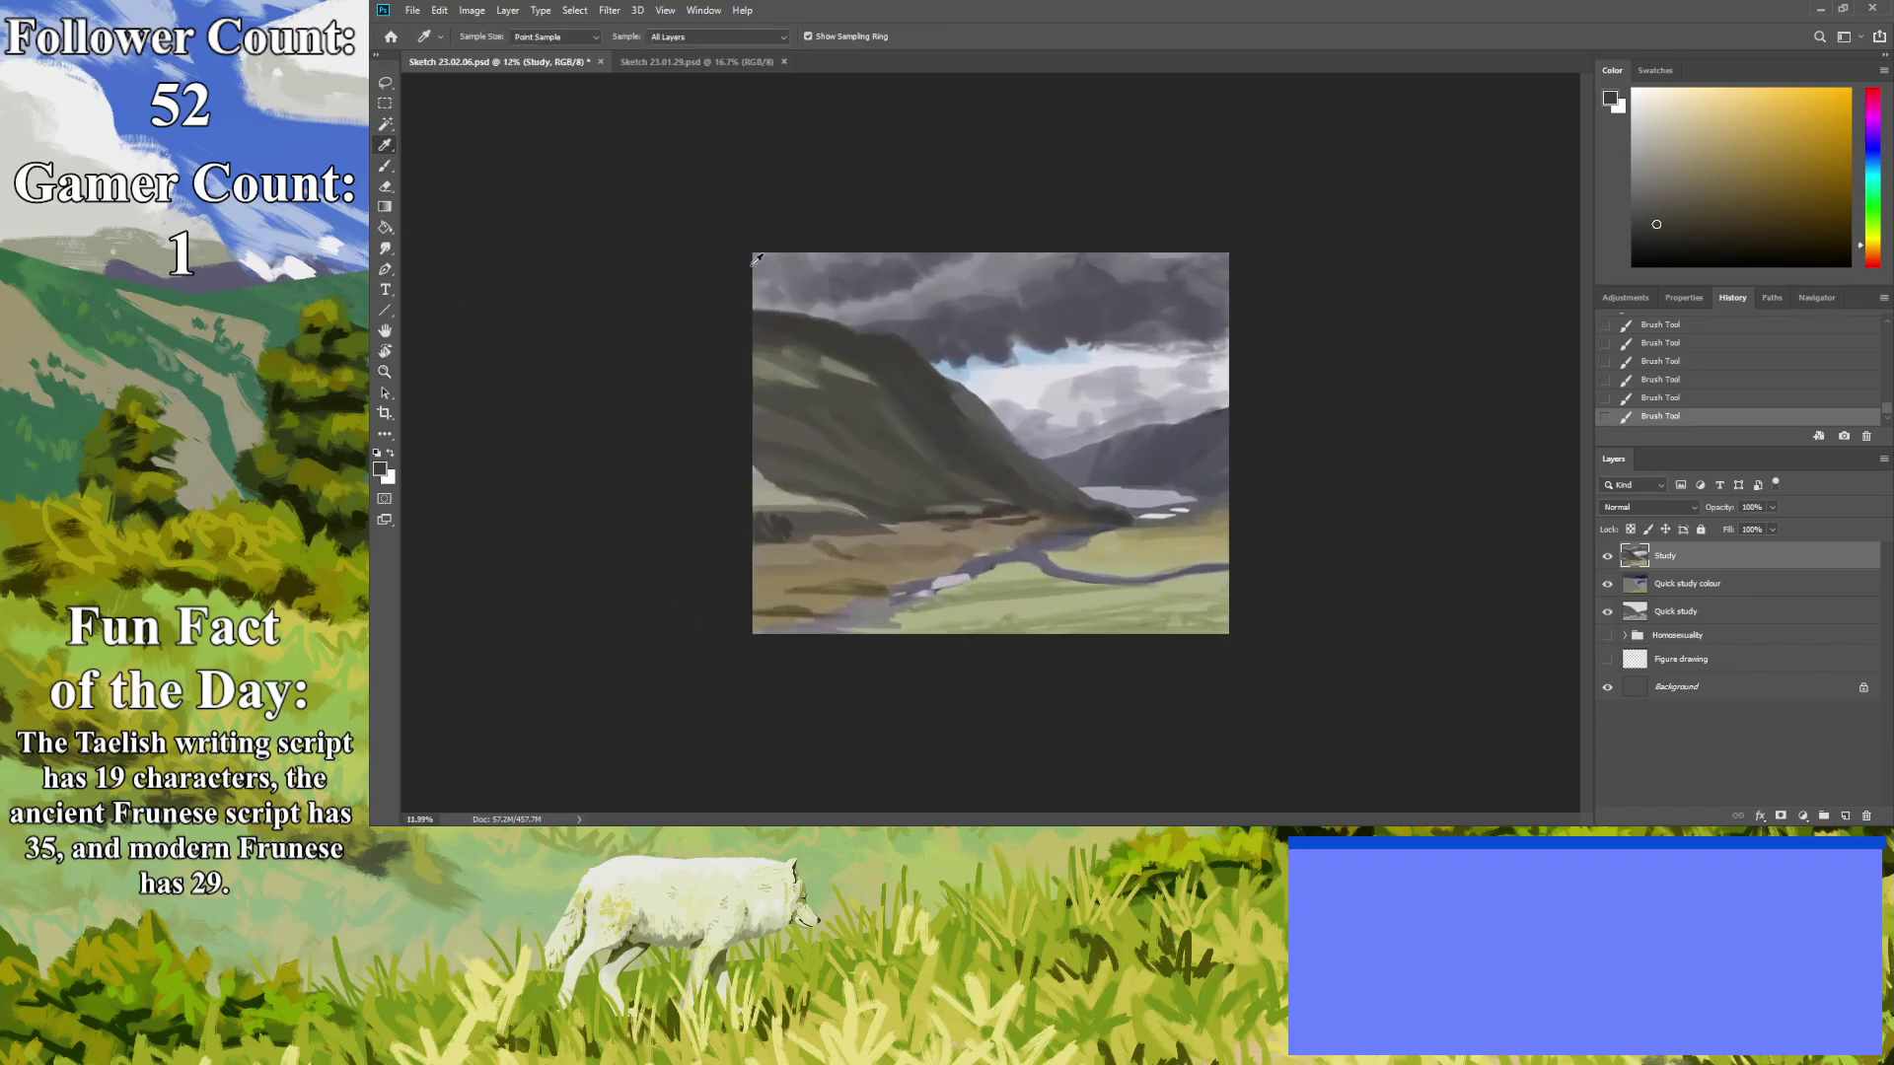
pyautogui.click(955, 329)
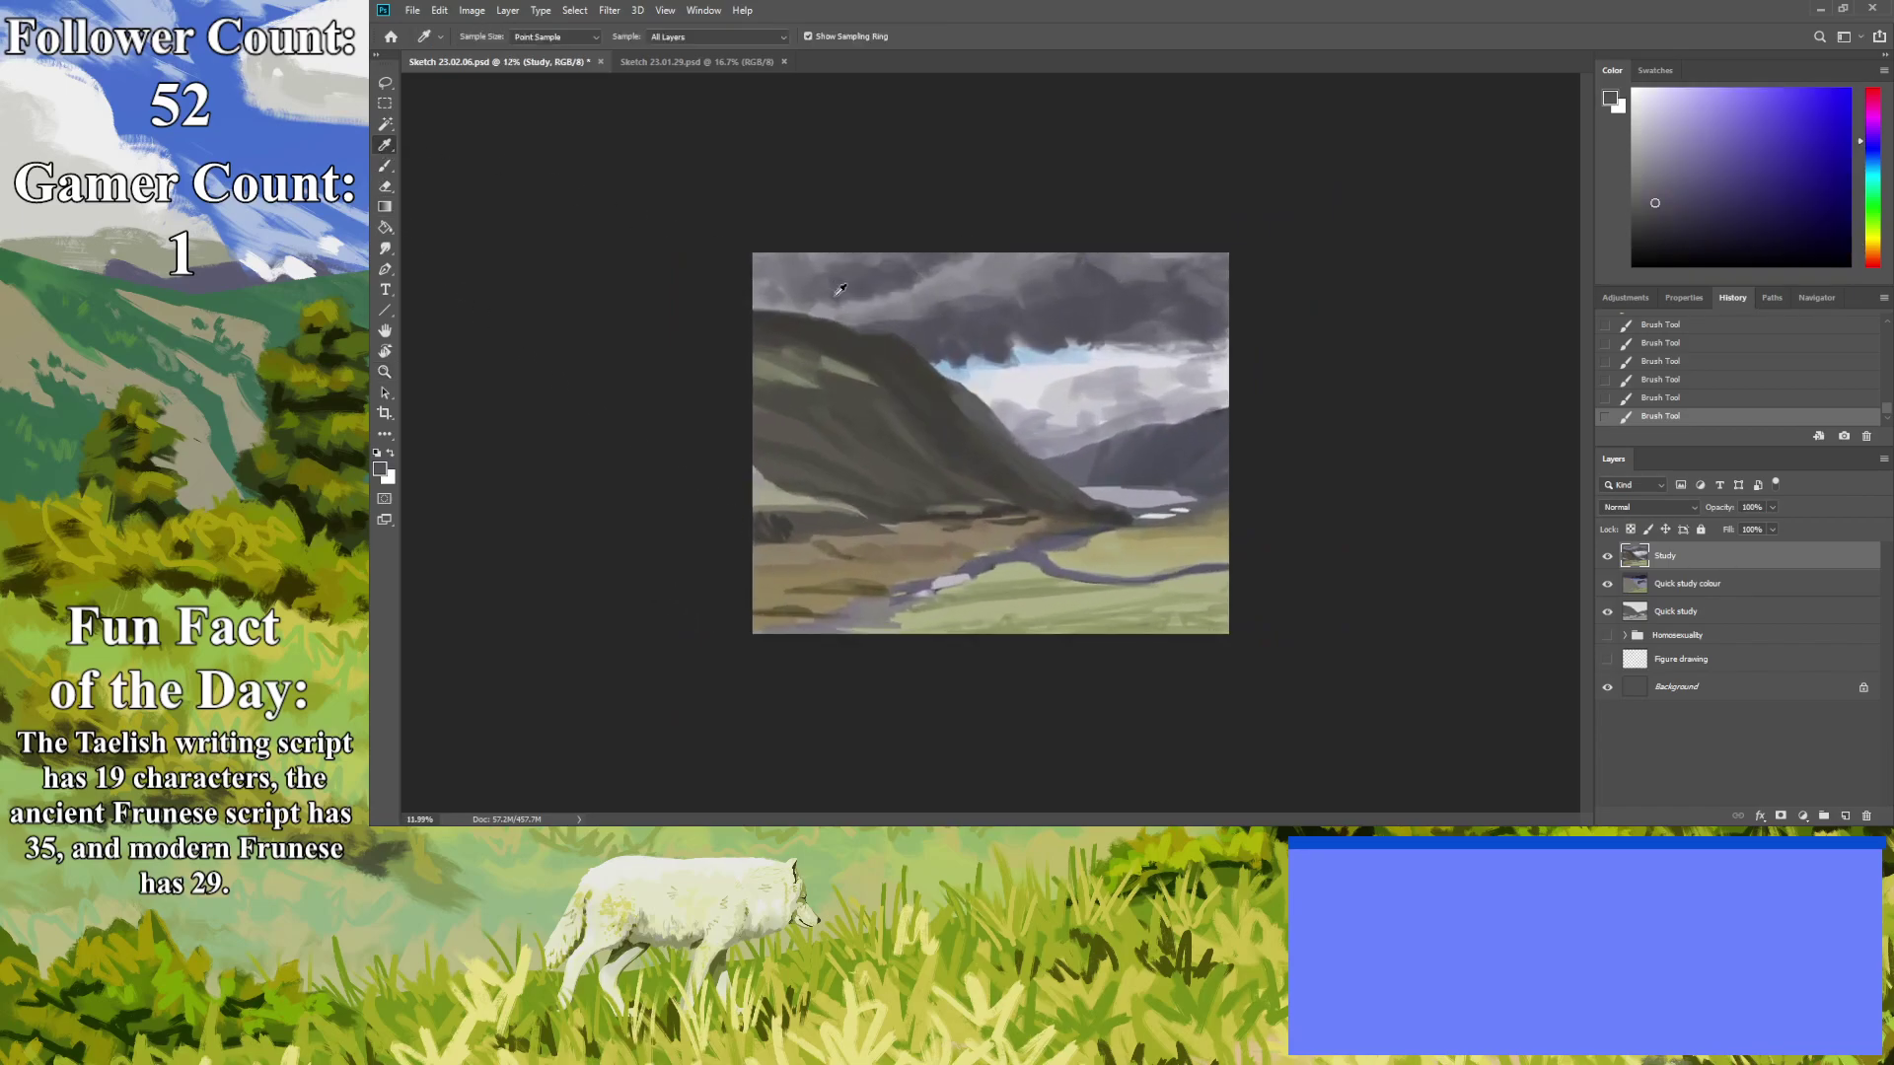
pyautogui.click(385, 168)
pyautogui.moveTo(932, 316); pyautogui.dragTo(770, 306)
pyautogui.moveTo(1050, 264); pyautogui.dragTo(971, 263)
pyautogui.moveTo(1148, 300); pyautogui.dragTo(1204, 254)
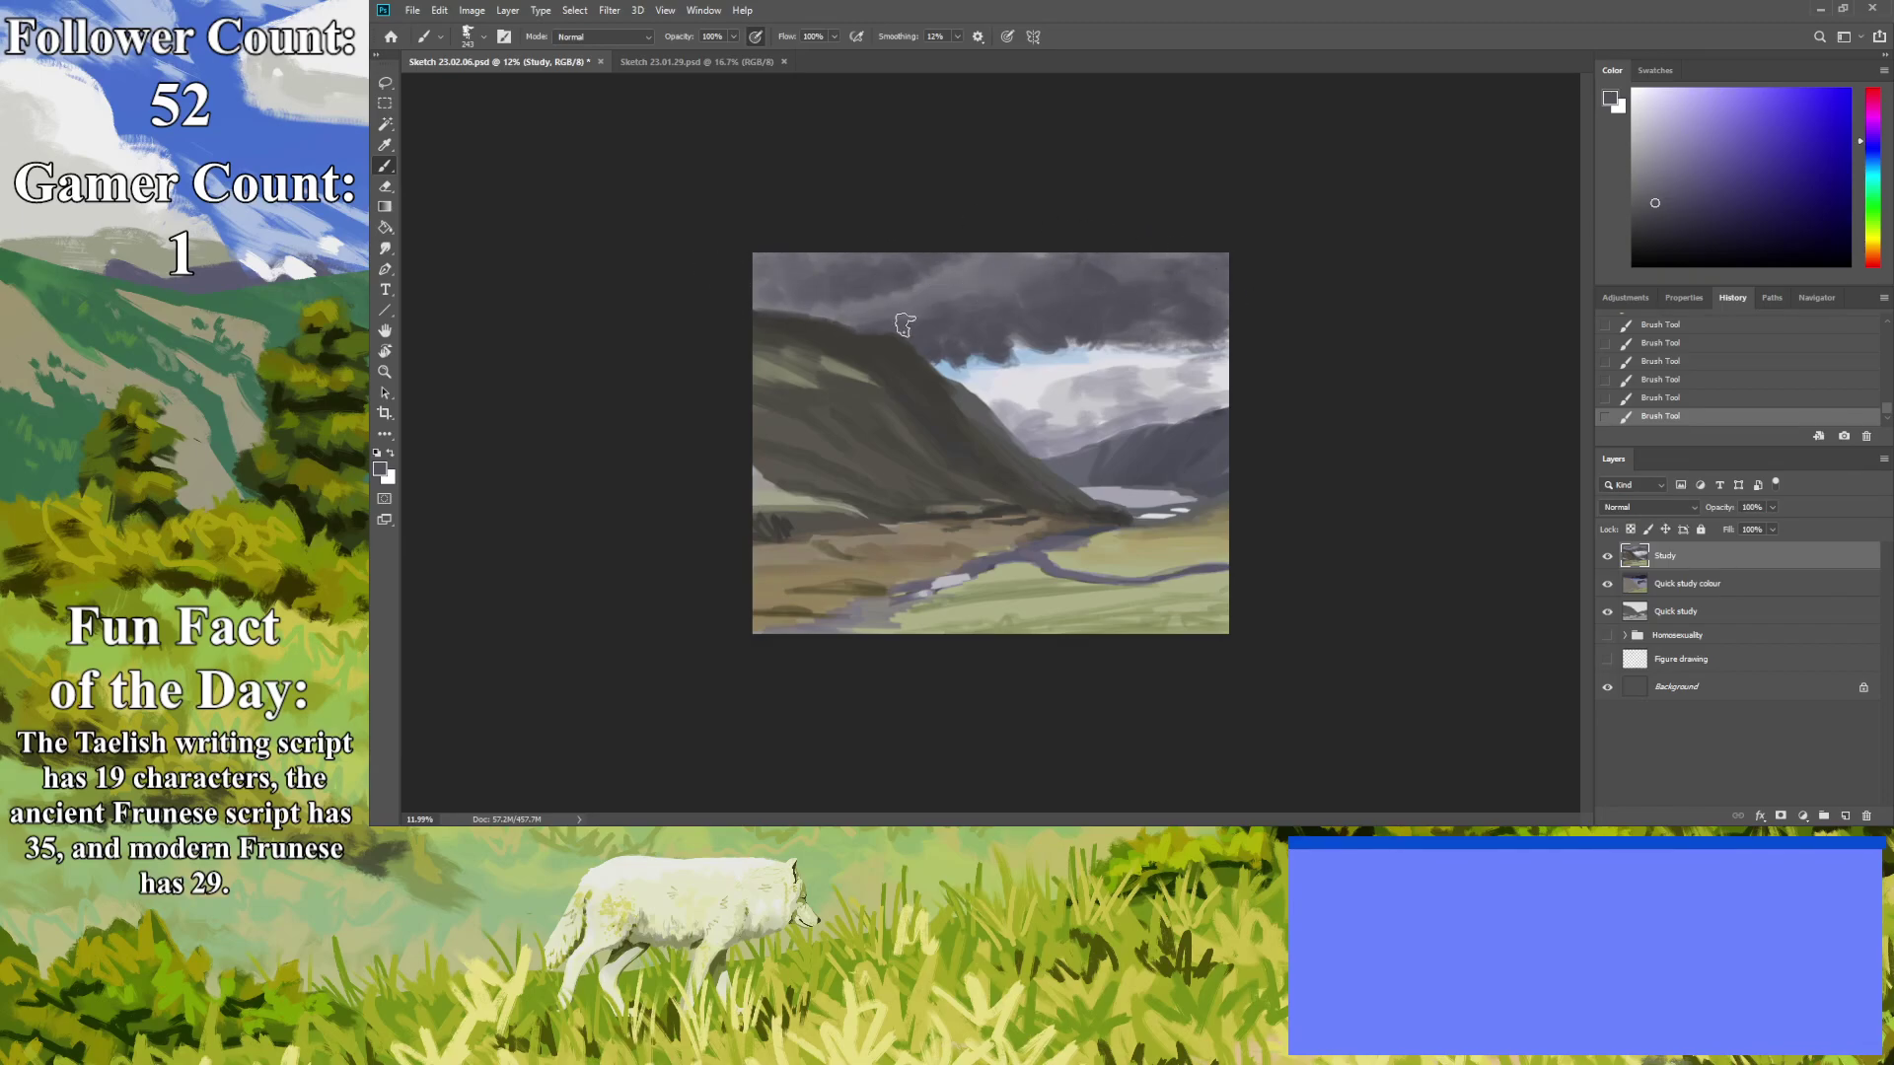
# Sample the large hill's shadow colour, darken it, and brush dark strokes along its ridge and slopes.
pyautogui.click(385, 372)
pyautogui.moveTo(789, 396); pyautogui.dragTo(656, 371)
pyautogui.moveTo(741, 525); pyautogui.dragTo(779, 574)
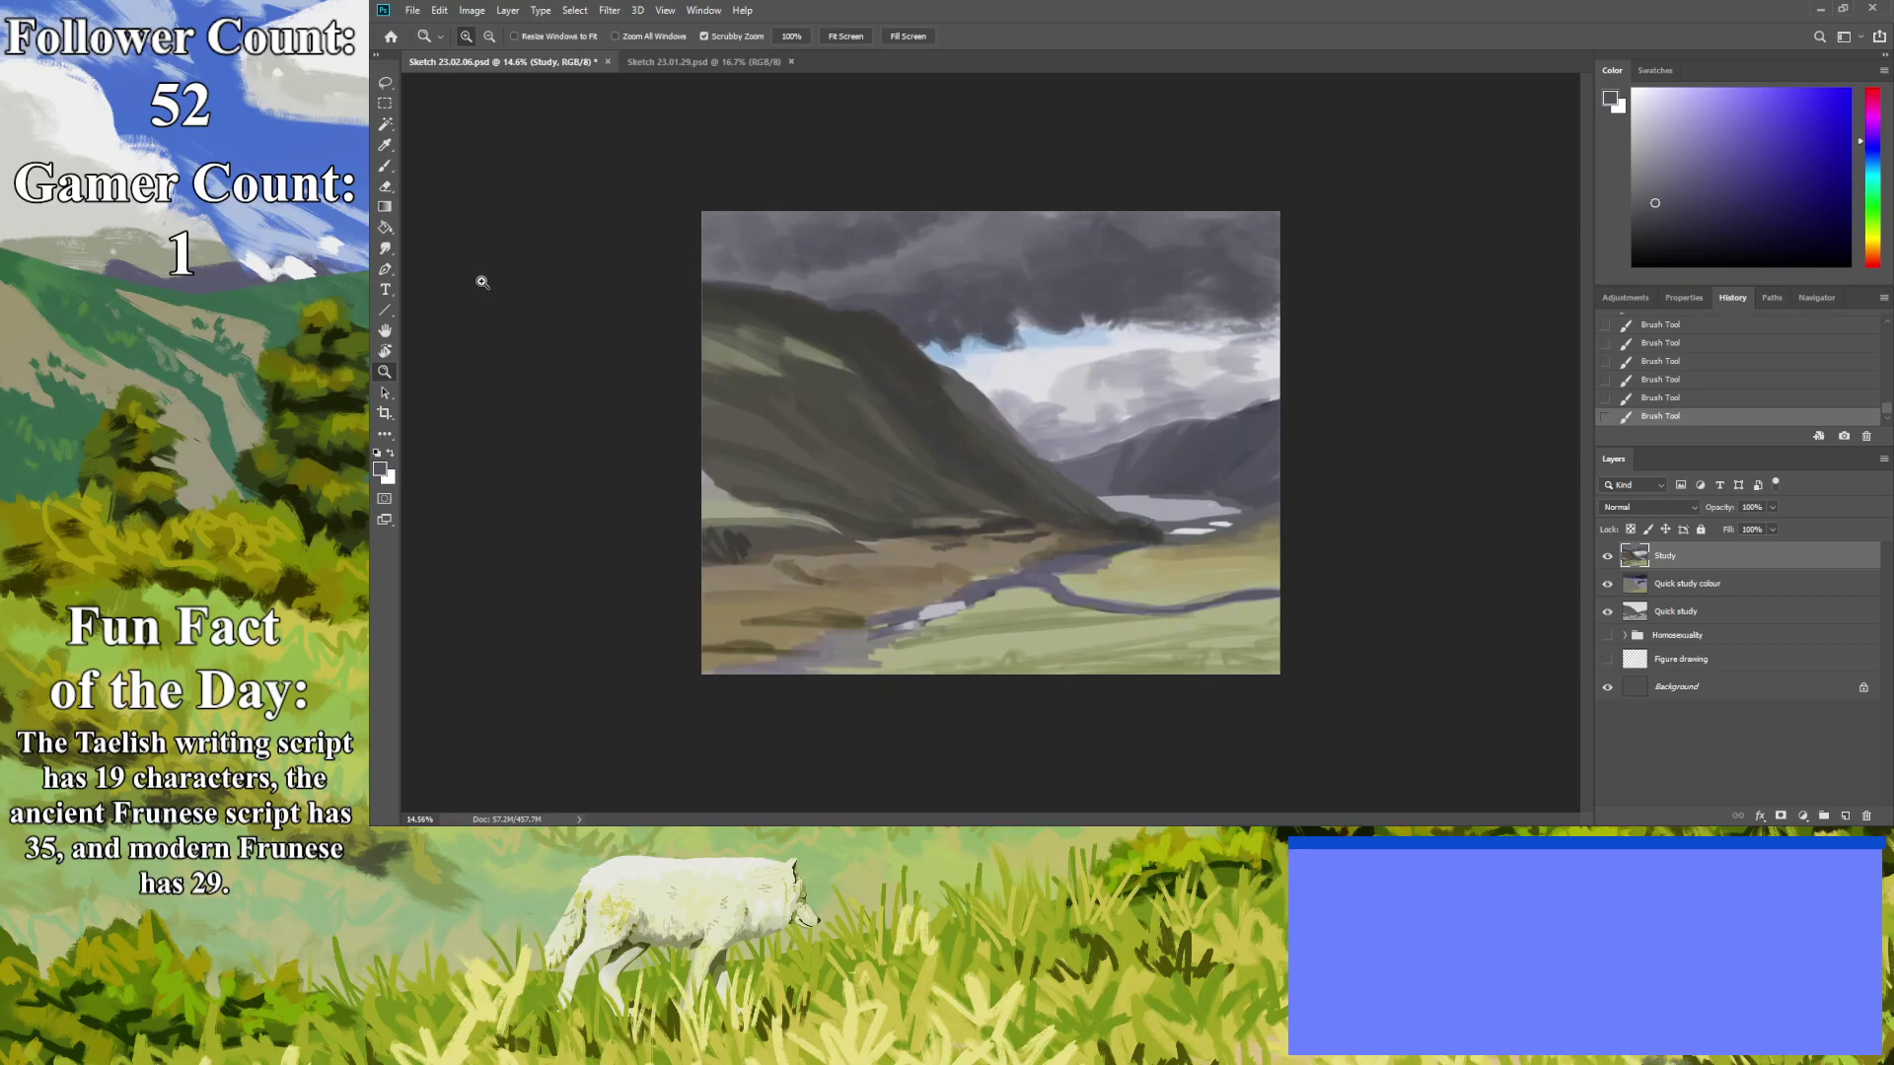
pyautogui.click(385, 146)
pyautogui.click(919, 413)
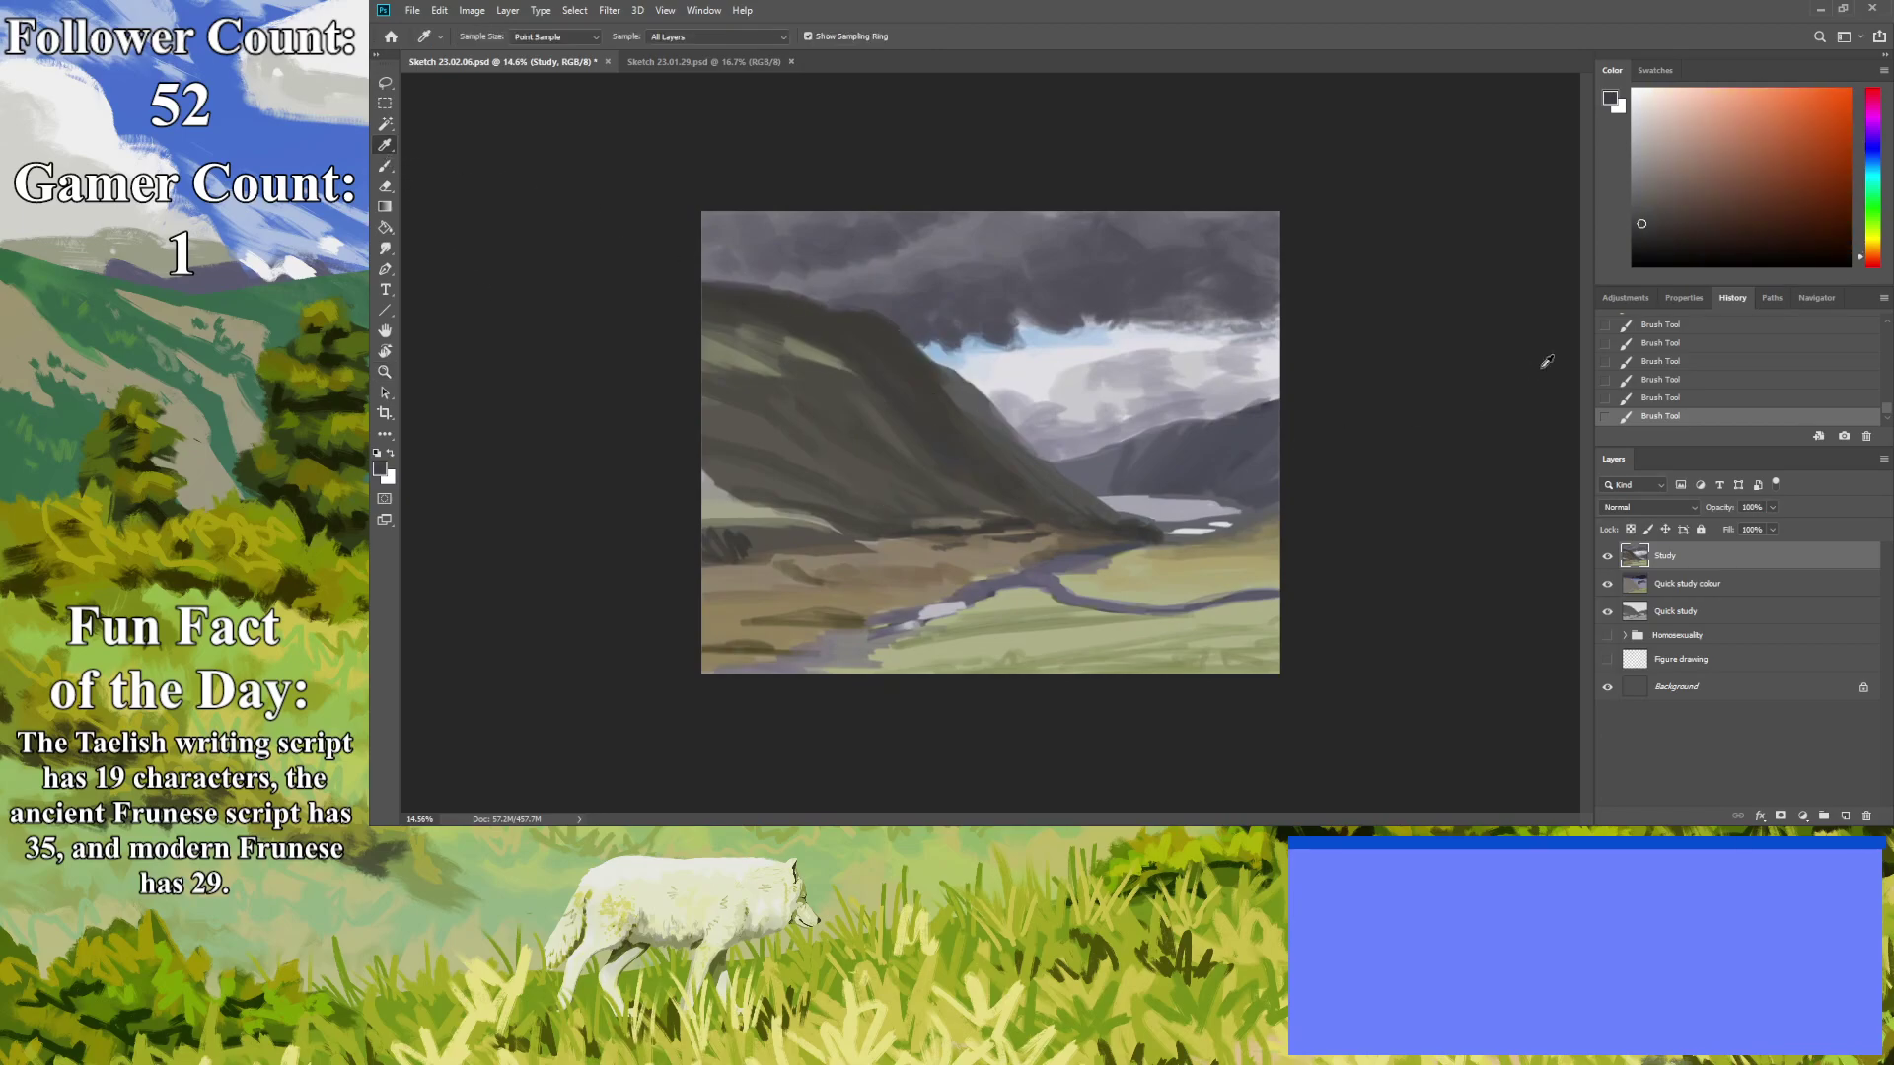
pyautogui.click(384, 166)
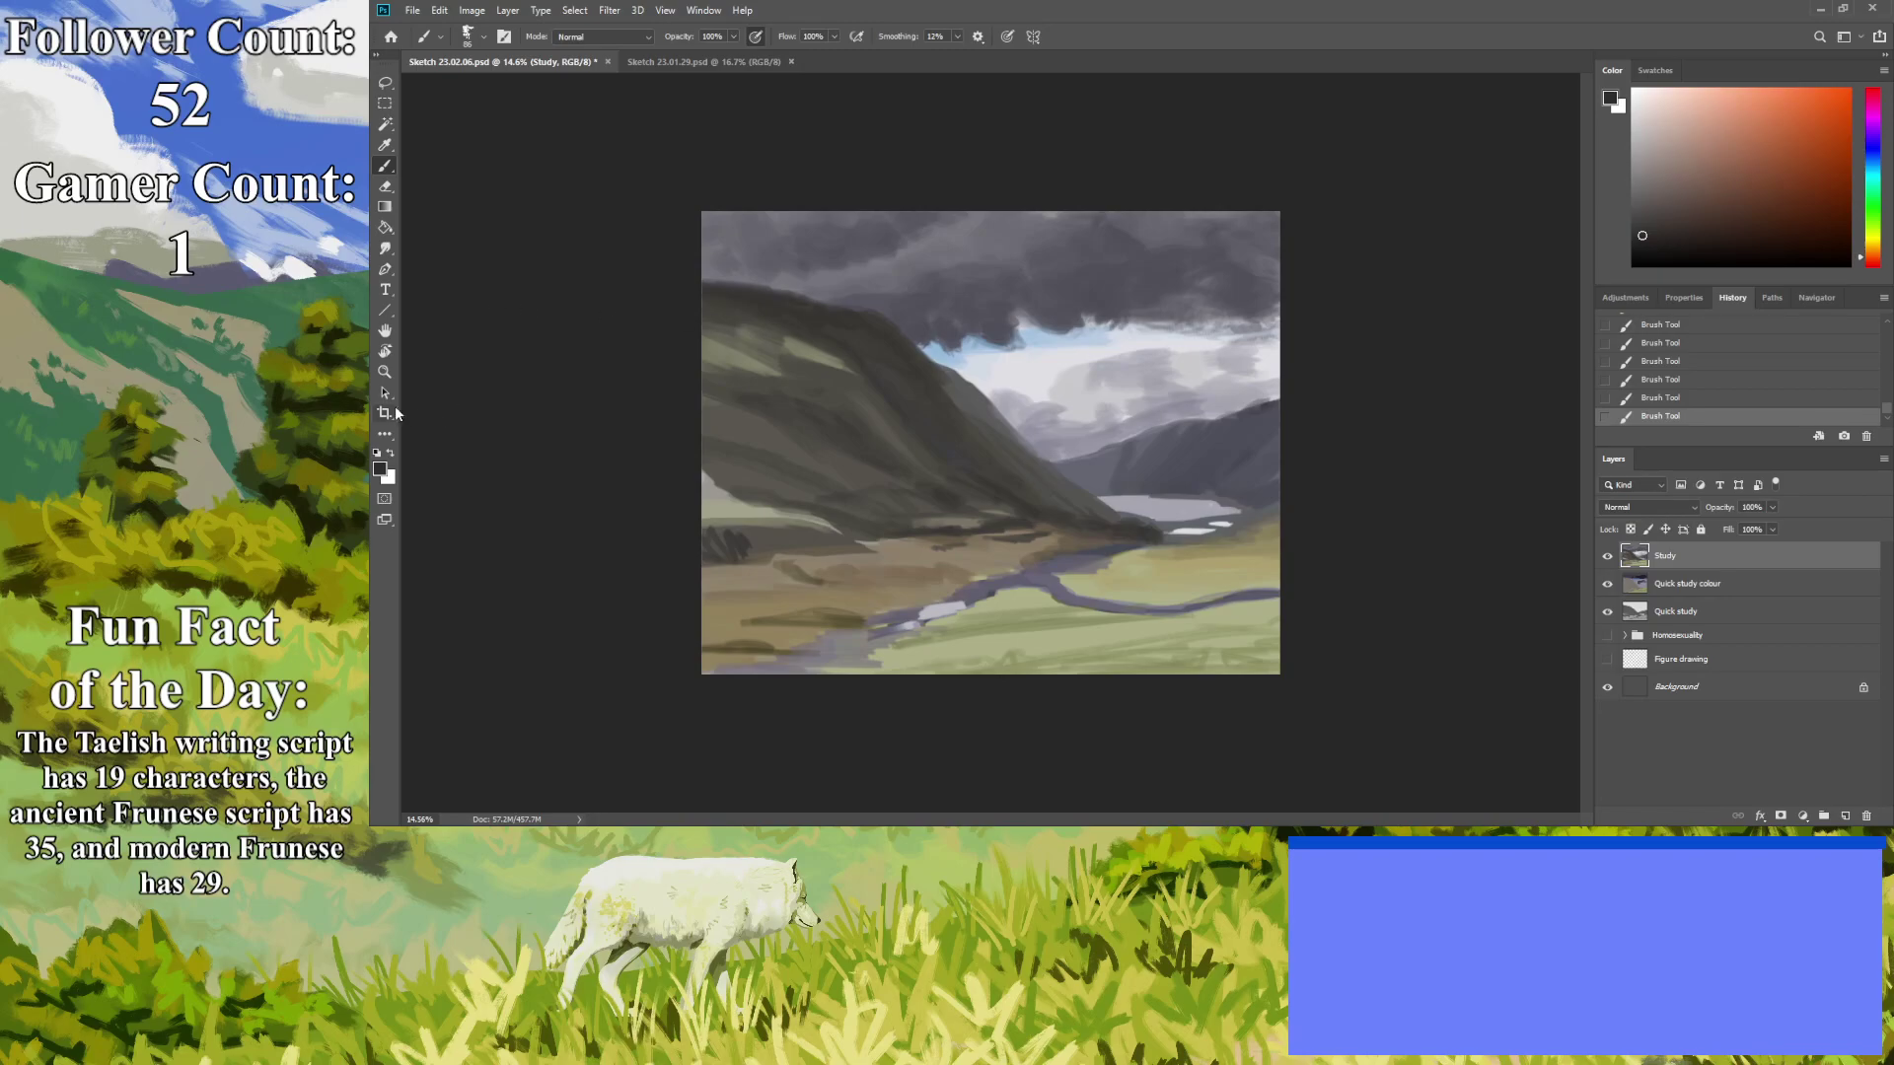
# Sample the dark brown at the hill's foot and extend a thin dark spit of land across the lake.
pyautogui.click(385, 372)
pyautogui.moveTo(842, 427)
pyautogui.mouseDown()
pyautogui.moveTo(727, 444)
pyautogui.moveTo(708, 491)
pyautogui.moveTo(666, 436)
pyautogui.mouseUp()
pyautogui.moveTo(699, 557)
pyautogui.mouseDown()
pyautogui.moveTo(740, 583)
pyautogui.moveTo(630, 621)
pyautogui.moveTo(635, 642)
pyautogui.mouseUp()
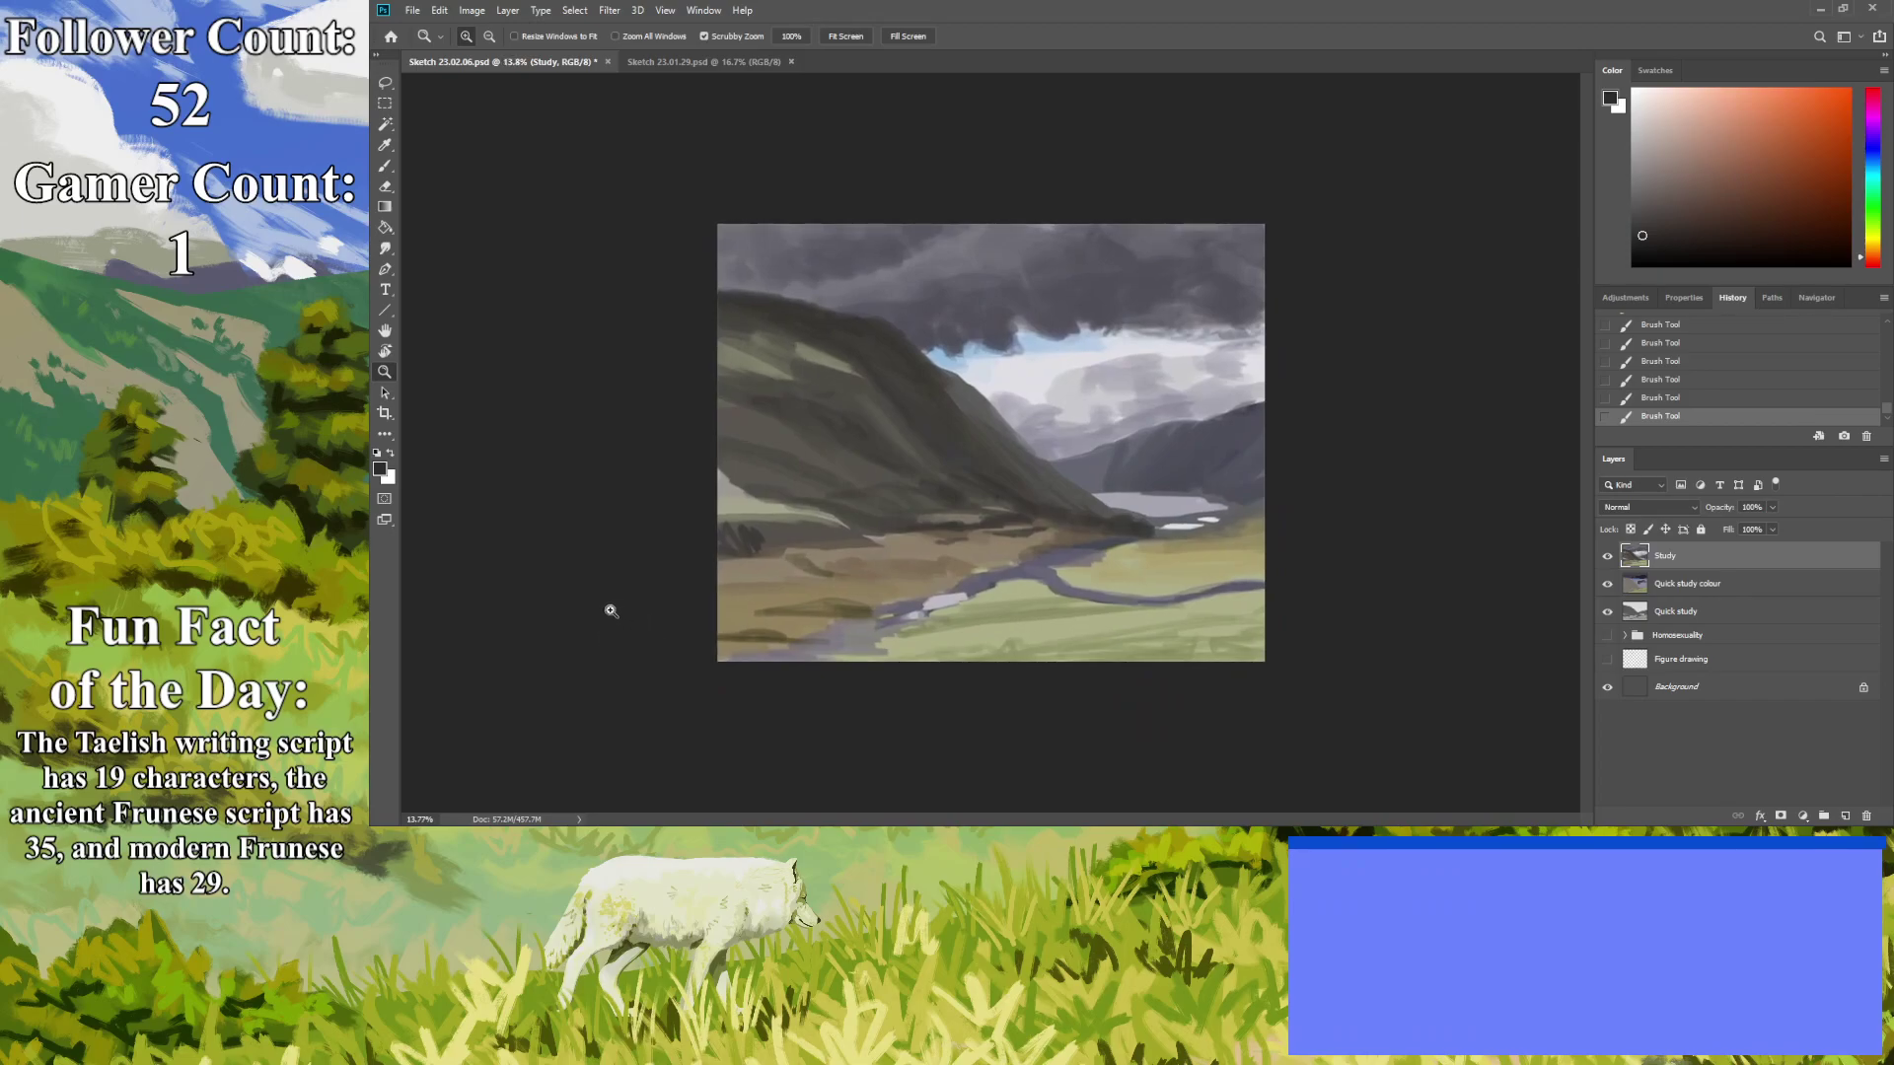
pyautogui.click(384, 146)
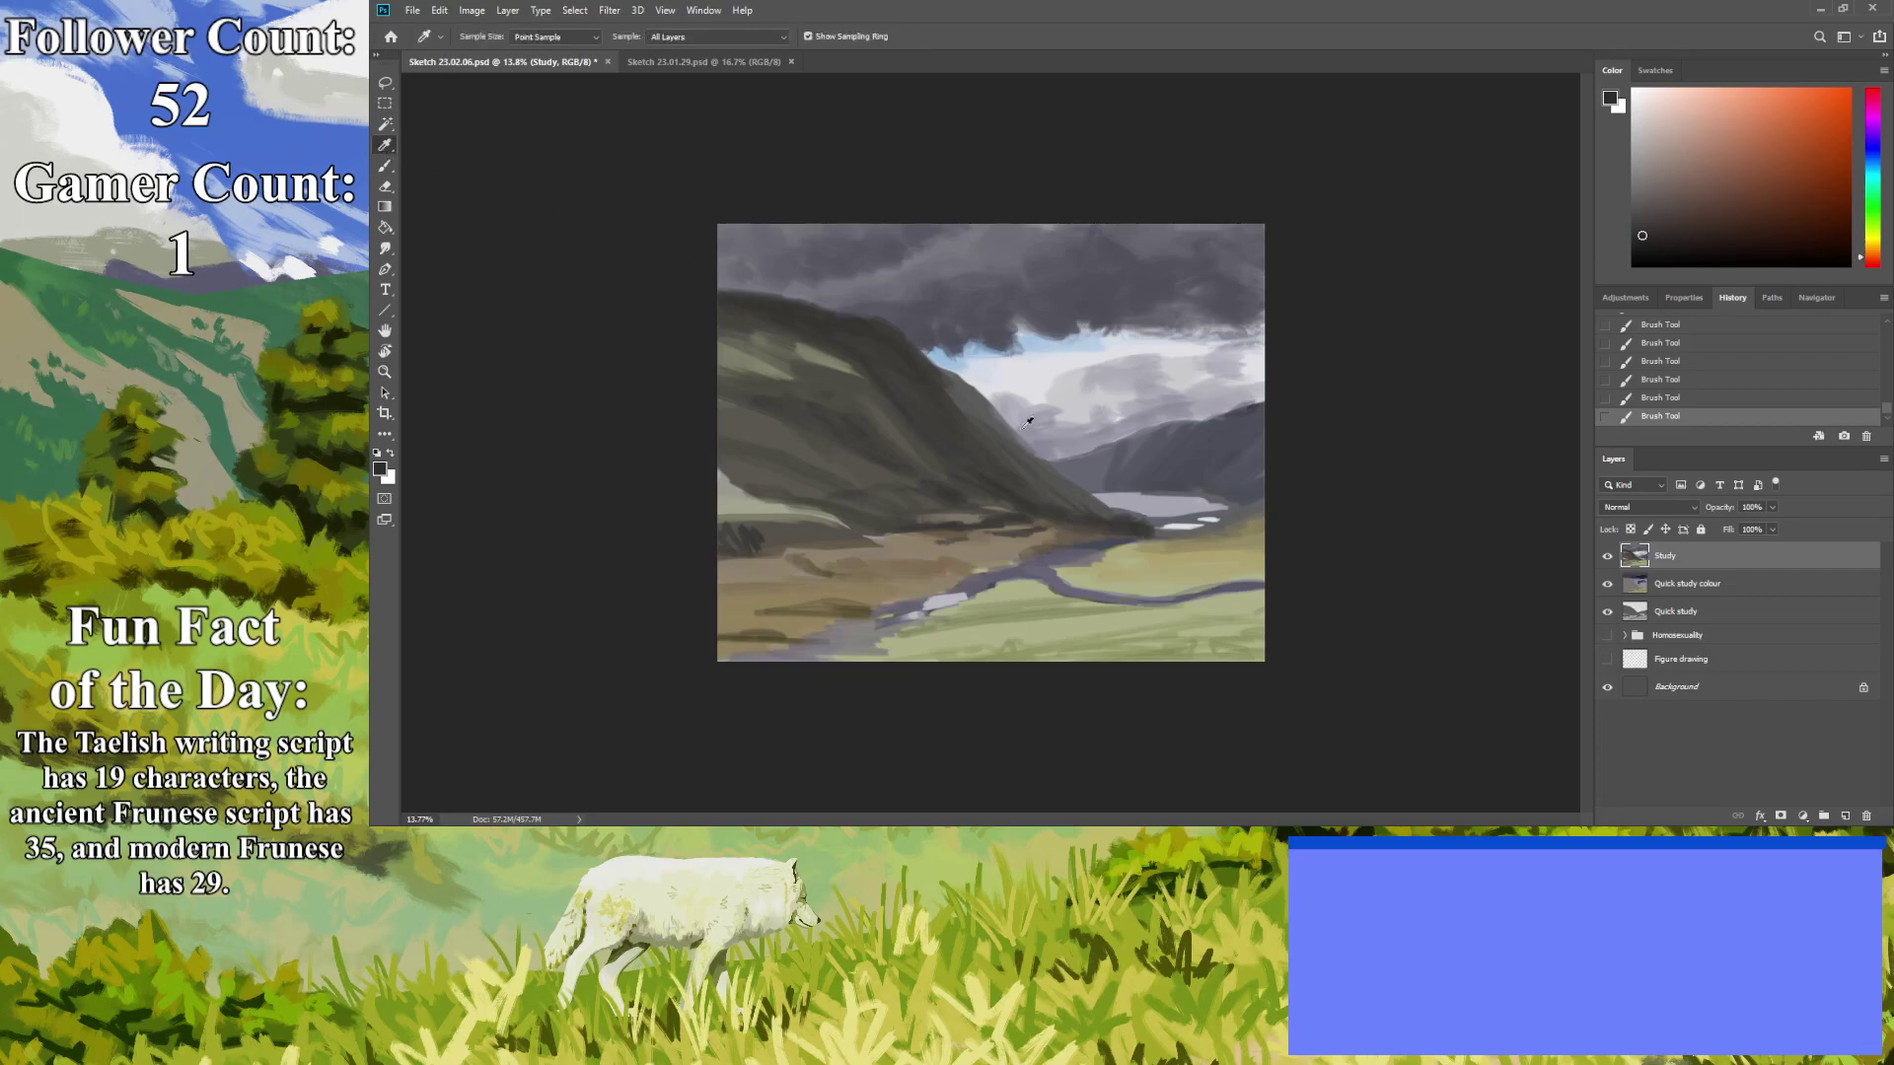
pyautogui.click(1149, 532)
pyautogui.press('b')
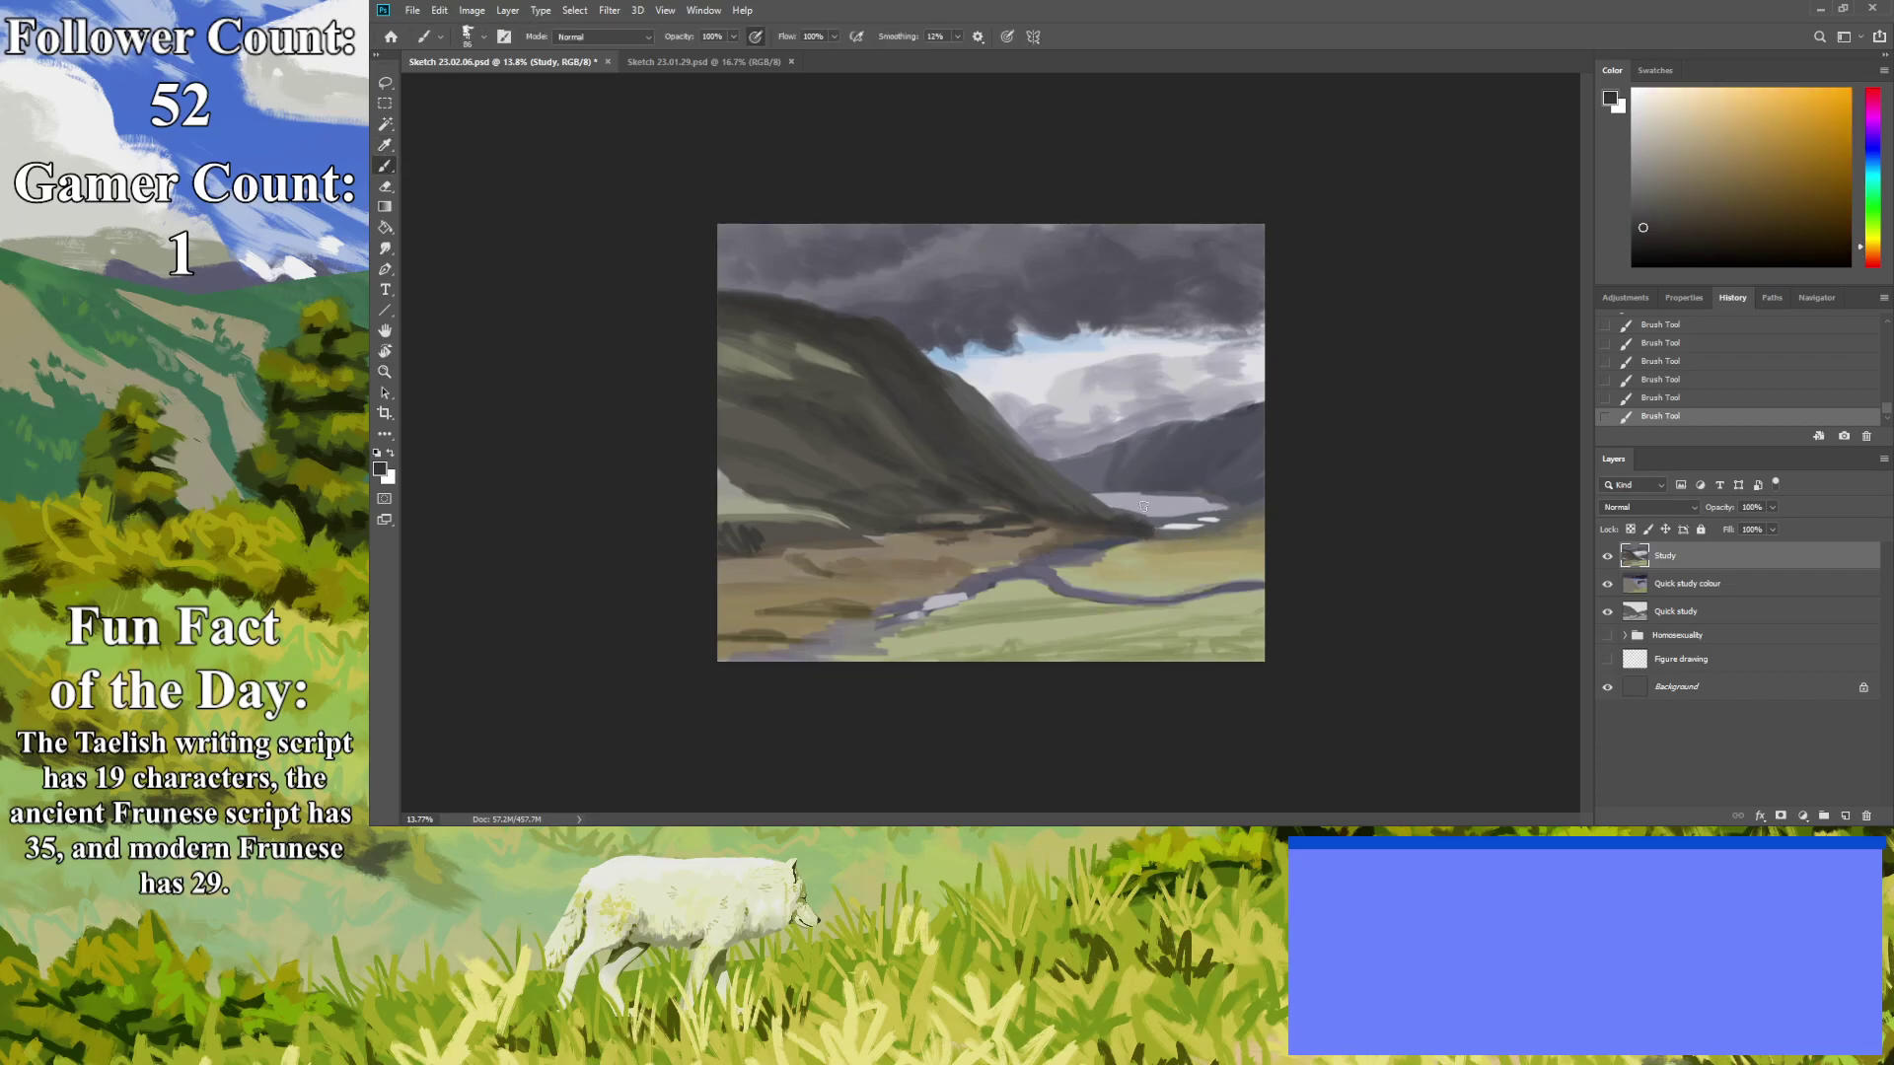
pyautogui.moveTo(1196, 522); pyautogui.dragTo(1072, 524)
pyautogui.moveTo(1212, 515); pyautogui.dragTo(1078, 517)
# Sample the pale cloud grey and repaint the light glints of water along the spit.
pyautogui.click(384, 372)
pyautogui.moveTo(1135, 513); pyautogui.dragTo(752, 554)
pyautogui.moveTo(549, 582); pyautogui.dragTo(659, 653)
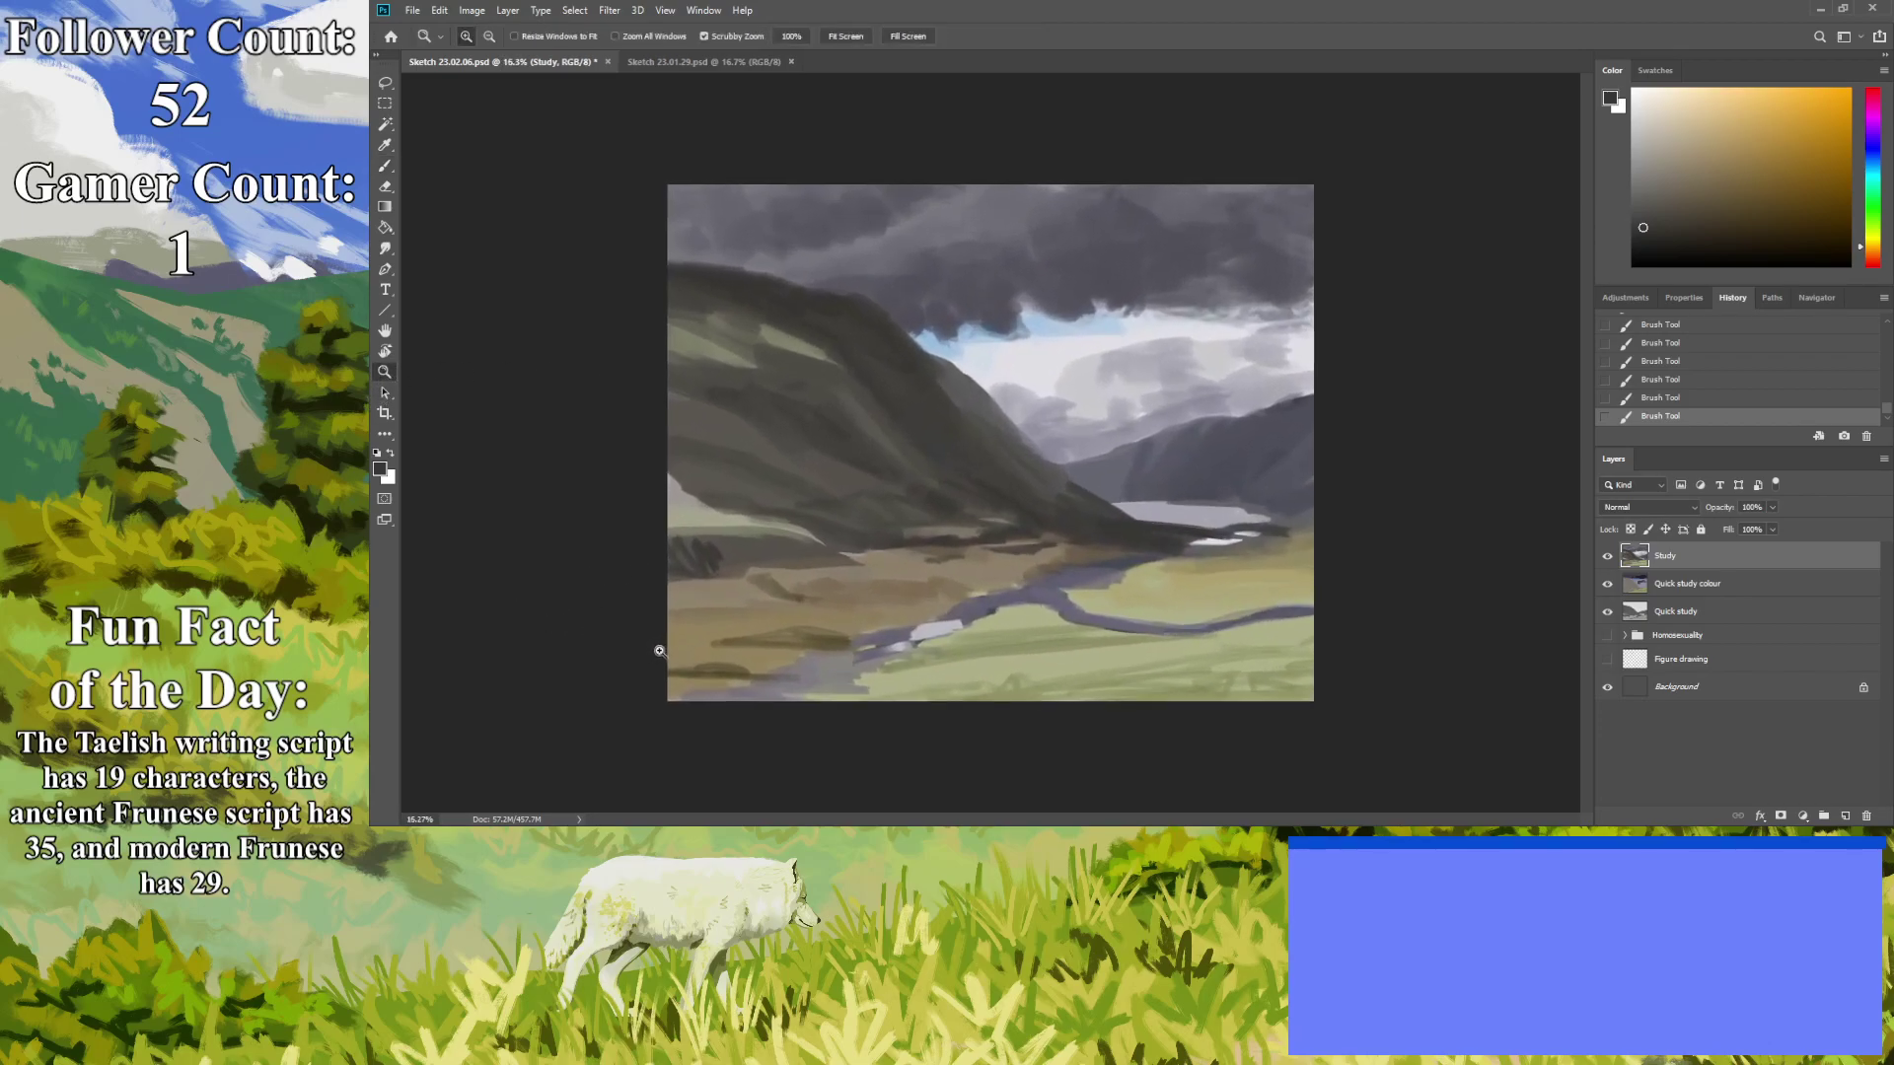
pyautogui.click(384, 166)
pyautogui.keyDown('alt'); pyautogui.click(1019, 442); pyautogui.keyUp('alt')
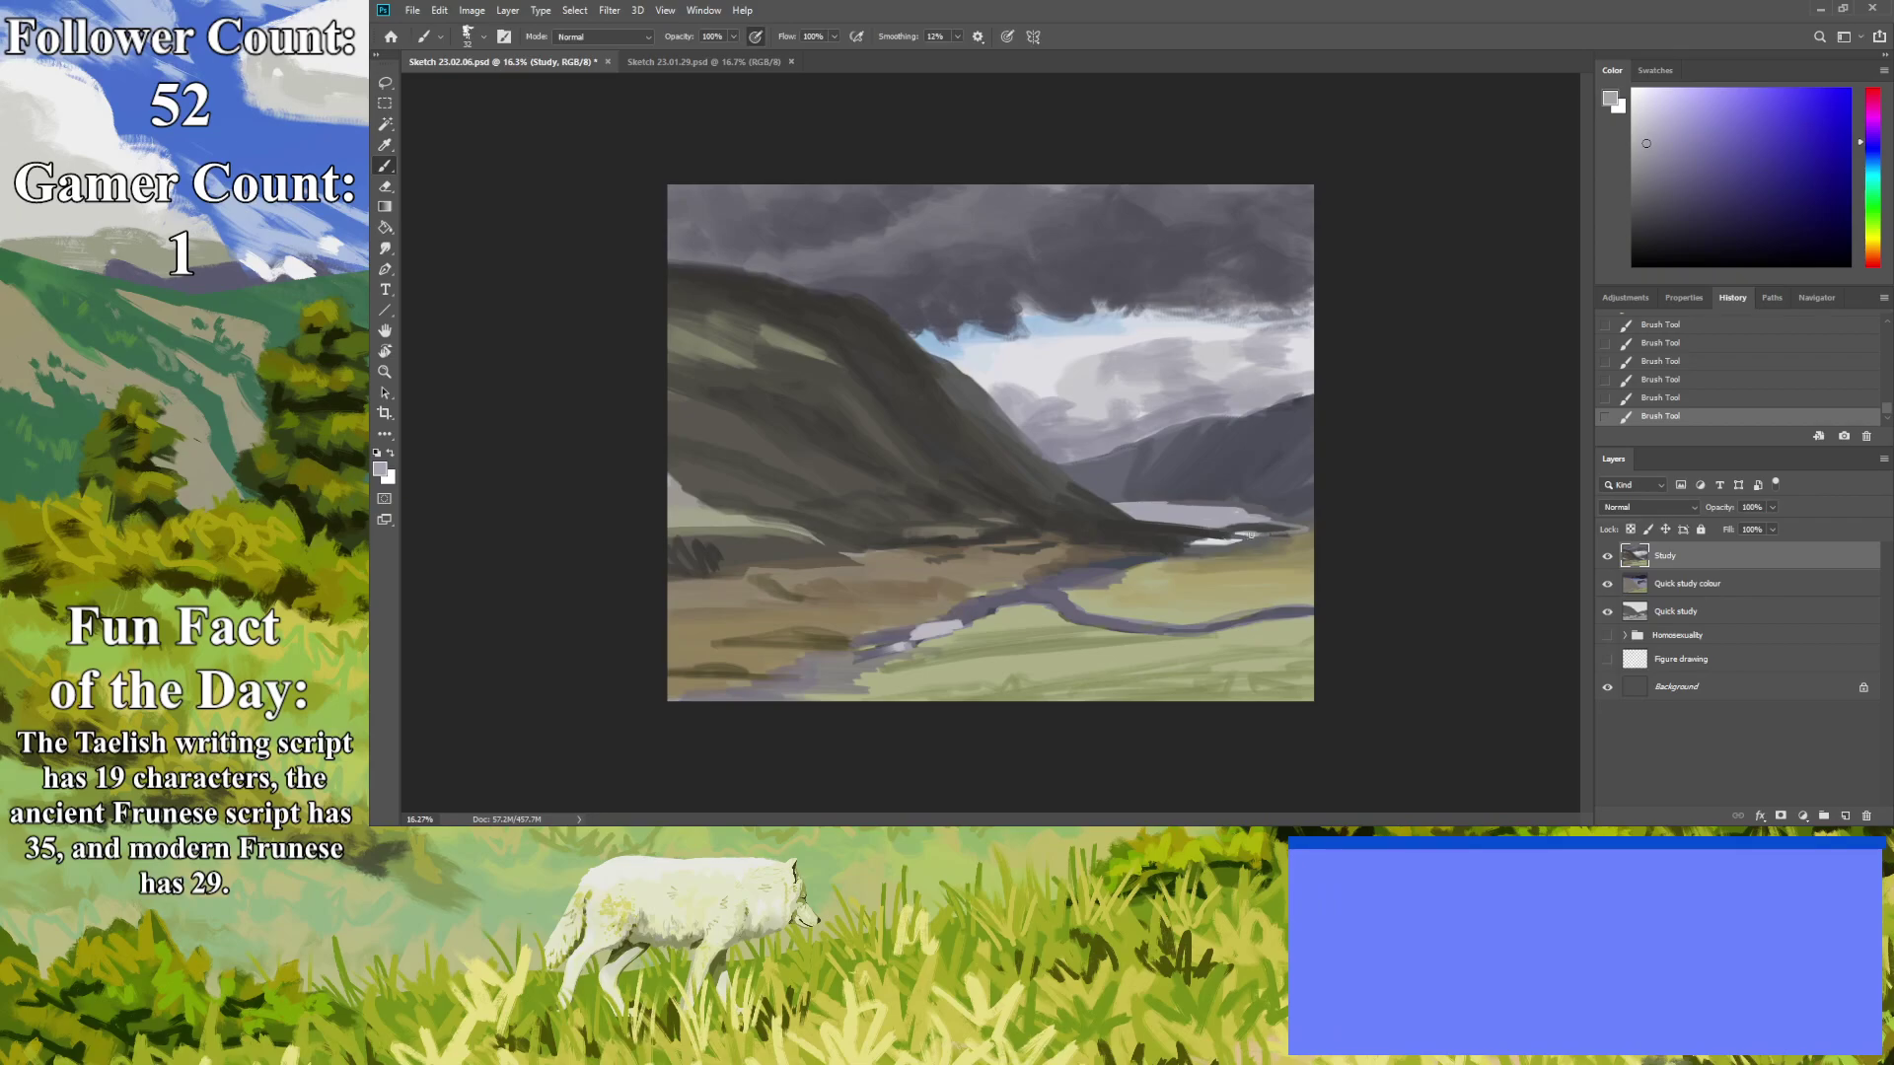
pyautogui.moveTo(1232, 552); pyautogui.dragTo(924, 557)
# Sample the meadow's yellow-green and, with a larger brush, repaint the grass below the river in brighter and mid green strokes.
pyautogui.click(385, 372)
pyautogui.moveTo(915, 434); pyautogui.dragTo(797, 451)
pyautogui.moveTo(683, 599)
pyautogui.mouseDown()
pyautogui.moveTo(704, 613)
pyautogui.moveTo(625, 684)
pyautogui.moveTo(601, 624)
pyautogui.moveTo(740, 685)
pyautogui.moveTo(762, 666)
pyautogui.mouseUp()
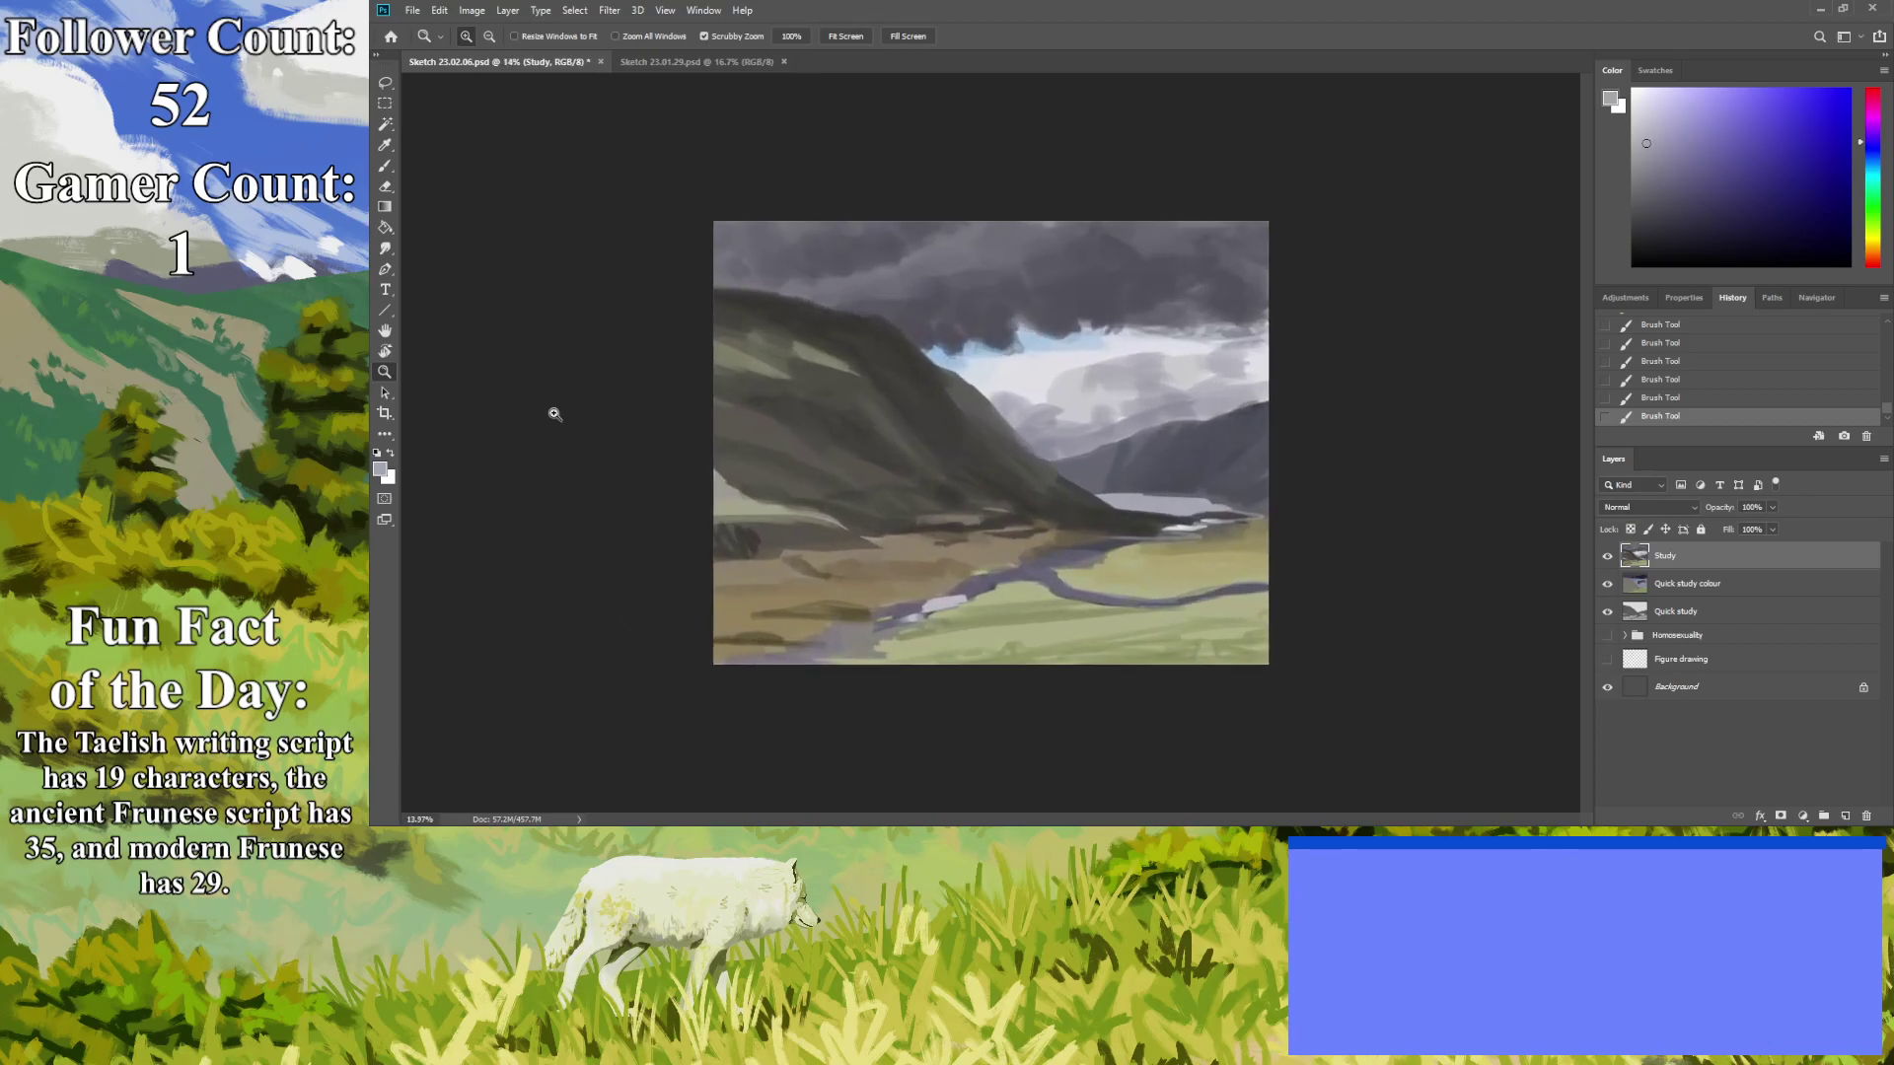
pyautogui.click(386, 142)
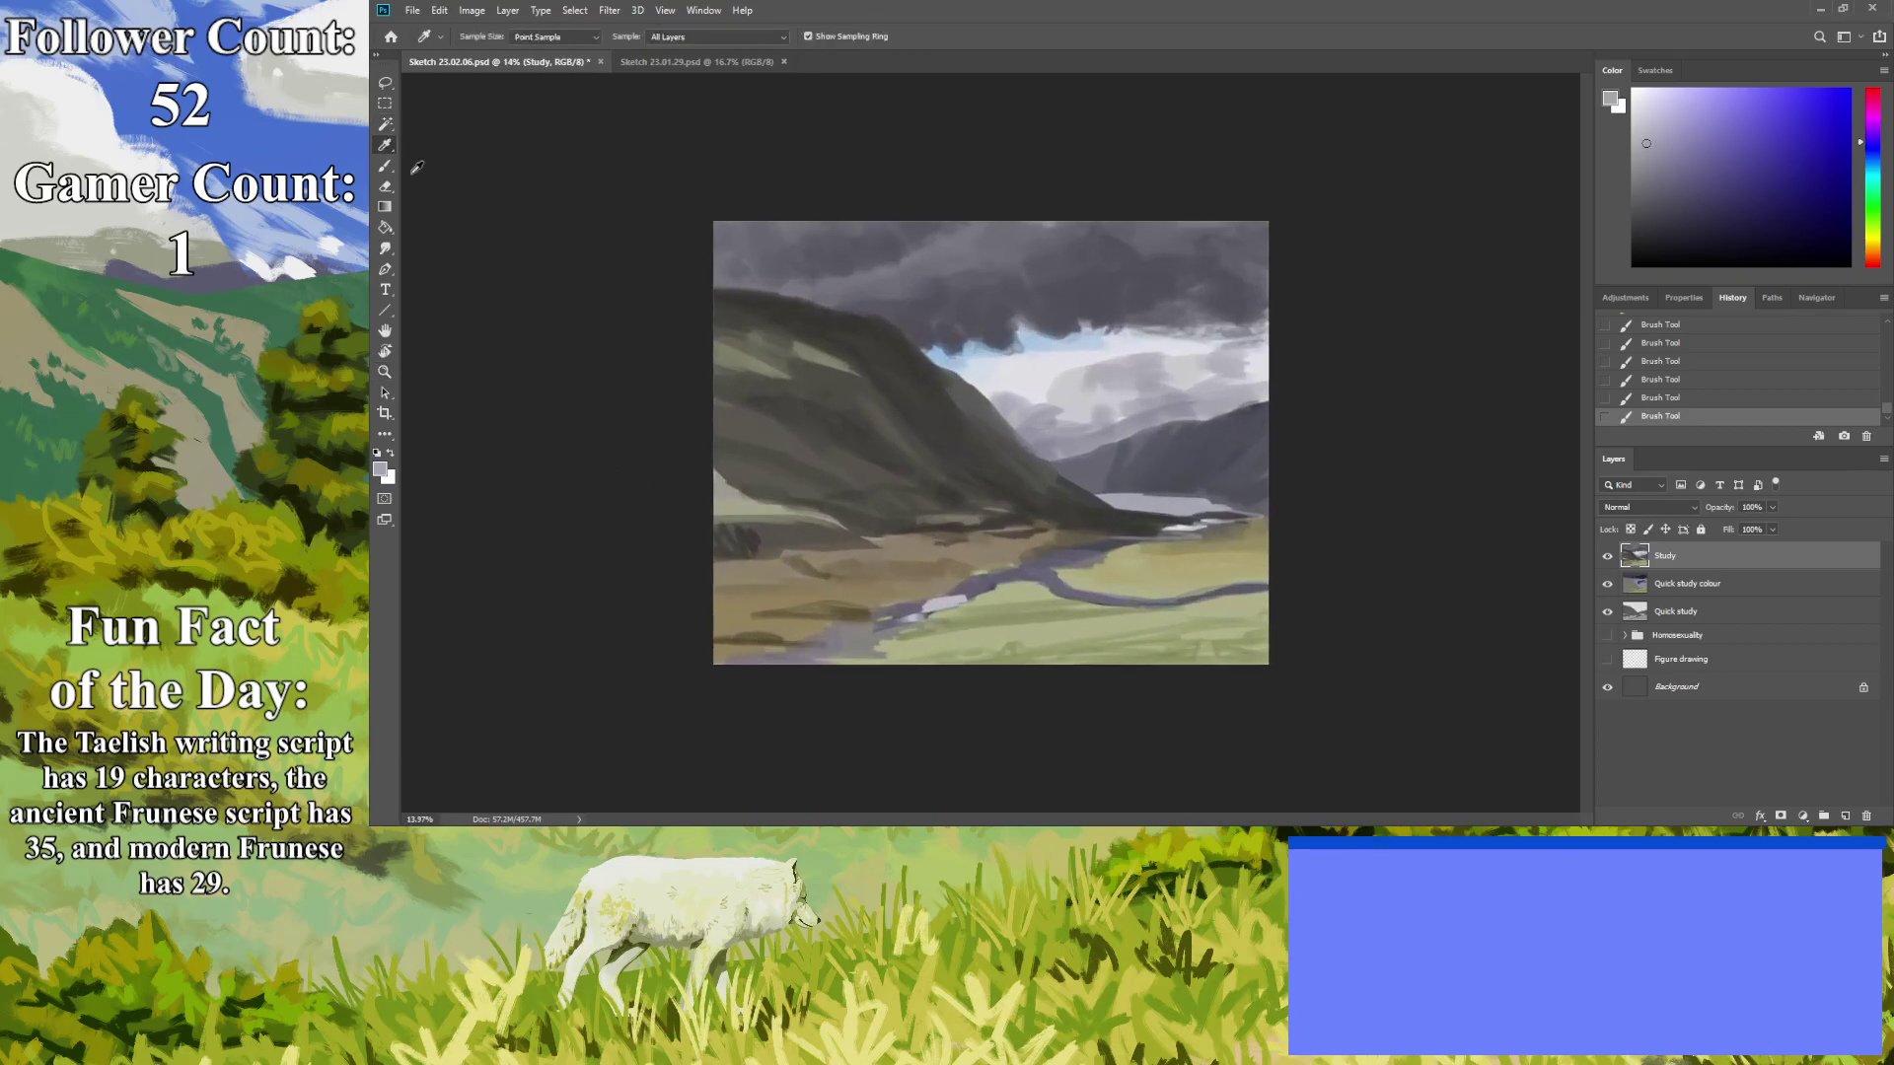
pyautogui.click(1080, 610)
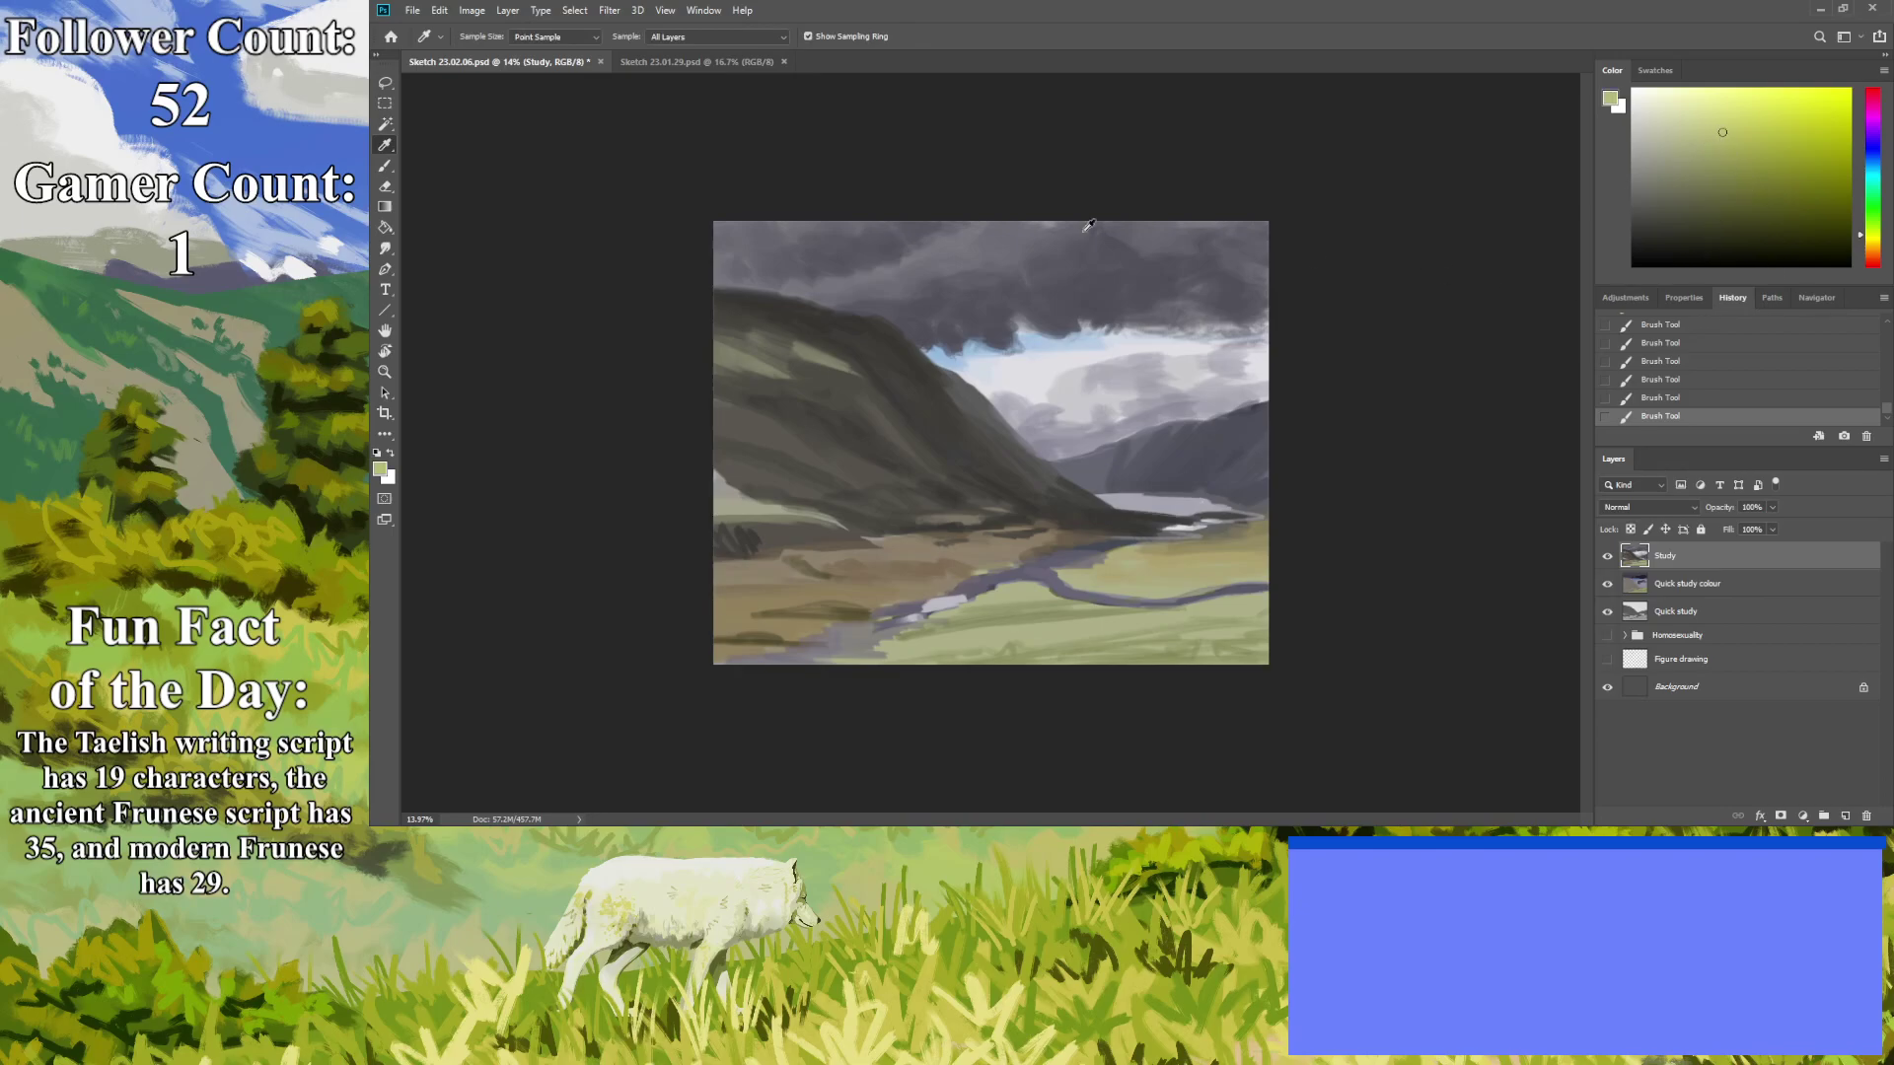
pyautogui.press('b')
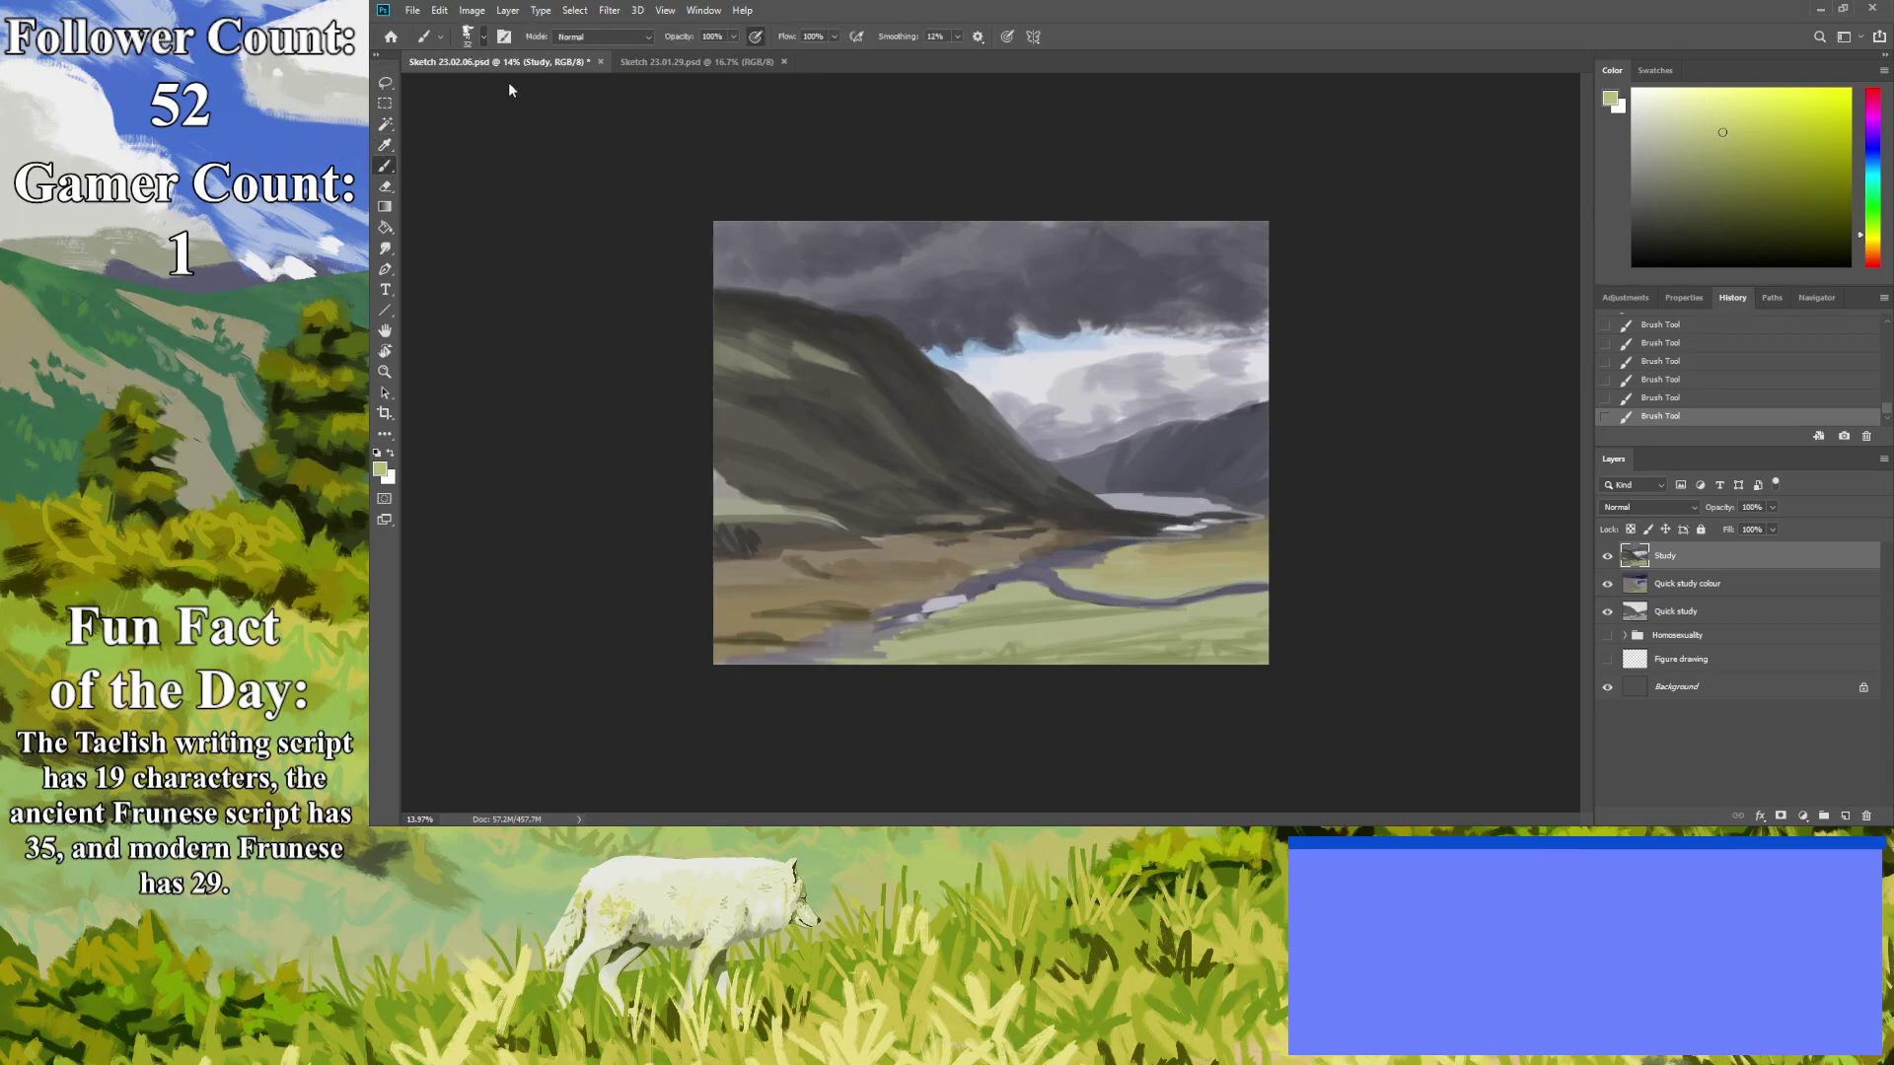
pyautogui.moveTo(564, 436); pyautogui.dragTo(796, 478)
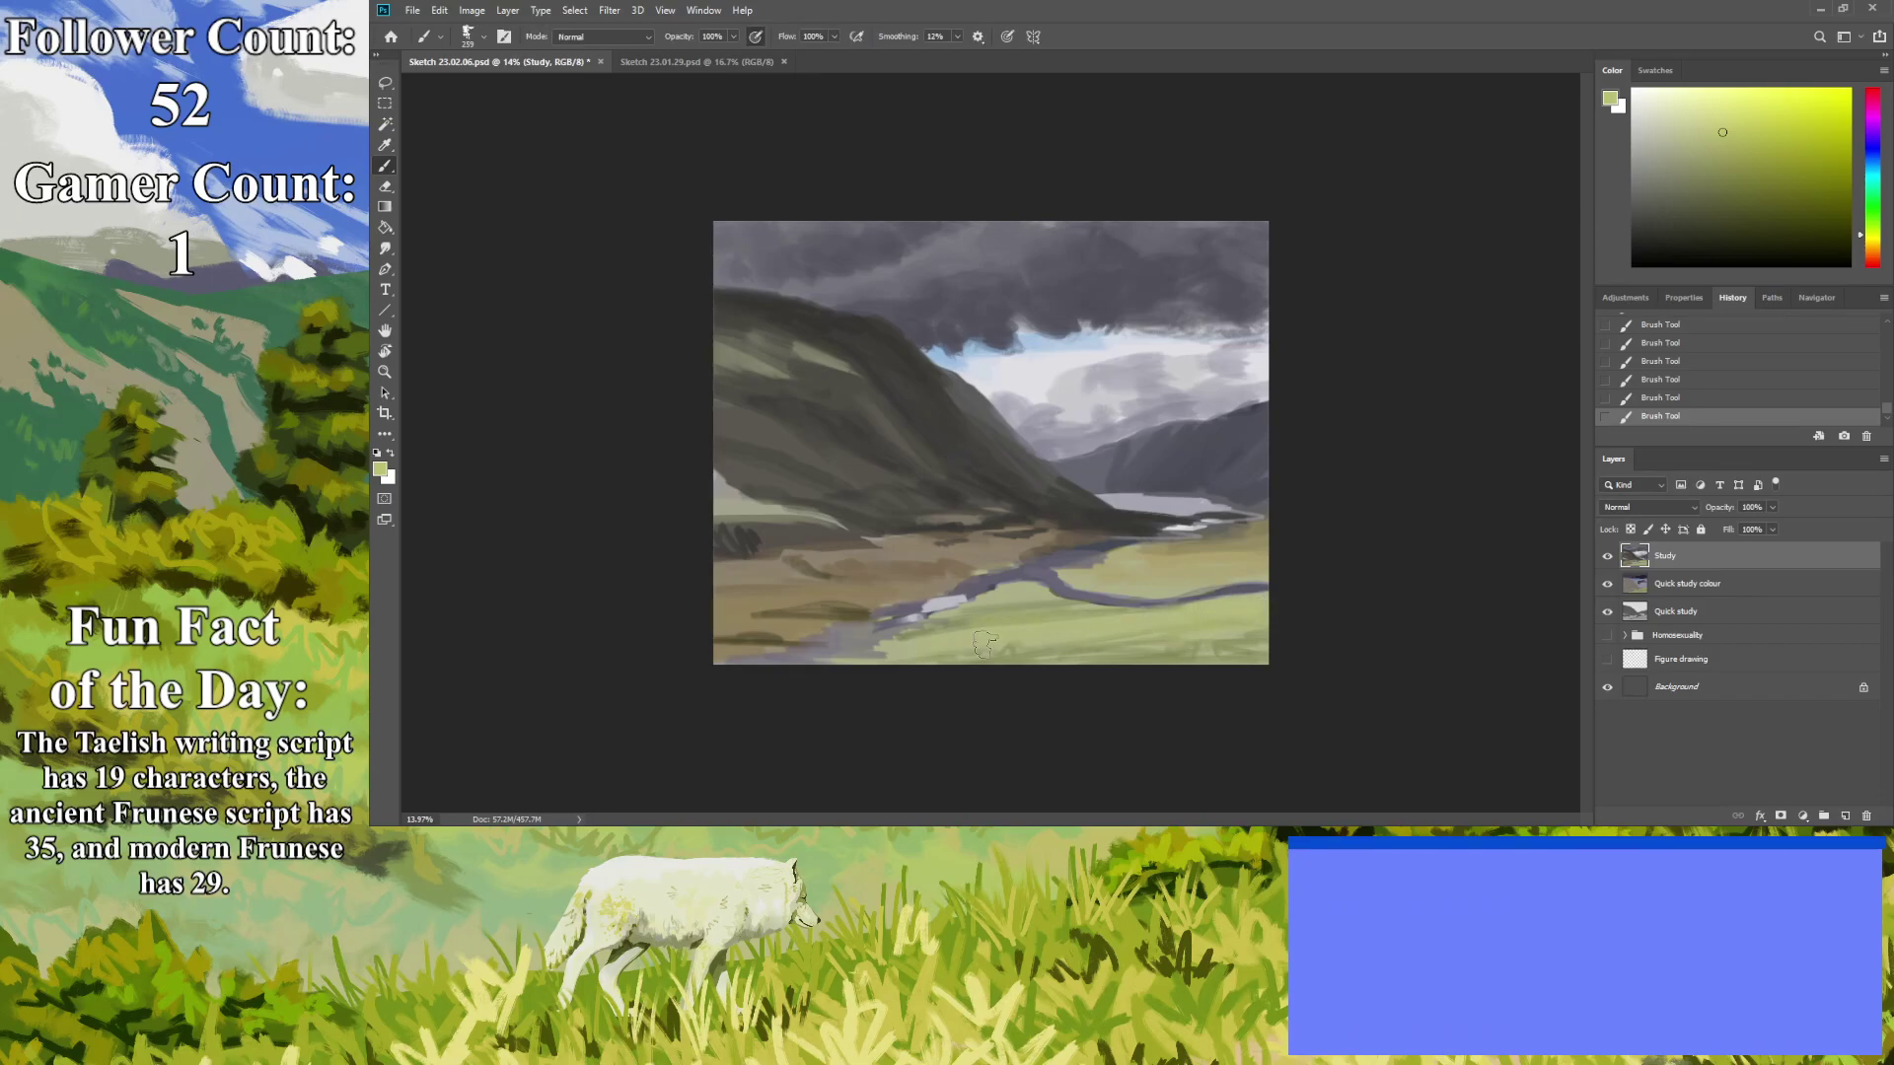
pyautogui.keyDown('alt'); pyautogui.click(984, 616); pyautogui.keyUp('alt')
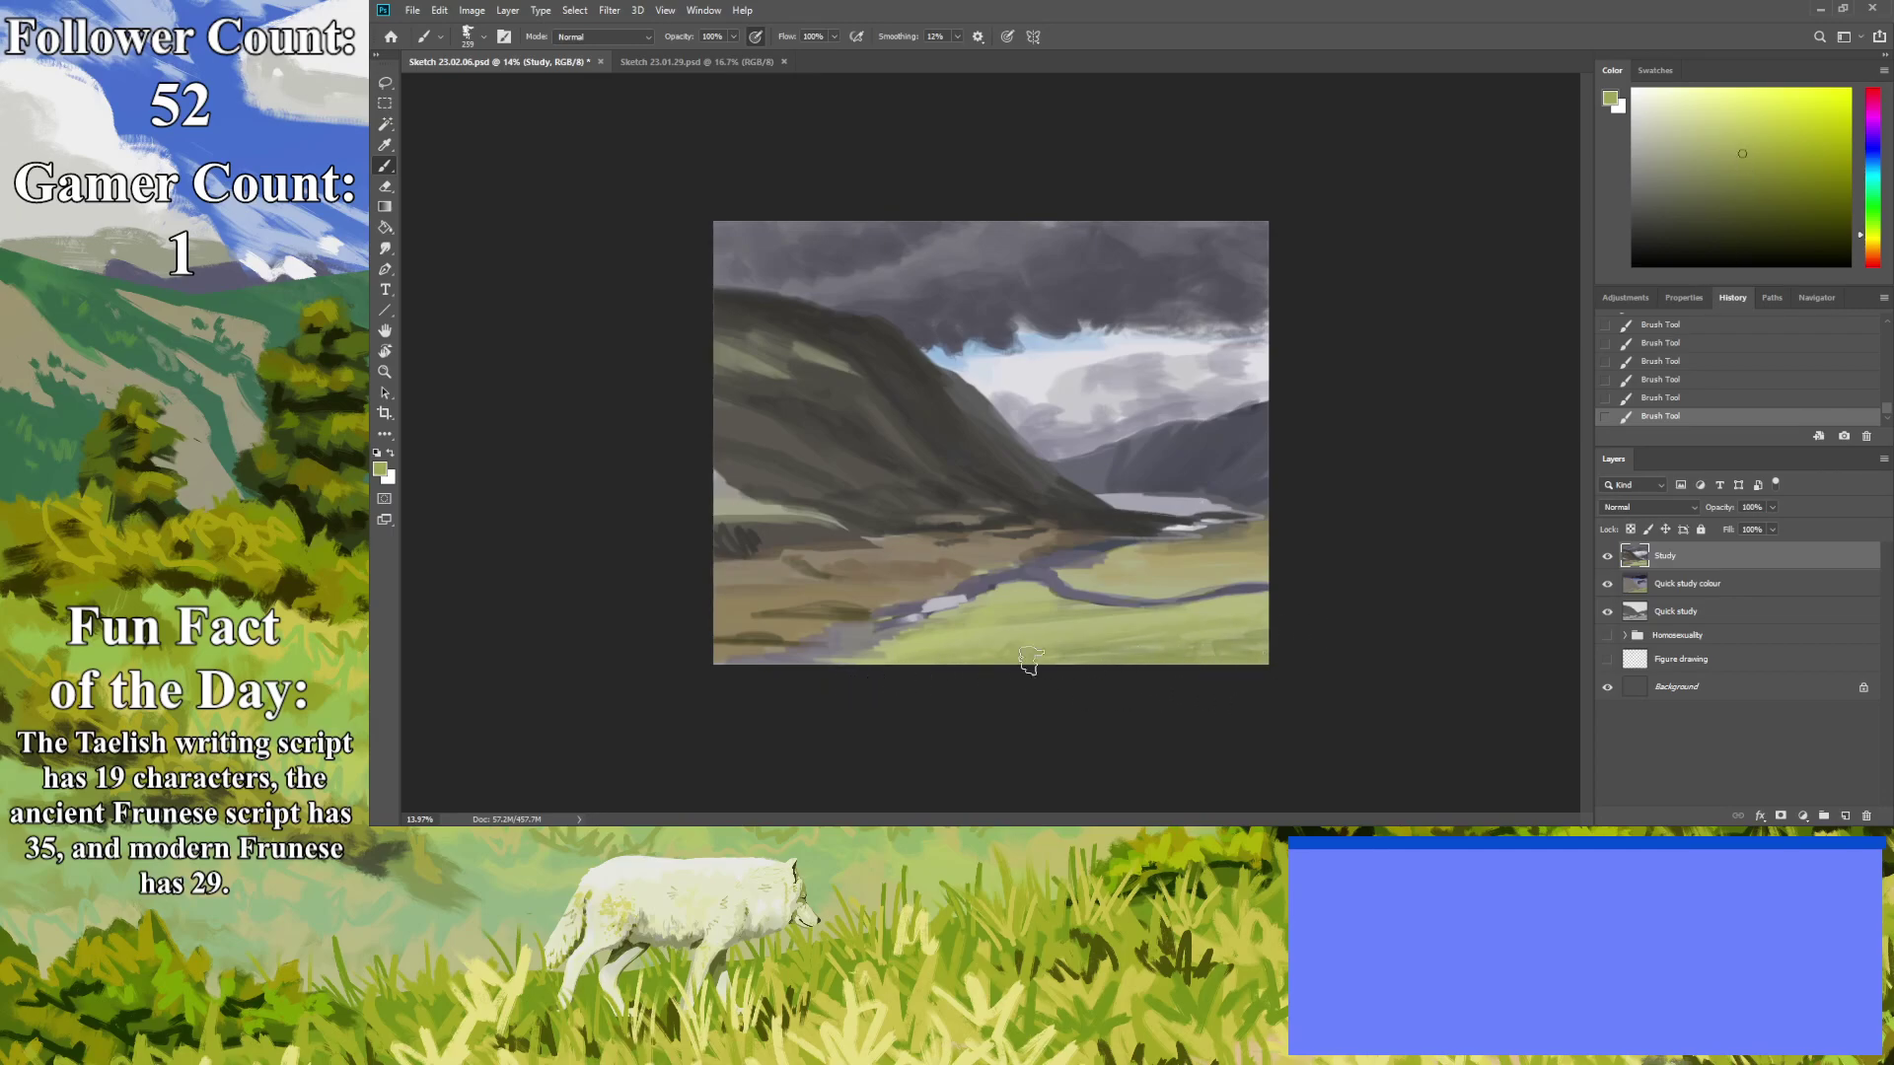
pyautogui.moveTo(742, 671)
pyautogui.mouseDown()
pyautogui.moveTo(664, 638)
pyautogui.moveTo(868, 621)
pyautogui.mouseUp()
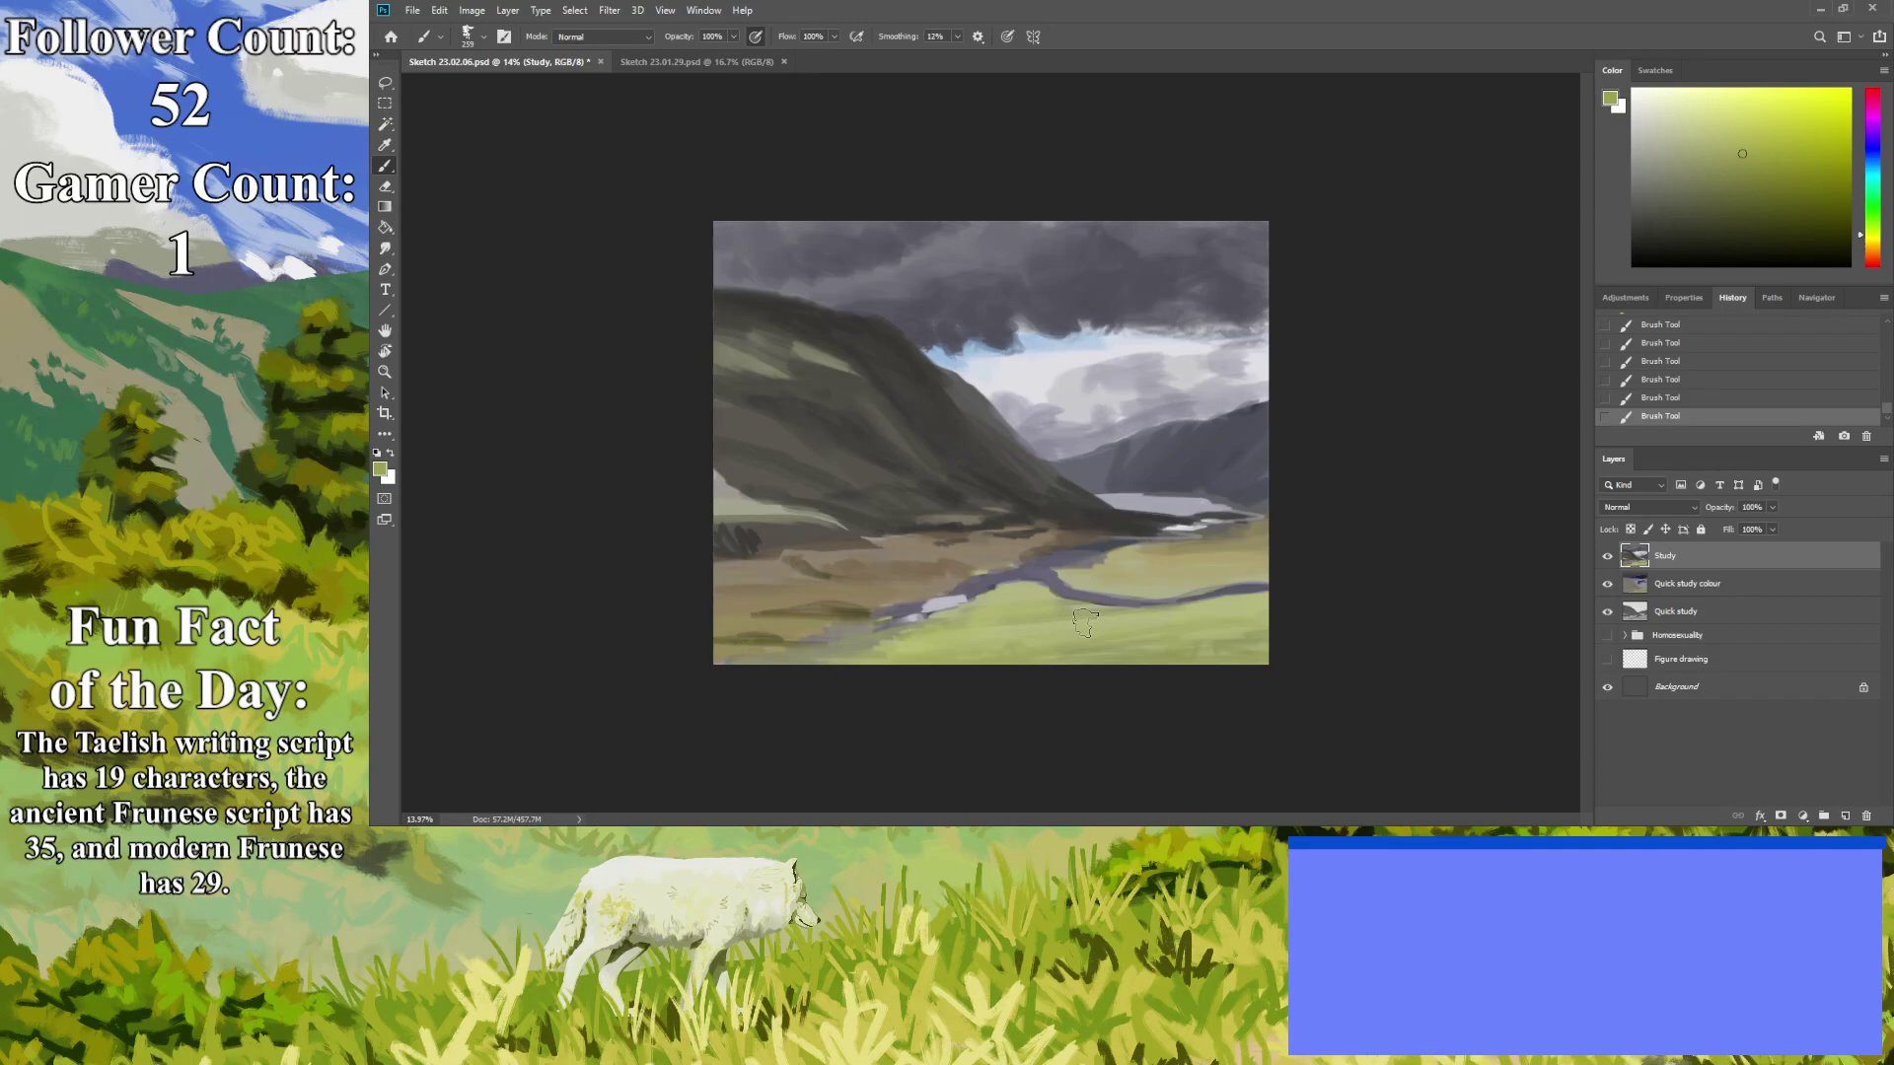
# Choose a dark olive and paint tree silhouettes along the lower edge, left of centre and near the right corner.
pyautogui.click(384, 372)
pyautogui.moveTo(907, 510)
pyautogui.mouseDown()
pyautogui.moveTo(796, 556)
pyautogui.moveTo(845, 604)
pyautogui.moveTo(697, 626)
pyautogui.moveTo(787, 668)
pyautogui.moveTo(931, 657)
pyautogui.mouseUp()
pyautogui.moveTo(1651, 224); pyautogui.dragTo(1693, 229)
pyautogui.click(385, 166)
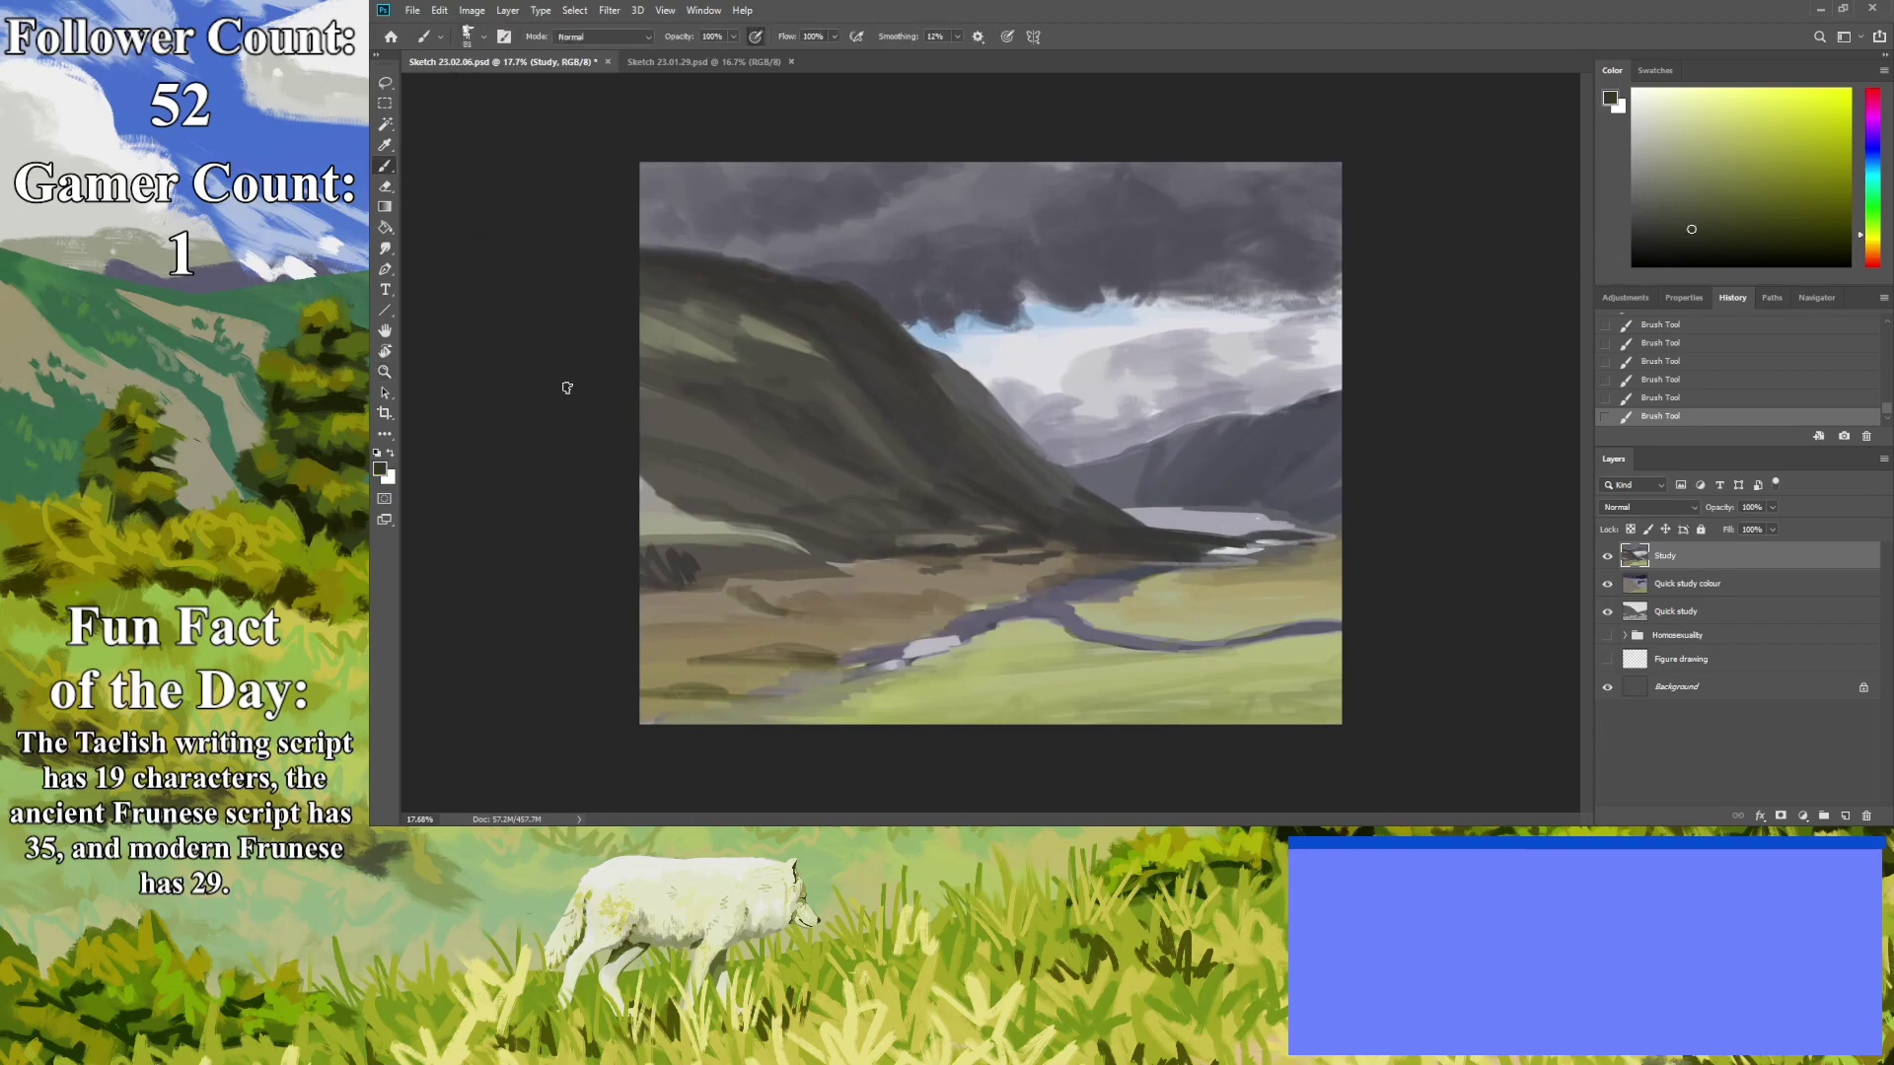
pyautogui.moveTo(939, 727)
pyautogui.mouseDown()
pyautogui.moveTo(917, 659)
pyautogui.moveTo(850, 675)
pyautogui.moveTo(844, 718)
pyautogui.moveTo(818, 711)
pyautogui.mouseUp()
pyautogui.moveTo(834, 689)
pyautogui.mouseDown()
pyautogui.moveTo(788, 713)
pyautogui.moveTo(836, 721)
pyautogui.moveTo(803, 734)
pyautogui.moveTo(873, 735)
pyautogui.moveTo(861, 674)
pyautogui.moveTo(927, 711)
pyautogui.moveTo(887, 661)
pyautogui.moveTo(887, 717)
pyautogui.moveTo(847, 719)
pyautogui.moveTo(908, 654)
pyautogui.moveTo(885, 635)
pyautogui.moveTo(877, 658)
pyautogui.moveTo(916, 640)
pyautogui.mouseUp()
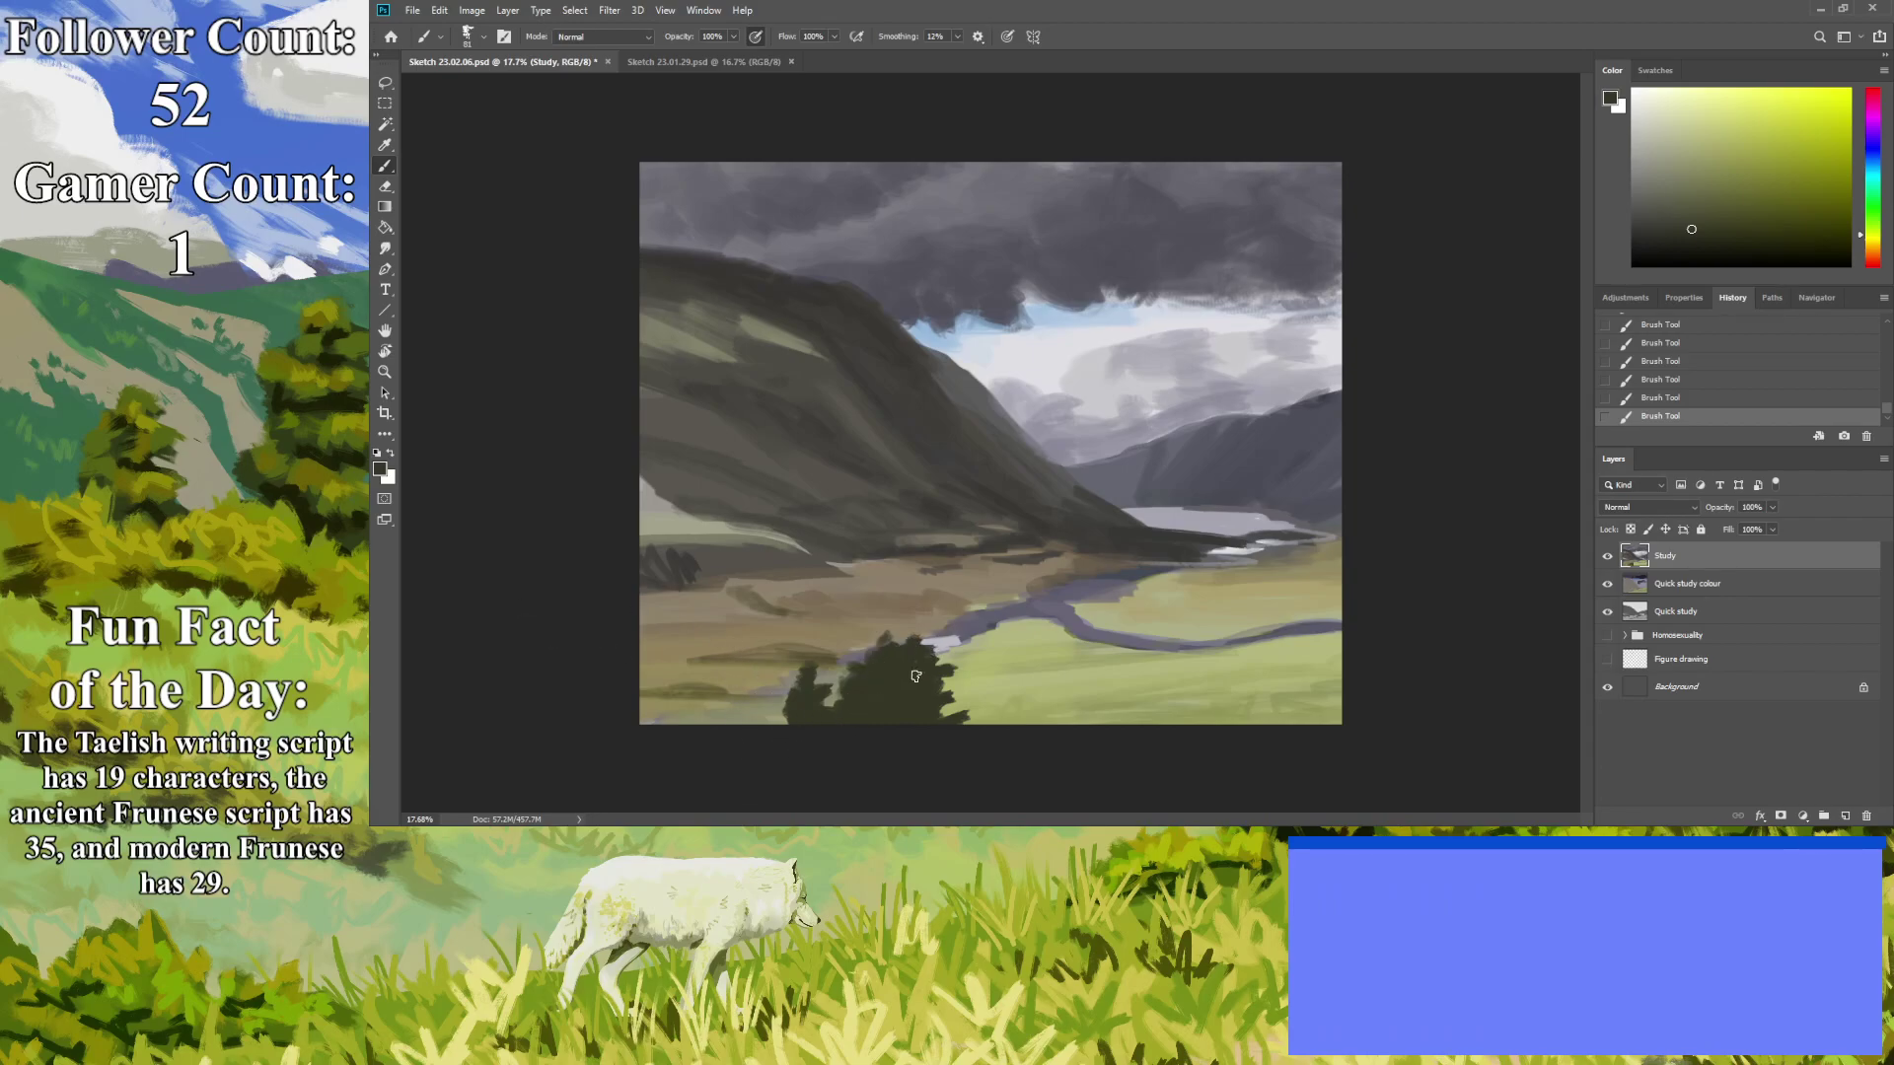
pyautogui.moveTo(1241, 728)
pyautogui.mouseDown()
pyautogui.moveTo(1219, 695)
pyautogui.moveTo(1226, 678)
pyautogui.moveTo(1217, 727)
pyautogui.mouseUp()
pyautogui.moveTo(1359, 719)
pyautogui.mouseDown()
pyautogui.moveTo(1301, 713)
pyautogui.moveTo(1335, 702)
pyautogui.moveTo(1323, 680)
pyautogui.moveTo(1342, 673)
pyautogui.moveTo(1315, 669)
pyautogui.moveTo(1352, 655)
pyautogui.moveTo(1325, 619)
pyautogui.moveTo(1336, 674)
pyautogui.moveTo(1307, 656)
pyautogui.moveTo(1345, 663)
pyautogui.moveTo(1314, 691)
pyautogui.moveTo(1323, 730)
pyautogui.mouseUp()
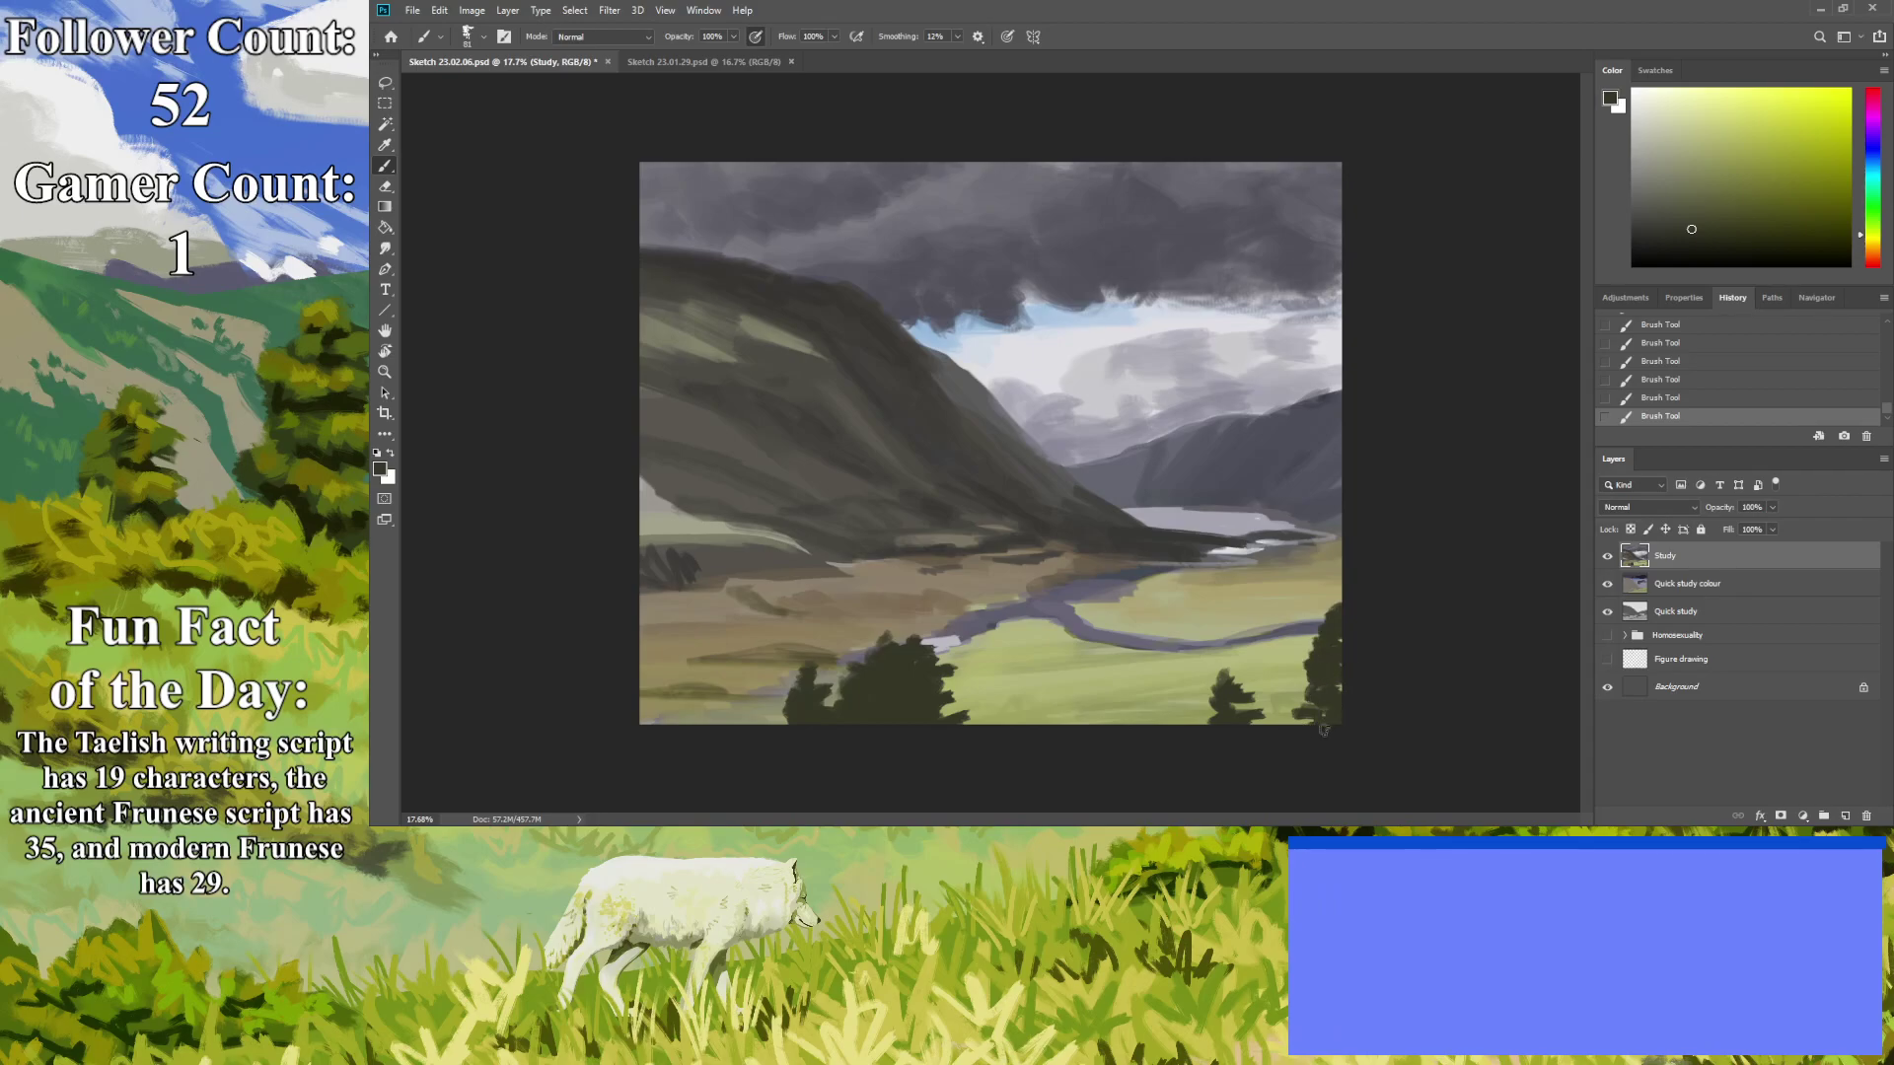
# Pick a darker shade and brush shadows into the foreground trees.
pyautogui.click(1700, 243)
pyautogui.moveTo(1351, 681)
pyautogui.mouseDown()
pyautogui.moveTo(1331, 608)
pyautogui.moveTo(1306, 669)
pyautogui.moveTo(1352, 723)
pyautogui.mouseUp()
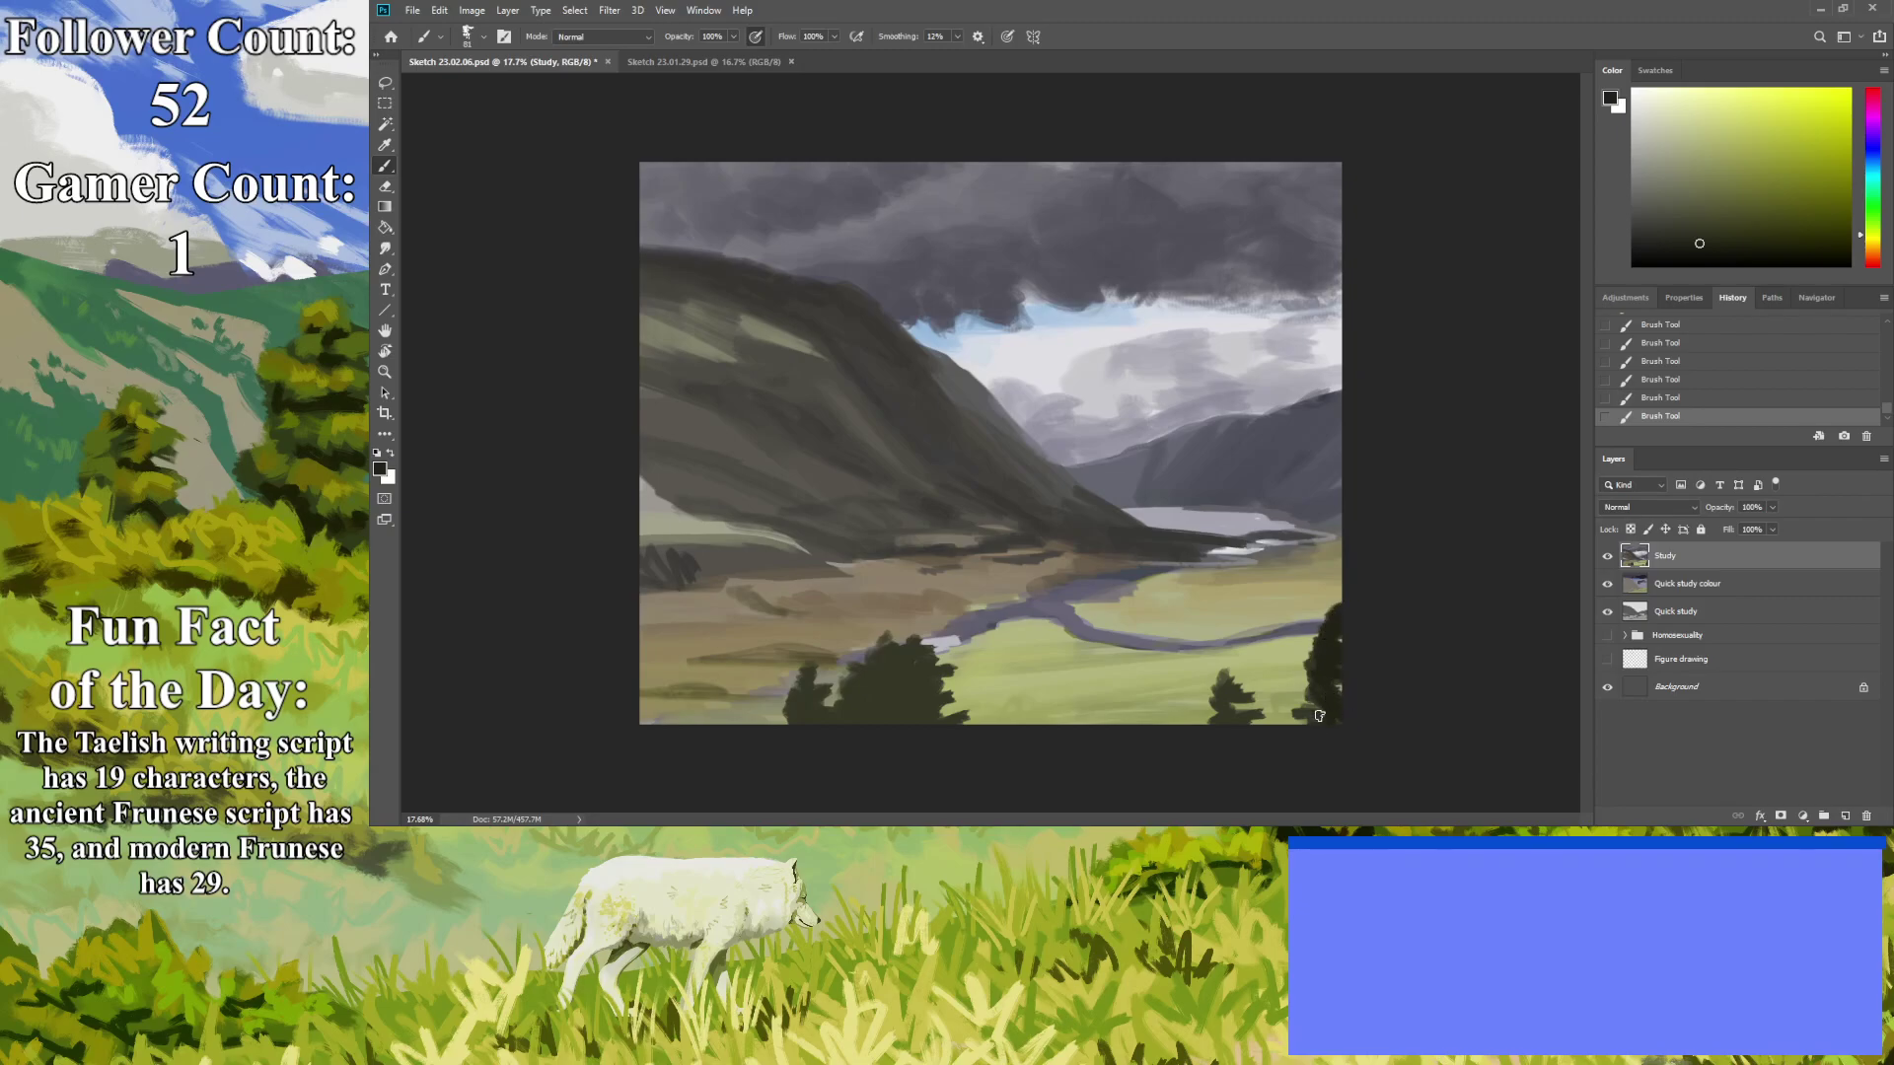
pyautogui.moveTo(1237, 722); pyautogui.dragTo(1221, 683)
pyautogui.moveTo(857, 707)
pyautogui.mouseDown()
pyautogui.moveTo(921, 705)
pyautogui.moveTo(925, 667)
pyautogui.moveTo(894, 723)
pyautogui.moveTo(870, 688)
pyautogui.moveTo(896, 692)
pyautogui.moveTo(890, 649)
pyautogui.moveTo(885, 687)
pyautogui.moveTo(853, 695)
pyautogui.moveTo(872, 733)
pyautogui.moveTo(862, 684)
pyautogui.moveTo(797, 708)
pyautogui.mouseUp()
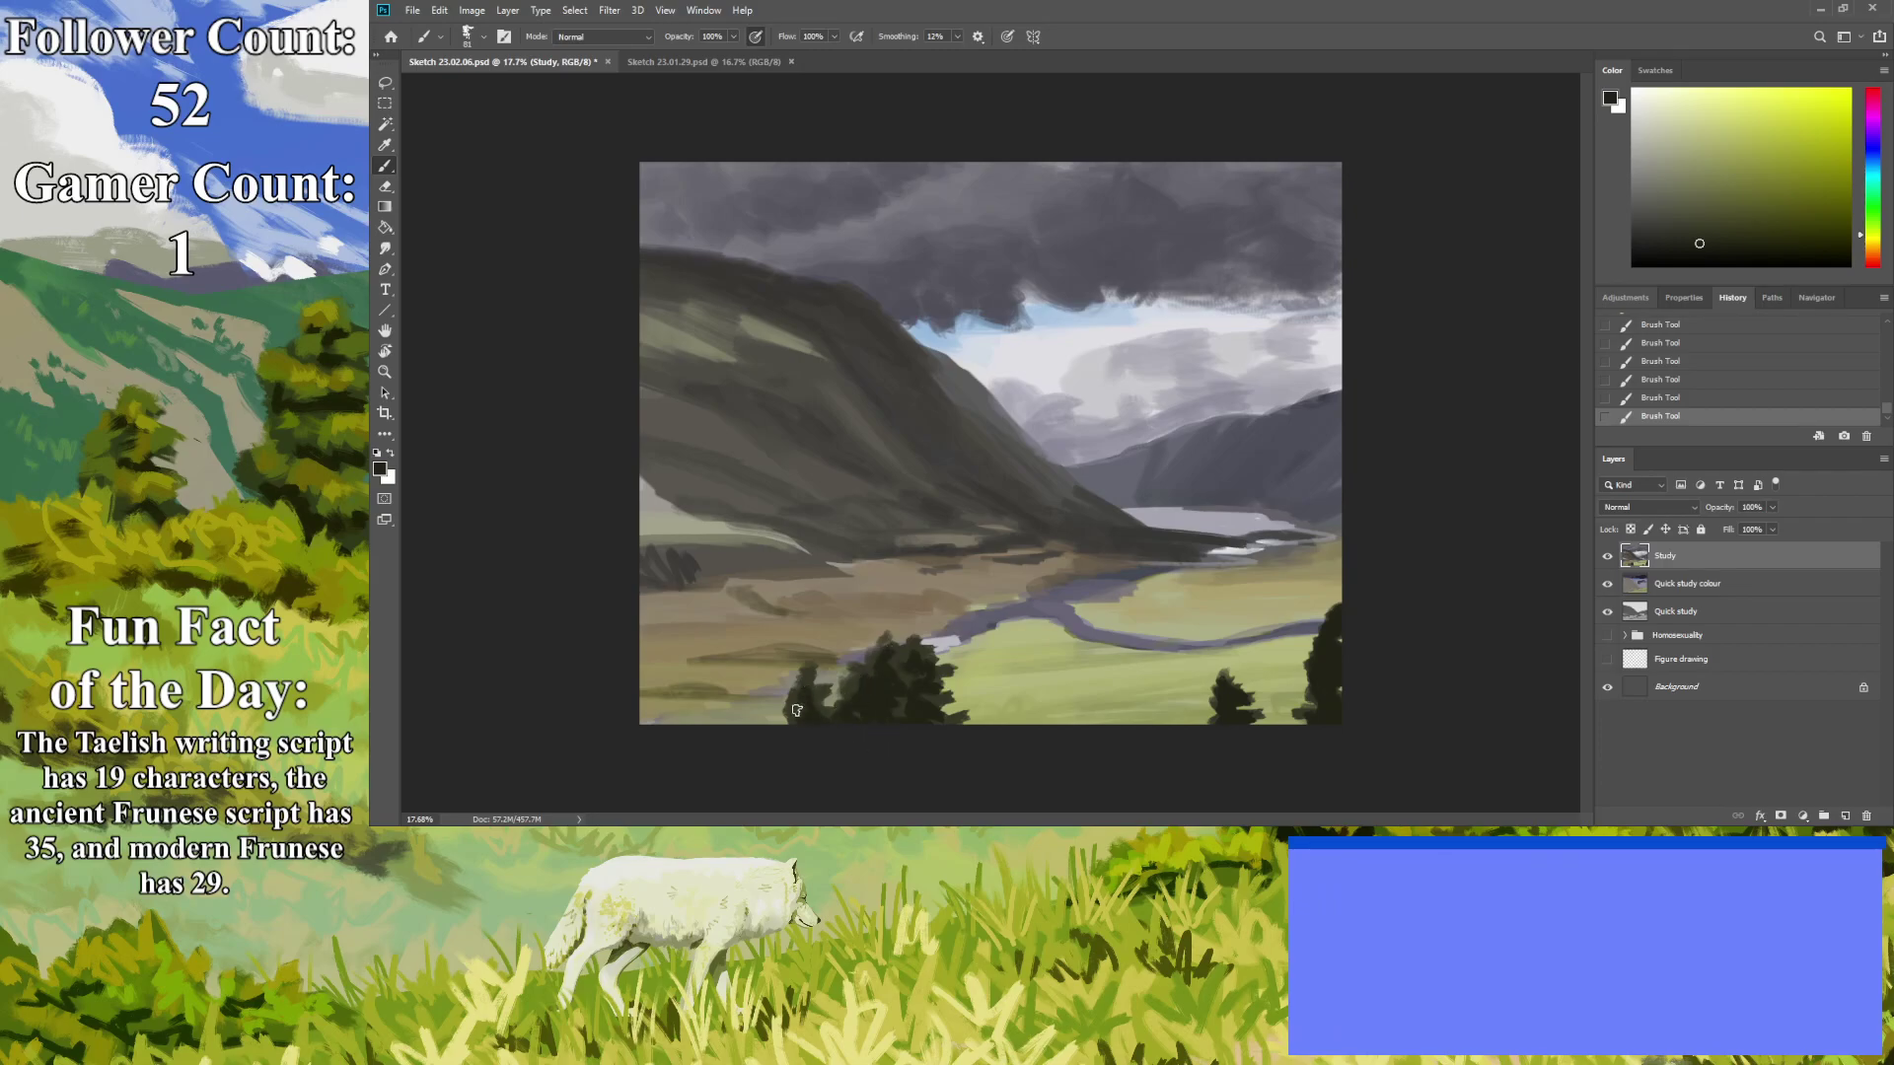
# Sample the grey-brown of the valley floor and repaint the pale green patch at the large hill's left foot.
pyautogui.click(384, 371)
pyautogui.moveTo(902, 543); pyautogui.dragTo(655, 668)
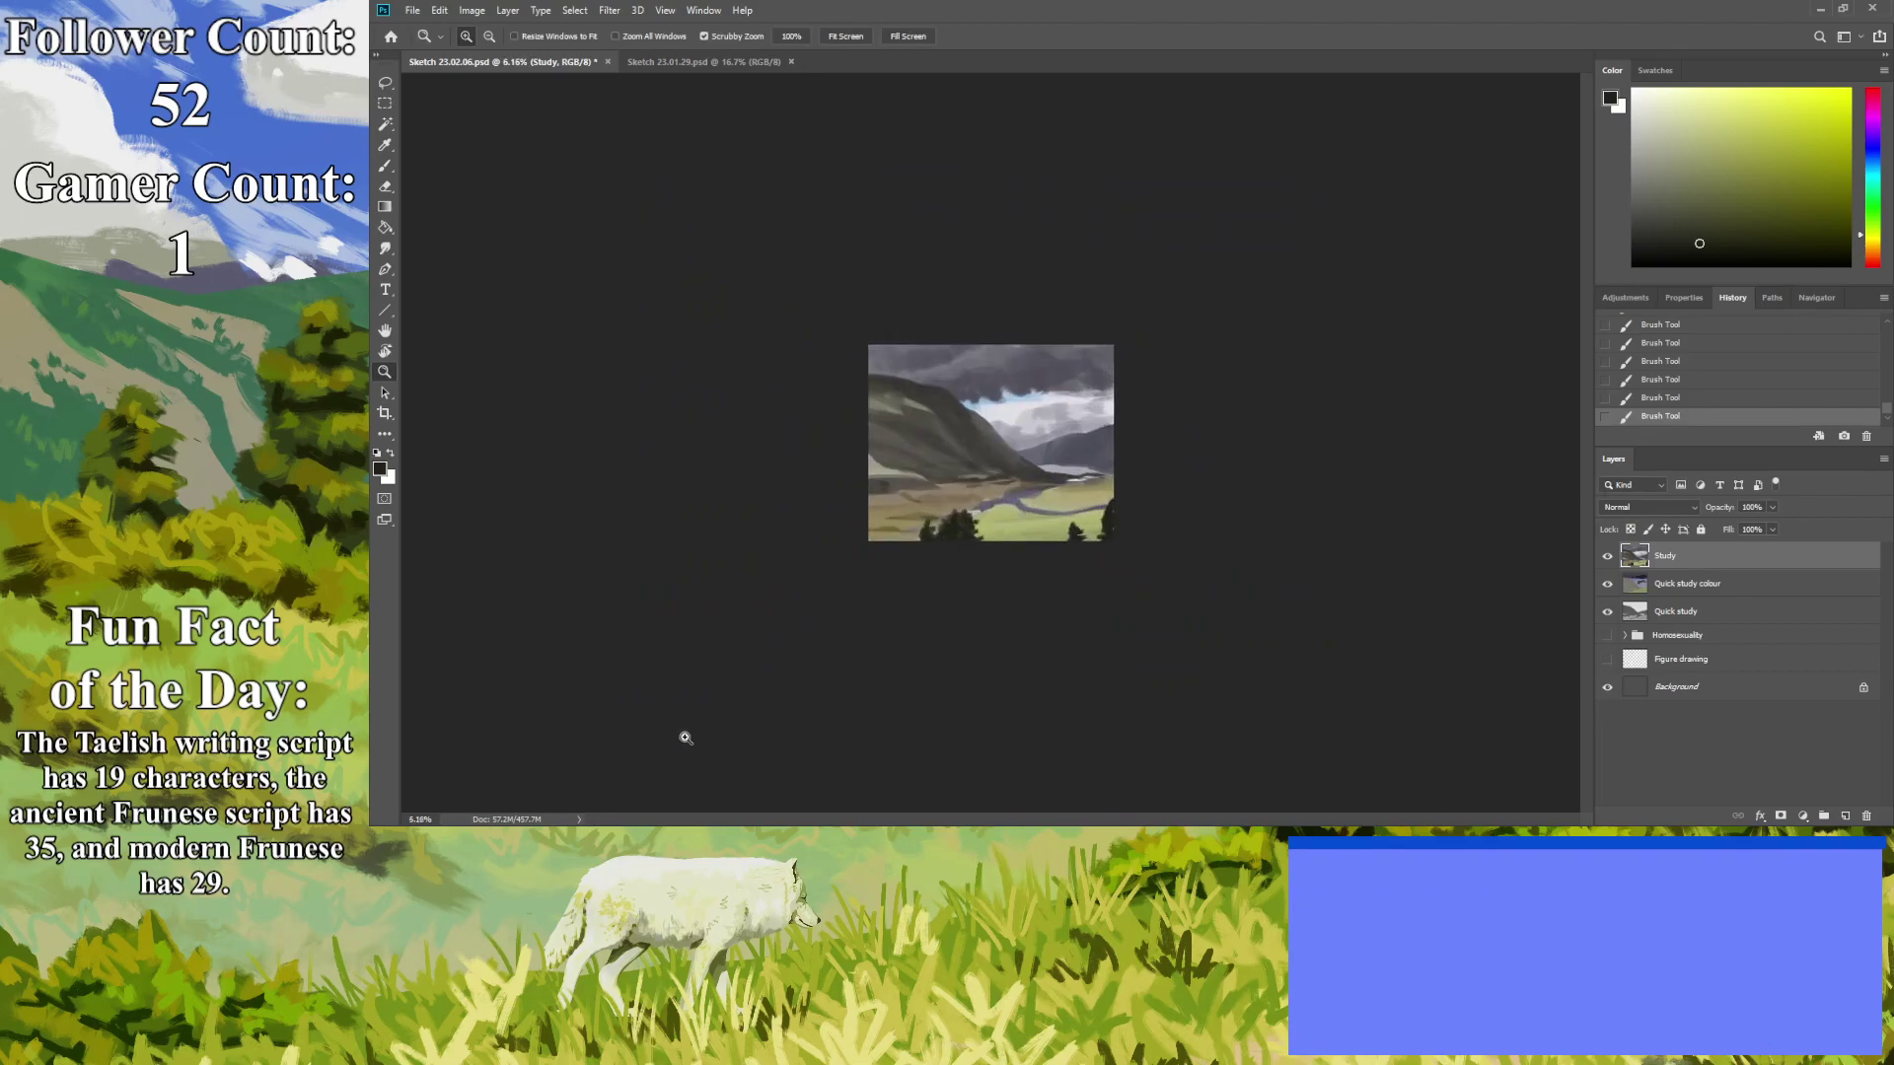
pyautogui.moveTo(717, 772); pyautogui.dragTo(783, 748)
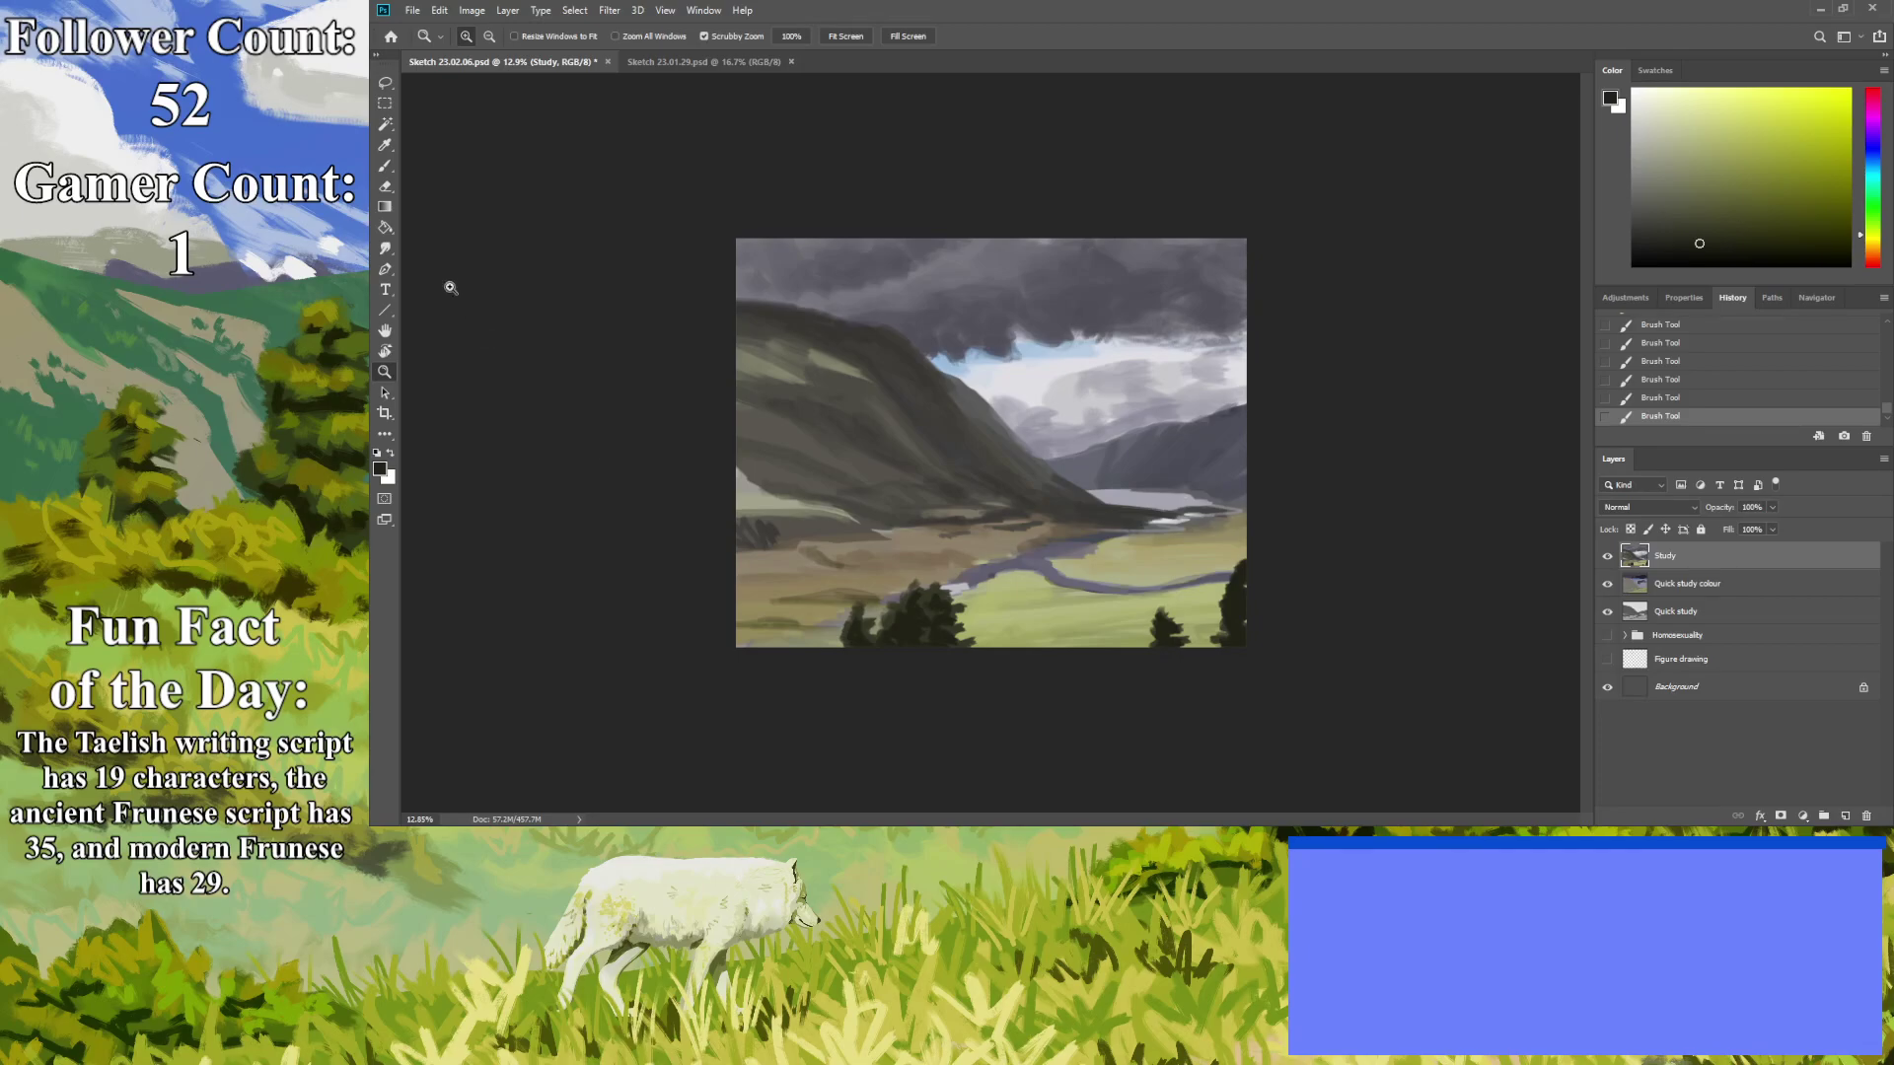
pyautogui.click(381, 149)
pyautogui.click(881, 538)
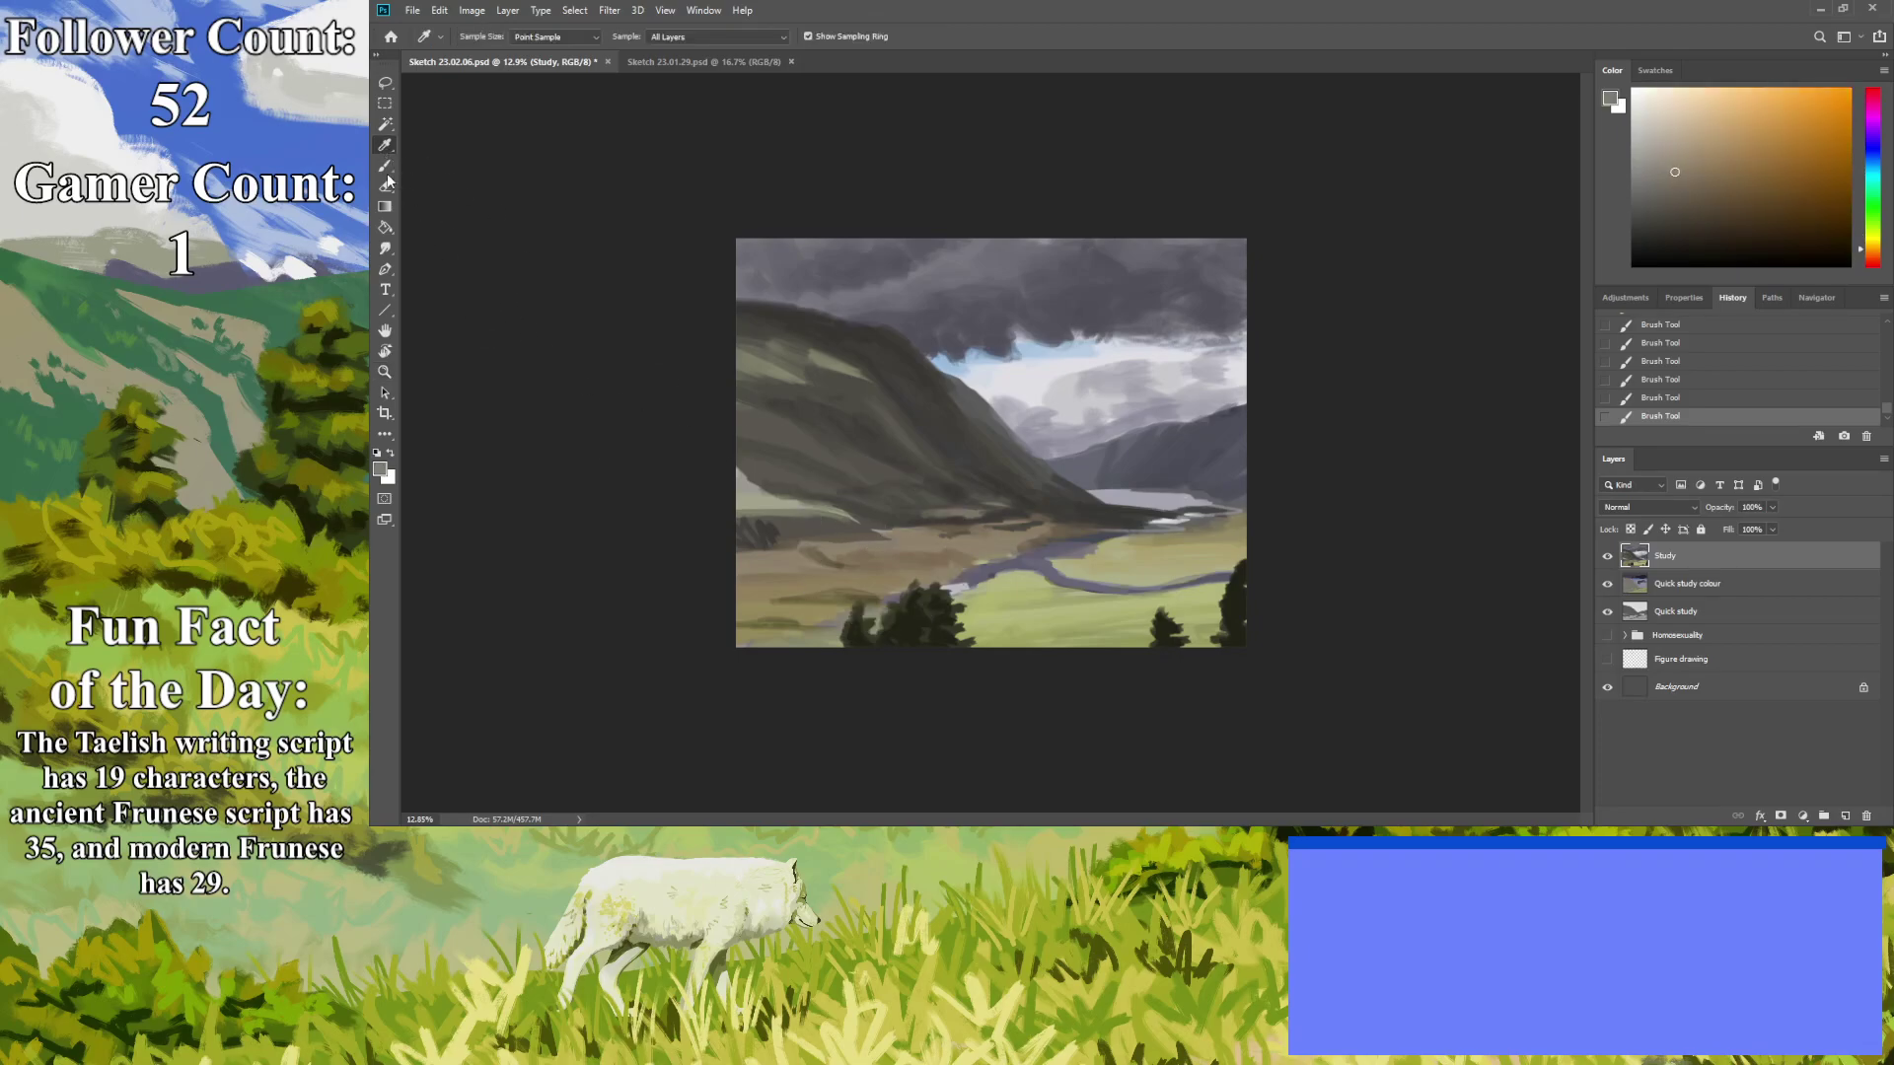
pyautogui.press('b')
pyautogui.moveTo(829, 510)
pyautogui.mouseDown()
pyautogui.moveTo(731, 495)
pyautogui.moveTo(769, 497)
pyautogui.mouseUp()
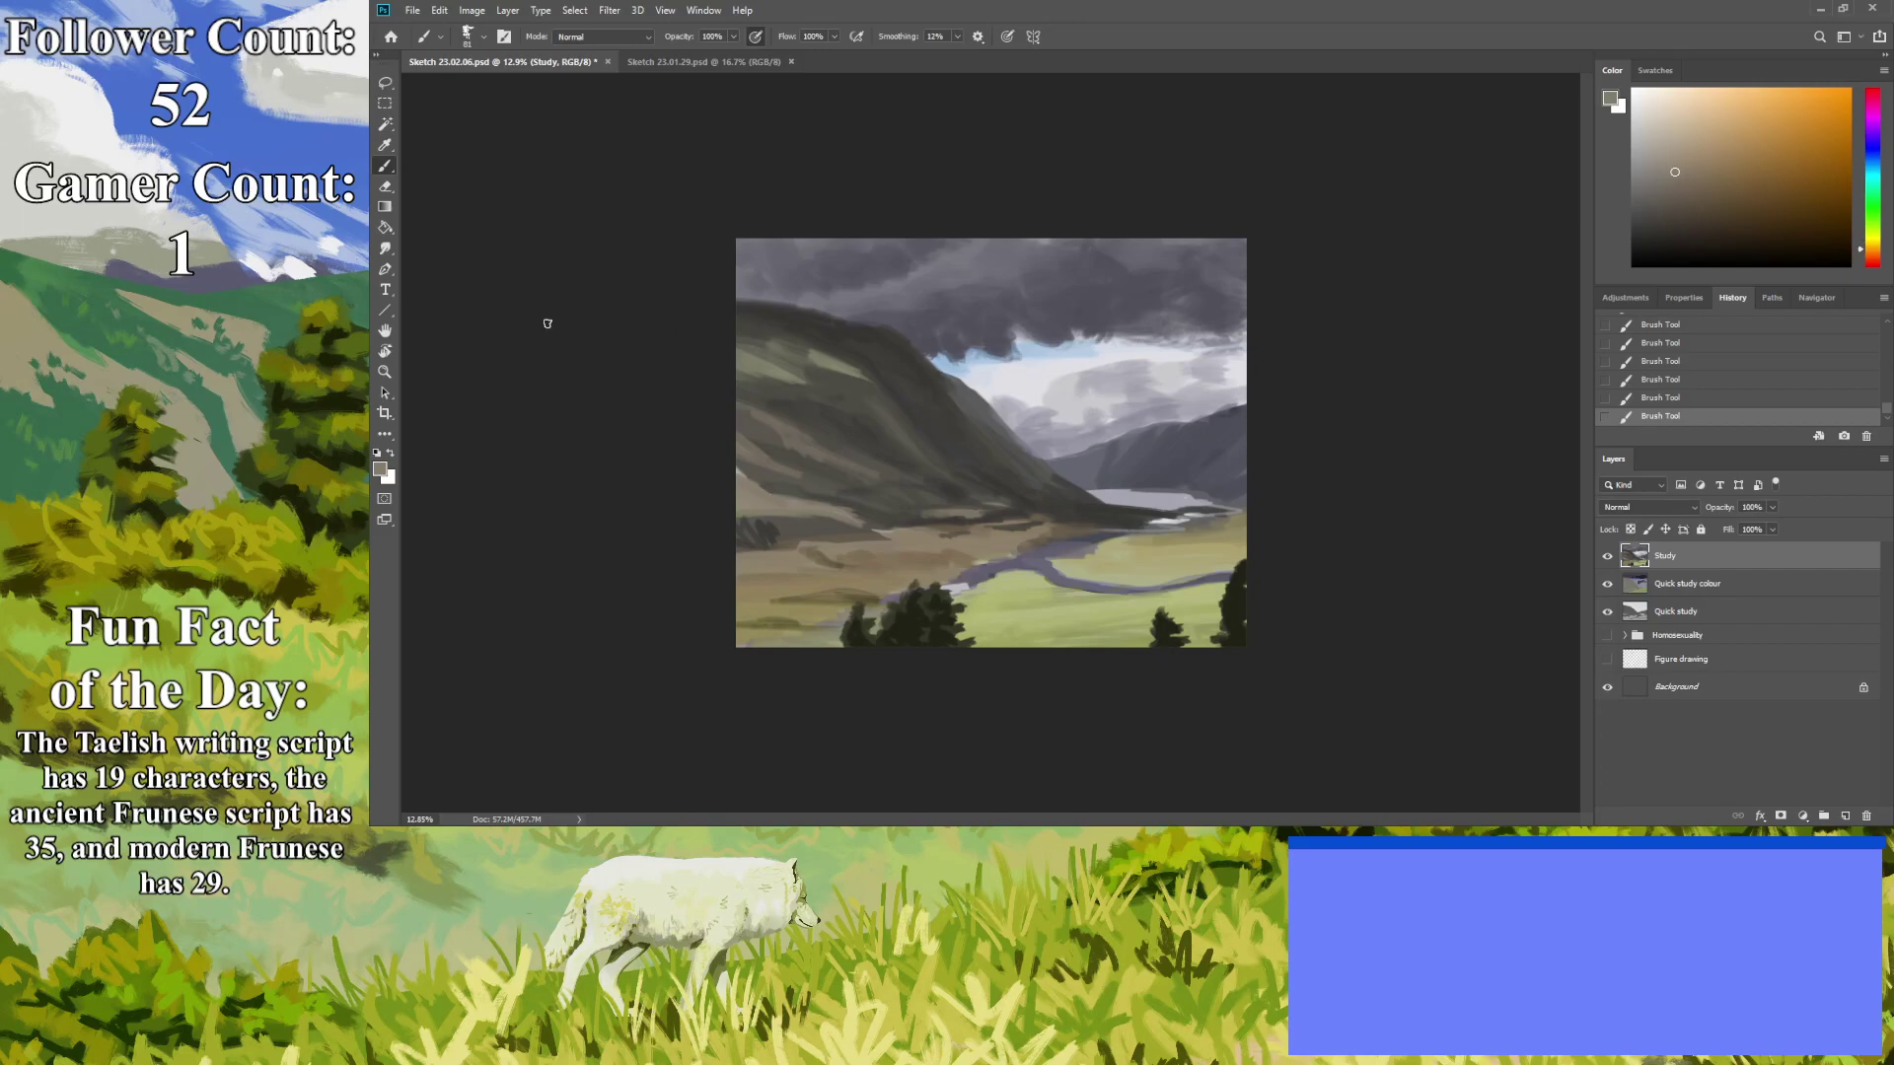
# Sample the hill's brown shadow colour, darken it, and brush dark strokes around the large hill's left foot.
pyautogui.click(384, 145)
pyautogui.click(830, 498)
pyautogui.click(384, 168)
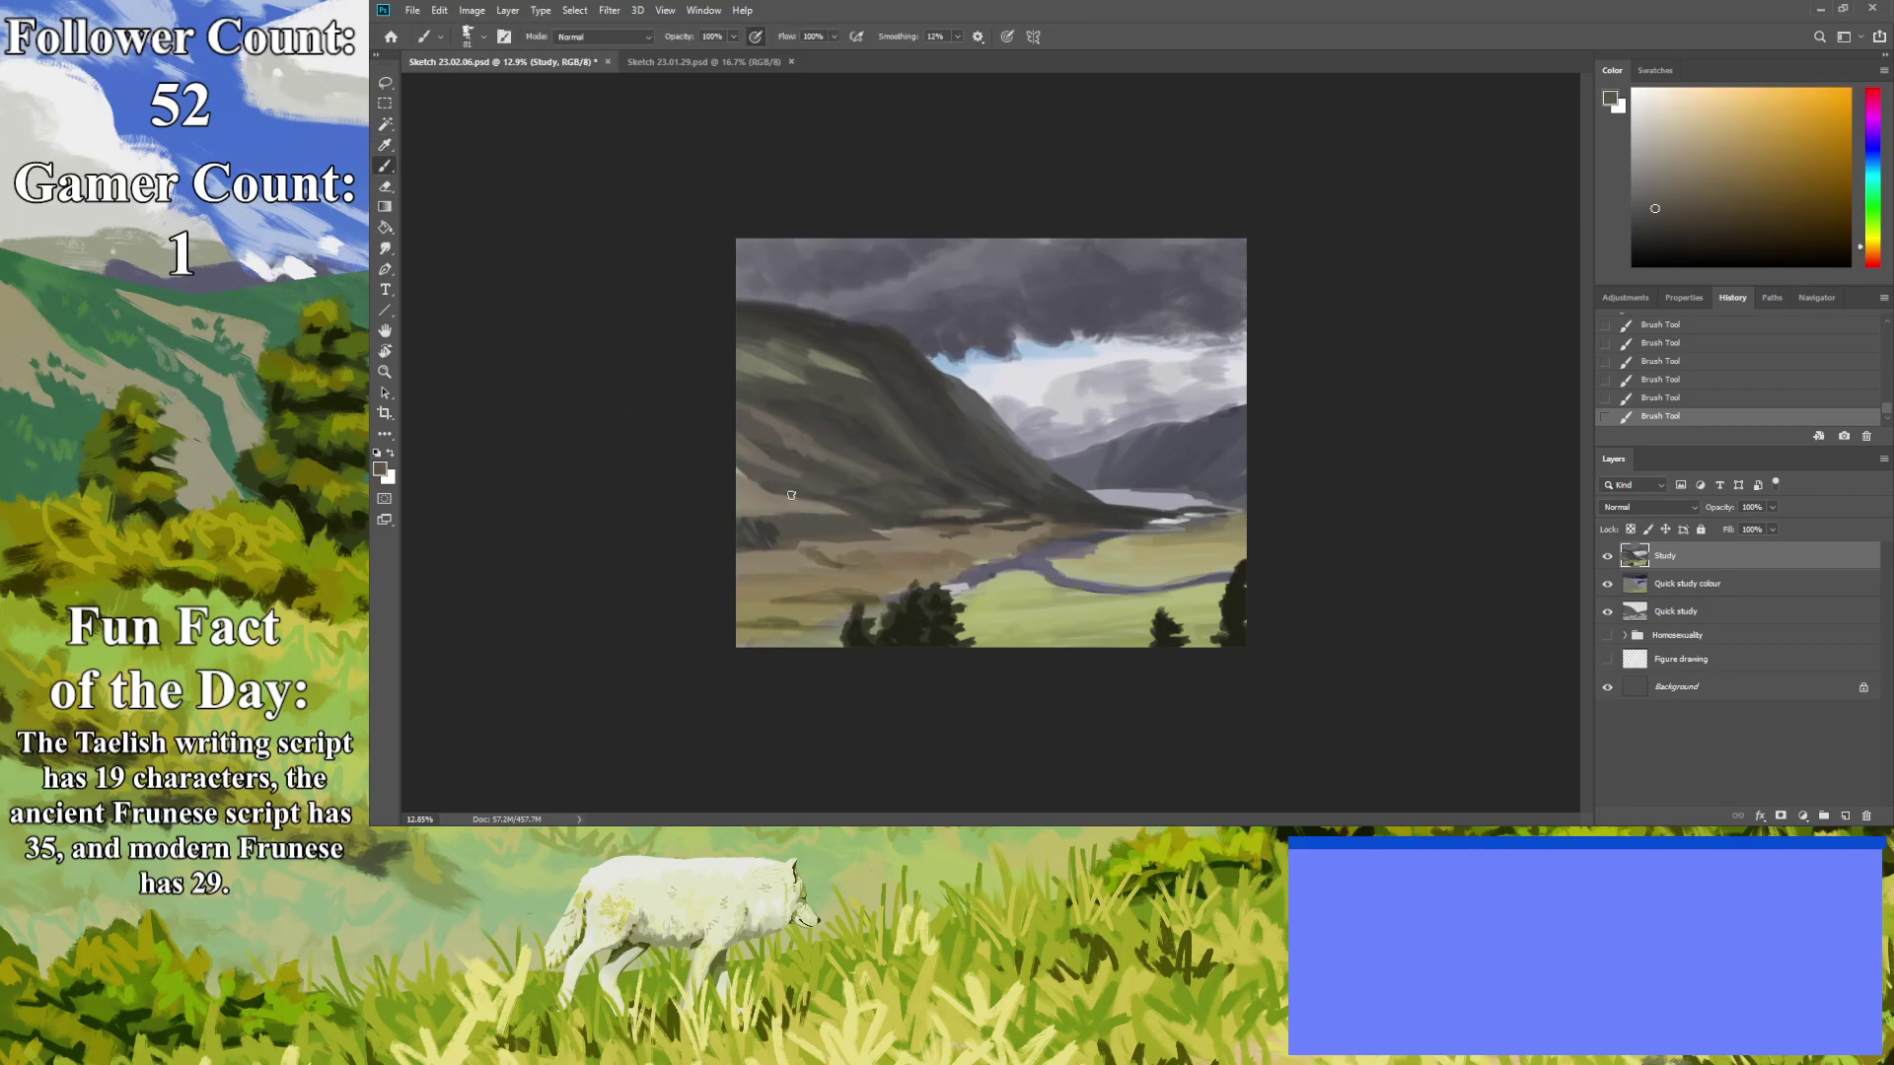
pyautogui.click(1670, 231)
pyautogui.press('z')
pyautogui.moveTo(794, 500)
pyautogui.mouseDown()
pyautogui.moveTo(702, 520)
pyautogui.moveTo(688, 584)
pyautogui.moveTo(716, 648)
pyautogui.moveTo(683, 669)
pyautogui.moveTo(613, 663)
pyautogui.moveTo(716, 686)
pyautogui.mouseUp()
# Sample the pale blue of the sky gap and dab small light openings into the dark cloud's lower edge.
pyautogui.click(385, 146)
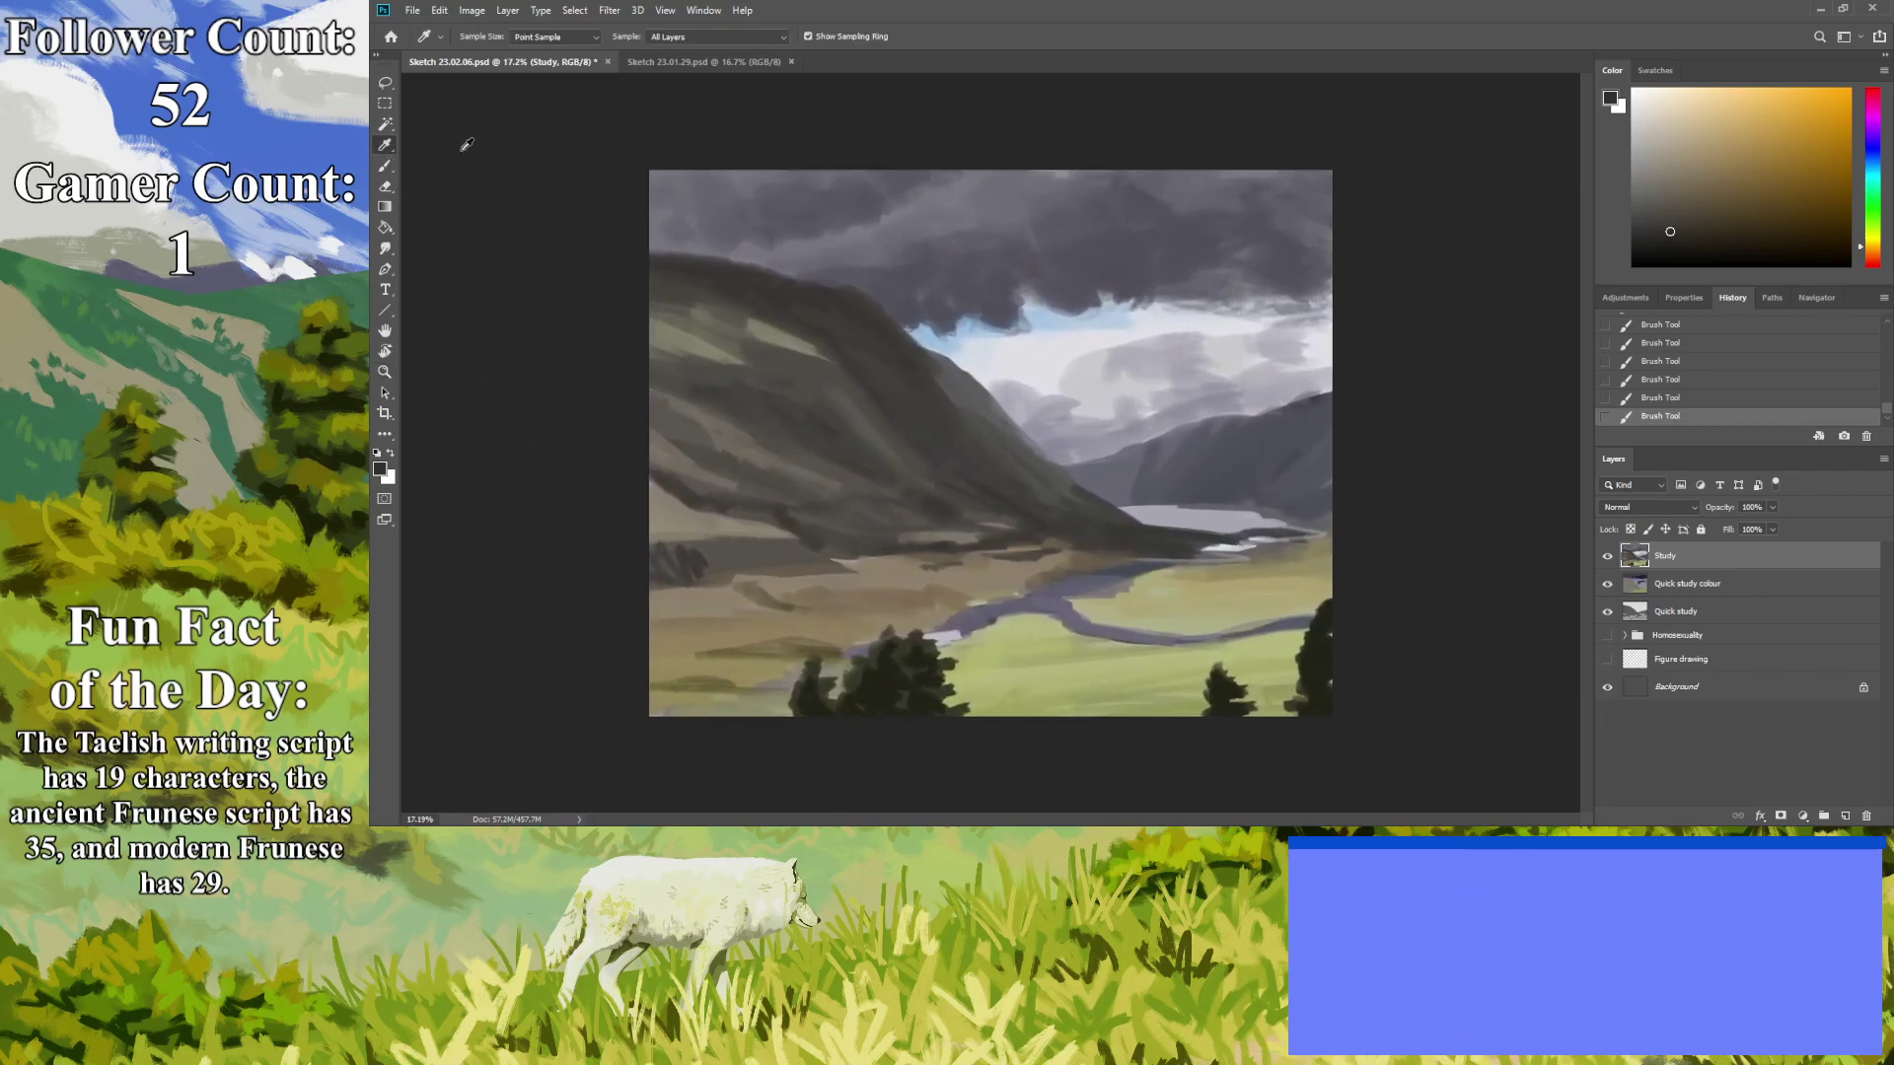
pyautogui.click(1045, 314)
pyautogui.press('b')
pyautogui.click(1071, 288)
pyautogui.click(1042, 285)
pyautogui.click(1146, 288)
# Sample the dark cloud grey and extend the cloud's ragged lower edge down into the blue gap.
pyautogui.click(384, 373)
pyautogui.moveTo(965, 439); pyautogui.dragTo(787, 486)
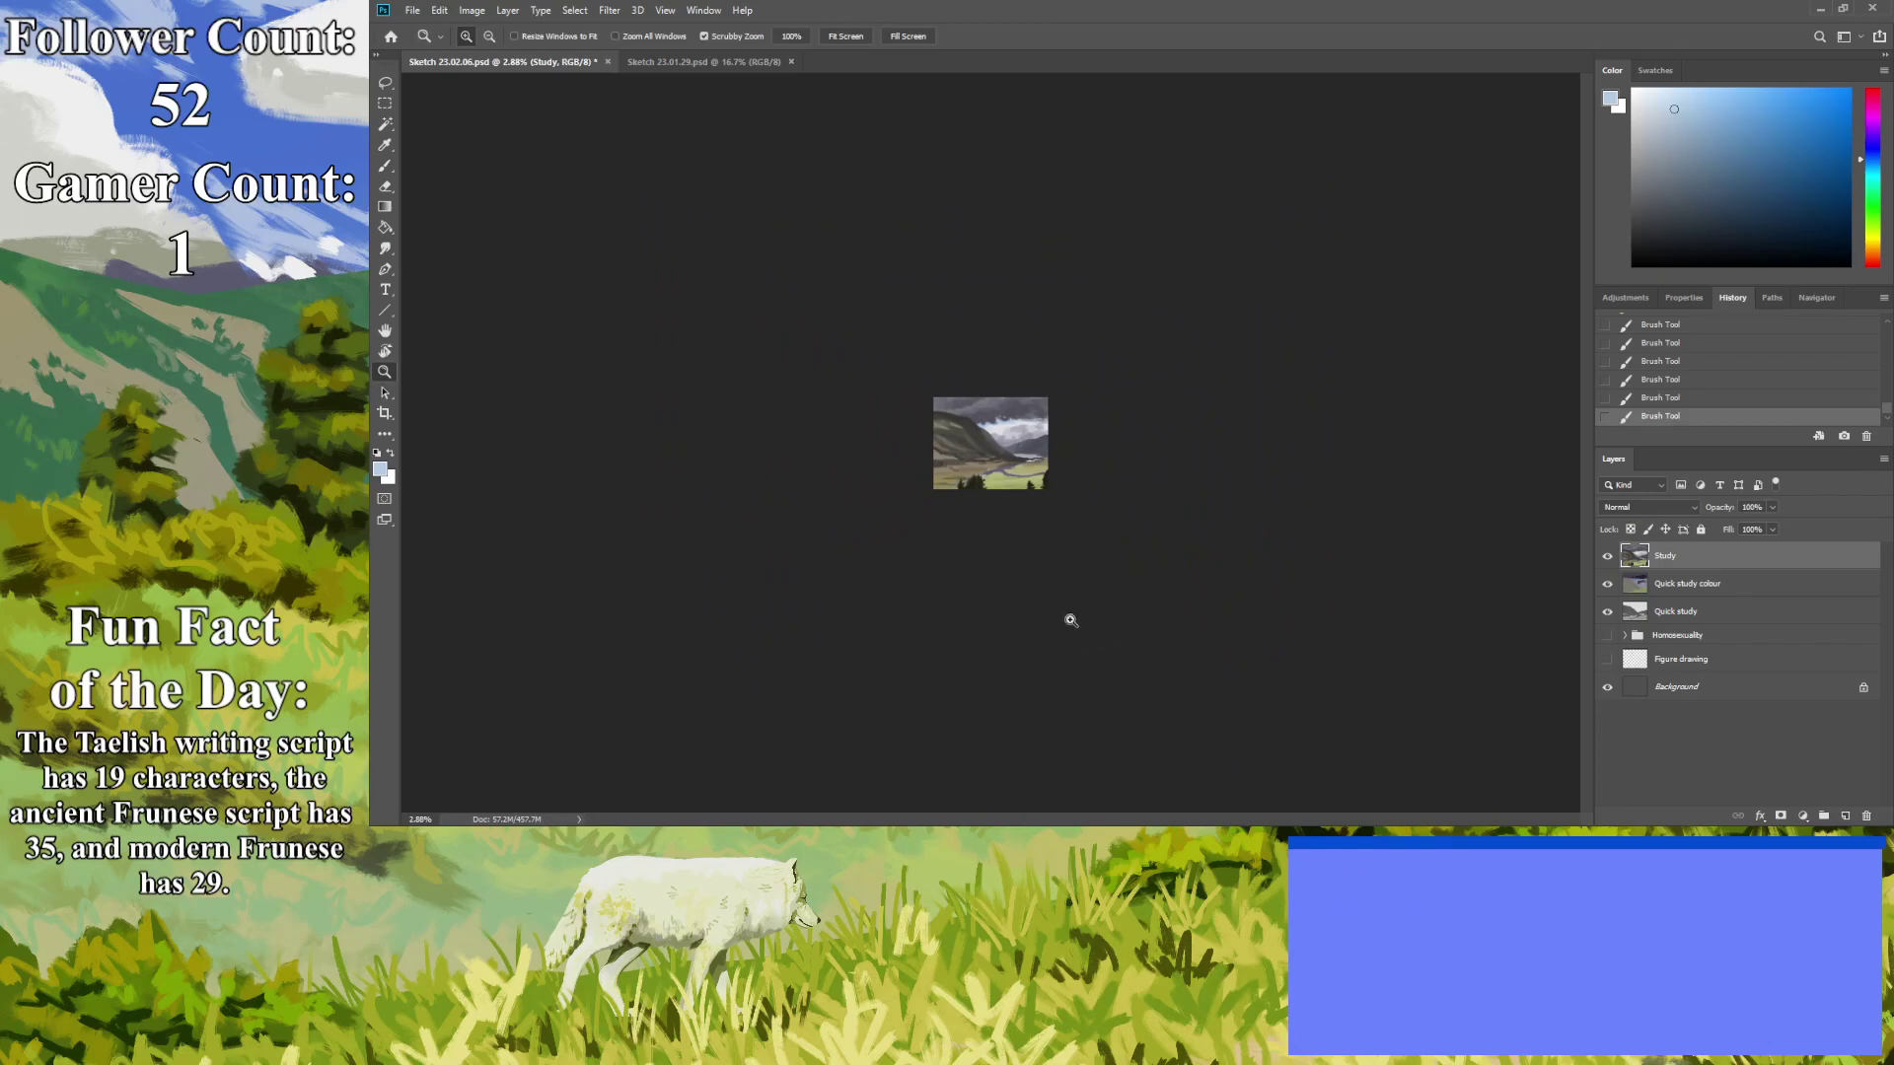
pyautogui.moveTo(1049, 626)
pyautogui.mouseDown()
pyautogui.moveTo(1150, 672)
pyautogui.moveTo(1089, 666)
pyautogui.moveTo(1151, 679)
pyautogui.mouseUp()
pyautogui.click(385, 145)
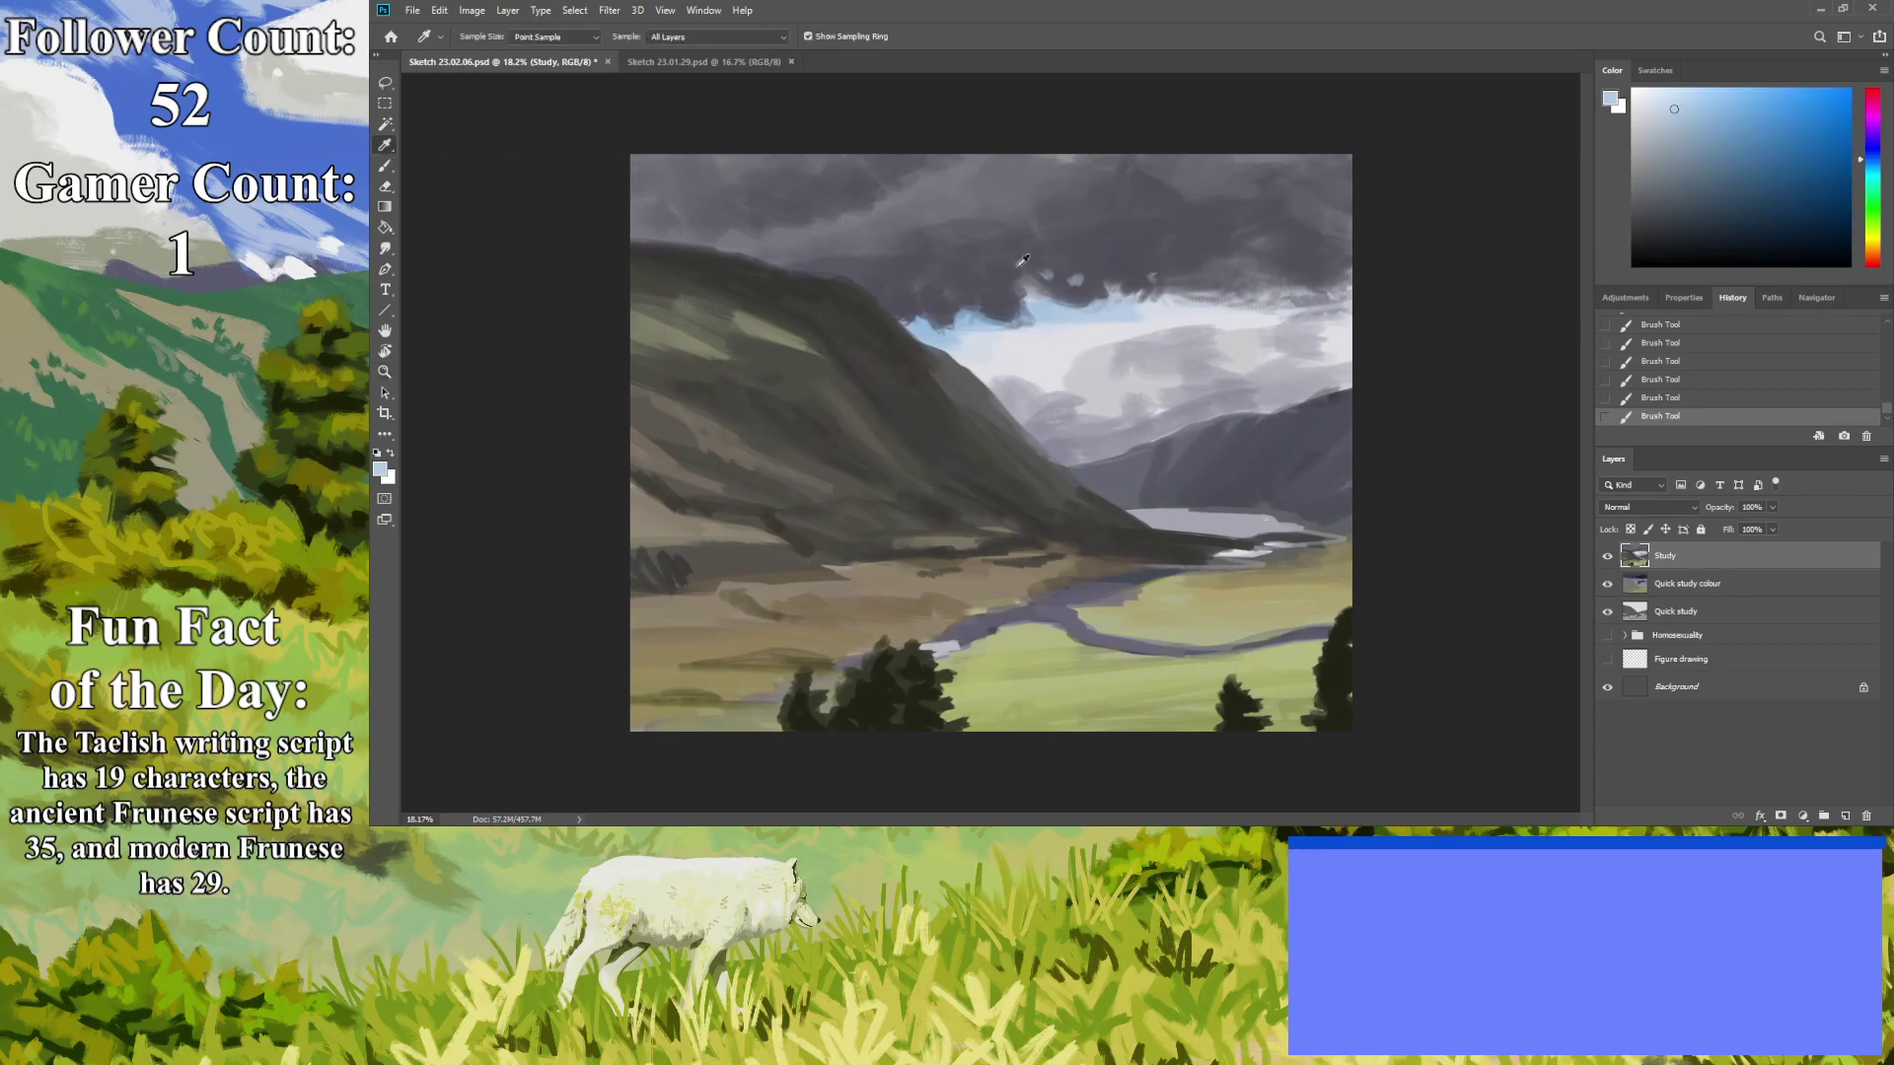
pyautogui.click(1085, 286)
pyautogui.click(385, 165)
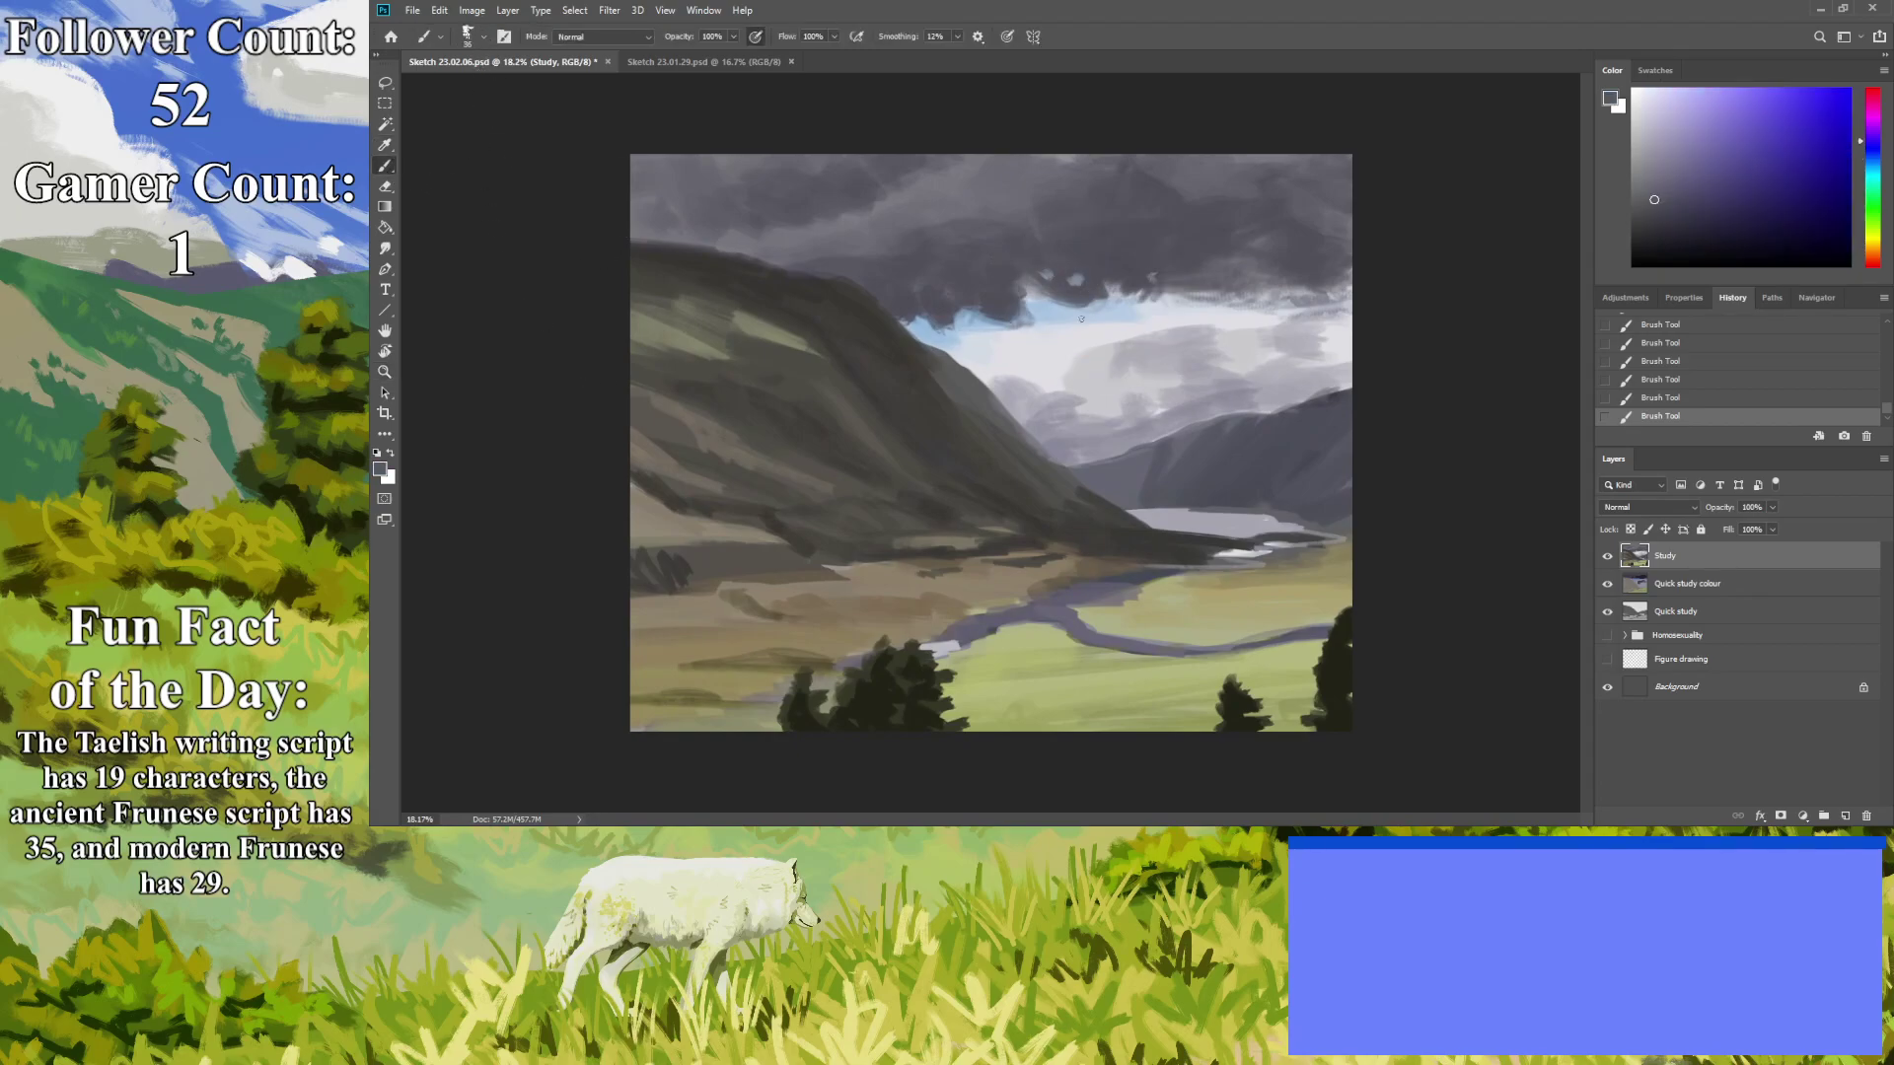
pyautogui.moveTo(1092, 305); pyautogui.dragTo(1039, 298)
# Enlarge the brush, sample a light grey, and dab pale patches into the dark cloud above the sky gap.
pyautogui.press(']')
pyautogui.press(']')
pyautogui.press(']')
pyautogui.click(385, 144)
pyautogui.click(989, 232)
pyautogui.click(386, 166)
pyautogui.moveTo(1099, 214)
pyautogui.mouseDown()
pyautogui.moveTo(1111, 193)
pyautogui.moveTo(1098, 210)
pyautogui.mouseUp()
pyautogui.moveTo(1157, 219); pyautogui.dragTo(1155, 234)
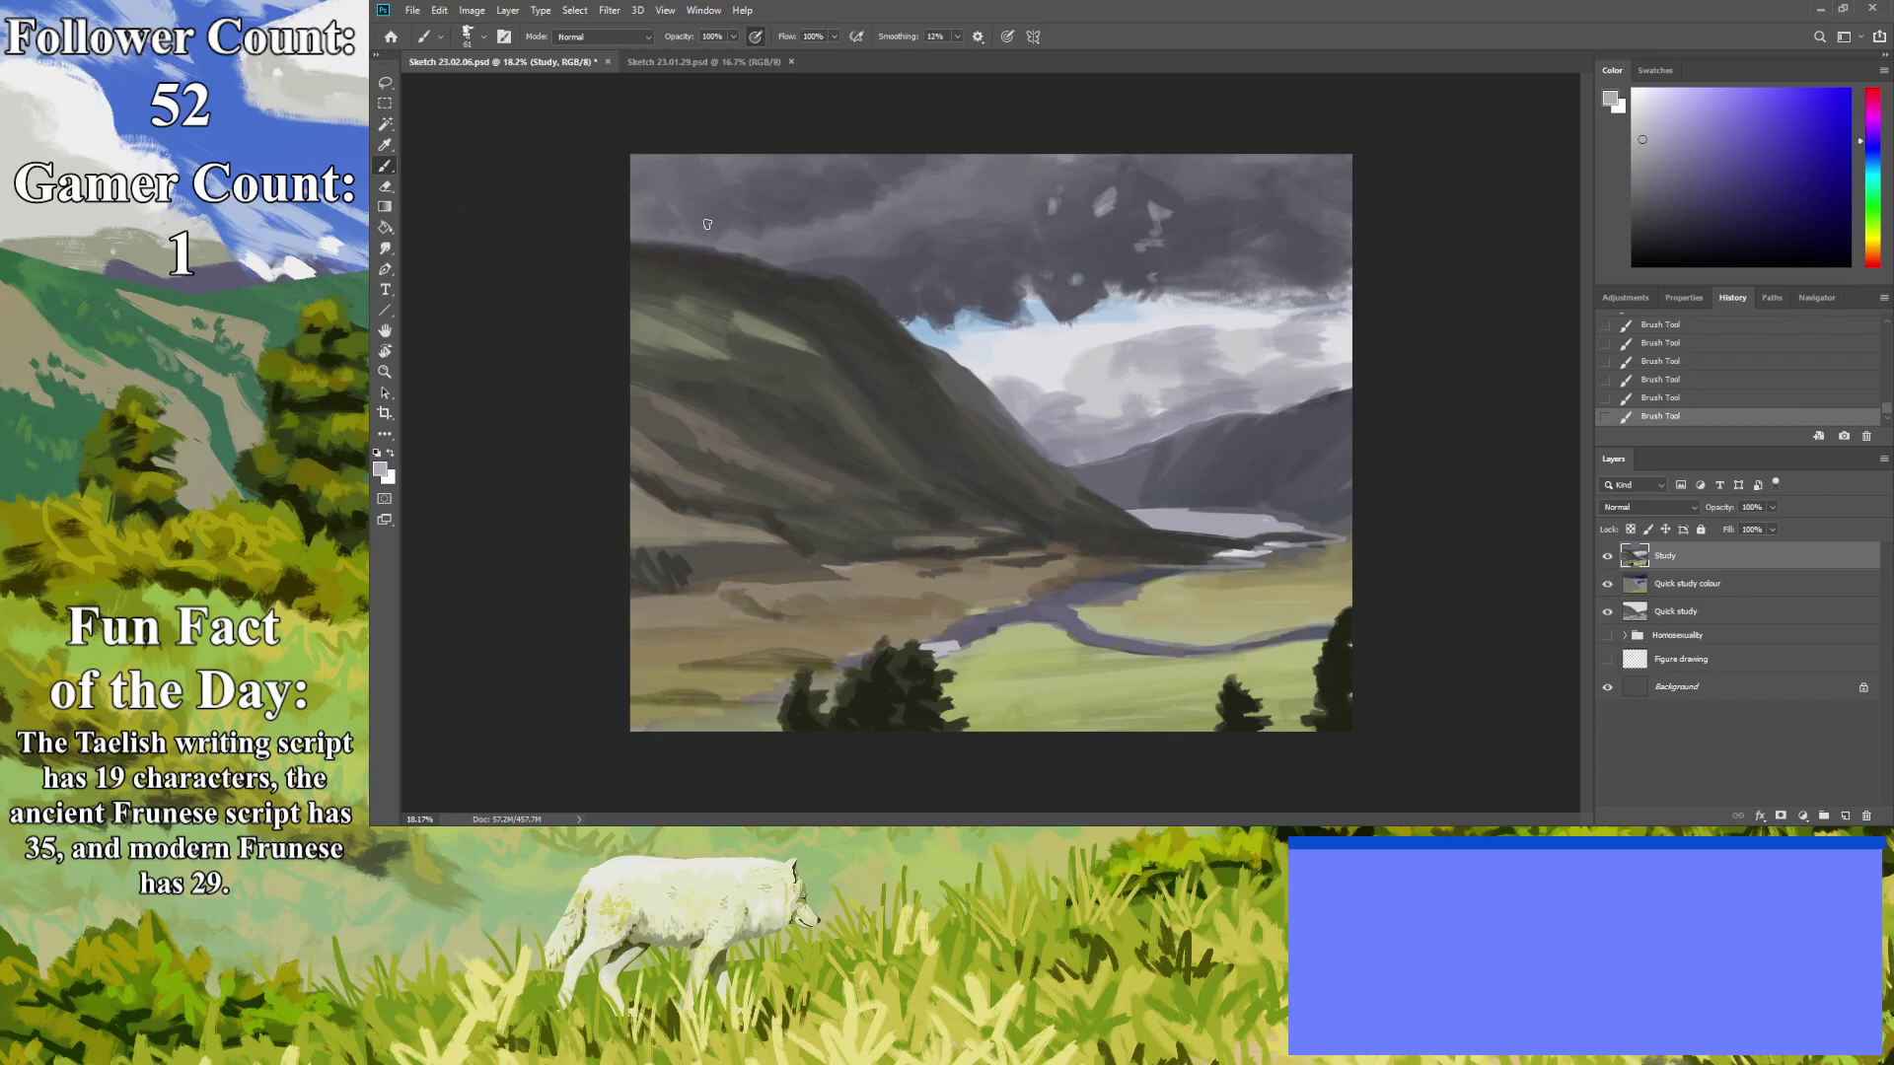
# Sample the dark cloud grey and brush dark strokes around the pale patches in the cloud.
pyautogui.press('i')
pyautogui.click(1134, 249)
pyautogui.click(384, 166)
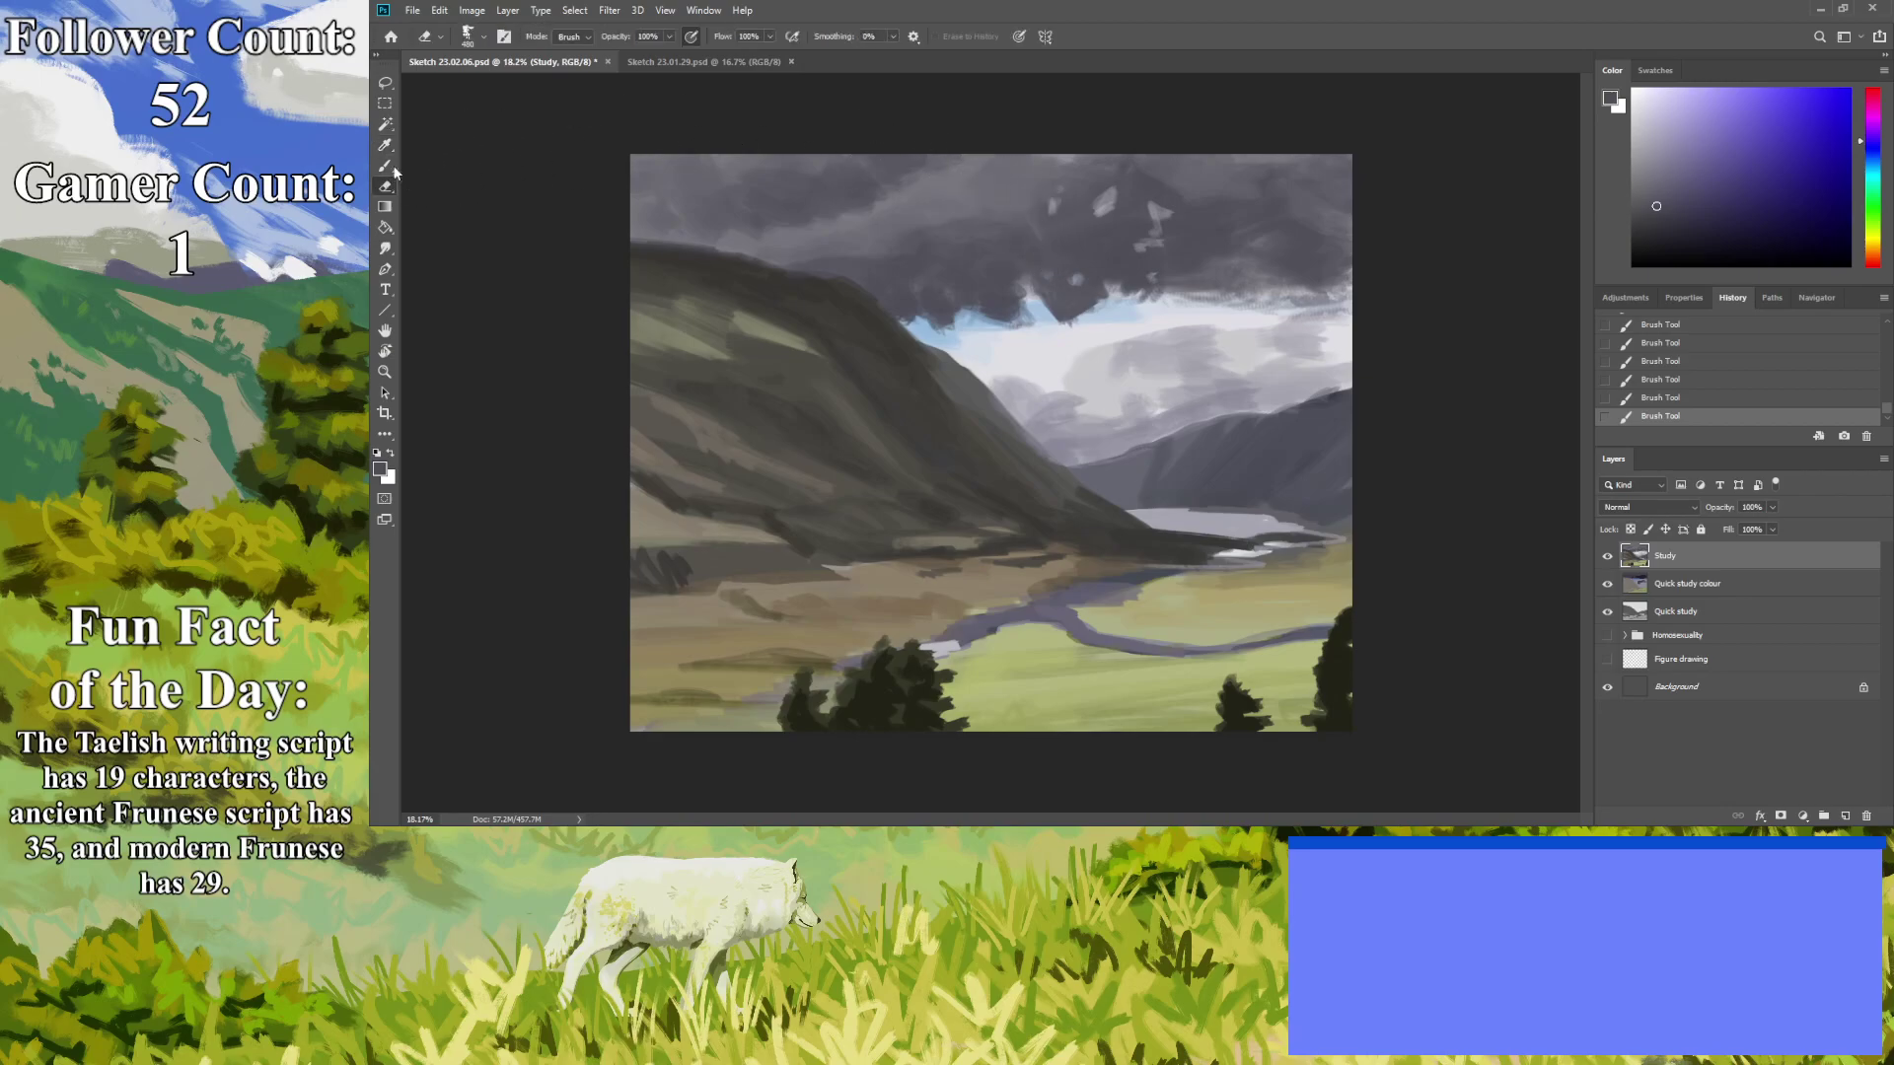
pyautogui.moveTo(1033, 218); pyautogui.dragTo(1040, 240)
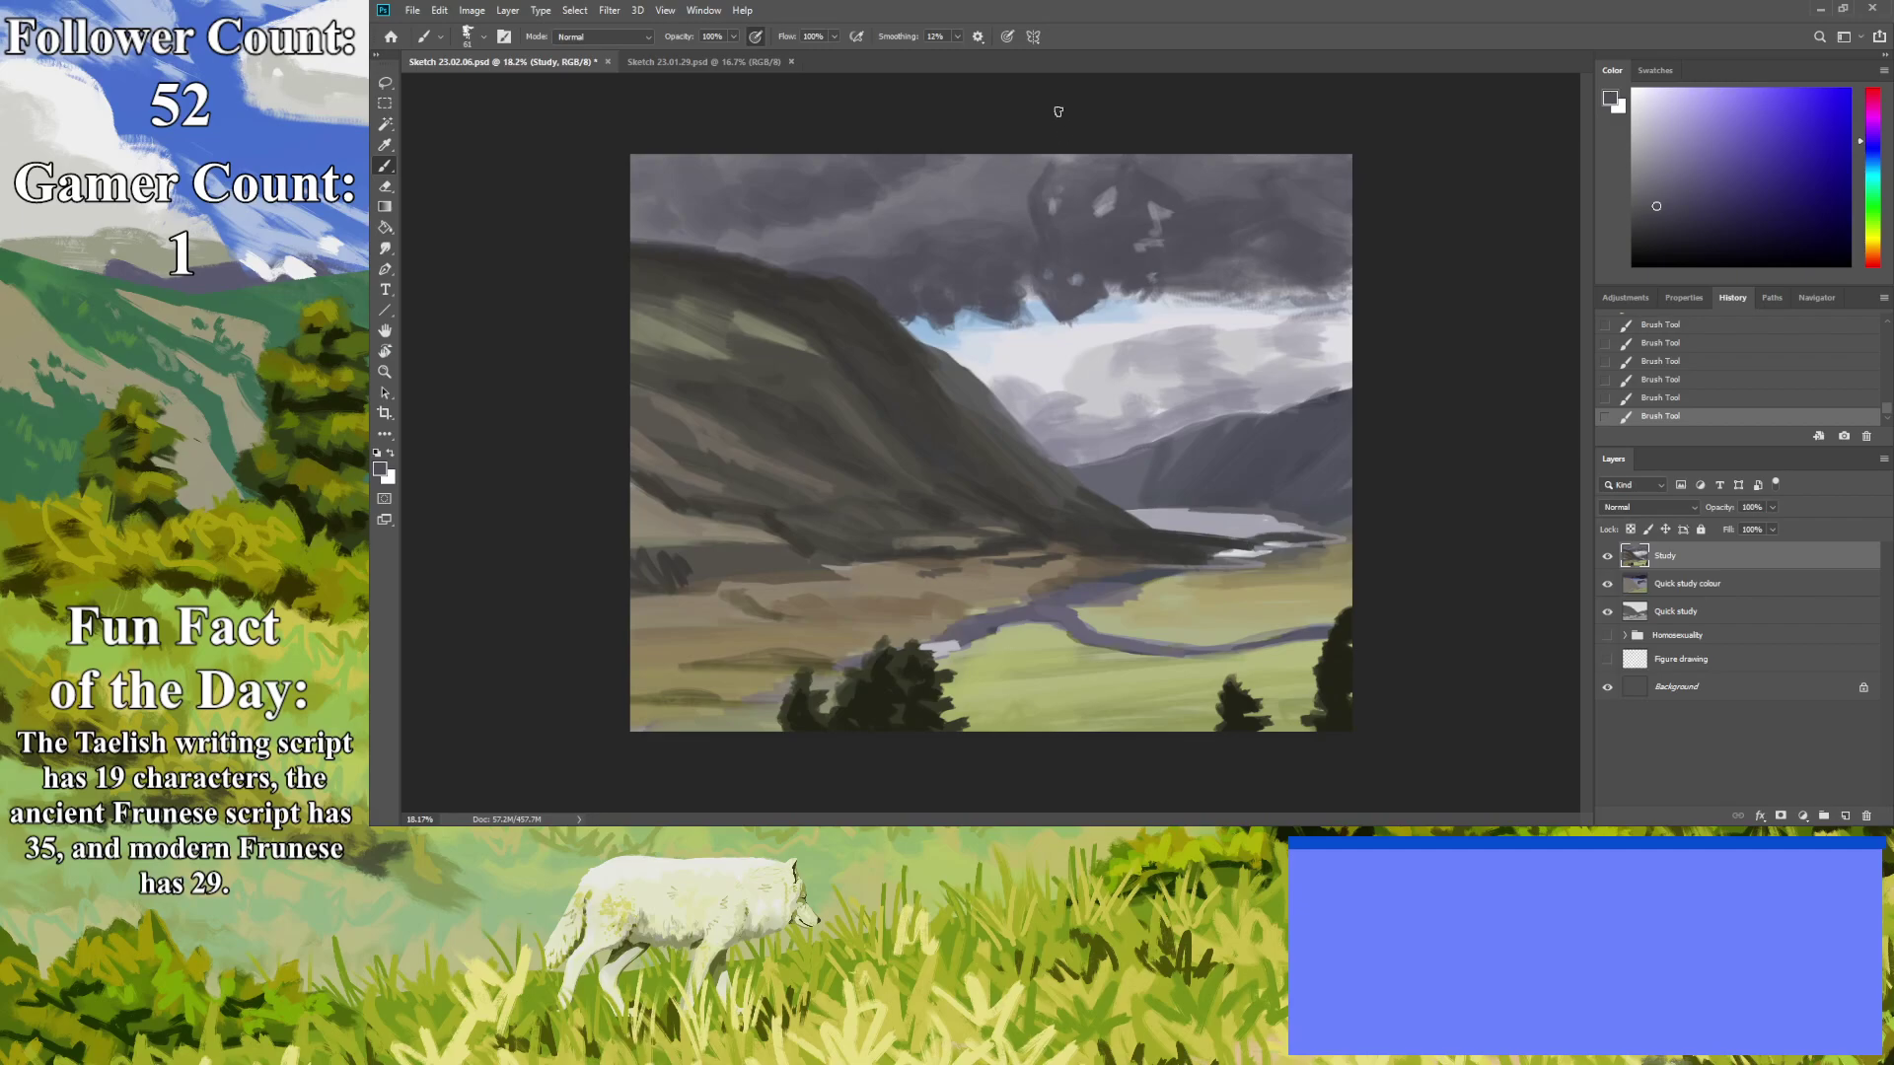
pyautogui.moveTo(1137, 204); pyautogui.dragTo(1163, 233)
# Enlarge the brush, resample the cloud grey to cover the pale patches, and deepen the cloud with a darker shade.
pyautogui.click(385, 144)
pyautogui.click(1019, 243)
pyautogui.click(386, 166)
pyautogui.press(']')
pyautogui.press(']')
pyautogui.press(']')
pyautogui.press(']')
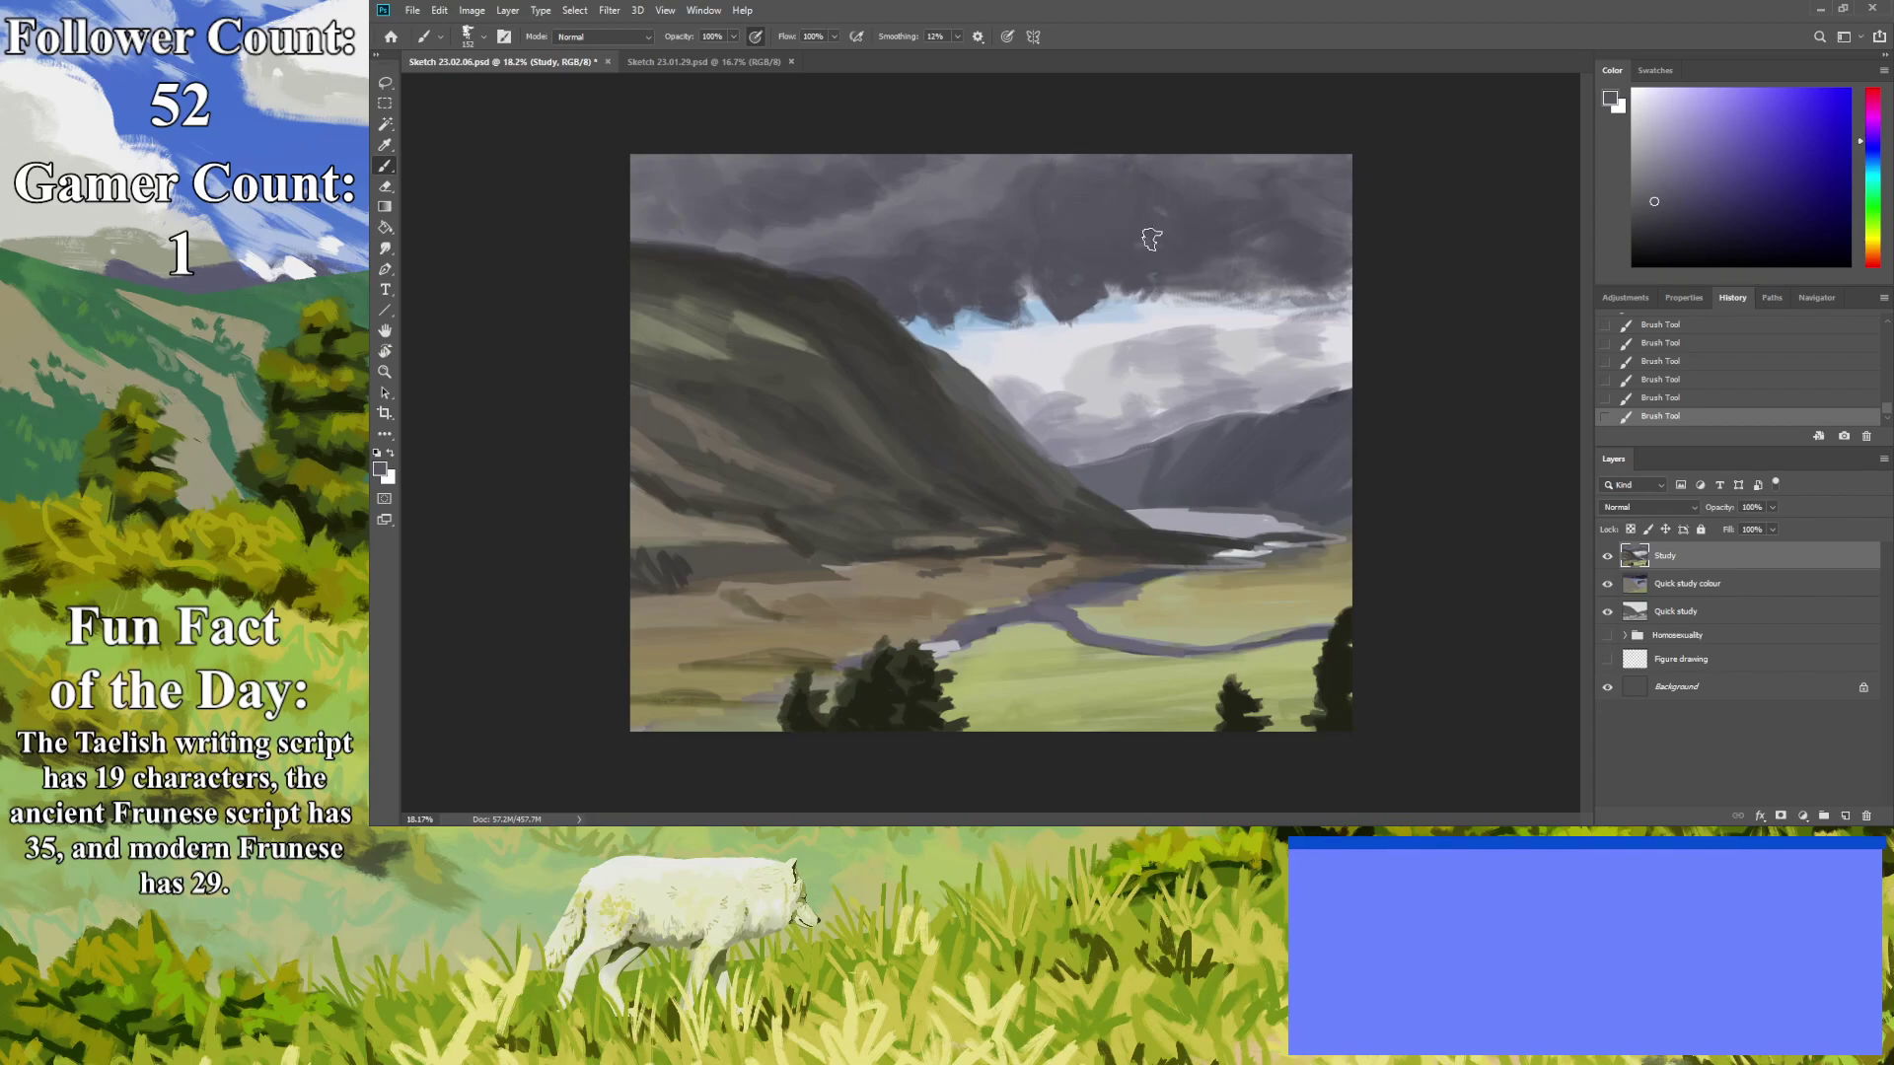
pyautogui.click(1668, 217)
pyautogui.click(1147, 215)
pyautogui.moveTo(1151, 258)
pyautogui.mouseDown()
pyautogui.moveTo(1098, 262)
pyautogui.moveTo(1070, 227)
pyautogui.moveTo(1054, 257)
pyautogui.moveTo(1158, 244)
pyautogui.moveTo(1110, 223)
pyautogui.mouseUp()
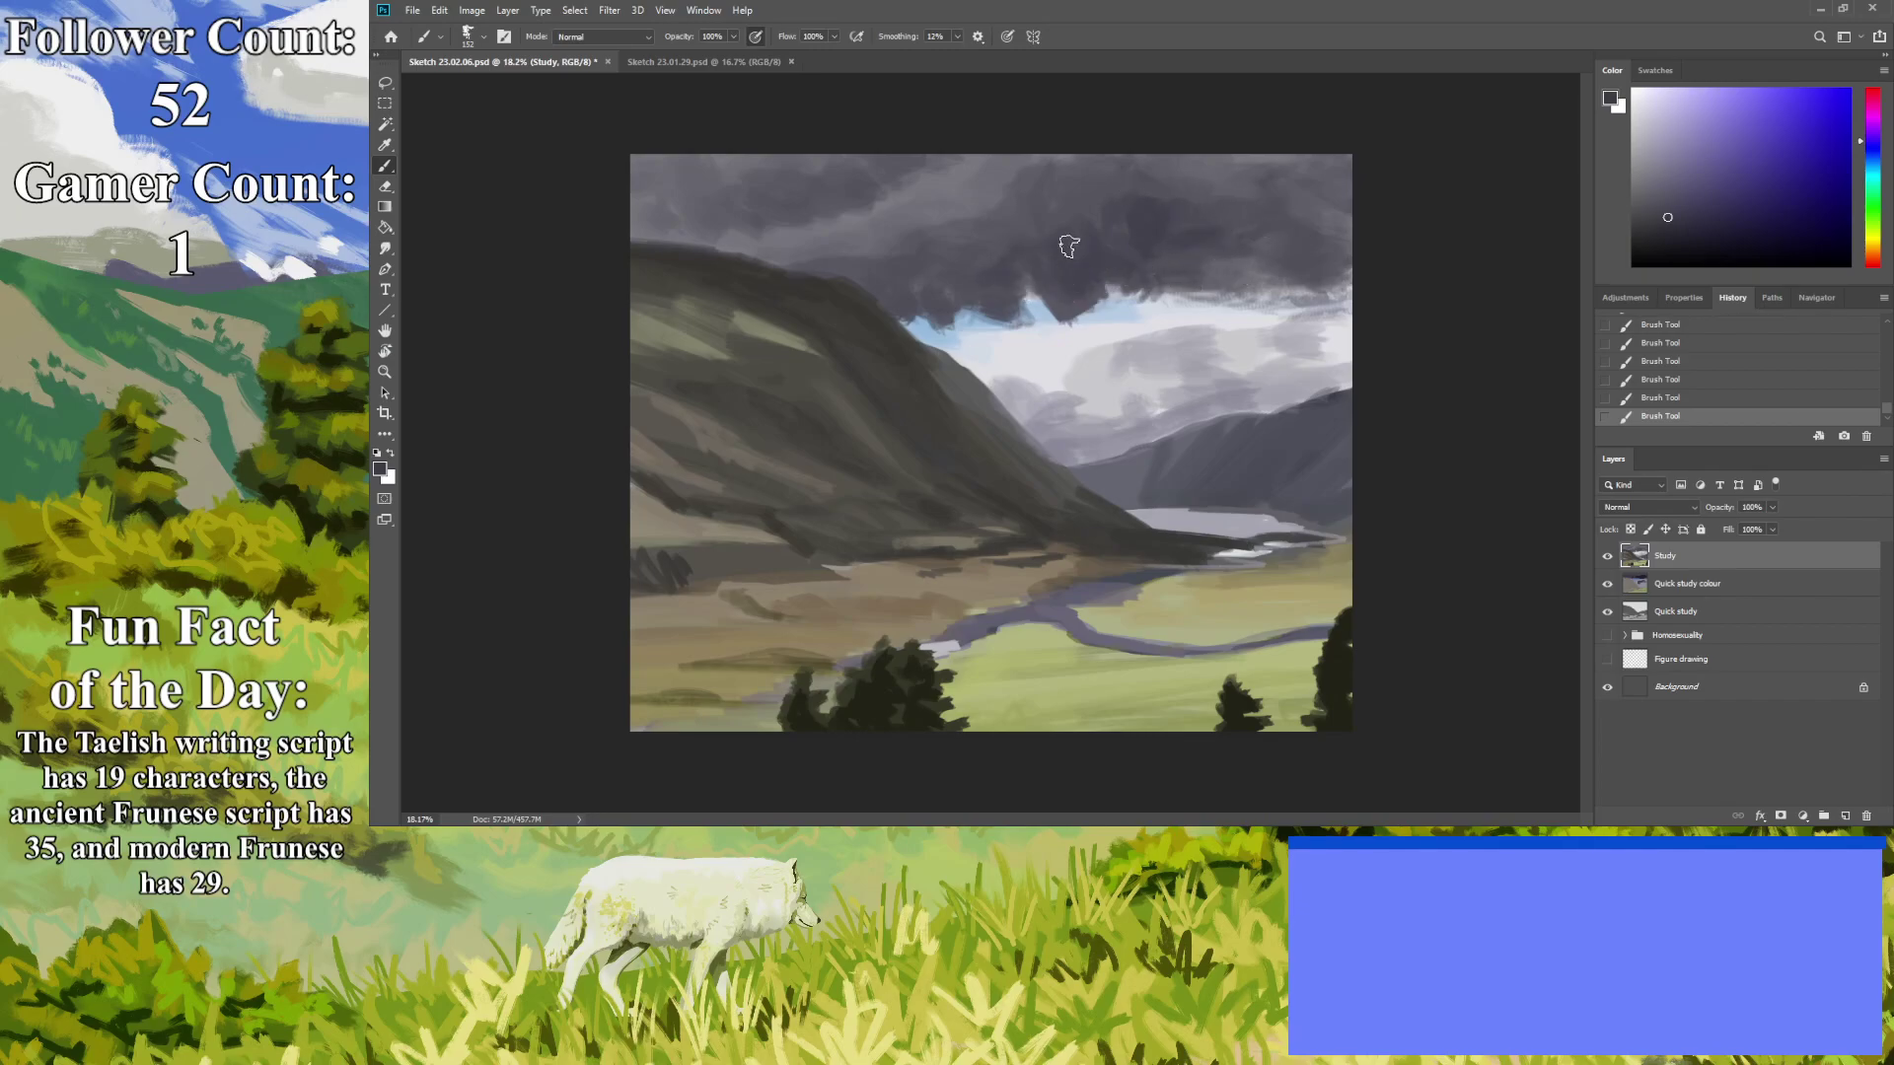
pyautogui.click(384, 372)
pyautogui.moveTo(930, 394); pyautogui.dragTo(857, 429)
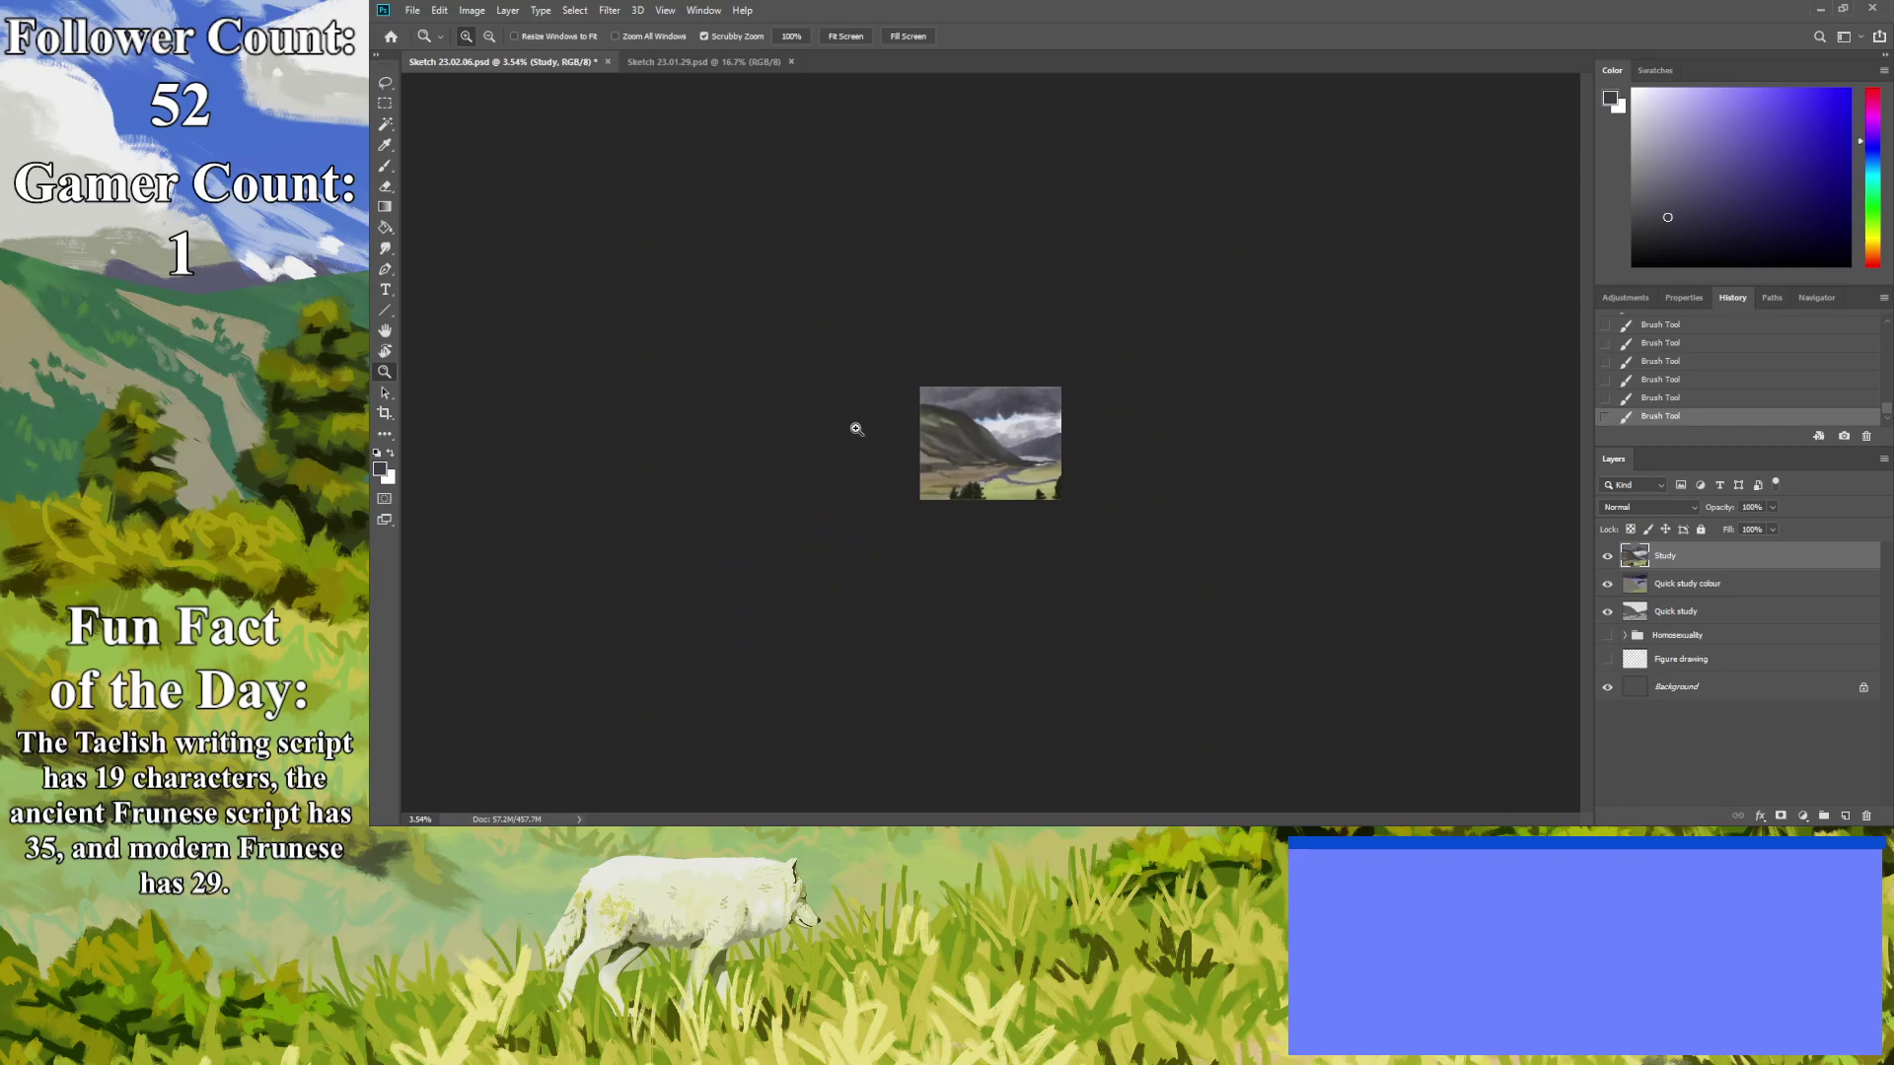
pyautogui.moveTo(856, 429)
pyautogui.mouseDown()
pyautogui.moveTo(816, 617)
pyautogui.moveTo(740, 660)
pyautogui.moveTo(862, 665)
pyautogui.mouseUp()
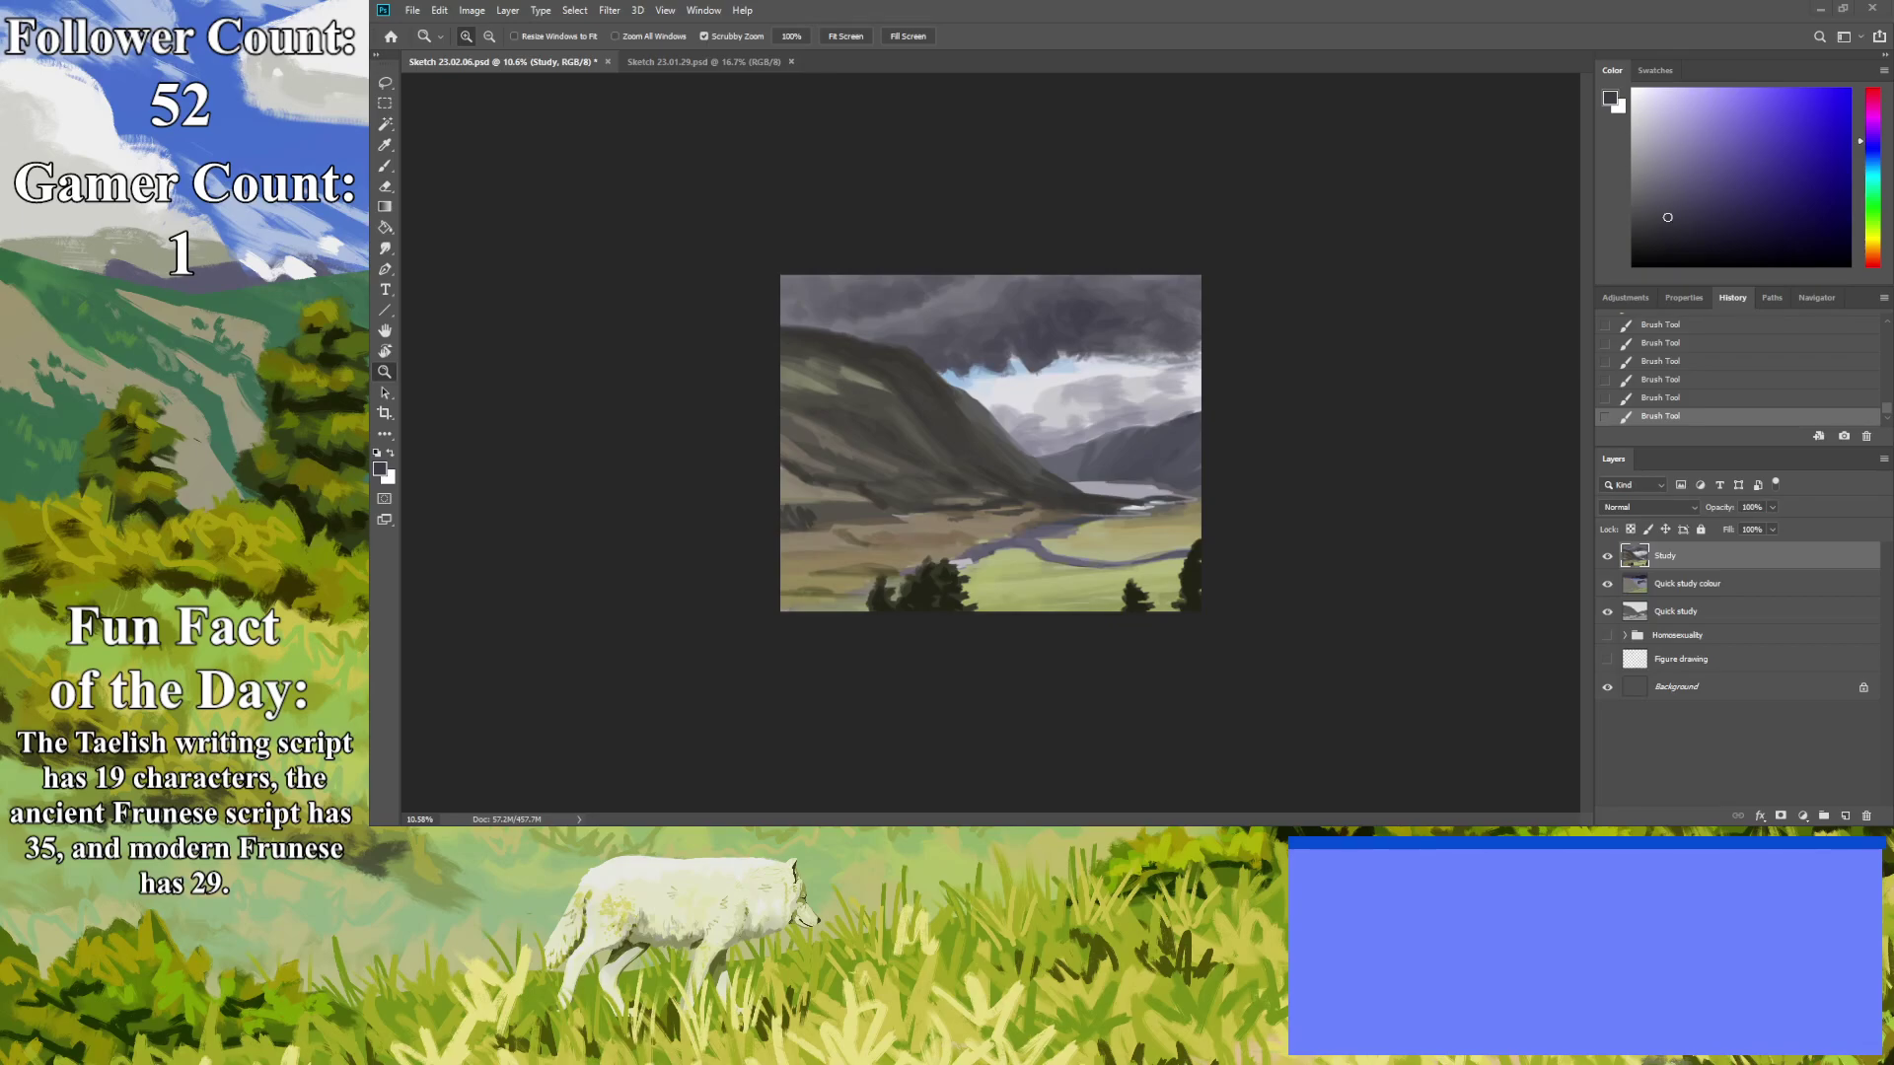
pyautogui.moveTo(1205, 550); pyautogui.dragTo(1209, 550)
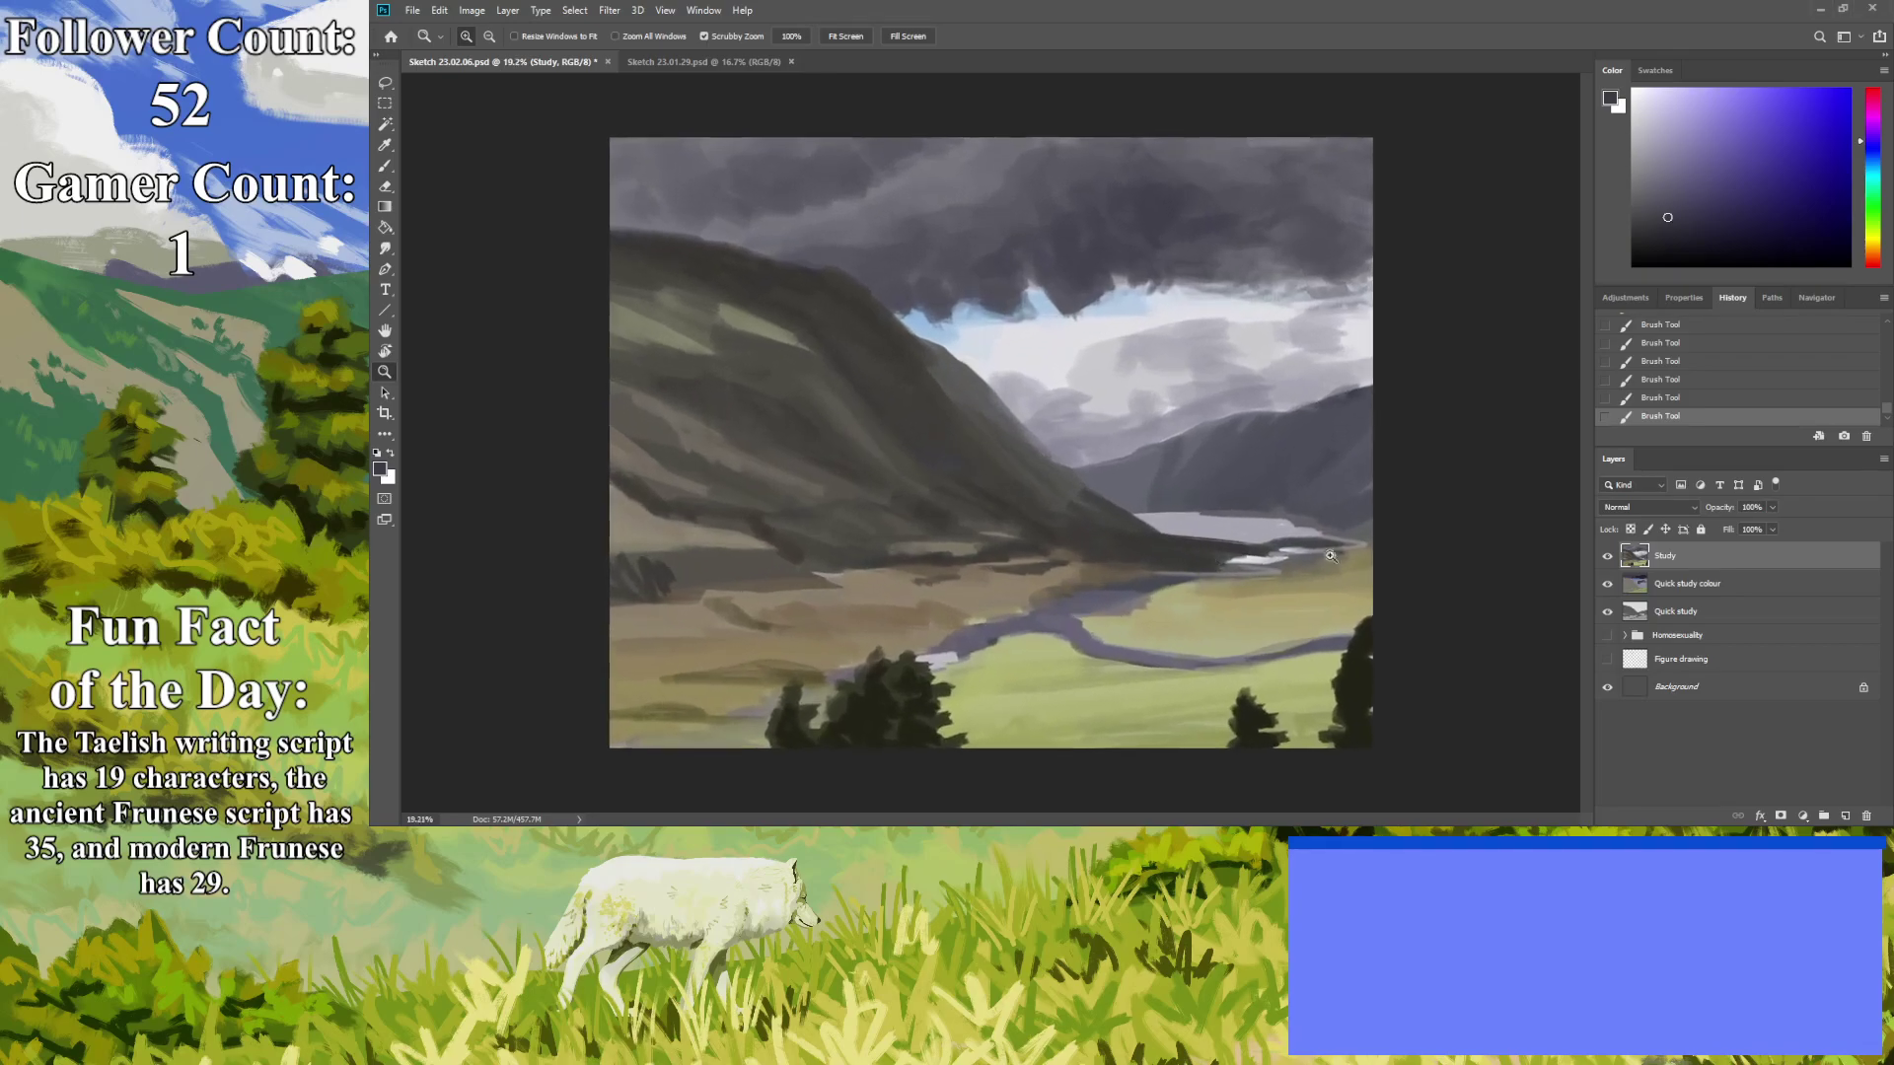